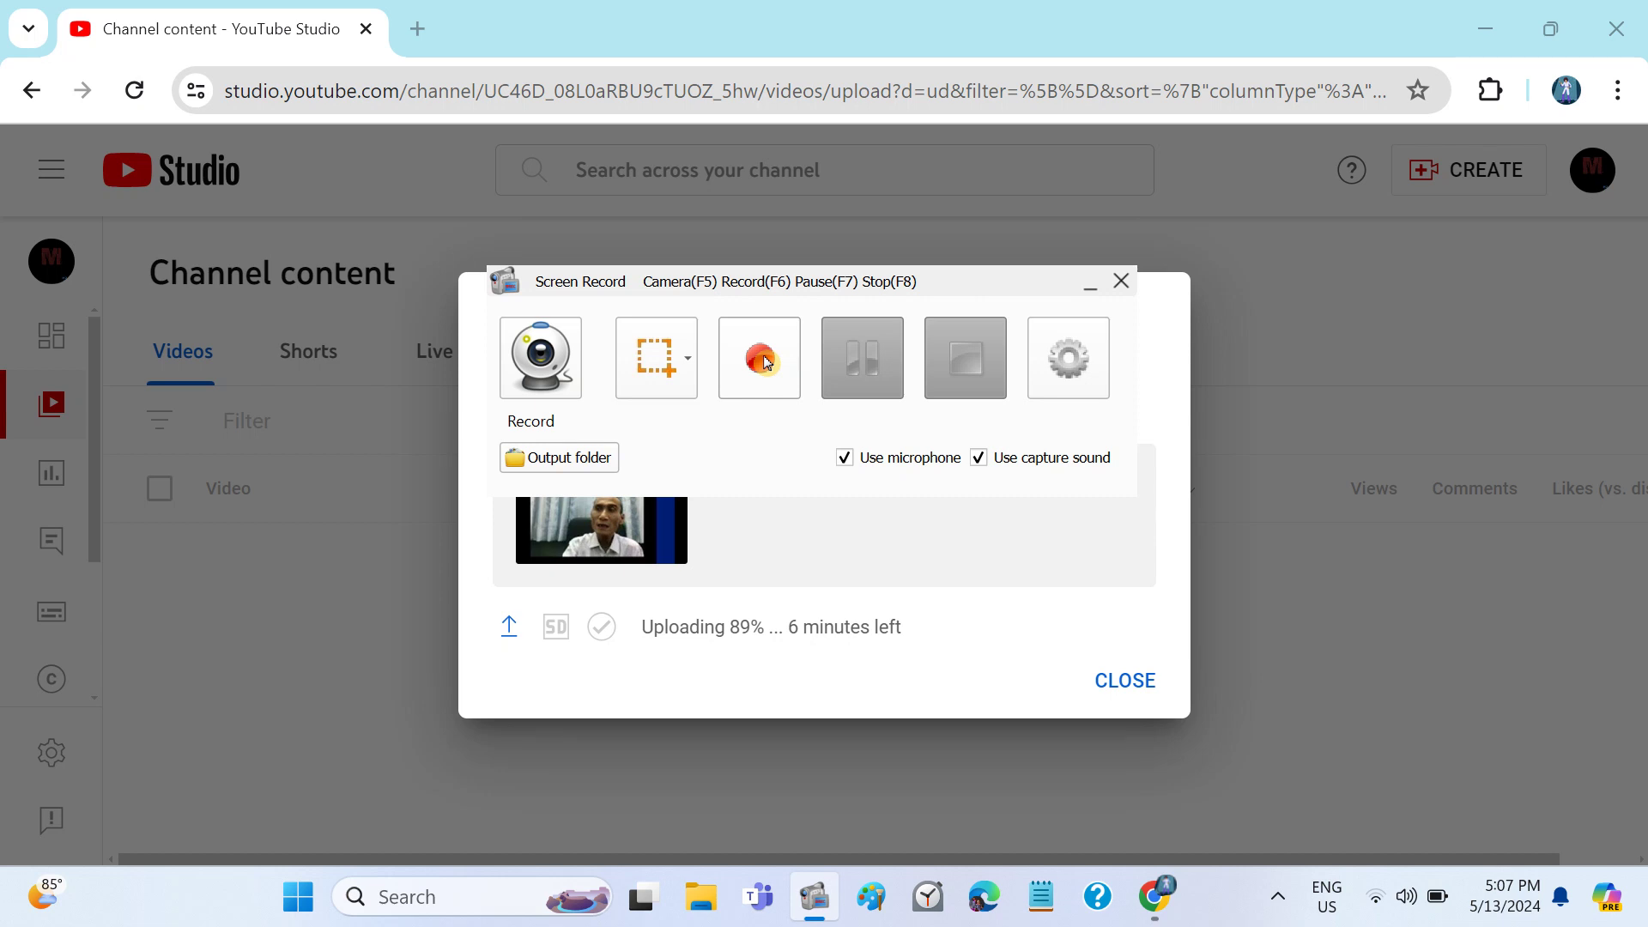
Step: Start a new Screen Record recording, minimize the recorder, and bring up File Explorer
{"action": "left_click", "coordinate": [760, 359]}
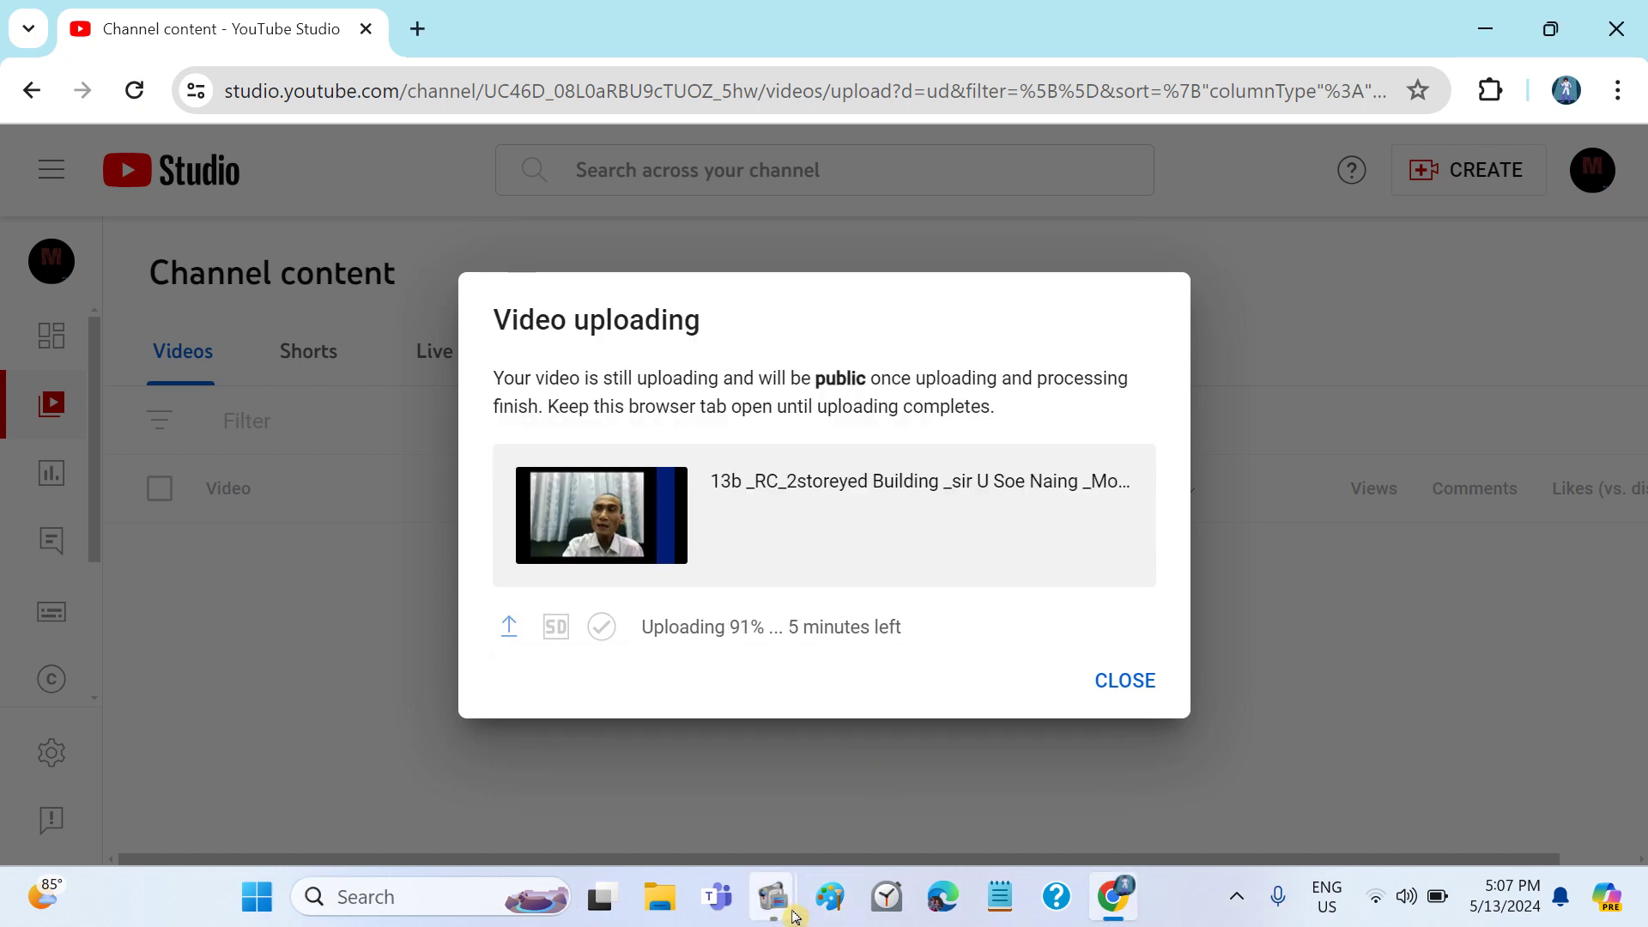
{"action": "mouse_move", "coordinate": [772, 898]}
{"action": "left_click", "coordinate": [684, 697]}
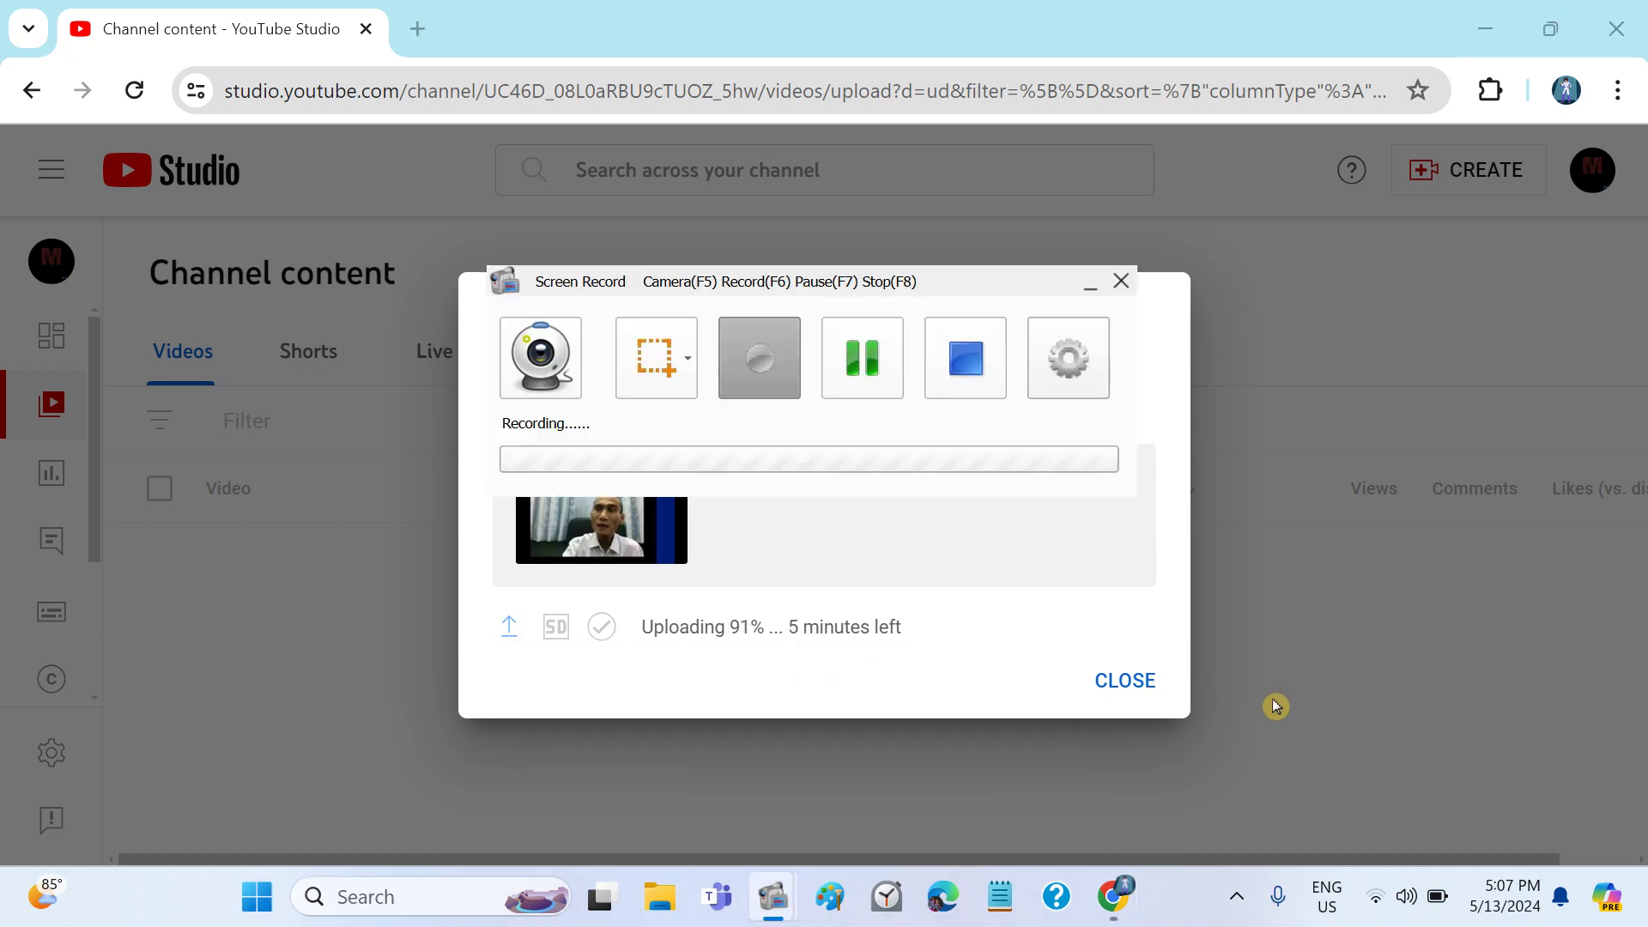
{"action": "left_click", "coordinate": [1090, 287]}
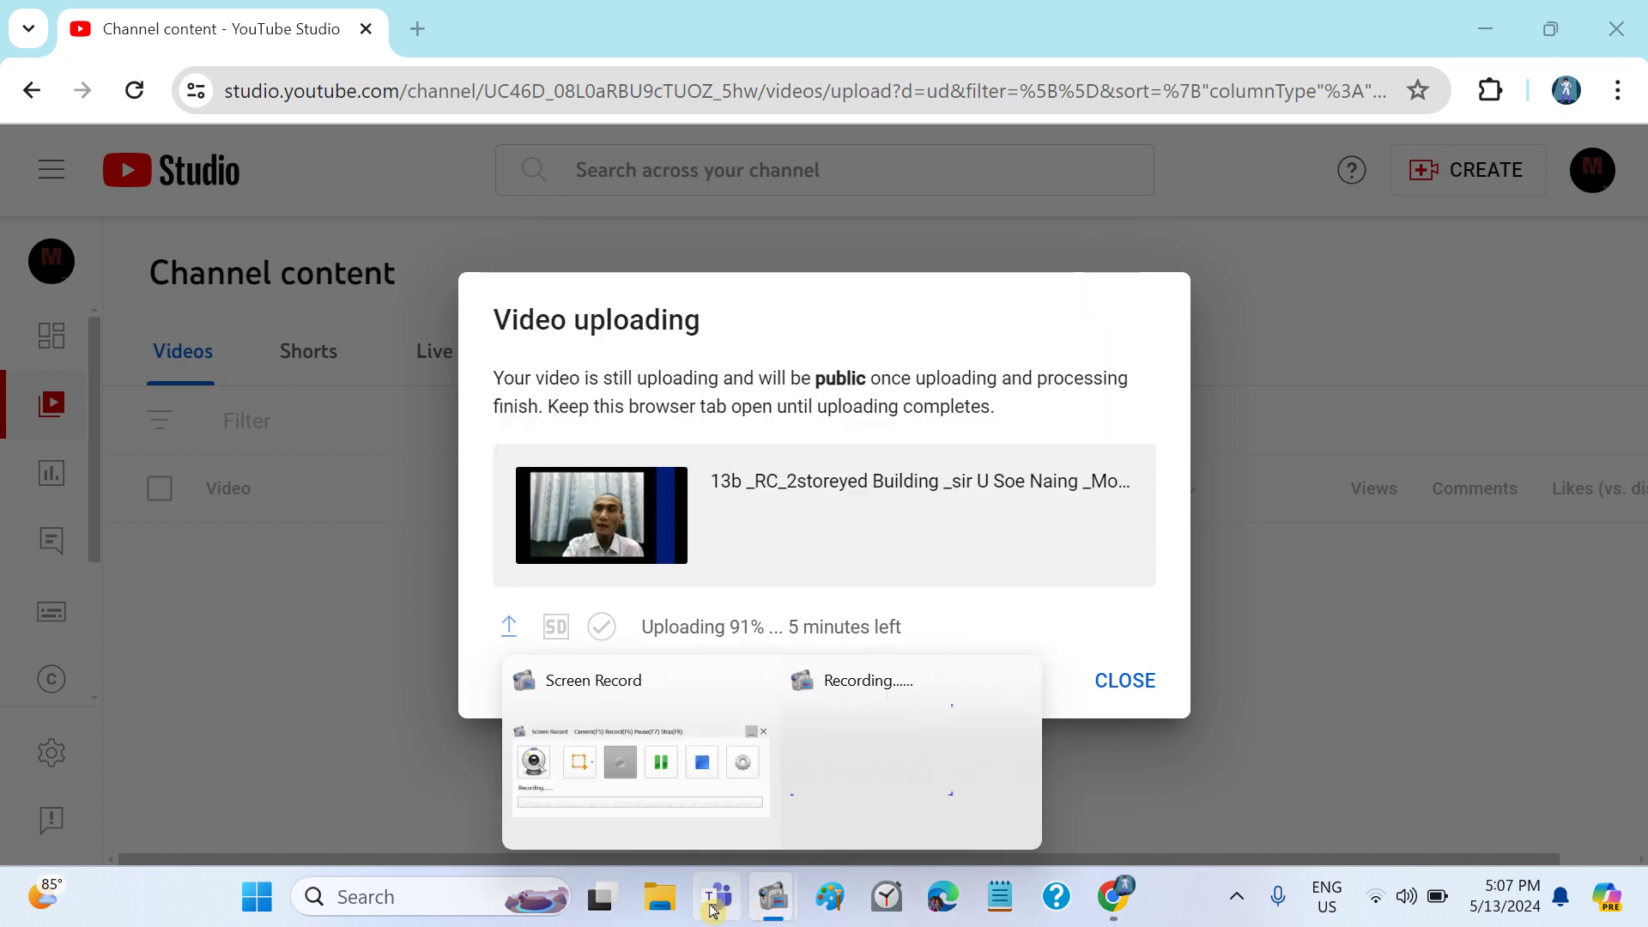
{"action": "left_click", "coordinate": [654, 909]}
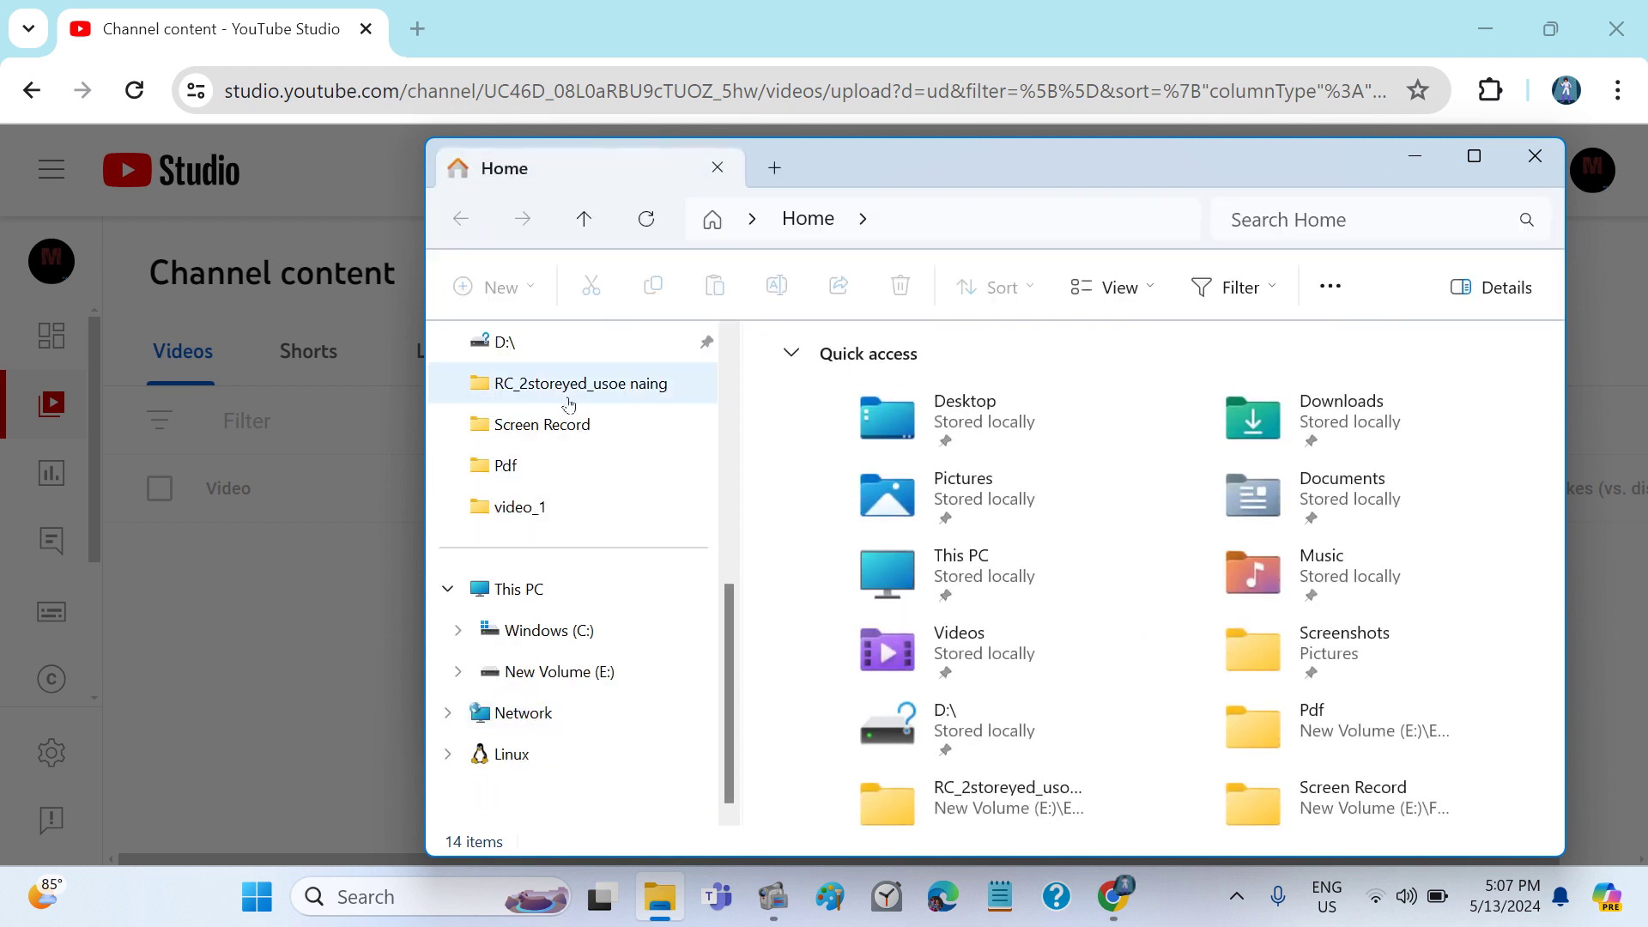
Step: Open RC_2-Storeyed.xlsx from the RC_2storeyed_usoe naing folder in Excel
{"action": "left_click", "coordinate": [568, 393]}
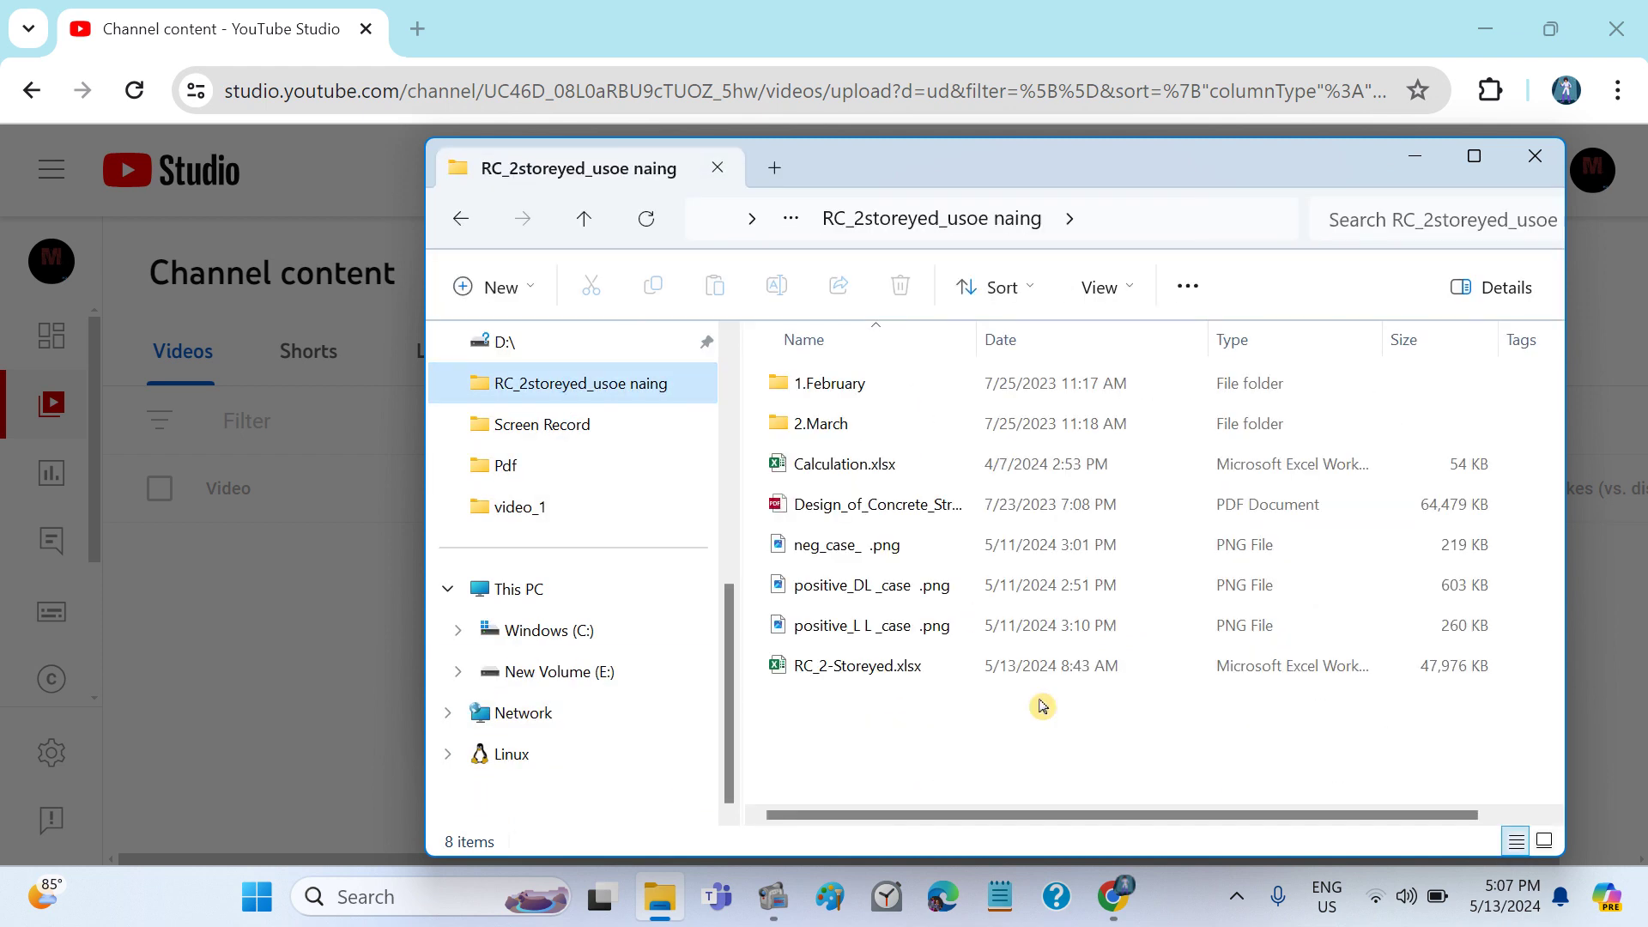
{"action": "scroll", "coordinate": [1041, 707], "scroll_direction": "right", "scroll_amount": 2}
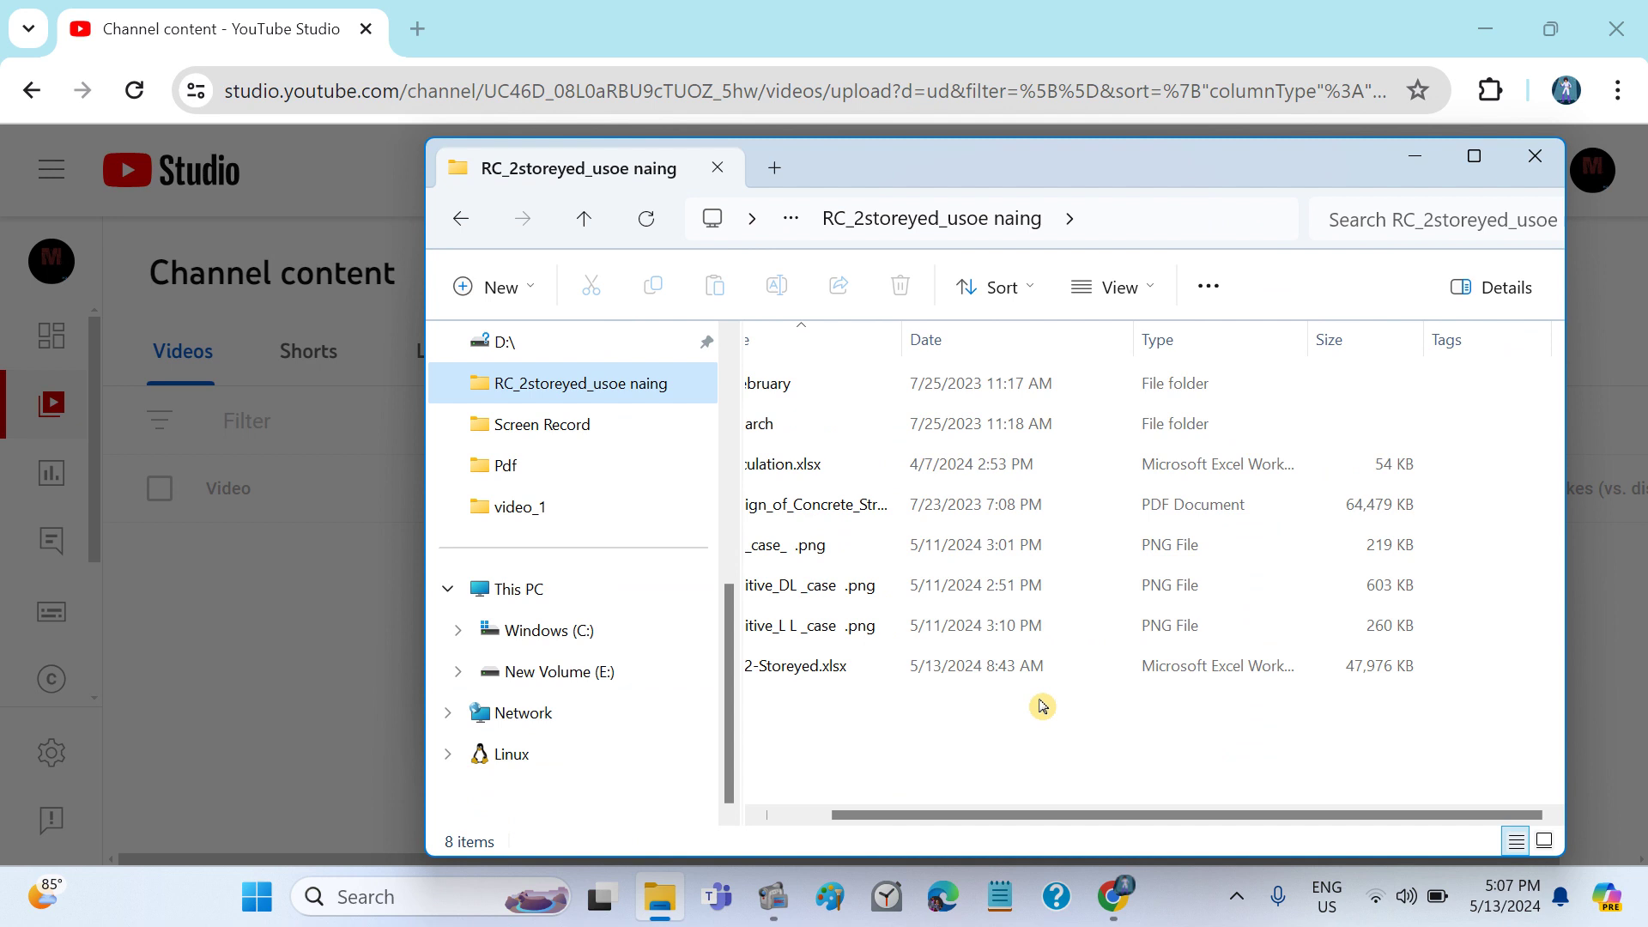
{"action": "scroll", "coordinate": [1042, 707], "scroll_direction": "left", "scroll_amount": 2}
{"action": "double_click", "coordinate": [912, 667]}
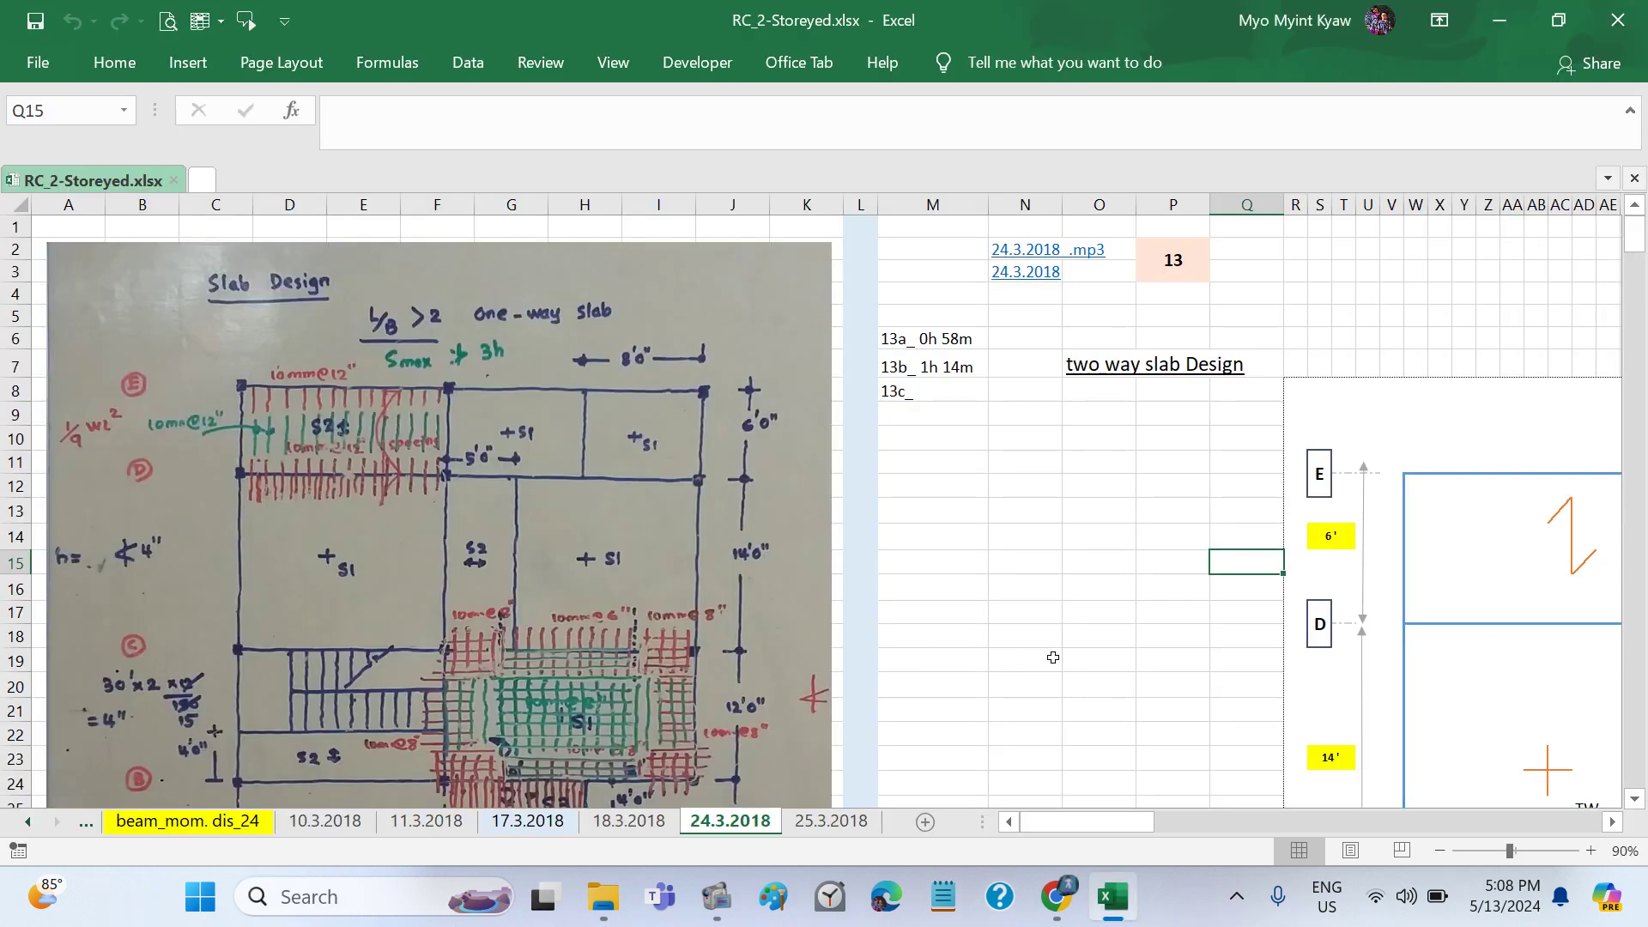
Step: Select cell M17 and save the workbook
{"action": "scroll", "coordinate": [1053, 658], "scroll_direction": "down", "scroll_amount": 1}
{"action": "left_click", "coordinate": [970, 595]}
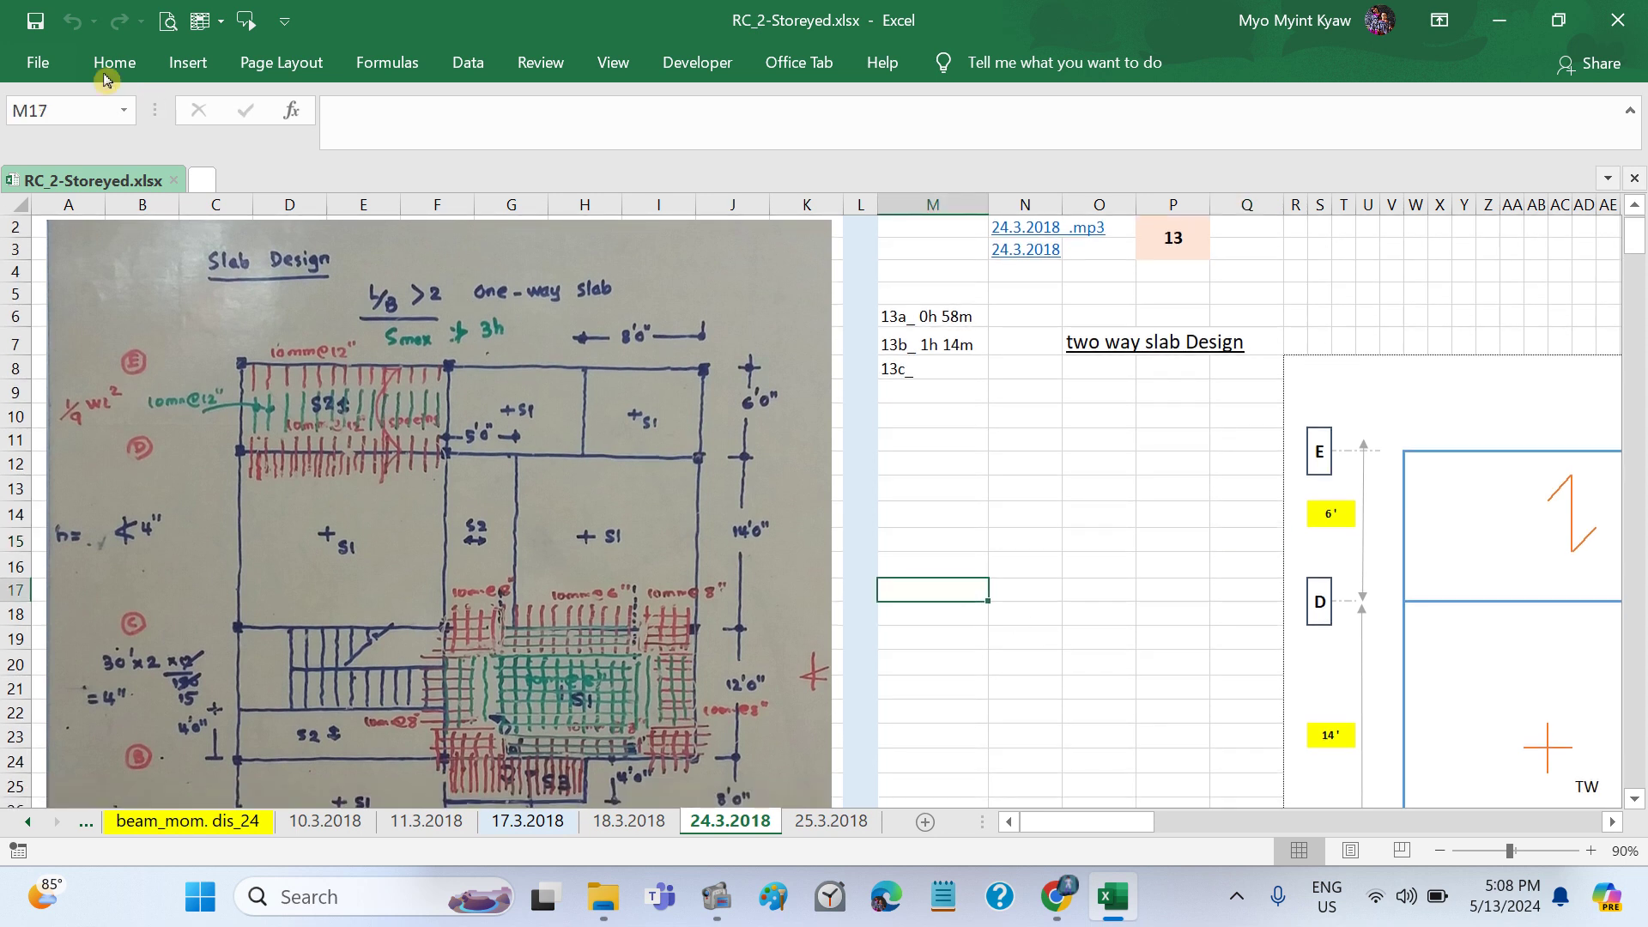
{"action": "left_click", "coordinate": [28, 22]}
Step: Play the 24.3.2018 lecture audio linked in N3 from about 1:14, then return to Excel
{"action": "left_click", "coordinate": [1004, 251]}
{"action": "left_click", "coordinate": [915, 631]}
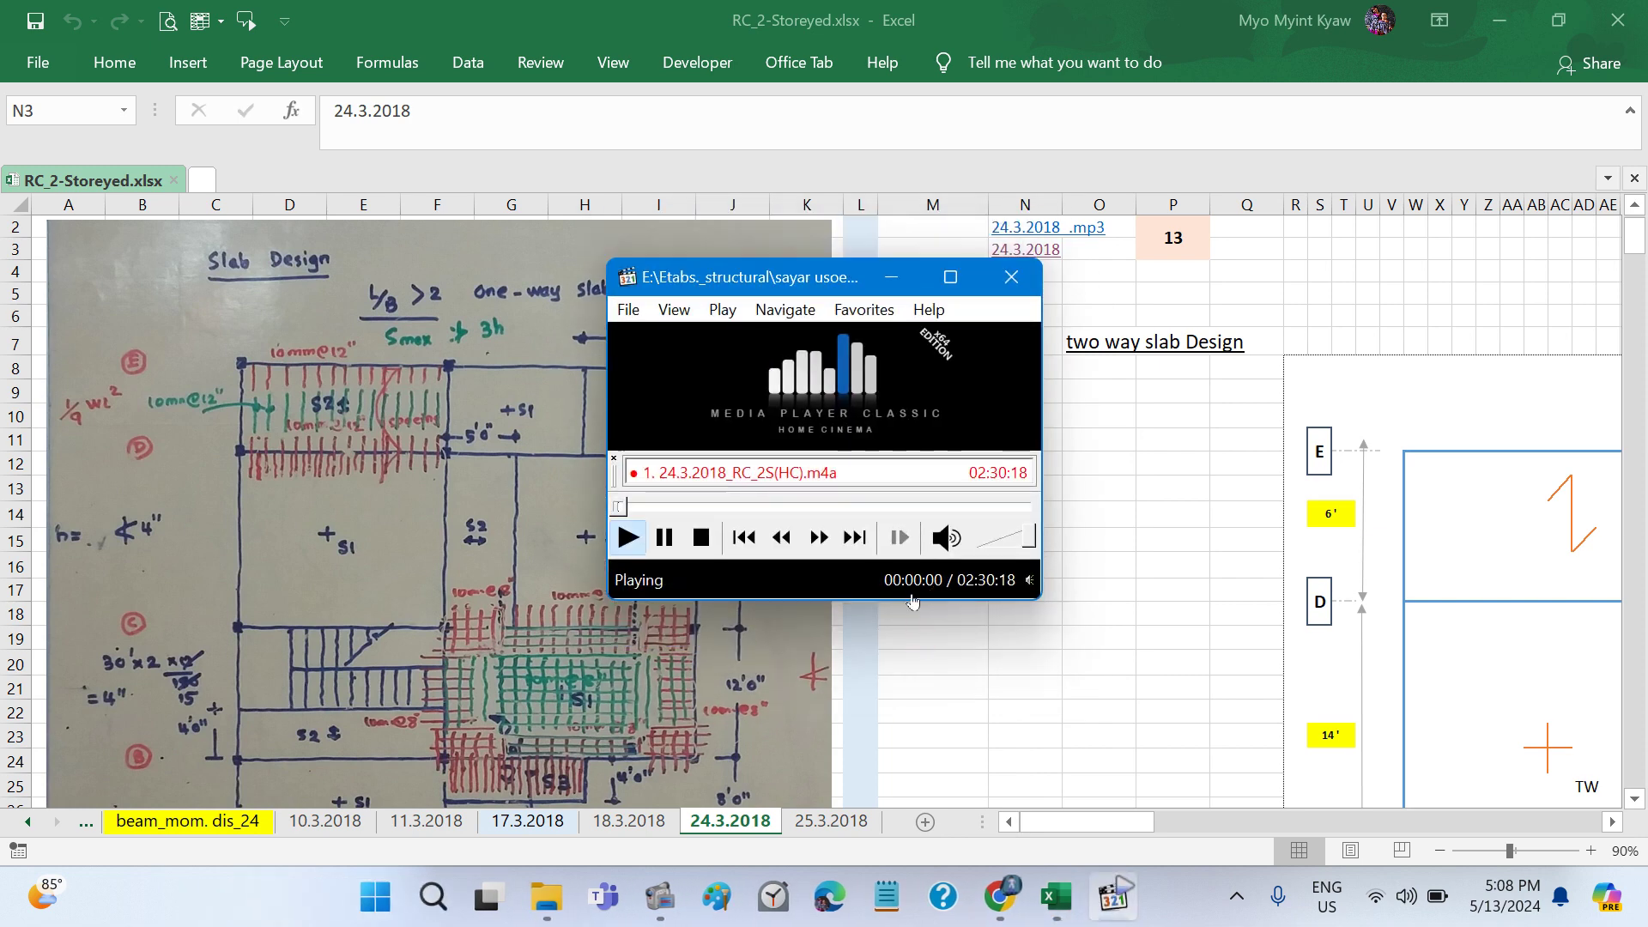
{"action": "left_click", "coordinate": [822, 508]}
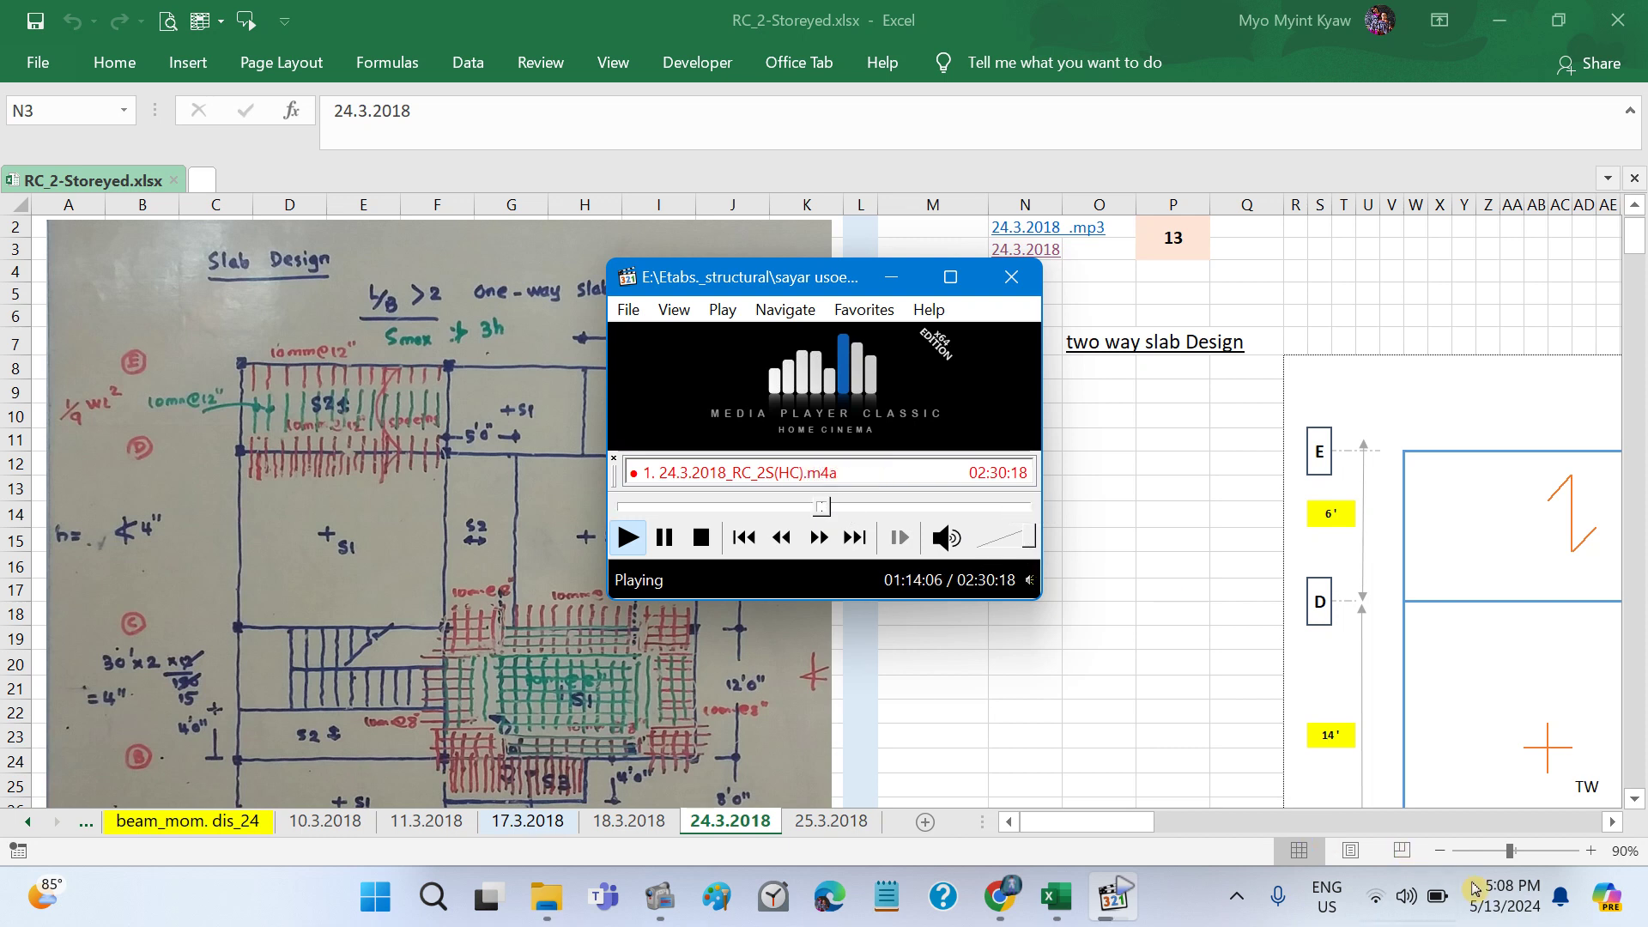
{"action": "left_click", "coordinate": [1406, 896]}
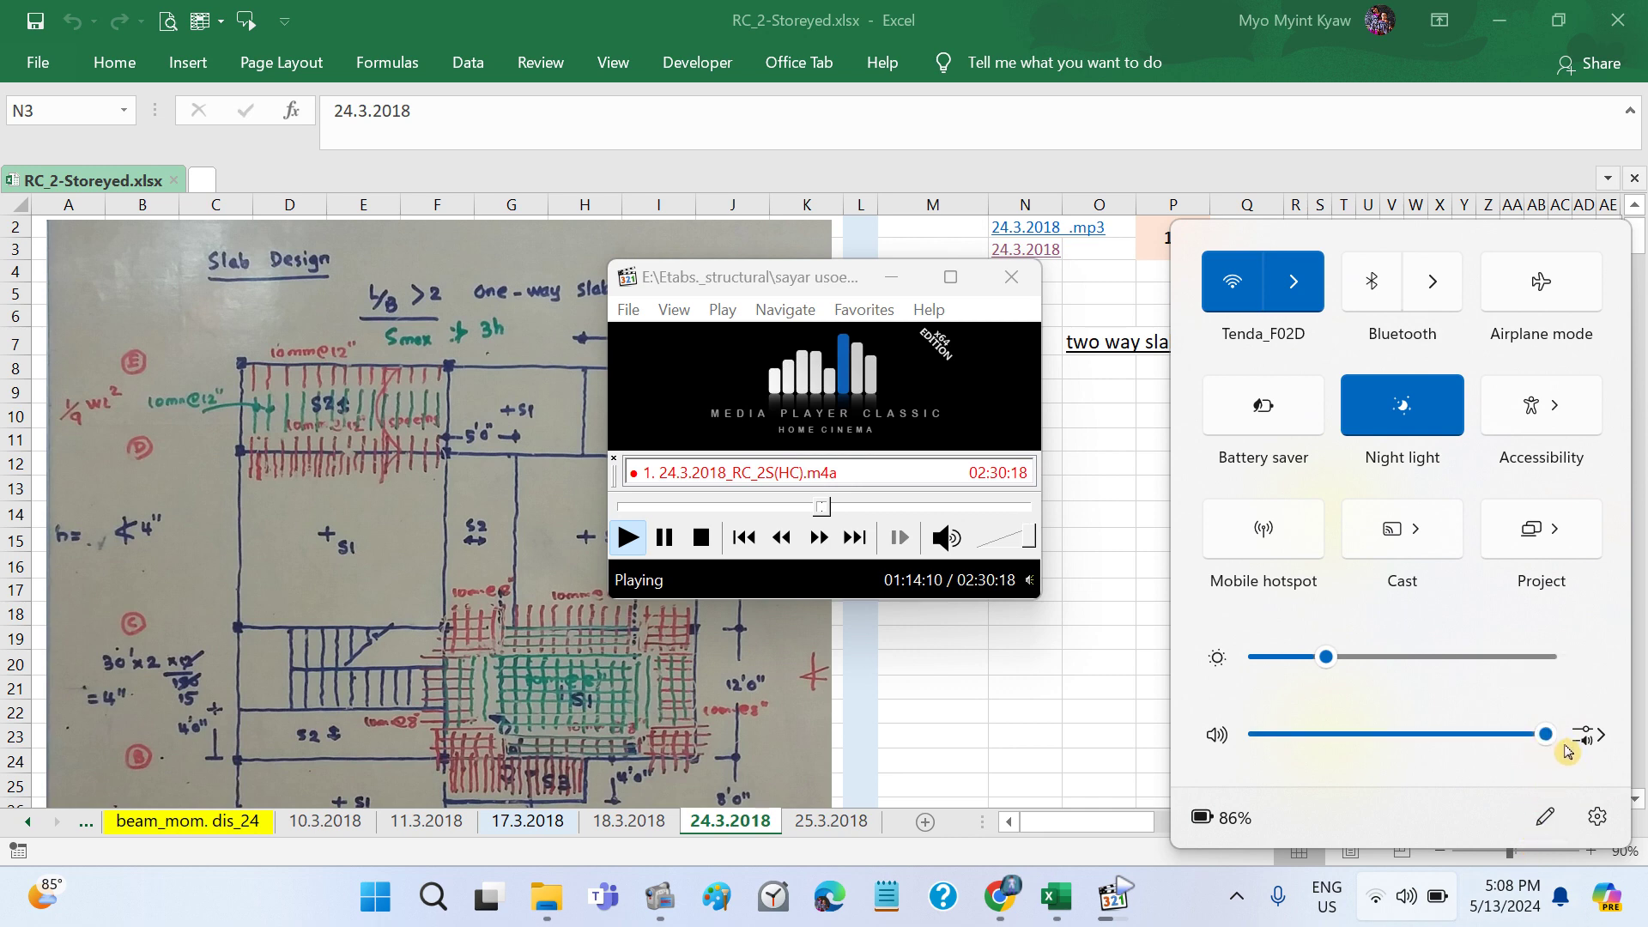
{"action": "left_click", "coordinate": [1038, 760]}
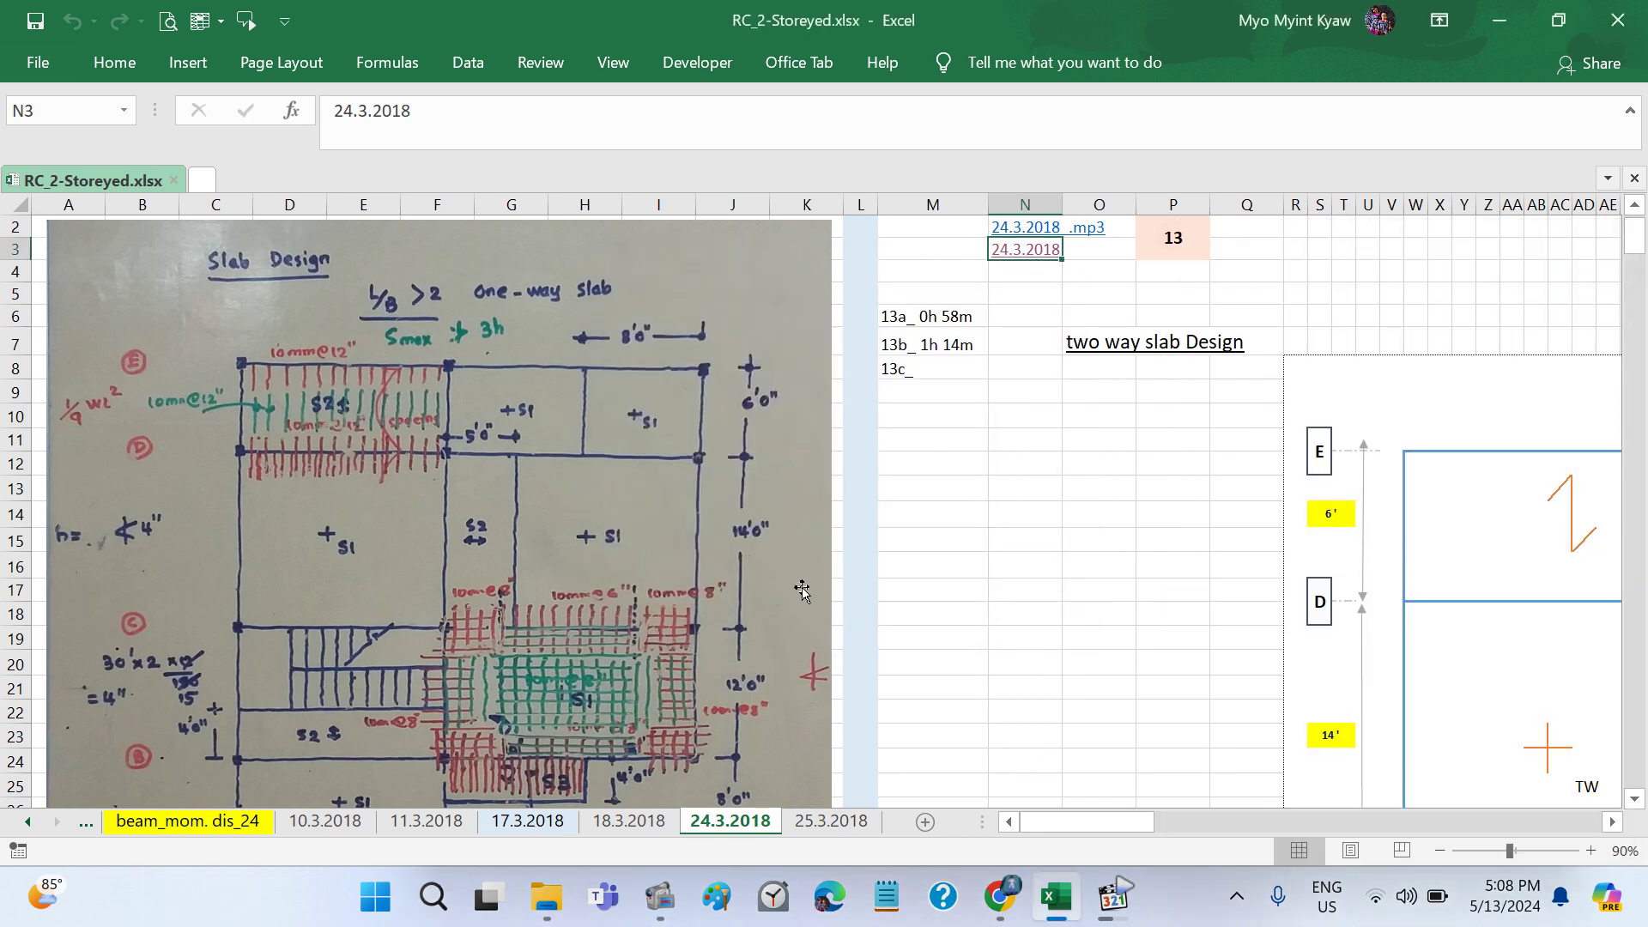
{"action": "scroll", "coordinate": [801, 590], "scroll_direction": "down", "scroll_amount": 3}
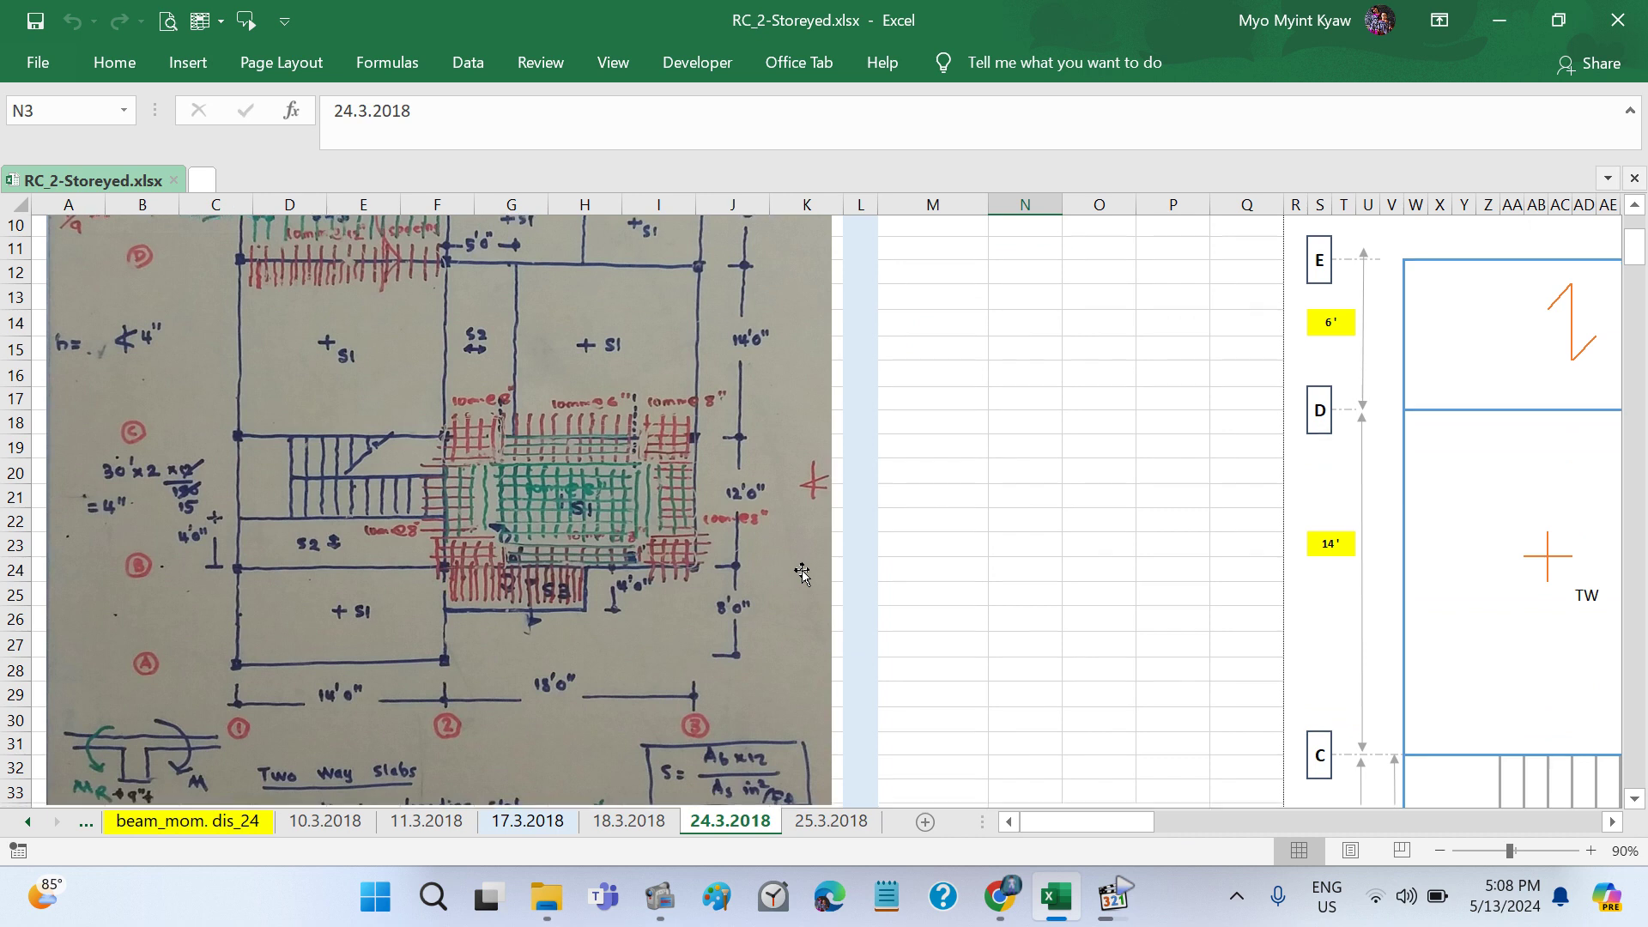
Step: Scroll through the slab design sheet and pause the lecture audio in Media Player Classic
{"action": "scroll", "coordinate": [802, 583], "scroll_direction": "down", "scroll_amount": 1}
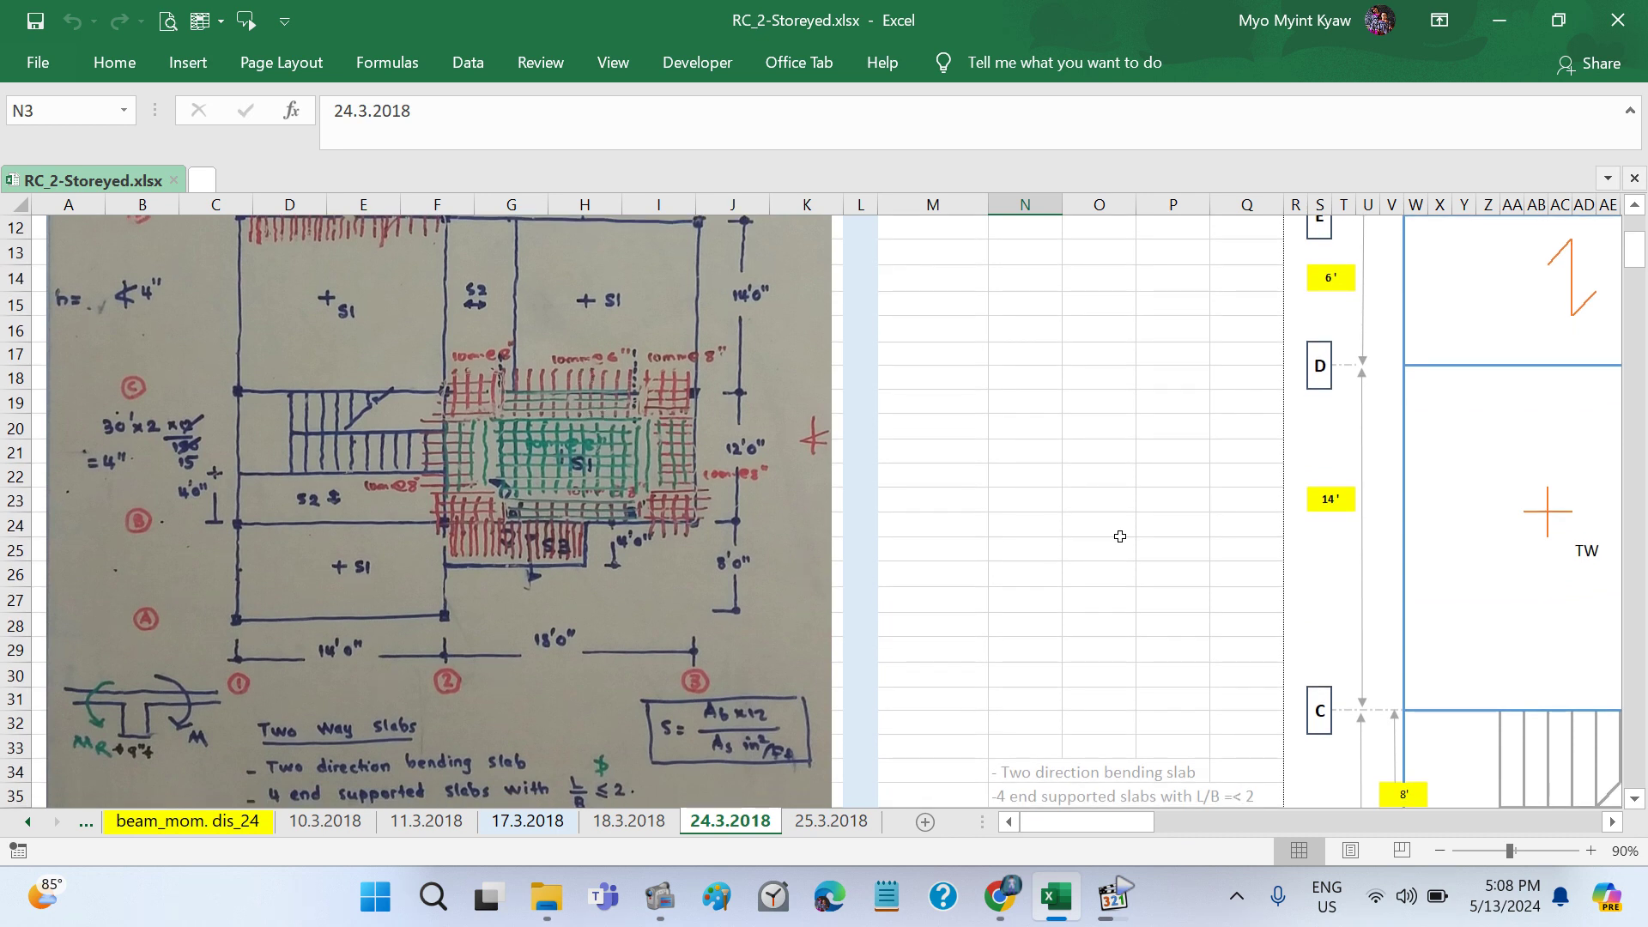
{"action": "scroll", "coordinate": [1120, 524], "scroll_direction": "down", "scroll_amount": 1}
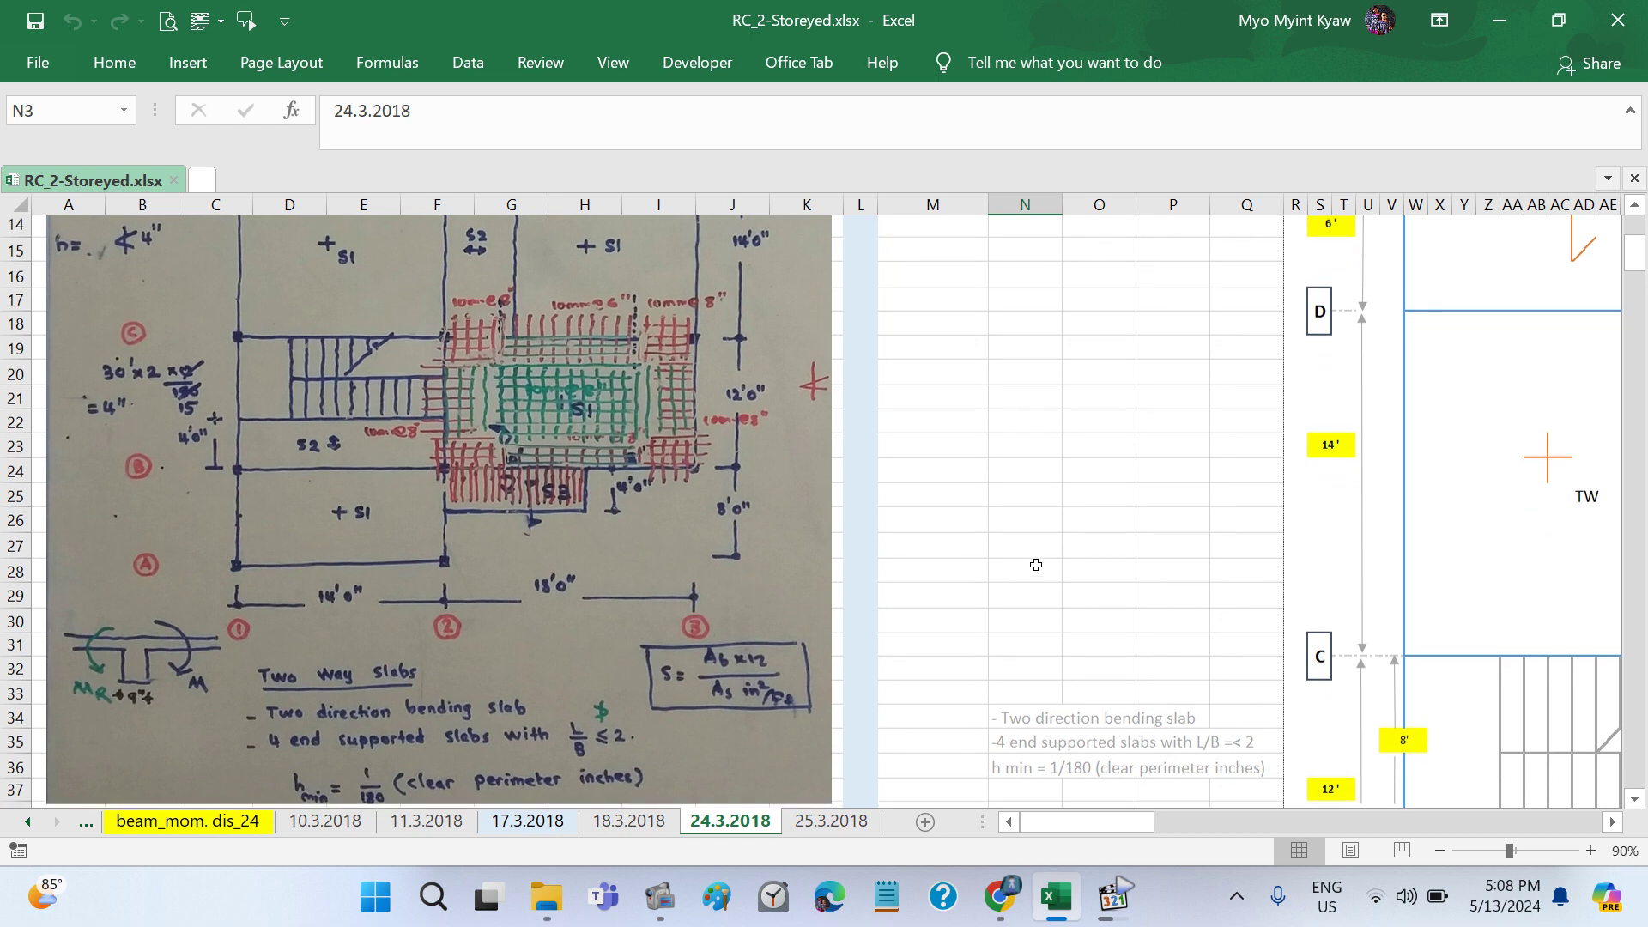
{"action": "scroll", "coordinate": [1036, 567], "scroll_direction": "down", "scroll_amount": 1}
{"action": "scroll", "coordinate": [1036, 567], "scroll_direction": "up", "scroll_amount": 1}
{"action": "scroll", "coordinate": [1036, 565], "scroll_direction": "up", "scroll_amount": 1}
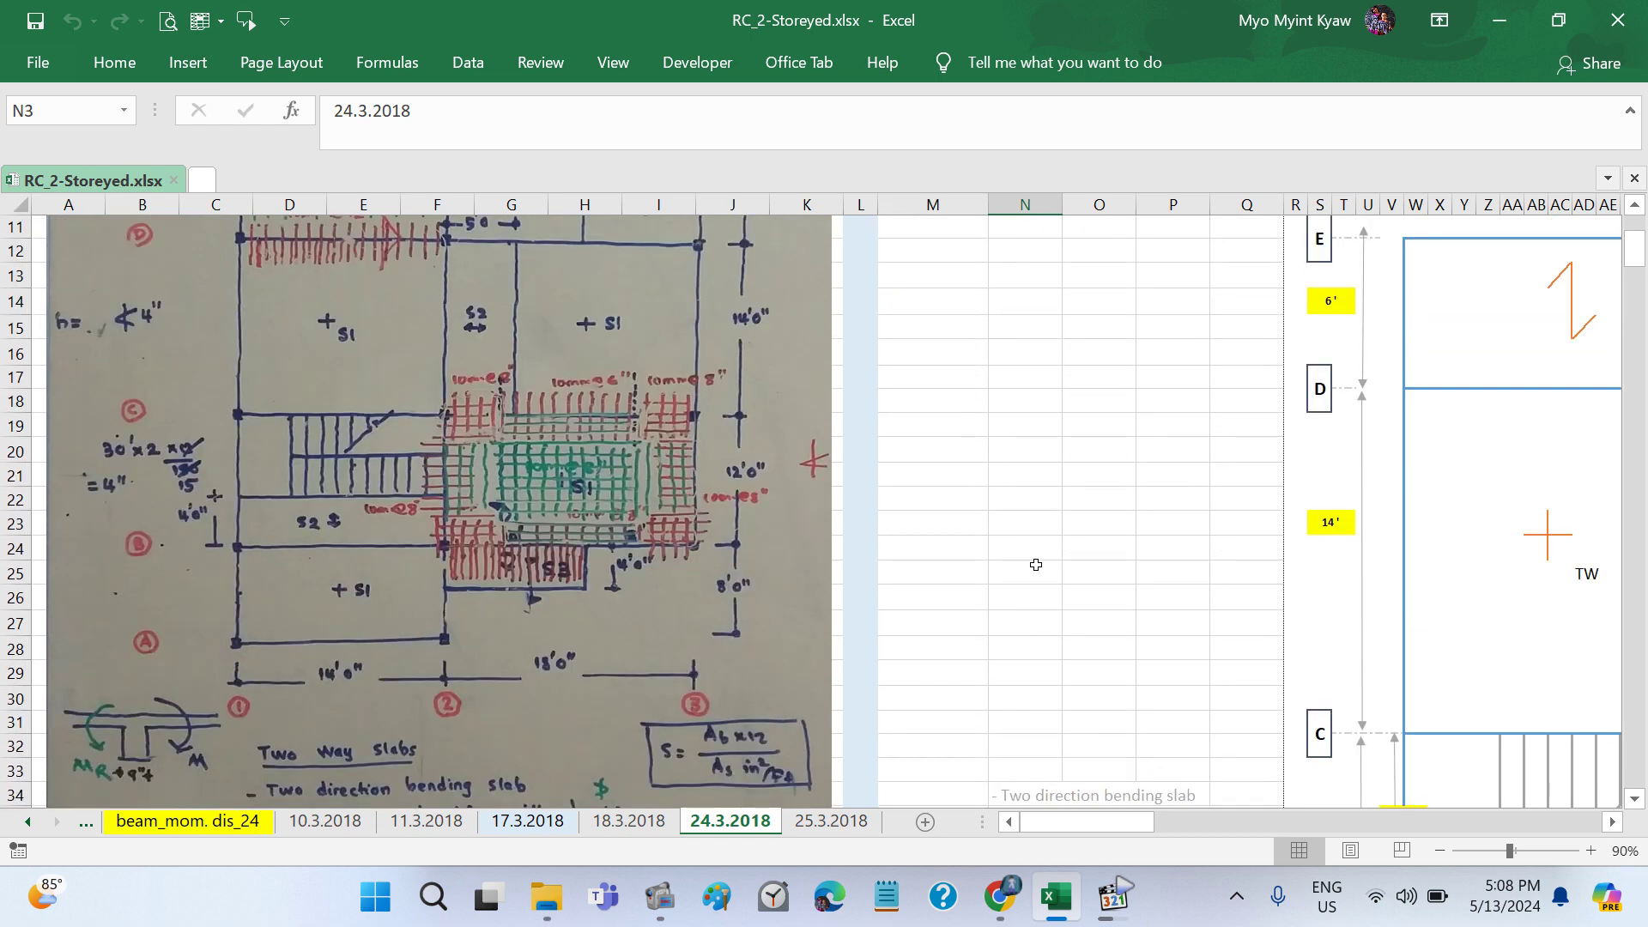
{"action": "scroll", "coordinate": [948, 609], "scroll_direction": "down", "scroll_amount": 3}
{"action": "scroll", "coordinate": [948, 609], "scroll_direction": "right", "scroll_amount": 5}
{"action": "scroll", "coordinate": [947, 610], "scroll_direction": "right", "scroll_amount": 5}
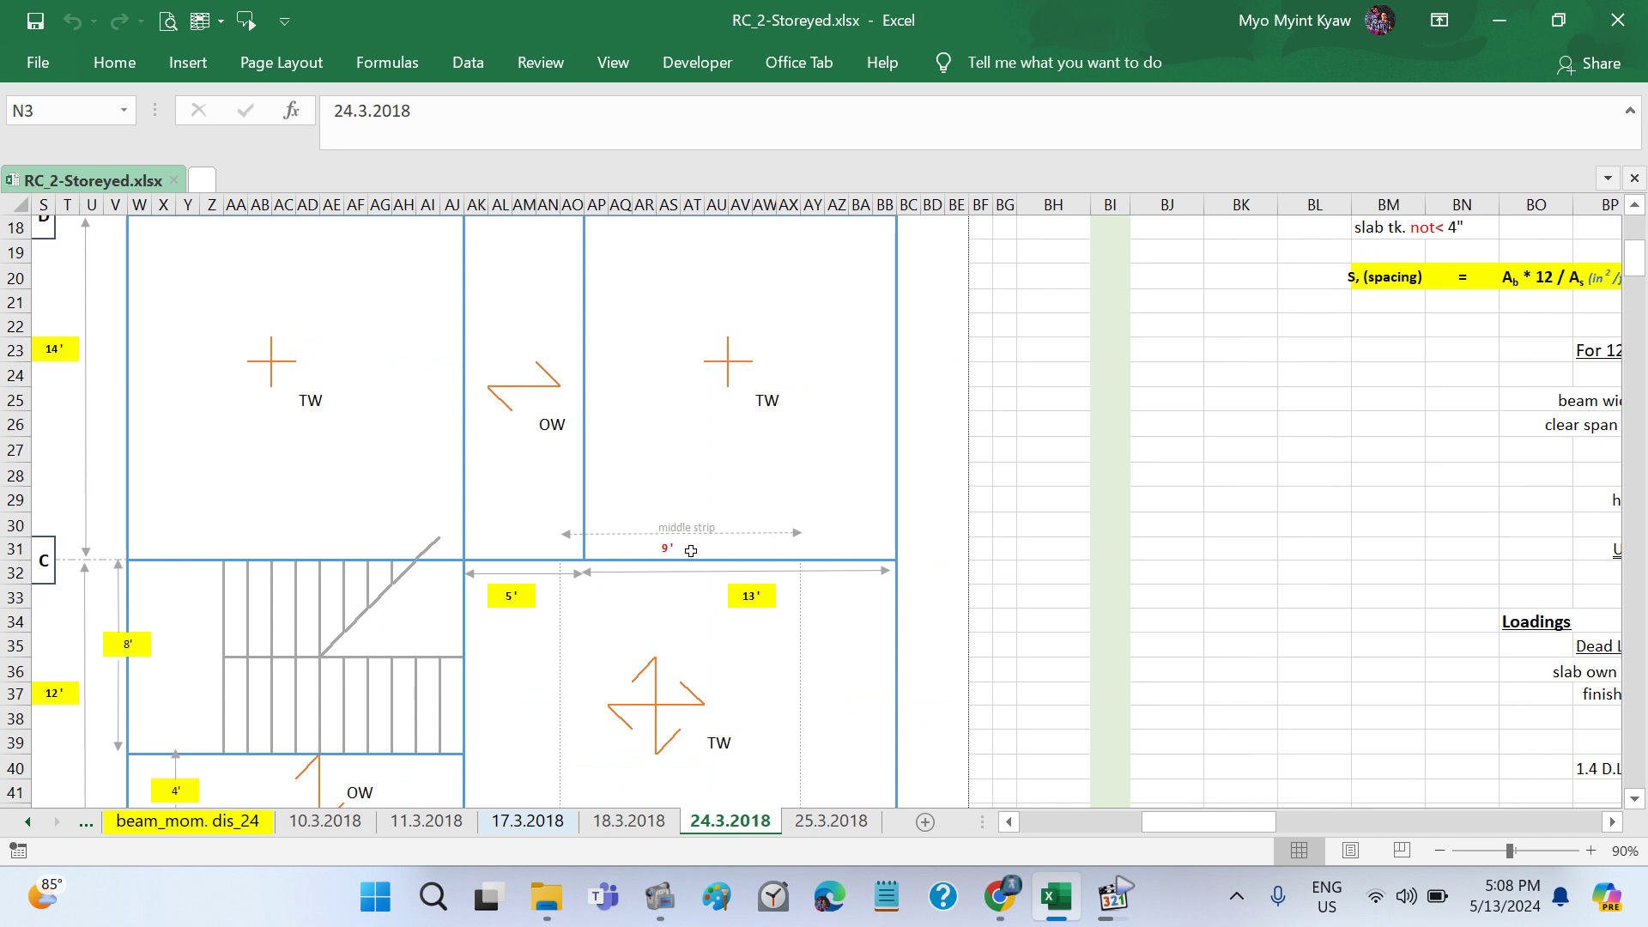
{"action": "scroll", "coordinate": [691, 550], "scroll_direction": "left", "scroll_amount": 1}
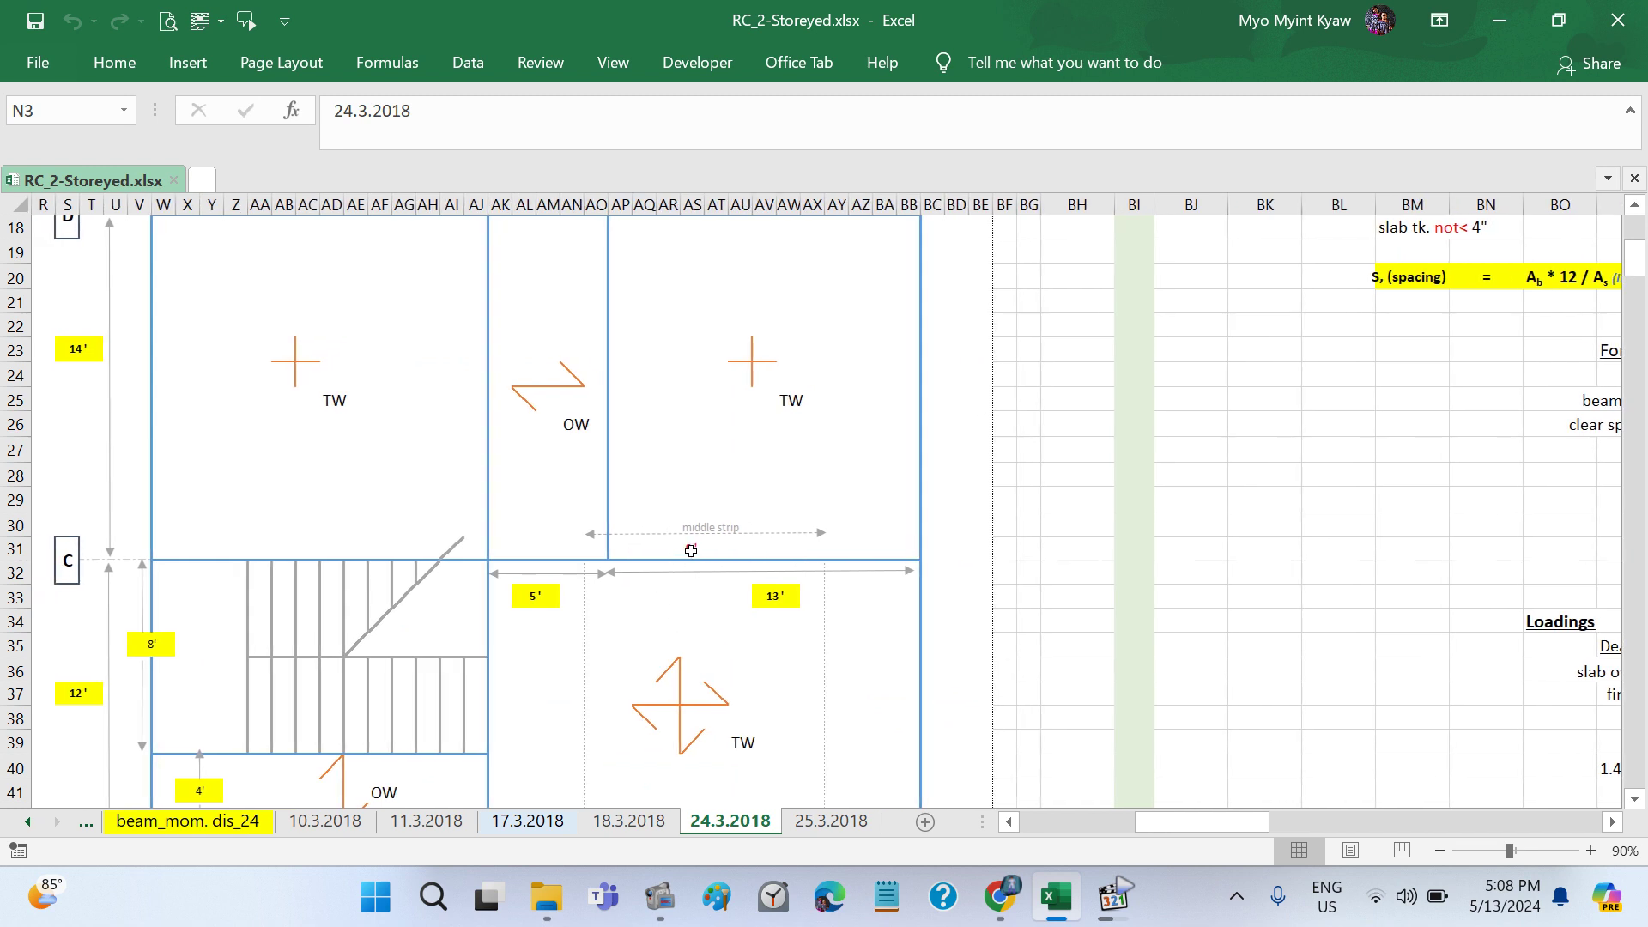
{"action": "scroll", "coordinate": [691, 549], "scroll_direction": "right", "scroll_amount": 3}
{"action": "scroll", "coordinate": [691, 549], "scroll_direction": "right", "scroll_amount": 3}
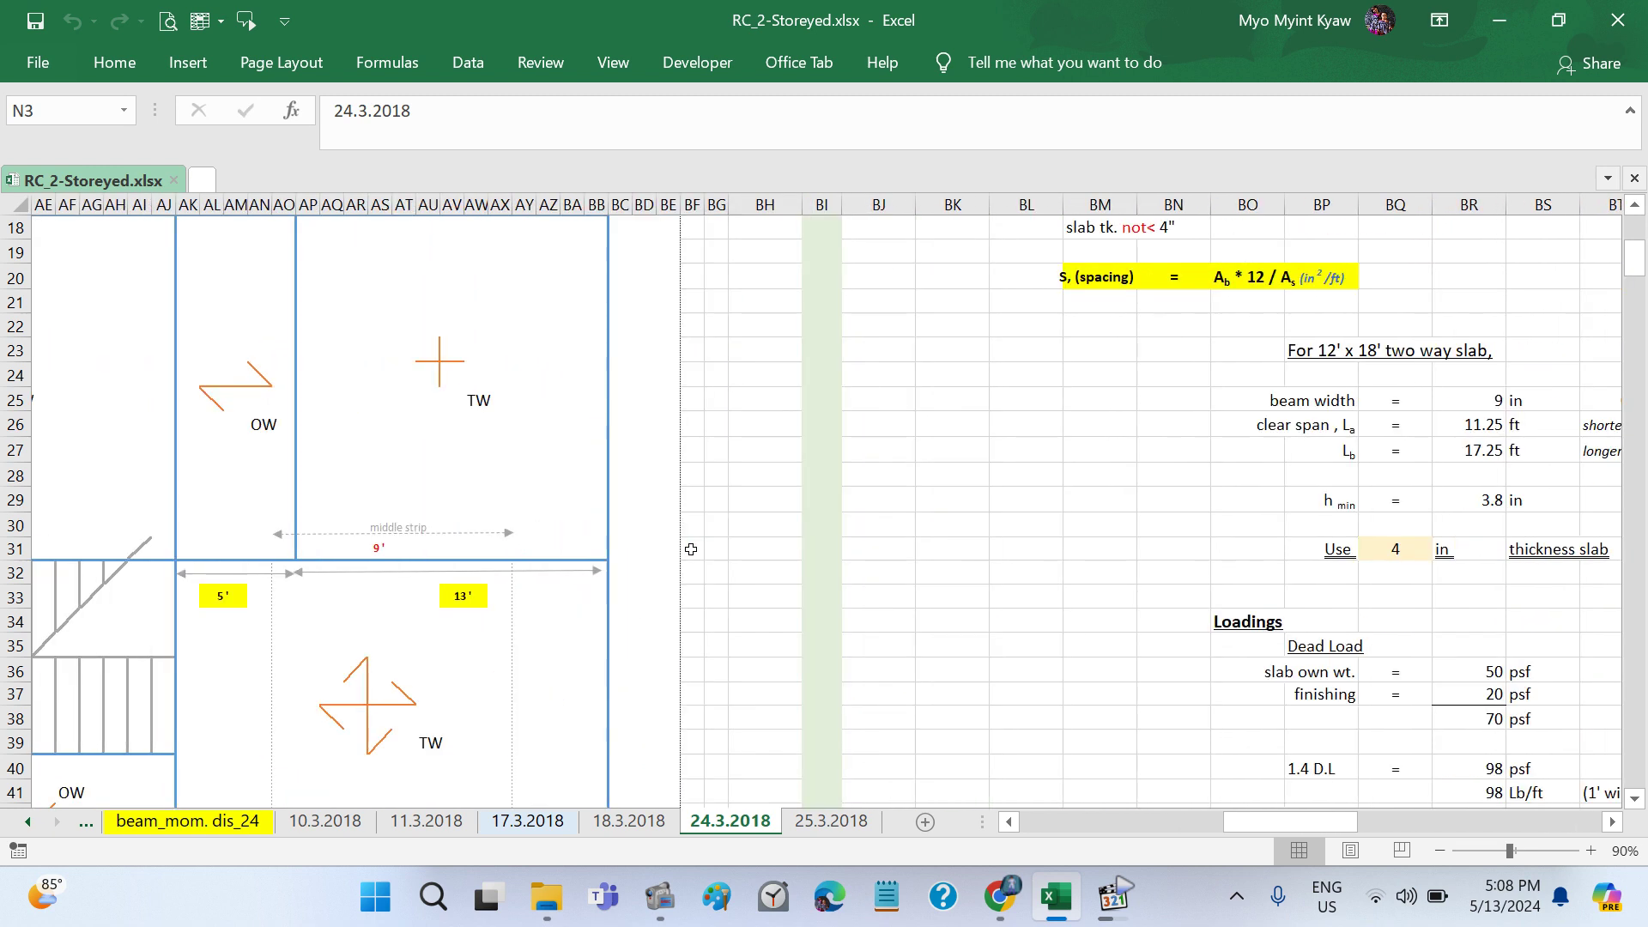
{"action": "scroll", "coordinate": [691, 549], "scroll_direction": "right", "scroll_amount": 1}
{"action": "scroll", "coordinate": [691, 550], "scroll_direction": "right", "scroll_amount": 2}
{"action": "scroll", "coordinate": [691, 550], "scroll_direction": "down", "scroll_amount": 9}
{"action": "scroll", "coordinate": [691, 550], "scroll_direction": "down", "scroll_amount": 2}
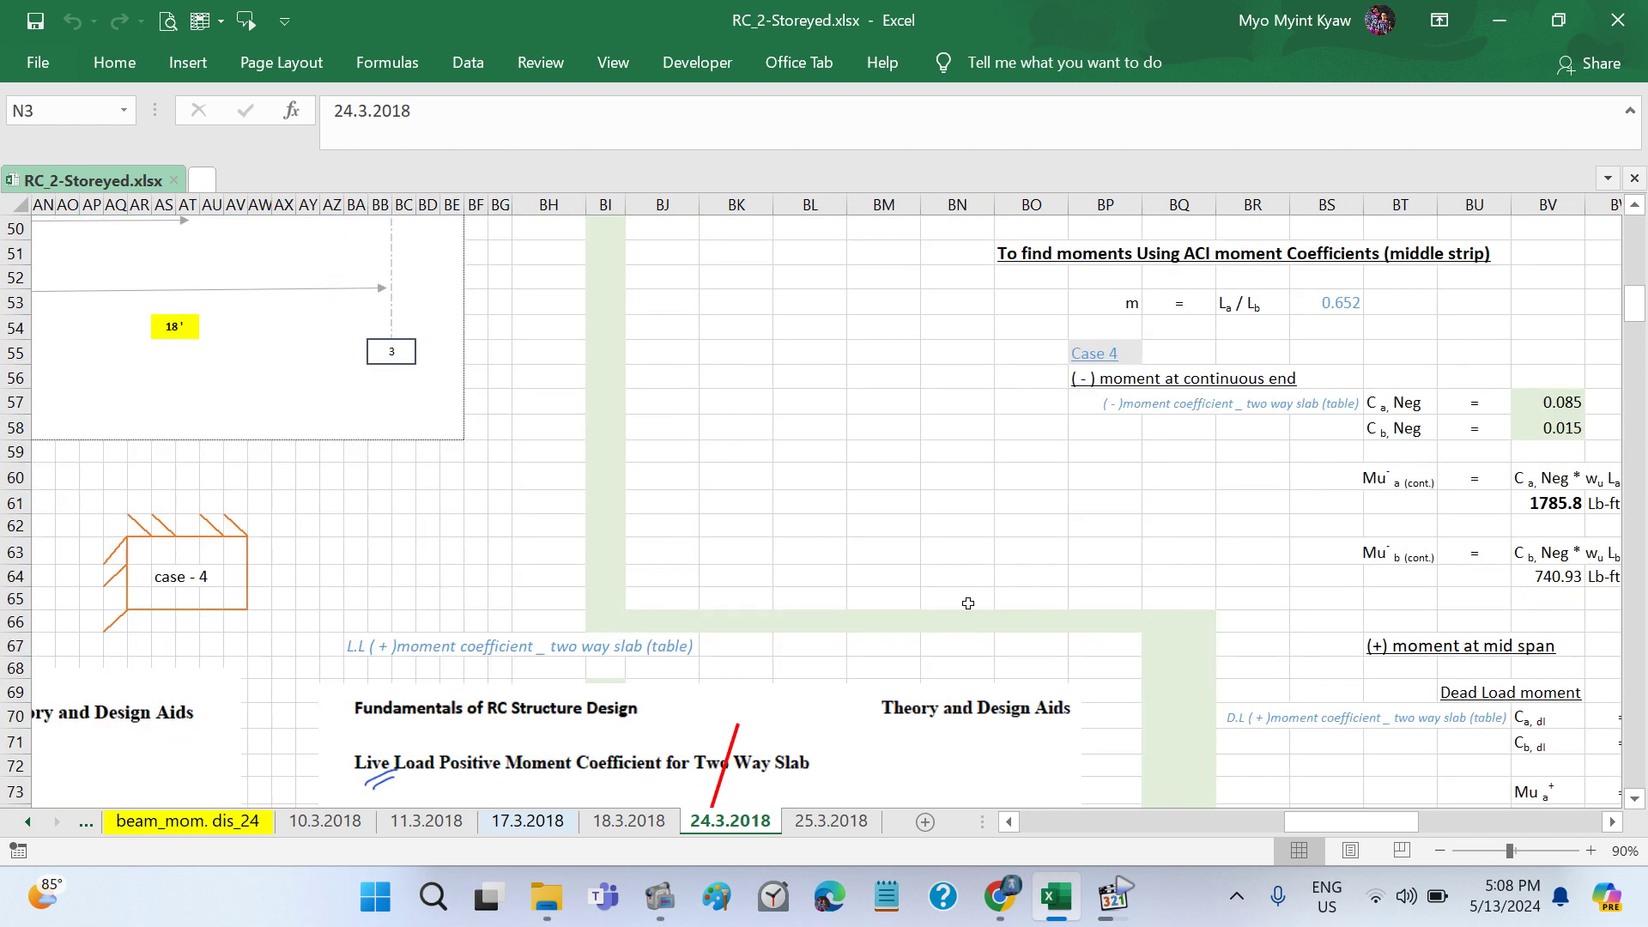
{"action": "left_click", "coordinate": [1114, 897]}
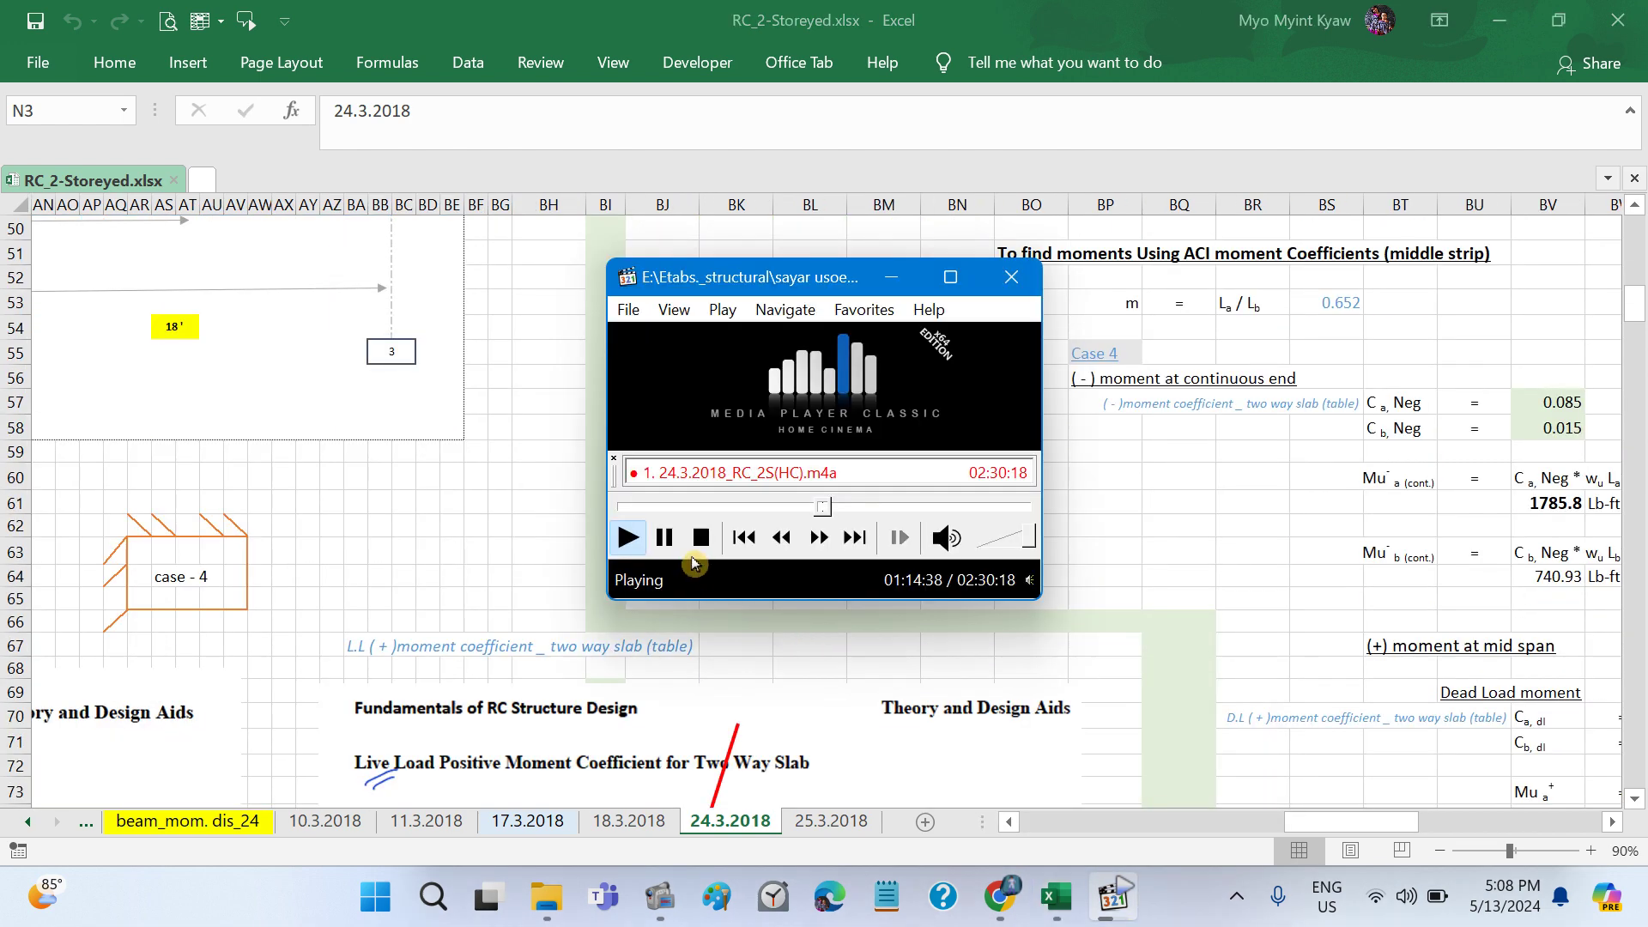
{"action": "left_click", "coordinate": [664, 537]}
{"action": "left_click", "coordinate": [1114, 897]}
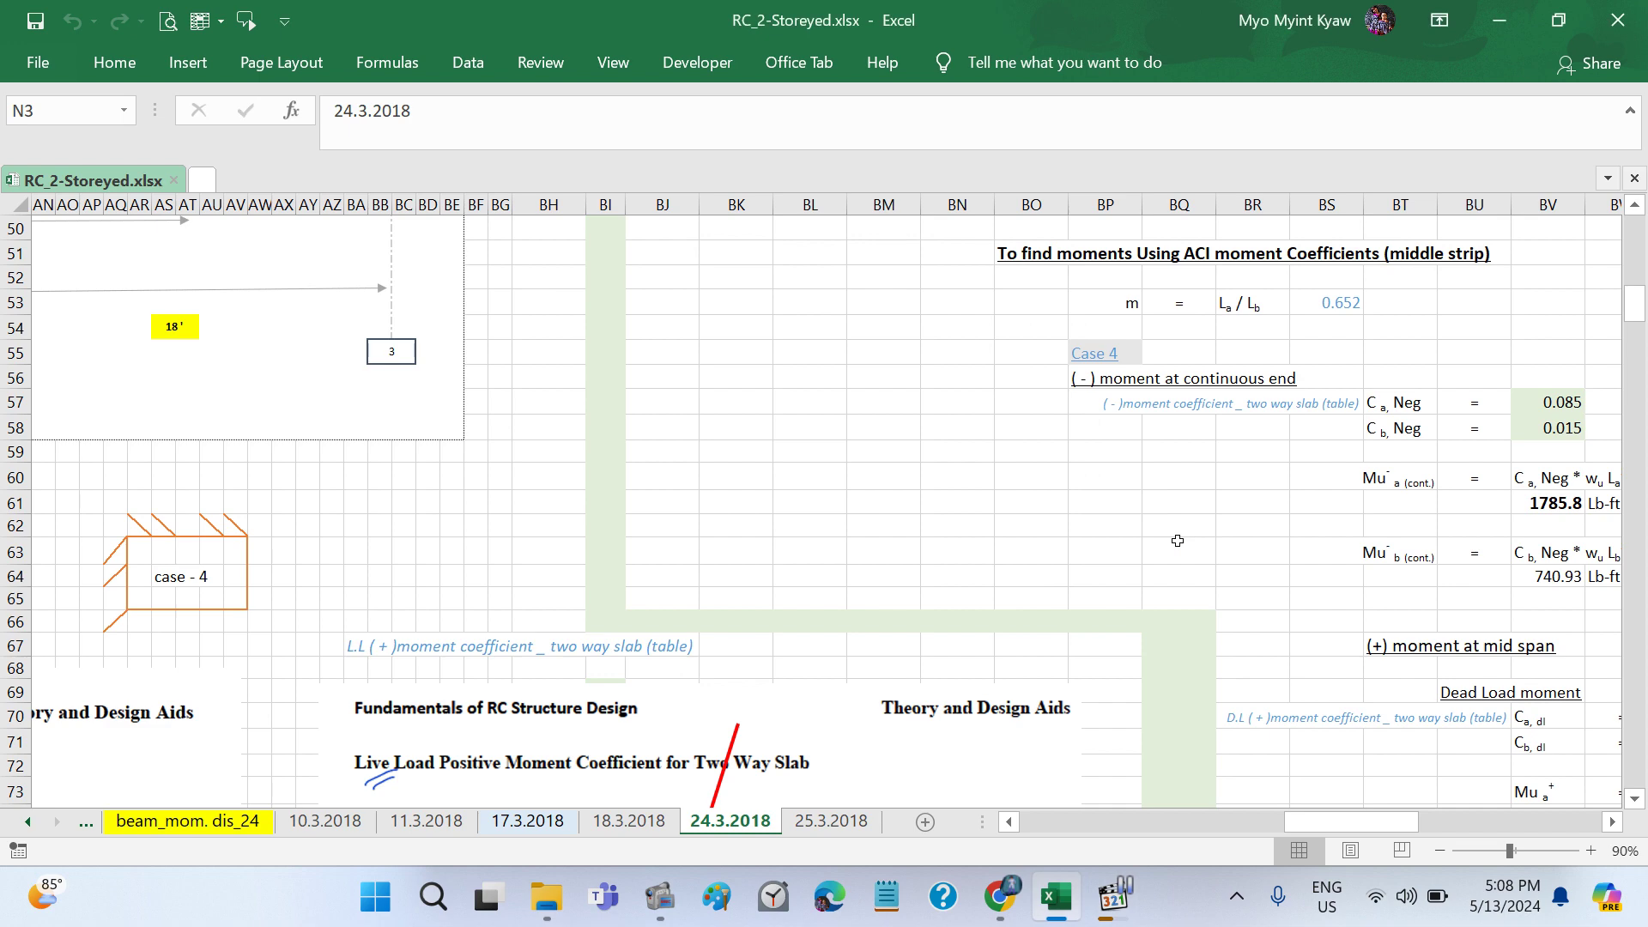
Step: Scroll to the two-way slab bar-spacing rows 127–144 ending with 10 mm dia @6"
{"action": "scroll", "coordinate": [1176, 541], "scroll_direction": "down", "scroll_amount": 2}
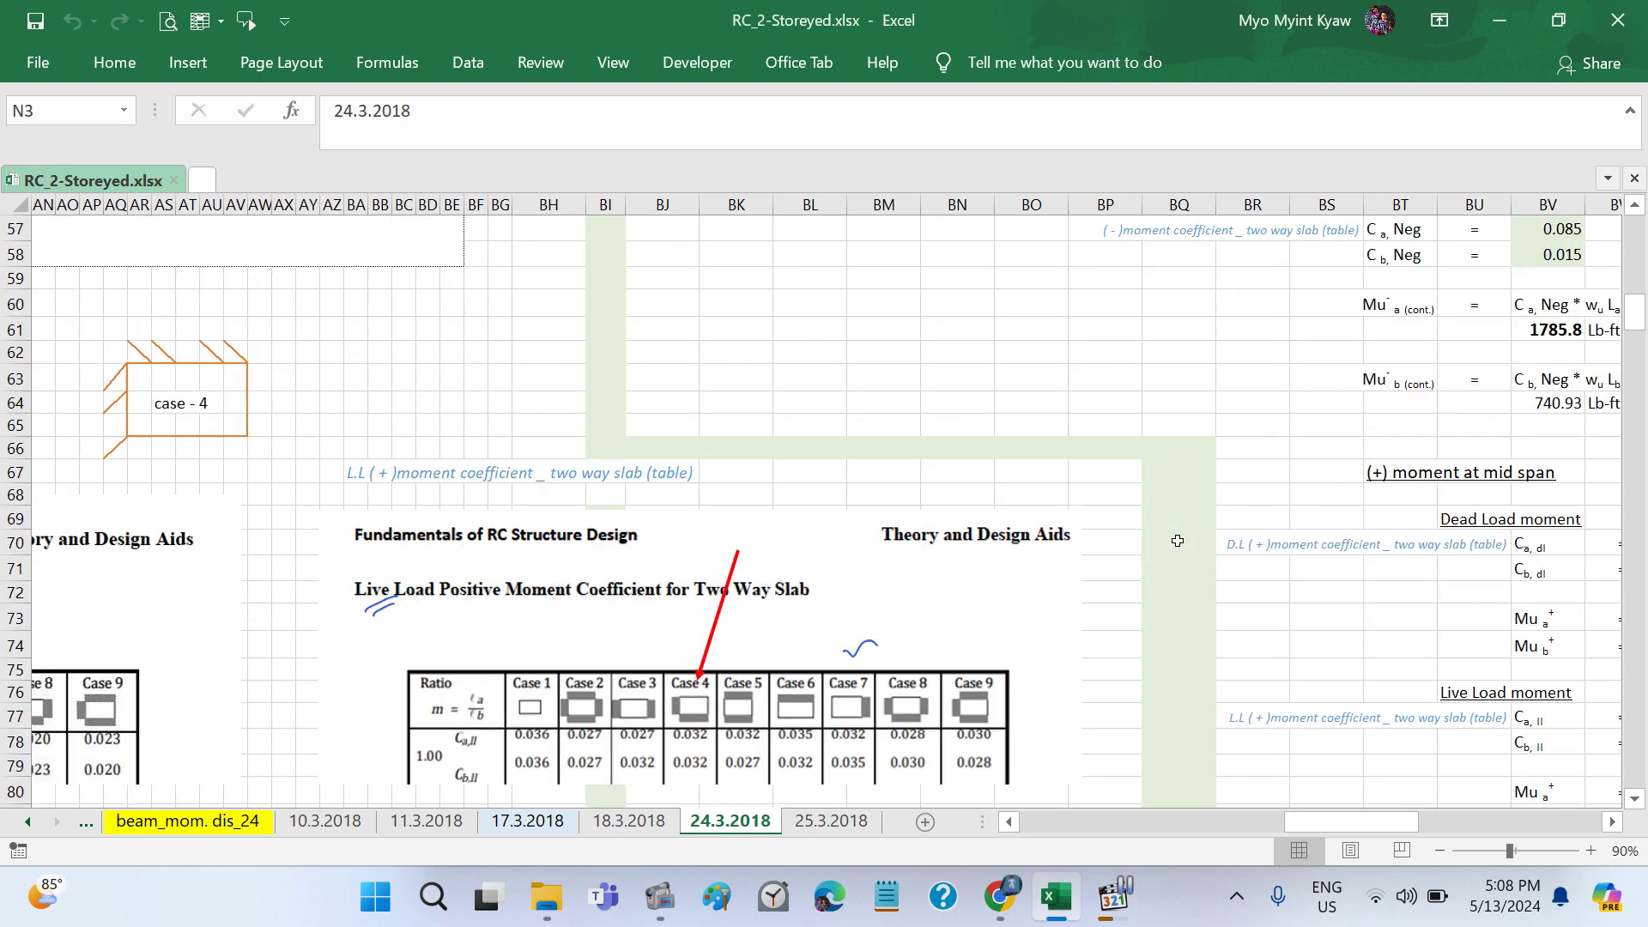
{"action": "scroll", "coordinate": [1177, 541], "scroll_direction": "down", "scroll_amount": 4}
{"action": "scroll", "coordinate": [1177, 541], "scroll_direction": "down", "scroll_amount": 3}
{"action": "scroll", "coordinate": [1177, 540], "scroll_direction": "down", "scroll_amount": 1}
{"action": "scroll", "coordinate": [1177, 541], "scroll_direction": "right", "scroll_amount": 4}
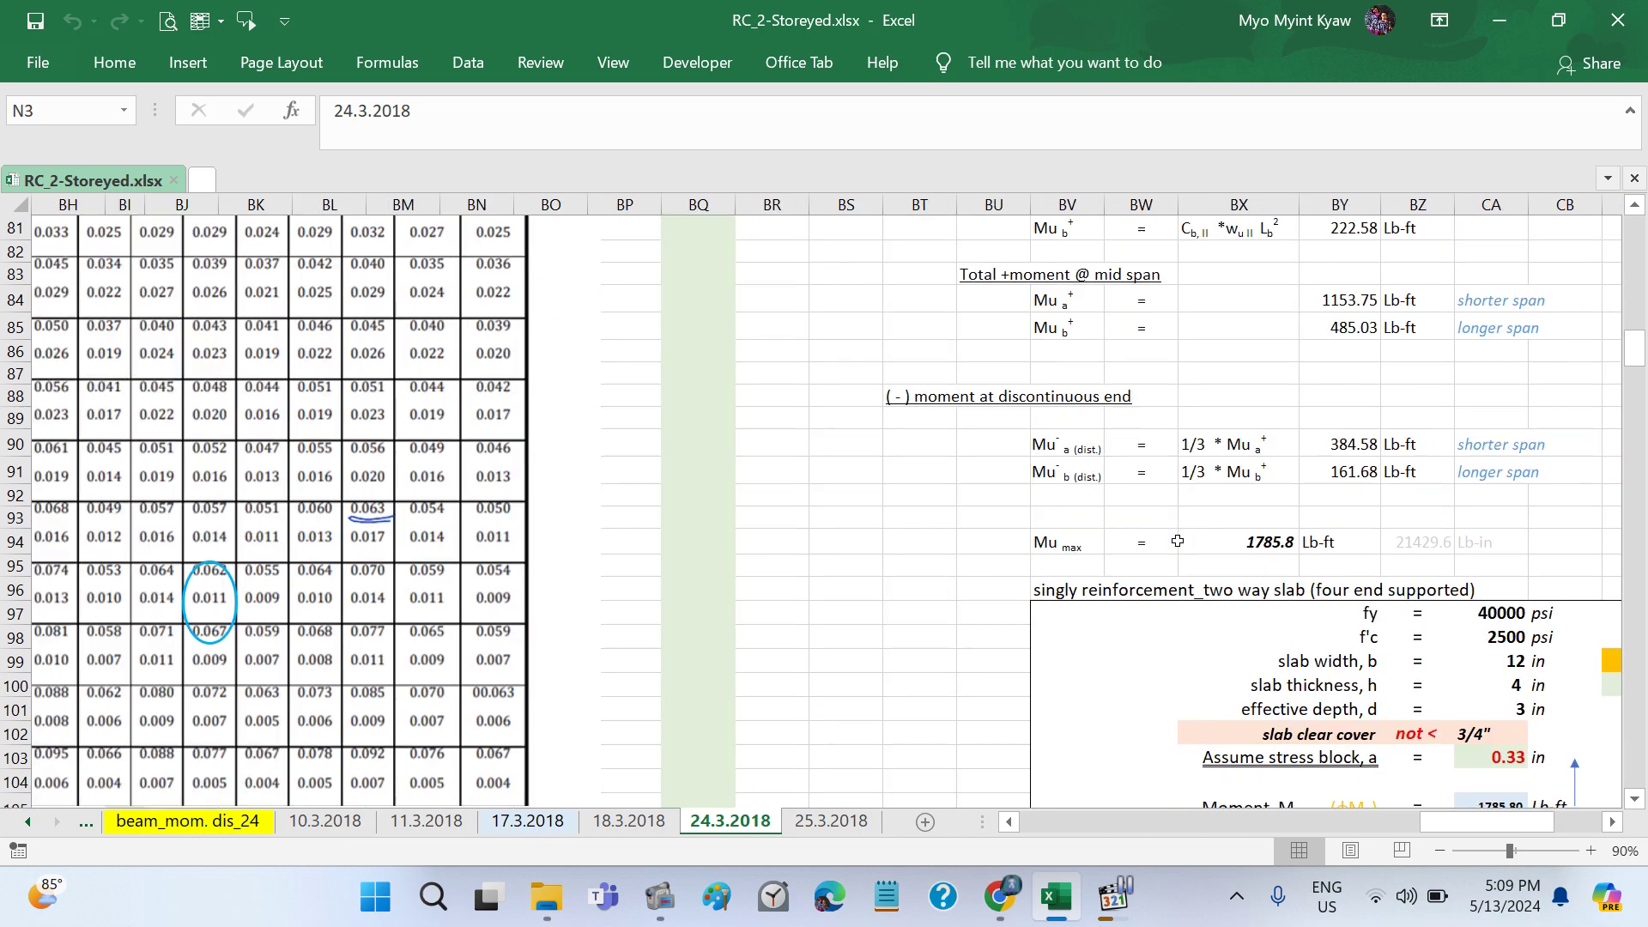
{"action": "scroll", "coordinate": [1177, 541], "scroll_direction": "down", "scroll_amount": 10}
{"action": "scroll", "coordinate": [1177, 541], "scroll_direction": "down", "scroll_amount": 5}
{"action": "scroll", "coordinate": [1177, 537], "scroll_direction": "right", "scroll_amount": 2}
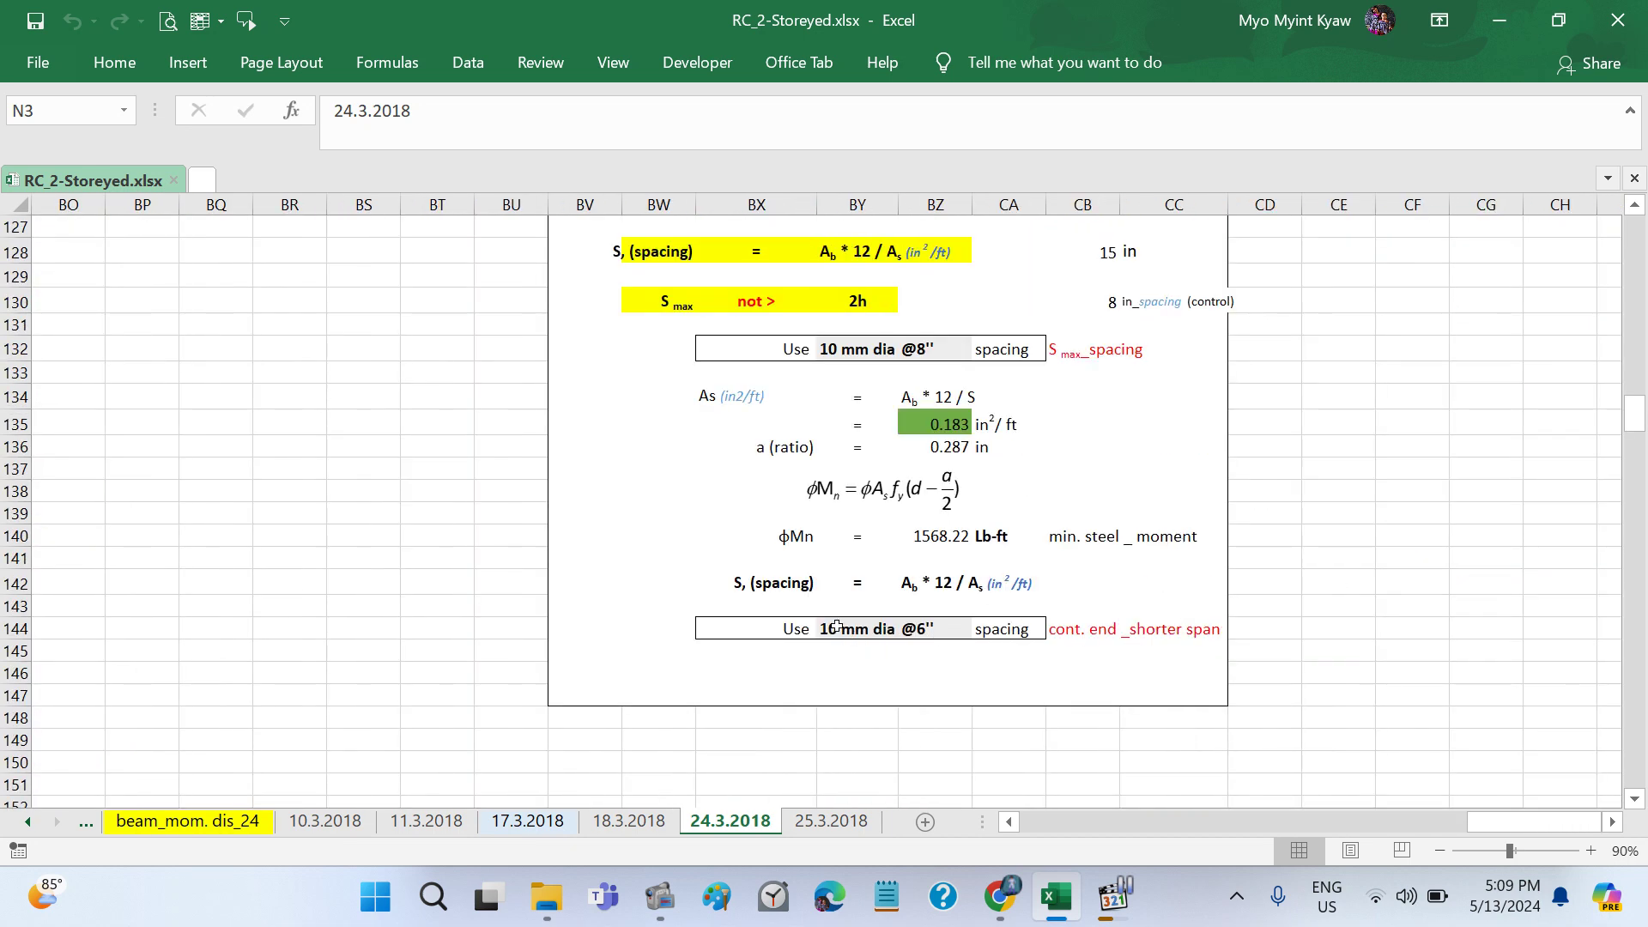
Step: Copy the 10 mm dia @6'' result in row 144 and return to the slab plan drawing
{"action": "left_click_drag", "start_coordinate": [837, 627], "coordinate": [910, 628]}
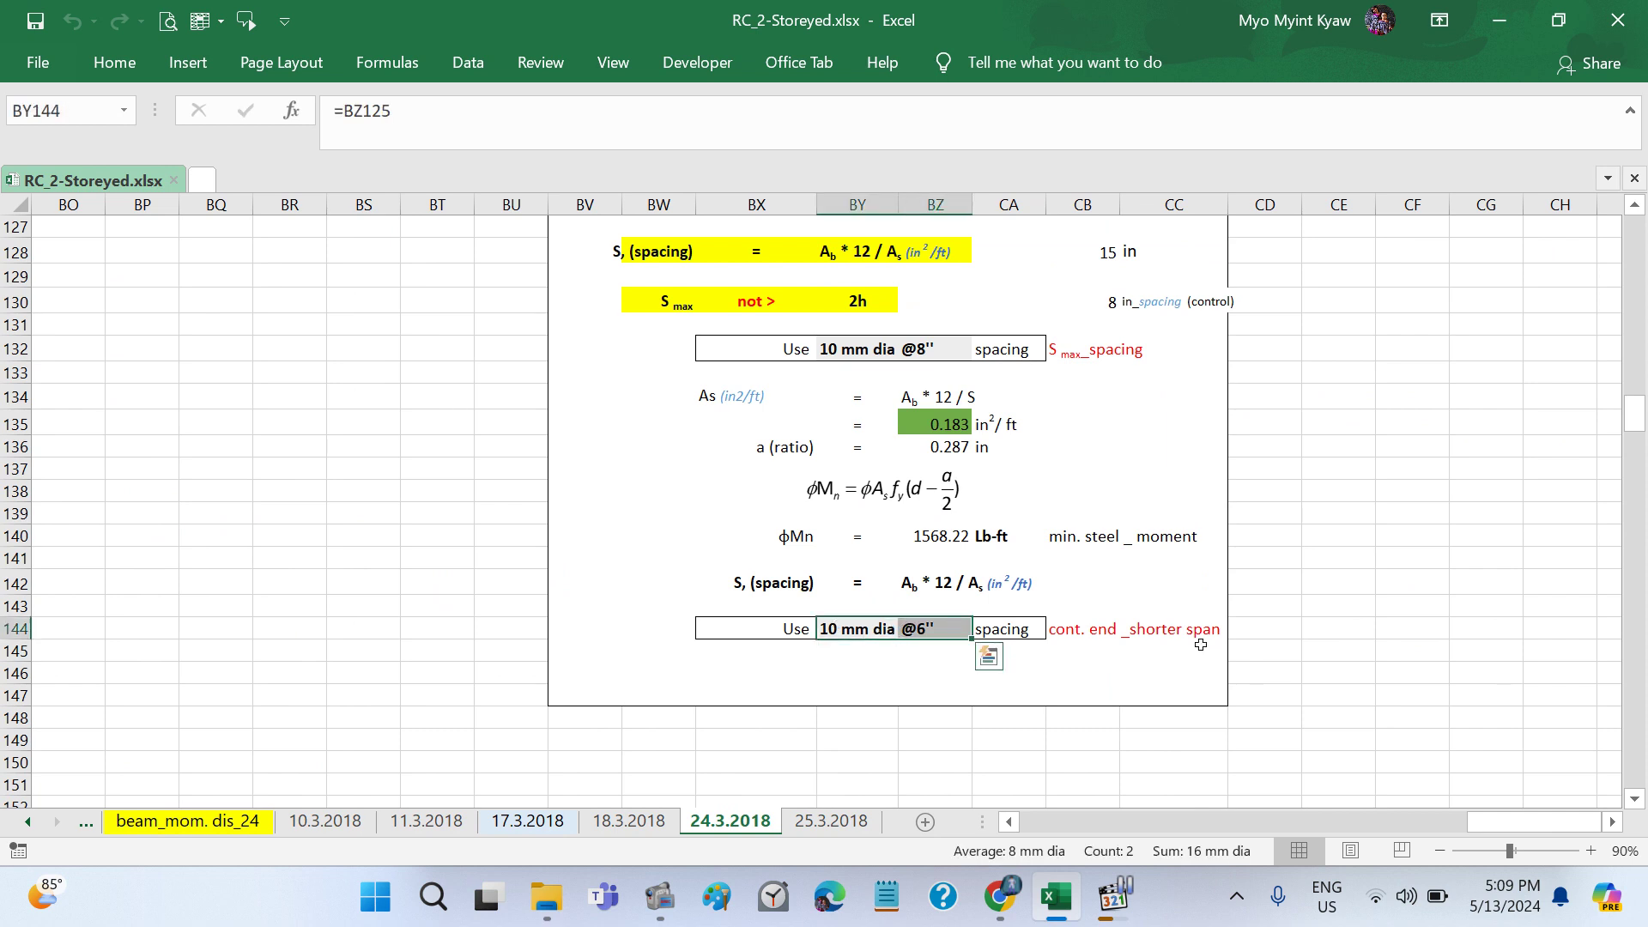
{"action": "key", "text": "ctrl+c"}
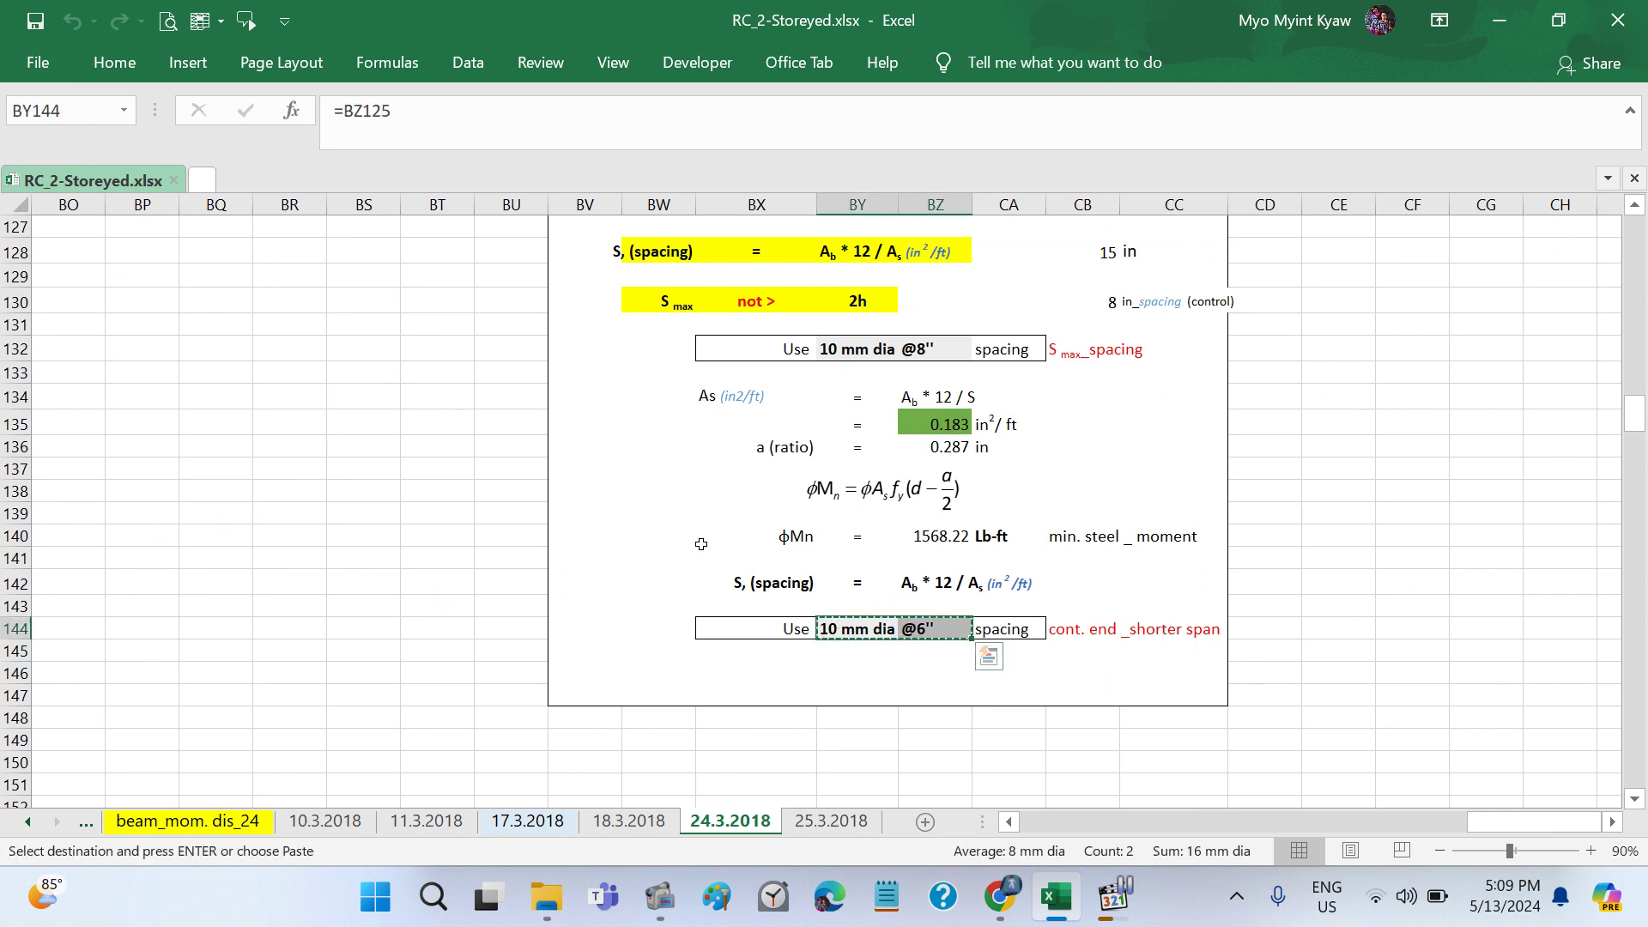
{"action": "scroll", "coordinate": [701, 544], "scroll_direction": "left", "scroll_amount": 5}
{"action": "scroll", "coordinate": [701, 545], "scroll_direction": "left", "scroll_amount": 2}
{"action": "scroll", "coordinate": [700, 544], "scroll_direction": "left", "scroll_amount": 3}
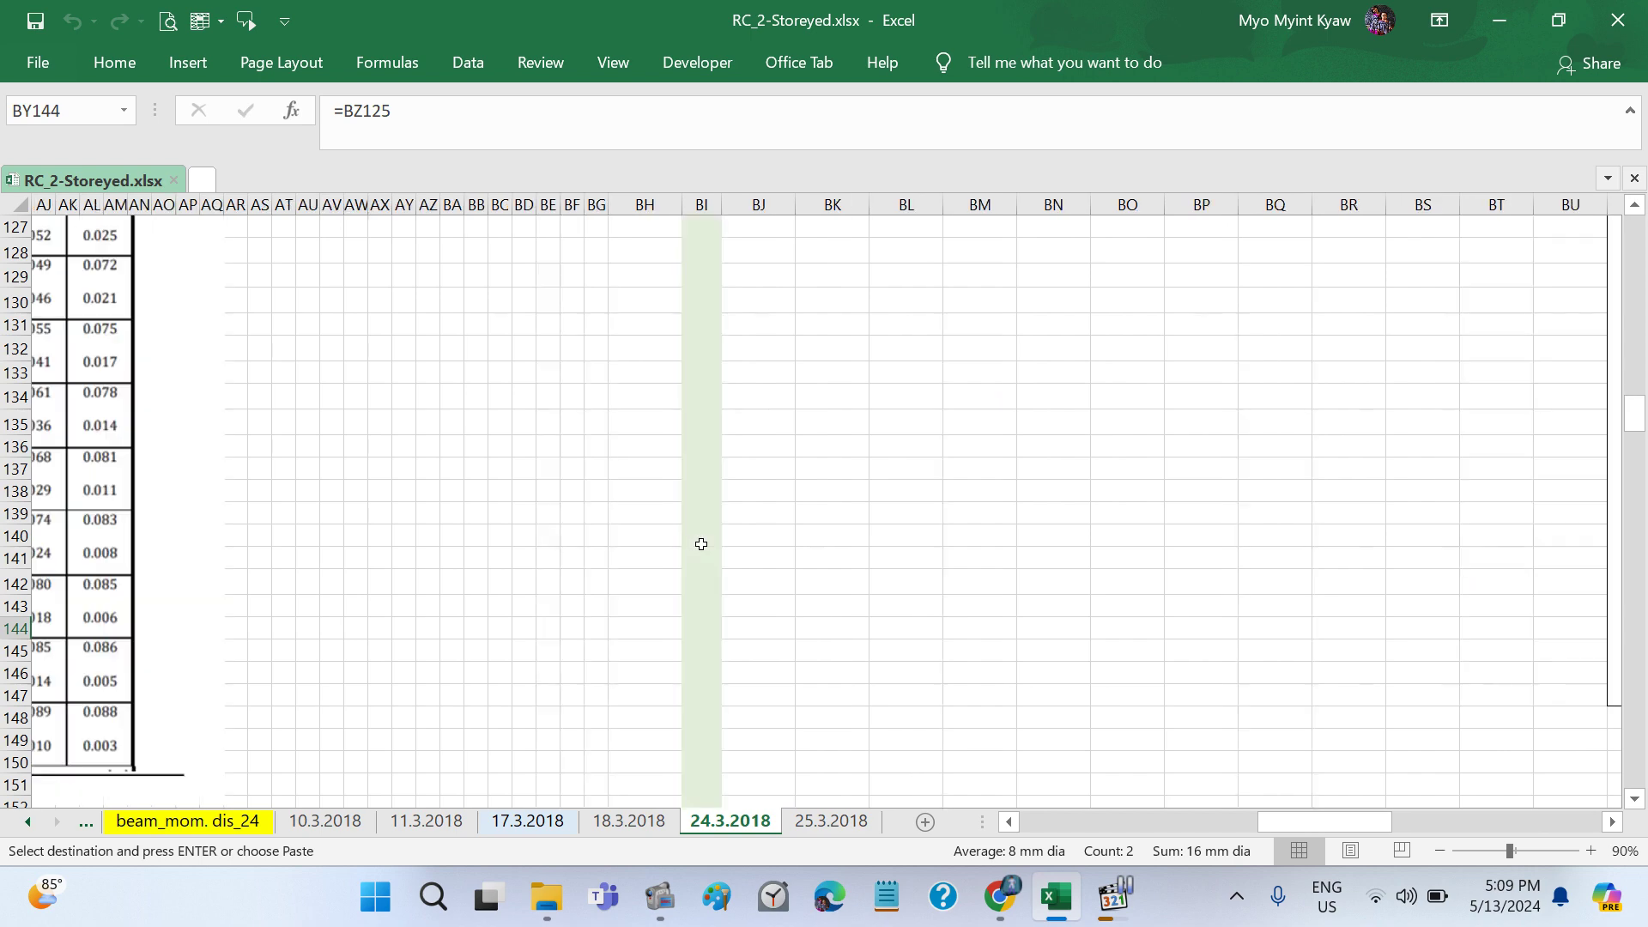
{"action": "scroll", "coordinate": [700, 544], "scroll_direction": "left", "scroll_amount": 2}
{"action": "scroll", "coordinate": [700, 545], "scroll_direction": "up", "scroll_amount": 4}
{"action": "scroll", "coordinate": [701, 544], "scroll_direction": "up", "scroll_amount": 9}
{"action": "scroll", "coordinate": [701, 544], "scroll_direction": "up", "scroll_amount": 5}
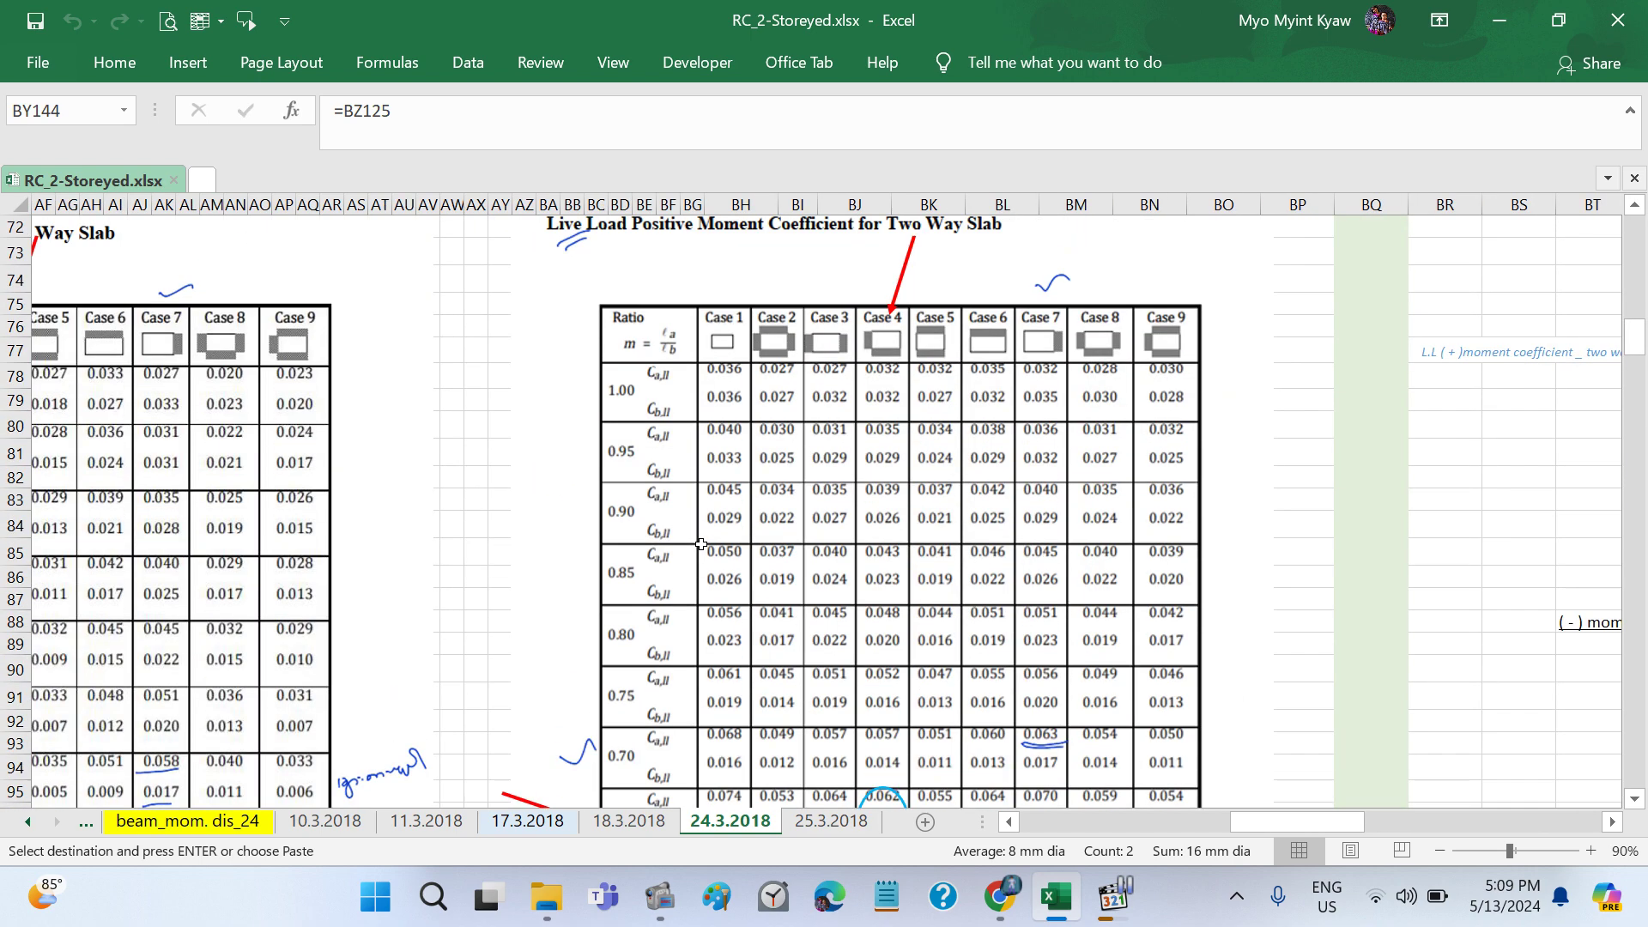
{"action": "scroll", "coordinate": [701, 544], "scroll_direction": "up", "scroll_amount": 1}
{"action": "scroll", "coordinate": [701, 544], "scroll_direction": "right", "scroll_amount": 1}
{"action": "scroll", "coordinate": [702, 544], "scroll_direction": "right", "scroll_amount": 3}
{"action": "scroll", "coordinate": [701, 544], "scroll_direction": "down", "scroll_amount": 4}
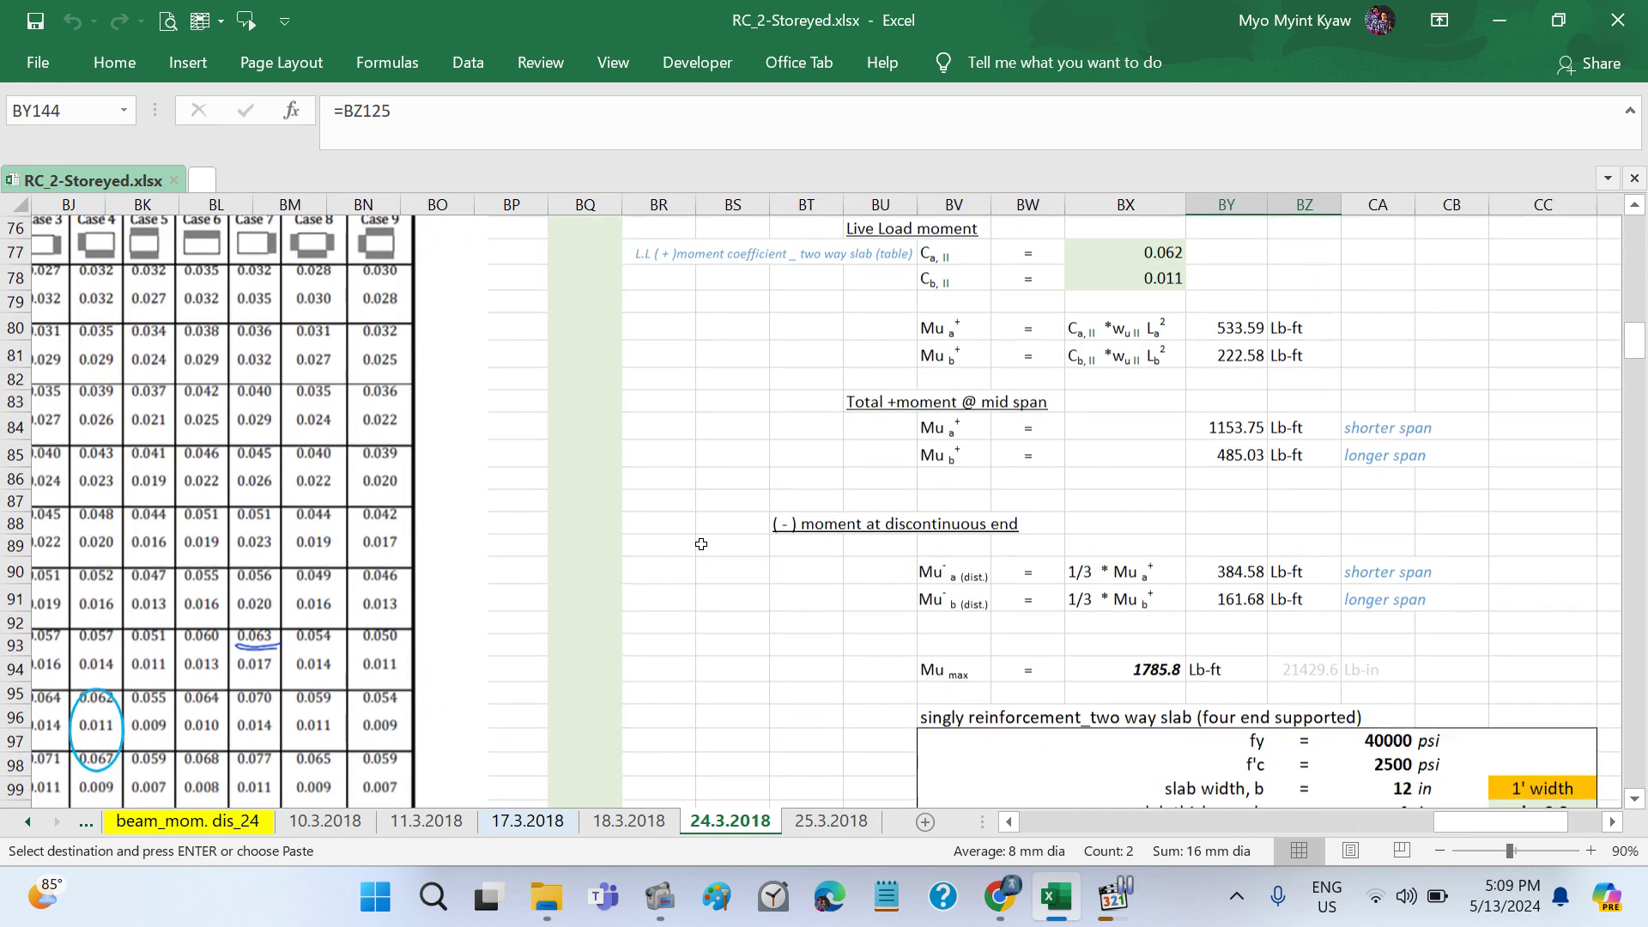
{"action": "scroll", "coordinate": [701, 544], "scroll_direction": "down", "scroll_amount": 4}
{"action": "scroll", "coordinate": [702, 544], "scroll_direction": "down", "scroll_amount": 6}
{"action": "scroll", "coordinate": [701, 545], "scroll_direction": "down", "scroll_amount": 8}
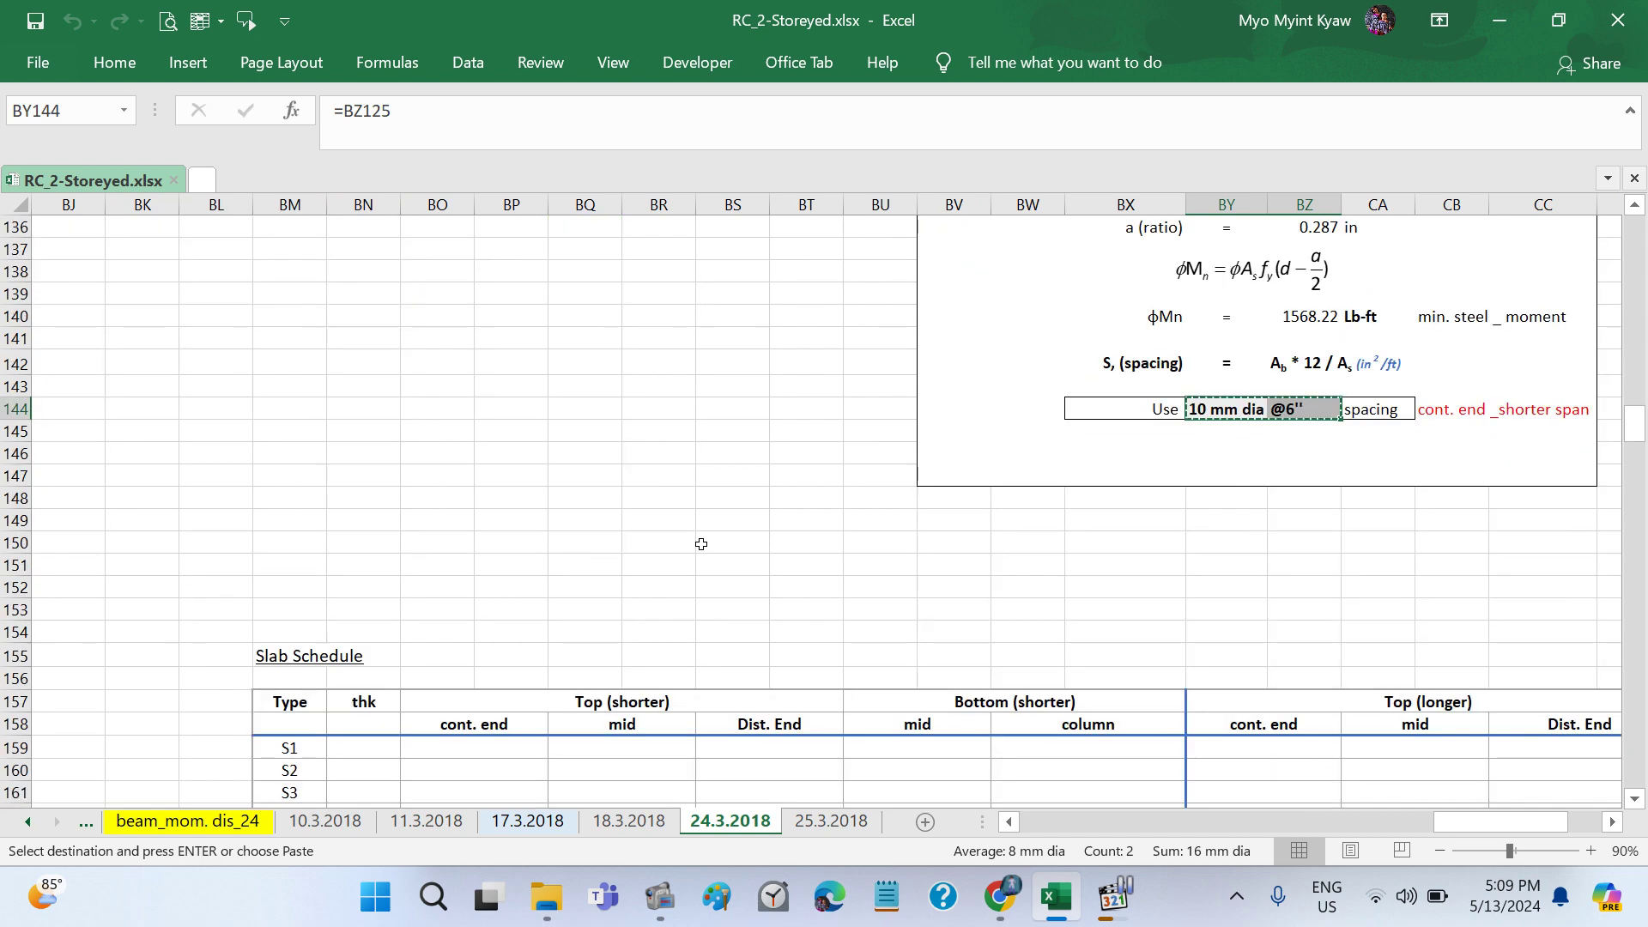
{"action": "scroll", "coordinate": [701, 544], "scroll_direction": "down", "scroll_amount": 6}
{"action": "scroll", "coordinate": [701, 544], "scroll_direction": "up", "scroll_amount": 16}
{"action": "scroll", "coordinate": [701, 544], "scroll_direction": "up", "scroll_amount": 14}
{"action": "scroll", "coordinate": [701, 544], "scroll_direction": "up", "scroll_amount": 20}
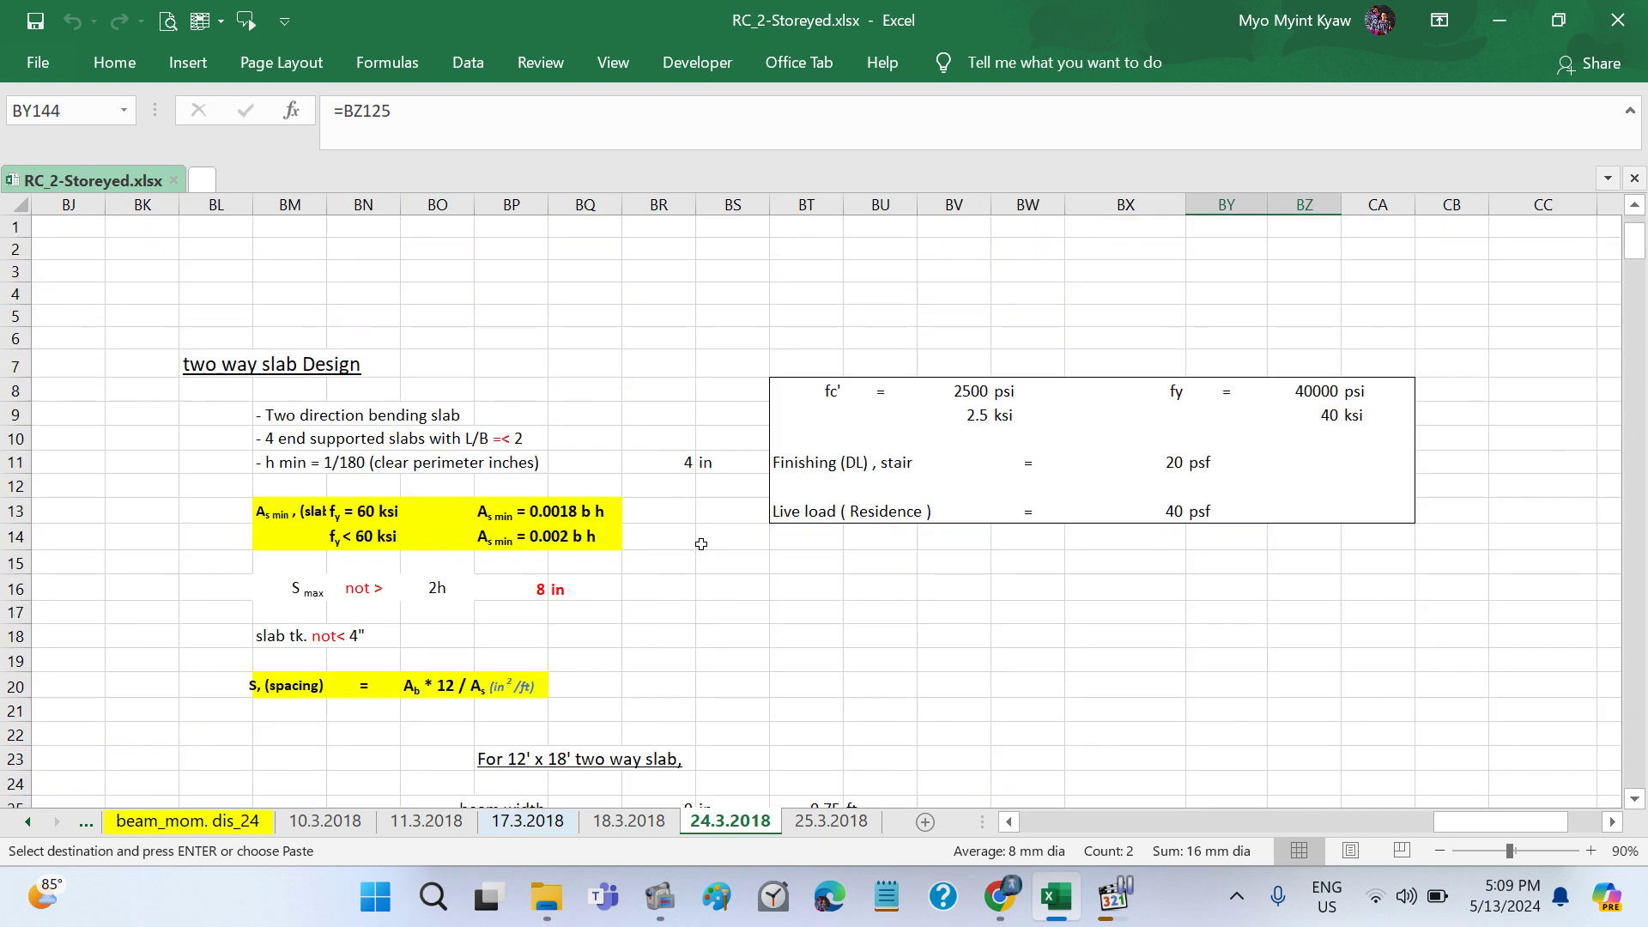
{"action": "scroll", "coordinate": [702, 544], "scroll_direction": "left", "scroll_amount": 3}
{"action": "scroll", "coordinate": [701, 544], "scroll_direction": "left", "scroll_amount": 10}
{"action": "scroll", "coordinate": [701, 544], "scroll_direction": "left", "scroll_amount": 3}
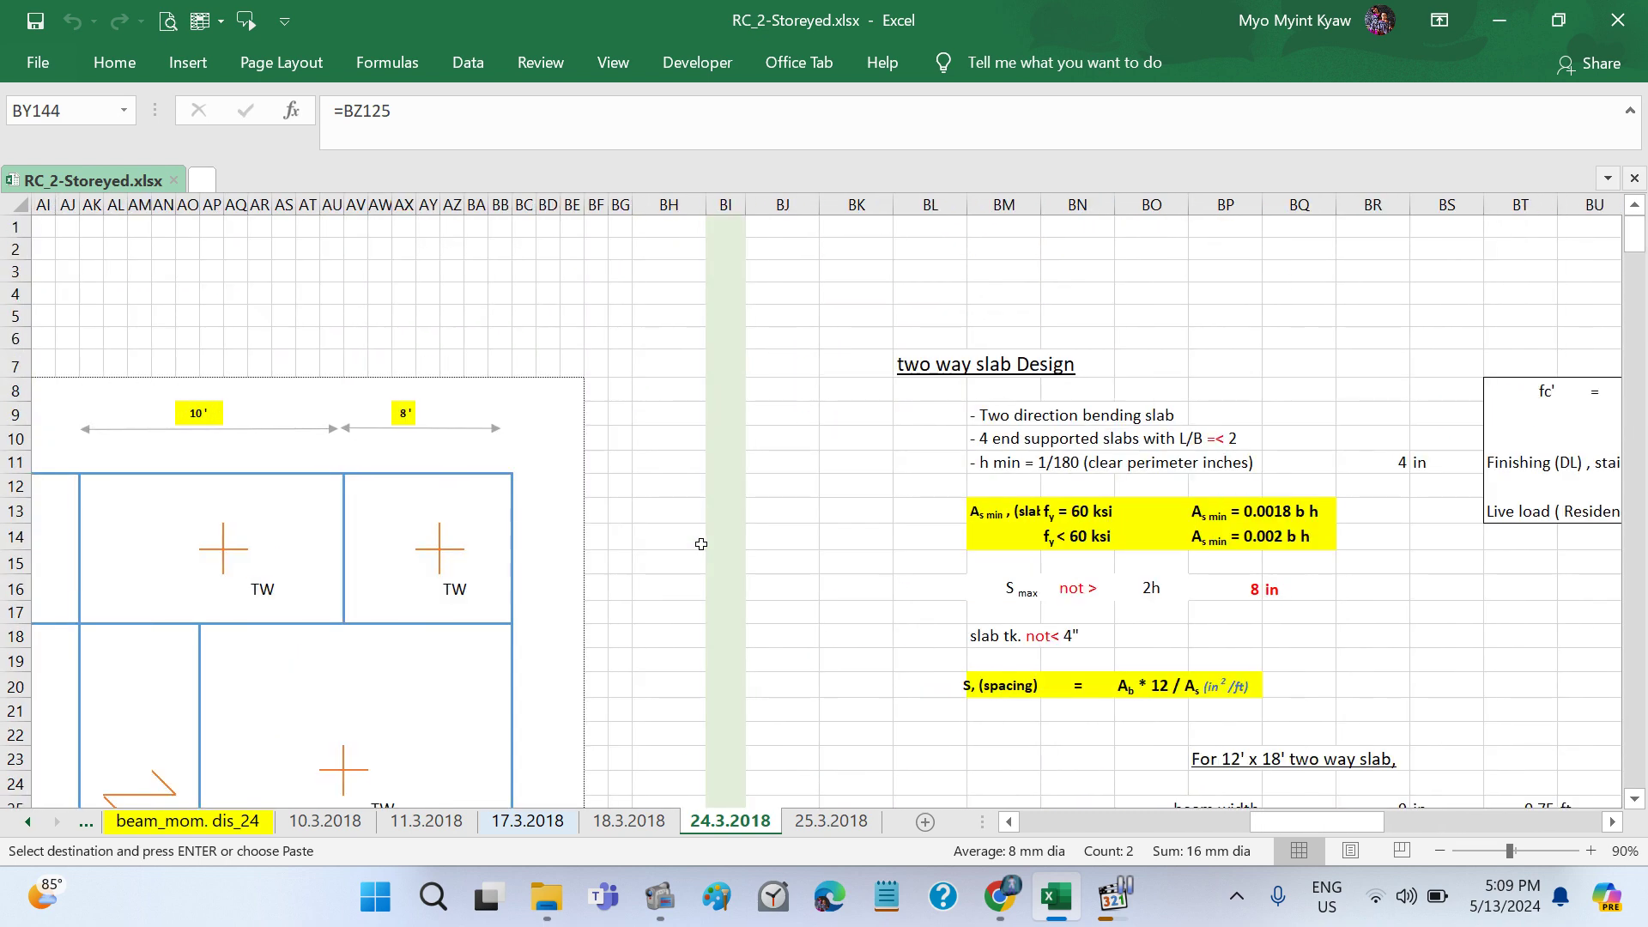
{"action": "scroll", "coordinate": [701, 544], "scroll_direction": "left", "scroll_amount": 5}
{"action": "scroll", "coordinate": [701, 544], "scroll_direction": "down", "scroll_amount": 3}
{"action": "scroll", "coordinate": [702, 544], "scroll_direction": "down", "scroll_amount": 3}
{"action": "scroll", "coordinate": [552, 502], "scroll_direction": "down", "scroll_amount": 1}
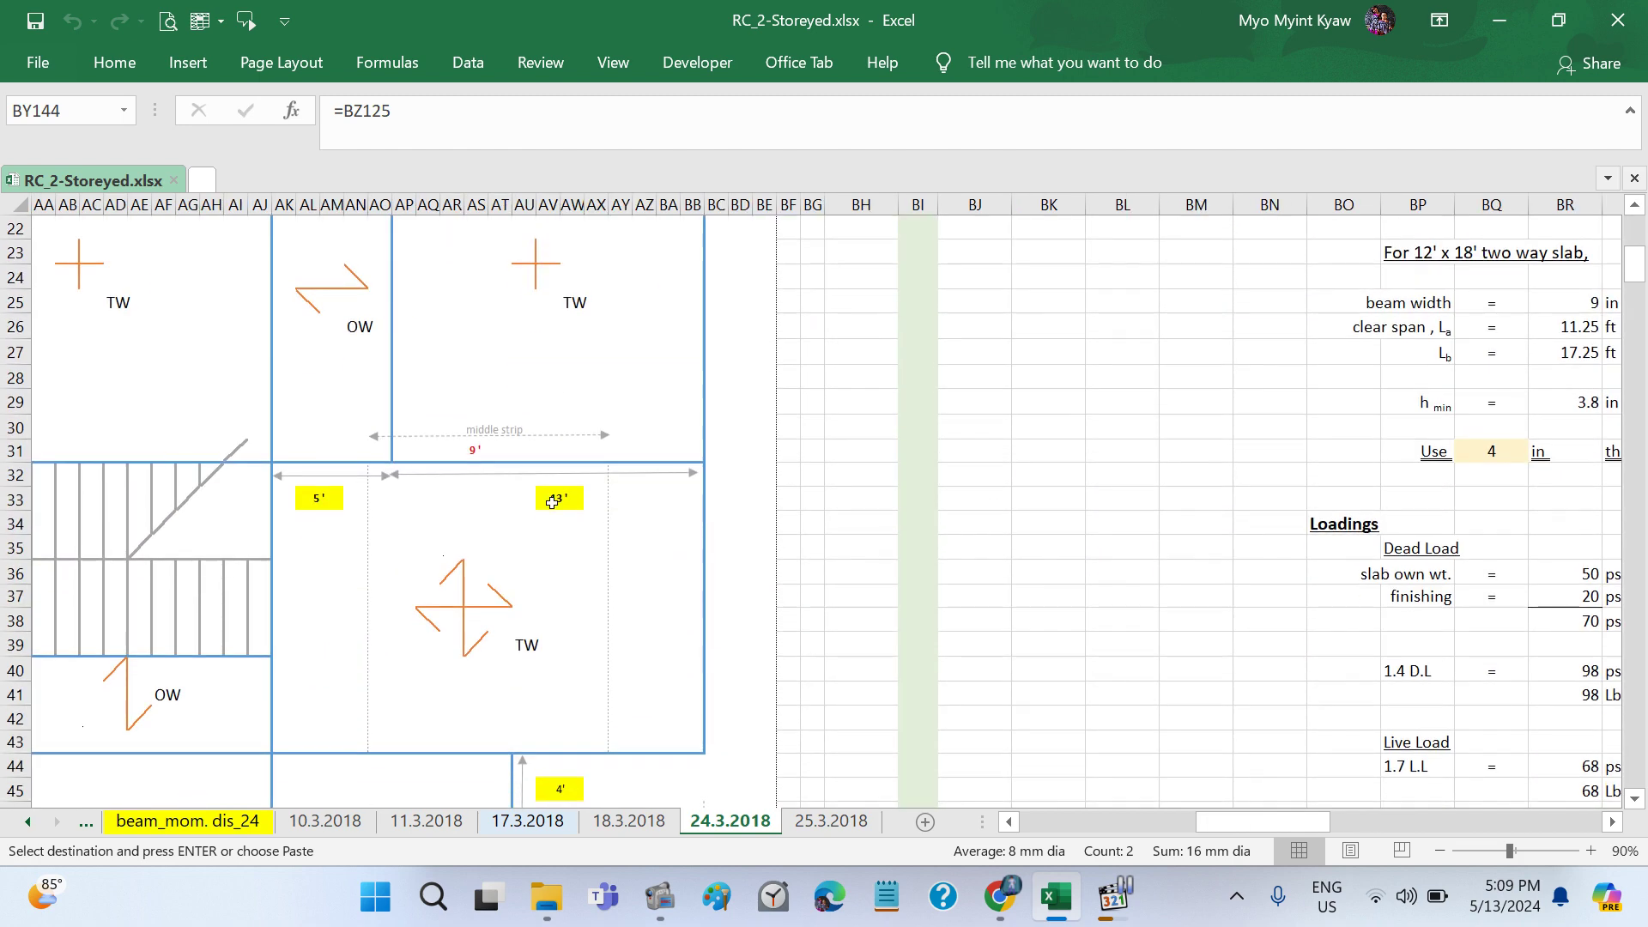
Step: Paste a link to the copied result into plan cell AS29 (=BY144)
{"action": "left_click", "coordinate": [473, 407]}
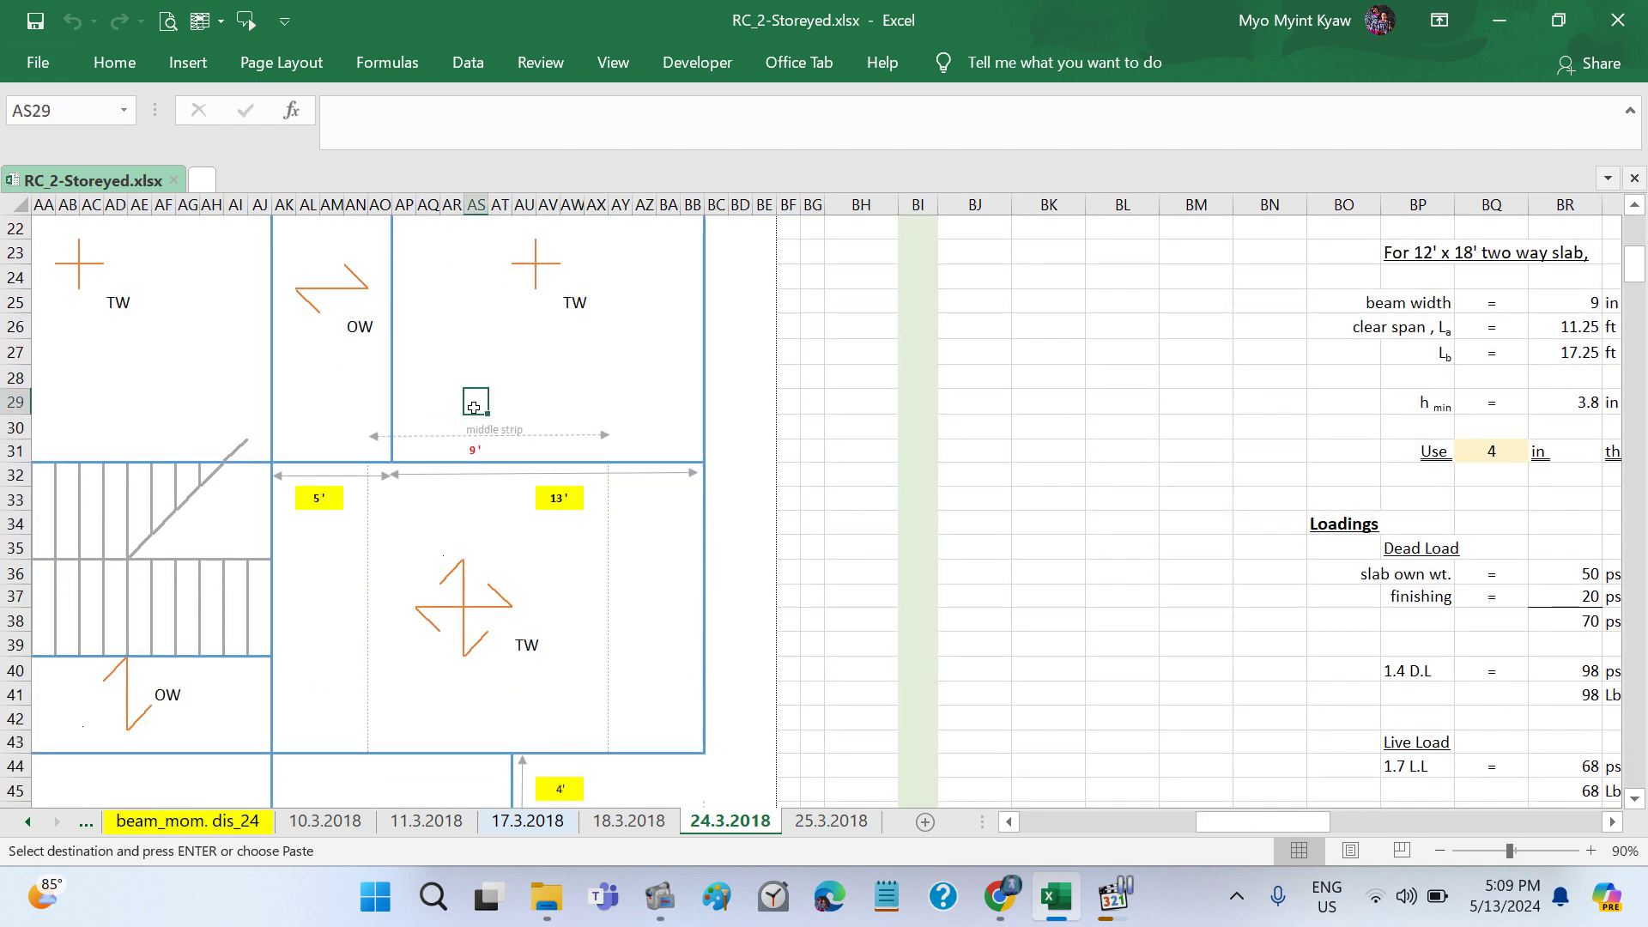
{"action": "right_click", "coordinate": [474, 408]}
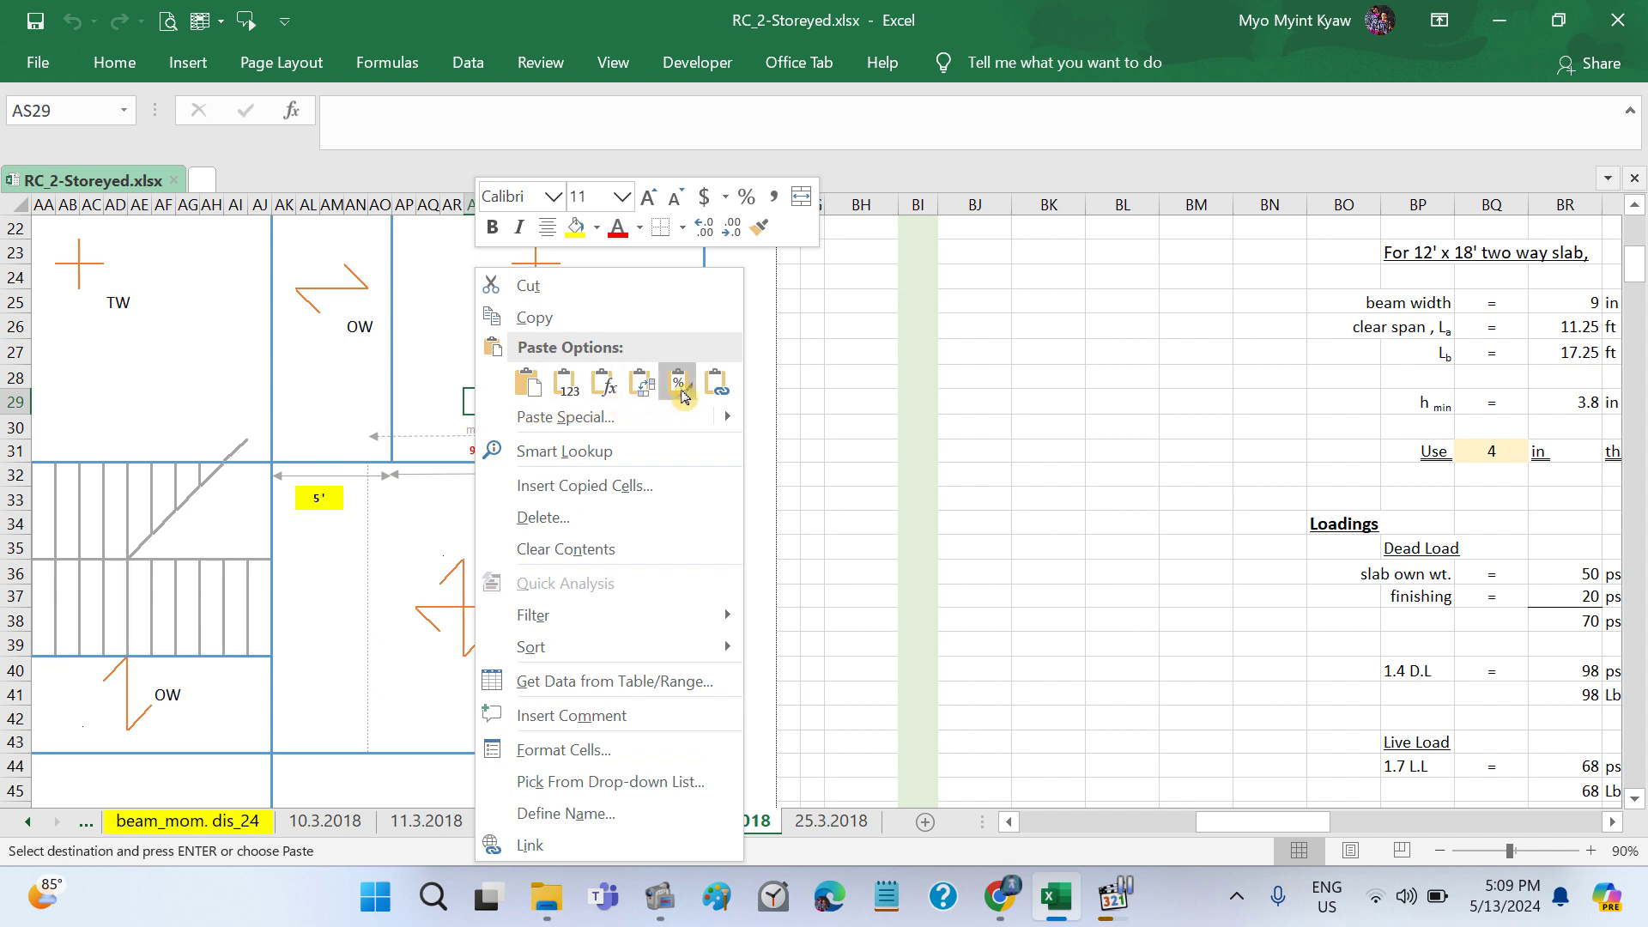
{"action": "left_click", "coordinate": [713, 384]}
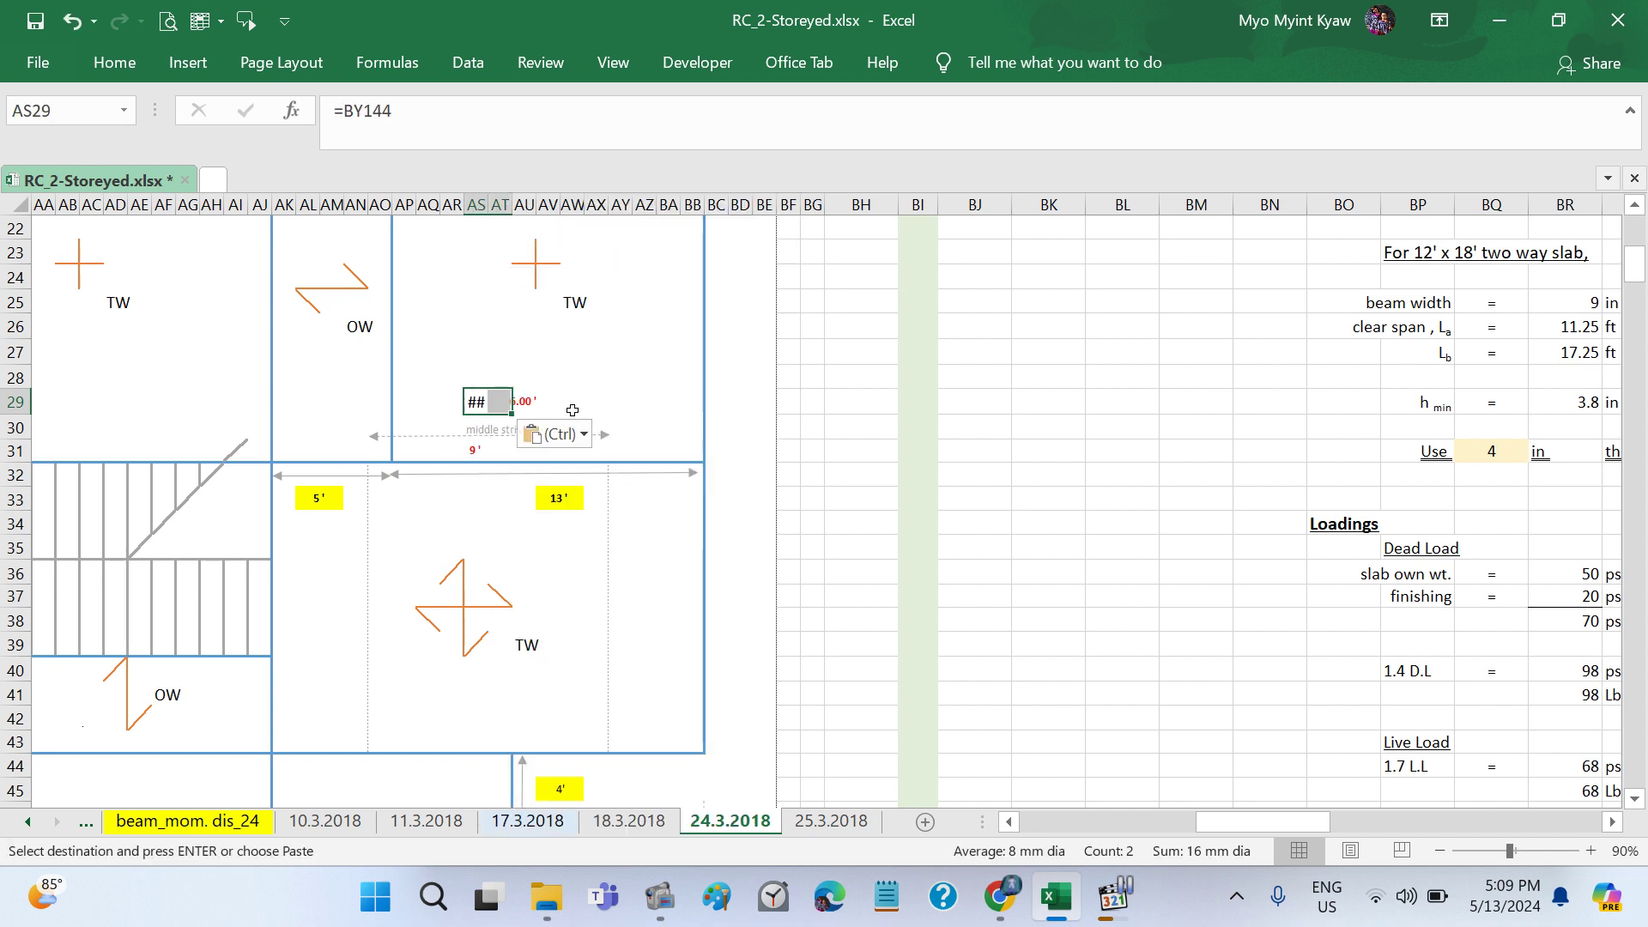
Step: Try pasting the source formatting into AS29 and dismiss the merged-cell warning
{"action": "right_click", "coordinate": [477, 401]}
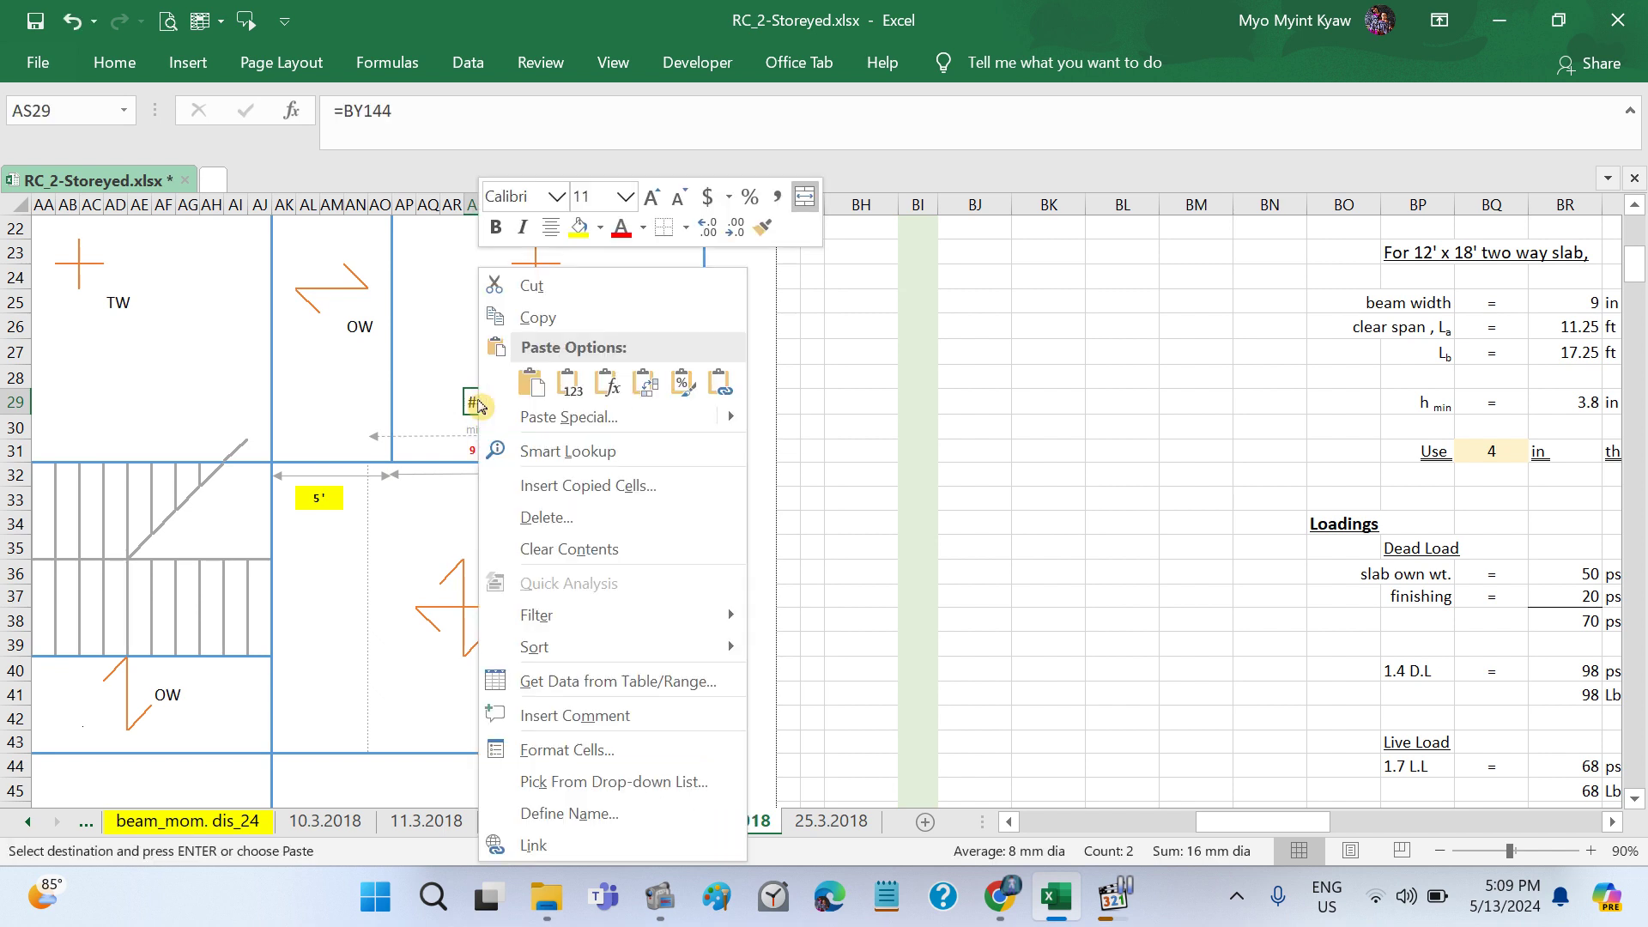
{"action": "left_click", "coordinate": [689, 391]}
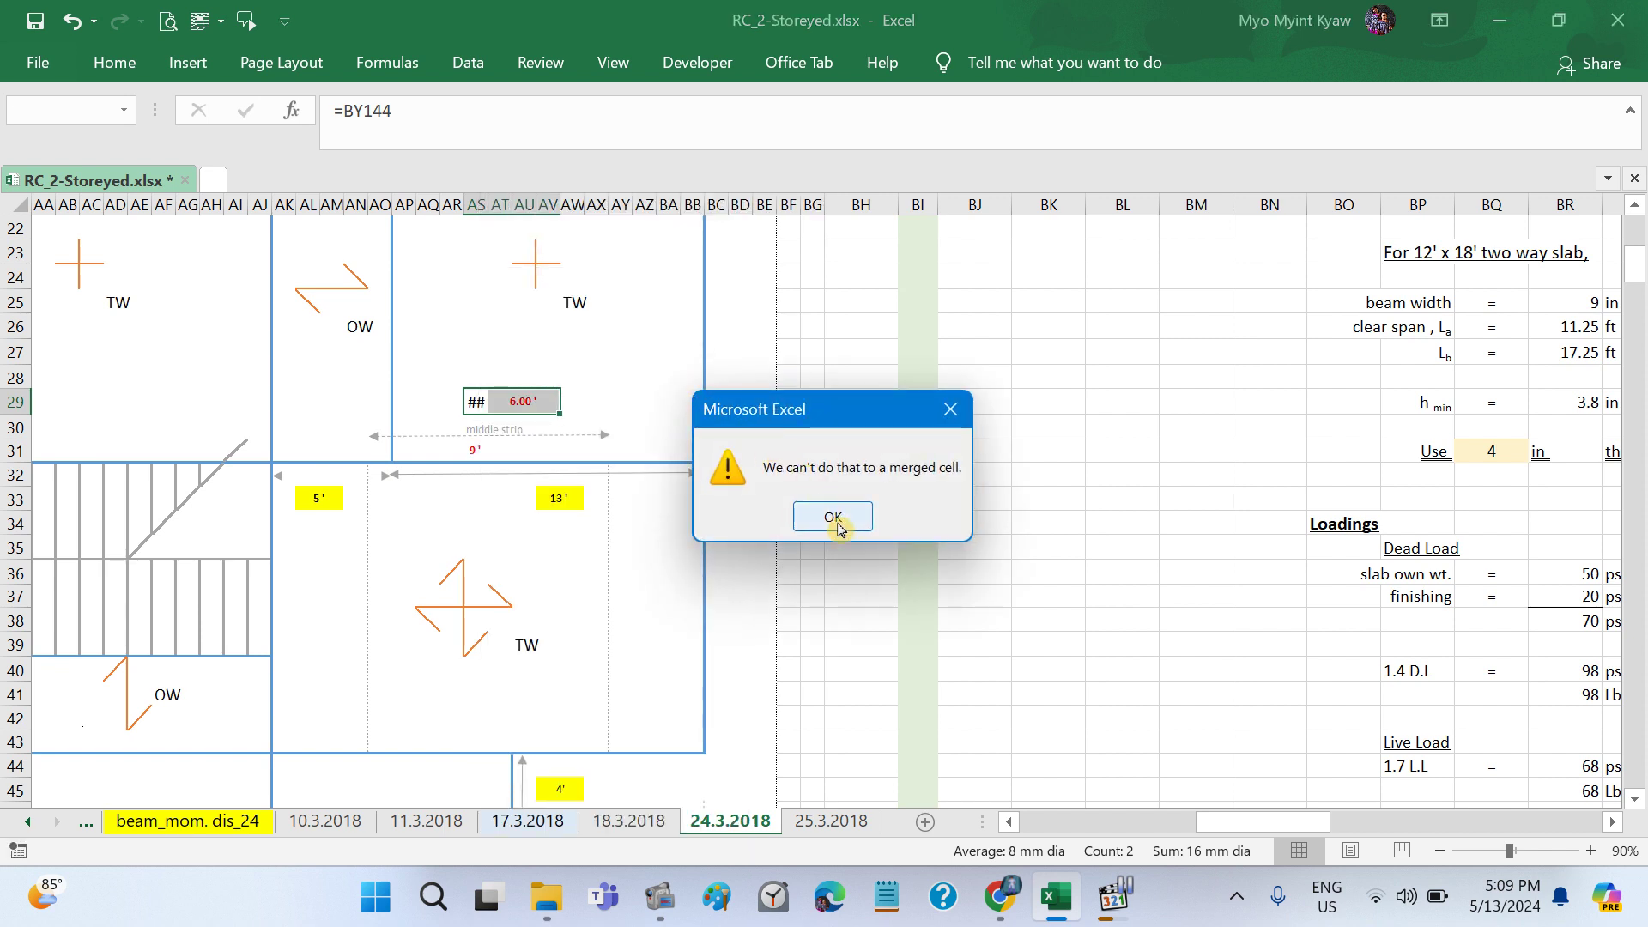
{"action": "left_click", "coordinate": [837, 524]}
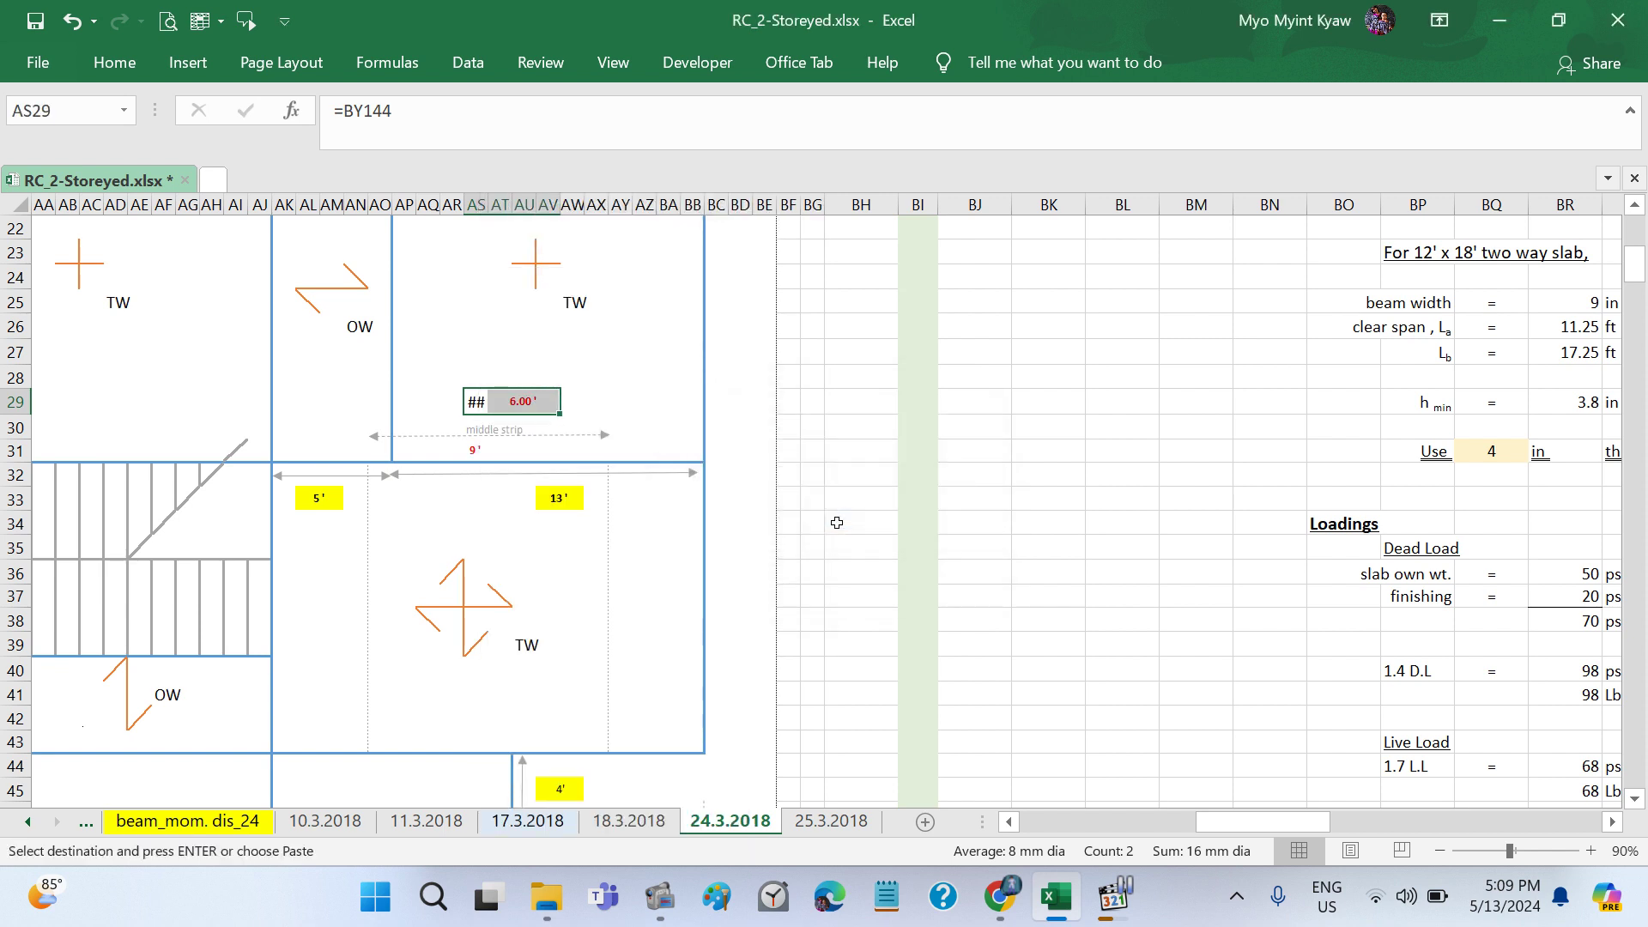
{"action": "left_click", "coordinate": [114, 63]}
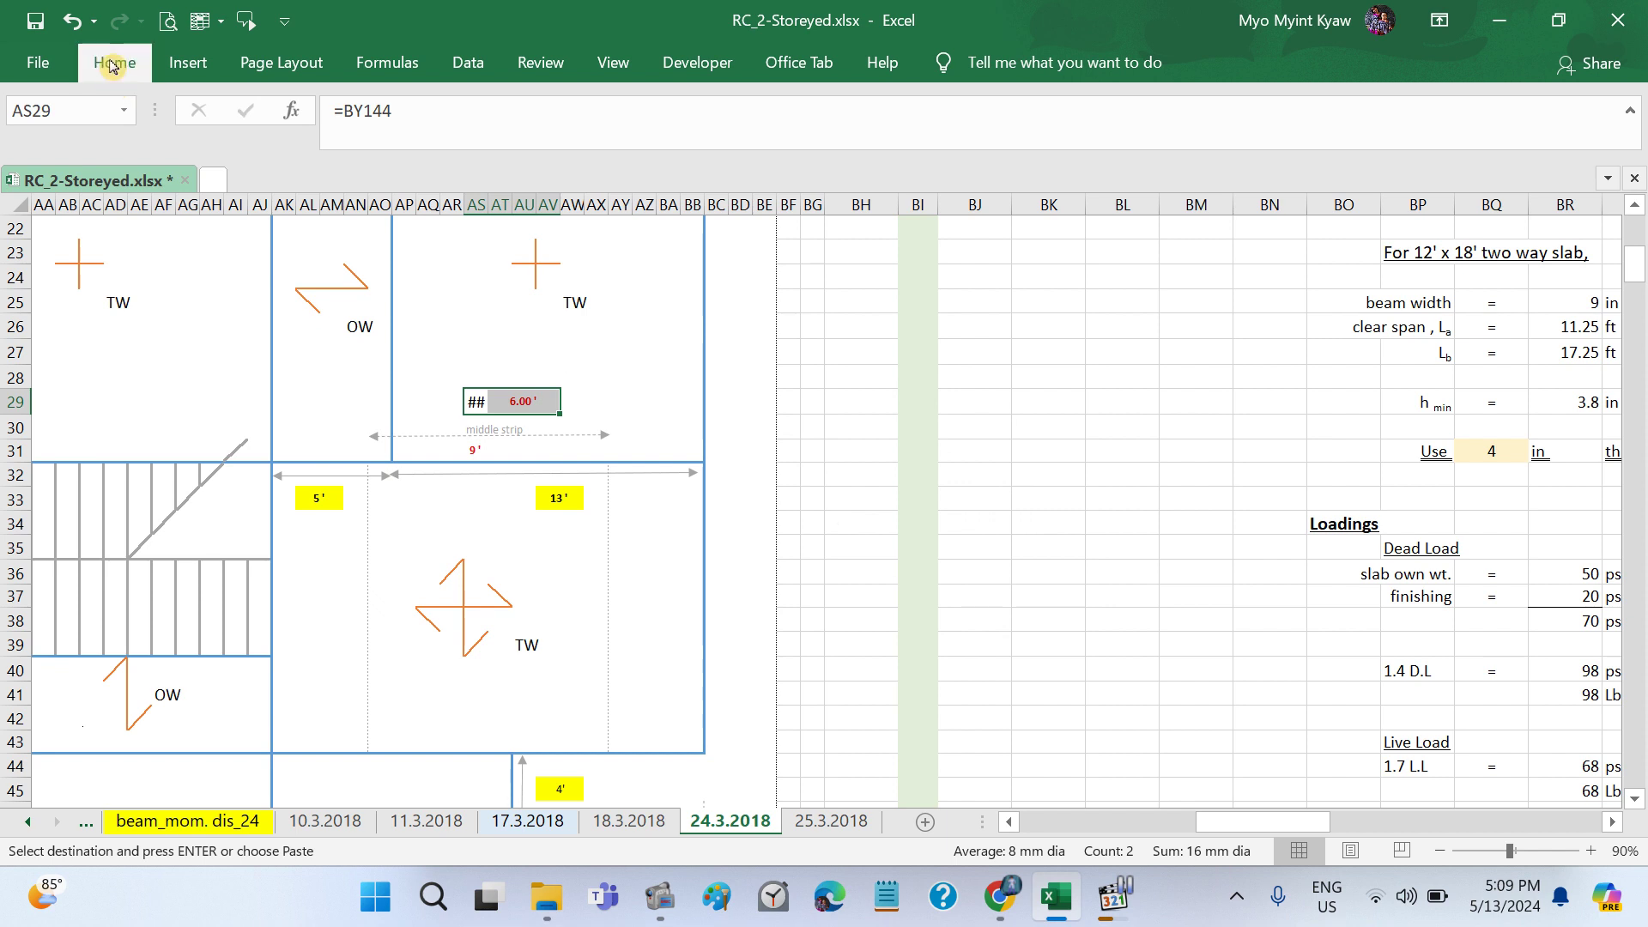
Step: Unmerge AS29 with Merge & Center, then scroll back to the 10 mm dia @6'' result at row 144
{"action": "left_click", "coordinate": [626, 155]}
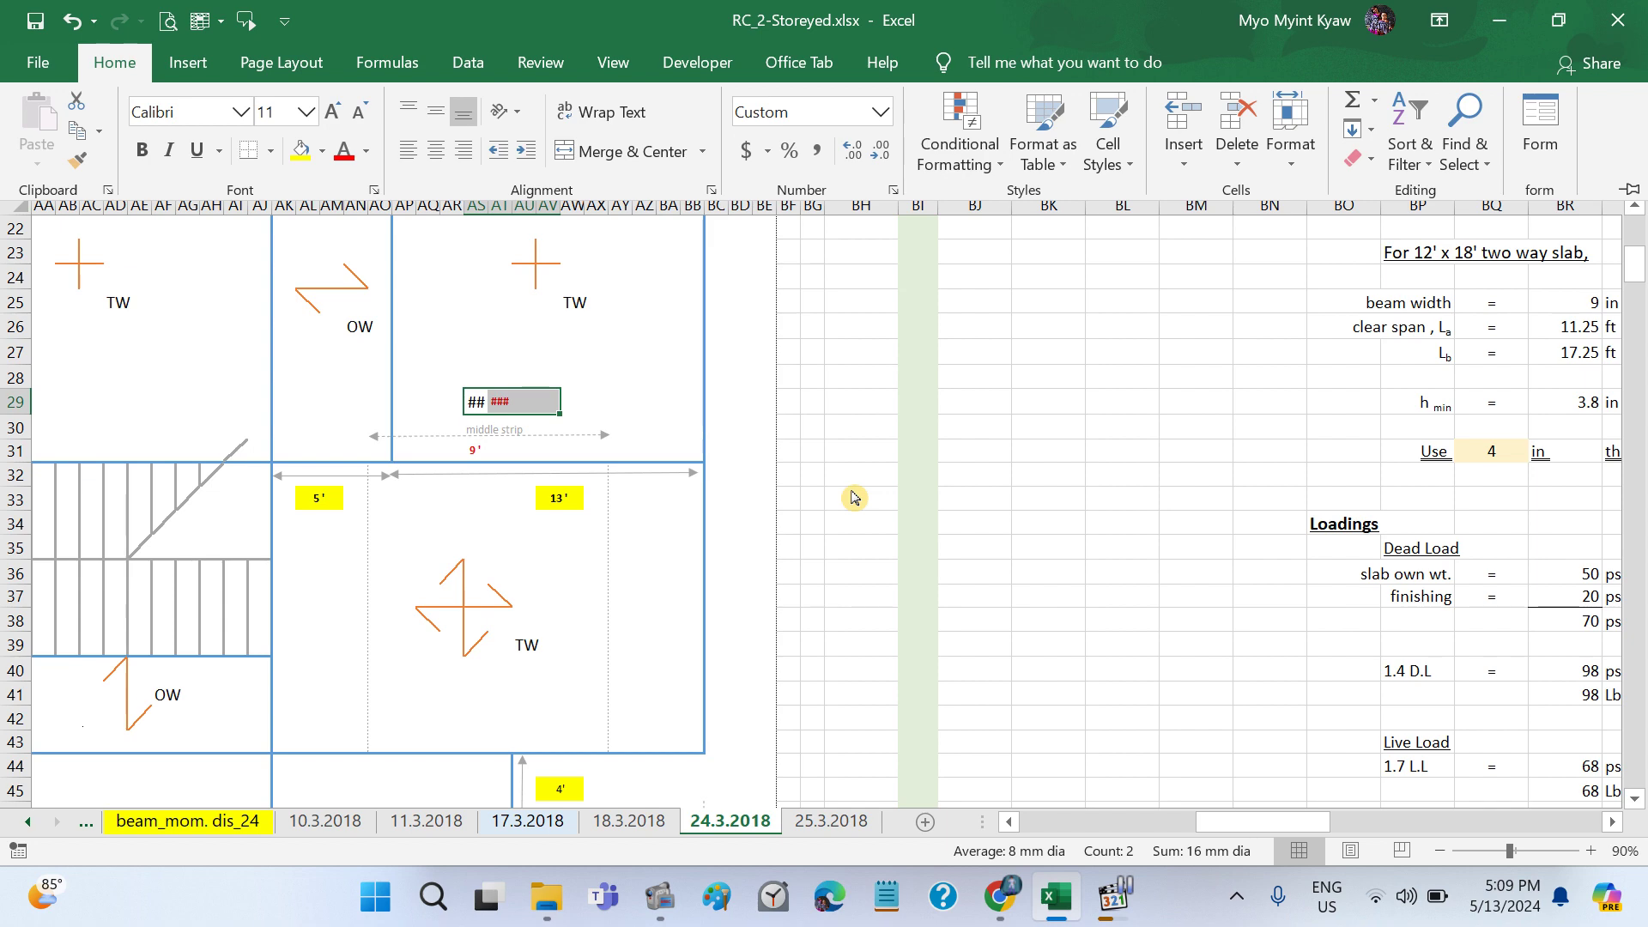
{"action": "scroll", "coordinate": [1083, 516], "scroll_direction": "down", "scroll_amount": 4}
{"action": "scroll", "coordinate": [1082, 516], "scroll_direction": "right", "scroll_amount": 2}
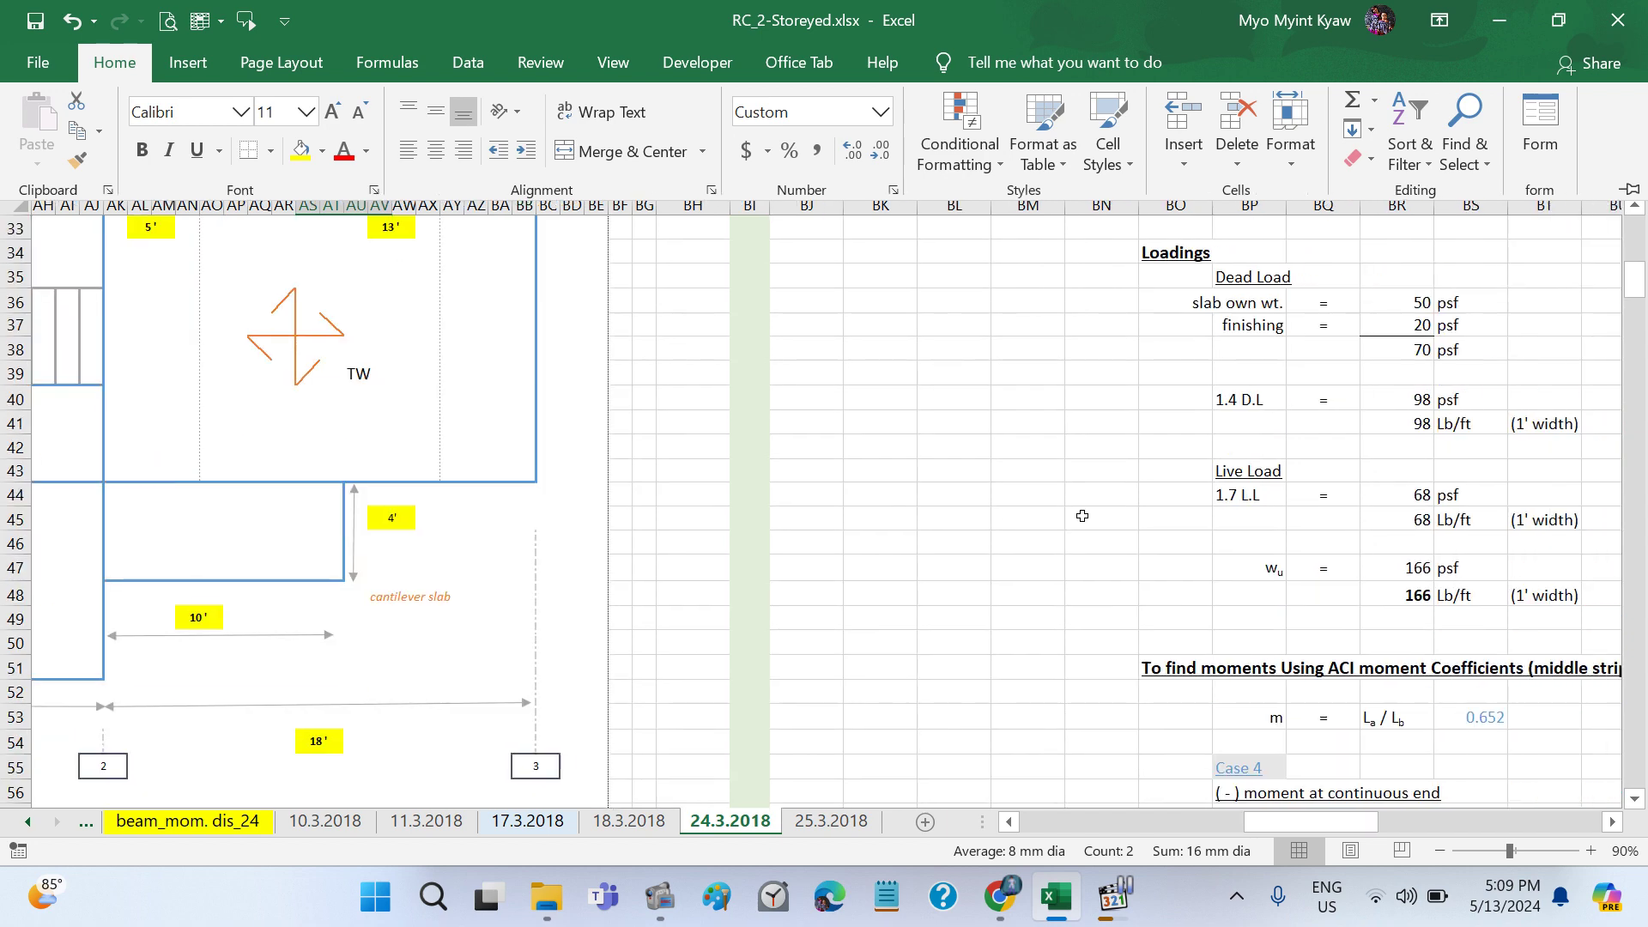
{"action": "scroll", "coordinate": [1083, 515], "scroll_direction": "down", "scroll_amount": 9}
{"action": "scroll", "coordinate": [1082, 515], "scroll_direction": "right", "scroll_amount": 5}
{"action": "scroll", "coordinate": [1082, 516], "scroll_direction": "right", "scroll_amount": 3}
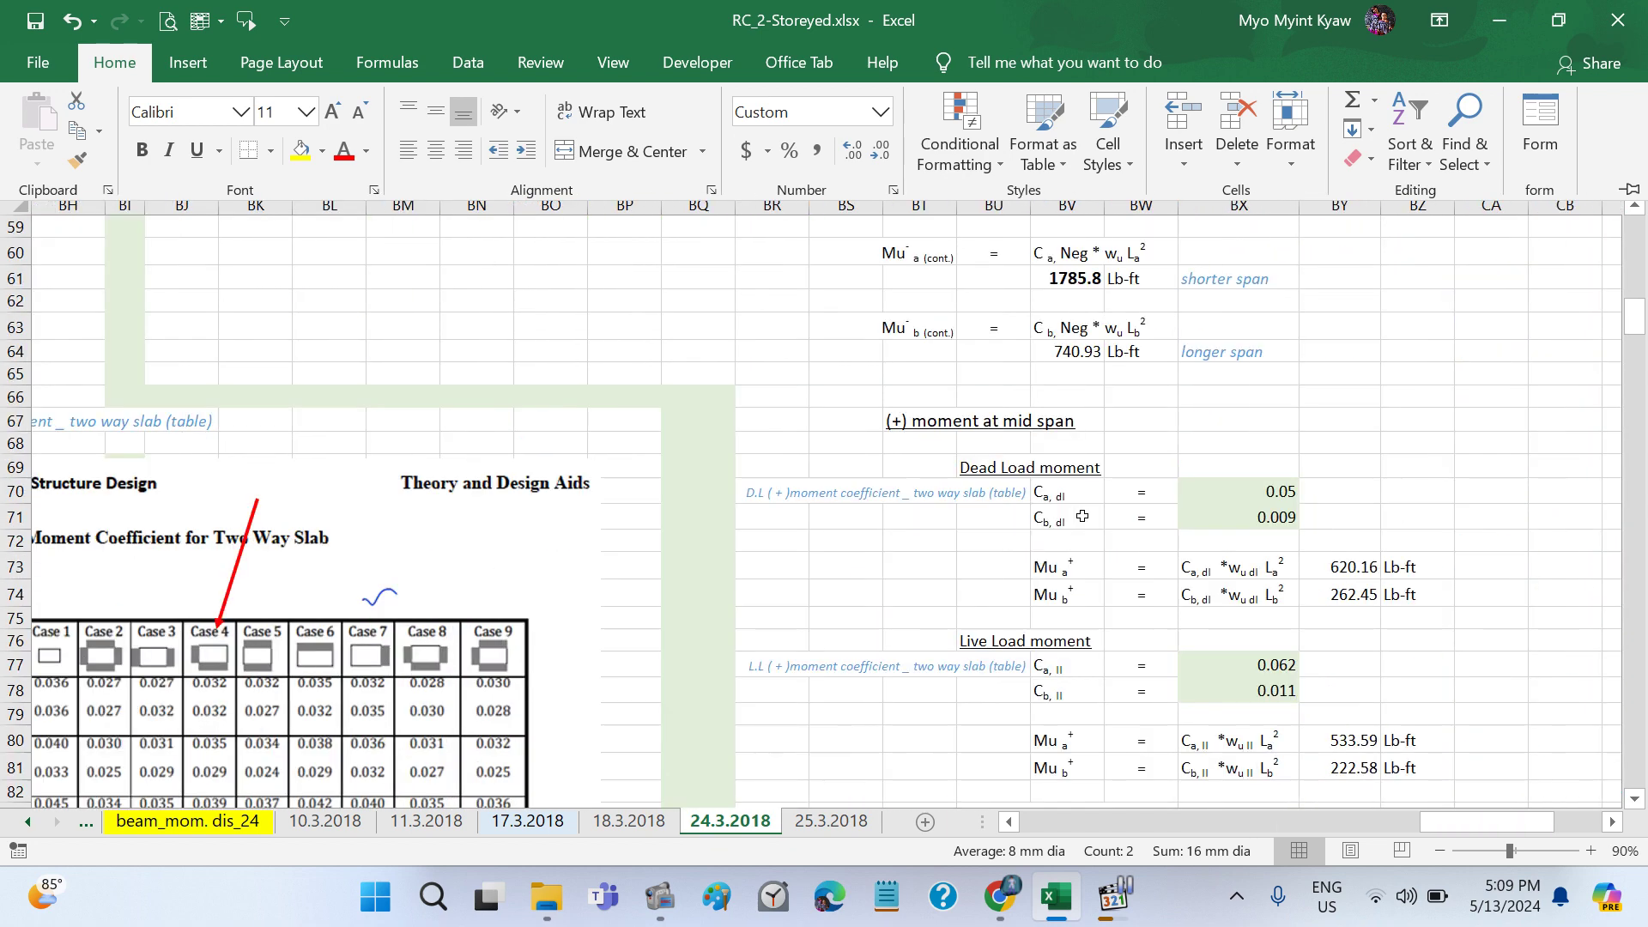
{"action": "scroll", "coordinate": [1082, 515], "scroll_direction": "down", "scroll_amount": 8}
{"action": "scroll", "coordinate": [1083, 516], "scroll_direction": "down", "scroll_amount": 6}
{"action": "scroll", "coordinate": [1082, 516], "scroll_direction": "down", "scroll_amount": 4}
{"action": "scroll", "coordinate": [1082, 516], "scroll_direction": "down", "scroll_amount": 1}
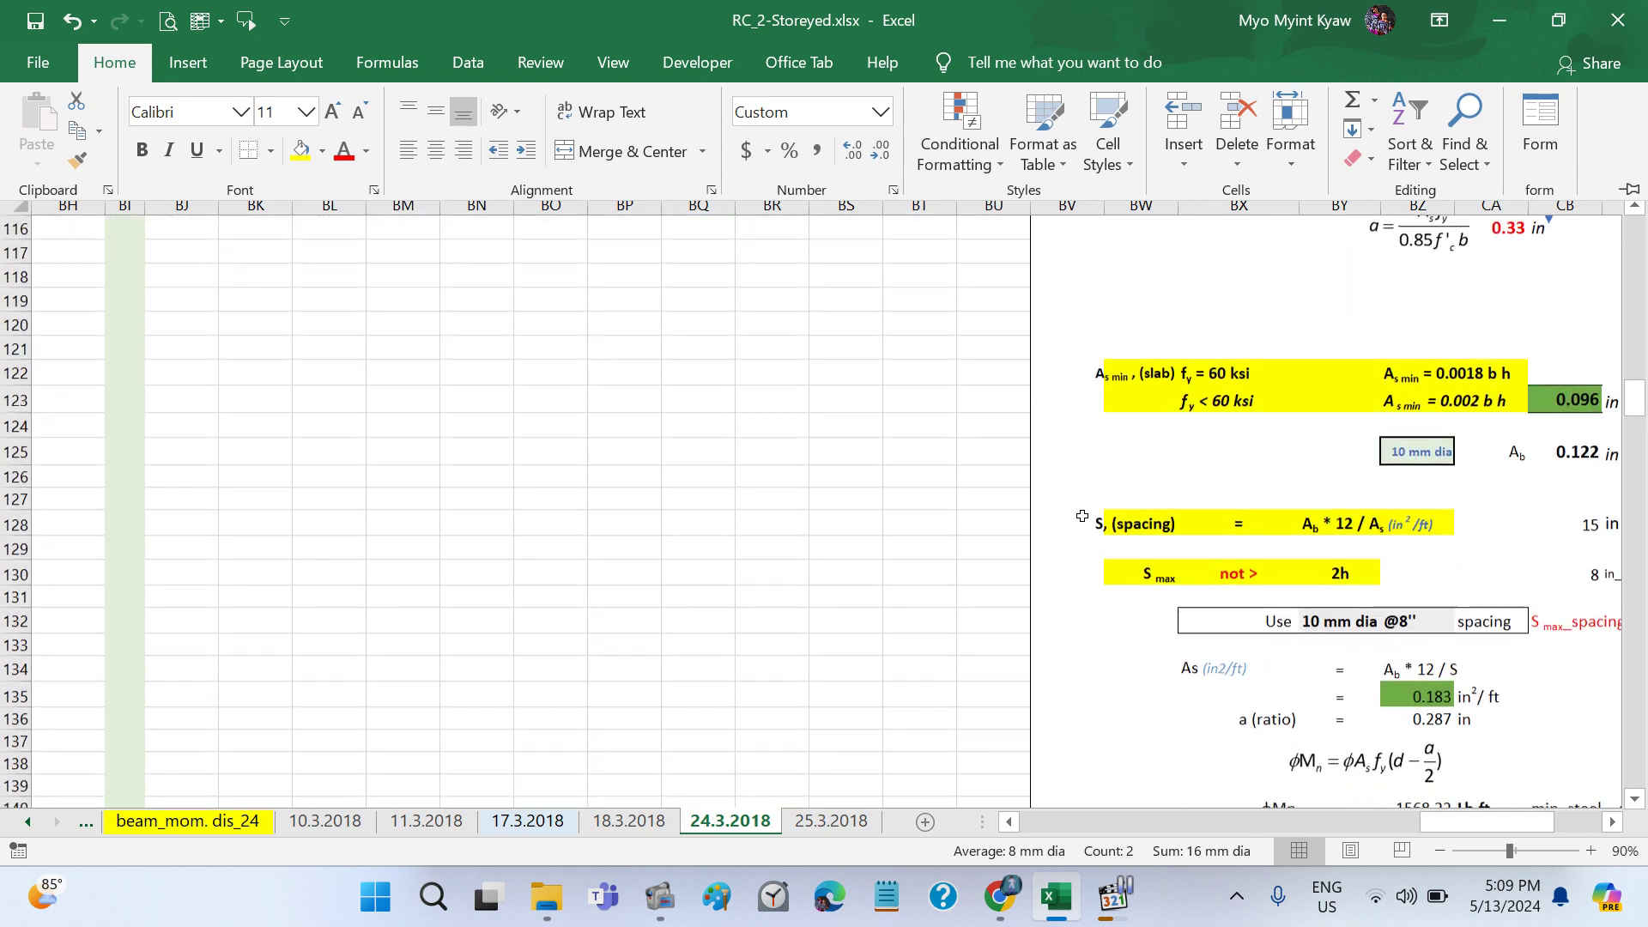
{"action": "scroll", "coordinate": [1083, 515], "scroll_direction": "down", "scroll_amount": 2}
{"action": "scroll", "coordinate": [1082, 516], "scroll_direction": "down", "scroll_amount": 1}
{"action": "scroll", "coordinate": [1082, 516], "scroll_direction": "down", "scroll_amount": 3}
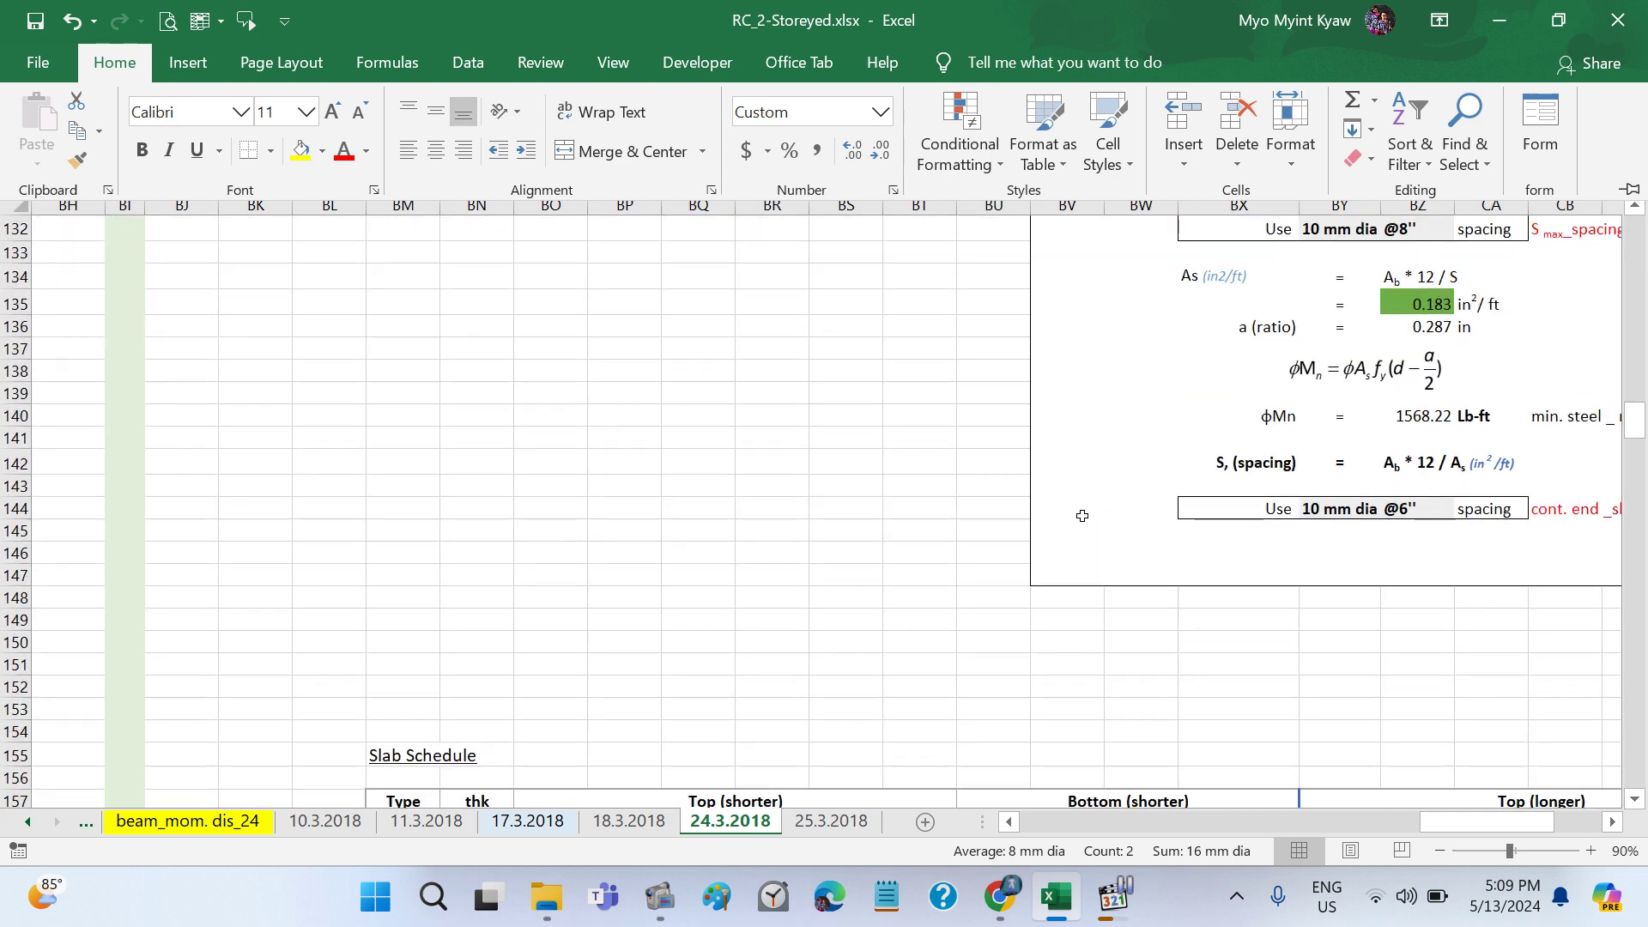
{"action": "scroll", "coordinate": [1082, 516], "scroll_direction": "right", "scroll_amount": 1}
{"action": "scroll", "coordinate": [1082, 516], "scroll_direction": "right", "scroll_amount": 4}
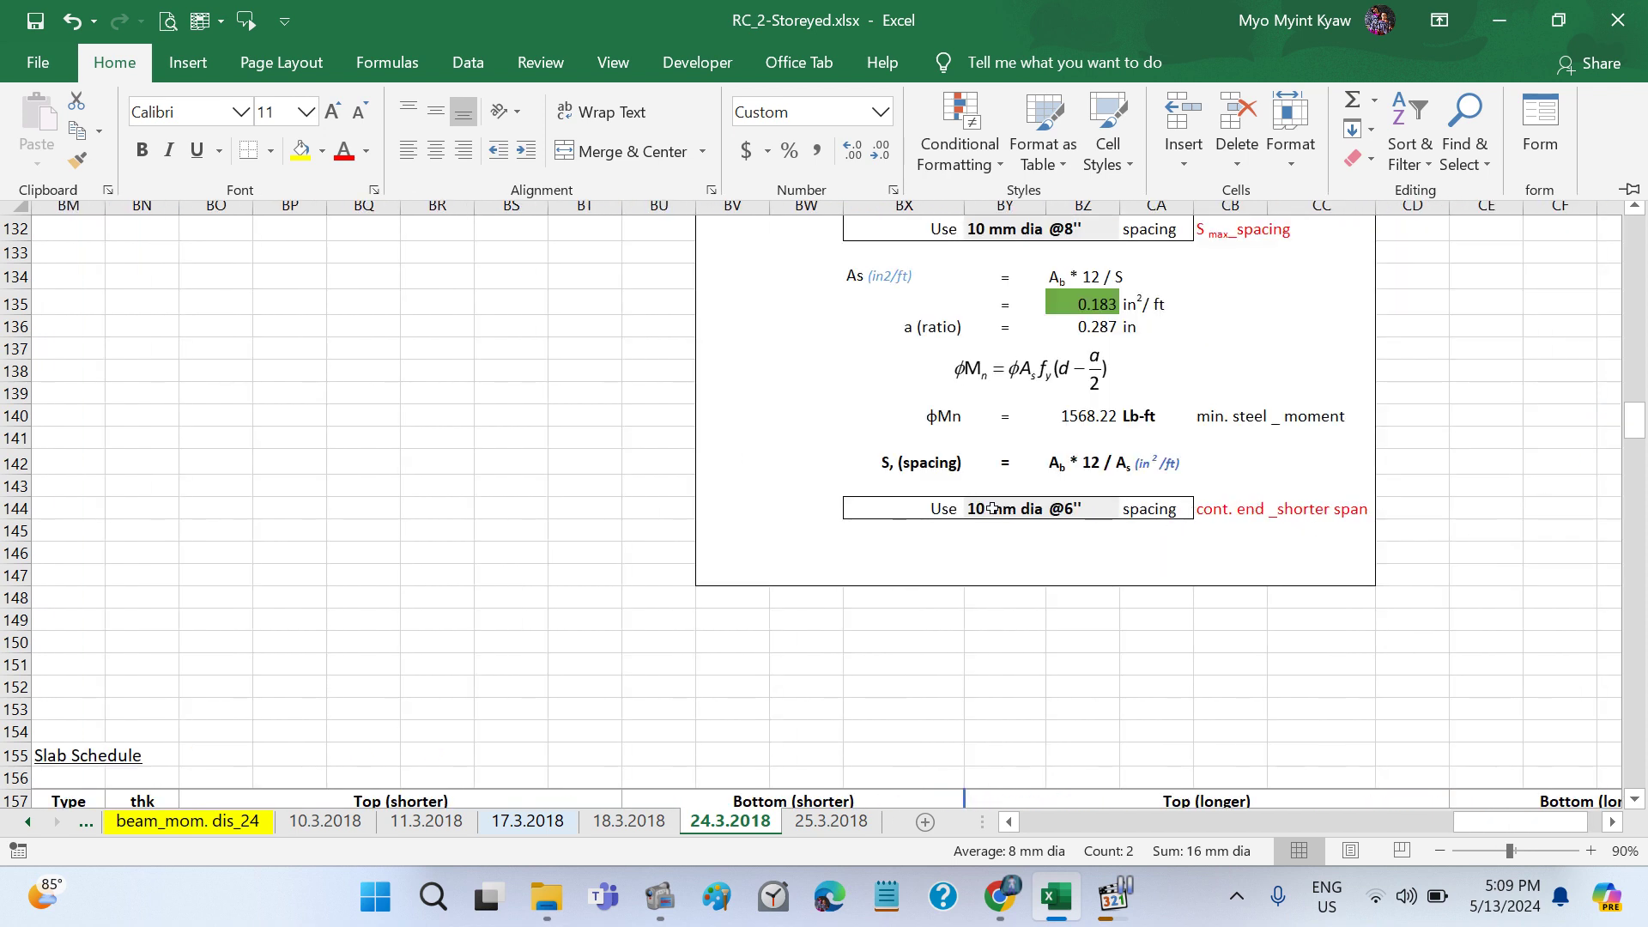
Step: Copy BY144:BZ144 (10 mm dia @6'') and scroll back to the slab plan near row 29
{"action": "left_click_drag", "start_coordinate": [991, 508], "coordinate": [1057, 514]}
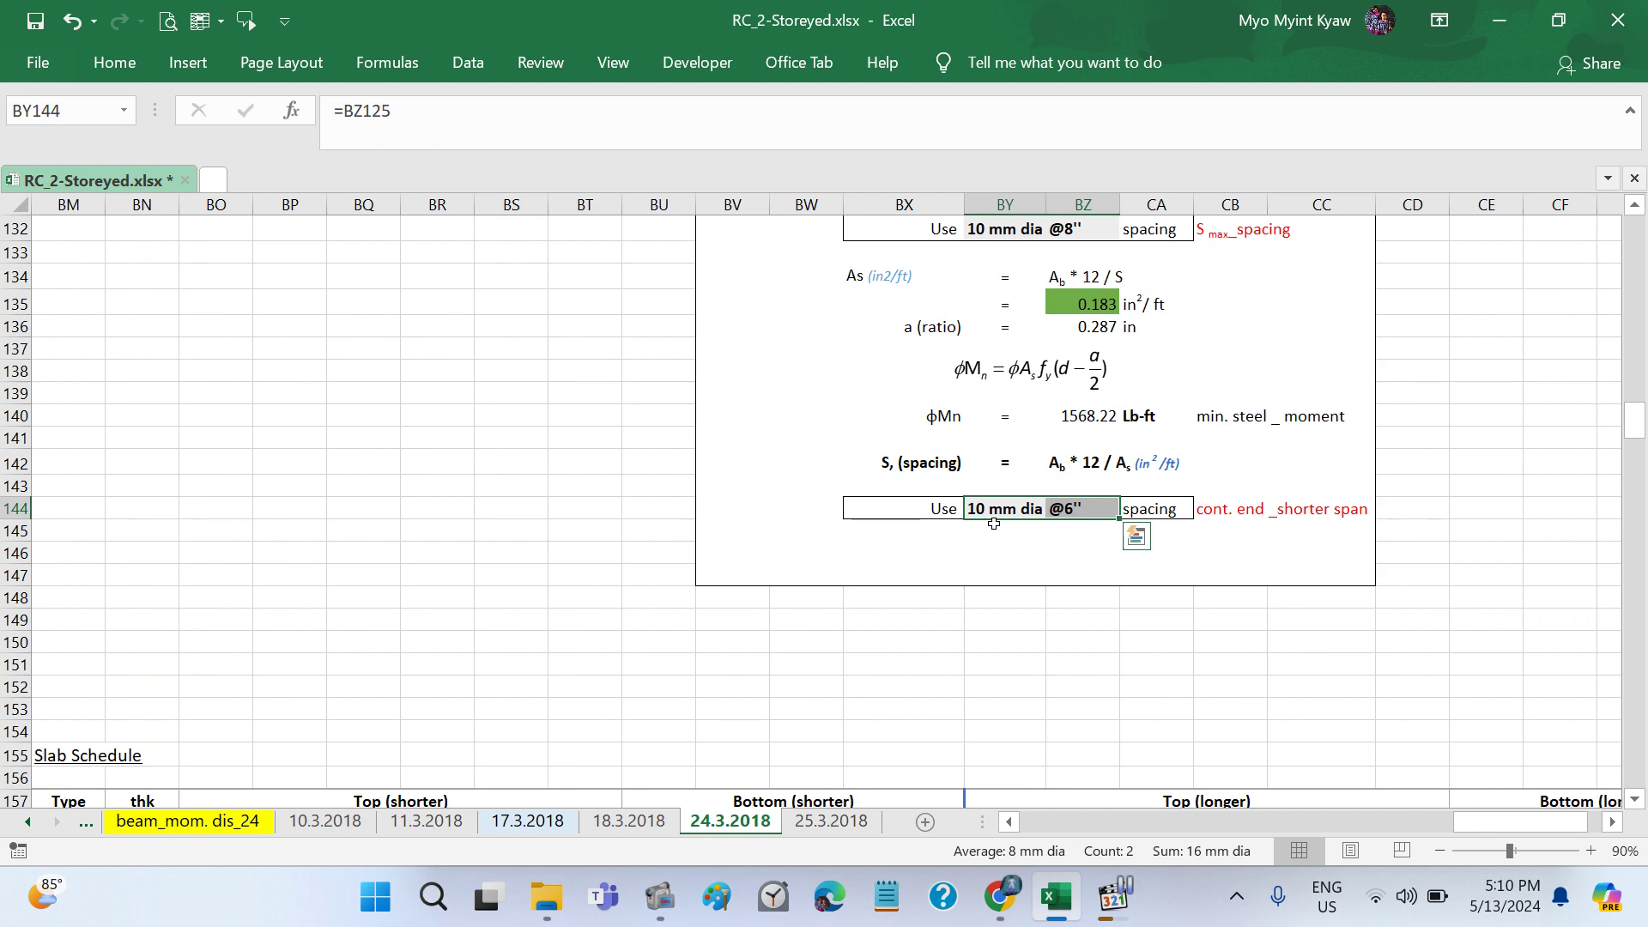
{"action": "key", "text": "ctrl+c"}
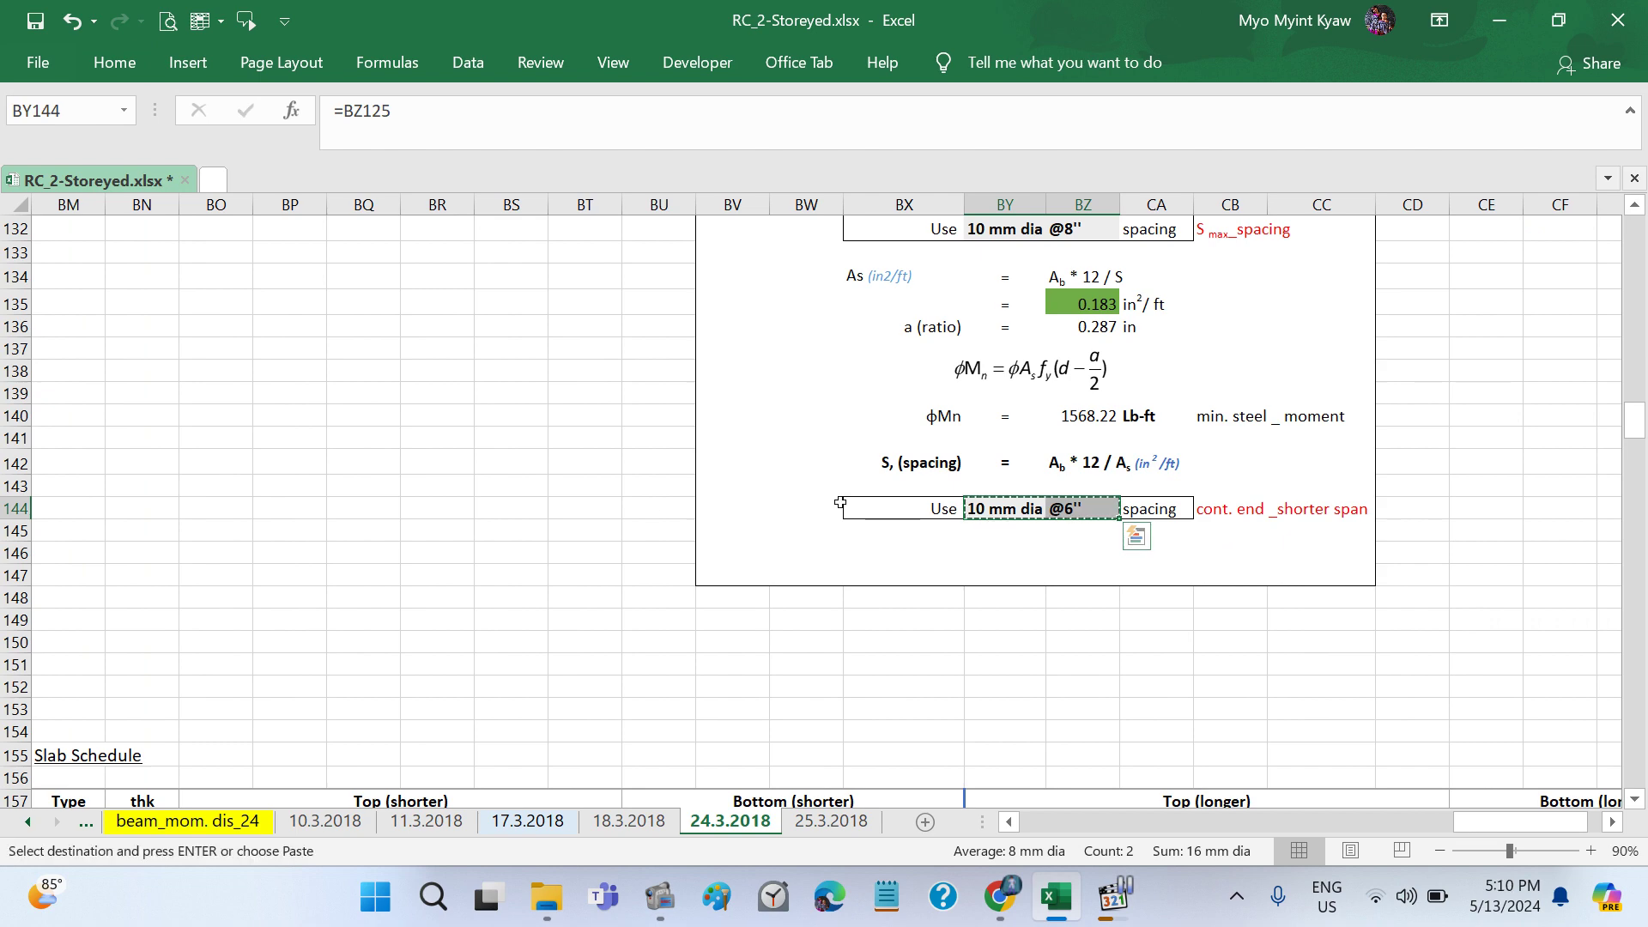
{"action": "scroll", "coordinate": [662, 507], "scroll_direction": "left", "scroll_amount": 15}
{"action": "scroll", "coordinate": [667, 510], "scroll_direction": "left", "scroll_amount": 3}
{"action": "scroll", "coordinate": [668, 511], "scroll_direction": "left", "scroll_amount": 5}
{"action": "scroll", "coordinate": [667, 511], "scroll_direction": "up", "scroll_amount": 3}
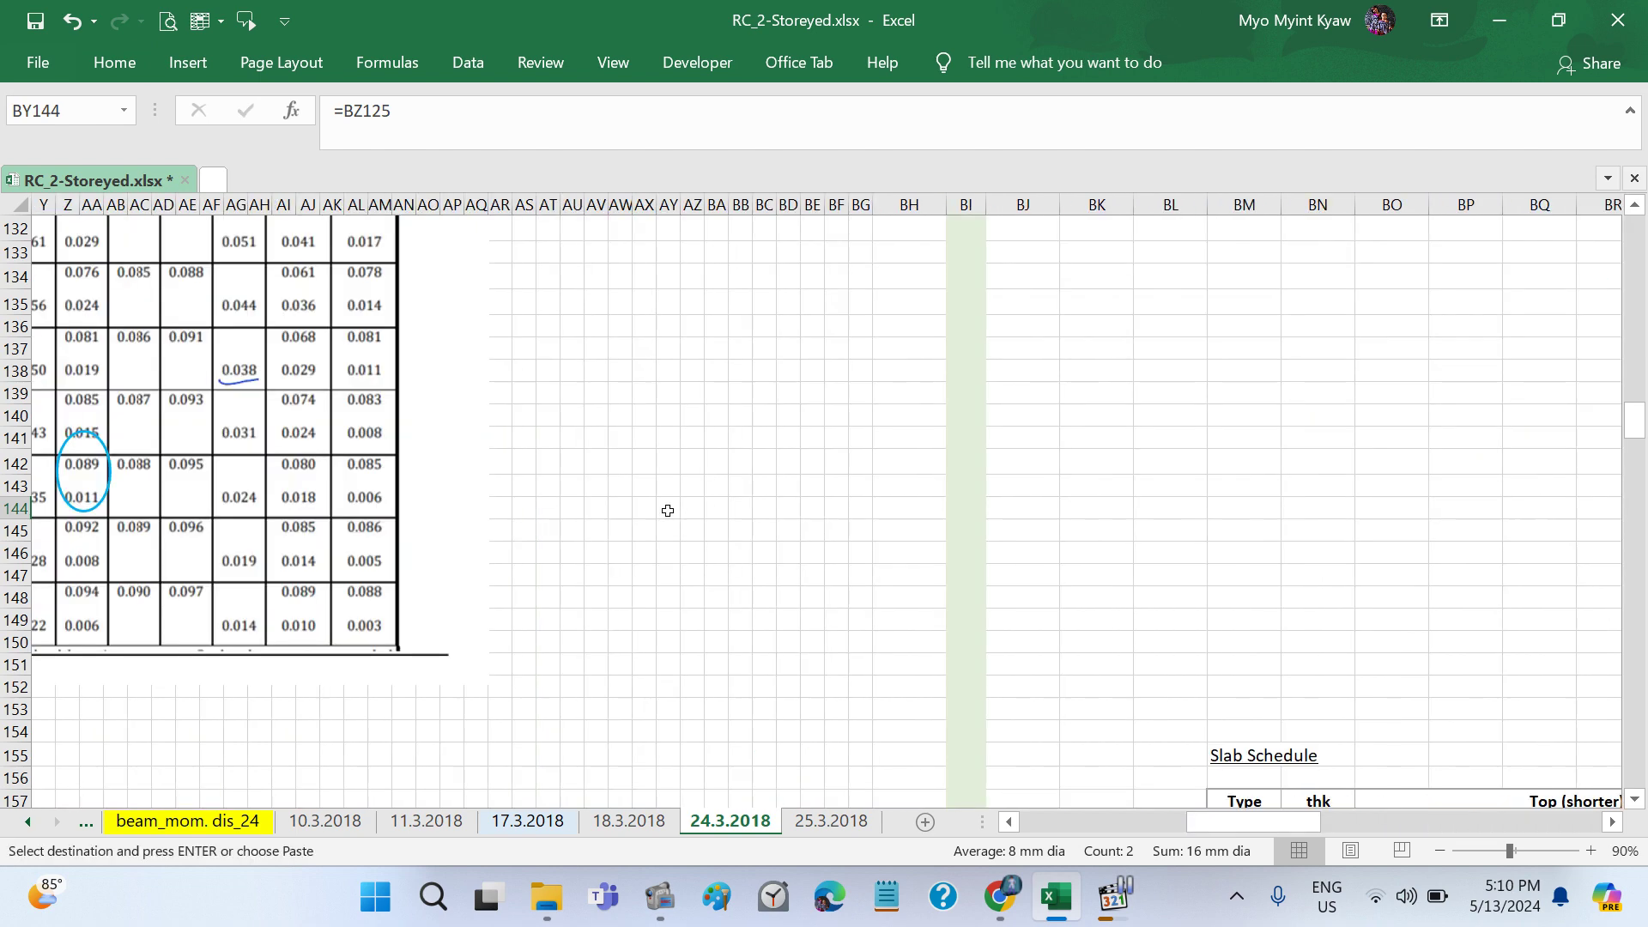
{"action": "scroll", "coordinate": [668, 511], "scroll_direction": "up", "scroll_amount": 4}
{"action": "scroll", "coordinate": [668, 511], "scroll_direction": "up", "scroll_amount": 6}
{"action": "scroll", "coordinate": [668, 510], "scroll_direction": "up", "scroll_amount": 4}
{"action": "scroll", "coordinate": [667, 511], "scroll_direction": "up", "scroll_amount": 4}
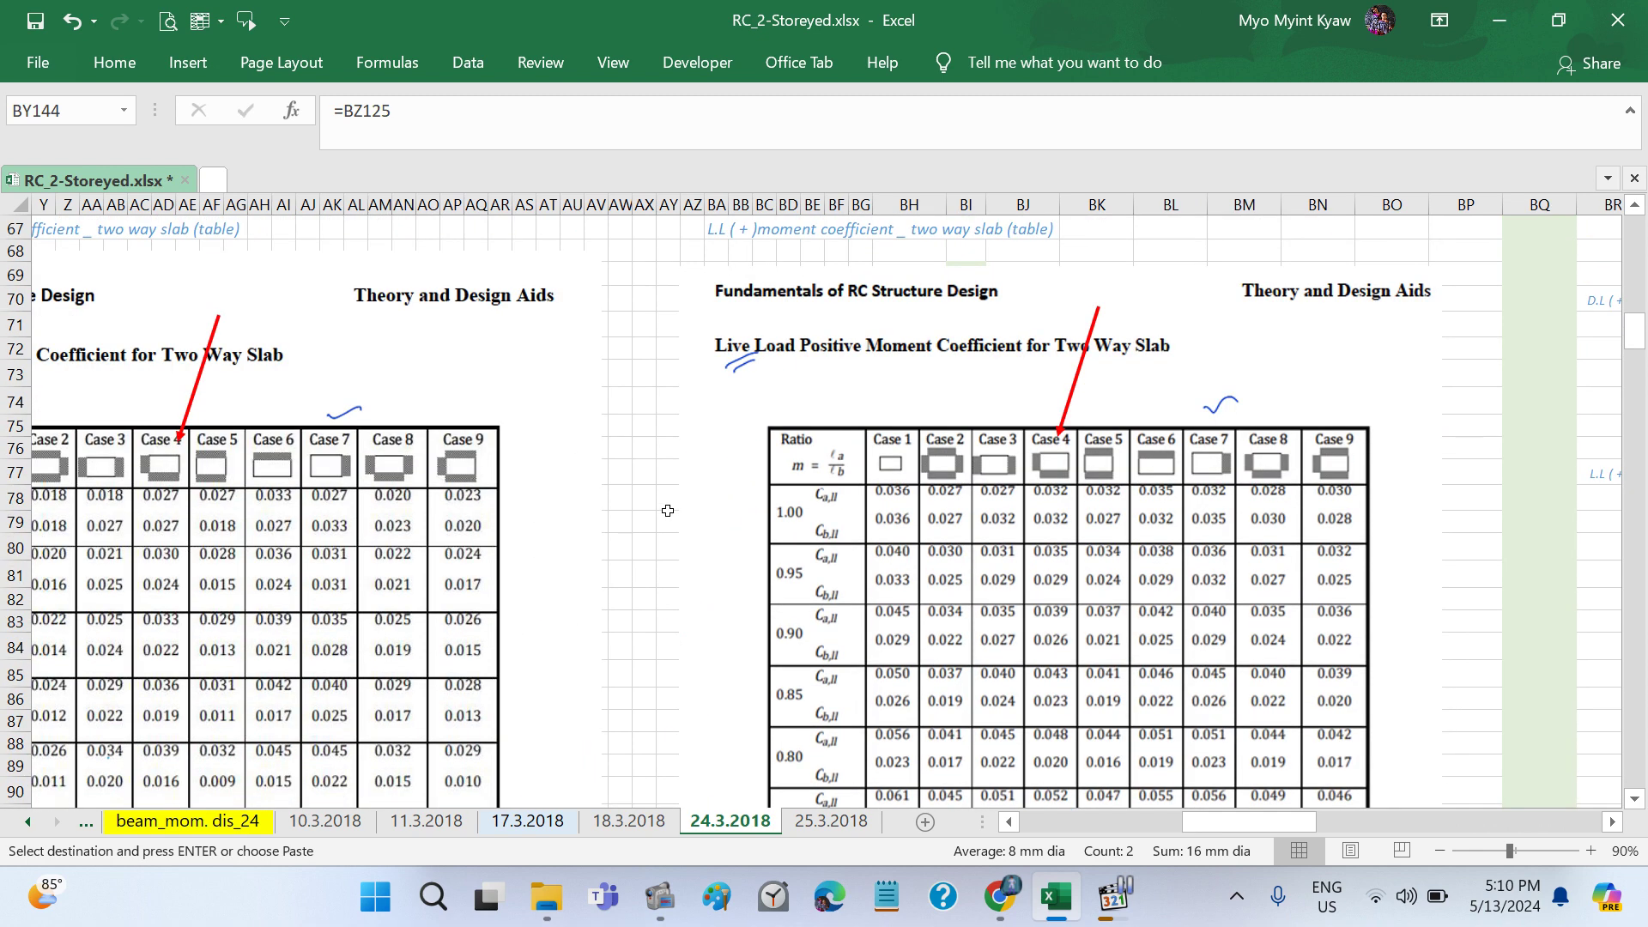
{"action": "scroll", "coordinate": [667, 511], "scroll_direction": "up", "scroll_amount": 3}
{"action": "scroll", "coordinate": [668, 510], "scroll_direction": "left", "scroll_amount": 5}
{"action": "scroll", "coordinate": [668, 513], "scroll_direction": "left", "scroll_amount": 3}
{"action": "scroll", "coordinate": [668, 513], "scroll_direction": "up", "scroll_amount": 7}
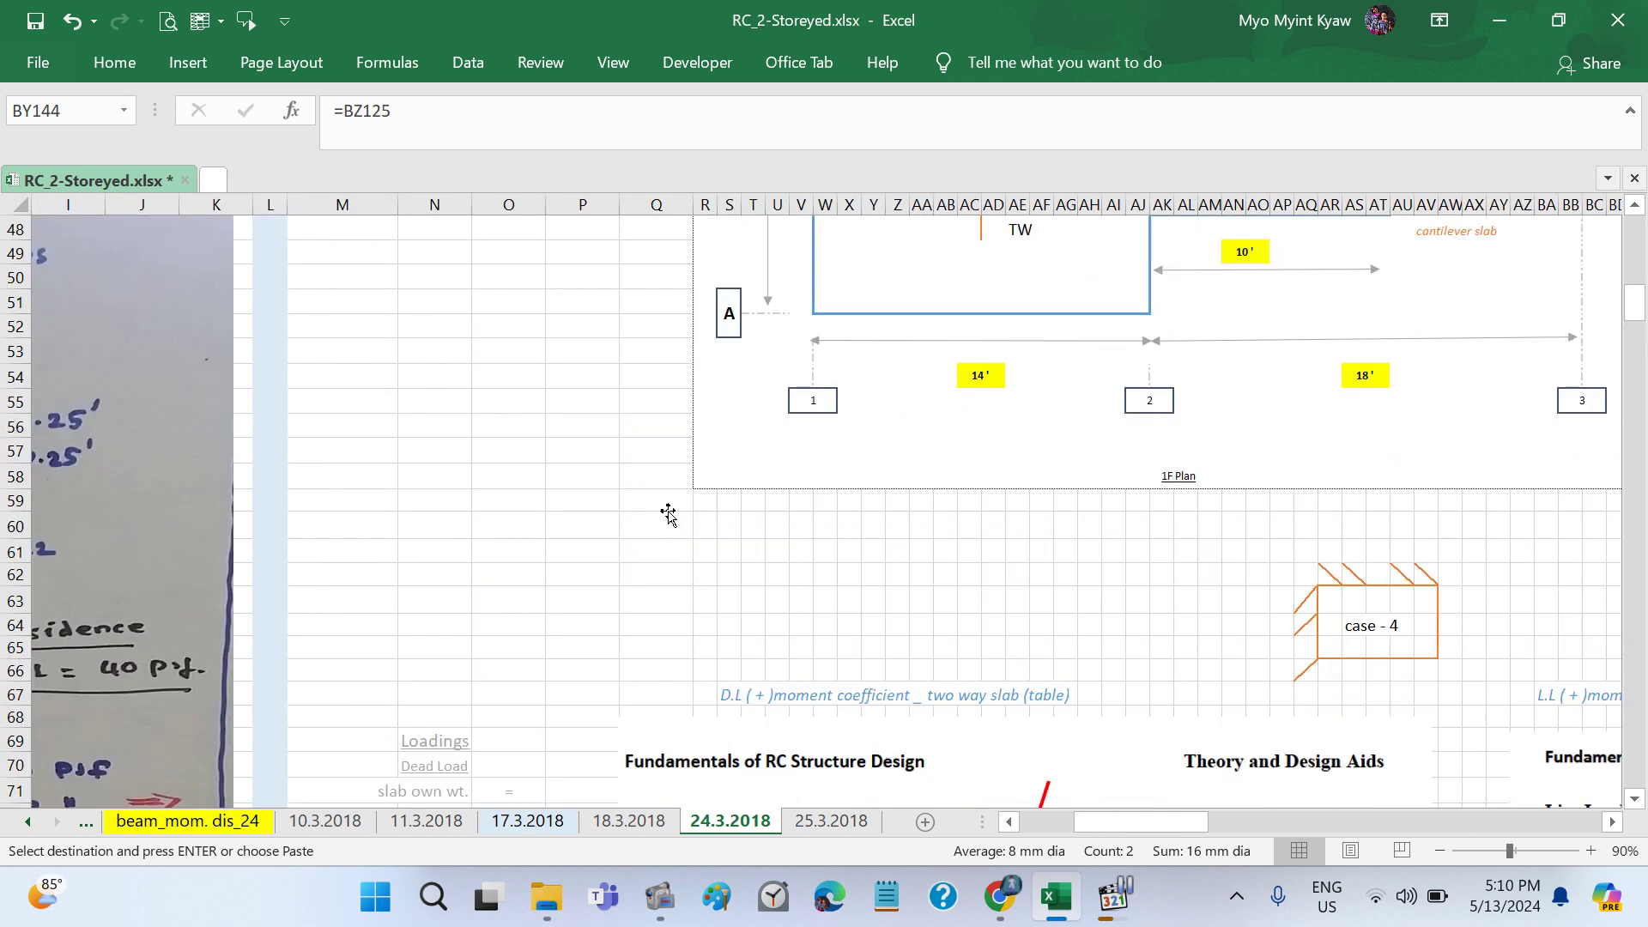
{"action": "scroll", "coordinate": [661, 508], "scroll_direction": "up", "scroll_amount": 4}
{"action": "scroll", "coordinate": [656, 506], "scroll_direction": "right", "scroll_amount": 3}
{"action": "scroll", "coordinate": [656, 506], "scroll_direction": "right", "scroll_amount": 1}
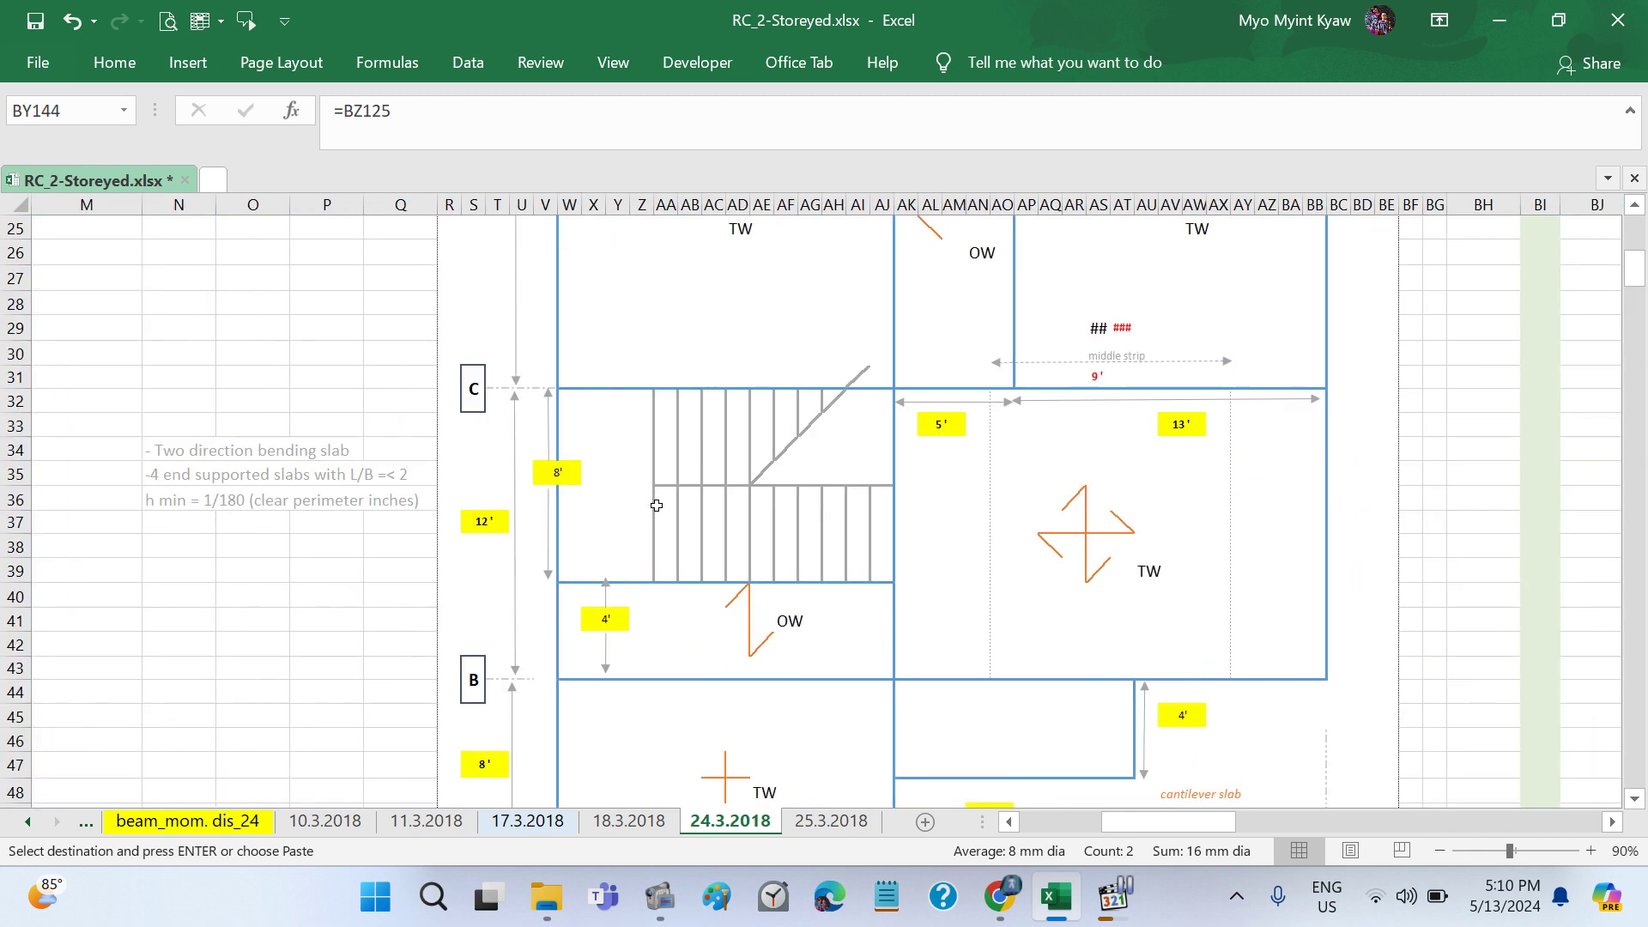
{"action": "scroll", "coordinate": [657, 505], "scroll_direction": "right", "scroll_amount": 1}
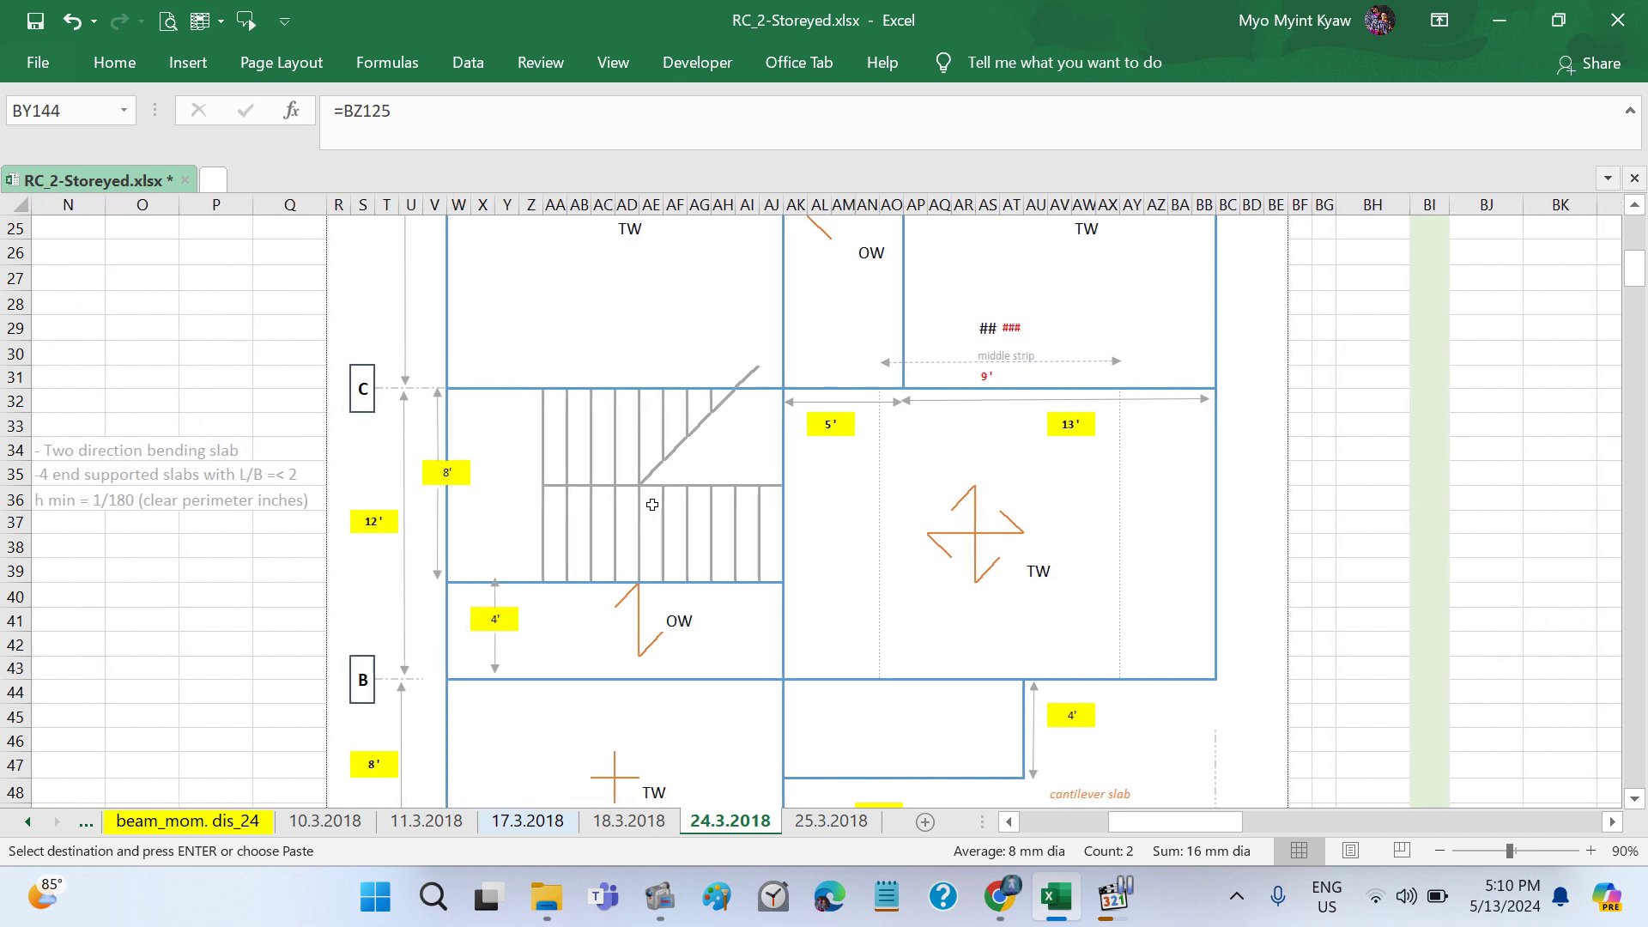
{"action": "scroll", "coordinate": [652, 495], "scroll_direction": "down", "scroll_amount": 2}
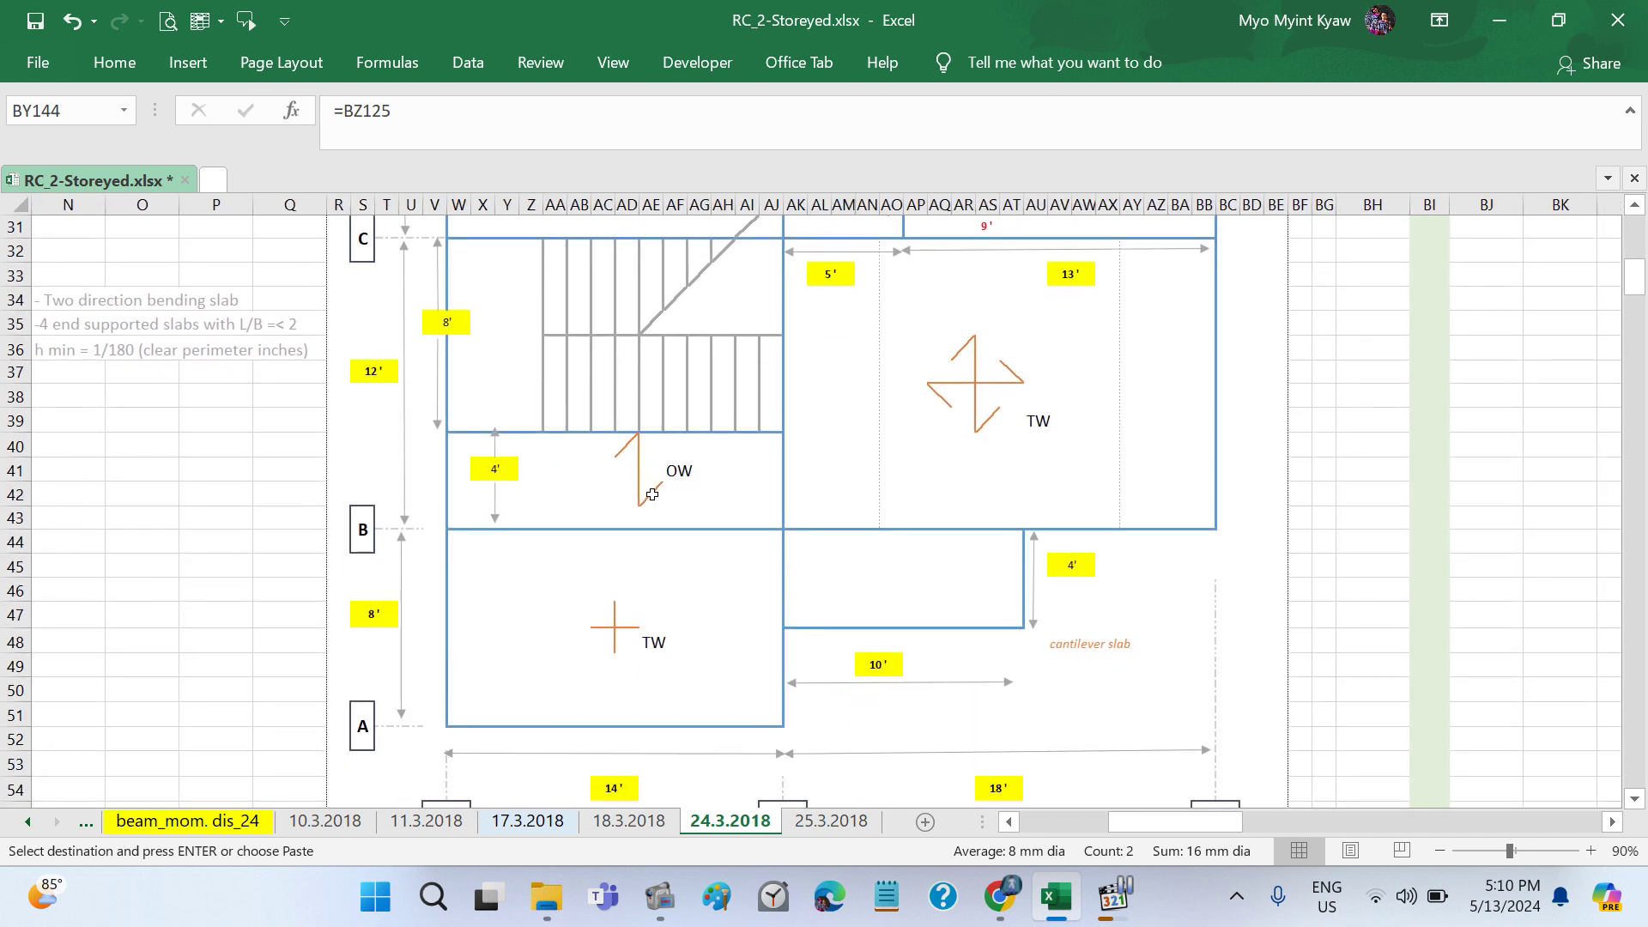
{"action": "scroll", "coordinate": [652, 494], "scroll_direction": "down", "scroll_amount": 1}
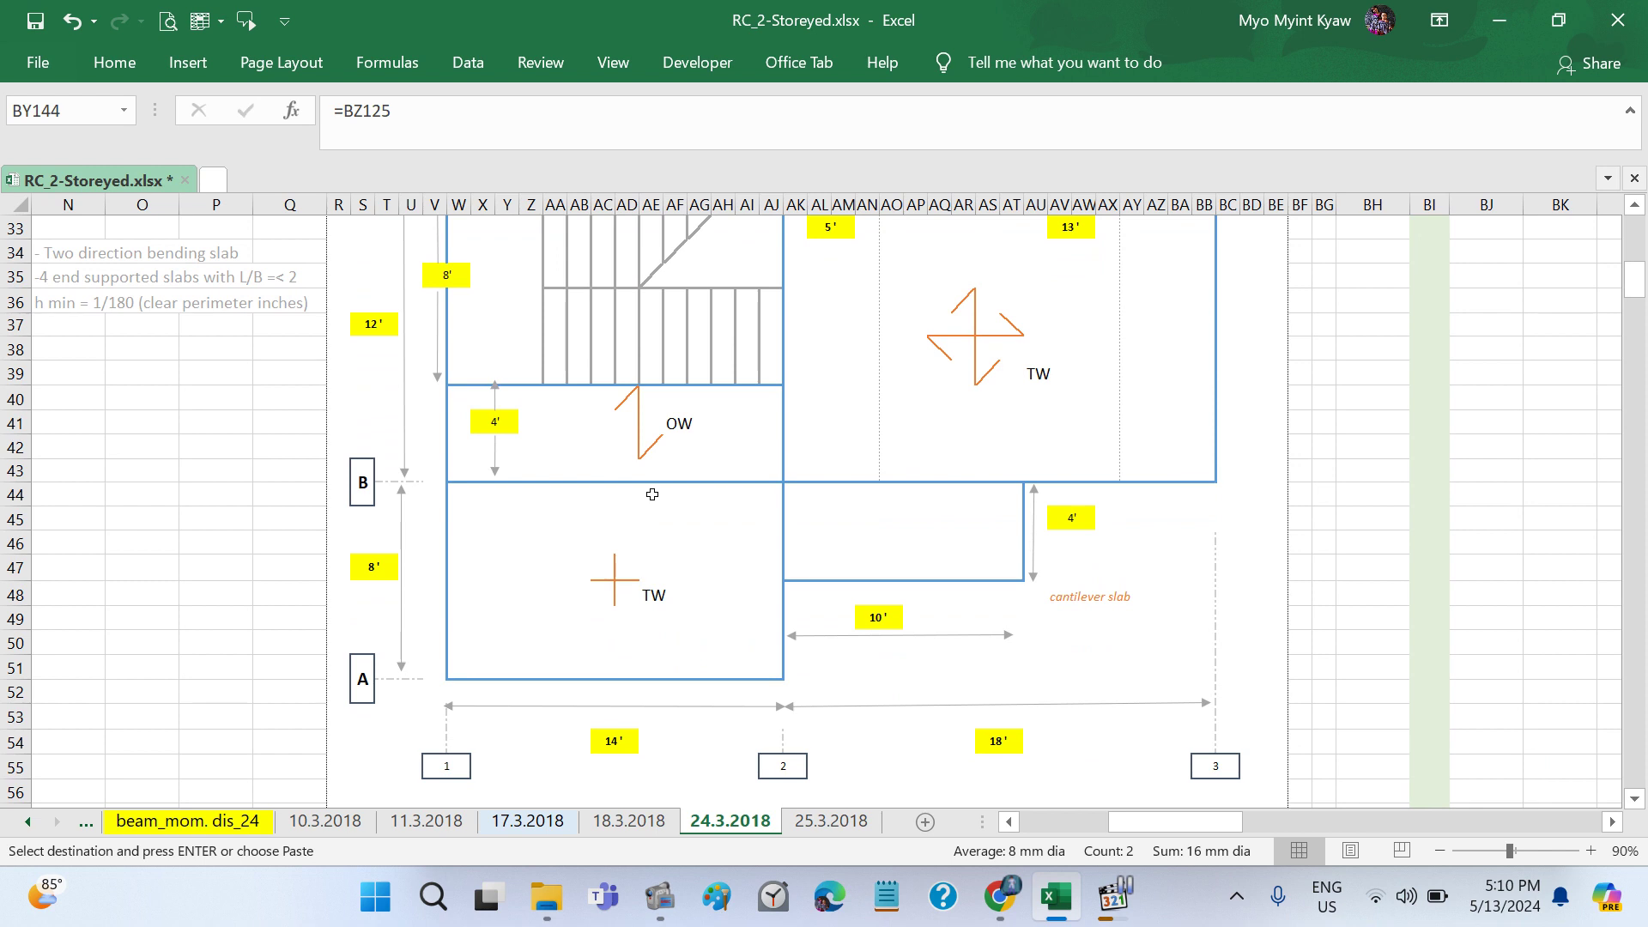
{"action": "scroll", "coordinate": [995, 627], "scroll_direction": "up", "scroll_amount": 3}
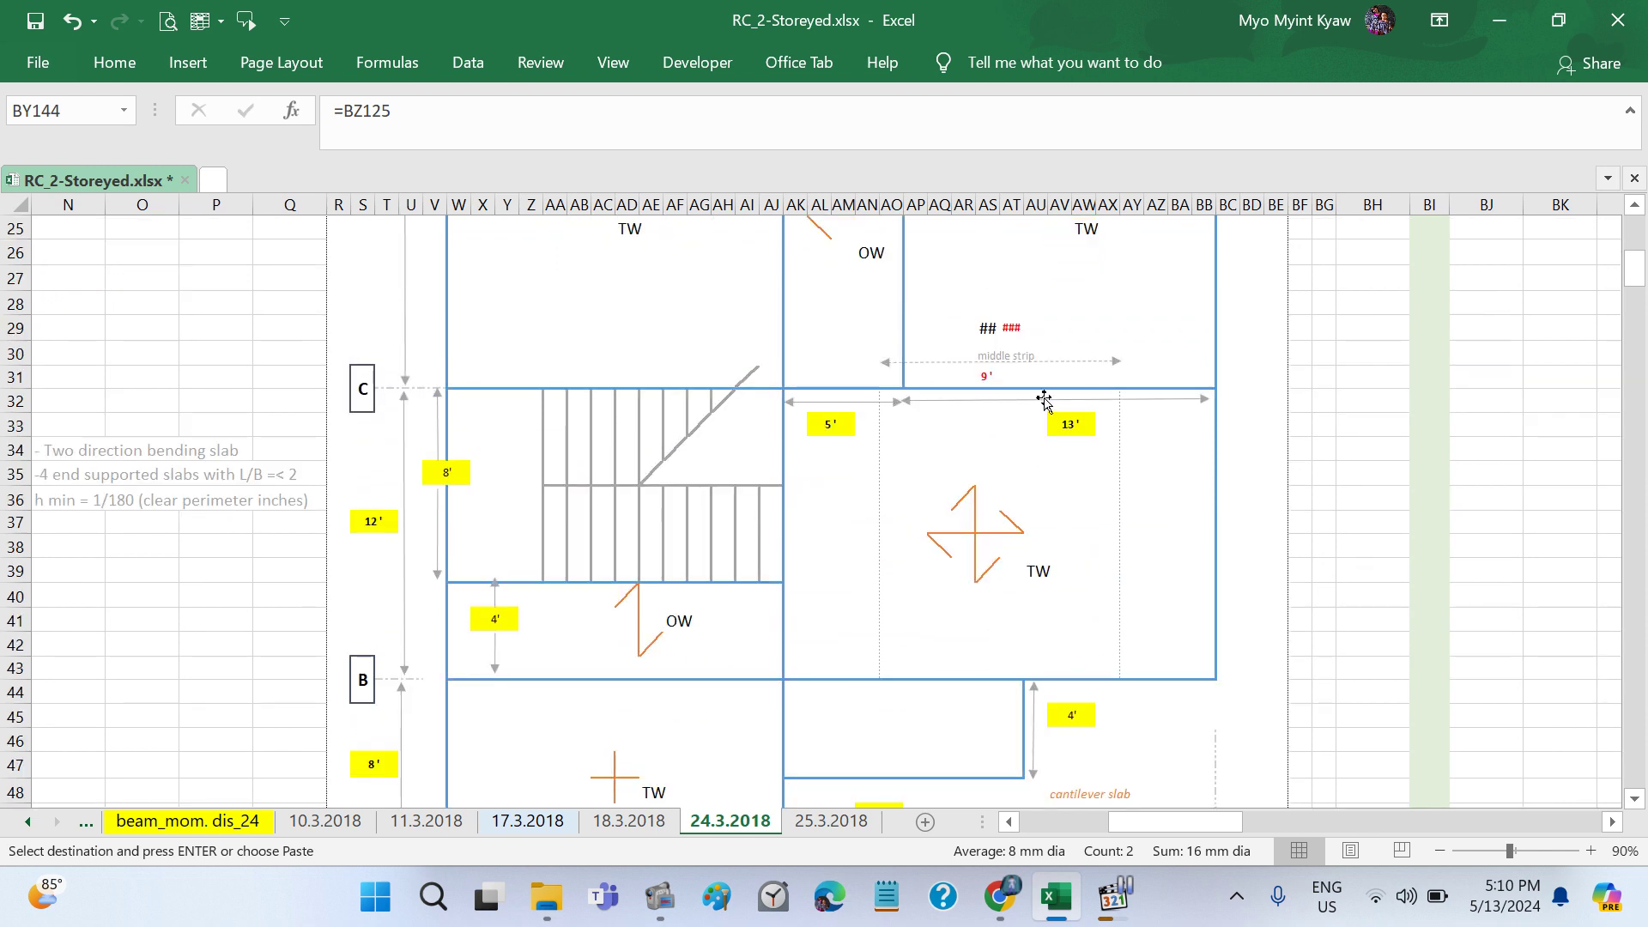
Step: Paste the copied BY144:BZ144 range into AS29 as a link, dismissing the paste warnings
{"action": "left_click", "coordinate": [986, 327]}
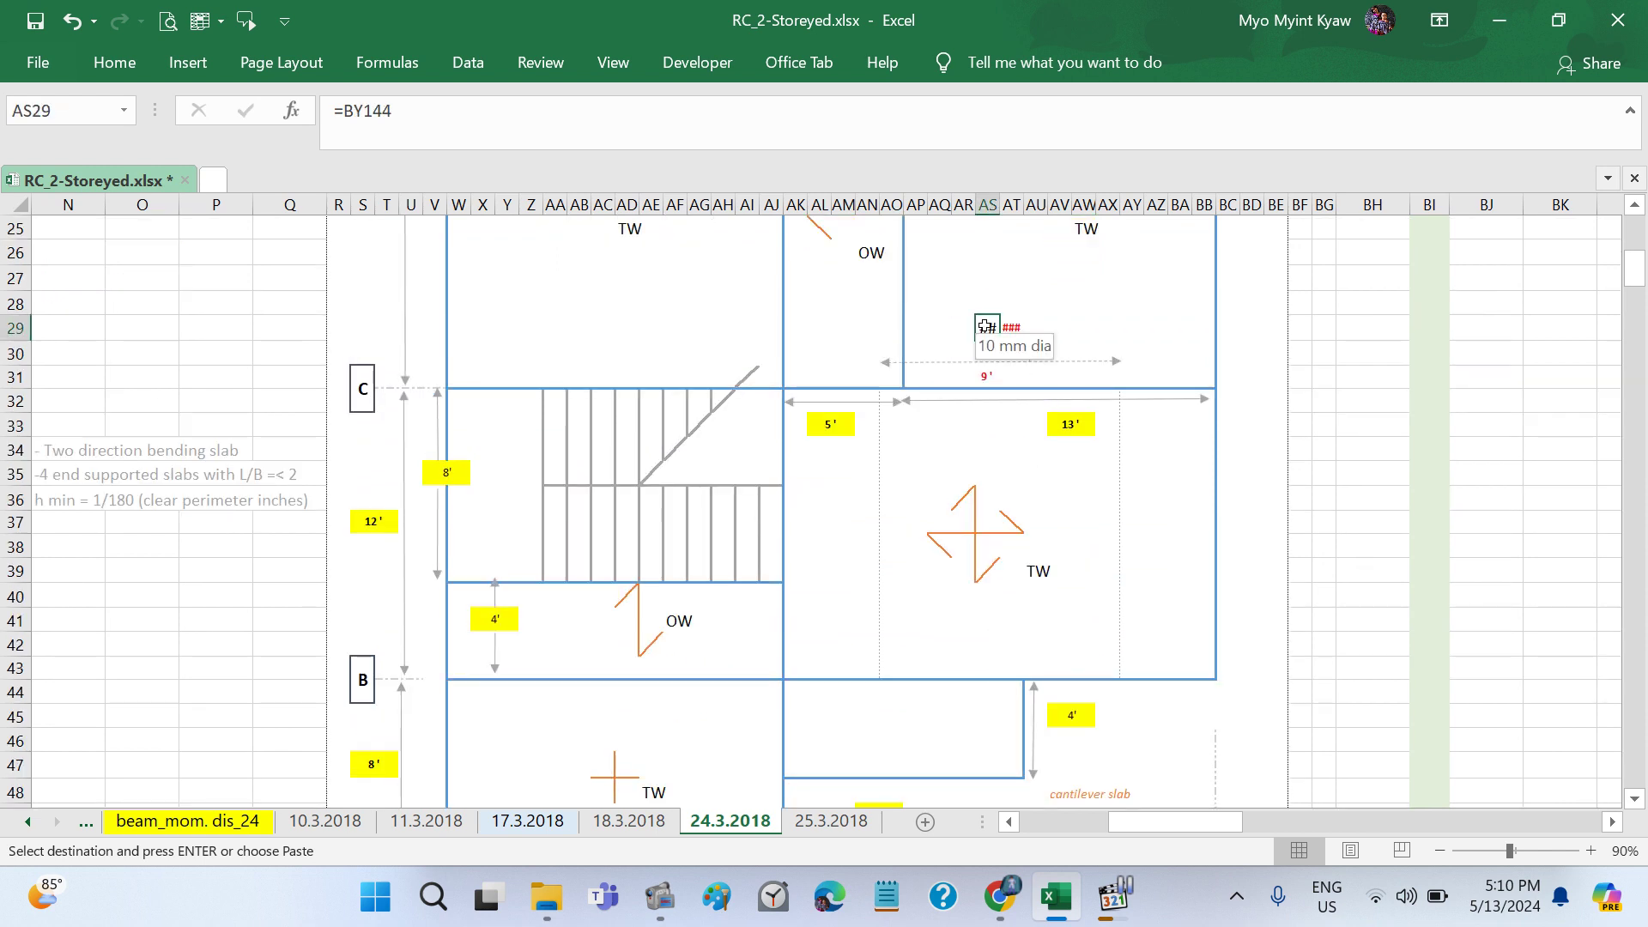
{"action": "right_click", "coordinate": [986, 327]}
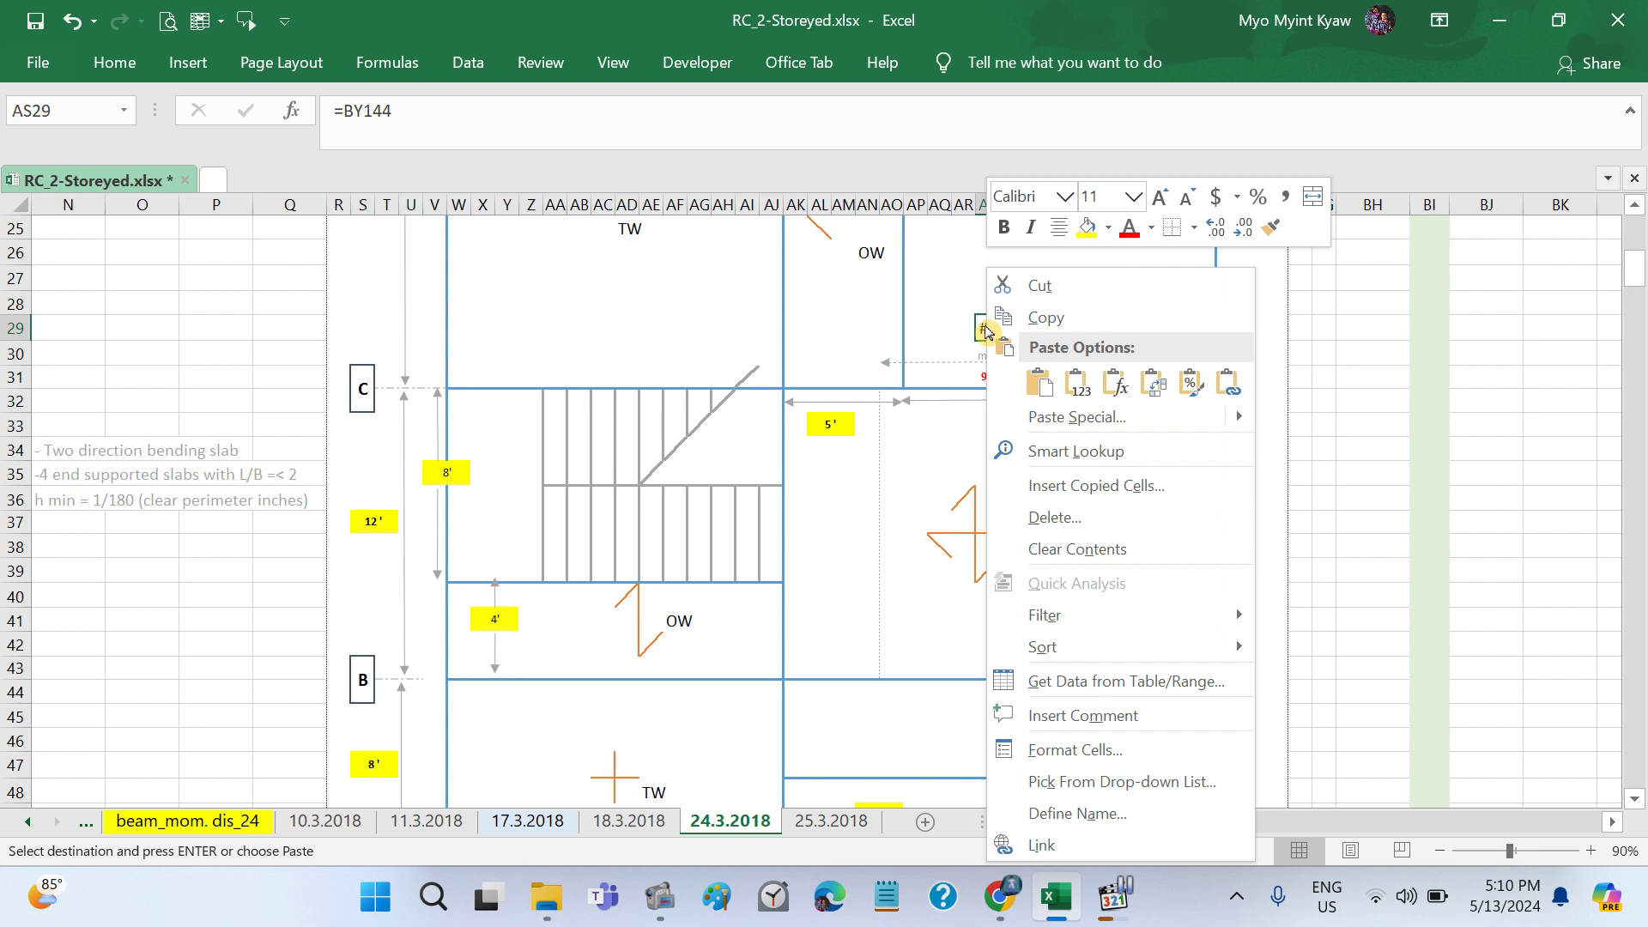
{"action": "left_click", "coordinate": [1223, 389]}
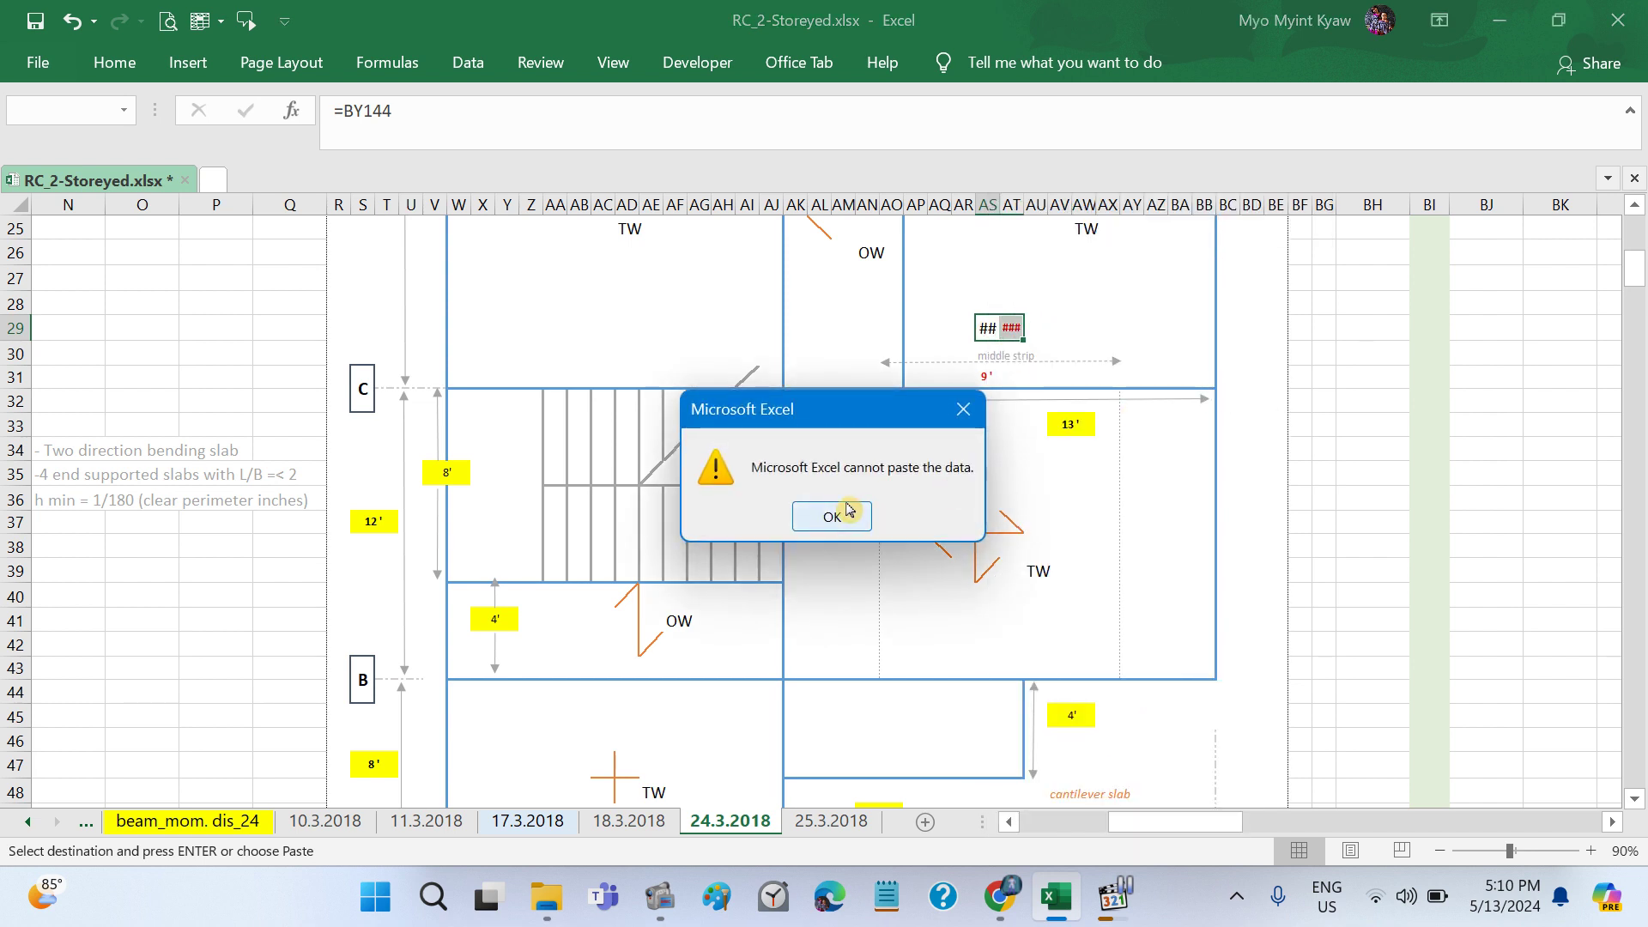
{"action": "left_click", "coordinate": [847, 510]}
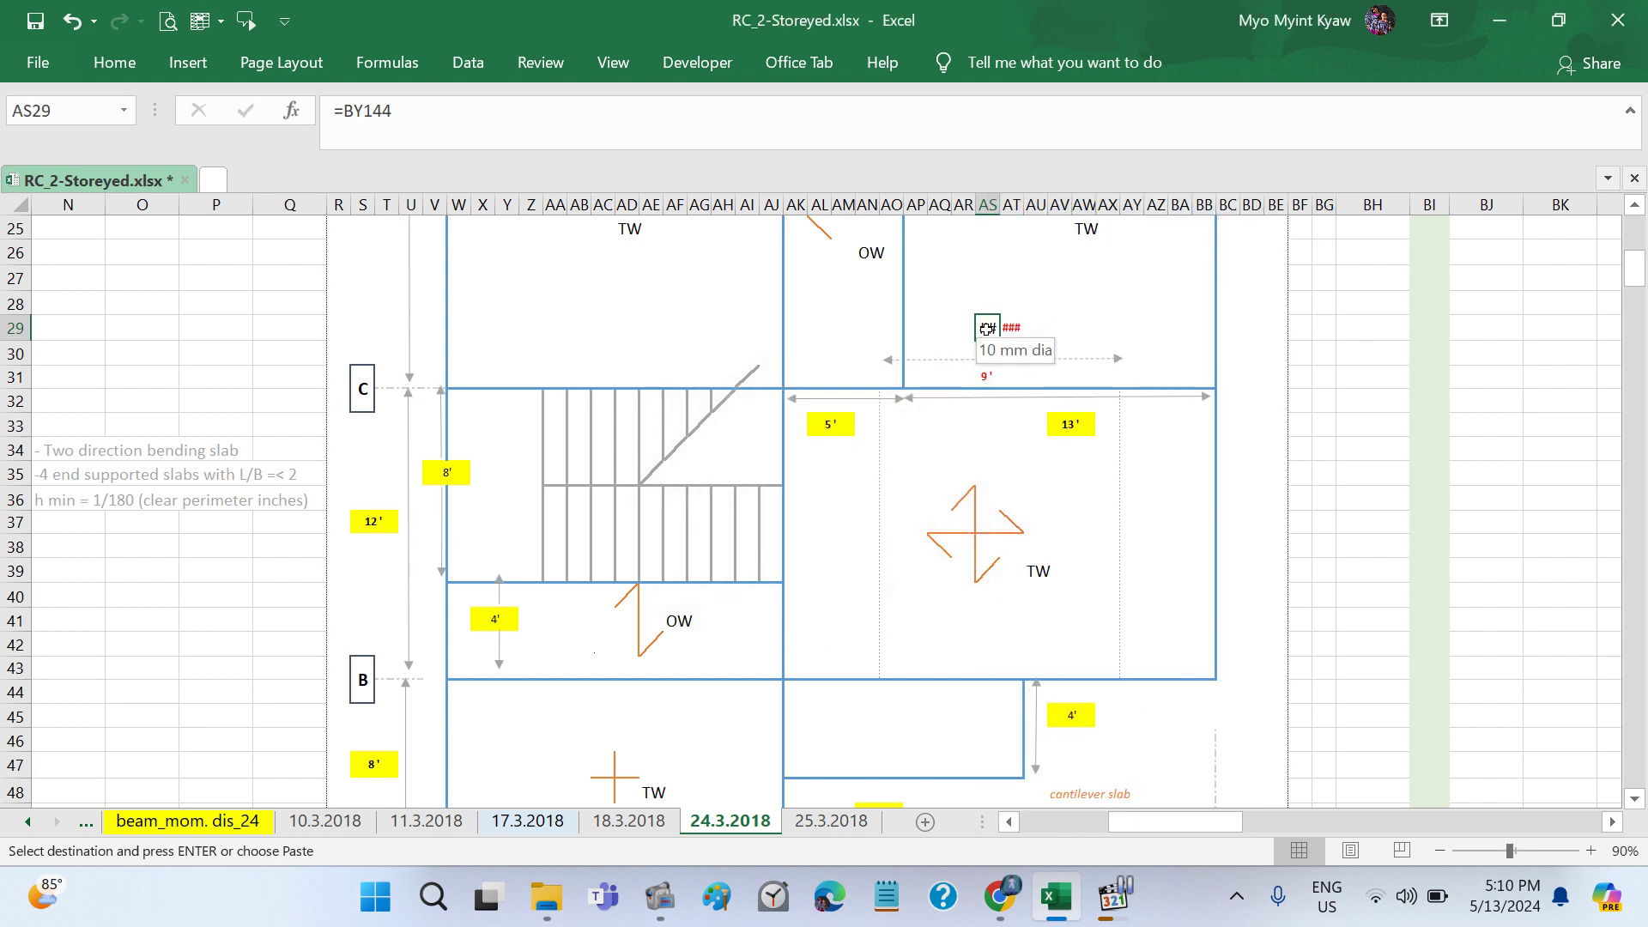
{"action": "right_click", "coordinate": [986, 327]}
{"action": "left_click", "coordinate": [1185, 382]}
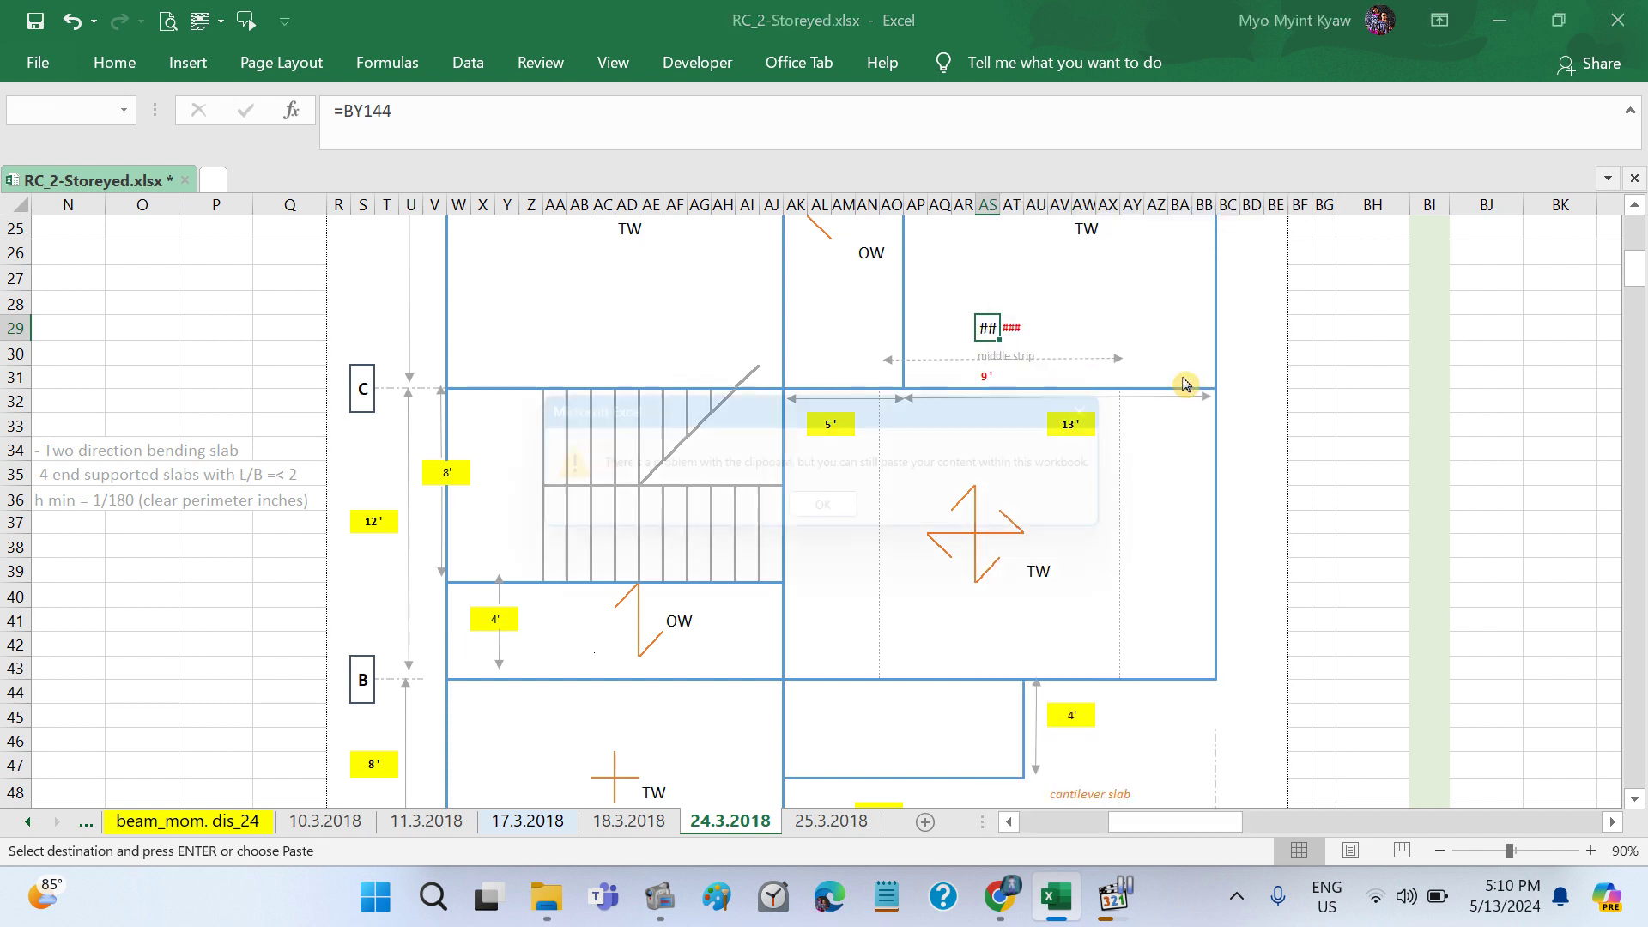
{"action": "left_click", "coordinate": [847, 520]}
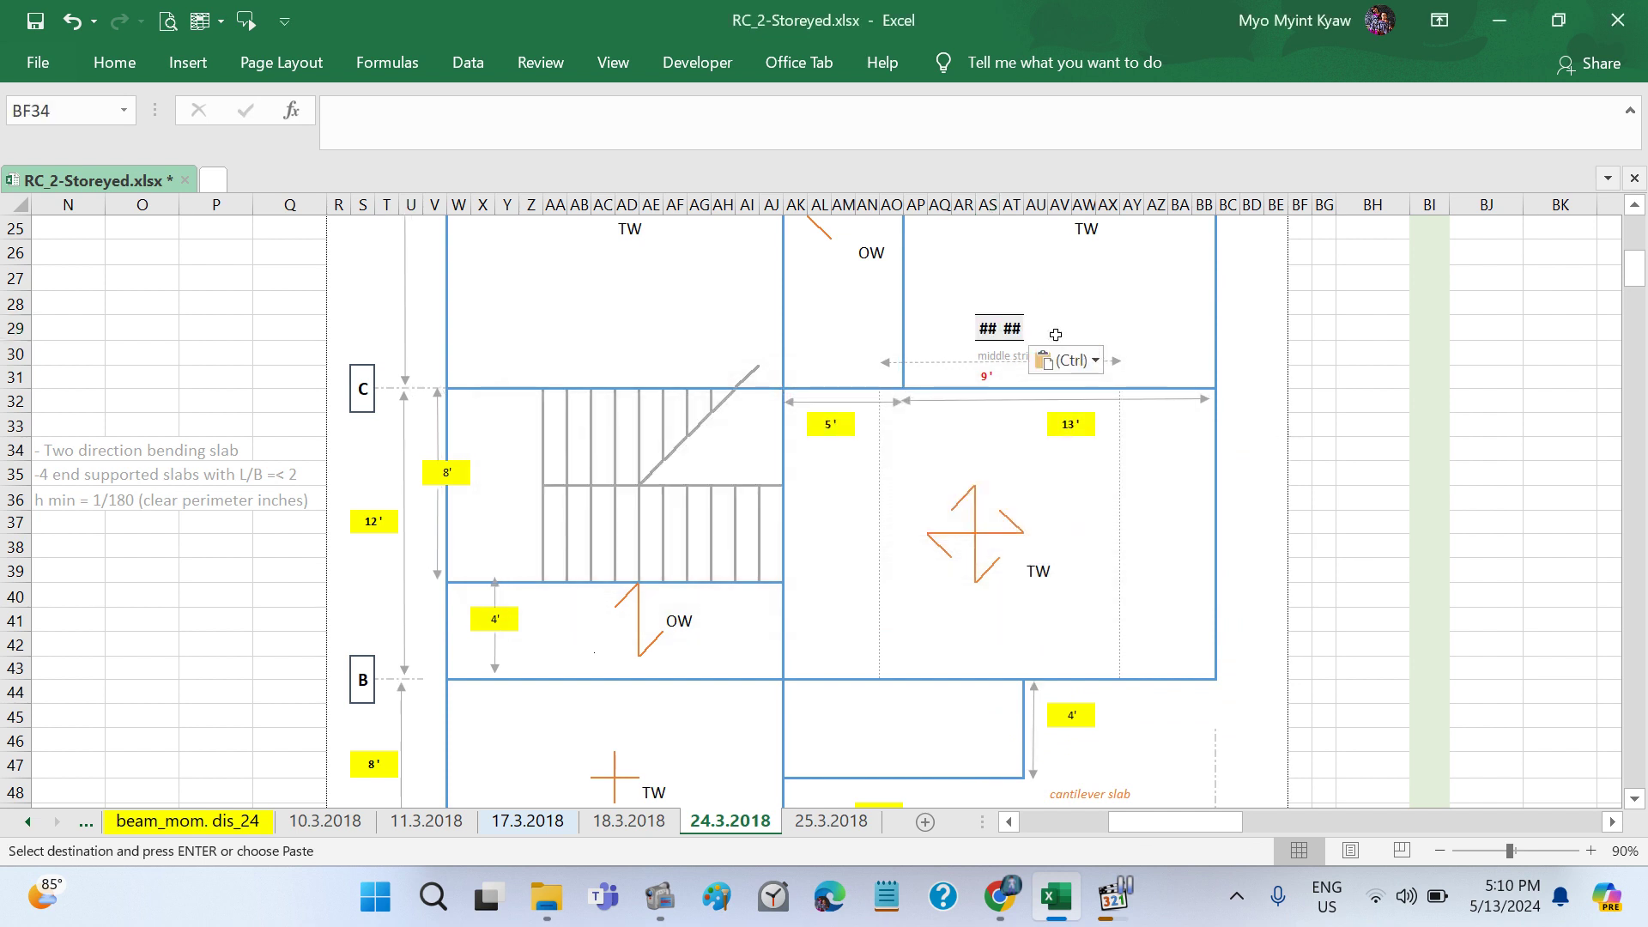
Step: Deselect the pasted label cells and close the workbook
{"action": "left_click", "coordinate": [1015, 314]}
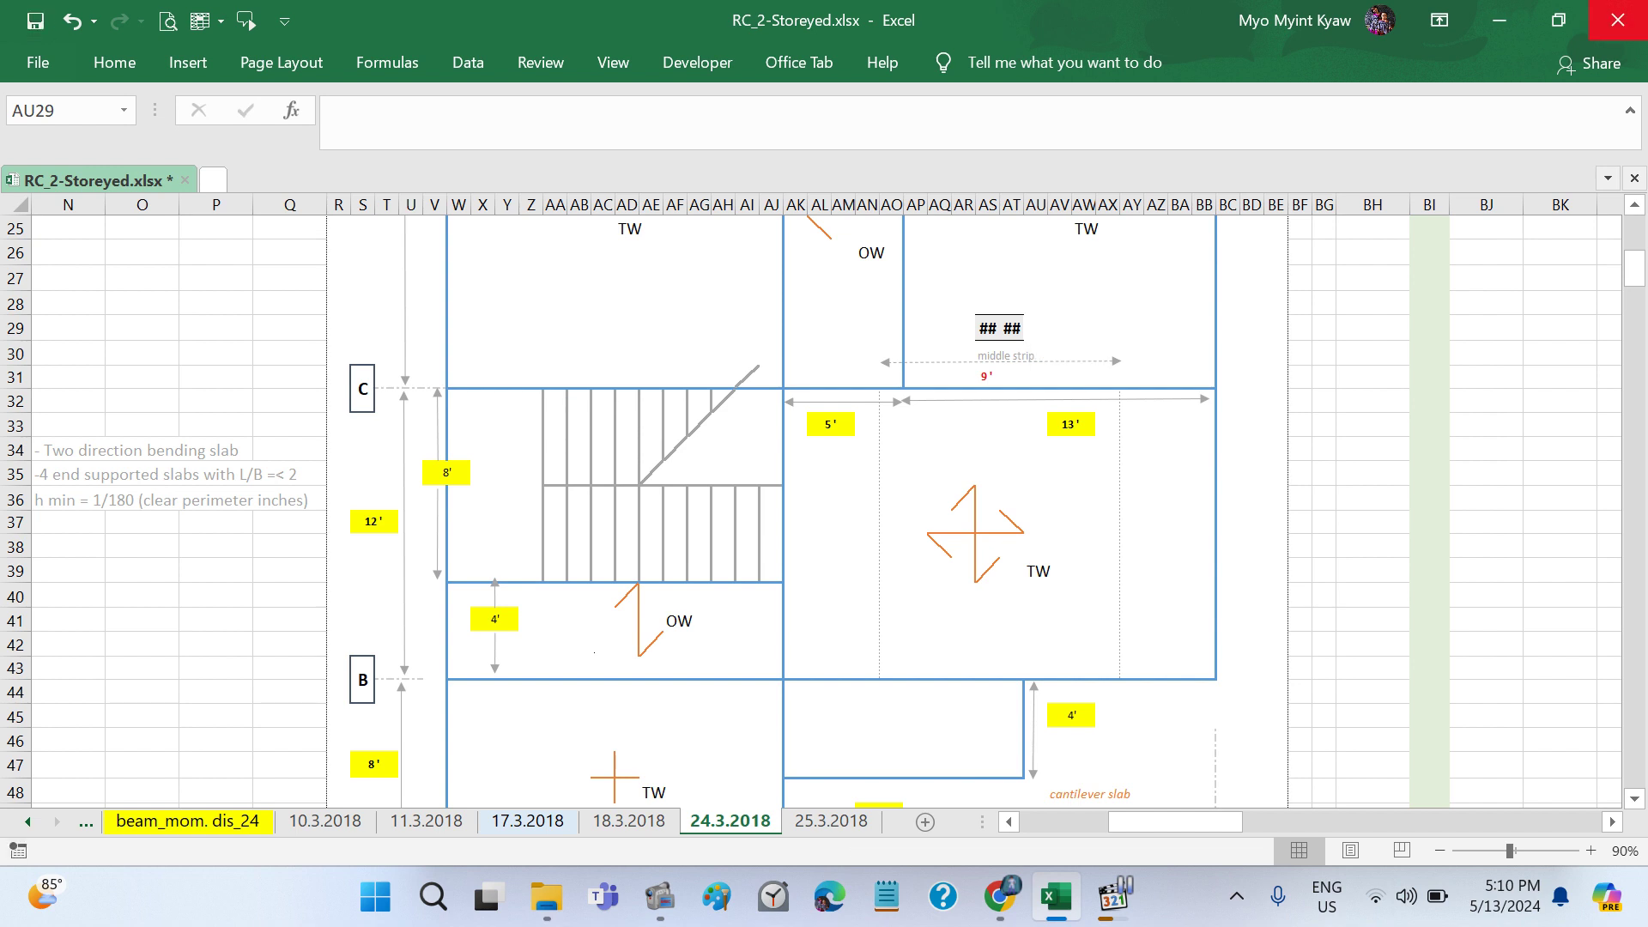
{"action": "left_click", "coordinate": [35, 23]}
{"action": "left_click", "coordinate": [1617, 19]}
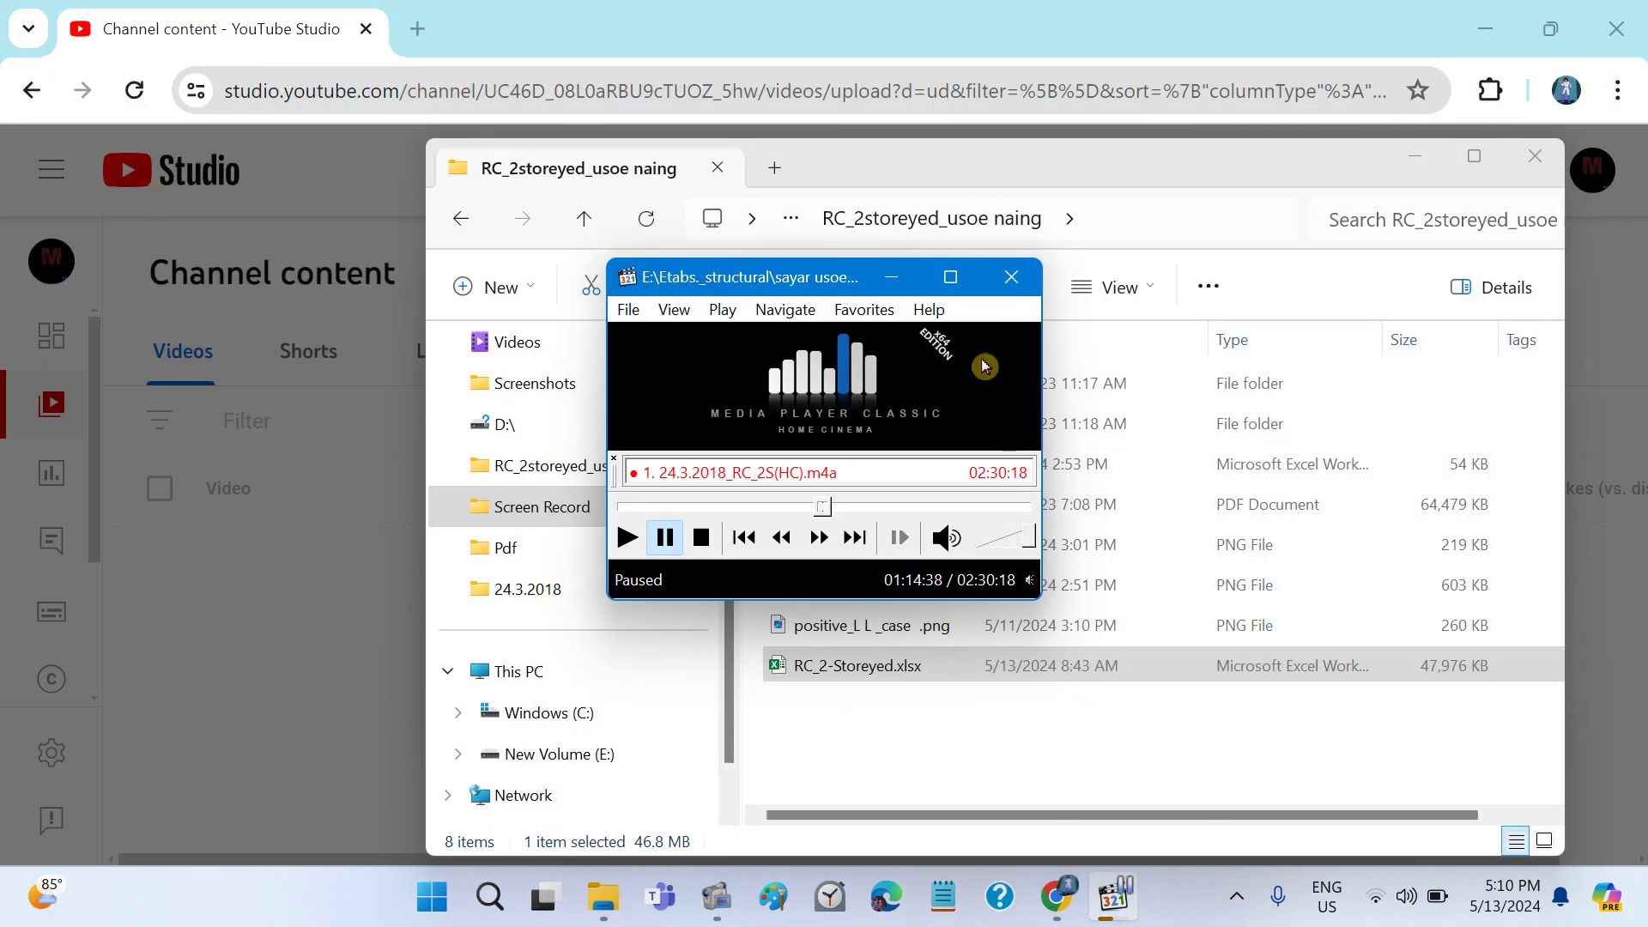
Step: Reopen RC_2-Storeyed.xlsx from the File Explorer window behind the player
{"action": "double_click", "coordinate": [936, 667]}
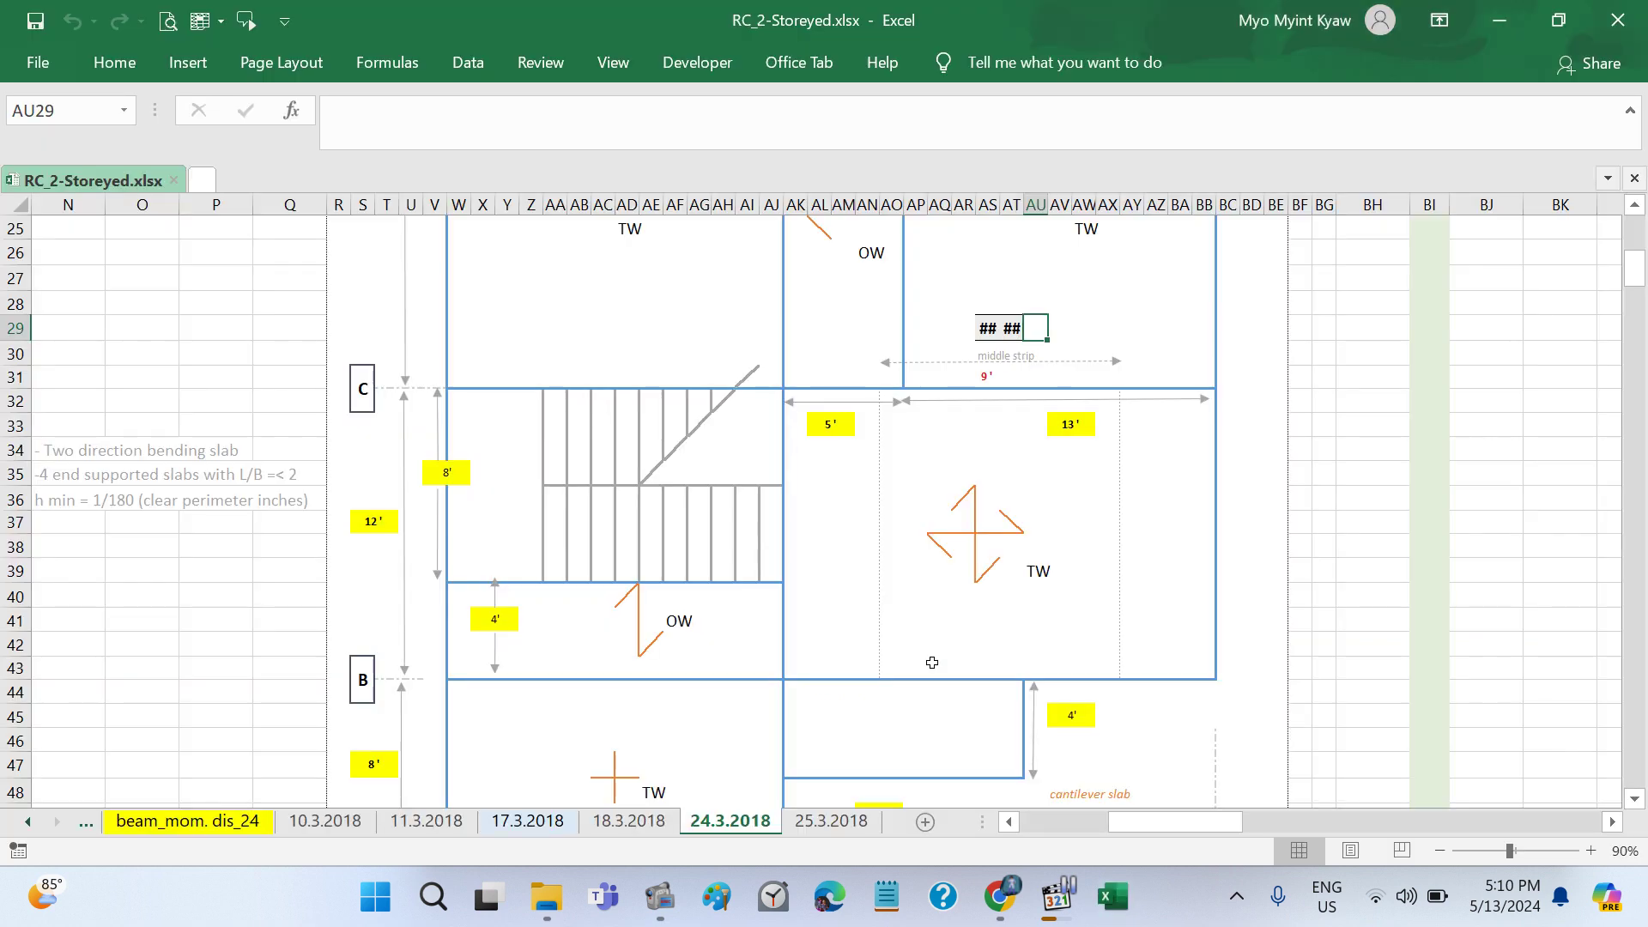
Step: Move the spacing value to AU29, merge AS29:AT29 and shrink the bar-size label font to 8
{"action": "left_click", "coordinate": [988, 323]}
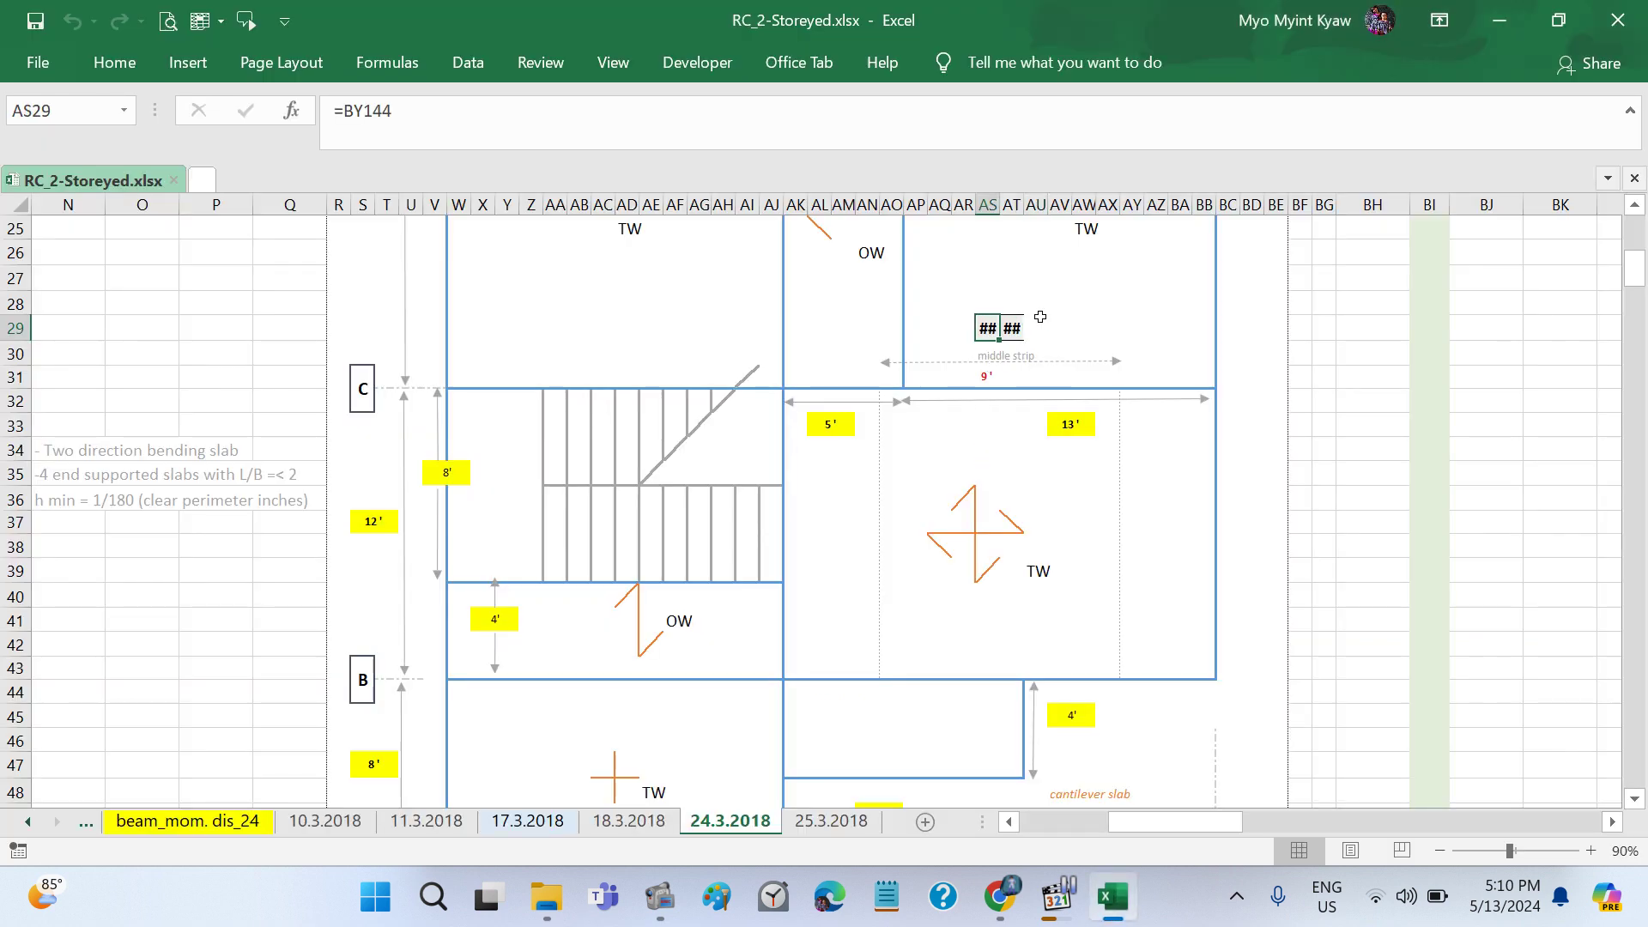
{"action": "left_click", "coordinate": [1014, 325]}
{"action": "left_click_drag", "start_coordinate": [1023, 322], "coordinate": [1046, 322]}
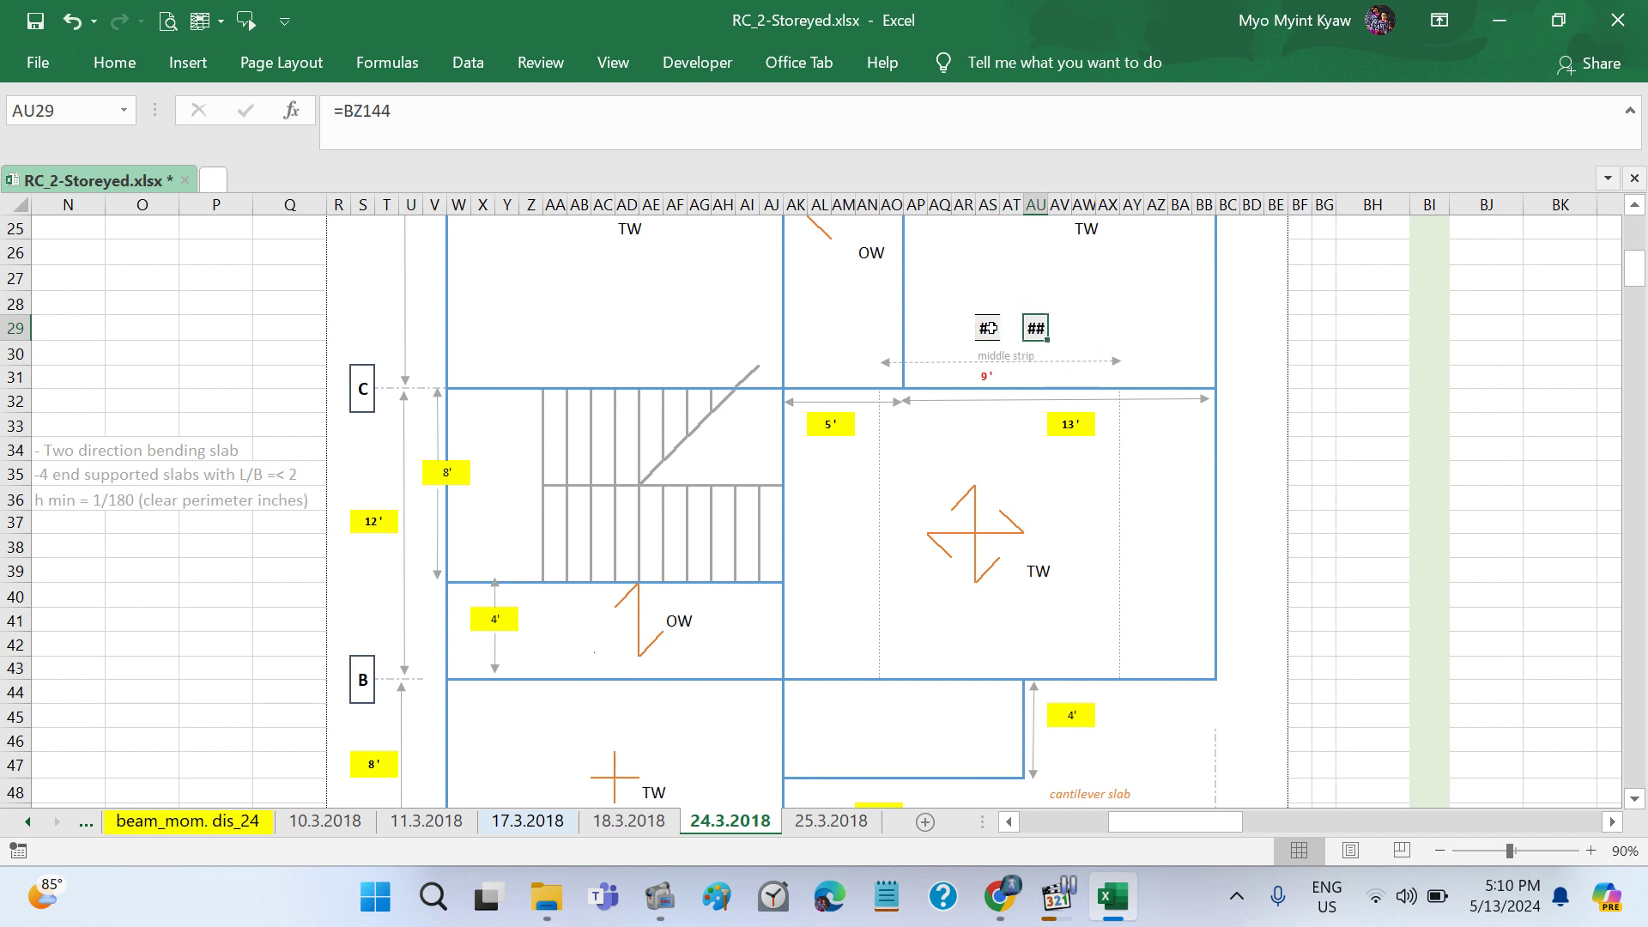
{"action": "left_click", "coordinate": [990, 327]}
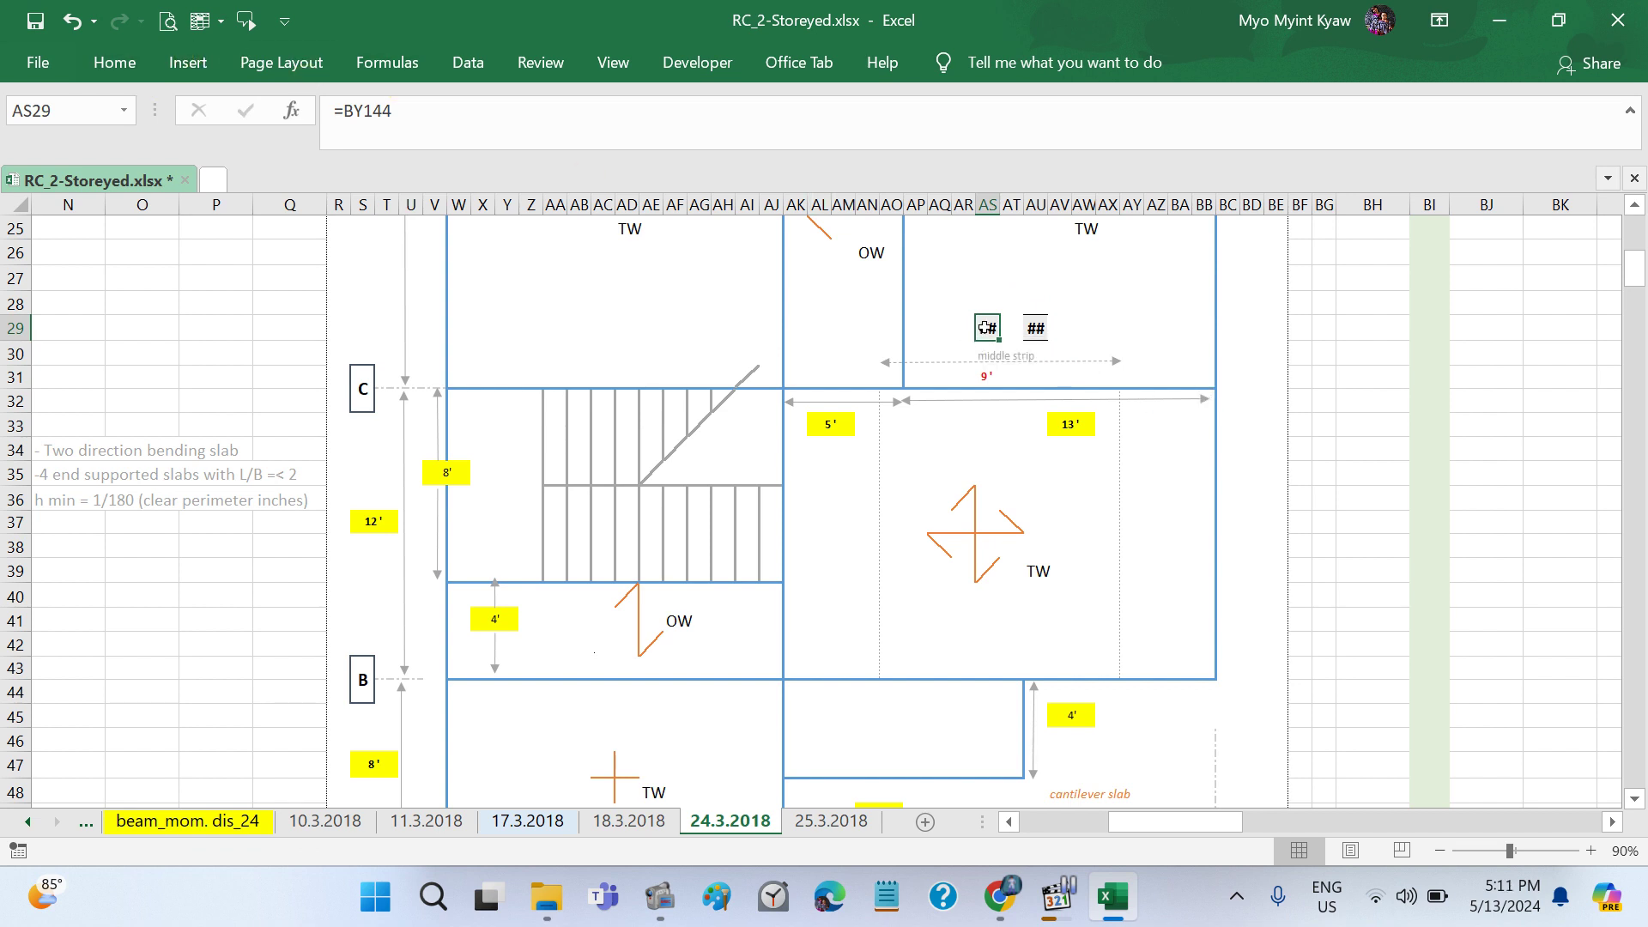
{"action": "left_click_drag", "start_coordinate": [990, 328], "coordinate": [1013, 328]}
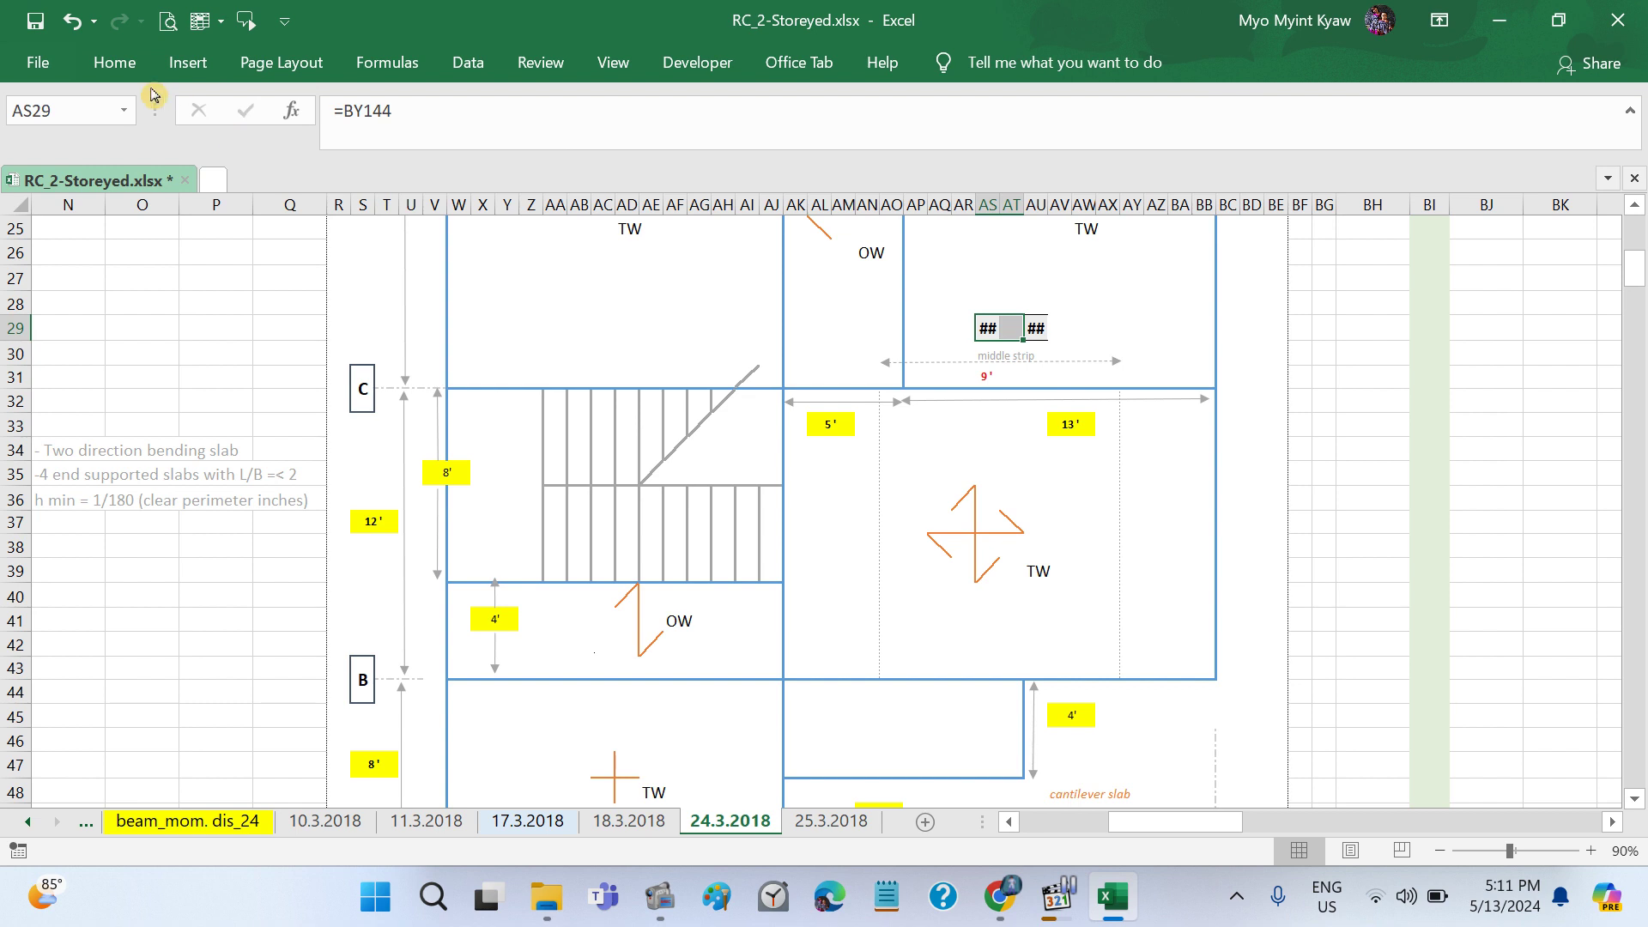
{"action": "left_click", "coordinate": [121, 67]}
{"action": "left_click", "coordinate": [635, 151]}
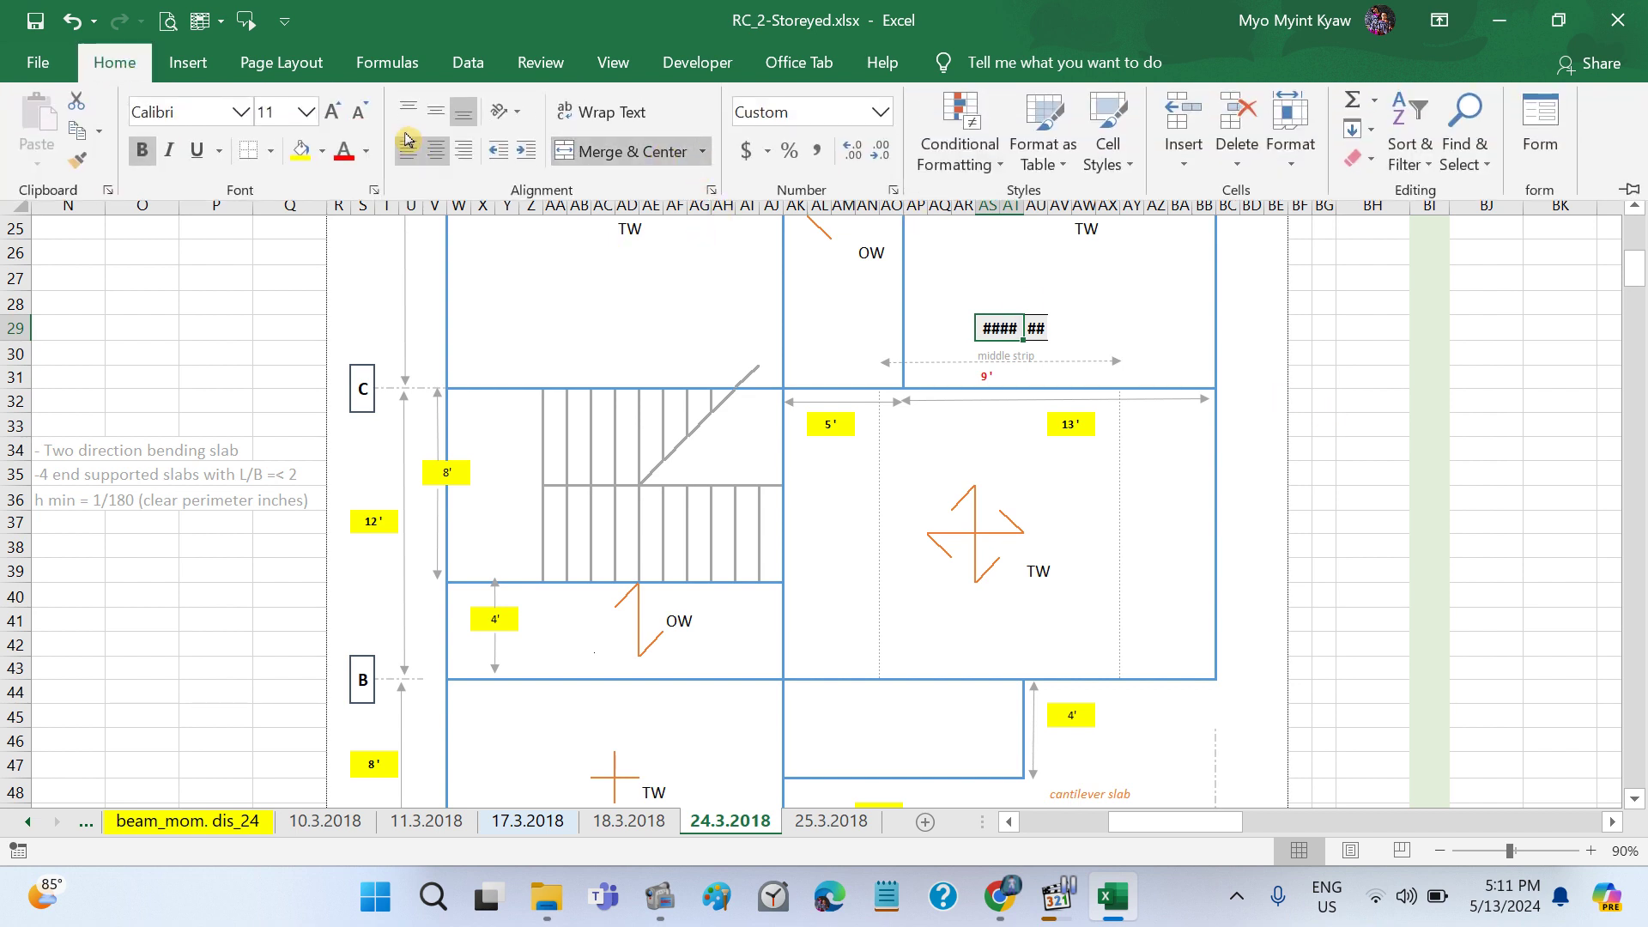
{"action": "left_click", "coordinate": [365, 113]}
{"action": "left_click", "coordinate": [365, 113]}
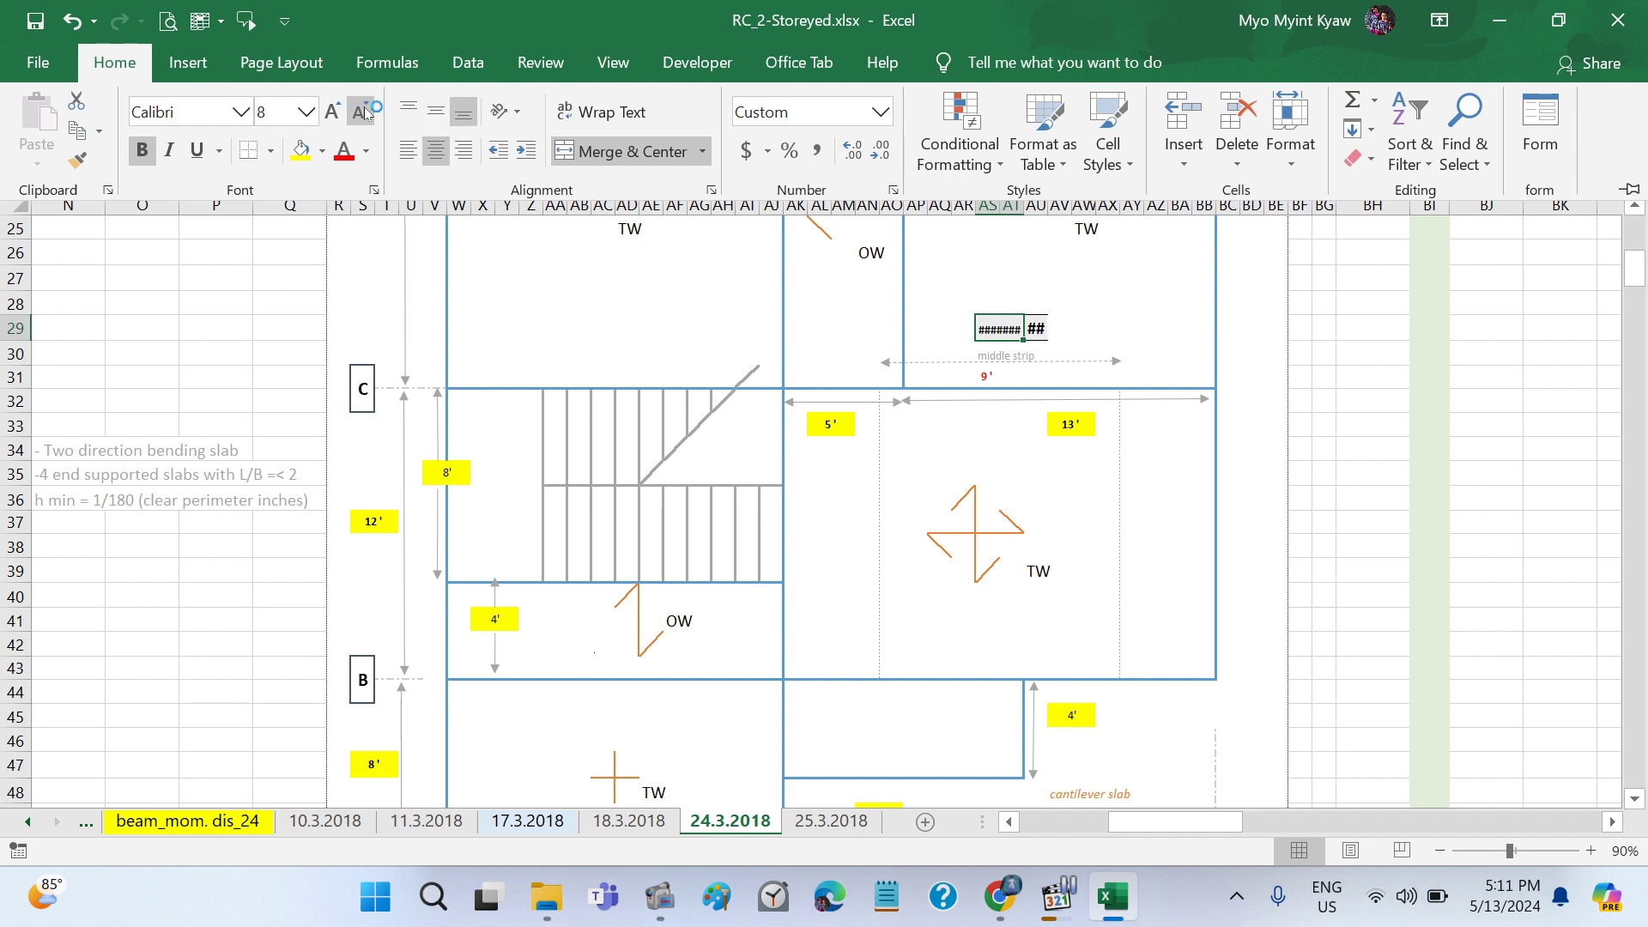
Step: Try shifting the merged bar-size label one column left, then dismiss the merged-cell error
{"action": "left_click", "coordinate": [1322, 375]}
{"action": "left_click", "coordinate": [1321, 375]}
{"action": "left_click", "coordinate": [987, 326]}
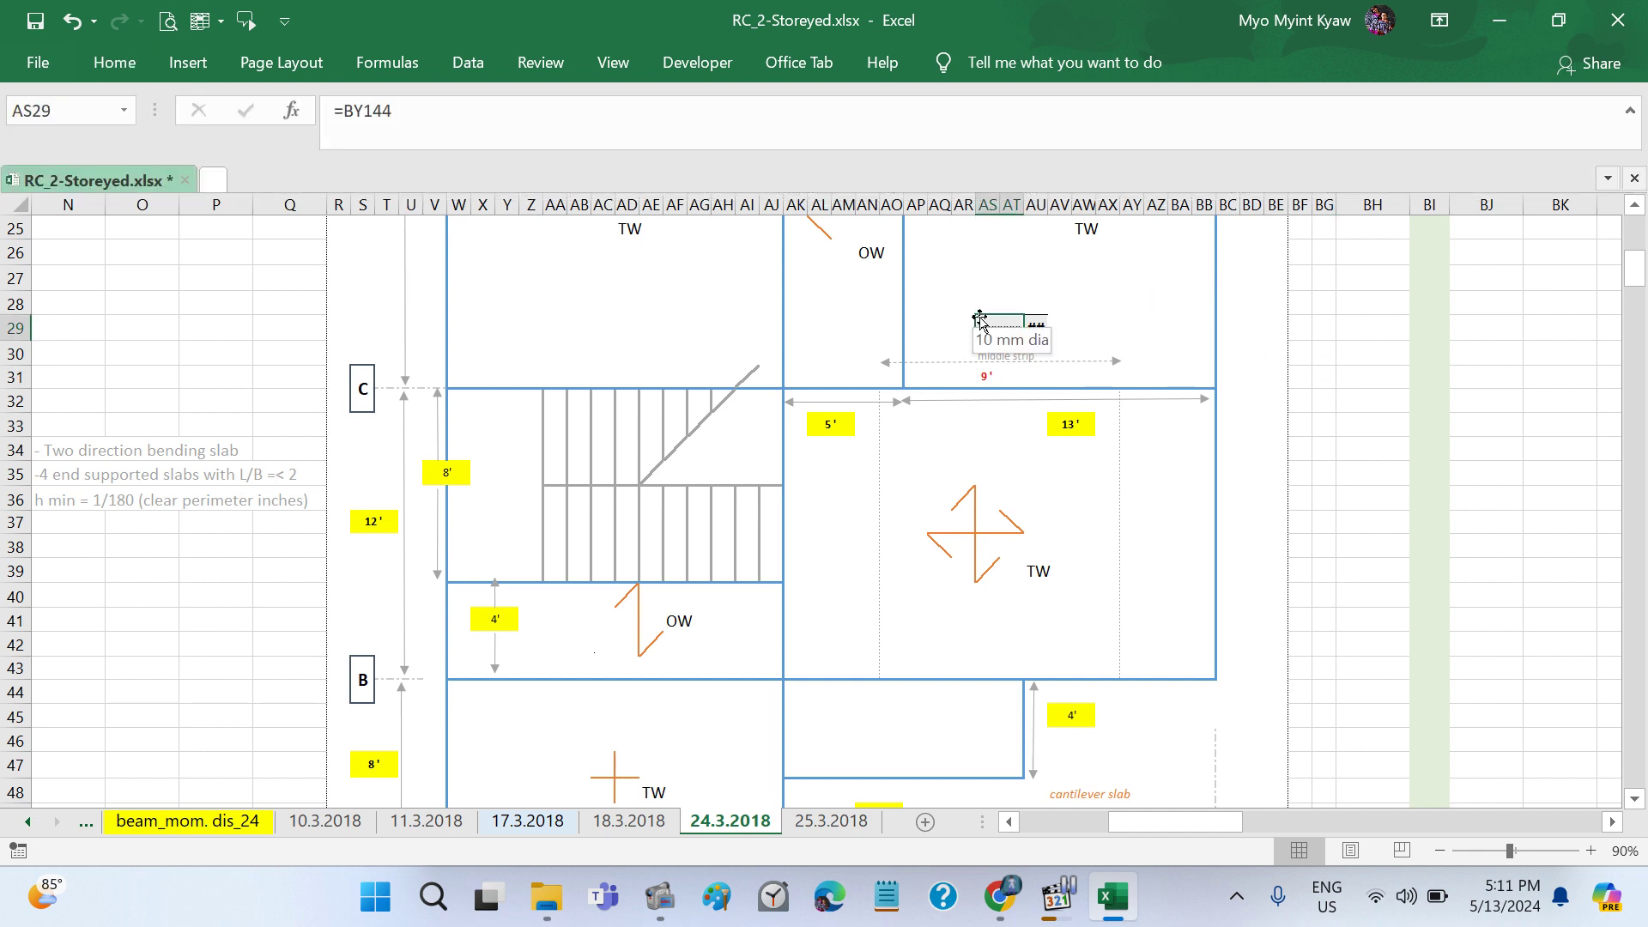
{"action": "left_click_drag", "start_coordinate": [979, 319], "coordinate": [955, 323]}
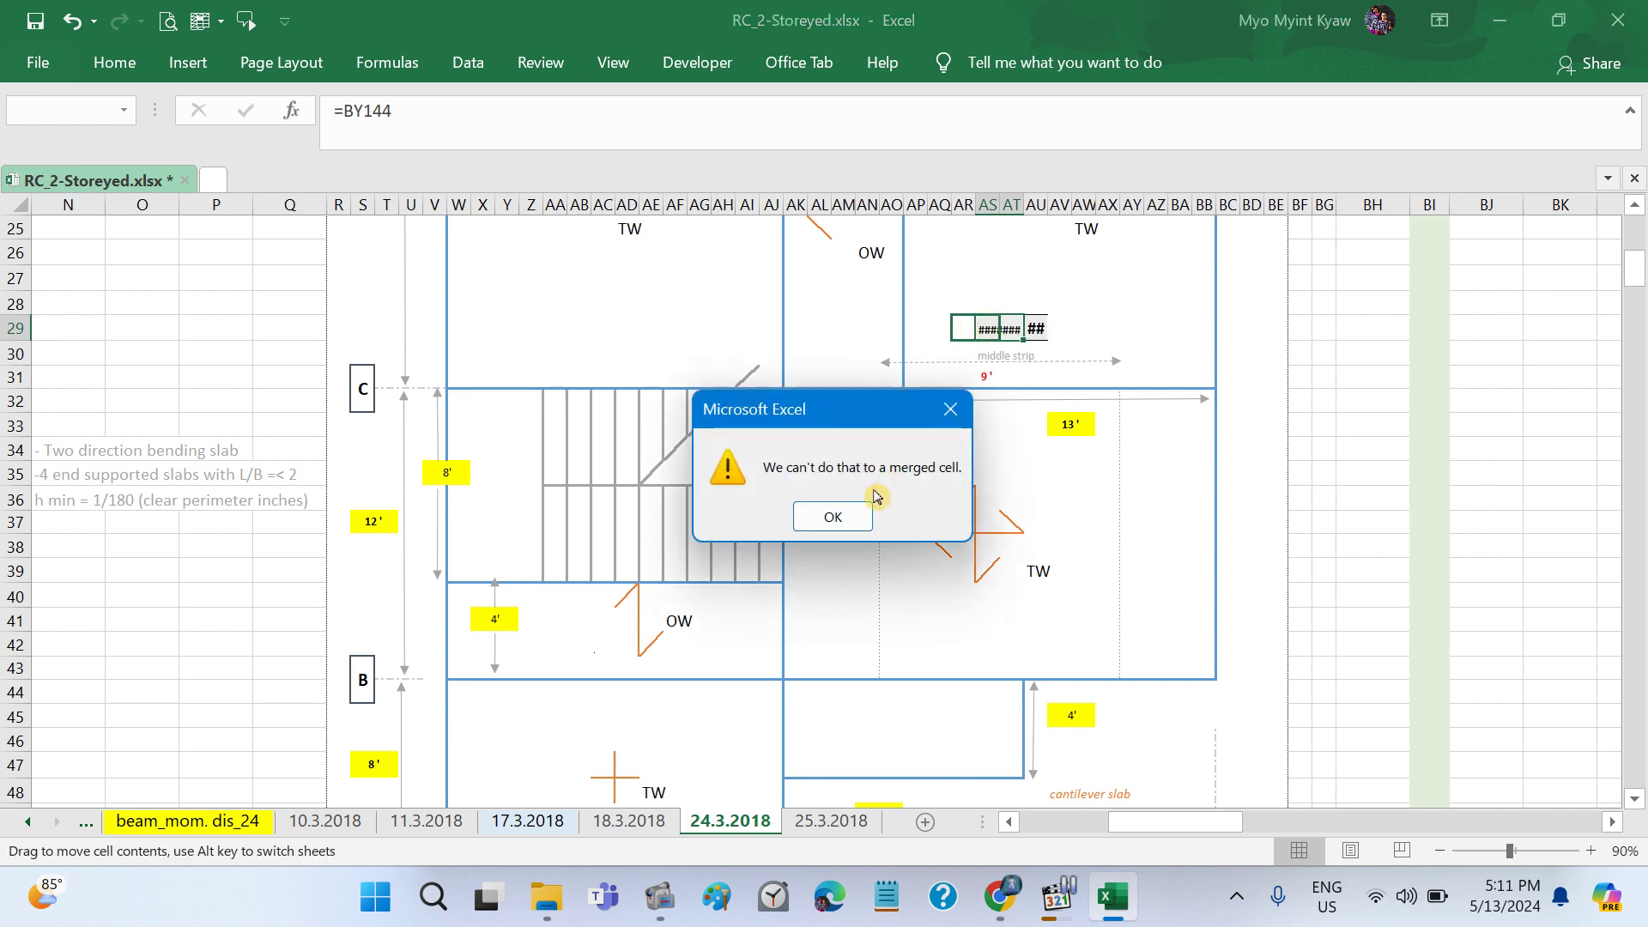
{"action": "left_click", "coordinate": [837, 516]}
Step: Move the spacing value to AV29 and merge AS29:AU29 so 10 mm dia shows fully
{"action": "left_click", "coordinate": [1258, 497]}
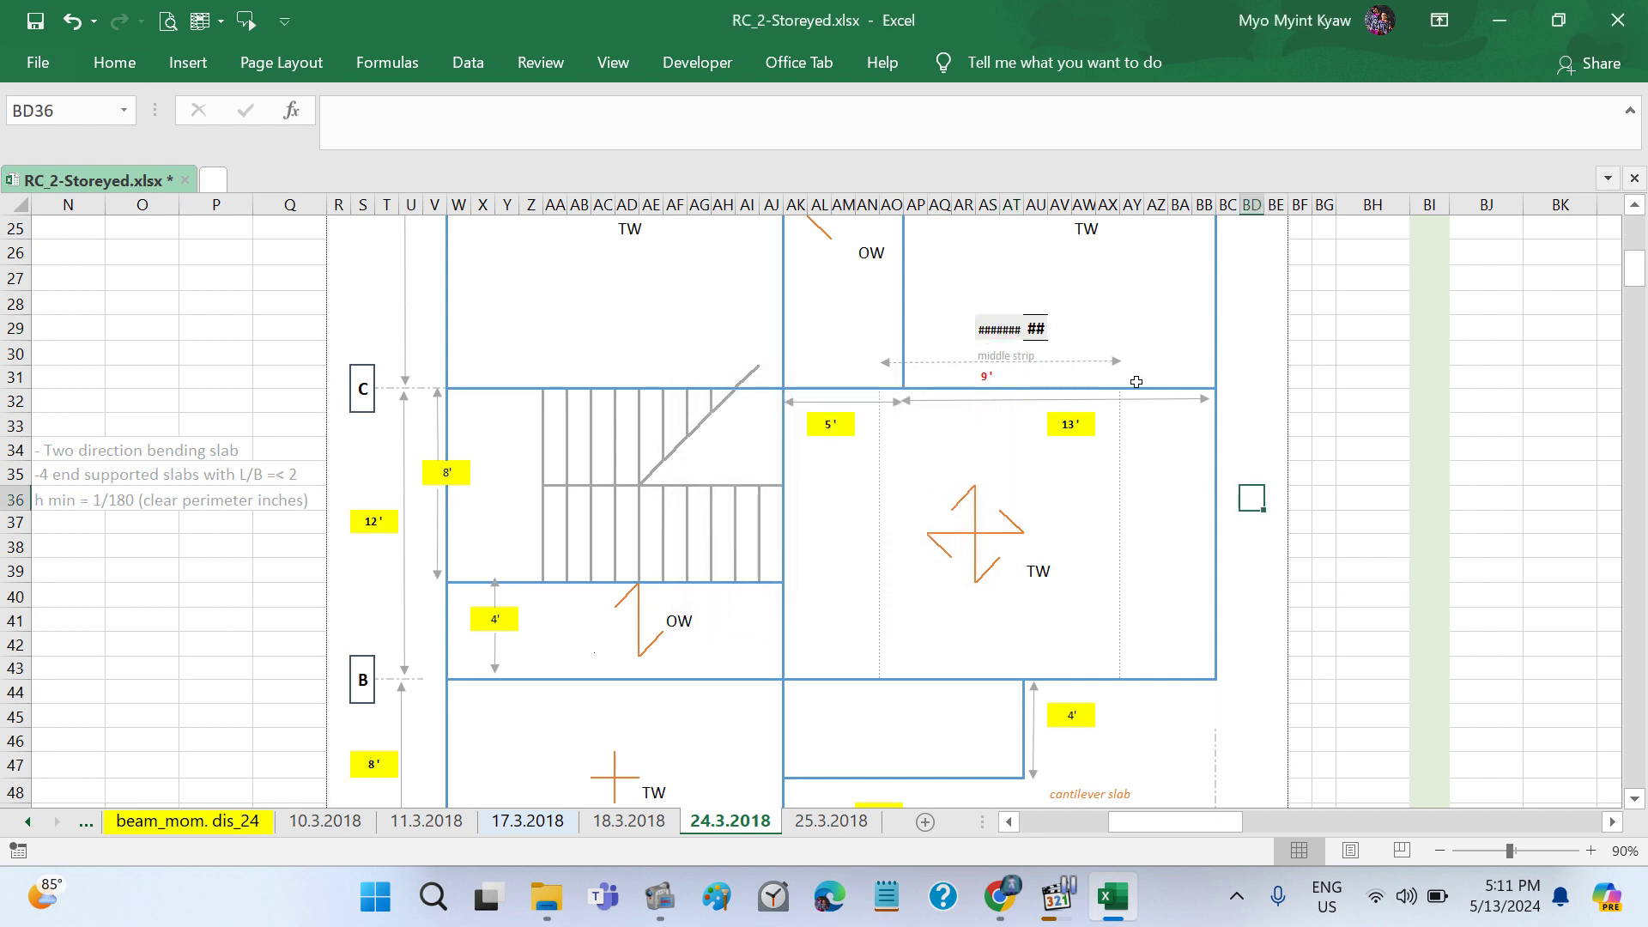
{"action": "left_click", "coordinate": [1054, 319]}
{"action": "left_click", "coordinate": [1026, 319]}
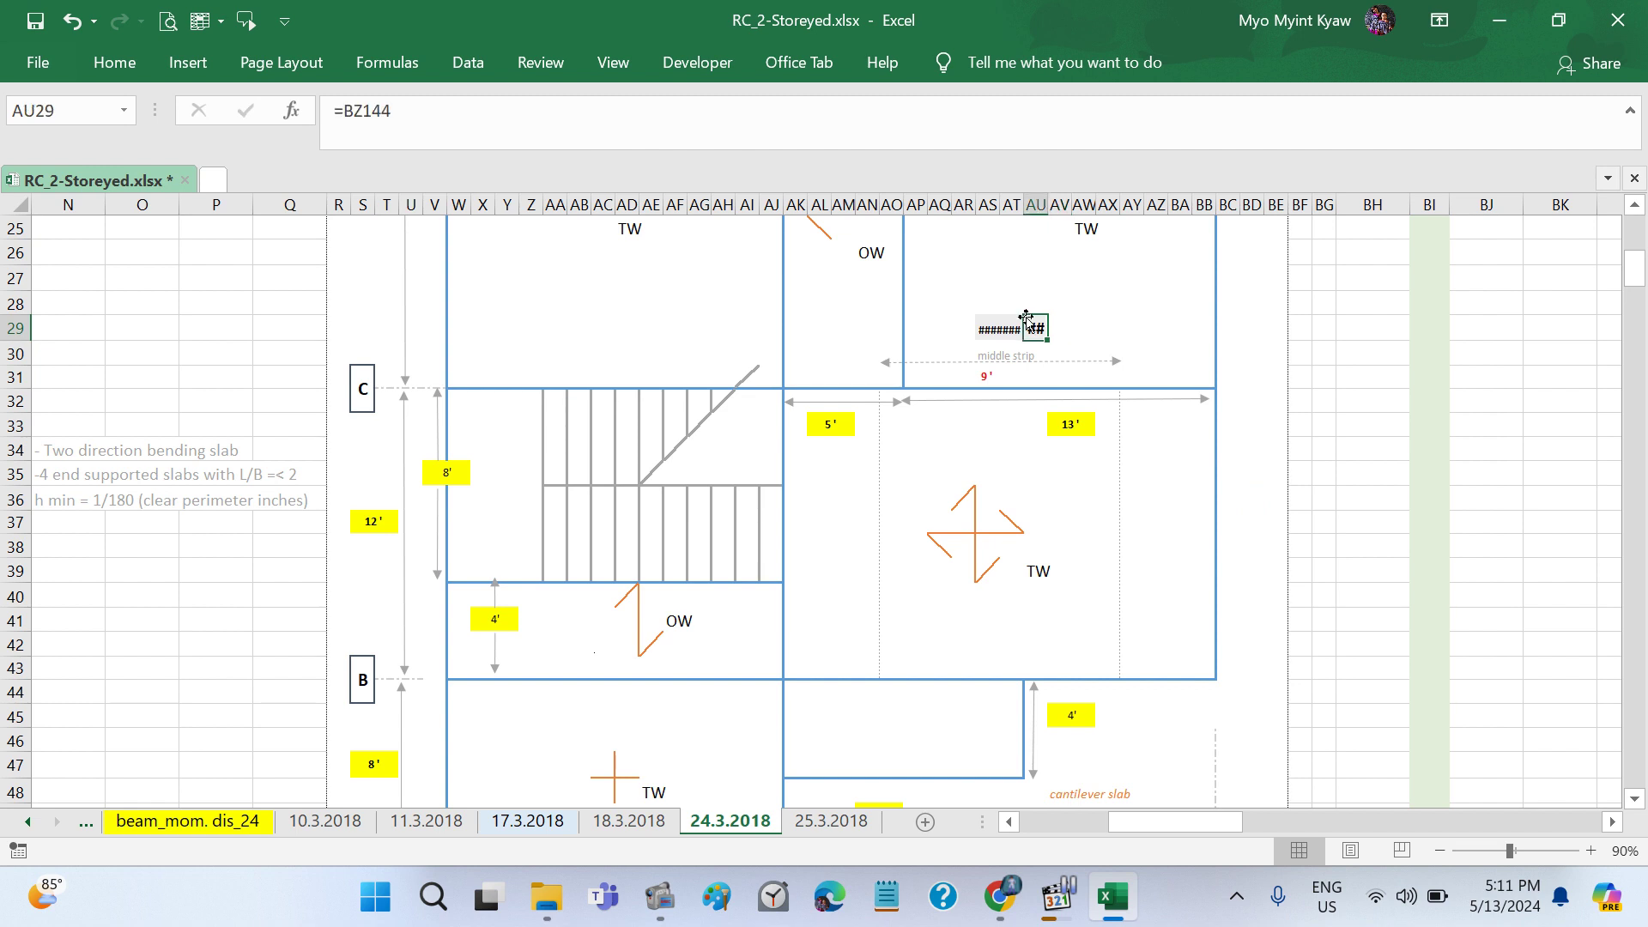
{"action": "left_click_drag", "start_coordinate": [1029, 314], "coordinate": [1054, 316]}
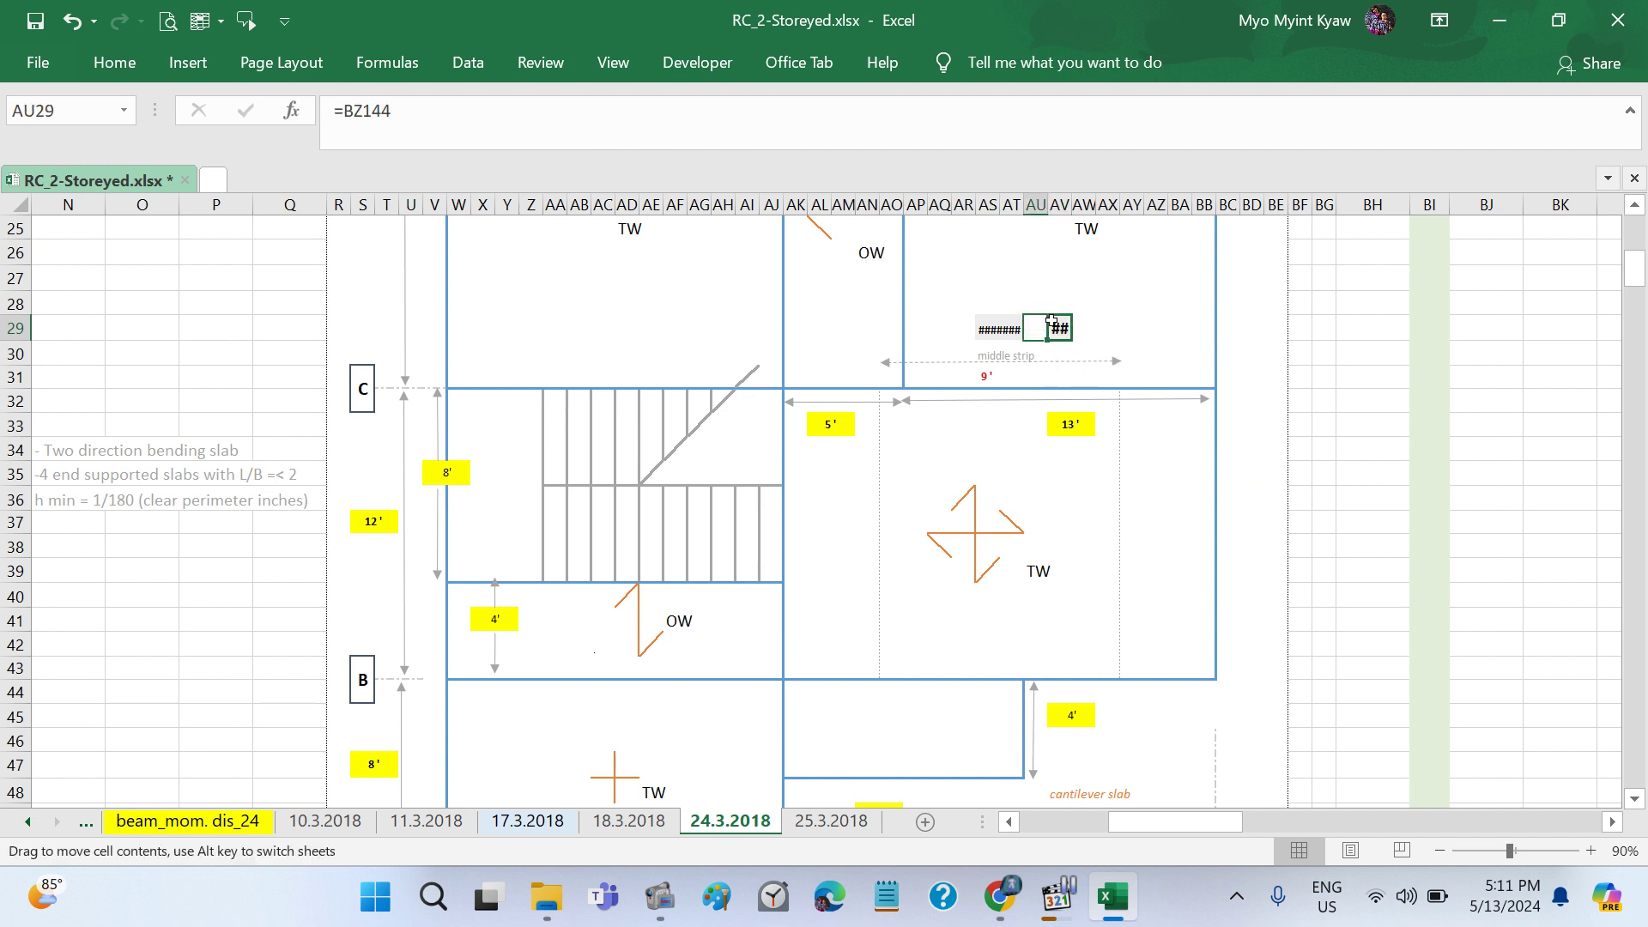
{"action": "left_click", "coordinate": [1001, 325]}
{"action": "left_click_drag", "start_coordinate": [1026, 331], "coordinate": [1040, 331]}
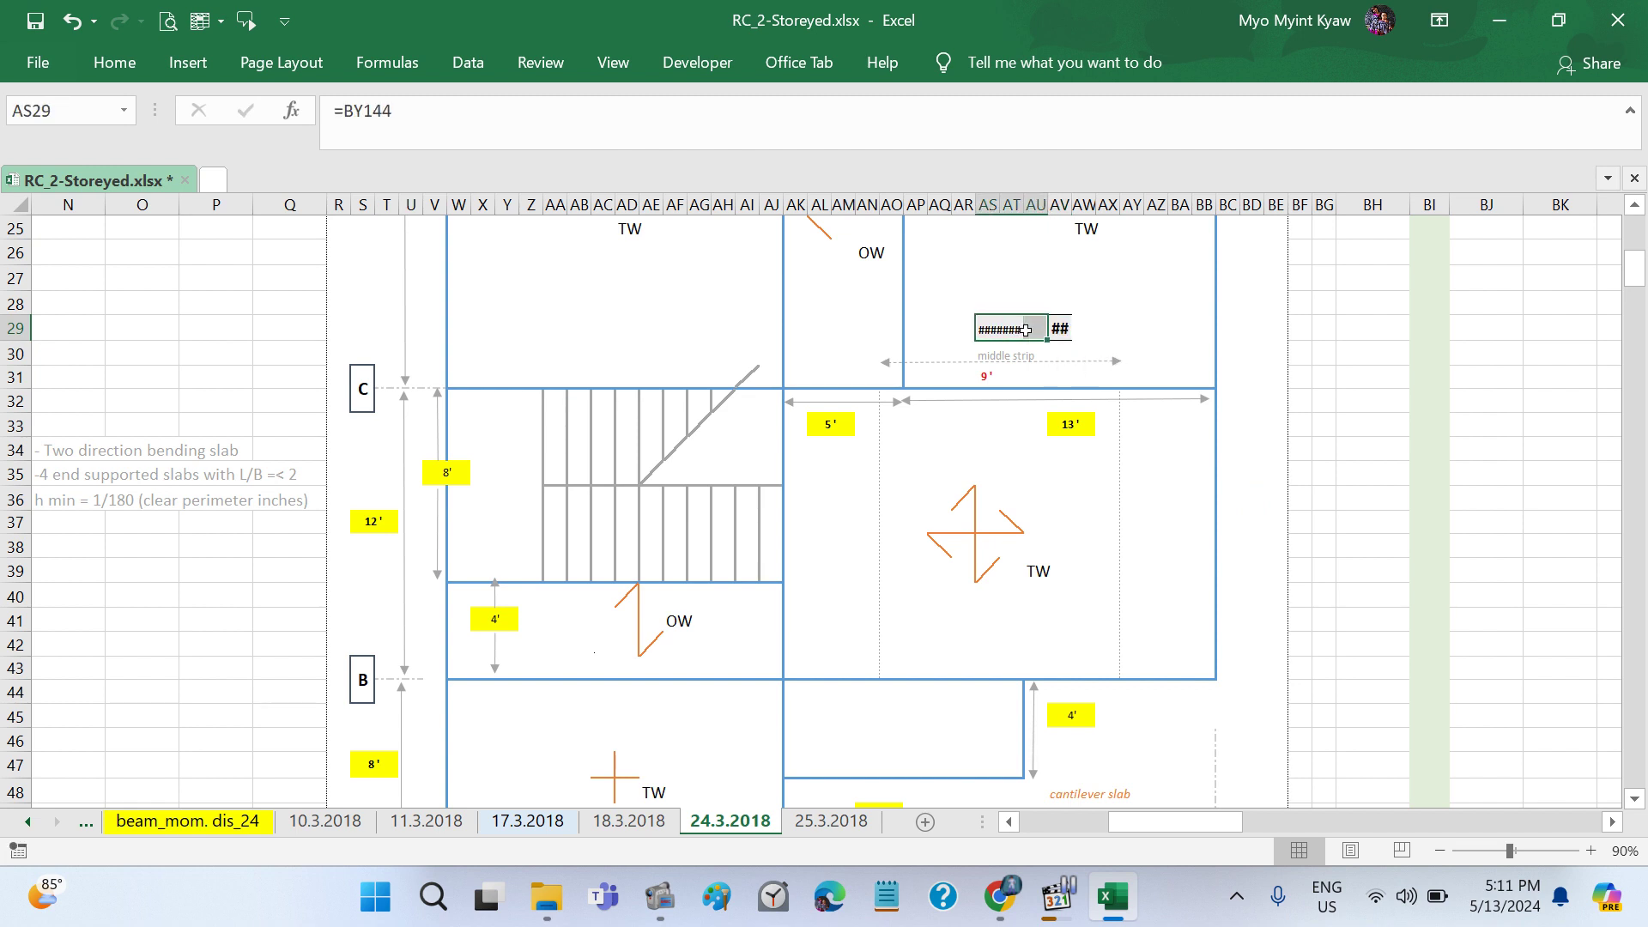
{"action": "left_click", "coordinate": [144, 75]}
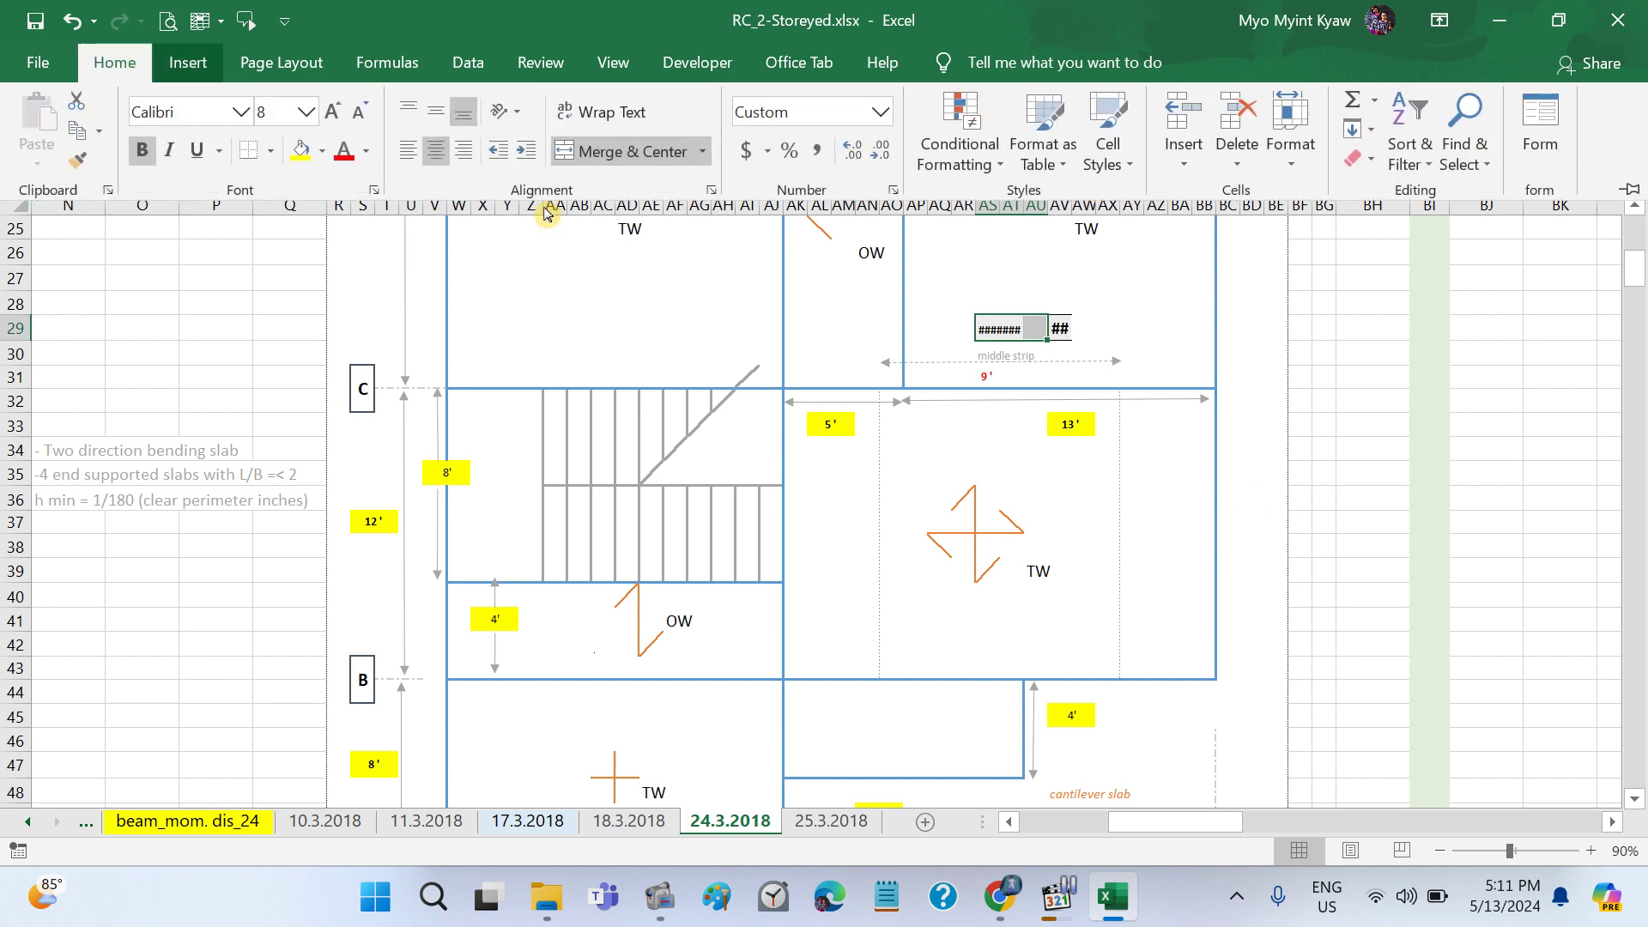
{"action": "left_click", "coordinate": [619, 153]}
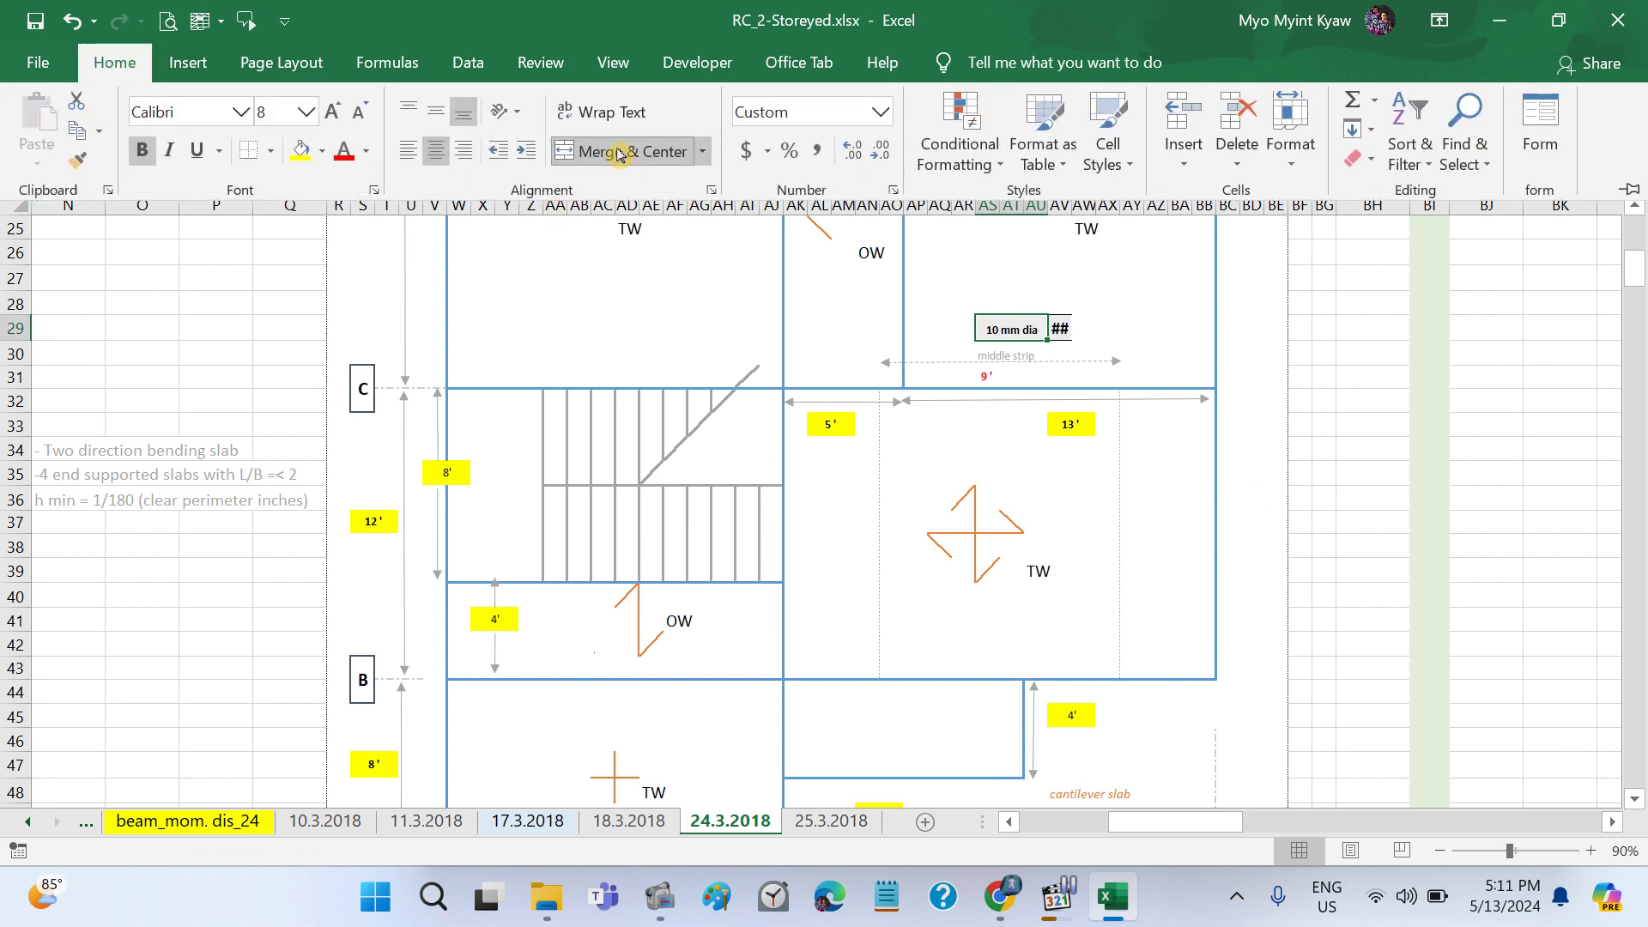
{"action": "left_click", "coordinate": [1298, 448]}
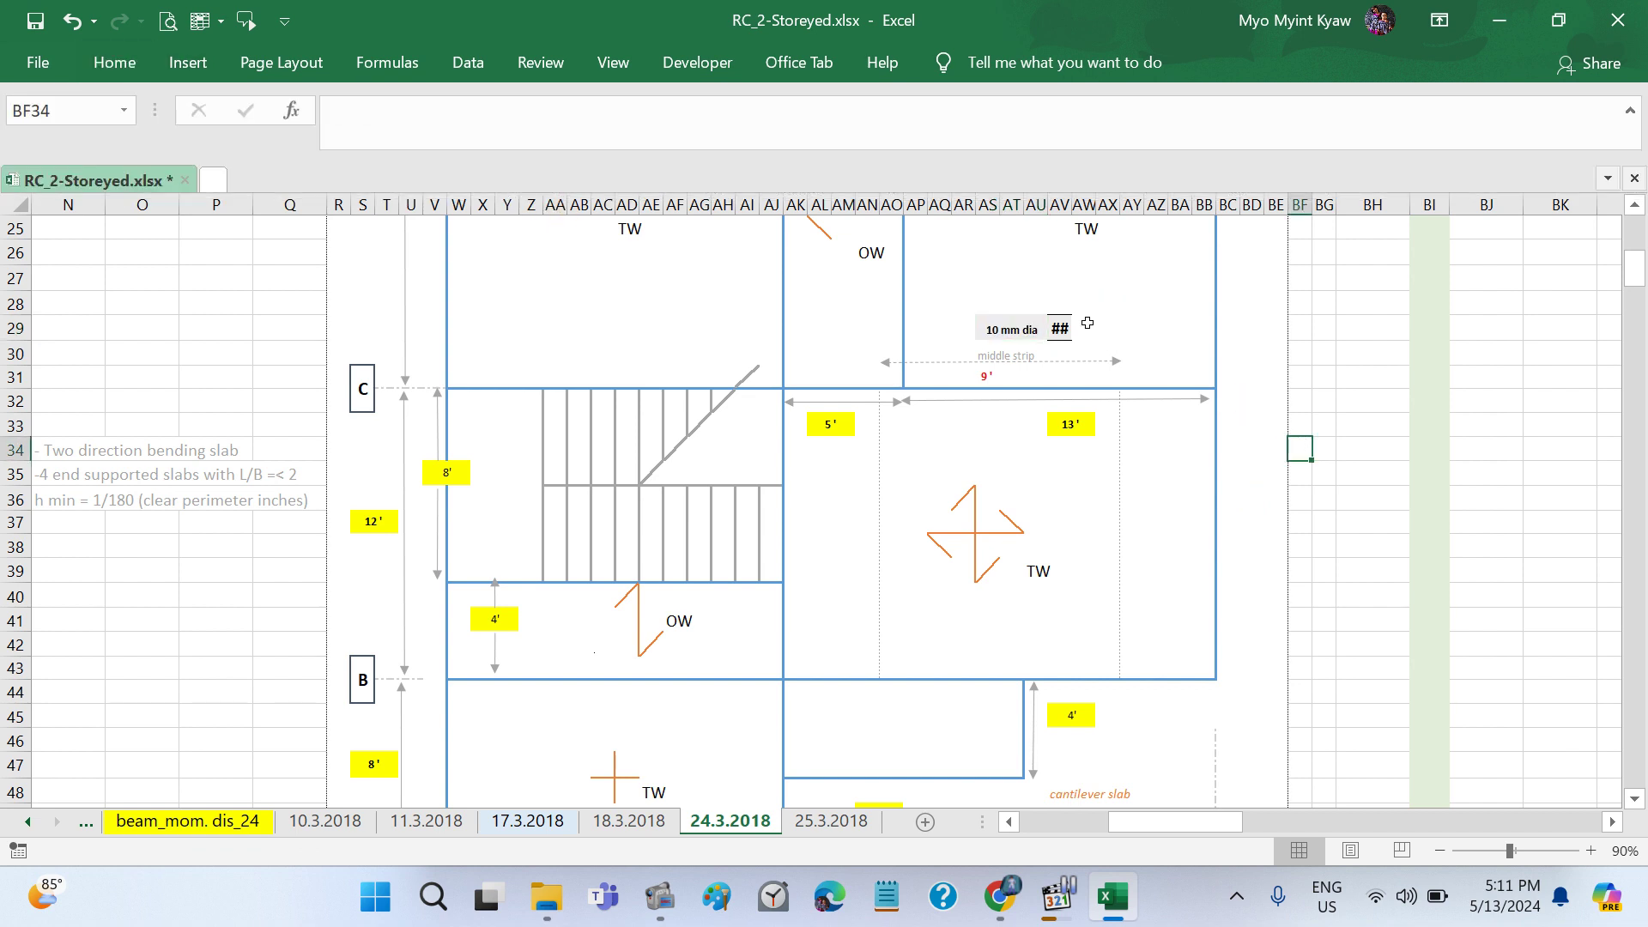
Step: Merge AV29:AW29 and make the @6" spacing text size 8, left-aligned
{"action": "left_click_drag", "start_coordinate": [1056, 326], "coordinate": [1084, 335]}
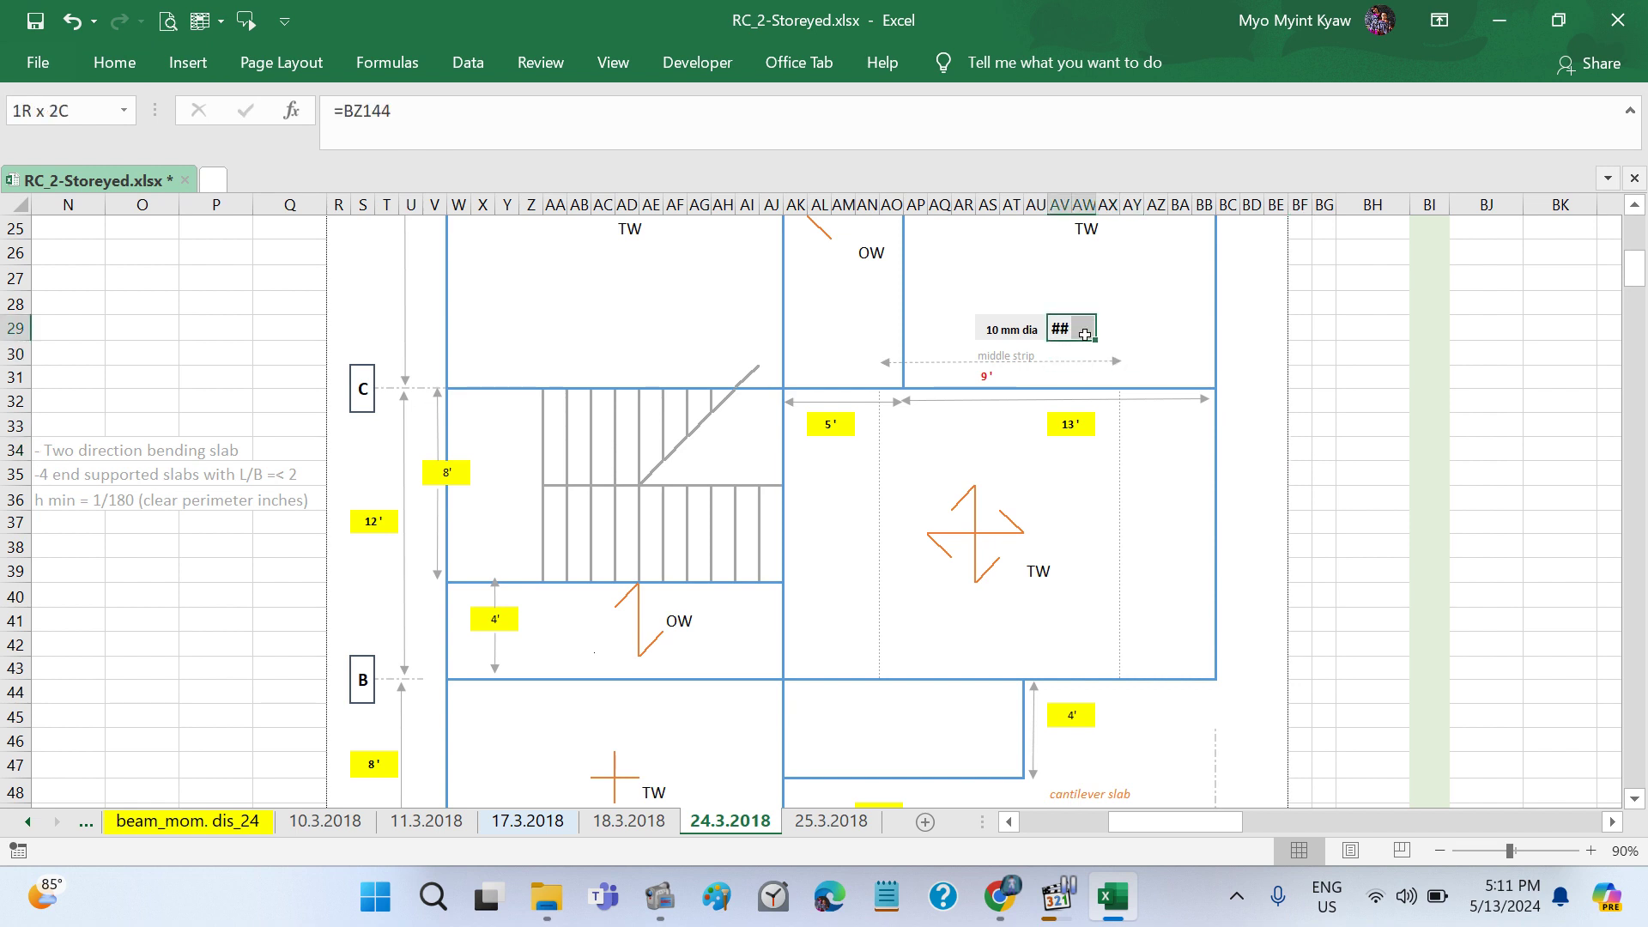
{"action": "left_click", "coordinate": [115, 63]}
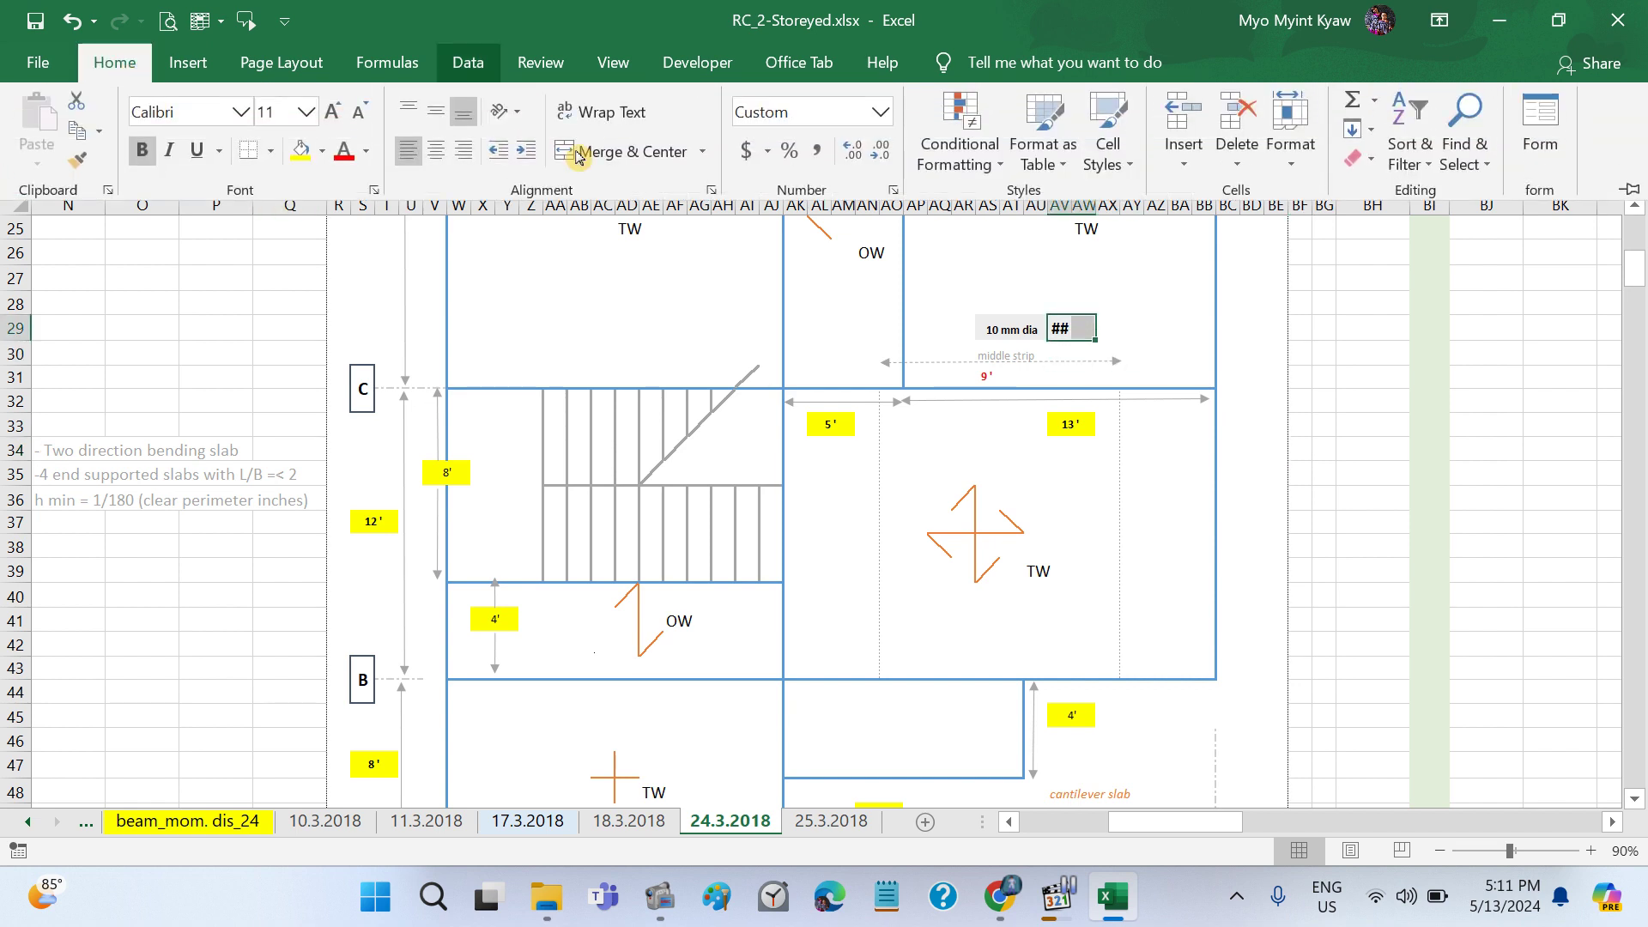
{"action": "left_click", "coordinate": [593, 152]}
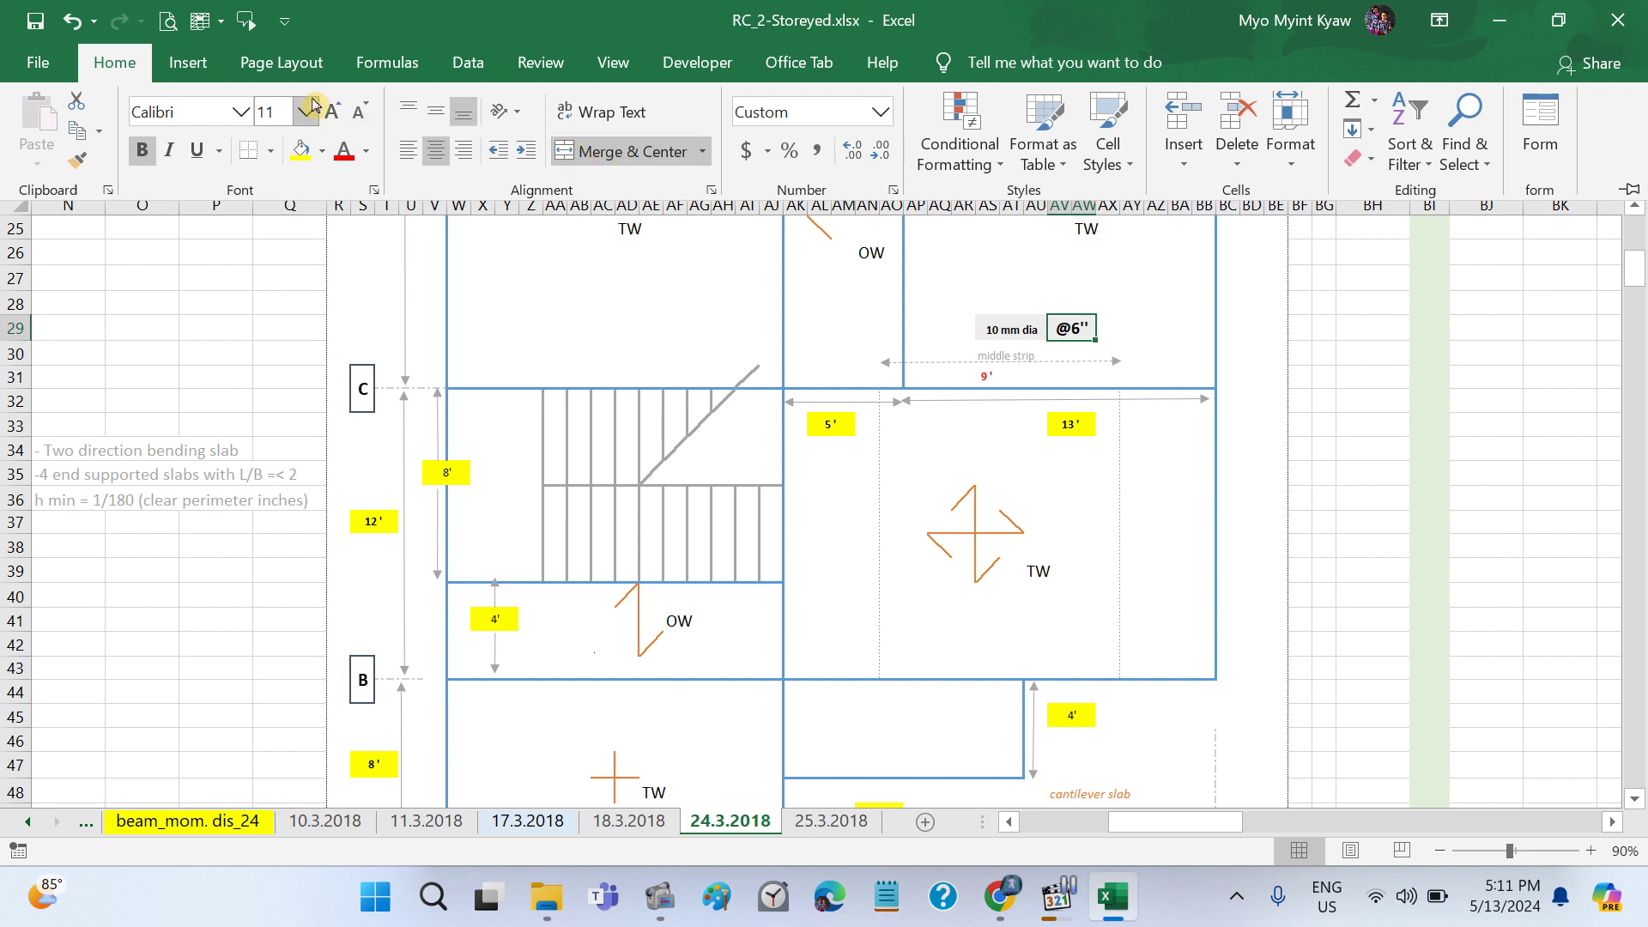
{"action": "left_click", "coordinate": [359, 112]}
{"action": "left_click", "coordinate": [359, 112]}
{"action": "left_click", "coordinate": [359, 112]}
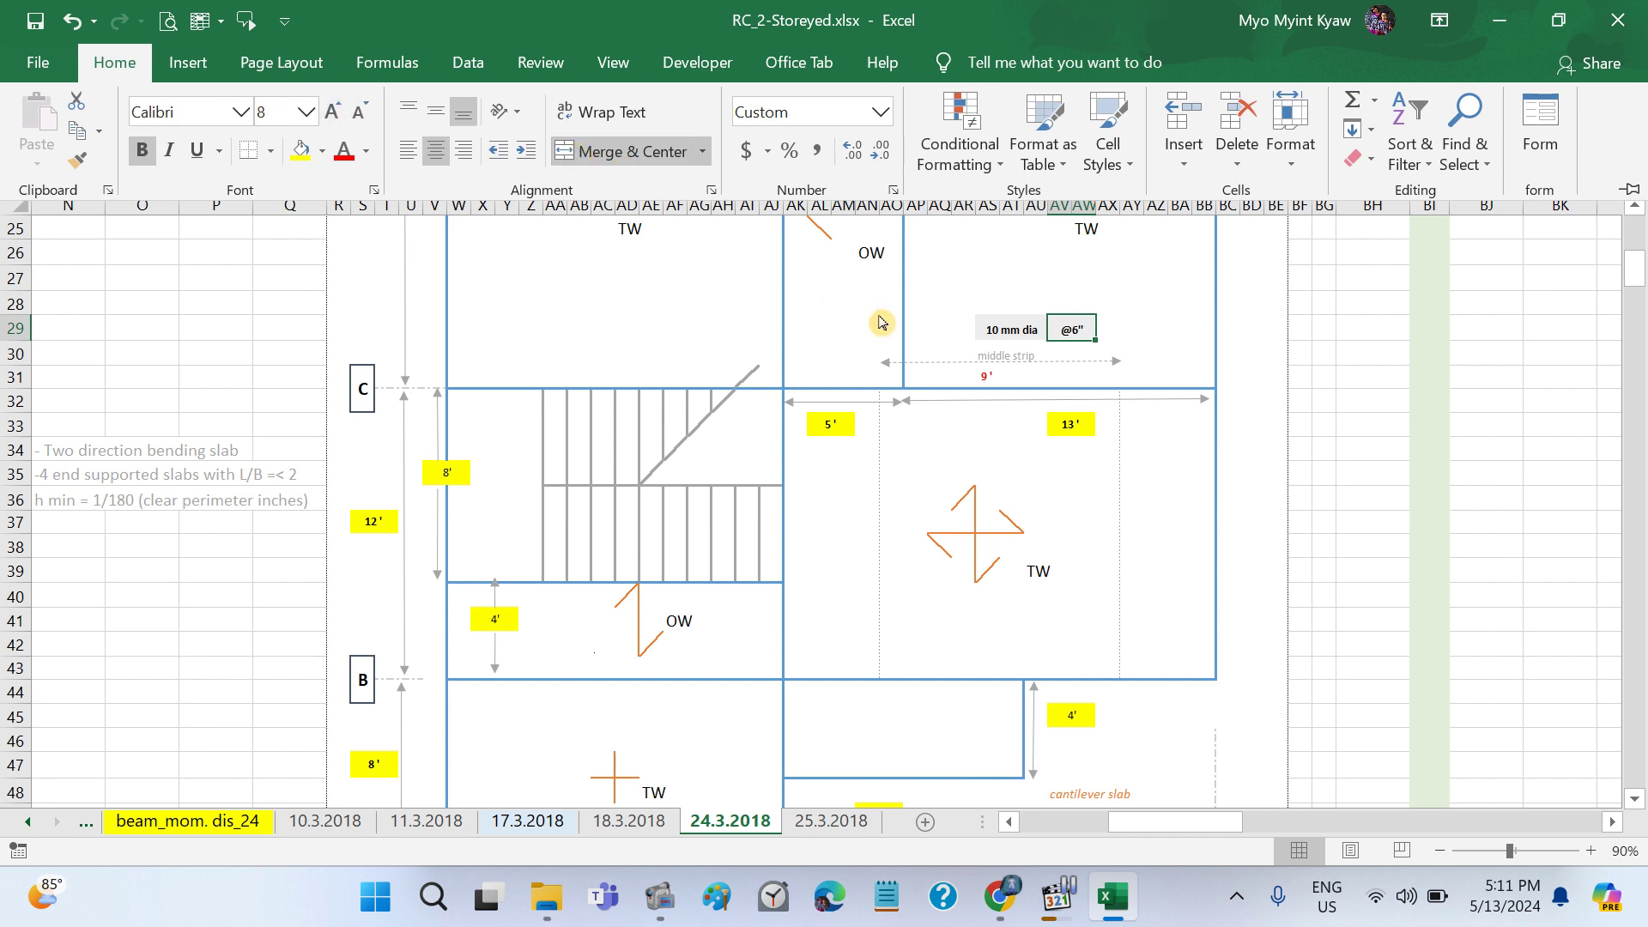
{"action": "left_click", "coordinate": [407, 151]}
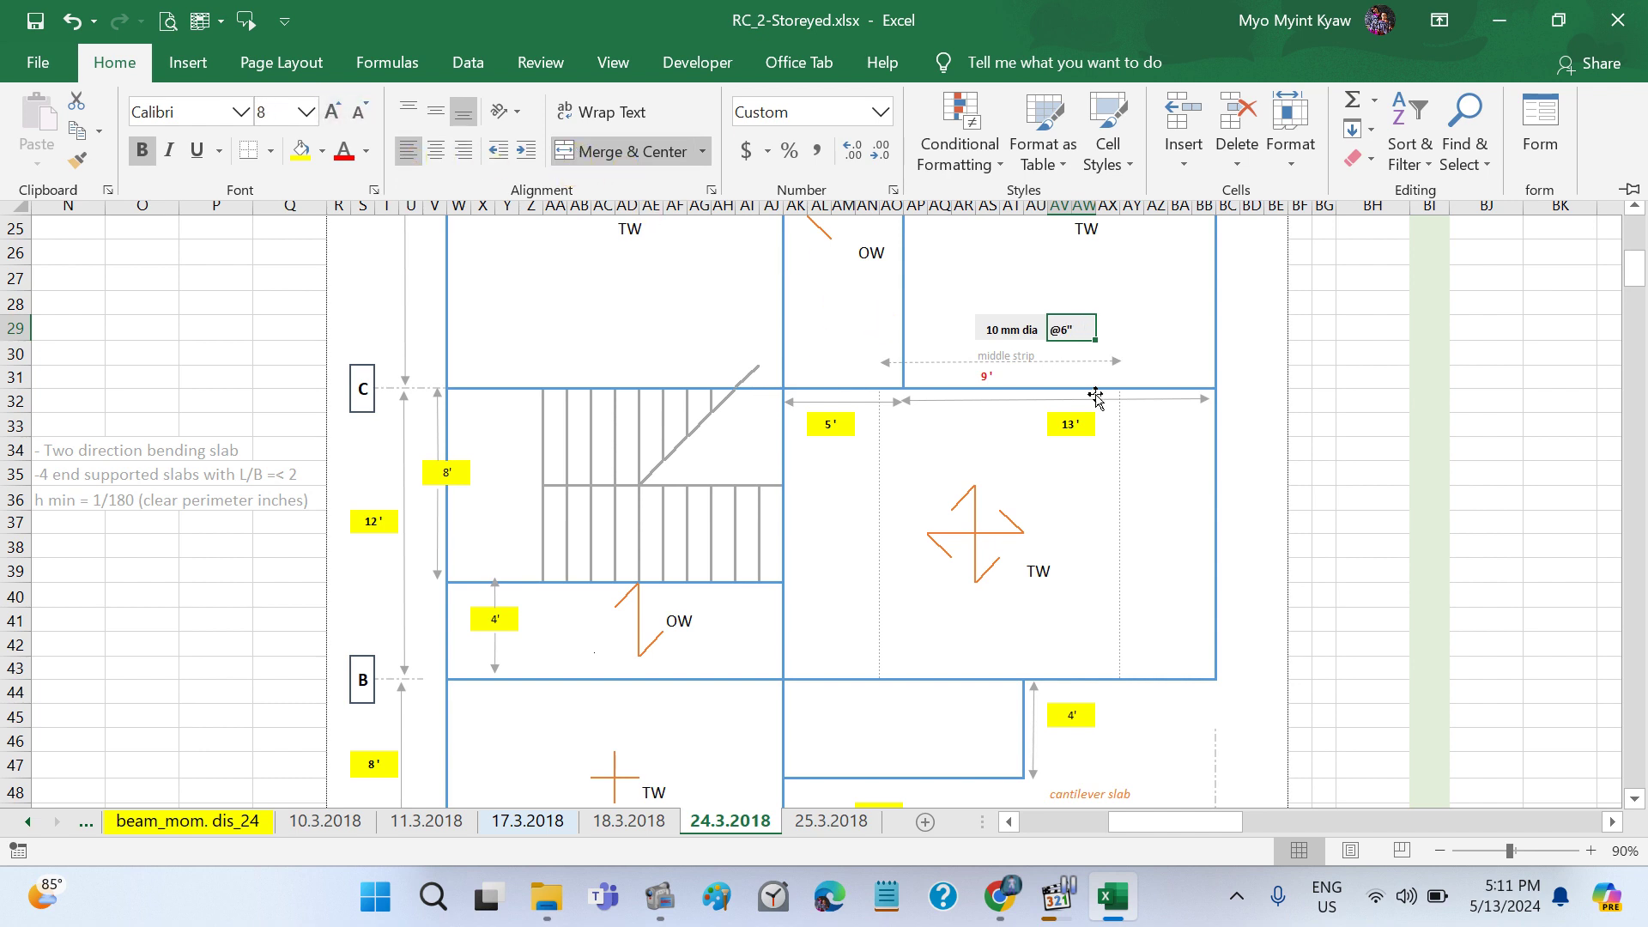
Step: Right-align the 10 mm dia bar-size text in the merged label
{"action": "left_click", "coordinate": [1049, 333]}
{"action": "left_click", "coordinate": [1011, 329]}
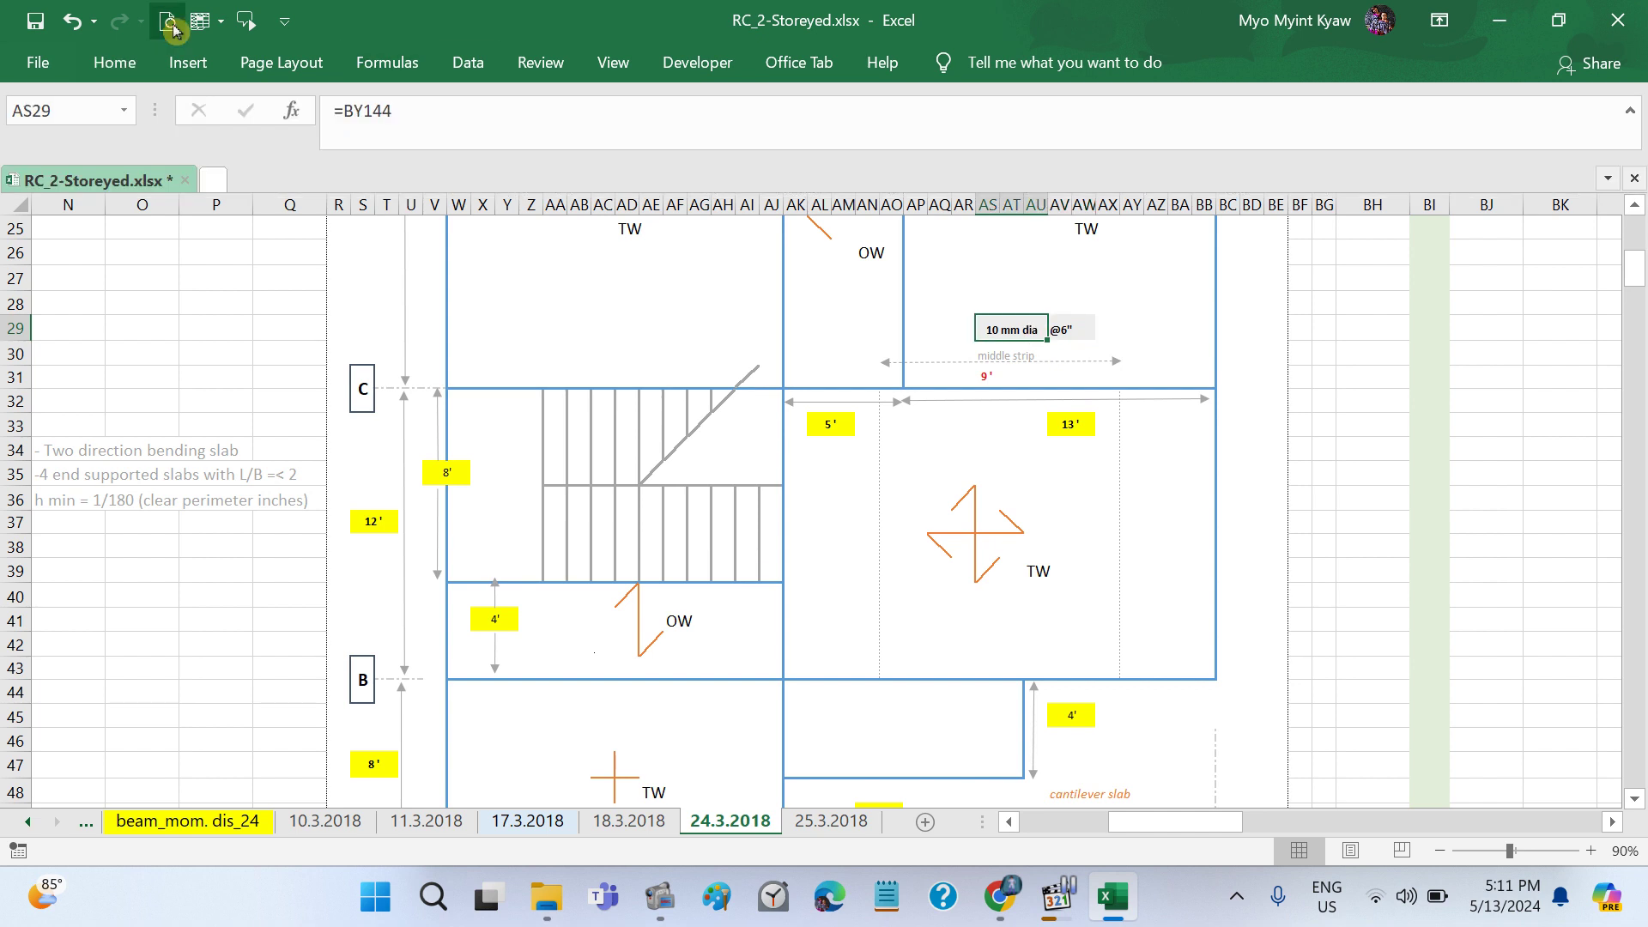
{"action": "left_click", "coordinate": [112, 63]}
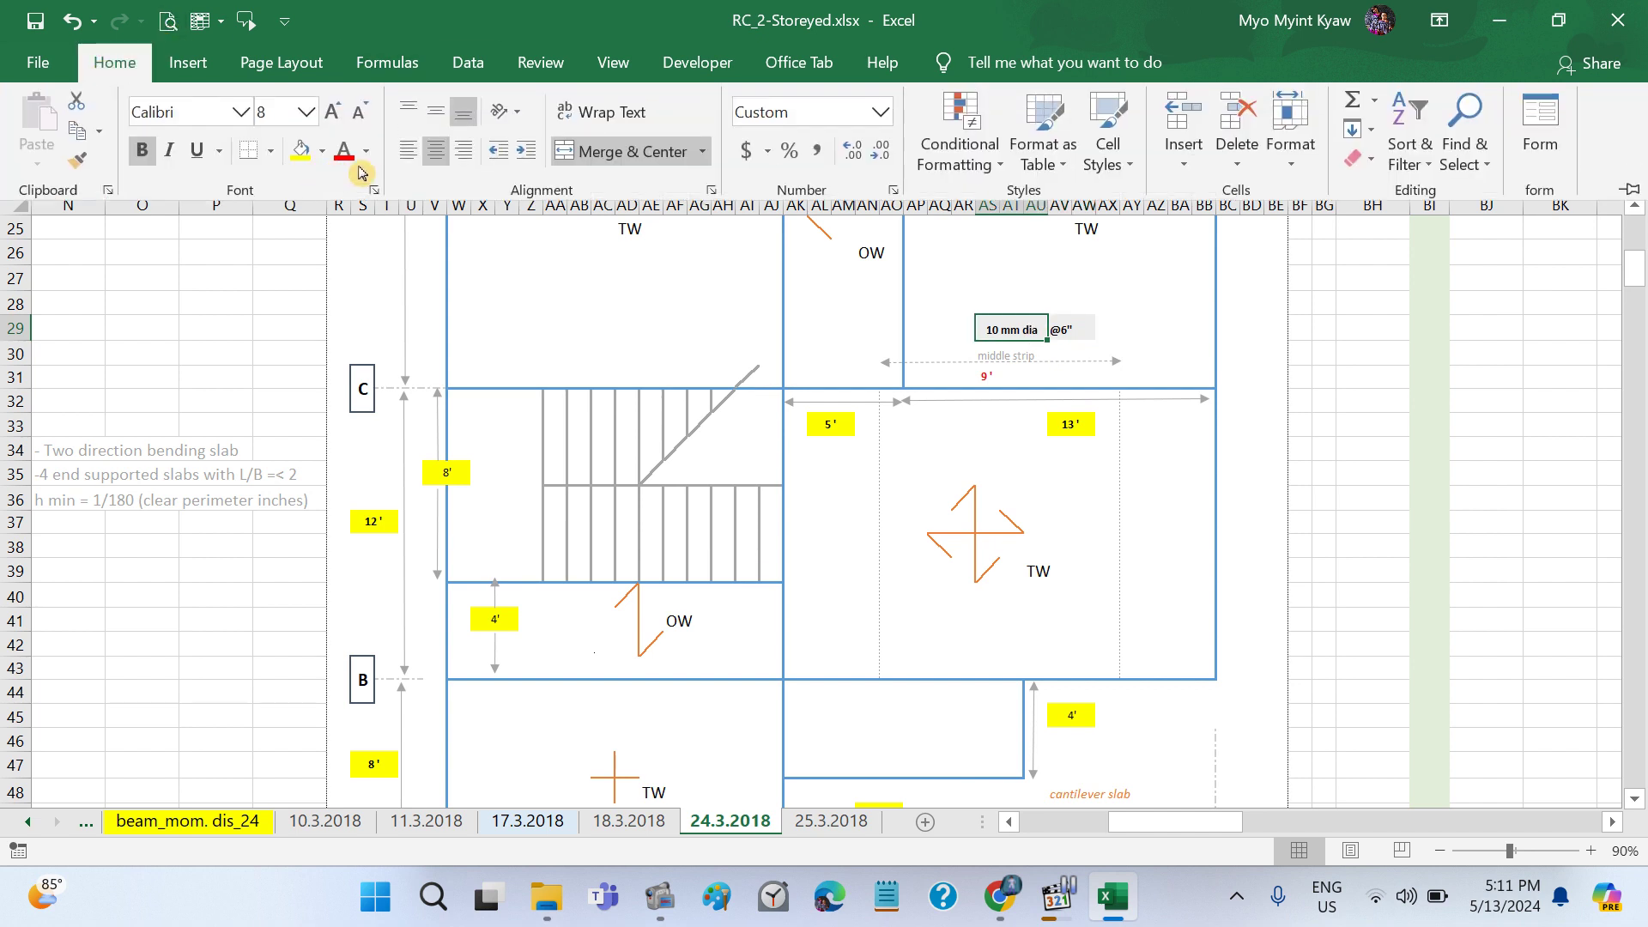
{"action": "left_click", "coordinate": [463, 152]}
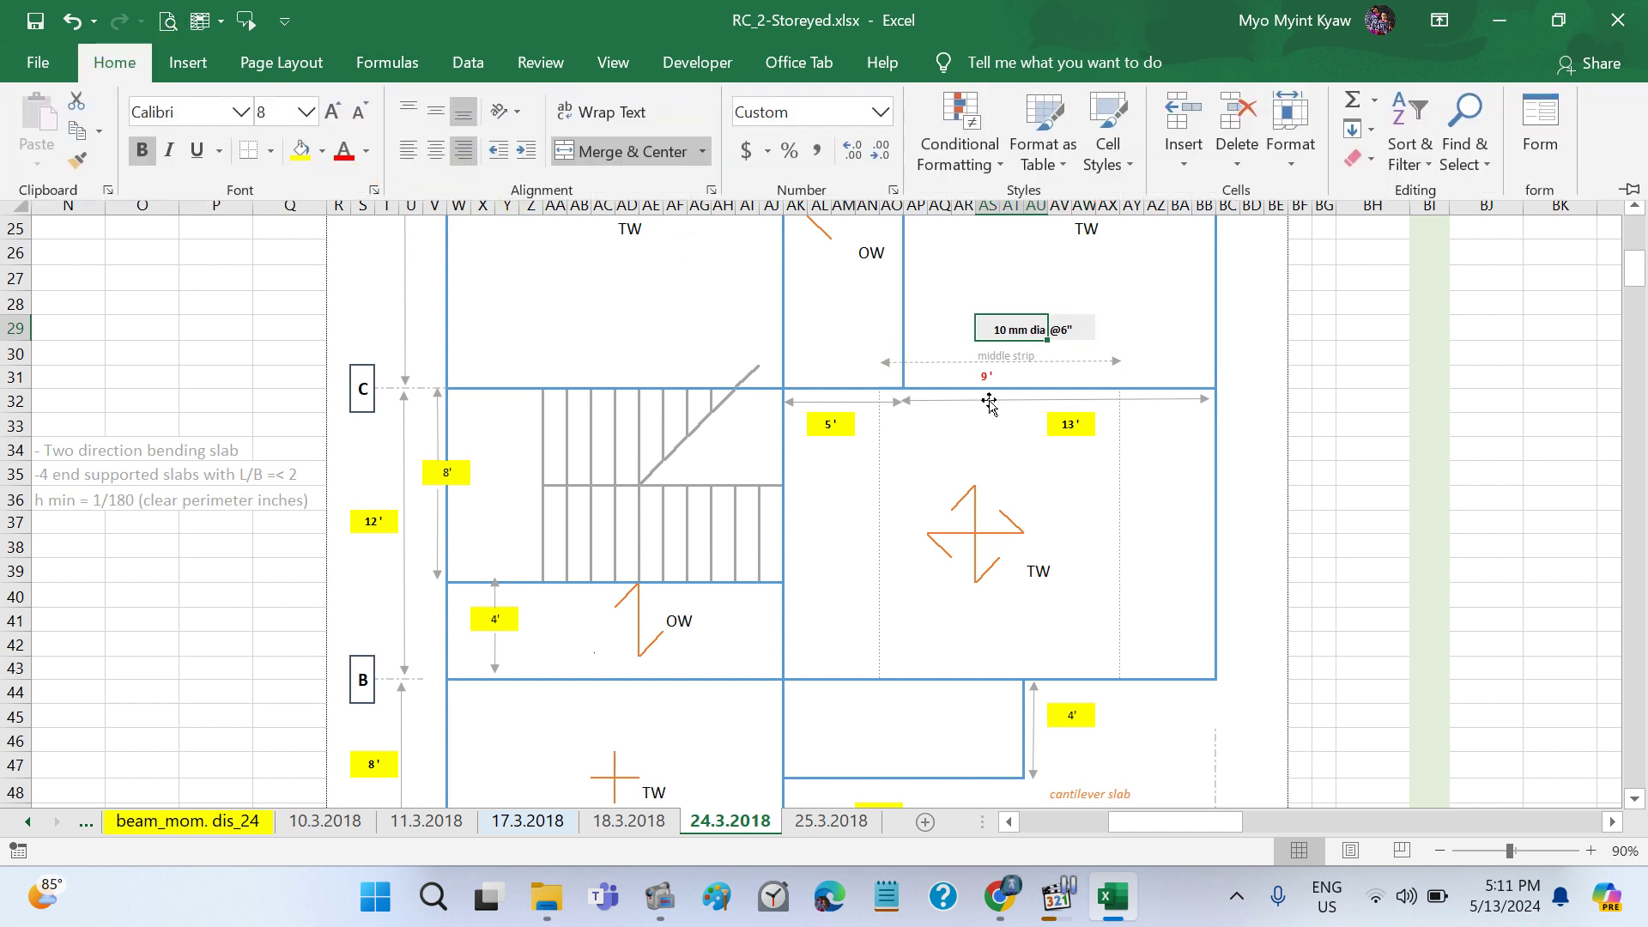
{"action": "left_click", "coordinate": [1275, 473]}
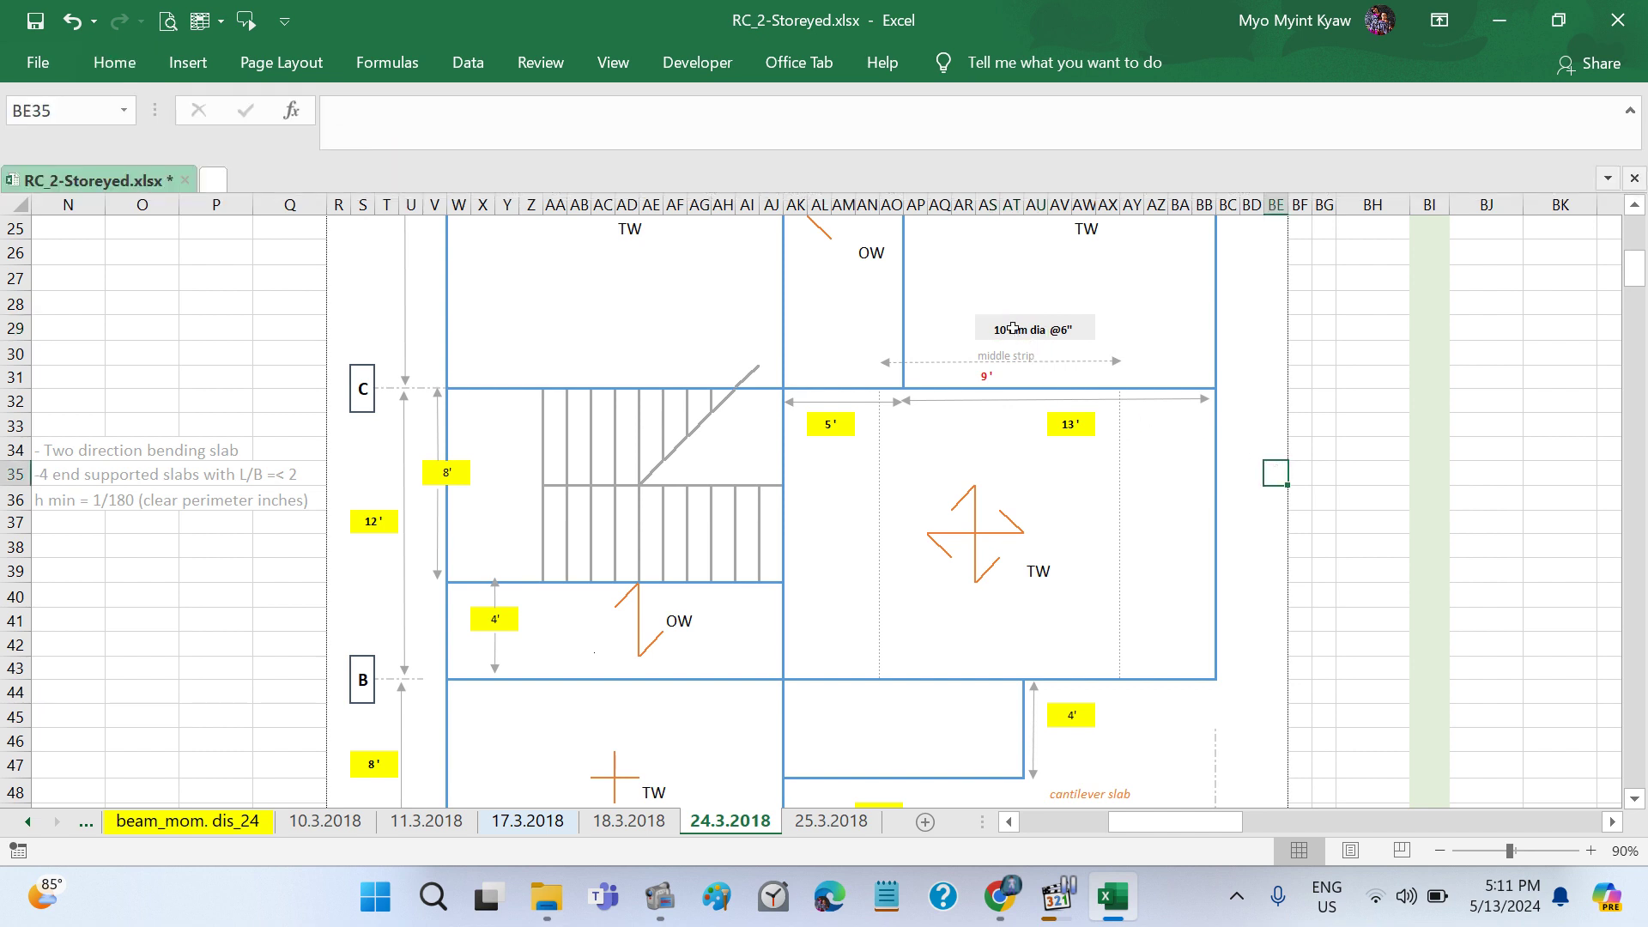
Step: Colour the whole 10 mm dia @6" label green and check it in the plan
{"action": "left_click_drag", "start_coordinate": [1012, 328], "coordinate": [1088, 330]}
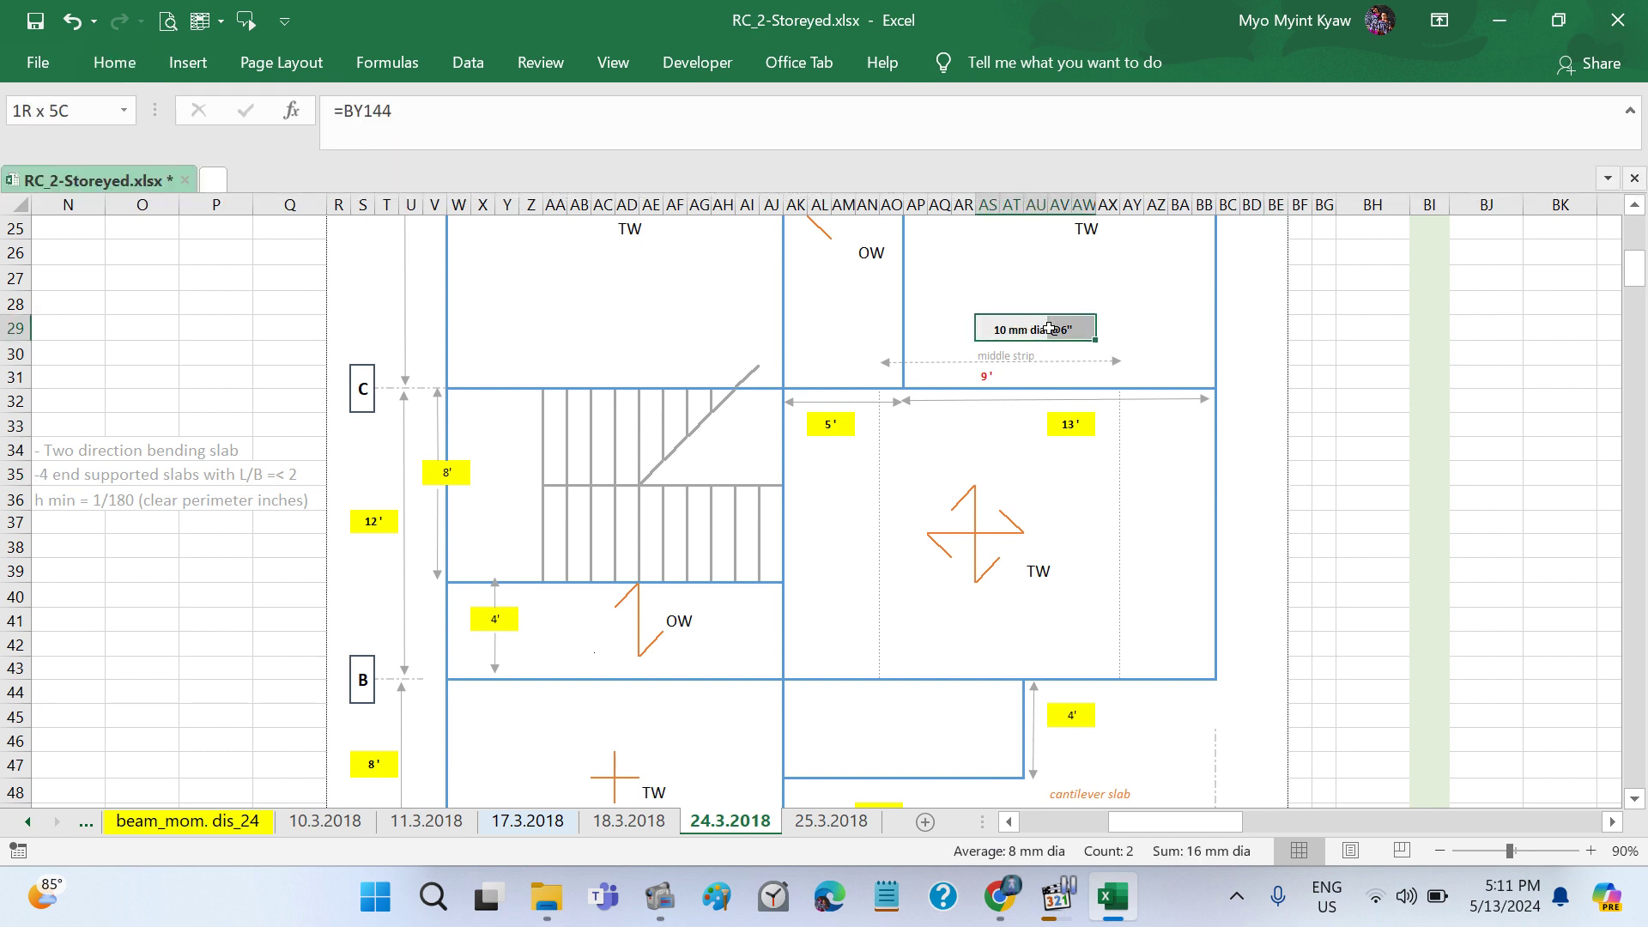
{"action": "left_click", "coordinate": [107, 64]}
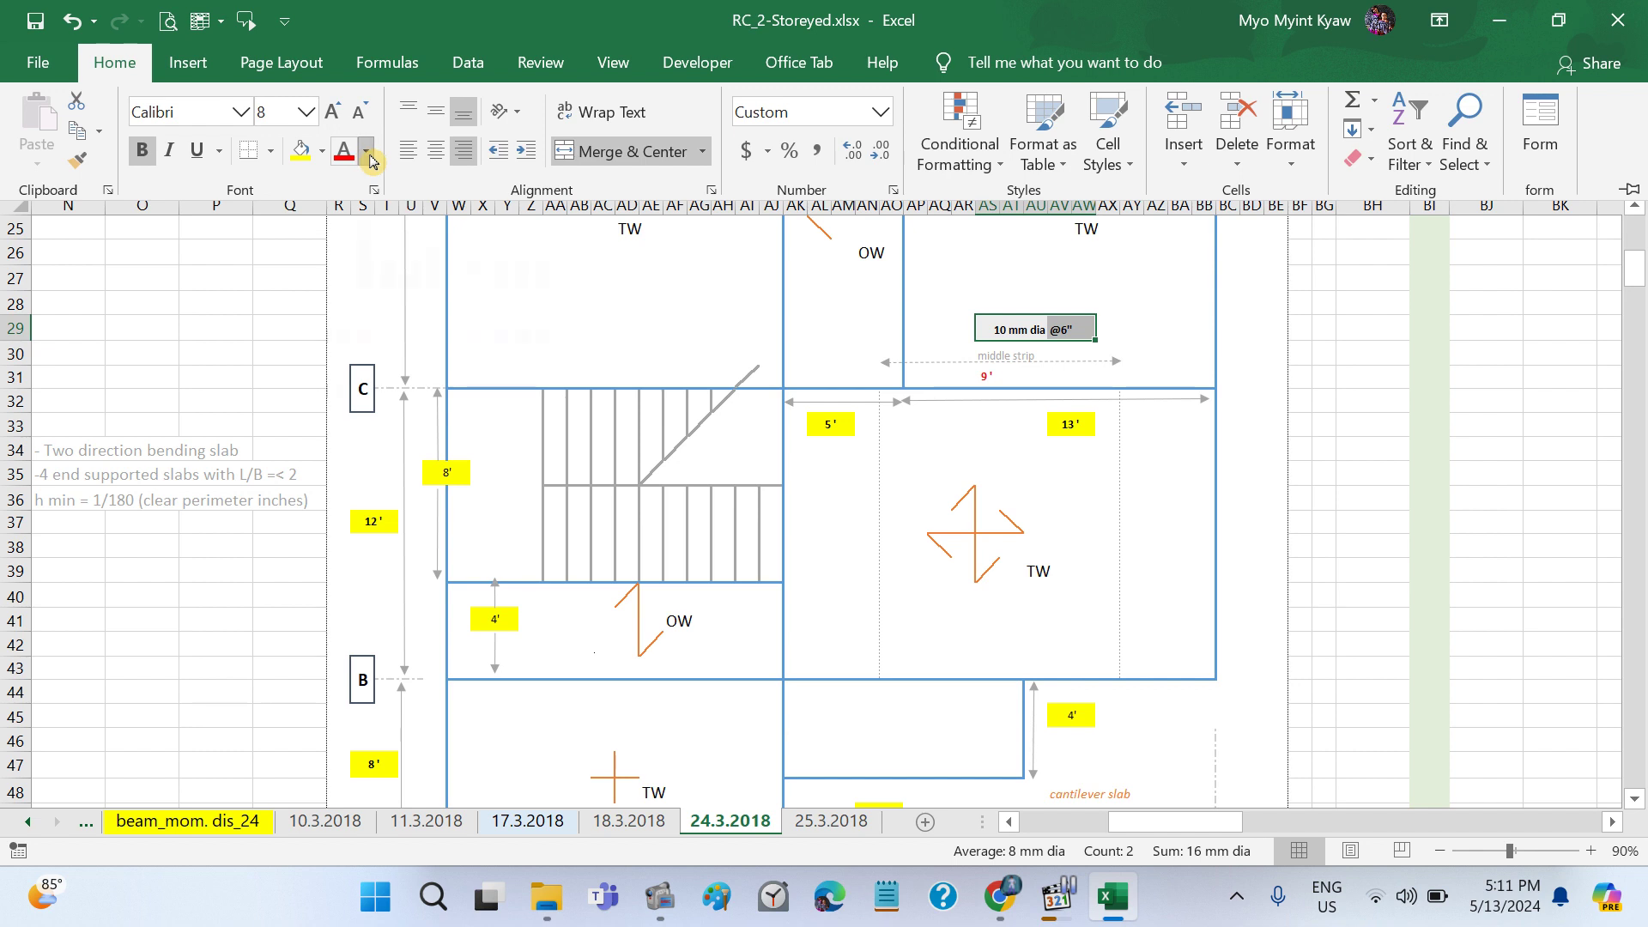
{"action": "left_click", "coordinate": [366, 151]}
{"action": "left_click", "coordinate": [546, 242]}
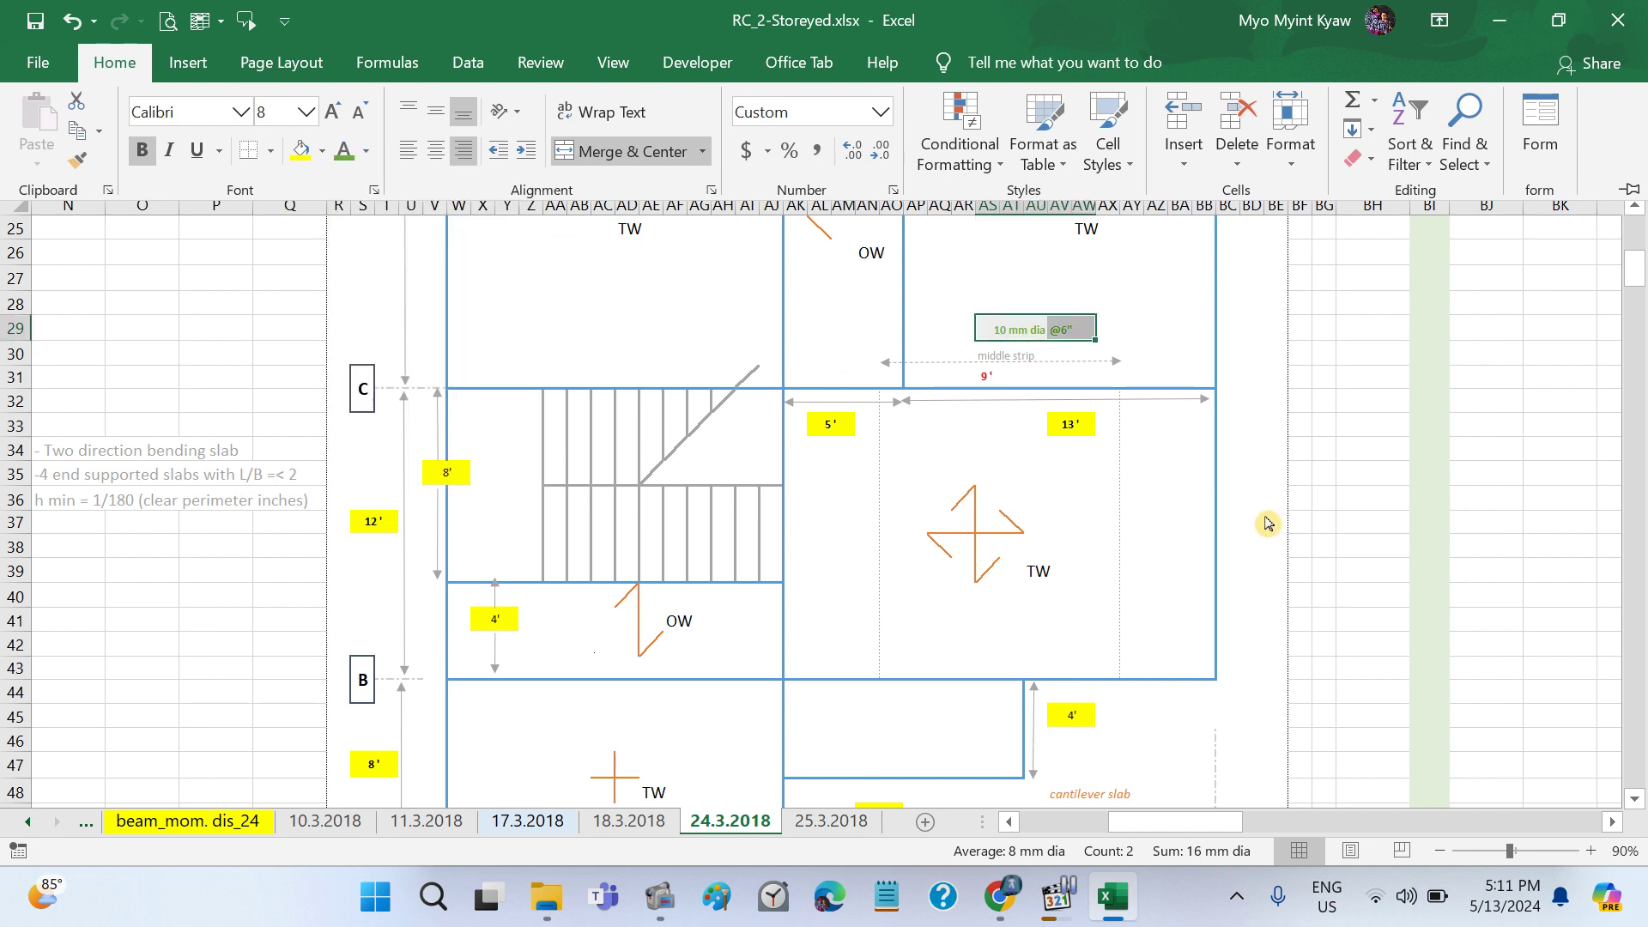
{"action": "left_click", "coordinate": [1339, 448]}
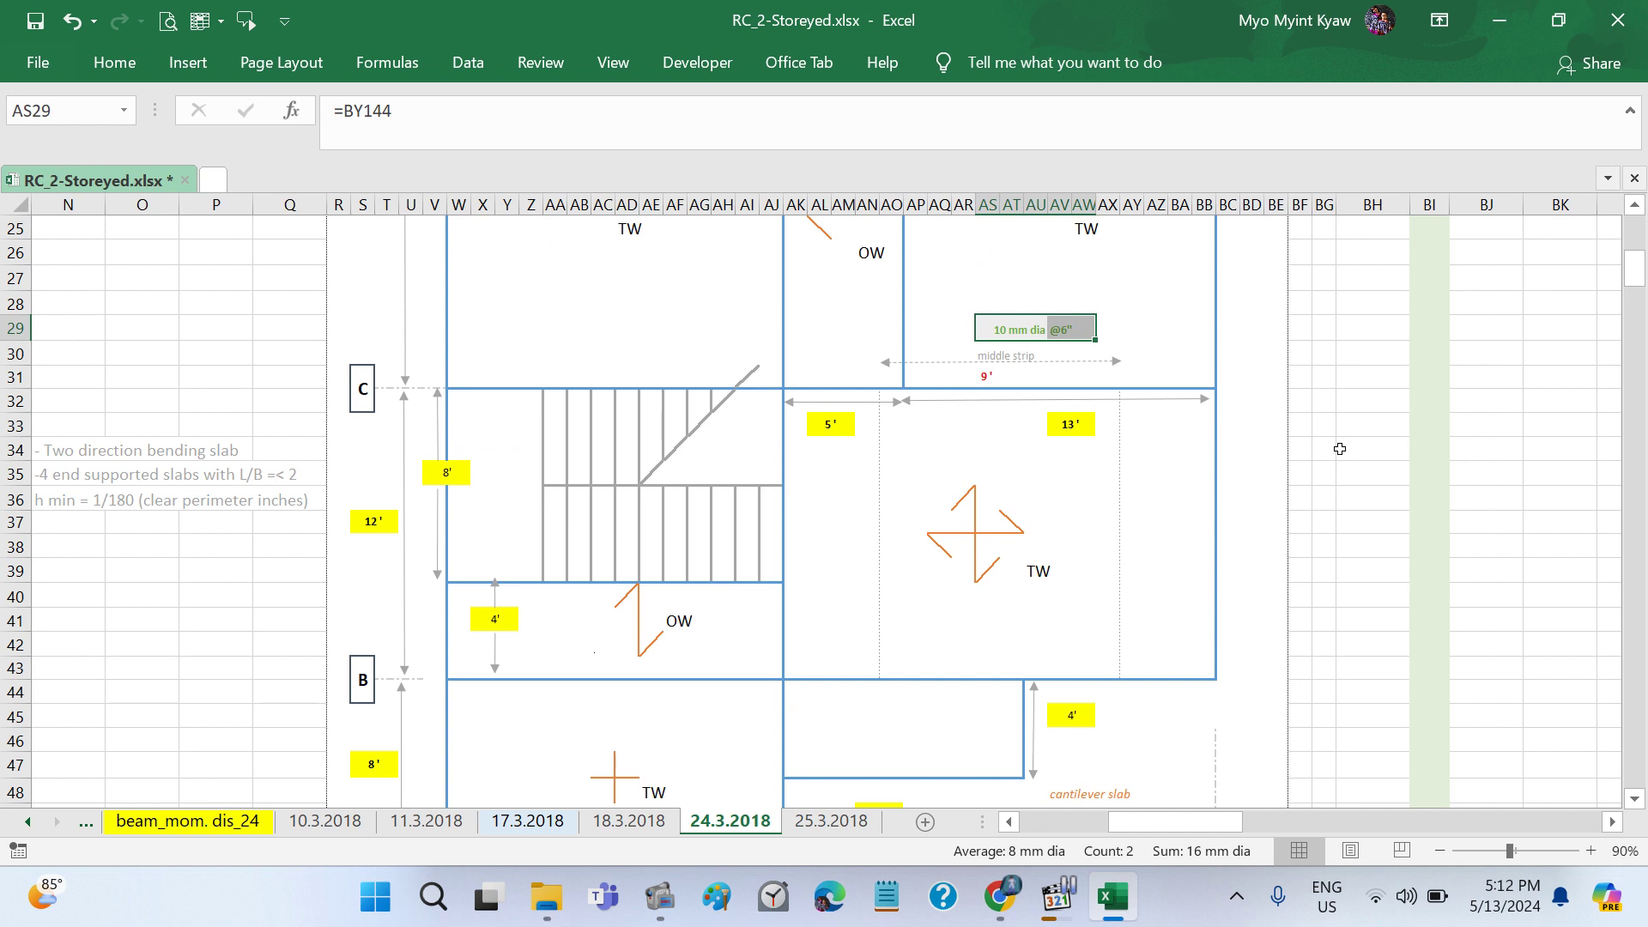
{"action": "left_click", "coordinate": [1343, 493]}
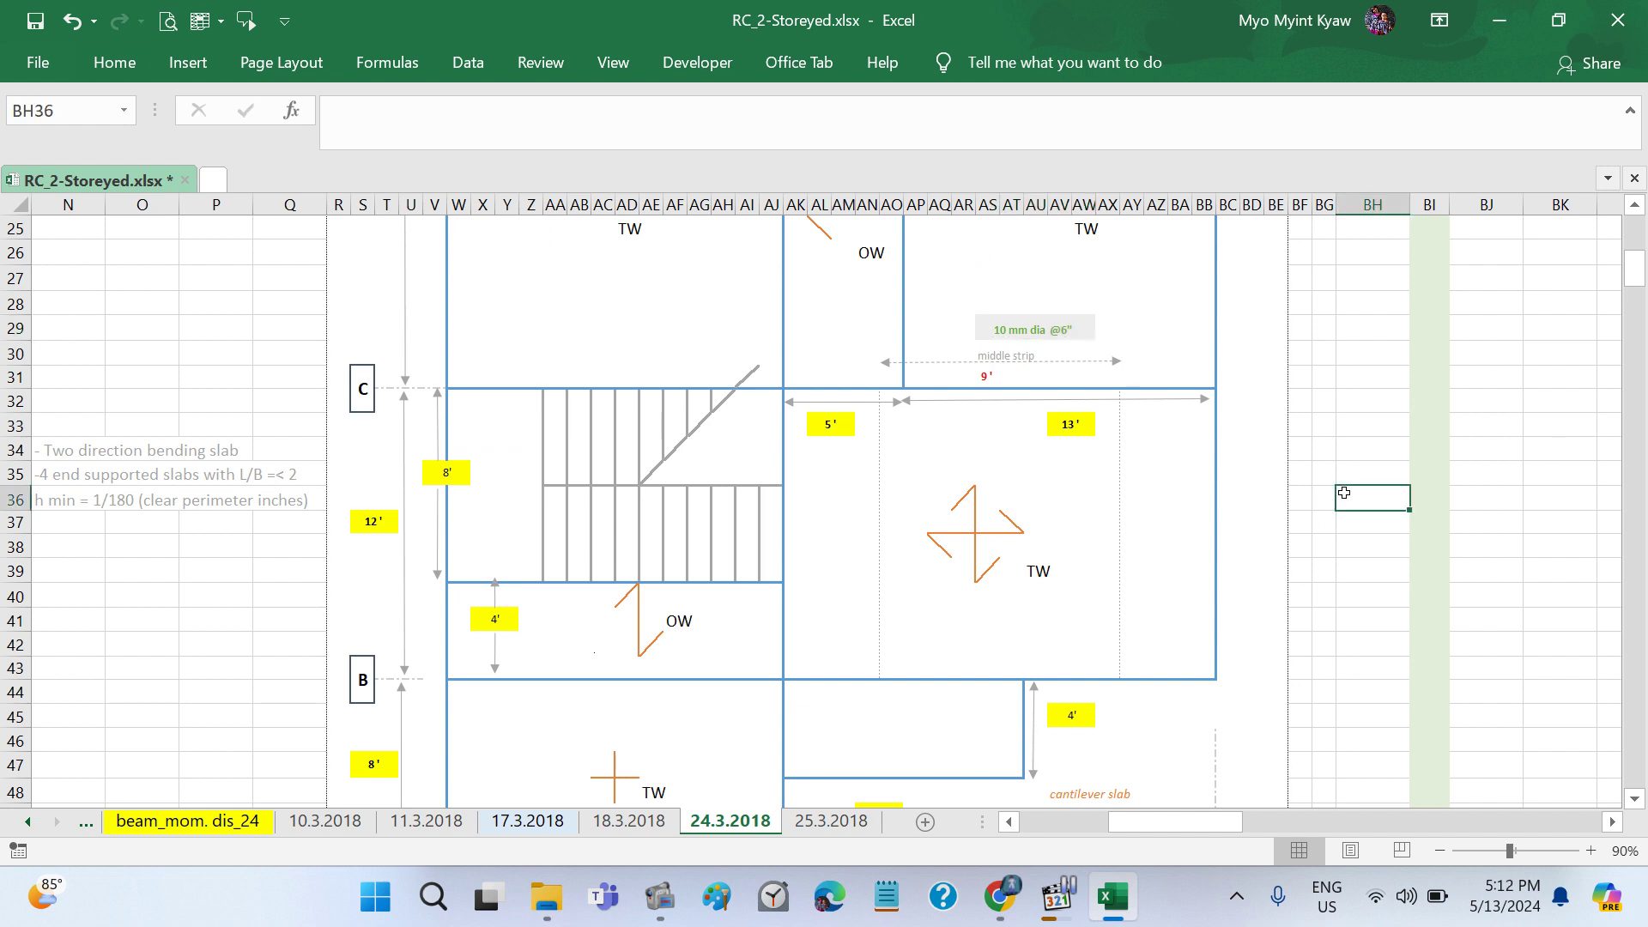
{"action": "left_click", "coordinate": [981, 338]}
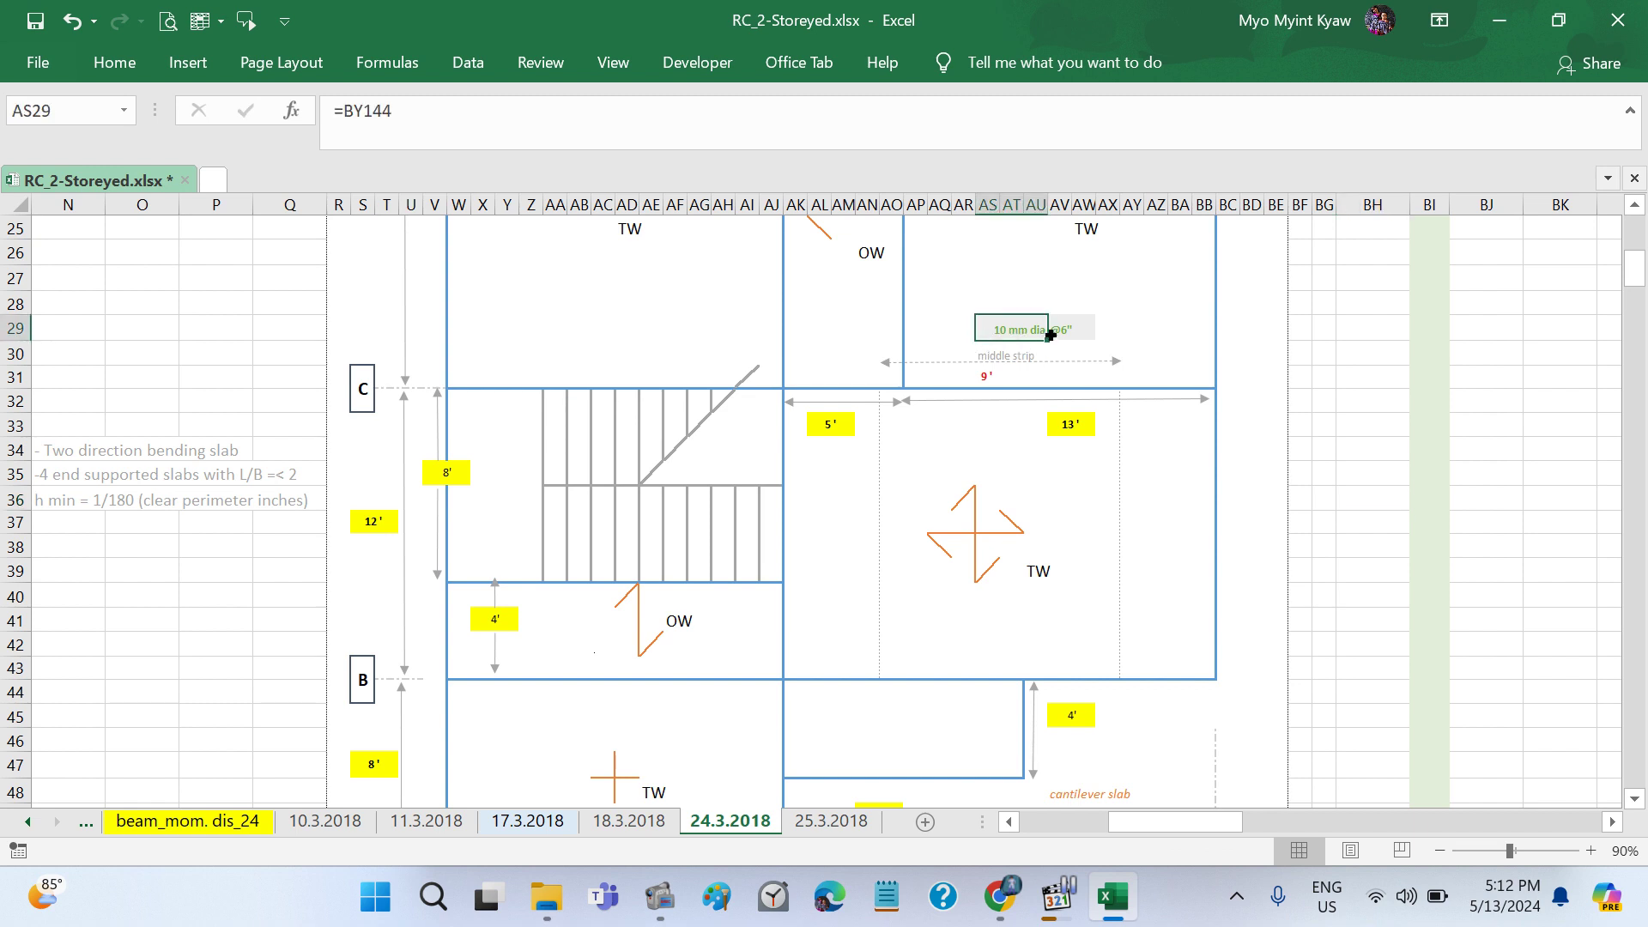
{"action": "key", "text": "Right"}
Step: Save the RC_2-Storeyed.xlsx workbook
{"action": "scroll", "coordinate": [264, 295], "scroll_direction": "left", "scroll_amount": 5}
{"action": "scroll", "coordinate": [264, 294], "scroll_direction": "left", "scroll_amount": 5}
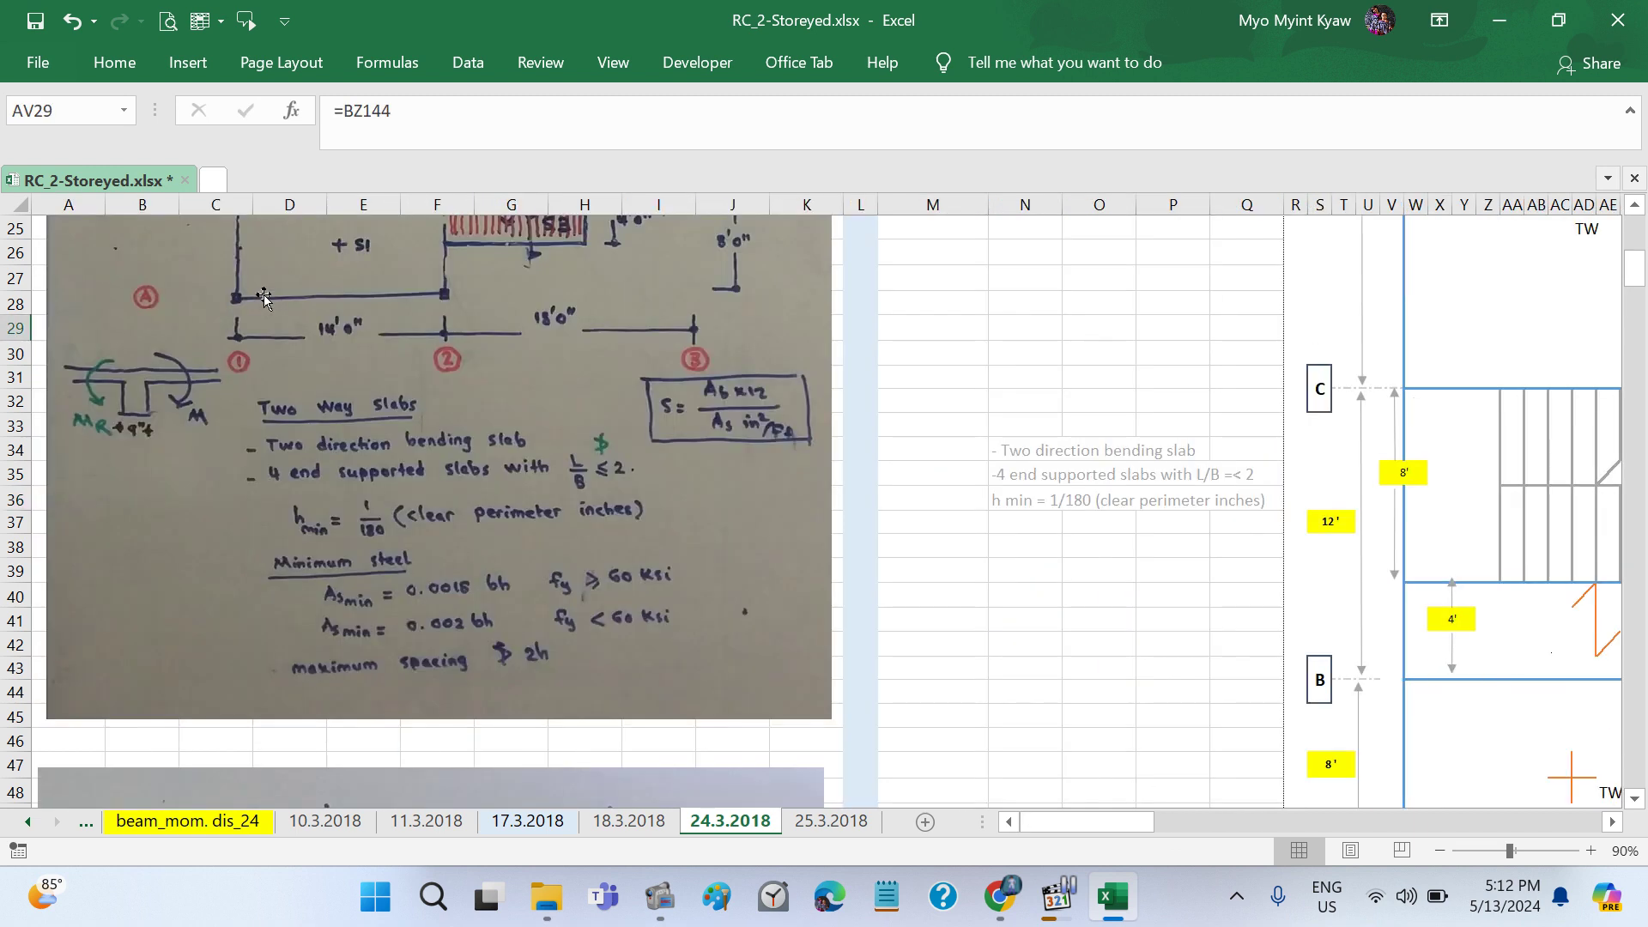
{"action": "scroll", "coordinate": [532, 620], "scroll_direction": "up", "scroll_amount": 3}
{"action": "scroll", "coordinate": [532, 620], "scroll_direction": "up", "scroll_amount": 2}
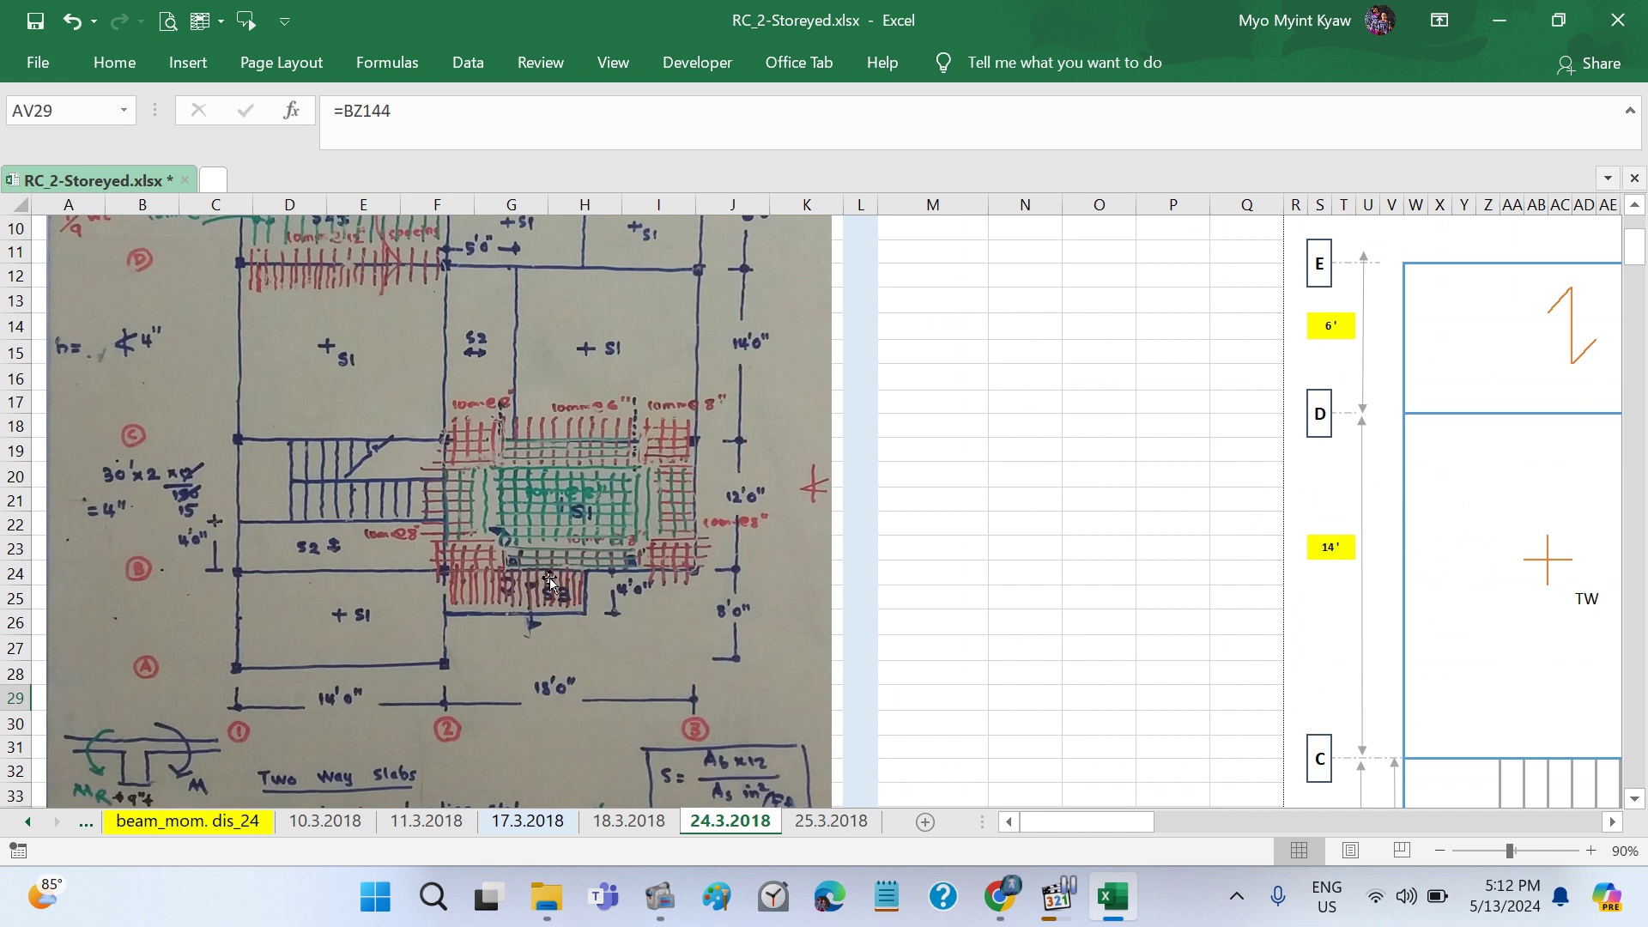
{"action": "left_click", "coordinate": [34, 21]}
Step: Resume the lecture audio in Media Player Classic and return to the slab plan
{"action": "left_click", "coordinate": [1071, 898]}
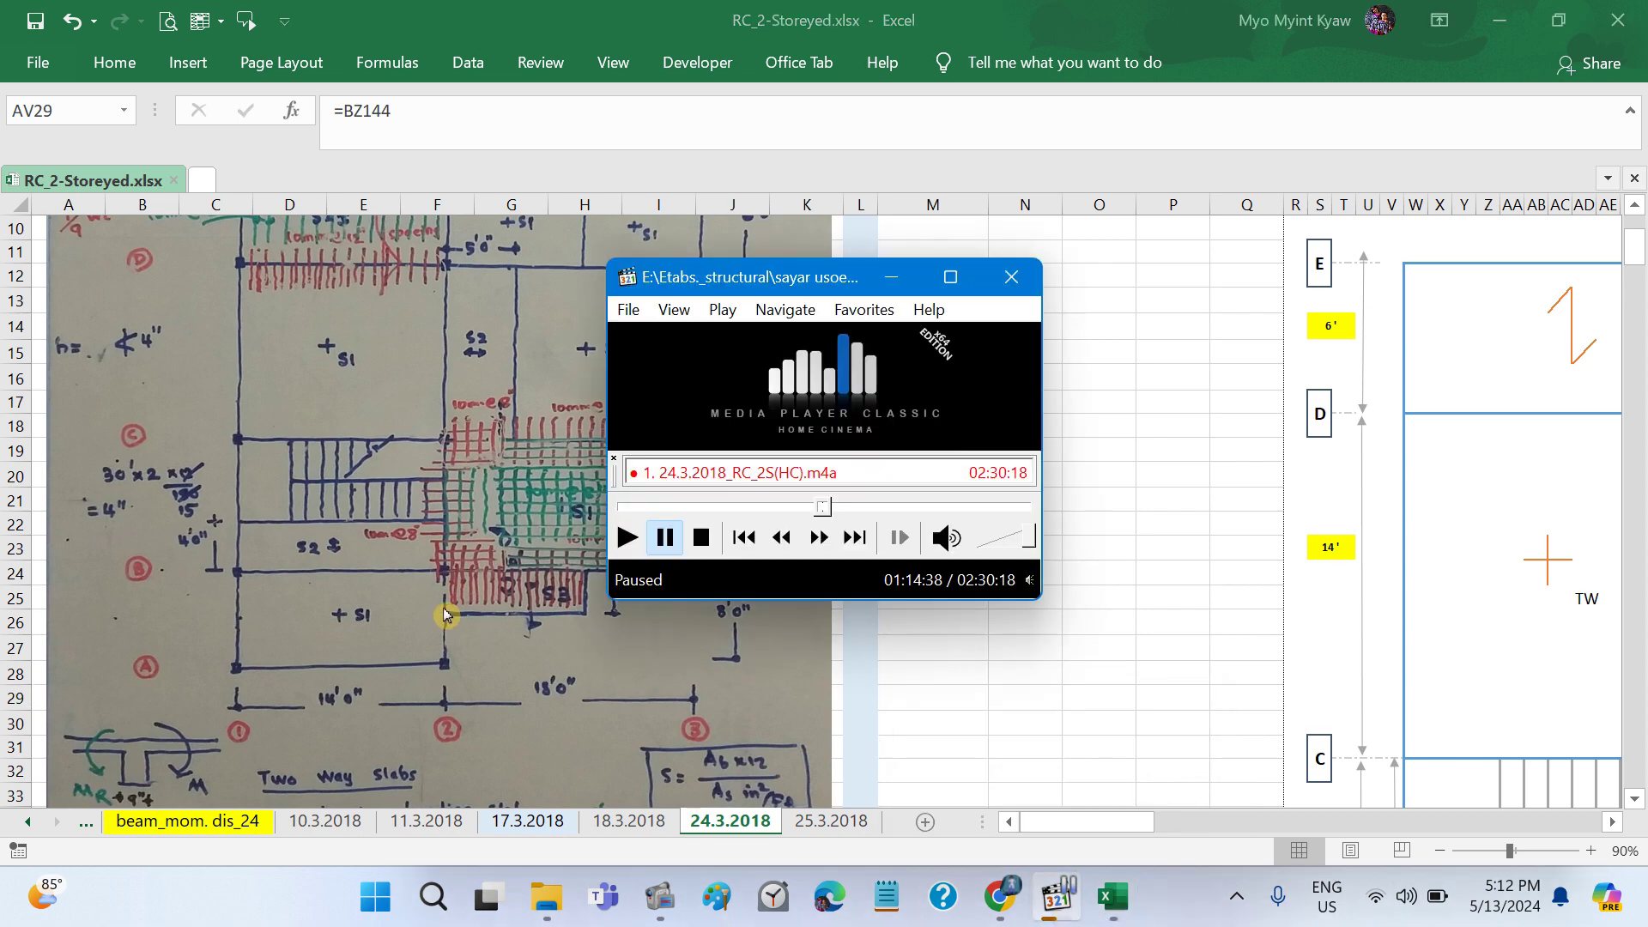
{"action": "left_click", "coordinate": [625, 541]}
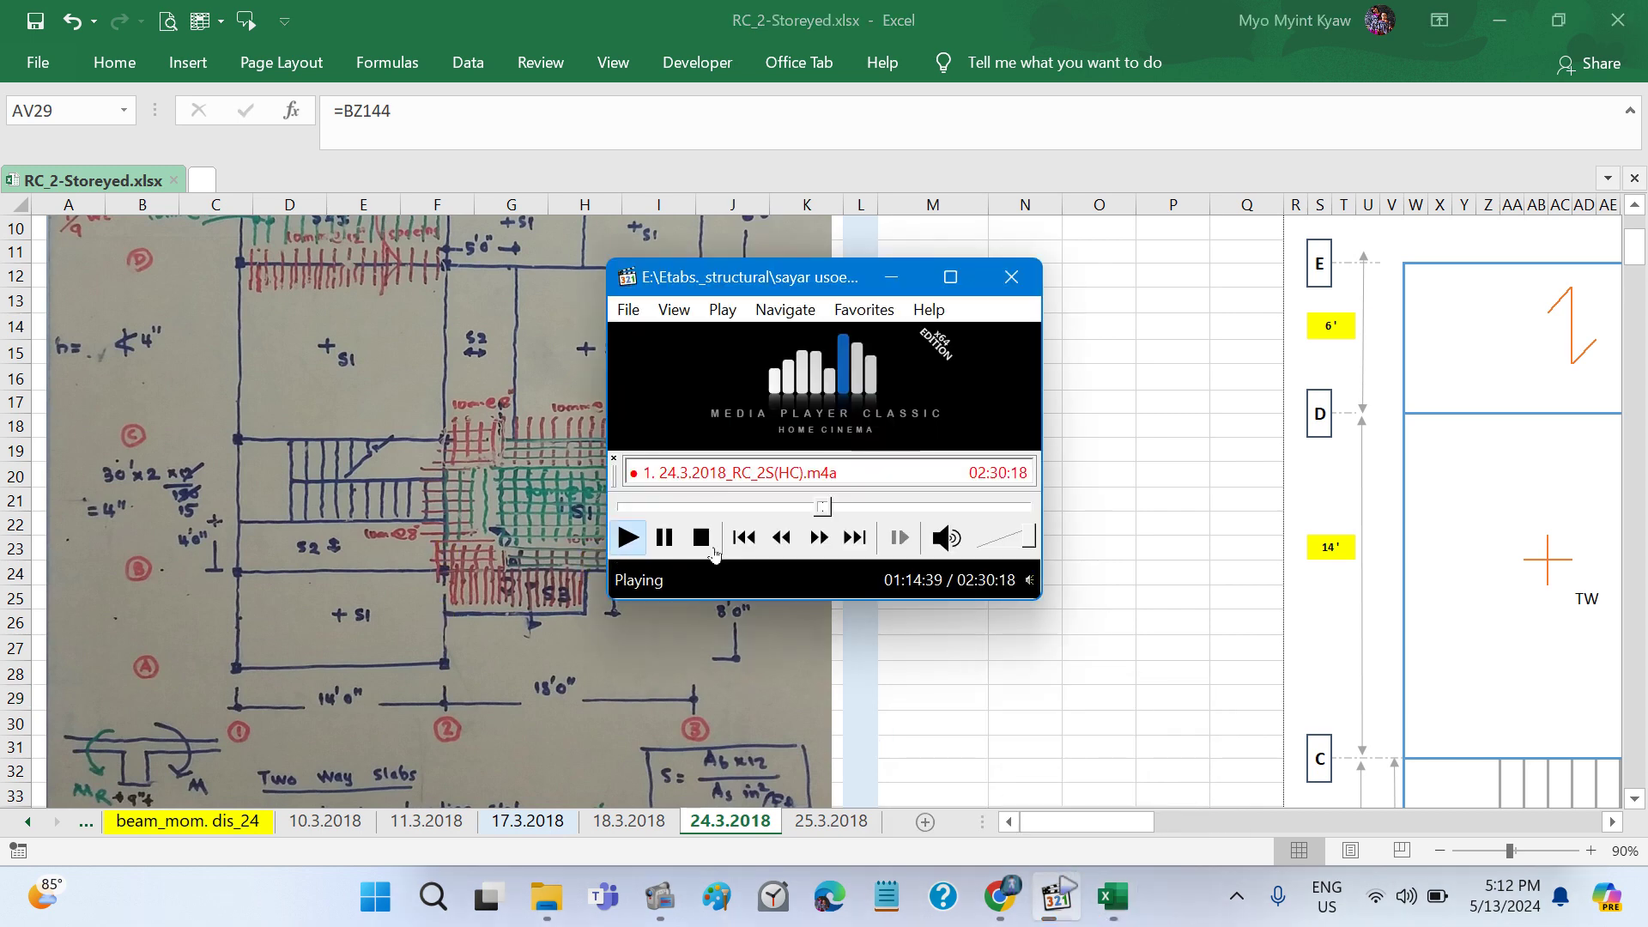
{"action": "left_click", "coordinate": [1220, 595]}
{"action": "scroll", "coordinate": [1220, 594], "scroll_direction": "right", "scroll_amount": 1}
{"action": "scroll", "coordinate": [1221, 595], "scroll_direction": "right", "scroll_amount": 3}
{"action": "scroll", "coordinate": [1356, 575], "scroll_direction": "down", "scroll_amount": 4}
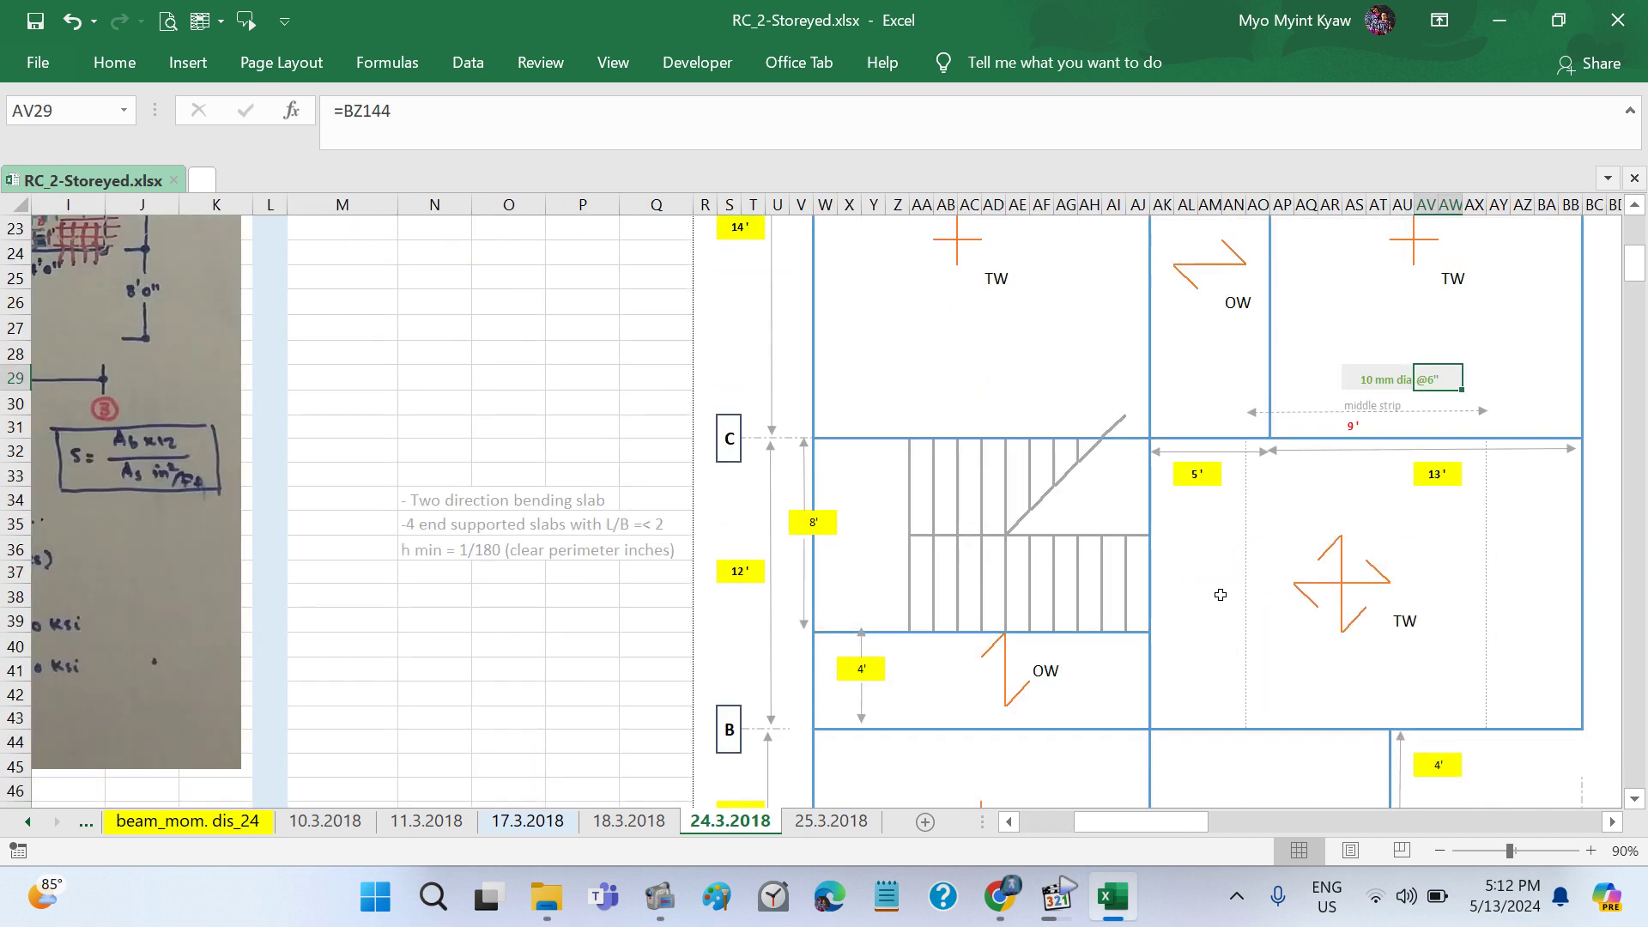
{"action": "scroll", "coordinate": [1494, 555], "scroll_direction": "down", "scroll_amount": 4}
{"action": "scroll", "coordinate": [1226, 534], "scroll_direction": "right", "scroll_amount": 1}
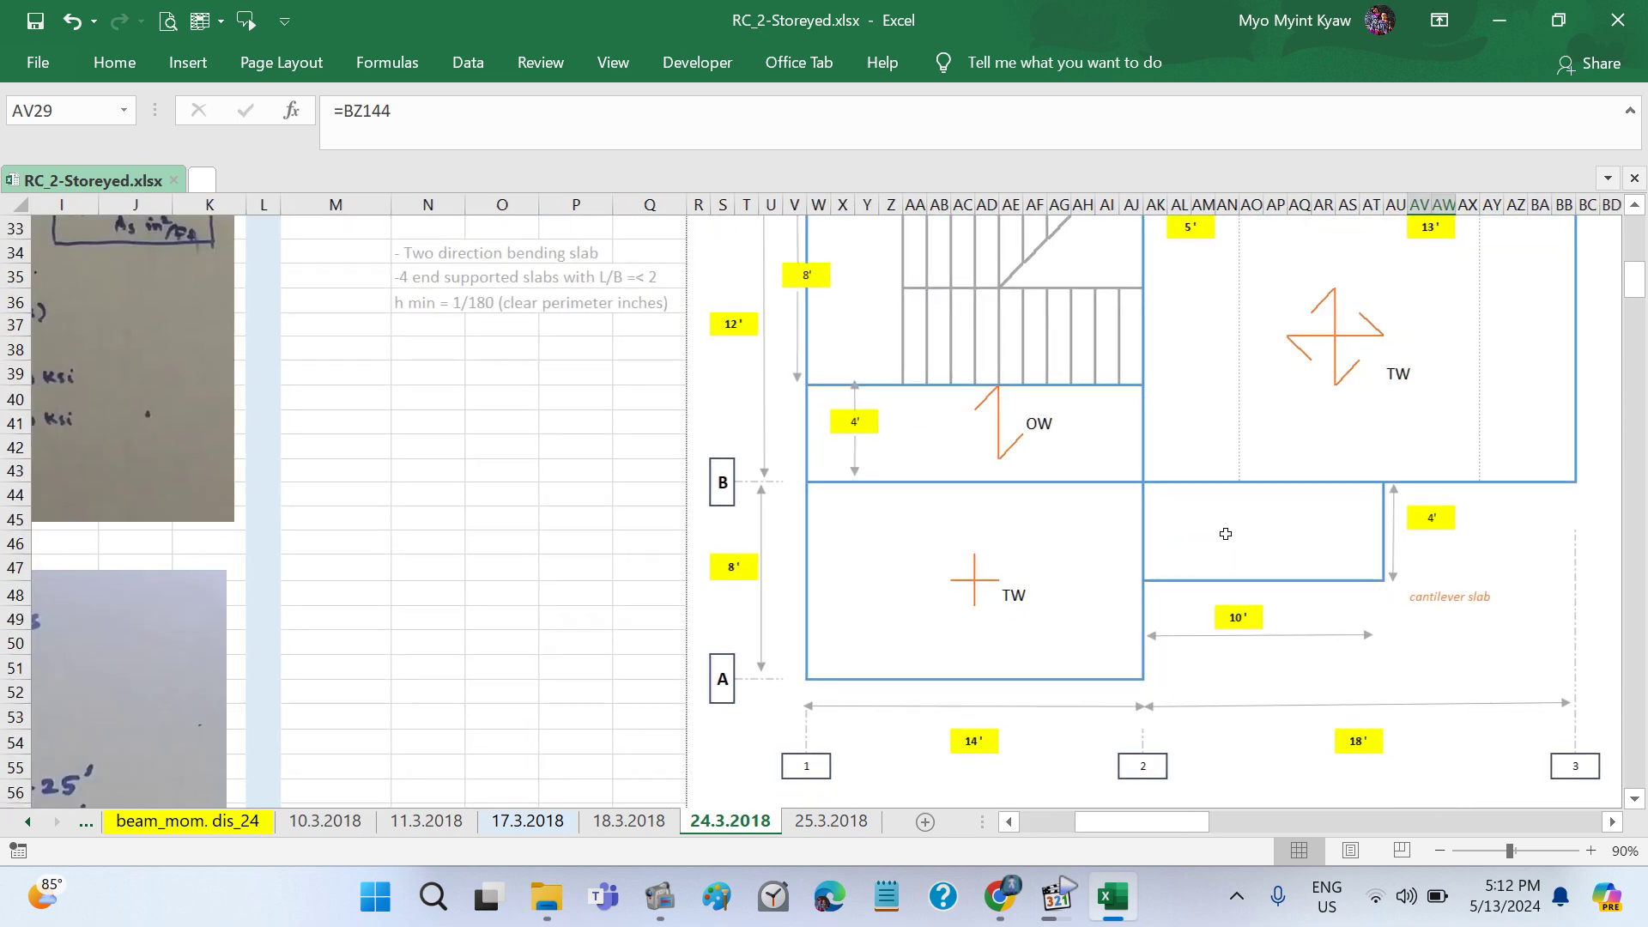
{"action": "scroll", "coordinate": [1226, 534], "scroll_direction": "right", "scroll_amount": 5}
{"action": "scroll", "coordinate": [1226, 533], "scroll_direction": "right", "scroll_amount": 5}
{"action": "scroll", "coordinate": [1226, 534], "scroll_direction": "right", "scroll_amount": 2}
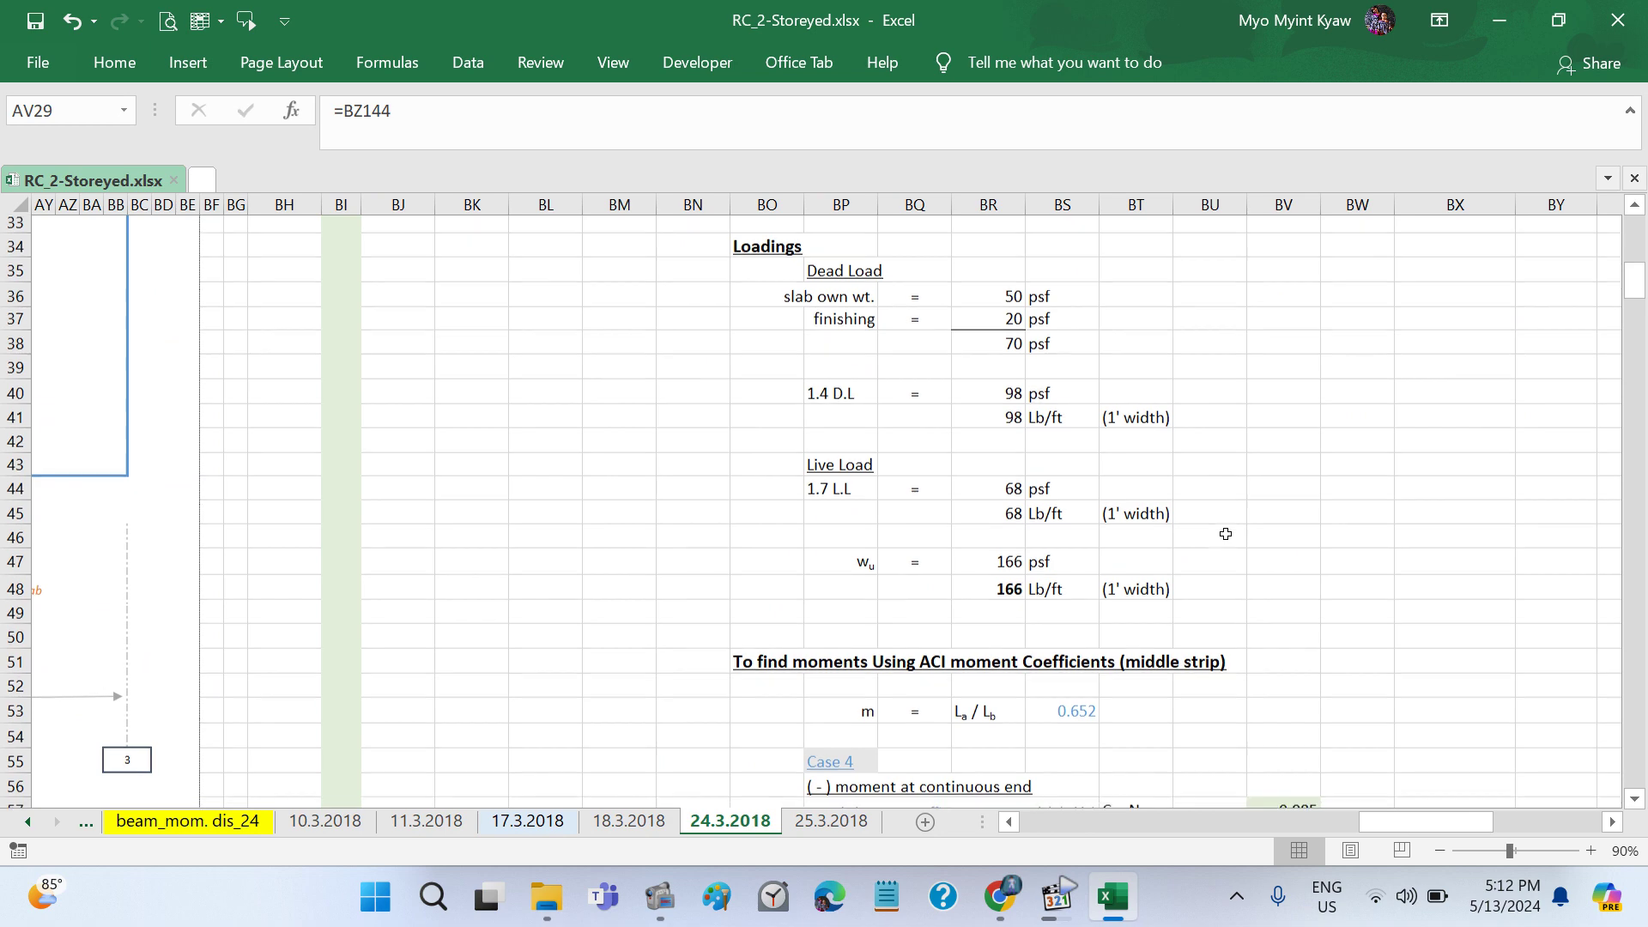
{"action": "scroll", "coordinate": [1226, 534], "scroll_direction": "down", "scroll_amount": 2}
{"action": "scroll", "coordinate": [1225, 534], "scroll_direction": "down", "scroll_amount": 1}
{"action": "scroll", "coordinate": [1226, 534], "scroll_direction": "down", "scroll_amount": 5}
{"action": "scroll", "coordinate": [1226, 534], "scroll_direction": "down", "scroll_amount": 2}
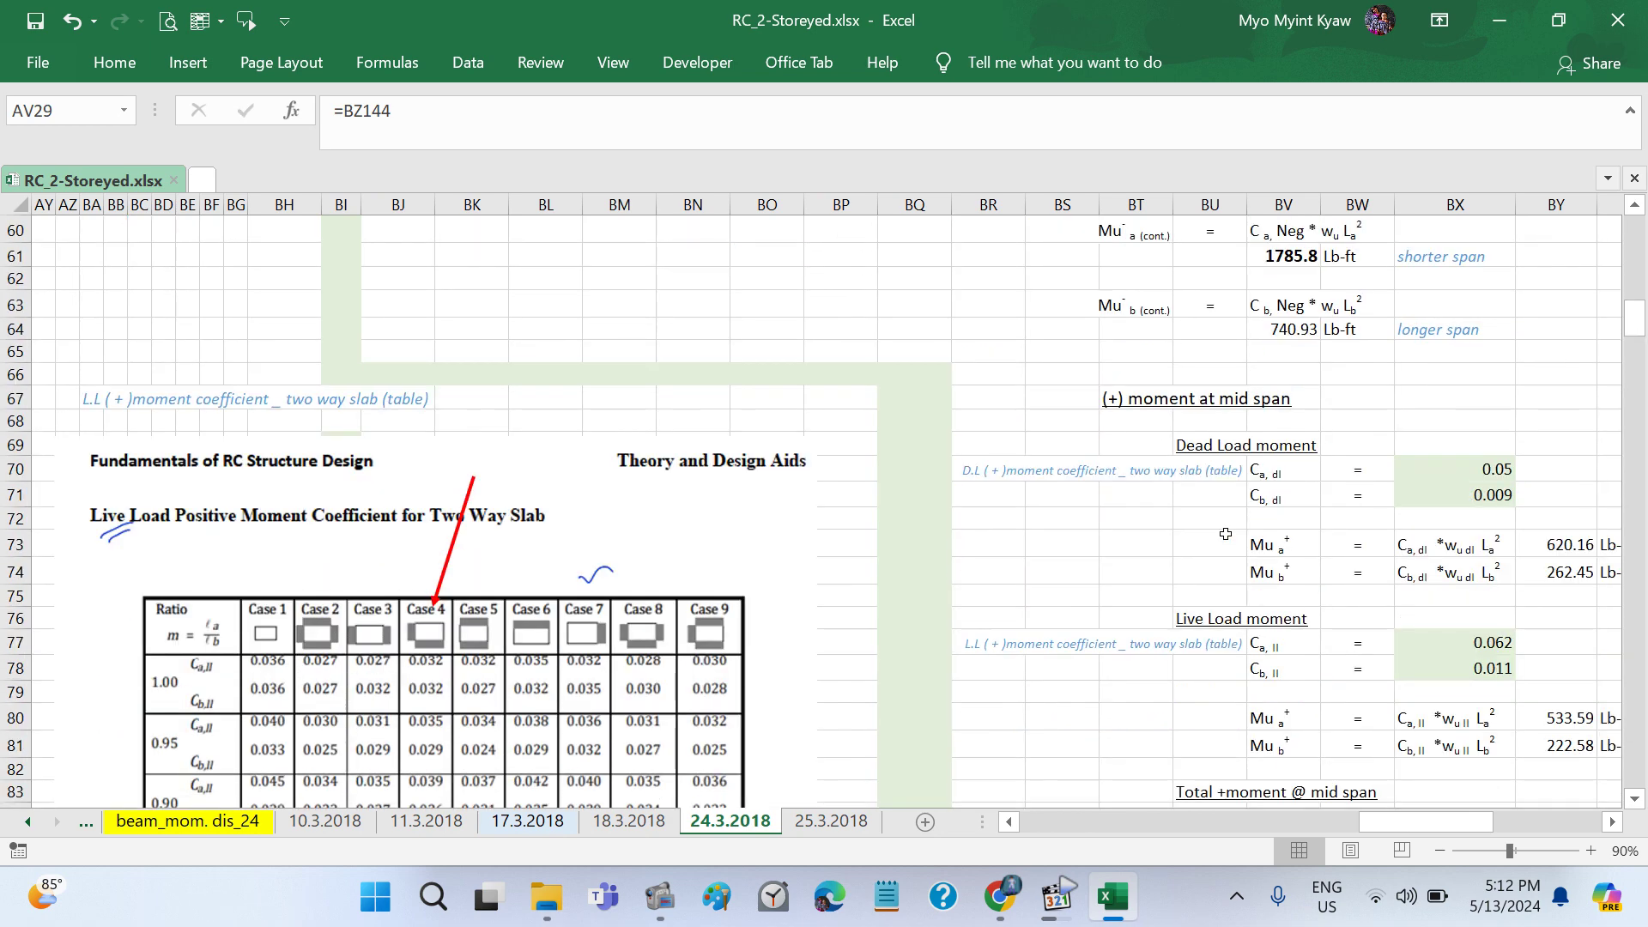
{"action": "scroll", "coordinate": [1226, 533], "scroll_direction": "right", "scroll_amount": 1}
{"action": "scroll", "coordinate": [1225, 534], "scroll_direction": "right", "scroll_amount": 1}
{"action": "scroll", "coordinate": [1226, 515], "scroll_direction": "down", "scroll_amount": 1}
{"action": "scroll", "coordinate": [1225, 505], "scroll_direction": "down", "scroll_amount": 2}
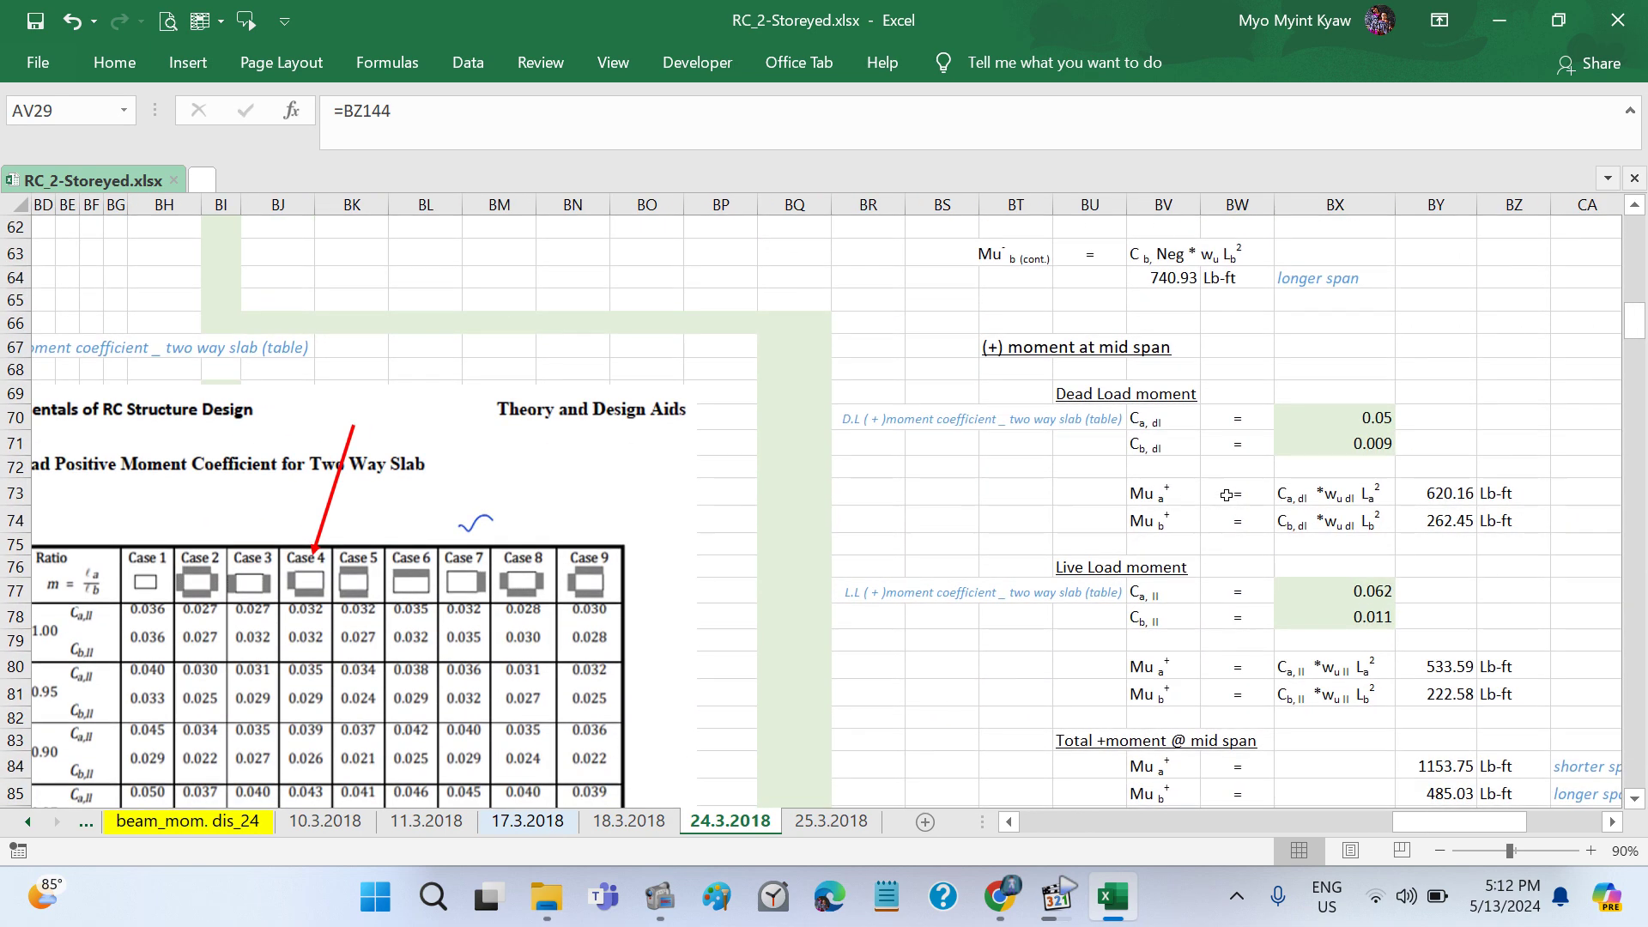
{"action": "scroll", "coordinate": [1225, 506], "scroll_direction": "down", "scroll_amount": 1}
{"action": "scroll", "coordinate": [1229, 472], "scroll_direction": "down", "scroll_amount": 1}
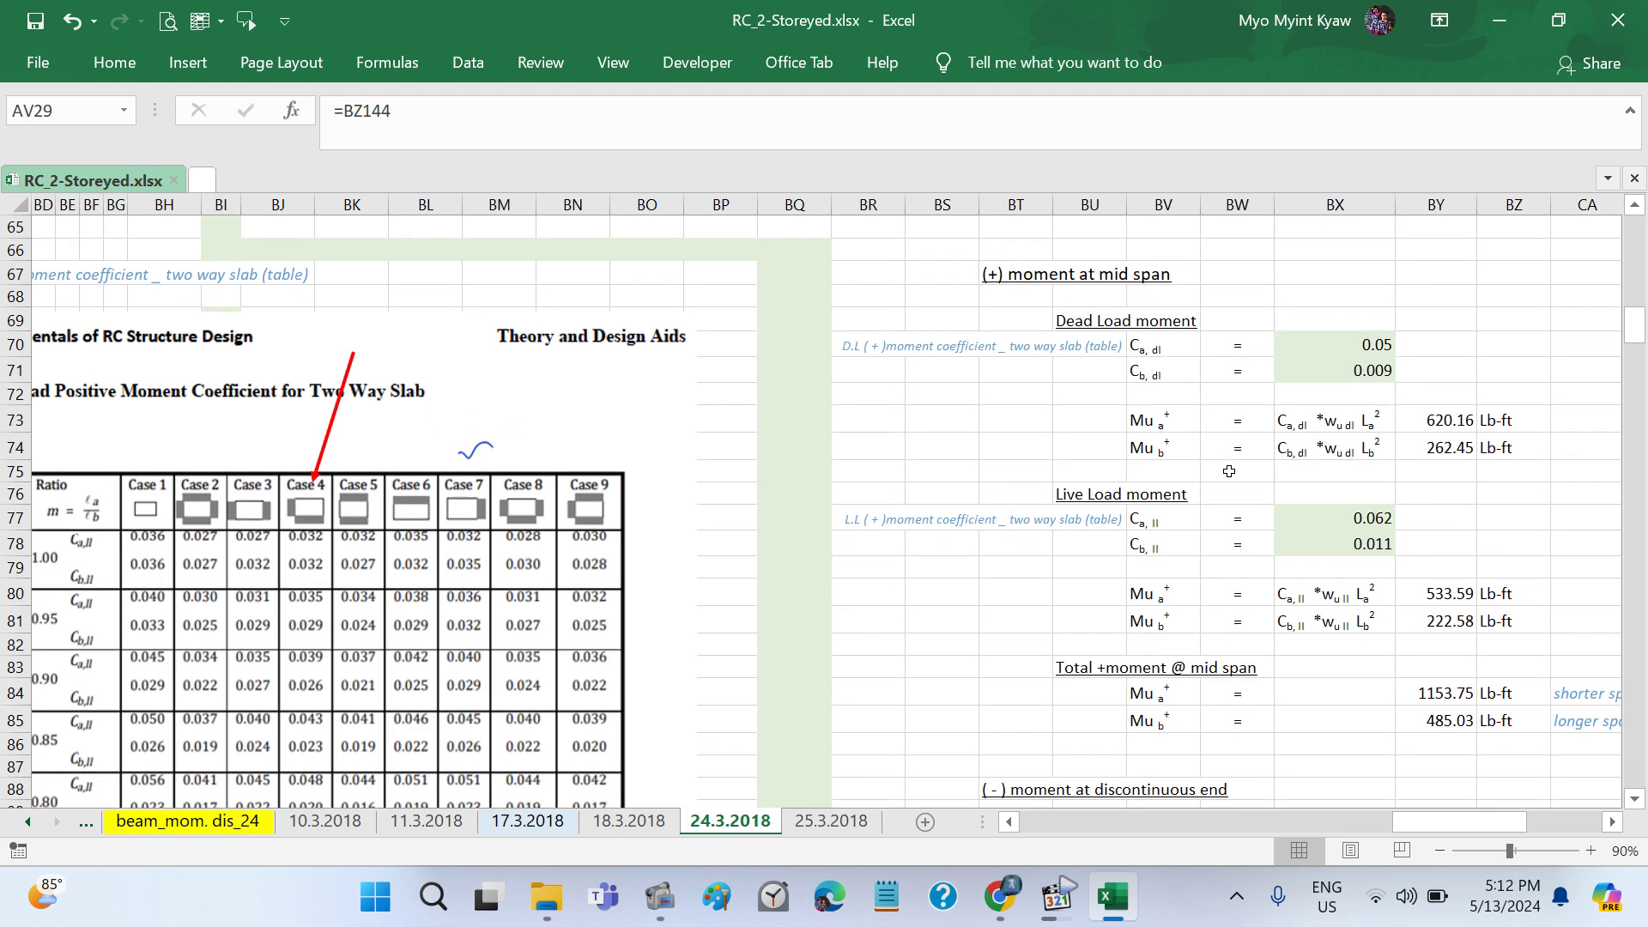
{"action": "scroll", "coordinate": [1229, 472], "scroll_direction": "down", "scroll_amount": 2}
{"action": "scroll", "coordinate": [1229, 471], "scroll_direction": "down", "scroll_amount": 1}
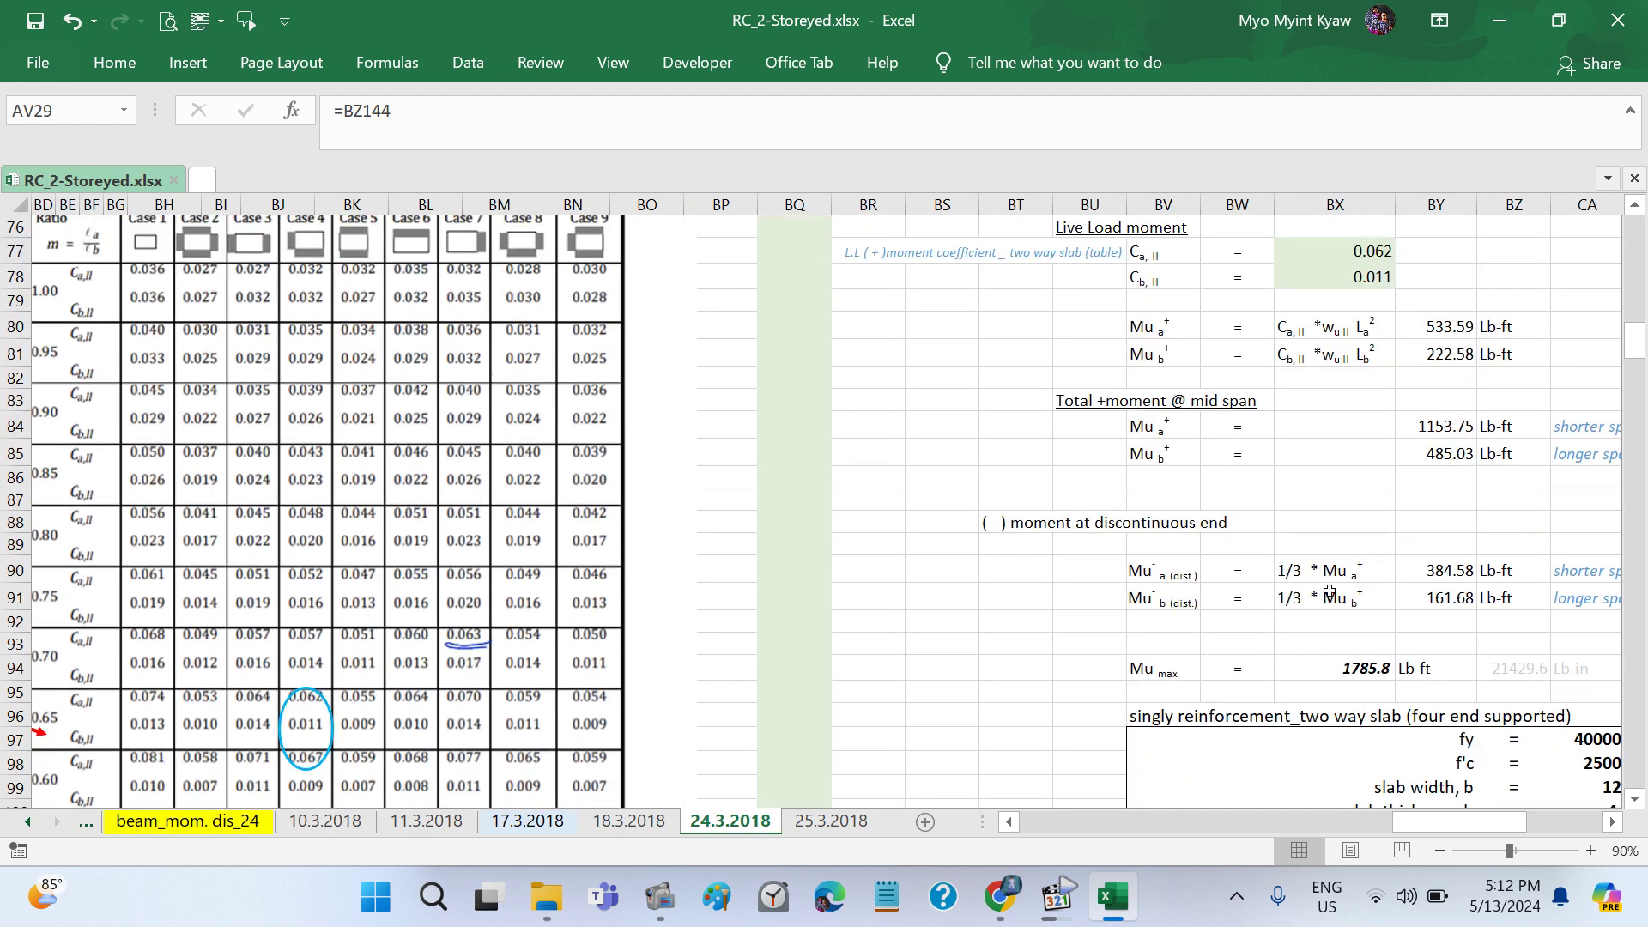
{"action": "scroll", "coordinate": [1221, 615], "scroll_direction": "right", "scroll_amount": 1}
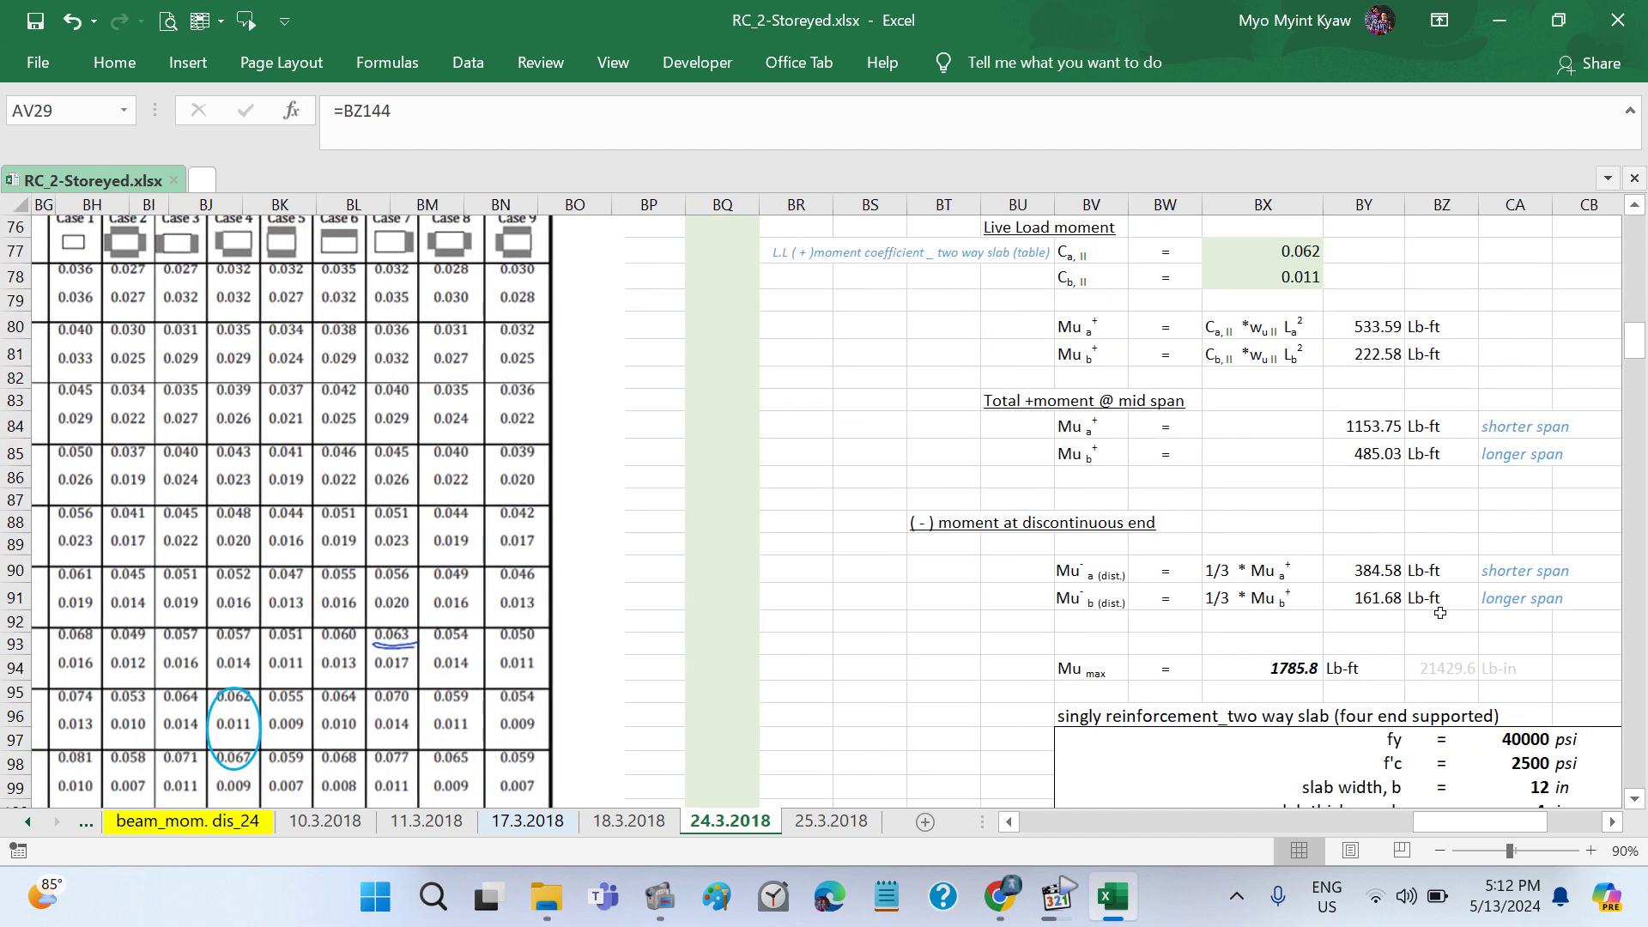
{"action": "scroll", "coordinate": [1440, 613], "scroll_direction": "down", "scroll_amount": 1}
{"action": "scroll", "coordinate": [1440, 613], "scroll_direction": "down", "scroll_amount": 1}
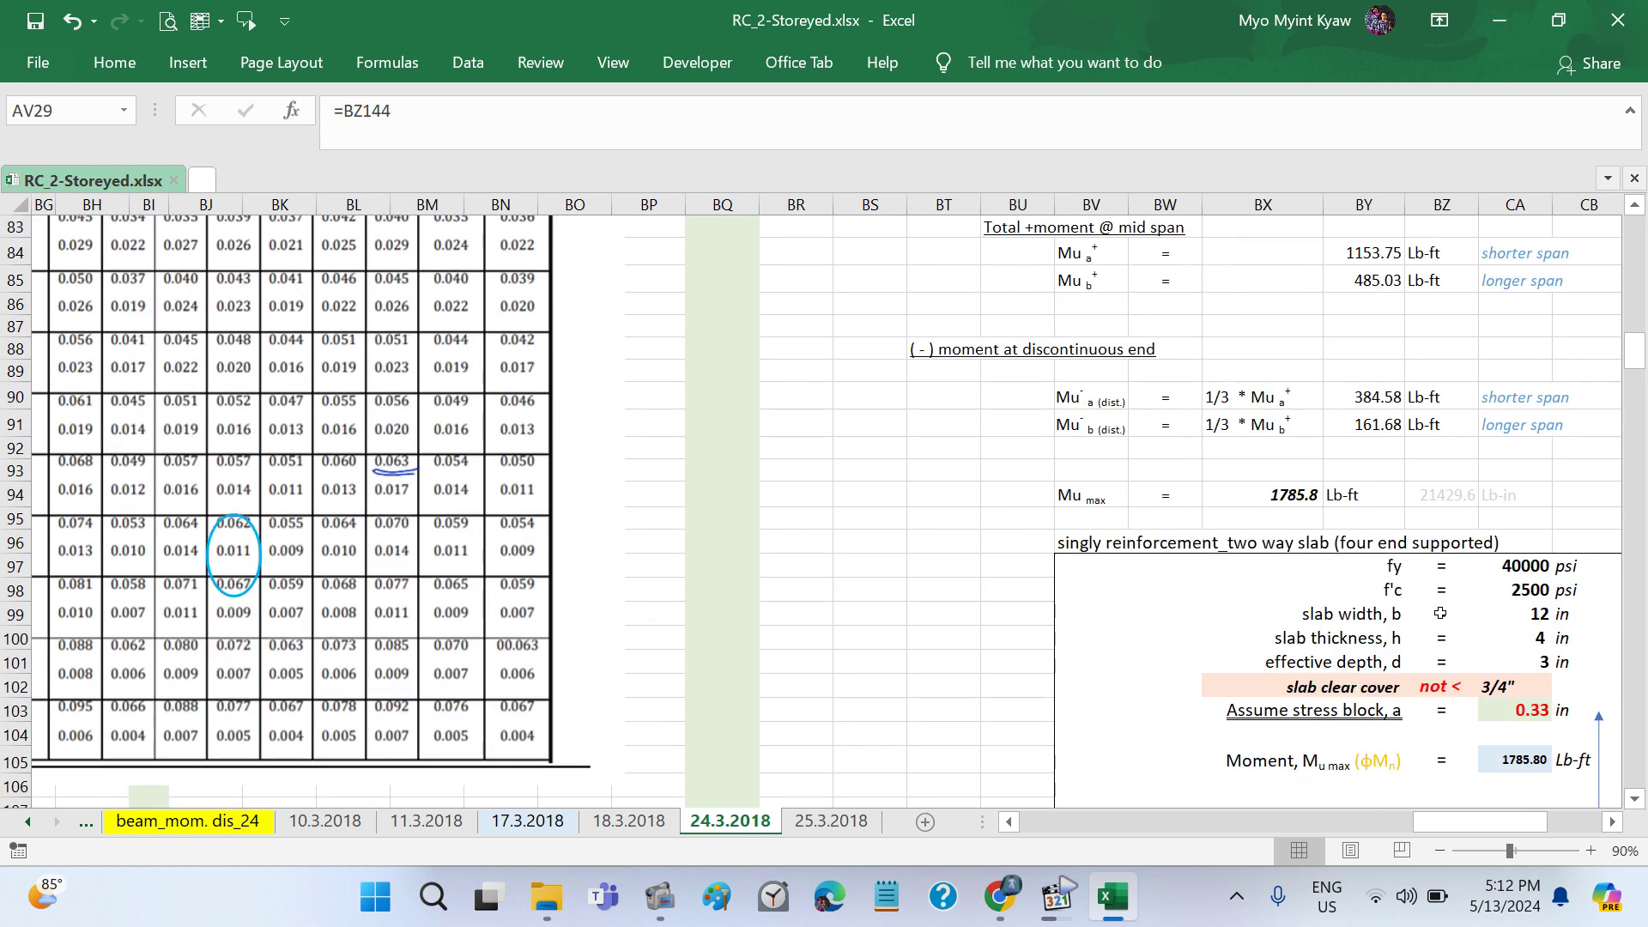
{"action": "scroll", "coordinate": [1441, 613], "scroll_direction": "down", "scroll_amount": 20}
{"action": "scroll", "coordinate": [1440, 612], "scroll_direction": "down", "scroll_amount": 5}
{"action": "scroll", "coordinate": [1440, 612], "scroll_direction": "up", "scroll_amount": 7}
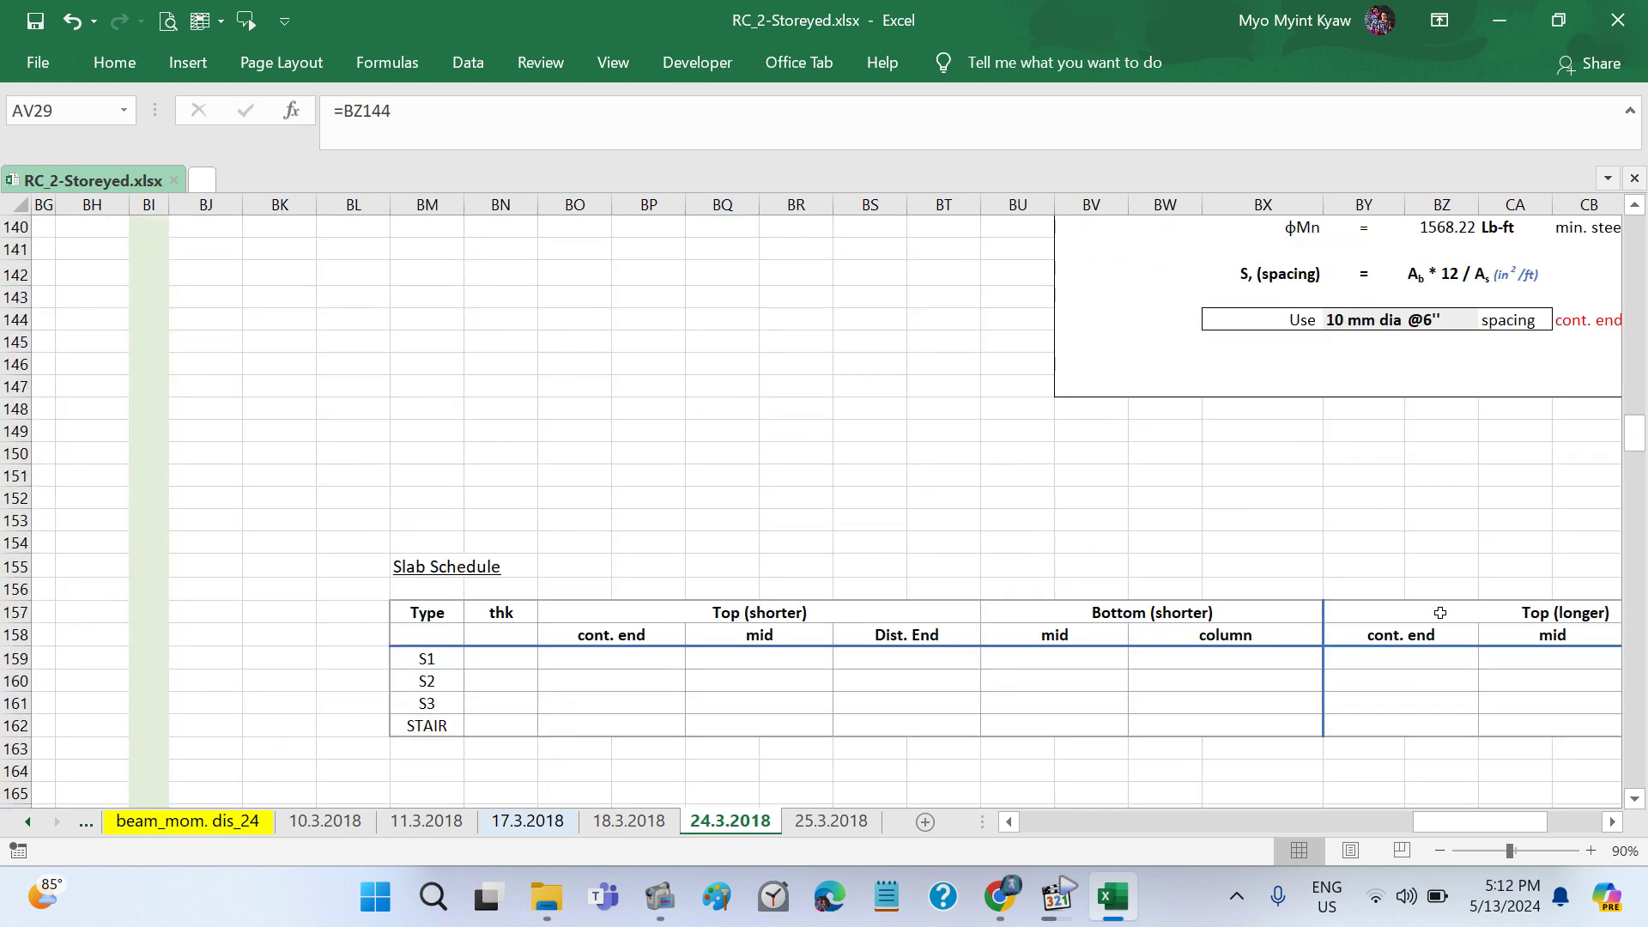
{"action": "scroll", "coordinate": [1440, 613], "scroll_direction": "up", "scroll_amount": 2}
{"action": "scroll", "coordinate": [1440, 613], "scroll_direction": "right", "scroll_amount": 3}
{"action": "scroll", "coordinate": [1440, 612], "scroll_direction": "up", "scroll_amount": 2}
{"action": "scroll", "coordinate": [1440, 613], "scroll_direction": "up", "scroll_amount": 1}
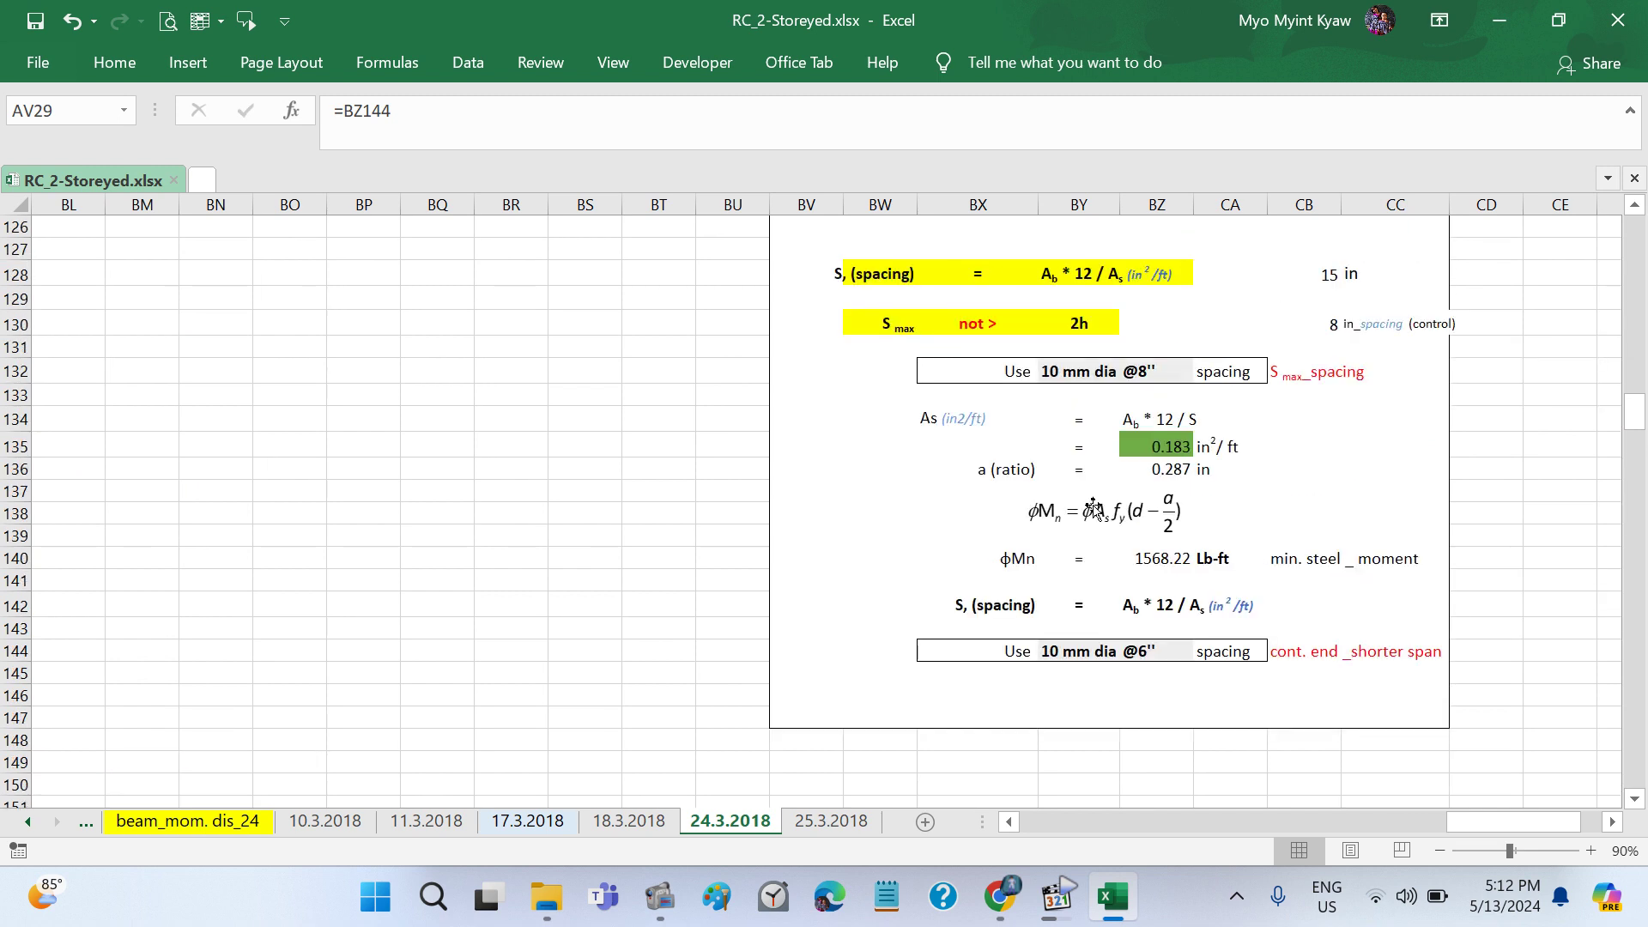
{"action": "scroll", "coordinate": [1093, 507], "scroll_direction": "up", "scroll_amount": 2}
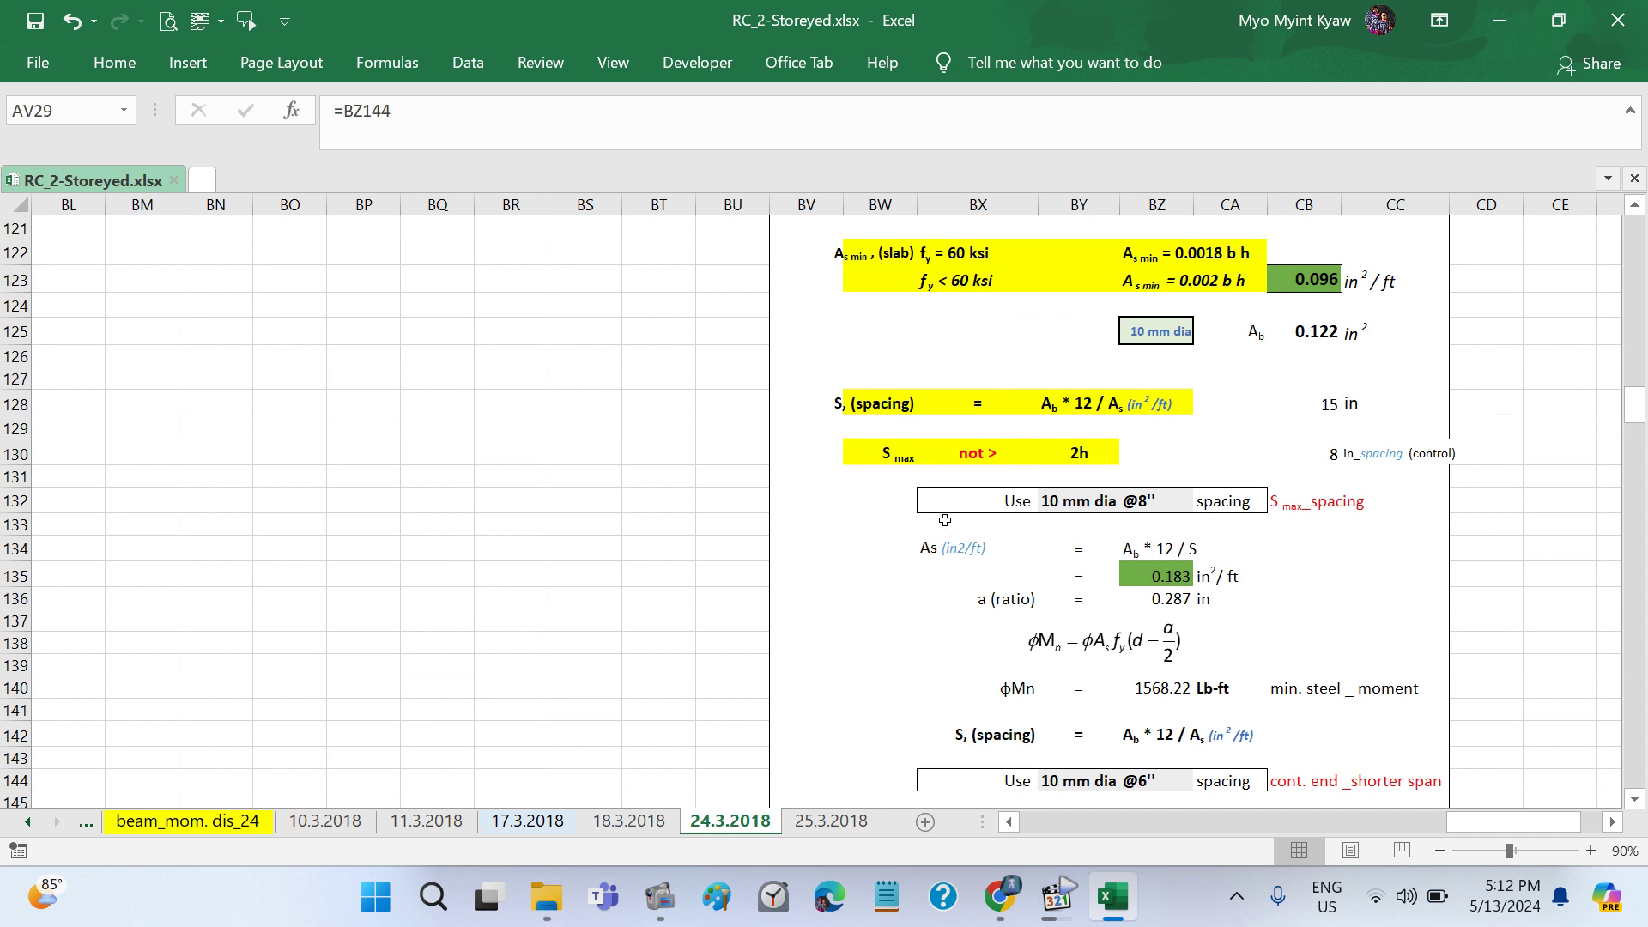
{"action": "scroll", "coordinate": [945, 520], "scroll_direction": "left", "scroll_amount": 3}
{"action": "scroll", "coordinate": [945, 520], "scroll_direction": "left", "scroll_amount": 5}
{"action": "scroll", "coordinate": [945, 520], "scroll_direction": "left", "scroll_amount": 10}
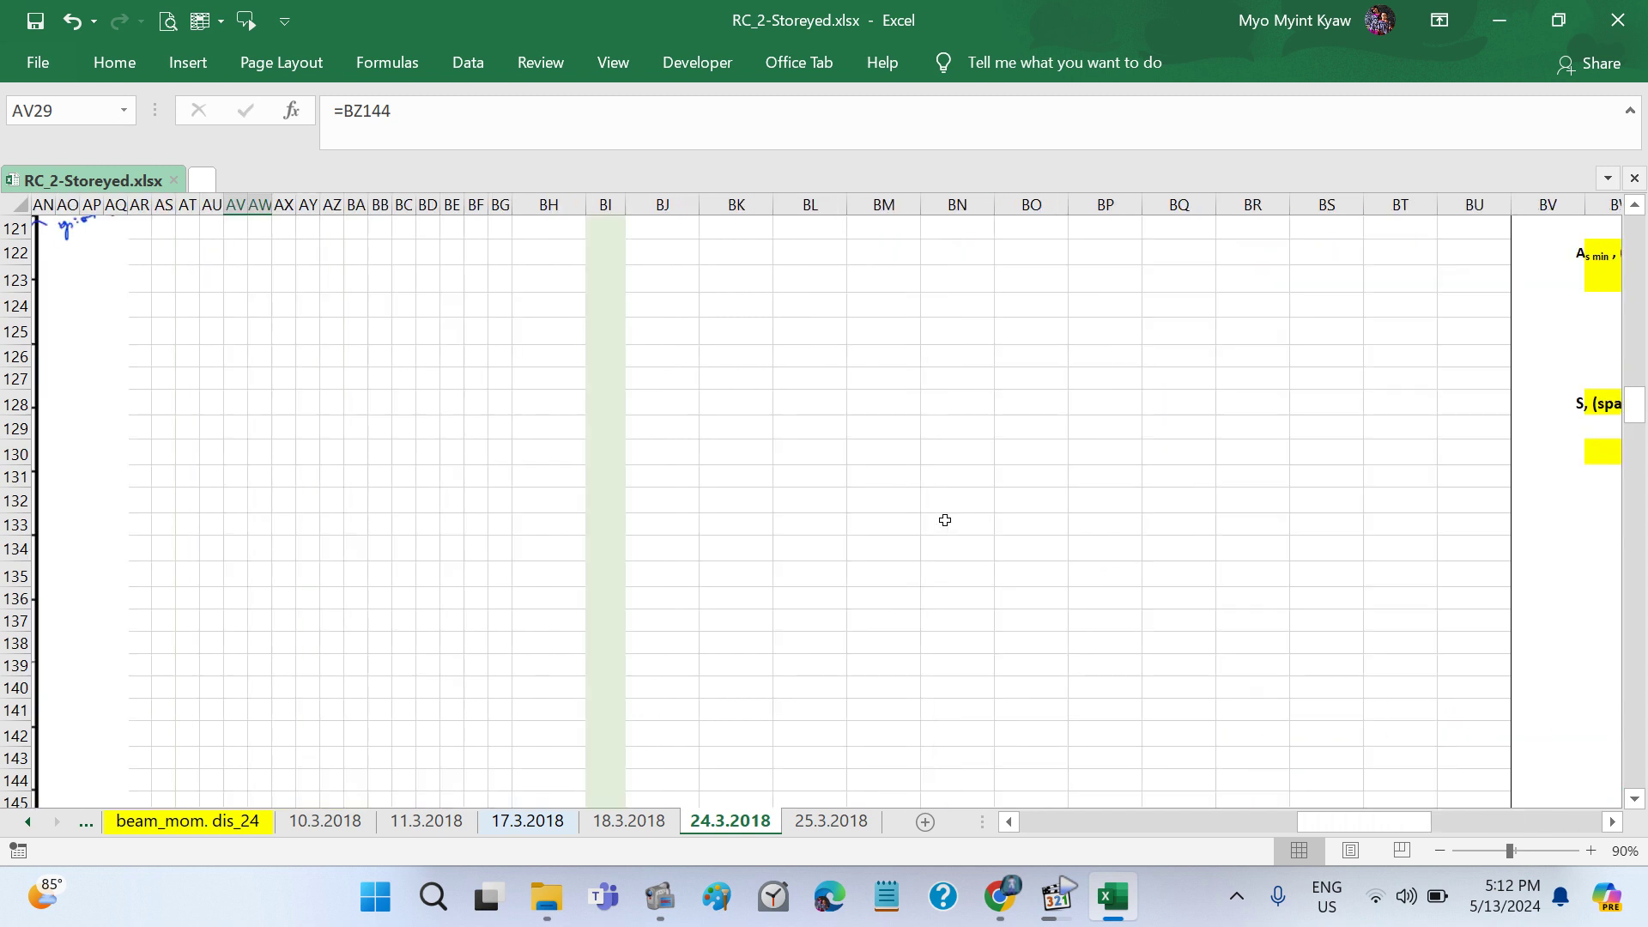
{"action": "scroll", "coordinate": [945, 521], "scroll_direction": "left", "scroll_amount": 5}
{"action": "scroll", "coordinate": [945, 521], "scroll_direction": "up", "scroll_amount": 8}
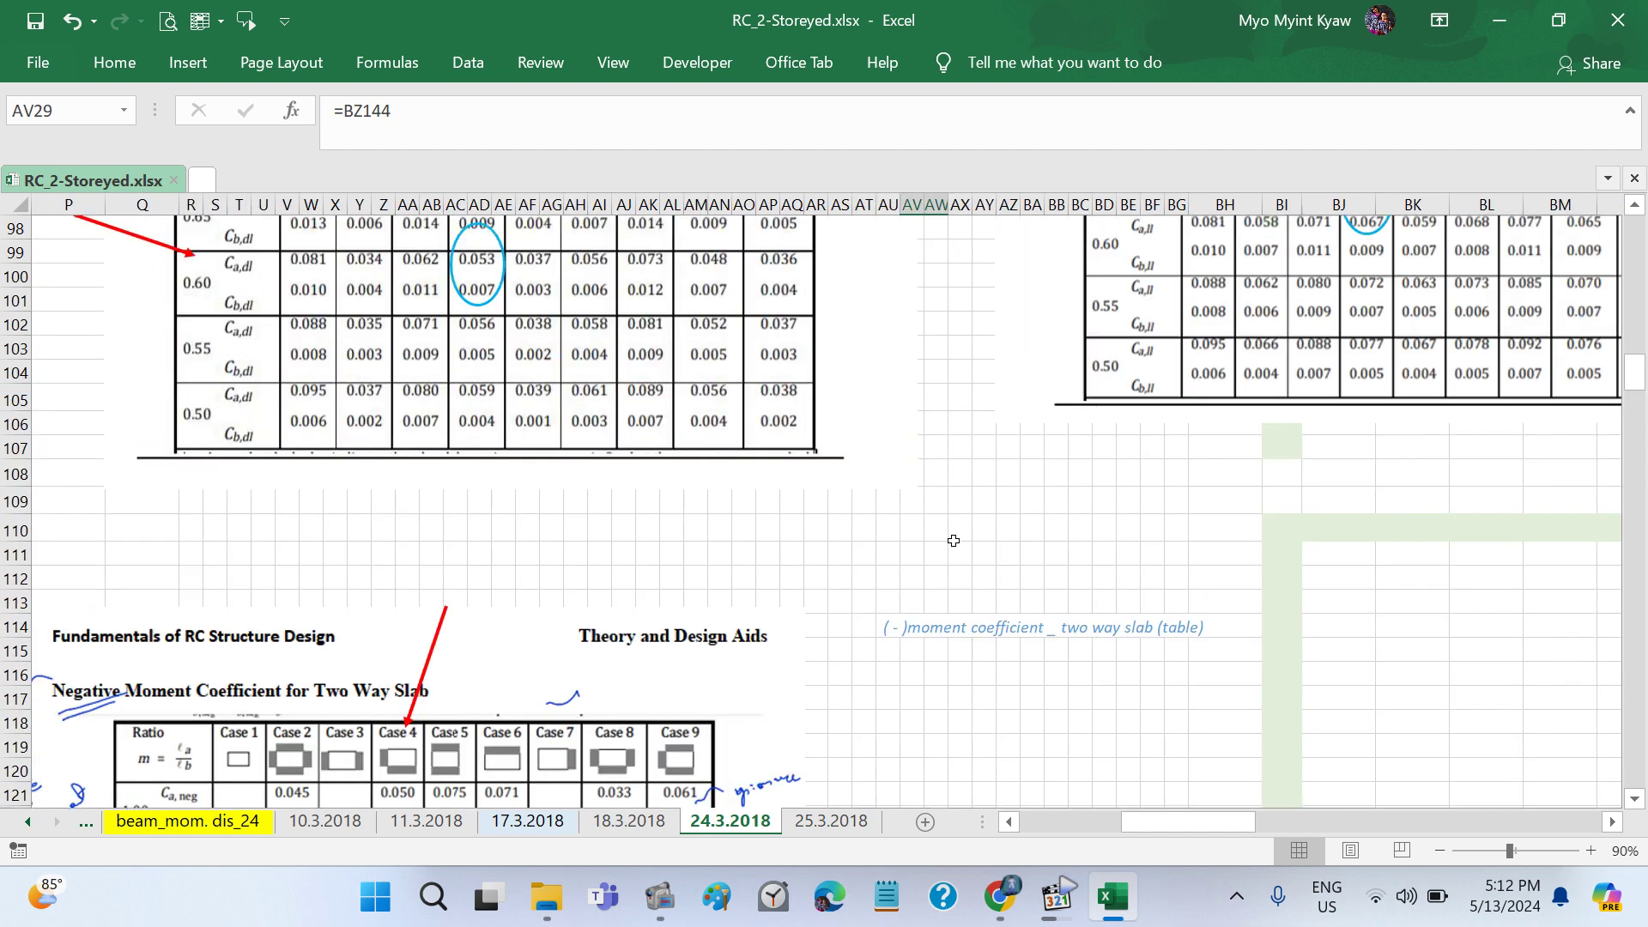
{"action": "scroll", "coordinate": [948, 528], "scroll_direction": "left", "scroll_amount": 5}
{"action": "scroll", "coordinate": [952, 540], "scroll_direction": "left", "scroll_amount": 3}
{"action": "scroll", "coordinate": [953, 539], "scroll_direction": "up", "scroll_amount": 2}
{"action": "scroll", "coordinate": [953, 540], "scroll_direction": "up", "scroll_amount": 6}
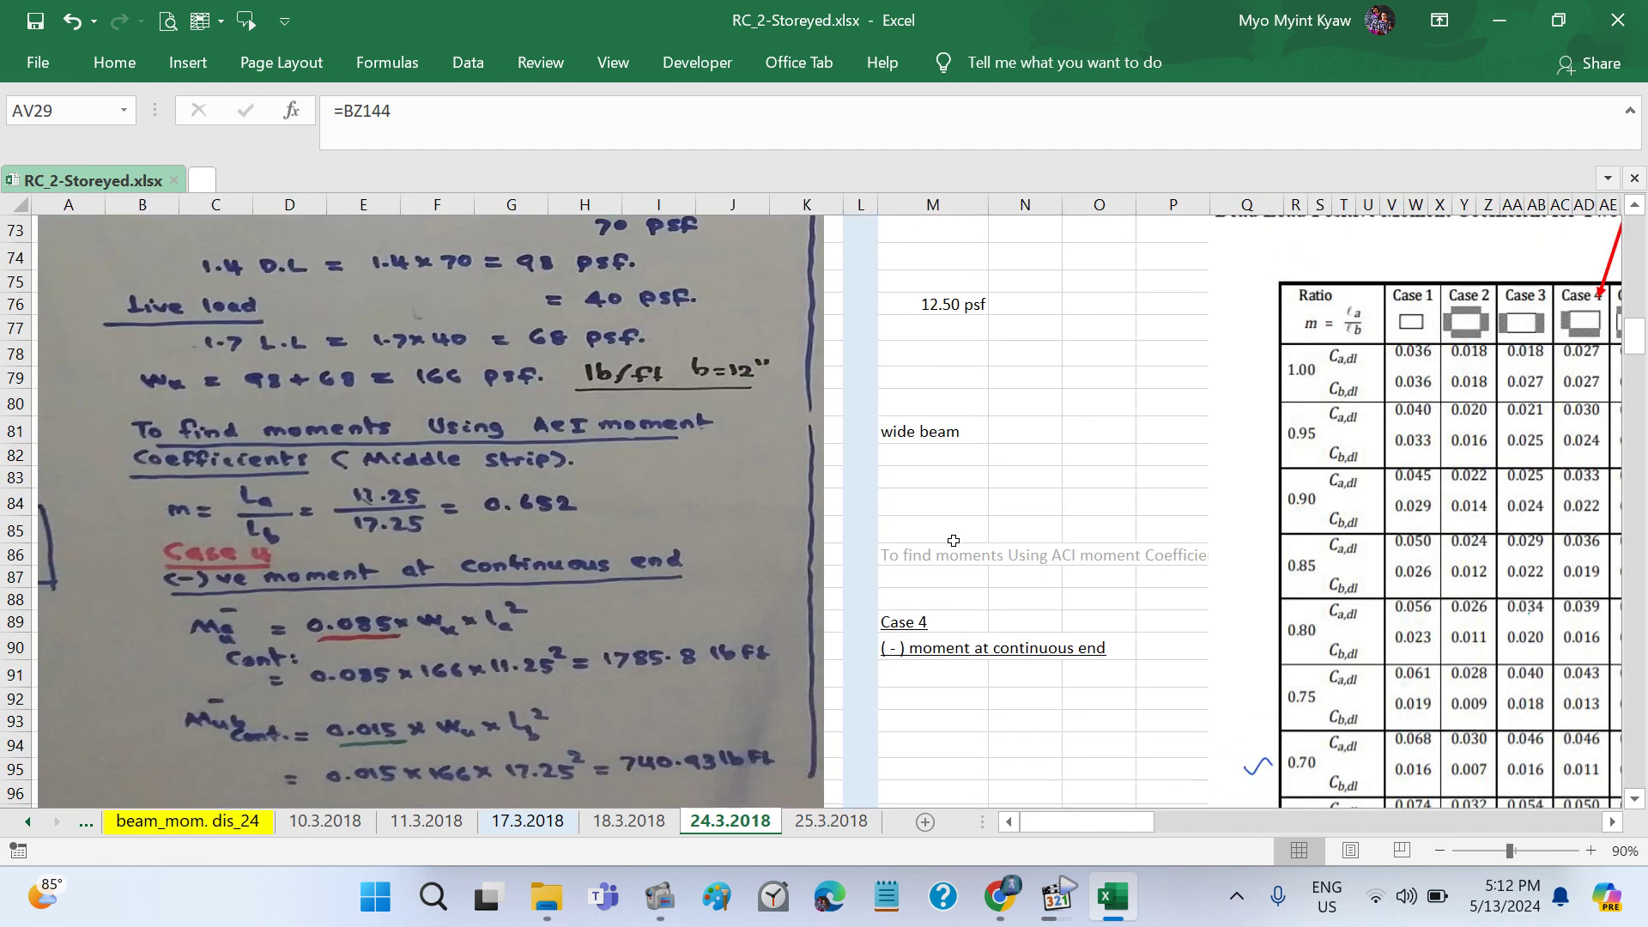
{"action": "scroll", "coordinate": [952, 540], "scroll_direction": "up", "scroll_amount": 7}
{"action": "scroll", "coordinate": [952, 540], "scroll_direction": "up", "scroll_amount": 5}
{"action": "scroll", "coordinate": [953, 540], "scroll_direction": "up", "scroll_amount": 2}
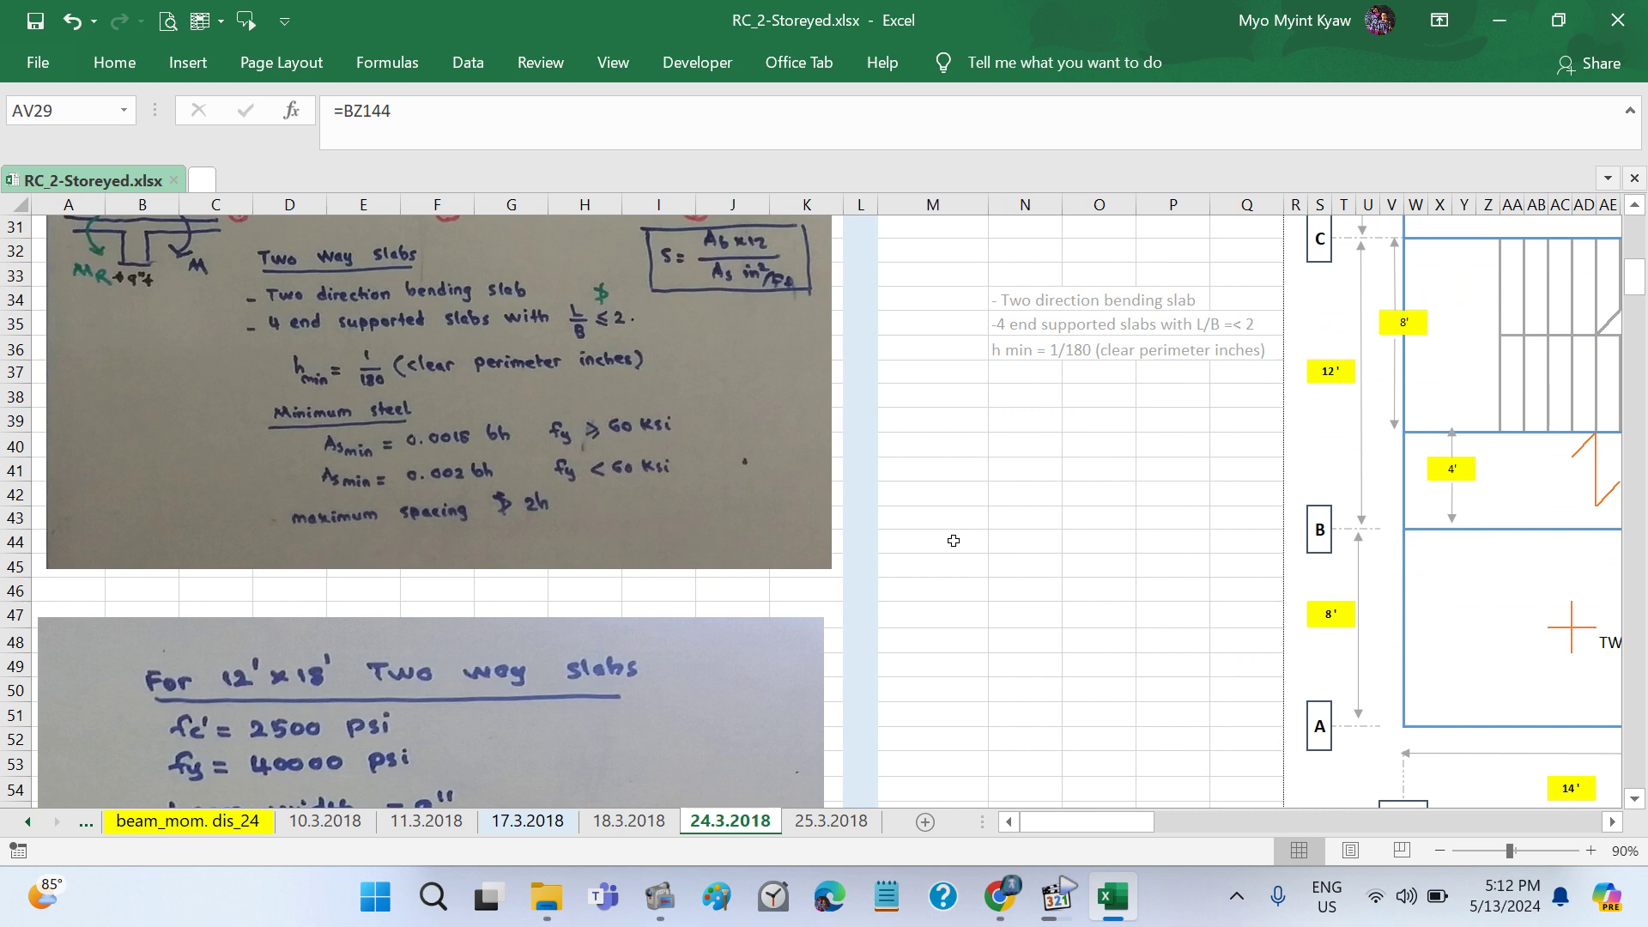
Step: Pause the lecture audio at 01:15:35 and scroll Excel back to the slab plan
{"action": "scroll", "coordinate": [953, 539], "scroll_direction": "up", "scroll_amount": 10}
{"action": "scroll", "coordinate": [953, 540], "scroll_direction": "down", "scroll_amount": 1}
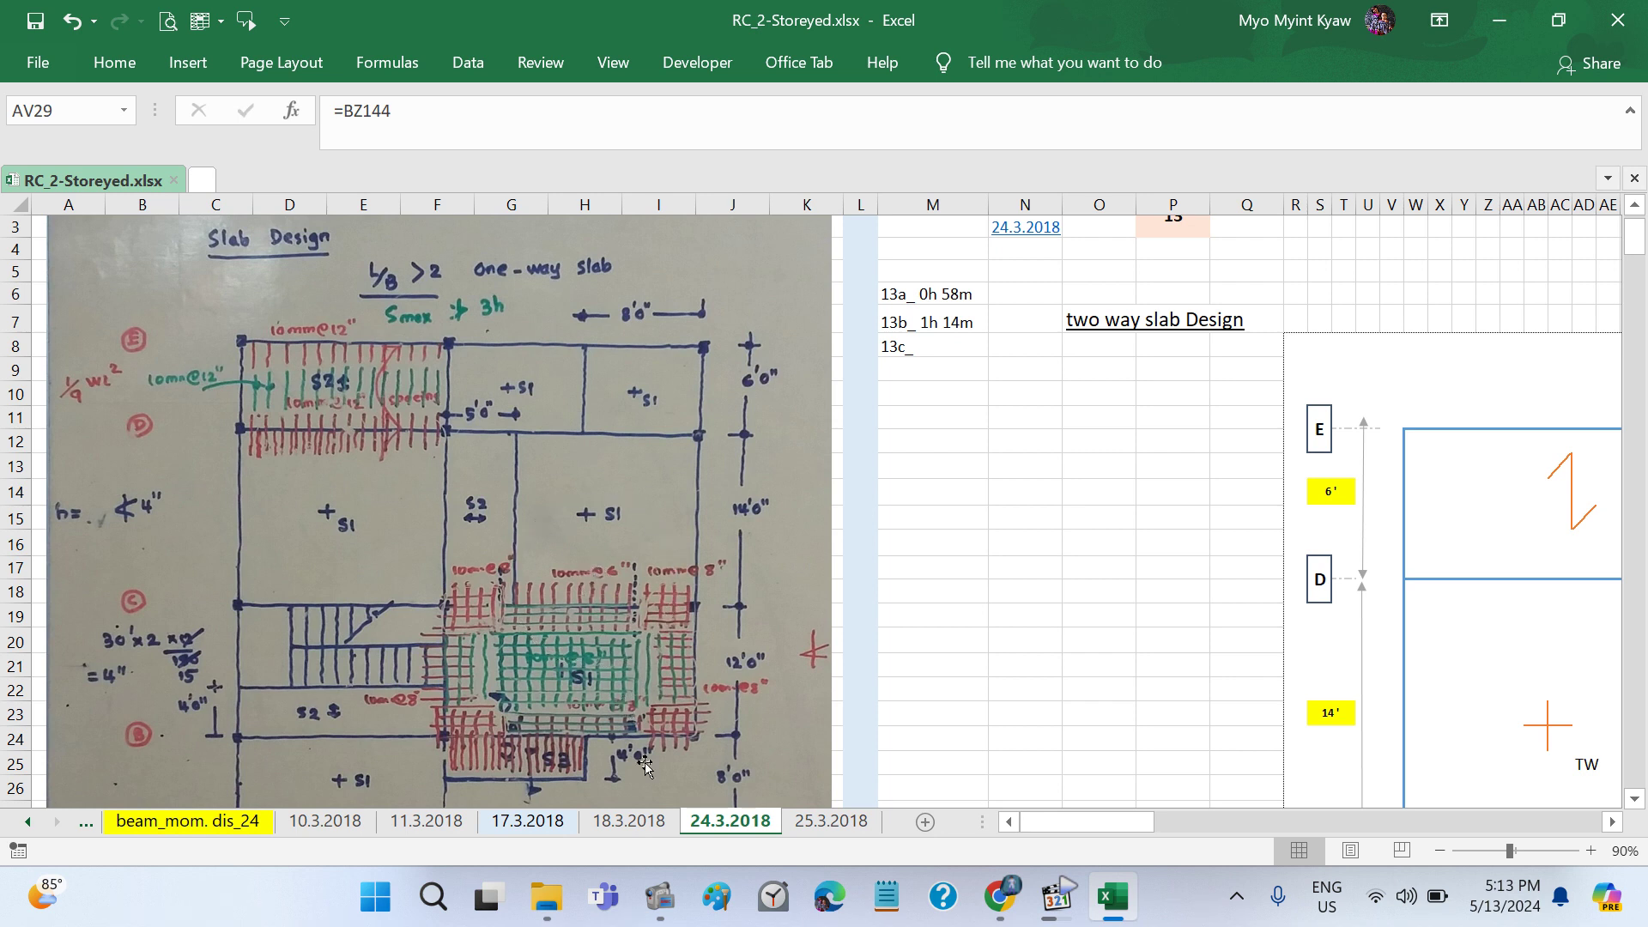
{"action": "mouse_move", "coordinate": [1056, 895]}
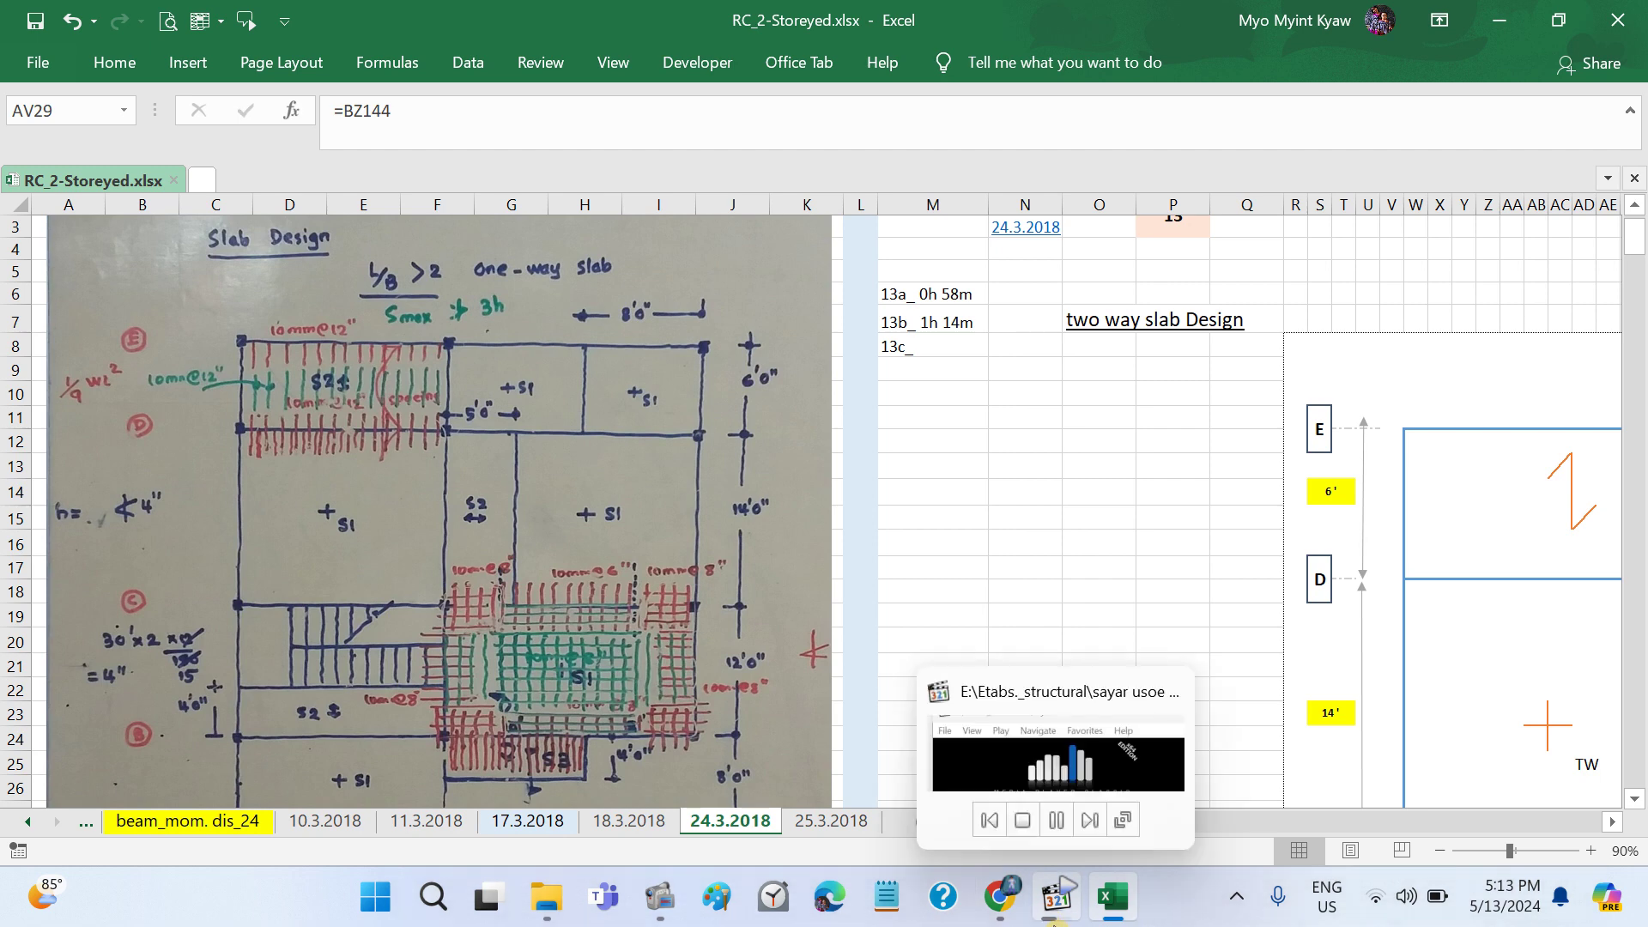
{"action": "left_click", "coordinate": [1054, 921]}
{"action": "key", "text": "space"}
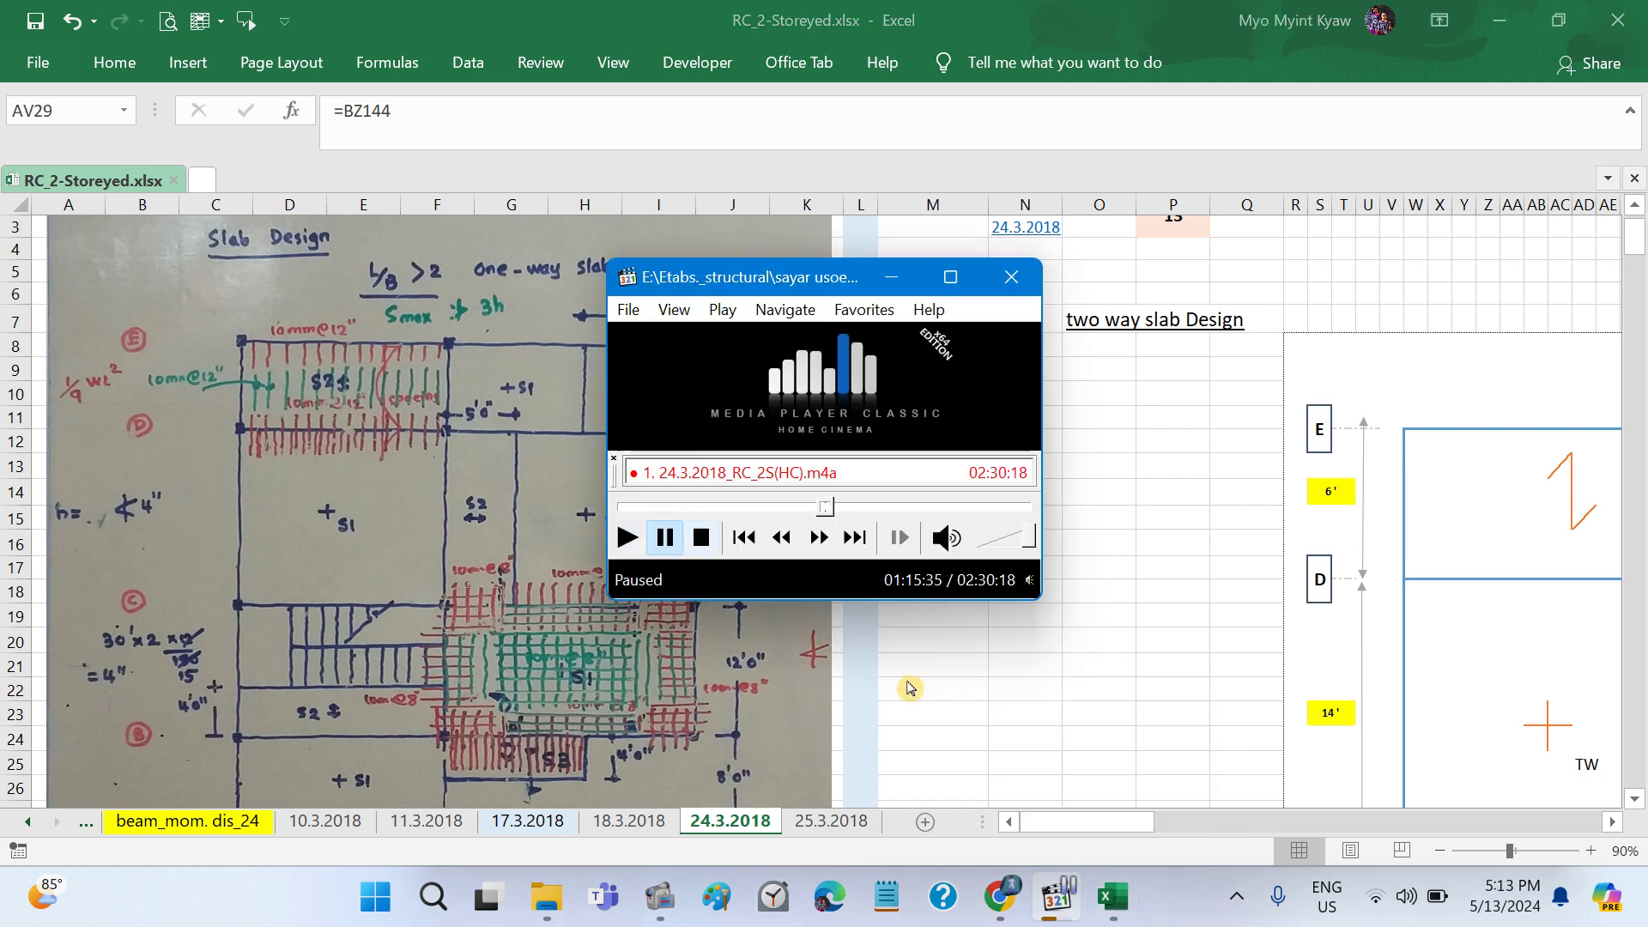
{"action": "key", "text": "alt+Tab"}
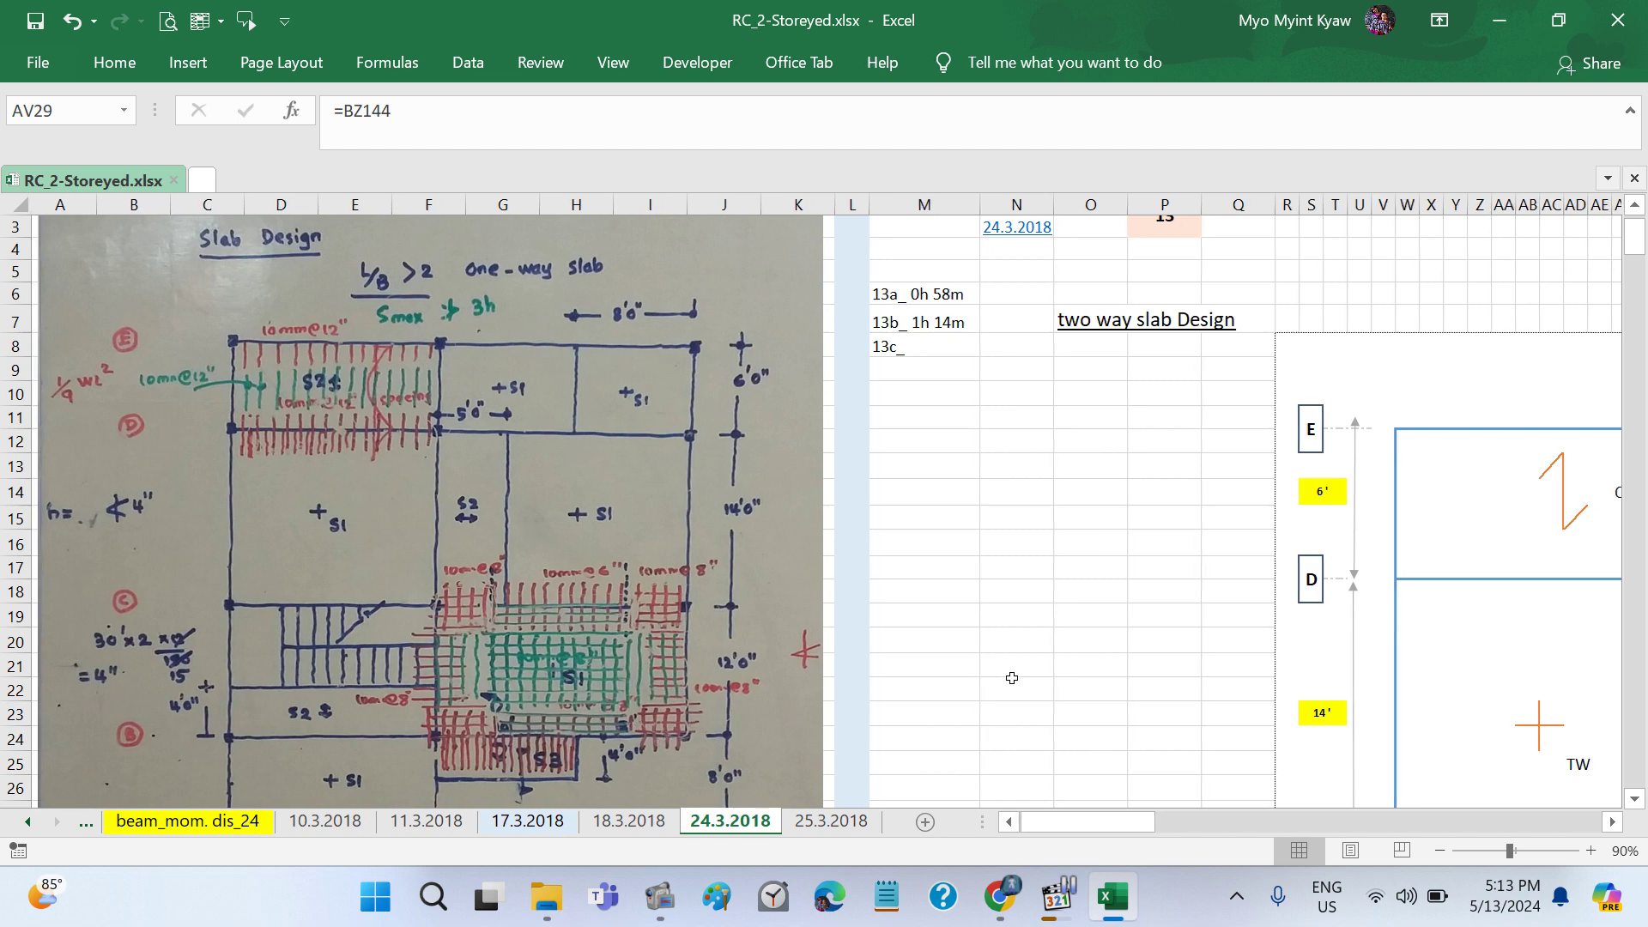
{"action": "scroll", "coordinate": [1012, 678], "scroll_direction": "right", "scroll_amount": 3}
{"action": "scroll", "coordinate": [1012, 678], "scroll_direction": "right", "scroll_amount": 5}
Step: Set the font colour of the 10 mm dia @6" label cells AS29:AW29 to red
{"action": "scroll", "coordinate": [1012, 678], "scroll_direction": "down", "scroll_amount": 3}
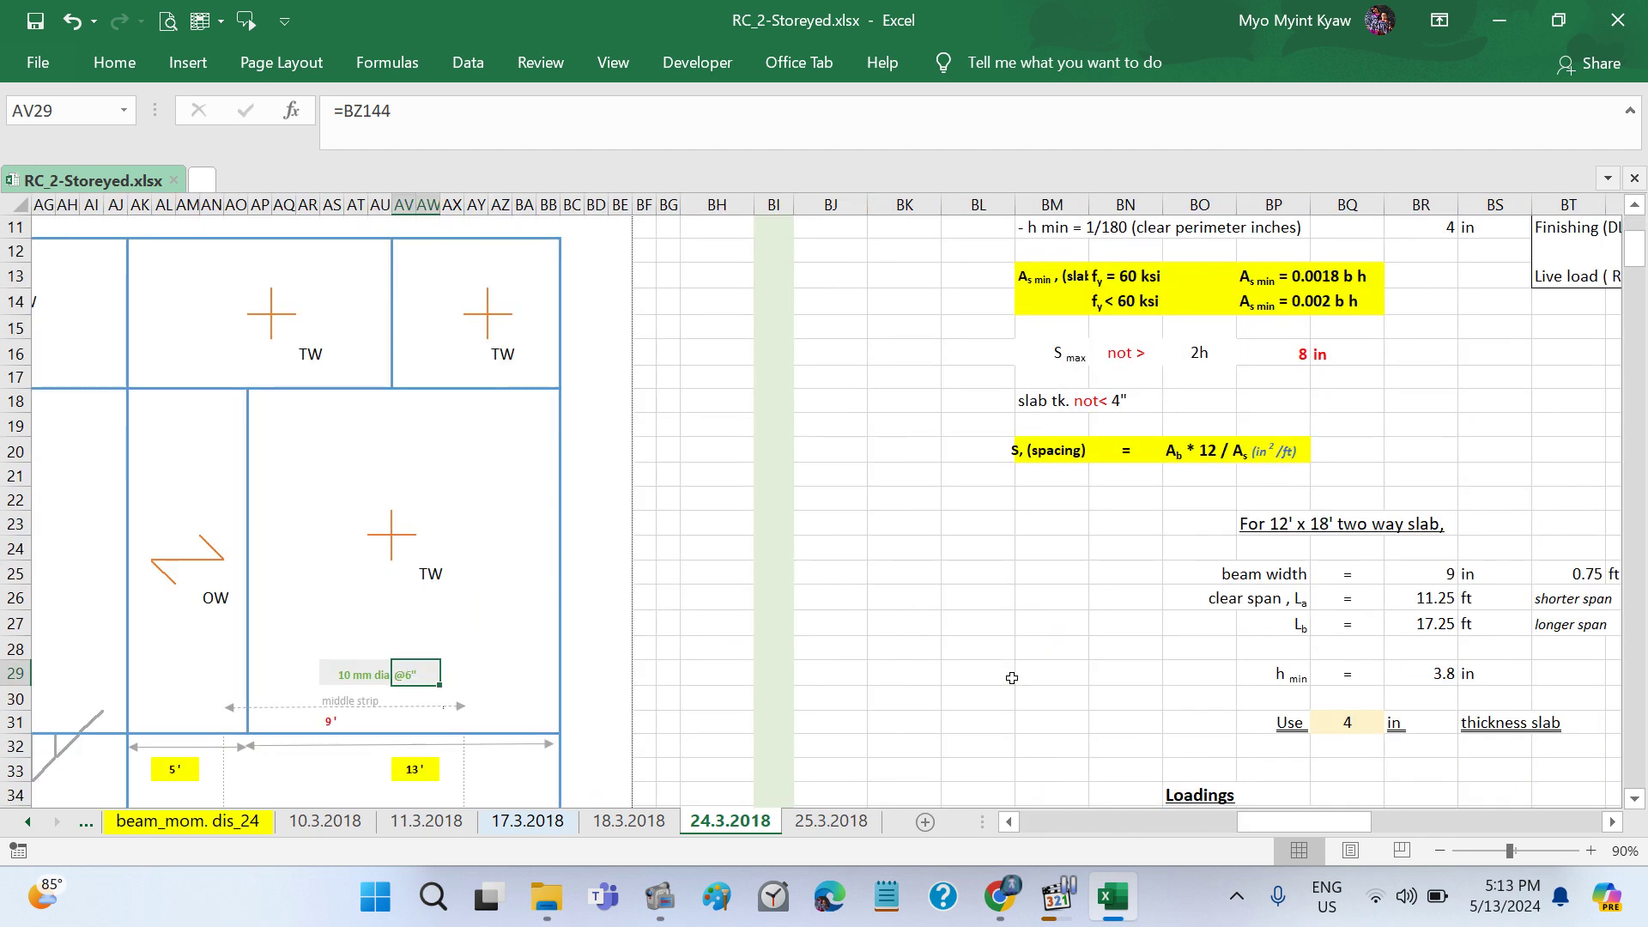
{"action": "scroll", "coordinate": [1012, 678], "scroll_direction": "down", "scroll_amount": 4}
{"action": "scroll", "coordinate": [784, 515], "scroll_direction": "left", "scroll_amount": 1}
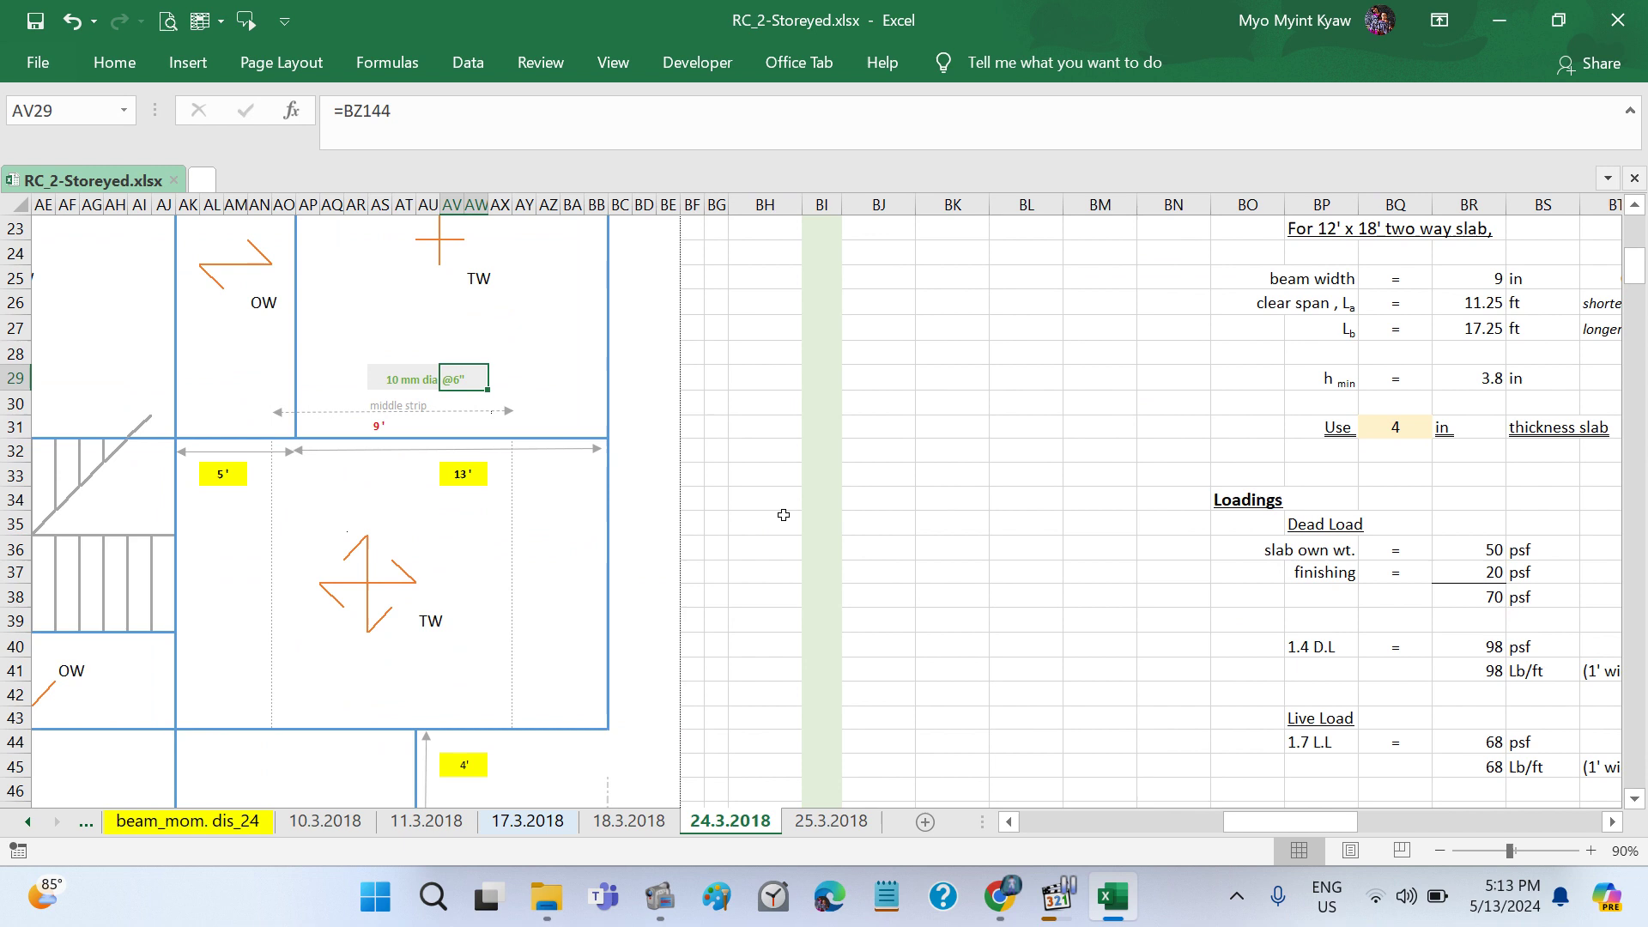
{"action": "left_click", "coordinate": [397, 374]}
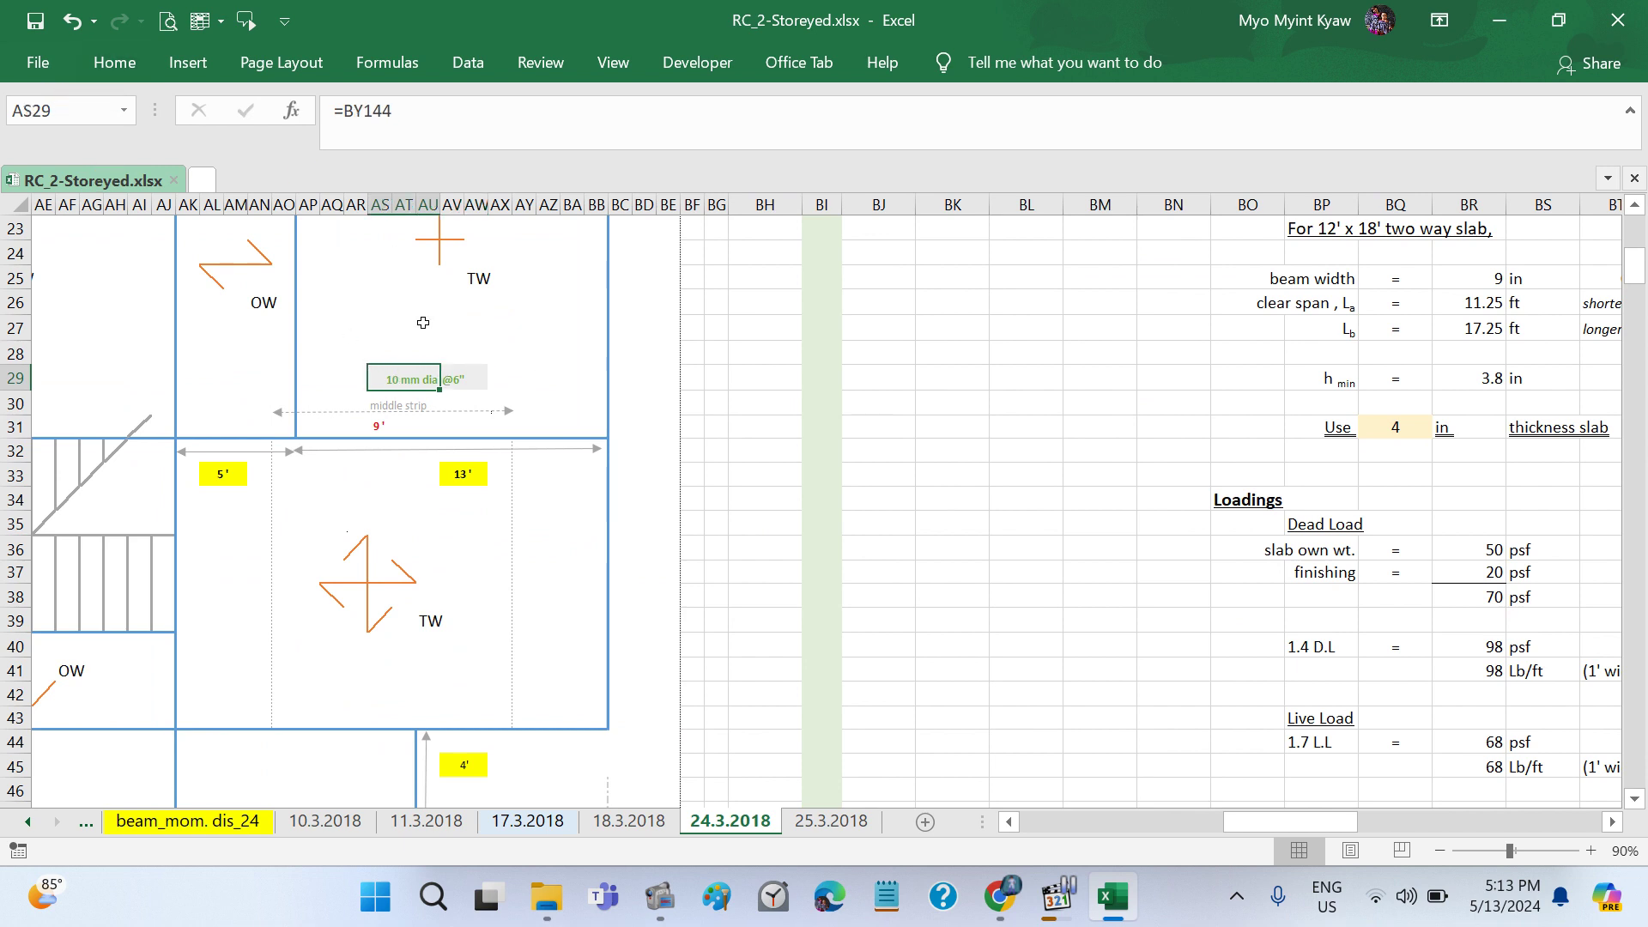
{"action": "left_click_drag", "start_coordinate": [399, 381], "coordinate": [468, 378]}
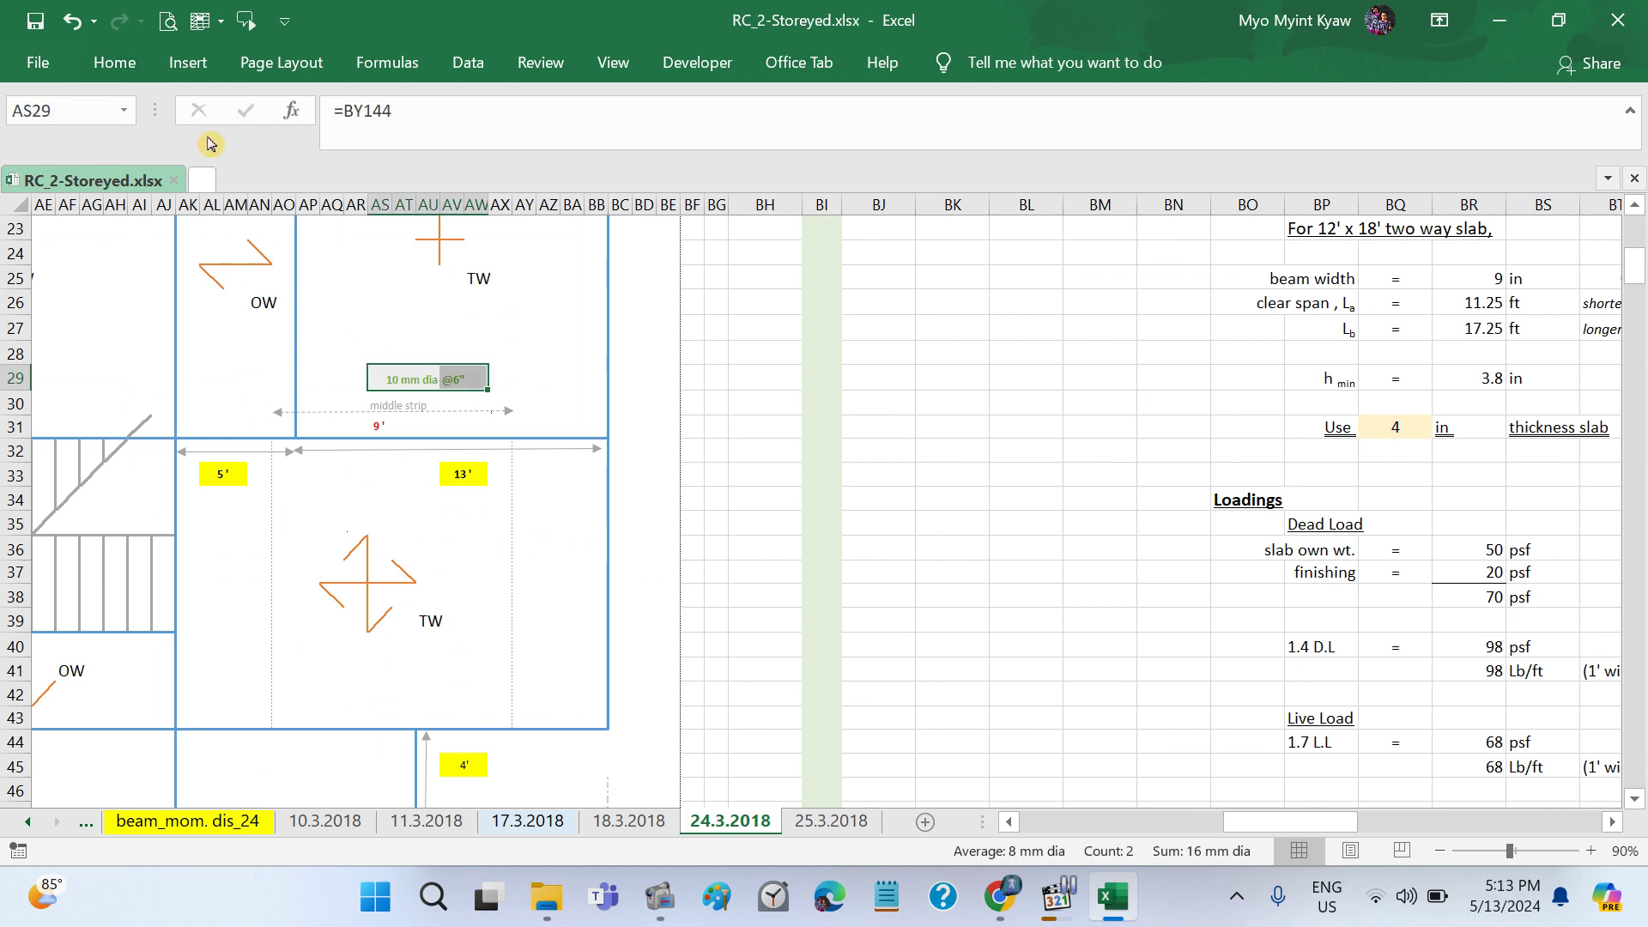
{"action": "left_click", "coordinate": [115, 62]}
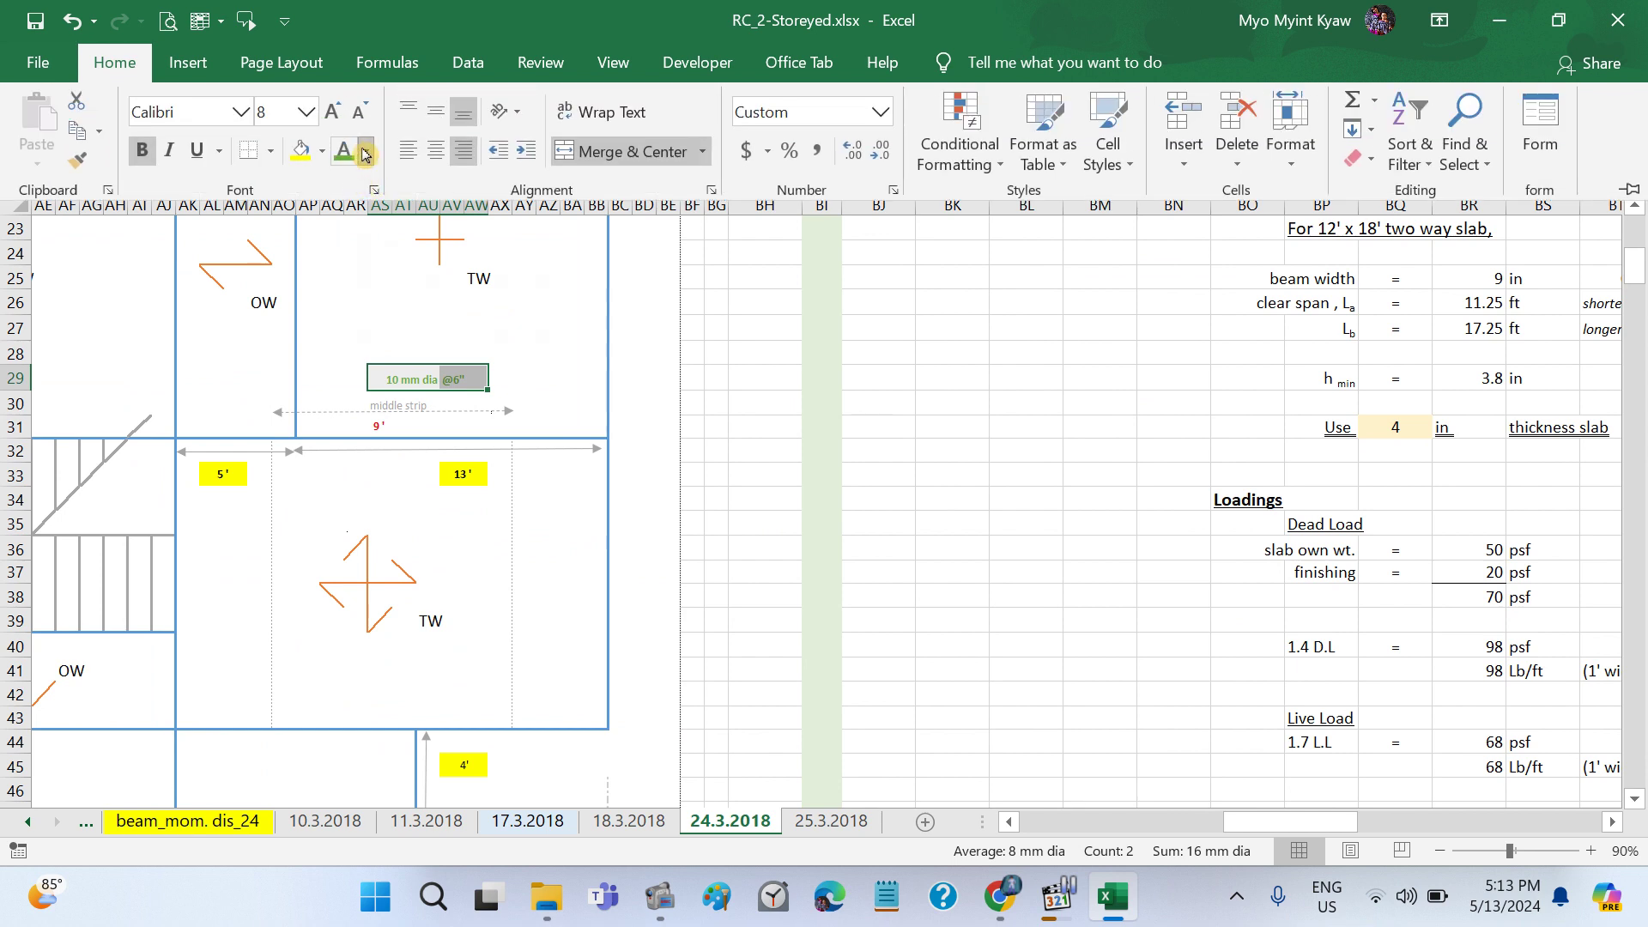
{"action": "left_click", "coordinate": [365, 150]}
{"action": "left_click", "coordinate": [366, 387]}
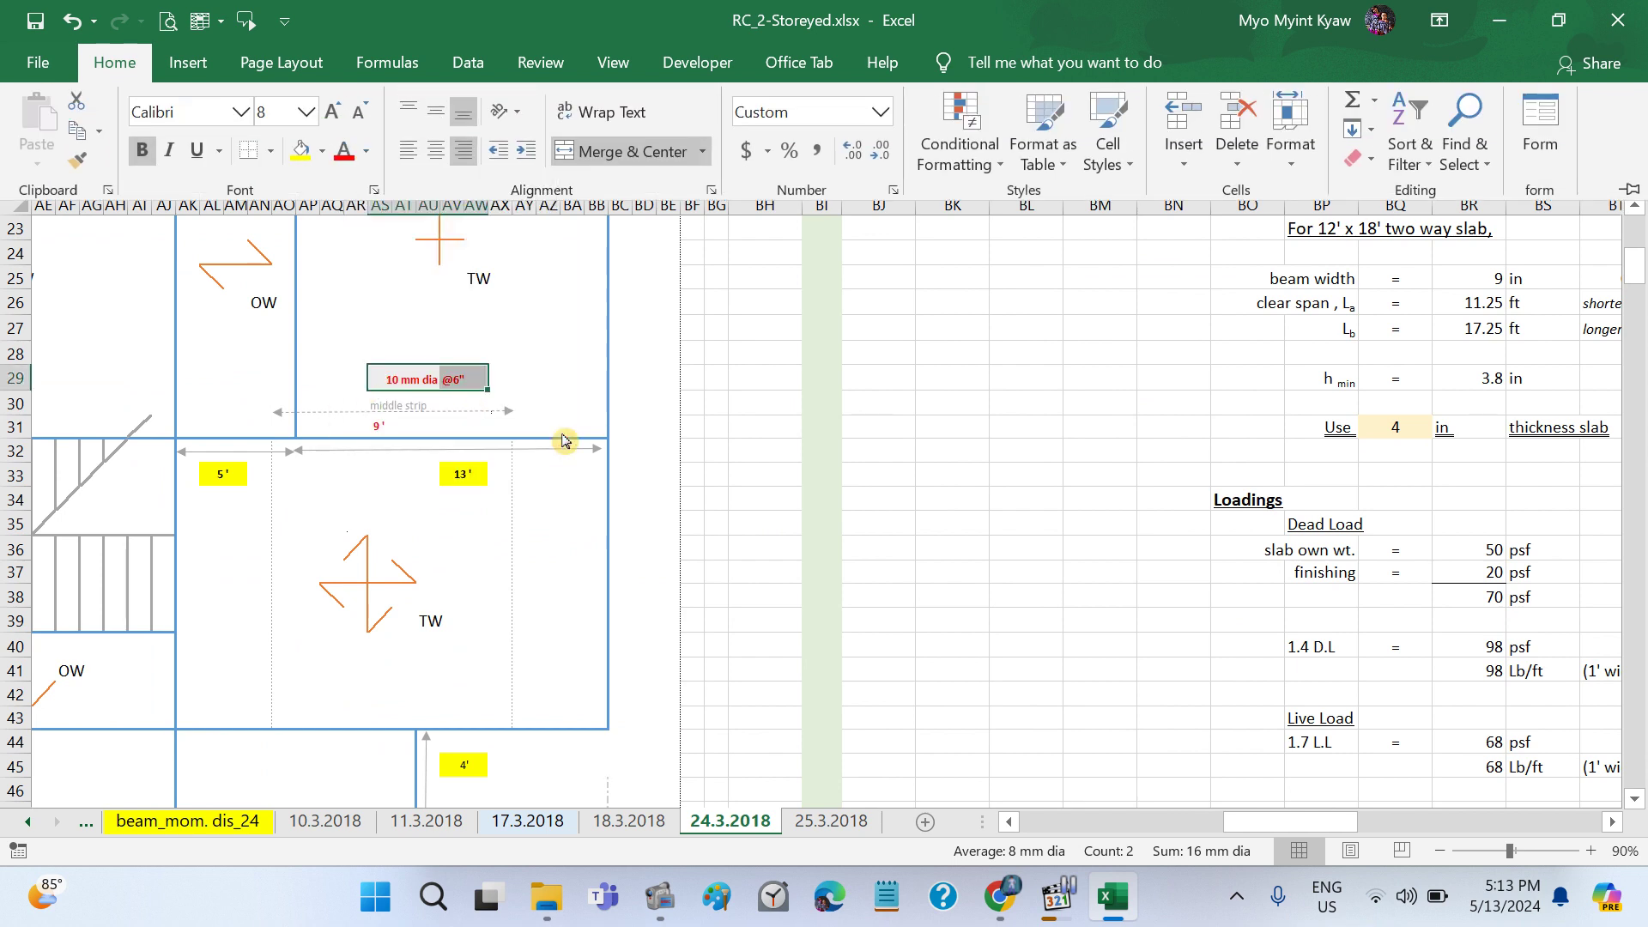
{"action": "left_click", "coordinate": [712, 542]}
{"action": "scroll", "coordinate": [712, 515], "scroll_direction": "down", "scroll_amount": 1}
{"action": "scroll", "coordinate": [711, 515], "scroll_direction": "down", "scroll_amount": 1}
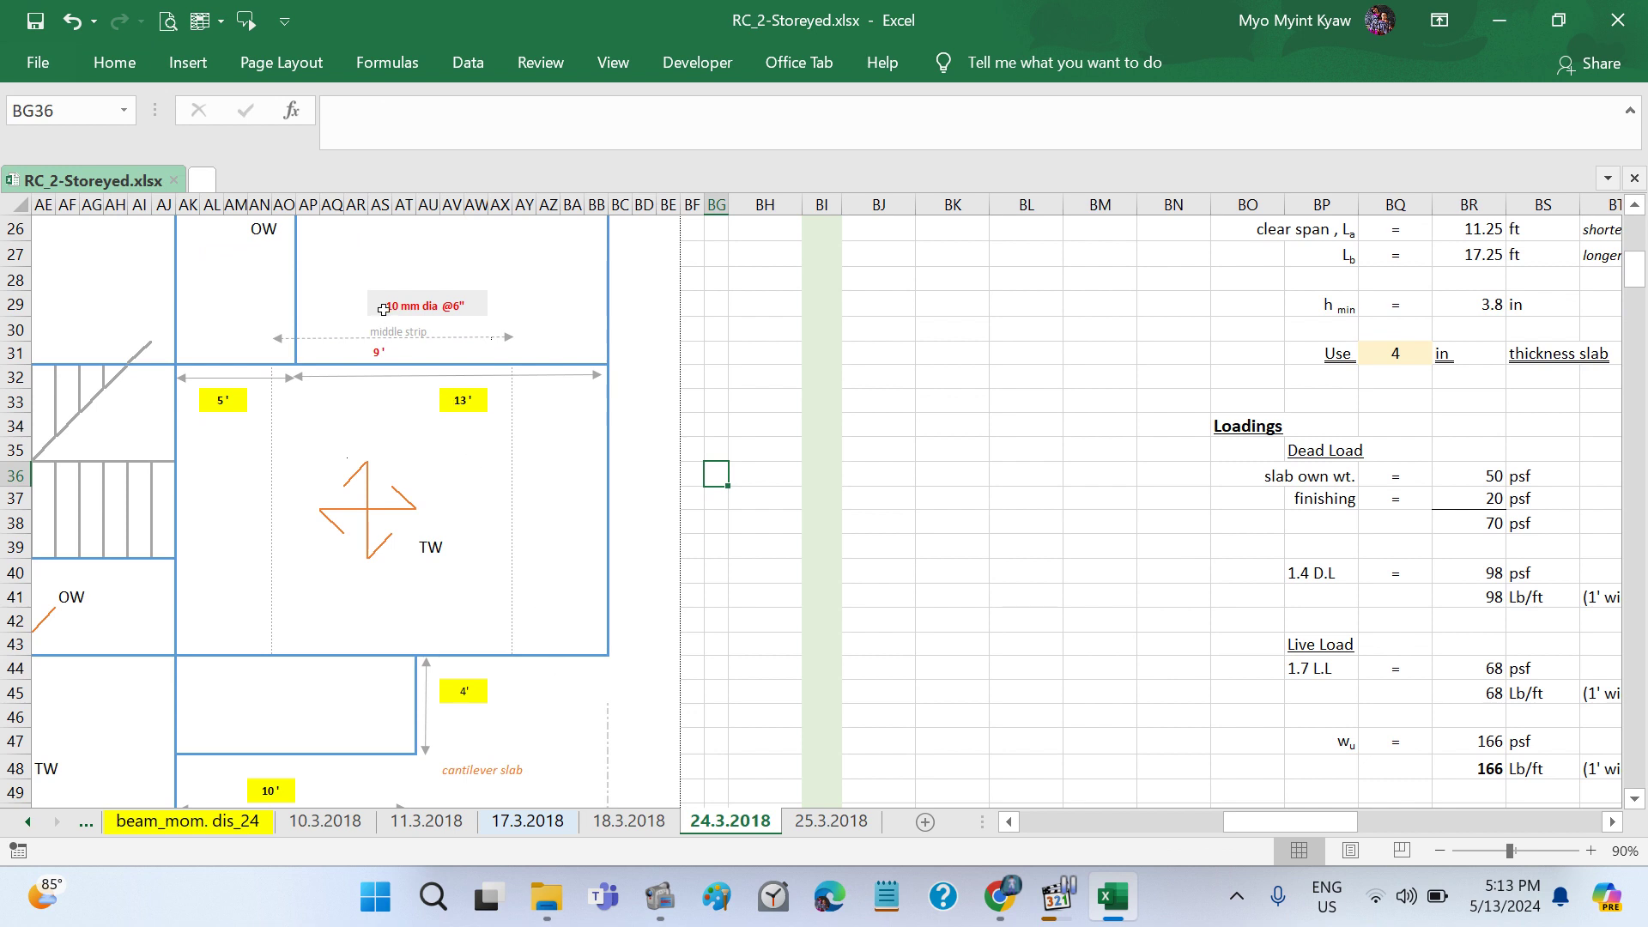
{"action": "left_click_drag", "start_coordinate": [383, 310], "coordinate": [478, 307]}
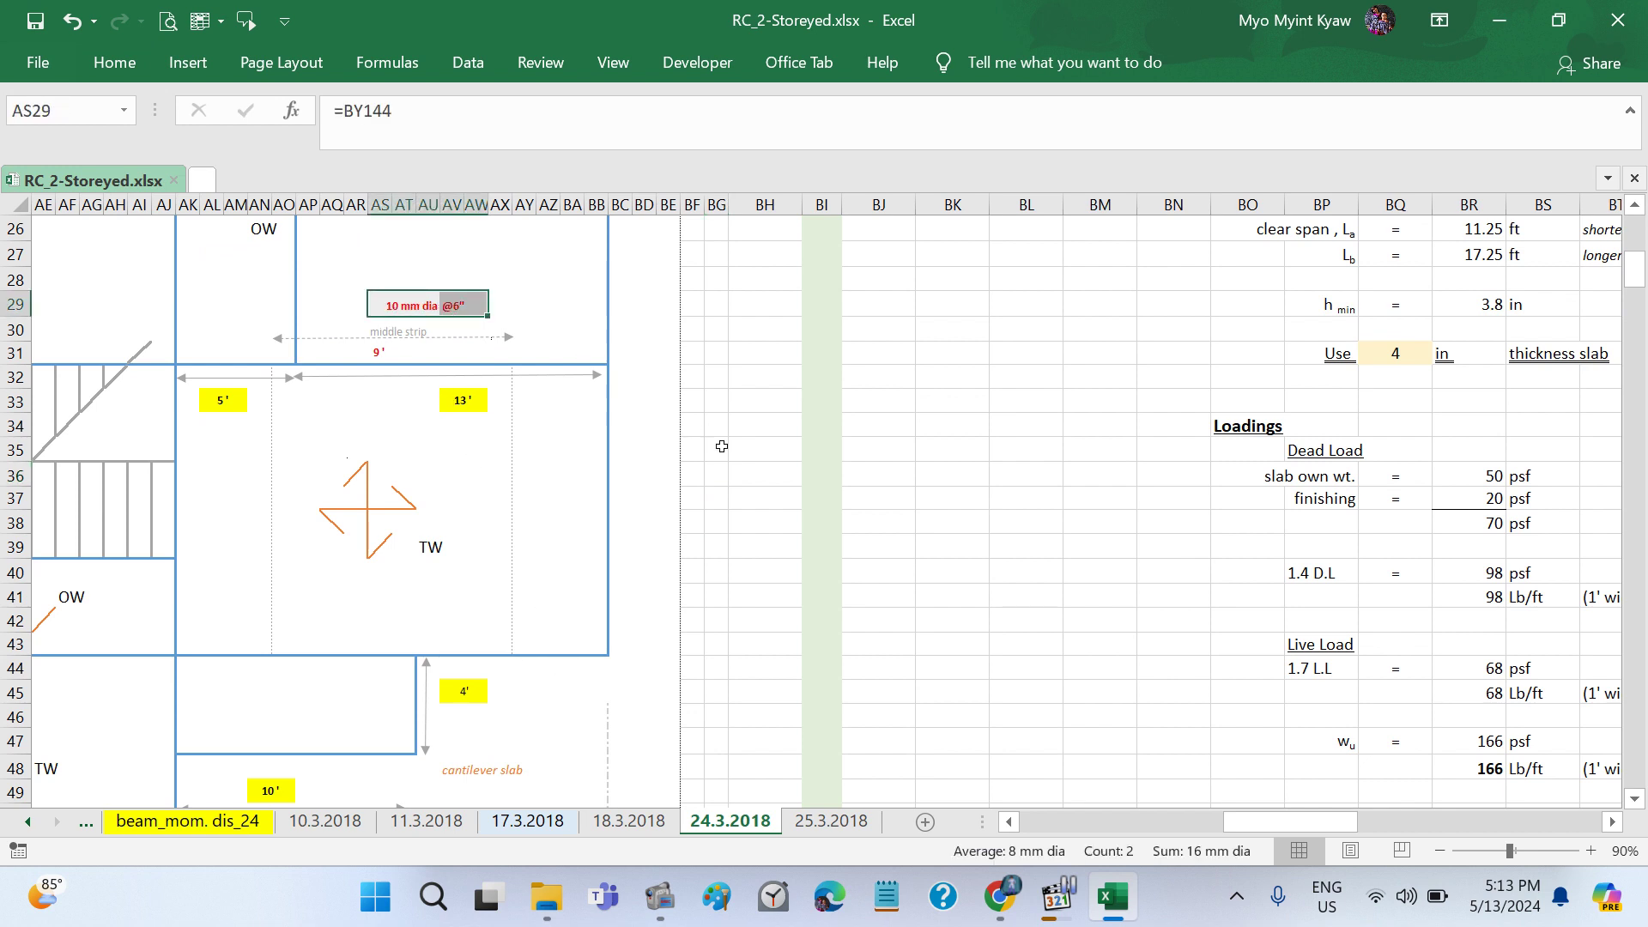
Step: Copy the red bar label AS29:AW29 and paste it at AZ44 beside the cantilever slab
{"action": "key", "text": "ctrl+c"}
{"action": "left_click", "coordinate": [545, 668]}
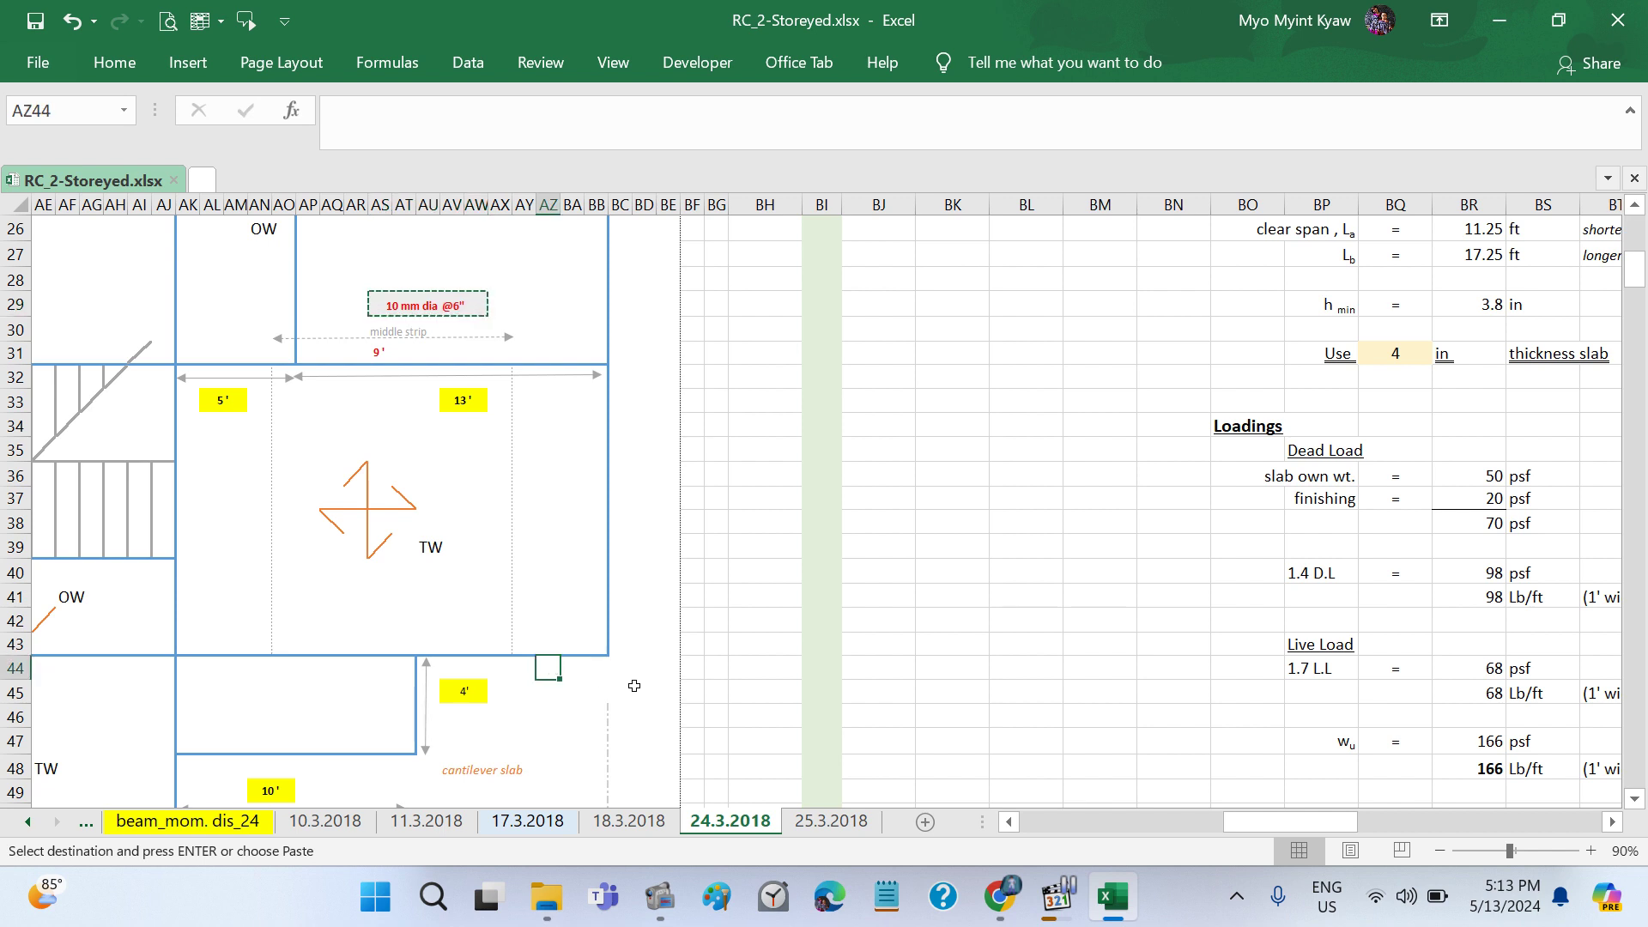
{"action": "key", "text": "ctrl+v"}
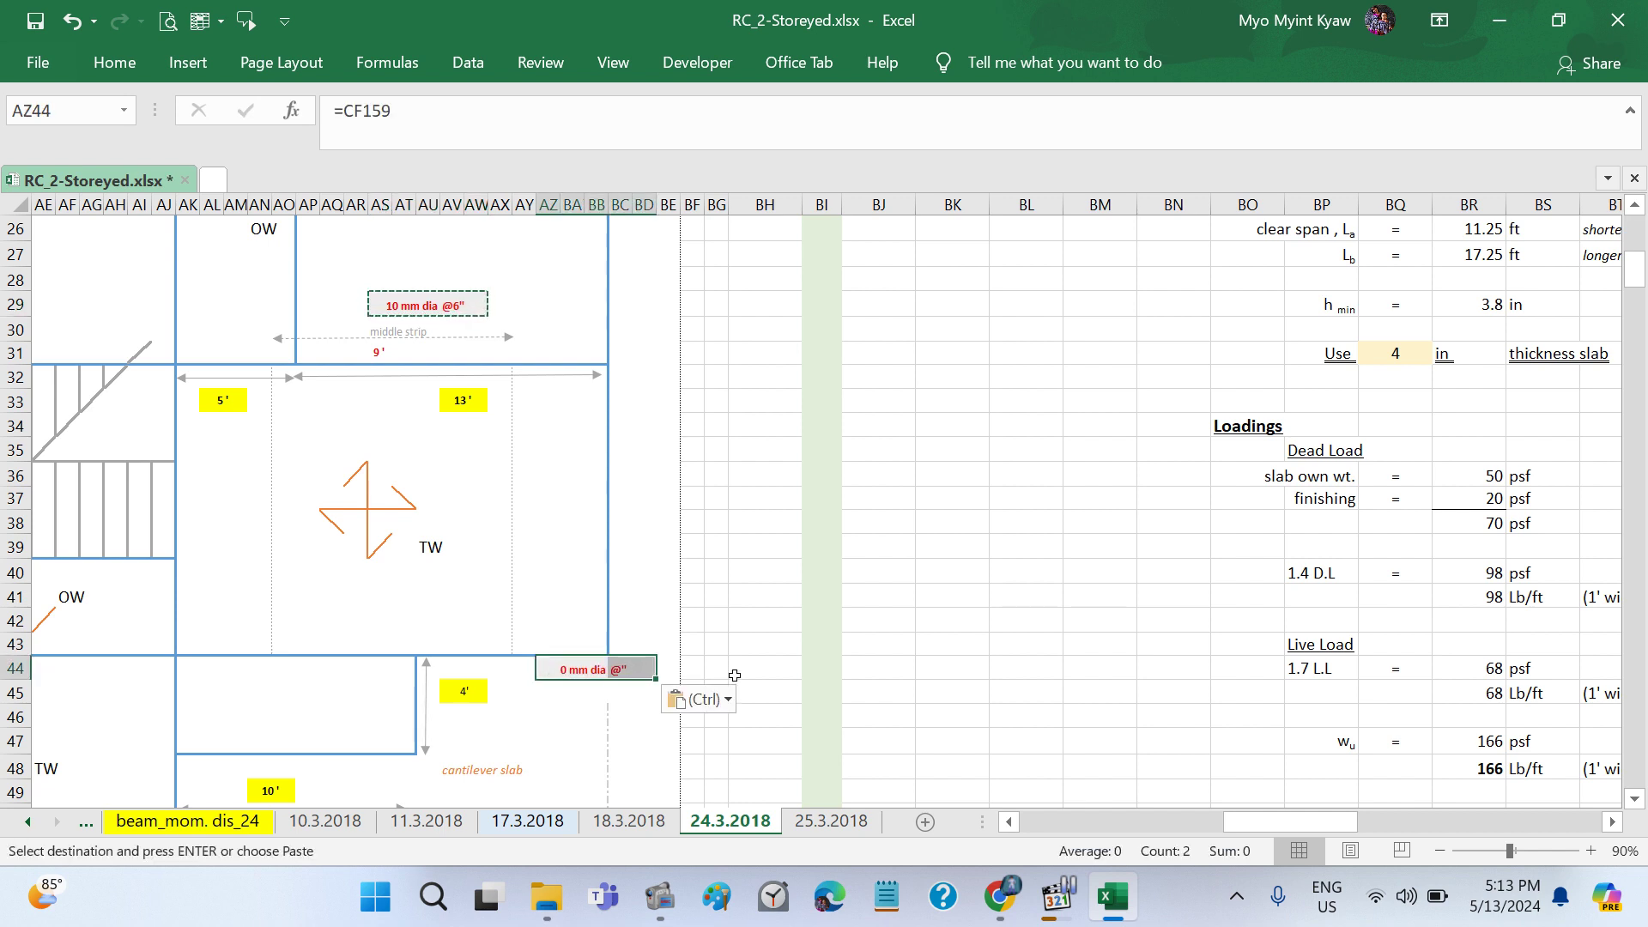
{"action": "key", "text": "Escape"}
{"action": "left_click", "coordinate": [734, 675]}
{"action": "left_click", "coordinate": [570, 668]}
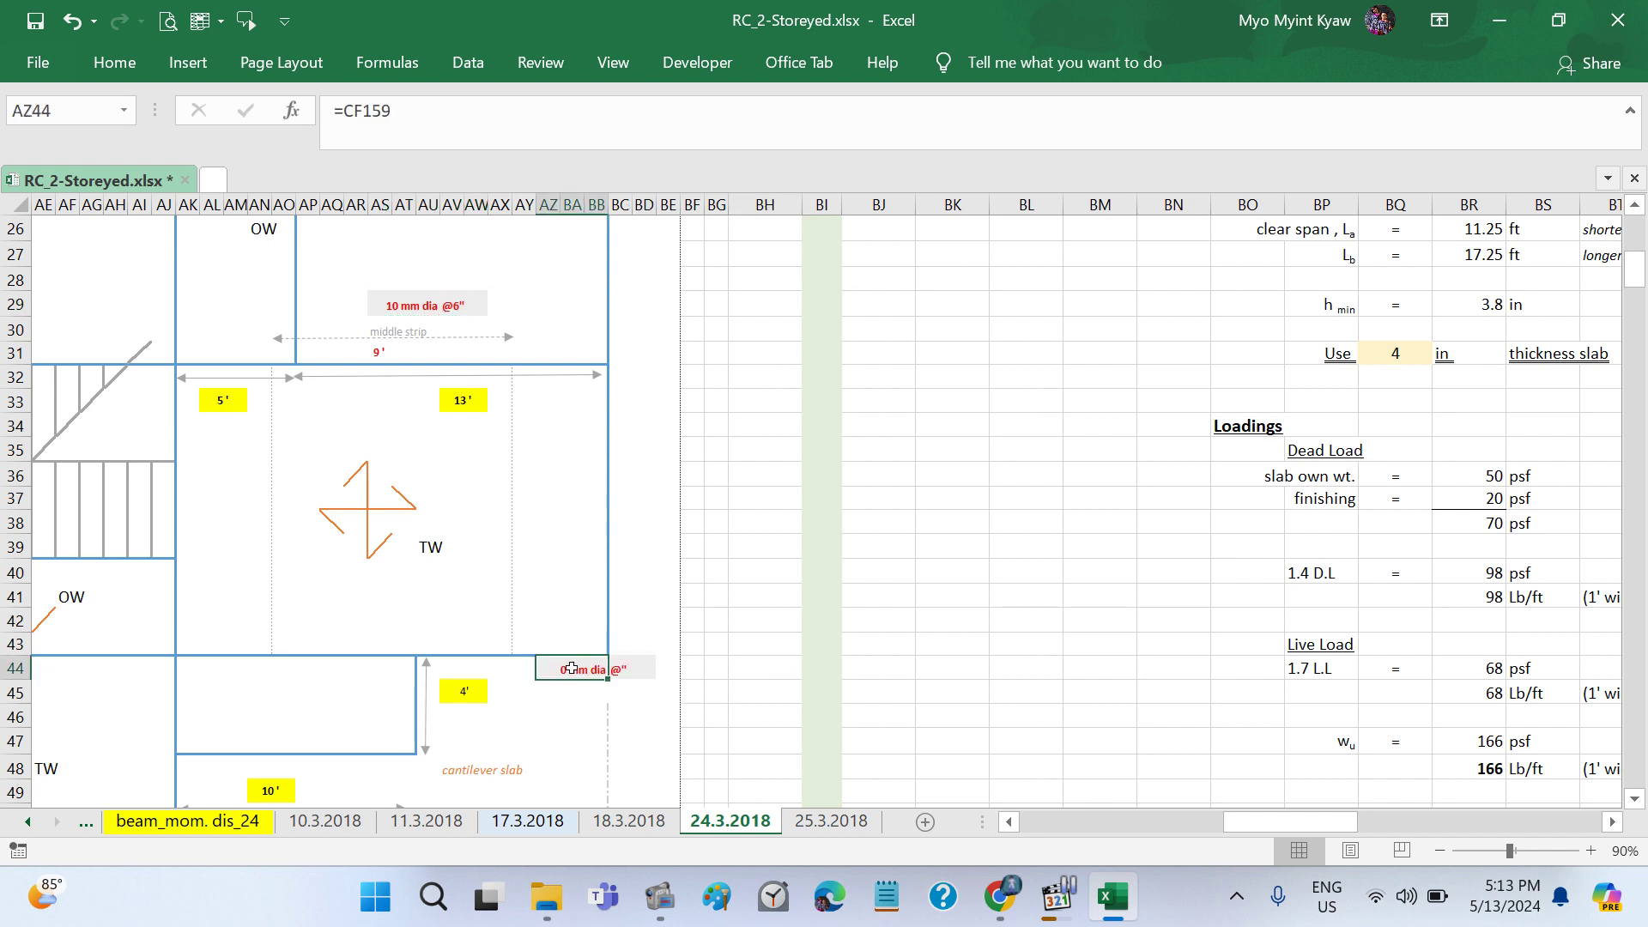
Step: Link AZ44 to the cantilever bar size with the formula =BZ125
{"action": "type", "text": "="}
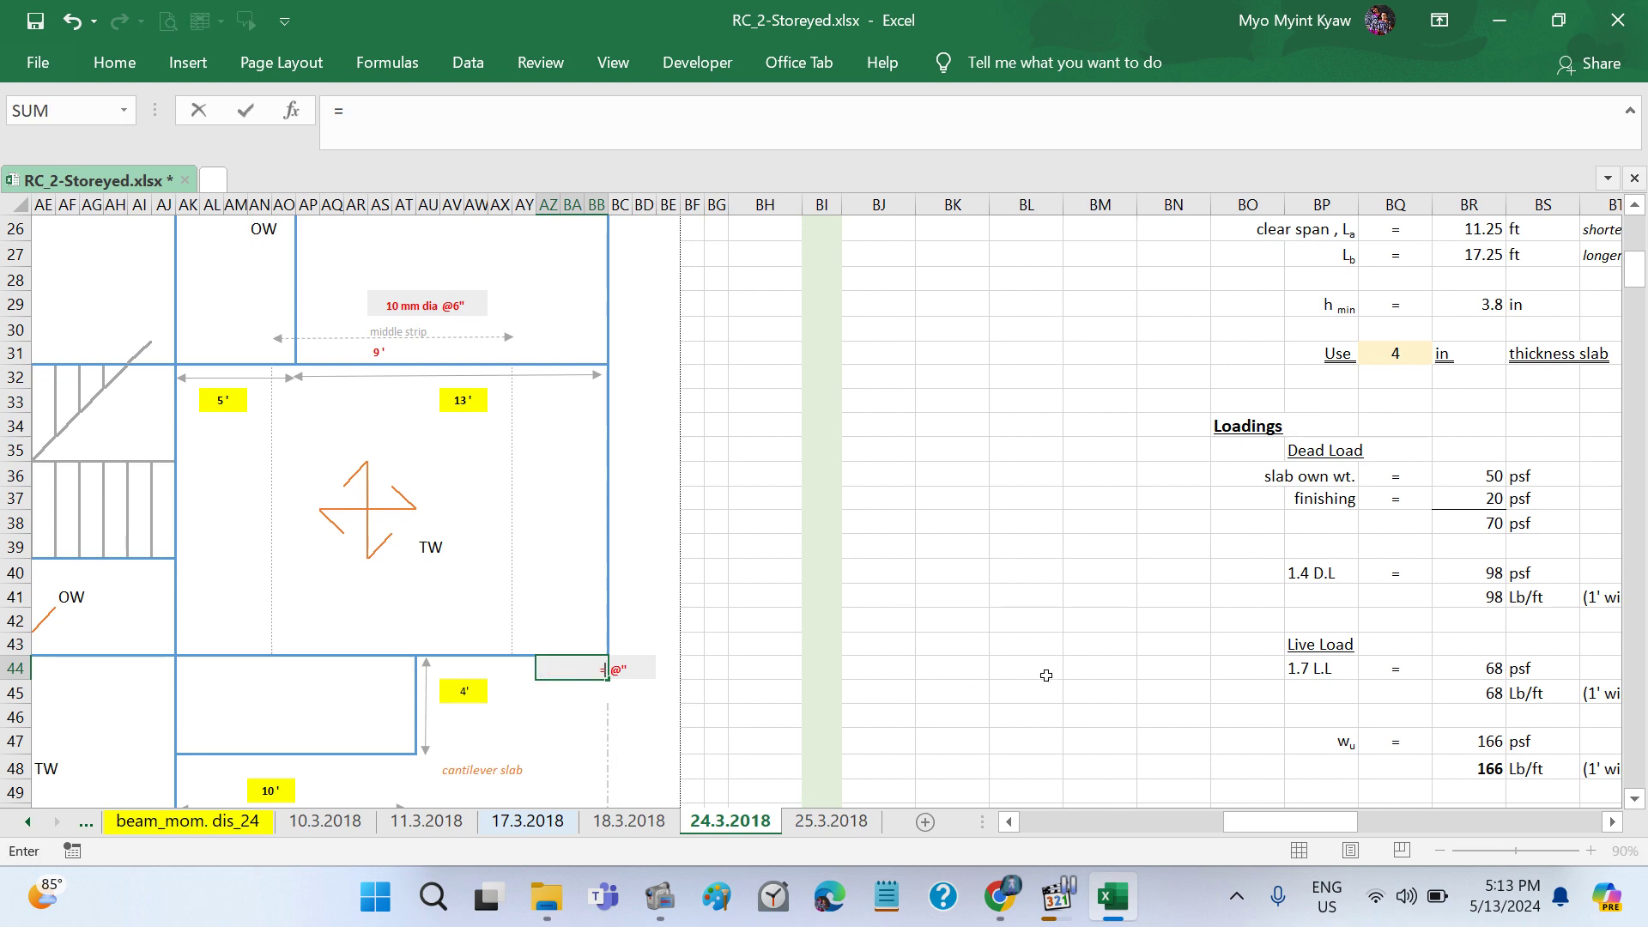
{"action": "scroll", "coordinate": [1045, 673], "scroll_direction": "down", "scroll_amount": 2}
{"action": "scroll", "coordinate": [1045, 672], "scroll_direction": "down", "scroll_amount": 3}
{"action": "scroll", "coordinate": [1046, 675], "scroll_direction": "right", "scroll_amount": 2}
{"action": "scroll", "coordinate": [1047, 676], "scroll_direction": "right", "scroll_amount": 1}
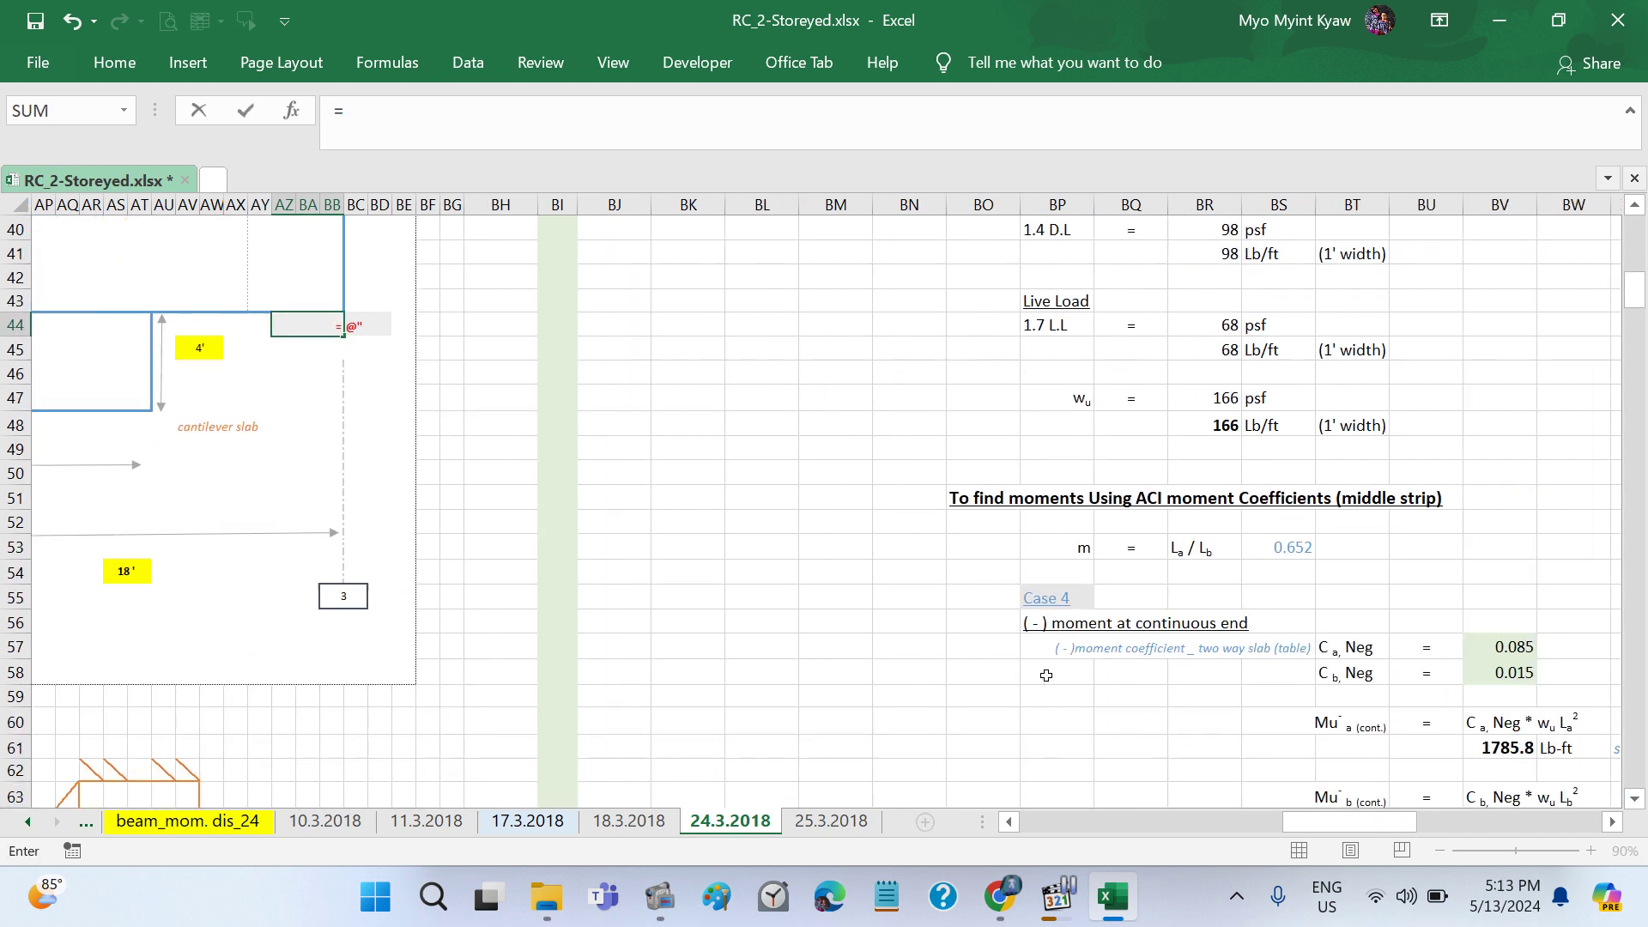
{"action": "scroll", "coordinate": [1046, 675], "scroll_direction": "right", "scroll_amount": 1}
{"action": "scroll", "coordinate": [1046, 676], "scroll_direction": "down", "scroll_amount": 1}
{"action": "scroll", "coordinate": [1046, 676], "scroll_direction": "down", "scroll_amount": 3}
{"action": "scroll", "coordinate": [1046, 676], "scroll_direction": "down", "scroll_amount": 3}
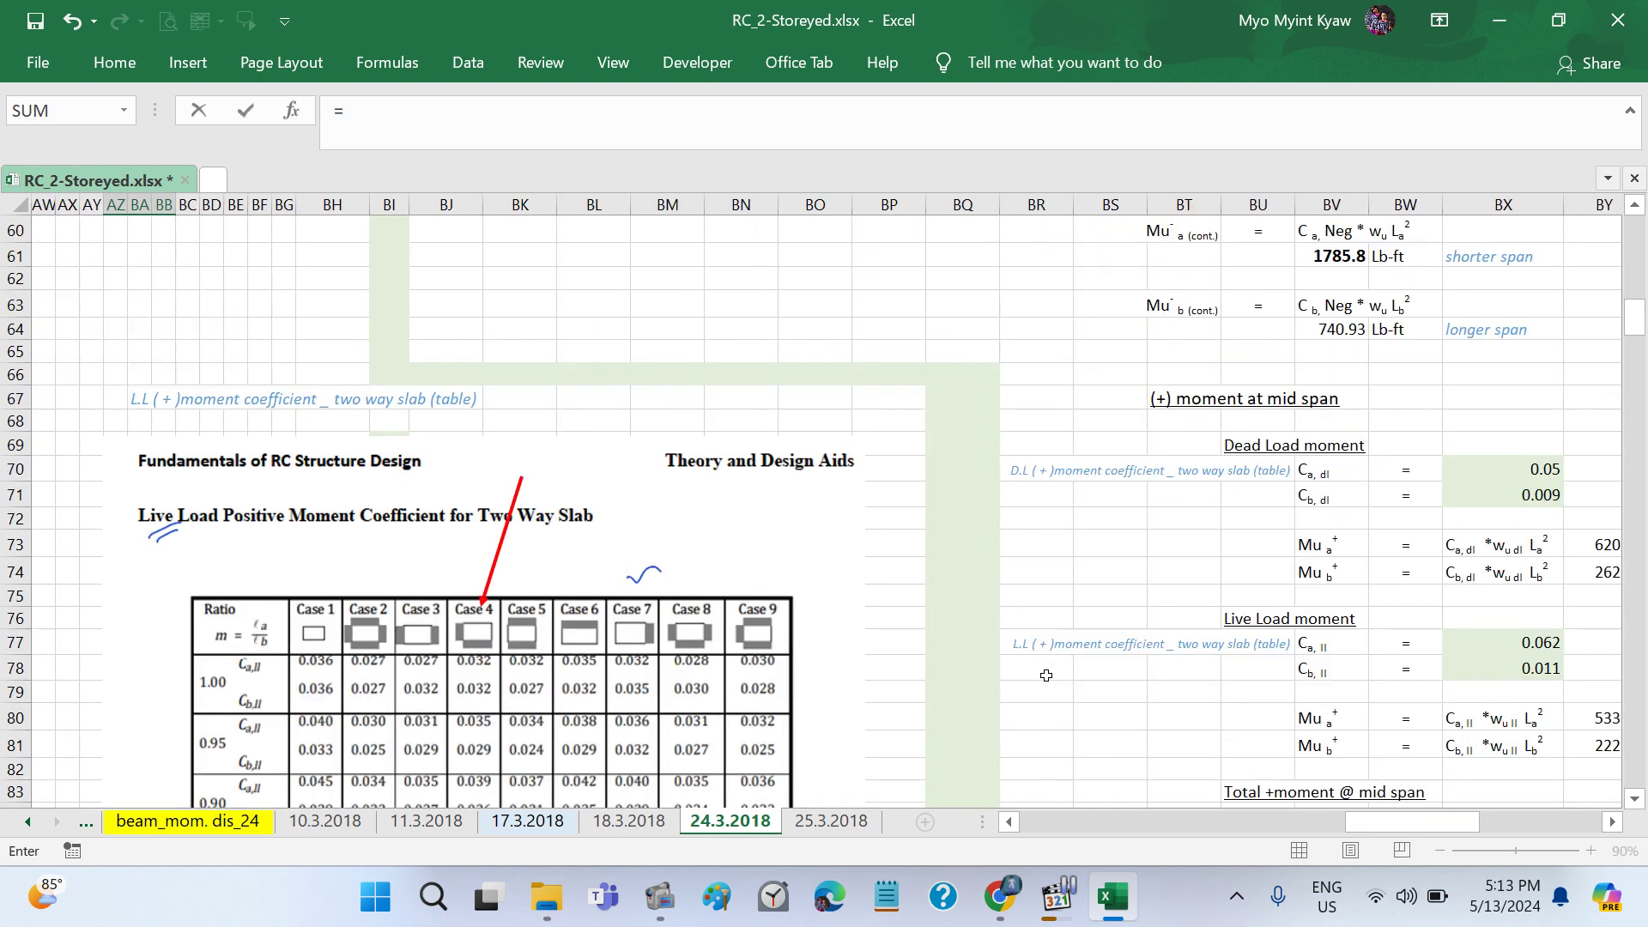
{"action": "scroll", "coordinate": [1046, 676], "scroll_direction": "down", "scroll_amount": 1}
{"action": "scroll", "coordinate": [1046, 675], "scroll_direction": "right", "scroll_amount": 1}
{"action": "scroll", "coordinate": [1046, 675], "scroll_direction": "right", "scroll_amount": 1}
{"action": "scroll", "coordinate": [1047, 675], "scroll_direction": "down", "scroll_amount": 1}
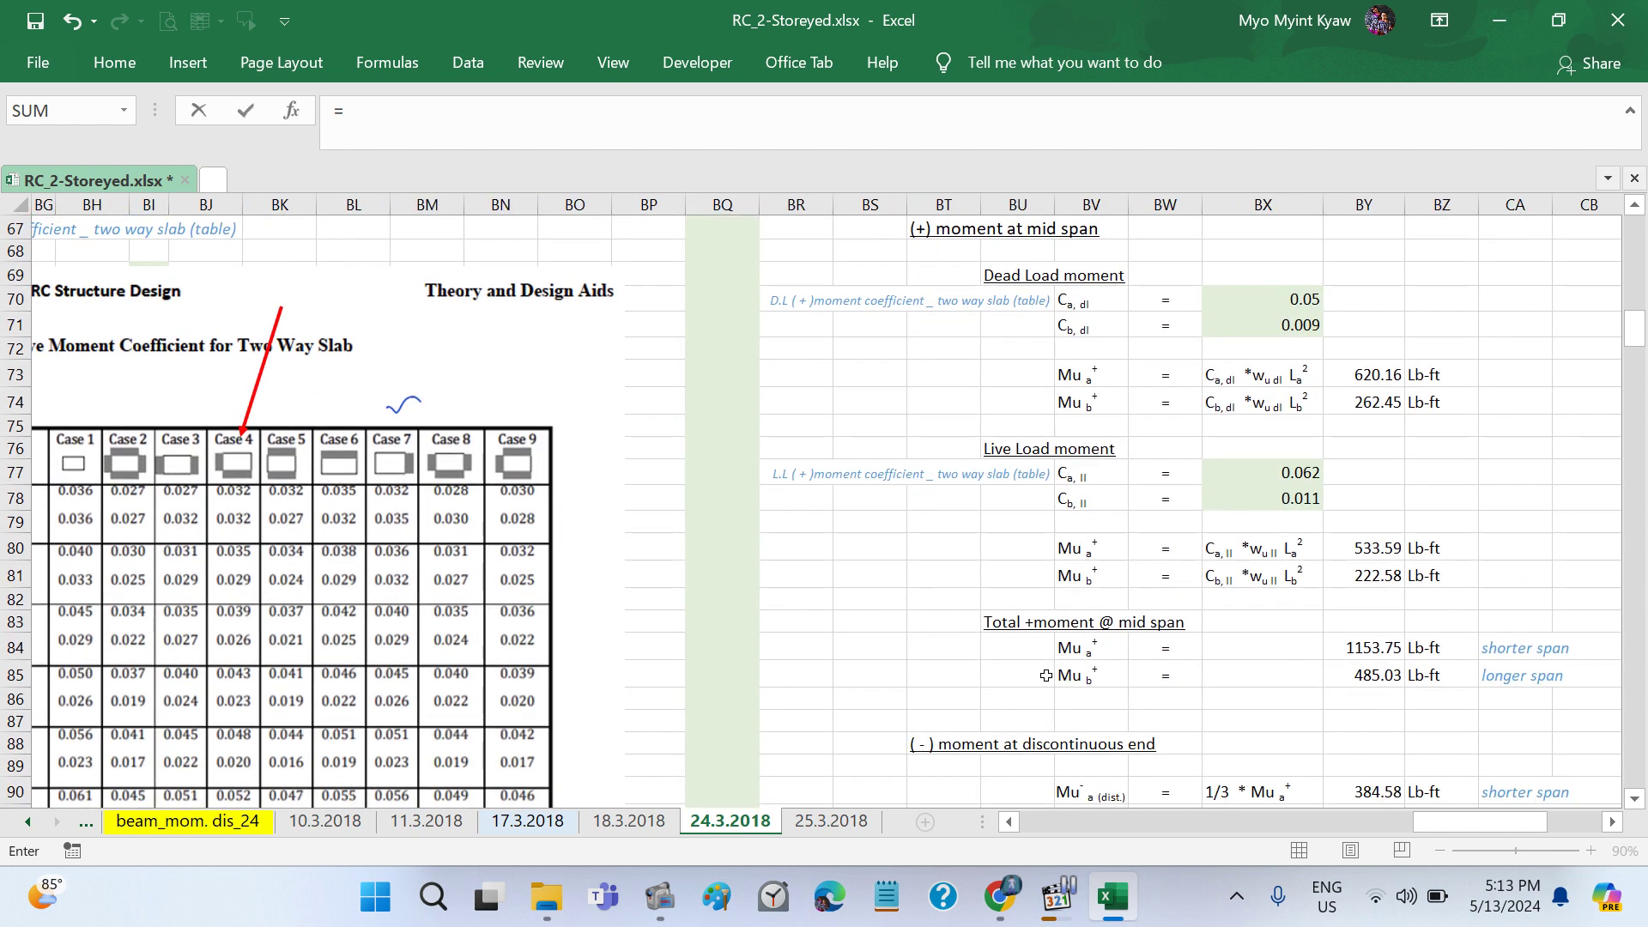
{"action": "scroll", "coordinate": [1047, 676], "scroll_direction": "down", "scroll_amount": 1}
{"action": "scroll", "coordinate": [1046, 670], "scroll_direction": "down", "scroll_amount": 1}
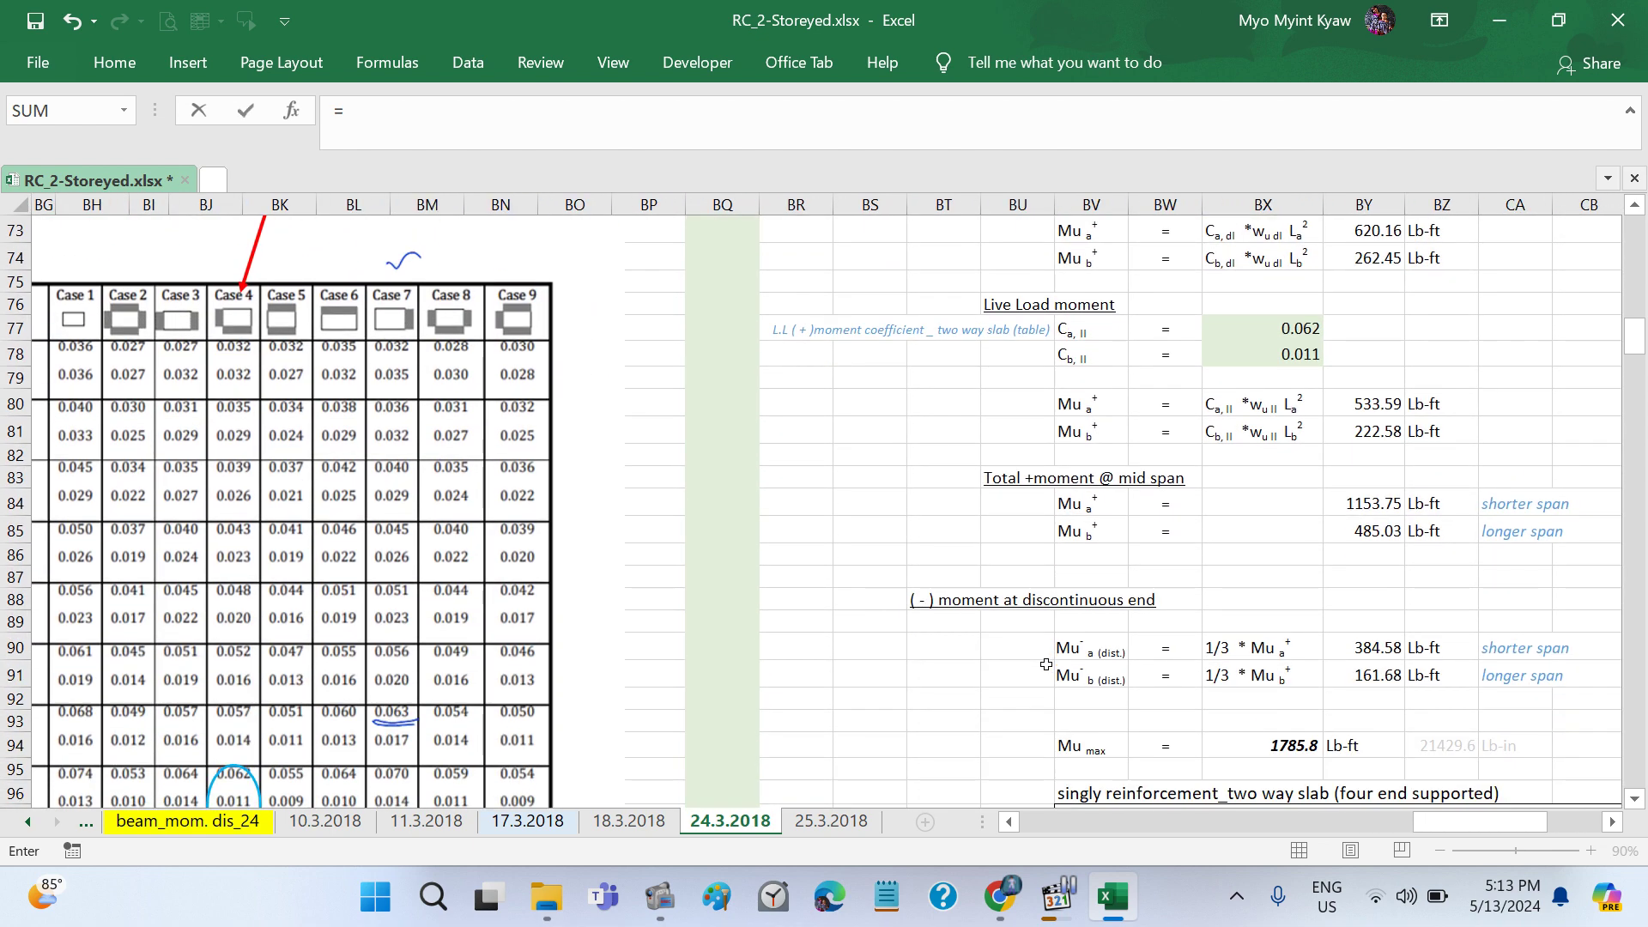
{"action": "scroll", "coordinate": [1182, 683], "scroll_direction": "down", "scroll_amount": 3}
{"action": "scroll", "coordinate": [1182, 683], "scroll_direction": "down", "scroll_amount": 2}
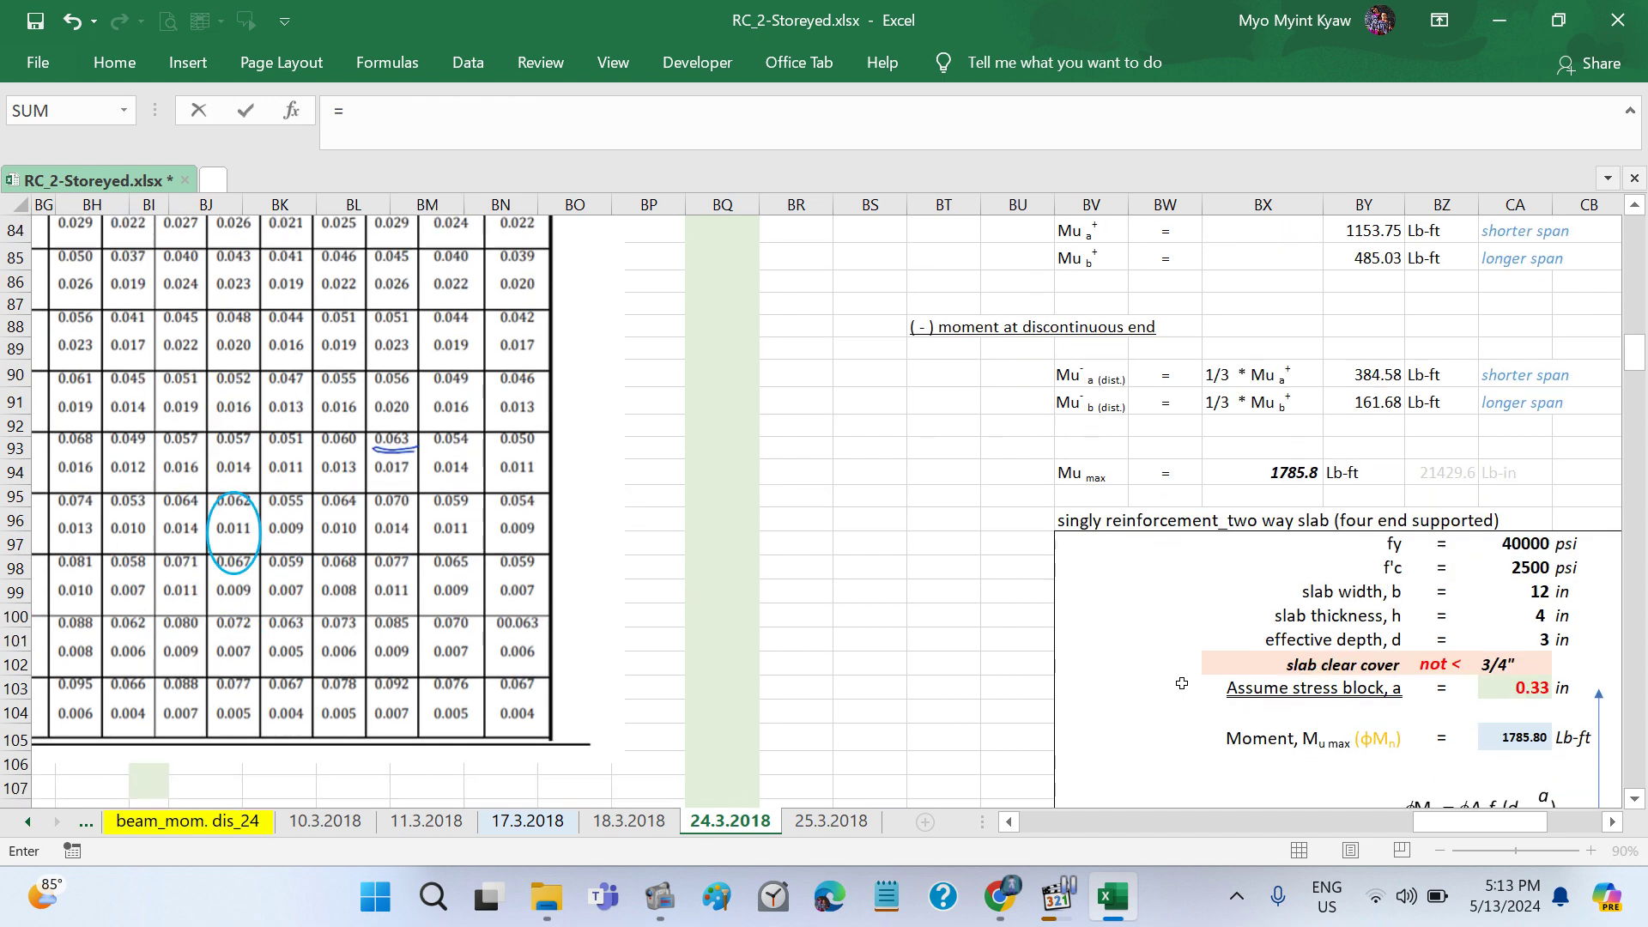
{"action": "scroll", "coordinate": [1182, 683], "scroll_direction": "down", "scroll_amount": 1}
{"action": "scroll", "coordinate": [1181, 681], "scroll_direction": "down", "scroll_amount": 5}
{"action": "scroll", "coordinate": [1181, 681], "scroll_direction": "down", "scroll_amount": 1}
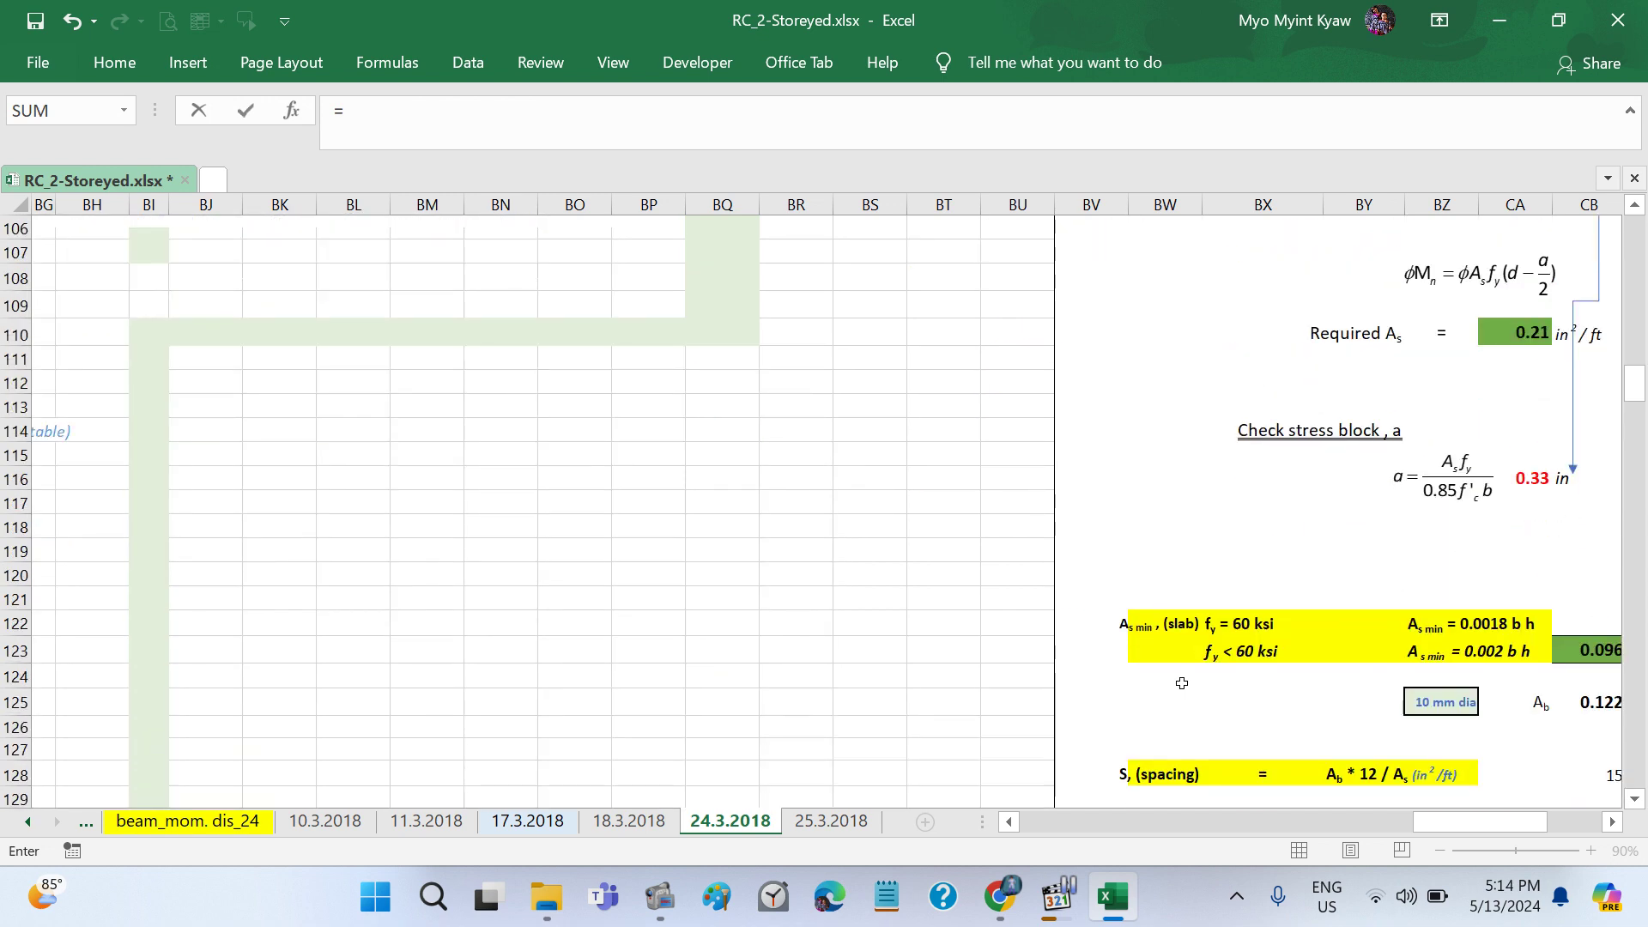
{"action": "scroll", "coordinate": [1182, 683], "scroll_direction": "right", "scroll_amount": 4}
{"action": "scroll", "coordinate": [1182, 683], "scroll_direction": "right", "scroll_amount": 2}
{"action": "scroll", "coordinate": [1181, 683], "scroll_direction": "down", "scroll_amount": 2}
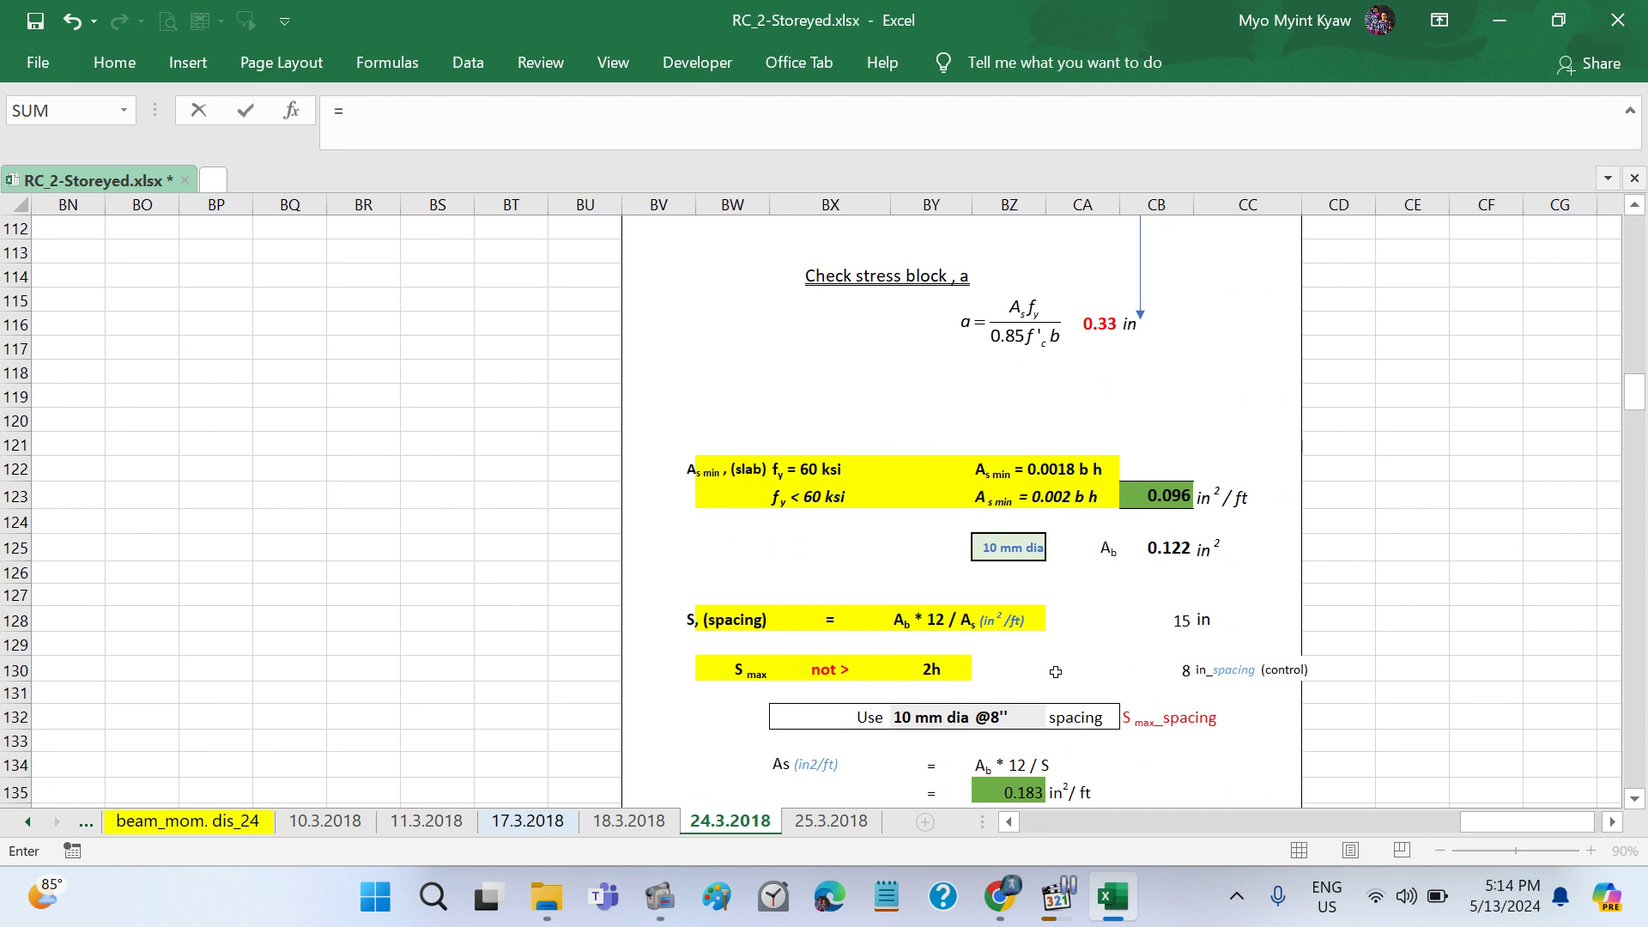
{"action": "left_click", "coordinate": [1023, 560]}
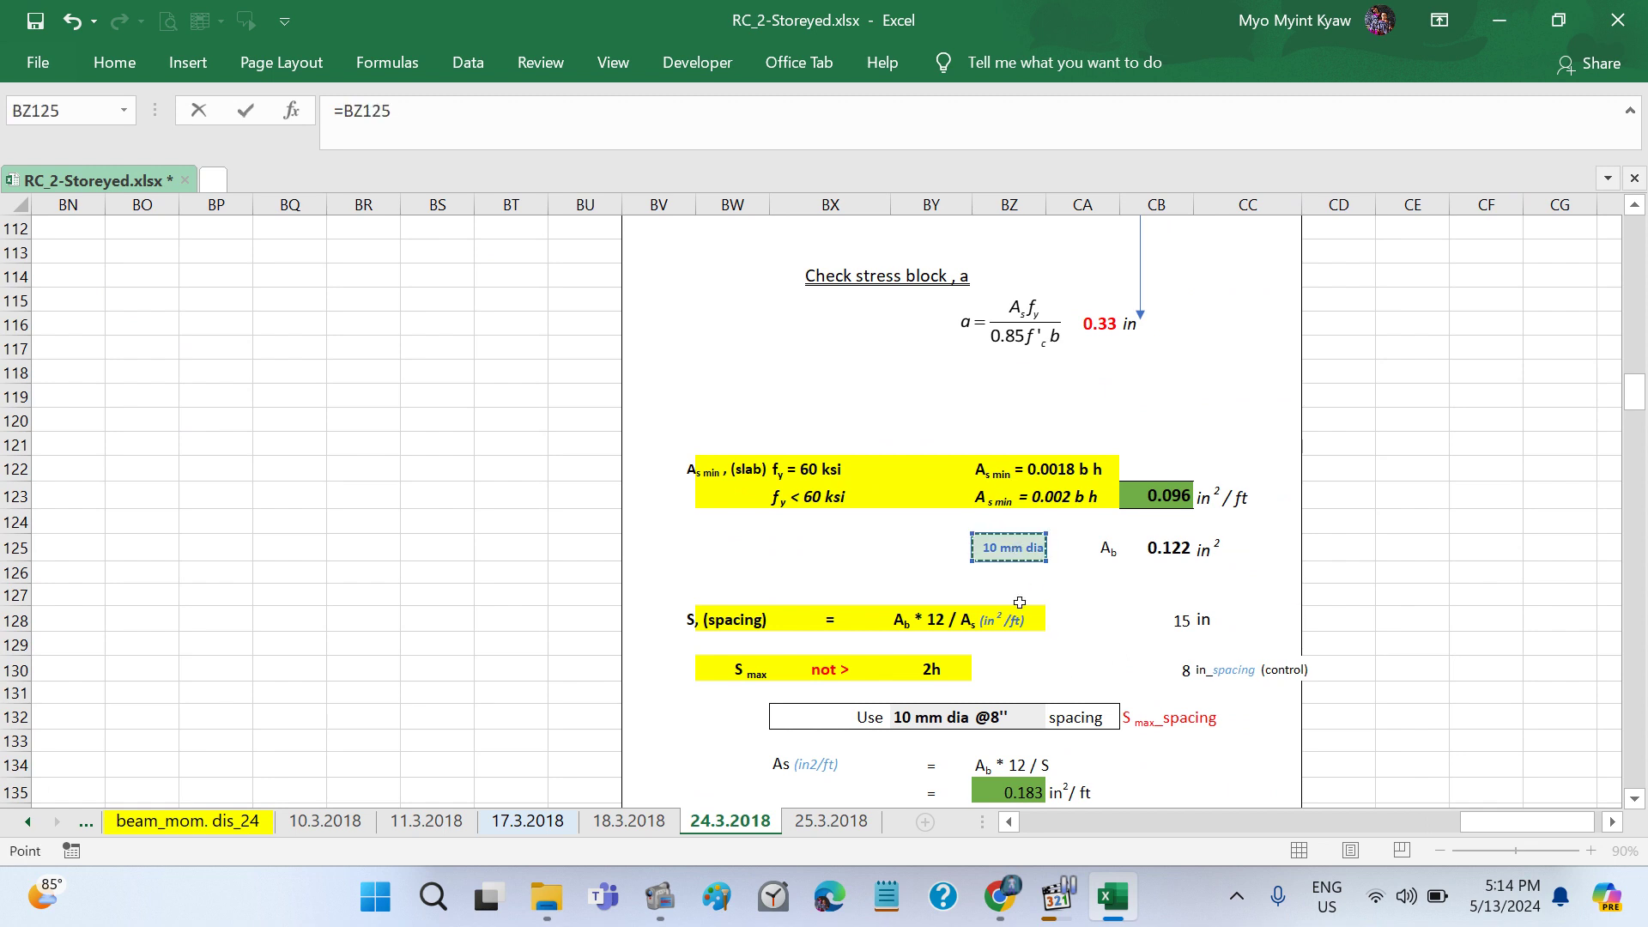
{"action": "key", "text": "Return"}
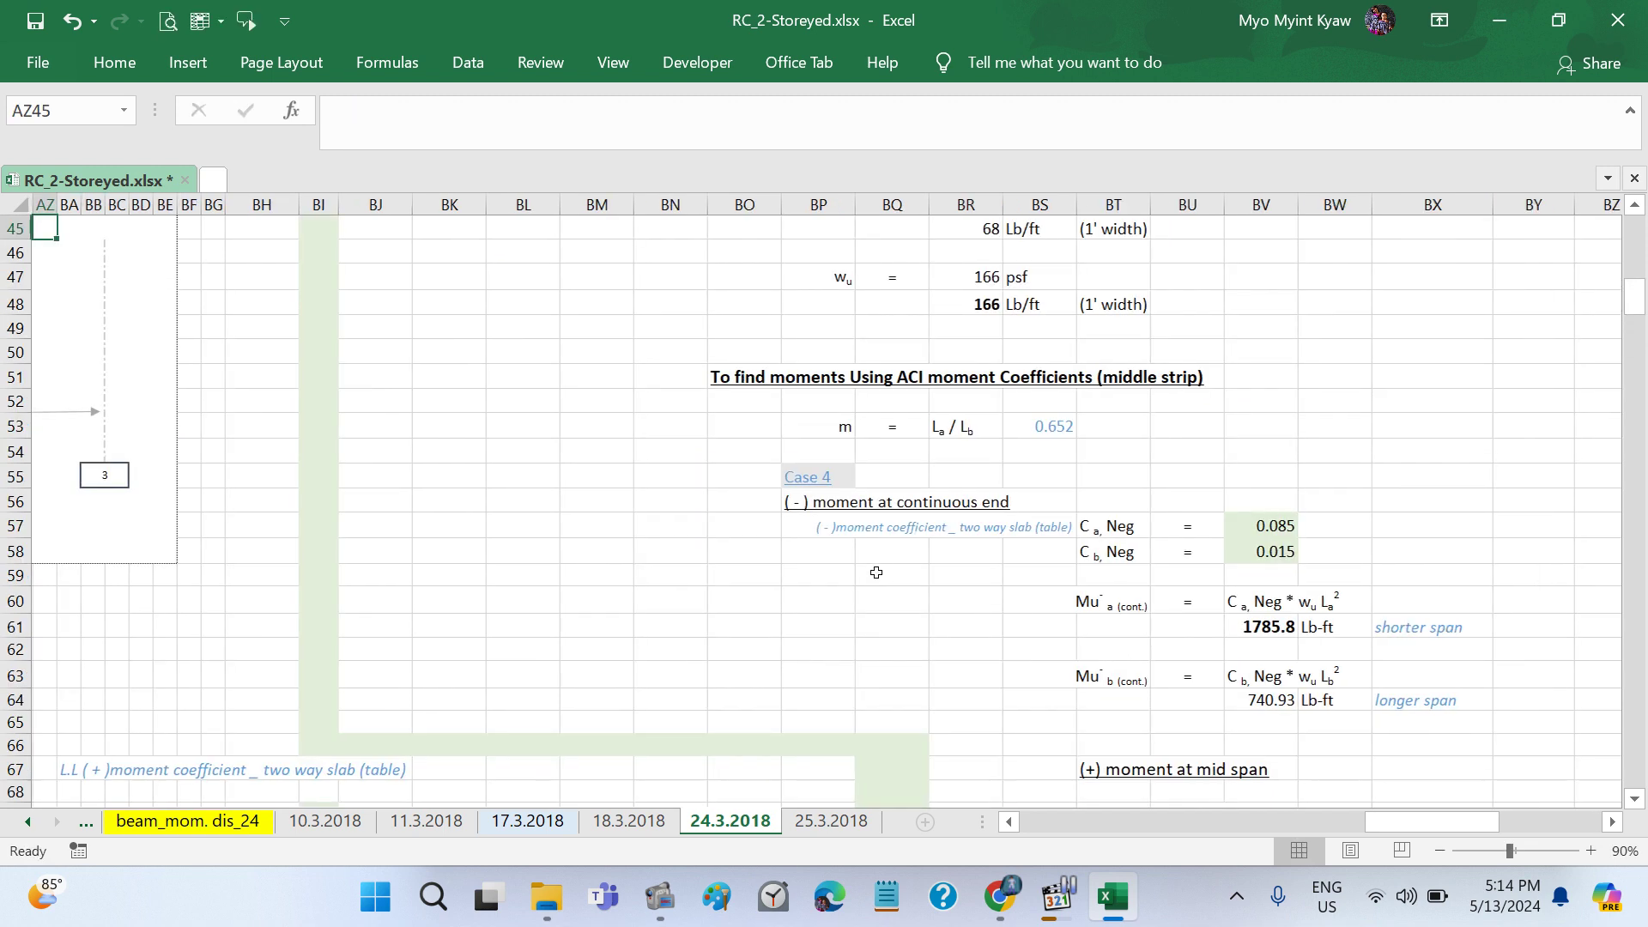
Step: Relink the spacing cell BC44 to the 8 in control spacing at CB130
{"action": "scroll", "coordinate": [876, 573], "scroll_direction": "left", "scroll_amount": 2}
{"action": "scroll", "coordinate": [875, 572], "scroll_direction": "left", "scroll_amount": 2}
{"action": "scroll", "coordinate": [875, 573], "scroll_direction": "left", "scroll_amount": 1}
{"action": "scroll", "coordinate": [876, 572], "scroll_direction": "left", "scroll_amount": 3}
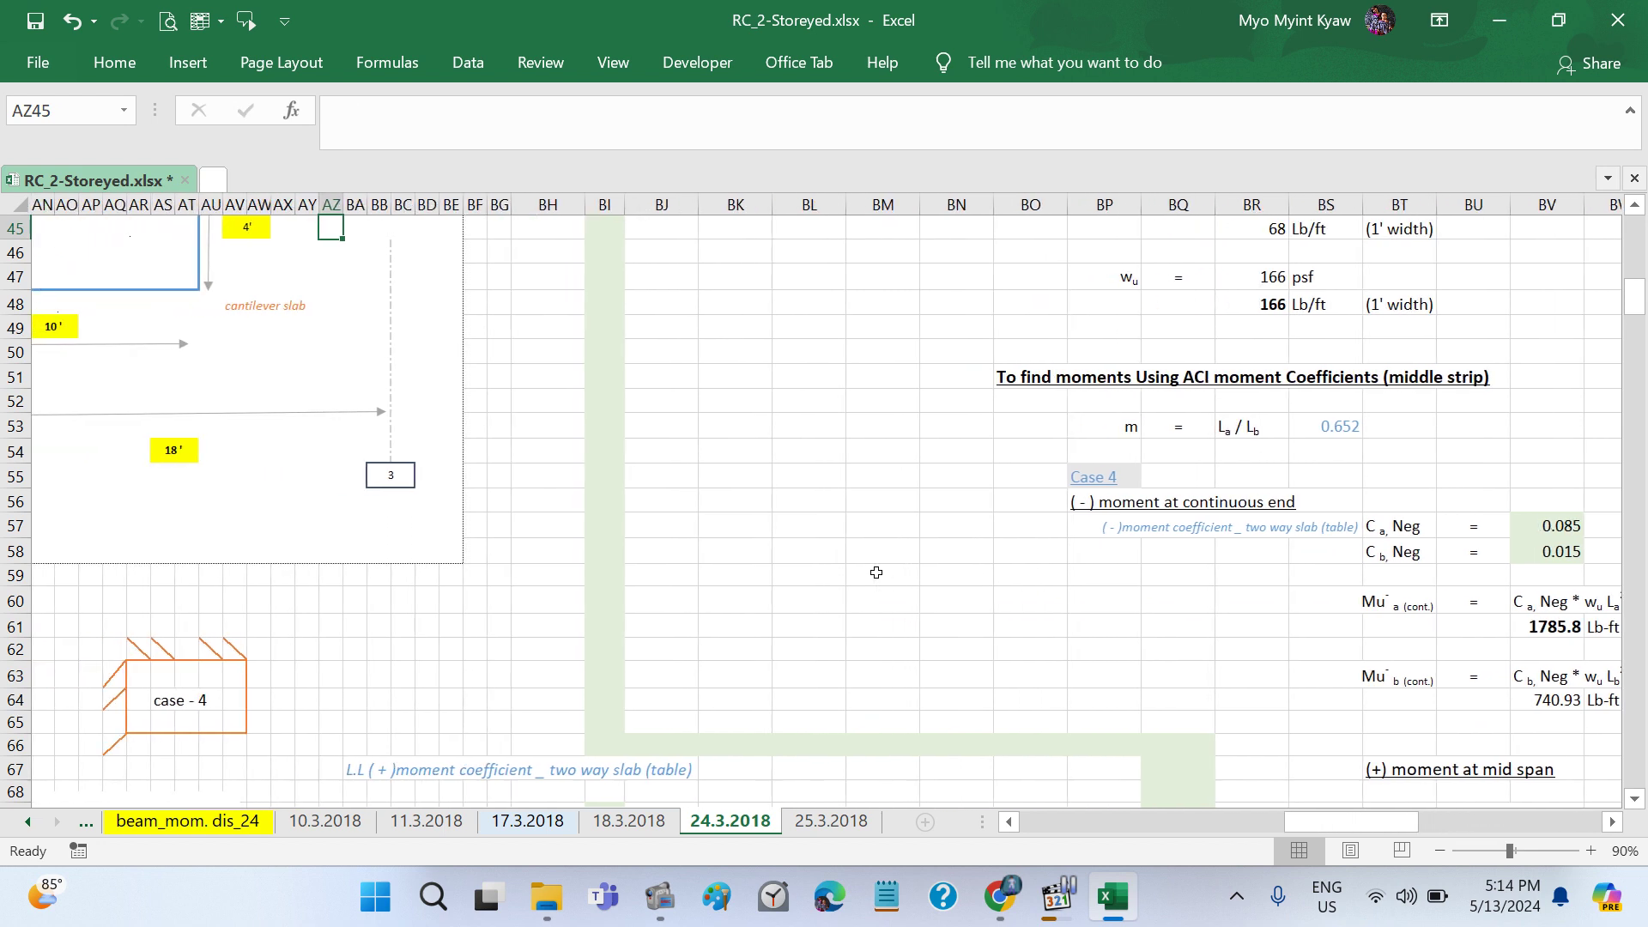
{"action": "scroll", "coordinate": [875, 572], "scroll_direction": "up", "scroll_amount": 2}
{"action": "scroll", "coordinate": [875, 573], "scroll_direction": "up", "scroll_amount": 1}
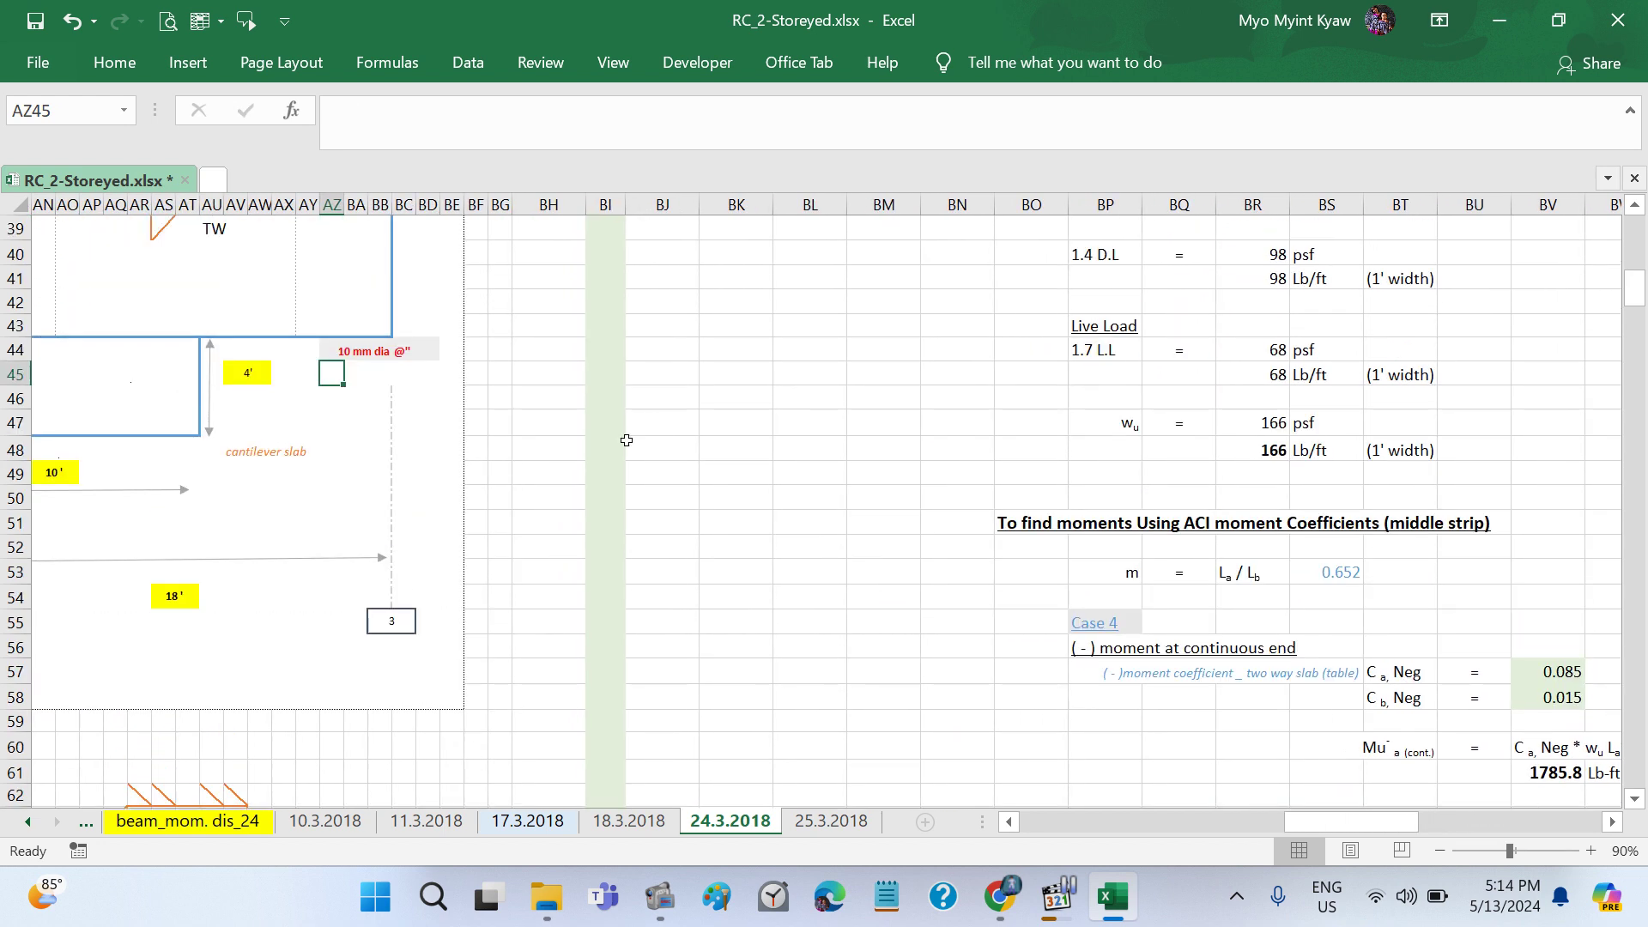
{"action": "left_click", "coordinate": [434, 350]}
{"action": "type", "text": "=CG159"}
{"action": "left_click", "coordinate": [422, 117]}
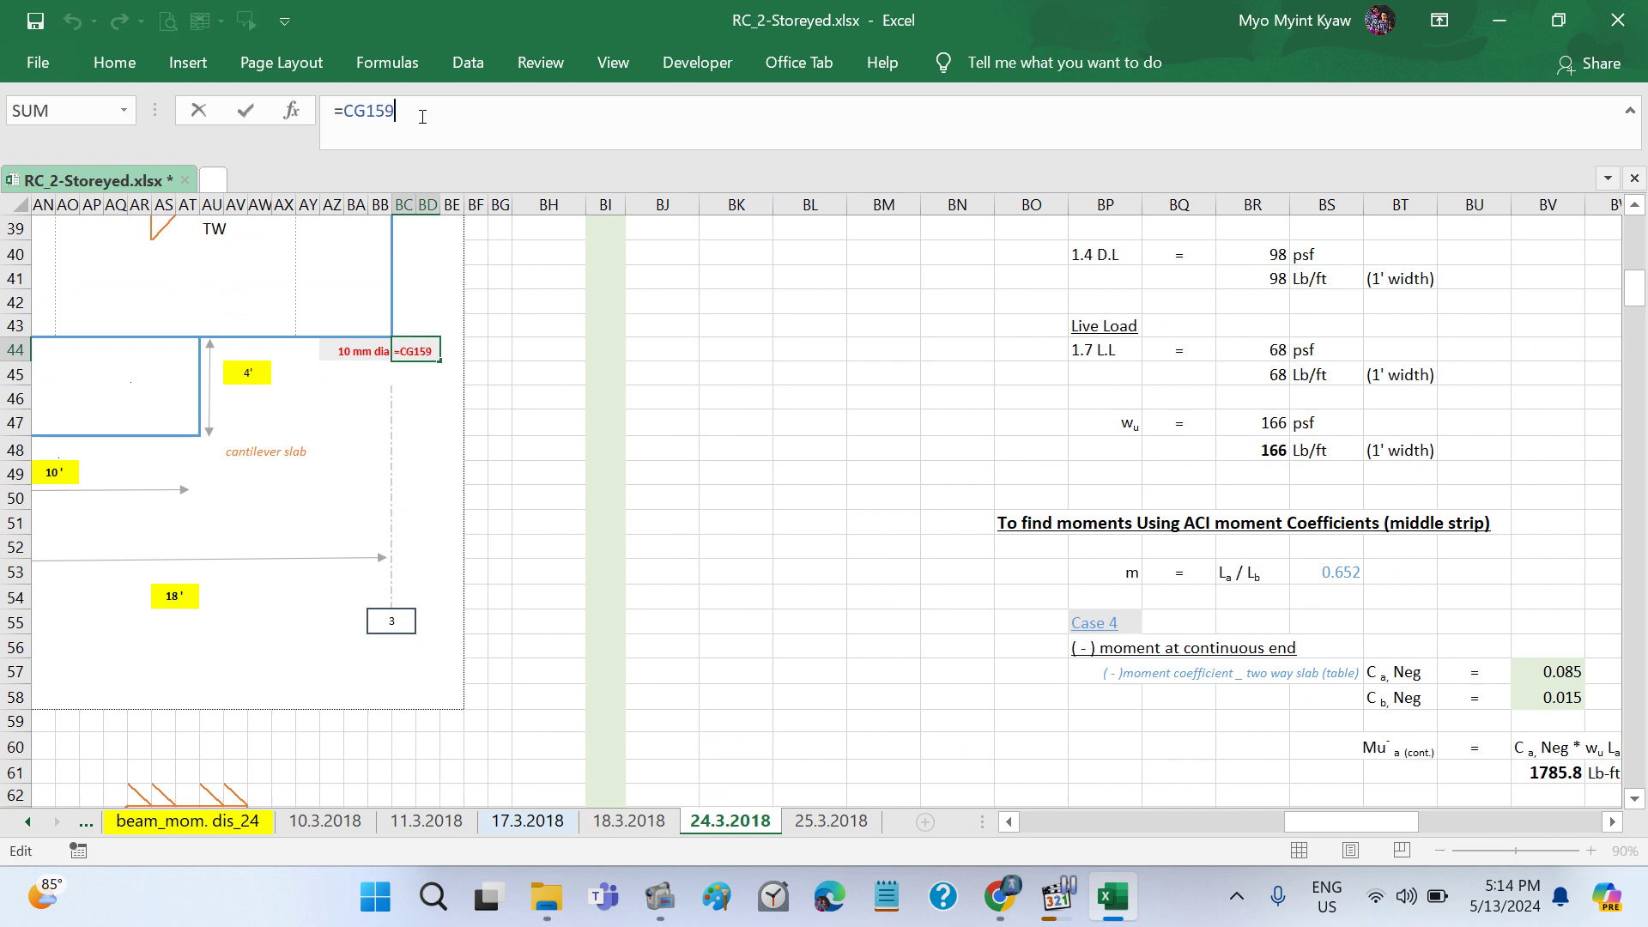
{"action": "key", "text": "BackSpace"}
{"action": "key", "text": "BackSpace"}
{"action": "key", "text": "BackSpace"}
{"action": "key", "text": "BackSpace"}
{"action": "key", "text": "BackSpace"}
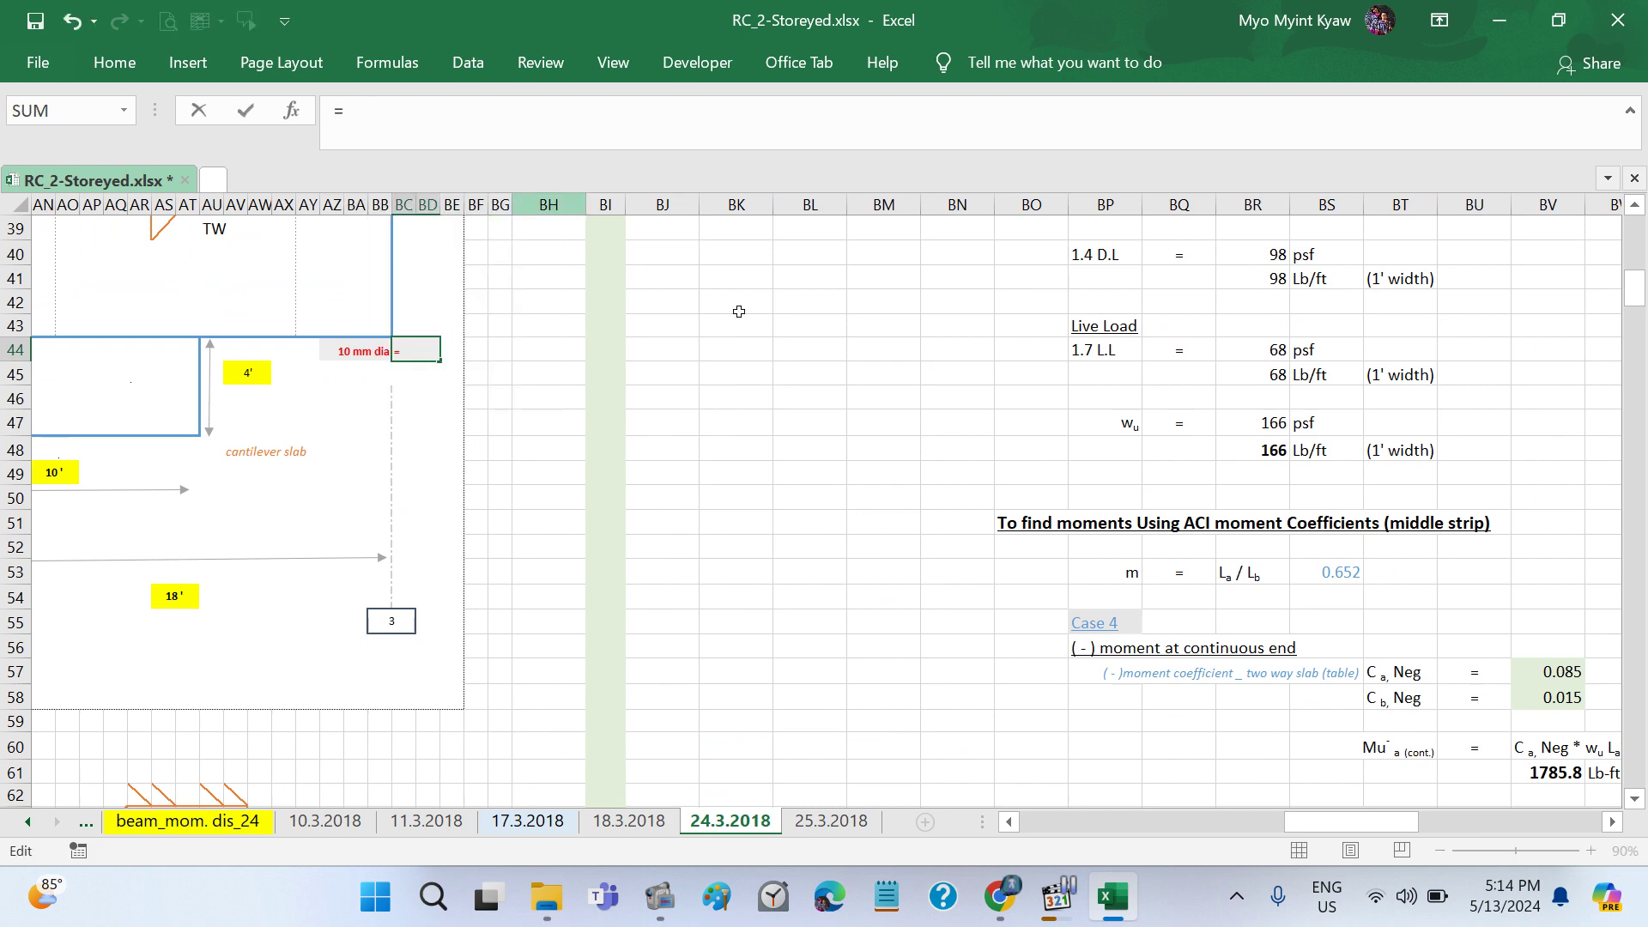
{"action": "scroll", "coordinate": [1213, 626], "scroll_direction": "down", "scroll_amount": 3}
{"action": "scroll", "coordinate": [1212, 626], "scroll_direction": "down", "scroll_amount": 4}
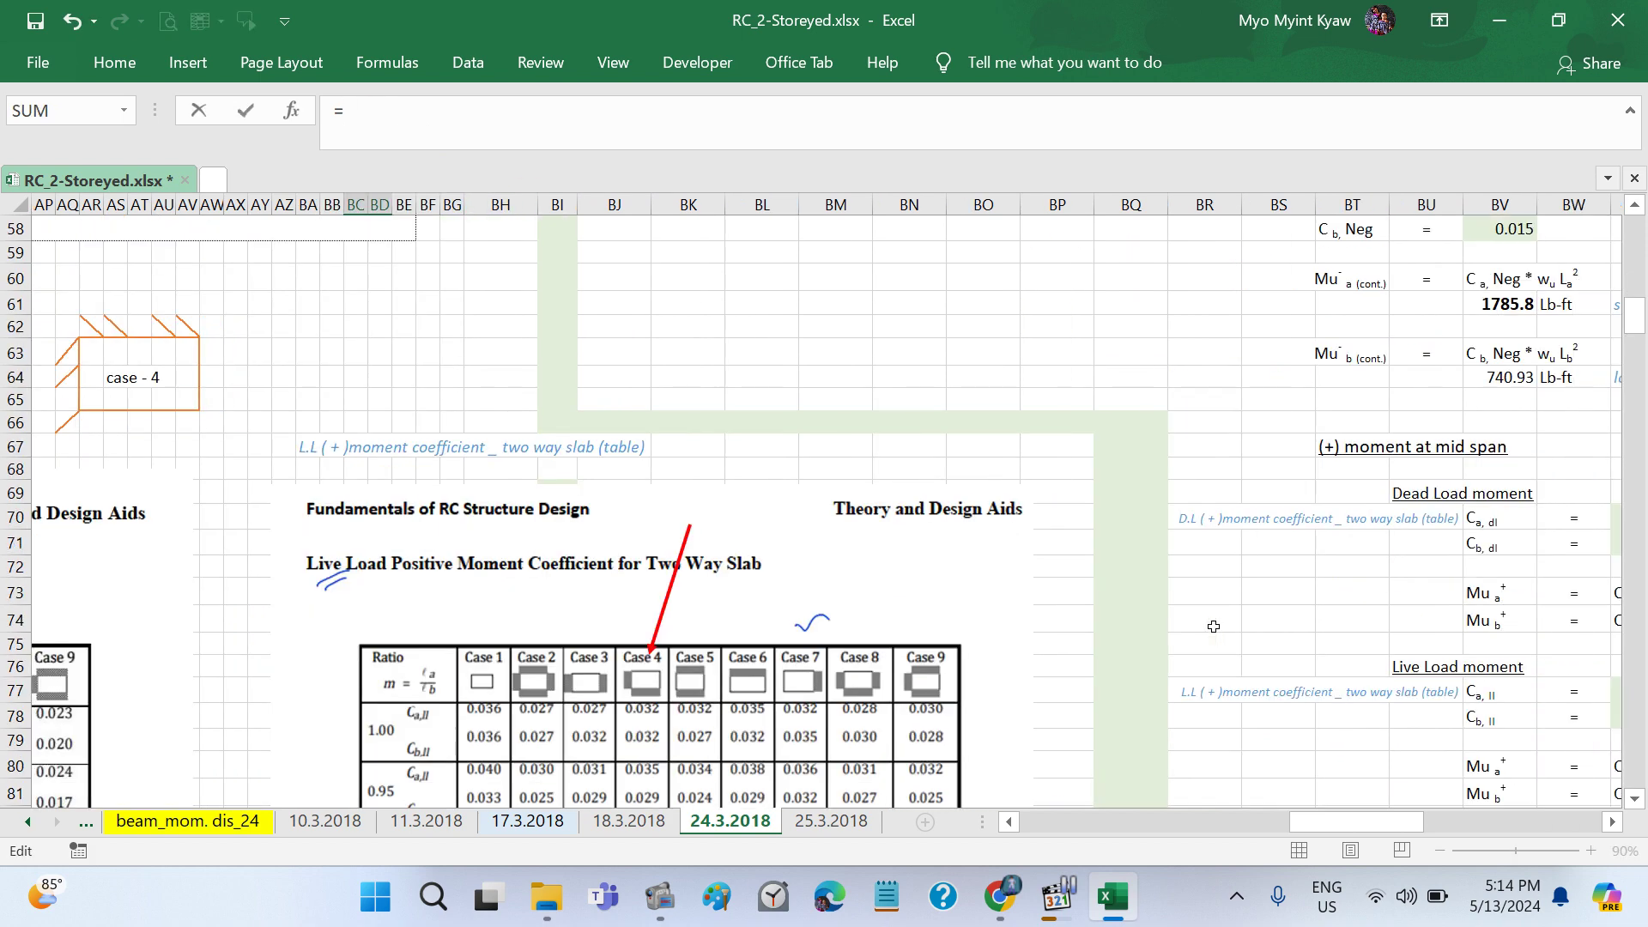
{"action": "scroll", "coordinate": [1212, 626], "scroll_direction": "right", "scroll_amount": 3}
{"action": "scroll", "coordinate": [1213, 626], "scroll_direction": "right", "scroll_amount": 3}
{"action": "scroll", "coordinate": [1213, 625], "scroll_direction": "down", "scroll_amount": 3}
{"action": "scroll", "coordinate": [1212, 626], "scroll_direction": "down", "scroll_amount": 3}
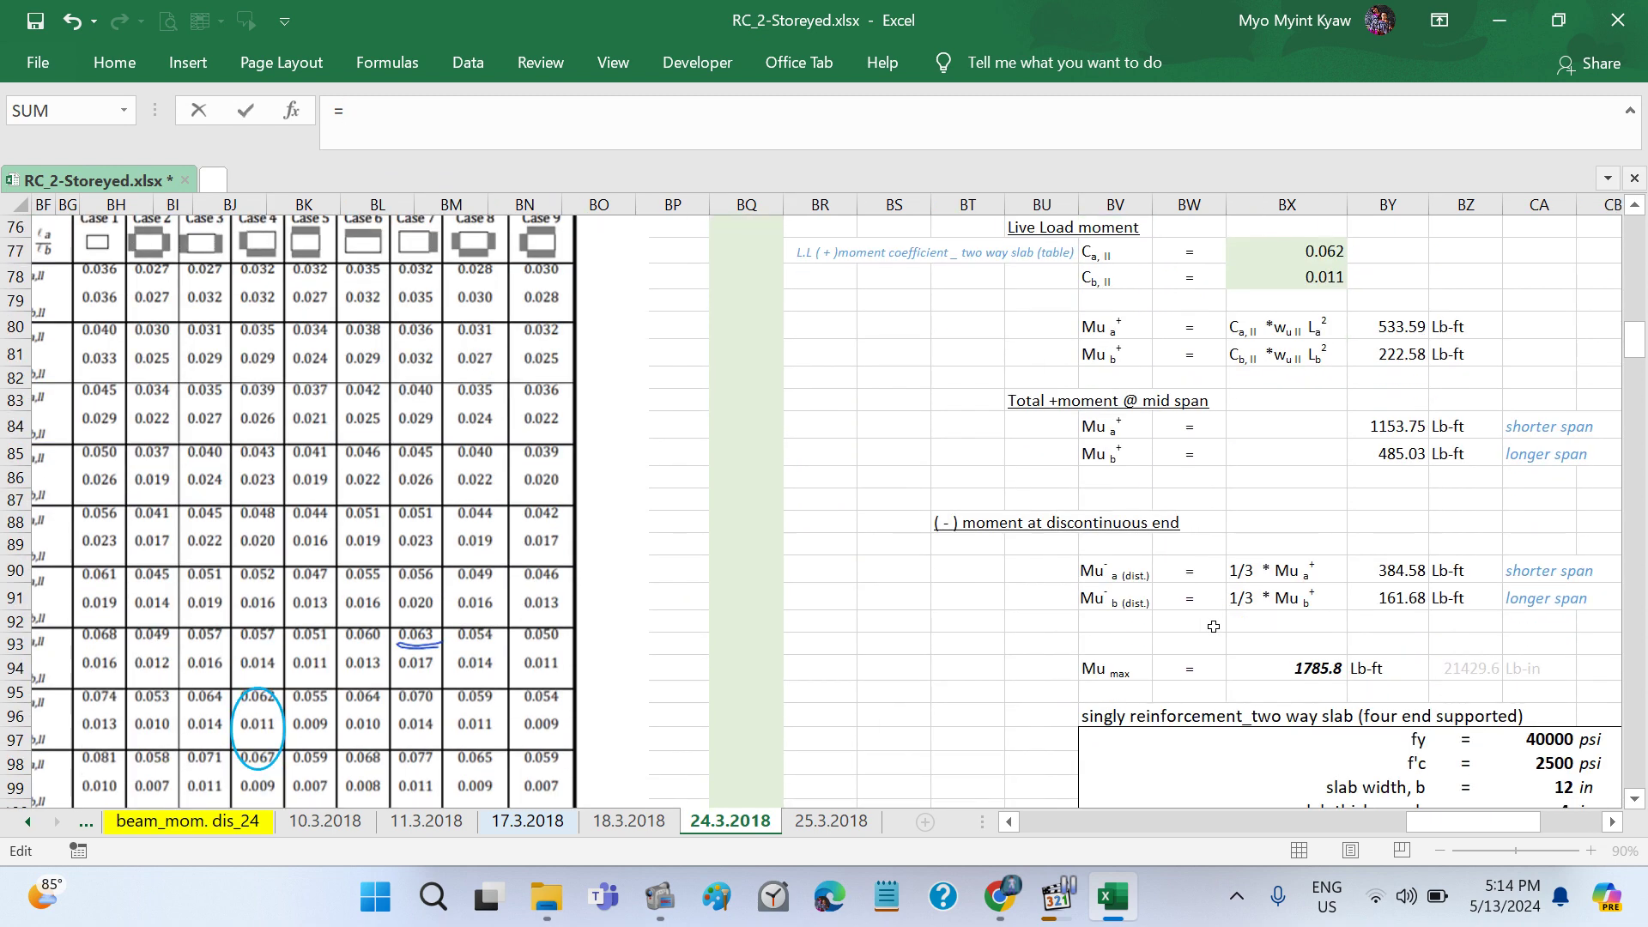
{"action": "scroll", "coordinate": [1213, 626], "scroll_direction": "down", "scroll_amount": 3}
{"action": "scroll", "coordinate": [1213, 625], "scroll_direction": "down", "scroll_amount": 3}
{"action": "scroll", "coordinate": [1213, 626], "scroll_direction": "down", "scroll_amount": 2}
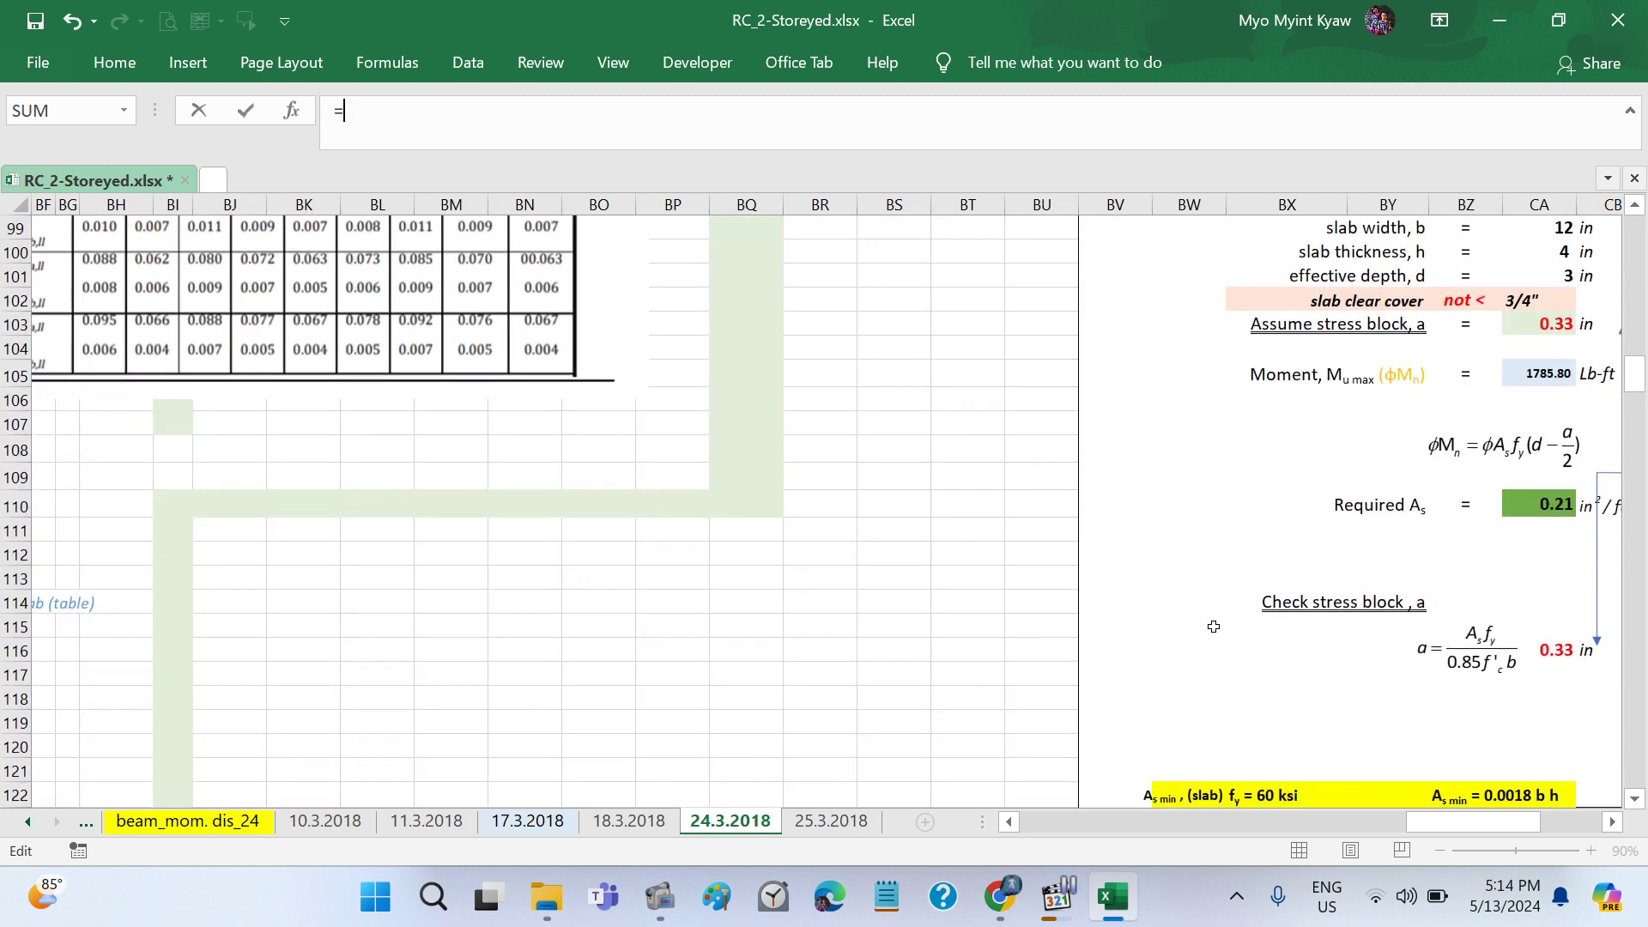
{"action": "scroll", "coordinate": [1213, 626], "scroll_direction": "down", "scroll_amount": 2}
{"action": "scroll", "coordinate": [1212, 626], "scroll_direction": "down", "scroll_amount": 2}
{"action": "scroll", "coordinate": [1213, 626], "scroll_direction": "right", "scroll_amount": 3}
{"action": "scroll", "coordinate": [1213, 625], "scroll_direction": "down", "scroll_amount": 1}
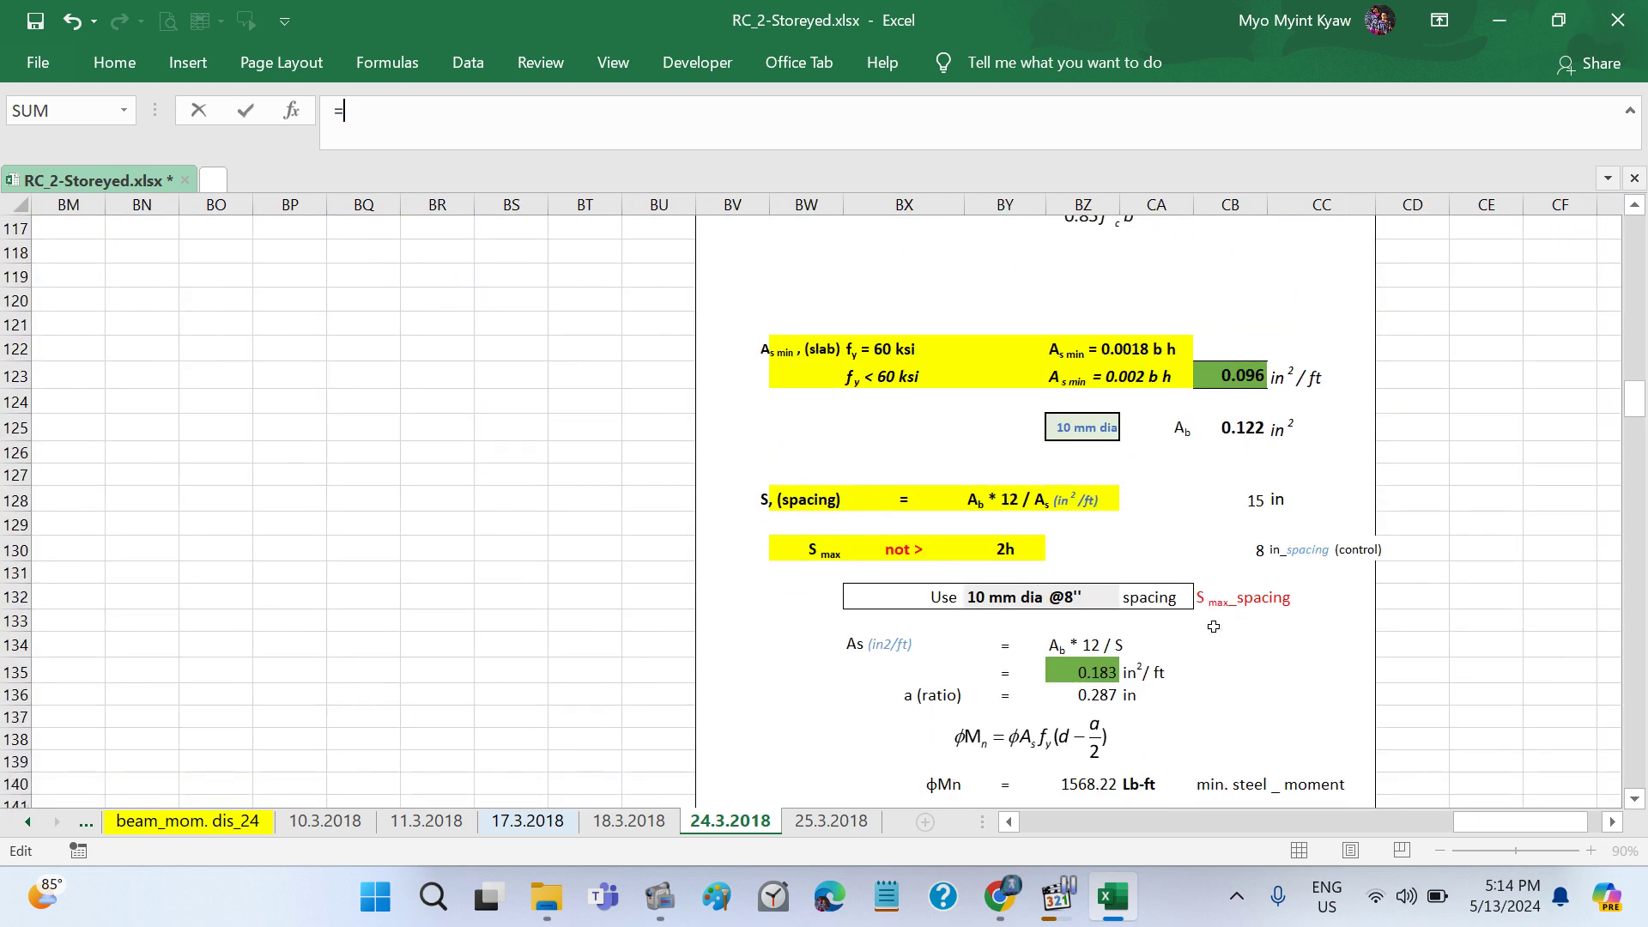
{"action": "scroll", "coordinate": [1268, 523], "scroll_direction": "down", "scroll_amount": 1}
{"action": "left_click", "coordinate": [1256, 498]}
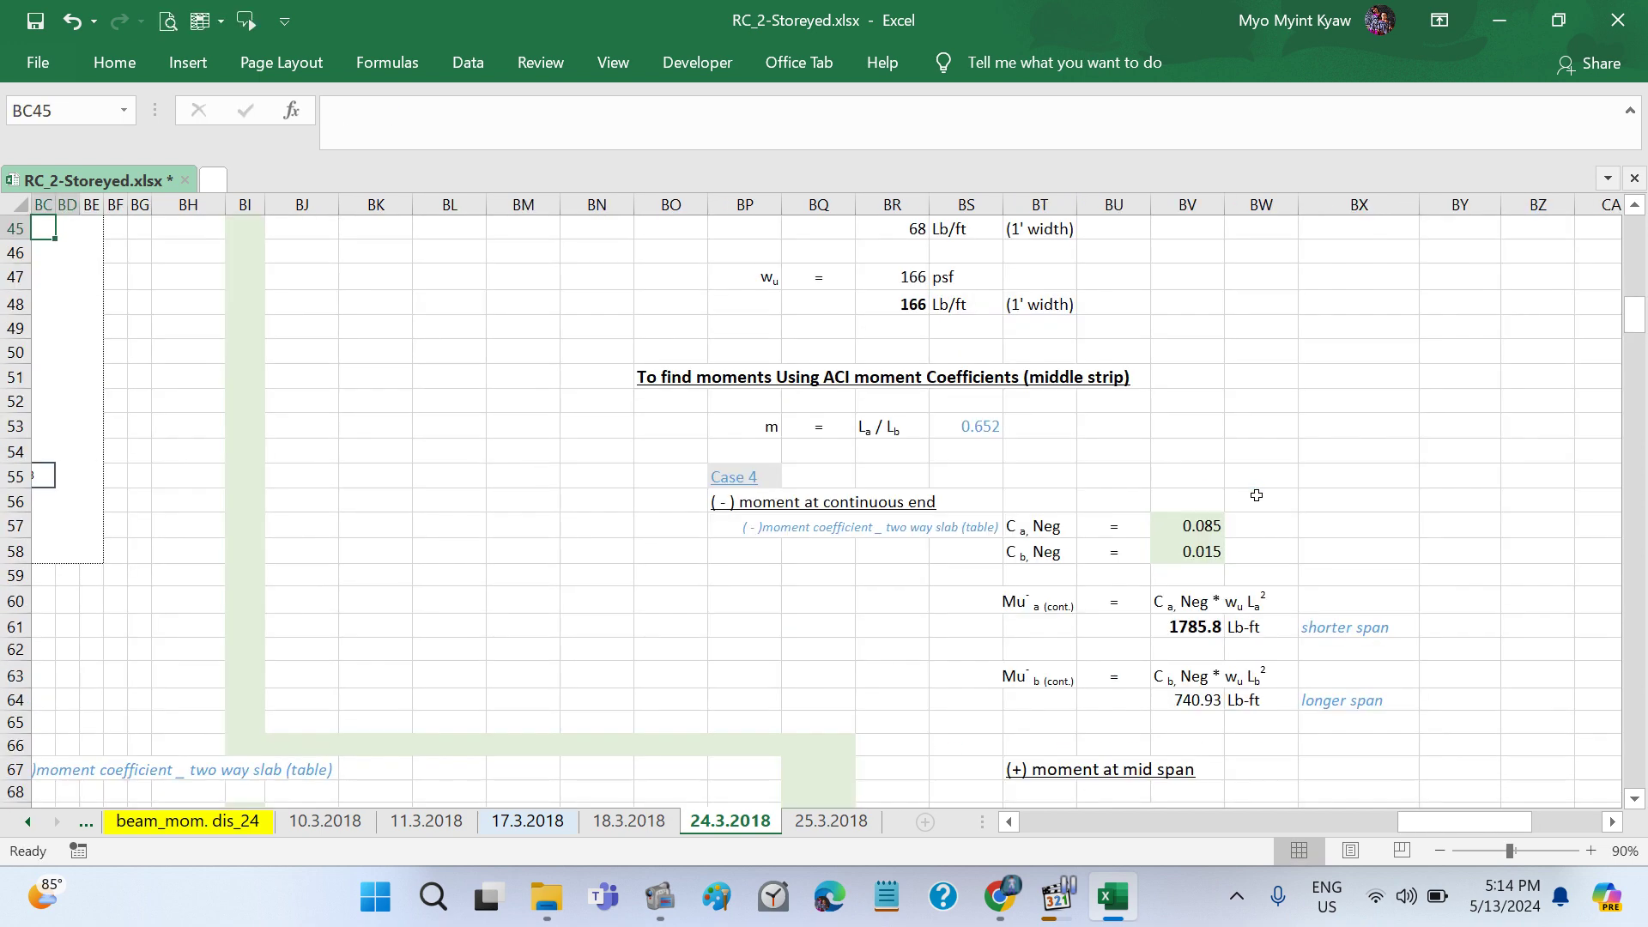
{"action": "key", "text": "Return"}
{"action": "scroll", "coordinate": [1140, 469], "scroll_direction": "up", "scroll_amount": 3}
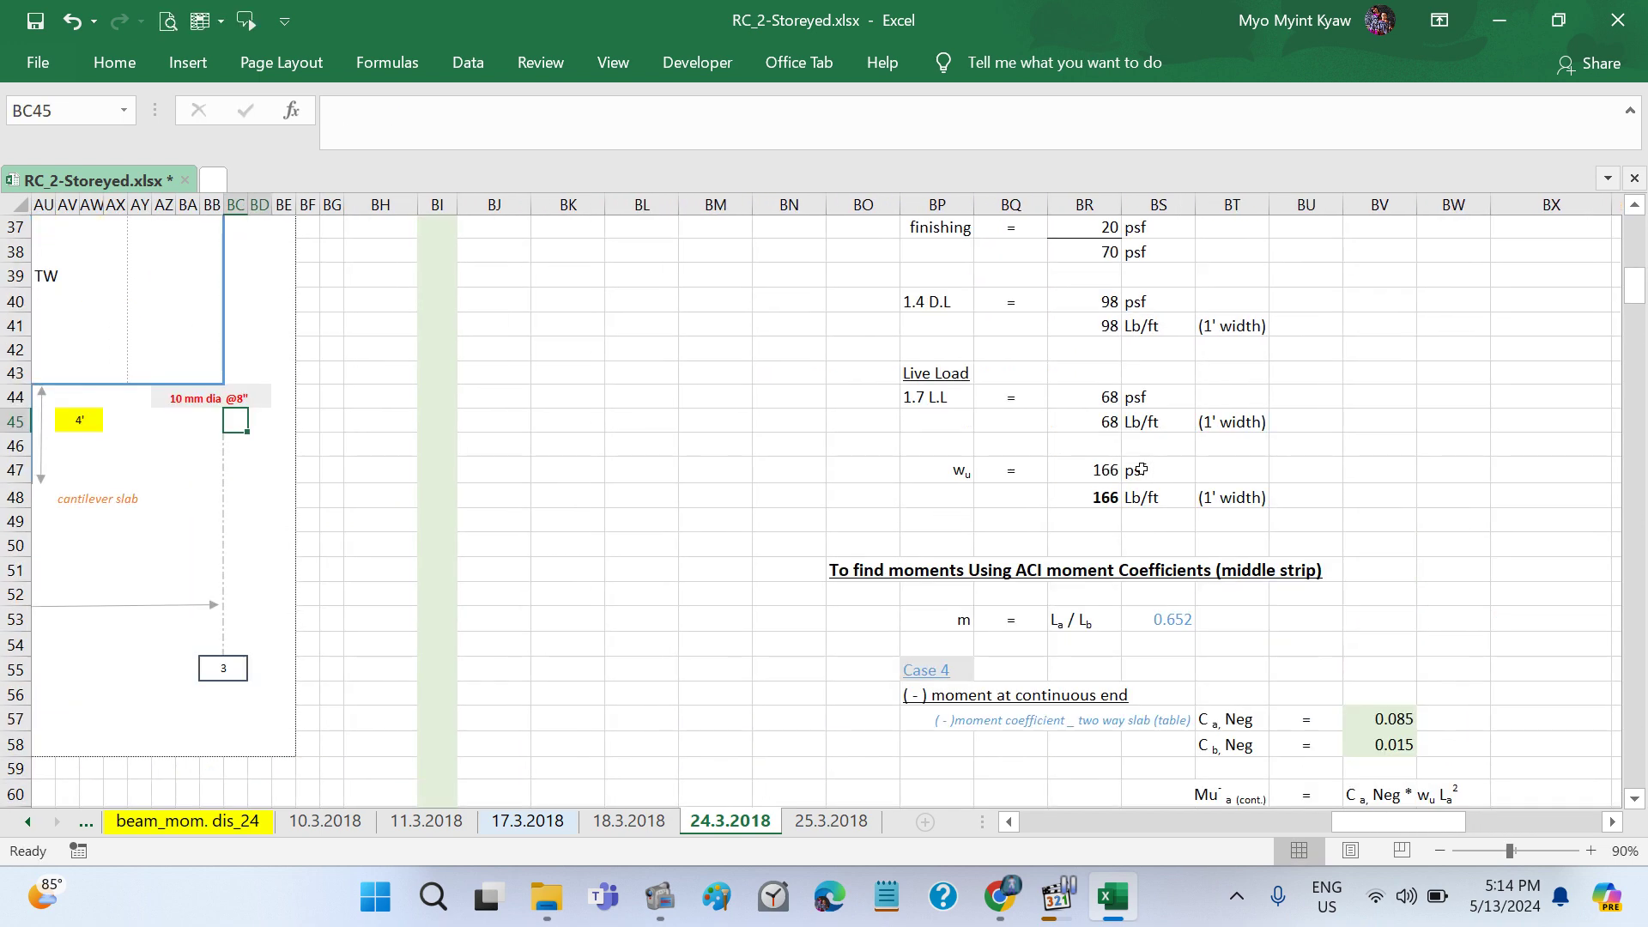
{"action": "scroll", "coordinate": [1140, 468], "scroll_direction": "up", "scroll_amount": 1}
{"action": "scroll", "coordinate": [1140, 469], "scroll_direction": "left", "scroll_amount": 2}
{"action": "scroll", "coordinate": [1140, 468], "scroll_direction": "left", "scroll_amount": 2}
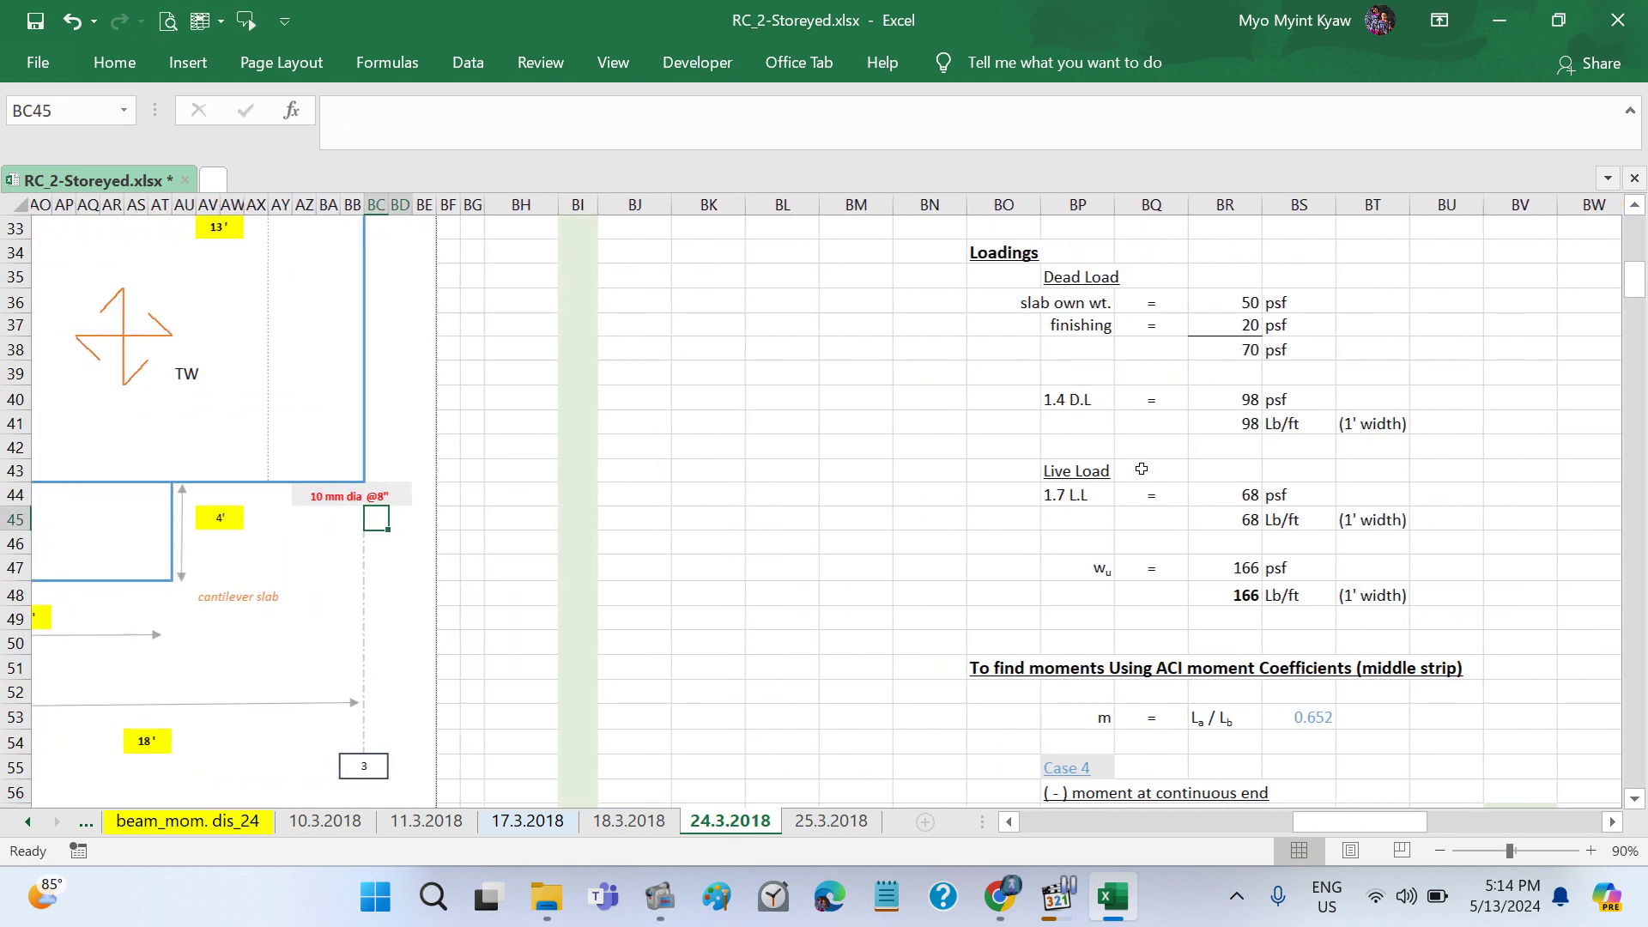
{"action": "left_click", "coordinate": [1058, 897]}
{"action": "left_click", "coordinate": [614, 543]}
{"action": "key", "text": "alt+Tab"}
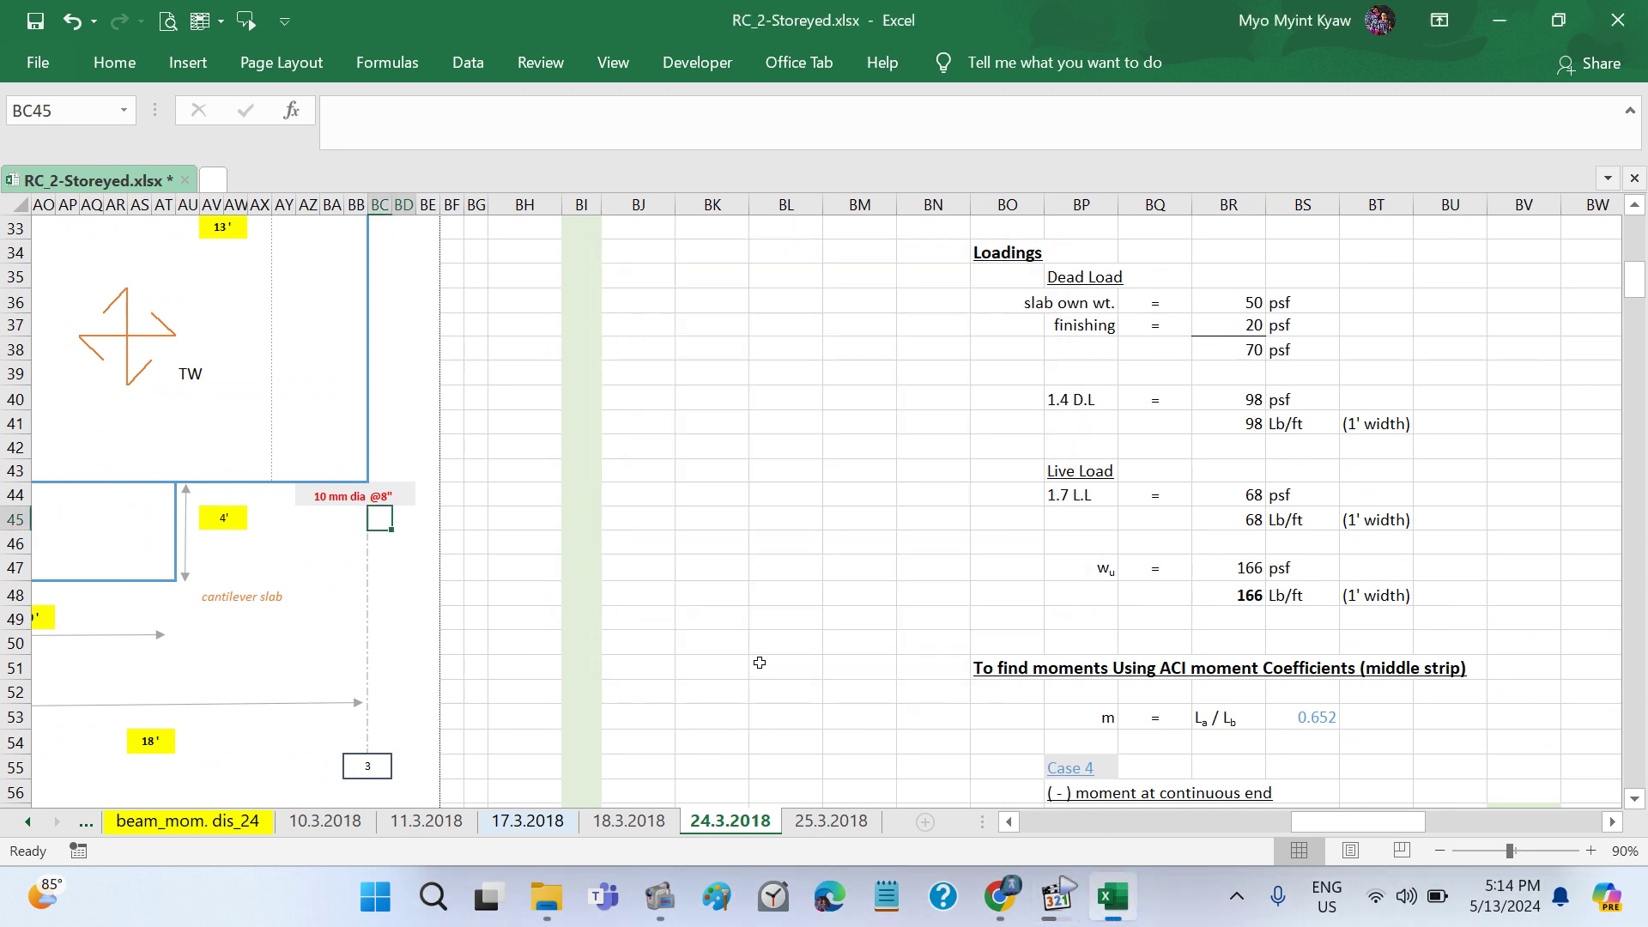
{"action": "scroll", "coordinate": [575, 573], "scroll_direction": "right", "scroll_amount": 1}
{"action": "scroll", "coordinate": [575, 572], "scroll_direction": "left", "scroll_amount": 2}
{"action": "scroll", "coordinate": [575, 573], "scroll_direction": "right", "scroll_amount": 2}
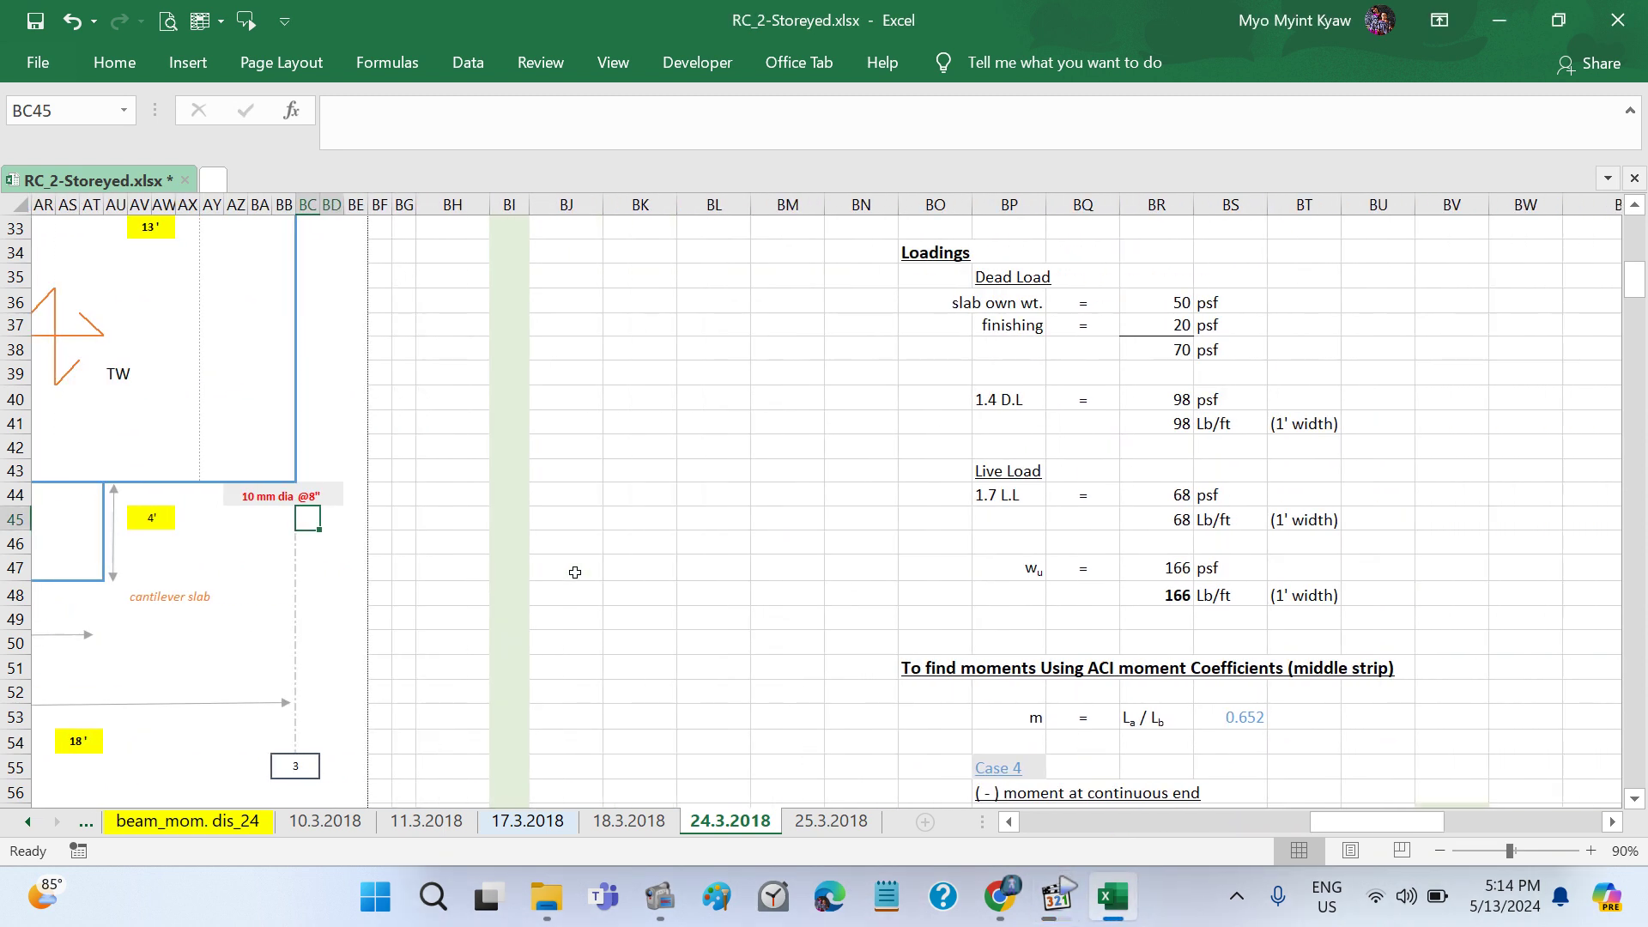
{"action": "scroll", "coordinate": [575, 573], "scroll_direction": "down", "scroll_amount": 2}
{"action": "scroll", "coordinate": [575, 573], "scroll_direction": "down", "scroll_amount": 2}
{"action": "scroll", "coordinate": [575, 573], "scroll_direction": "down", "scroll_amount": 3}
{"action": "scroll", "coordinate": [575, 572], "scroll_direction": "down", "scroll_amount": 2}
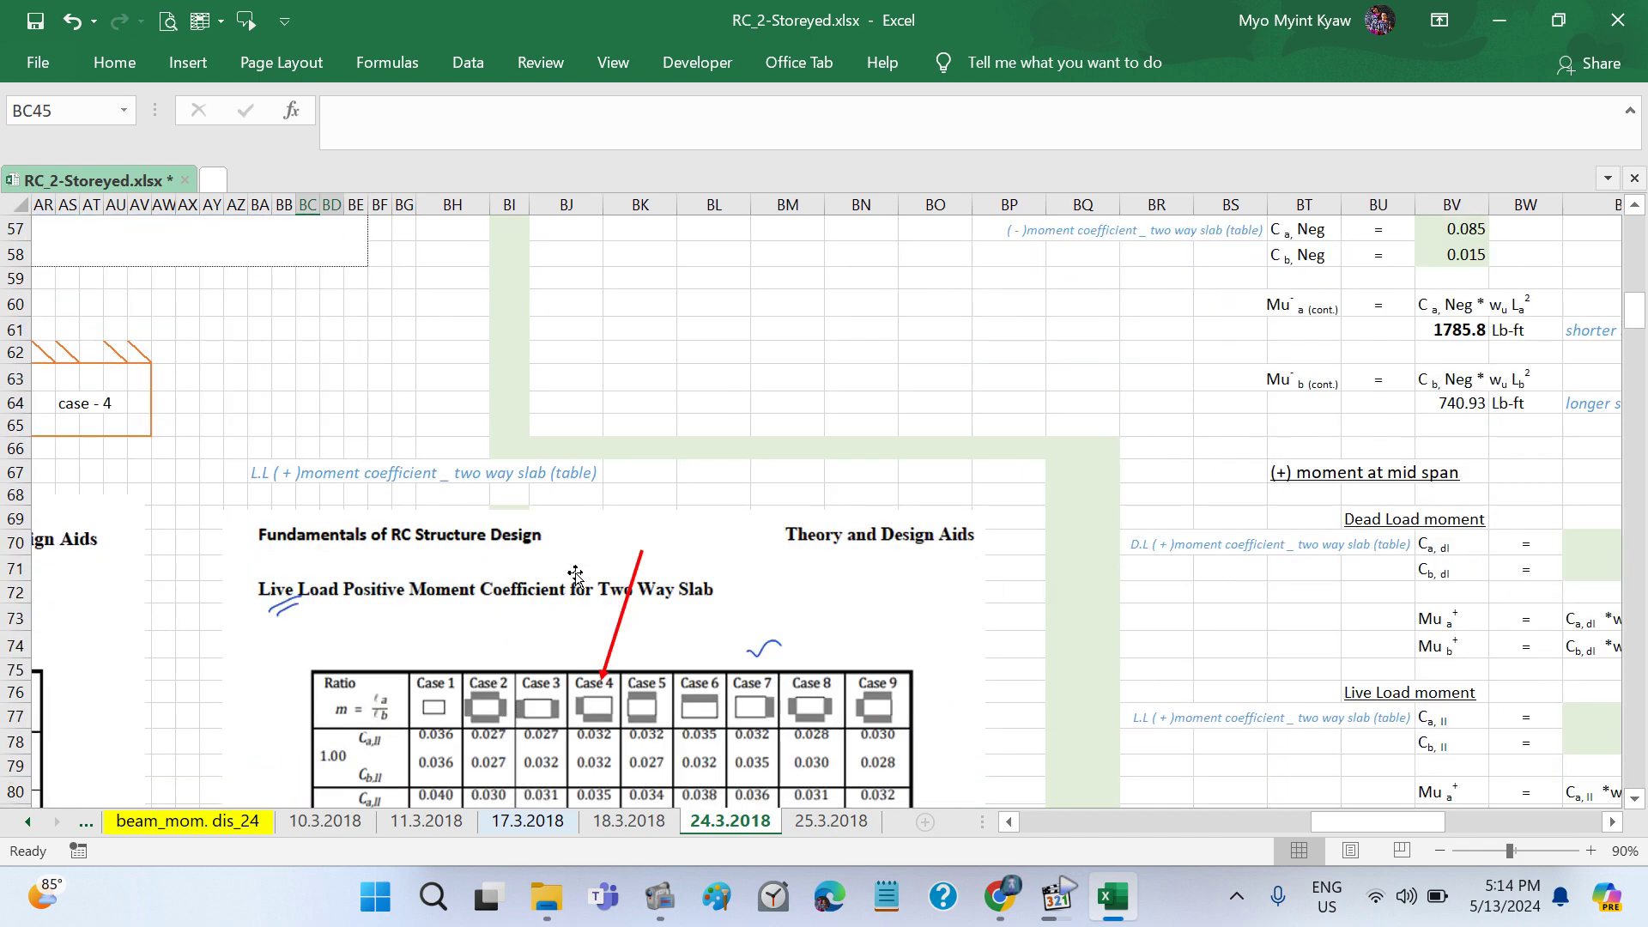
{"action": "scroll", "coordinate": [576, 577], "scroll_direction": "down", "scroll_amount": 2}
{"action": "scroll", "coordinate": [575, 575], "scroll_direction": "right", "scroll_amount": 1}
{"action": "scroll", "coordinate": [575, 575], "scroll_direction": "right", "scroll_amount": 1}
{"action": "scroll", "coordinate": [575, 575], "scroll_direction": "down", "scroll_amount": 2}
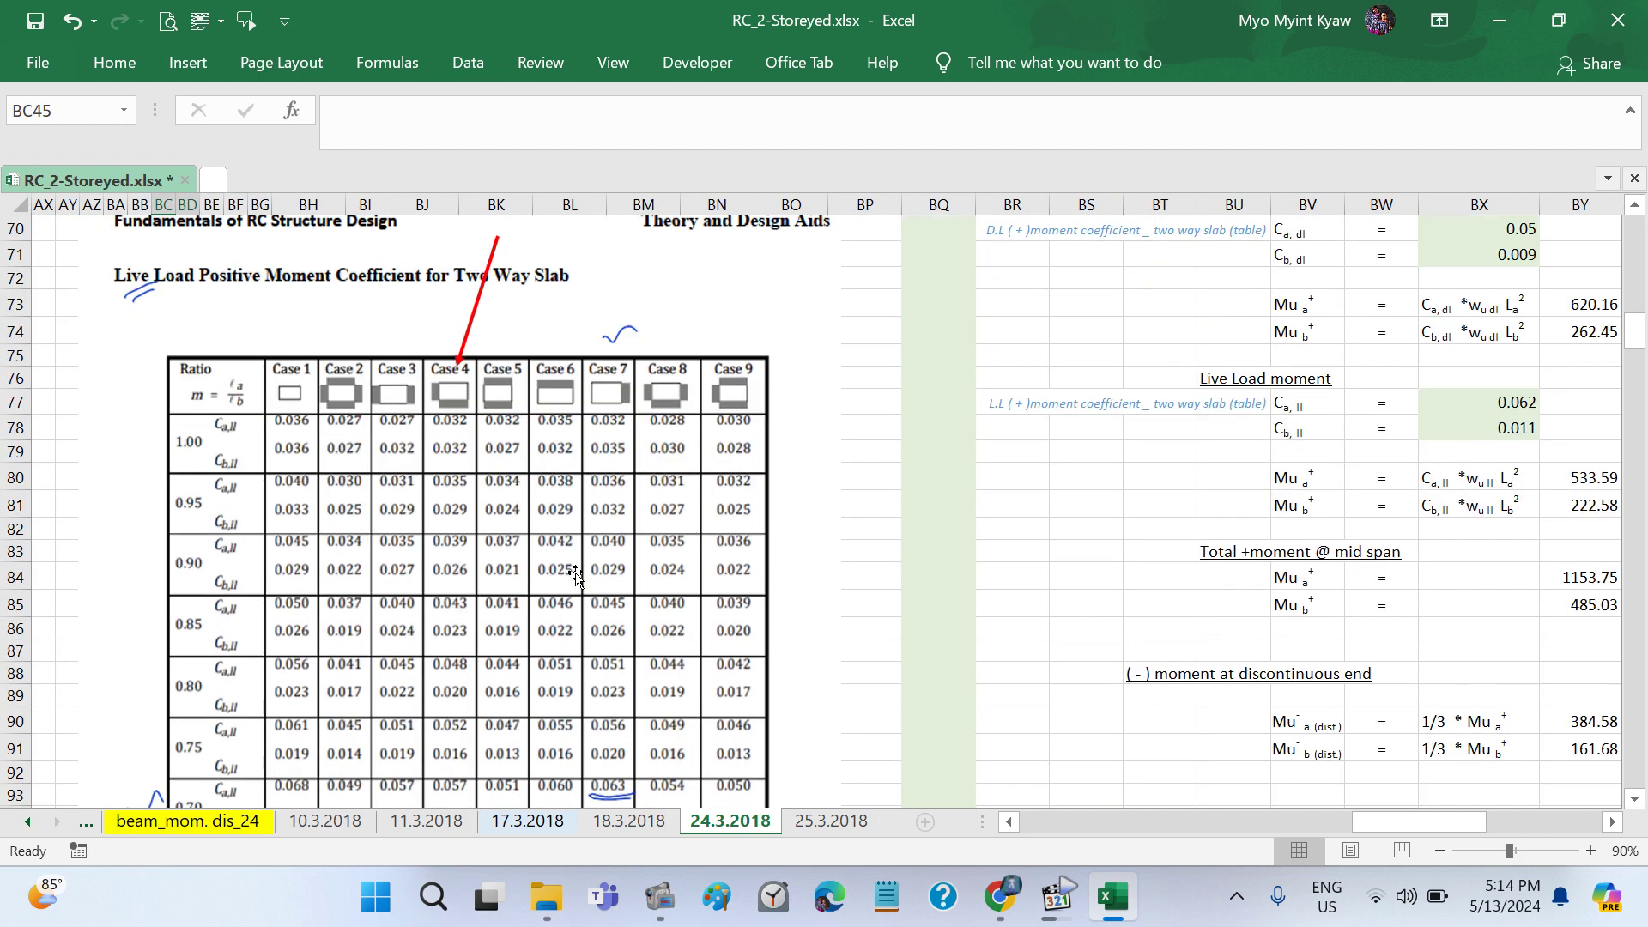
{"action": "scroll", "coordinate": [575, 575], "scroll_direction": "down", "scroll_amount": 1}
{"action": "scroll", "coordinate": [575, 572], "scroll_direction": "down", "scroll_amount": 3}
{"action": "scroll", "coordinate": [575, 573], "scroll_direction": "down", "scroll_amount": 3}
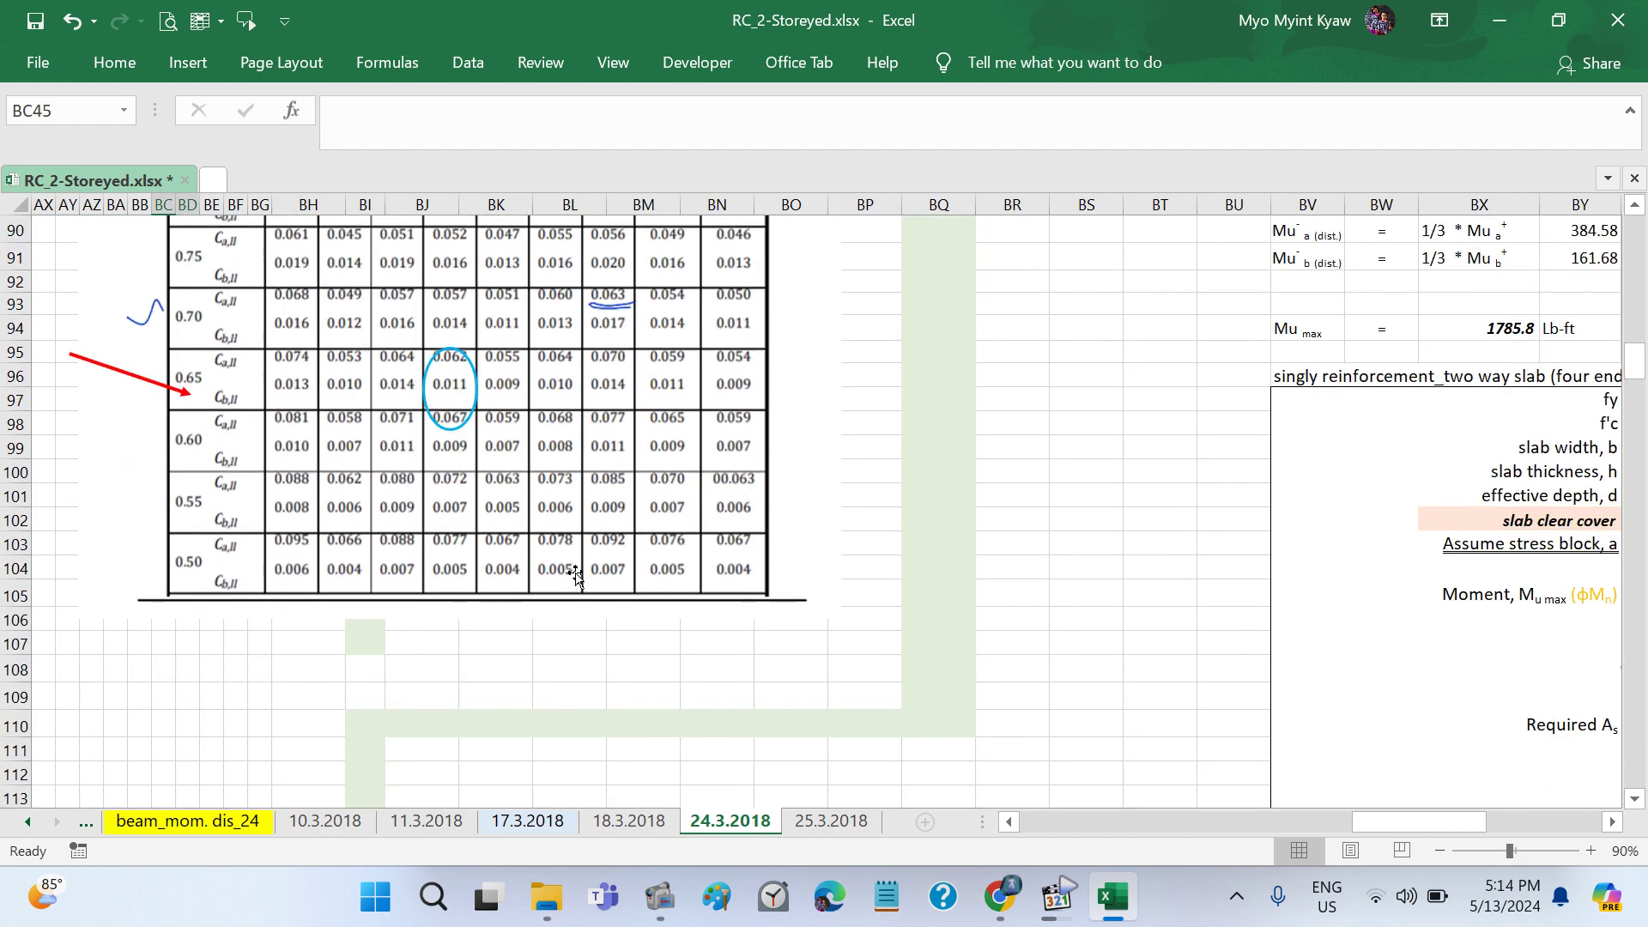
{"action": "scroll", "coordinate": [575, 573], "scroll_direction": "right", "scroll_amount": 1}
{"action": "scroll", "coordinate": [575, 572], "scroll_direction": "right", "scroll_amount": 2}
{"action": "scroll", "coordinate": [575, 575], "scroll_direction": "right", "scroll_amount": 2}
{"action": "scroll", "coordinate": [575, 576], "scroll_direction": "down", "scroll_amount": 2}
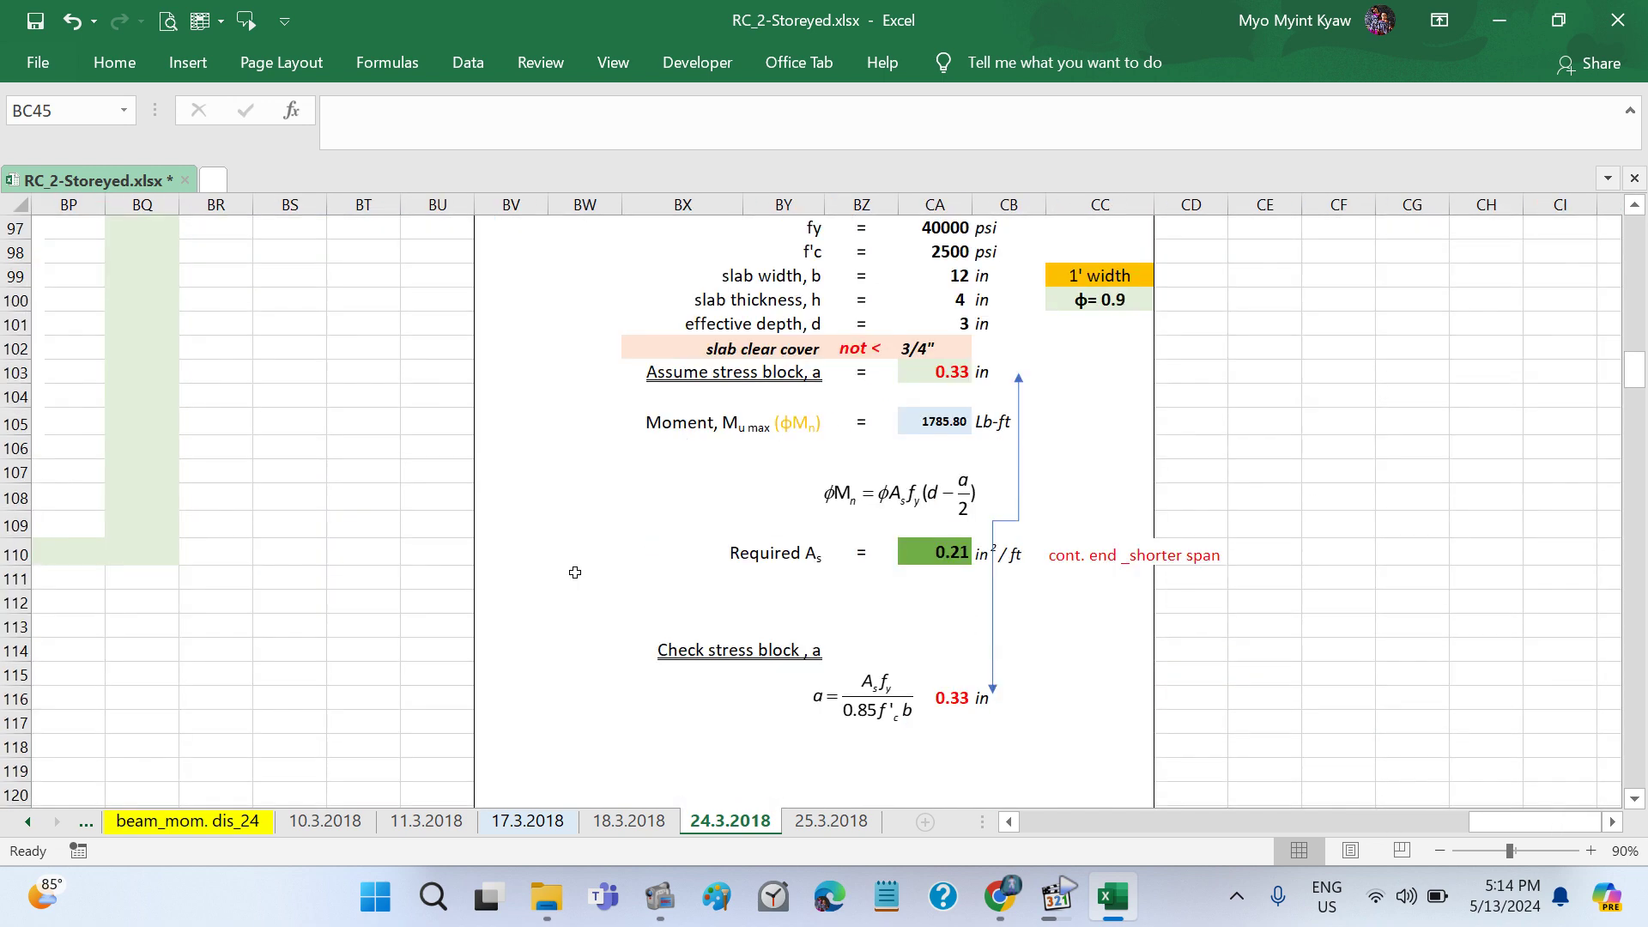
{"action": "scroll", "coordinate": [575, 573], "scroll_direction": "down", "scroll_amount": 1}
{"action": "scroll", "coordinate": [575, 572], "scroll_direction": "down", "scroll_amount": 3}
{"action": "scroll", "coordinate": [575, 572], "scroll_direction": "down", "scroll_amount": 1}
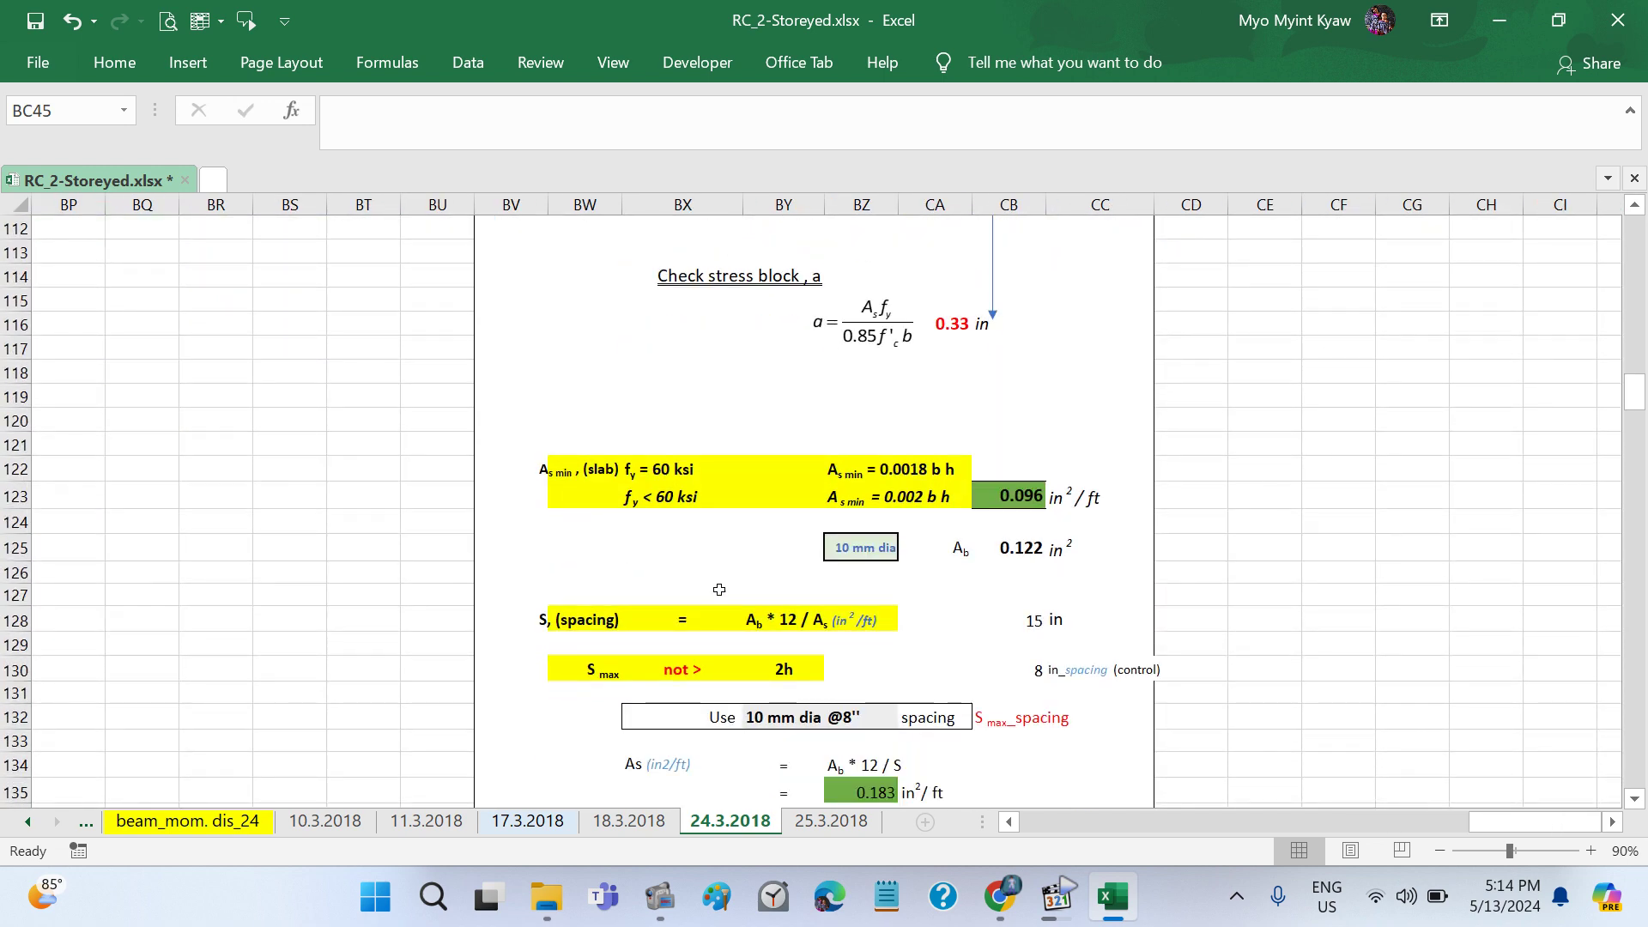
{"action": "scroll", "coordinate": [908, 704], "scroll_direction": "down", "scroll_amount": 2}
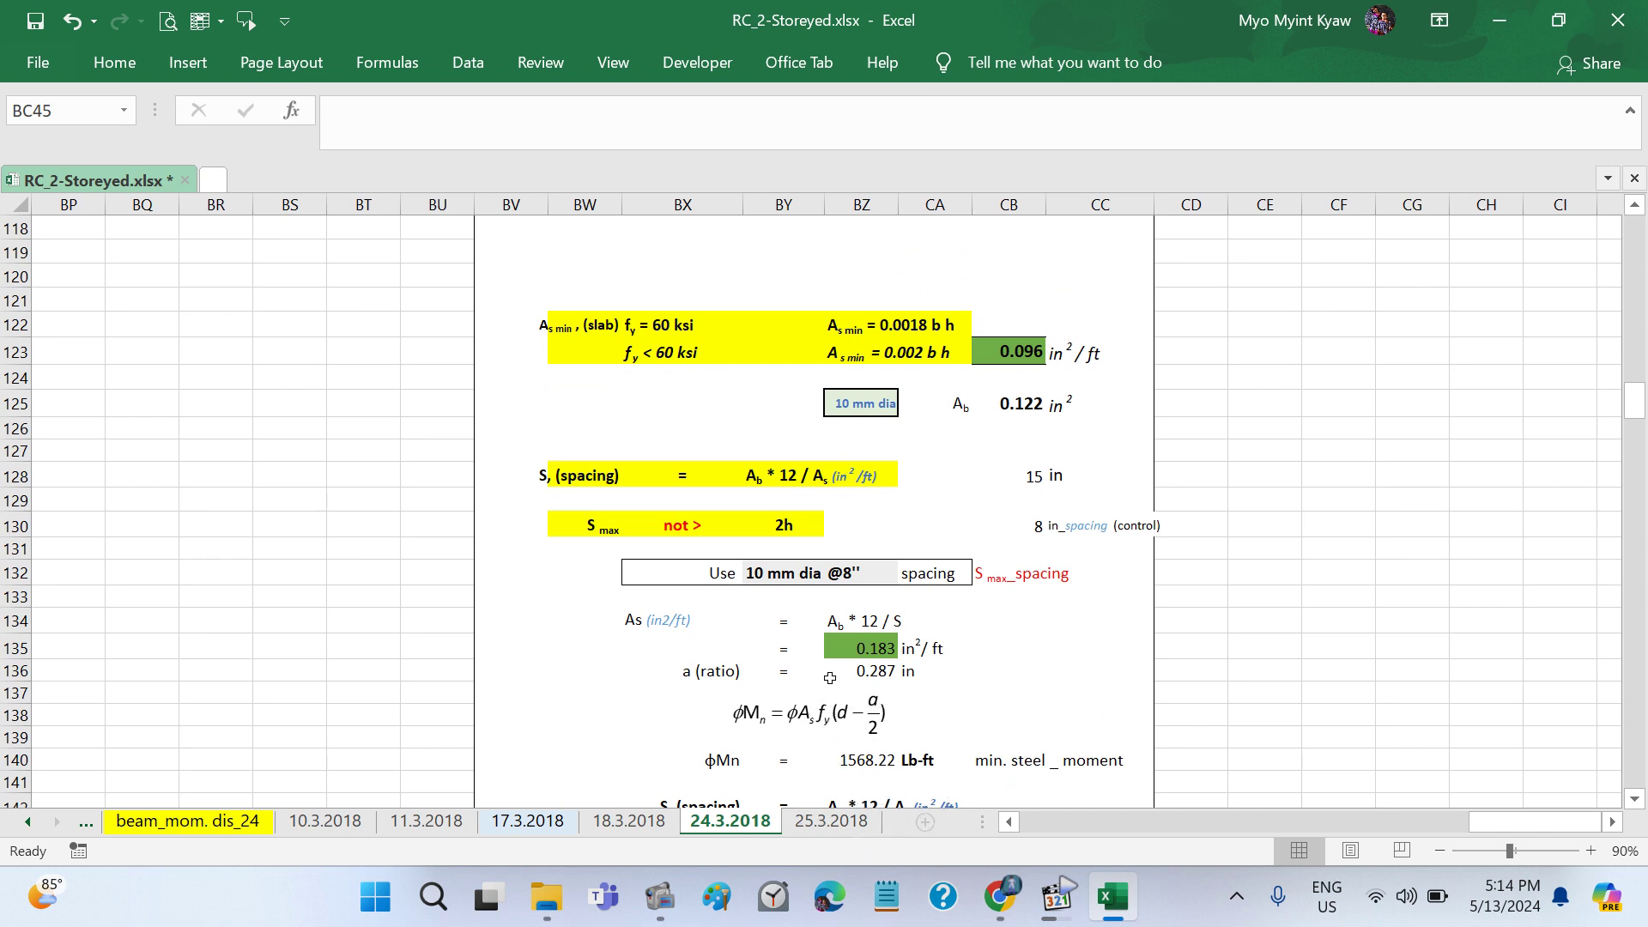
{"action": "scroll", "coordinate": [869, 773], "scroll_direction": "down", "scroll_amount": 1}
{"action": "scroll", "coordinate": [830, 679], "scroll_direction": "down", "scroll_amount": 1}
{"action": "scroll", "coordinate": [830, 678], "scroll_direction": "left", "scroll_amount": 2}
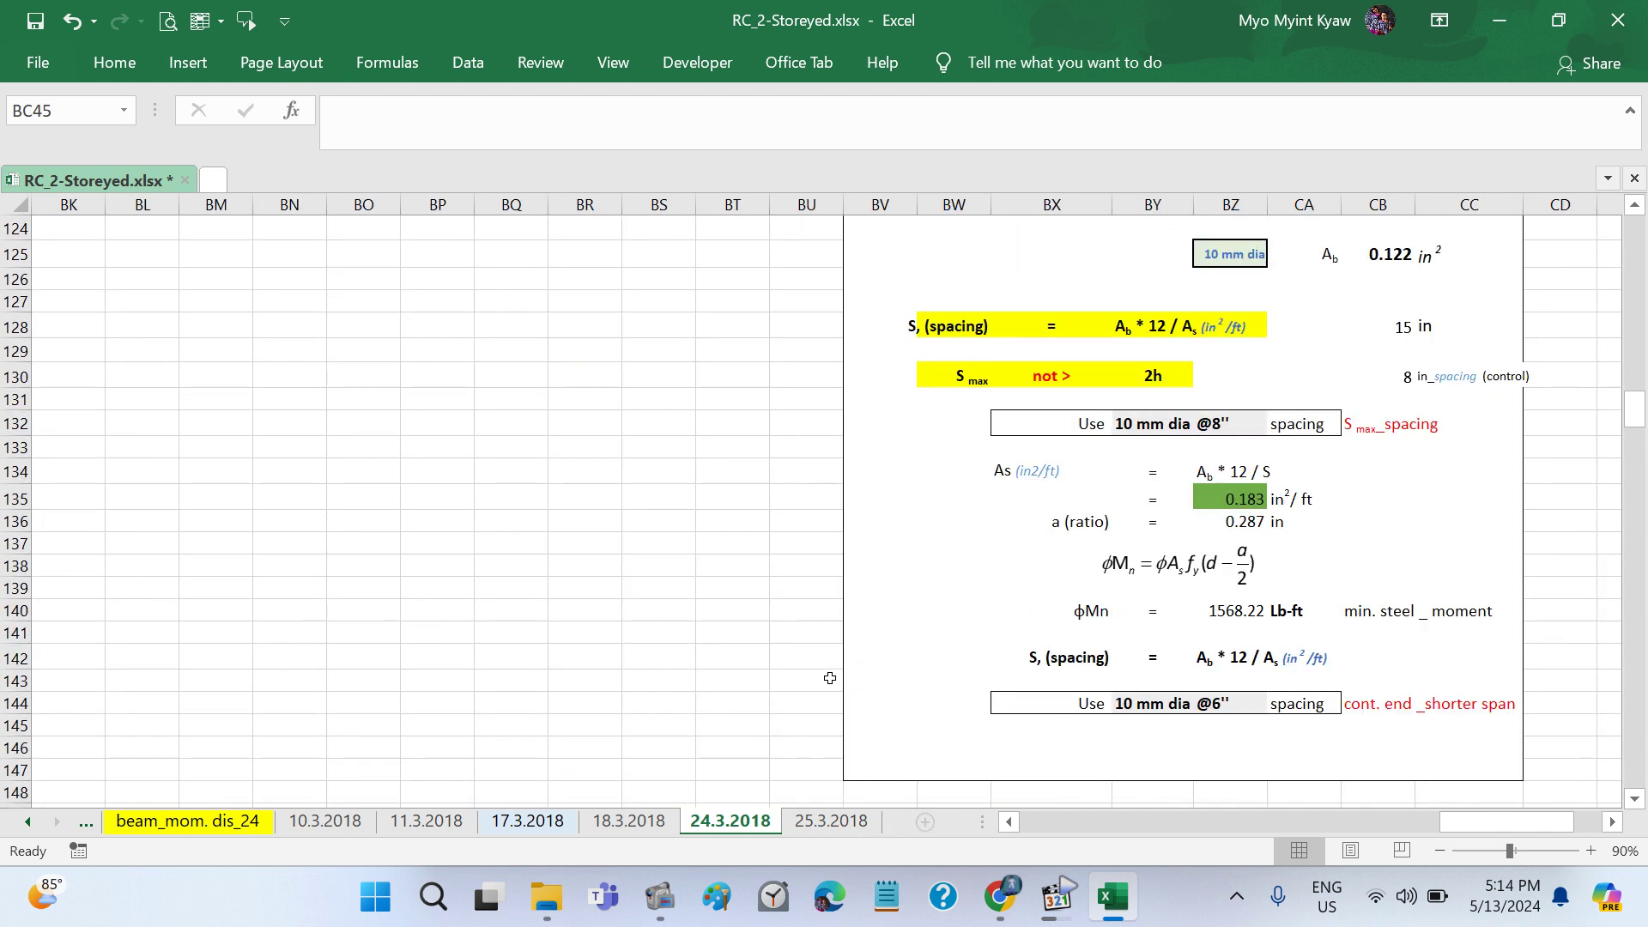
{"action": "scroll", "coordinate": [830, 678], "scroll_direction": "up", "scroll_amount": 3}
{"action": "scroll", "coordinate": [830, 678], "scroll_direction": "up", "scroll_amount": 4}
{"action": "scroll", "coordinate": [830, 678], "scroll_direction": "up", "scroll_amount": 2}
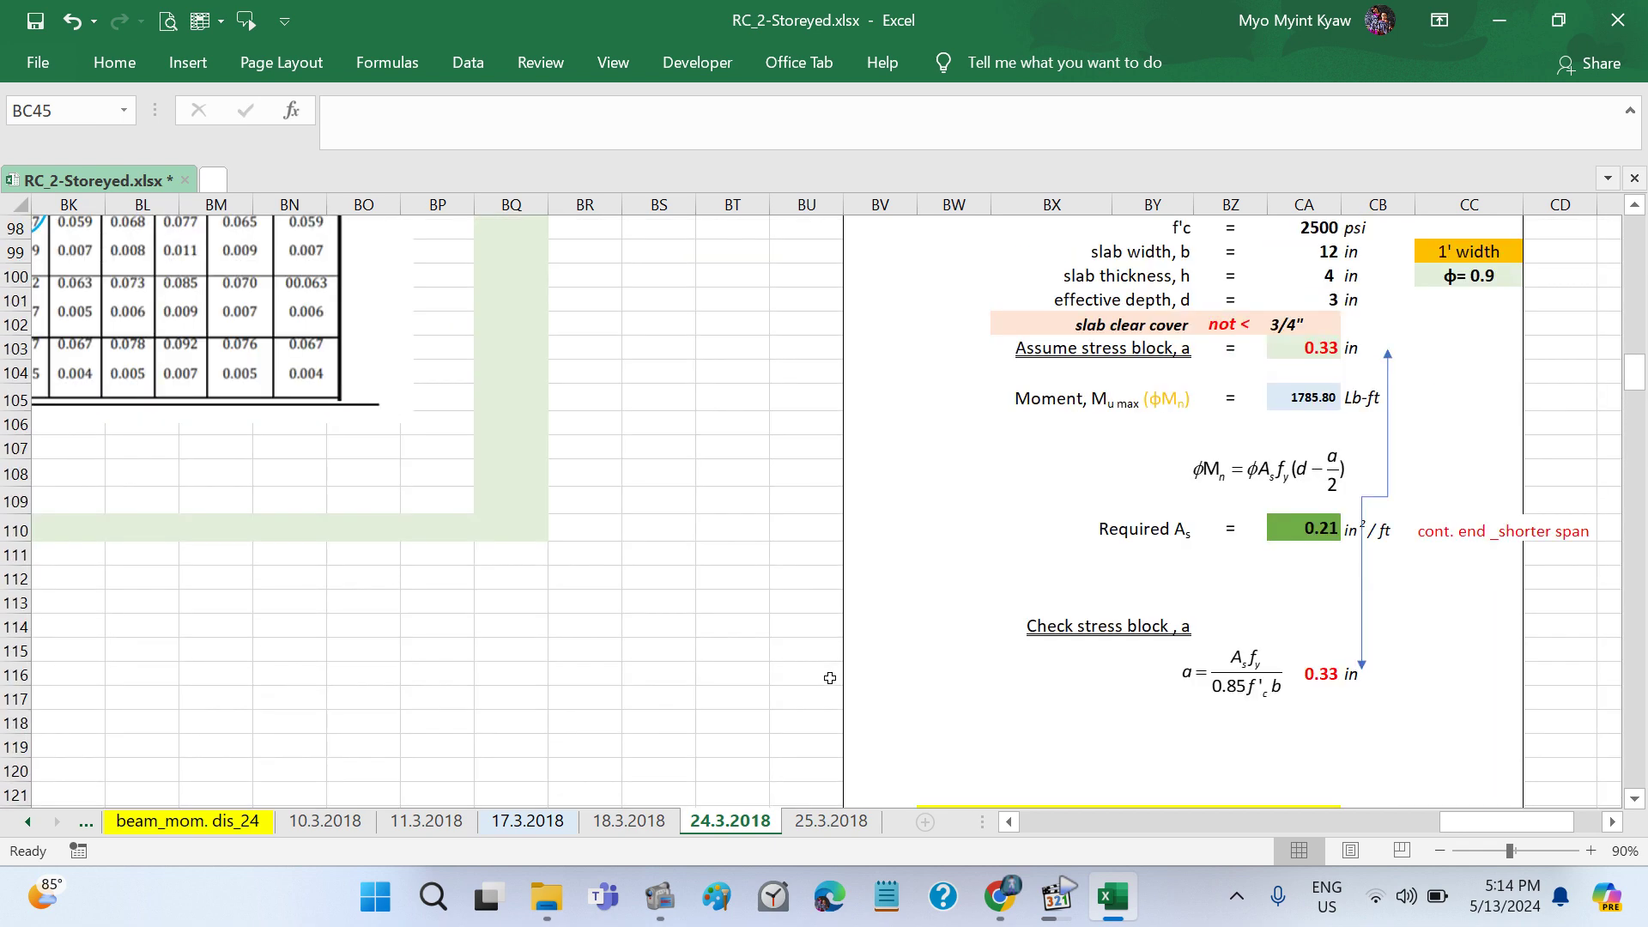
{"action": "scroll", "coordinate": [830, 678], "scroll_direction": "up", "scroll_amount": 1}
{"action": "scroll", "coordinate": [830, 678], "scroll_direction": "up", "scroll_amount": 3}
{"action": "scroll", "coordinate": [830, 678], "scroll_direction": "up", "scroll_amount": 2}
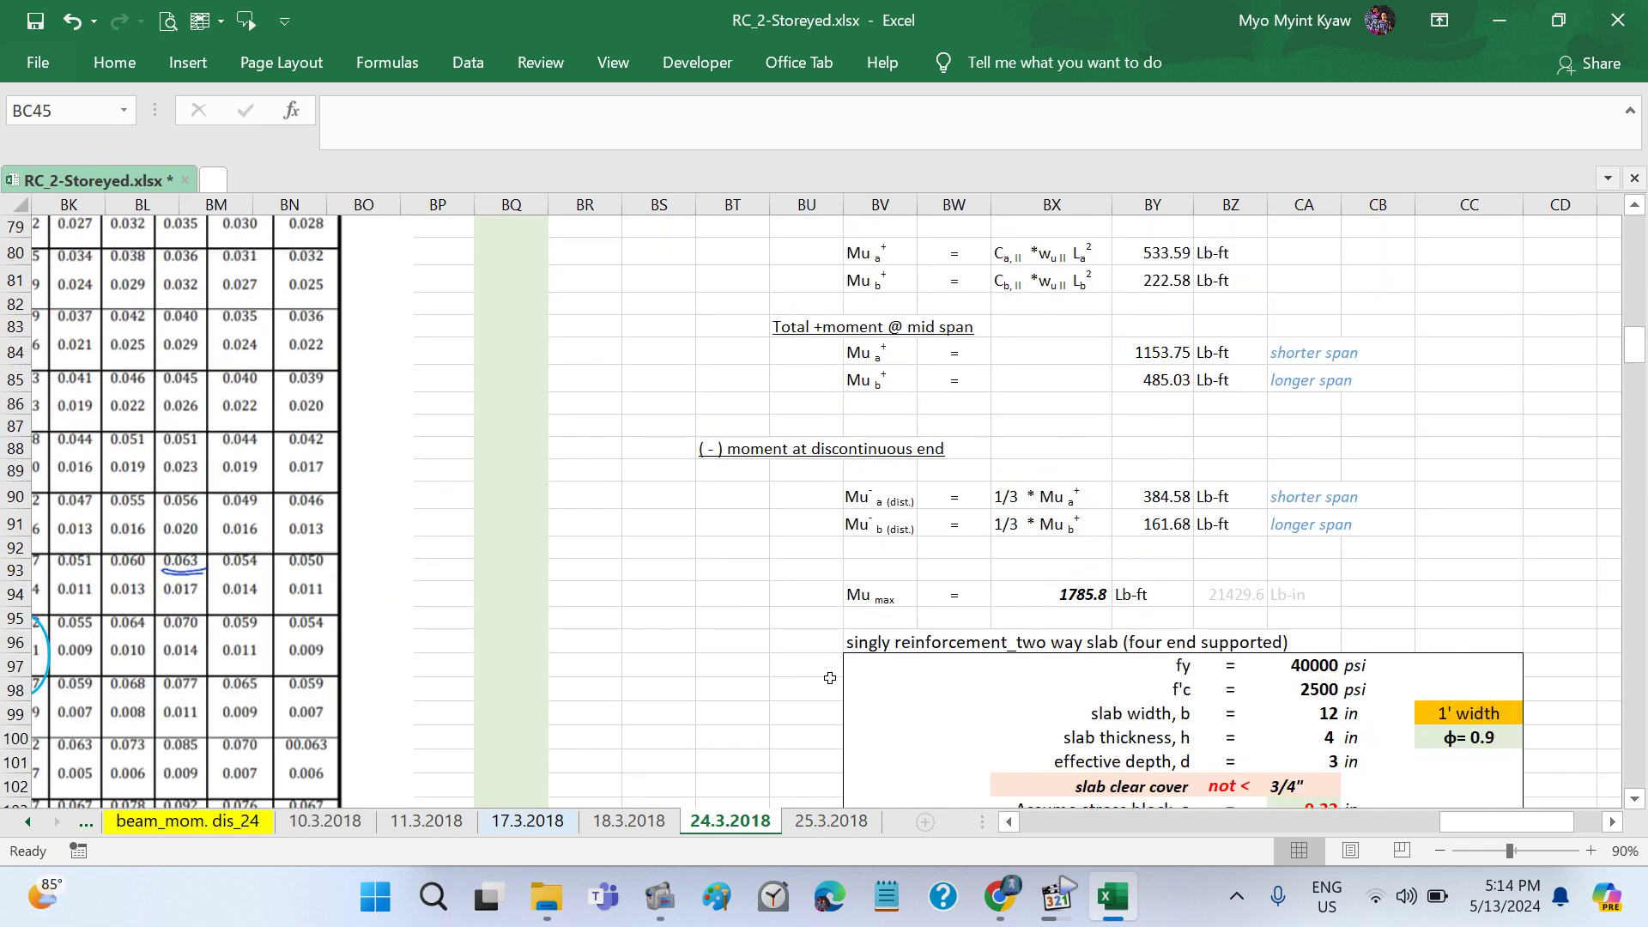
{"action": "scroll", "coordinate": [830, 678], "scroll_direction": "up", "scroll_amount": 1}
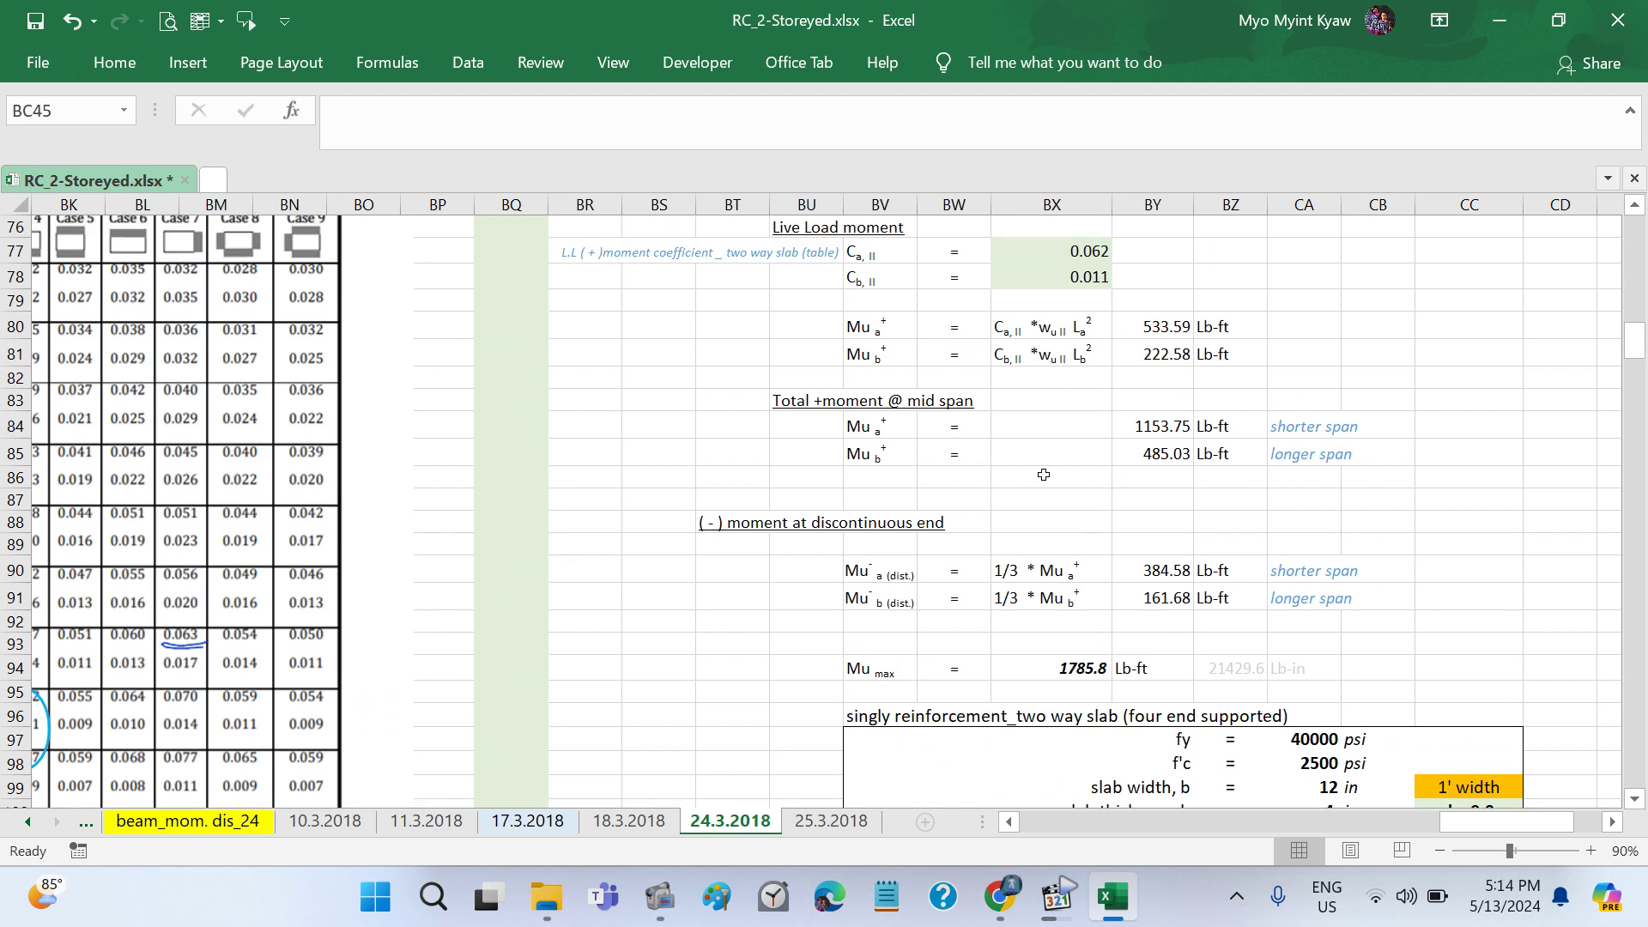
{"action": "scroll", "coordinate": [1044, 475], "scroll_direction": "left", "scroll_amount": 1}
{"action": "scroll", "coordinate": [1044, 475], "scroll_direction": "left", "scroll_amount": 2}
{"action": "scroll", "coordinate": [1044, 474], "scroll_direction": "left", "scroll_amount": 1}
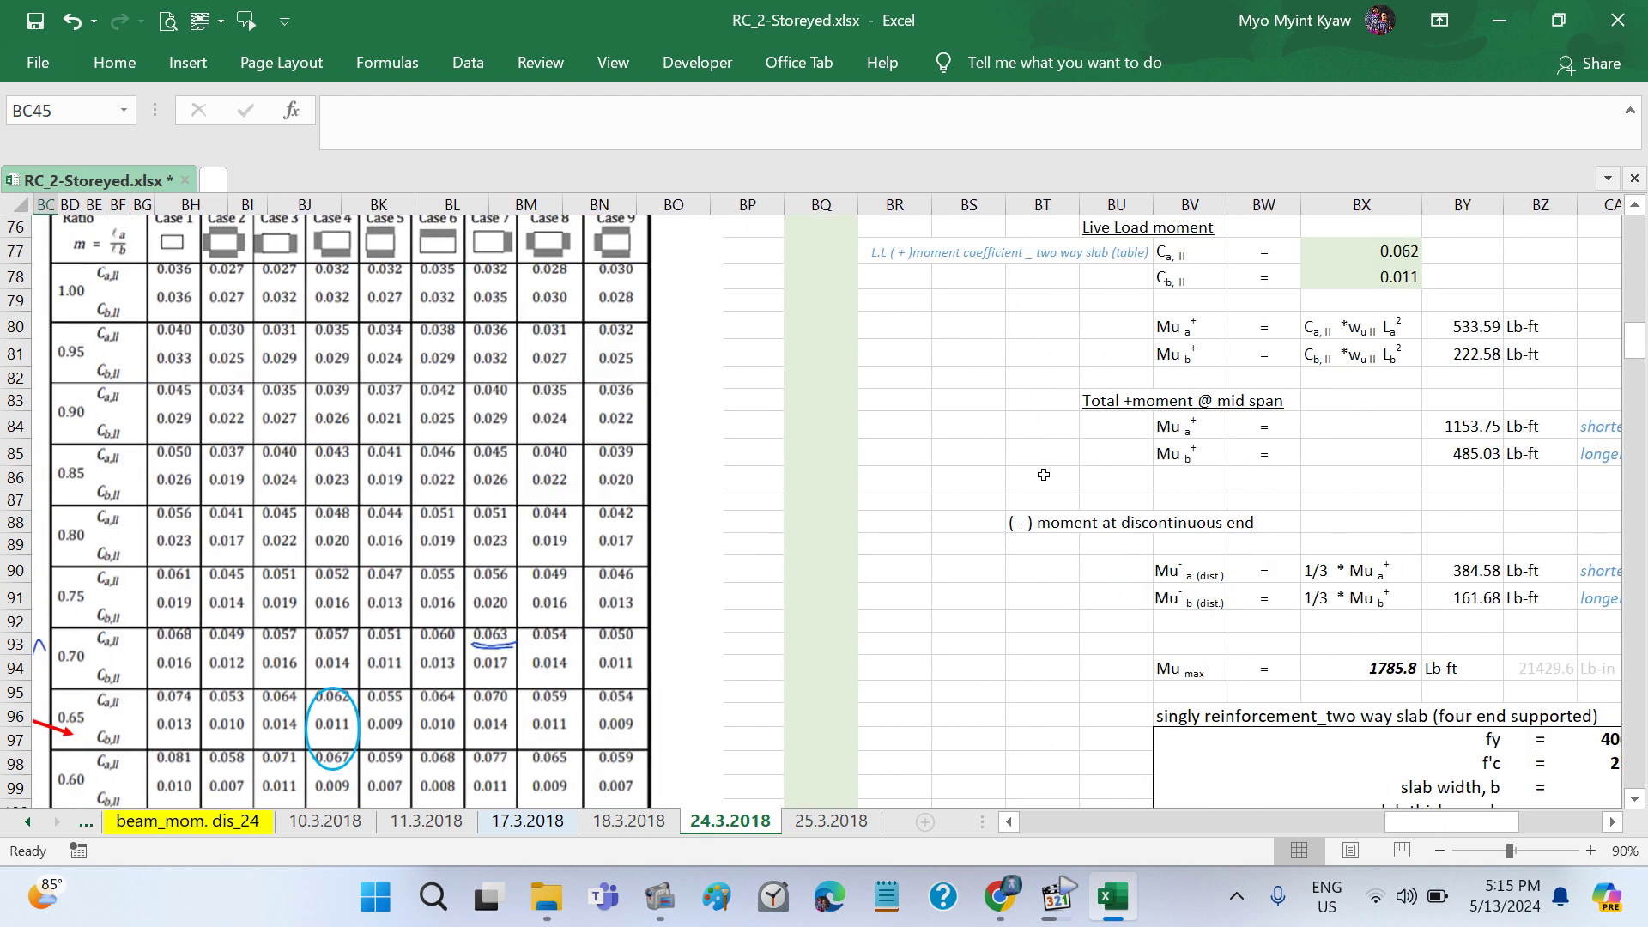
{"action": "scroll", "coordinate": [1043, 474], "scroll_direction": "left", "scroll_amount": 2}
{"action": "scroll", "coordinate": [1044, 475], "scroll_direction": "left", "scroll_amount": 2}
{"action": "scroll", "coordinate": [1044, 475], "scroll_direction": "left", "scroll_amount": 2}
{"action": "scroll", "coordinate": [1044, 474], "scroll_direction": "left", "scroll_amount": 2}
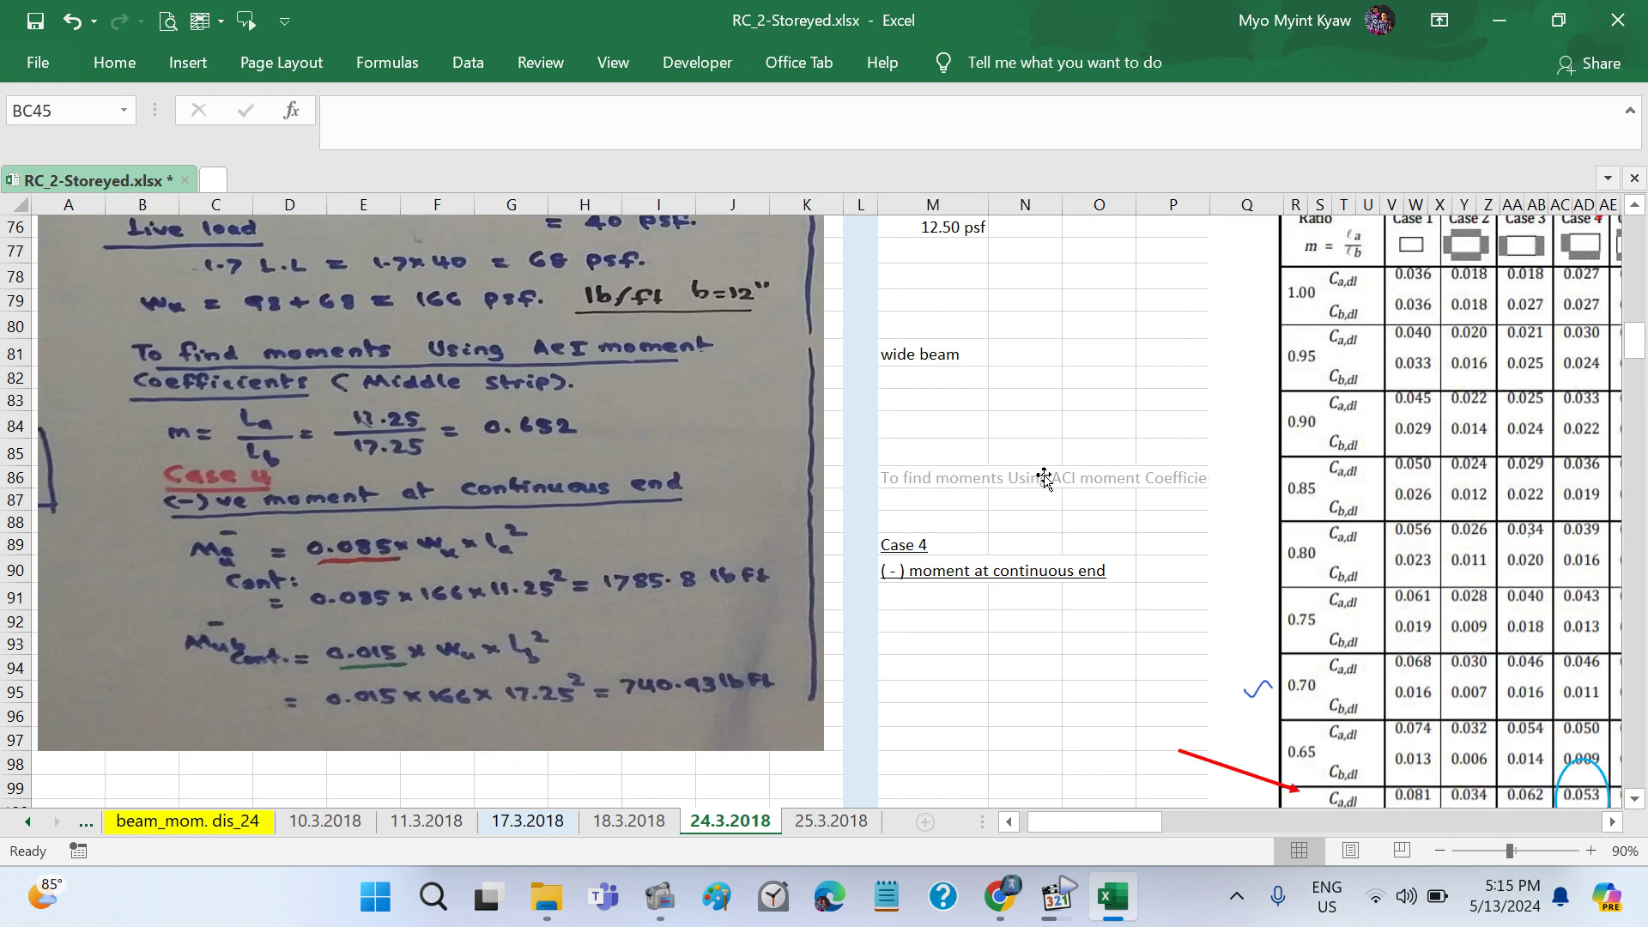
{"action": "scroll", "coordinate": [1043, 475], "scroll_direction": "up", "scroll_amount": 6}
{"action": "scroll", "coordinate": [1043, 474], "scroll_direction": "up", "scroll_amount": 6}
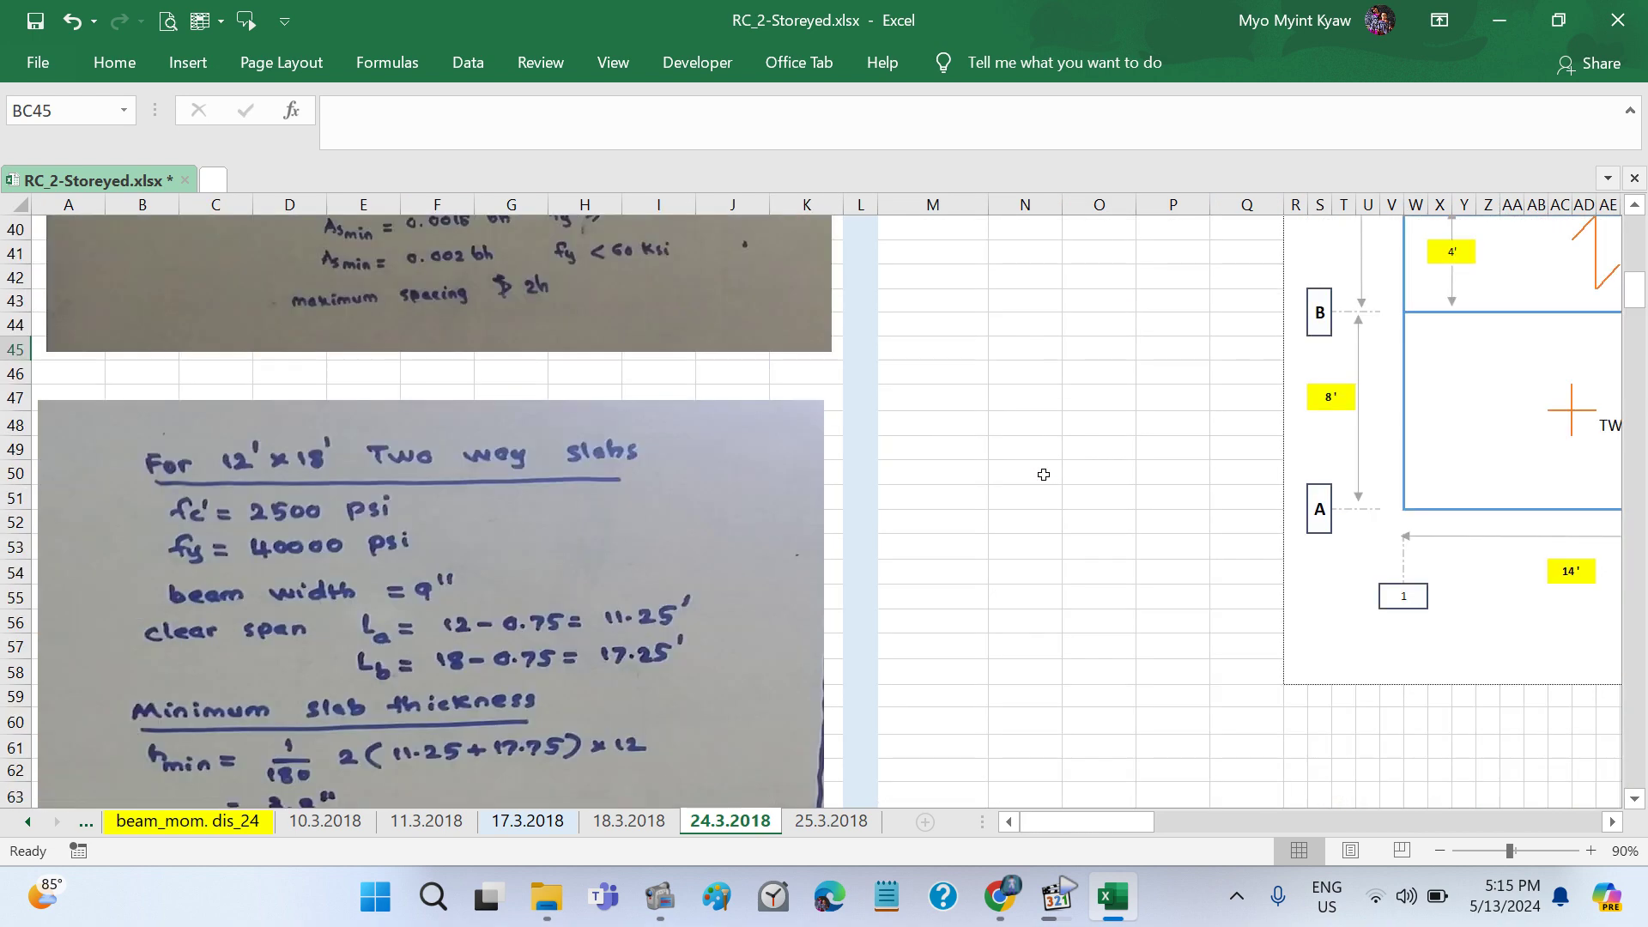
{"action": "scroll", "coordinate": [1044, 474], "scroll_direction": "up", "scroll_amount": 4}
{"action": "scroll", "coordinate": [1043, 475], "scroll_direction": "up", "scroll_amount": 6}
{"action": "scroll", "coordinate": [1044, 475], "scroll_direction": "up", "scroll_amount": 3}
{"action": "scroll", "coordinate": [1044, 475], "scroll_direction": "down", "scroll_amount": 1}
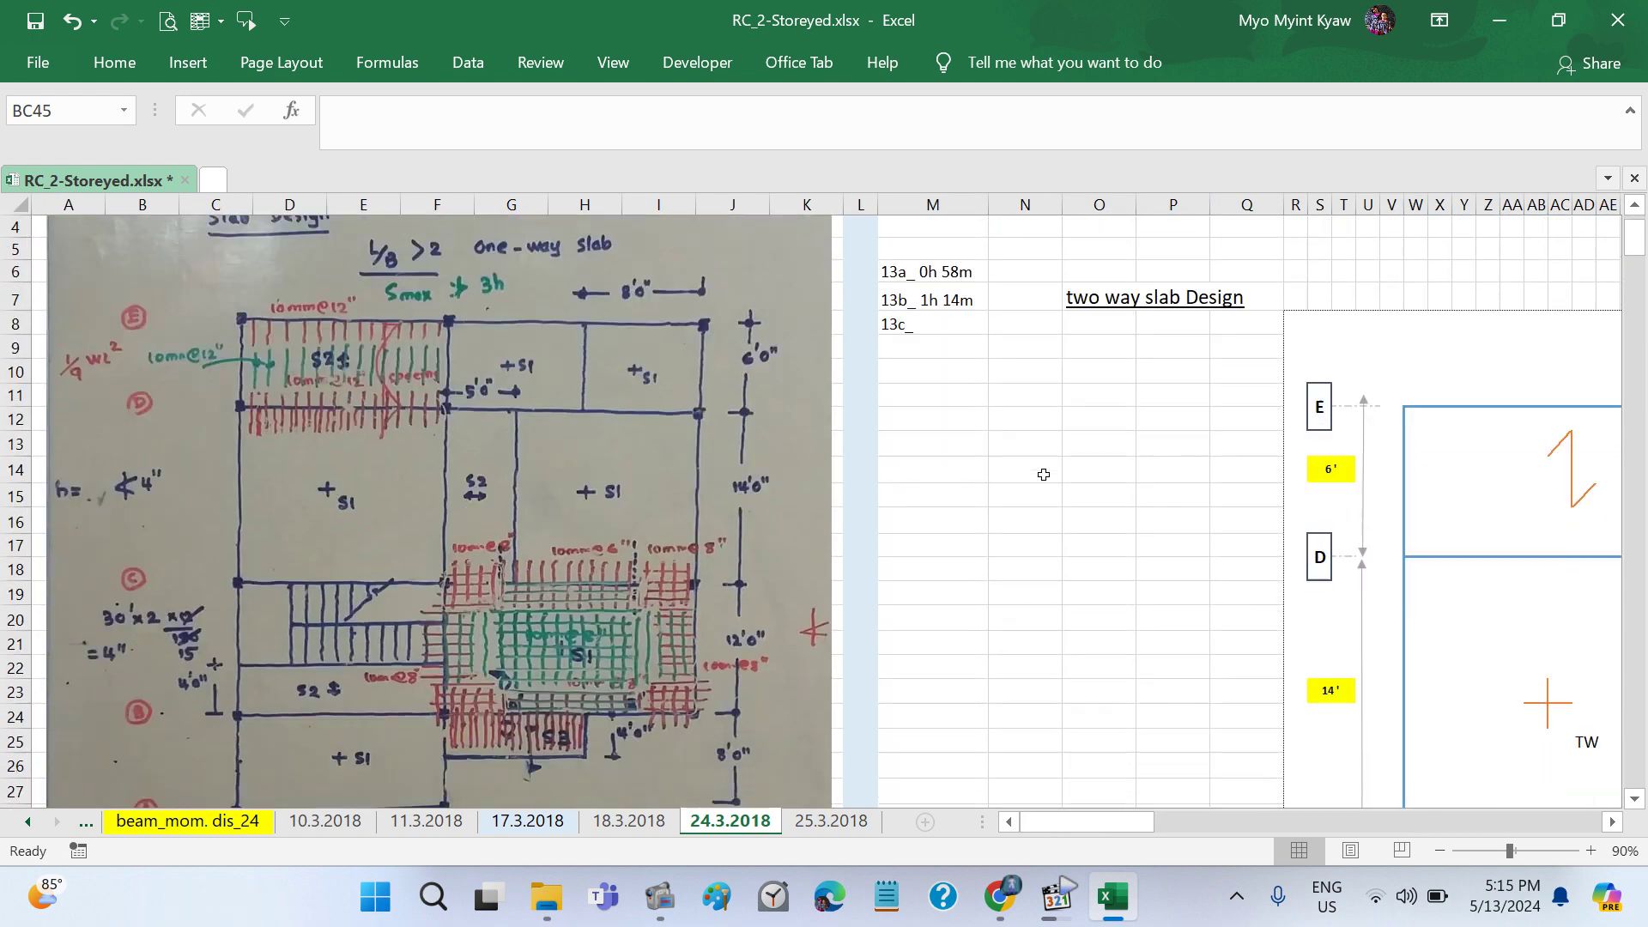
{"action": "scroll", "coordinate": [1044, 474], "scroll_direction": "down", "scroll_amount": 1}
{"action": "scroll", "coordinate": [1044, 475], "scroll_direction": "down", "scroll_amount": 1}
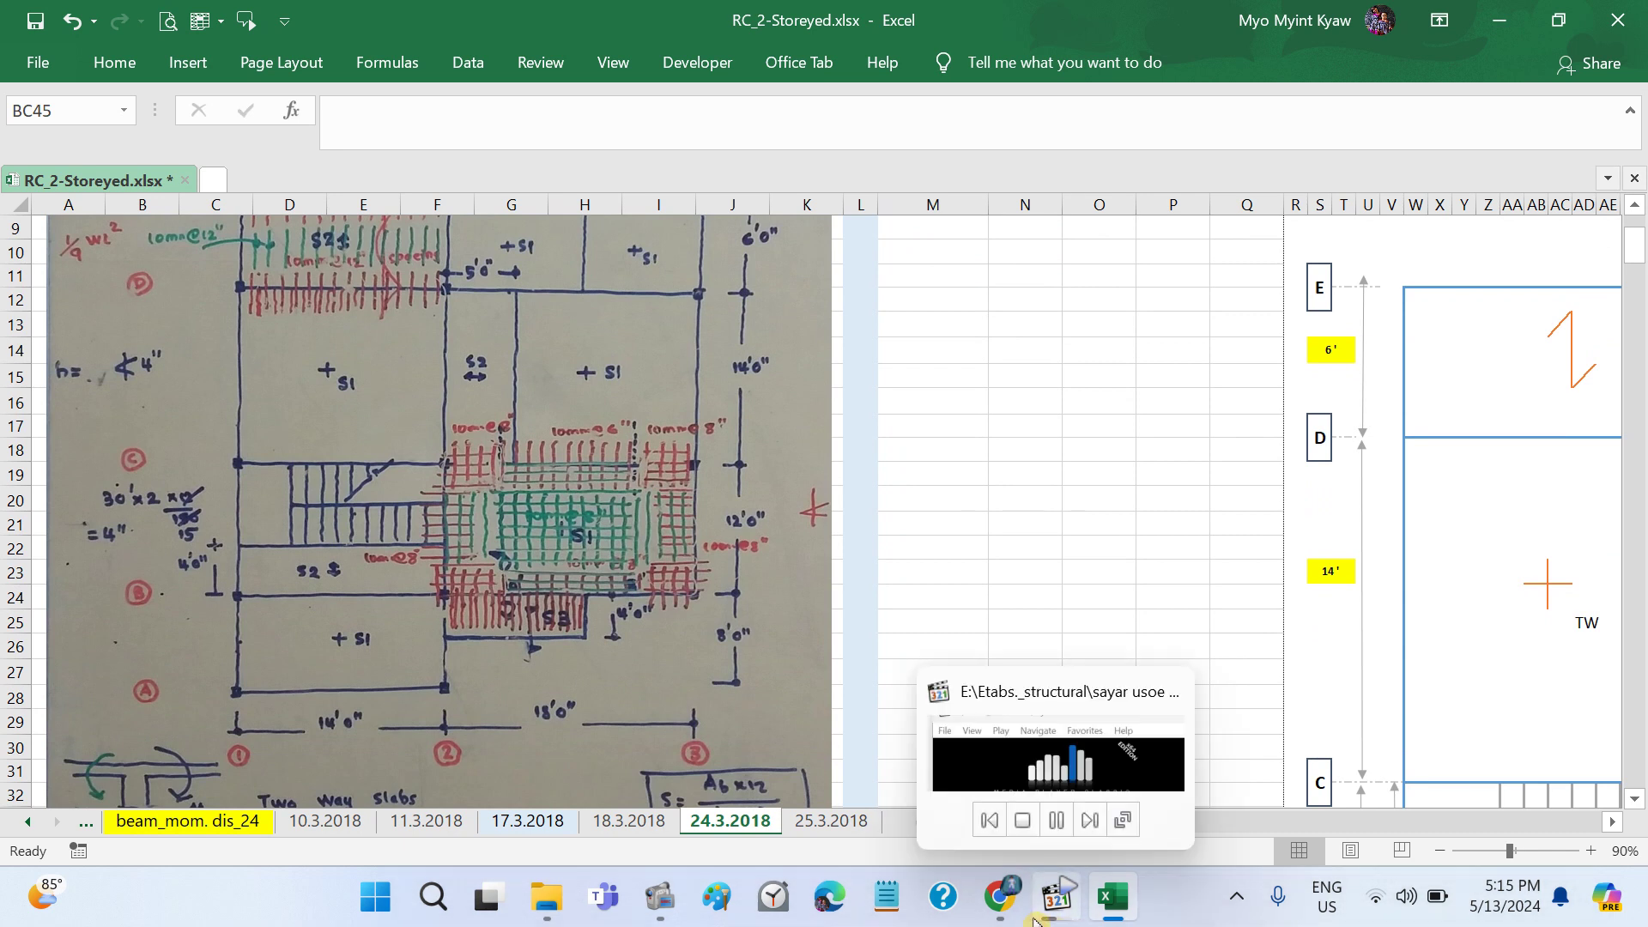
{"action": "left_click", "coordinate": [1055, 897]}
{"action": "left_click", "coordinate": [665, 536]}
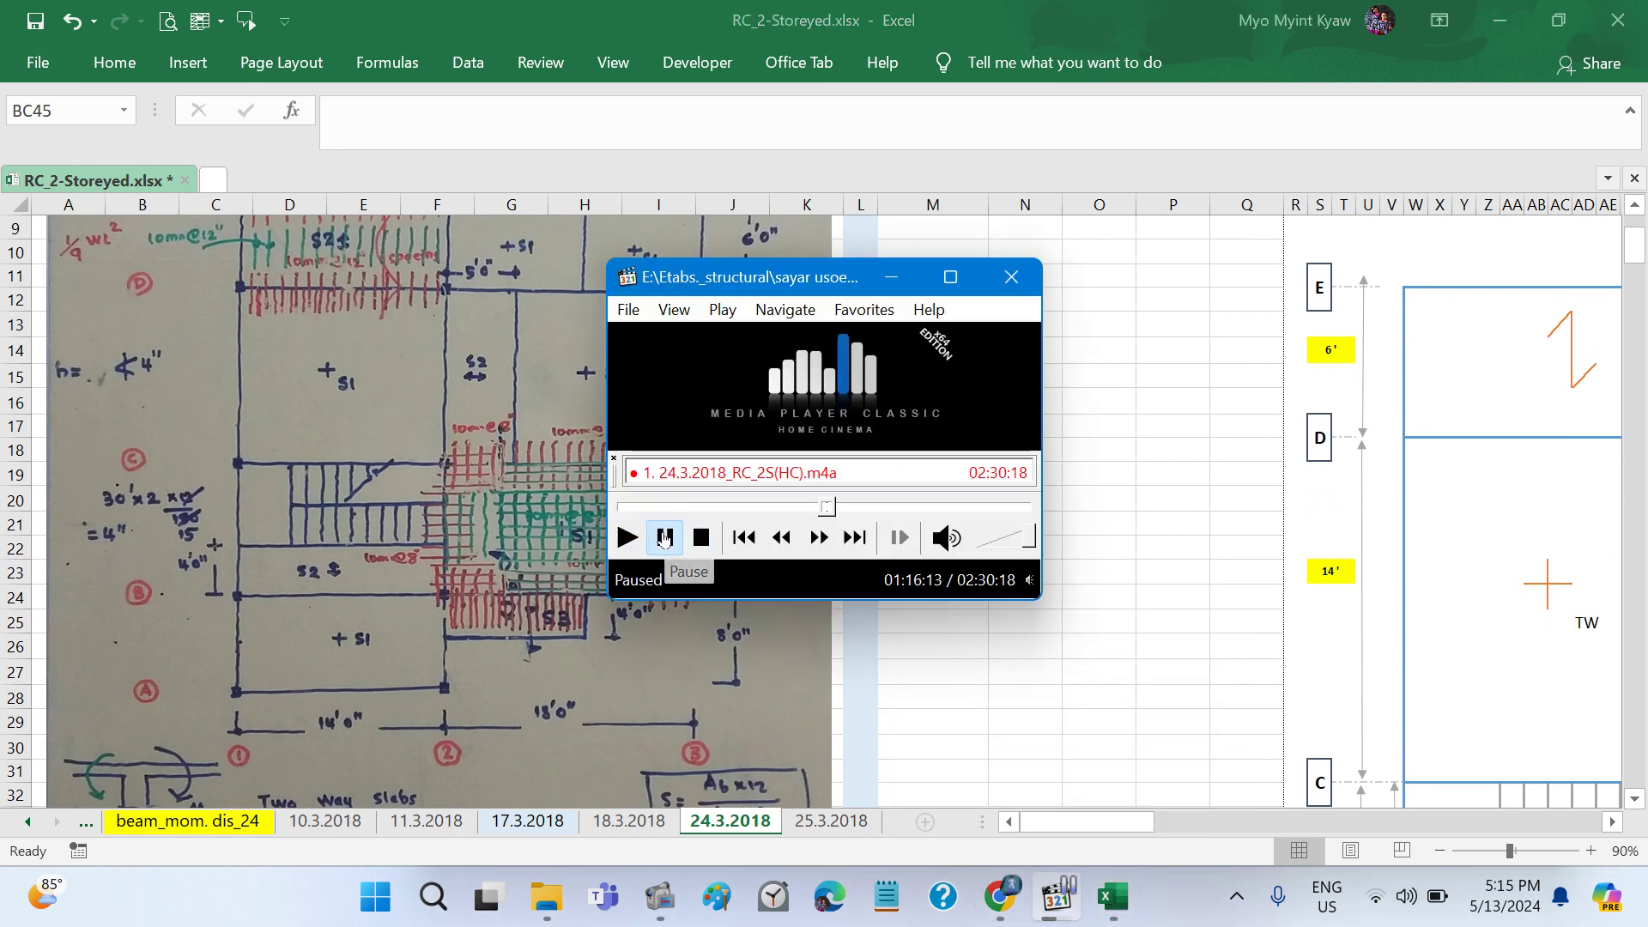
{"action": "left_click", "coordinate": [714, 652]}
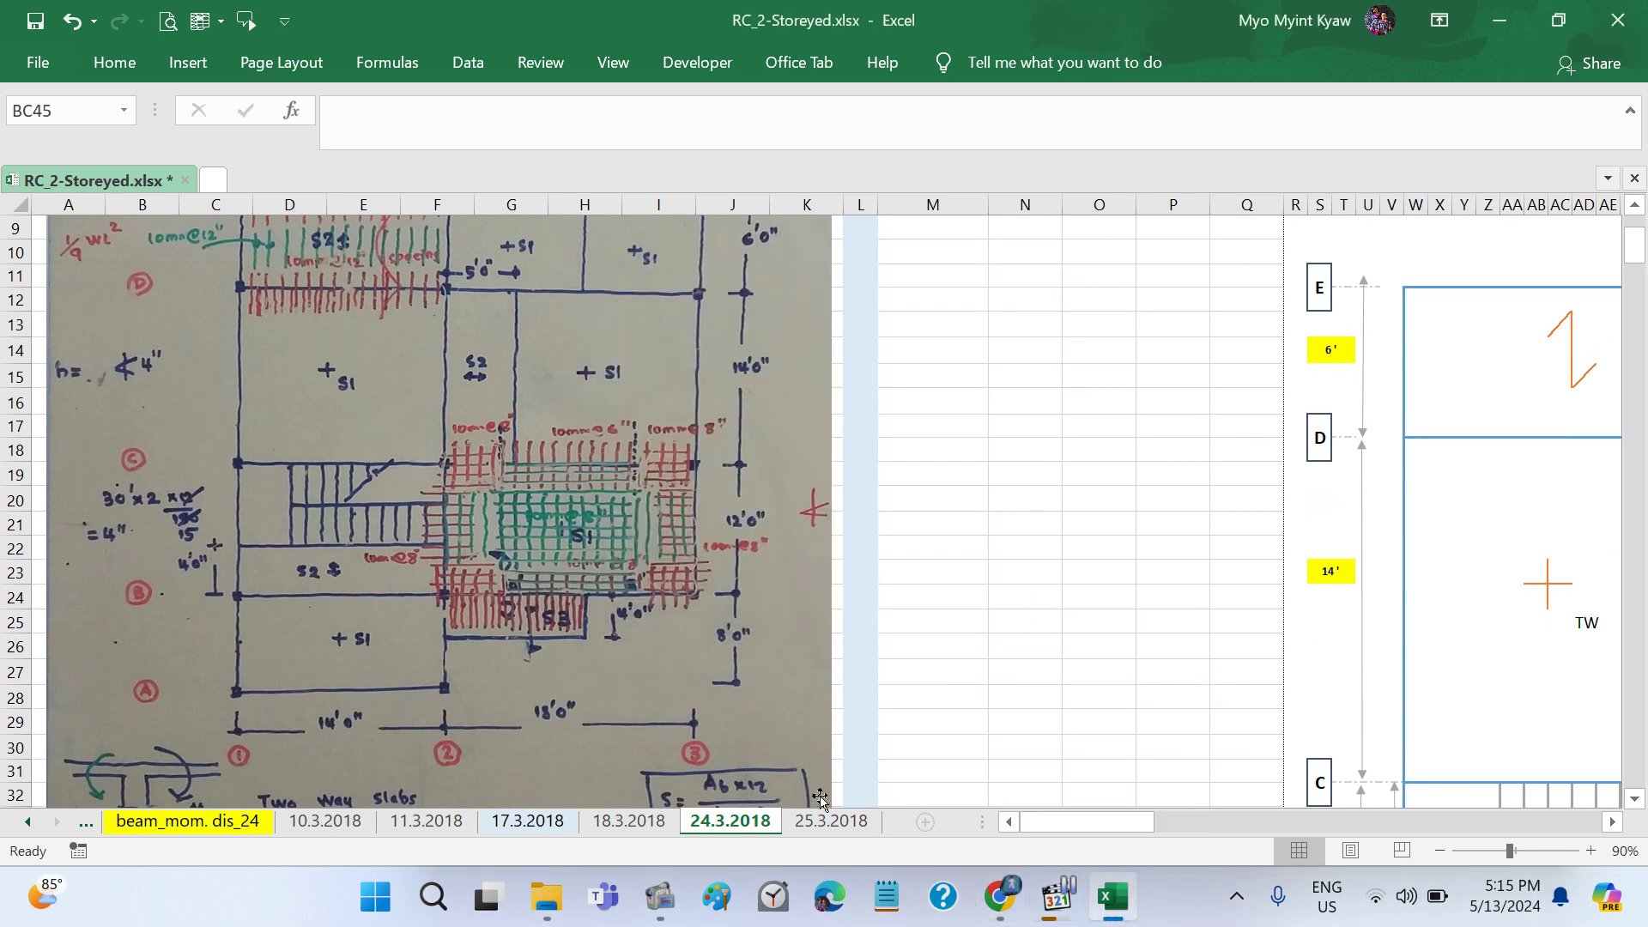
Step: Copy the 10 mm dia @8" label into AQ40 under the lower slab and colour it green
{"action": "scroll", "coordinate": [1019, 684], "scroll_direction": "down", "scroll_amount": 2}
{"action": "scroll", "coordinate": [1020, 690], "scroll_direction": "right", "scroll_amount": 5}
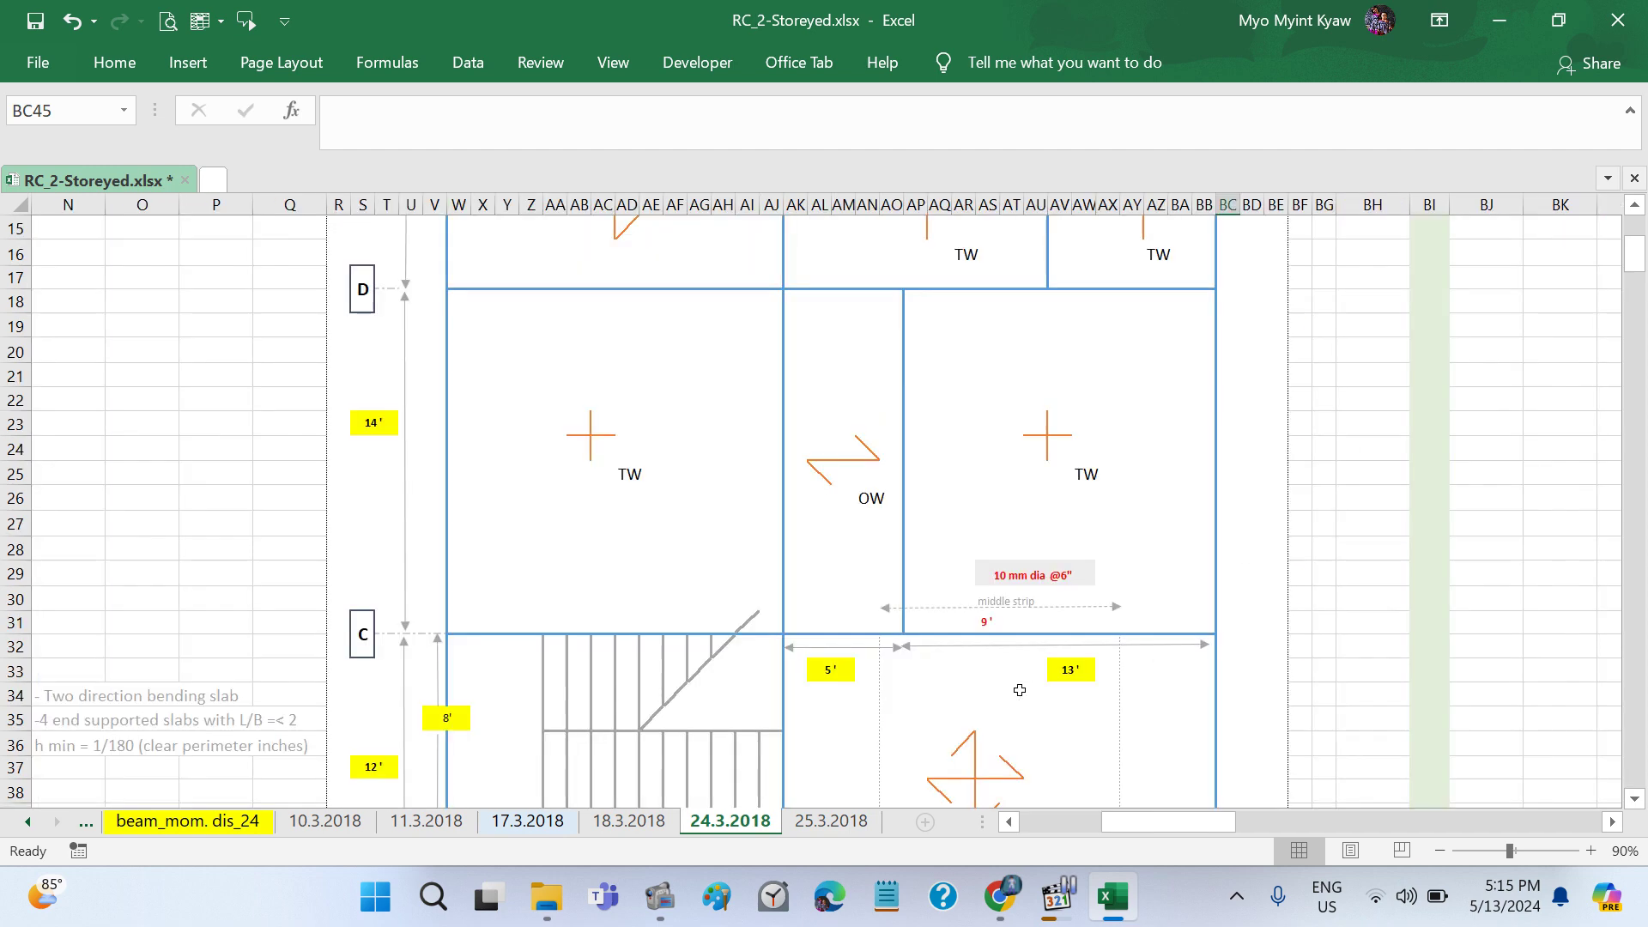
{"action": "scroll", "coordinate": [1018, 690], "scroll_direction": "right", "scroll_amount": 5}
{"action": "scroll", "coordinate": [1019, 690], "scroll_direction": "down", "scroll_amount": 2}
{"action": "scroll", "coordinate": [1019, 690], "scroll_direction": "down", "scroll_amount": 4}
{"action": "scroll", "coordinate": [1019, 690], "scroll_direction": "down", "scroll_amount": 4}
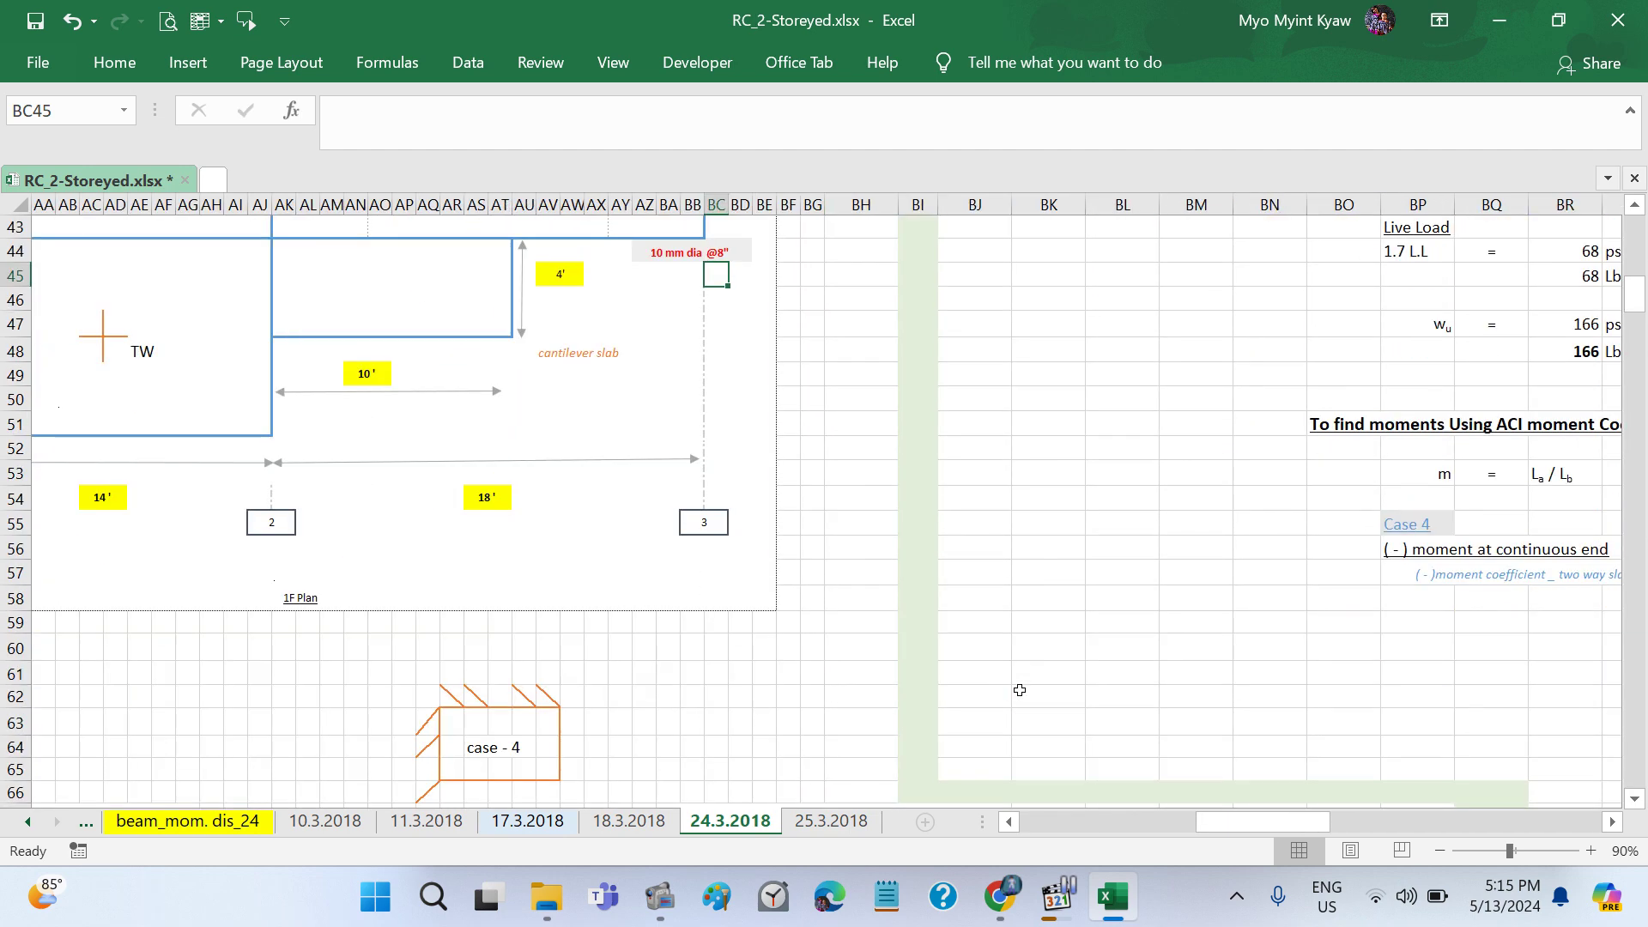
{"action": "scroll", "coordinate": [1018, 690], "scroll_direction": "down", "scroll_amount": 2}
{"action": "scroll", "coordinate": [1019, 690], "scroll_direction": "right", "scroll_amount": 3}
{"action": "scroll", "coordinate": [1019, 690], "scroll_direction": "right", "scroll_amount": 2}
{"action": "scroll", "coordinate": [1019, 690], "scroll_direction": "right", "scroll_amount": 1}
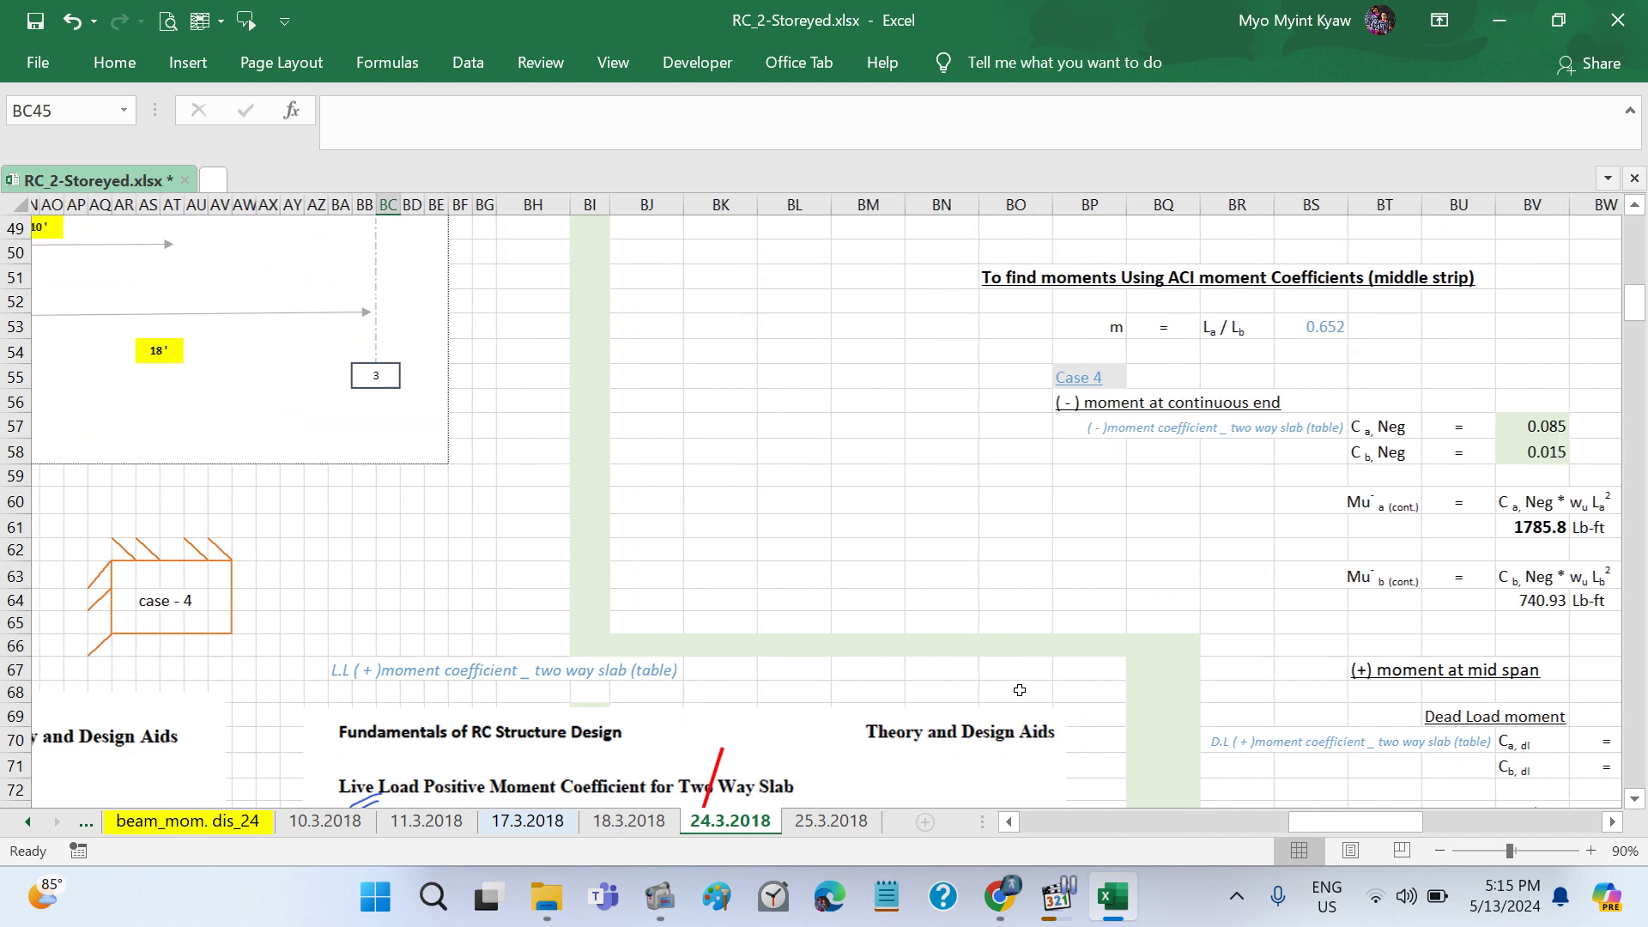
{"action": "scroll", "coordinate": [1018, 690], "scroll_direction": "left", "scroll_amount": 6}
{"action": "scroll", "coordinate": [1019, 690], "scroll_direction": "up", "scroll_amount": 6}
{"action": "scroll", "coordinate": [1019, 690], "scroll_direction": "up", "scroll_amount": 2}
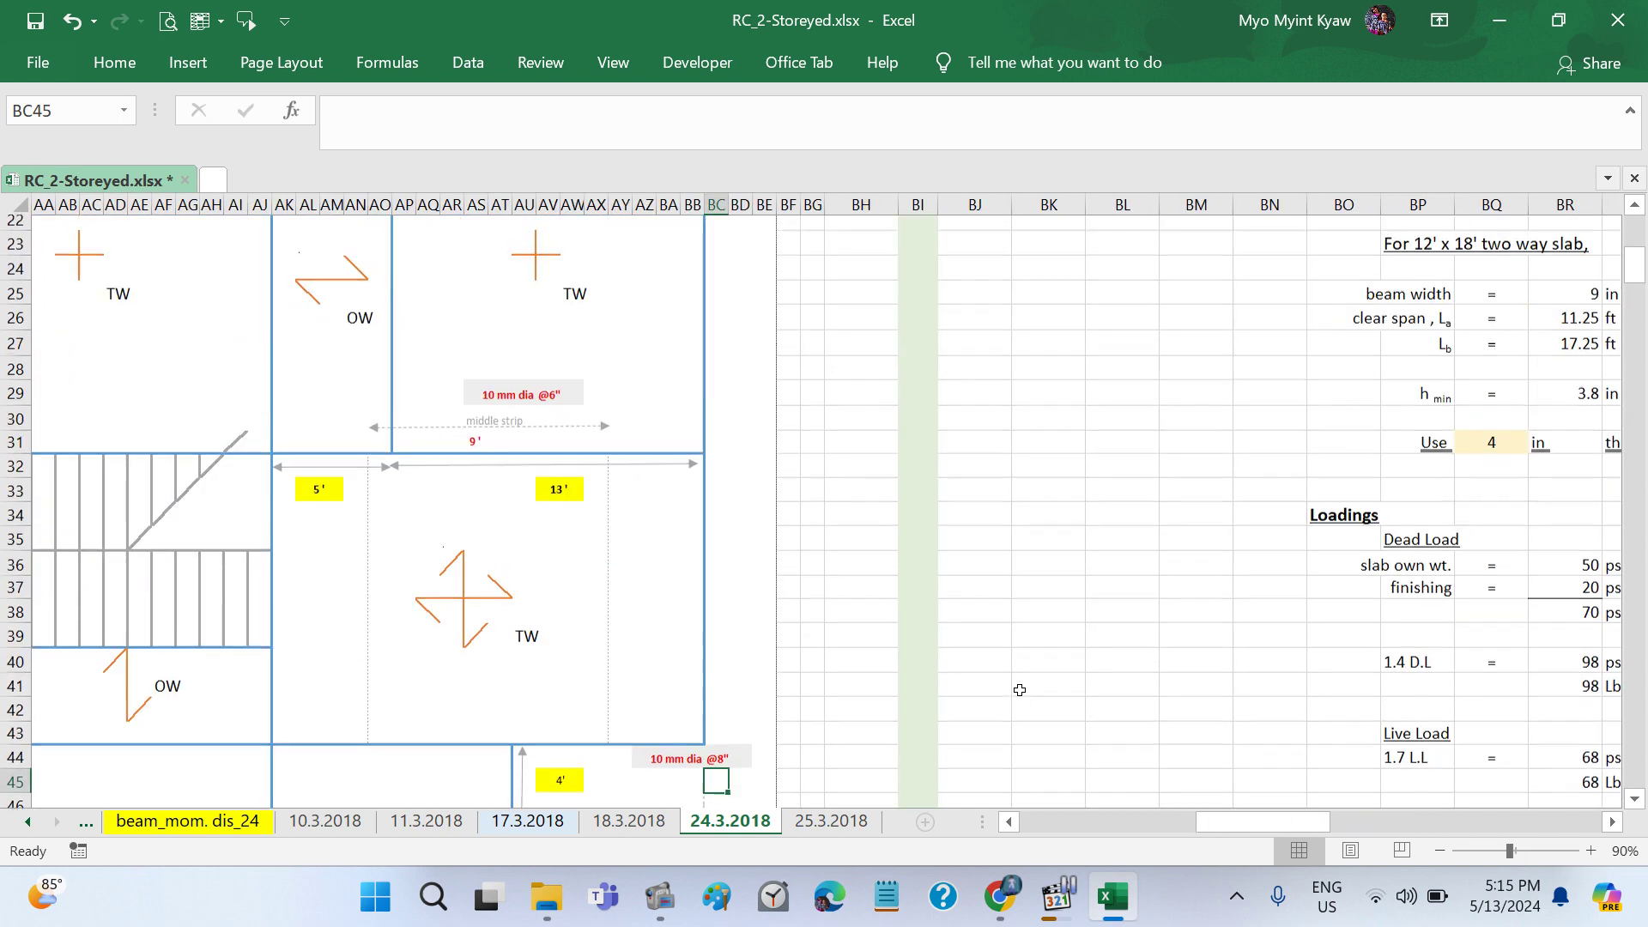
{"action": "scroll", "coordinate": [532, 621], "scroll_direction": "down", "scroll_amount": 1}
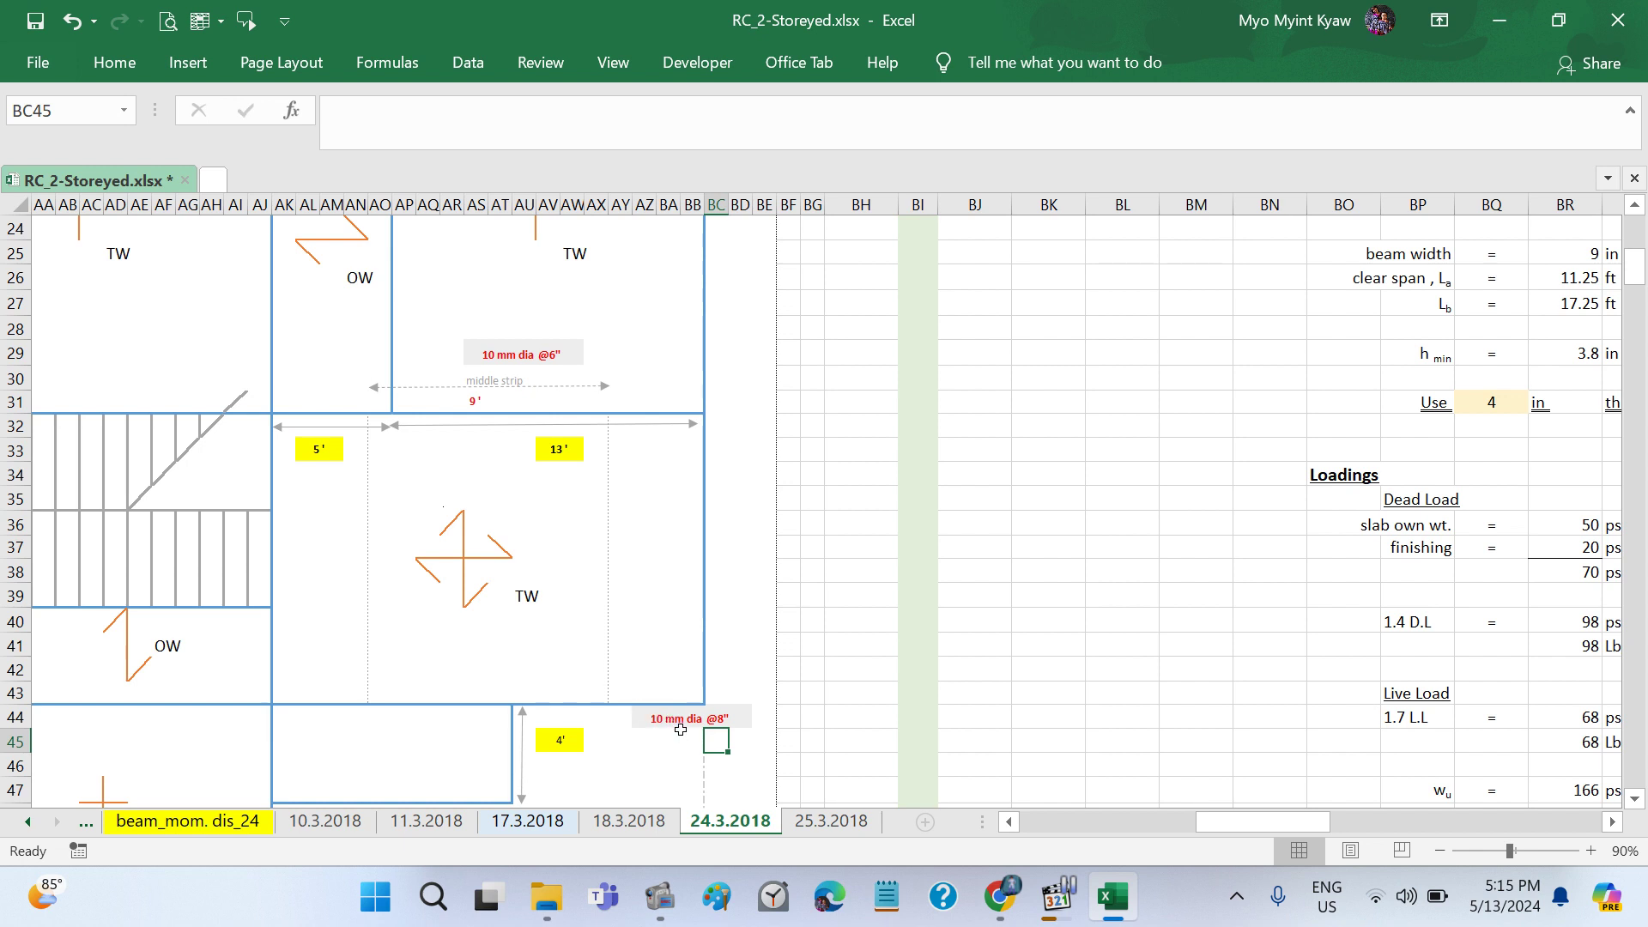
{"action": "left_click_drag", "start_coordinate": [648, 717], "coordinate": [738, 719]}
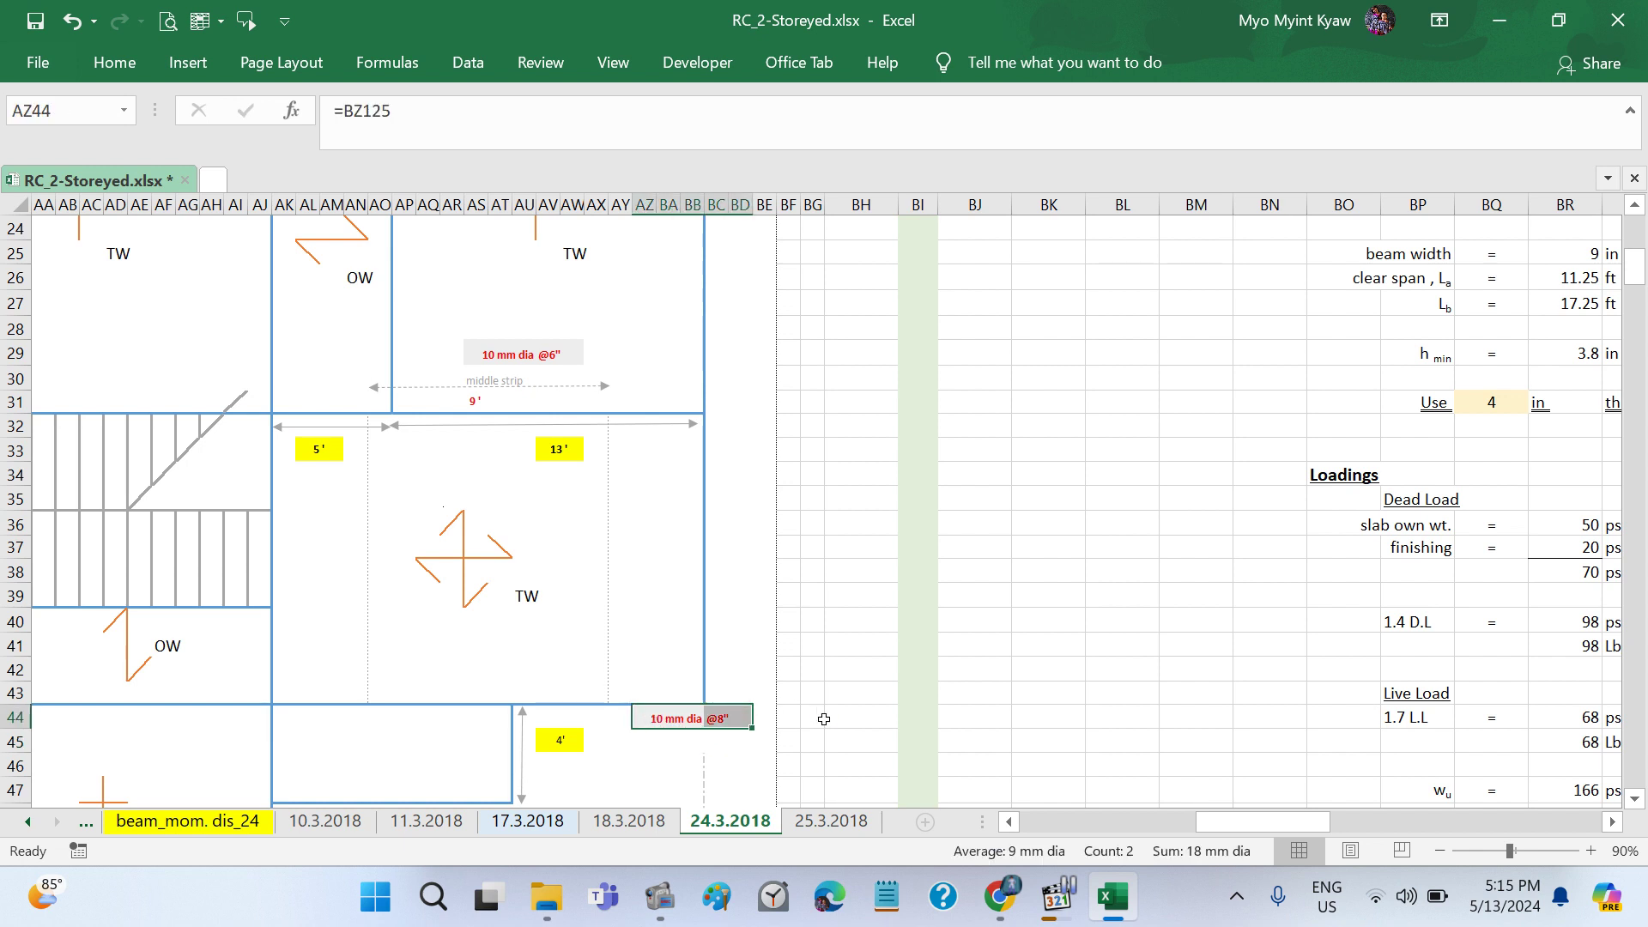
{"action": "key", "text": "ctrl+c"}
{"action": "left_click", "coordinate": [428, 622]}
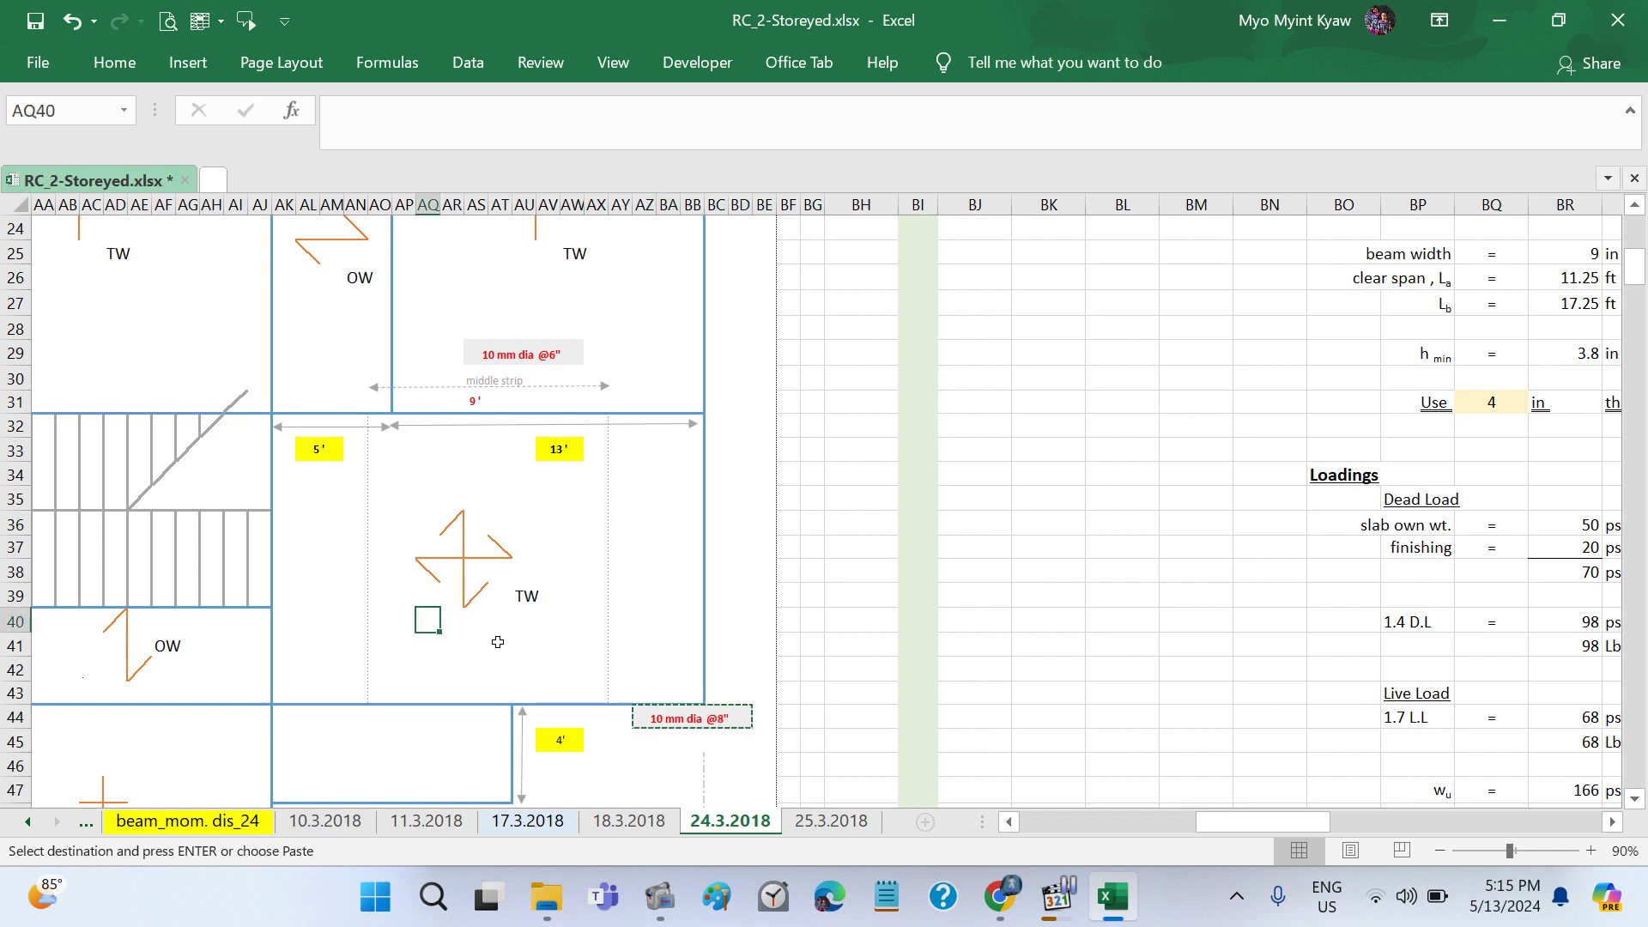
{"action": "key", "text": "ctrl+v"}
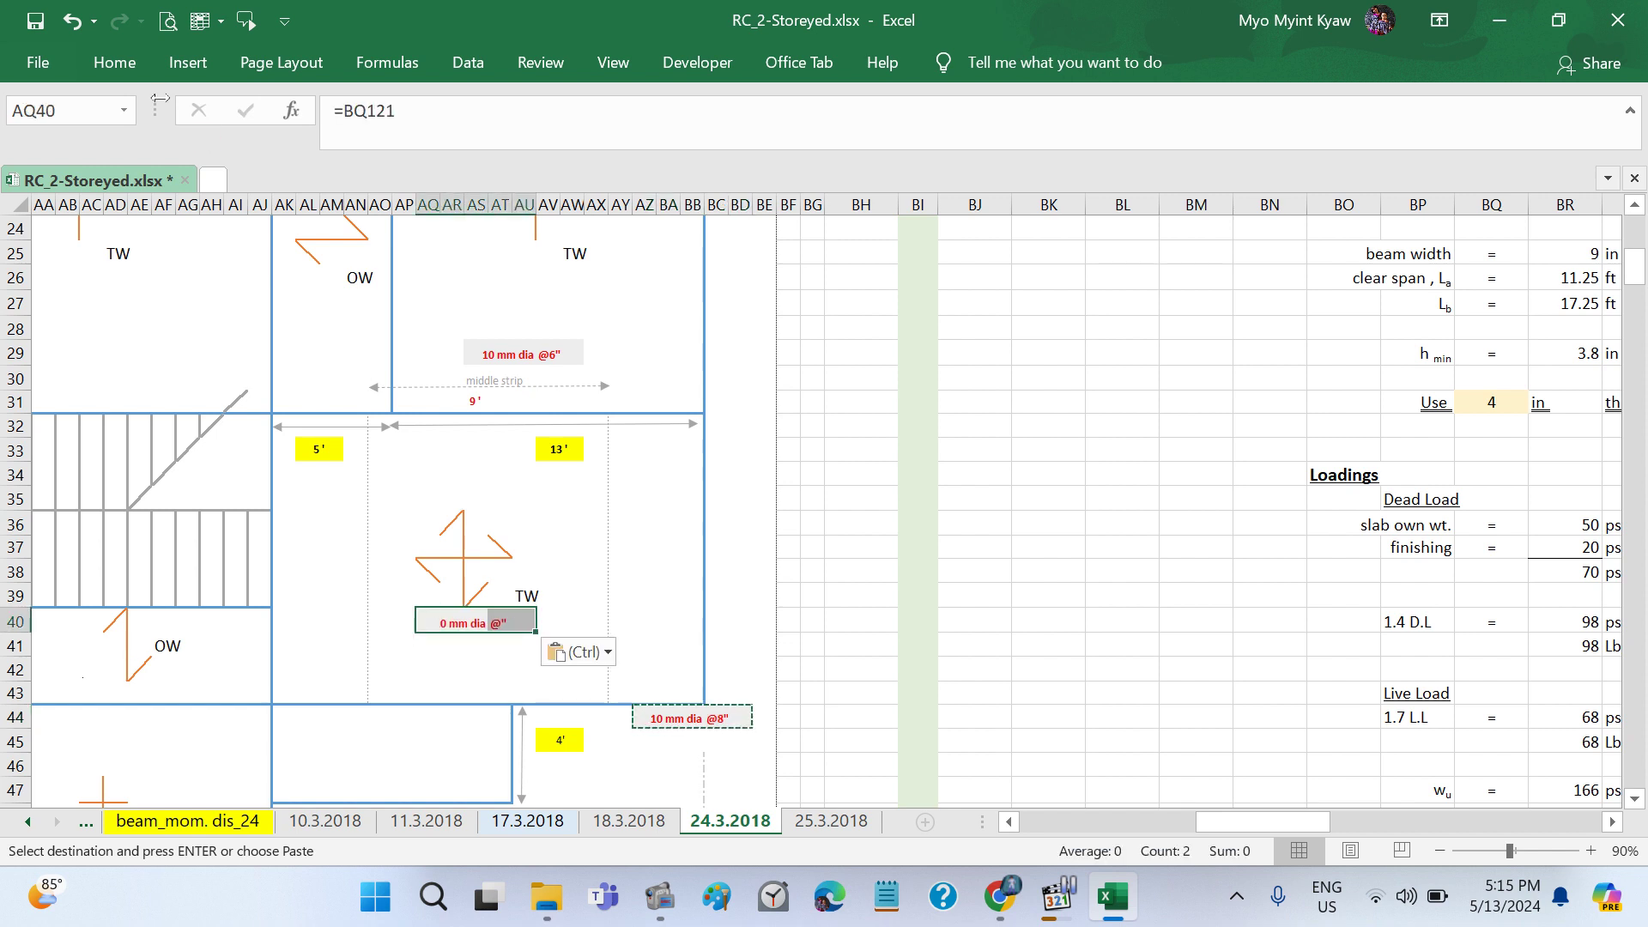
{"action": "left_click", "coordinate": [105, 58]}
{"action": "left_click", "coordinate": [366, 152]}
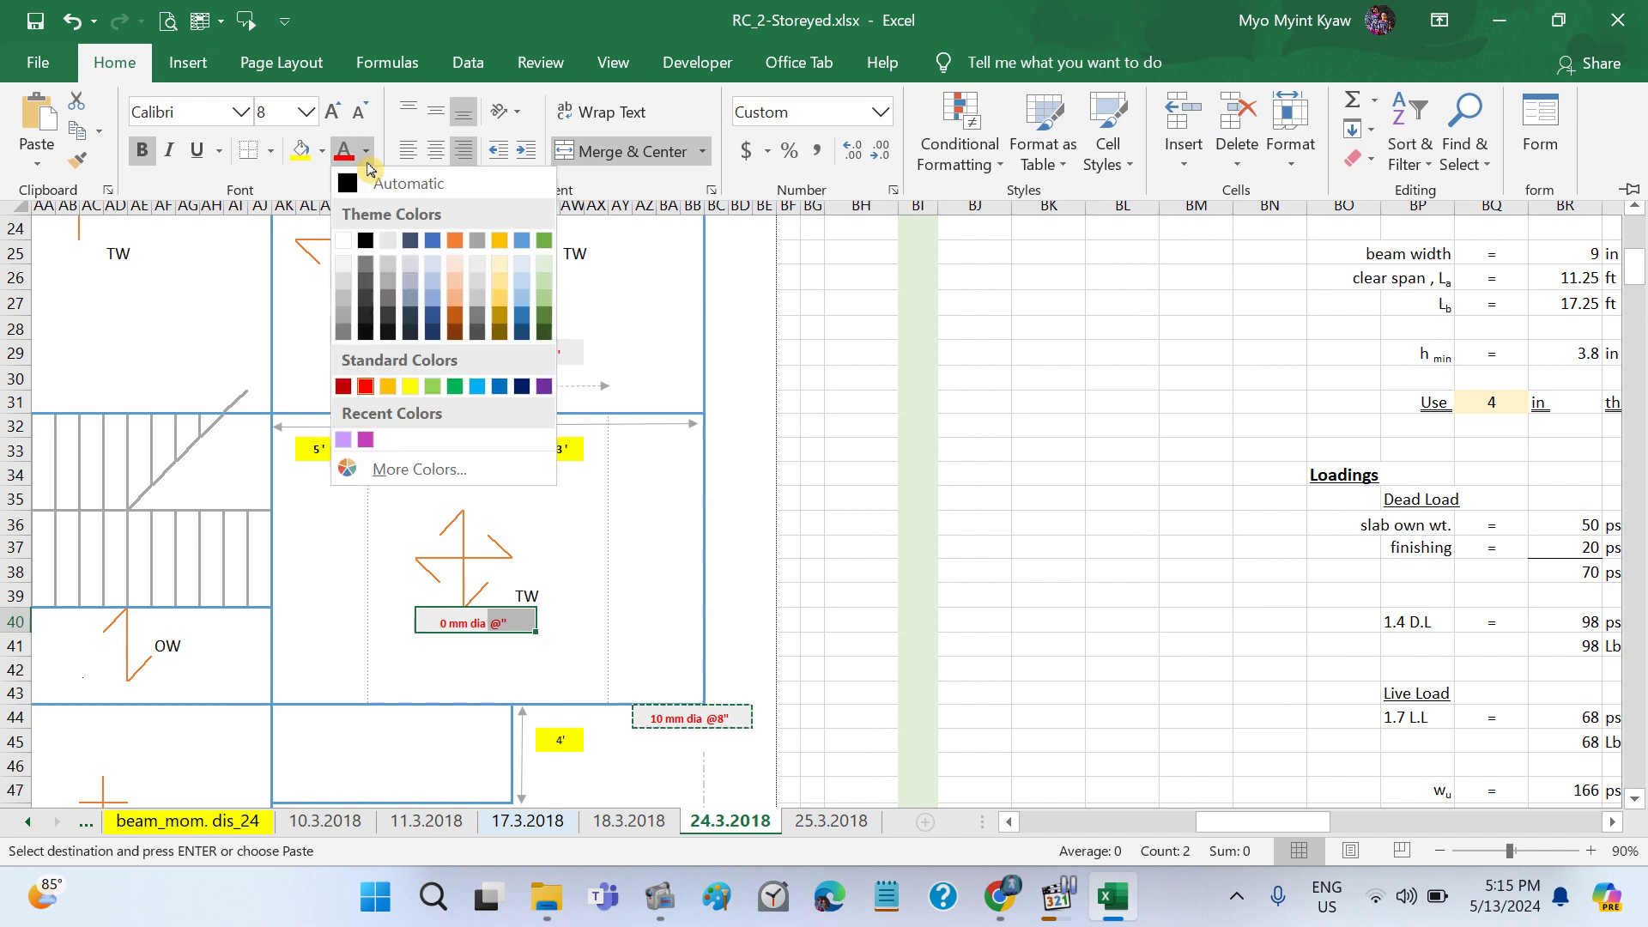
{"action": "left_click", "coordinate": [544, 240]}
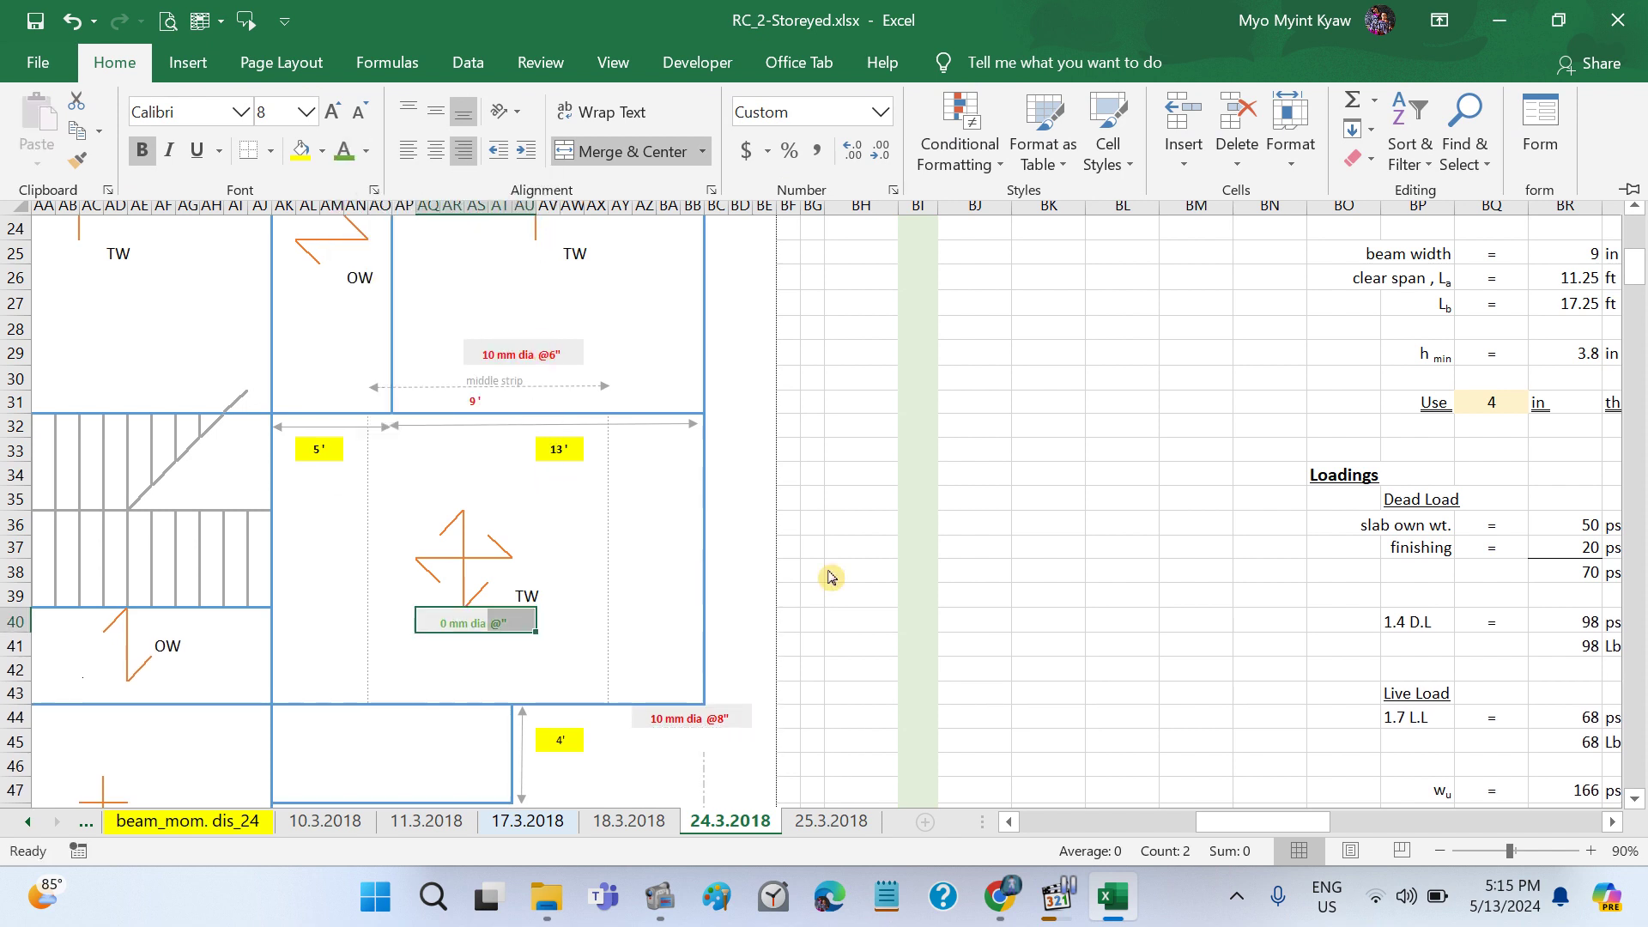
Step: Link the label's bar size to cell AZ44 and its spacing part AT40 to BC44
{"action": "left_click", "coordinate": [451, 624]}
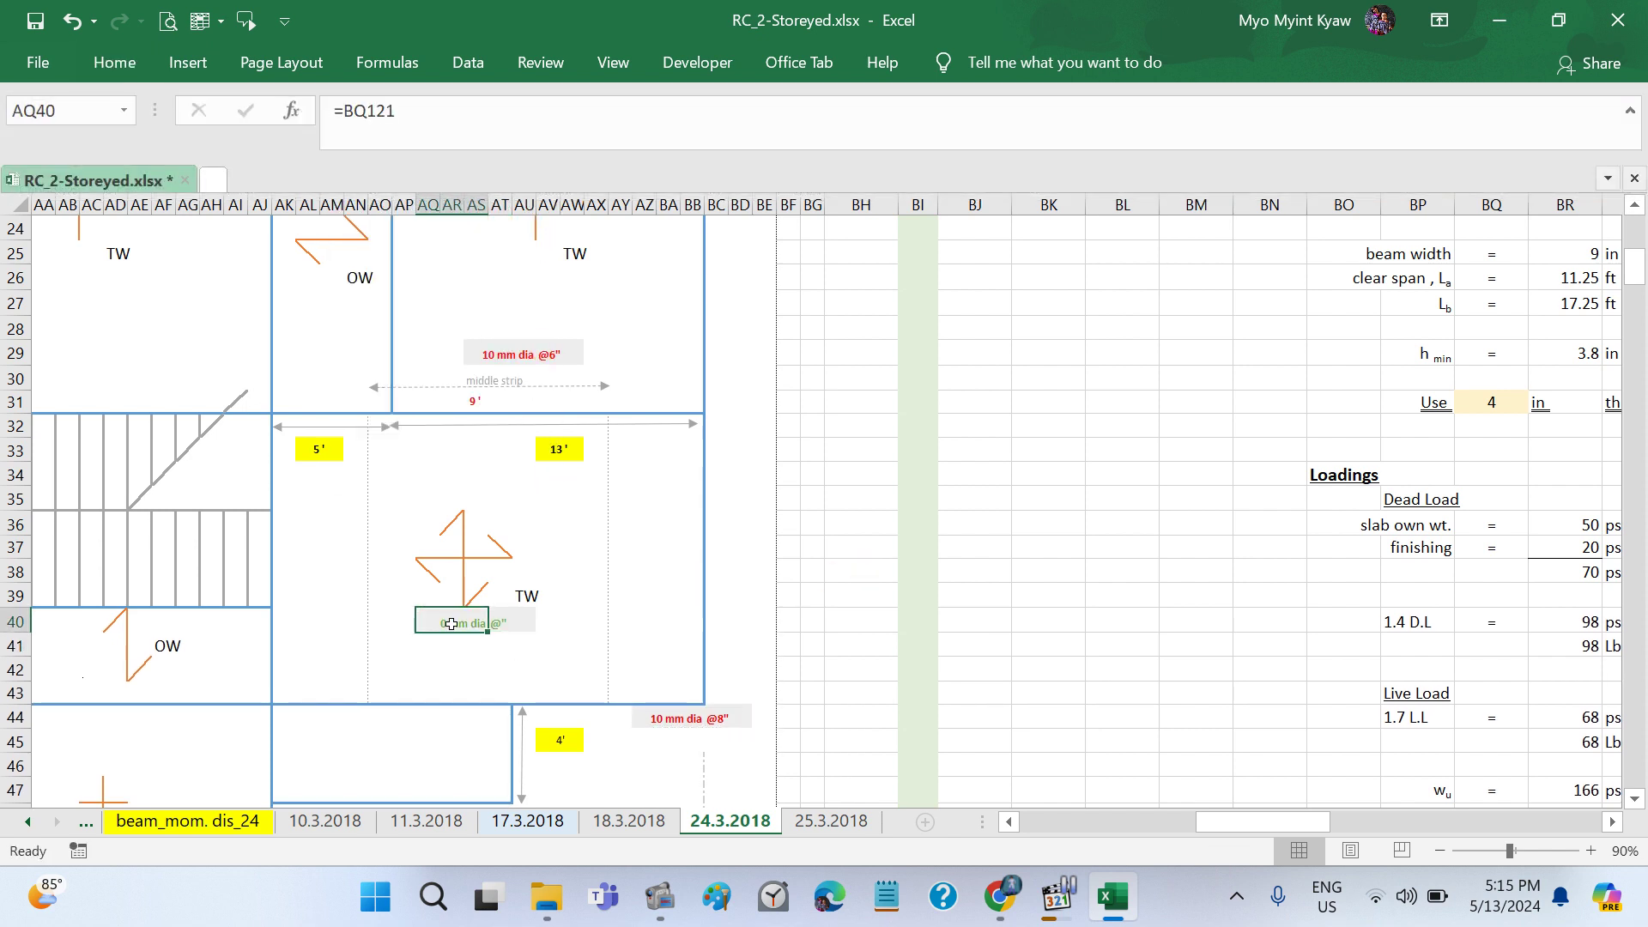
{"action": "type", "text": "="}
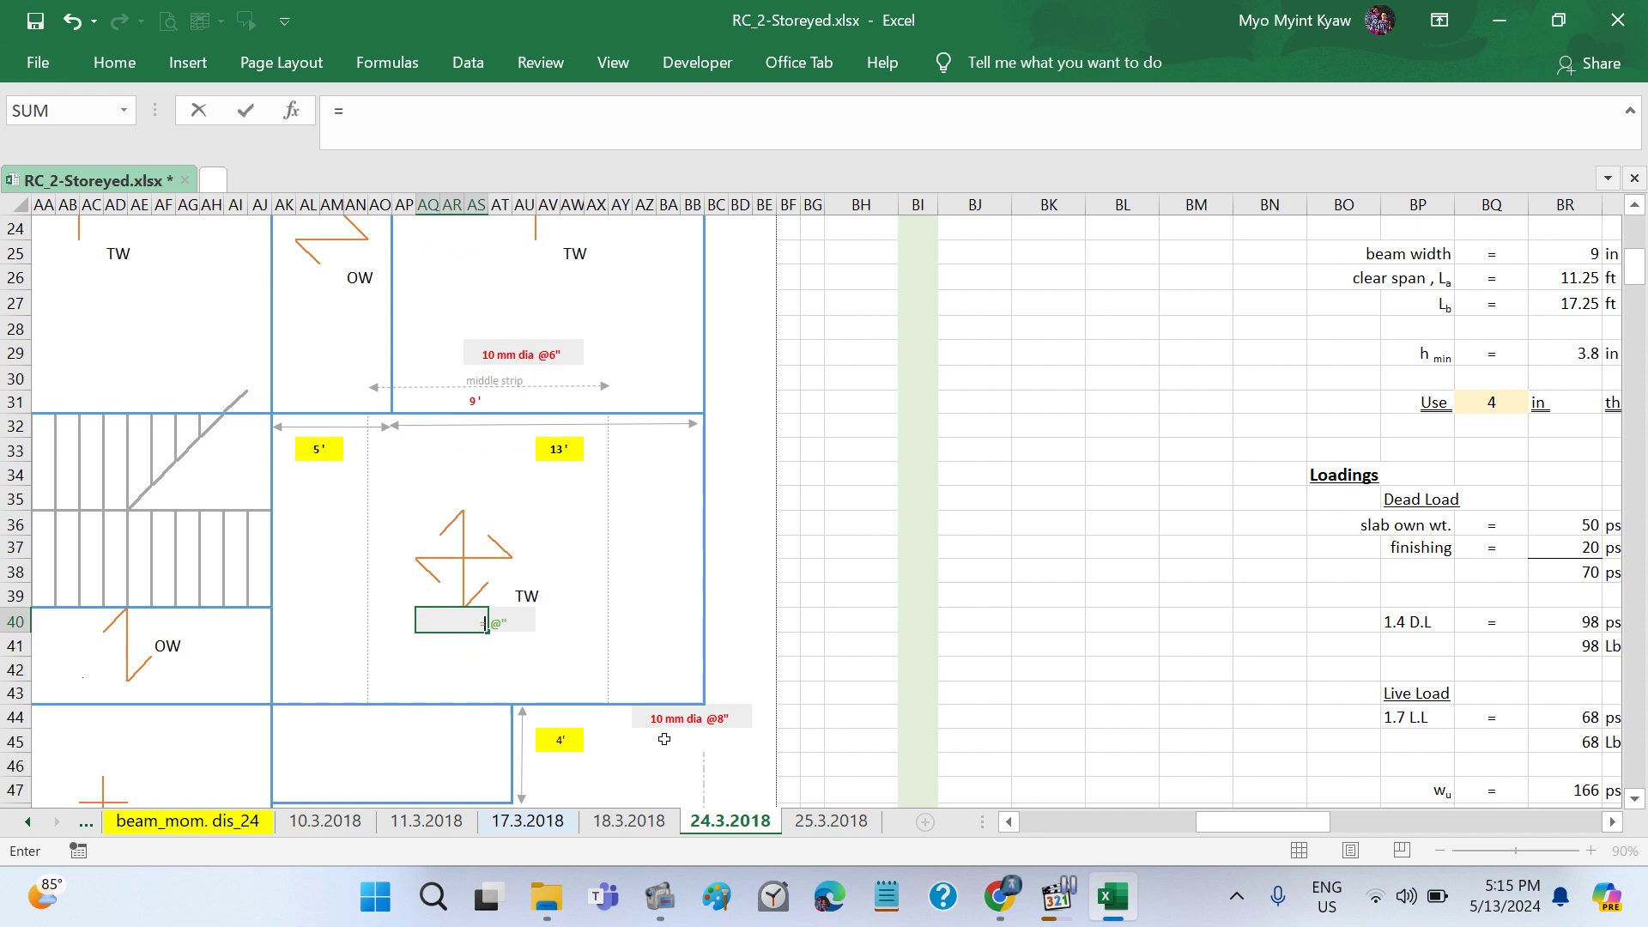
{"action": "left_click", "coordinate": [667, 721]}
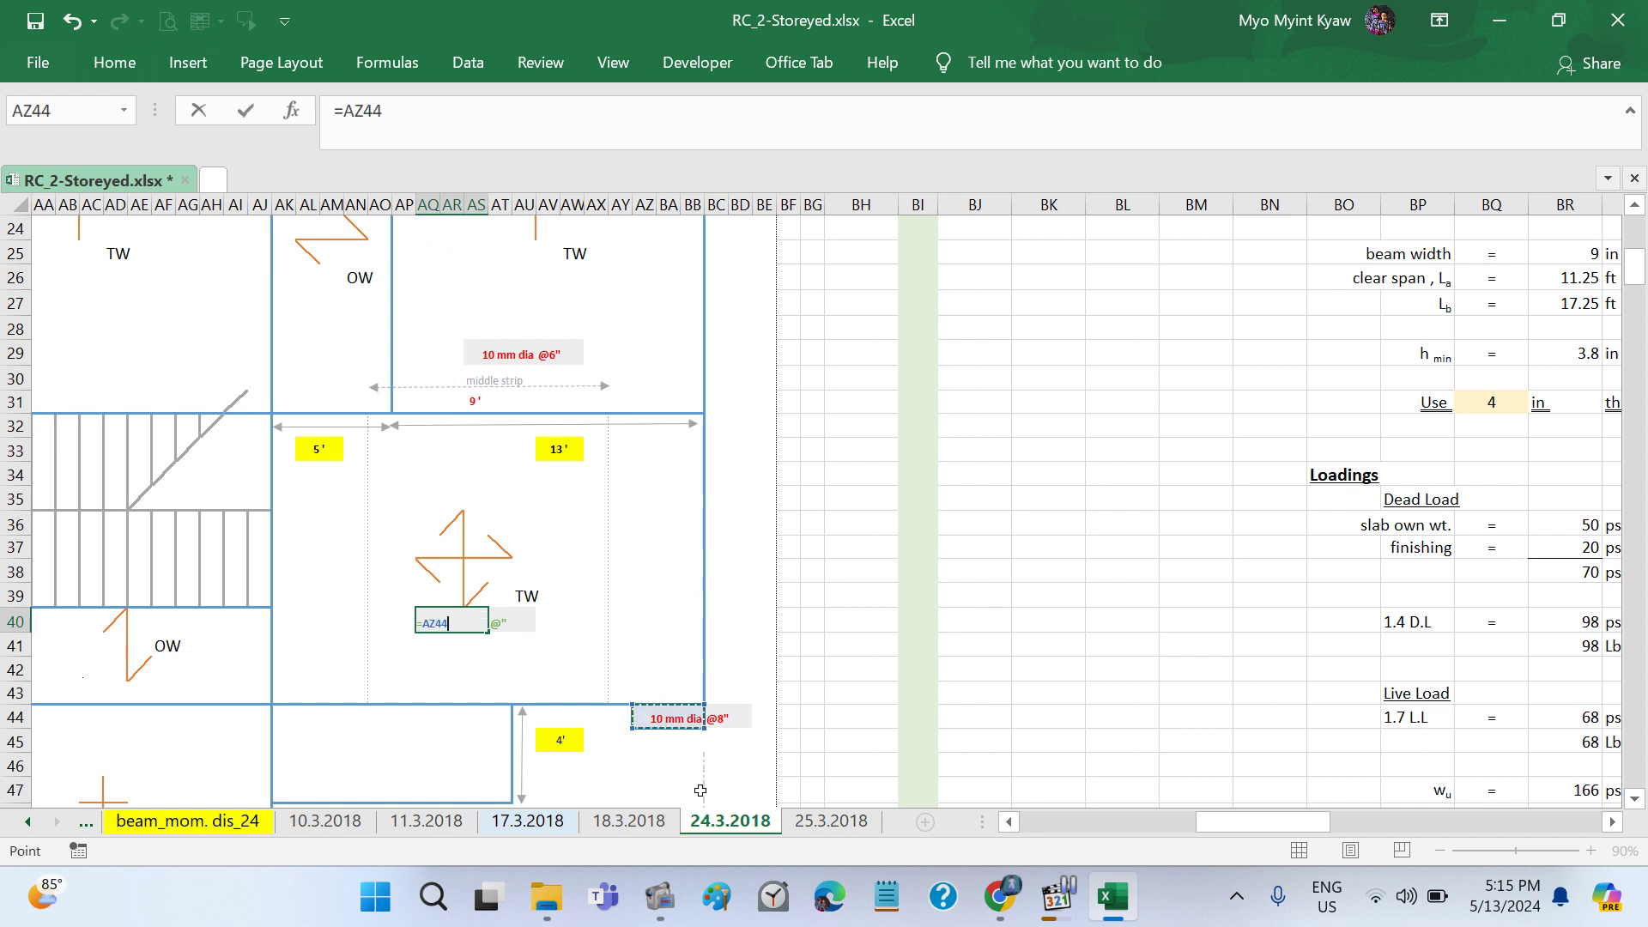
{"action": "key", "text": "Return"}
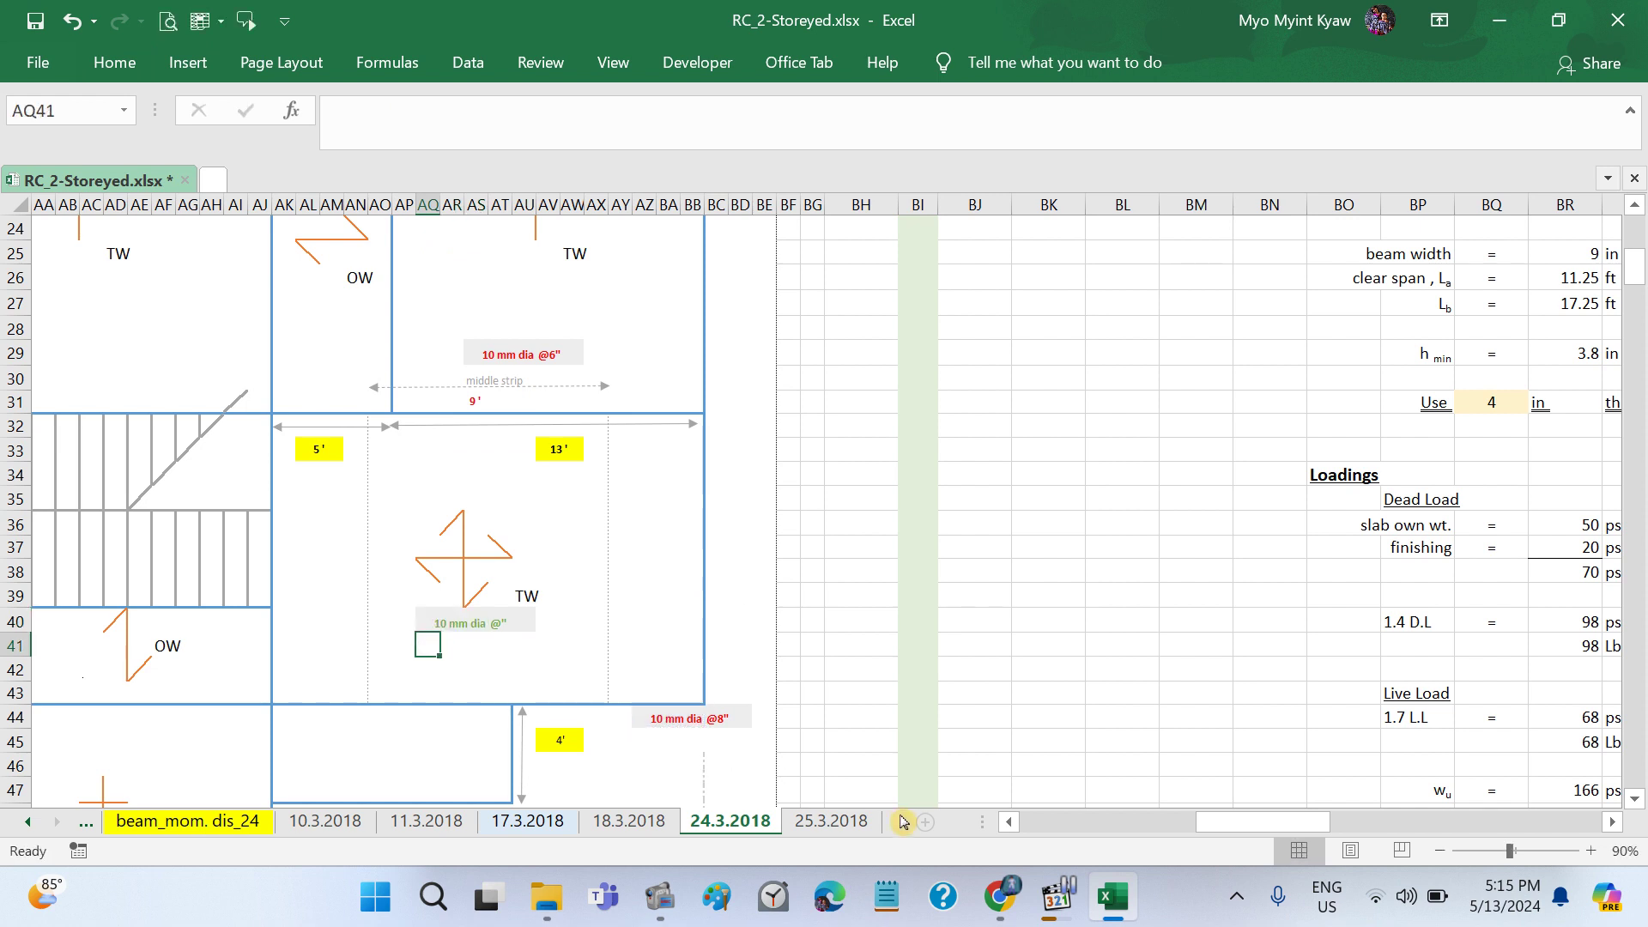
{"action": "left_click", "coordinate": [456, 626]}
{"action": "left_click", "coordinate": [507, 624]}
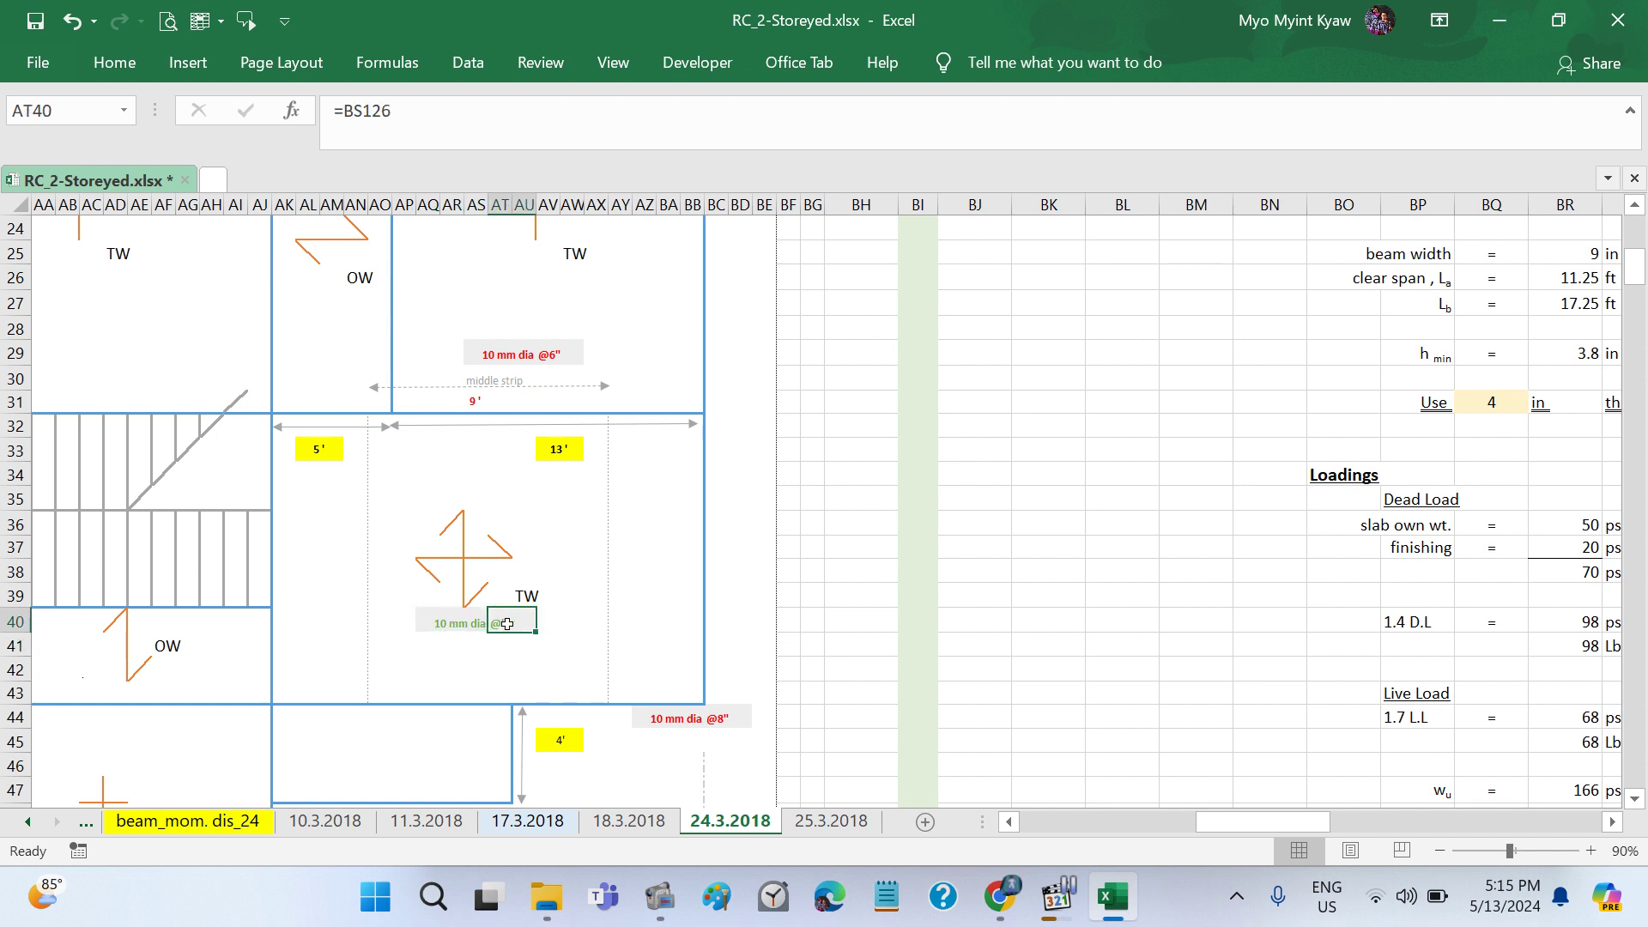
{"action": "type", "text": "="}
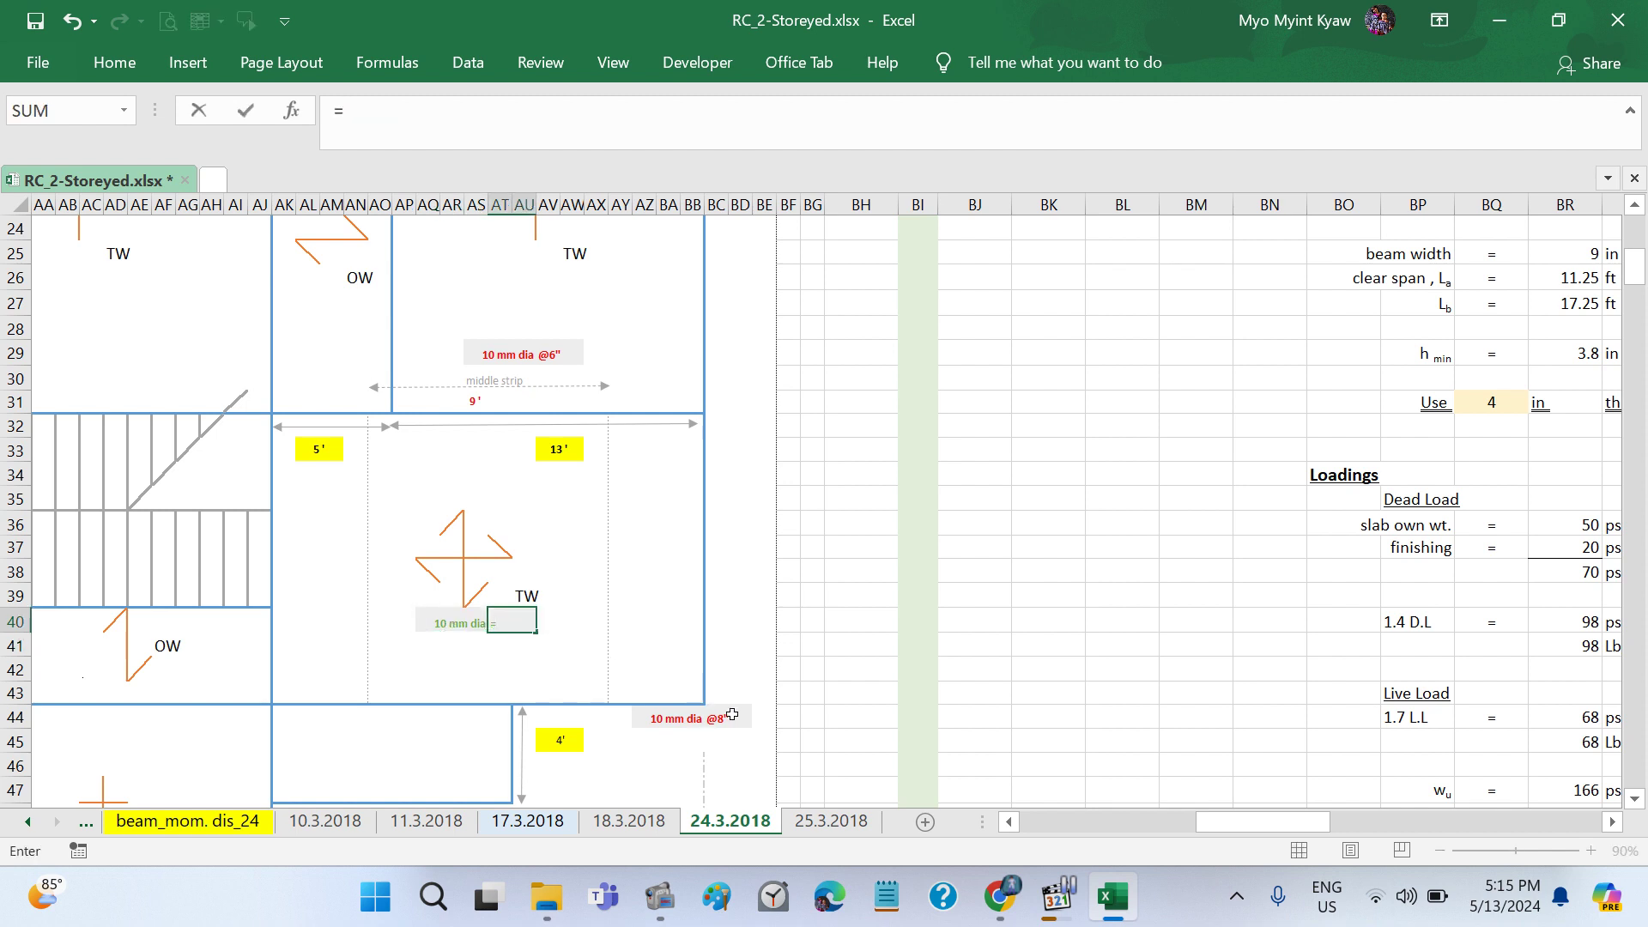
{"action": "left_click", "coordinate": [732, 715]}
{"action": "key", "text": "Return"}
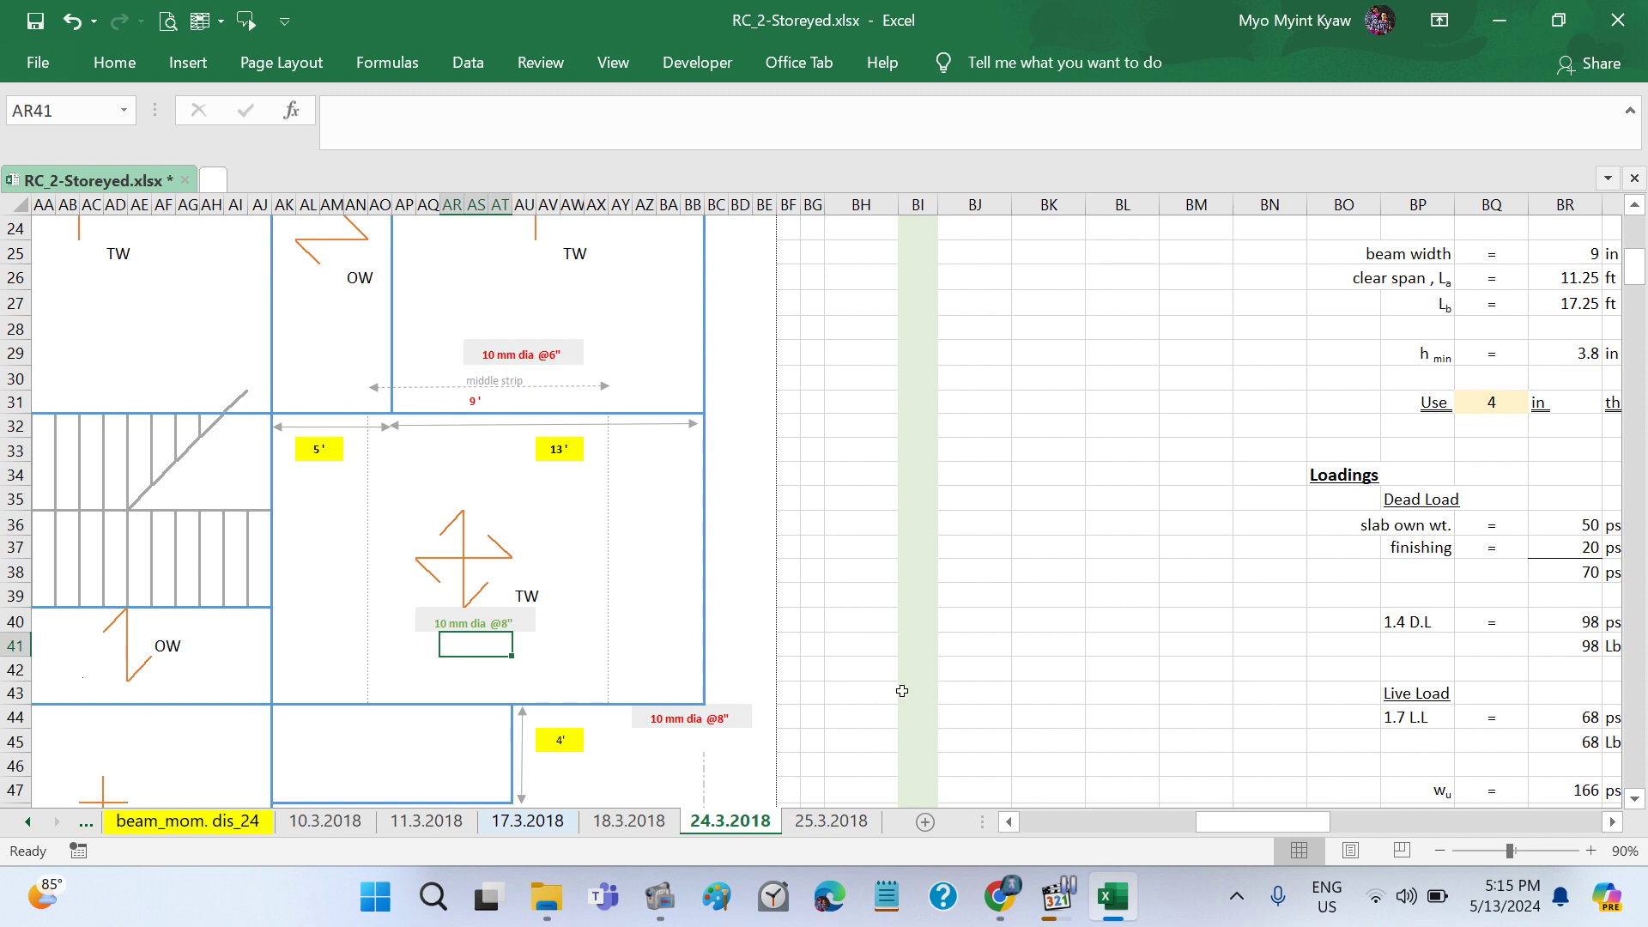
Step: Resume playback of the lecture audio in Media Player Classic
{"action": "left_click", "coordinate": [902, 691]}
{"action": "left_click", "coordinate": [1057, 896]}
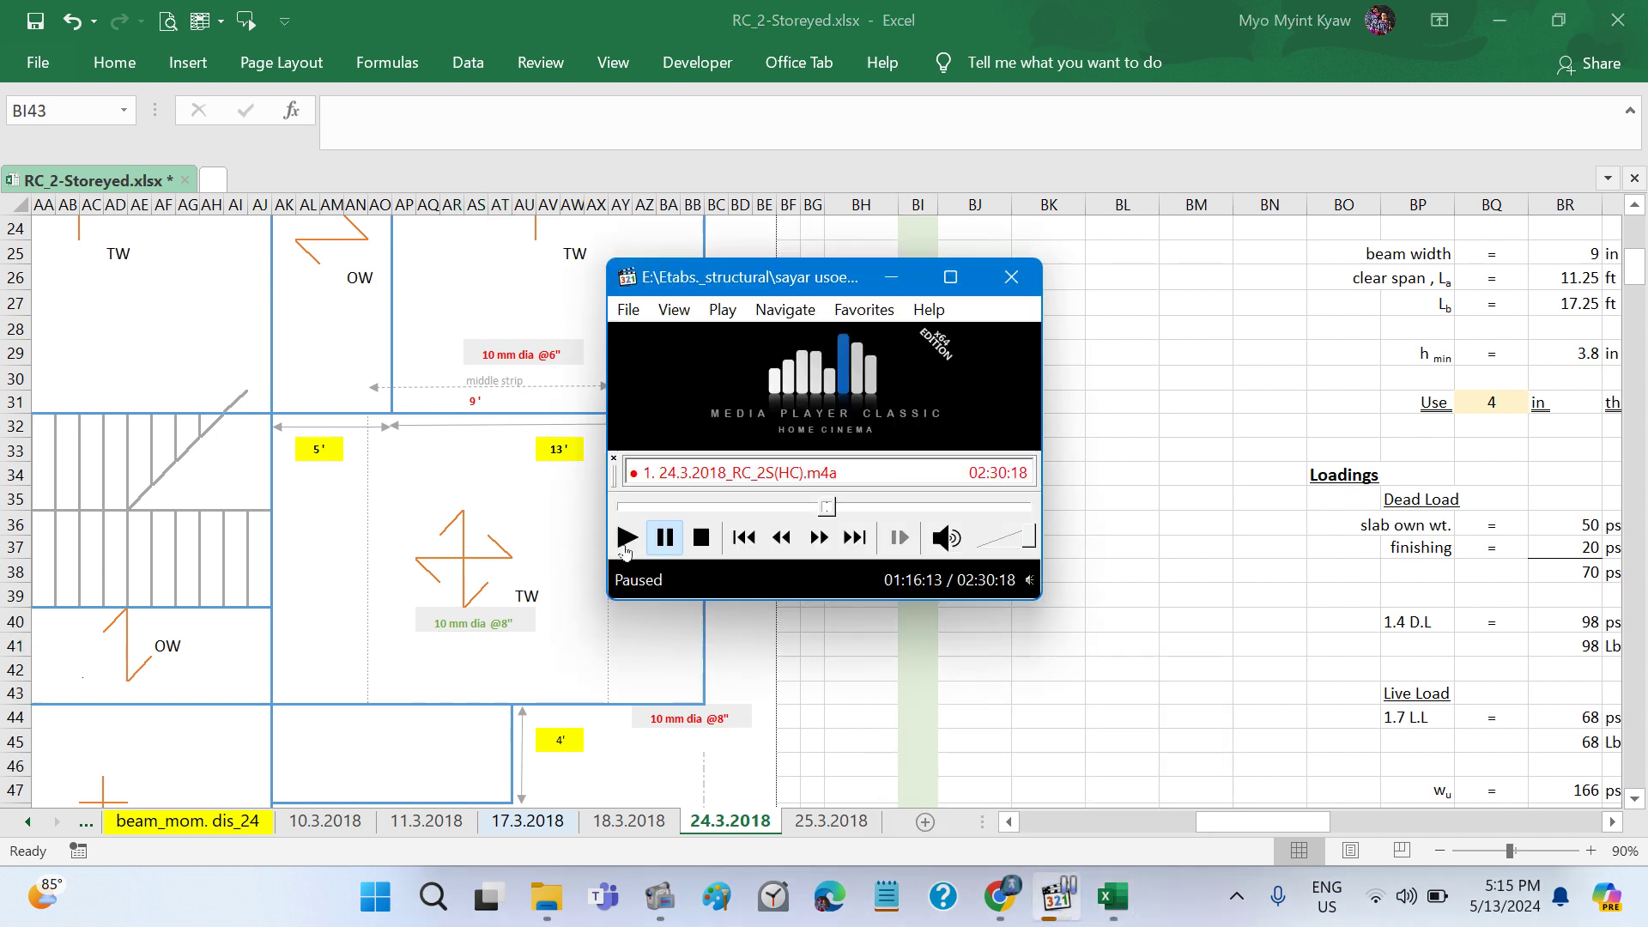
{"action": "left_click", "coordinate": [626, 537]}
Step: Scroll to the hand-drawn two-way slab reinforcement sketch with its S = Ab×12/As formula
{"action": "key", "text": "alt+Tab"}
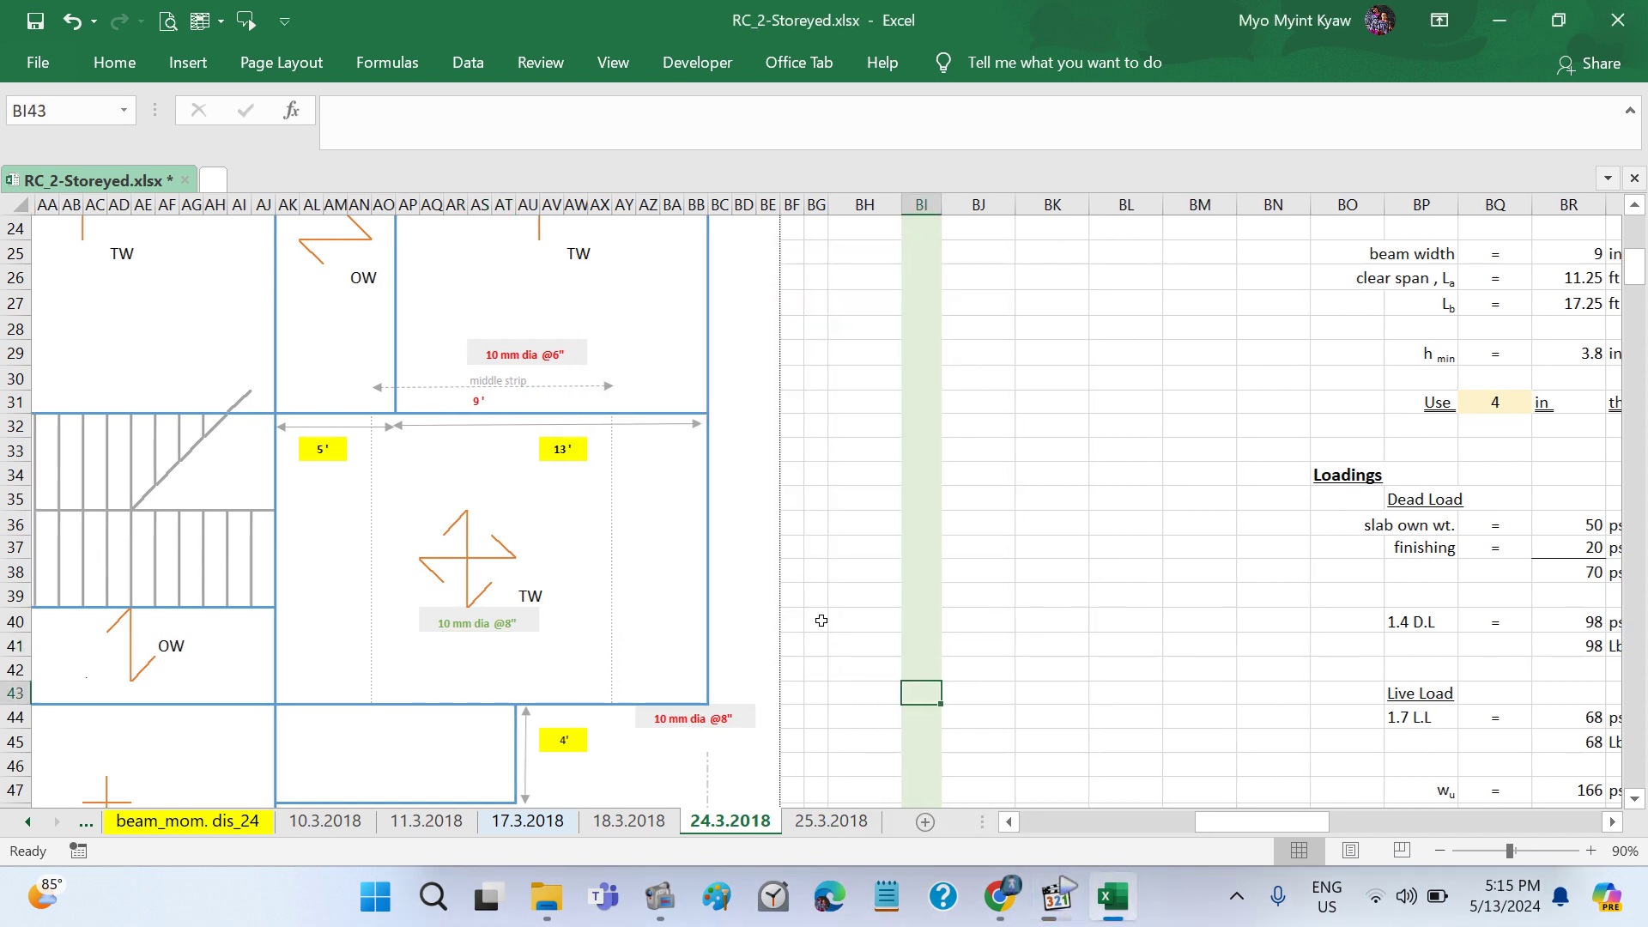
{"action": "scroll", "coordinate": [821, 620], "scroll_direction": "left", "scroll_amount": 5}
{"action": "scroll", "coordinate": [821, 620], "scroll_direction": "left", "scroll_amount": 4}
{"action": "scroll", "coordinate": [822, 619], "scroll_direction": "left", "scroll_amount": 3}
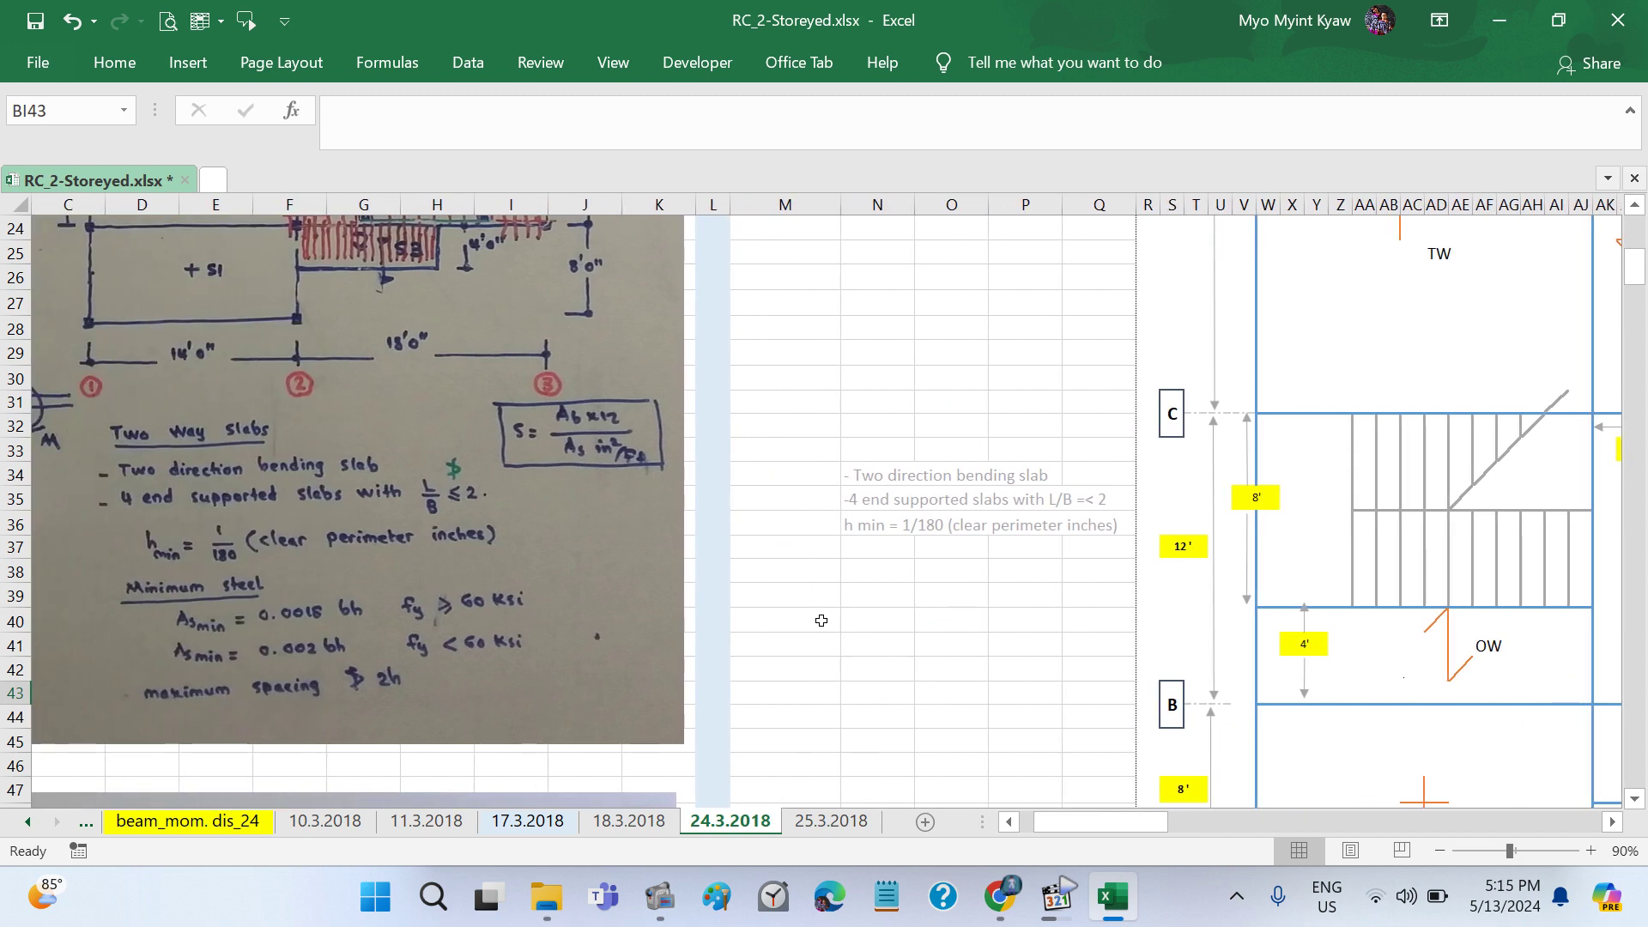
{"action": "scroll", "coordinate": [821, 619], "scroll_direction": "right", "scroll_amount": 1}
{"action": "left_click", "coordinate": [1000, 897]}
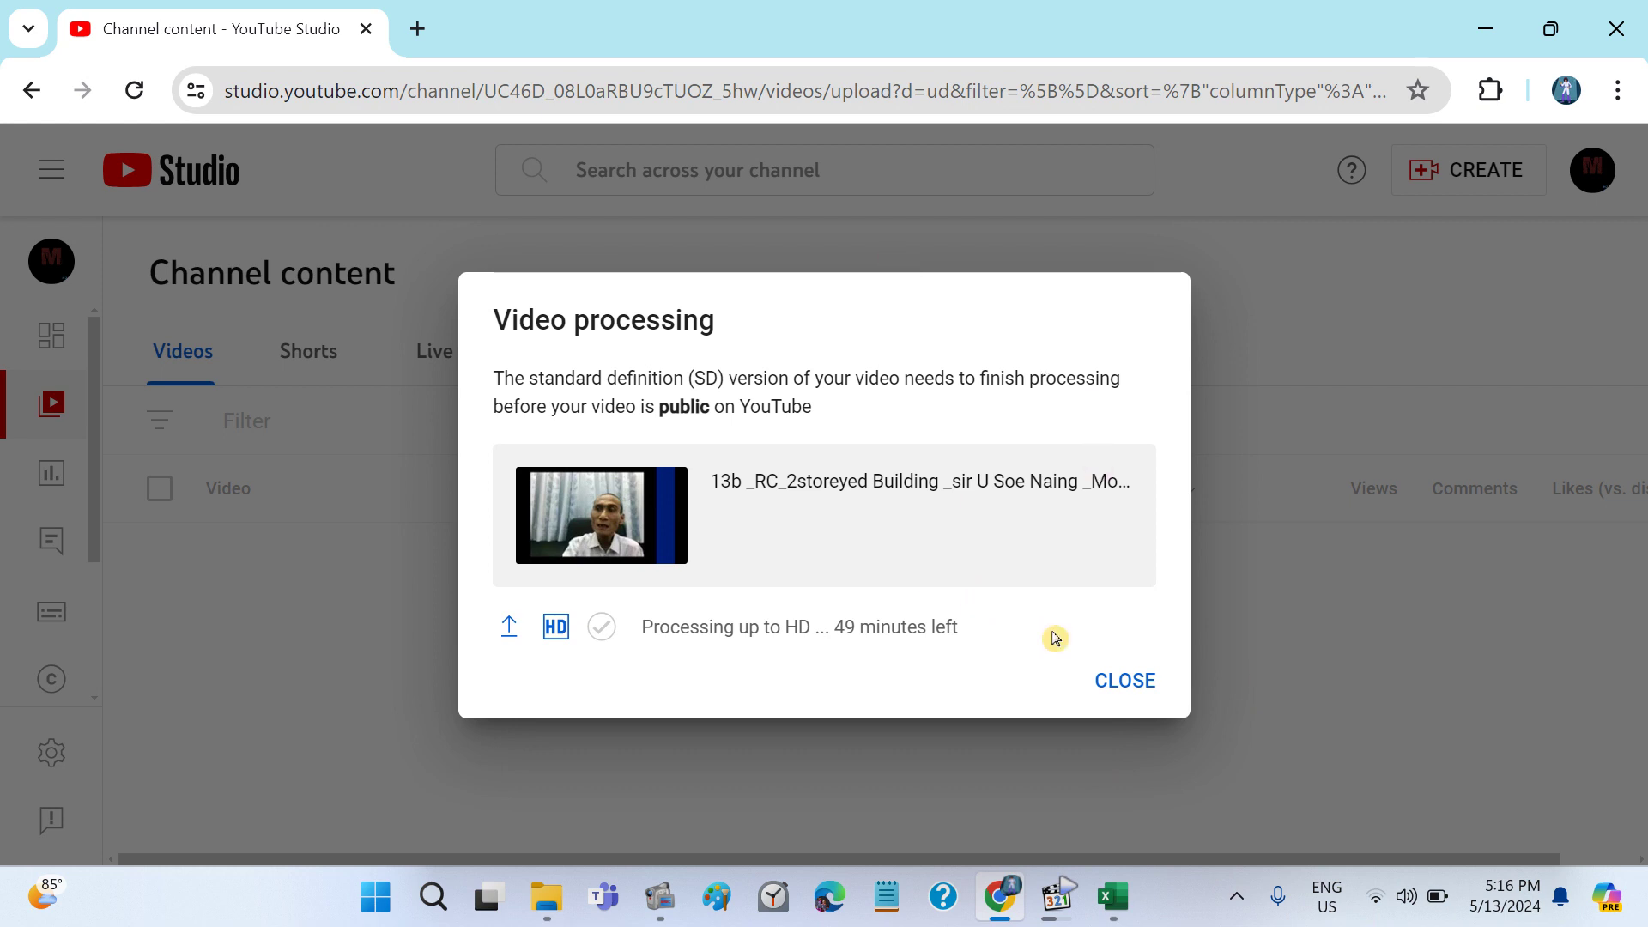
{"action": "left_click", "coordinate": [1112, 913]}
{"action": "scroll", "coordinate": [636, 584], "scroll_direction": "up", "scroll_amount": 2}
{"action": "scroll", "coordinate": [636, 584], "scroll_direction": "up", "scroll_amount": 2}
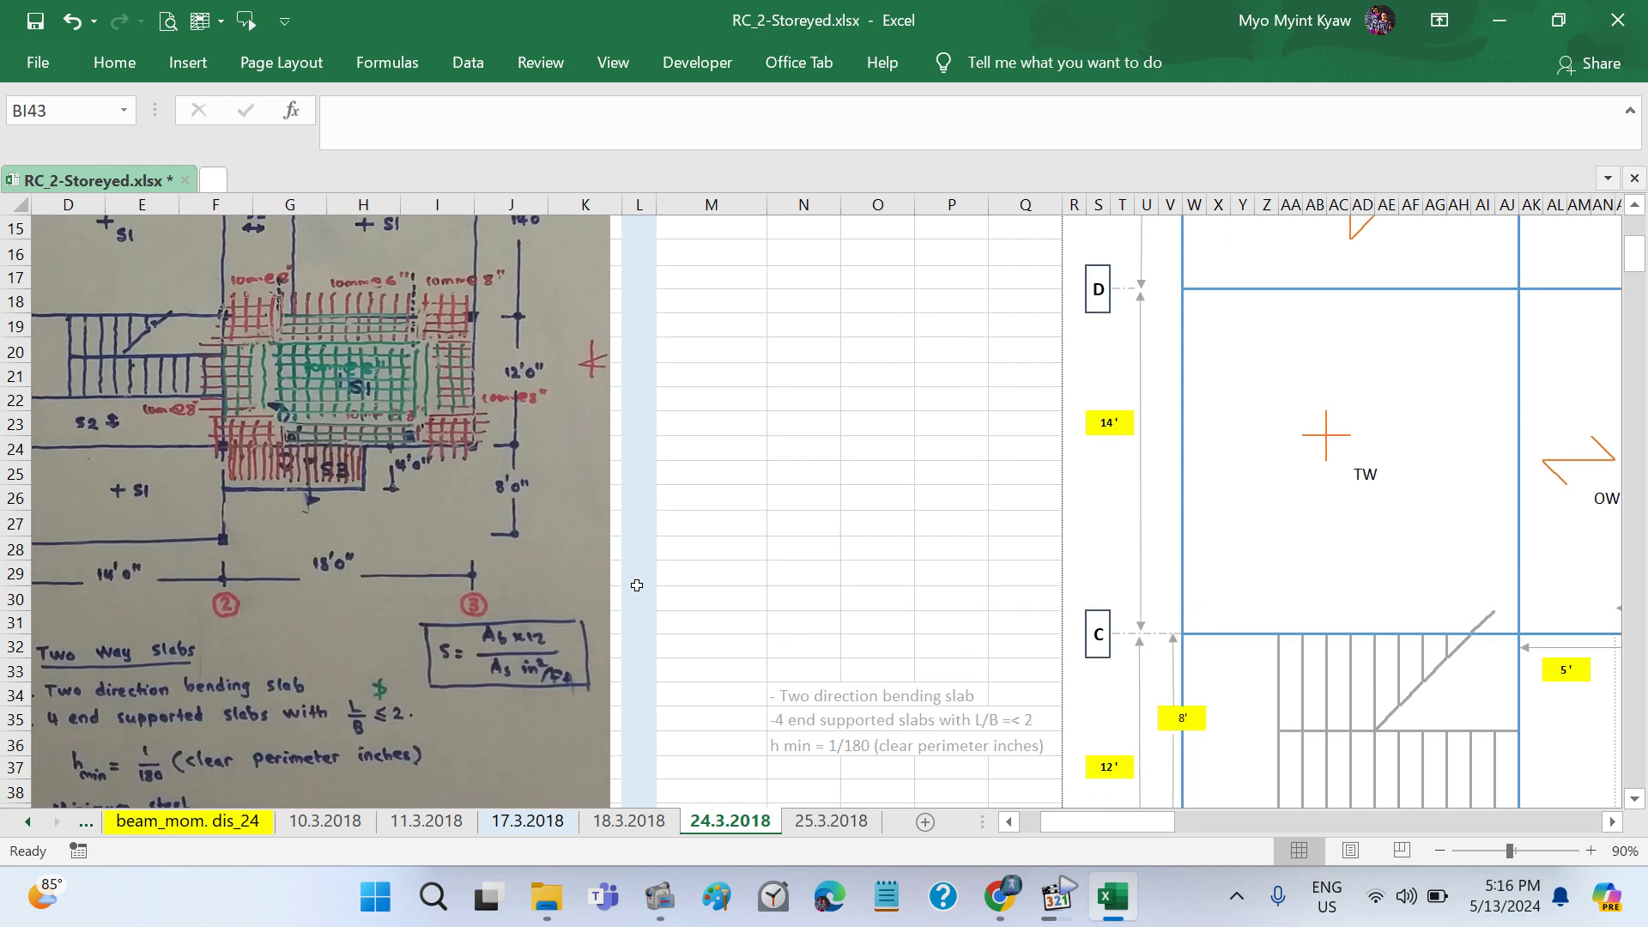
{"action": "scroll", "coordinate": [636, 585], "scroll_direction": "up", "scroll_amount": 1}
{"action": "scroll", "coordinate": [636, 584], "scroll_direction": "left", "scroll_amount": 1}
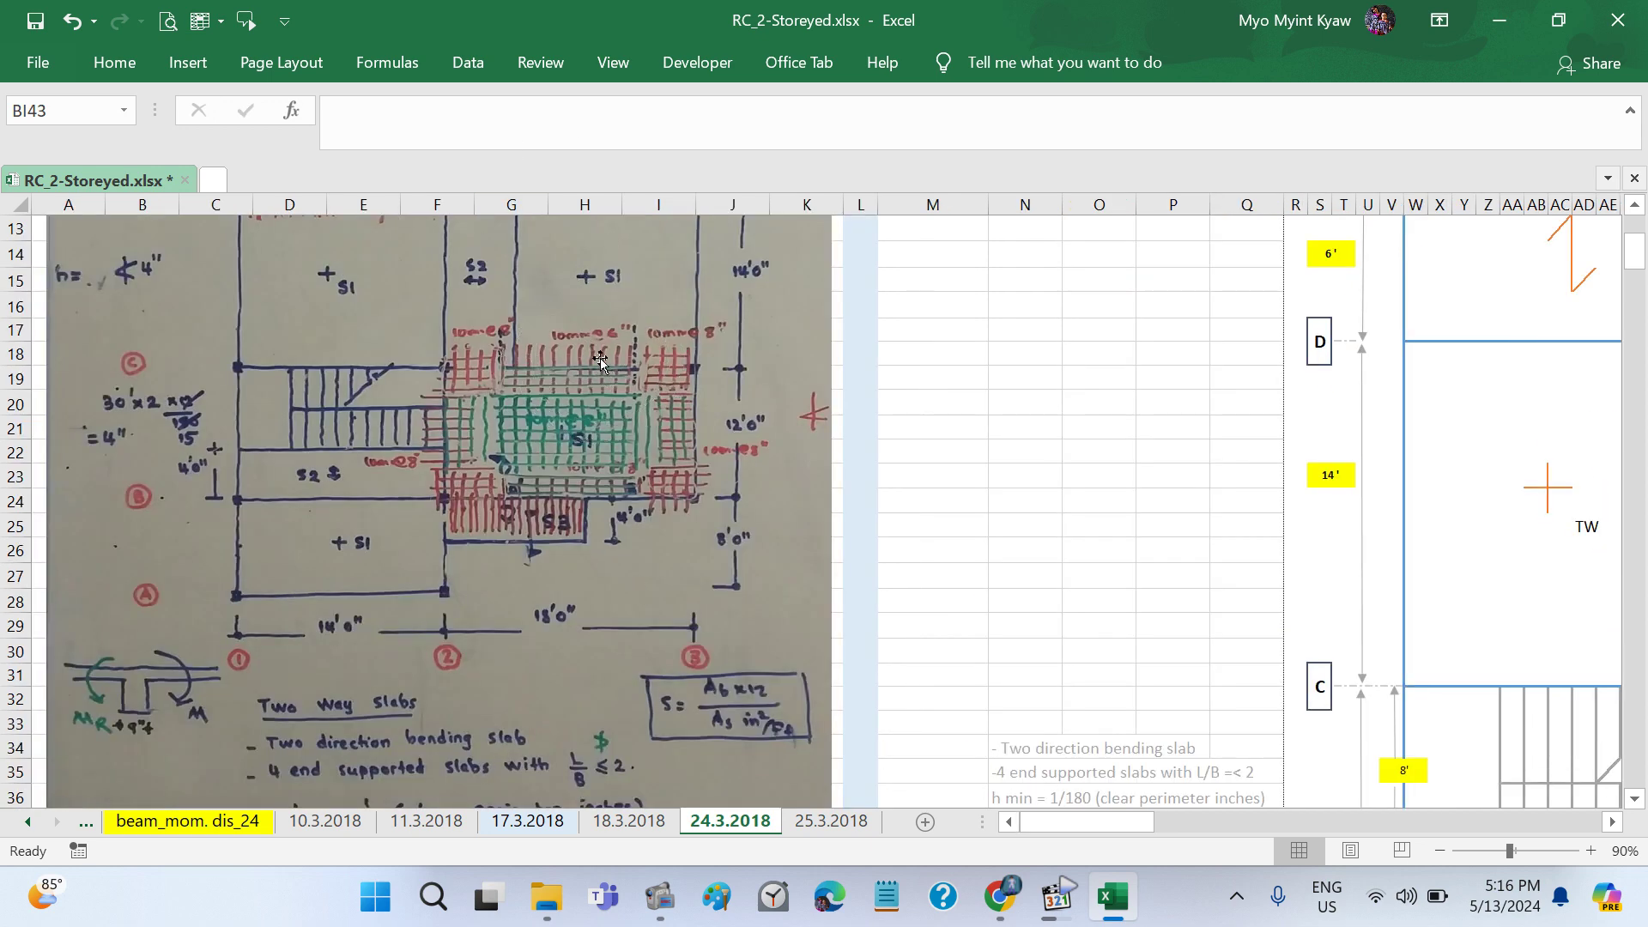
{"action": "scroll", "coordinate": [600, 360], "scroll_direction": "up", "scroll_amount": 1}
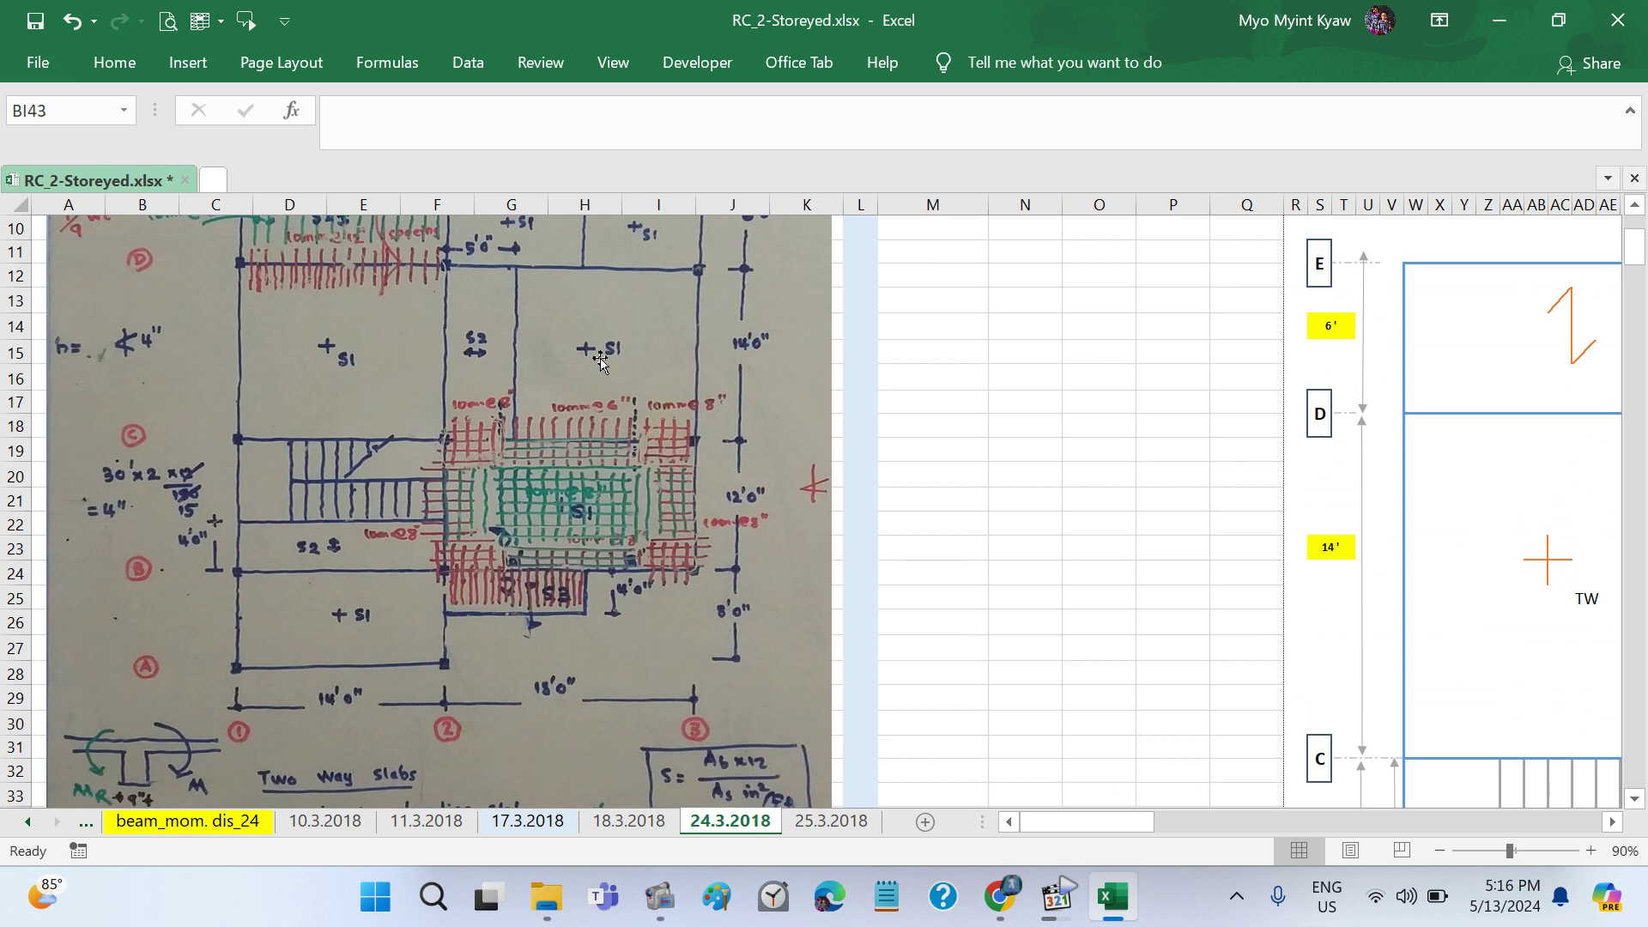
{"action": "scroll", "coordinate": [663, 622], "scroll_direction": "down", "scroll_amount": 1}
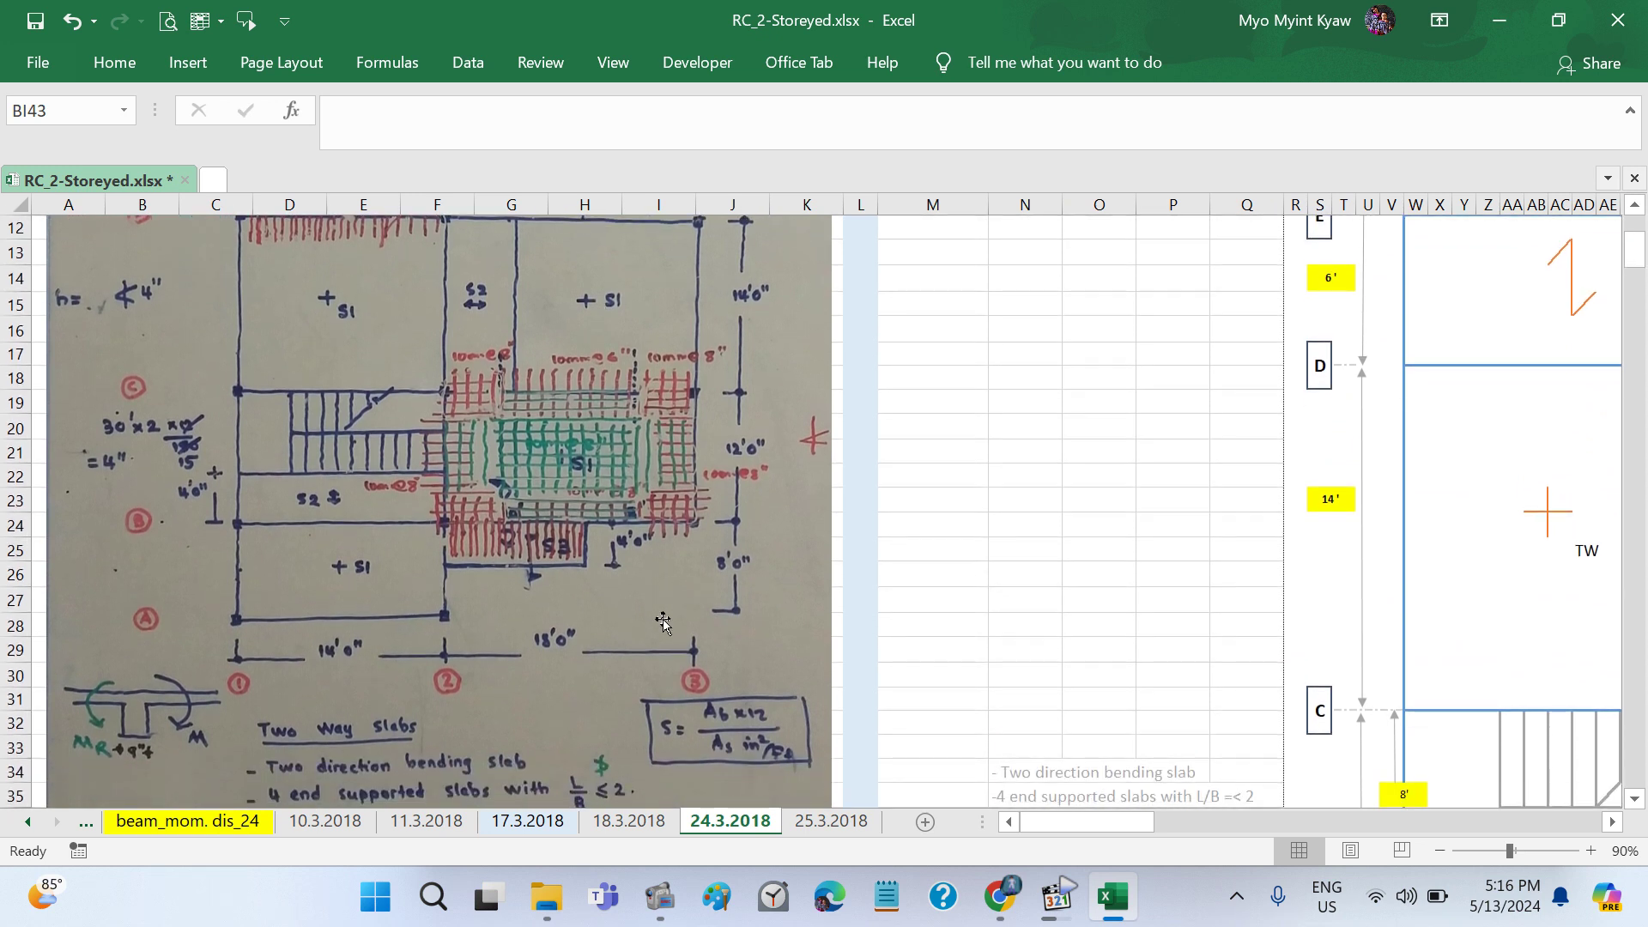
{"action": "scroll", "coordinate": [662, 622], "scroll_direction": "down", "scroll_amount": 1}
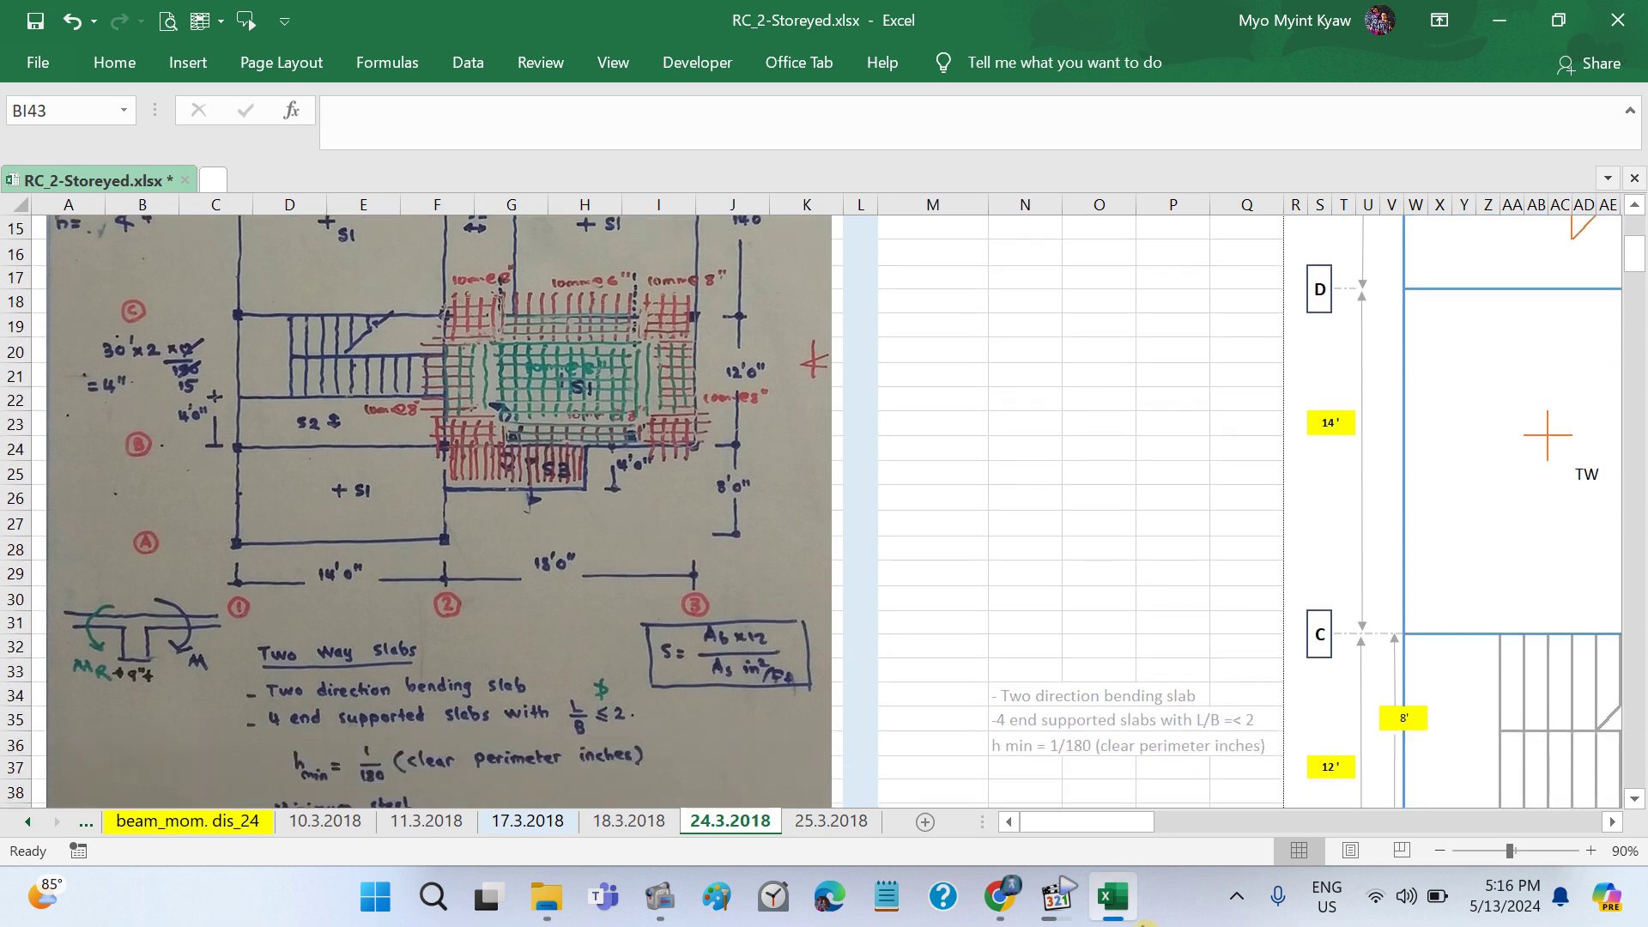
{"action": "mouse_move", "coordinate": [1057, 898]}
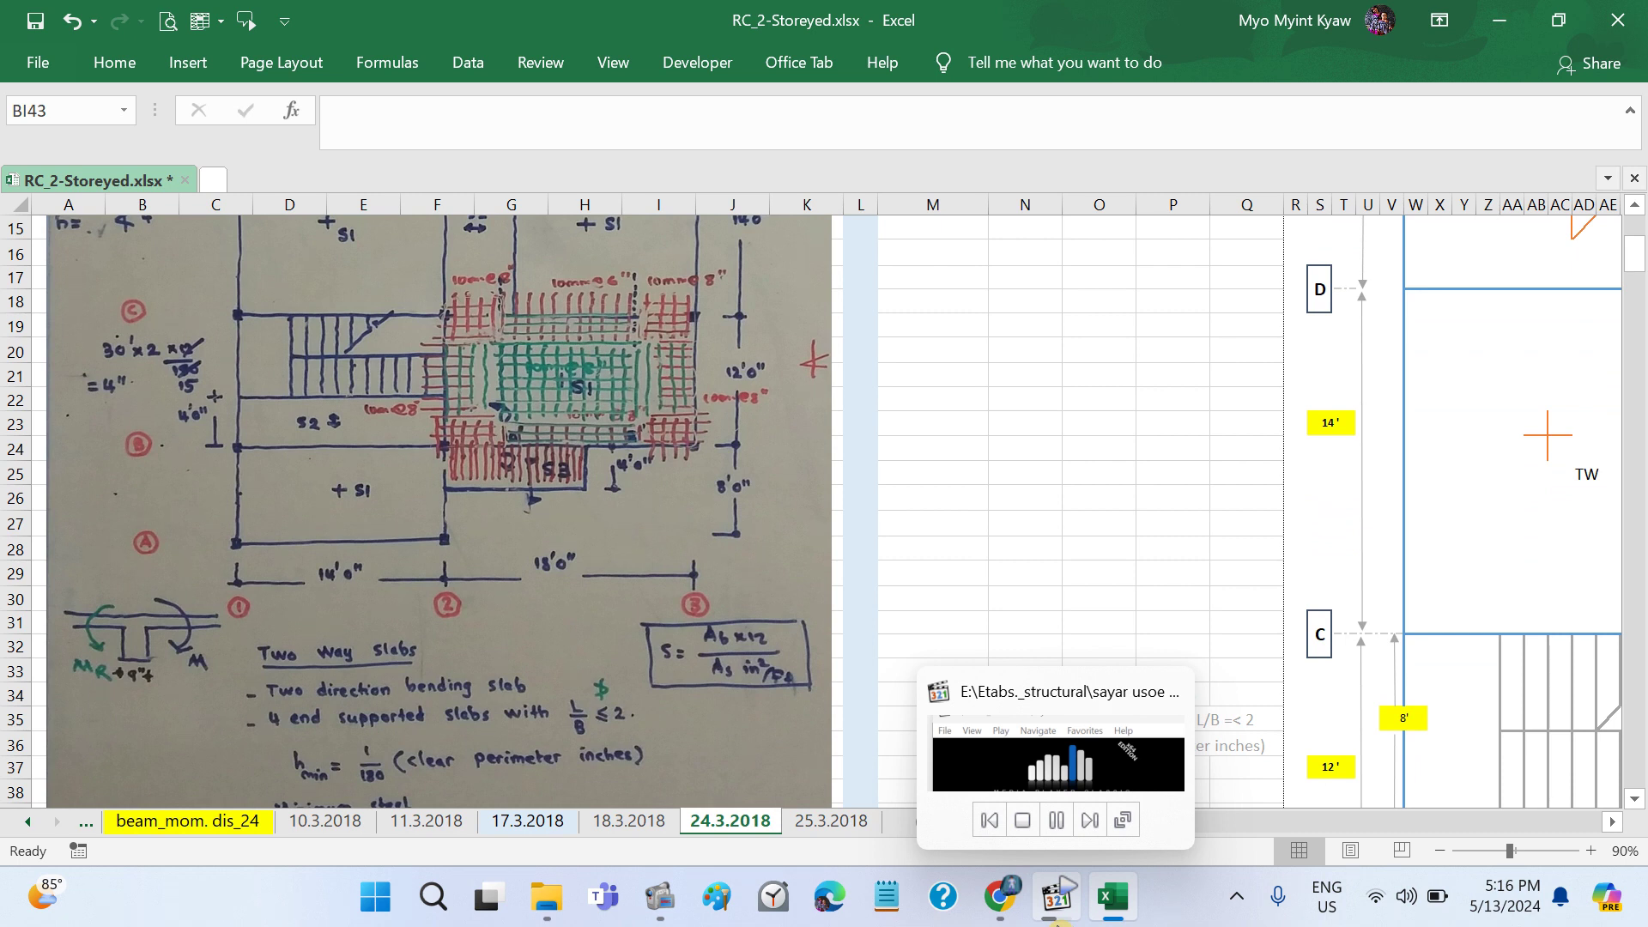
Step: Rewind the 24.3.2018_RC_2S(HC).m4a audio to 01:15:38
{"action": "left_click", "coordinate": [1057, 921]}
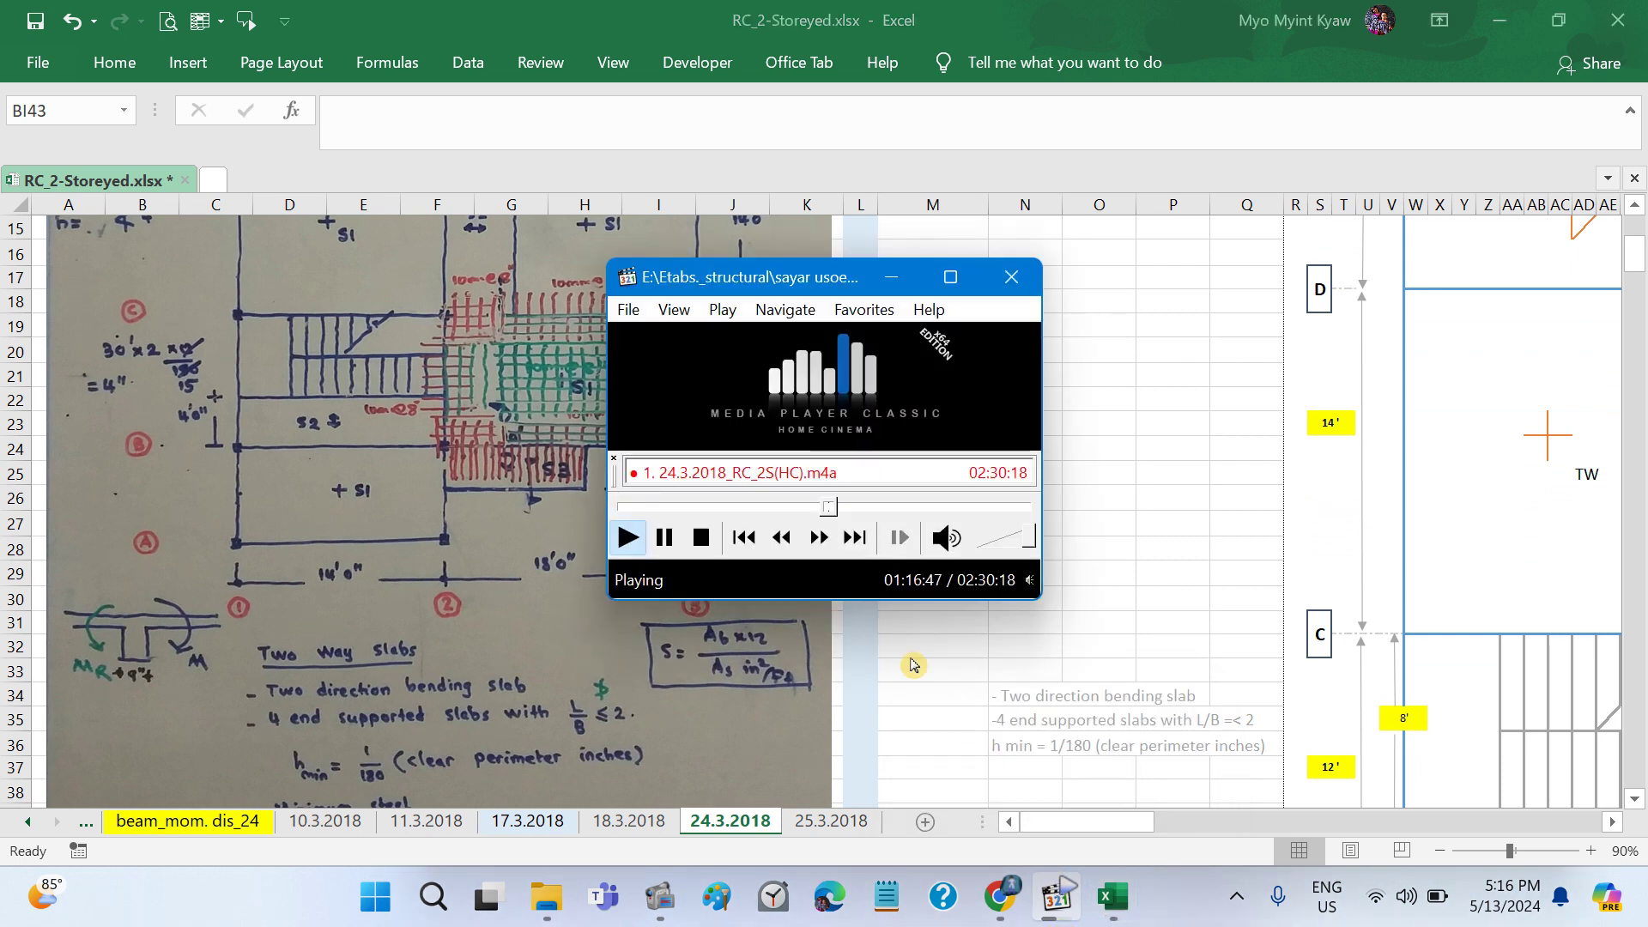
{"action": "left_click", "coordinate": [826, 508]}
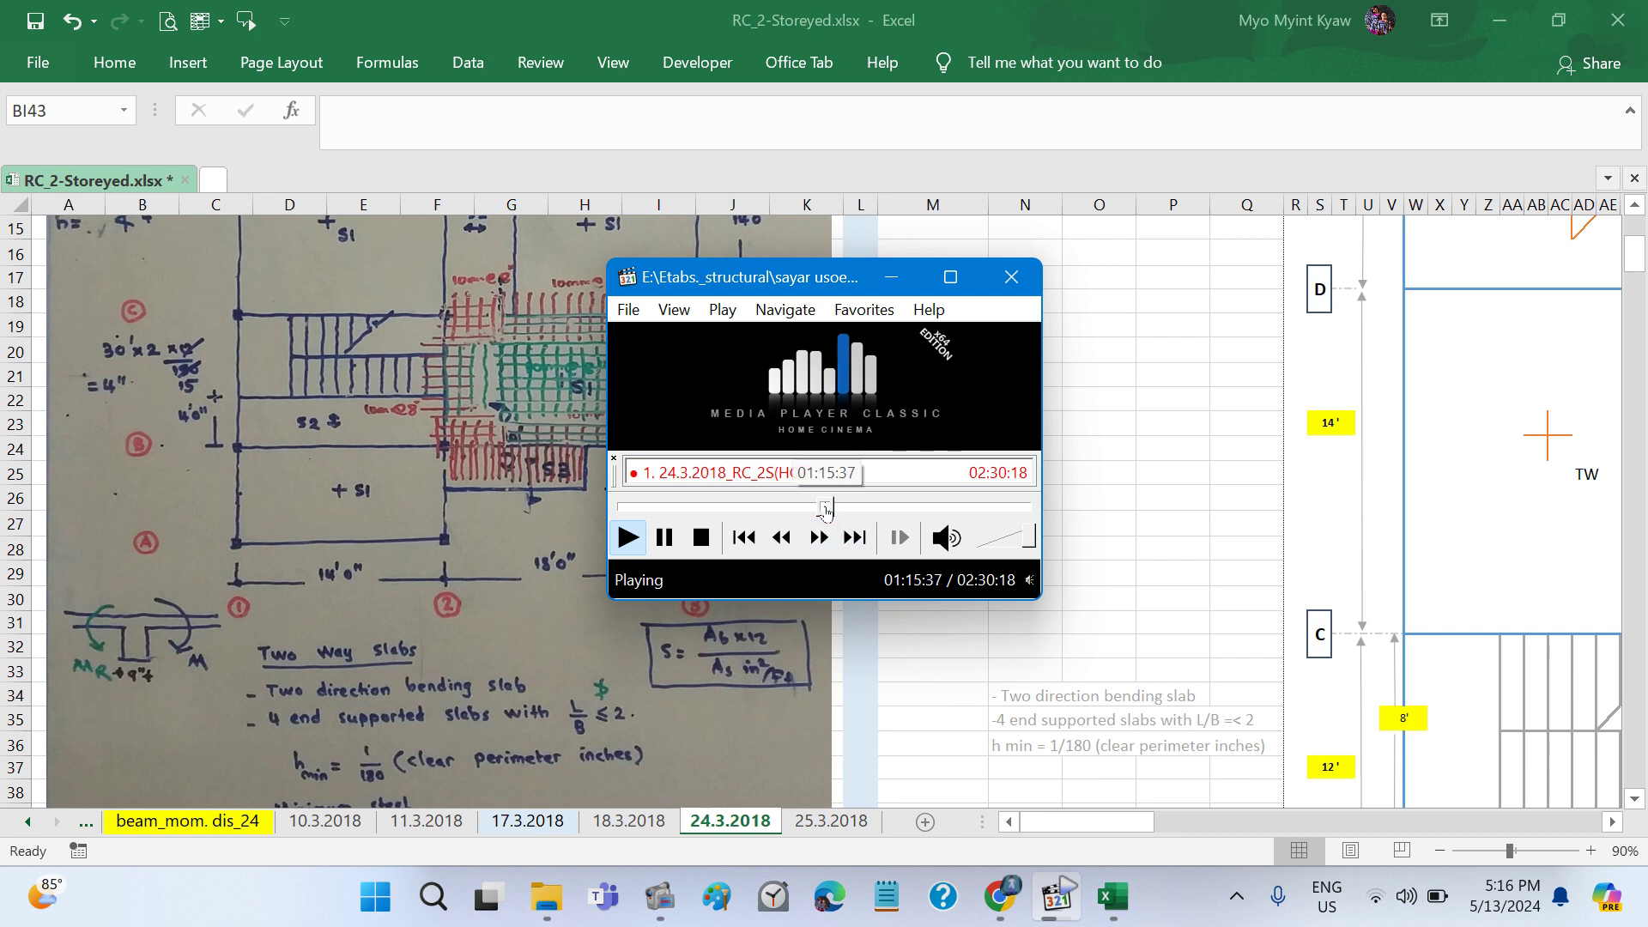
{"action": "left_click", "coordinate": [1112, 898]}
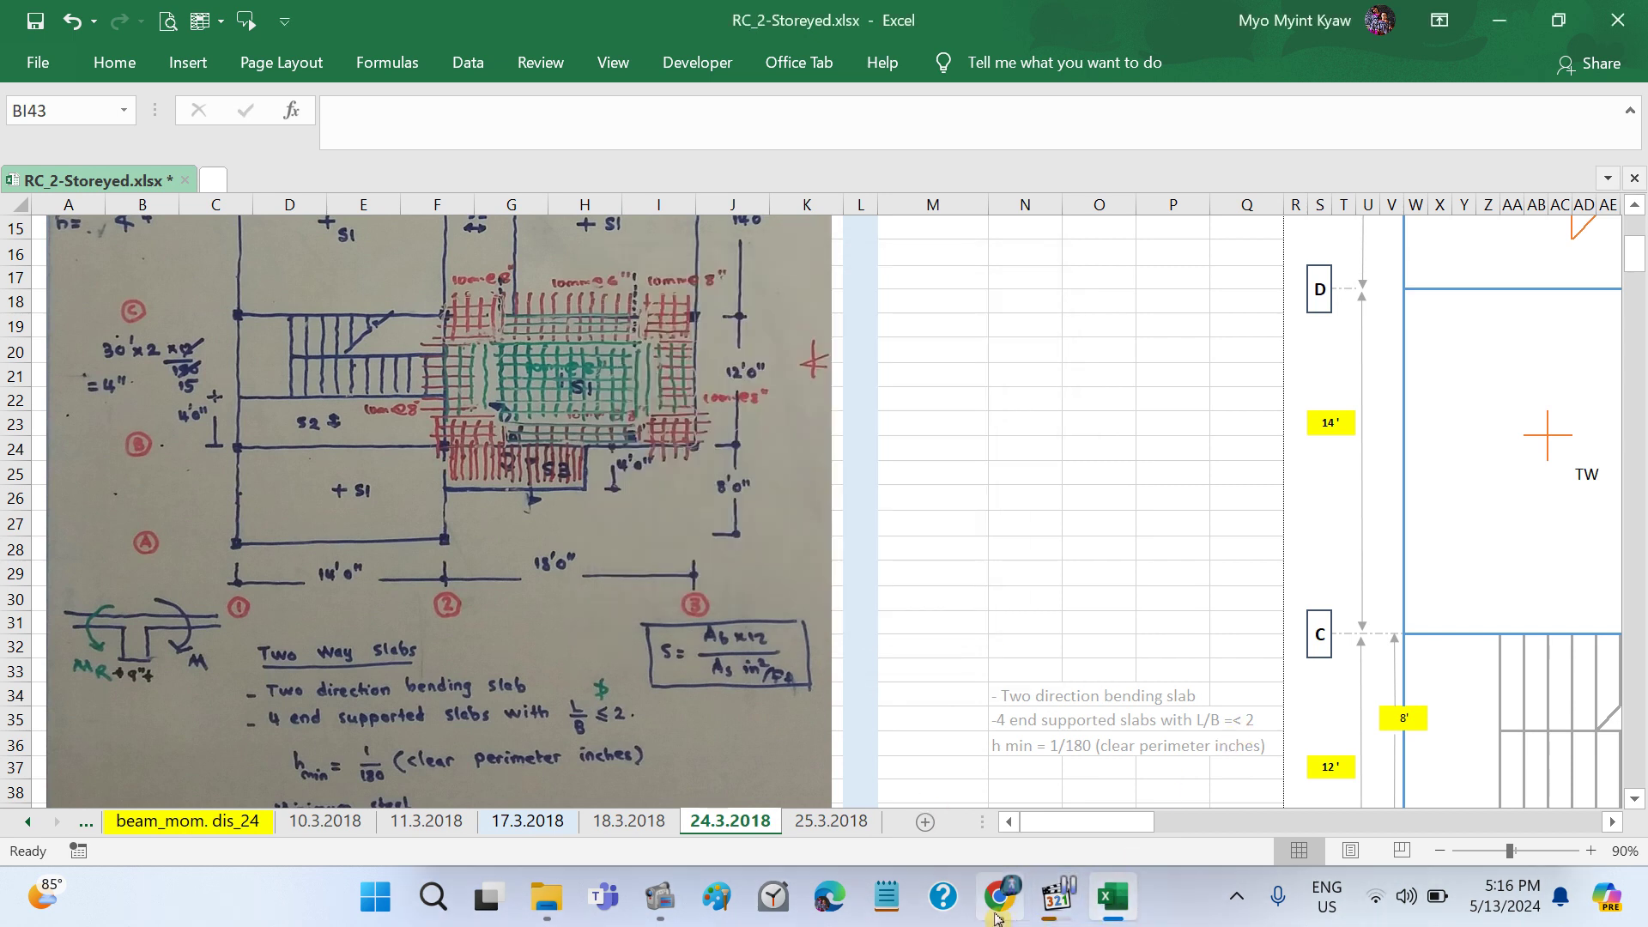
{"action": "mouse_move", "coordinate": [1001, 896]}
{"action": "left_click", "coordinate": [1021, 915]}
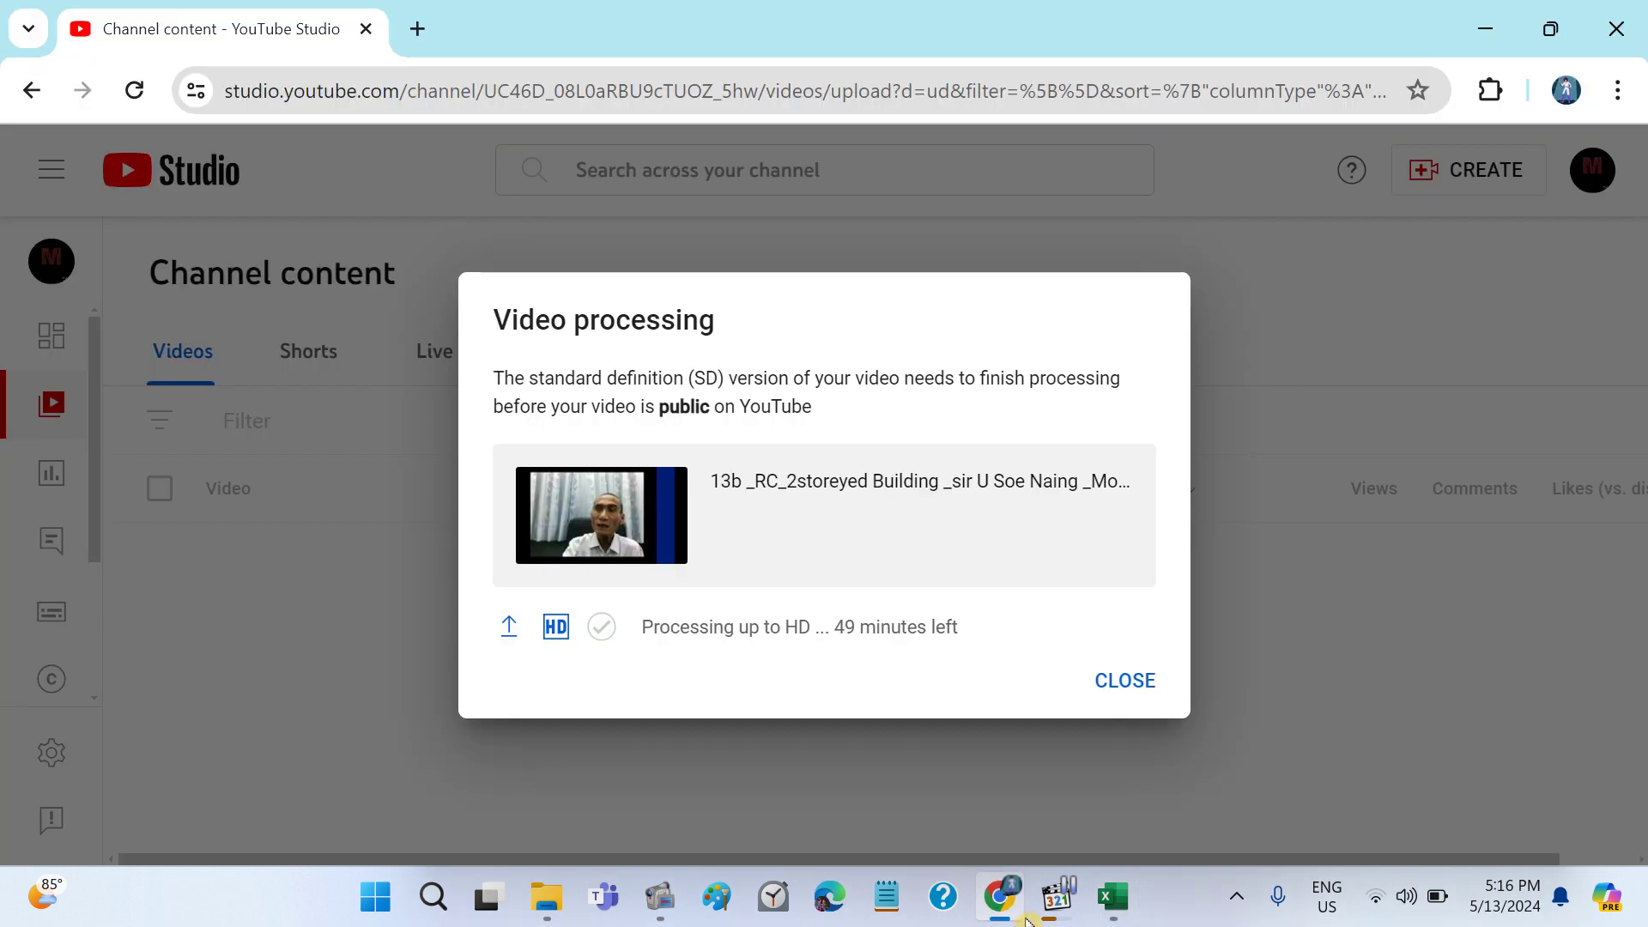
{"action": "left_click", "coordinate": [1056, 897]}
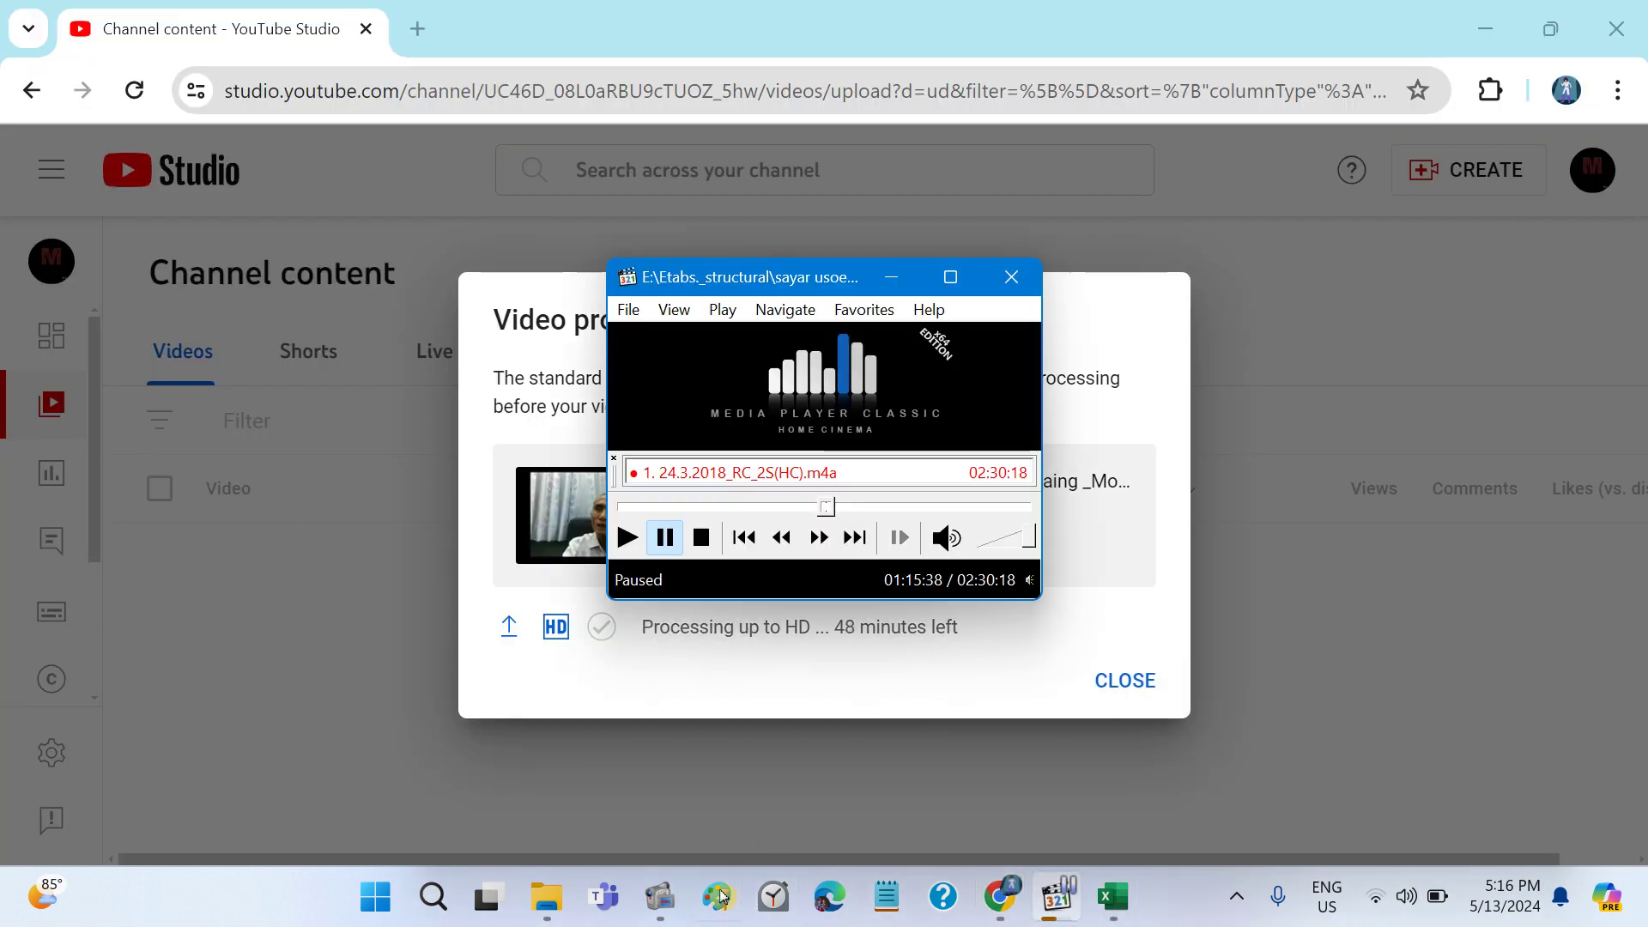
{"action": "mouse_move", "coordinate": [660, 898]}
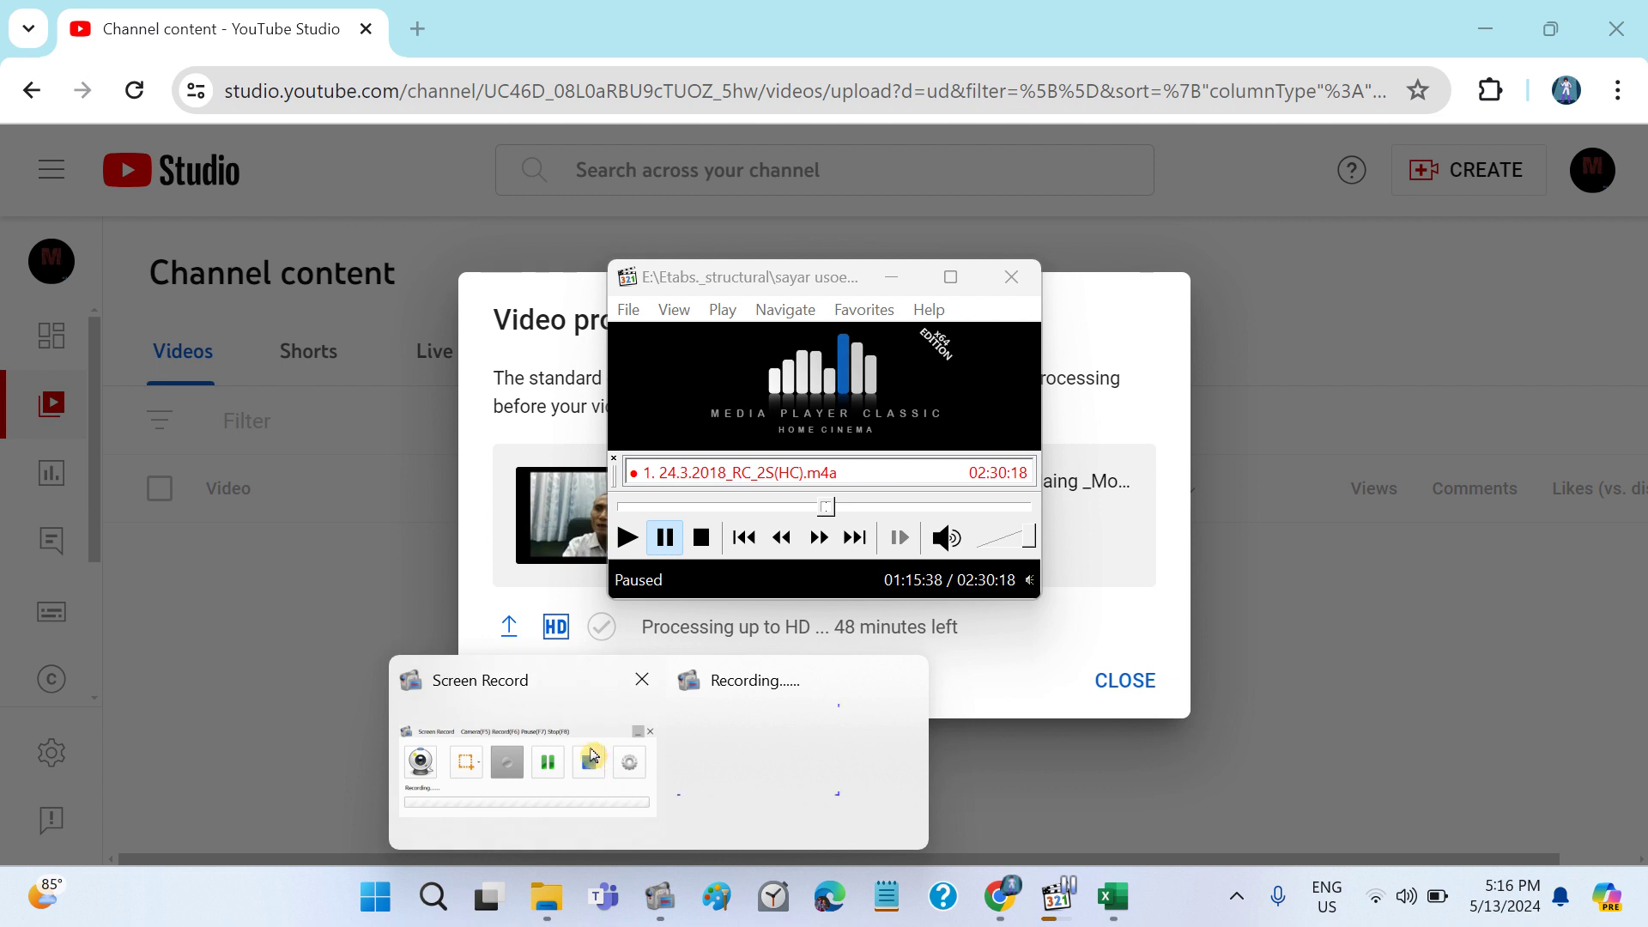
Step: Minimize the screen recorder, resume the audio, and go back to Excel
{"action": "left_click", "coordinate": [568, 712]}
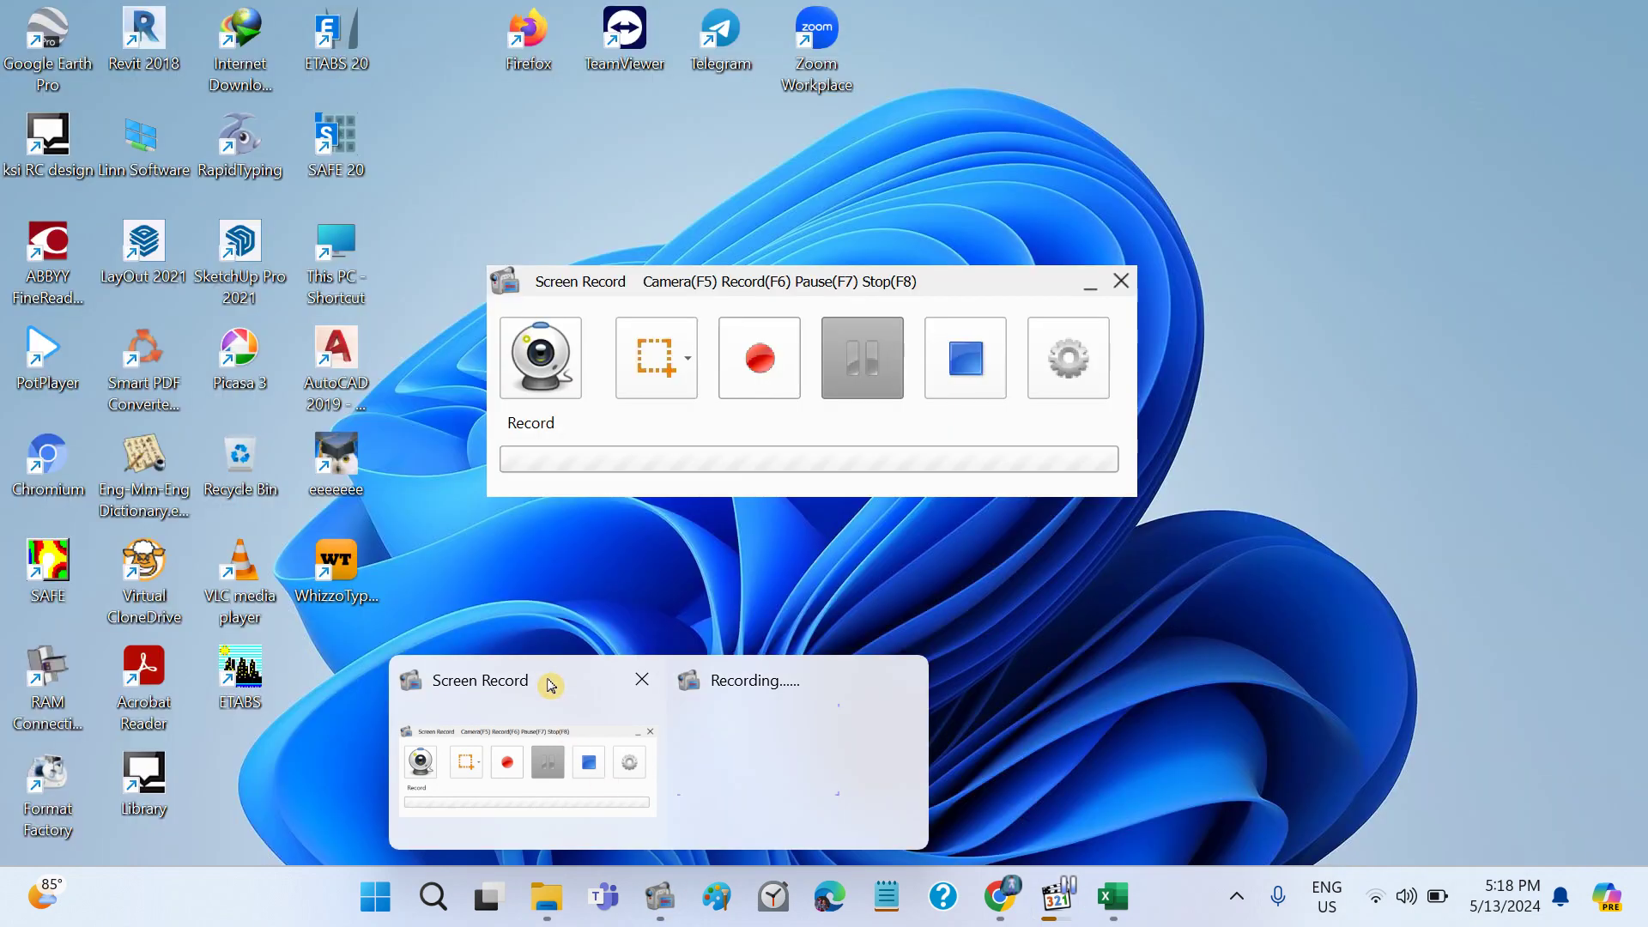
{"action": "left_click", "coordinate": [551, 684]}
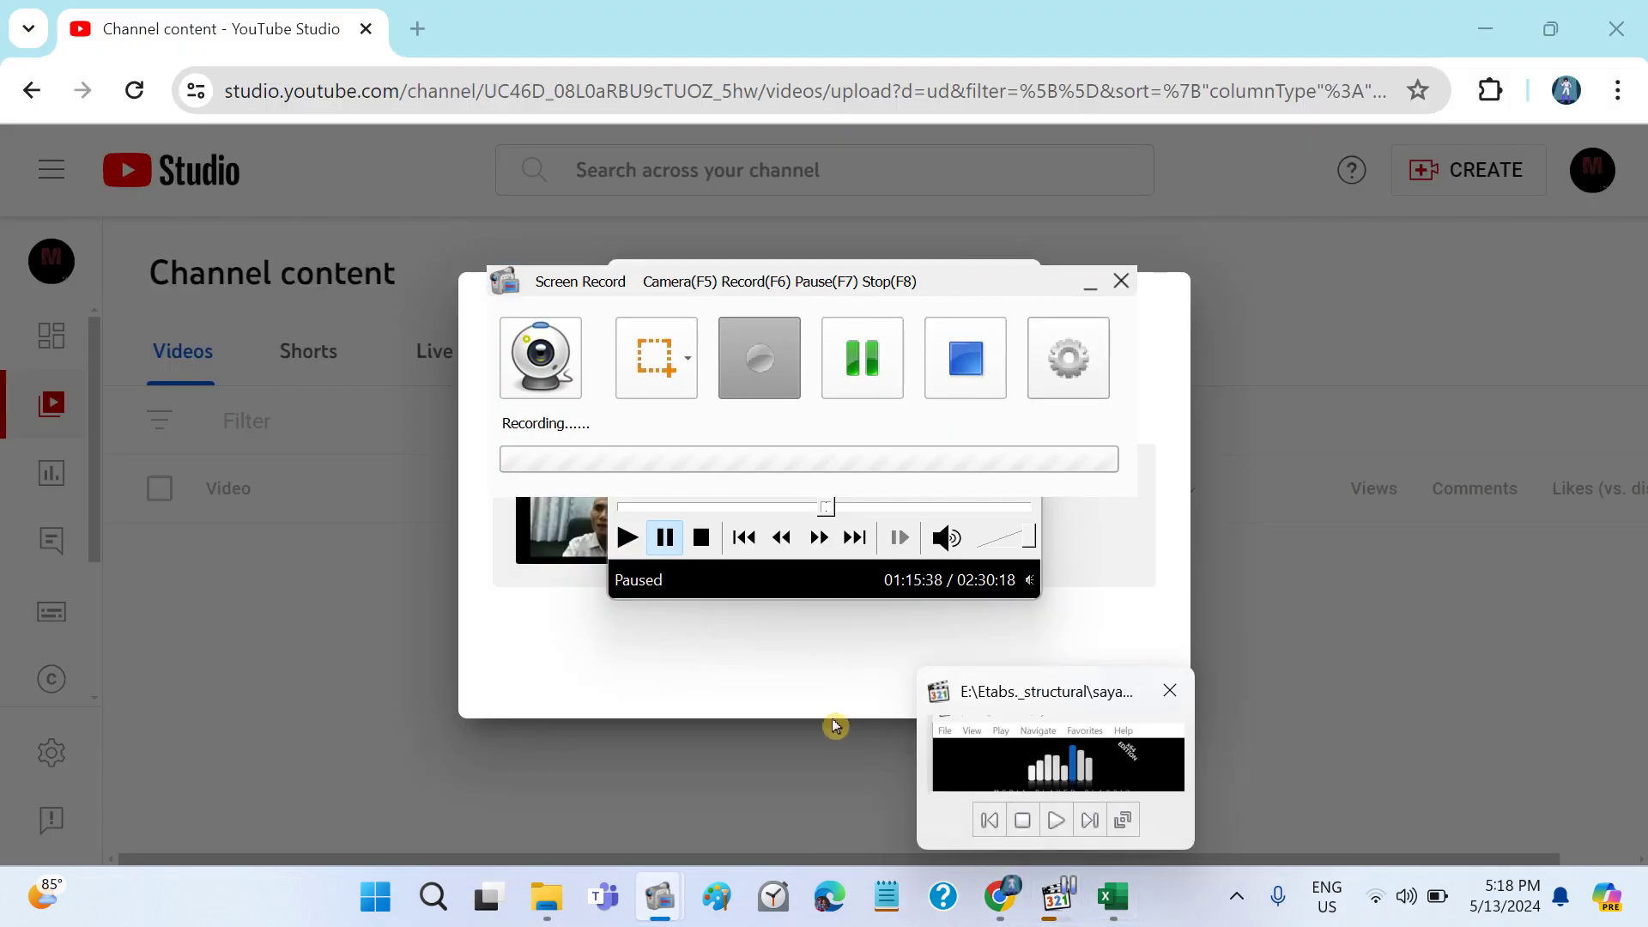
{"action": "left_click", "coordinate": [1090, 286]}
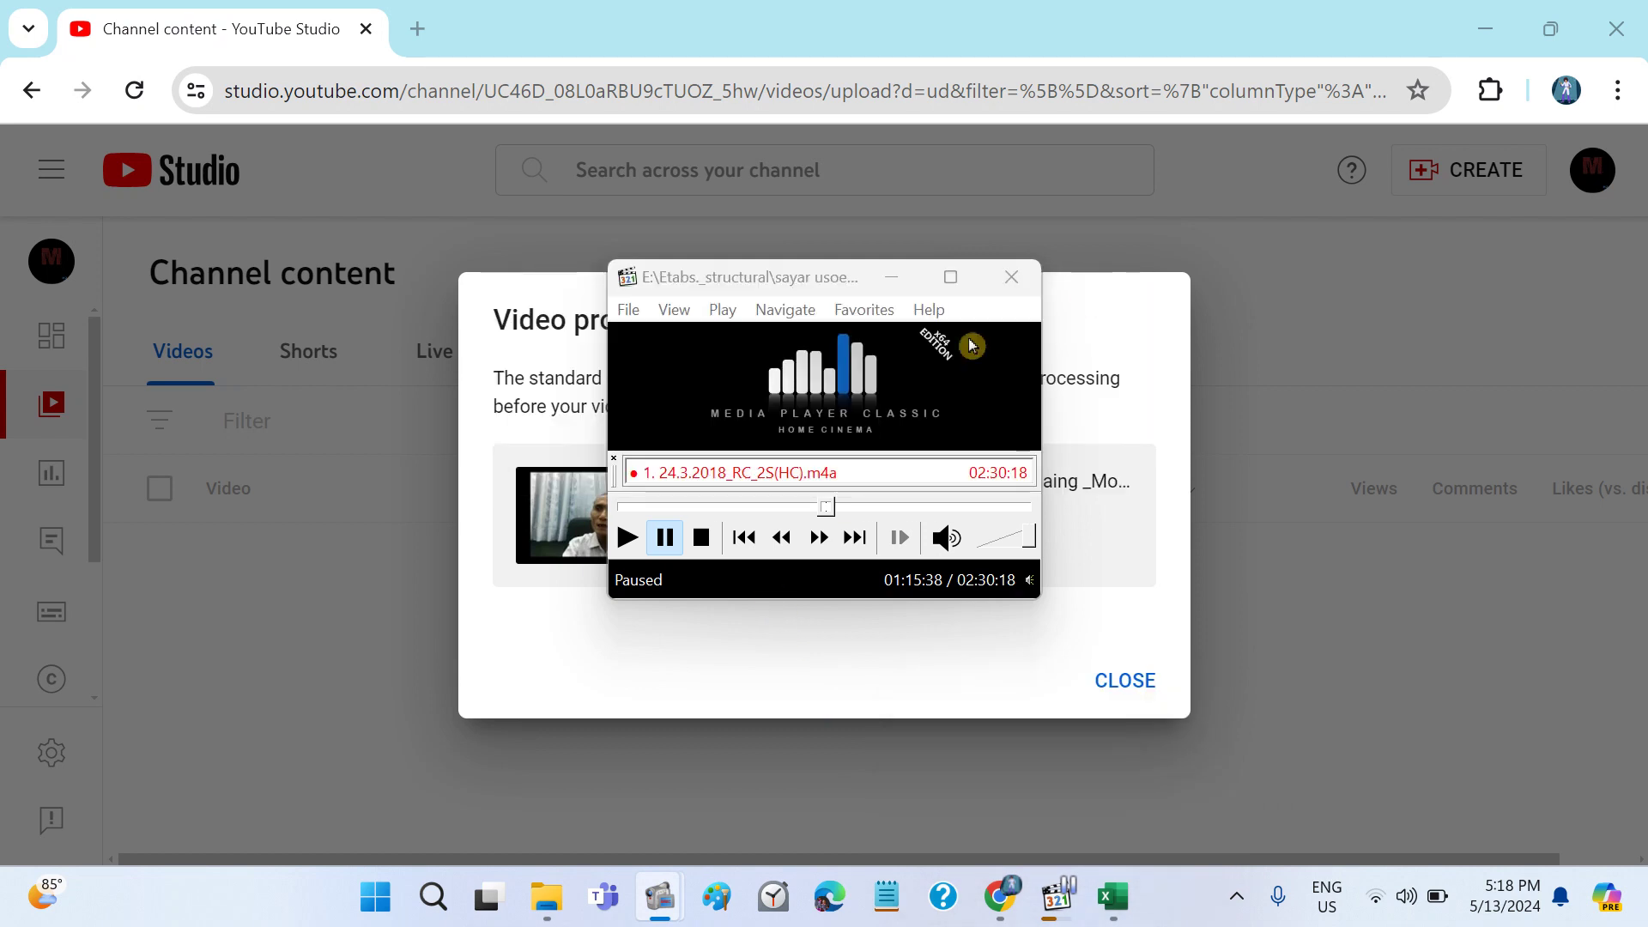
{"action": "left_click", "coordinate": [627, 539]}
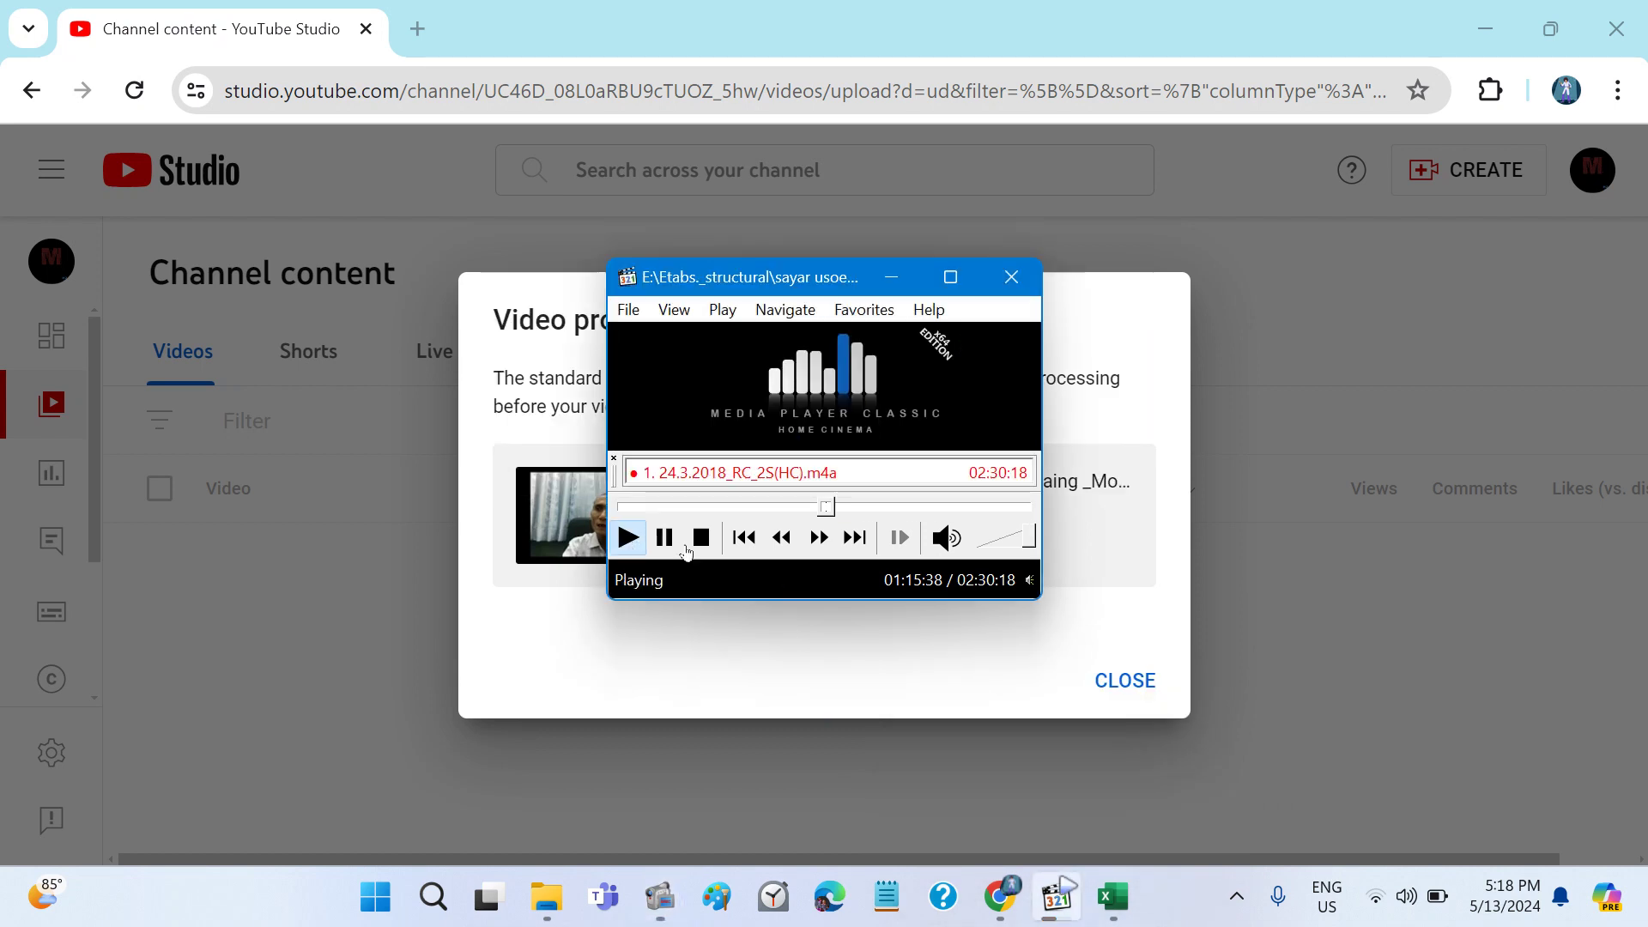
{"action": "left_click", "coordinate": [1112, 896]}
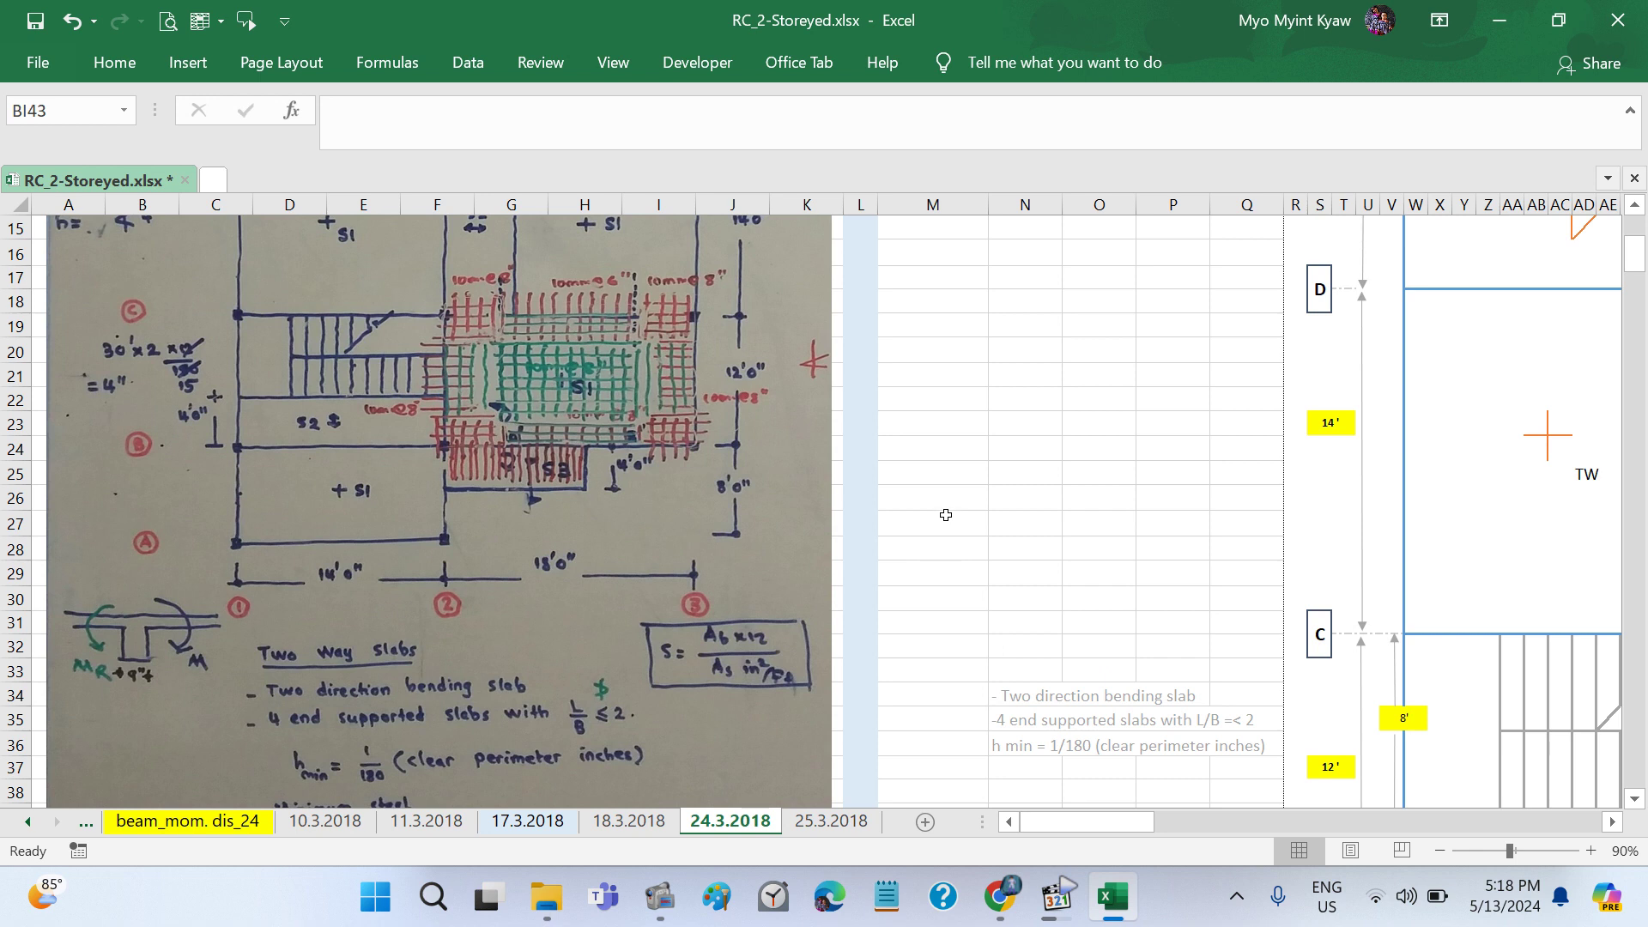
Step: Select cell N23 and study the hand sketch of the slab plan
{"action": "scroll", "coordinate": [945, 514], "scroll_direction": "up", "scroll_amount": 1}
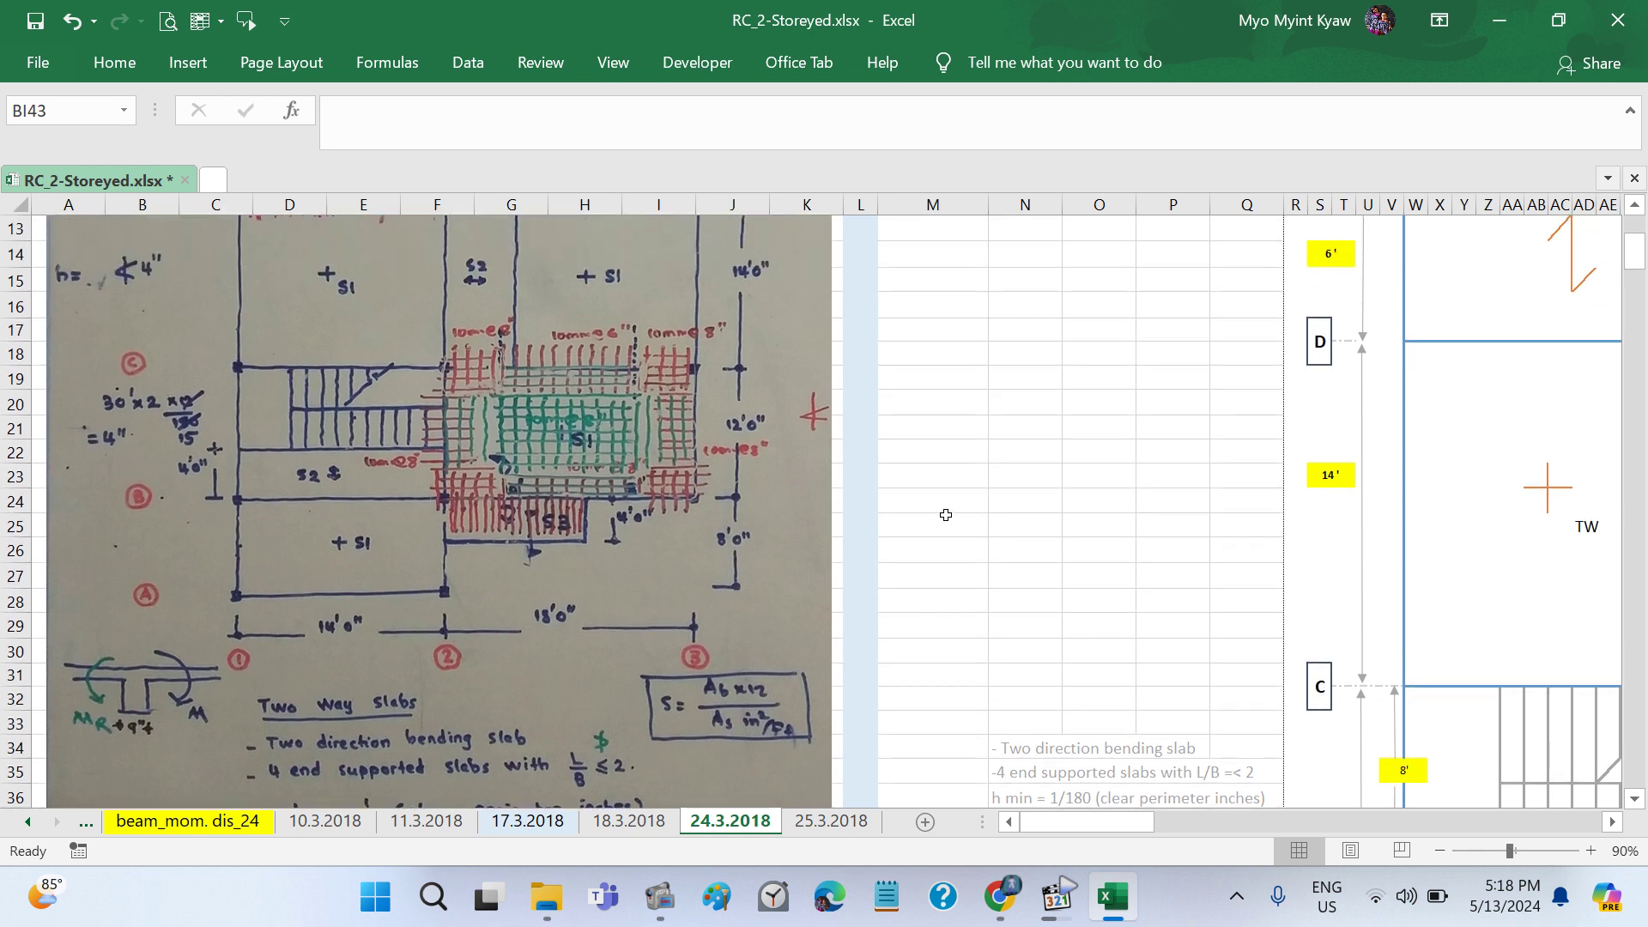
{"action": "left_click", "coordinate": [1027, 475]}
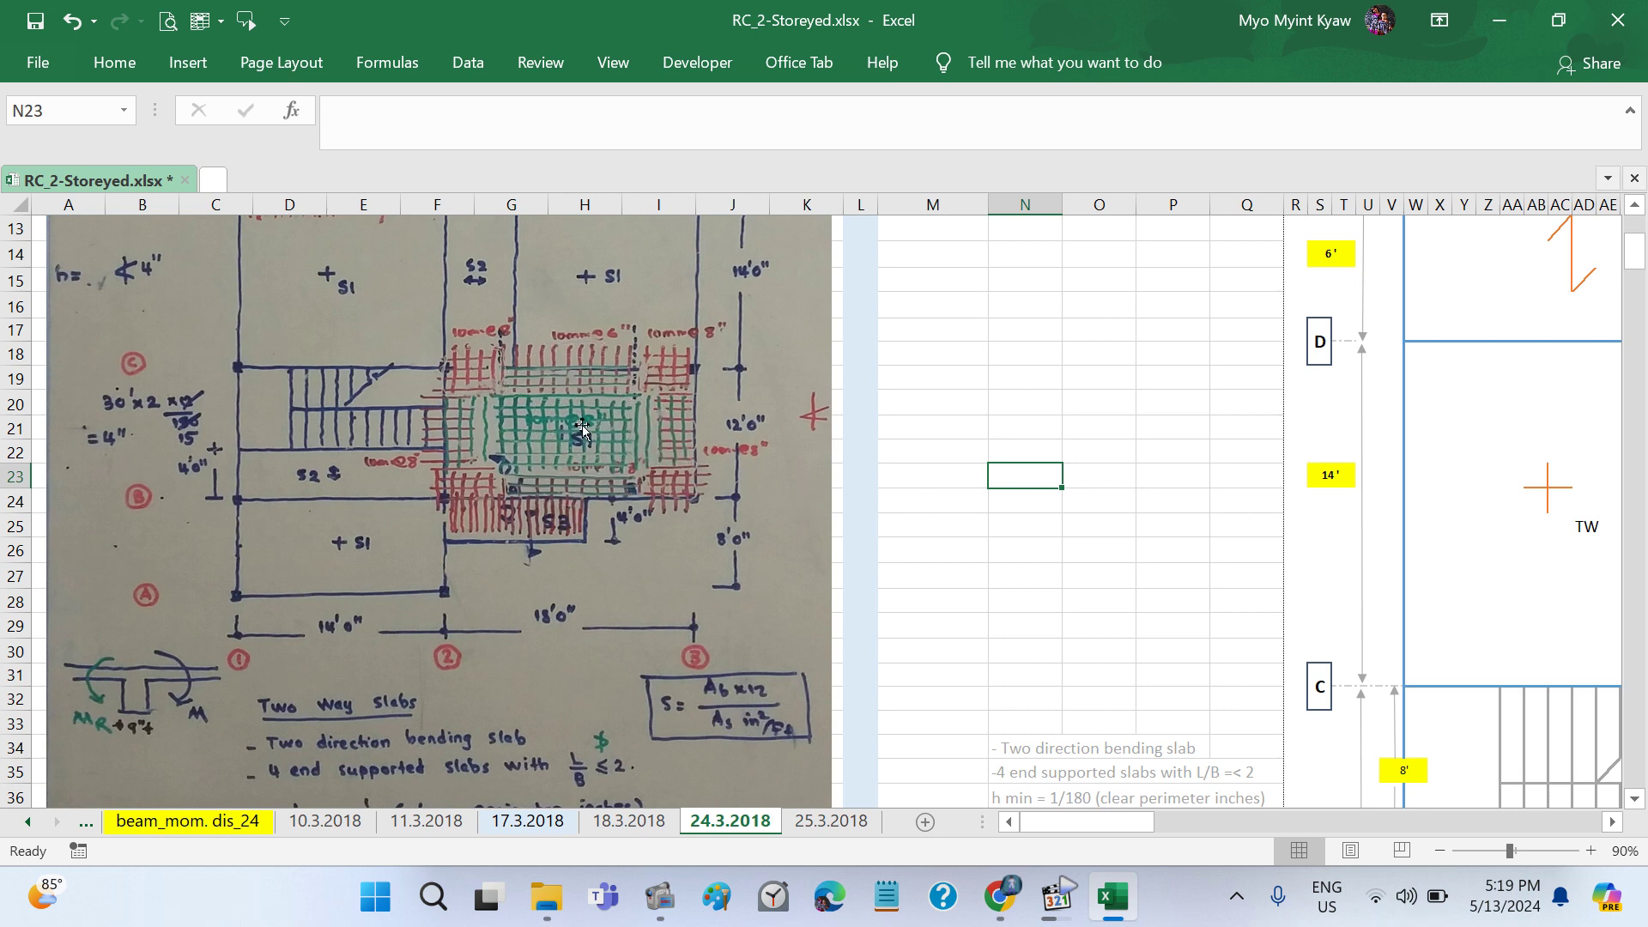
{"action": "scroll", "coordinate": [915, 649], "scroll_direction": "down", "scroll_amount": 1}
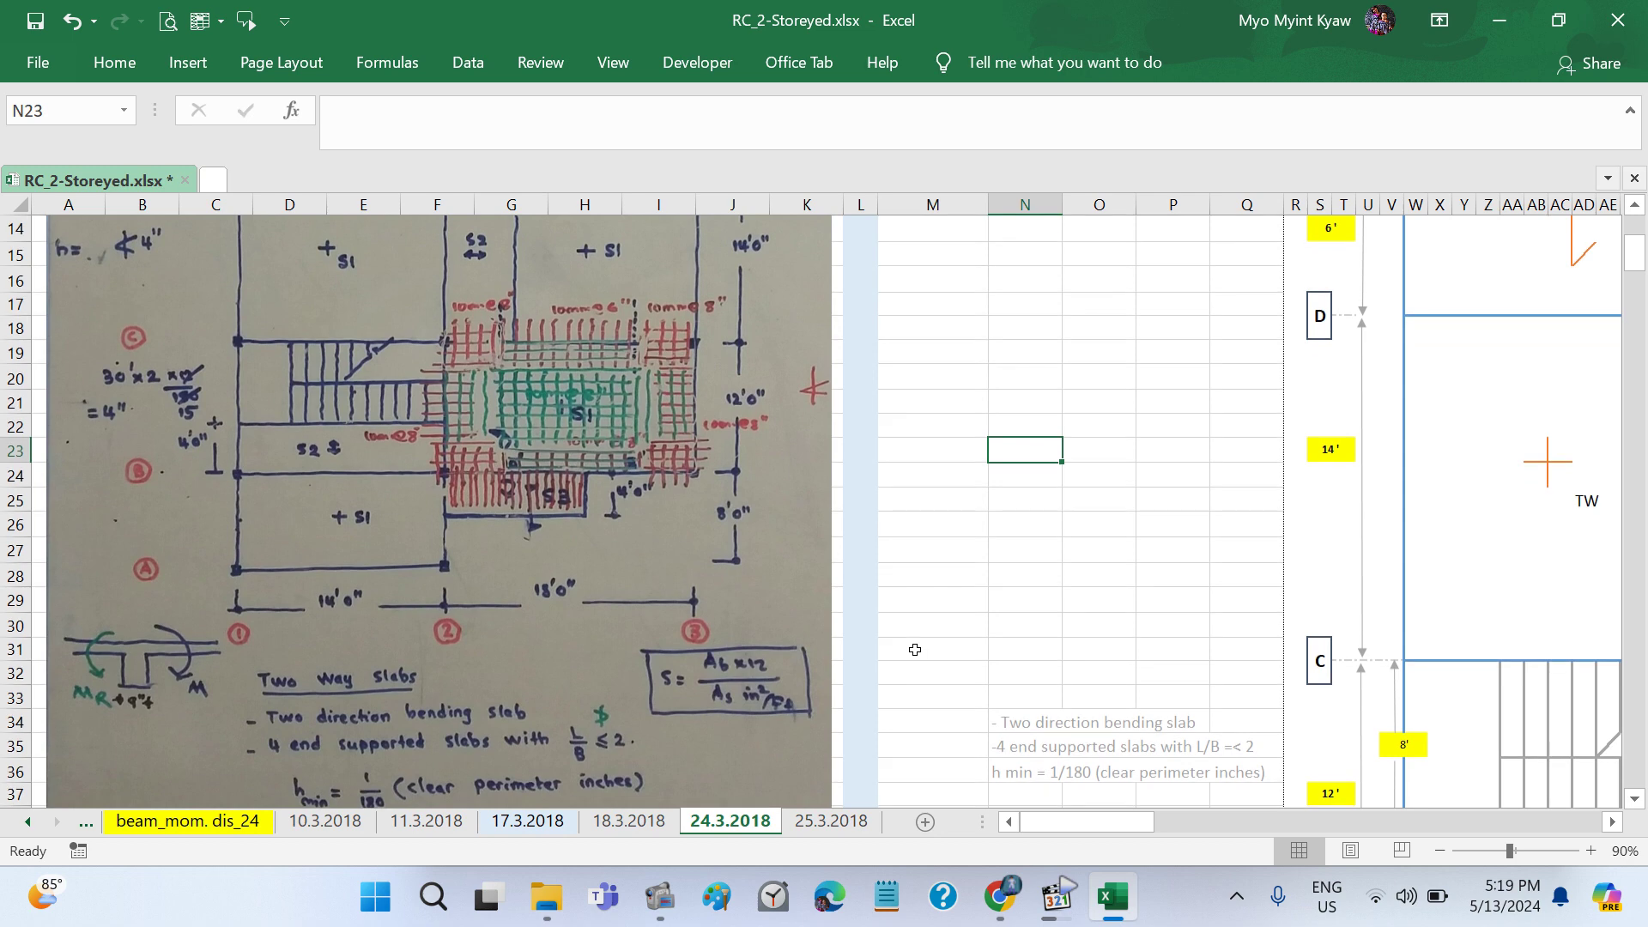
{"action": "scroll", "coordinate": [915, 650], "scroll_direction": "up", "scroll_amount": 2}
{"action": "scroll", "coordinate": [915, 650], "scroll_direction": "up", "scroll_amount": 3}
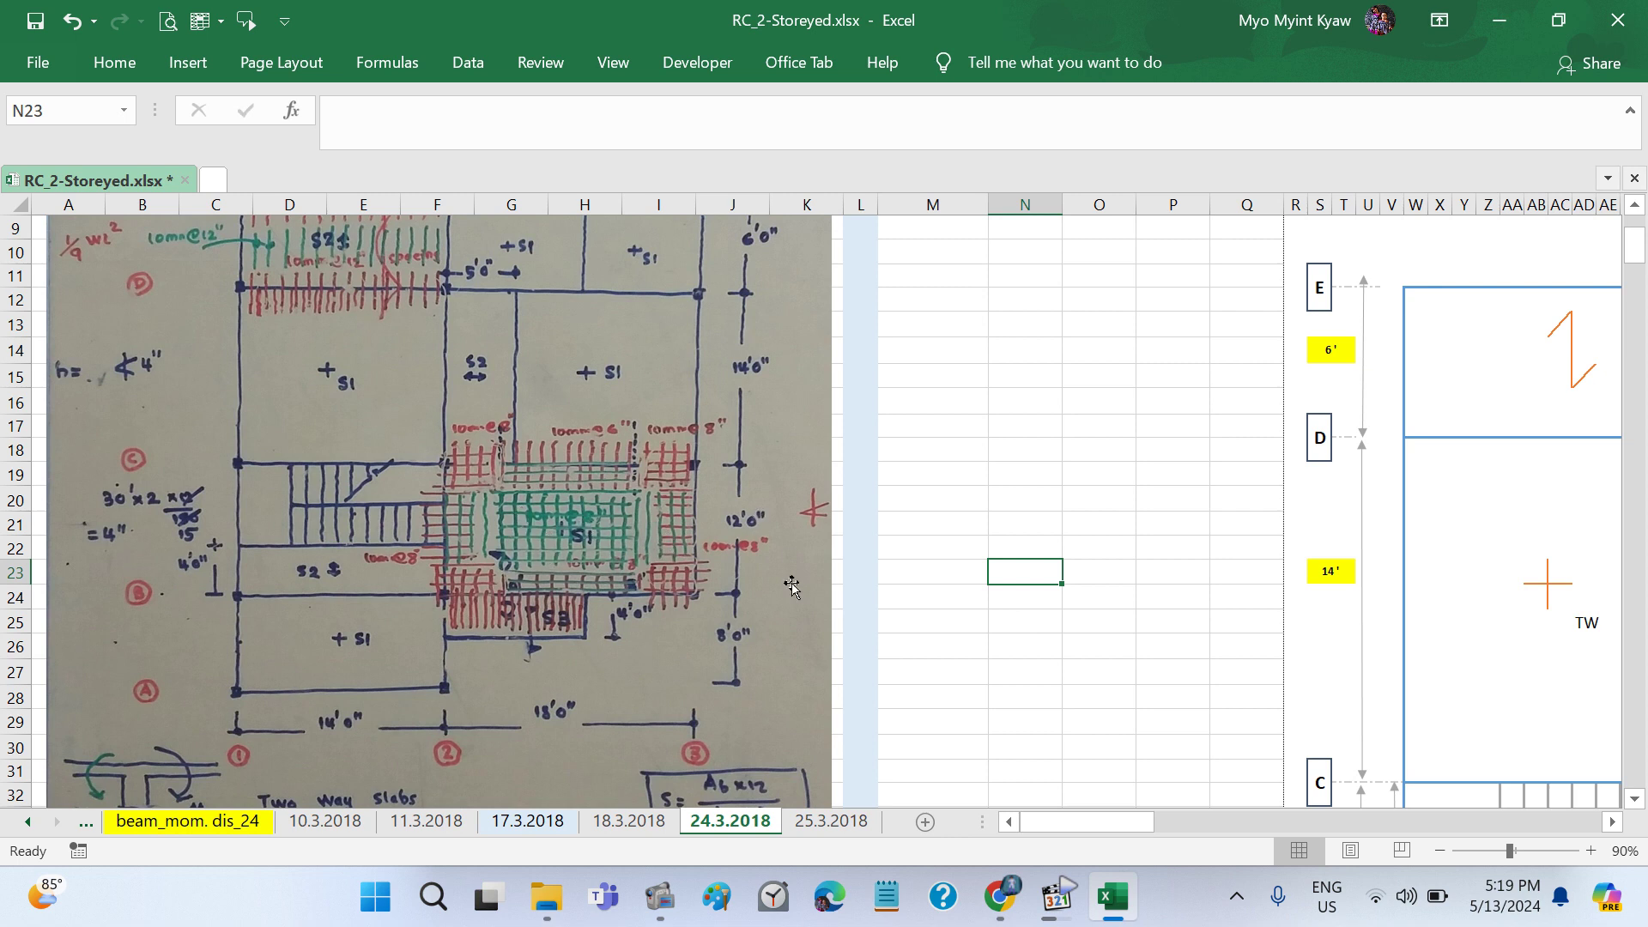
Step: Scroll right to the slab plan showing the red 10 mm dia @6" label
{"action": "scroll", "coordinate": [791, 586], "scroll_direction": "down", "scroll_amount": 1}
{"action": "scroll", "coordinate": [791, 586], "scroll_direction": "down", "scroll_amount": 1}
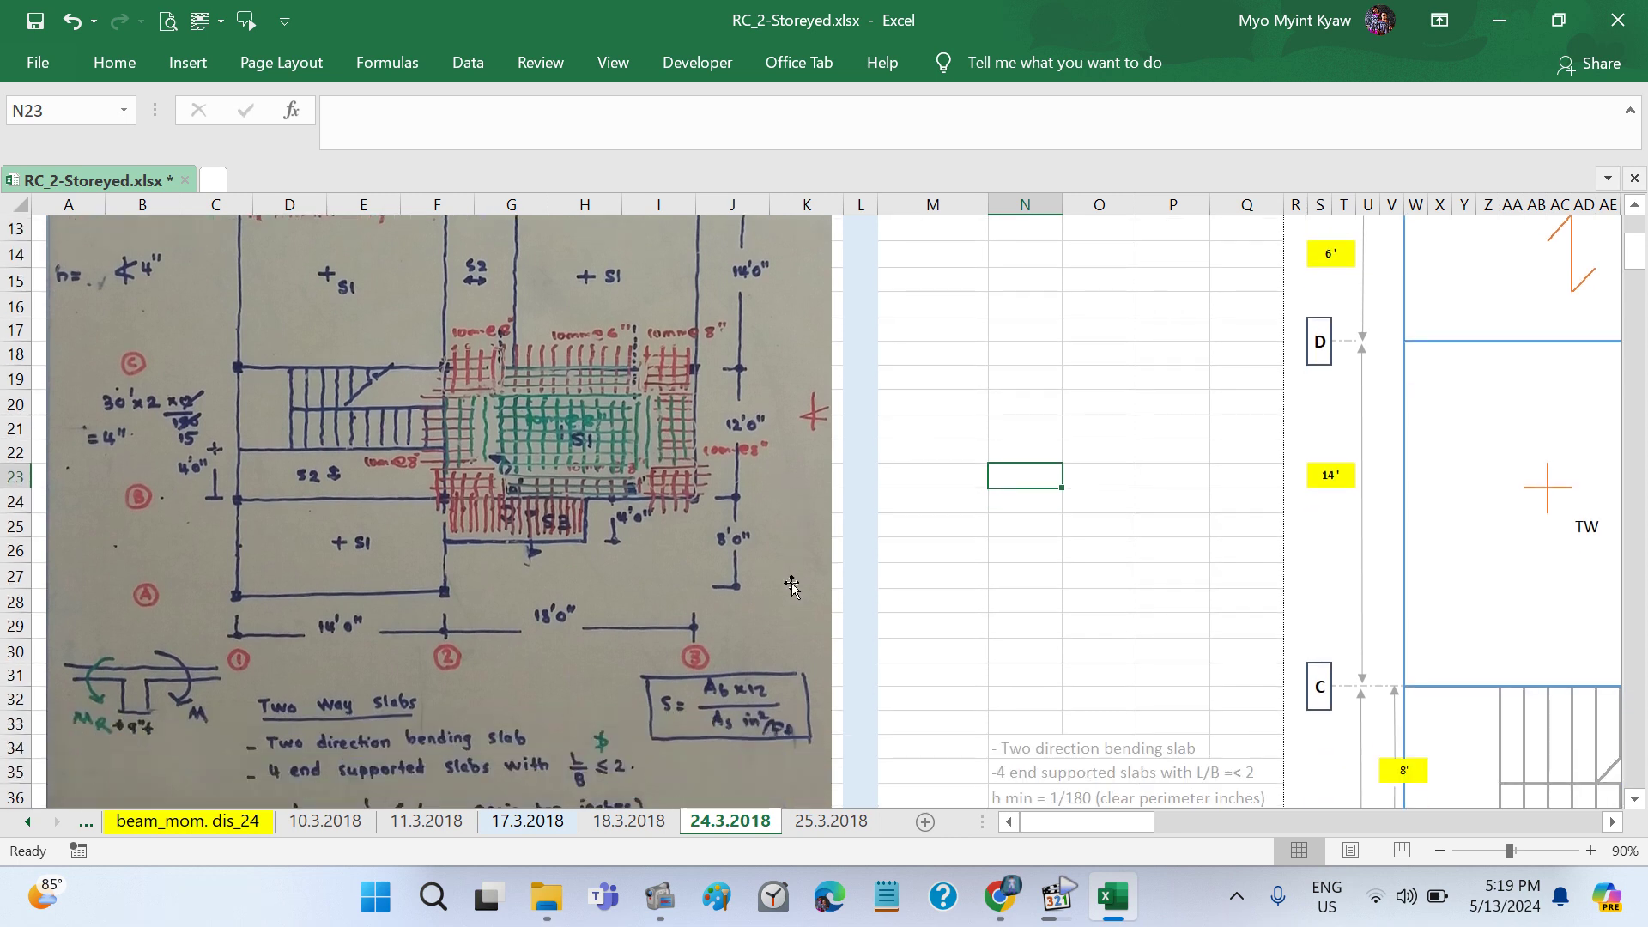
{"action": "scroll", "coordinate": [791, 587], "scroll_direction": "right", "scroll_amount": 1}
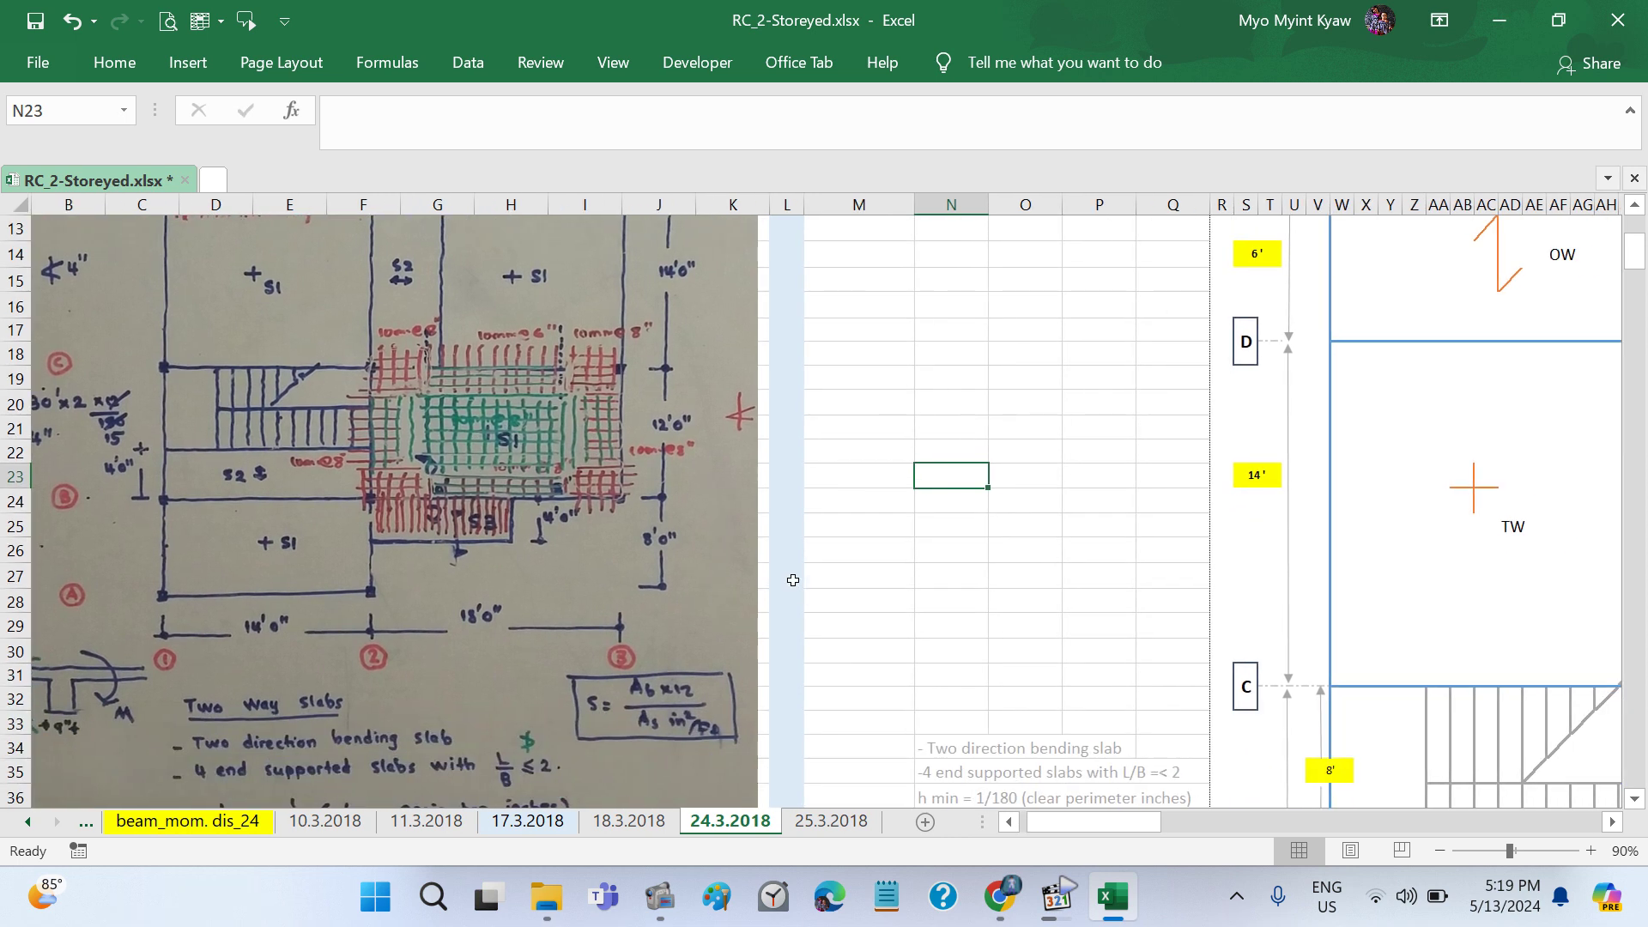
{"action": "scroll", "coordinate": [793, 580], "scroll_direction": "down", "scroll_amount": 1}
{"action": "scroll", "coordinate": [793, 580], "scroll_direction": "right", "scroll_amount": 2}
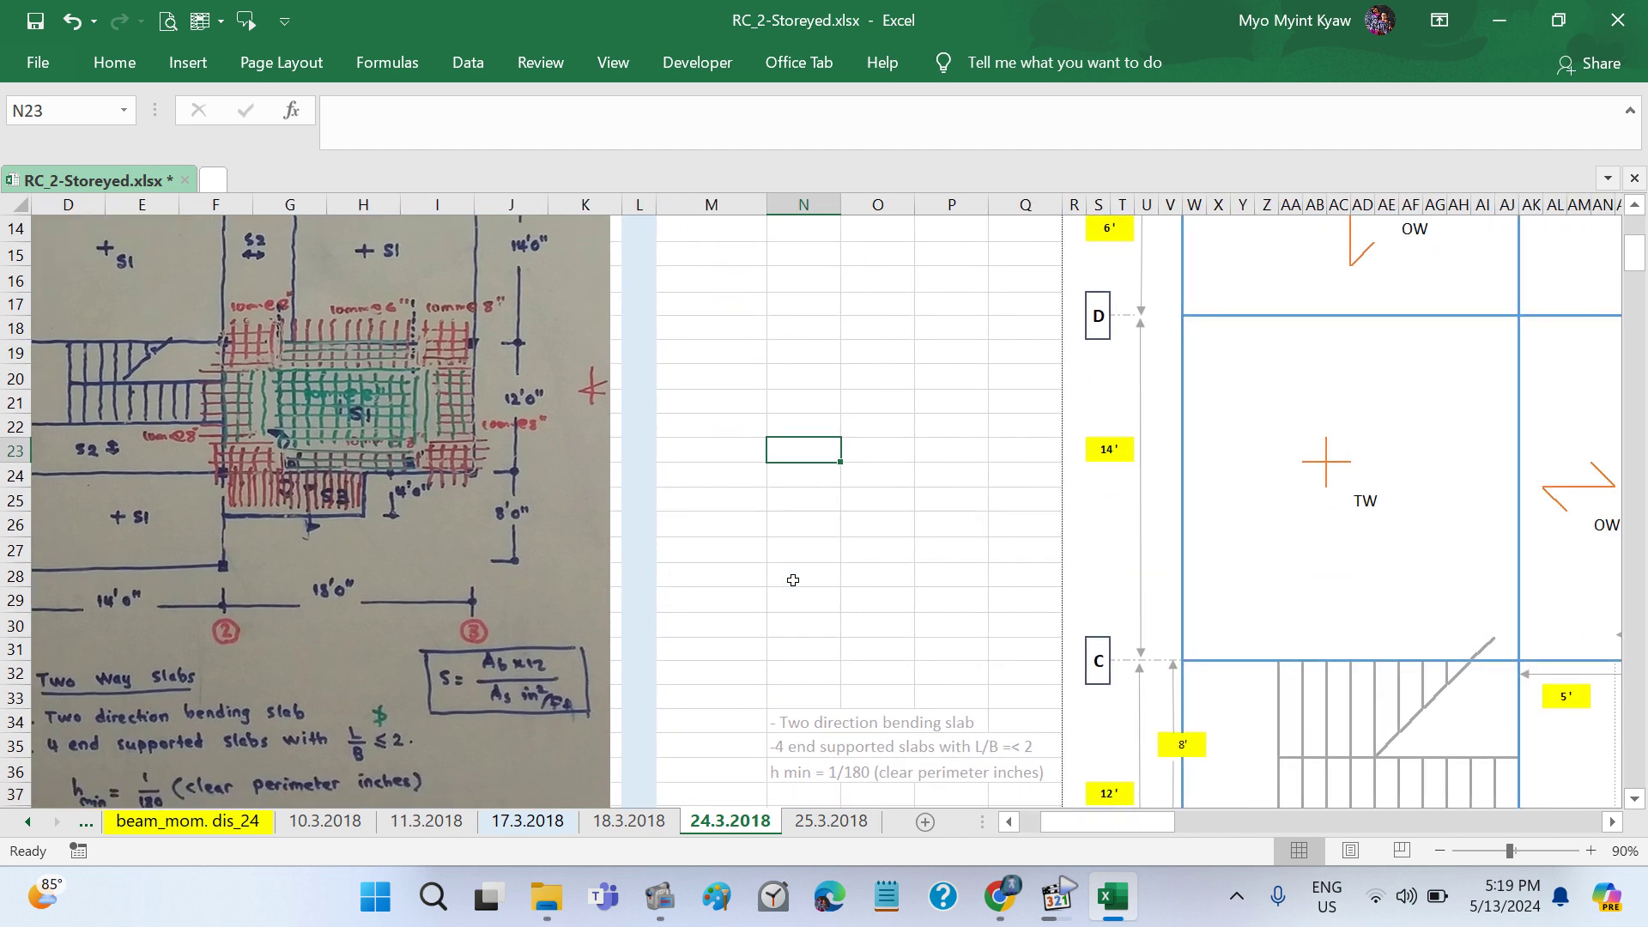
{"action": "scroll", "coordinate": [794, 581], "scroll_direction": "down", "scroll_amount": 2}
{"action": "scroll", "coordinate": [793, 580], "scroll_direction": "right", "scroll_amount": 6}
{"action": "scroll", "coordinate": [793, 580], "scroll_direction": "right", "scroll_amount": 8}
{"action": "scroll", "coordinate": [793, 580], "scroll_direction": "right", "scroll_amount": 6}
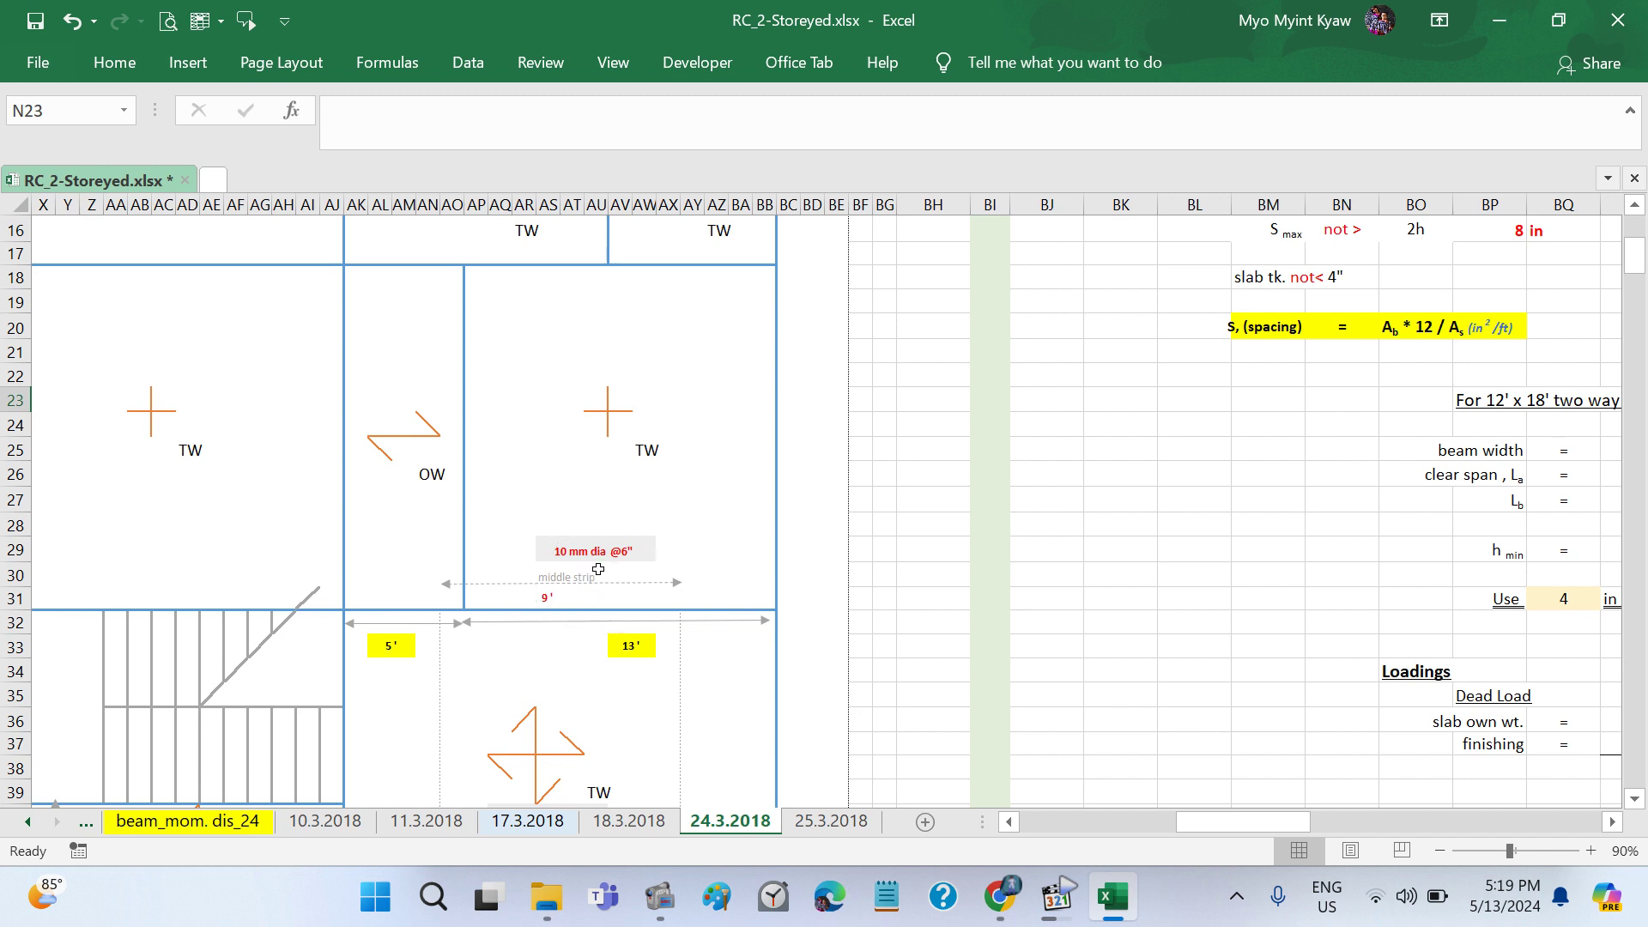
{"action": "scroll", "coordinate": [598, 569], "scroll_direction": "down", "scroll_amount": 2}
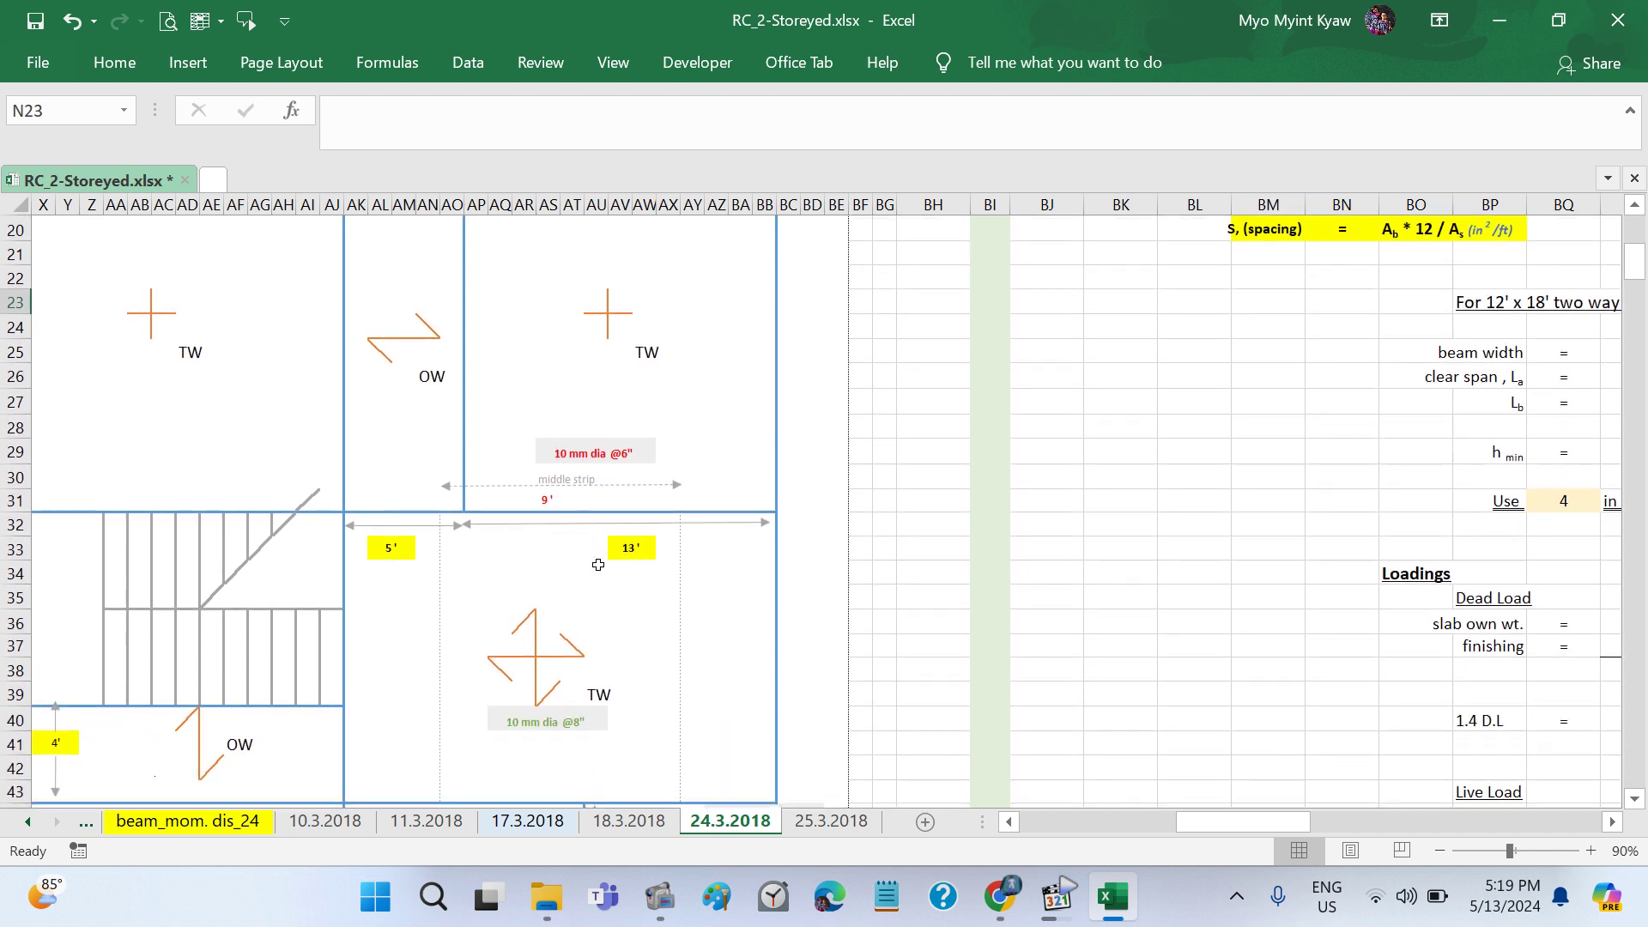
{"action": "scroll", "coordinate": [598, 565], "scroll_direction": "down", "scroll_amount": 1}
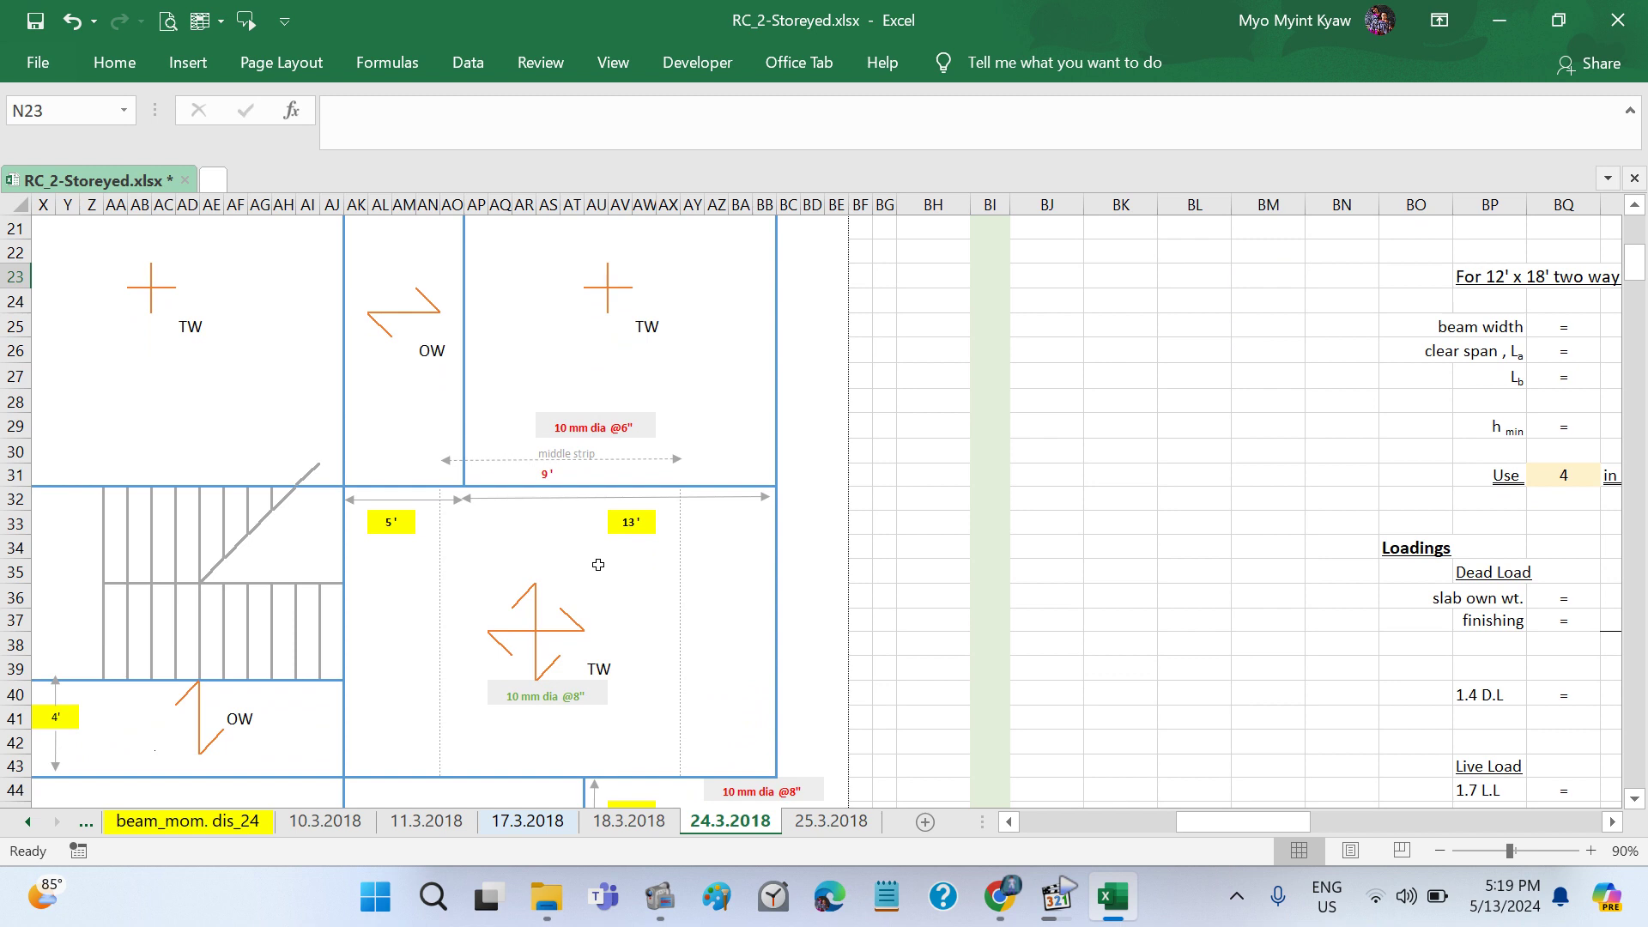
{"action": "scroll", "coordinate": [598, 565], "scroll_direction": "right", "scroll_amount": 1}
{"action": "scroll", "coordinate": [598, 565], "scroll_direction": "right", "scroll_amount": 5}
{"action": "scroll", "coordinate": [598, 565], "scroll_direction": "down", "scroll_amount": 2}
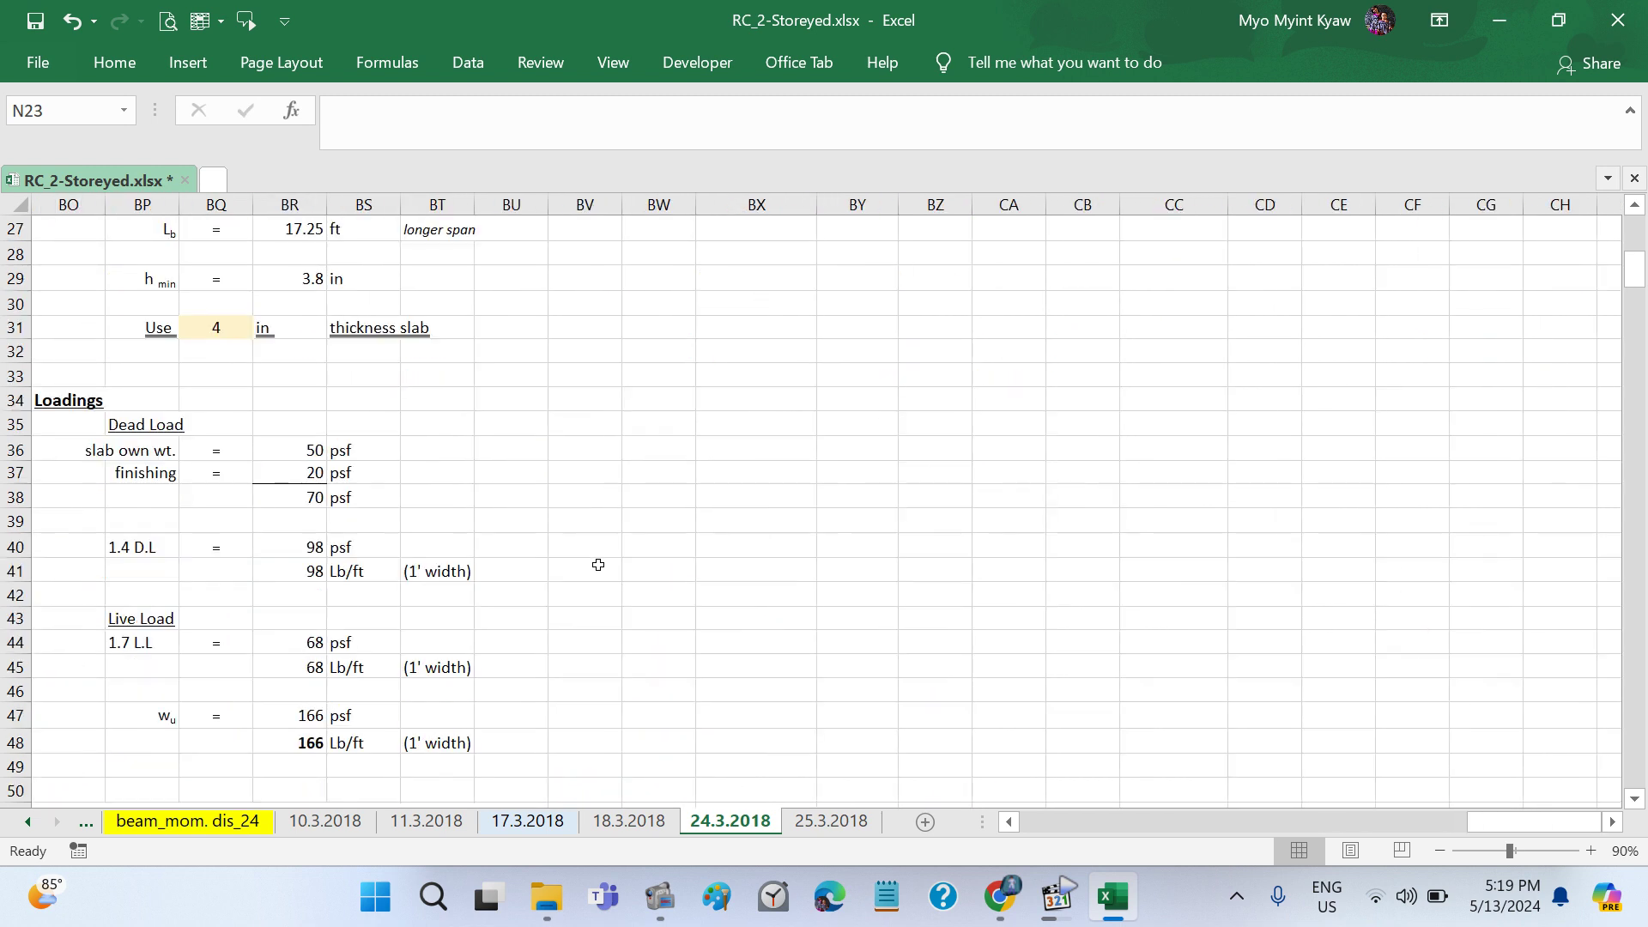
{"action": "scroll", "coordinate": [599, 565], "scroll_direction": "down", "scroll_amount": 2}
{"action": "scroll", "coordinate": [598, 564], "scroll_direction": "left", "scroll_amount": 2}
{"action": "scroll", "coordinate": [598, 565], "scroll_direction": "left", "scroll_amount": 1}
{"action": "scroll", "coordinate": [599, 565], "scroll_direction": "down", "scroll_amount": 2}
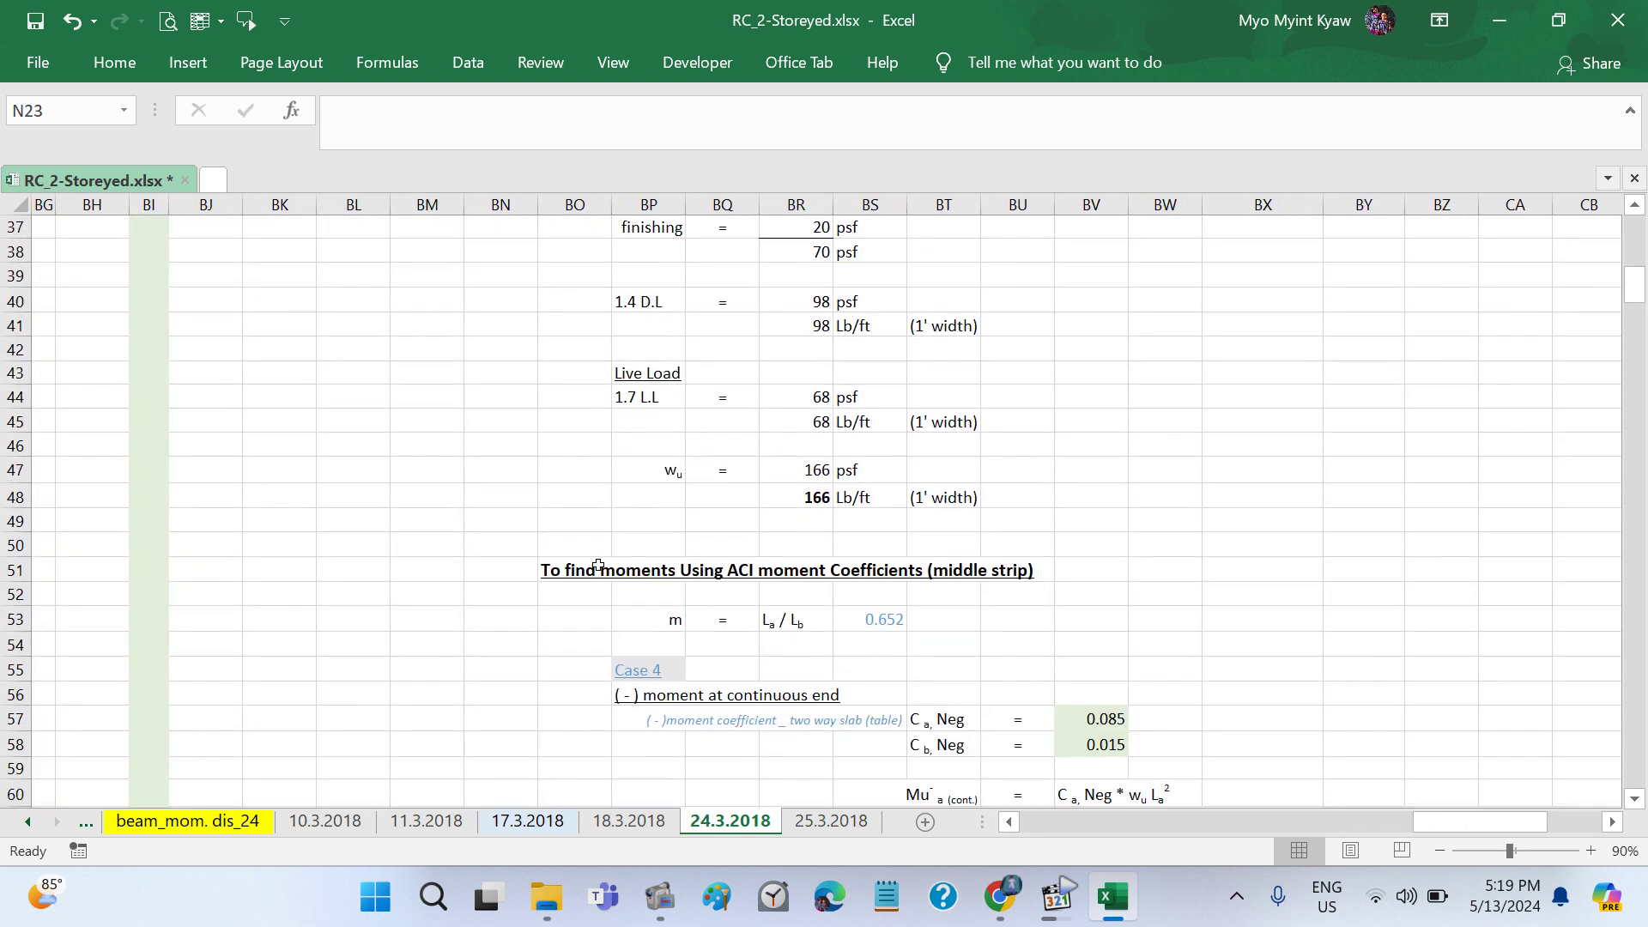
{"action": "scroll", "coordinate": [599, 565], "scroll_direction": "down", "scroll_amount": 1}
{"action": "scroll", "coordinate": [598, 565], "scroll_direction": "down", "scroll_amount": 2}
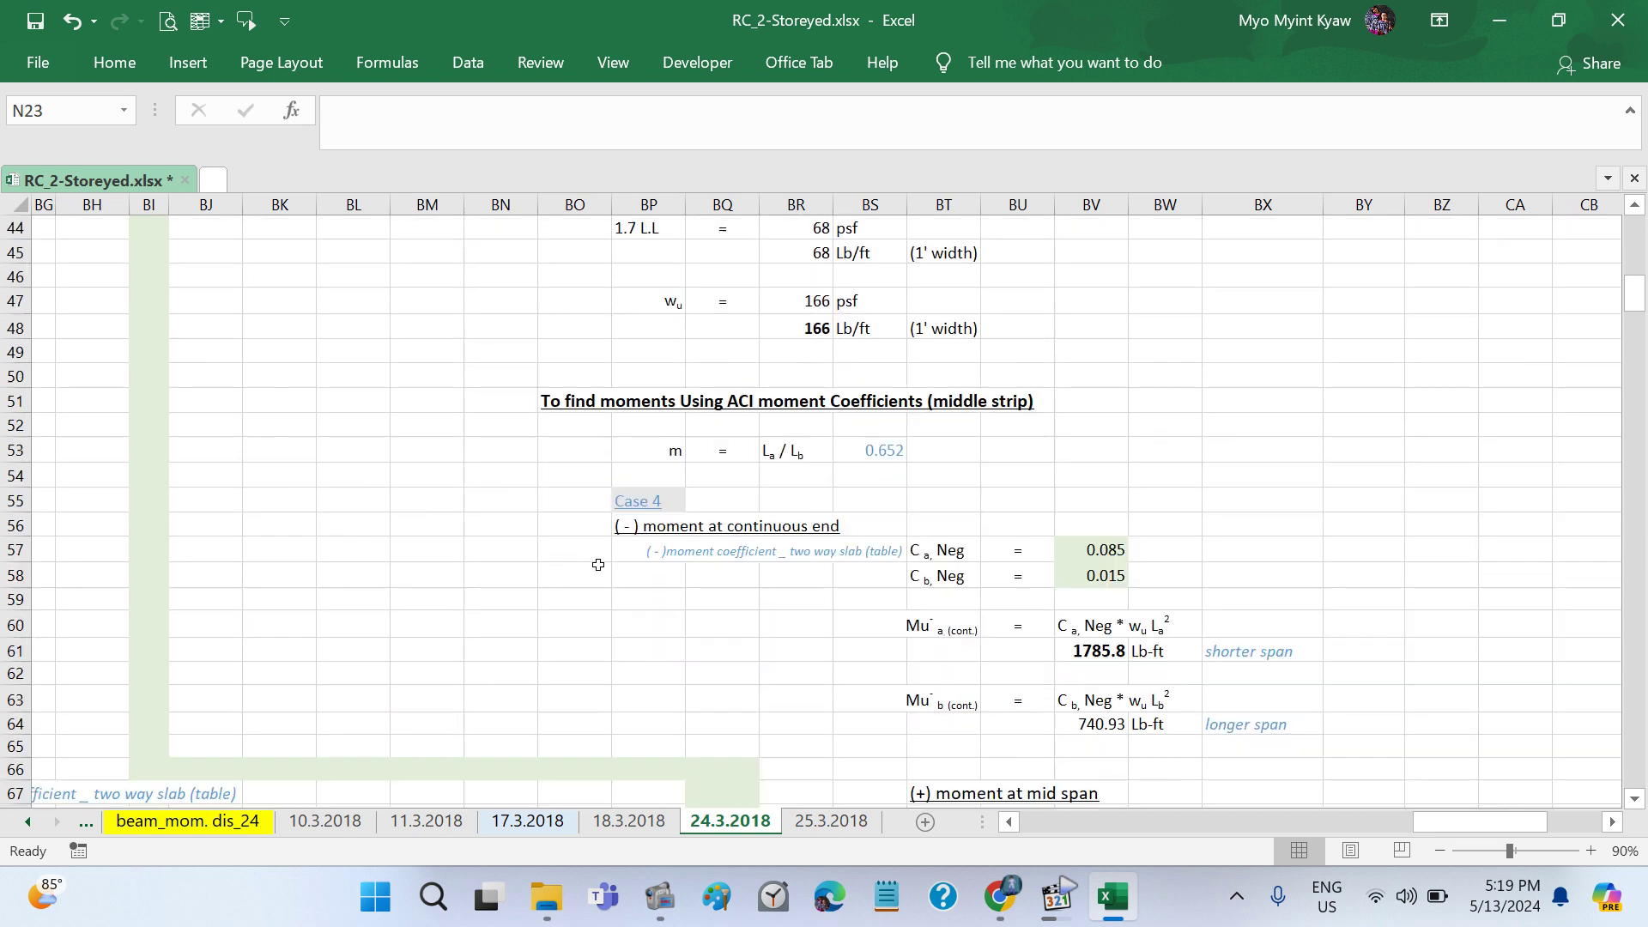
{"action": "scroll", "coordinate": [598, 565], "scroll_direction": "down", "scroll_amount": 1}
{"action": "scroll", "coordinate": [599, 565], "scroll_direction": "left", "scroll_amount": 1}
{"action": "scroll", "coordinate": [598, 565], "scroll_direction": "left", "scroll_amount": 3}
{"action": "scroll", "coordinate": [598, 565], "scroll_direction": "left", "scroll_amount": 3}
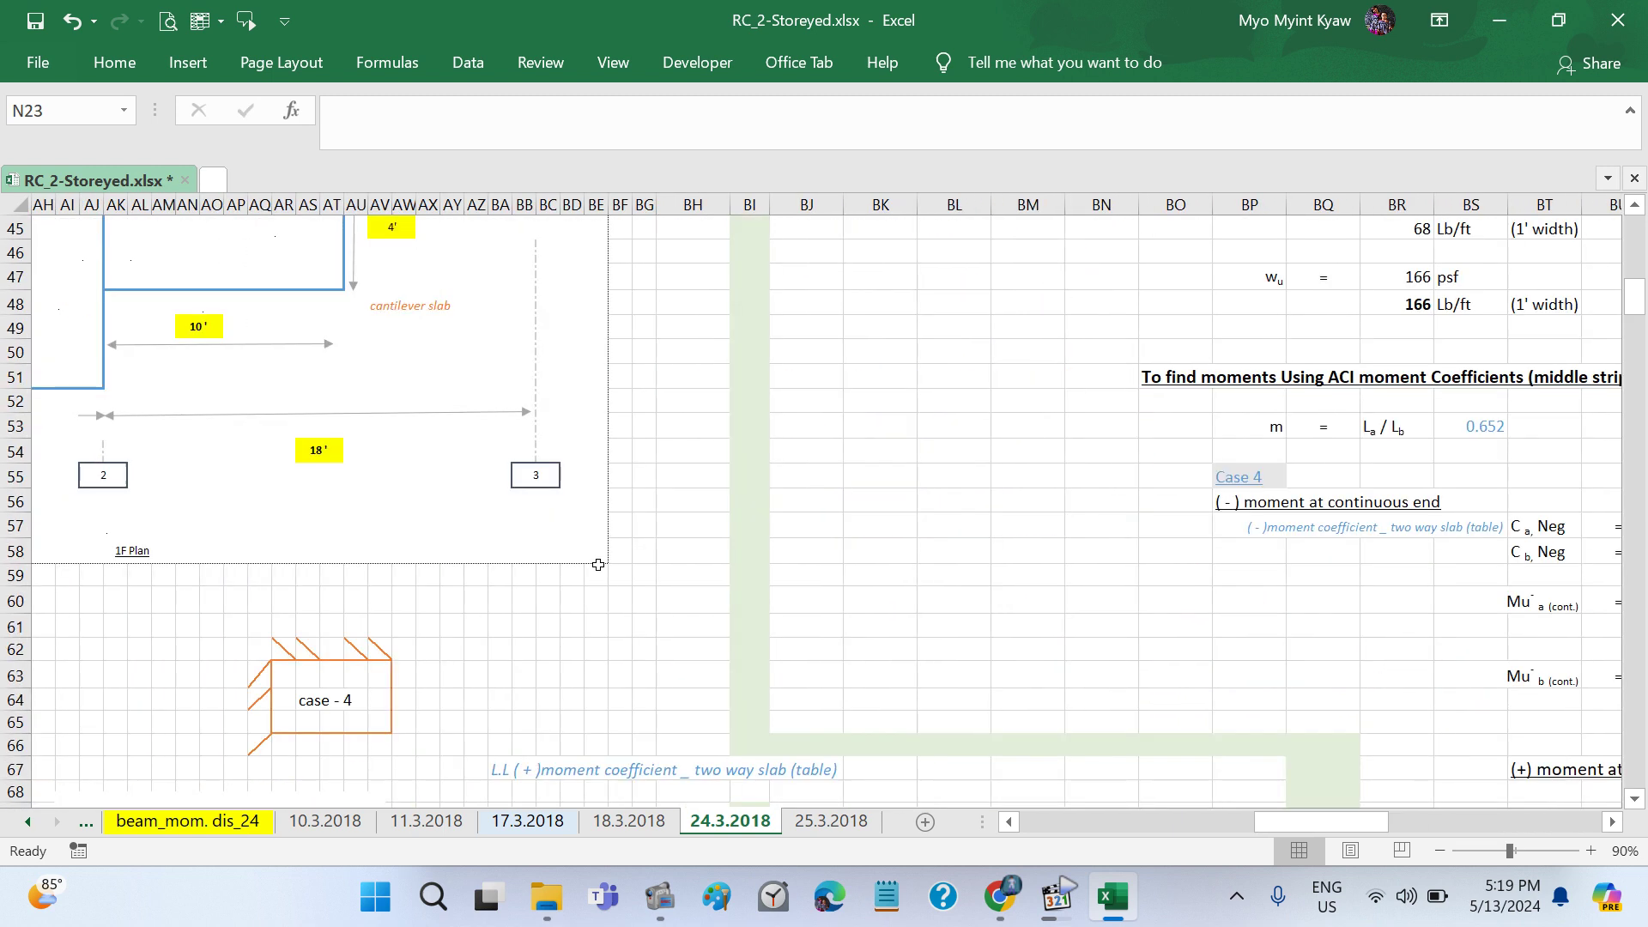
{"action": "scroll", "coordinate": [599, 565], "scroll_direction": "left", "scroll_amount": 3}
{"action": "scroll", "coordinate": [599, 565], "scroll_direction": "left", "scroll_amount": 5}
{"action": "scroll", "coordinate": [598, 569], "scroll_direction": "down", "scroll_amount": 1}
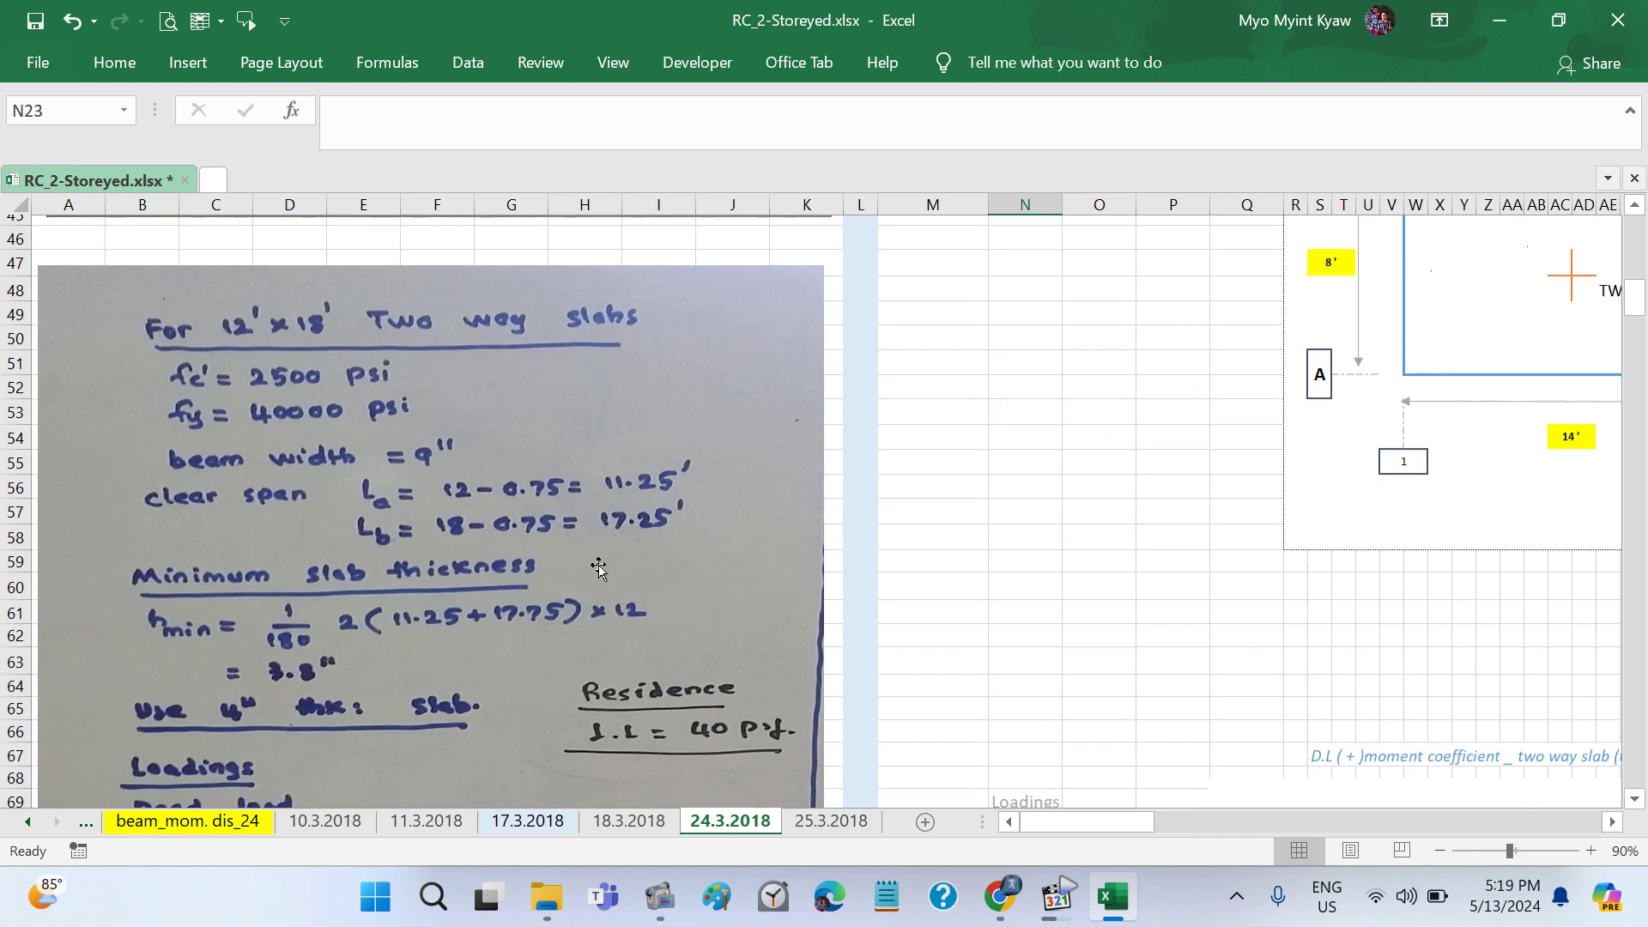
{"action": "scroll", "coordinate": [598, 568], "scroll_direction": "down", "scroll_amount": 13}
{"action": "scroll", "coordinate": [598, 568], "scroll_direction": "down", "scroll_amount": 5}
{"action": "scroll", "coordinate": [598, 568], "scroll_direction": "down", "scroll_amount": 6}
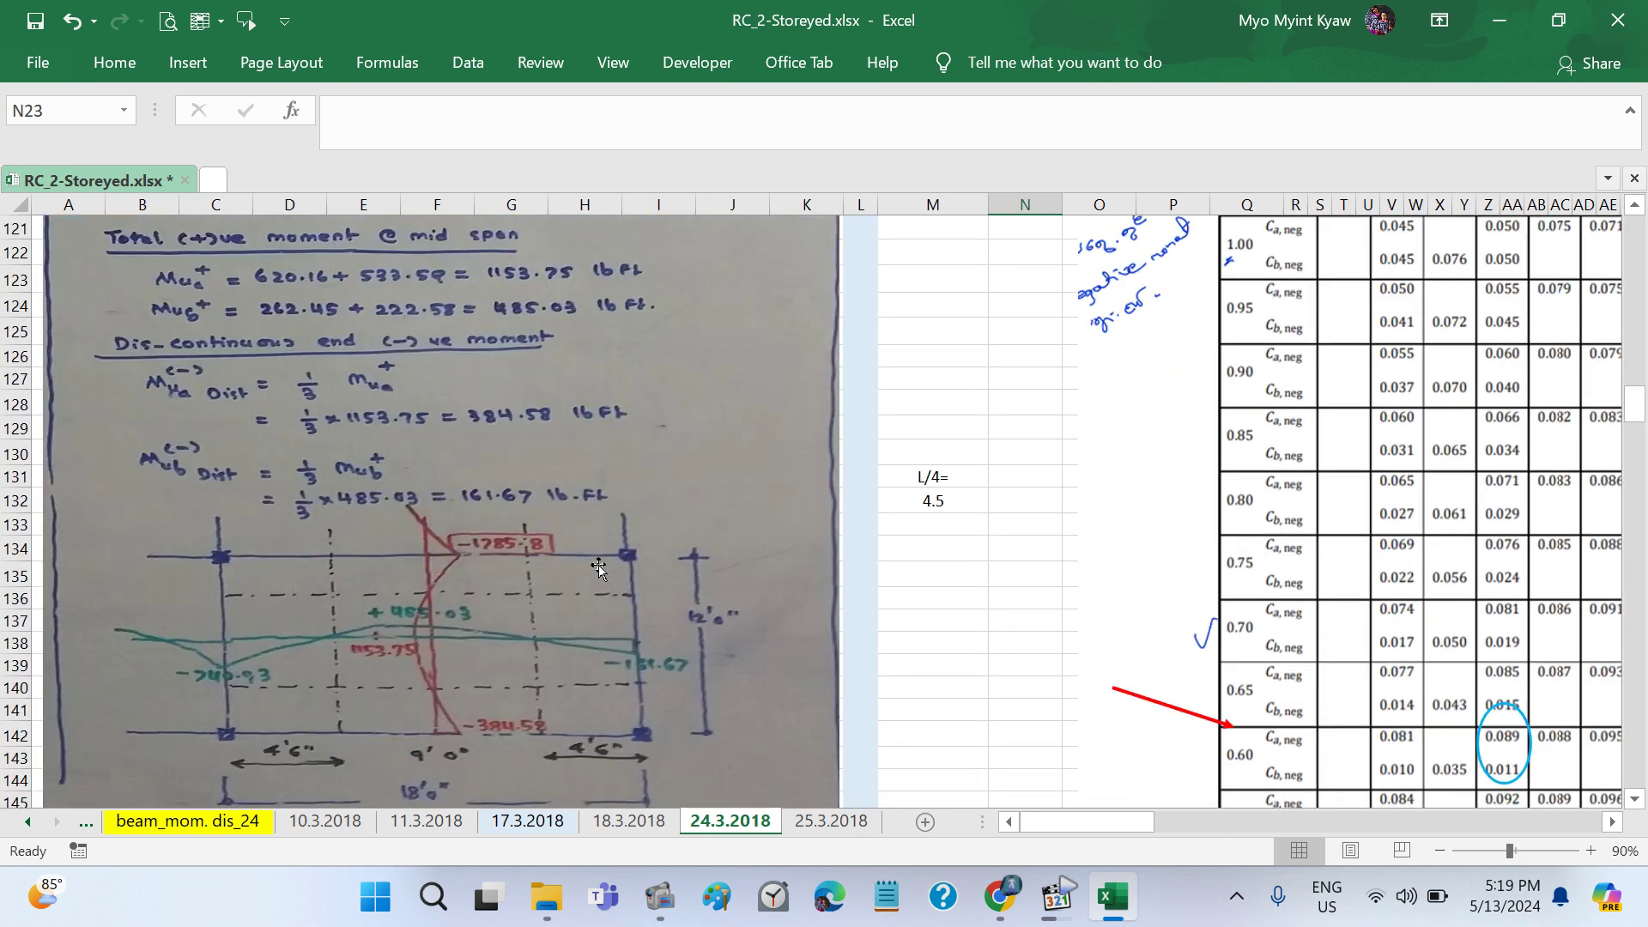
{"action": "scroll", "coordinate": [598, 568], "scroll_direction": "up", "scroll_amount": 6}
{"action": "scroll", "coordinate": [598, 568], "scroll_direction": "up", "scroll_amount": 3}
{"action": "scroll", "coordinate": [599, 568], "scroll_direction": "down", "scroll_amount": 9}
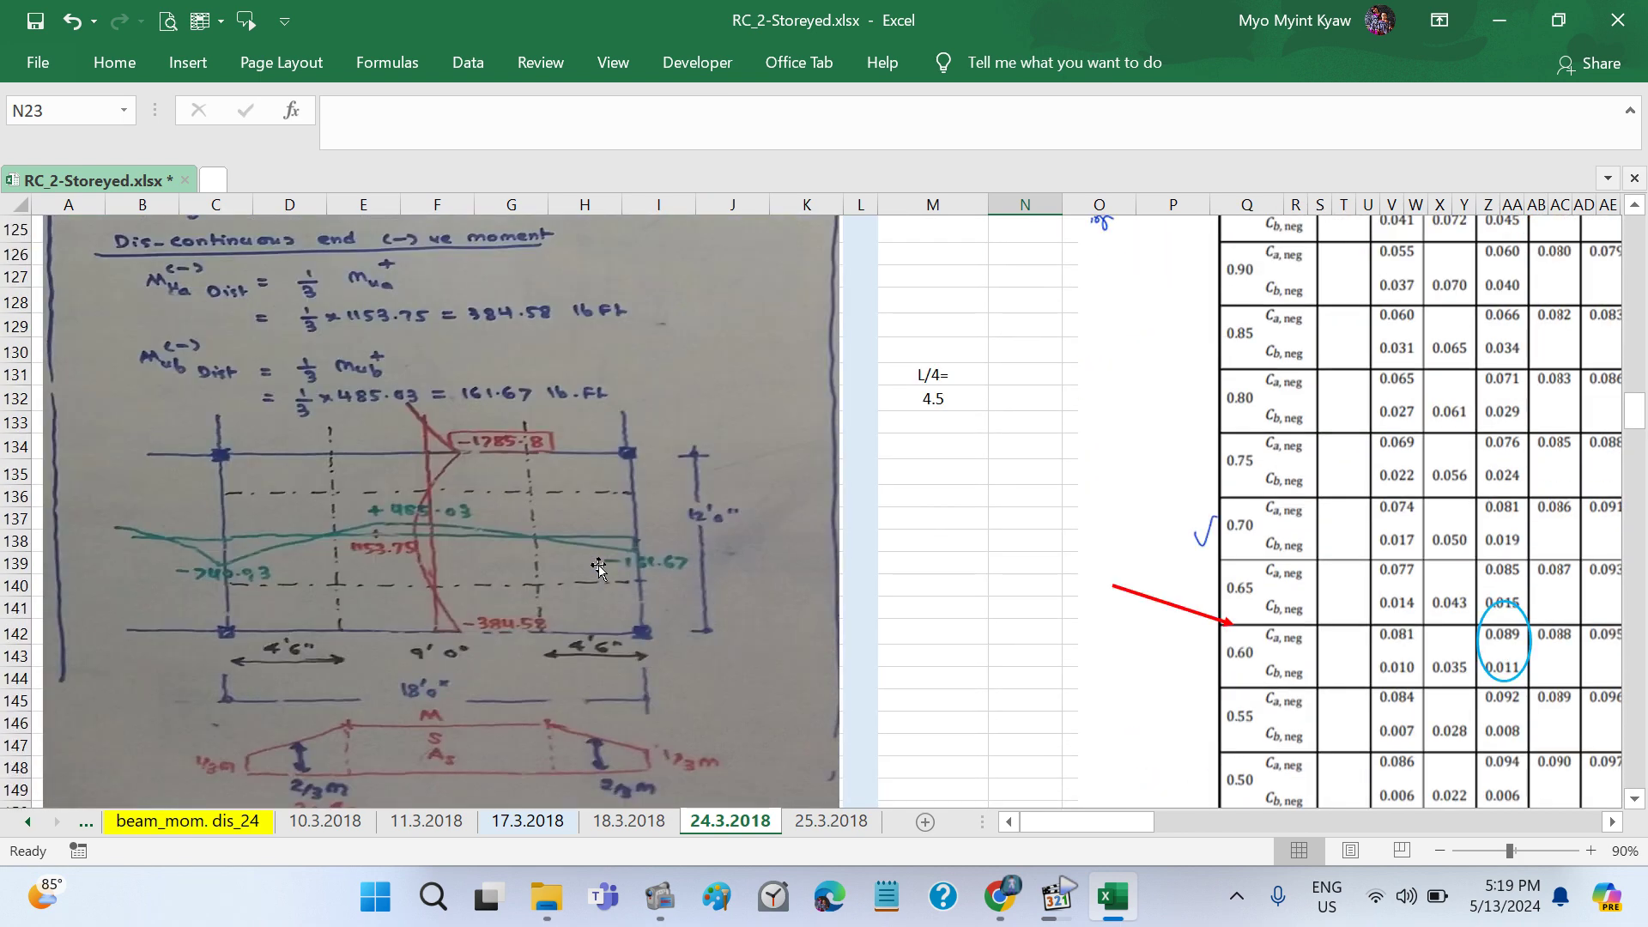
{"action": "scroll", "coordinate": [592, 570], "scroll_direction": "down", "scroll_amount": 2}
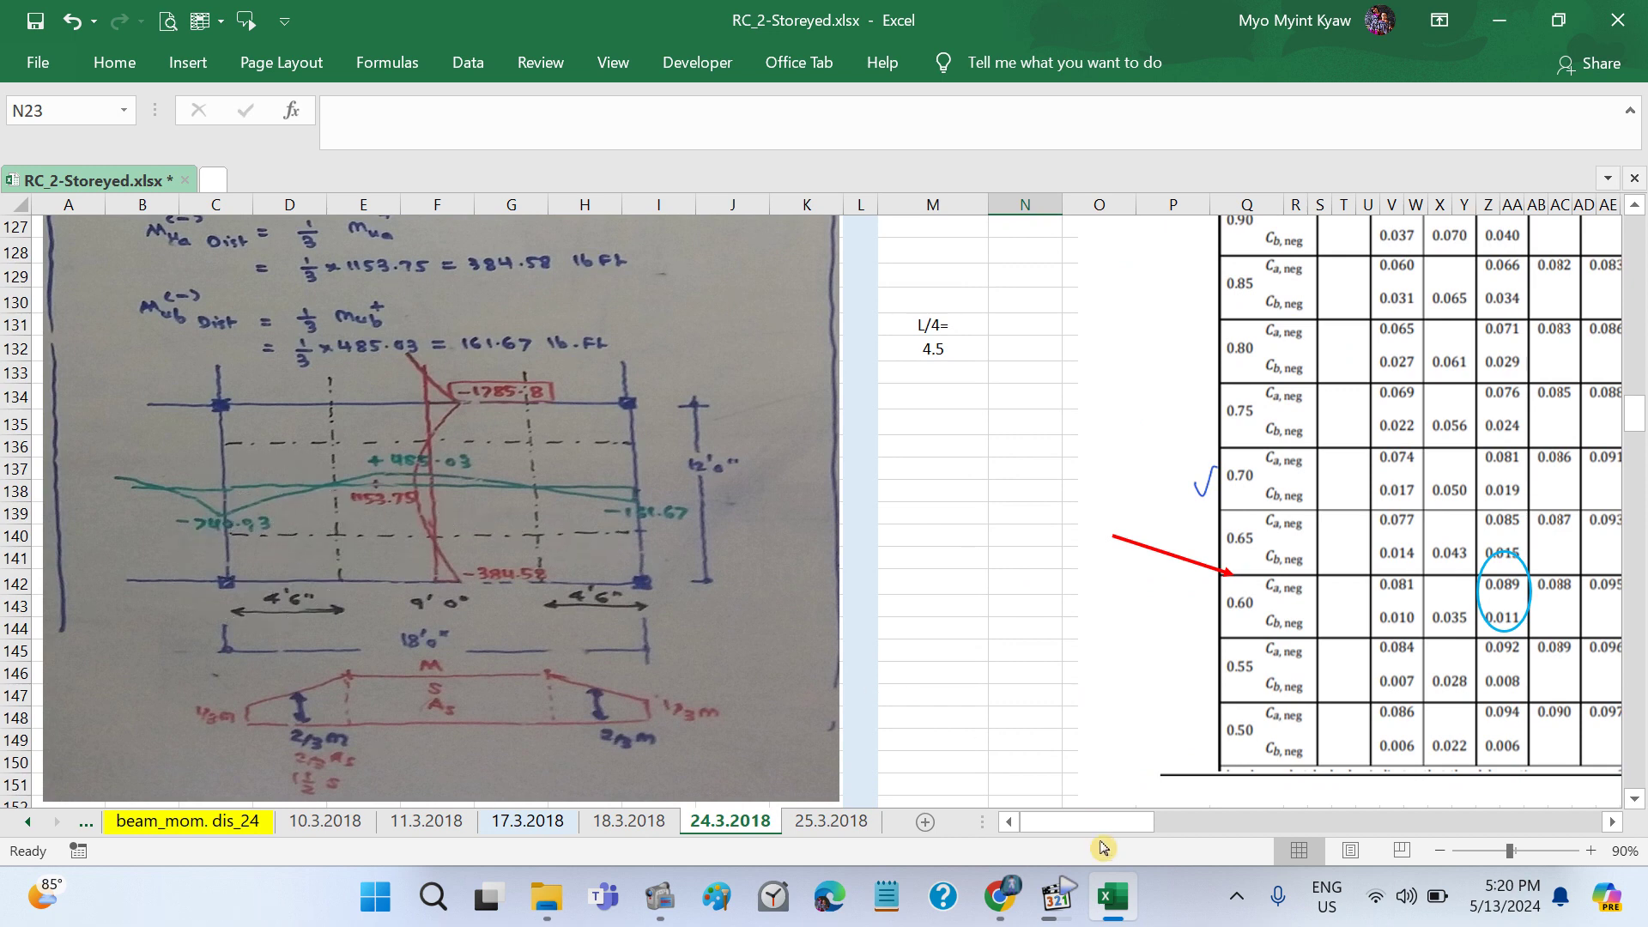
{"action": "left_click", "coordinate": [1057, 911]}
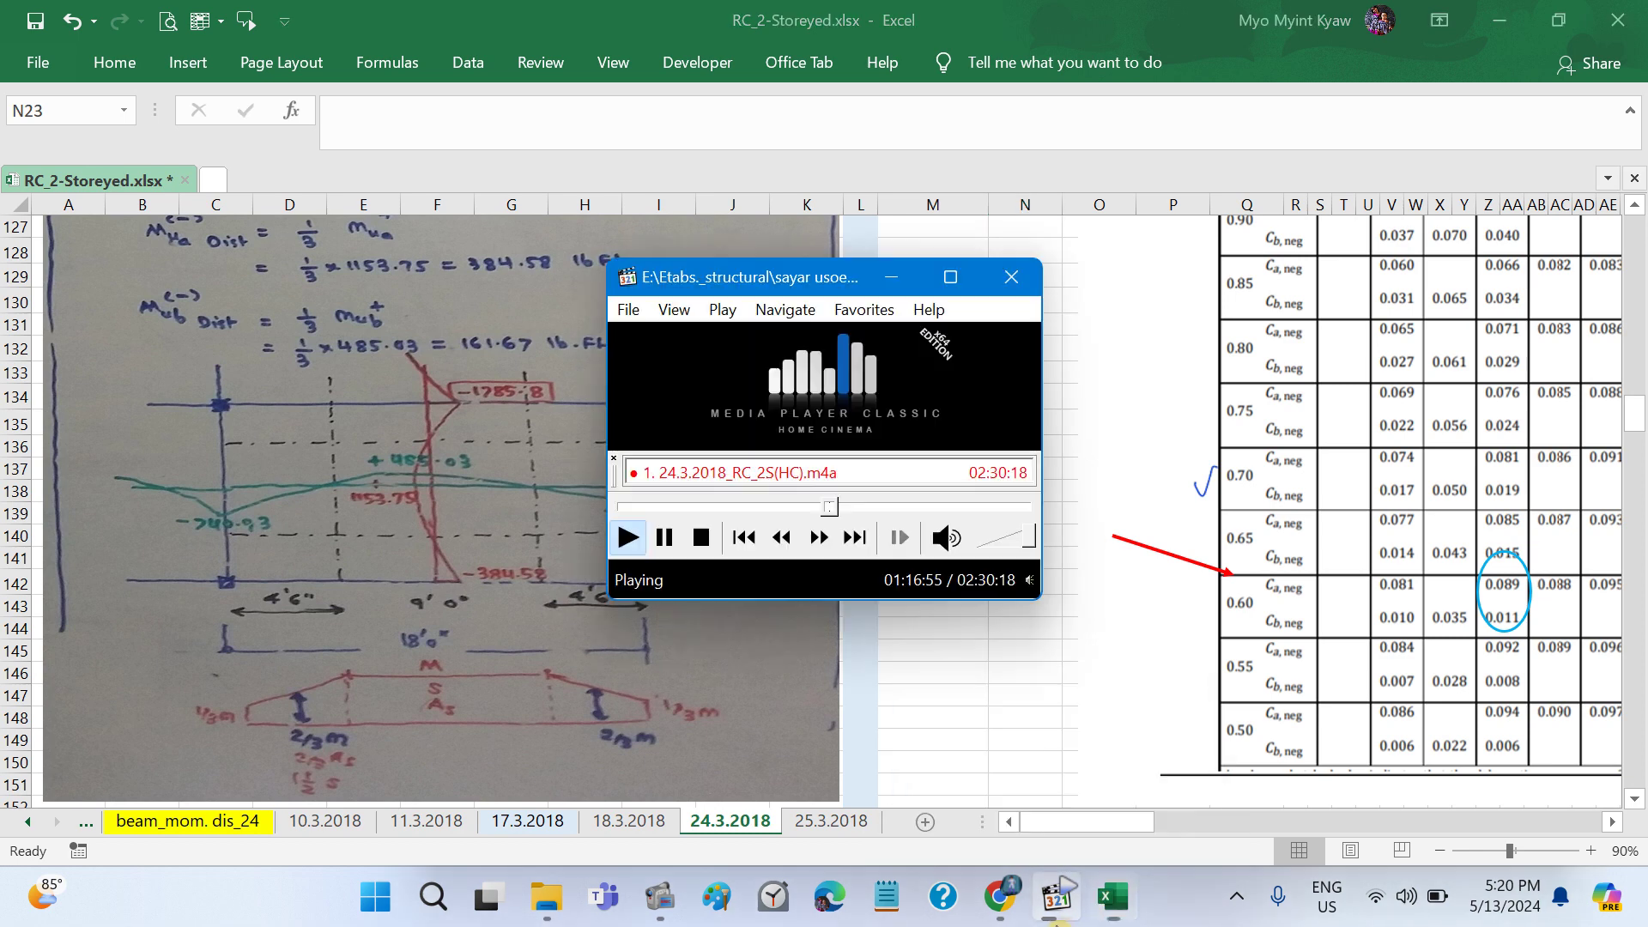
{"action": "left_click", "coordinate": [661, 539]}
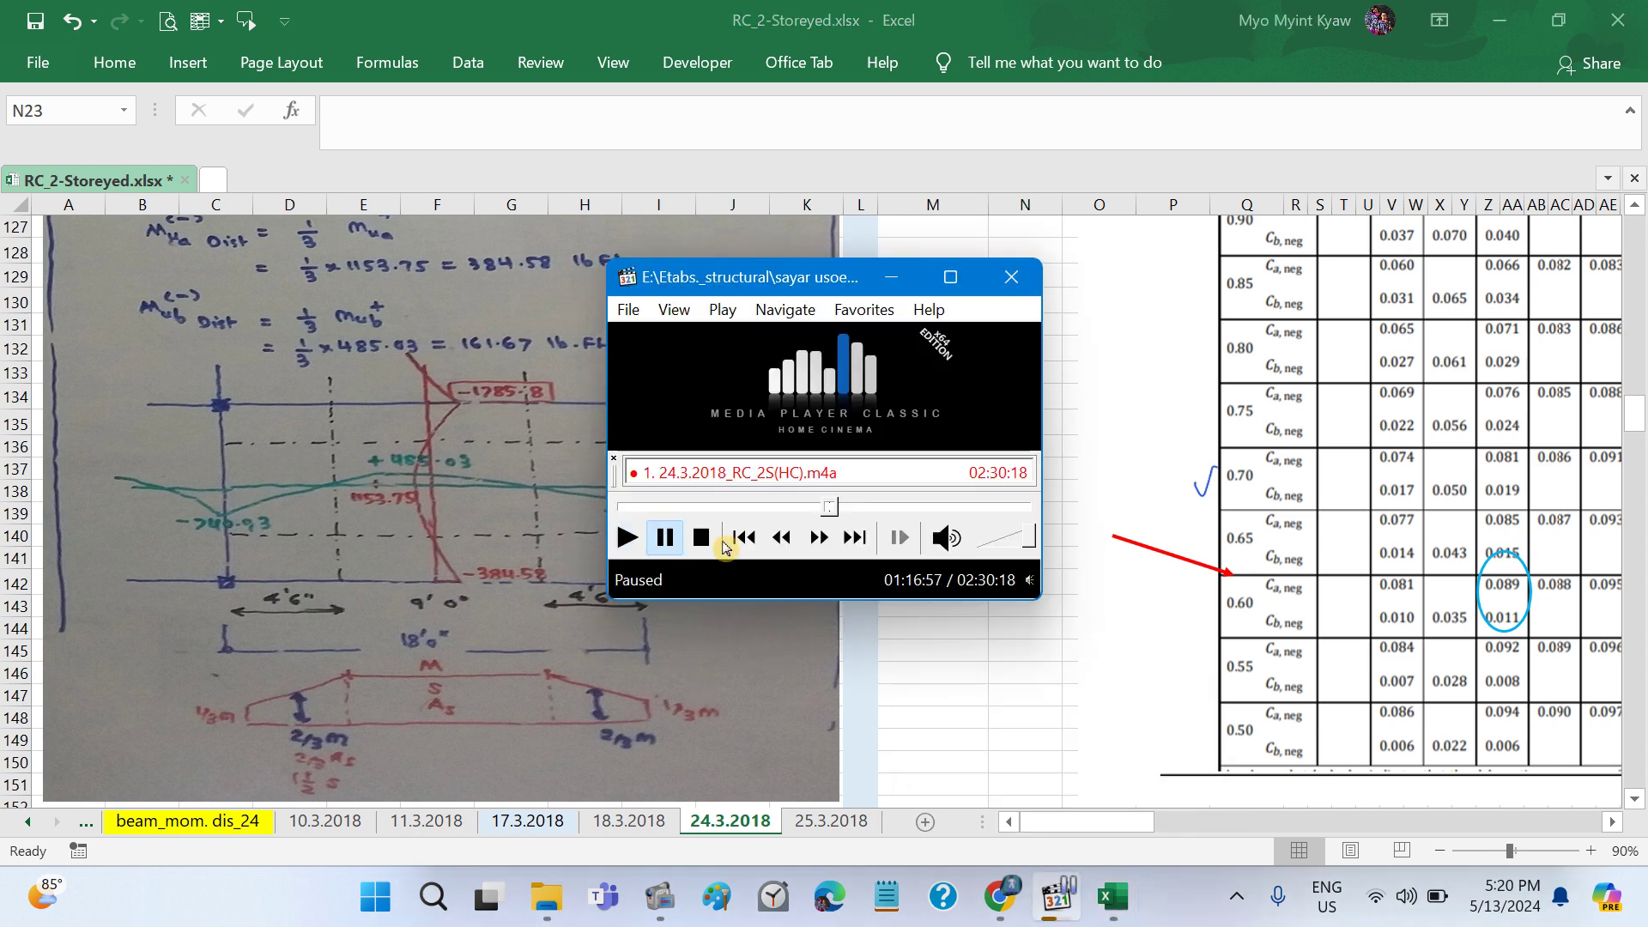
{"action": "left_click", "coordinate": [989, 714]}
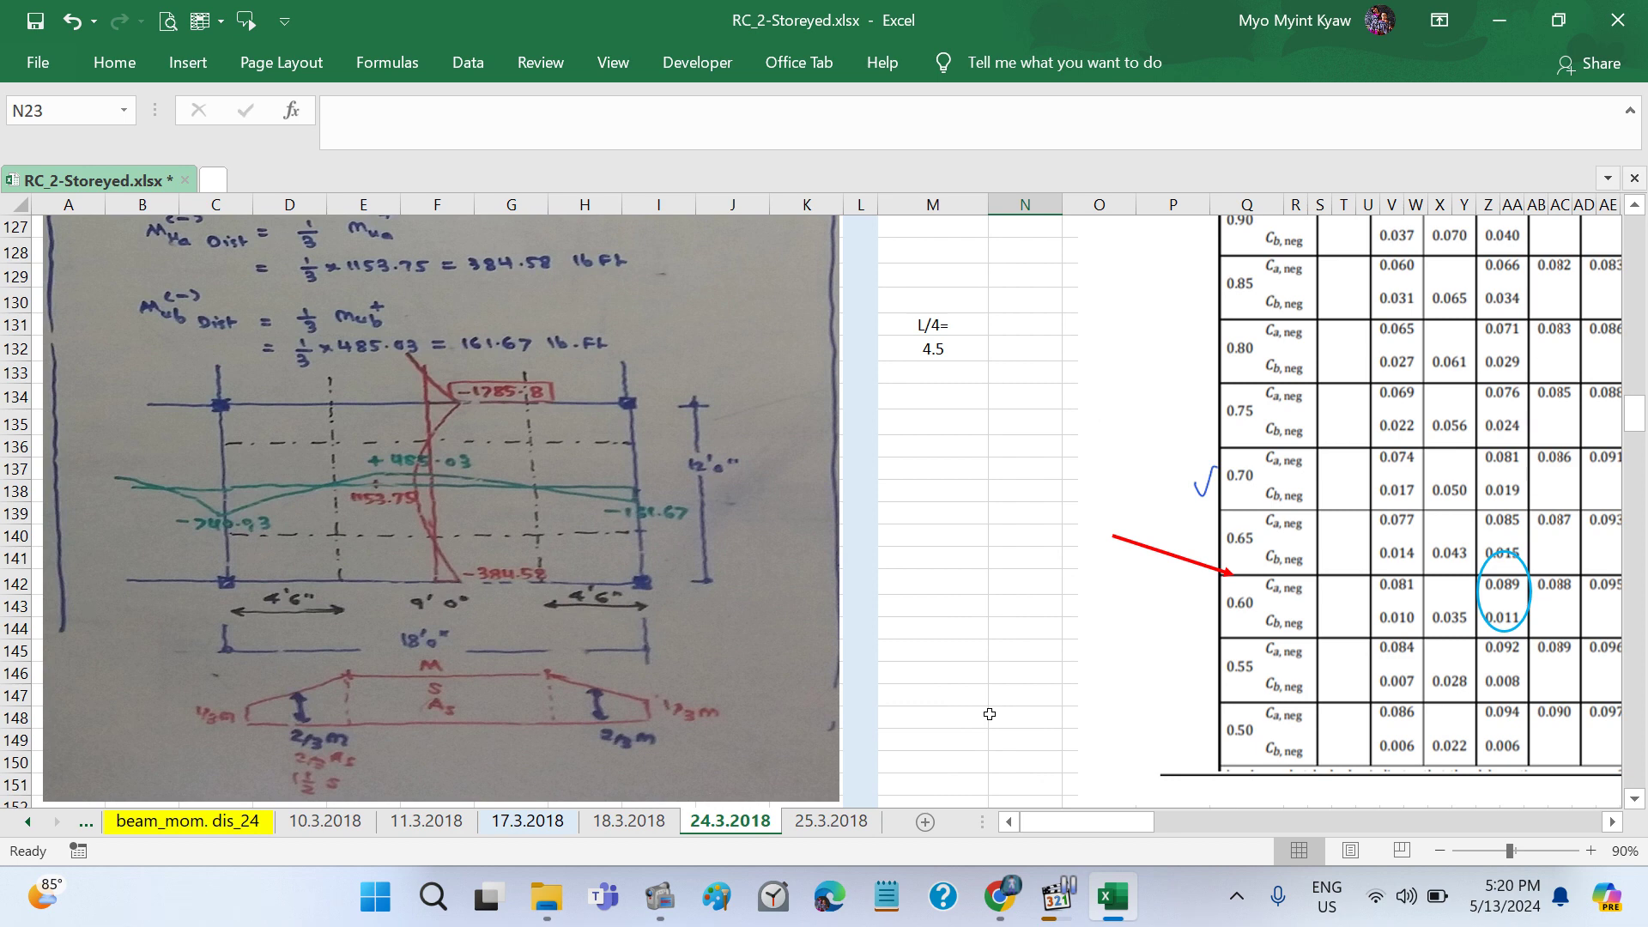
{"action": "scroll", "coordinate": [989, 714], "scroll_direction": "up", "scroll_amount": 2}
{"action": "scroll", "coordinate": [988, 714], "scroll_direction": "right", "scroll_amount": 5}
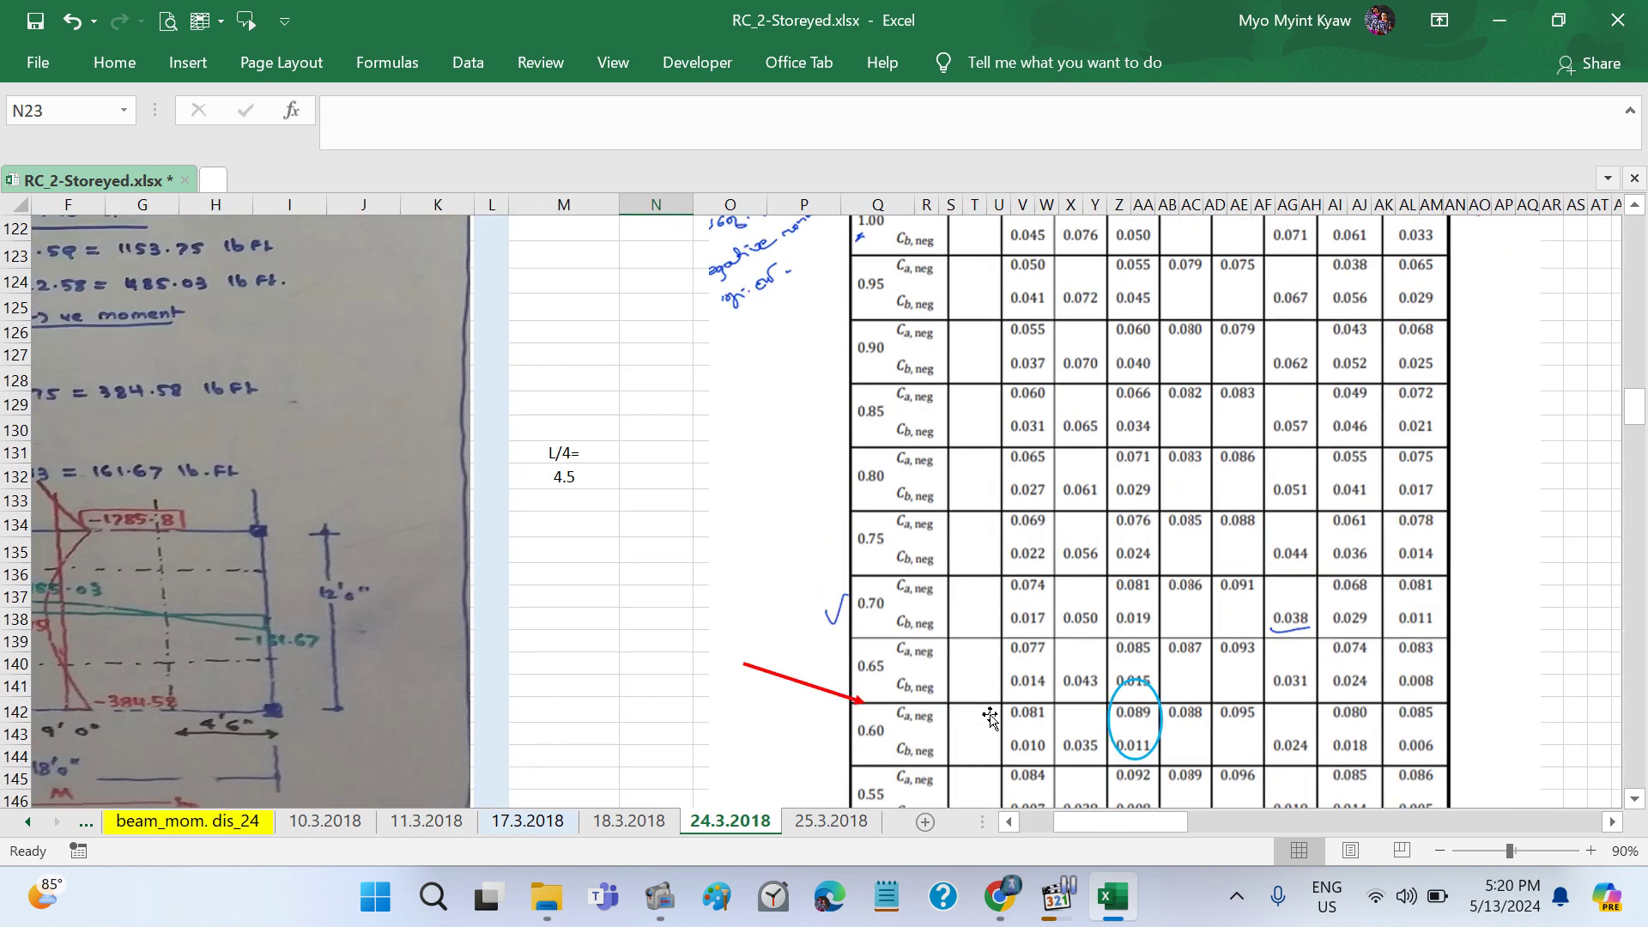
{"action": "scroll", "coordinate": [989, 714], "scroll_direction": "right", "scroll_amount": 5}
{"action": "scroll", "coordinate": [988, 714], "scroll_direction": "right", "scroll_amount": 1}
{"action": "scroll", "coordinate": [989, 714], "scroll_direction": "up", "scroll_amount": 3}
{"action": "scroll", "coordinate": [989, 714], "scroll_direction": "up", "scroll_amount": 6}
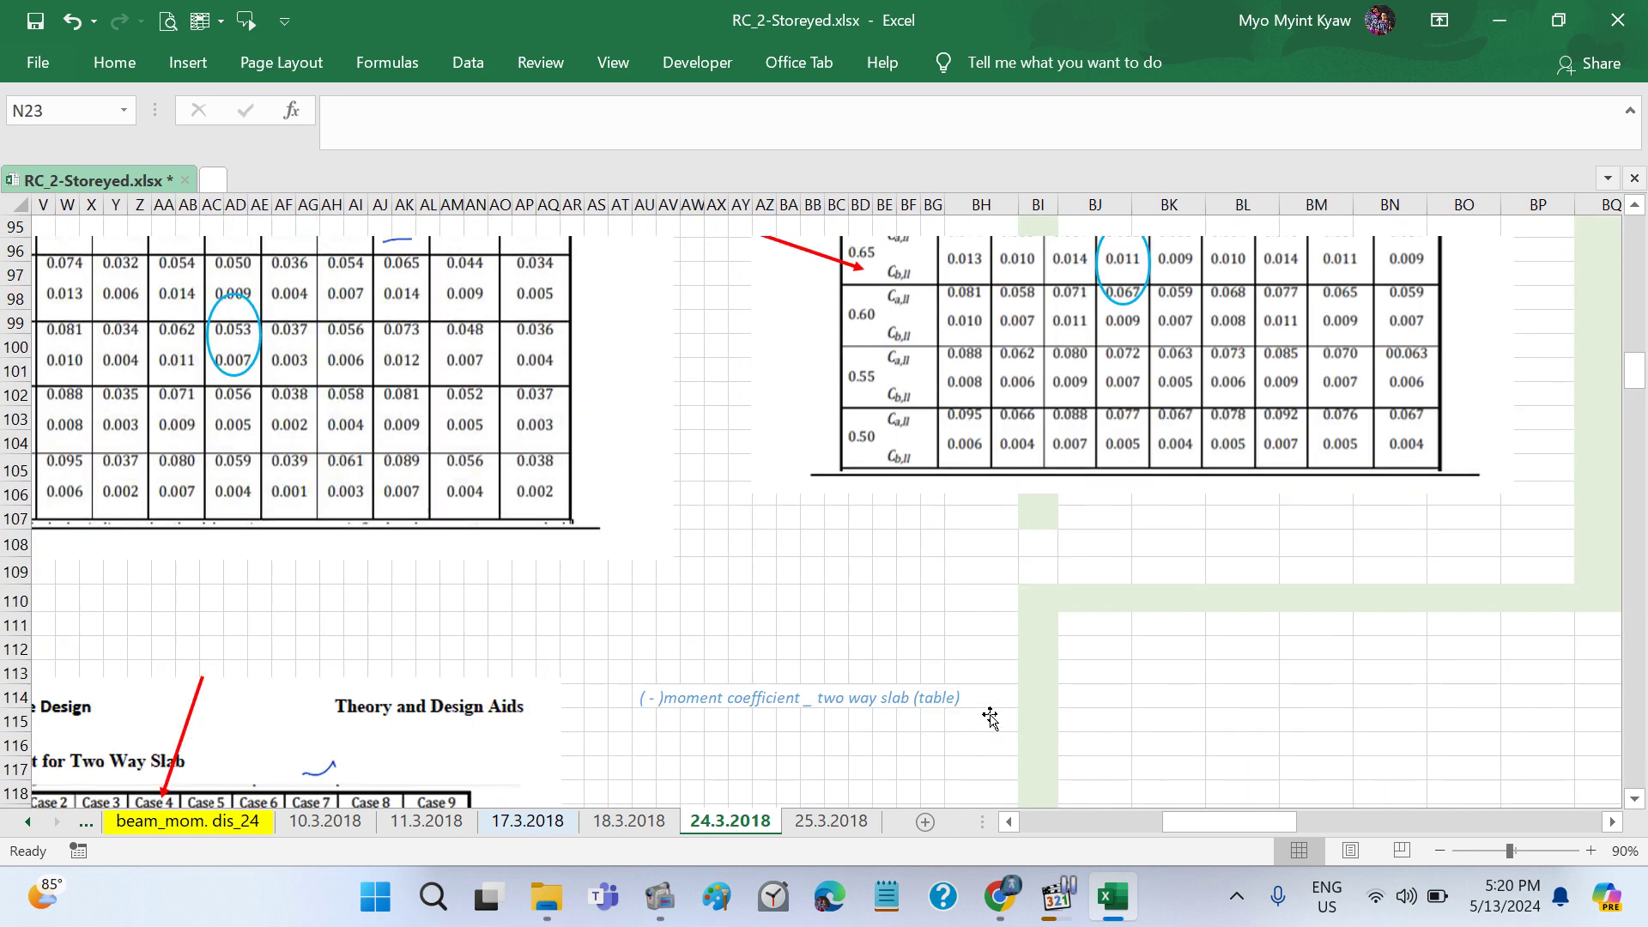
{"action": "scroll", "coordinate": [988, 714], "scroll_direction": "up", "scroll_amount": 1}
{"action": "scroll", "coordinate": [988, 714], "scroll_direction": "right", "scroll_amount": 8}
{"action": "scroll", "coordinate": [989, 714], "scroll_direction": "right", "scroll_amount": 1}
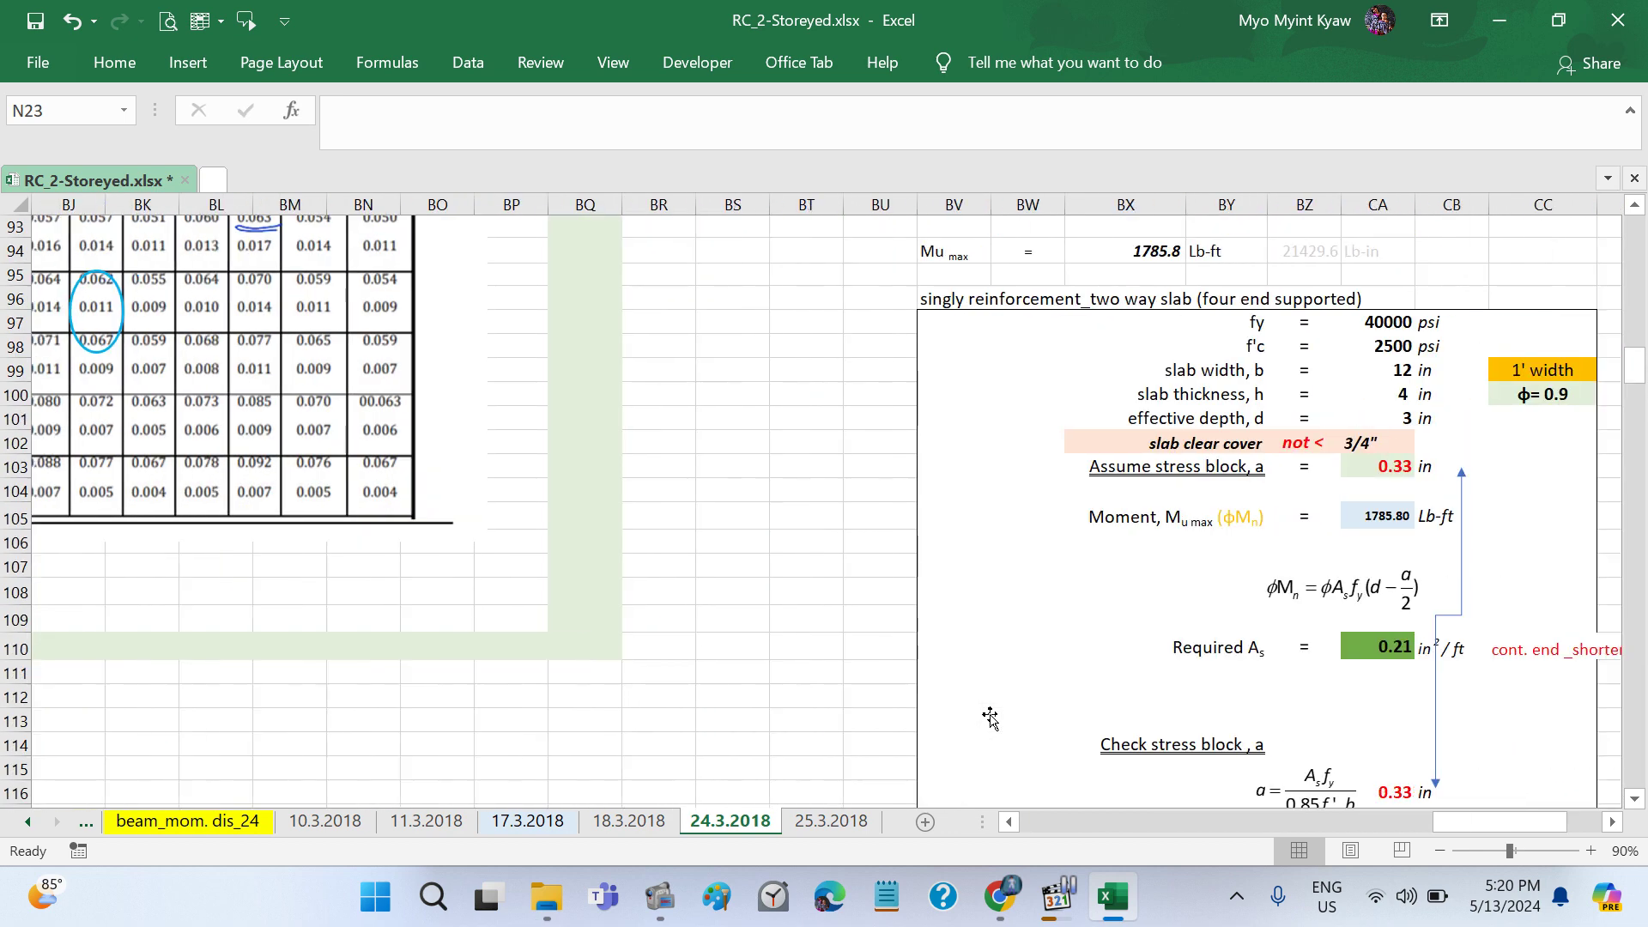
{"action": "scroll", "coordinate": [988, 715], "scroll_direction": "right", "scroll_amount": 4}
{"action": "scroll", "coordinate": [988, 714], "scroll_direction": "up", "scroll_amount": 4}
{"action": "scroll", "coordinate": [990, 717], "scroll_direction": "up", "scroll_amount": 3}
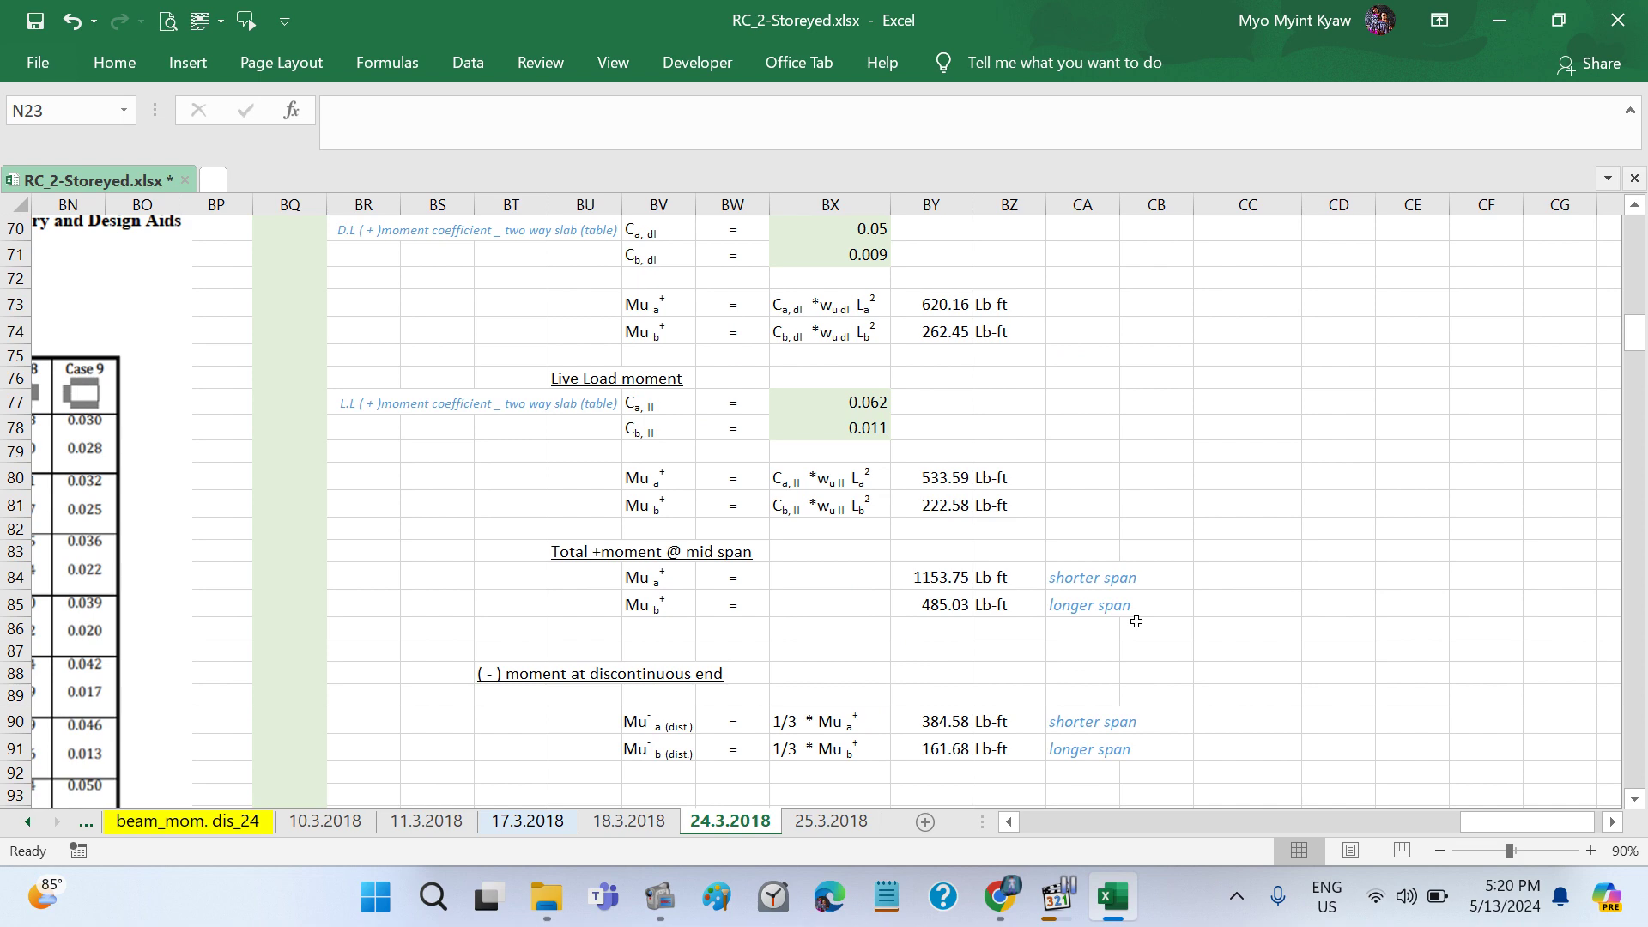
{"action": "scroll", "coordinate": [1135, 621], "scroll_direction": "down", "scroll_amount": 2}
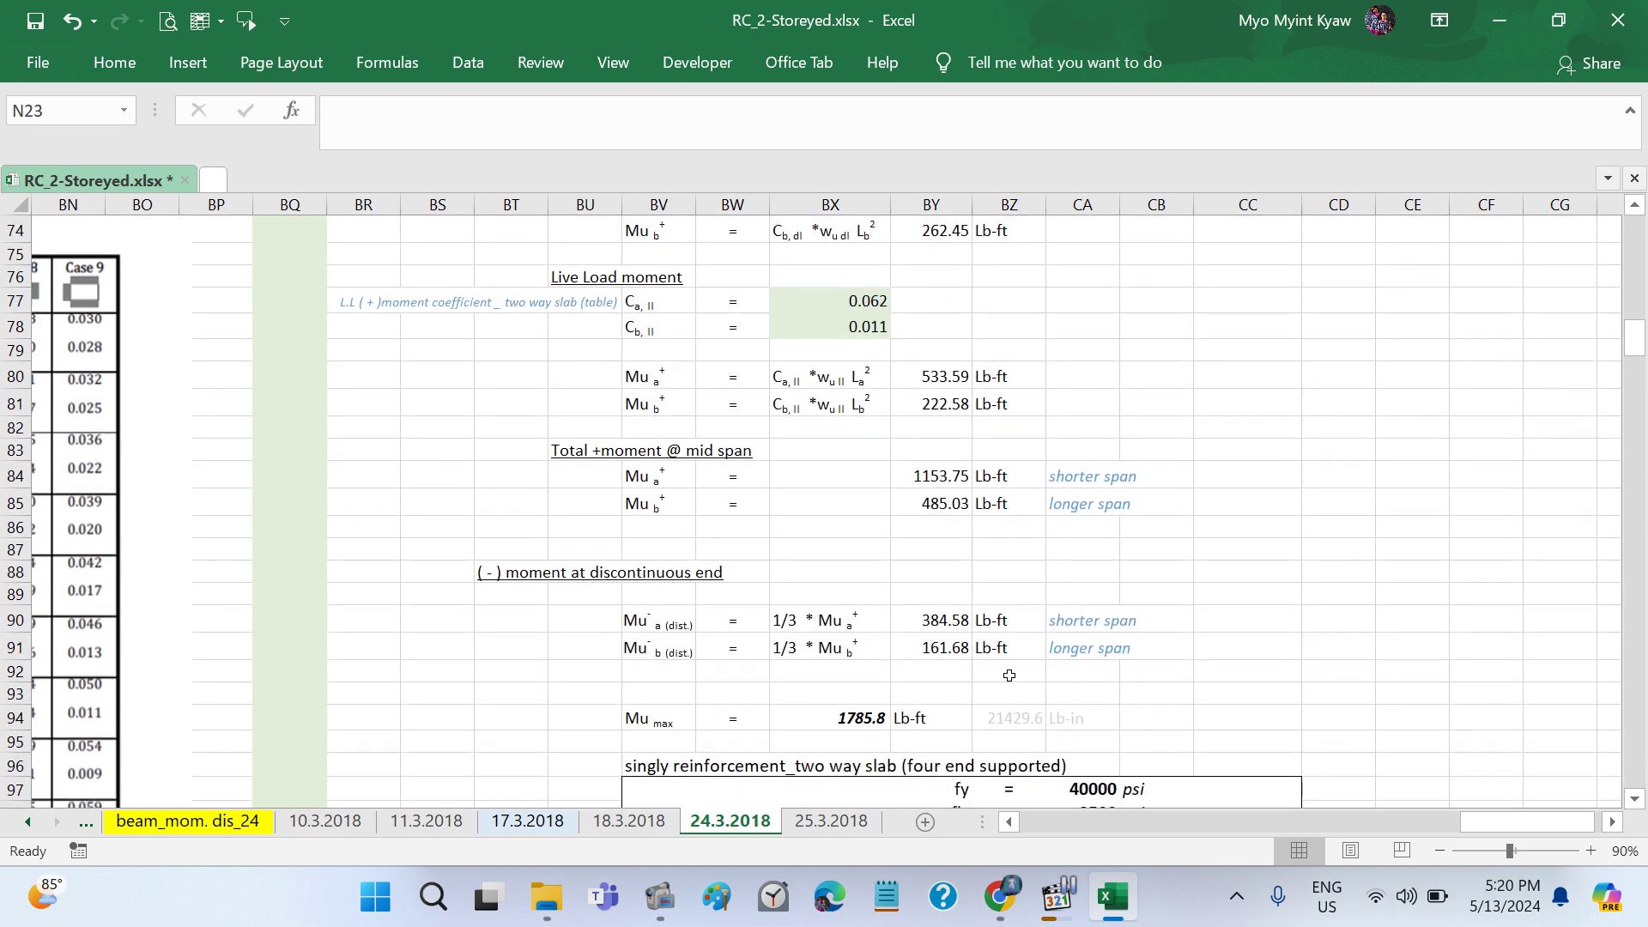
{"action": "scroll", "coordinate": [1162, 712], "scroll_direction": "down", "scroll_amount": 1}
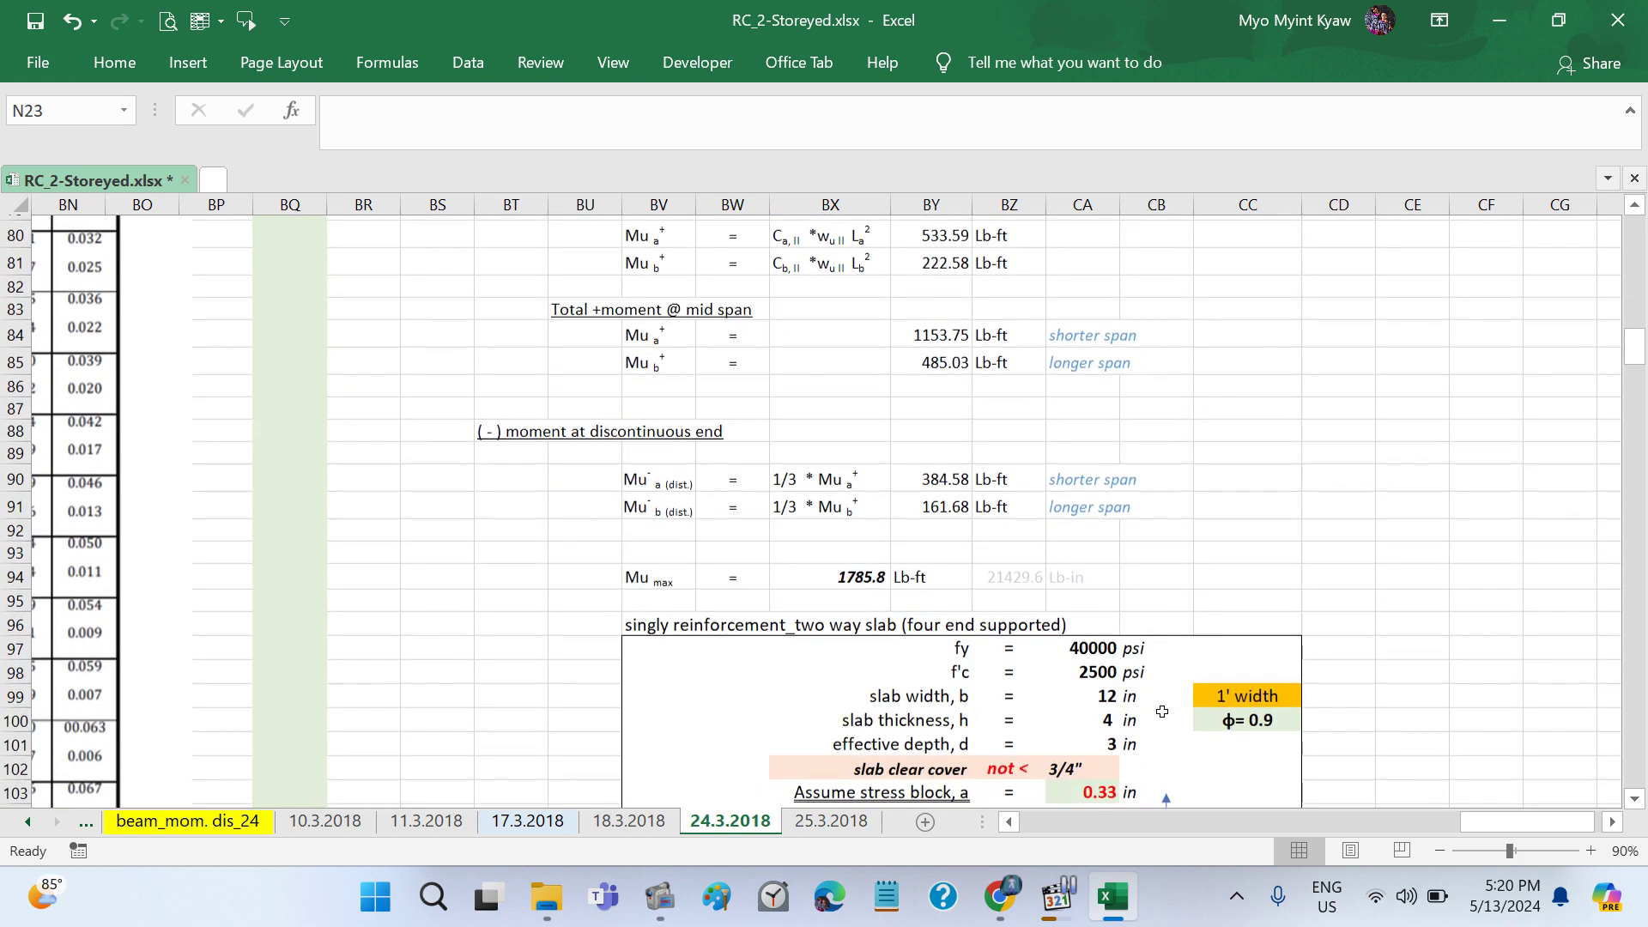
{"action": "scroll", "coordinate": [1162, 712], "scroll_direction": "up", "scroll_amount": 3}
{"action": "scroll", "coordinate": [1161, 711], "scroll_direction": "up", "scroll_amount": 2}
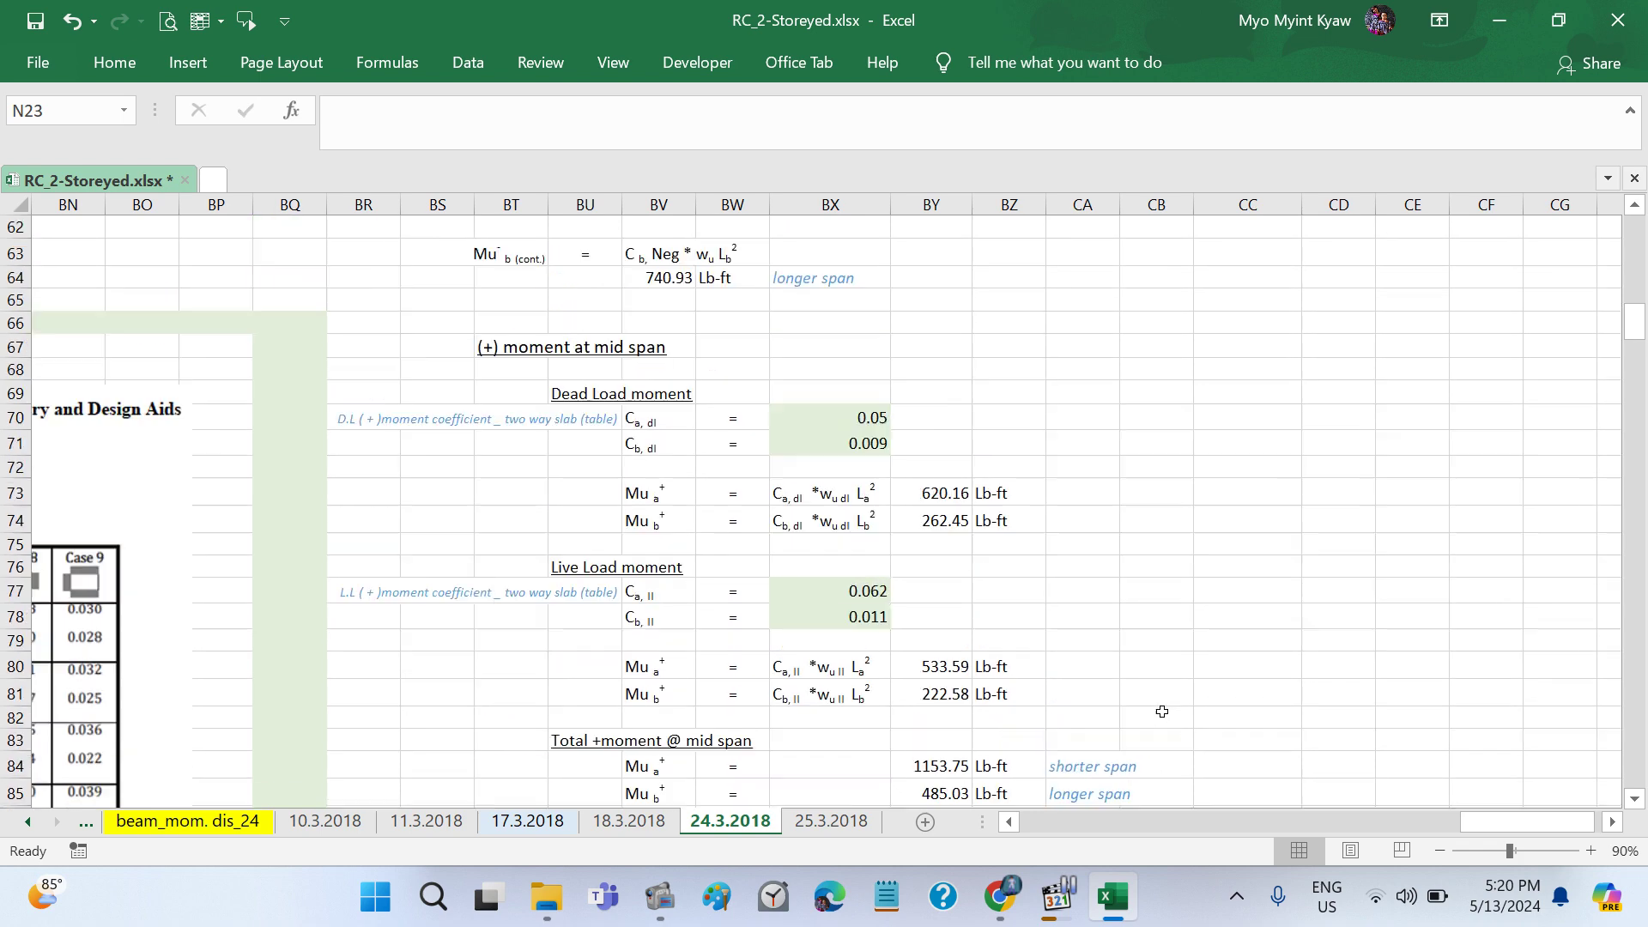
{"action": "scroll", "coordinate": [1161, 712], "scroll_direction": "up", "scroll_amount": 1}
{"action": "scroll", "coordinate": [1161, 711], "scroll_direction": "up", "scroll_amount": 1}
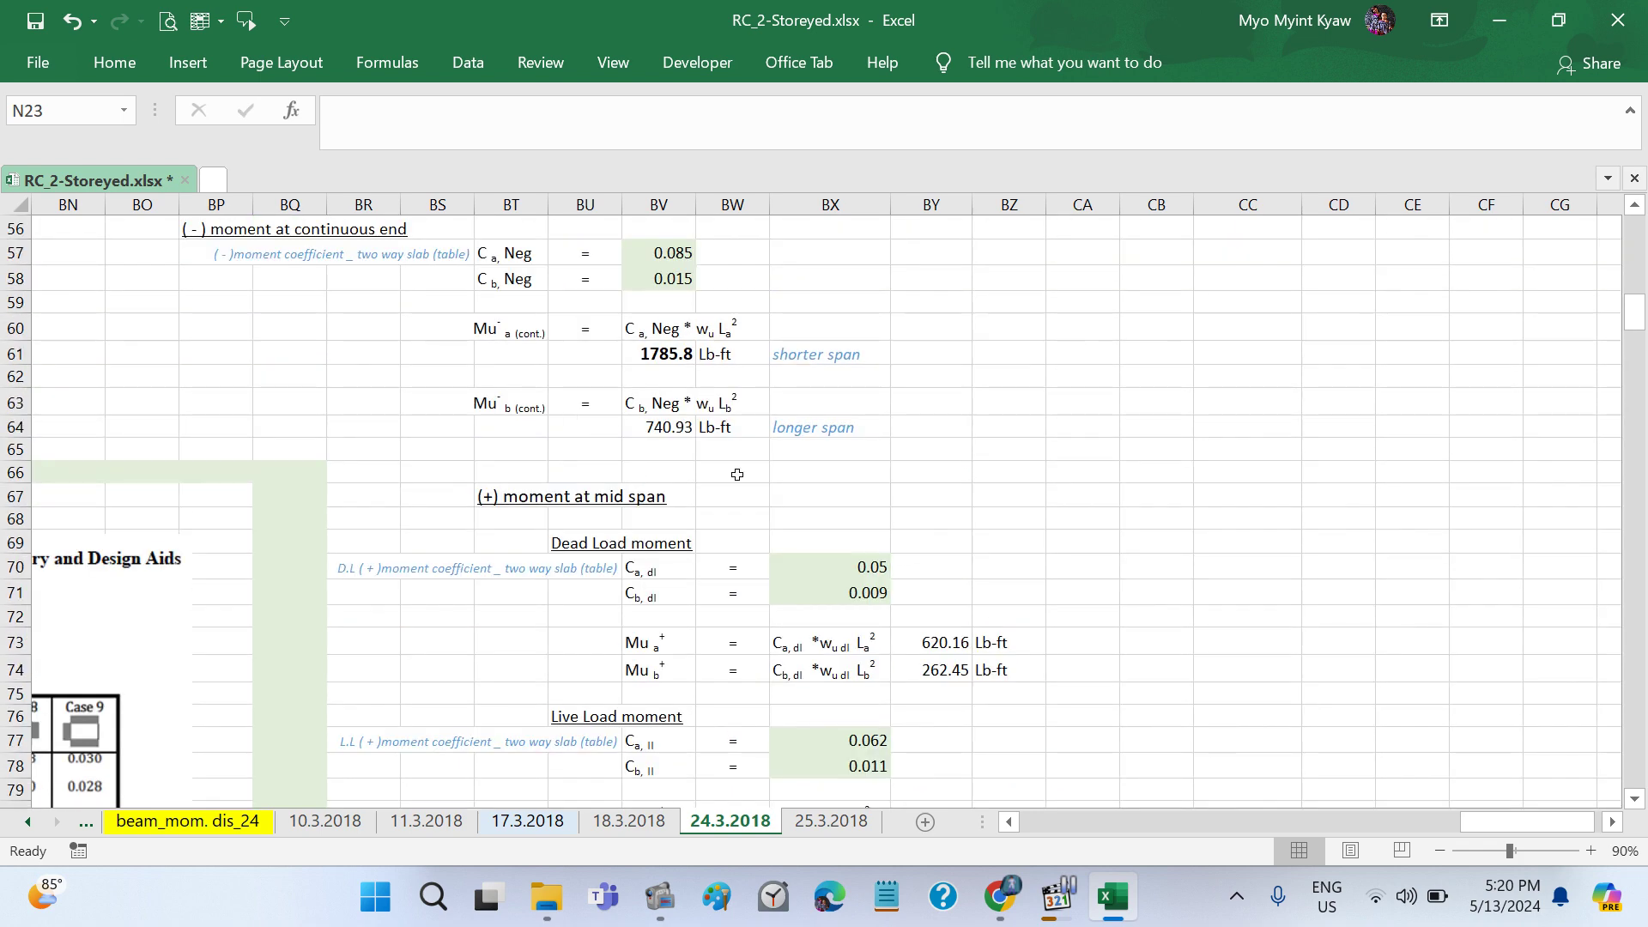
{"action": "scroll", "coordinate": [541, 485], "scroll_direction": "left", "scroll_amount": 1}
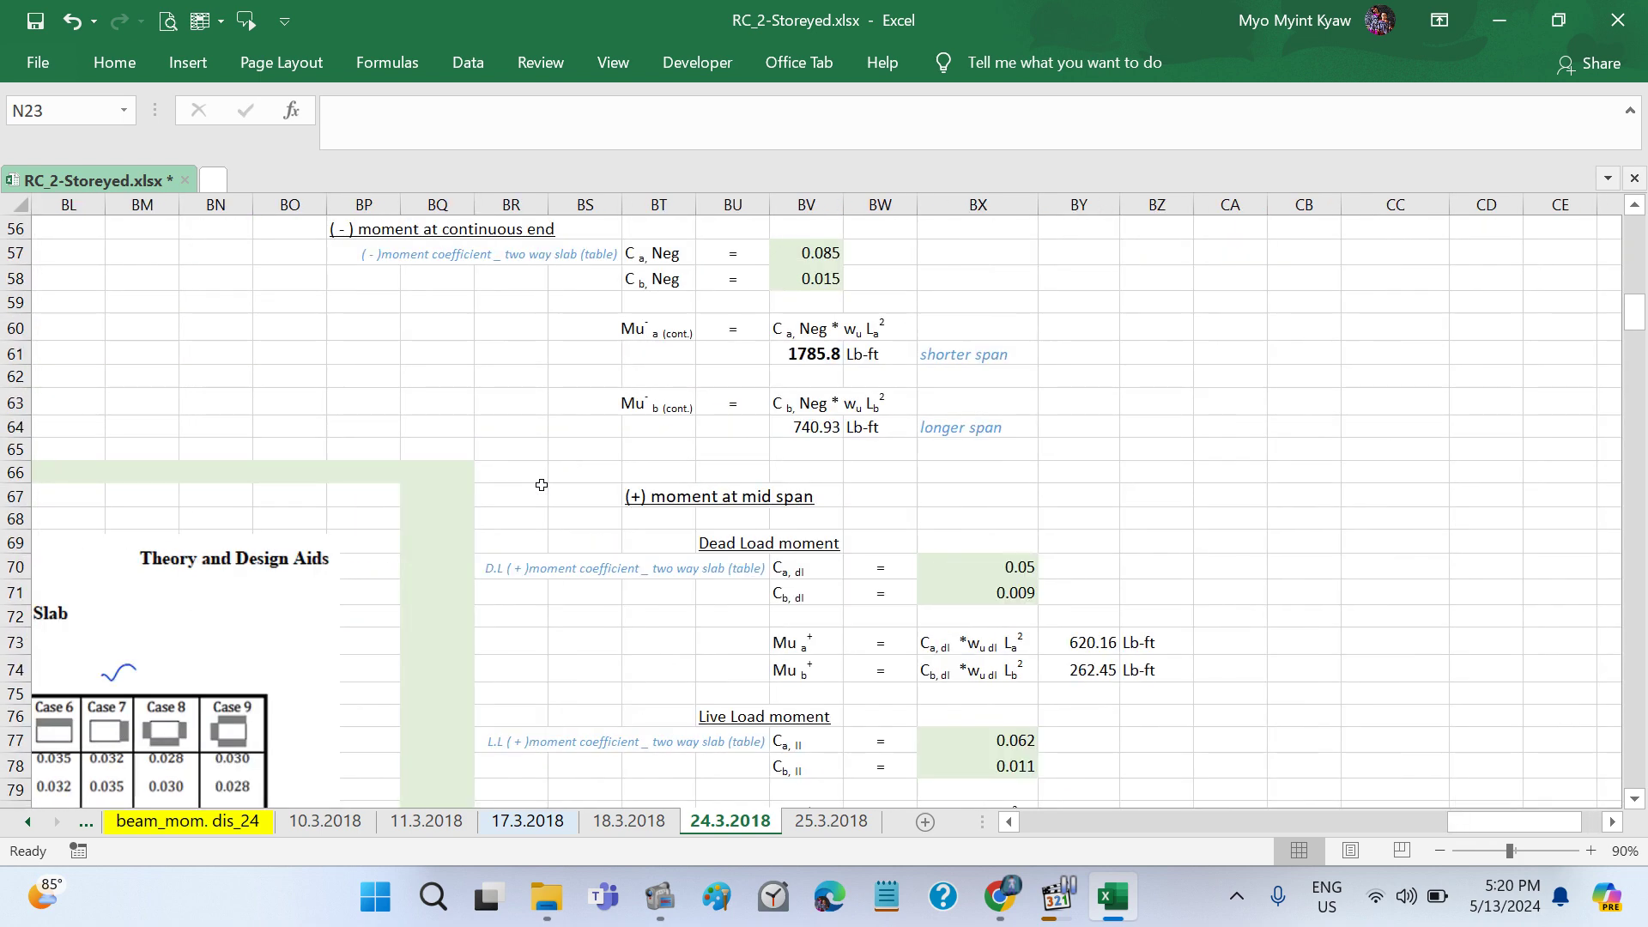
{"action": "scroll", "coordinate": [540, 485], "scroll_direction": "left", "scroll_amount": 2}
{"action": "scroll", "coordinate": [540, 485], "scroll_direction": "left", "scroll_amount": 2}
{"action": "scroll", "coordinate": [540, 485], "scroll_direction": "left", "scroll_amount": 2}
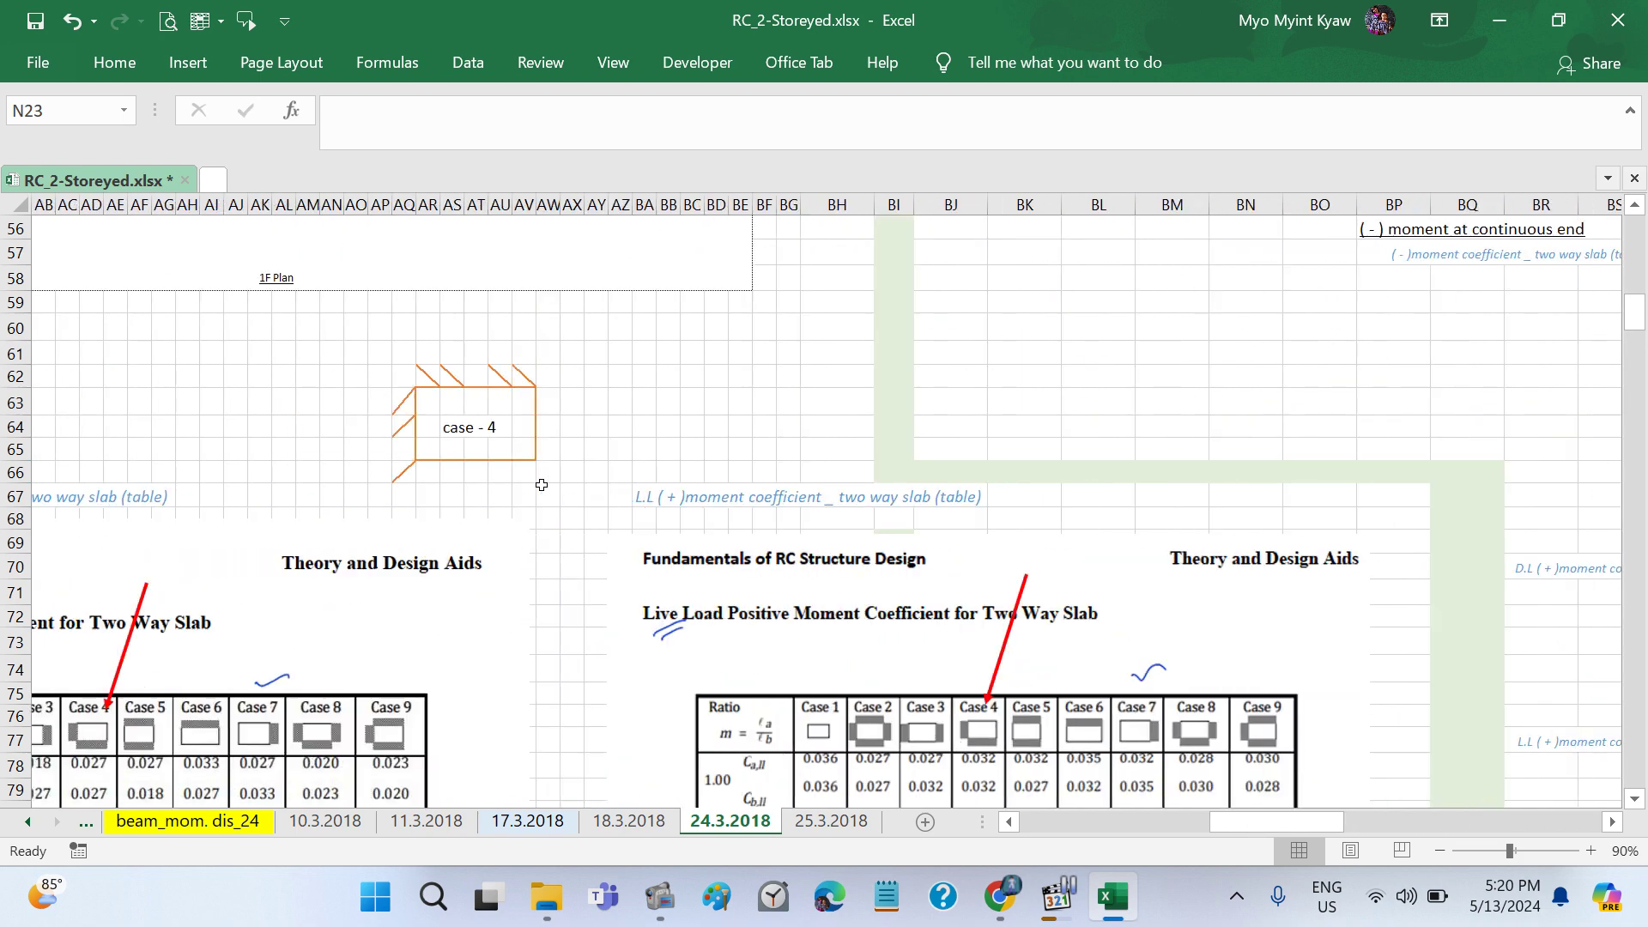
{"action": "scroll", "coordinate": [540, 485], "scroll_direction": "left", "scroll_amount": 2}
{"action": "scroll", "coordinate": [540, 485], "scroll_direction": "left", "scroll_amount": 2}
{"action": "scroll", "coordinate": [540, 485], "scroll_direction": "left", "scroll_amount": 1}
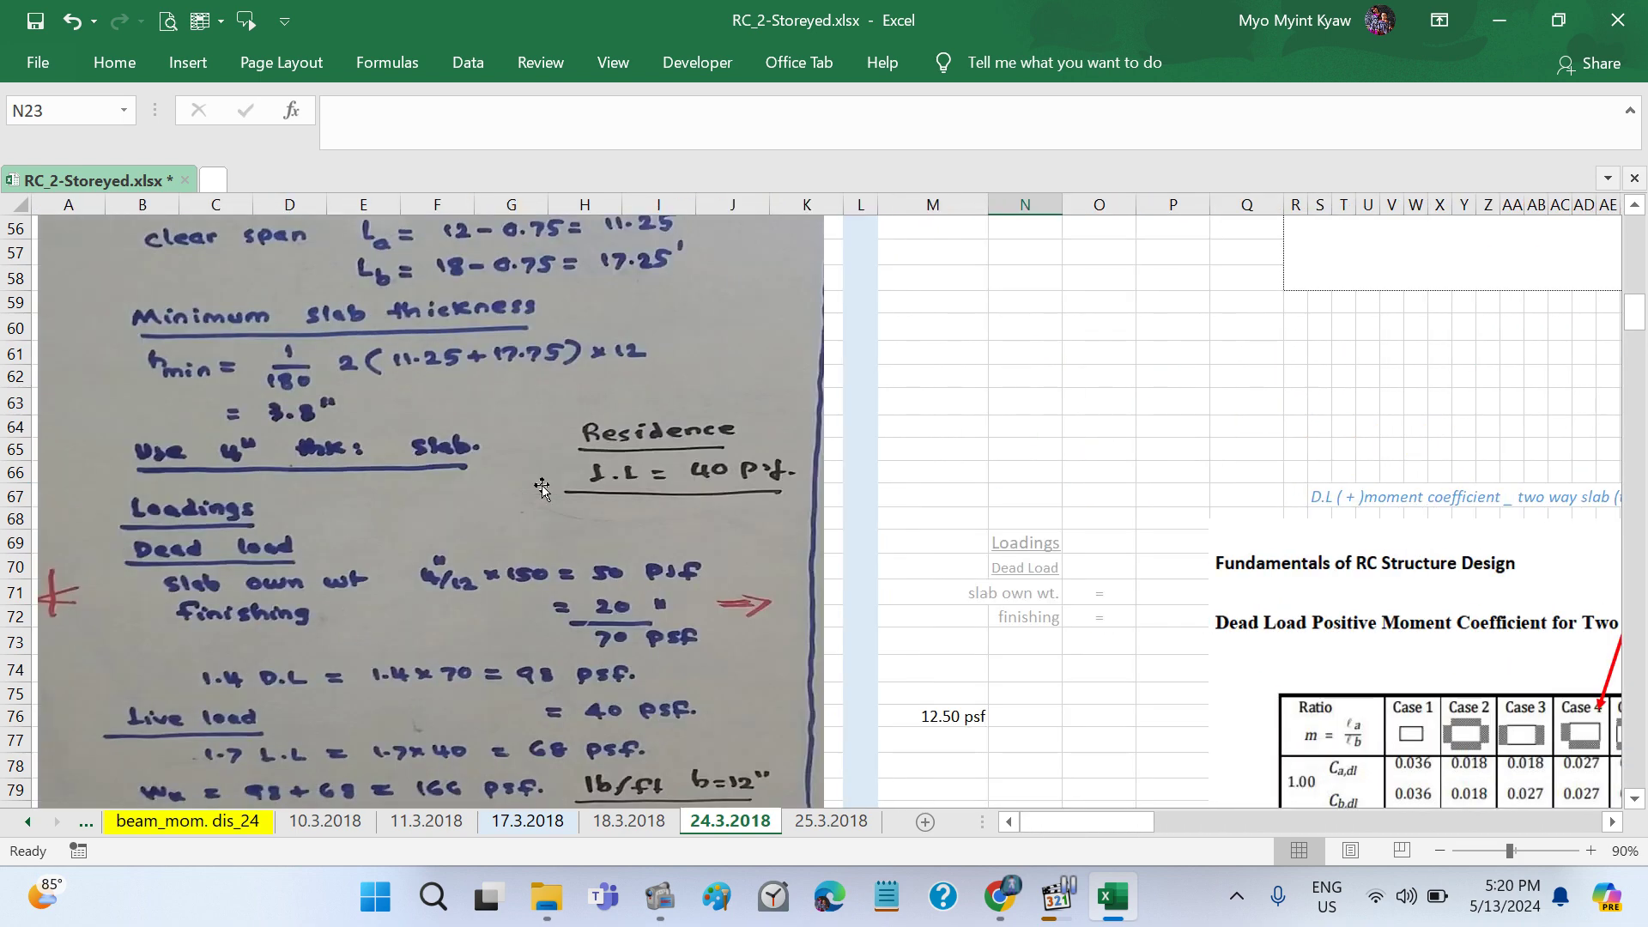
{"action": "scroll", "coordinate": [542, 487], "scroll_direction": "up", "scroll_amount": 8}
{"action": "scroll", "coordinate": [542, 487], "scroll_direction": "up", "scroll_amount": 4}
{"action": "scroll", "coordinate": [542, 486], "scroll_direction": "up", "scroll_amount": 4}
{"action": "scroll", "coordinate": [542, 487], "scroll_direction": "up", "scroll_amount": 1}
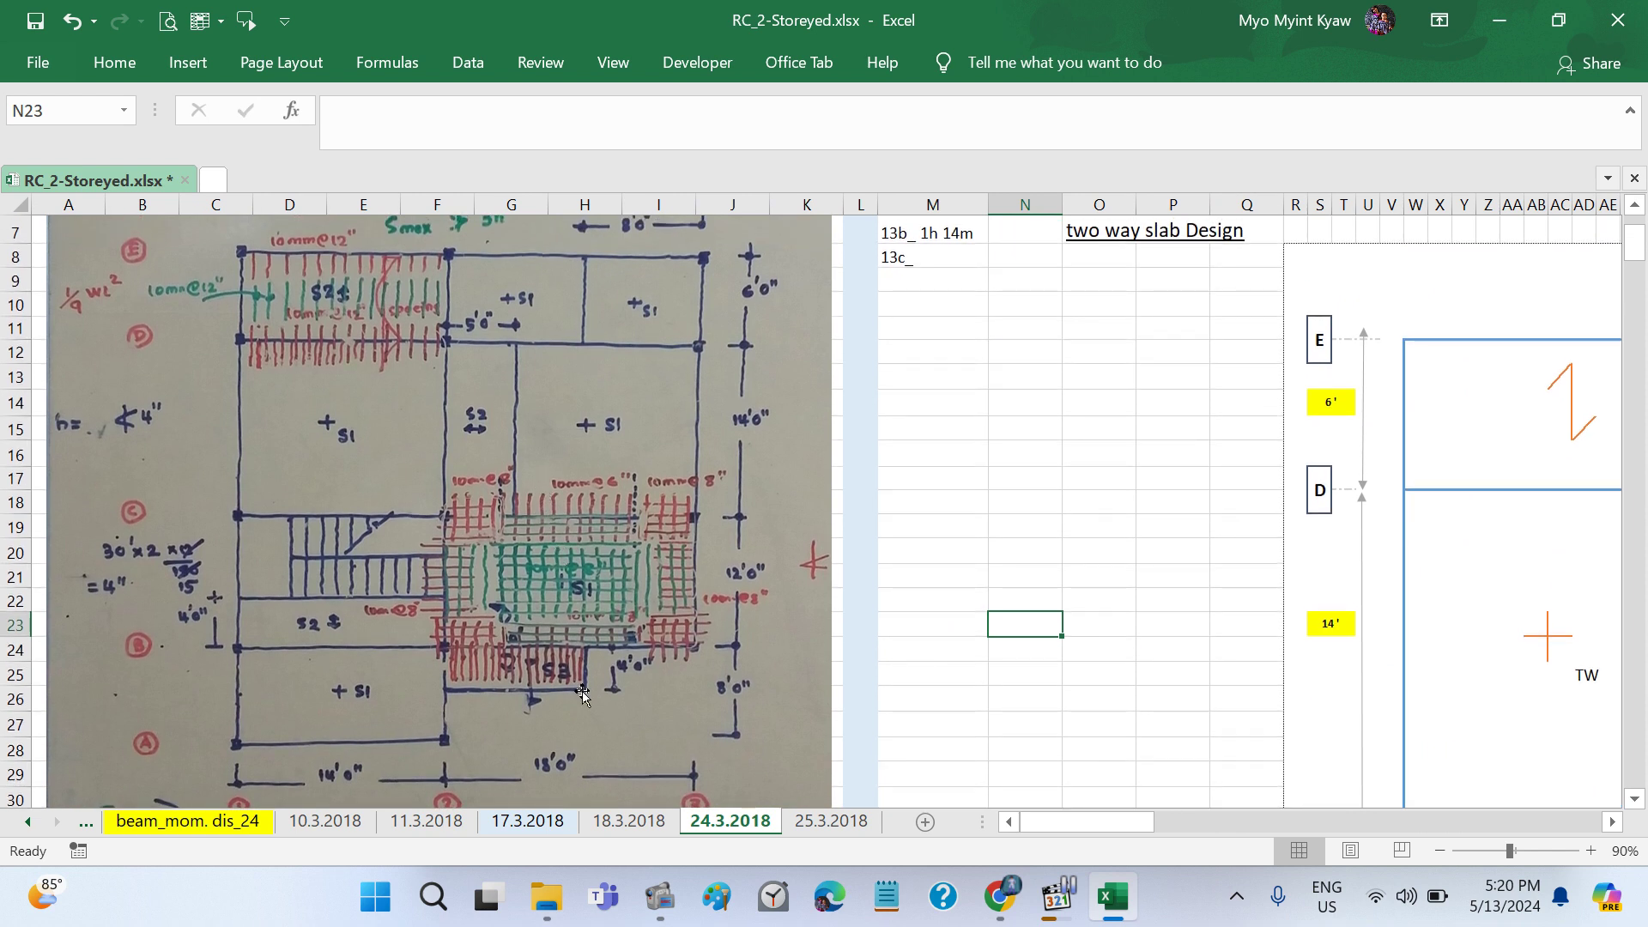
{"action": "scroll", "coordinate": [582, 692], "scroll_direction": "down", "scroll_amount": 1}
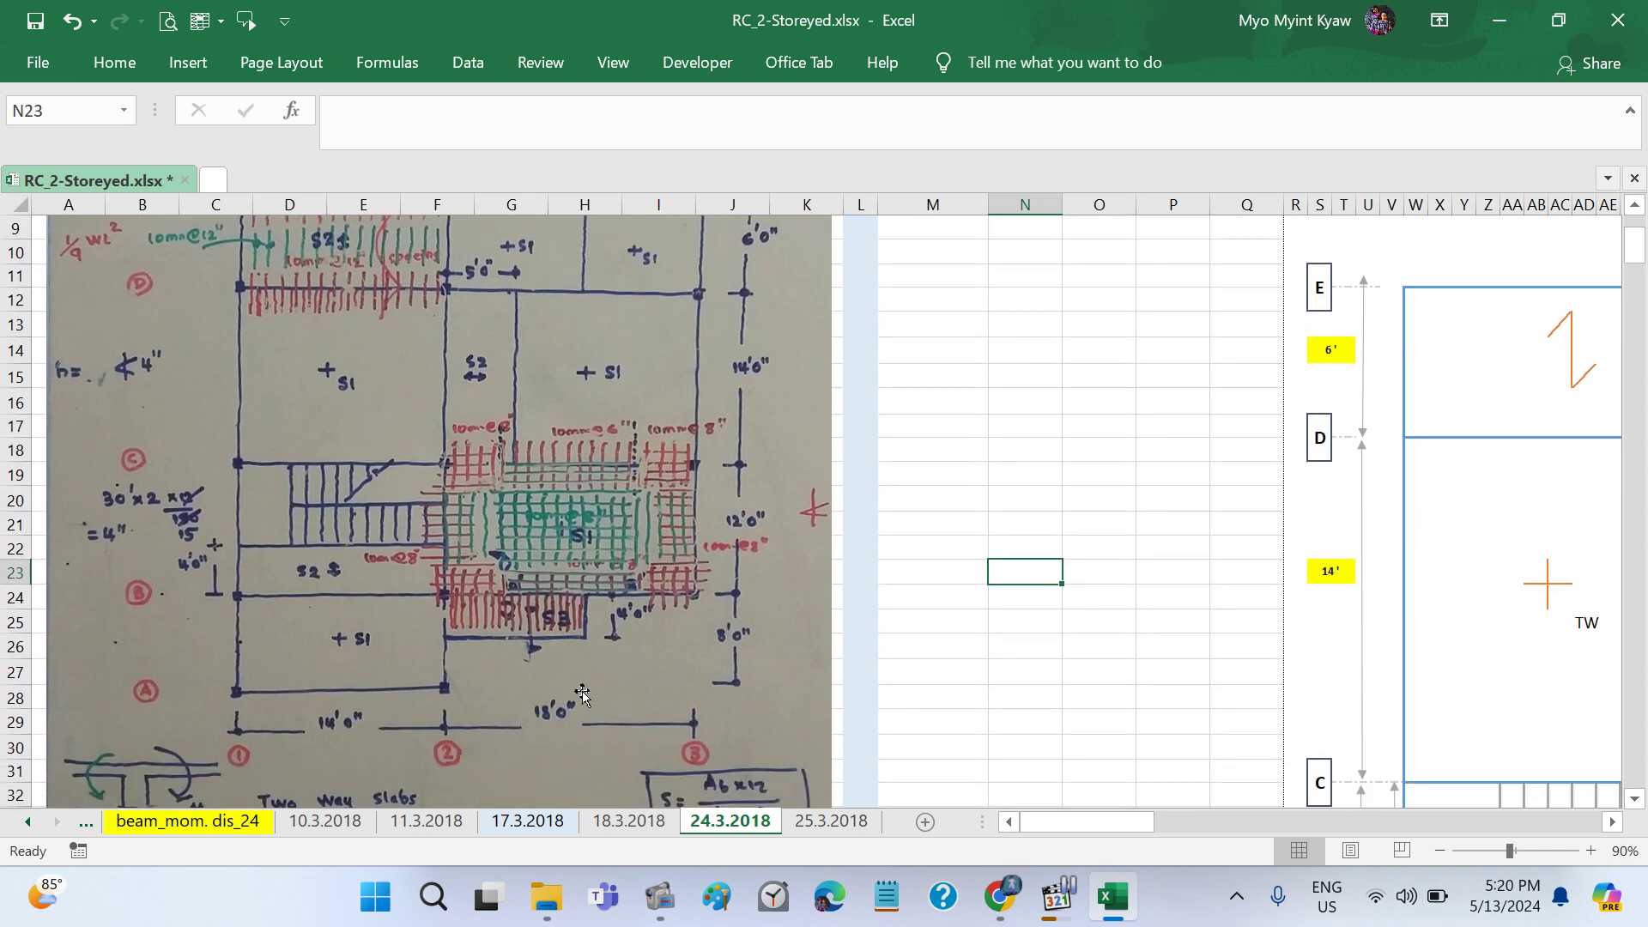
{"action": "scroll", "coordinate": [582, 692], "scroll_direction": "down", "scroll_amount": 1}
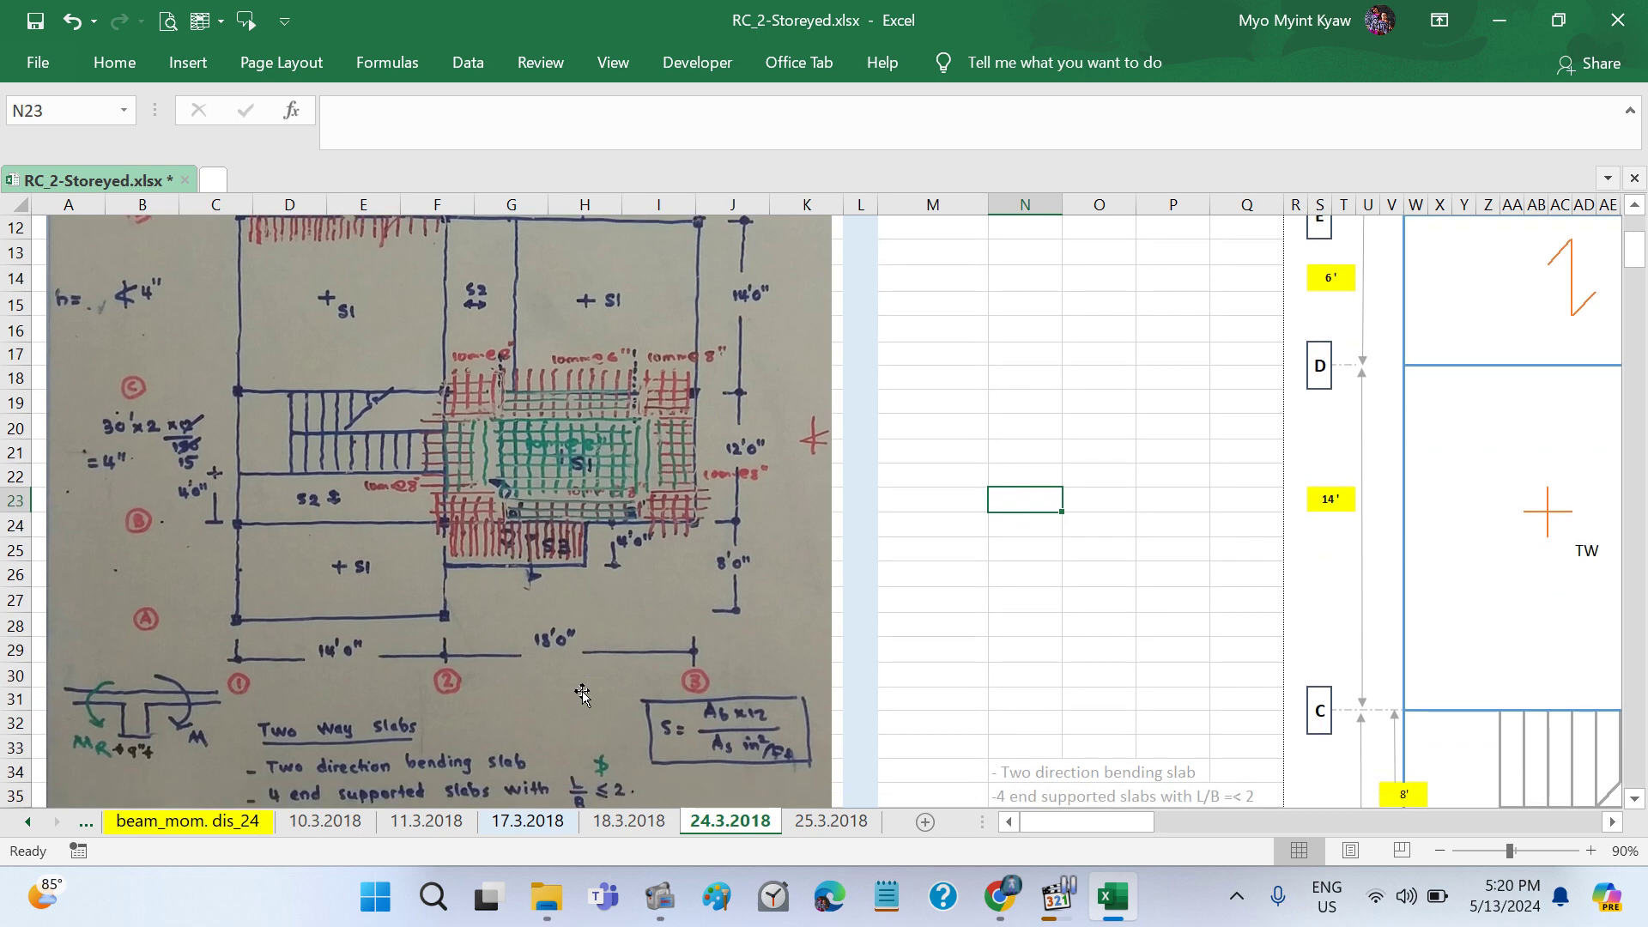
{"action": "scroll", "coordinate": [582, 692], "scroll_direction": "right", "scroll_amount": 2}
{"action": "scroll", "coordinate": [582, 692], "scroll_direction": "right", "scroll_amount": 2}
{"action": "scroll", "coordinate": [582, 692], "scroll_direction": "right", "scroll_amount": 2}
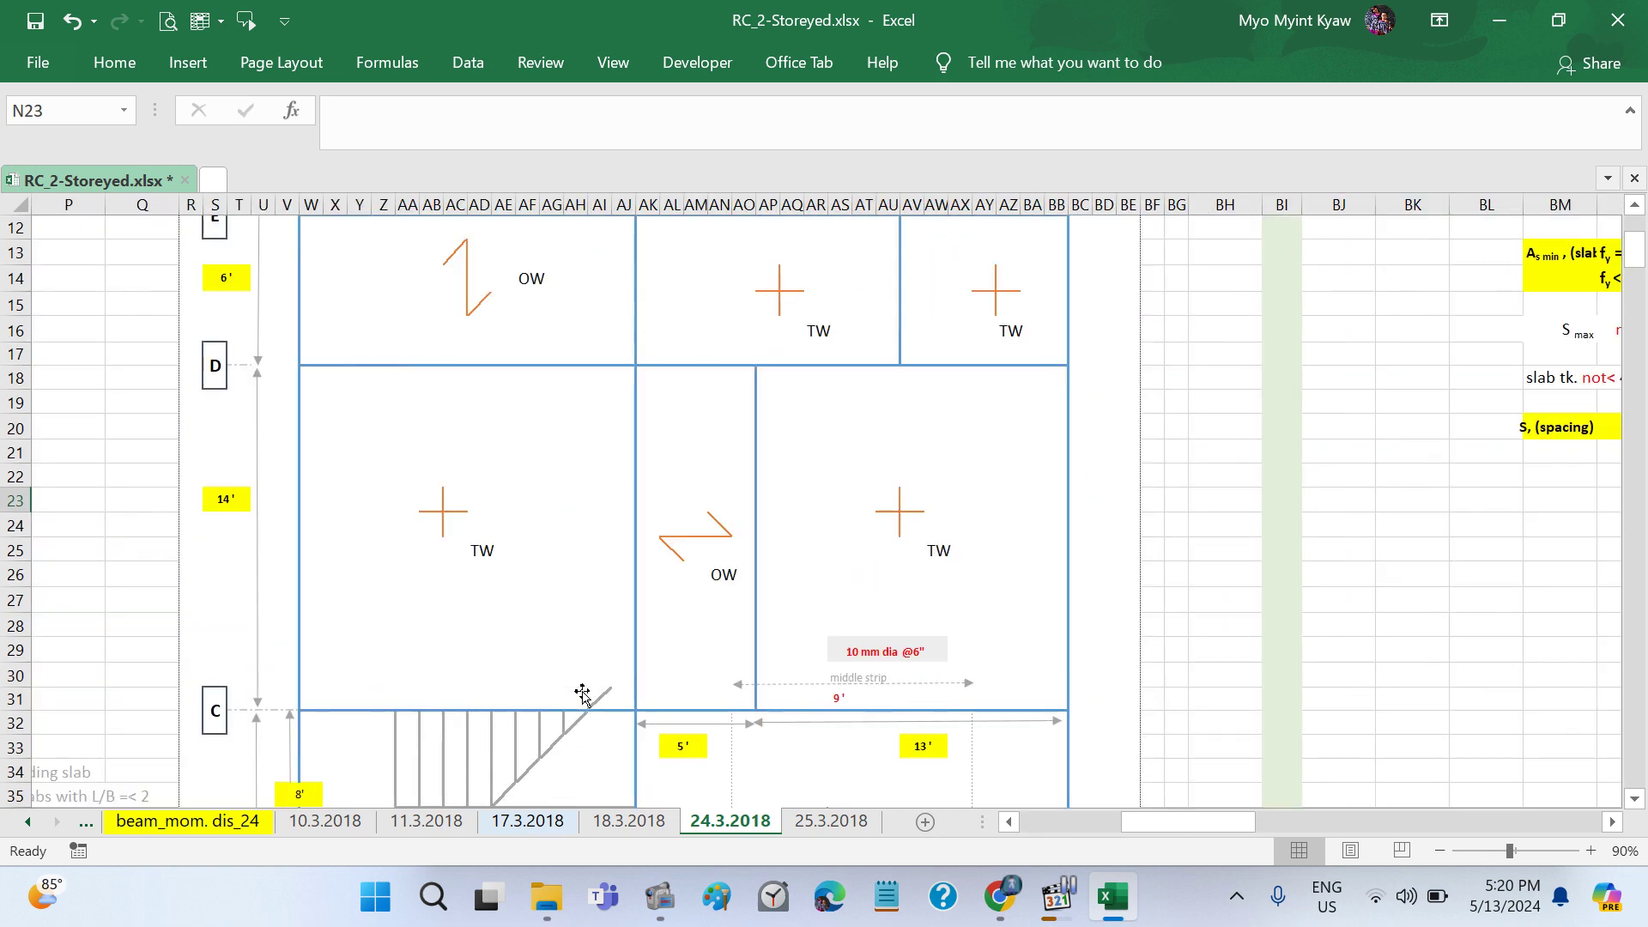
{"action": "scroll", "coordinate": [582, 692], "scroll_direction": "down", "scroll_amount": 1}
{"action": "scroll", "coordinate": [832, 718], "scroll_direction": "down", "scroll_amount": 1}
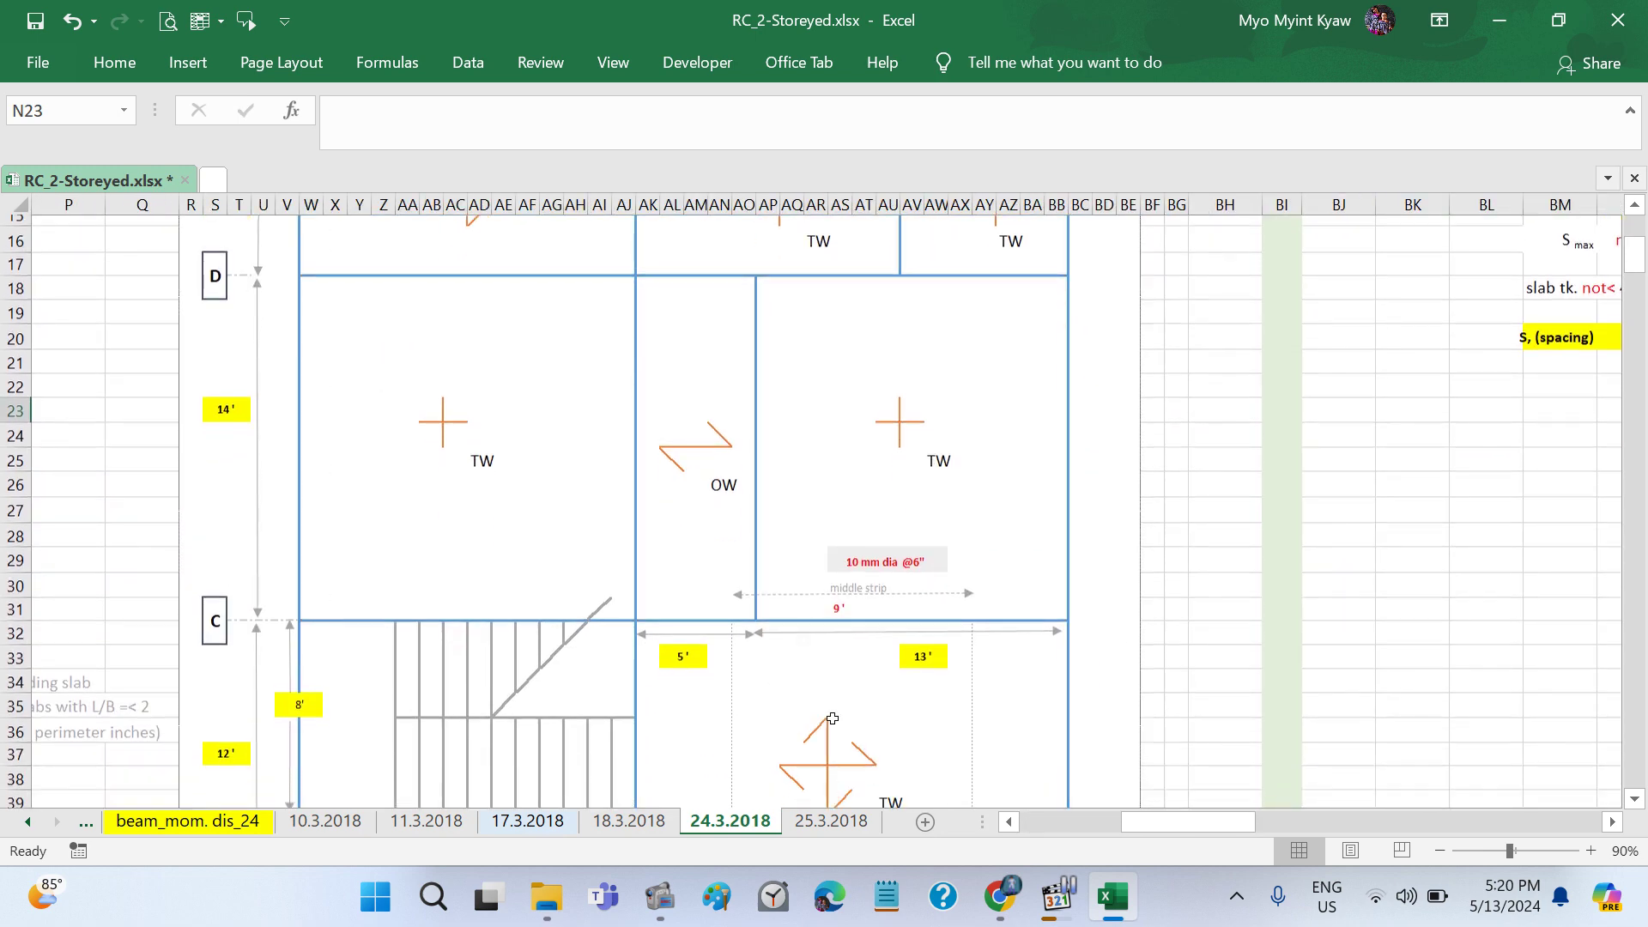
{"action": "scroll", "coordinate": [836, 687], "scroll_direction": "down", "scroll_amount": 3}
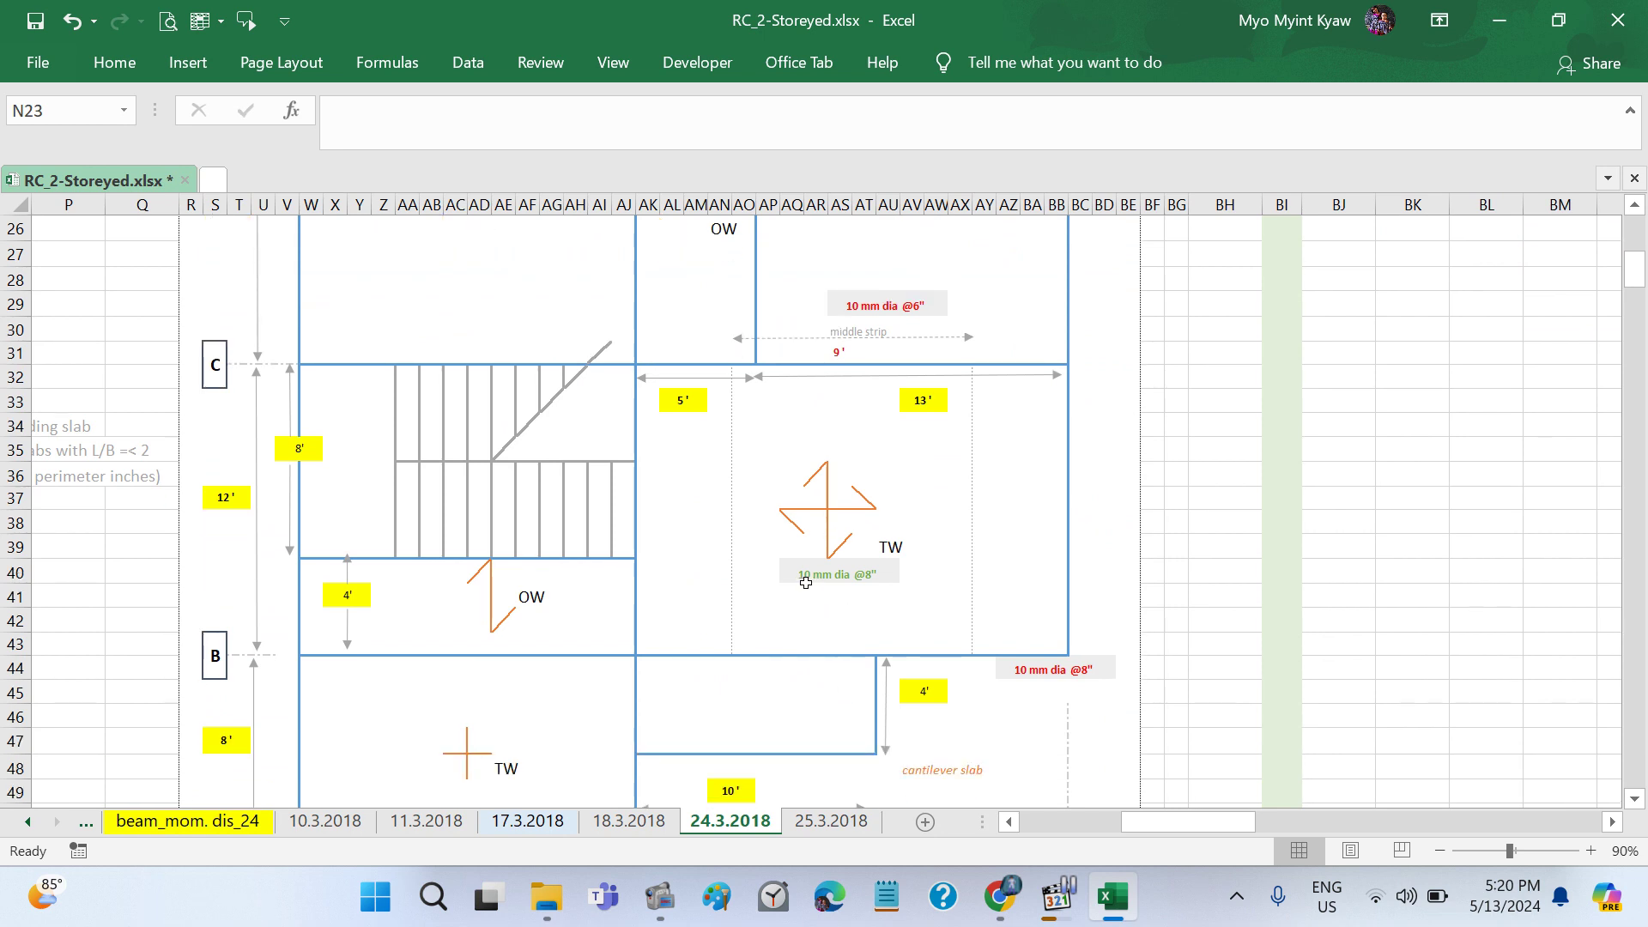
Step: Select AW35:AW37 beside the TW panel and apply Merge & Center
{"action": "left_click_drag", "start_coordinate": [805, 574], "coordinate": [889, 575]}
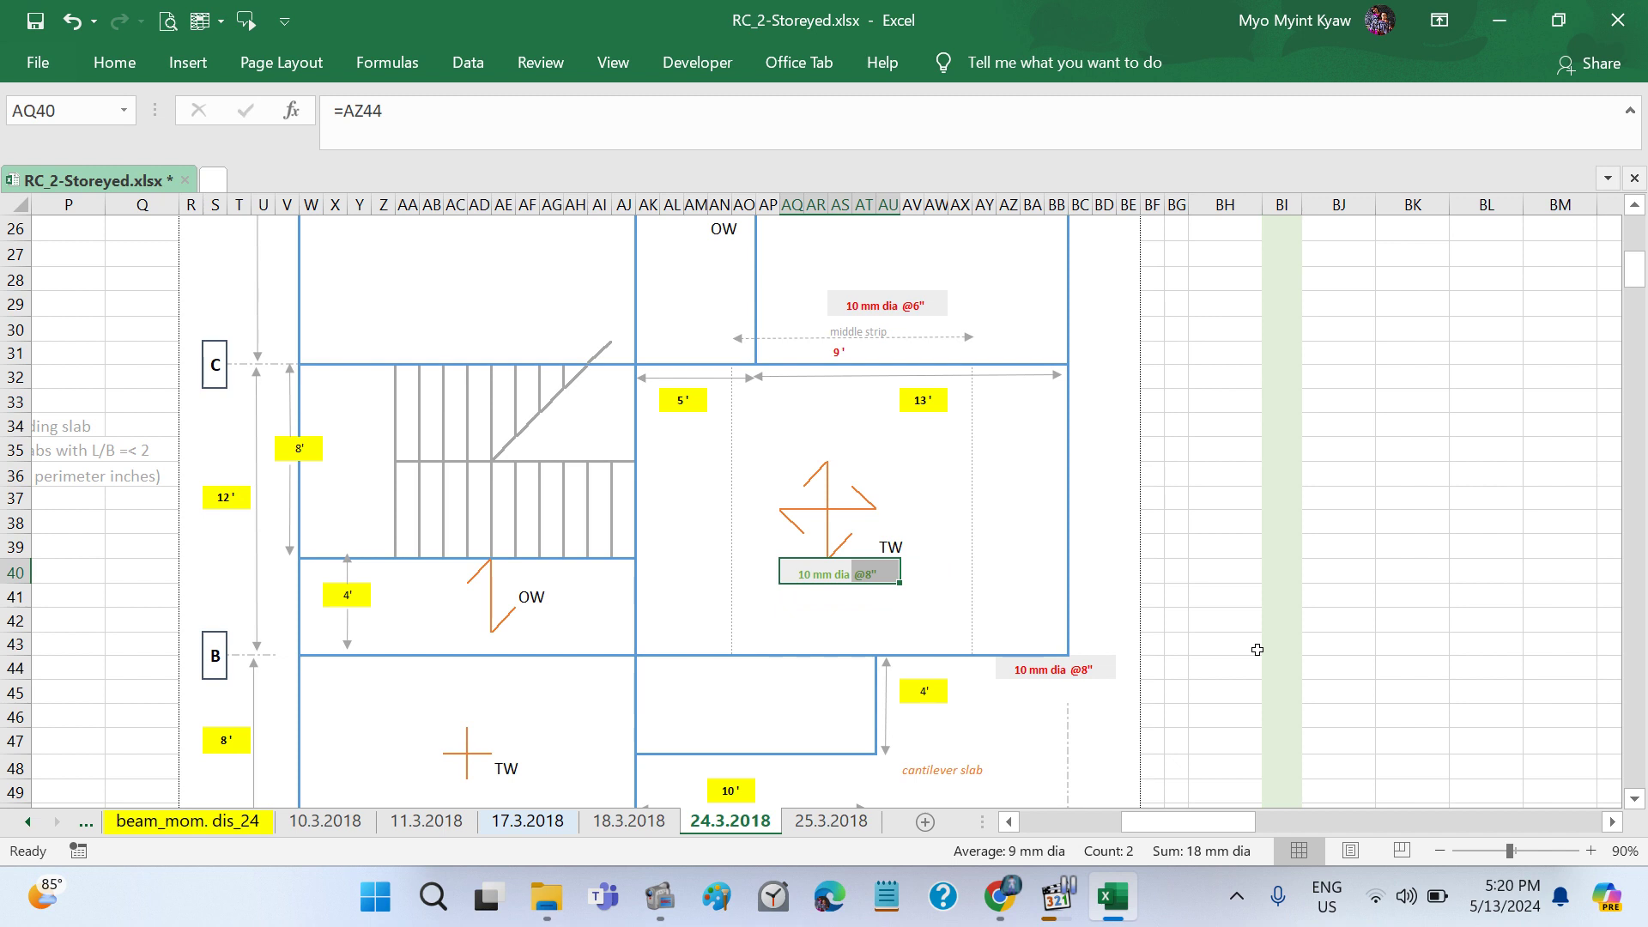
{"action": "left_click", "coordinate": [1210, 644]}
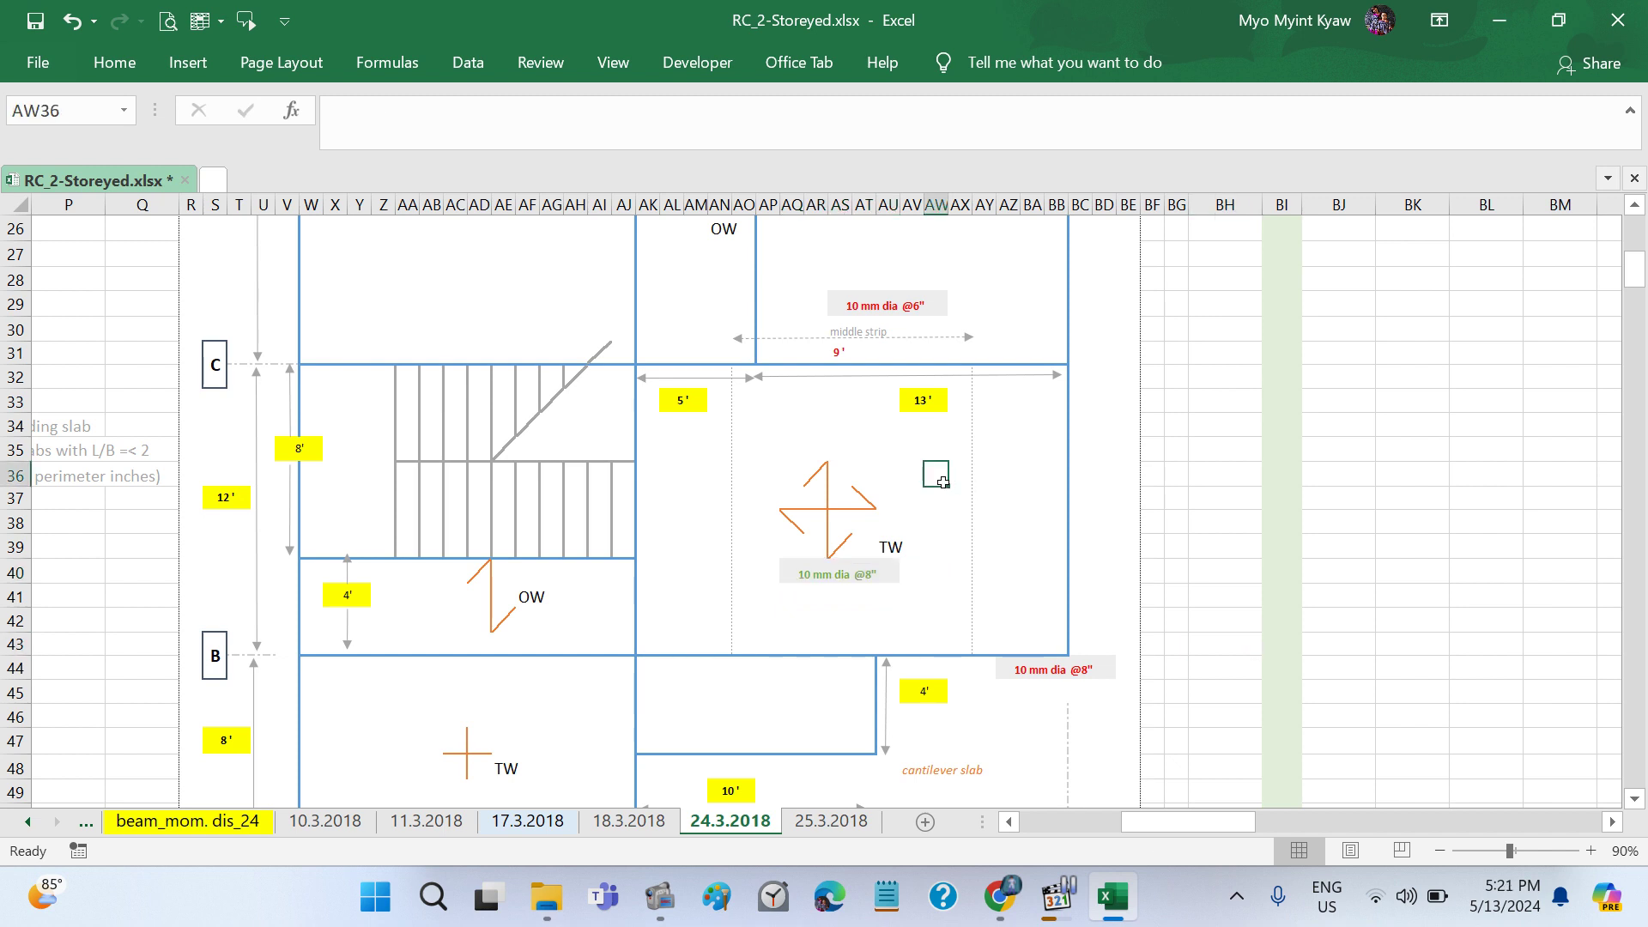
{"action": "left_click_drag", "start_coordinate": [943, 483], "coordinate": [939, 526]}
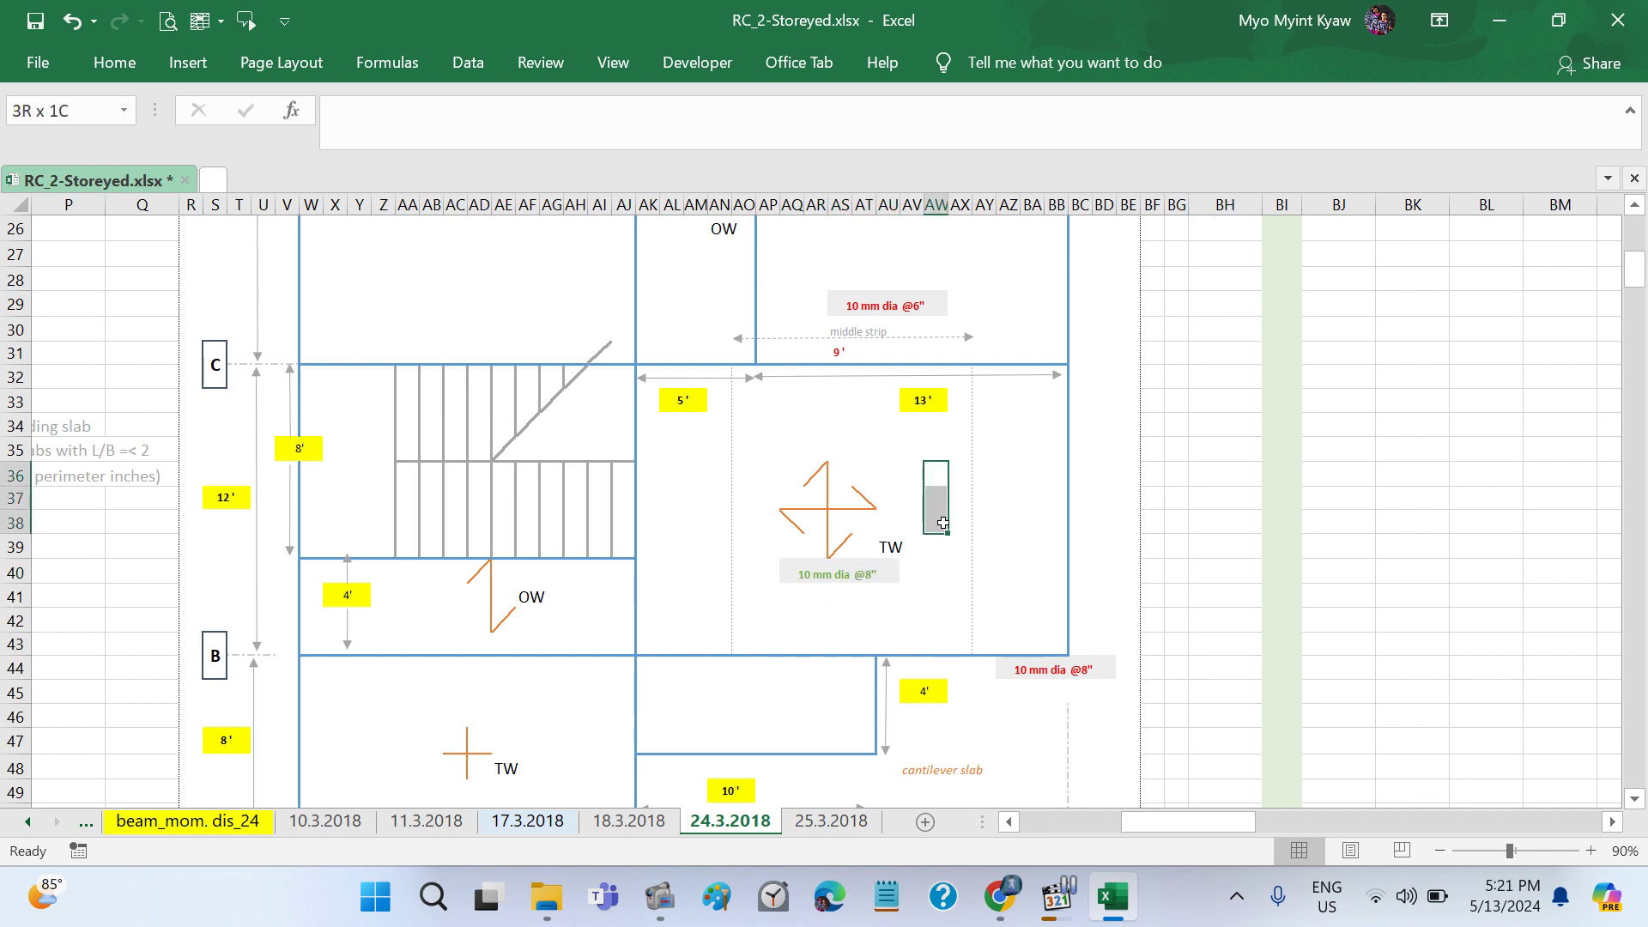
{"action": "left_click", "coordinate": [114, 62]}
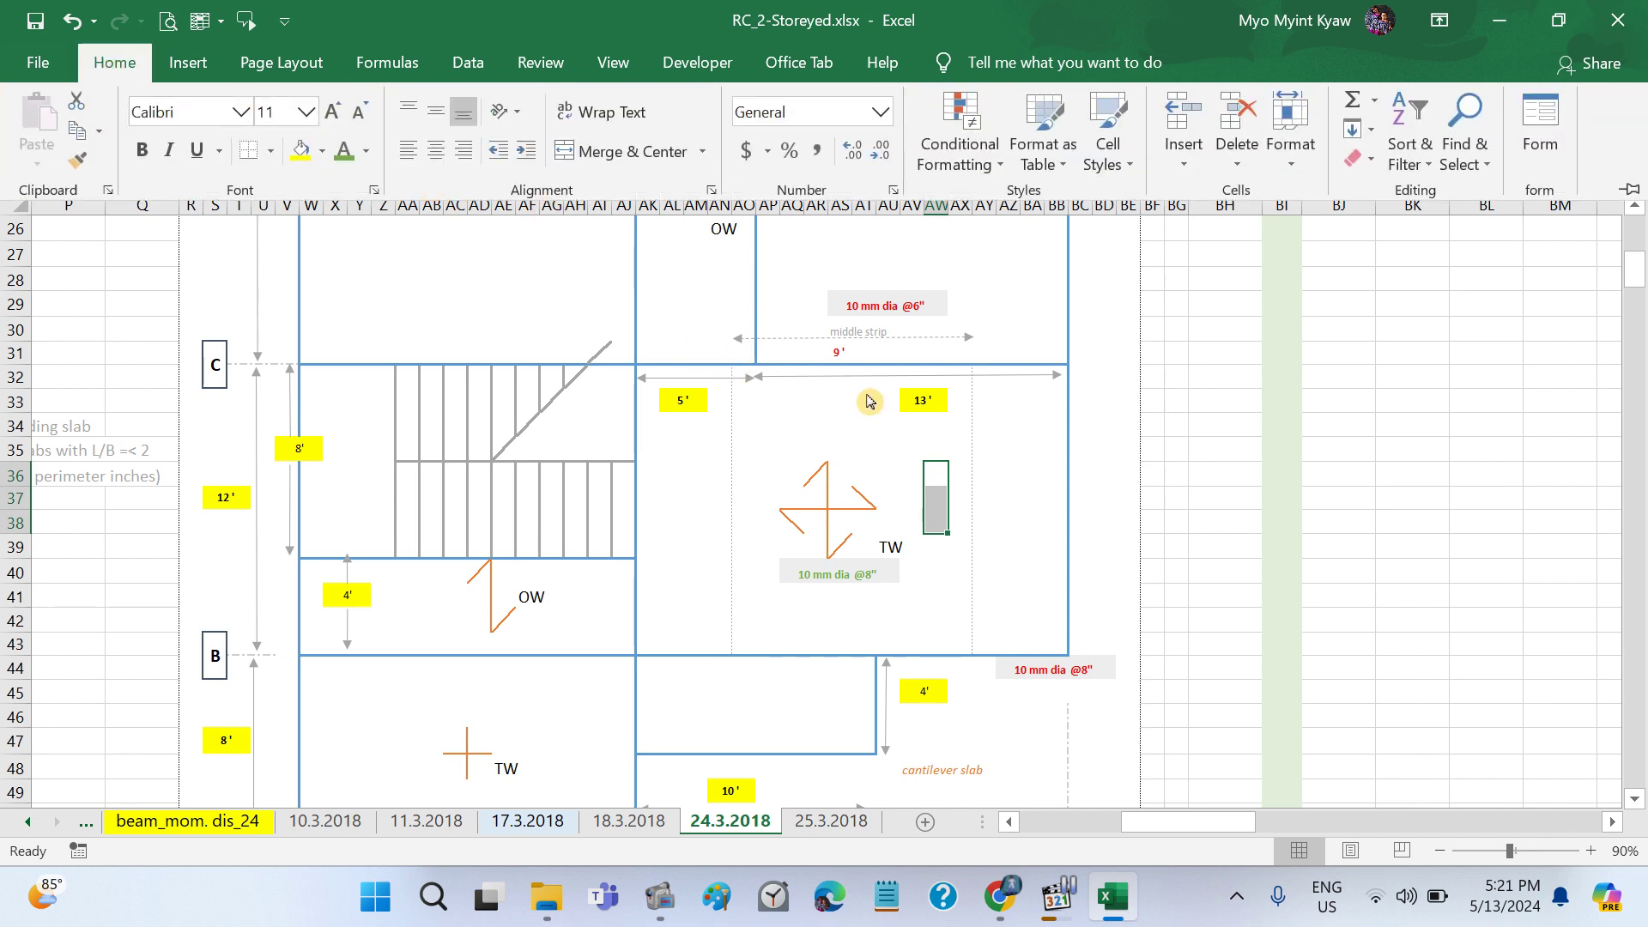
{"action": "left_click", "coordinate": [905, 444]}
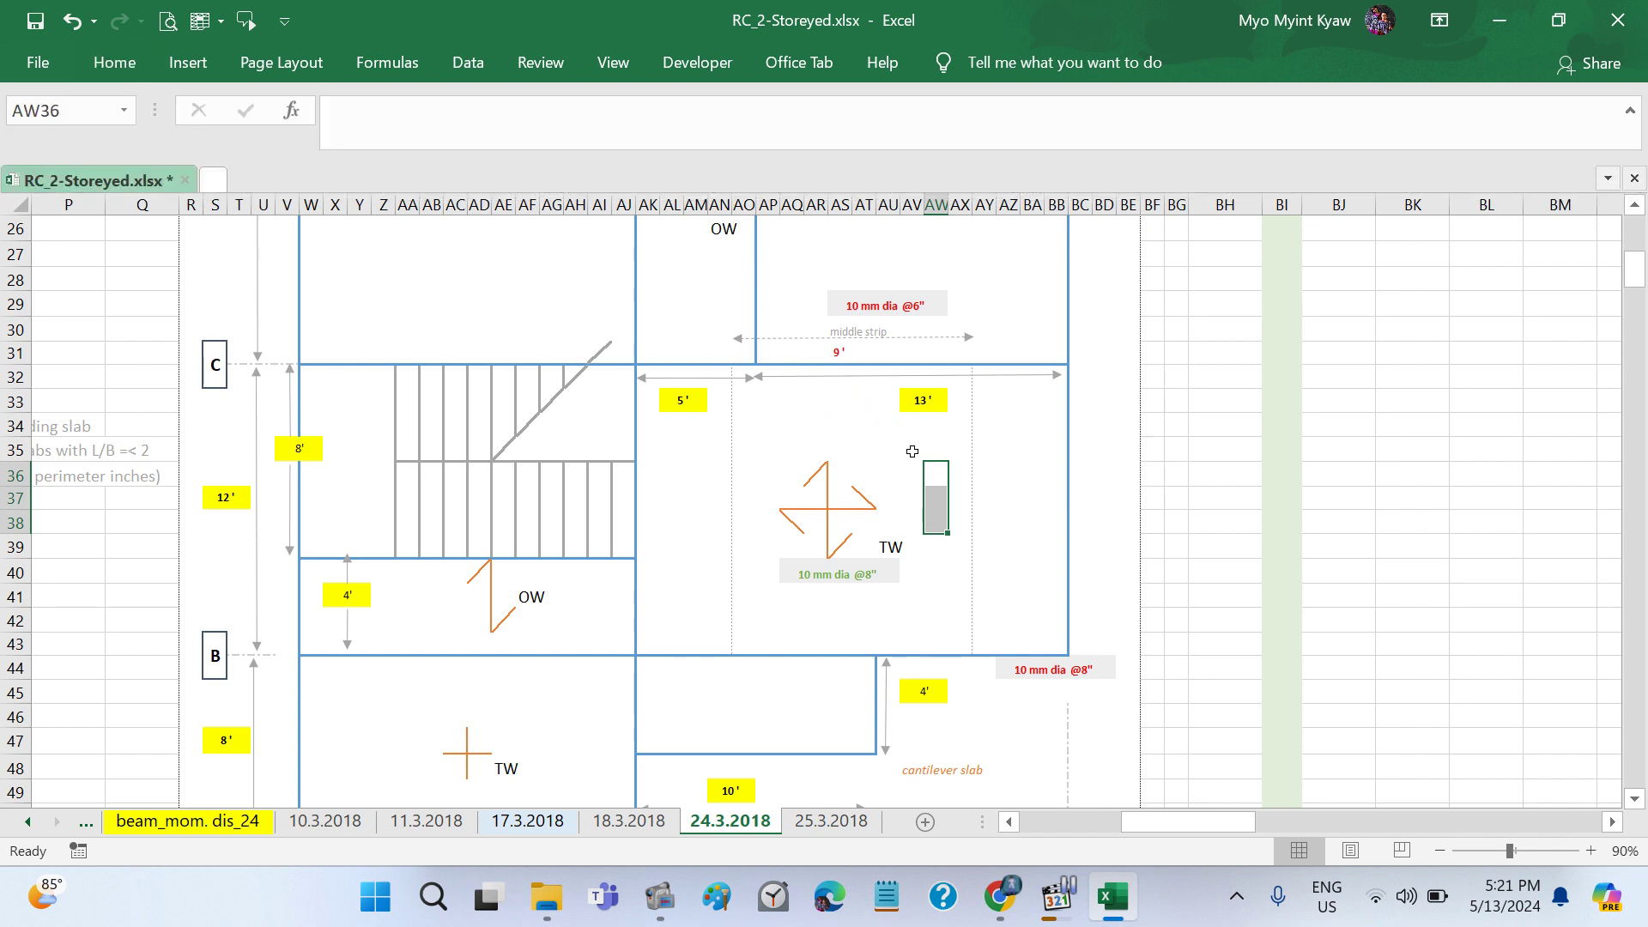
{"action": "left_click", "coordinate": [911, 450]}
{"action": "left_click_drag", "start_coordinate": [934, 473], "coordinate": [932, 502]}
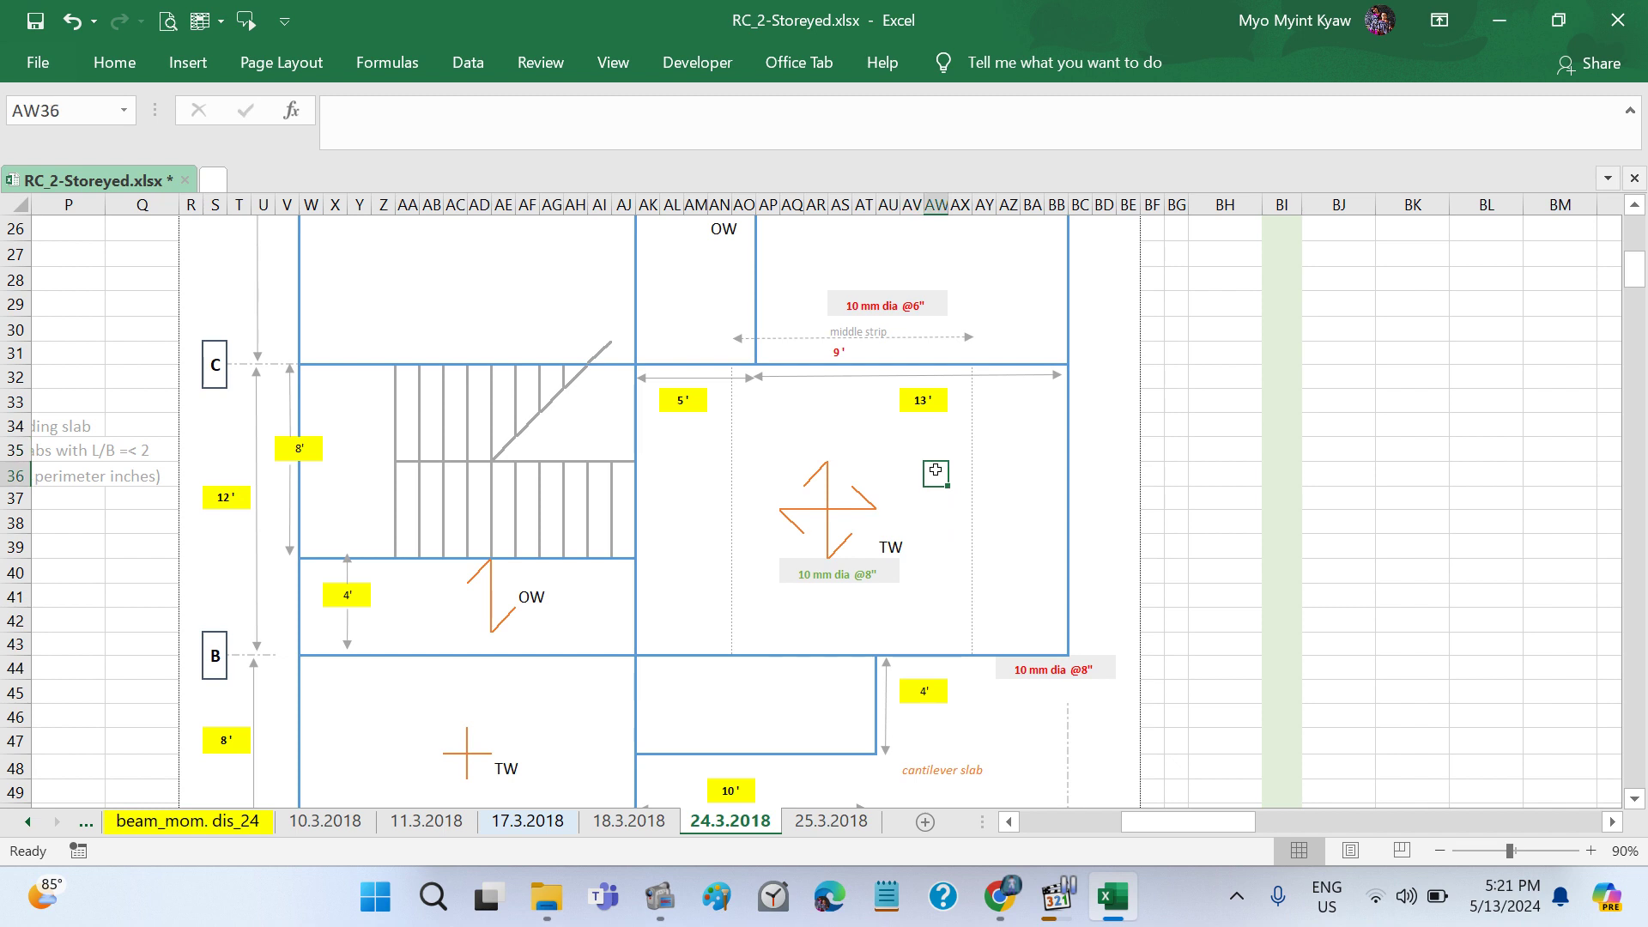
{"action": "left_click", "coordinate": [814, 573]}
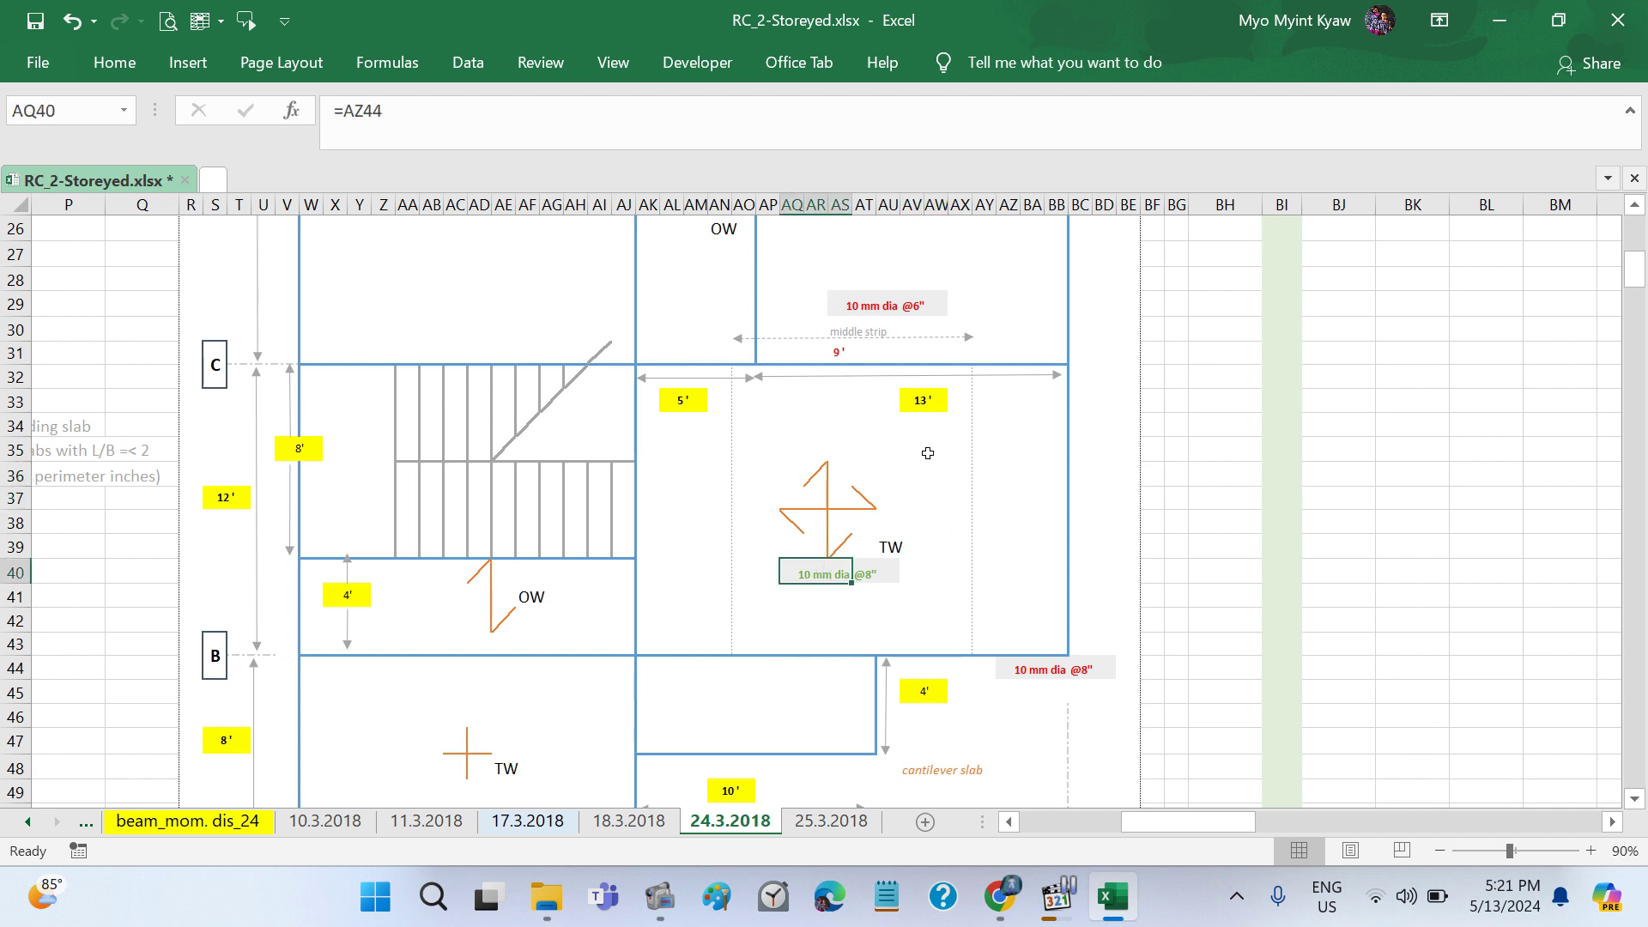
{"action": "left_click_drag", "start_coordinate": [929, 452], "coordinate": [934, 506]}
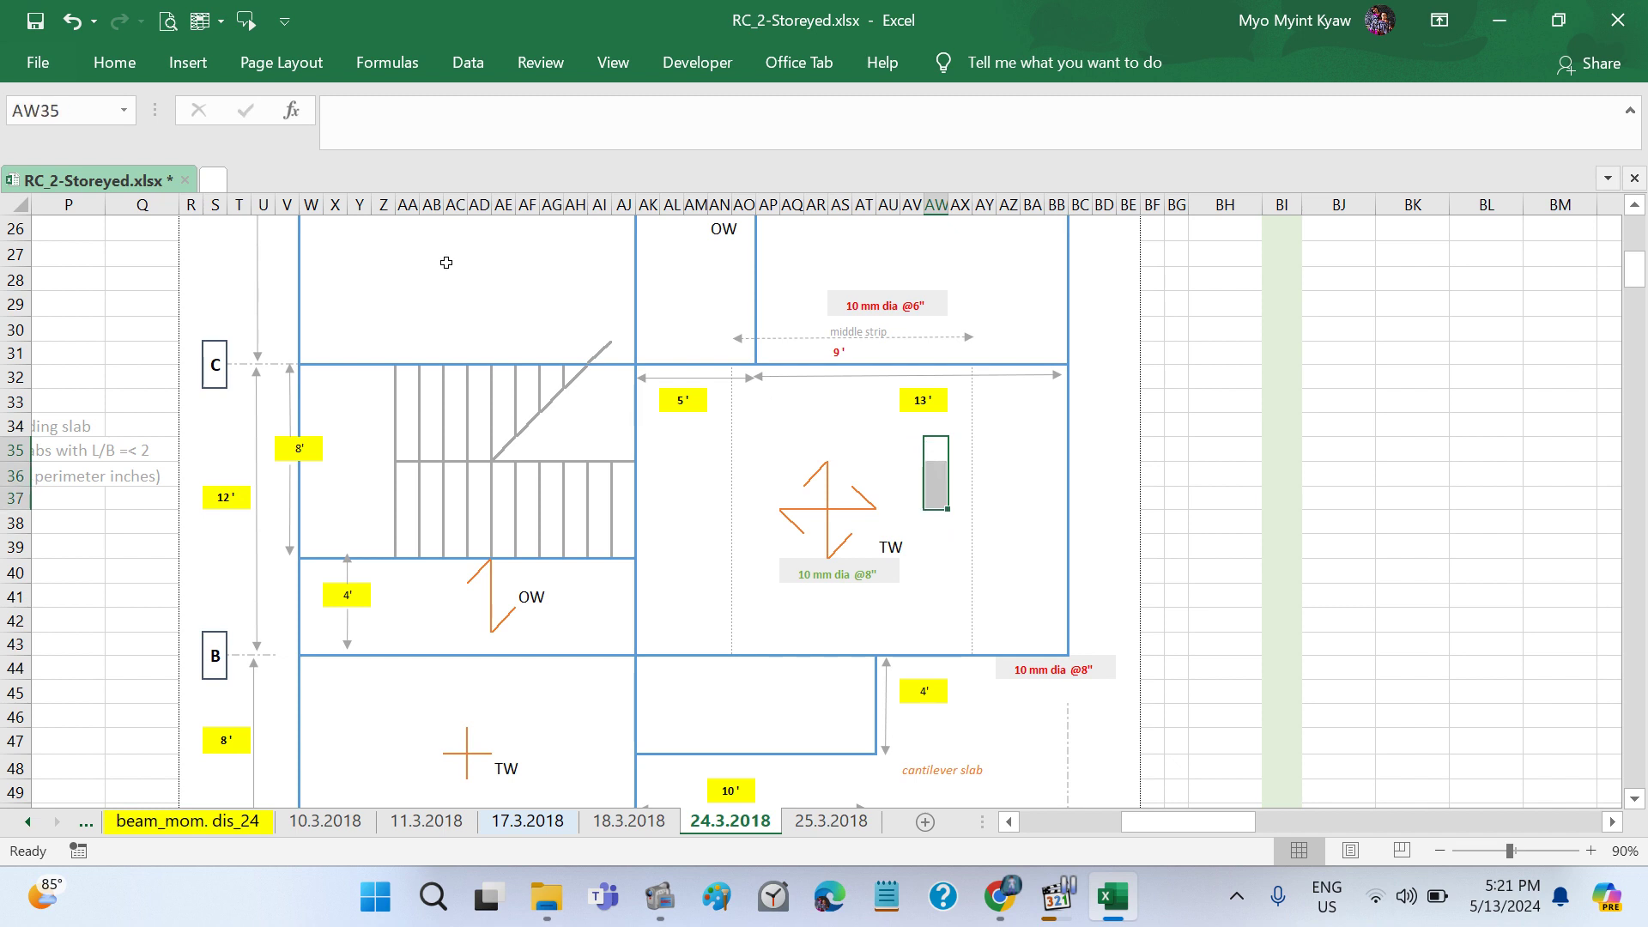
{"action": "left_click", "coordinate": [115, 69]}
{"action": "left_click", "coordinate": [619, 160]}
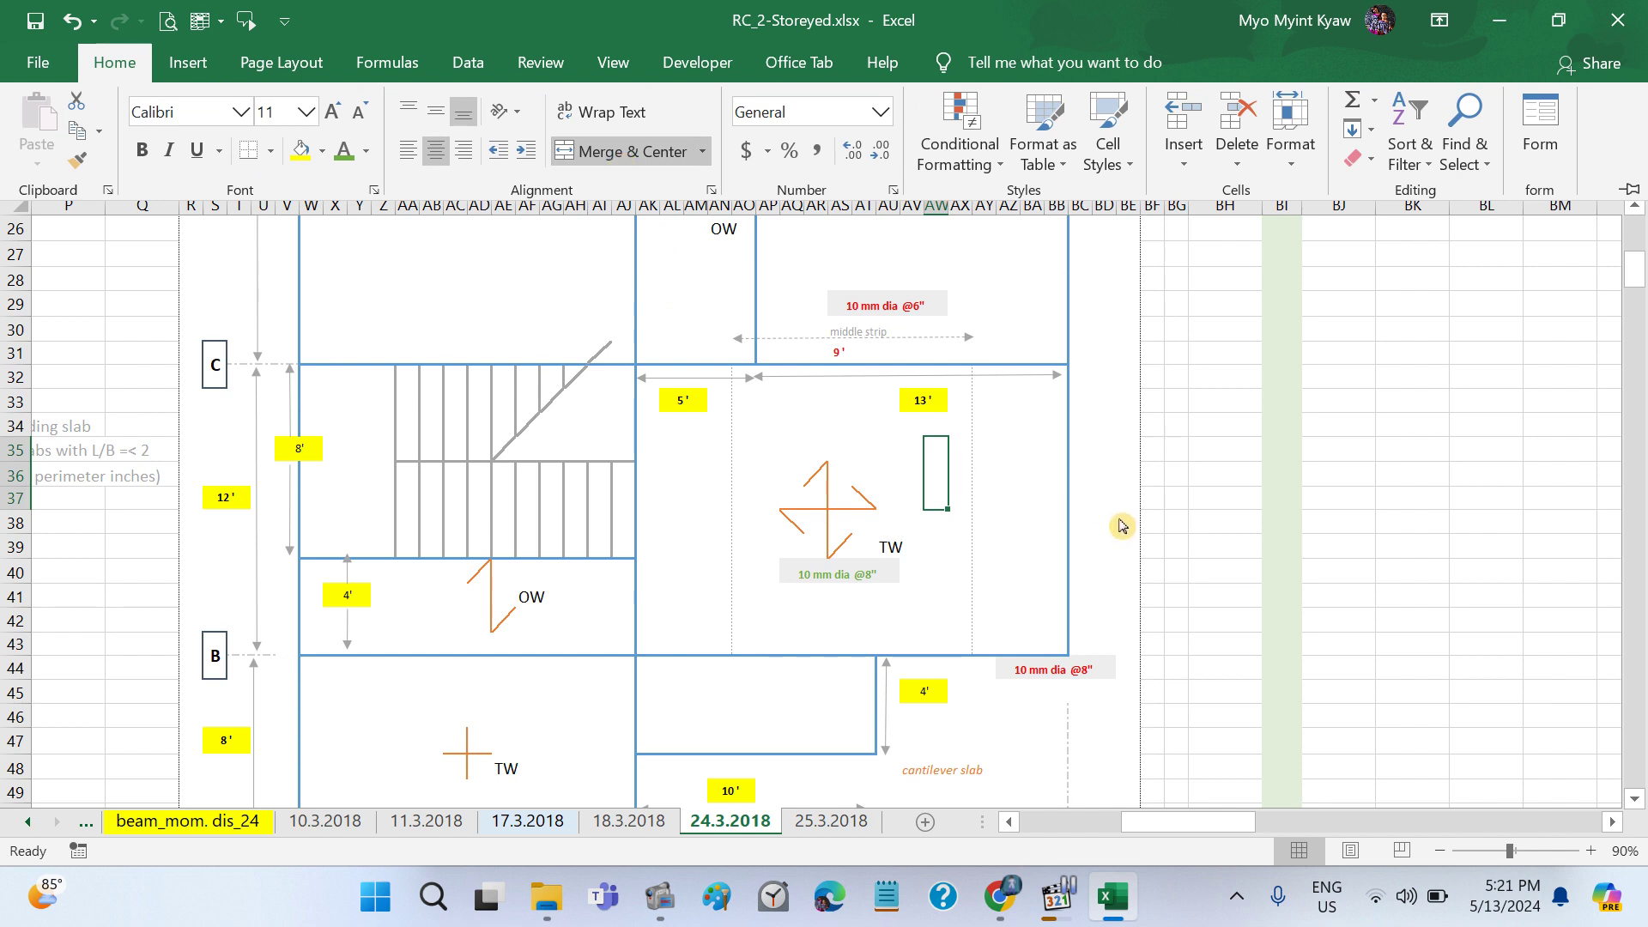
Step: Pin the Home ribbon open and reselect the merged AW35 cell
{"action": "left_click", "coordinate": [863, 568]}
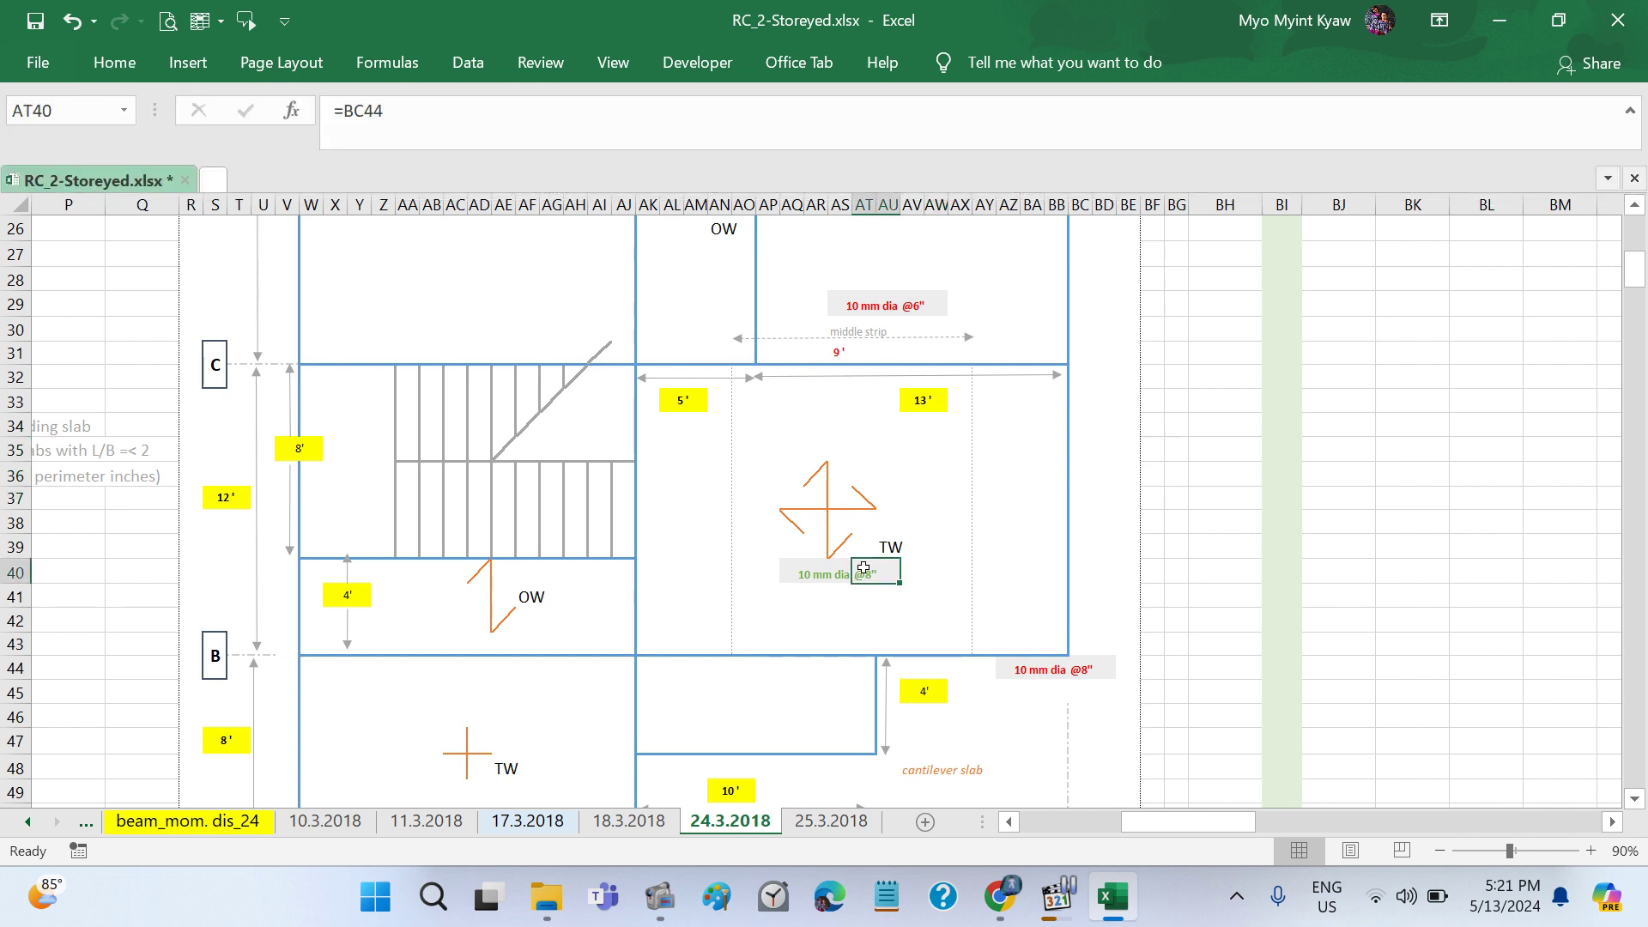
{"action": "left_click", "coordinate": [938, 478]}
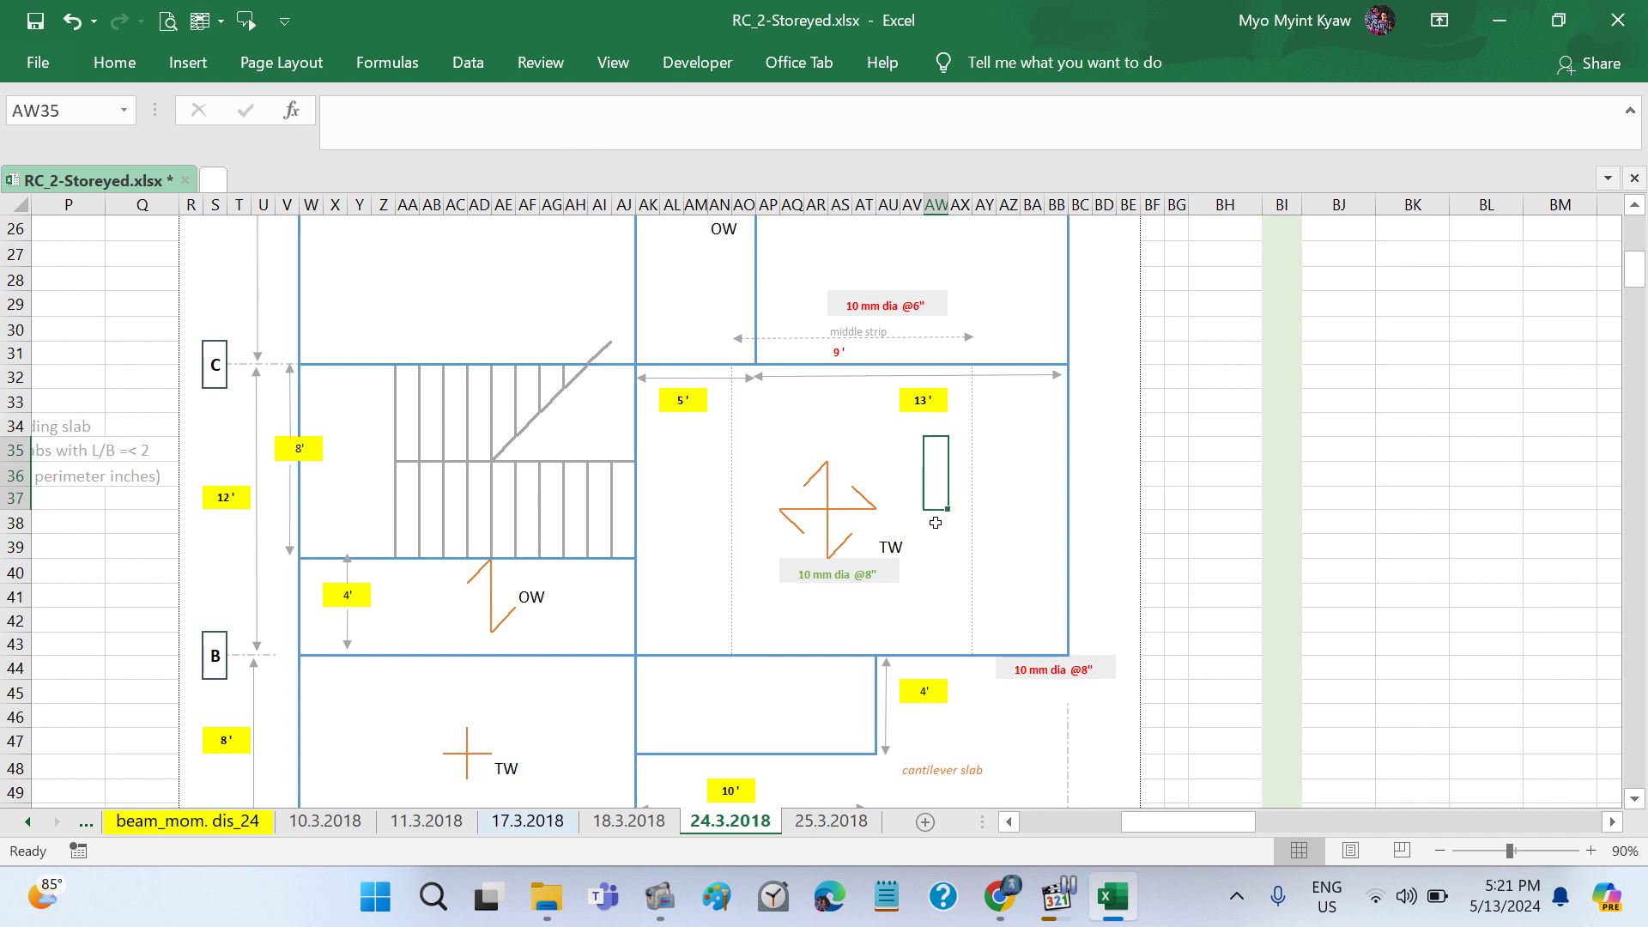
{"action": "left_click_drag", "start_coordinate": [935, 523], "coordinate": [935, 547]}
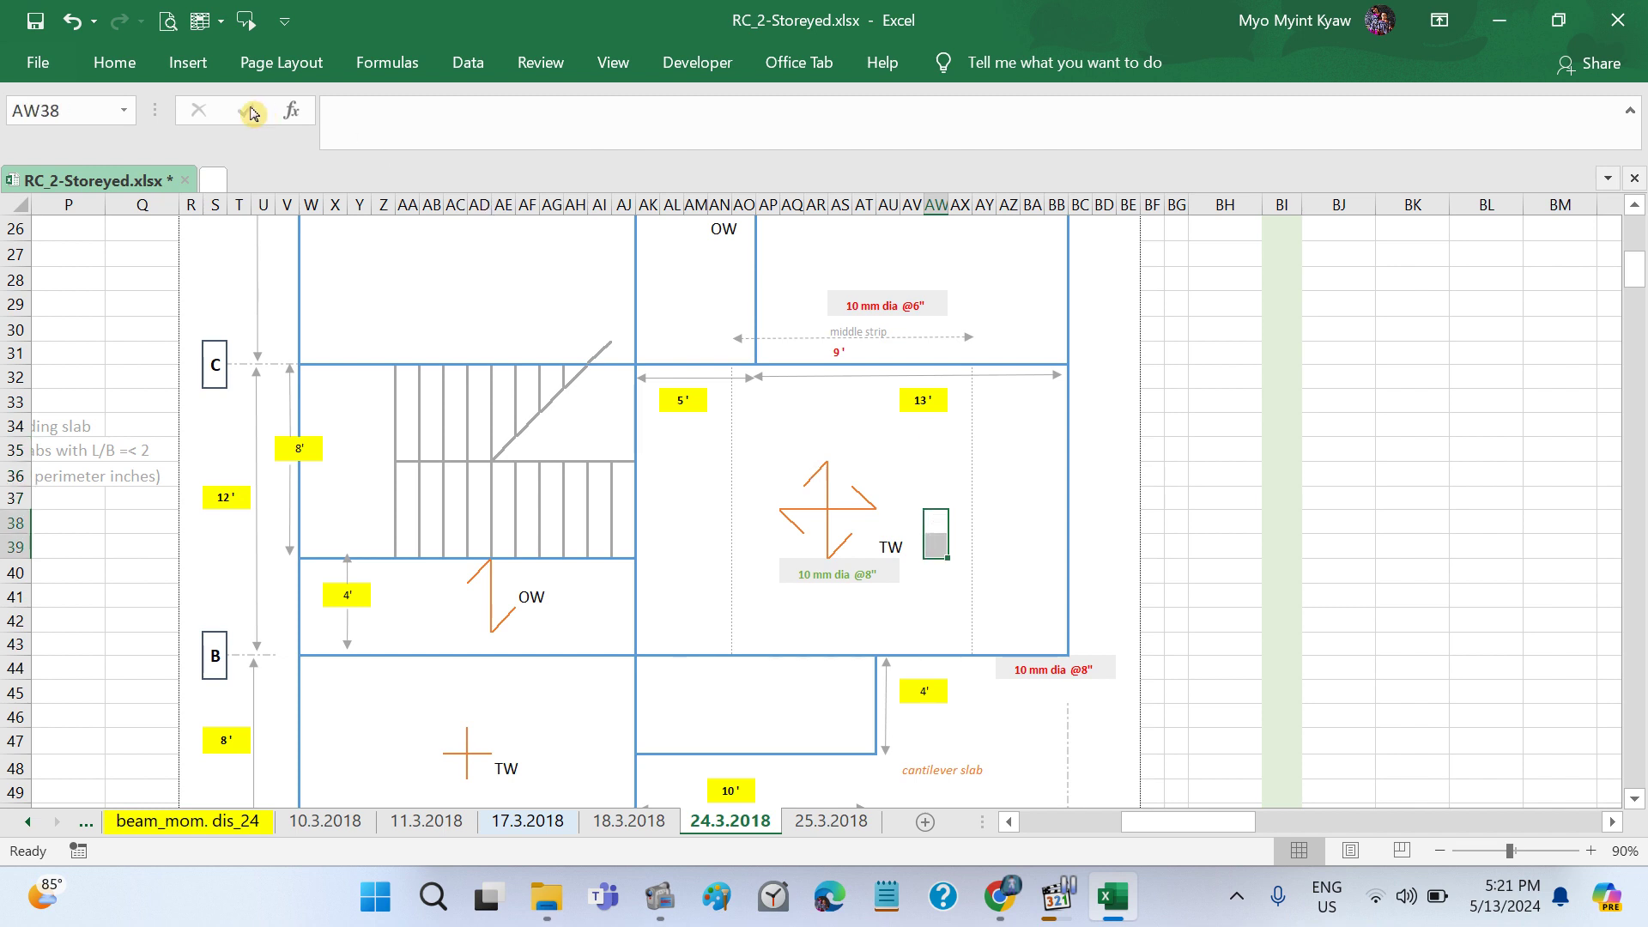
{"action": "double_click", "coordinate": [114, 63]}
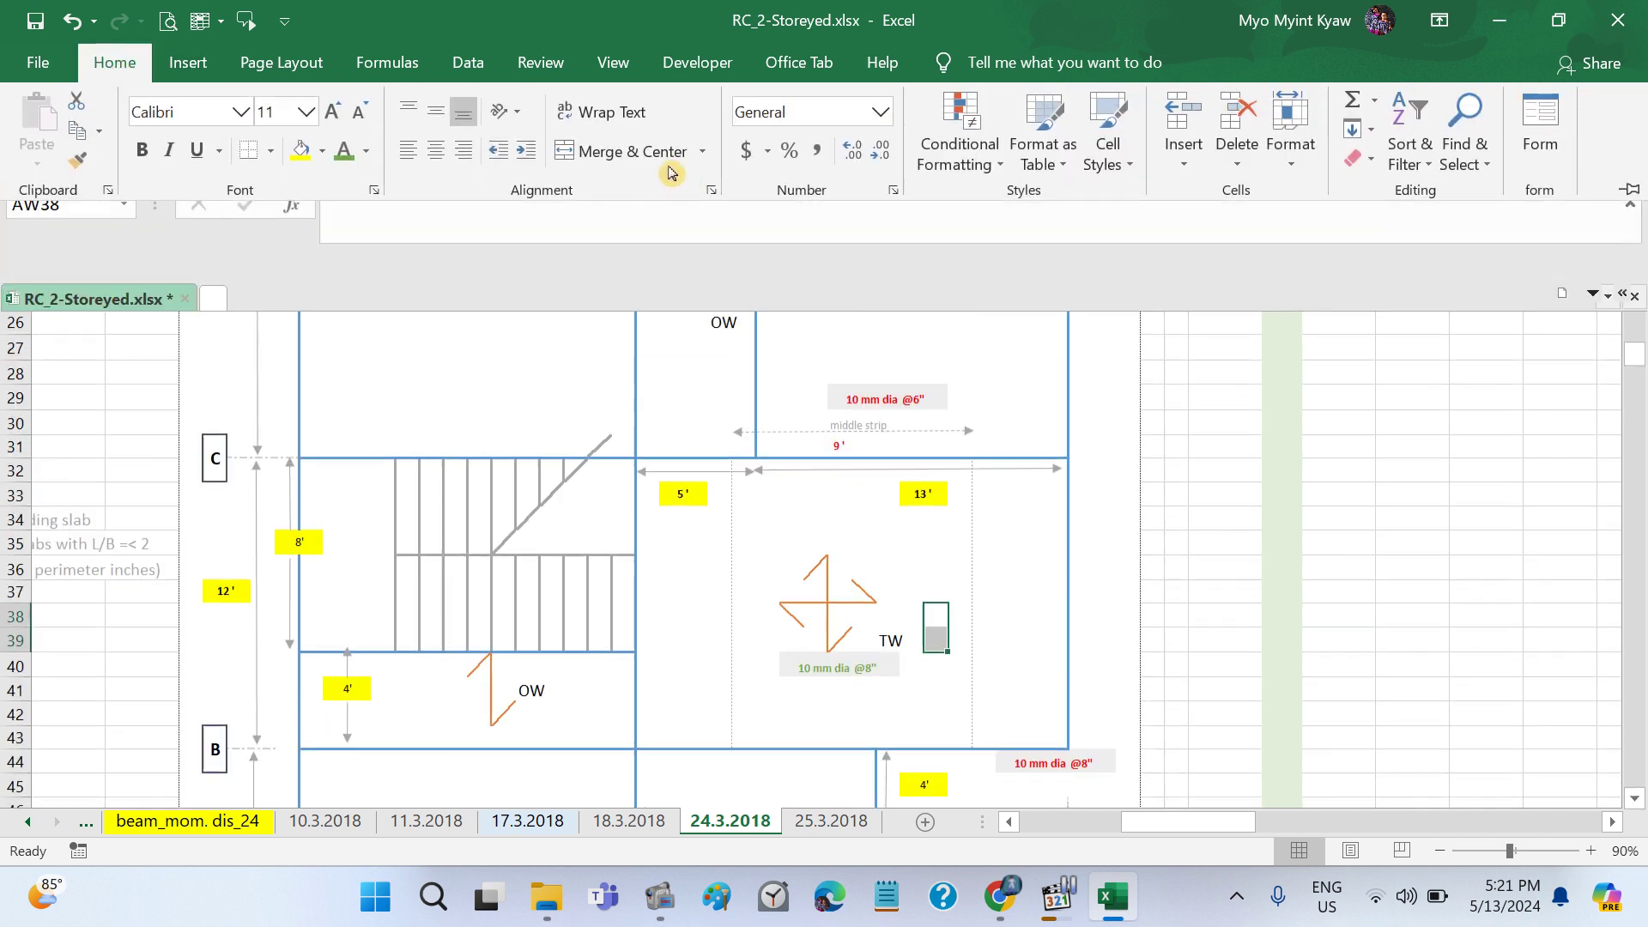
{"action": "left_click", "coordinate": [1250, 624]}
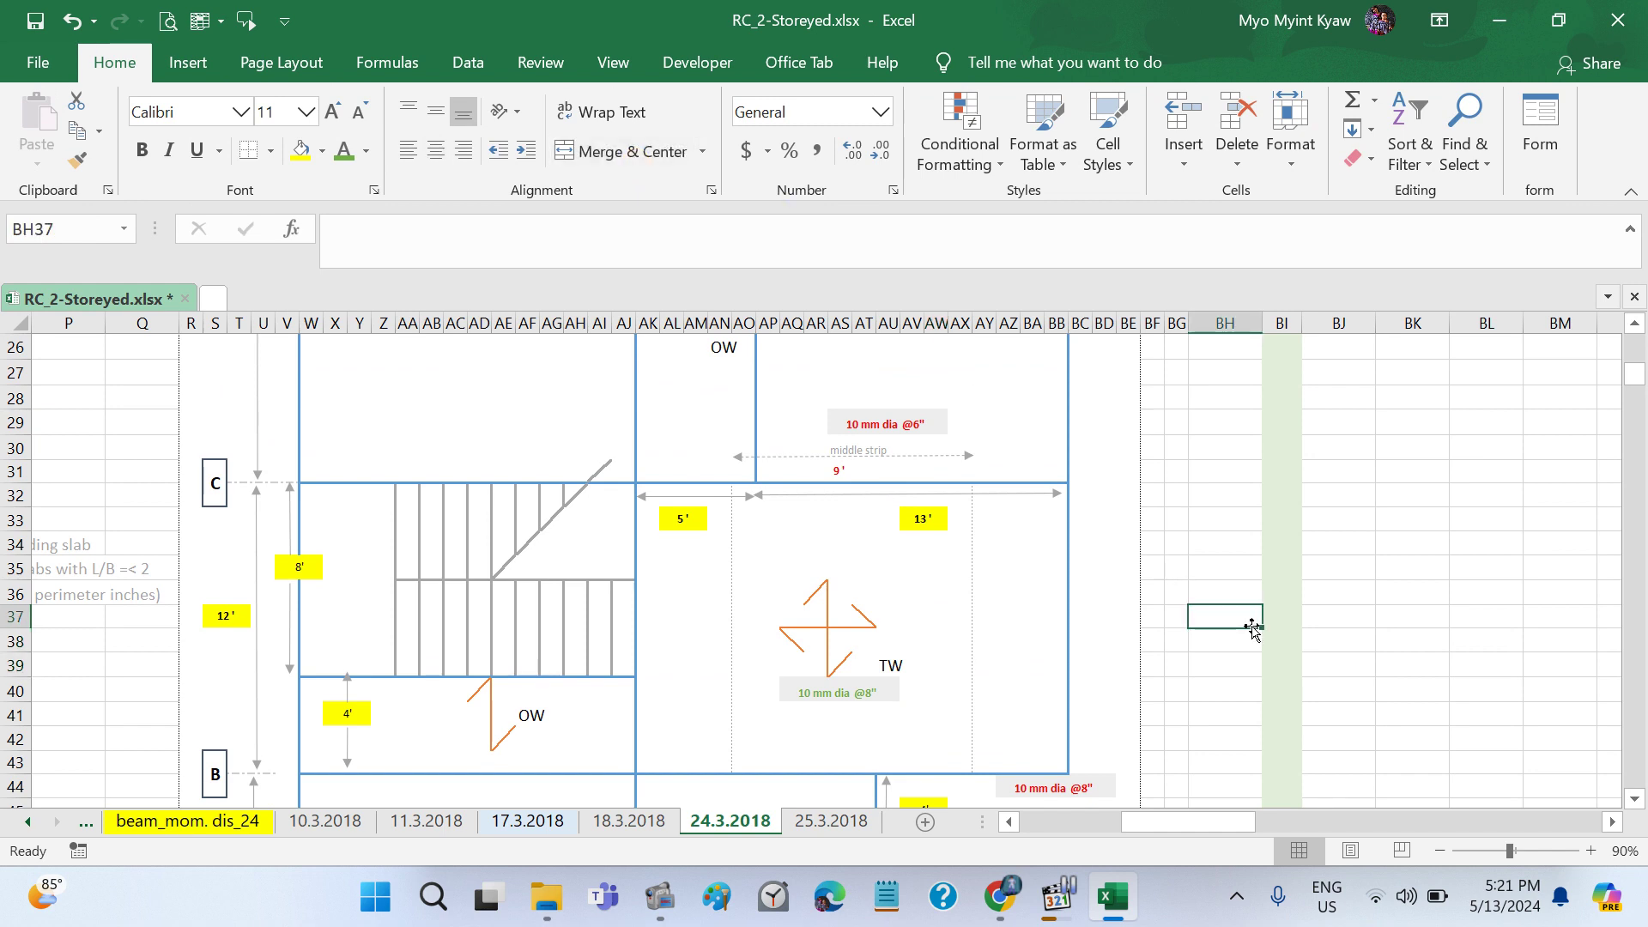
{"action": "left_click", "coordinate": [807, 687]}
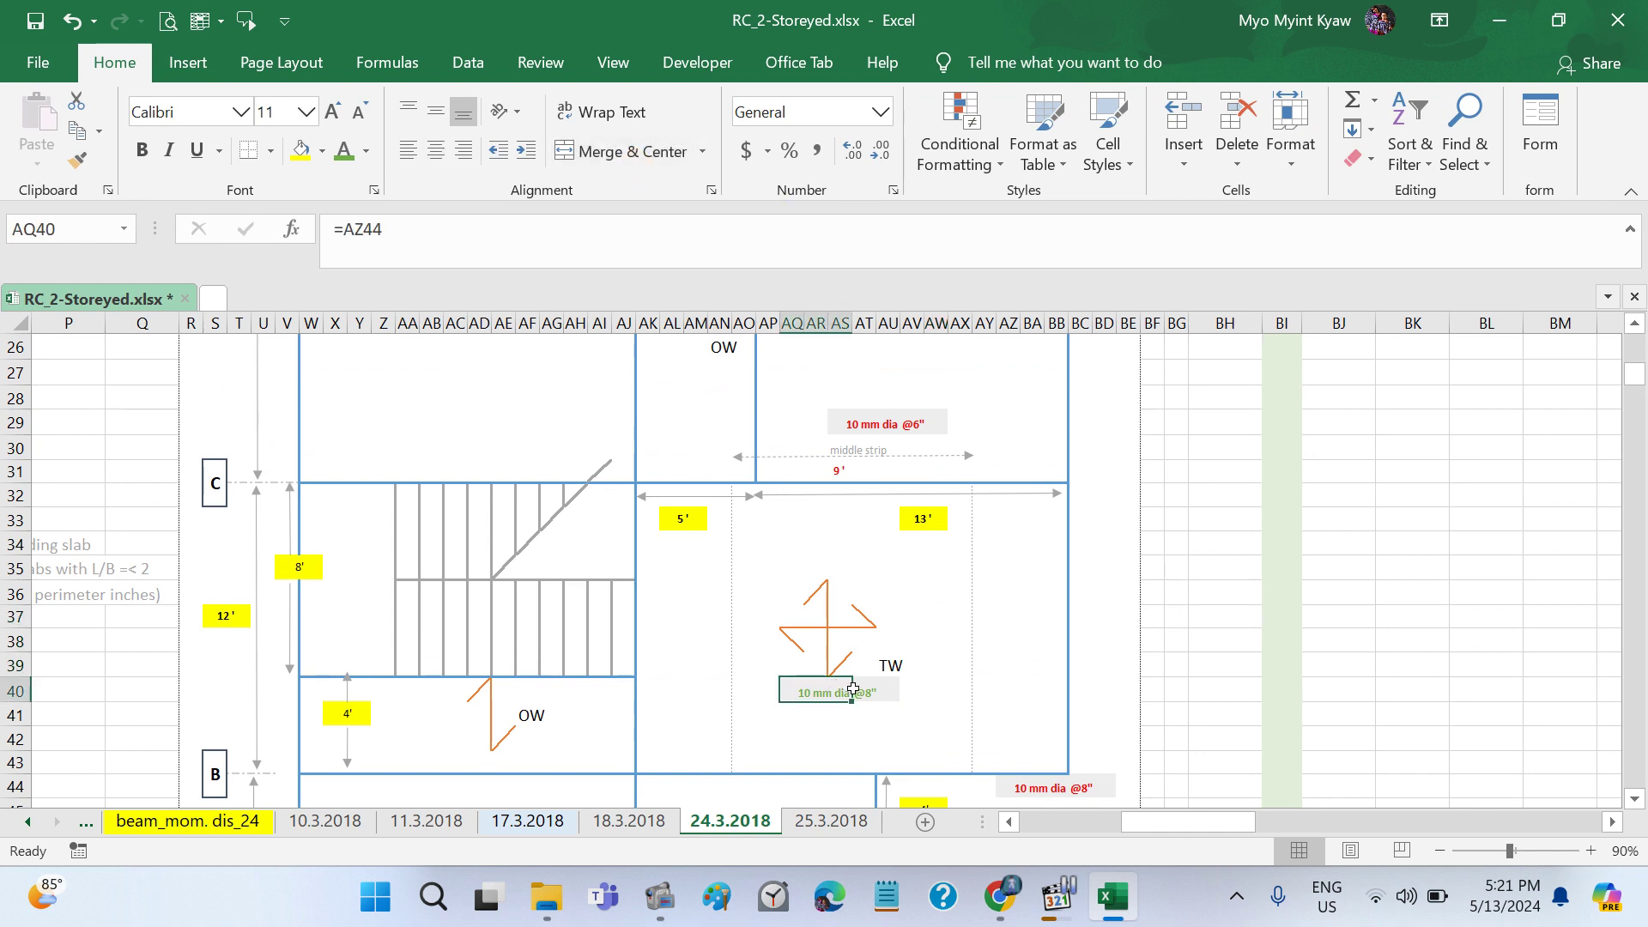
{"action": "left_click_drag", "start_coordinate": [853, 689], "coordinate": [864, 691]}
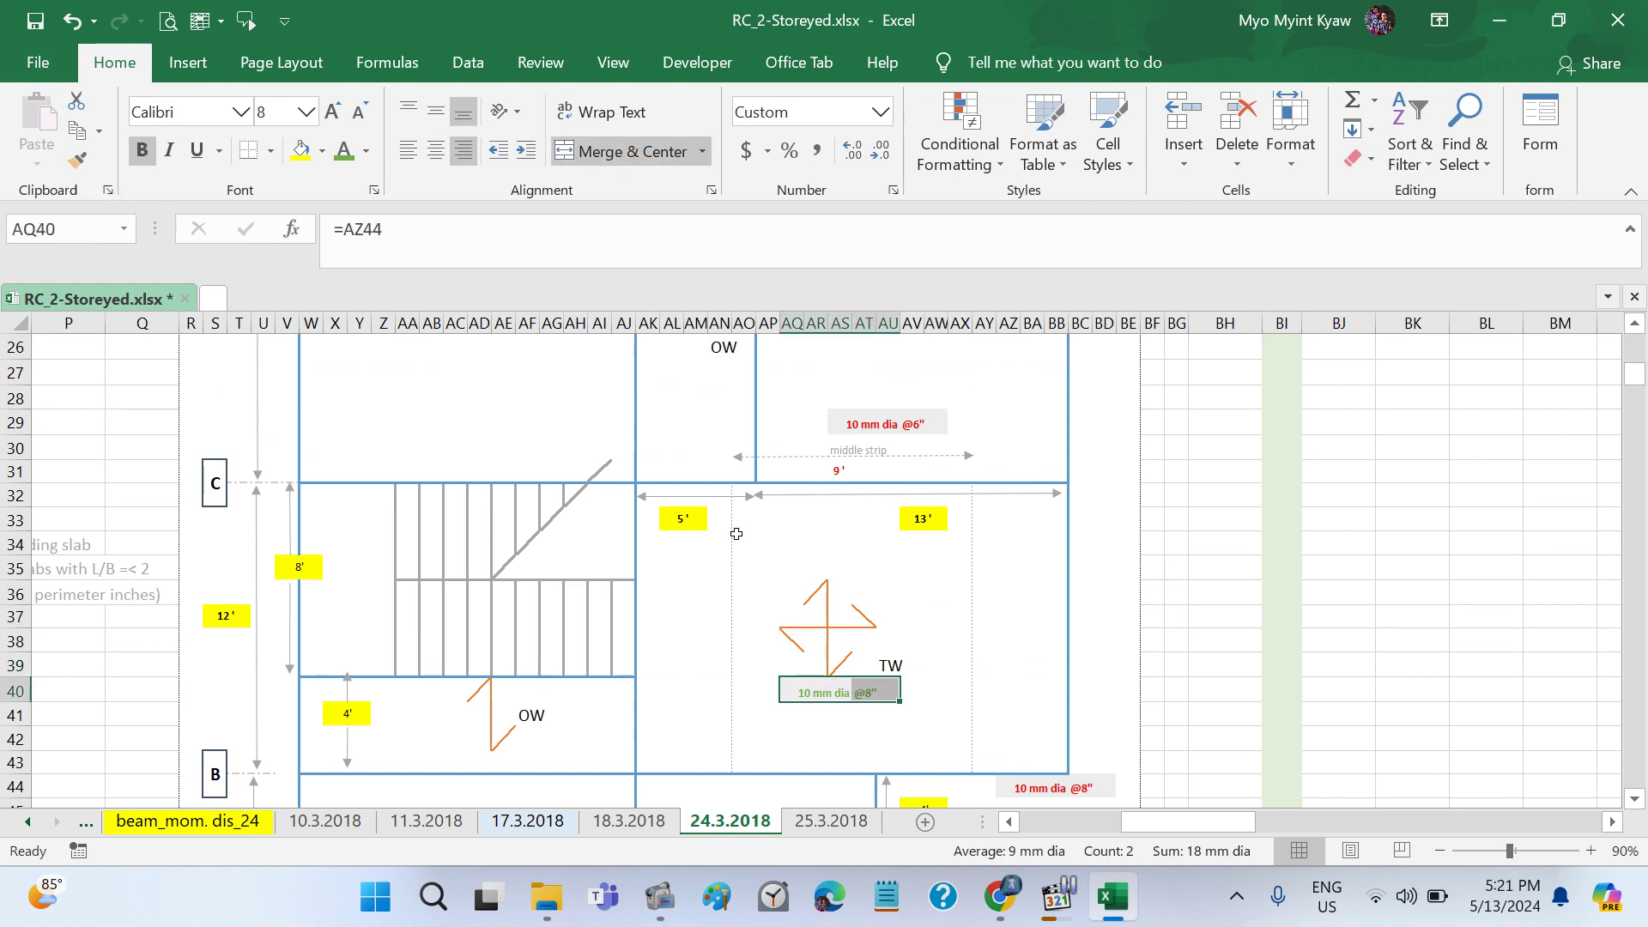
{"action": "left_click", "coordinate": [1152, 607]}
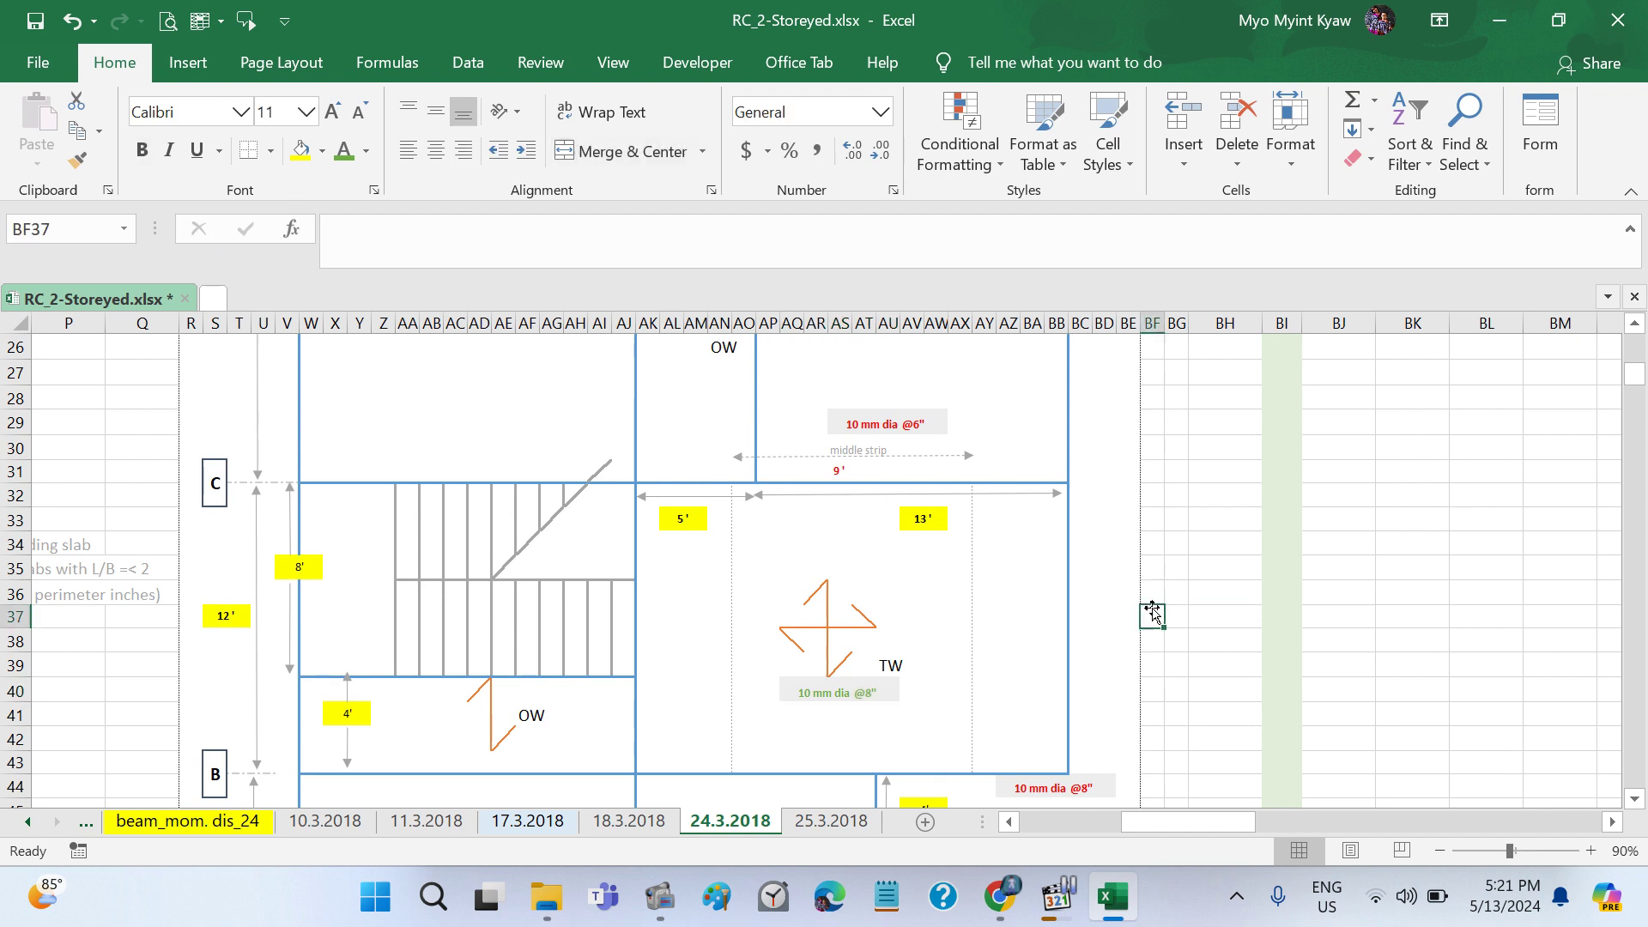
{"action": "left_click", "coordinate": [958, 599]}
{"action": "left_click", "coordinate": [935, 620]}
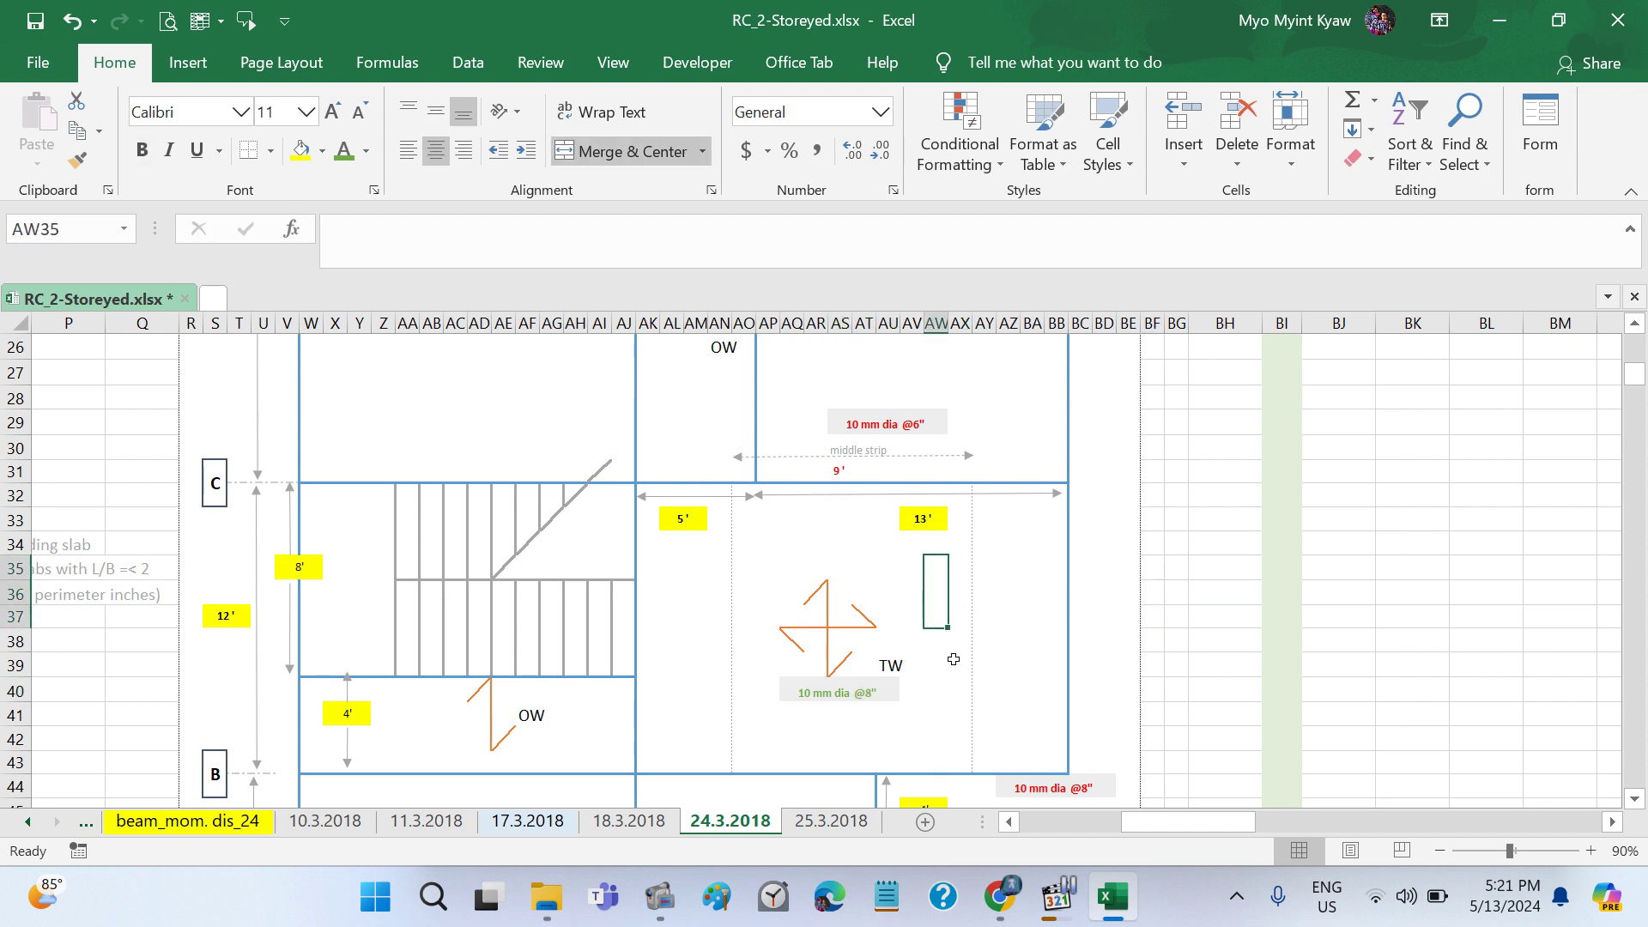
Step: Enter =AQ40 in merged AW35 and link AW38 to the label's spacing cell
{"action": "type", "text": "="}
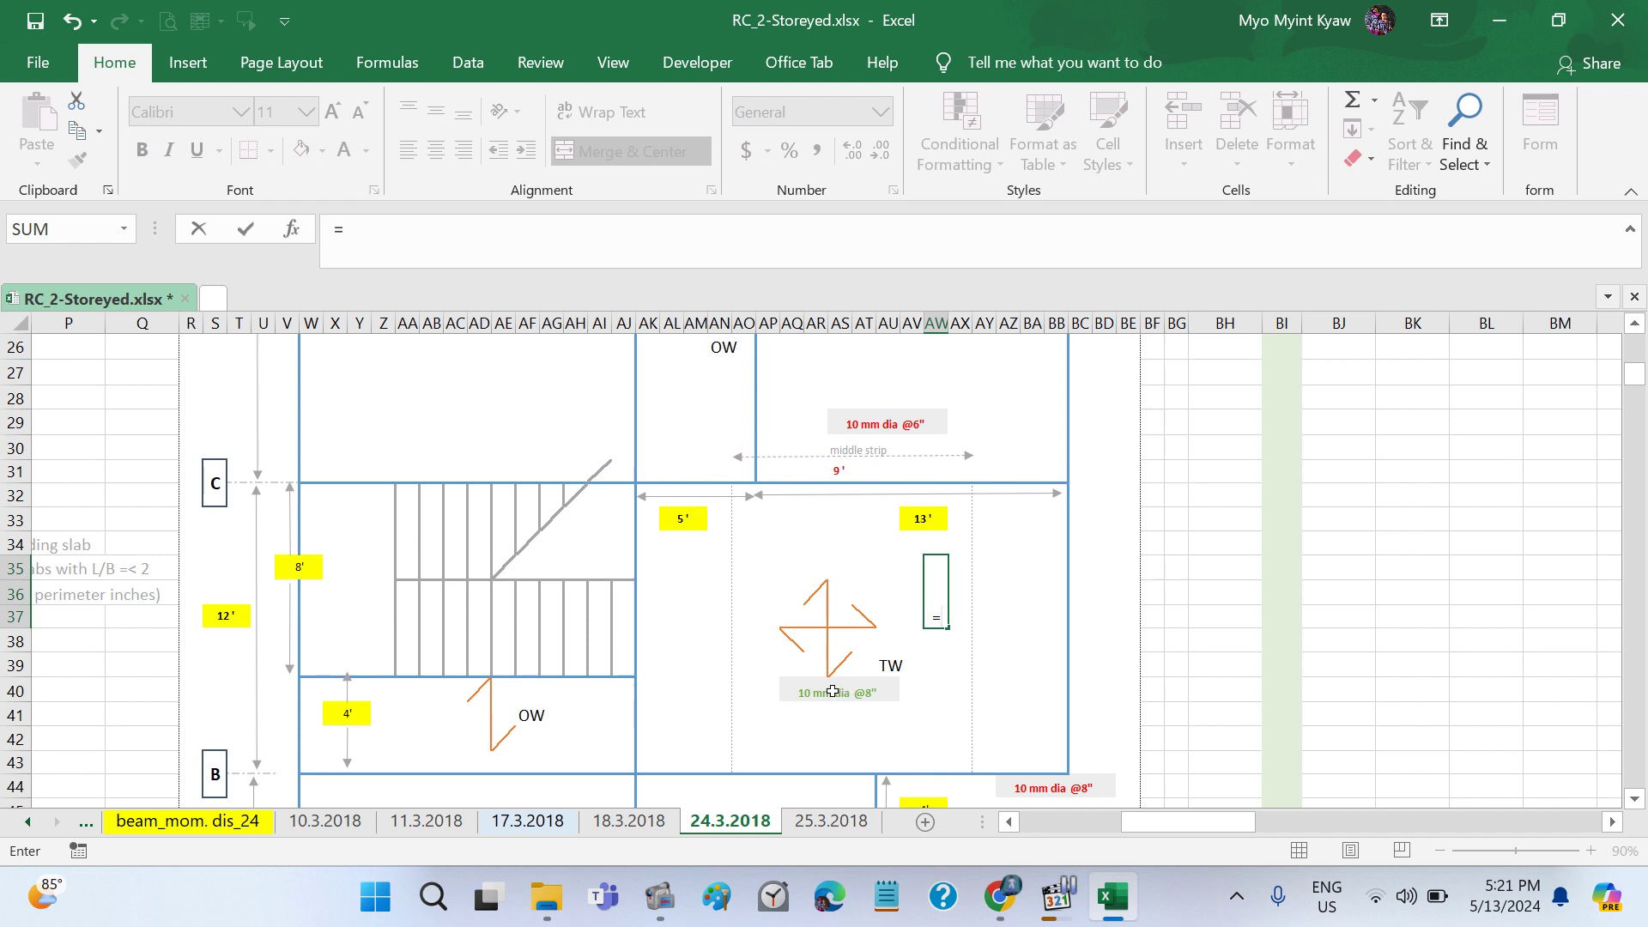
{"action": "left_click", "coordinate": [831, 692]}
{"action": "key", "text": "Return"}
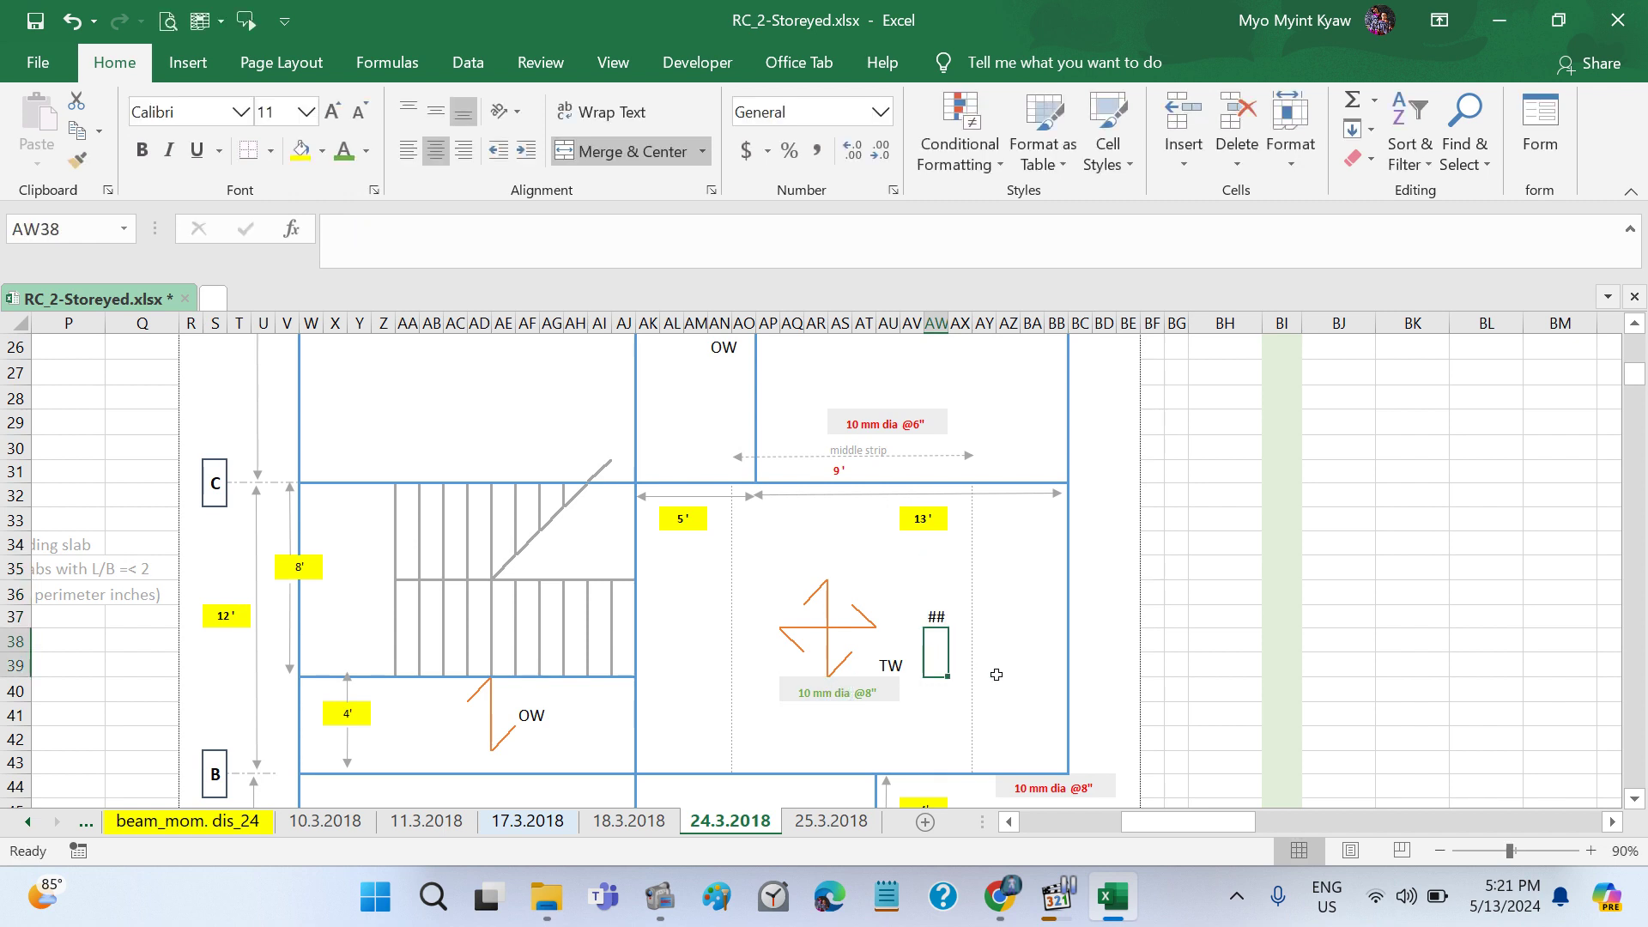
{"action": "type", "text": "="}
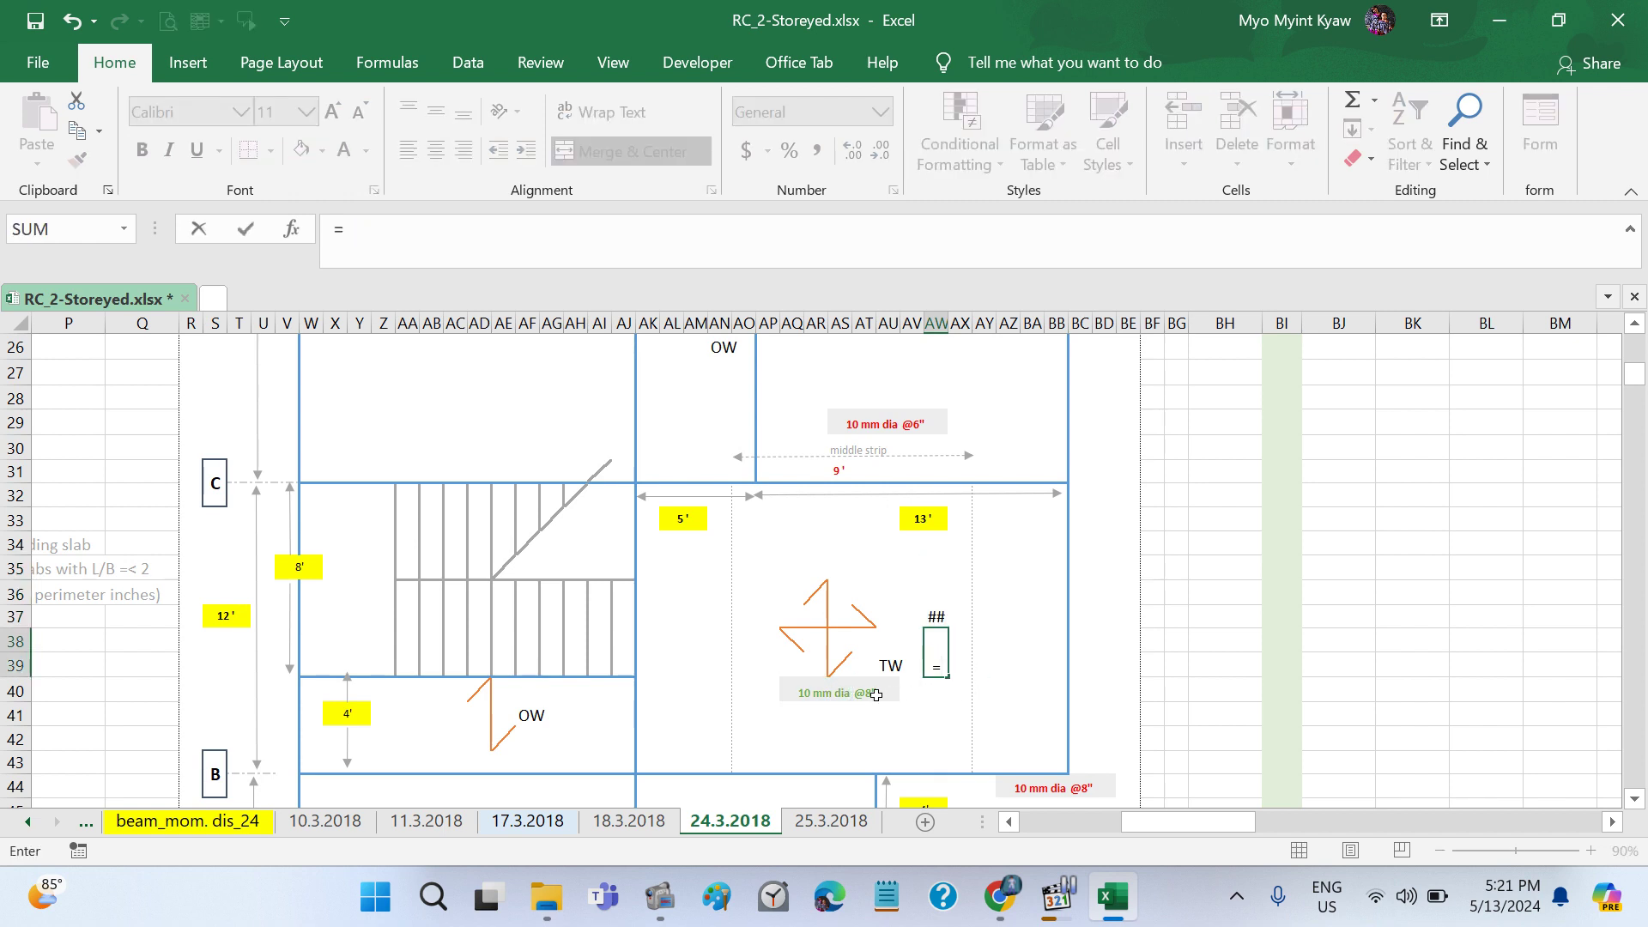
{"action": "left_click", "coordinate": [876, 695]}
{"action": "key", "text": "Return"}
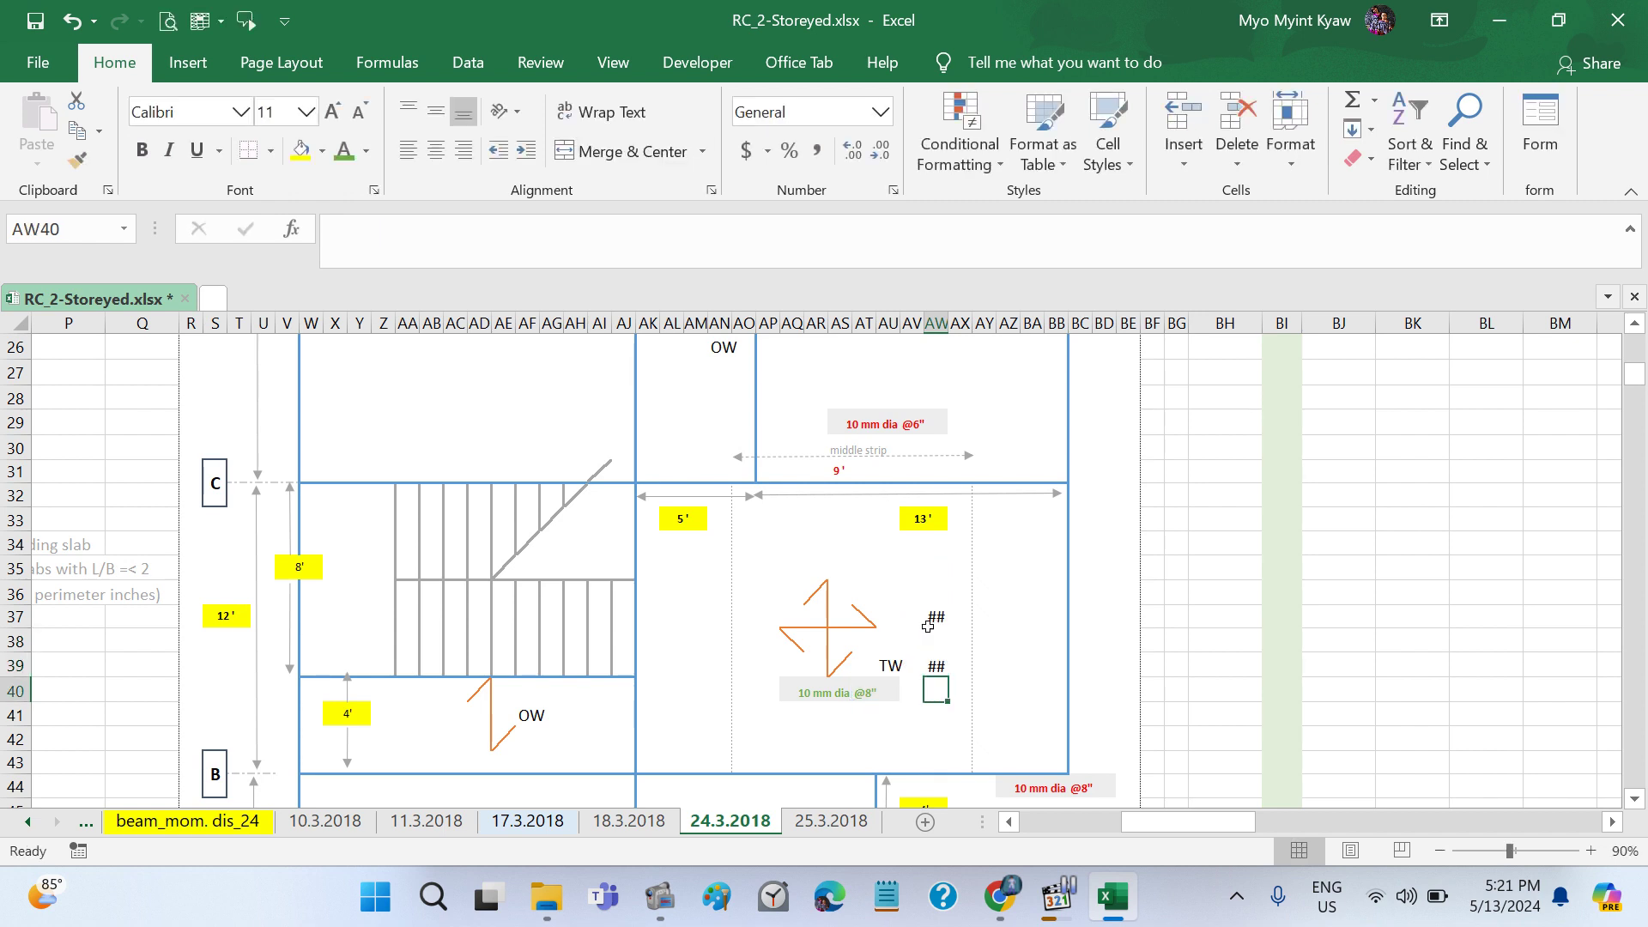
{"action": "left_click", "coordinate": [935, 626]}
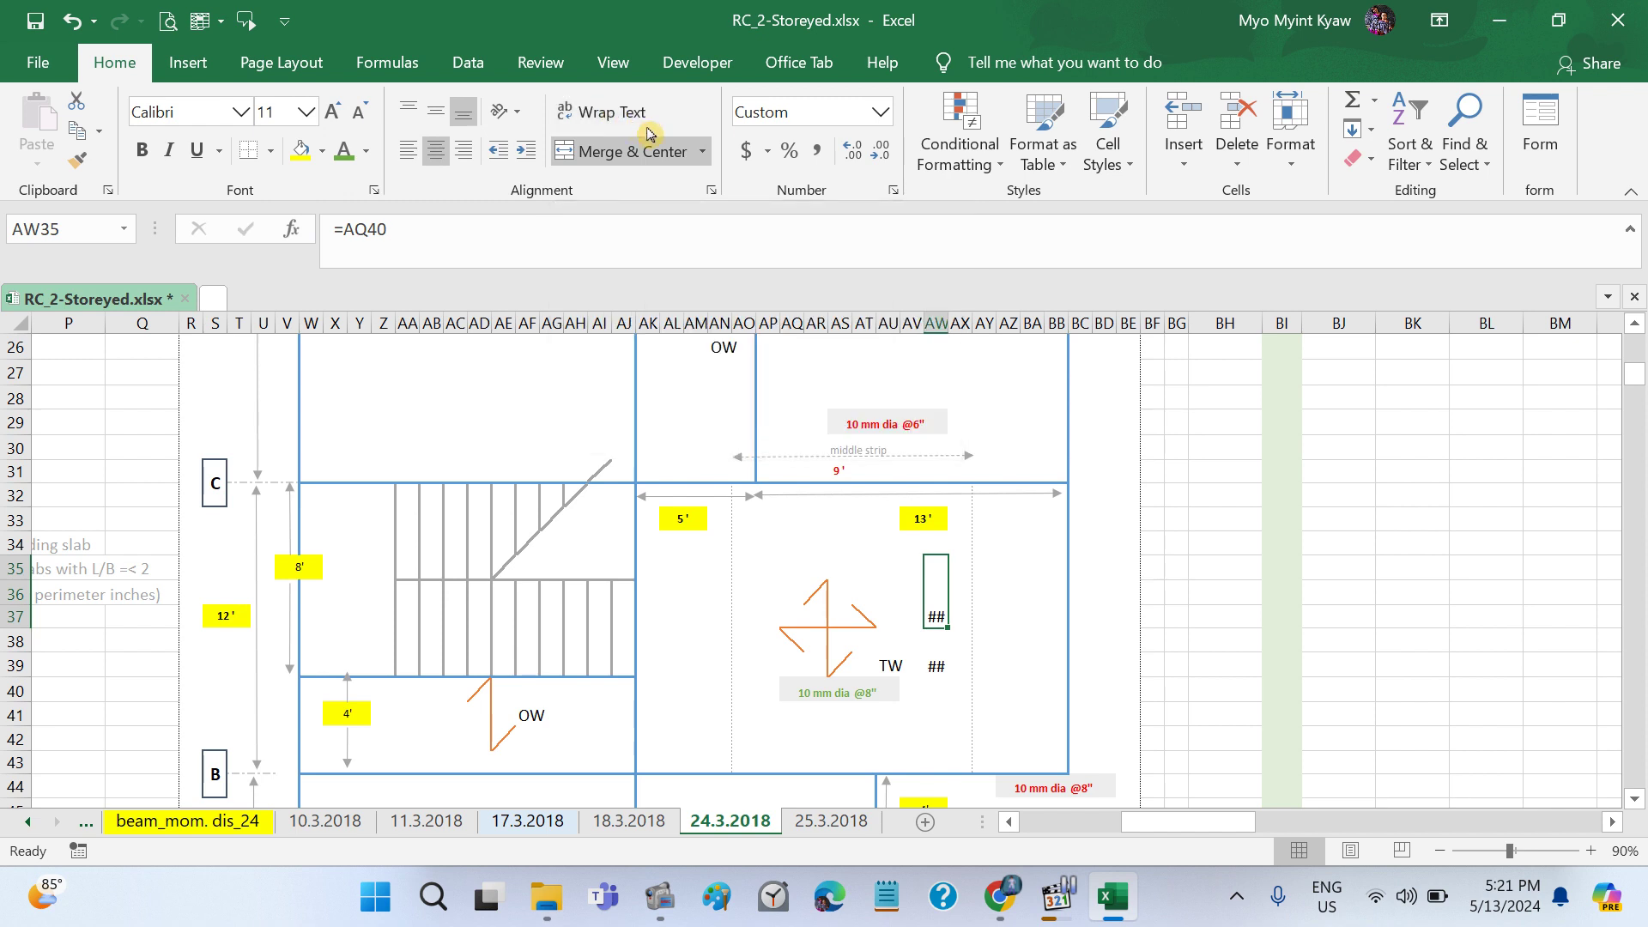
{"action": "left_click", "coordinate": [711, 191]}
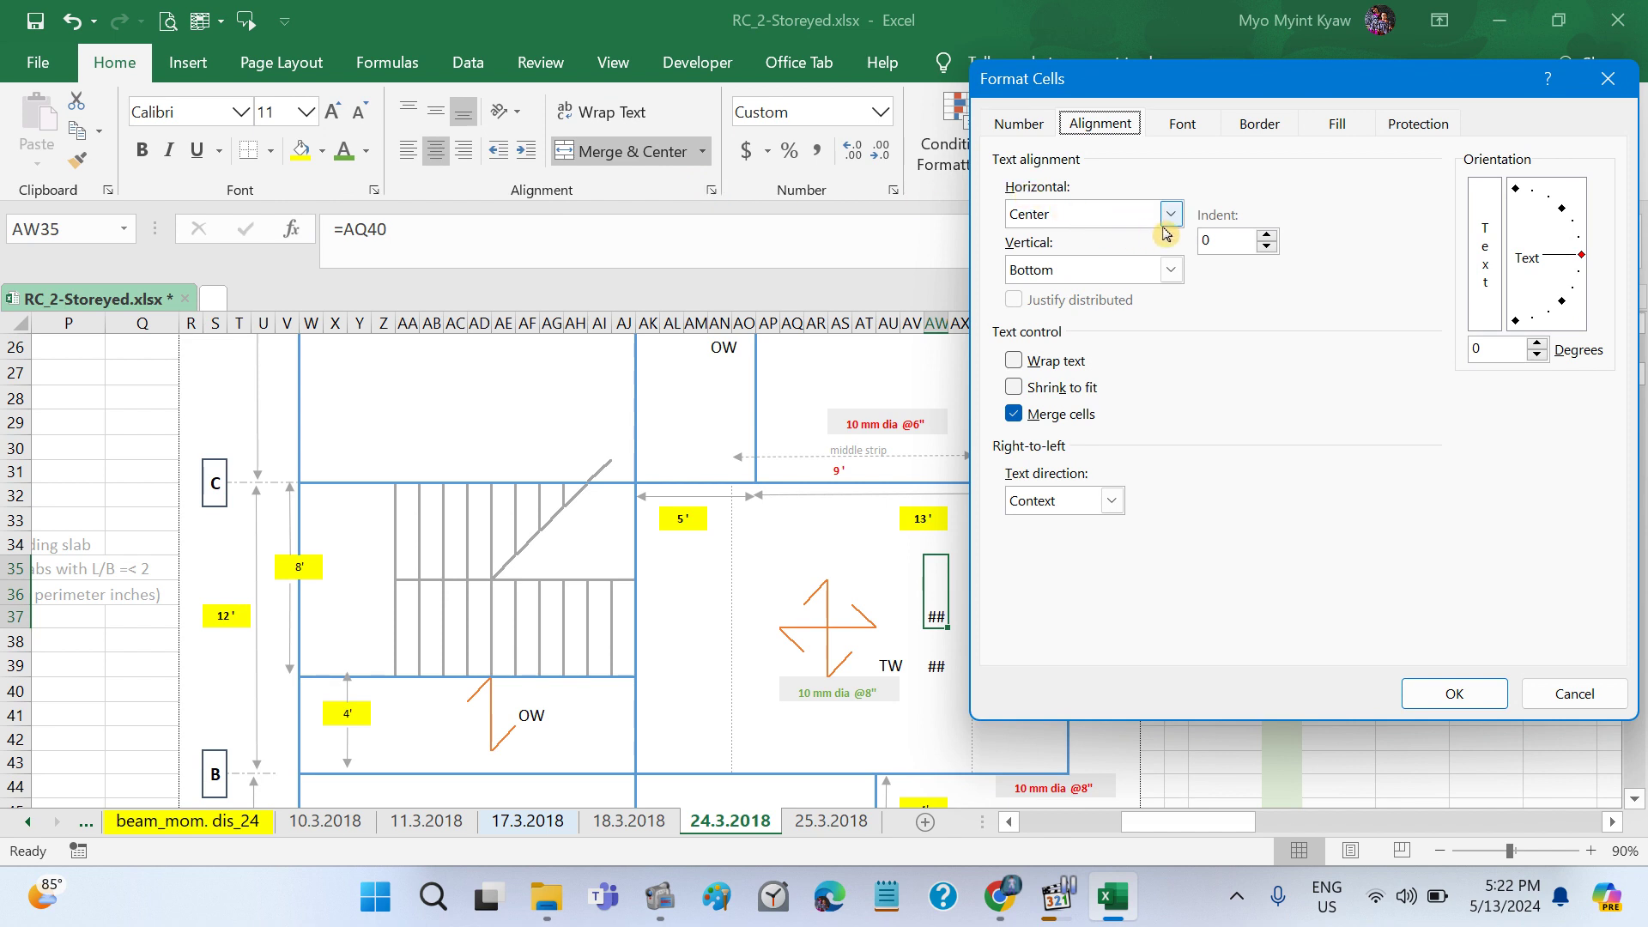
{"action": "left_click", "coordinate": [1019, 126]}
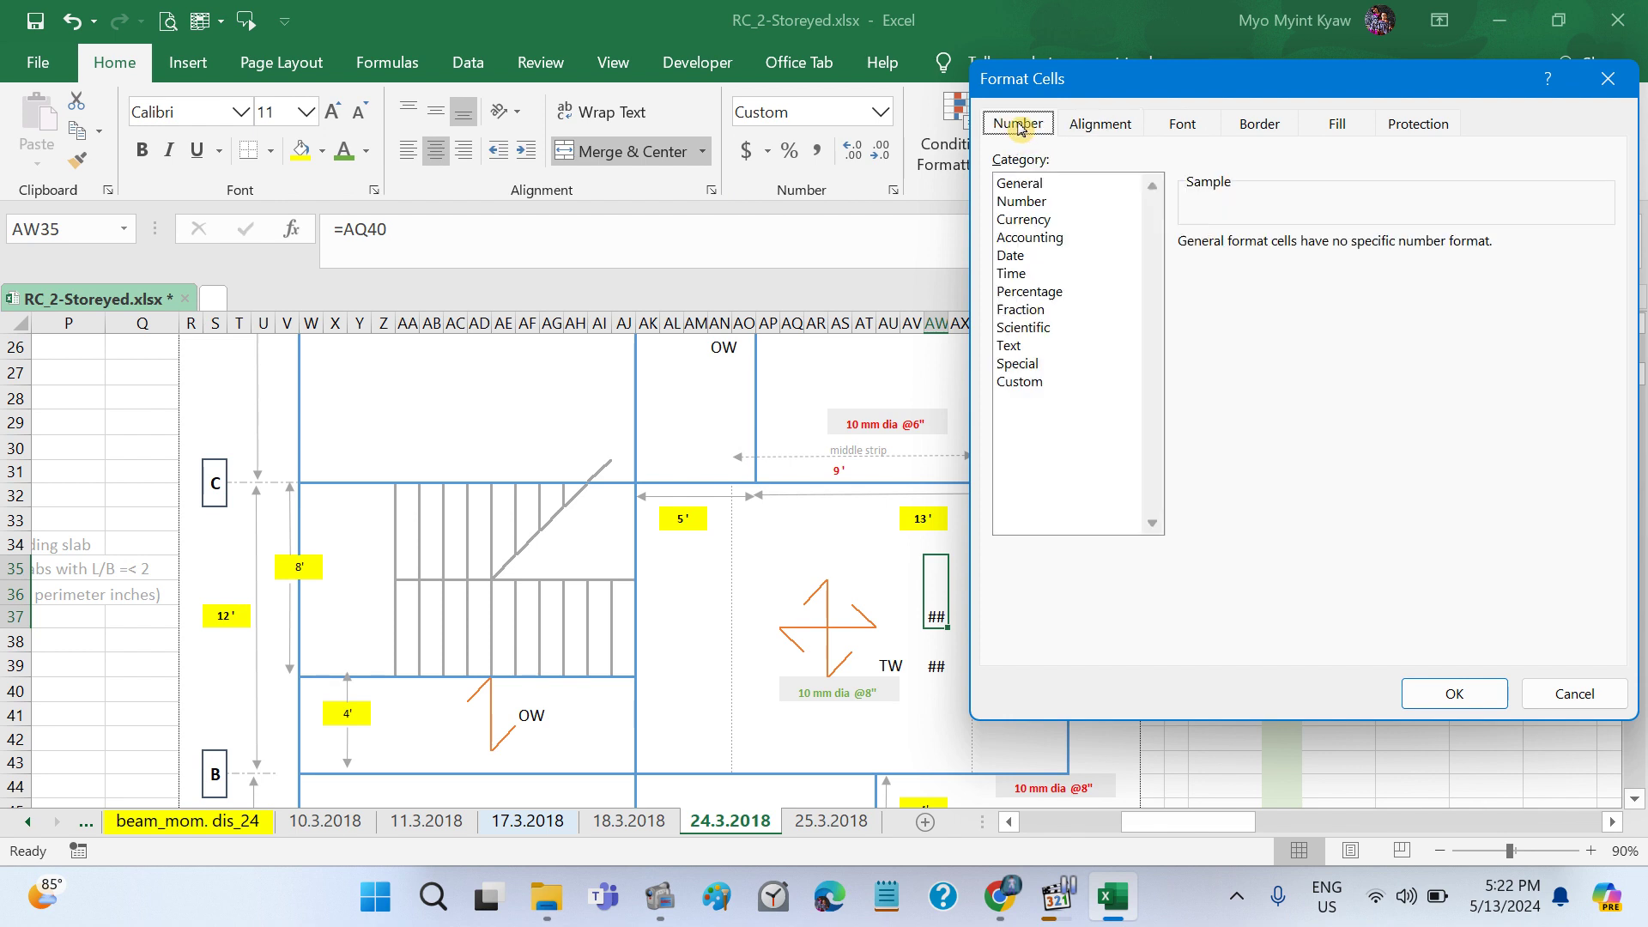
{"action": "left_click", "coordinate": [1088, 126]}
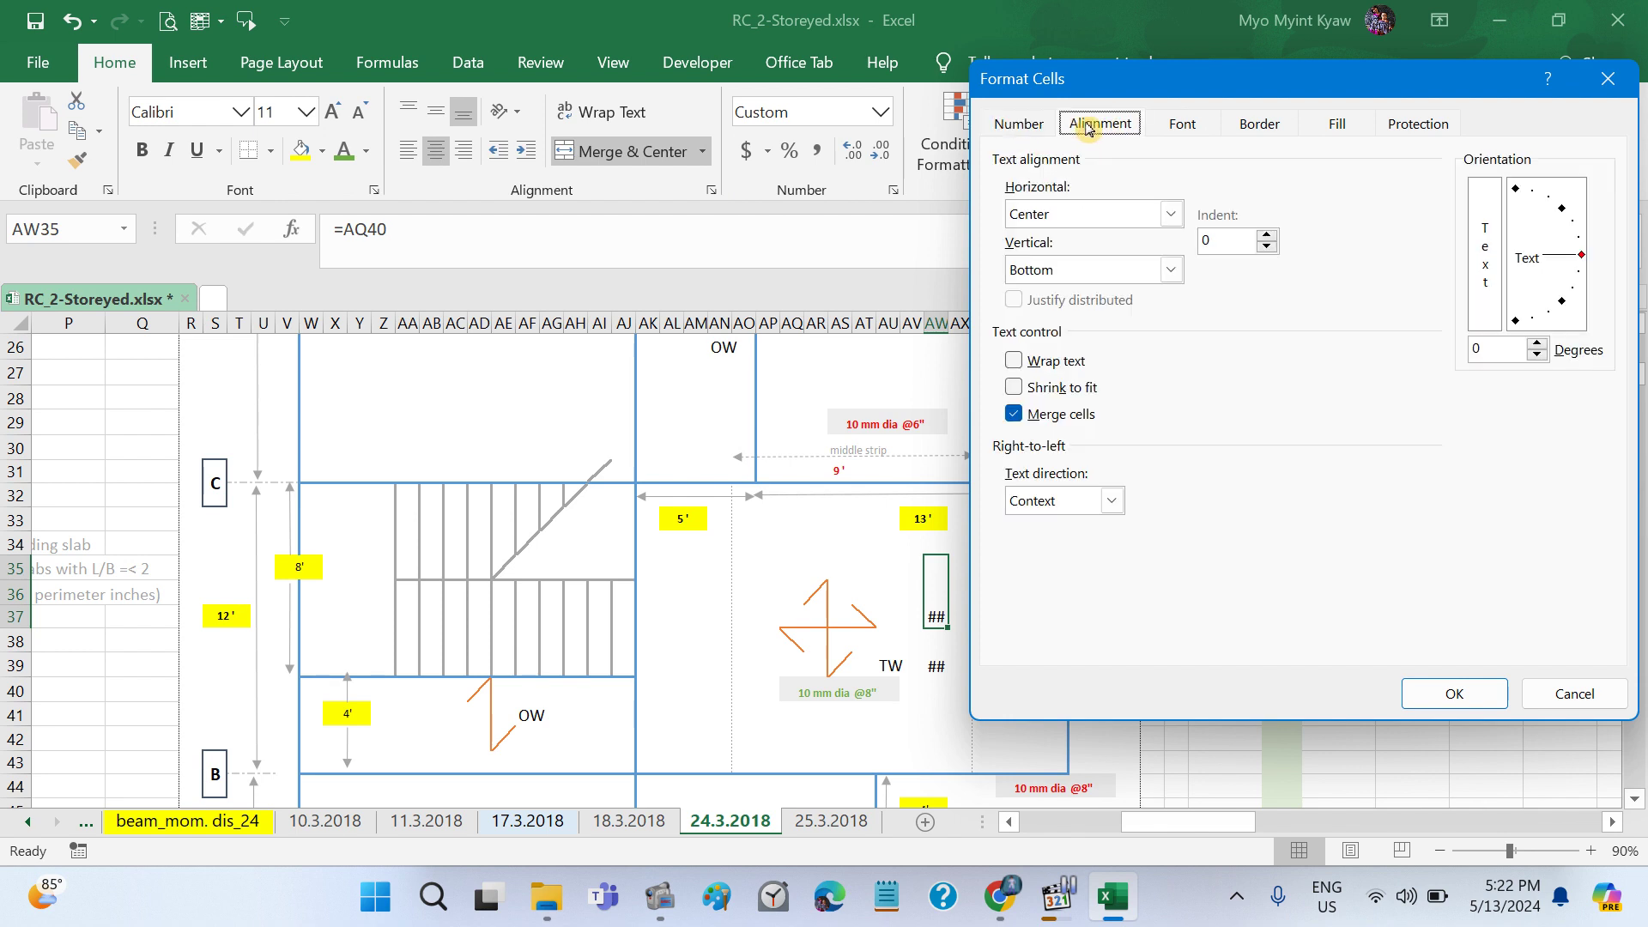
{"action": "left_click", "coordinate": [1183, 134]}
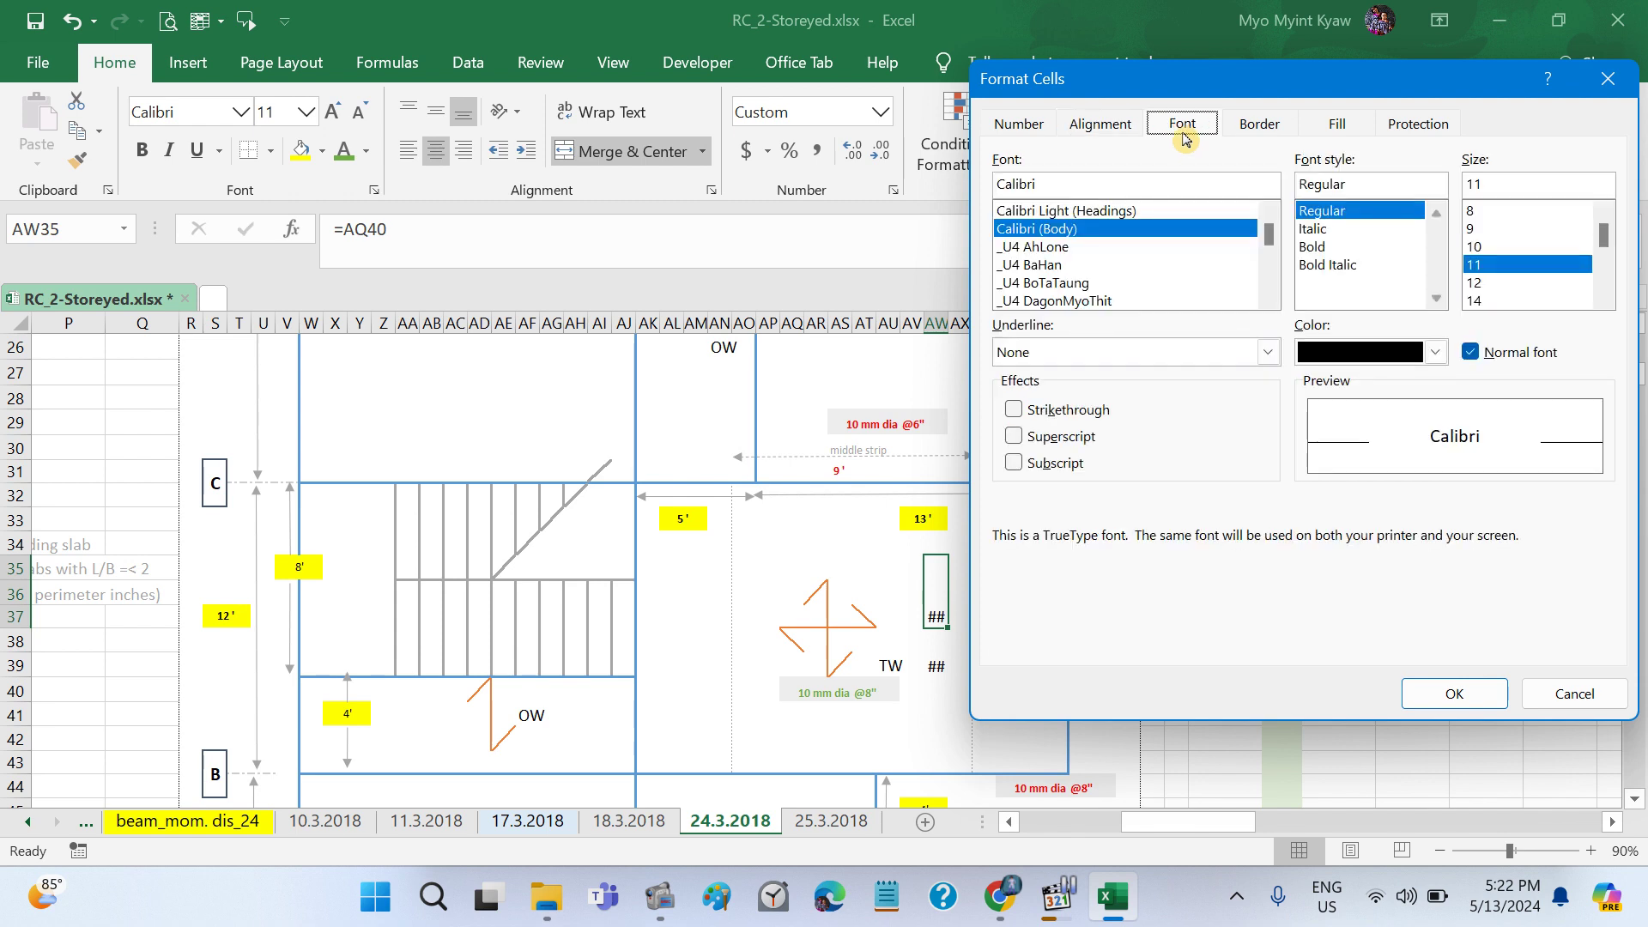
{"action": "left_click", "coordinate": [1255, 127]}
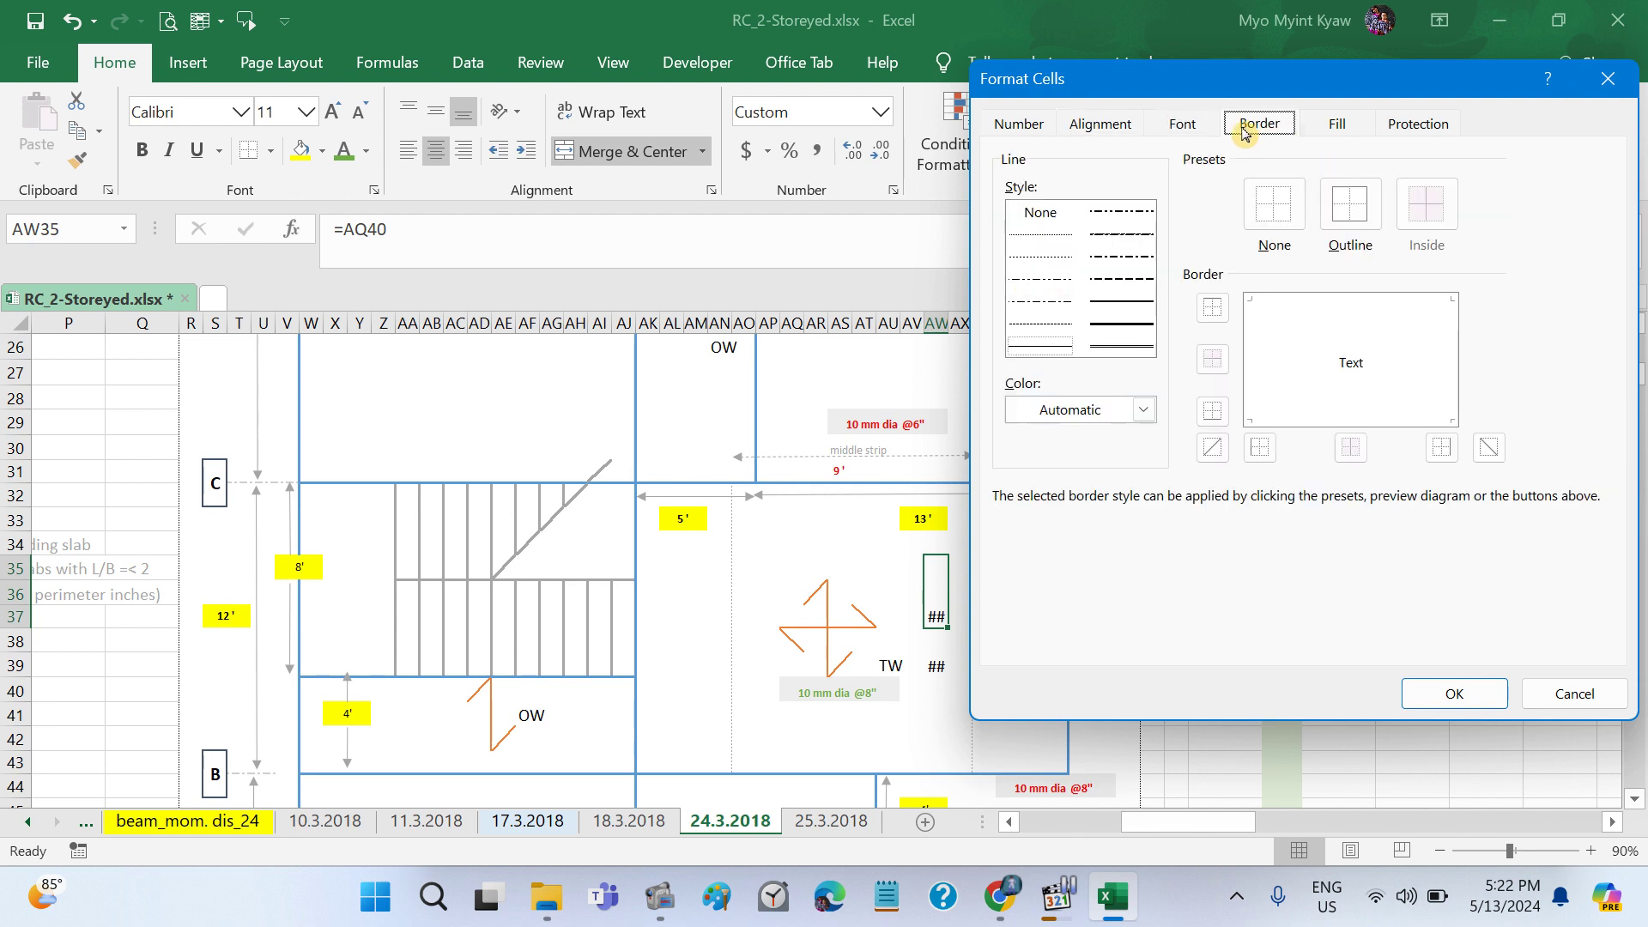
{"action": "left_click", "coordinate": [1322, 131]}
{"action": "left_click", "coordinate": [1400, 137]}
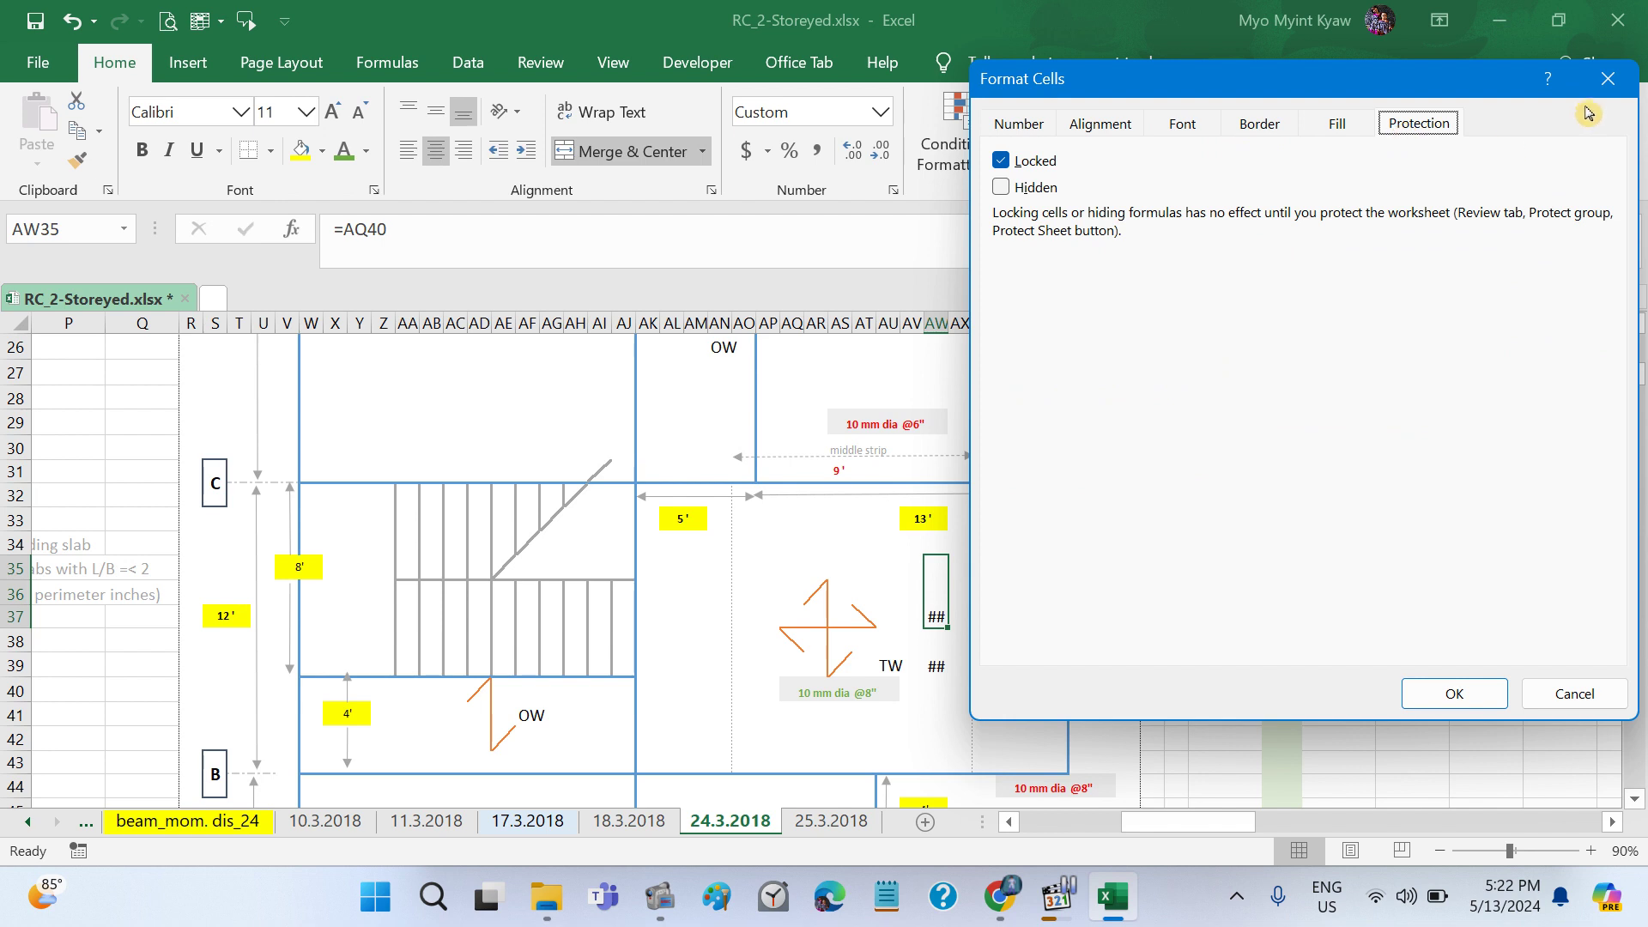
{"action": "left_click", "coordinate": [1608, 78]}
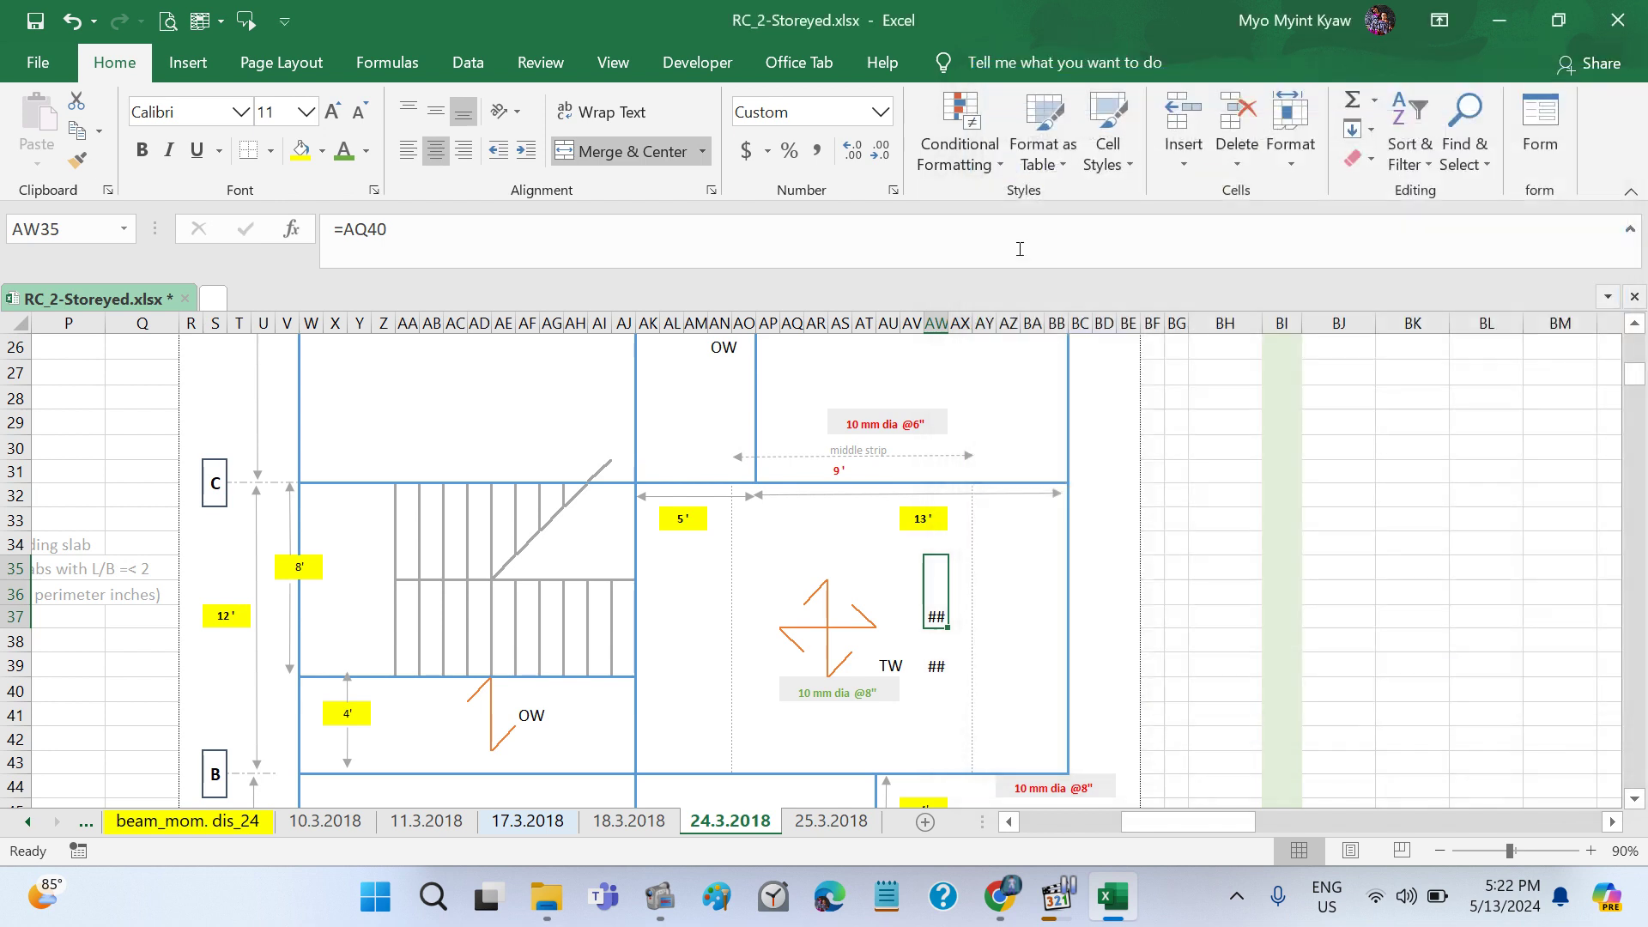
Step: Set the AW35 label to vertical text and reduce its font to size 8
{"action": "left_click", "coordinate": [506, 111]}
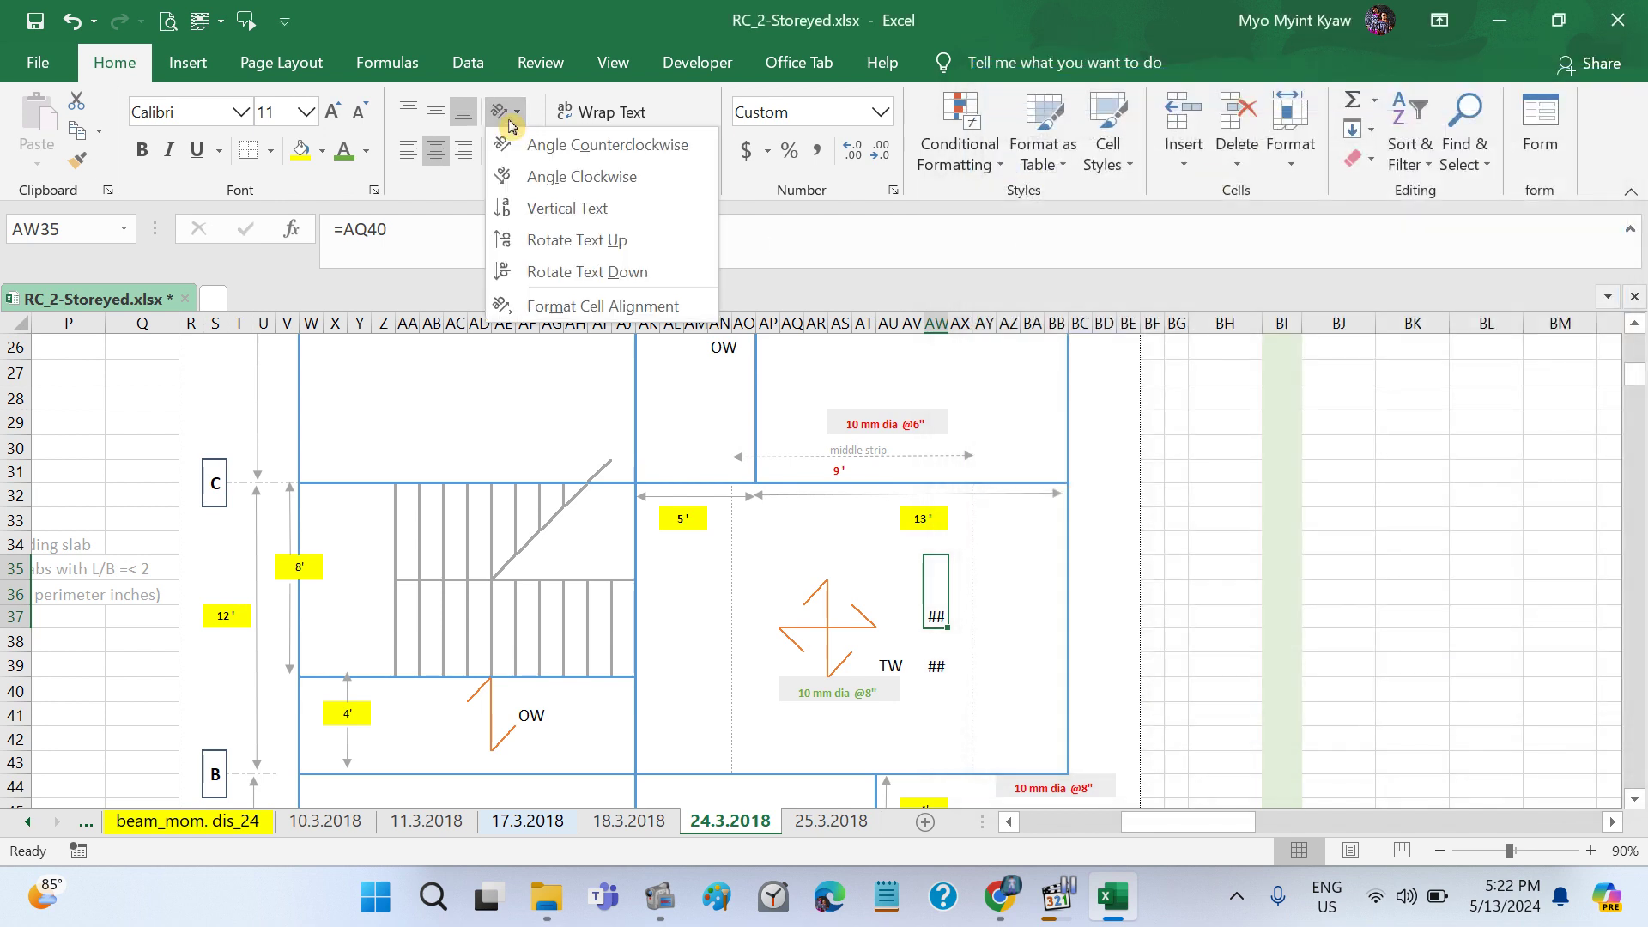
{"action": "left_click", "coordinate": [549, 207]}
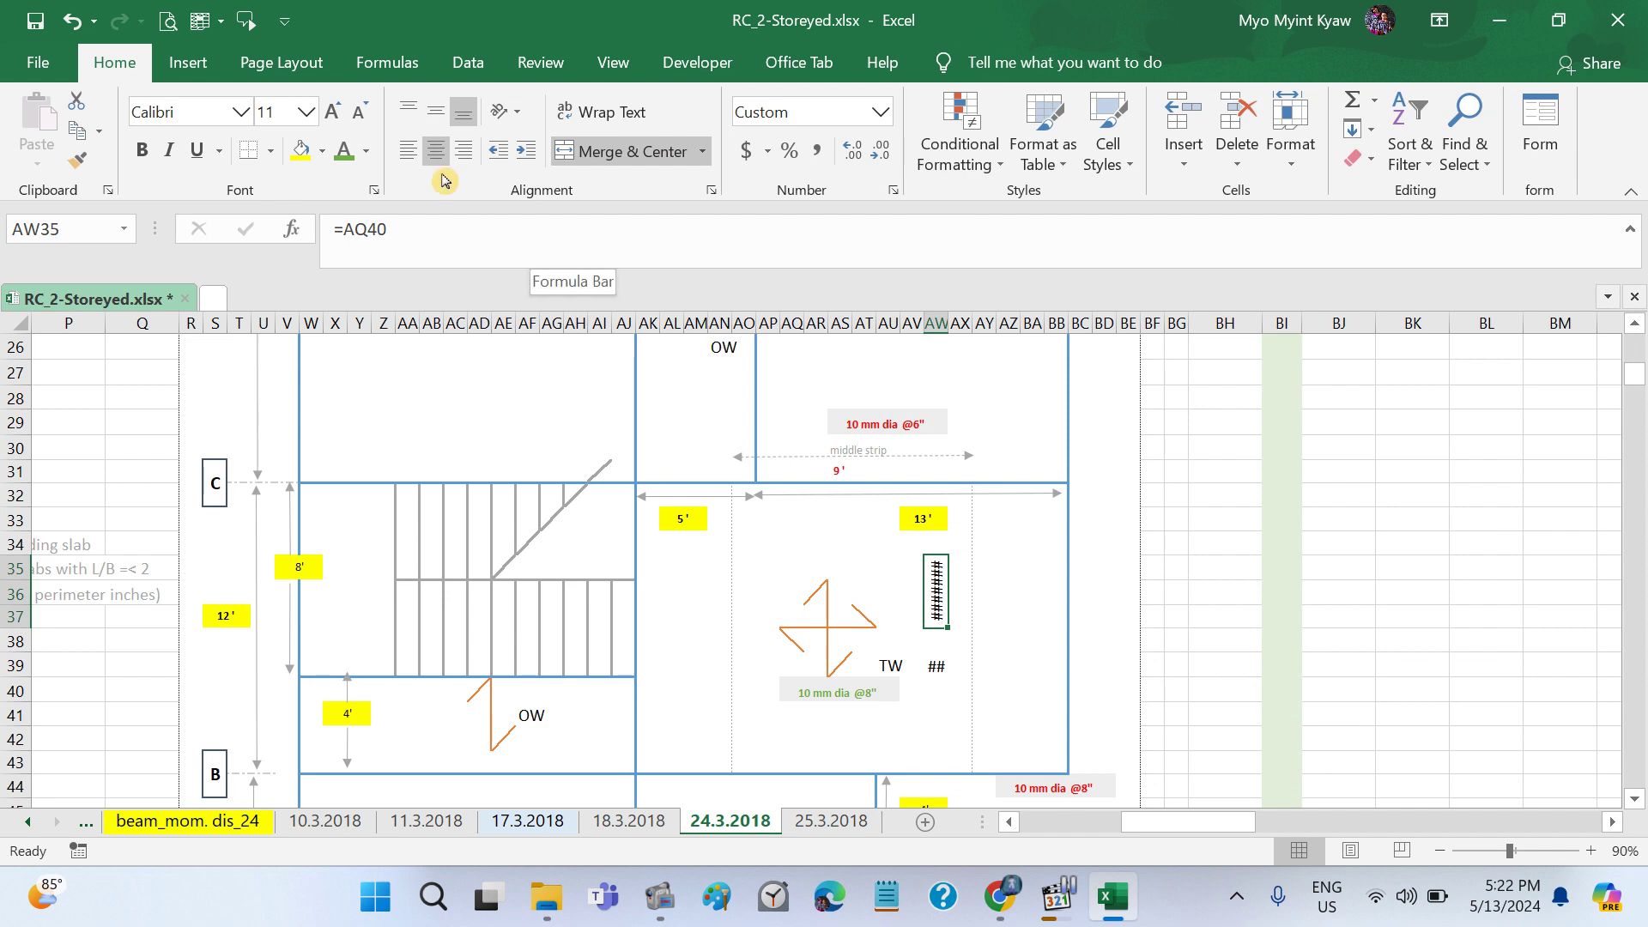
{"action": "left_click", "coordinate": [356, 110]}
{"action": "left_click", "coordinate": [357, 110]}
{"action": "left_click", "coordinate": [355, 110]}
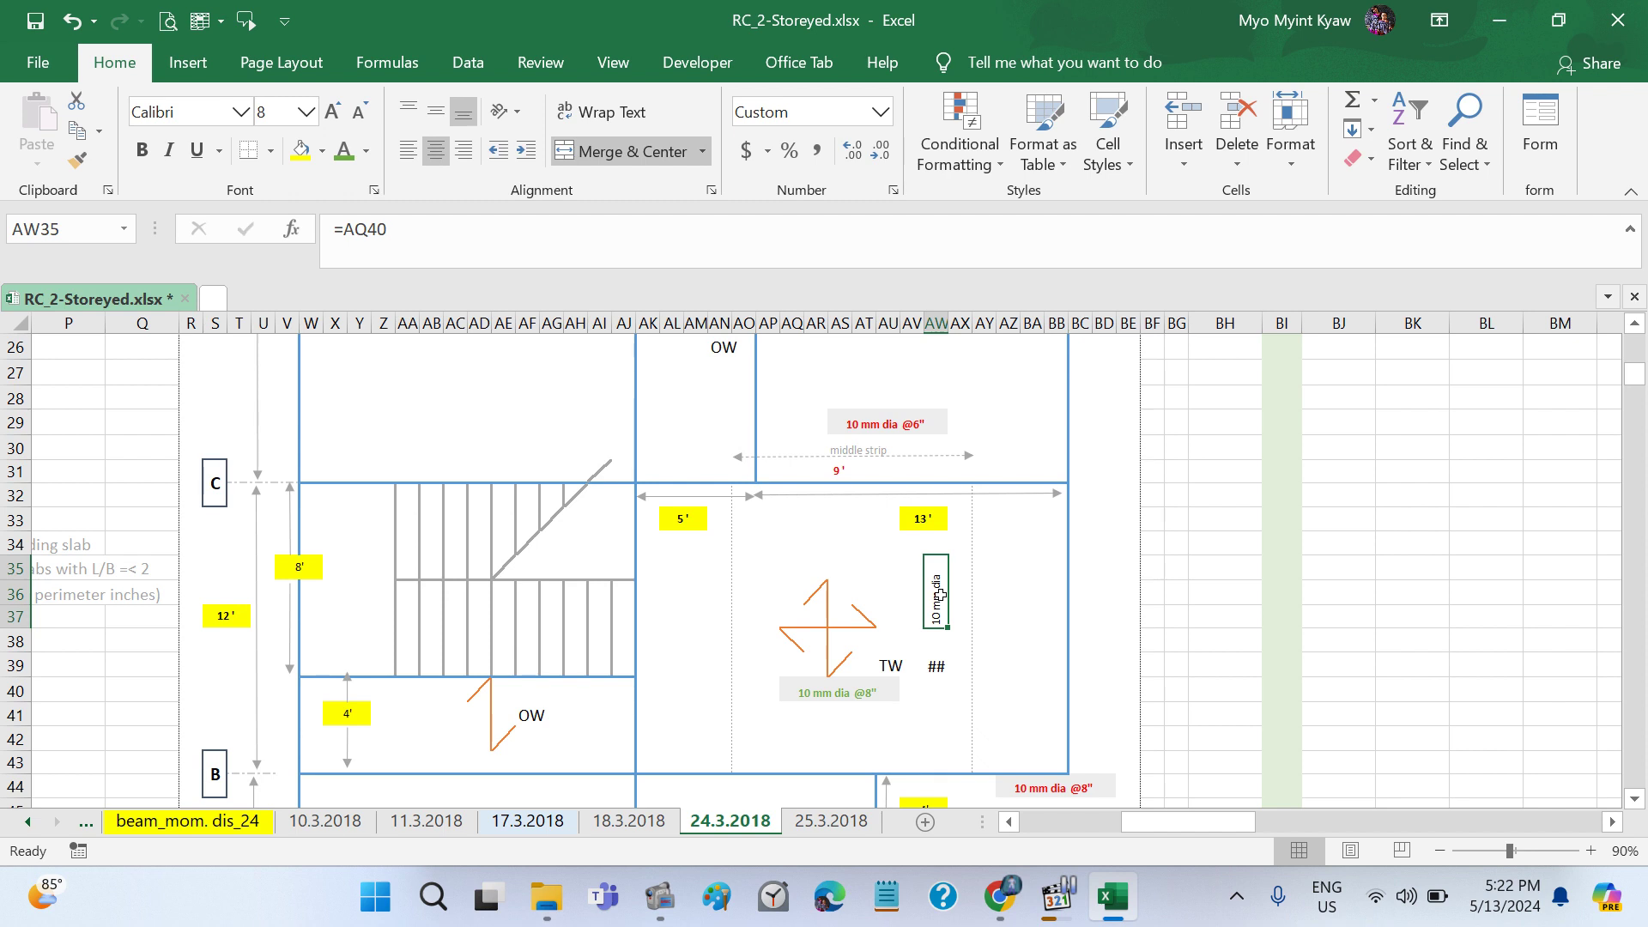
Step: Rotate the @8" spacing label to read upward and reduce its font to size 8
{"action": "left_click", "coordinate": [933, 650]}
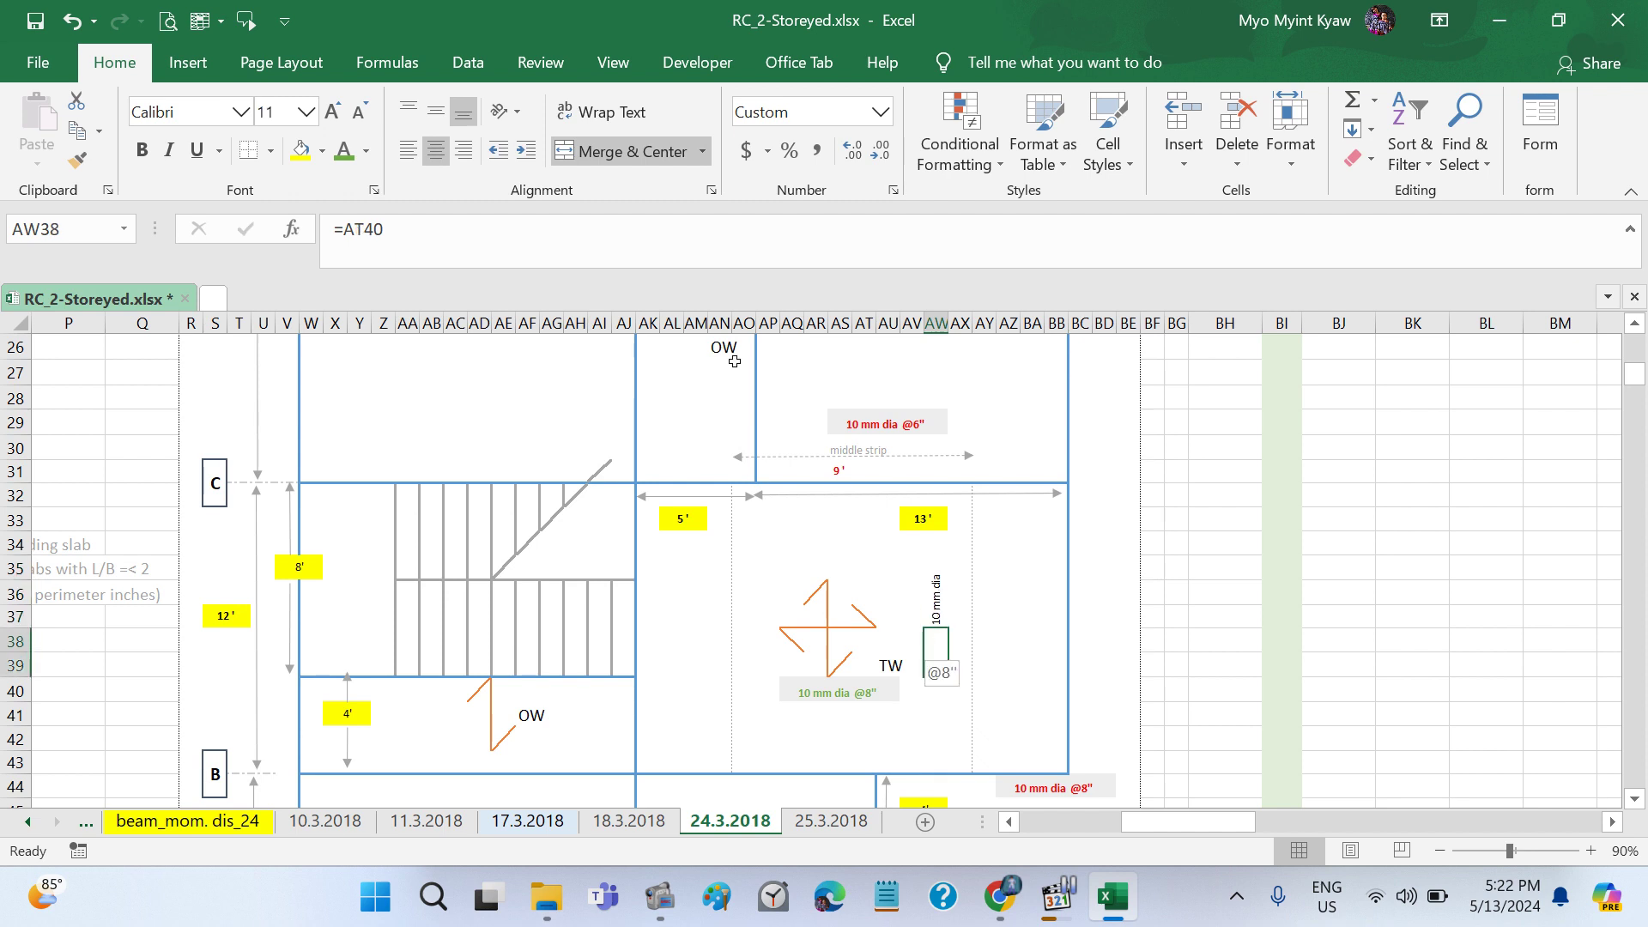
{"action": "left_click", "coordinate": [512, 117]}
{"action": "left_click", "coordinate": [545, 238]}
{"action": "left_click", "coordinate": [359, 112]}
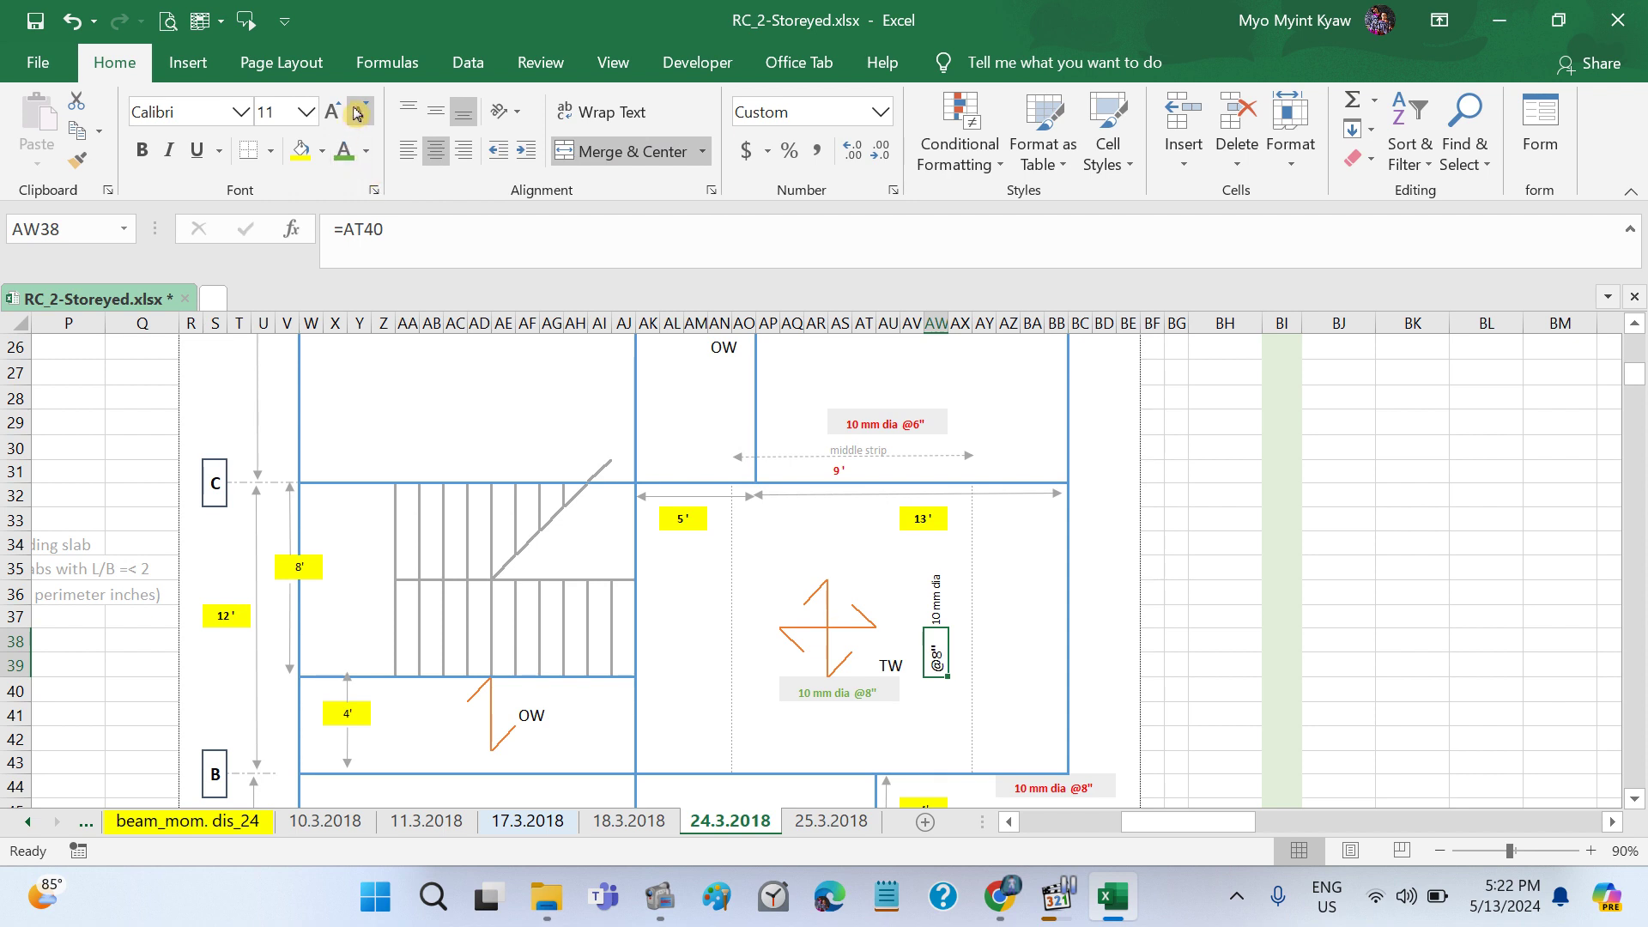
{"action": "left_click", "coordinate": [359, 111]}
{"action": "left_click", "coordinate": [359, 111]}
Step: Unmerge the 10 mm dia label cells after the merged-cell warning blocks moving it
{"action": "left_click", "coordinate": [1049, 595]}
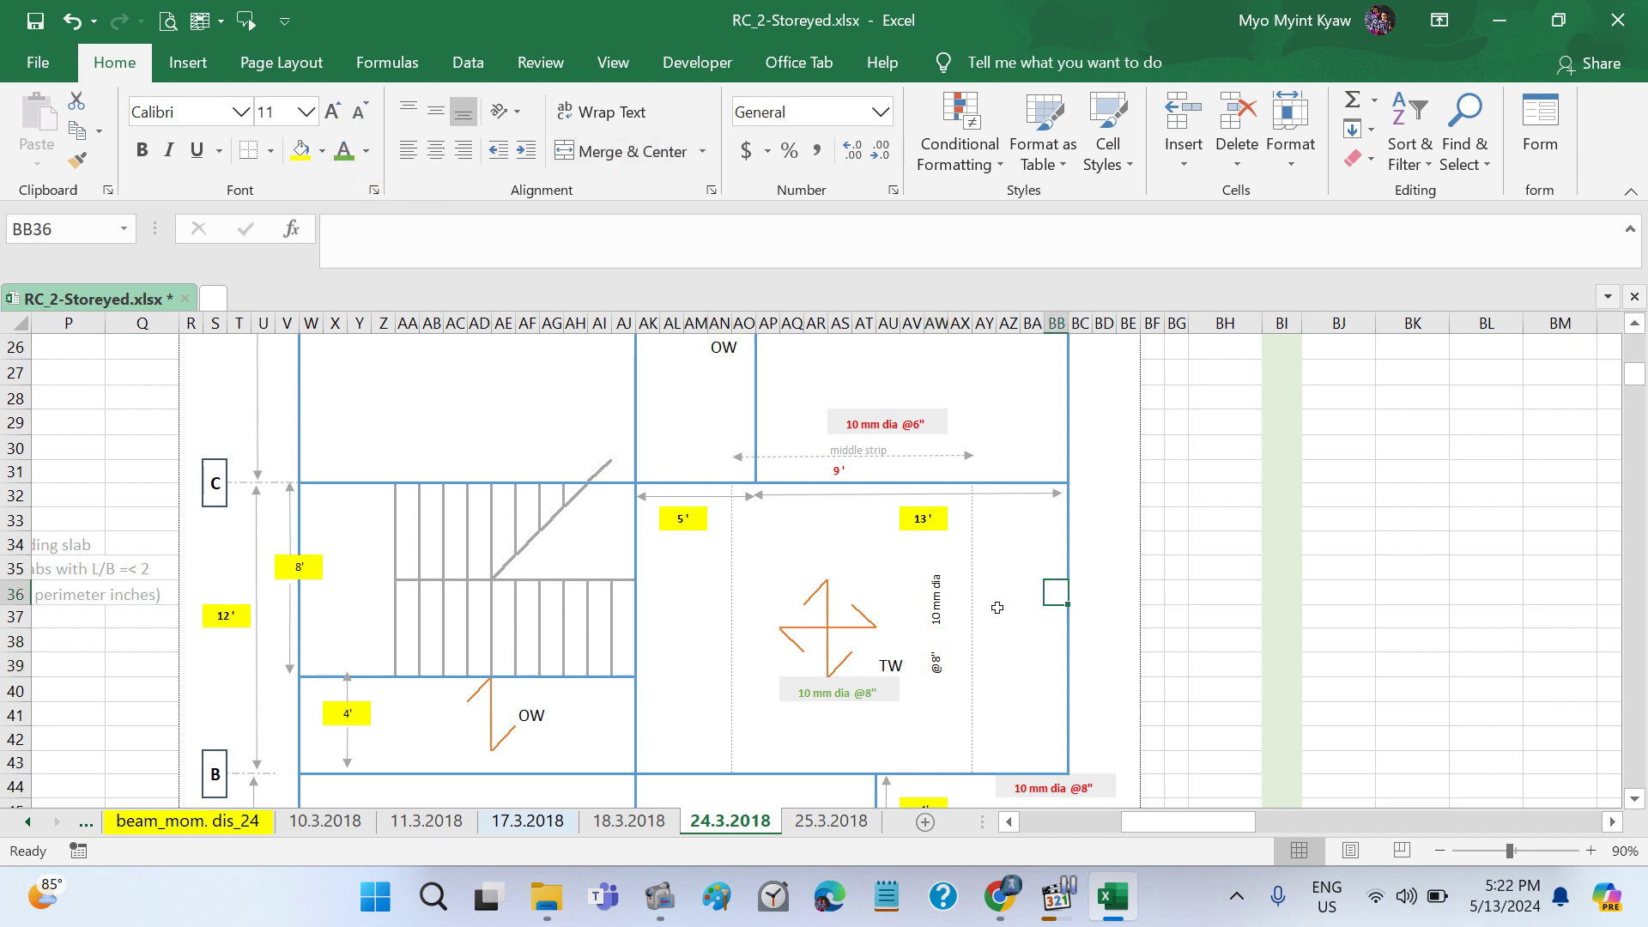
{"action": "left_click", "coordinate": [937, 588]}
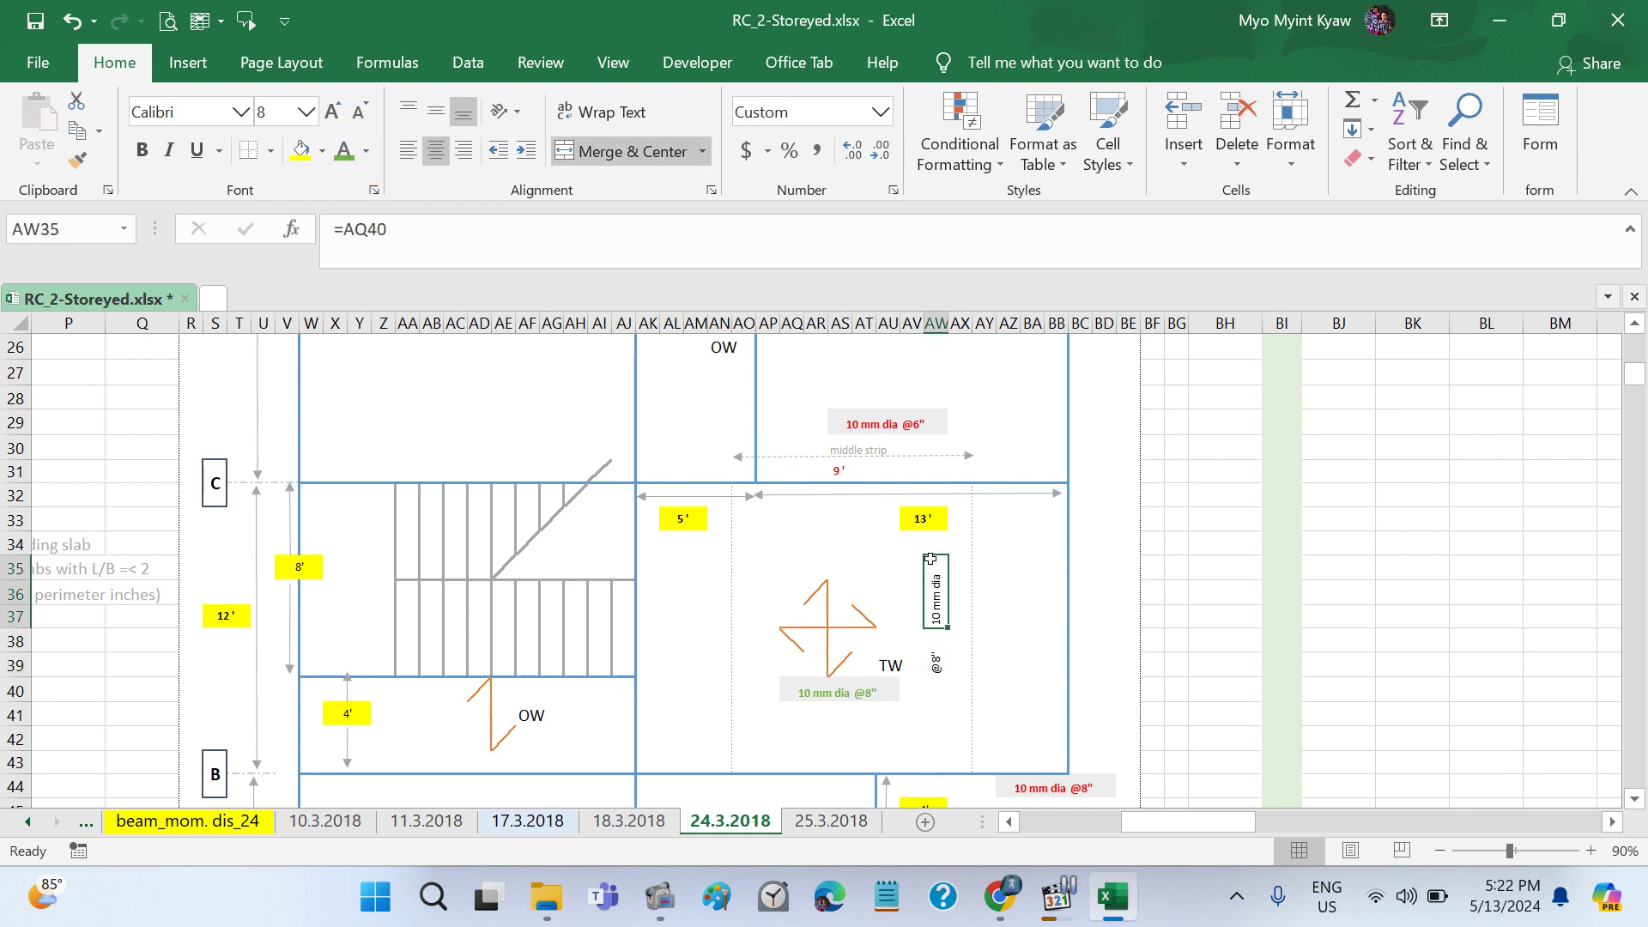
{"action": "left_click_drag", "start_coordinate": [932, 558], "coordinate": [983, 627]}
{"action": "left_click", "coordinate": [859, 528]}
{"action": "left_click", "coordinate": [657, 154]}
Step: Unmerge the @8" label, move it to AY36:AY37, and select AW36:AW38 for 10 mm dia
{"action": "left_click", "coordinate": [989, 705]}
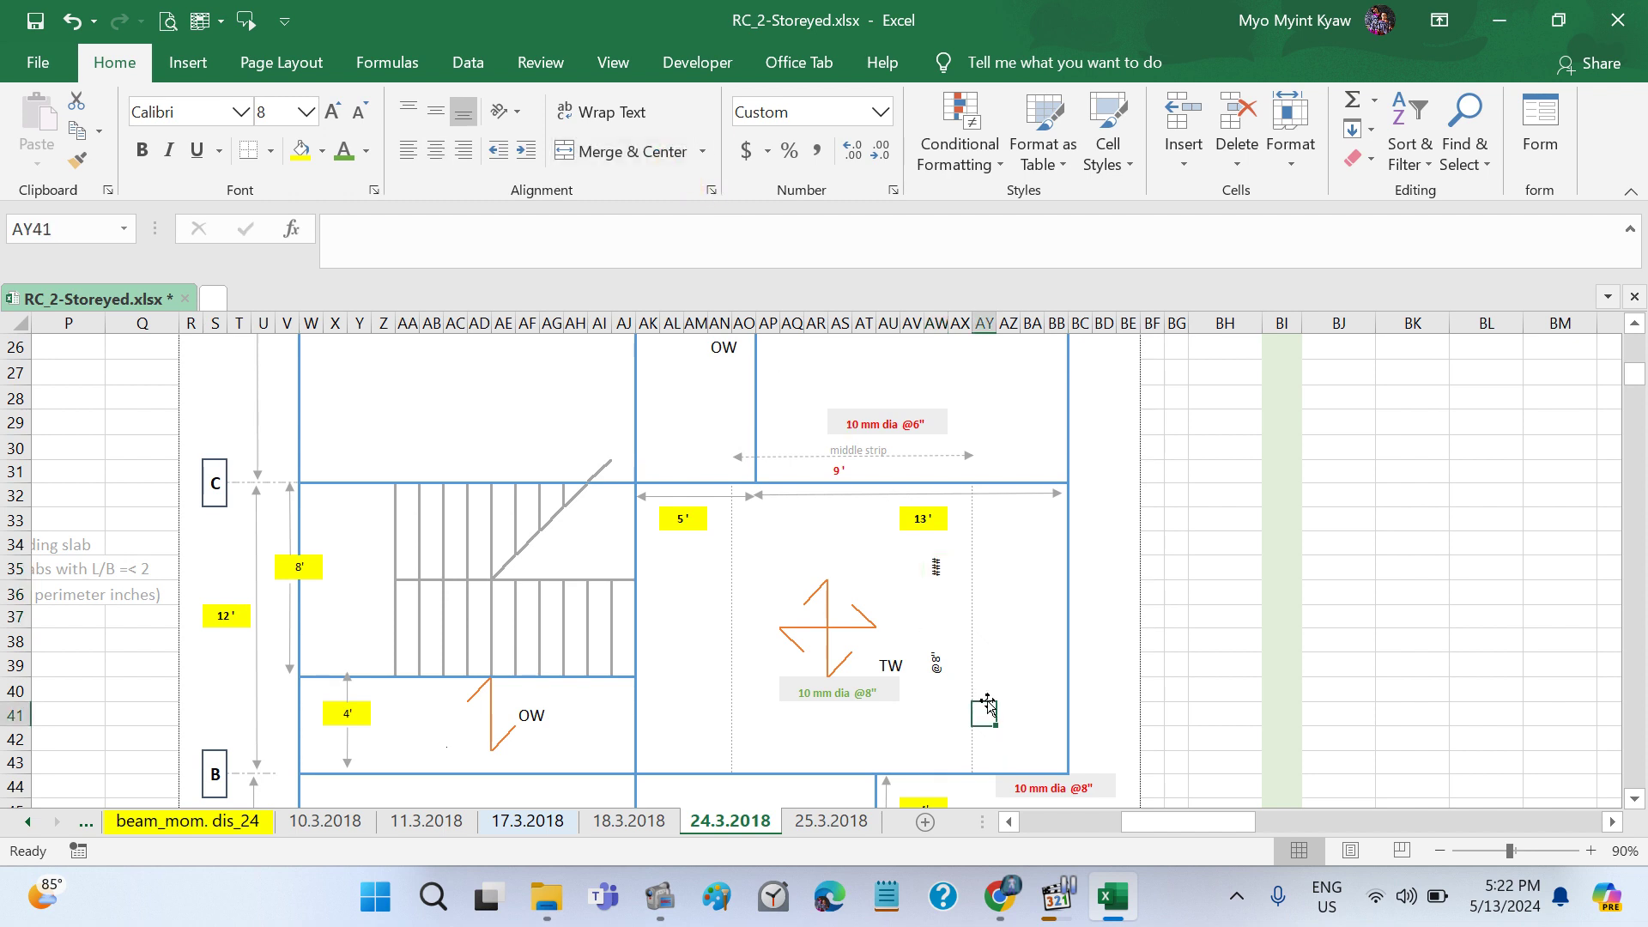
{"action": "left_click", "coordinate": [936, 656]}
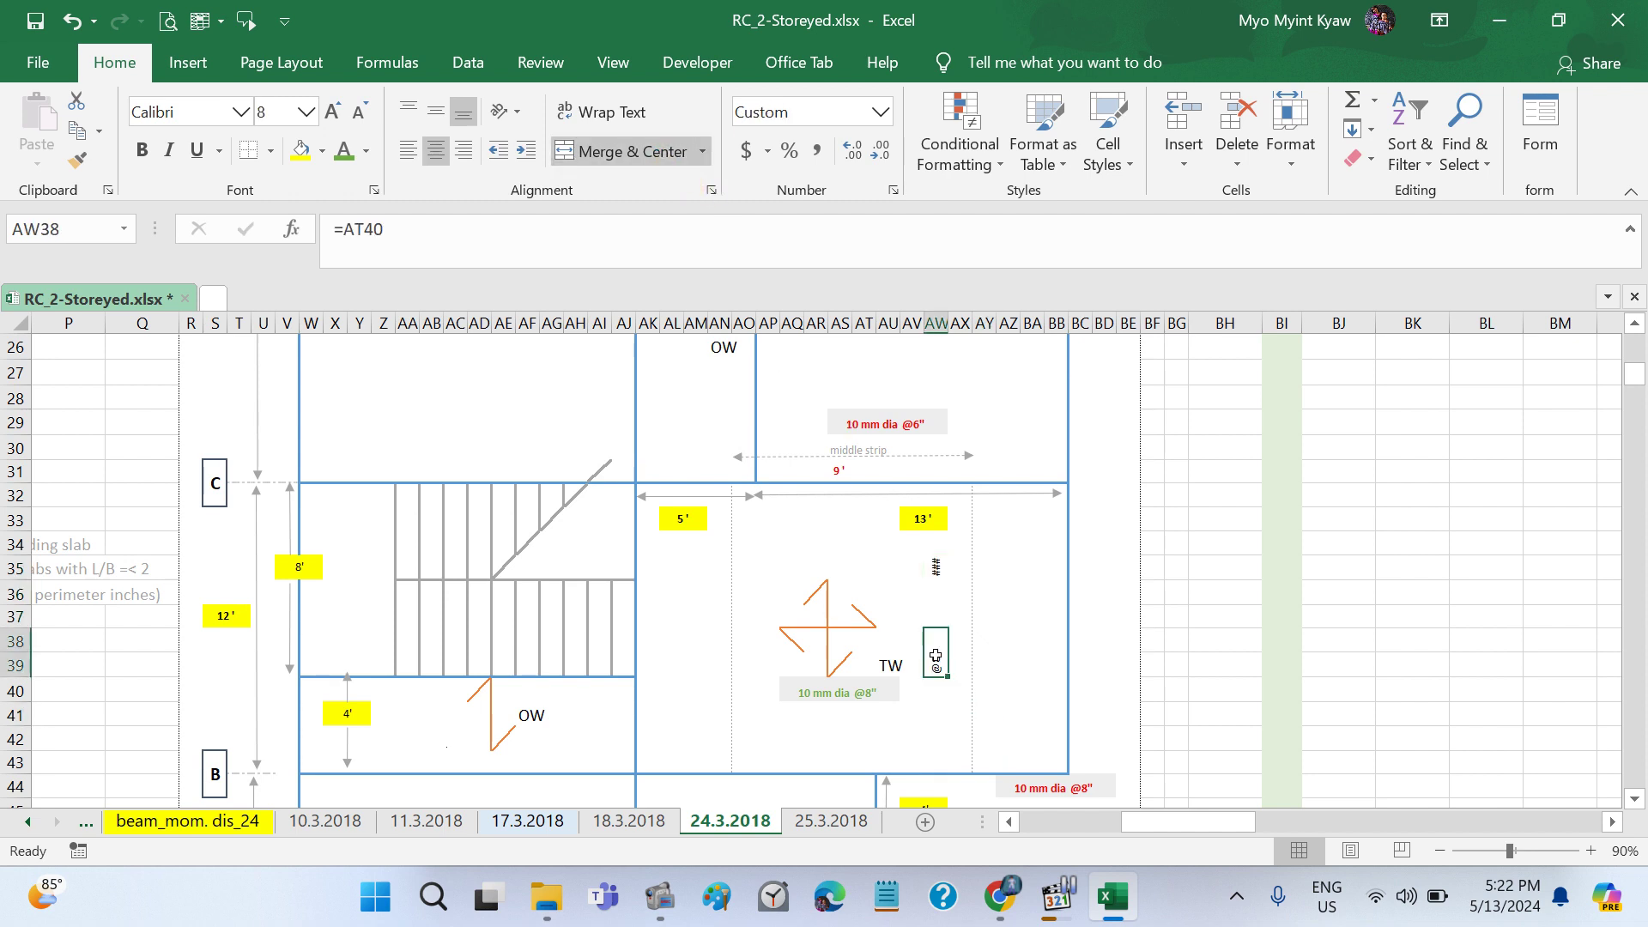
{"action": "left_click", "coordinate": [620, 155]}
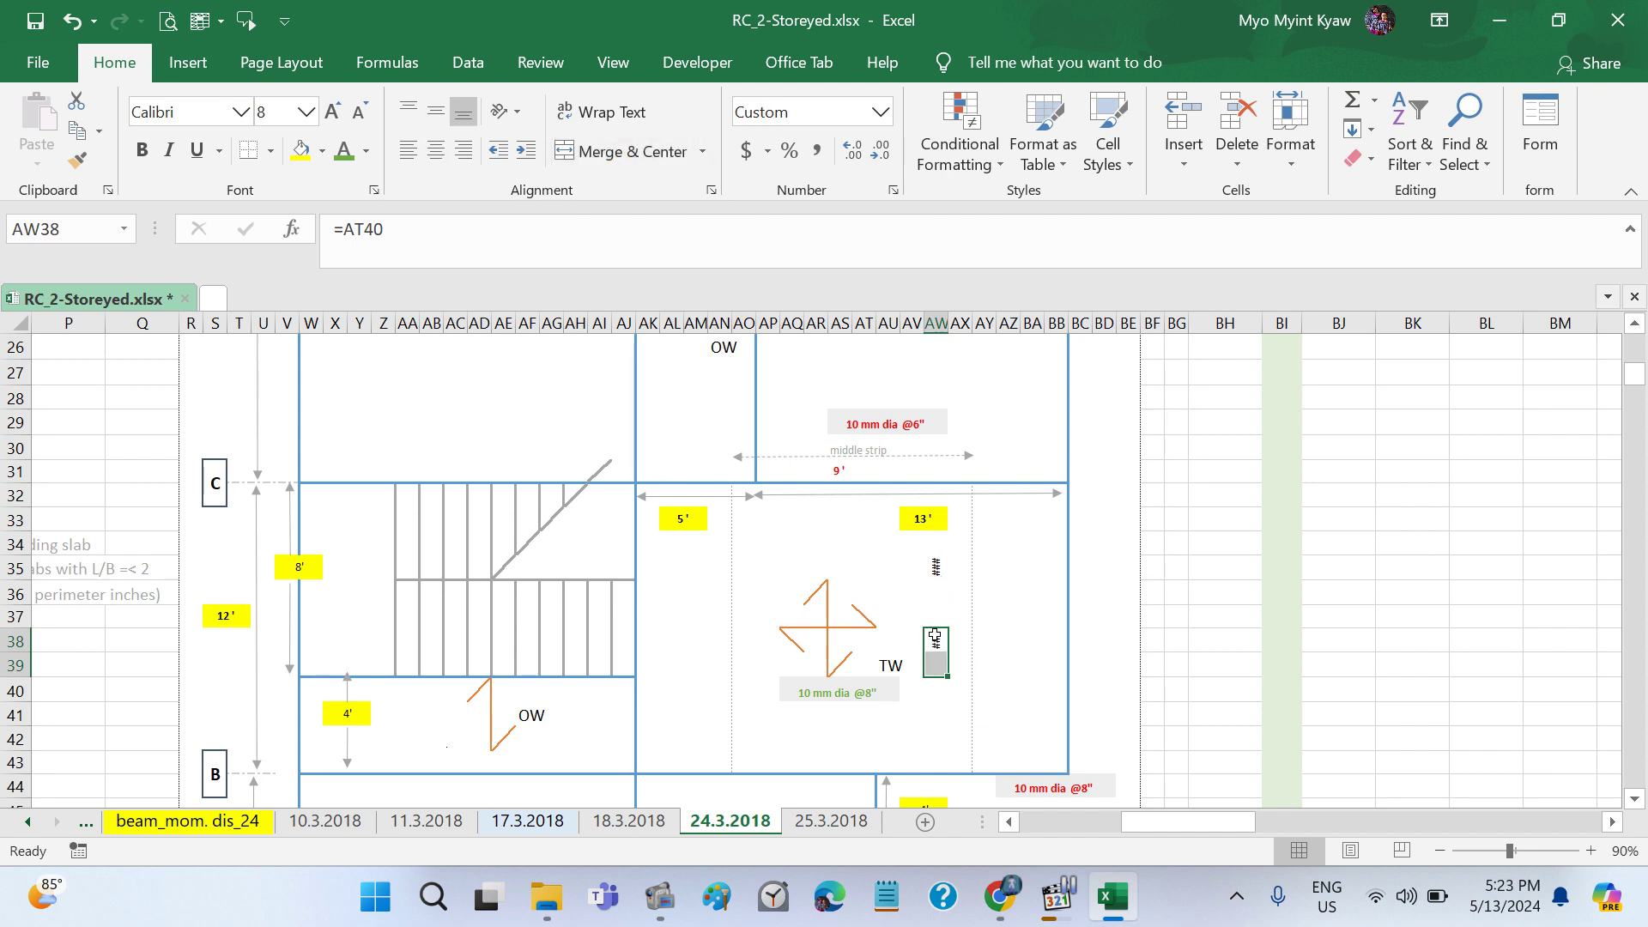
{"action": "mouse_move", "coordinate": [935, 631]}
{"action": "left_mouse_down"}
{"action": "mouse_move", "coordinate": [984, 589]}
{"action": "mouse_move", "coordinate": [947, 659]}
{"action": "mouse_move", "coordinate": [933, 601]}
{"action": "left_mouse_up"}
{"action": "left_click", "coordinate": [941, 573]}
{"action": "left_click", "coordinate": [1007, 666]}
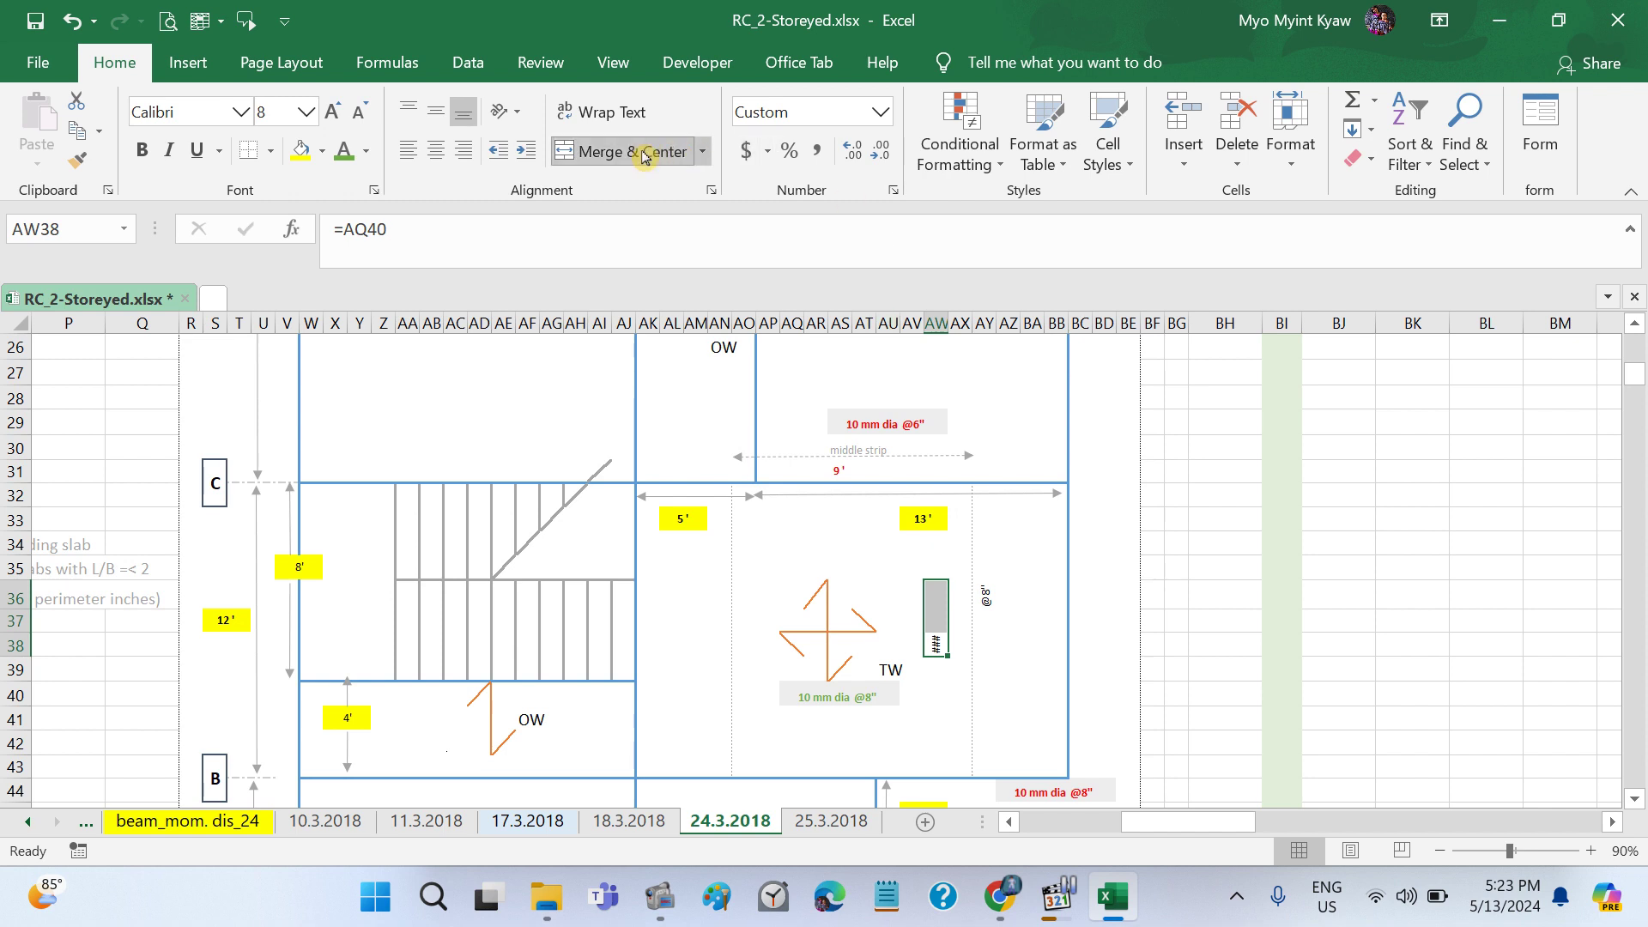
Step: Merge AW36:AW38 for 10 mm dia, then move @8" above it and merge its cells
{"action": "left_click", "coordinate": [643, 152]}
{"action": "left_click", "coordinate": [1118, 587]}
{"action": "left_click", "coordinate": [990, 603]}
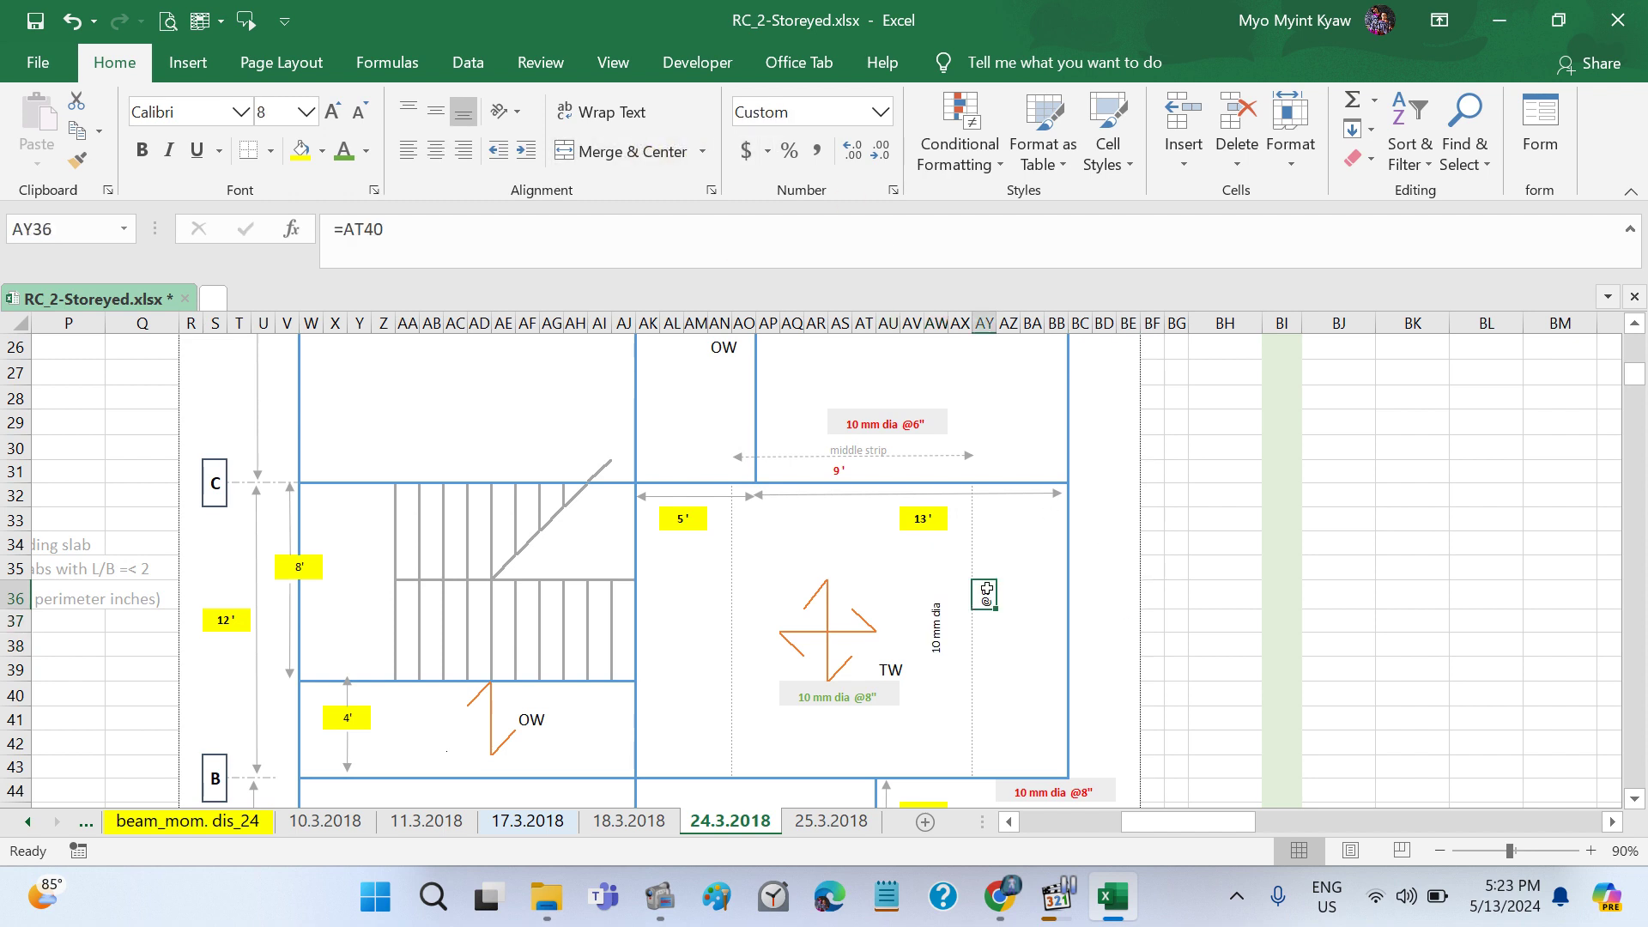
{"action": "left_click_drag", "start_coordinate": [985, 583], "coordinate": [943, 576]}
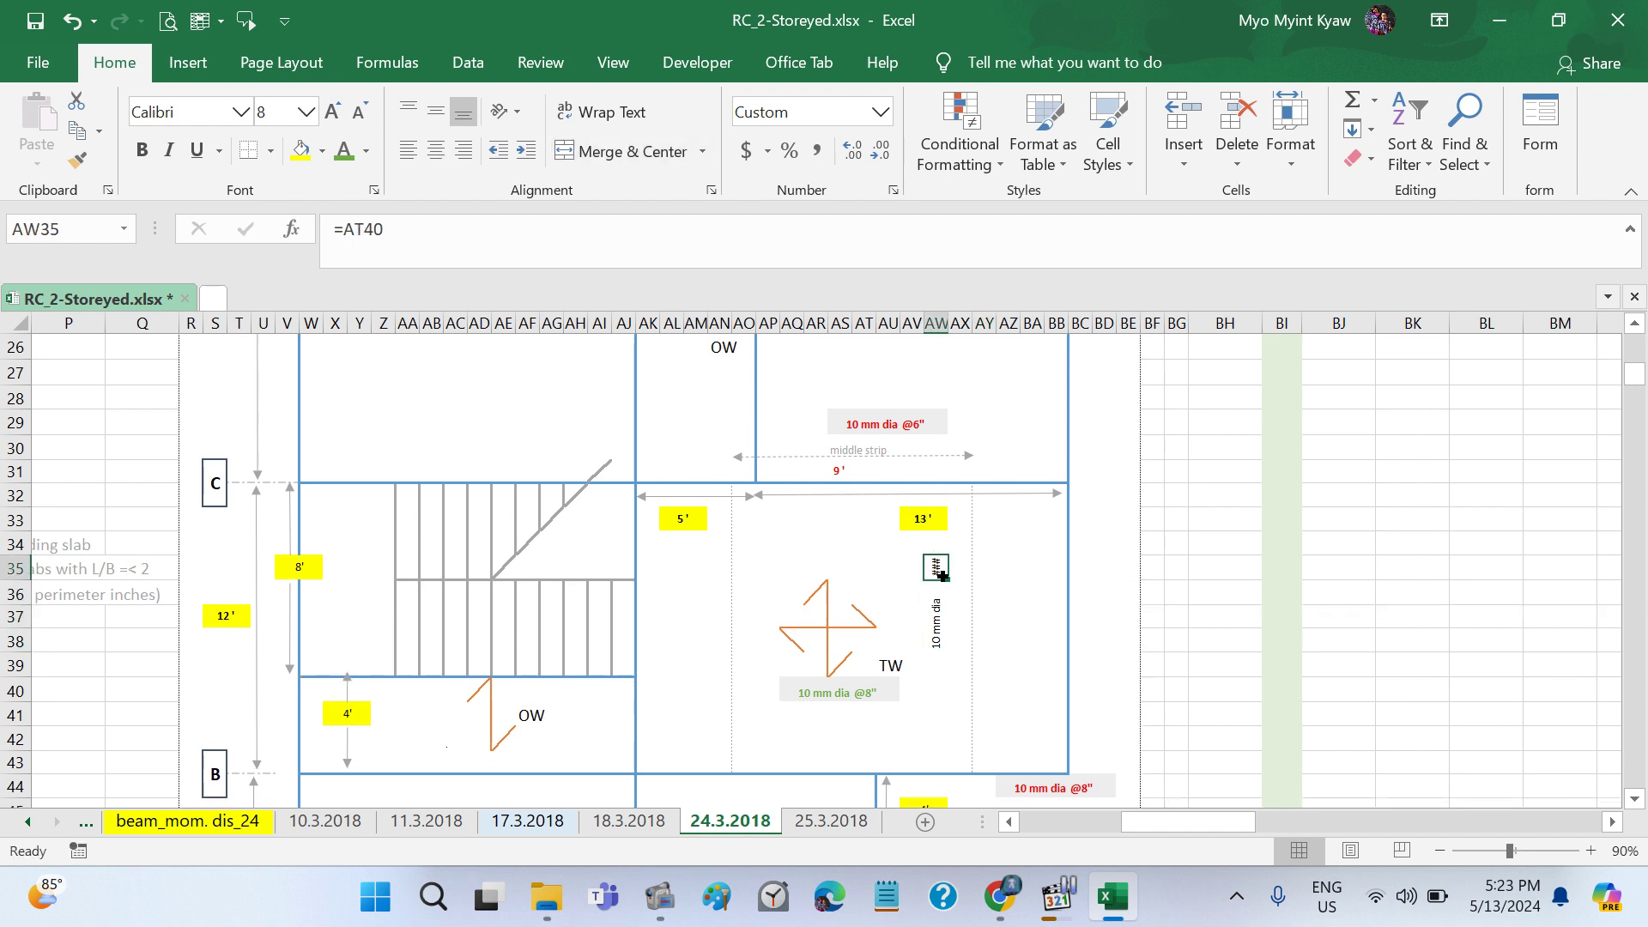
{"action": "mouse_move", "coordinate": [936, 544]}
{"action": "left_mouse_down"}
{"action": "mouse_move", "coordinate": [941, 588]}
{"action": "mouse_move", "coordinate": [936, 544]}
{"action": "left_mouse_up"}
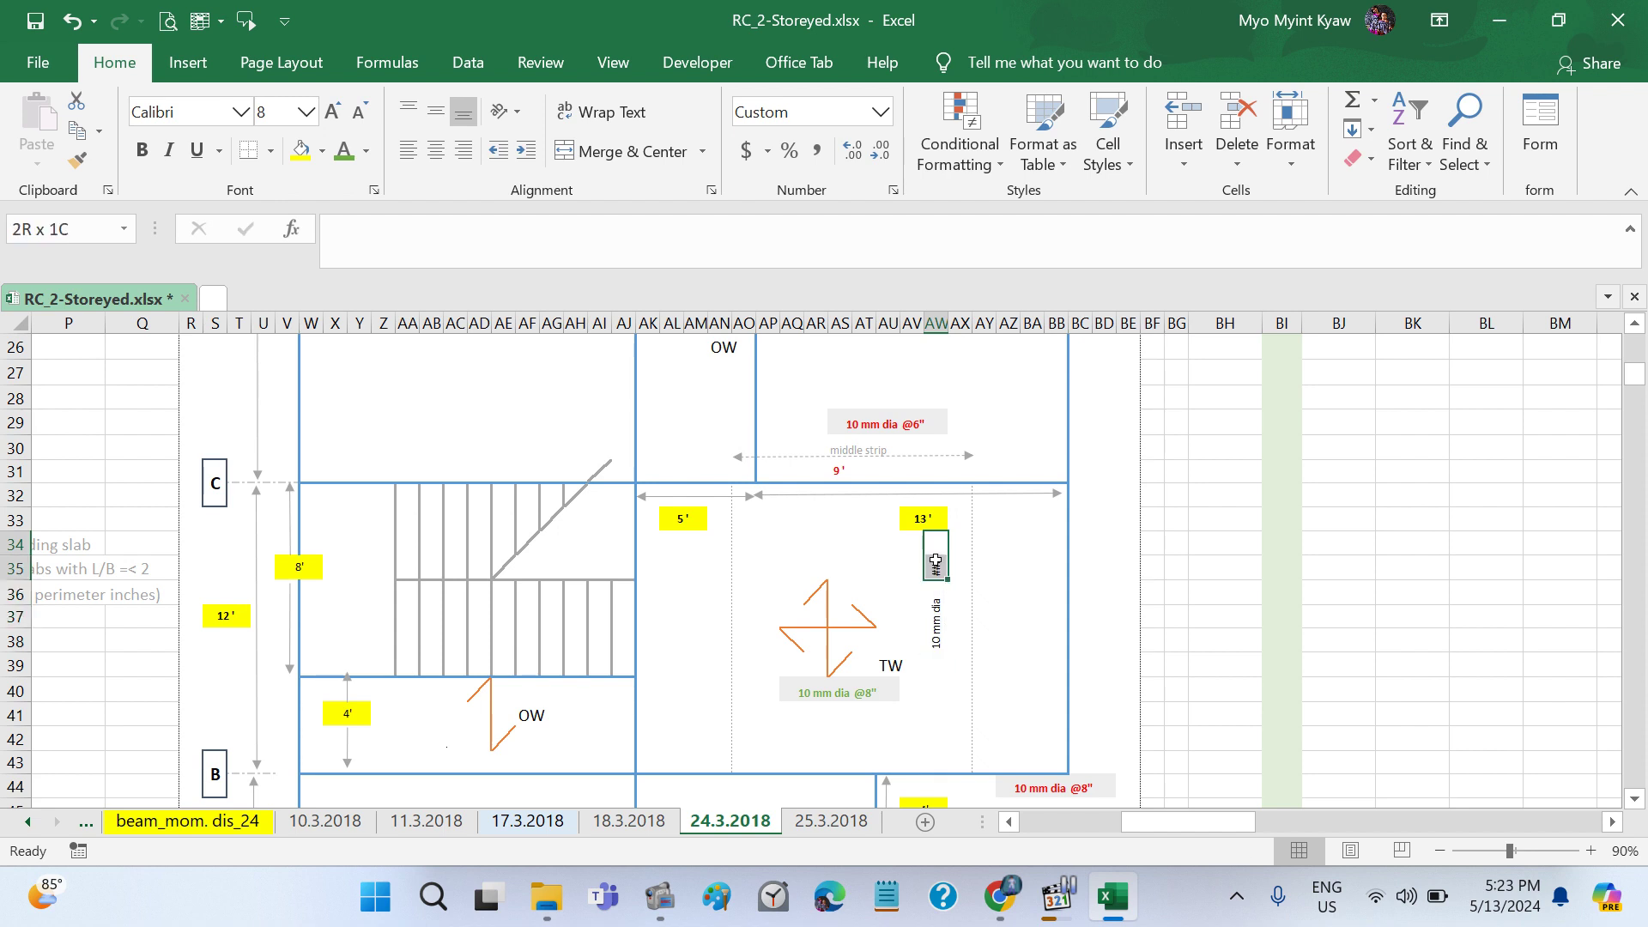
{"action": "left_click", "coordinate": [643, 155]}
{"action": "left_click", "coordinate": [1118, 689]}
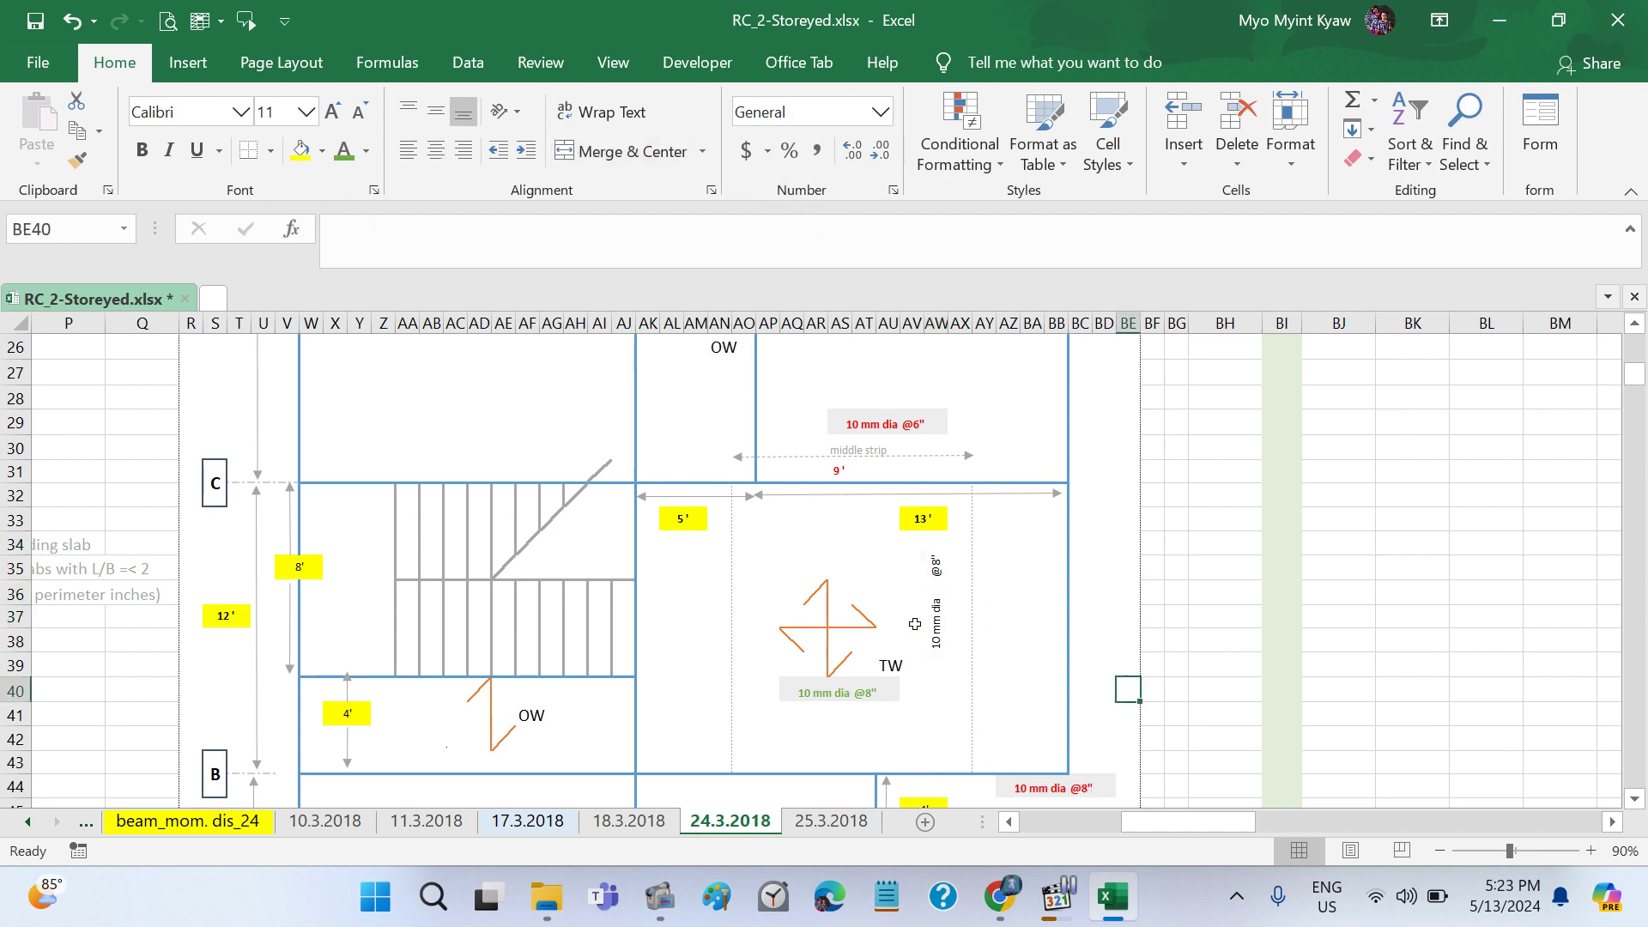
Step: Bottom-align the @8" label and make it green and bold
{"action": "left_click", "coordinate": [939, 576]}
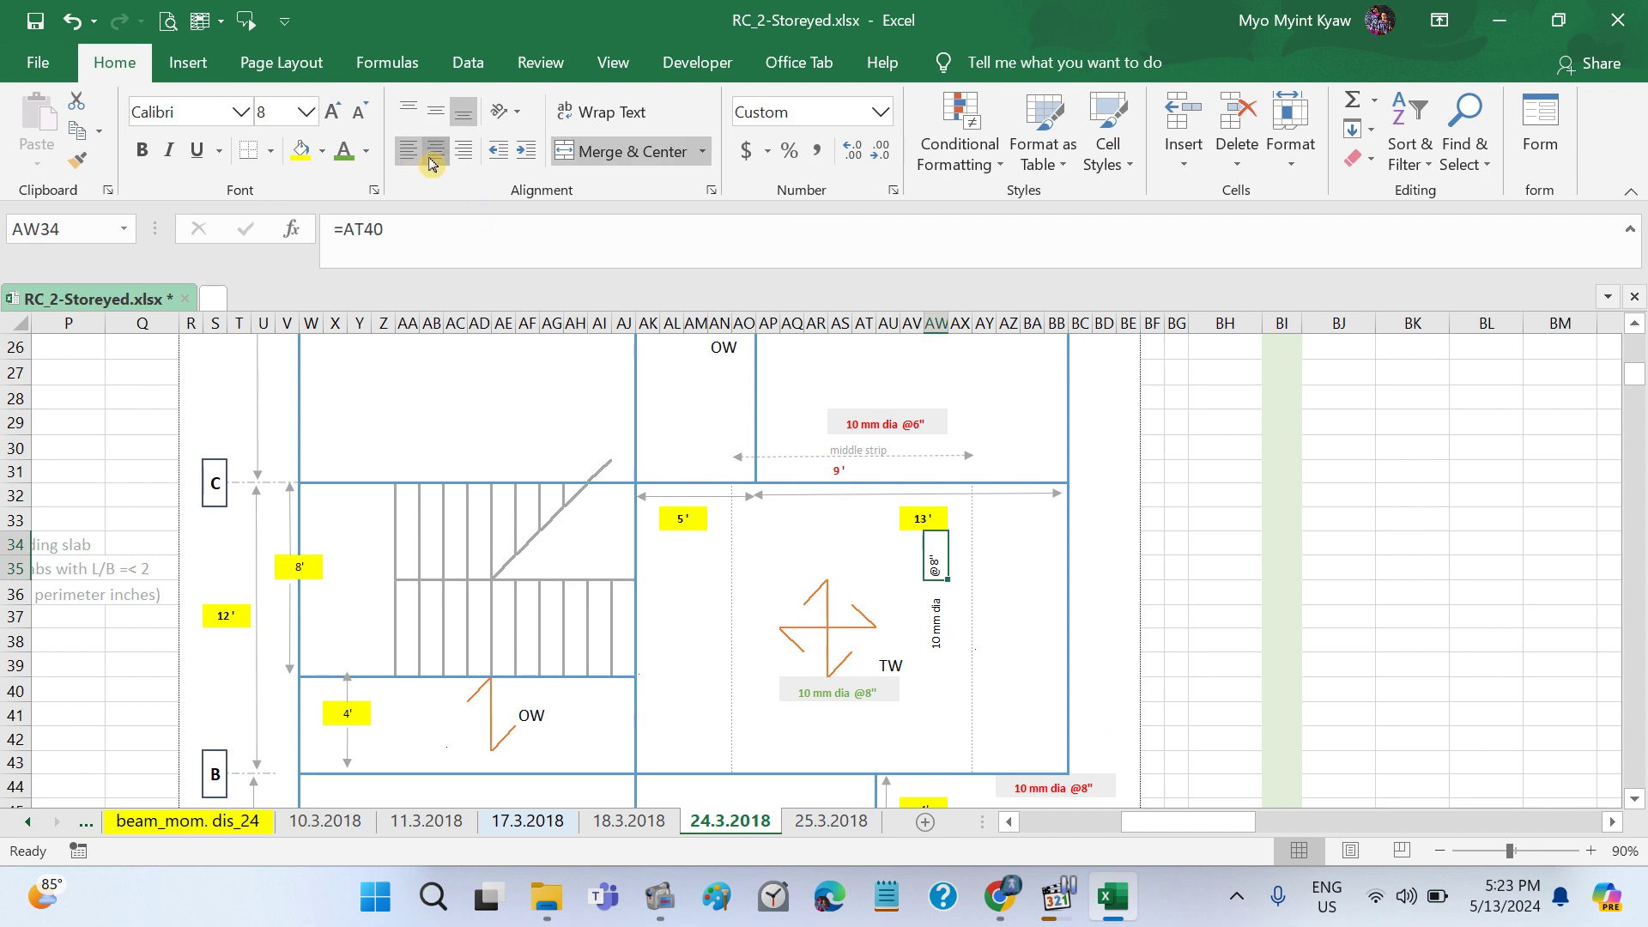
{"action": "left_click", "coordinate": [416, 113]}
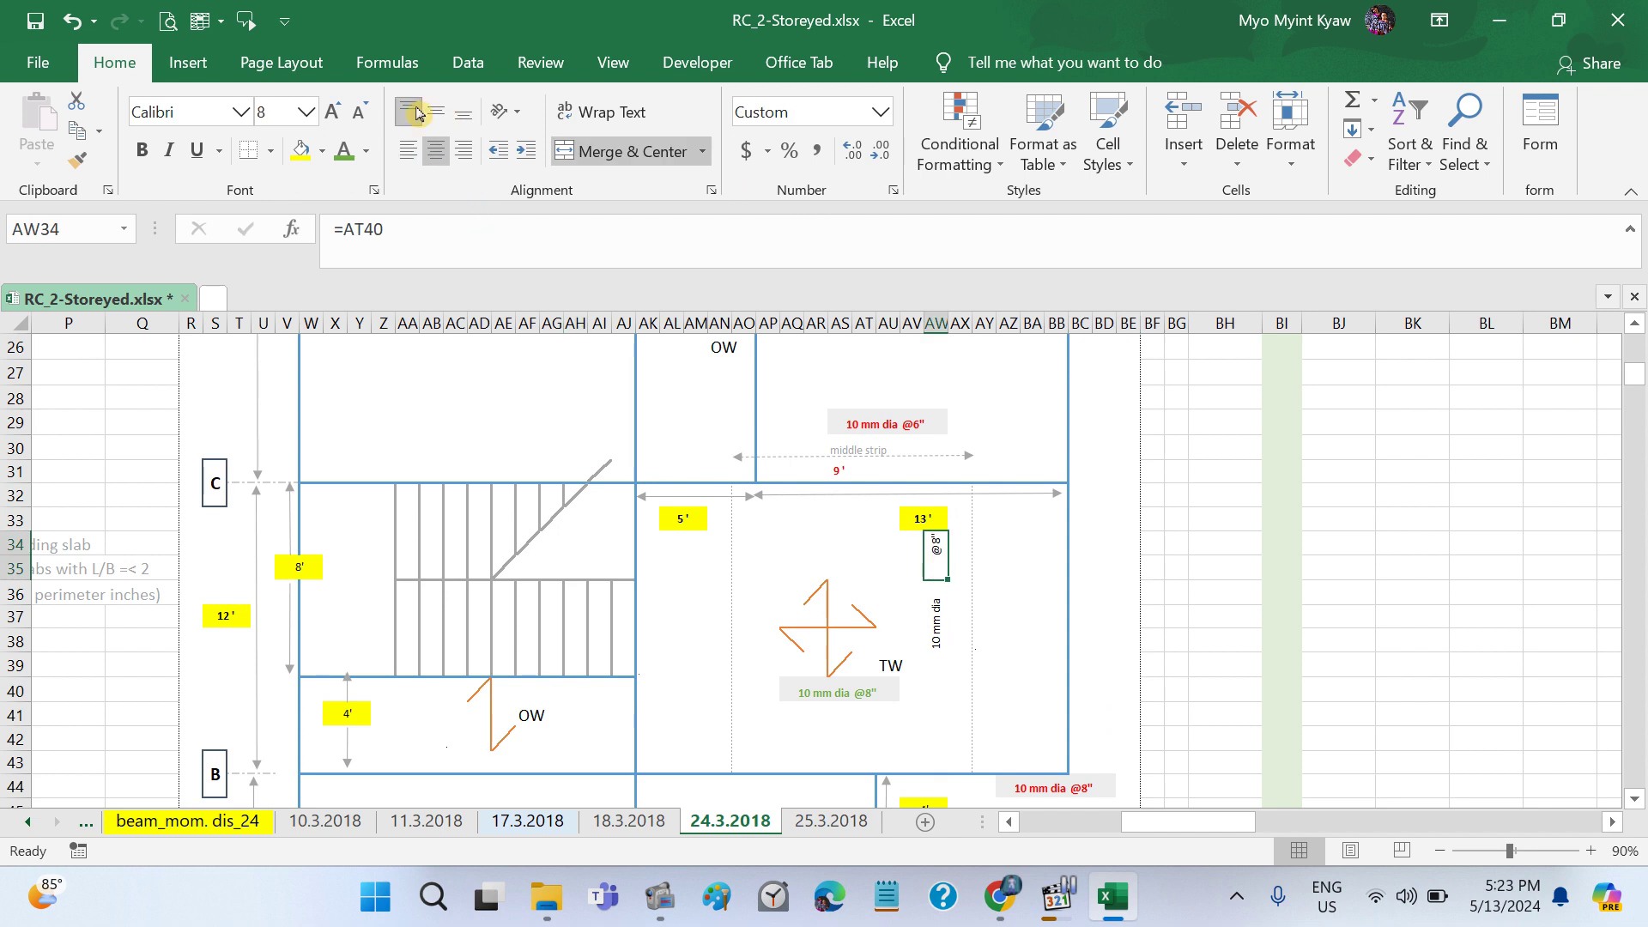
{"action": "left_click", "coordinate": [461, 115]}
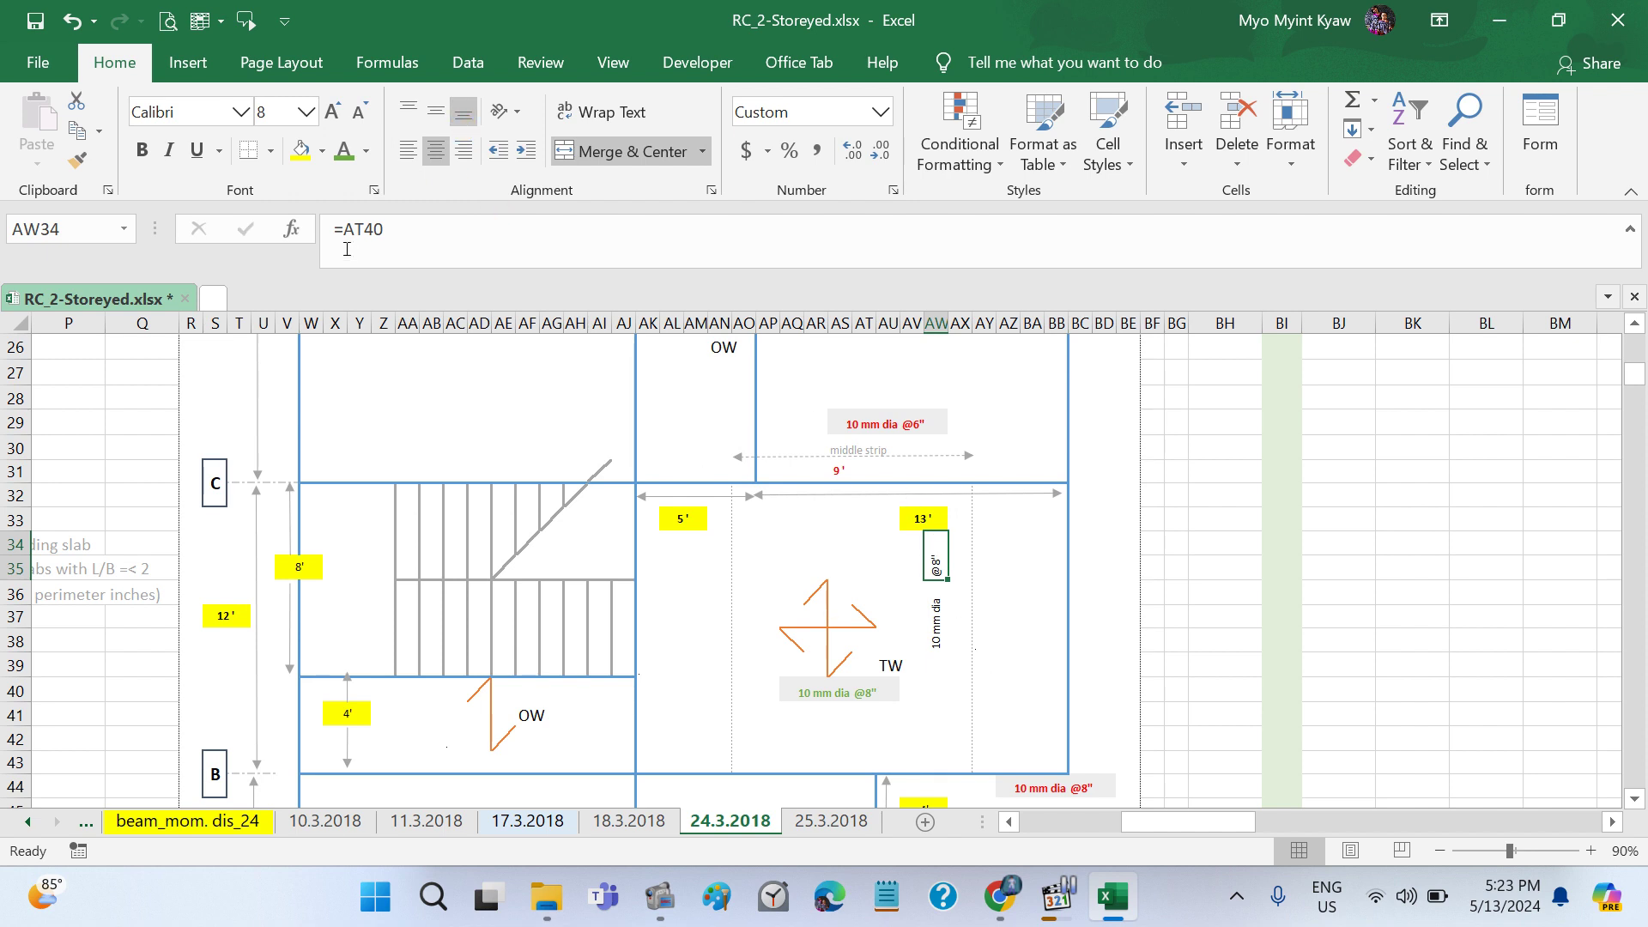
{"action": "left_click", "coordinate": [343, 151]}
{"action": "left_click", "coordinate": [141, 150]}
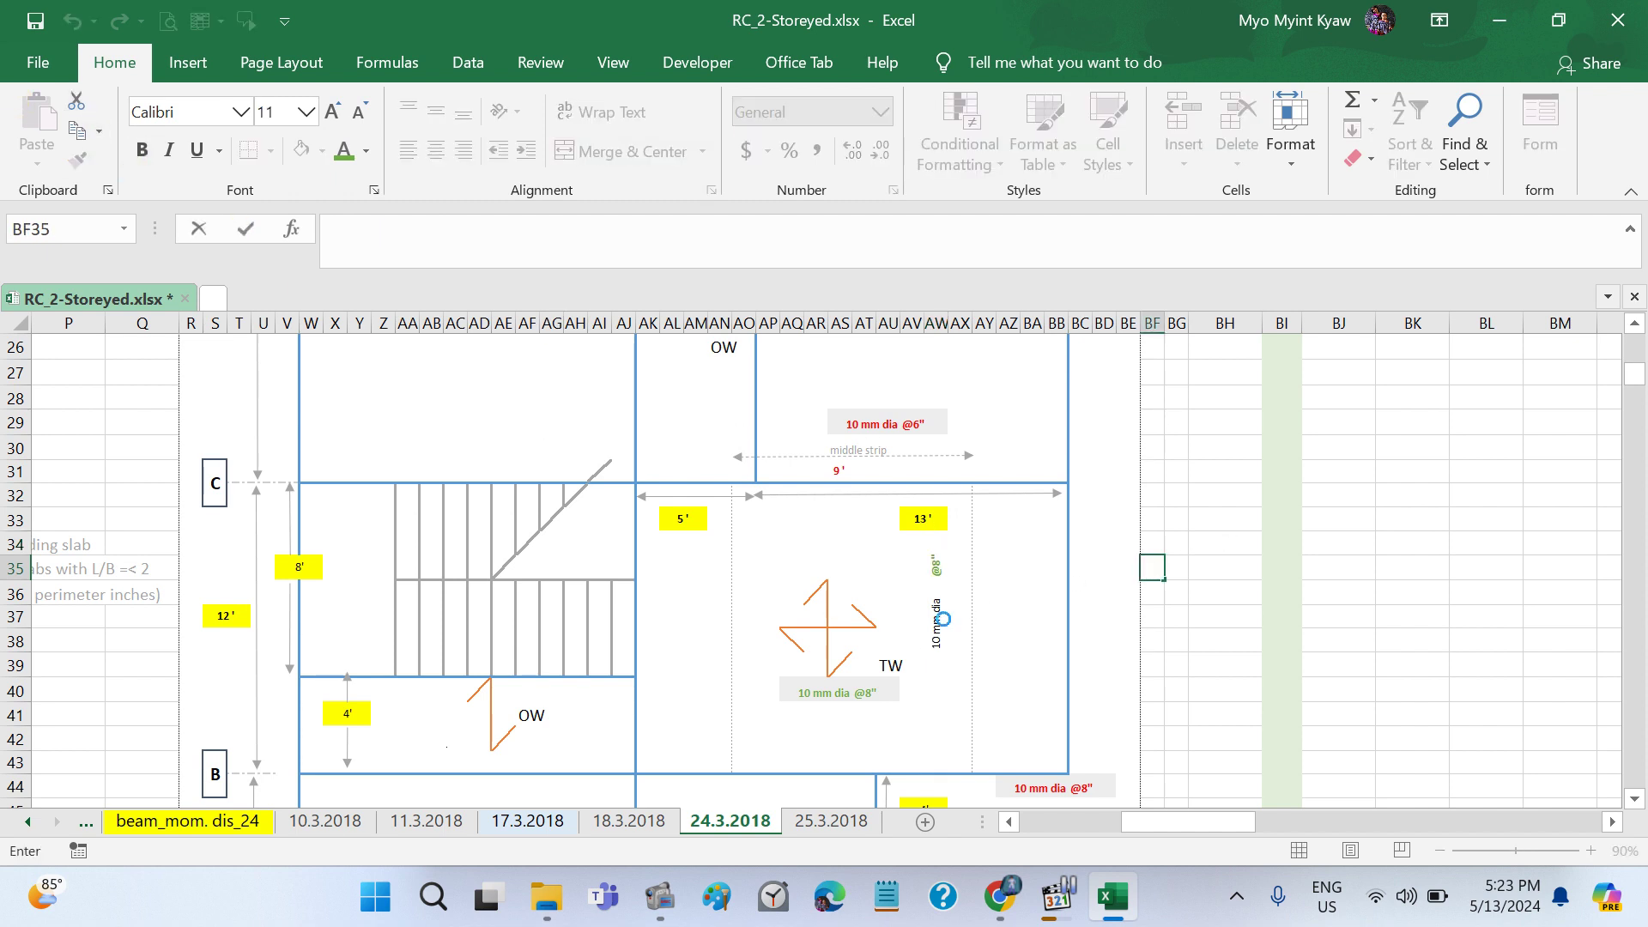
Step: Make the vertical 10 mm dia label bold and top-aligned
{"action": "left_click", "coordinate": [937, 616]}
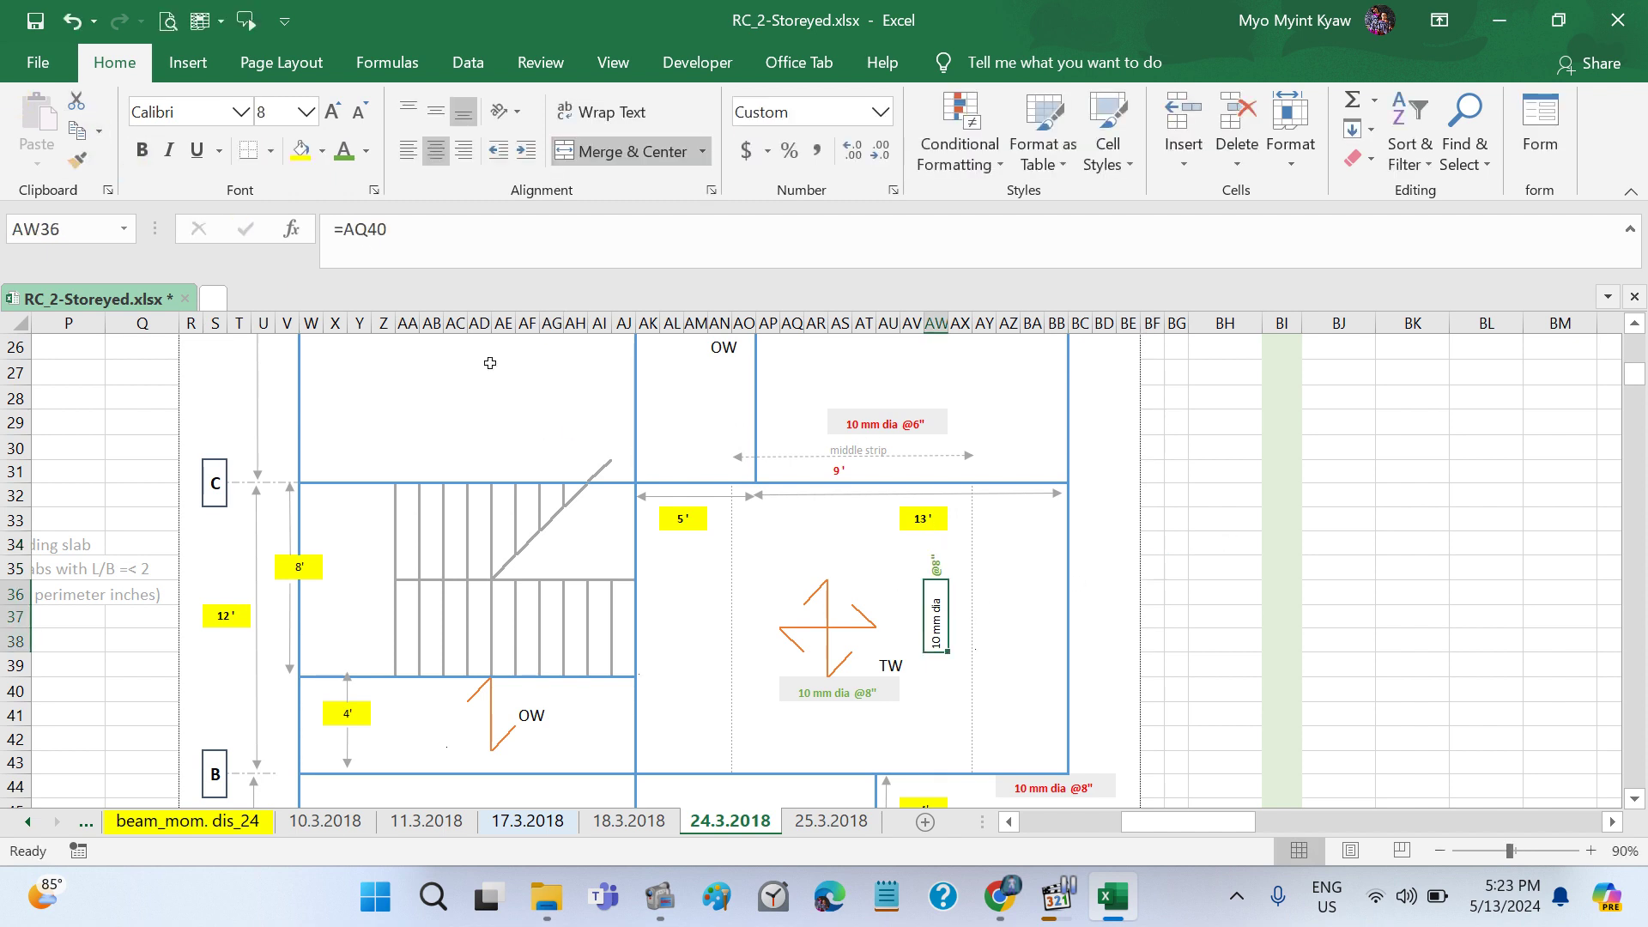
{"action": "left_click", "coordinate": [142, 156]}
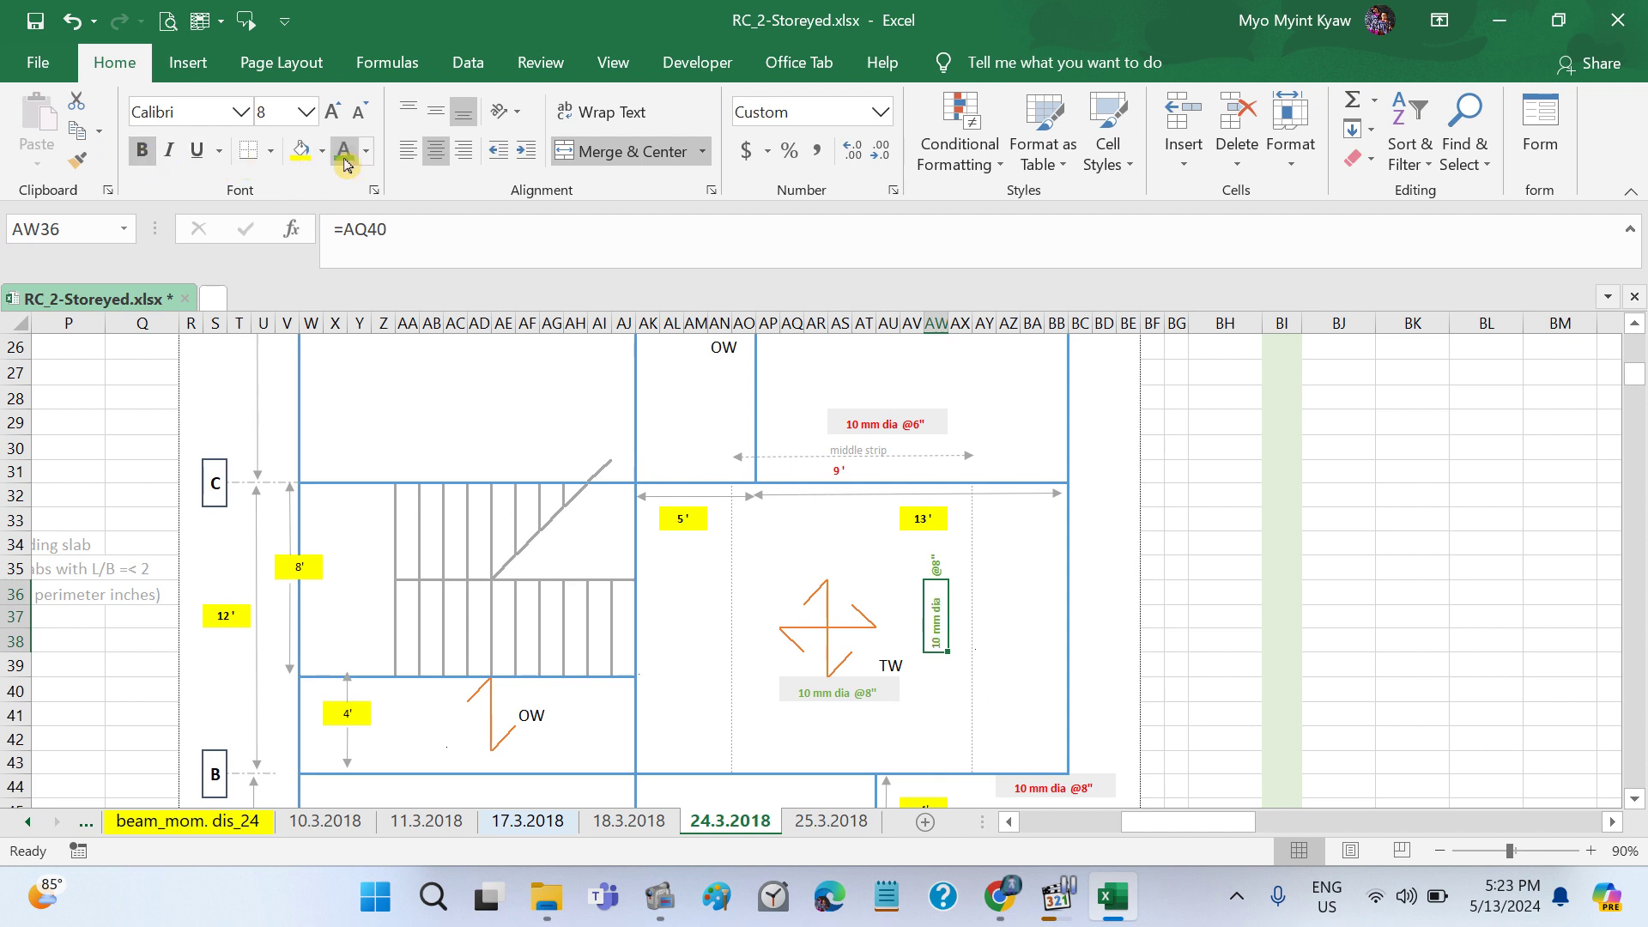
{"action": "left_click", "coordinate": [436, 111]}
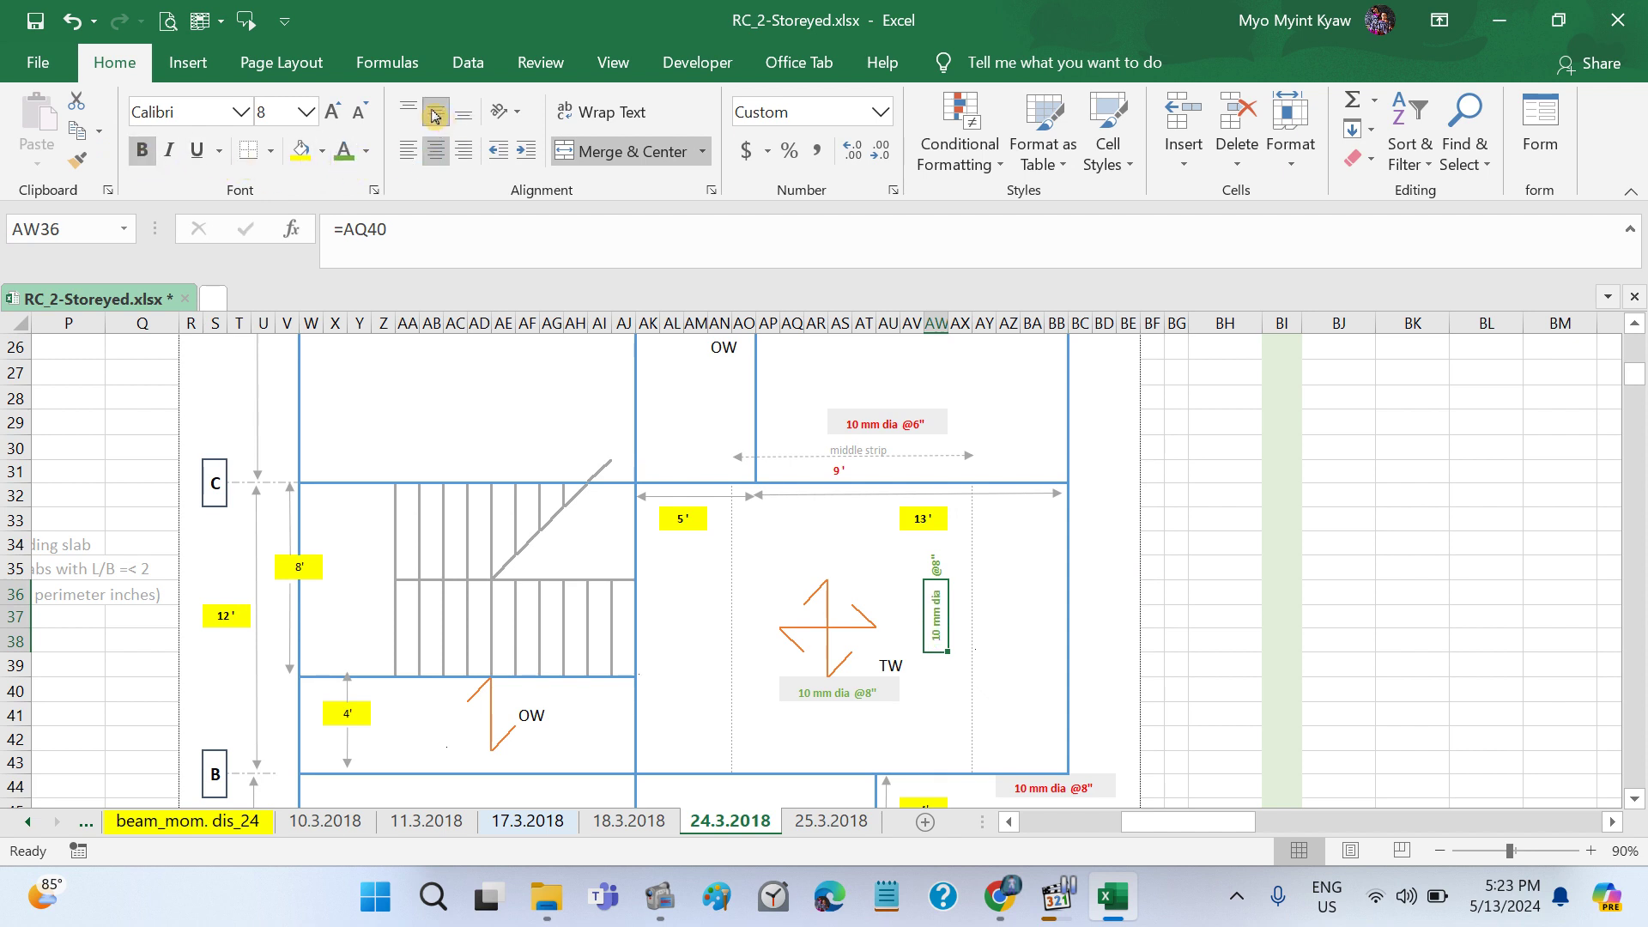
{"action": "left_click", "coordinate": [411, 111]}
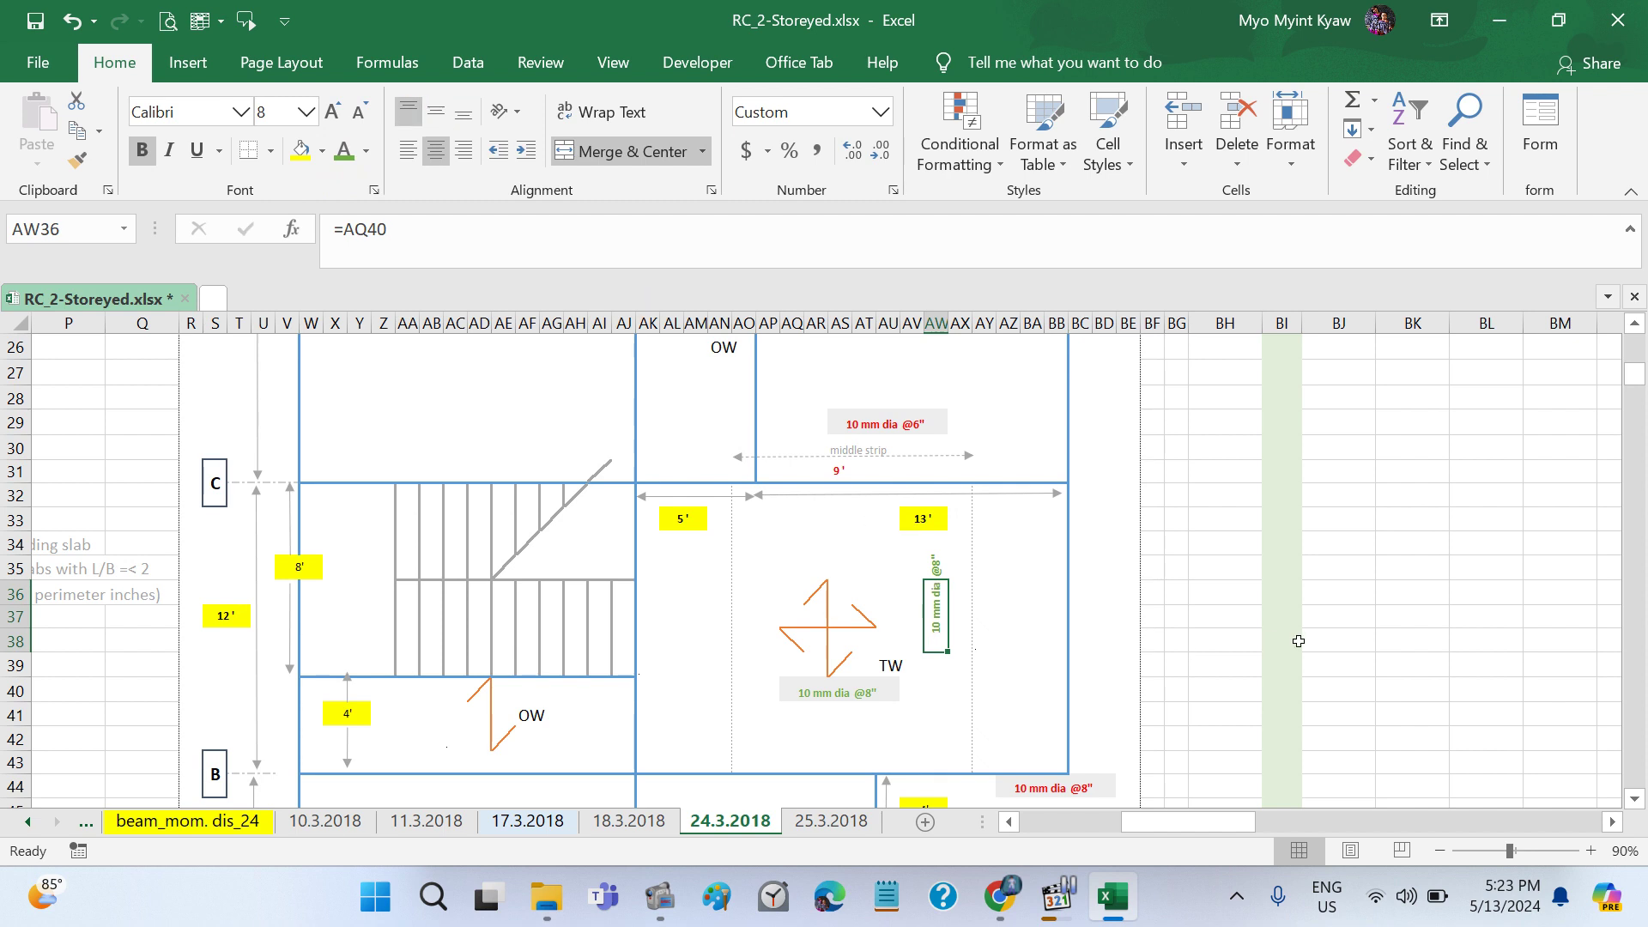
Step: Save the workbook and collapse the ribbon
{"action": "left_click", "coordinate": [1222, 644]}
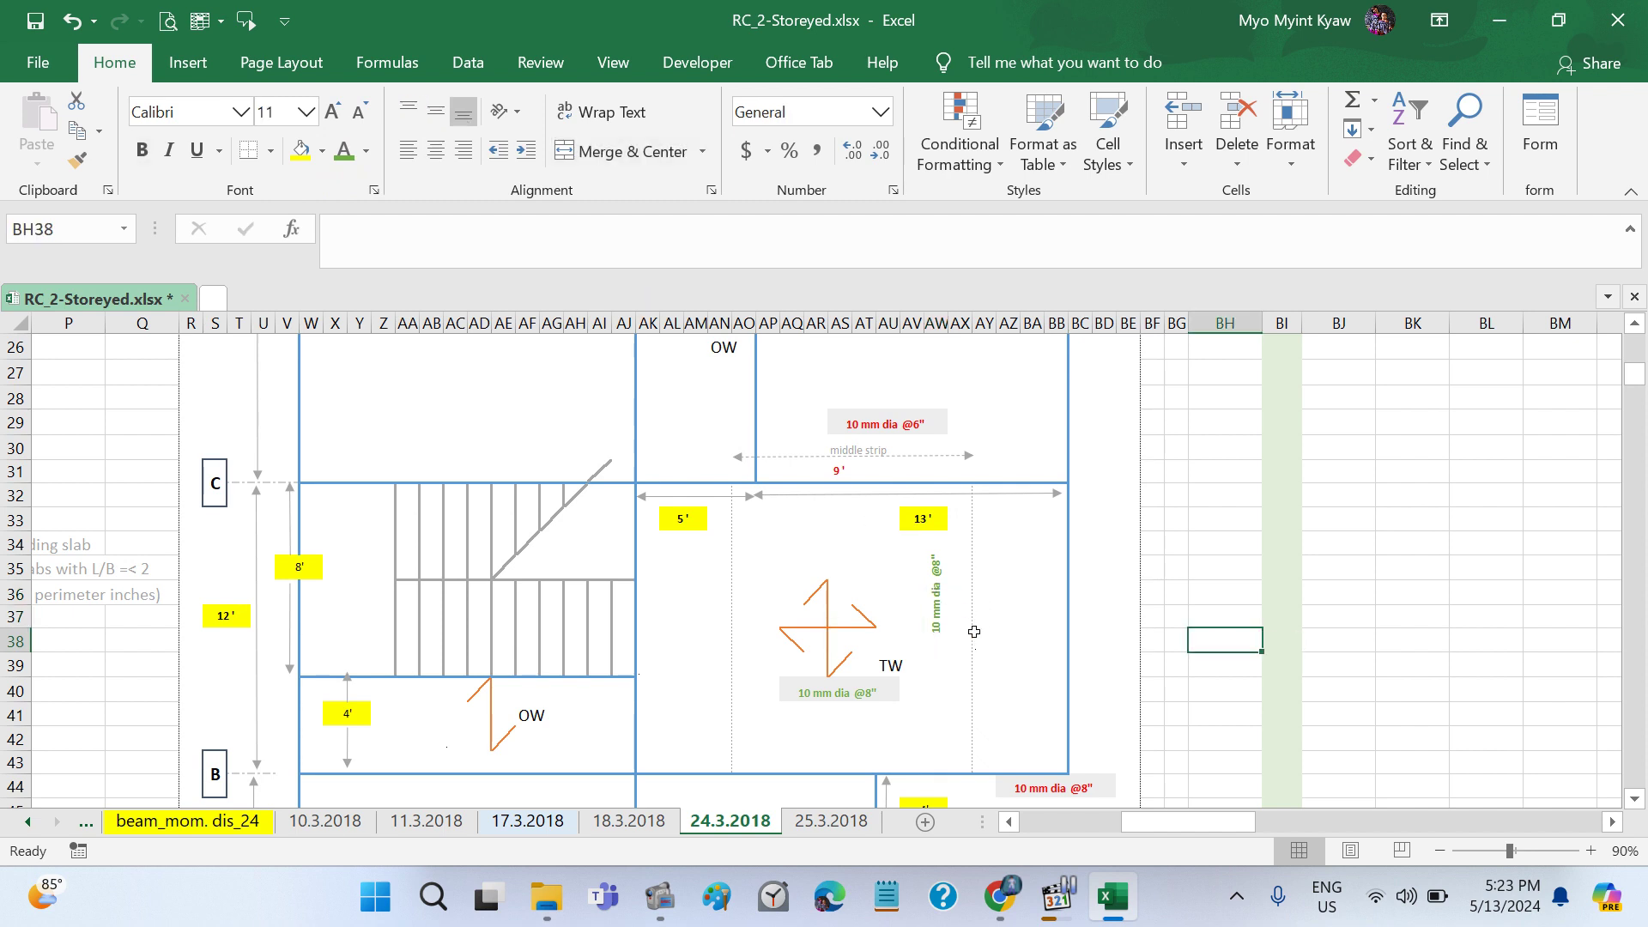
{"action": "left_click", "coordinate": [36, 20]}
{"action": "left_click", "coordinate": [1630, 192]}
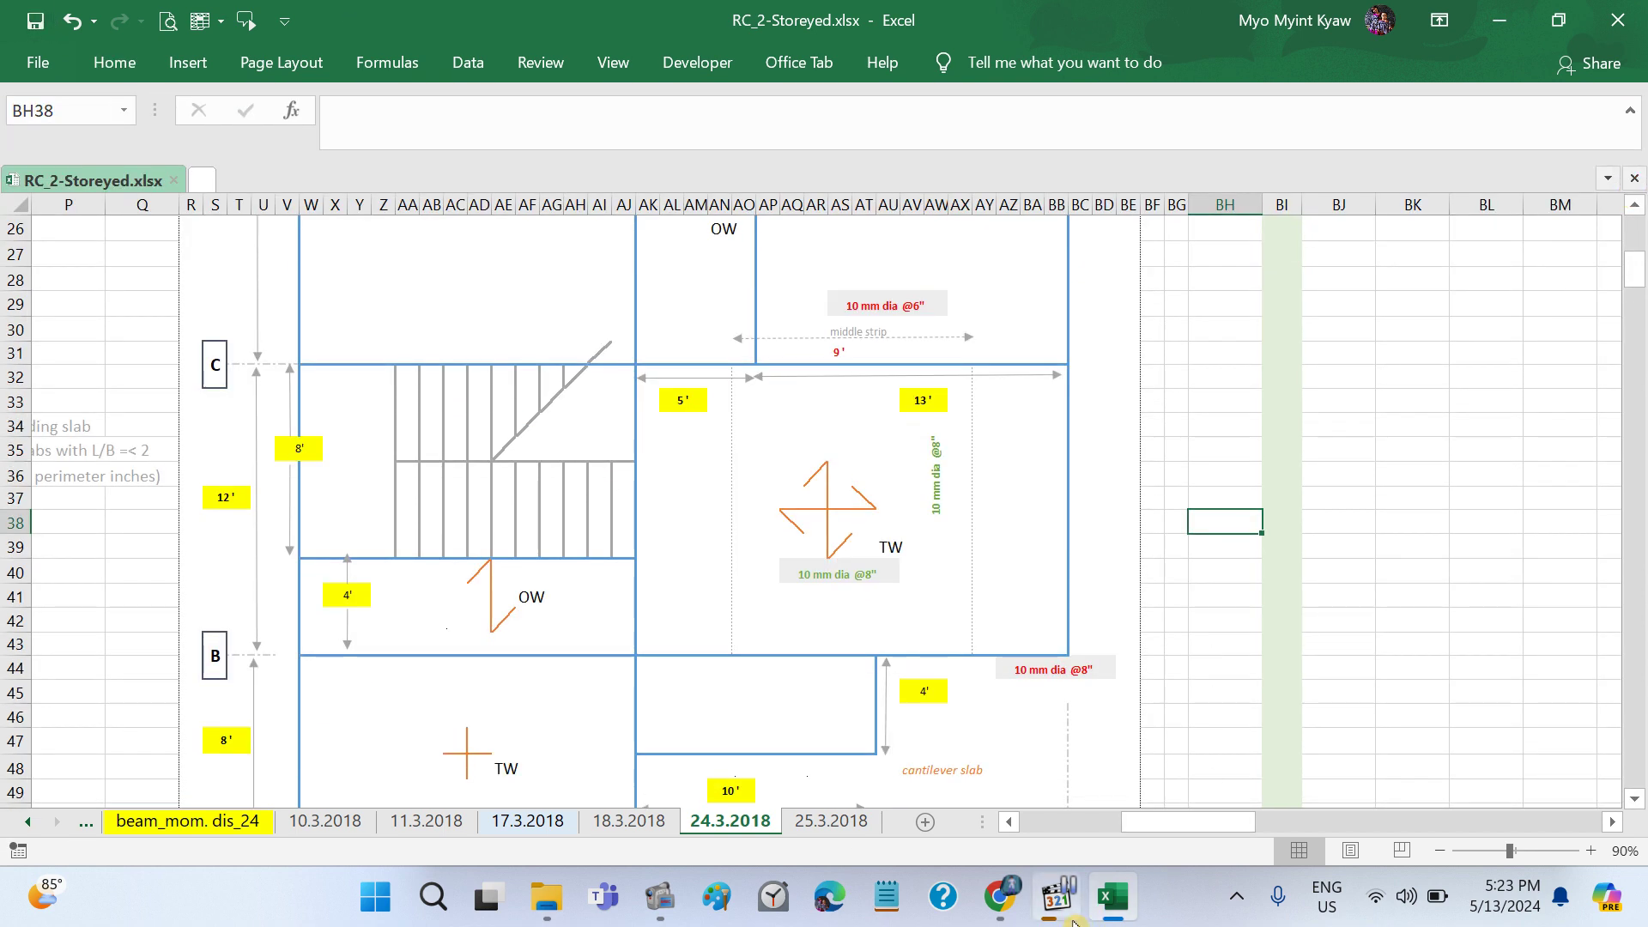
{"action": "left_click", "coordinate": [1056, 897]}
{"action": "left_click", "coordinate": [624, 539]}
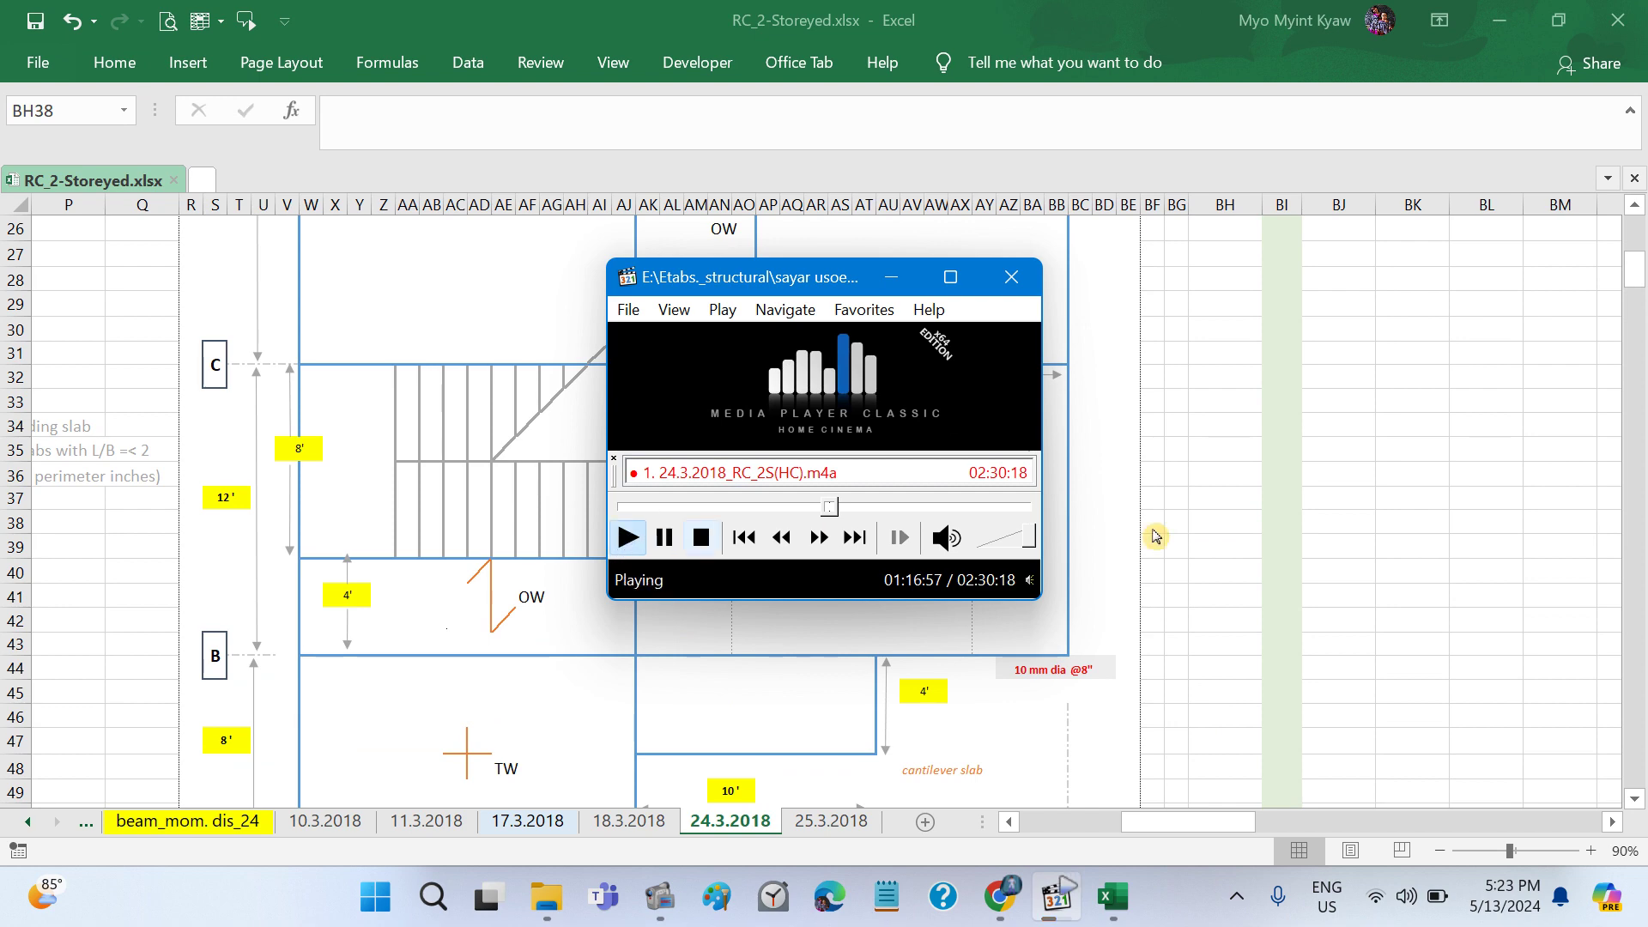
{"action": "left_click", "coordinate": [1167, 547]}
{"action": "scroll", "coordinate": [1167, 542], "scroll_direction": "left", "scroll_amount": 5}
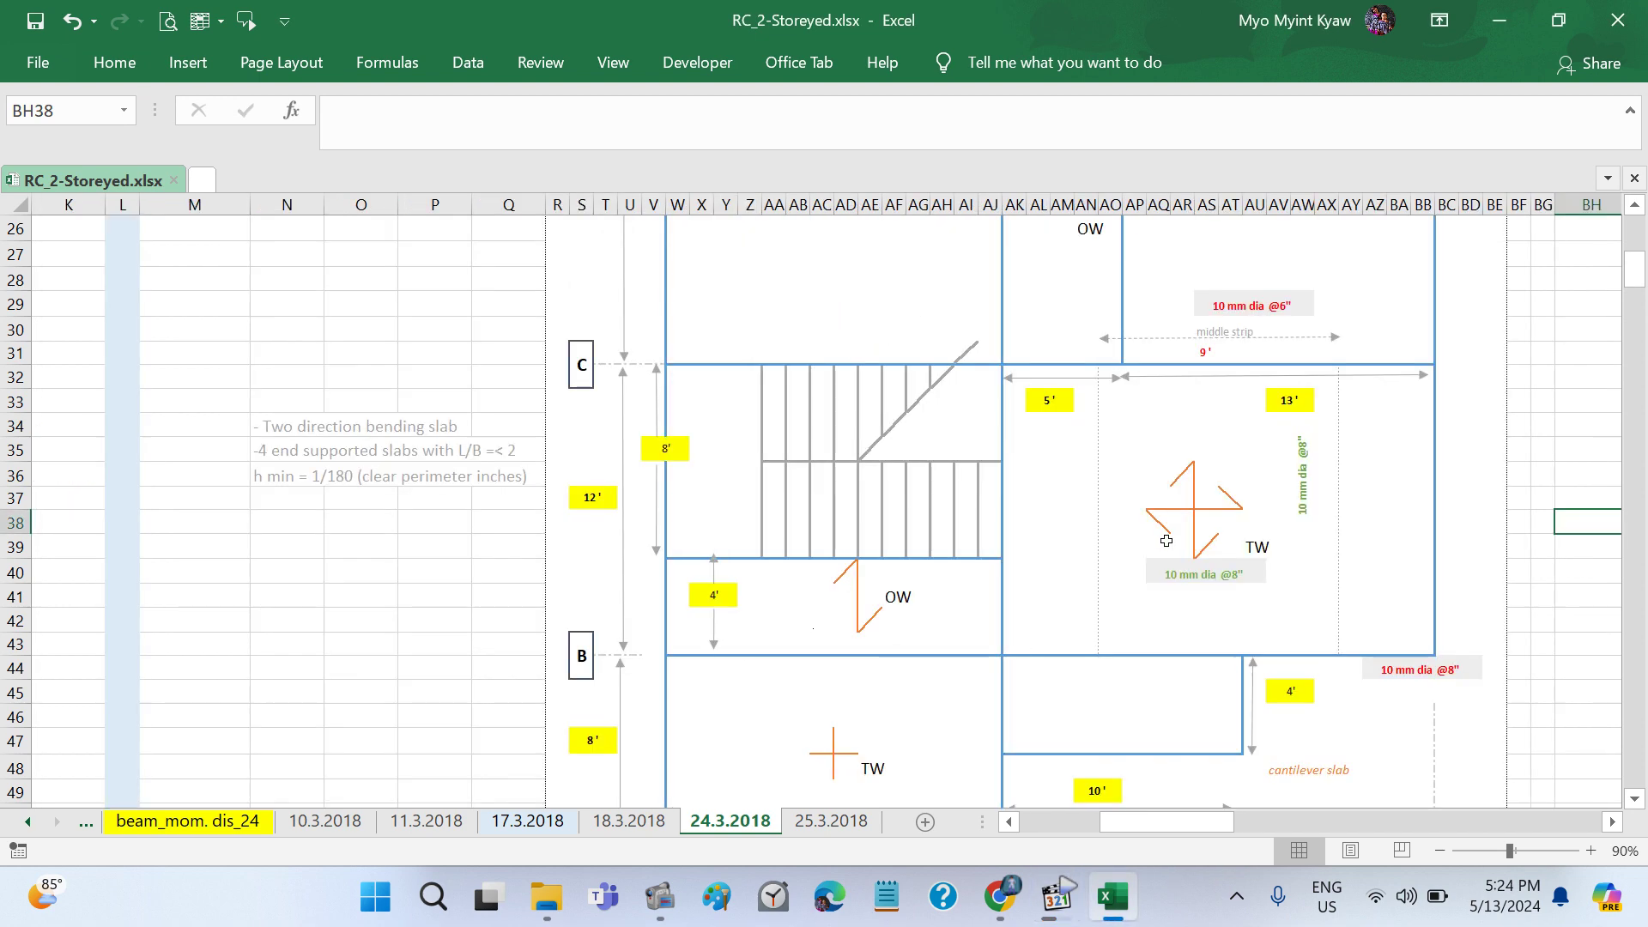
{"action": "scroll", "coordinate": [1166, 542], "scroll_direction": "down", "scroll_amount": 5}
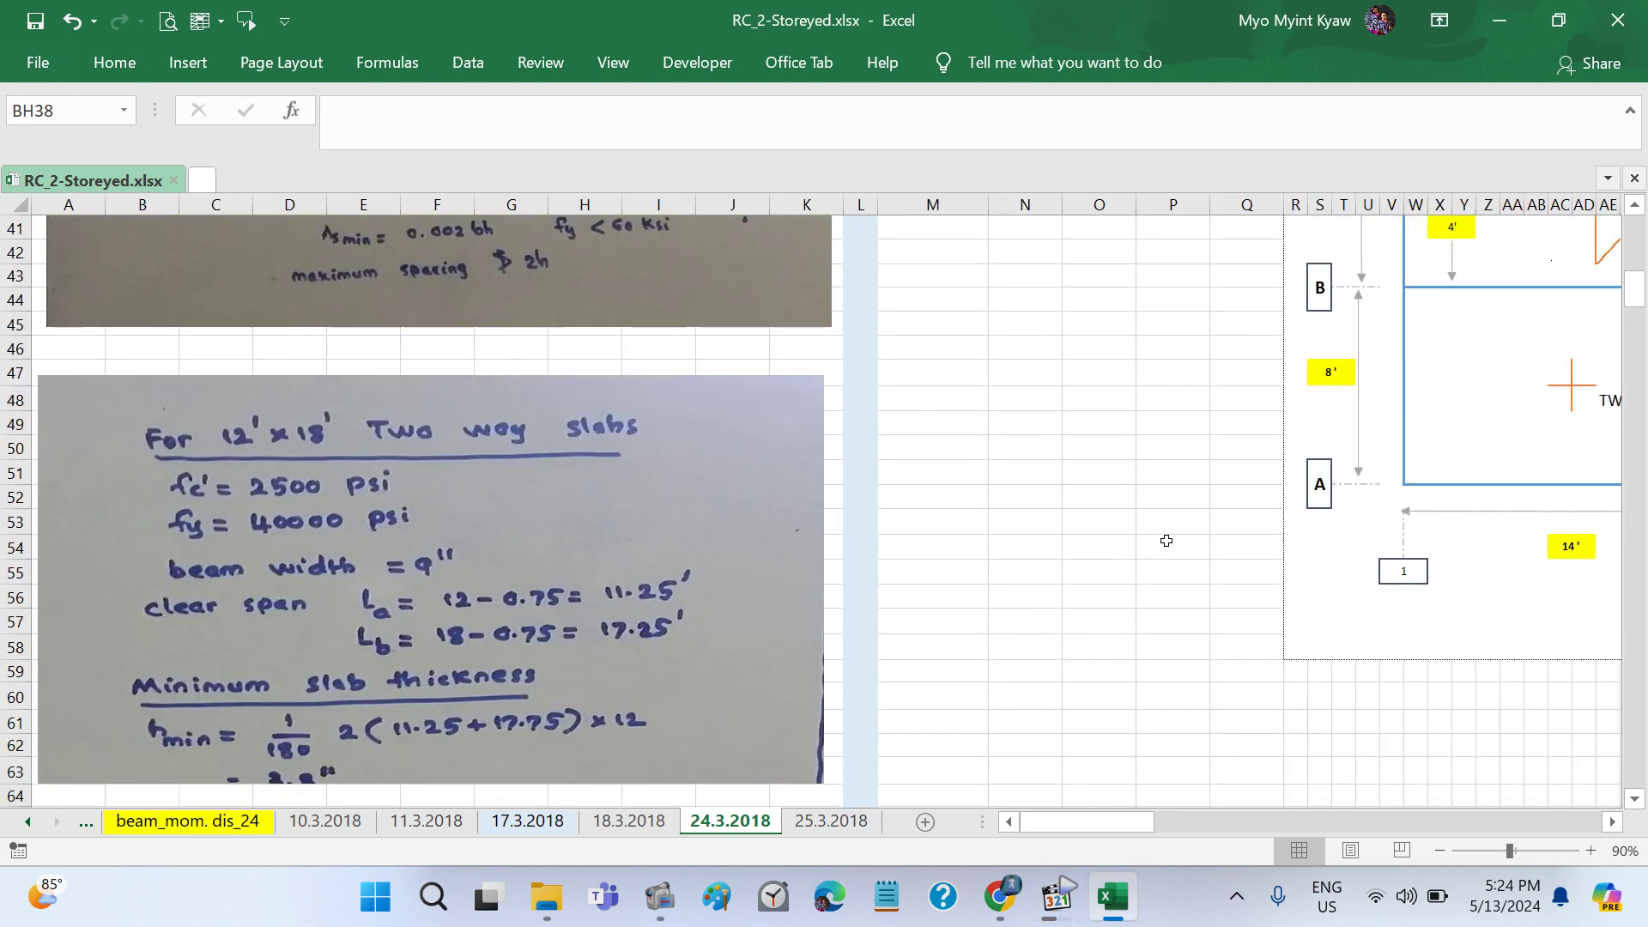
{"action": "scroll", "coordinate": [1166, 541], "scroll_direction": "down", "scroll_amount": 6}
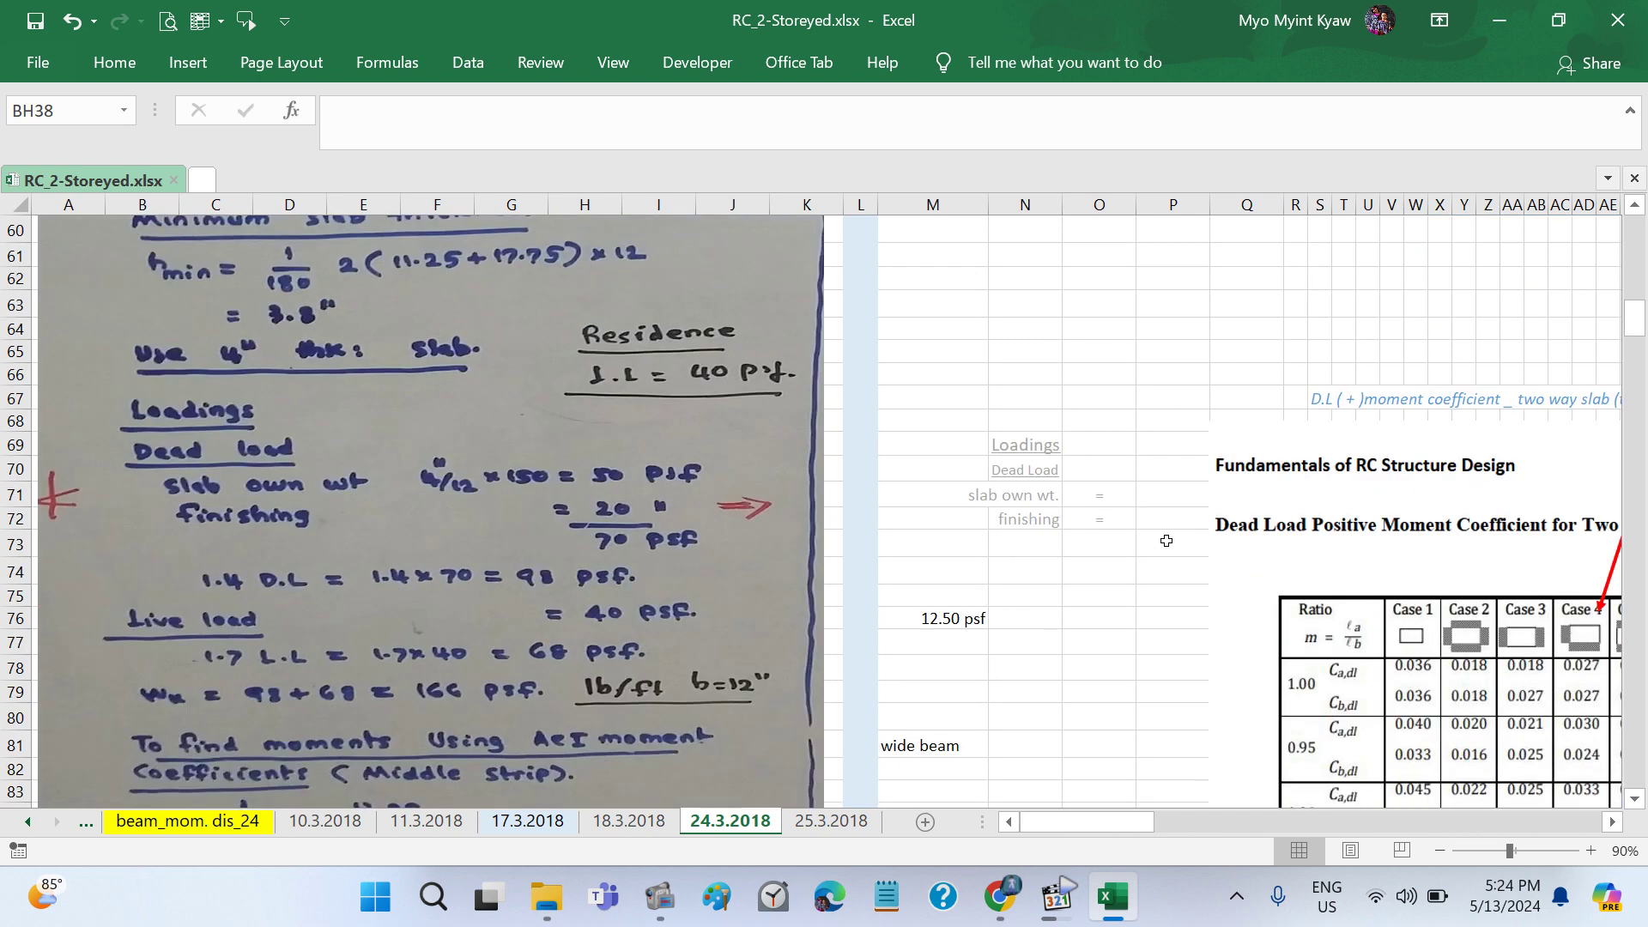
{"action": "scroll", "coordinate": [1166, 540], "scroll_direction": "up", "scroll_amount": 12}
{"action": "scroll", "coordinate": [1165, 541], "scroll_direction": "up", "scroll_amount": 5}
{"action": "scroll", "coordinate": [1165, 541], "scroll_direction": "up", "scroll_amount": 3}
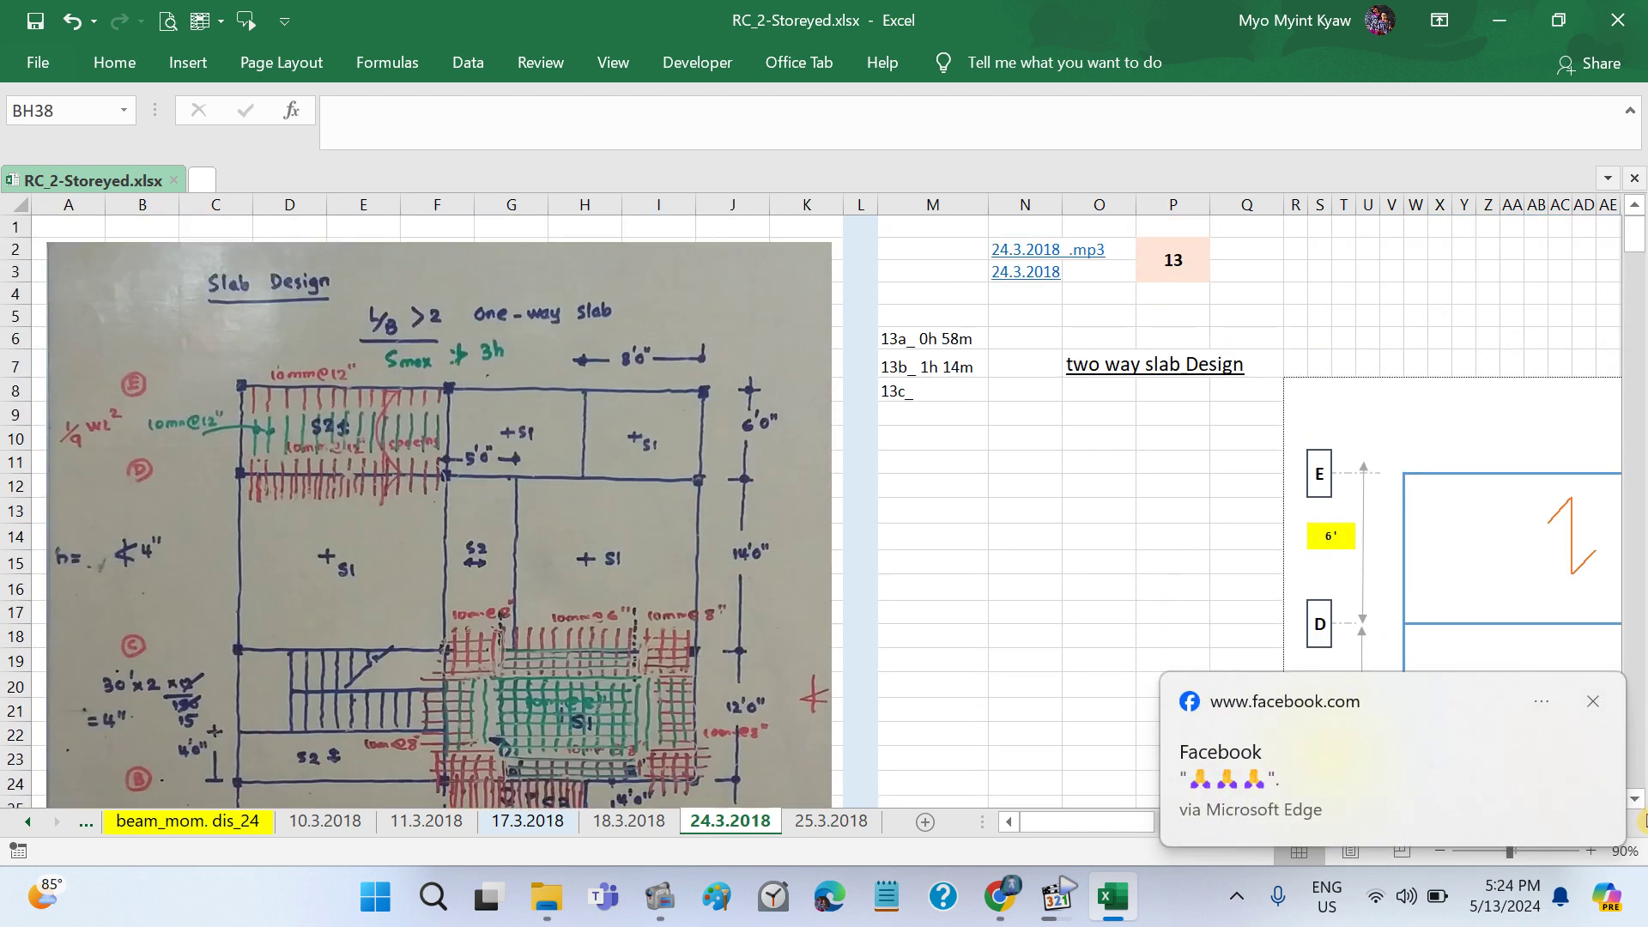
{"action": "left_click", "coordinate": [1593, 701]}
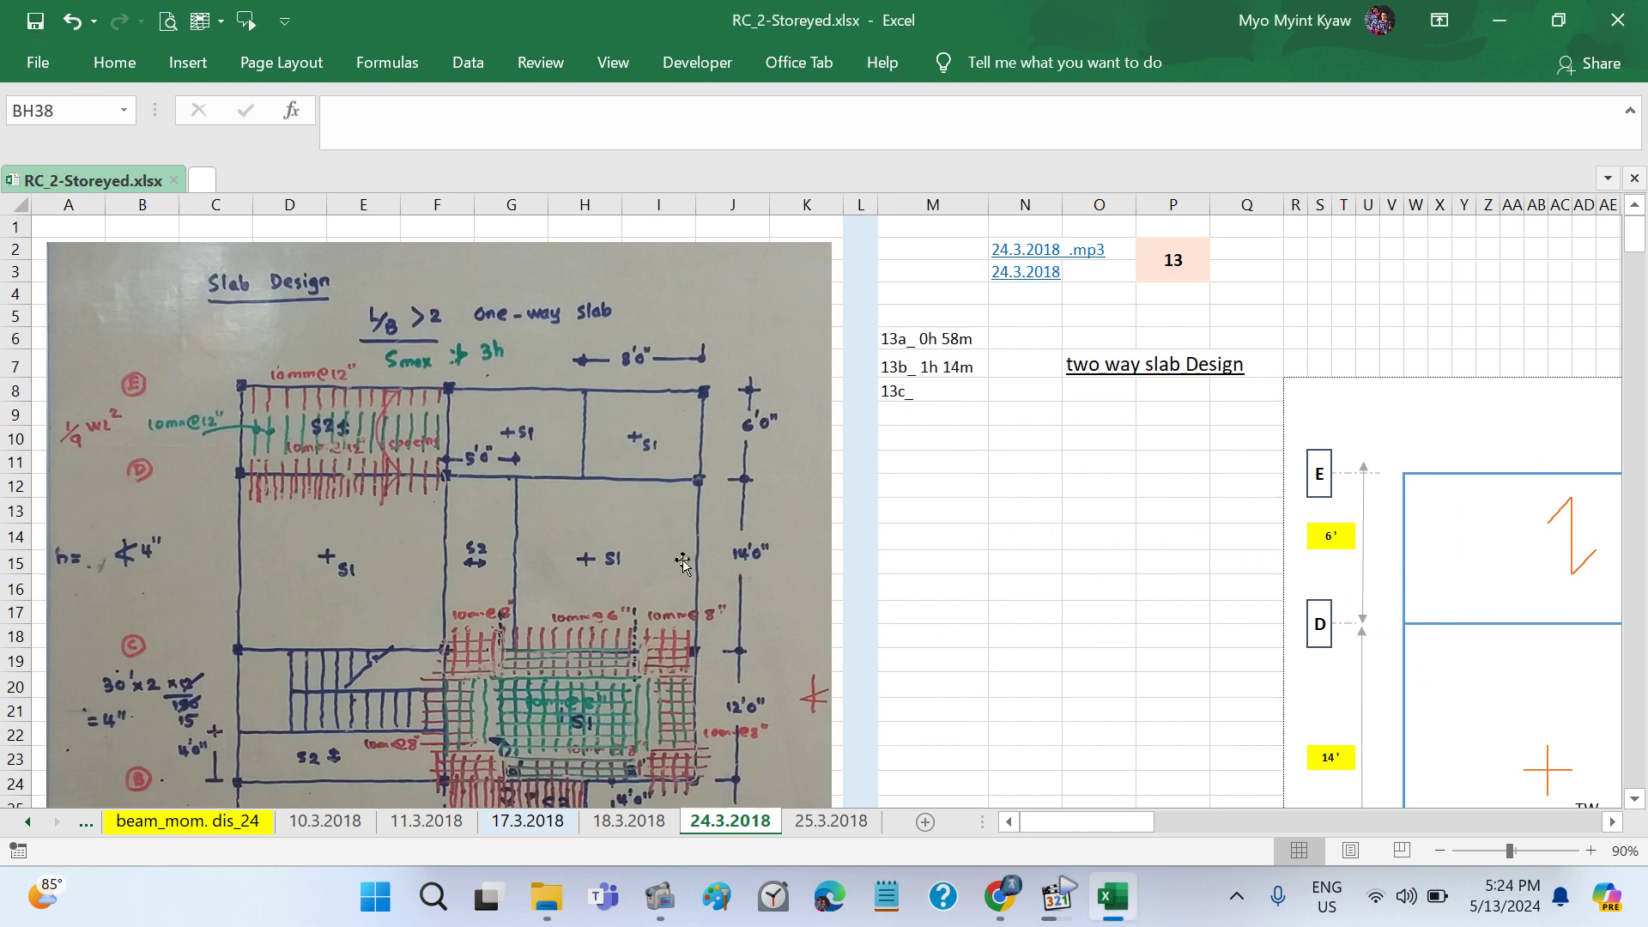
{"action": "scroll", "coordinate": [682, 560], "scroll_direction": "down", "scroll_amount": 2}
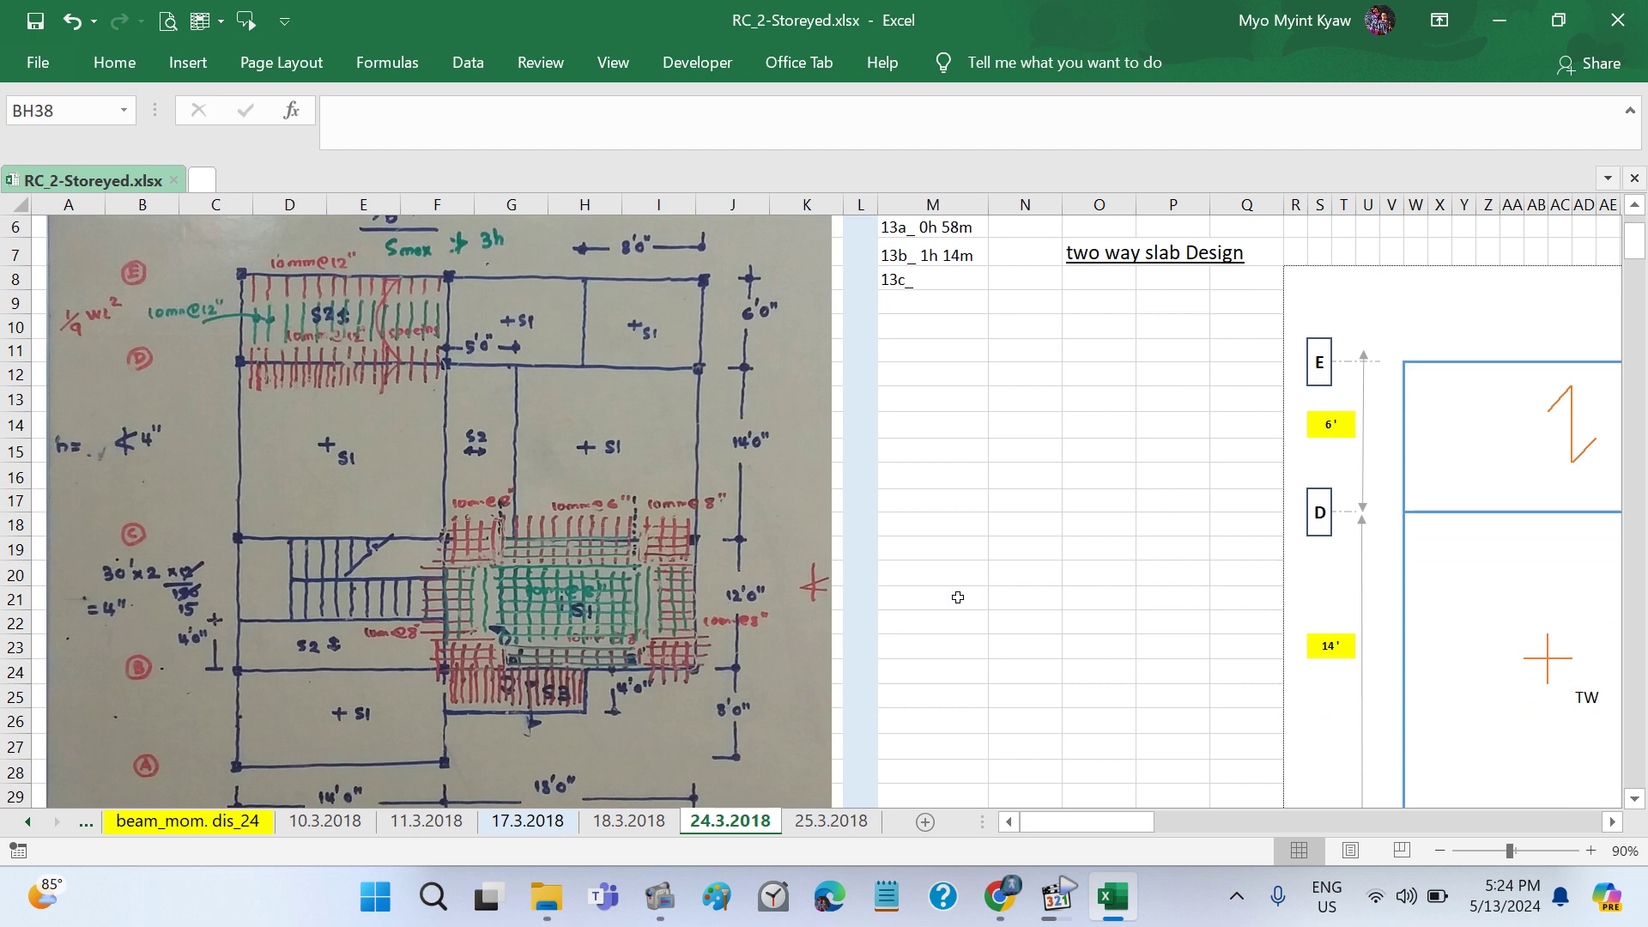
{"action": "scroll", "coordinate": [958, 596], "scroll_direction": "right", "scroll_amount": 1}
{"action": "scroll", "coordinate": [958, 597], "scroll_direction": "right", "scroll_amount": 5}
{"action": "scroll", "coordinate": [958, 596], "scroll_direction": "right", "scroll_amount": 2}
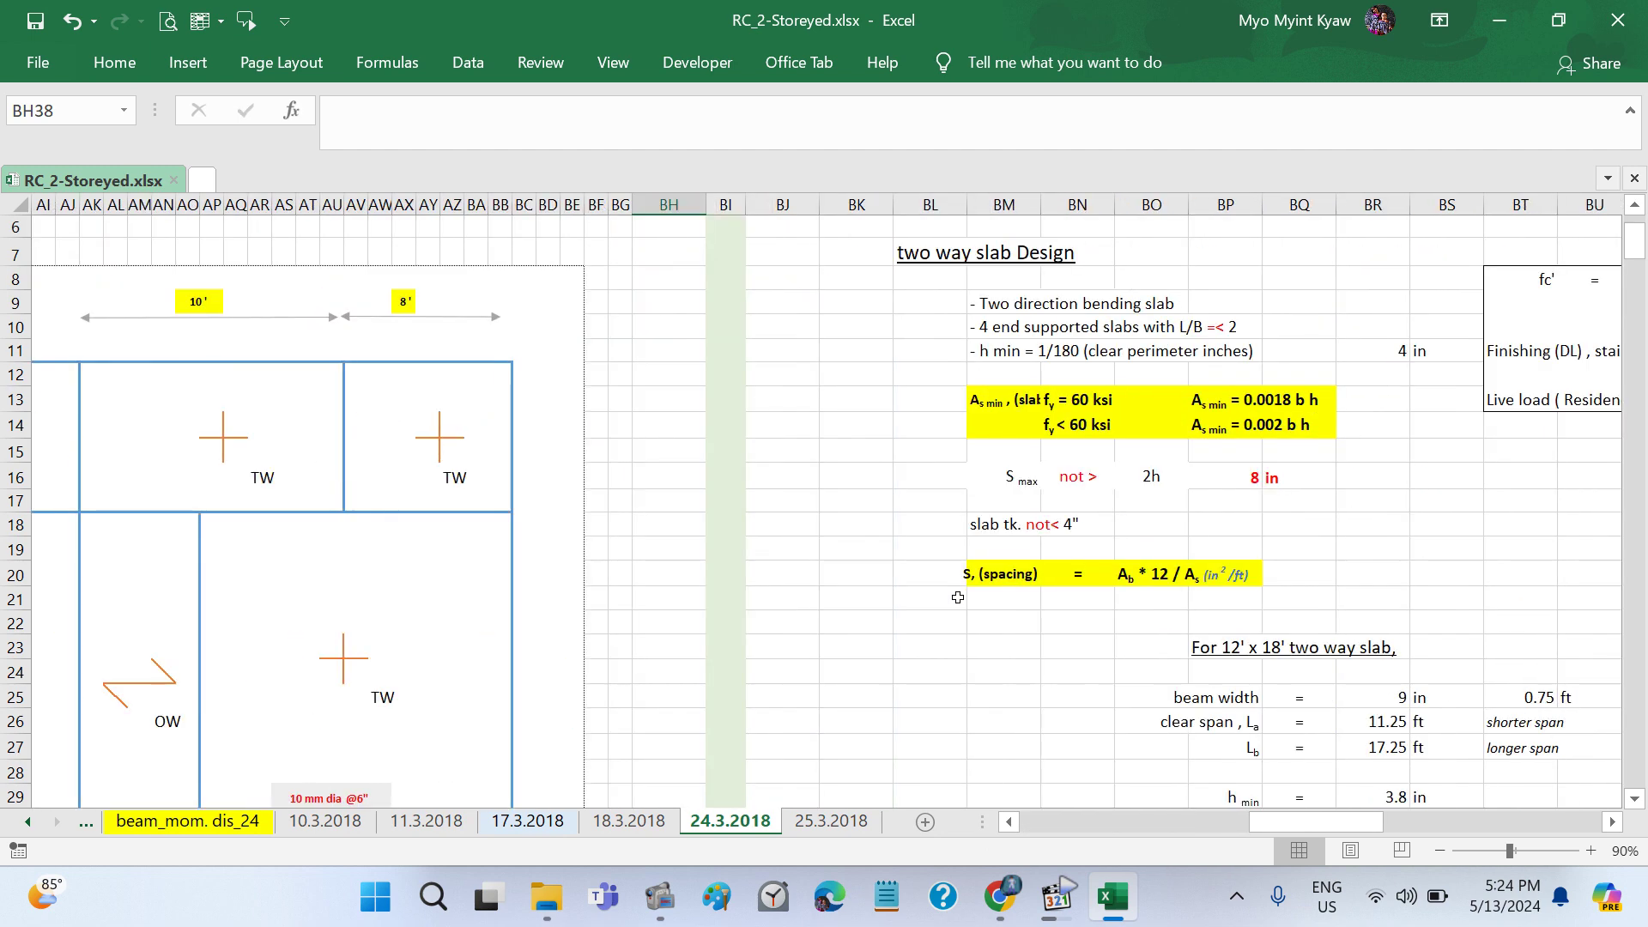
{"action": "scroll", "coordinate": [957, 597], "scroll_direction": "right", "scroll_amount": 1}
{"action": "scroll", "coordinate": [958, 596], "scroll_direction": "right", "scroll_amount": 2}
{"action": "scroll", "coordinate": [958, 596], "scroll_direction": "right", "scroll_amount": 3}
{"action": "scroll", "coordinate": [958, 597], "scroll_direction": "right", "scroll_amount": 2}
{"action": "scroll", "coordinate": [958, 597], "scroll_direction": "down", "scroll_amount": 2}
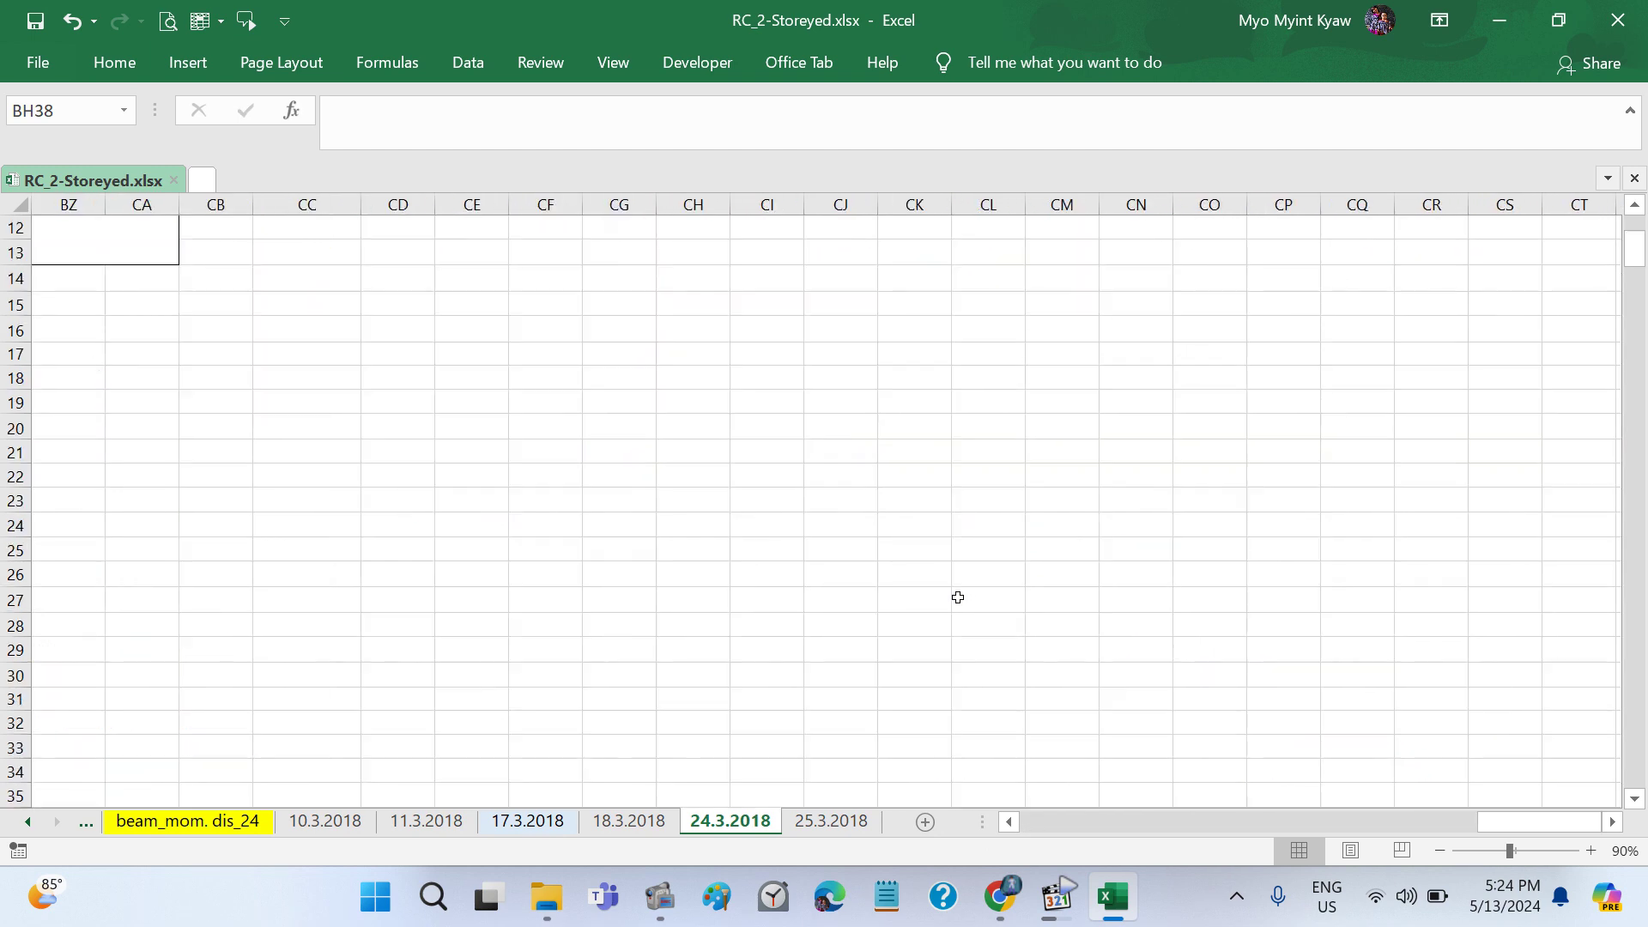
{"action": "scroll", "coordinate": [958, 597], "scroll_direction": "down", "scroll_amount": 2}
{"action": "scroll", "coordinate": [958, 597], "scroll_direction": "down", "scroll_amount": 3}
{"action": "scroll", "coordinate": [958, 597], "scroll_direction": "left", "scroll_amount": 5}
{"action": "scroll", "coordinate": [979, 593], "scroll_direction": "left", "scroll_amount": 3}
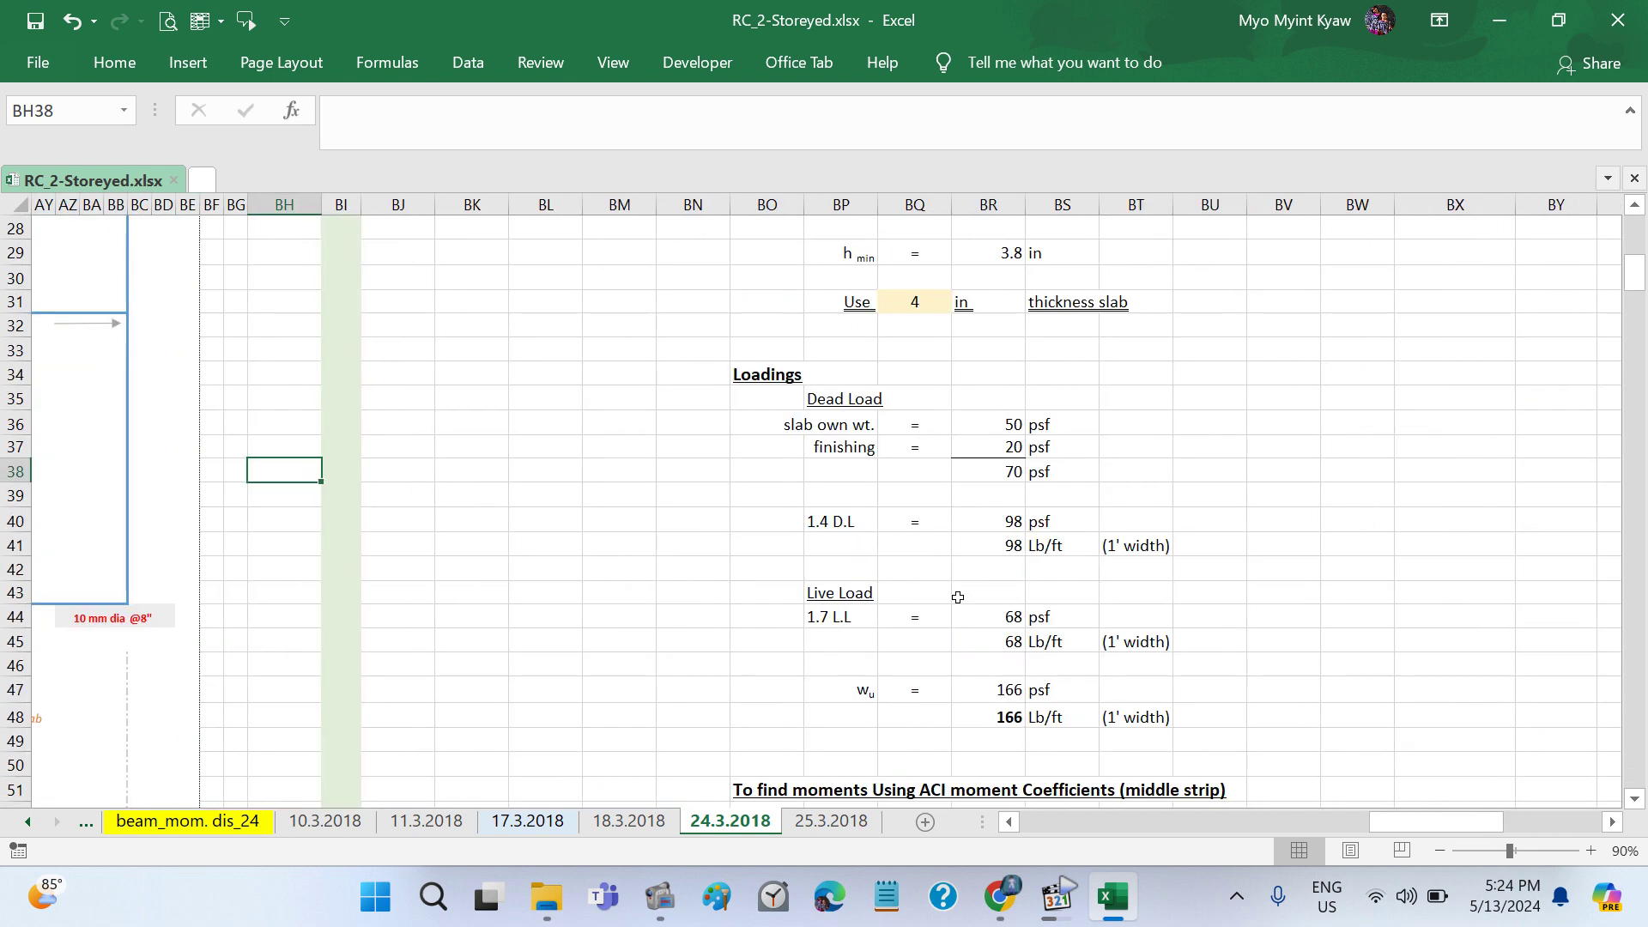
{"action": "scroll", "coordinate": [996, 587], "scroll_direction": "left", "scroll_amount": 3}
{"action": "scroll", "coordinate": [1008, 583], "scroll_direction": "left", "scroll_amount": 2}
{"action": "scroll", "coordinate": [1008, 583], "scroll_direction": "left", "scroll_amount": 5}
{"action": "scroll", "coordinate": [1008, 583], "scroll_direction": "left", "scroll_amount": 5}
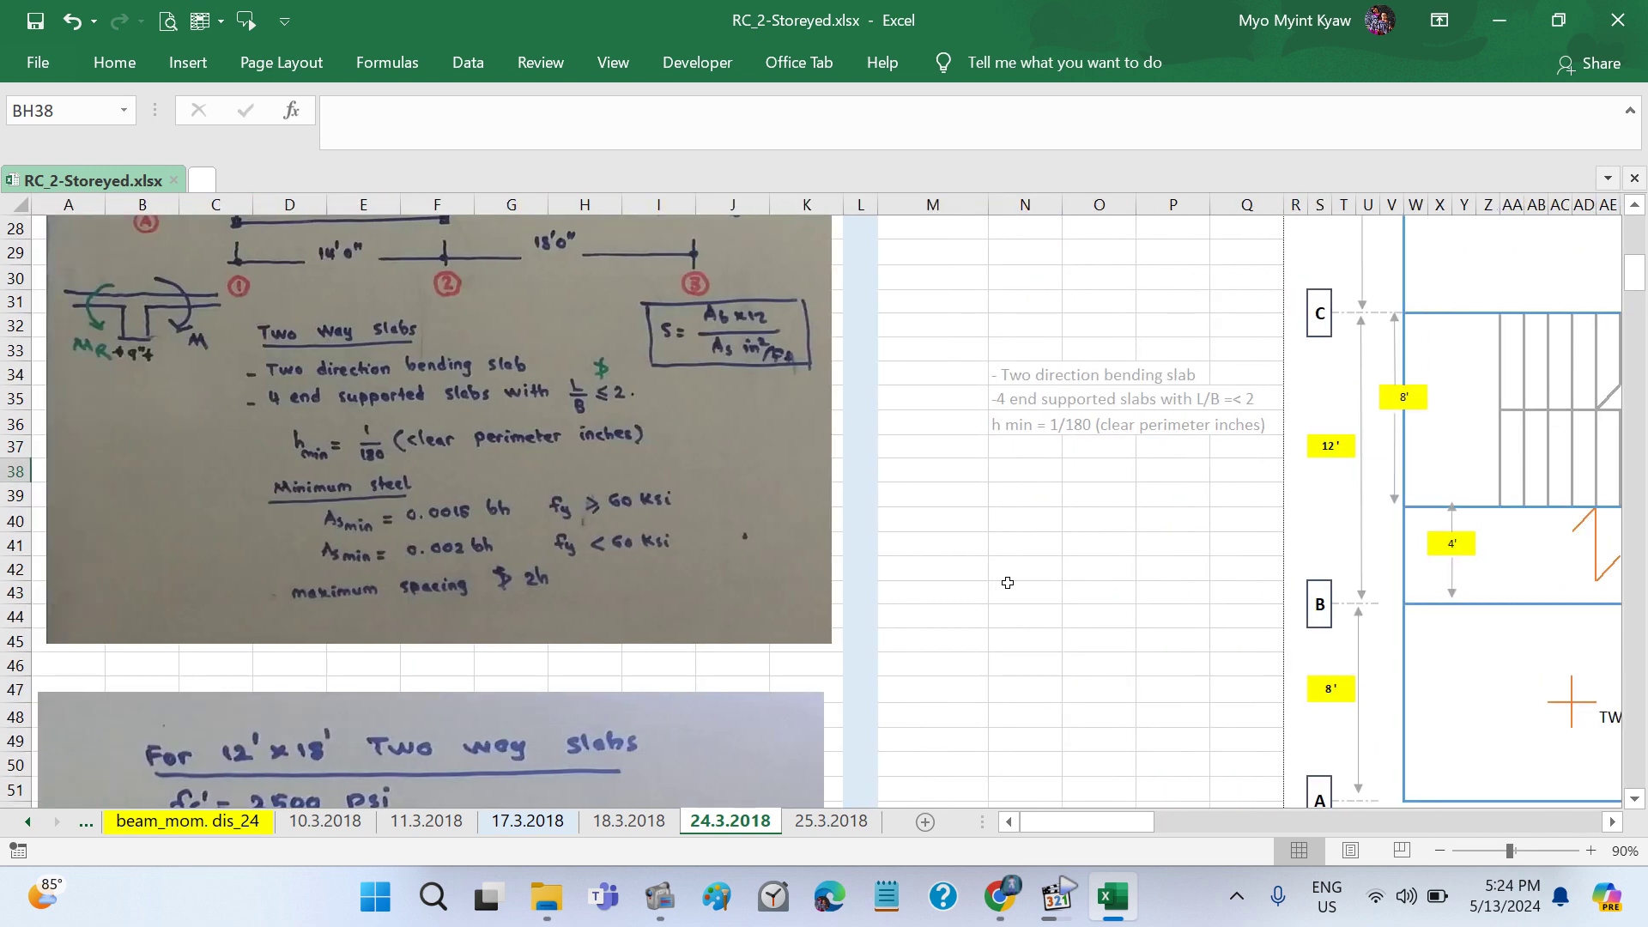
{"action": "scroll", "coordinate": [1008, 582], "scroll_direction": "down", "scroll_amount": 1}
{"action": "scroll", "coordinate": [1007, 583], "scroll_direction": "down", "scroll_amount": 9}
{"action": "scroll", "coordinate": [1007, 583], "scroll_direction": "down", "scroll_amount": 7}
{"action": "scroll", "coordinate": [1007, 583], "scroll_direction": "down", "scroll_amount": 6}
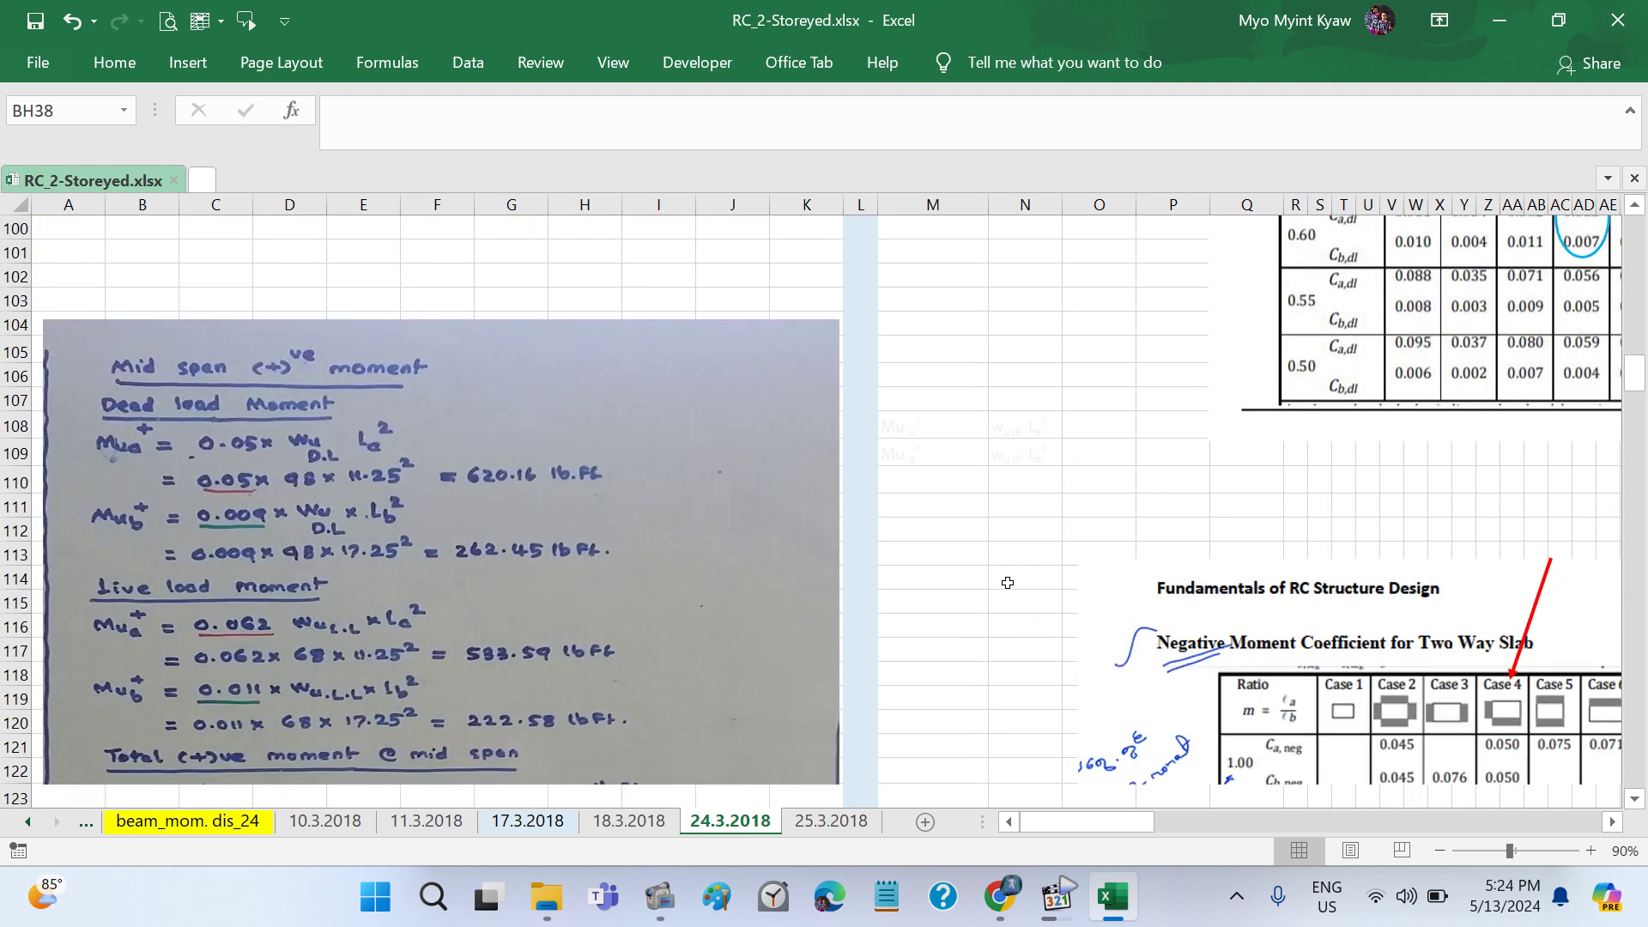
{"action": "scroll", "coordinate": [1008, 583], "scroll_direction": "down", "scroll_amount": 4}
{"action": "scroll", "coordinate": [1007, 583], "scroll_direction": "down", "scroll_amount": 3}
{"action": "scroll", "coordinate": [1008, 583], "scroll_direction": "down", "scroll_amount": 1}
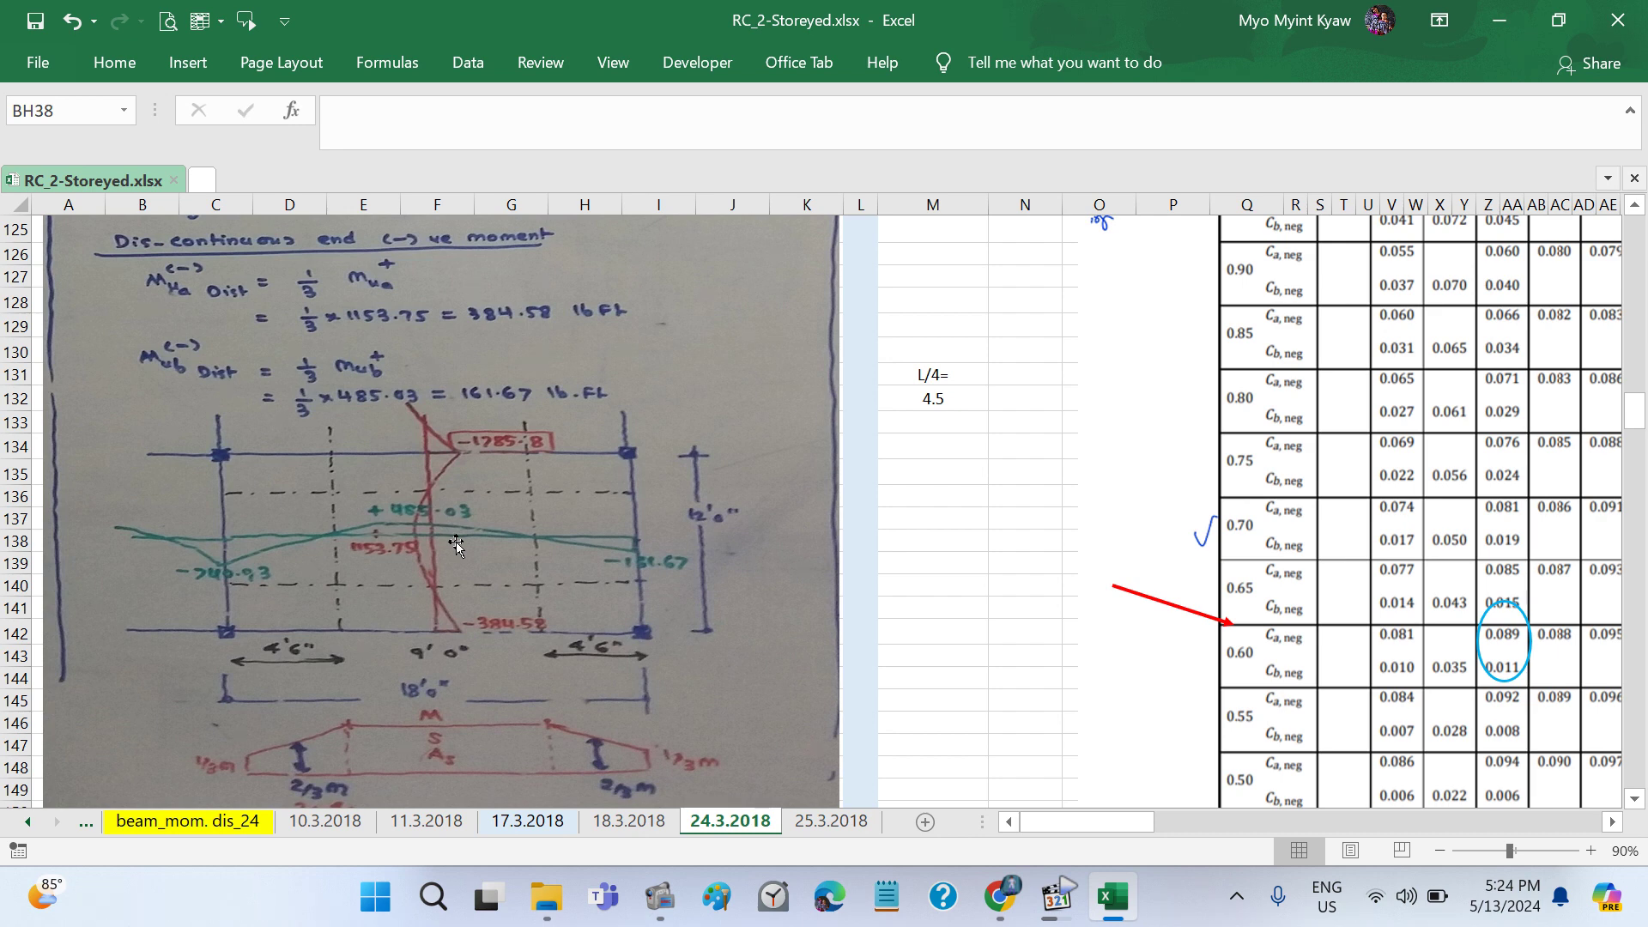
{"action": "left_click", "coordinate": [660, 897]}
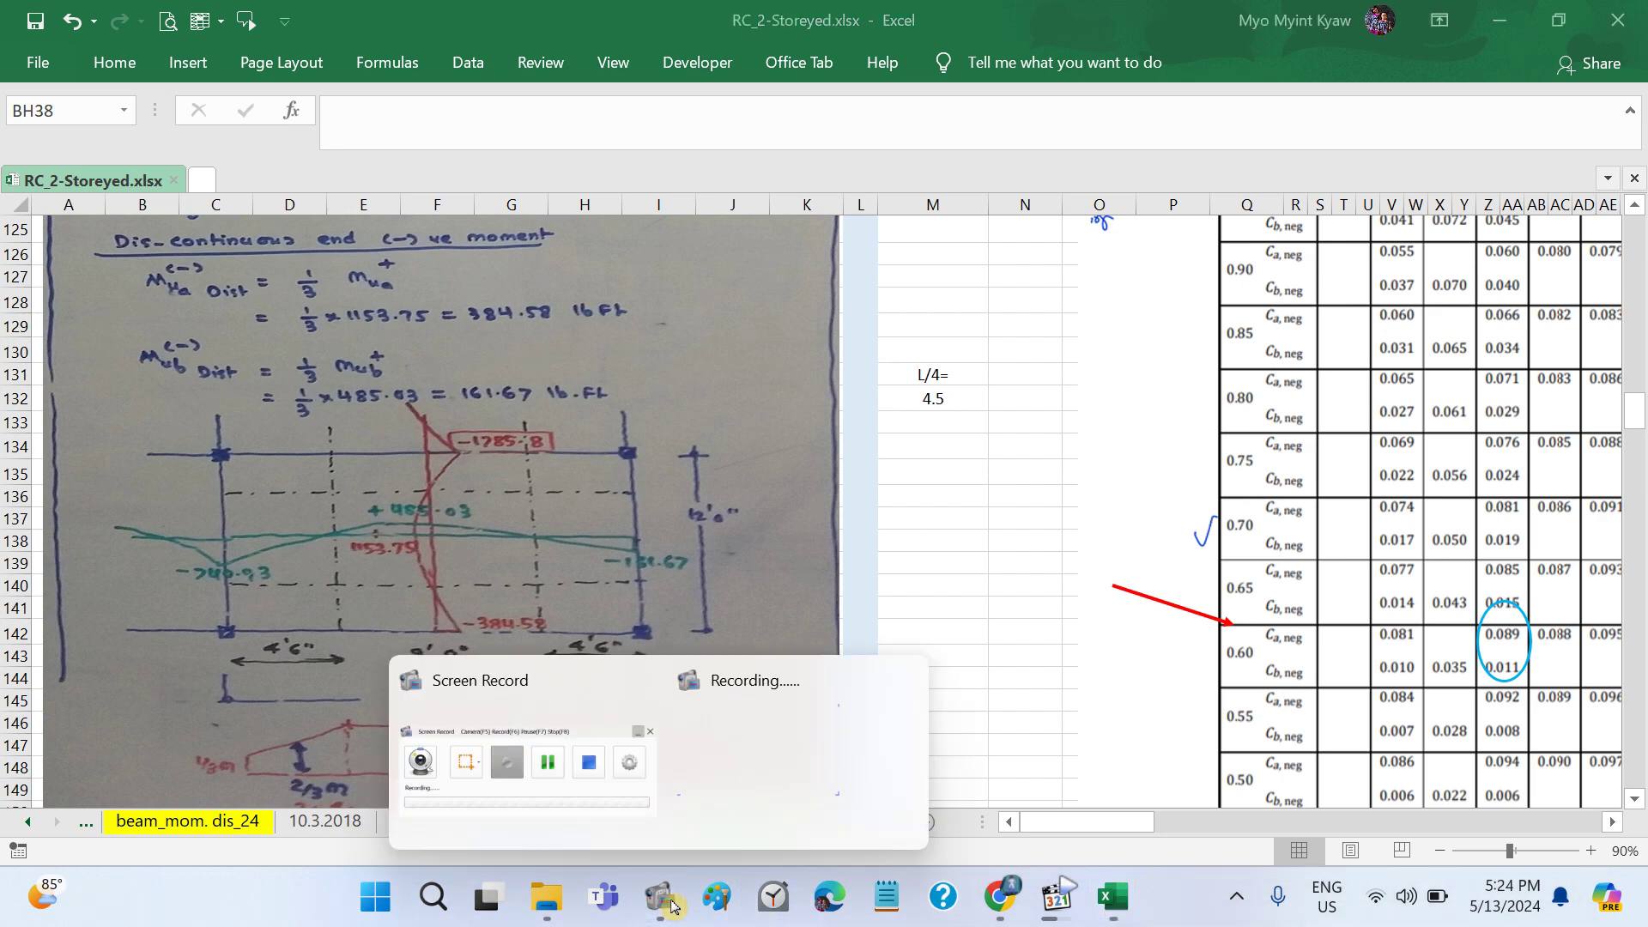
{"action": "left_click", "coordinate": [550, 692]}
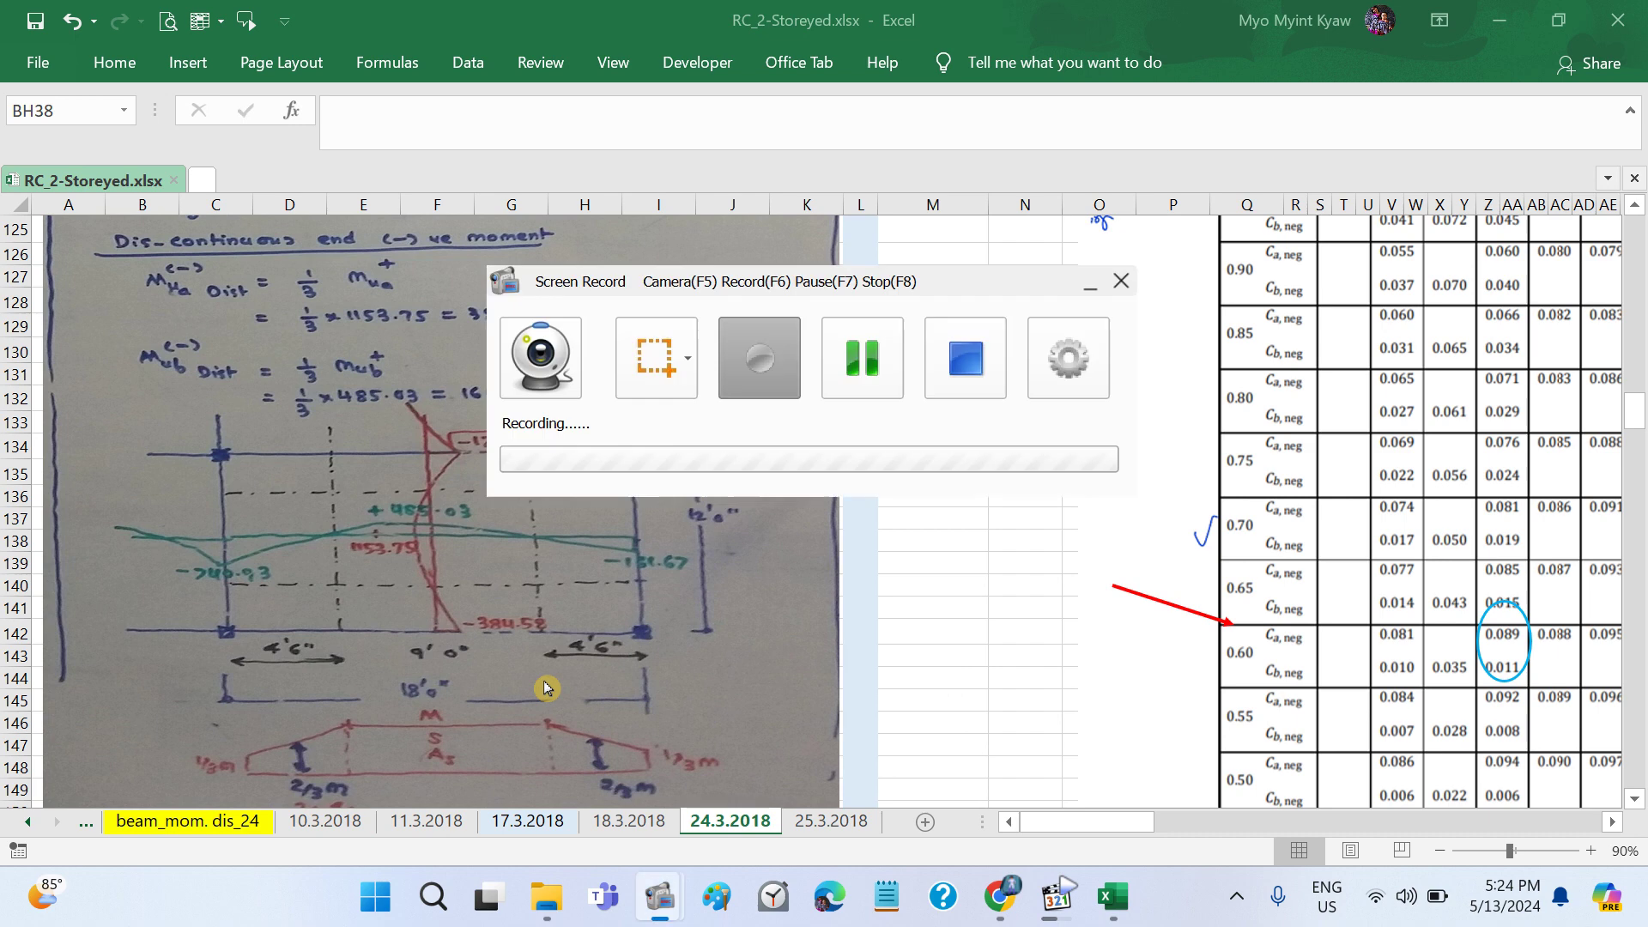
{"action": "left_click", "coordinate": [1090, 296]}
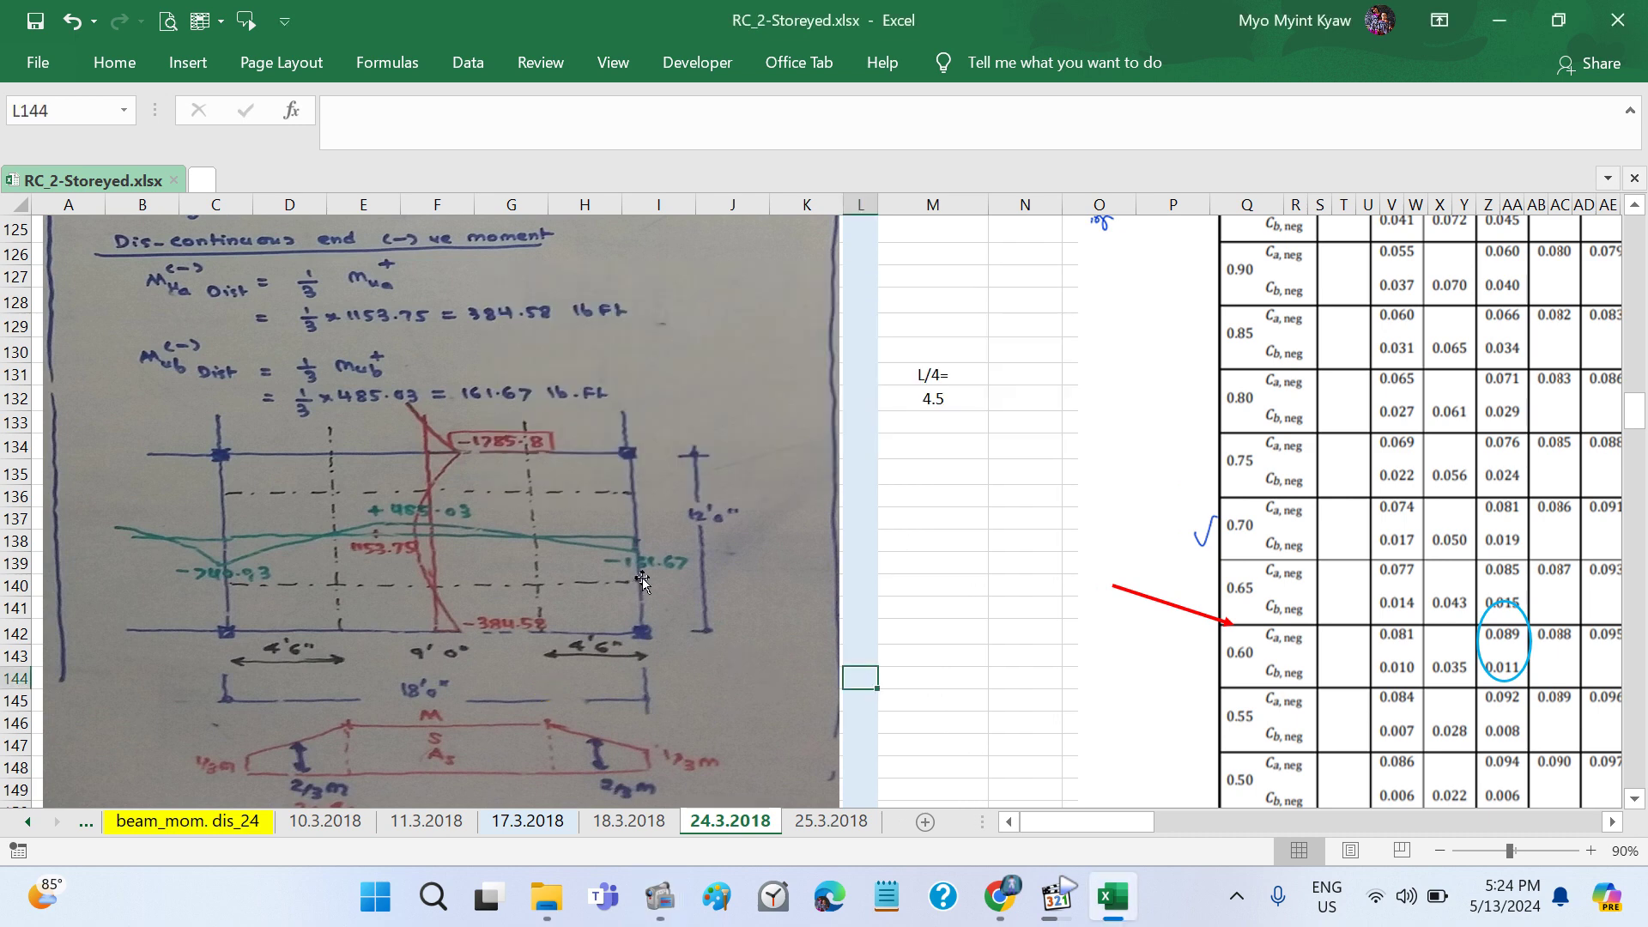
{"action": "left_click", "coordinate": [646, 582]}
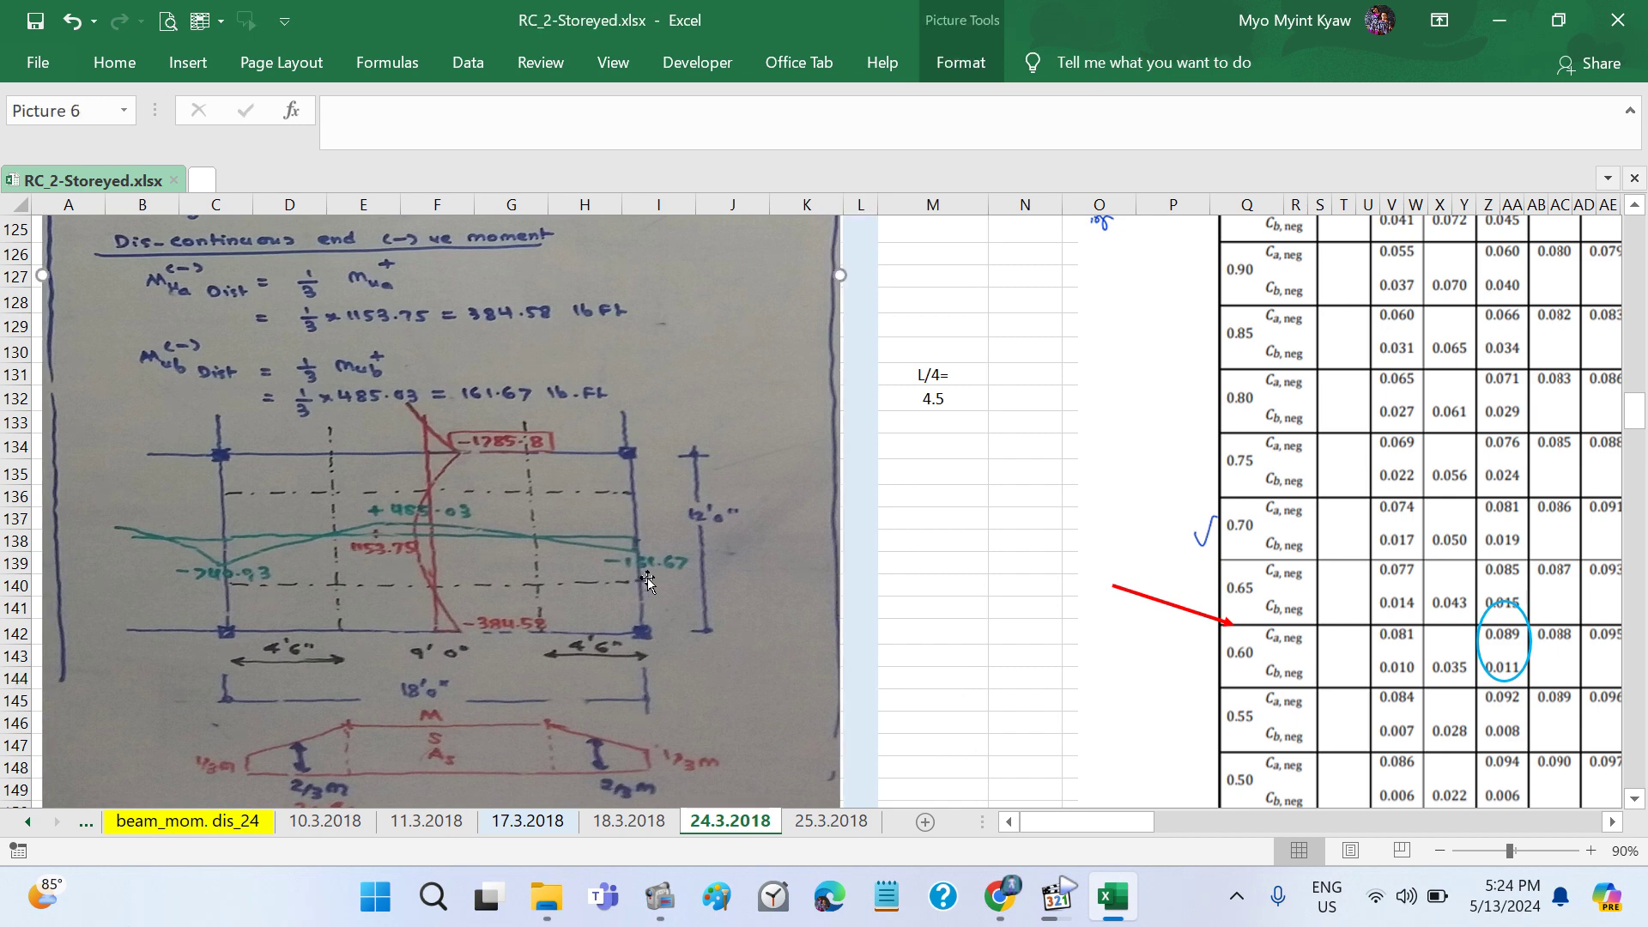
{"action": "left_click", "coordinate": [957, 573]}
{"action": "scroll", "coordinate": [859, 558], "scroll_direction": "up", "scroll_amount": 2}
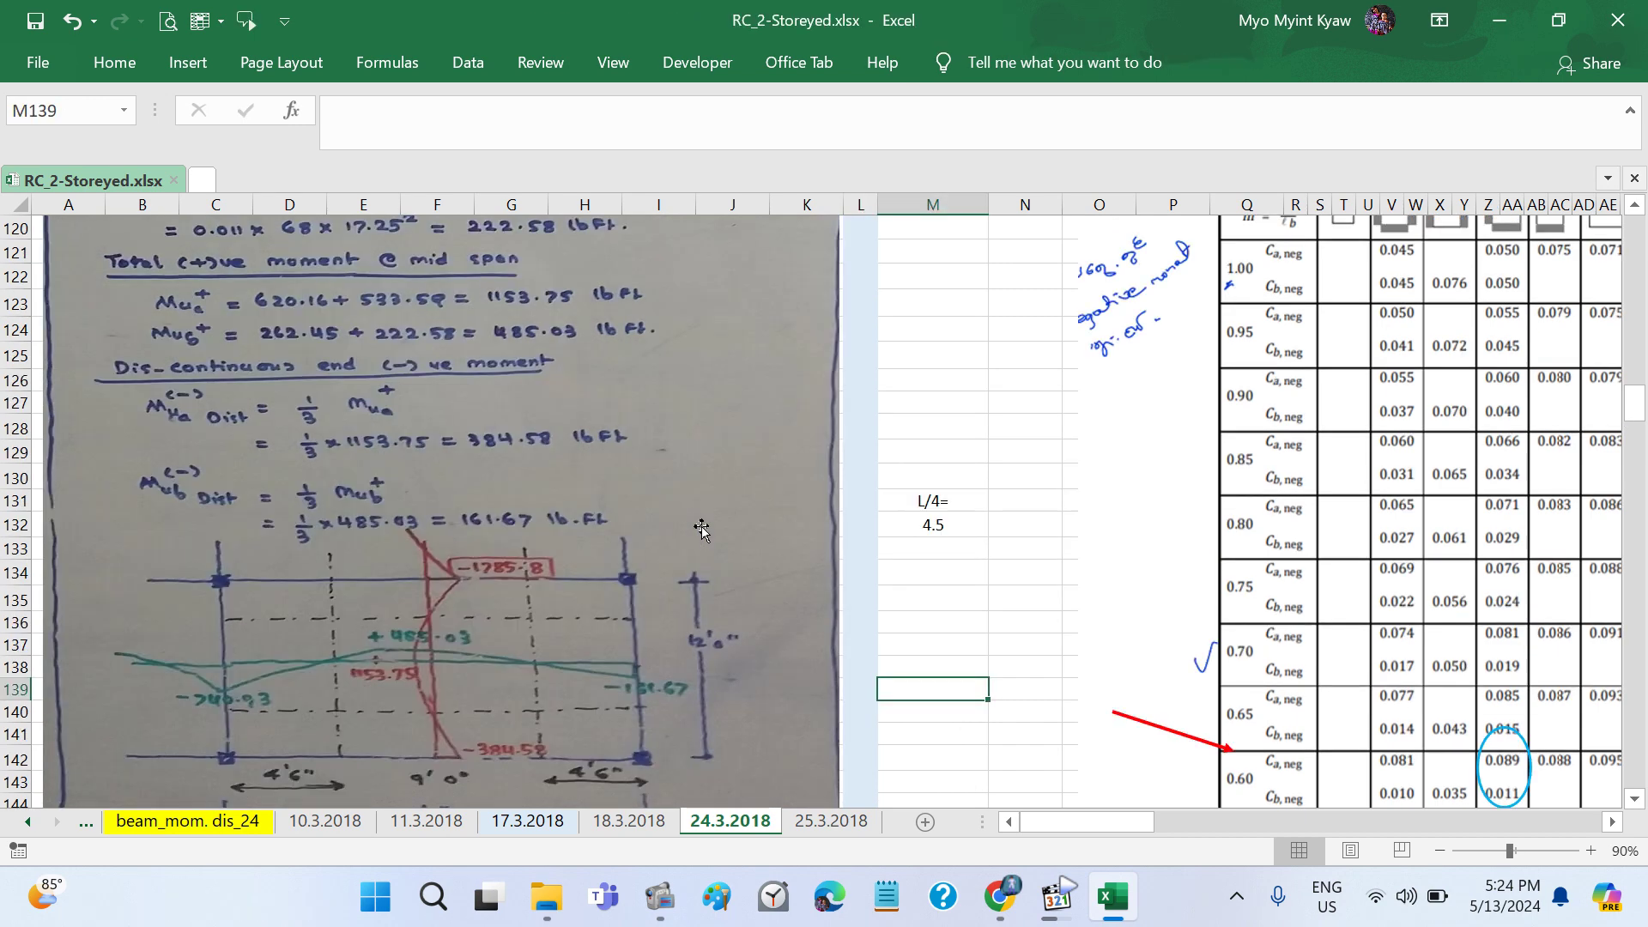
{"action": "scroll", "coordinate": [772, 540], "scroll_direction": "up", "scroll_amount": 6}
{"action": "scroll", "coordinate": [701, 529], "scroll_direction": "up", "scroll_amount": 2}
{"action": "scroll", "coordinate": [701, 530], "scroll_direction": "up", "scroll_amount": 3}
{"action": "scroll", "coordinate": [701, 530], "scroll_direction": "up", "scroll_amount": 4}
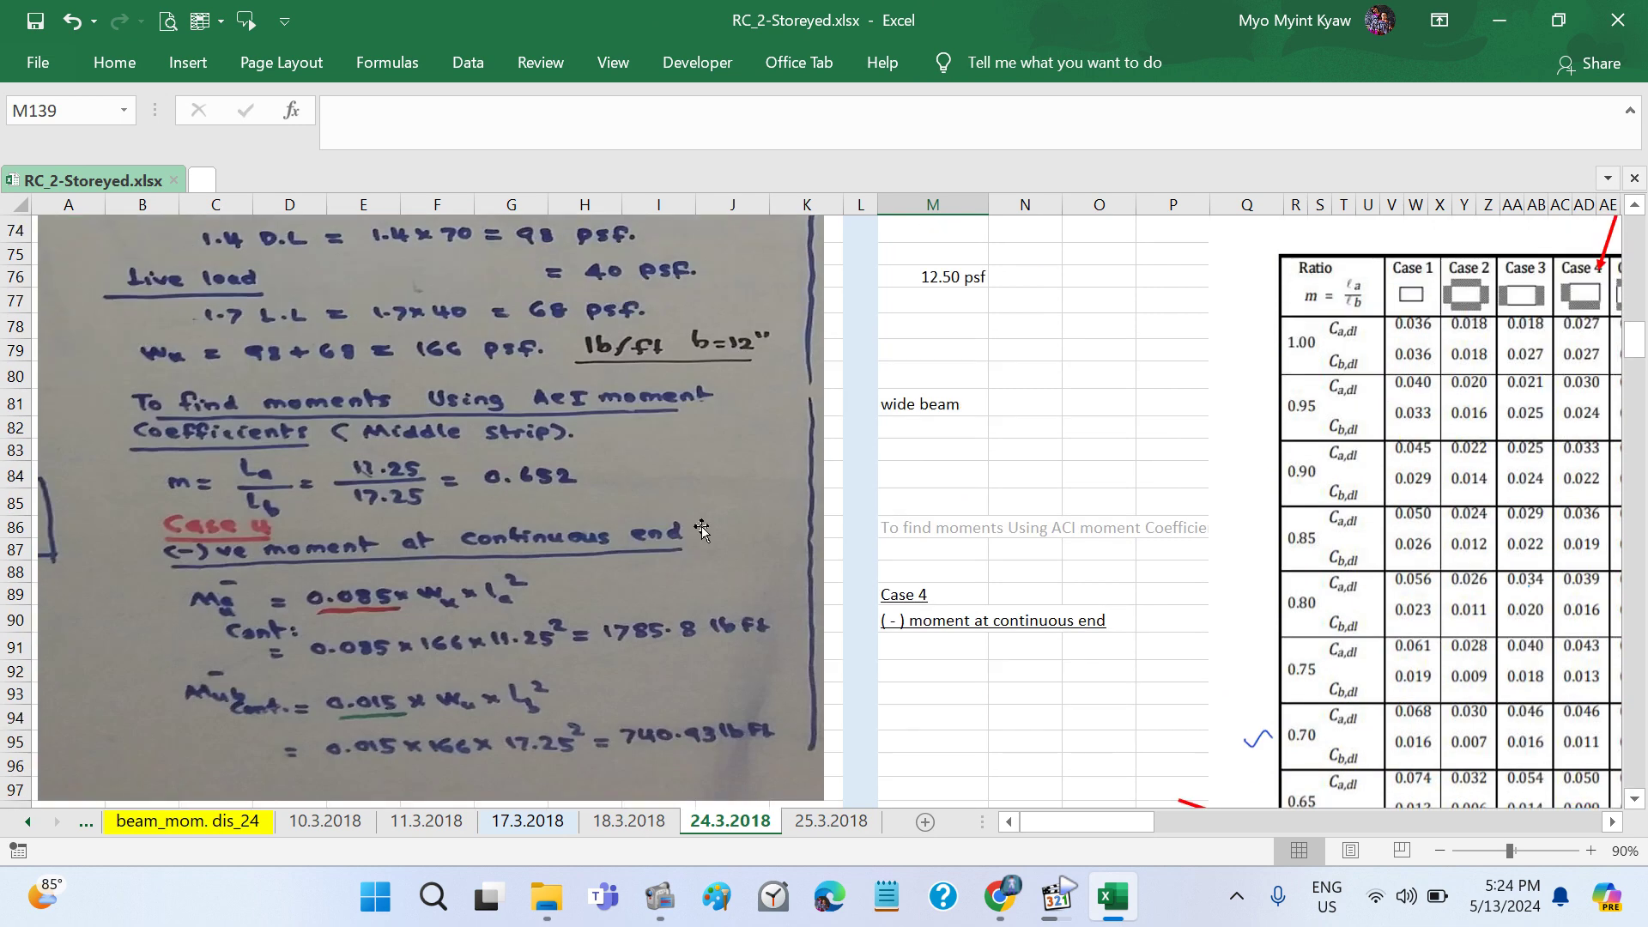
{"action": "scroll", "coordinate": [701, 530], "scroll_direction": "up", "scroll_amount": 9}
{"action": "scroll", "coordinate": [702, 530], "scroll_direction": "up", "scroll_amount": 9}
{"action": "scroll", "coordinate": [701, 530], "scroll_direction": "up", "scroll_amount": 6}
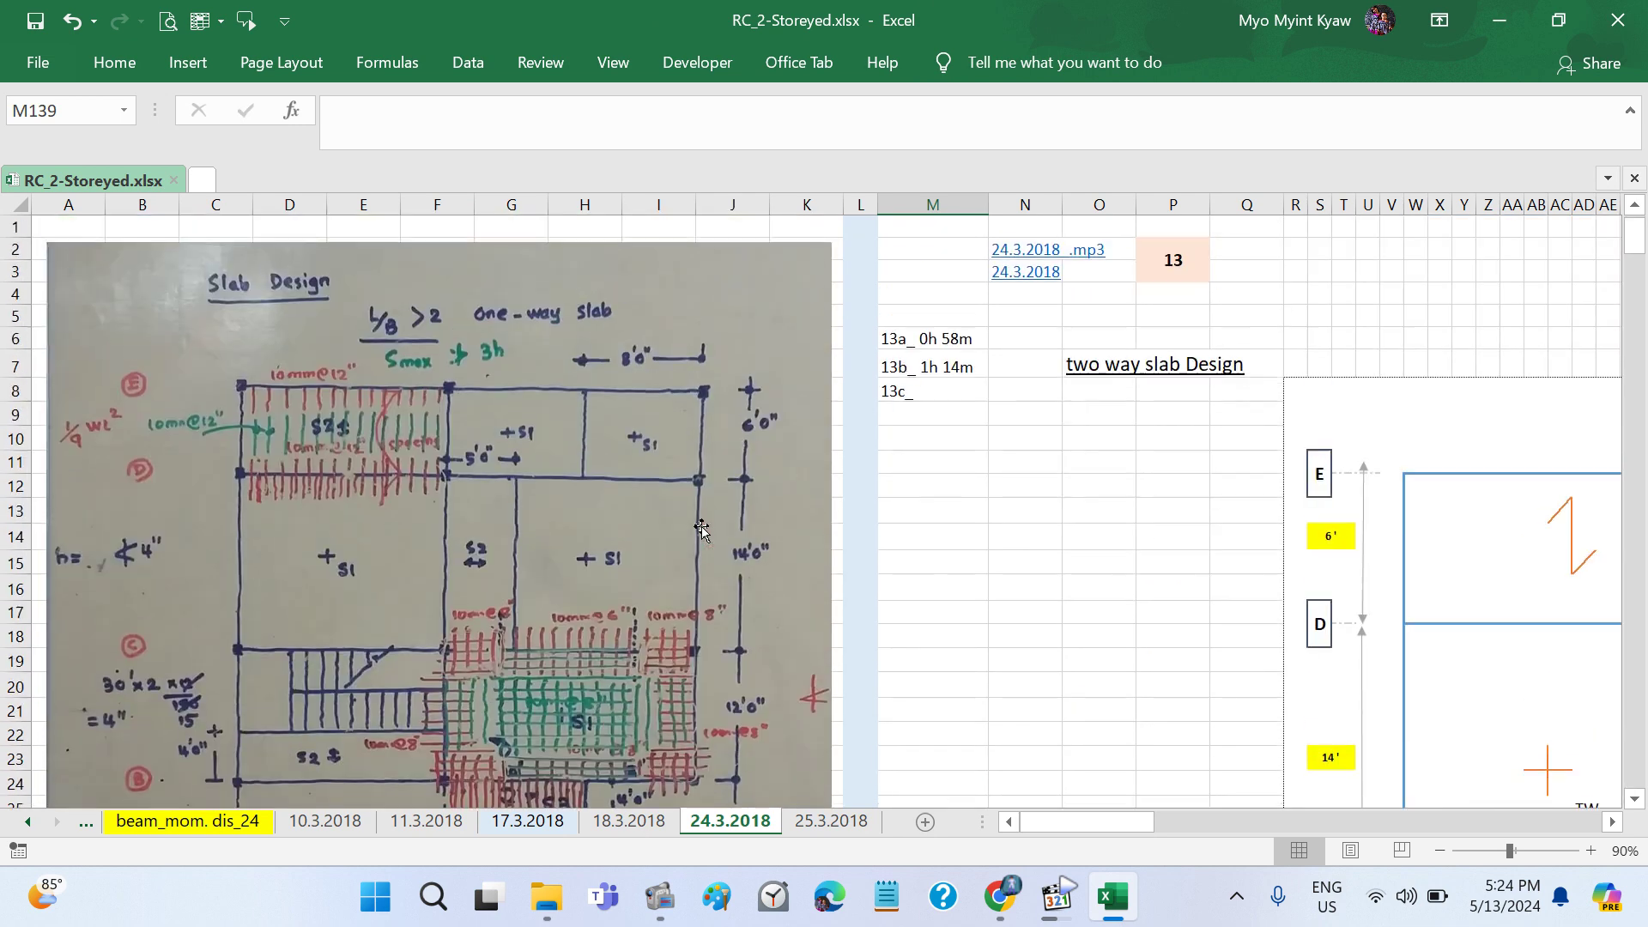
{"action": "scroll", "coordinate": [701, 530], "scroll_direction": "down", "scroll_amount": 1}
{"action": "scroll", "coordinate": [701, 530], "scroll_direction": "down", "scroll_amount": 1}
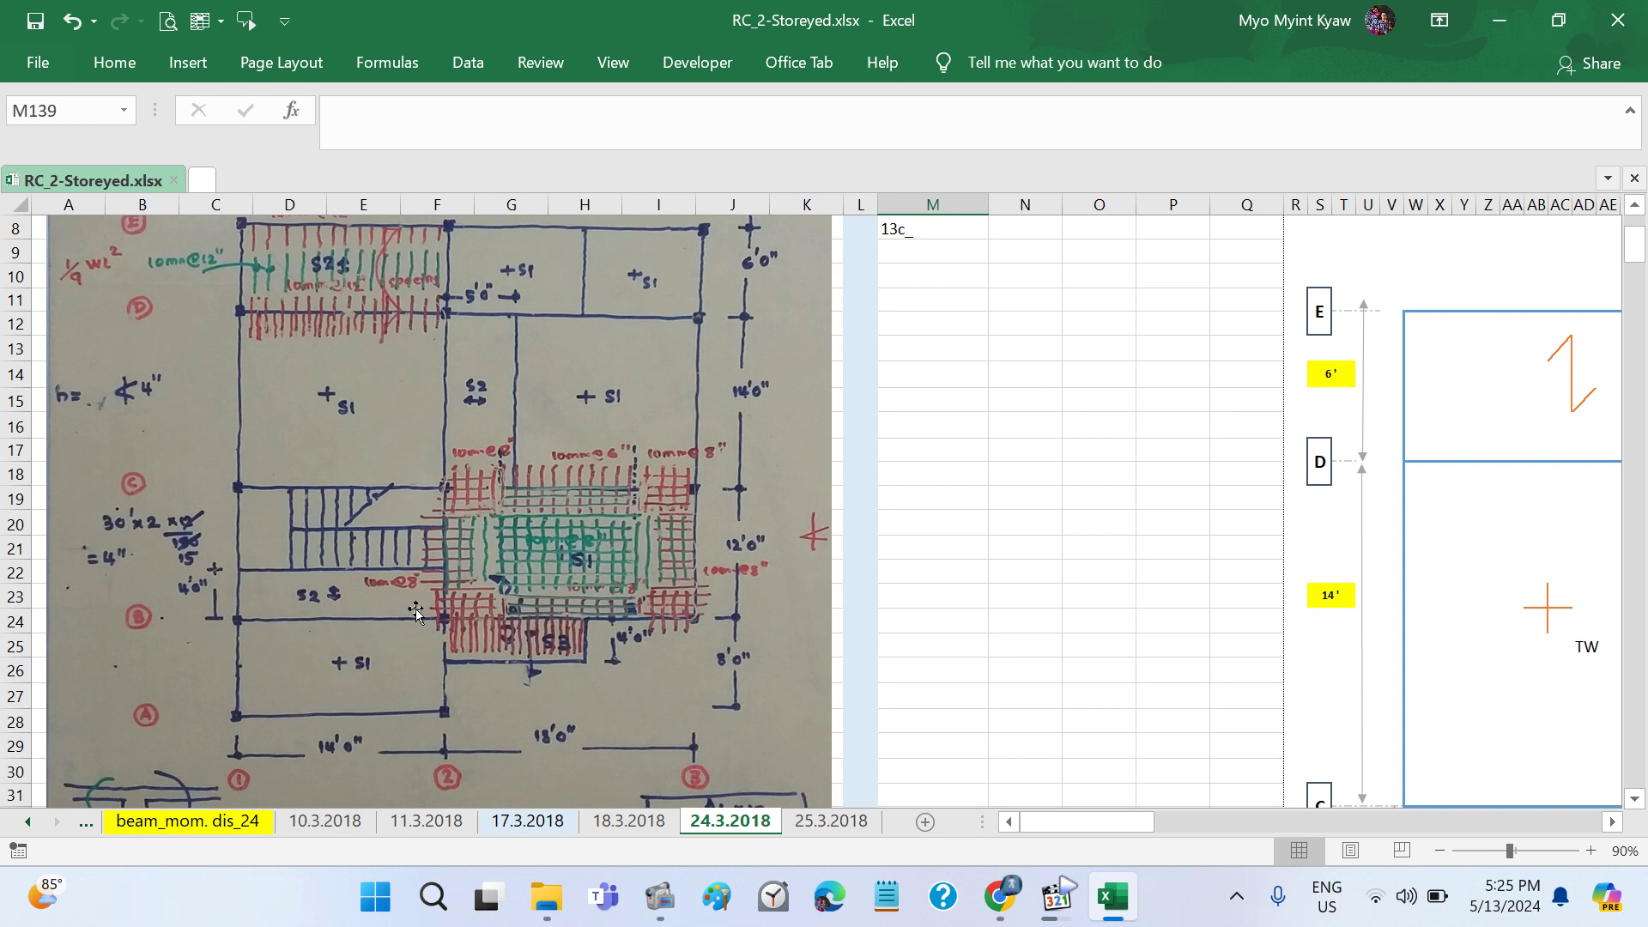
{"action": "scroll", "coordinate": [1067, 552], "scroll_direction": "down", "scroll_amount": 1}
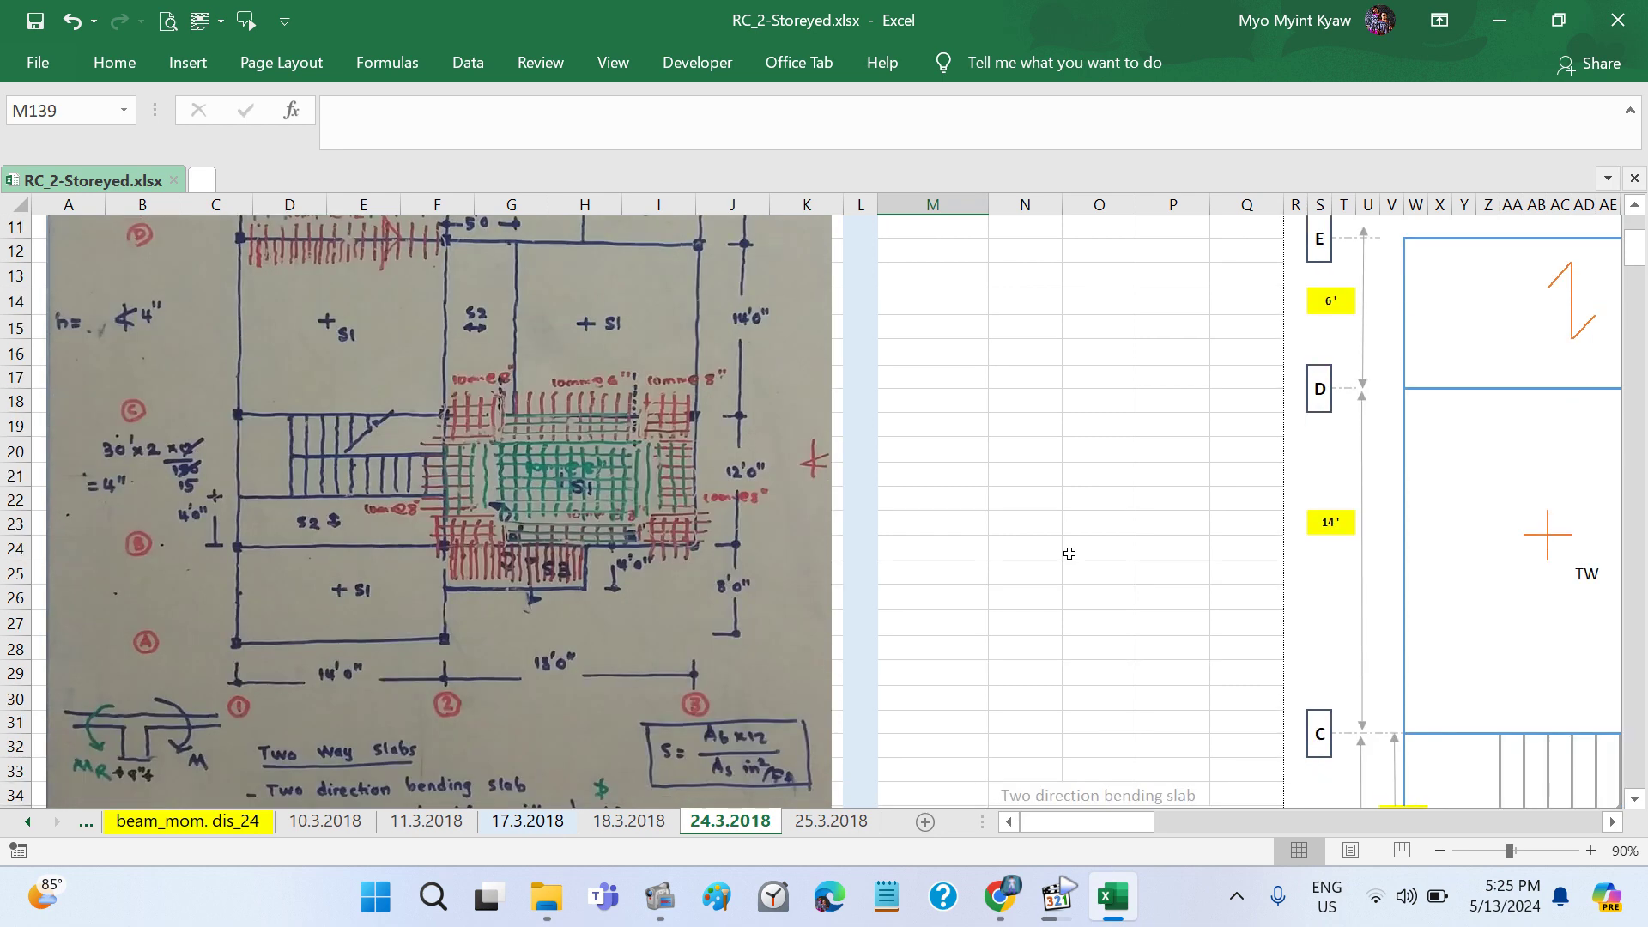
{"action": "scroll", "coordinate": [1066, 552], "scroll_direction": "down", "scroll_amount": 2}
{"action": "scroll", "coordinate": [1070, 554], "scroll_direction": "right", "scroll_amount": 4}
{"action": "scroll", "coordinate": [1070, 554], "scroll_direction": "right", "scroll_amount": 3}
{"action": "scroll", "coordinate": [1070, 553], "scroll_direction": "right", "scroll_amount": 3}
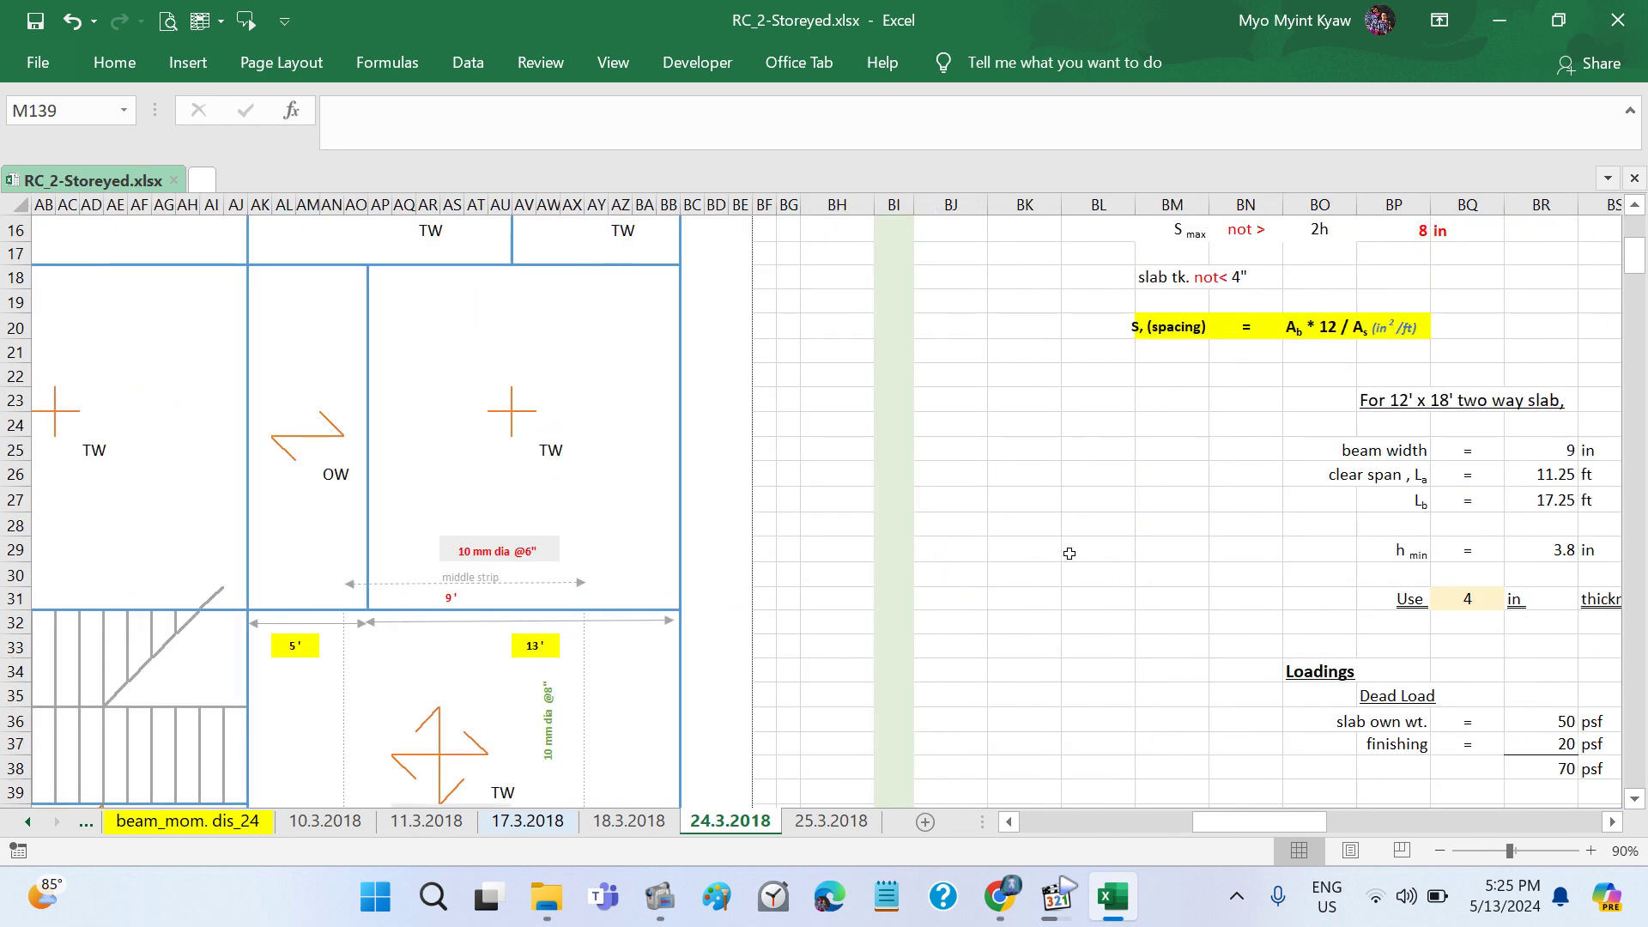
{"action": "scroll", "coordinate": [1070, 554], "scroll_direction": "right", "scroll_amount": 2}
{"action": "scroll", "coordinate": [1069, 554], "scroll_direction": "down", "scroll_amount": 4}
{"action": "scroll", "coordinate": [1070, 553], "scroll_direction": "down", "scroll_amount": 5}
{"action": "scroll", "coordinate": [1069, 554], "scroll_direction": "down", "scroll_amount": 6}
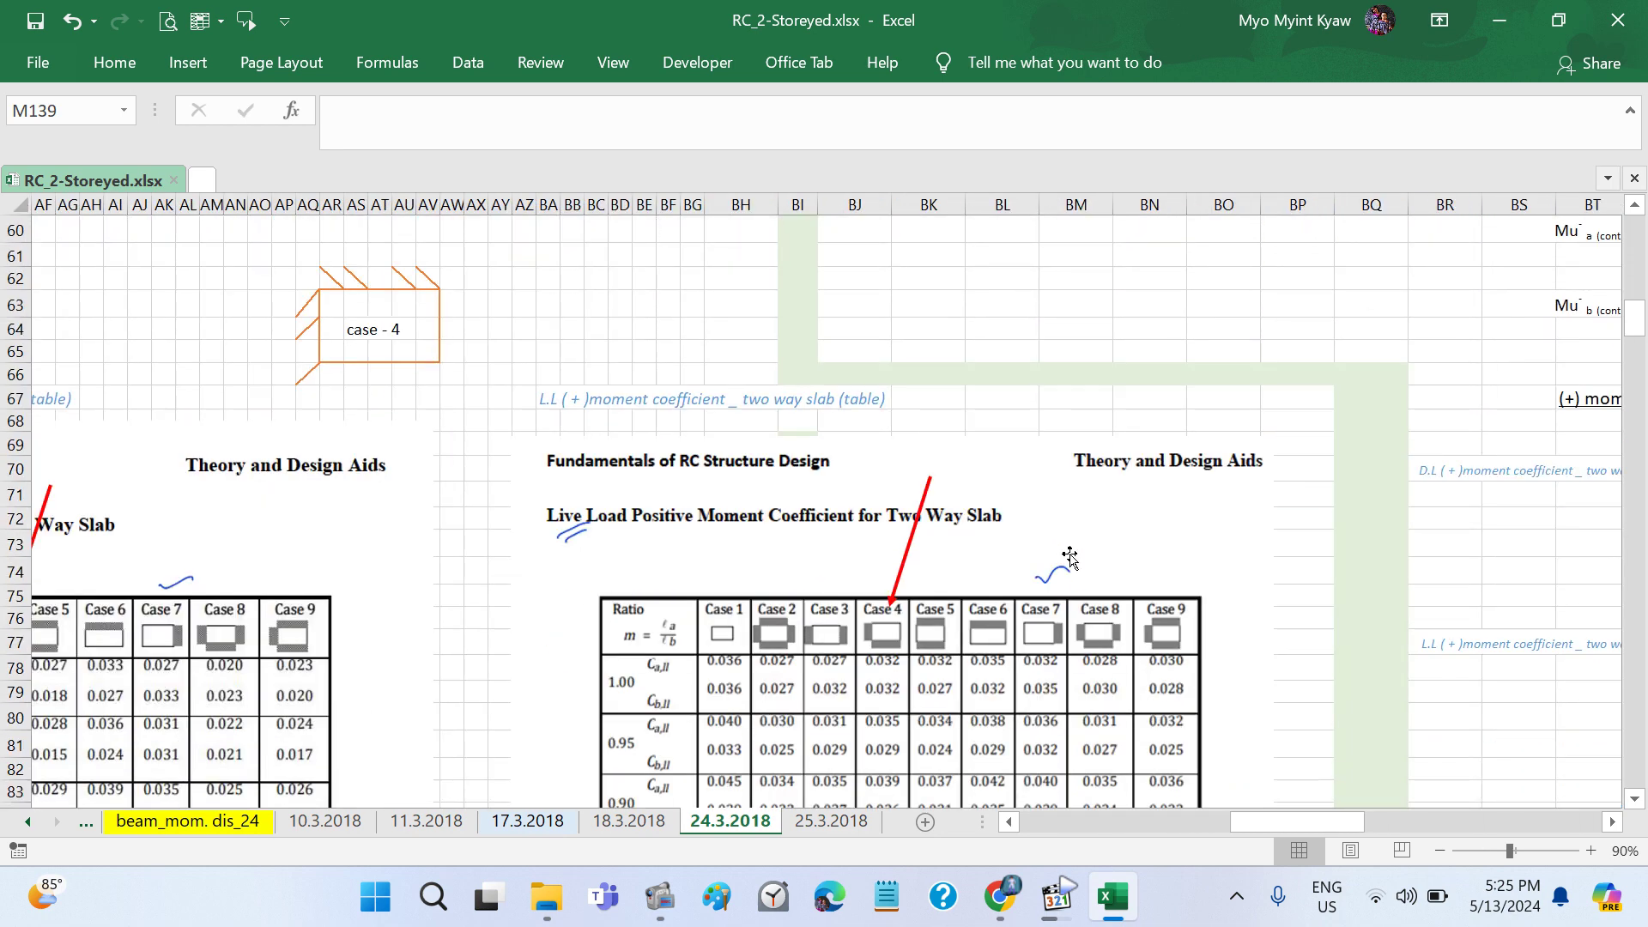
{"action": "scroll", "coordinate": [1069, 553], "scroll_direction": "right", "scroll_amount": 4}
{"action": "scroll", "coordinate": [1069, 556], "scroll_direction": "right", "scroll_amount": 3}
{"action": "scroll", "coordinate": [1069, 556], "scroll_direction": "down", "scroll_amount": 5}
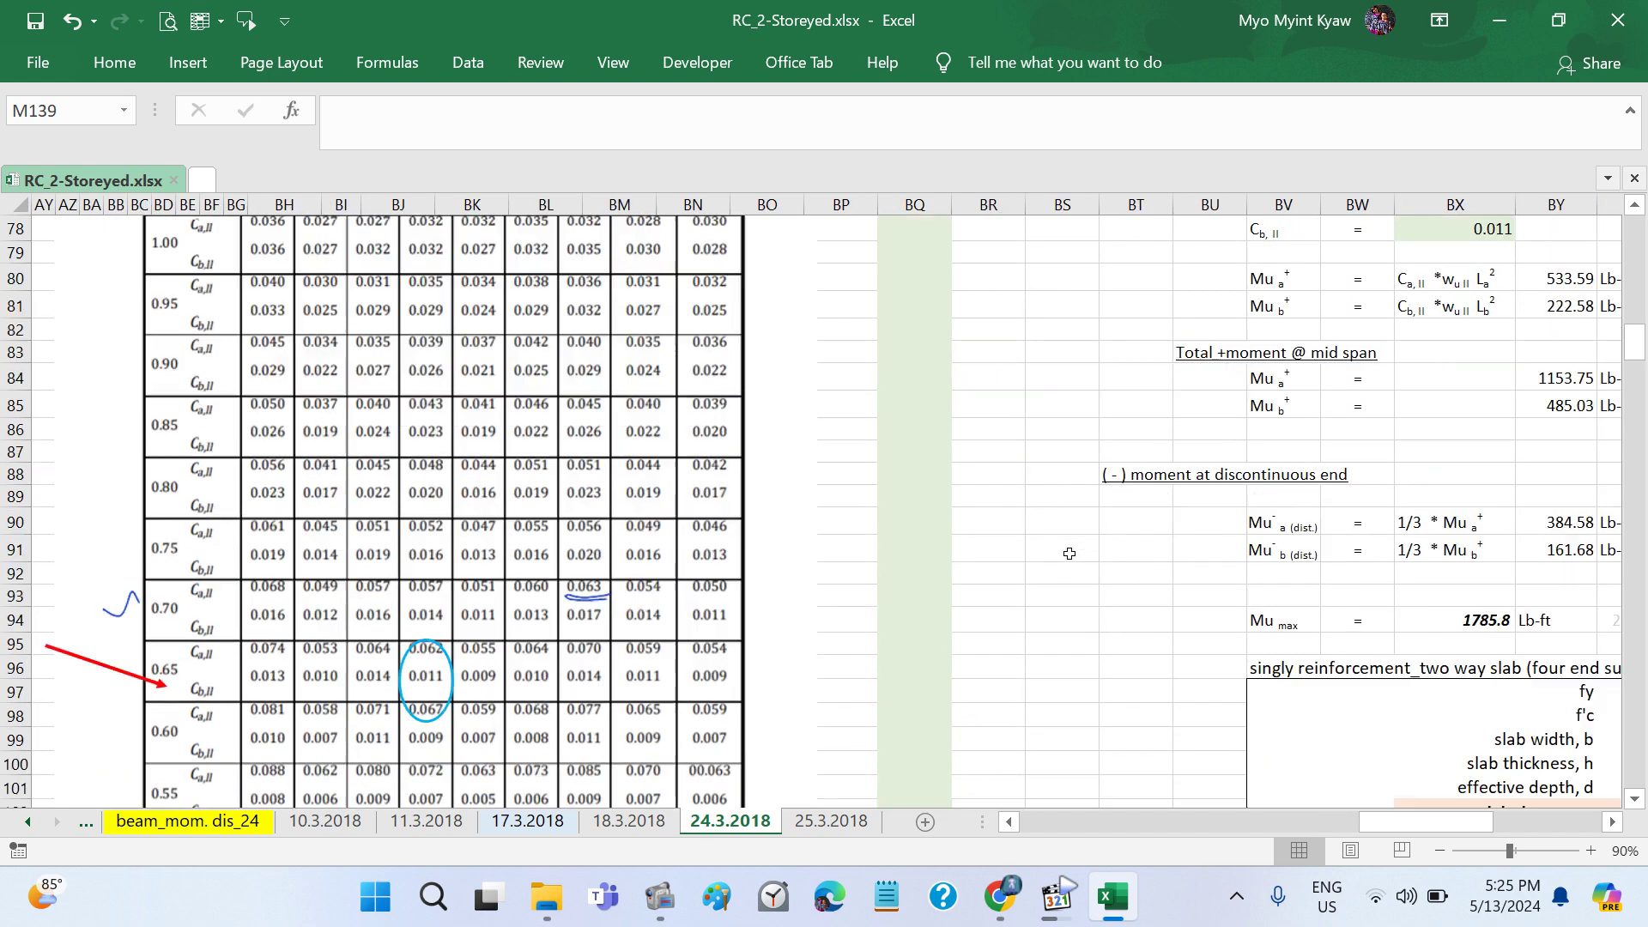
{"action": "scroll", "coordinate": [1069, 557], "scroll_direction": "down", "scroll_amount": 1}
{"action": "scroll", "coordinate": [1069, 553], "scroll_direction": "down", "scroll_amount": 3}
{"action": "scroll", "coordinate": [1069, 554], "scroll_direction": "down", "scroll_amount": 2}
{"action": "scroll", "coordinate": [1070, 554], "scroll_direction": "right", "scroll_amount": 4}
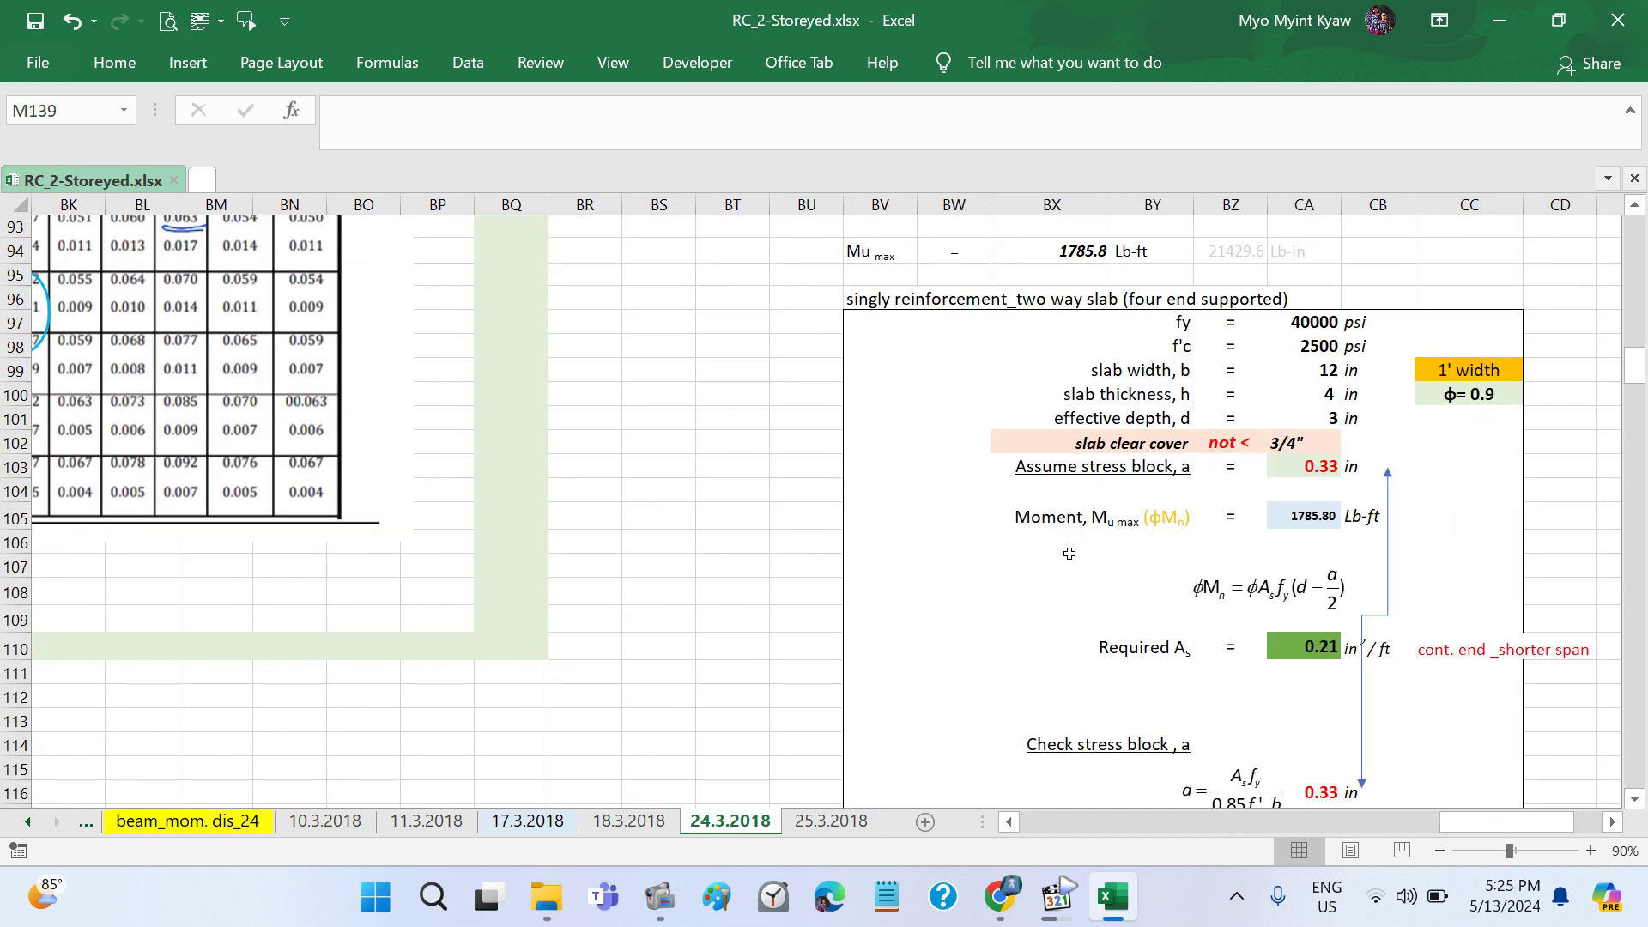
{"action": "scroll", "coordinate": [1069, 554], "scroll_direction": "down", "scroll_amount": 2}
{"action": "scroll", "coordinate": [1070, 554], "scroll_direction": "down", "scroll_amount": 3}
{"action": "scroll", "coordinate": [1070, 553], "scroll_direction": "down", "scroll_amount": 1}
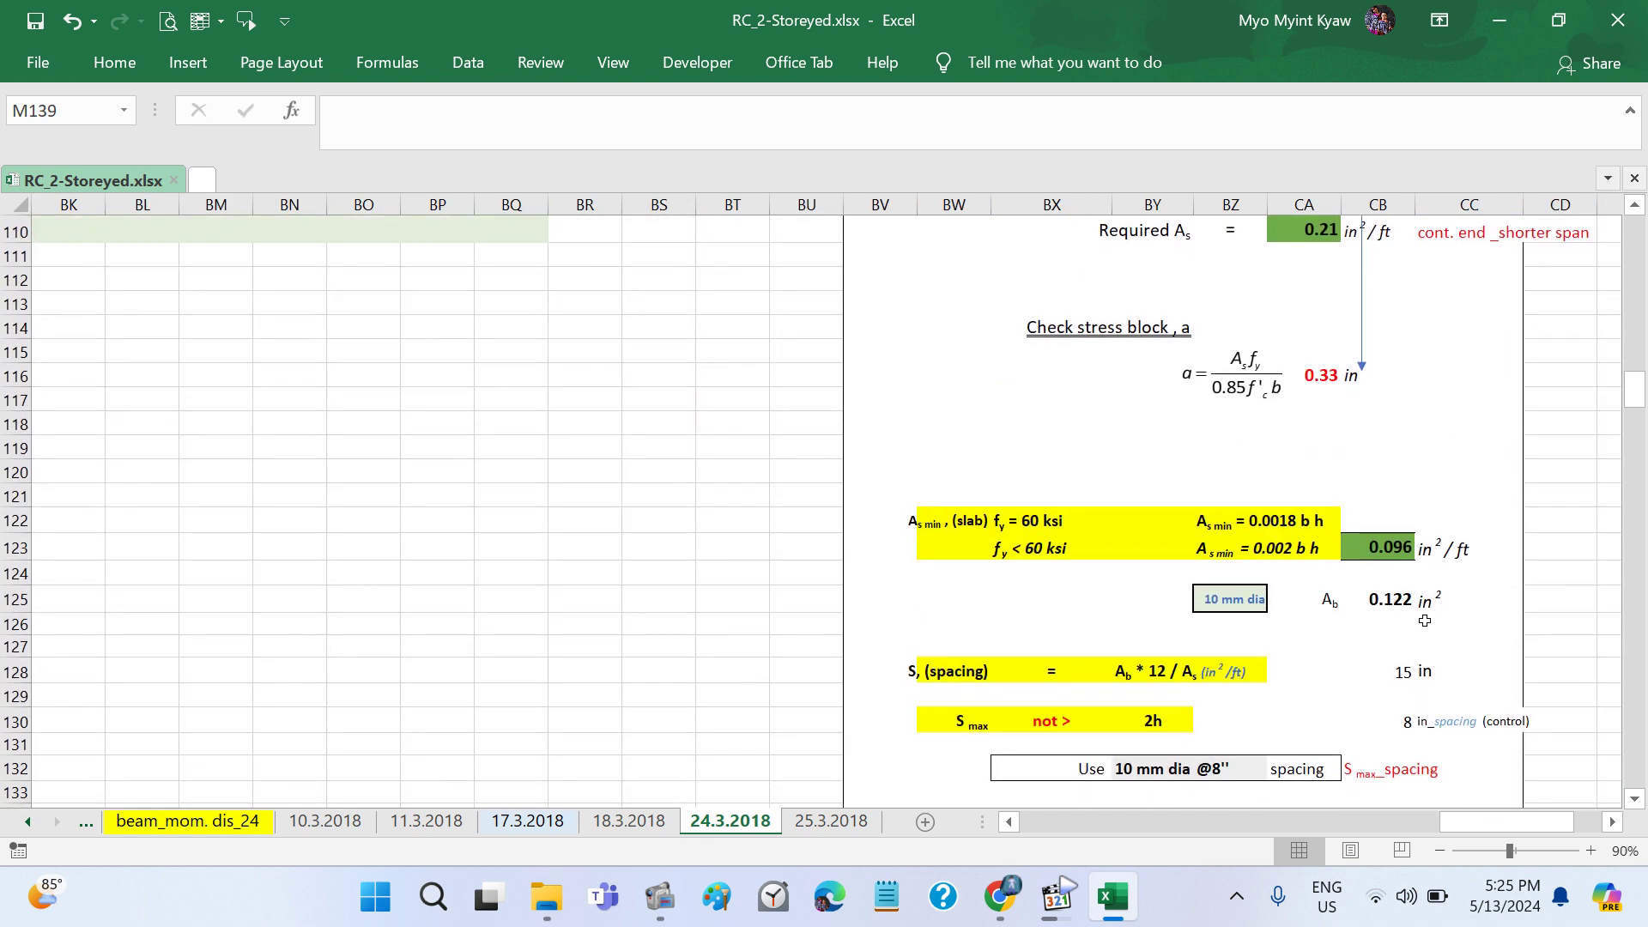
{"action": "left_click", "coordinate": [1205, 719]}
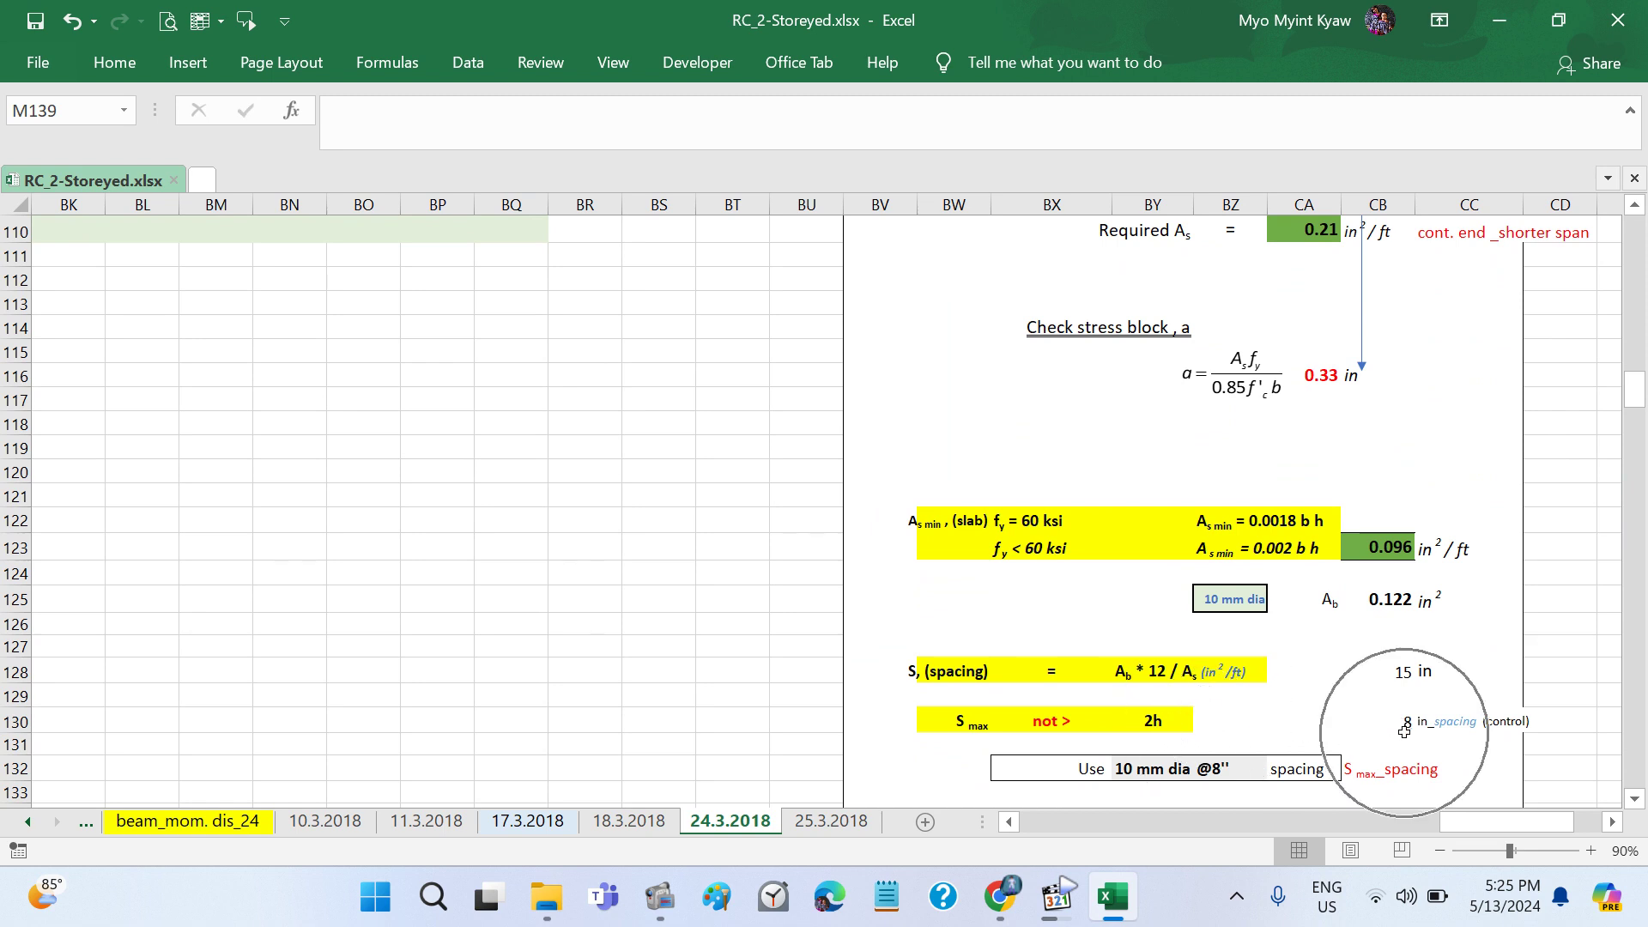
{"action": "scroll", "coordinate": [1001, 619], "scroll_direction": "left", "scroll_amount": 1}
{"action": "scroll", "coordinate": [1002, 619], "scroll_direction": "left", "scroll_amount": 10}
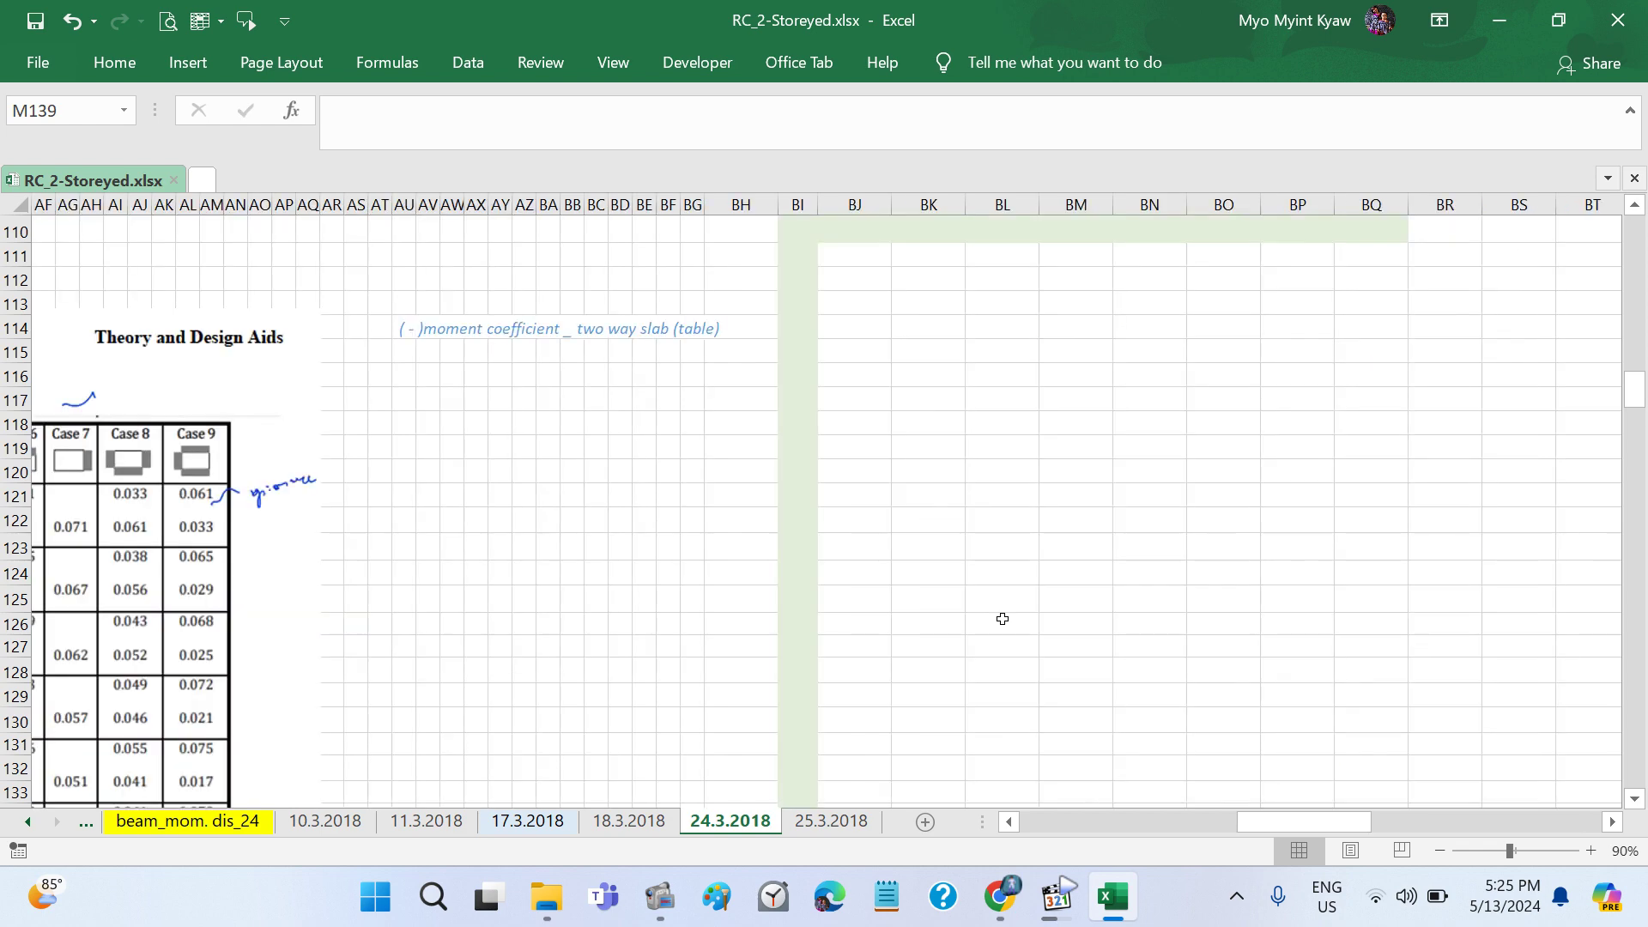
{"action": "scroll", "coordinate": [1002, 619], "scroll_direction": "left", "scroll_amount": 10}
{"action": "scroll", "coordinate": [1001, 618], "scroll_direction": "left", "scroll_amount": 10}
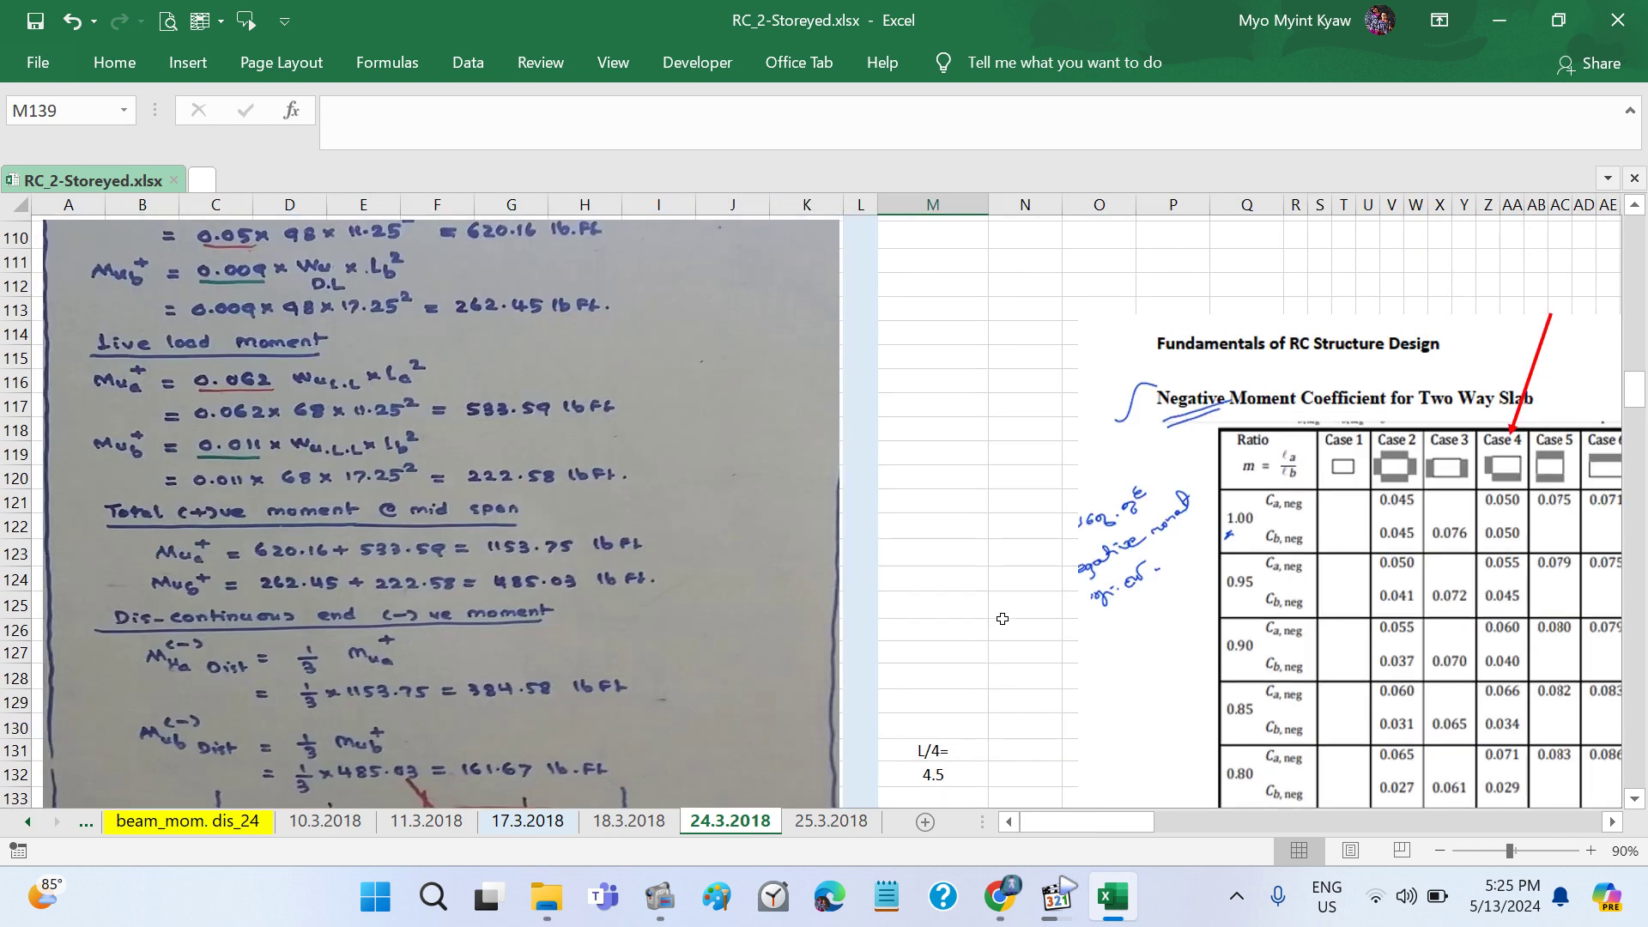
{"action": "scroll", "coordinate": [1001, 619], "scroll_direction": "up", "scroll_amount": 15}
{"action": "scroll", "coordinate": [1002, 619], "scroll_direction": "up", "scroll_amount": 4}
{"action": "scroll", "coordinate": [1001, 619], "scroll_direction": "up", "scroll_amount": 10}
{"action": "scroll", "coordinate": [1002, 619], "scroll_direction": "up", "scroll_amount": 2}
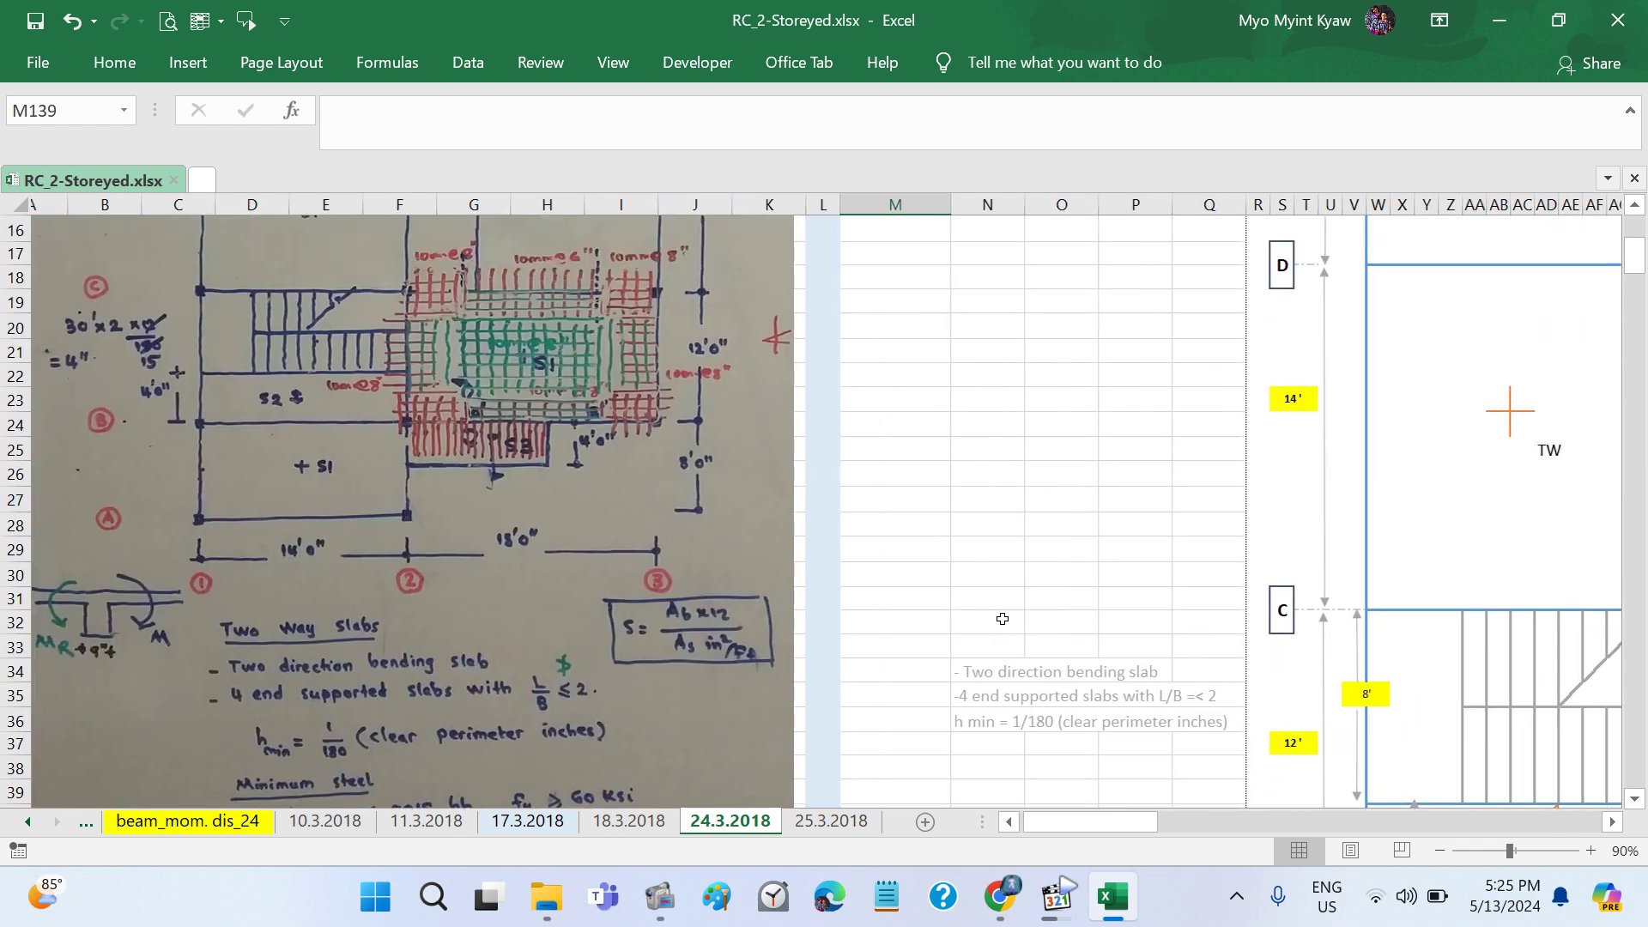
{"action": "scroll", "coordinate": [1002, 619], "scroll_direction": "right", "scroll_amount": 10}
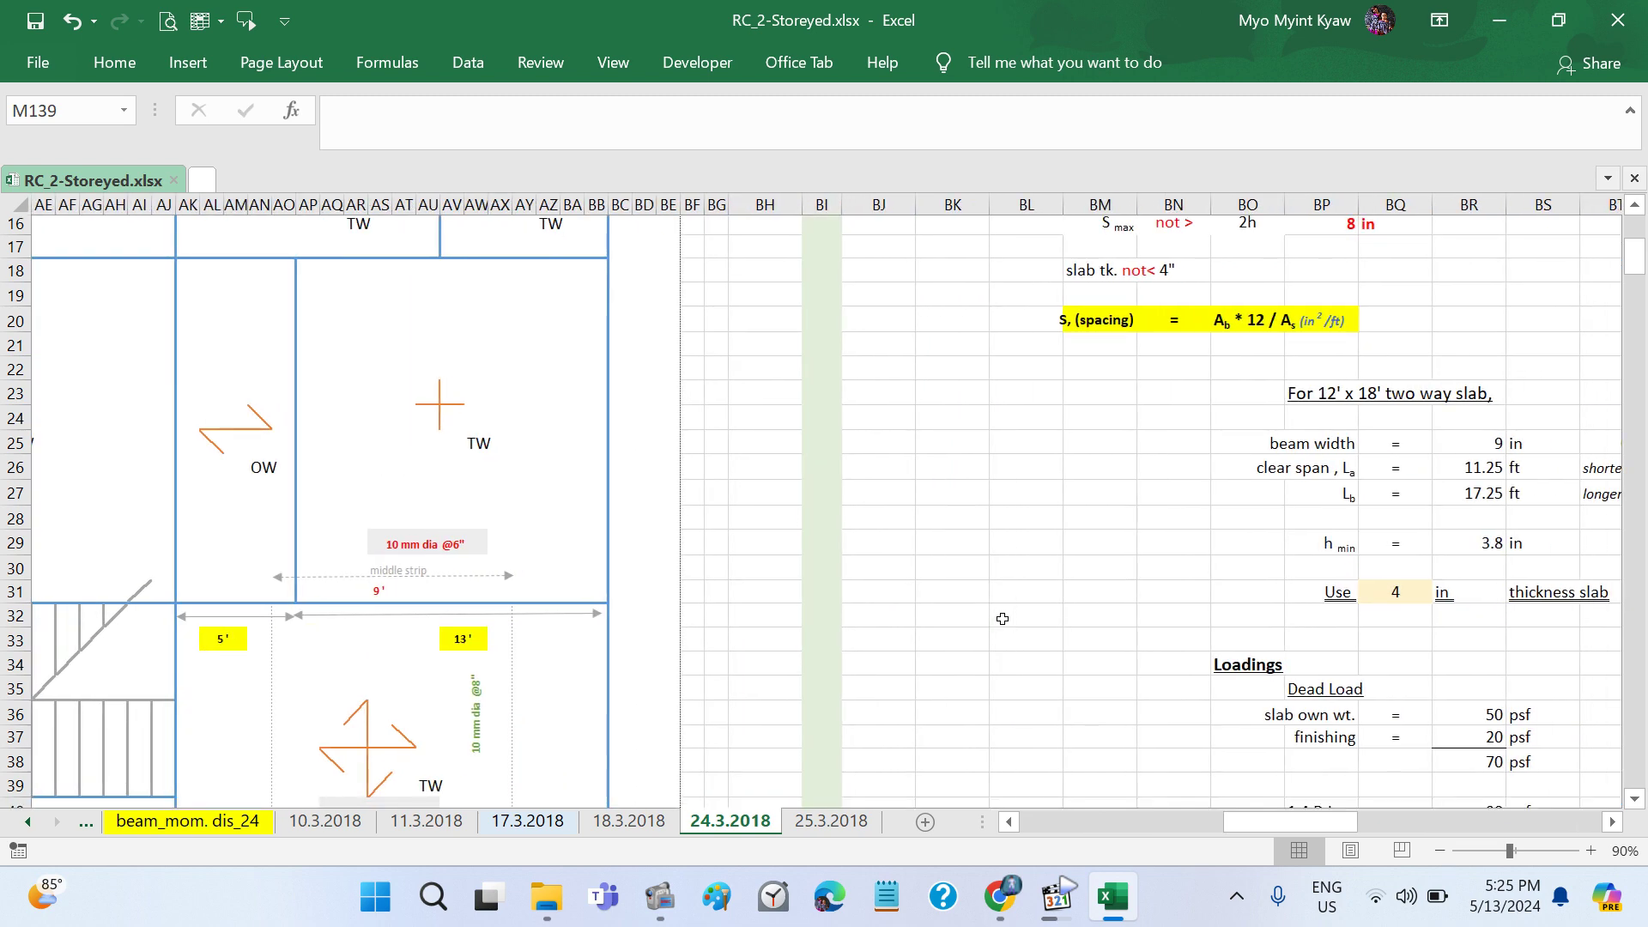
{"action": "scroll", "coordinate": [1002, 619], "scroll_direction": "down", "scroll_amount": 3}
{"action": "scroll", "coordinate": [1002, 619], "scroll_direction": "left", "scroll_amount": 1}
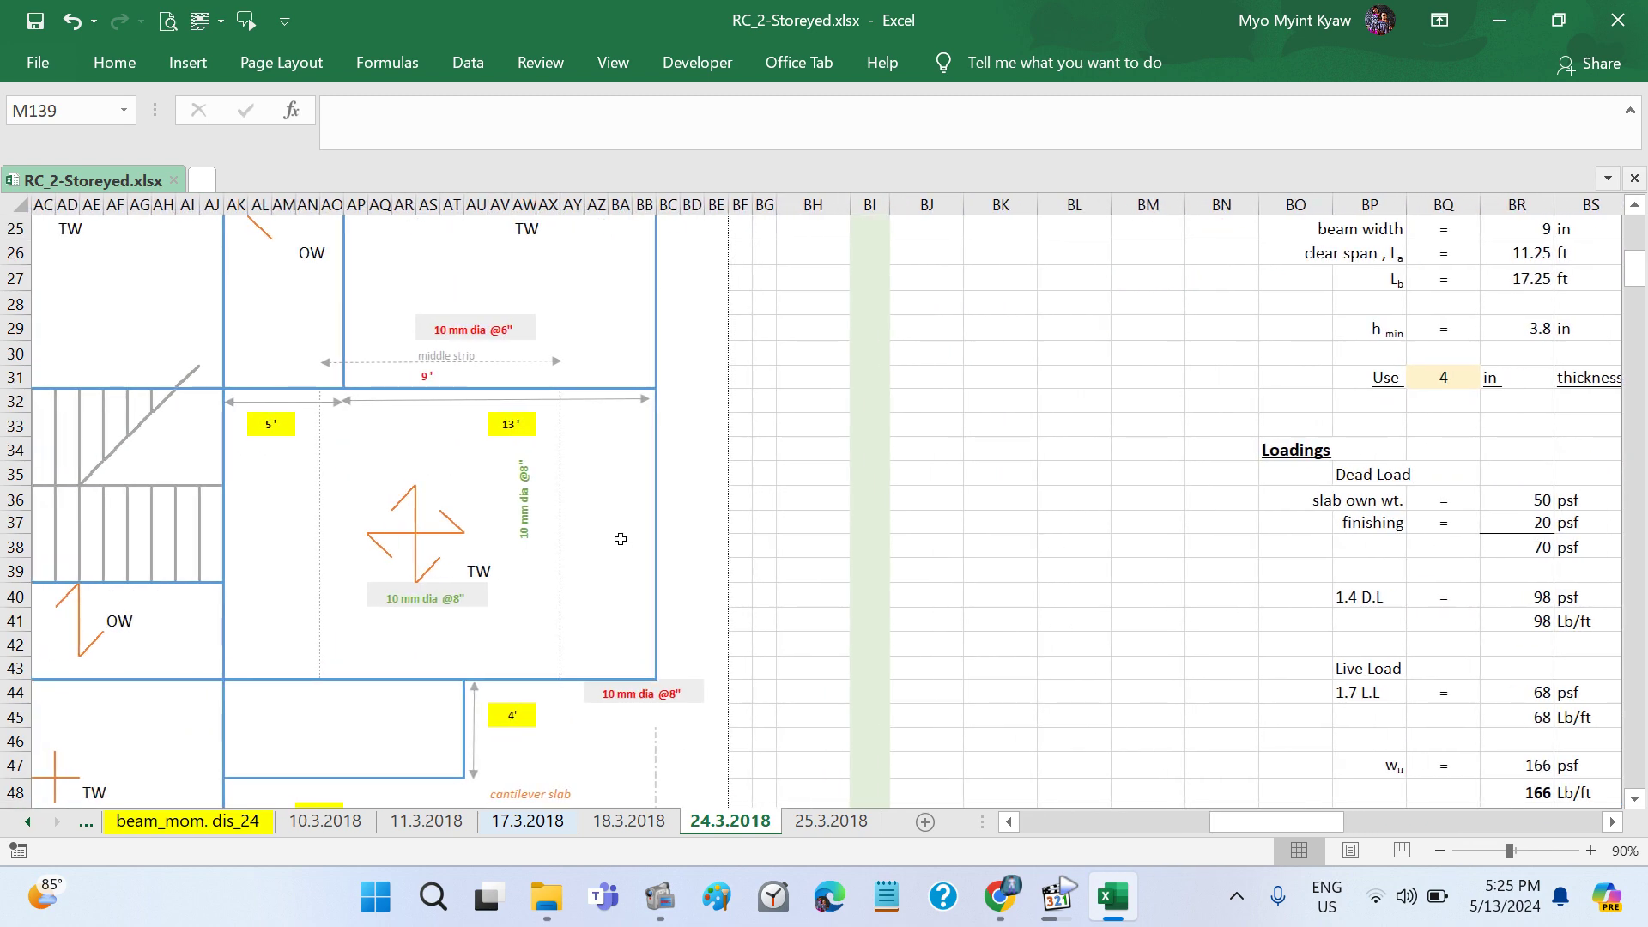
{"action": "scroll", "coordinate": [620, 539], "scroll_direction": "right", "scroll_amount": 4}
{"action": "scroll", "coordinate": [621, 539], "scroll_direction": "right", "scroll_amount": 4}
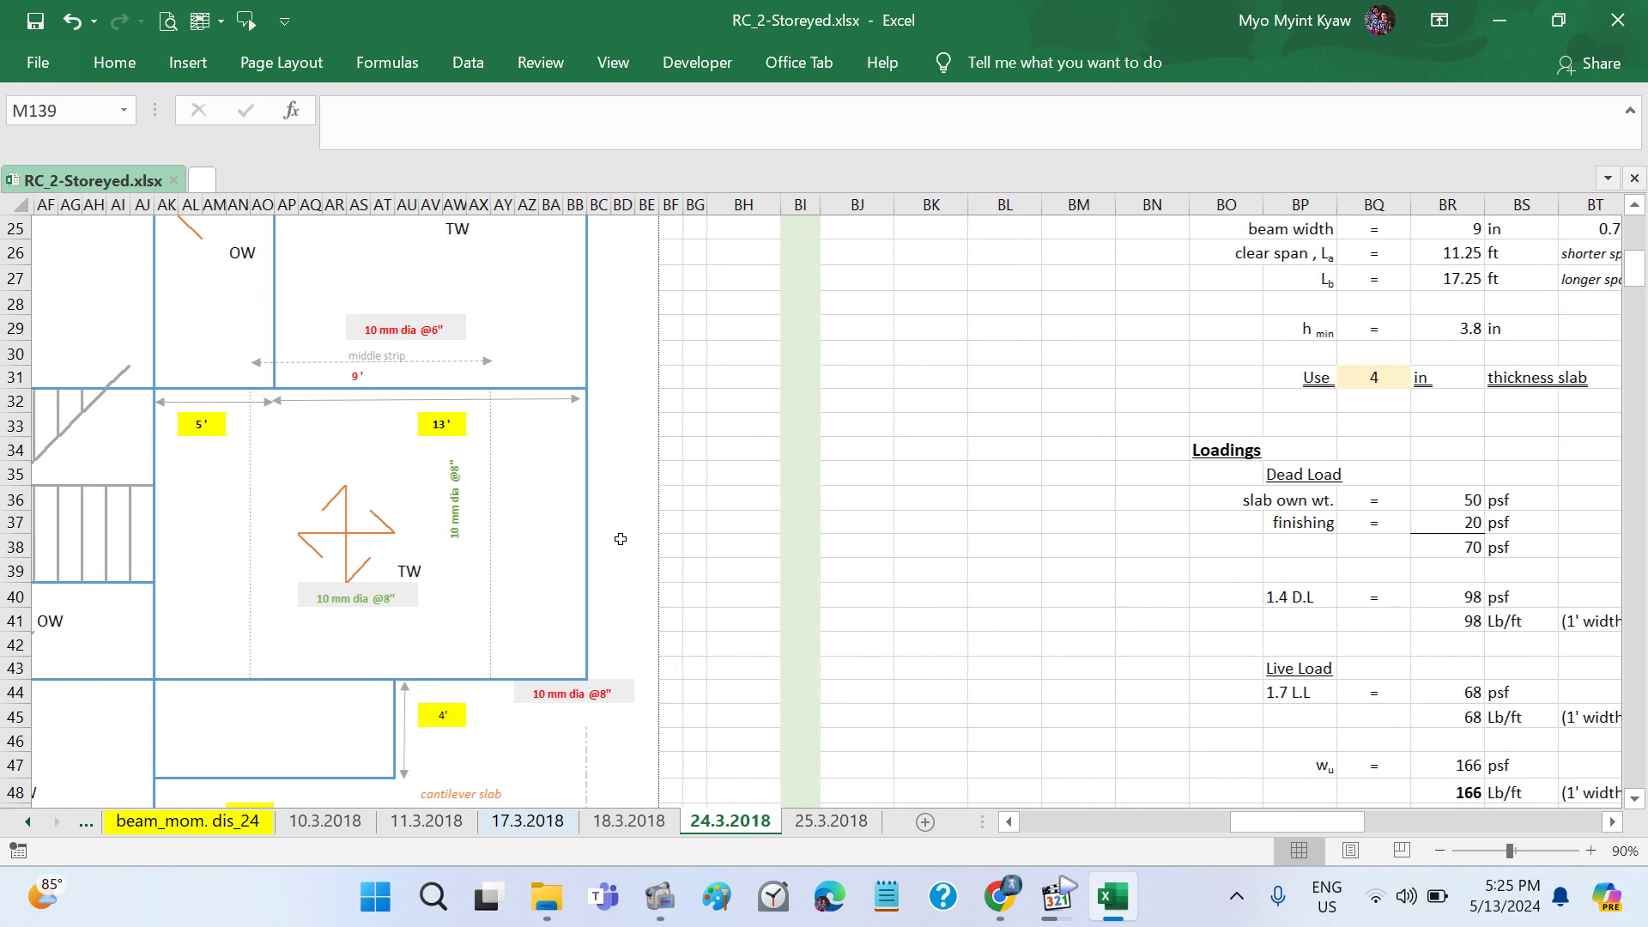
{"action": "scroll", "coordinate": [621, 539], "scroll_direction": "right", "scroll_amount": 4}
{"action": "scroll", "coordinate": [620, 539], "scroll_direction": "right", "scroll_amount": 4}
{"action": "scroll", "coordinate": [620, 539], "scroll_direction": "right", "scroll_amount": 2}
{"action": "scroll", "coordinate": [620, 539], "scroll_direction": "down", "scroll_amount": 1}
{"action": "scroll", "coordinate": [620, 539], "scroll_direction": "down", "scroll_amount": 7}
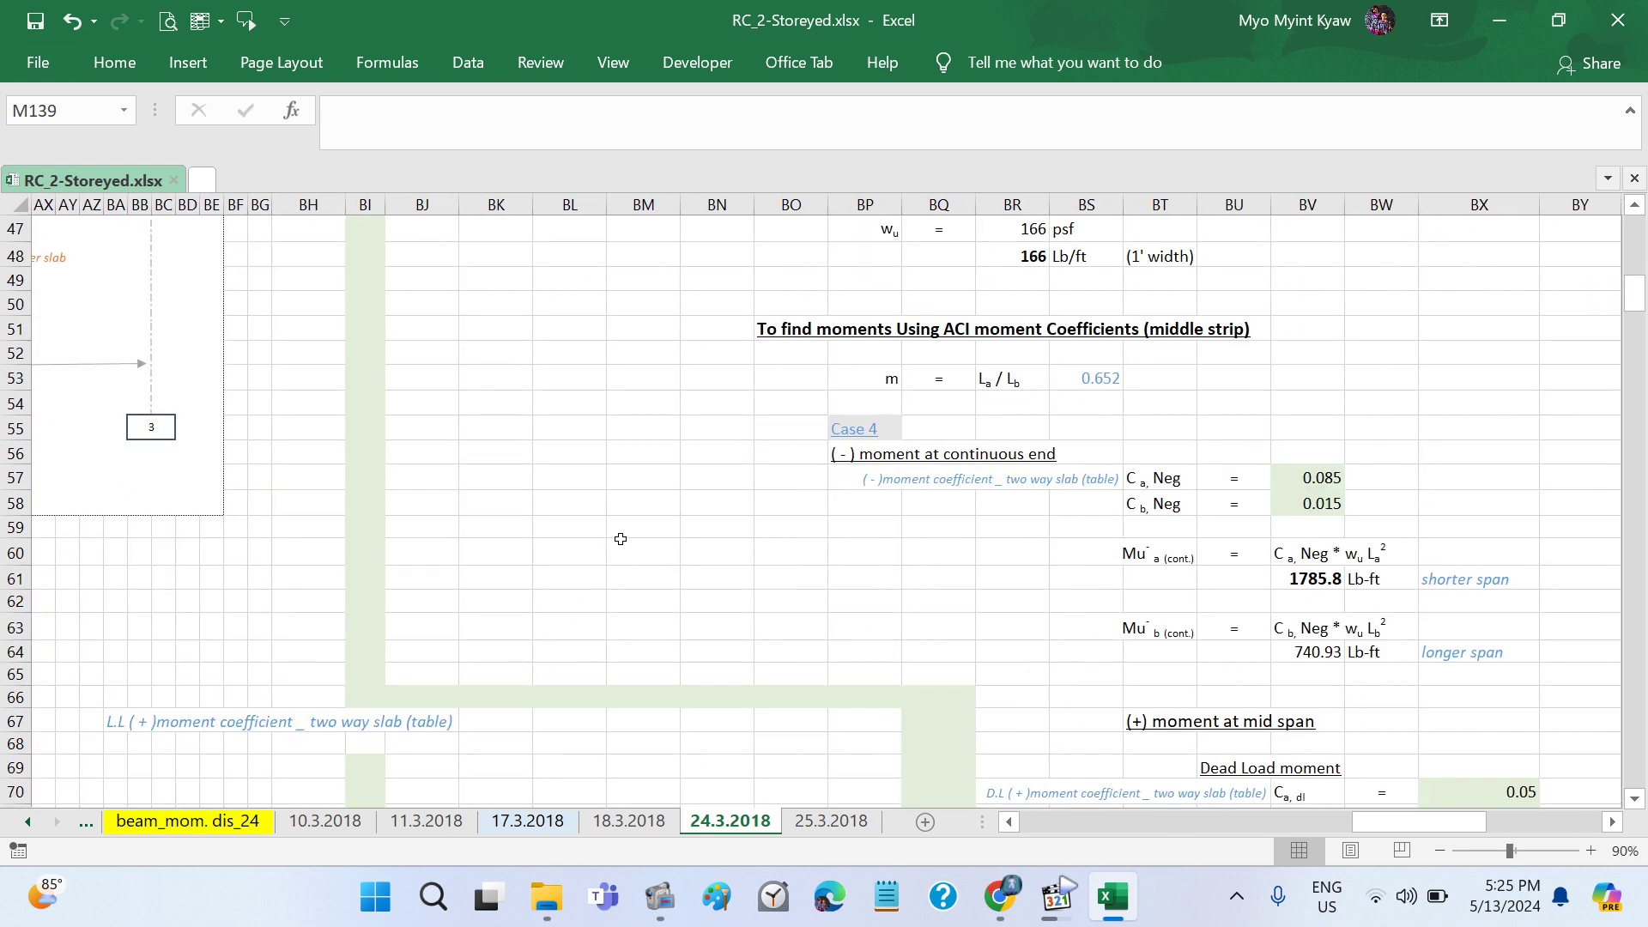
{"action": "scroll", "coordinate": [620, 539], "scroll_direction": "down", "scroll_amount": 5}
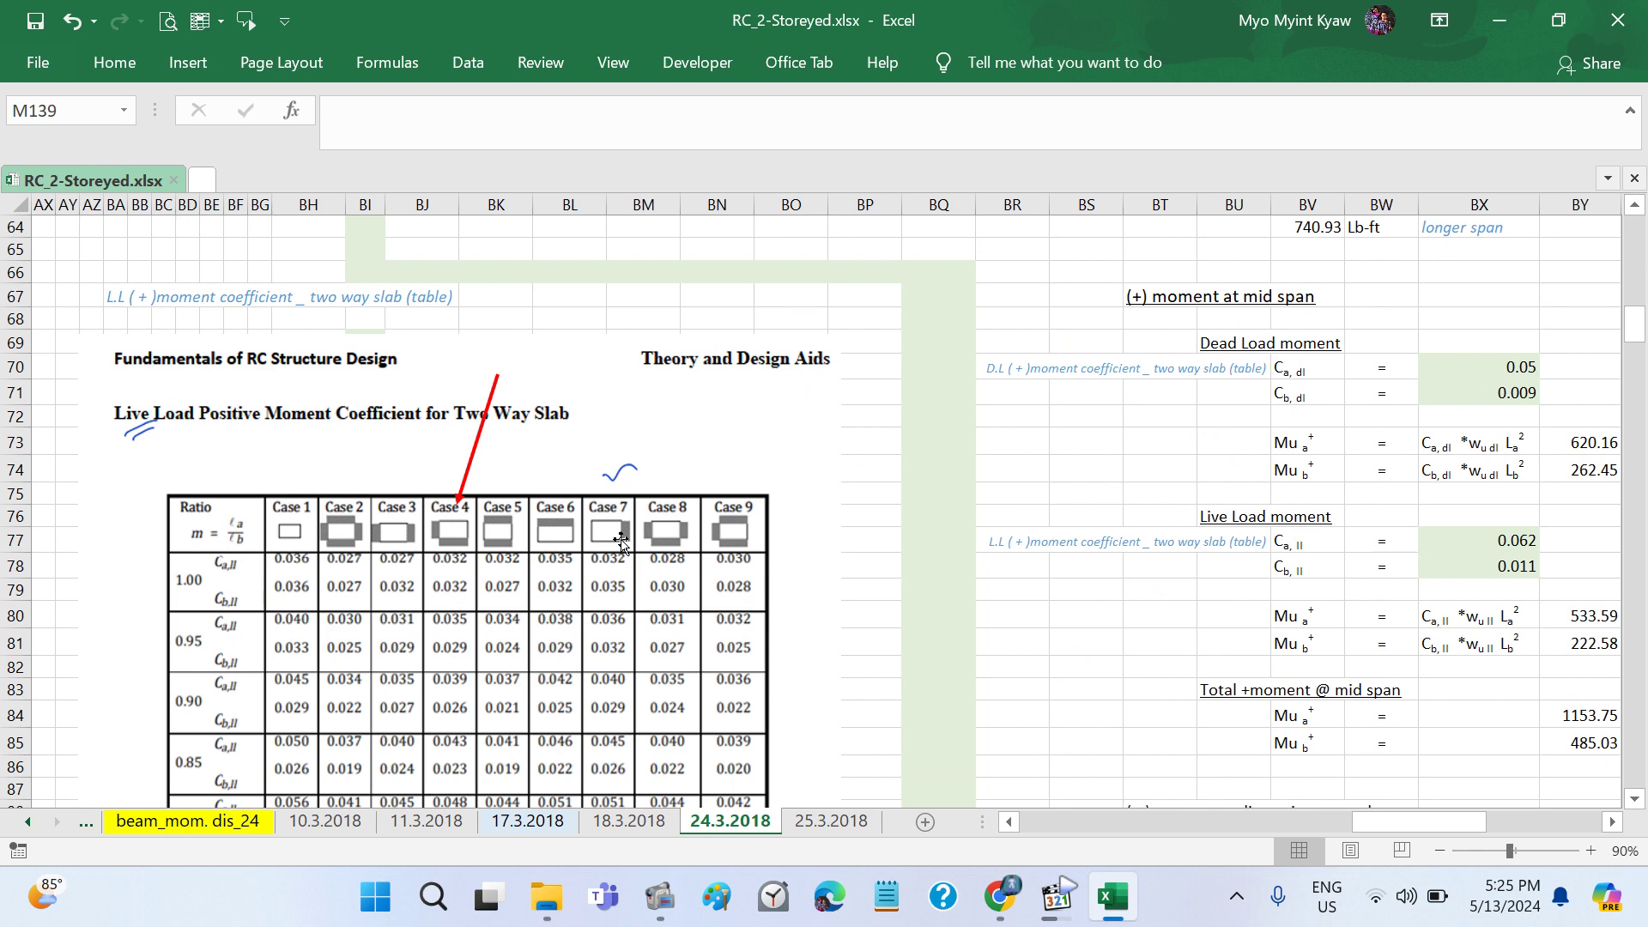
{"action": "scroll", "coordinate": [620, 539], "scroll_direction": "down", "scroll_amount": 1}
{"action": "scroll", "coordinate": [620, 539], "scroll_direction": "down", "scroll_amount": 1}
{"action": "scroll", "coordinate": [621, 539], "scroll_direction": "down", "scroll_amount": 1}
{"action": "scroll", "coordinate": [620, 540], "scroll_direction": "down", "scroll_amount": 1}
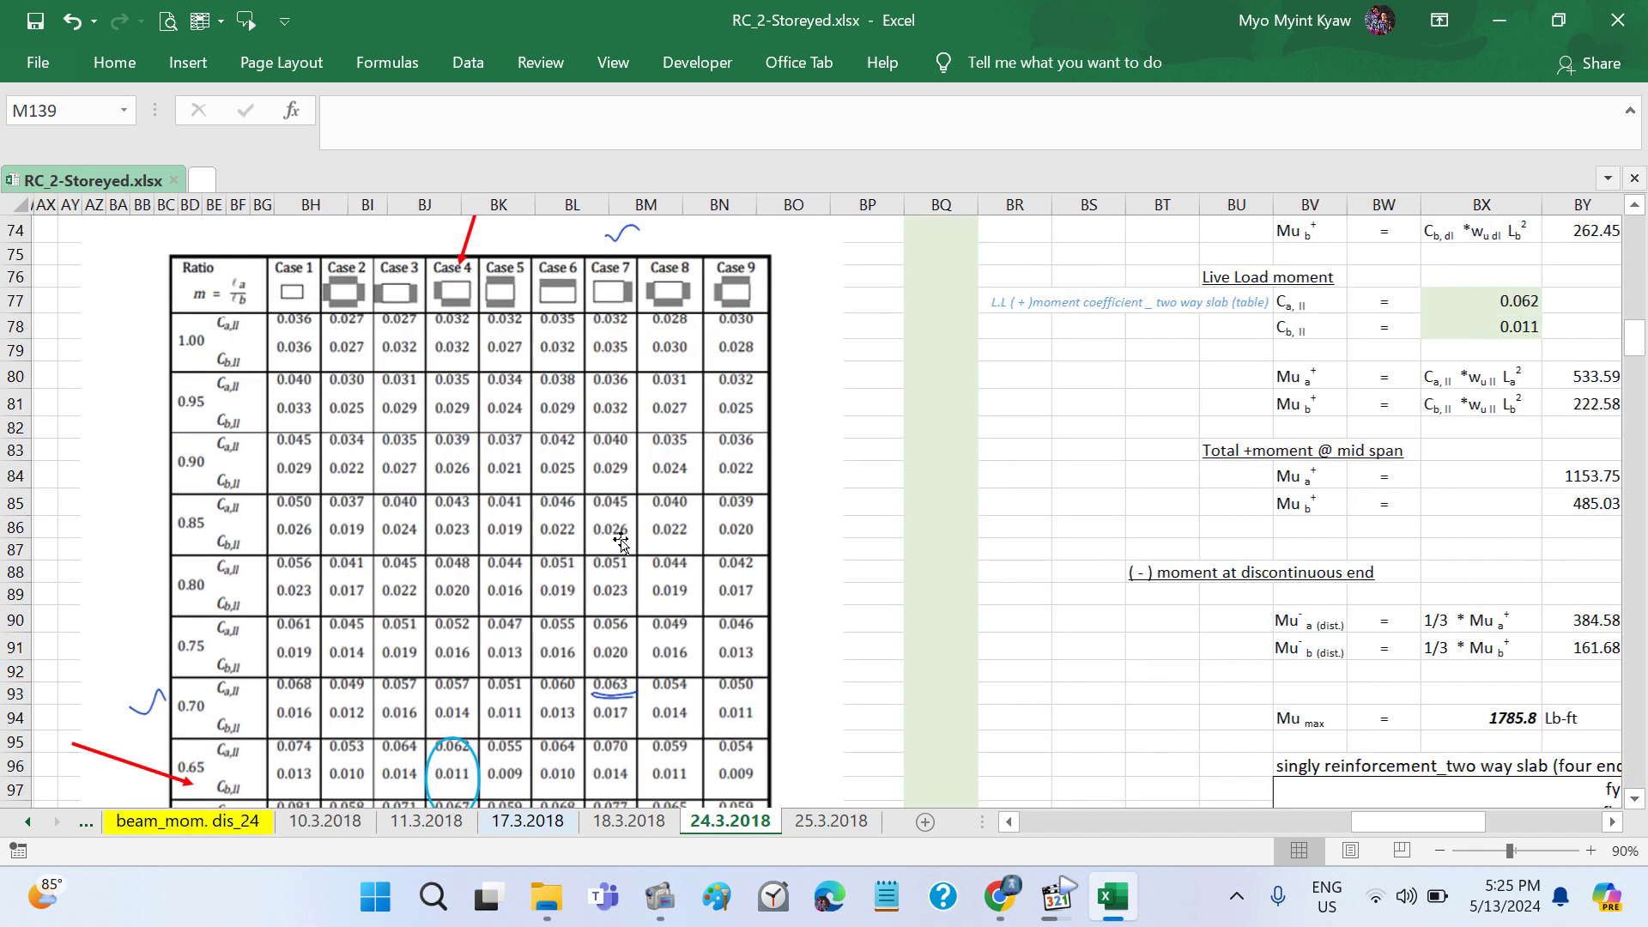
{"action": "scroll", "coordinate": [621, 539], "scroll_direction": "left", "scroll_amount": 5}
{"action": "scroll", "coordinate": [620, 539], "scroll_direction": "left", "scroll_amount": 5}
{"action": "scroll", "coordinate": [620, 539], "scroll_direction": "left", "scroll_amount": 4}
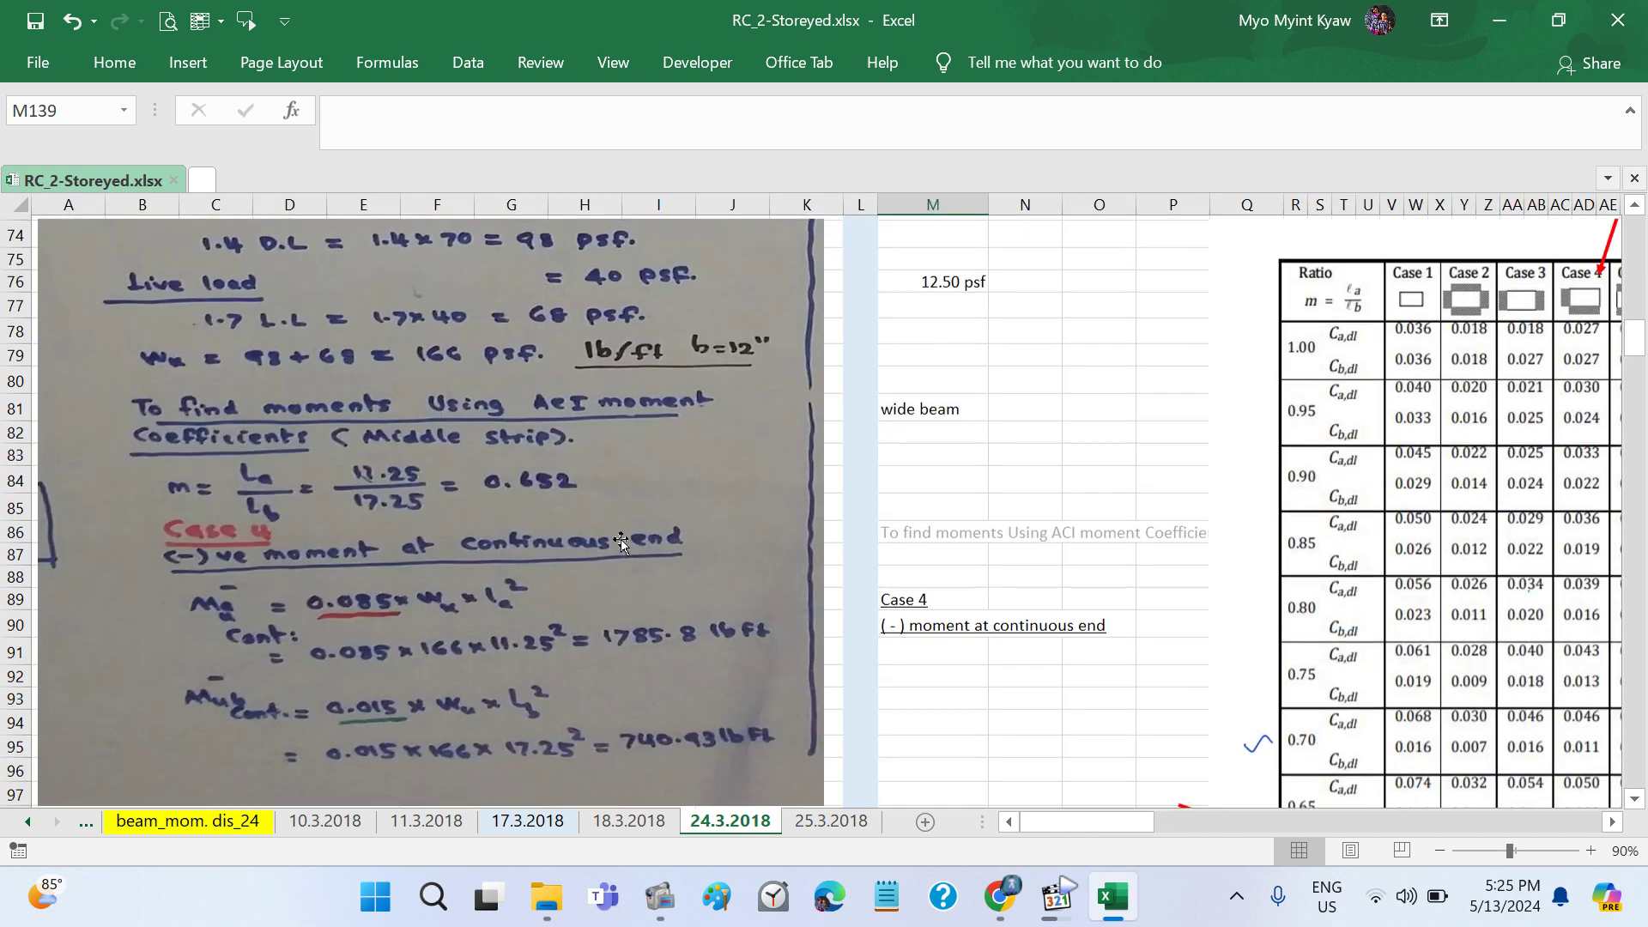
{"action": "scroll", "coordinate": [621, 539], "scroll_direction": "up", "scroll_amount": 10}
{"action": "scroll", "coordinate": [621, 539], "scroll_direction": "up", "scroll_amount": 15}
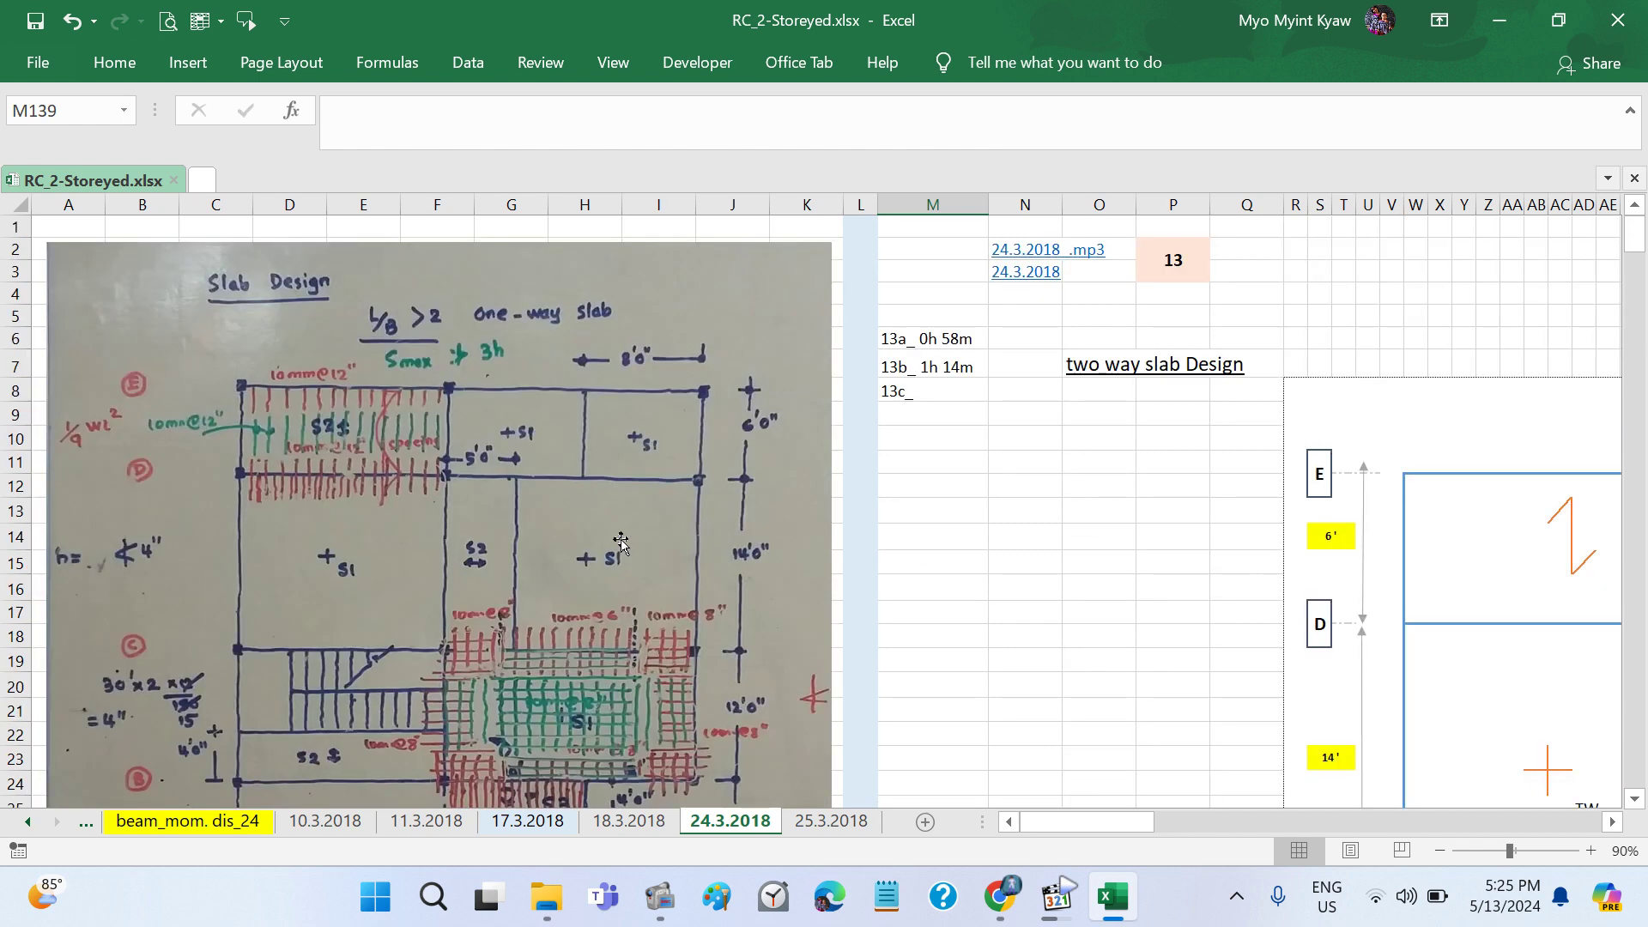
{"action": "scroll", "coordinate": [620, 539], "scroll_direction": "down", "scroll_amount": 2}
{"action": "scroll", "coordinate": [620, 539], "scroll_direction": "down", "scroll_amount": 1}
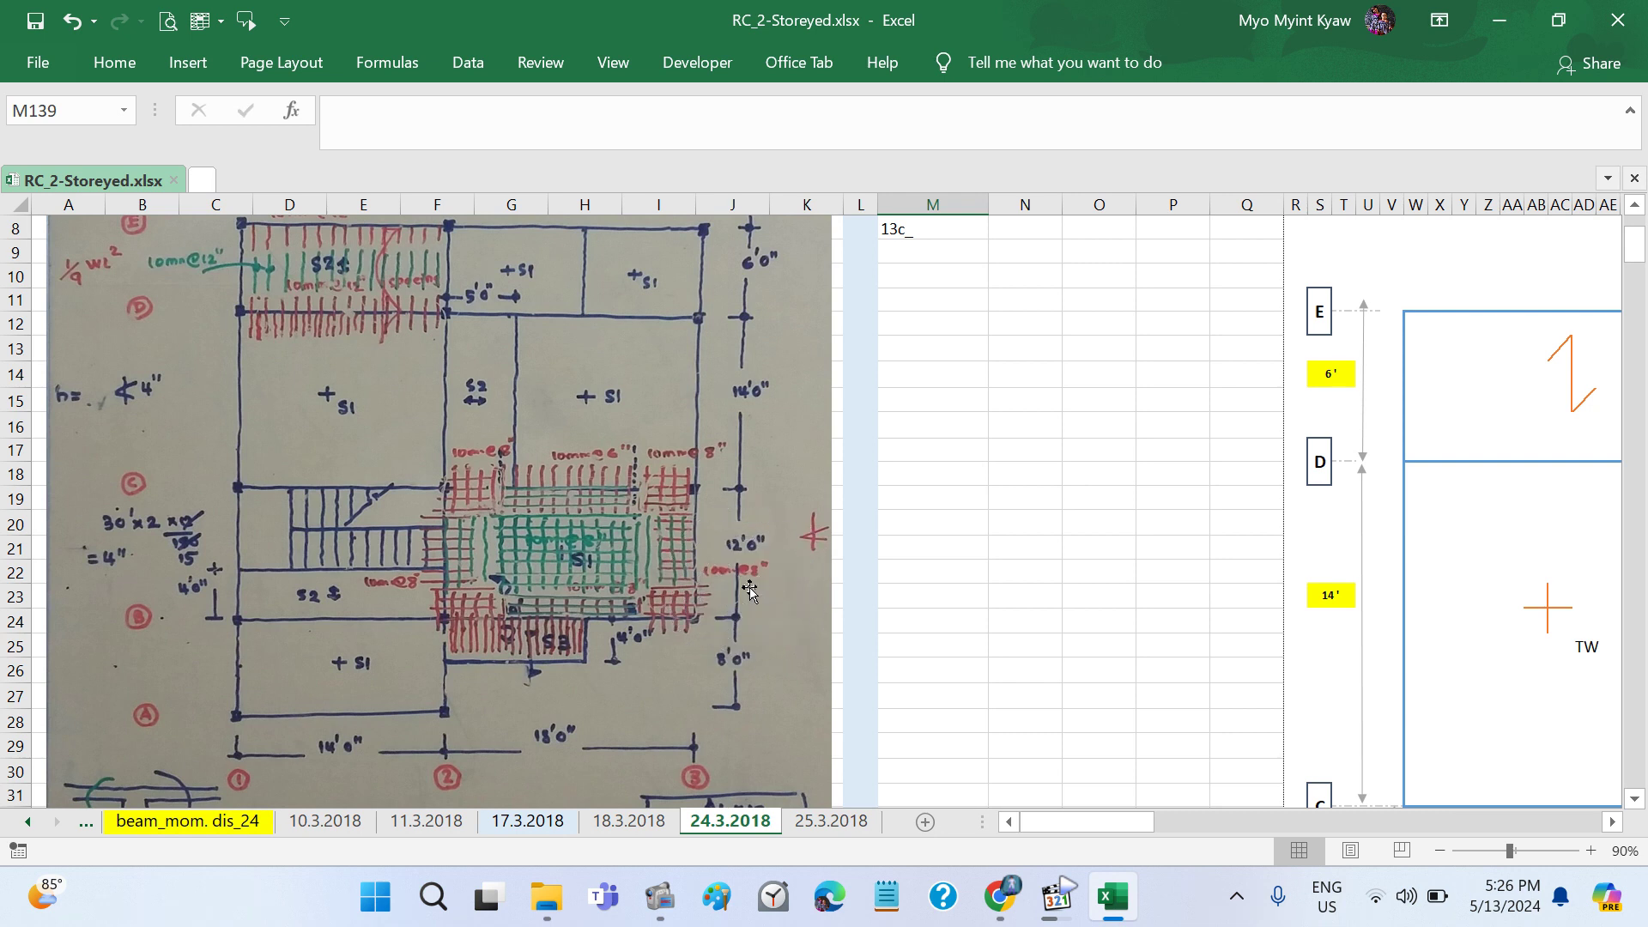
Step: Copy the vertical label cells AW34:AW38 and paste them at BA35
{"action": "scroll", "coordinate": [750, 590], "scroll_direction": "down", "scroll_amount": 1}
{"action": "scroll", "coordinate": [749, 591], "scroll_direction": "right", "scroll_amount": 5}
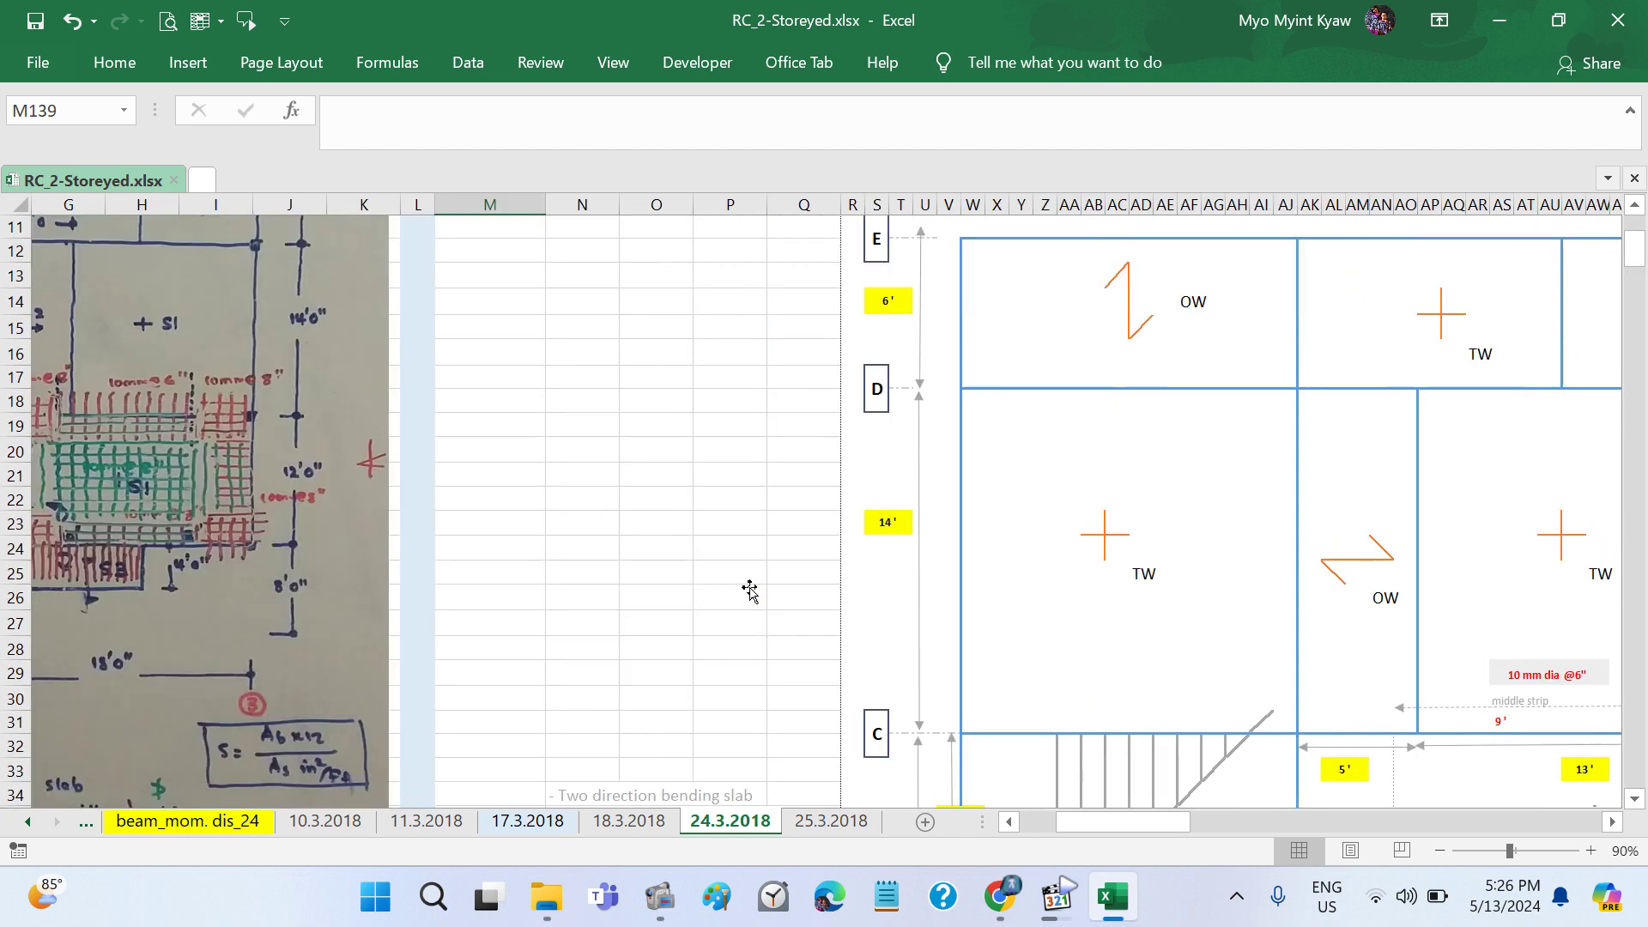
{"action": "scroll", "coordinate": [749, 587], "scroll_direction": "right", "scroll_amount": 5}
{"action": "scroll", "coordinate": [749, 587], "scroll_direction": "down", "scroll_amount": 4}
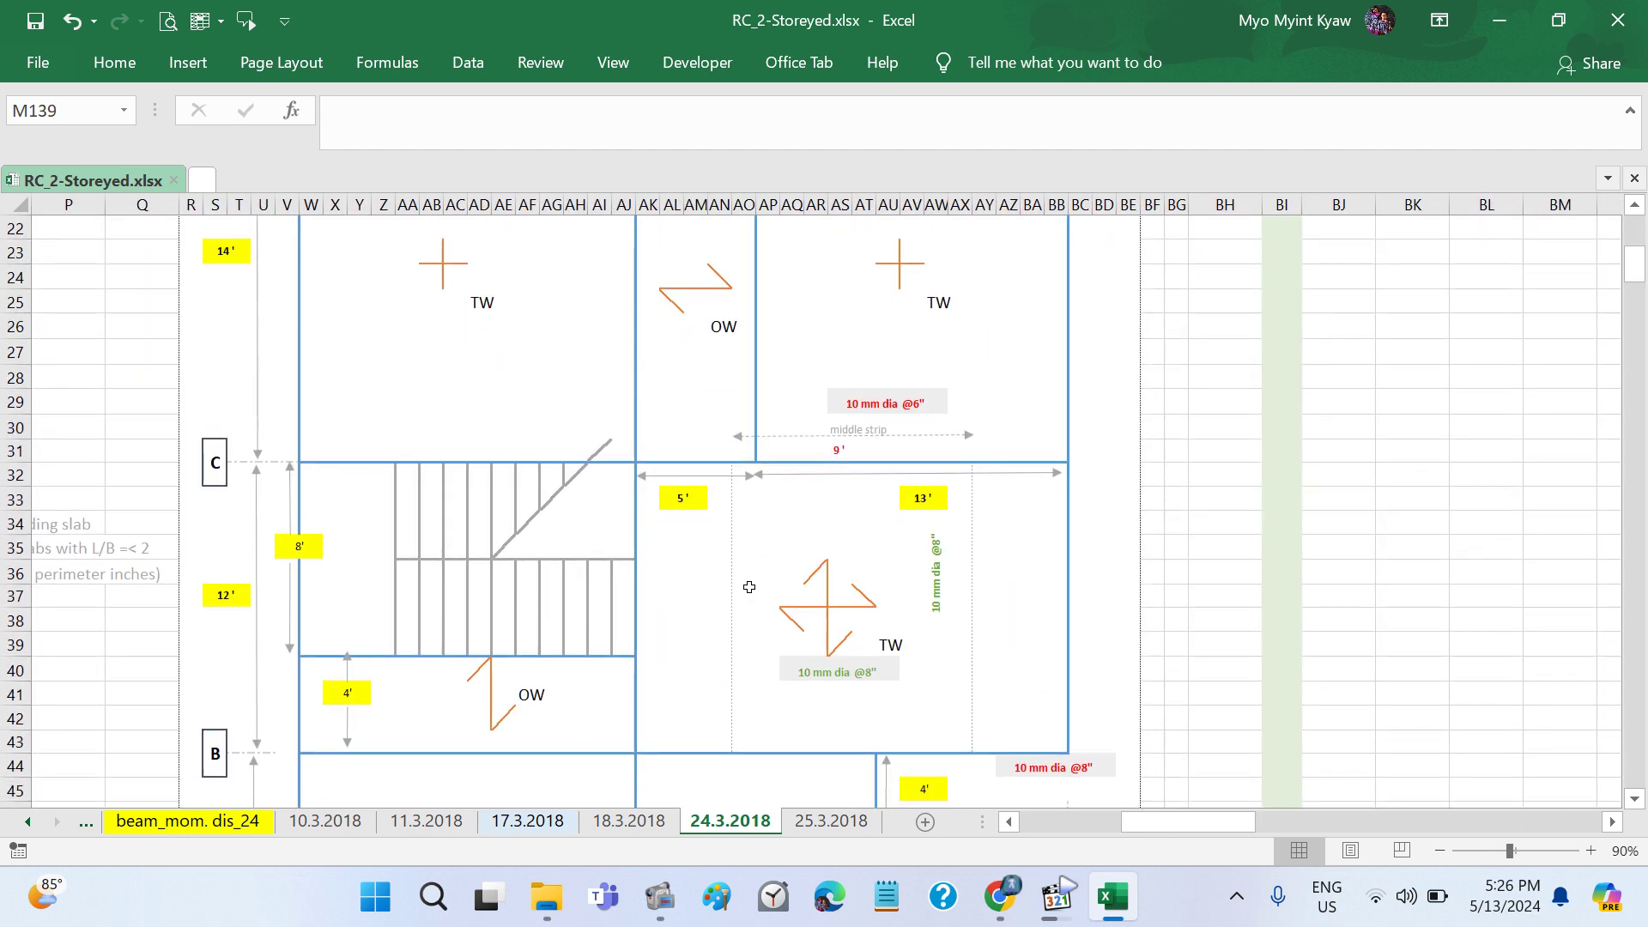
{"action": "left_click", "coordinate": [941, 593]}
{"action": "left_click", "coordinate": [930, 543]}
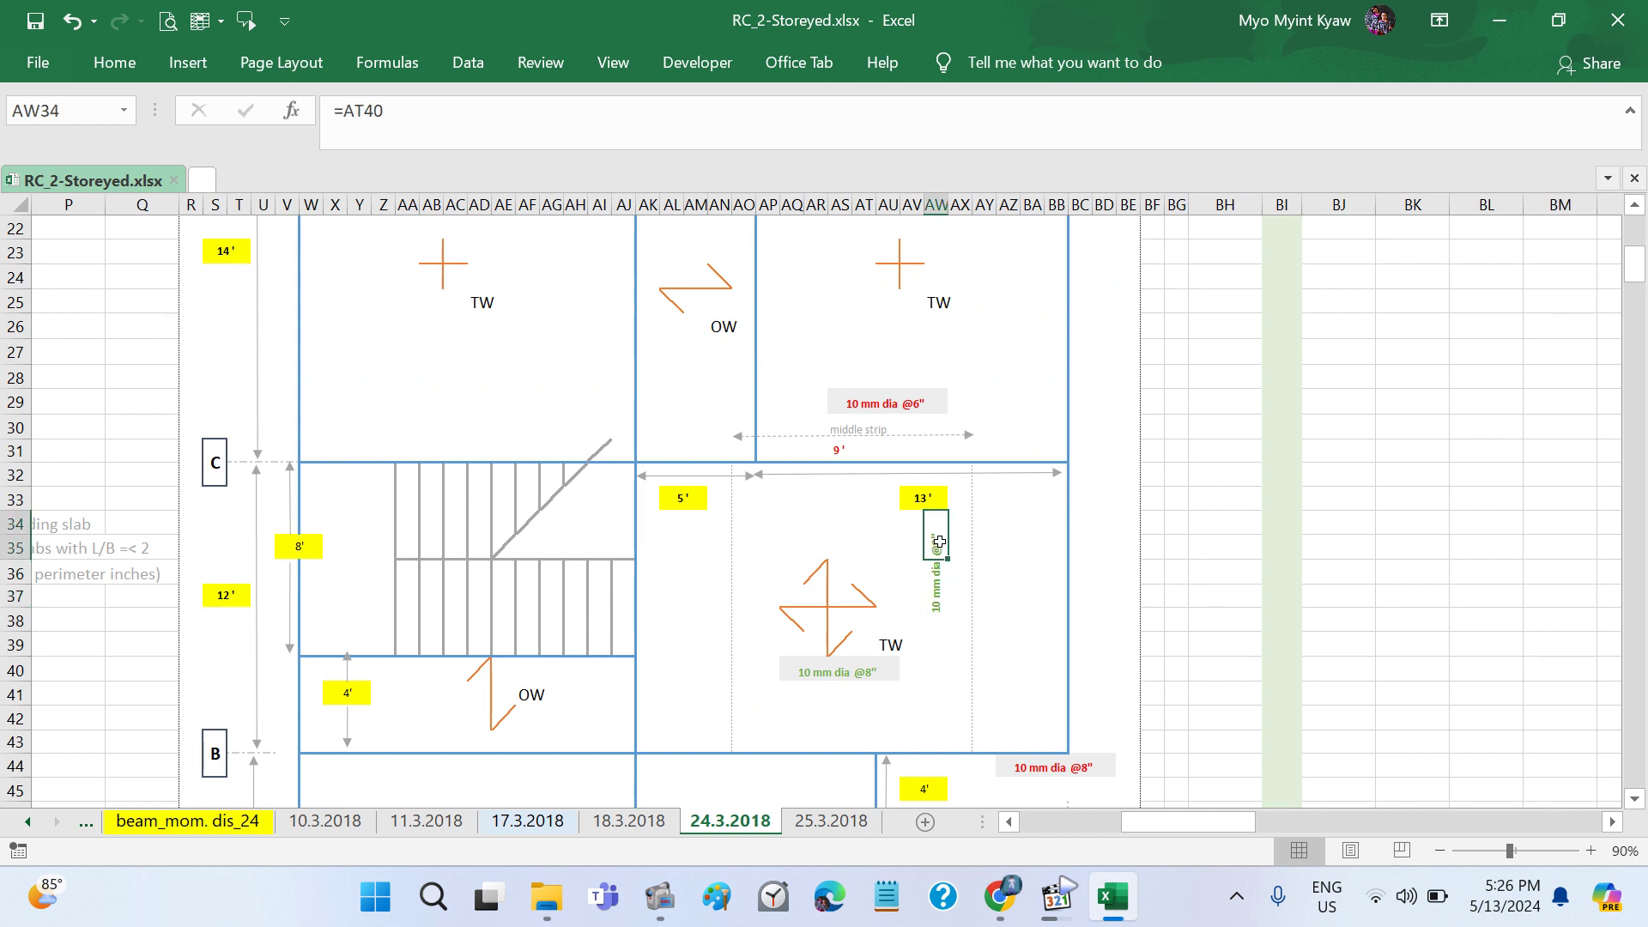
{"action": "left_click_drag", "start_coordinate": [939, 541], "coordinate": [934, 585]}
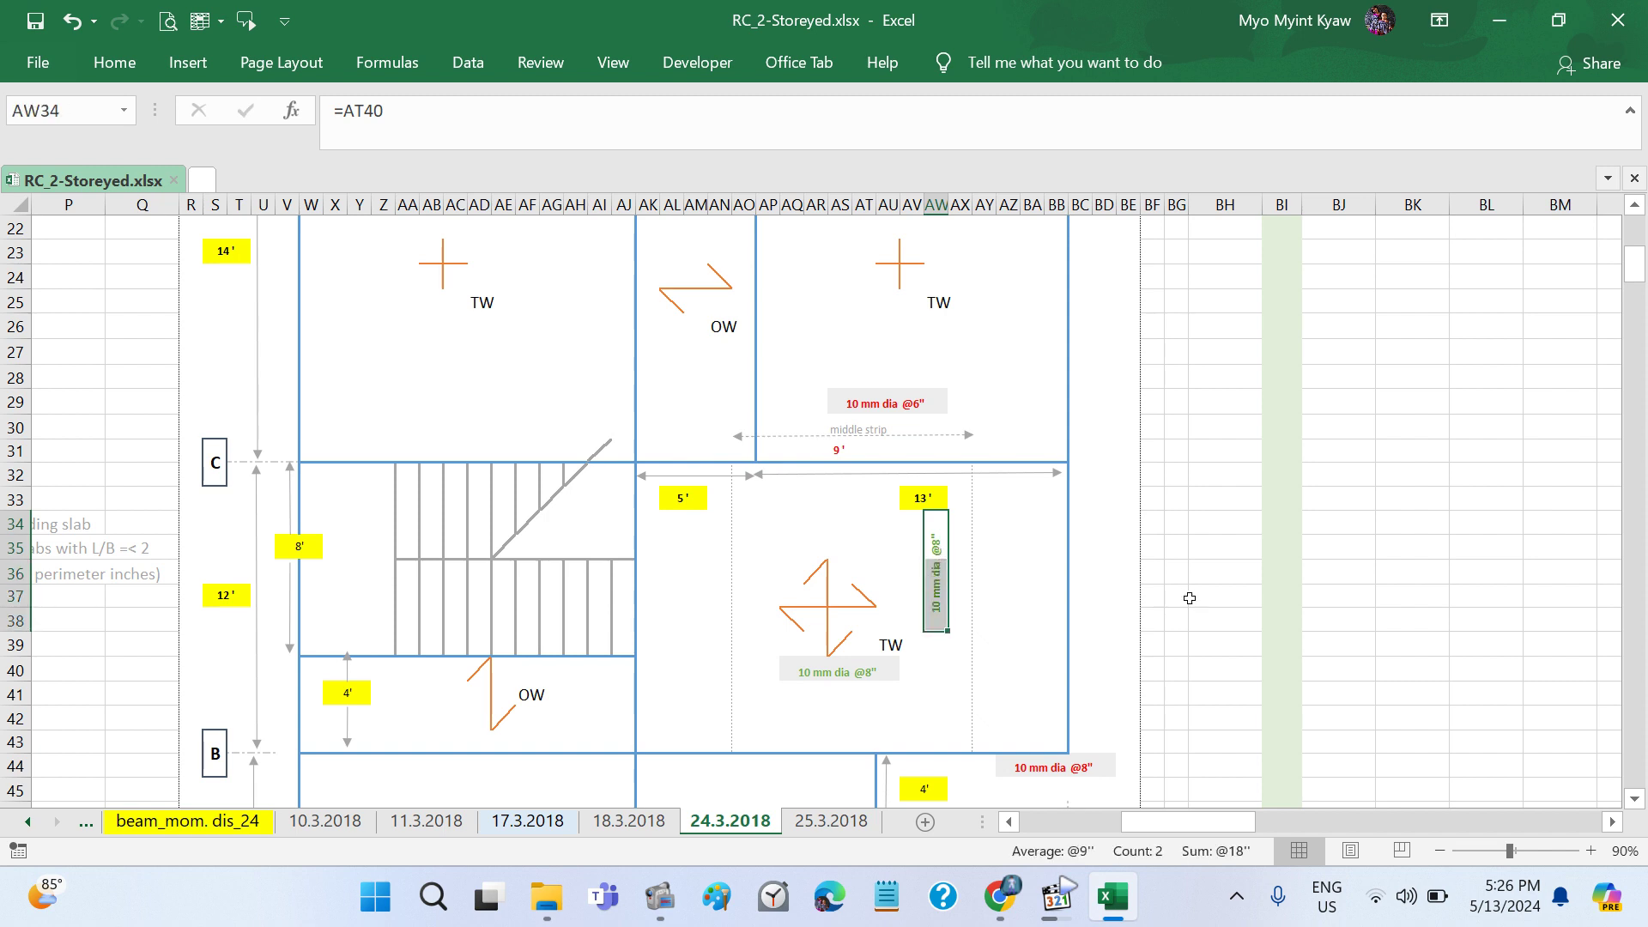
{"action": "key", "text": "ctrl+c"}
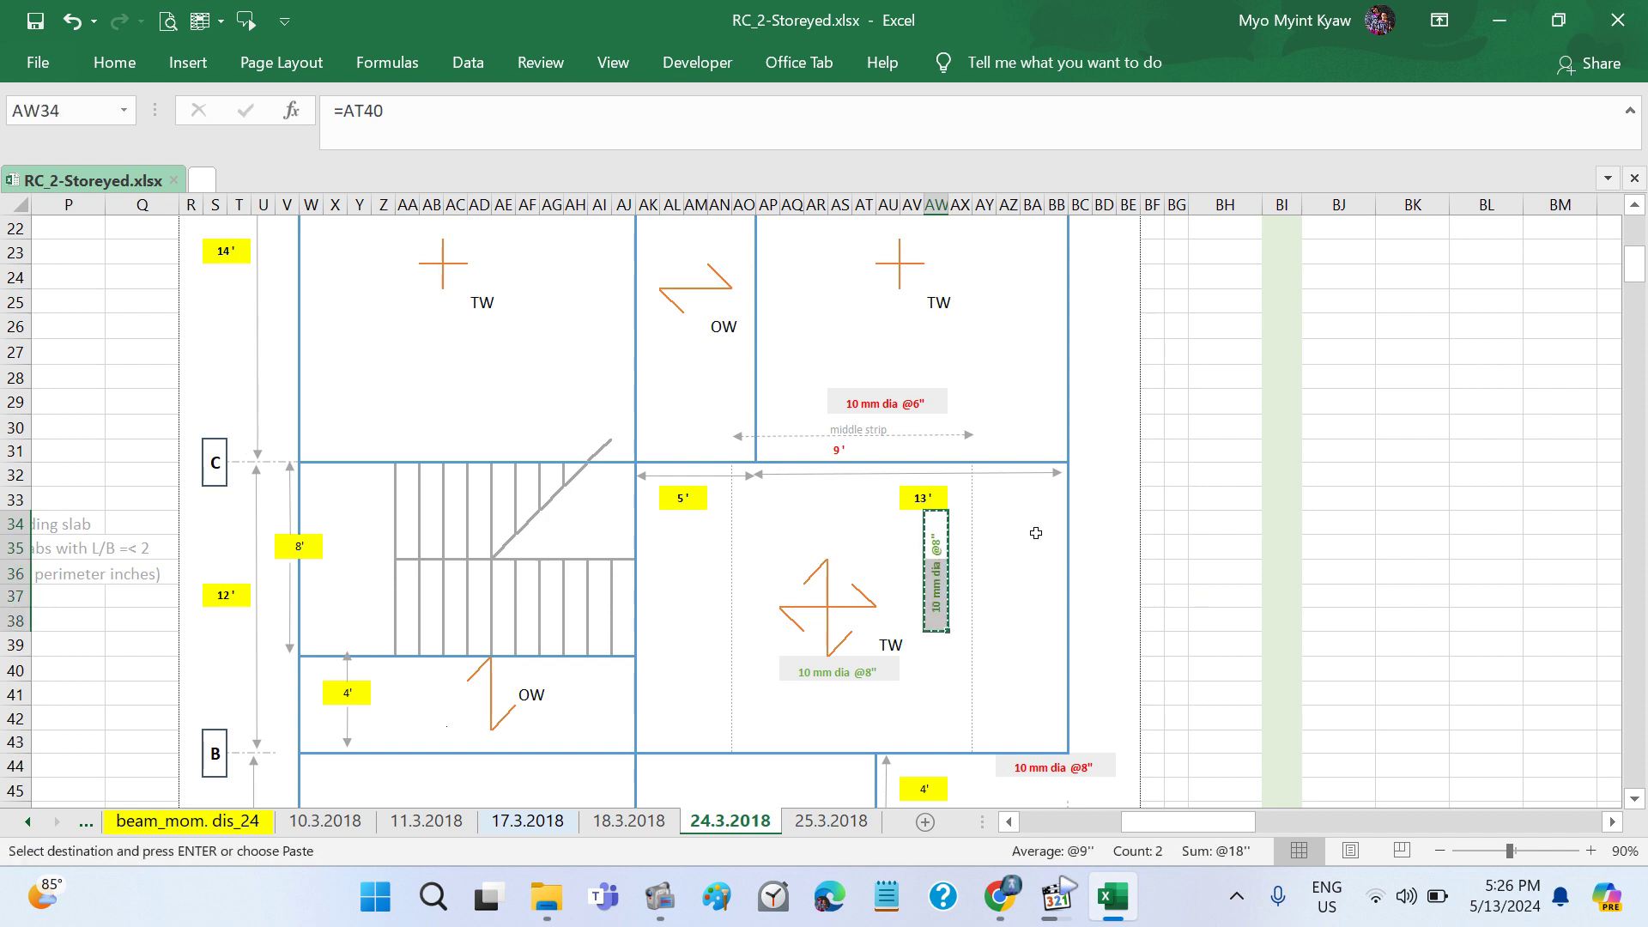
{"action": "left_click", "coordinate": [1028, 546]}
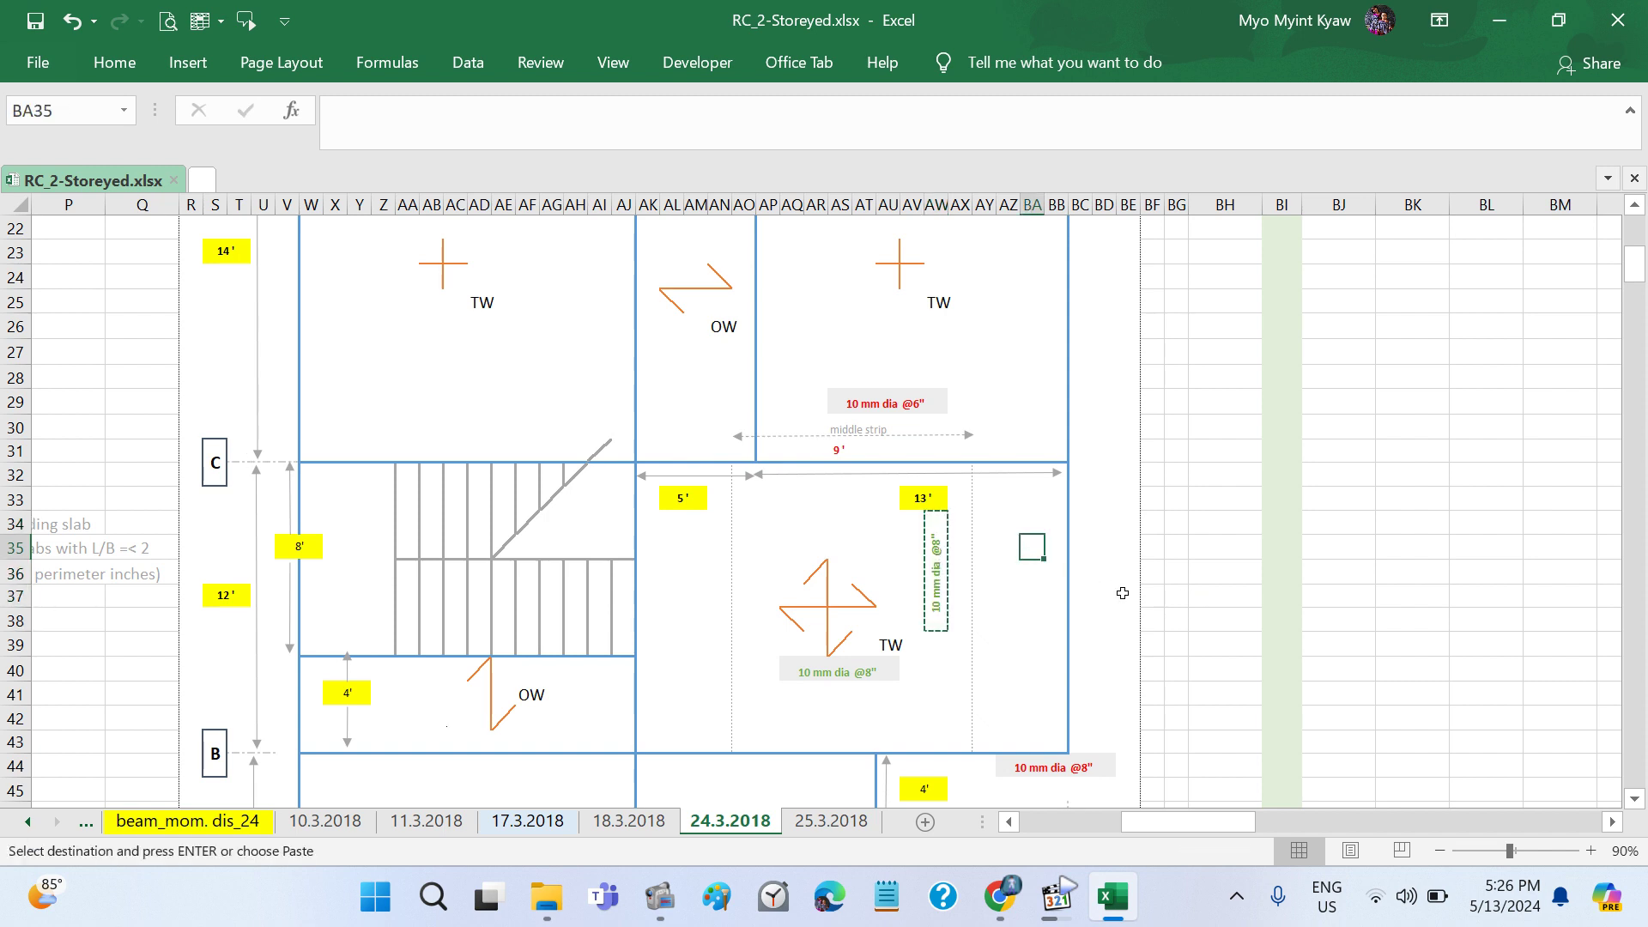
{"action": "key", "text": "Return"}
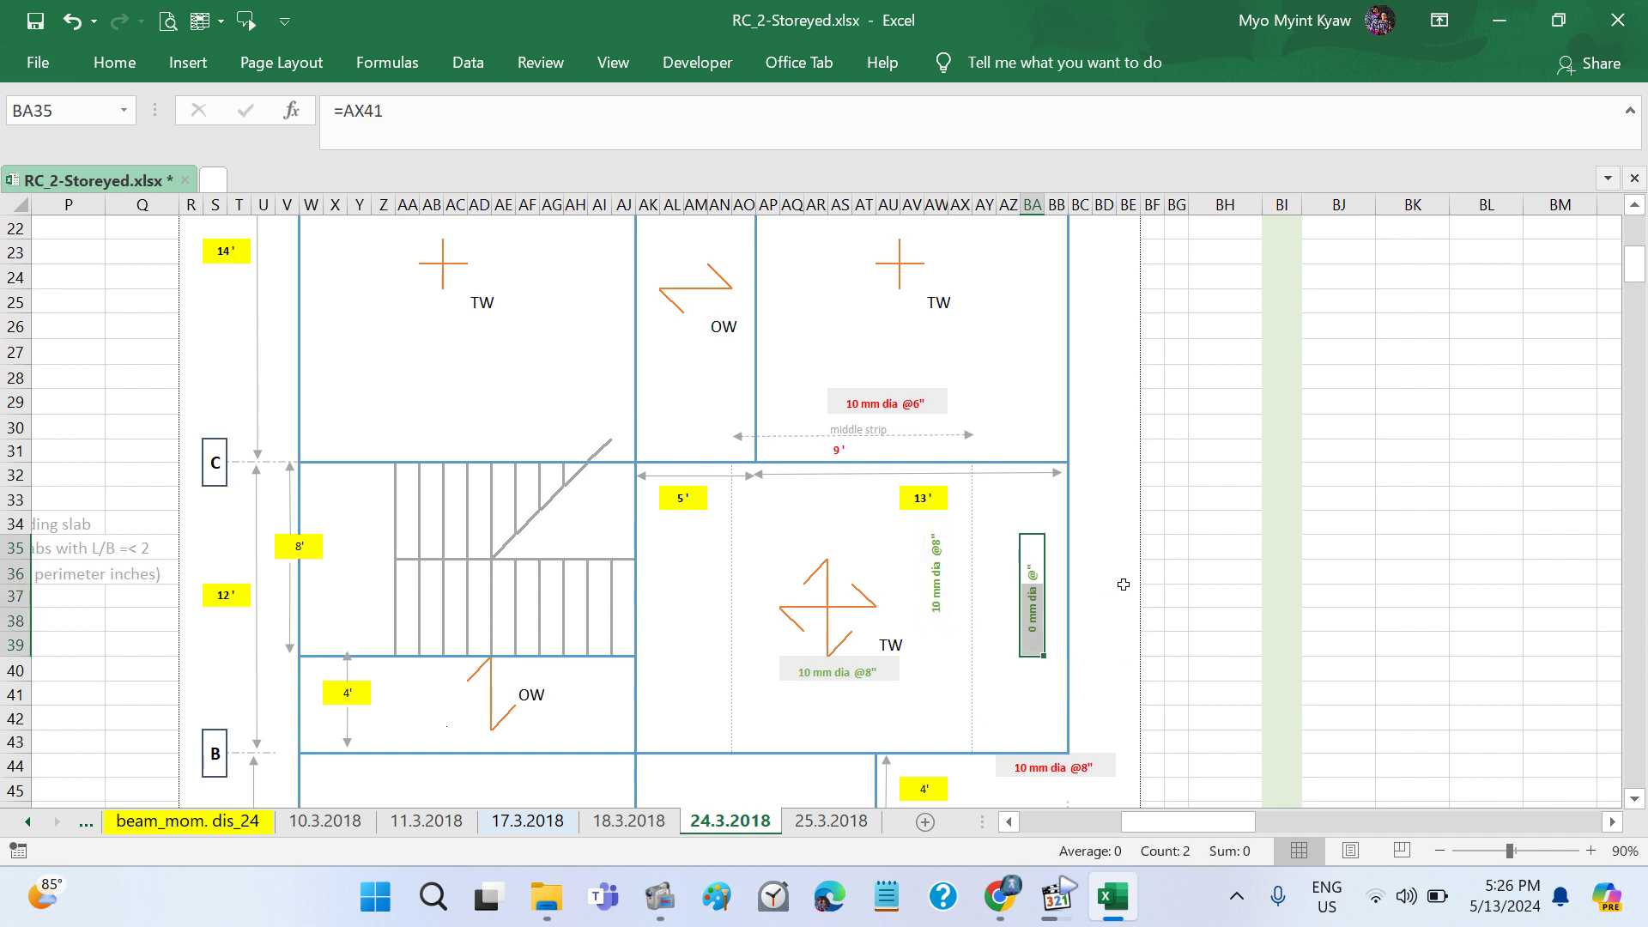
Step: Link the pasted label in BA35 to the original with the formula =AW34
{"action": "double_click", "coordinate": [1030, 610]}
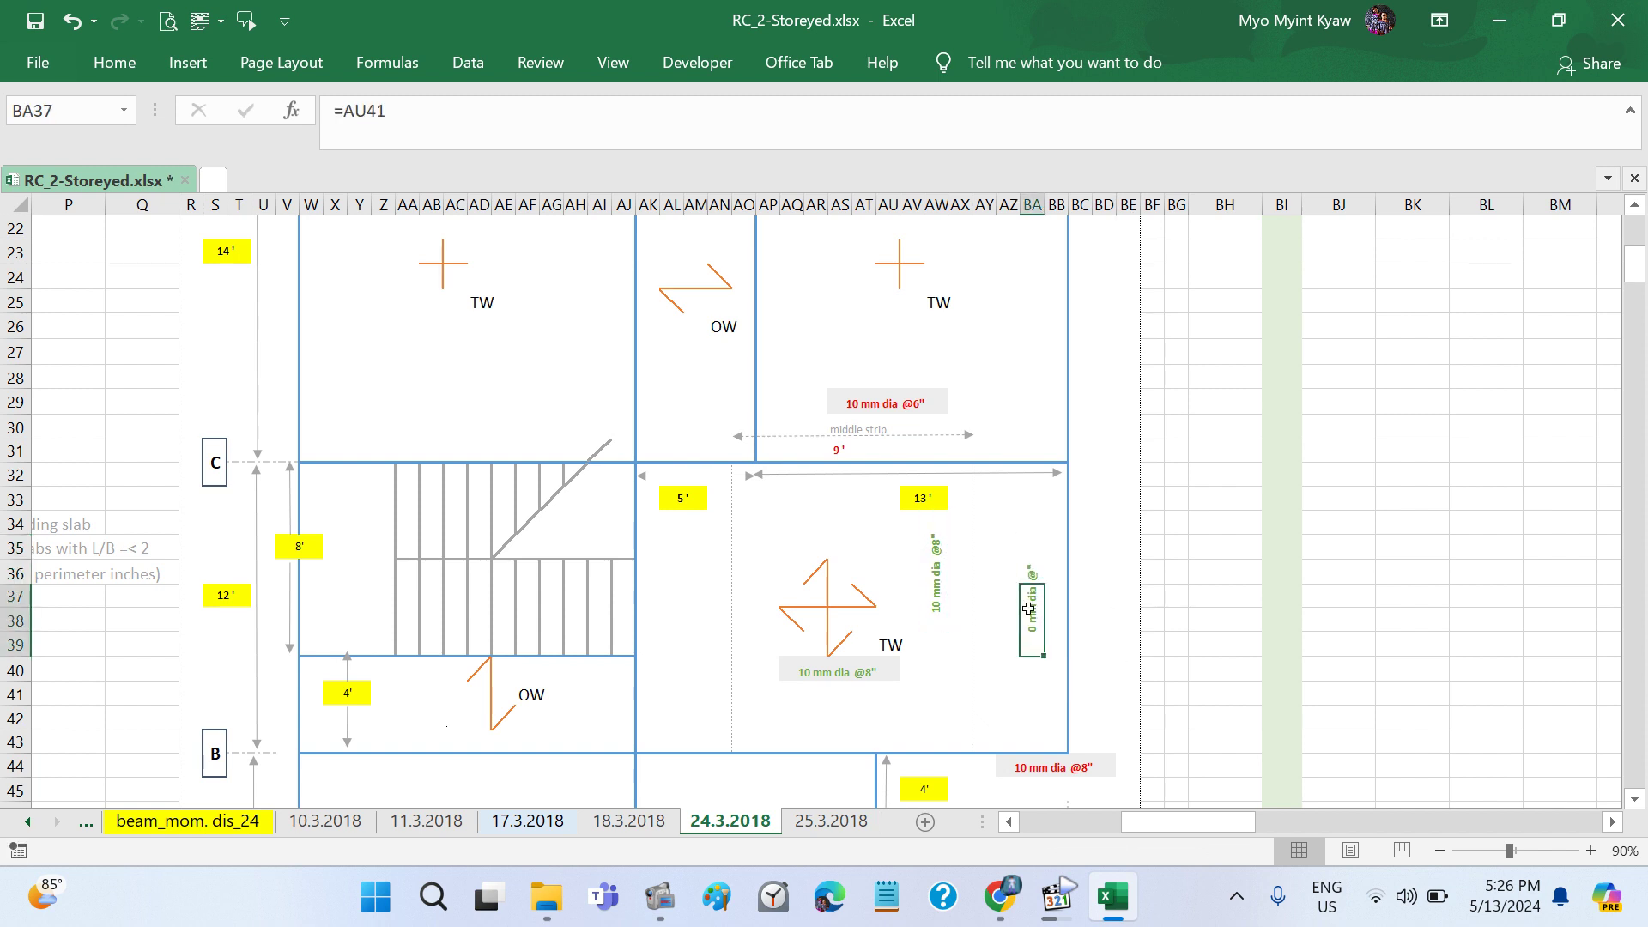
{"action": "left_click", "coordinate": [930, 598]}
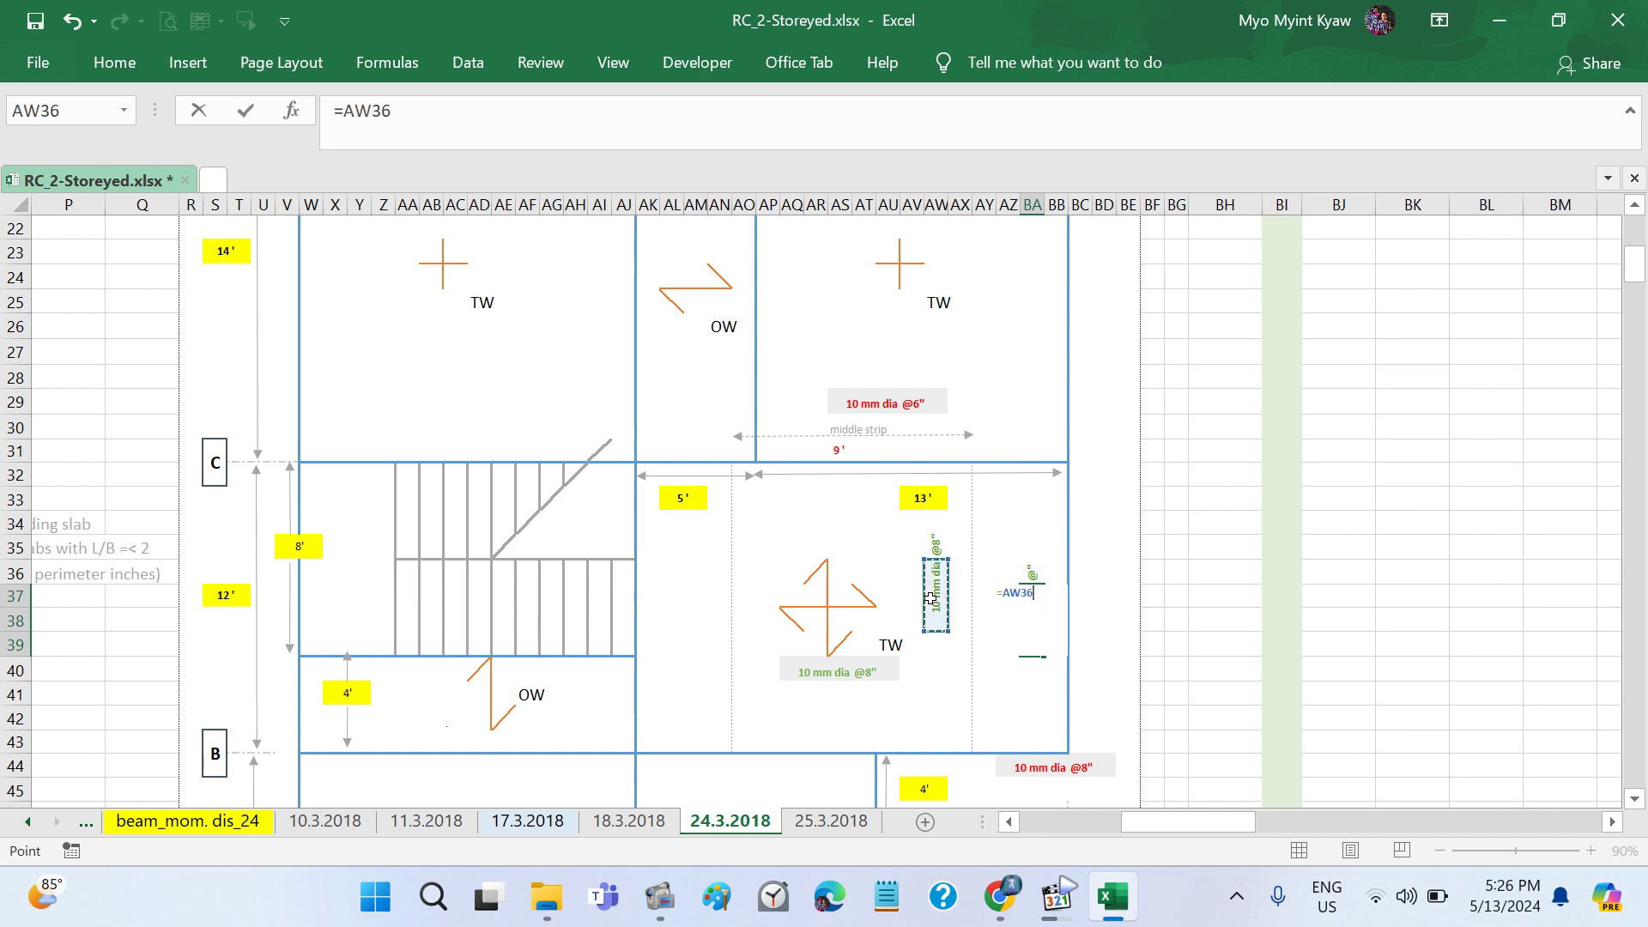
{"action": "left_click", "coordinate": [1028, 572]}
{"action": "type", "text": "="}
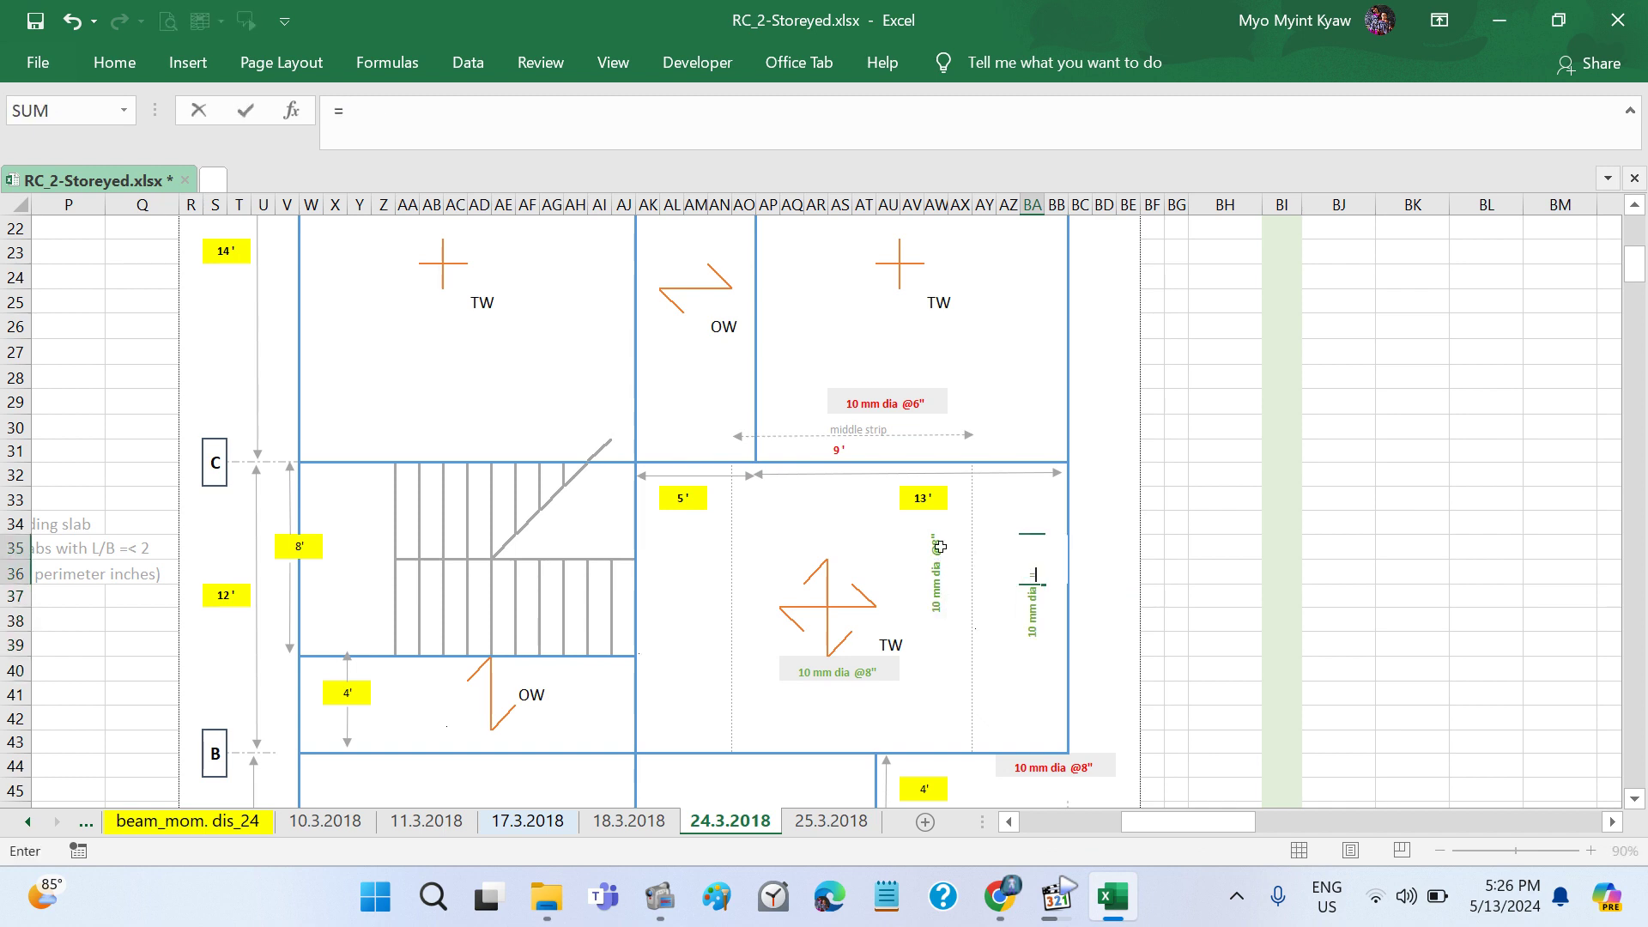
{"action": "left_click", "coordinate": [939, 545]}
{"action": "key", "text": "Return"}
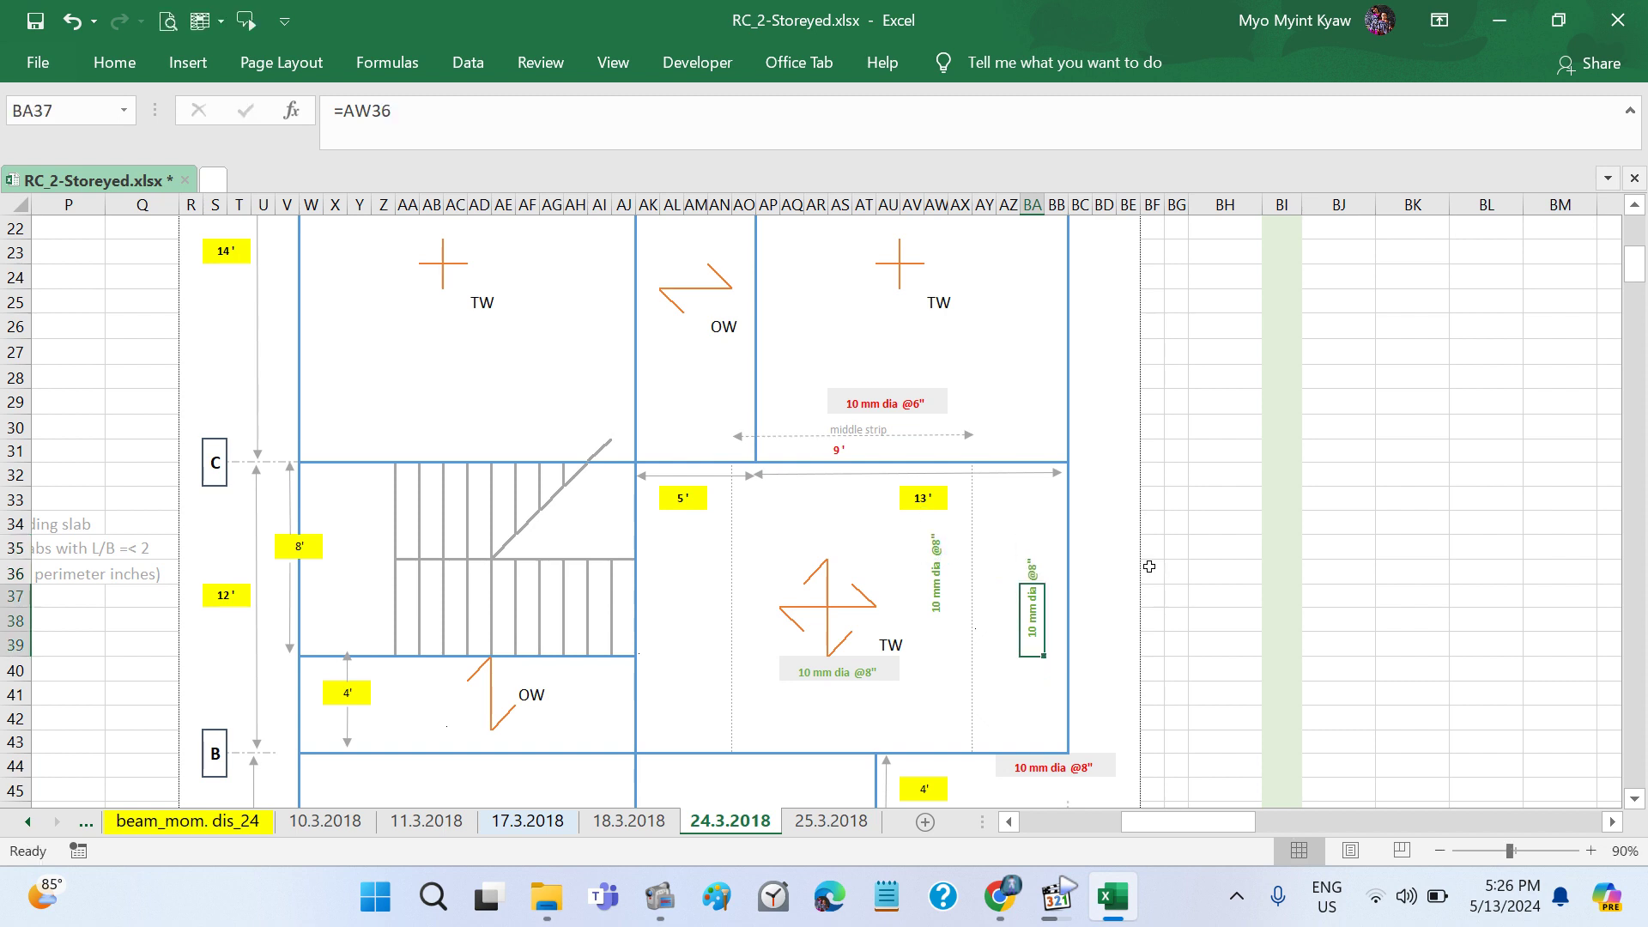
{"action": "left_click_drag", "start_coordinate": [1035, 562], "coordinate": [1033, 618]}
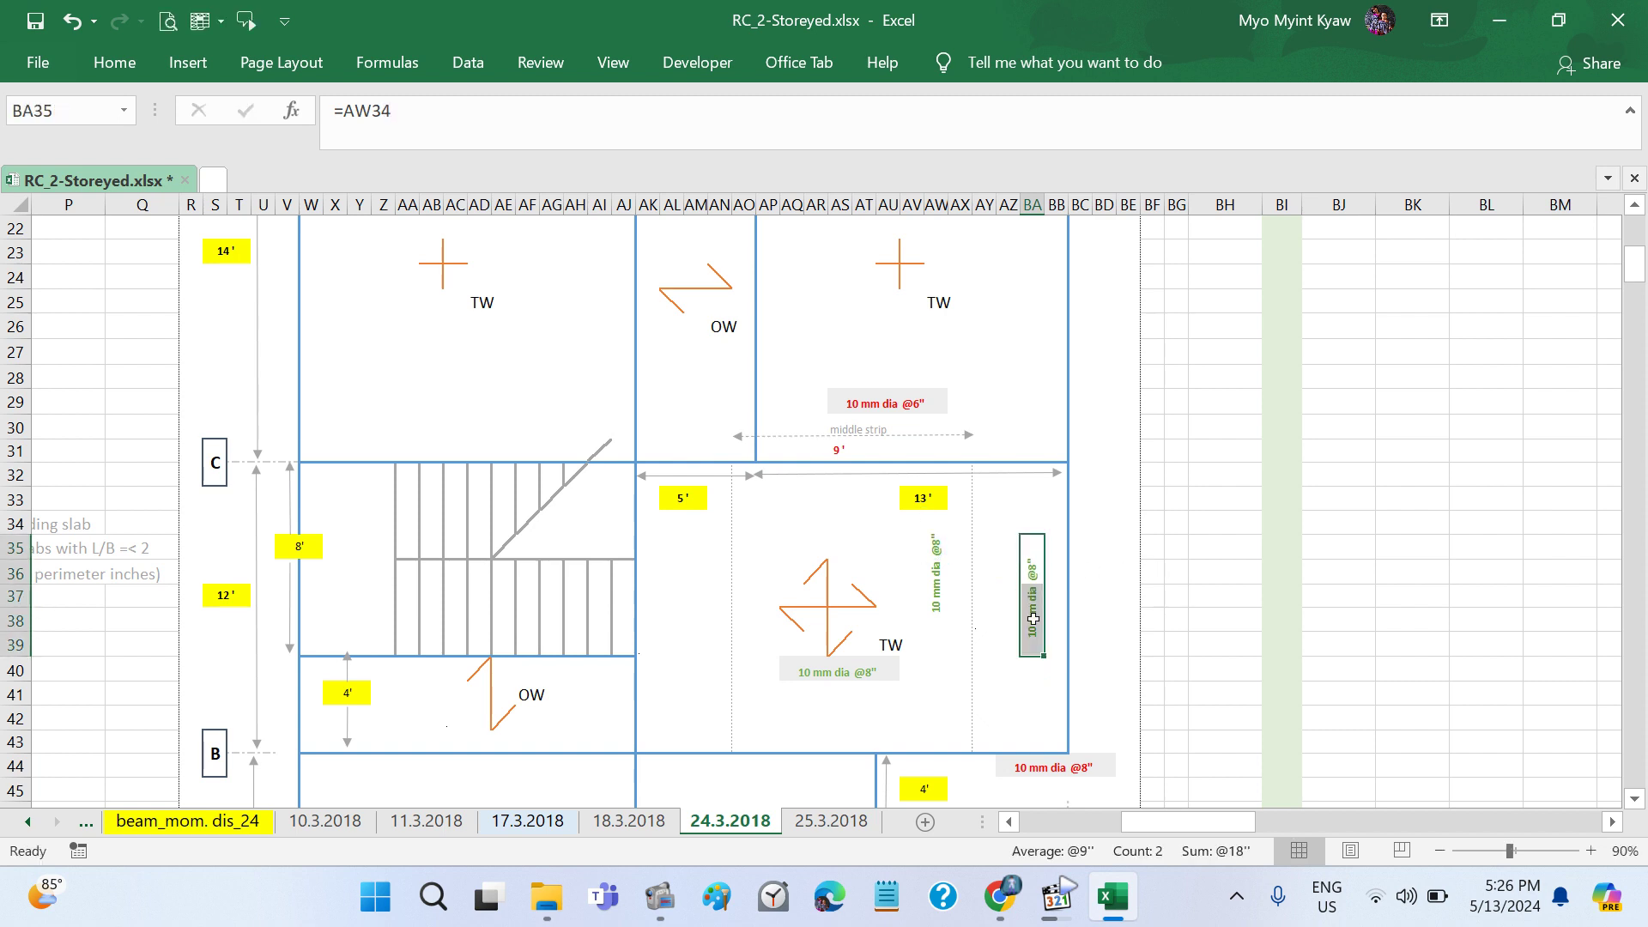
Step: Set the font colour of the new BA35:BA37 label to red
{"action": "left_click", "coordinate": [114, 61]}
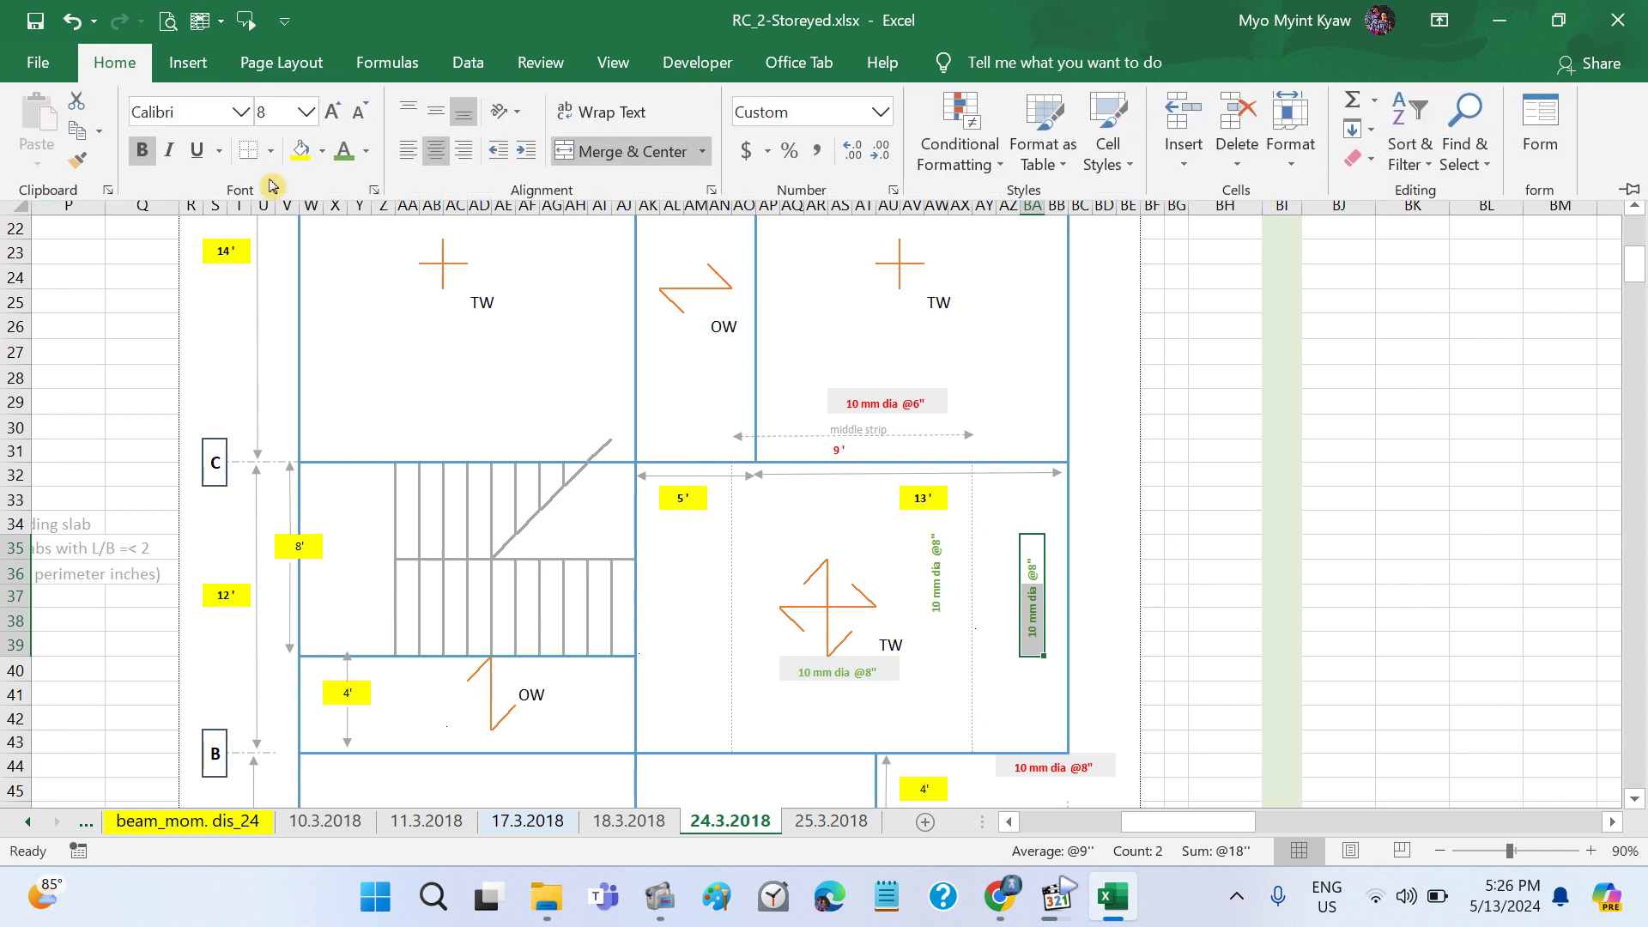
{"action": "left_click", "coordinate": [365, 153]}
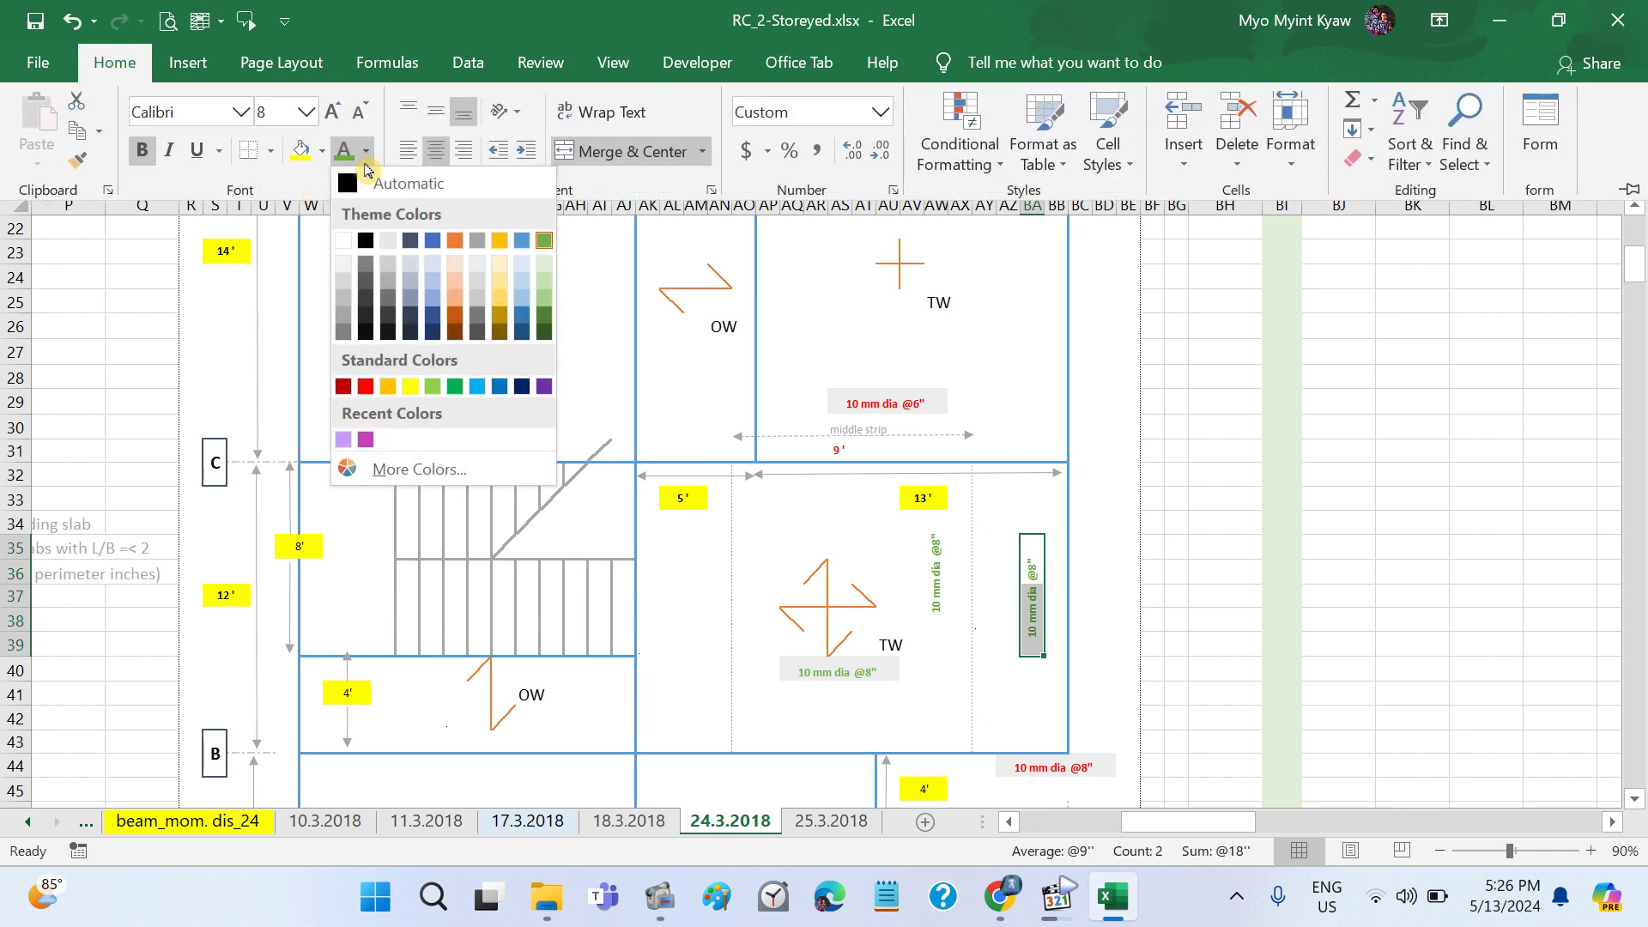
{"action": "left_click", "coordinate": [366, 385]}
{"action": "left_click", "coordinate": [1104, 570]}
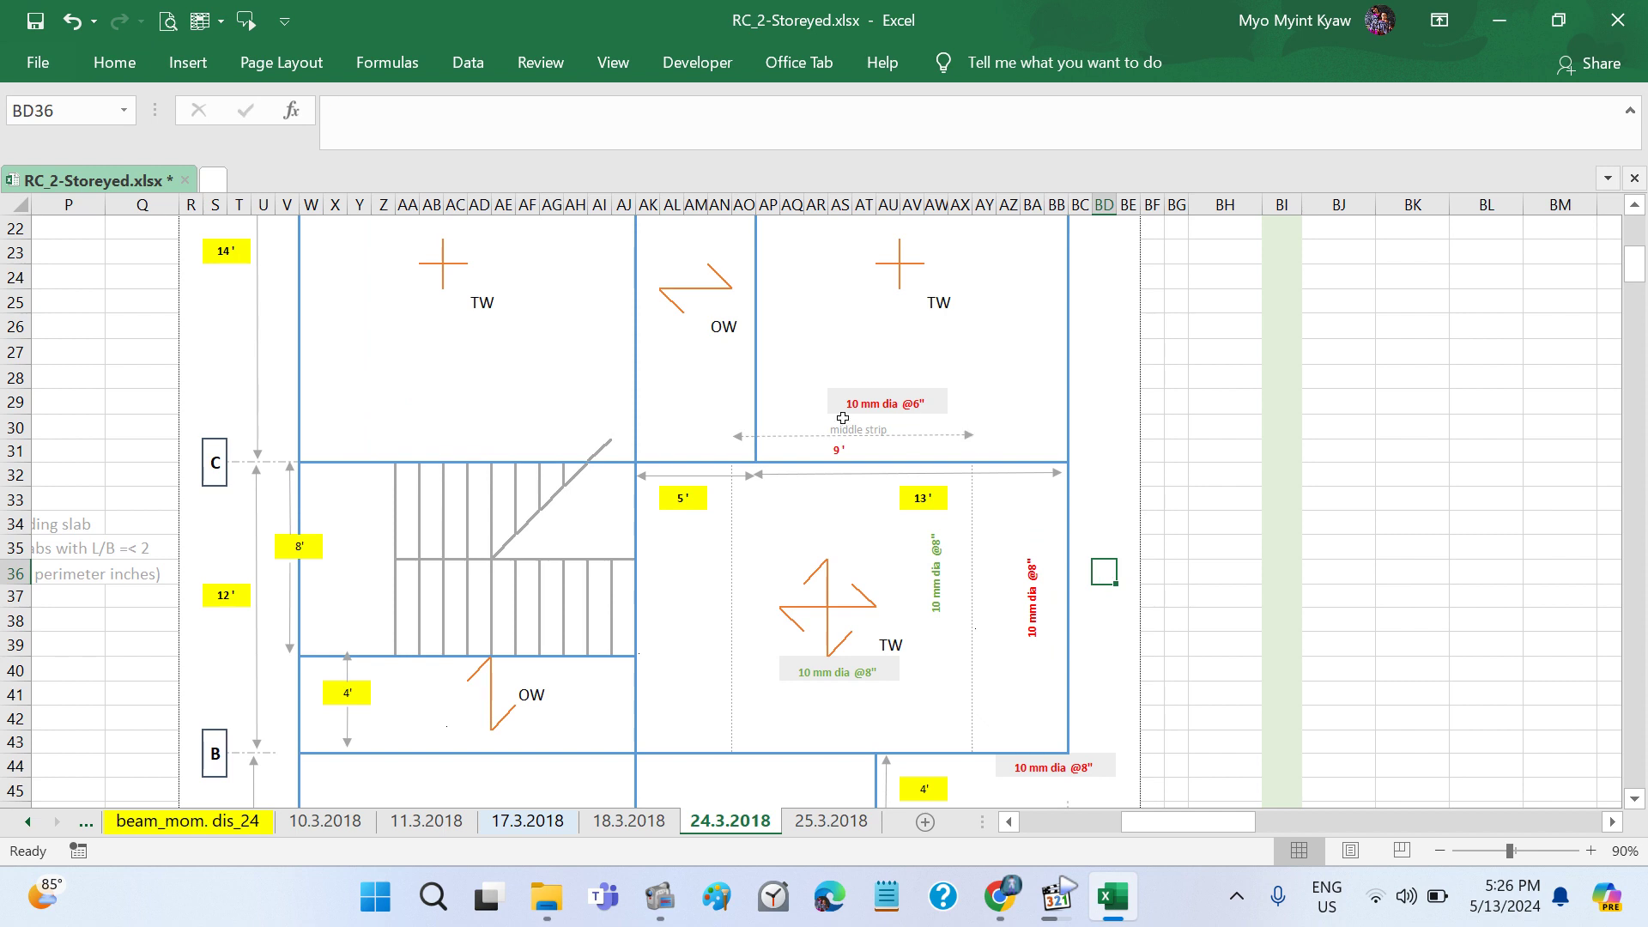
Step: Save the workbook
{"action": "scroll", "coordinate": [1073, 678], "scroll_direction": "down", "scroll_amount": 1}
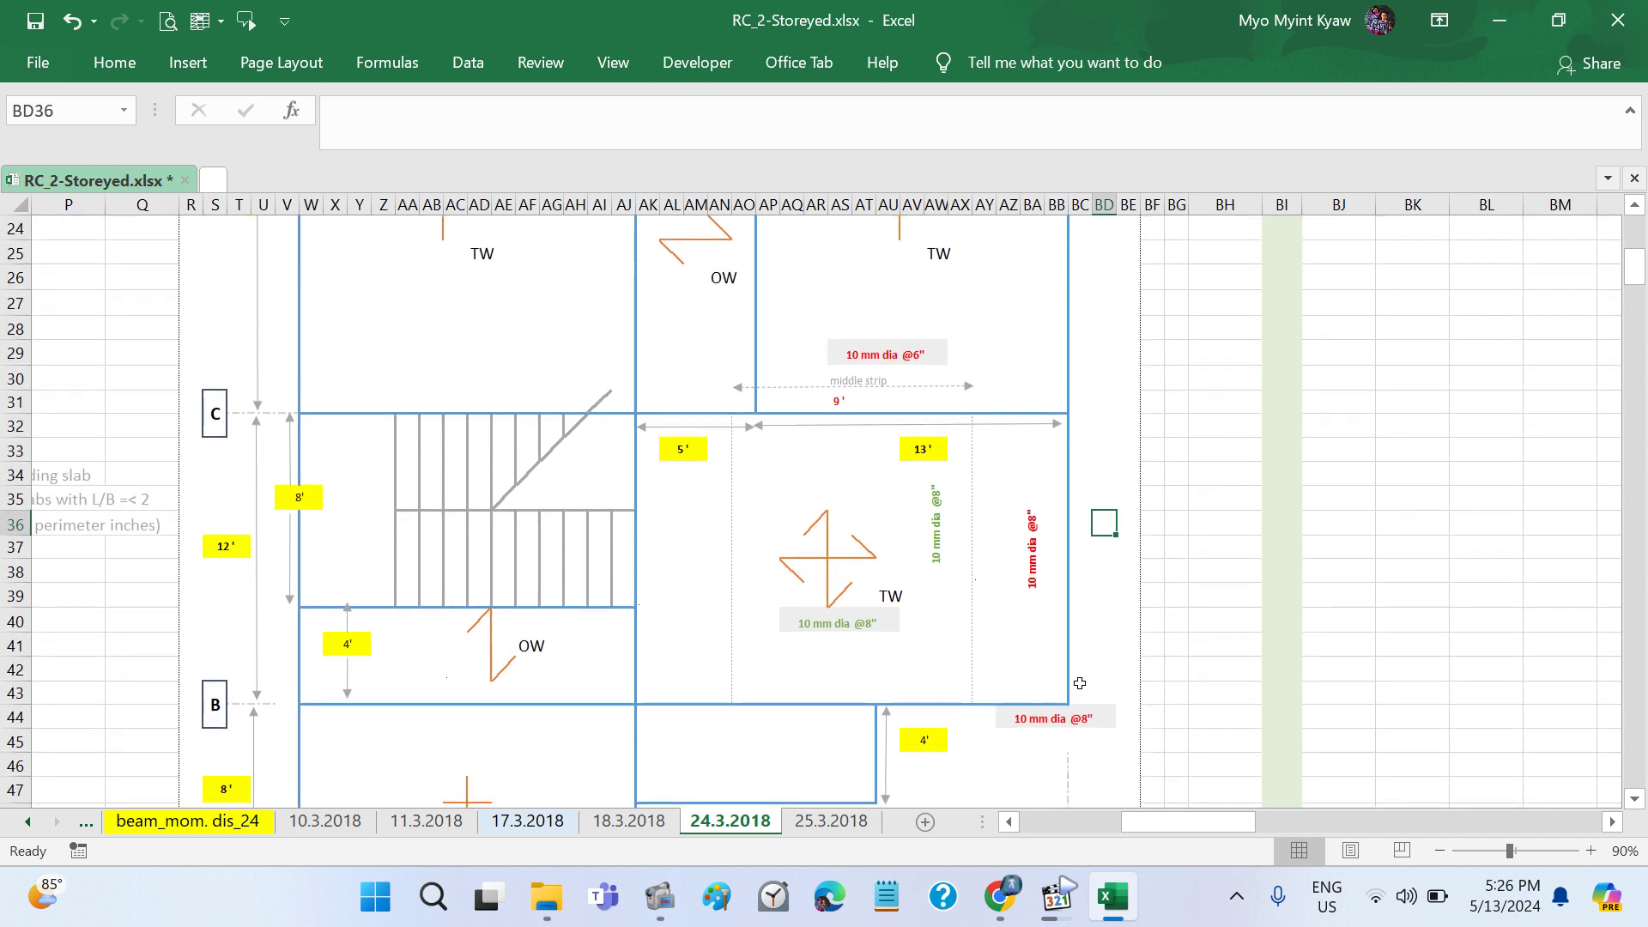
{"action": "left_click", "coordinate": [1056, 917]}
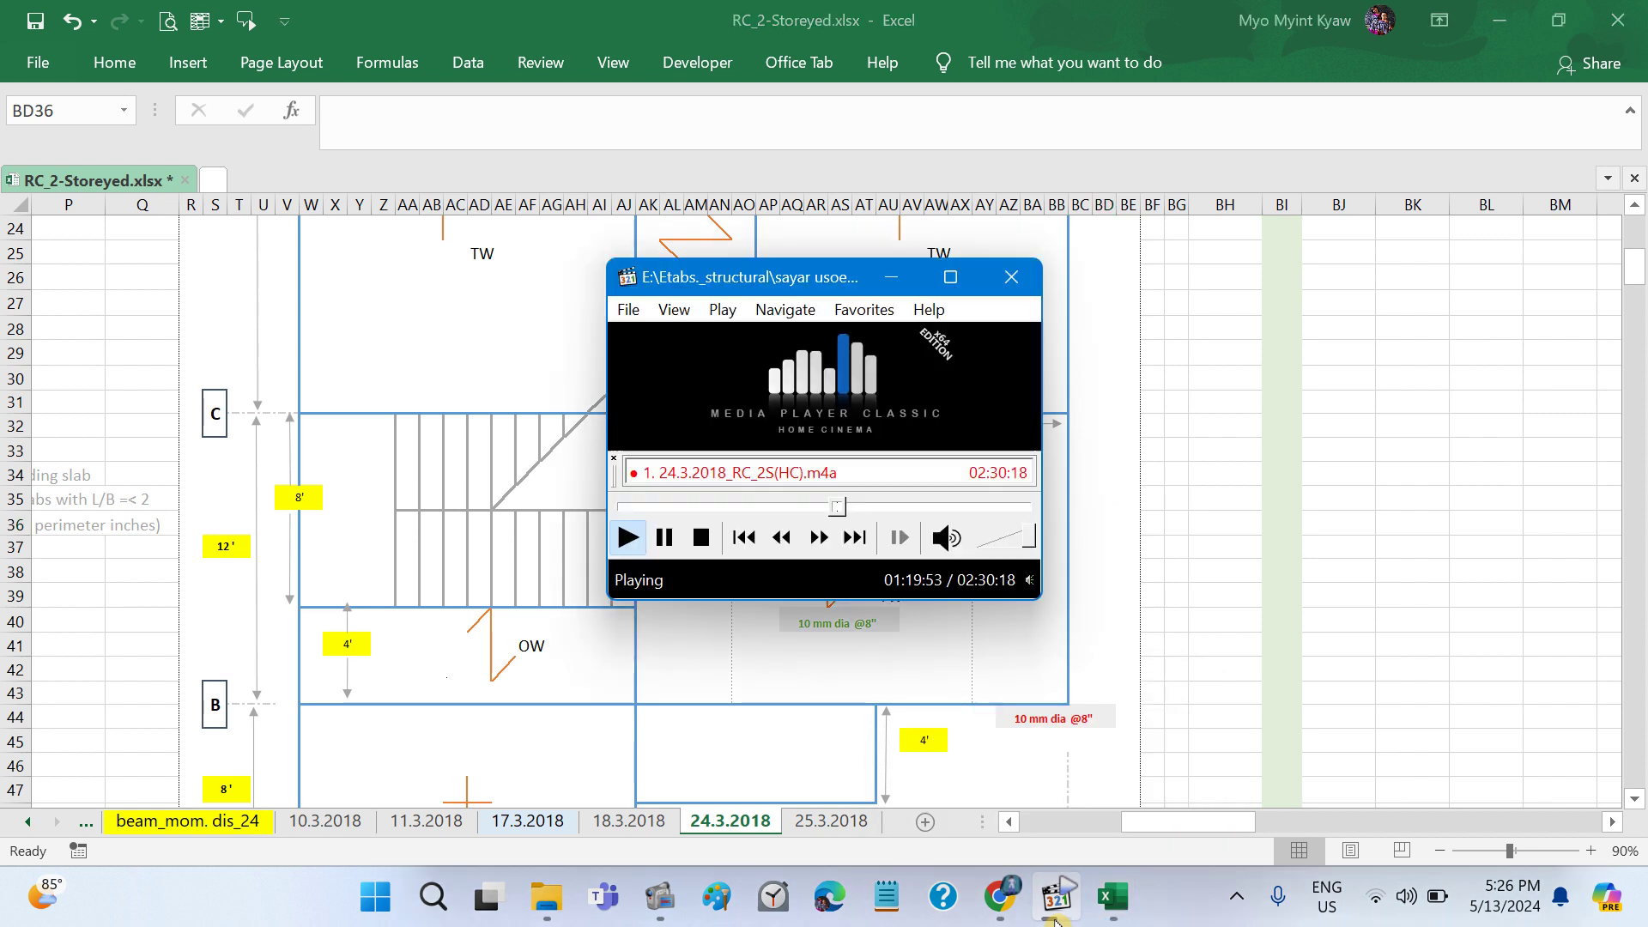
{"action": "left_click", "coordinate": [1056, 916]}
{"action": "left_click", "coordinate": [1196, 668]}
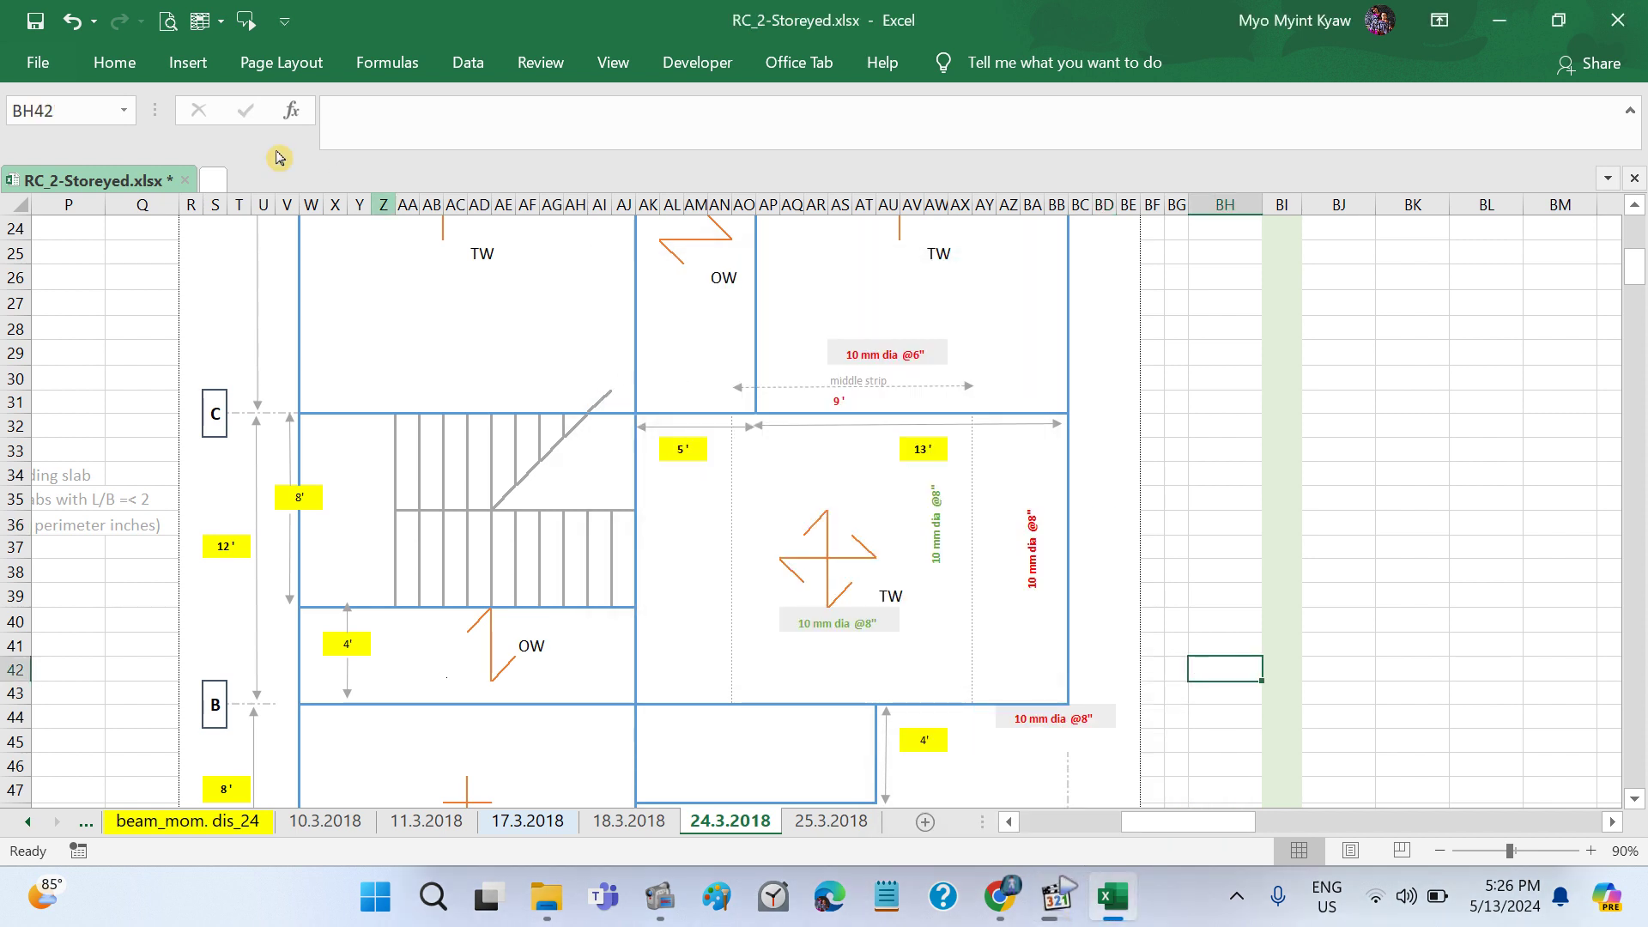
{"action": "left_click", "coordinate": [35, 26]}
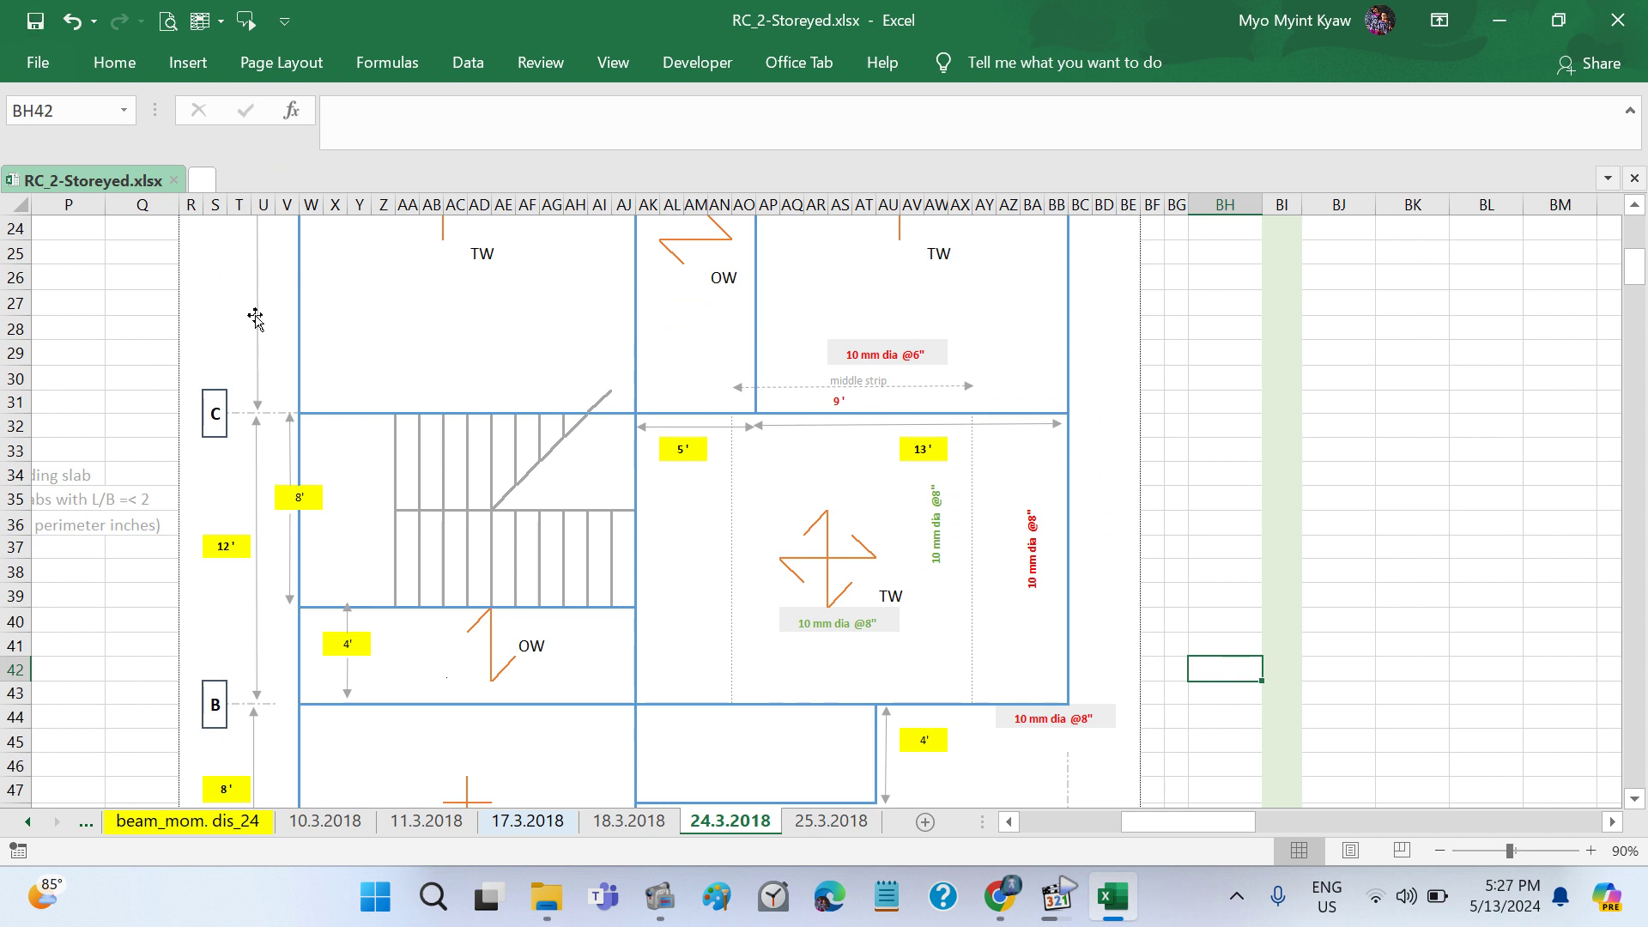
{"action": "scroll", "coordinate": [271, 378], "scroll_direction": "left", "scroll_amount": 2}
{"action": "scroll", "coordinate": [276, 378], "scroll_direction": "left", "scroll_amount": 3}
{"action": "scroll", "coordinate": [277, 377], "scroll_direction": "left", "scroll_amount": 1}
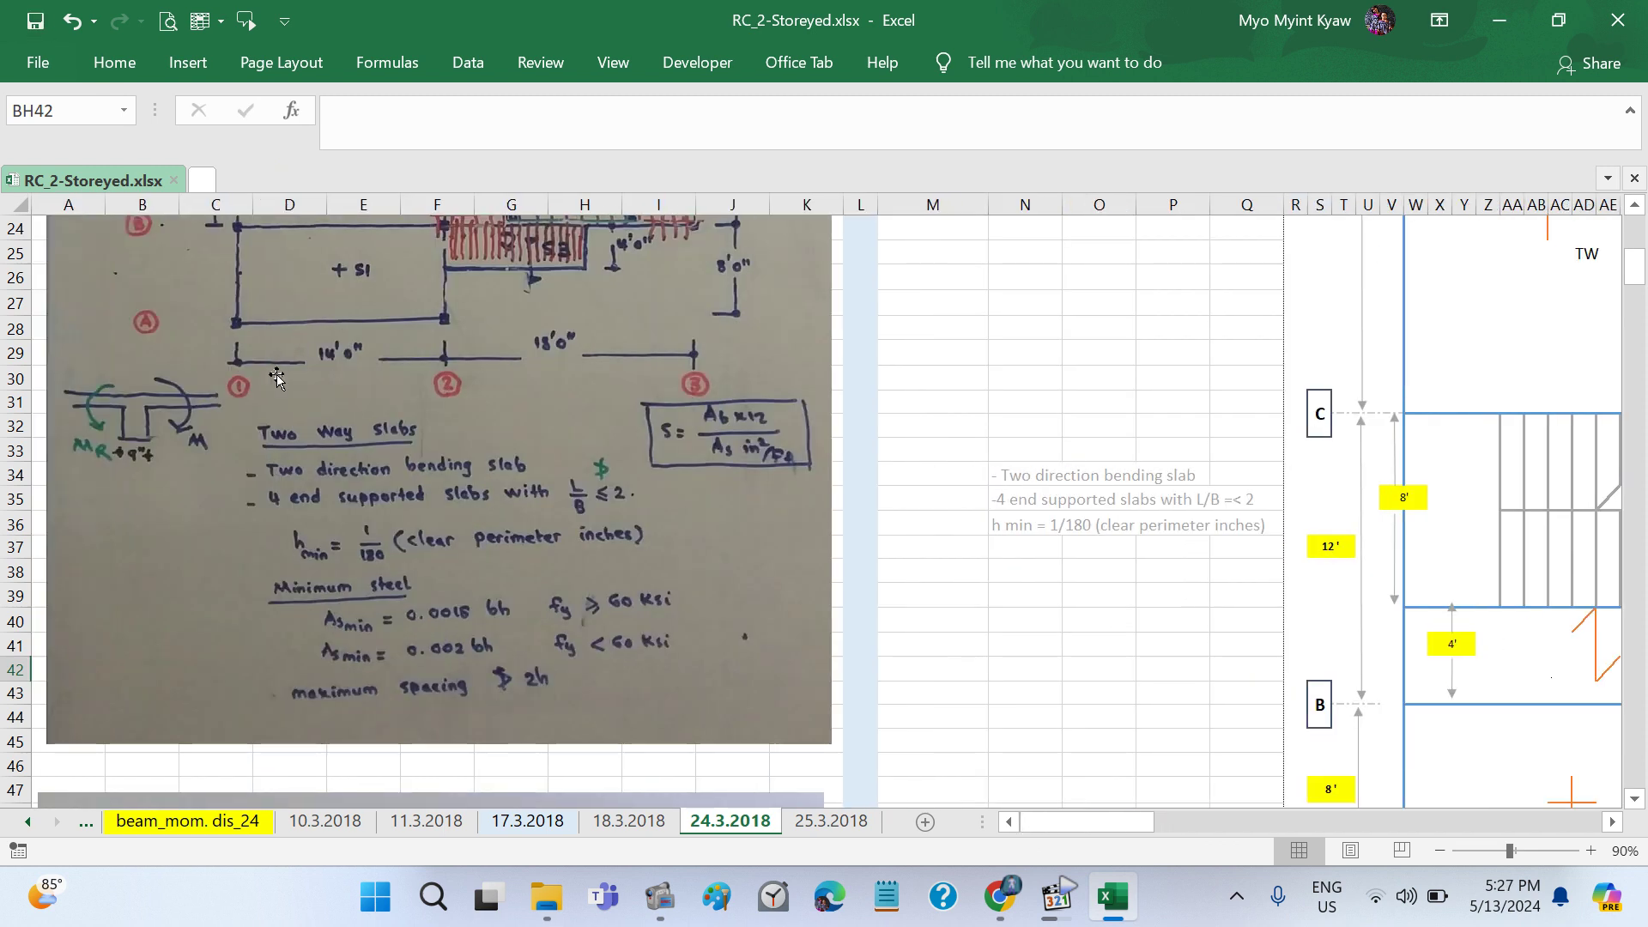
{"action": "scroll", "coordinate": [276, 378], "scroll_direction": "up", "scroll_amount": 2}
{"action": "scroll", "coordinate": [276, 377], "scroll_direction": "up", "scroll_amount": 3}
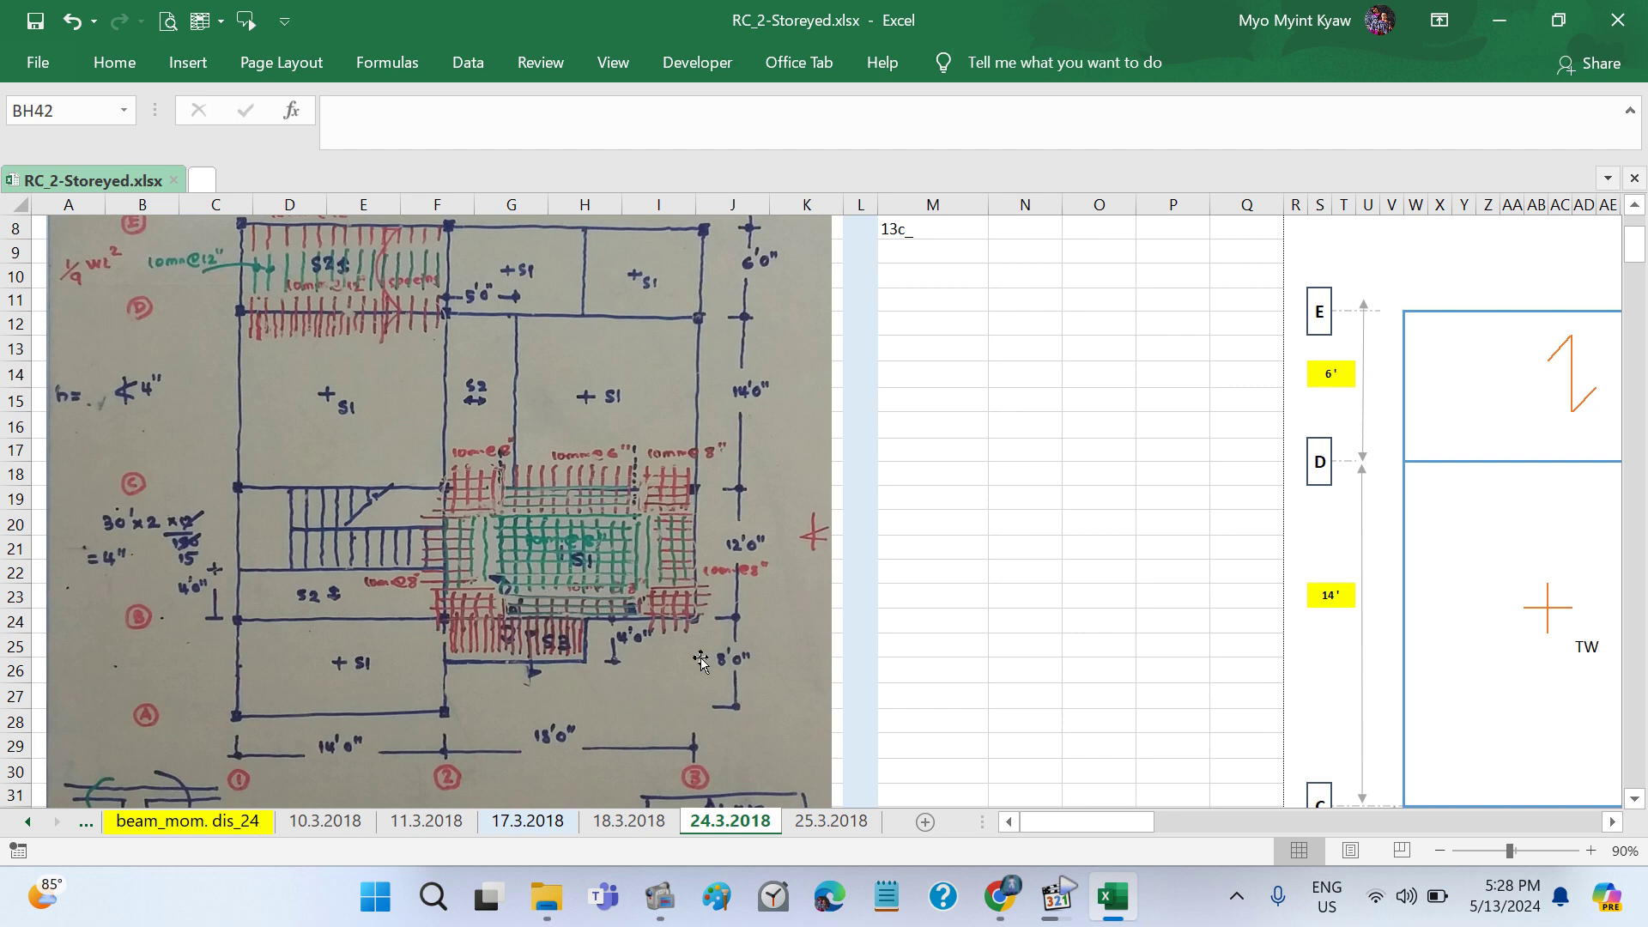
{"action": "scroll", "coordinate": [695, 615], "scroll_direction": "down", "scroll_amount": 1}
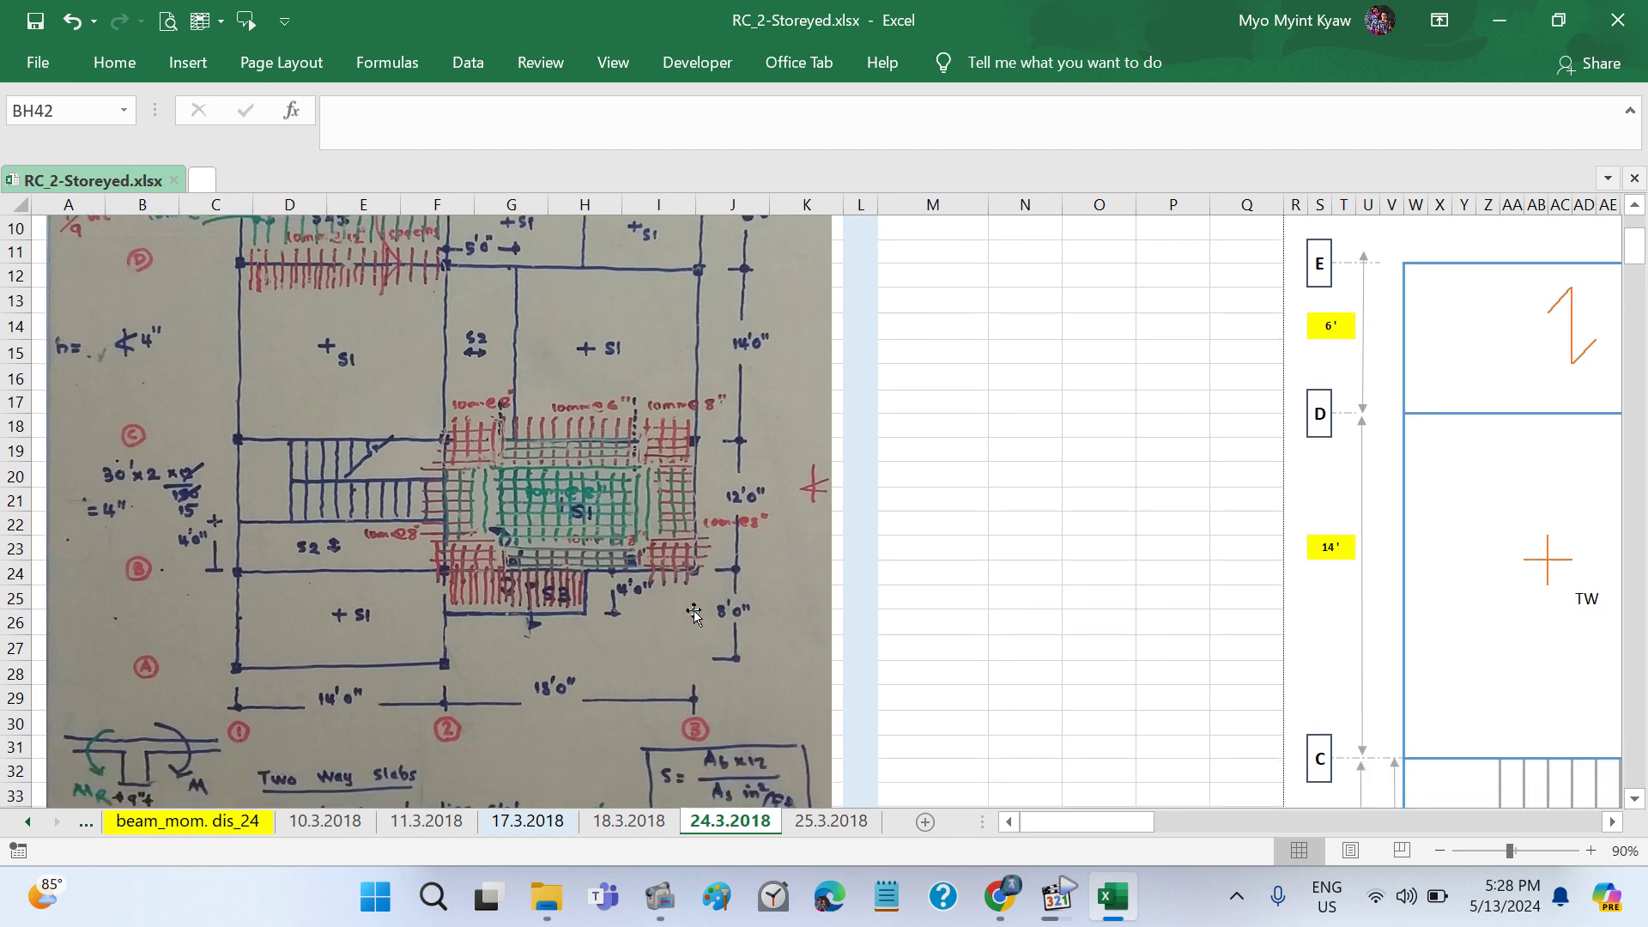
{"action": "scroll", "coordinate": [694, 615], "scroll_direction": "down", "scroll_amount": 6}
{"action": "scroll", "coordinate": [694, 615], "scroll_direction": "down", "scroll_amount": 1}
{"action": "scroll", "coordinate": [694, 611], "scroll_direction": "down", "scroll_amount": 10}
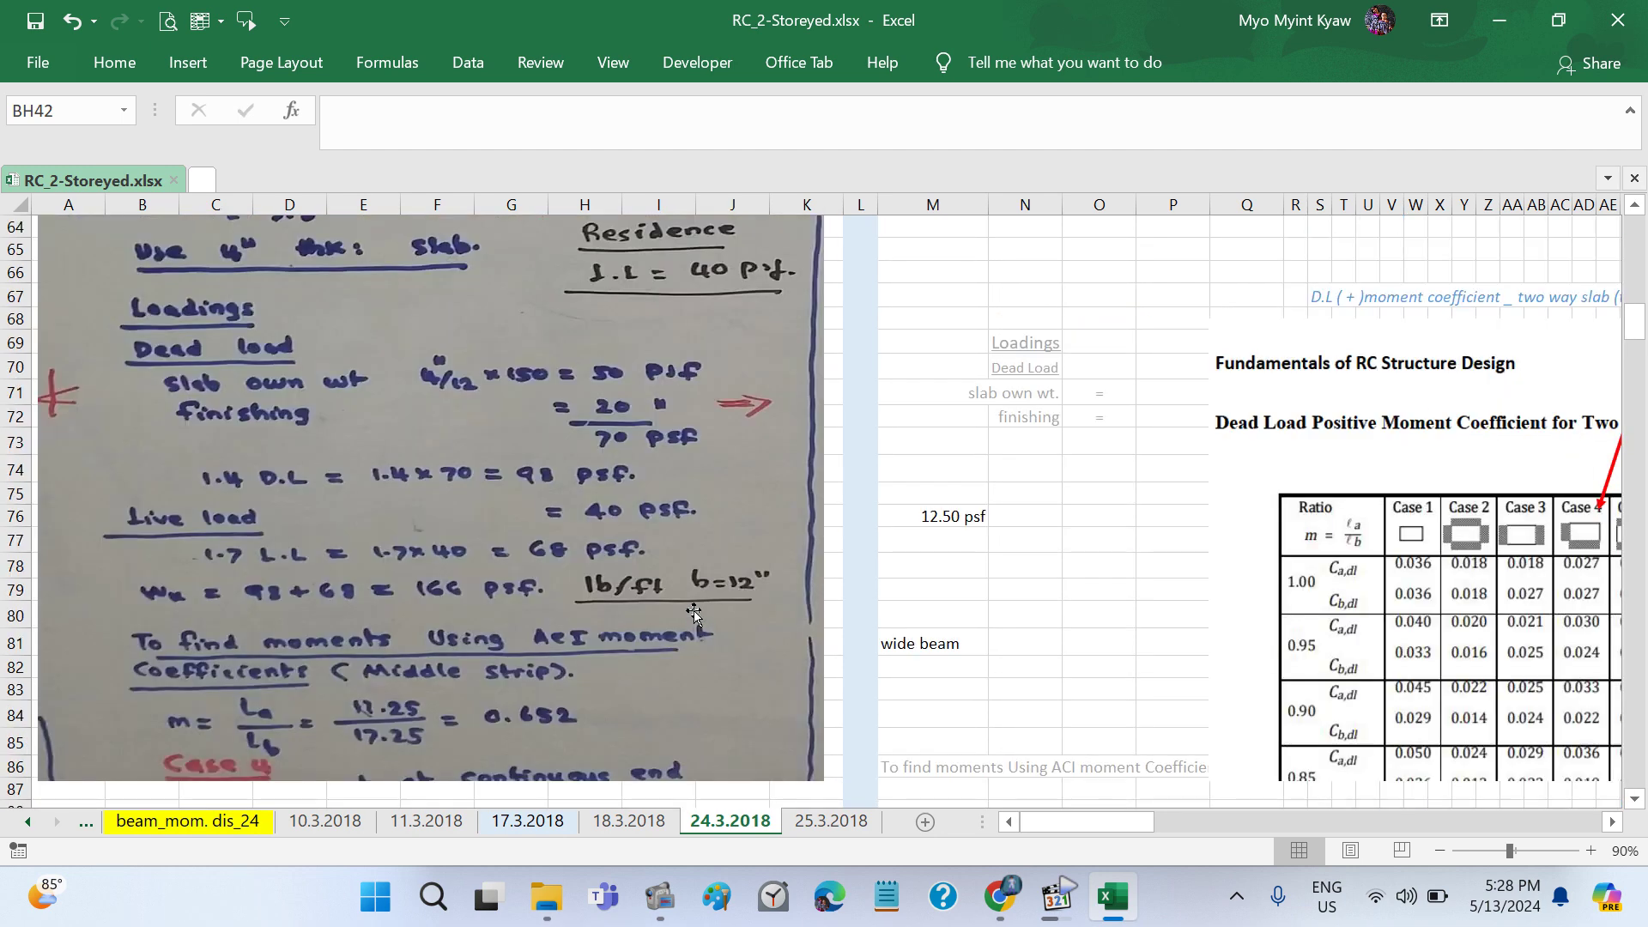
{"action": "scroll", "coordinate": [694, 611], "scroll_direction": "down", "scroll_amount": 6}
{"action": "scroll", "coordinate": [693, 611], "scroll_direction": "down", "scroll_amount": 4}
{"action": "scroll", "coordinate": [693, 611], "scroll_direction": "down", "scroll_amount": 5}
{"action": "scroll", "coordinate": [693, 610], "scroll_direction": "down", "scroll_amount": 5}
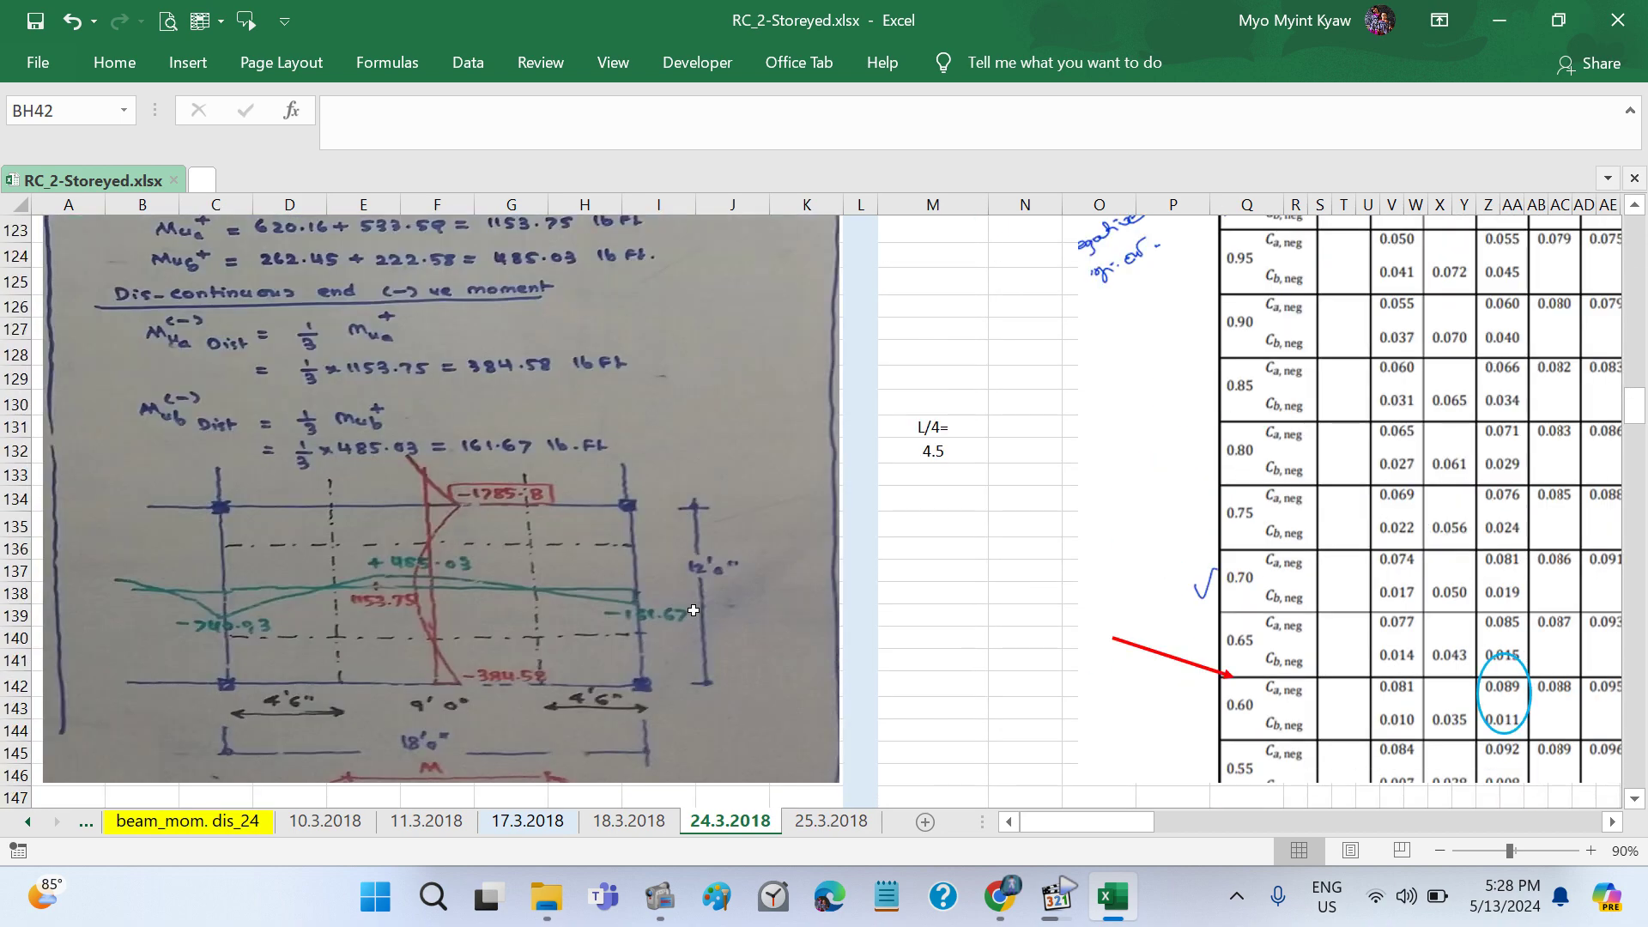
{"action": "scroll", "coordinate": [695, 608], "scroll_direction": "down", "scroll_amount": 6}
{"action": "scroll", "coordinate": [695, 613], "scroll_direction": "up", "scroll_amount": 2}
{"action": "scroll", "coordinate": [694, 611], "scroll_direction": "up", "scroll_amount": 1}
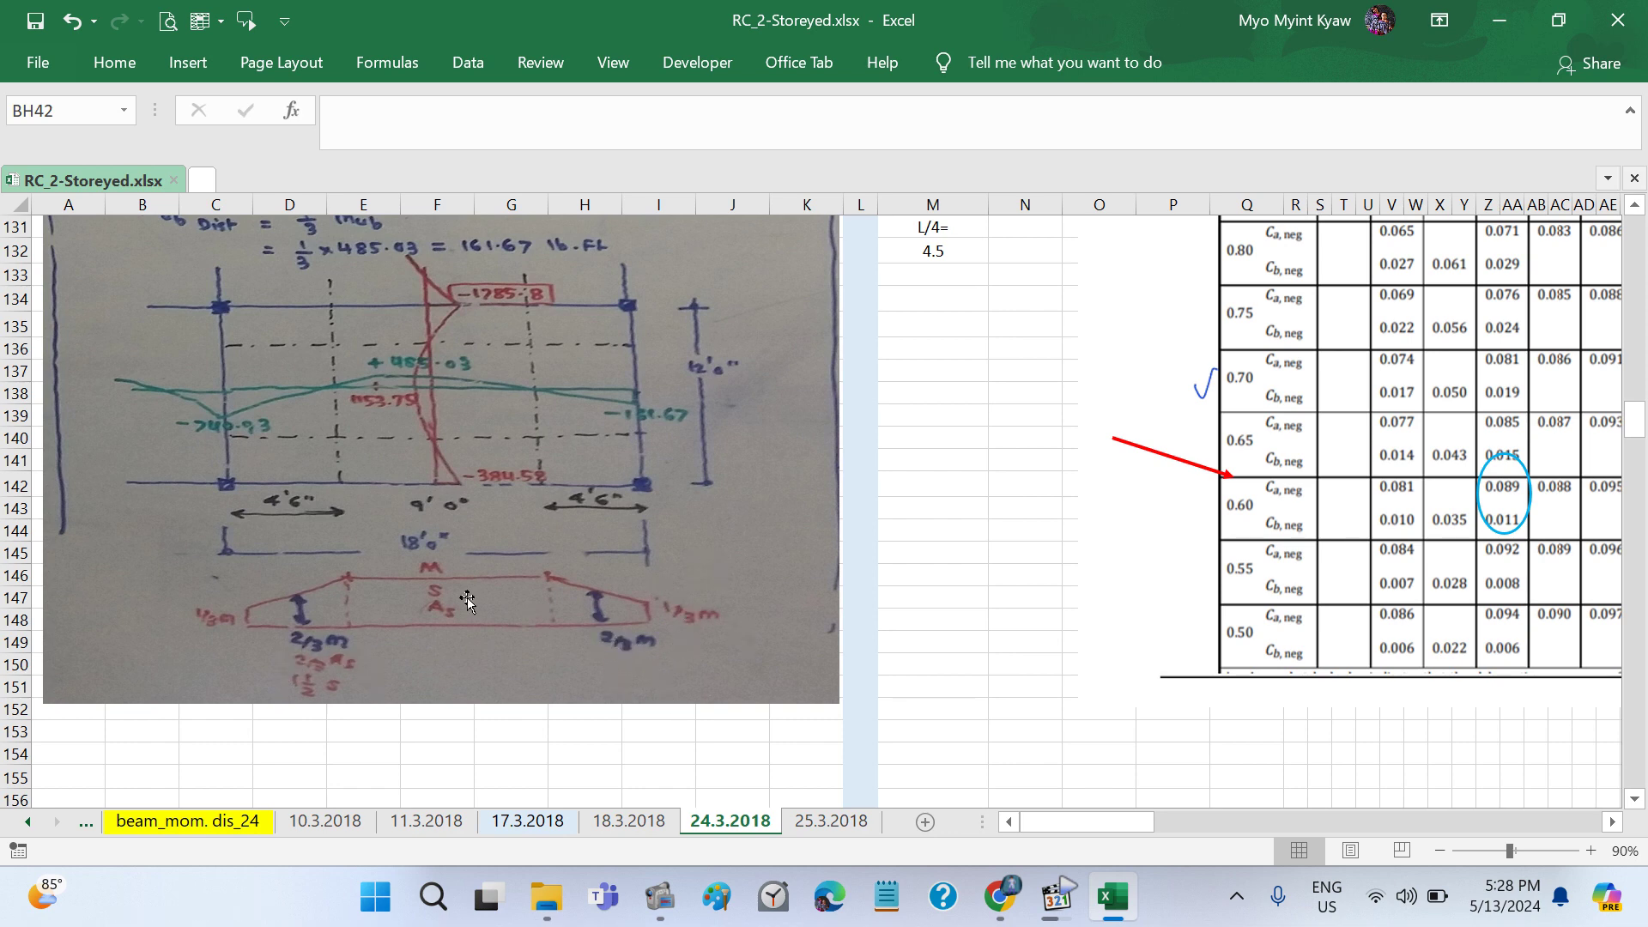
{"action": "scroll", "coordinate": [687, 603], "scroll_direction": "up", "scroll_amount": 2}
{"action": "scroll", "coordinate": [686, 604], "scroll_direction": "up", "scroll_amount": 4}
{"action": "scroll", "coordinate": [687, 604], "scroll_direction": "up", "scroll_amount": 4}
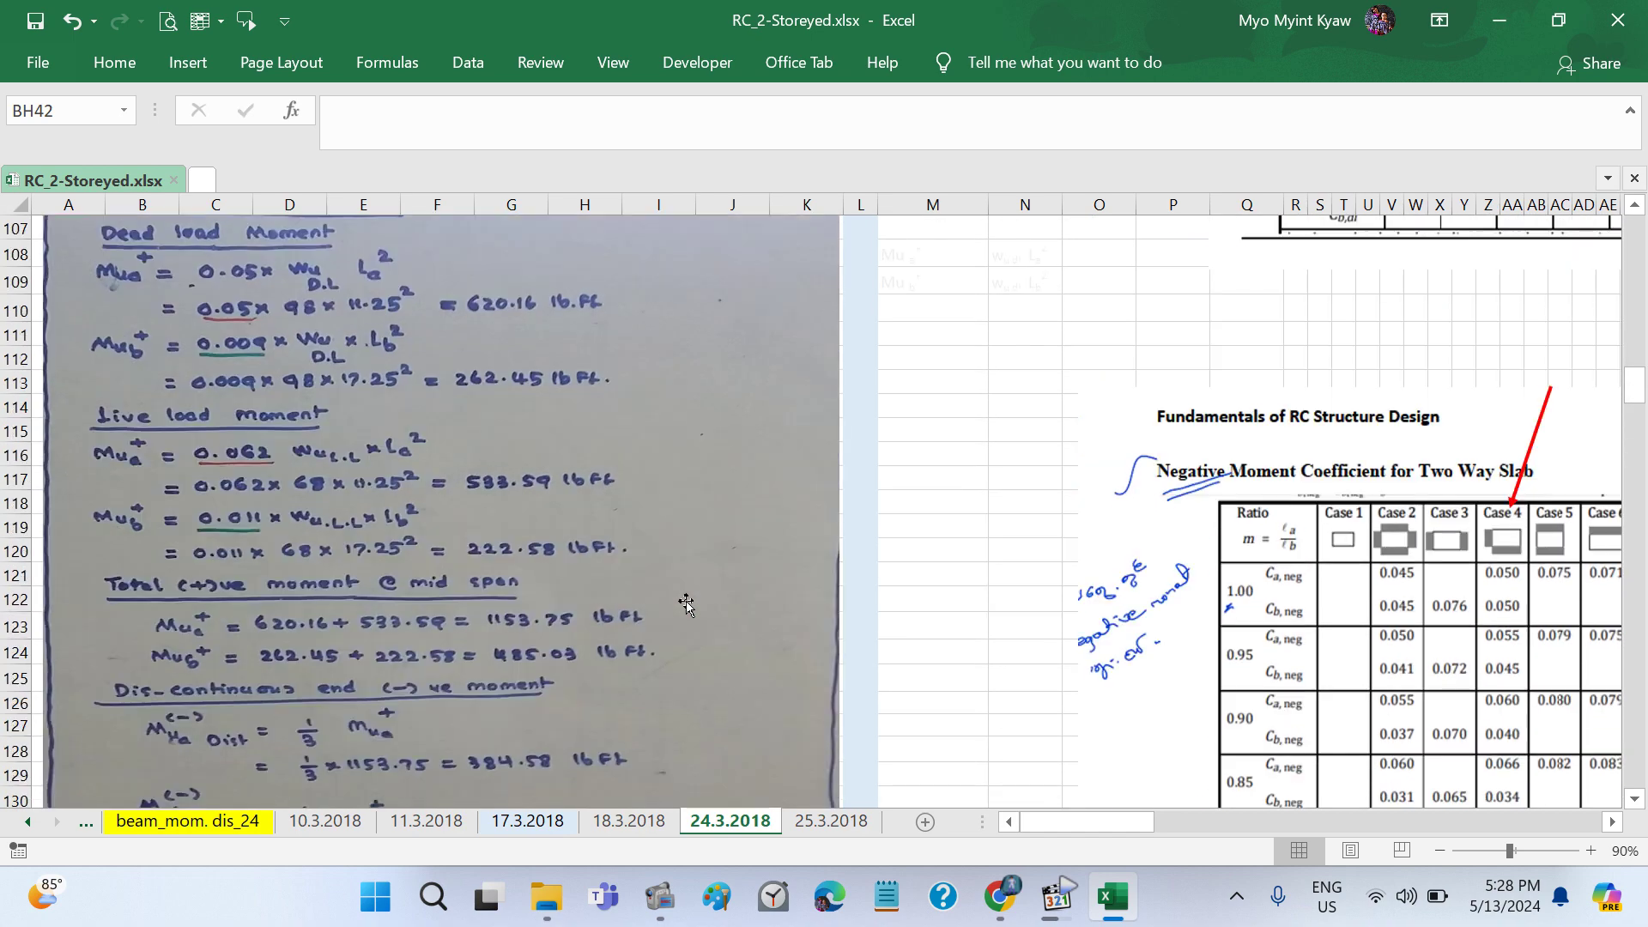
{"action": "scroll", "coordinate": [686, 603], "scroll_direction": "up", "scroll_amount": 4}
{"action": "scroll", "coordinate": [687, 603], "scroll_direction": "up", "scroll_amount": 4}
{"action": "scroll", "coordinate": [687, 604], "scroll_direction": "up", "scroll_amount": 5}
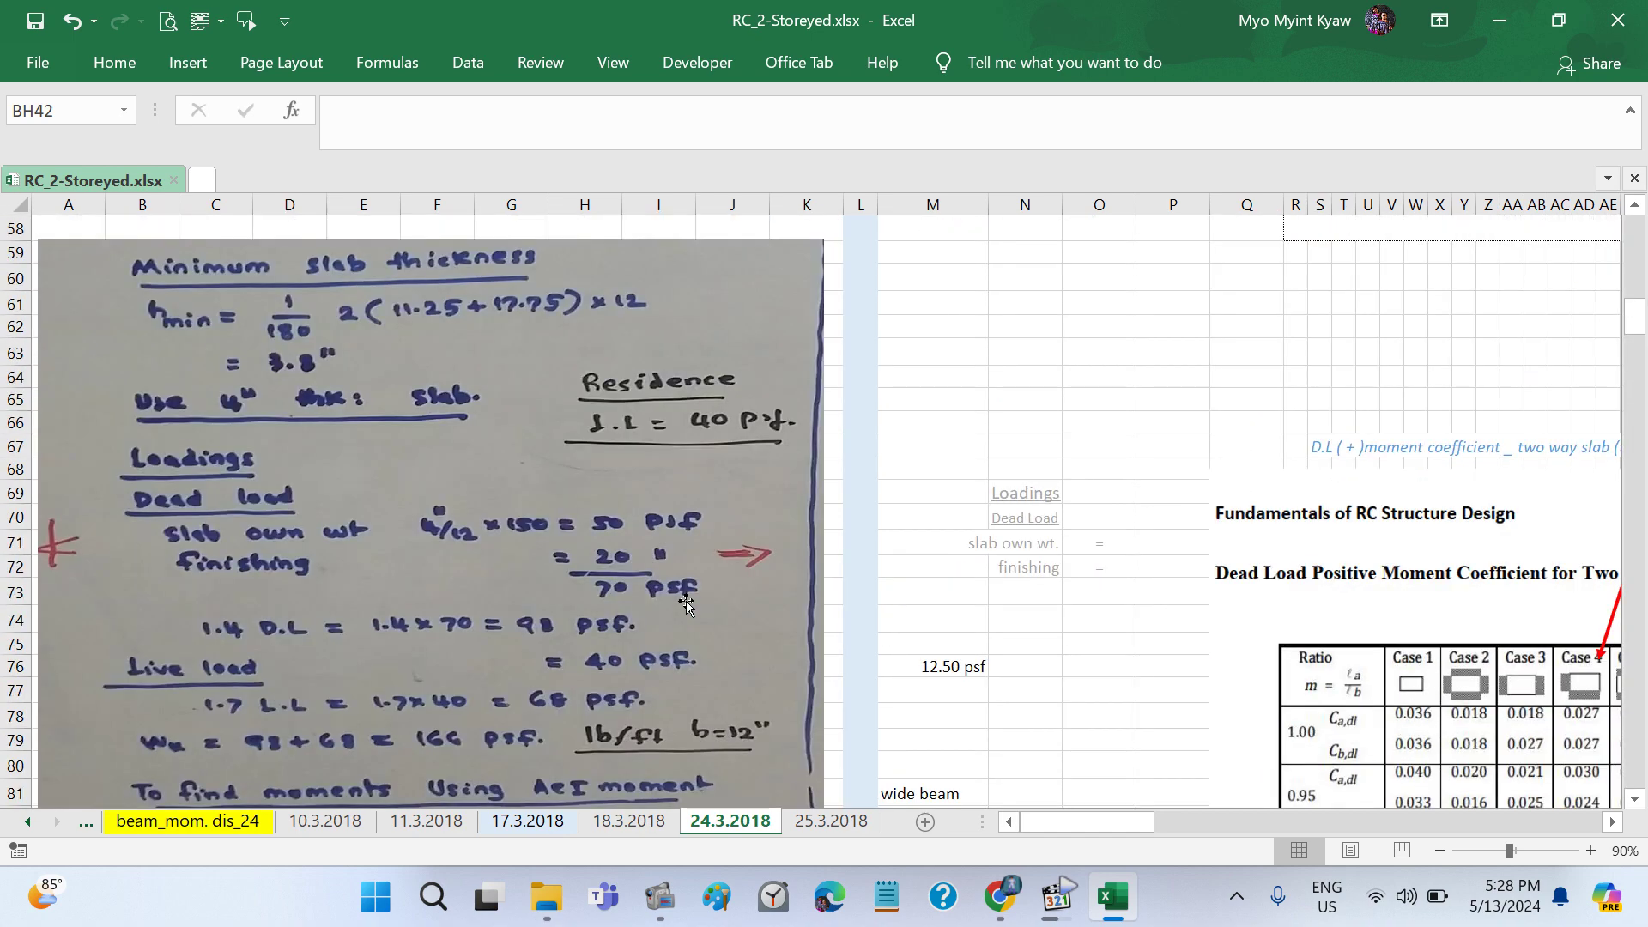
{"action": "scroll", "coordinate": [687, 603], "scroll_direction": "up", "scroll_amount": 5}
{"action": "scroll", "coordinate": [687, 604], "scroll_direction": "up", "scroll_amount": 3}
{"action": "scroll", "coordinate": [686, 604], "scroll_direction": "up", "scroll_amount": 10}
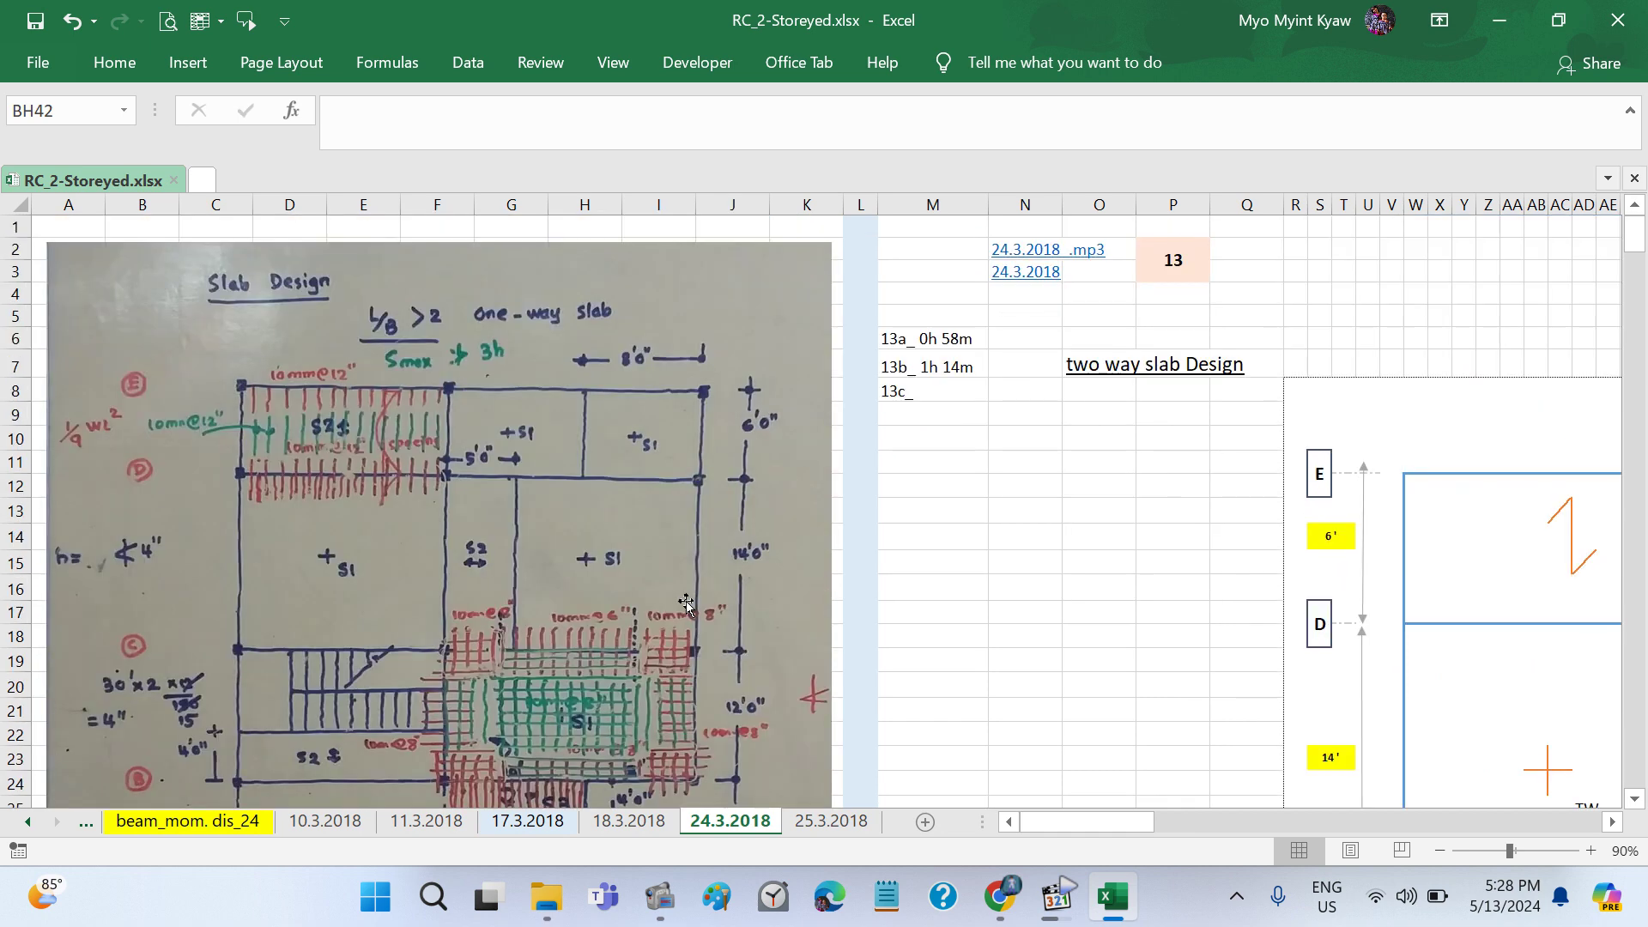
{"action": "scroll", "coordinate": [687, 600], "scroll_direction": "down", "scroll_amount": 2}
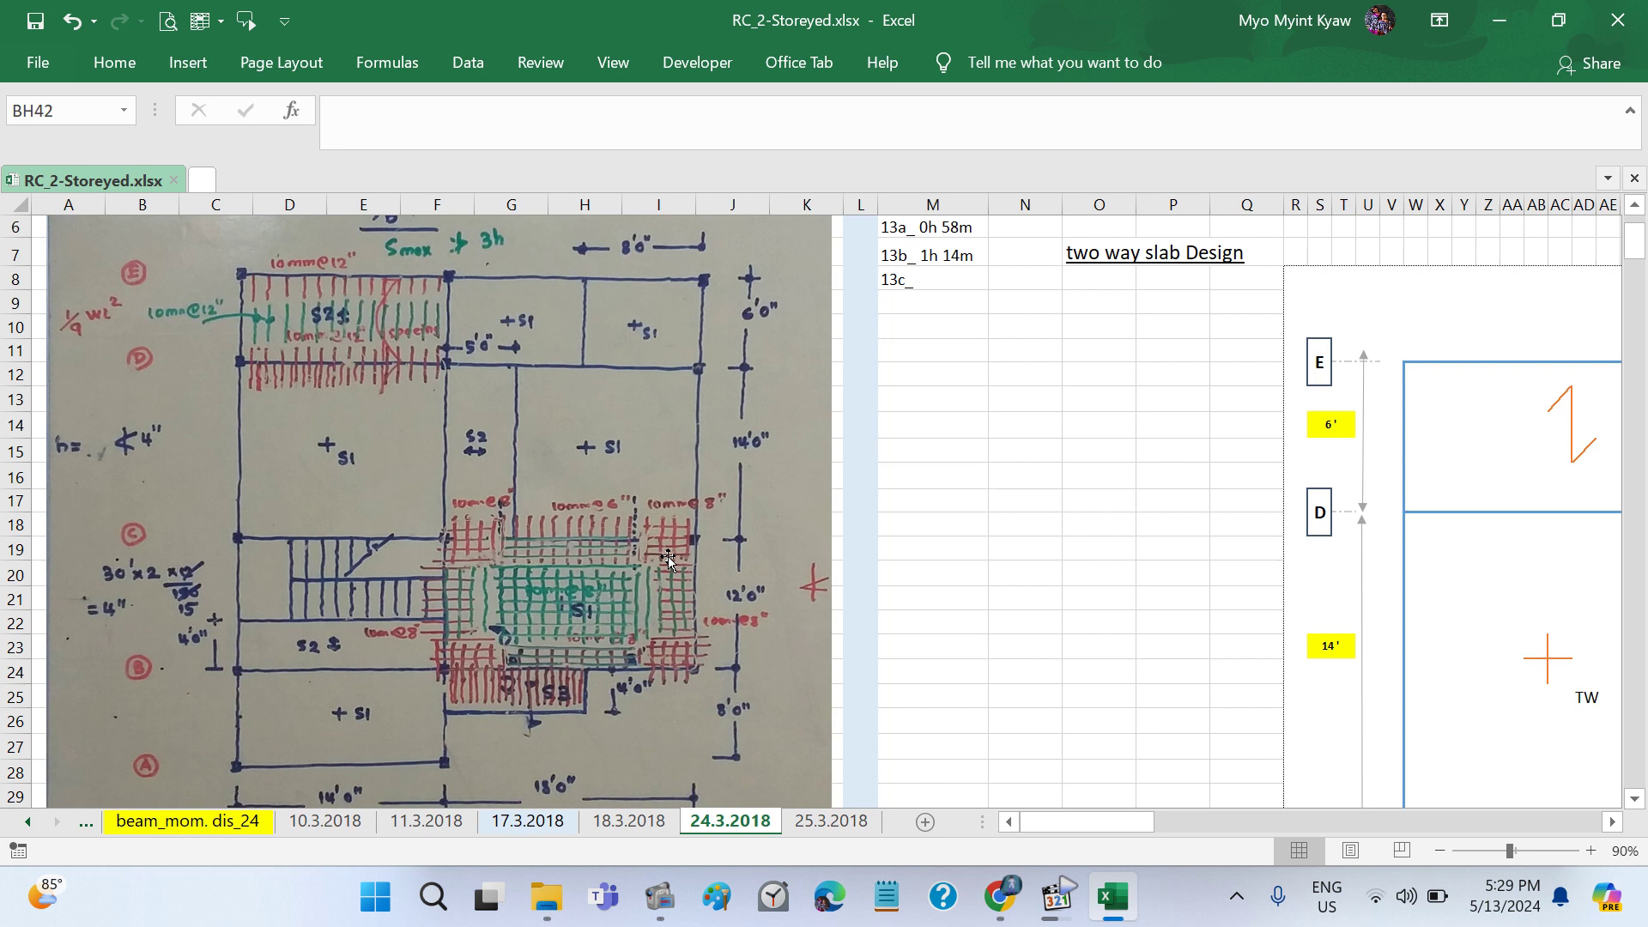
{"action": "scroll", "coordinate": [1030, 609], "scroll_direction": "right", "scroll_amount": 2}
{"action": "scroll", "coordinate": [1030, 608], "scroll_direction": "right", "scroll_amount": 5}
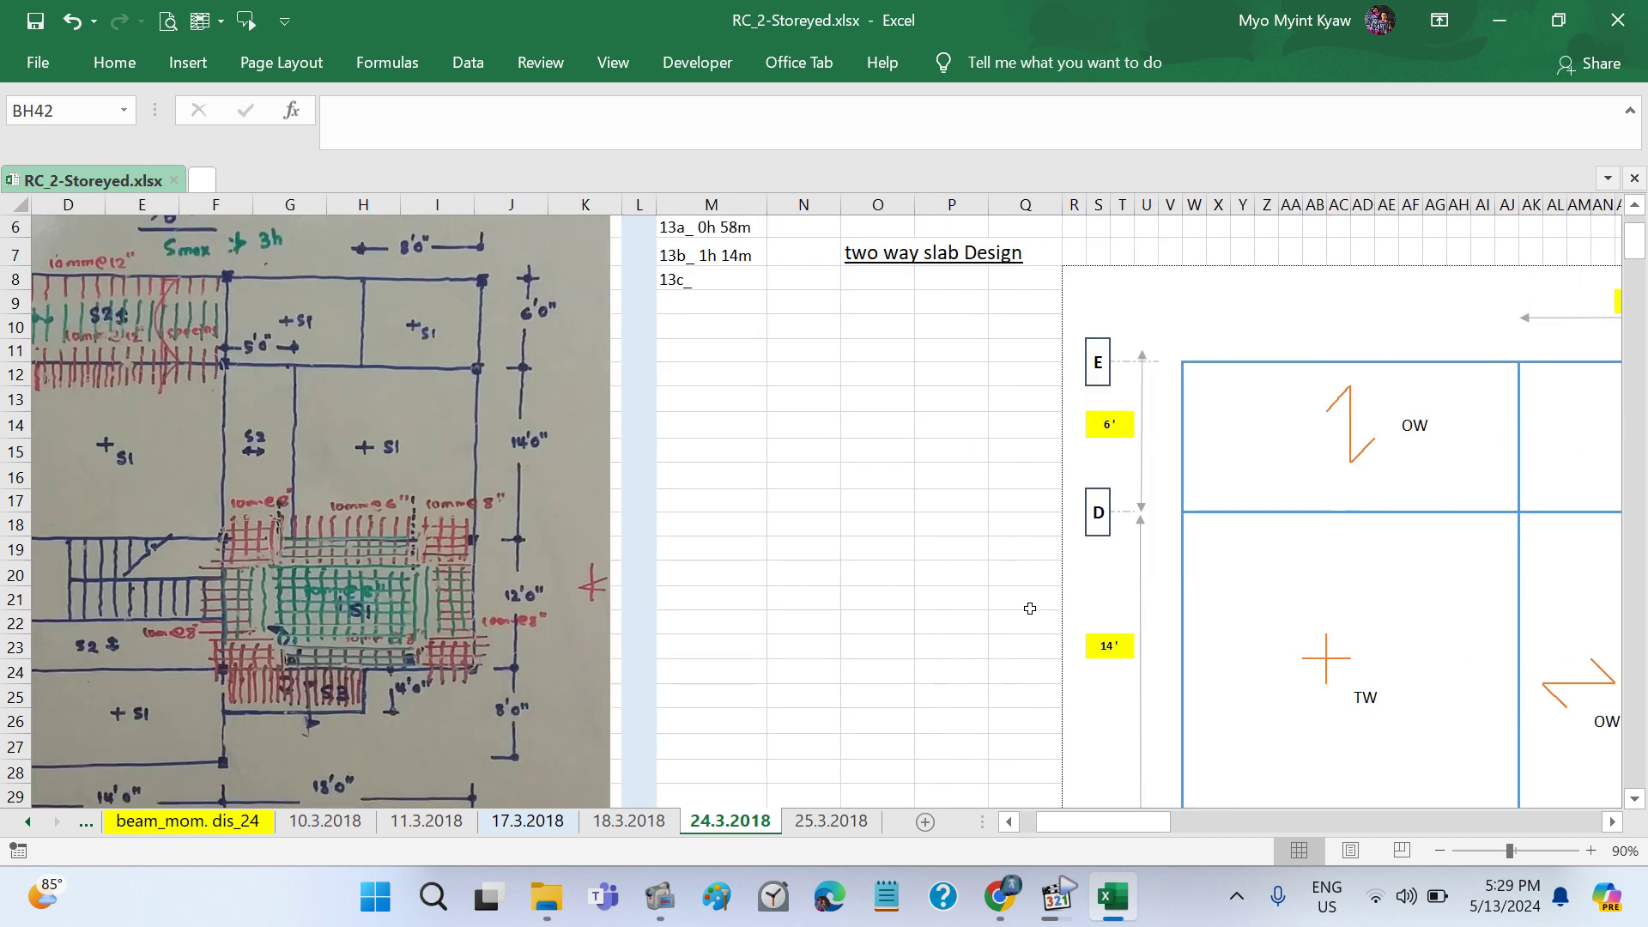
{"action": "scroll", "coordinate": [1030, 609], "scroll_direction": "right", "scroll_amount": 8}
{"action": "scroll", "coordinate": [1030, 609], "scroll_direction": "down", "scroll_amount": 3}
{"action": "scroll", "coordinate": [1030, 605], "scroll_direction": "down", "scroll_amount": 2}
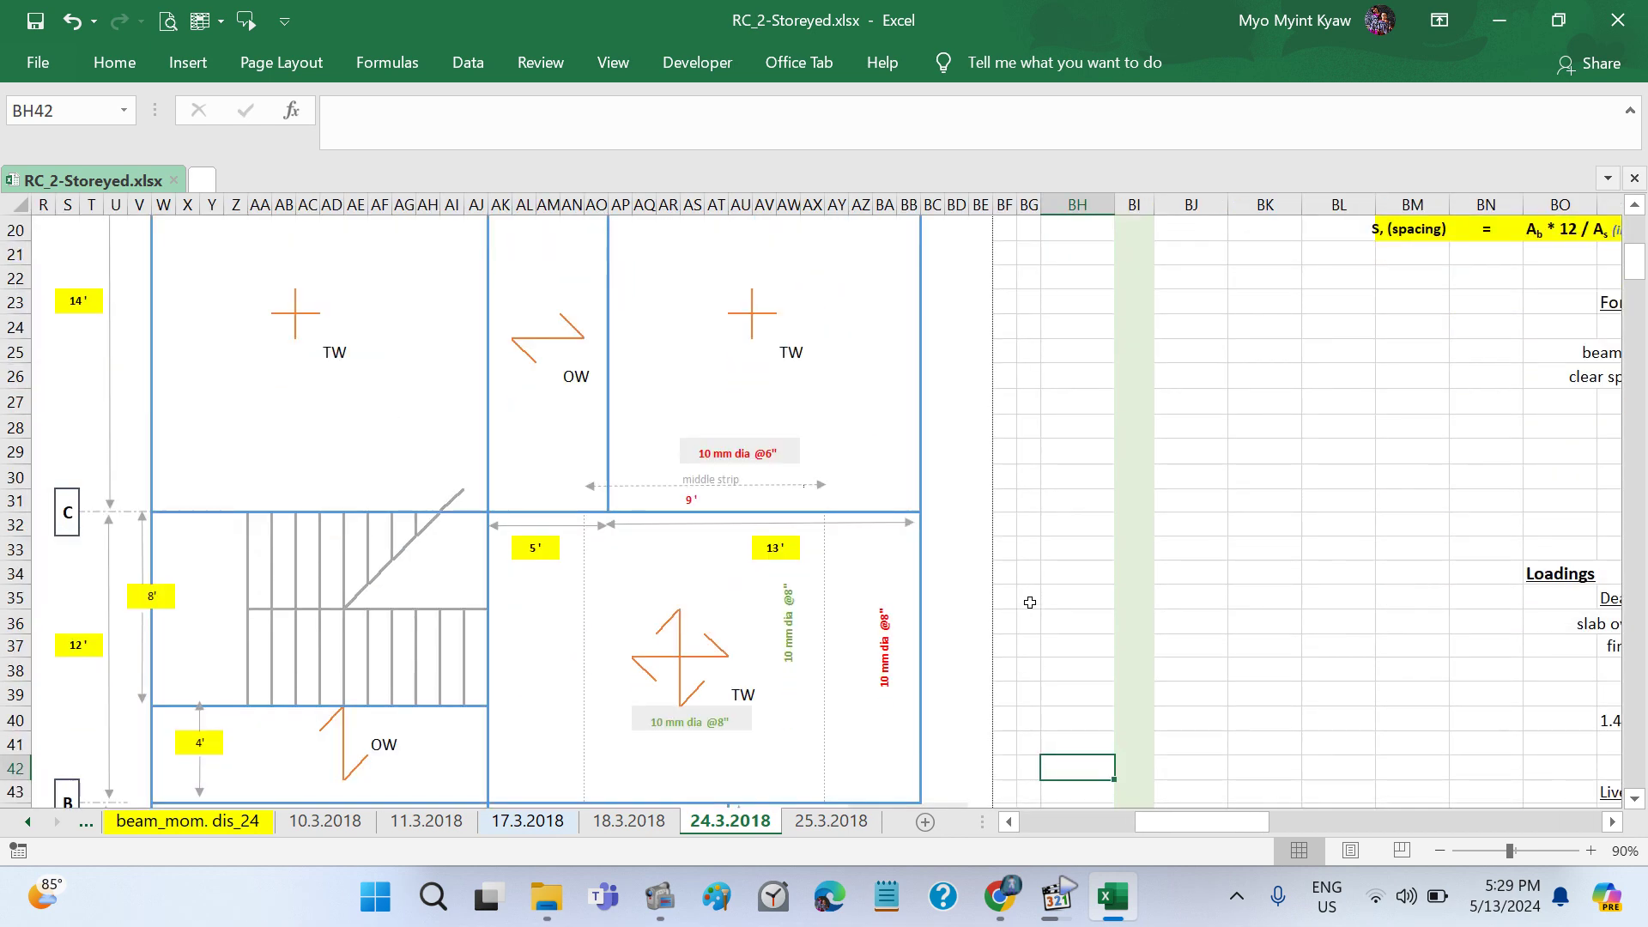
{"action": "scroll", "coordinate": [1030, 602], "scroll_direction": "left", "scroll_amount": 1}
{"action": "scroll", "coordinate": [1030, 603], "scroll_direction": "down", "scroll_amount": 1}
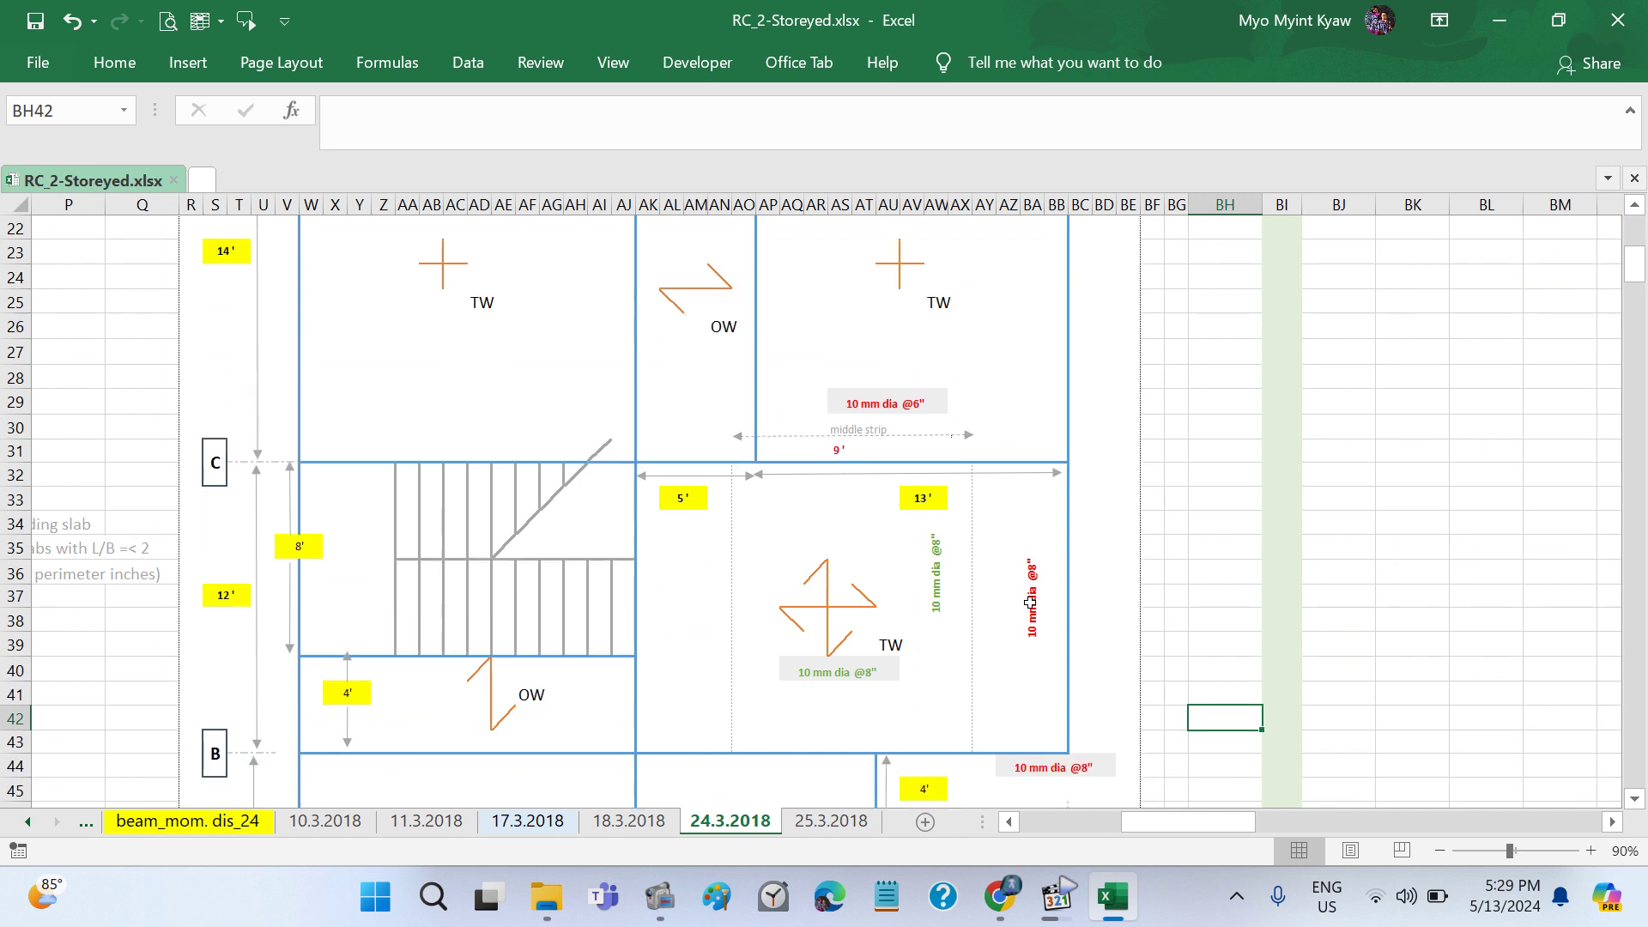
{"action": "left_click", "coordinate": [788, 542]}
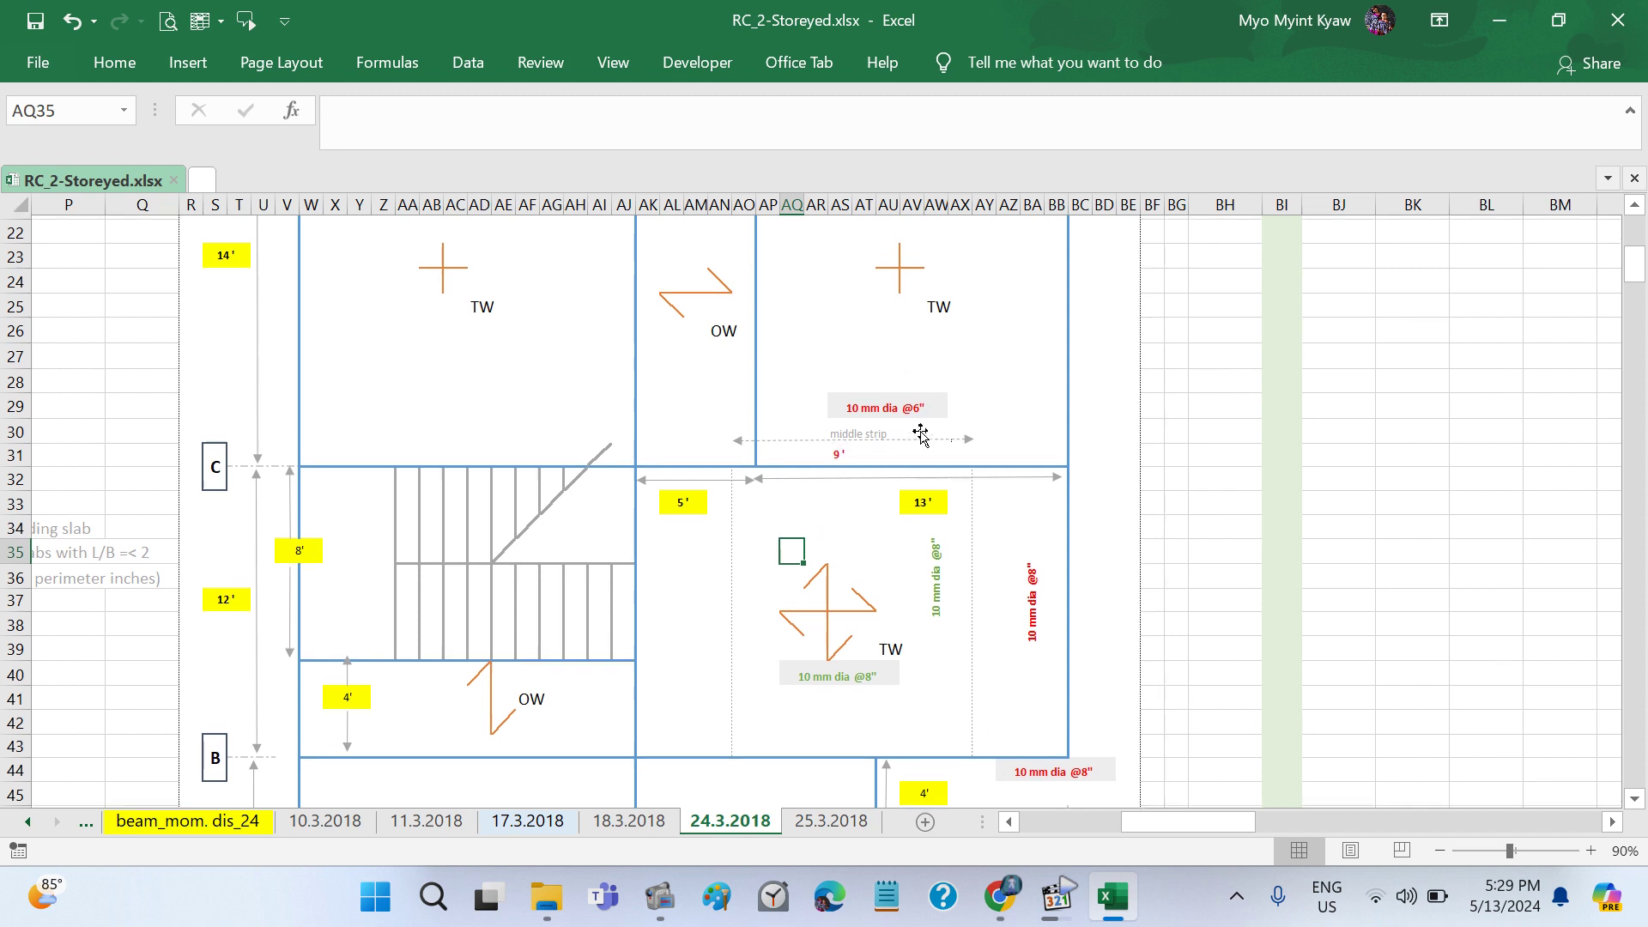
{"action": "scroll", "coordinate": [919, 431], "scroll_direction": "up", "scroll_amount": 1}
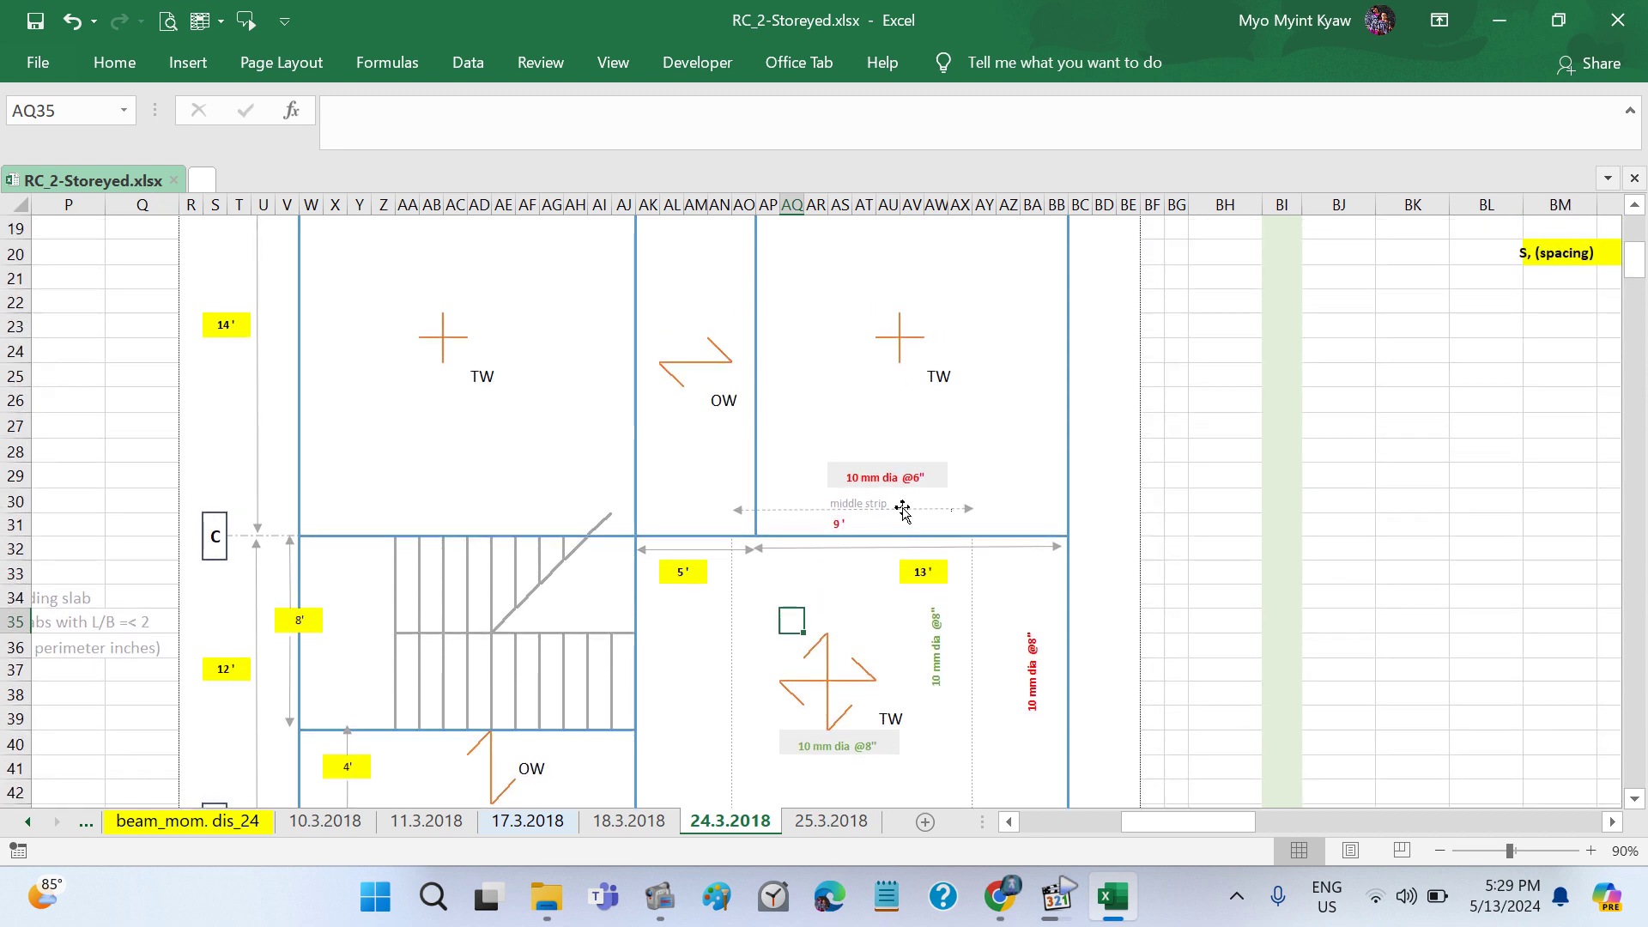
{"action": "scroll", "coordinate": [902, 507], "scroll_direction": "left", "scroll_amount": 3}
{"action": "scroll", "coordinate": [902, 507], "scroll_direction": "left", "scroll_amount": 3}
{"action": "scroll", "coordinate": [901, 508], "scroll_direction": "up", "scroll_amount": 3}
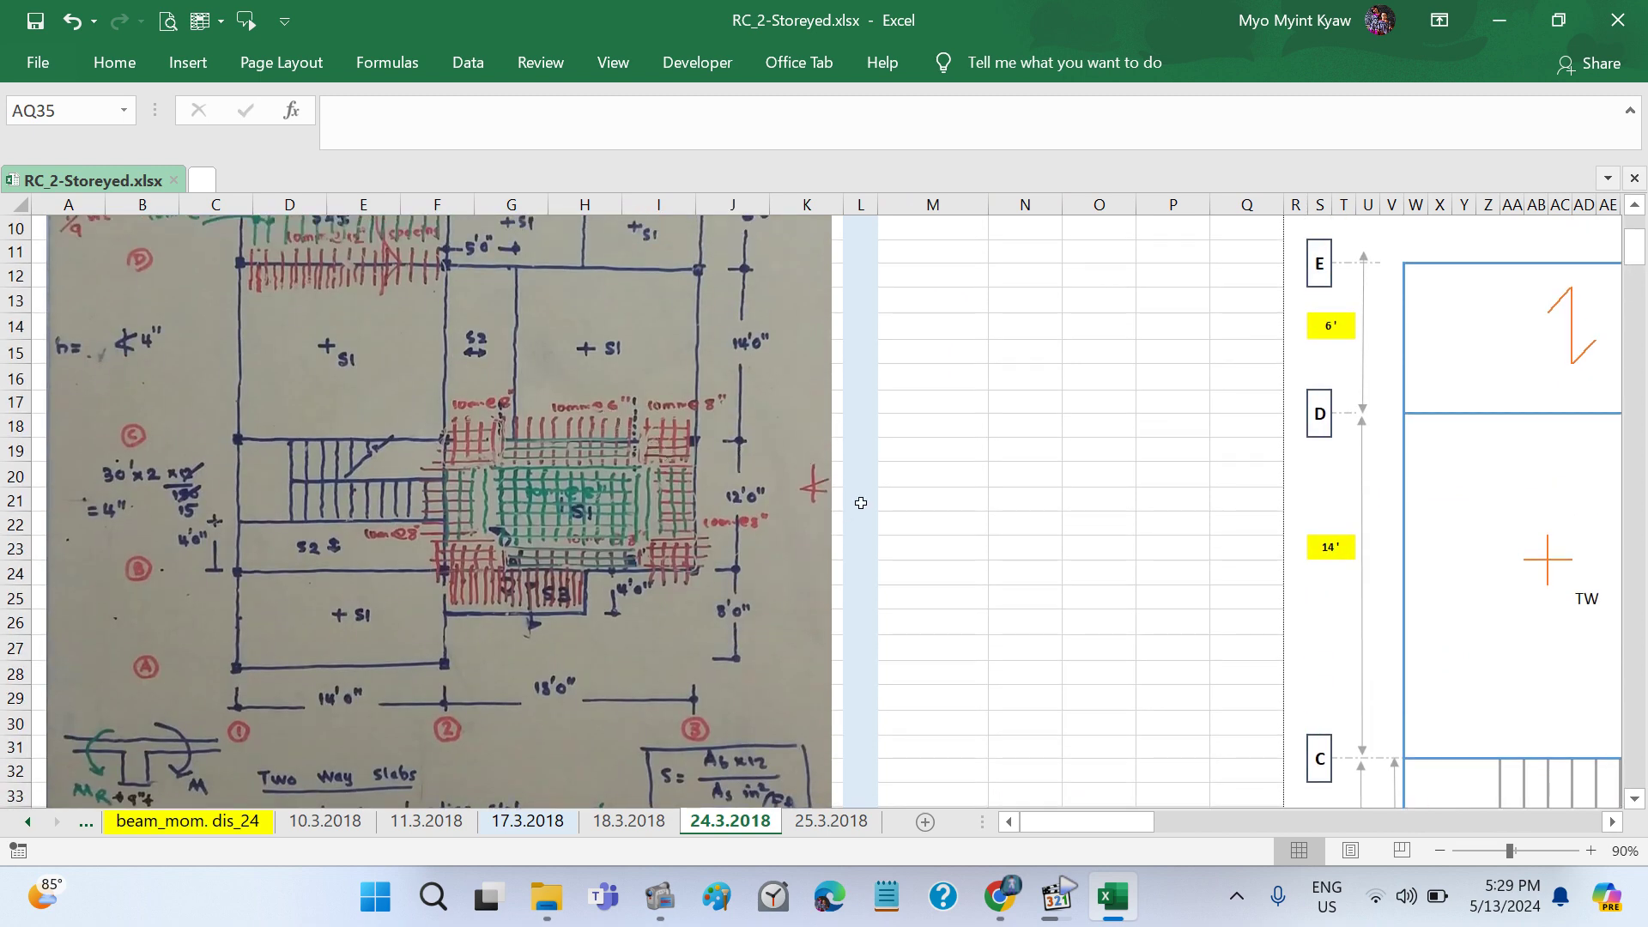
{"action": "scroll", "coordinate": [1040, 590], "scroll_direction": "down", "scroll_amount": 1}
{"action": "scroll", "coordinate": [1039, 591], "scroll_direction": "right", "scroll_amount": 3}
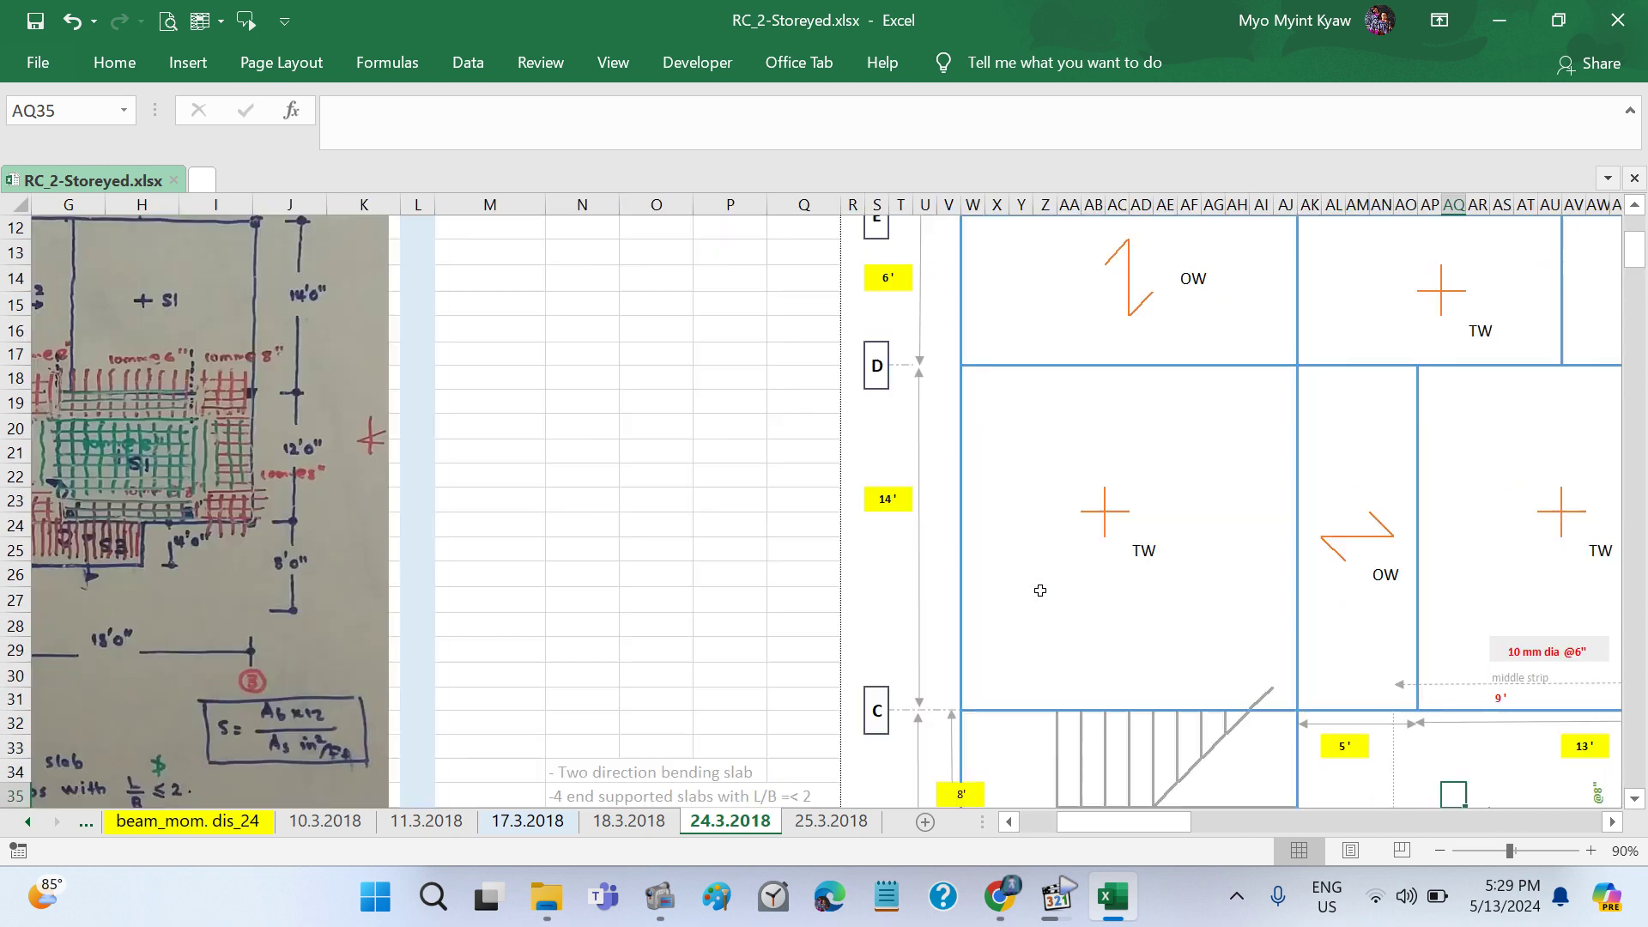
{"action": "scroll", "coordinate": [1040, 590], "scroll_direction": "right", "scroll_amount": 2}
{"action": "scroll", "coordinate": [1040, 591], "scroll_direction": "right", "scroll_amount": 2}
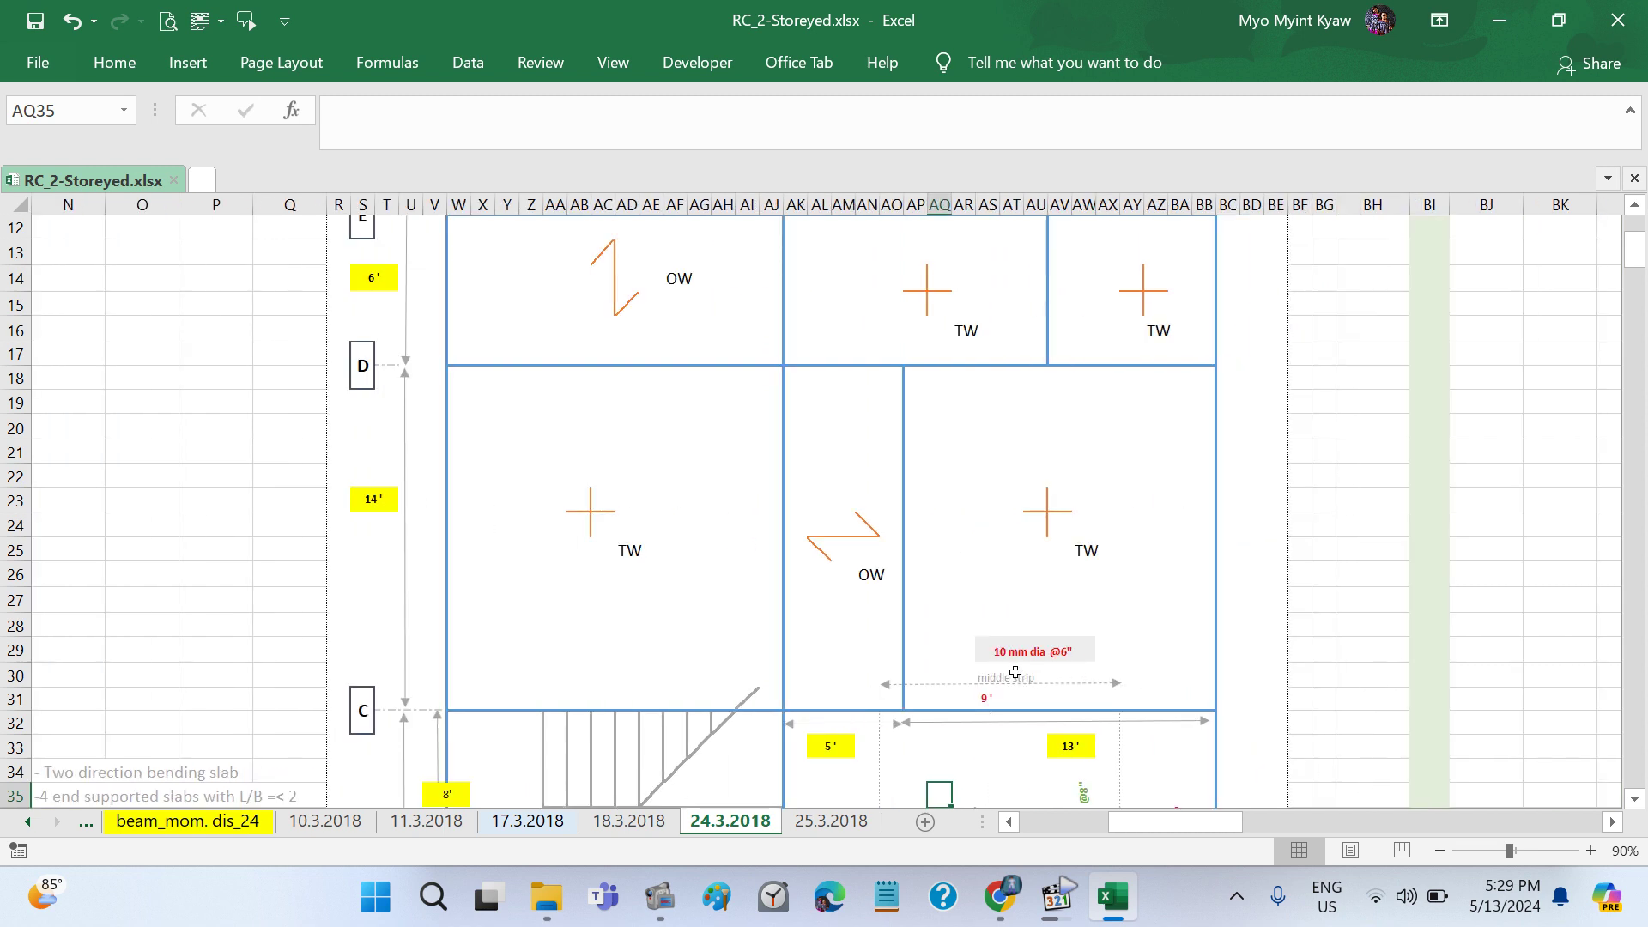
{"action": "scroll", "coordinate": [1015, 673], "scroll_direction": "down", "scroll_amount": 2}
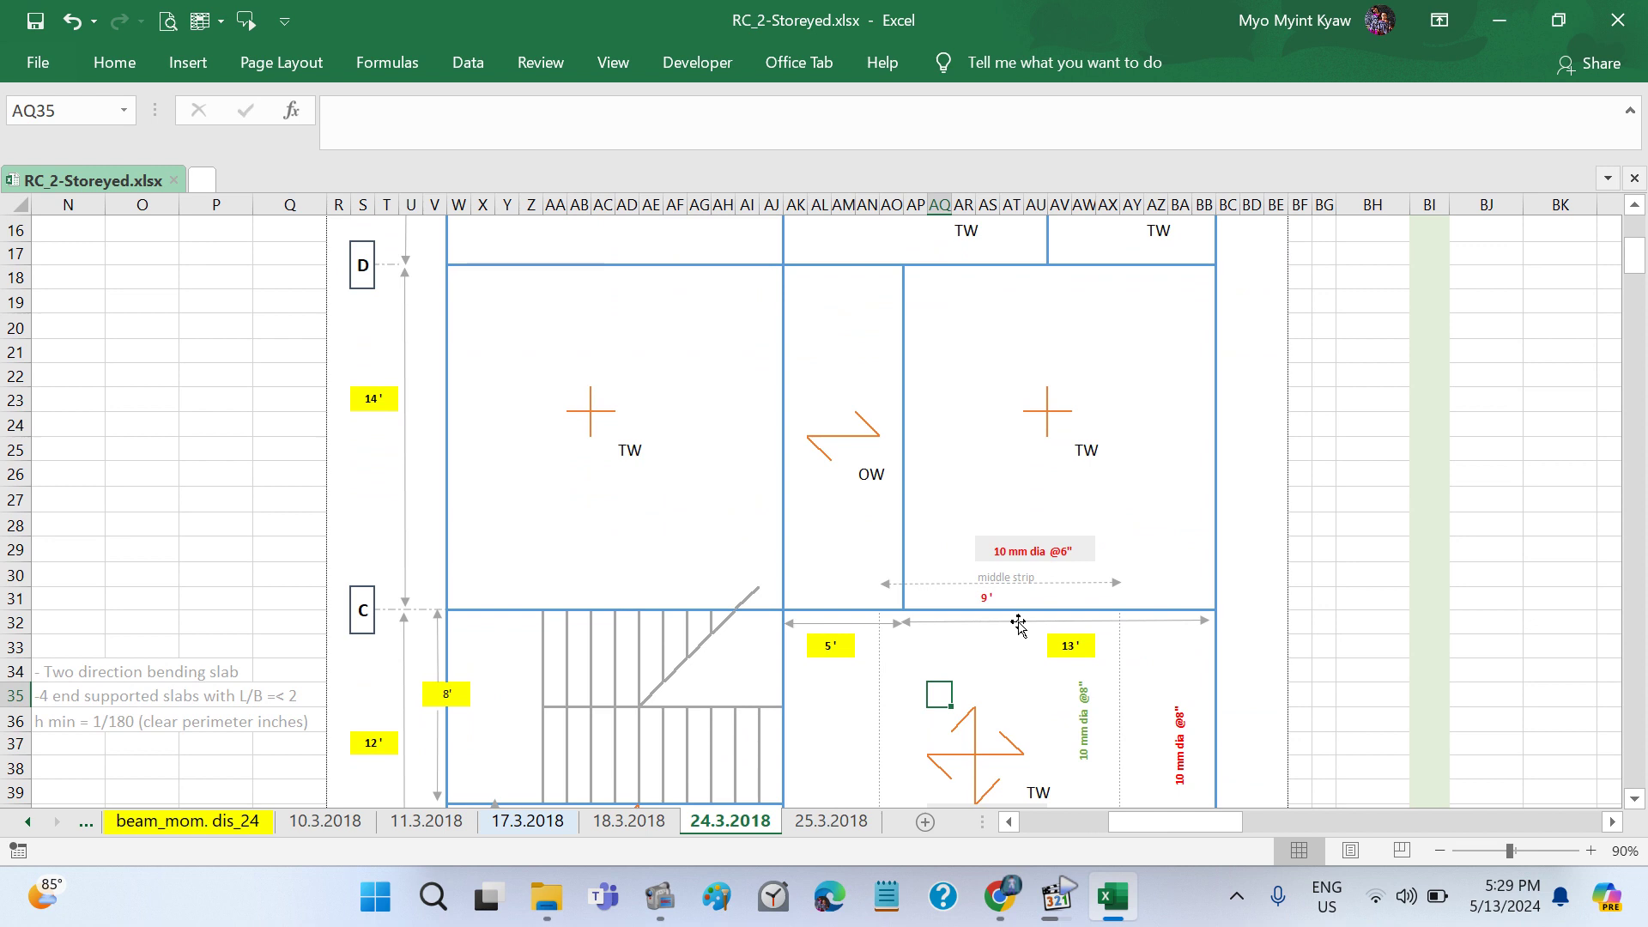
{"action": "scroll", "coordinate": [1019, 624], "scroll_direction": "down", "scroll_amount": 2}
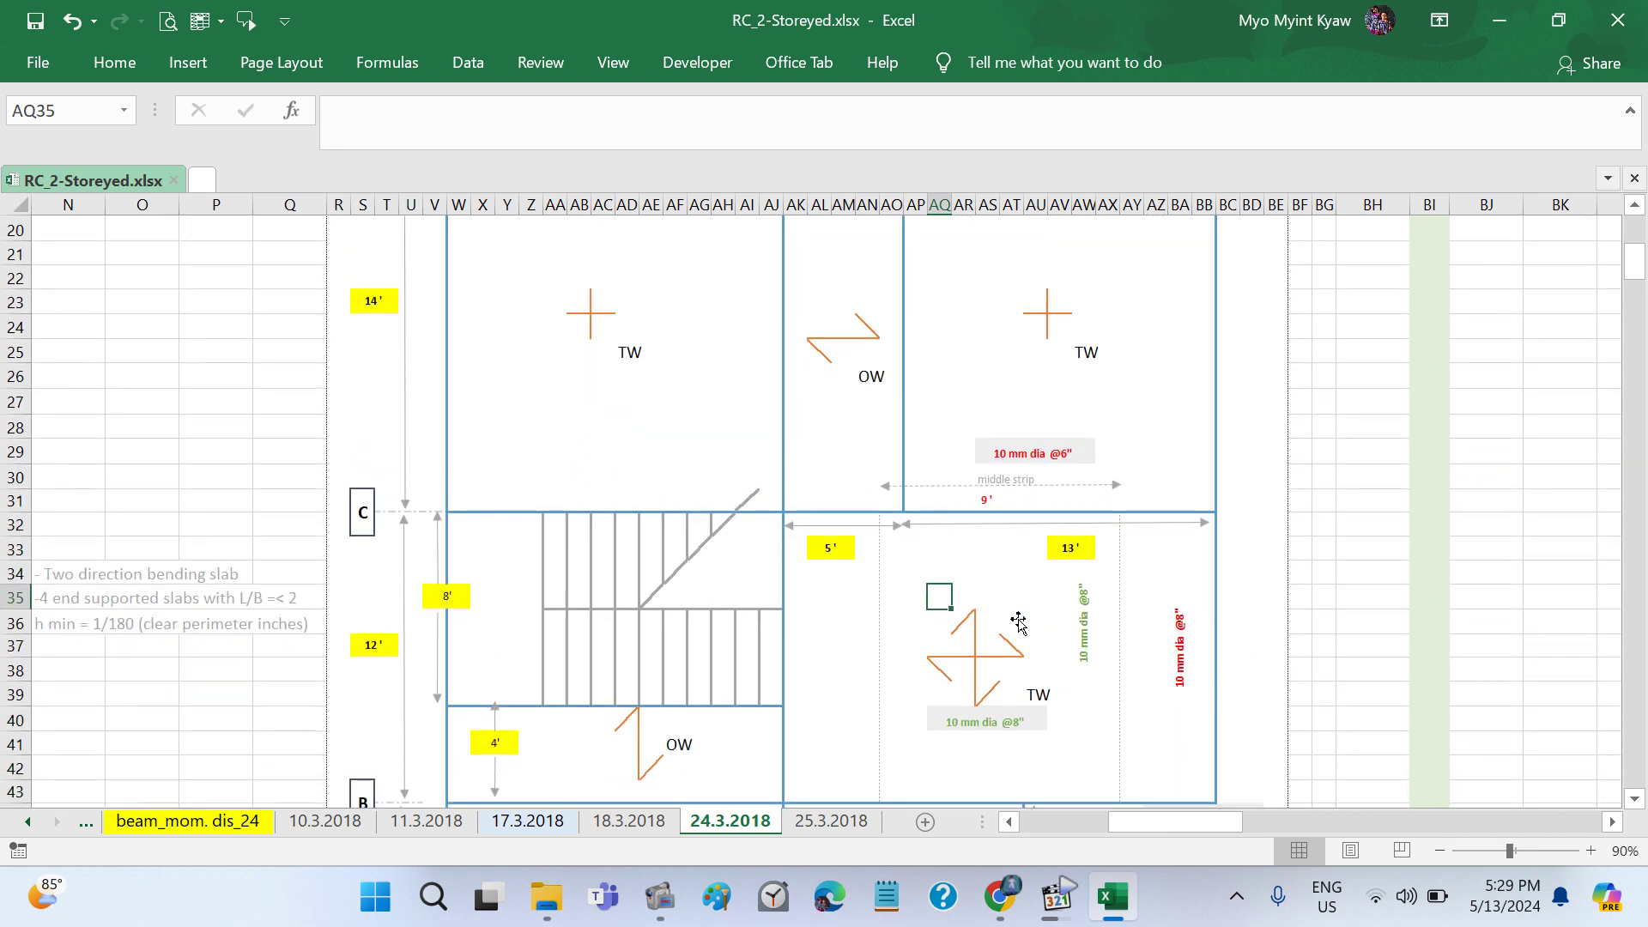
Step: Scroll down through the handwritten slab calculation notes on the sheet
{"action": "scroll", "coordinate": [760, 487], "scroll_direction": "left", "scroll_amount": 3}
{"action": "scroll", "coordinate": [760, 487], "scroll_direction": "left", "scroll_amount": 3}
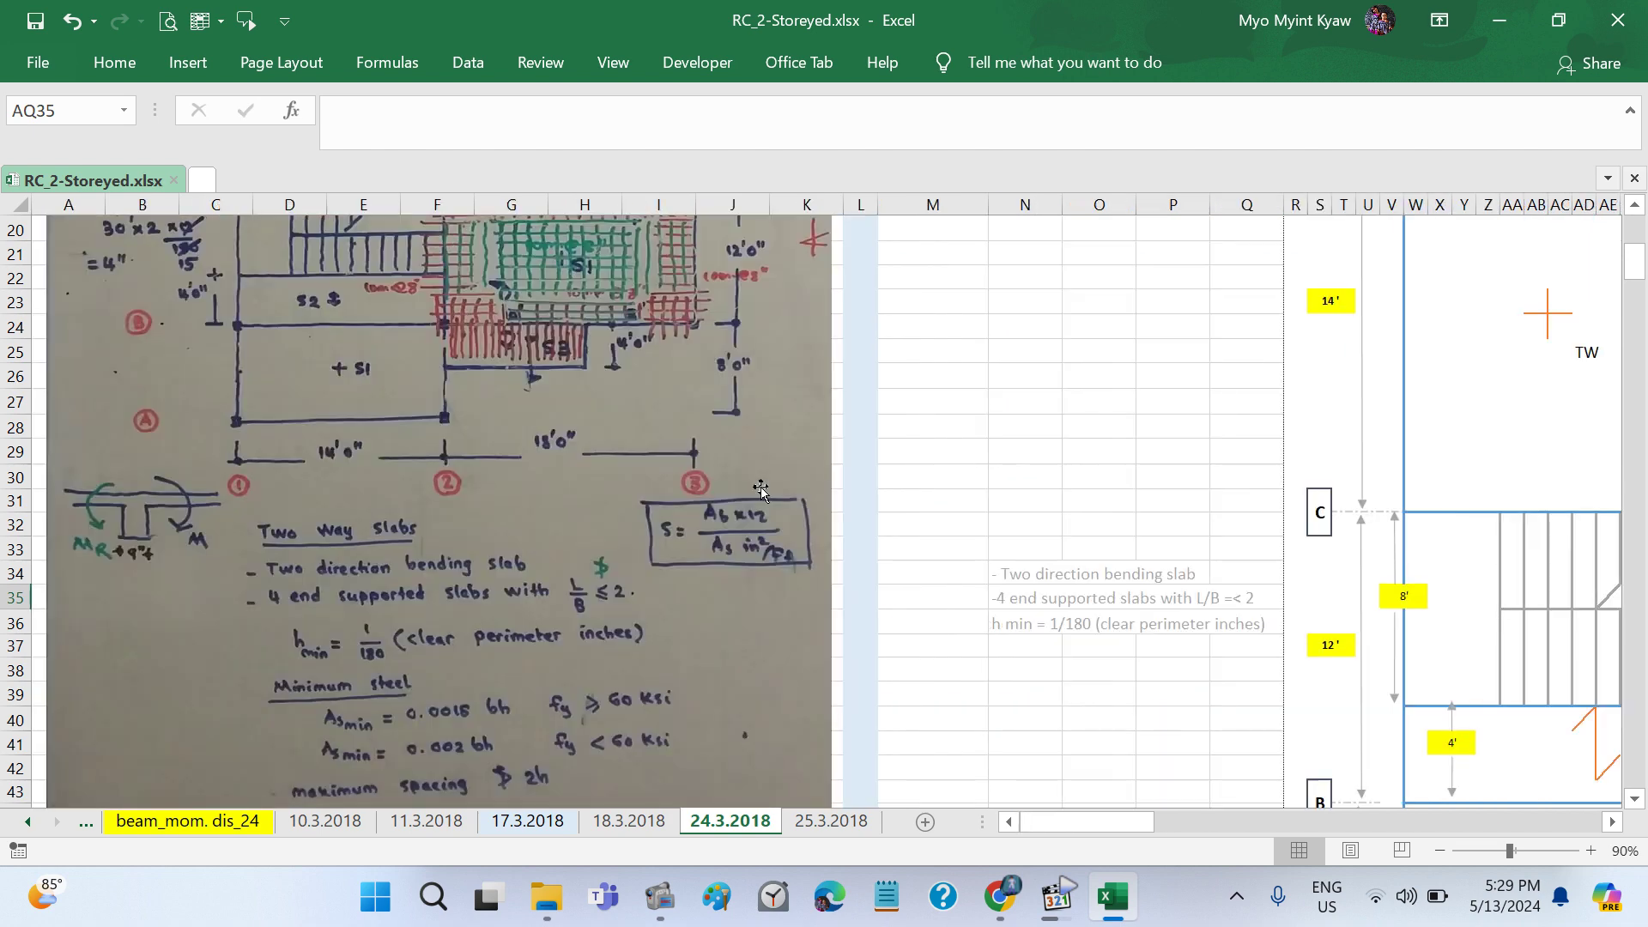
{"action": "scroll", "coordinate": [760, 487], "scroll_direction": "down", "scroll_amount": 6}
{"action": "scroll", "coordinate": [760, 486], "scroll_direction": "down", "scroll_amount": 6}
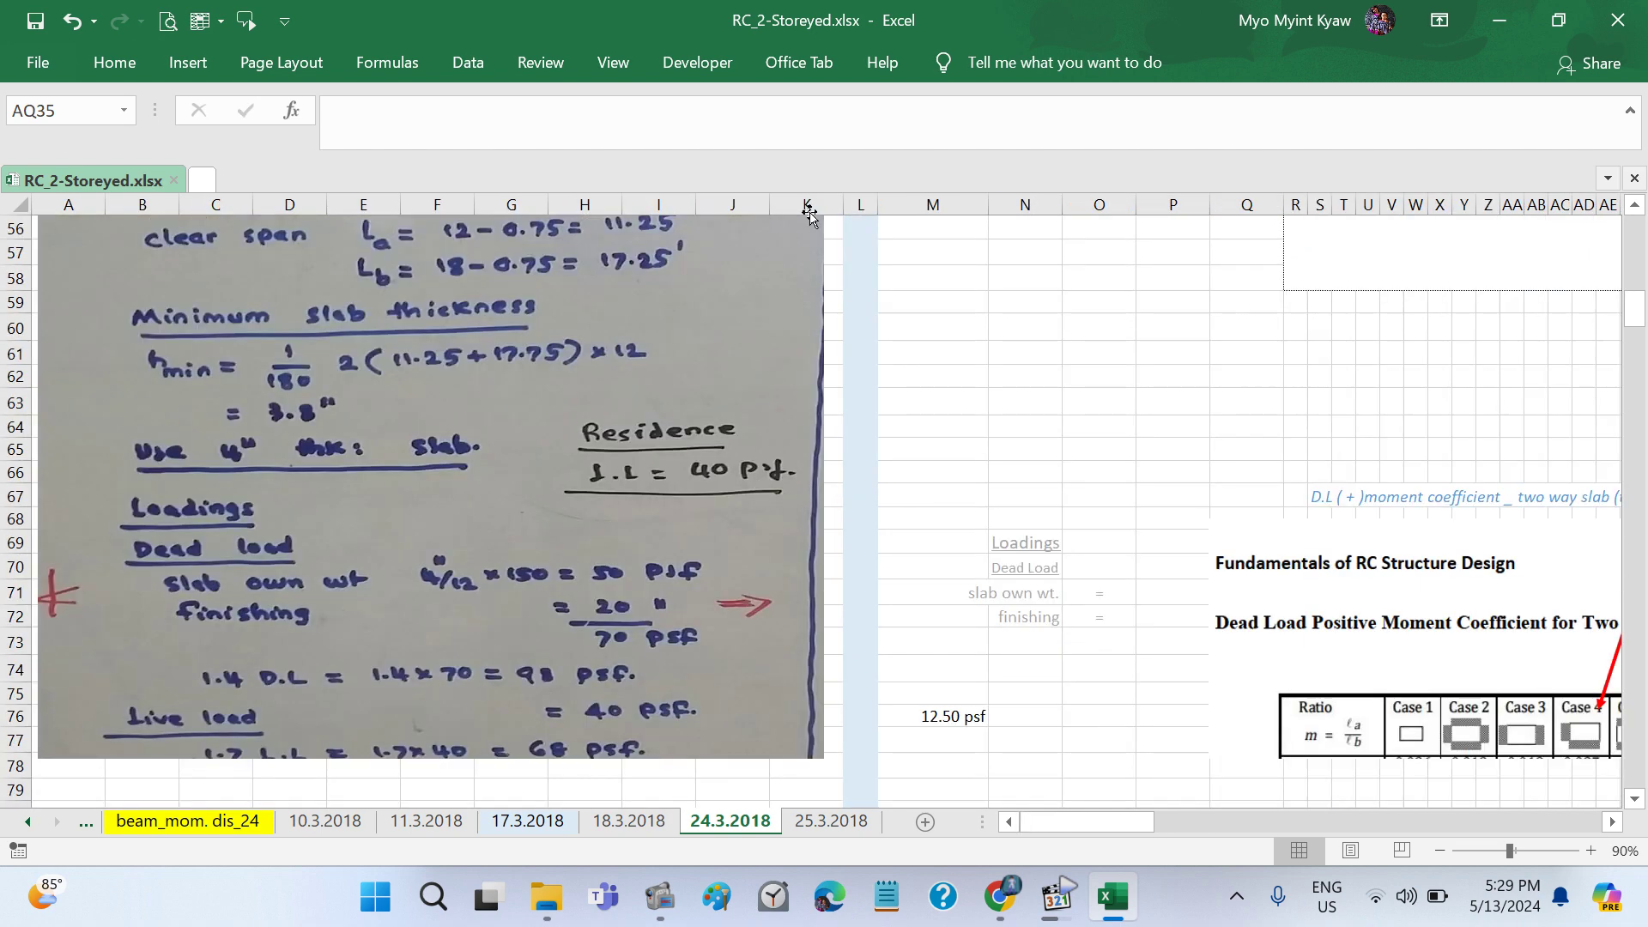
{"action": "scroll", "coordinate": [810, 215], "scroll_direction": "down", "scroll_amount": 14}
{"action": "scroll", "coordinate": [810, 215], "scroll_direction": "down", "scroll_amount": 1}
{"action": "scroll", "coordinate": [811, 490], "scroll_direction": "down", "scroll_amount": 2}
{"action": "scroll", "coordinate": [811, 490], "scroll_direction": "down", "scroll_amount": 1}
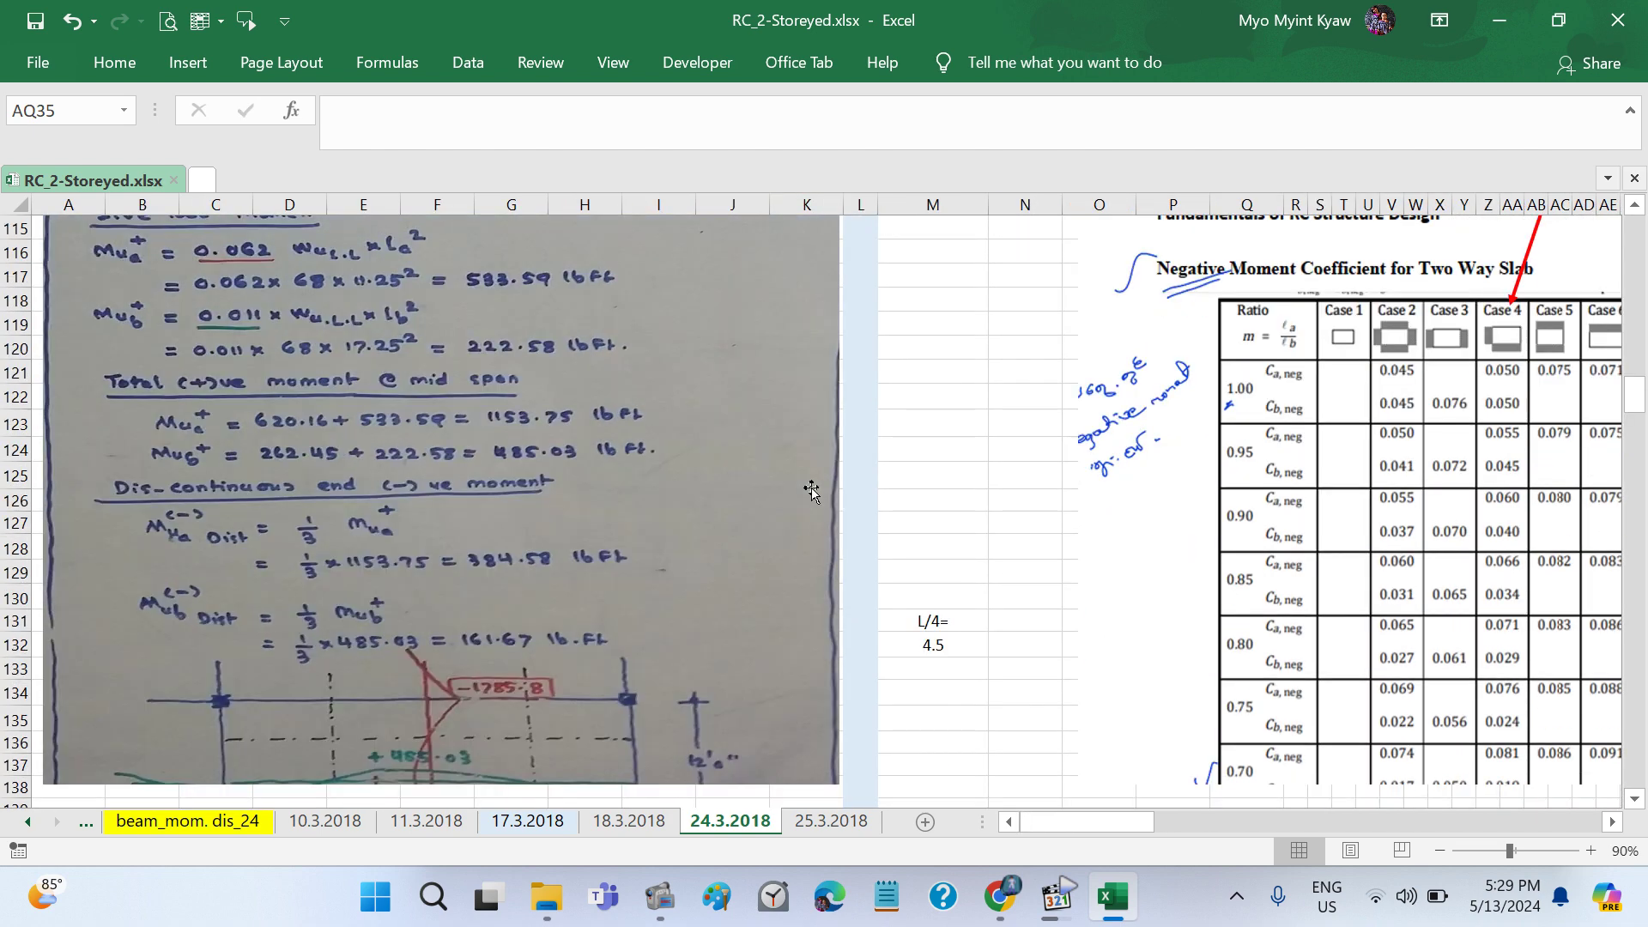
{"action": "scroll", "coordinate": [811, 490], "scroll_direction": "down", "scroll_amount": 9}
{"action": "scroll", "coordinate": [812, 486], "scroll_direction": "down", "scroll_amount": 3}
{"action": "scroll", "coordinate": [811, 487], "scroll_direction": "down", "scroll_amount": 4}
{"action": "scroll", "coordinate": [811, 487], "scroll_direction": "down", "scroll_amount": 2}
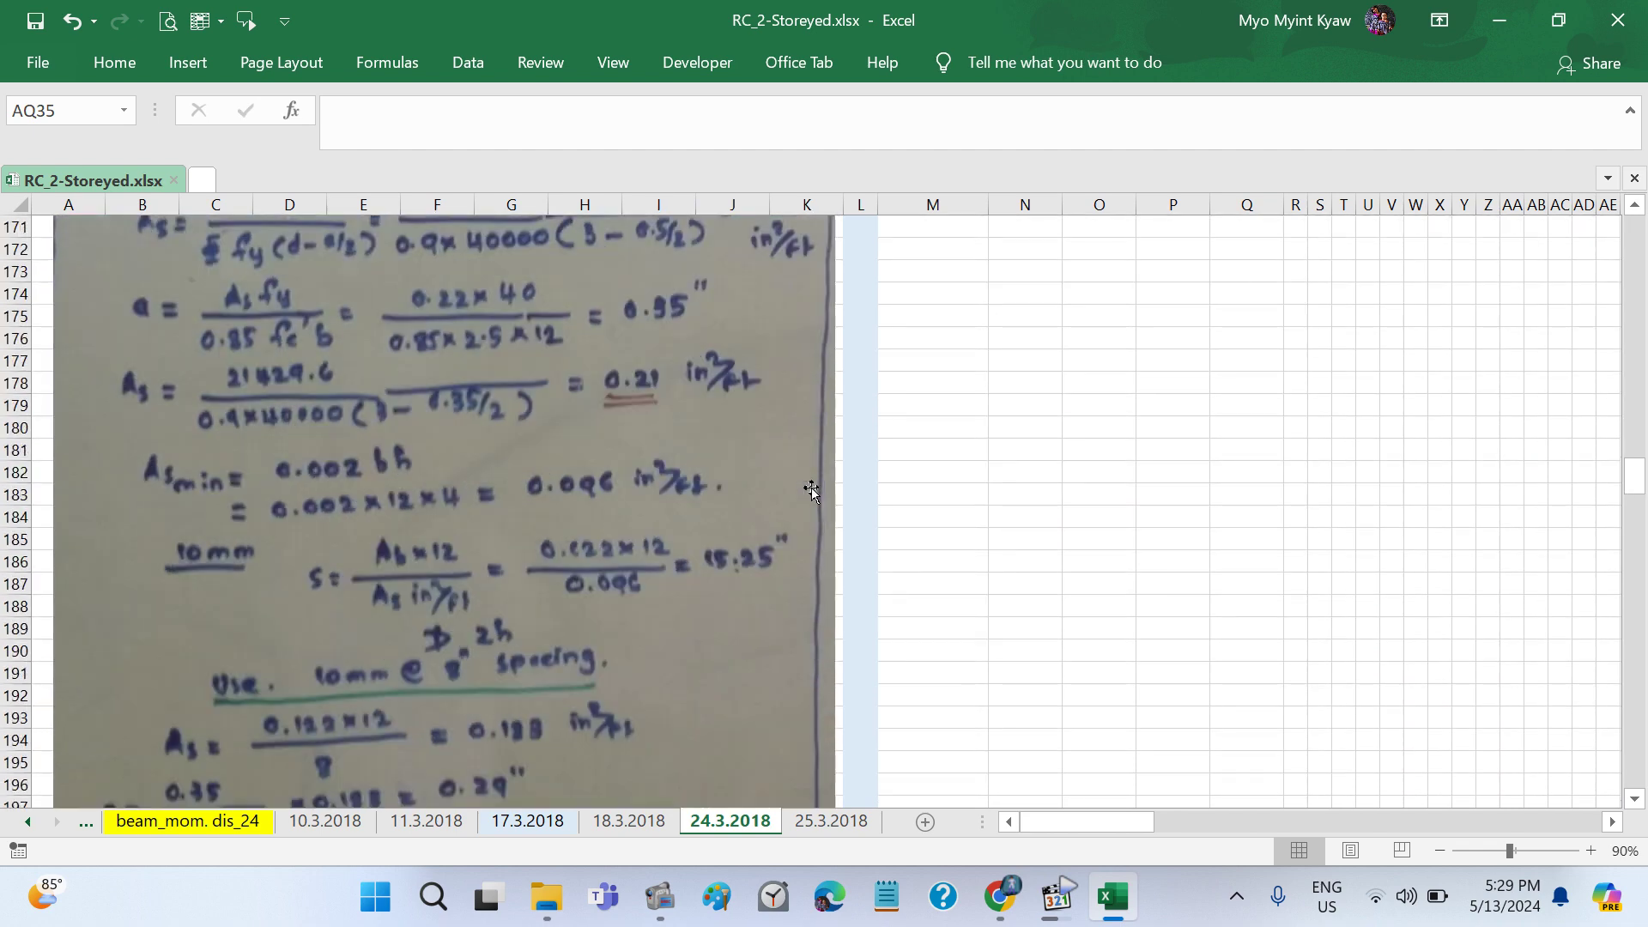
{"action": "scroll", "coordinate": [811, 490], "scroll_direction": "down", "scroll_amount": 4}
{"action": "scroll", "coordinate": [811, 490], "scroll_direction": "down", "scroll_amount": 10}
{"action": "scroll", "coordinate": [811, 490], "scroll_direction": "down", "scroll_amount": 3}
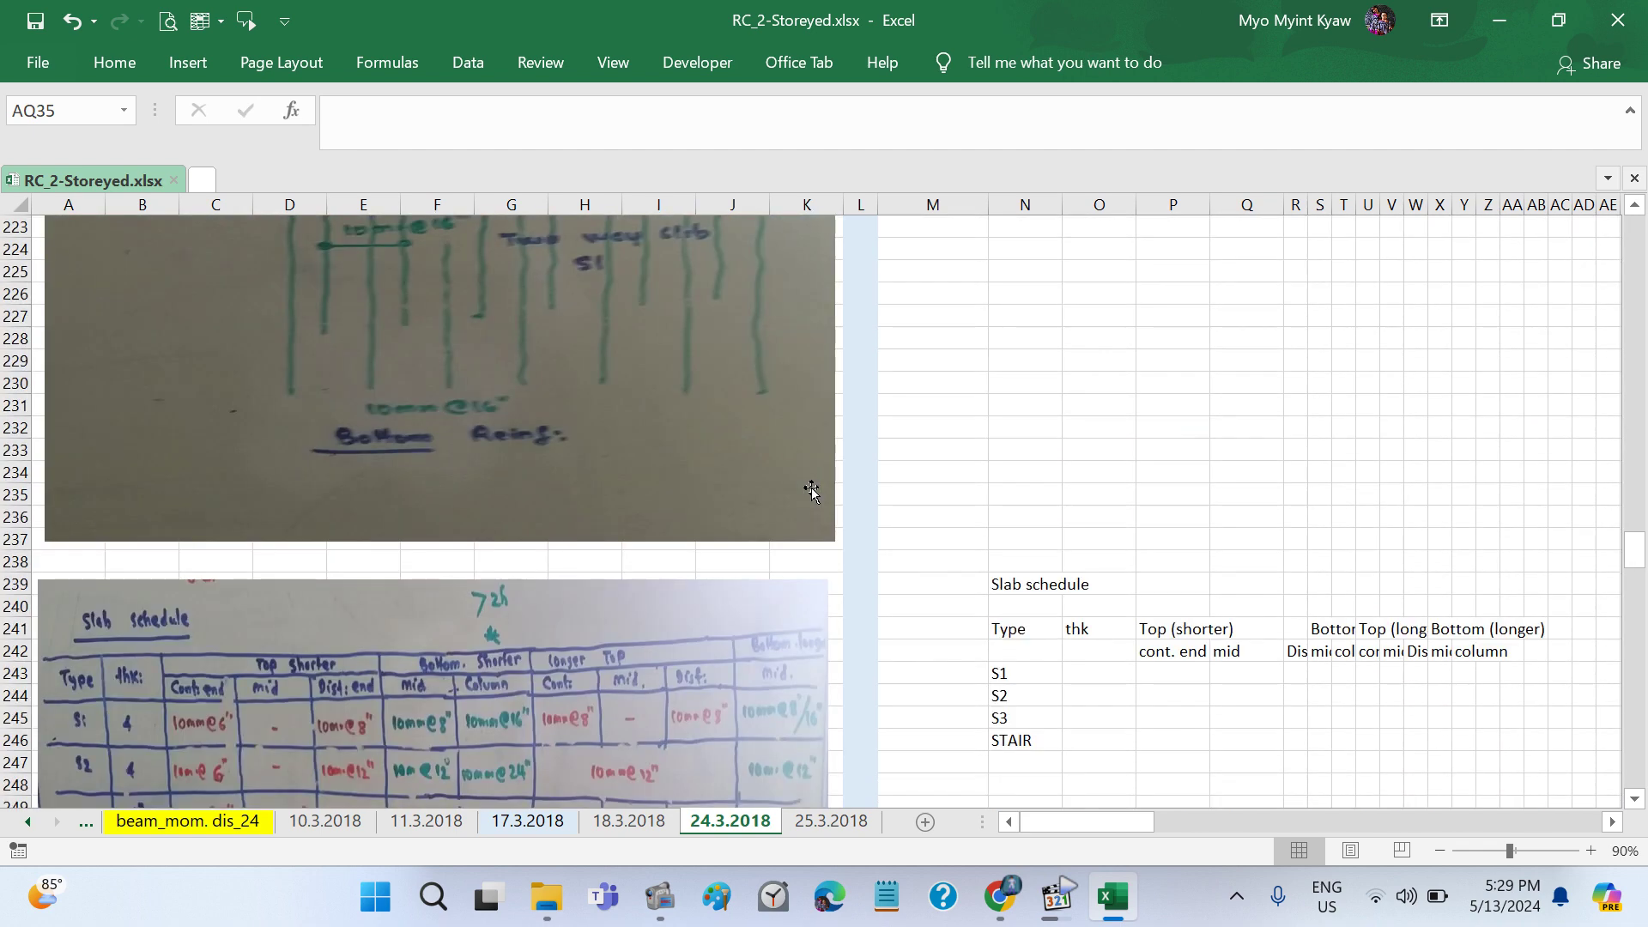
{"action": "scroll", "coordinate": [812, 490], "scroll_direction": "up", "scroll_amount": 2}
{"action": "scroll", "coordinate": [811, 490], "scroll_direction": "up", "scroll_amount": 1}
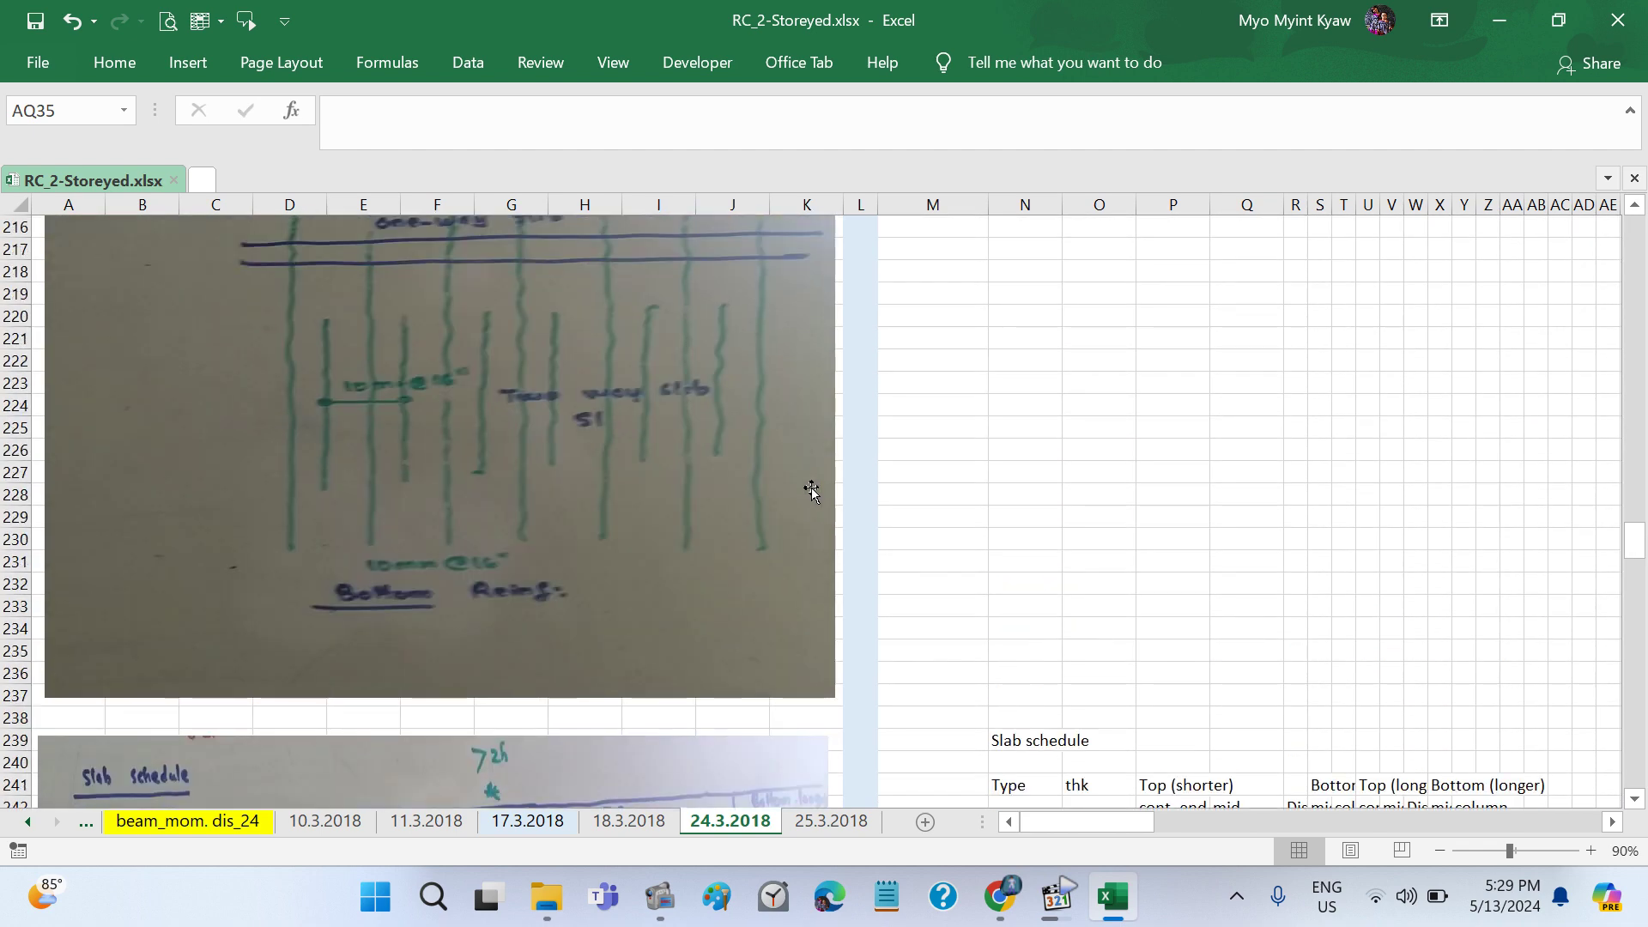
{"action": "scroll", "coordinate": [811, 490], "scroll_direction": "up", "scroll_amount": 1}
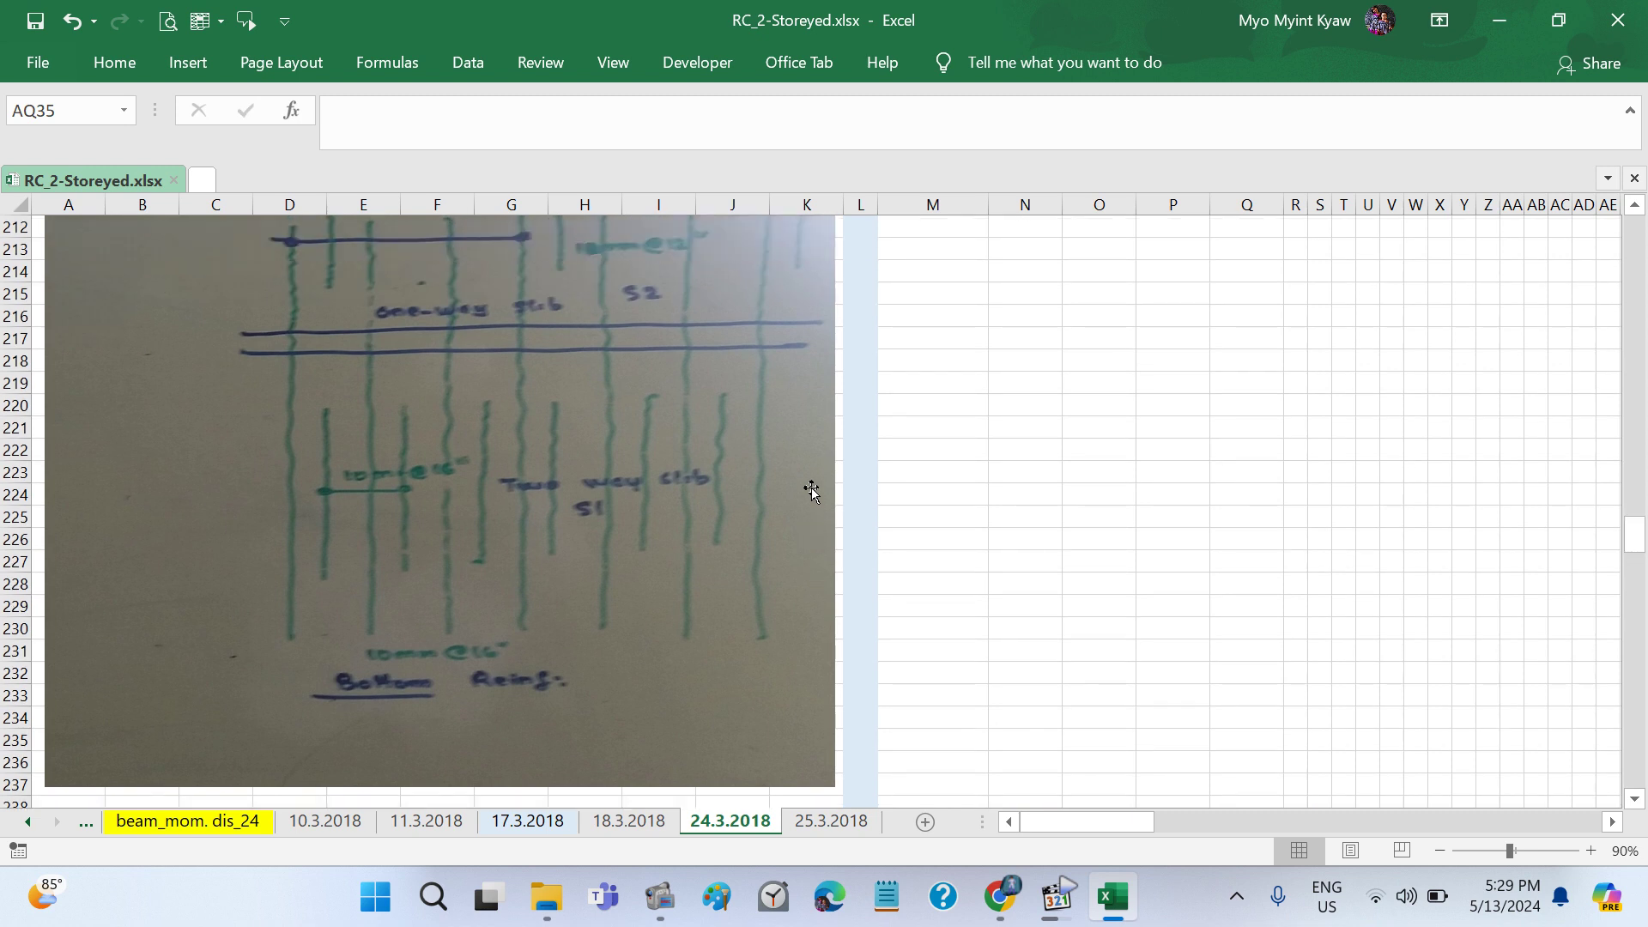
{"action": "scroll", "coordinate": [811, 490], "scroll_direction": "up", "scroll_amount": 1}
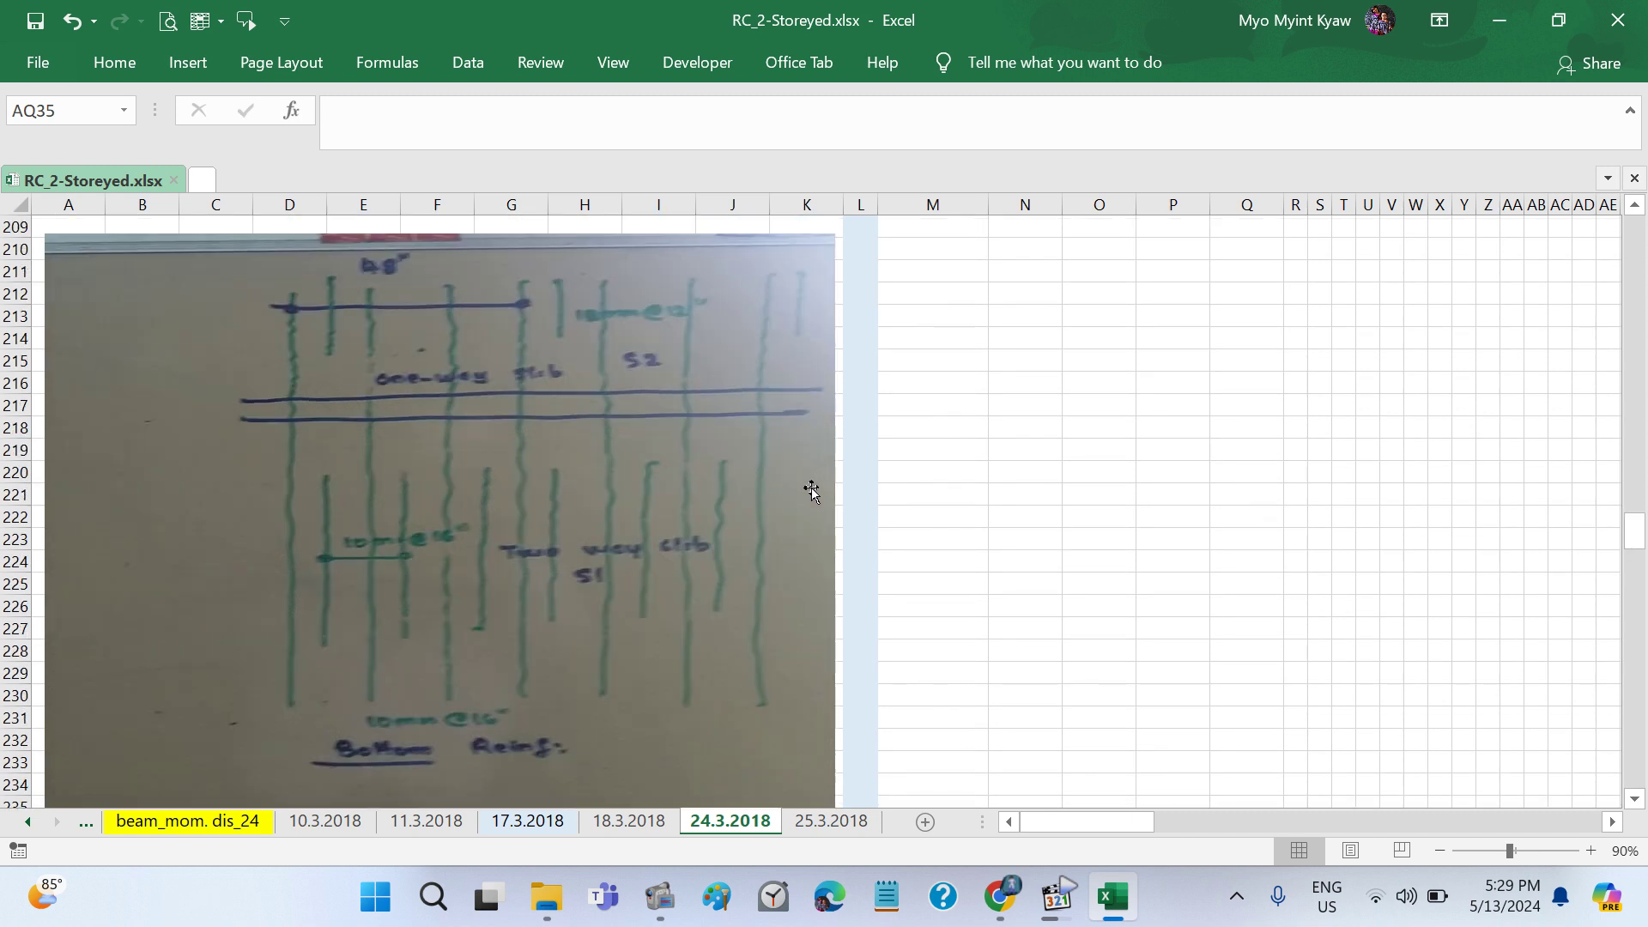
{"action": "scroll", "coordinate": [811, 490], "scroll_direction": "up", "scroll_amount": 1}
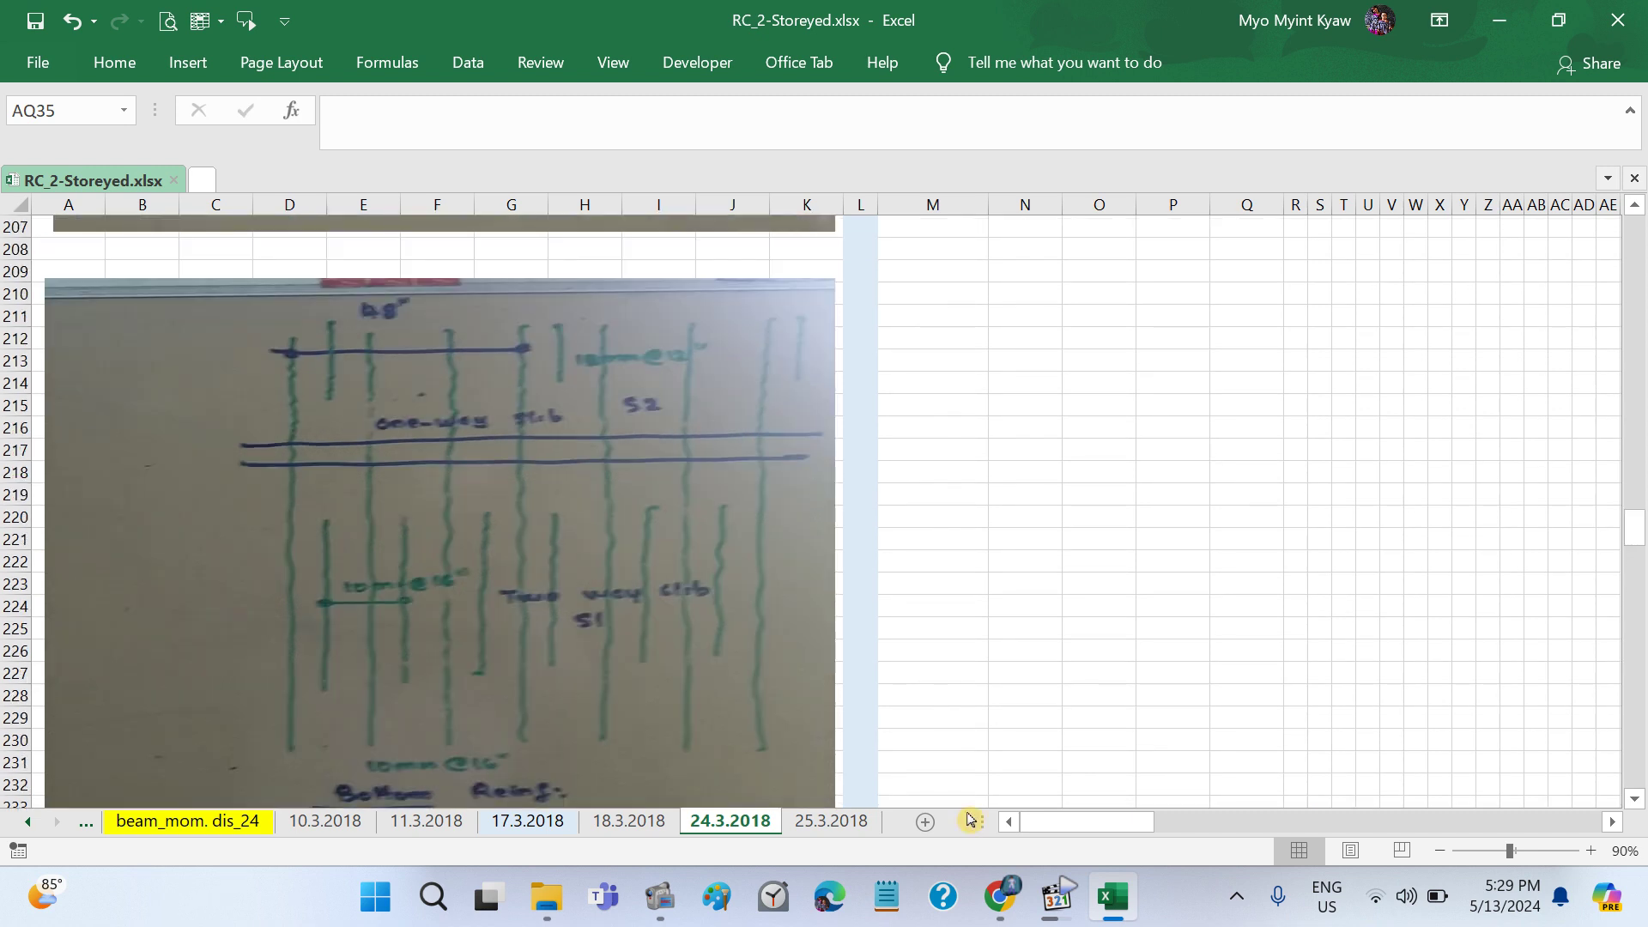
Step: Pause the lesson audio in Media Player Classic and minimise it back to Excel
{"action": "left_click", "coordinate": [1067, 920]}
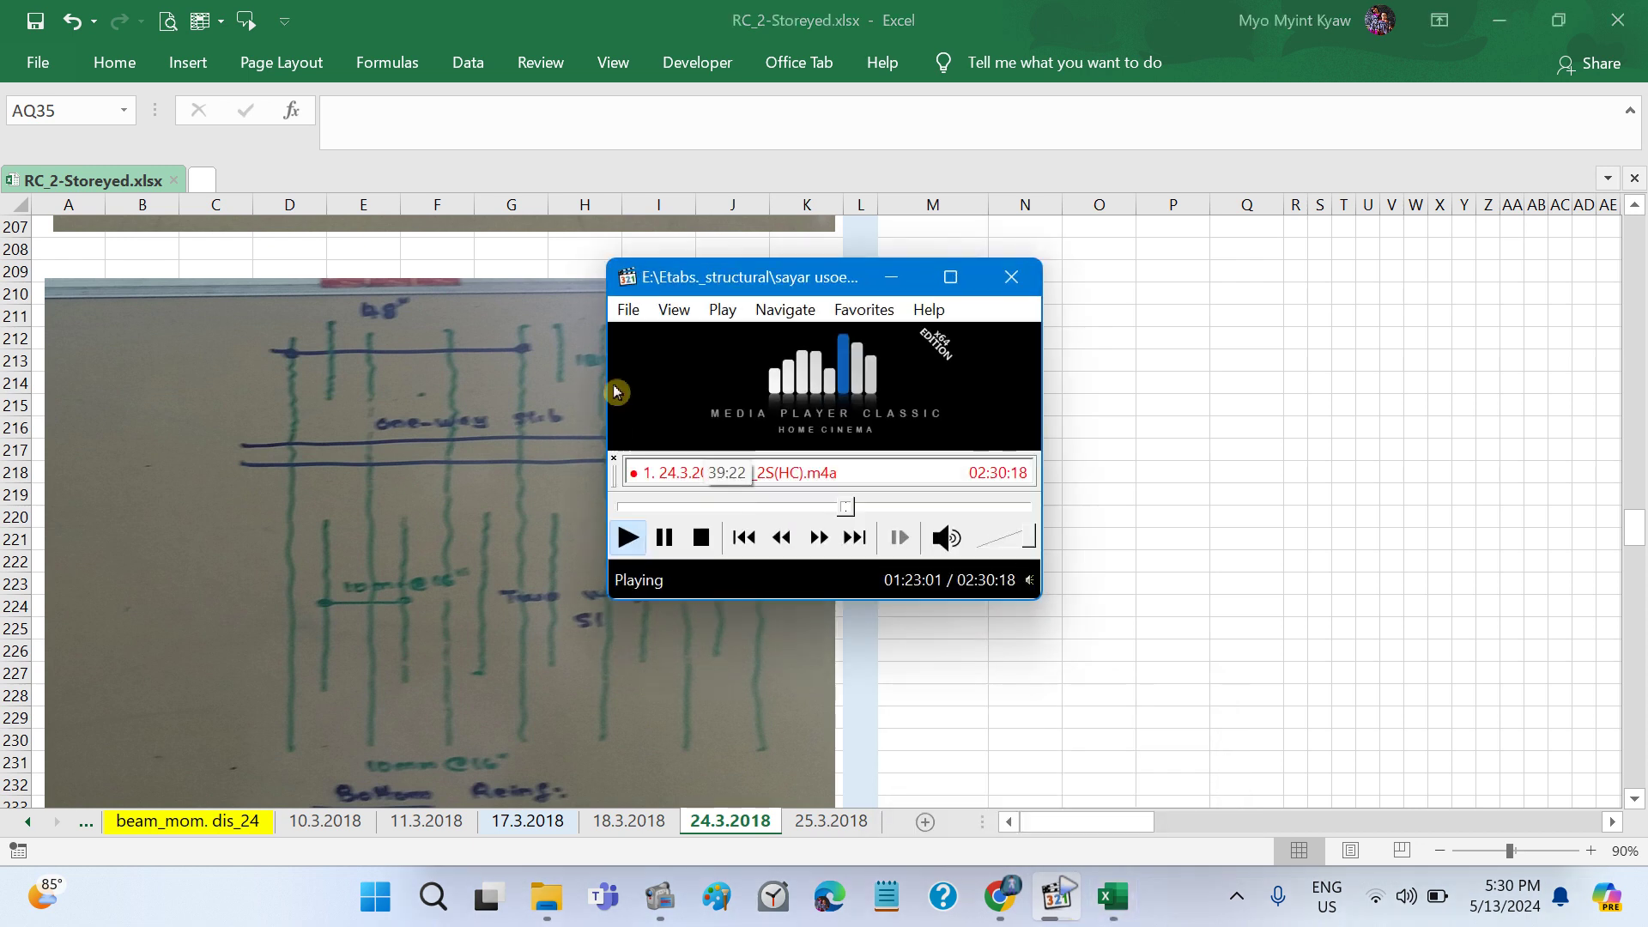
{"action": "left_click", "coordinate": [665, 538]}
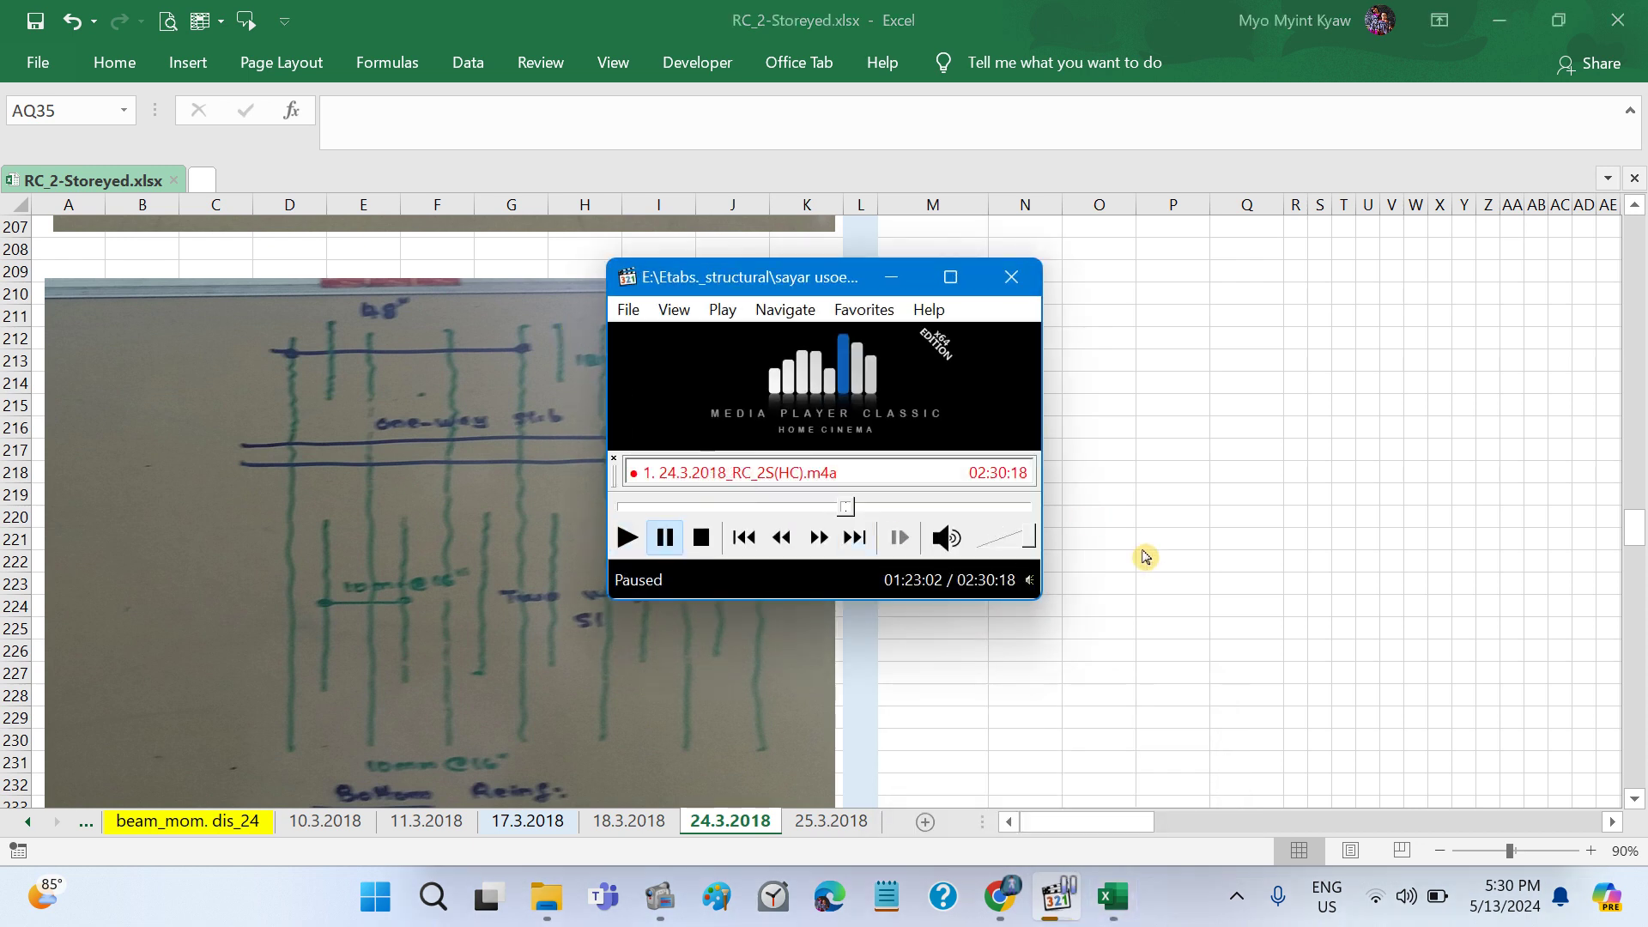
{"action": "left_click", "coordinate": [1095, 528]}
{"action": "scroll", "coordinate": [979, 488], "scroll_direction": "up", "scroll_amount": 4}
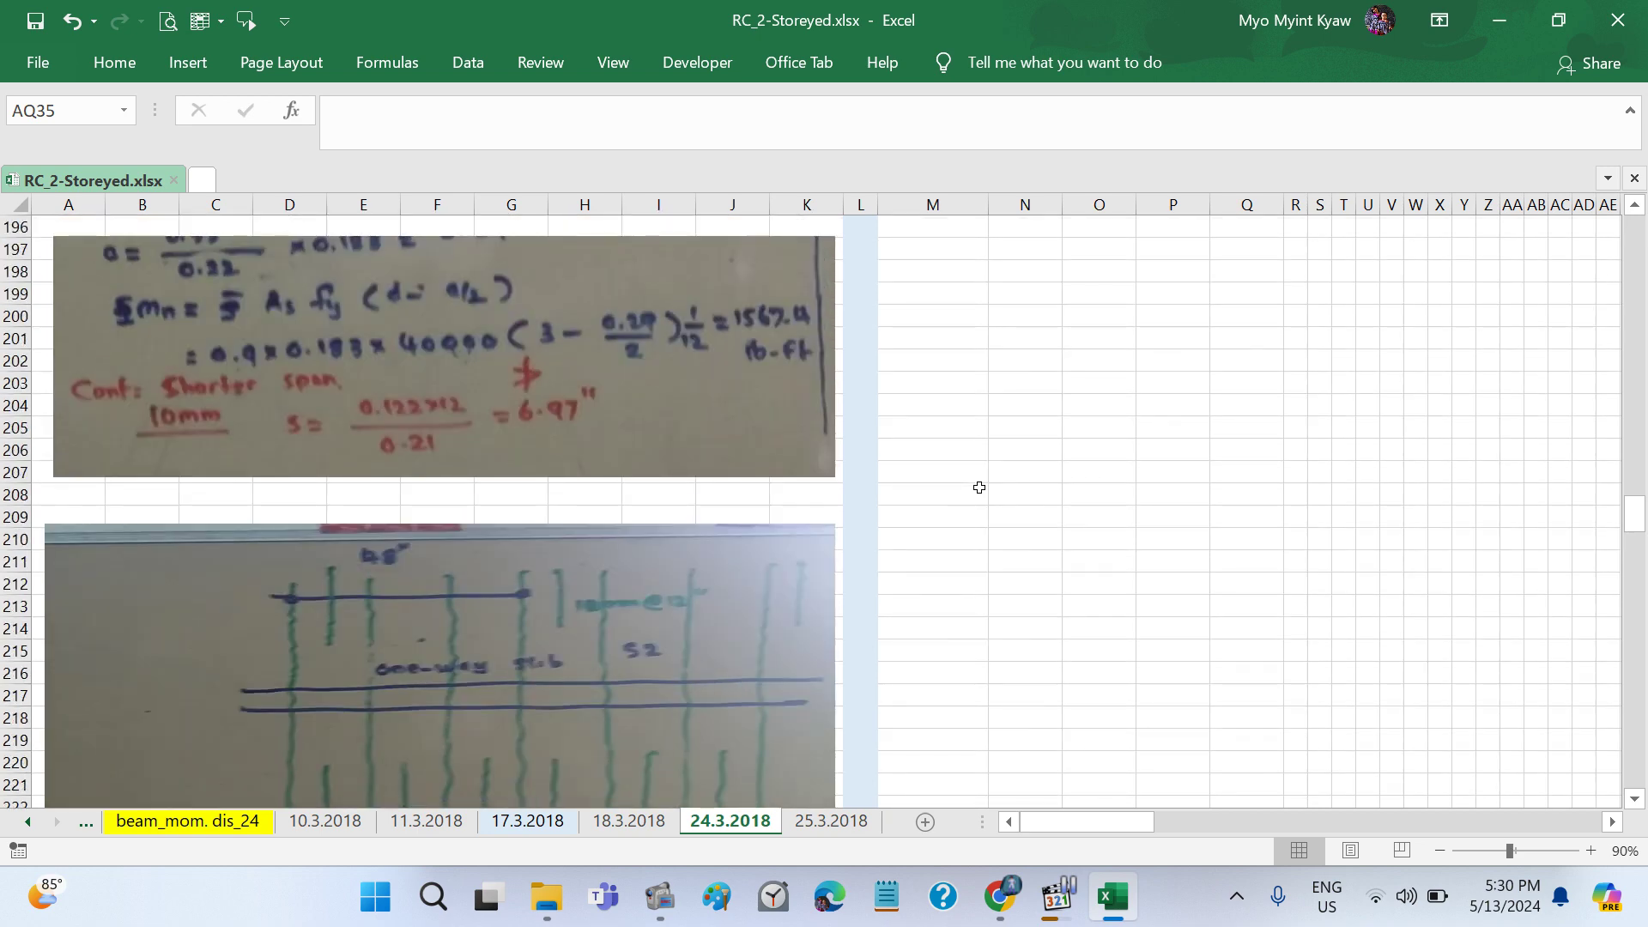
{"action": "scroll", "coordinate": [980, 488], "scroll_direction": "up", "scroll_amount": 8}
{"action": "scroll", "coordinate": [979, 487], "scroll_direction": "up", "scroll_amount": 3}
{"action": "scroll", "coordinate": [979, 488], "scroll_direction": "up", "scroll_amount": 7}
{"action": "scroll", "coordinate": [979, 488], "scroll_direction": "up", "scroll_amount": 6}
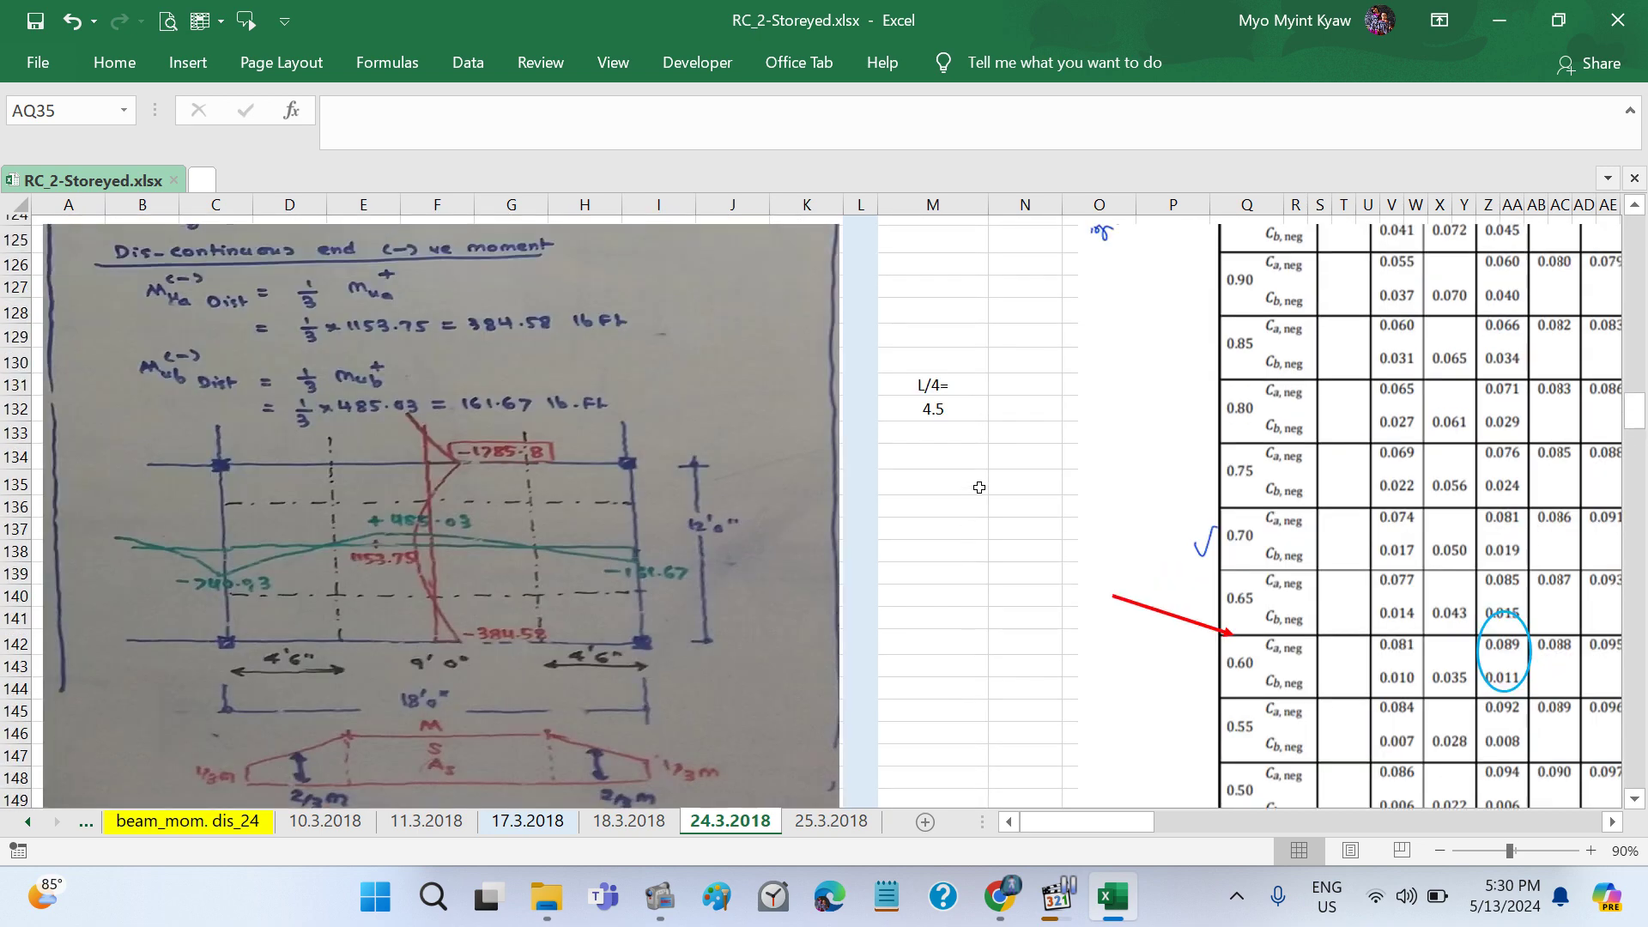
{"action": "scroll", "coordinate": [980, 487], "scroll_direction": "up", "scroll_amount": 5}
{"action": "scroll", "coordinate": [979, 487], "scroll_direction": "up", "scroll_amount": 9}
{"action": "scroll", "coordinate": [980, 488], "scroll_direction": "up", "scroll_amount": 6}
{"action": "scroll", "coordinate": [979, 488], "scroll_direction": "up", "scroll_amount": 7}
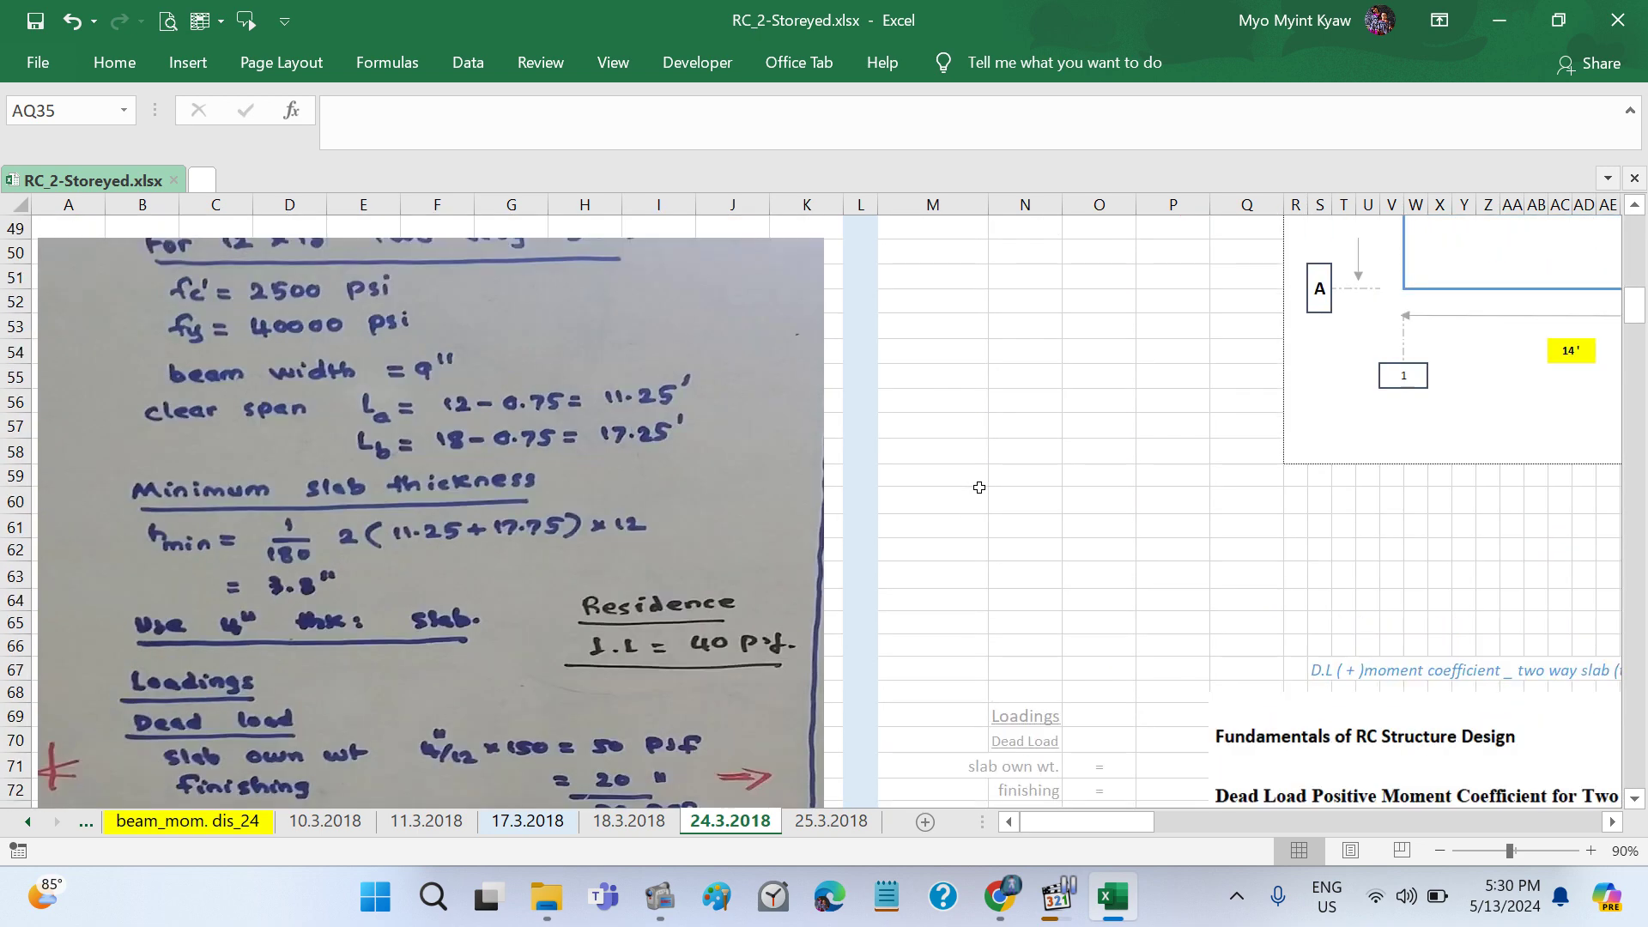
{"action": "scroll", "coordinate": [979, 487], "scroll_direction": "up", "scroll_amount": 4}
{"action": "scroll", "coordinate": [979, 488], "scroll_direction": "up", "scroll_amount": 3}
{"action": "scroll", "coordinate": [979, 488], "scroll_direction": "up", "scroll_amount": 9}
{"action": "scroll", "coordinate": [980, 487], "scroll_direction": "down", "scroll_amount": 1}
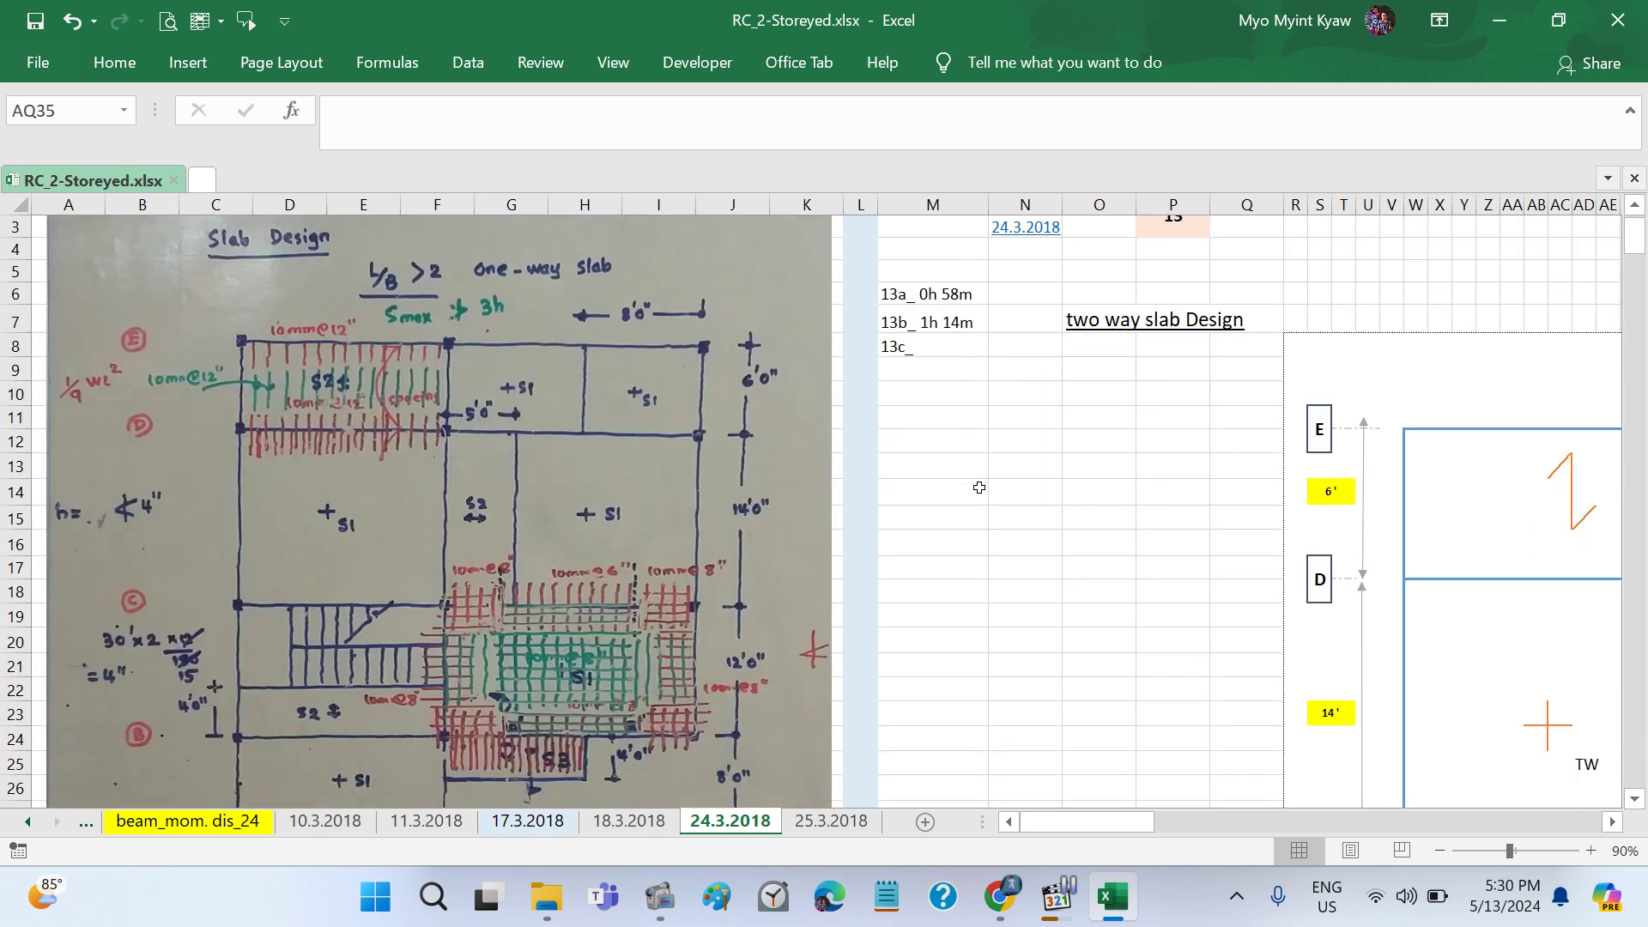
{"action": "scroll", "coordinate": [979, 488], "scroll_direction": "down", "scroll_amount": 1}
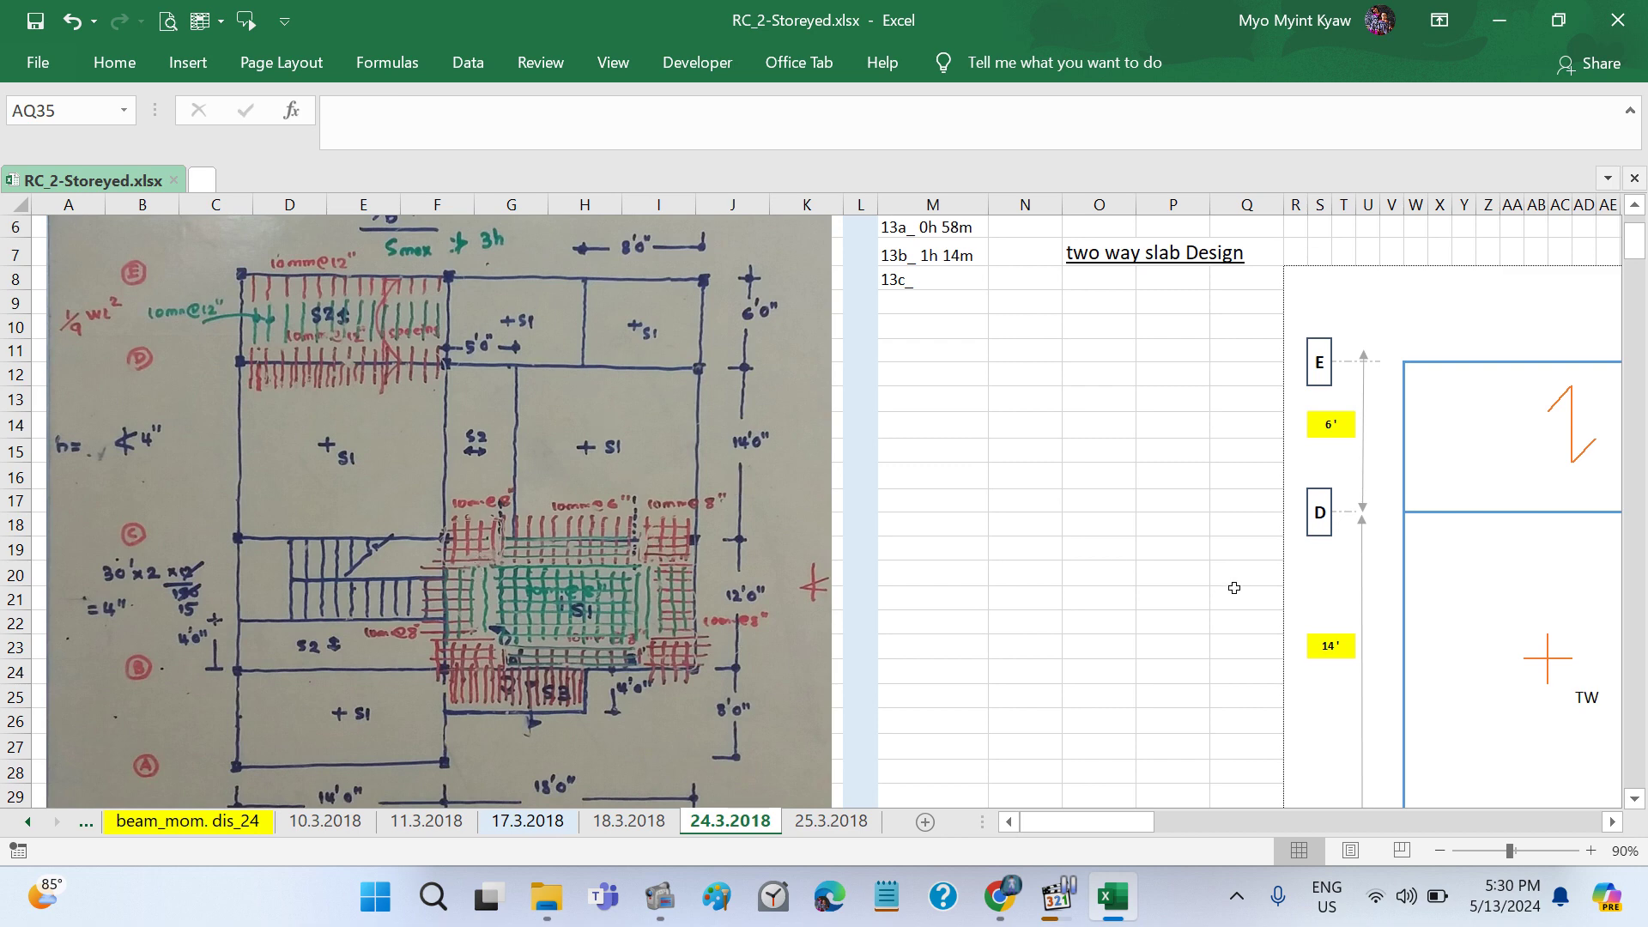
{"action": "scroll", "coordinate": [1234, 588], "scroll_direction": "right", "scroll_amount": 2}
{"action": "scroll", "coordinate": [1234, 587], "scroll_direction": "right", "scroll_amount": 2}
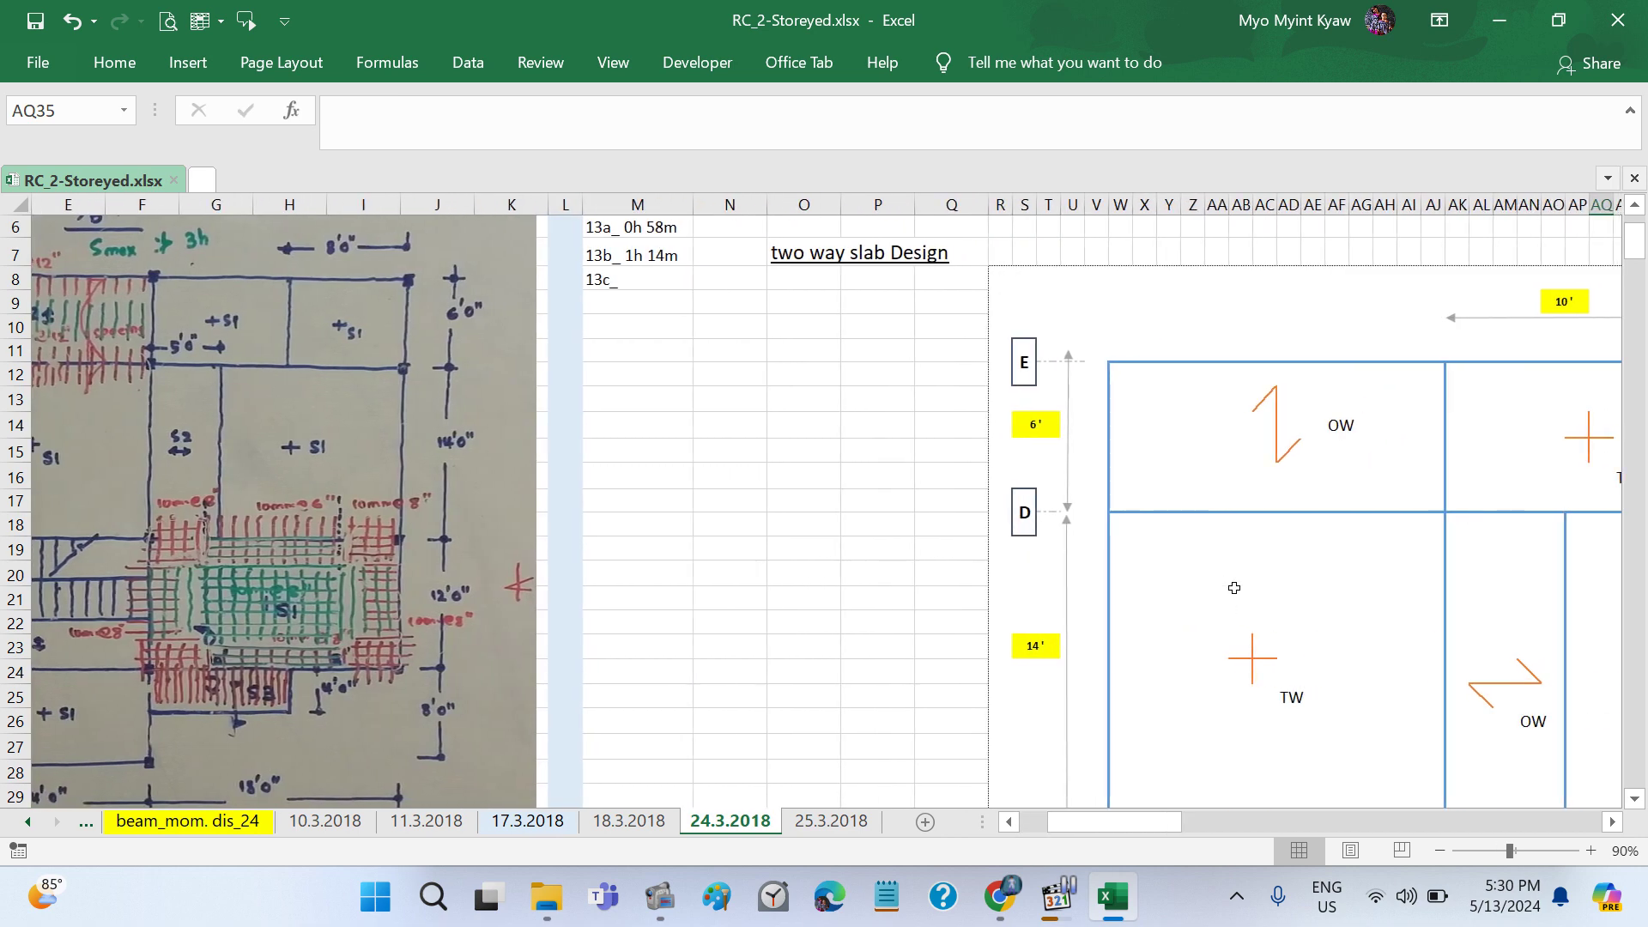
{"action": "scroll", "coordinate": [1234, 588], "scroll_direction": "down", "scroll_amount": 1}
{"action": "scroll", "coordinate": [1234, 588], "scroll_direction": "right", "scroll_amount": 2}
{"action": "scroll", "coordinate": [1234, 588], "scroll_direction": "right", "scroll_amount": 3}
{"action": "scroll", "coordinate": [1234, 588], "scroll_direction": "left", "scroll_amount": 6}
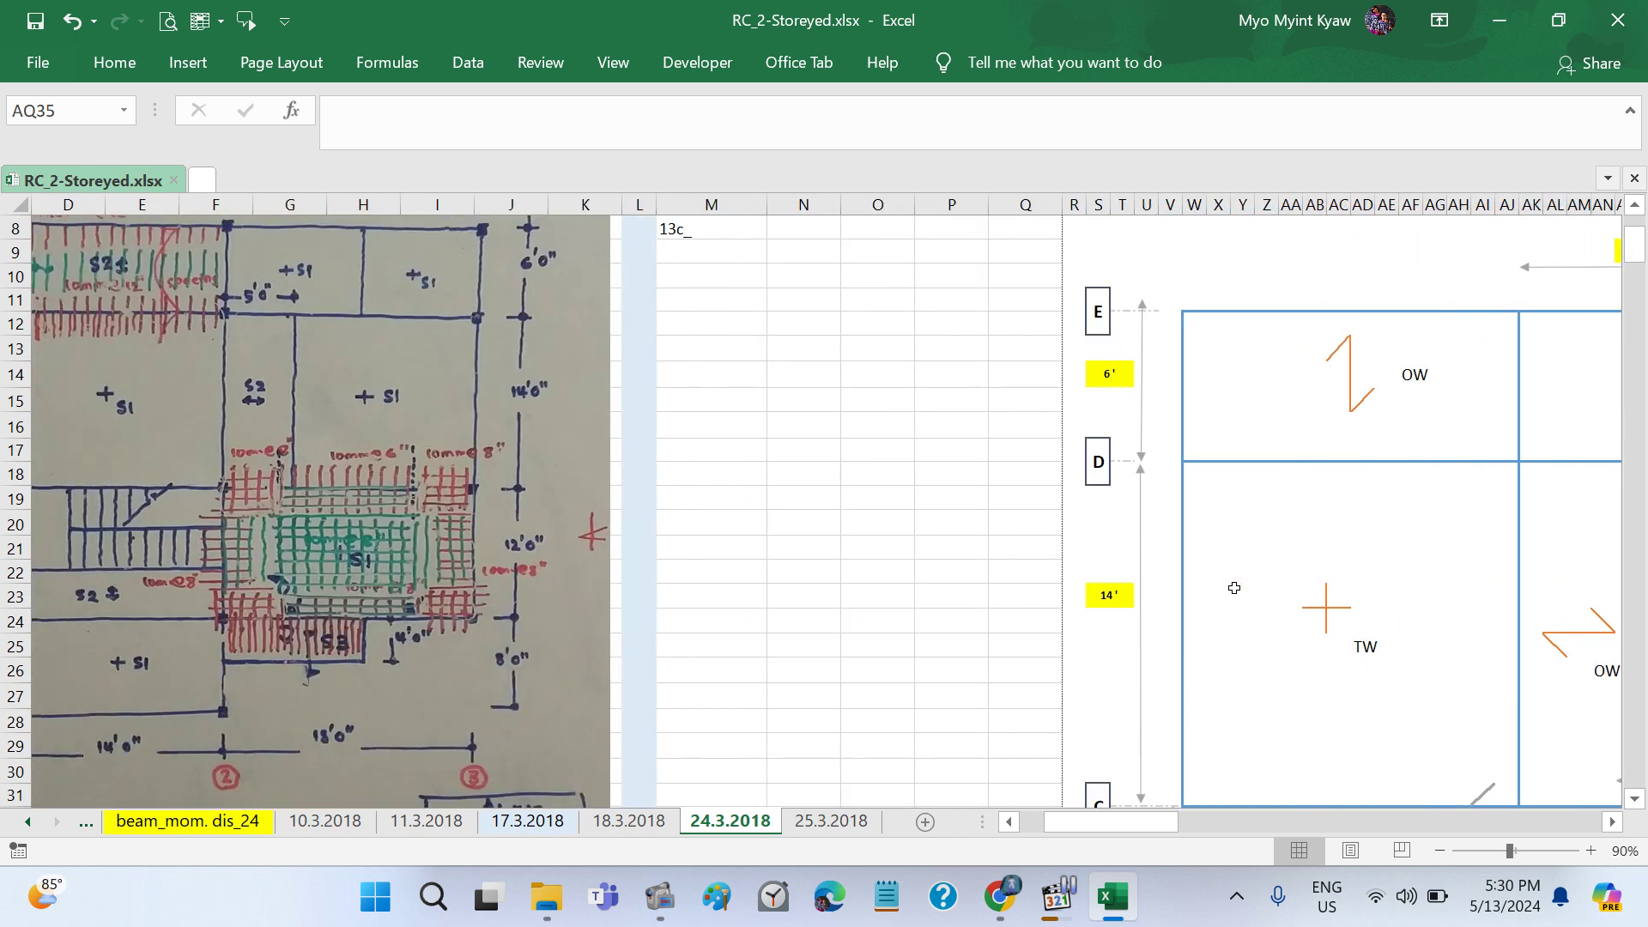
Step: Copy the purple S2 tag from cell N347 on the DESIGN sheet
{"action": "left_click", "coordinate": [26, 824]}
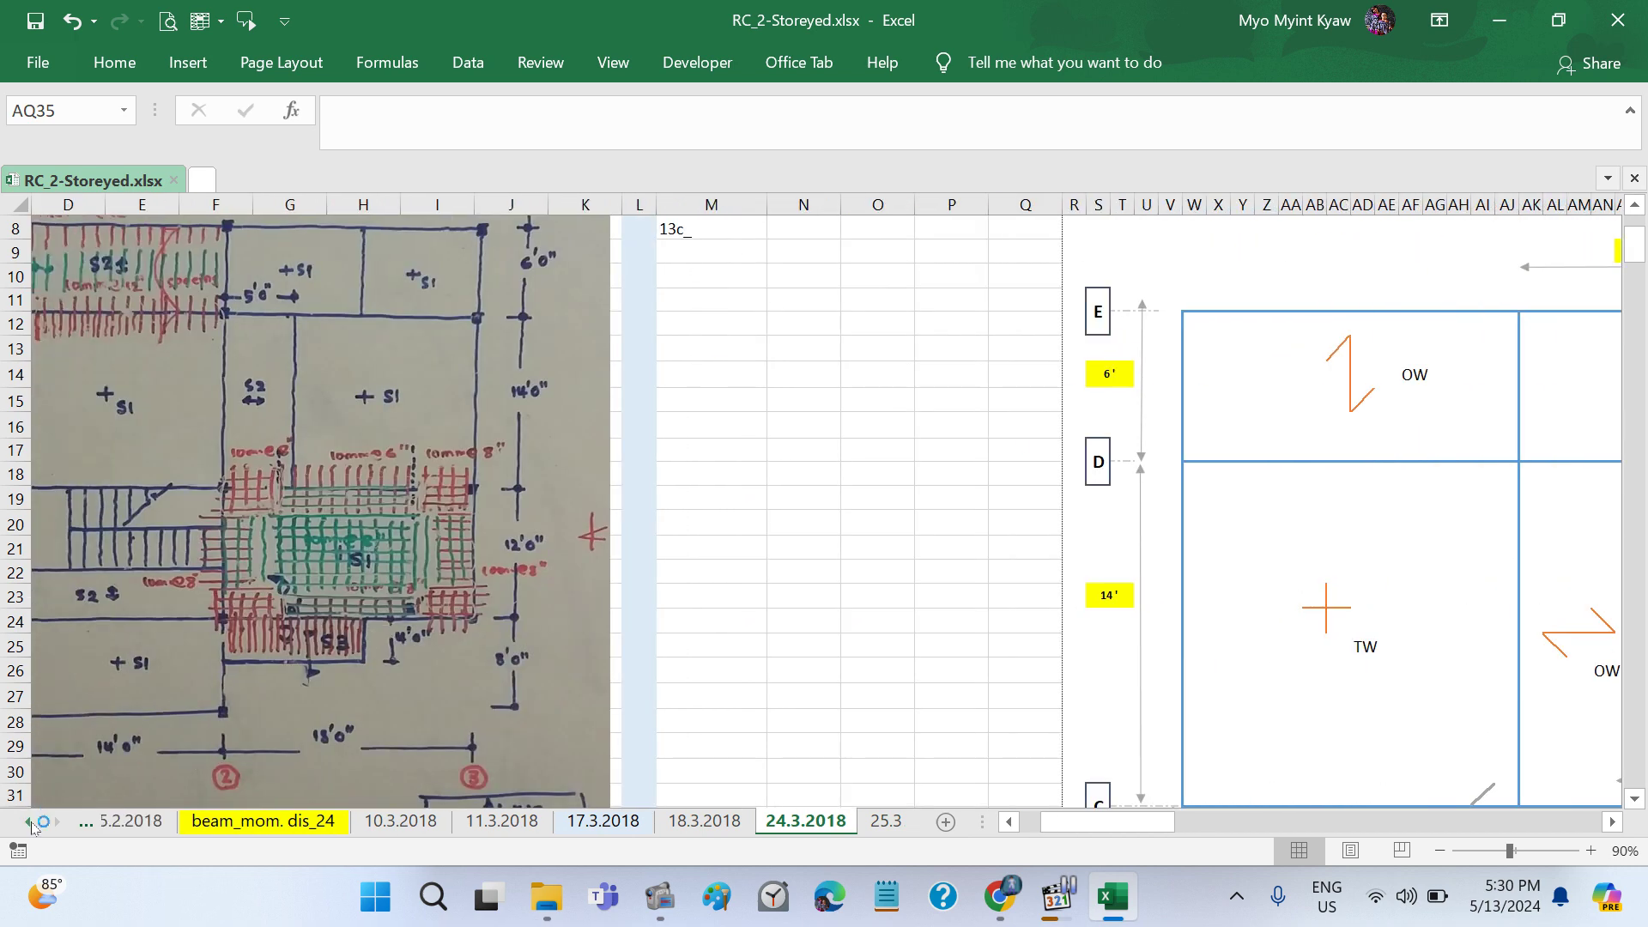
{"action": "left_click", "coordinate": [26, 824]}
{"action": "left_click", "coordinate": [26, 824]}
{"action": "left_click", "coordinate": [27, 823]}
{"action": "left_click", "coordinate": [27, 824]}
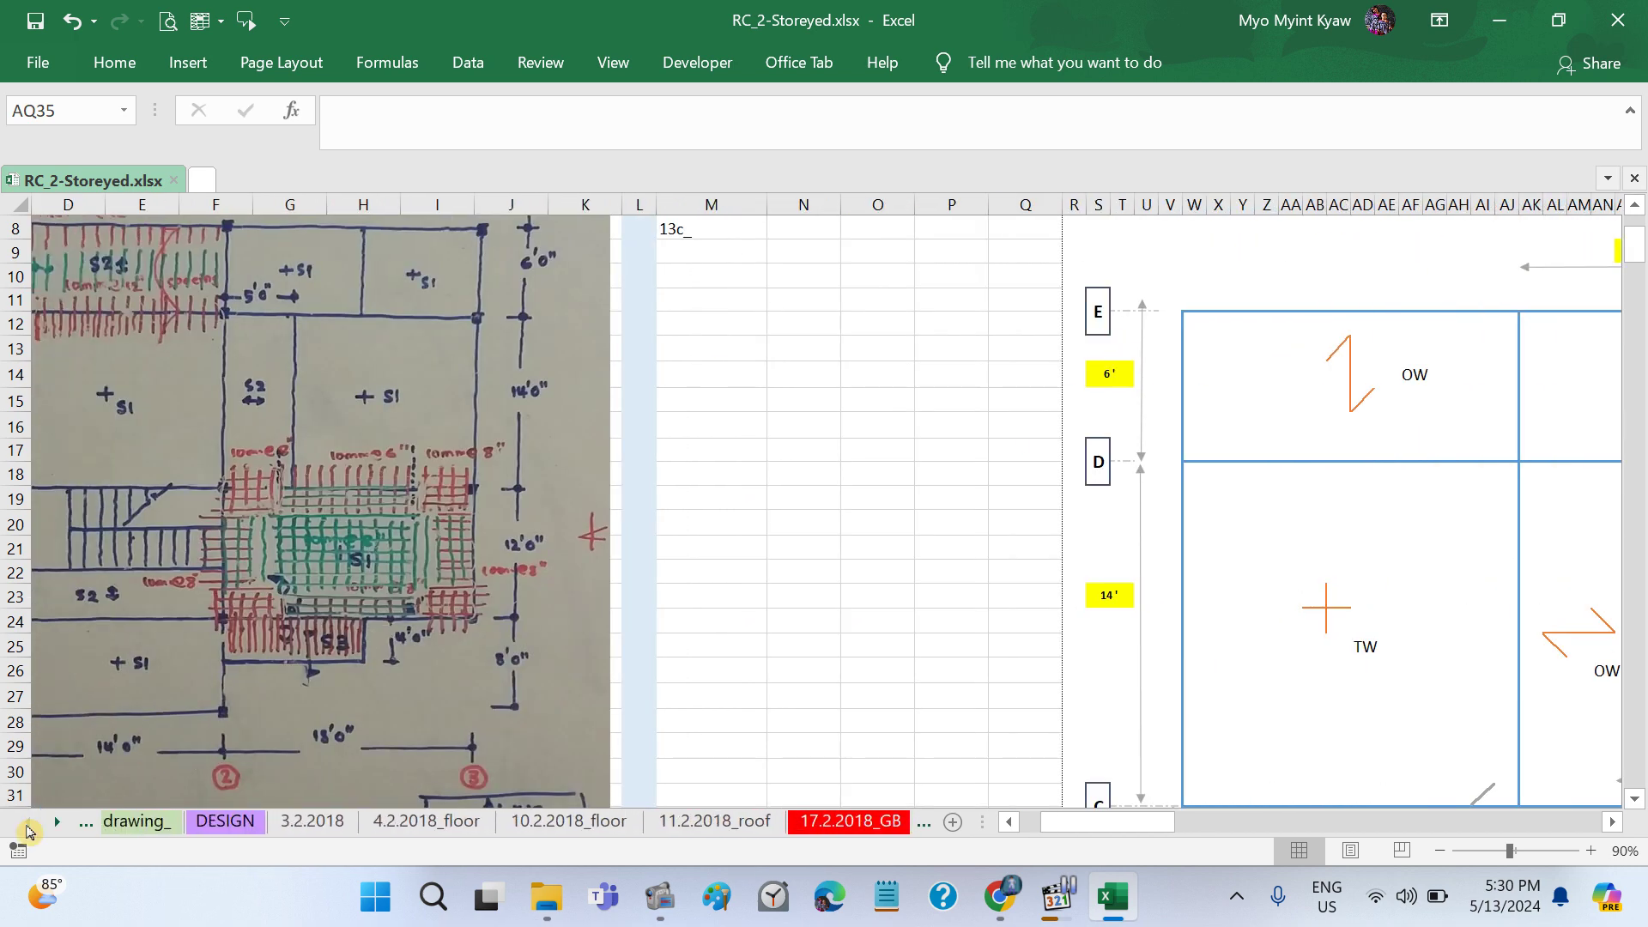
{"action": "left_click", "coordinate": [27, 824]}
{"action": "left_click", "coordinate": [236, 821]}
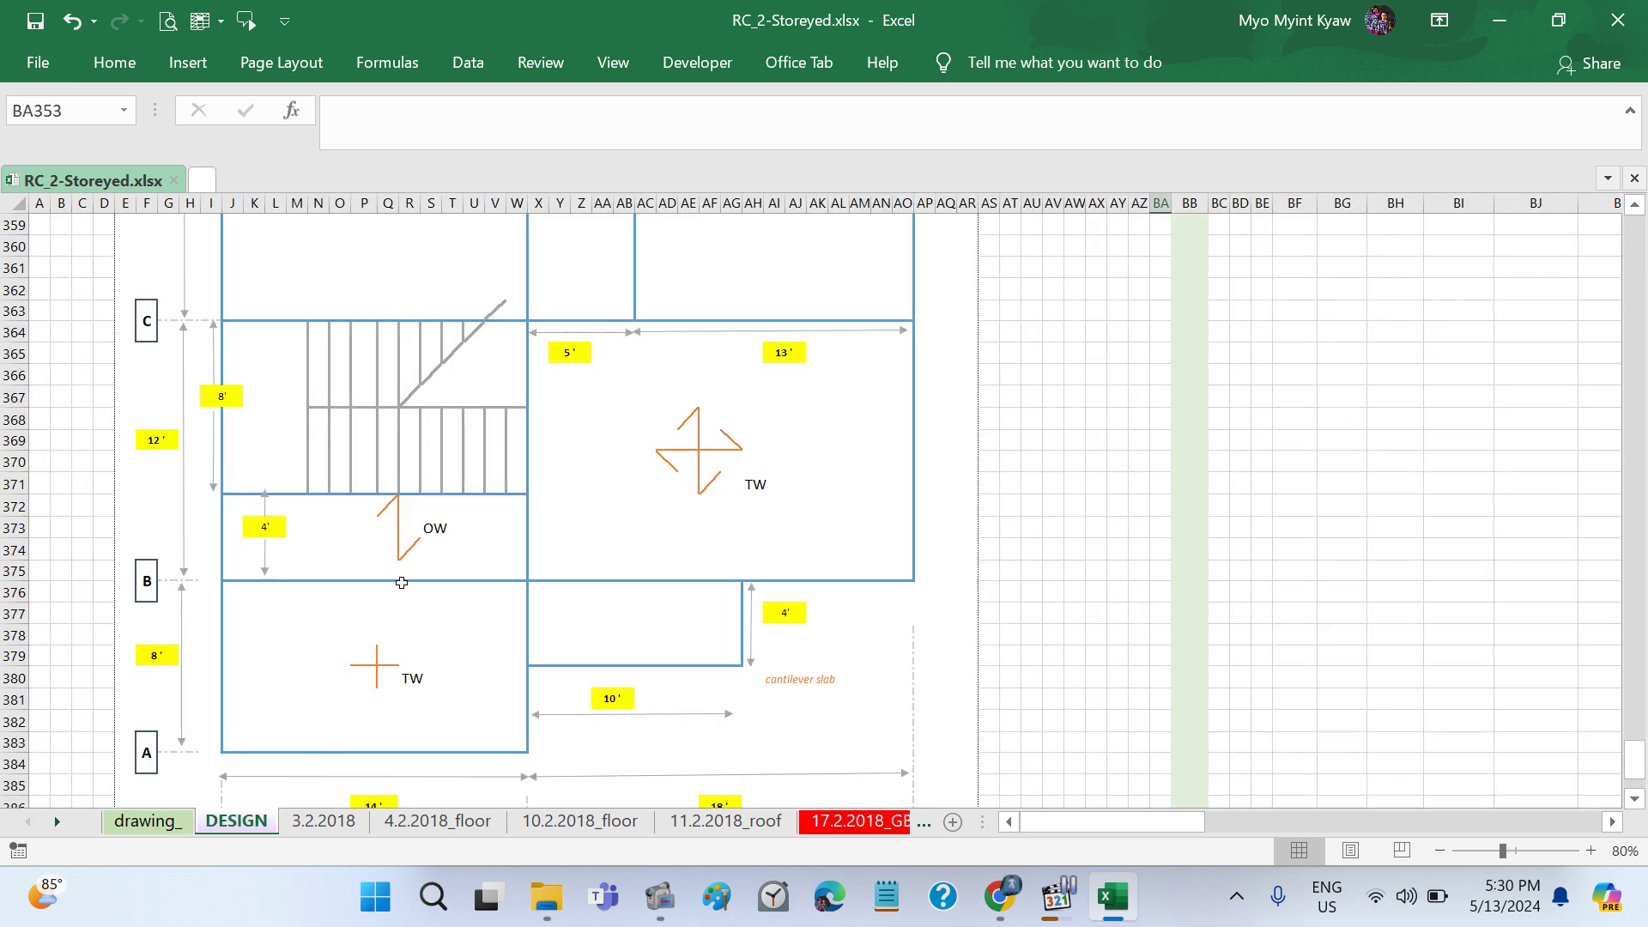
{"action": "scroll", "coordinate": [401, 583], "scroll_direction": "up", "scroll_amount": 2}
{"action": "scroll", "coordinate": [401, 583], "scroll_direction": "up", "scroll_amount": 2}
{"action": "scroll", "coordinate": [401, 583], "scroll_direction": "up", "scroll_amount": 3}
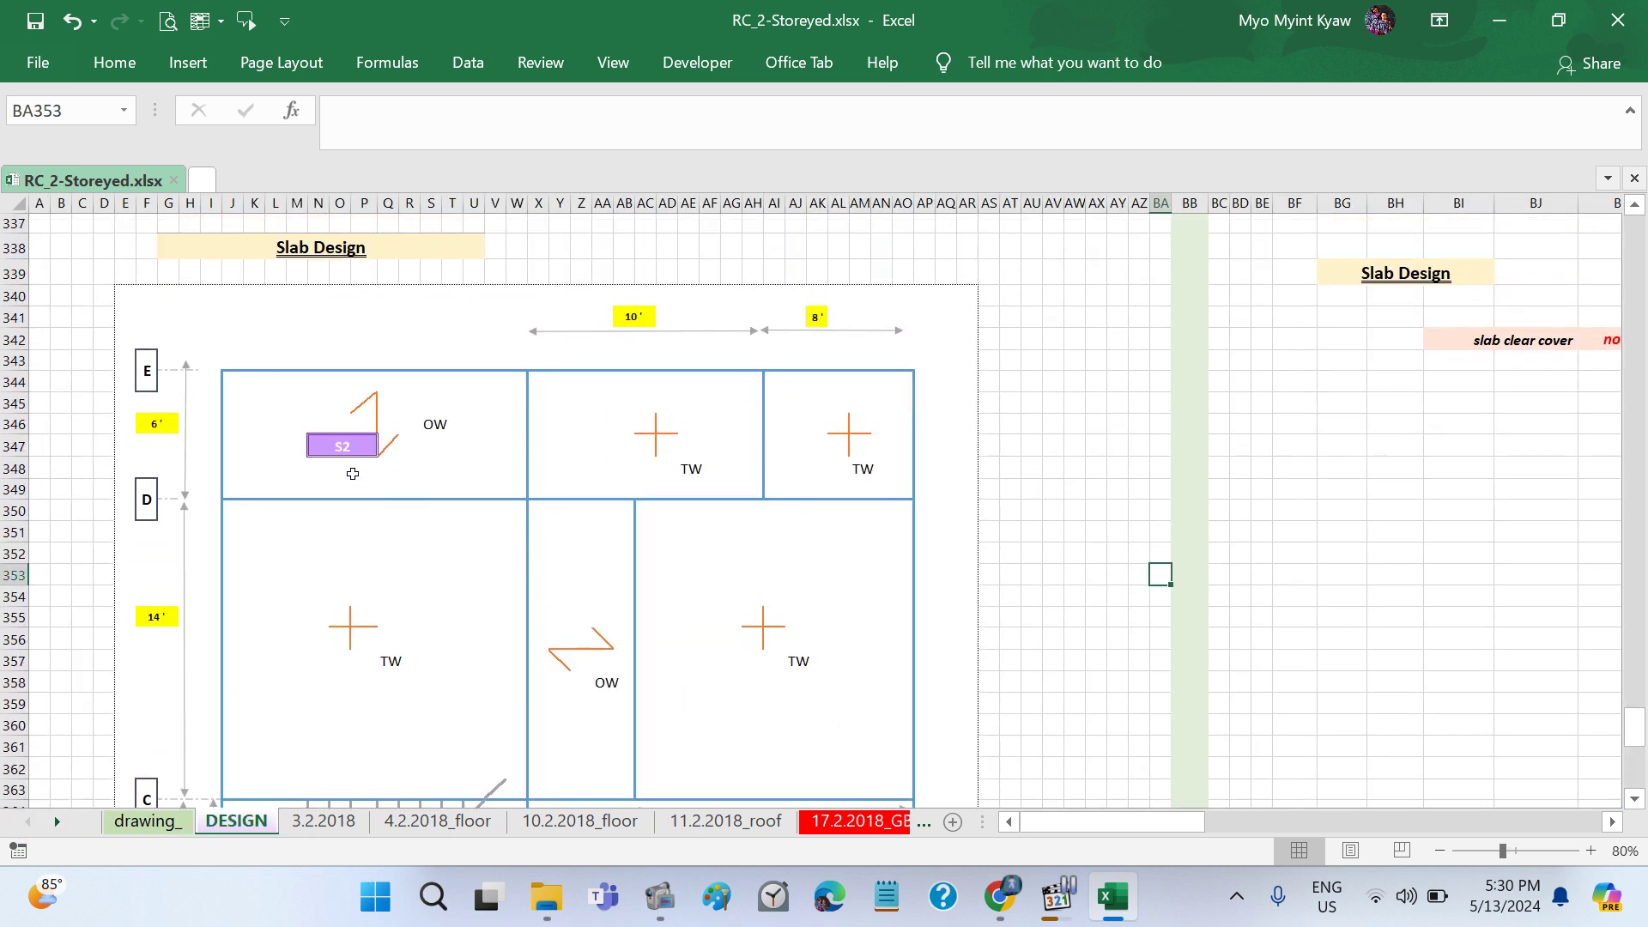
{"action": "left_click", "coordinate": [338, 448]}
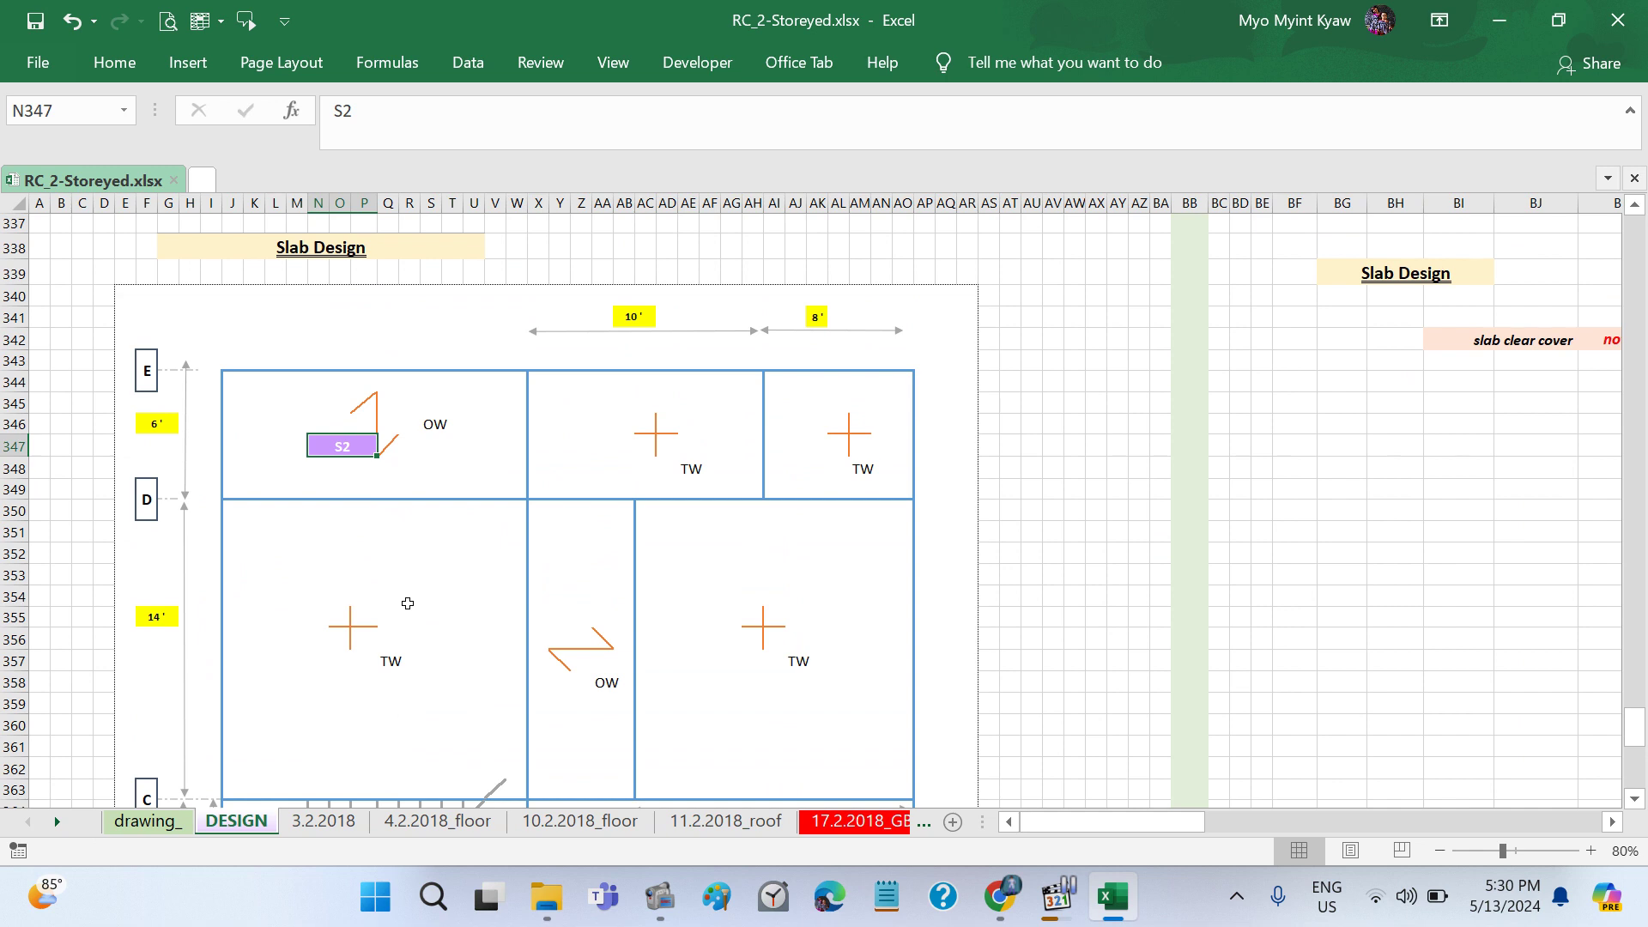
{"action": "key", "text": "ctrl+c"}
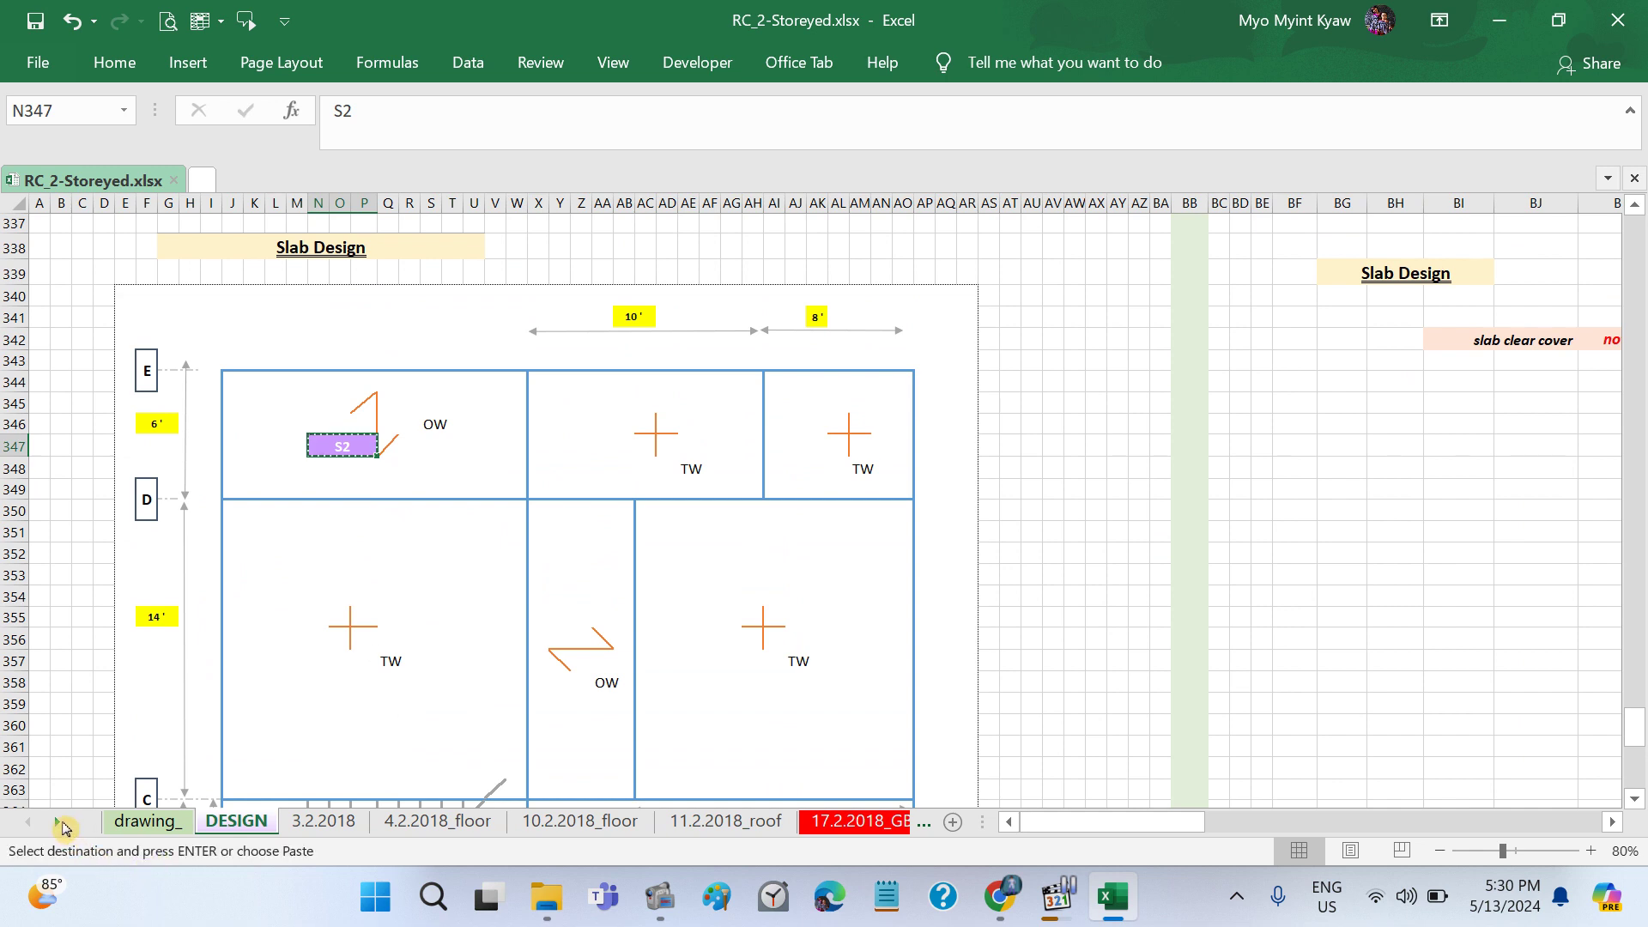
Step: Paste the S2 tag into Z14 in the top-left slab of sheet 24.3.2018
{"action": "left_click", "coordinate": [57, 824]}
{"action": "left_click", "coordinate": [57, 824]}
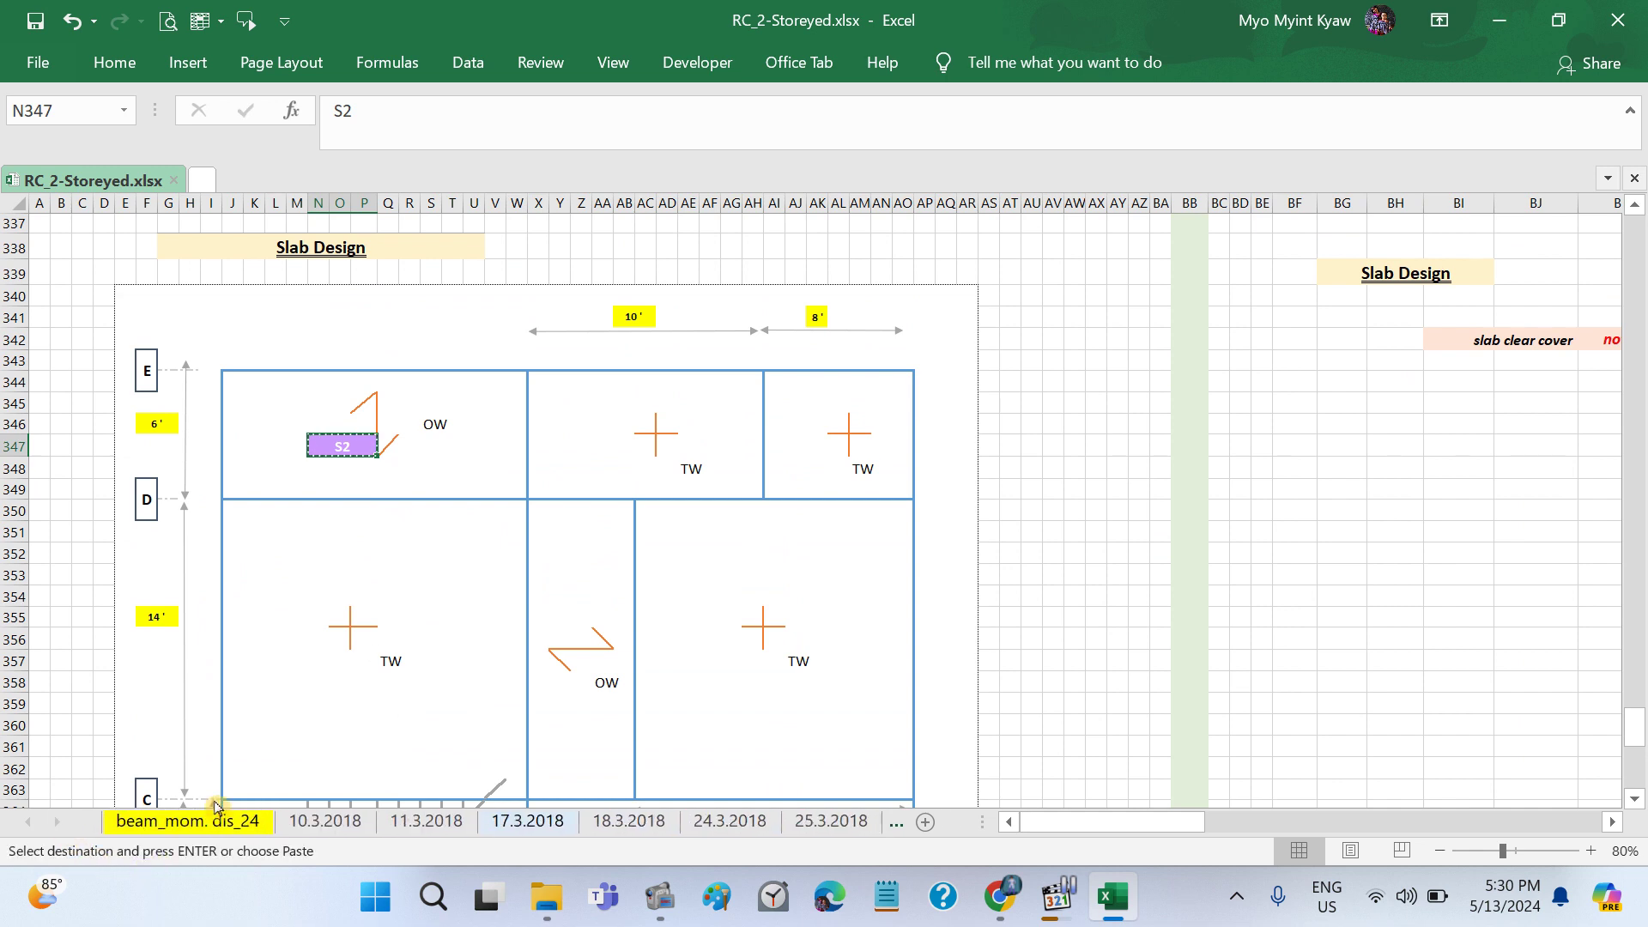
{"action": "left_click", "coordinate": [726, 824]}
{"action": "scroll", "coordinate": [902, 728], "scroll_direction": "up", "scroll_amount": 3}
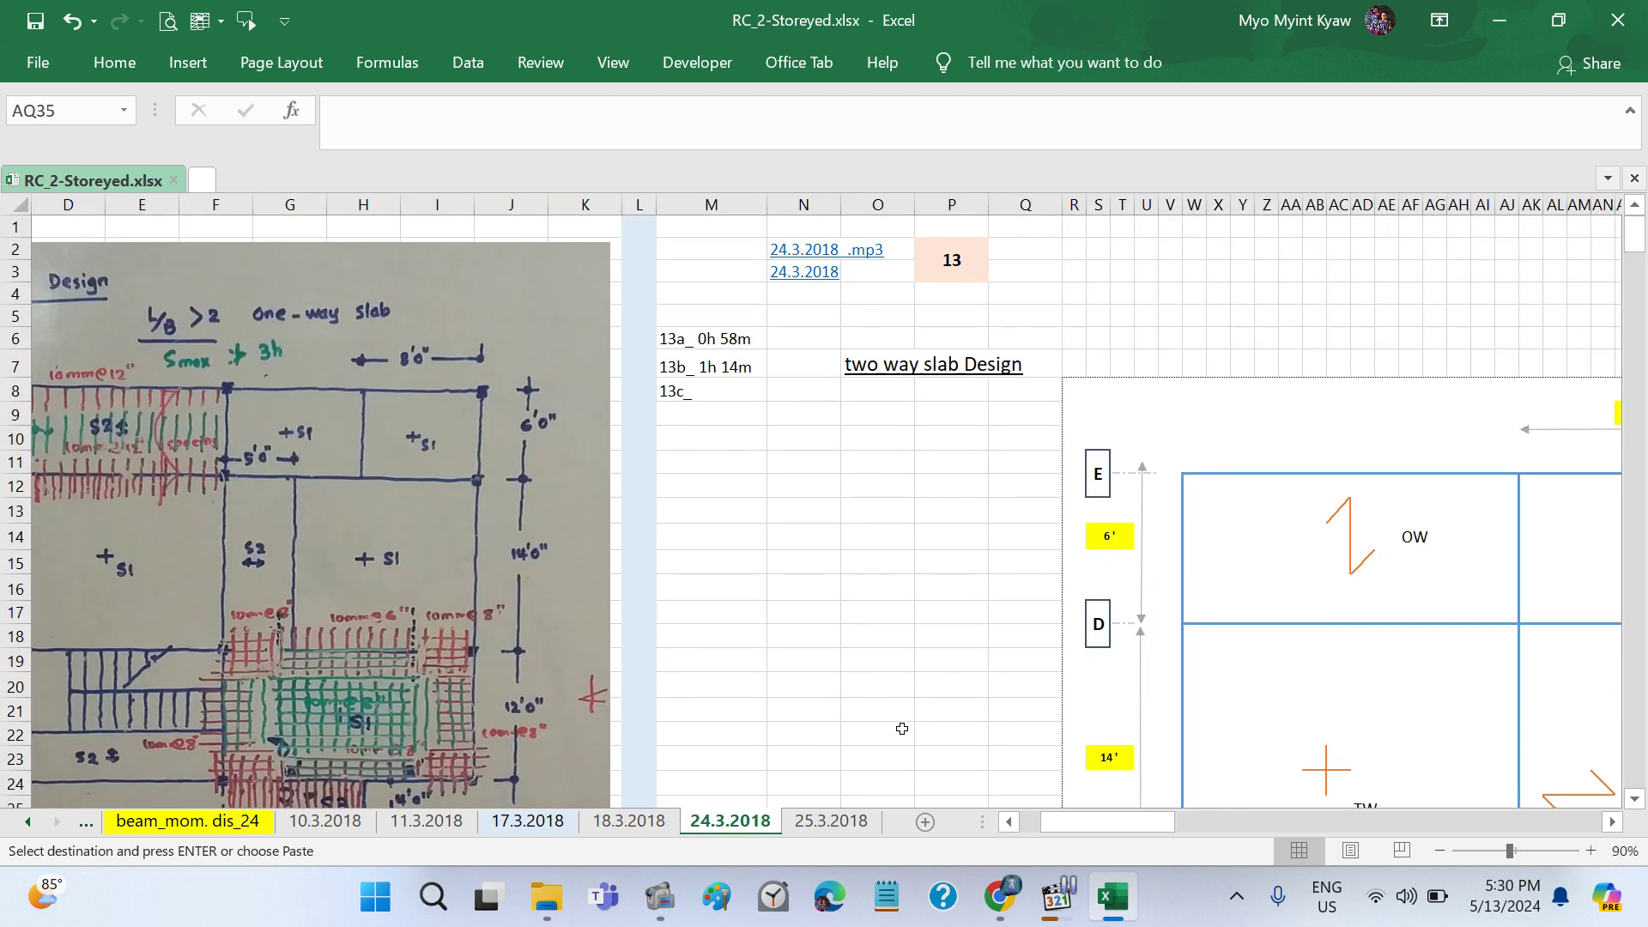
{"action": "left_click", "coordinate": [1276, 541]}
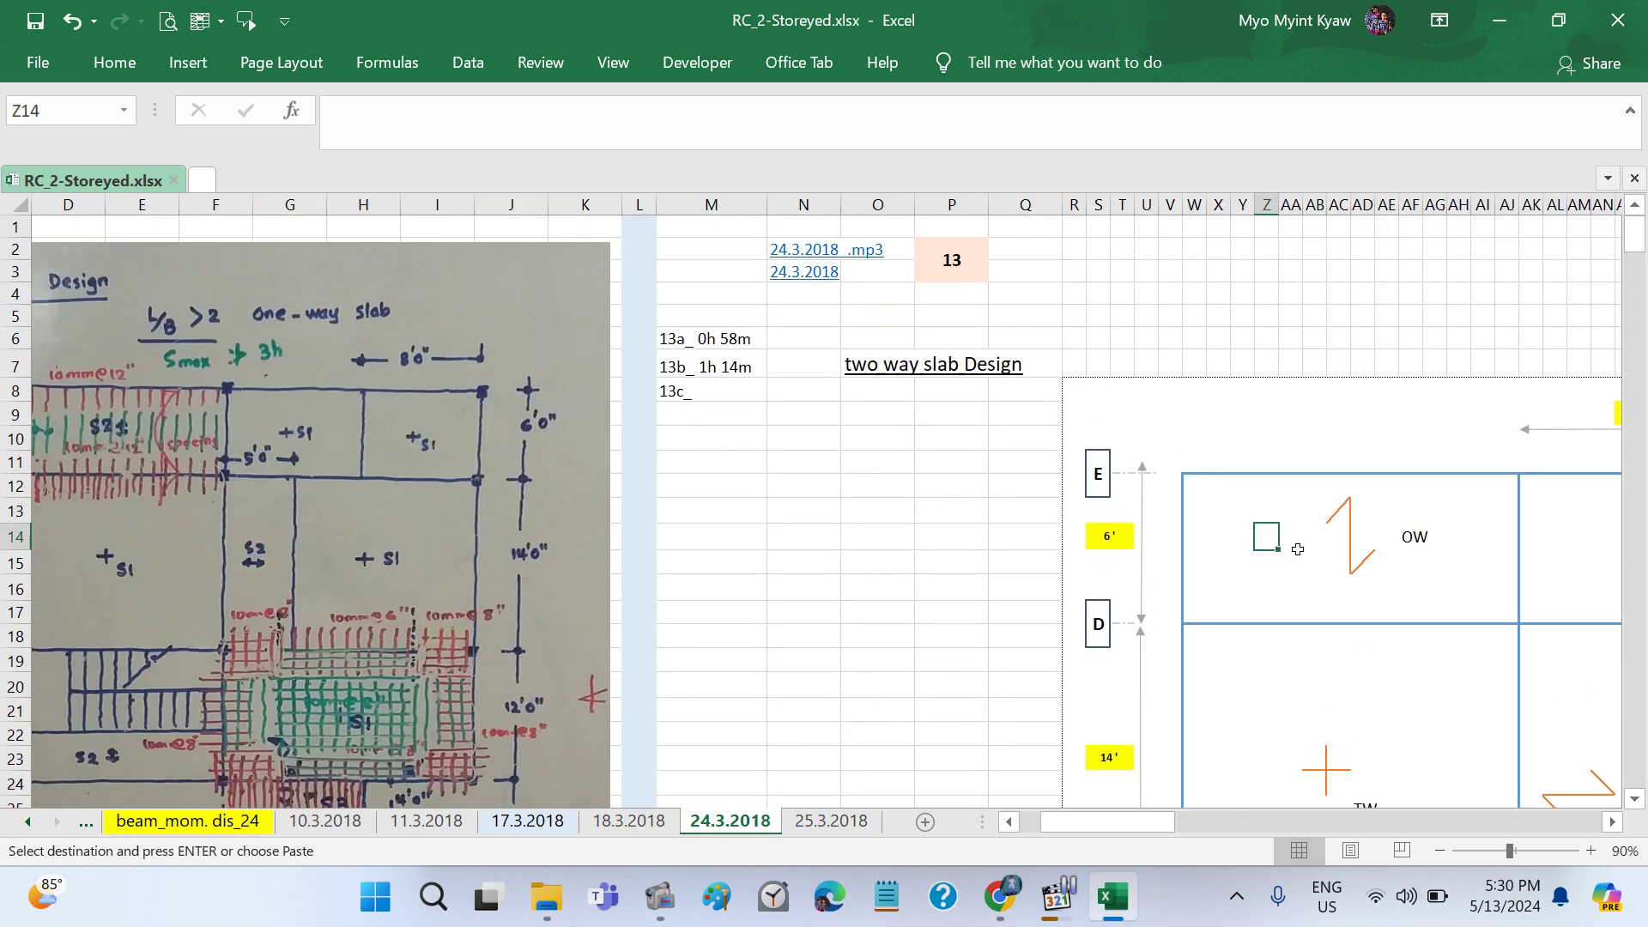
{"action": "key", "text": "ctrl+v"}
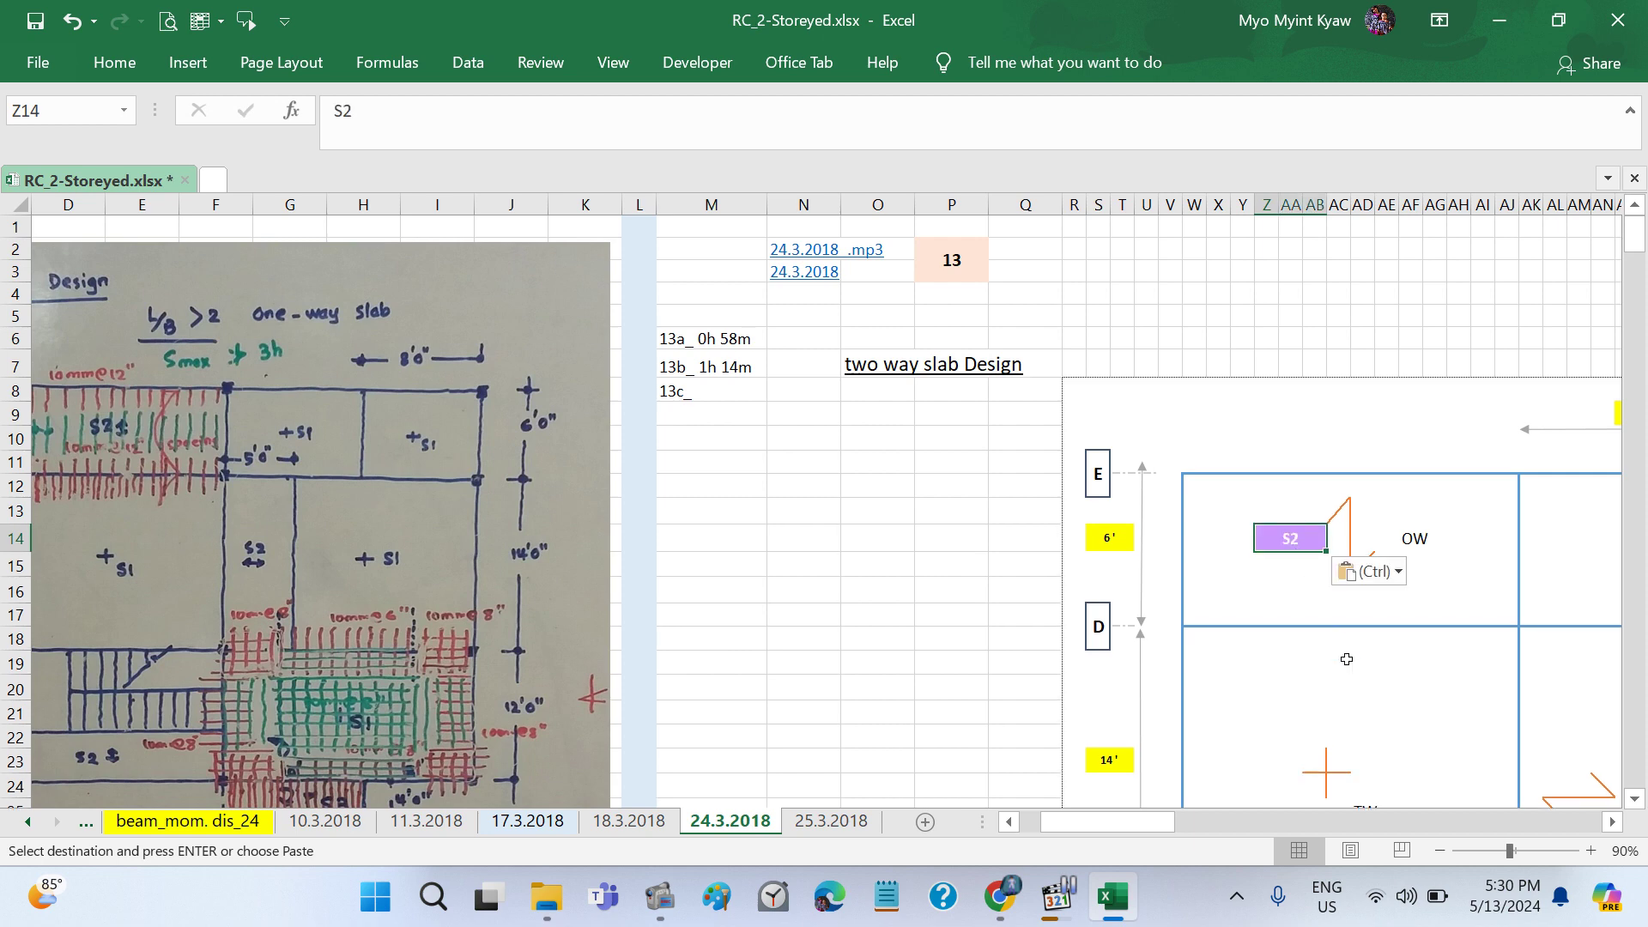
{"action": "key", "text": "Escape"}
{"action": "left_click", "coordinate": [1345, 659]}
{"action": "left_click", "coordinate": [1292, 541]}
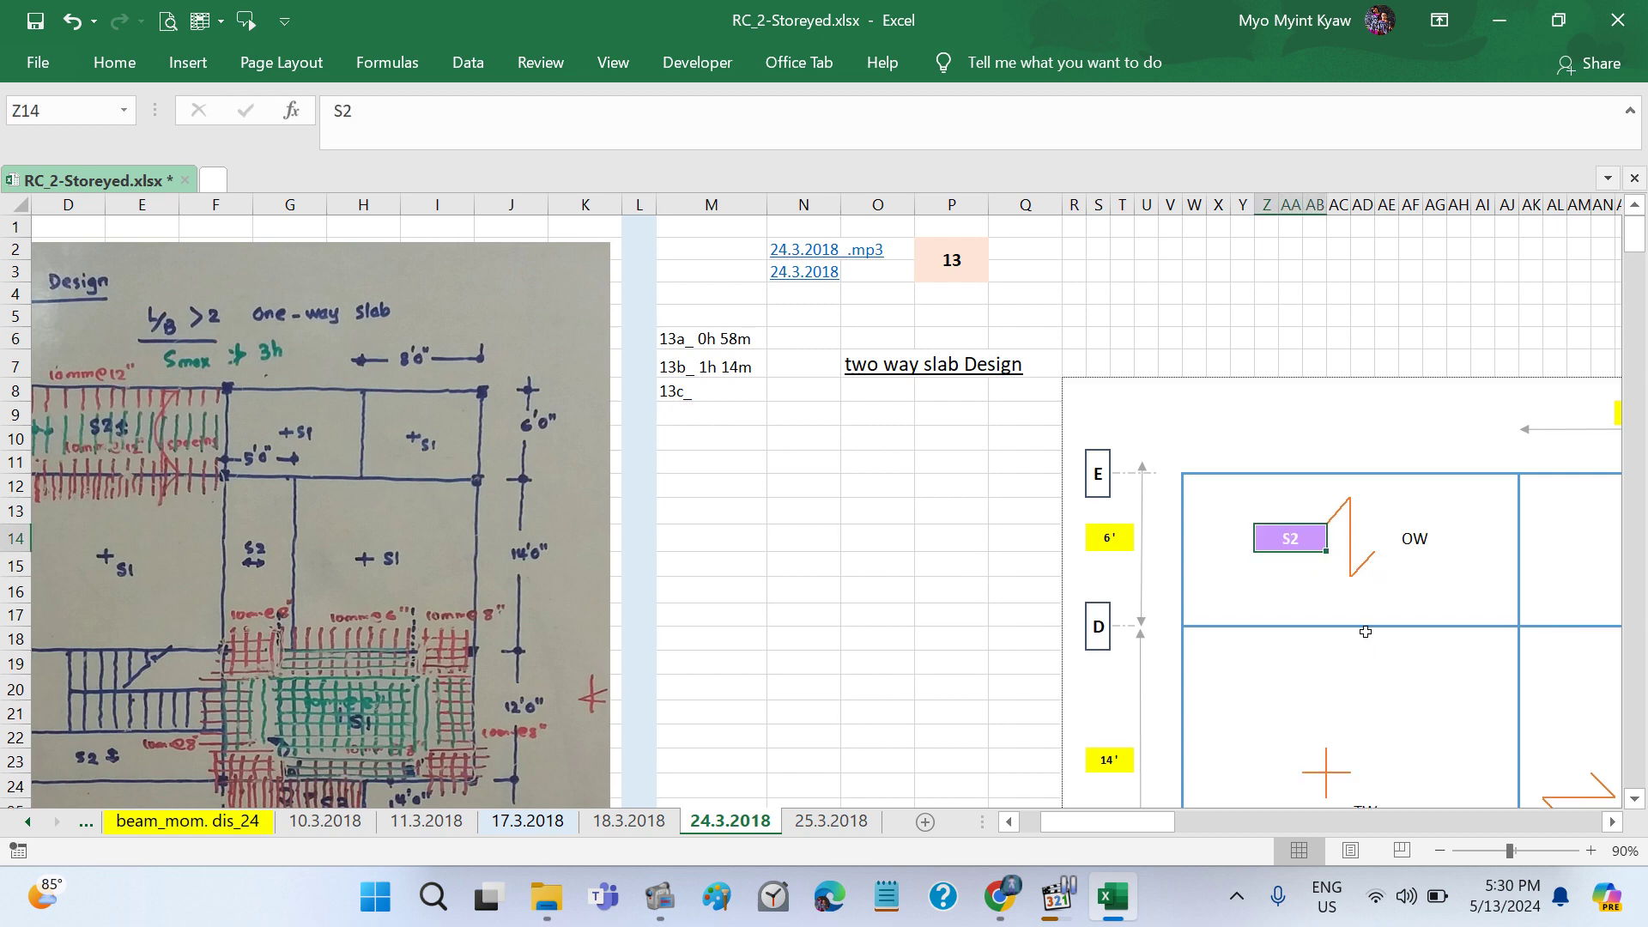
{"action": "key", "text": "ctrl+c"}
Step: Paste the tag at AN36 beside the stairs and edit it to read S1
{"action": "scroll", "coordinate": [1361, 609], "scroll_direction": "down", "scroll_amount": 3}
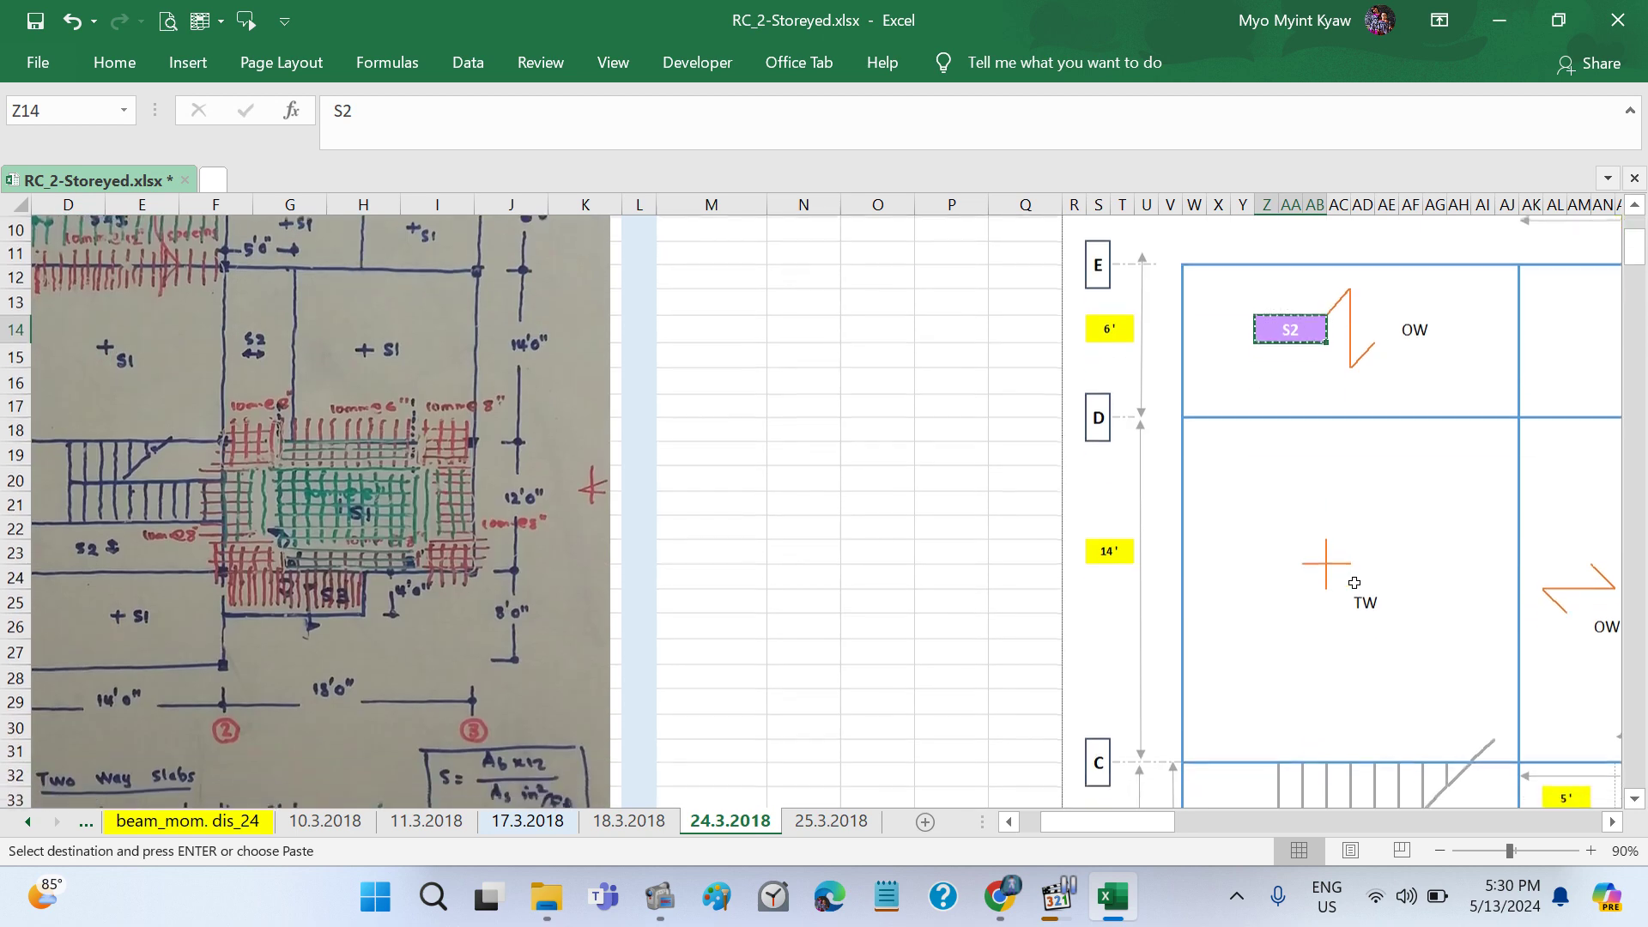
{"action": "scroll", "coordinate": [1354, 583], "scroll_direction": "right", "scroll_amount": 1}
{"action": "scroll", "coordinate": [1354, 582], "scroll_direction": "right", "scroll_amount": 1}
{"action": "scroll", "coordinate": [1354, 583], "scroll_direction": "down", "scroll_amount": 4}
{"action": "scroll", "coordinate": [1354, 583], "scroll_direction": "down", "scroll_amount": 2}
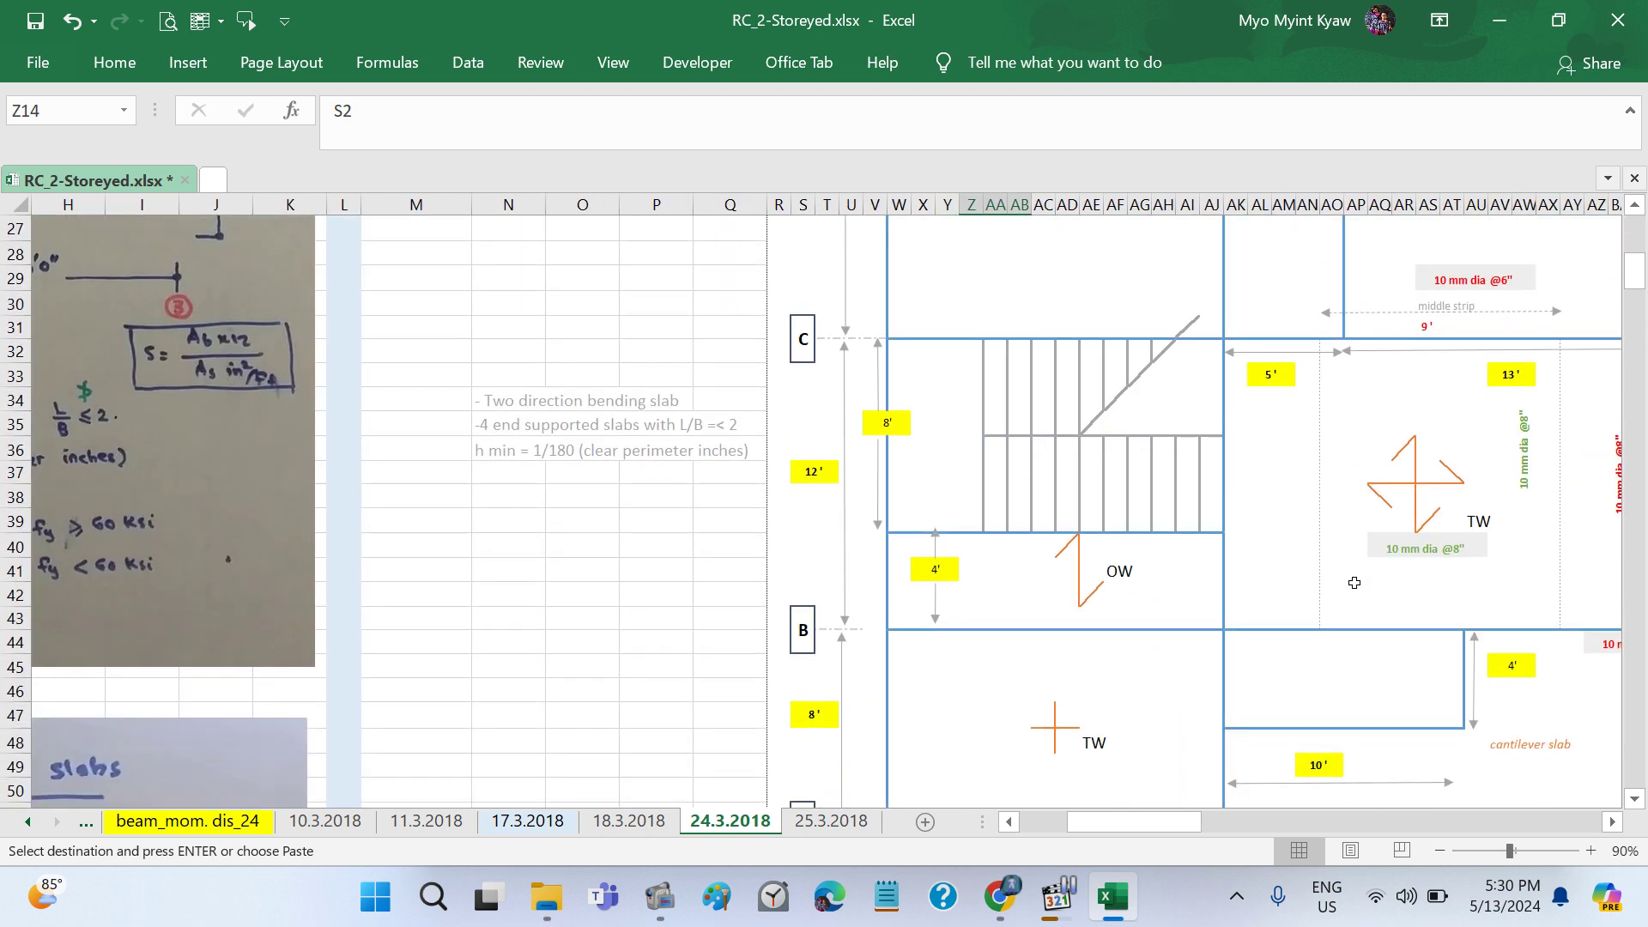
{"action": "scroll", "coordinate": [1353, 583], "scroll_direction": "right", "scroll_amount": 1}
{"action": "left_click", "coordinate": [1288, 586]}
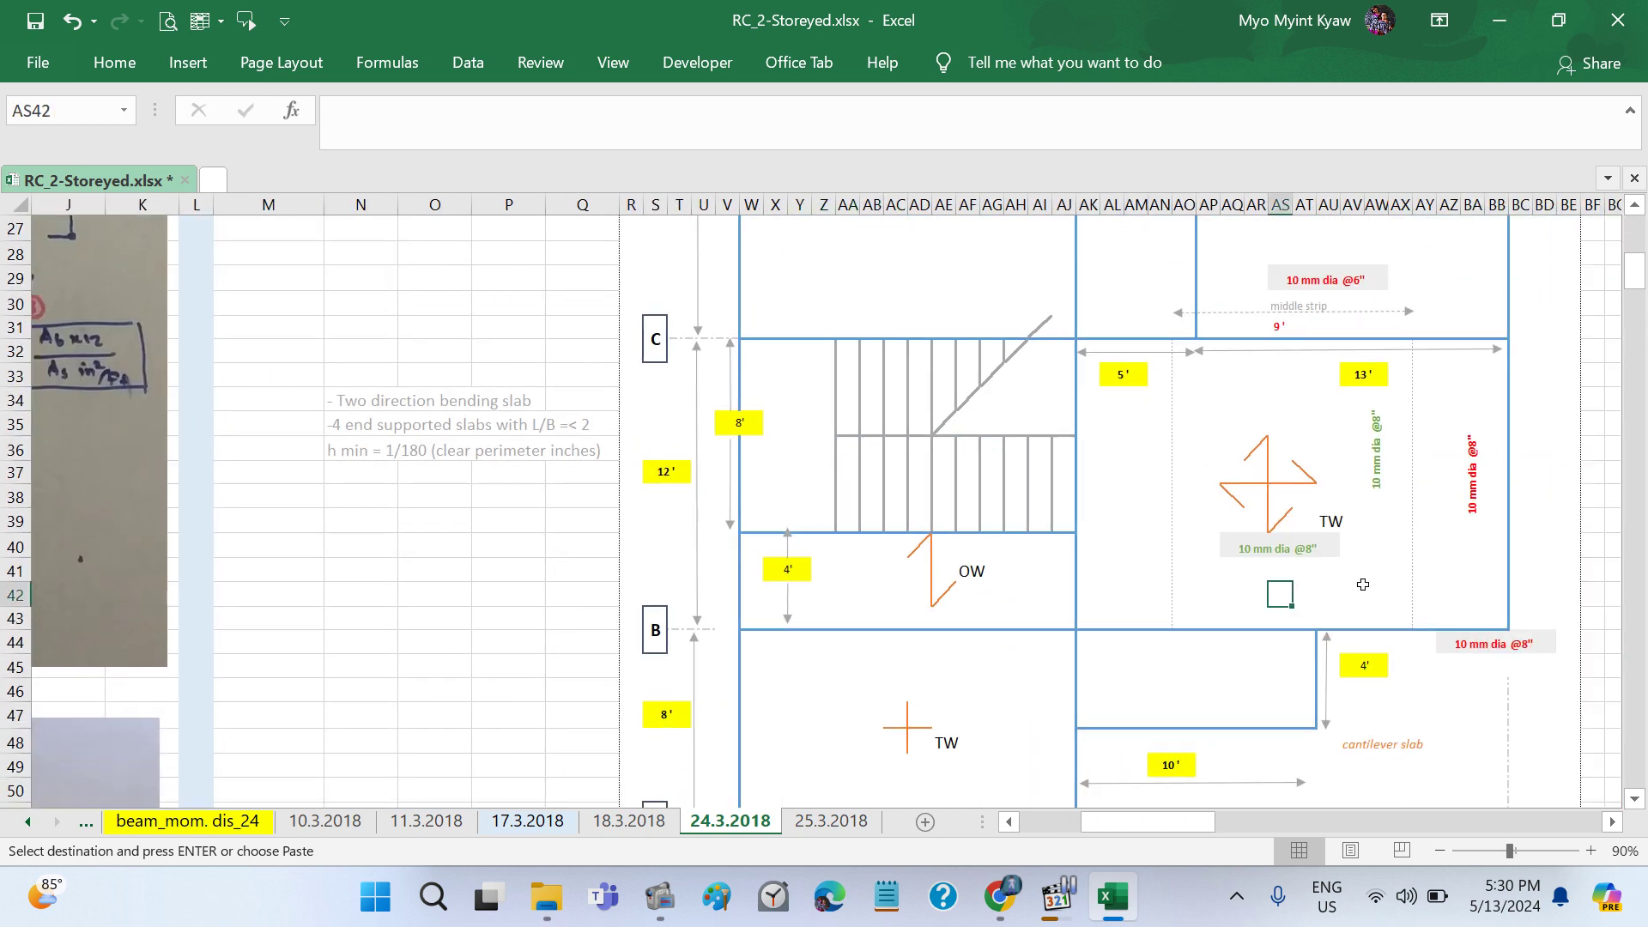
{"action": "left_click", "coordinate": [1169, 444]}
{"action": "key", "text": "ctrl+v"}
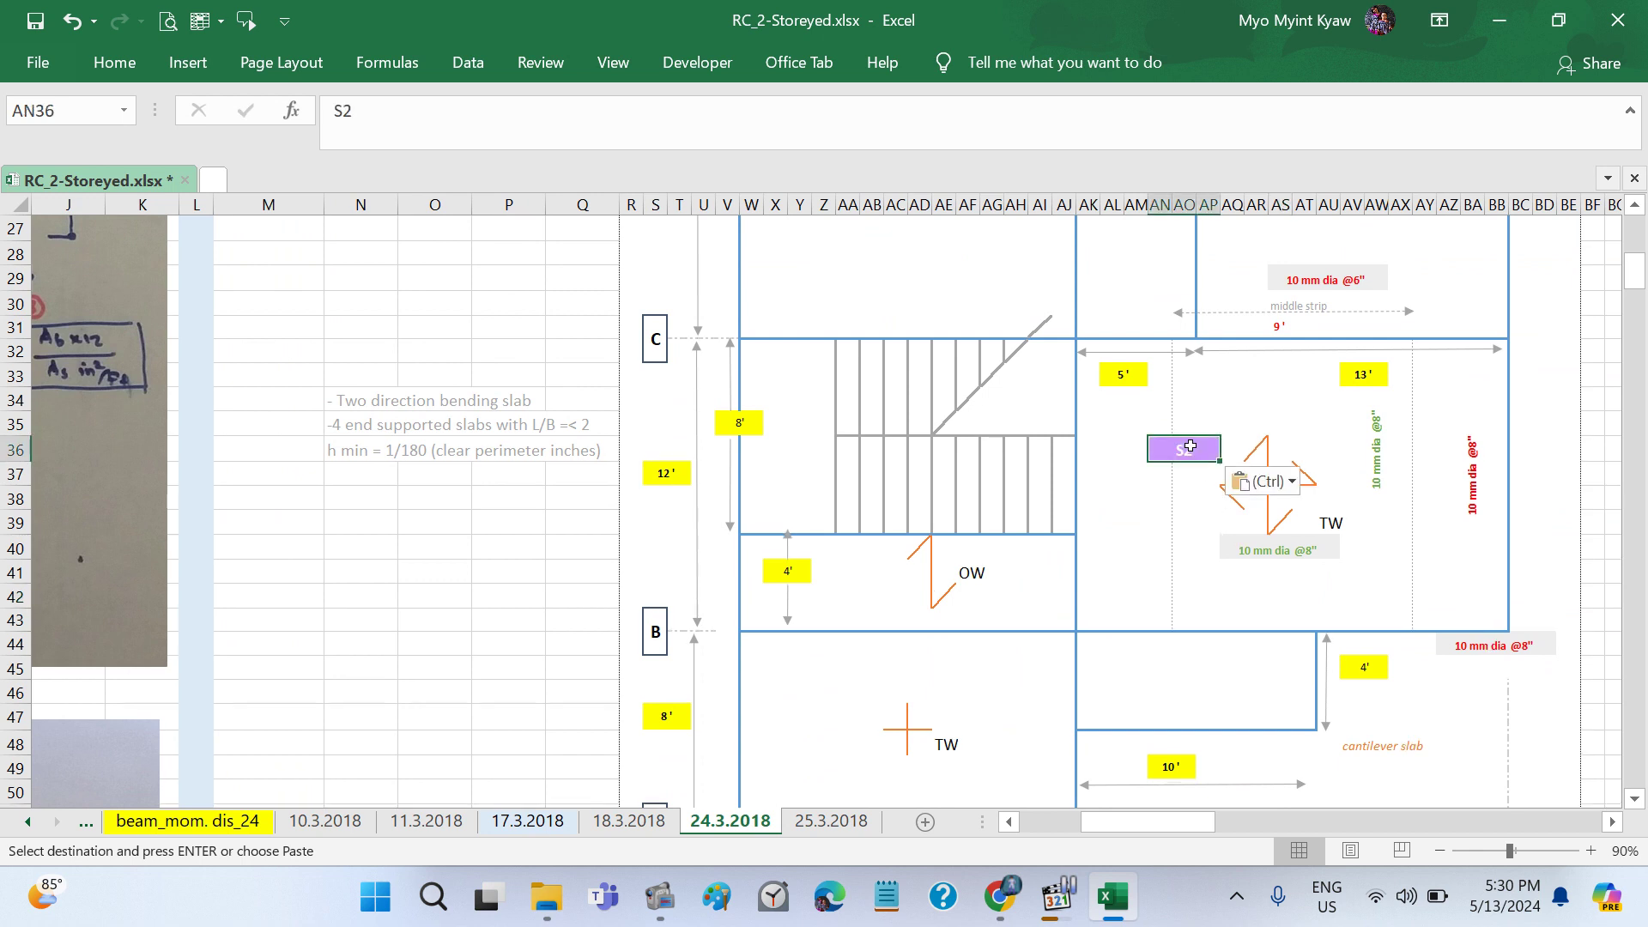
{"action": "left_click", "coordinate": [1167, 528]}
{"action": "left_click", "coordinate": [1206, 459]}
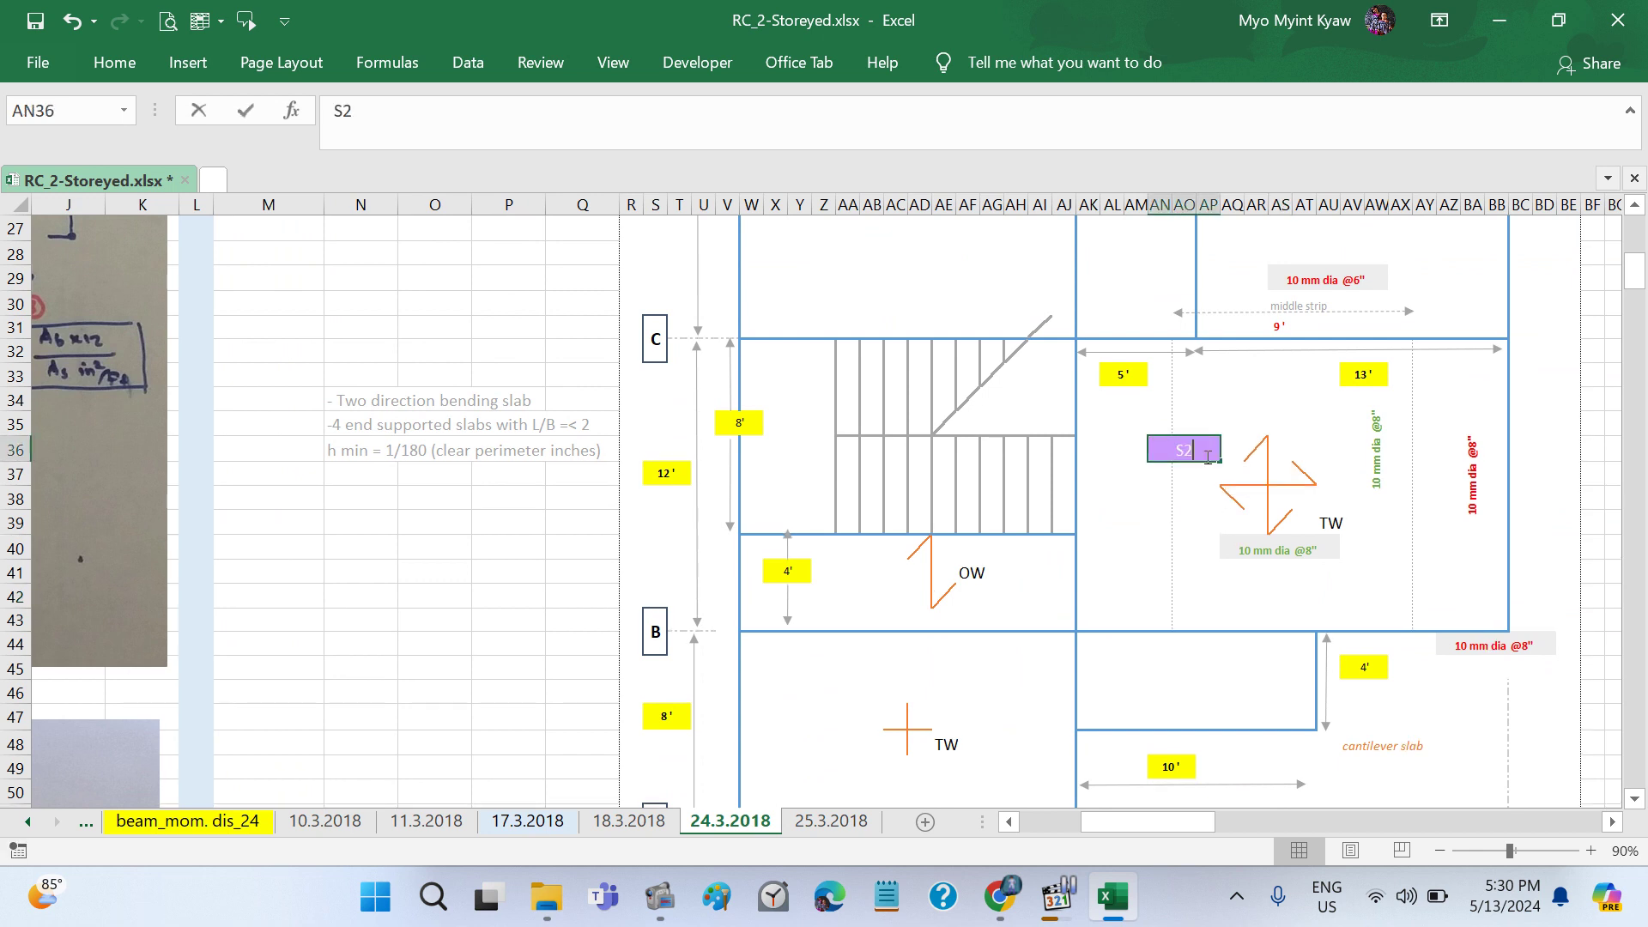
{"action": "double_click", "coordinate": [1208, 458]}
{"action": "key", "text": "BackSpace"}
{"action": "type", "text": "1"}
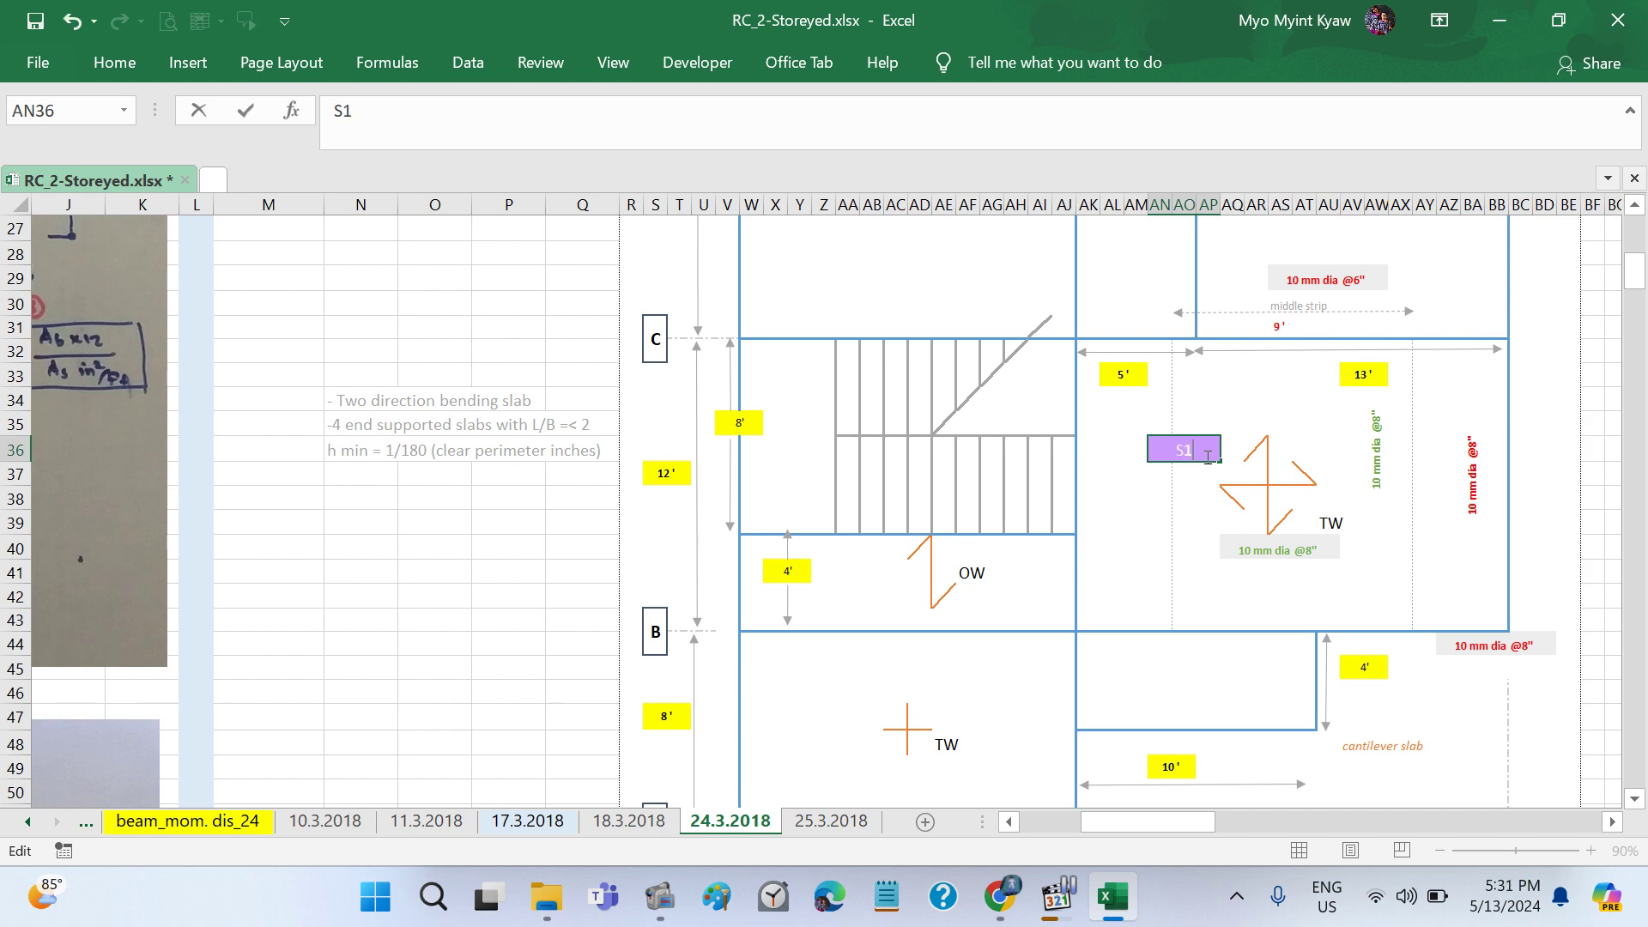
{"action": "key", "text": "Return"}
Step: Scroll around the slab plan to review the placed S1 and S2 tags
{"action": "scroll", "coordinate": [1193, 472], "scroll_direction": "up", "scroll_amount": 3}
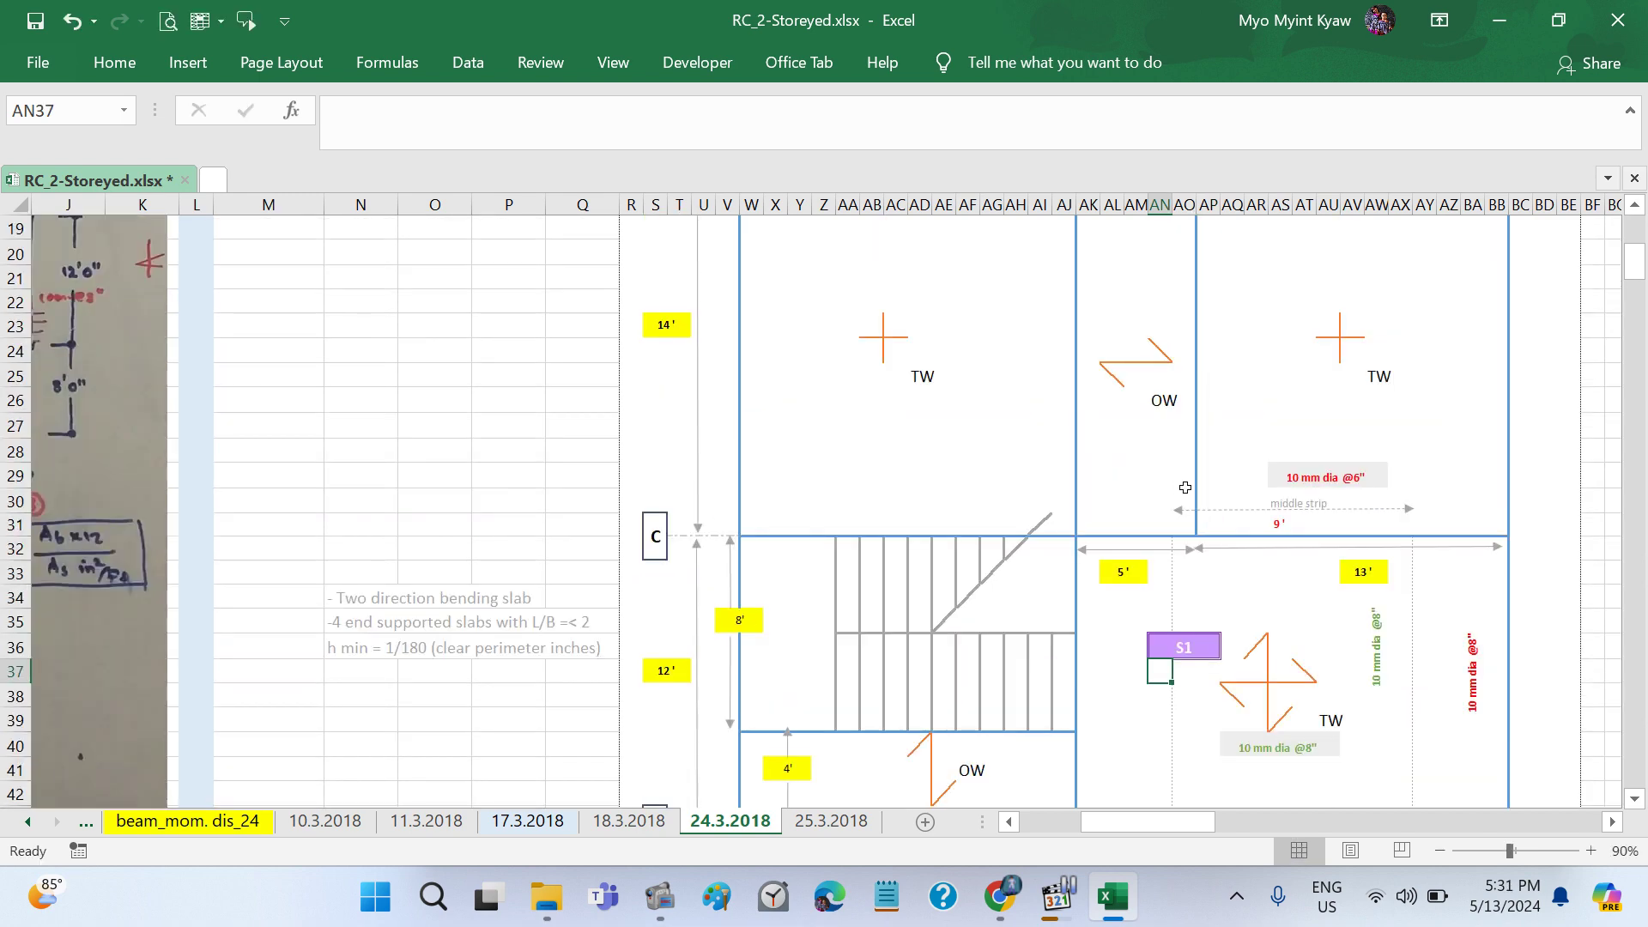
{"action": "scroll", "coordinate": [1184, 488], "scroll_direction": "left", "scroll_amount": 3}
{"action": "scroll", "coordinate": [1185, 487], "scroll_direction": "left", "scroll_amount": 2}
{"action": "scroll", "coordinate": [1184, 483], "scroll_direction": "up", "scroll_amount": 2}
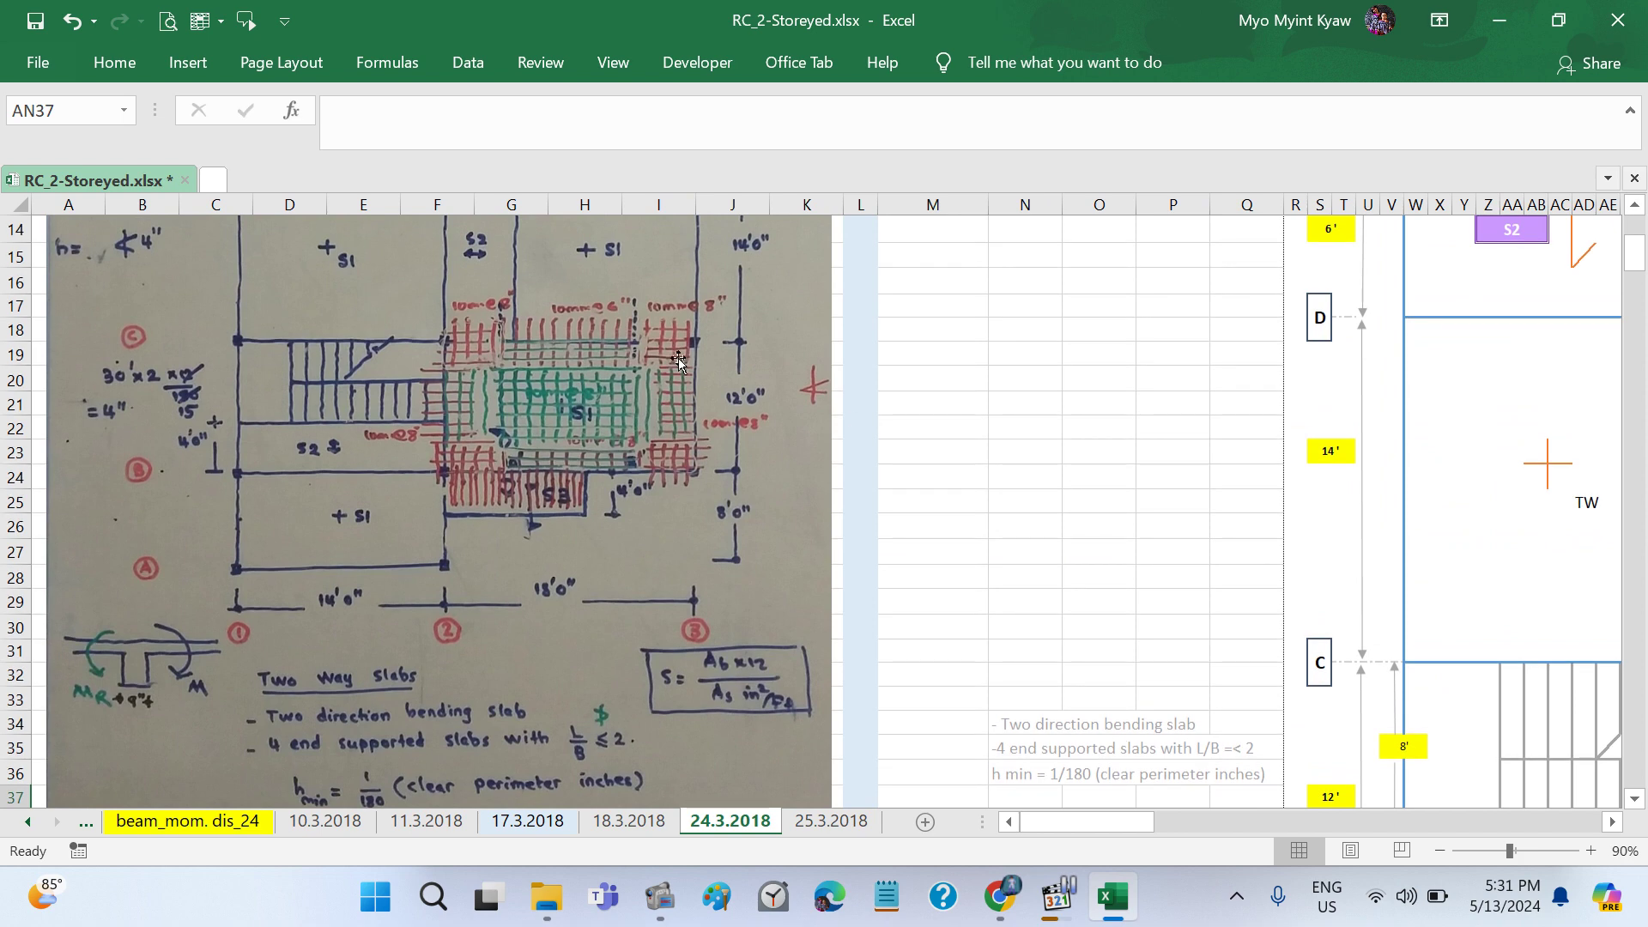
{"action": "scroll", "coordinate": [541, 439], "scroll_direction": "up", "scroll_amount": 1}
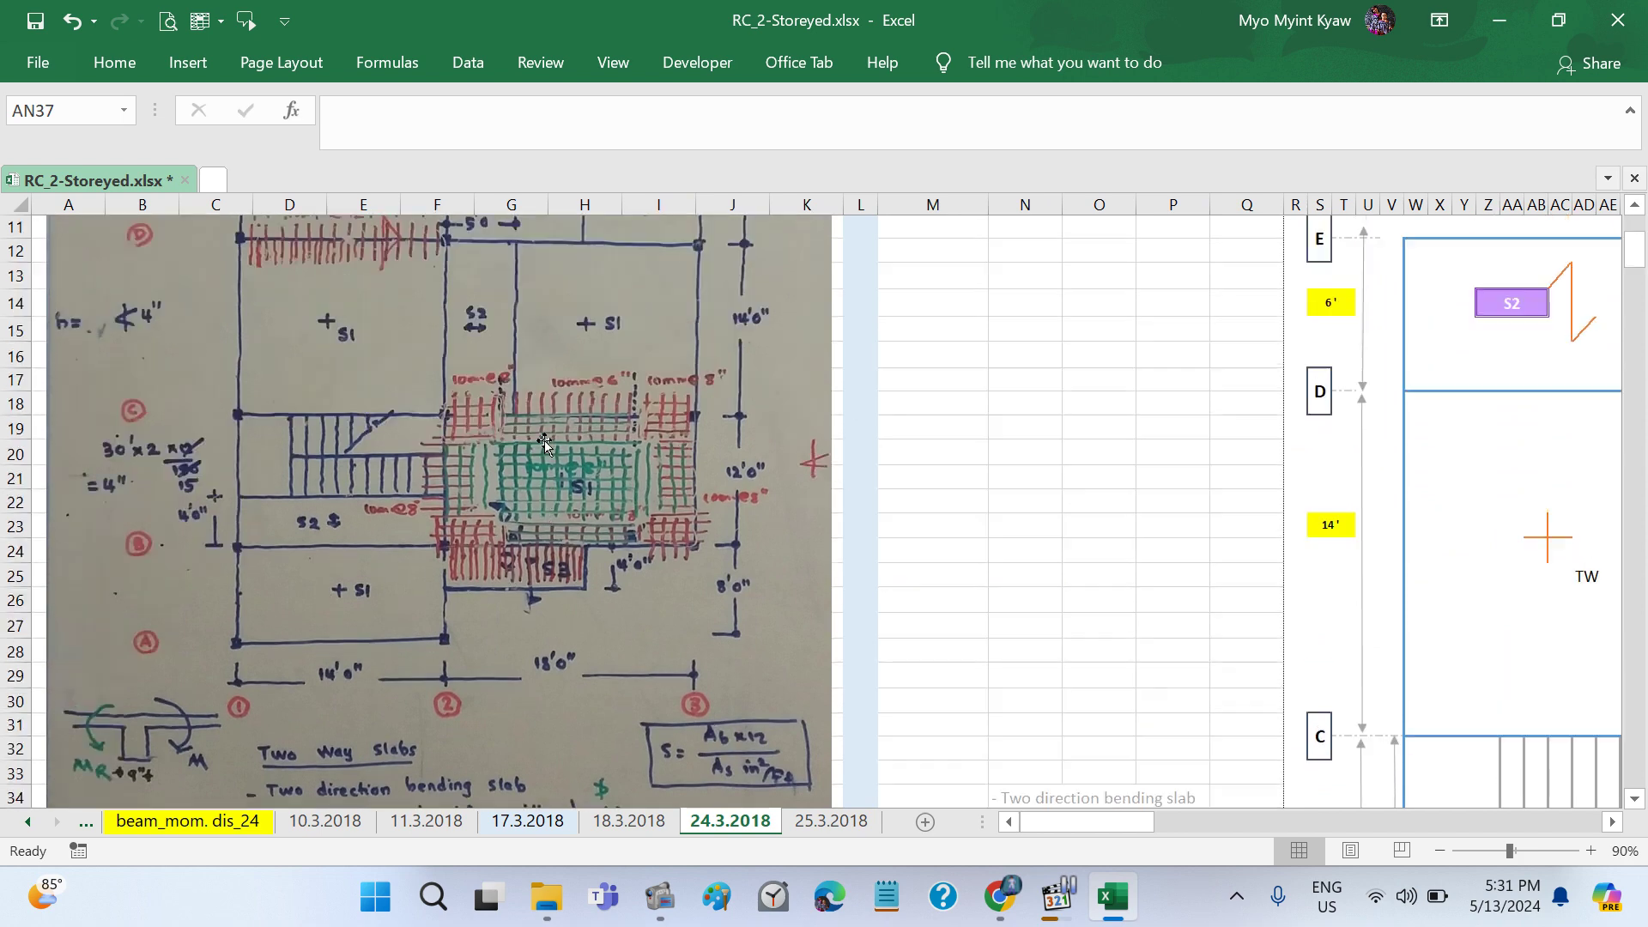
{"action": "scroll", "coordinate": [562, 427], "scroll_direction": "up", "scroll_amount": 1}
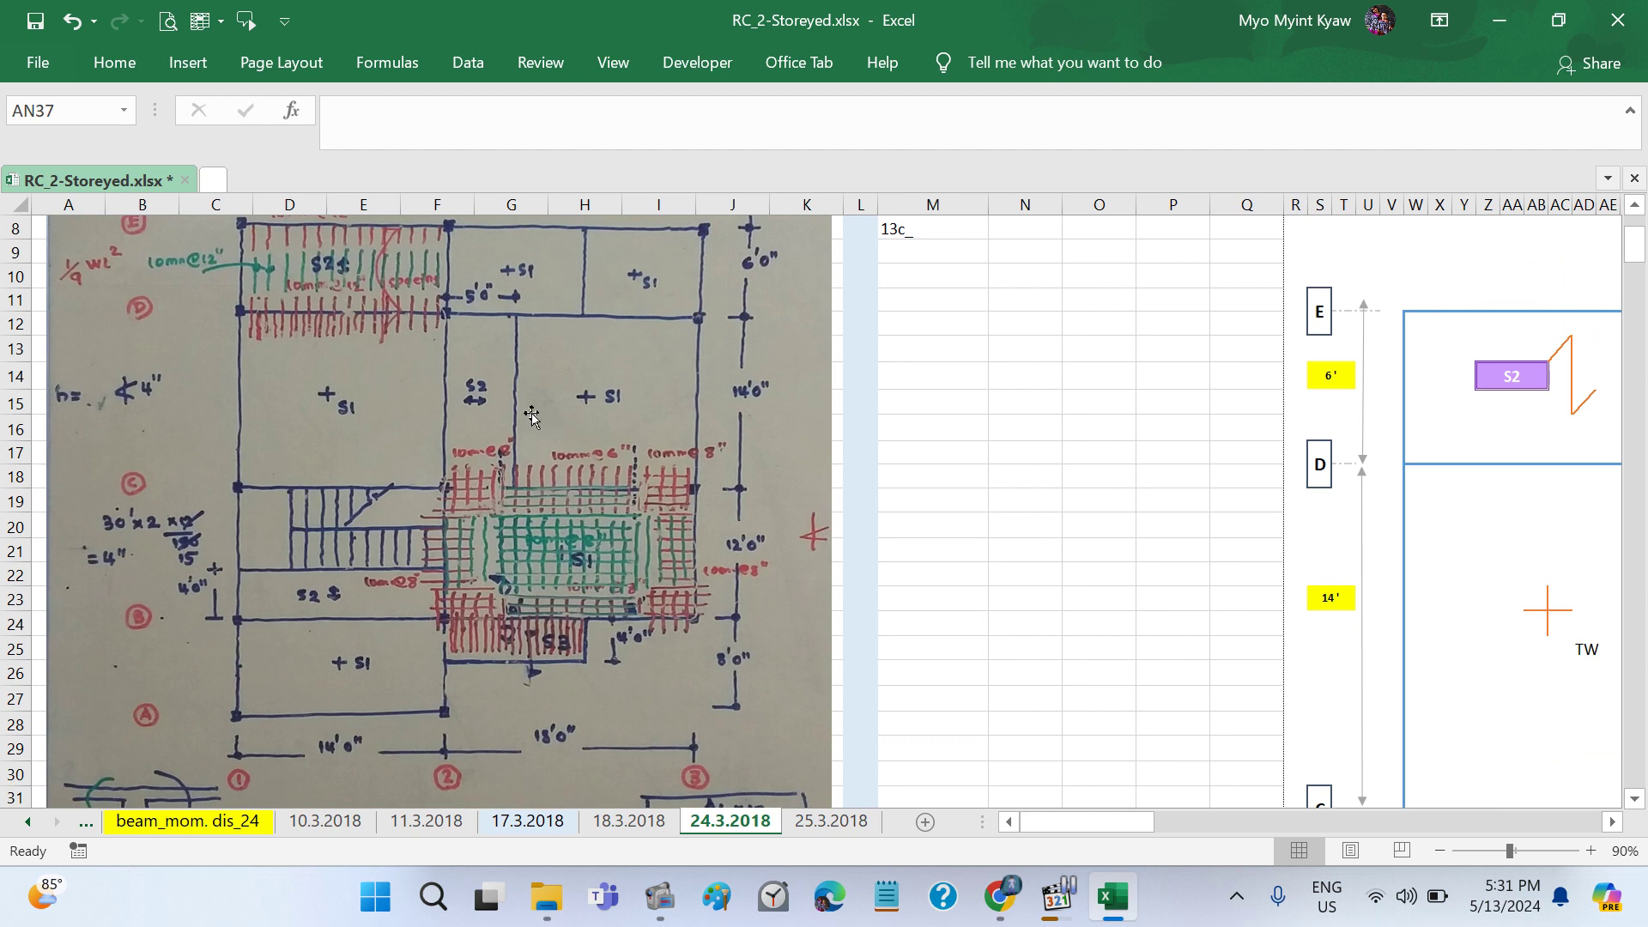
{"action": "scroll", "coordinate": [531, 416], "scroll_direction": "down", "scroll_amount": 1}
{"action": "scroll", "coordinate": [526, 414], "scroll_direction": "right", "scroll_amount": 4}
{"action": "scroll", "coordinate": [523, 412], "scroll_direction": "down", "scroll_amount": 1}
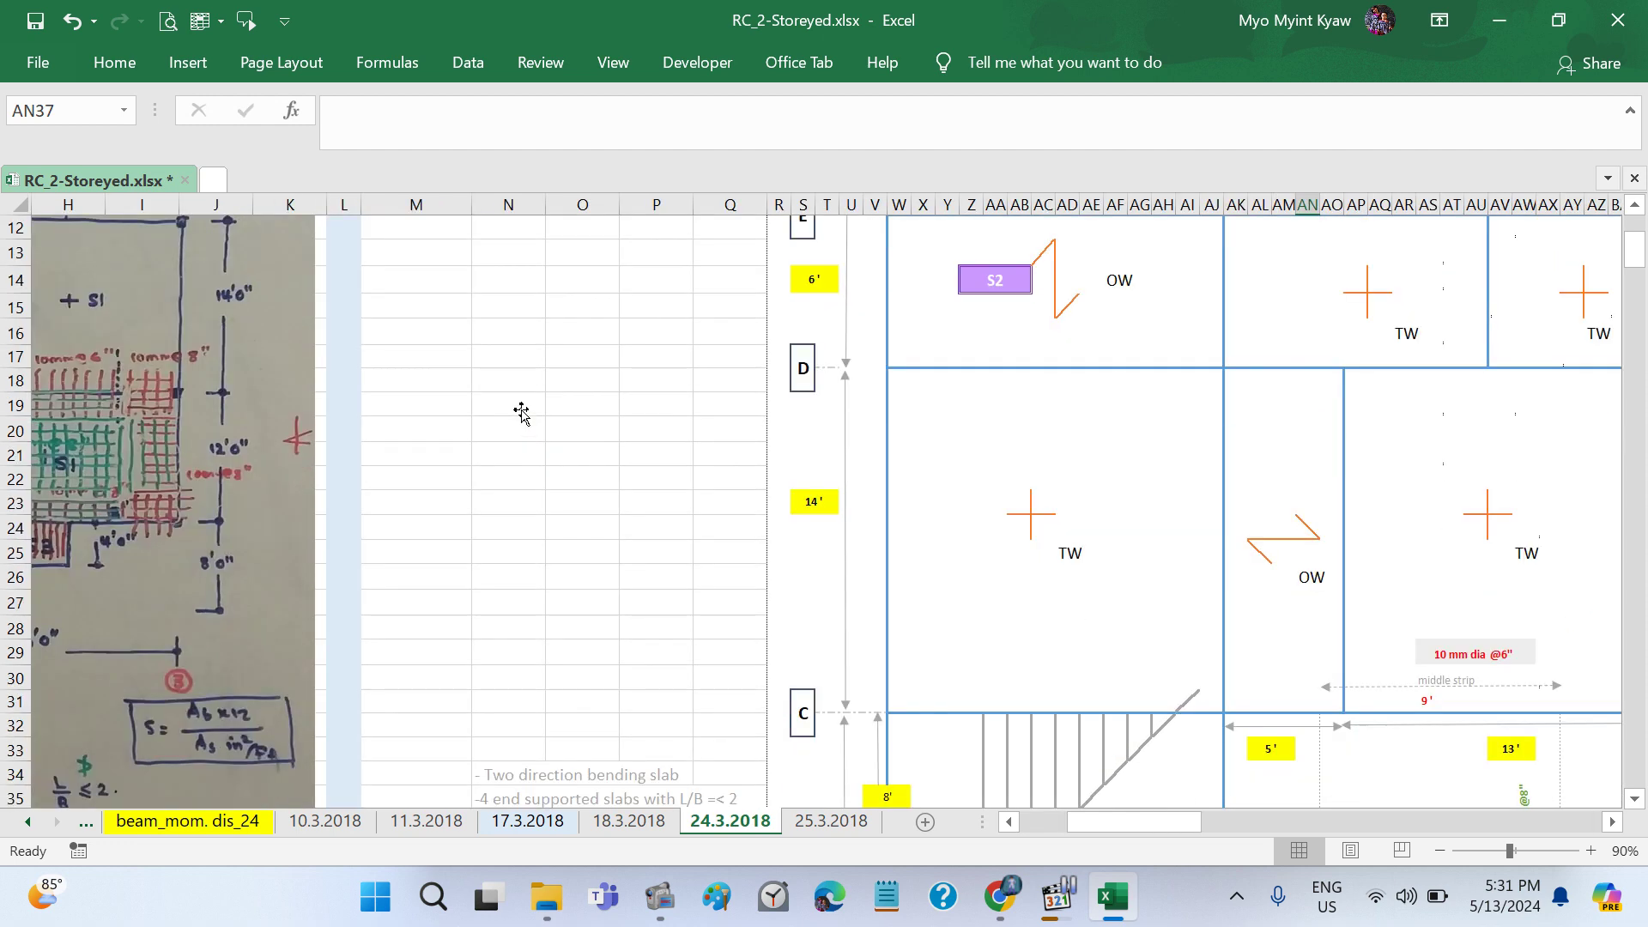
{"action": "scroll", "coordinate": [522, 412], "scroll_direction": "right", "scroll_amount": 3}
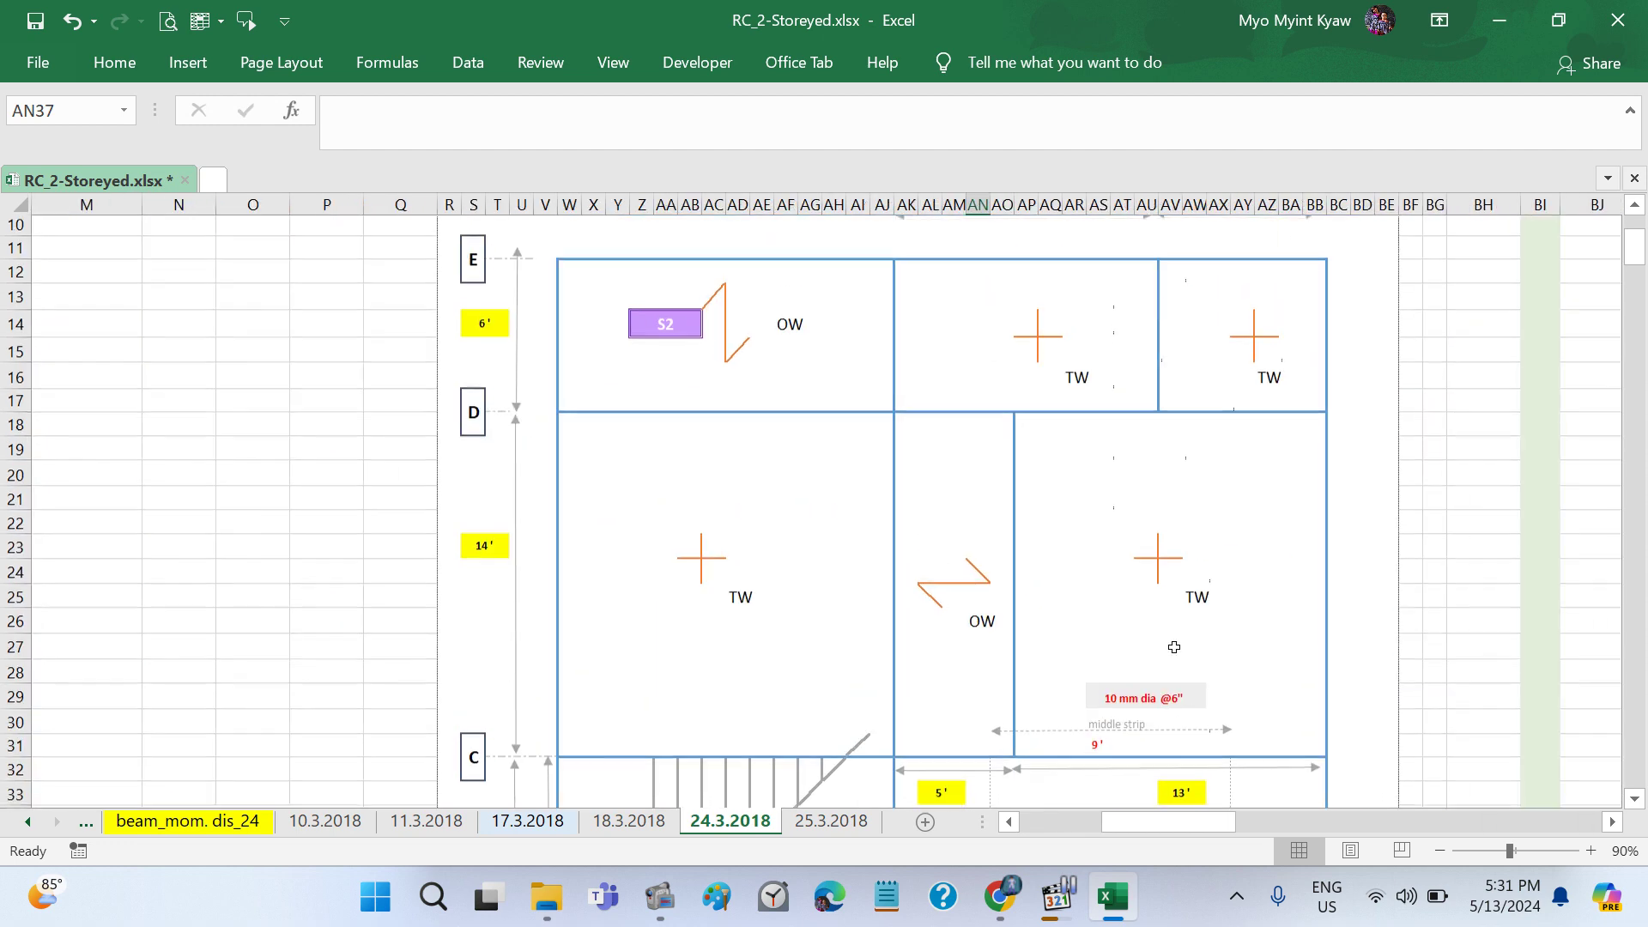
{"action": "scroll", "coordinate": [1173, 643], "scroll_direction": "down", "scroll_amount": 2}
{"action": "scroll", "coordinate": [1174, 646], "scroll_direction": "down", "scroll_amount": 1}
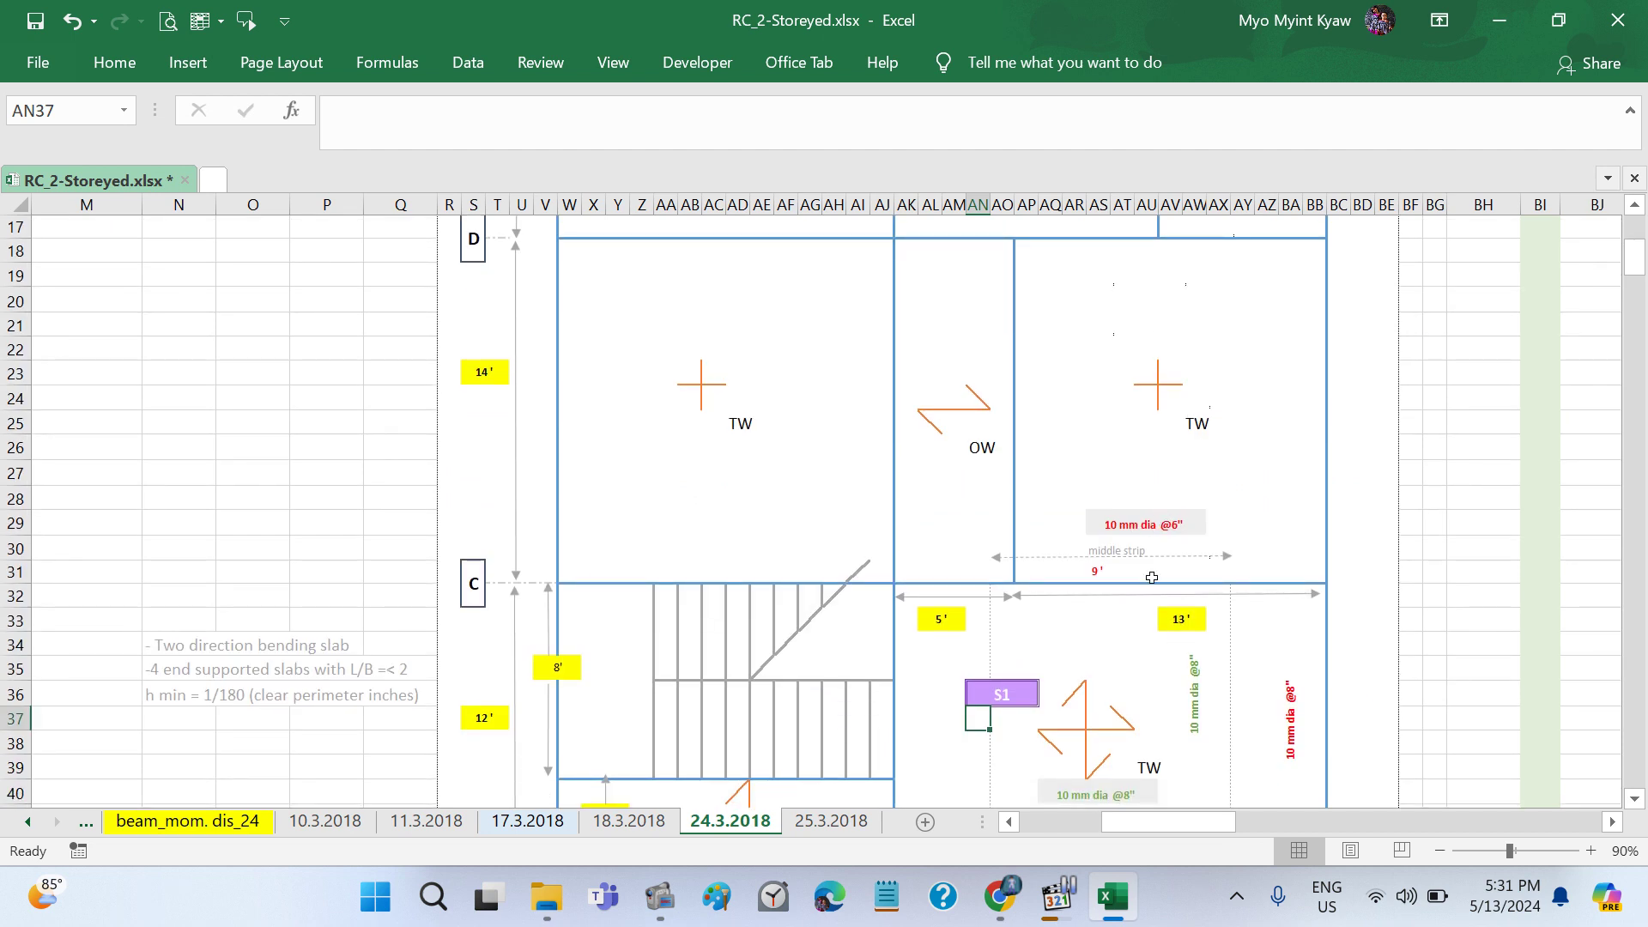
Step: Copy the purple S1 tag and paste it into cell AR22 in the right two-way slab
{"action": "left_click", "coordinate": [1023, 693]}
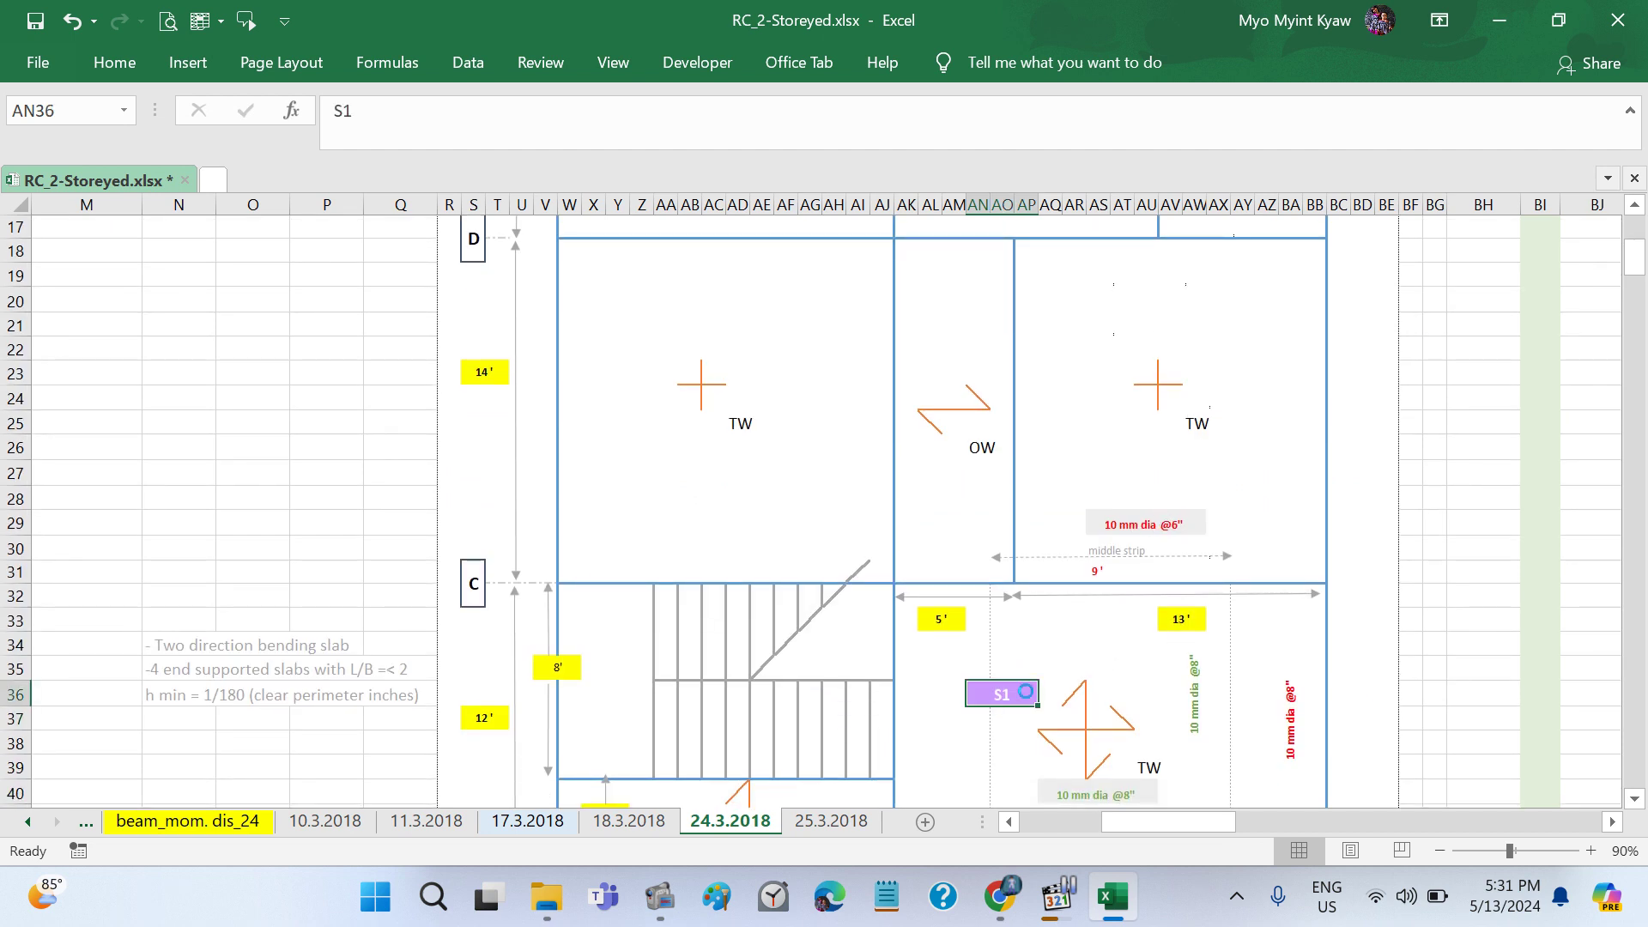
{"action": "key", "text": "ctrl+c"}
{"action": "left_click", "coordinate": [1073, 348]}
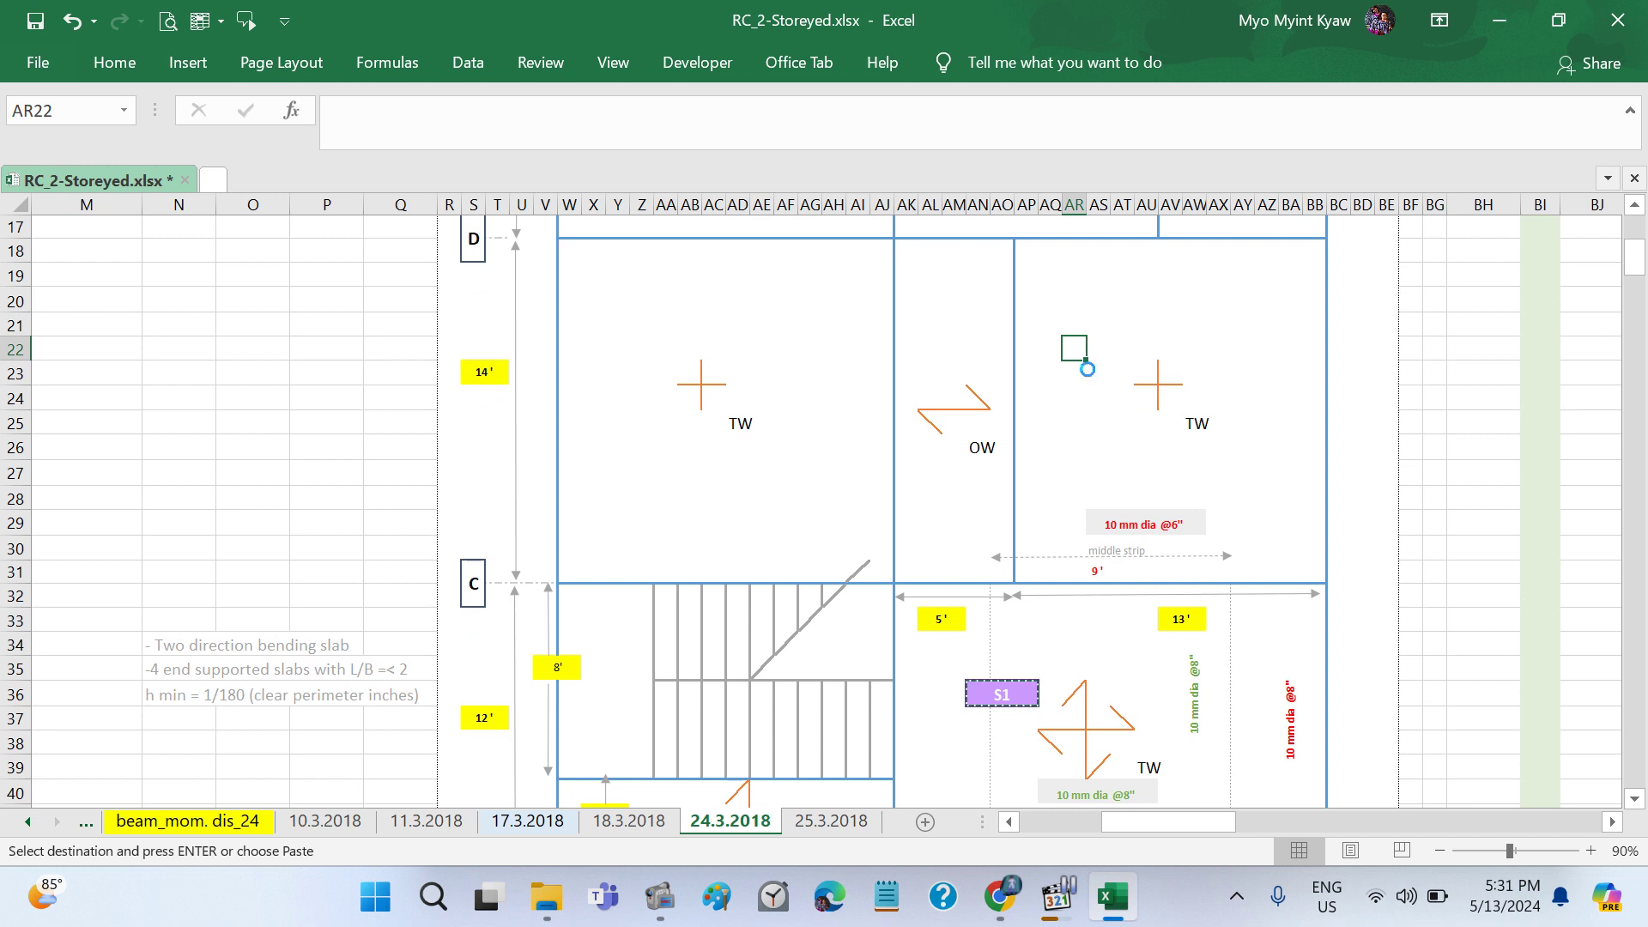
{"action": "key", "text": "ctrl+v"}
Step: Paste the S1 tag at AL13 in the upper middle slab, then undo that paste
{"action": "scroll", "coordinate": [1030, 374], "scroll_direction": "up", "scroll_amount": 3}
{"action": "scroll", "coordinate": [981, 378], "scroll_direction": "up", "scroll_amount": 1}
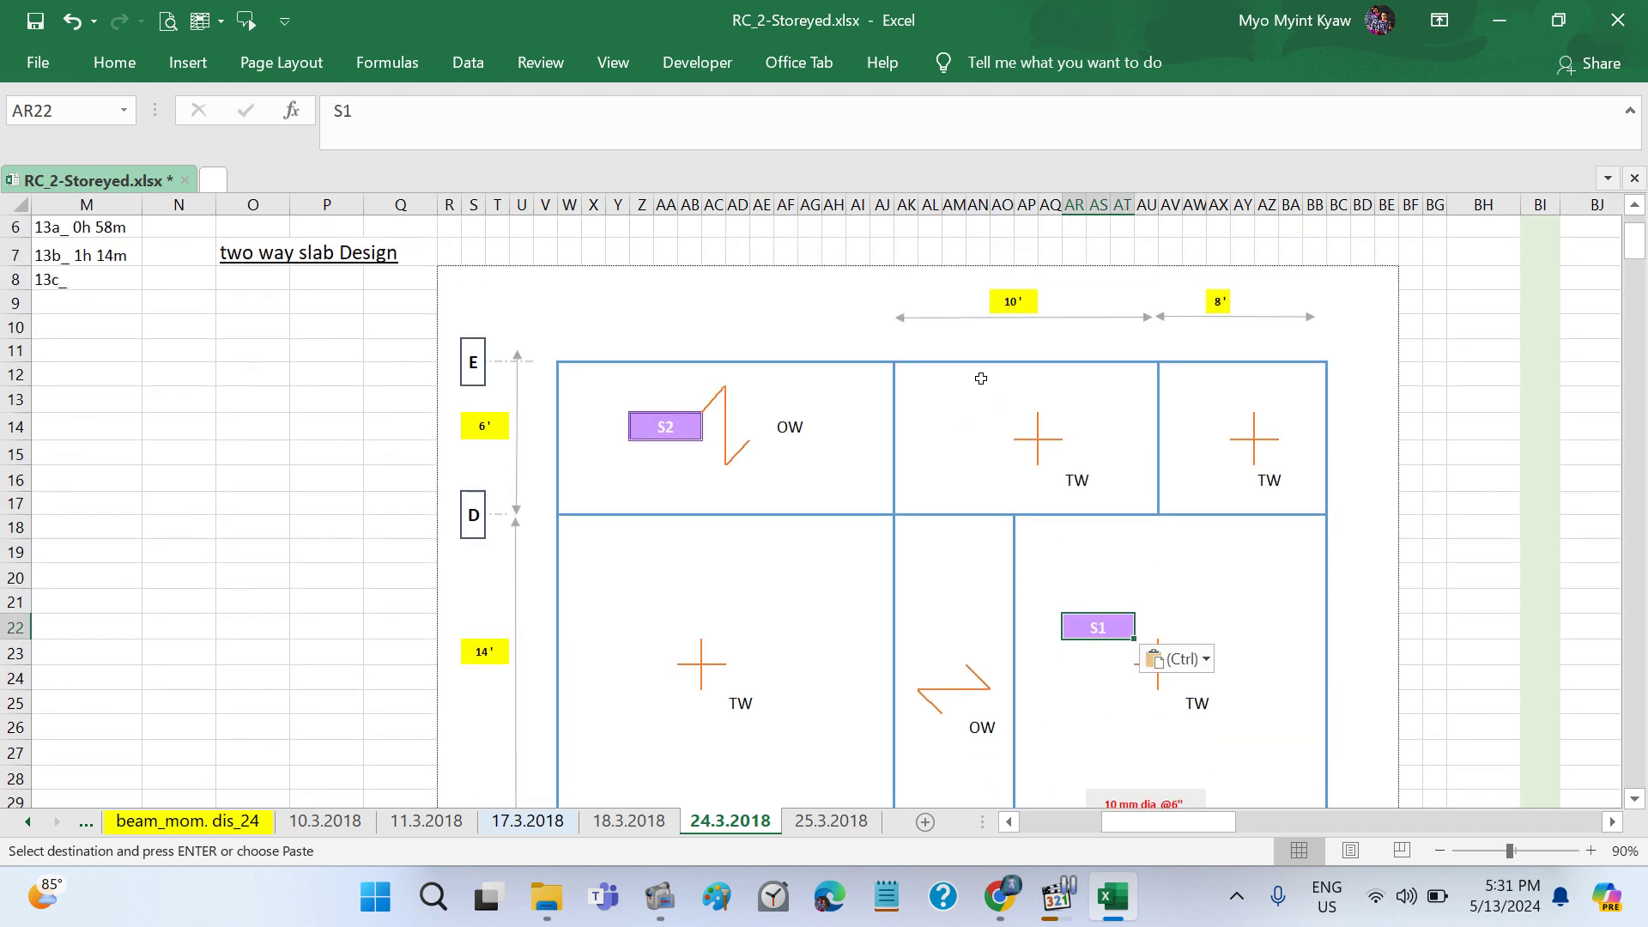
{"action": "left_click", "coordinate": [960, 408]}
{"action": "key", "text": "ctrl+v"}
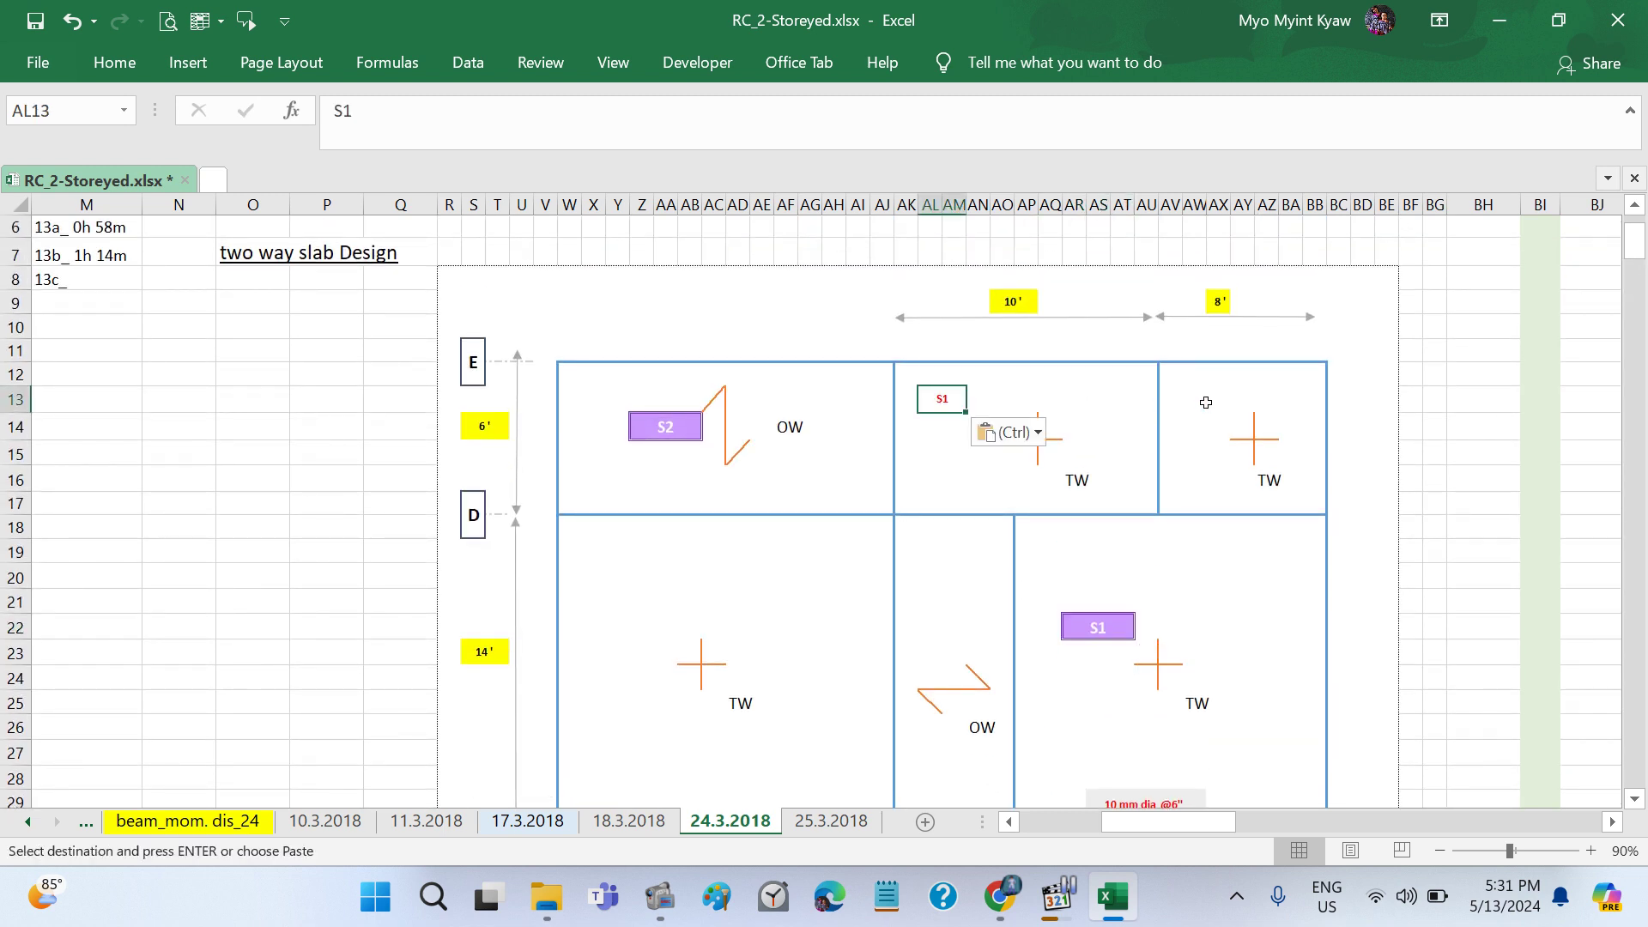
{"action": "key", "text": "Escape"}
{"action": "left_click", "coordinate": [1170, 593]}
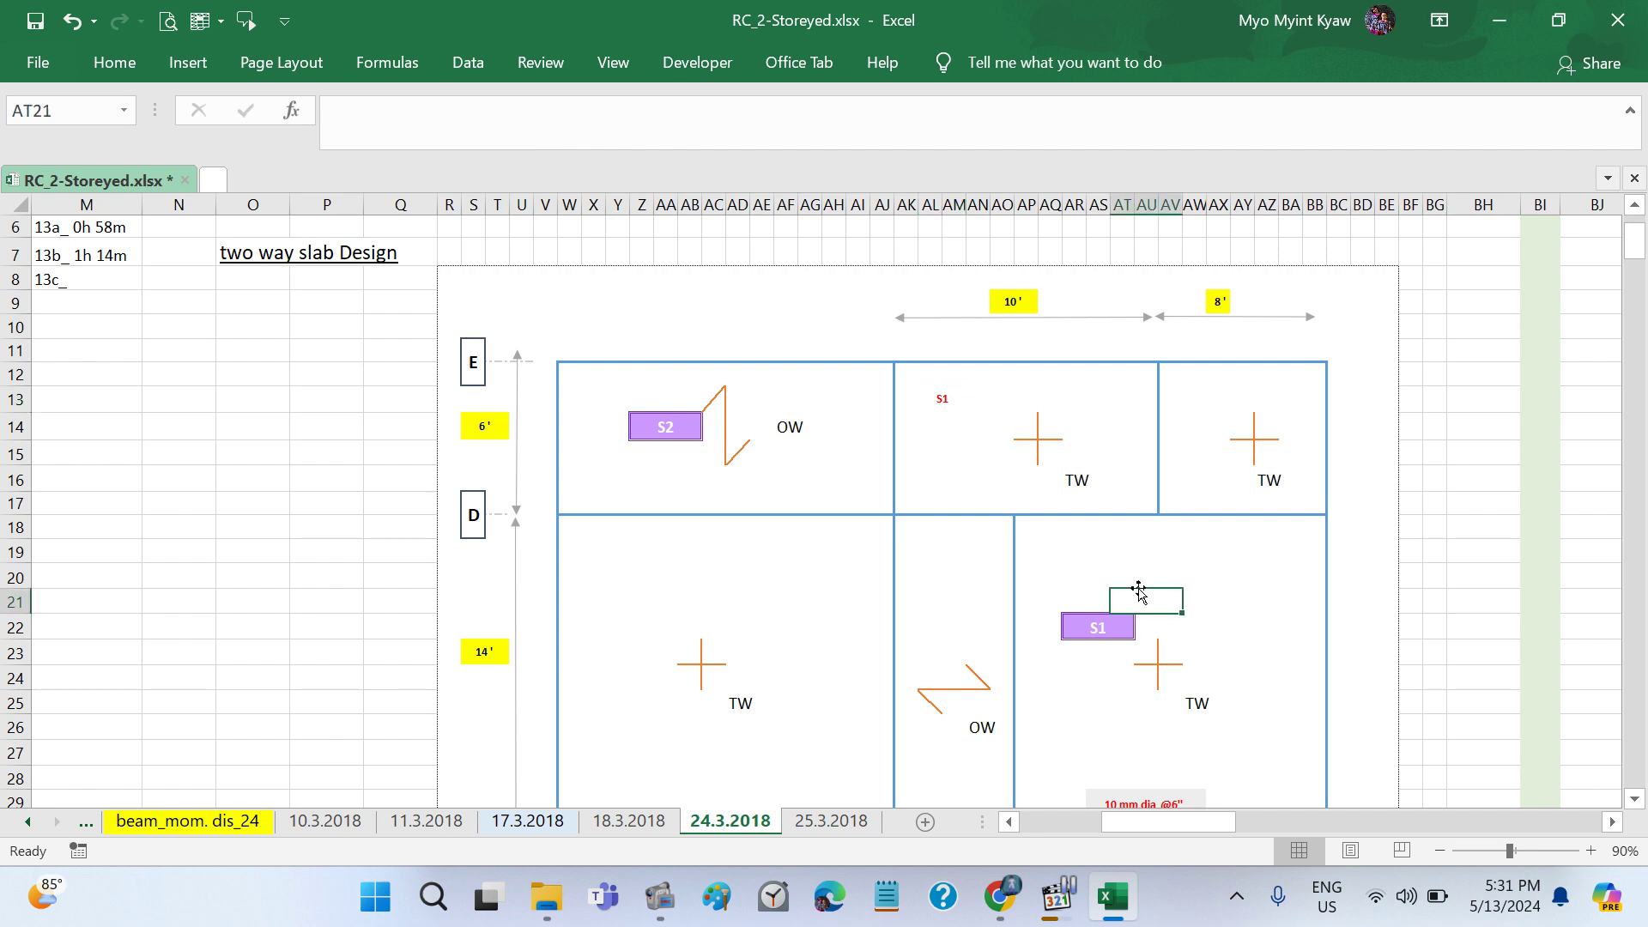
{"action": "left_click", "coordinate": [949, 403]}
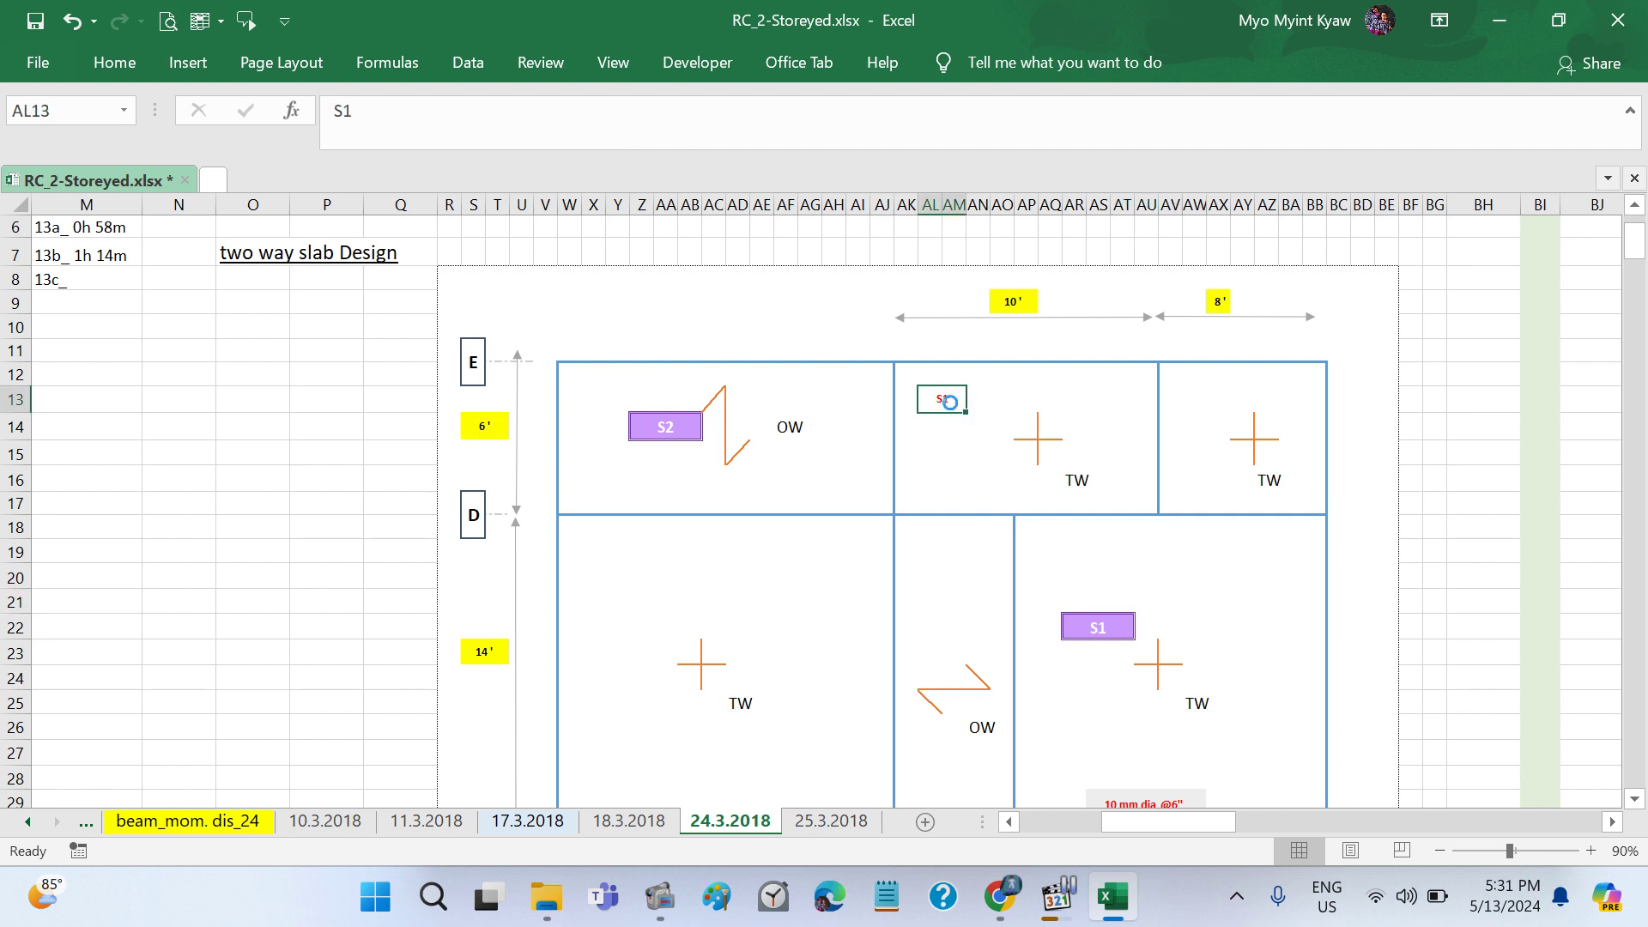
{"action": "key", "text": "ctrl+z"}
Step: Try pasting the S1 tag into the top middle slab; dismiss the merged-cell warning
{"action": "left_click", "coordinate": [1108, 616]}
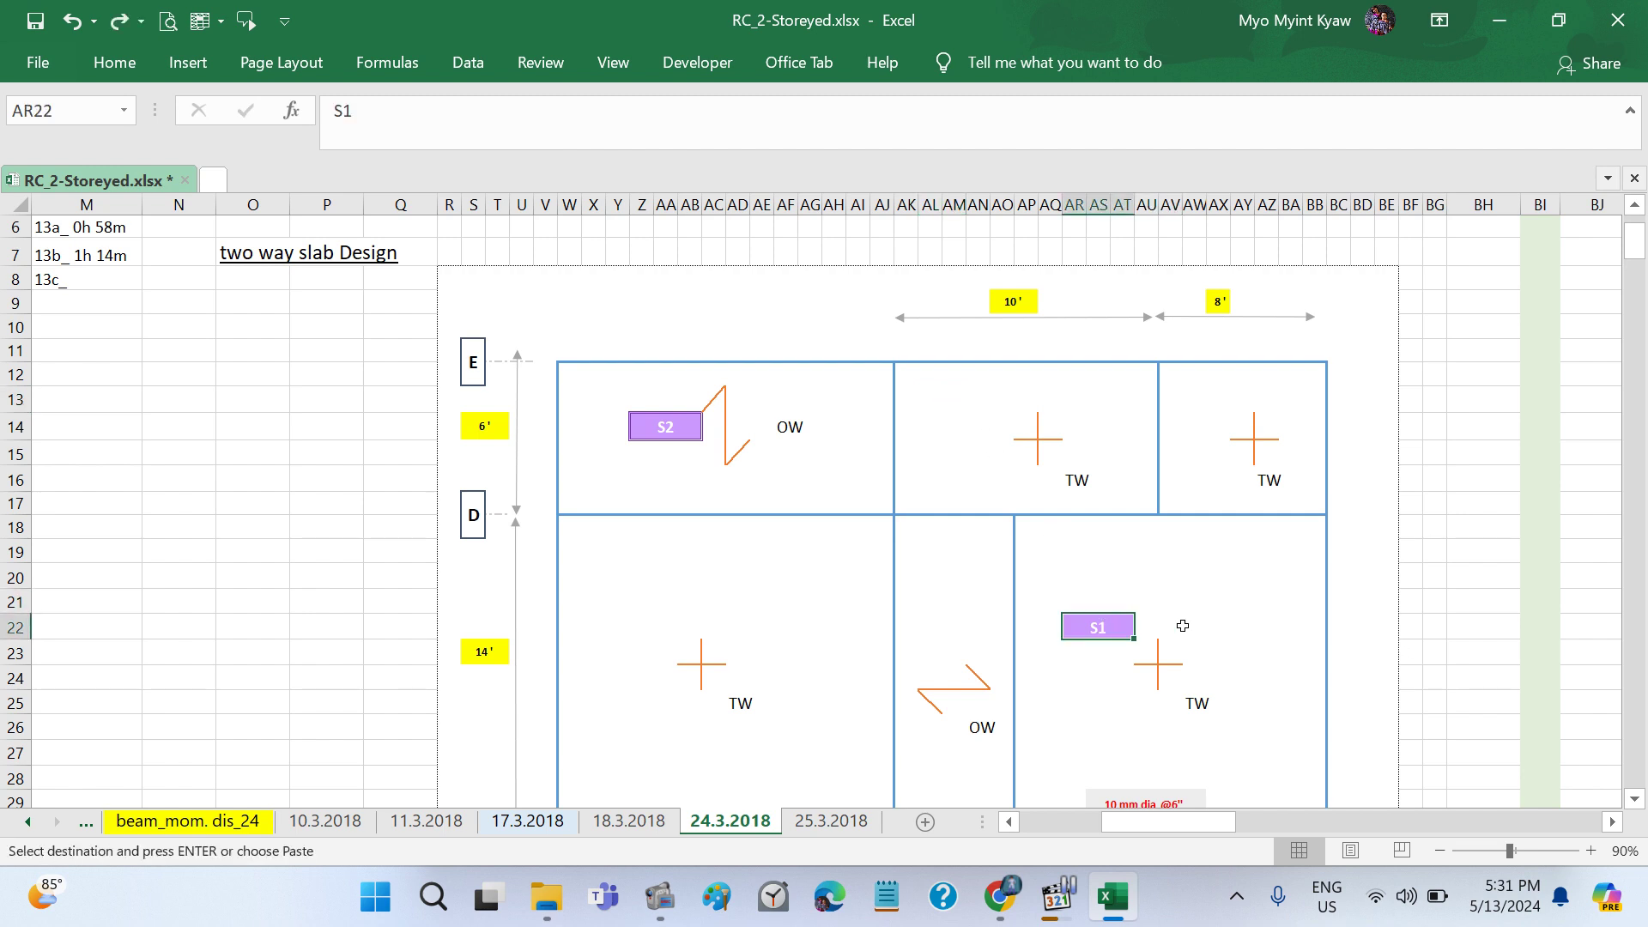
{"action": "key", "text": "ctrl+c"}
{"action": "left_click", "coordinate": [997, 387]}
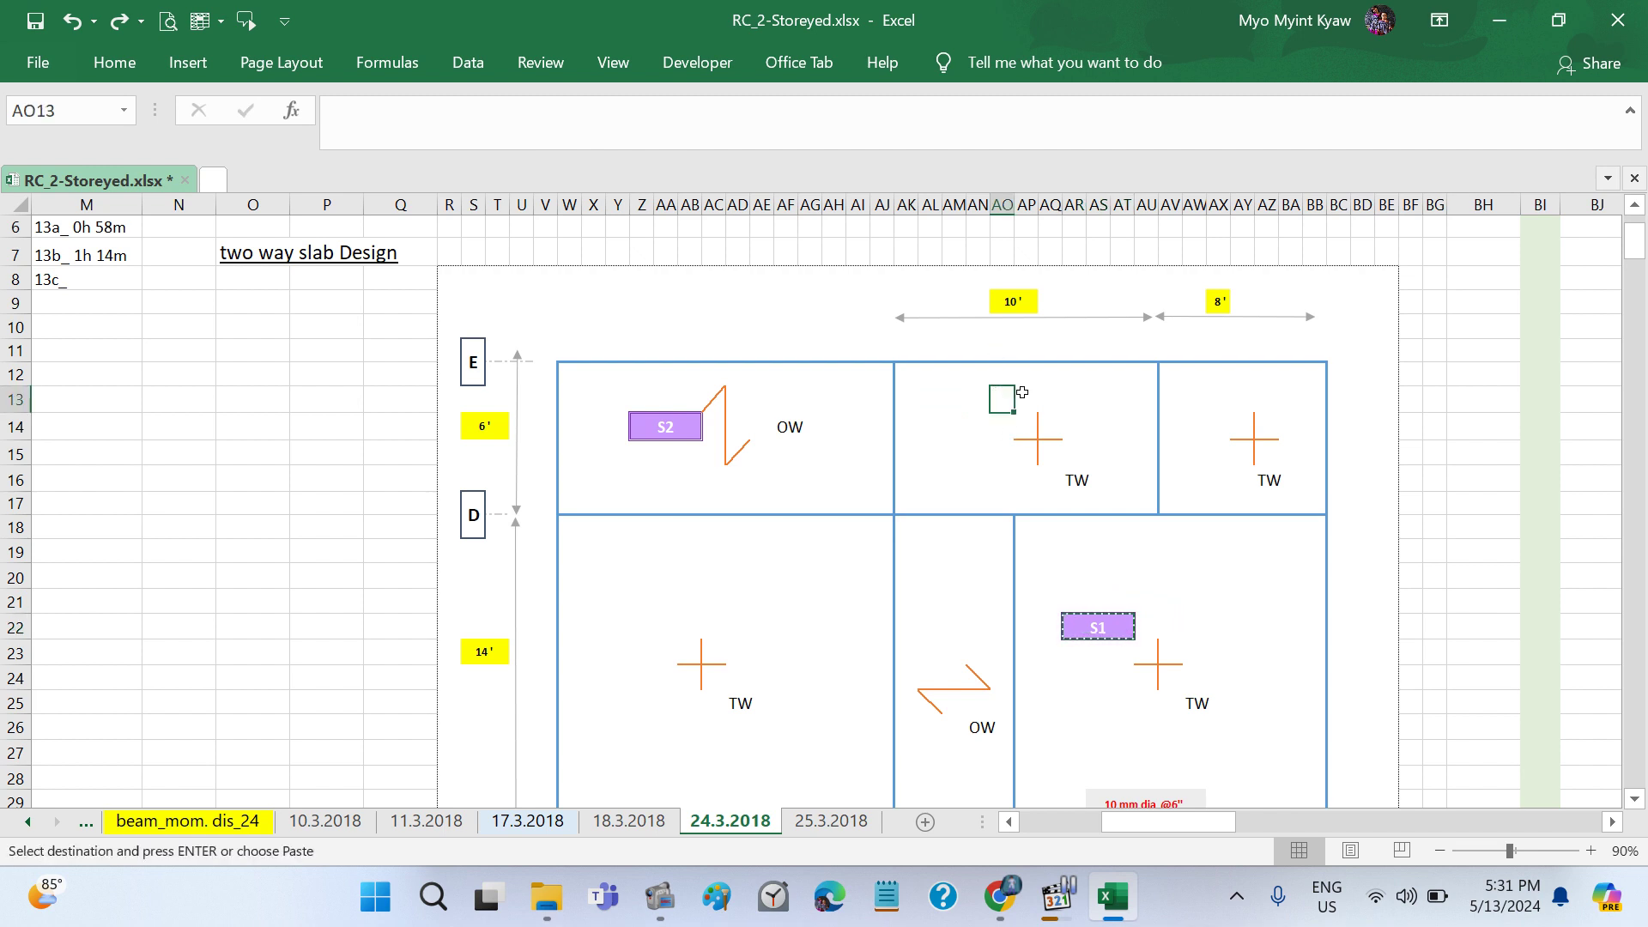
{"action": "key", "text": "ctrl+v"}
{"action": "key", "text": "Return"}
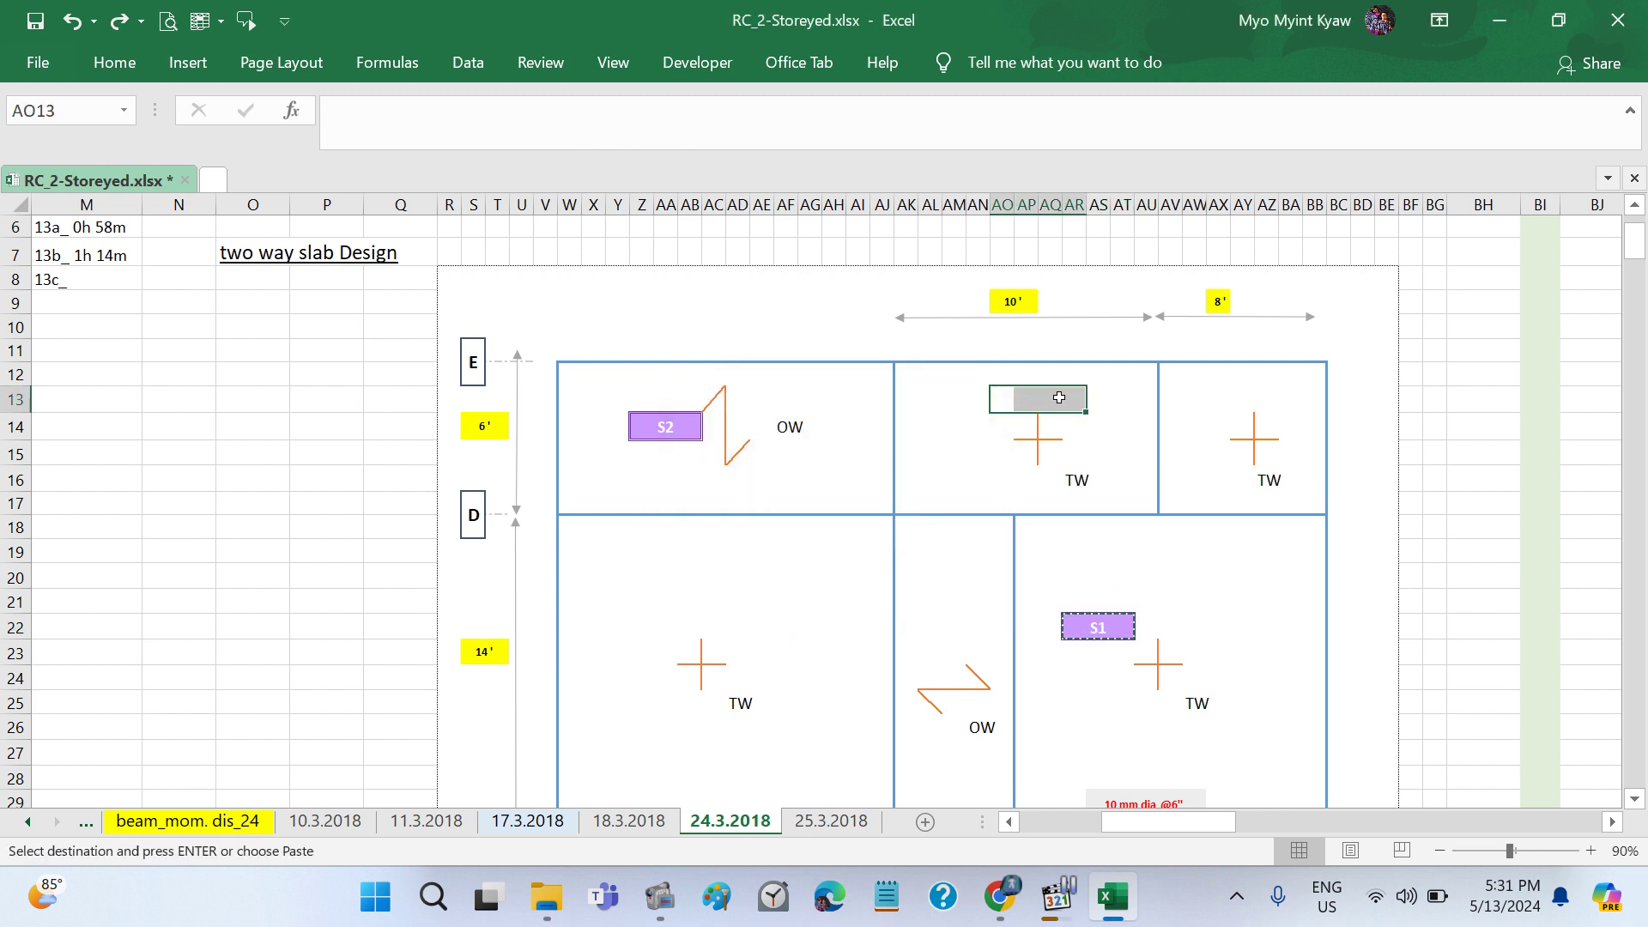
{"action": "left_click", "coordinate": [114, 62]}
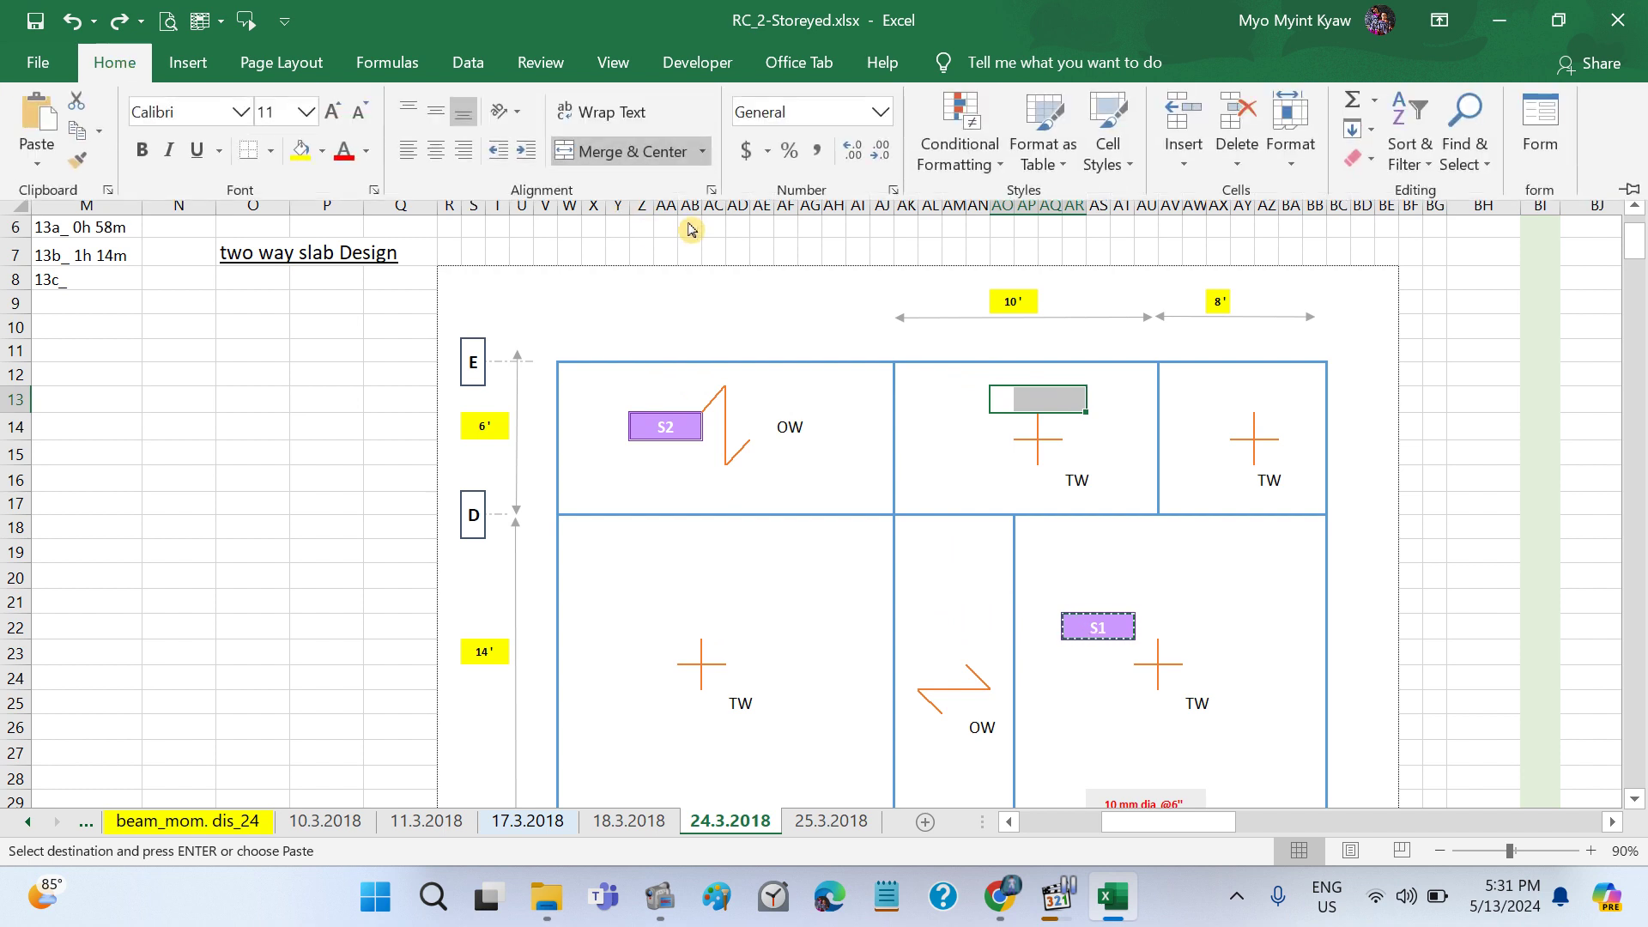
{"action": "left_click", "coordinate": [1134, 585]}
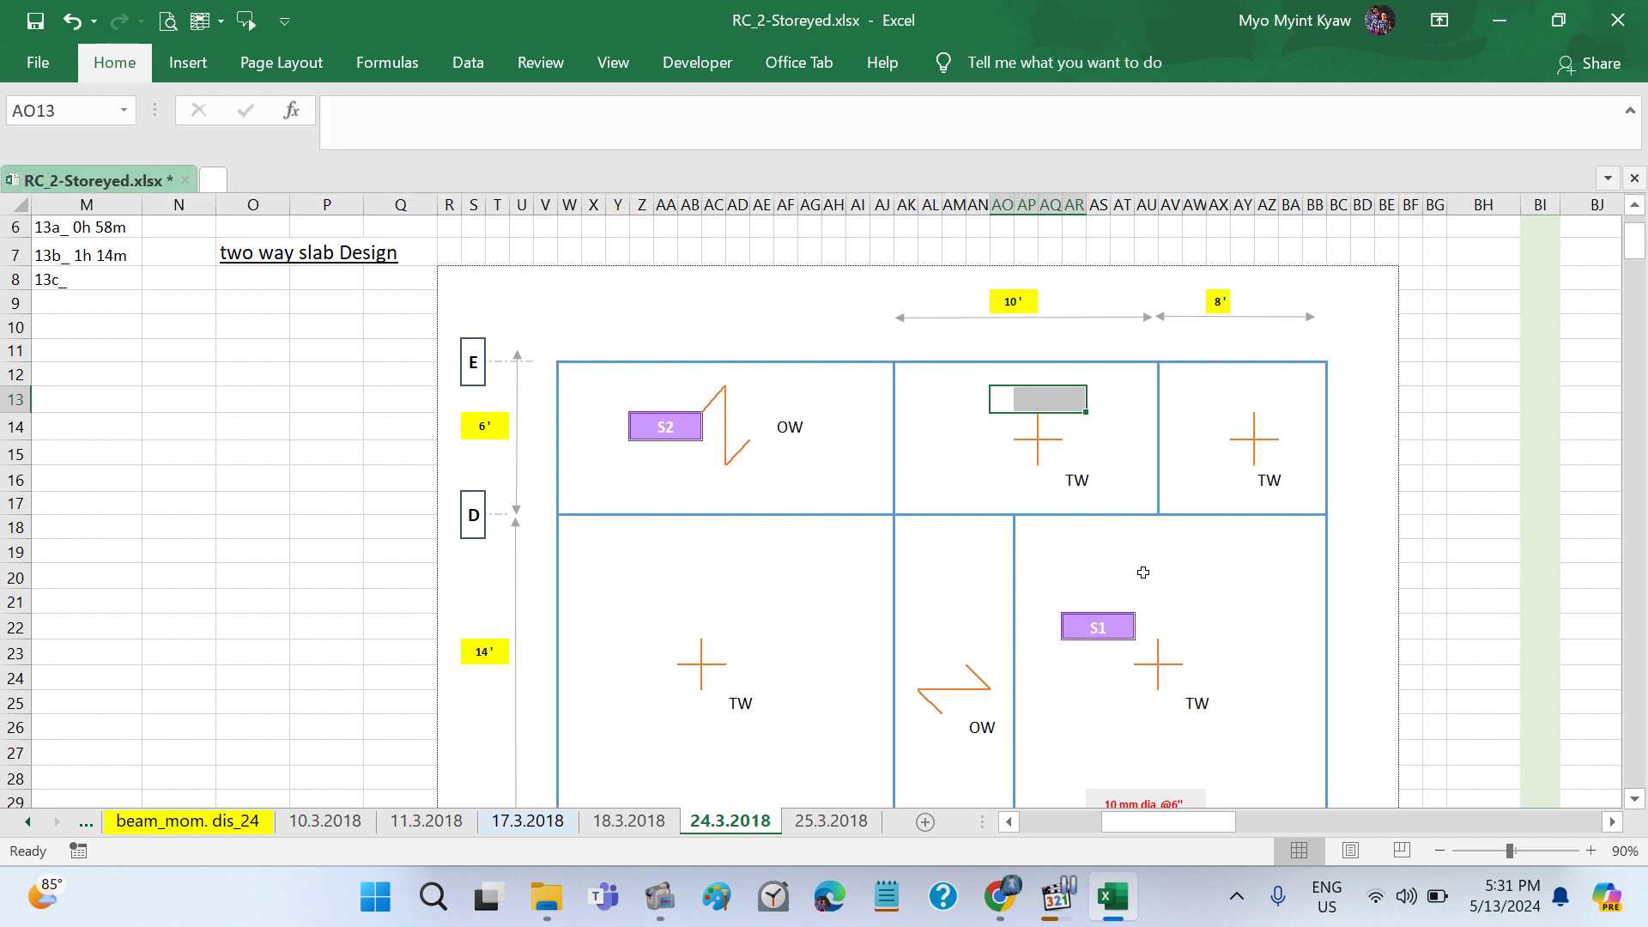
Step: Paste the S1 tag into the top middle, top right and large left slab panels
{"action": "left_click", "coordinate": [1119, 618]}
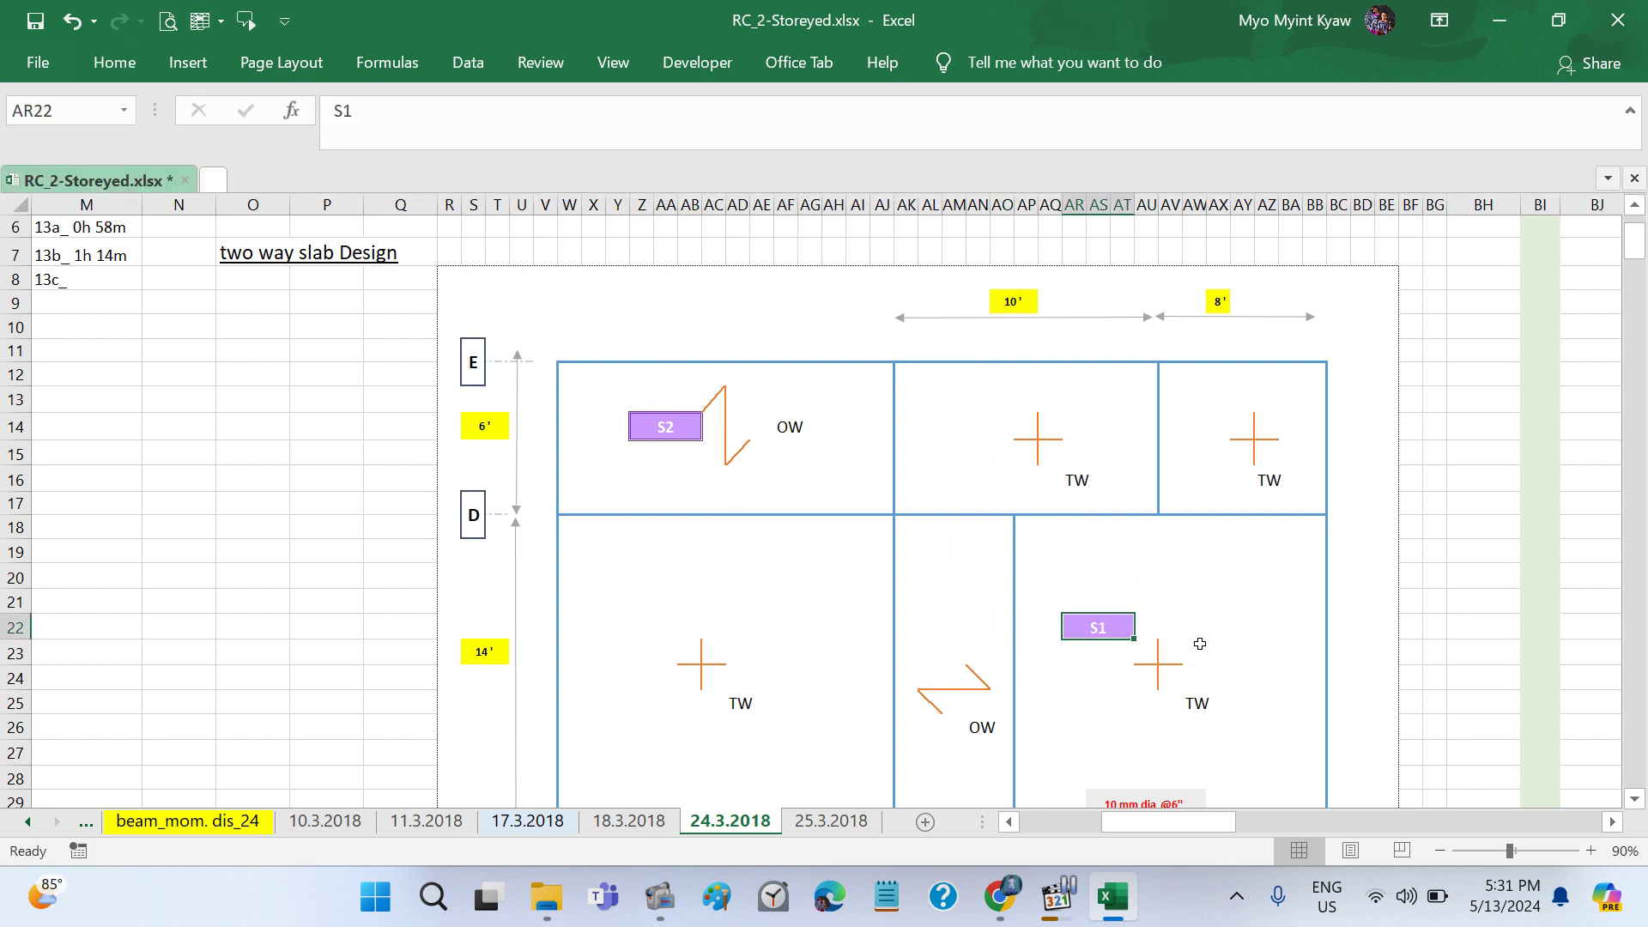
{"action": "key", "text": "ctrl+c"}
{"action": "left_click", "coordinate": [1031, 396]}
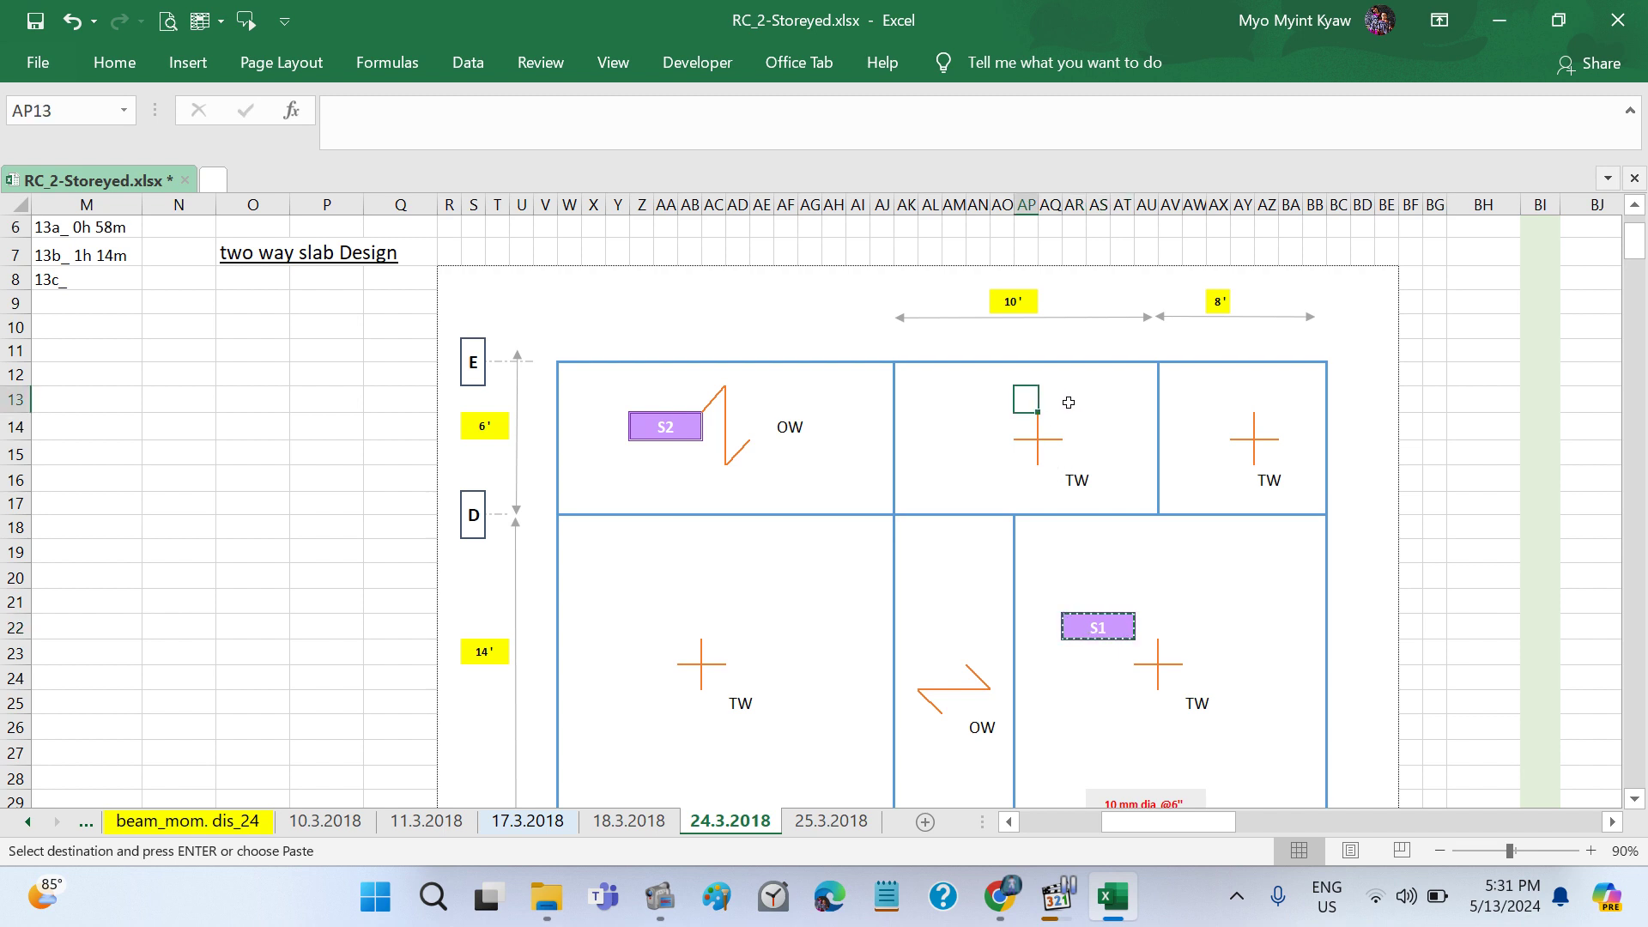
{"action": "key", "text": "ctrl+v"}
{"action": "left_click", "coordinate": [1218, 397]}
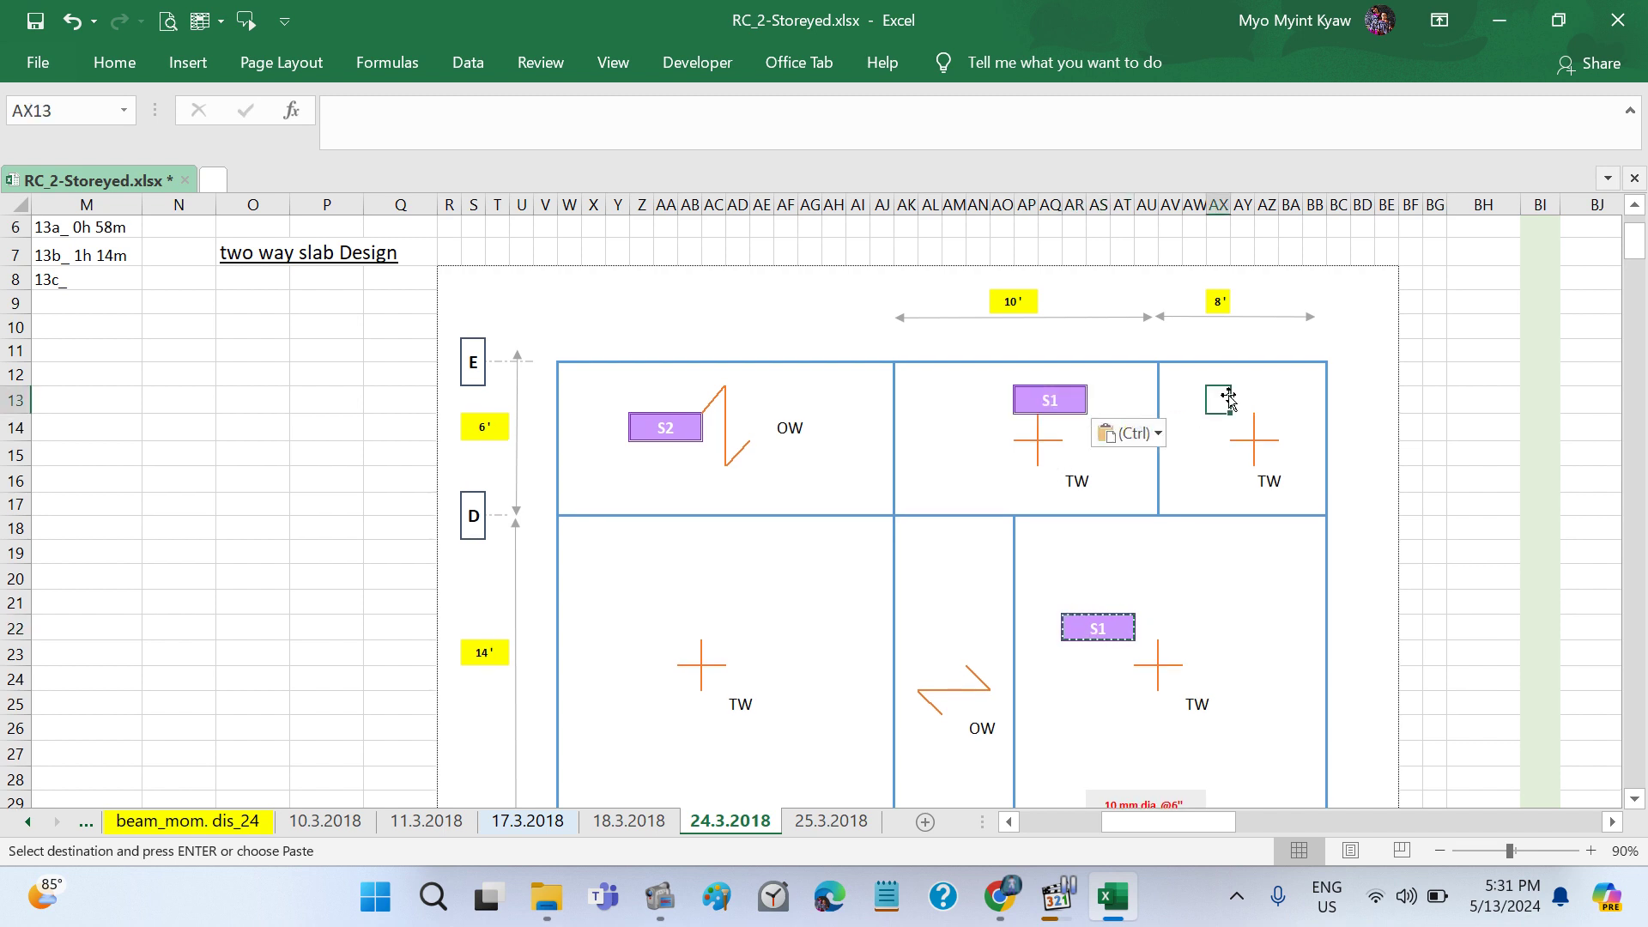
{"action": "key", "text": "ctrl+v"}
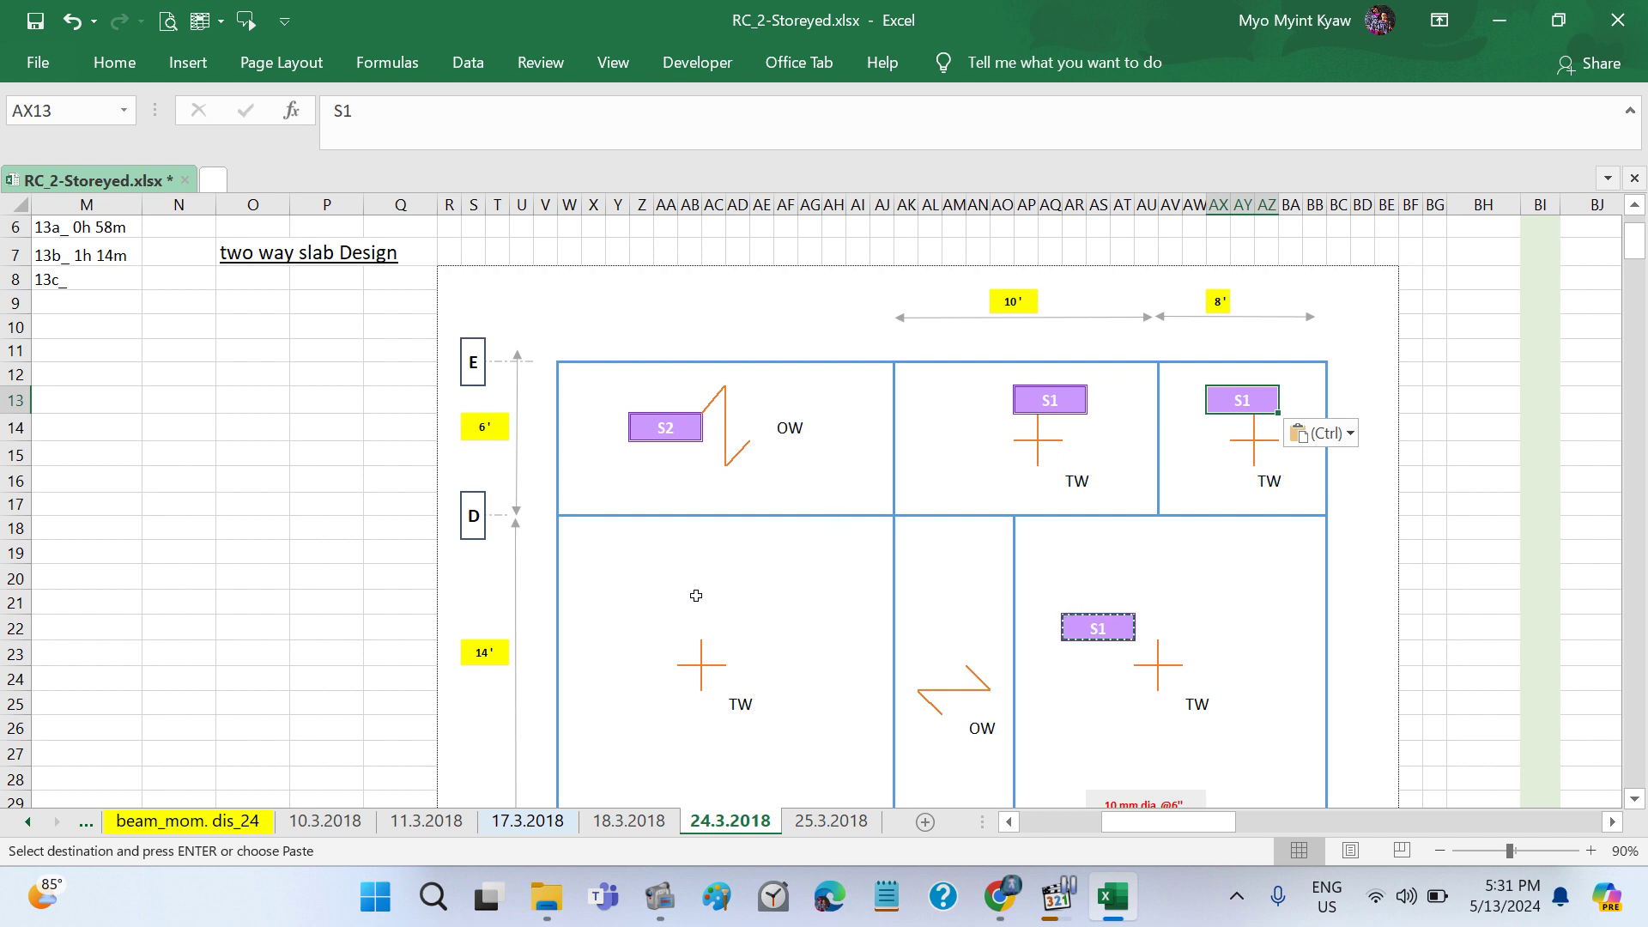
{"action": "left_click", "coordinate": [687, 754]}
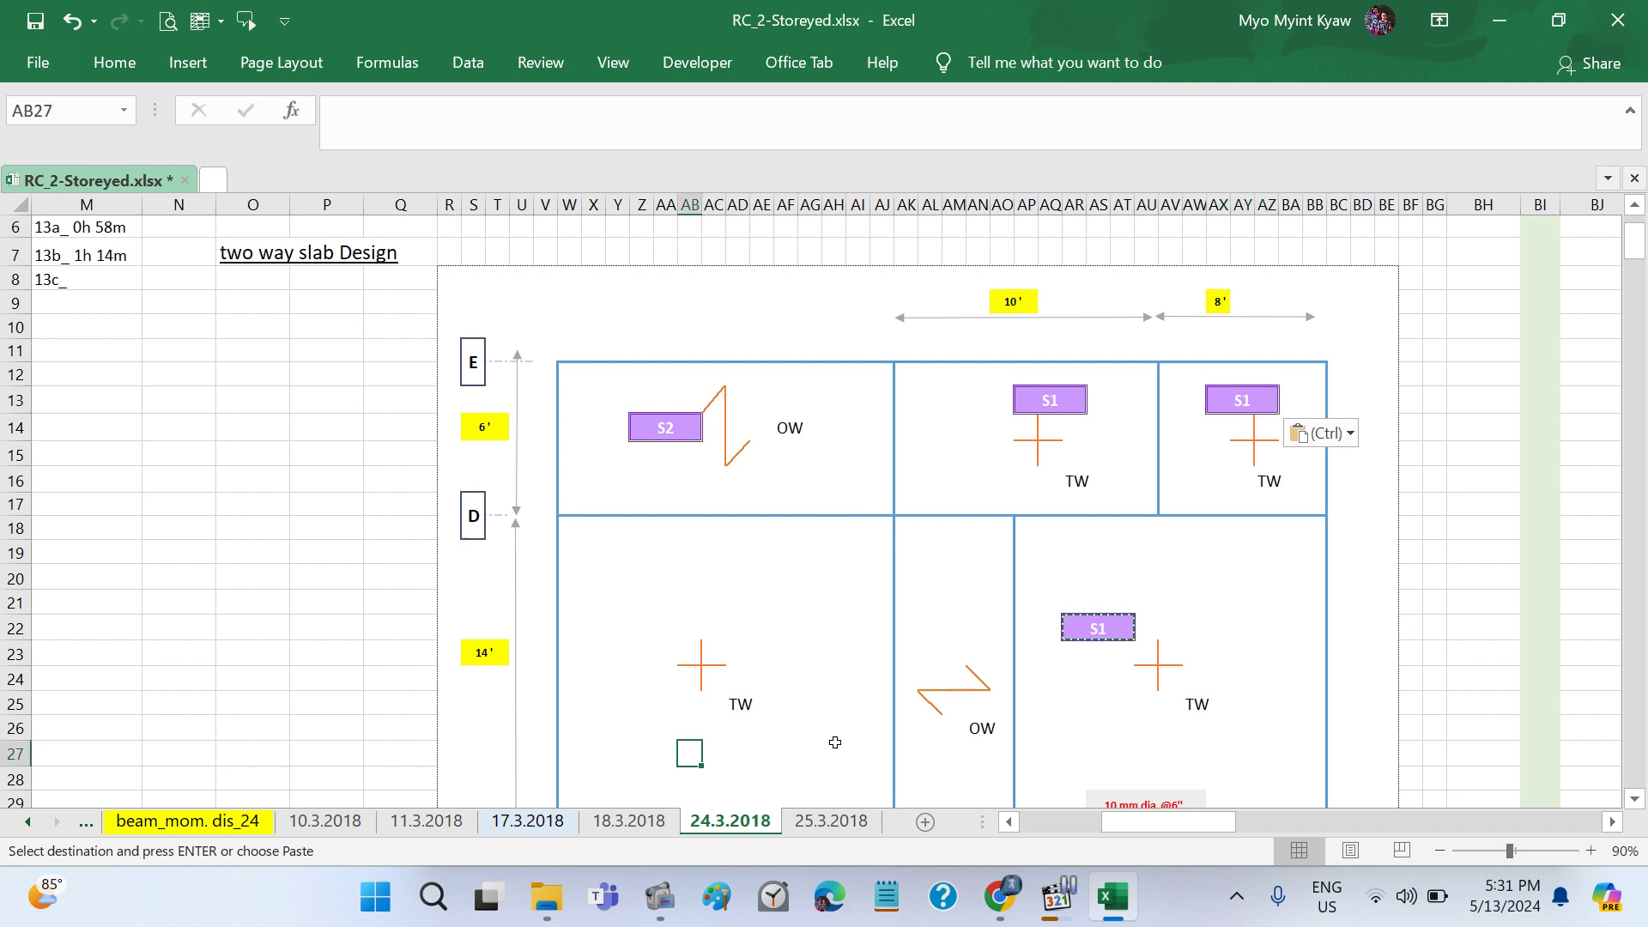
{"action": "key", "text": "ctrl+v"}
Step: Paste the S1 tag into cell AA47 in the bottom-left slab between gridlines B and A
{"action": "scroll", "coordinate": [834, 741], "scroll_direction": "down", "scroll_amount": 4}
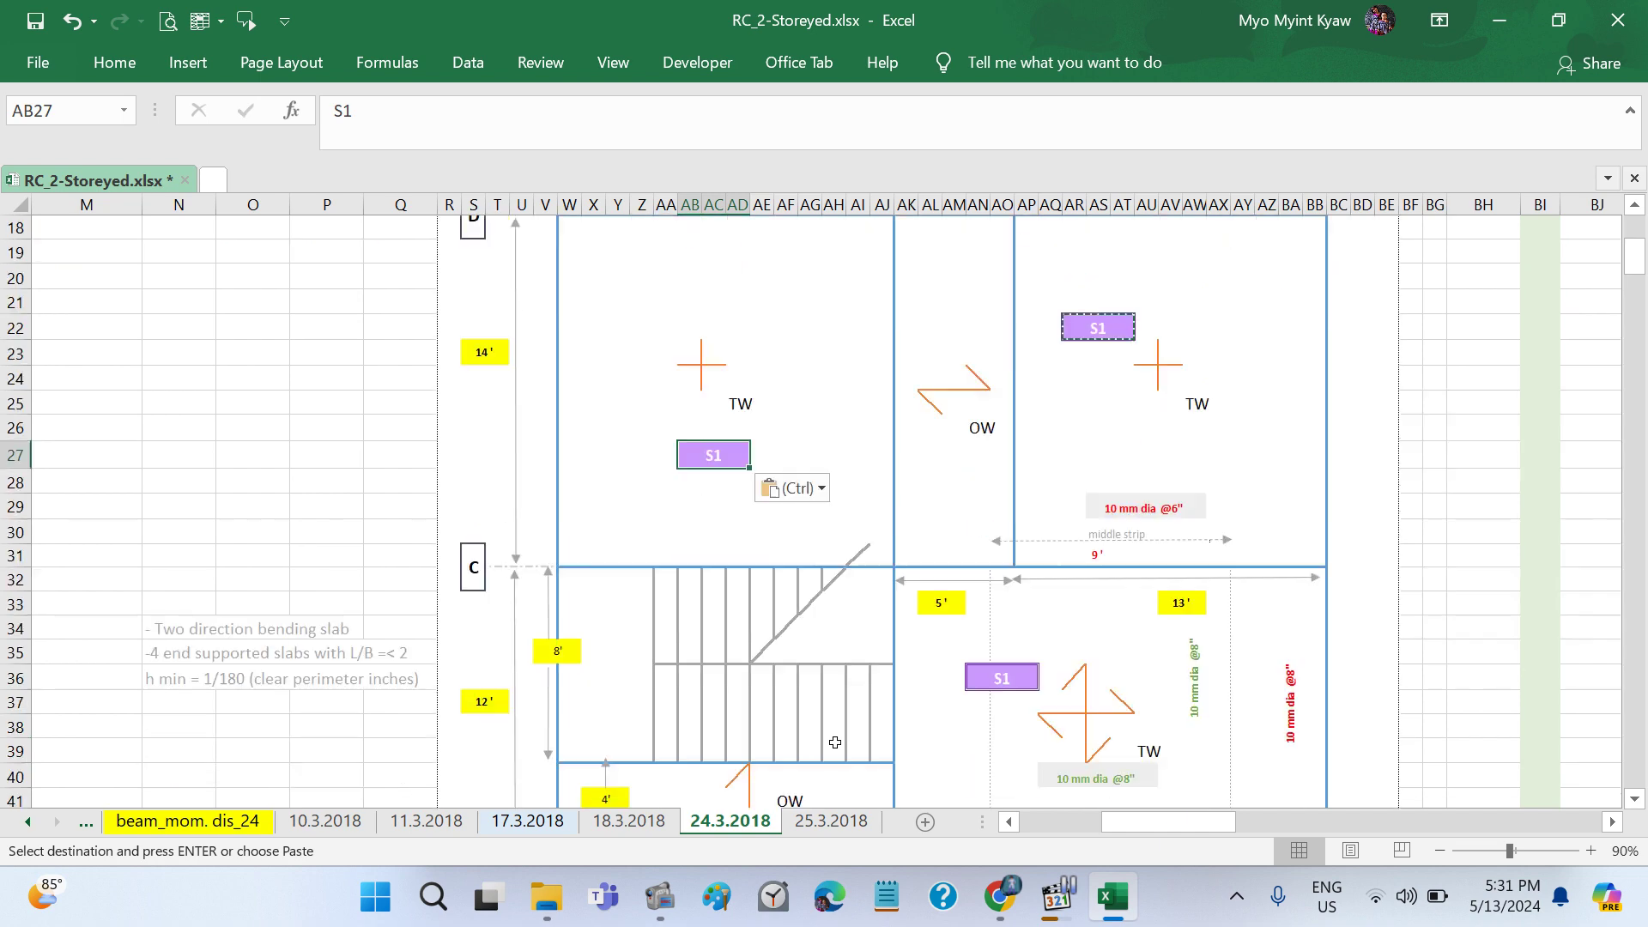
{"action": "scroll", "coordinate": [834, 741], "scroll_direction": "left", "scroll_amount": 3}
{"action": "scroll", "coordinate": [834, 741], "scroll_direction": "left", "scroll_amount": 3}
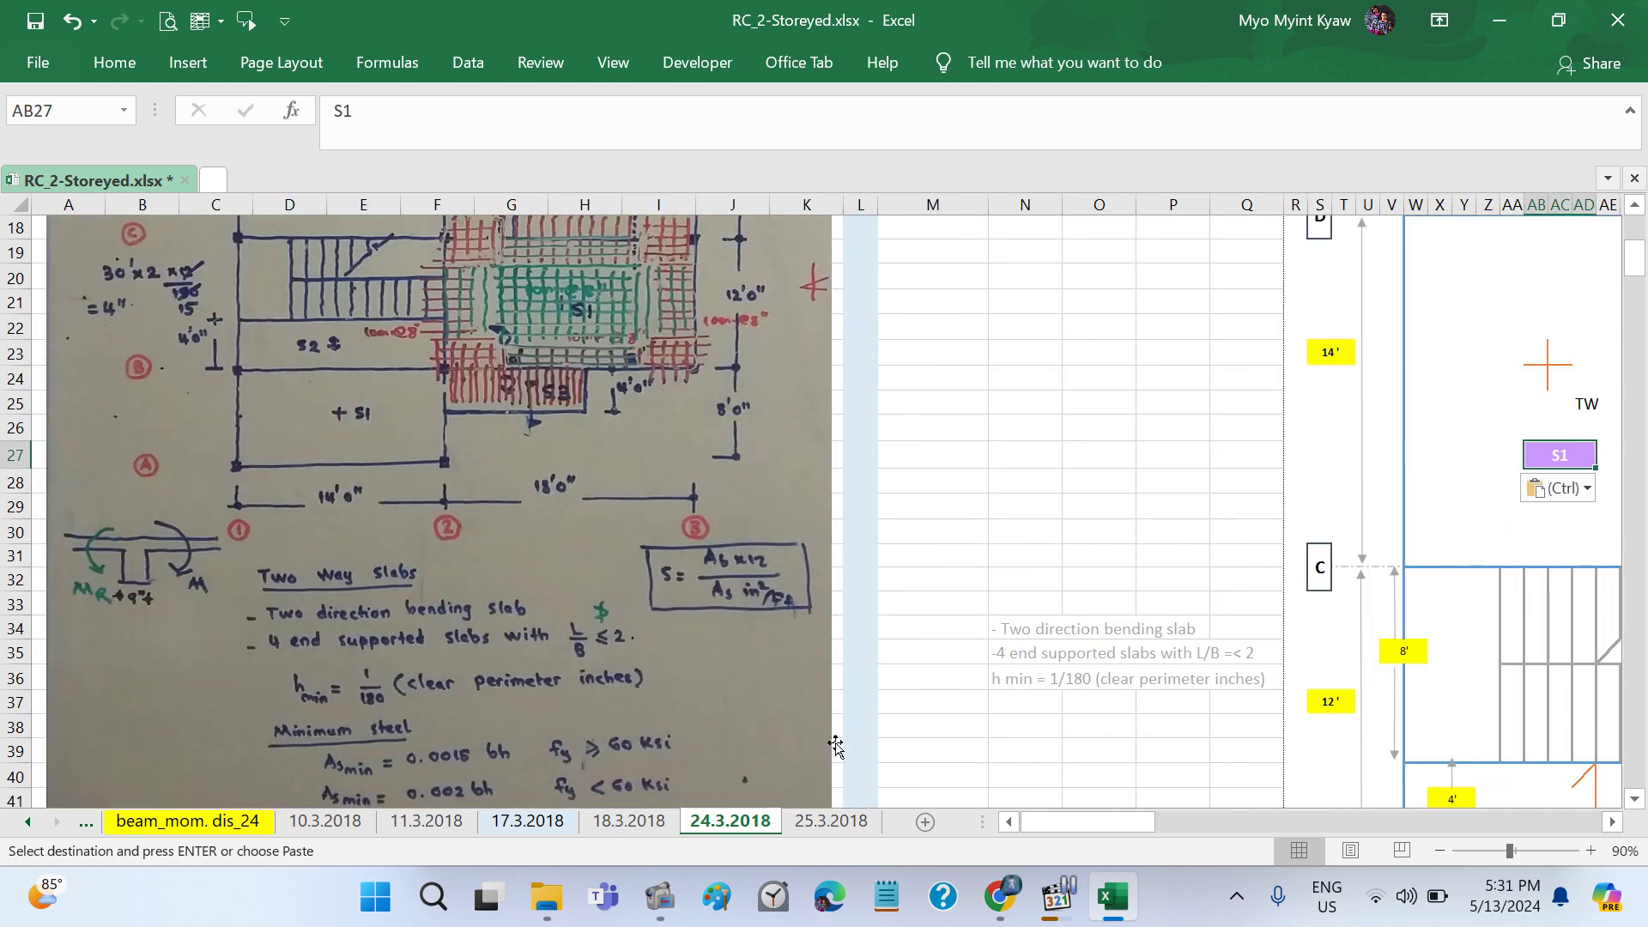
{"action": "scroll", "coordinate": [835, 746], "scroll_direction": "up", "scroll_amount": 1}
{"action": "scroll", "coordinate": [835, 746], "scroll_direction": "up", "scroll_amount": 1}
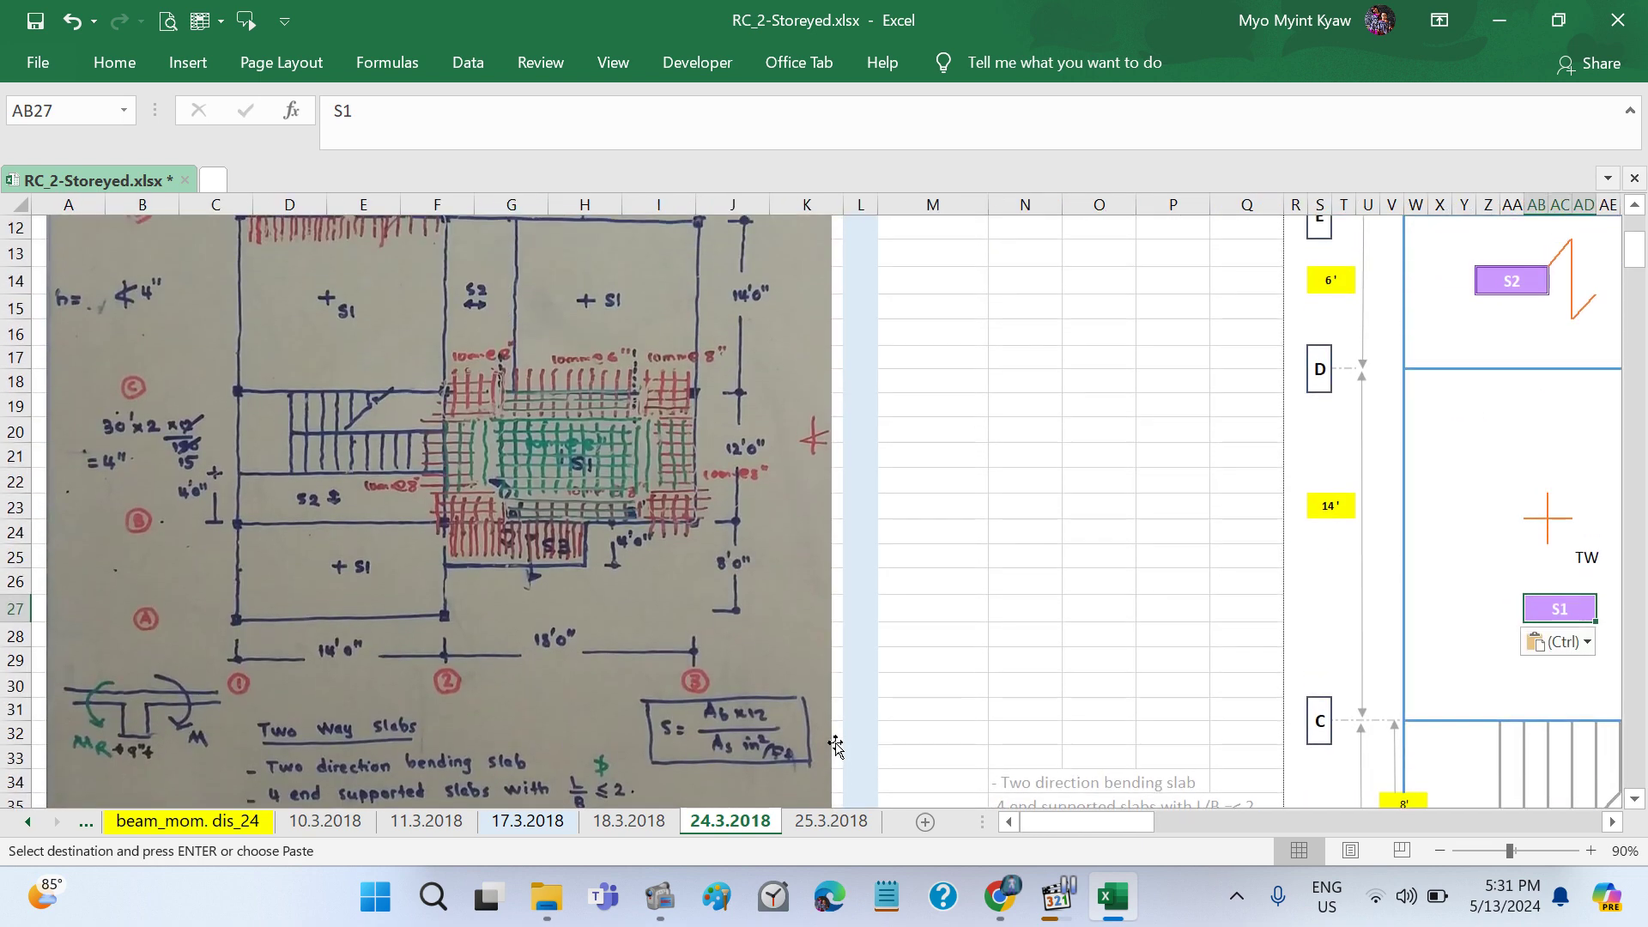
{"action": "scroll", "coordinate": [835, 746], "scroll_direction": "up", "scroll_amount": 1}
{"action": "scroll", "coordinate": [835, 746], "scroll_direction": "up", "scroll_amount": 1}
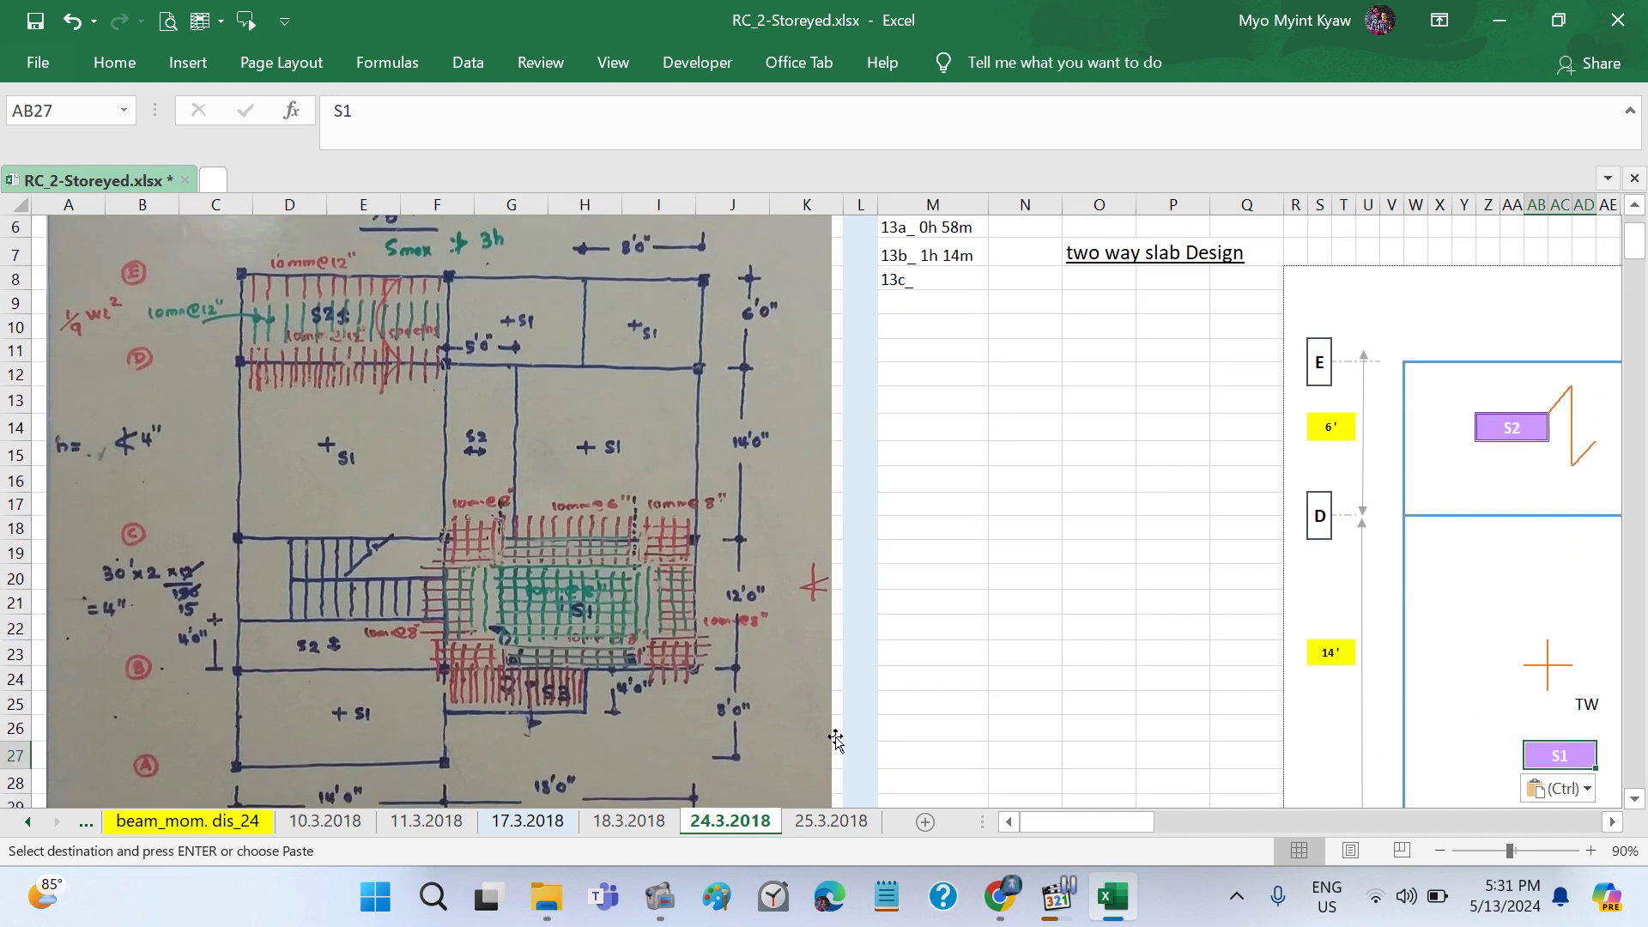
{"action": "scroll", "coordinate": [835, 738], "scroll_direction": "down", "scroll_amount": 1}
{"action": "scroll", "coordinate": [836, 738], "scroll_direction": "down", "scroll_amount": 2}
{"action": "scroll", "coordinate": [835, 738], "scroll_direction": "down", "scroll_amount": 1}
{"action": "scroll", "coordinate": [835, 735], "scroll_direction": "right", "scroll_amount": 3}
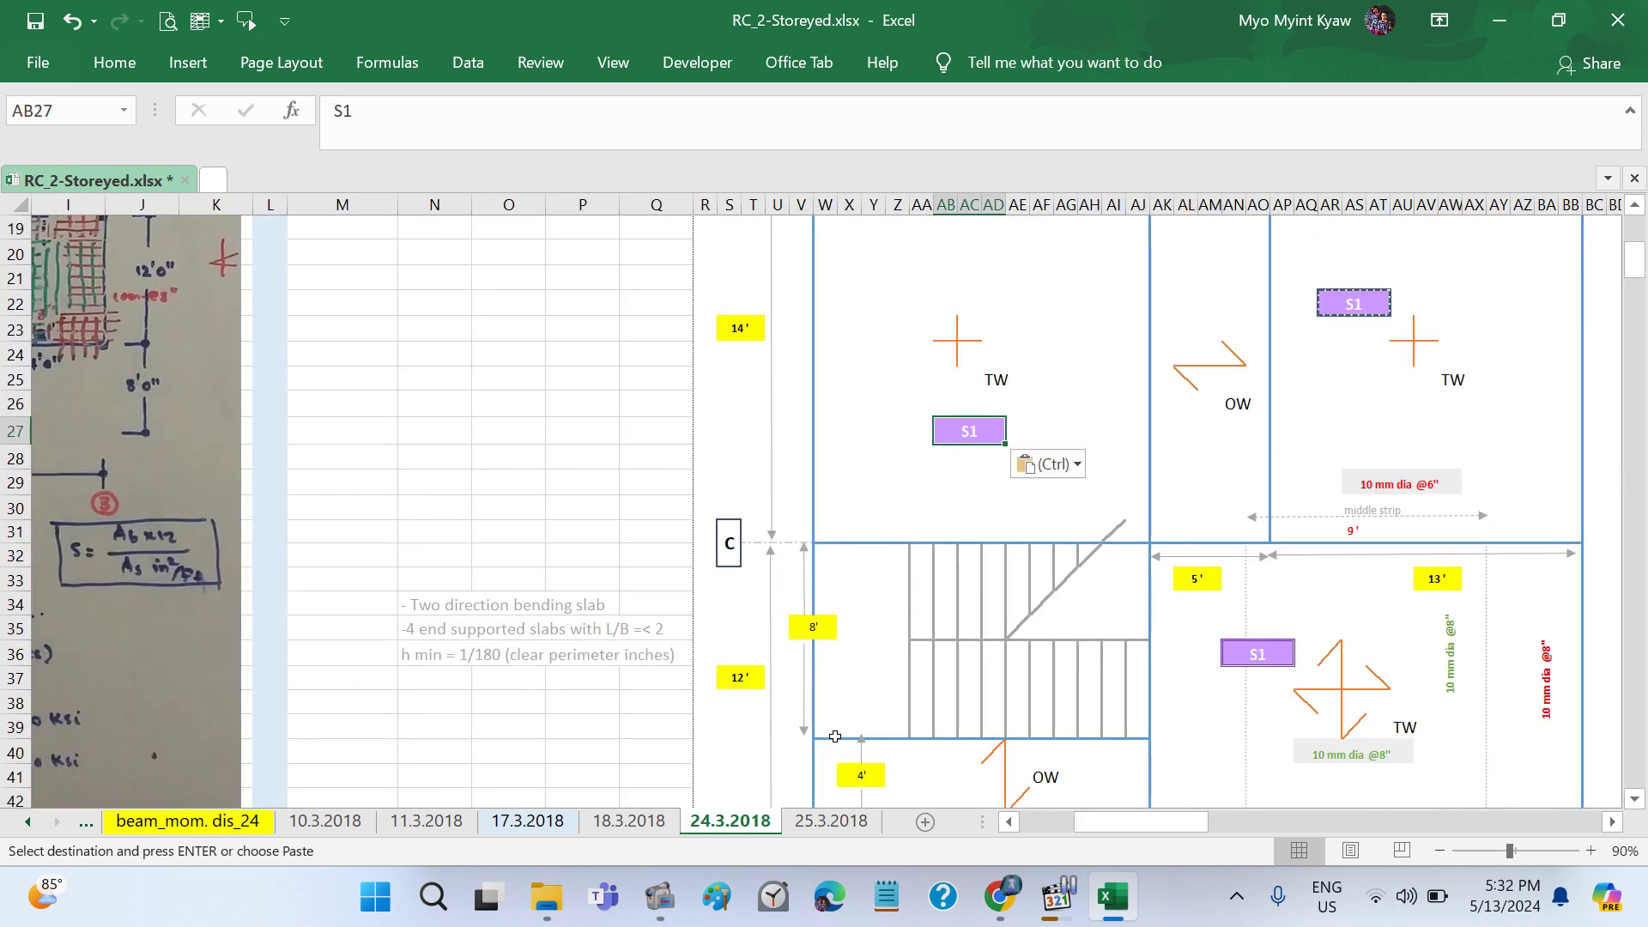
{"action": "scroll", "coordinate": [835, 736], "scroll_direction": "down", "scroll_amount": 1}
{"action": "scroll", "coordinate": [835, 737], "scroll_direction": "down", "scroll_amount": 2}
{"action": "scroll", "coordinate": [835, 736], "scroll_direction": "down", "scroll_amount": 1}
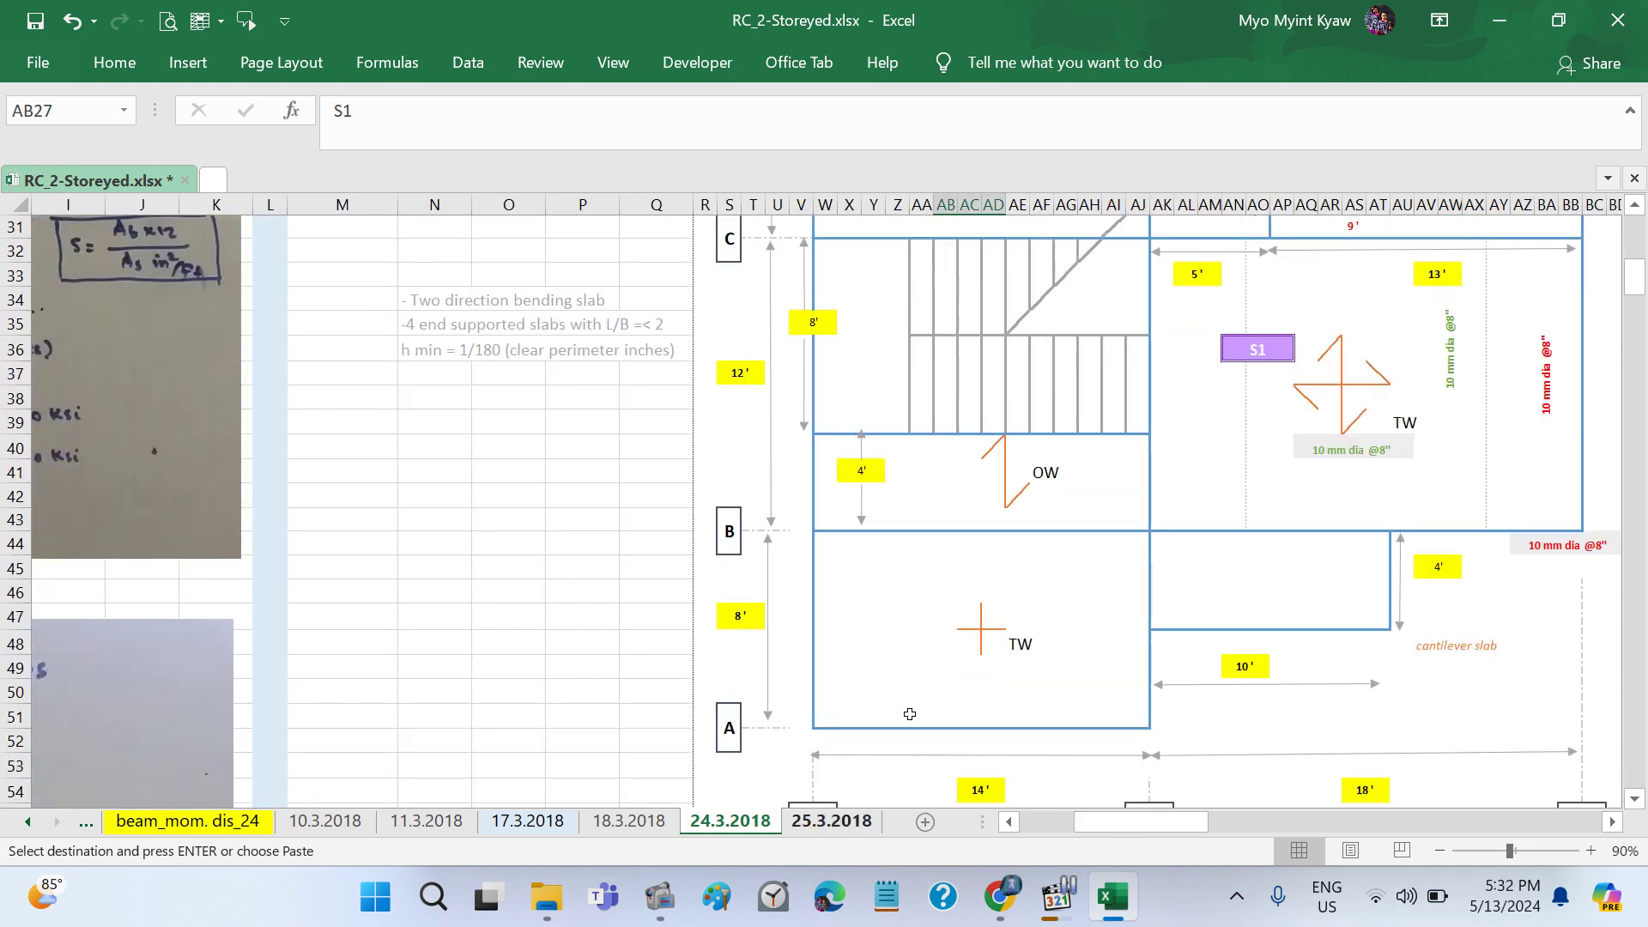
{"action": "left_click", "coordinate": [921, 619]}
{"action": "key", "text": "ctrl+v"}
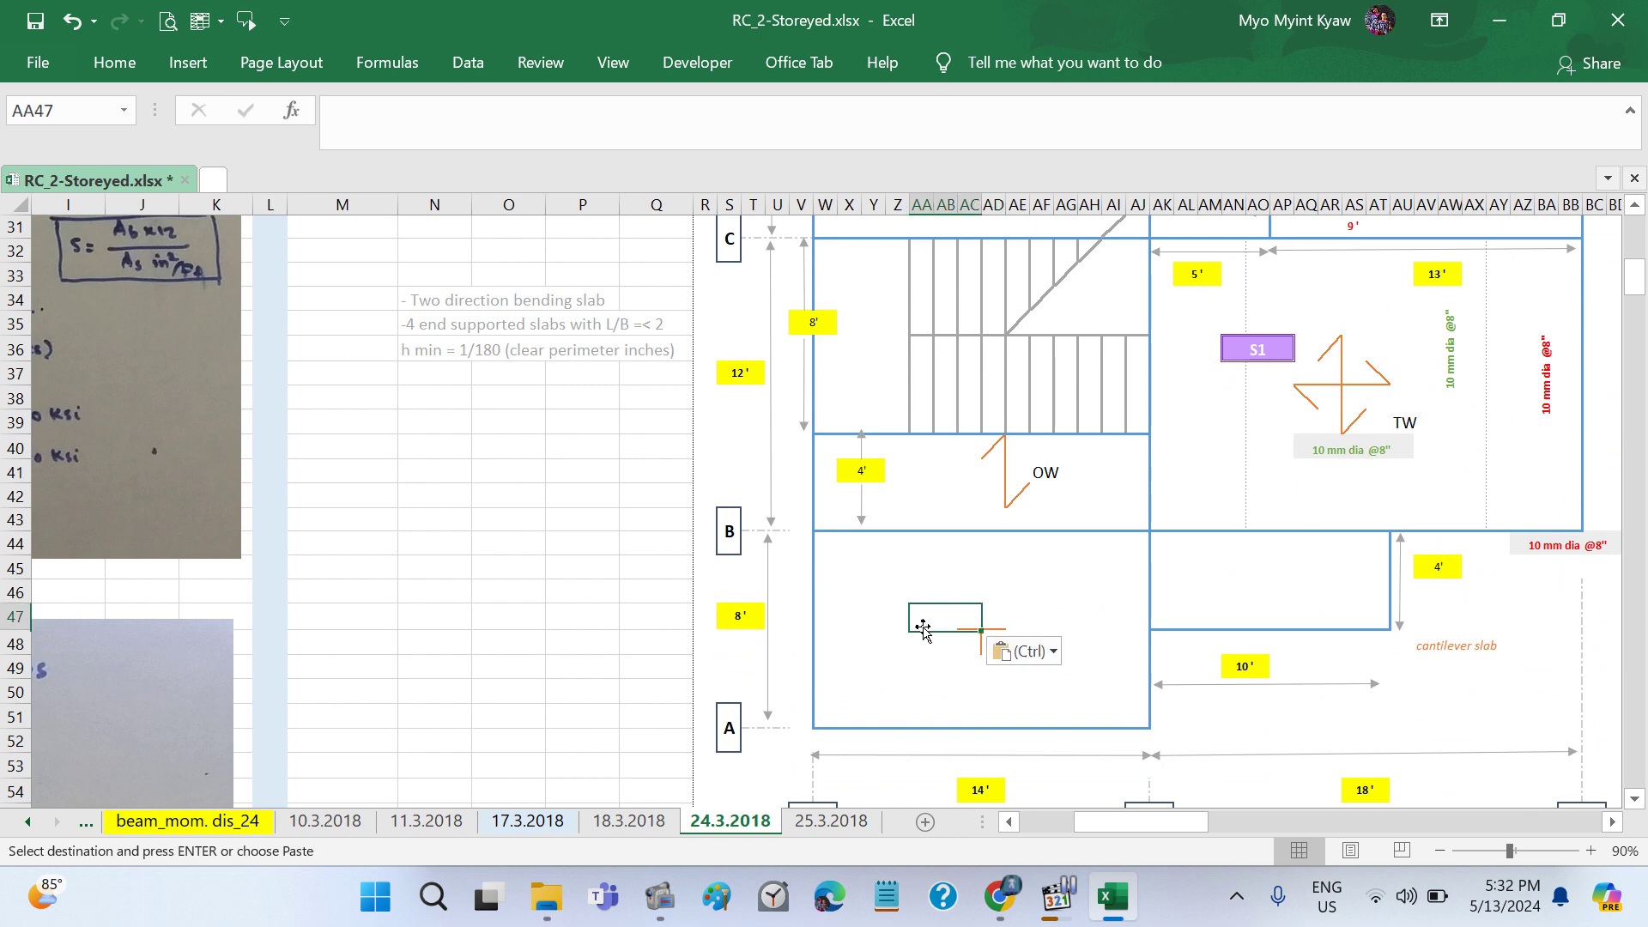
{"action": "left_click", "coordinate": [1411, 698]}
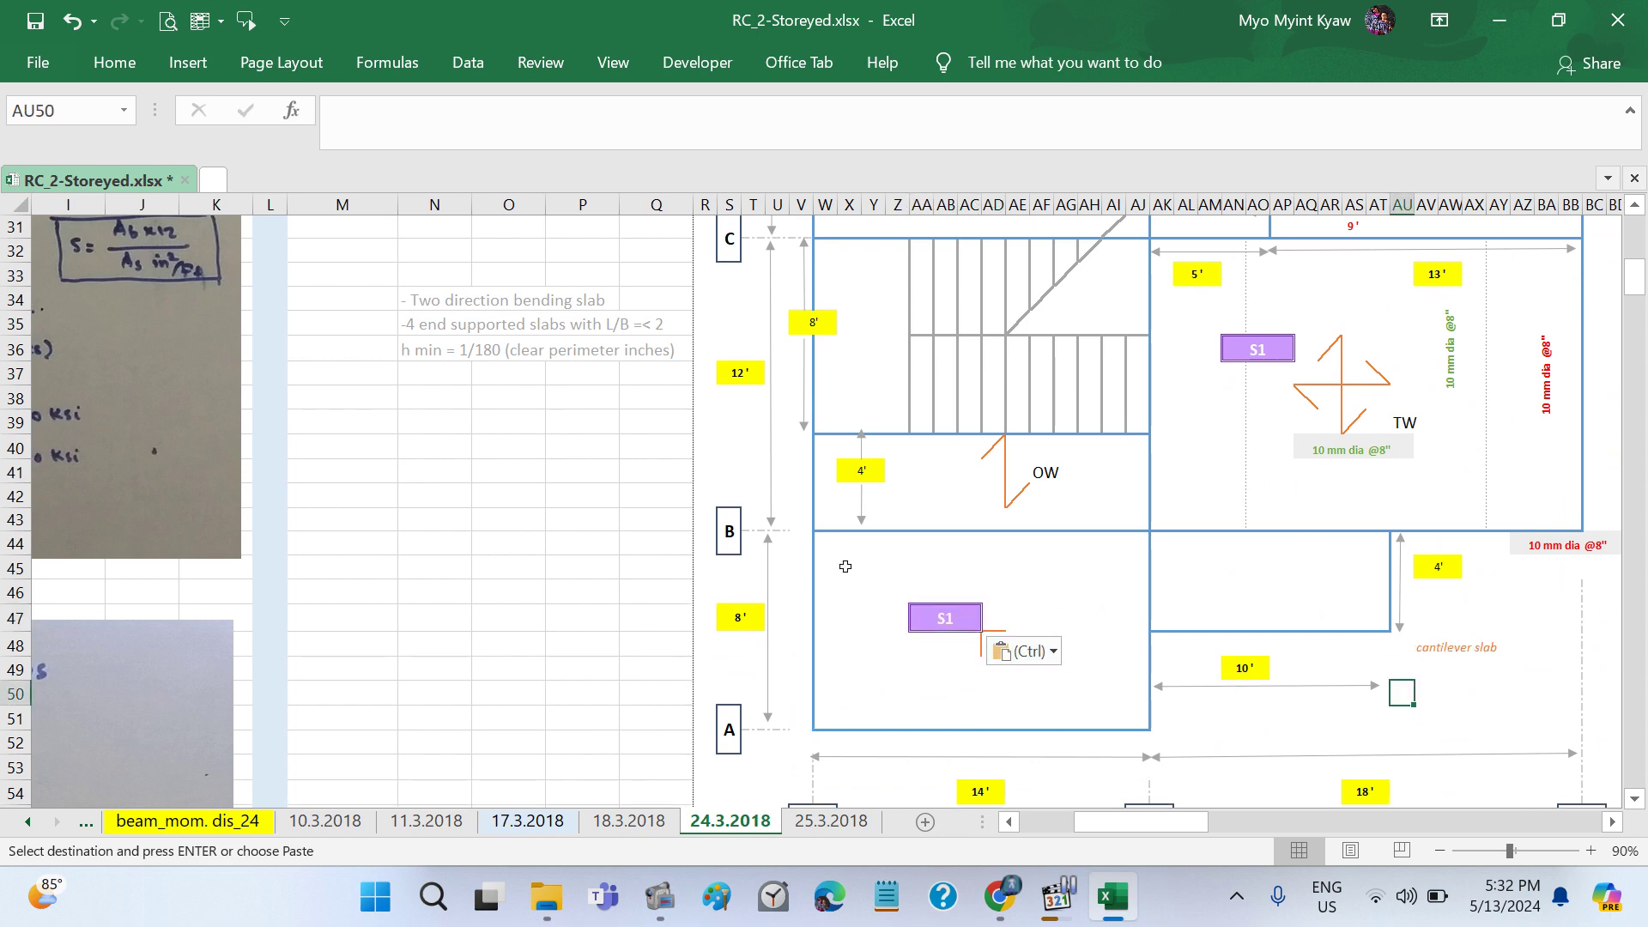
{"action": "scroll", "coordinate": [810, 569], "scroll_direction": "left", "scroll_amount": 3}
{"action": "scroll", "coordinate": [810, 569], "scroll_direction": "left", "scroll_amount": 2}
{"action": "scroll", "coordinate": [809, 569], "scroll_direction": "up", "scroll_amount": 7}
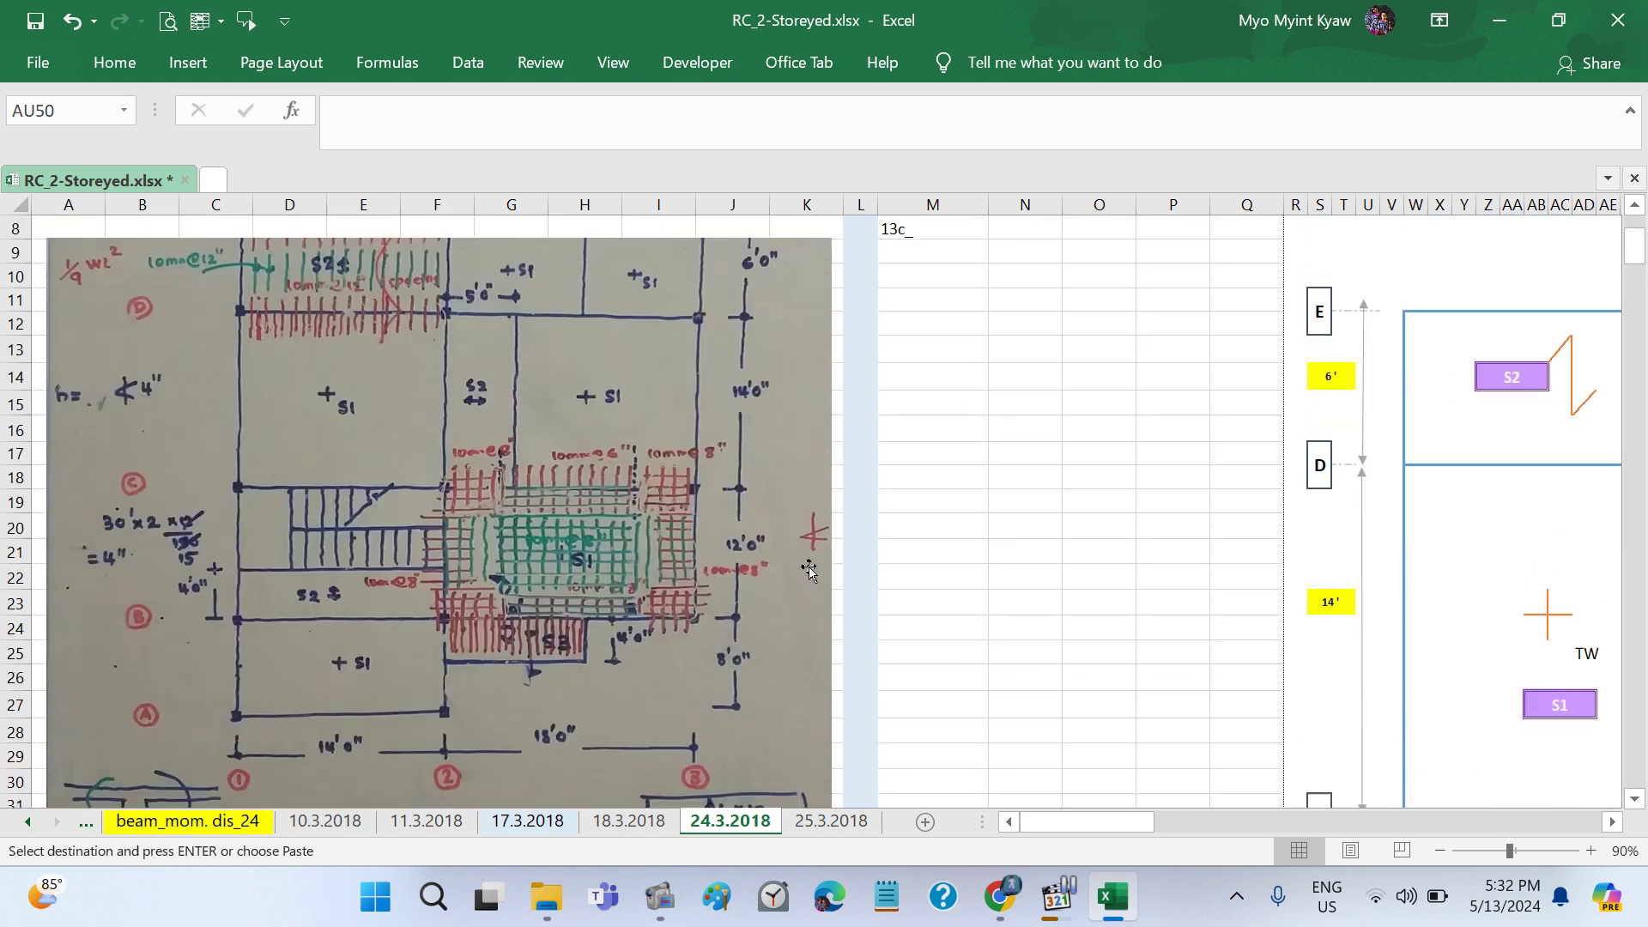
{"action": "scroll", "coordinate": [809, 569], "scroll_direction": "up", "scroll_amount": 1}
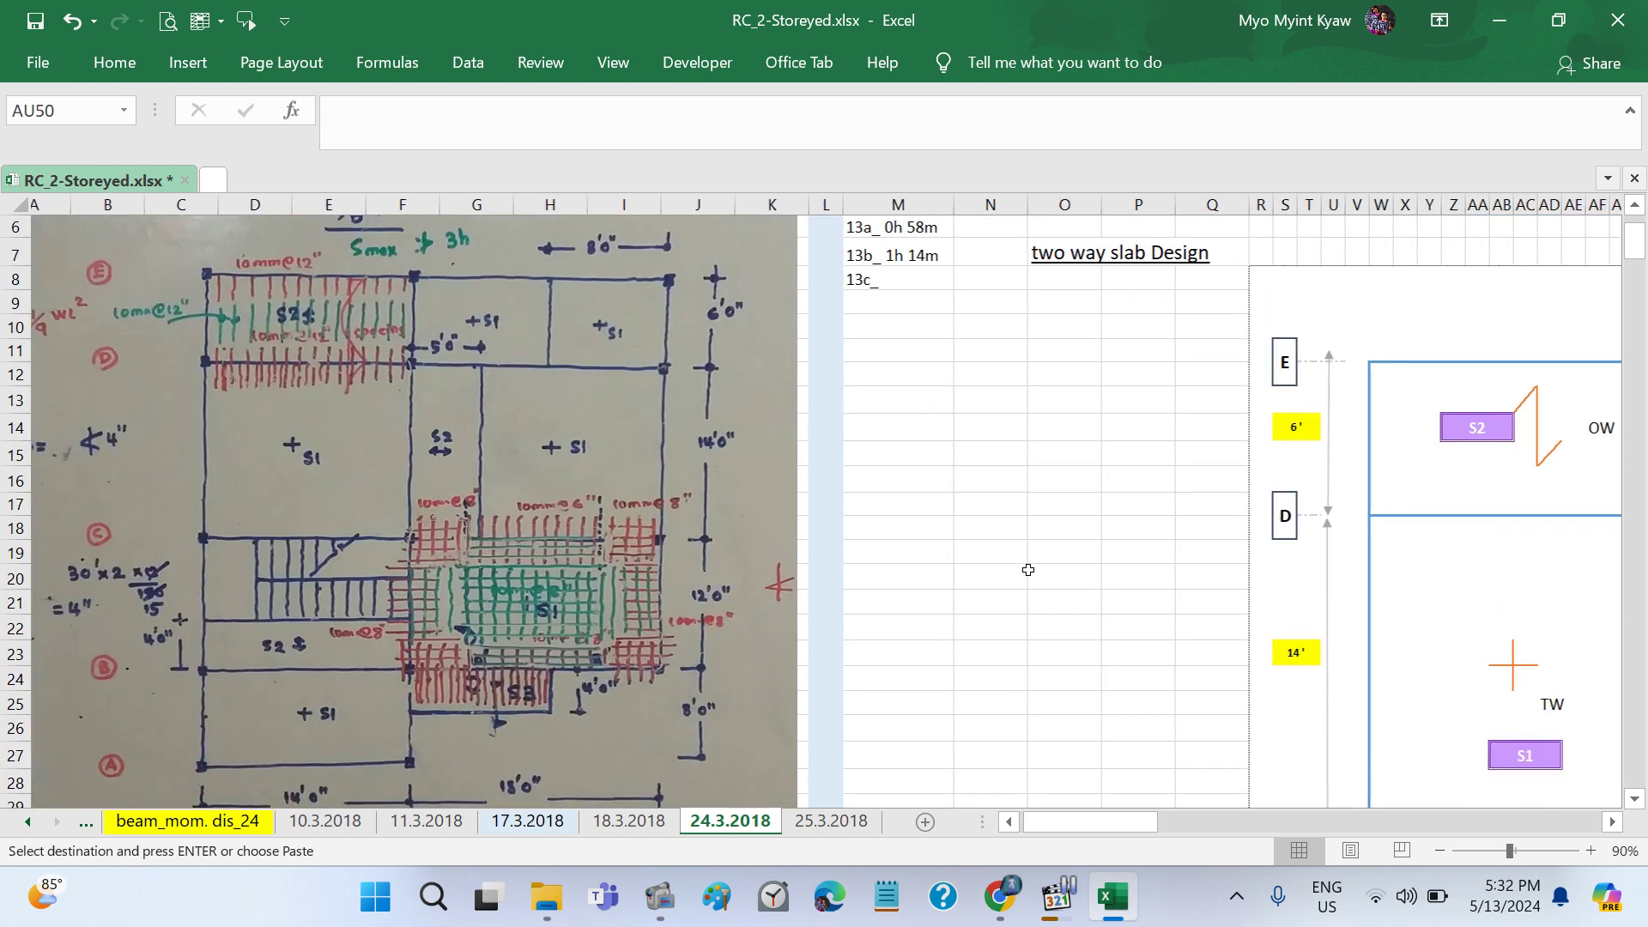
{"action": "scroll", "coordinate": [1028, 570], "scroll_direction": "right", "scroll_amount": 5}
{"action": "scroll", "coordinate": [1028, 570], "scroll_direction": "left", "scroll_amount": 2}
{"action": "scroll", "coordinate": [1028, 570], "scroll_direction": "left", "scroll_amount": 1}
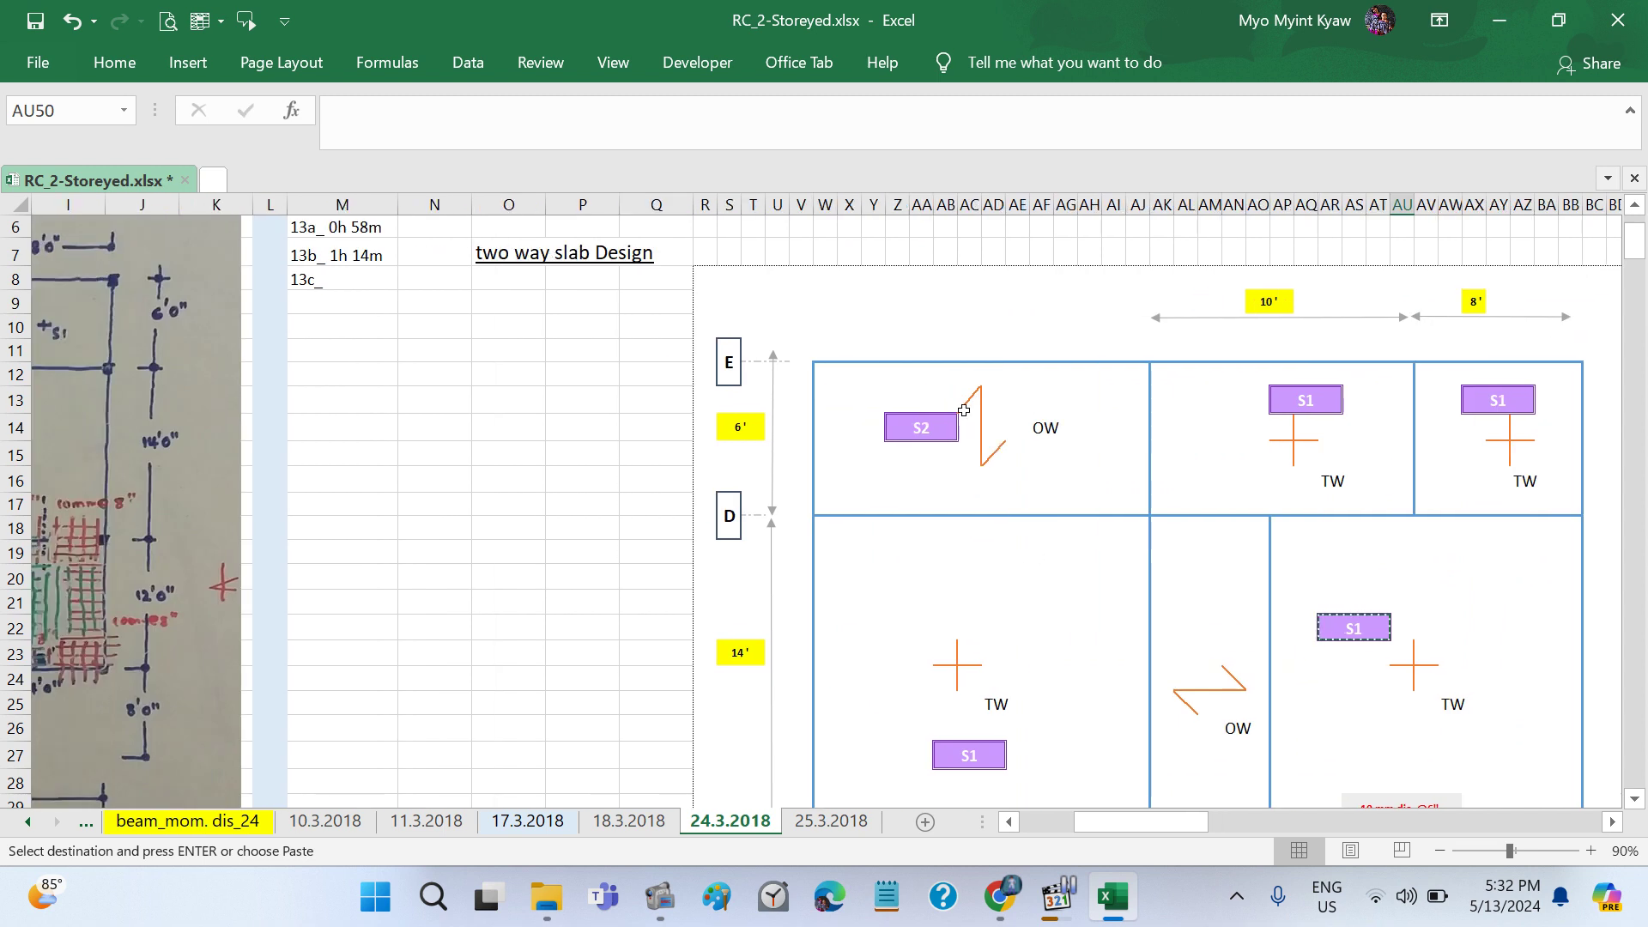
Step: Copy the S2 tag from the top left slab into the narrow middle slab below the OW arrow
{"action": "left_click", "coordinate": [926, 420]}
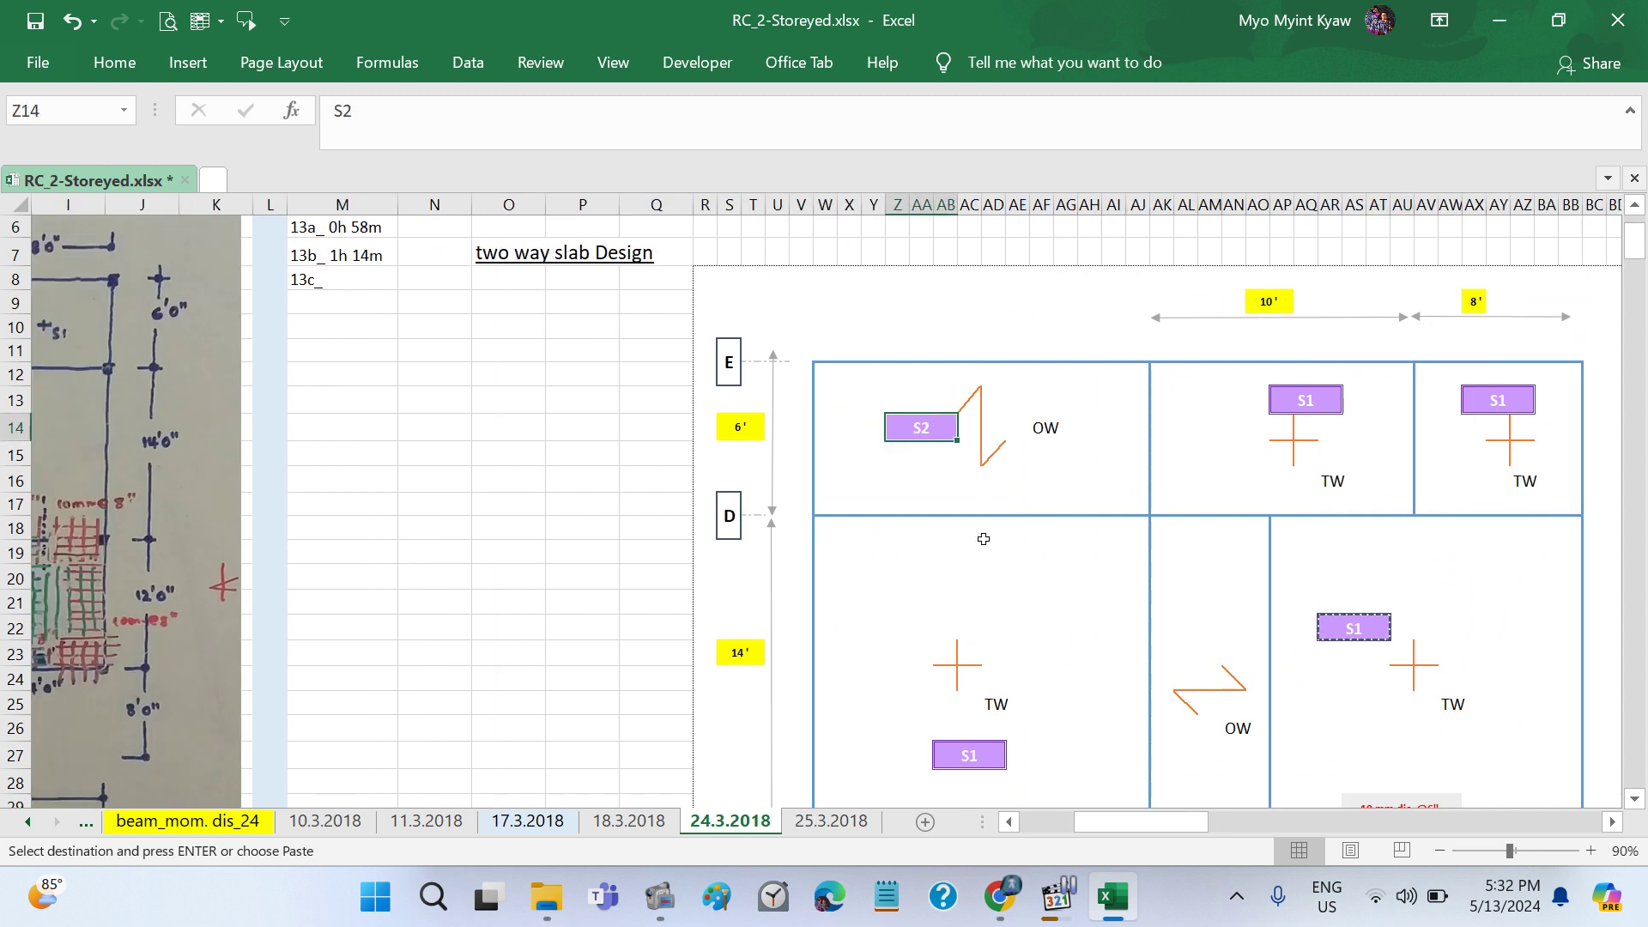
{"action": "key", "text": "ctrl+c"}
{"action": "left_click", "coordinate": [1196, 622]}
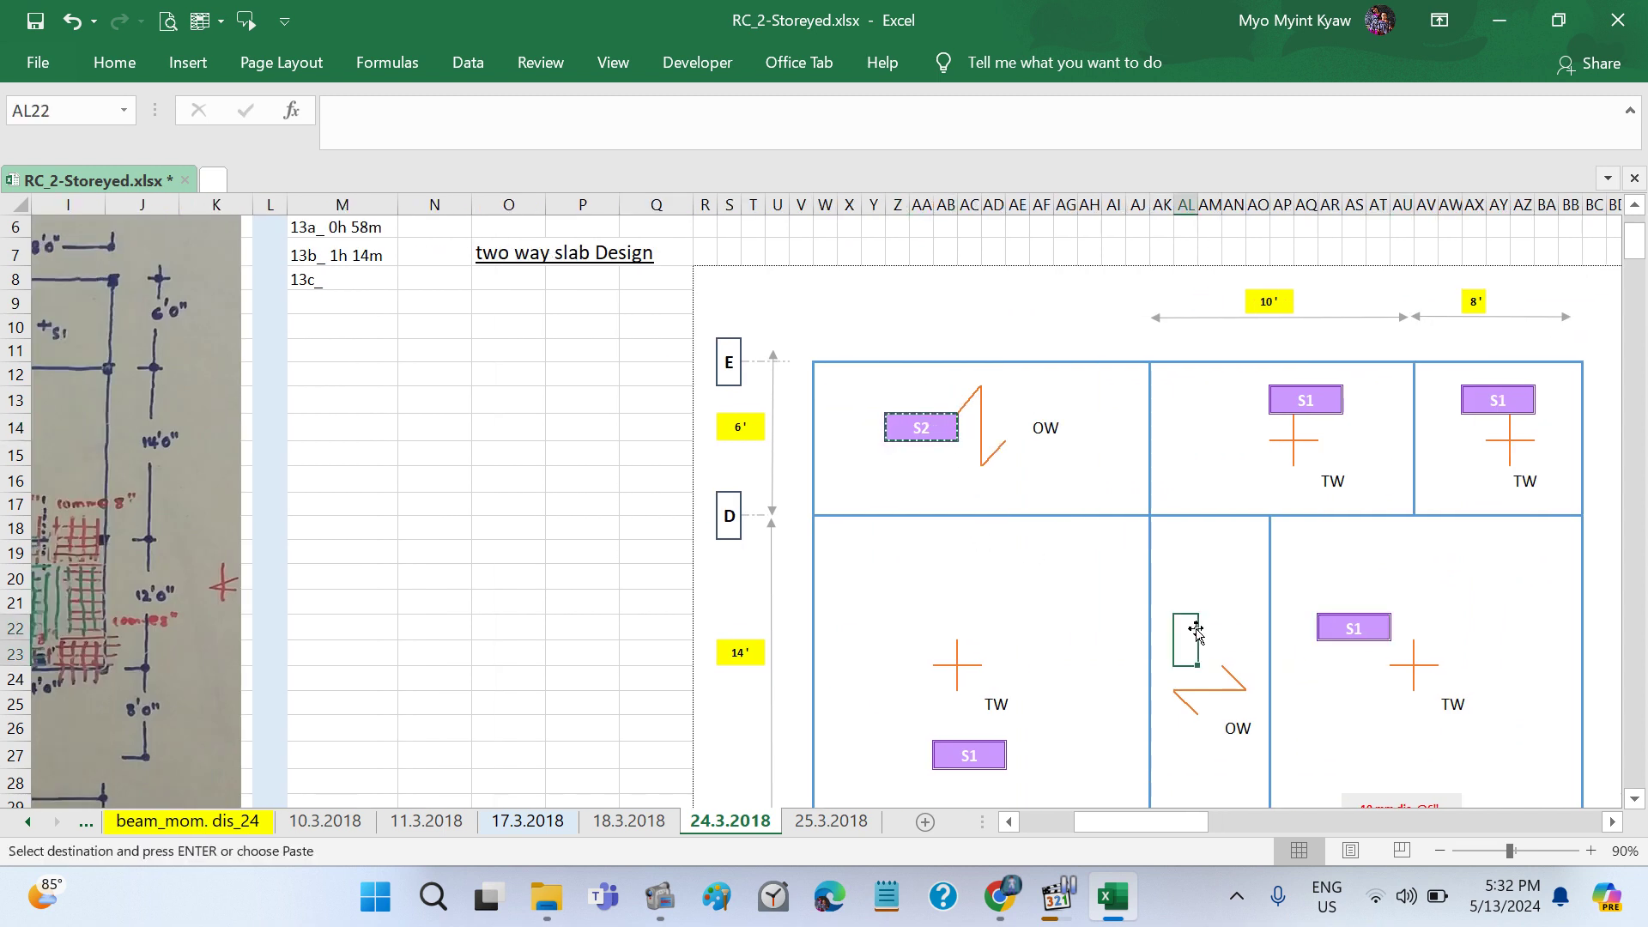
{"action": "left_click", "coordinate": [1179, 757]}
{"action": "key", "text": "ctrl+v"}
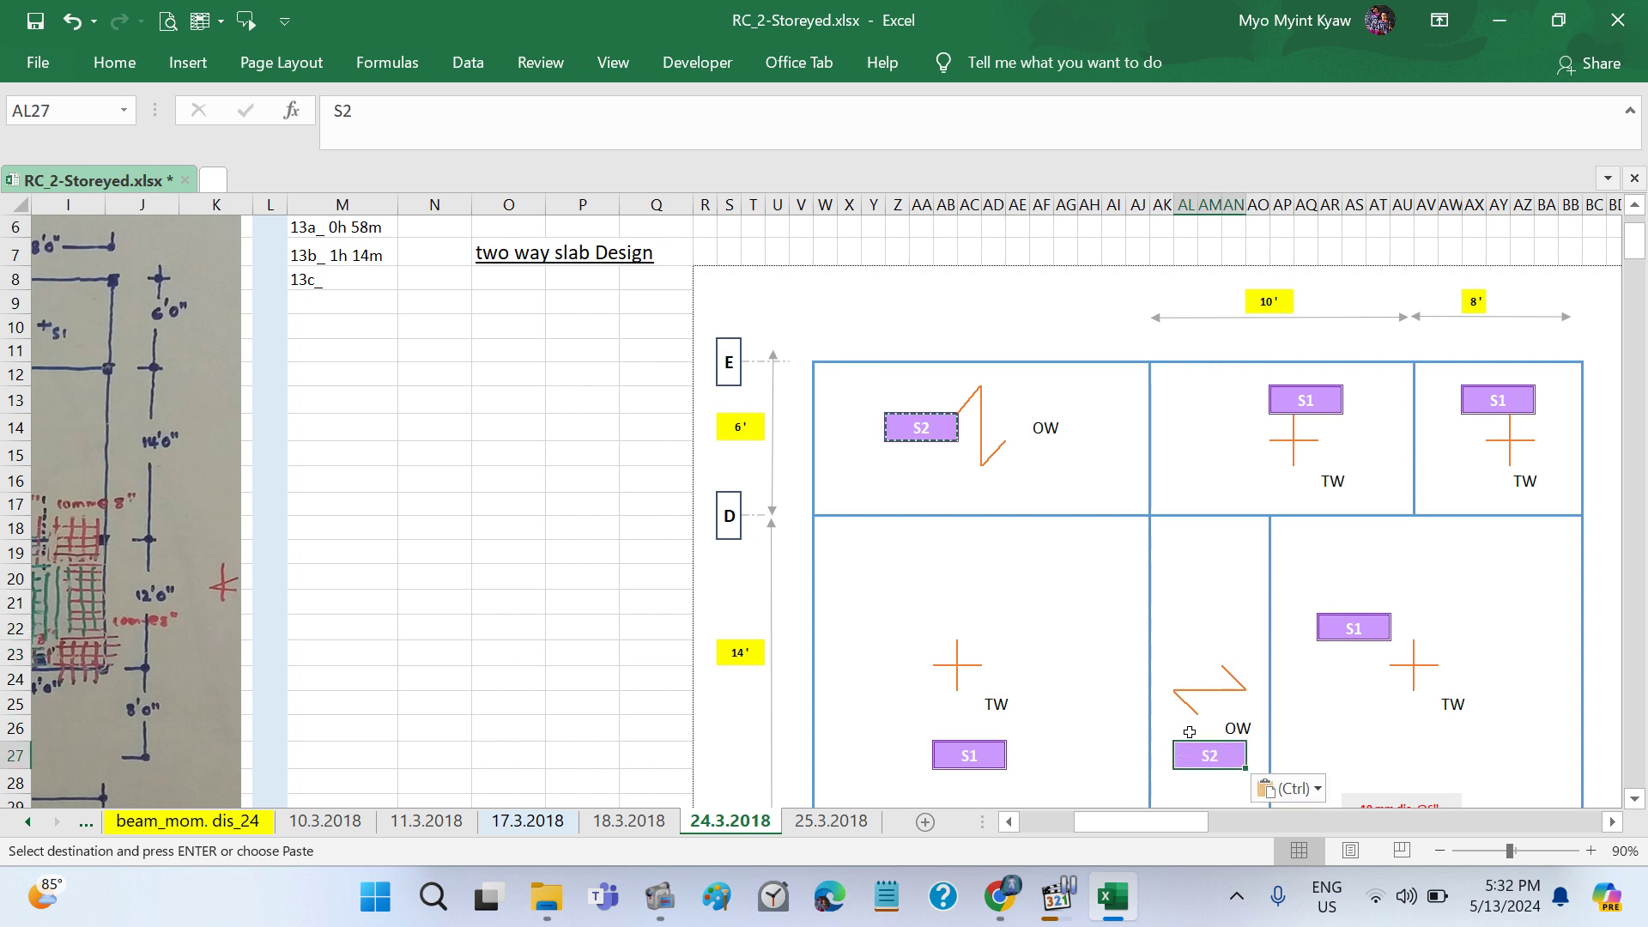
Step: Try pasting the S2 tag into the small landing slab; dismiss the merged-cell warning
{"action": "scroll", "coordinate": [1184, 738], "scroll_direction": "down", "scroll_amount": 1}
{"action": "scroll", "coordinate": [1184, 738], "scroll_direction": "down", "scroll_amount": 1}
{"action": "scroll", "coordinate": [1189, 732], "scroll_direction": "down", "scroll_amount": 3}
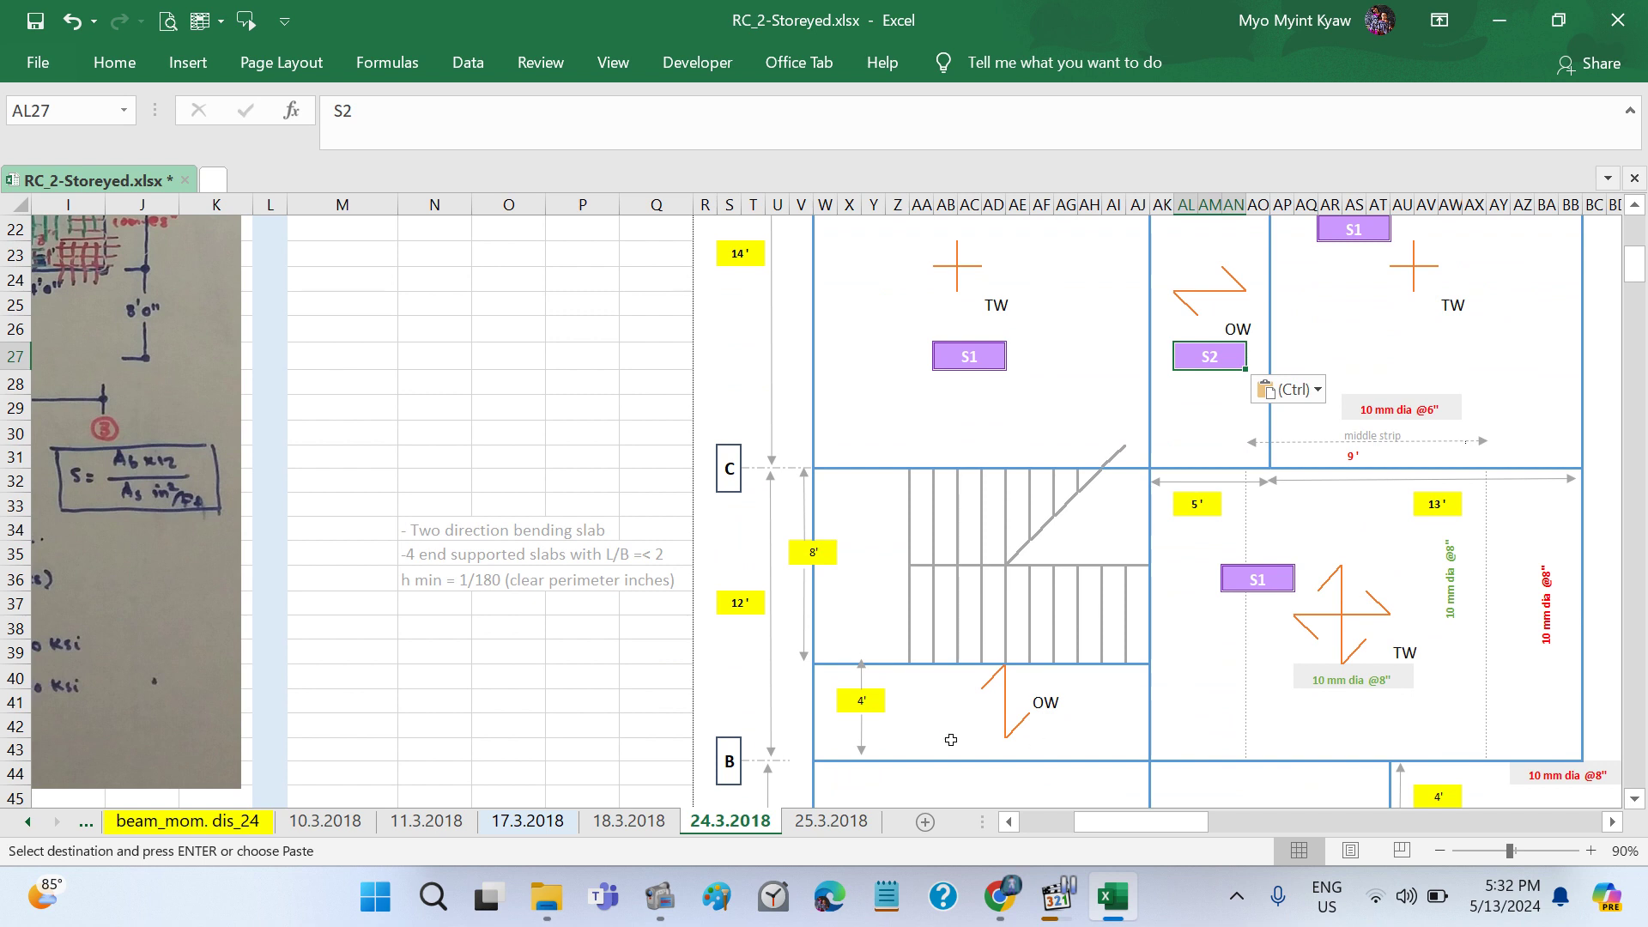
{"action": "left_click", "coordinate": [925, 732]}
{"action": "key", "text": "Return"}
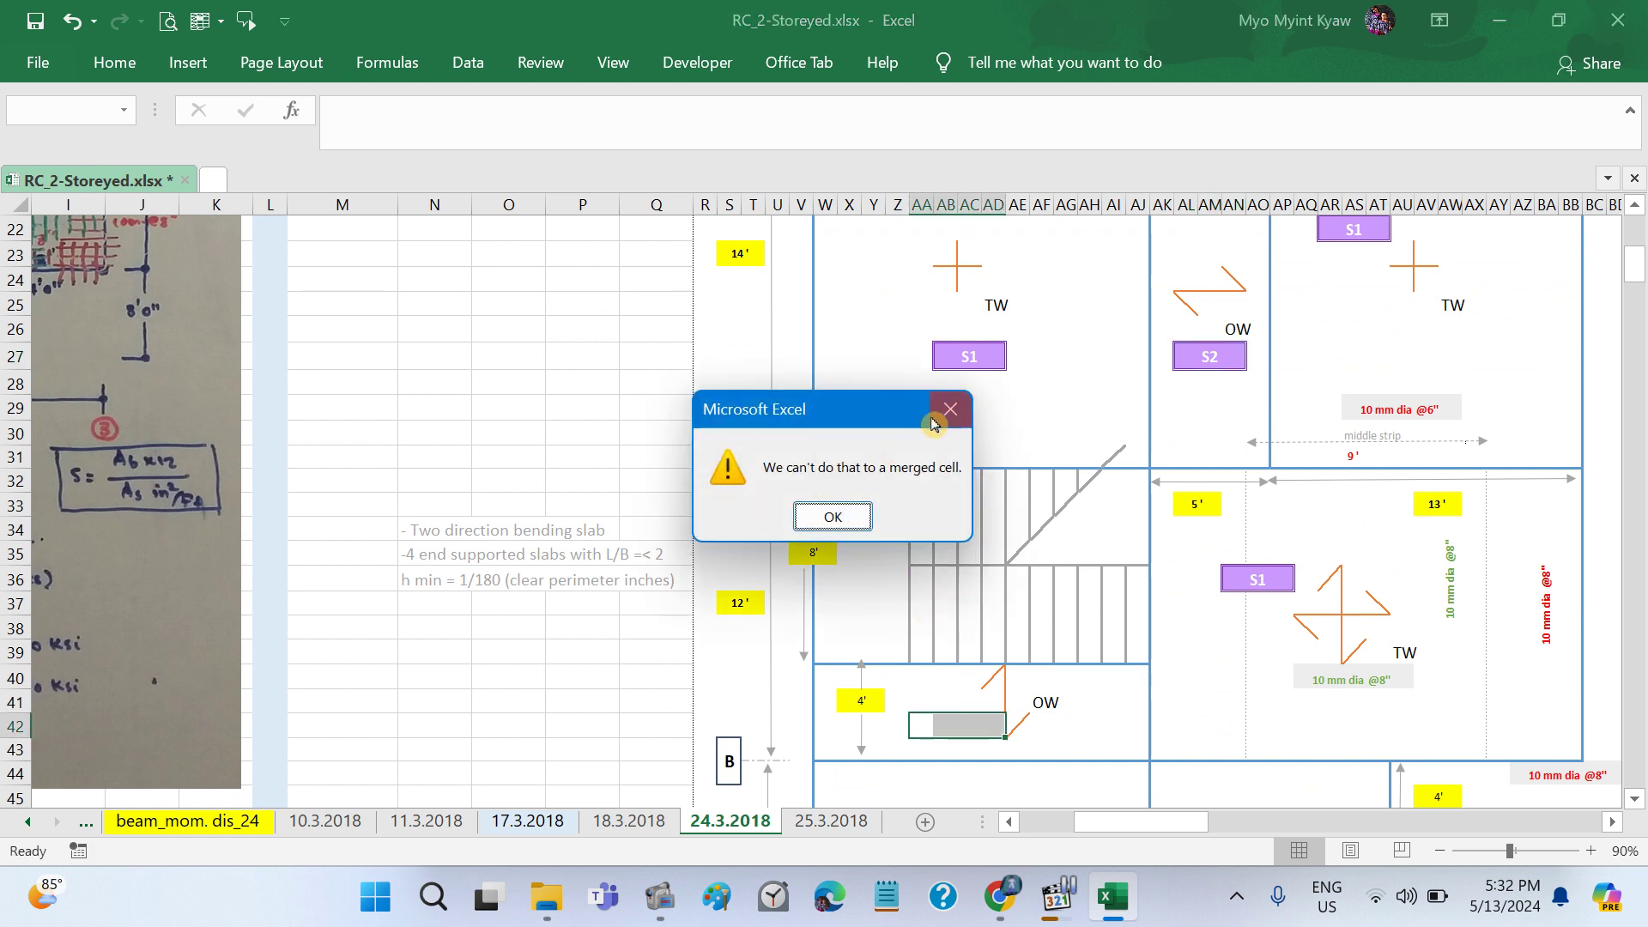
{"action": "left_click", "coordinate": [951, 409]}
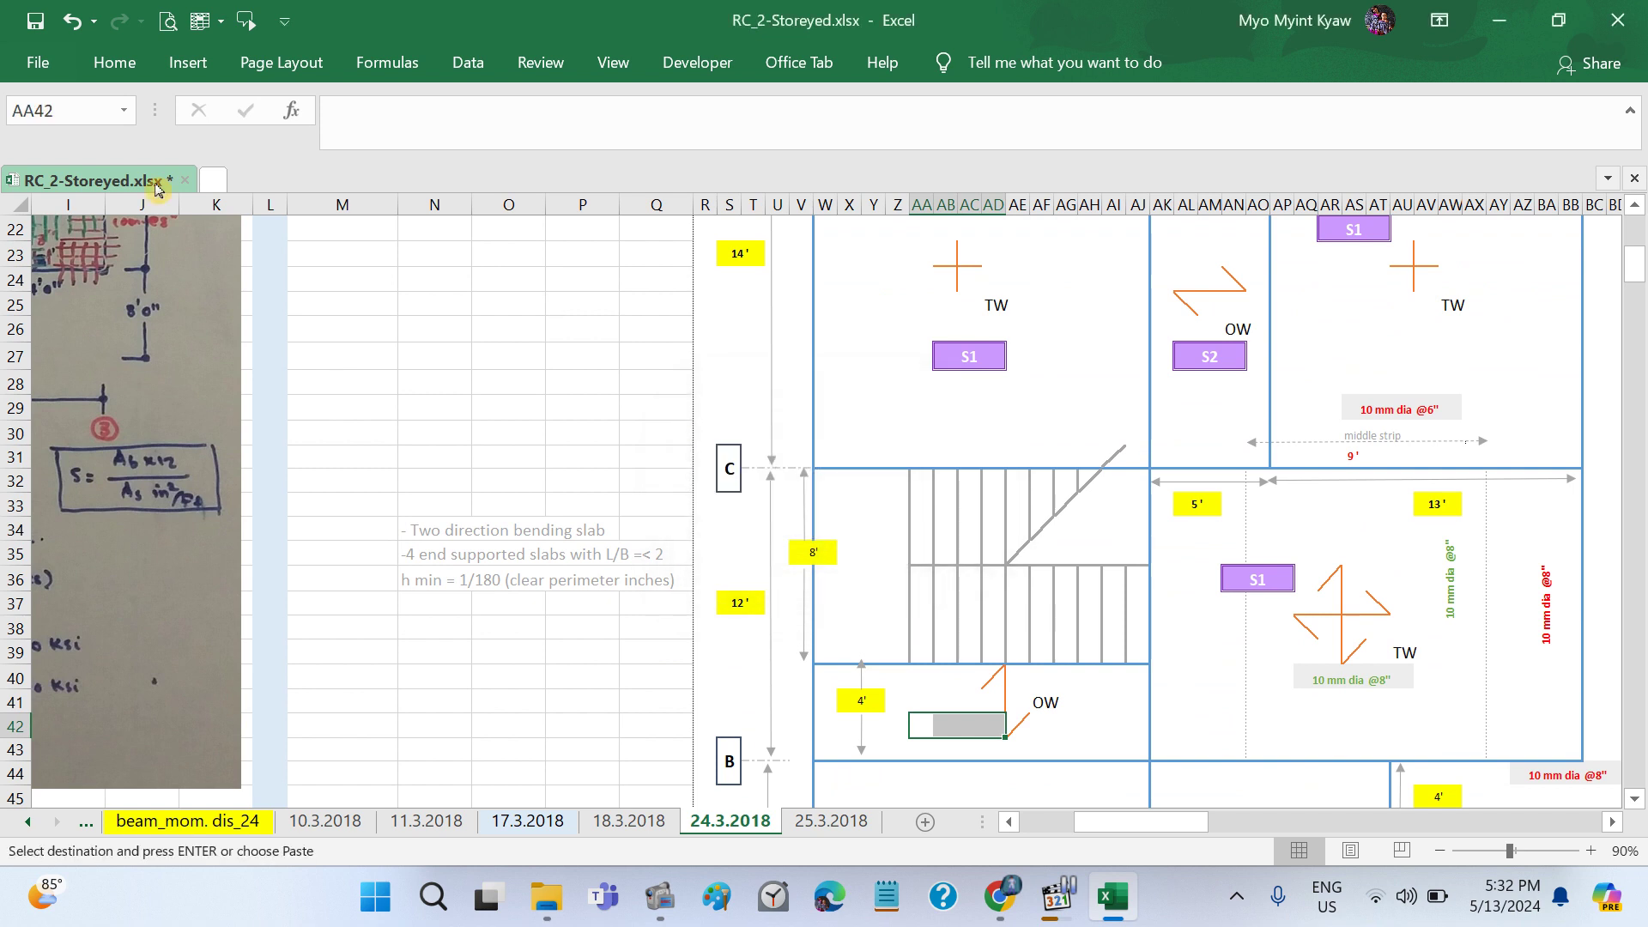
{"action": "left_click", "coordinate": [115, 61]}
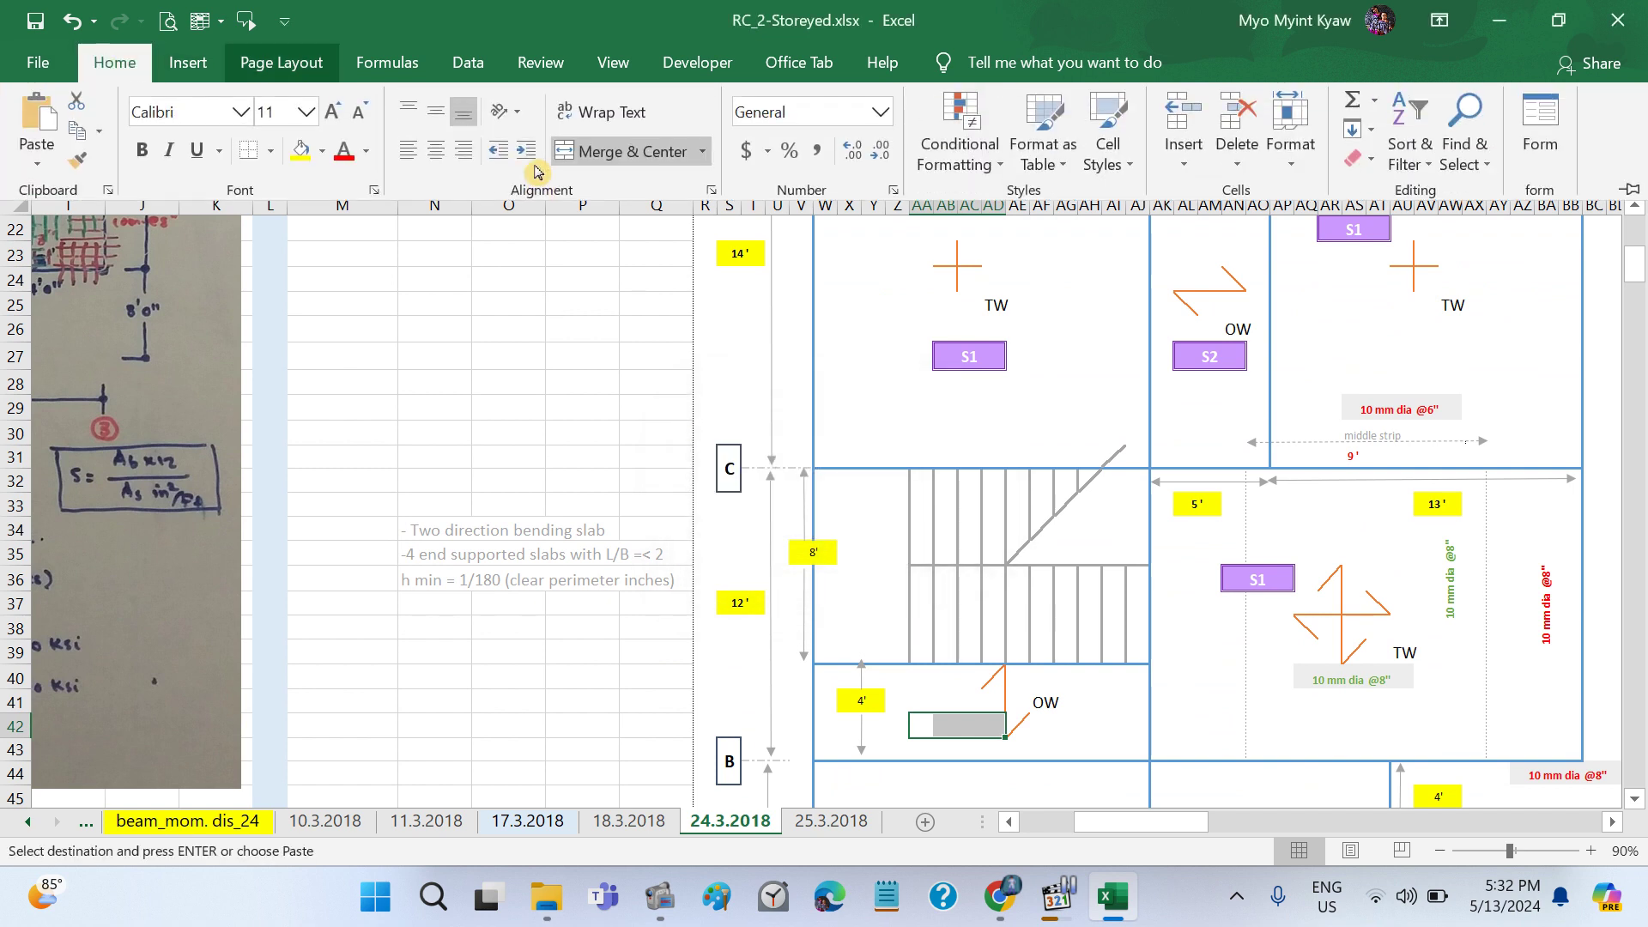
{"action": "left_click", "coordinate": [613, 162]}
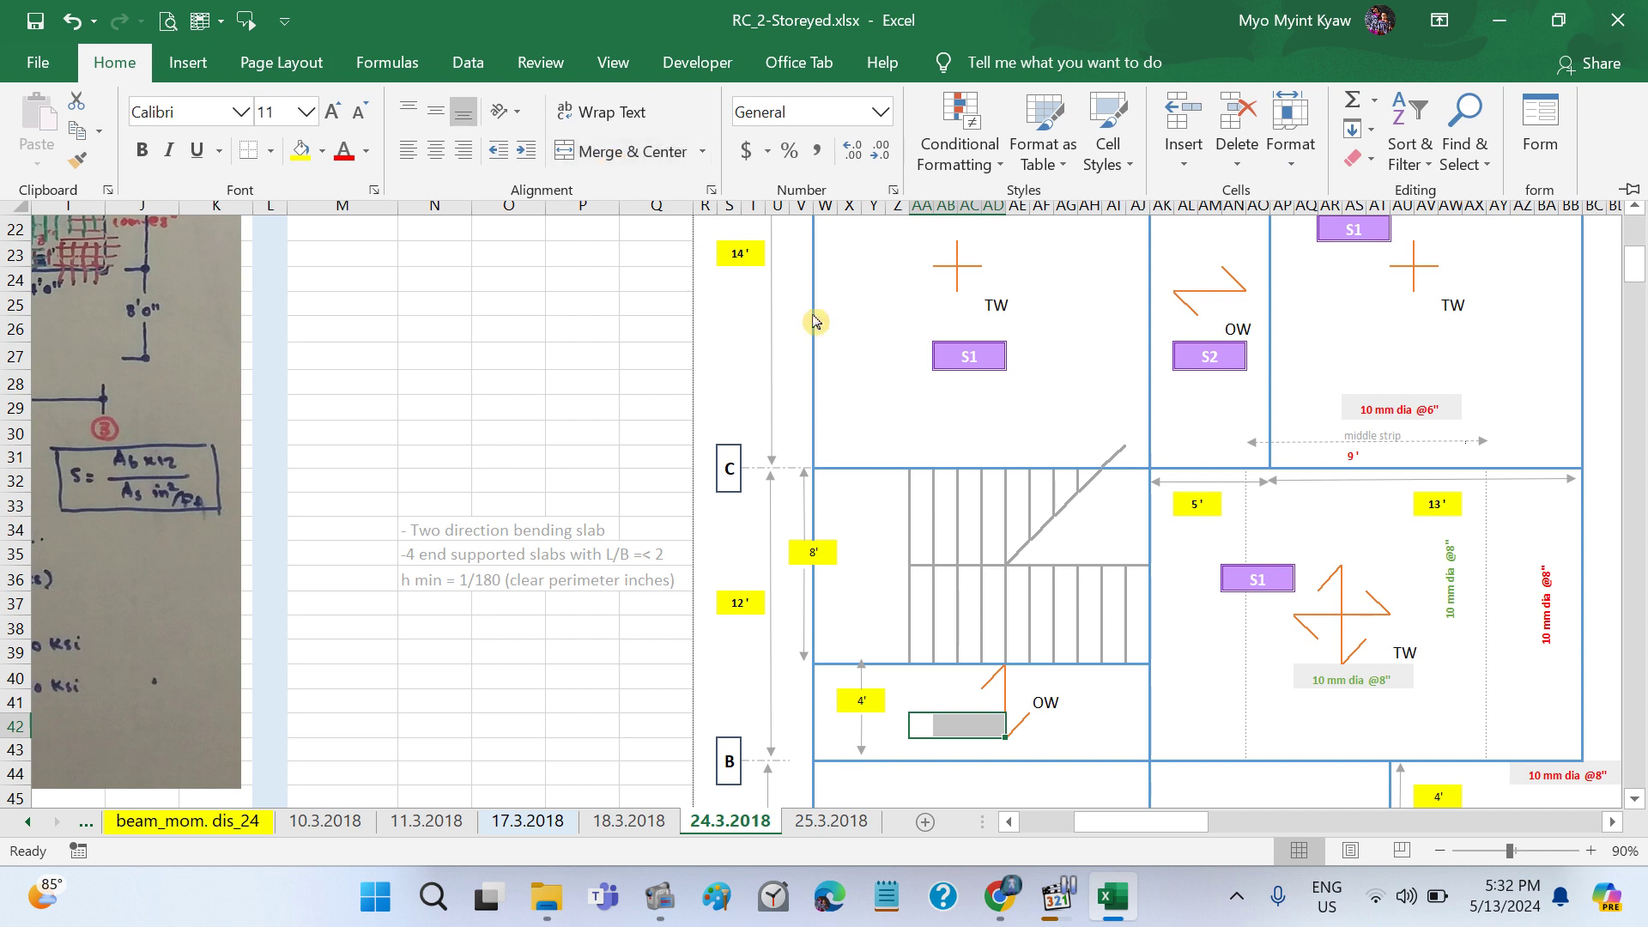
{"action": "left_click", "coordinate": [1062, 412]}
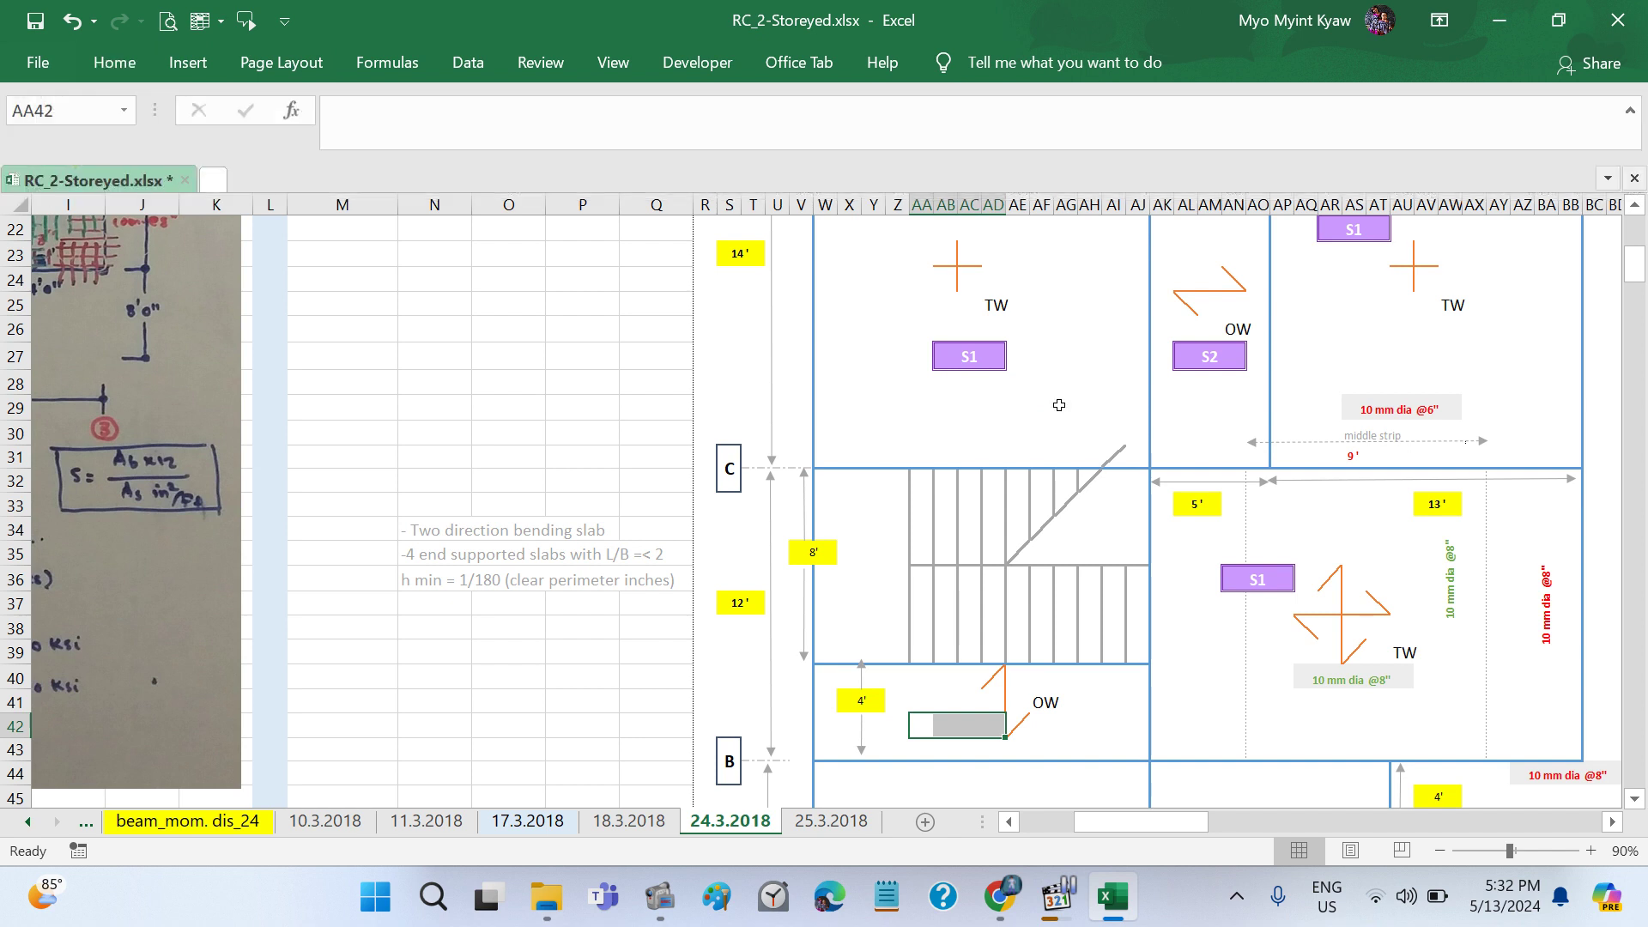
Step: Paste the S2 tag into cell AA42 in the small one-way panel below the stair
{"action": "left_click", "coordinate": [1186, 369]}
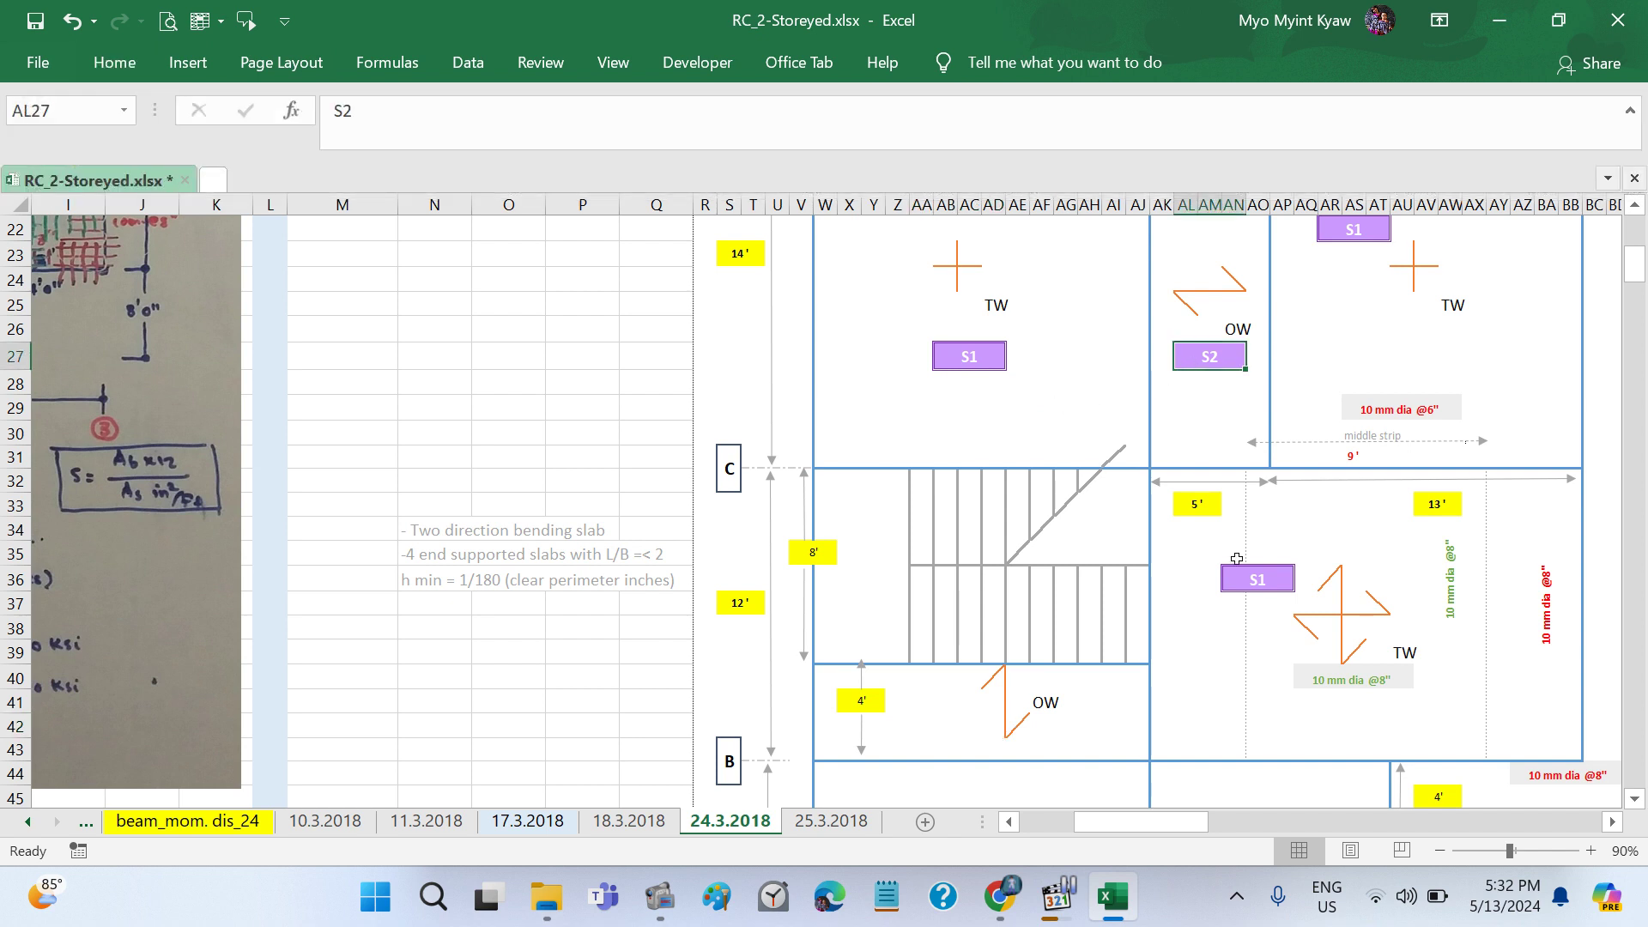
{"action": "key", "text": "ctrl+c"}
{"action": "left_click", "coordinate": [919, 728]}
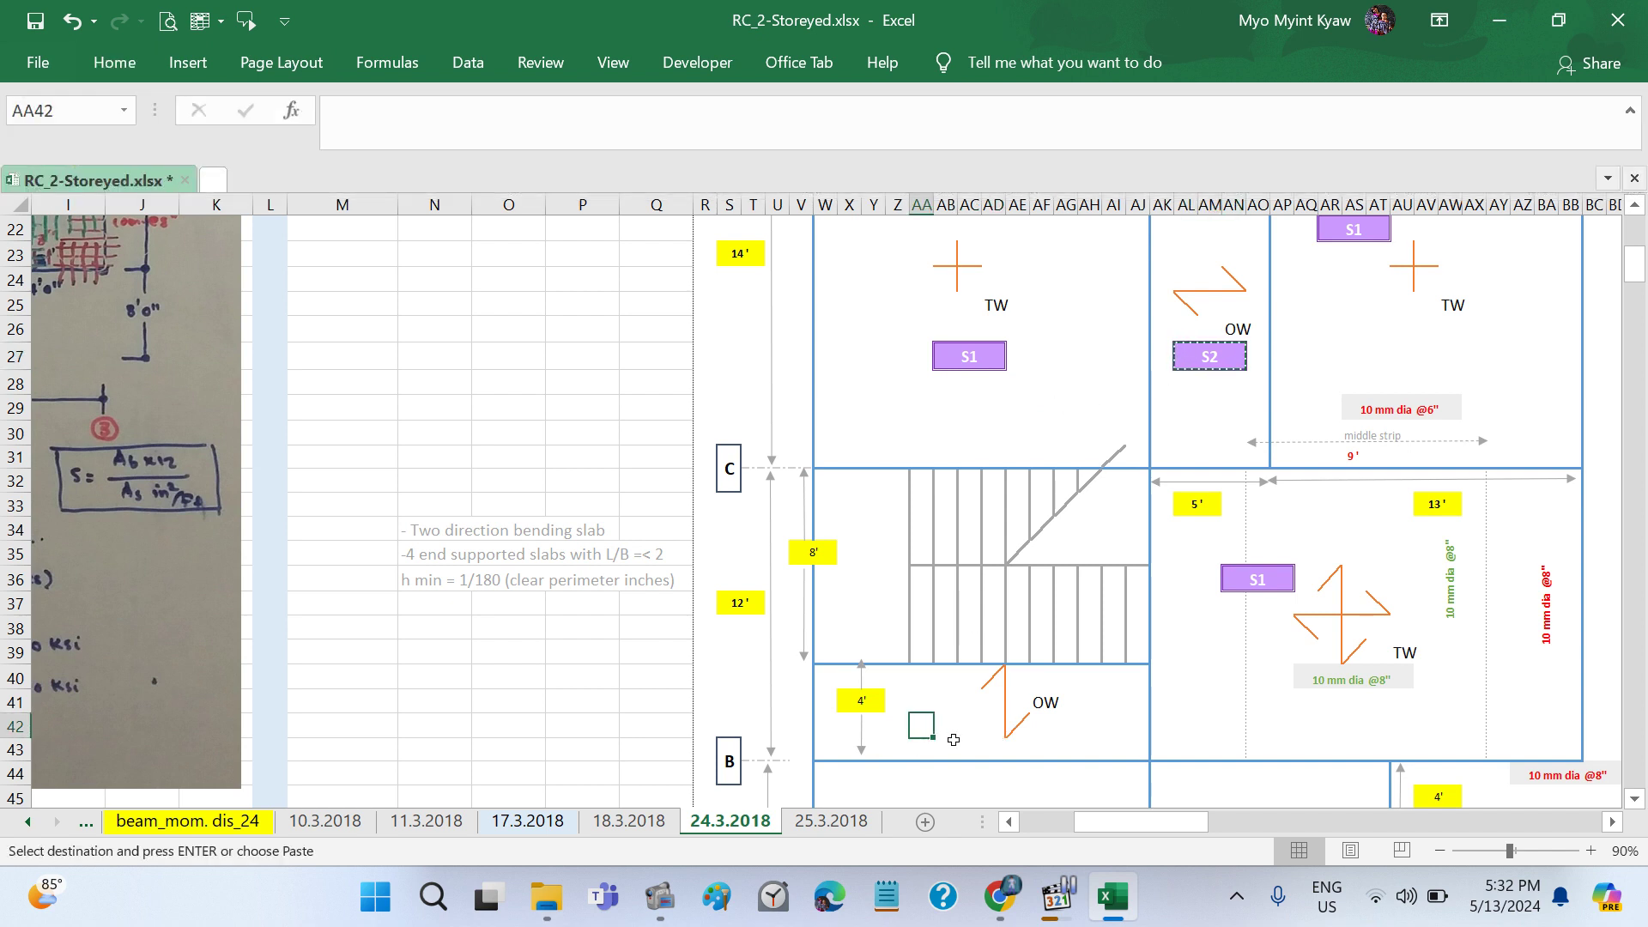
{"action": "key", "text": "ctrl+v"}
{"action": "key", "text": "Escape"}
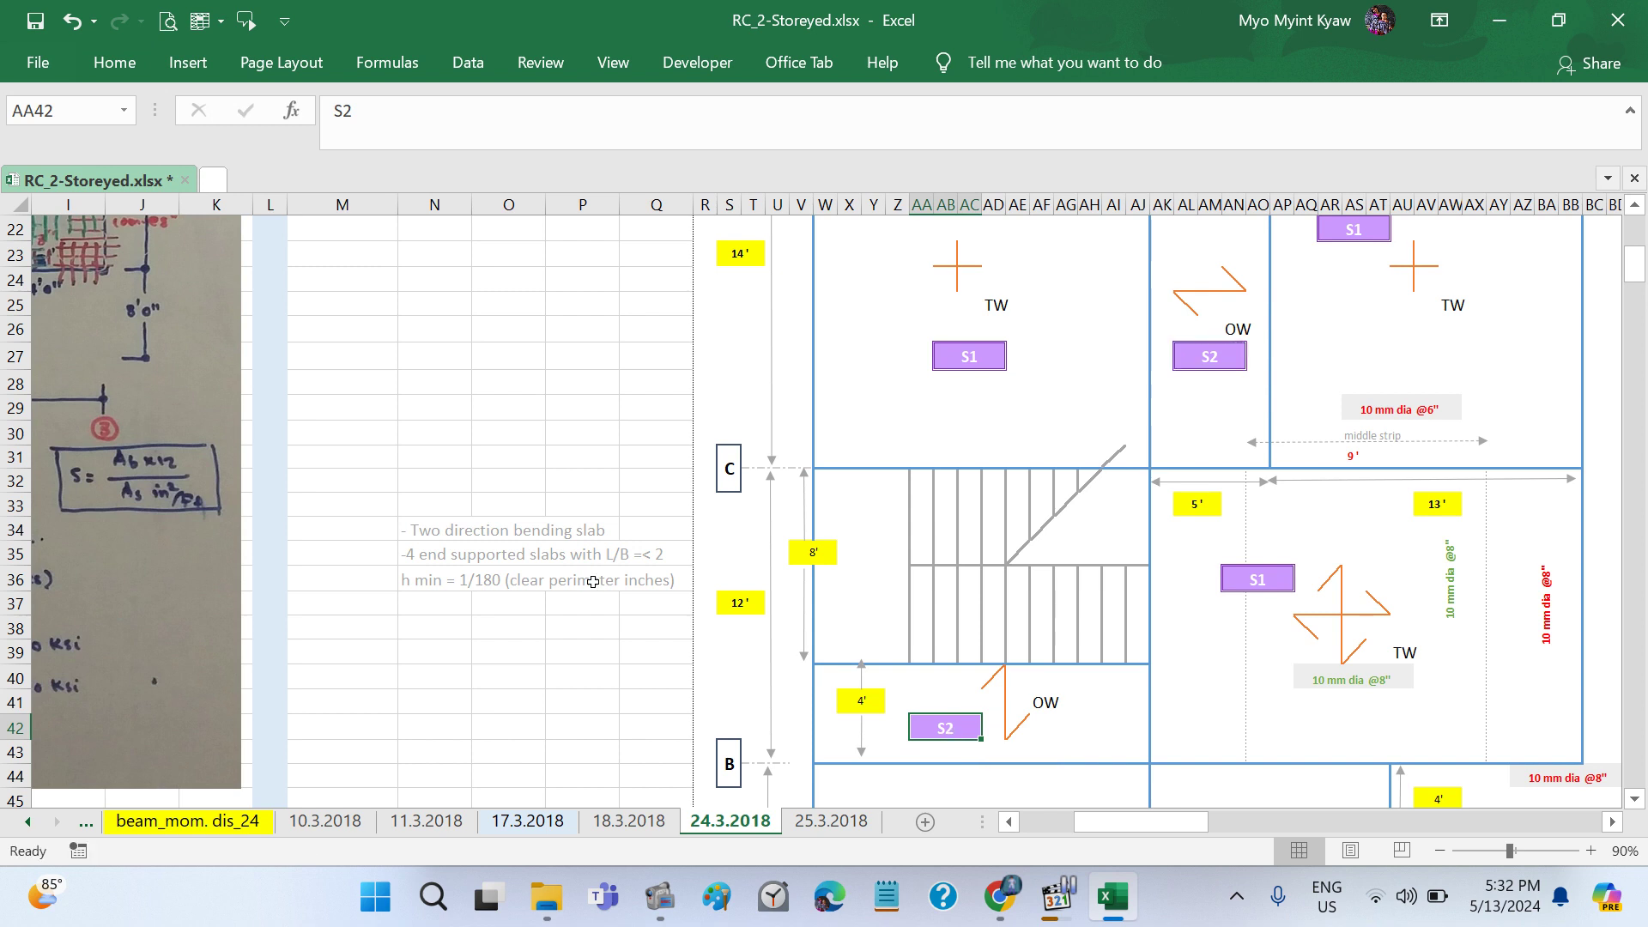
{"action": "left_click", "coordinate": [581, 650]}
Step: Try moving the S1 tag at AA47 leftward; the merged-cell error refuses it
{"action": "scroll", "coordinate": [1002, 596], "scroll_direction": "down", "scroll_amount": 1}
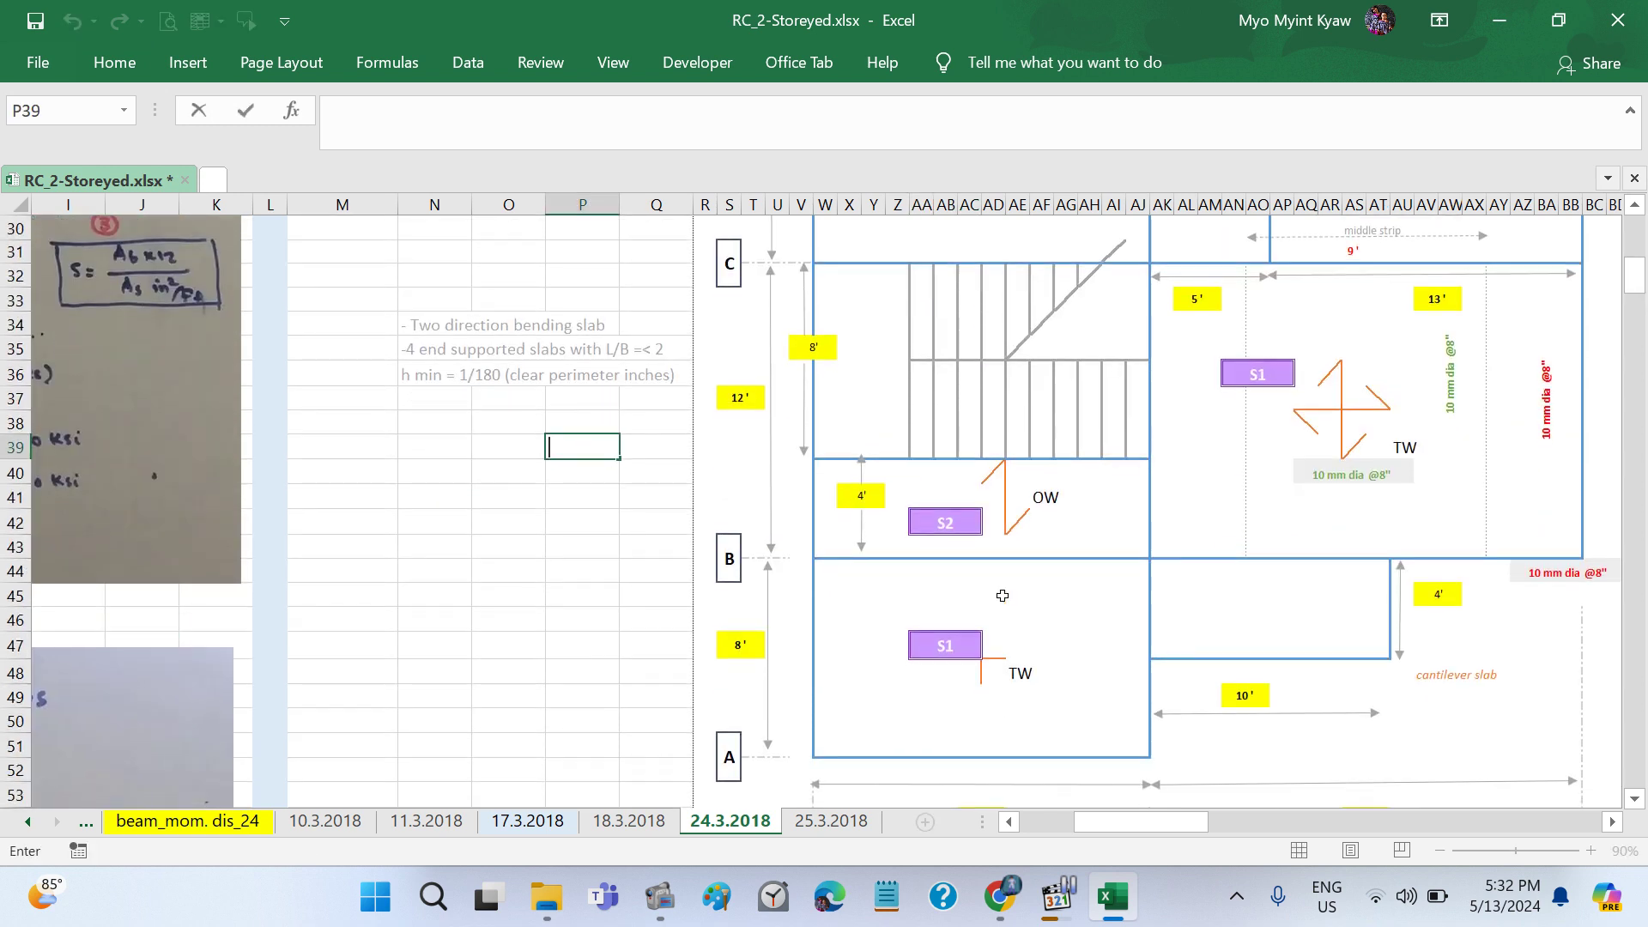
{"action": "left_click", "coordinate": [950, 634]}
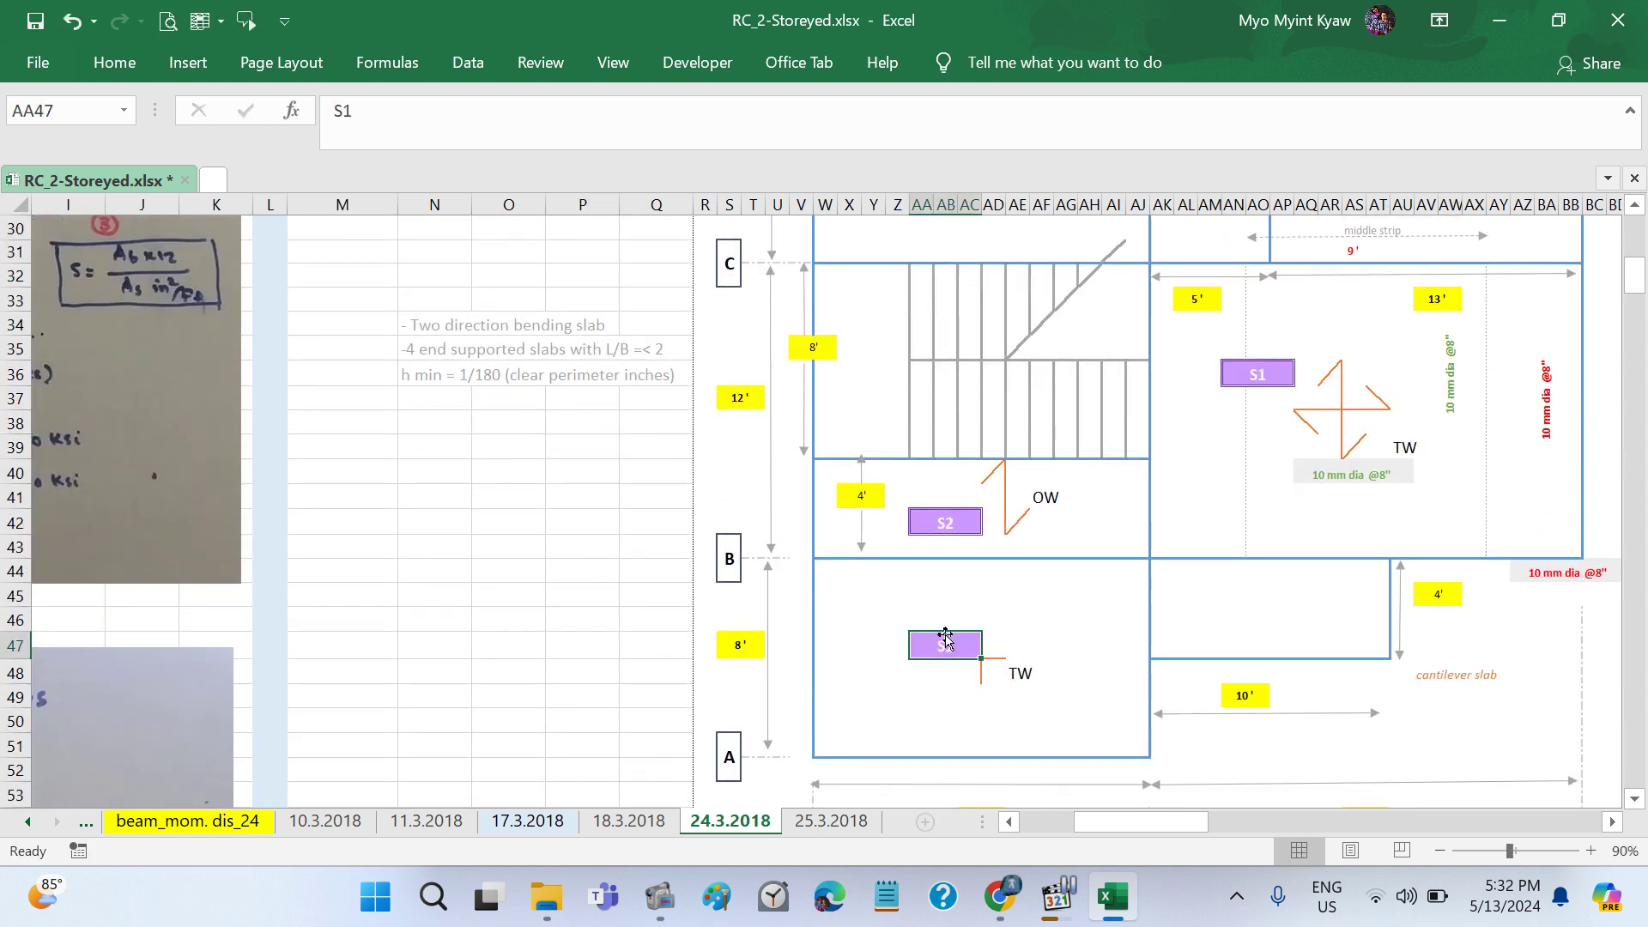
{"action": "left_click_drag", "start_coordinate": [941, 632], "coordinate": [927, 640]}
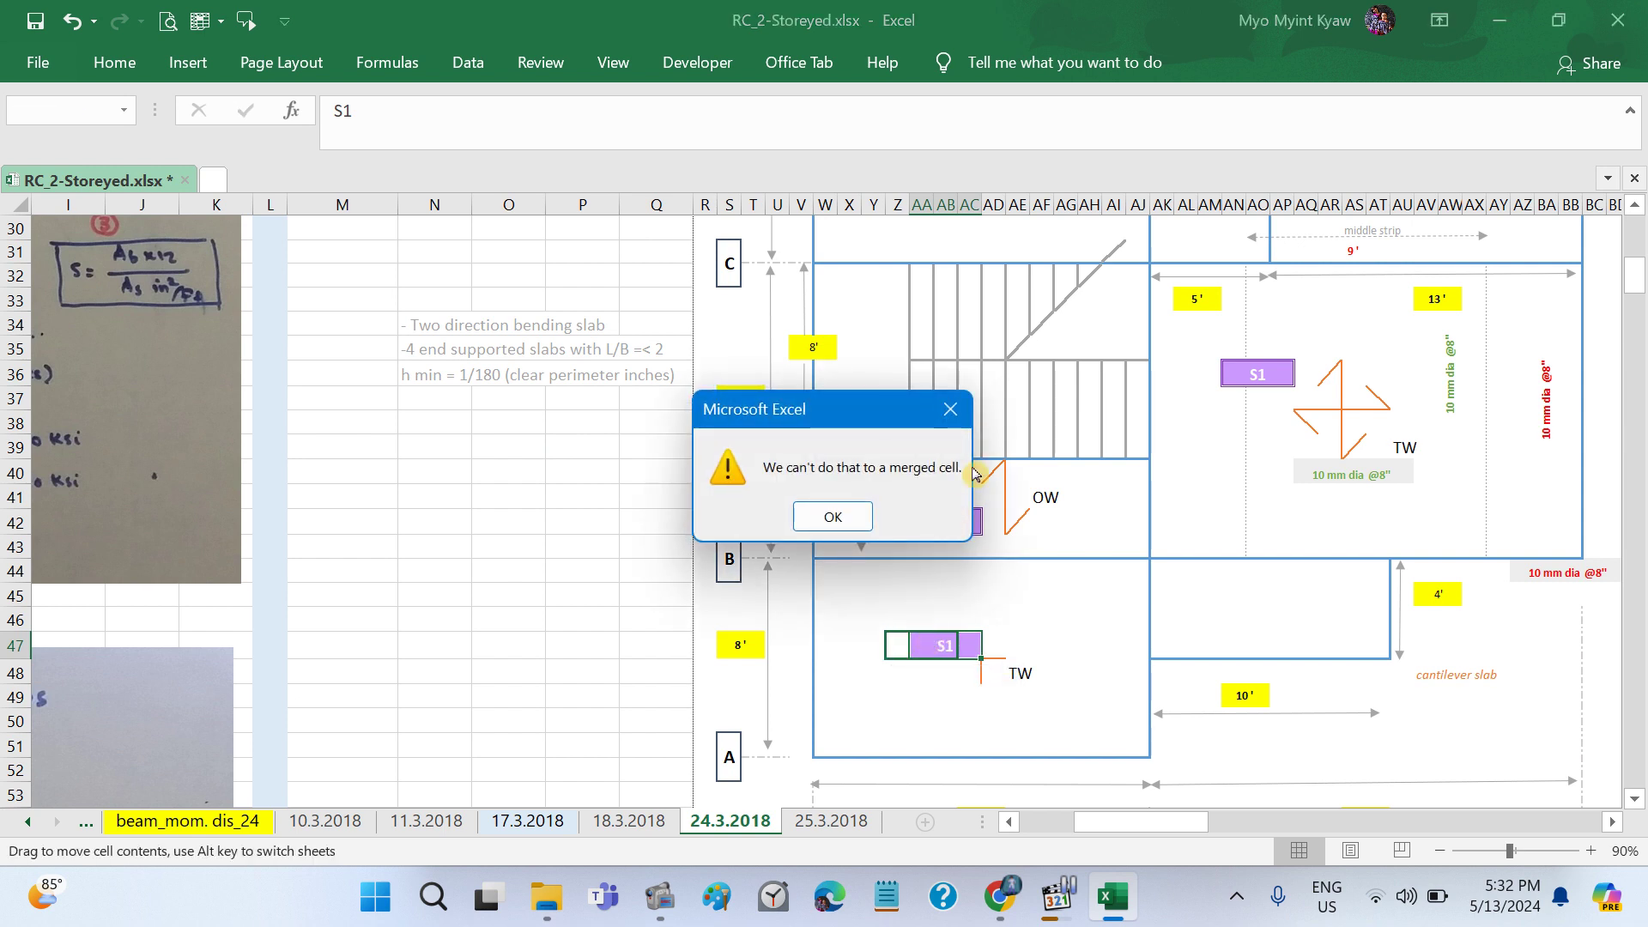
{"action": "left_click", "coordinate": [950, 409]}
{"action": "left_click", "coordinate": [425, 598]}
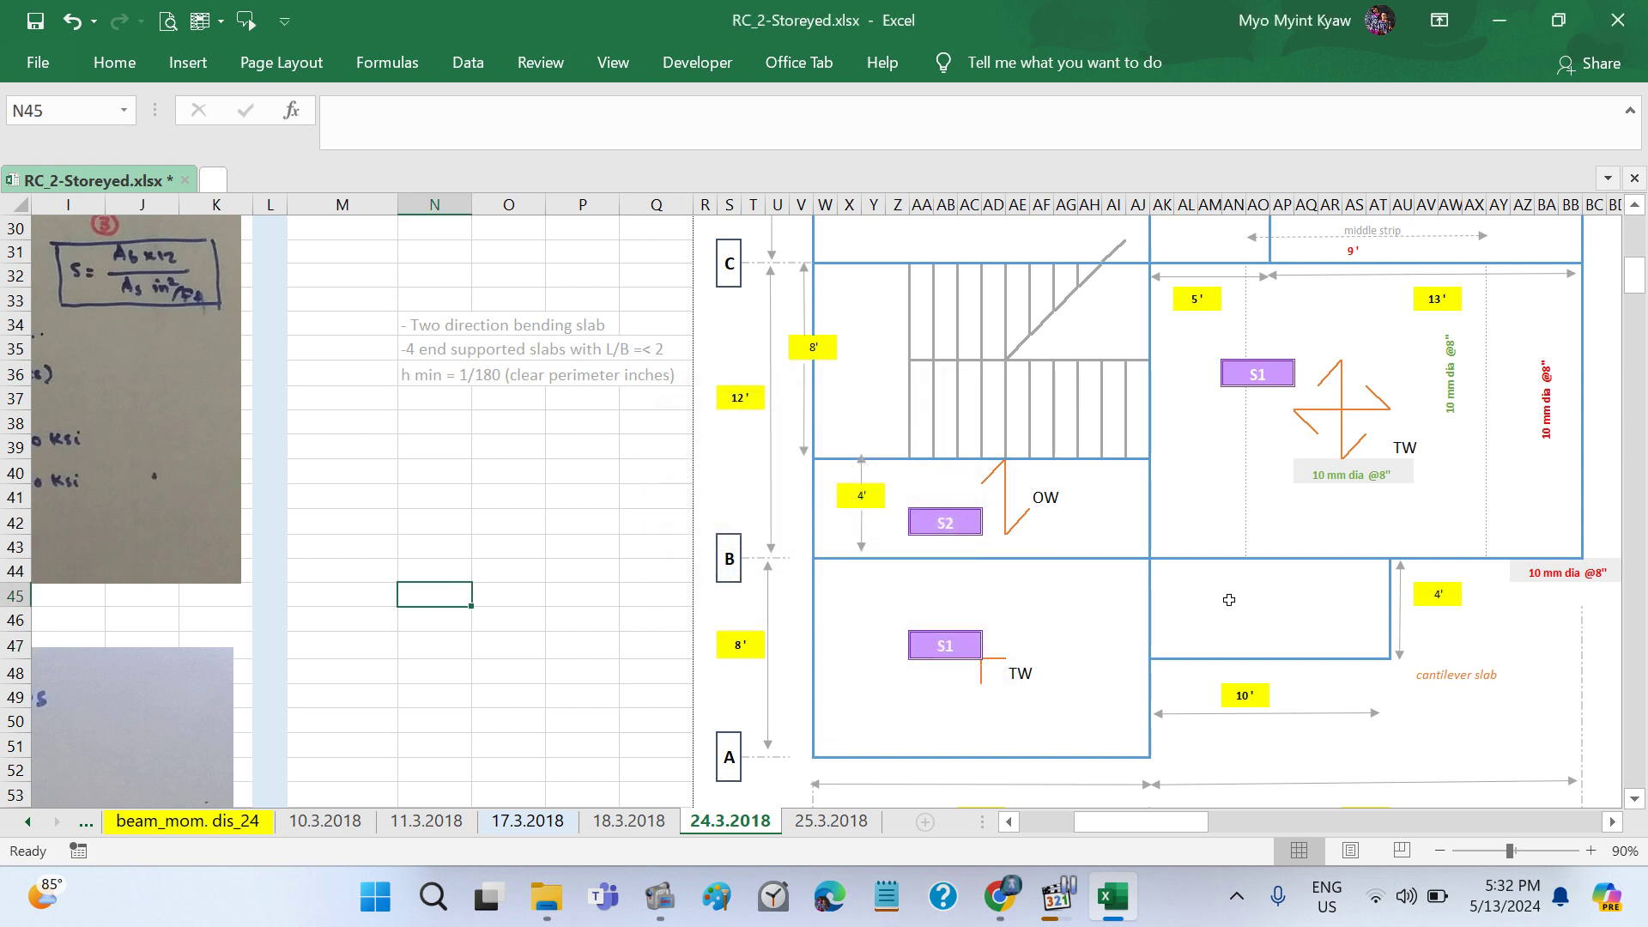
{"action": "scroll", "coordinate": [616, 475], "scroll_direction": "left", "scroll_amount": 4}
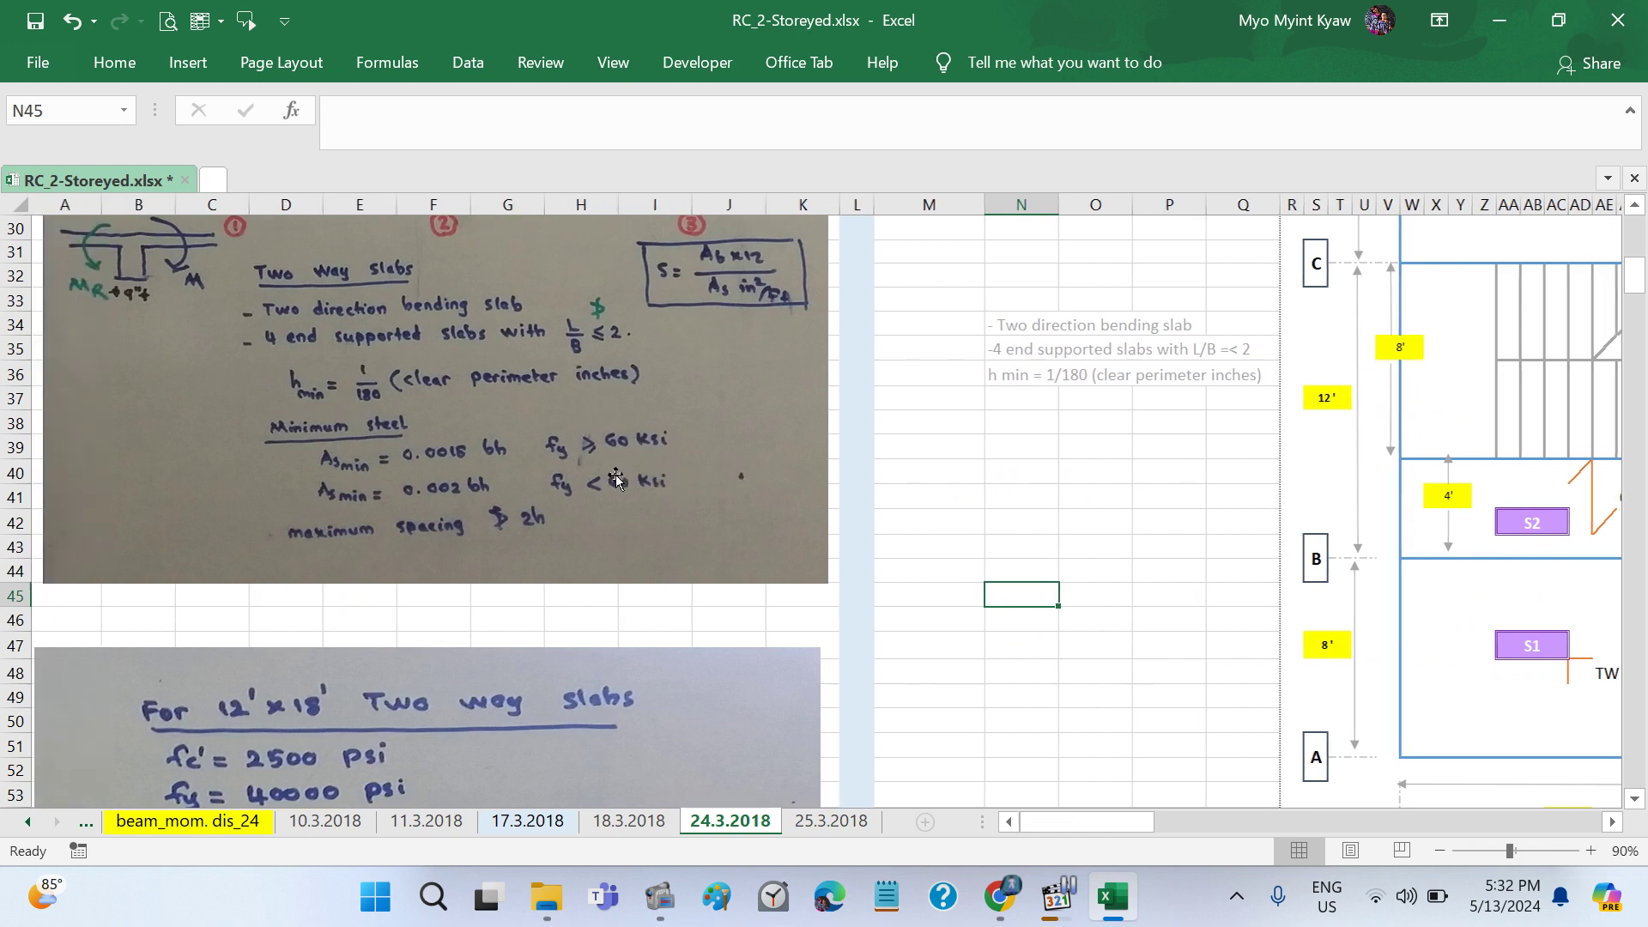
{"action": "scroll", "coordinate": [616, 475], "scroll_direction": "up", "scroll_amount": 5}
{"action": "scroll", "coordinate": [616, 476], "scroll_direction": "up", "scroll_amount": 5}
{"action": "scroll", "coordinate": [615, 475], "scroll_direction": "down", "scroll_amount": 2}
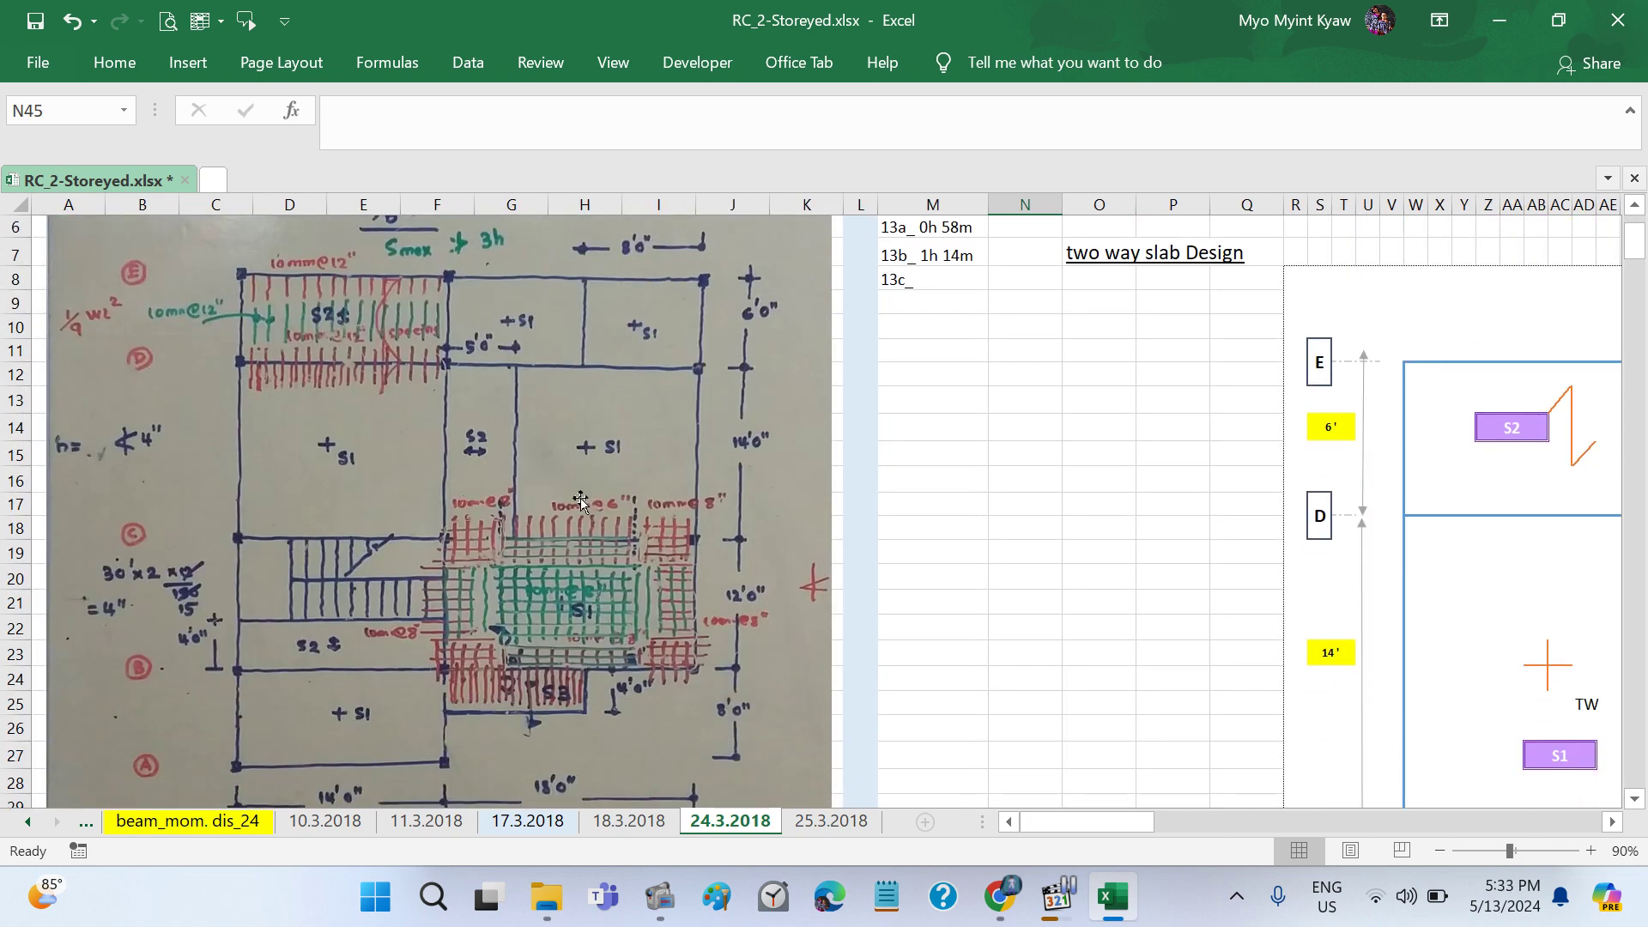
{"action": "scroll", "coordinate": [550, 532], "scroll_direction": "down", "scroll_amount": 1}
{"action": "scroll", "coordinate": [446, 654], "scroll_direction": "up", "scroll_amount": 1}
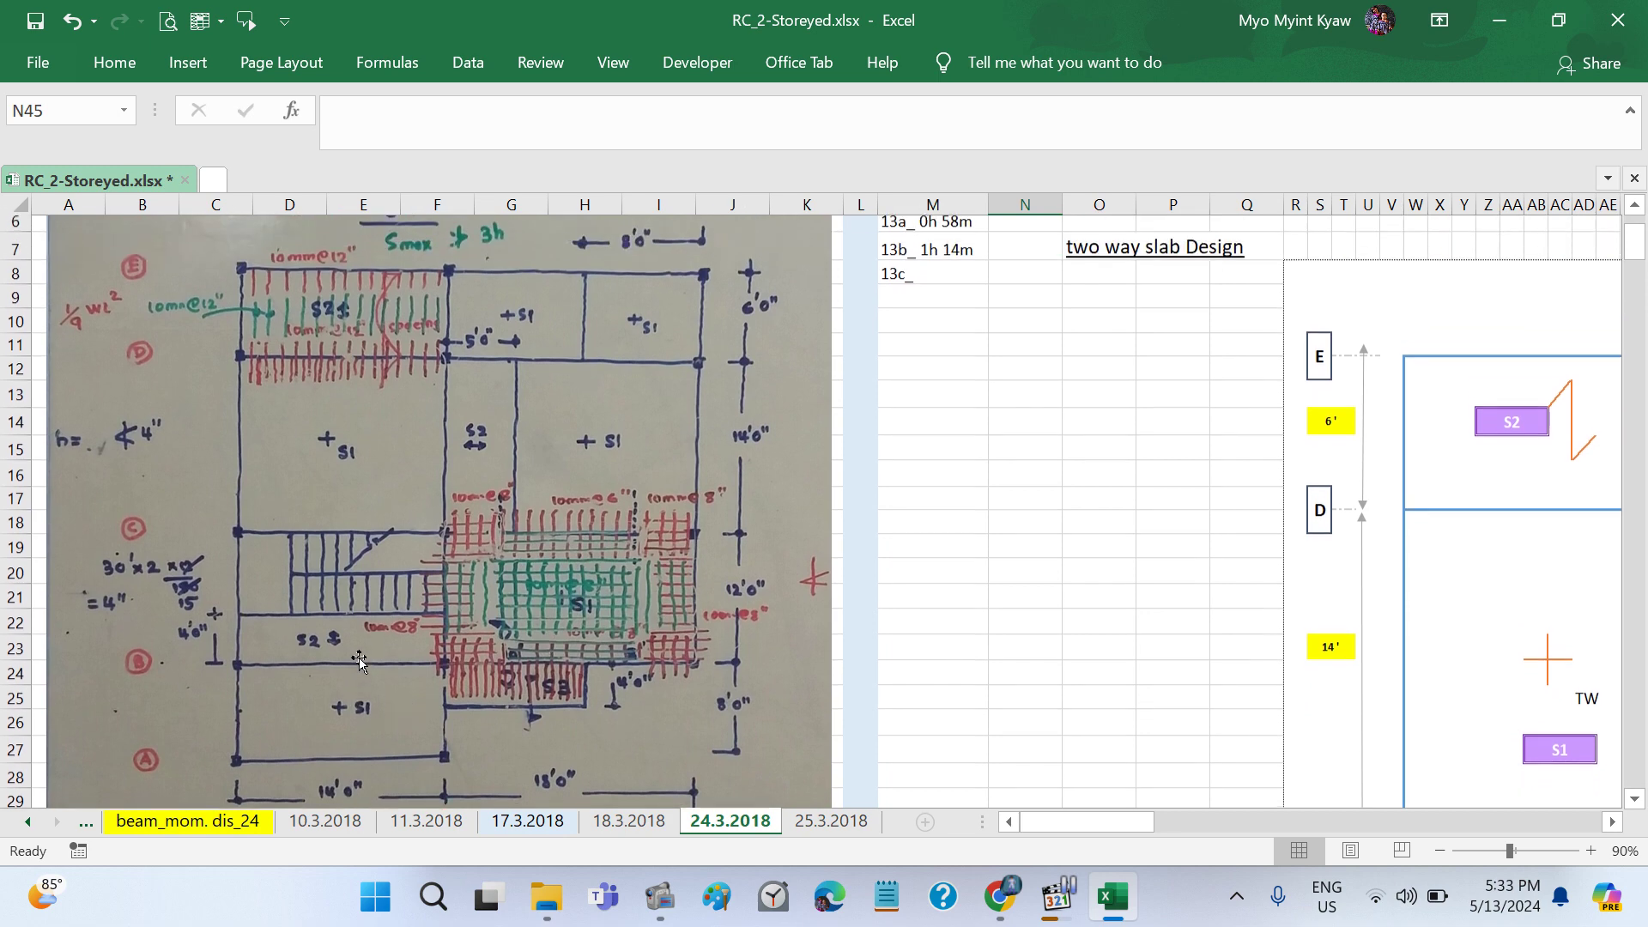
{"action": "scroll", "coordinate": [506, 650], "scroll_direction": "down", "scroll_amount": 2}
{"action": "scroll", "coordinate": [506, 650], "scroll_direction": "down", "scroll_amount": 1}
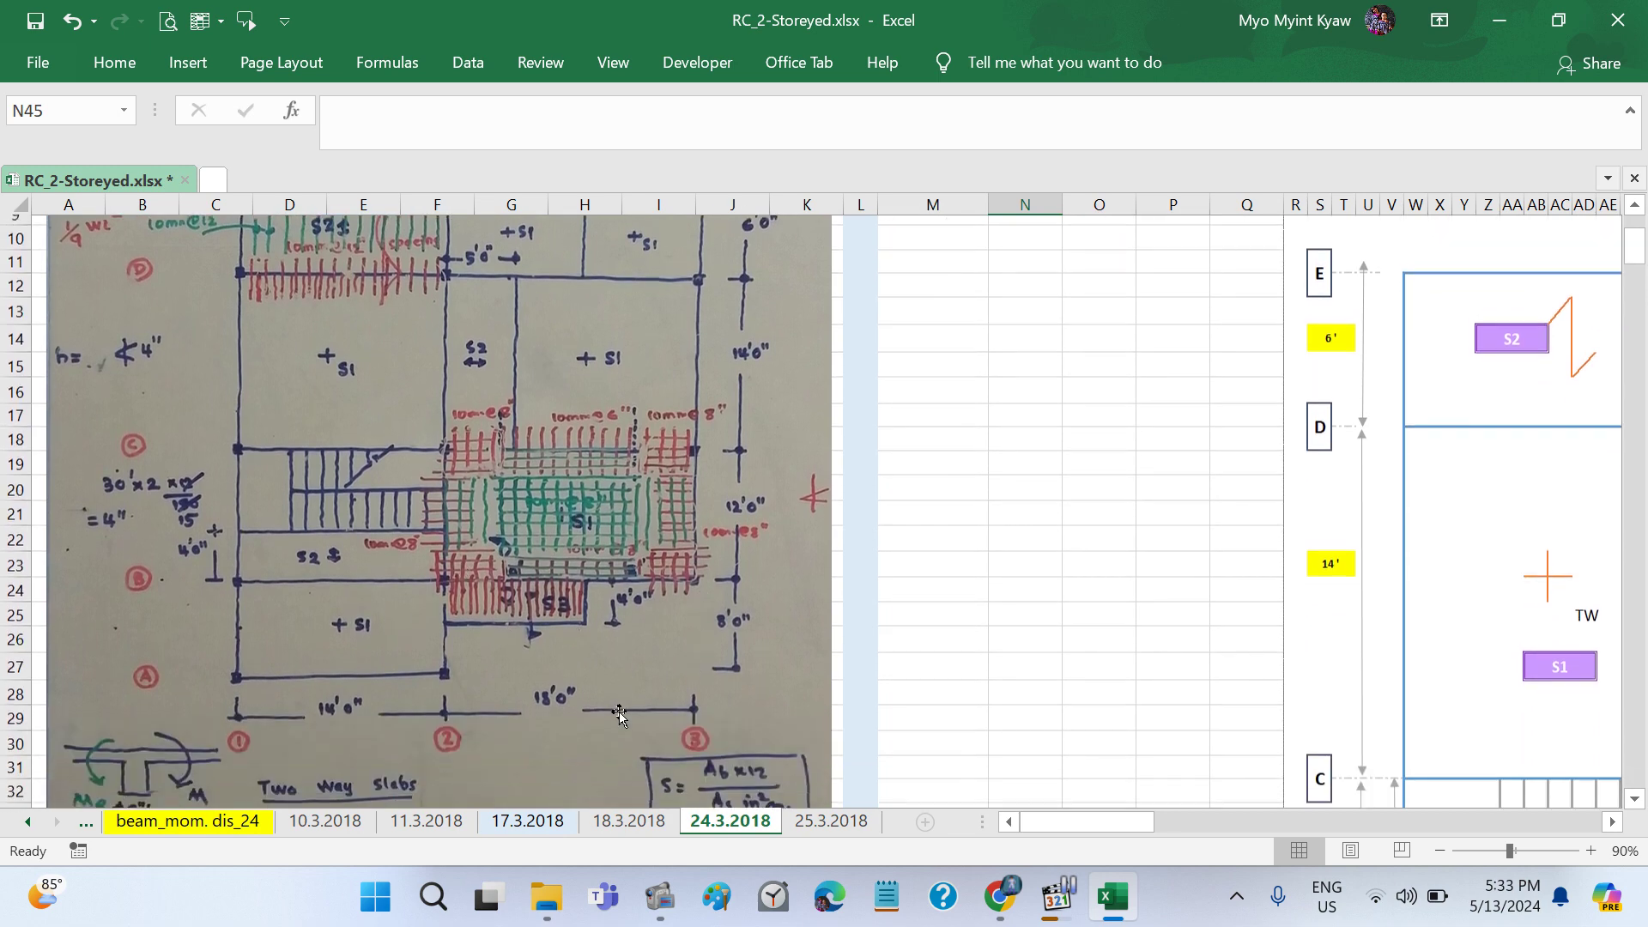
{"action": "scroll", "coordinate": [1223, 776], "scroll_direction": "right", "scroll_amount": 3}
{"action": "scroll", "coordinate": [1224, 776], "scroll_direction": "right", "scroll_amount": 3}
{"action": "scroll", "coordinate": [1116, 670], "scroll_direction": "down", "scroll_amount": 2}
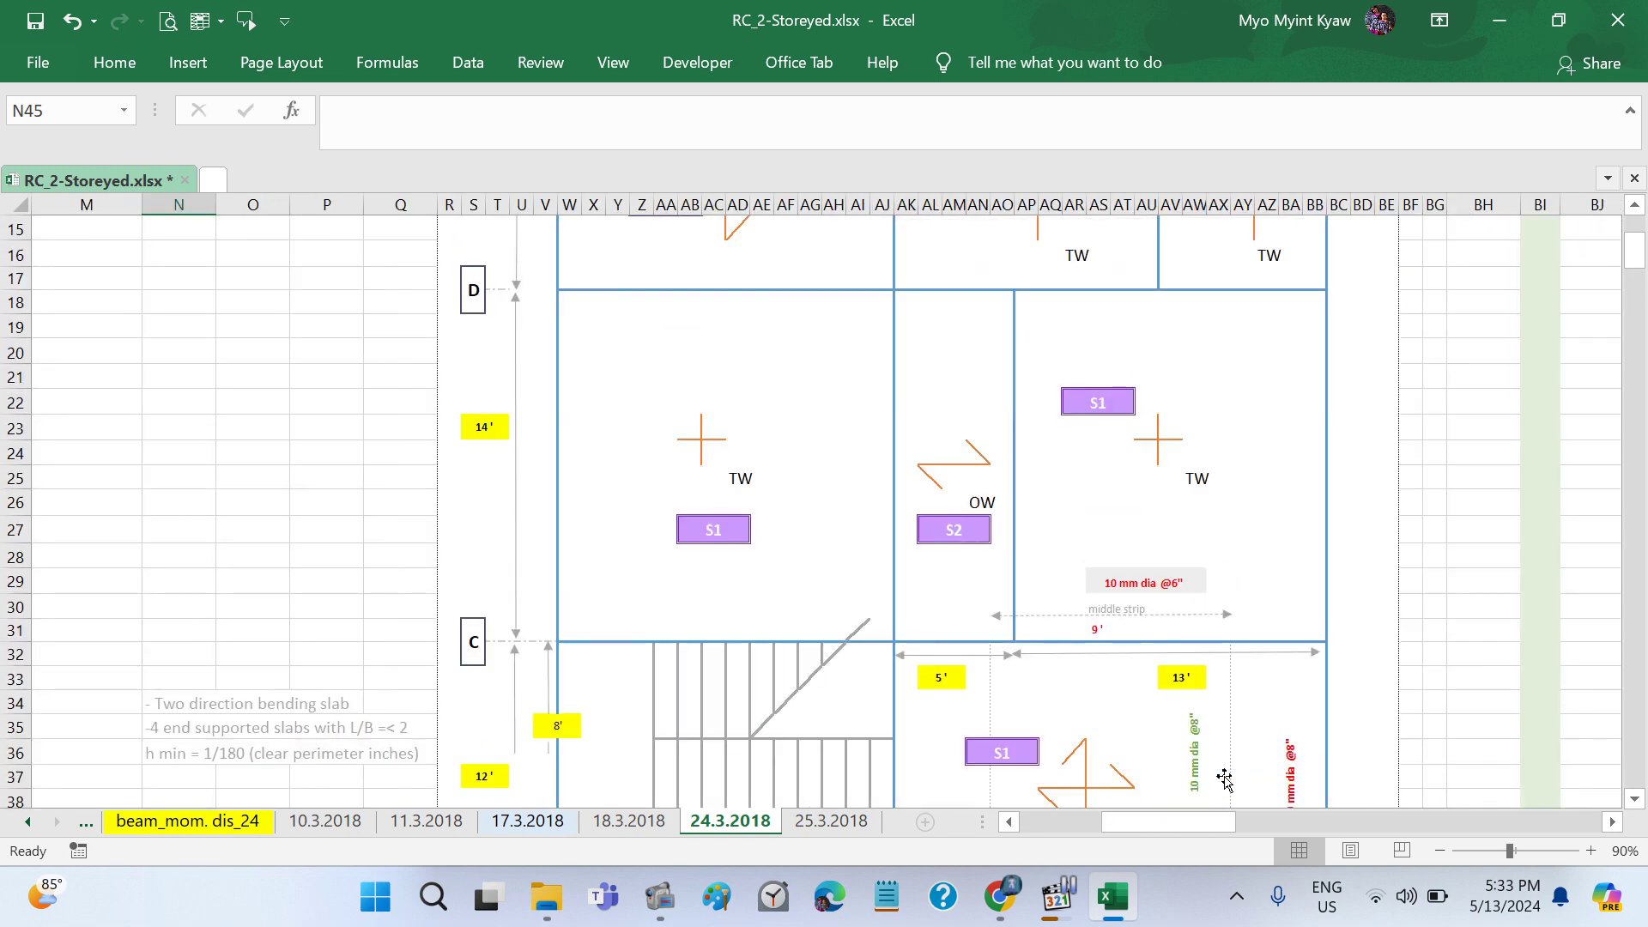
{"action": "scroll", "coordinate": [1042, 598], "scroll_direction": "down", "scroll_amount": 1}
{"action": "scroll", "coordinate": [1042, 599], "scroll_direction": "down", "scroll_amount": 2}
{"action": "scroll", "coordinate": [1042, 599], "scroll_direction": "down", "scroll_amount": 2}
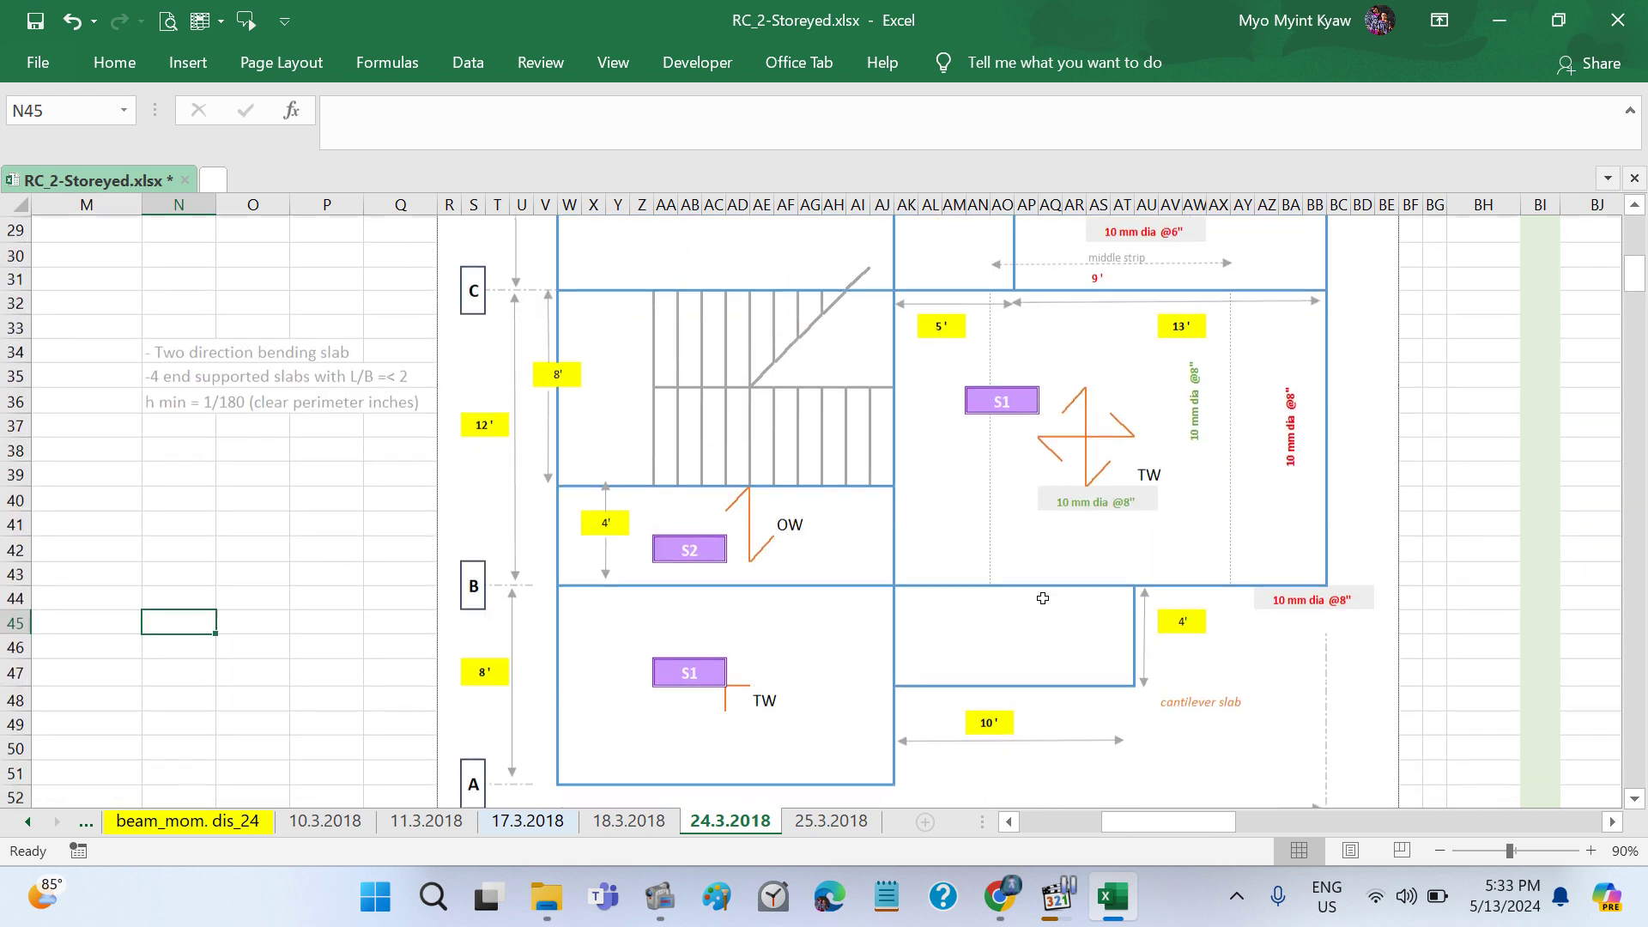
Step: Copy the S1 tag from AN36 into AN45 and relabel it S3
{"action": "left_click", "coordinate": [992, 386]}
{"action": "key", "text": "ctrl+c"}
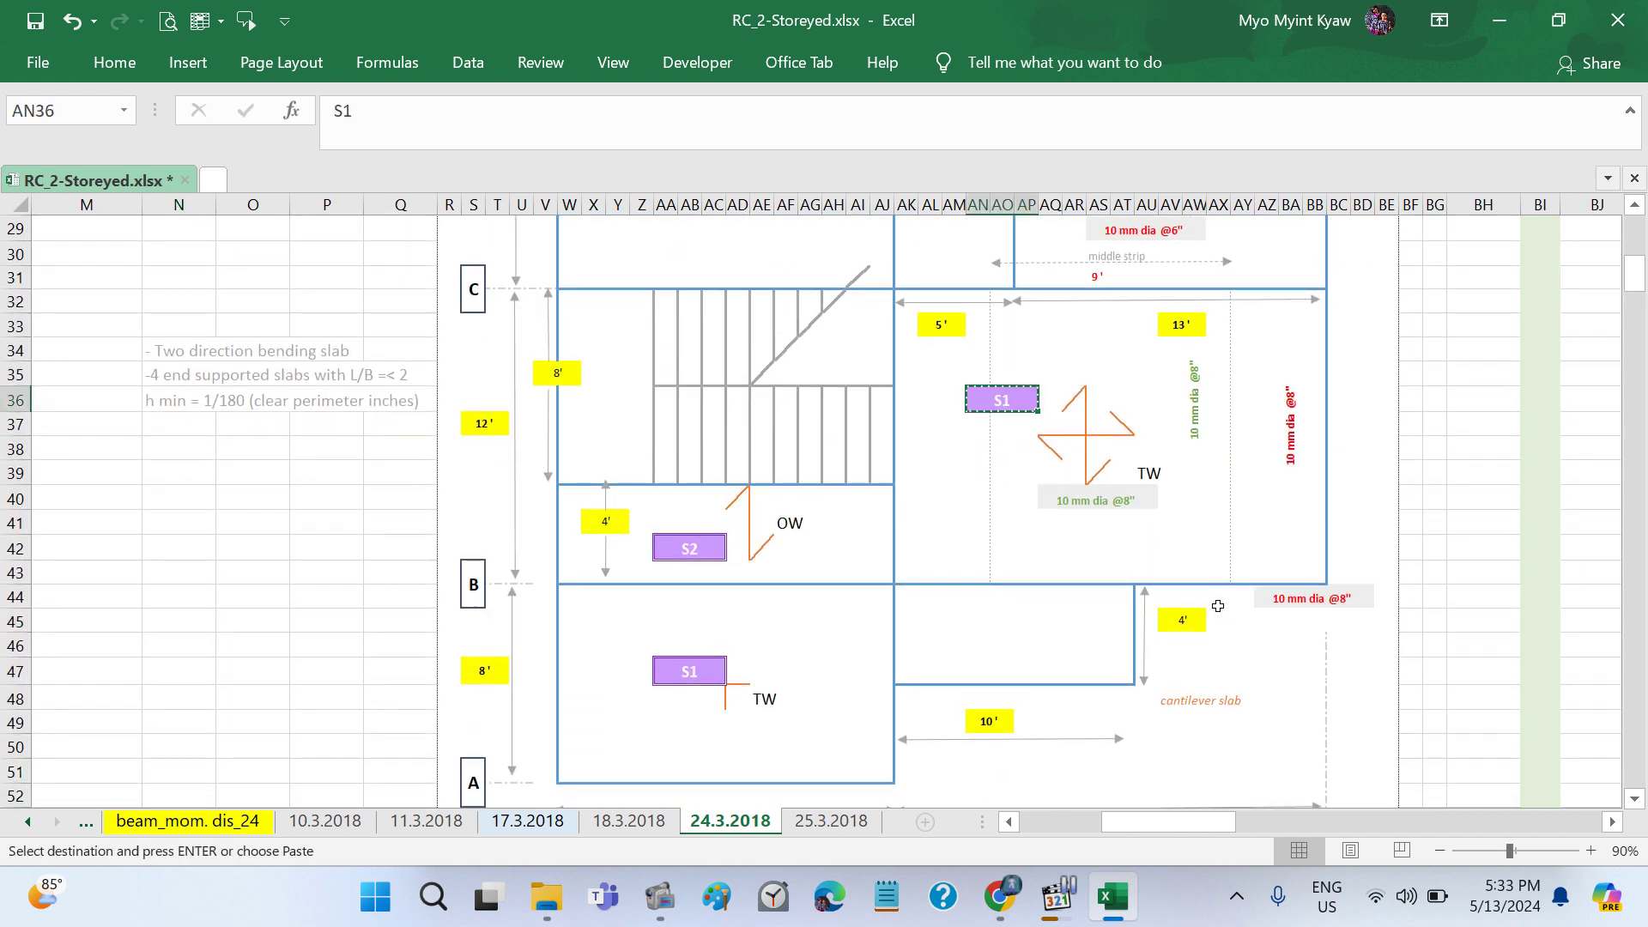
{"action": "left_click", "coordinate": [985, 624]}
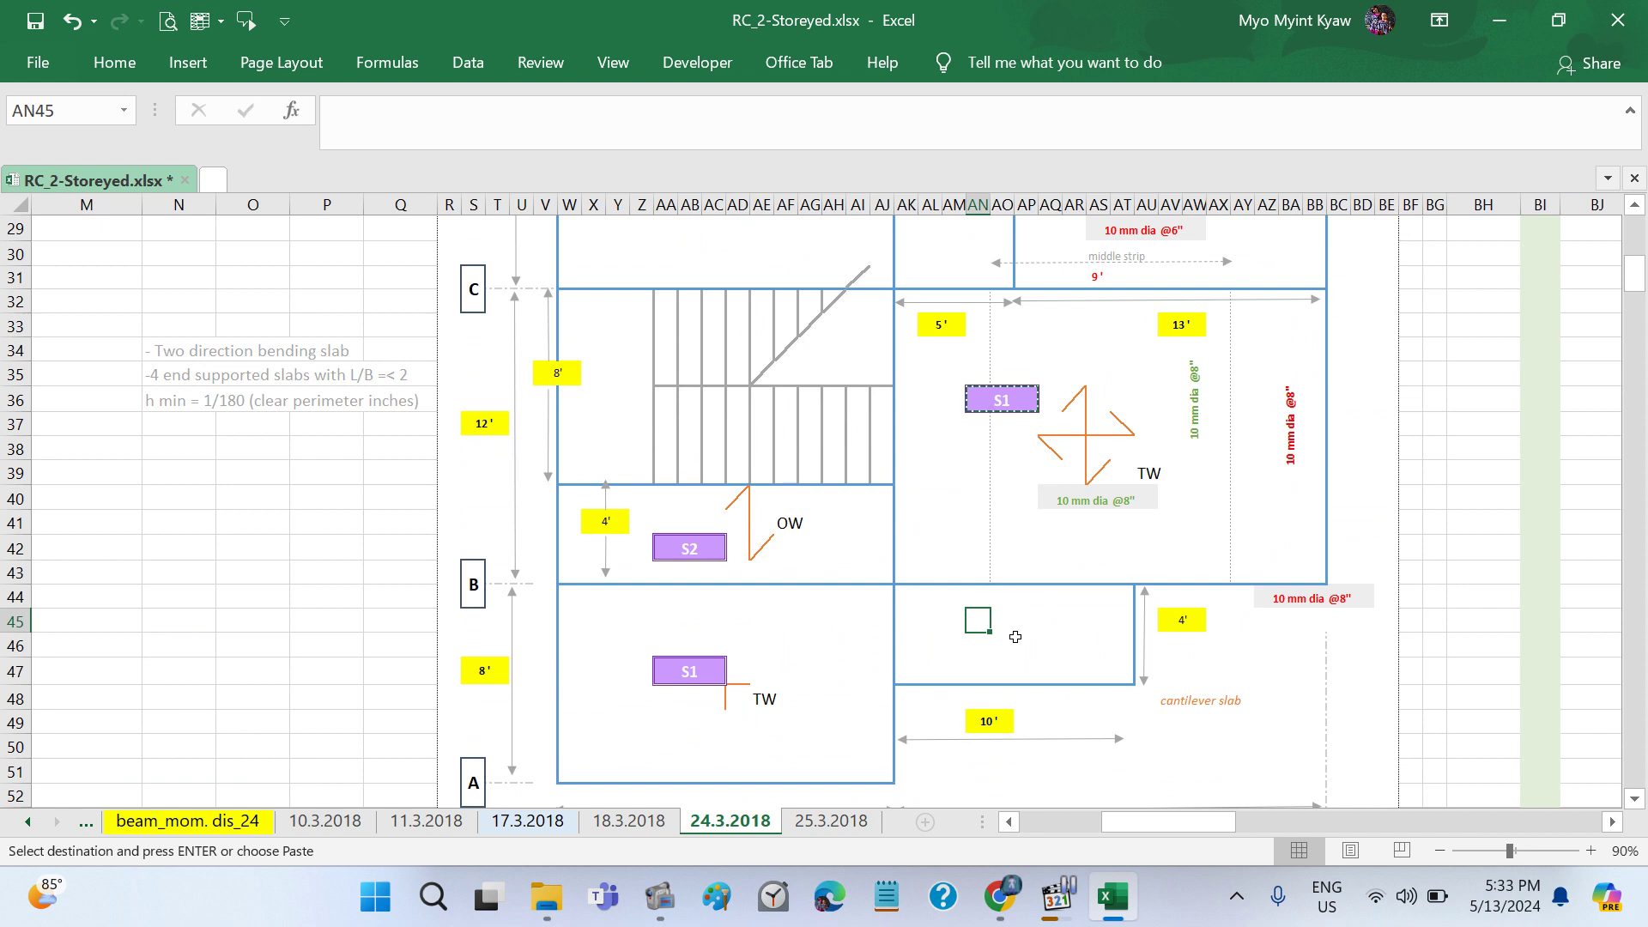
{"action": "key", "text": "ctrl+v"}
{"action": "key", "text": "Escape"}
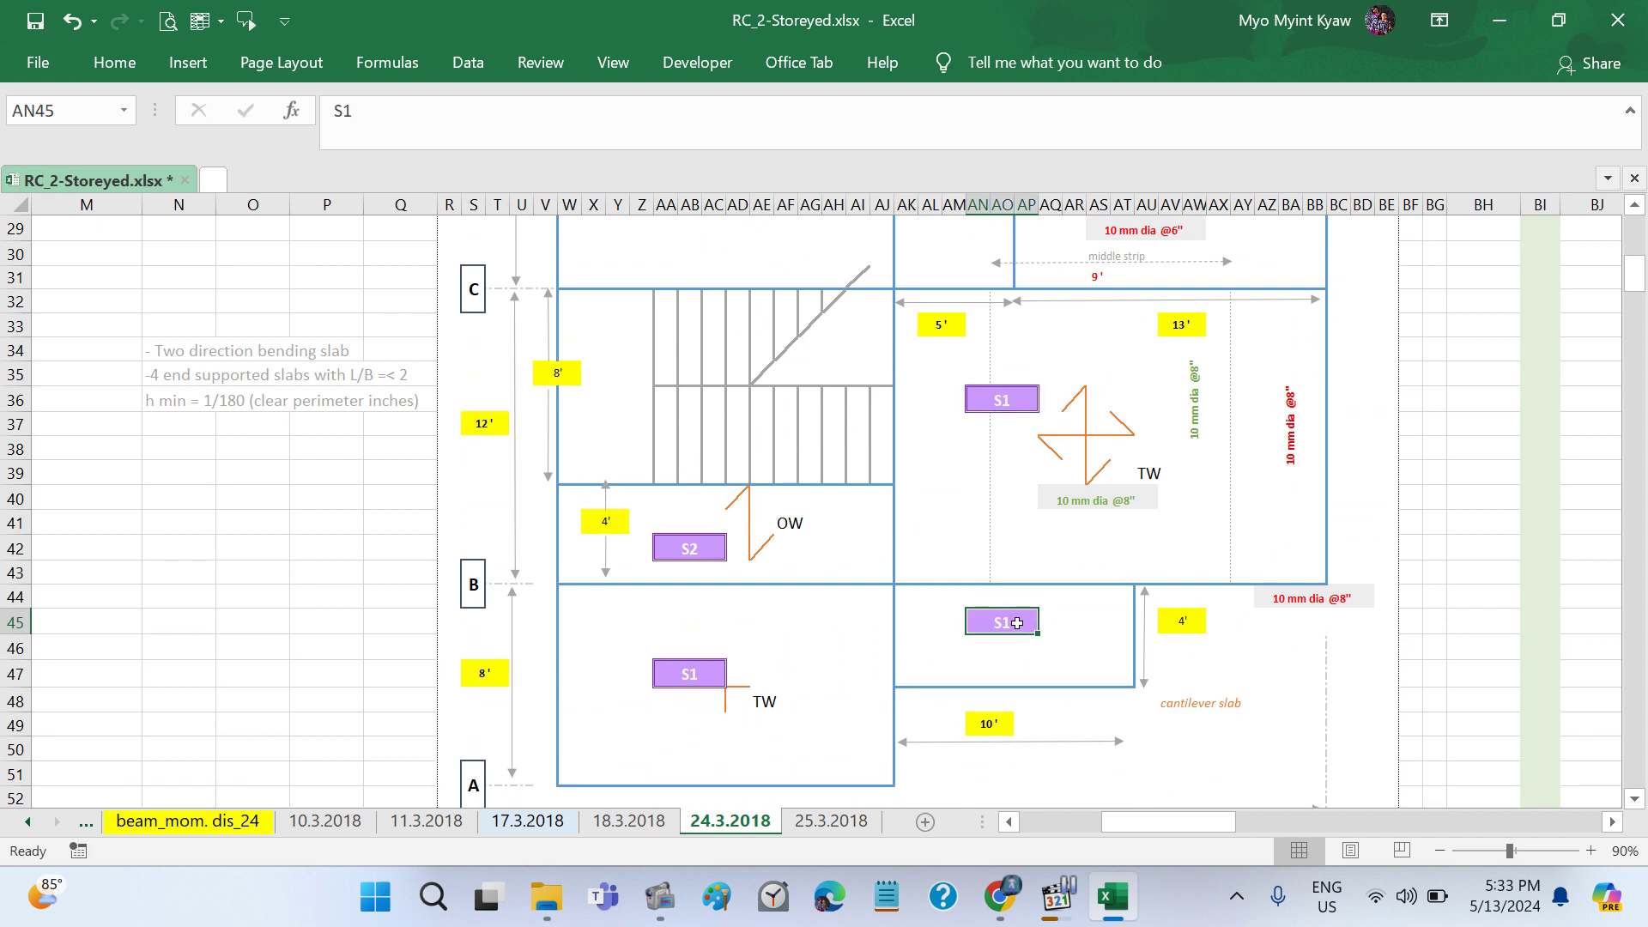
{"action": "double_click", "coordinate": [1017, 623]}
{"action": "key", "text": "BackSpace"}
{"action": "type", "text": "3"}
{"action": "key", "text": "Return"}
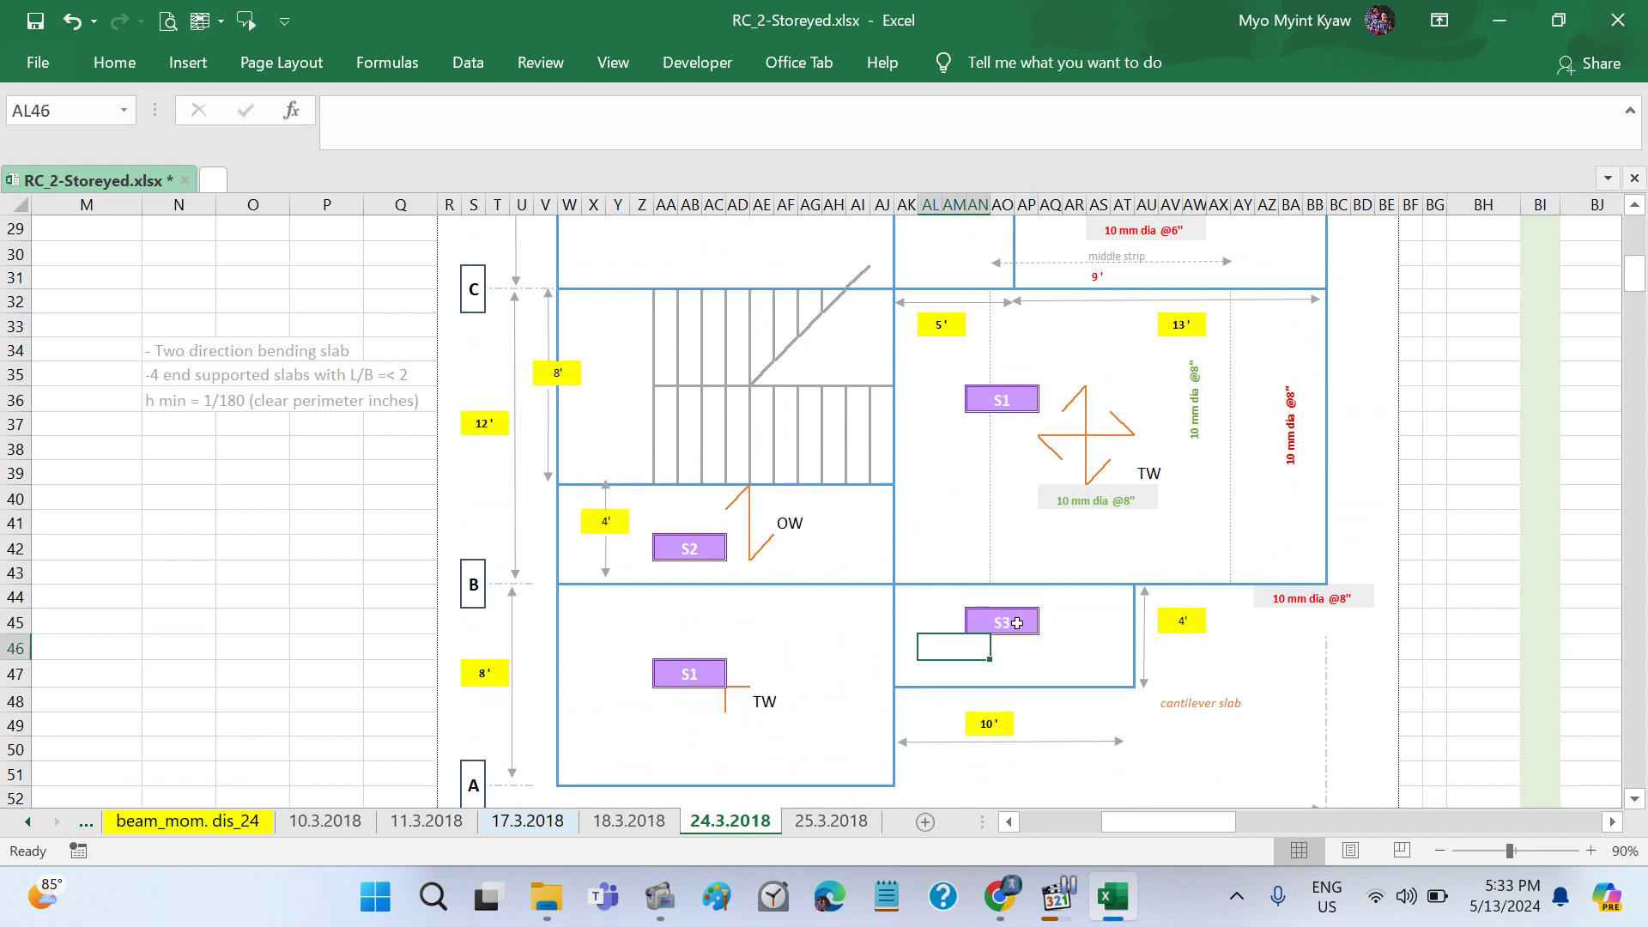
{"action": "left_click", "coordinate": [1015, 407]}
{"action": "scroll", "coordinate": [1057, 493], "scroll_direction": "up", "scroll_amount": 1}
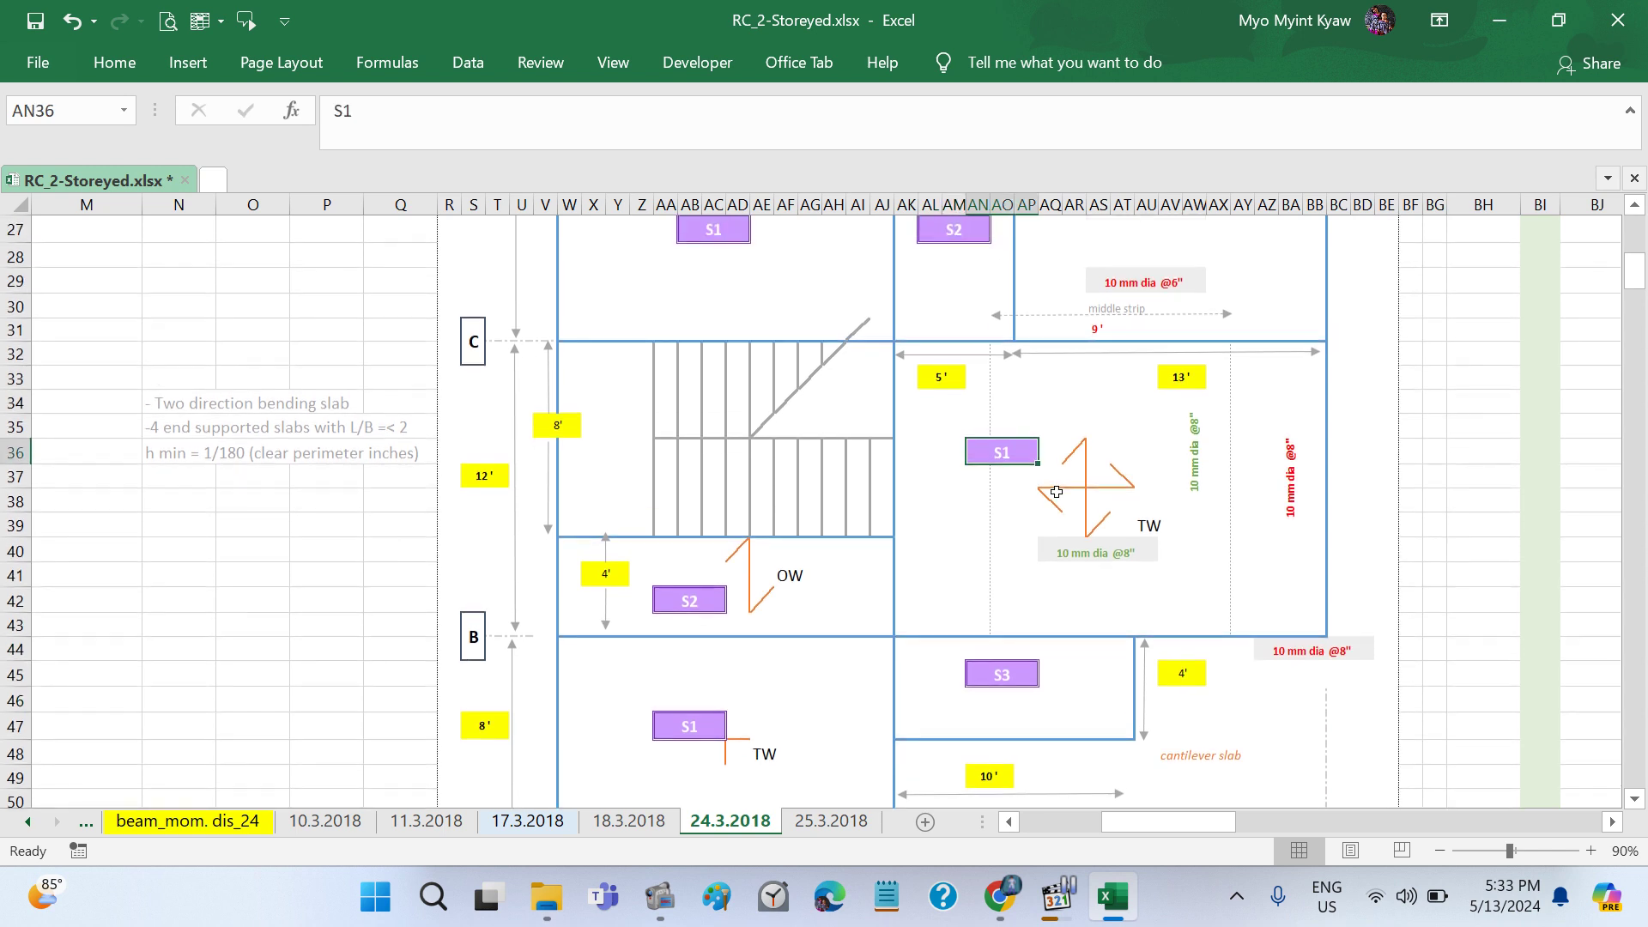
{"action": "scroll", "coordinate": [1051, 495], "scroll_direction": "down", "scroll_amount": 1}
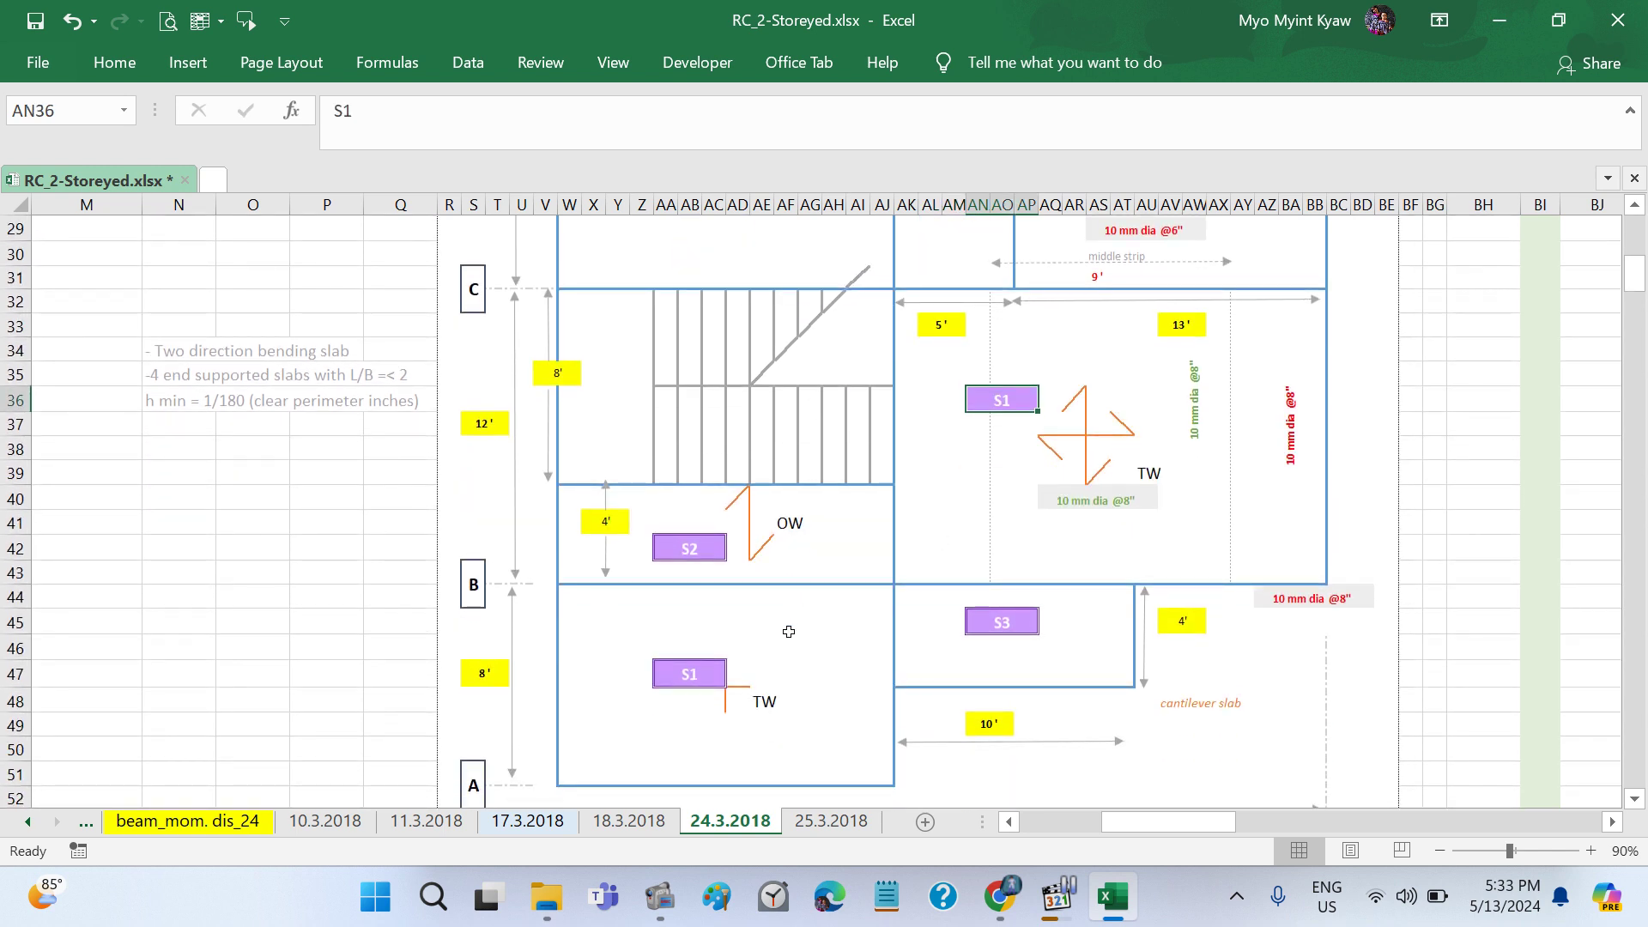
Step: Link the S1 tags at AA47 and AR22 to cell AN36 with =AN36 formulas
{"action": "left_click", "coordinate": [704, 663]}
{"action": "type", "text": "="}
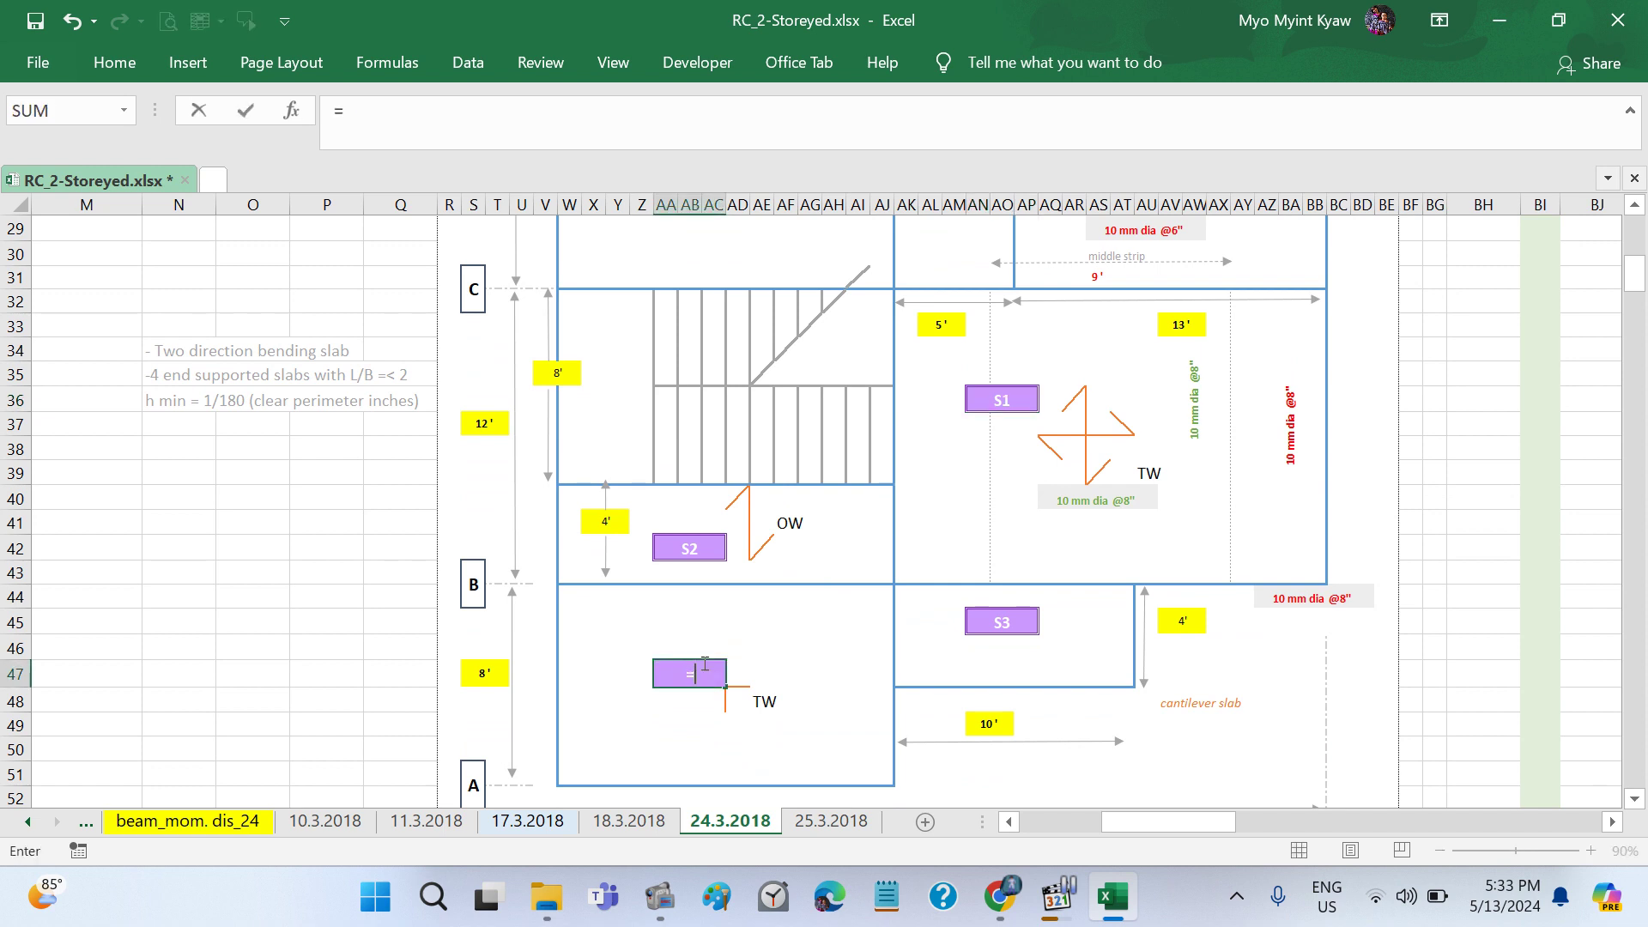
{"action": "left_click", "coordinate": [998, 392]}
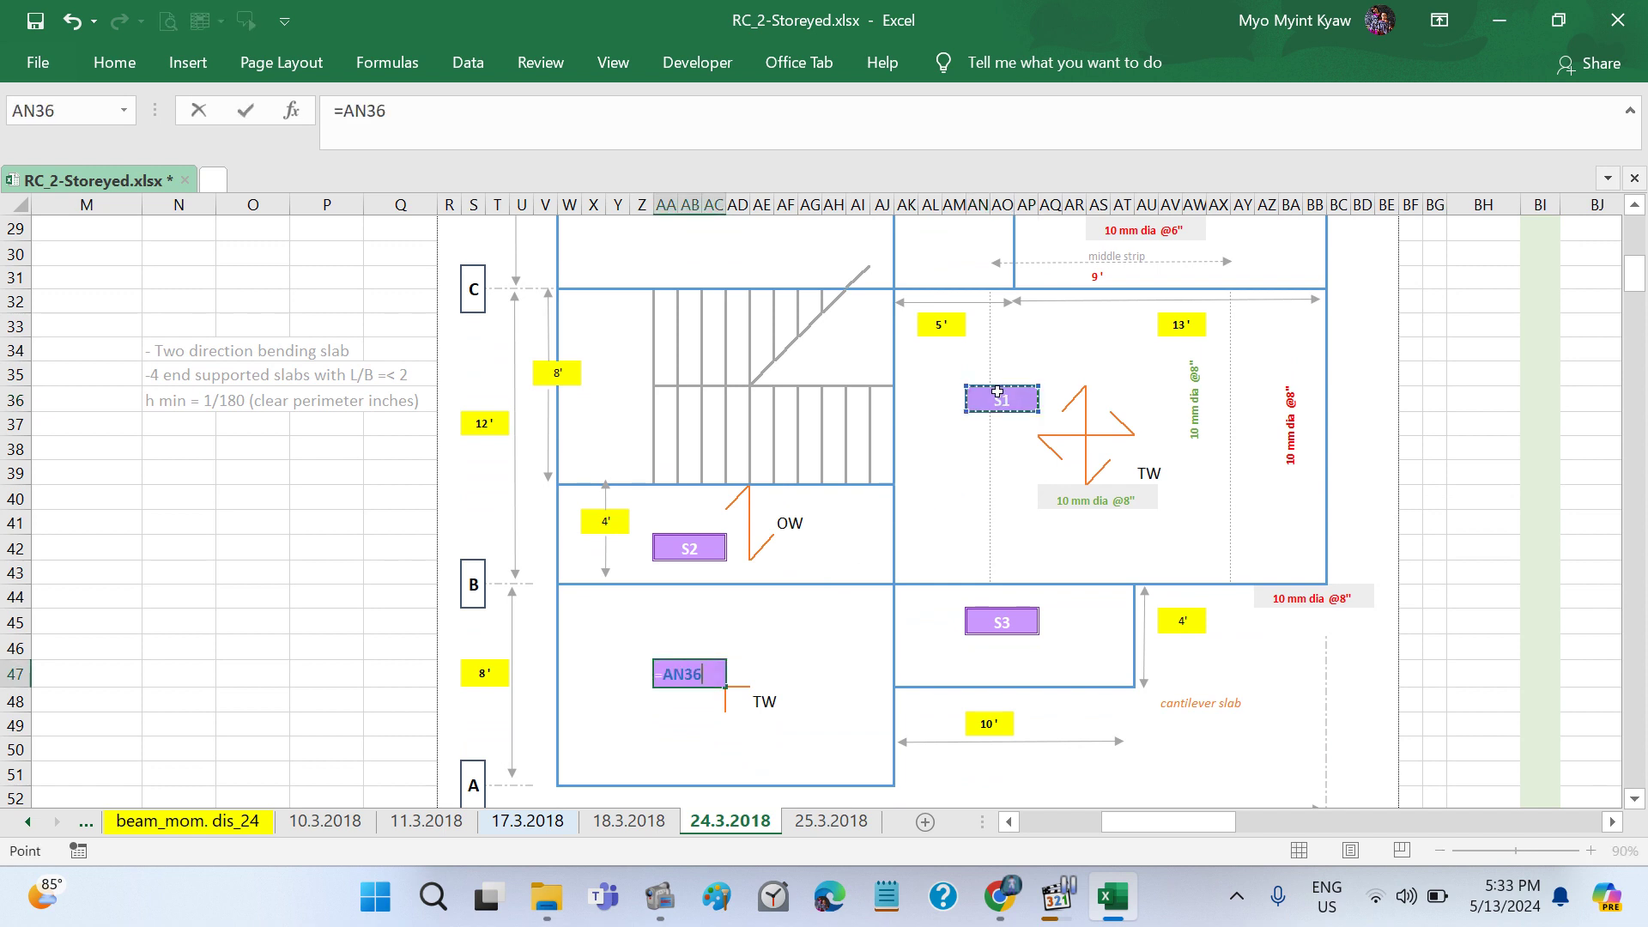
{"action": "key", "text": "Return"}
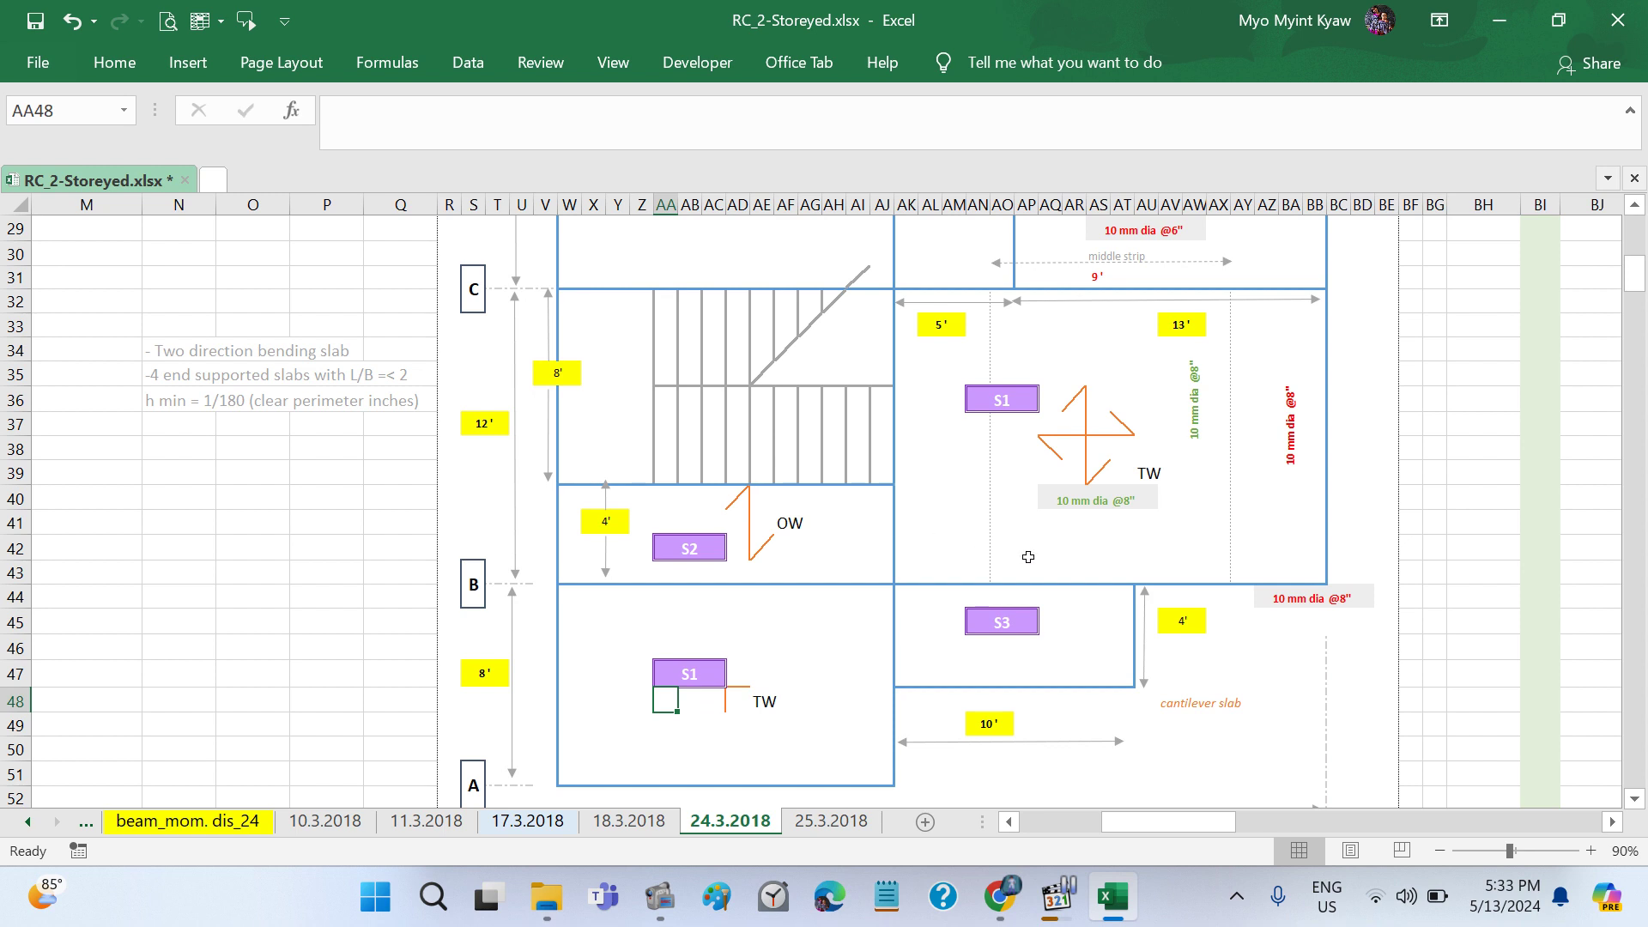
{"action": "scroll", "coordinate": [1028, 557], "scroll_direction": "up", "scroll_amount": 1}
{"action": "scroll", "coordinate": [1027, 557], "scroll_direction": "up", "scroll_amount": 2}
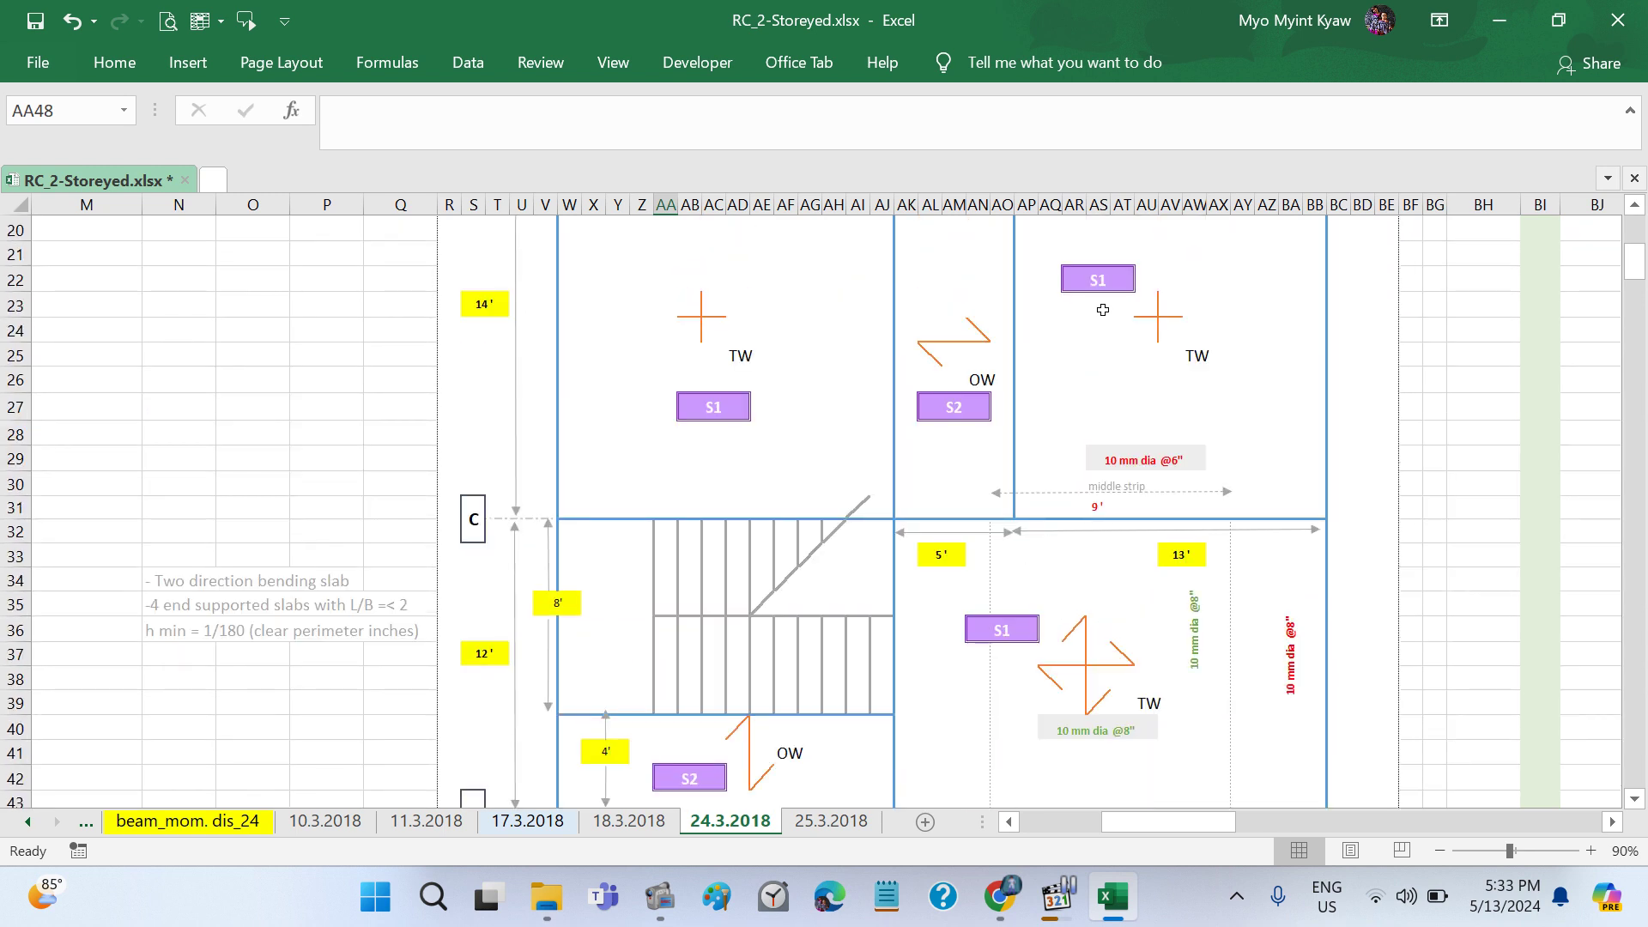
{"action": "left_click", "coordinate": [1094, 282]}
{"action": "type", "text": "="}
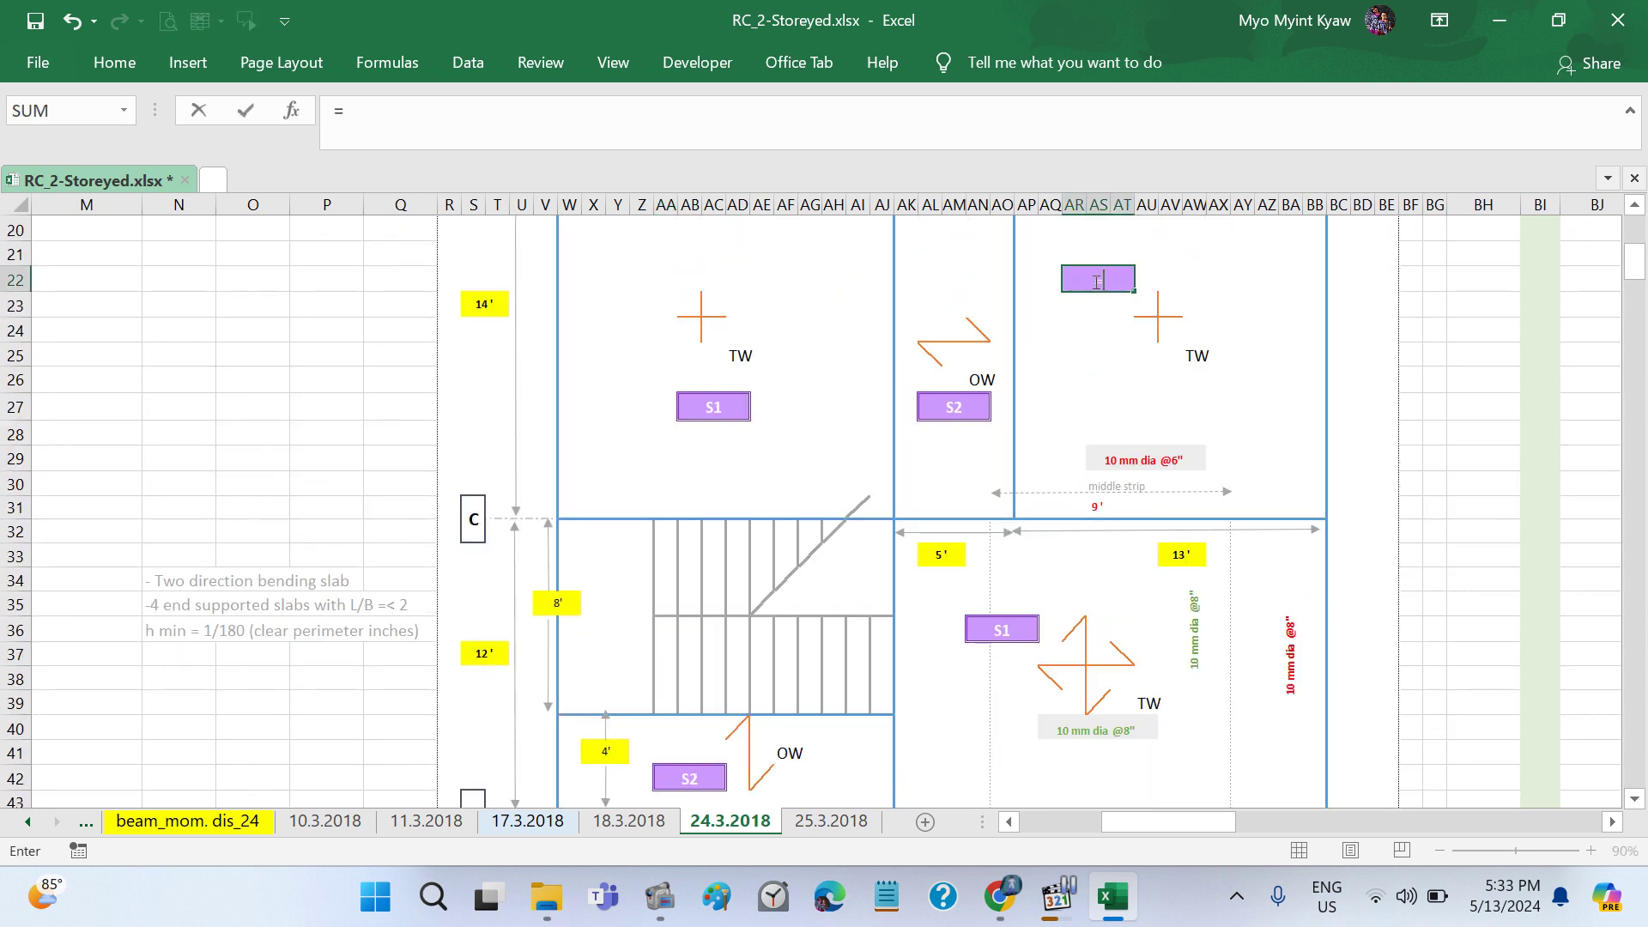
{"action": "left_click", "coordinate": [994, 632]}
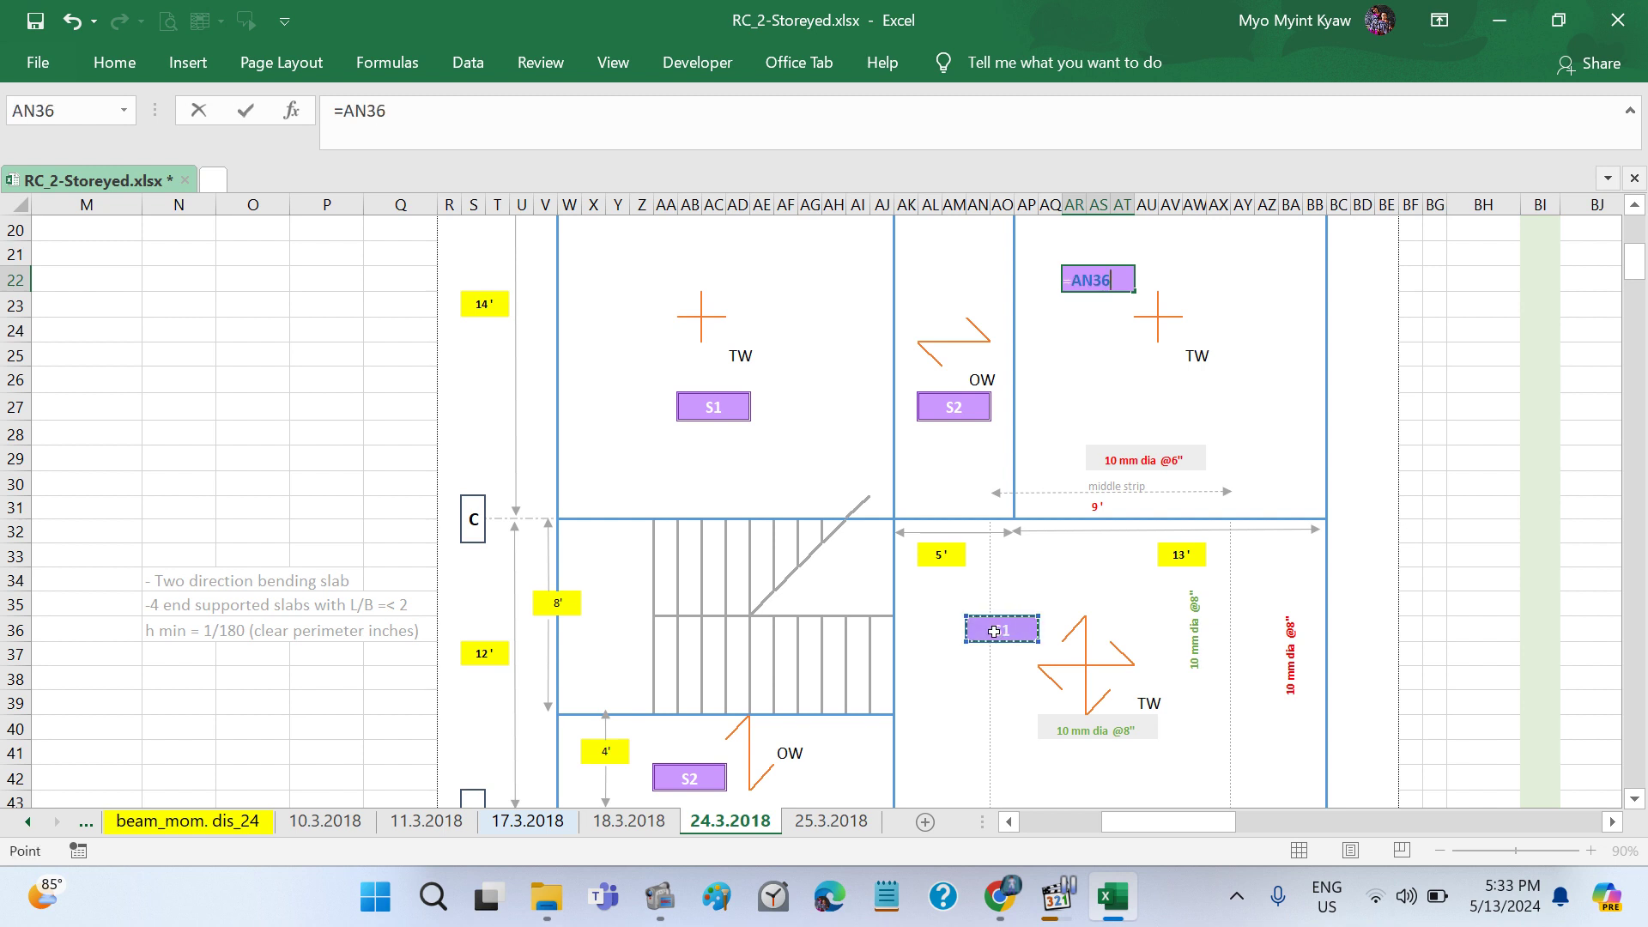
{"action": "key", "text": "Return"}
Step: Link the S1 tags at AB27 and AP13 to AN36 with =AN36 formulas
{"action": "left_click", "coordinate": [731, 410]}
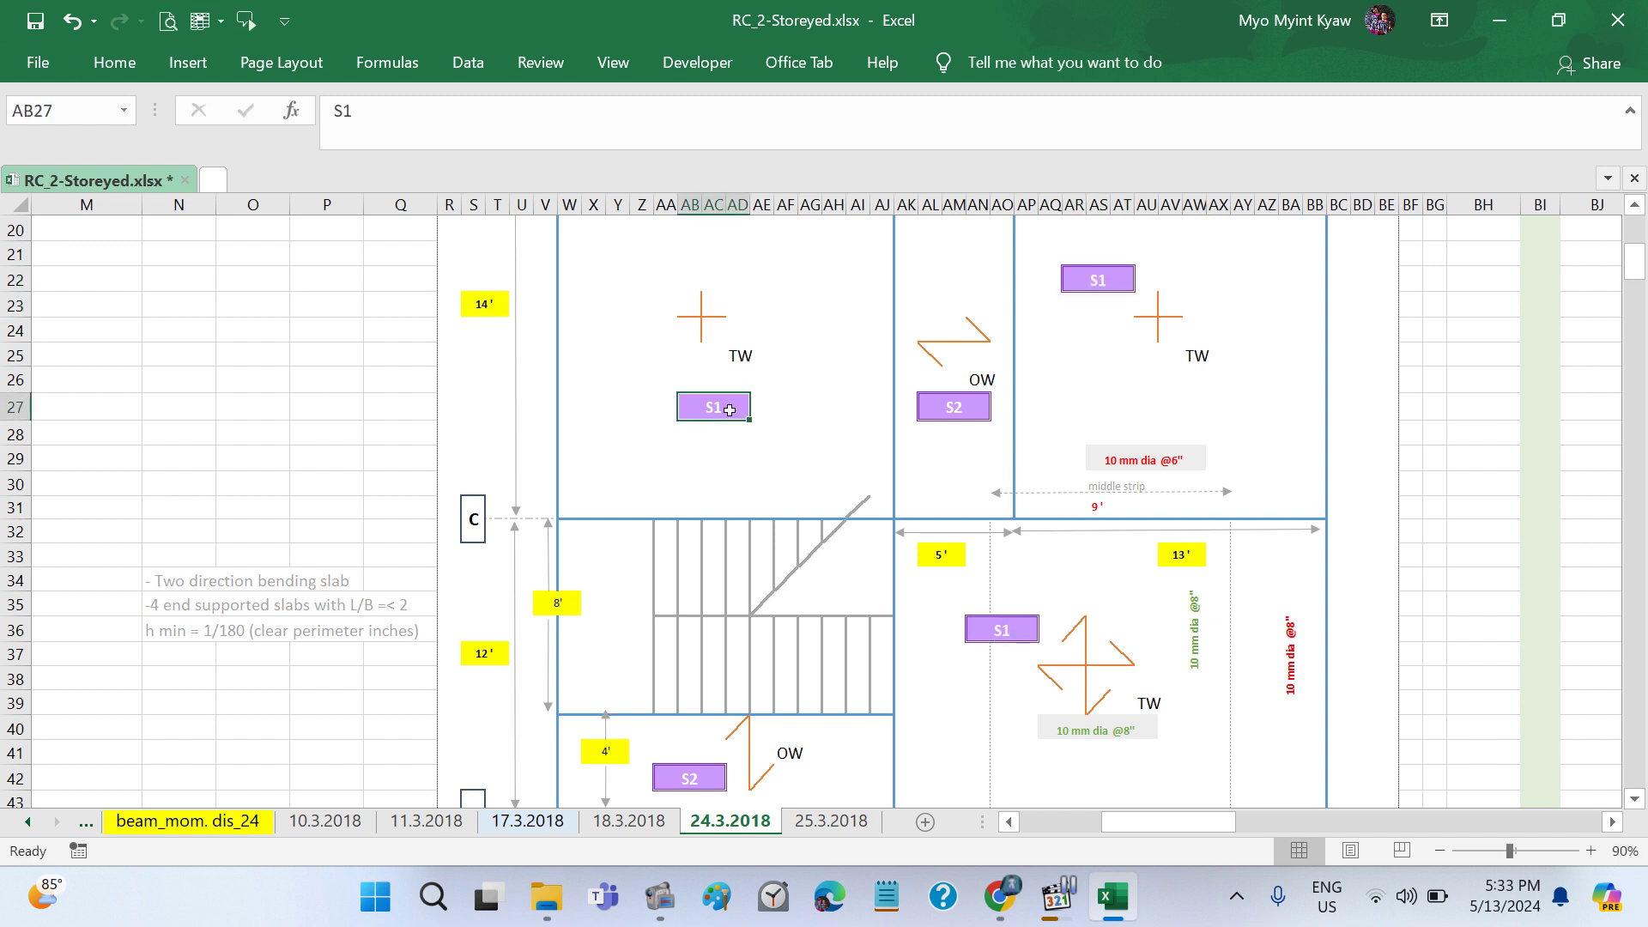
{"action": "type", "text": "="}
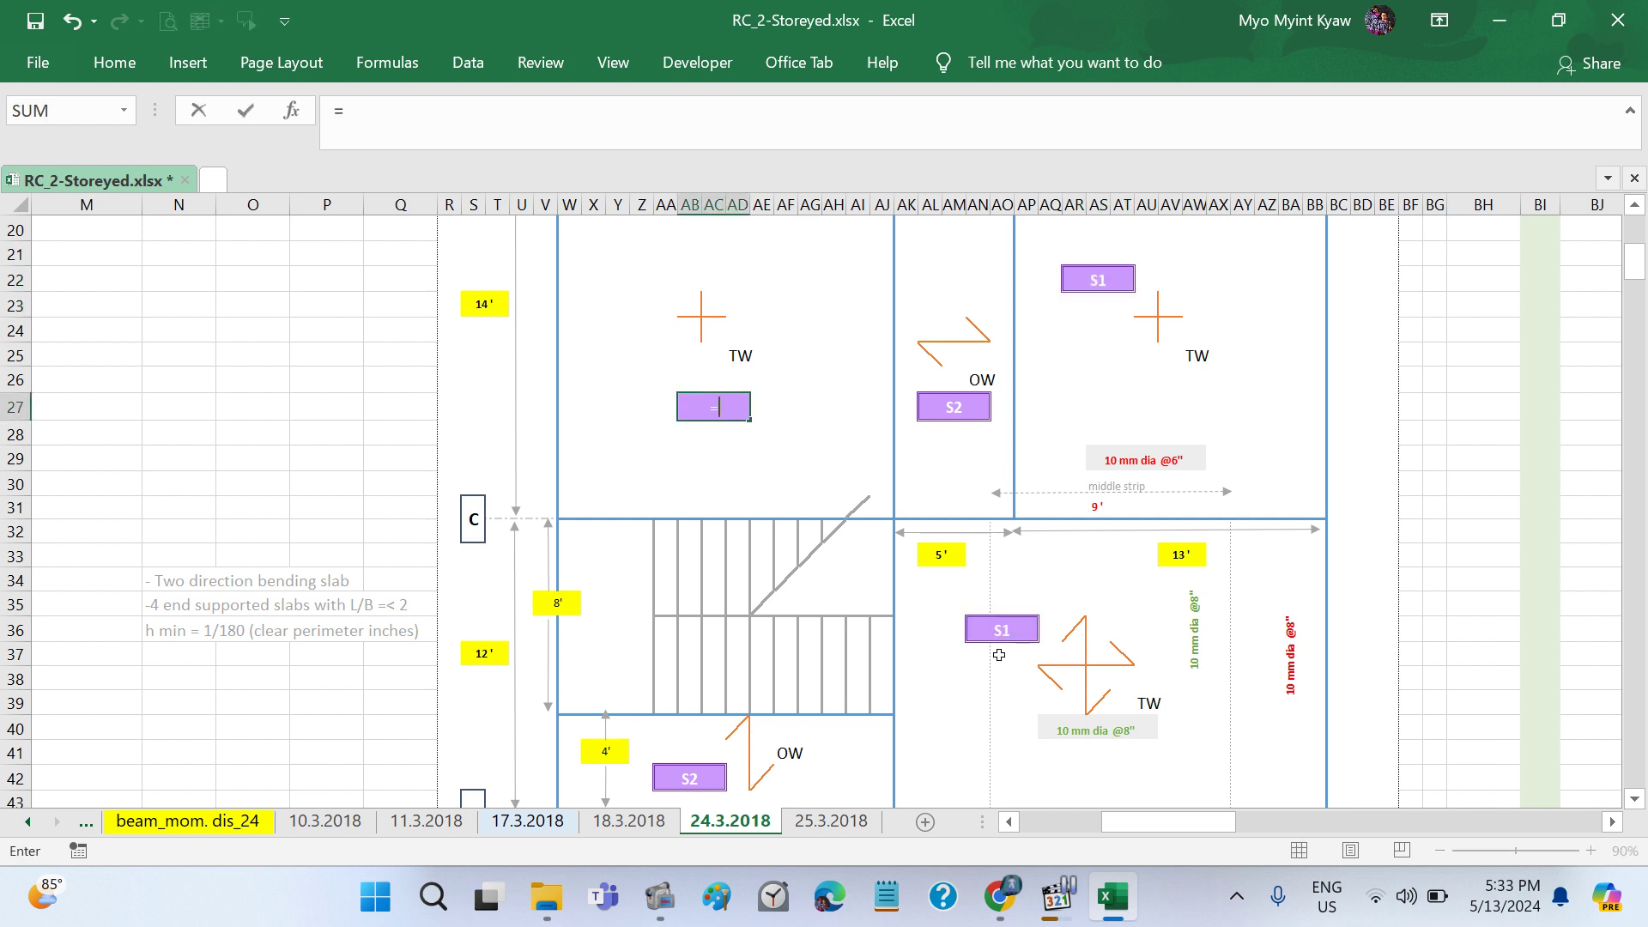
{"action": "left_click", "coordinate": [999, 636]}
{"action": "key", "text": "Return"}
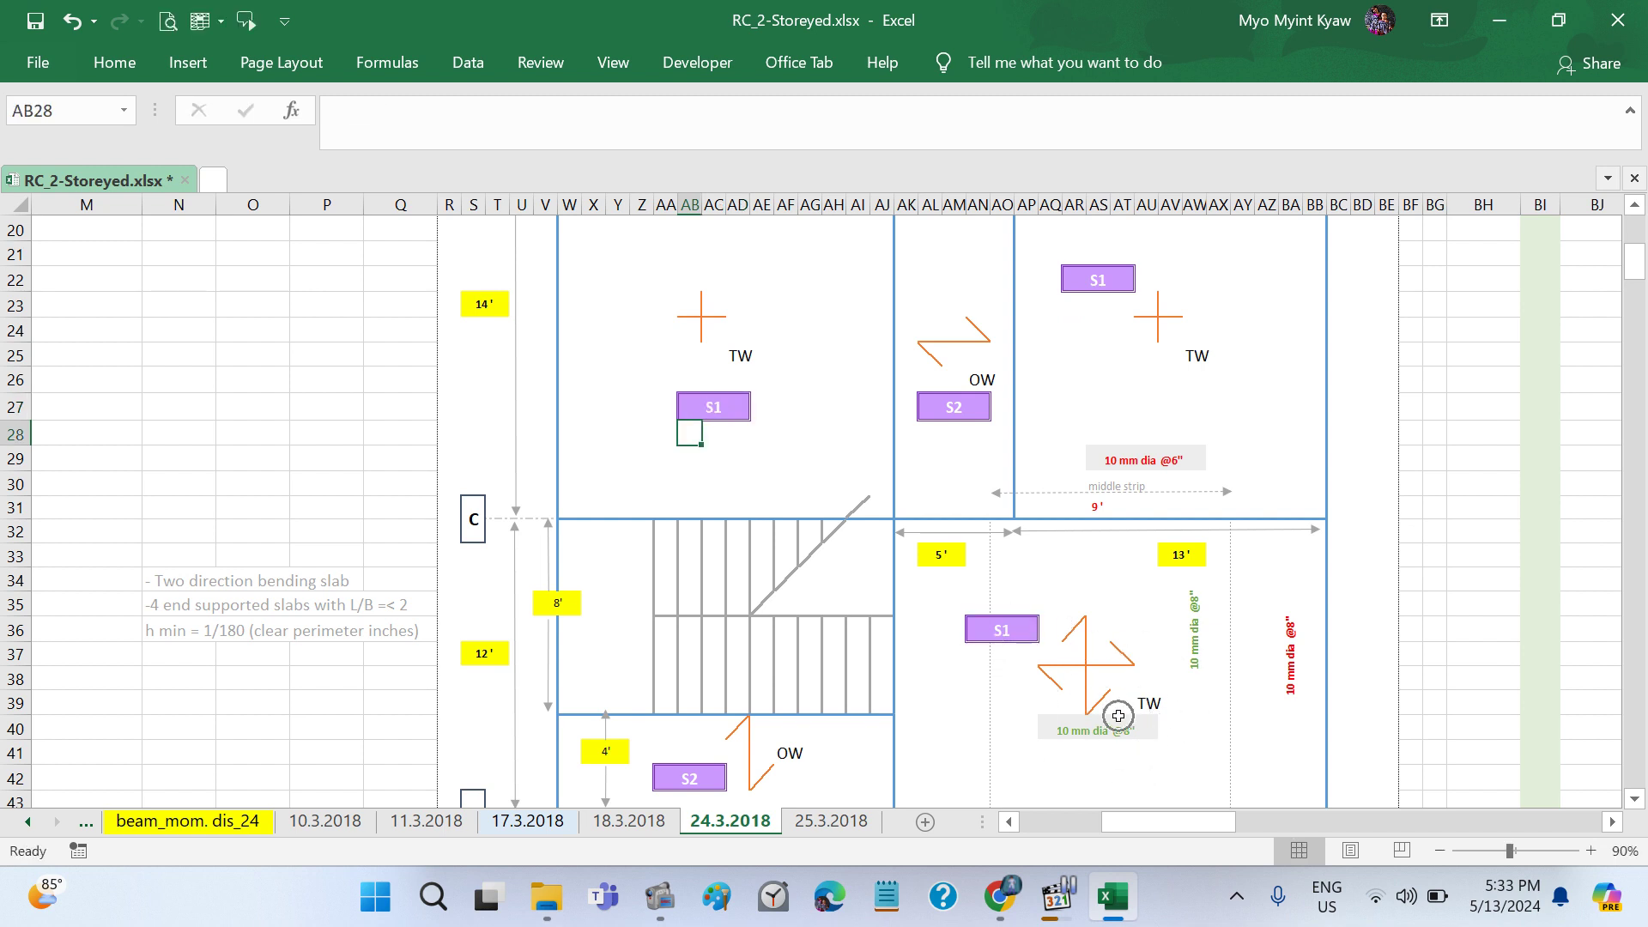
{"action": "scroll", "coordinate": [1119, 686], "scroll_direction": "up", "scroll_amount": 2}
{"action": "scroll", "coordinate": [1120, 601], "scroll_direction": "up", "scroll_amount": 2}
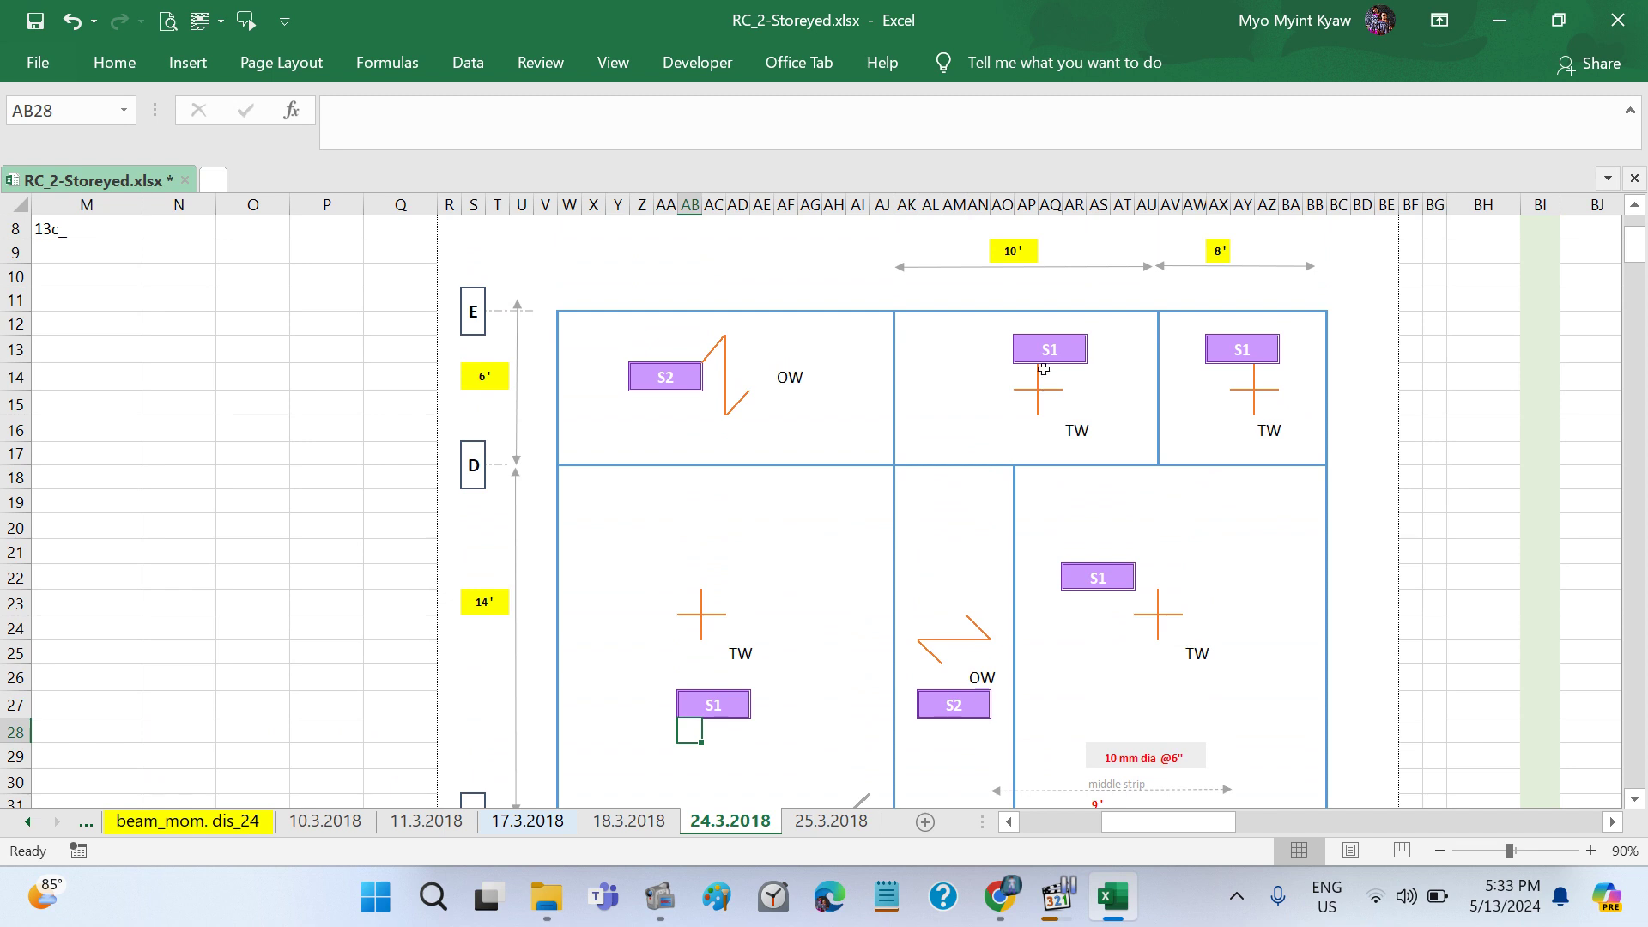
{"action": "left_click", "coordinate": [1043, 353]}
{"action": "type", "text": "="}
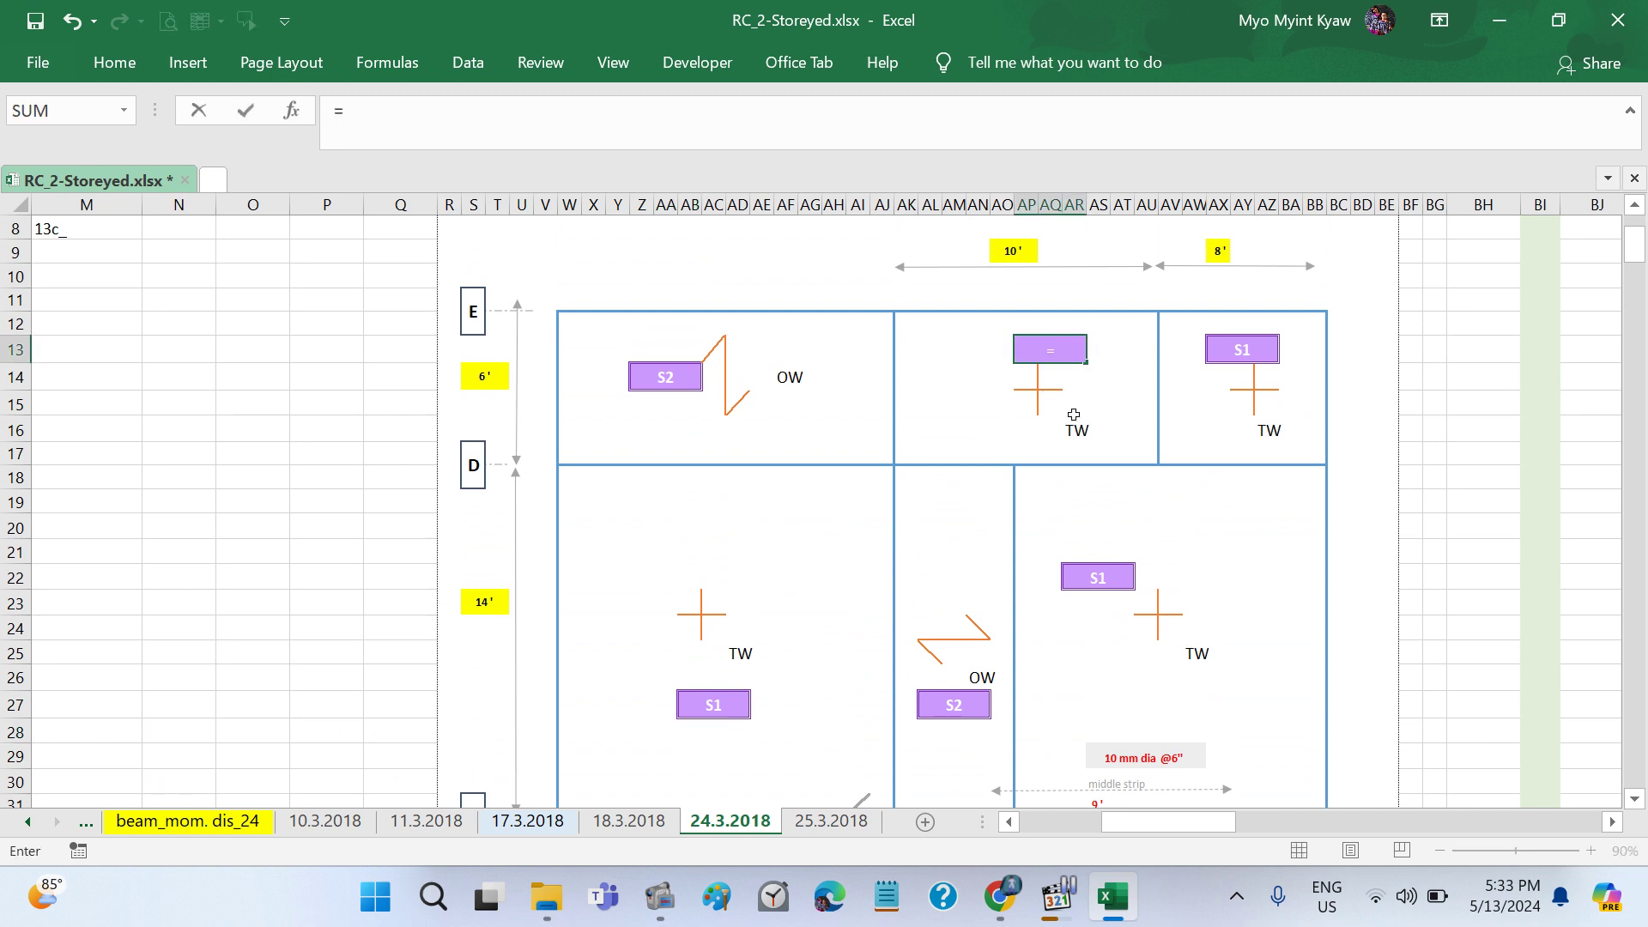
{"action": "scroll", "coordinate": [1064, 429], "scroll_direction": "down", "scroll_amount": 1}
{"action": "scroll", "coordinate": [1047, 455], "scroll_direction": "down", "scroll_amount": 2}
{"action": "scroll", "coordinate": [1030, 480], "scroll_direction": "down", "scroll_amount": 2}
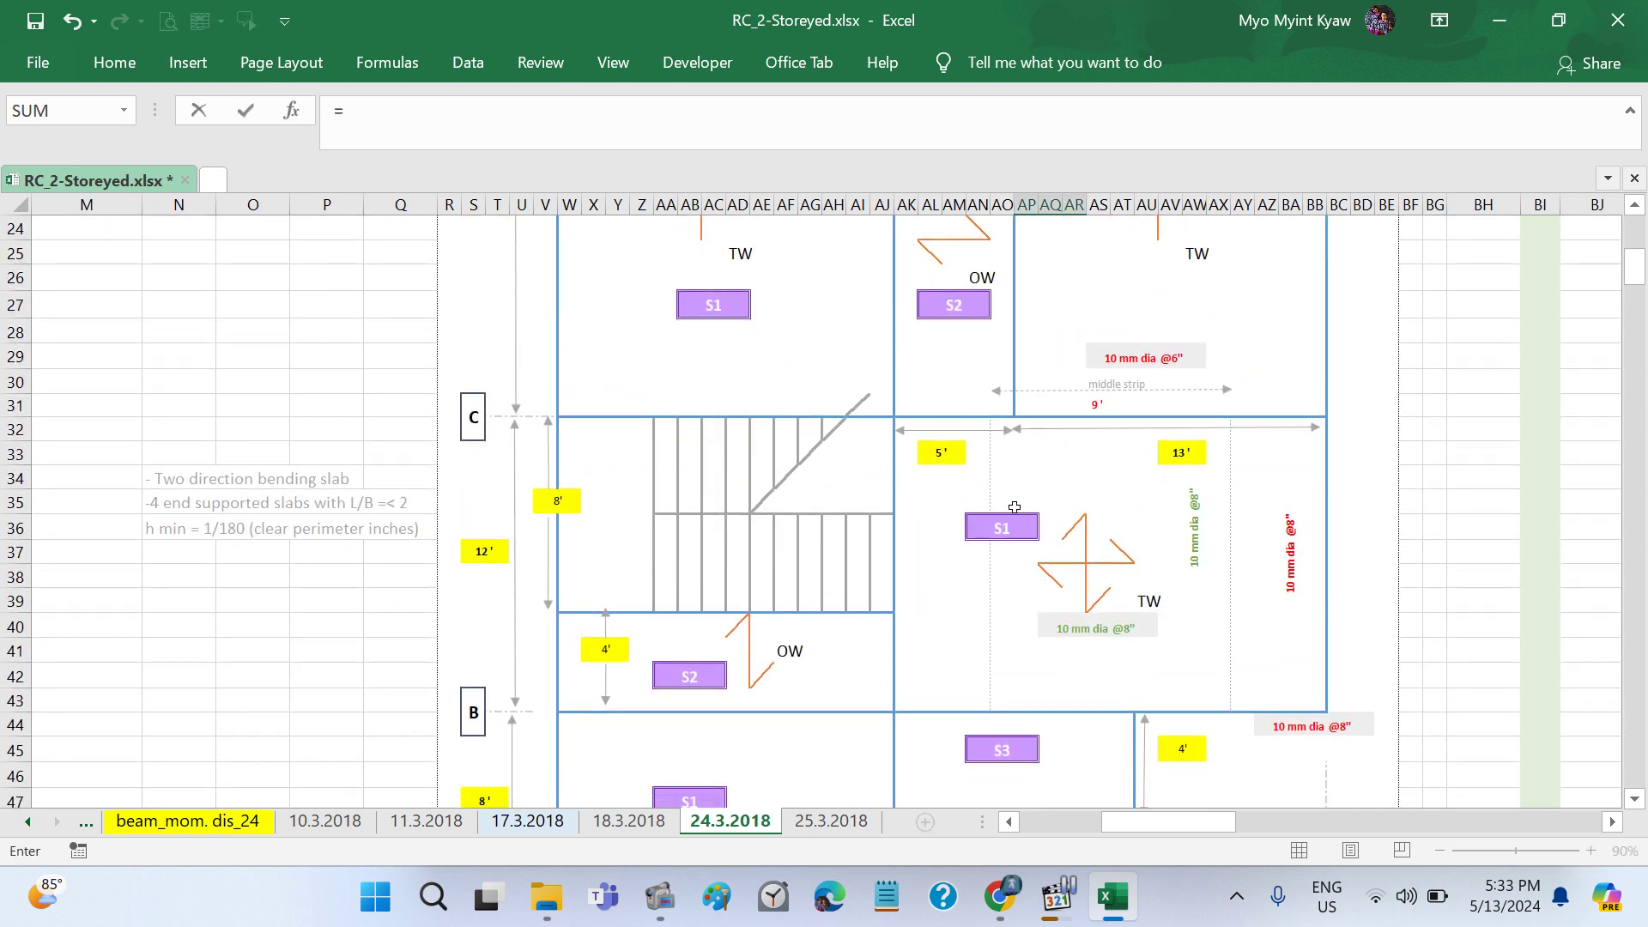
{"action": "left_click", "coordinate": [1014, 508]}
{"action": "key", "text": "Return"}
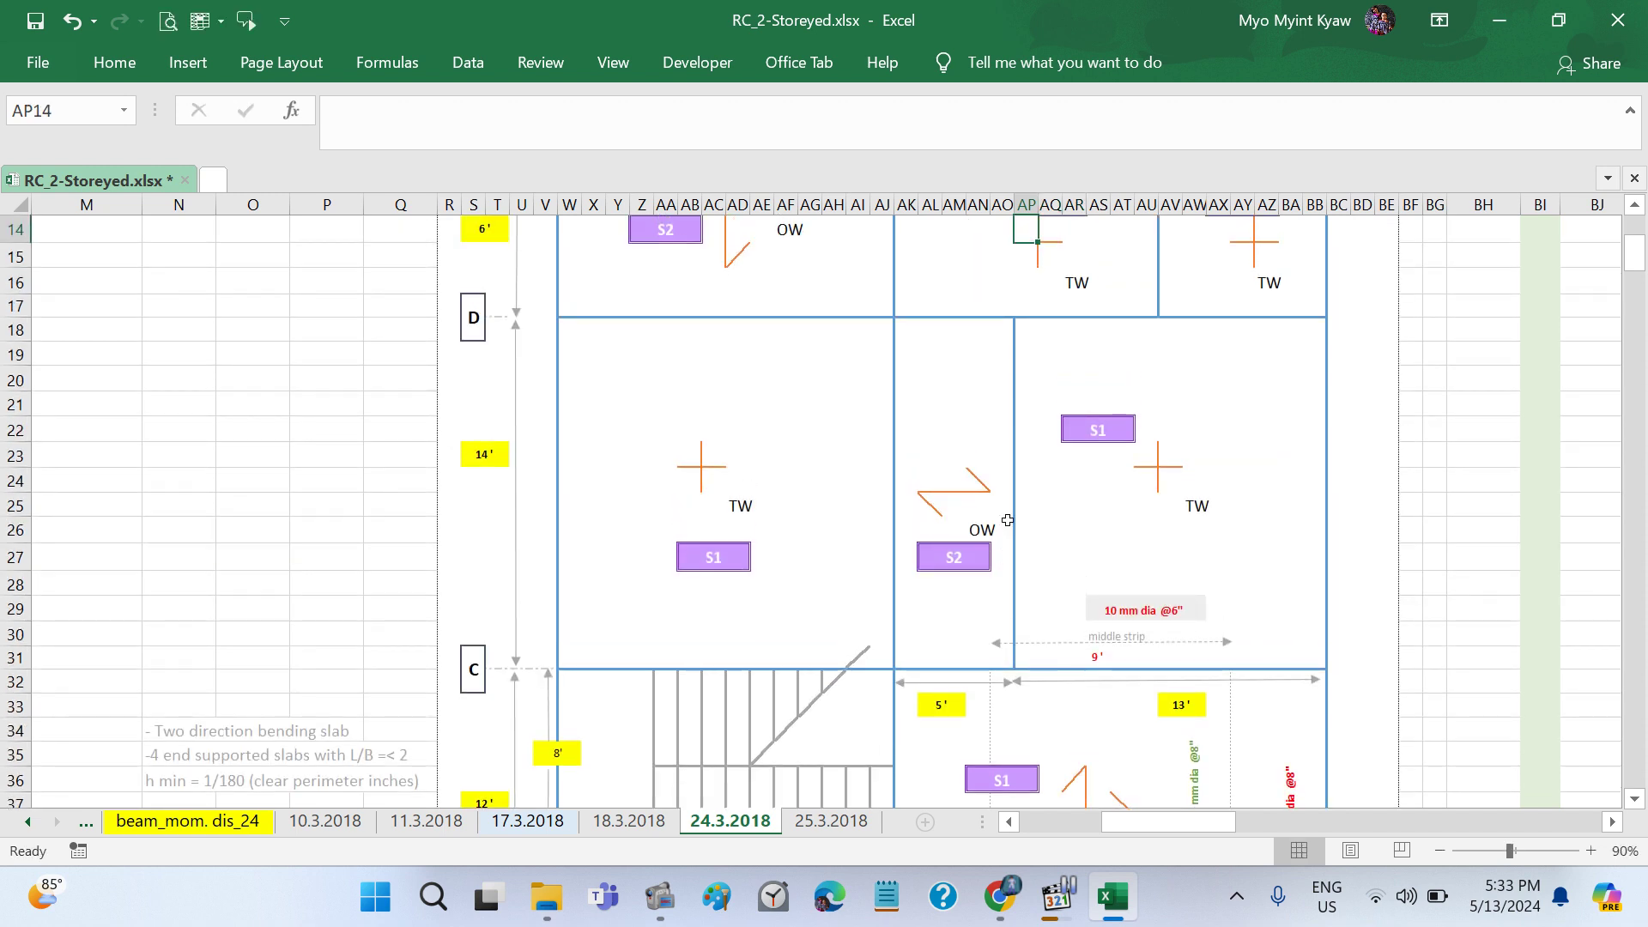
Step: Make the top-right panel's S1 tag a formula pointing to AN36
{"action": "scroll", "coordinate": [1007, 520], "scroll_direction": "up", "scroll_amount": 2}
{"action": "left_click", "coordinate": [1245, 330]}
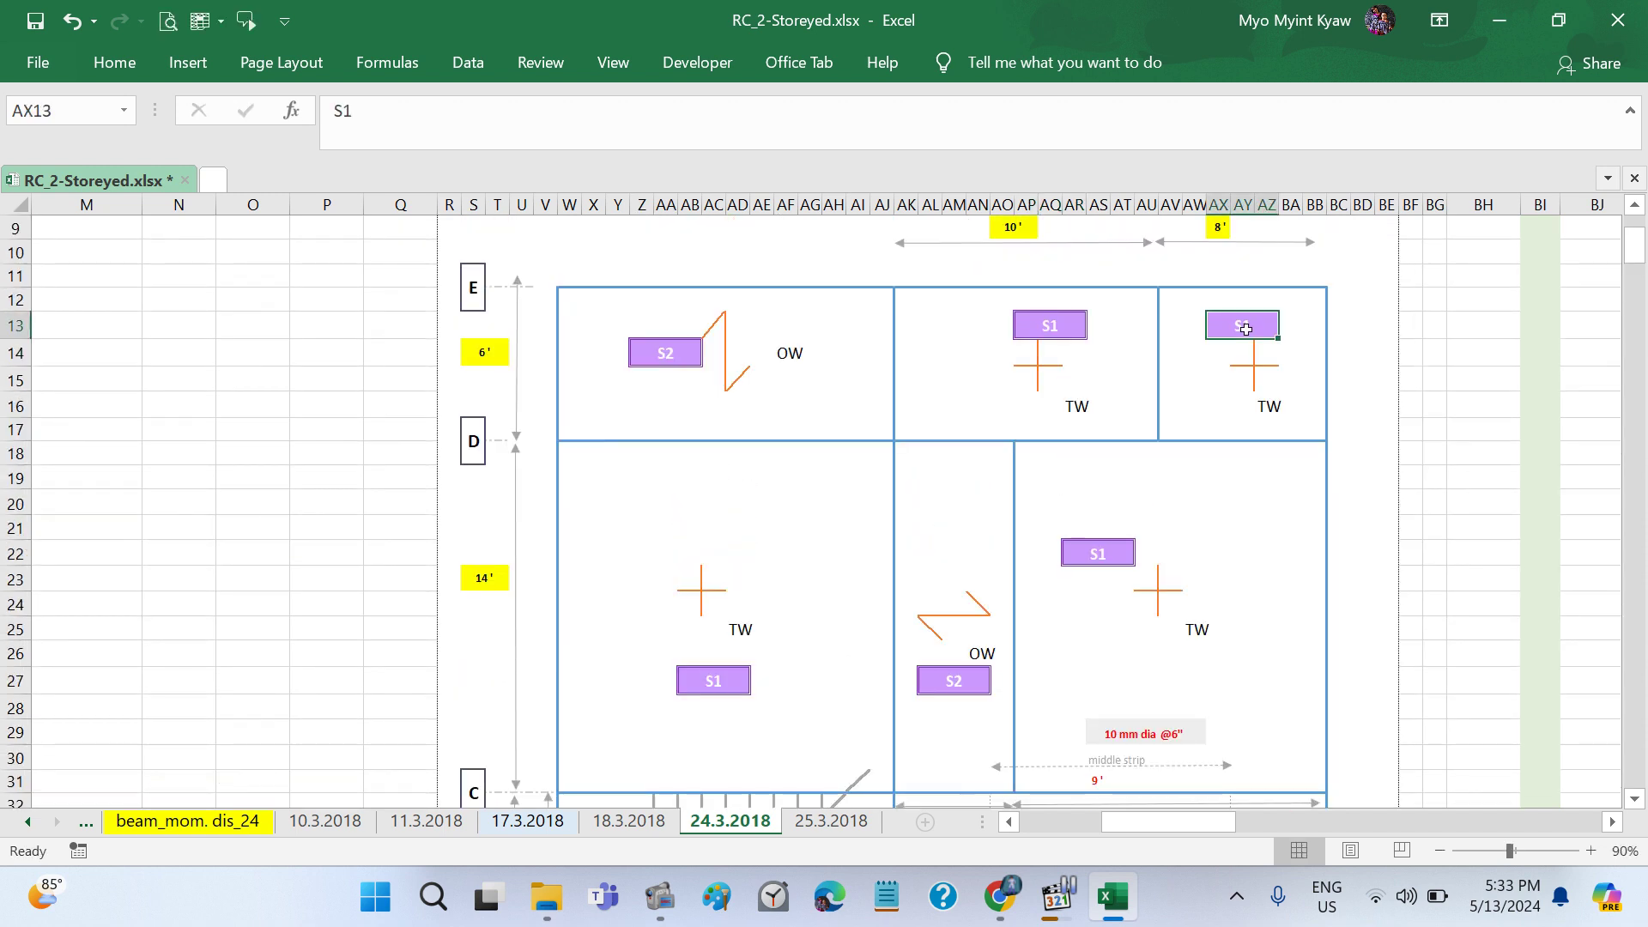
{"action": "type", "text": "="}
{"action": "scroll", "coordinate": [1246, 330], "scroll_direction": "down", "scroll_amount": 2}
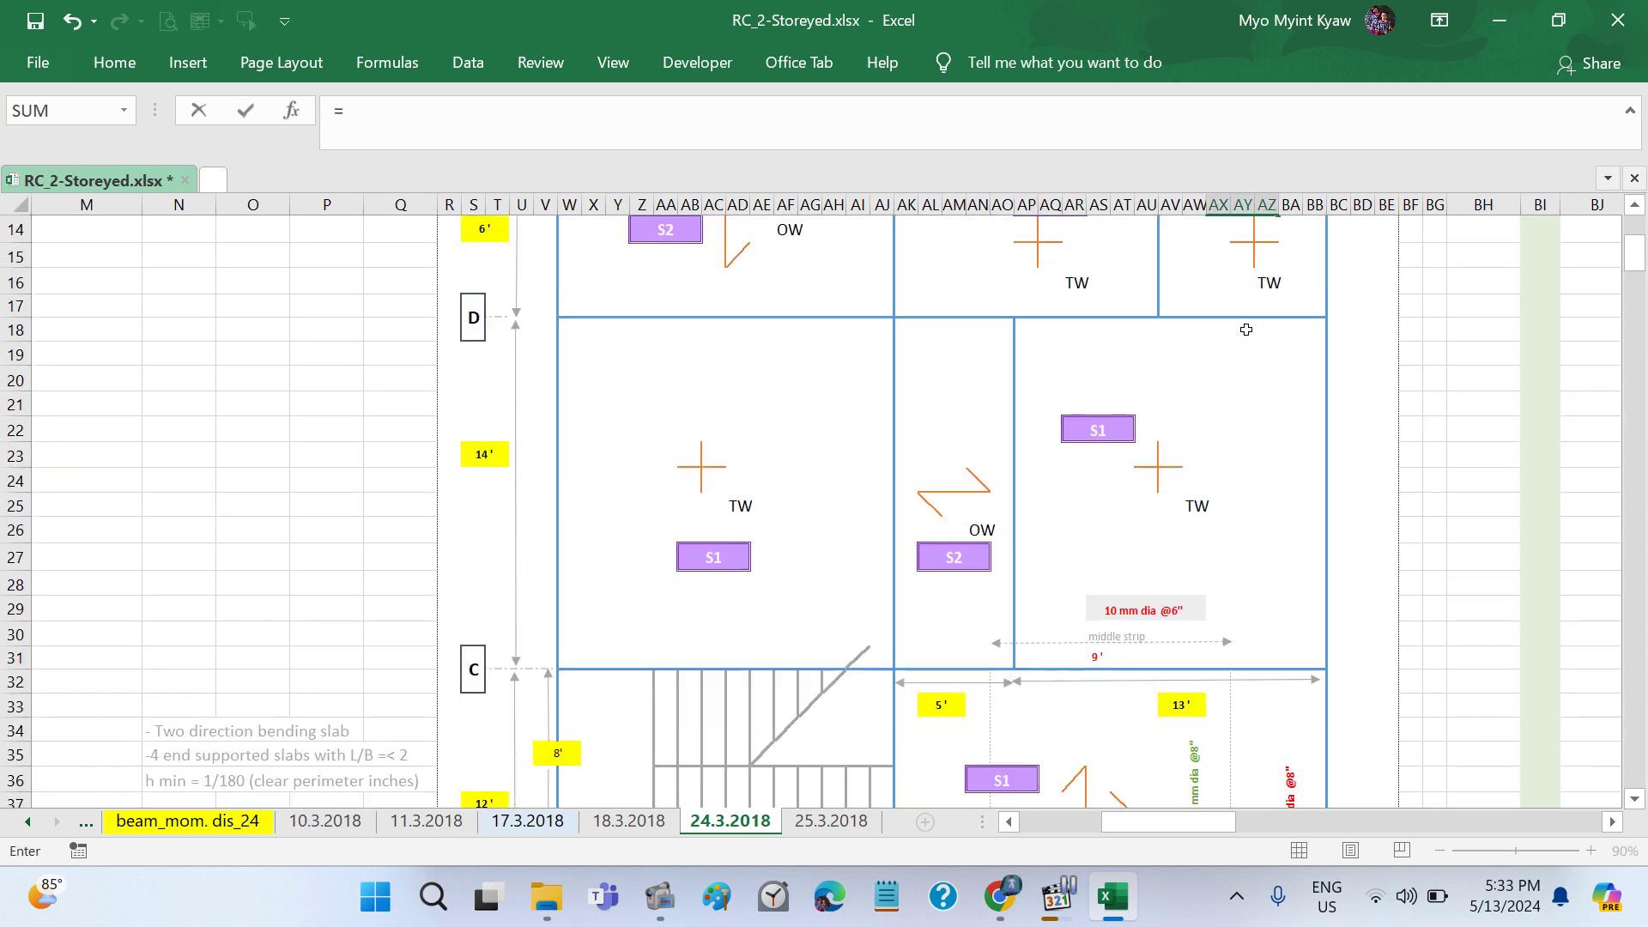
{"action": "scroll", "coordinate": [1246, 329], "scroll_direction": "down", "scroll_amount": 3}
{"action": "left_click", "coordinate": [1010, 582]}
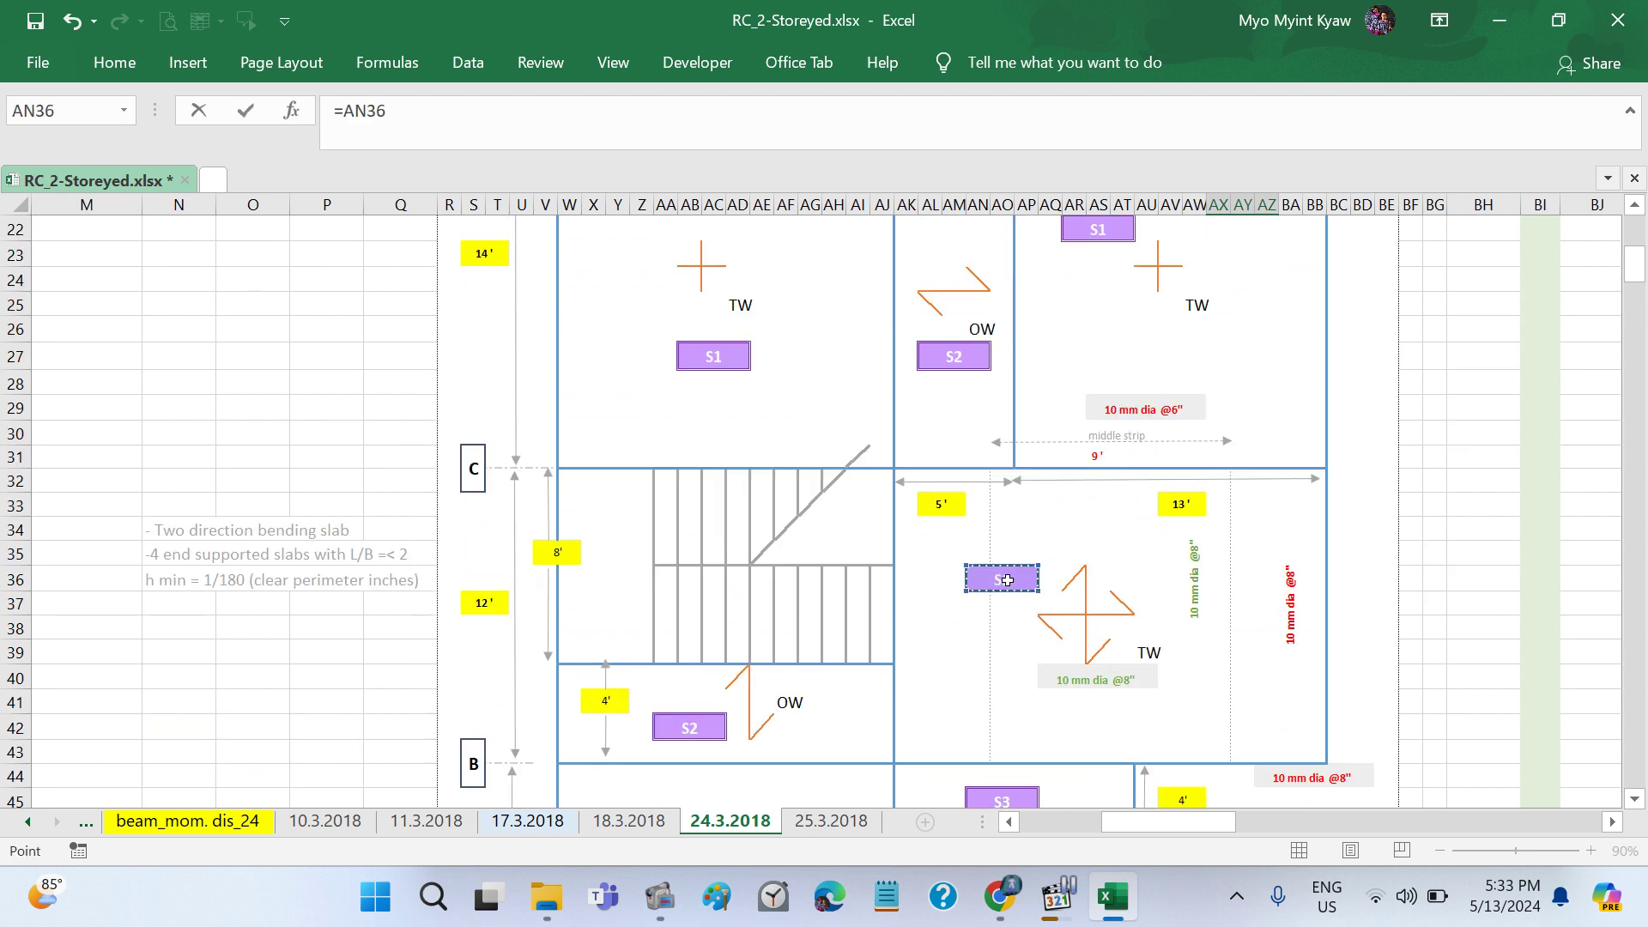
{"action": "key", "text": "Return"}
Step: Check that the upper, top-right and lower S1 tags each show =AN36
{"action": "scroll", "coordinate": [1007, 582], "scroll_direction": "up", "scroll_amount": 3}
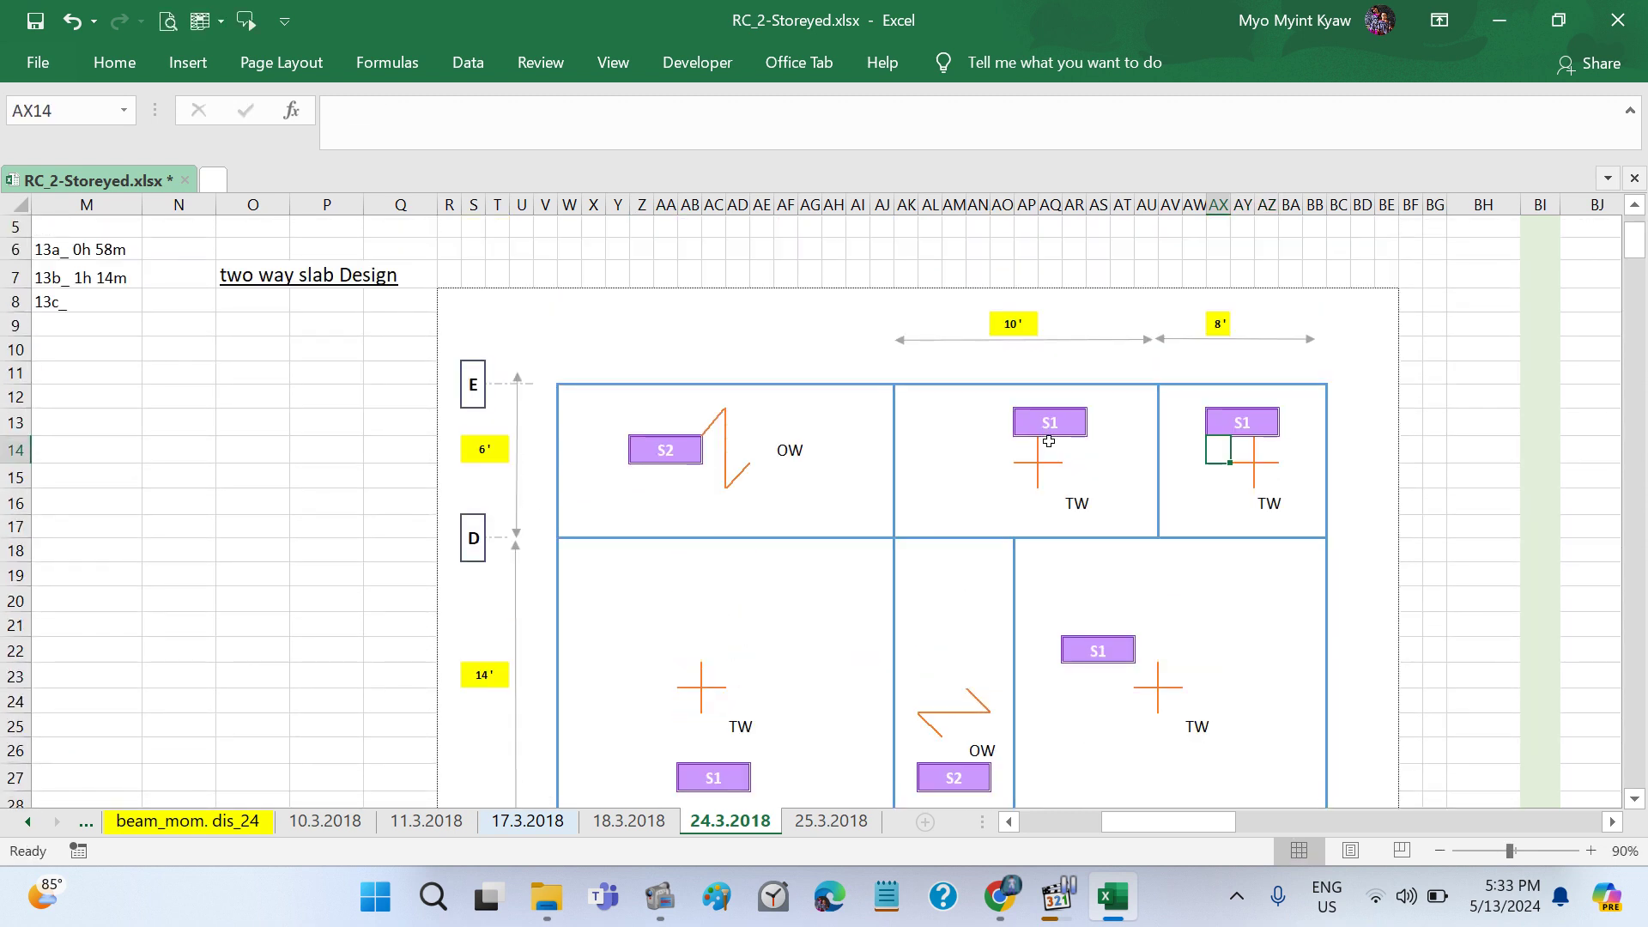
{"action": "left_click", "coordinate": [1049, 429]}
{"action": "left_click", "coordinate": [1227, 425]}
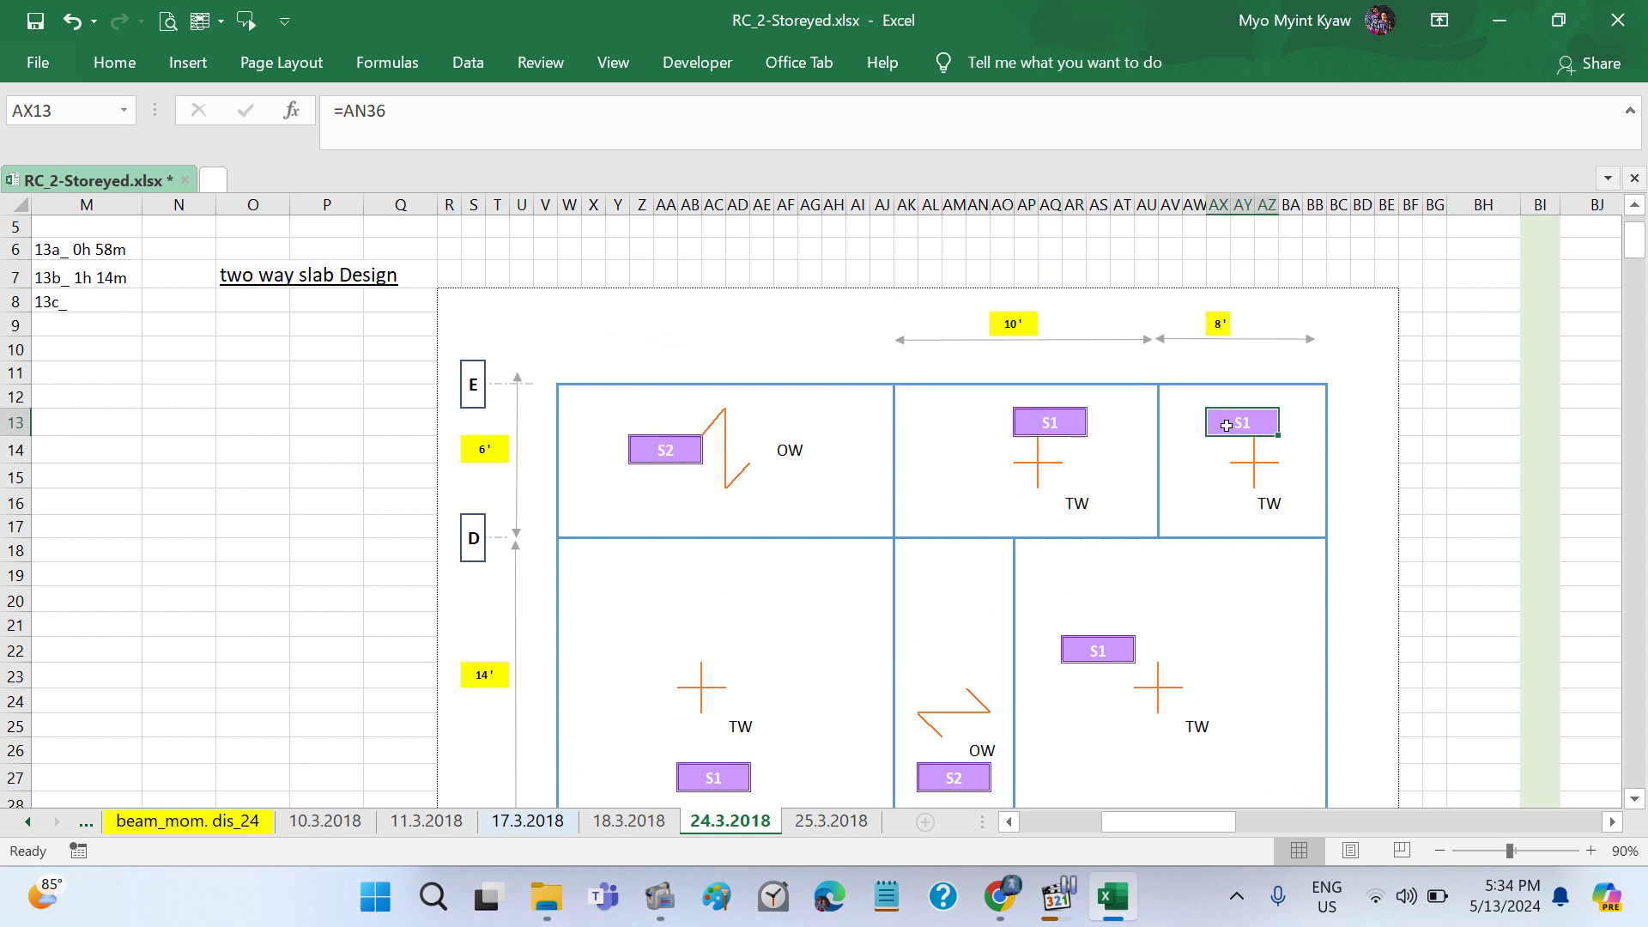
{"action": "left_click", "coordinate": [1398, 600]}
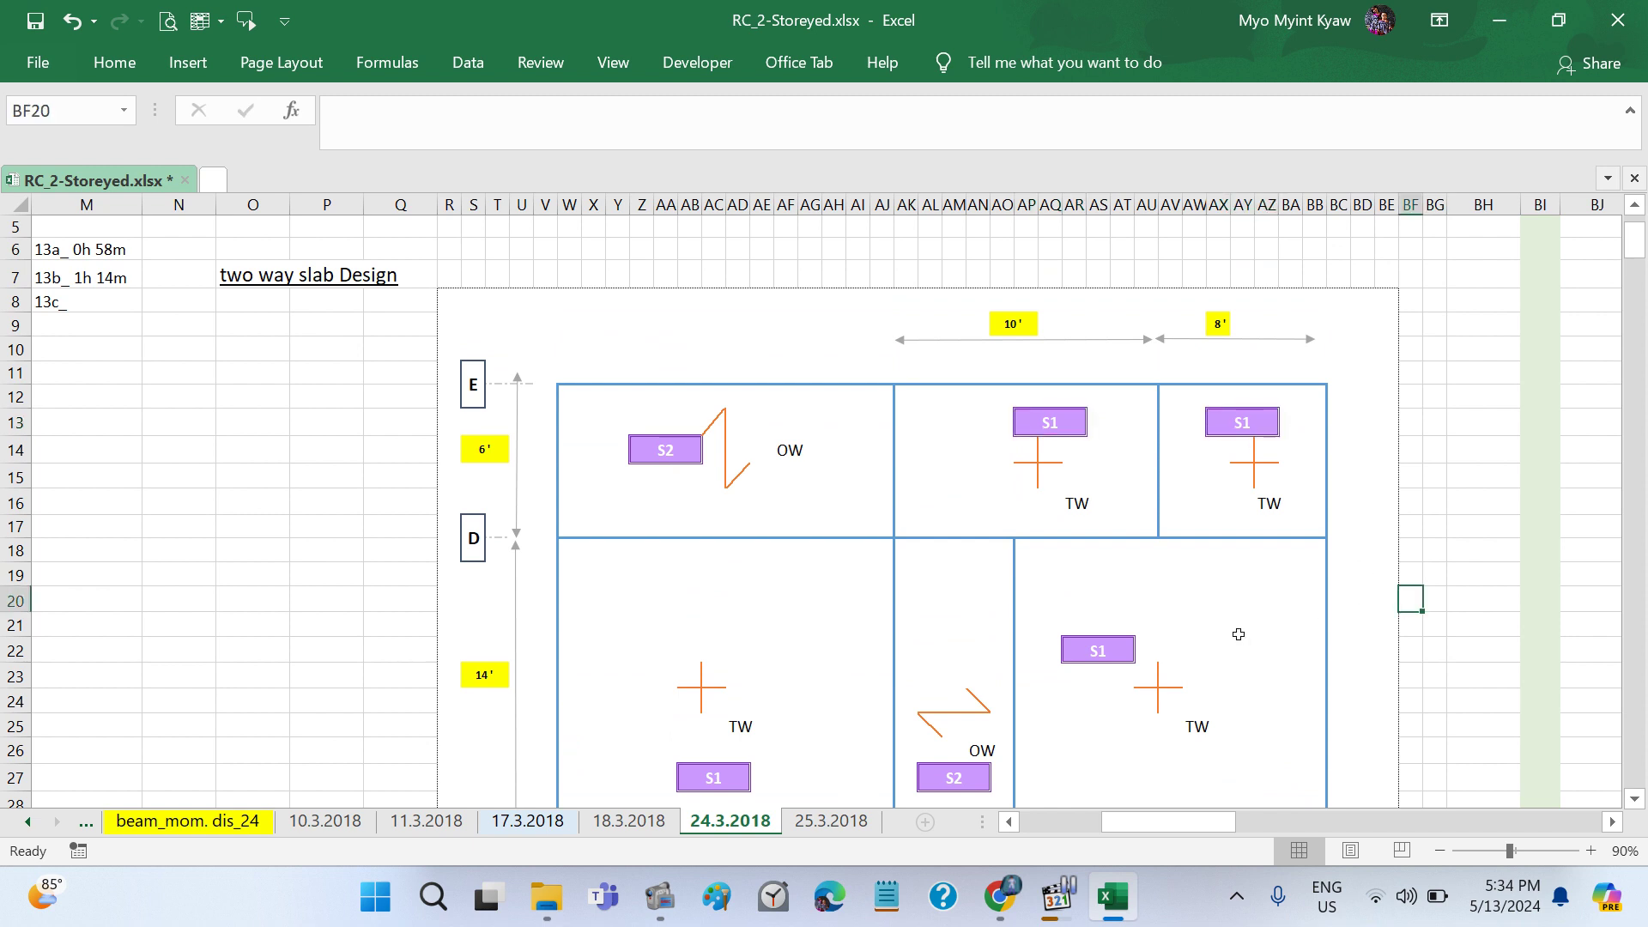
{"action": "scroll", "coordinate": [1237, 634], "scroll_direction": "down", "scroll_amount": 2}
{"action": "scroll", "coordinate": [1238, 634], "scroll_direction": "down", "scroll_amount": 5}
{"action": "scroll", "coordinate": [1238, 634], "scroll_direction": "down", "scroll_amount": 2}
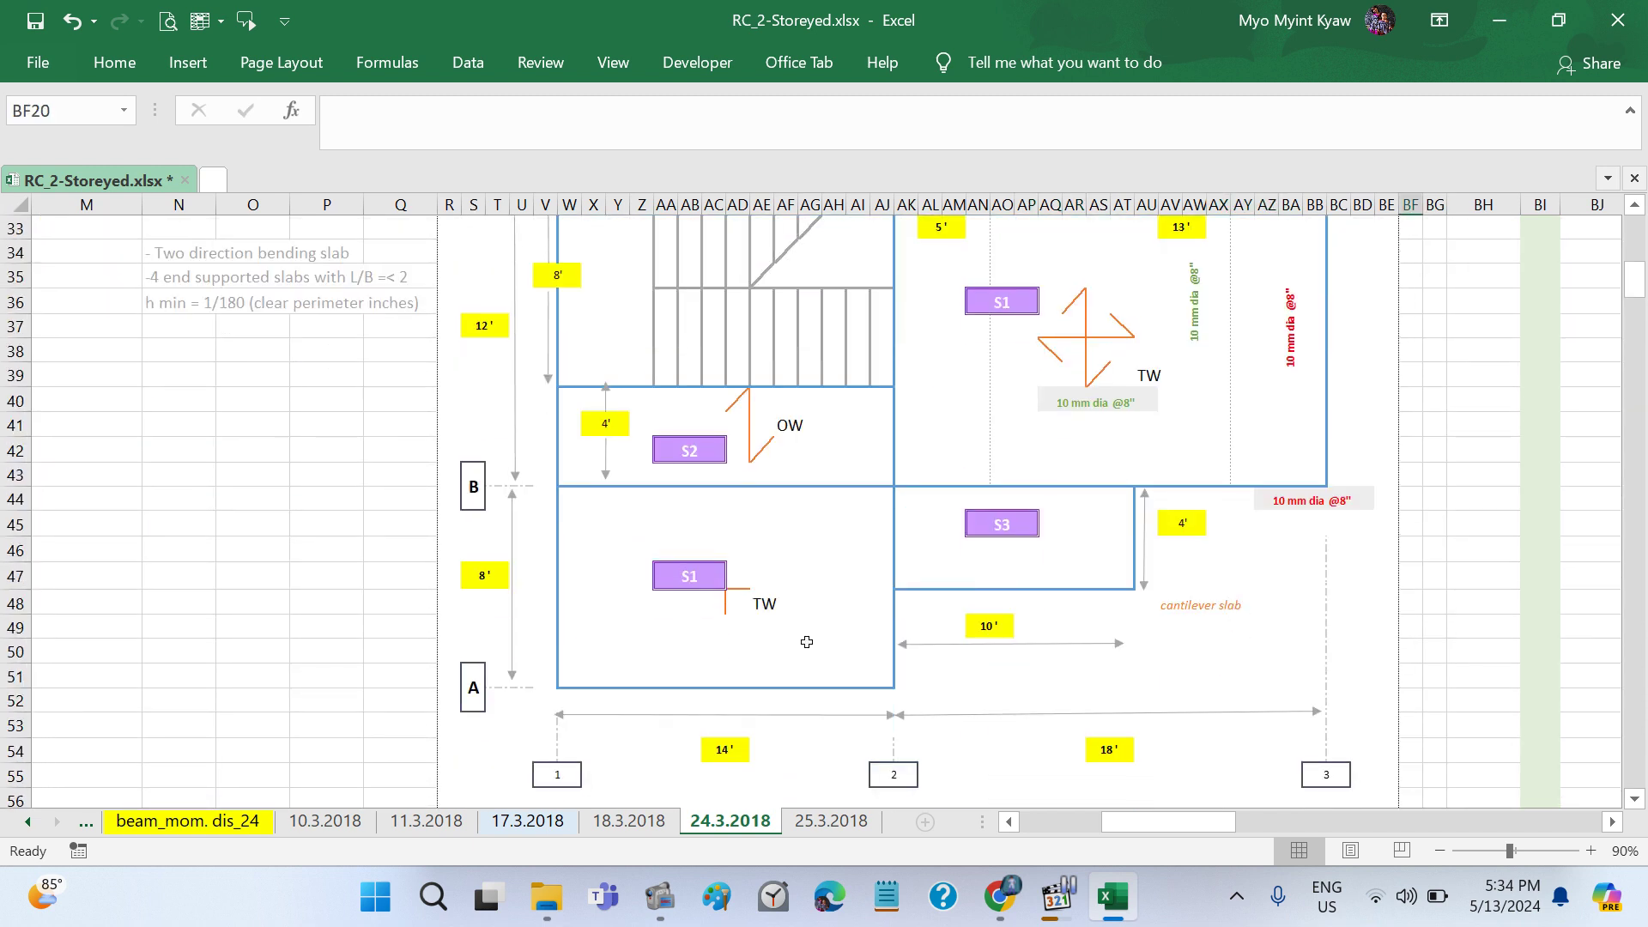
{"action": "left_click", "coordinate": [679, 570]}
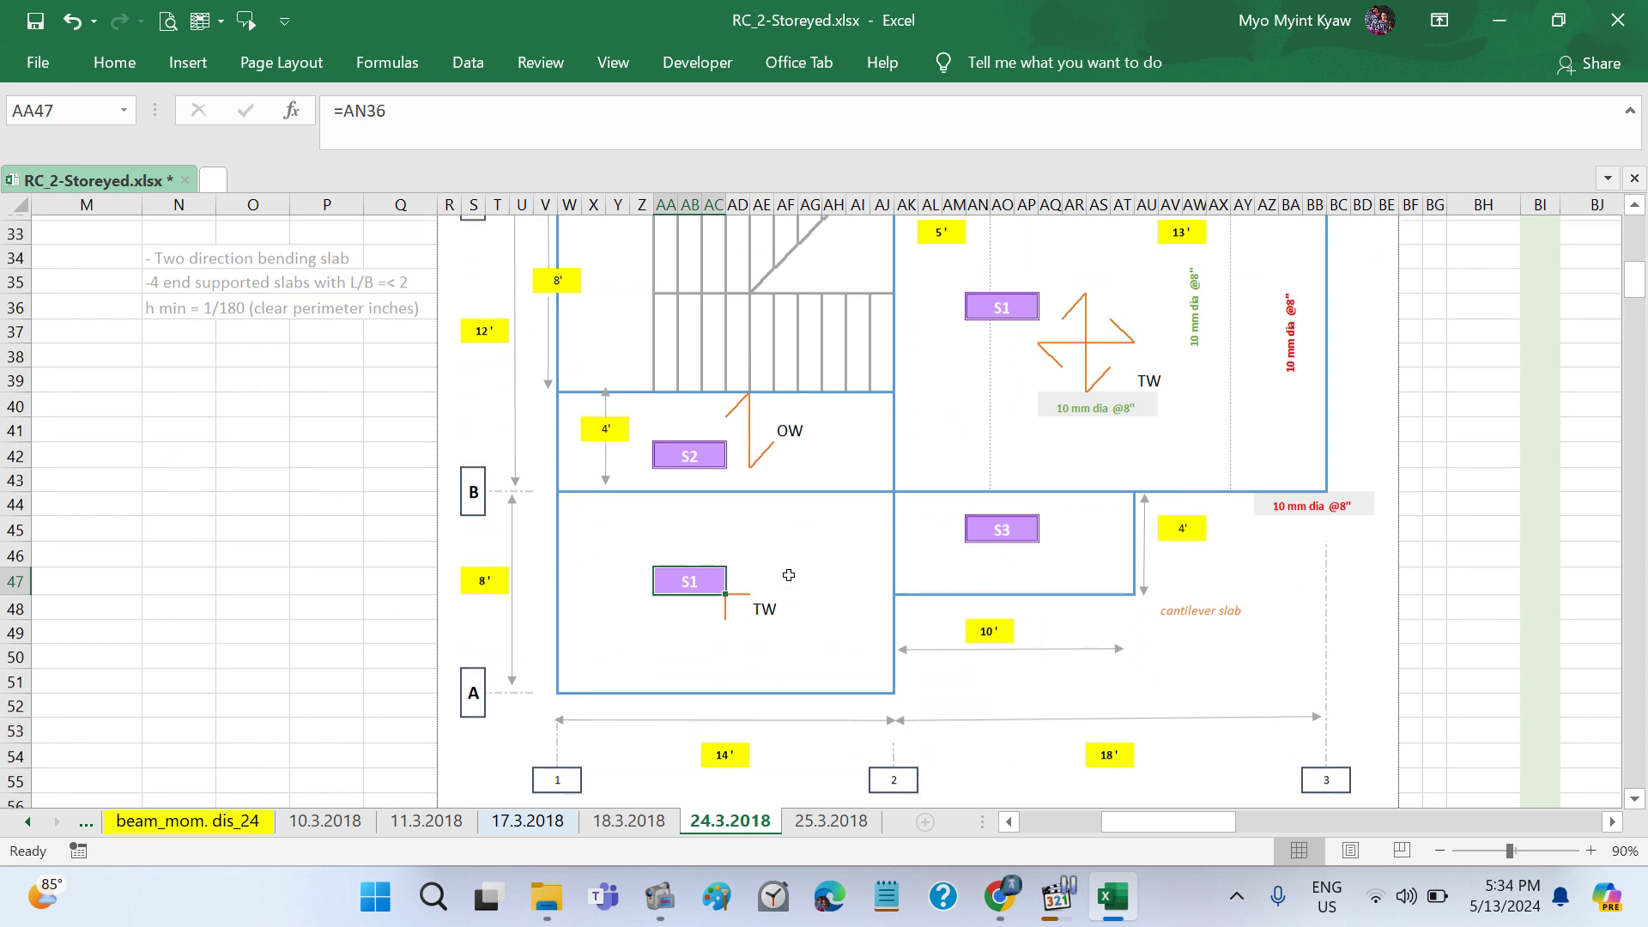
{"action": "scroll", "coordinate": [789, 575], "scroll_direction": "up", "scroll_amount": 3}
{"action": "scroll", "coordinate": [789, 575], "scroll_direction": "up", "scroll_amount": 1}
{"action": "scroll", "coordinate": [789, 575], "scroll_direction": "up", "scroll_amount": 4}
{"action": "scroll", "coordinate": [788, 575], "scroll_direction": "up", "scroll_amount": 1}
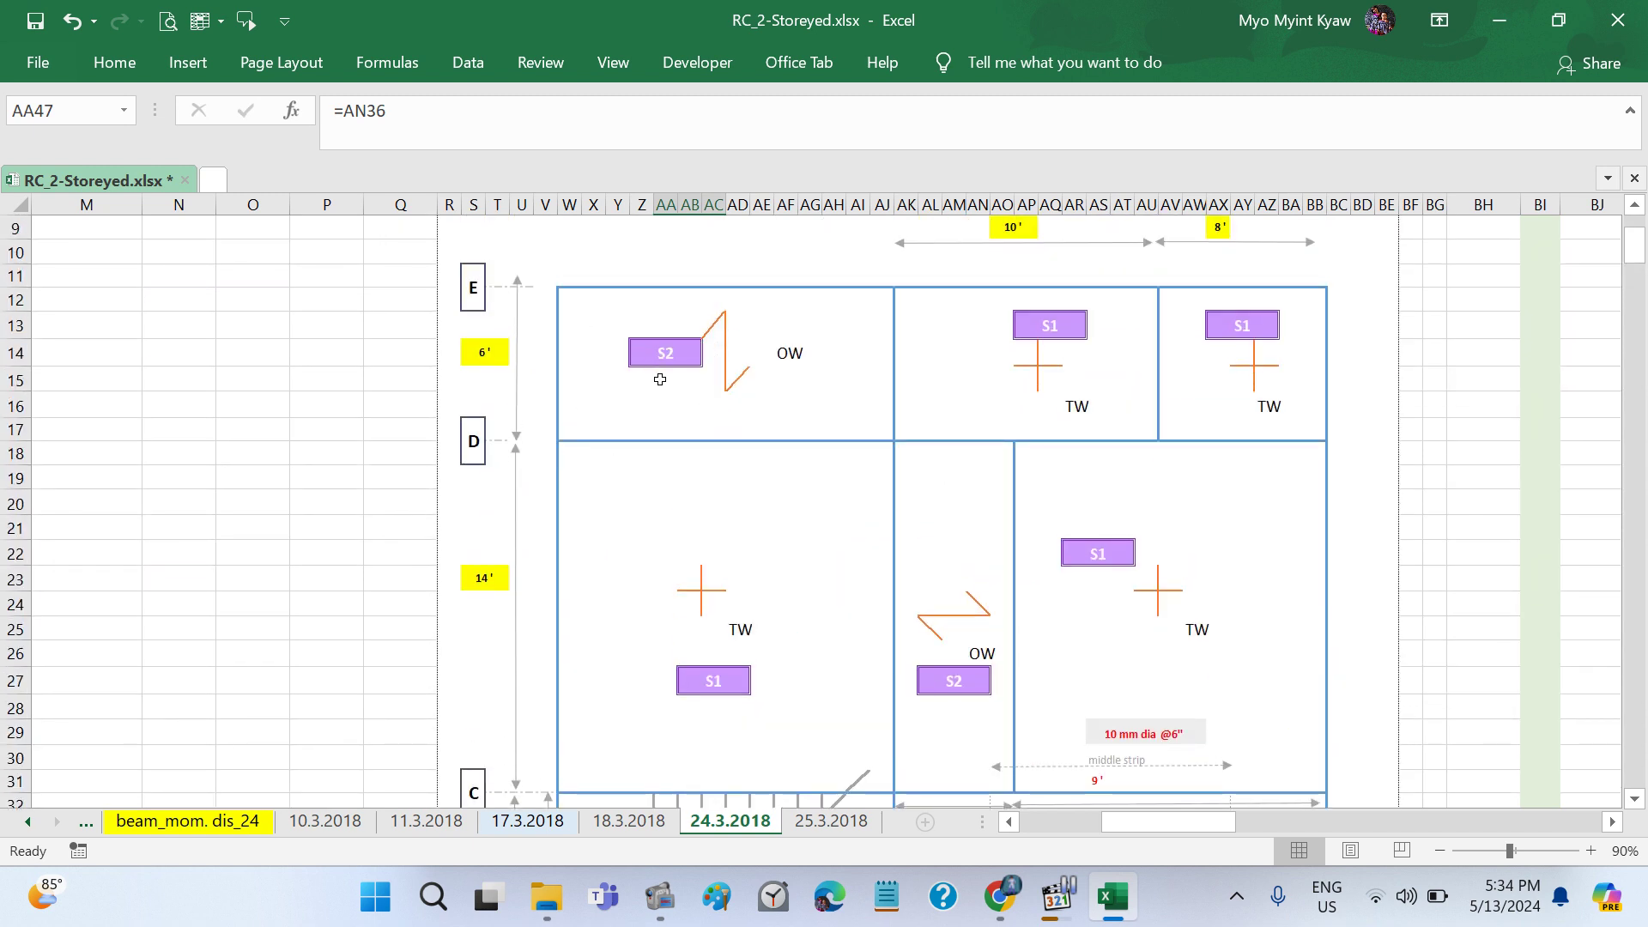
Step: Go to the 18.3.2018 sheet and bring its 6' span one-way slab design into view
{"action": "left_click", "coordinate": [629, 821]}
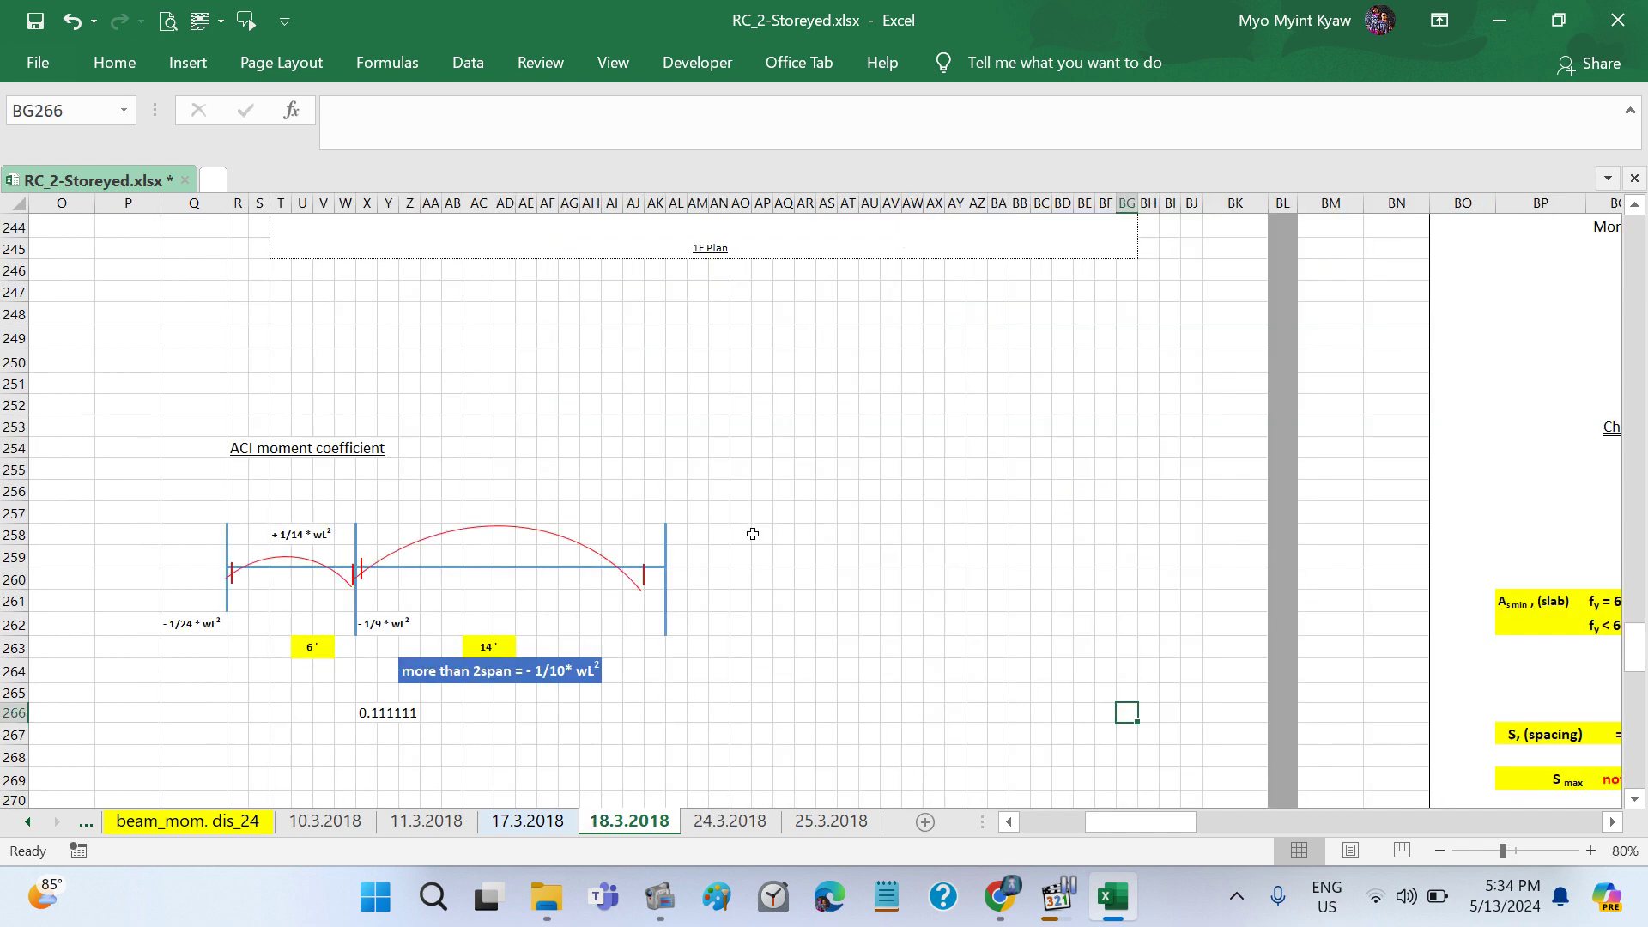
{"action": "scroll", "coordinate": [752, 540], "scroll_direction": "up", "scroll_amount": 5}
{"action": "scroll", "coordinate": [753, 540], "scroll_direction": "right", "scroll_amount": 5}
{"action": "scroll", "coordinate": [753, 541], "scroll_direction": "up", "scroll_amount": 3}
{"action": "scroll", "coordinate": [753, 541], "scroll_direction": "up", "scroll_amount": 5}
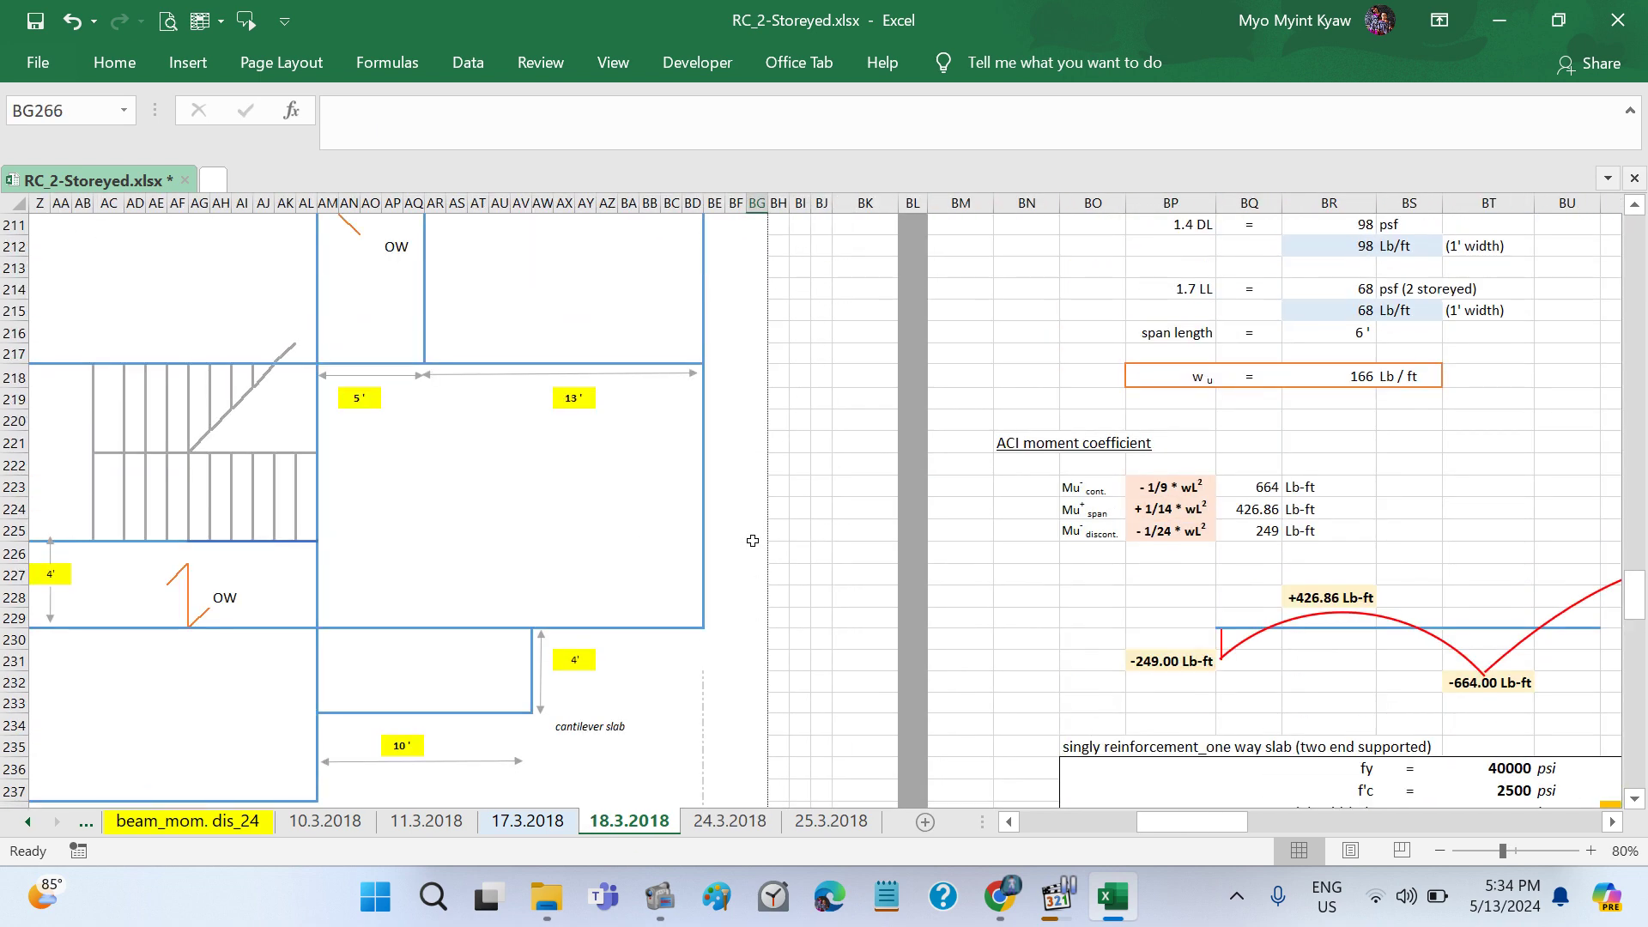
{"action": "scroll", "coordinate": [753, 541], "scroll_direction": "up", "scroll_amount": 4}
{"action": "scroll", "coordinate": [753, 540], "scroll_direction": "up", "scroll_amount": 2}
{"action": "scroll", "coordinate": [753, 540], "scroll_direction": "up", "scroll_amount": 1}
{"action": "scroll", "coordinate": [752, 540], "scroll_direction": "left", "scroll_amount": 3}
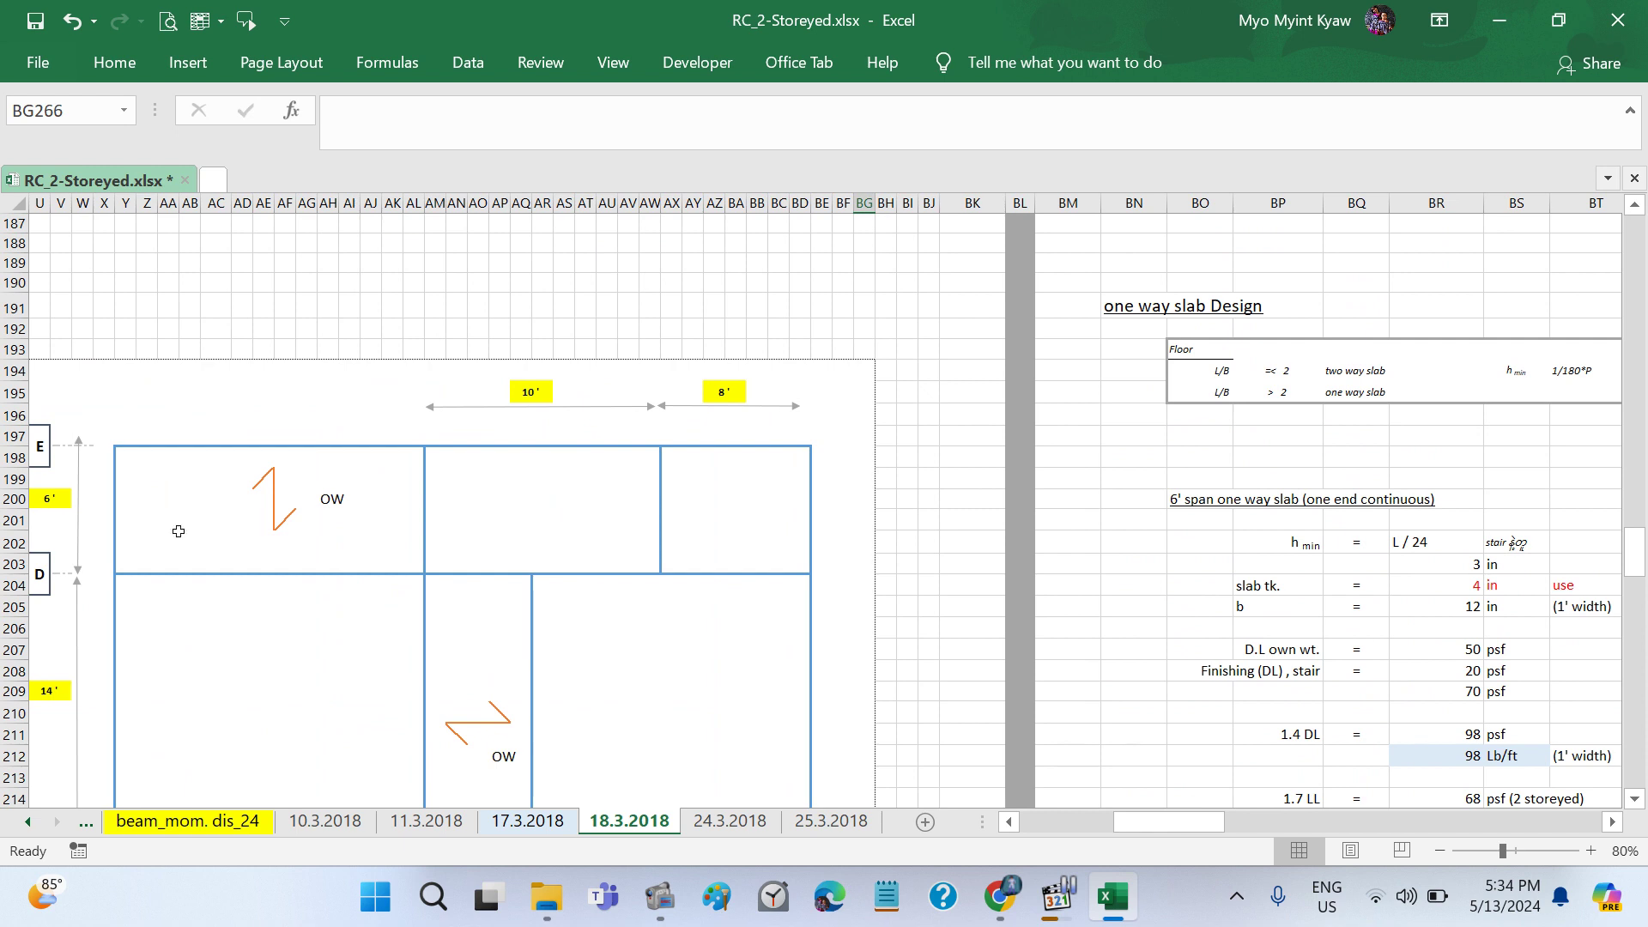
{"action": "scroll", "coordinate": [856, 635], "scroll_direction": "down", "scroll_amount": 1}
{"action": "scroll", "coordinate": [856, 634], "scroll_direction": "down", "scroll_amount": 5}
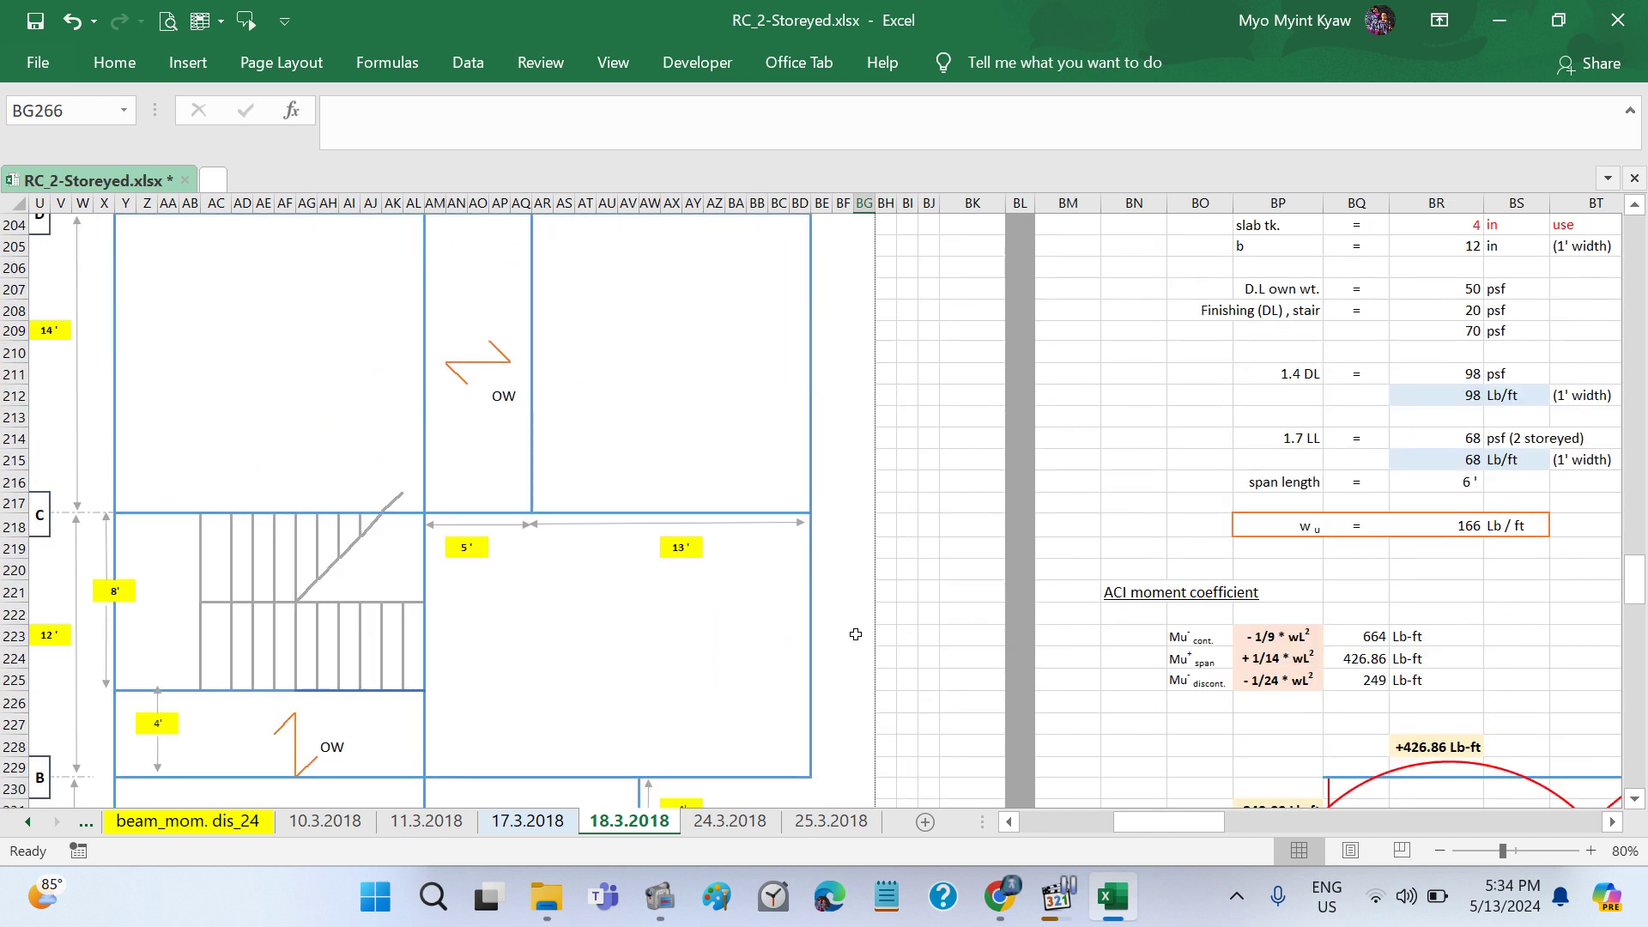
{"action": "scroll", "coordinate": [856, 634], "scroll_direction": "down", "scroll_amount": 15}
{"action": "scroll", "coordinate": [856, 635], "scroll_direction": "down", "scroll_amount": 3}
{"action": "scroll", "coordinate": [856, 635], "scroll_direction": "up", "scroll_amount": 1}
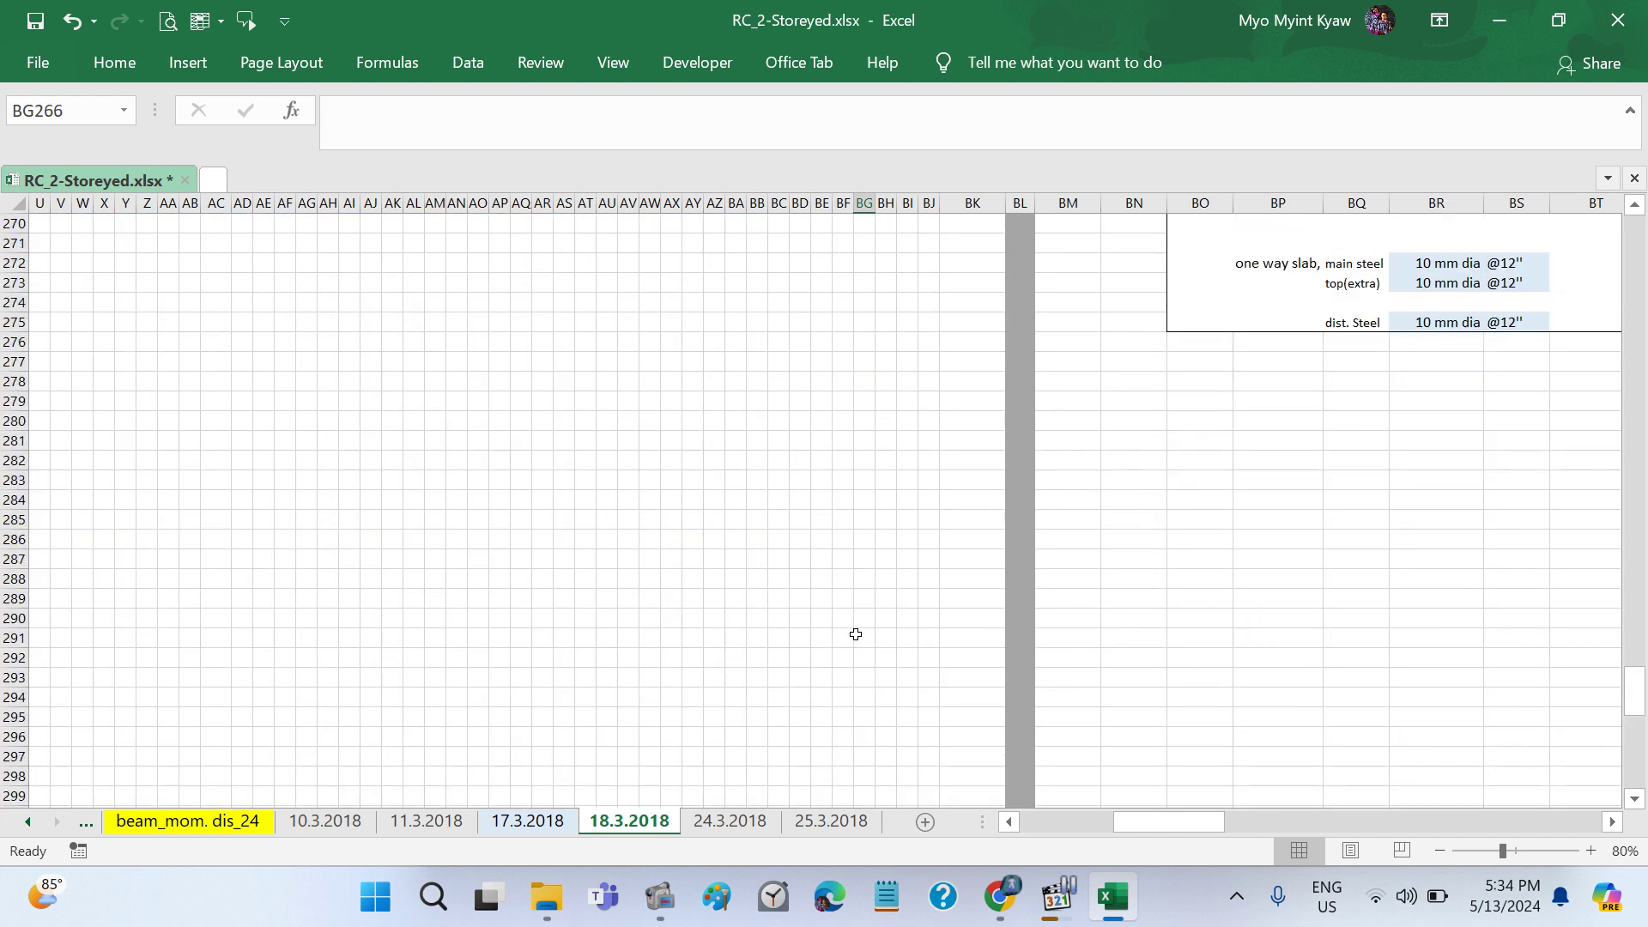
{"action": "scroll", "coordinate": [855, 635], "scroll_direction": "down", "scroll_amount": 5}
{"action": "scroll", "coordinate": [856, 634], "scroll_direction": "down", "scroll_amount": 4}
{"action": "scroll", "coordinate": [856, 634], "scroll_direction": "down", "scroll_amount": 8}
{"action": "scroll", "coordinate": [856, 634], "scroll_direction": "down", "scroll_amount": 2}
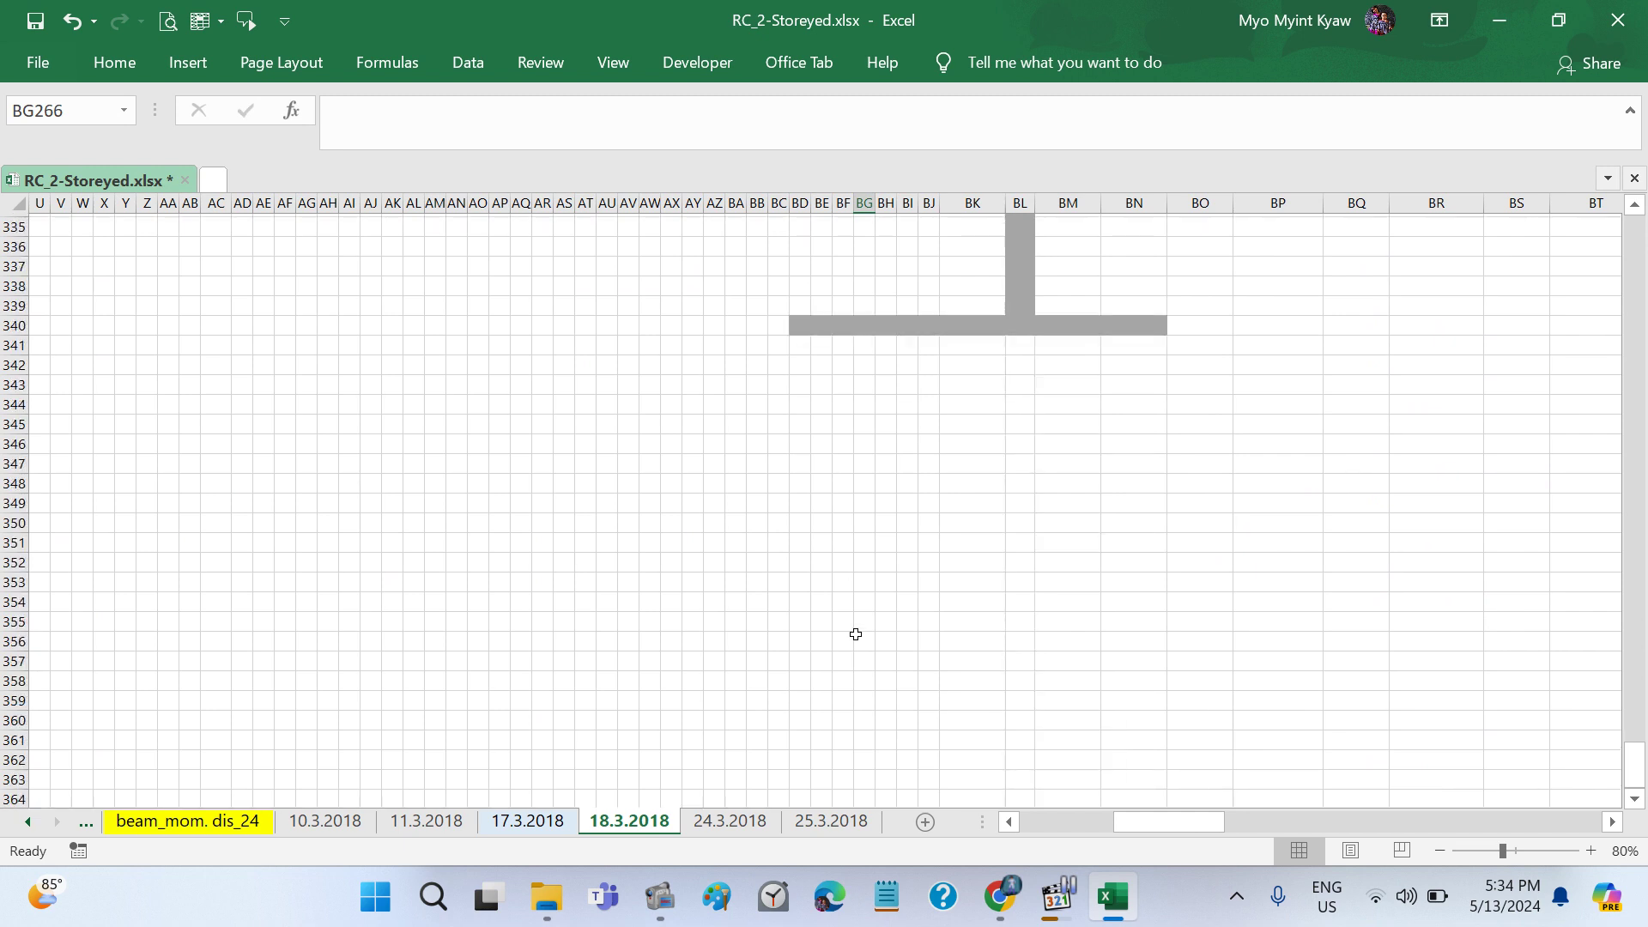
{"action": "scroll", "coordinate": [856, 634], "scroll_direction": "up", "scroll_amount": 9}
{"action": "scroll", "coordinate": [856, 635], "scroll_direction": "up", "scroll_amount": 8}
{"action": "scroll", "coordinate": [876, 625], "scroll_direction": "up", "scroll_amount": 3}
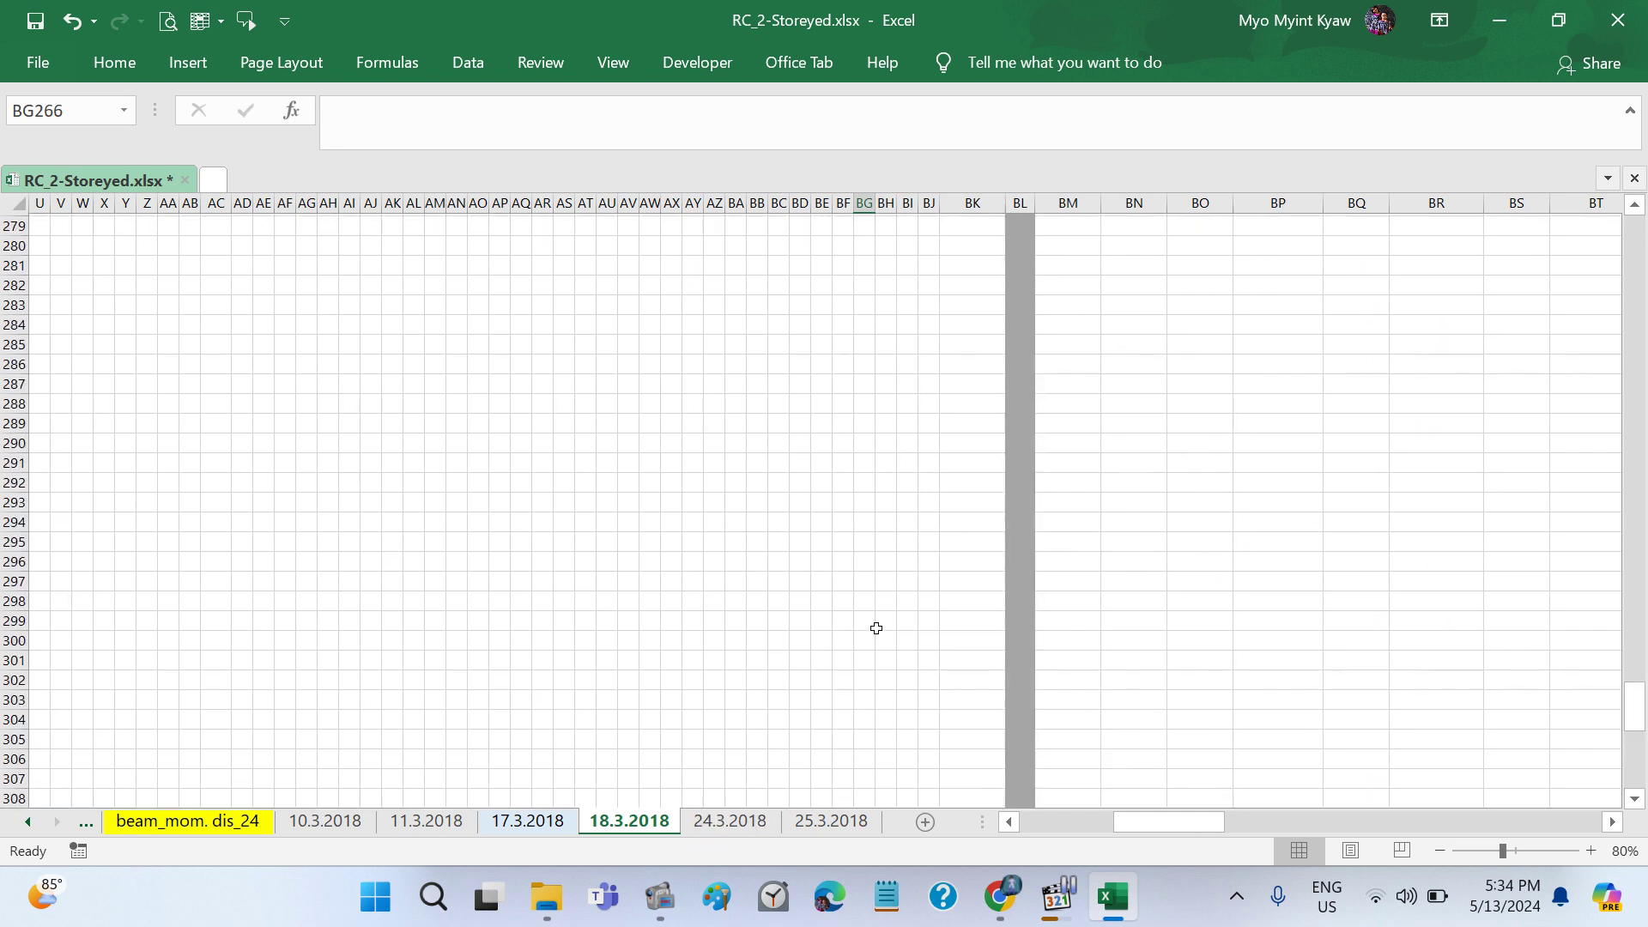
{"action": "scroll", "coordinate": [877, 628], "scroll_direction": "up", "scroll_amount": 4}
{"action": "scroll", "coordinate": [876, 628], "scroll_direction": "up", "scroll_amount": 6}
{"action": "scroll", "coordinate": [876, 628], "scroll_direction": "up", "scroll_amount": 3}
{"action": "scroll", "coordinate": [876, 628], "scroll_direction": "left", "scroll_amount": 3}
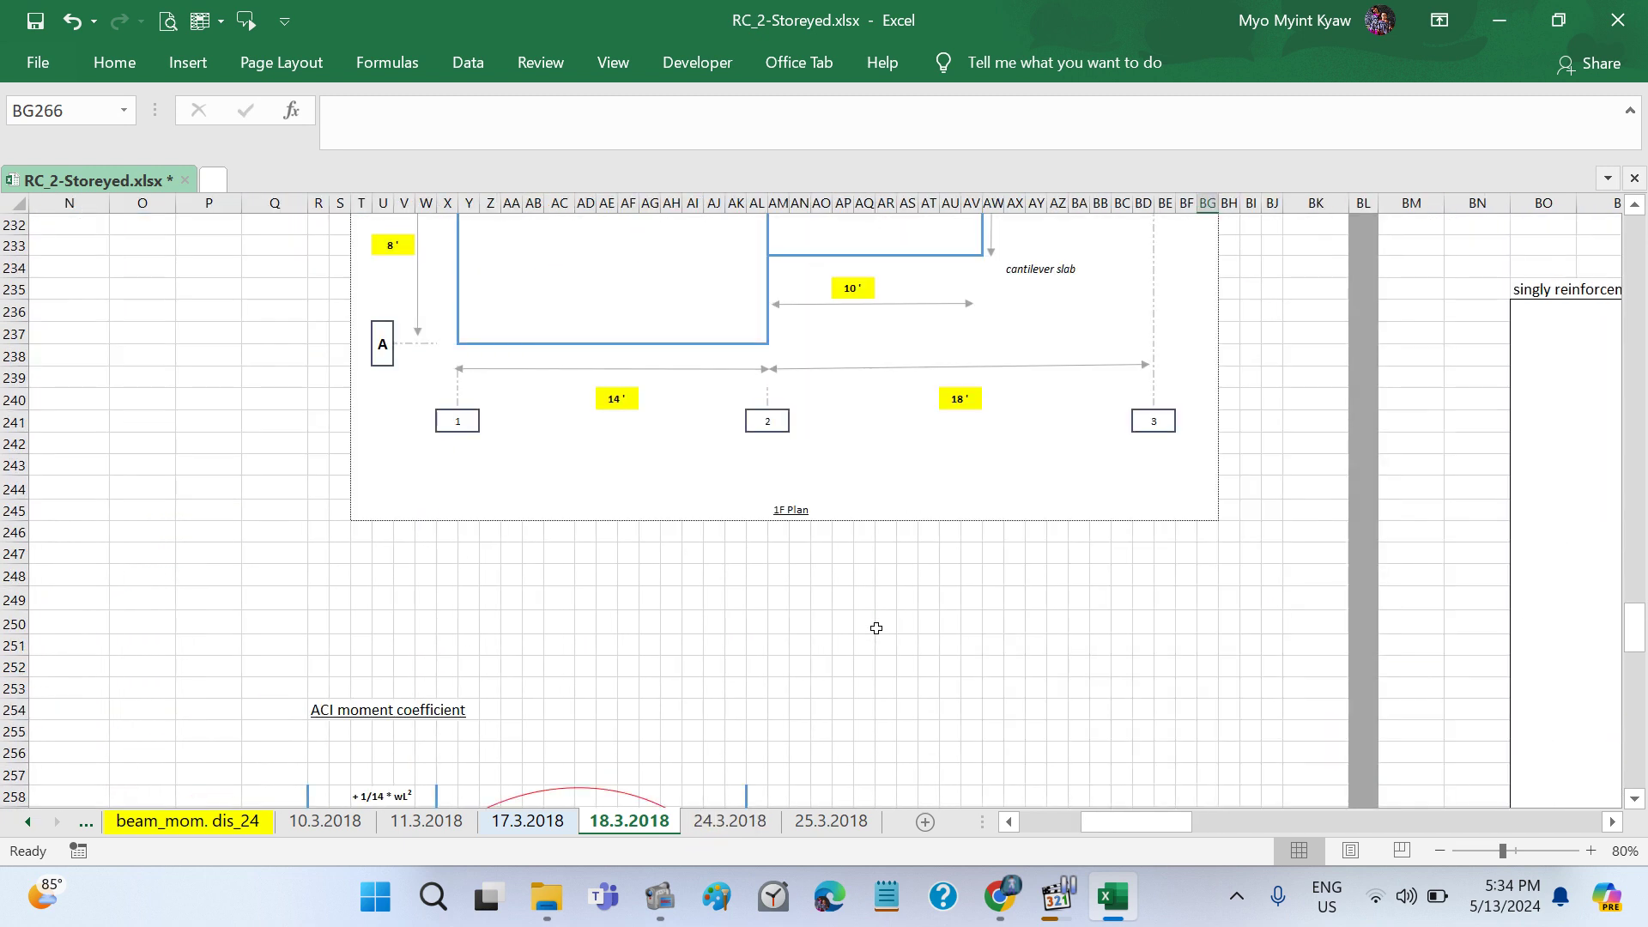
{"action": "scroll", "coordinate": [876, 628], "scroll_direction": "up", "scroll_amount": 6}
{"action": "scroll", "coordinate": [876, 628], "scroll_direction": "up", "scroll_amount": 7}
{"action": "scroll", "coordinate": [877, 629], "scroll_direction": "up", "scroll_amount": 2}
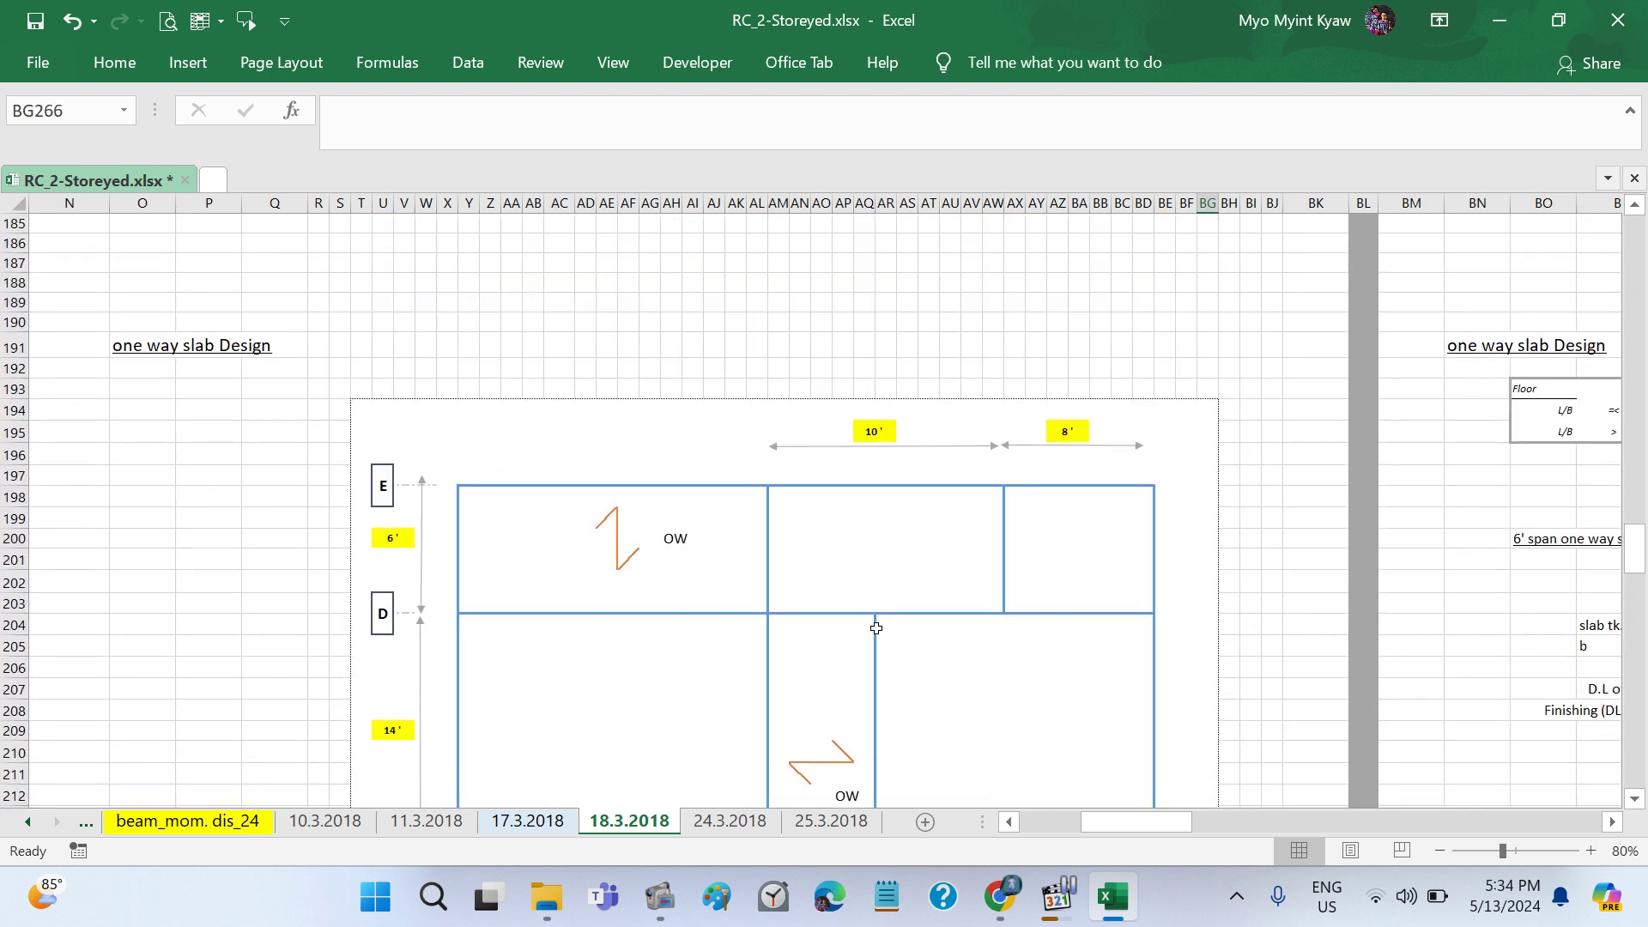
Step: Copy the S2 tag from cell Z14 on 24.3.2018 into cell AB201 on the 18.3.2018 sheet
{"action": "left_click", "coordinate": [748, 824]}
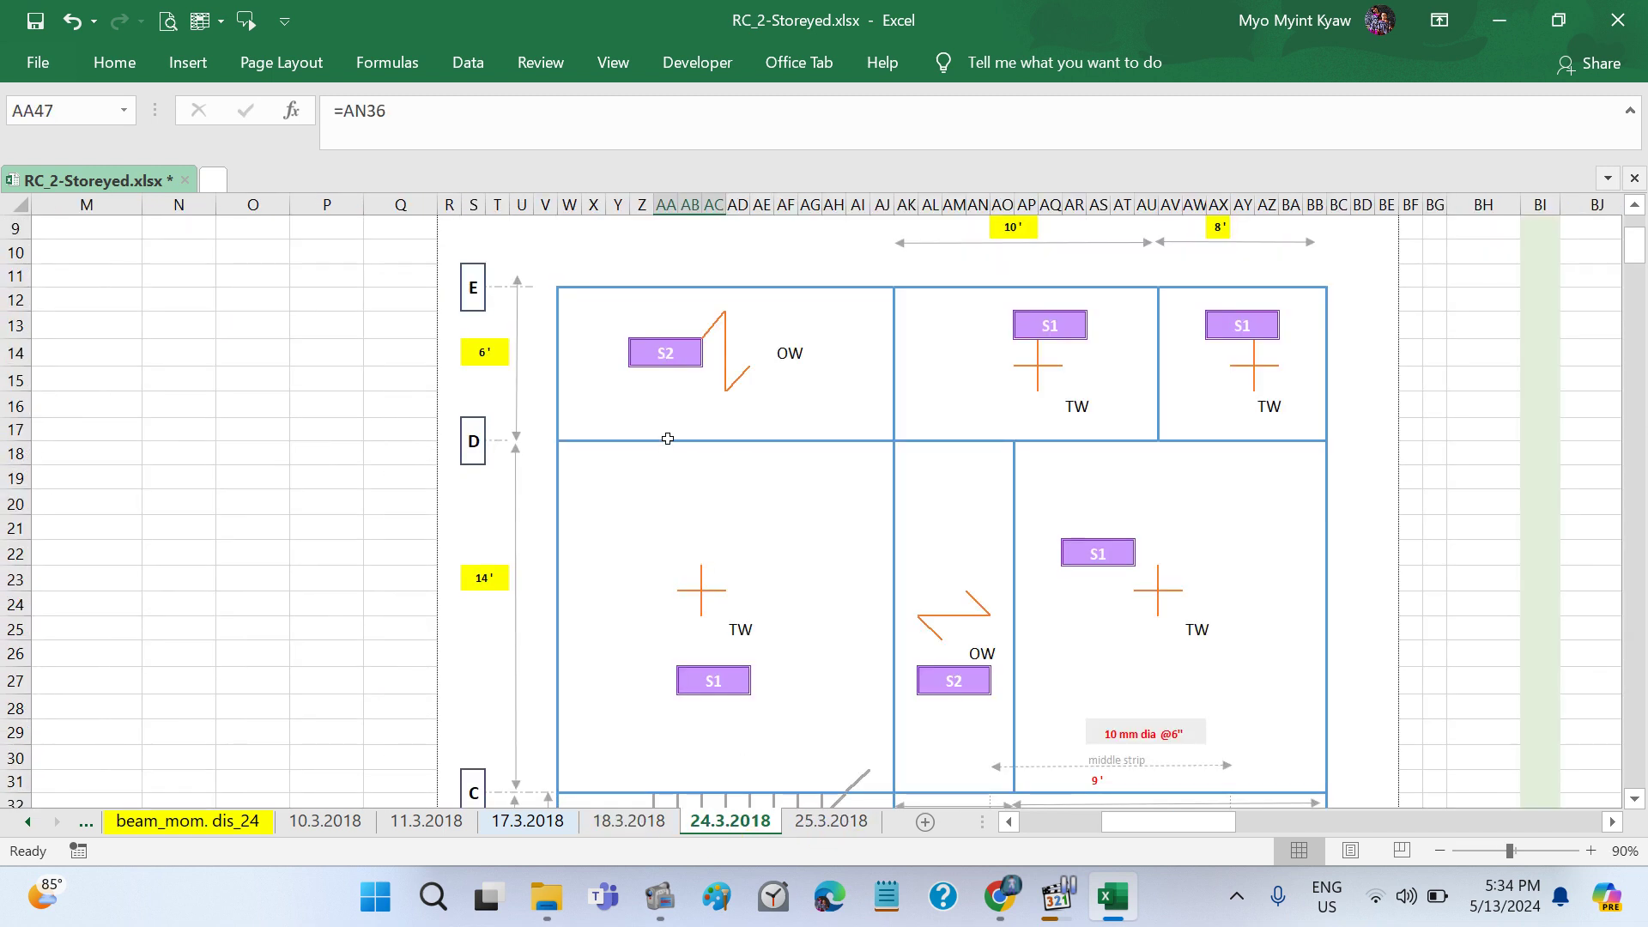
{"action": "left_click", "coordinate": [654, 359]}
{"action": "key", "text": "ctrl+c"}
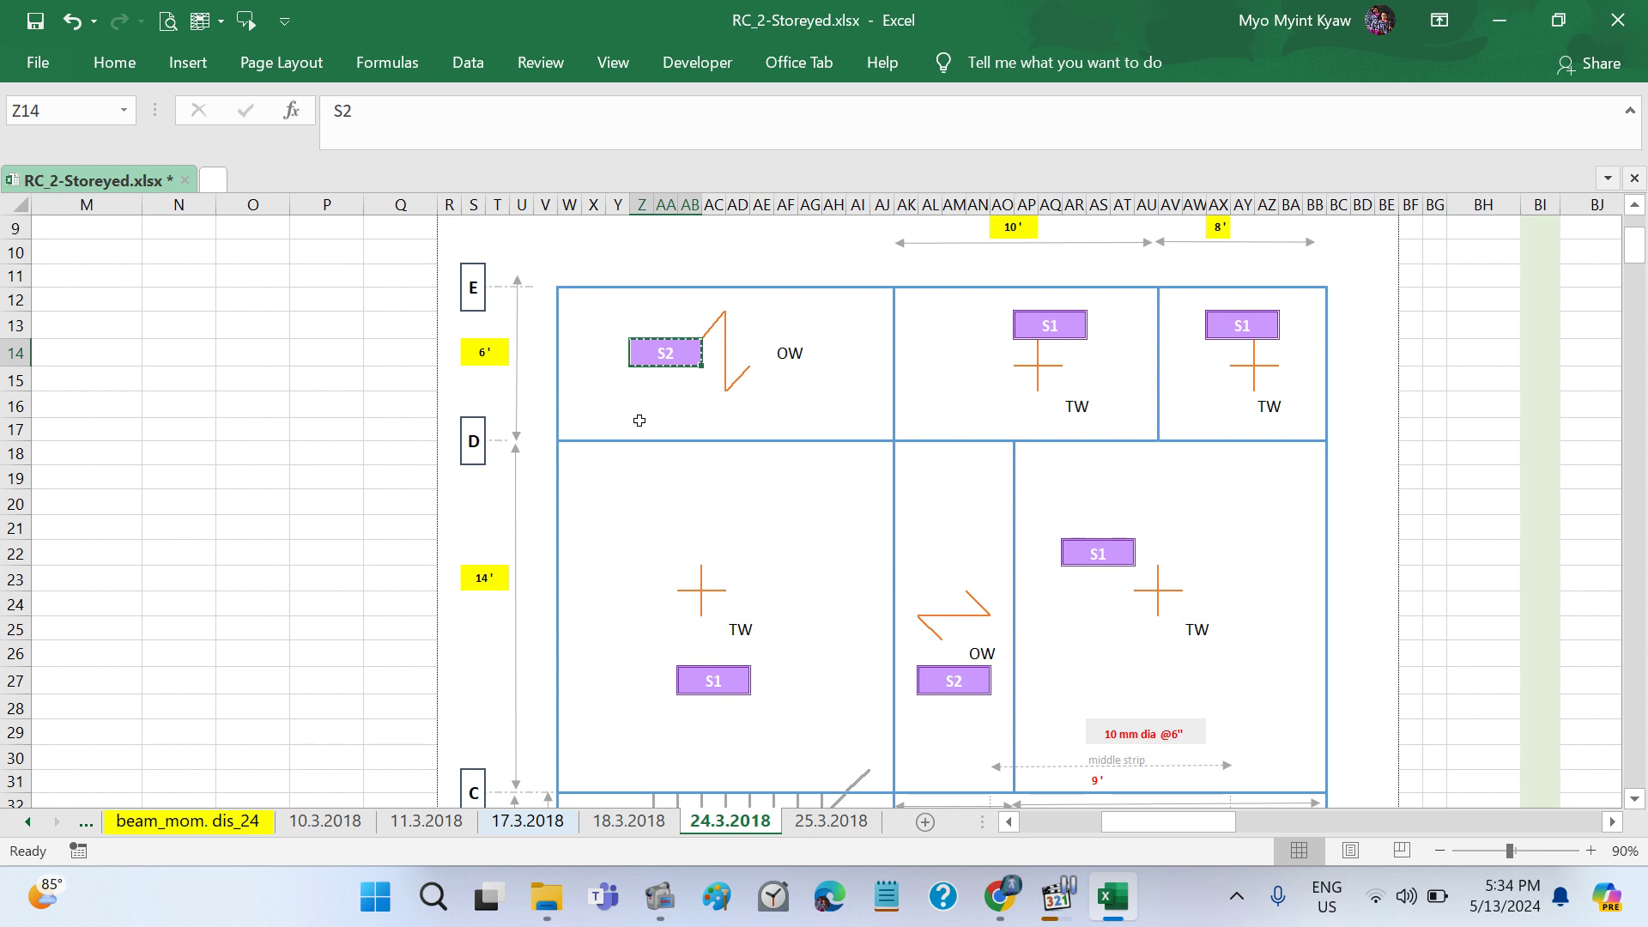
{"action": "key", "text": "ctrl+Page_Up"}
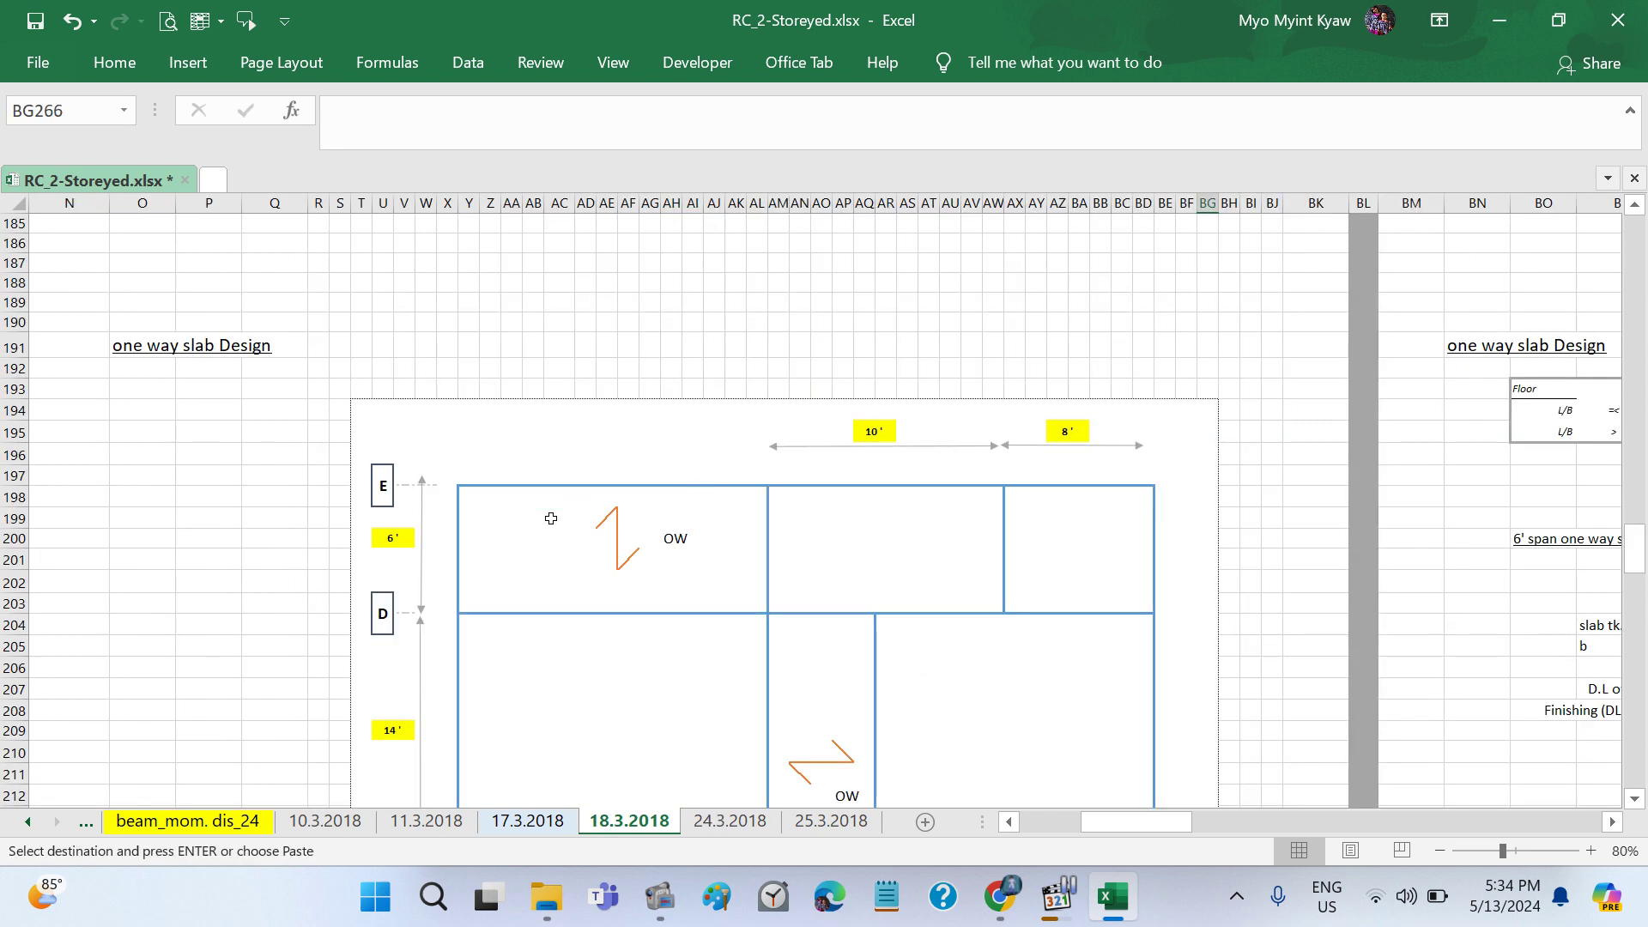
{"action": "left_click", "coordinate": [527, 556]}
{"action": "key", "text": "ctrl+v"}
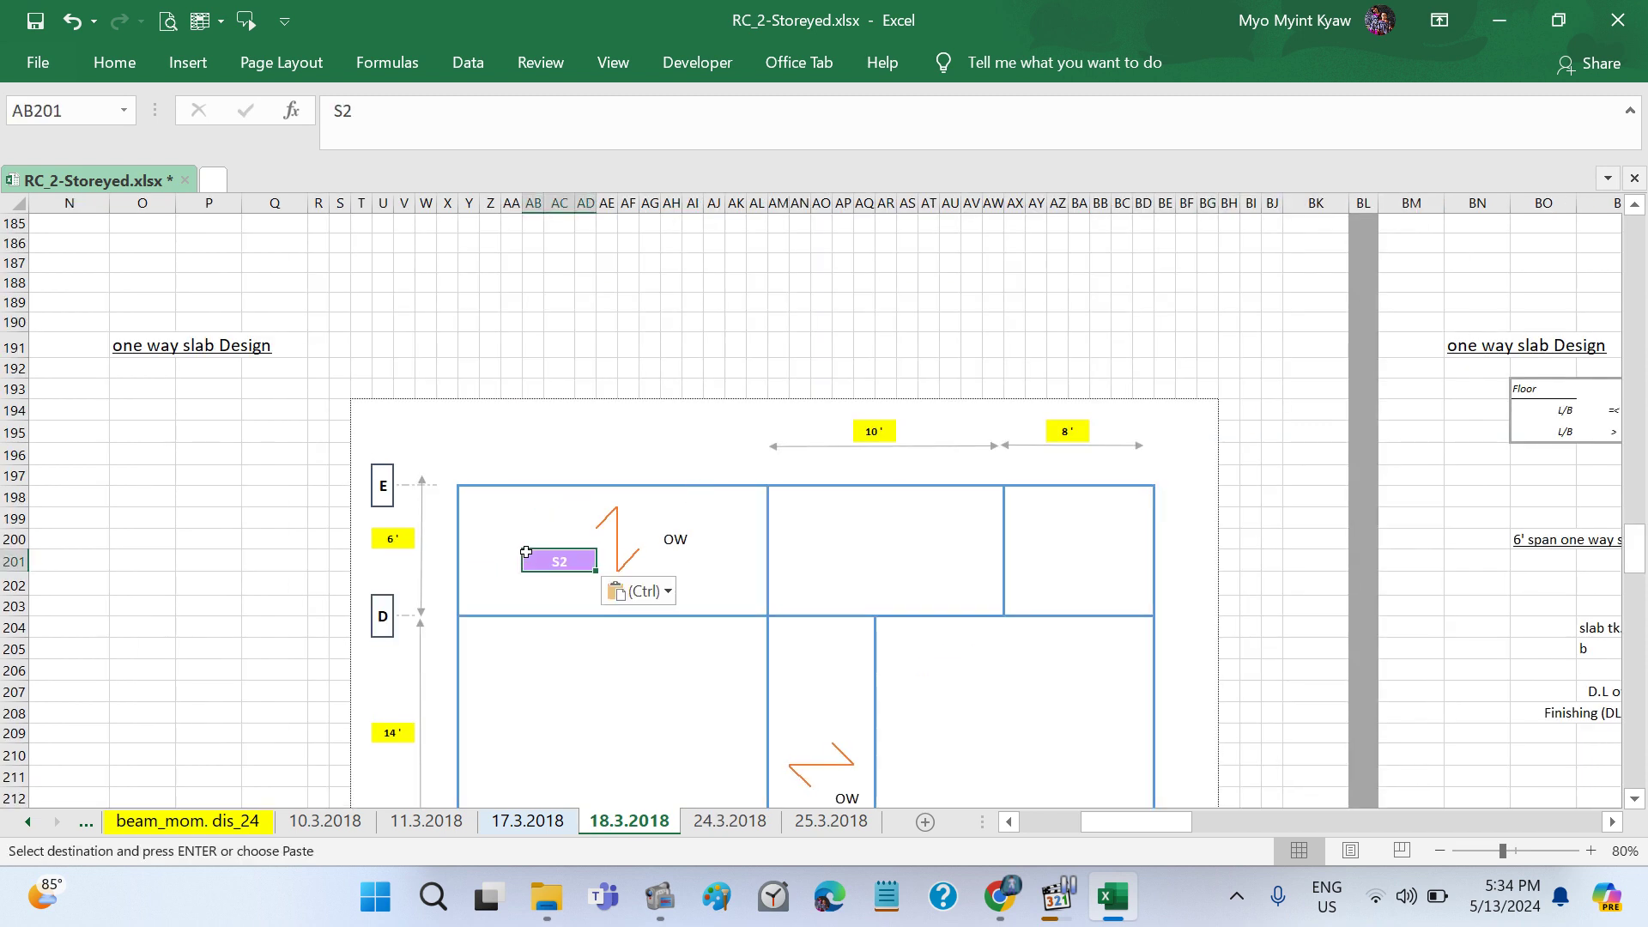
{"action": "key", "text": "Escape"}
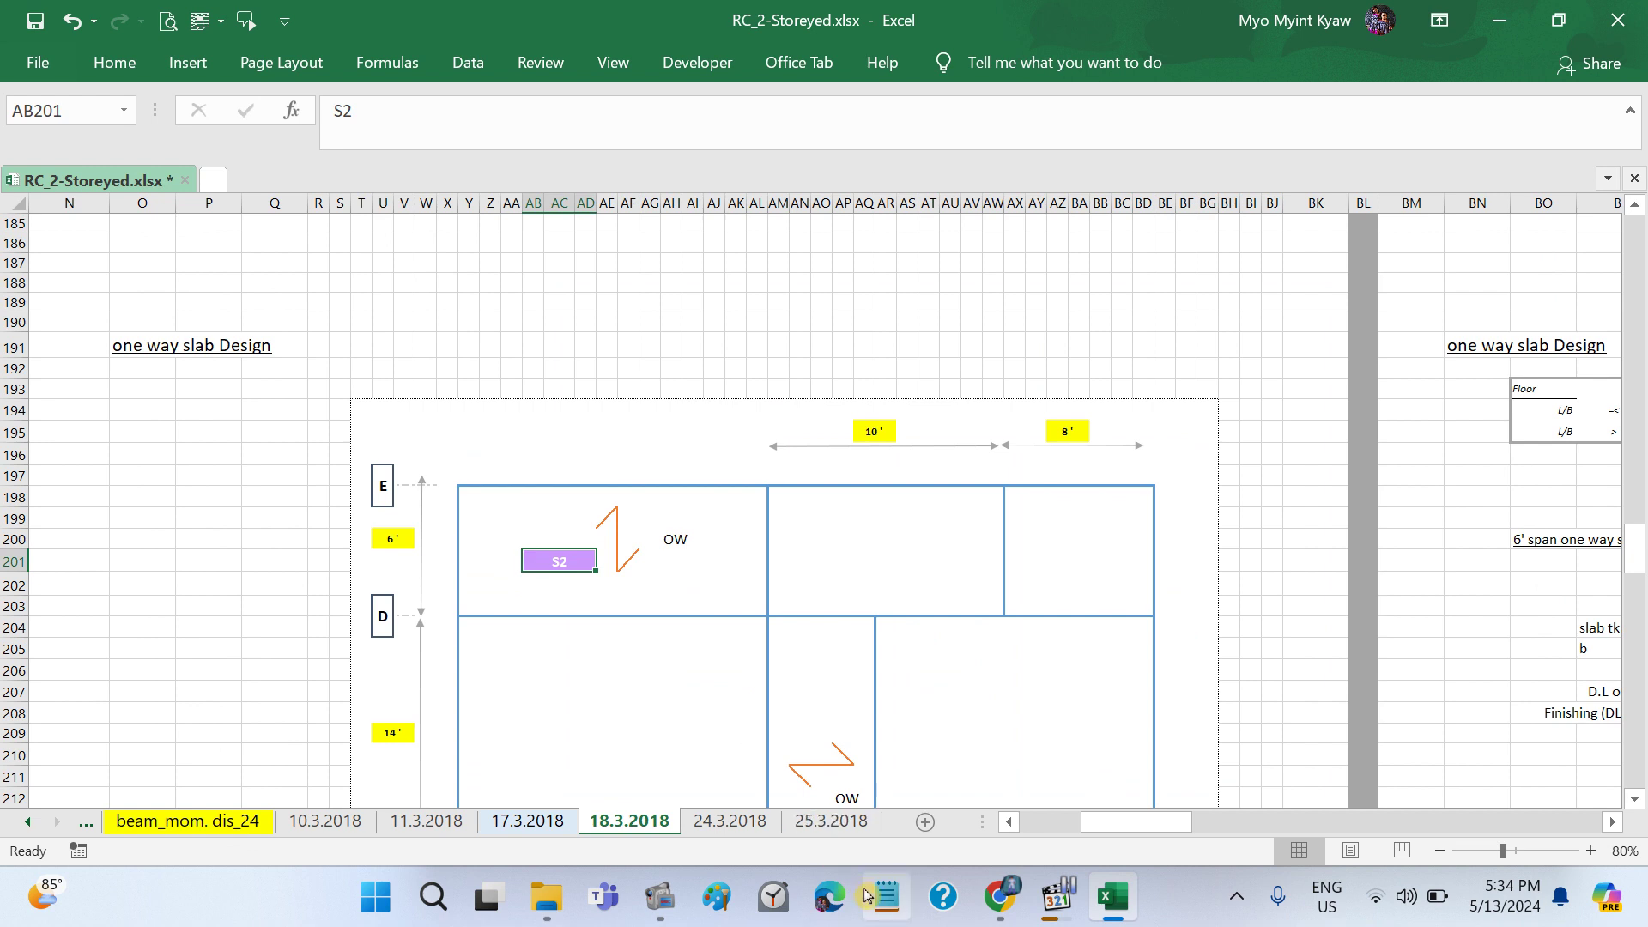
Step: On the 24.3.2018 sheet, link the S2 tag in cell AL27 to cell Z14 with a formula
{"action": "left_click", "coordinate": [728, 822]}
{"action": "scroll", "coordinate": [784, 598], "scroll_direction": "down", "scroll_amount": 1}
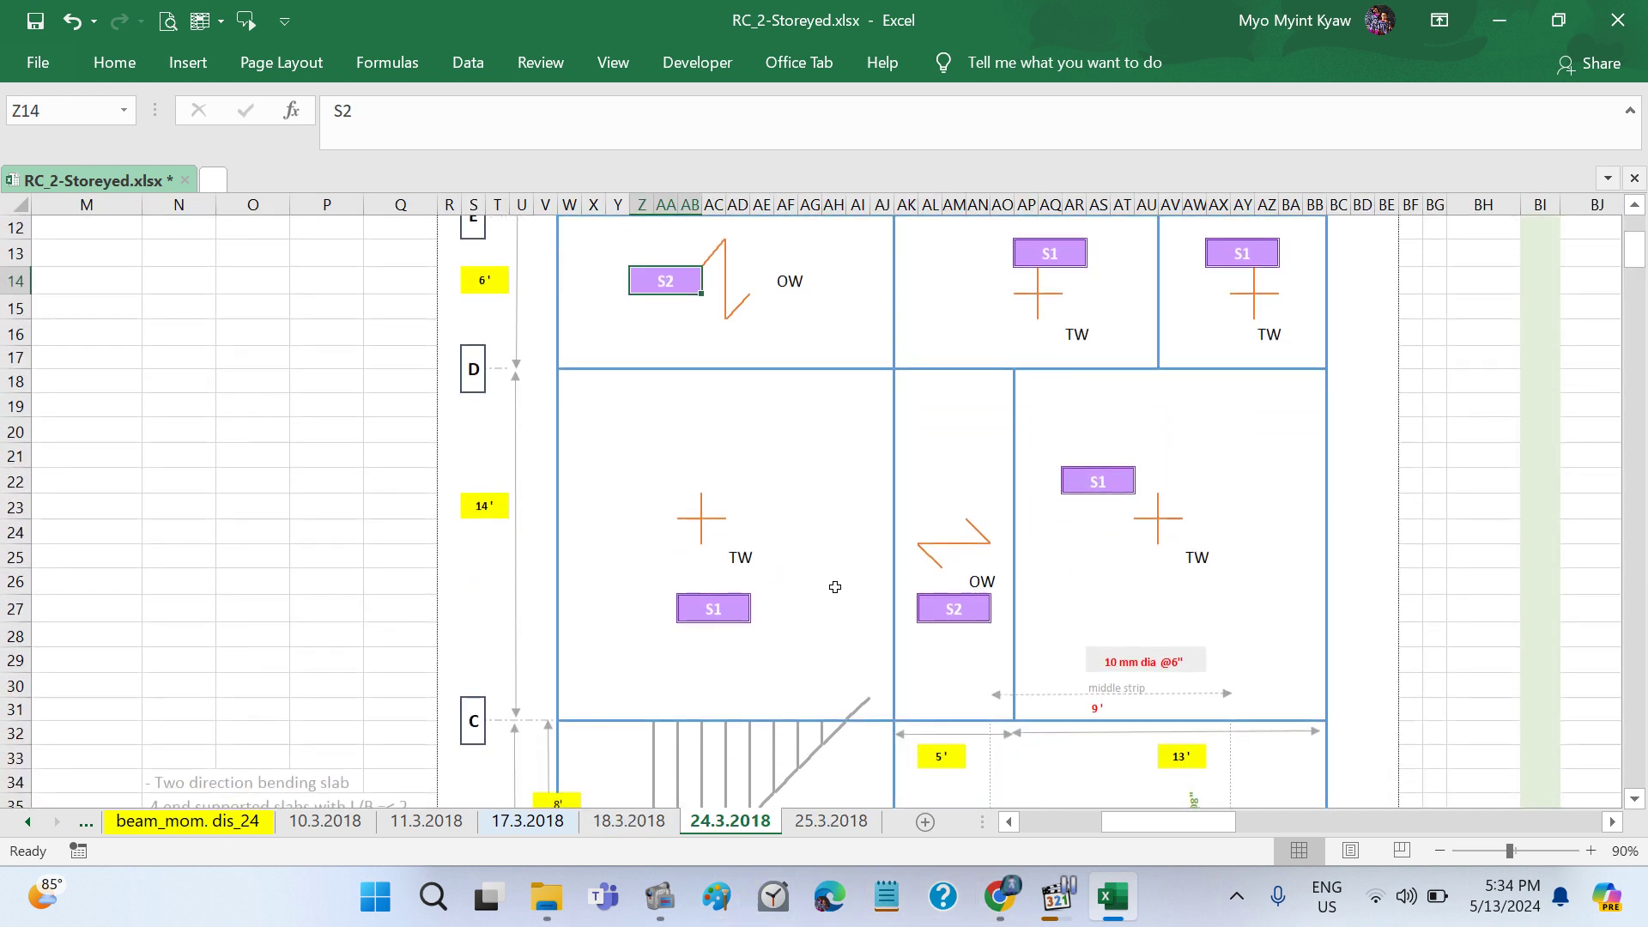
{"action": "left_click", "coordinate": [946, 608]}
{"action": "type", "text": "="}
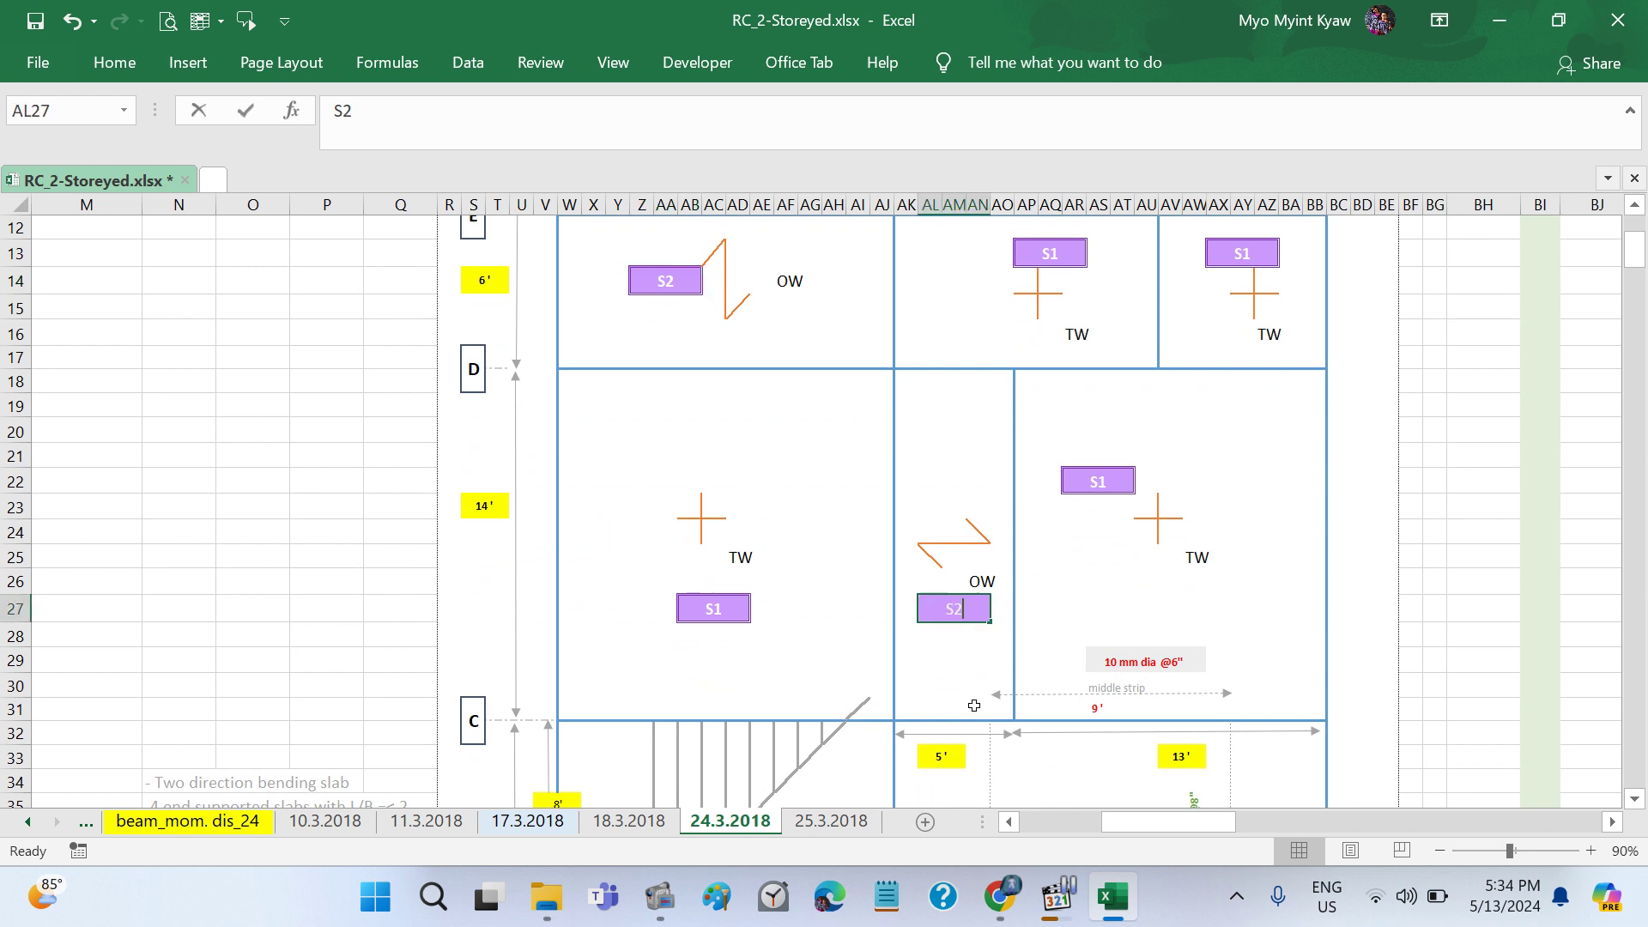
{"action": "left_click", "coordinate": [670, 284]}
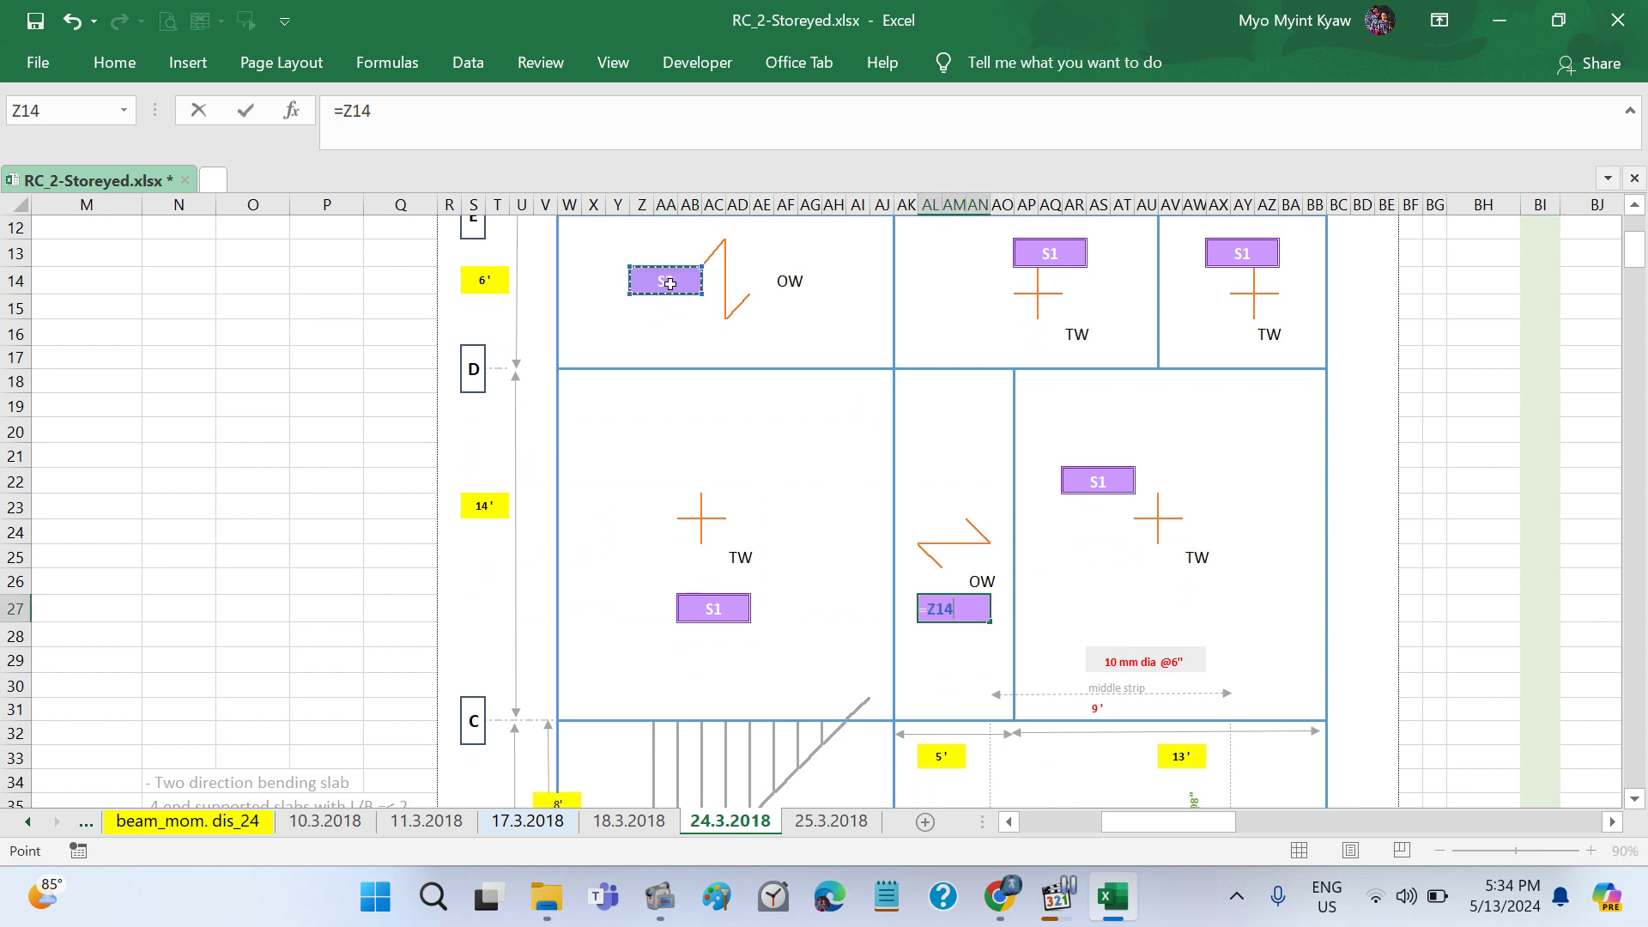
{"action": "key", "text": "Return"}
Step: Link the S2 tag in cell AA42, below the stairs, to Z14 with a formula too
{"action": "scroll", "coordinate": [755, 490], "scroll_direction": "down", "scroll_amount": 3}
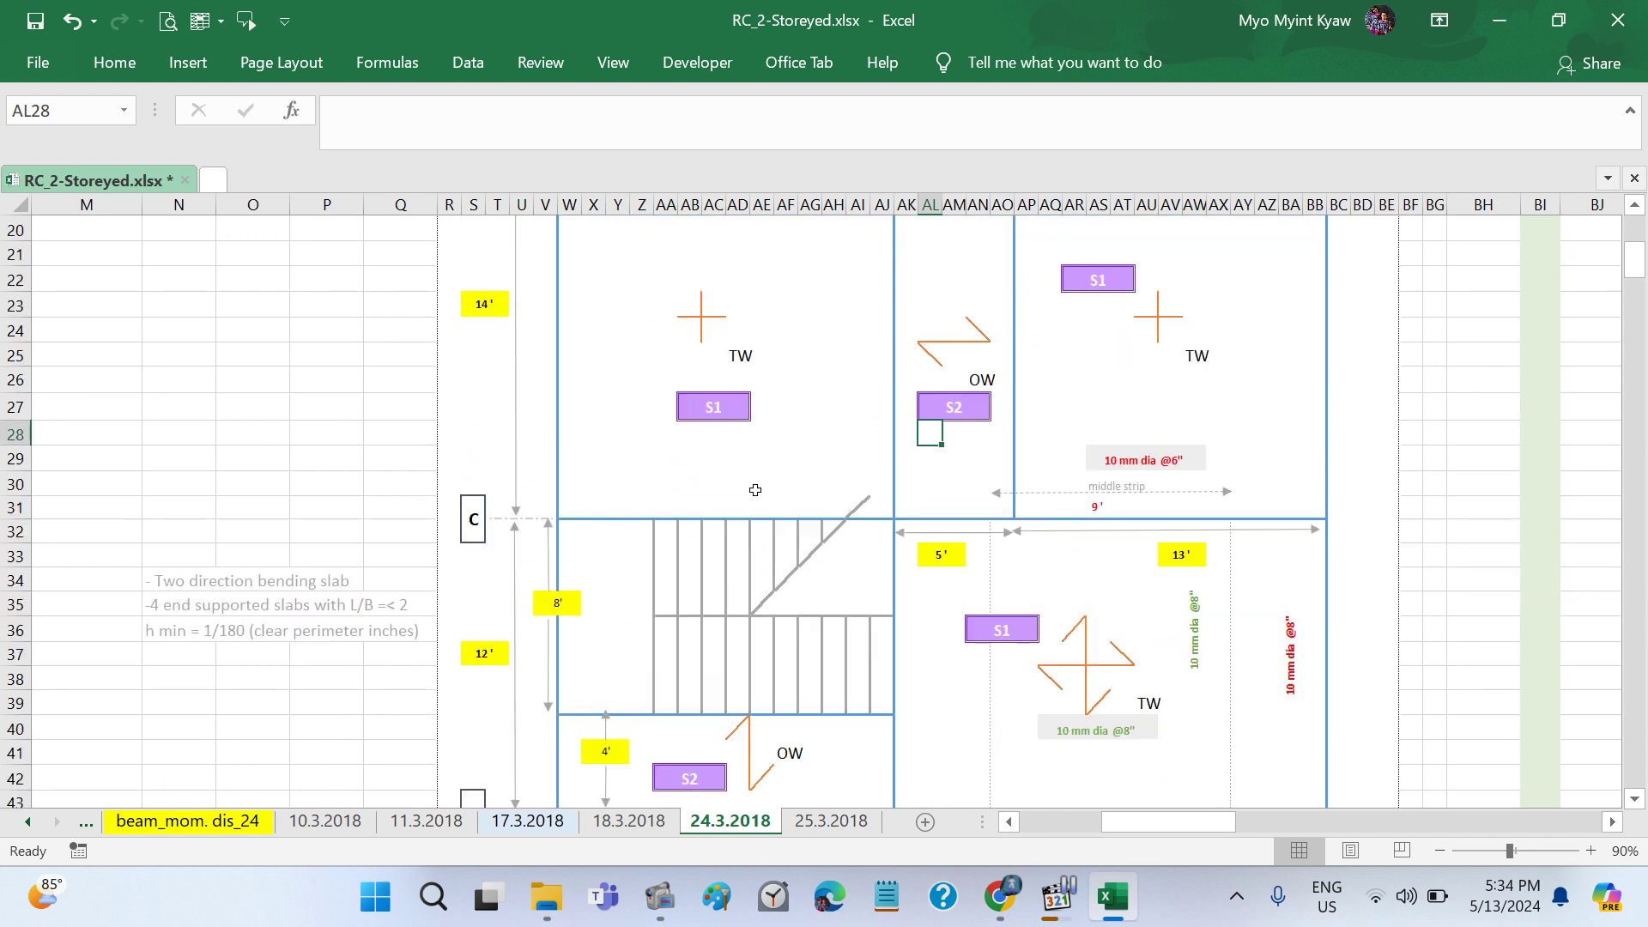
{"action": "scroll", "coordinate": [755, 490], "scroll_direction": "down", "scroll_amount": 1}
{"action": "left_click", "coordinate": [711, 706]}
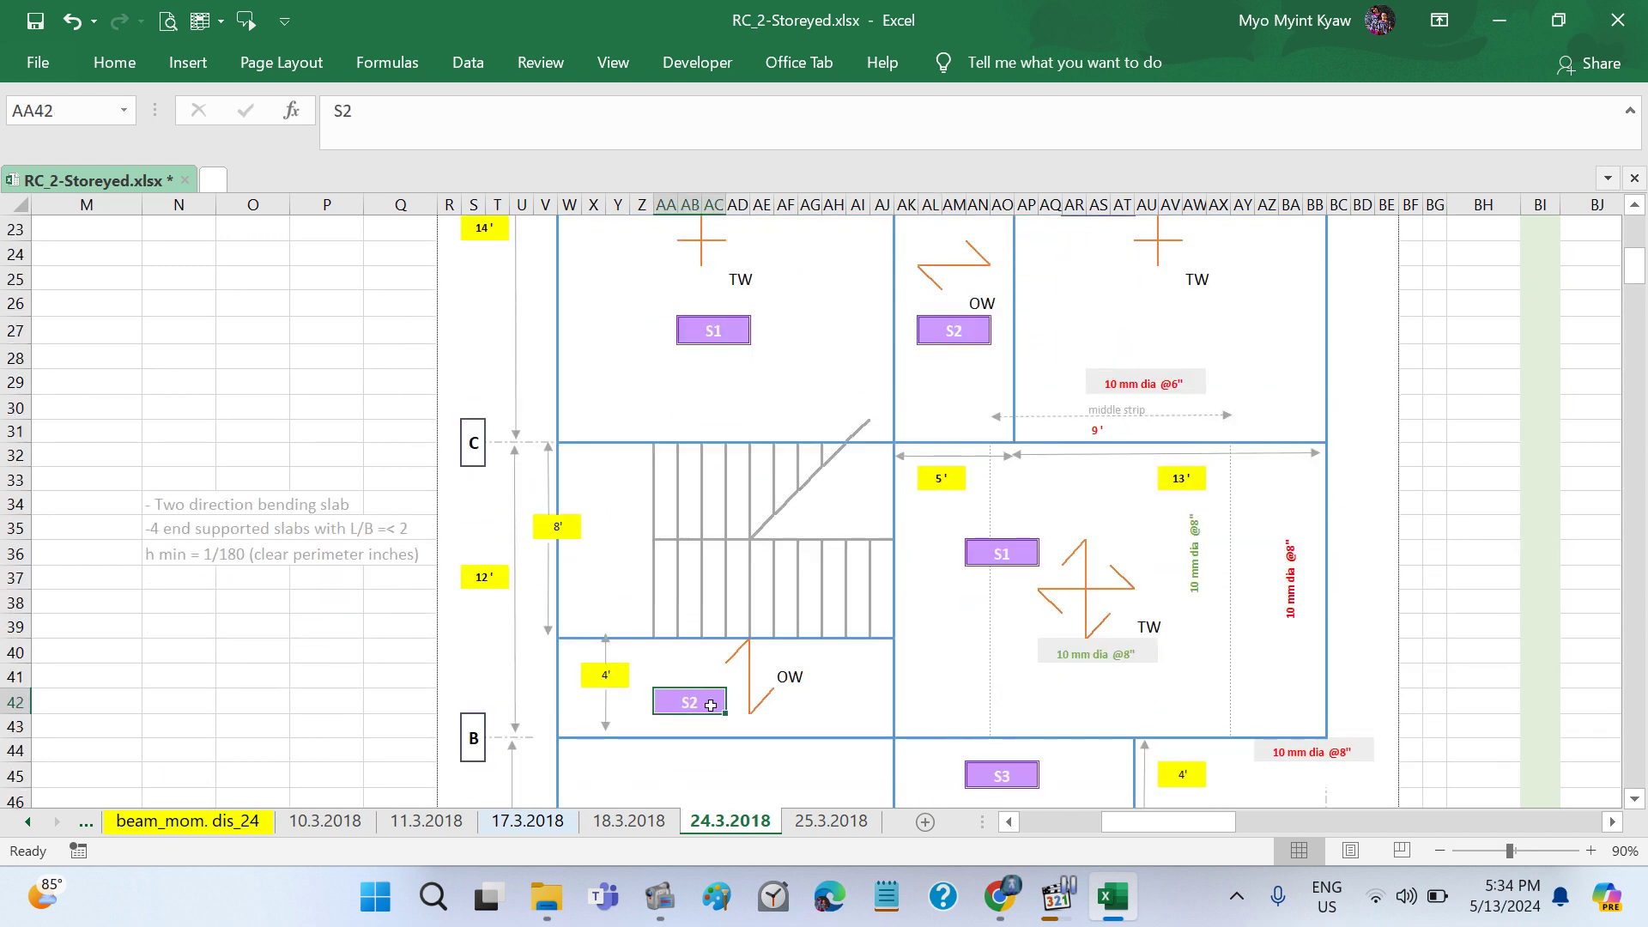
{"action": "type", "text": "="}
{"action": "scroll", "coordinate": [647, 611], "scroll_direction": "up", "scroll_amount": 5}
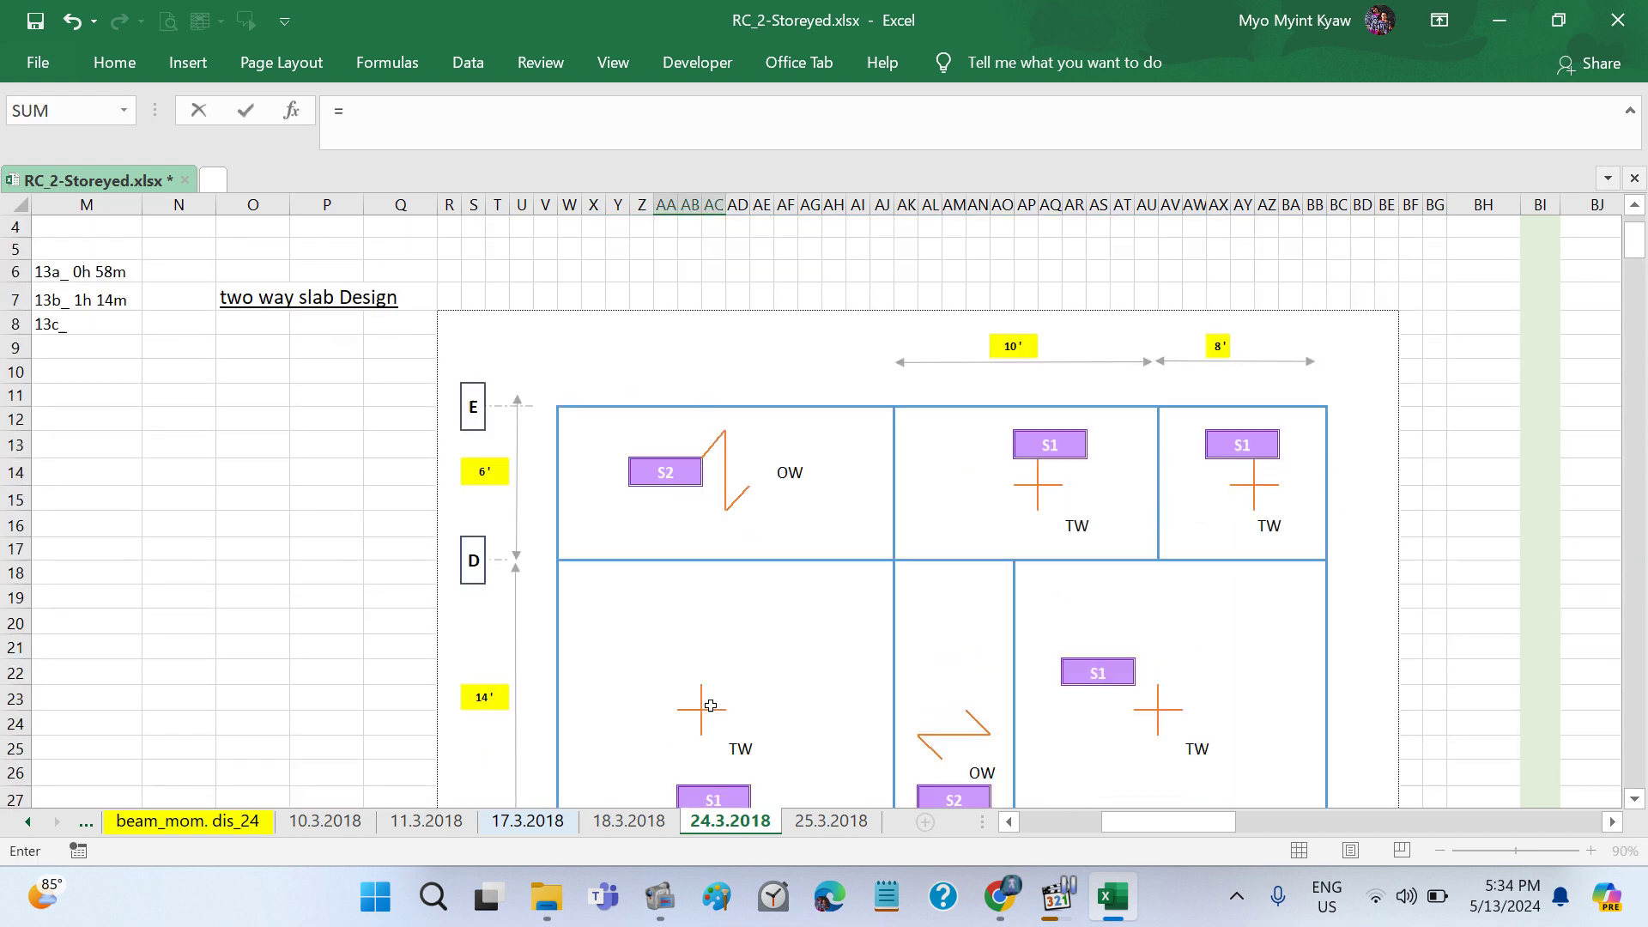
{"action": "scroll", "coordinate": [647, 611], "scroll_direction": "up", "scroll_amount": 2}
{"action": "left_click", "coordinate": [662, 544]}
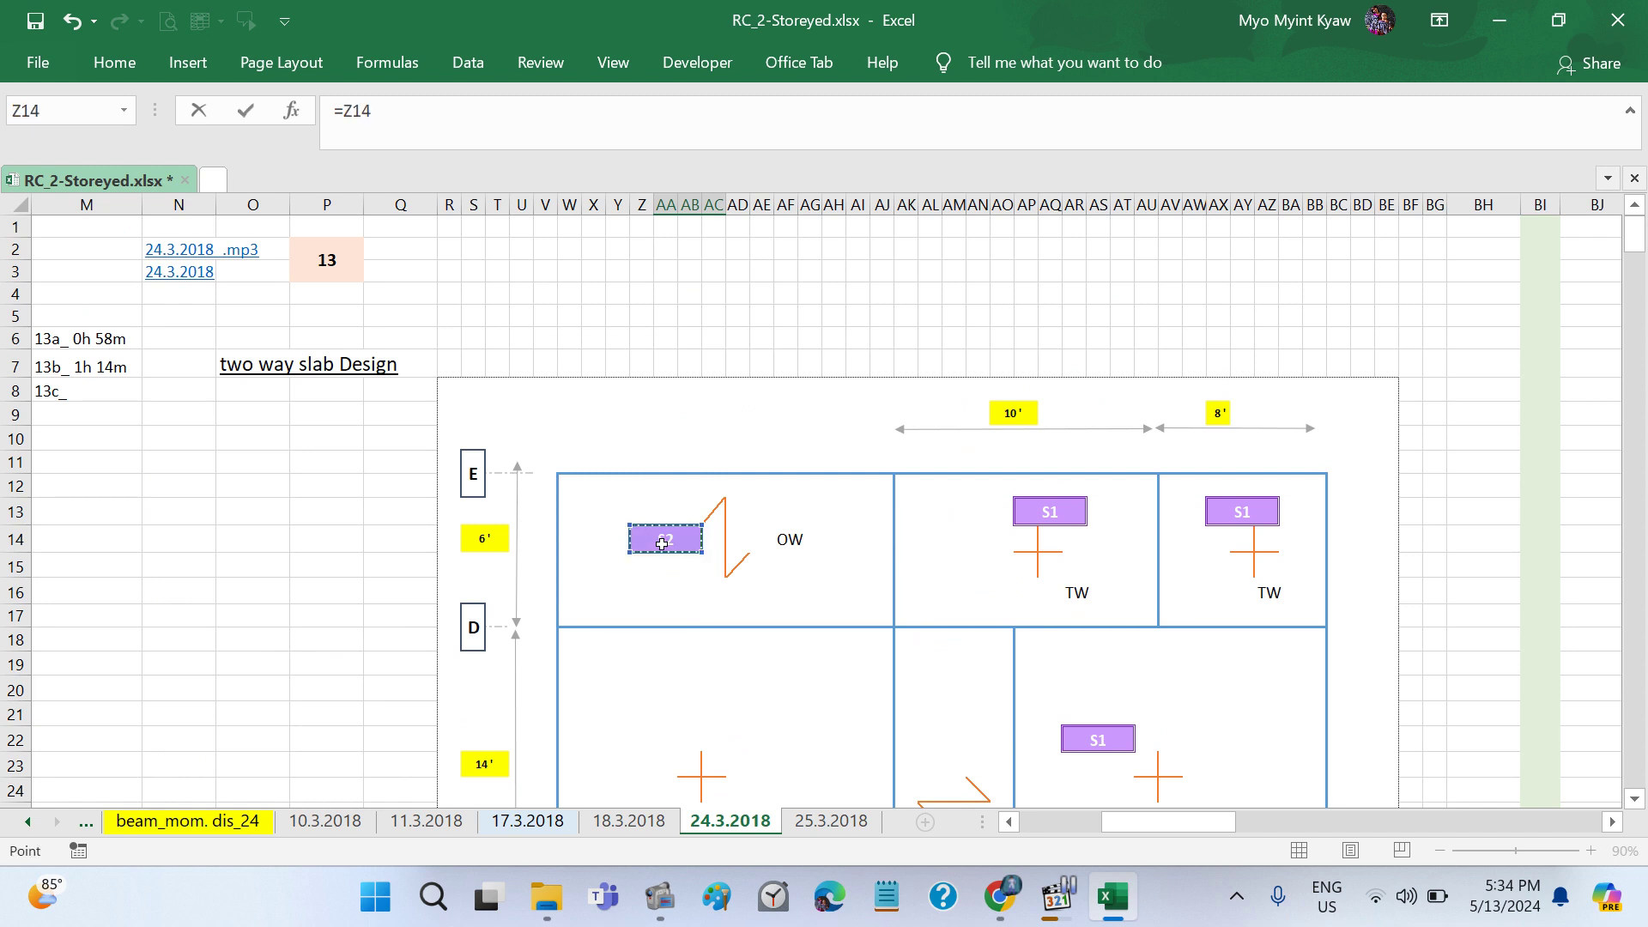
{"action": "key", "text": "Return"}
{"action": "scroll", "coordinate": [662, 544], "scroll_direction": "left", "scroll_amount": 3}
{"action": "scroll", "coordinate": [662, 544], "scroll_direction": "left", "scroll_amount": 3}
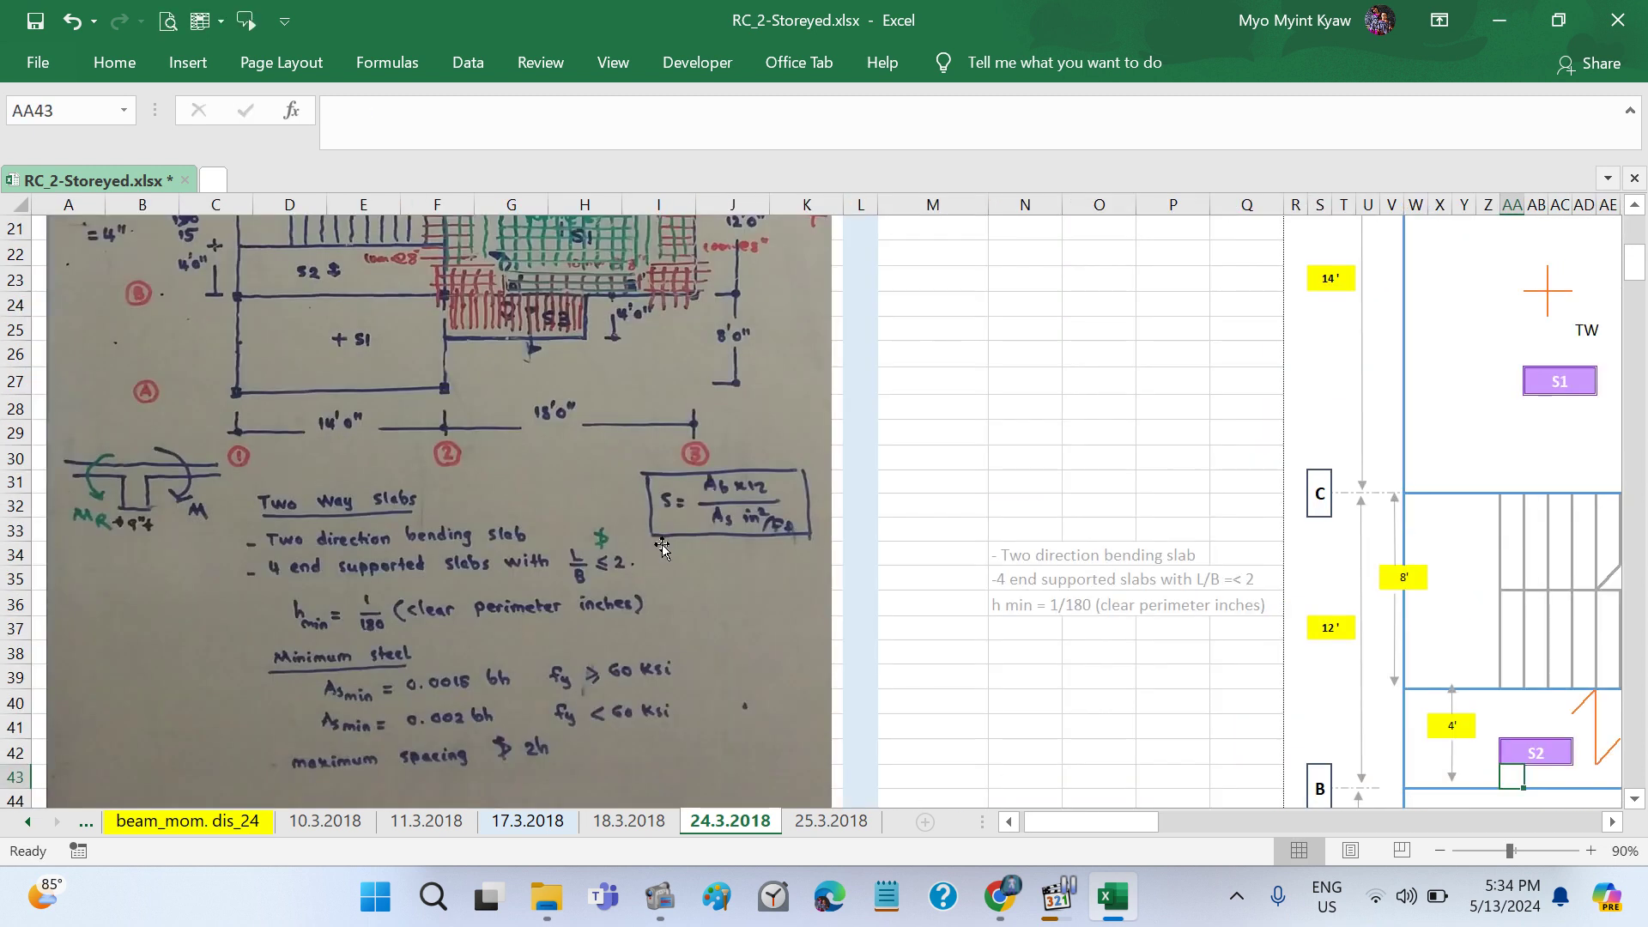
{"action": "scroll", "coordinate": [662, 544], "scroll_direction": "up", "scroll_amount": 1}
{"action": "scroll", "coordinate": [662, 544], "scroll_direction": "up", "scroll_amount": 2}
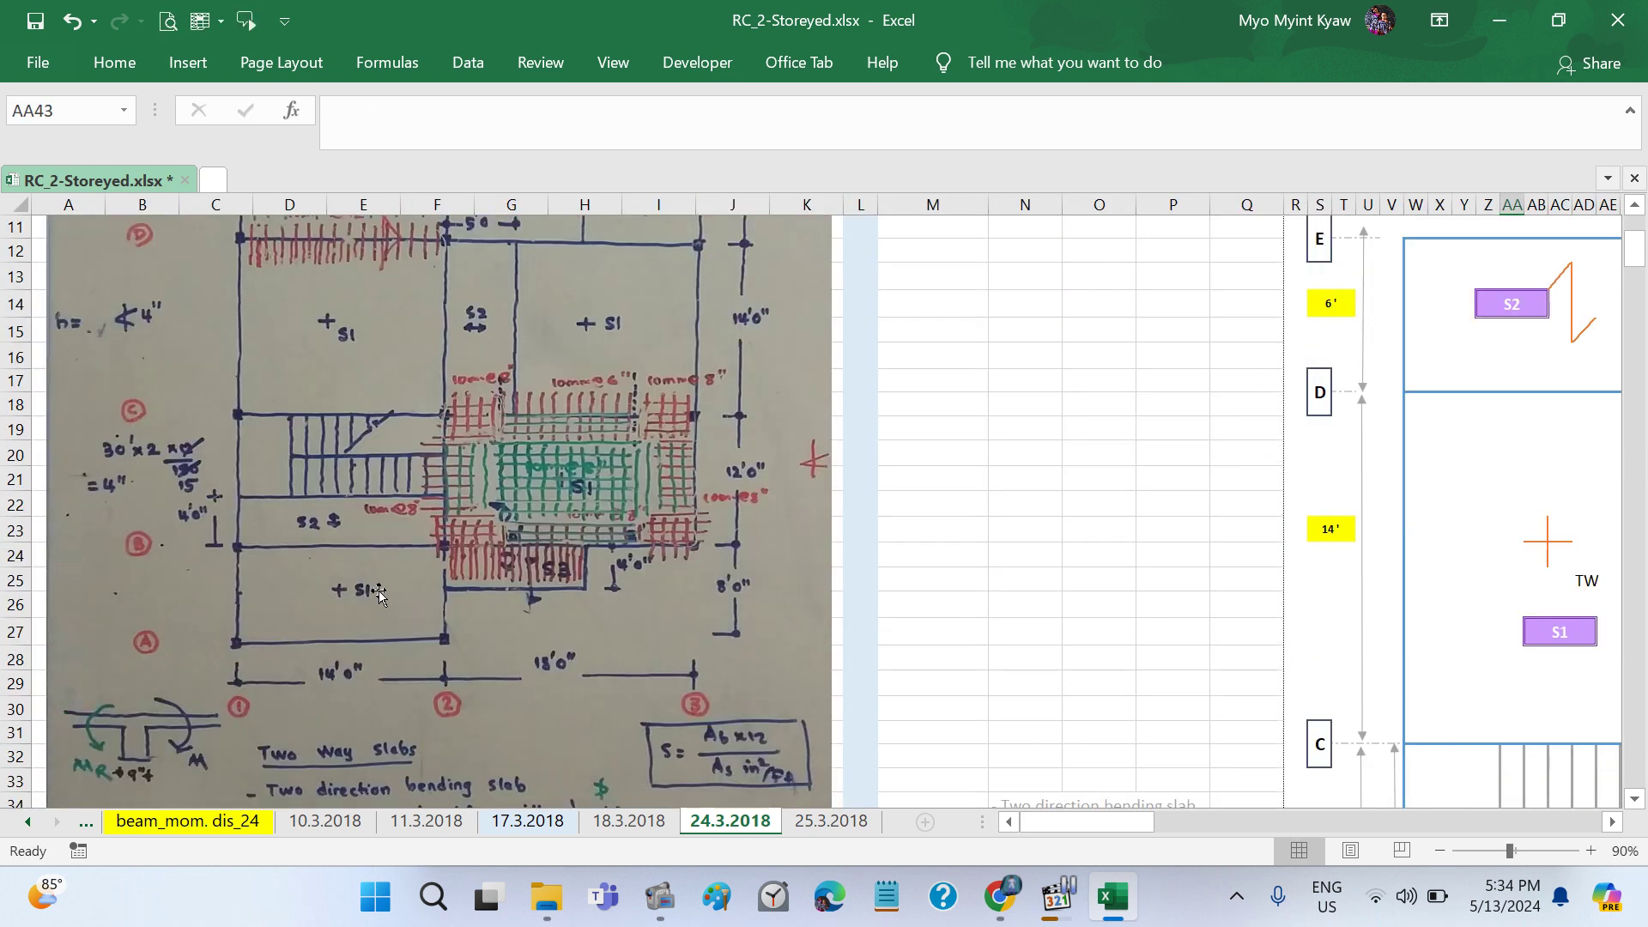
{"action": "left_click", "coordinate": [321, 542]}
{"action": "scroll", "coordinate": [321, 542], "scroll_direction": "up", "scroll_amount": 2}
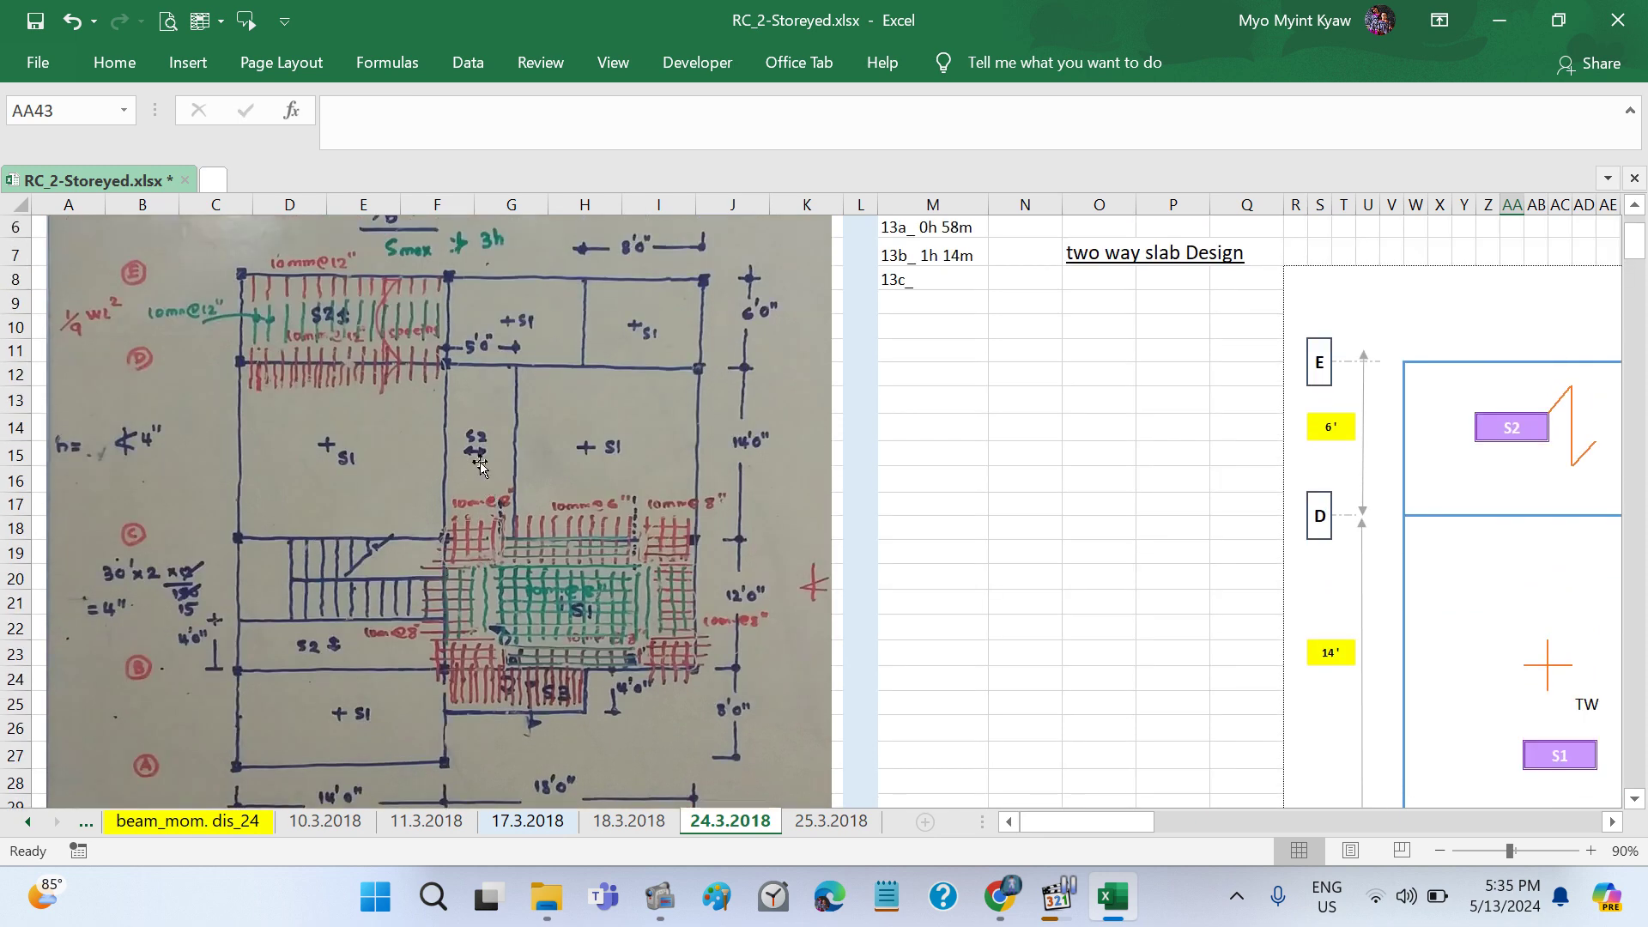
{"action": "scroll", "coordinate": [485, 471], "scroll_direction": "up", "scroll_amount": 1}
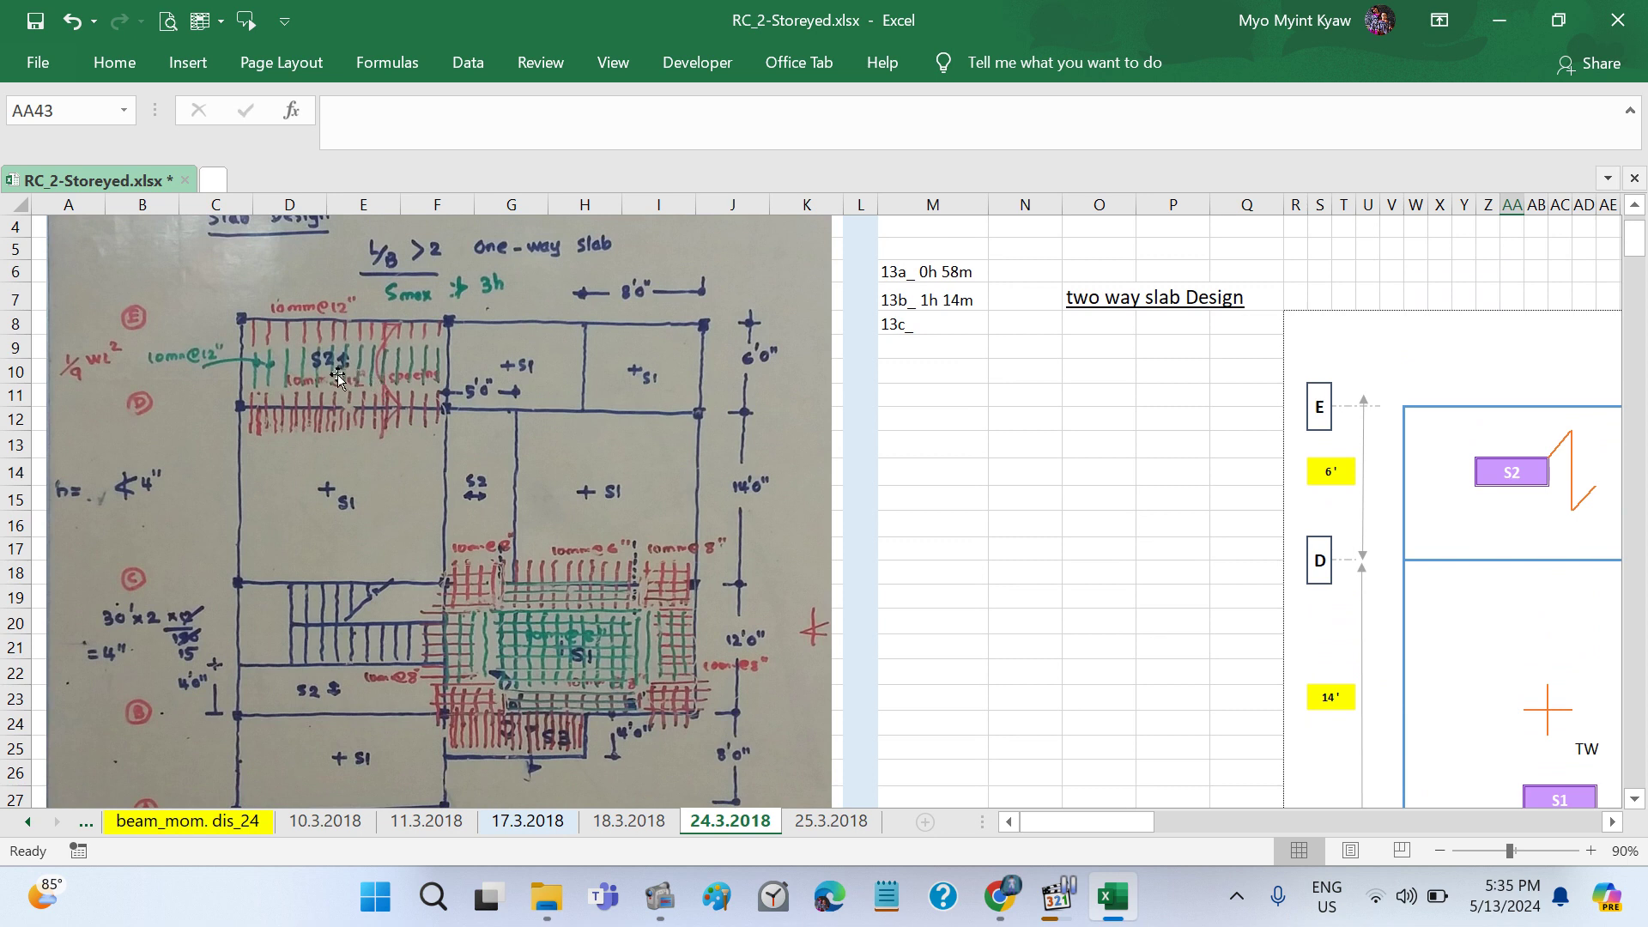
{"action": "left_click", "coordinate": [338, 376]}
{"action": "scroll", "coordinate": [806, 558], "scroll_direction": "down", "scroll_amount": 1}
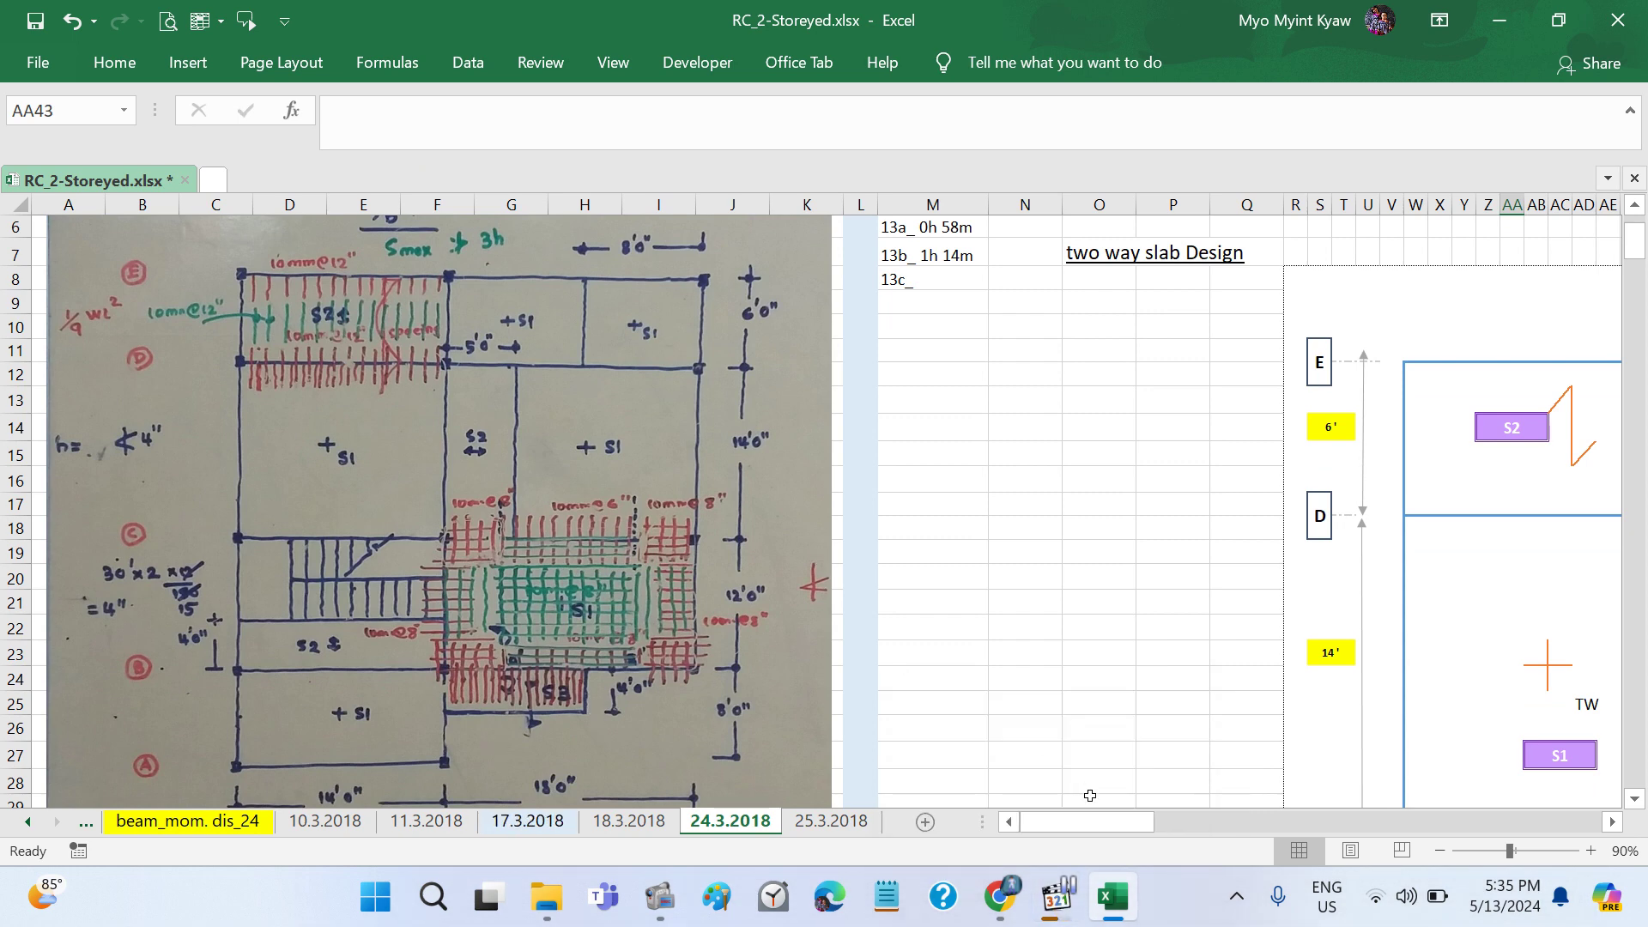
{"action": "mouse_move", "coordinate": [1058, 896]}
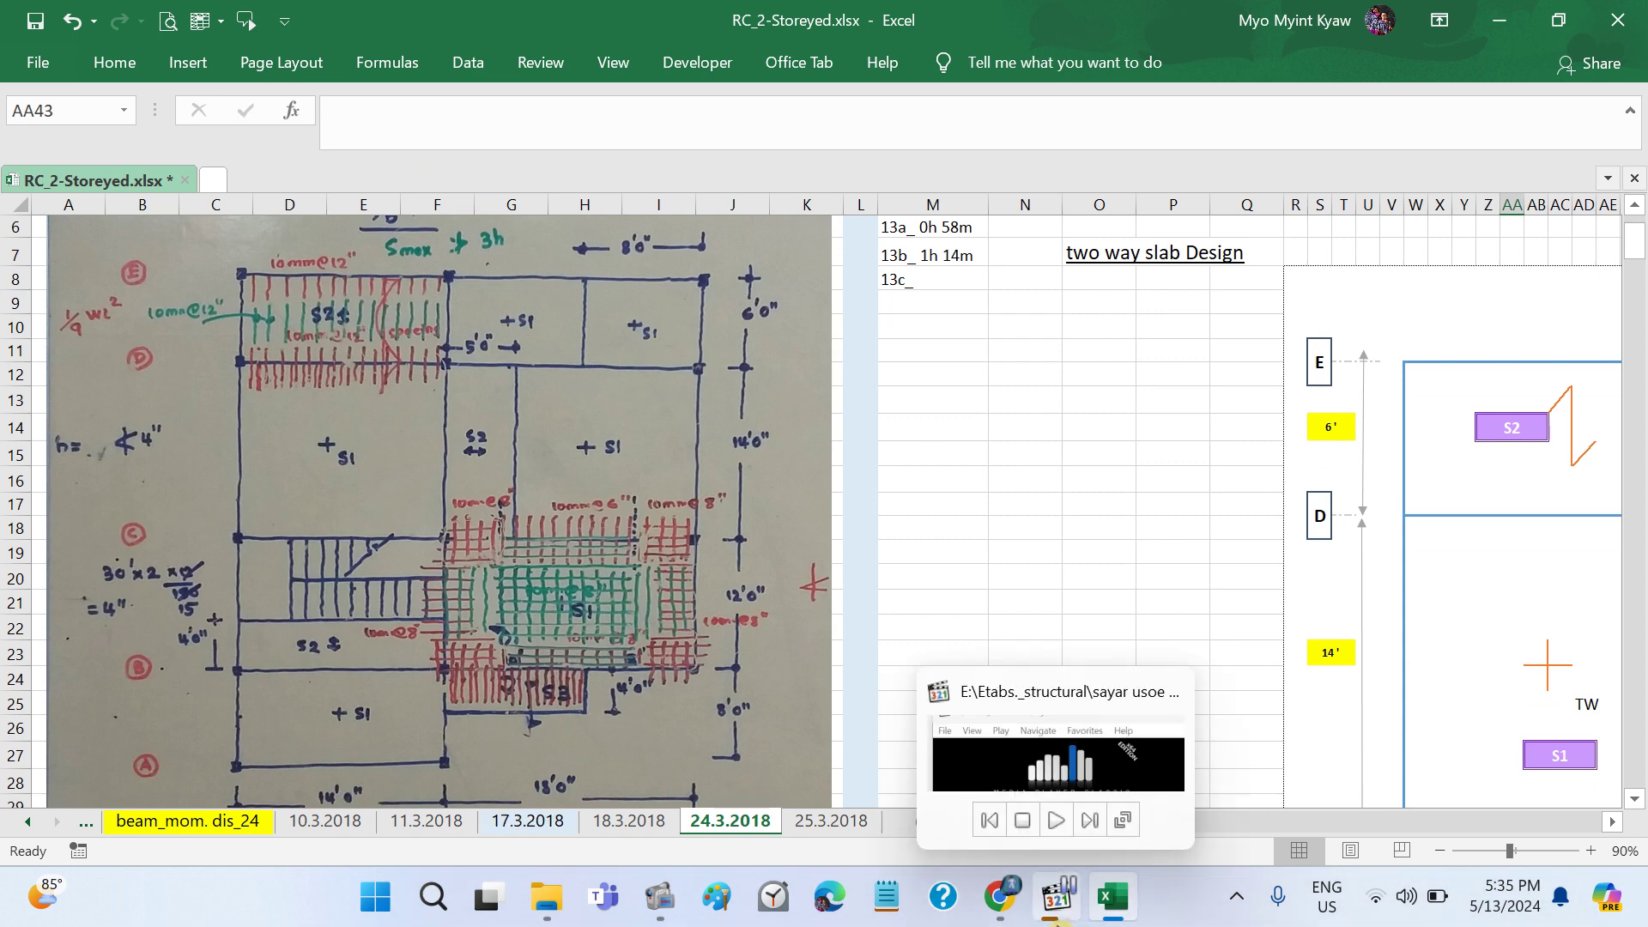
{"action": "left_click", "coordinate": [1056, 909]}
{"action": "left_click", "coordinate": [623, 539]}
{"action": "left_click", "coordinate": [1162, 672]}
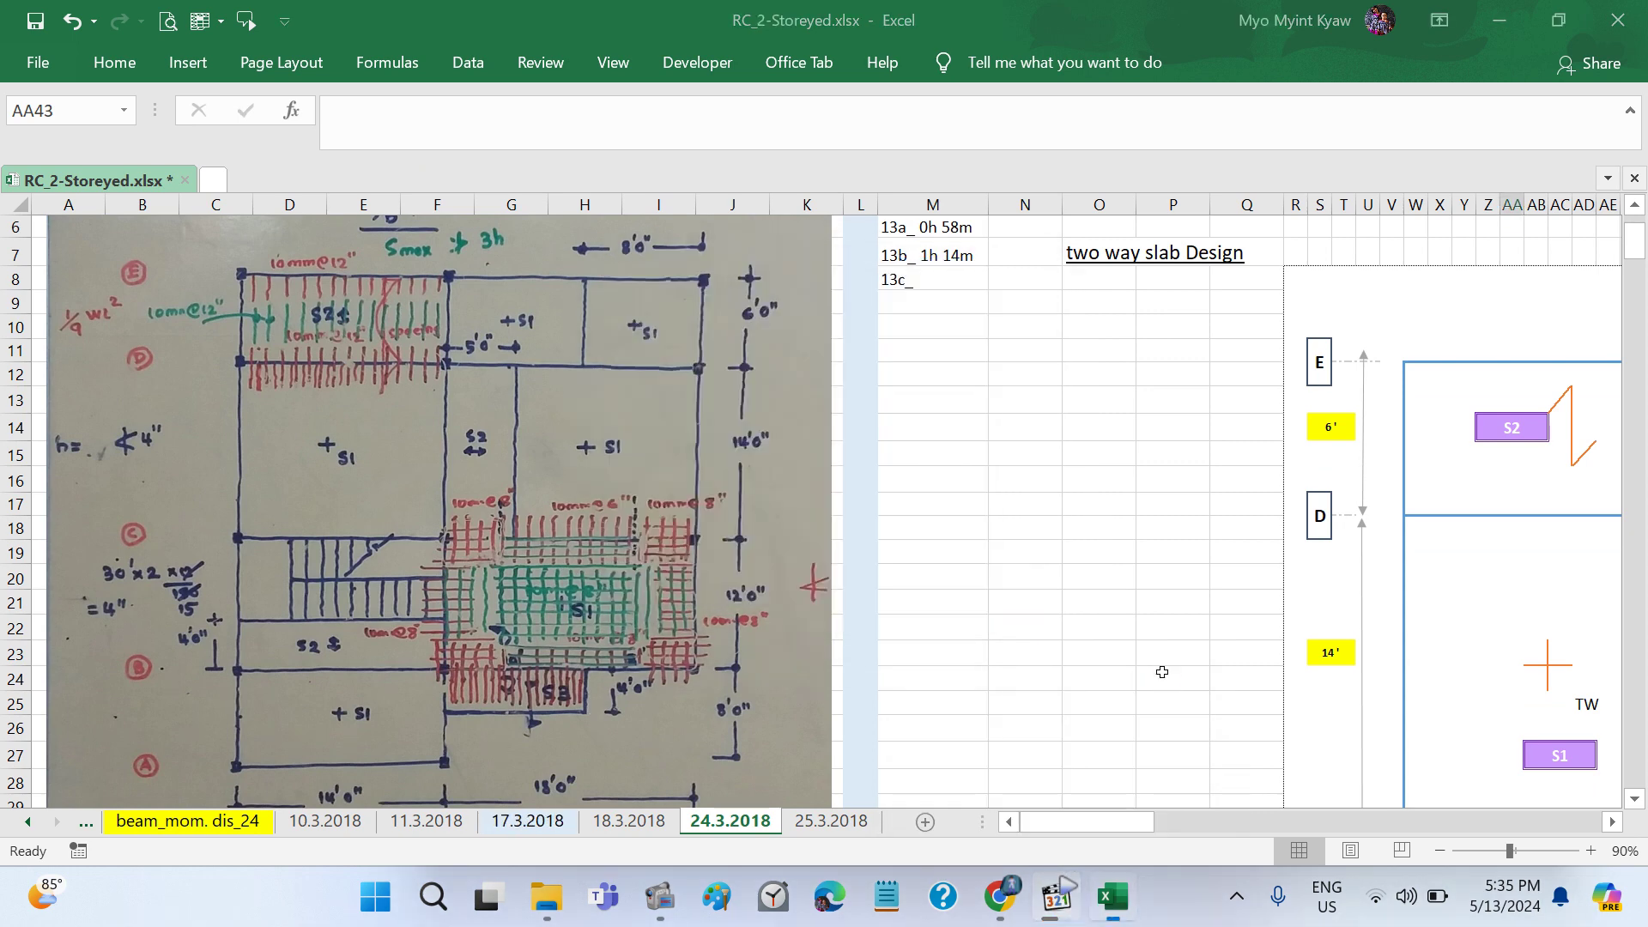
{"action": "scroll", "coordinate": [1162, 672], "scroll_direction": "down", "scroll_amount": 2}
{"action": "scroll", "coordinate": [1162, 672], "scroll_direction": "right", "scroll_amount": 3}
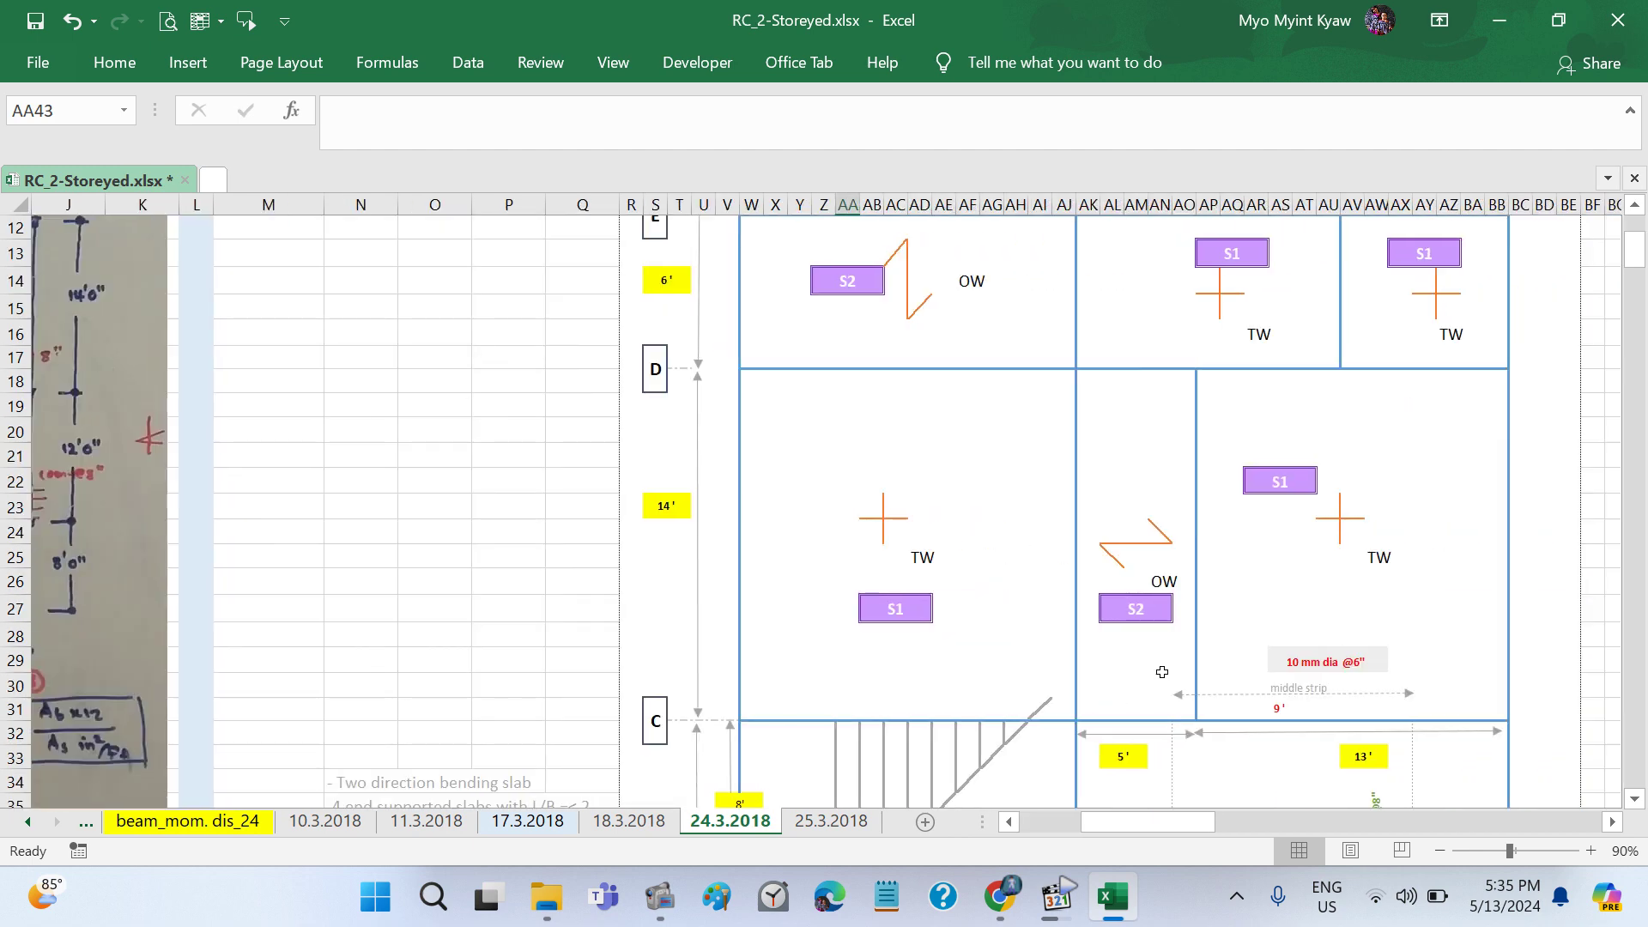
{"action": "scroll", "coordinate": [1162, 672], "scroll_direction": "up", "scroll_amount": 1}
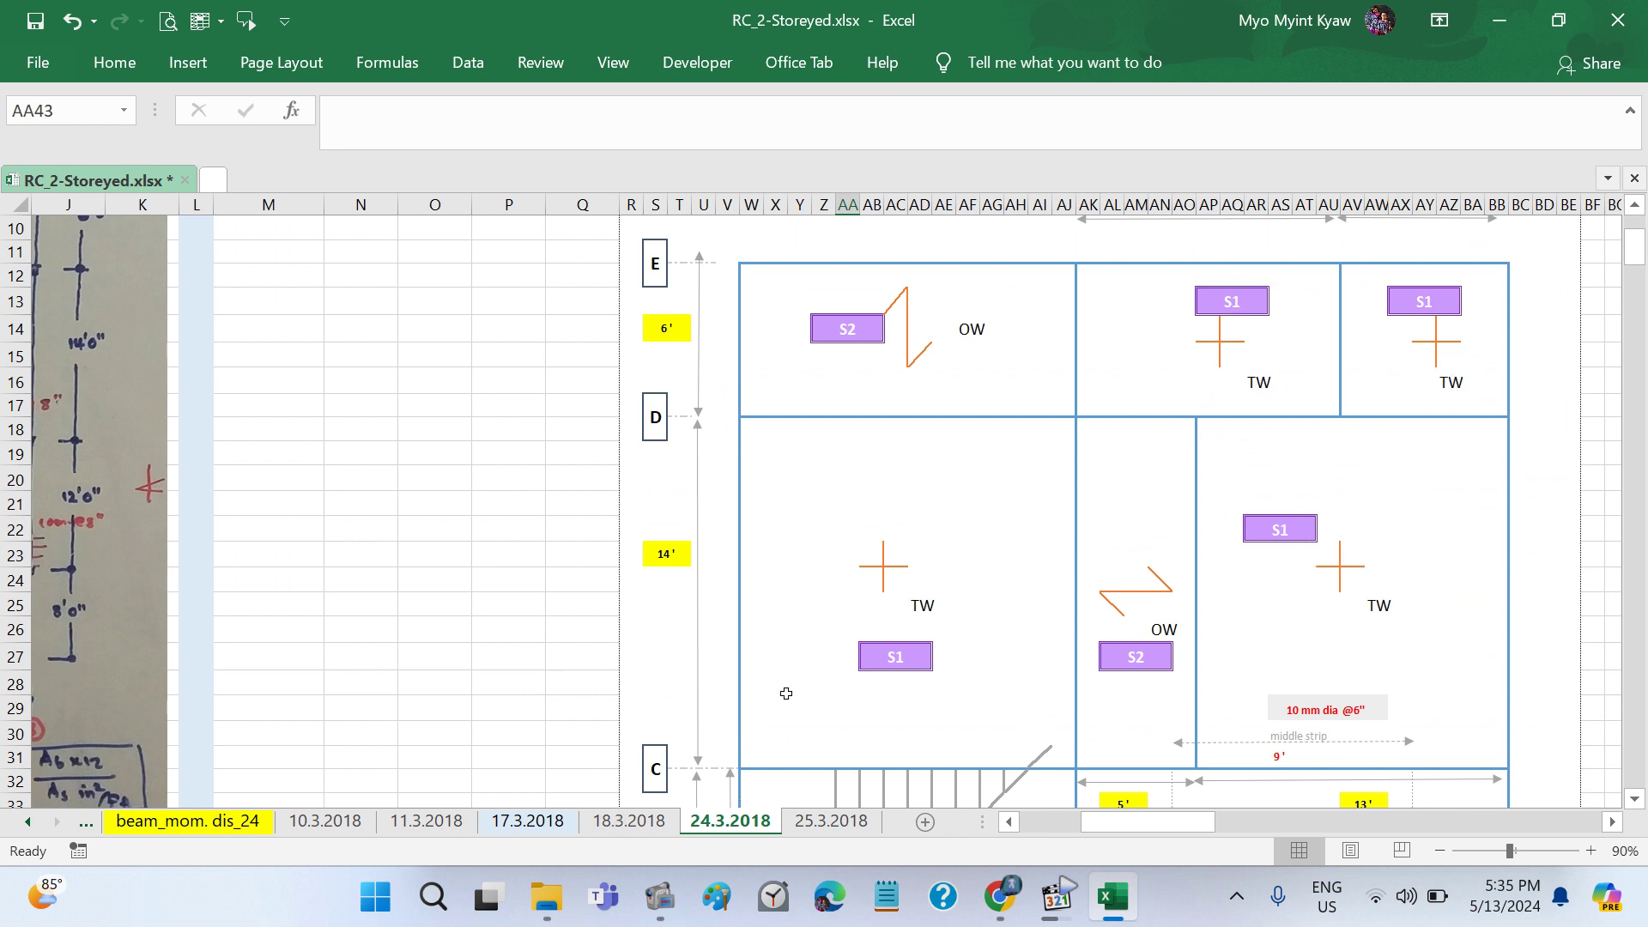
{"action": "scroll", "coordinate": [841, 680], "scroll_direction": "down", "scroll_amount": 1}
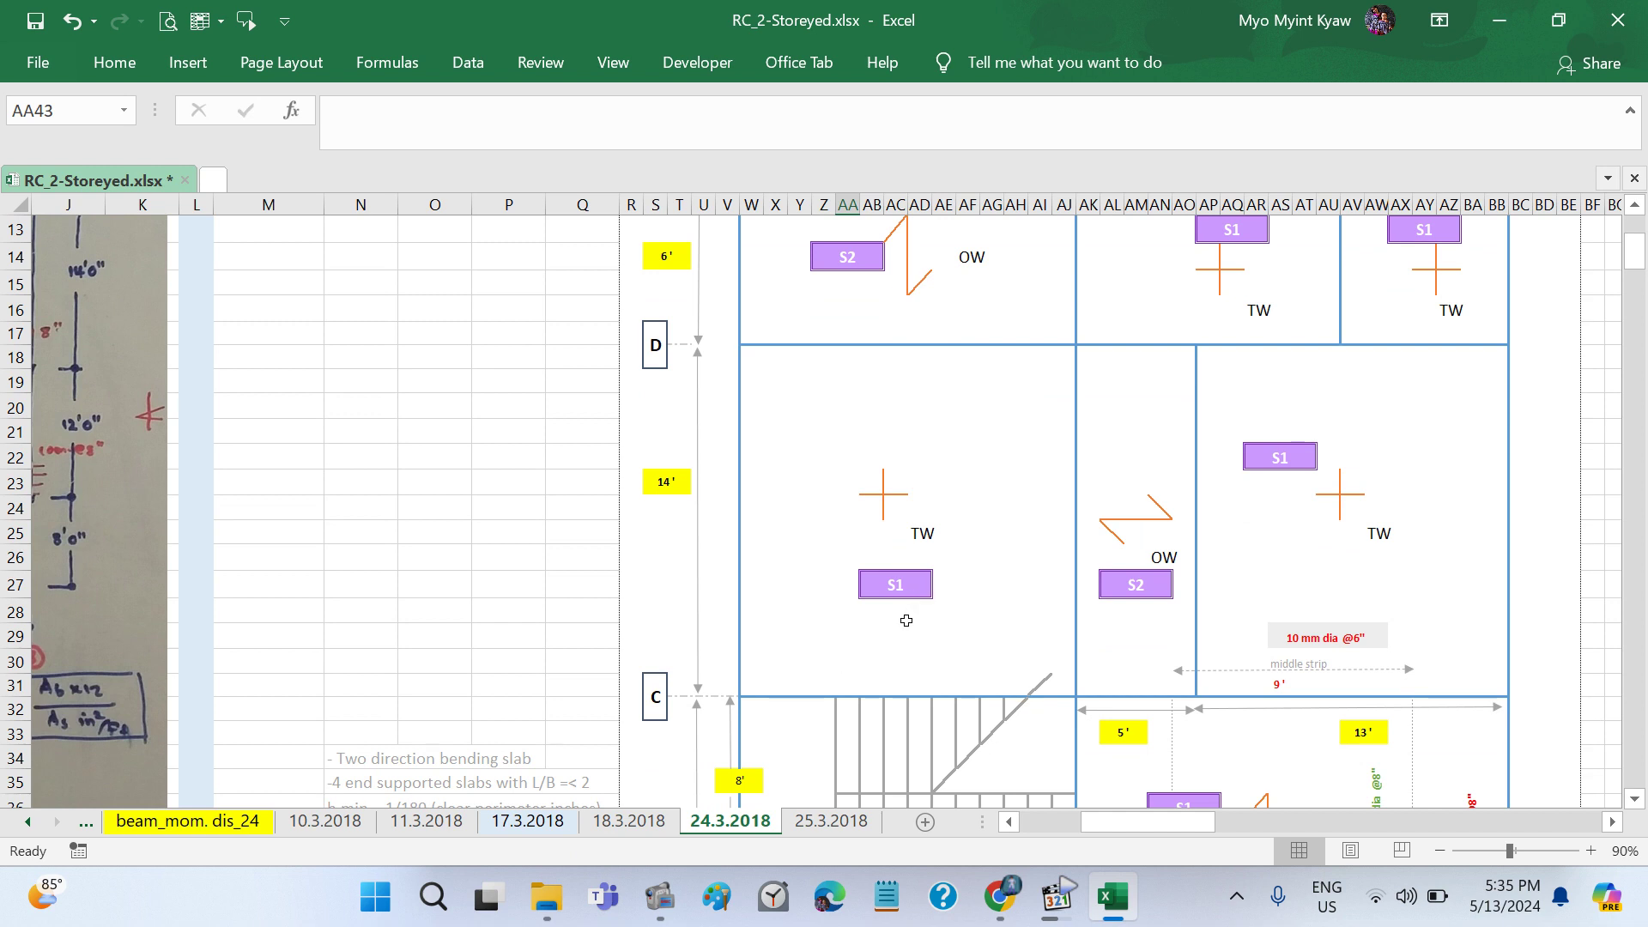
{"action": "scroll", "coordinate": [906, 620], "scroll_direction": "down", "scroll_amount": 2}
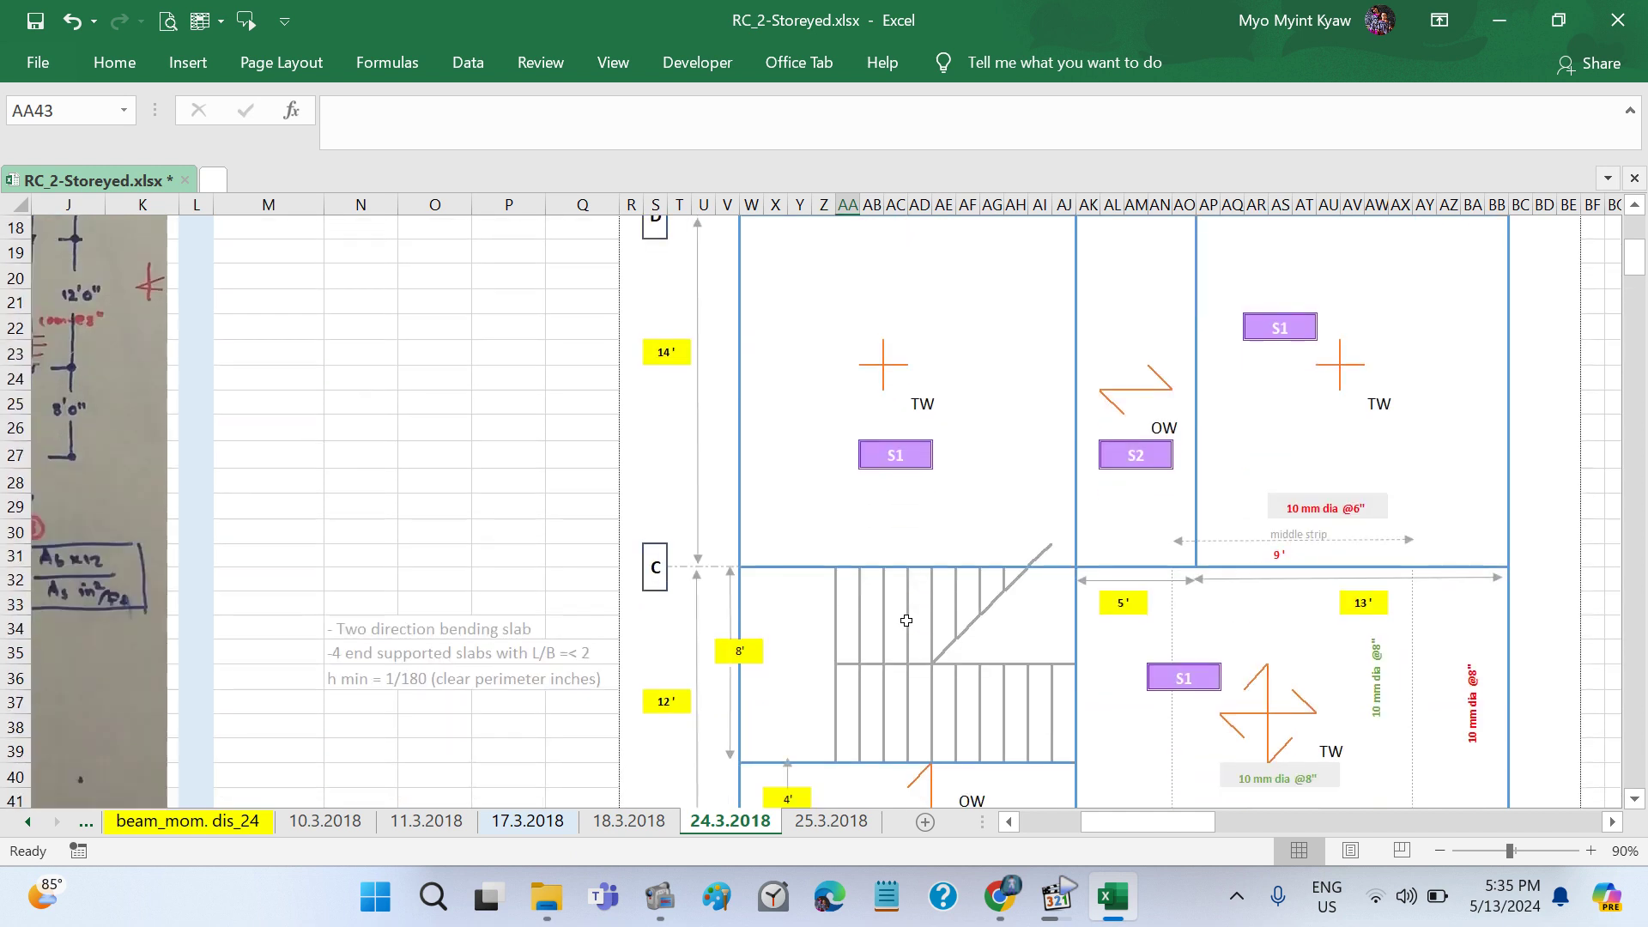
{"action": "scroll", "coordinate": [907, 619], "scroll_direction": "down", "scroll_amount": 1}
{"action": "scroll", "coordinate": [907, 619], "scroll_direction": "down", "scroll_amount": 1}
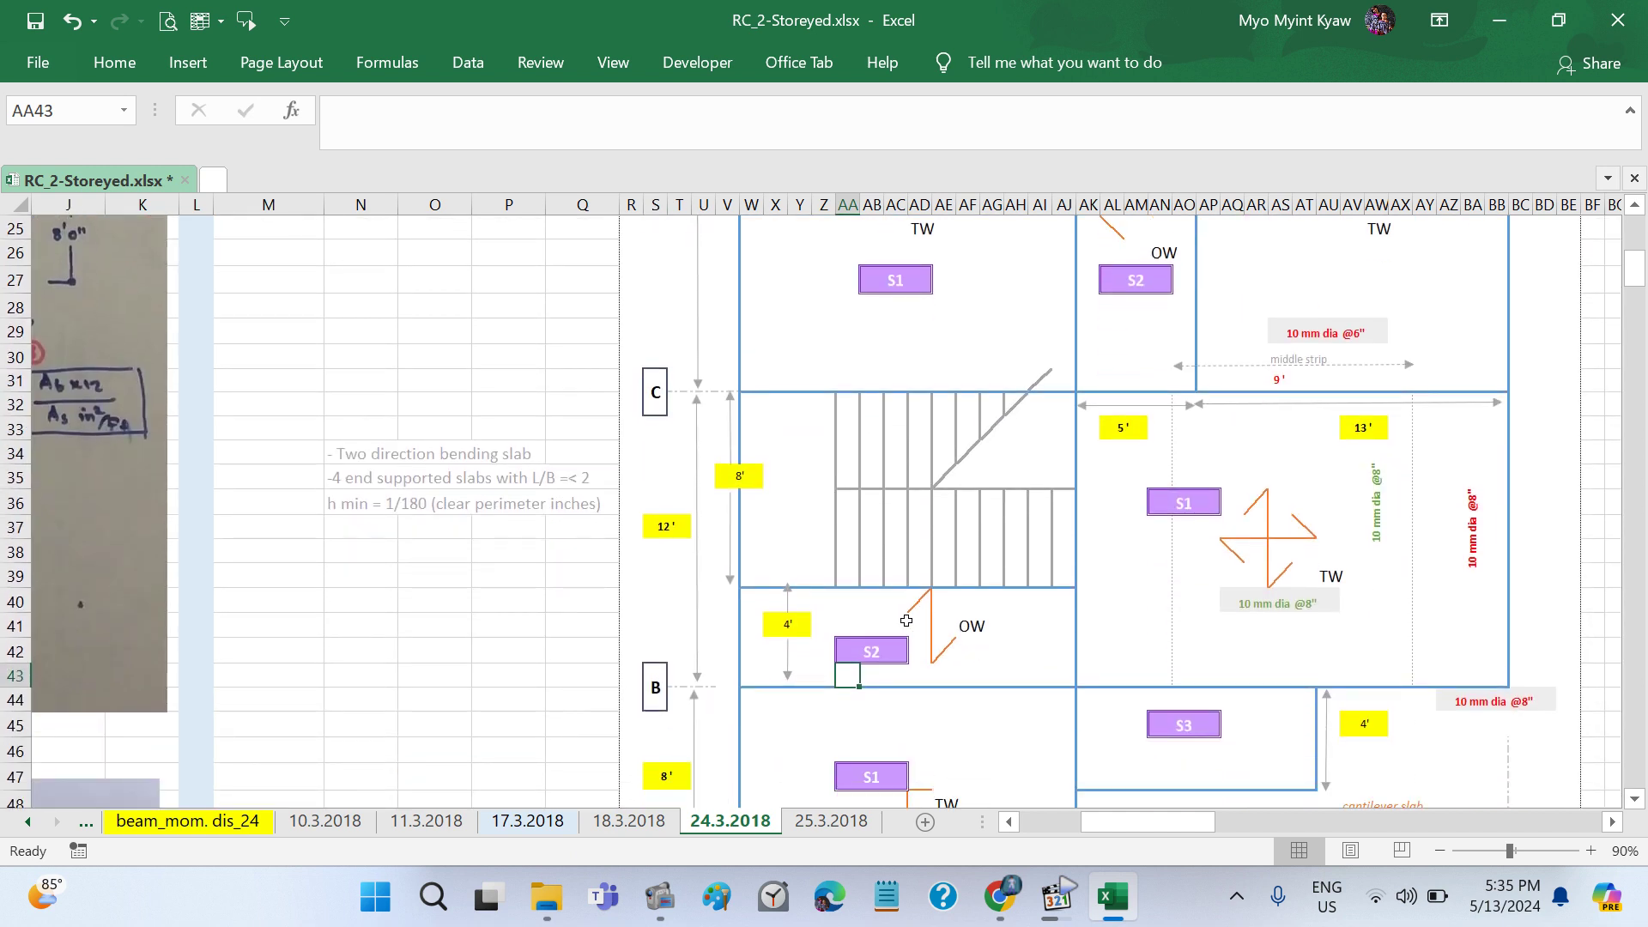
{"action": "scroll", "coordinate": [907, 620], "scroll_direction": "down", "scroll_amount": 2}
{"action": "scroll", "coordinate": [907, 619], "scroll_direction": "down", "scroll_amount": 1}
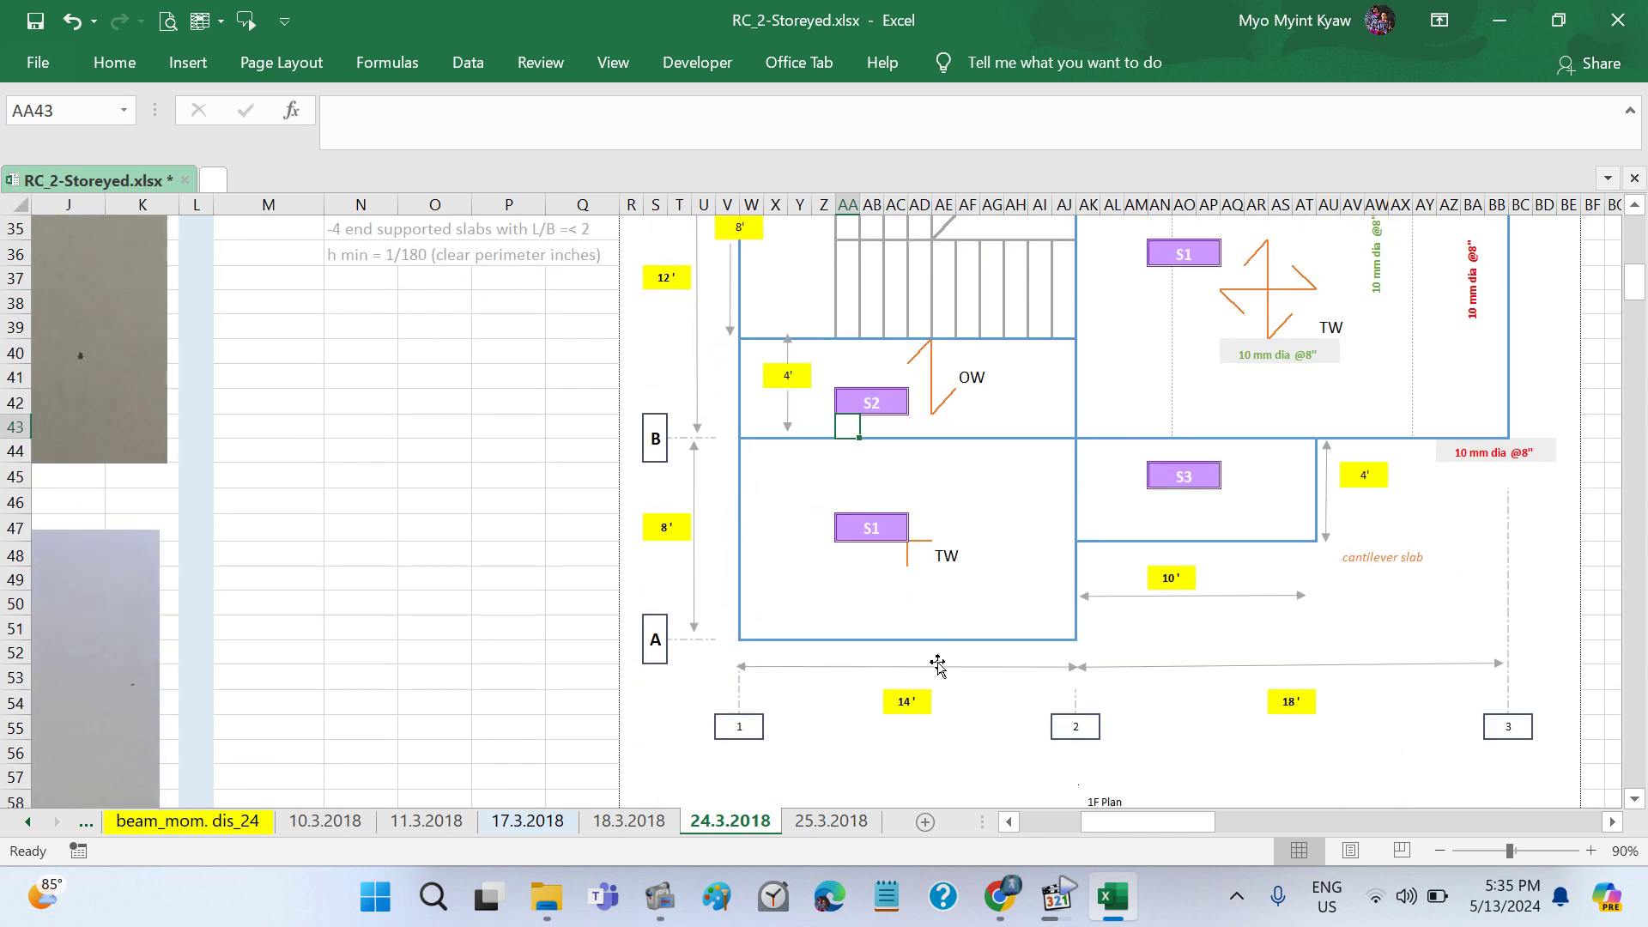
{"action": "left_click", "coordinate": [872, 560]}
{"action": "scroll", "coordinate": [872, 559], "scroll_direction": "up", "scroll_amount": 1}
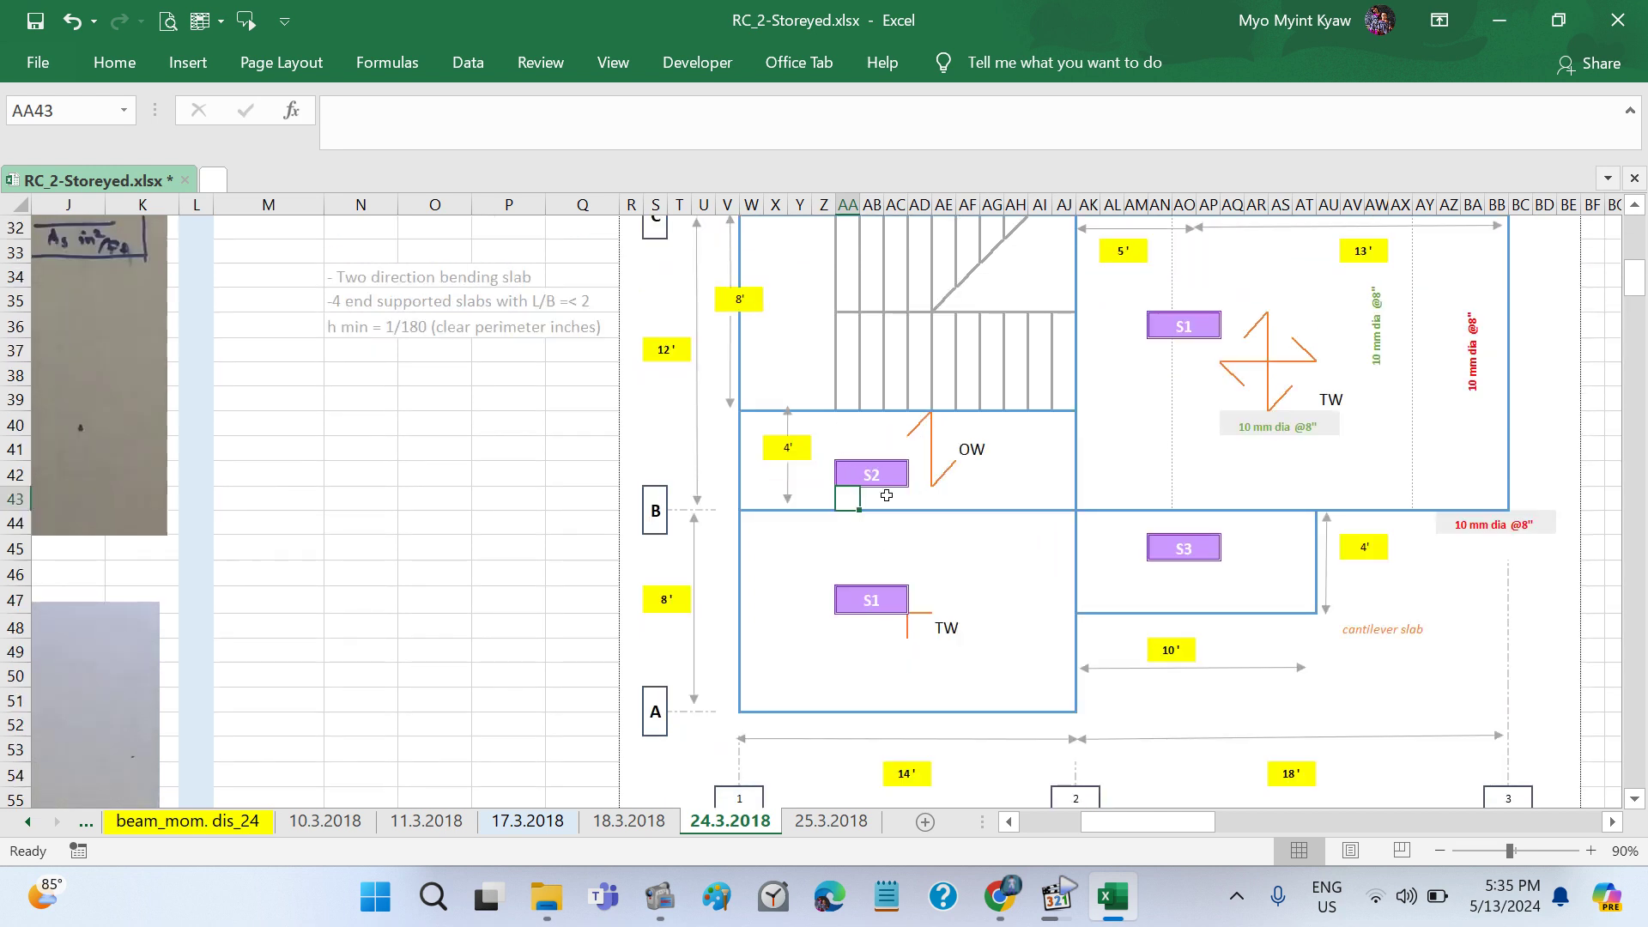
{"action": "scroll", "coordinate": [886, 495], "scroll_direction": "up", "scroll_amount": 1}
{"action": "left_click", "coordinate": [562, 515]}
{"action": "scroll", "coordinate": [1001, 506], "scroll_direction": "up", "scroll_amount": 1}
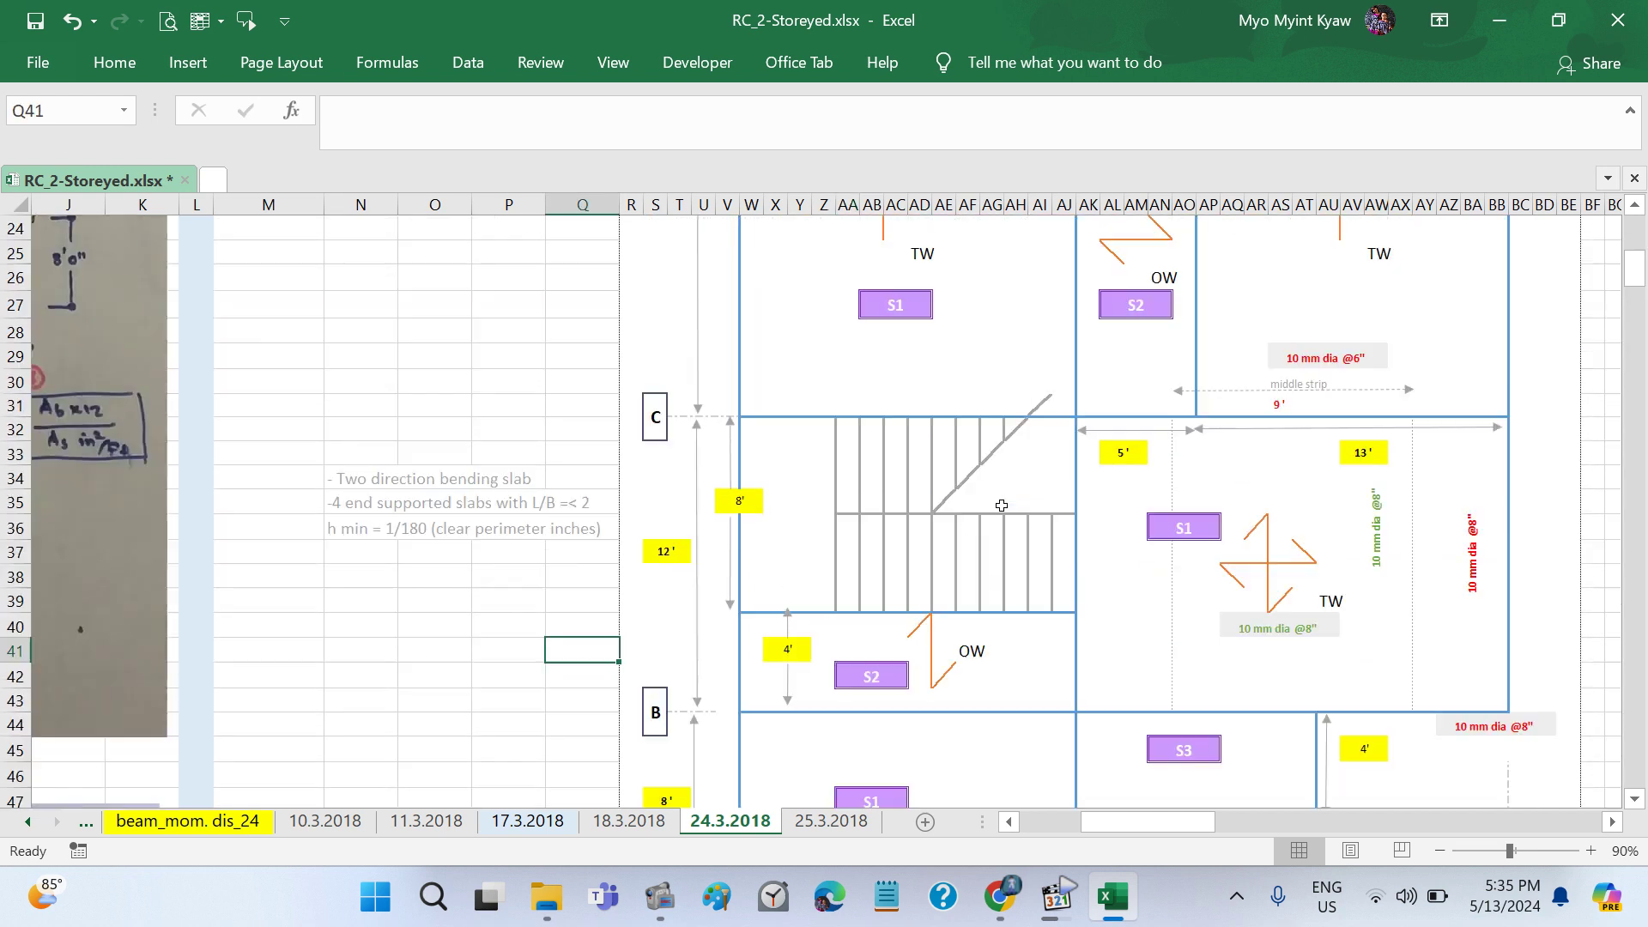
{"action": "scroll", "coordinate": [1082, 480], "scroll_direction": "up", "scroll_amount": 1}
{"action": "scroll", "coordinate": [1161, 456], "scroll_direction": "up", "scroll_amount": 1}
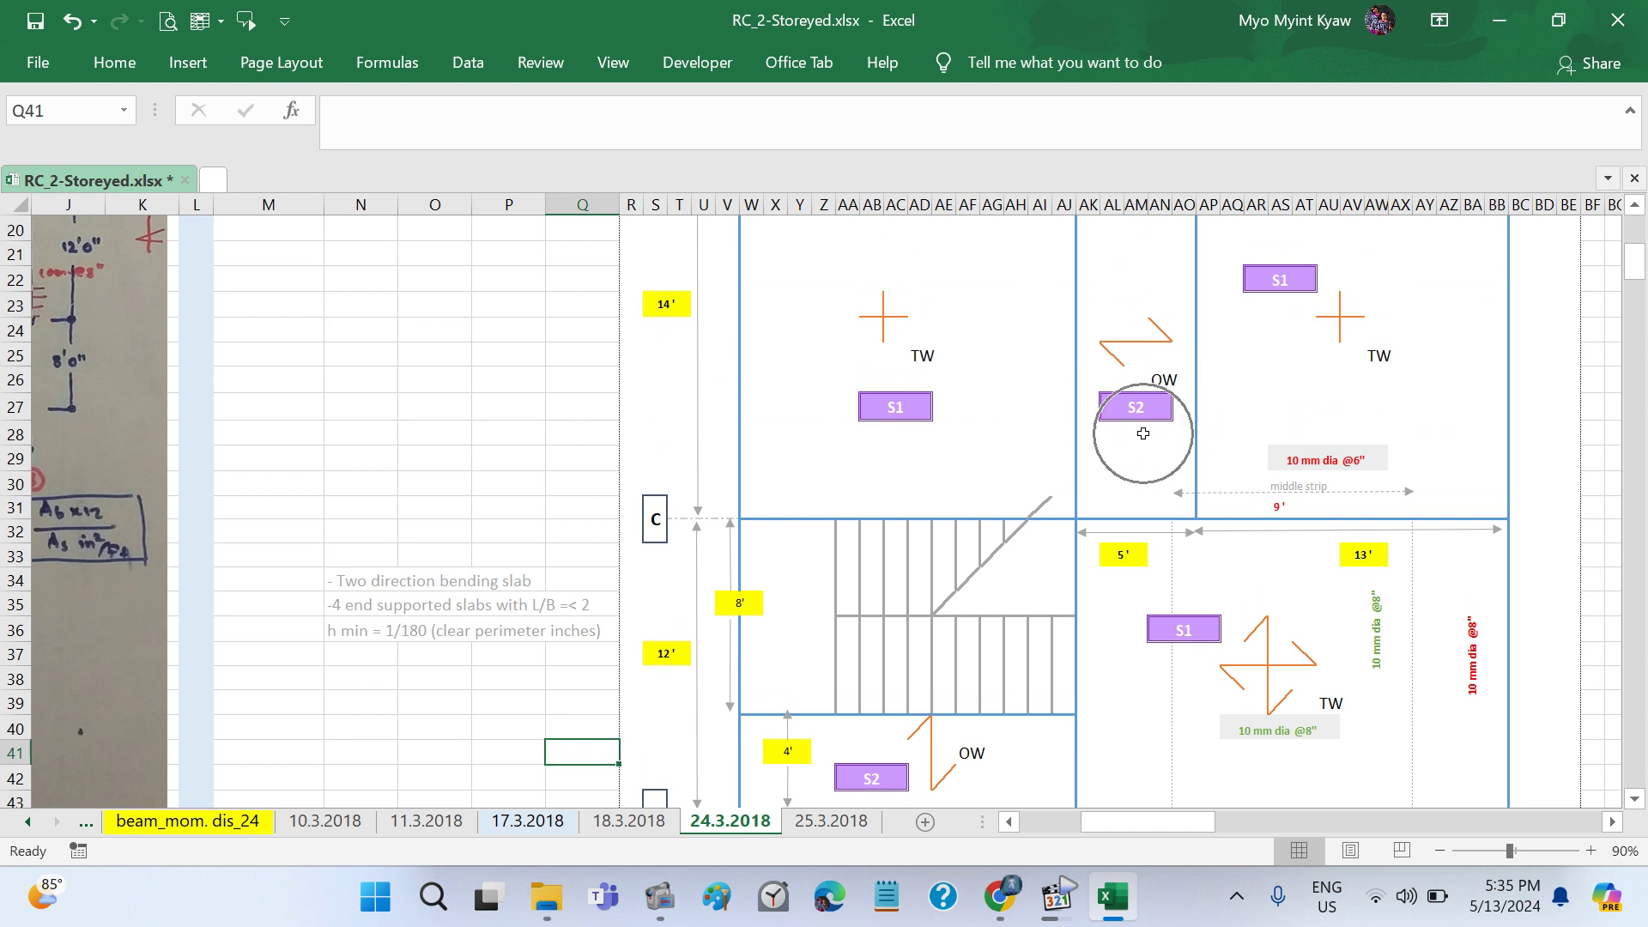
{"action": "scroll", "coordinate": [1001, 399], "scroll_direction": "up", "scroll_amount": 2}
{"action": "scroll", "coordinate": [1001, 399], "scroll_direction": "up", "scroll_amount": 1}
{"action": "scroll", "coordinate": [1001, 399], "scroll_direction": "up", "scroll_amount": 1}
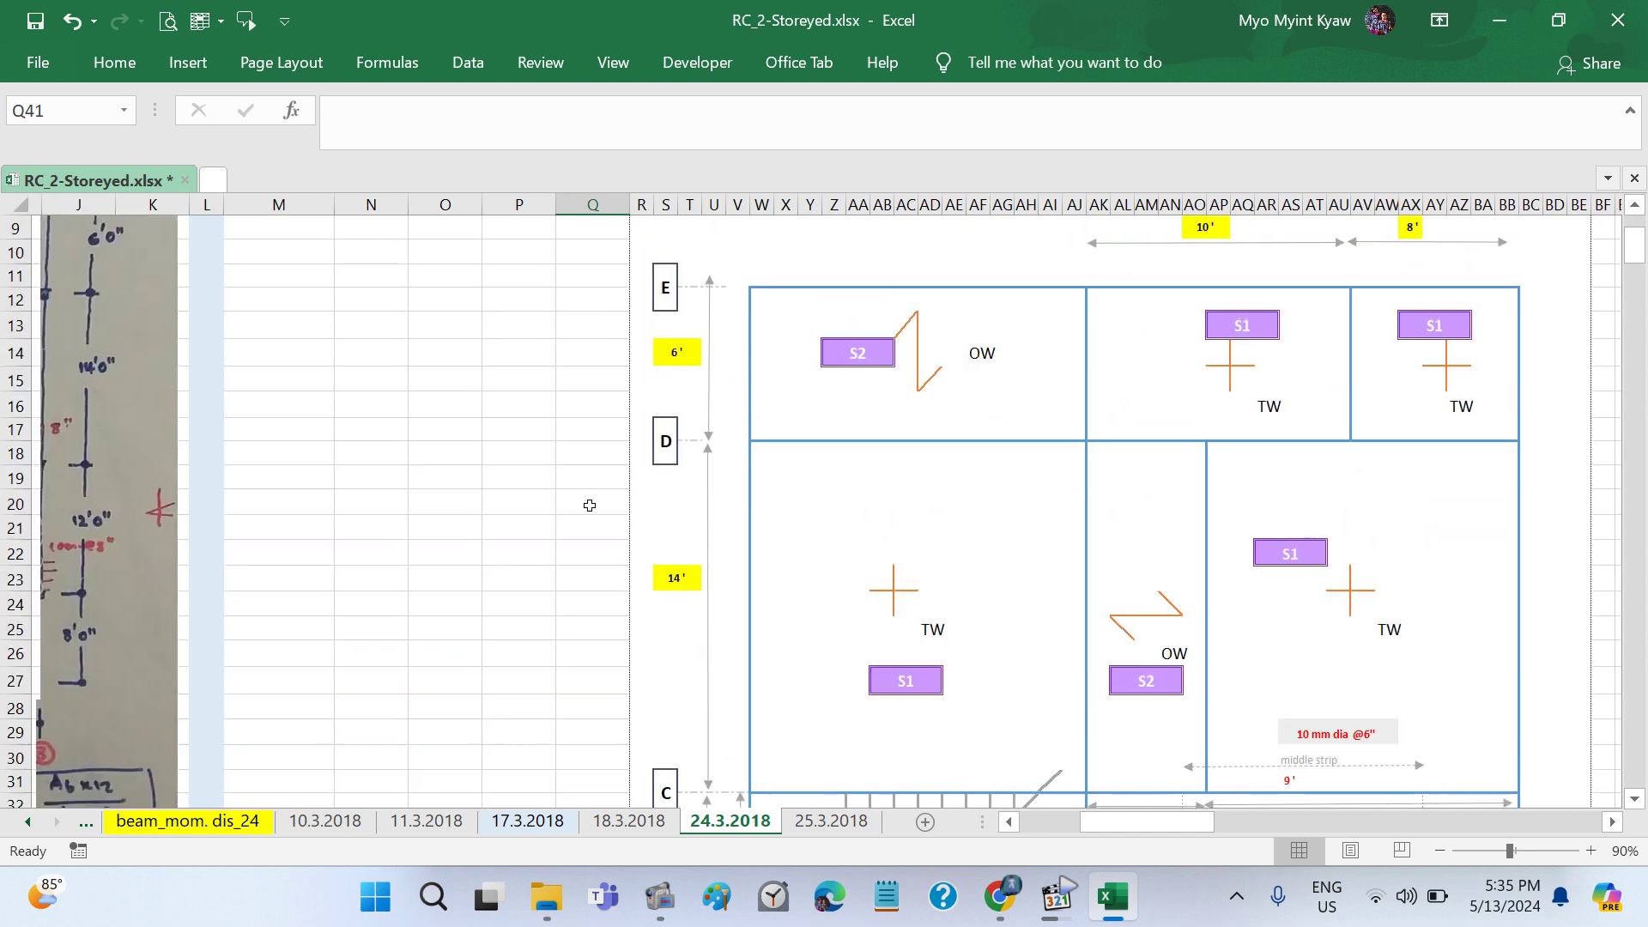
{"action": "scroll", "coordinate": [591, 507], "scroll_direction": "left", "scroll_amount": 3}
Step: Scroll down the 24.3.2018 sheet past the calculation images
{"action": "scroll", "coordinate": [590, 507], "scroll_direction": "down", "scroll_amount": 9}
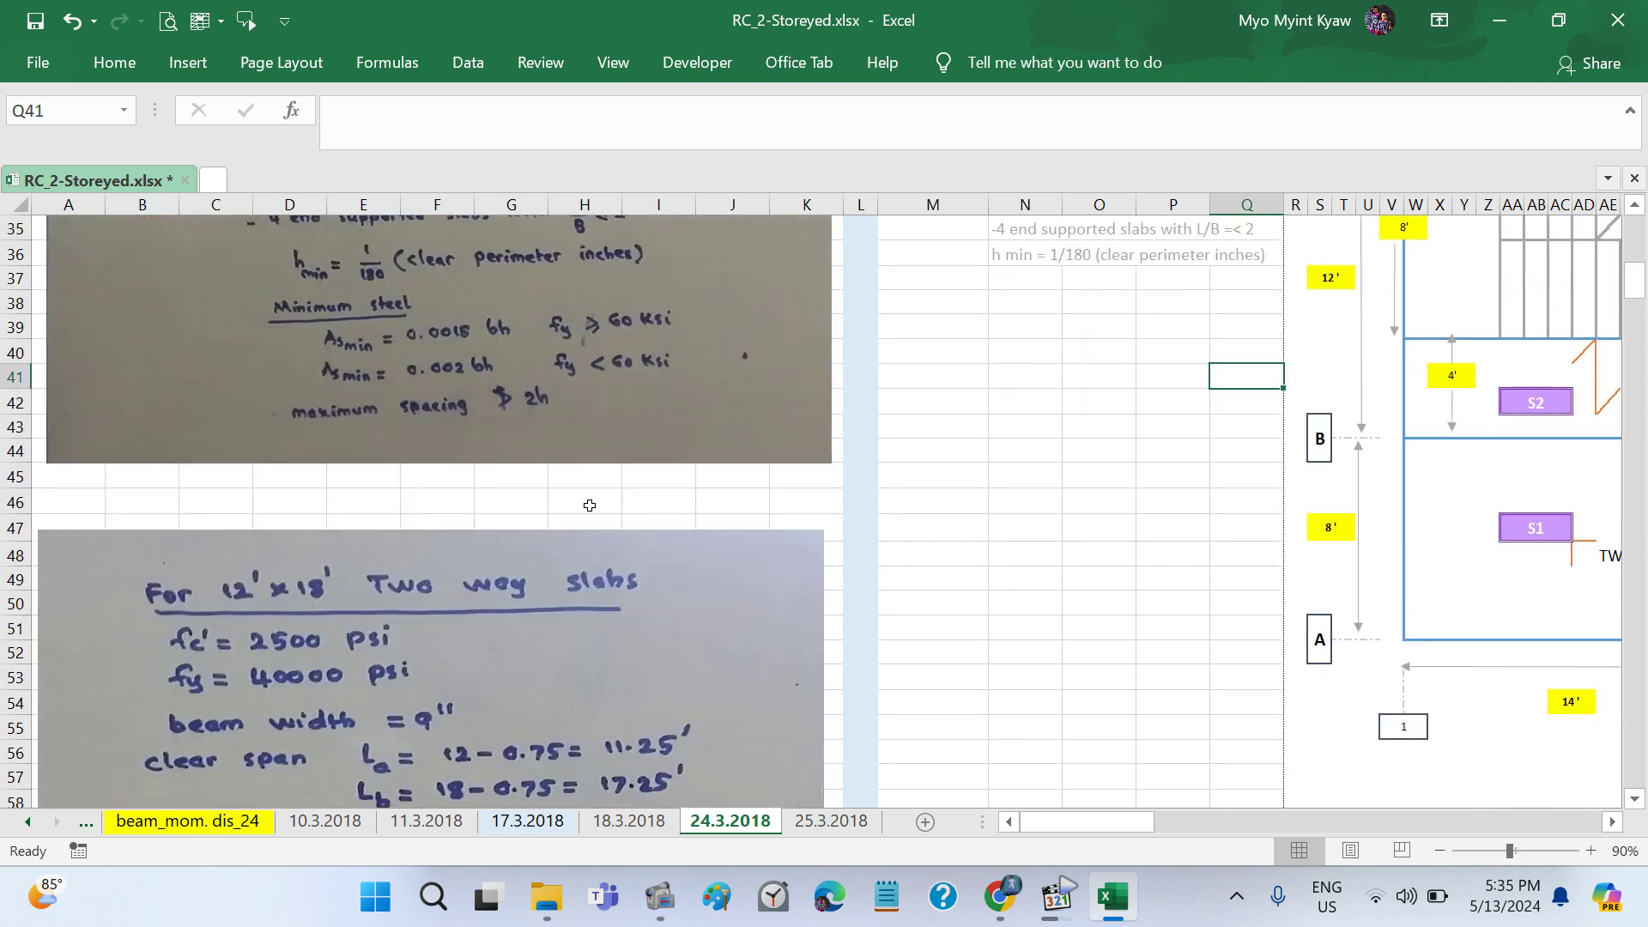
{"action": "scroll", "coordinate": [591, 507], "scroll_direction": "down", "scroll_amount": 2}
{"action": "scroll", "coordinate": [590, 509], "scroll_direction": "down", "scroll_amount": 3}
{"action": "scroll", "coordinate": [589, 508], "scroll_direction": "down", "scroll_amount": 2}
{"action": "scroll", "coordinate": [589, 508], "scroll_direction": "down", "scroll_amount": 4}
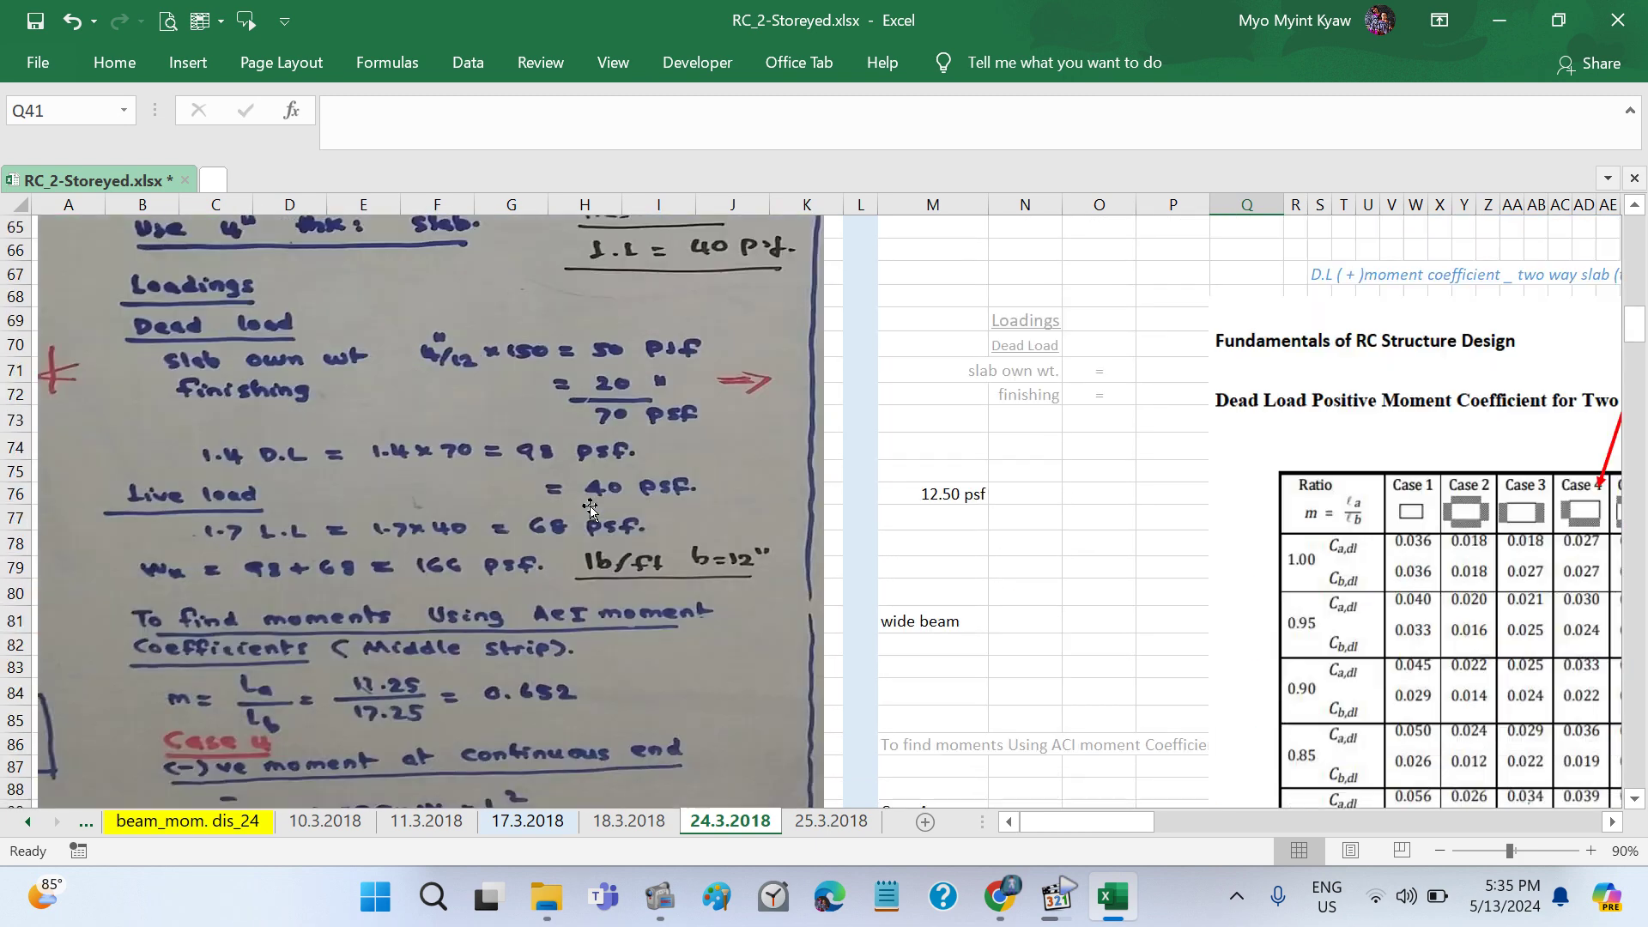
{"action": "scroll", "coordinate": [590, 508], "scroll_direction": "down", "scroll_amount": 2}
{"action": "scroll", "coordinate": [589, 507], "scroll_direction": "down", "scroll_amount": 3}
{"action": "scroll", "coordinate": [589, 506], "scroll_direction": "down", "scroll_amount": 3}
{"action": "scroll", "coordinate": [589, 506], "scroll_direction": "down", "scroll_amount": 2}
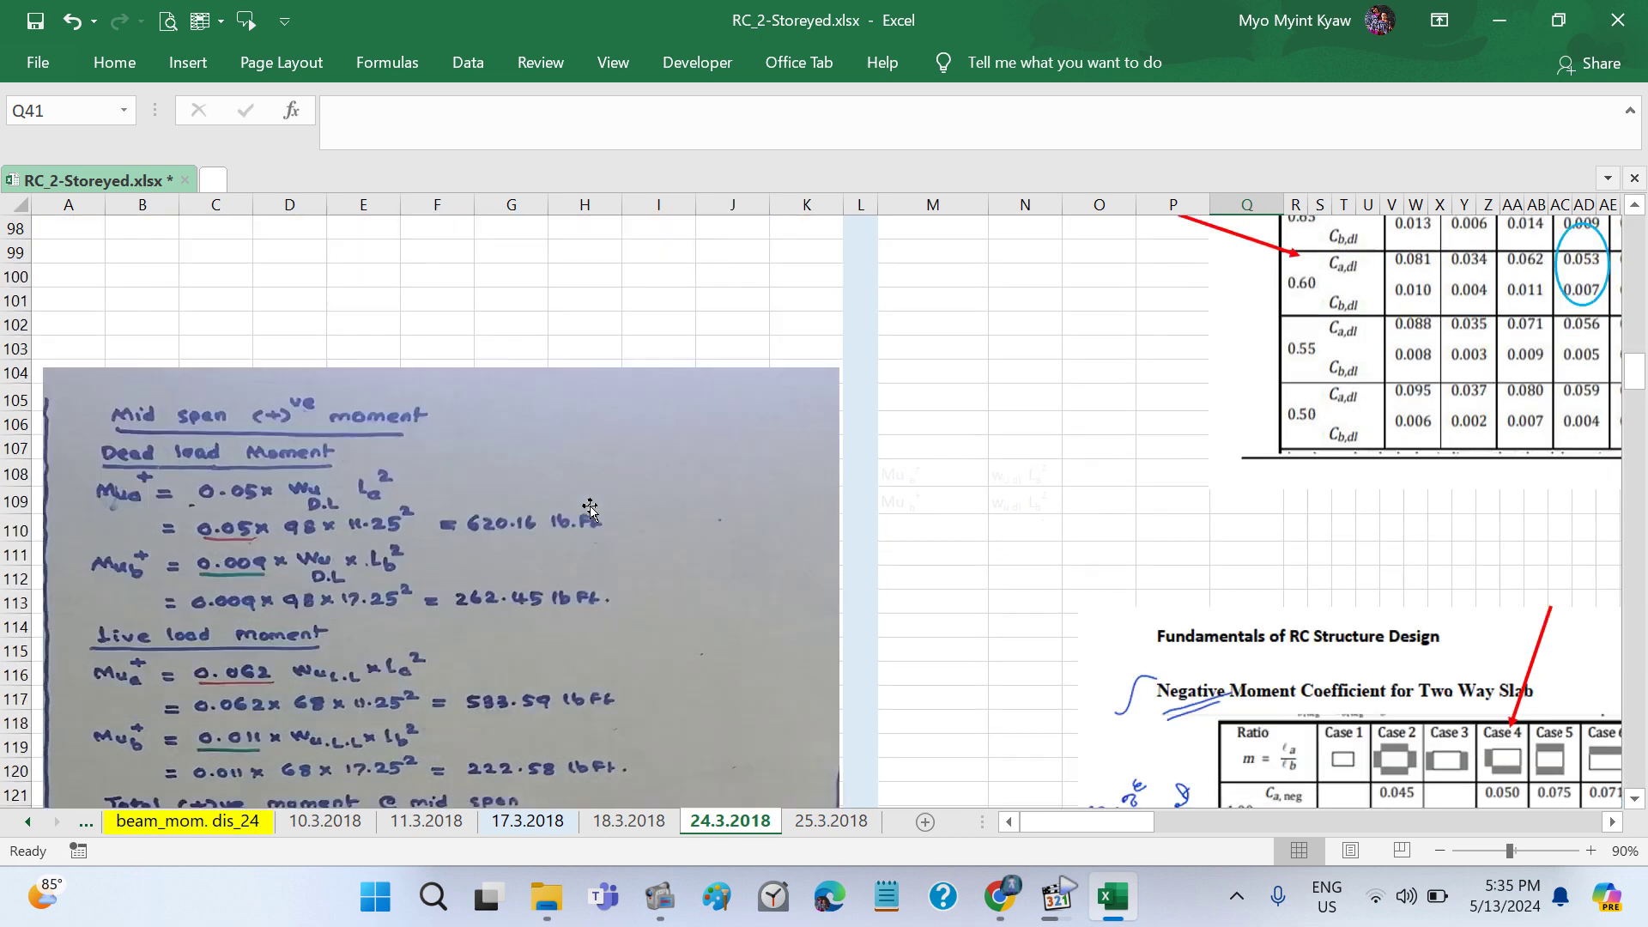
Step: Minimize the Media Player Classic audio player so the sheet is visible again
{"action": "left_click", "coordinate": [1058, 897]}
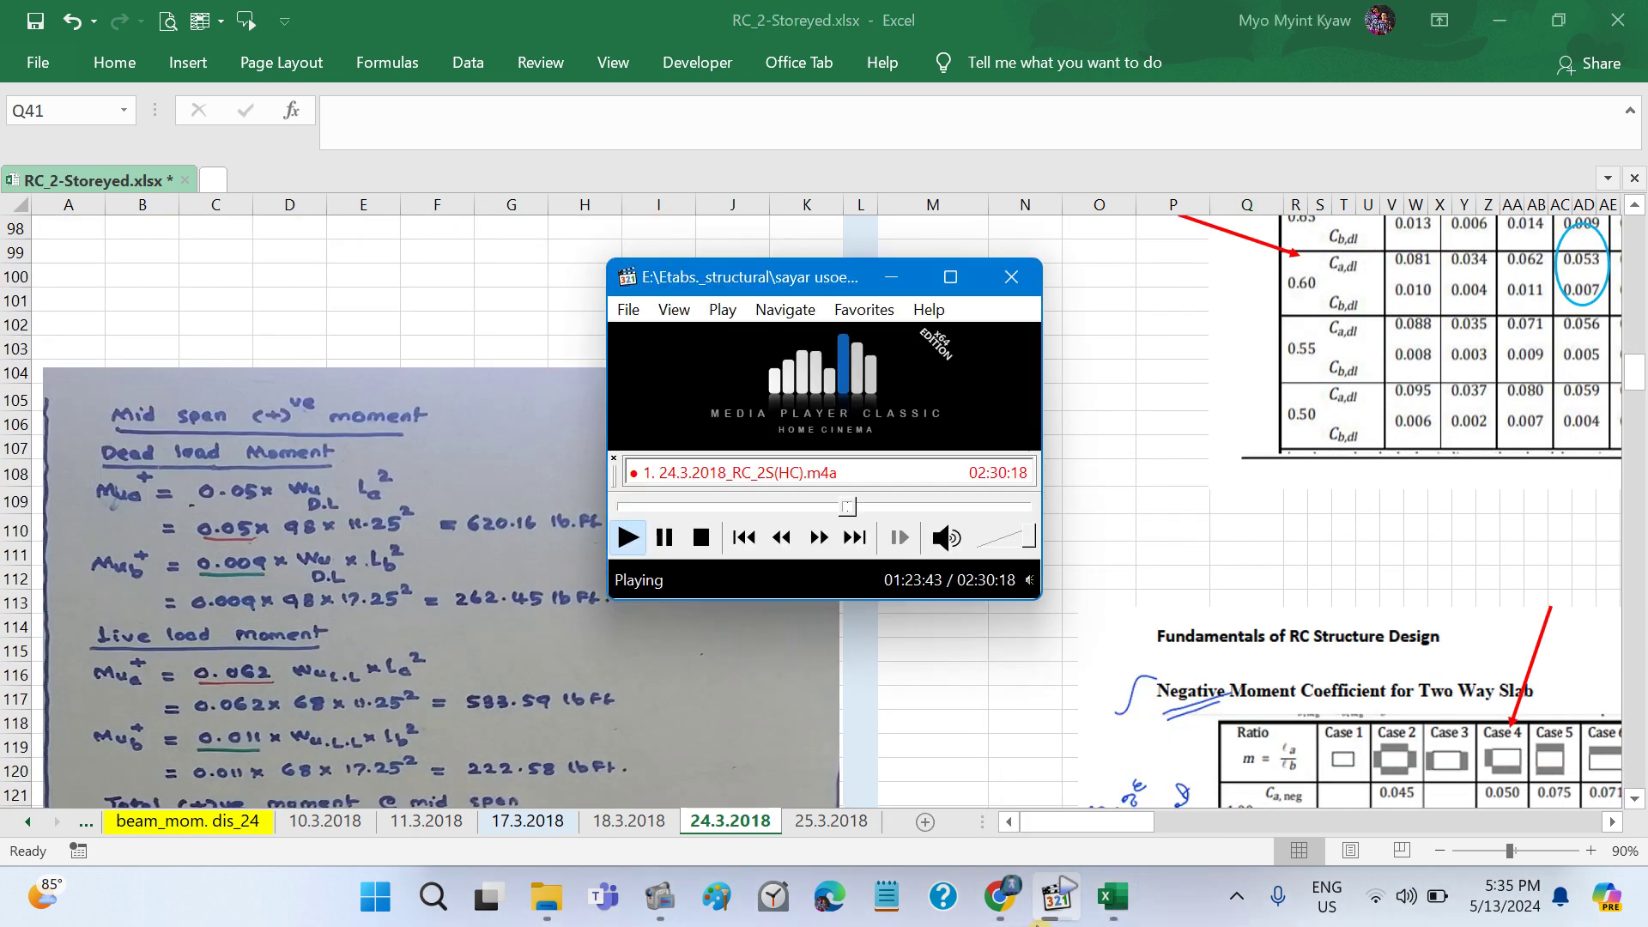
{"action": "left_click", "coordinate": [1037, 920]}
{"action": "left_click", "coordinate": [1037, 920]}
{"action": "left_click", "coordinate": [1039, 919]}
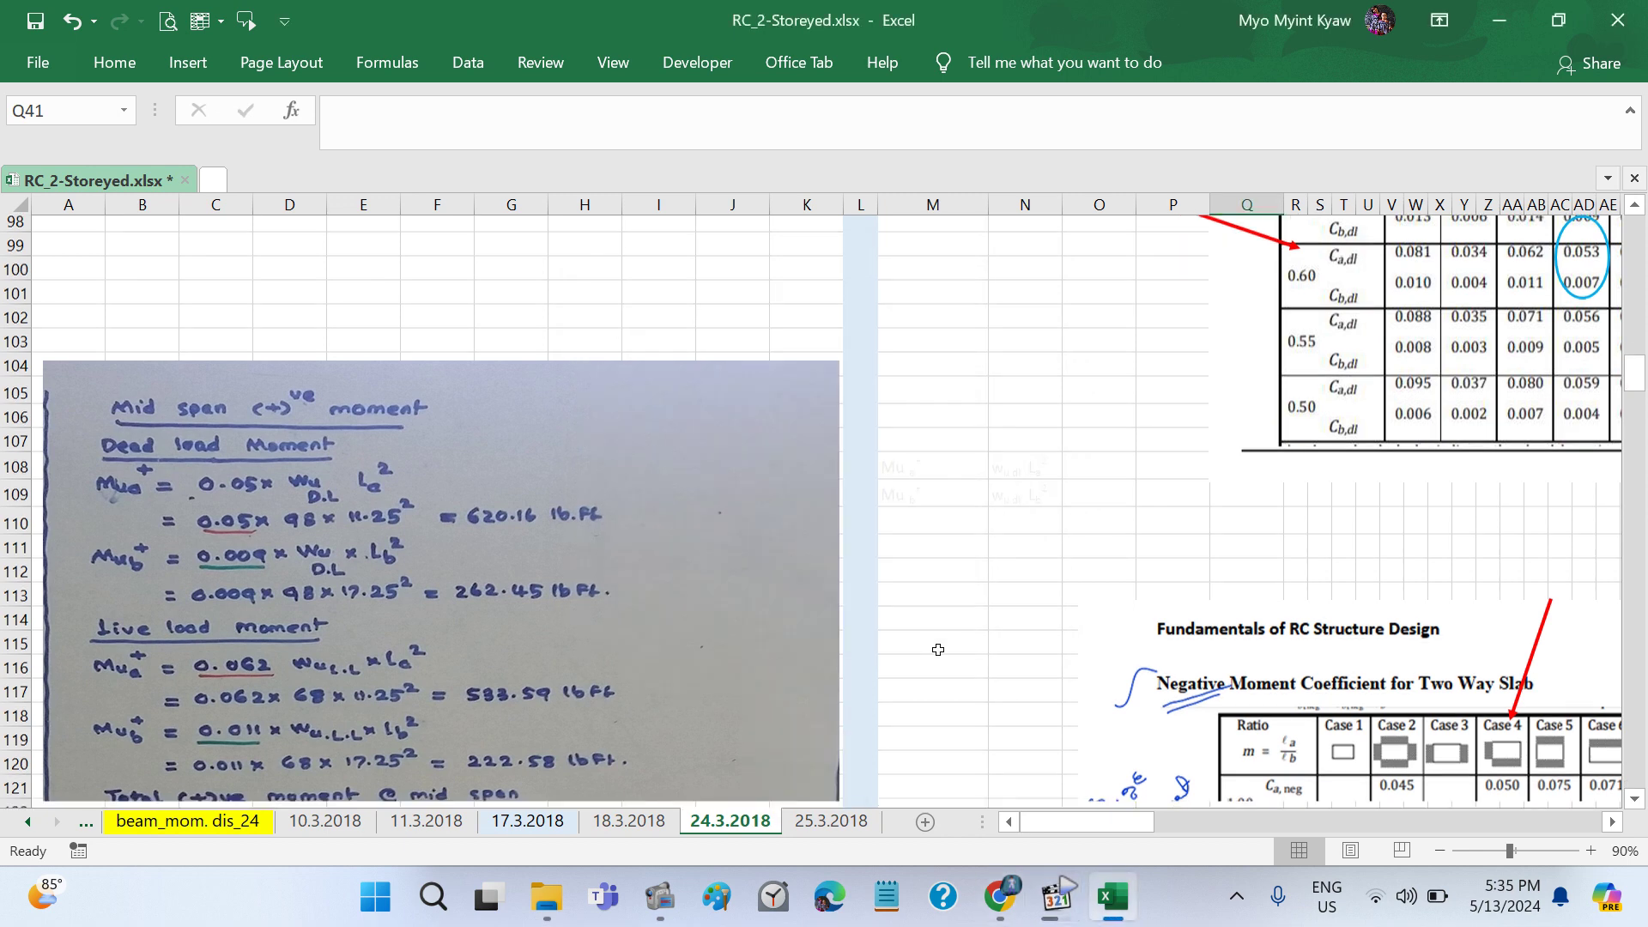
Step: Scroll to row 239 to show the Slab schedule table listing S1, S2, S3 and STAIR
{"action": "scroll", "coordinate": [938, 649], "scroll_direction": "down", "scroll_amount": 4}
{"action": "scroll", "coordinate": [938, 650], "scroll_direction": "down", "scroll_amount": 12}
{"action": "scroll", "coordinate": [938, 650], "scroll_direction": "down", "scroll_amount": 4}
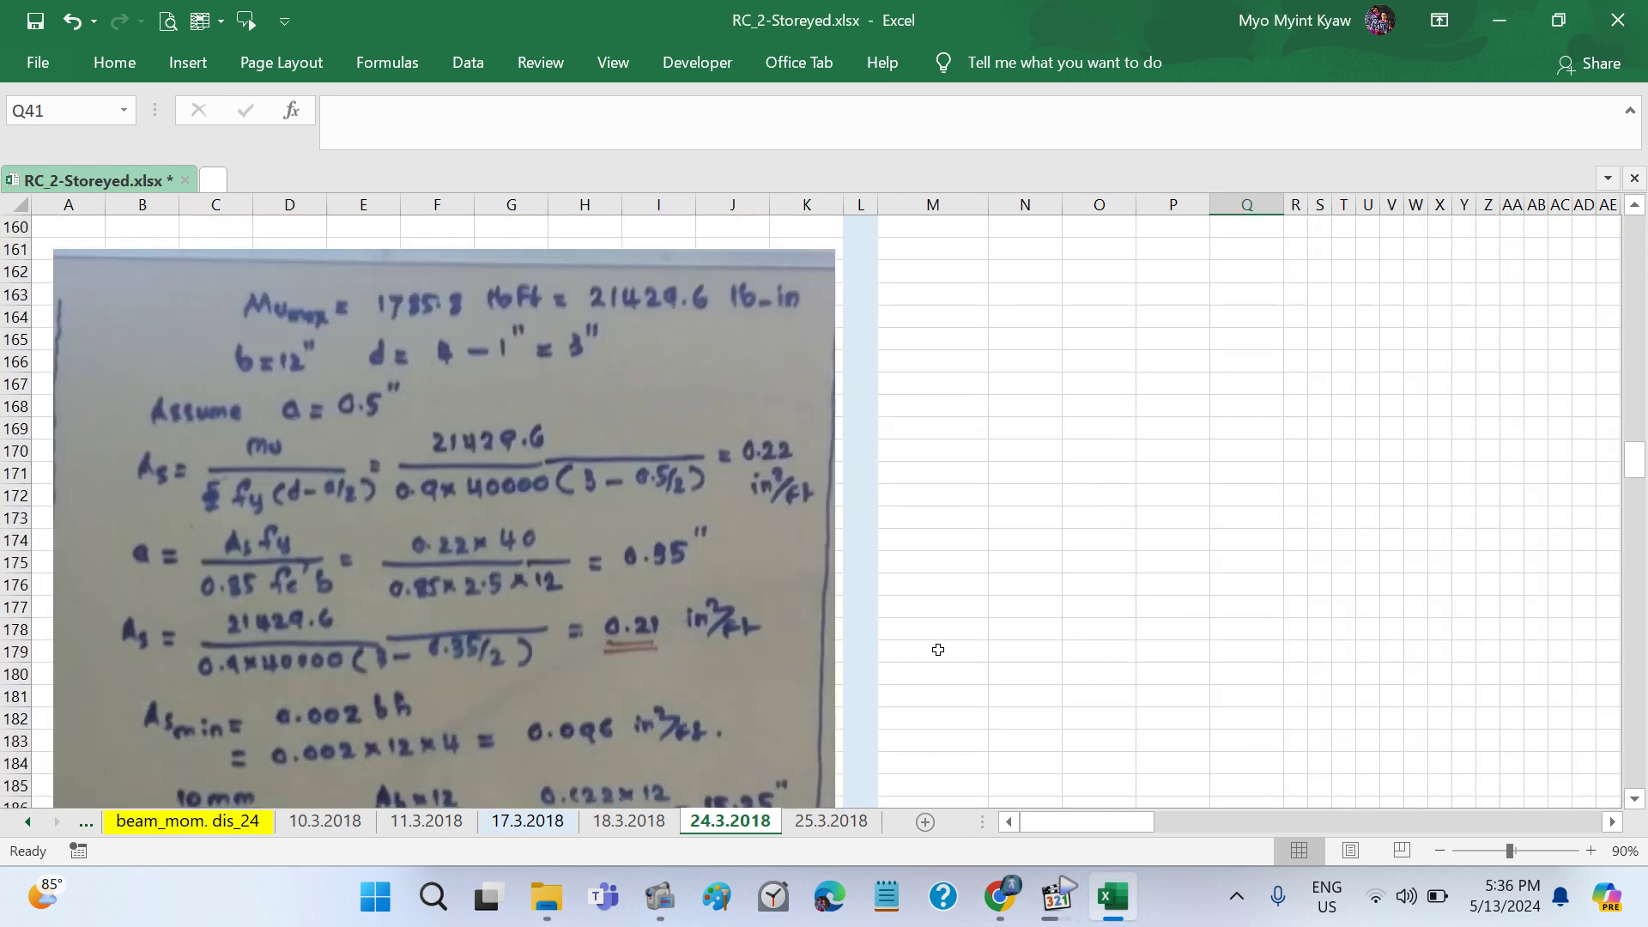
{"action": "scroll", "coordinate": [938, 650], "scroll_direction": "down", "scroll_amount": 8}
{"action": "scroll", "coordinate": [938, 650], "scroll_direction": "down", "scroll_amount": 12}
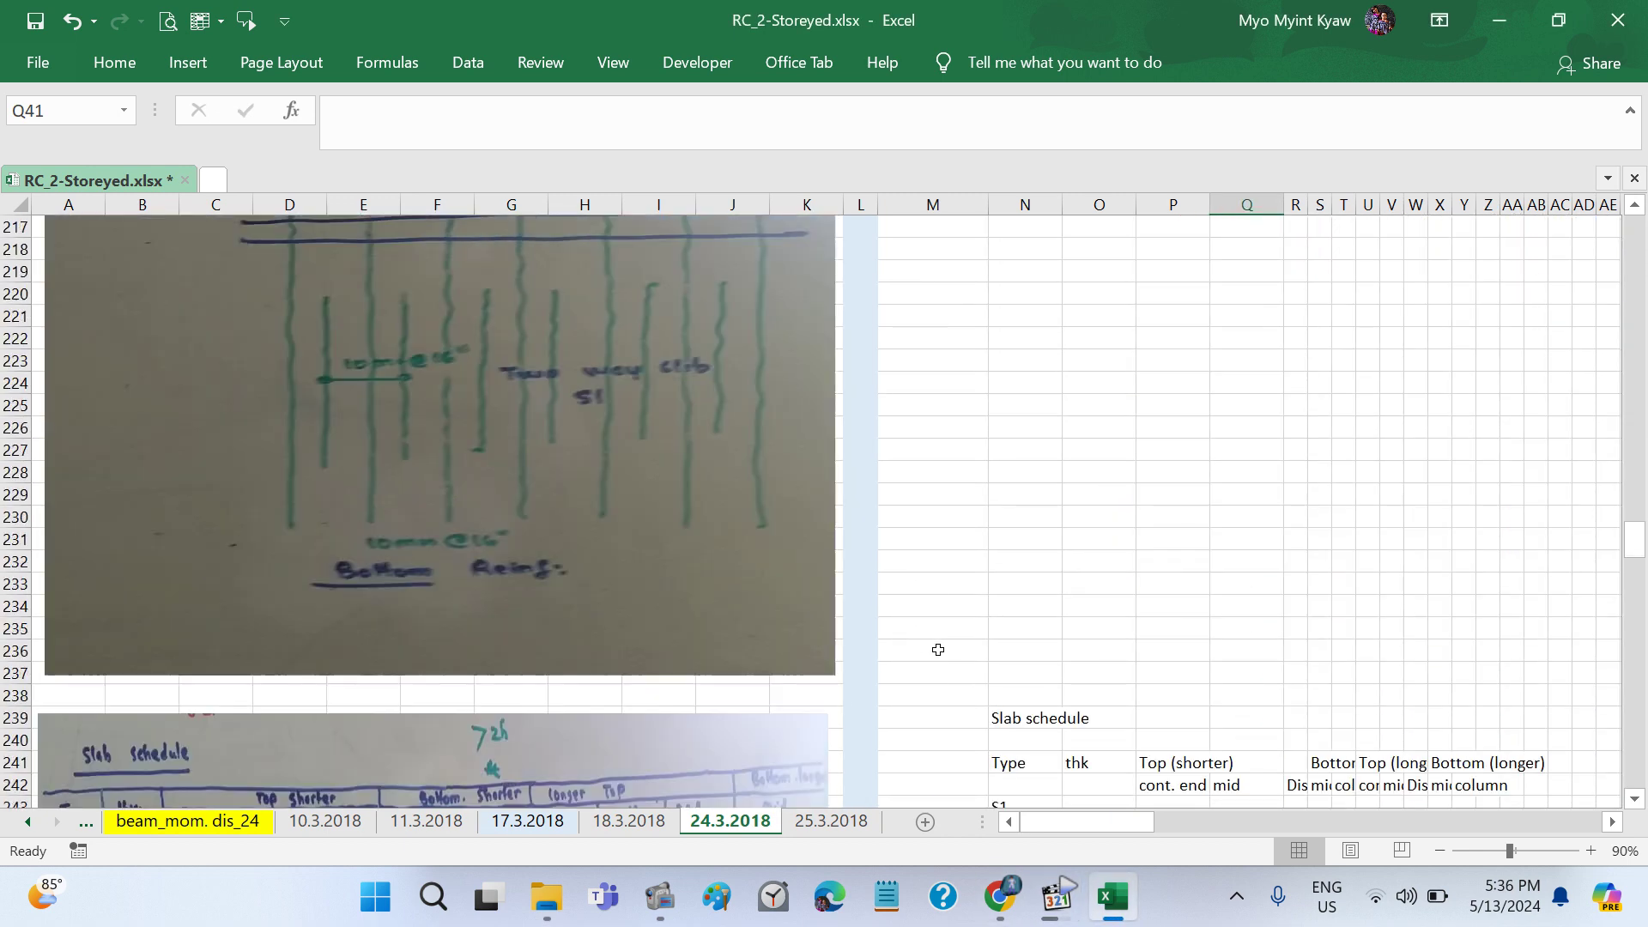
{"action": "scroll", "coordinate": [938, 649], "scroll_direction": "down", "scroll_amount": 6}
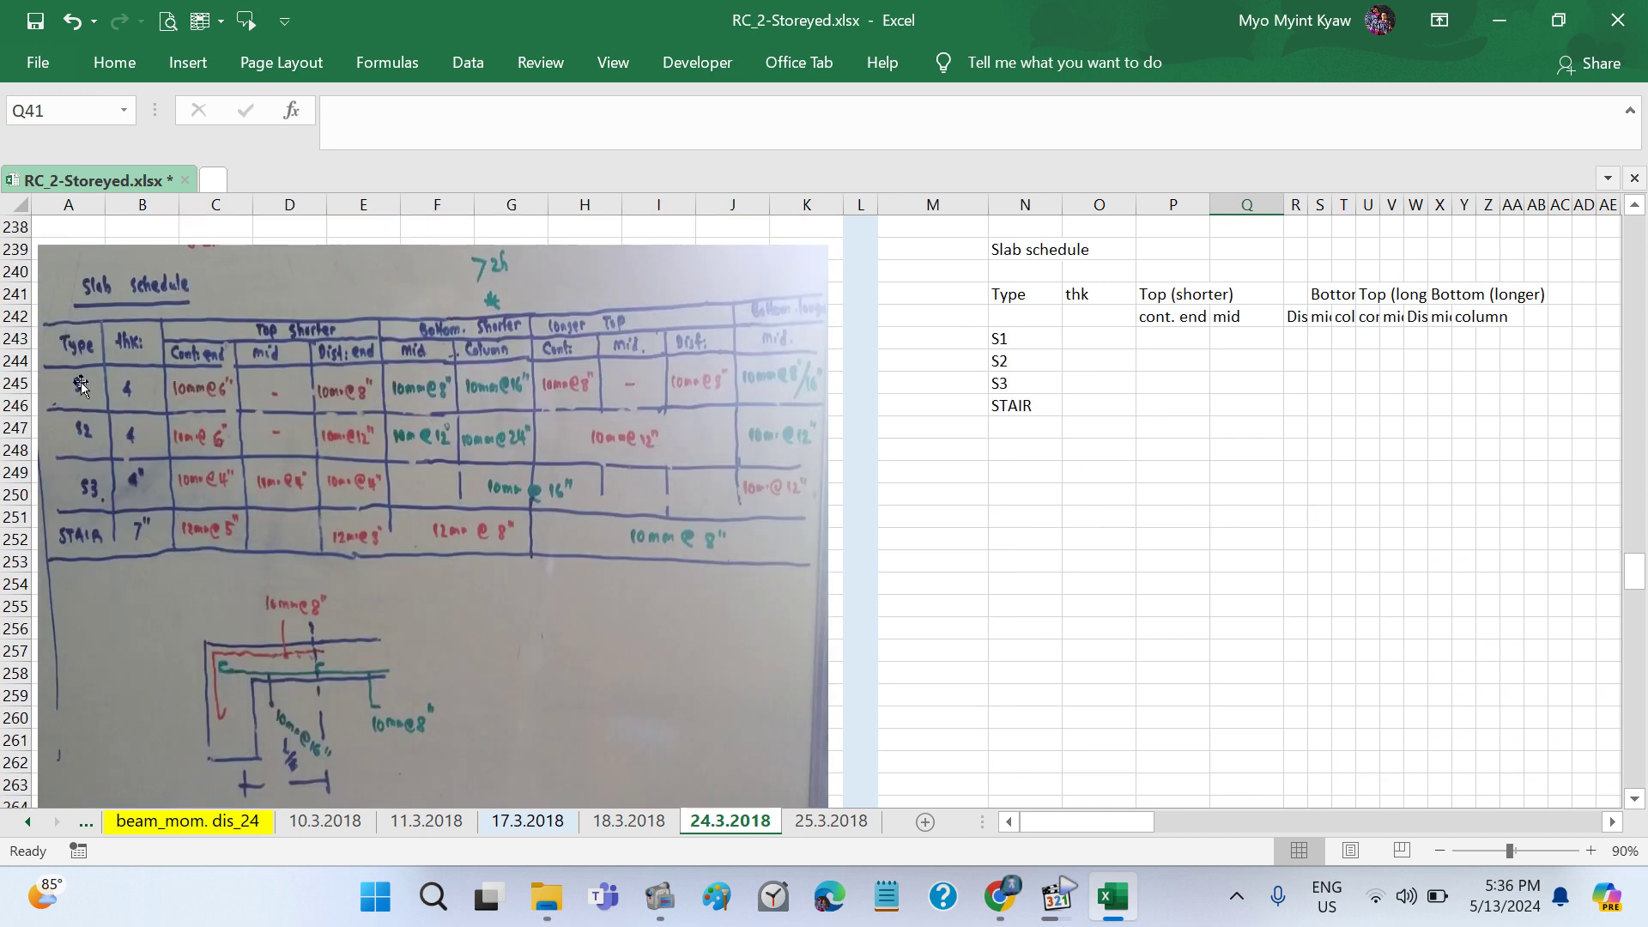
{"action": "scroll", "coordinate": [258, 471], "scroll_direction": "up", "scroll_amount": 1}
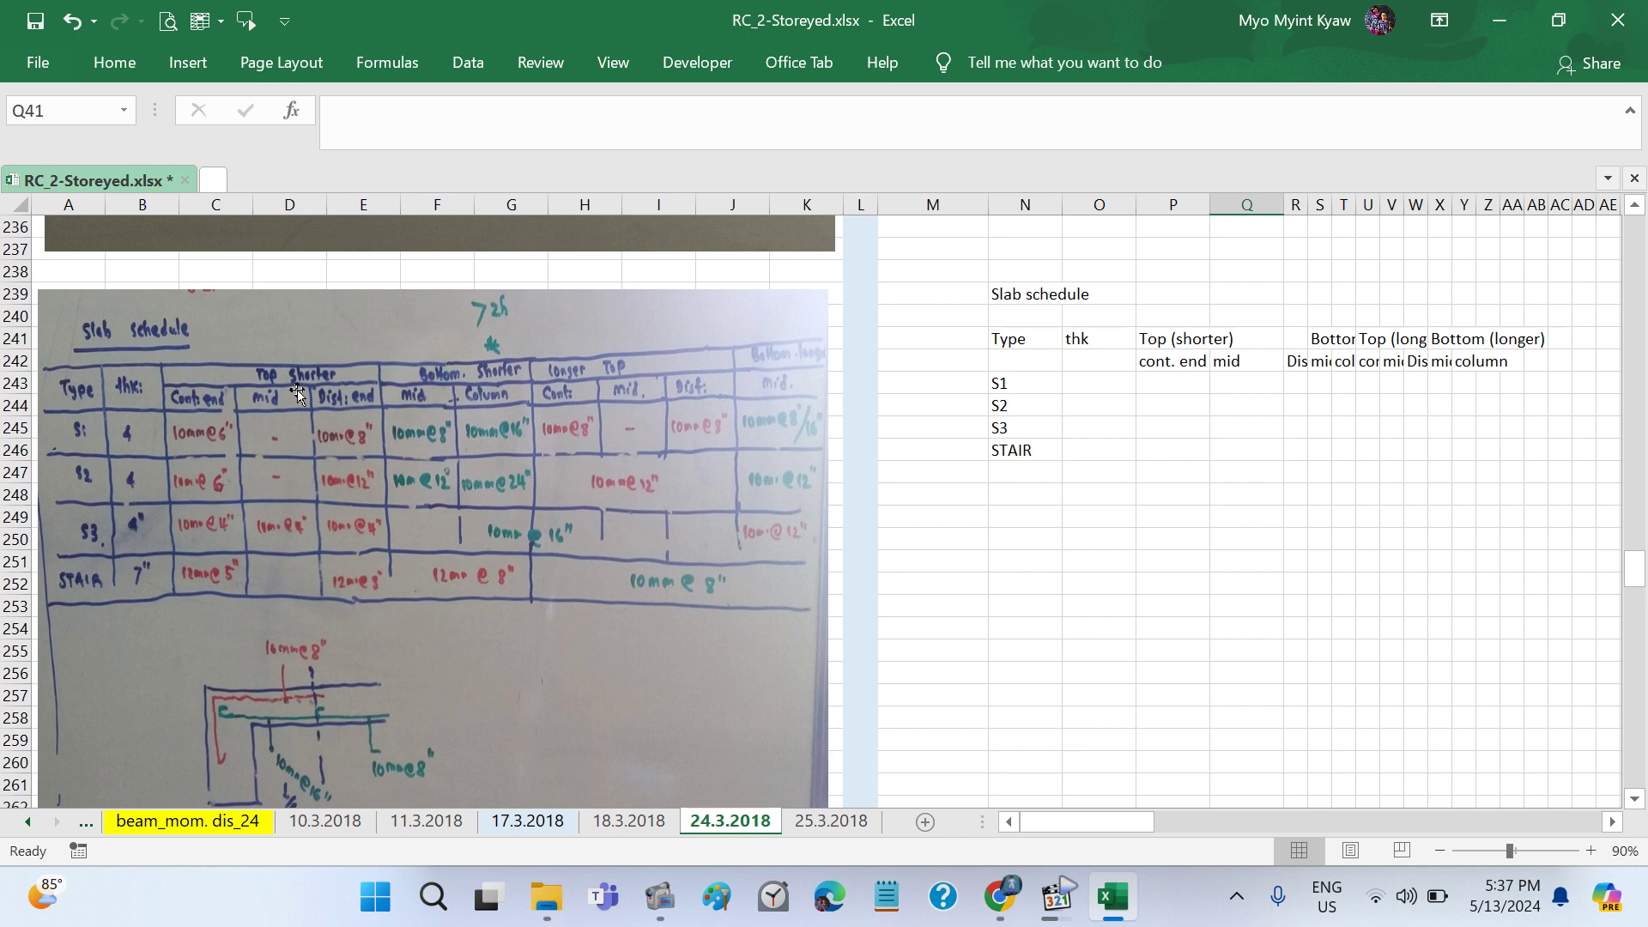
Step: Review the Slab schedule rows S1, S2, S3 and STAIR, then save RC_2-Storeyed.xlsx
{"action": "scroll", "coordinate": [297, 390], "scroll_direction": "down", "scroll_amount": 2}
{"action": "scroll", "coordinate": [297, 390], "scroll_direction": "down", "scroll_amount": 2}
{"action": "scroll", "coordinate": [297, 390], "scroll_direction": "down", "scroll_amount": 1}
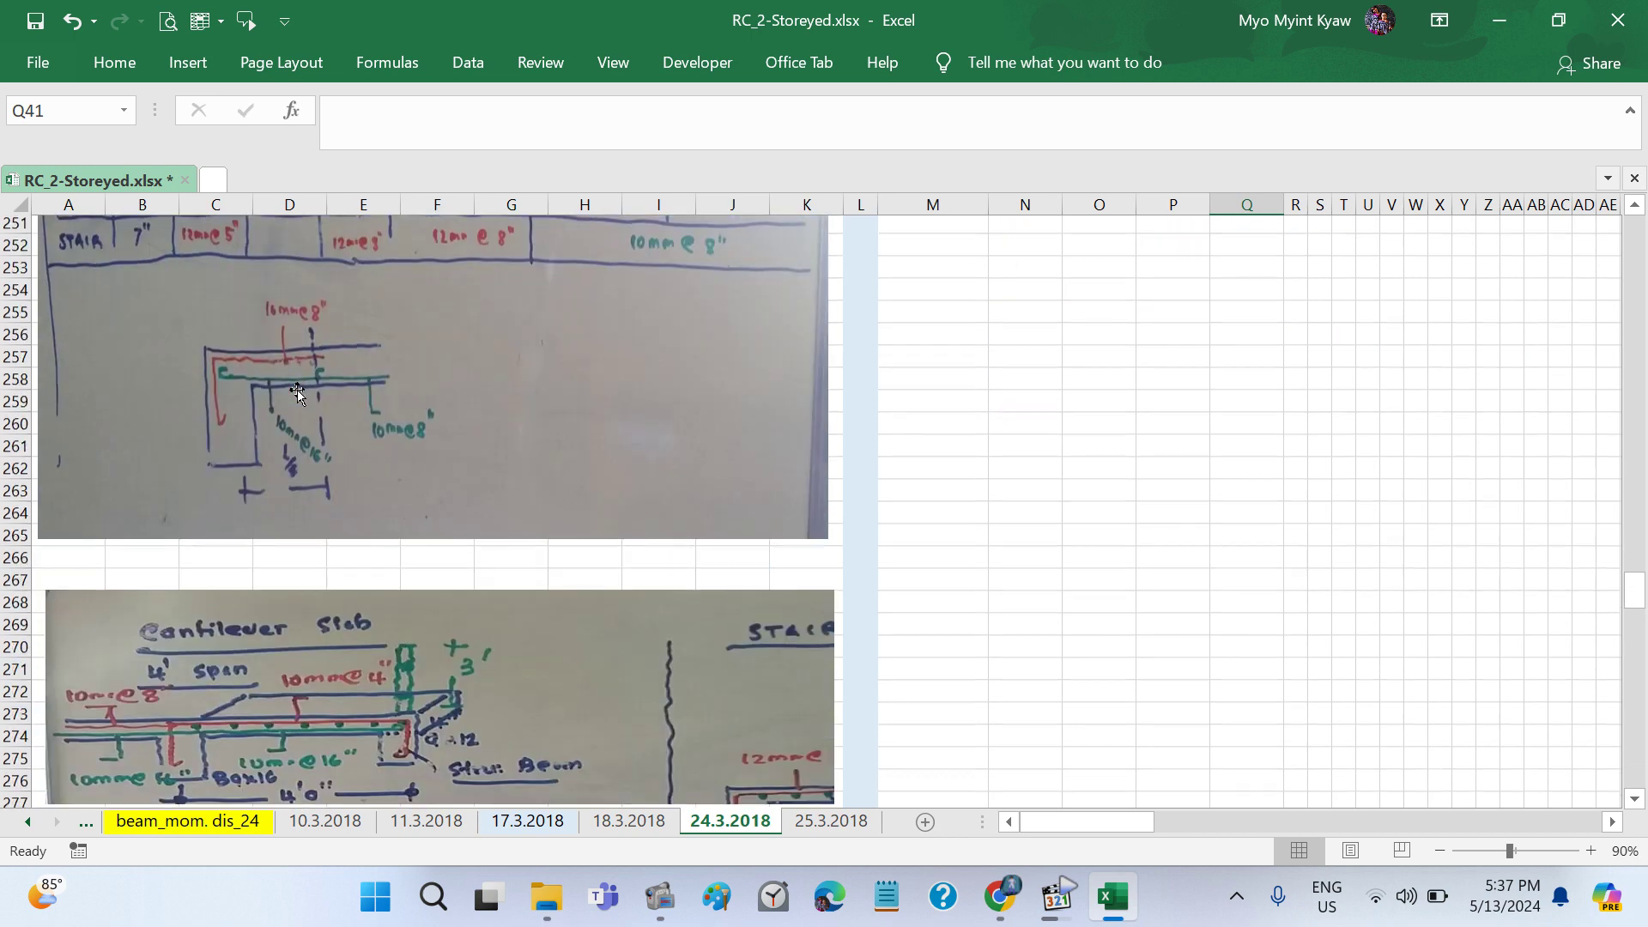
{"action": "scroll", "coordinate": [297, 390], "scroll_direction": "down", "scroll_amount": 7}
{"action": "scroll", "coordinate": [297, 390], "scroll_direction": "down", "scroll_amount": 6}
{"action": "scroll", "coordinate": [297, 390], "scroll_direction": "down", "scroll_amount": 6}
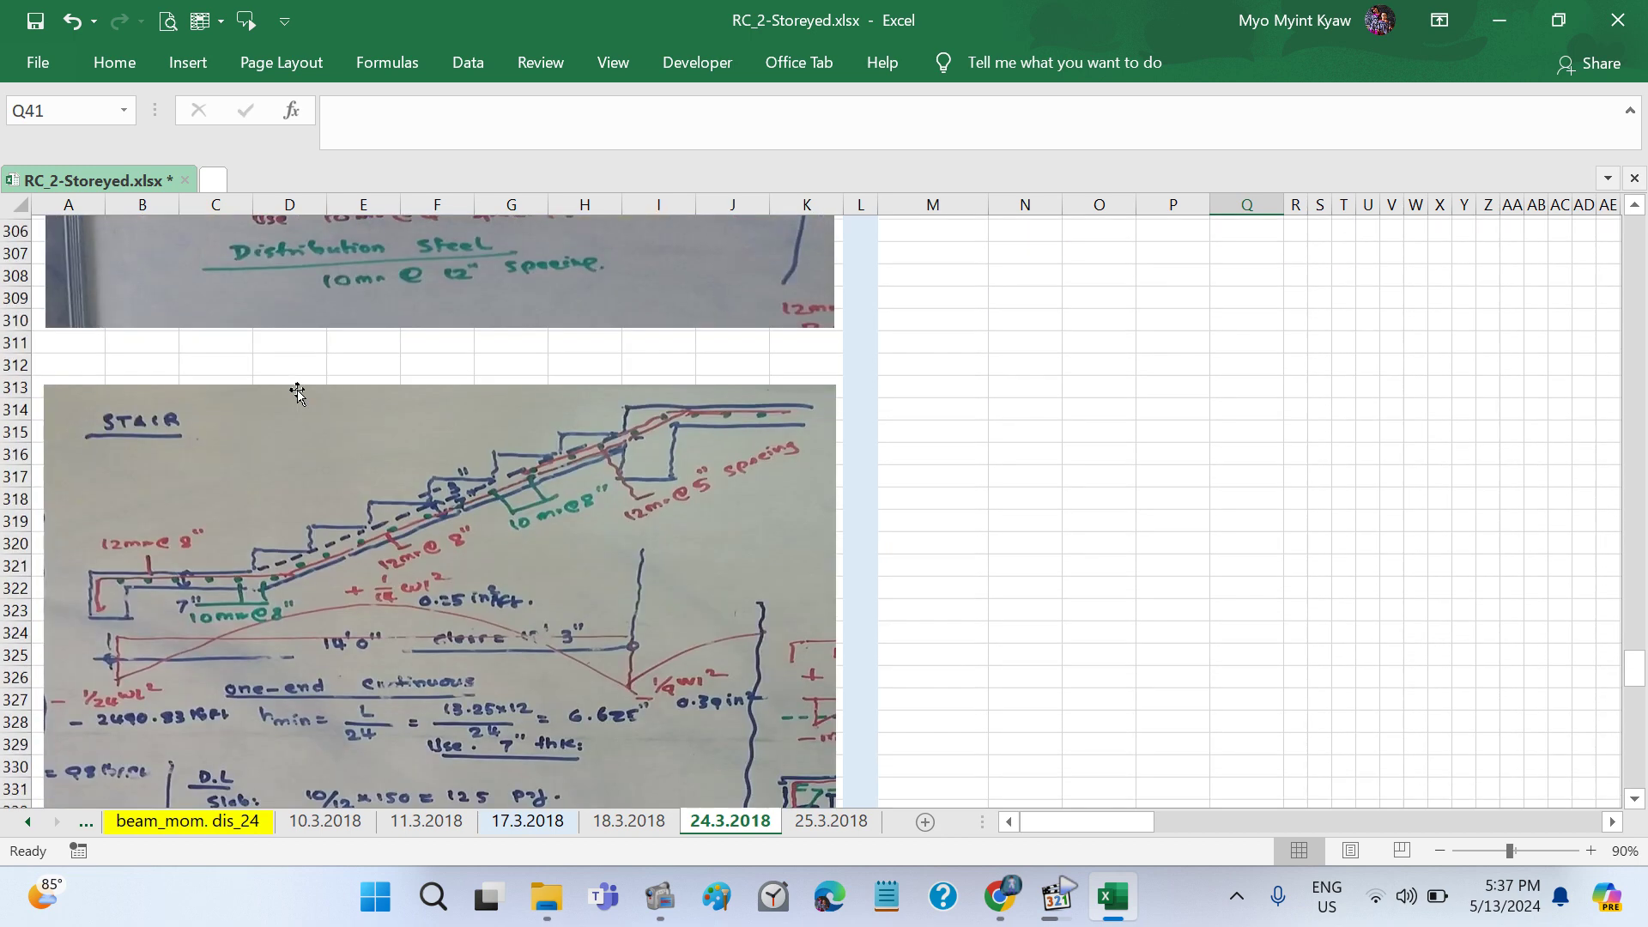
{"action": "scroll", "coordinate": [297, 390], "scroll_direction": "down", "scroll_amount": 4}
{"action": "scroll", "coordinate": [297, 390], "scroll_direction": "down", "scroll_amount": 3}
{"action": "scroll", "coordinate": [300, 382], "scroll_direction": "down", "scroll_amount": 6}
{"action": "scroll", "coordinate": [304, 374], "scroll_direction": "down", "scroll_amount": 9}
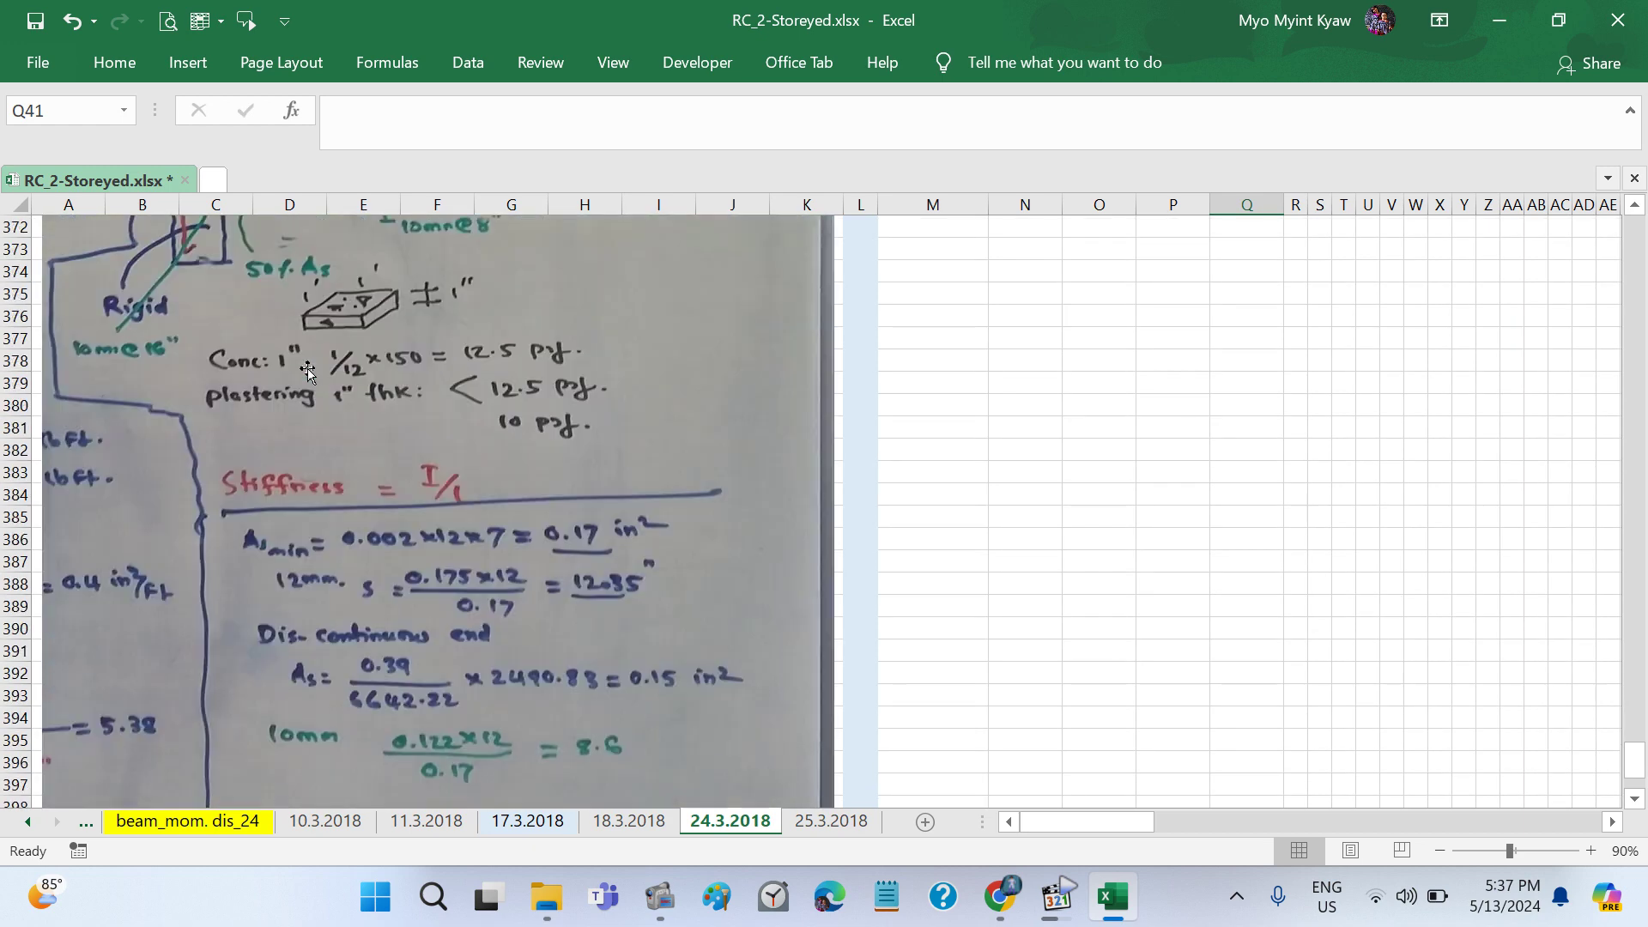
{"action": "scroll", "coordinate": [307, 369], "scroll_direction": "down", "scroll_amount": 3}
{"action": "scroll", "coordinate": [308, 368], "scroll_direction": "up", "scroll_amount": 18}
{"action": "scroll", "coordinate": [307, 386], "scroll_direction": "up", "scroll_amount": 4}
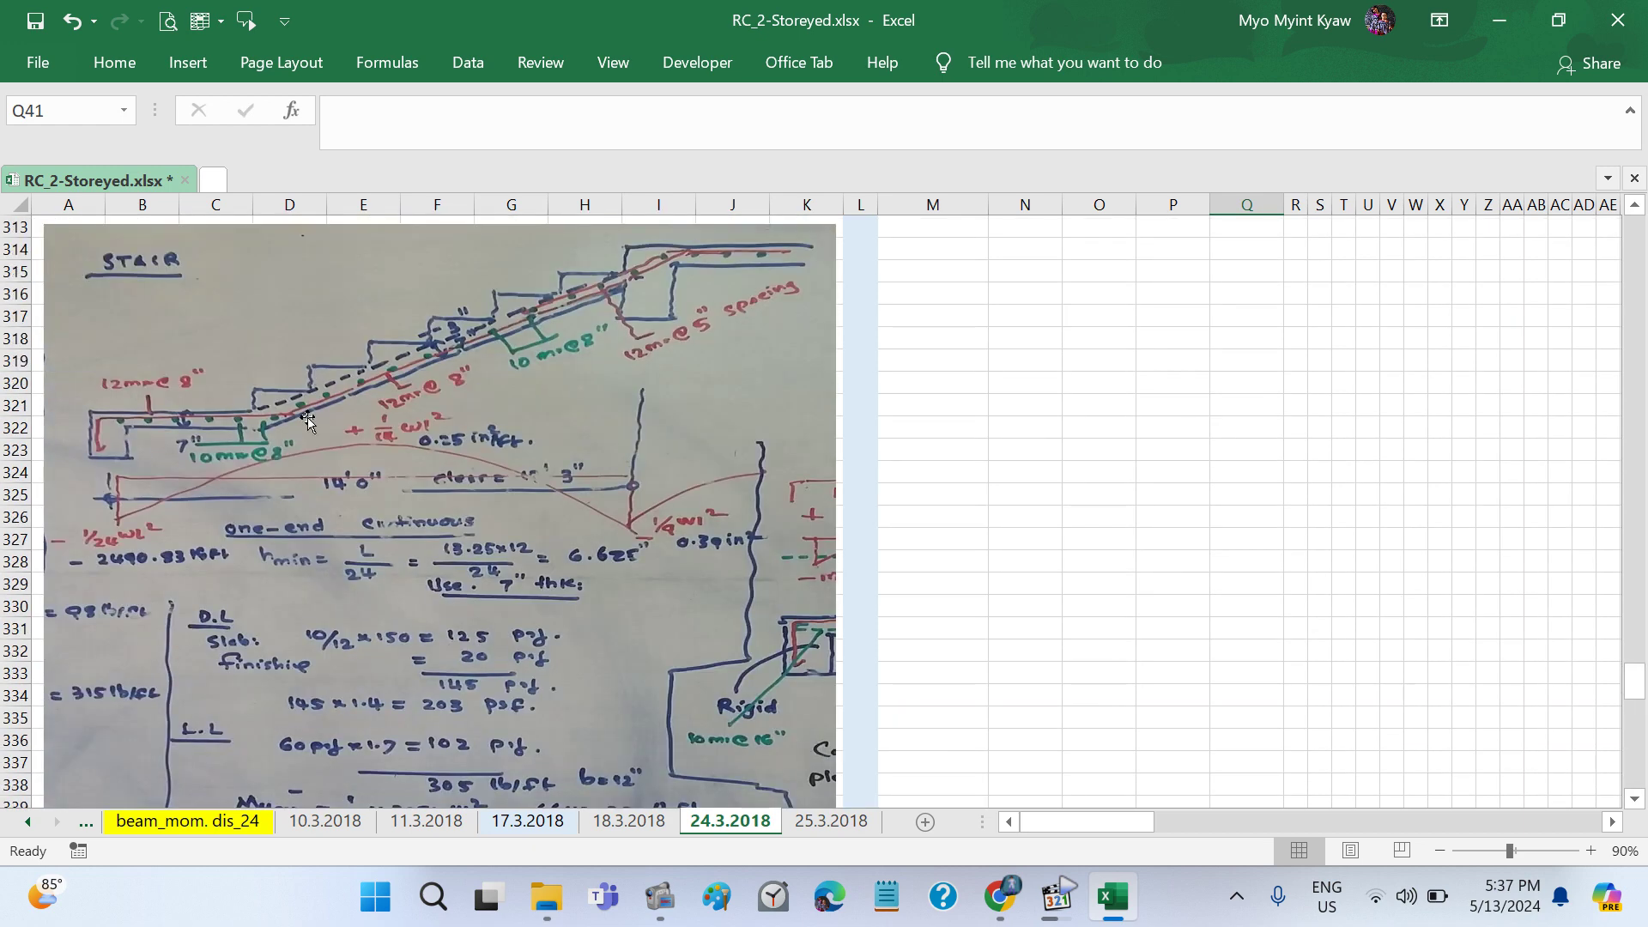
{"action": "scroll", "coordinate": [307, 417], "scroll_direction": "up", "scroll_amount": 9}
{"action": "scroll", "coordinate": [308, 417], "scroll_direction": "up", "scroll_amount": 3}
{"action": "scroll", "coordinate": [307, 418], "scroll_direction": "up", "scroll_amount": 1}
{"action": "scroll", "coordinate": [307, 417], "scroll_direction": "up", "scroll_amount": 3}
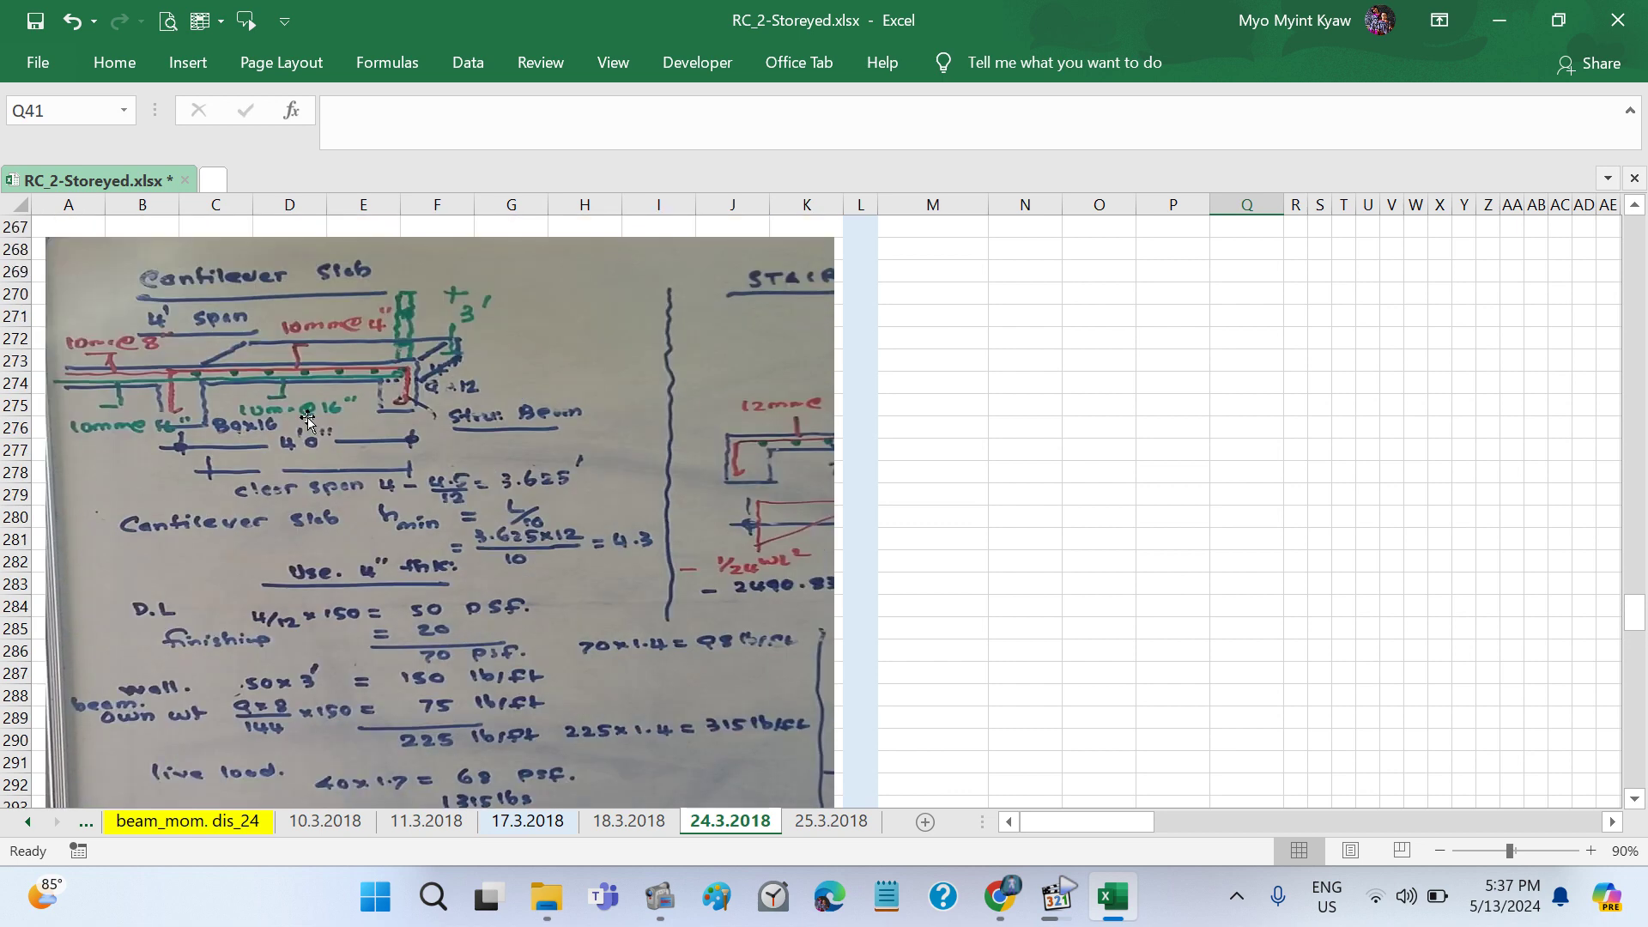
{"action": "scroll", "coordinate": [308, 417], "scroll_direction": "up", "scroll_amount": 2}
{"action": "scroll", "coordinate": [308, 417], "scroll_direction": "up", "scroll_amount": 2}
{"action": "scroll", "coordinate": [307, 417], "scroll_direction": "up", "scroll_amount": 2}
{"action": "scroll", "coordinate": [307, 417], "scroll_direction": "up", "scroll_amount": 5}
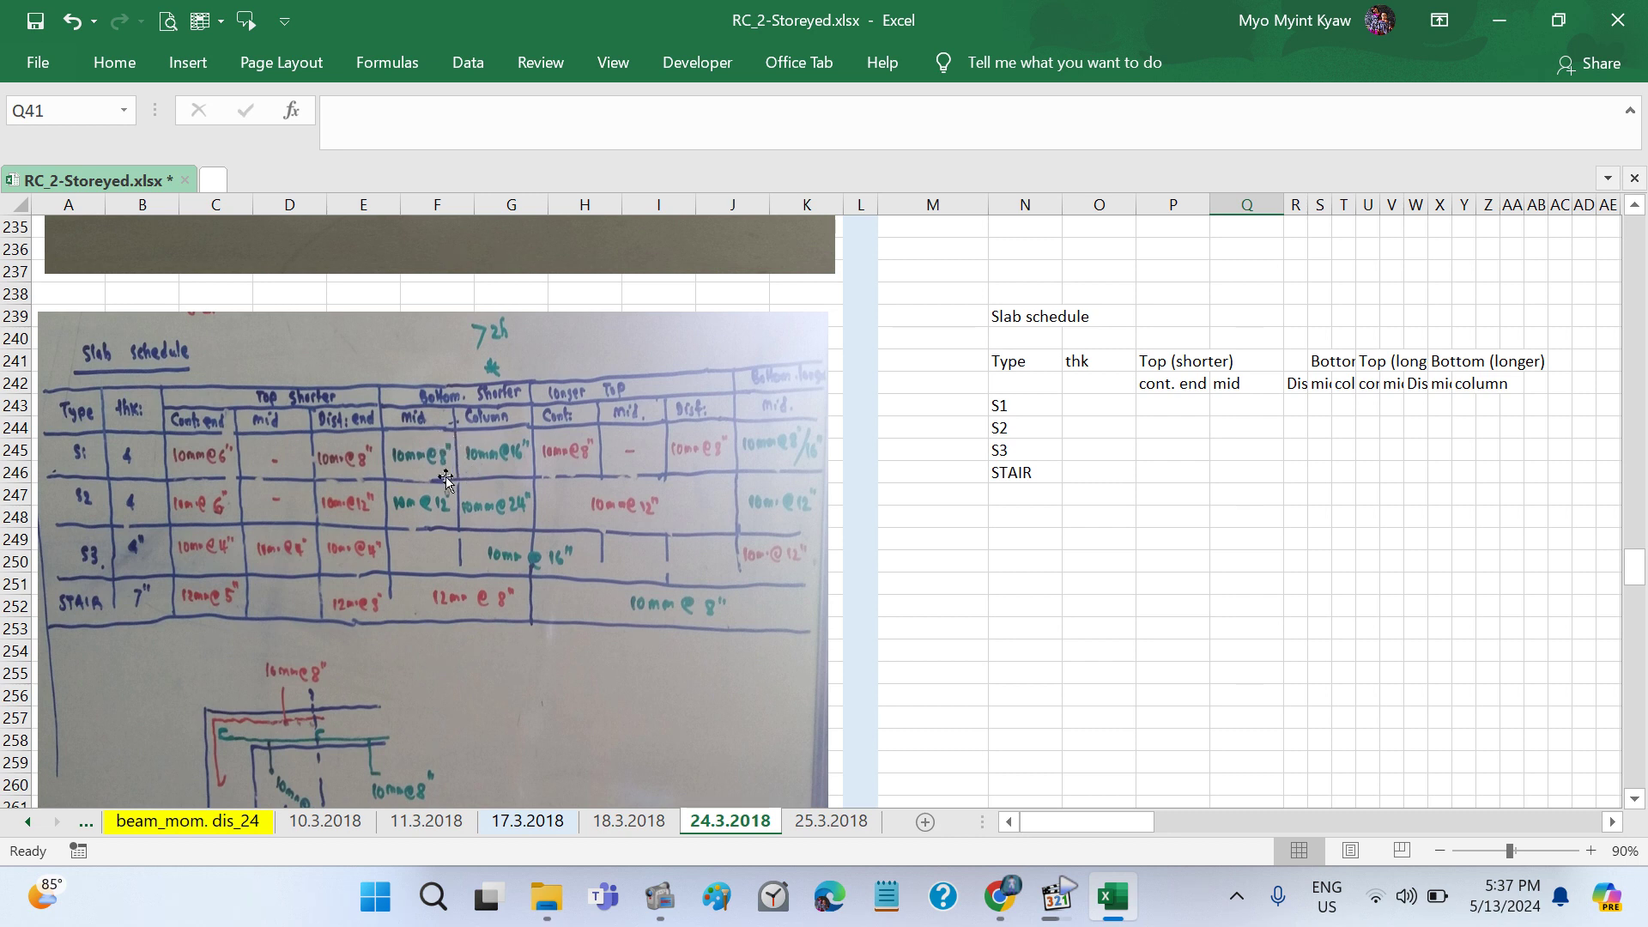
{"action": "scroll", "coordinate": [509, 474], "scroll_direction": "up", "scroll_amount": 1}
{"action": "scroll", "coordinate": [508, 474], "scroll_direction": "up", "scroll_amount": 1}
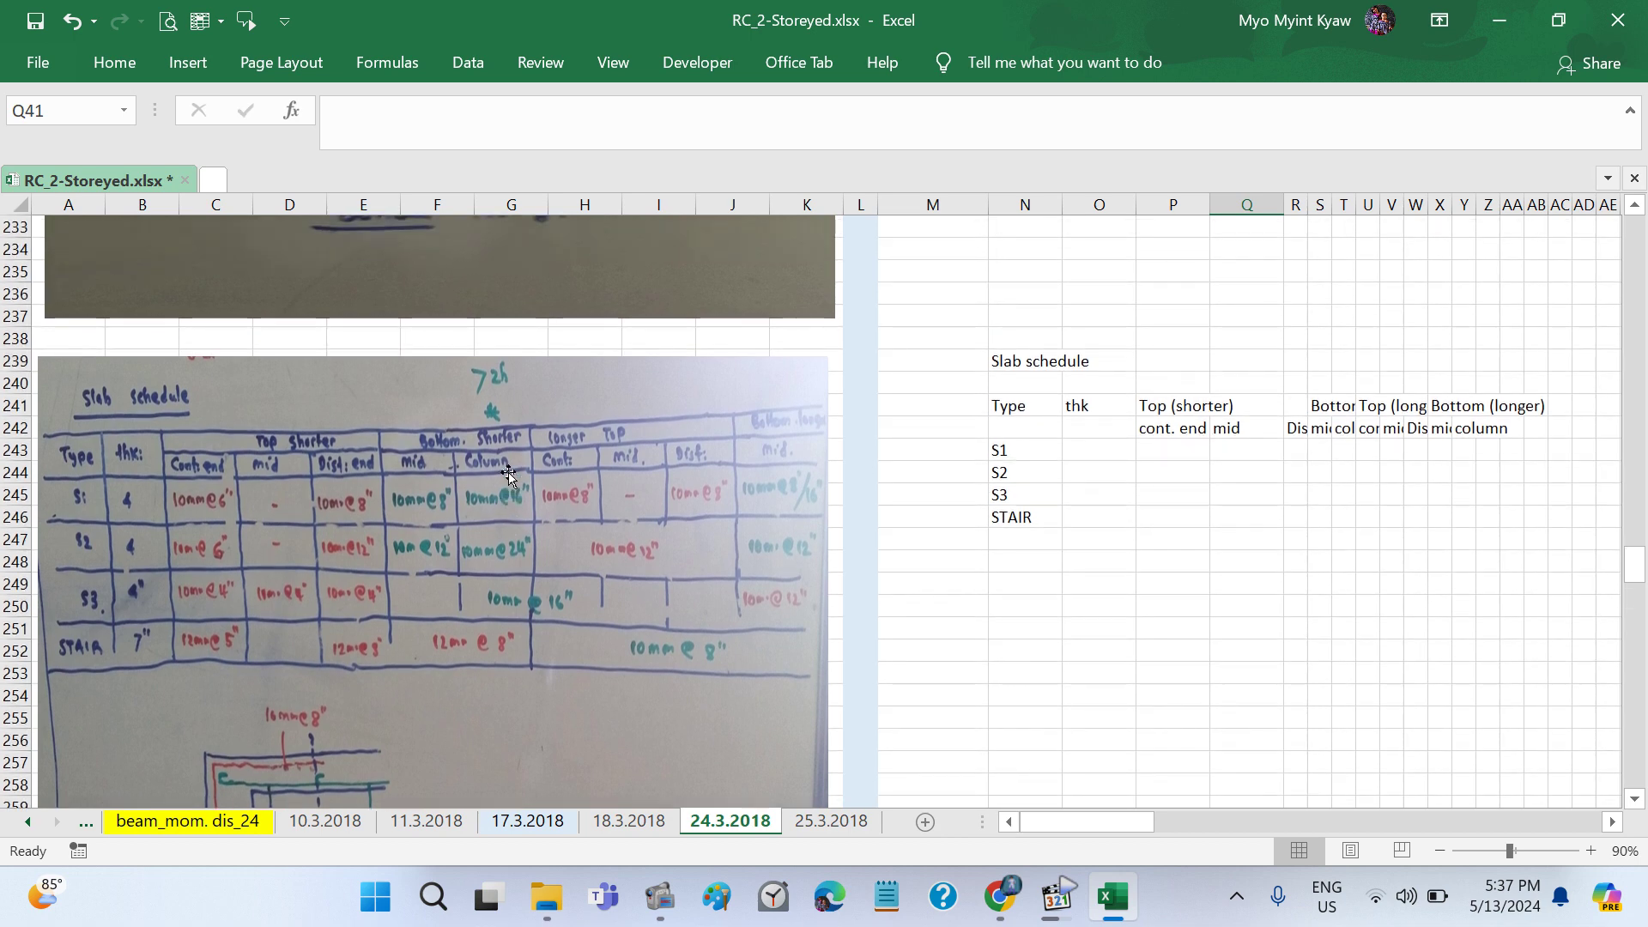
{"action": "scroll", "coordinate": [509, 474], "scroll_direction": "up", "scroll_amount": 4}
{"action": "scroll", "coordinate": [509, 473], "scroll_direction": "up", "scroll_amount": 6}
{"action": "scroll", "coordinate": [509, 474], "scroll_direction": "up", "scroll_amount": 10}
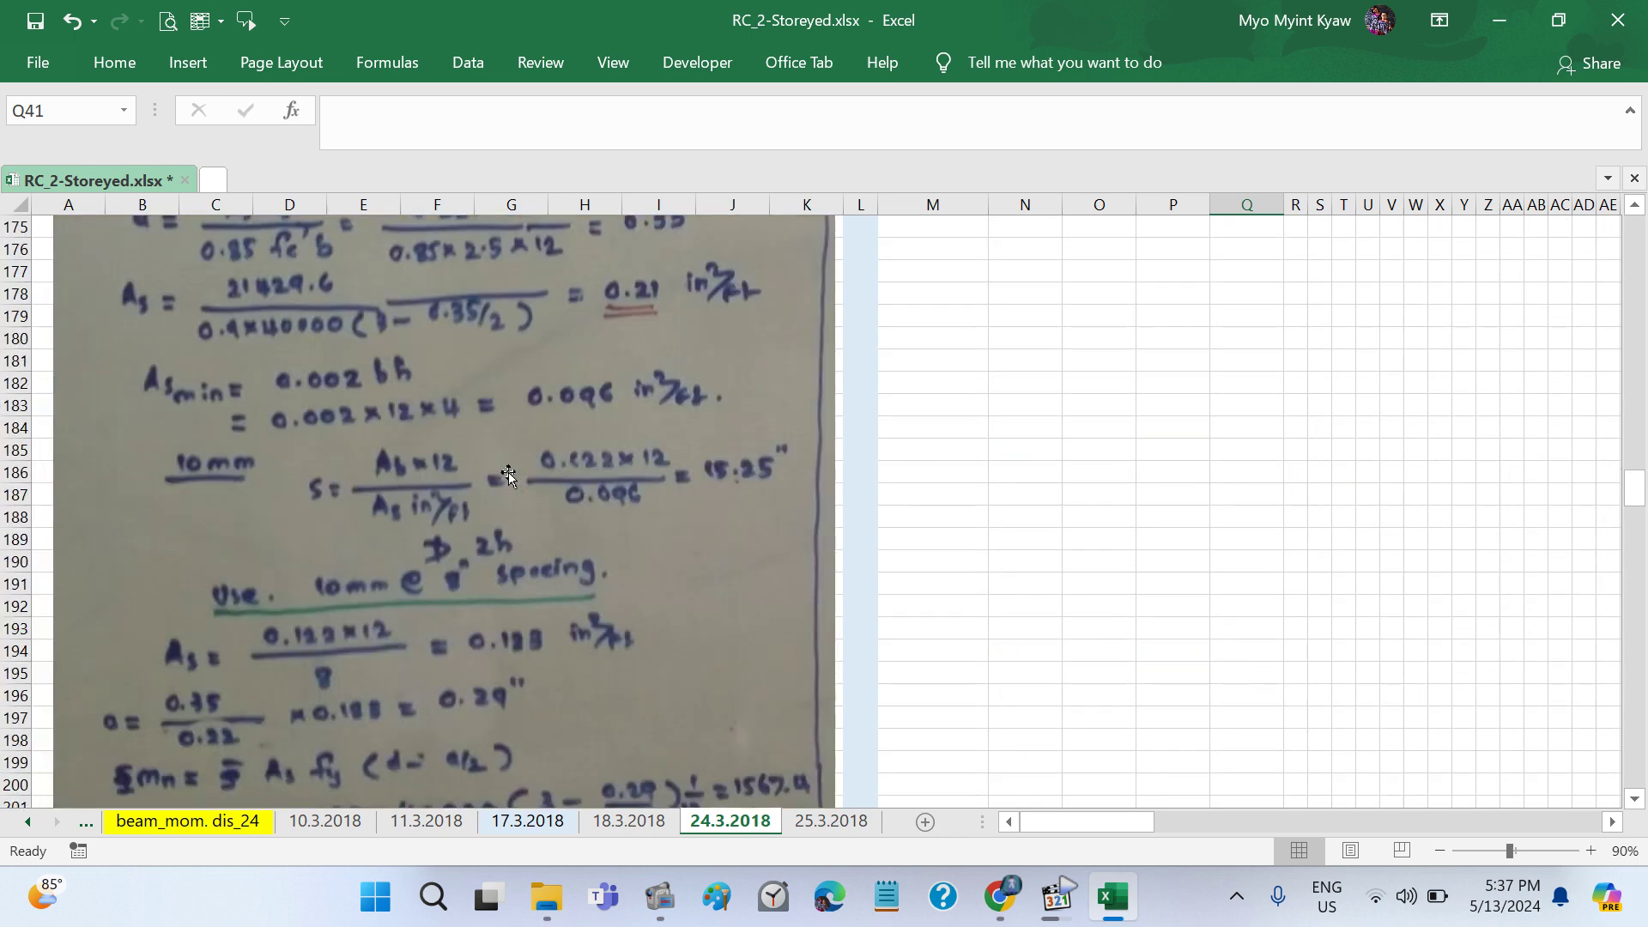
{"action": "scroll", "coordinate": [509, 474], "scroll_direction": "up", "scroll_amount": 20}
{"action": "scroll", "coordinate": [509, 474], "scroll_direction": "up", "scroll_amount": 10}
{"action": "scroll", "coordinate": [512, 537], "scroll_direction": "up", "scroll_amount": 9}
{"action": "scroll", "coordinate": [511, 537], "scroll_direction": "up", "scroll_amount": 13}
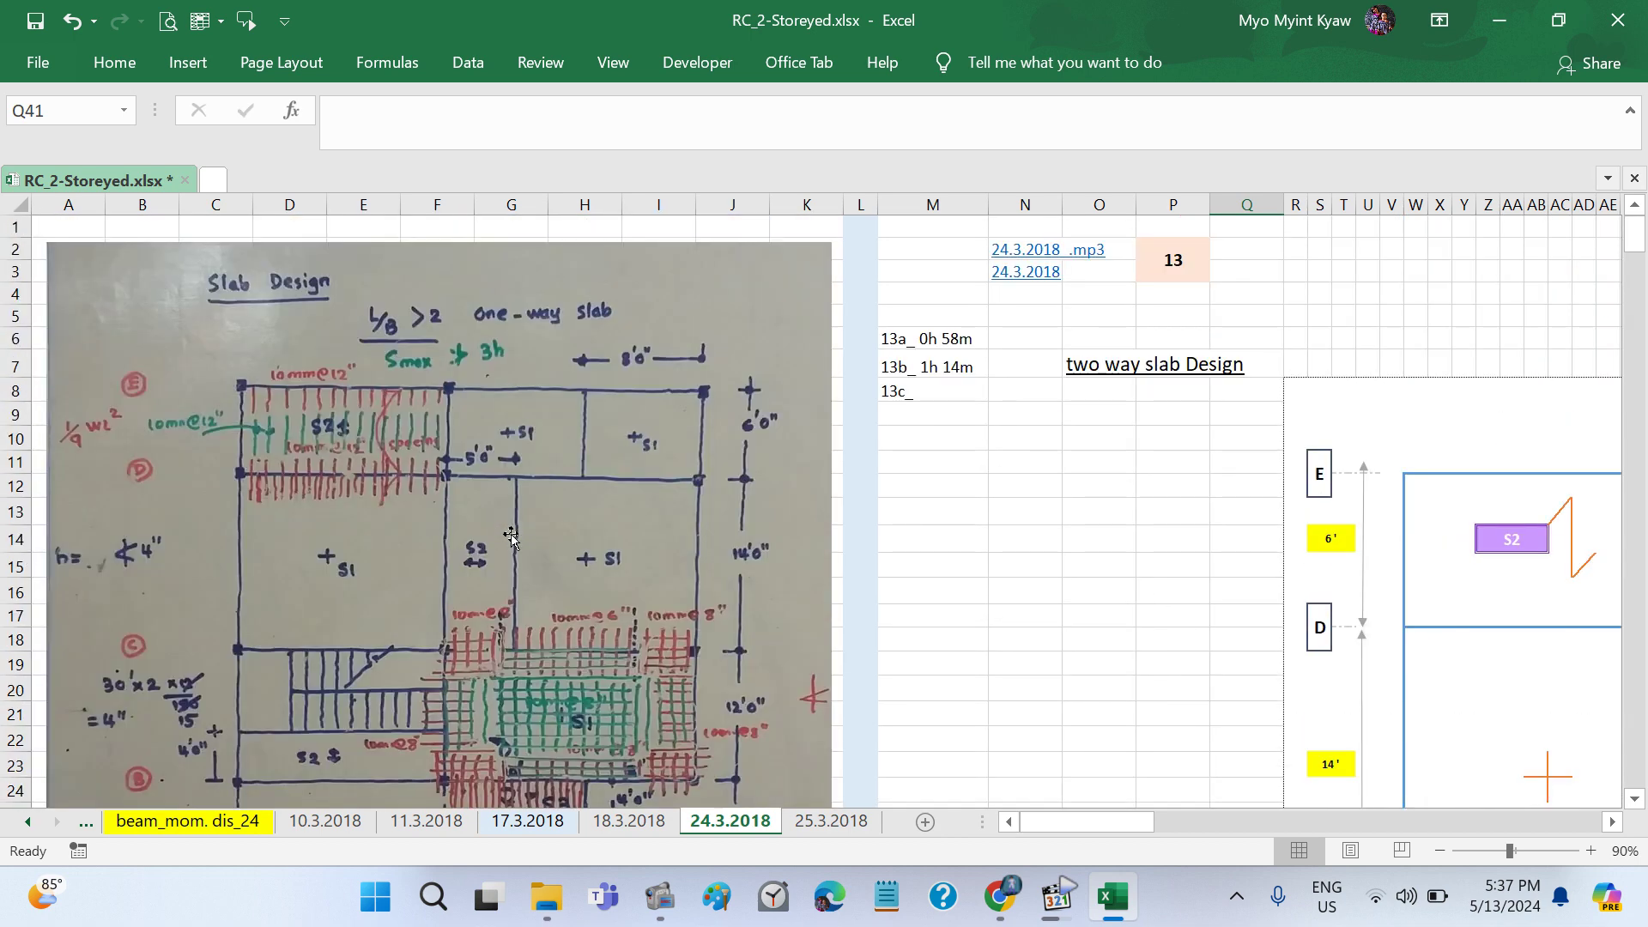
{"action": "scroll", "coordinate": [562, 733], "scroll_direction": "down", "scroll_amount": 5}
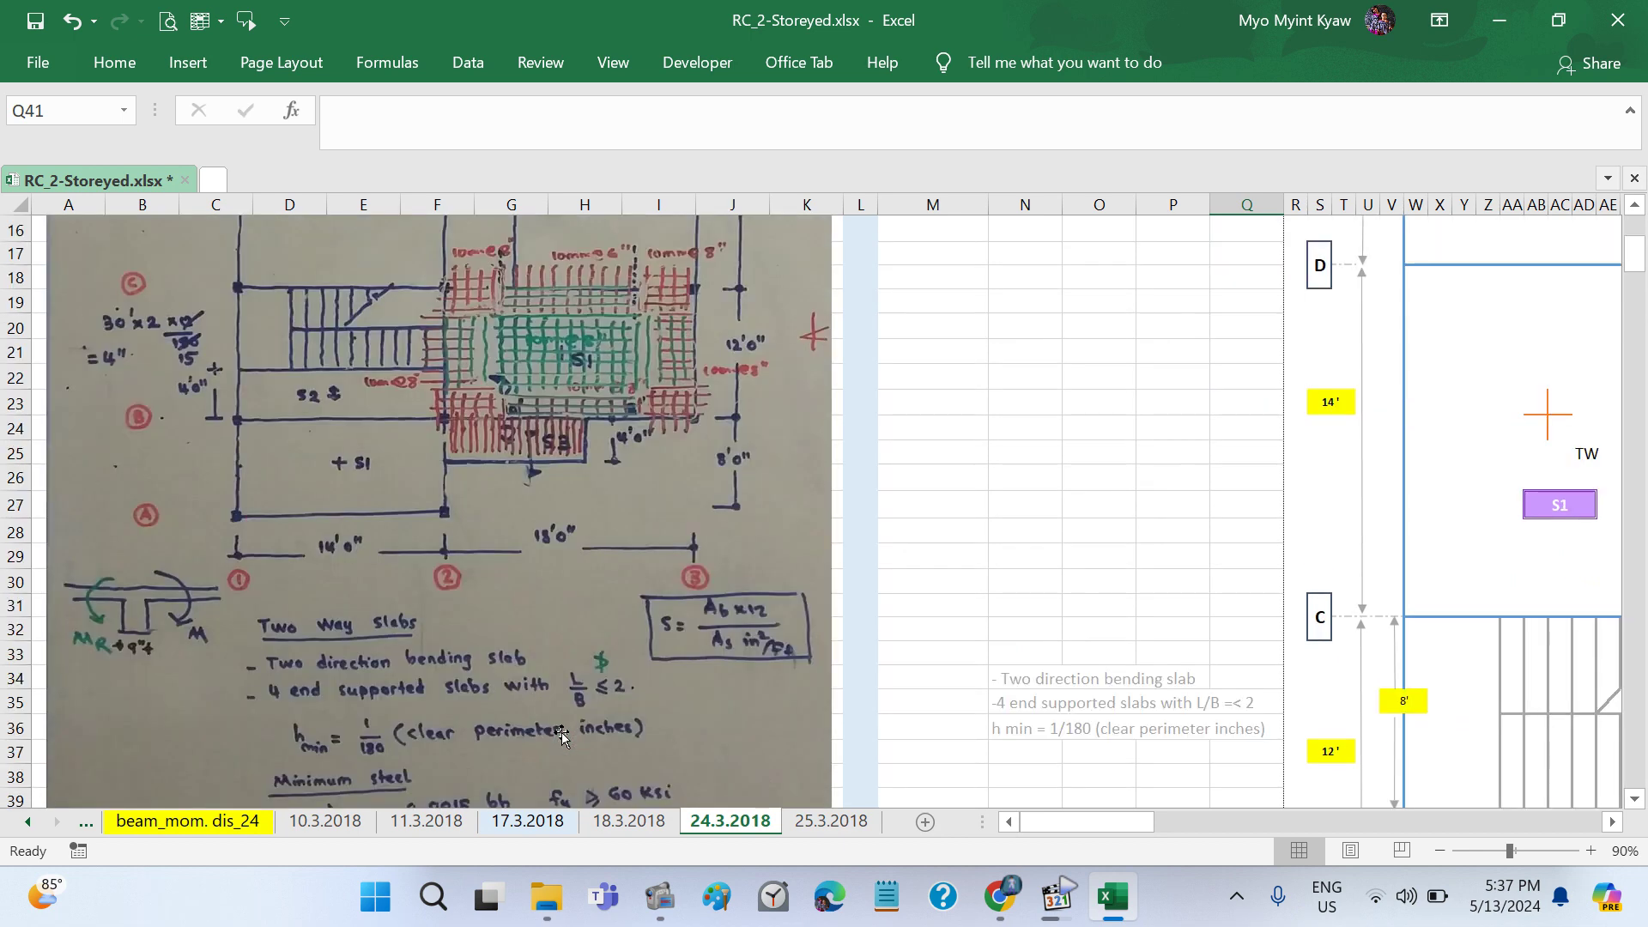
{"action": "scroll", "coordinate": [562, 733], "scroll_direction": "down", "scroll_amount": 3}
{"action": "scroll", "coordinate": [561, 734], "scroll_direction": "down", "scroll_amount": 8}
{"action": "scroll", "coordinate": [562, 734], "scroll_direction": "down", "scroll_amount": 8}
{"action": "scroll", "coordinate": [562, 734], "scroll_direction": "down", "scroll_amount": 9}
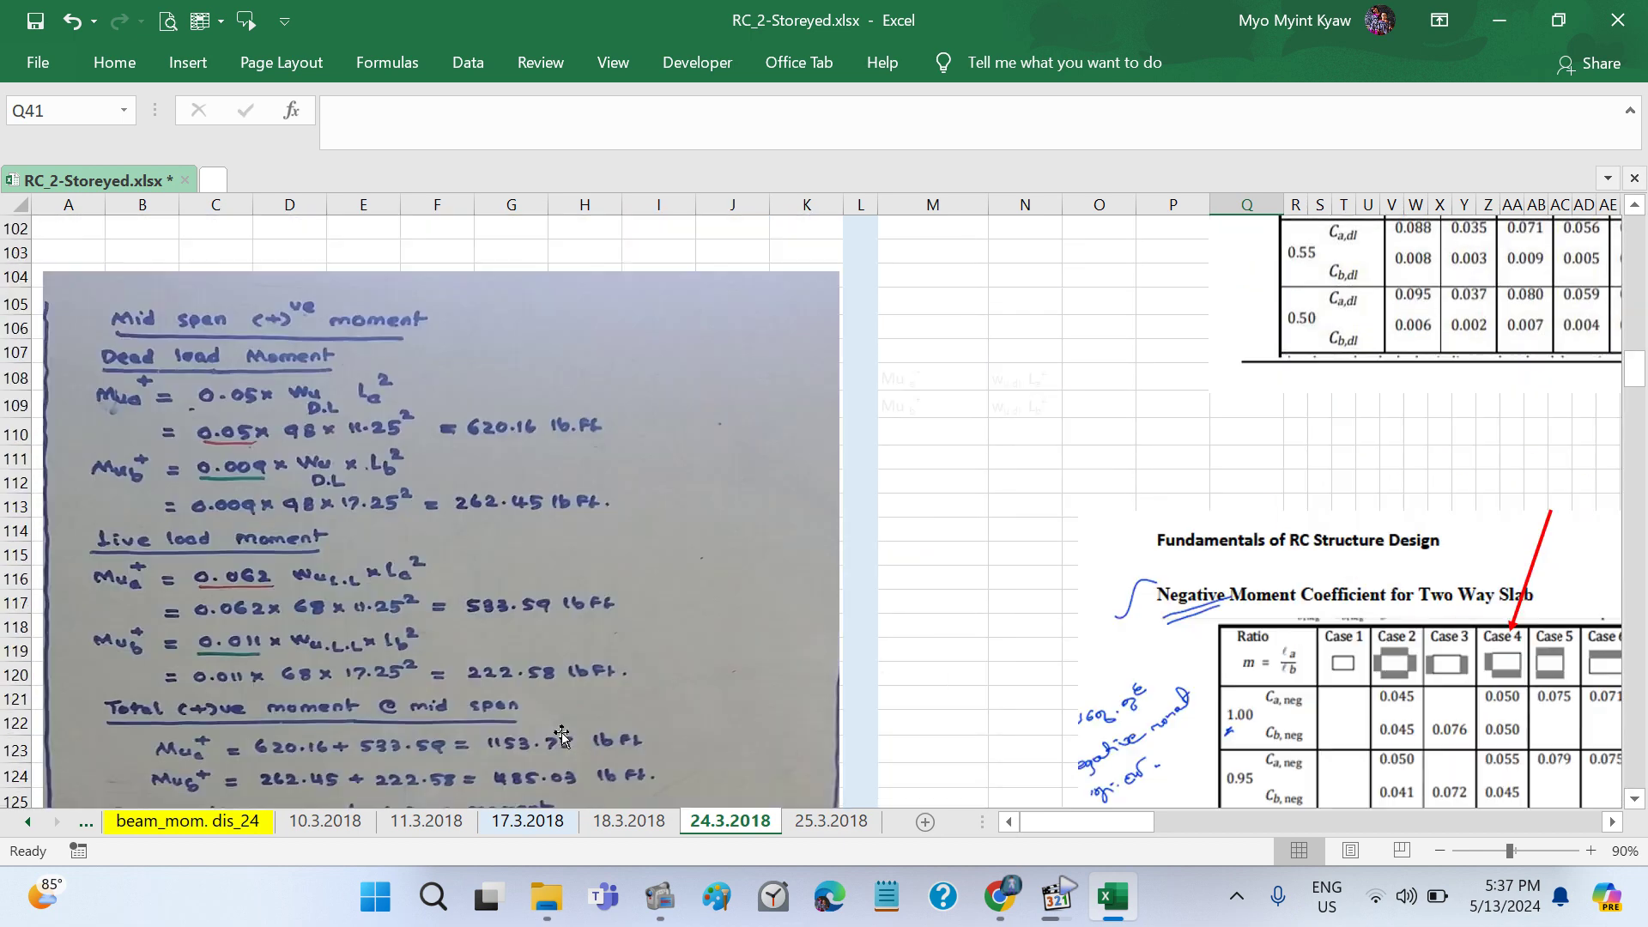
{"action": "scroll", "coordinate": [561, 734], "scroll_direction": "down", "scroll_amount": 6}
{"action": "scroll", "coordinate": [561, 733], "scroll_direction": "down", "scroll_amount": 4}
{"action": "scroll", "coordinate": [562, 733], "scroll_direction": "down", "scroll_amount": 6}
{"action": "scroll", "coordinate": [562, 733], "scroll_direction": "down", "scroll_amount": 4}
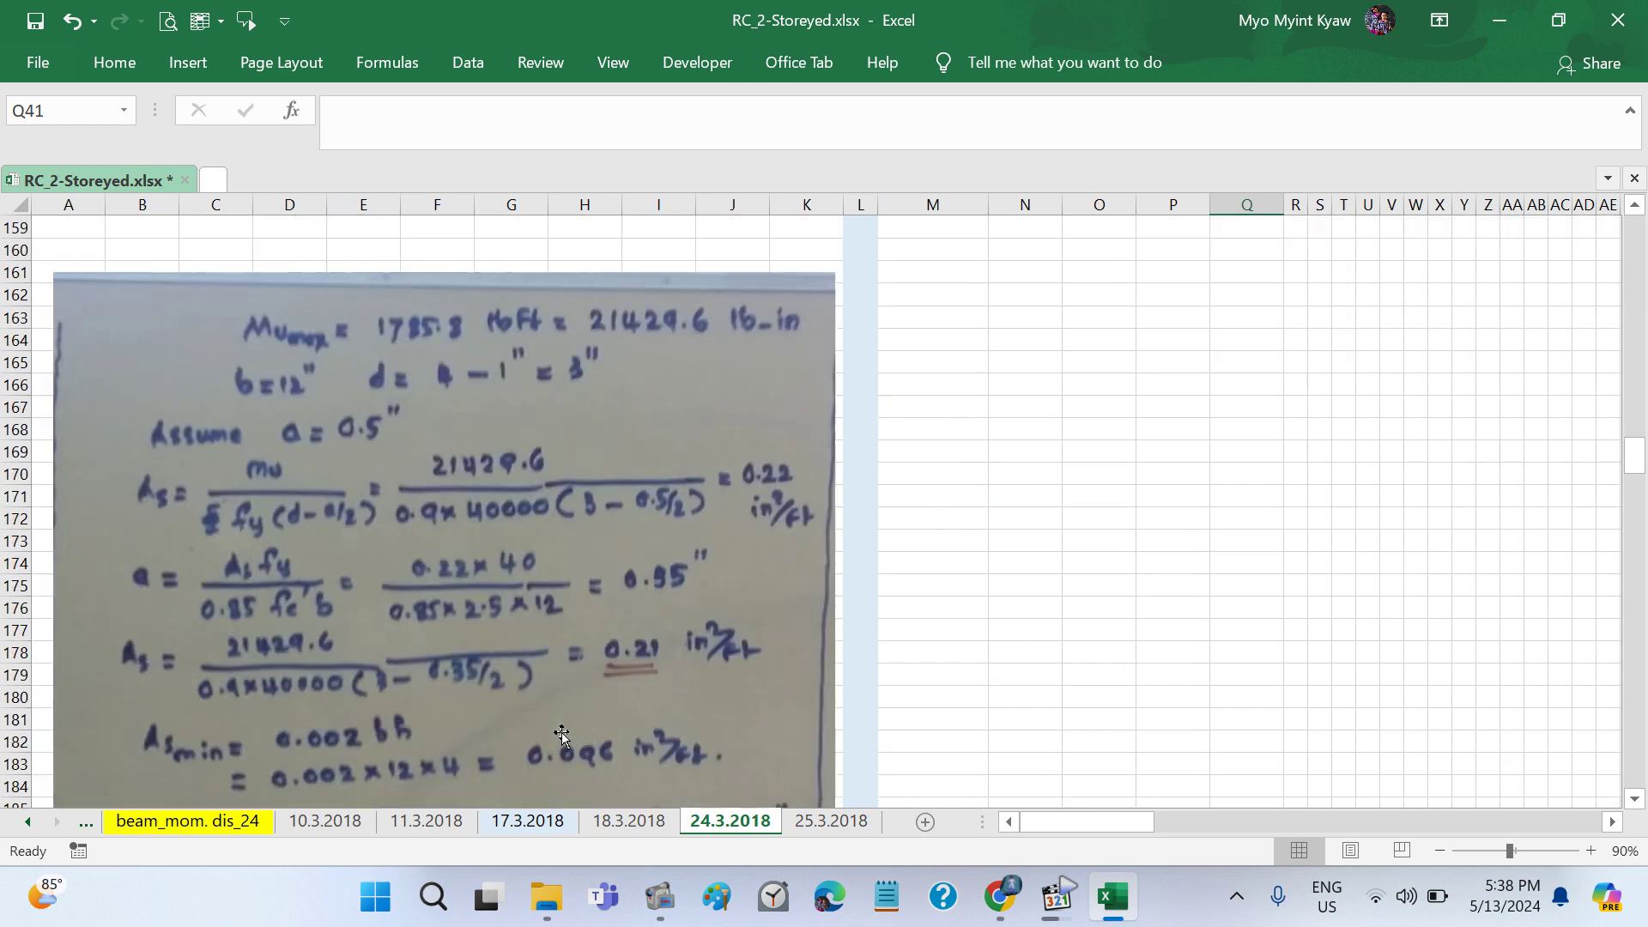
{"action": "scroll", "coordinate": [561, 733], "scroll_direction": "down", "scroll_amount": 8}
{"action": "scroll", "coordinate": [562, 733], "scroll_direction": "down", "scroll_amount": 7}
{"action": "scroll", "coordinate": [562, 733], "scroll_direction": "down", "scroll_amount": 5}
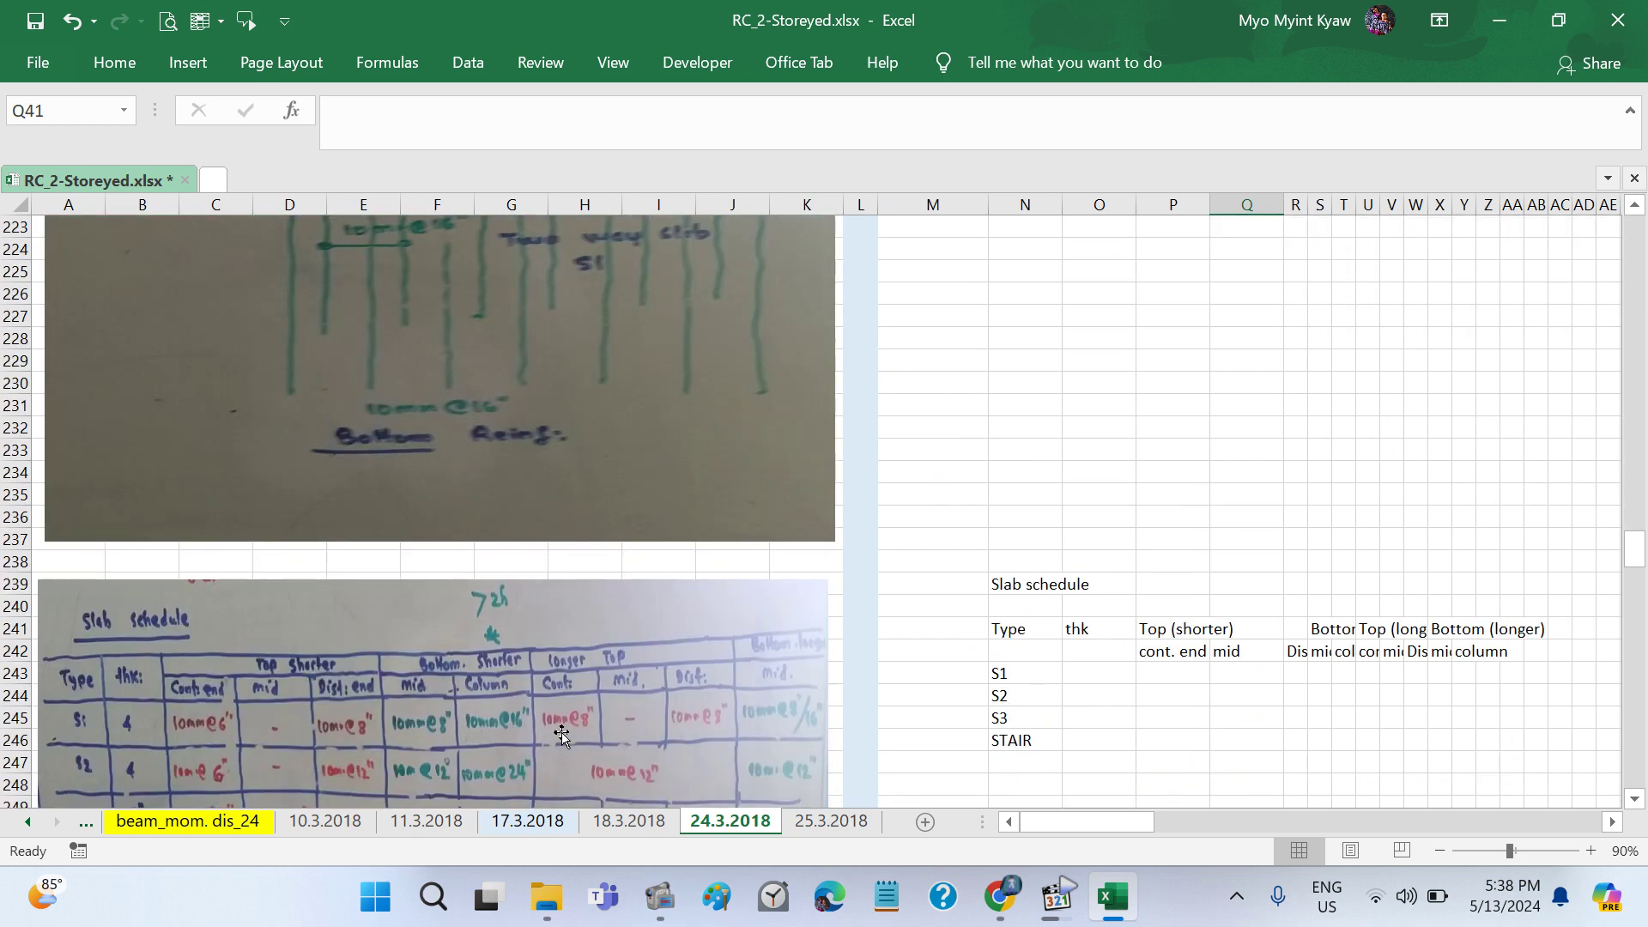
{"action": "scroll", "coordinate": [561, 733], "scroll_direction": "down", "scroll_amount": 3}
{"action": "scroll", "coordinate": [562, 734], "scroll_direction": "down", "scroll_amount": 3}
{"action": "scroll", "coordinate": [532, 558], "scroll_direction": "up", "scroll_amount": 1}
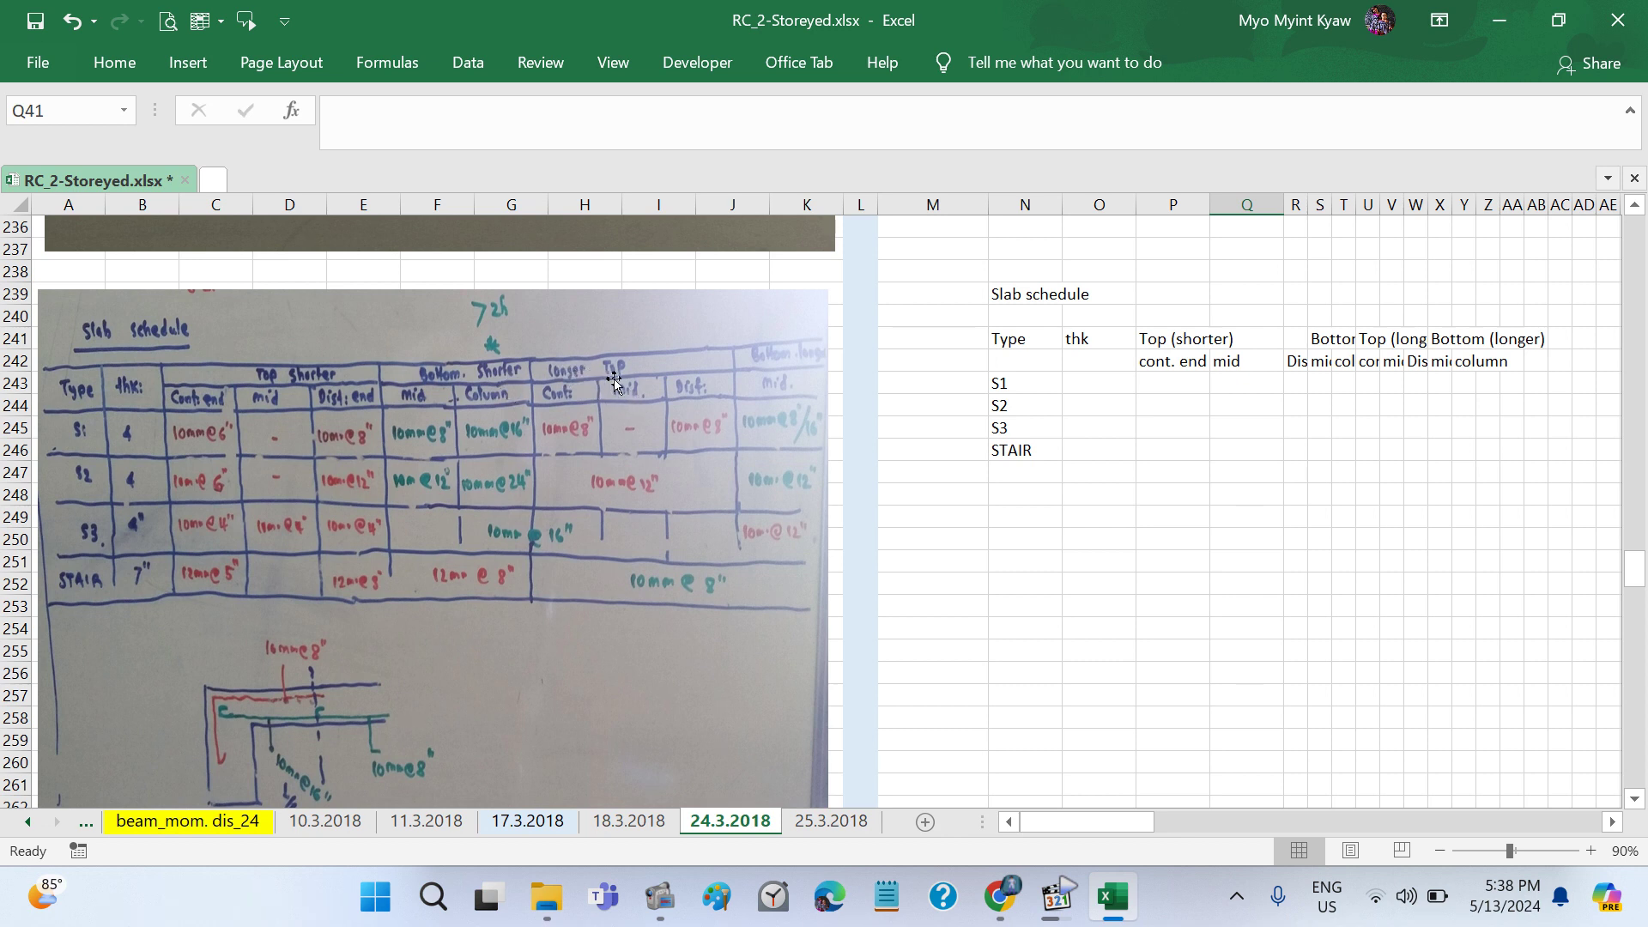
{"action": "left_click", "coordinate": [35, 22]}
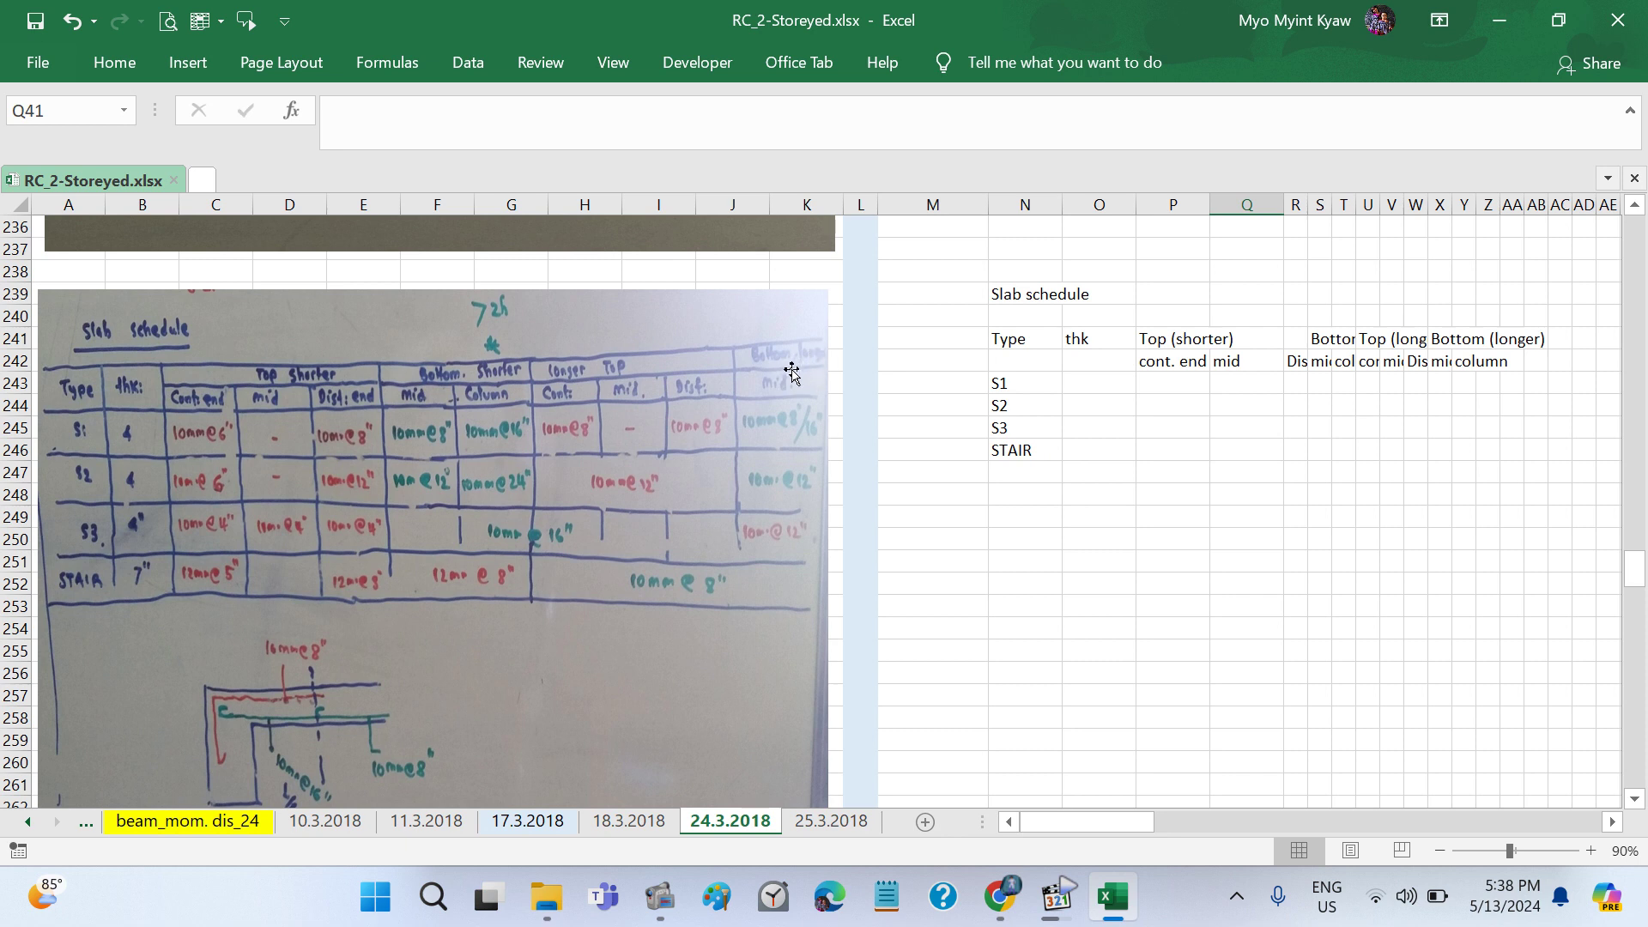
{"action": "key", "text": "ctrl"}
{"action": "scroll", "coordinate": [675, 681], "scroll_direction": "down", "scroll_amount": 2}
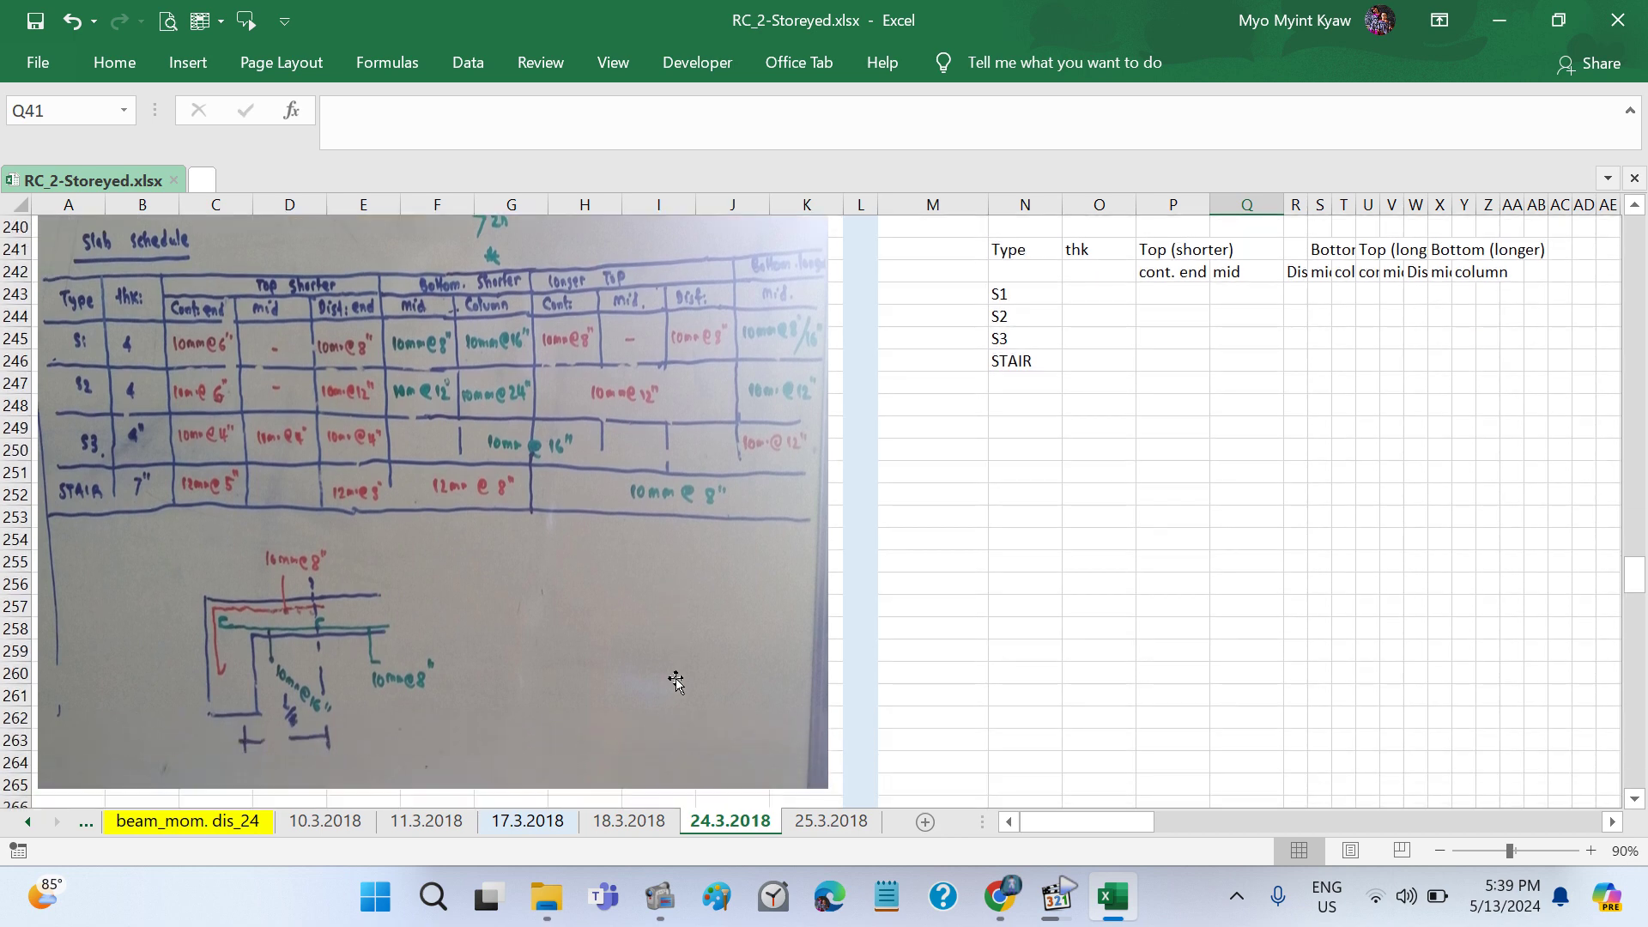
{"action": "scroll", "coordinate": [676, 681], "scroll_direction": "down", "scroll_amount": 6}
{"action": "scroll", "coordinate": [676, 681], "scroll_direction": "down", "scroll_amount": 4}
{"action": "scroll", "coordinate": [675, 680], "scroll_direction": "up", "scroll_amount": 3}
{"action": "scroll", "coordinate": [675, 681], "scroll_direction": "up", "scroll_amount": 4}
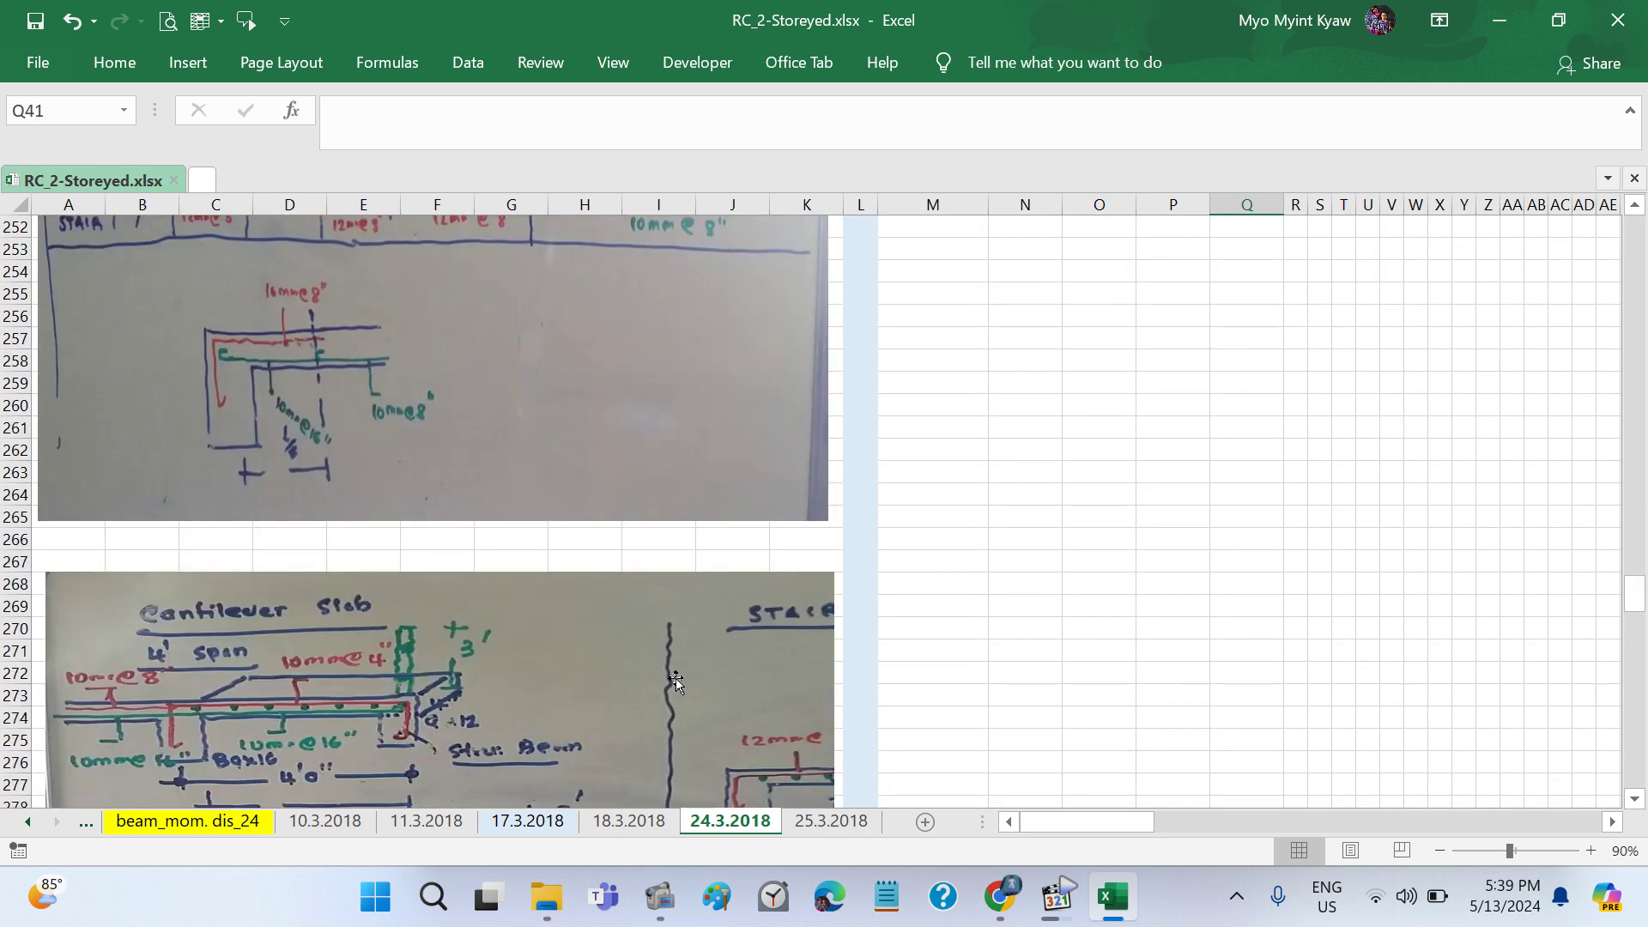
{"action": "scroll", "coordinate": [676, 681], "scroll_direction": "up", "scroll_amount": 5}
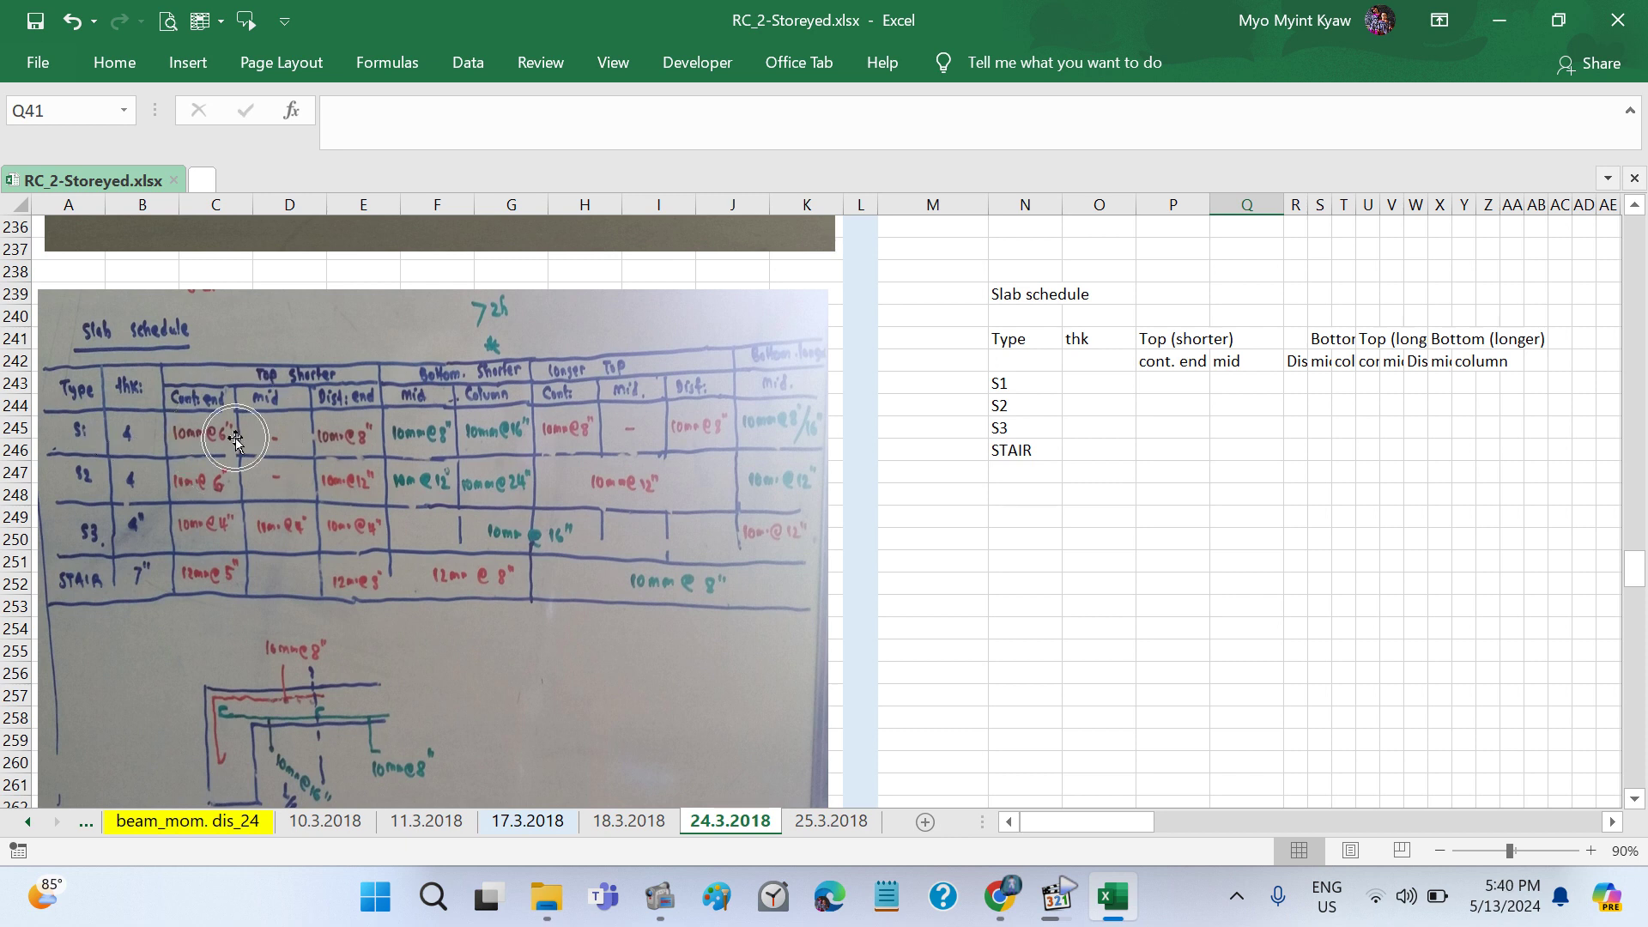
{"action": "scroll", "coordinate": [803, 432], "scroll_direction": "up", "scroll_amount": 3}
{"action": "scroll", "coordinate": [803, 430], "scroll_direction": "up", "scroll_amount": 10}
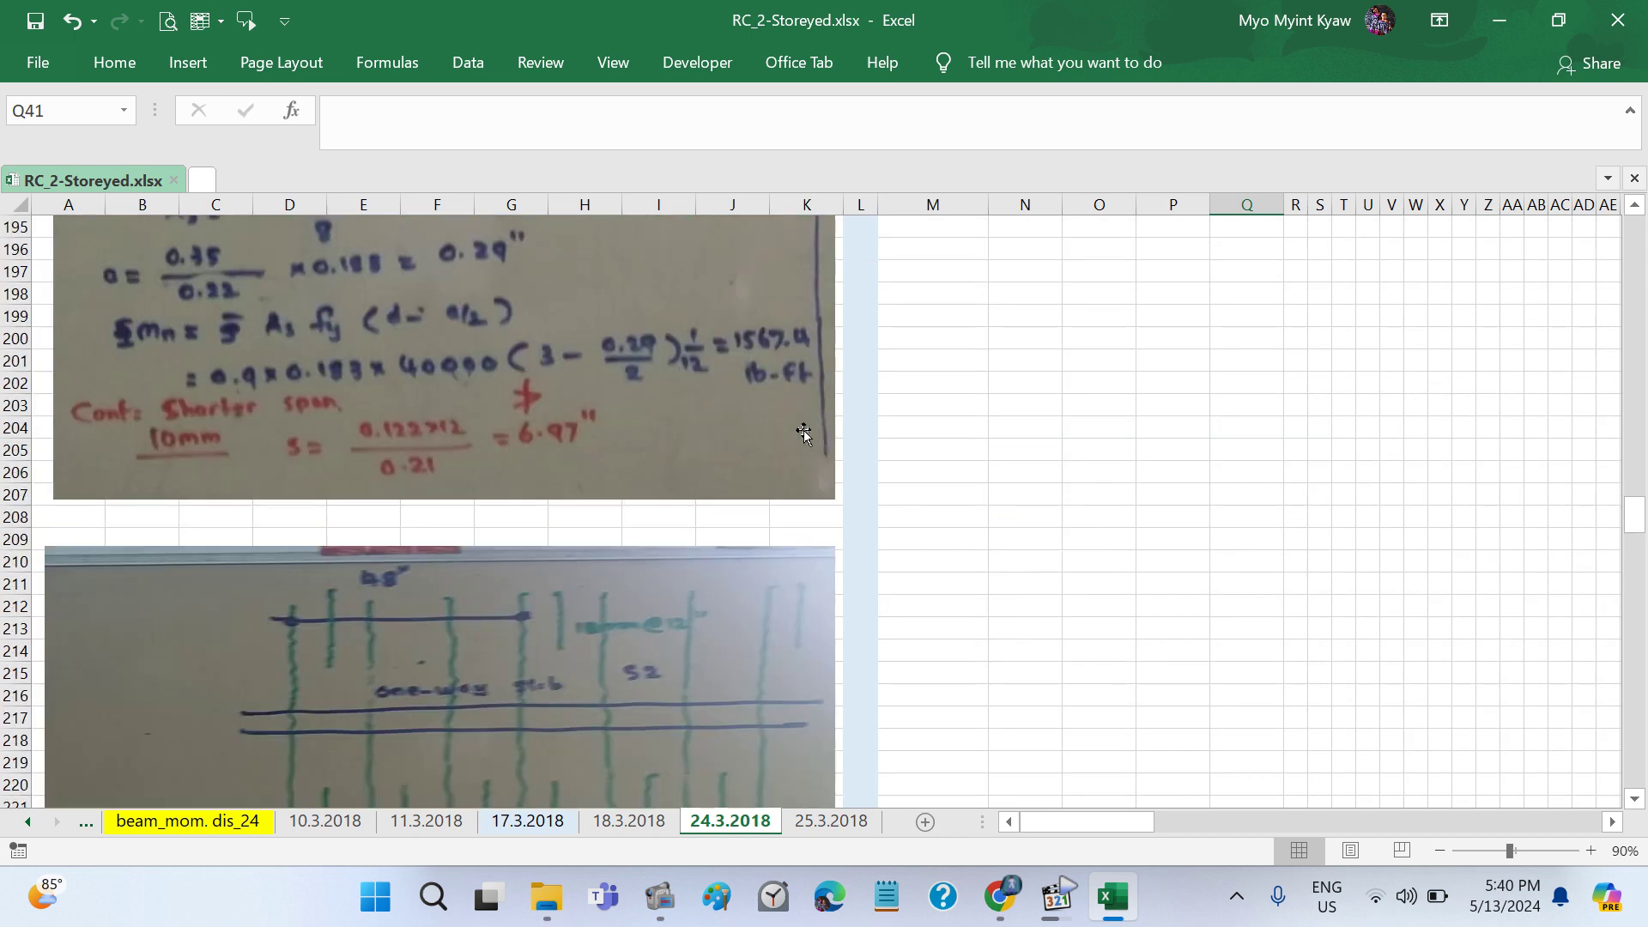
{"action": "scroll", "coordinate": [803, 430], "scroll_direction": "up", "scroll_amount": 6}
{"action": "scroll", "coordinate": [803, 430], "scroll_direction": "up", "scroll_amount": 15}
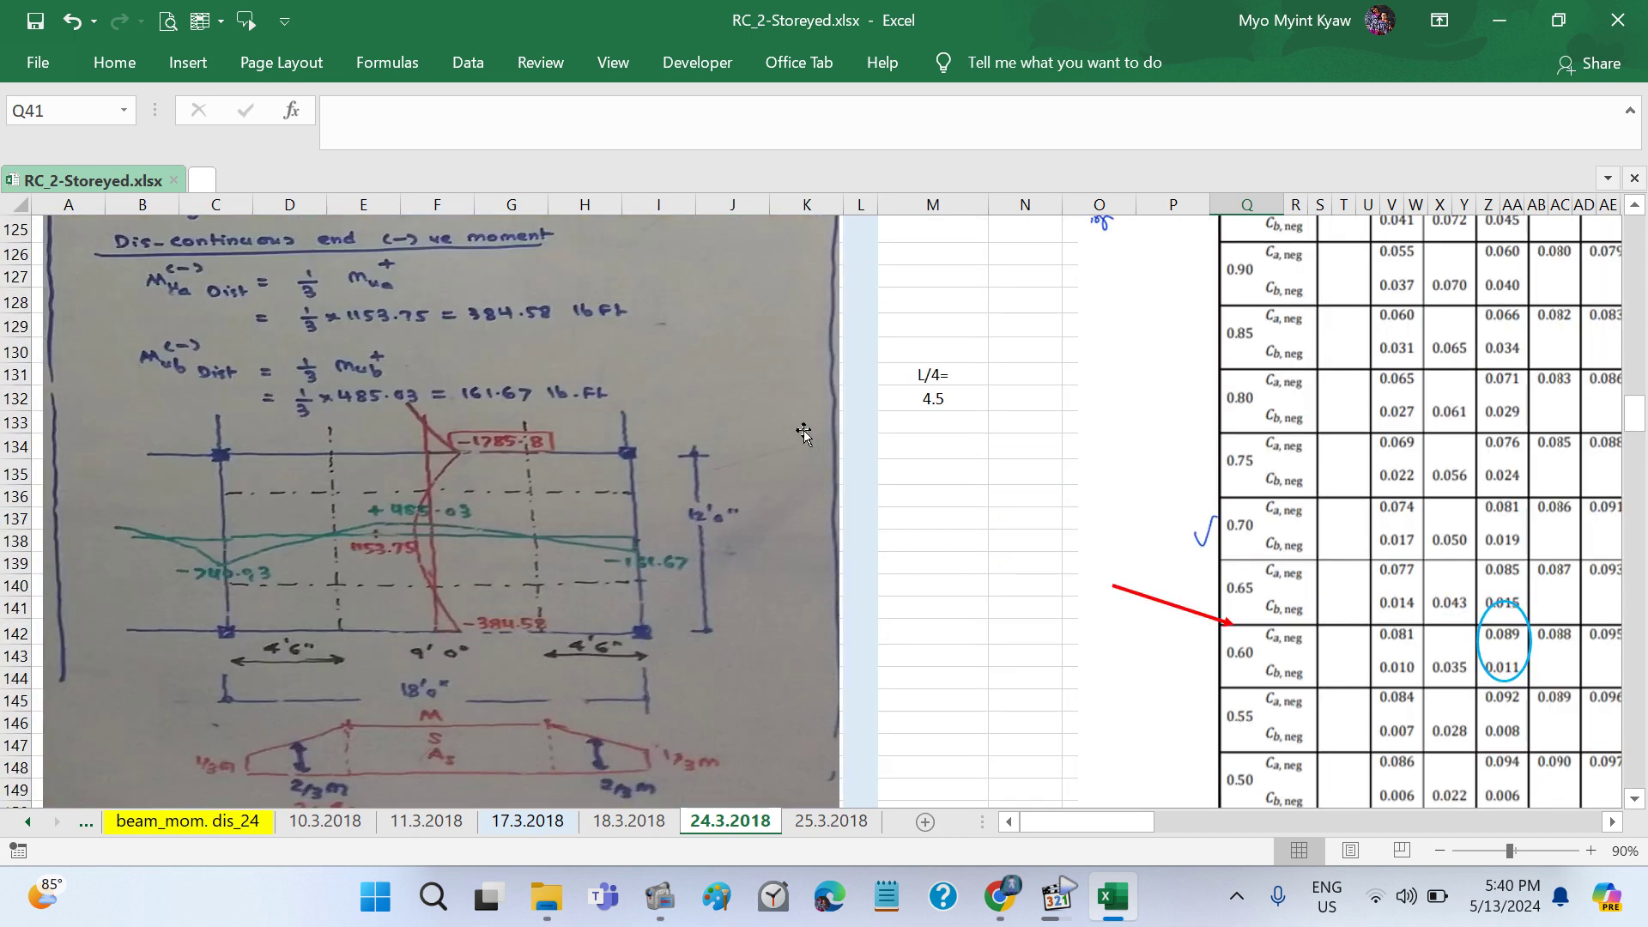
{"action": "scroll", "coordinate": [804, 430], "scroll_direction": "up", "scroll_amount": 2}
{"action": "scroll", "coordinate": [803, 430], "scroll_direction": "up", "scroll_amount": 12}
{"action": "scroll", "coordinate": [804, 430], "scroll_direction": "up", "scroll_amount": 9}
{"action": "scroll", "coordinate": [820, 481], "scroll_direction": "up", "scroll_amount": 6}
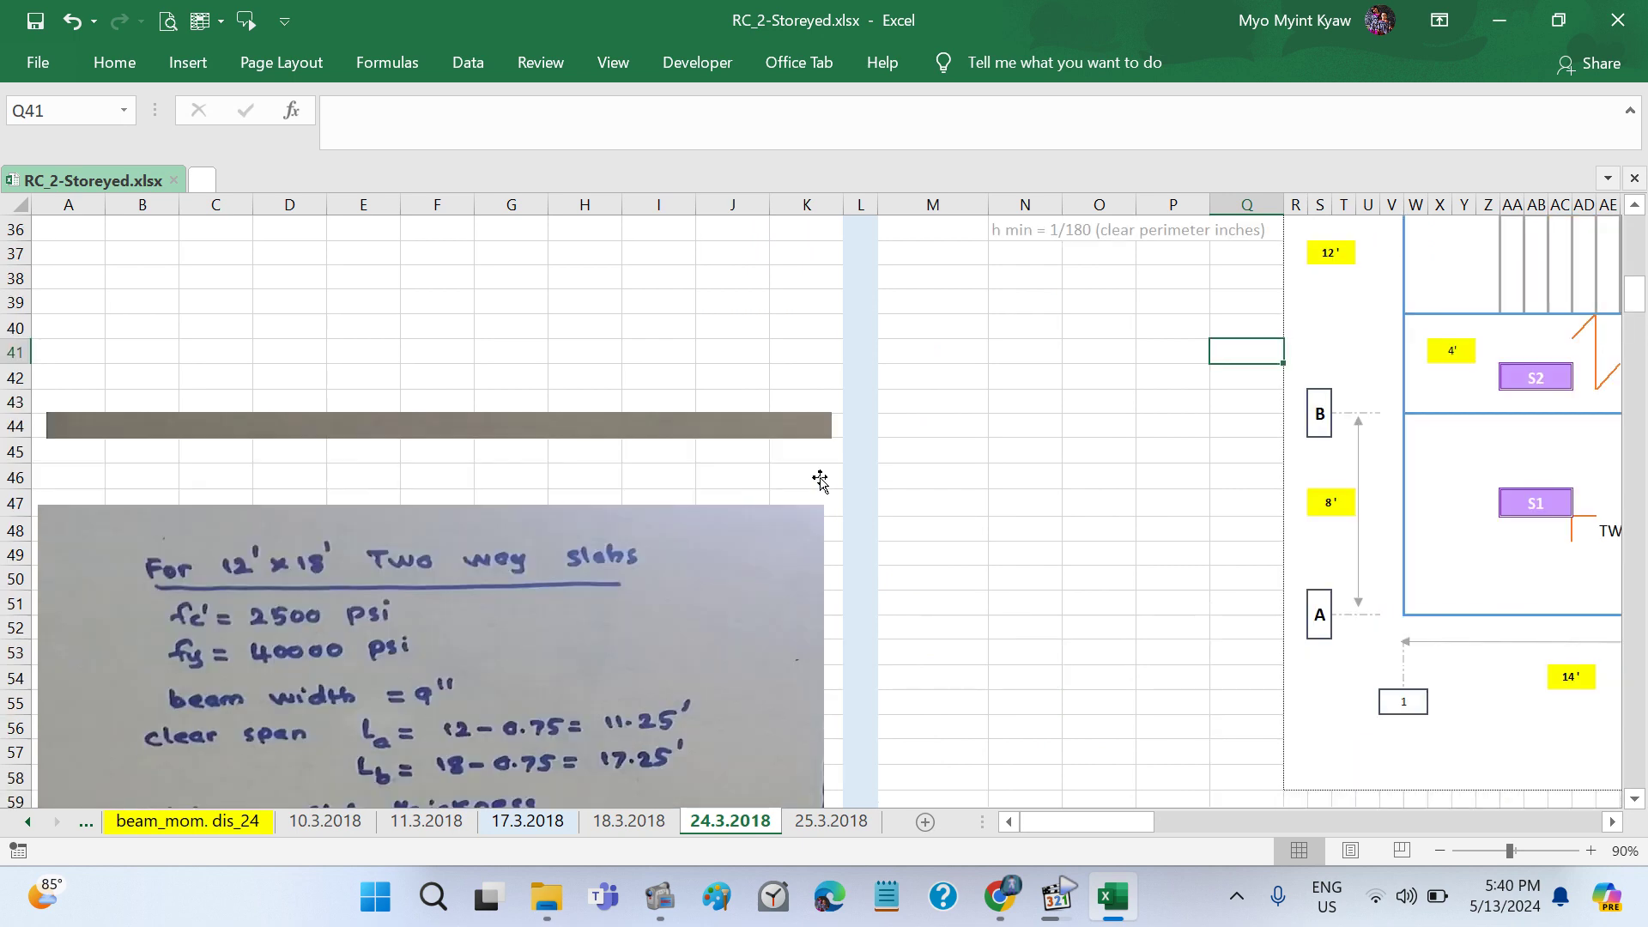
{"action": "scroll", "coordinate": [820, 480], "scroll_direction": "up", "scroll_amount": 12}
{"action": "scroll", "coordinate": [653, 520], "scroll_direction": "down", "scroll_amount": 2}
{"action": "scroll", "coordinate": [650, 521], "scroll_direction": "down", "scroll_amount": 1}
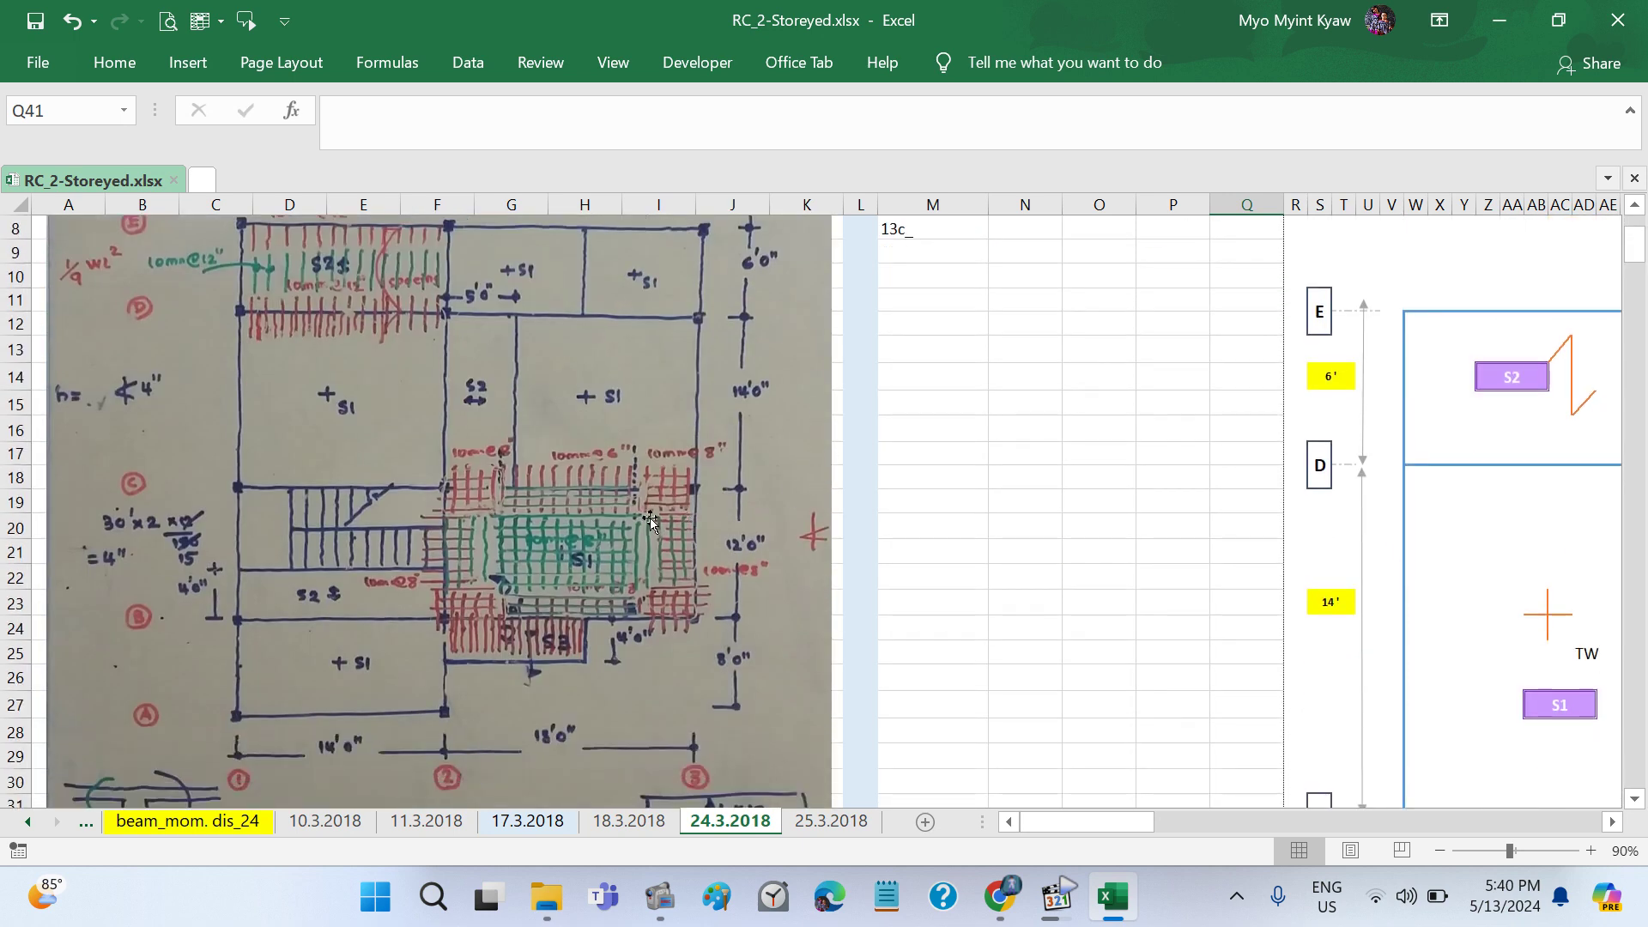
{"action": "scroll", "coordinate": [630, 517], "scroll_direction": "down", "scroll_amount": 2}
{"action": "scroll", "coordinate": [630, 517], "scroll_direction": "down", "scroll_amount": 3}
{"action": "scroll", "coordinate": [630, 518], "scroll_direction": "down", "scroll_amount": 6}
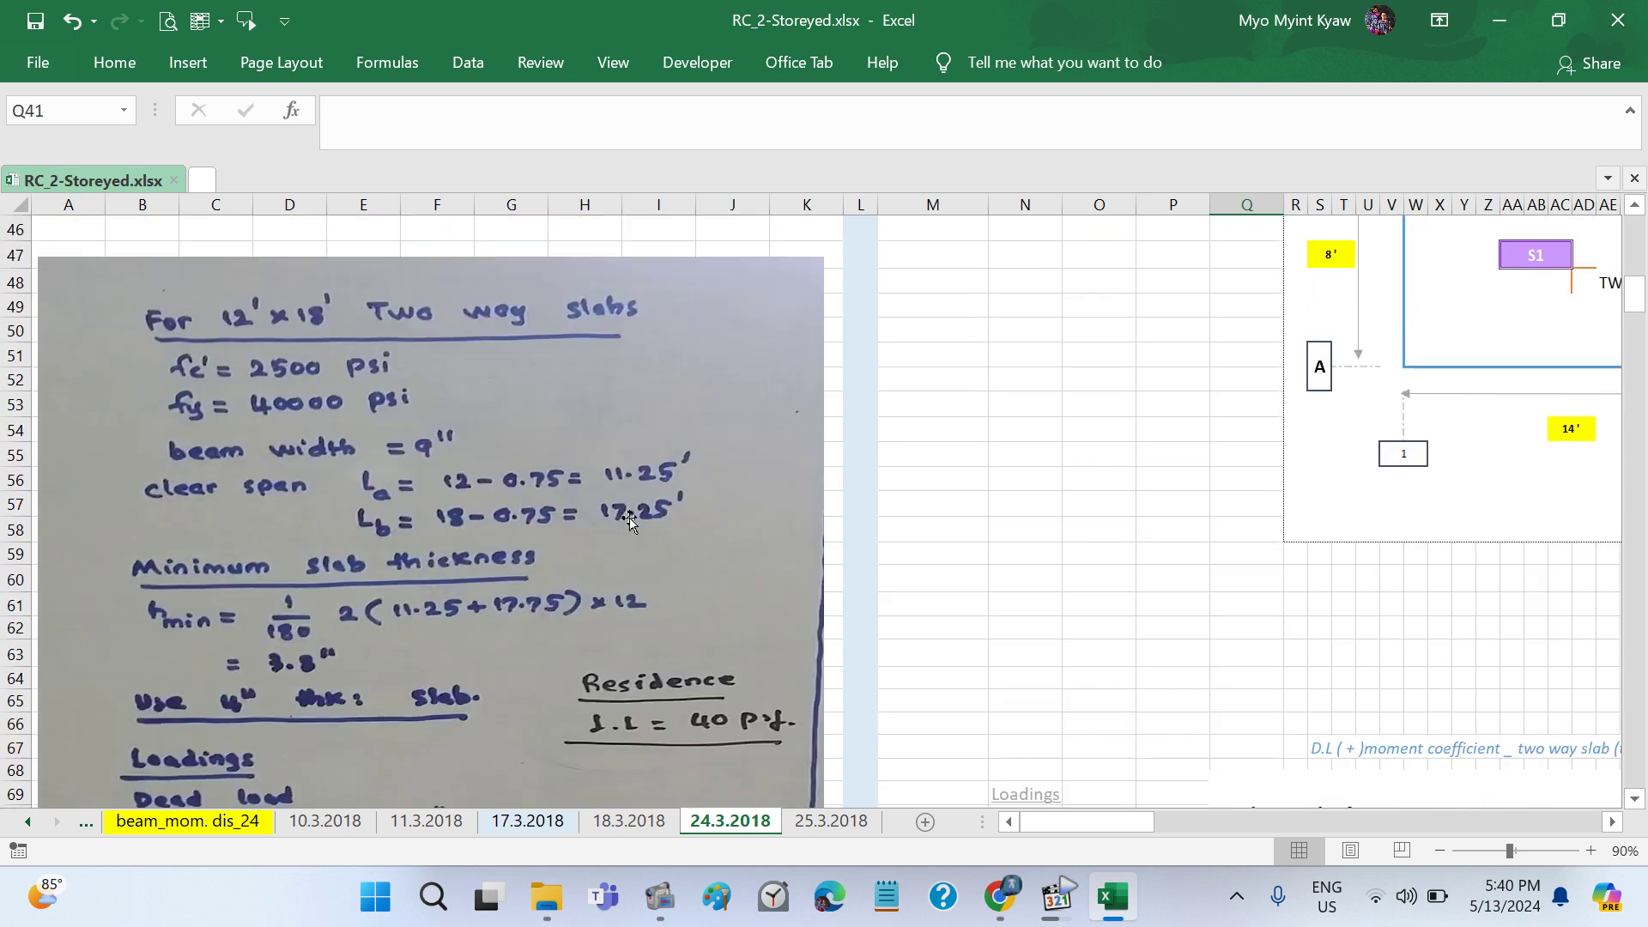
{"action": "scroll", "coordinate": [630, 518], "scroll_direction": "down", "scroll_amount": 6}
{"action": "scroll", "coordinate": [630, 518], "scroll_direction": "down", "scroll_amount": 6}
{"action": "scroll", "coordinate": [630, 517], "scroll_direction": "down", "scroll_amount": 11}
{"action": "scroll", "coordinate": [630, 518], "scroll_direction": "down", "scroll_amount": 4}
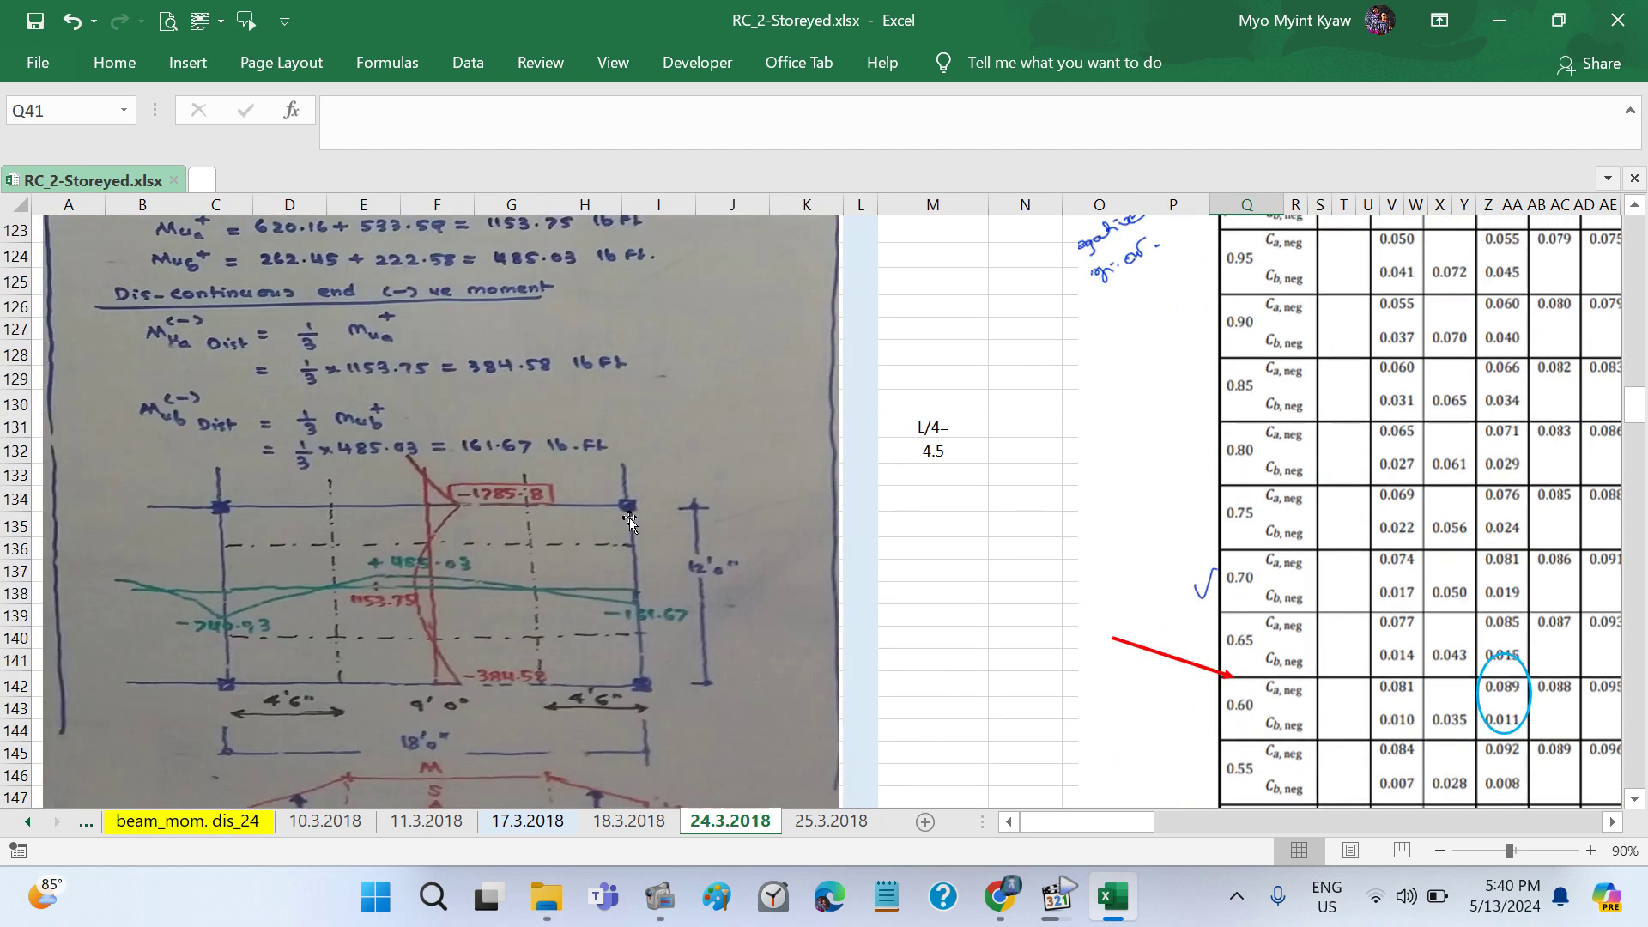
{"action": "scroll", "coordinate": [630, 518], "scroll_direction": "down", "scroll_amount": 3}
{"action": "scroll", "coordinate": [630, 517], "scroll_direction": "down", "scroll_amount": 3}
{"action": "scroll", "coordinate": [630, 517], "scroll_direction": "down", "scroll_amount": 5}
{"action": "scroll", "coordinate": [630, 517], "scroll_direction": "down", "scroll_amount": 3}
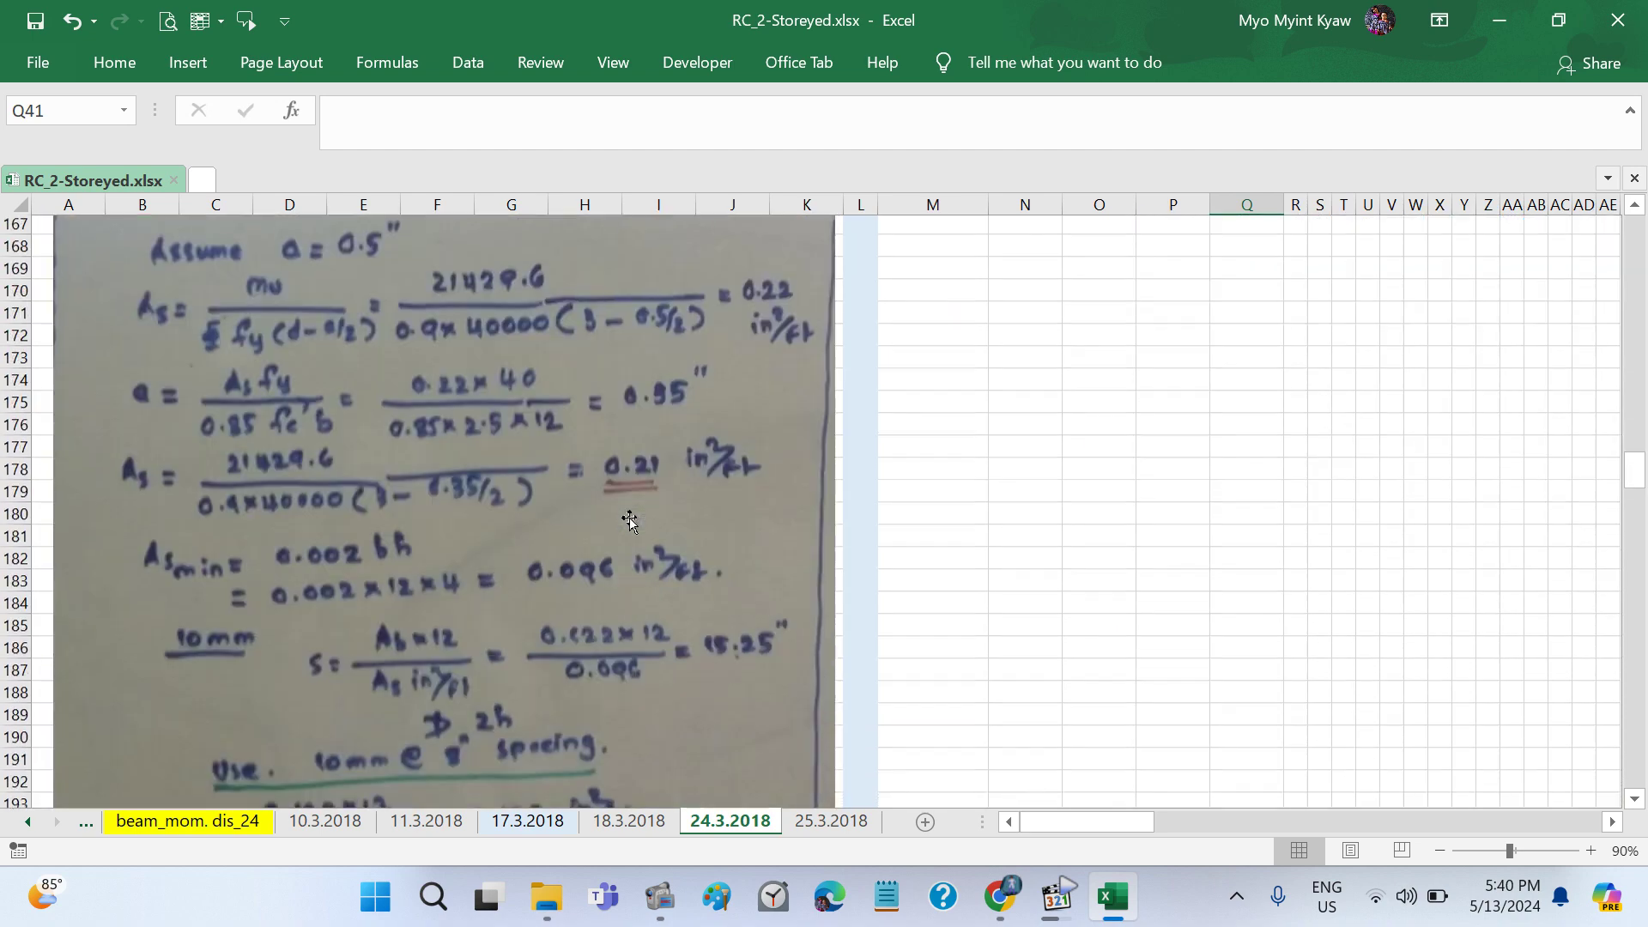
{"action": "scroll", "coordinate": [630, 517], "scroll_direction": "down", "scroll_amount": 3}
{"action": "scroll", "coordinate": [630, 517], "scroll_direction": "down", "scroll_amount": 3}
{"action": "scroll", "coordinate": [630, 517], "scroll_direction": "down", "scroll_amount": 3}
{"action": "scroll", "coordinate": [630, 518], "scroll_direction": "down", "scroll_amount": 5}
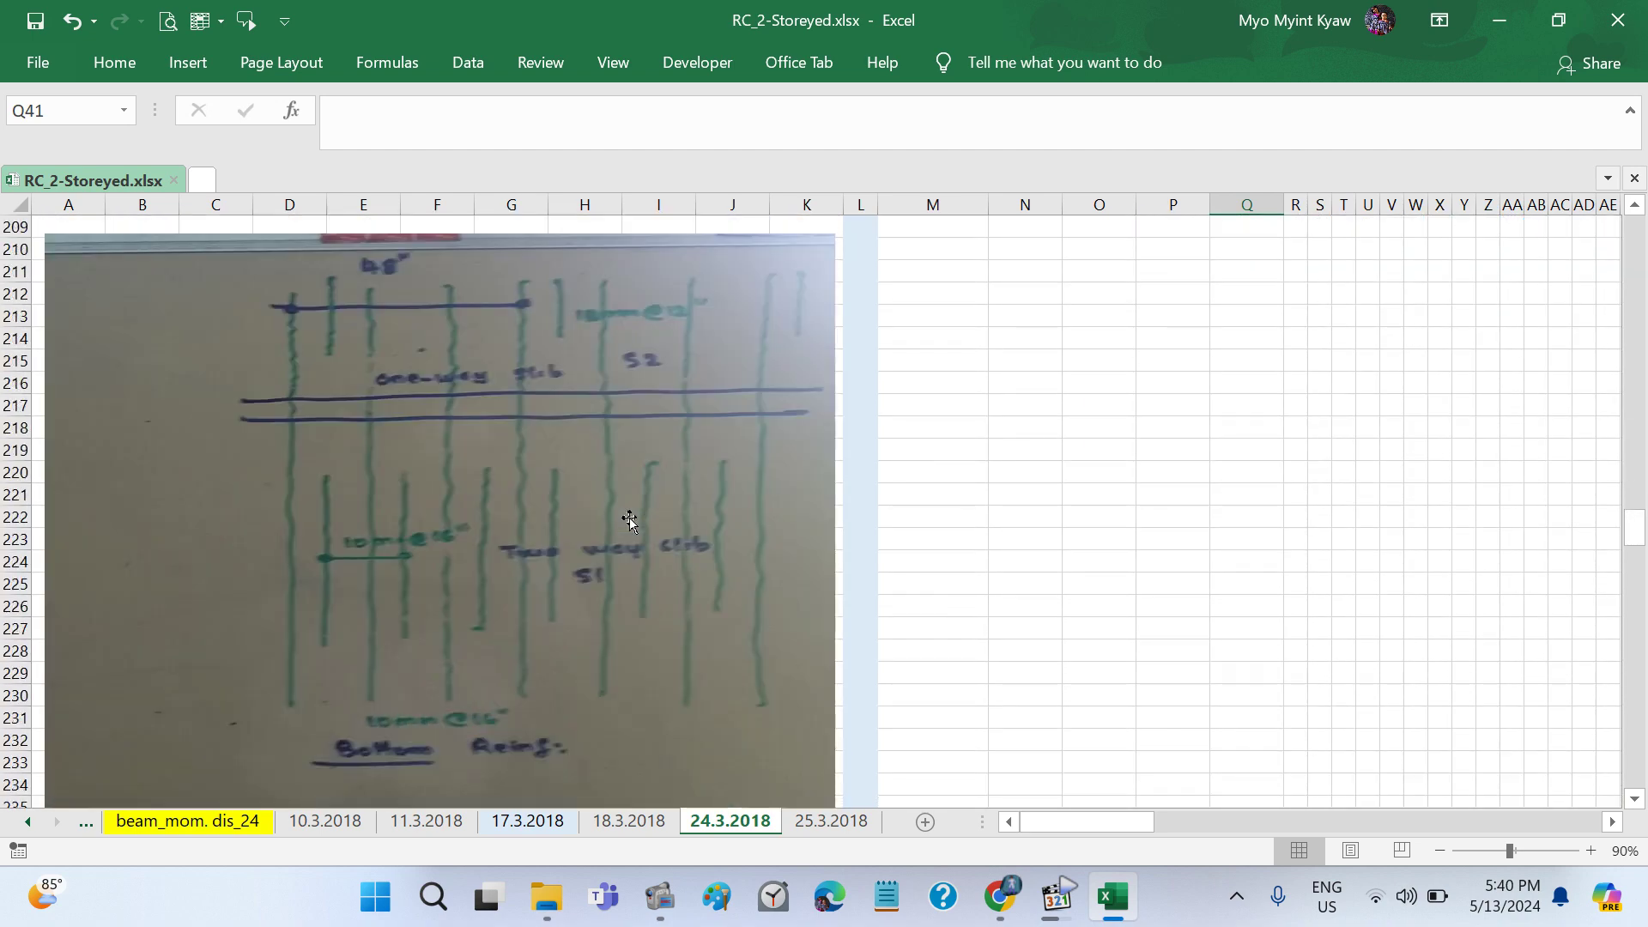
{"action": "scroll", "coordinate": [630, 517], "scroll_direction": "down", "scroll_amount": 4}
{"action": "scroll", "coordinate": [630, 518], "scroll_direction": "down", "scroll_amount": 5}
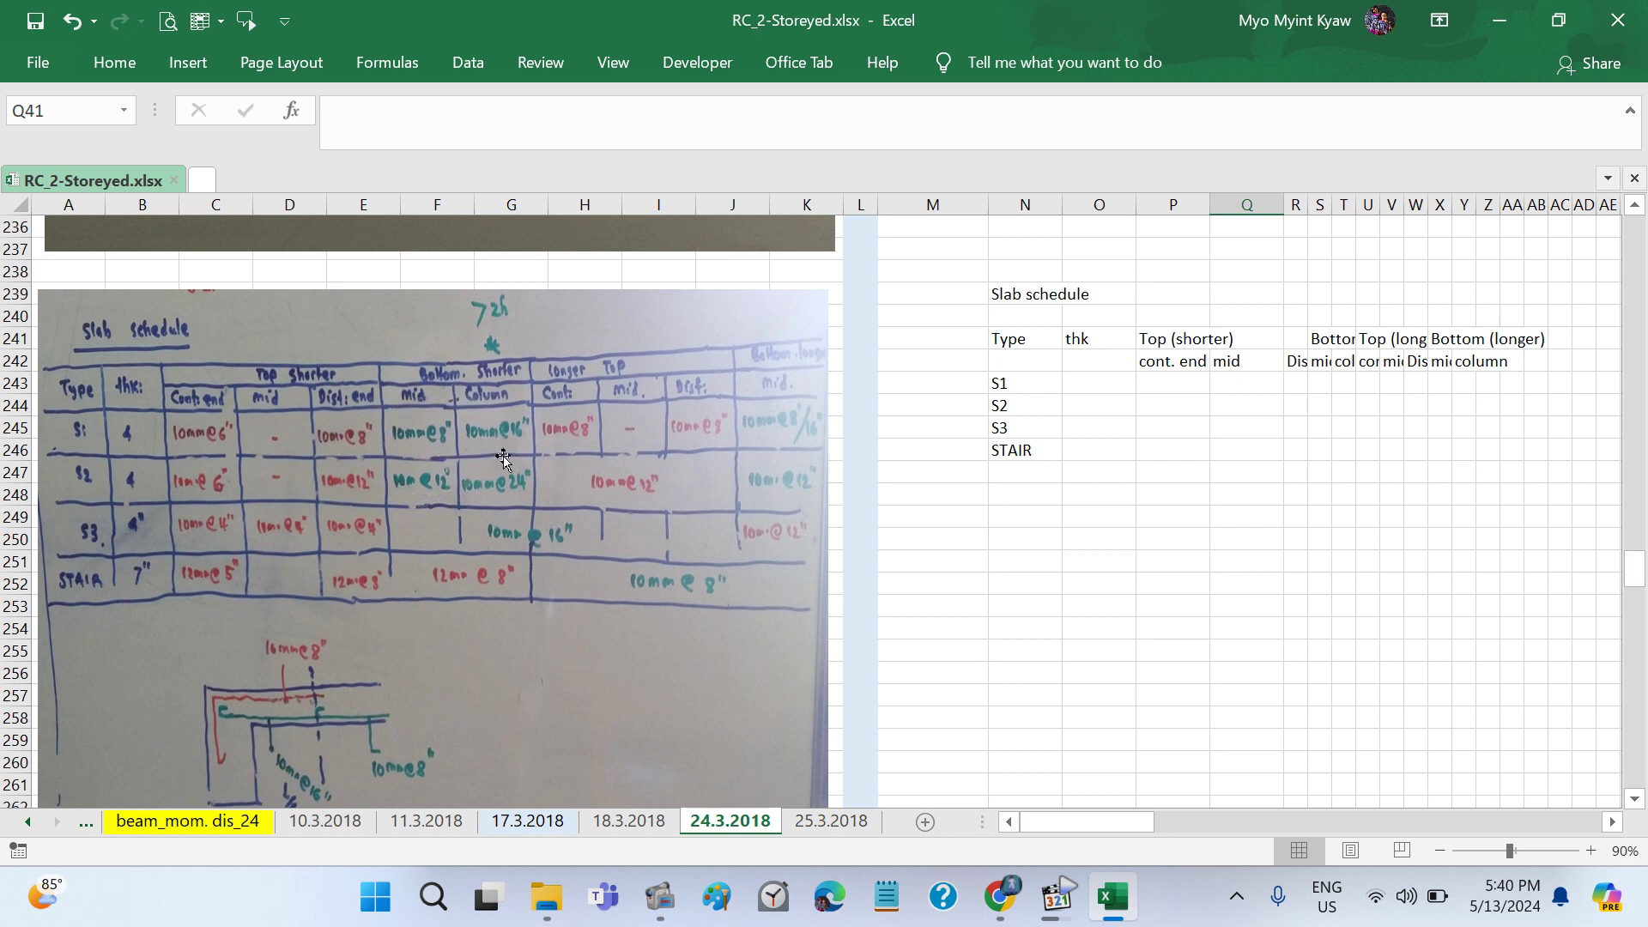
Step: Scroll sheet 24.3.2018 down to the bottom-reinforcement sketch of one-way slab S2 and two-way slab S1
{"action": "scroll", "coordinate": [546, 496], "scroll_direction": "up", "scroll_amount": 2}
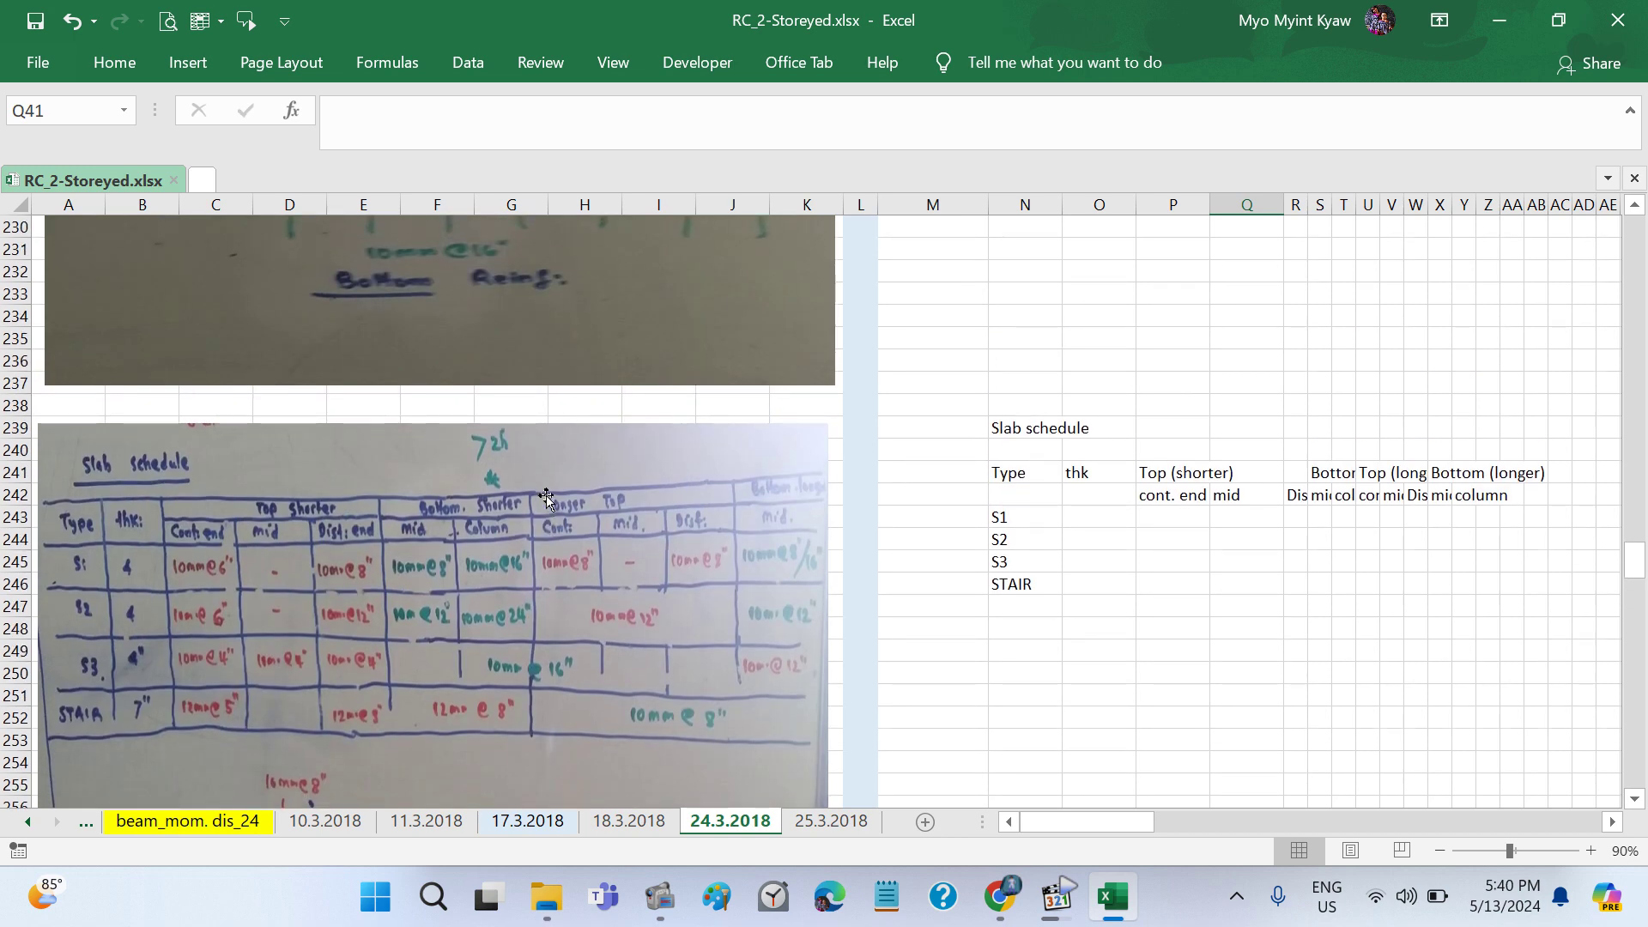
{"action": "scroll", "coordinate": [546, 496], "scroll_direction": "up", "scroll_amount": 1}
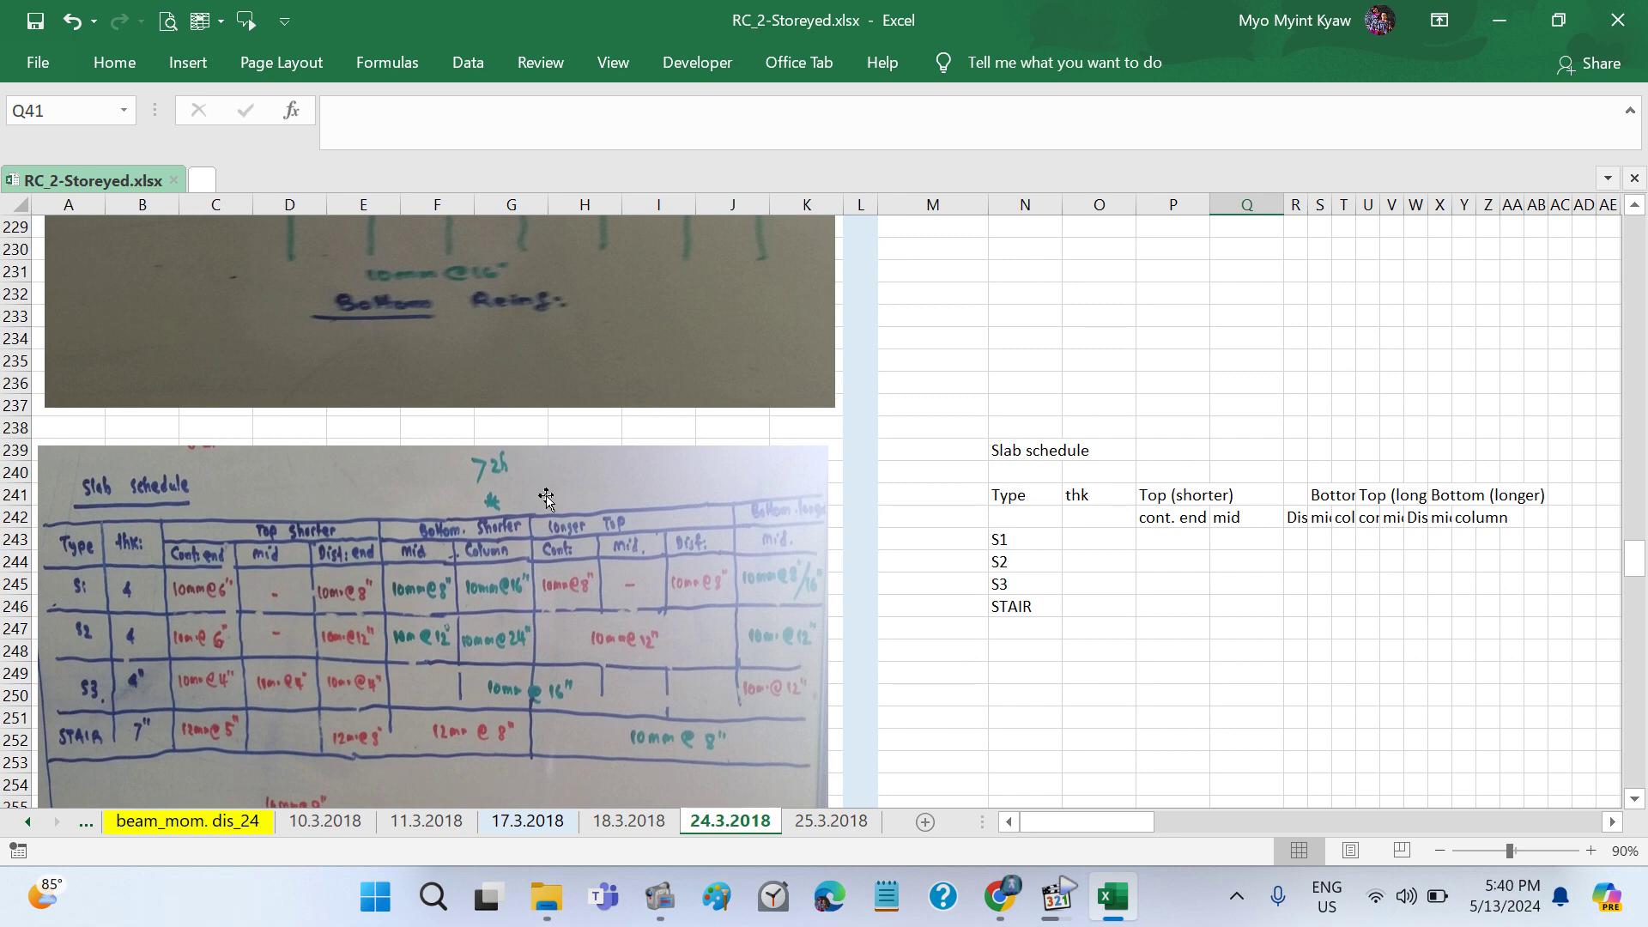
{"action": "scroll", "coordinate": [546, 496], "scroll_direction": "up", "scroll_amount": 4}
{"action": "scroll", "coordinate": [546, 496], "scroll_direction": "up", "scroll_amount": 5}
{"action": "scroll", "coordinate": [546, 496], "scroll_direction": "up", "scroll_amount": 5}
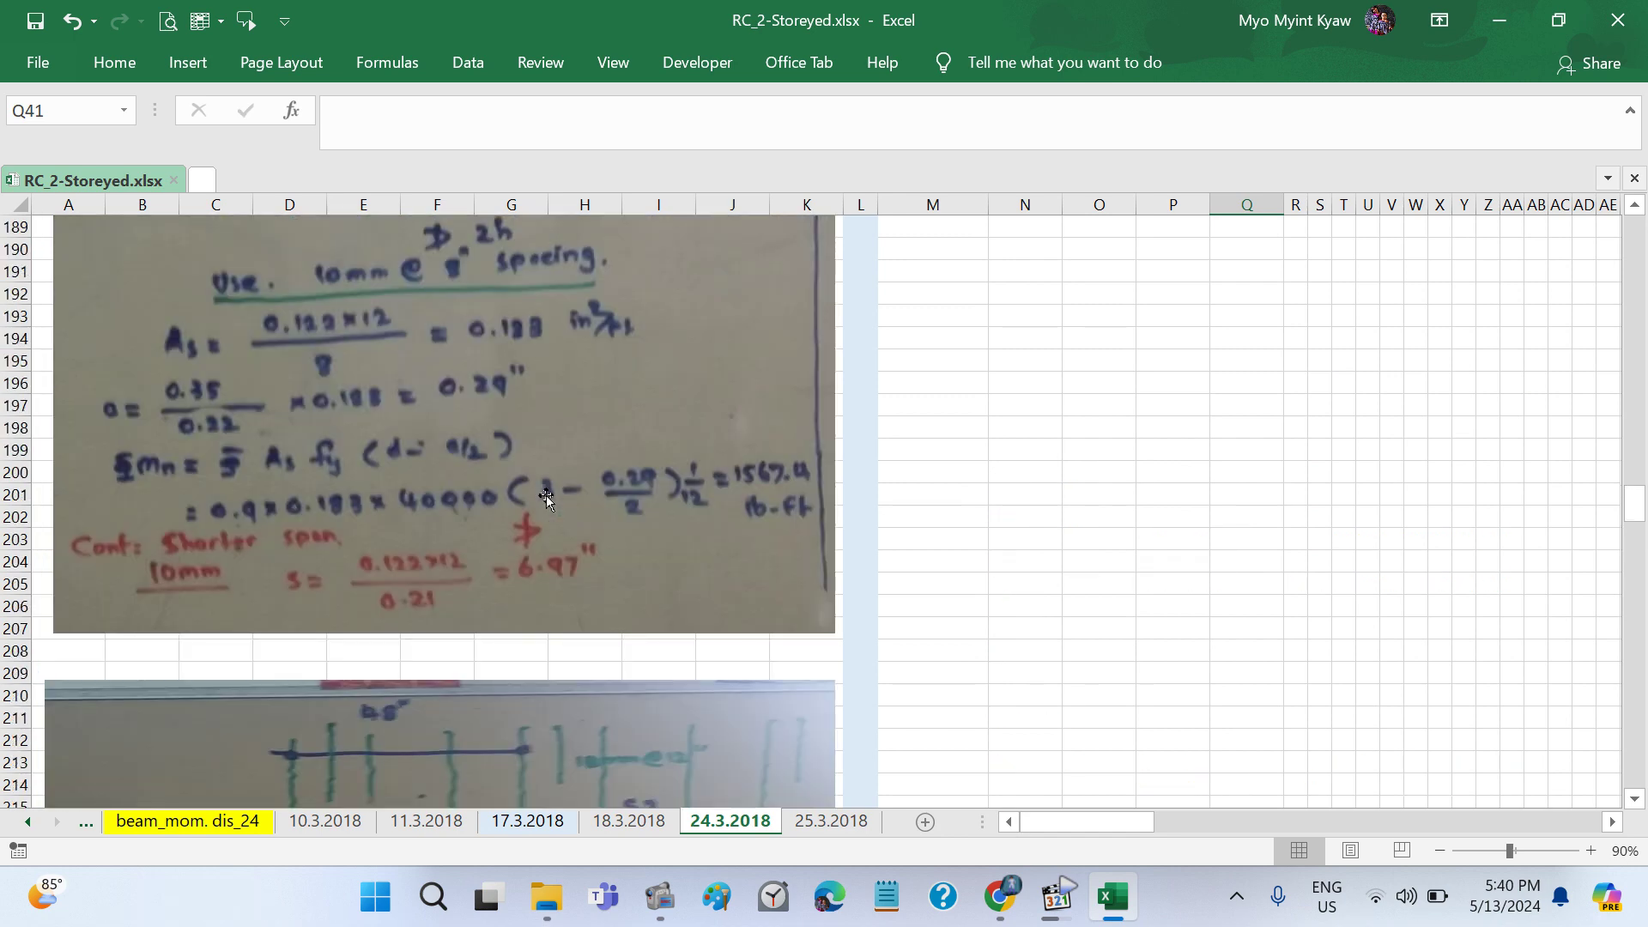
{"action": "scroll", "coordinate": [546, 497], "scroll_direction": "up", "scroll_amount": 11}
{"action": "scroll", "coordinate": [546, 496], "scroll_direction": "up", "scroll_amount": 13}
{"action": "scroll", "coordinate": [546, 496], "scroll_direction": "up", "scroll_amount": 7}
{"action": "scroll", "coordinate": [546, 496], "scroll_direction": "up", "scroll_amount": 8}
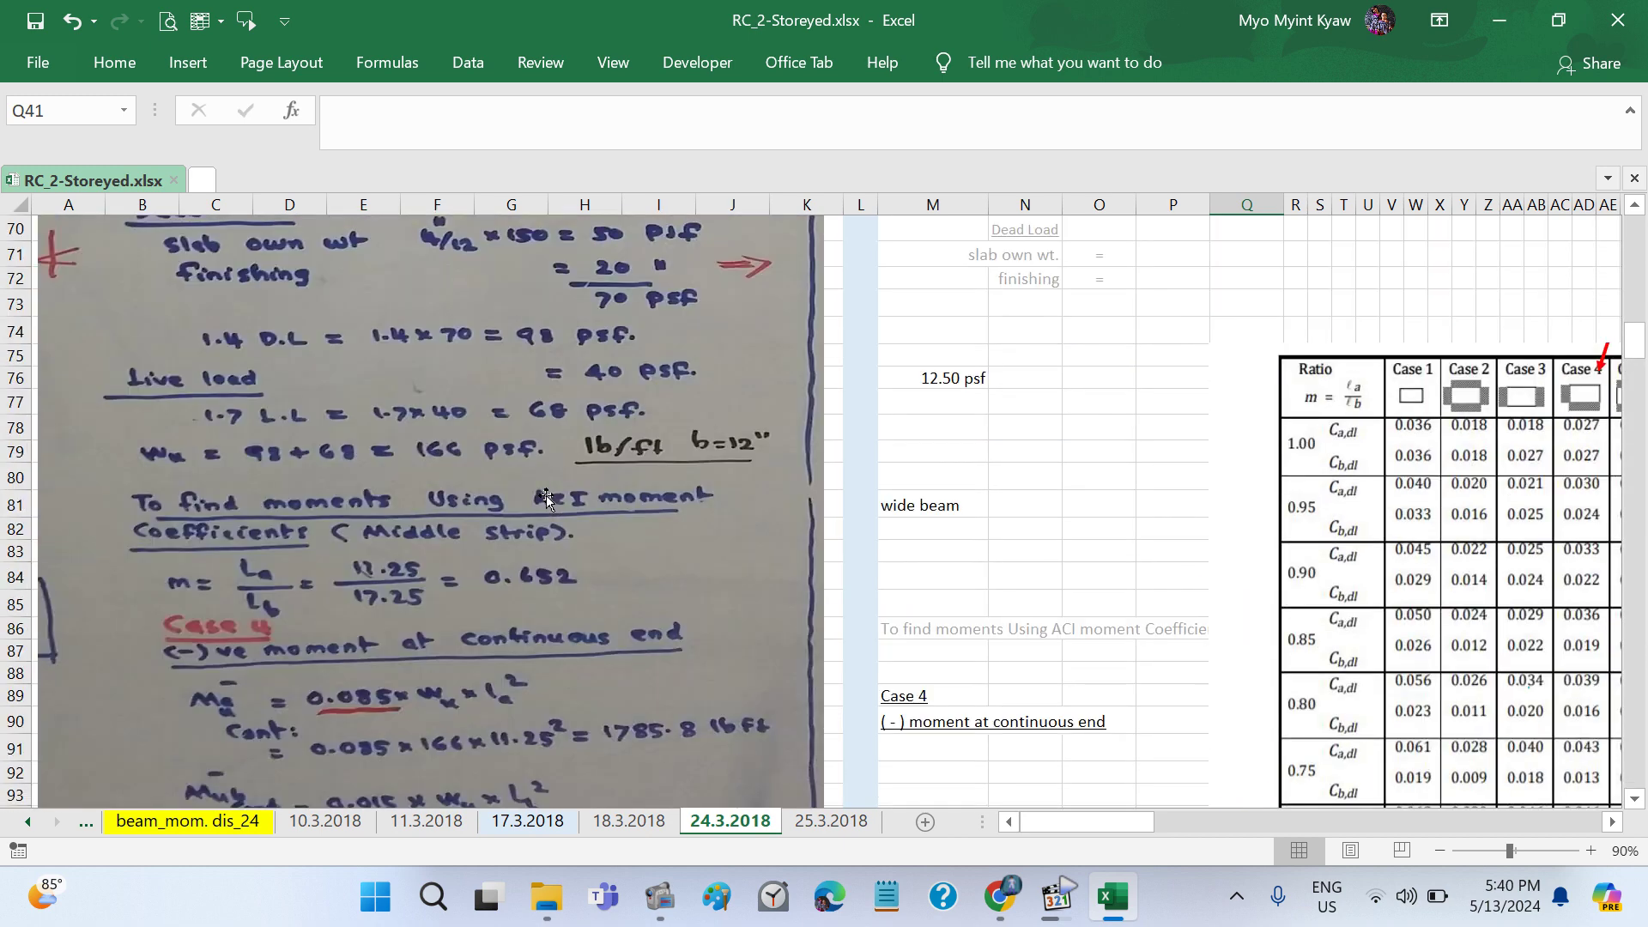
{"action": "scroll", "coordinate": [546, 496], "scroll_direction": "up", "scroll_amount": 6}
{"action": "scroll", "coordinate": [546, 496], "scroll_direction": "up", "scroll_amount": 4}
{"action": "scroll", "coordinate": [546, 496], "scroll_direction": "down", "scroll_amount": 12}
{"action": "scroll", "coordinate": [546, 496], "scroll_direction": "down", "scroll_amount": 8}
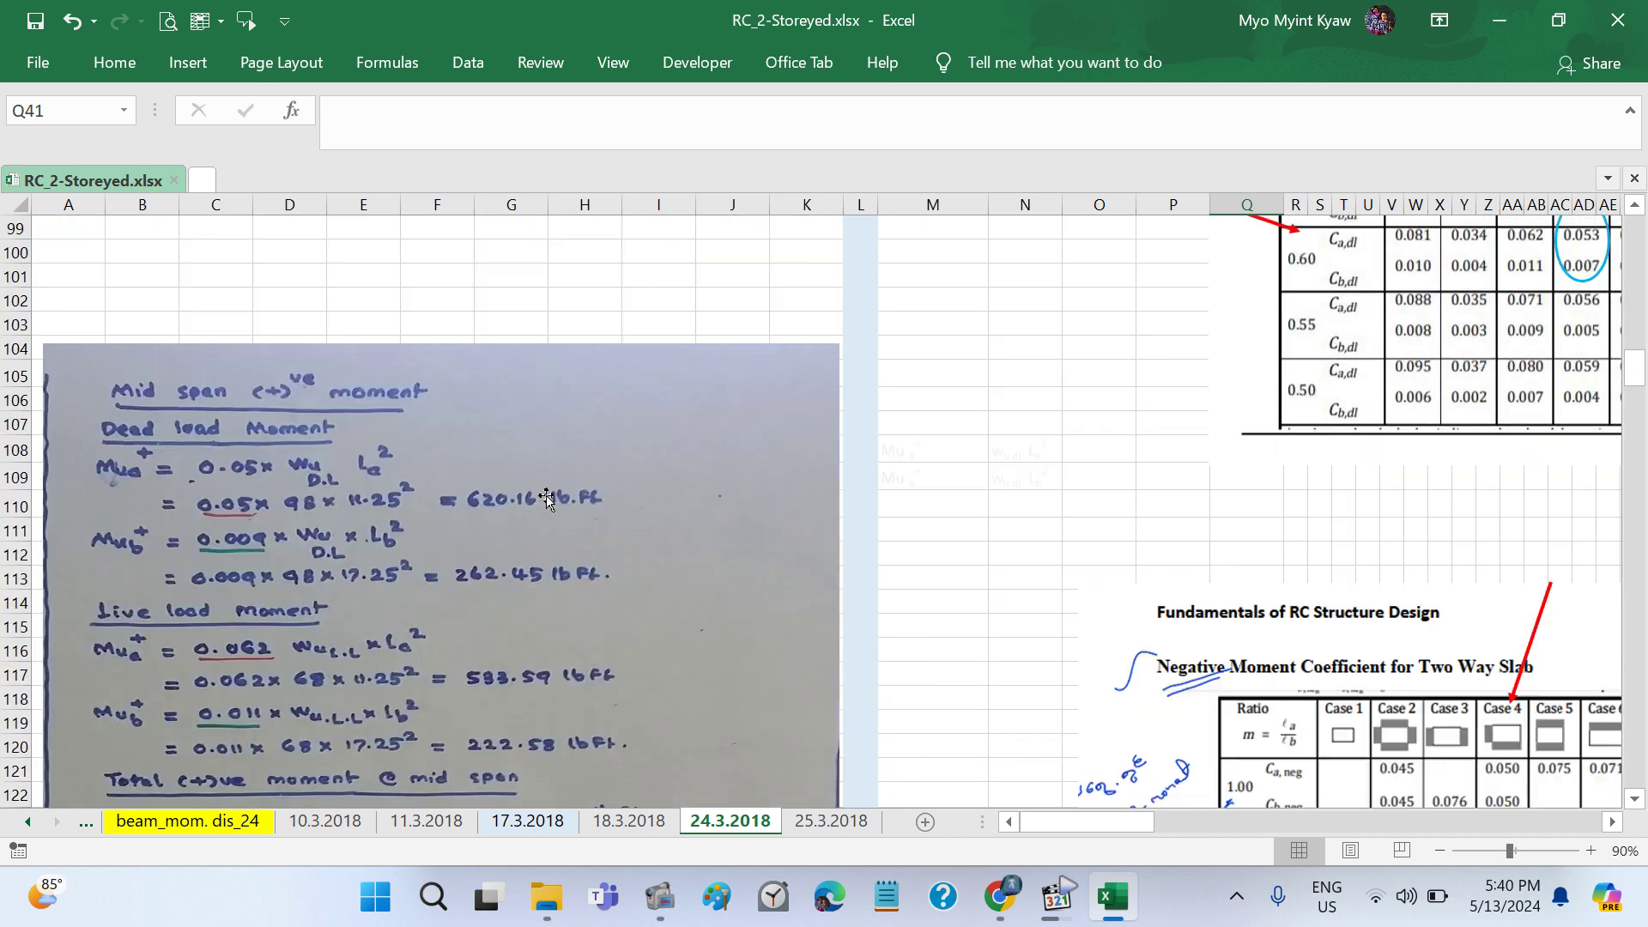
{"action": "scroll", "coordinate": [546, 496], "scroll_direction": "down", "scroll_amount": 5}
{"action": "scroll", "coordinate": [546, 496], "scroll_direction": "down", "scroll_amount": 7}
{"action": "scroll", "coordinate": [545, 496], "scroll_direction": "down", "scroll_amount": 8}
{"action": "scroll", "coordinate": [546, 496], "scroll_direction": "down", "scroll_amount": 2}
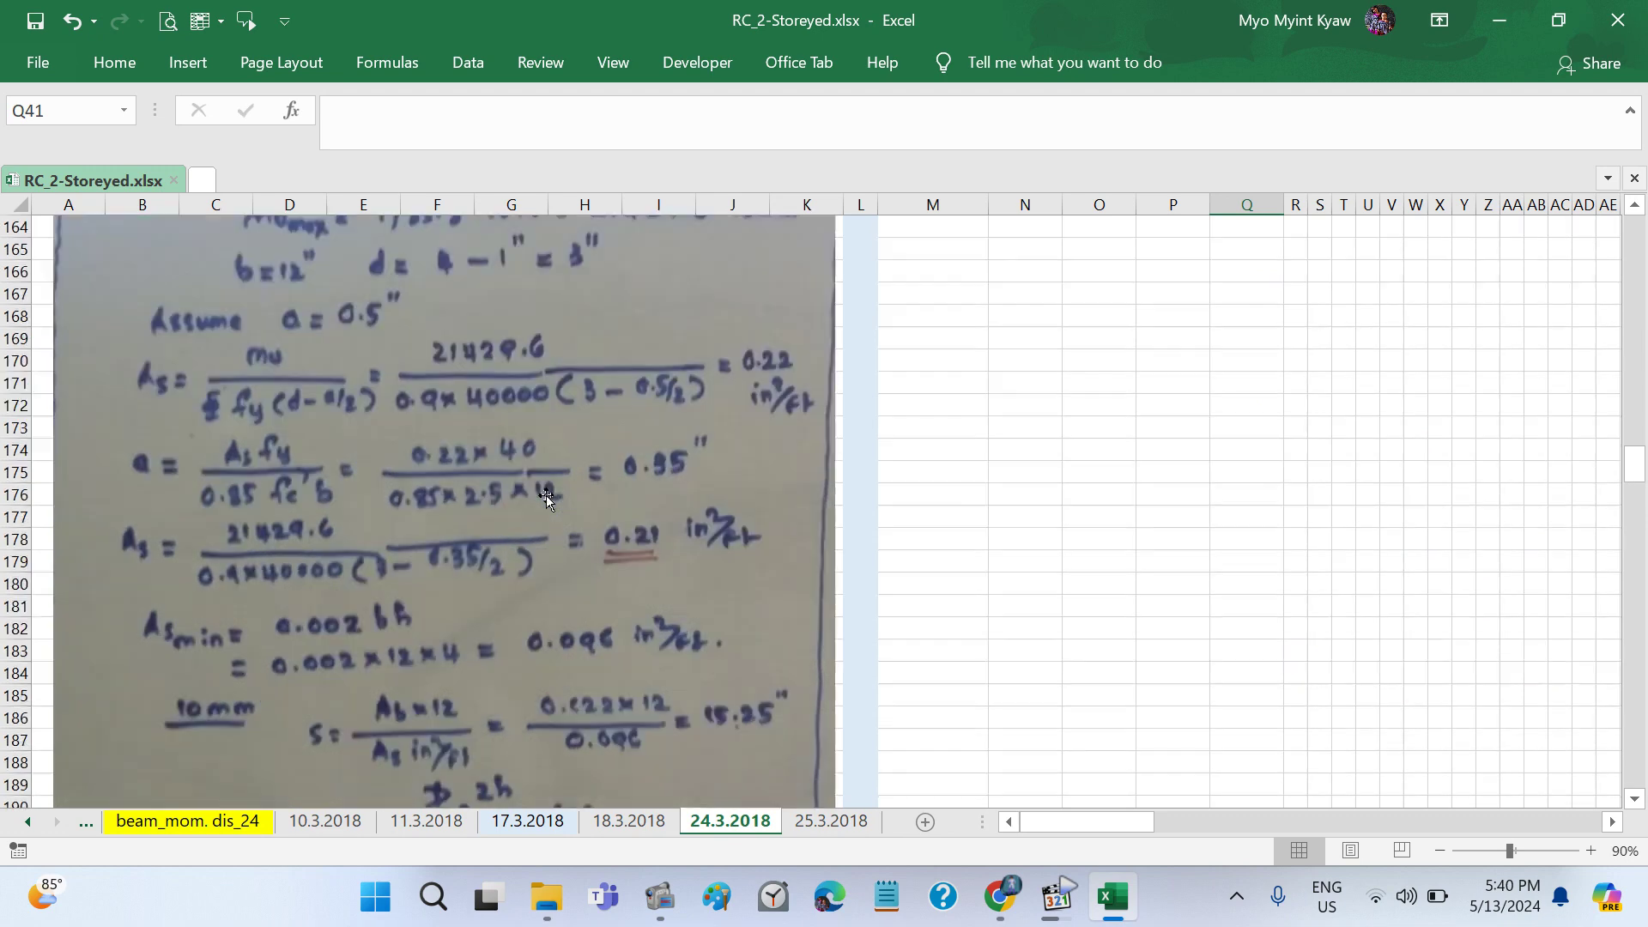
{"action": "scroll", "coordinate": [546, 496], "scroll_direction": "down", "scroll_amount": 1}
{"action": "scroll", "coordinate": [546, 496], "scroll_direction": "down", "scroll_amount": 11}
{"action": "scroll", "coordinate": [546, 496], "scroll_direction": "down", "scroll_amount": 2}
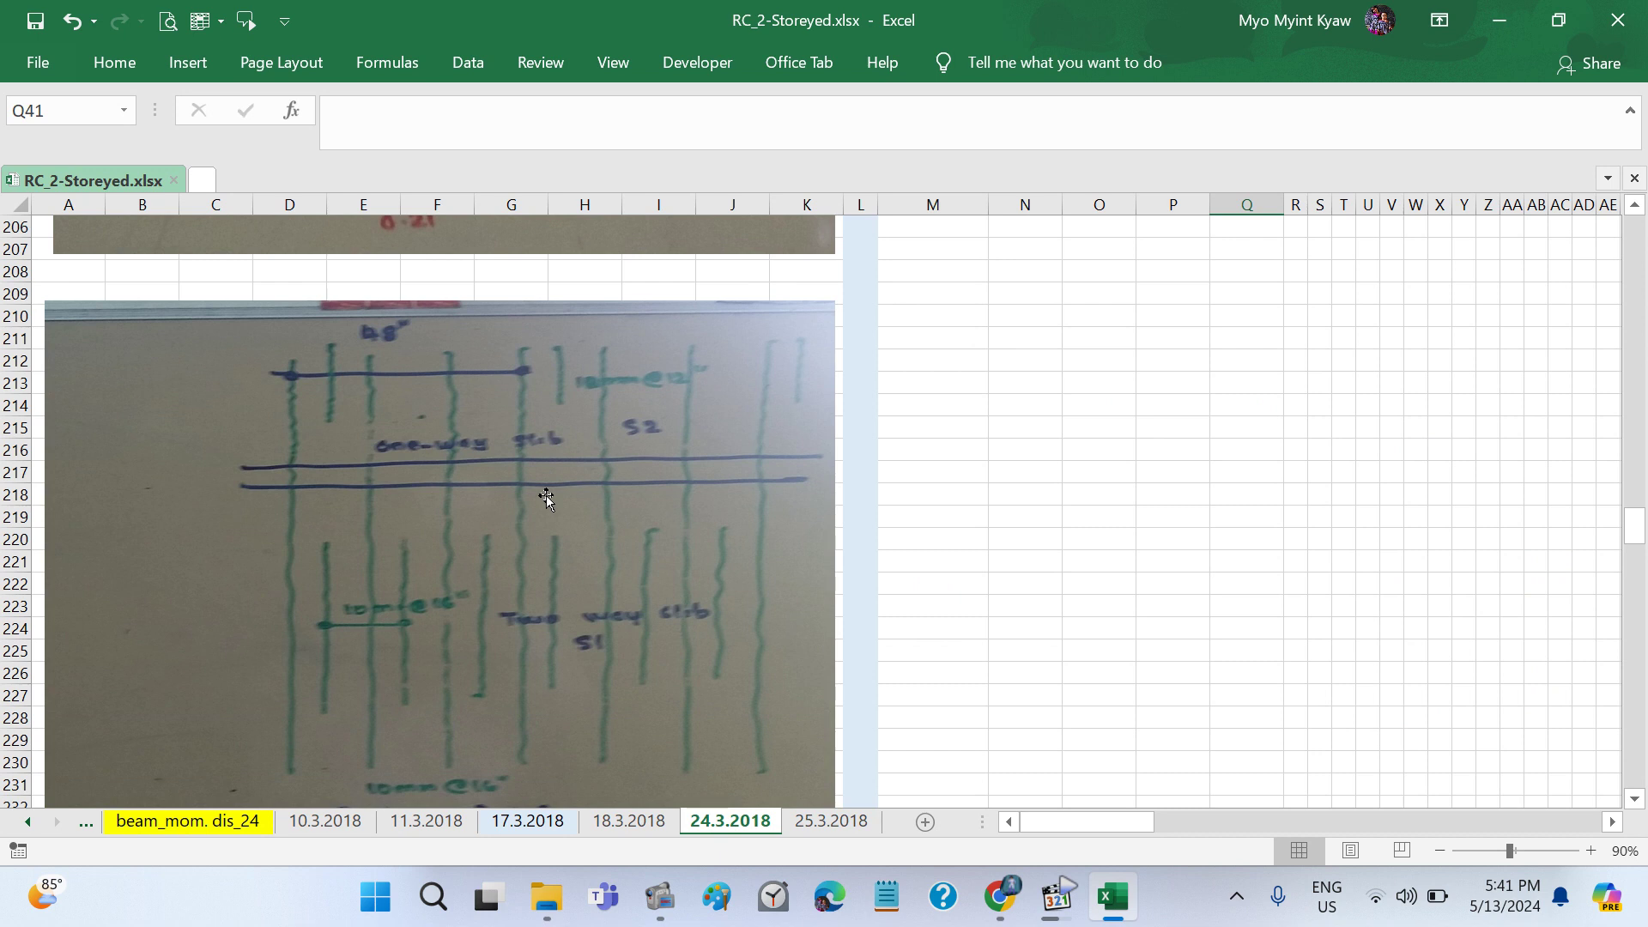
{"action": "scroll", "coordinate": [546, 496], "scroll_direction": "down", "scroll_amount": 2}
{"action": "scroll", "coordinate": [545, 496], "scroll_direction": "up", "scroll_amount": 1}
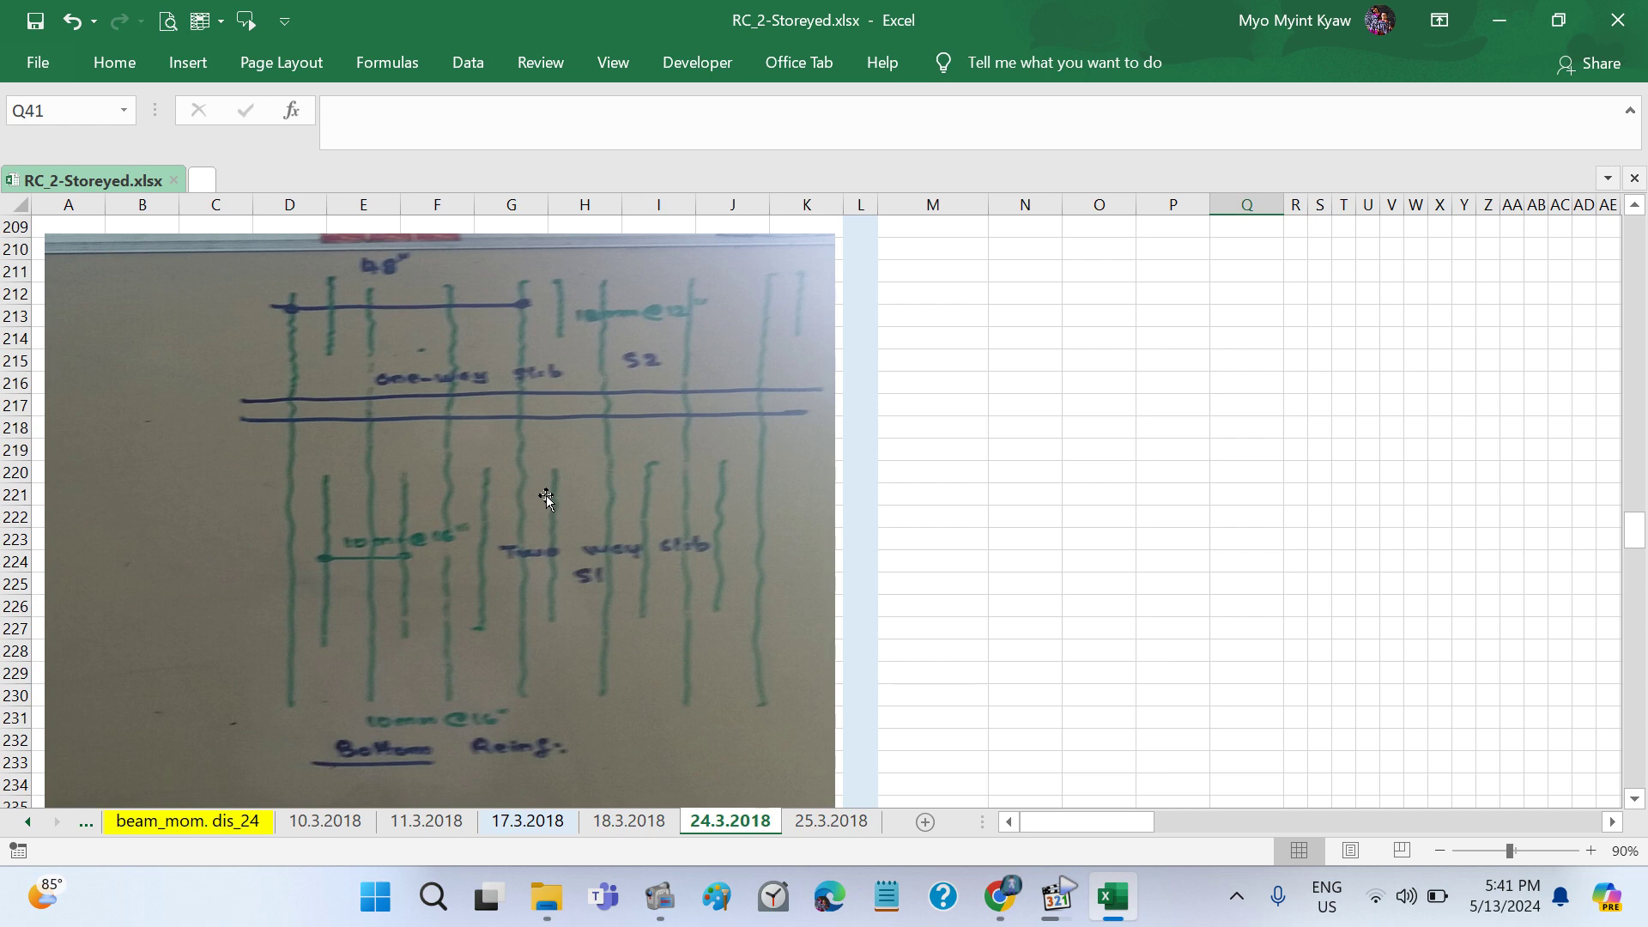
Step: Scroll up to the Slab Design sketch at the top of sheet 24.3.2018
{"action": "scroll", "coordinate": [545, 496], "scroll_direction": "down", "scroll_amount": 2}
{"action": "scroll", "coordinate": [546, 496], "scroll_direction": "down", "scroll_amount": 1}
{"action": "scroll", "coordinate": [545, 496], "scroll_direction": "up", "scroll_amount": 5}
{"action": "scroll", "coordinate": [546, 497], "scroll_direction": "up", "scroll_amount": 5}
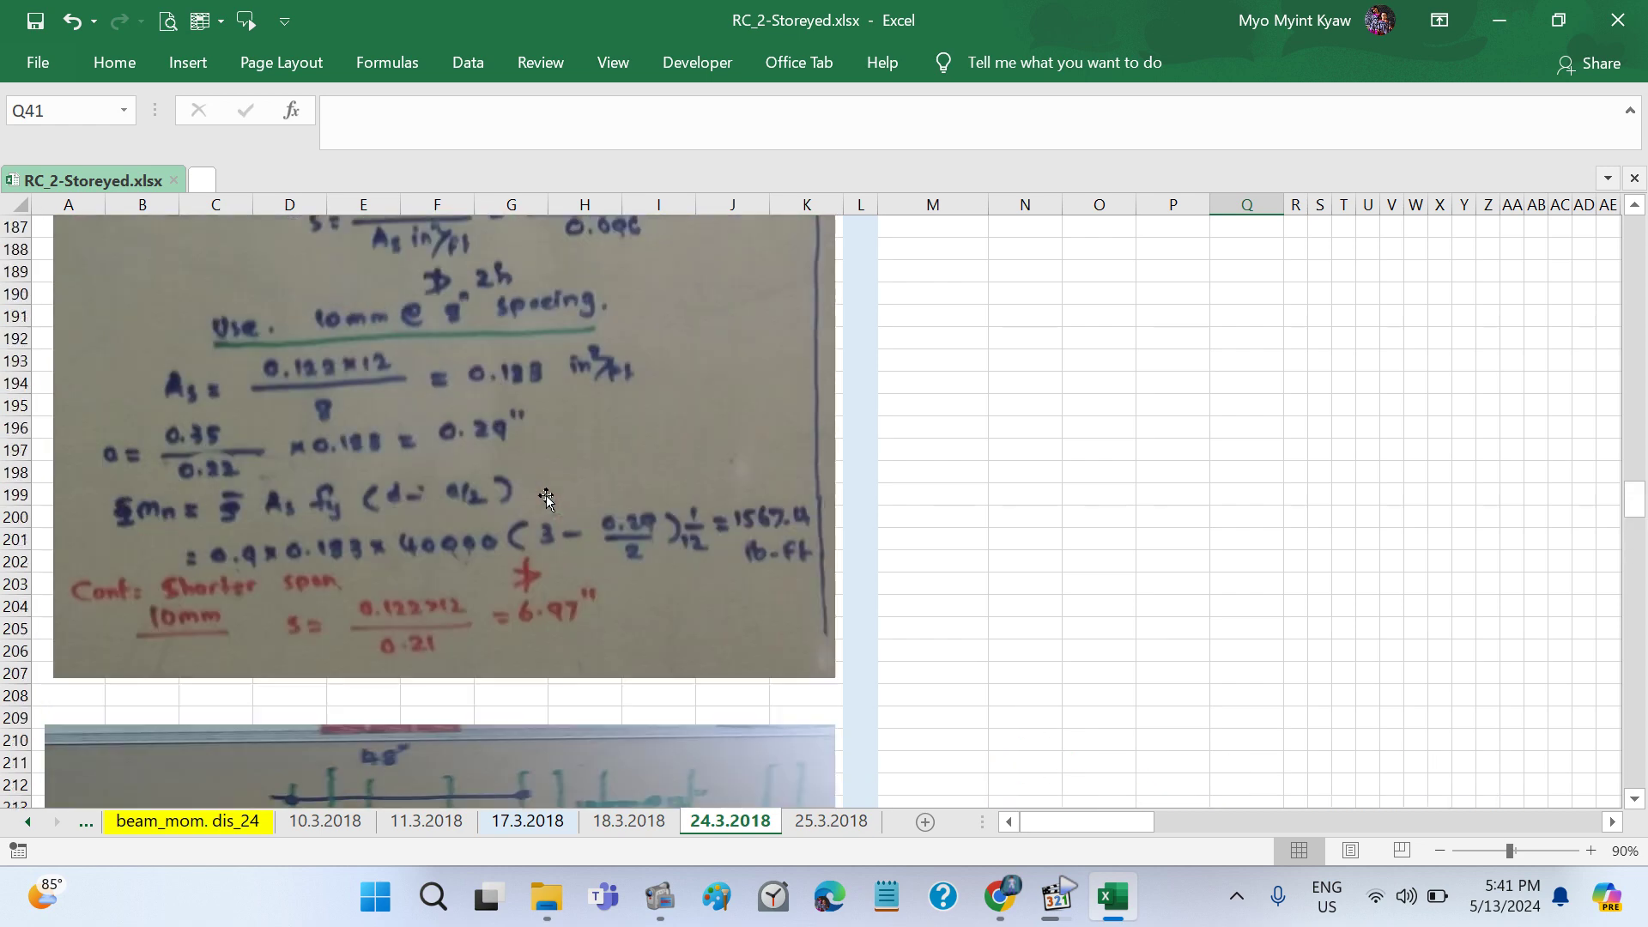
{"action": "scroll", "coordinate": [546, 496], "scroll_direction": "up", "scroll_amount": 5}
{"action": "scroll", "coordinate": [545, 496], "scroll_direction": "up", "scroll_amount": 6}
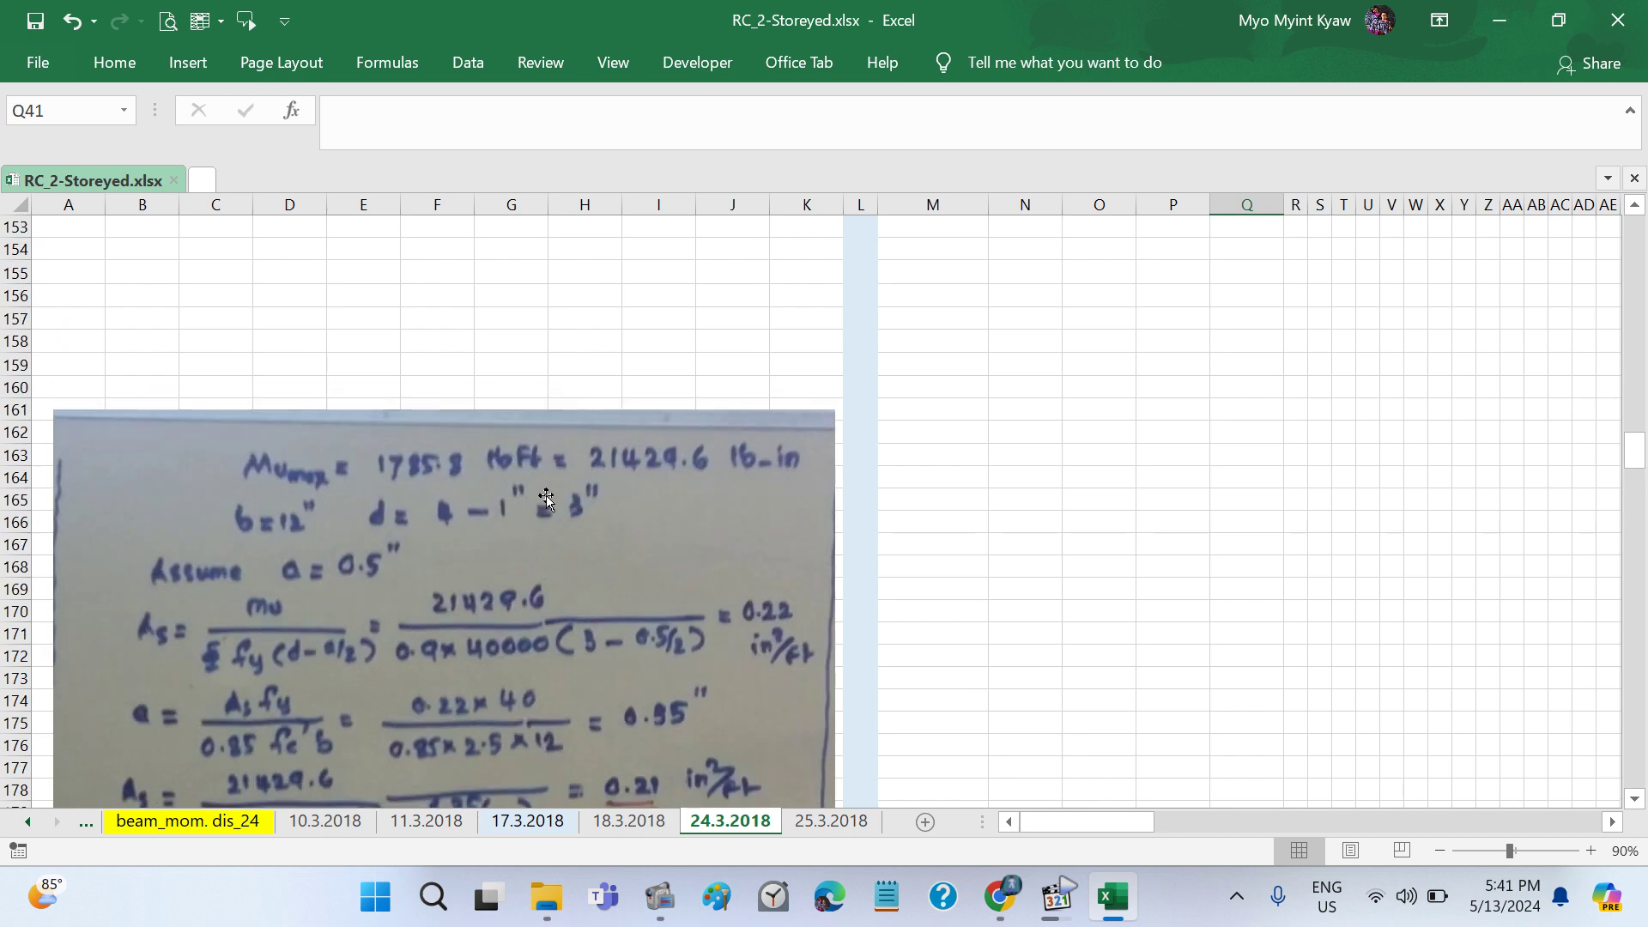
{"action": "scroll", "coordinate": [546, 496], "scroll_direction": "up", "scroll_amount": 15}
{"action": "scroll", "coordinate": [546, 496], "scroll_direction": "up", "scroll_amount": 8}
{"action": "scroll", "coordinate": [546, 496], "scroll_direction": "up", "scroll_amount": 8}
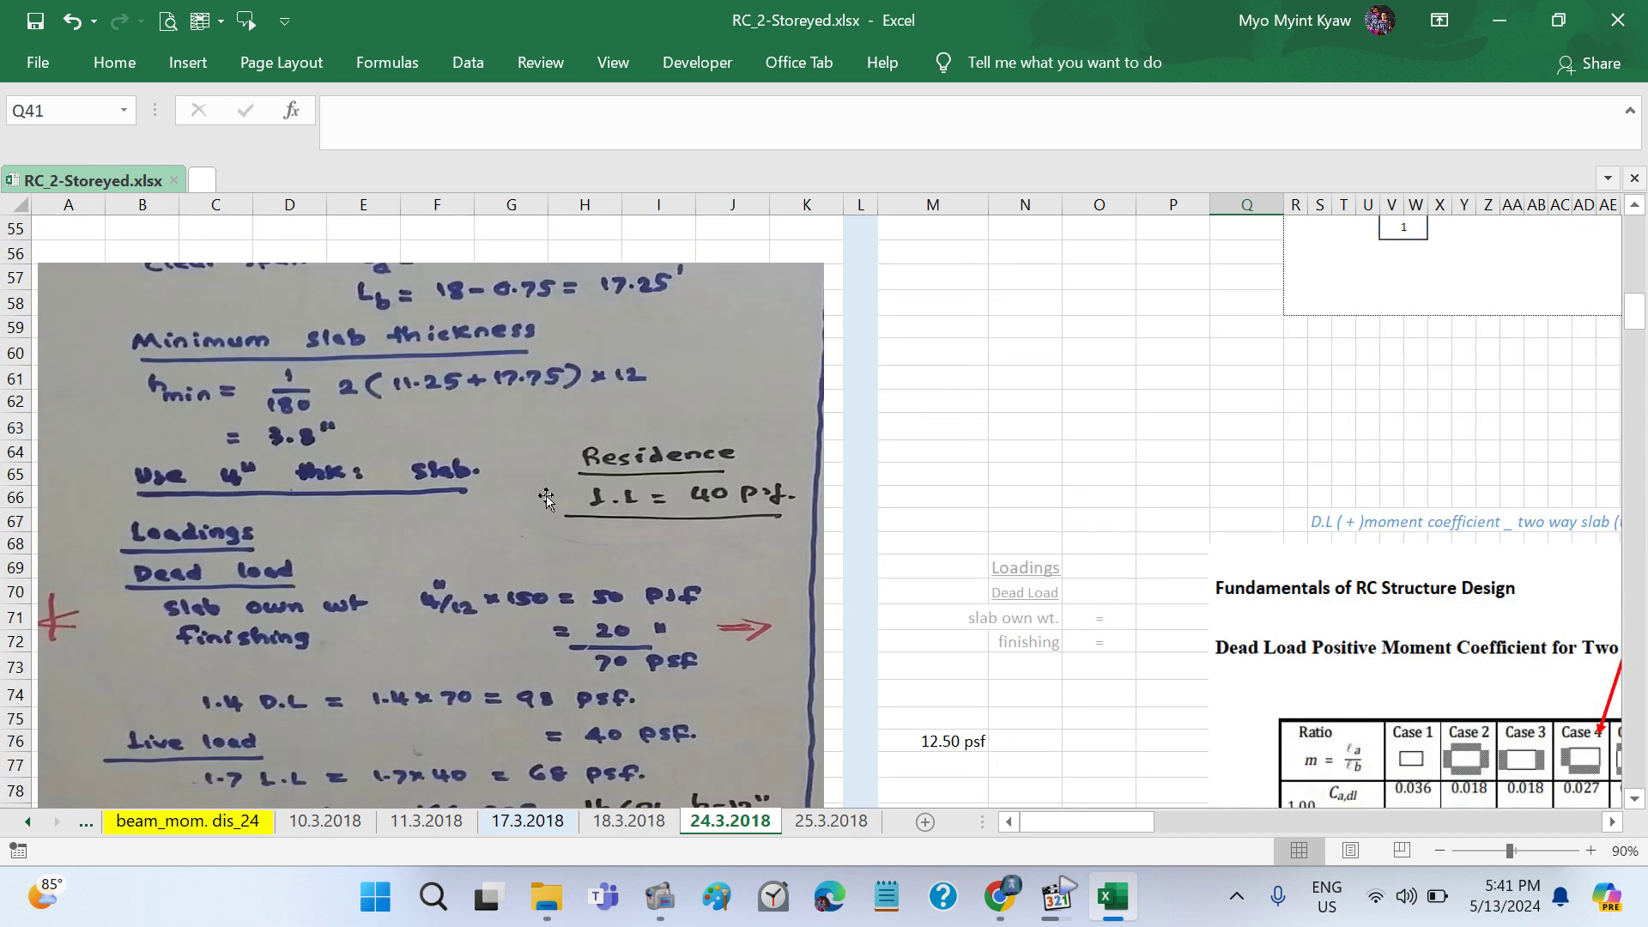
{"action": "scroll", "coordinate": [546, 496], "scroll_direction": "up", "scroll_amount": 4}
{"action": "scroll", "coordinate": [545, 498], "scroll_direction": "up", "scroll_amount": 14}
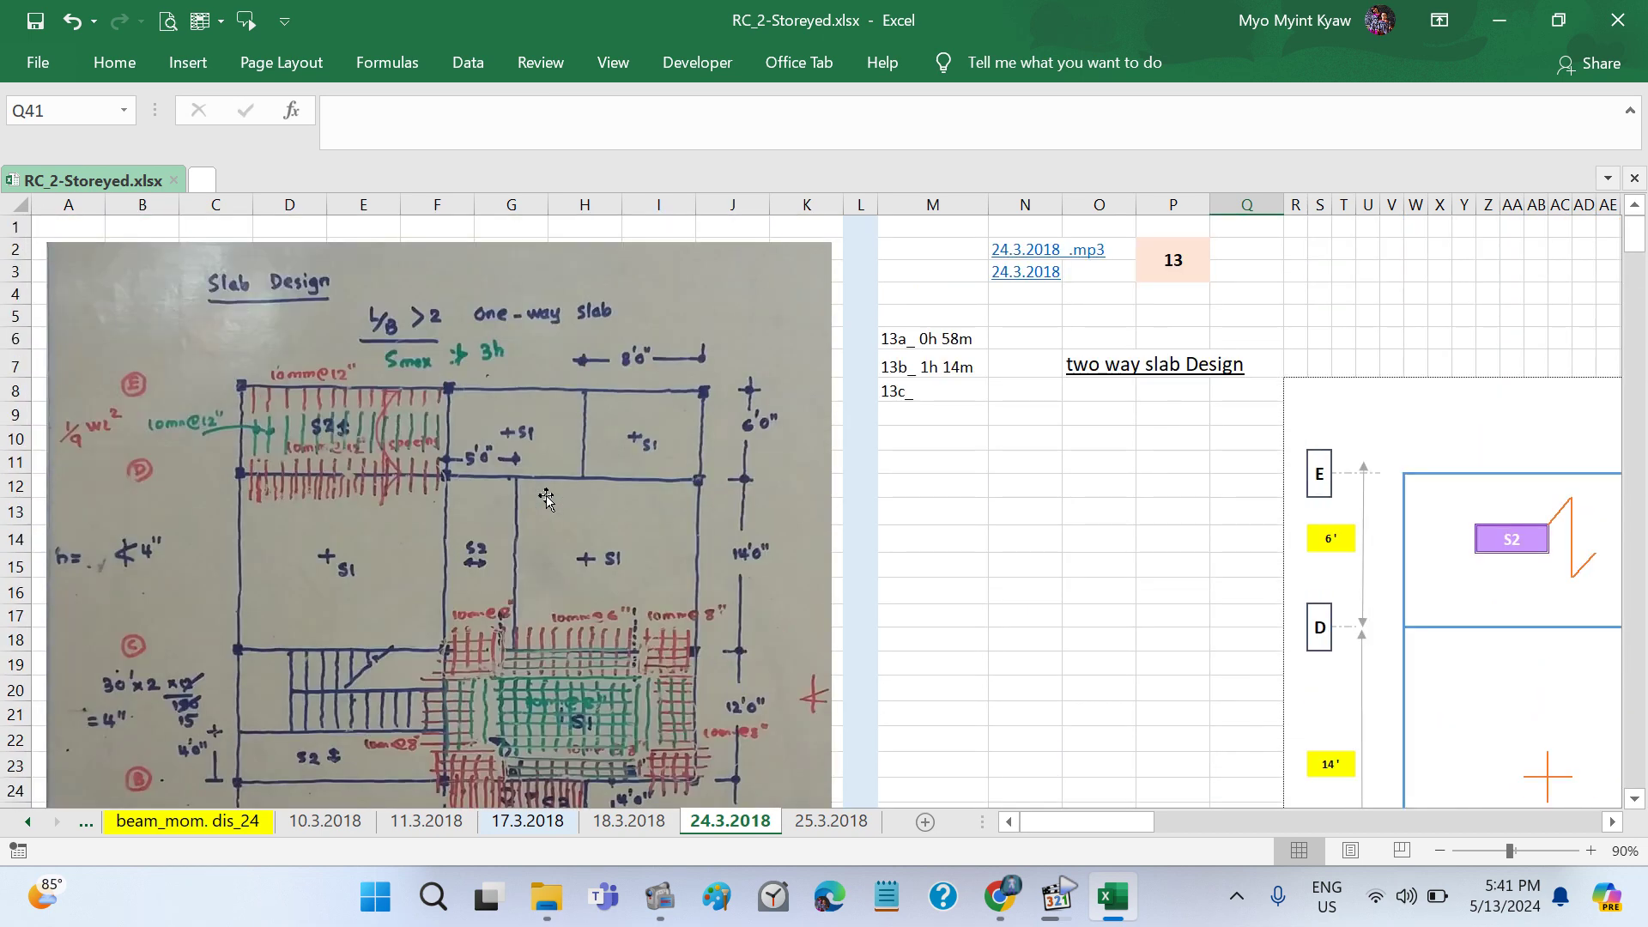
{"action": "scroll", "coordinate": [546, 498], "scroll_direction": "down", "scroll_amount": 1}
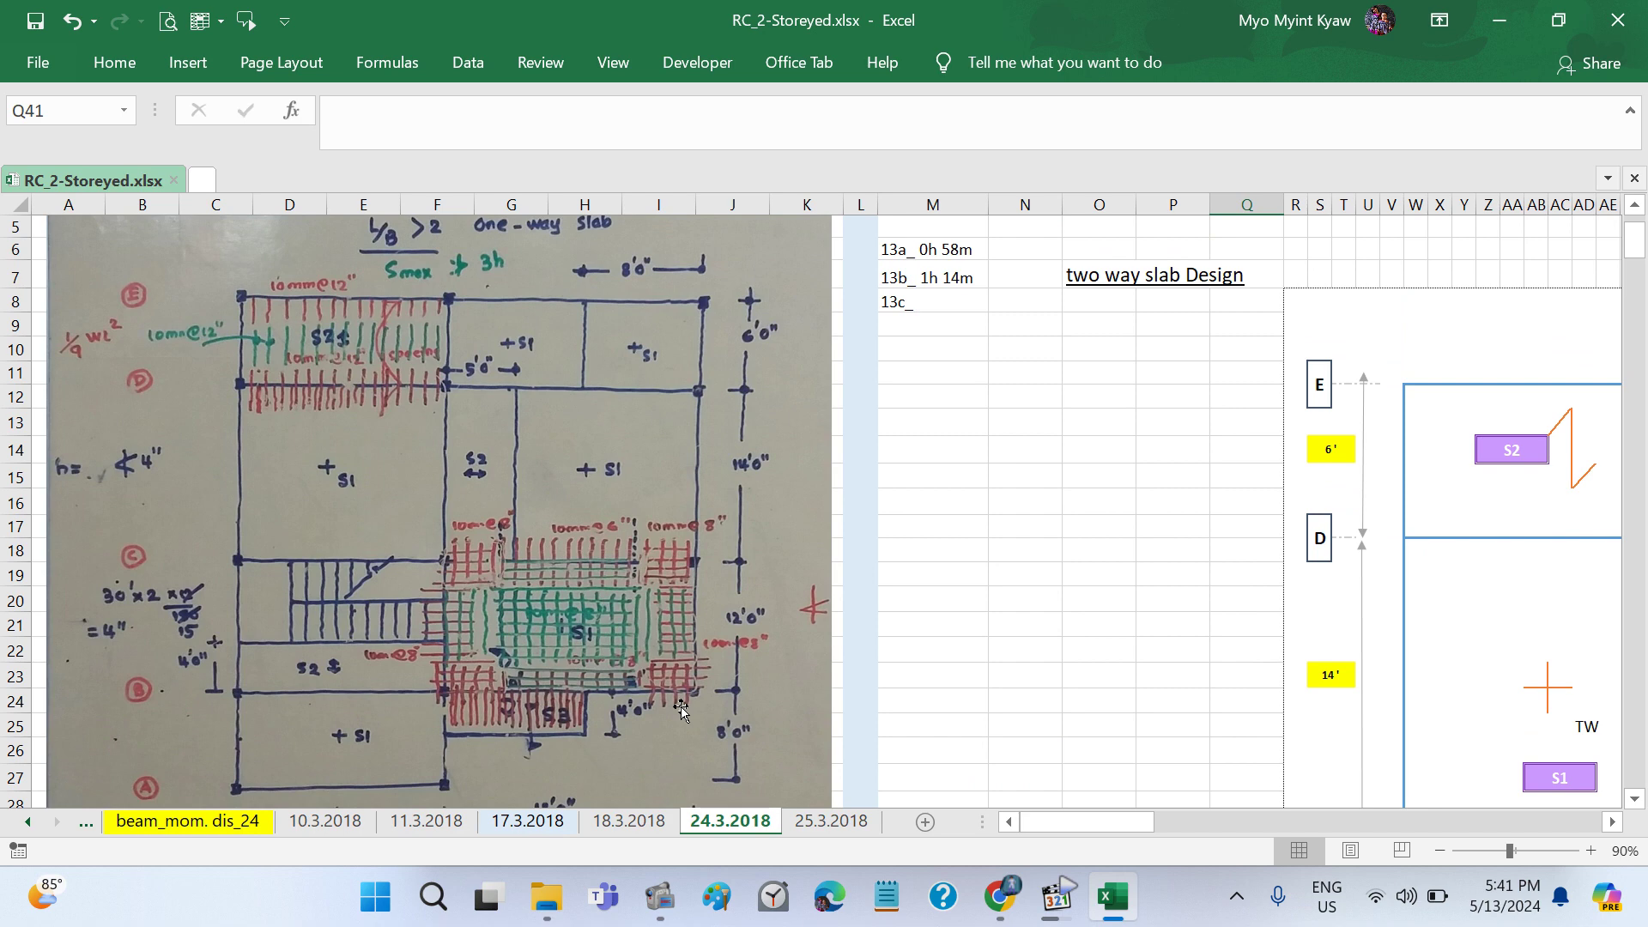
{"action": "scroll", "coordinate": [682, 707], "scroll_direction": "up", "scroll_amount": 2}
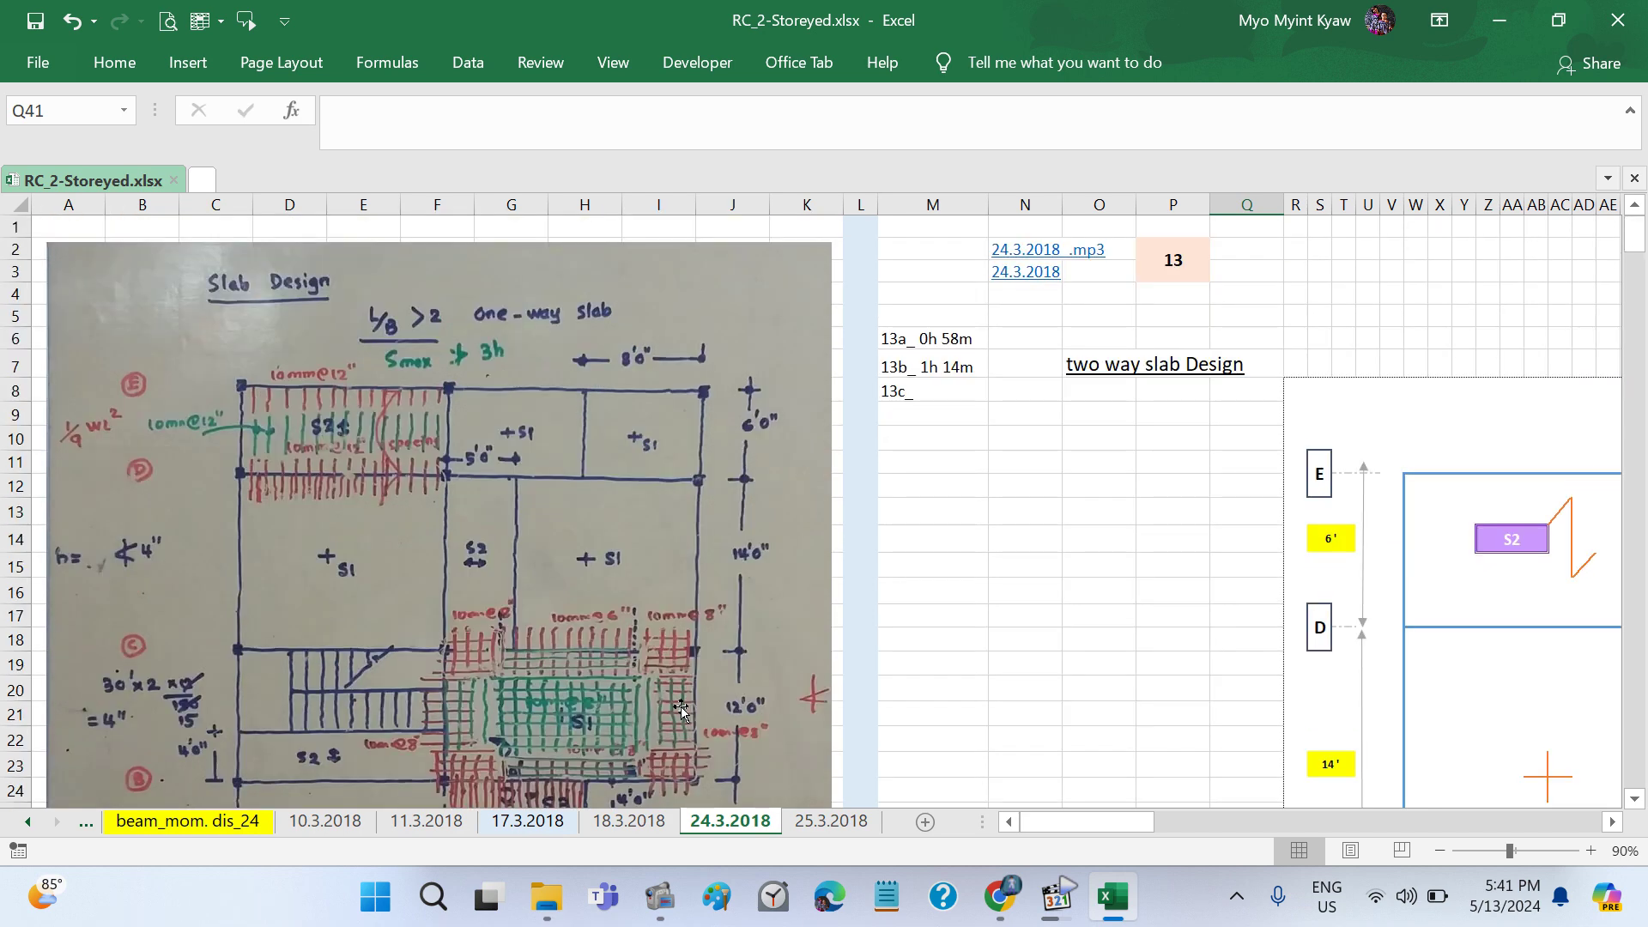
{"action": "scroll", "coordinate": [681, 707], "scroll_direction": "down", "scroll_amount": 1}
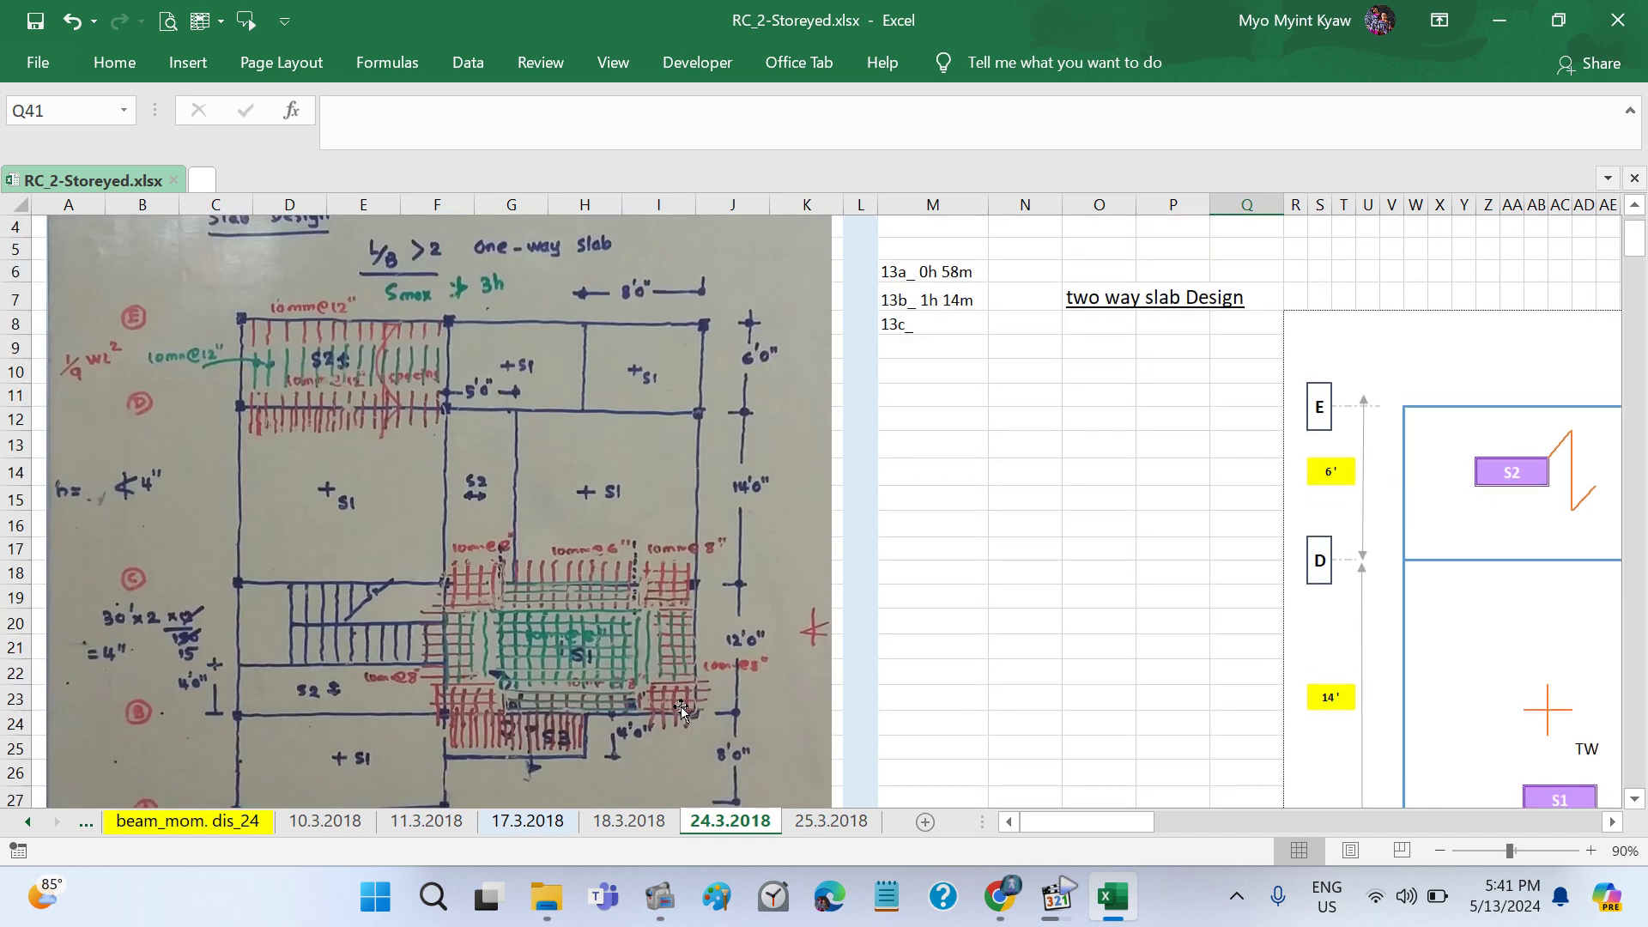
{"action": "scroll", "coordinate": [682, 708], "scroll_direction": "down", "scroll_amount": 1}
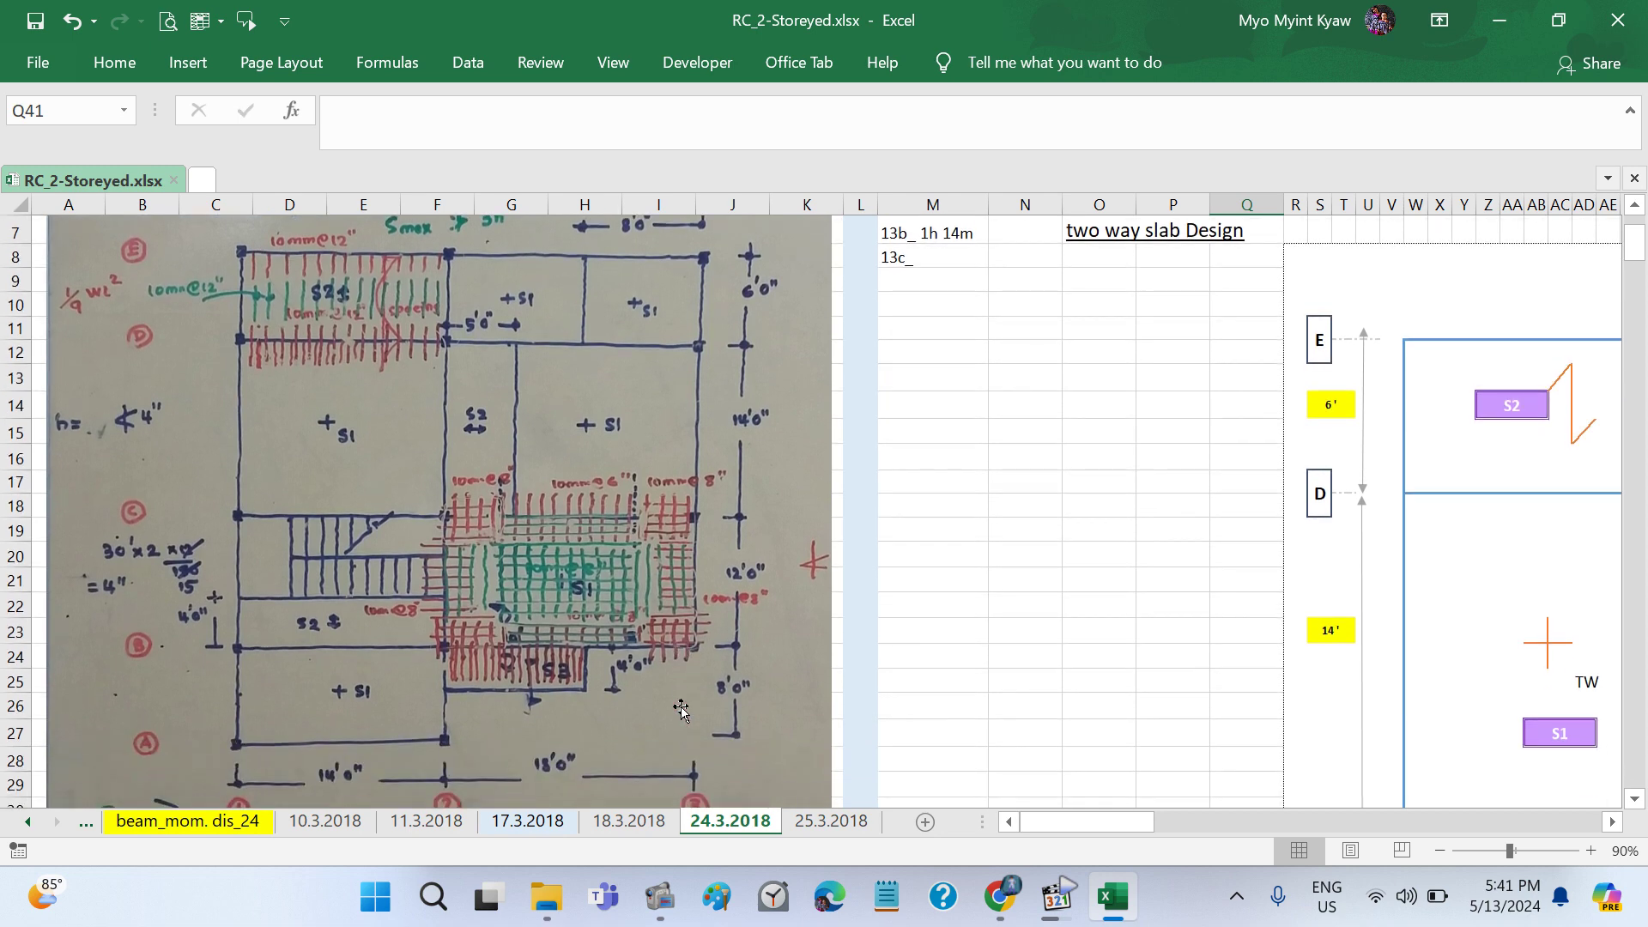
{"action": "scroll", "coordinate": [681, 707], "scroll_direction": "up", "scroll_amount": 2}
Step: Scroll down past the calculation images to the handwritten slab schedule near row 240
{"action": "scroll", "coordinate": [682, 707], "scroll_direction": "down", "scroll_amount": 3}
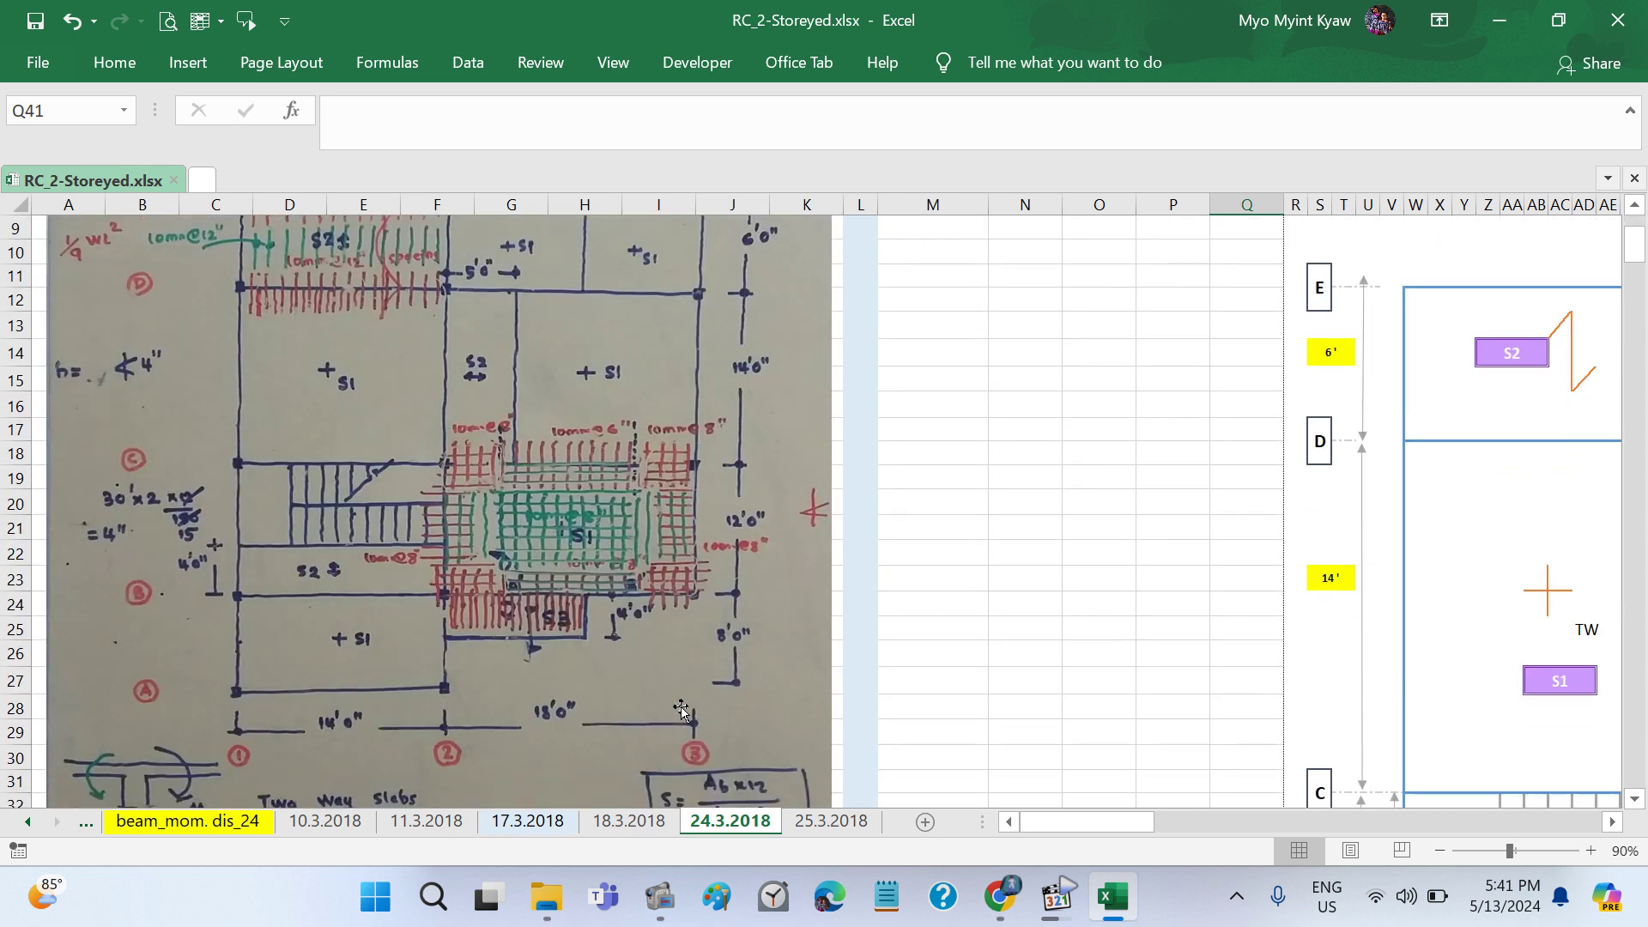
{"action": "scroll", "coordinate": [681, 707], "scroll_direction": "down", "scroll_amount": 3}
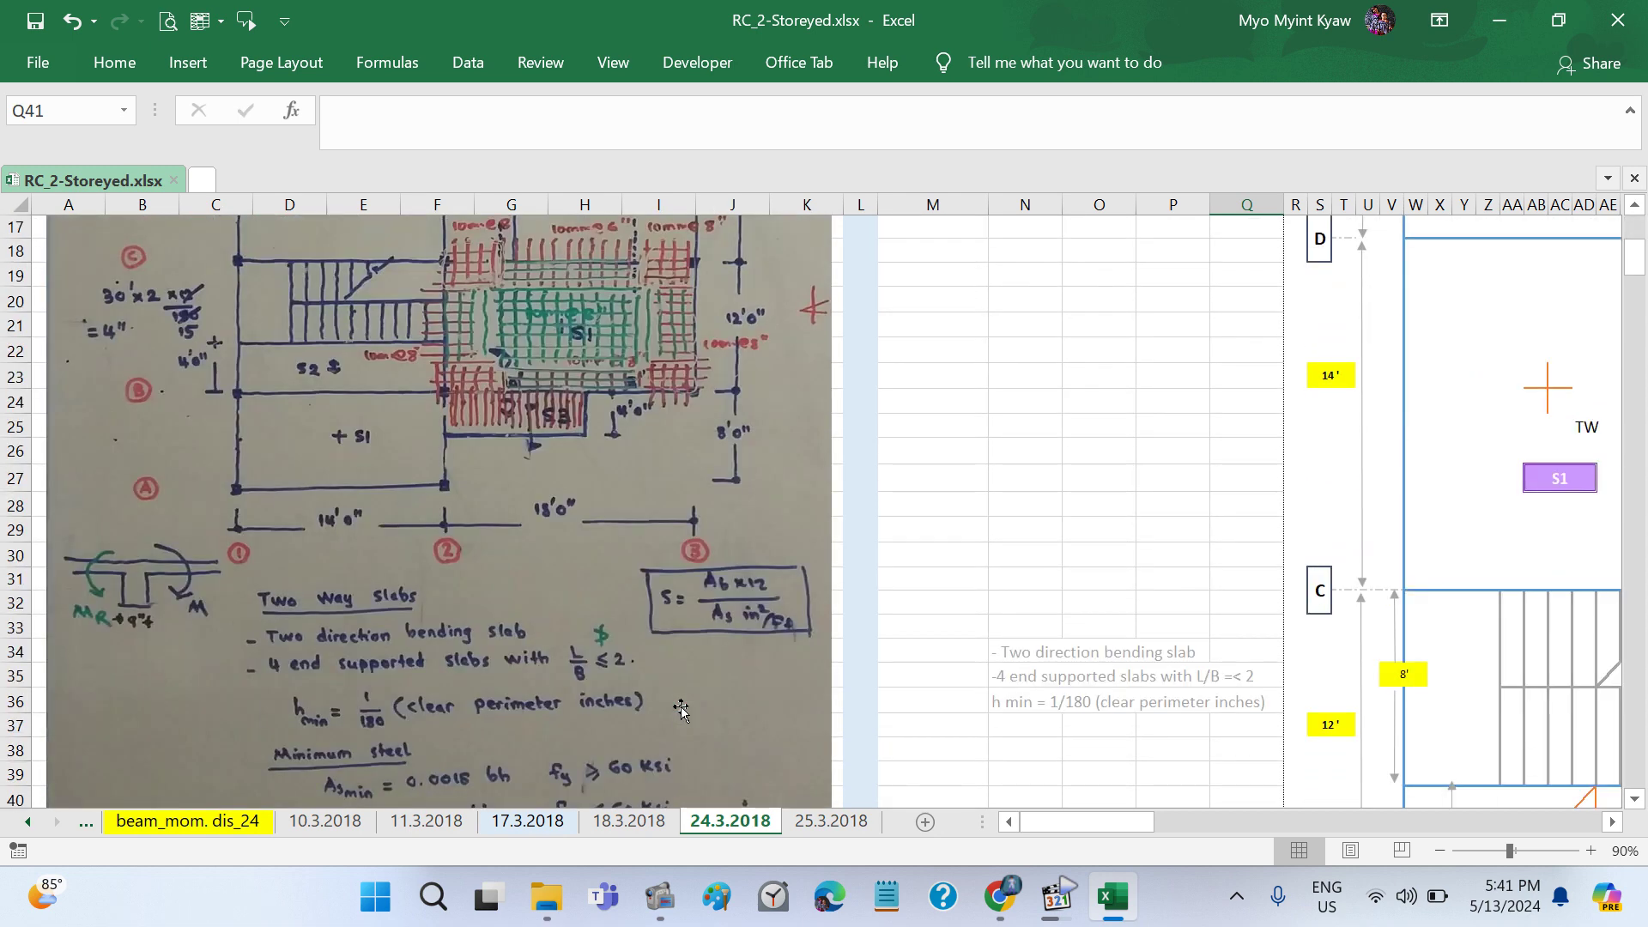
{"action": "scroll", "coordinate": [681, 707], "scroll_direction": "down", "scroll_amount": 1}
{"action": "scroll", "coordinate": [692, 663], "scroll_direction": "down", "scroll_amount": 3}
{"action": "scroll", "coordinate": [692, 662], "scroll_direction": "down", "scroll_amount": 7}
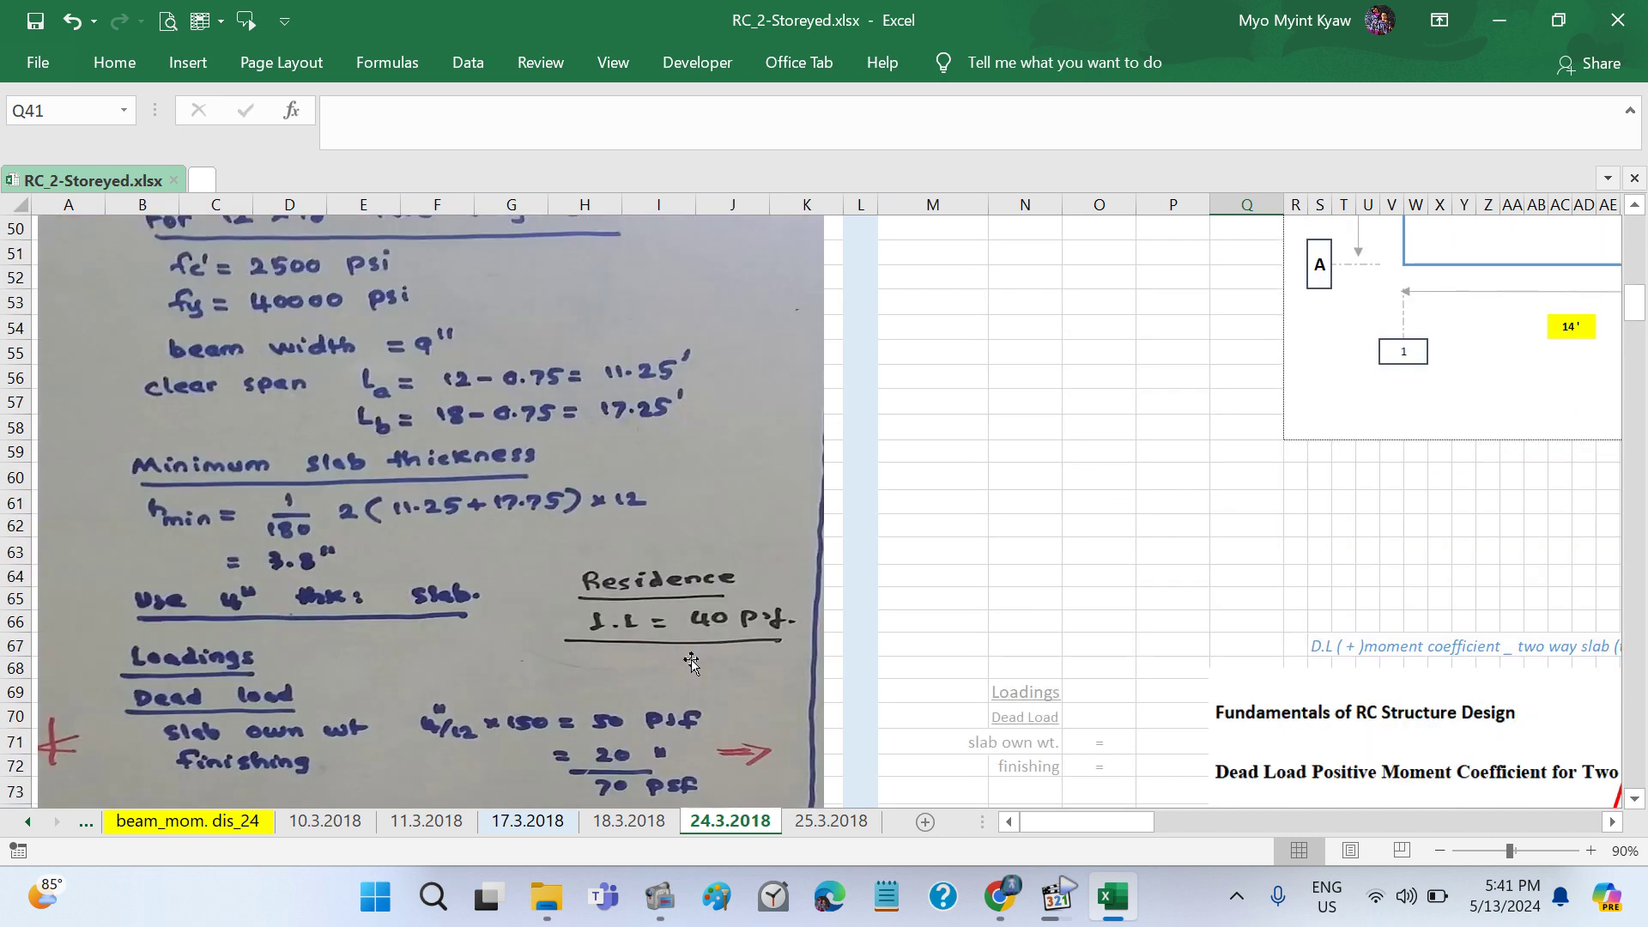
{"action": "scroll", "coordinate": [692, 663], "scroll_direction": "down", "scroll_amount": 8}
{"action": "scroll", "coordinate": [691, 662], "scroll_direction": "down", "scroll_amount": 4}
{"action": "scroll", "coordinate": [692, 662], "scroll_direction": "down", "scroll_amount": 4}
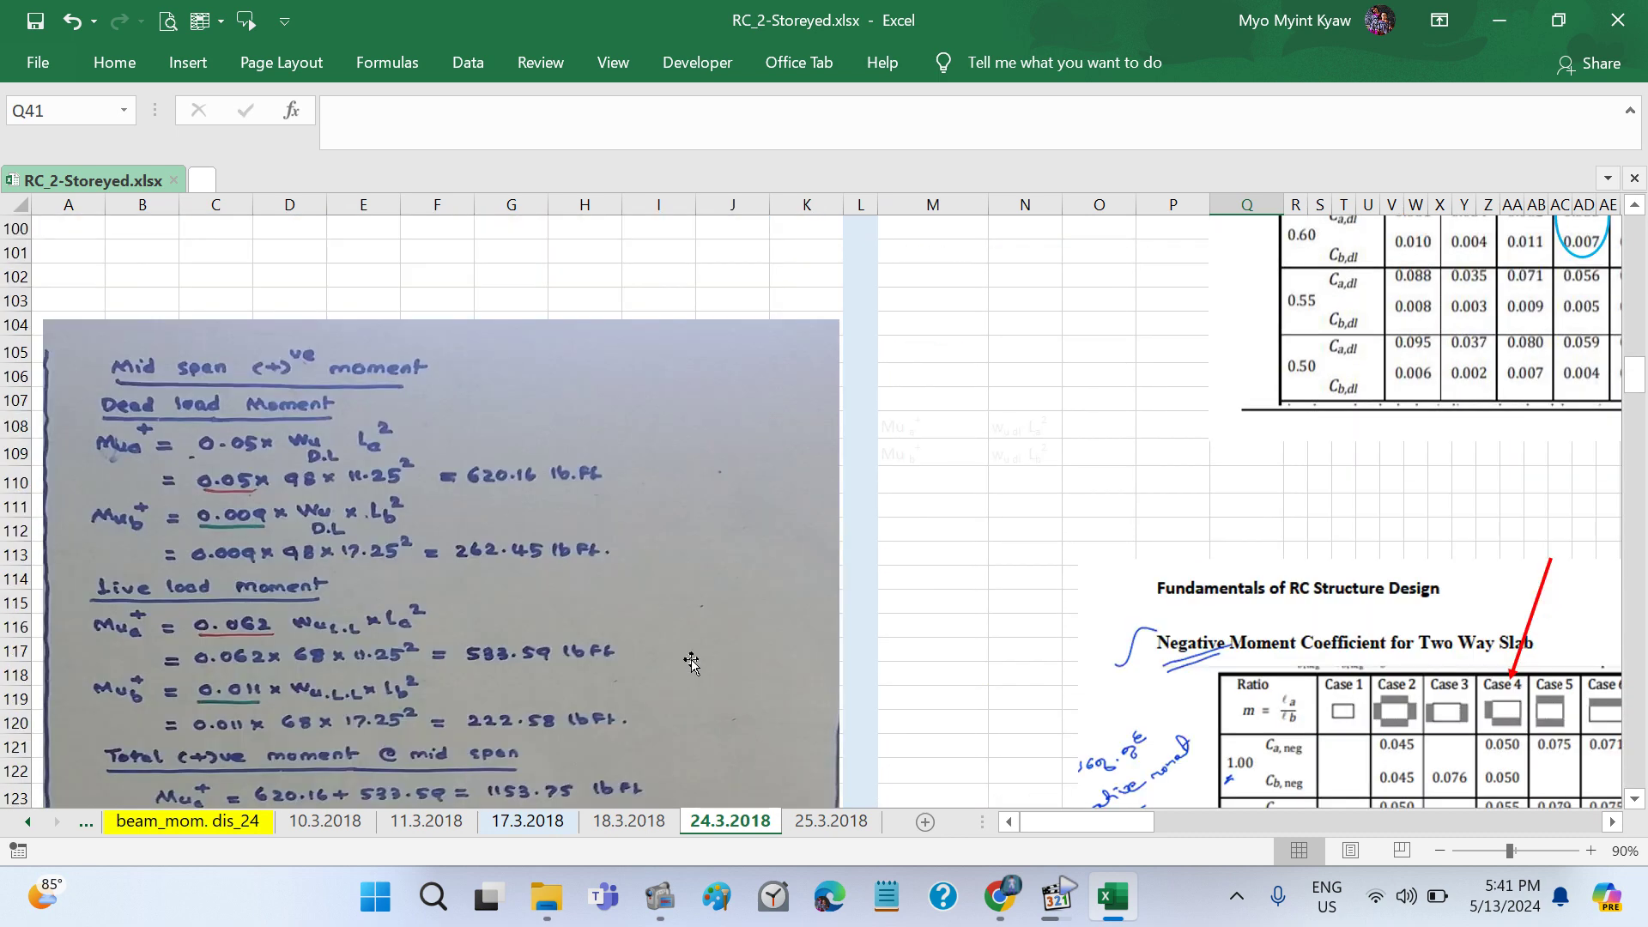
{"action": "scroll", "coordinate": [692, 662], "scroll_direction": "down", "scroll_amount": 3}
{"action": "scroll", "coordinate": [692, 663], "scroll_direction": "down", "scroll_amount": 4}
{"action": "scroll", "coordinate": [692, 663], "scroll_direction": "down", "scroll_amount": 2}
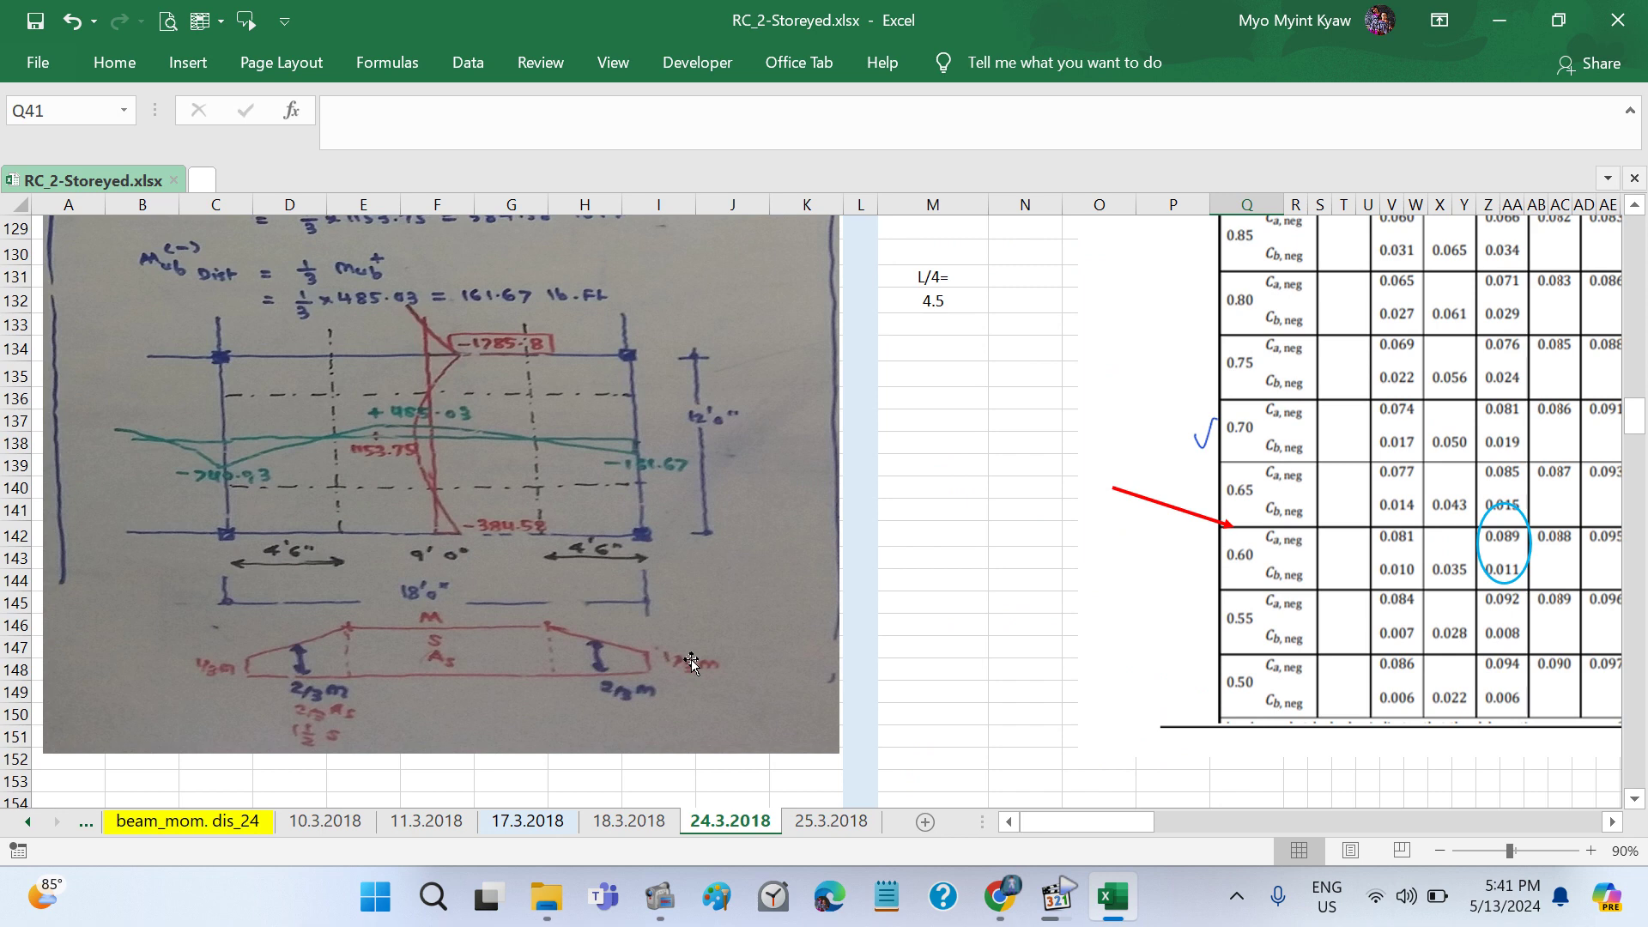
{"action": "scroll", "coordinate": [692, 592], "scroll_direction": "down", "scroll_amount": 4}
{"action": "scroll", "coordinate": [692, 592], "scroll_direction": "down", "scroll_amount": 2}
{"action": "scroll", "coordinate": [692, 591], "scroll_direction": "down", "scroll_amount": 1}
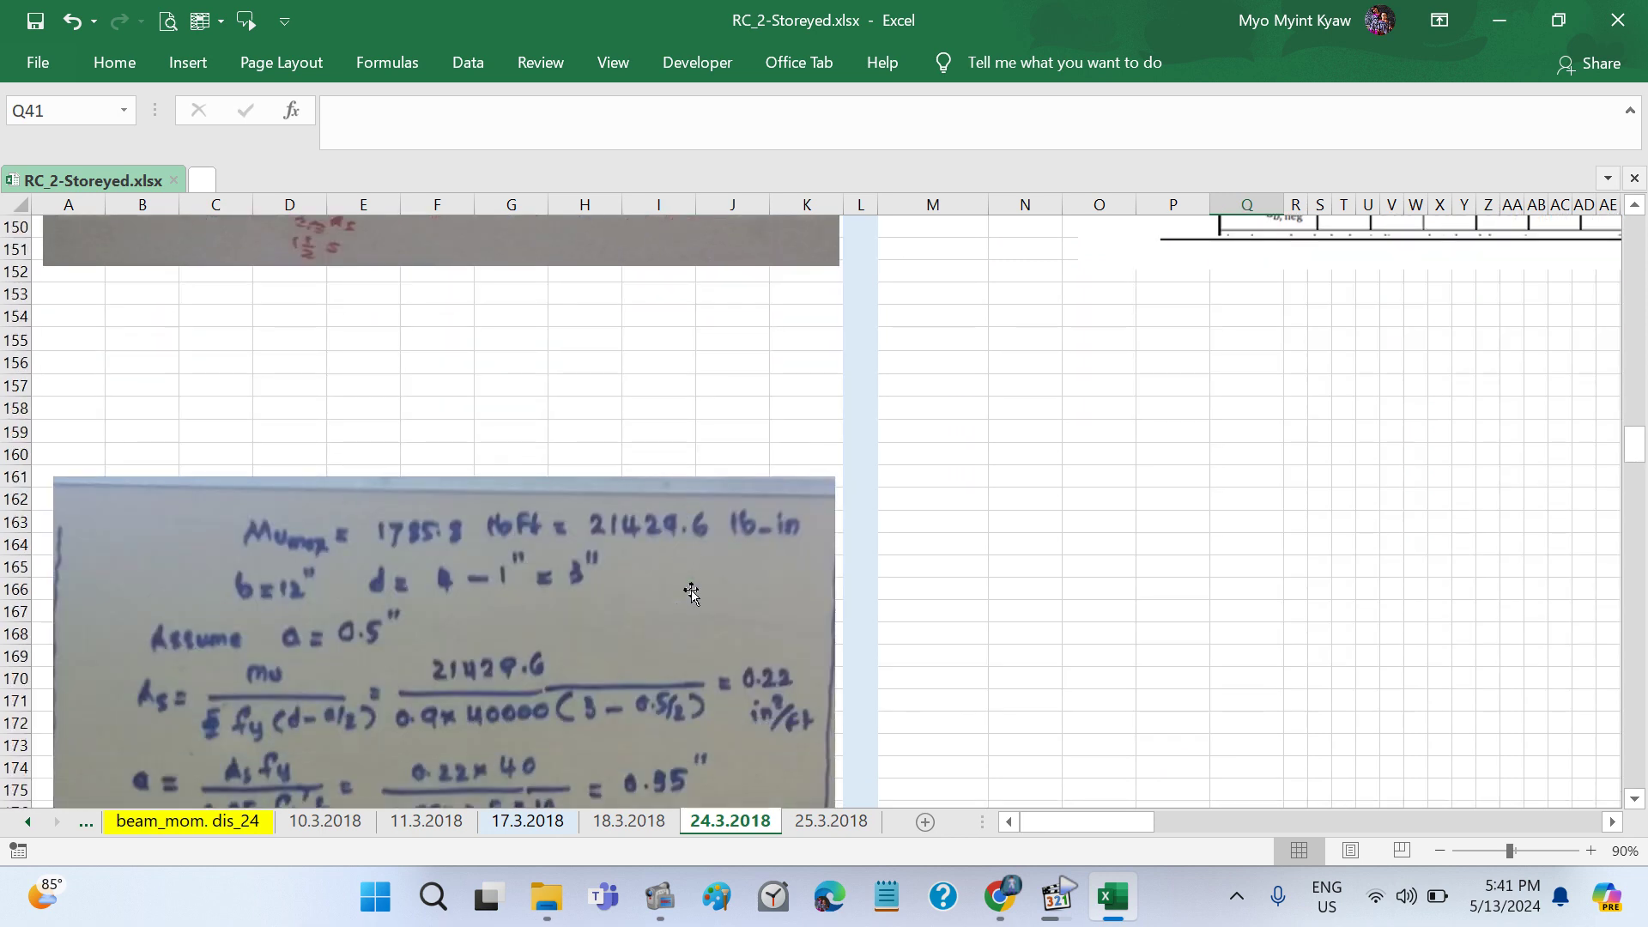
{"action": "scroll", "coordinate": [691, 591], "scroll_direction": "down", "scroll_amount": 2}
{"action": "scroll", "coordinate": [692, 592], "scroll_direction": "down", "scroll_amount": 3}
{"action": "scroll", "coordinate": [692, 591], "scroll_direction": "down", "scroll_amount": 2}
{"action": "scroll", "coordinate": [692, 592], "scroll_direction": "down", "scroll_amount": 4}
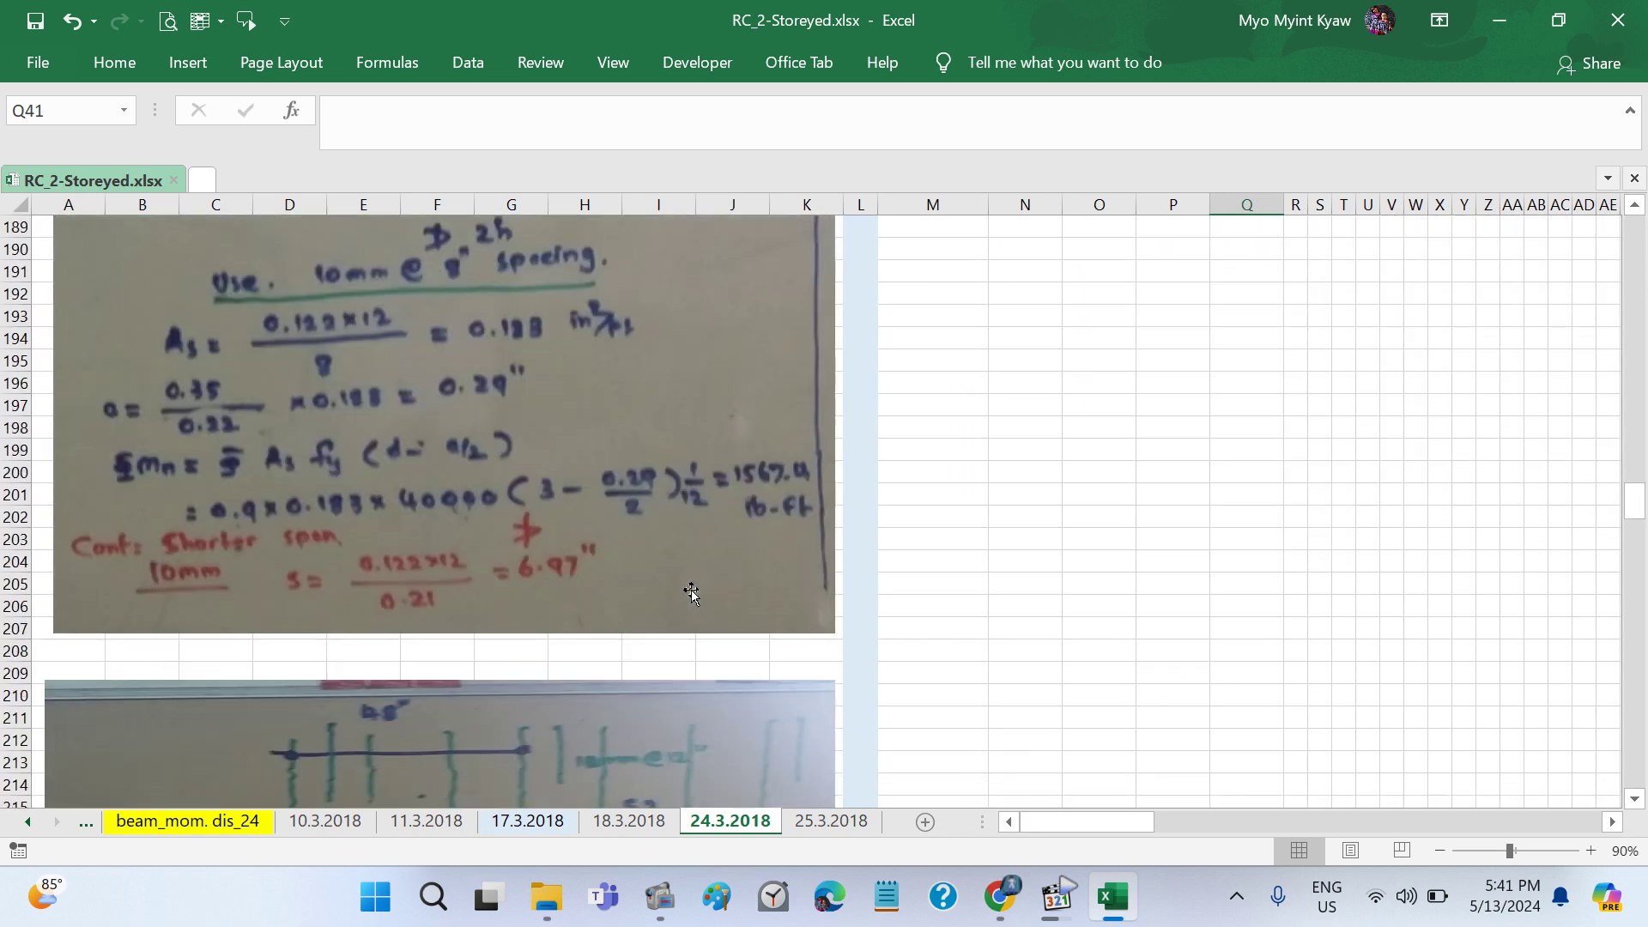
{"action": "scroll", "coordinate": [692, 591], "scroll_direction": "down", "scroll_amount": 4}
{"action": "scroll", "coordinate": [691, 591], "scroll_direction": "down", "scroll_amount": 2}
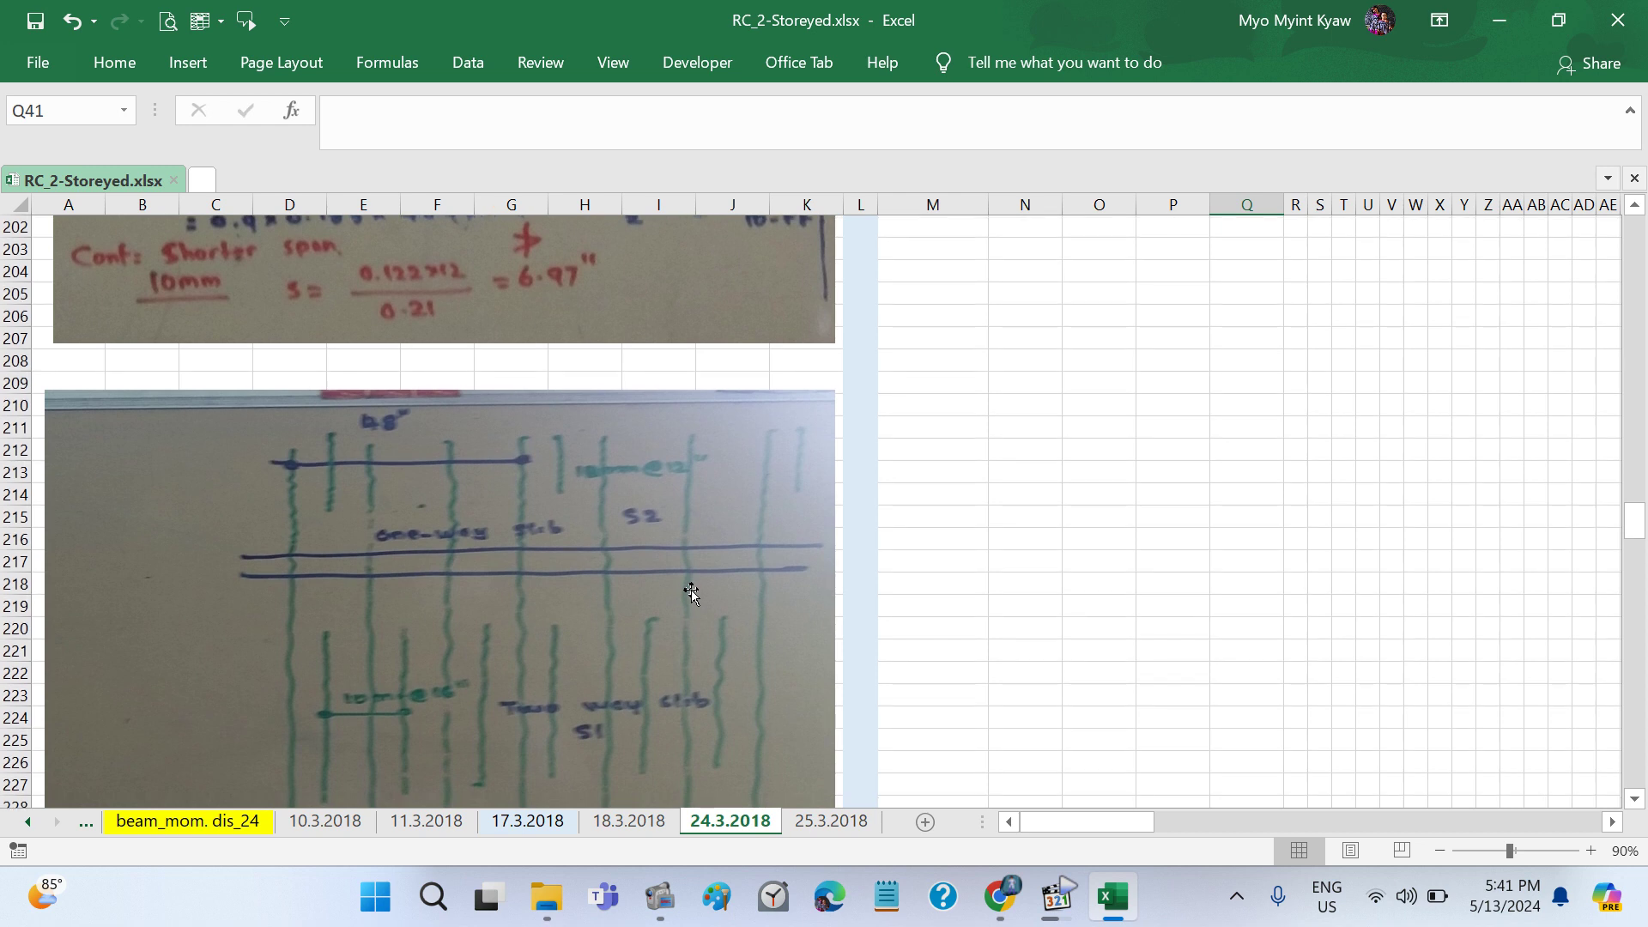
{"action": "scroll", "coordinate": [692, 591], "scroll_direction": "down", "scroll_amount": 2}
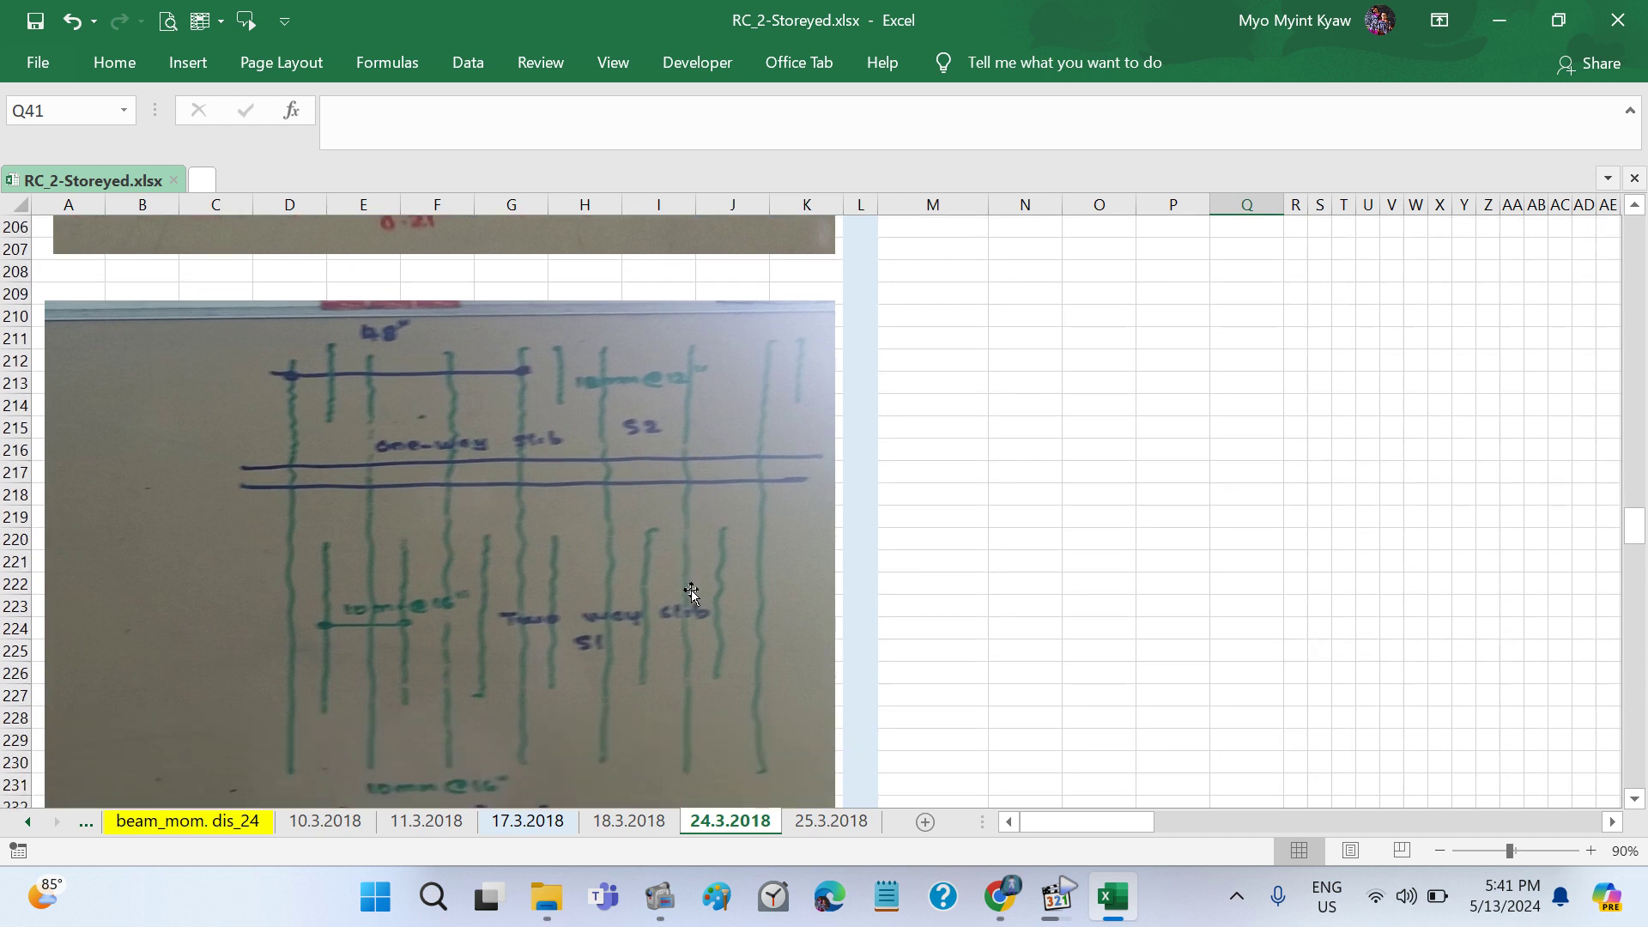
{"action": "scroll", "coordinate": [691, 591], "scroll_direction": "down", "scroll_amount": 2}
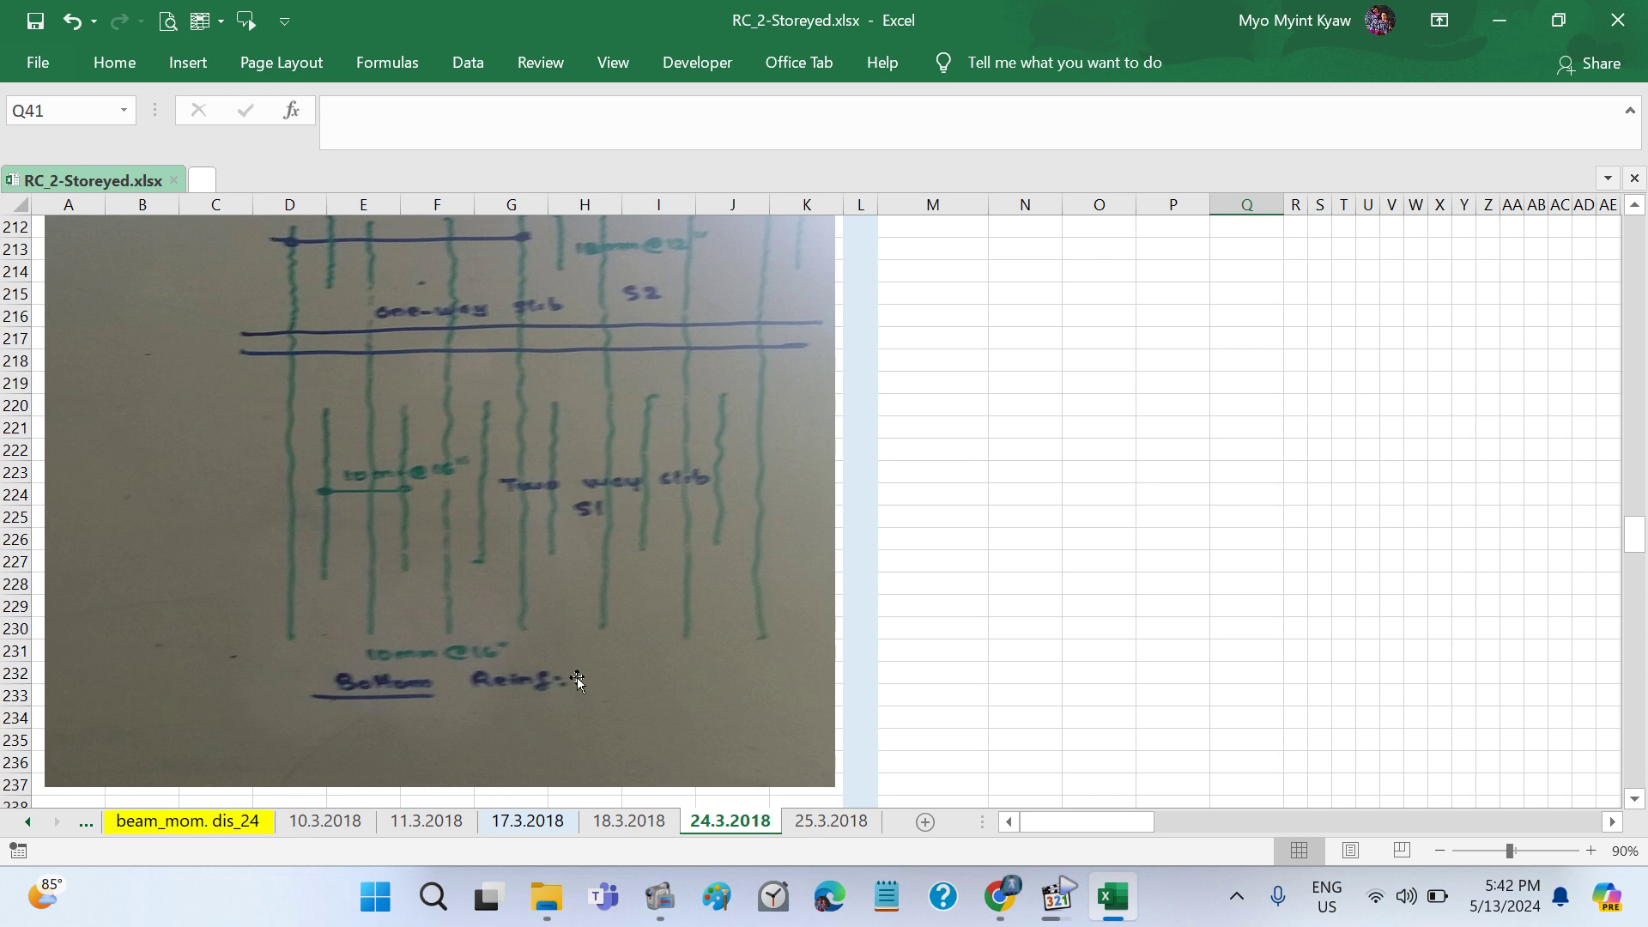
{"action": "scroll", "coordinate": [577, 678], "scroll_direction": "up", "scroll_amount": 1}
{"action": "scroll", "coordinate": [576, 677], "scroll_direction": "up", "scroll_amount": 1}
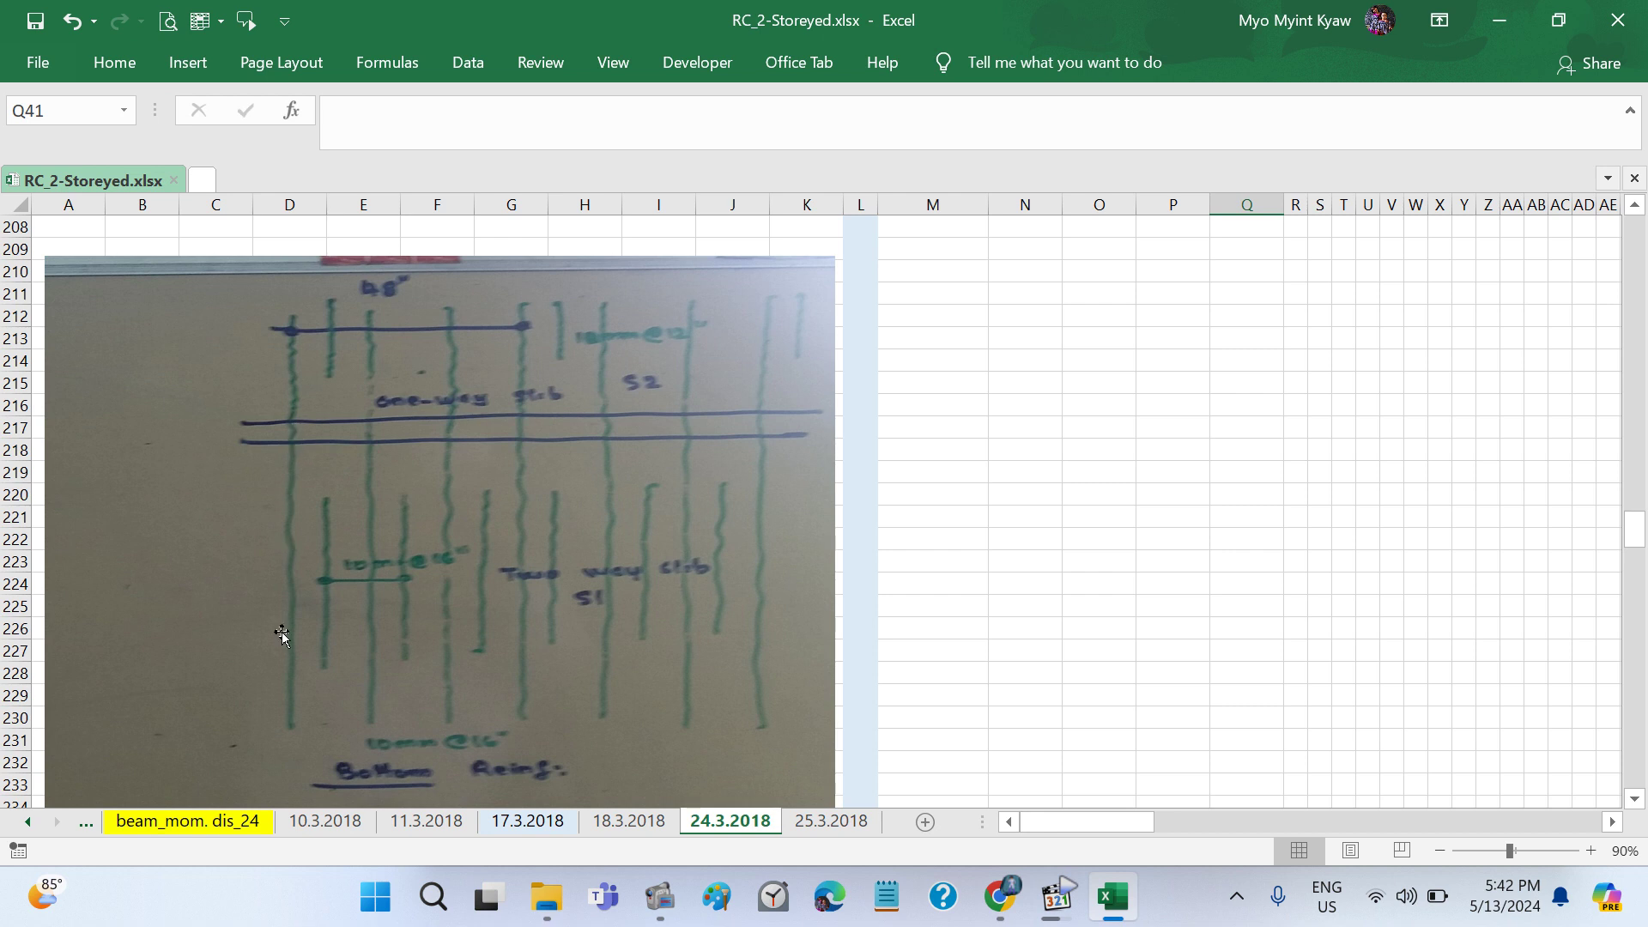
{"action": "scroll", "coordinate": [518, 678], "scroll_direction": "down", "scroll_amount": 1}
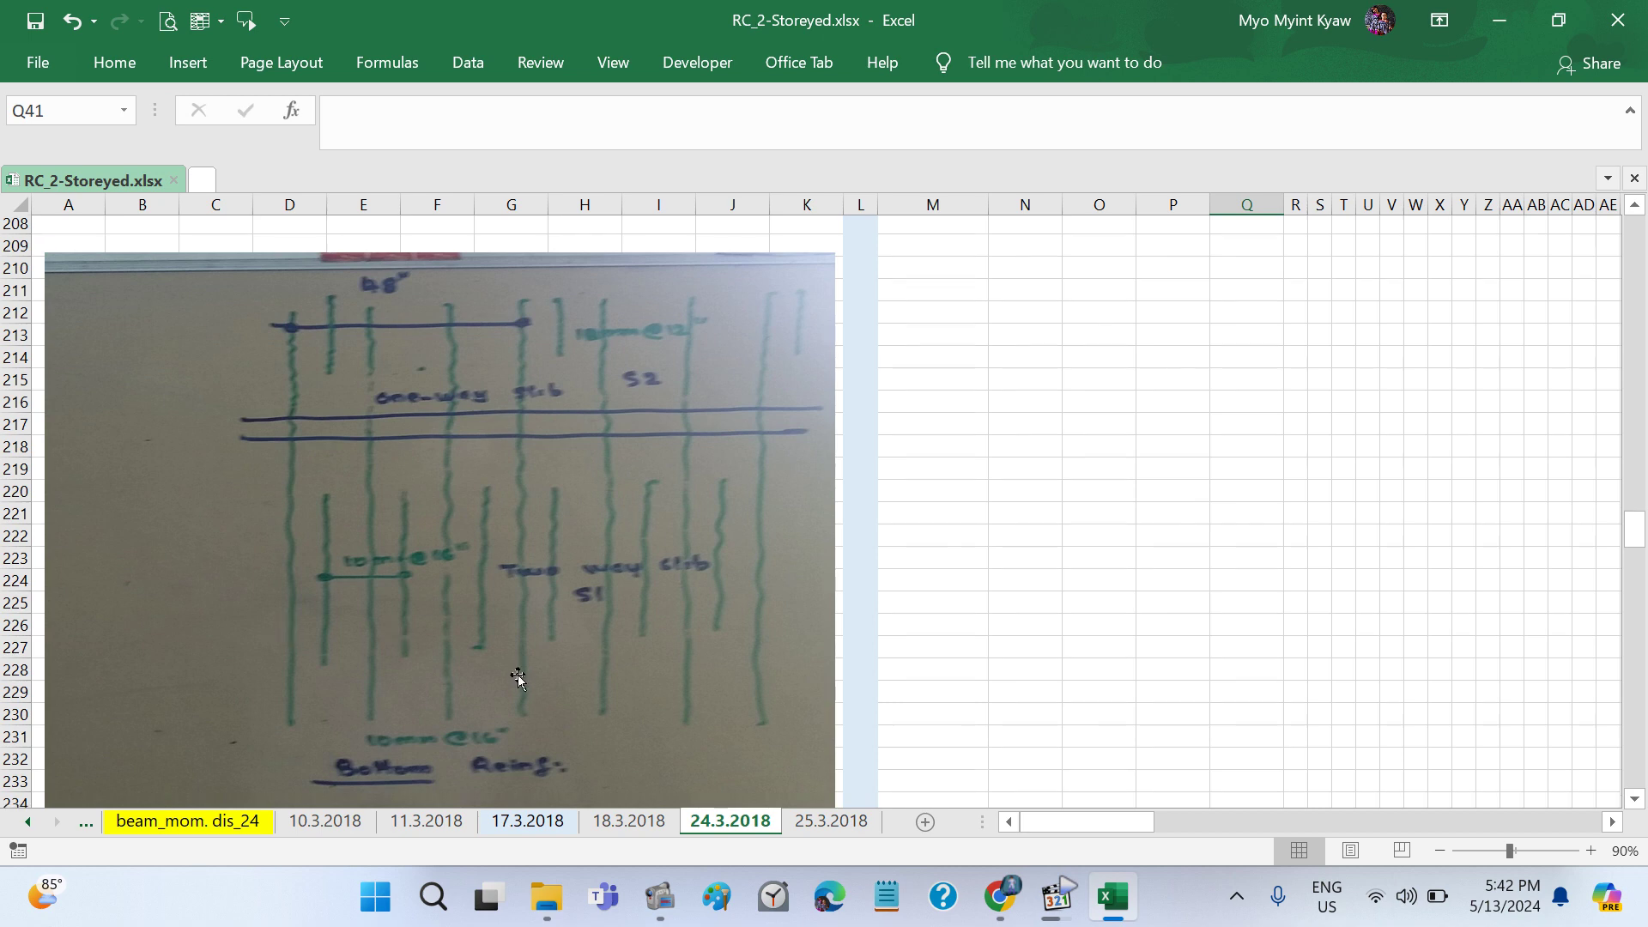
{"action": "scroll", "coordinate": [518, 678], "scroll_direction": "down", "scroll_amount": 6}
{"action": "scroll", "coordinate": [519, 679], "scroll_direction": "down", "scroll_amount": 4}
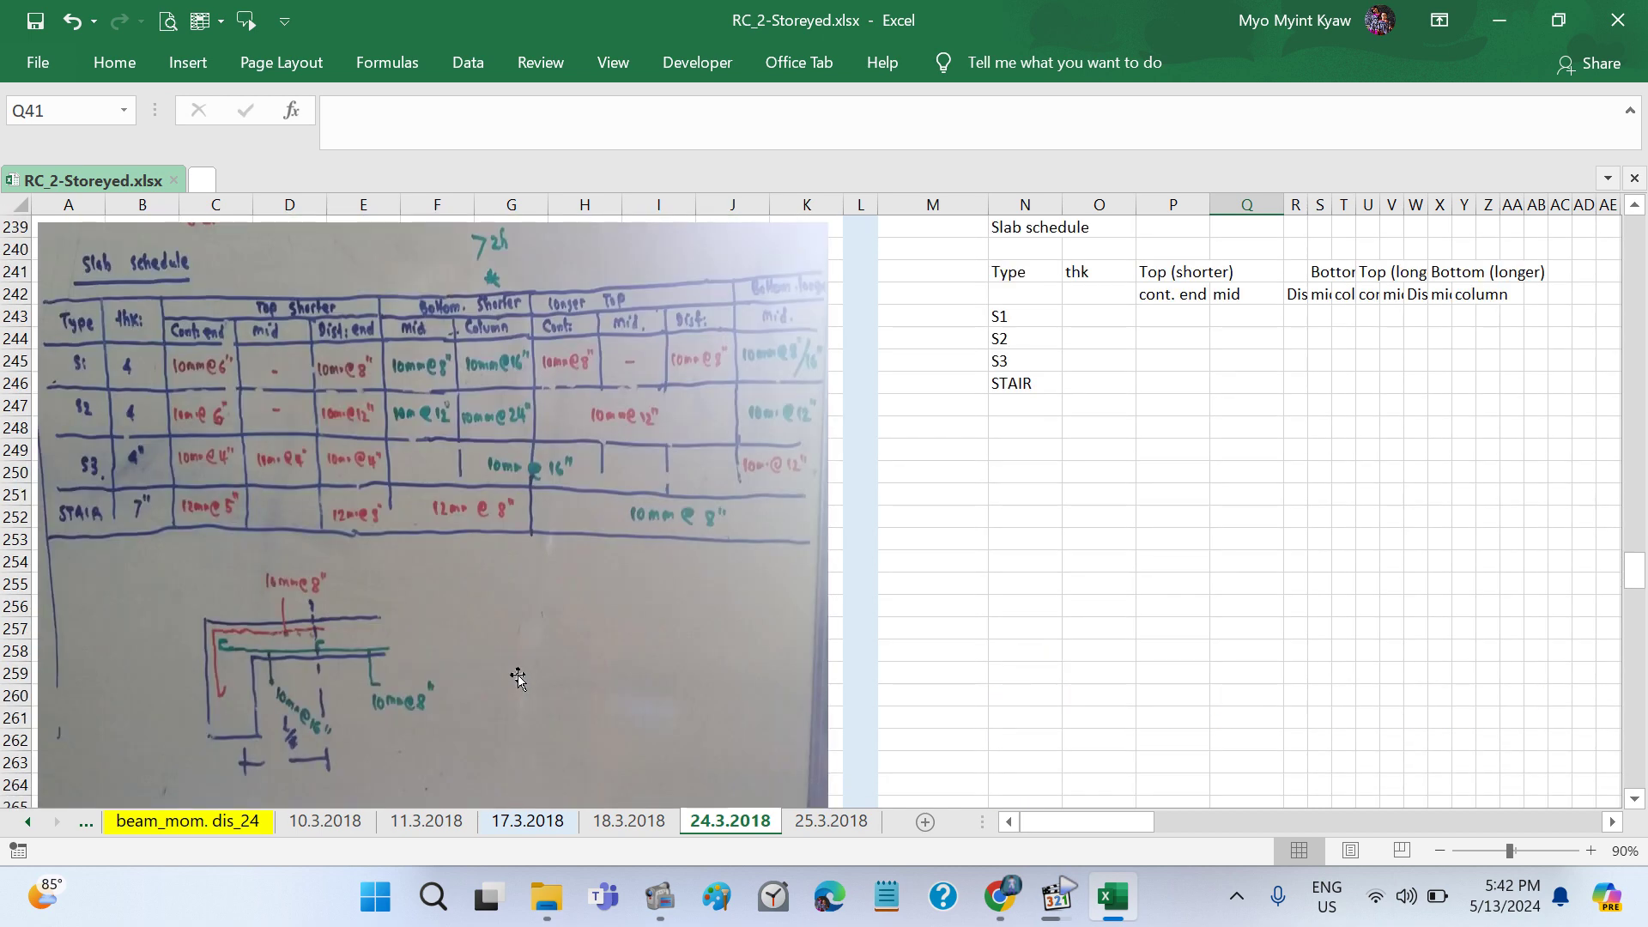
{"action": "scroll", "coordinate": [519, 678], "scroll_direction": "down", "scroll_amount": 3}
{"action": "scroll", "coordinate": [518, 678], "scroll_direction": "up", "scroll_amount": 2}
{"action": "scroll", "coordinate": [518, 678], "scroll_direction": "up", "scroll_amount": 1}
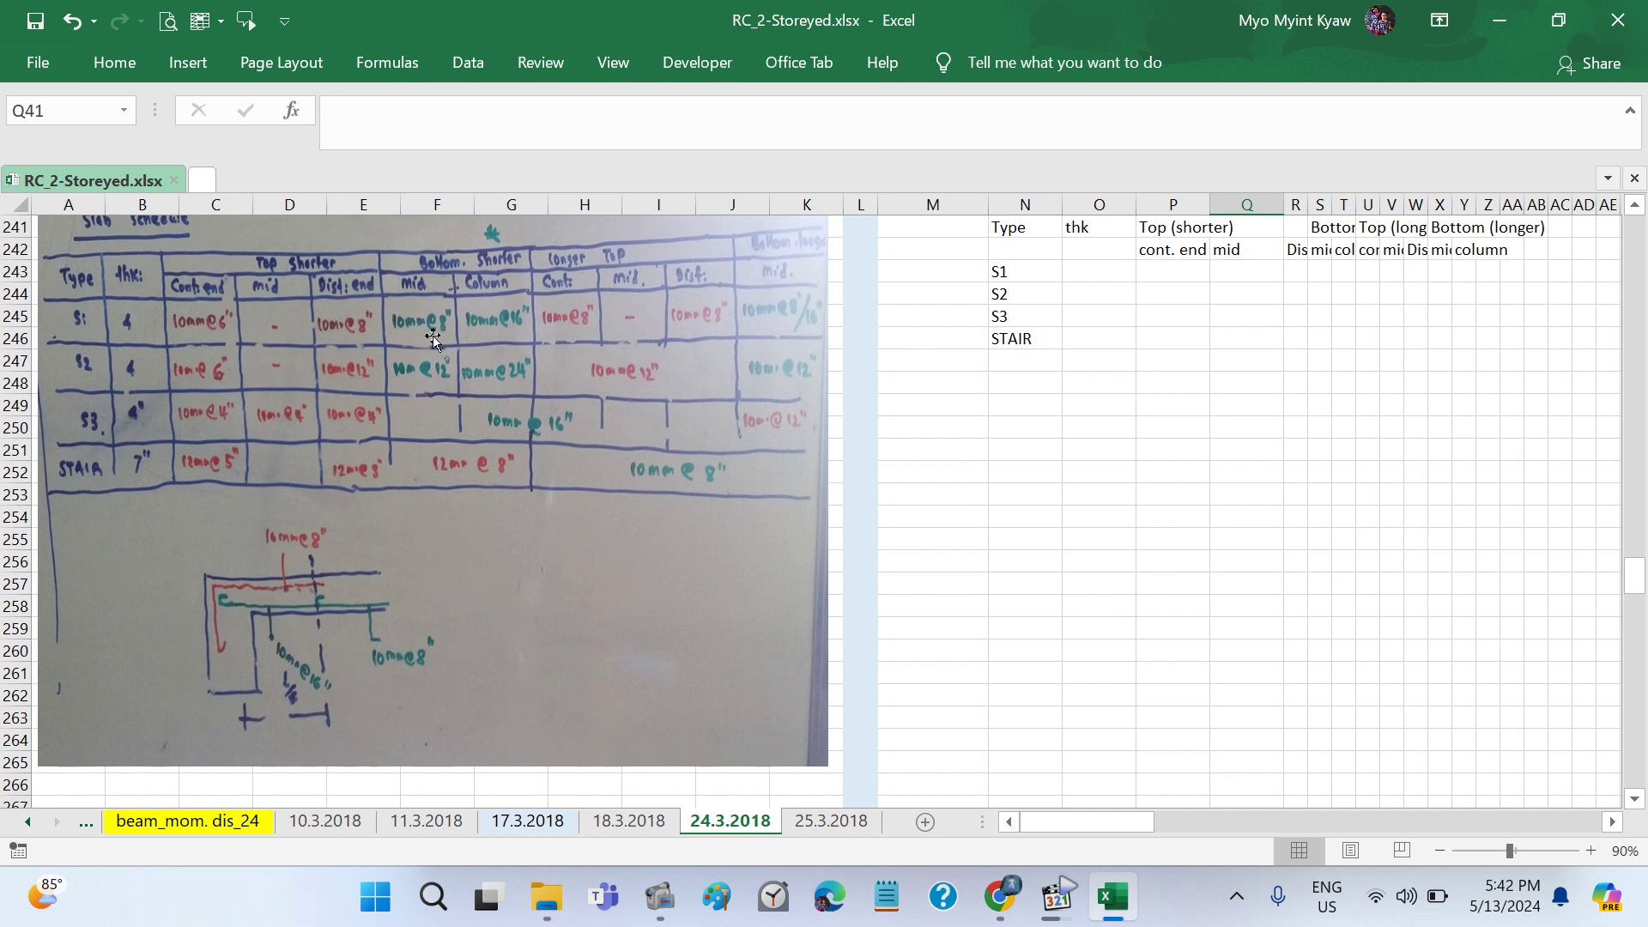
{"action": "scroll", "coordinate": [440, 378], "scroll_direction": "up", "scroll_amount": 1}
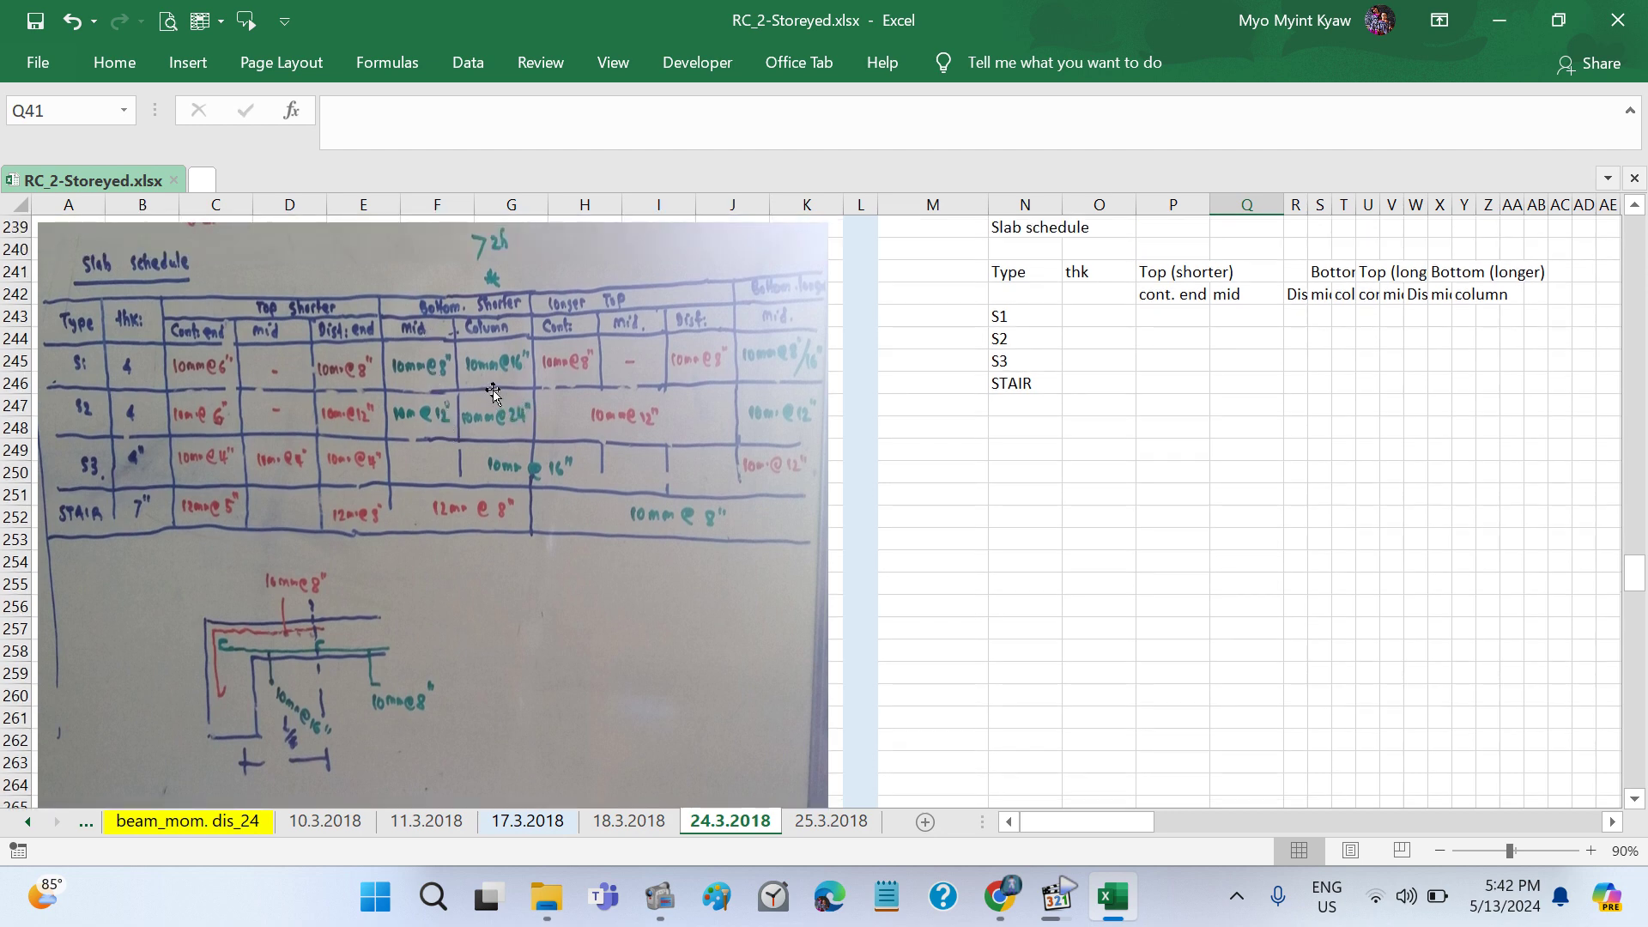
{"action": "scroll", "coordinate": [498, 395], "scroll_direction": "up", "scroll_amount": 2}
{"action": "scroll", "coordinate": [498, 394], "scroll_direction": "up", "scroll_amount": 2}
{"action": "scroll", "coordinate": [498, 394], "scroll_direction": "up", "scroll_amount": 5}
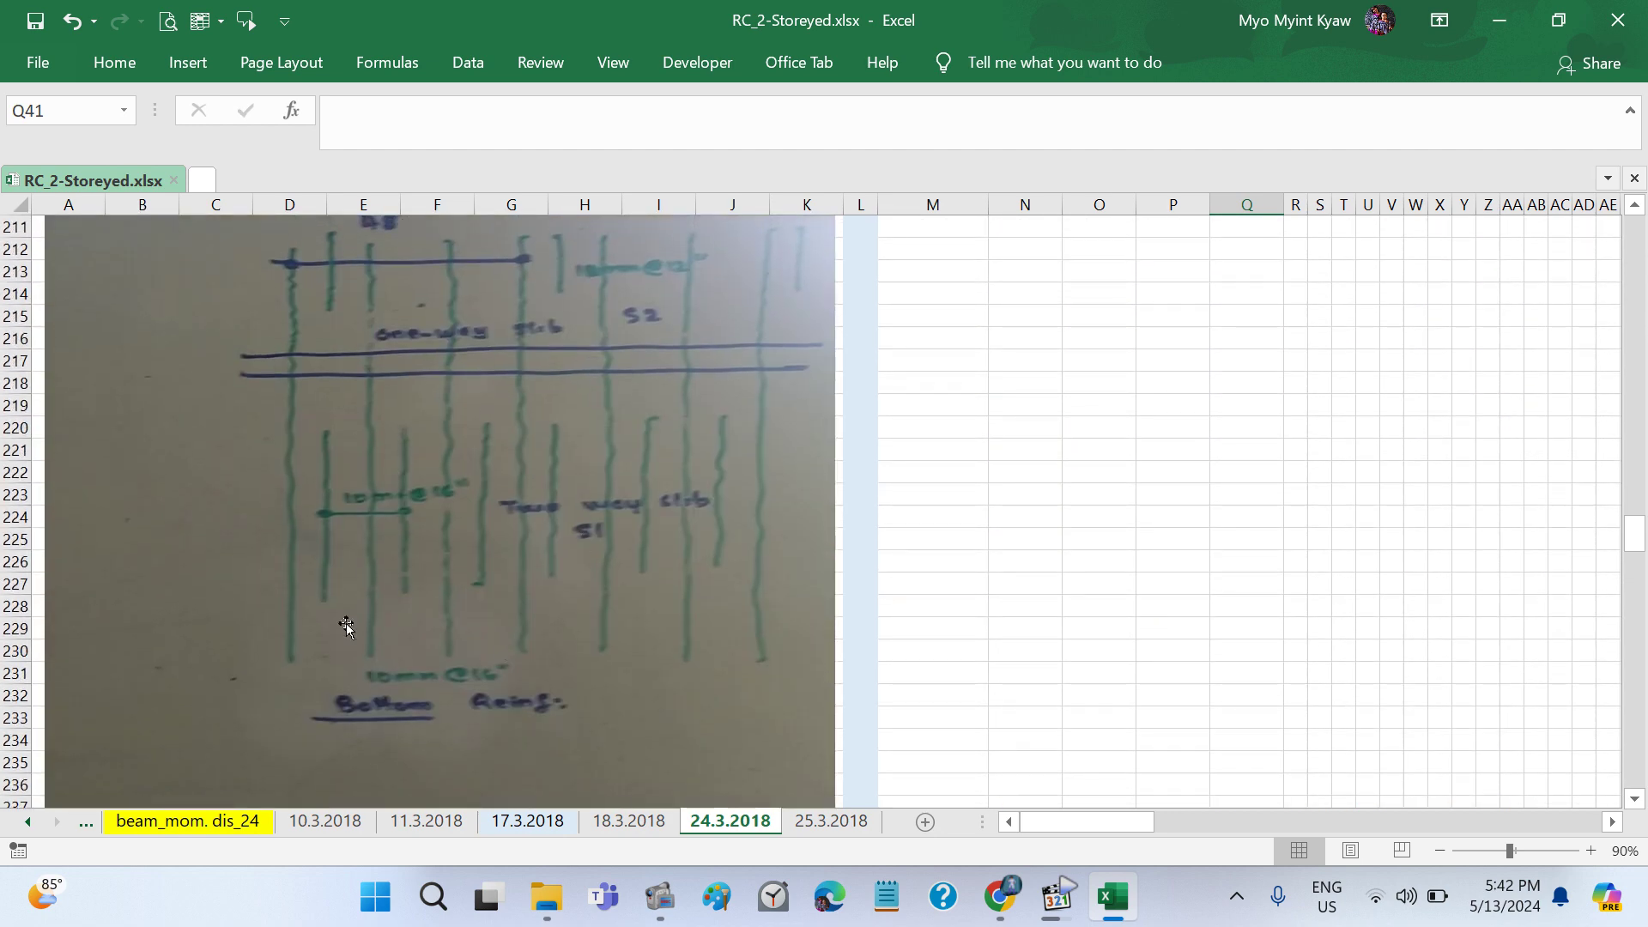
{"action": "scroll", "coordinate": [472, 769], "scroll_direction": "up", "scroll_amount": 1}
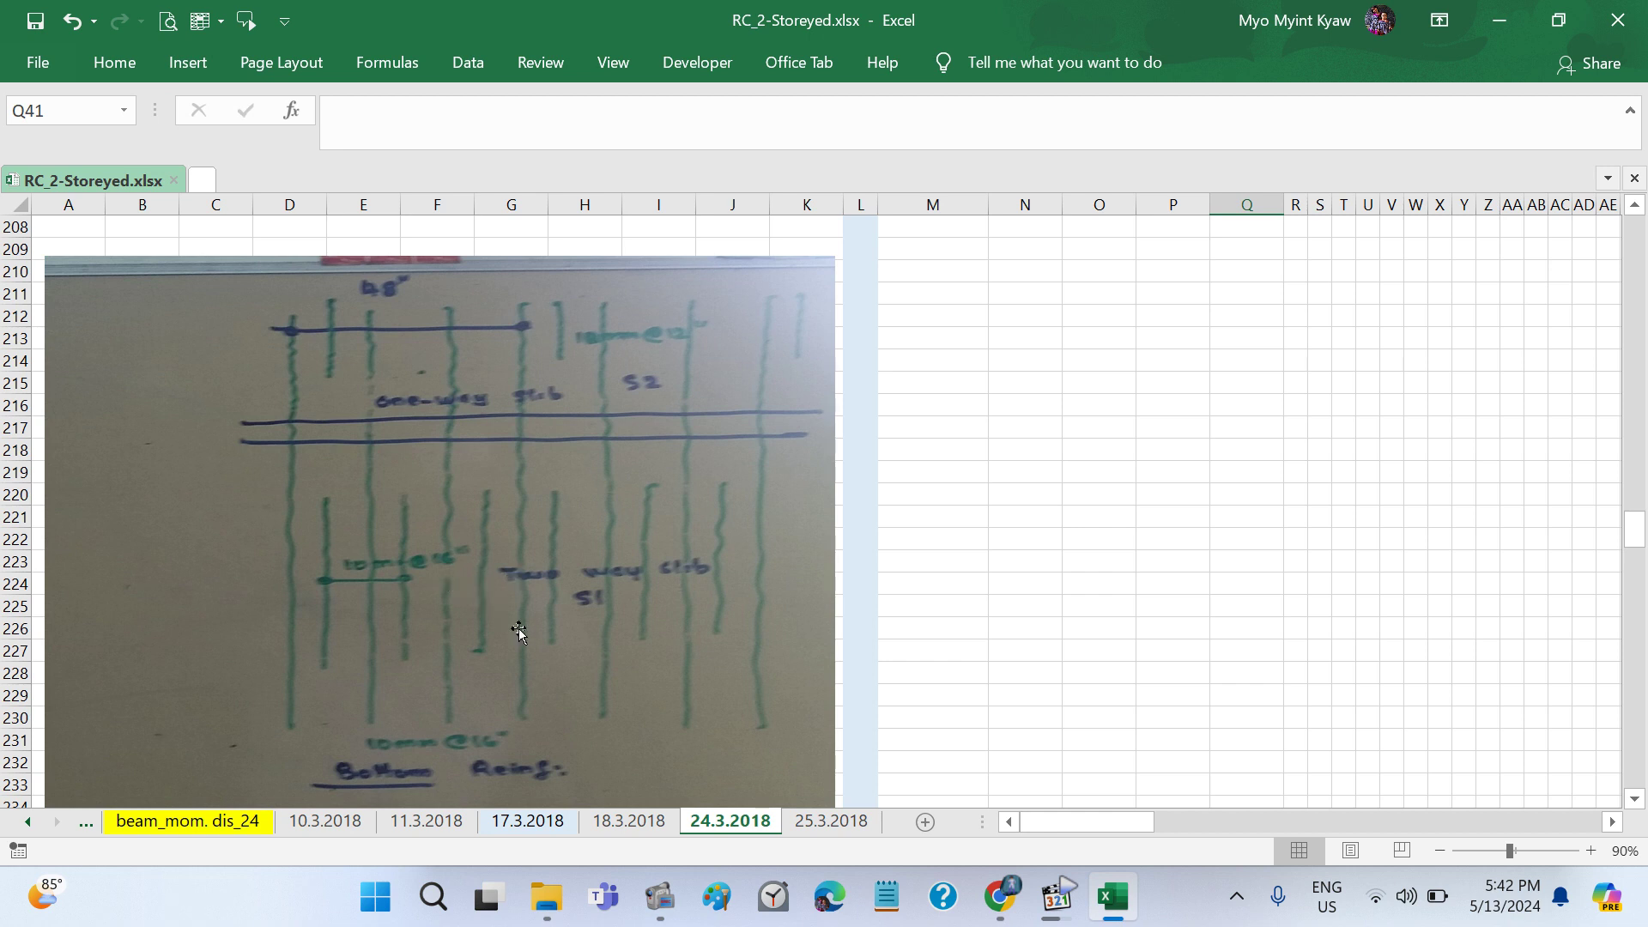
{"action": "scroll", "coordinate": [519, 628], "scroll_direction": "down", "scroll_amount": 1}
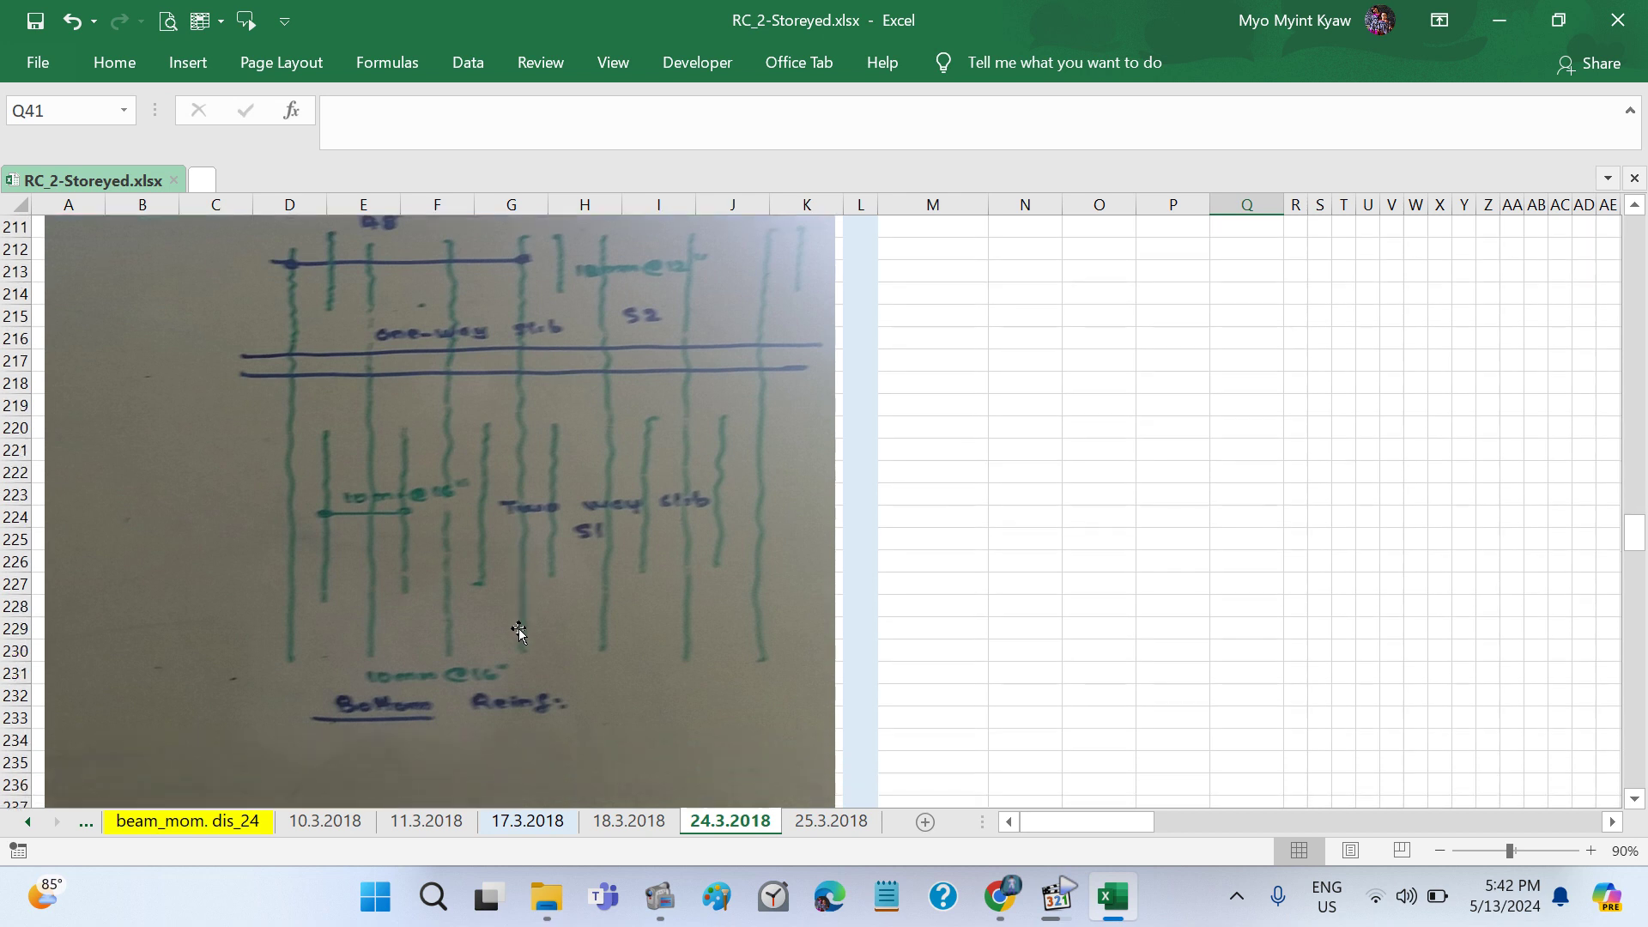
{"action": "left_click", "coordinate": [482, 689]}
{"action": "scroll", "coordinate": [483, 689], "scroll_direction": "down", "scroll_amount": 3}
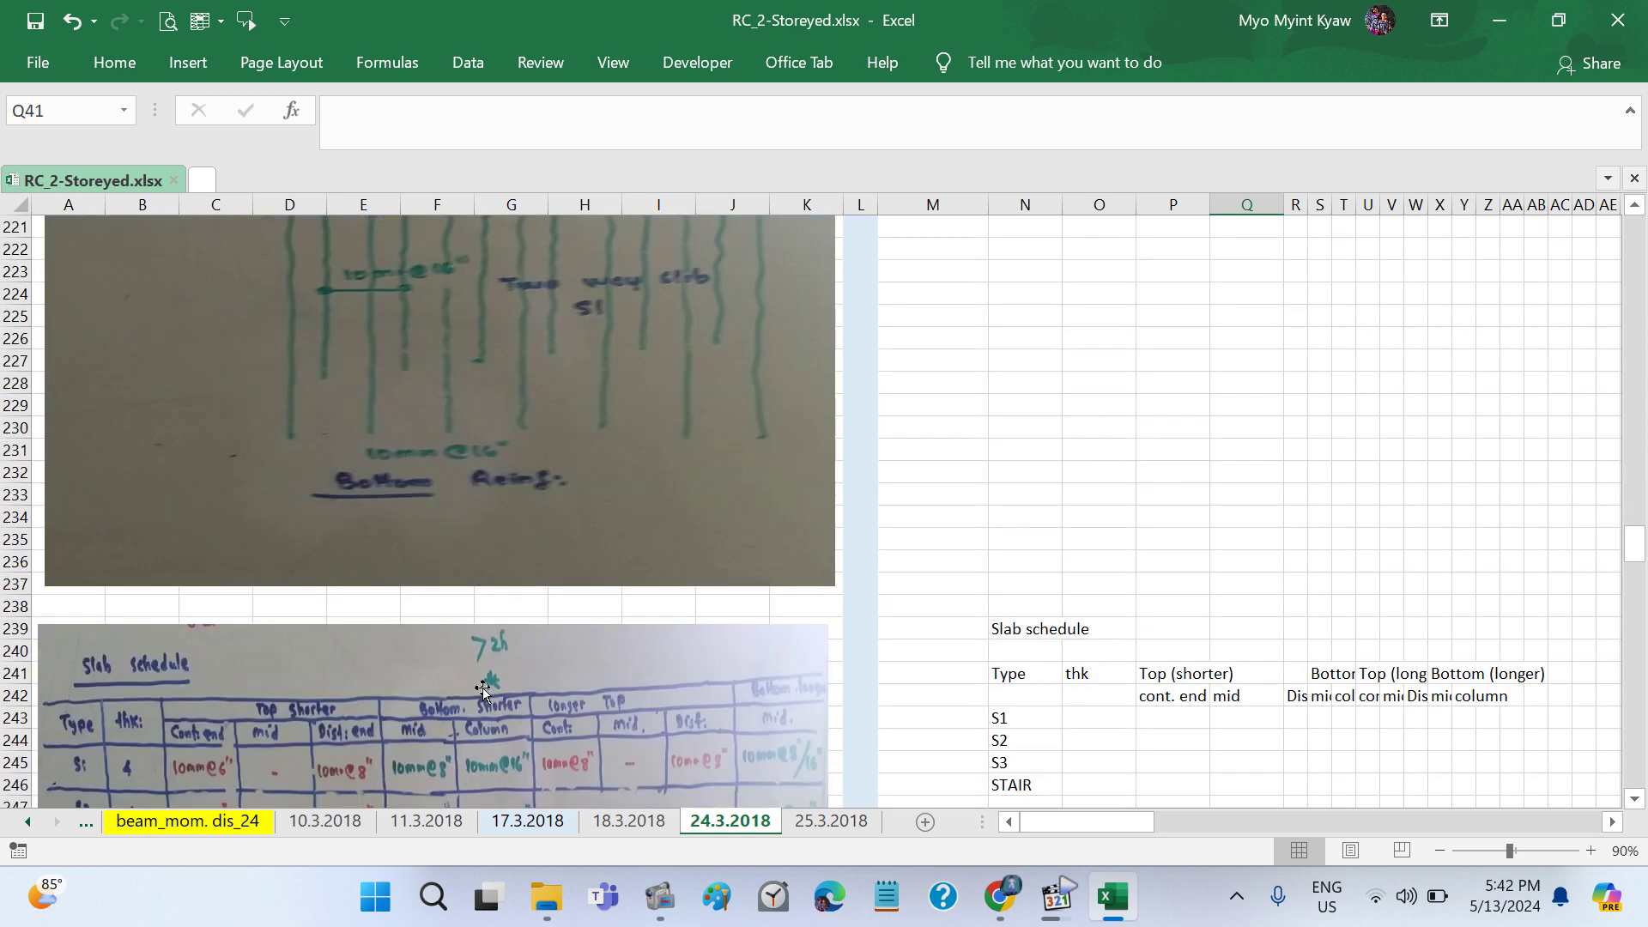
{"action": "scroll", "coordinate": [483, 689], "scroll_direction": "down", "scroll_amount": 2}
{"action": "scroll", "coordinate": [482, 689], "scroll_direction": "down", "scroll_amount": 1}
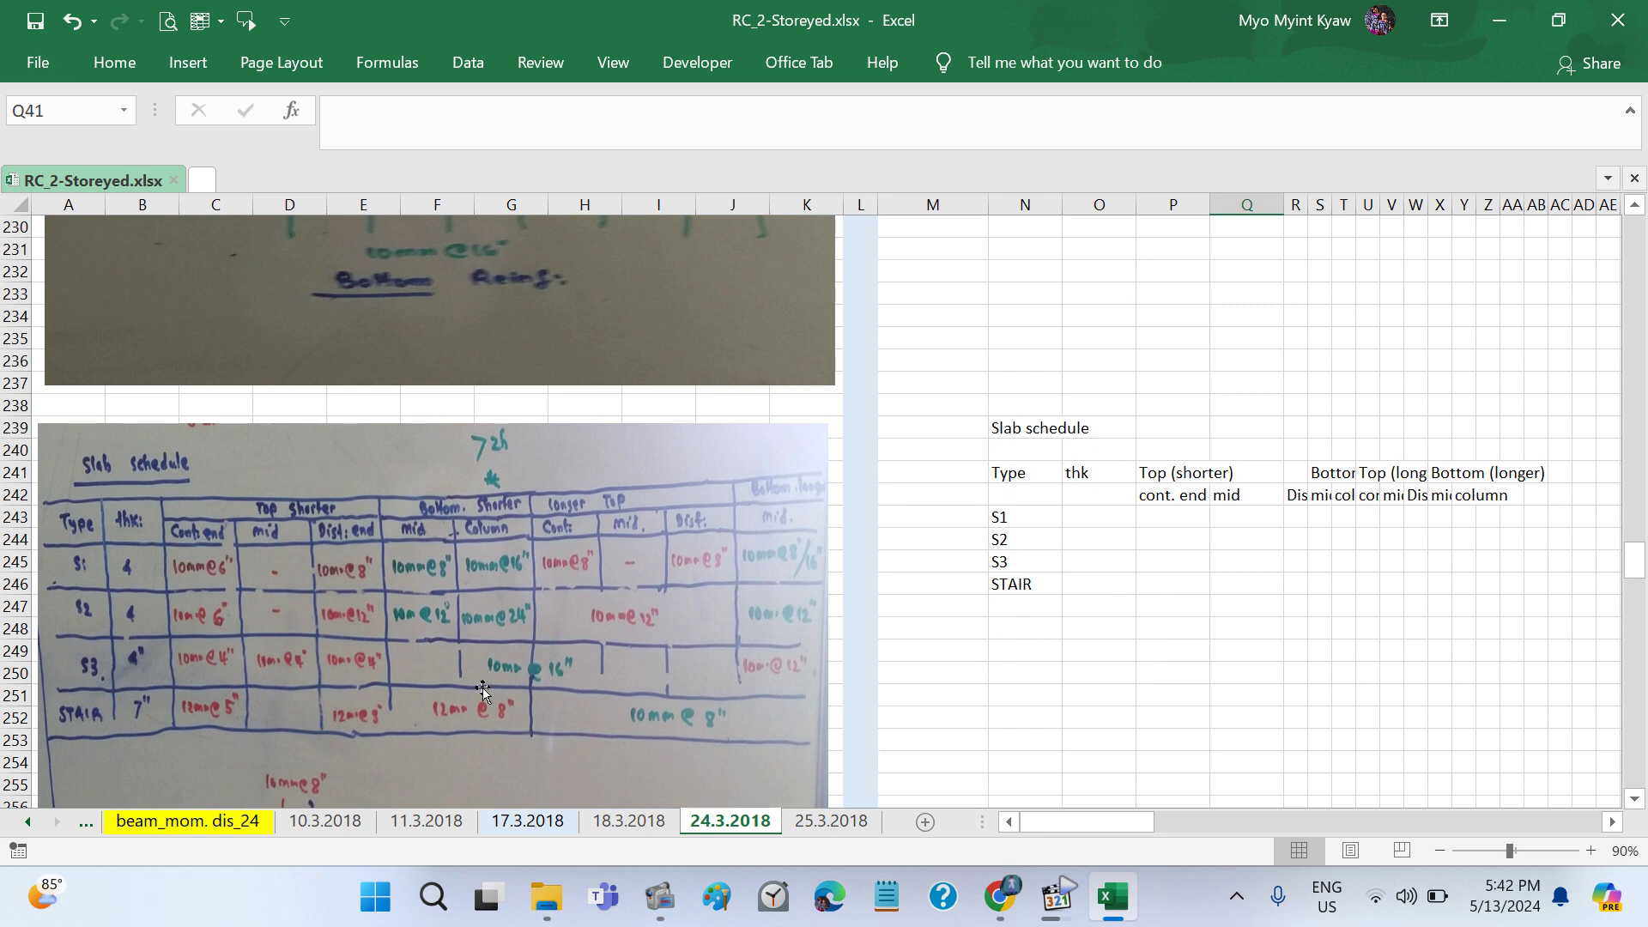
{"action": "scroll", "coordinate": [482, 689], "scroll_direction": "down", "scroll_amount": 1}
{"action": "scroll", "coordinate": [483, 689], "scroll_direction": "down", "scroll_amount": 3}
{"action": "scroll", "coordinate": [483, 689], "scroll_direction": "down", "scroll_amount": 1}
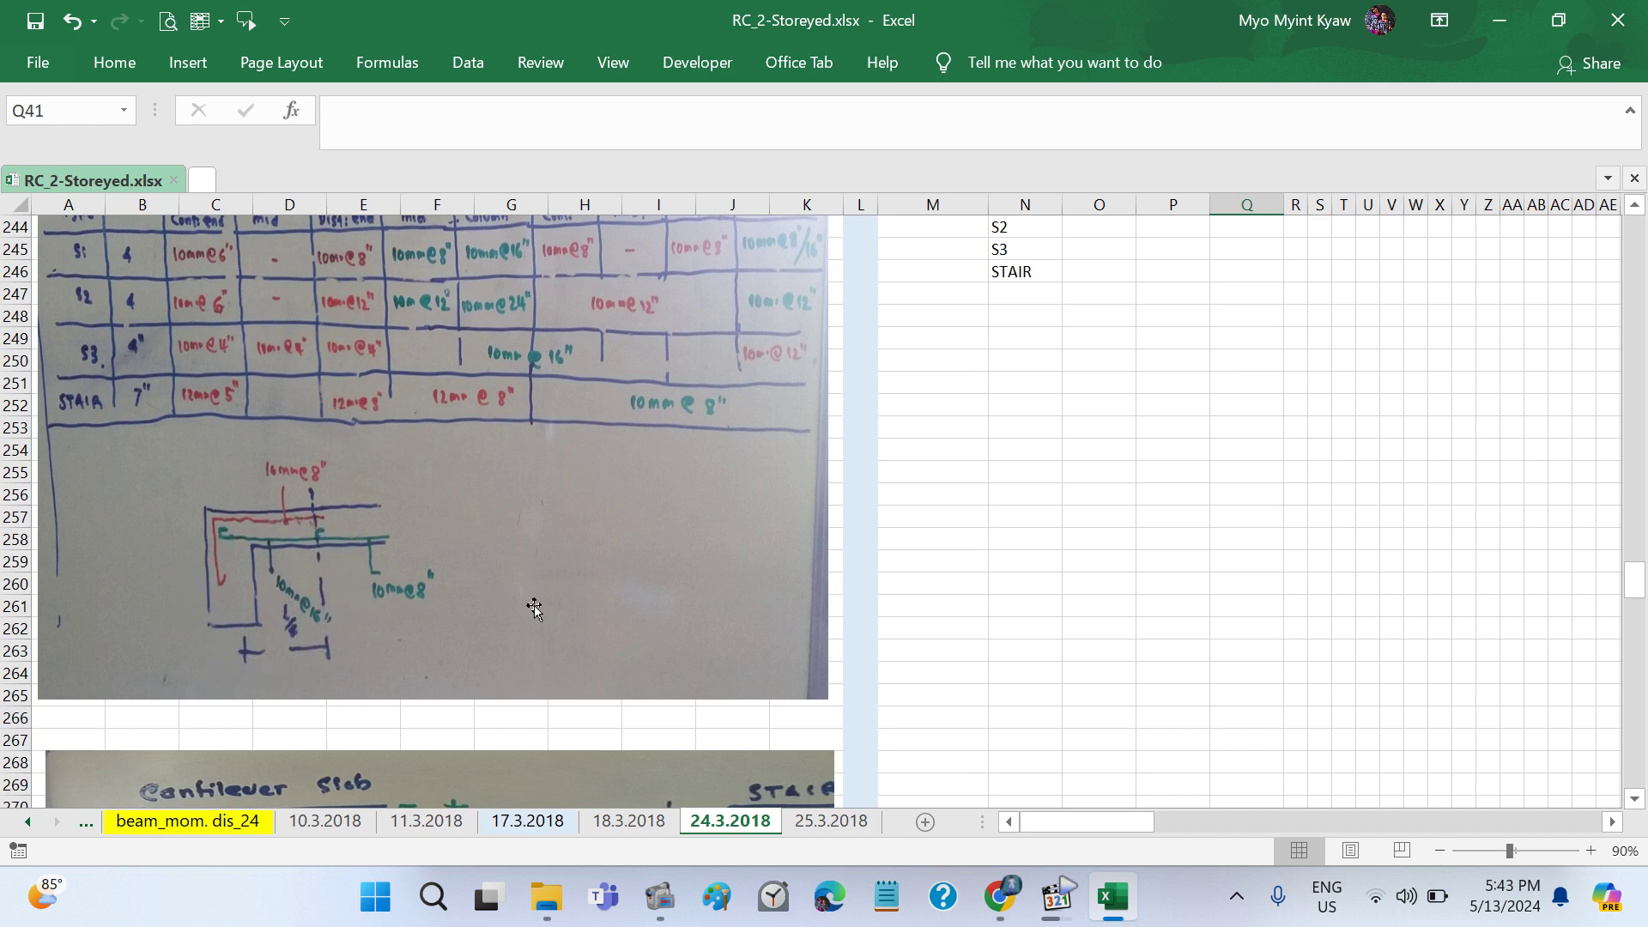
{"action": "scroll", "coordinate": [534, 608], "scroll_direction": "down", "scroll_amount": 3}
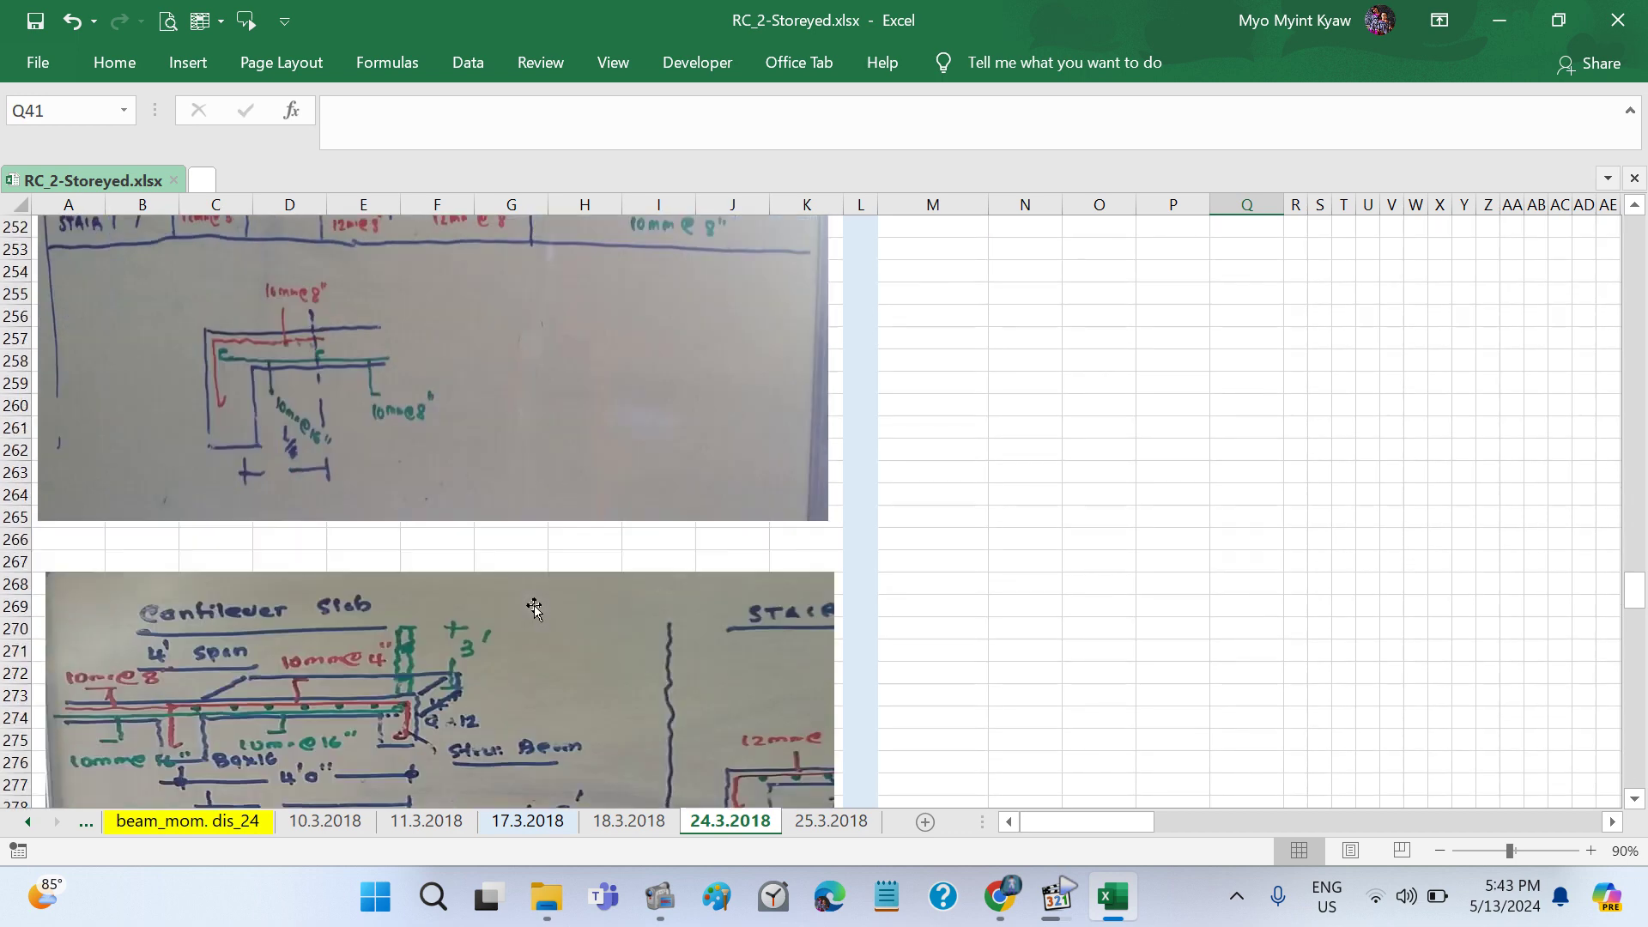
{"action": "scroll", "coordinate": [534, 608], "scroll_direction": "down", "scroll_amount": 1}
{"action": "scroll", "coordinate": [534, 608], "scroll_direction": "down", "scroll_amount": 1}
{"action": "scroll", "coordinate": [534, 608], "scroll_direction": "down", "scroll_amount": 2}
{"action": "scroll", "coordinate": [534, 608], "scroll_direction": "up", "scroll_amount": 5}
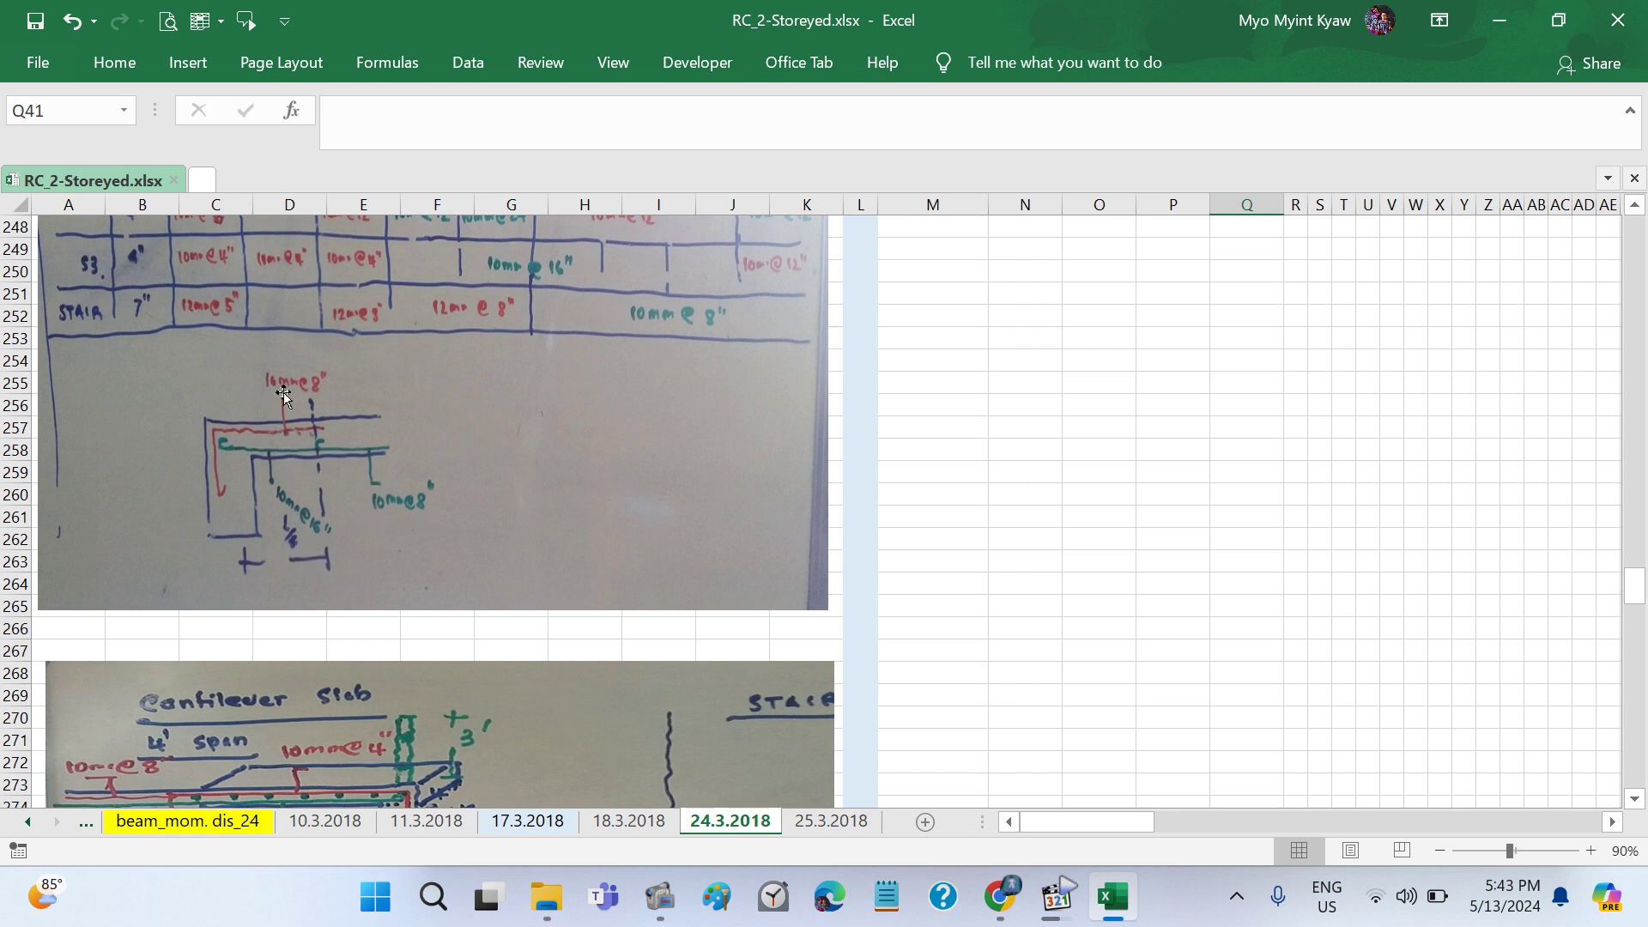
{"action": "scroll", "coordinate": [283, 395], "scroll_direction": "up", "scroll_amount": 3}
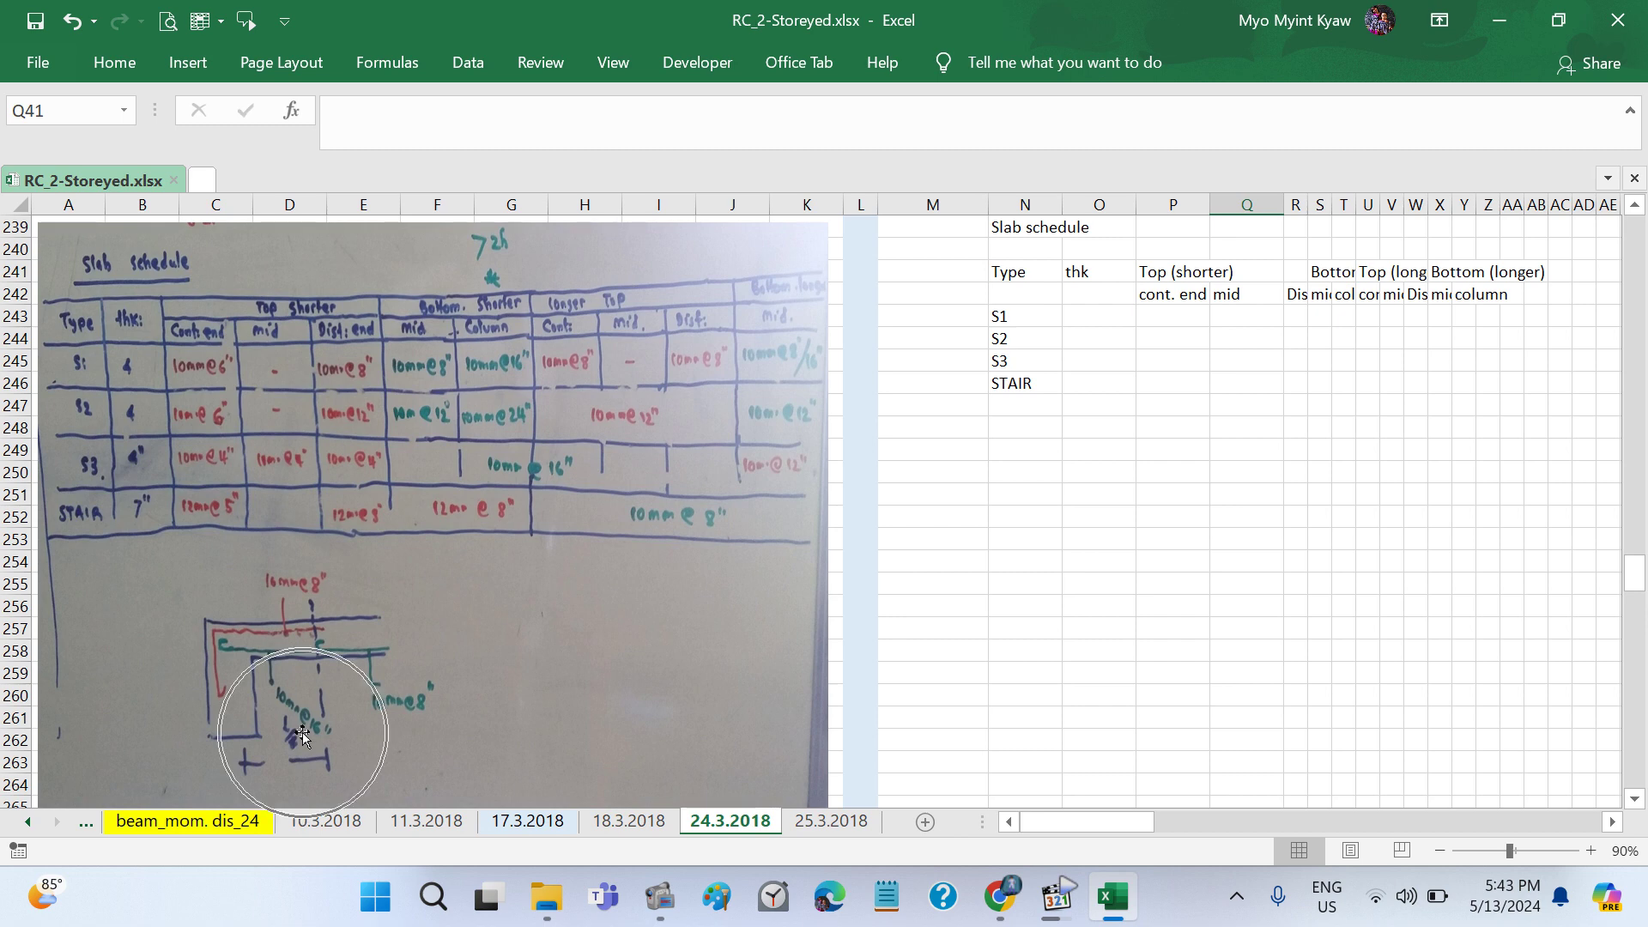
Step: Select the scanned slab schedule photo and scroll through it to review its contents
{"action": "left_click", "coordinate": [453, 662]}
{"action": "scroll", "coordinate": [454, 663], "scroll_direction": "down", "scroll_amount": 2}
{"action": "scroll", "coordinate": [453, 663], "scroll_direction": "down", "scroll_amount": 1}
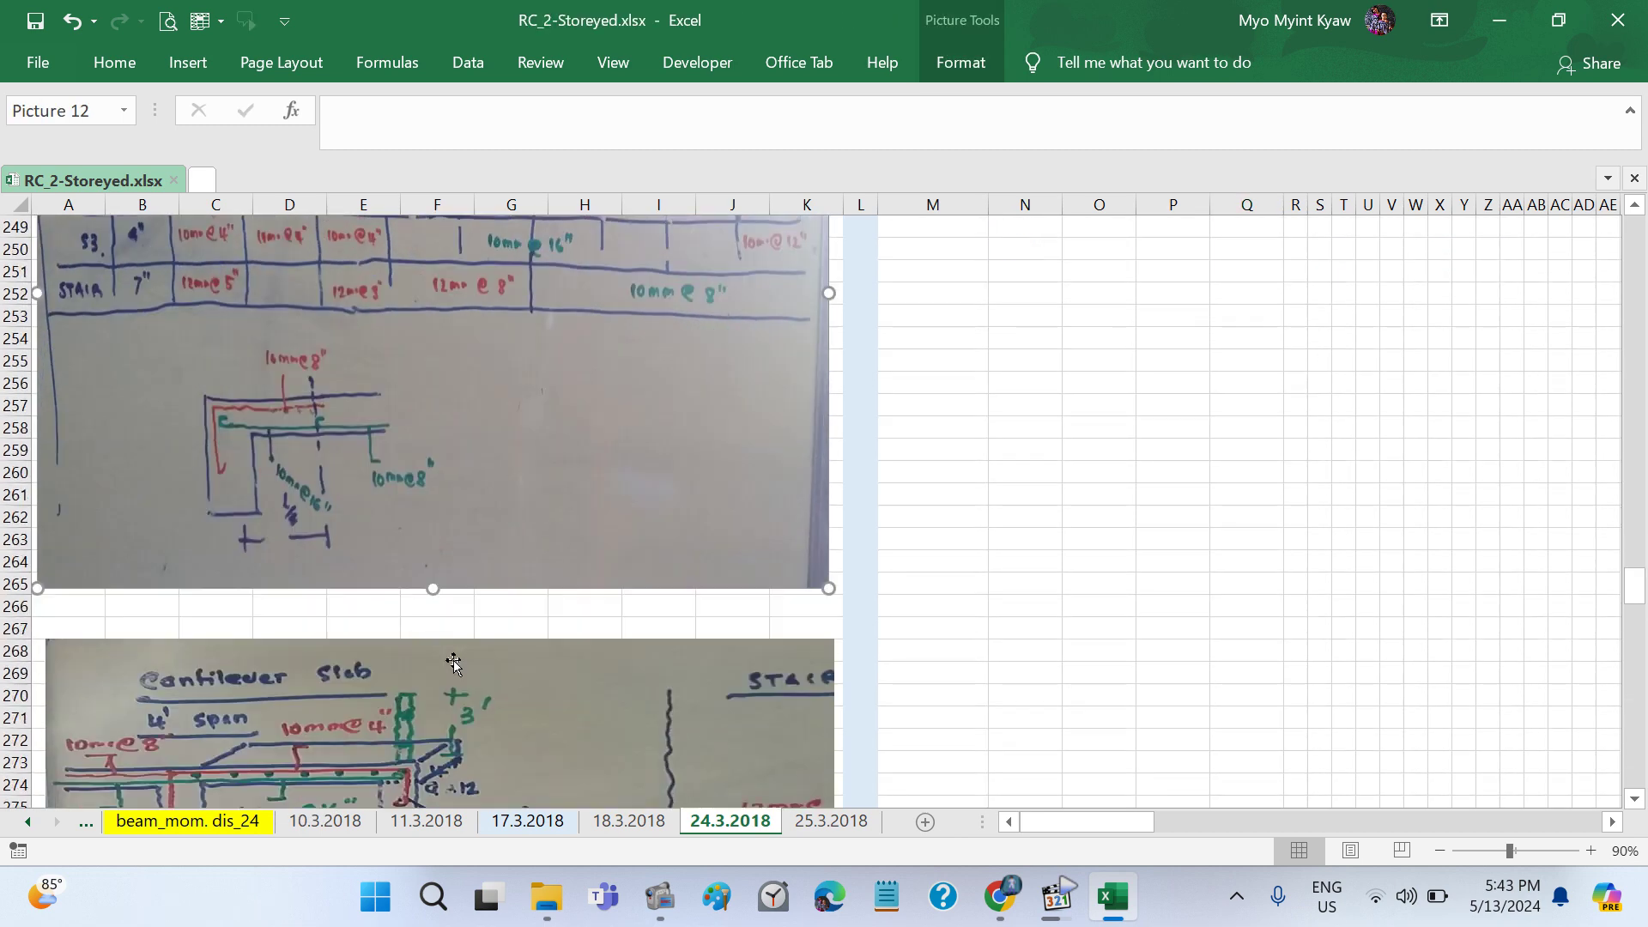
{"action": "scroll", "coordinate": [453, 663], "scroll_direction": "up", "scroll_amount": 1}
{"action": "scroll", "coordinate": [453, 662], "scroll_direction": "up", "scroll_amount": 1}
{"action": "scroll", "coordinate": [454, 662], "scroll_direction": "up", "scroll_amount": 3}
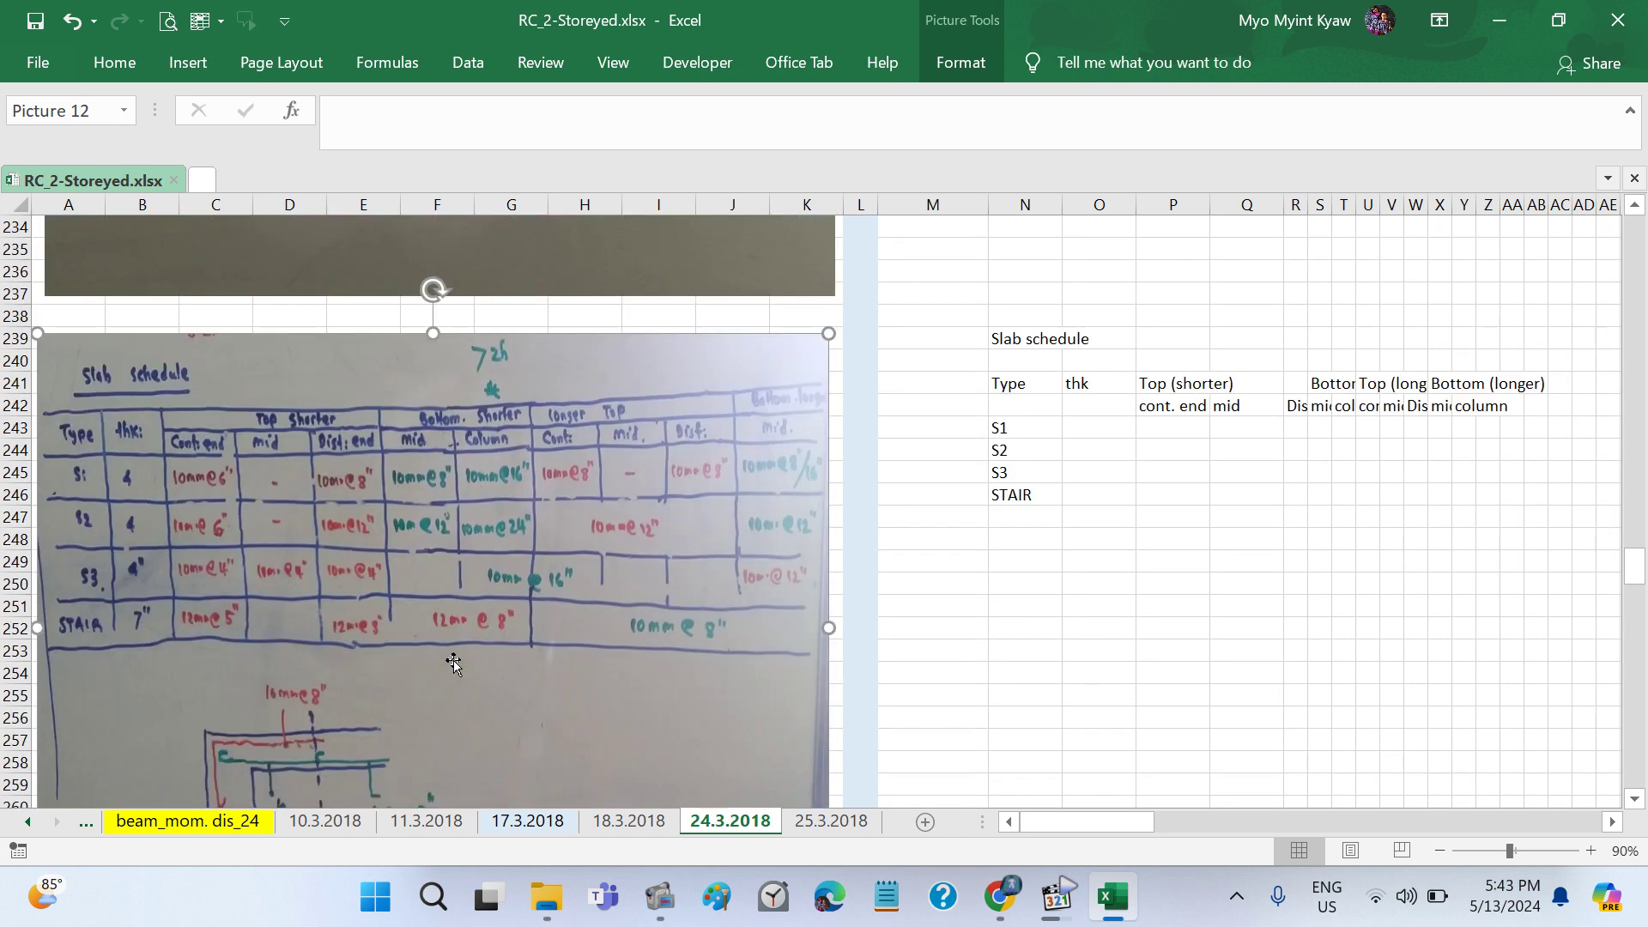
{"action": "scroll", "coordinate": [453, 662], "scroll_direction": "up", "scroll_amount": 1}
{"action": "scroll", "coordinate": [453, 663], "scroll_direction": "up", "scroll_amount": 2}
{"action": "scroll", "coordinate": [444, 652], "scroll_direction": "up", "scroll_amount": 1}
{"action": "scroll", "coordinate": [445, 652], "scroll_direction": "down", "scroll_amount": 2}
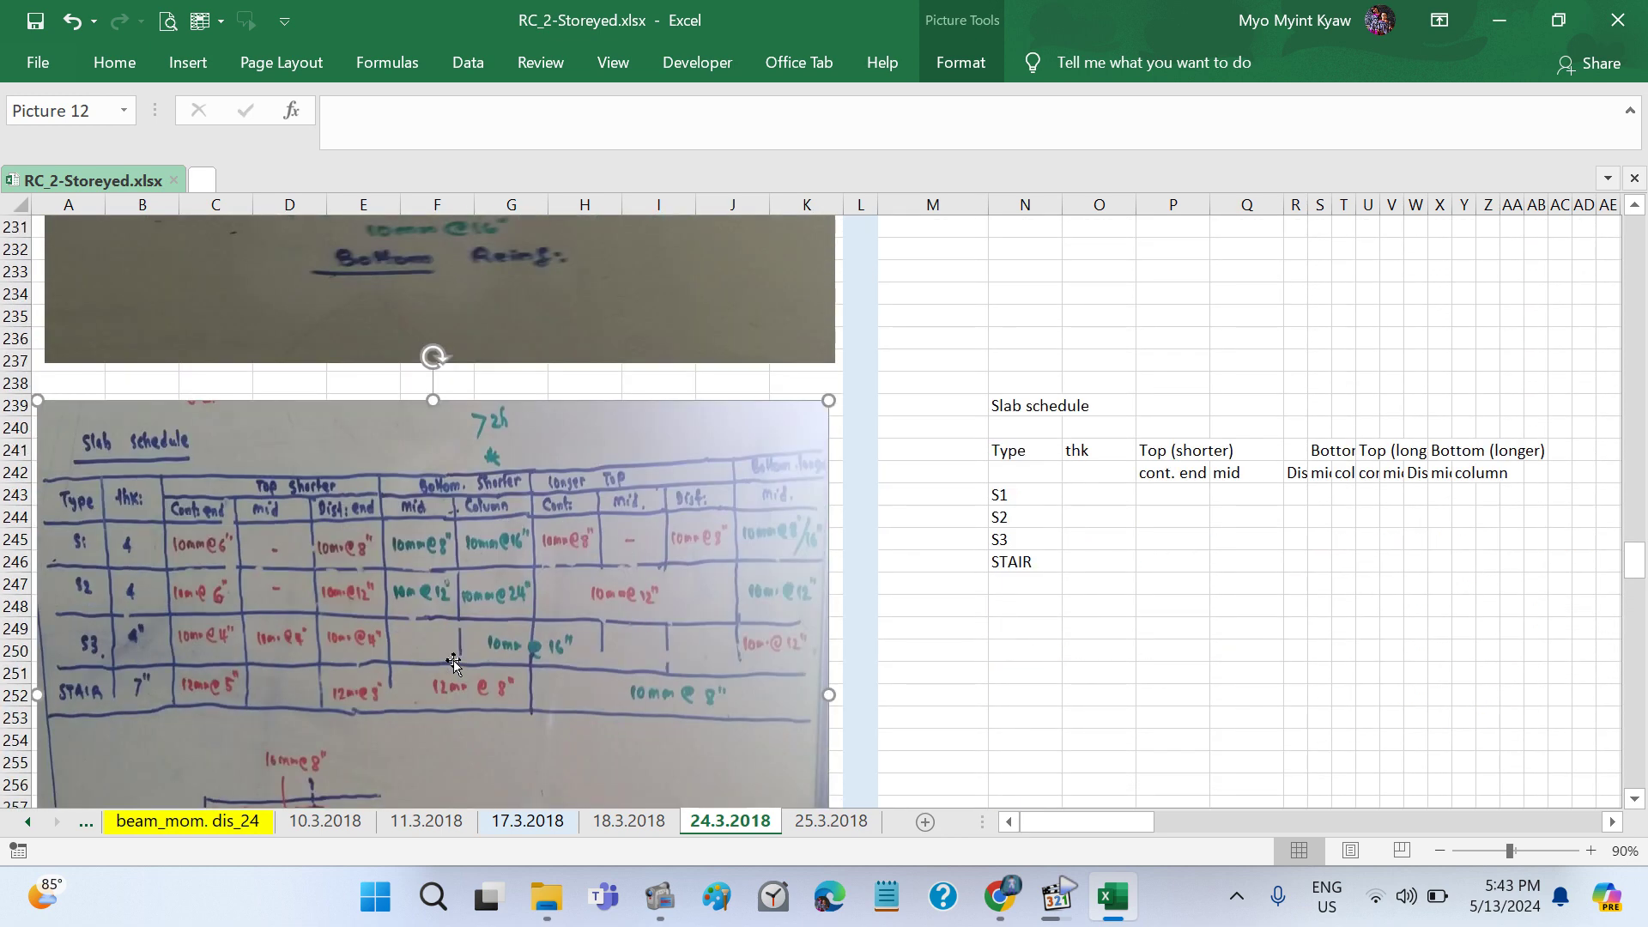
{"action": "scroll", "coordinate": [429, 687], "scroll_direction": "down", "scroll_amount": 3}
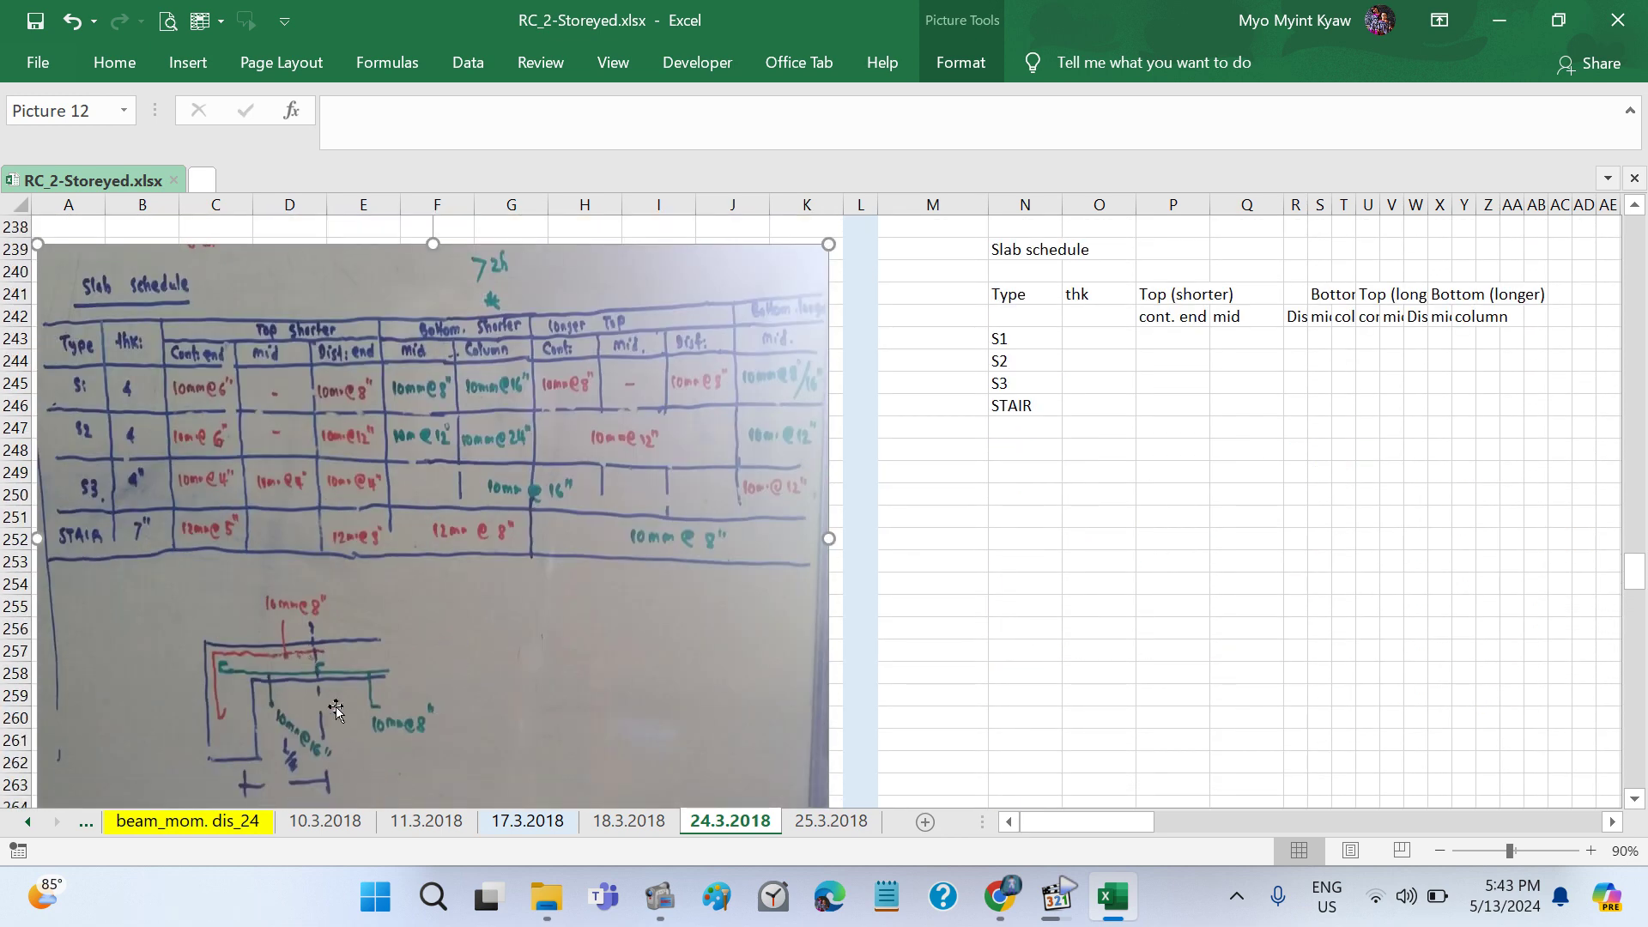
{"action": "scroll", "coordinate": [456, 684], "scroll_direction": "up", "scroll_amount": 1}
{"action": "scroll", "coordinate": [456, 684], "scroll_direction": "down", "scroll_amount": 2}
{"action": "scroll", "coordinate": [441, 684], "scroll_direction": "down", "scroll_amount": 1}
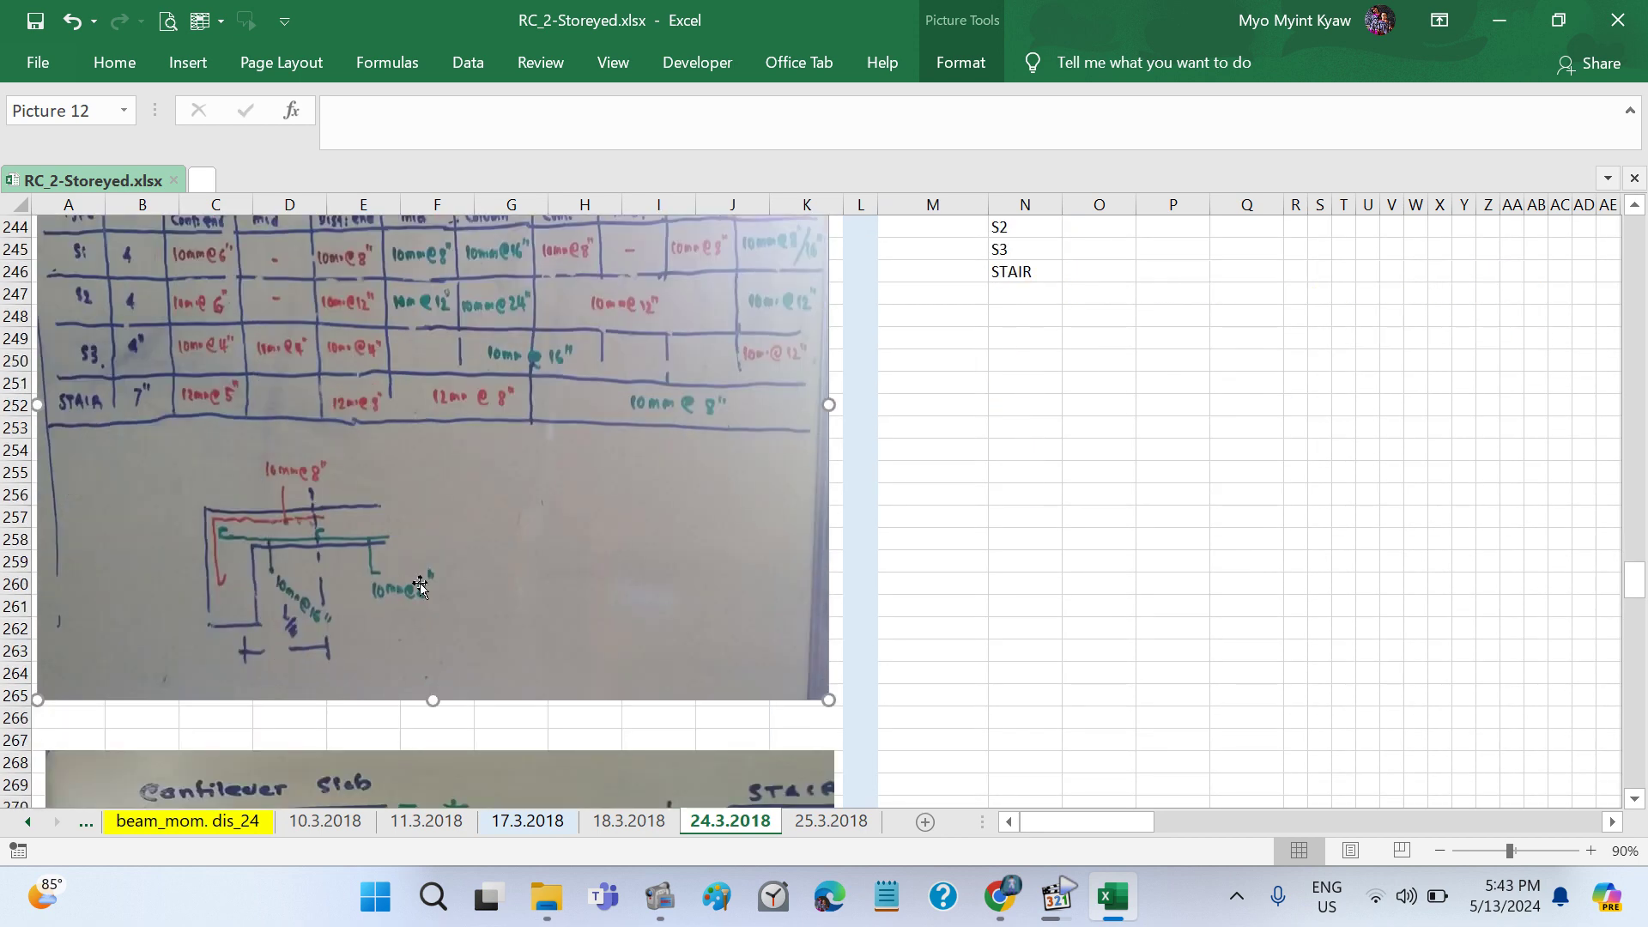
{"action": "scroll", "coordinate": [420, 584], "scroll_direction": "up", "scroll_amount": 2}
{"action": "scroll", "coordinate": [419, 584], "scroll_direction": "up", "scroll_amount": 3}
{"action": "scroll", "coordinate": [425, 580], "scroll_direction": "up", "scroll_amount": 2}
{"action": "scroll", "coordinate": [438, 570], "scroll_direction": "up", "scroll_amount": 1}
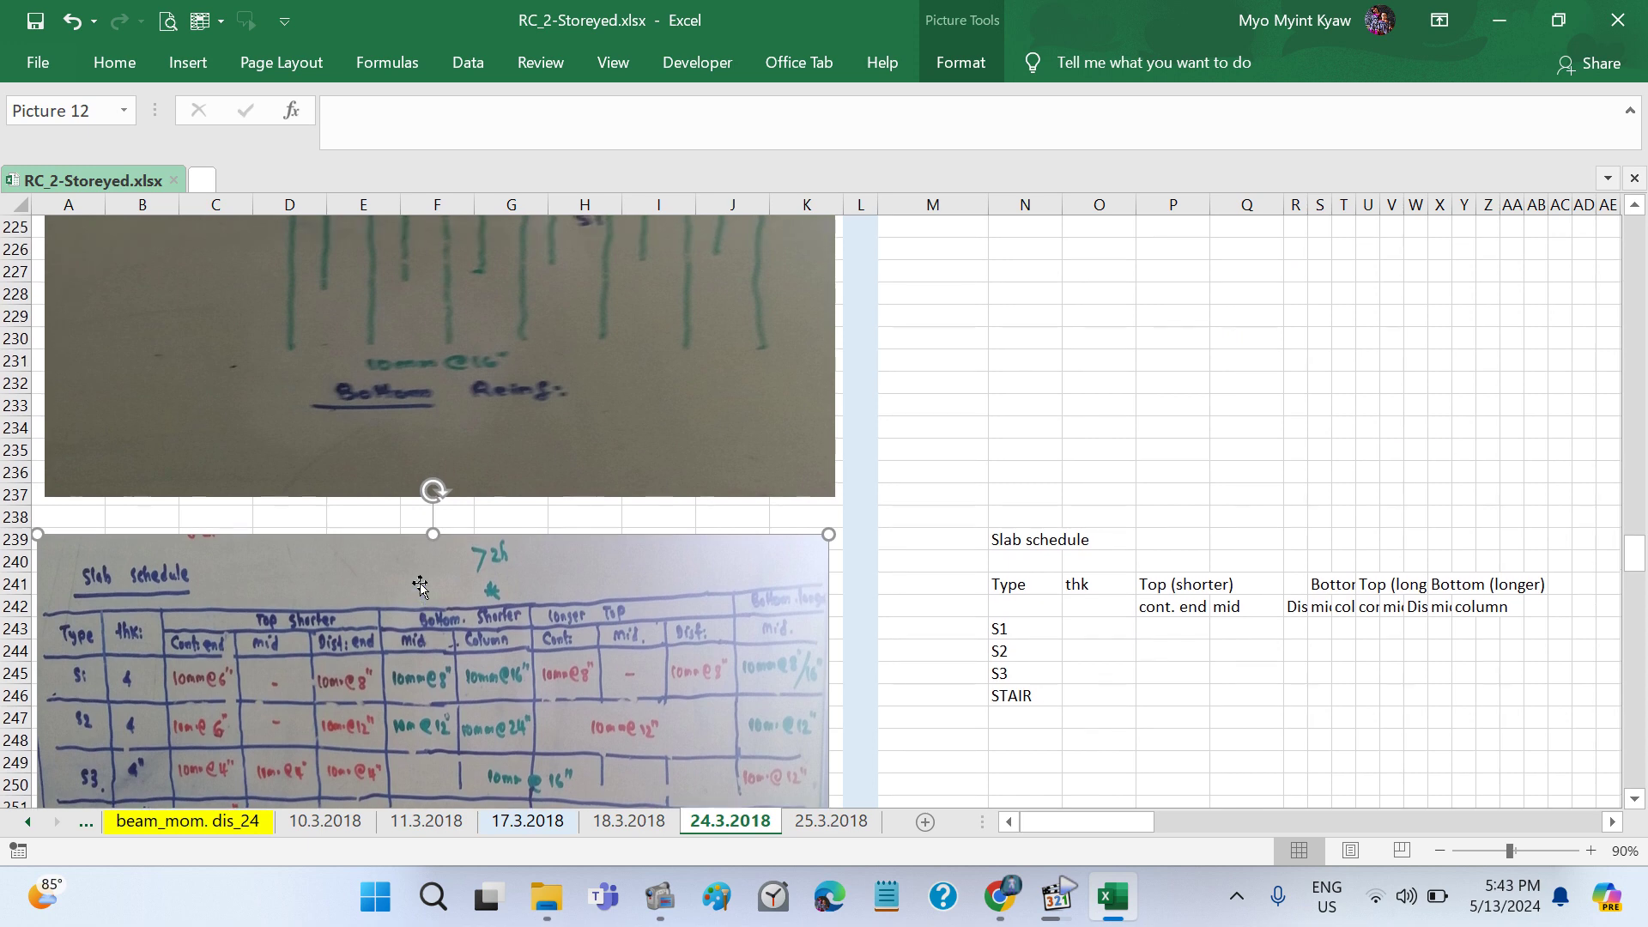
{"action": "scroll", "coordinate": [564, 451], "scroll_direction": "up", "scroll_amount": 2}
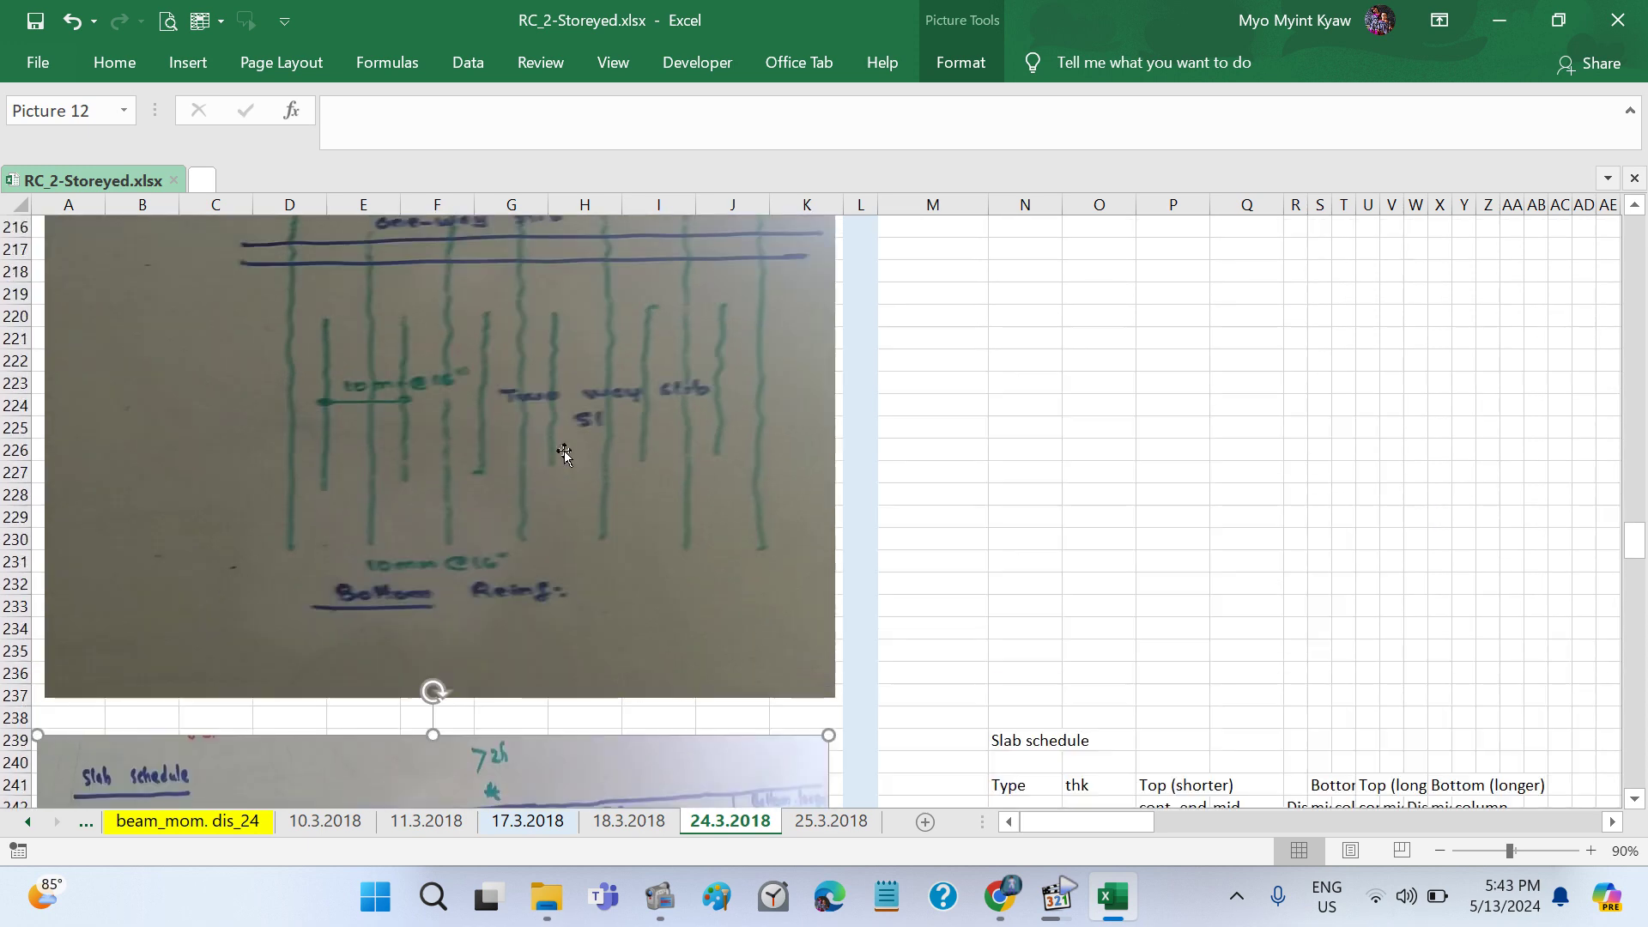
{"action": "scroll", "coordinate": [564, 450], "scroll_direction": "up", "scroll_amount": 1}
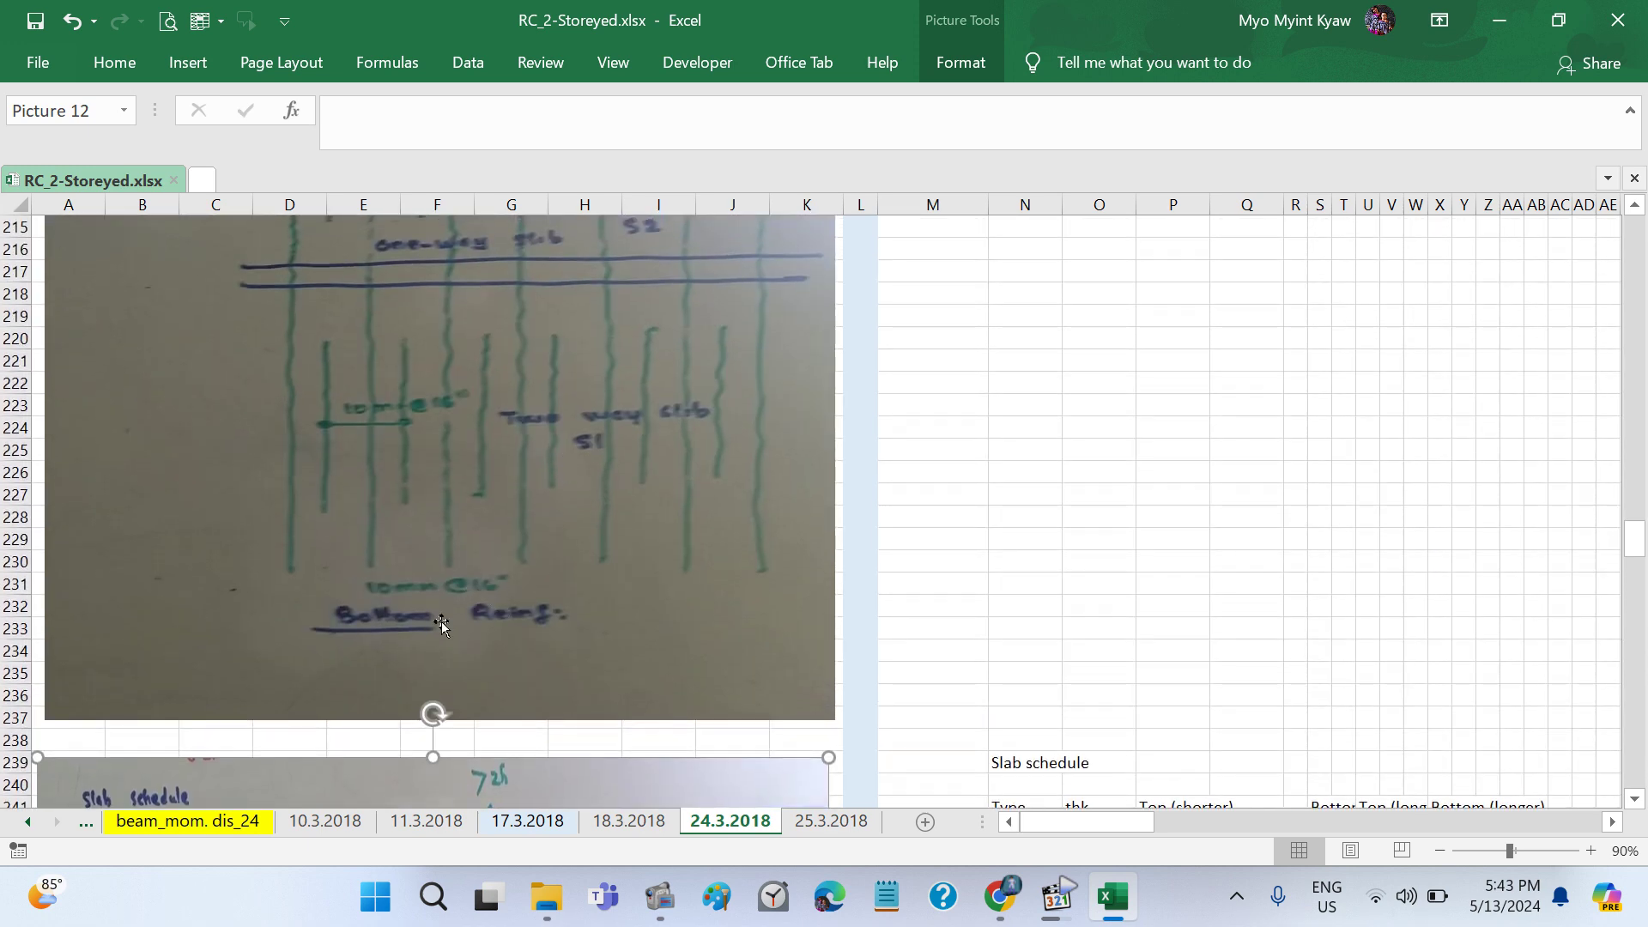
{"action": "scroll", "coordinate": [559, 631], "scroll_direction": "down", "scroll_amount": 5}
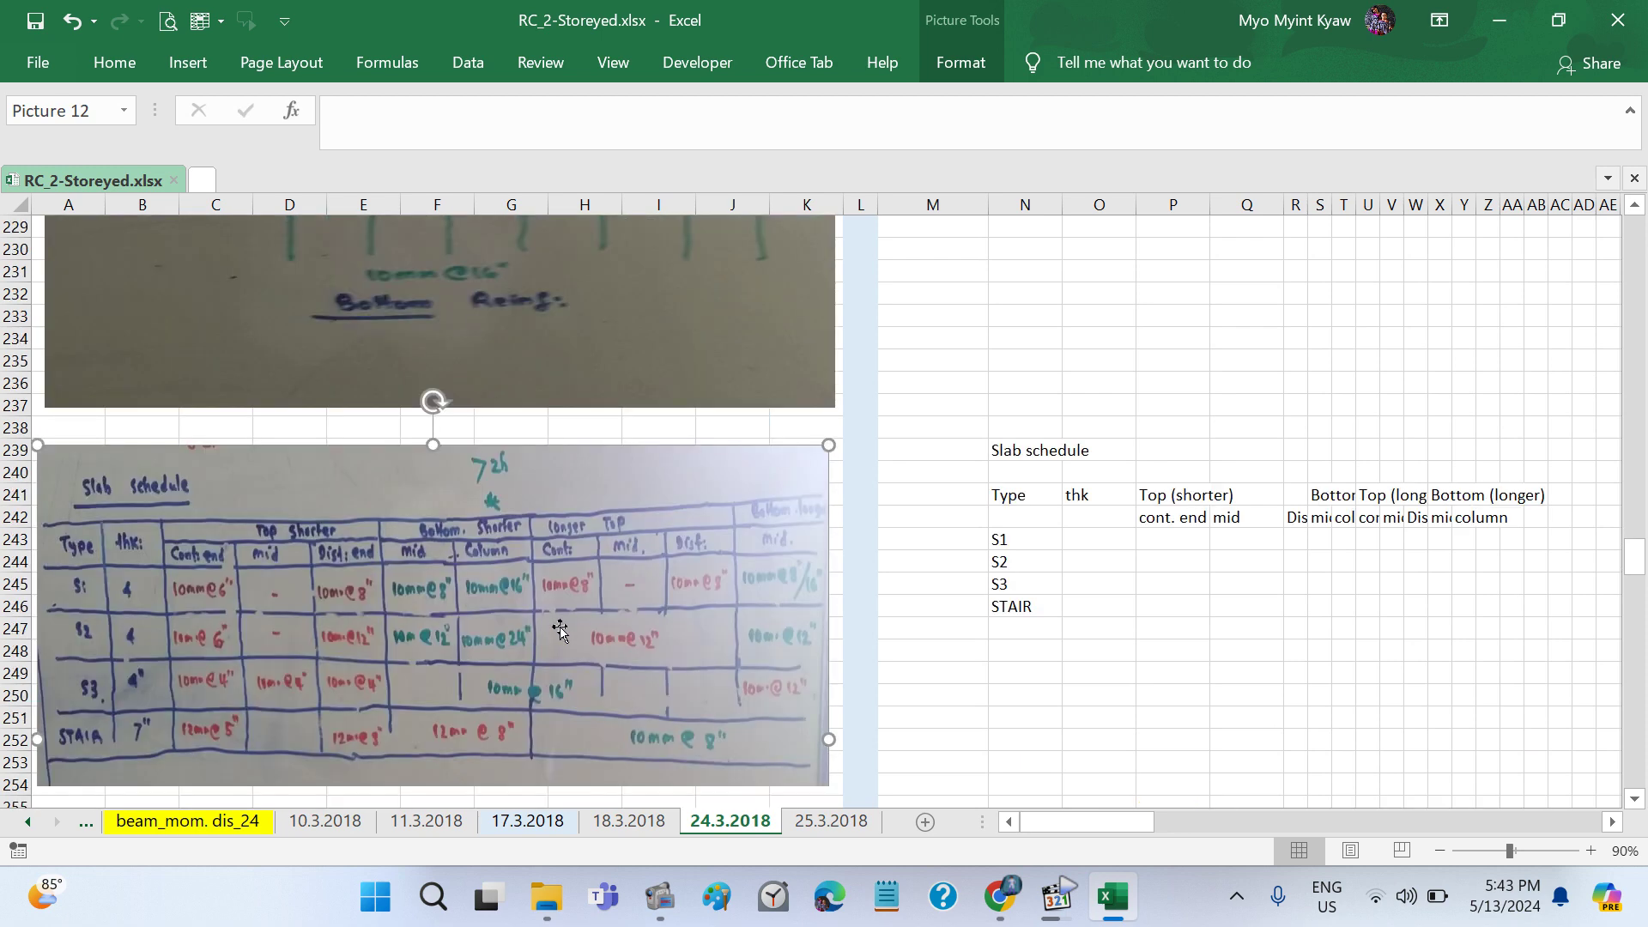
{"action": "scroll", "coordinate": [560, 630], "scroll_direction": "down", "scroll_amount": 7}
{"action": "scroll", "coordinate": [559, 630], "scroll_direction": "down", "scroll_amount": 2}
{"action": "scroll", "coordinate": [560, 631], "scroll_direction": "down", "scroll_amount": 1}
{"action": "scroll", "coordinate": [560, 631], "scroll_direction": "up", "scroll_amount": 2}
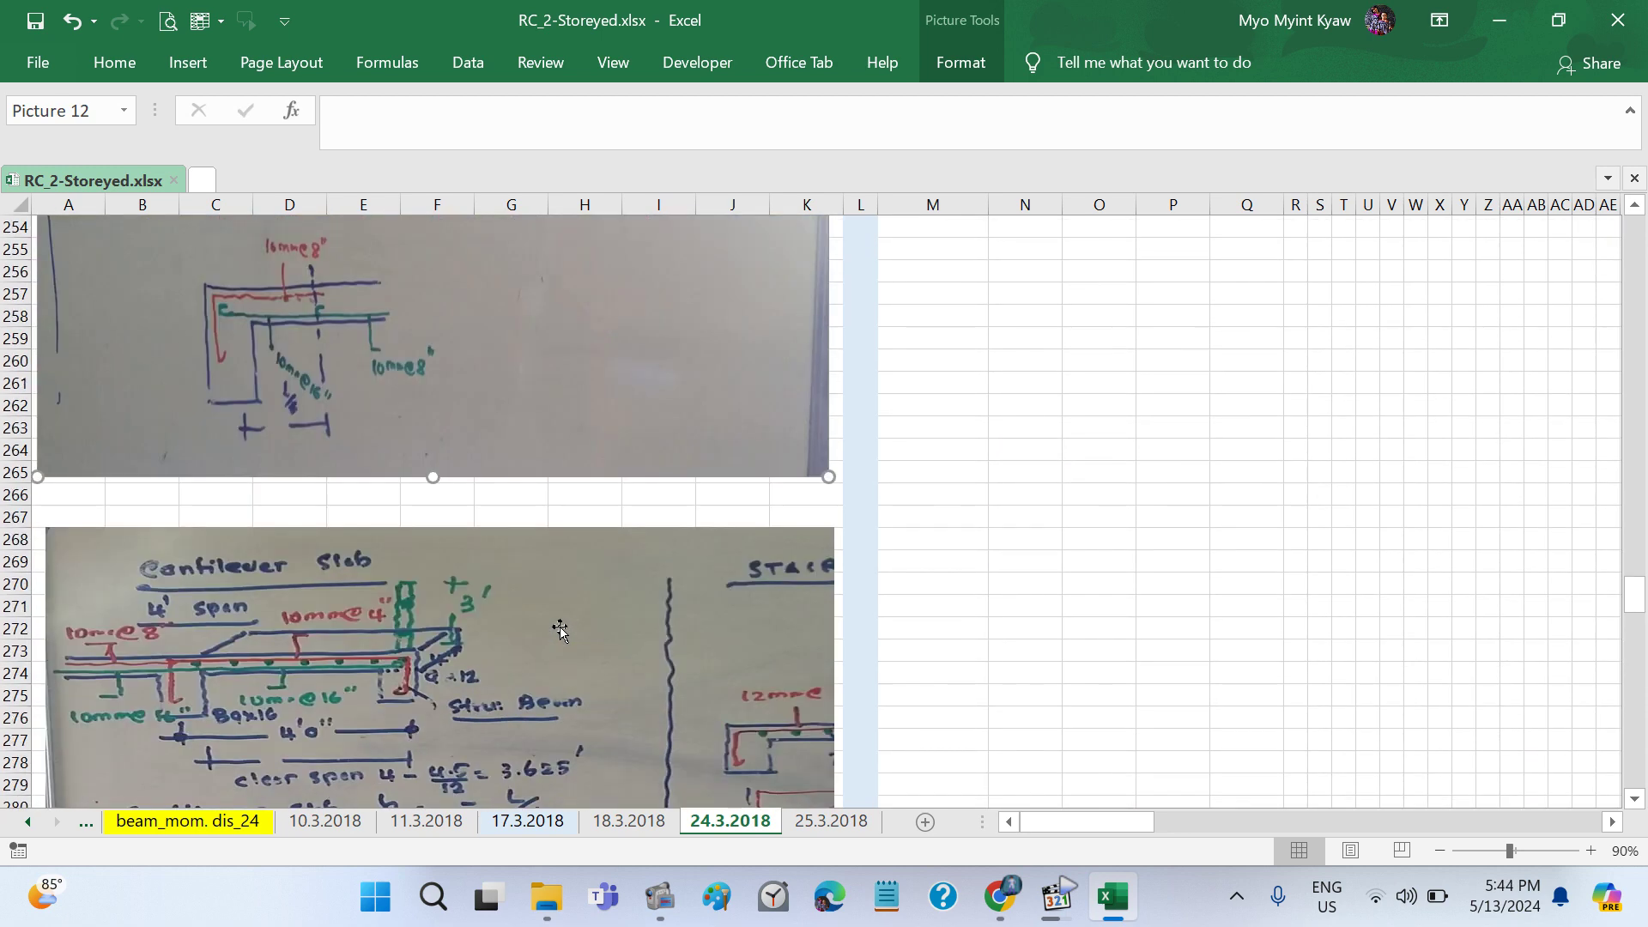
{"action": "scroll", "coordinate": [560, 630], "scroll_direction": "up", "scroll_amount": 1}
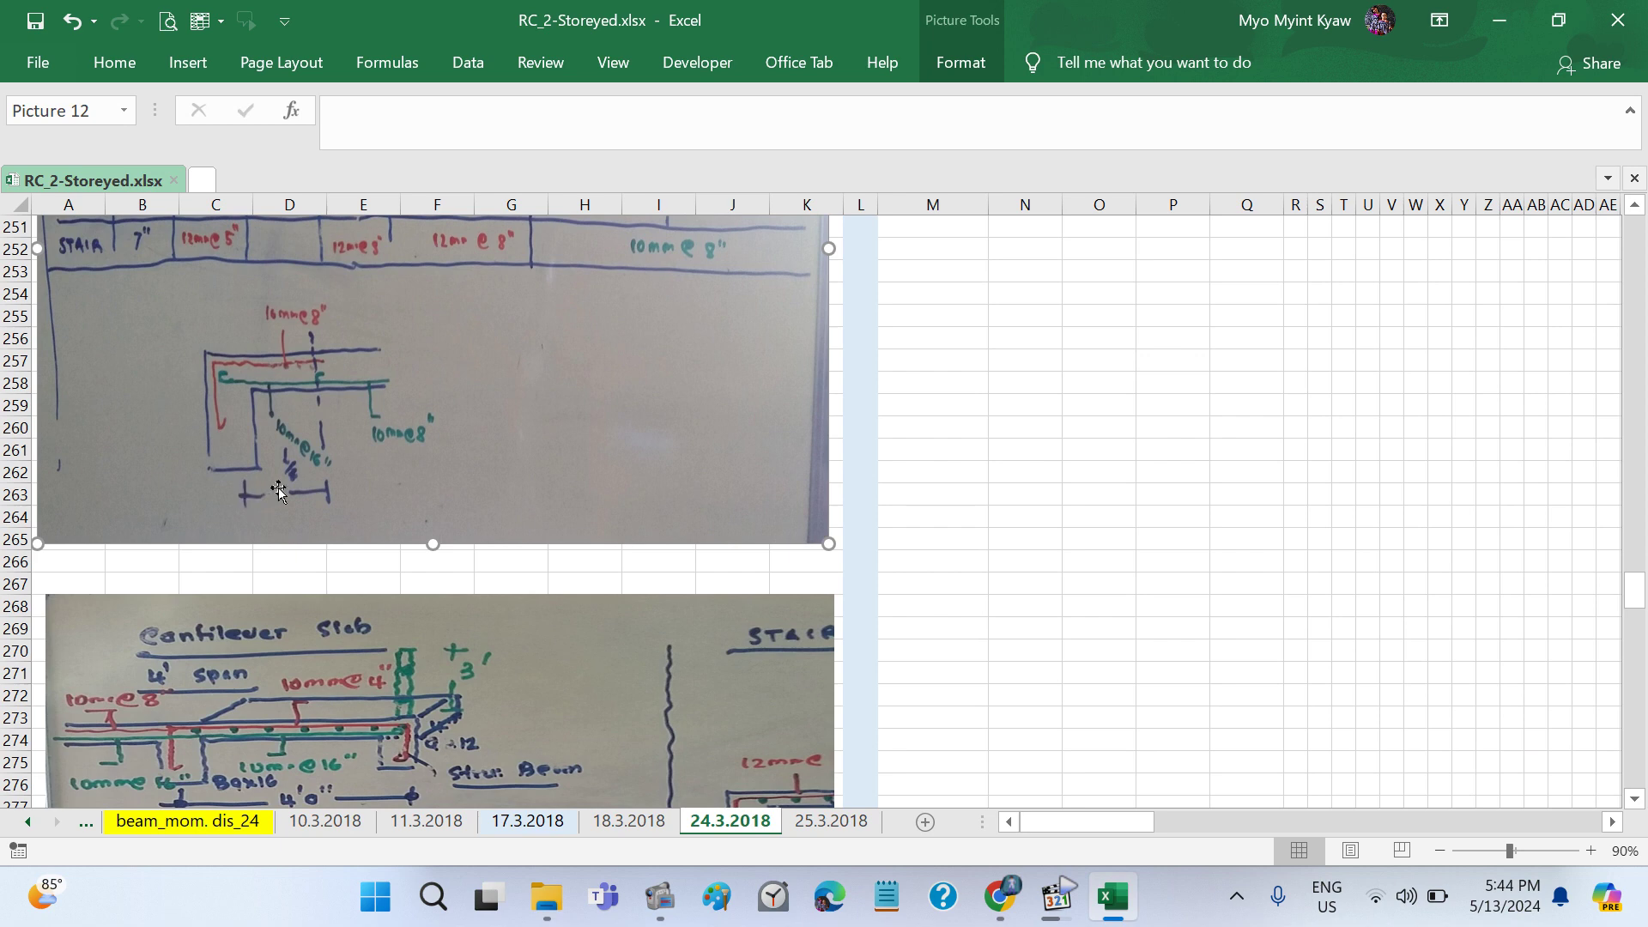
{"action": "left_click", "coordinate": [319, 483]}
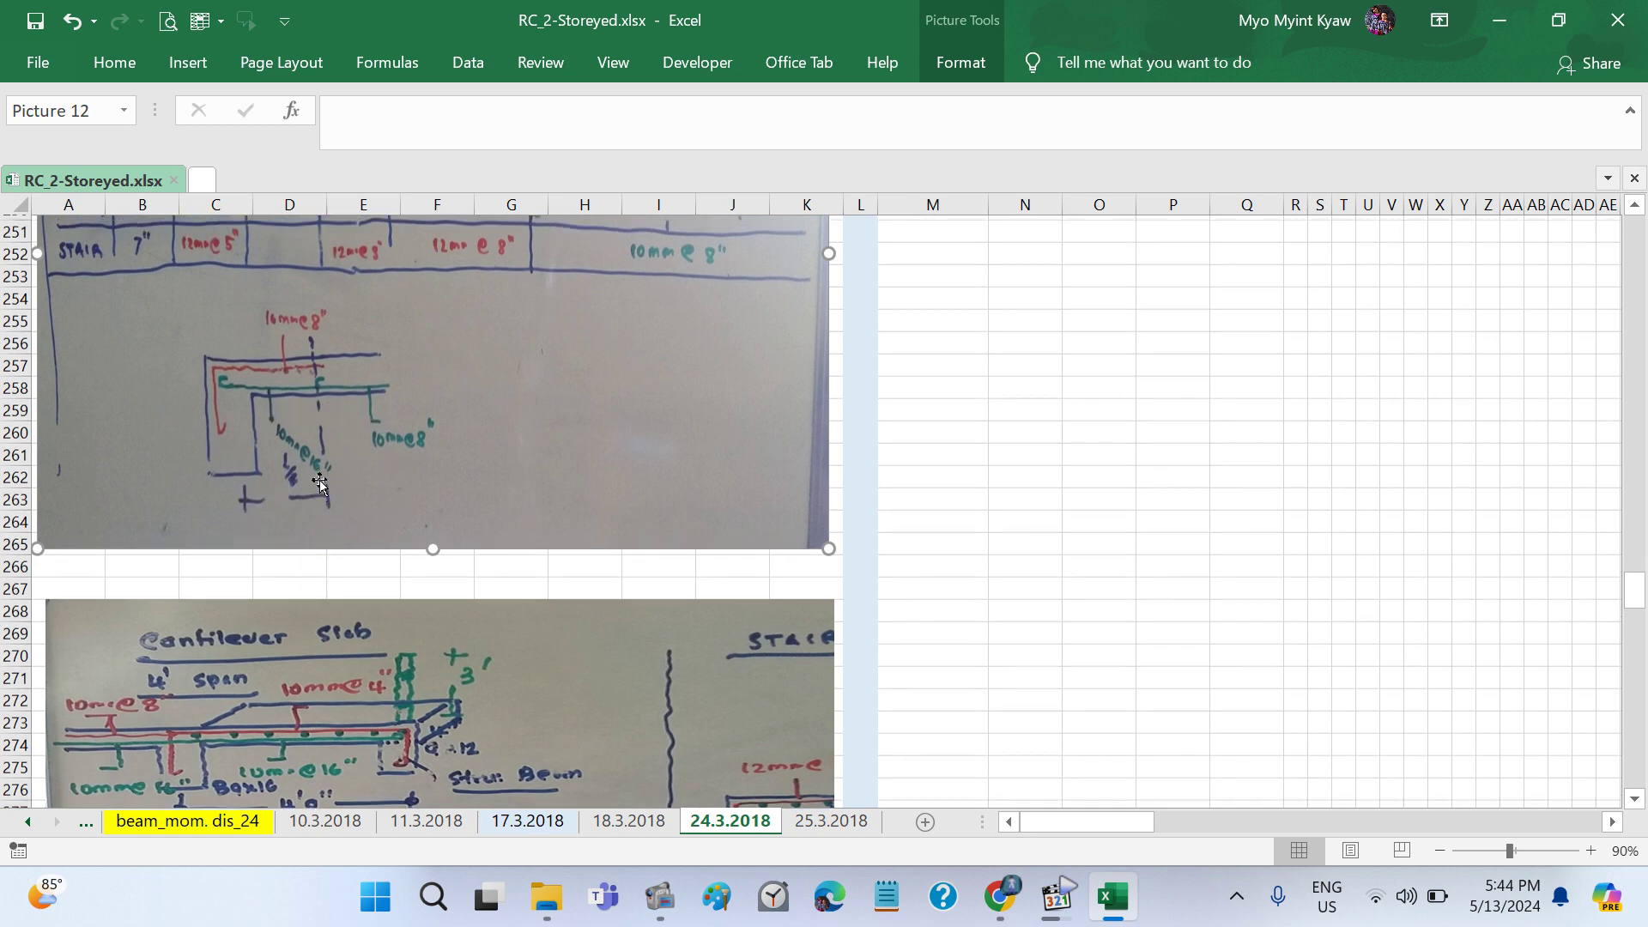
{"action": "scroll", "coordinate": [319, 482], "scroll_direction": "up", "scroll_amount": 2}
{"action": "scroll", "coordinate": [319, 483], "scroll_direction": "up", "scroll_amount": 1}
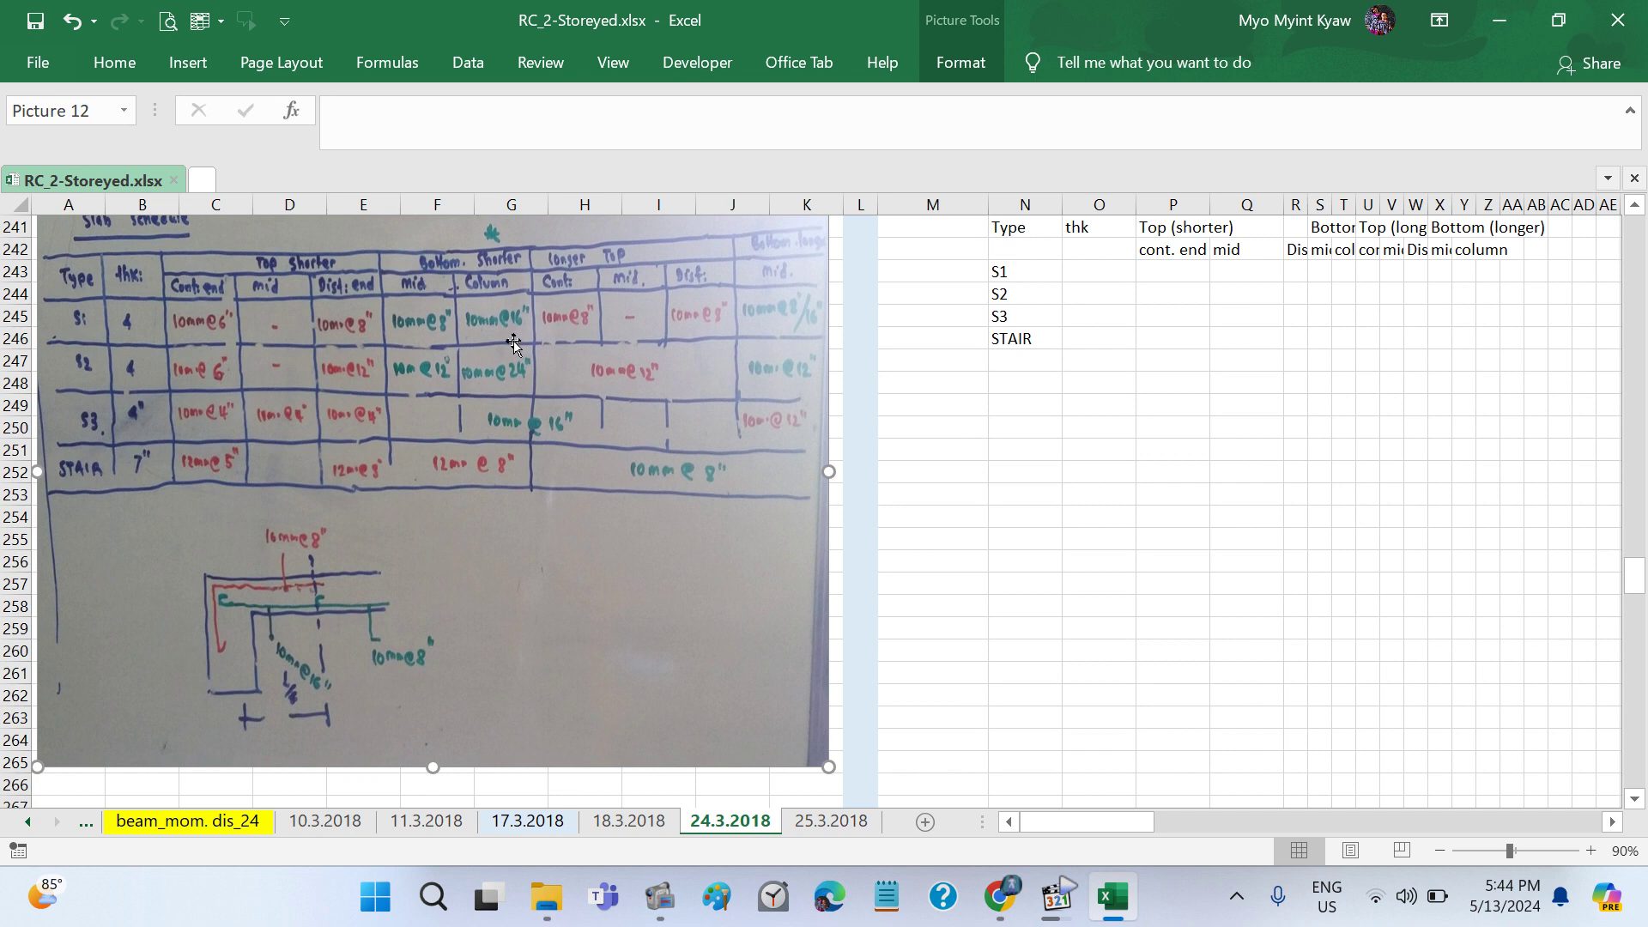
{"action": "scroll", "coordinate": [513, 343], "scroll_direction": "up", "scroll_amount": 1}
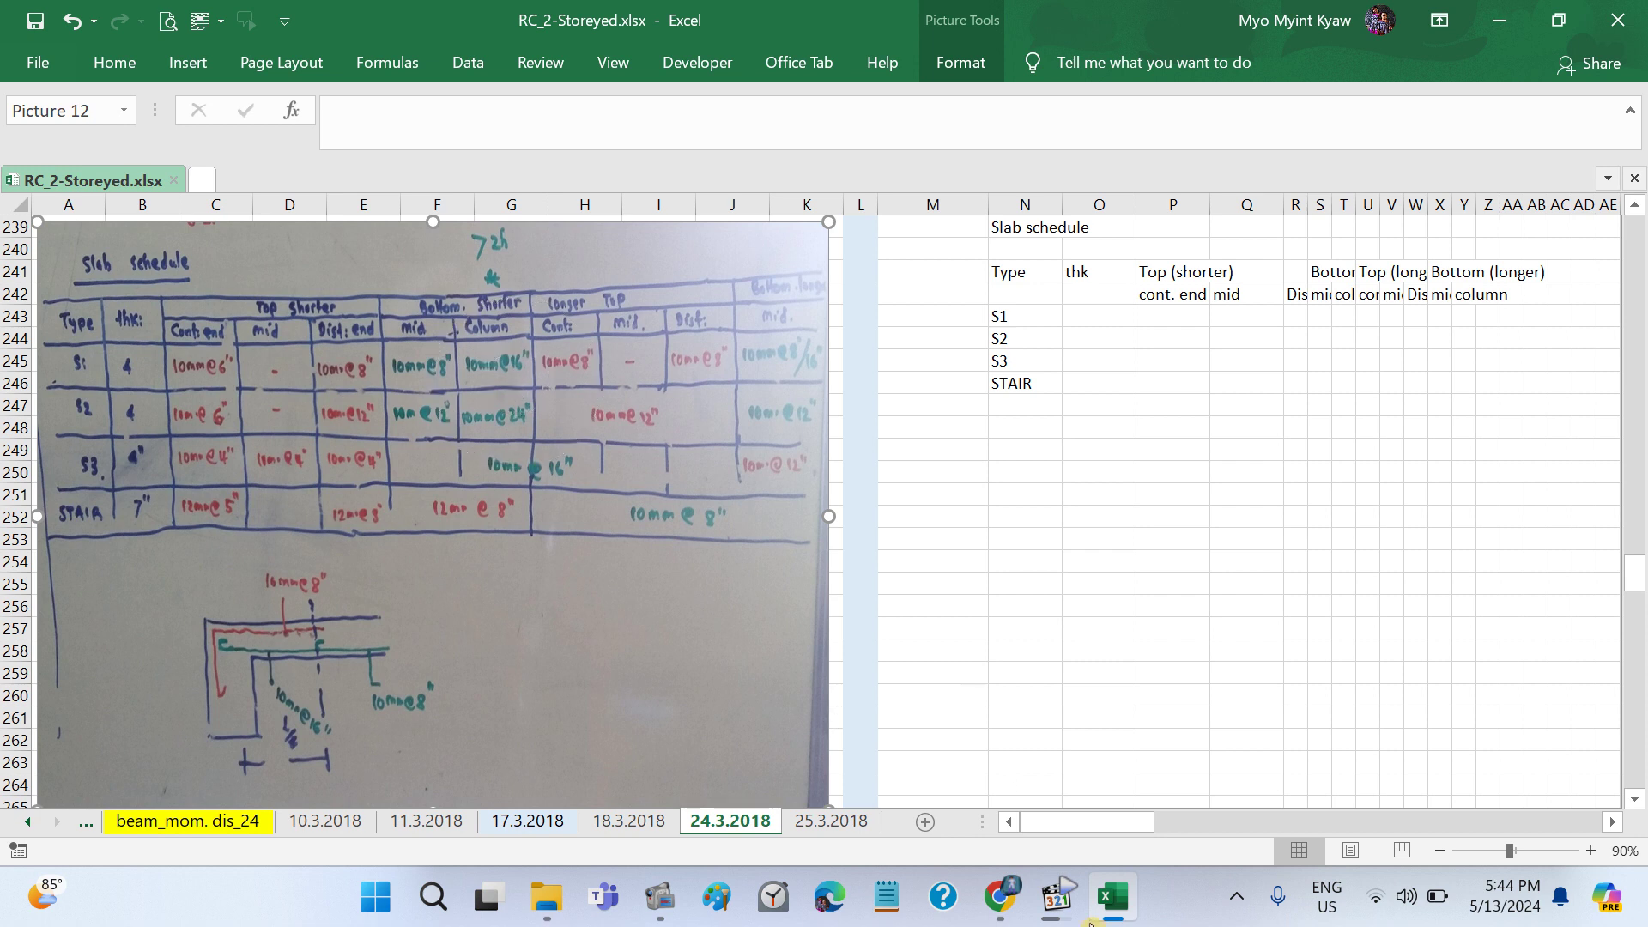
Step: Pause the audio recording in Media Player Classic and return to the Excel workbook
{"action": "left_click", "coordinate": [1057, 897]}
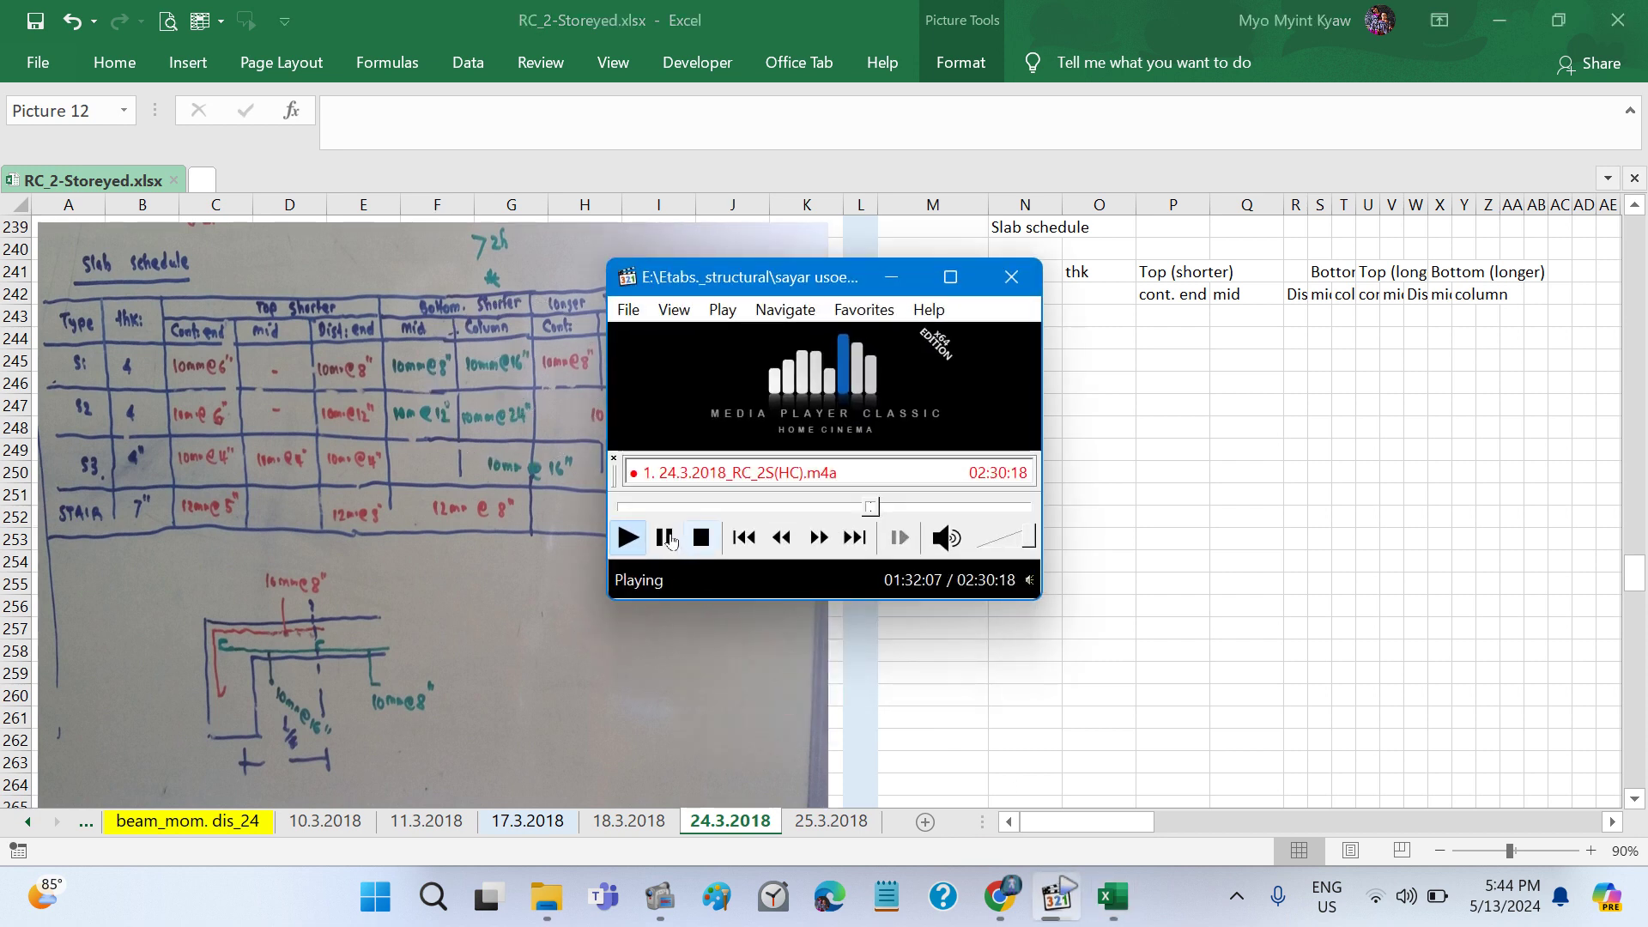
{"action": "left_click", "coordinate": [670, 539]}
{"action": "left_click", "coordinate": [1182, 596]}
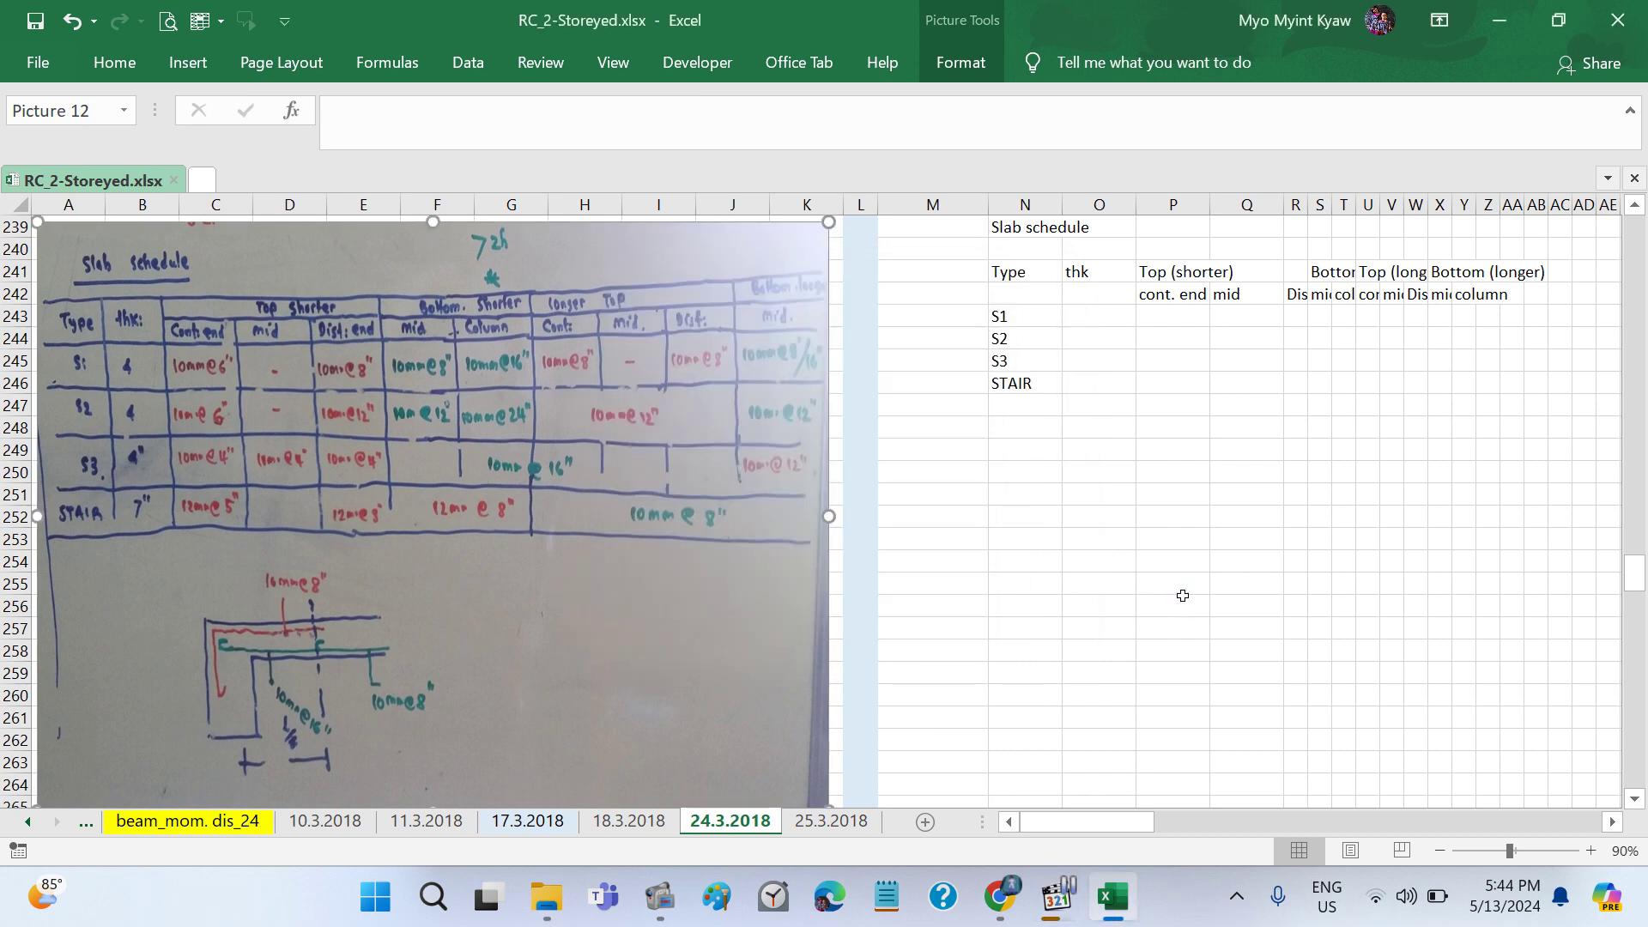
Step: Enter =CA100 in S1's thickness cell BN159, linking it to the design slab thickness
{"action": "scroll", "coordinate": [1183, 596], "scroll_direction": "up", "scroll_amount": 1}
{"action": "scroll", "coordinate": [1182, 596], "scroll_direction": "right", "scroll_amount": 1}
{"action": "scroll", "coordinate": [1182, 595], "scroll_direction": "up", "scroll_amount": 1}
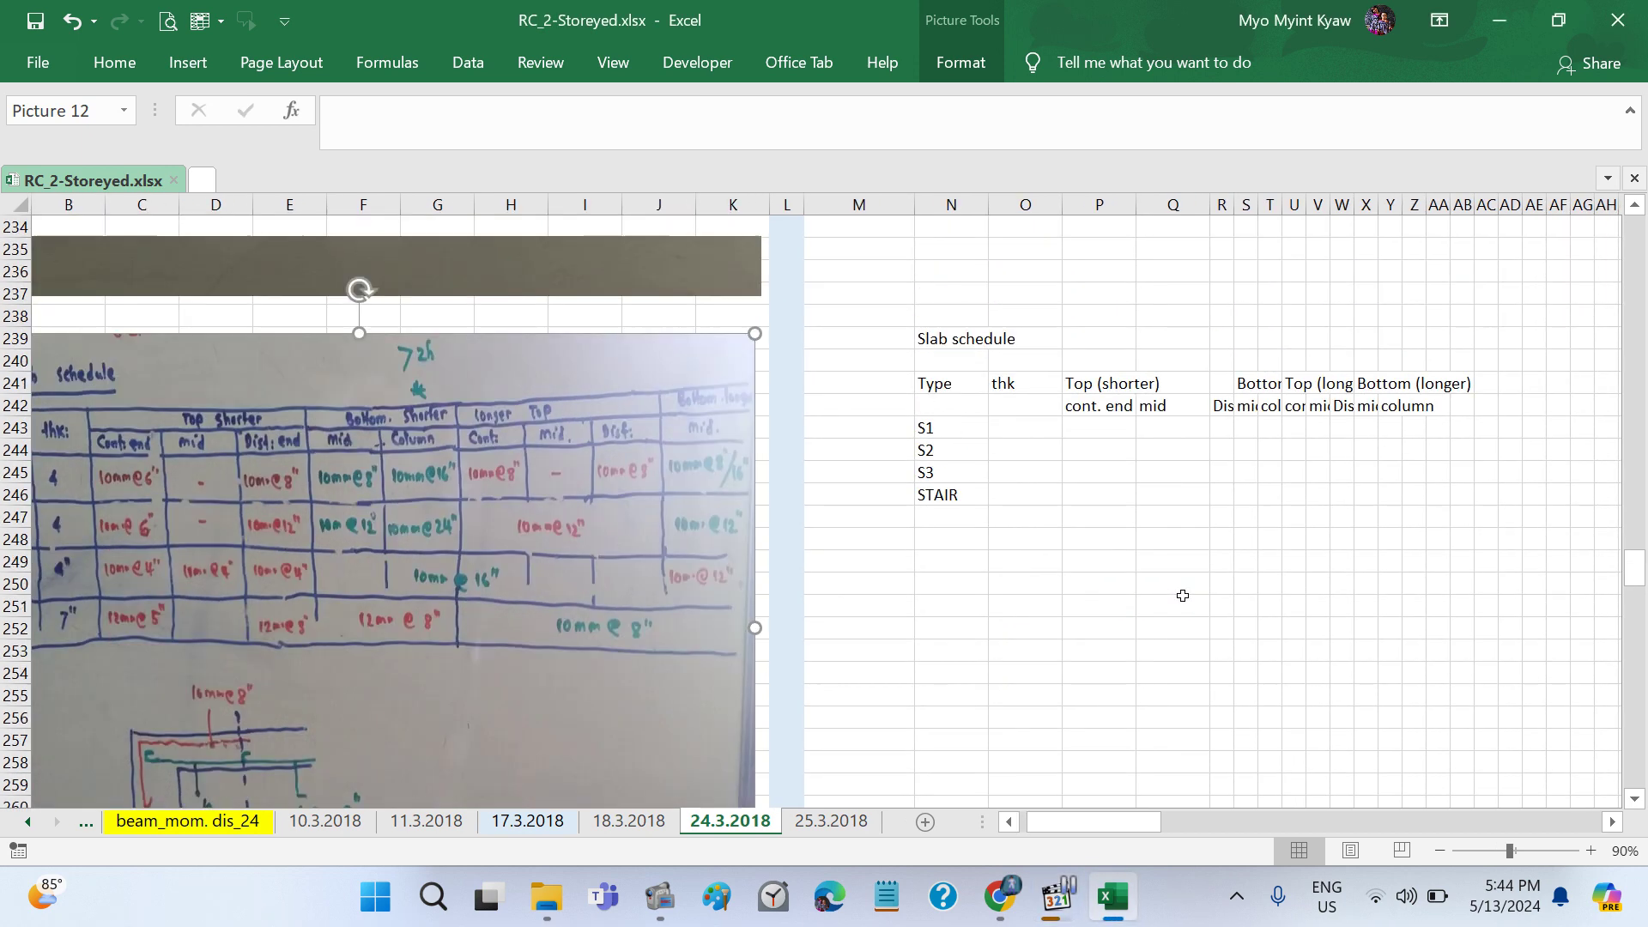
{"action": "scroll", "coordinate": [1183, 596], "scroll_direction": "up", "scroll_amount": 2}
{"action": "scroll", "coordinate": [1183, 596], "scroll_direction": "right", "scroll_amount": 2}
{"action": "scroll", "coordinate": [1182, 595], "scroll_direction": "right", "scroll_amount": 5}
{"action": "scroll", "coordinate": [1182, 596], "scroll_direction": "up", "scroll_amount": 2}
{"action": "scroll", "coordinate": [1183, 595], "scroll_direction": "right", "scroll_amount": 1}
{"action": "scroll", "coordinate": [1183, 596], "scroll_direction": "up", "scroll_amount": 1}
{"action": "scroll", "coordinate": [1183, 596], "scroll_direction": "right", "scroll_amount": 3}
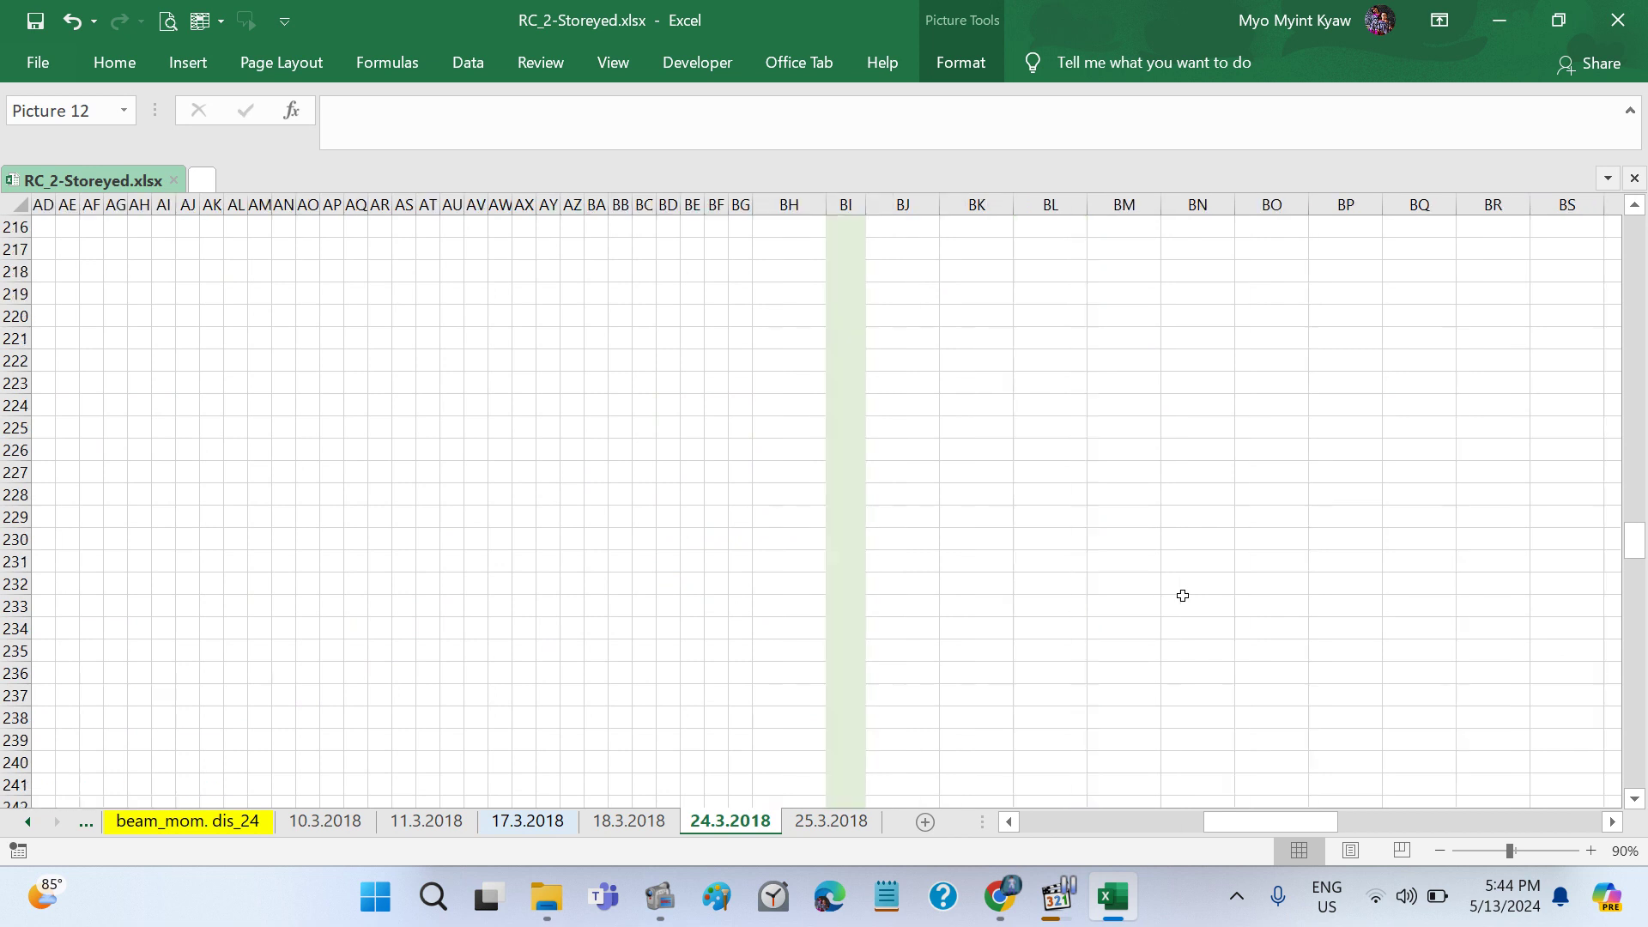
{"action": "scroll", "coordinate": [1183, 596], "scroll_direction": "right", "scroll_amount": 1}
{"action": "scroll", "coordinate": [1236, 721], "scroll_direction": "up", "scroll_amount": 10}
{"action": "scroll", "coordinate": [1236, 721], "scroll_direction": "up", "scroll_amount": 2}
{"action": "scroll", "coordinate": [1236, 721], "scroll_direction": "up", "scroll_amount": 2}
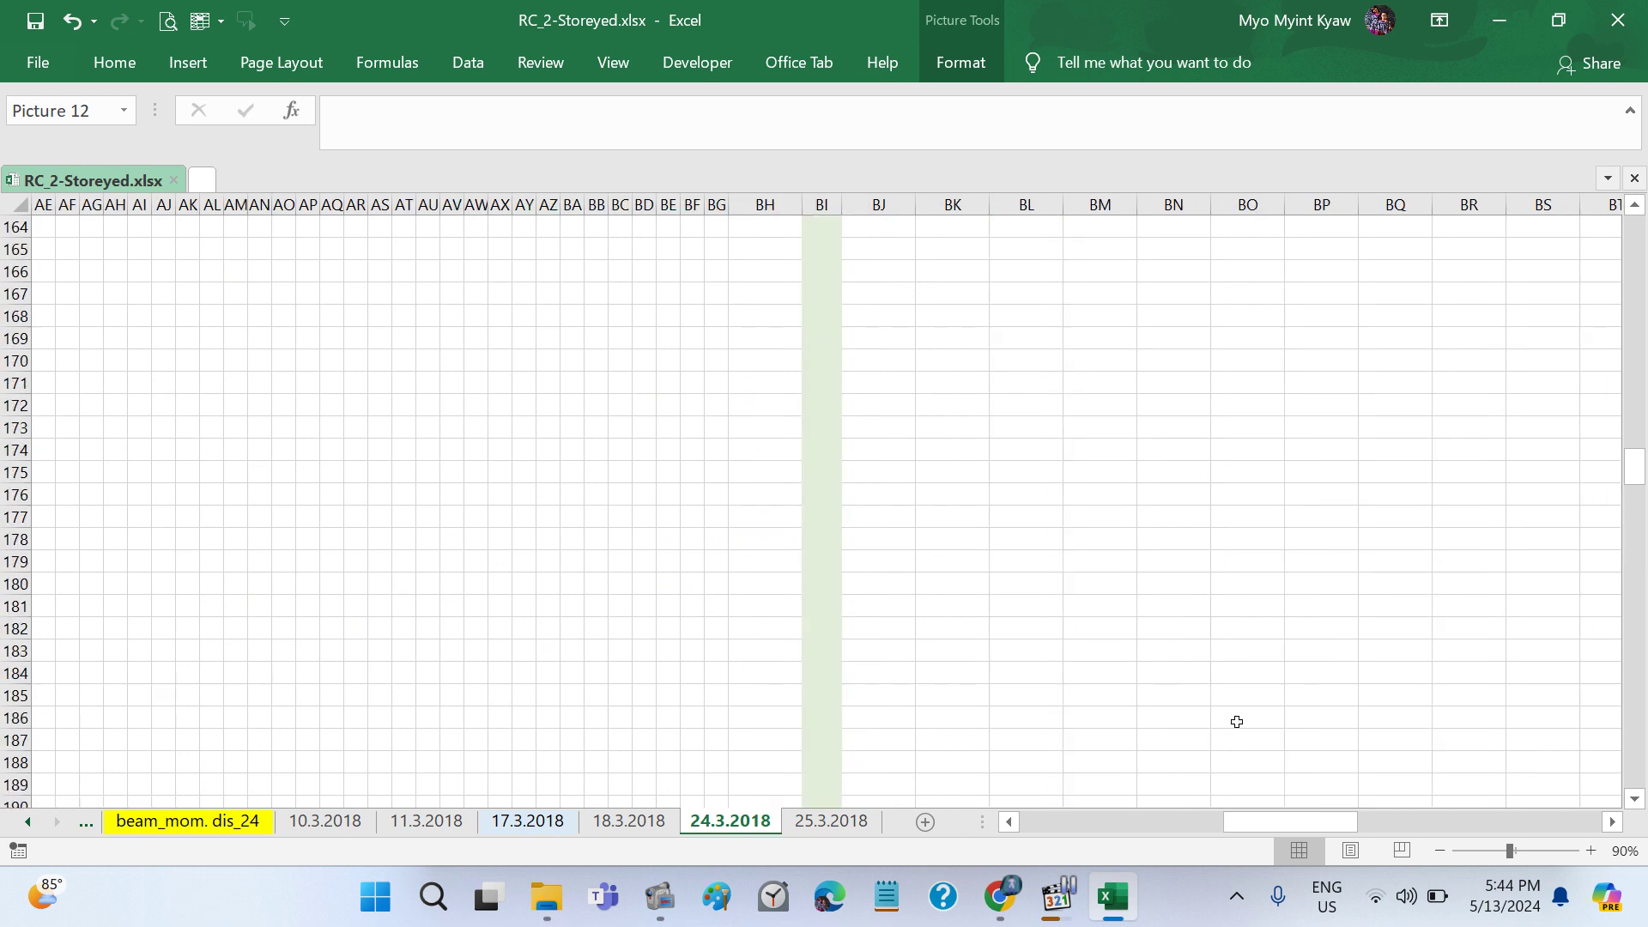
{"action": "scroll", "coordinate": [1236, 722], "scroll_direction": "left", "scroll_amount": 3}
{"action": "scroll", "coordinate": [1236, 721], "scroll_direction": "up", "scroll_amount": 13}
{"action": "scroll", "coordinate": [1236, 720], "scroll_direction": "up", "scroll_amount": 4}
{"action": "scroll", "coordinate": [1236, 721], "scroll_direction": "right", "scroll_amount": 1}
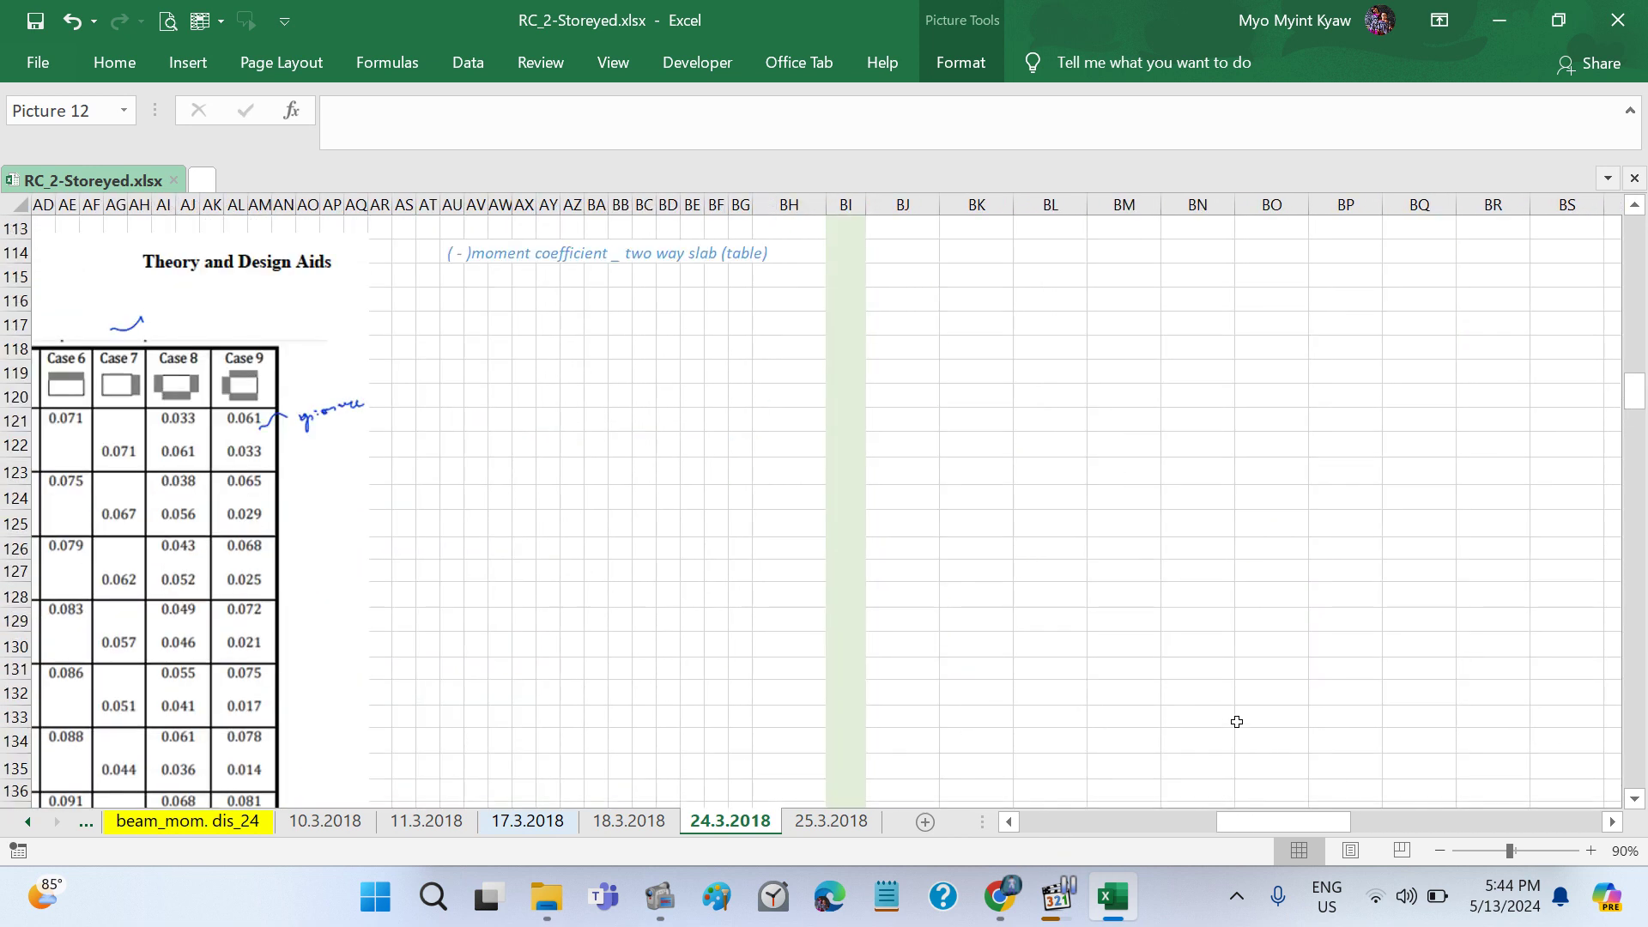
{"action": "scroll", "coordinate": [1236, 721], "scroll_direction": "down", "scroll_amount": 4}
{"action": "scroll", "coordinate": [1236, 721], "scroll_direction": "down", "scroll_amount": 7}
{"action": "scroll", "coordinate": [1236, 721], "scroll_direction": "right", "scroll_amount": 2}
{"action": "scroll", "coordinate": [1236, 721], "scroll_direction": "right", "scroll_amount": 2}
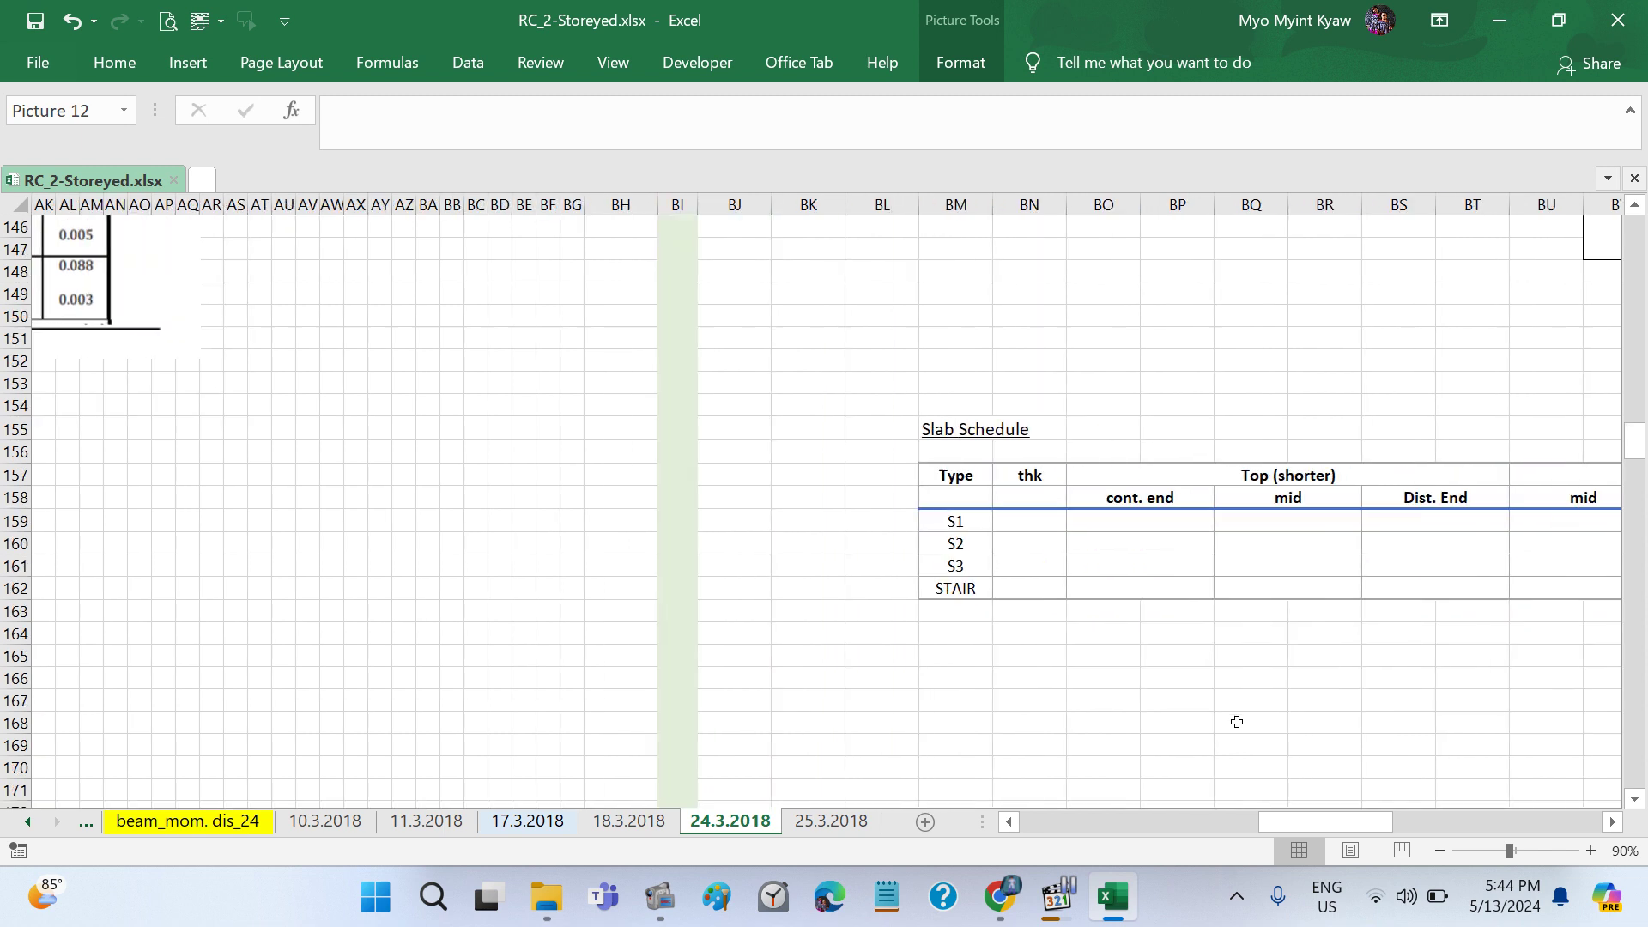
{"action": "left_click", "coordinate": [1036, 529]}
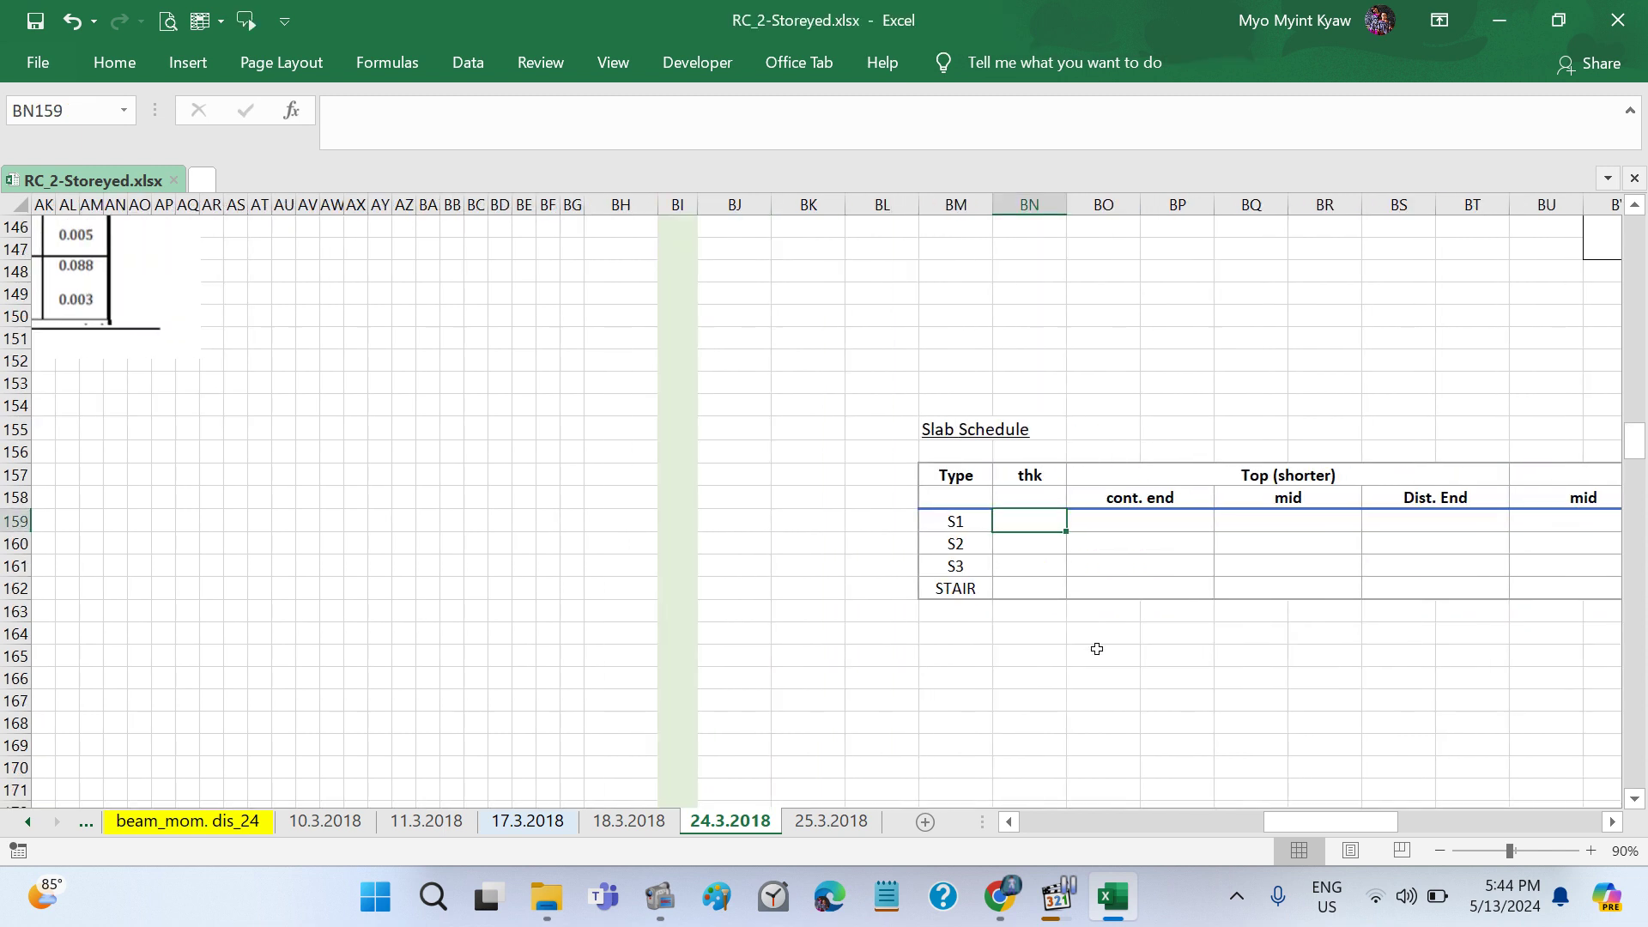
{"action": "type", "text": "="}
{"action": "scroll", "coordinate": [667, 470], "scroll_direction": "up", "scroll_amount": 2}
{"action": "scroll", "coordinate": [667, 469], "scroll_direction": "up", "scroll_amount": 2}
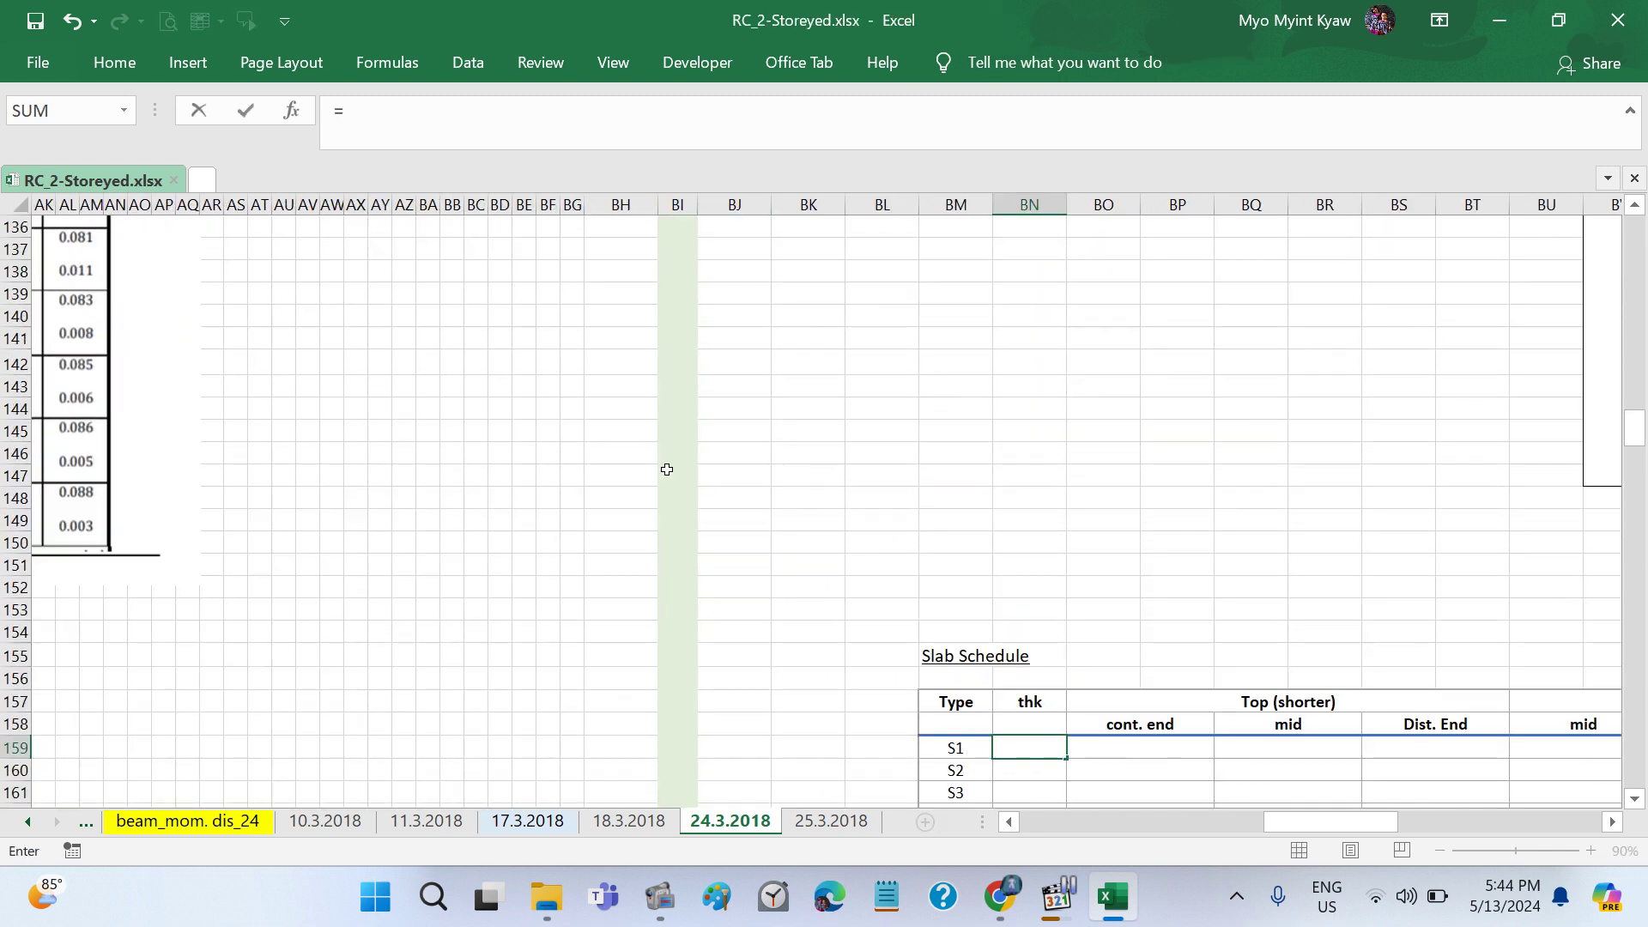
{"action": "scroll", "coordinate": [667, 469], "scroll_direction": "up", "scroll_amount": 7}
{"action": "scroll", "coordinate": [667, 469], "scroll_direction": "up", "scroll_amount": 7}
{"action": "scroll", "coordinate": [667, 470], "scroll_direction": "up", "scroll_amount": 7}
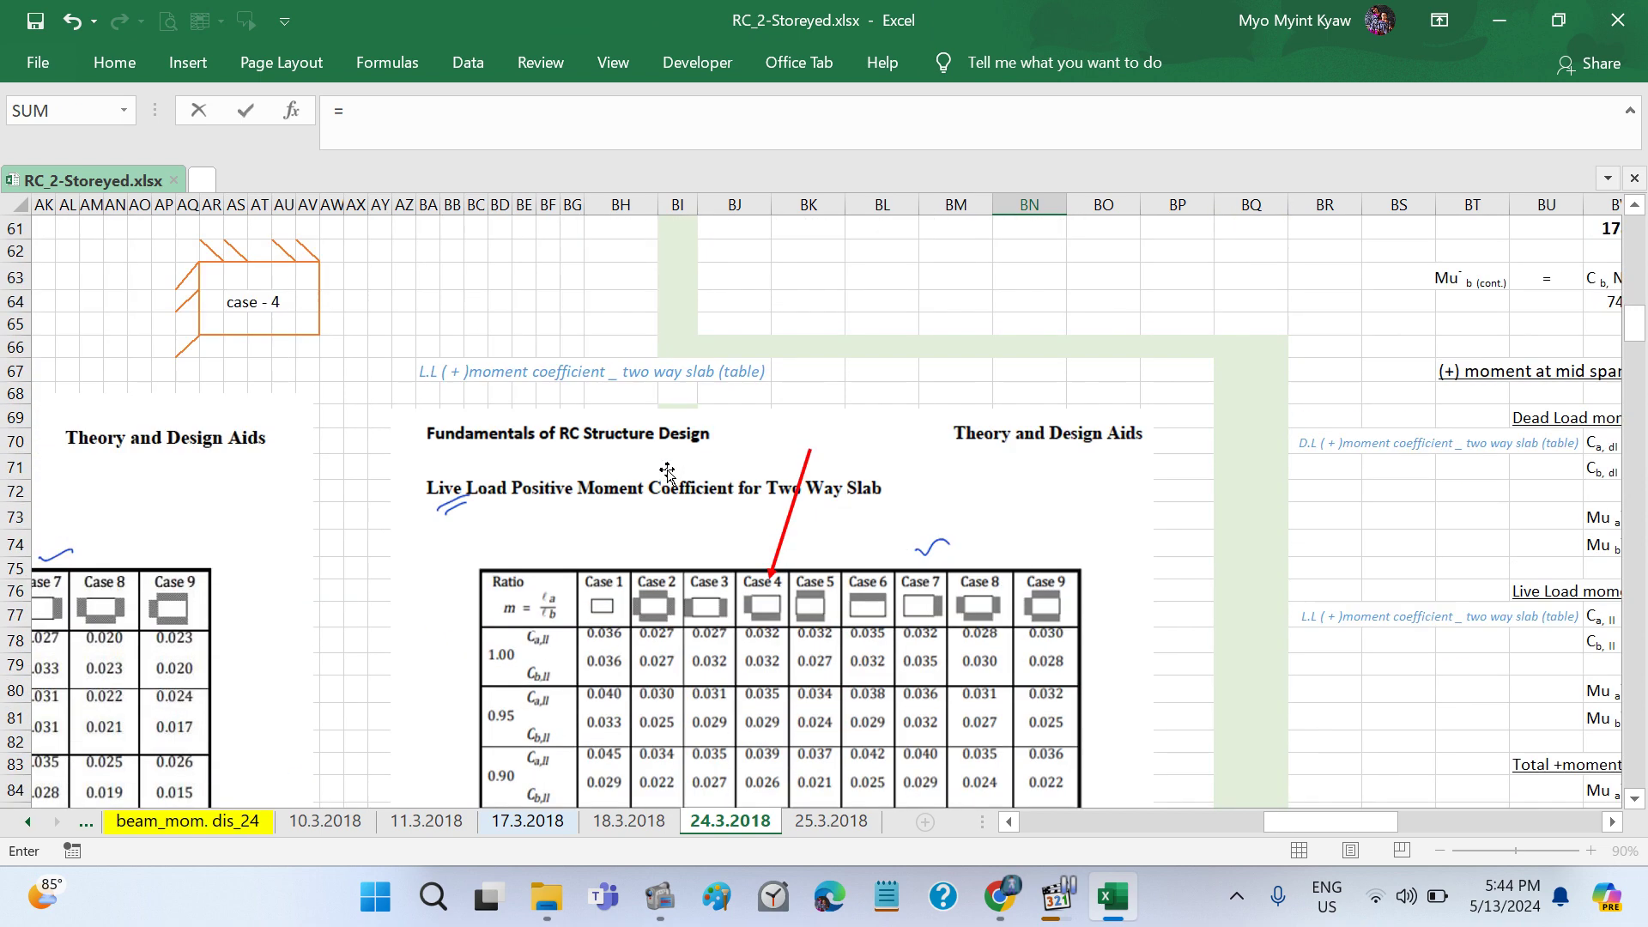
{"action": "scroll", "coordinate": [667, 470], "scroll_direction": "up", "scroll_amount": 8}
{"action": "scroll", "coordinate": [667, 472], "scroll_direction": "up", "scroll_amount": 2}
{"action": "scroll", "coordinate": [667, 471], "scroll_direction": "up", "scroll_amount": 2}
{"action": "scroll", "coordinate": [667, 471], "scroll_direction": "right", "scroll_amount": 3}
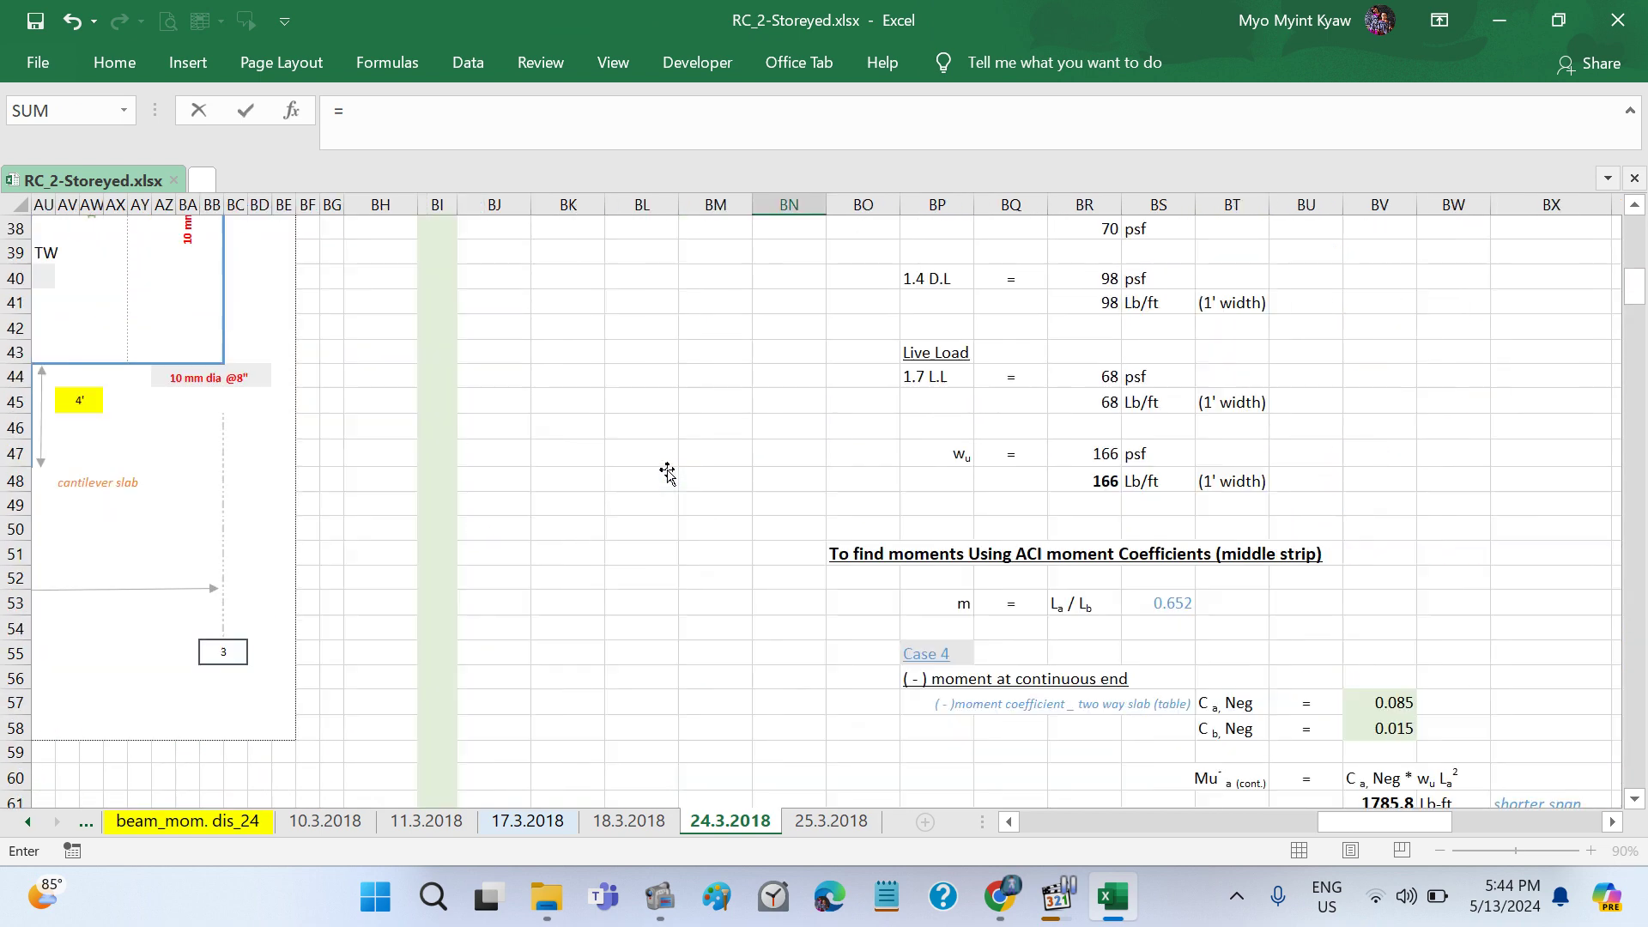
{"action": "scroll", "coordinate": [667, 471], "scroll_direction": "right", "scroll_amount": 1}
{"action": "scroll", "coordinate": [666, 471], "scroll_direction": "down", "scroll_amount": 4}
{"action": "scroll", "coordinate": [667, 471], "scroll_direction": "down", "scroll_amount": 5}
{"action": "scroll", "coordinate": [667, 471], "scroll_direction": "down", "scroll_amount": 1}
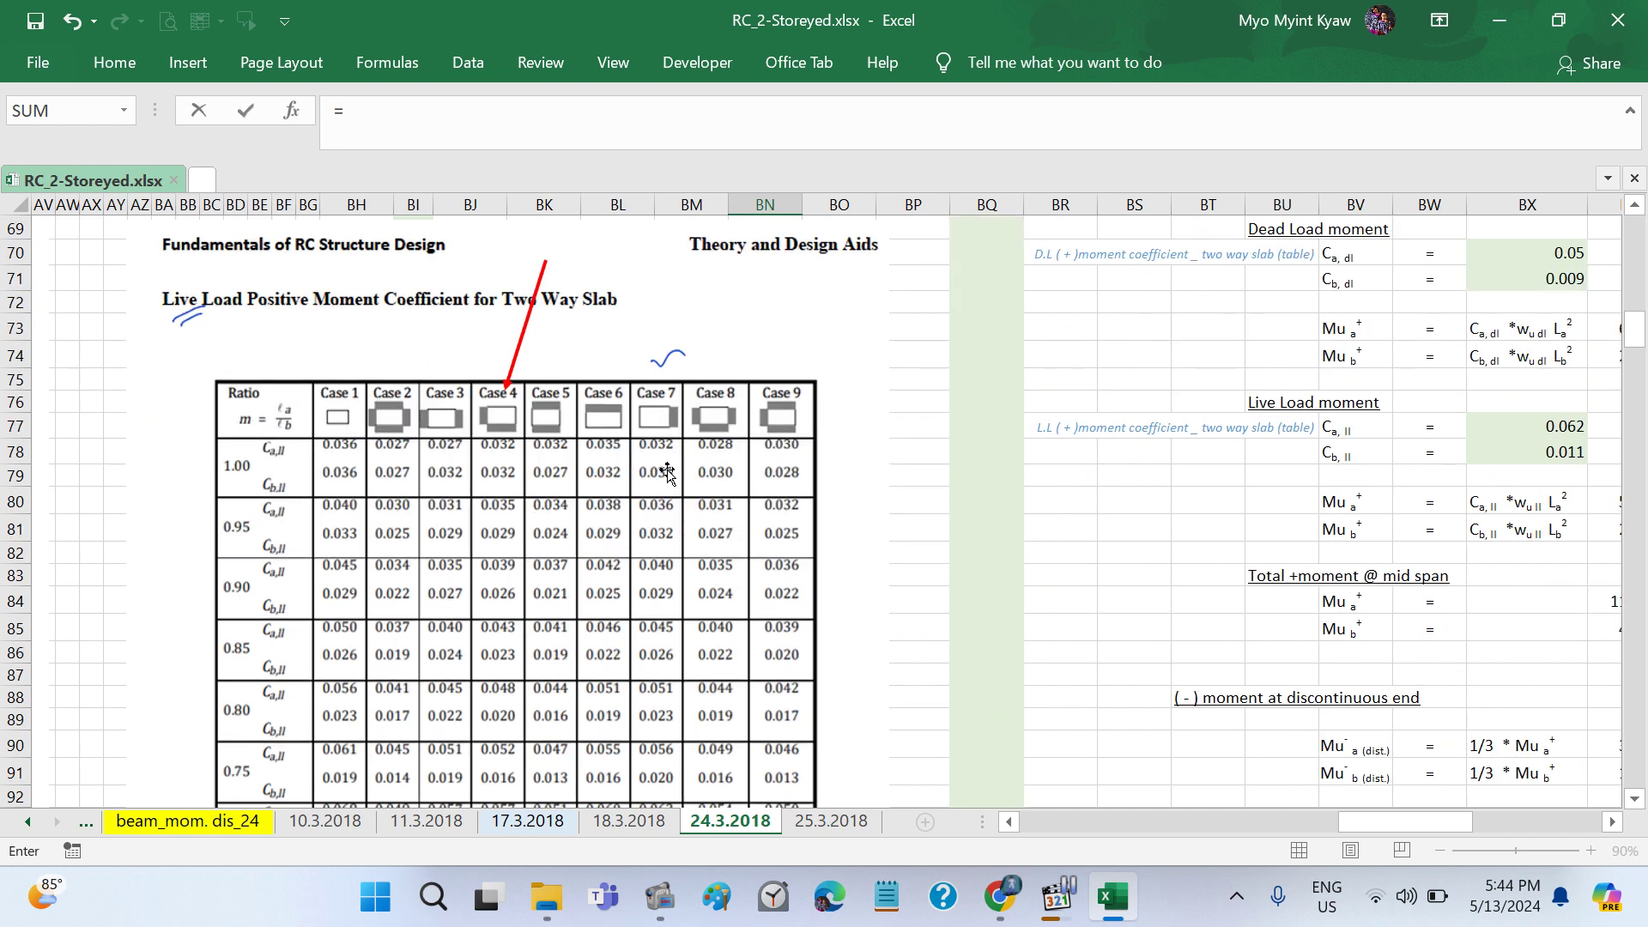
{"action": "scroll", "coordinate": [667, 471], "scroll_direction": "down", "scroll_amount": 4}
{"action": "scroll", "coordinate": [667, 471], "scroll_direction": "down", "scroll_amount": 4}
{"action": "scroll", "coordinate": [667, 472], "scroll_direction": "up", "scroll_amount": 3}
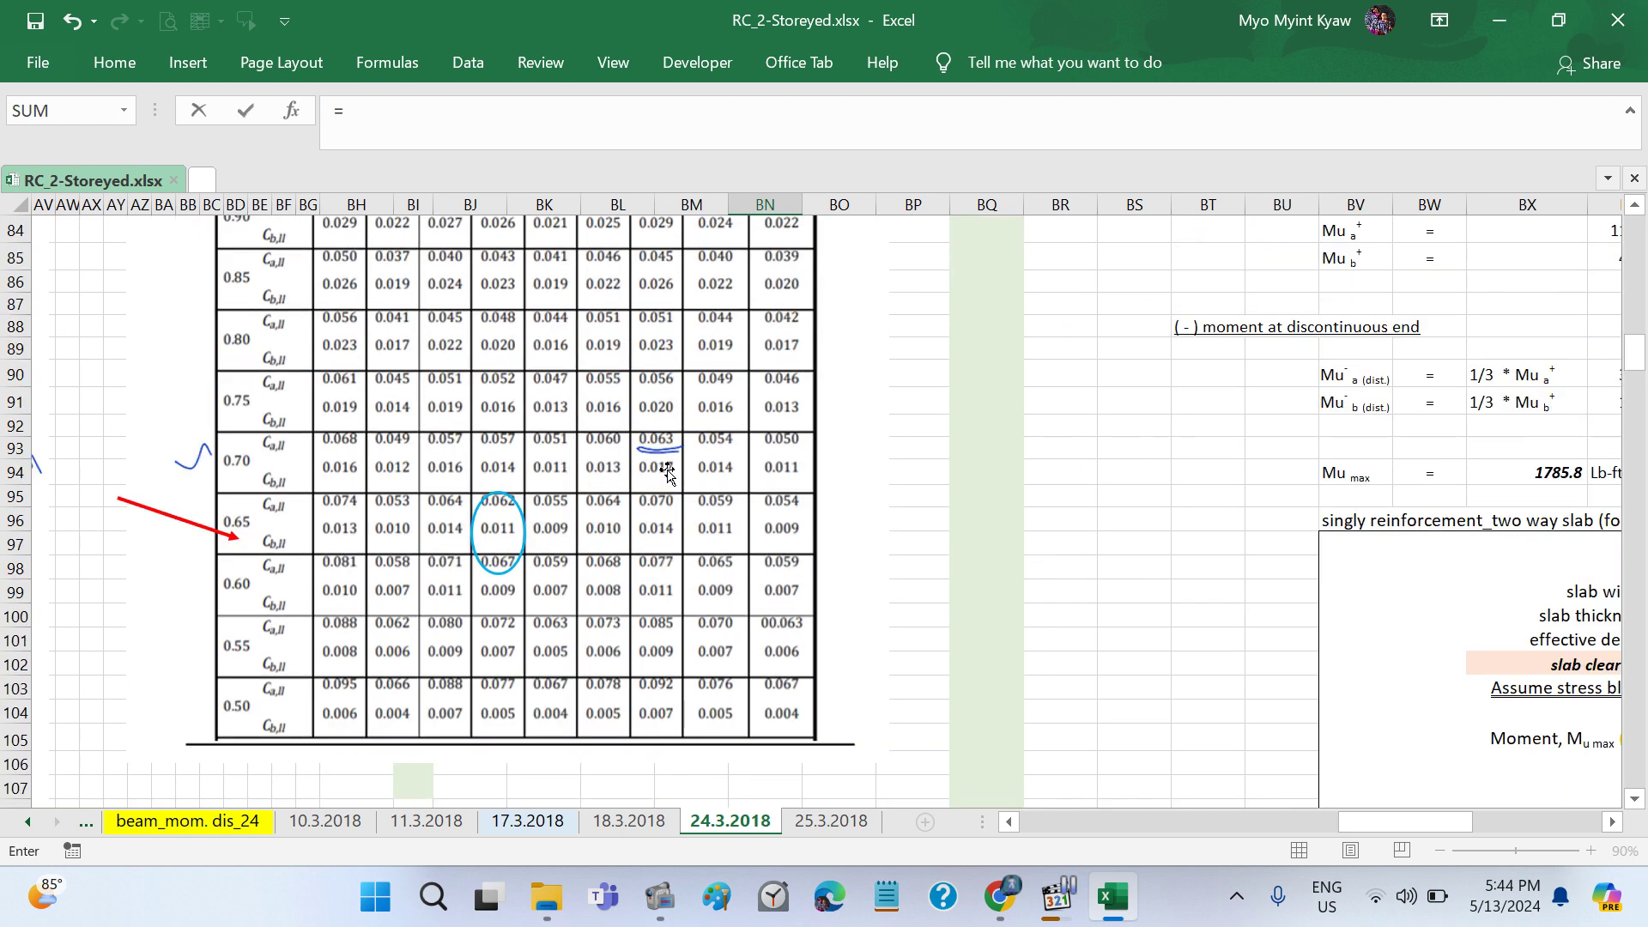
{"action": "scroll", "coordinate": [666, 471], "scroll_direction": "right", "scroll_amount": 3}
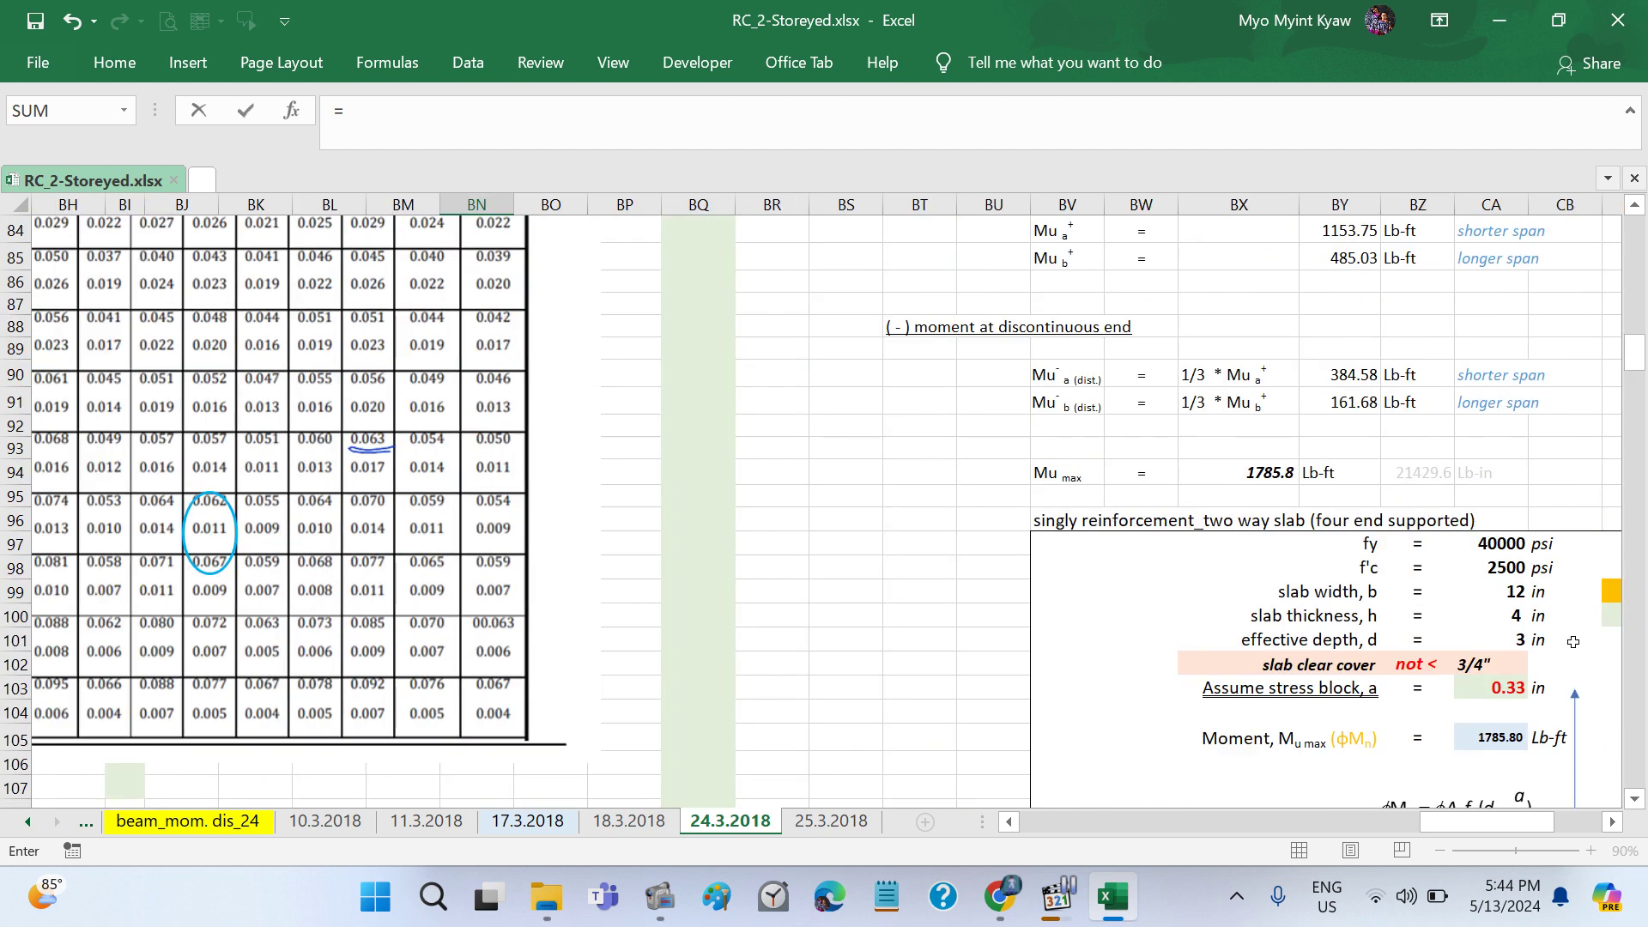
{"action": "scroll", "coordinate": [1572, 642], "scroll_direction": "right", "scroll_amount": 2}
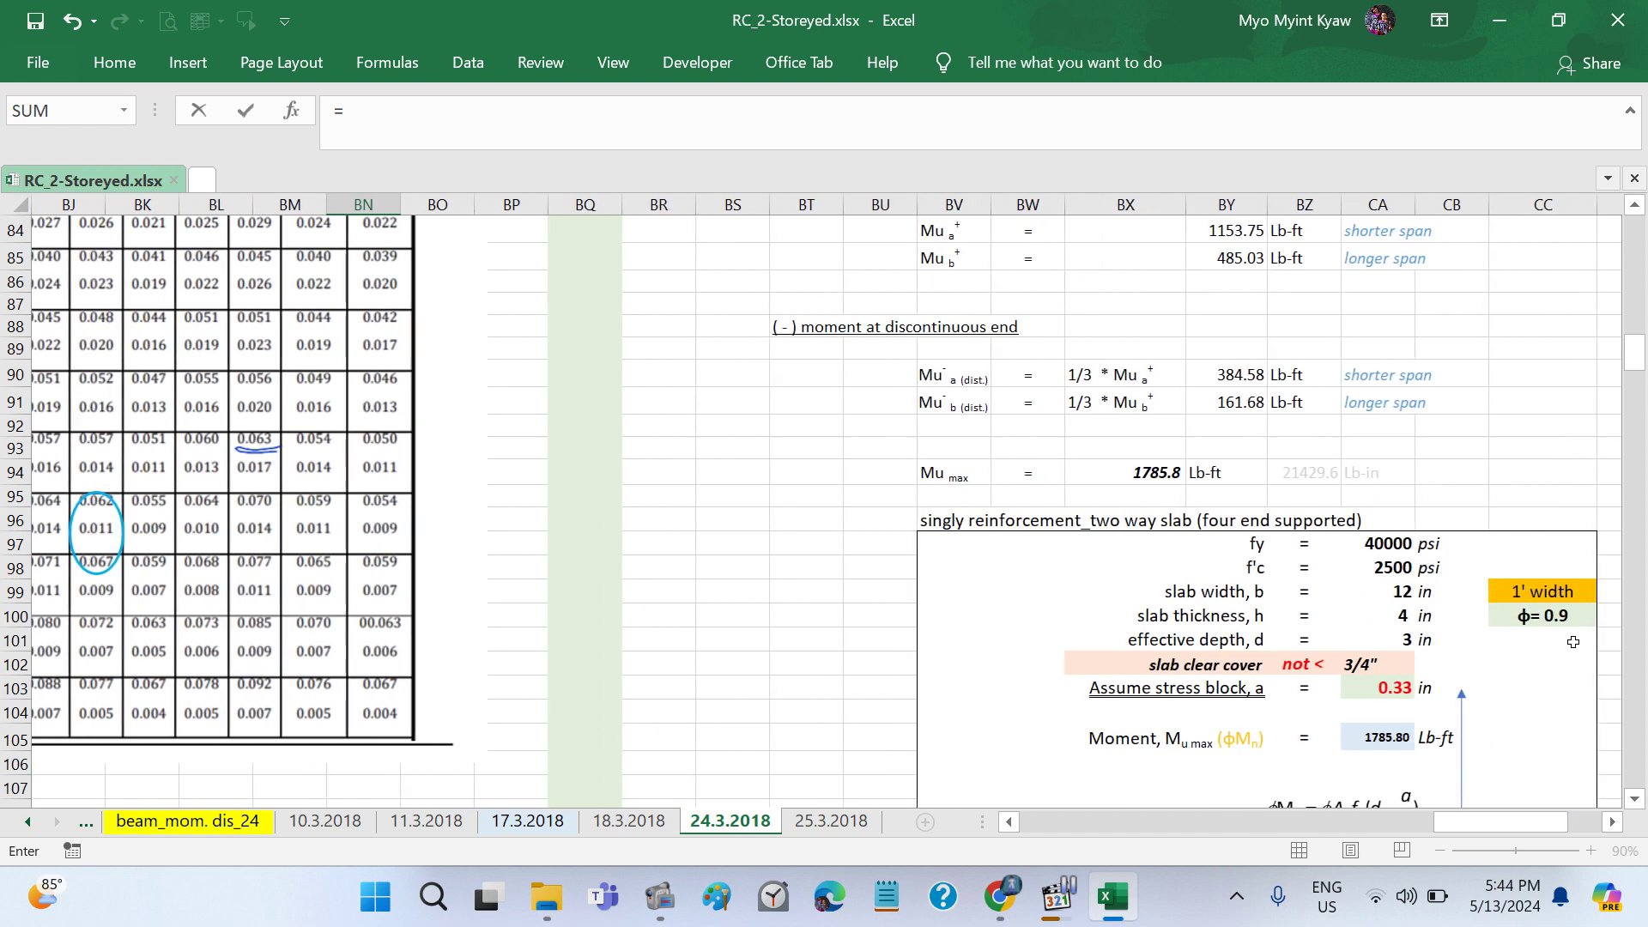
{"action": "left_click", "coordinate": [1393, 627]}
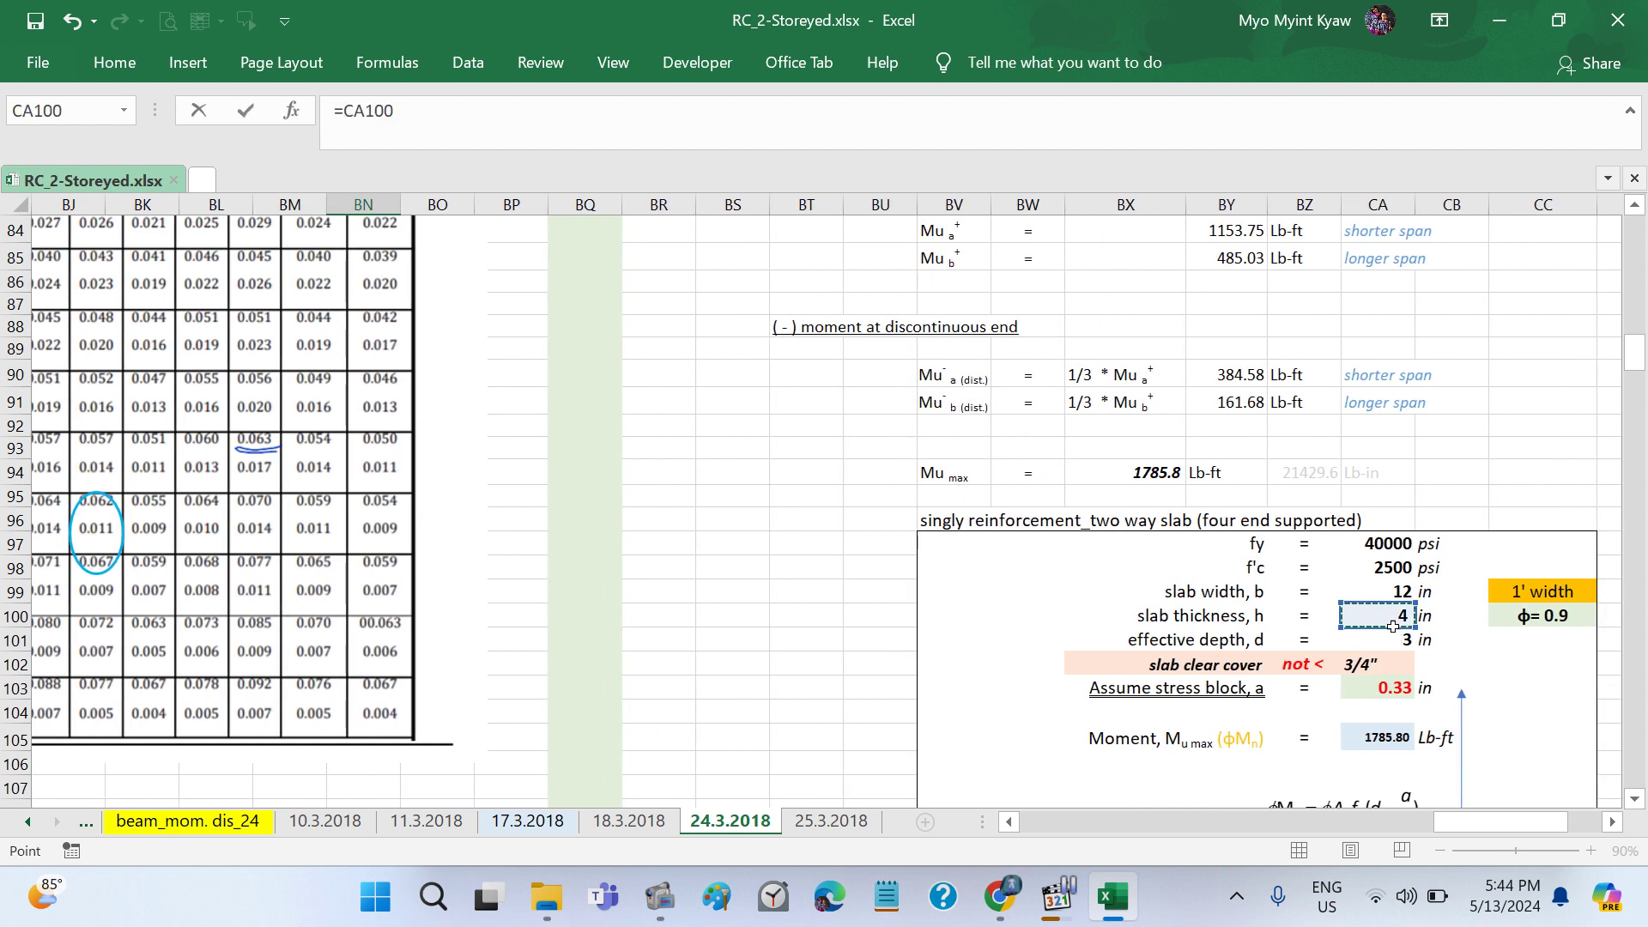
{"action": "key", "text": "Return"}
Step: Check the effective depth, CA100 slab thickness and BN159 formulas, leaving them unchanged
{"action": "scroll", "coordinate": [1392, 627], "scroll_direction": "up", "scroll_amount": 5}
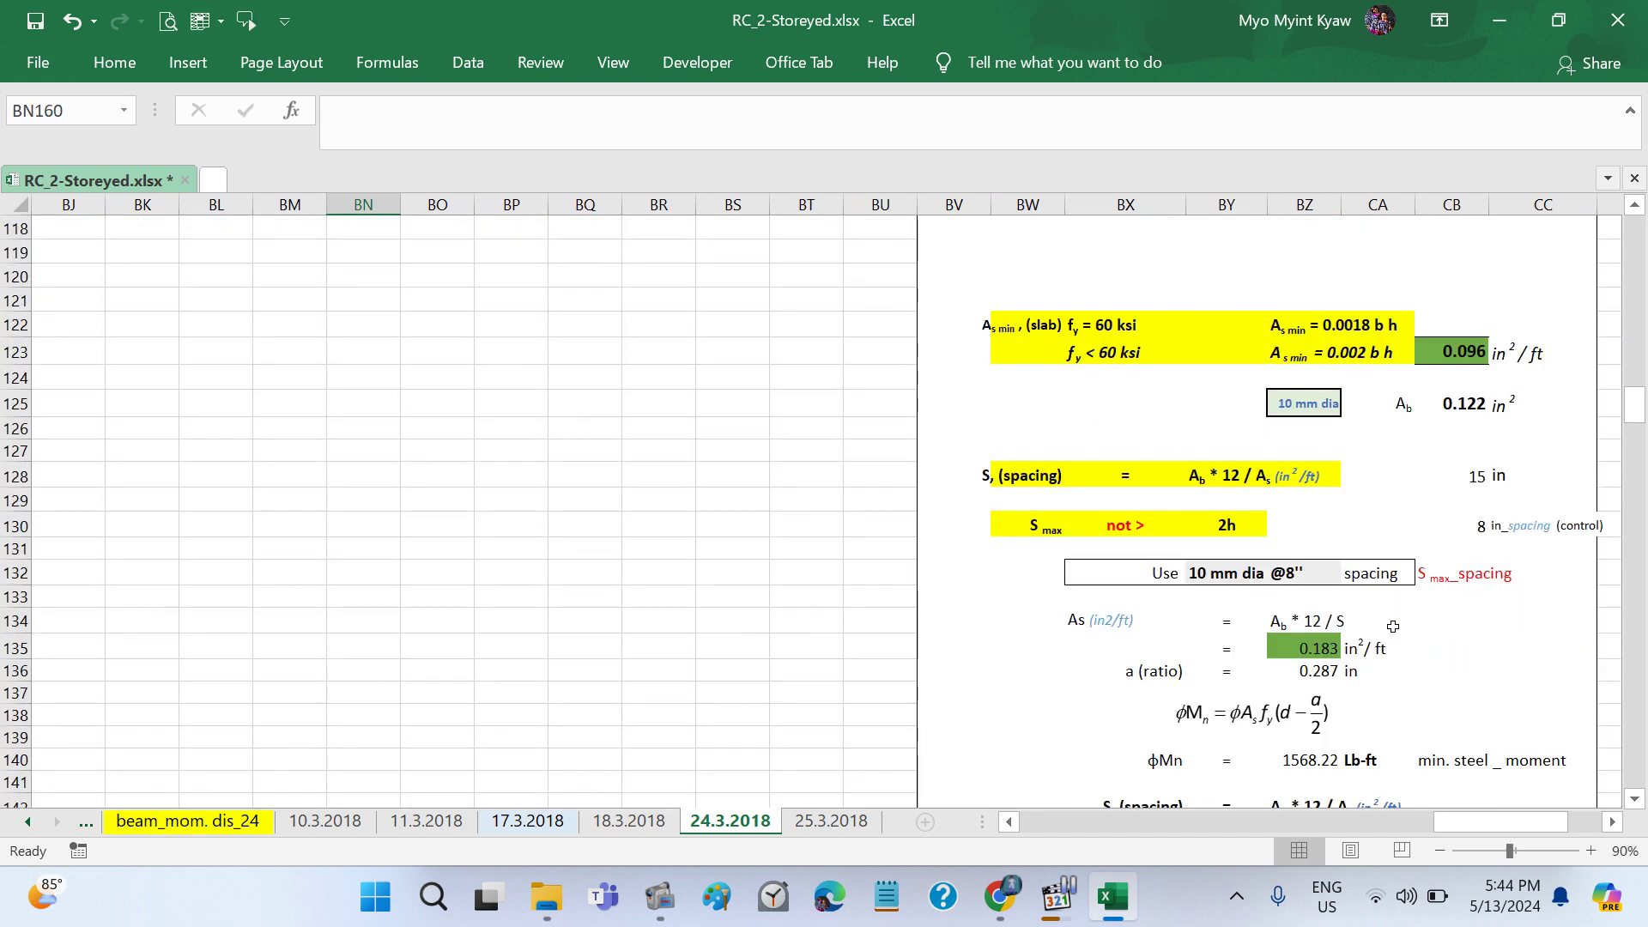
{"action": "scroll", "coordinate": [1401, 627], "scroll_direction": "up", "scroll_amount": 2}
{"action": "scroll", "coordinate": [1330, 425], "scroll_direction": "up", "scroll_amount": 1}
{"action": "scroll", "coordinate": [1348, 472], "scroll_direction": "up", "scroll_amount": 1}
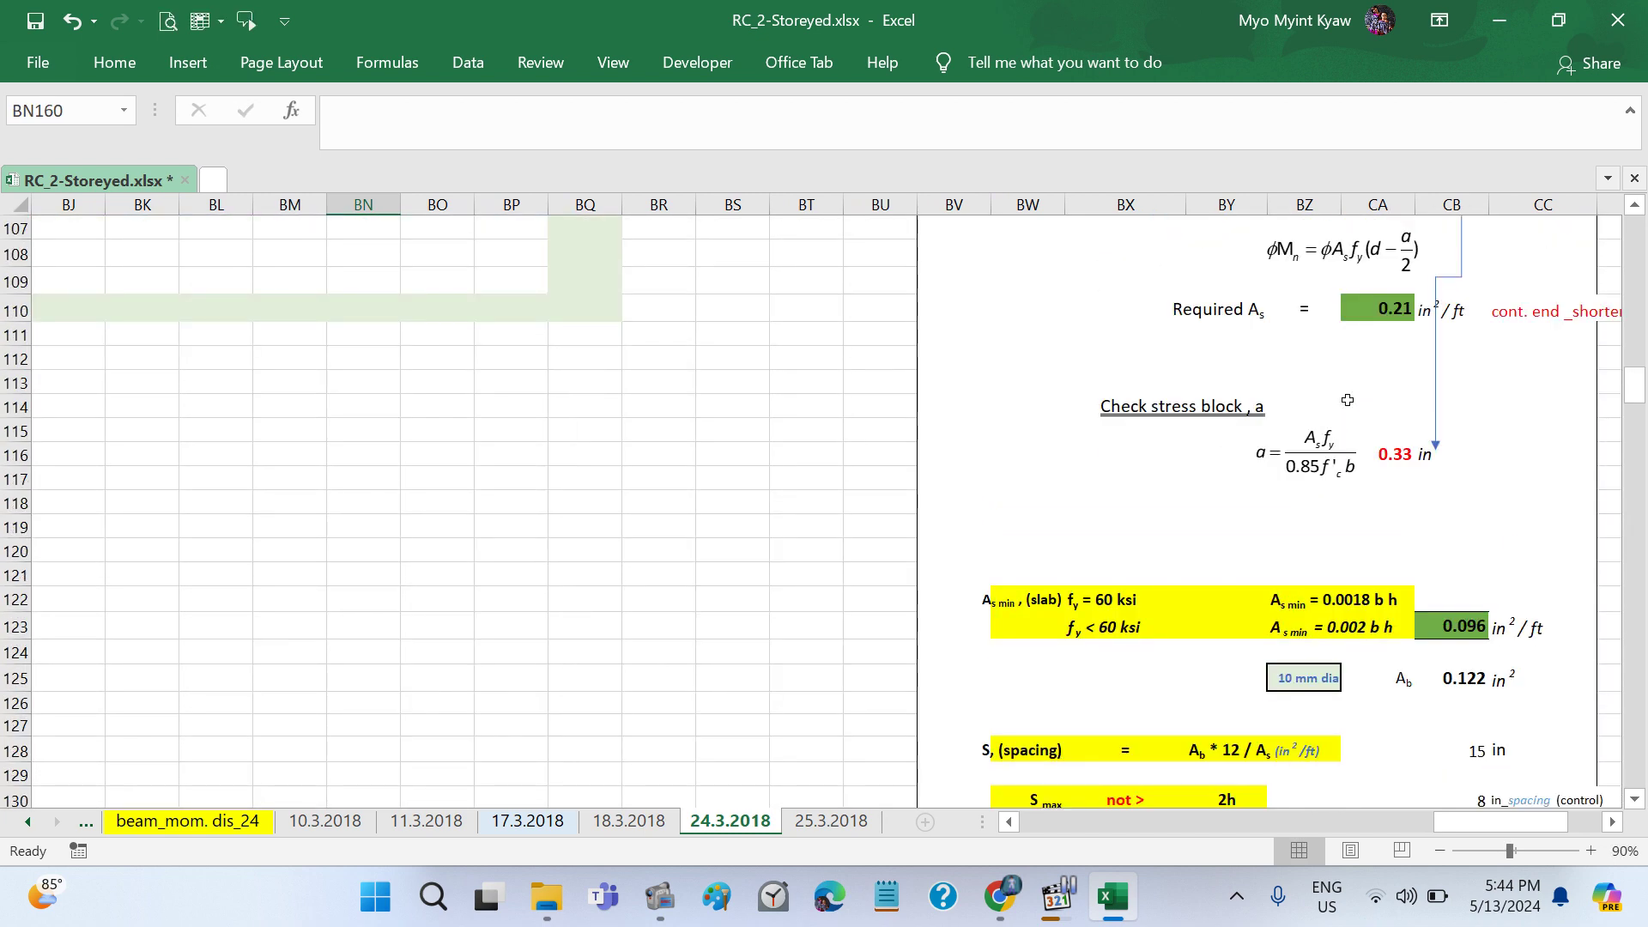
{"action": "scroll", "coordinate": [1374, 530], "scroll_direction": "up", "scroll_amount": 3}
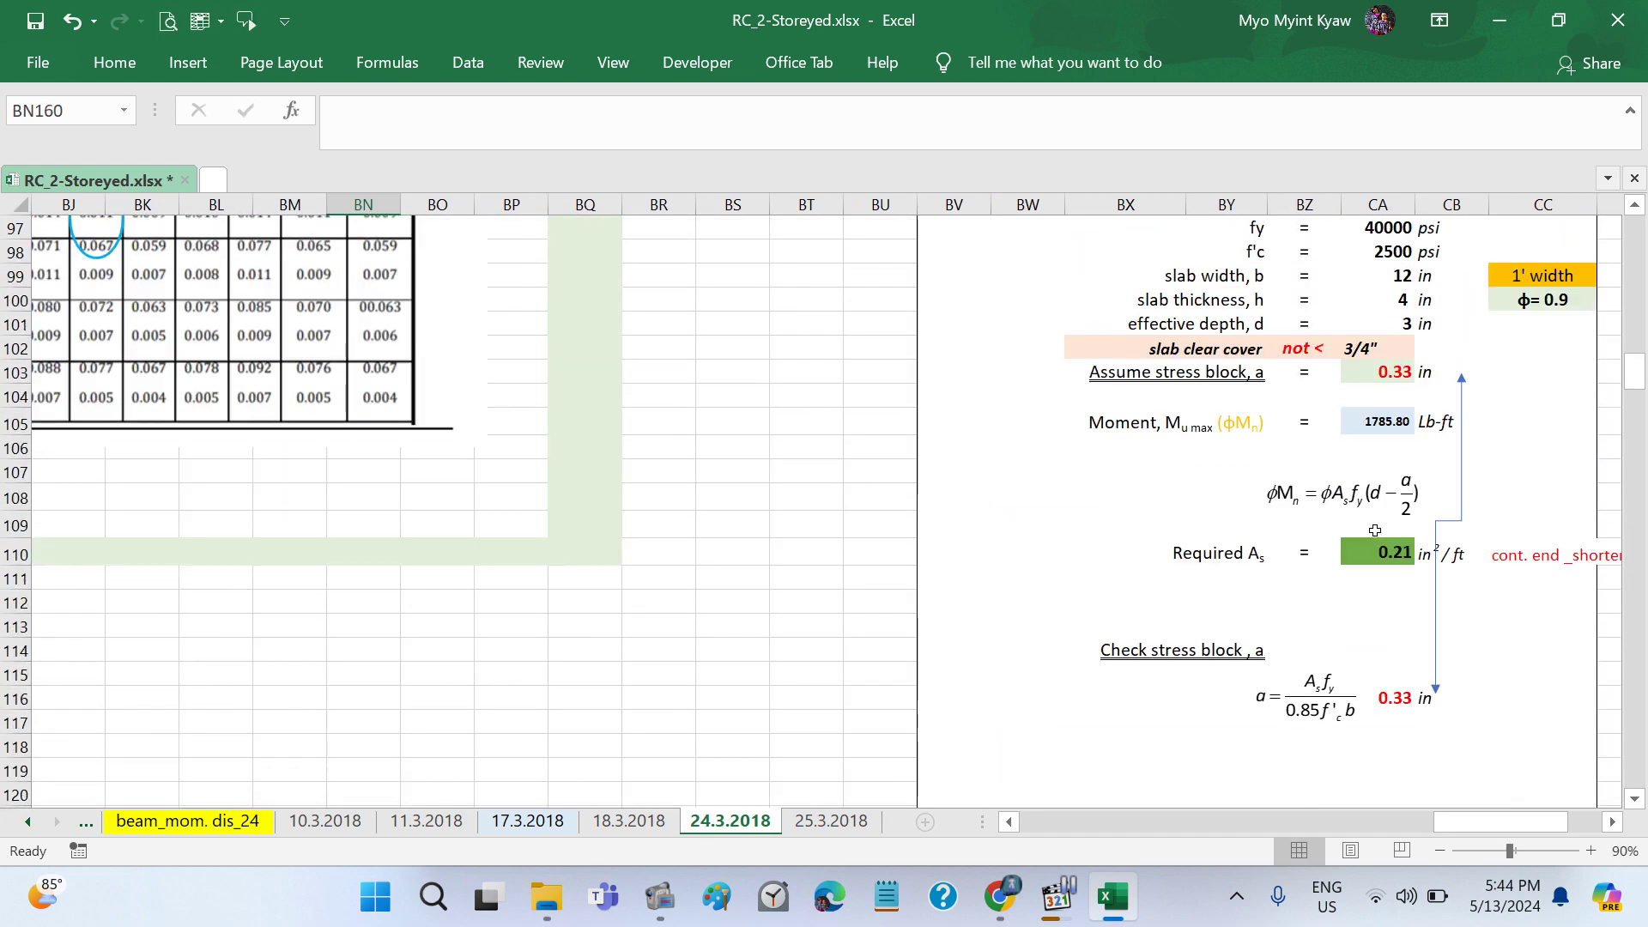
{"action": "left_click", "coordinate": [1370, 314]}
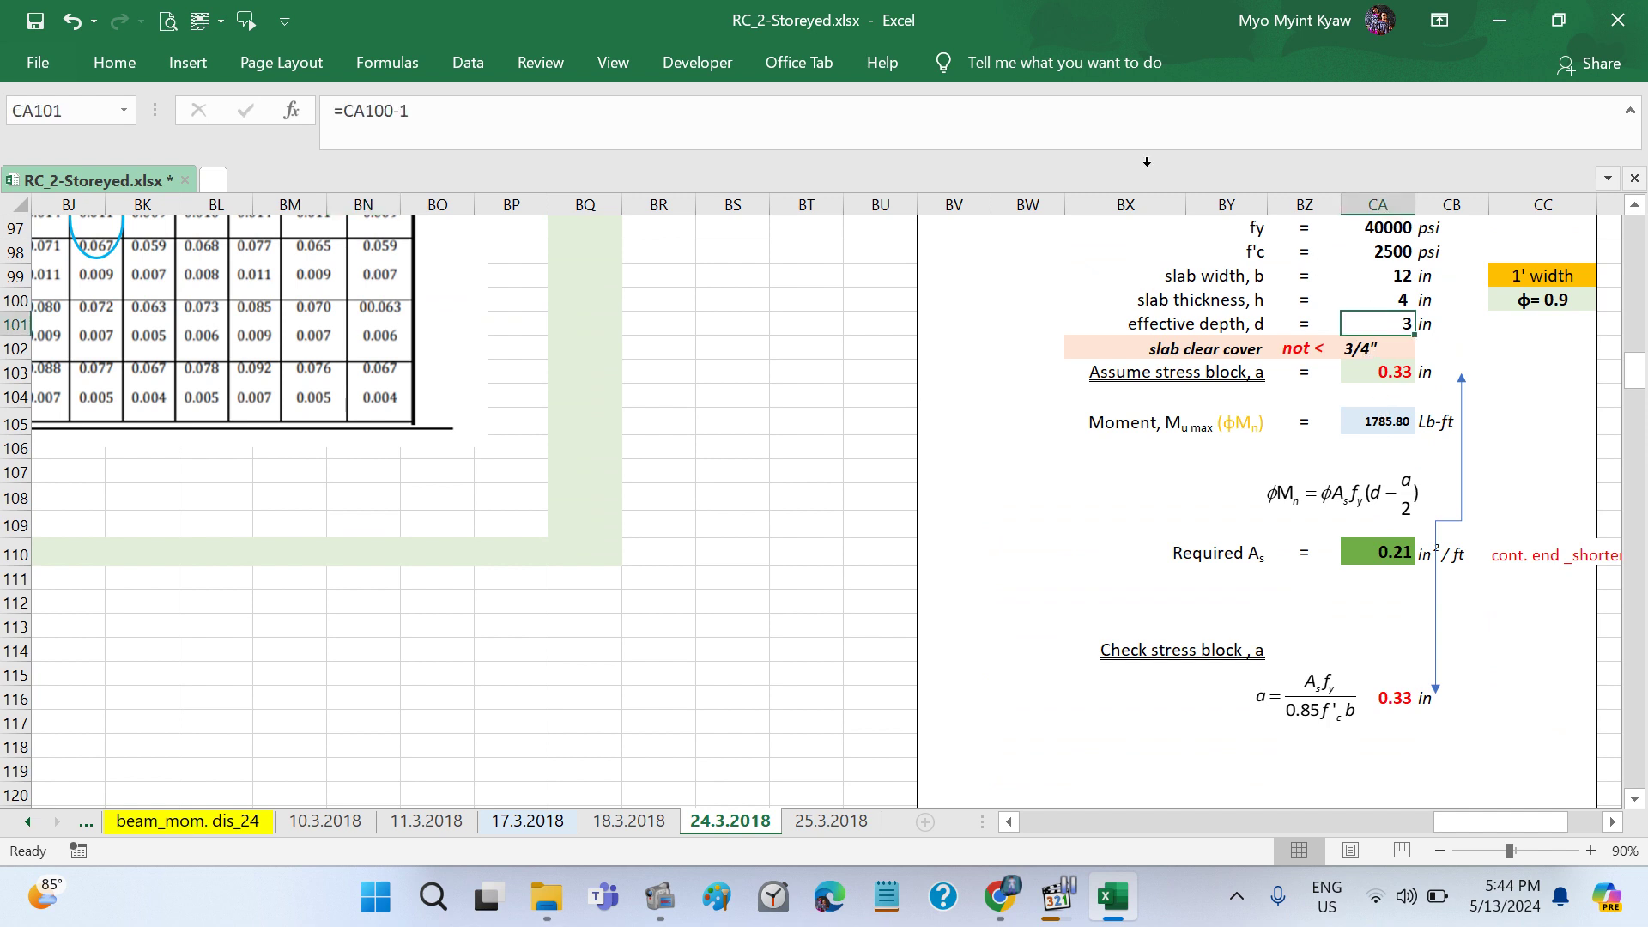
{"action": "left_click", "coordinate": [1388, 296]}
{"action": "left_click", "coordinate": [390, 114]}
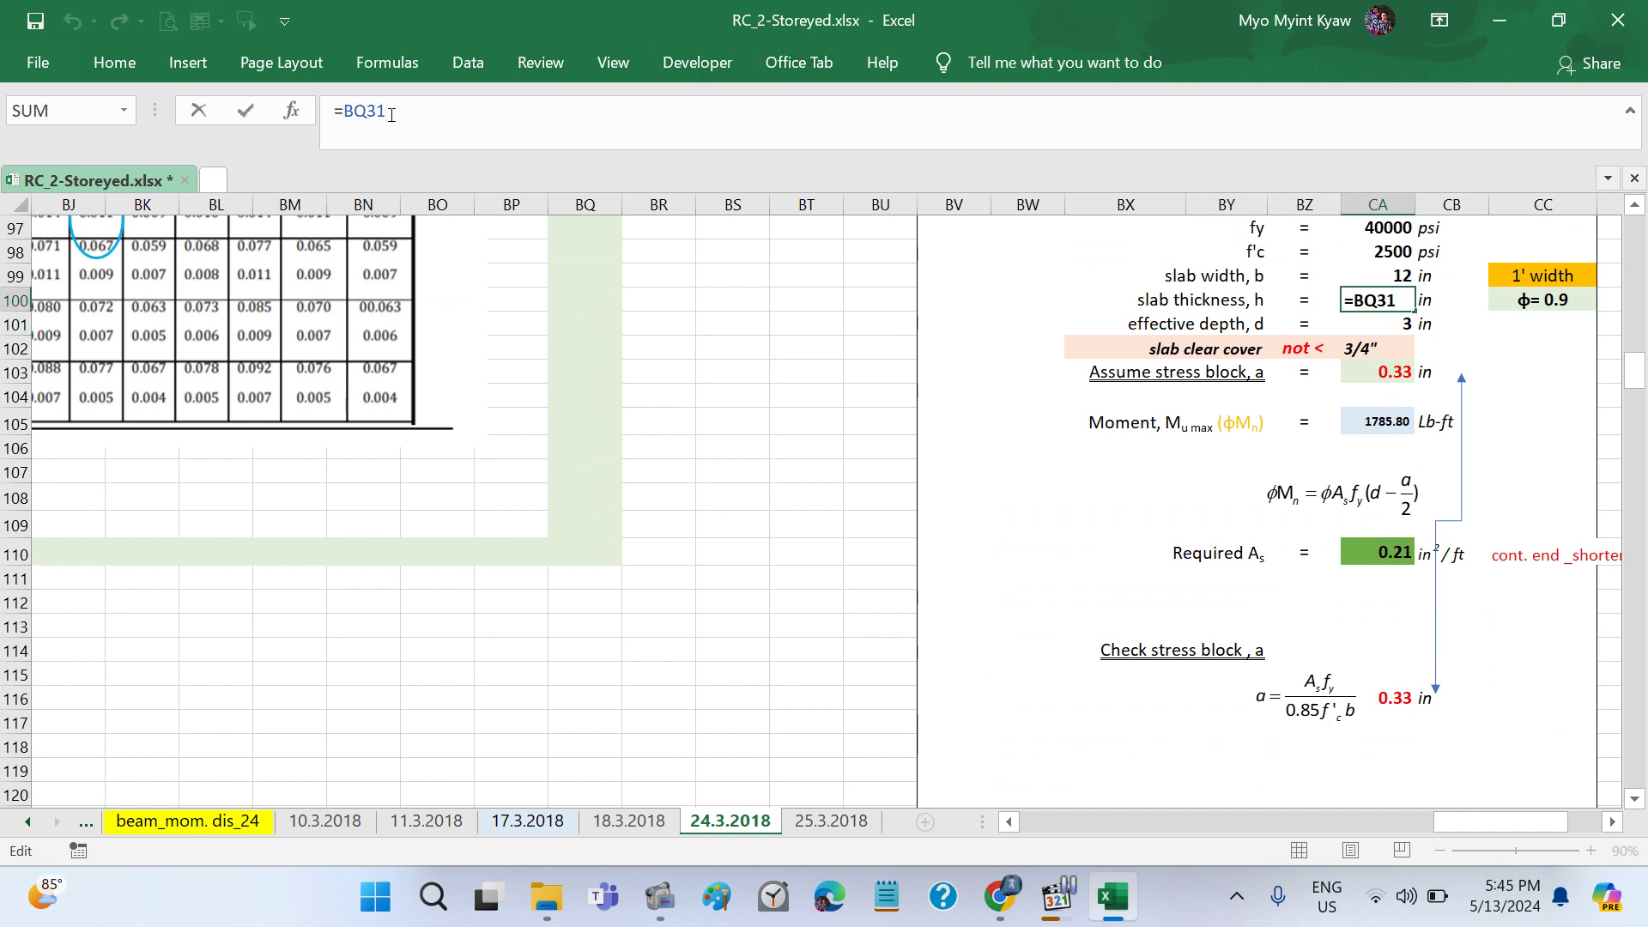
{"action": "key", "text": "Escape"}
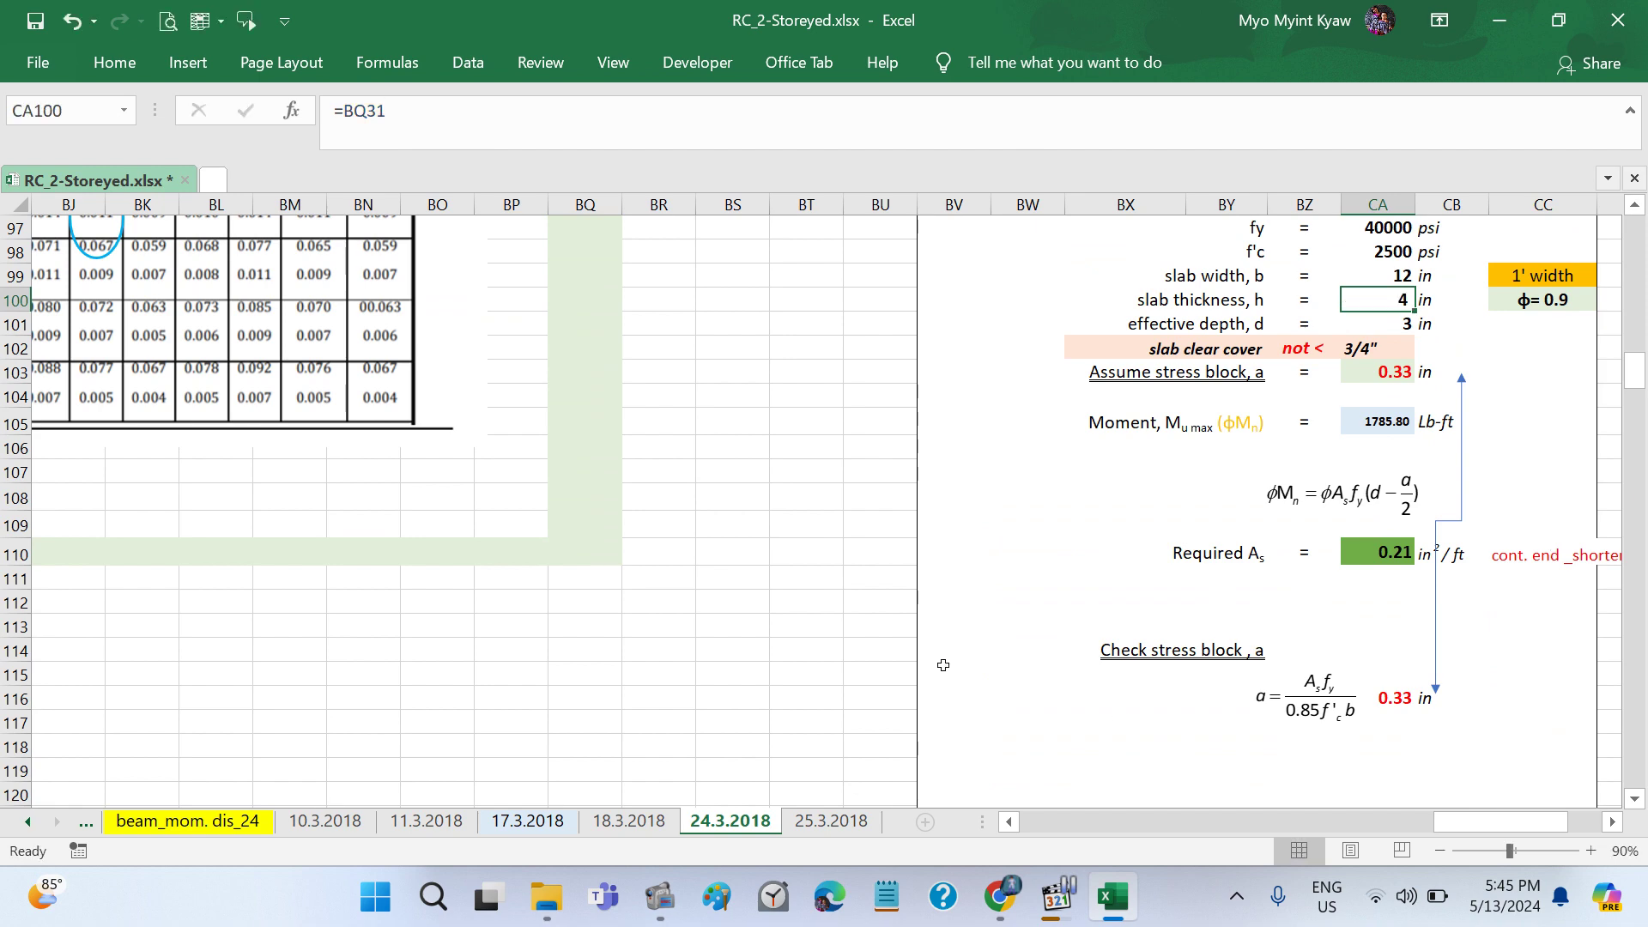
{"action": "scroll", "coordinate": [942, 666], "scroll_direction": "down", "scroll_amount": 2}
{"action": "scroll", "coordinate": [942, 665], "scroll_direction": "down", "scroll_amount": 3}
{"action": "scroll", "coordinate": [943, 665], "scroll_direction": "down", "scroll_amount": 3}
{"action": "scroll", "coordinate": [942, 665], "scroll_direction": "down", "scroll_amount": 4}
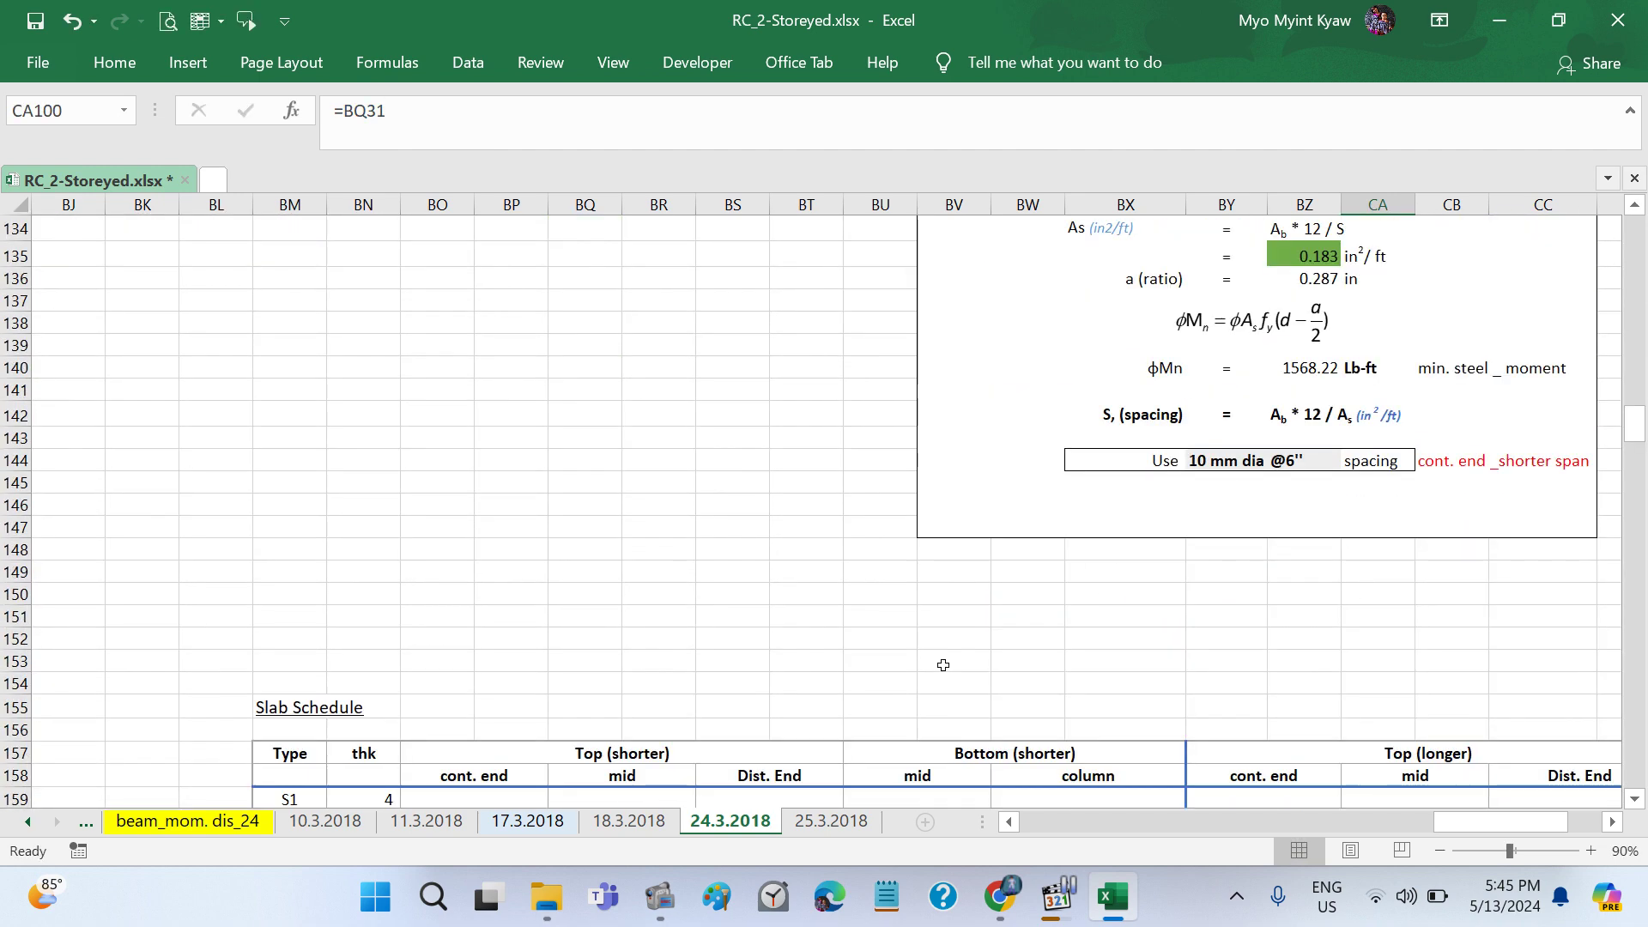
{"action": "scroll", "coordinate": [943, 666], "scroll_direction": "down", "scroll_amount": 1}
{"action": "scroll", "coordinate": [555, 676], "scroll_direction": "down", "scroll_amount": 1}
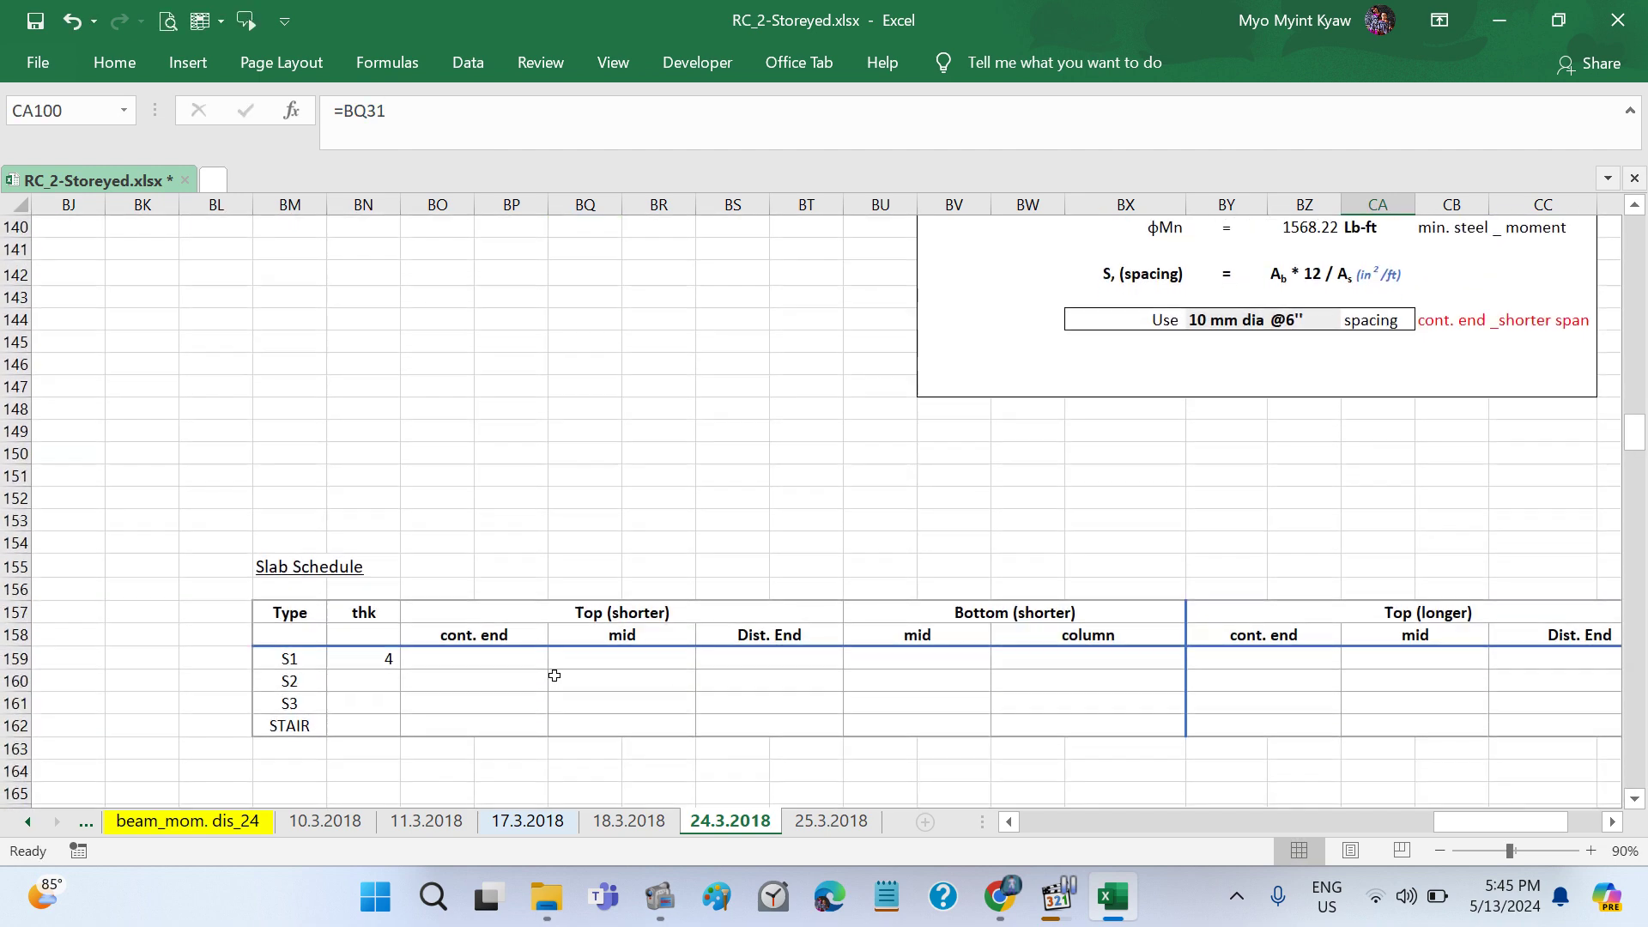
{"action": "left_click", "coordinate": [363, 665]}
{"action": "left_click", "coordinate": [485, 133]}
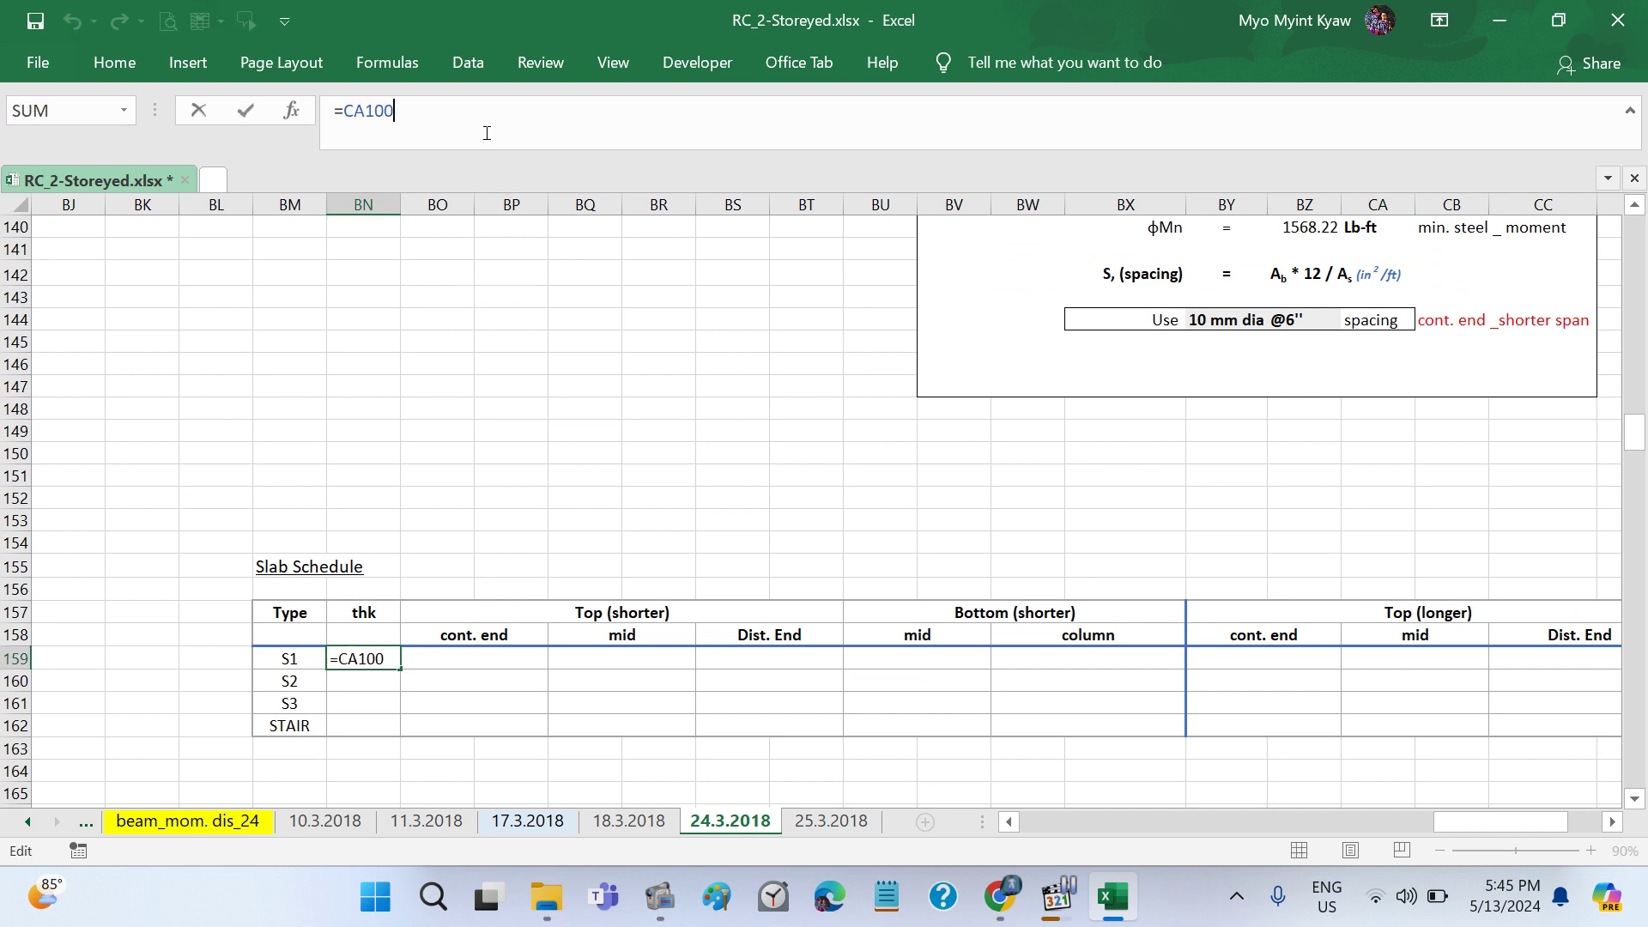
{"action": "scroll", "coordinate": [734, 250], "scroll_direction": "up", "scroll_amount": 2}
{"action": "scroll", "coordinate": [734, 251], "scroll_direction": "up", "scroll_amount": 2}
{"action": "scroll", "coordinate": [734, 251], "scroll_direction": "up", "scroll_amount": 2}
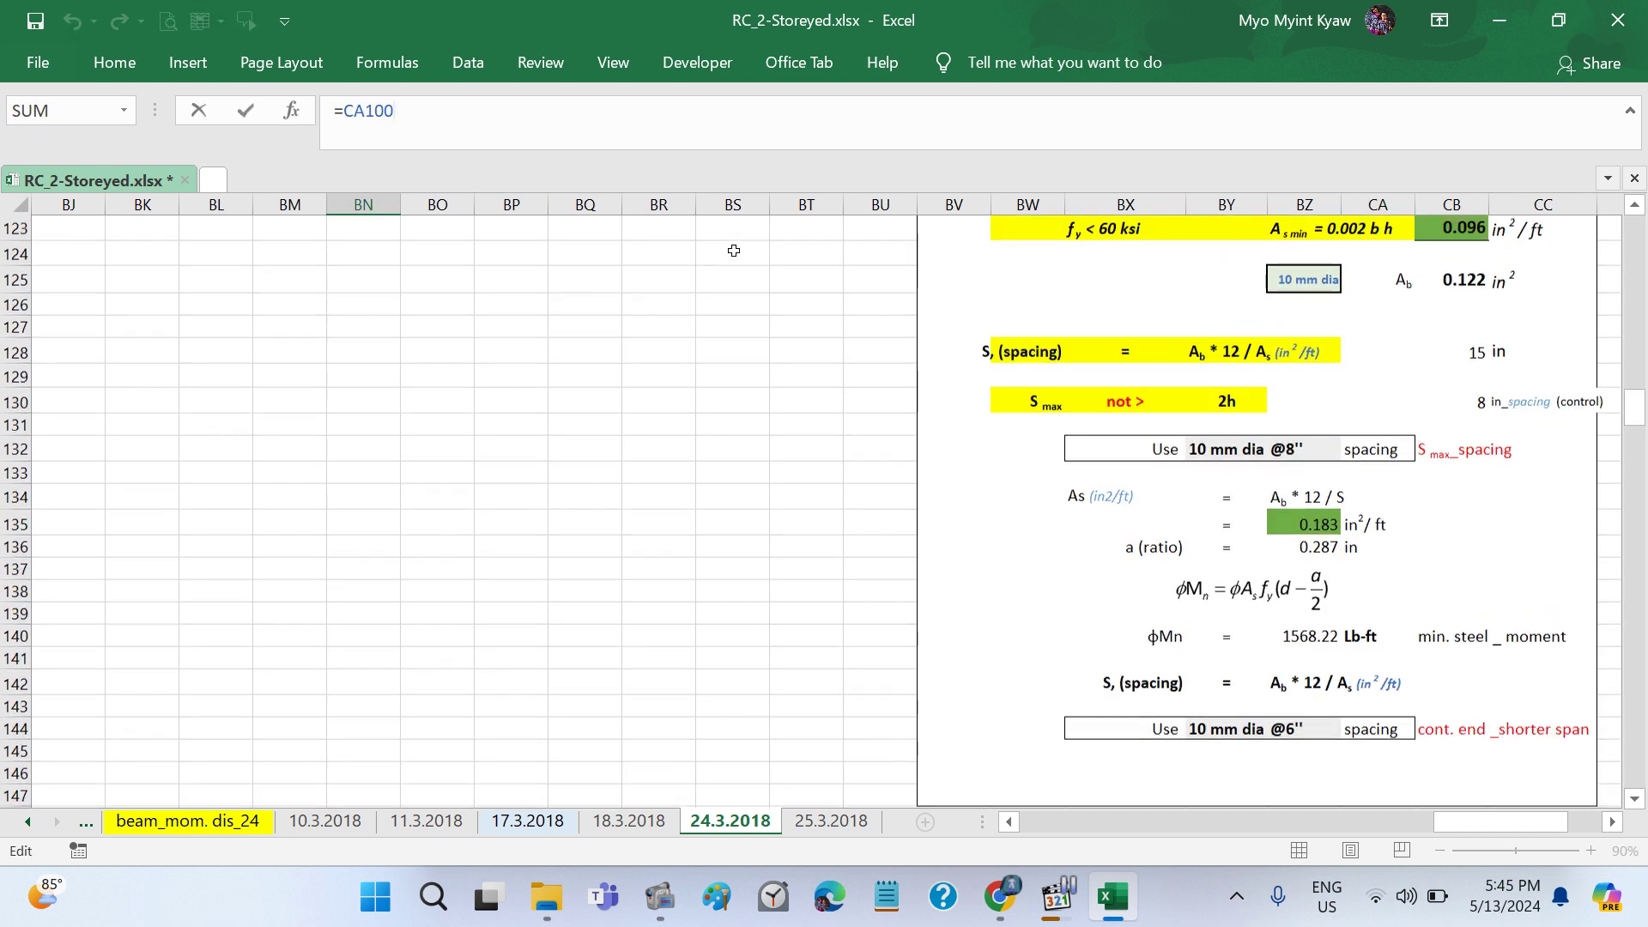
{"action": "scroll", "coordinate": [733, 250], "scroll_direction": "up", "scroll_amount": 2}
{"action": "scroll", "coordinate": [733, 251], "scroll_direction": "up", "scroll_amount": 1}
{"action": "scroll", "coordinate": [733, 250], "scroll_direction": "up", "scroll_amount": 2}
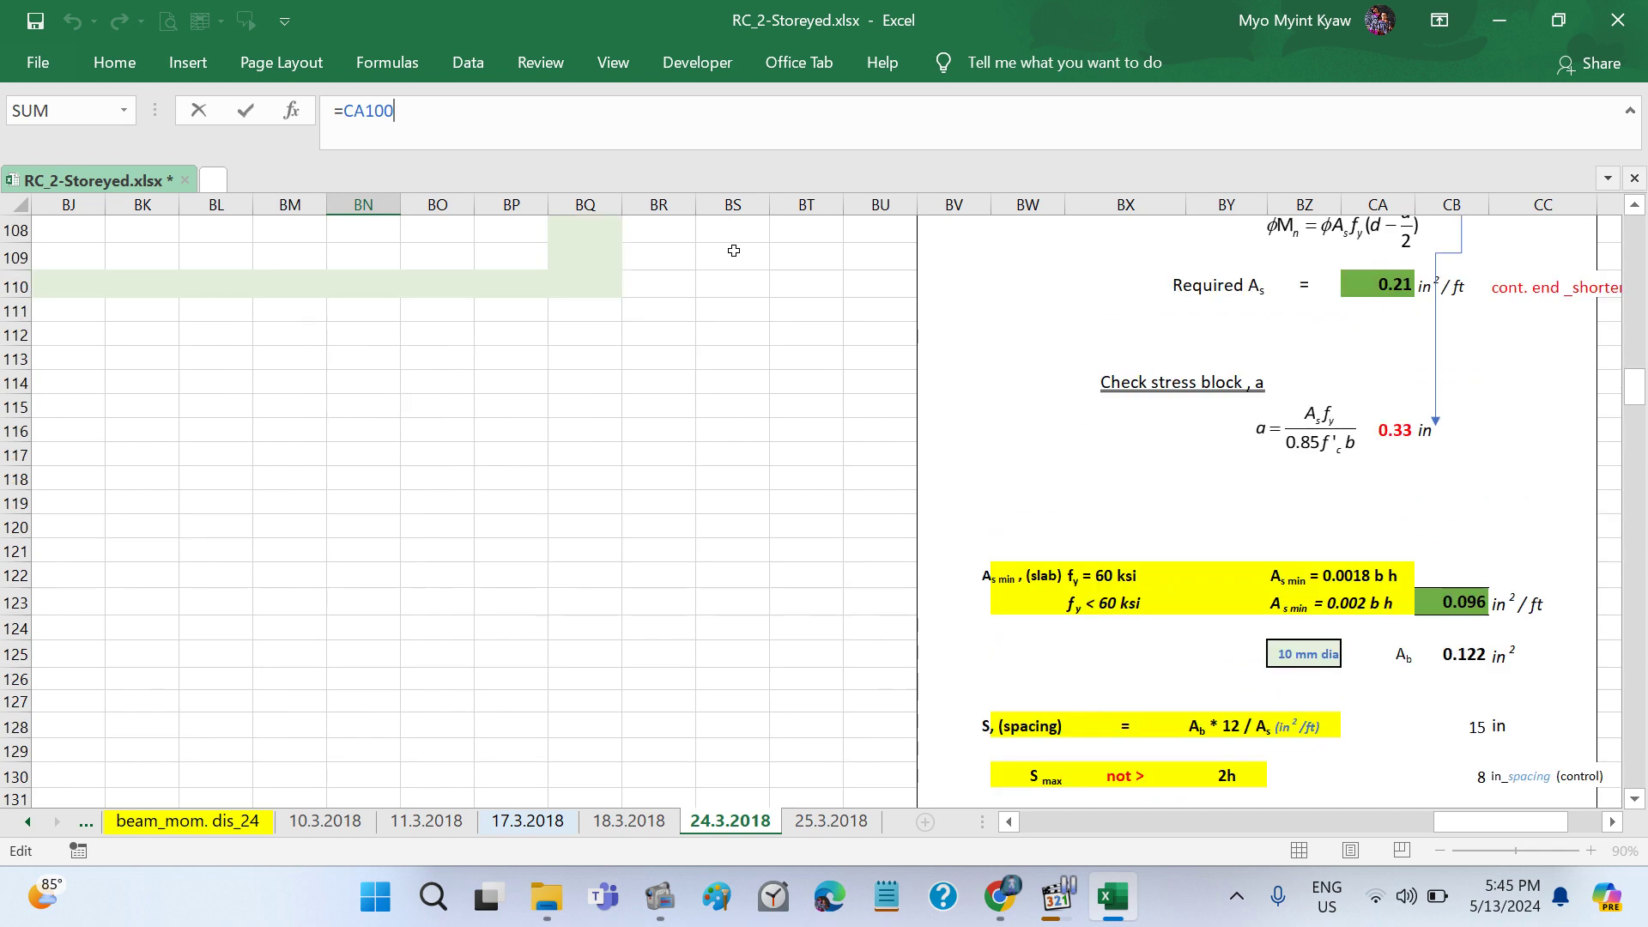
{"action": "scroll", "coordinate": [734, 250], "scroll_direction": "up", "scroll_amount": 2}
{"action": "scroll", "coordinate": [734, 250], "scroll_direction": "up", "scroll_amount": 1}
{"action": "scroll", "coordinate": [734, 250], "scroll_direction": "up", "scroll_amount": 1}
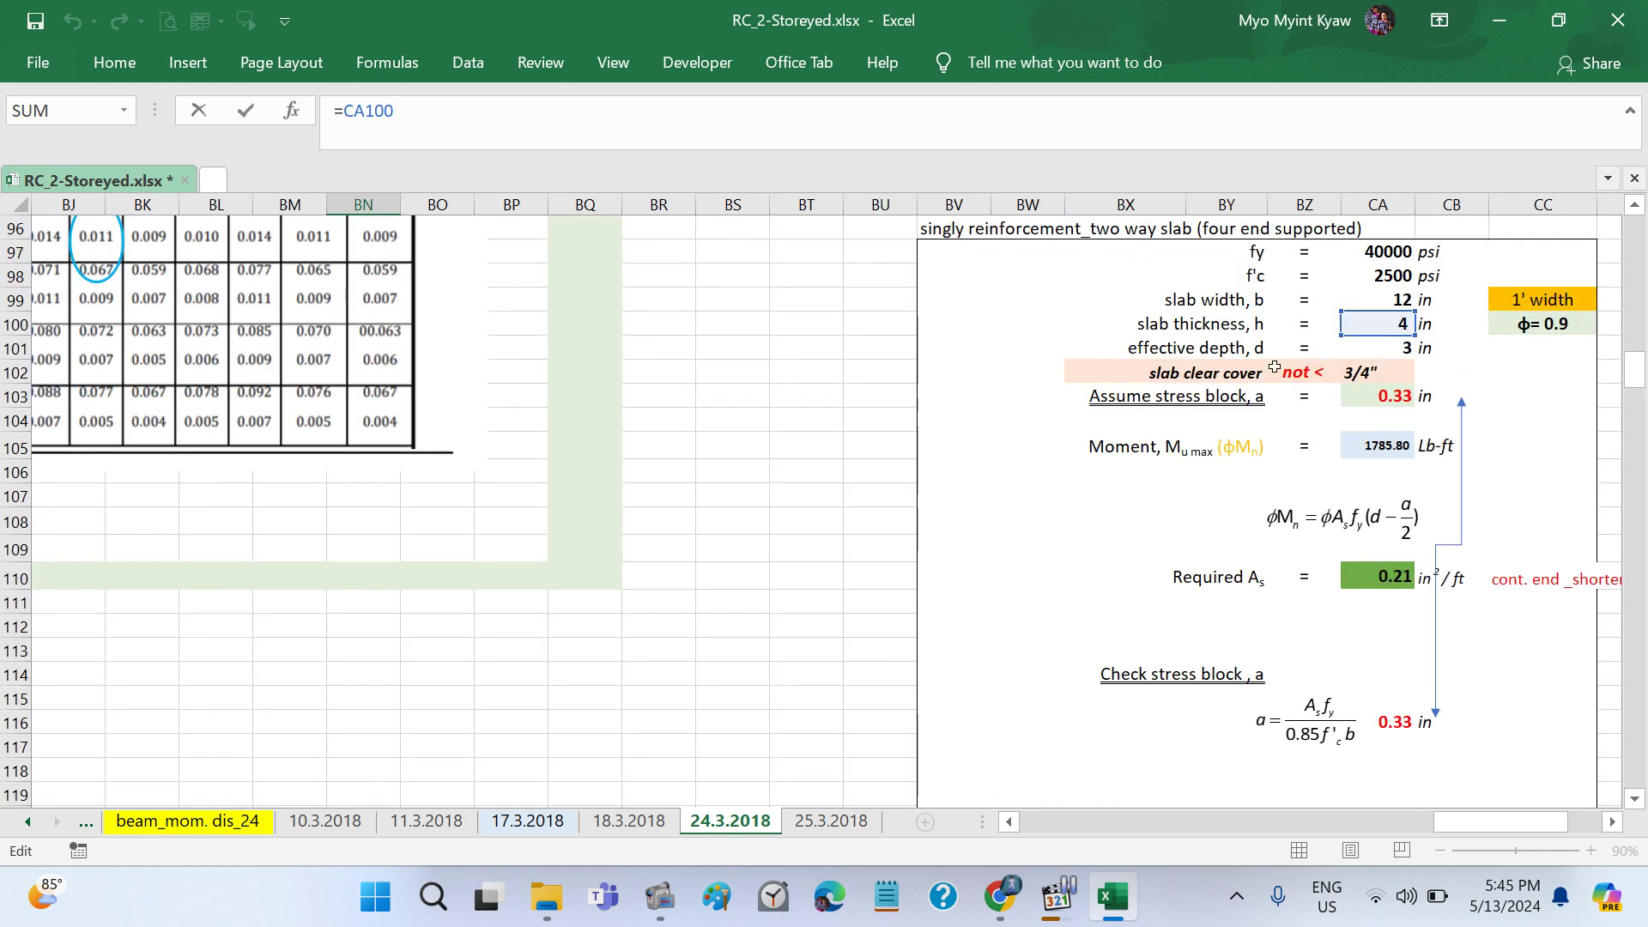
{"action": "key", "text": "Return"}
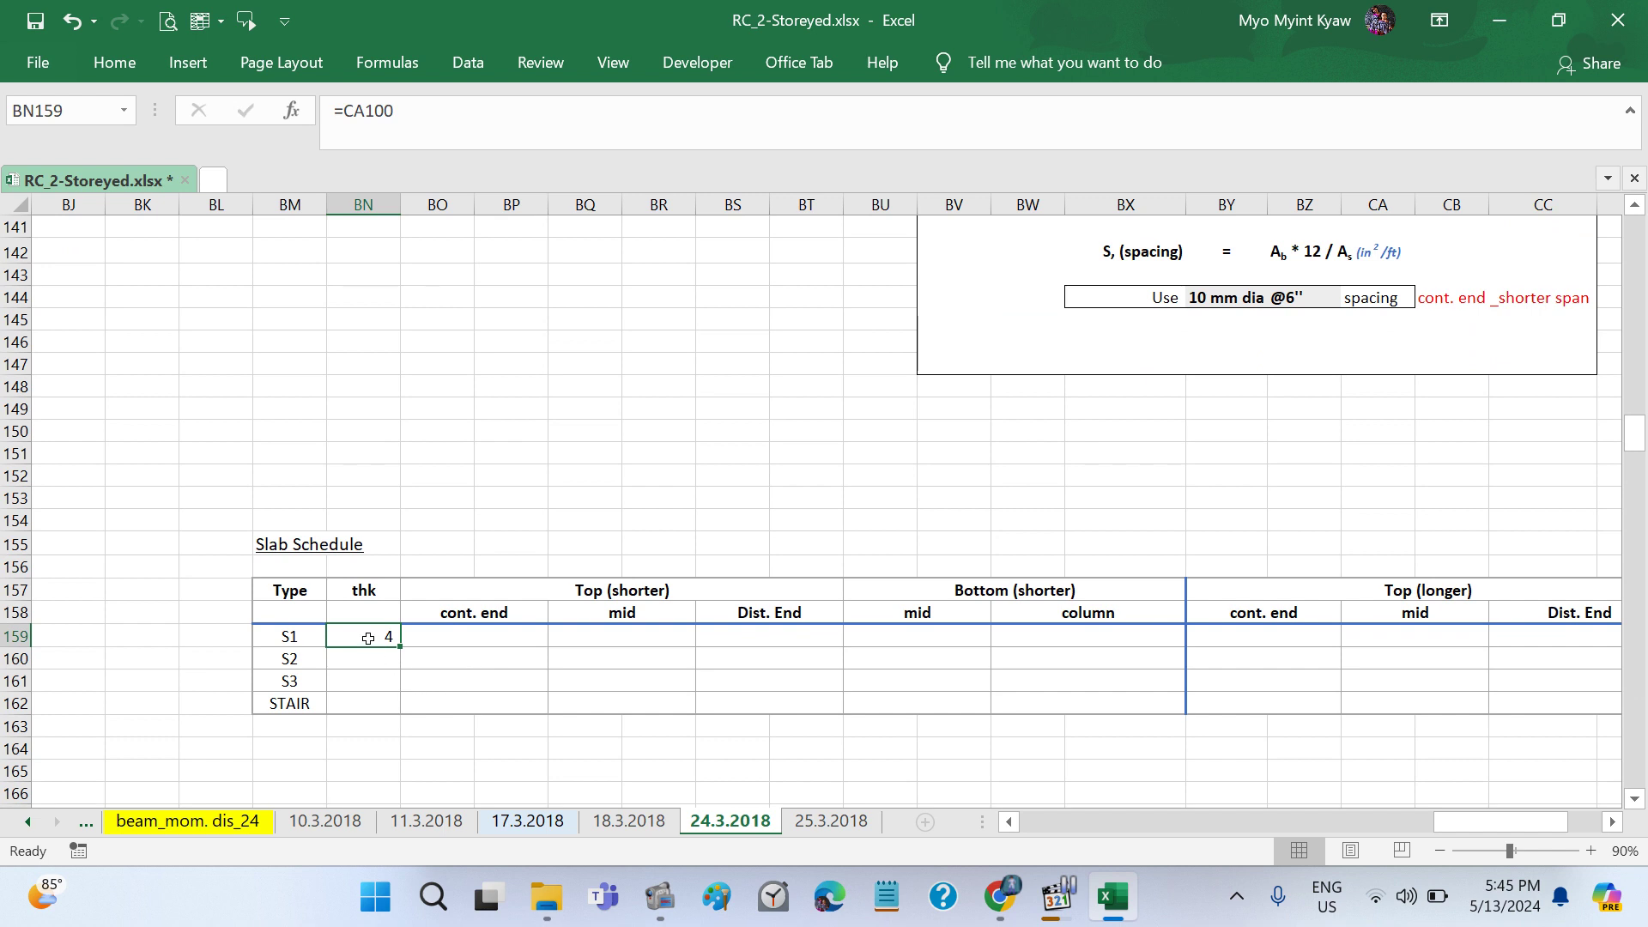
Step: Enter 'in' in BN158 below the thk heading and format it light blue italic
{"action": "left_click", "coordinate": [363, 611]}
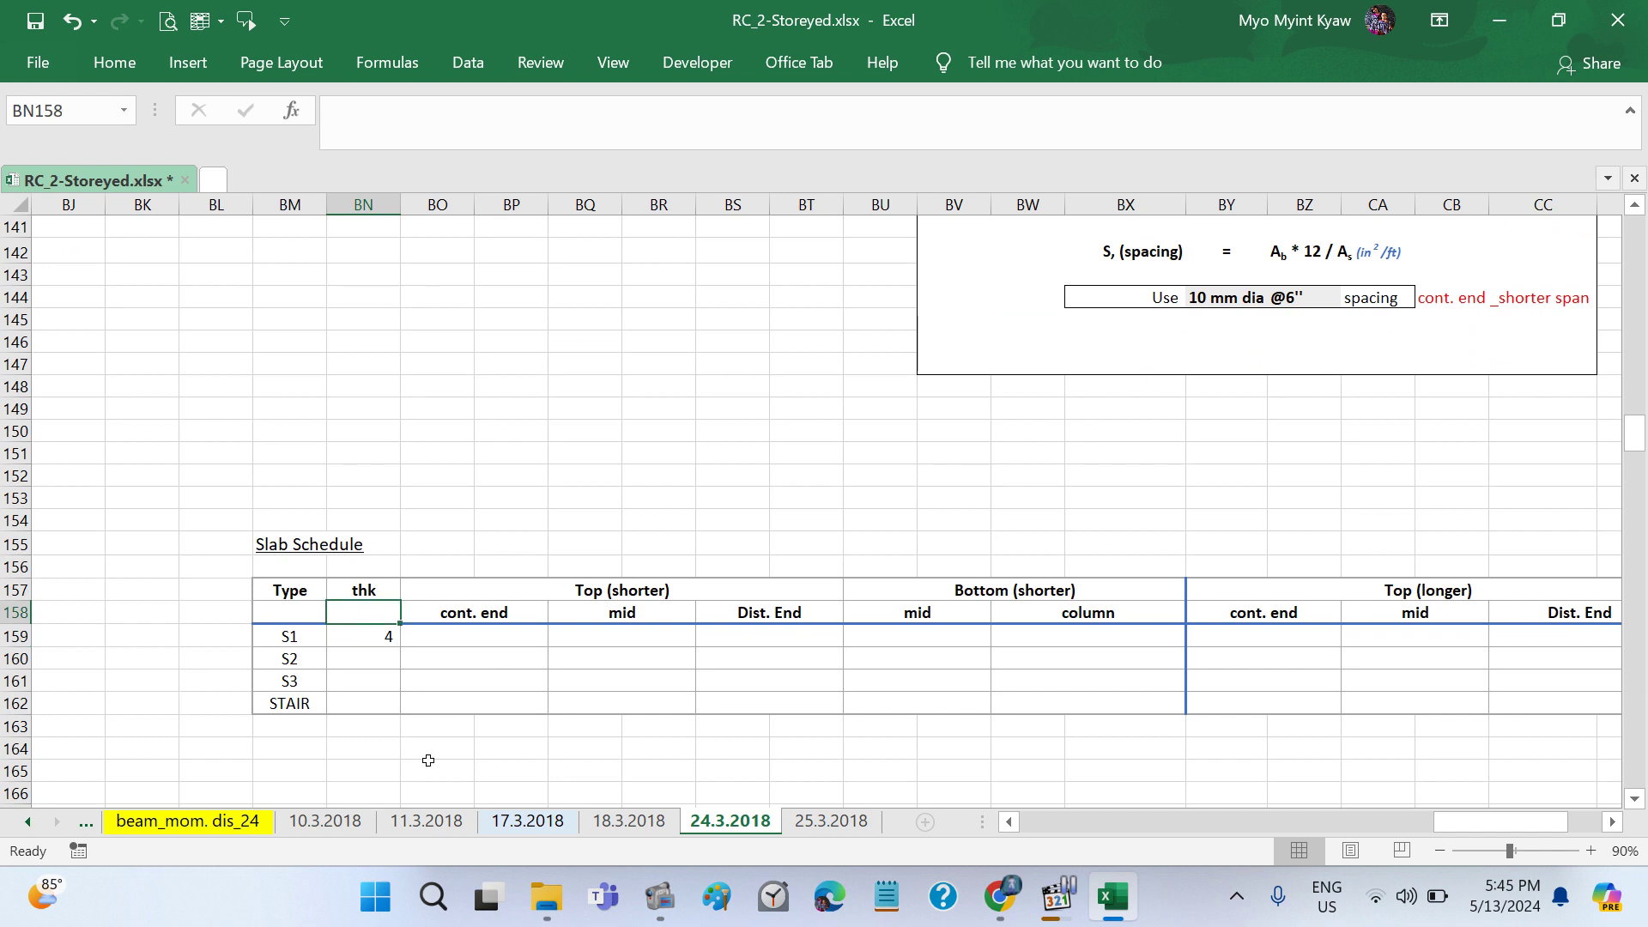
{"action": "type", "text": "in"}
{"action": "key", "text": "Return"}
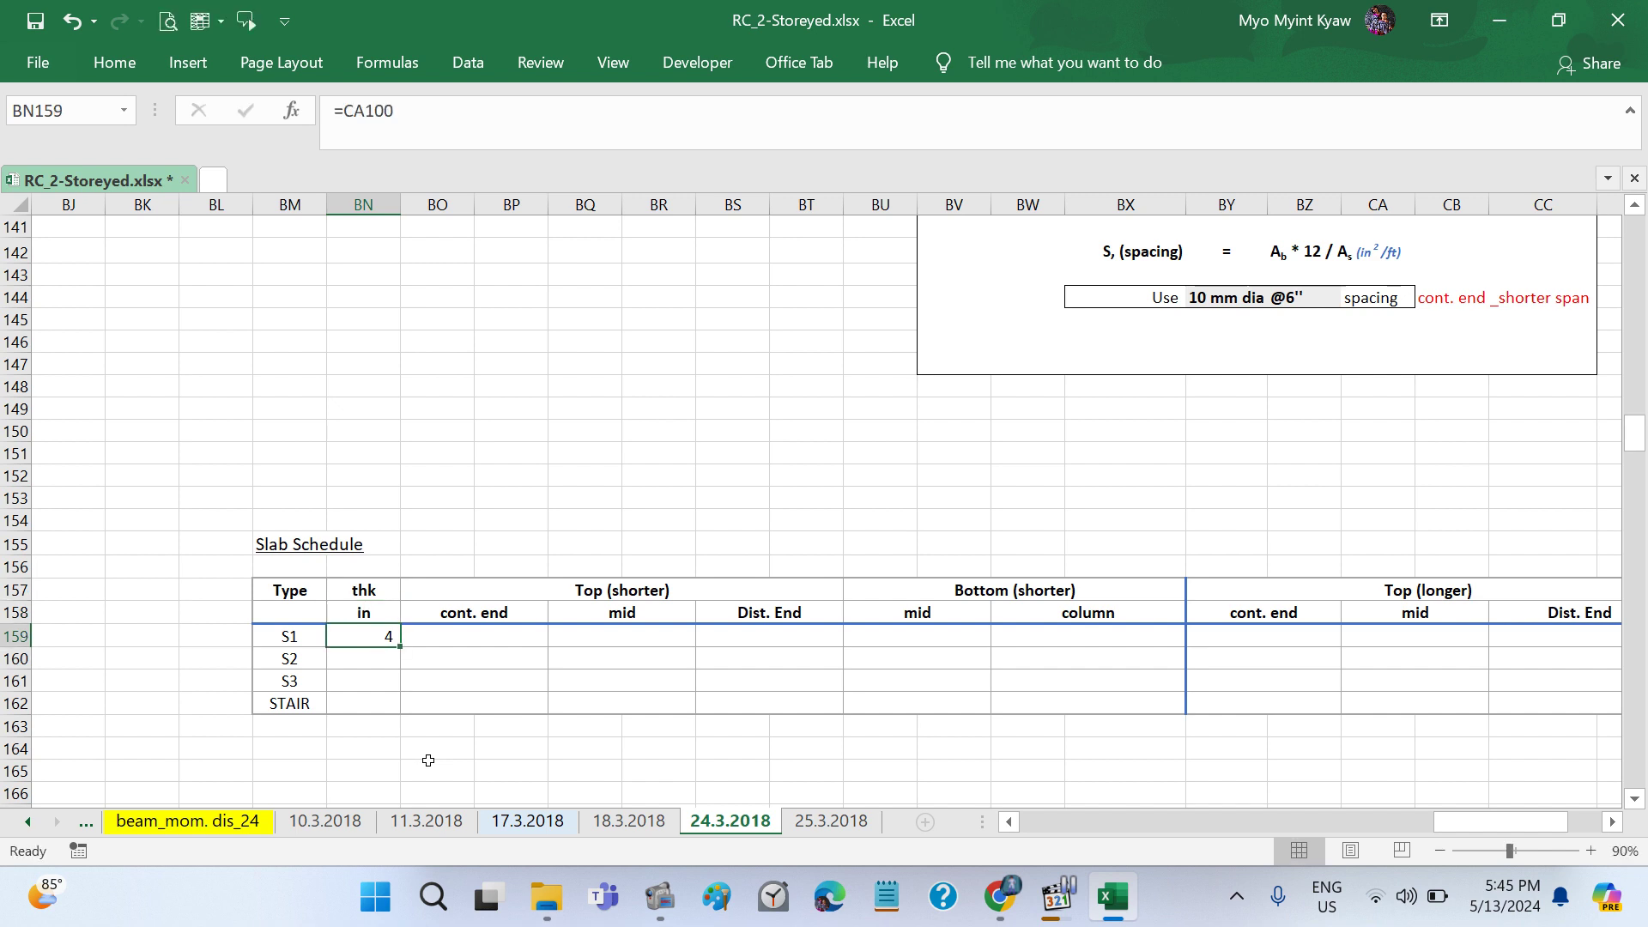
{"action": "left_click", "coordinate": [376, 613]}
{"action": "left_click", "coordinate": [114, 62]}
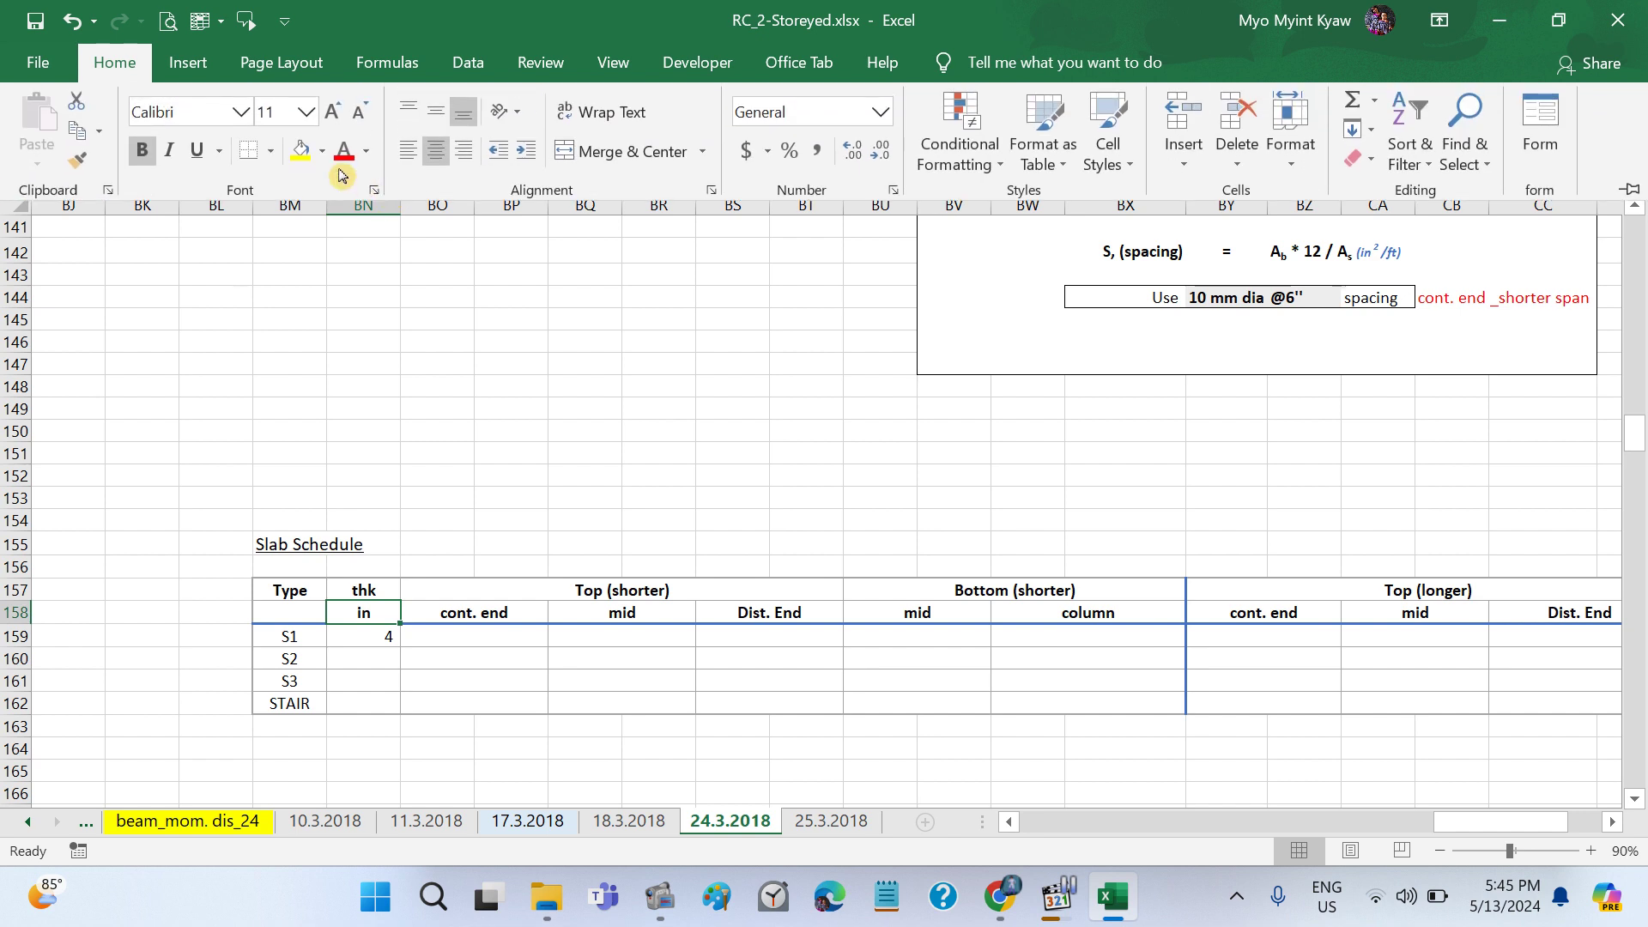
{"action": "left_click", "coordinate": [365, 151]}
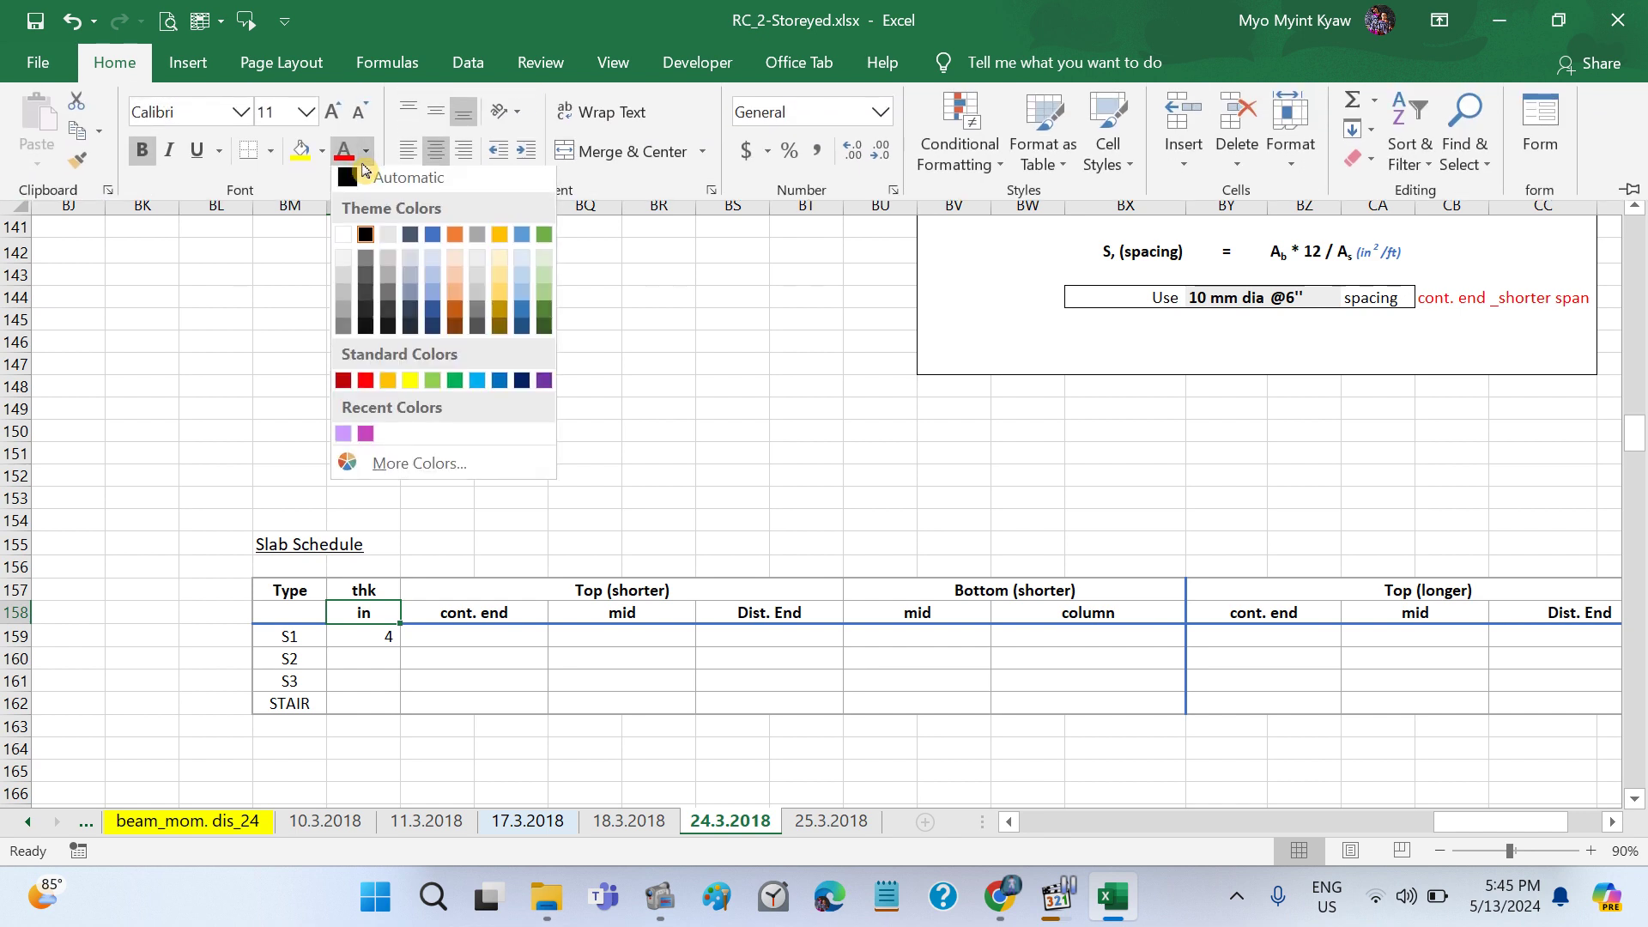
{"action": "left_click", "coordinate": [522, 241]}
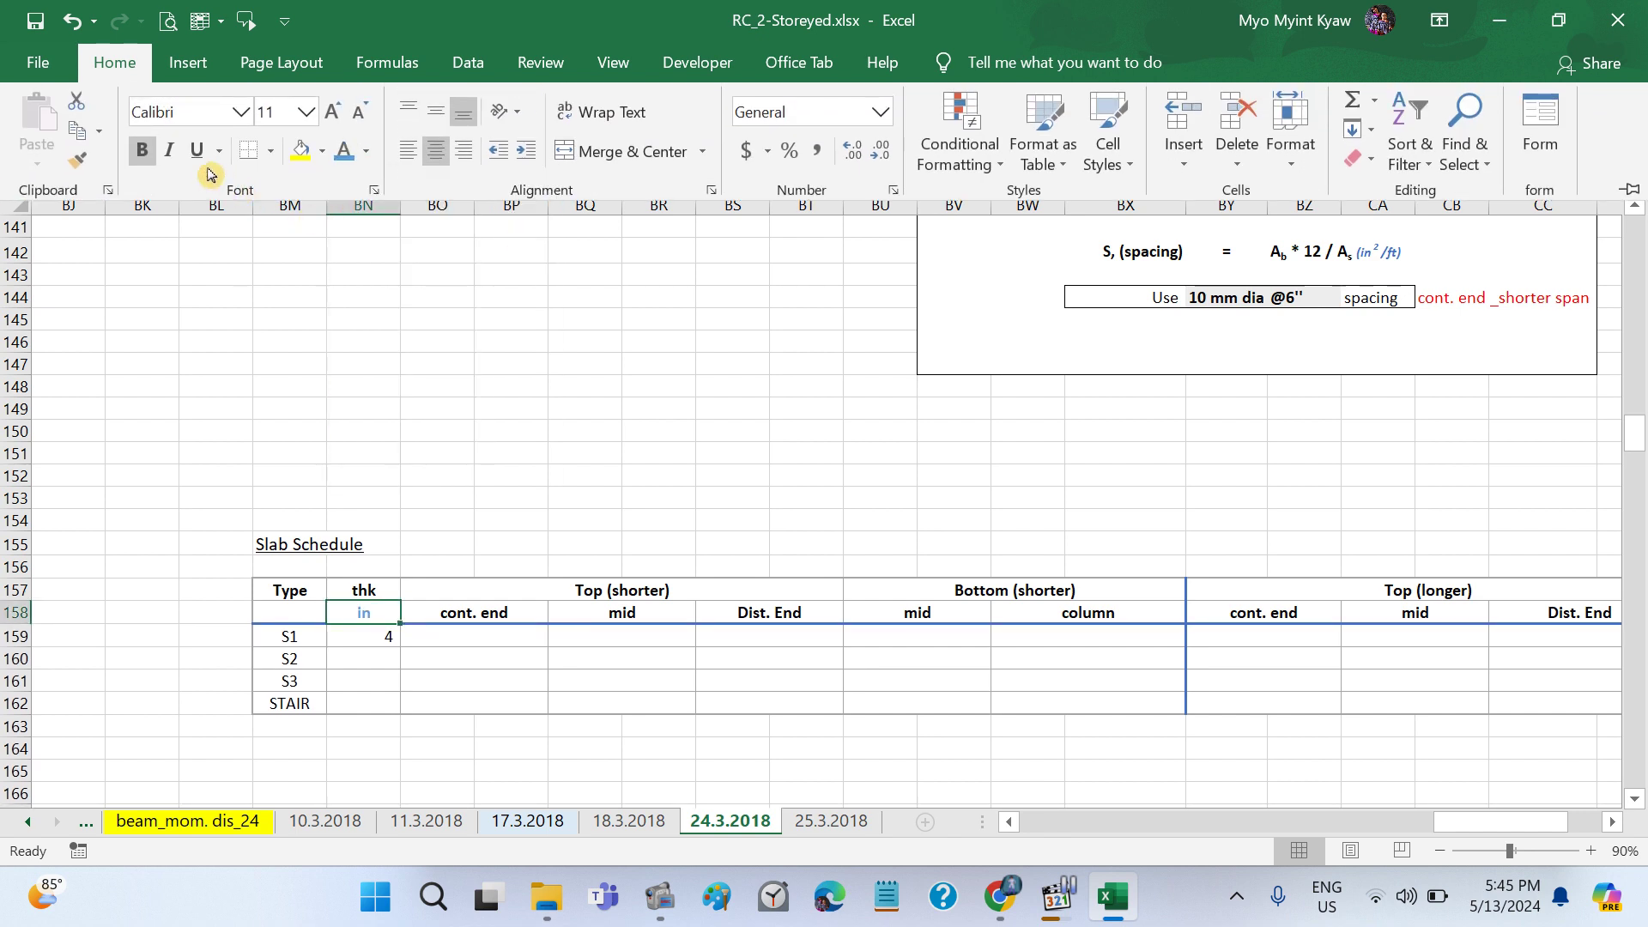
{"action": "left_click", "coordinate": [169, 151]}
{"action": "left_click", "coordinate": [557, 366]}
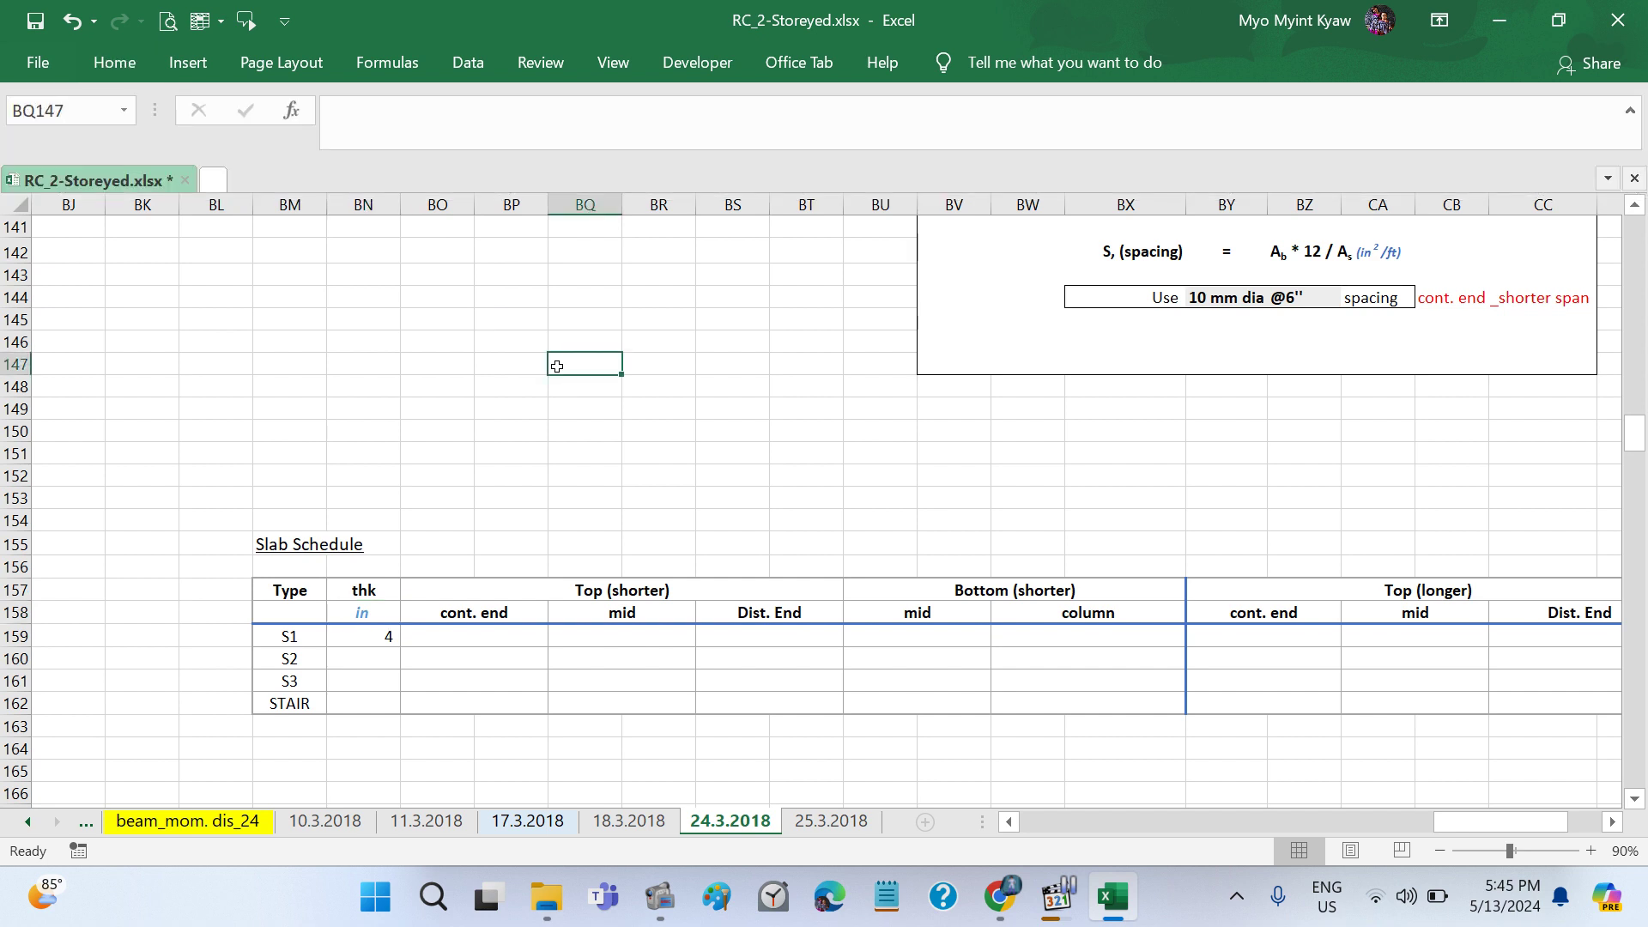
Step: Move to S1's cont. end cell in the schedule row
{"action": "left_click", "coordinate": [471, 649]}
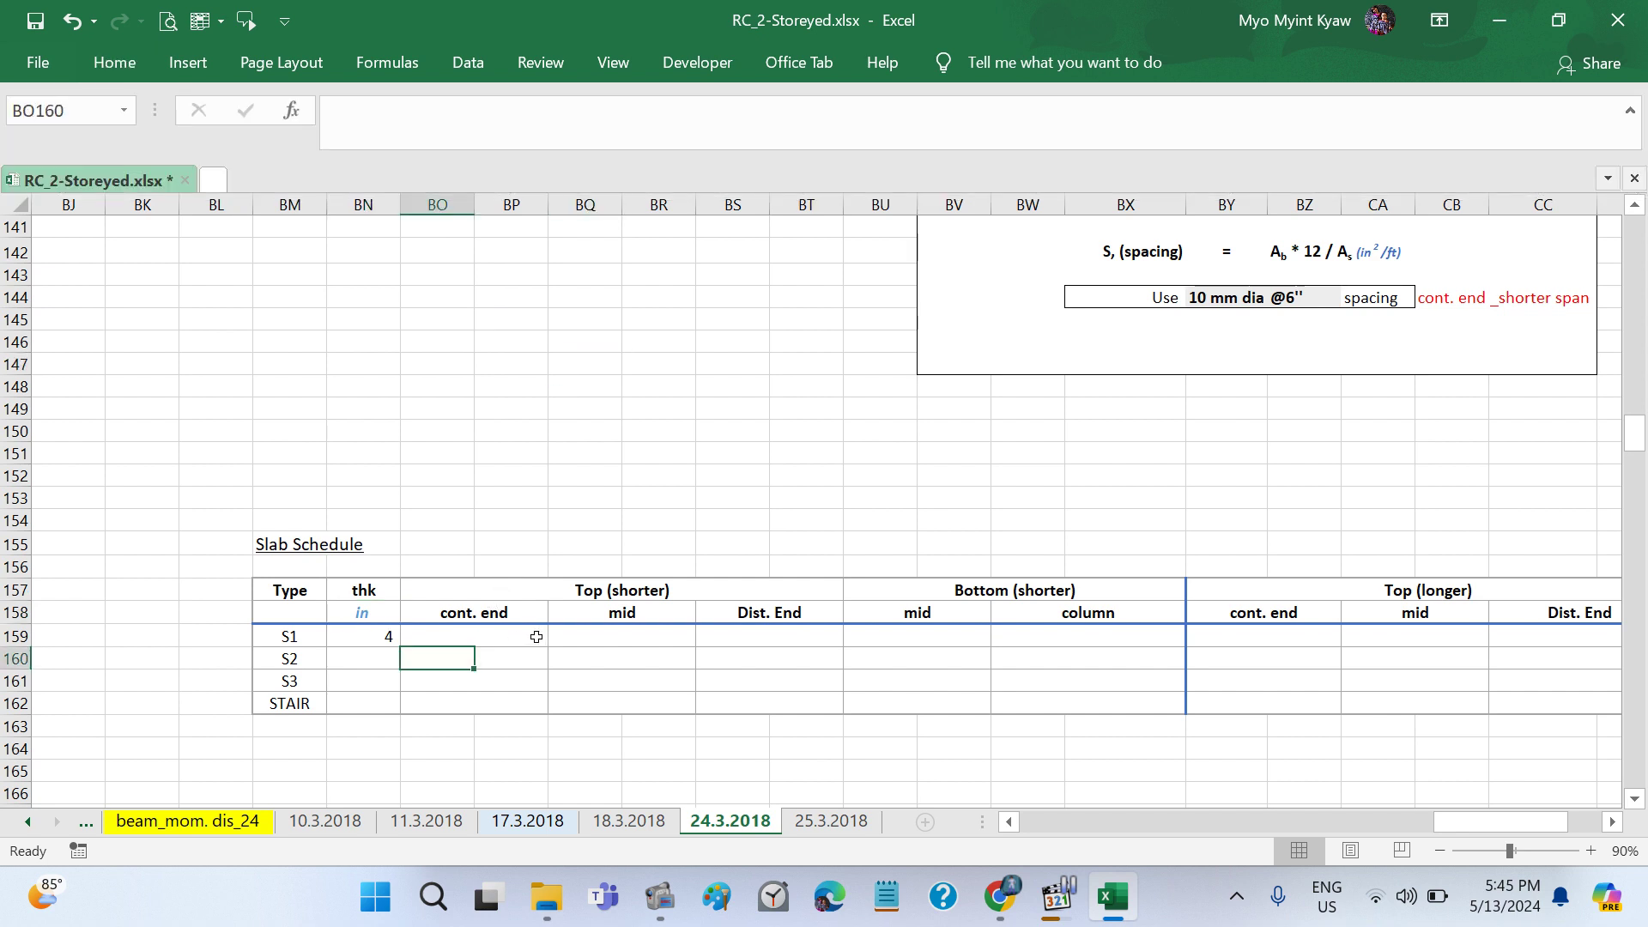
{"action": "left_click", "coordinate": [536, 637]}
{"action": "key", "text": "Left"}
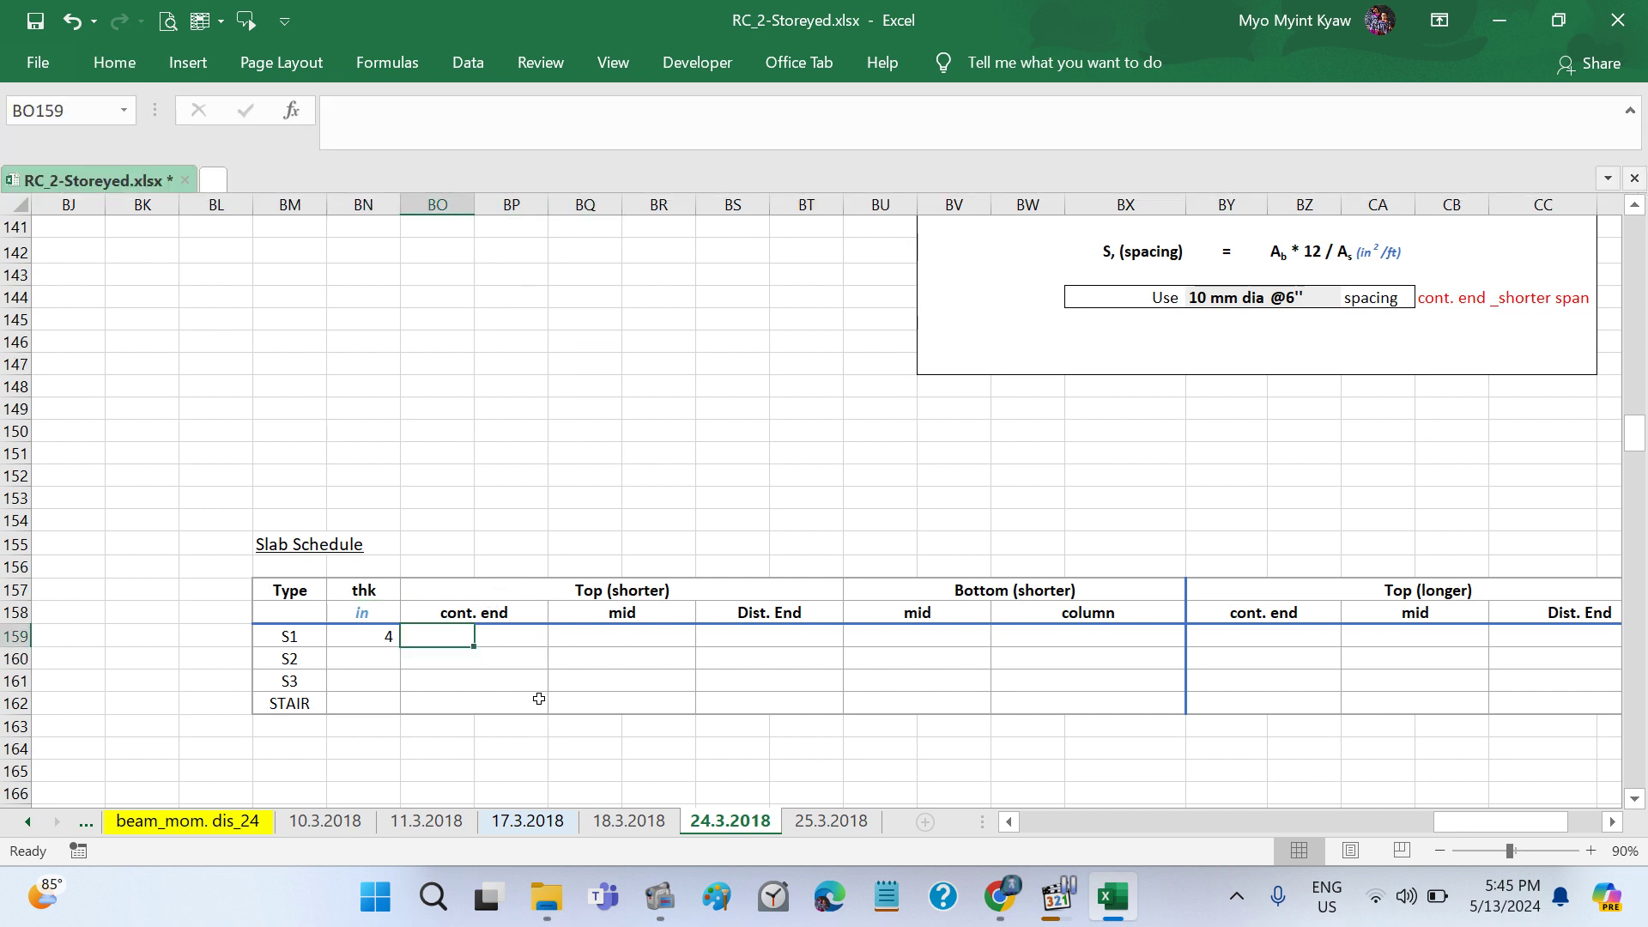
Step: Link S1's cont. end cells to the calculated 10 mm dia bar size and @6" spacing
{"action": "scroll", "coordinate": [539, 699], "scroll_direction": "up", "scroll_amount": 1}
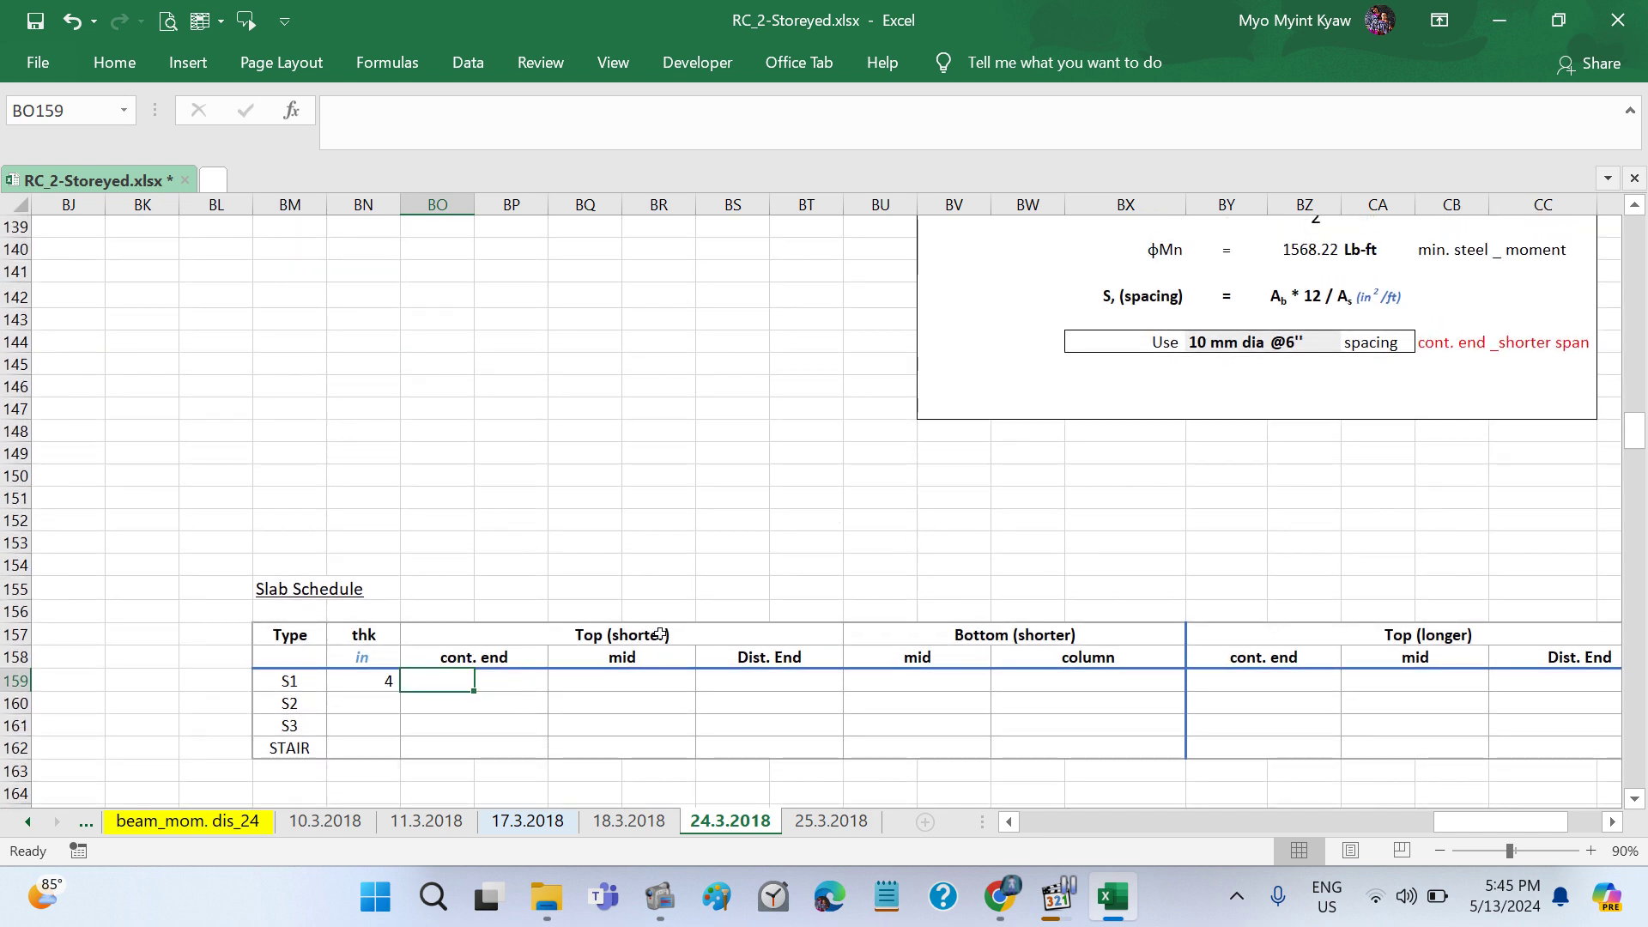
{"action": "scroll", "coordinate": [660, 634], "scroll_direction": "up", "scroll_amount": 1}
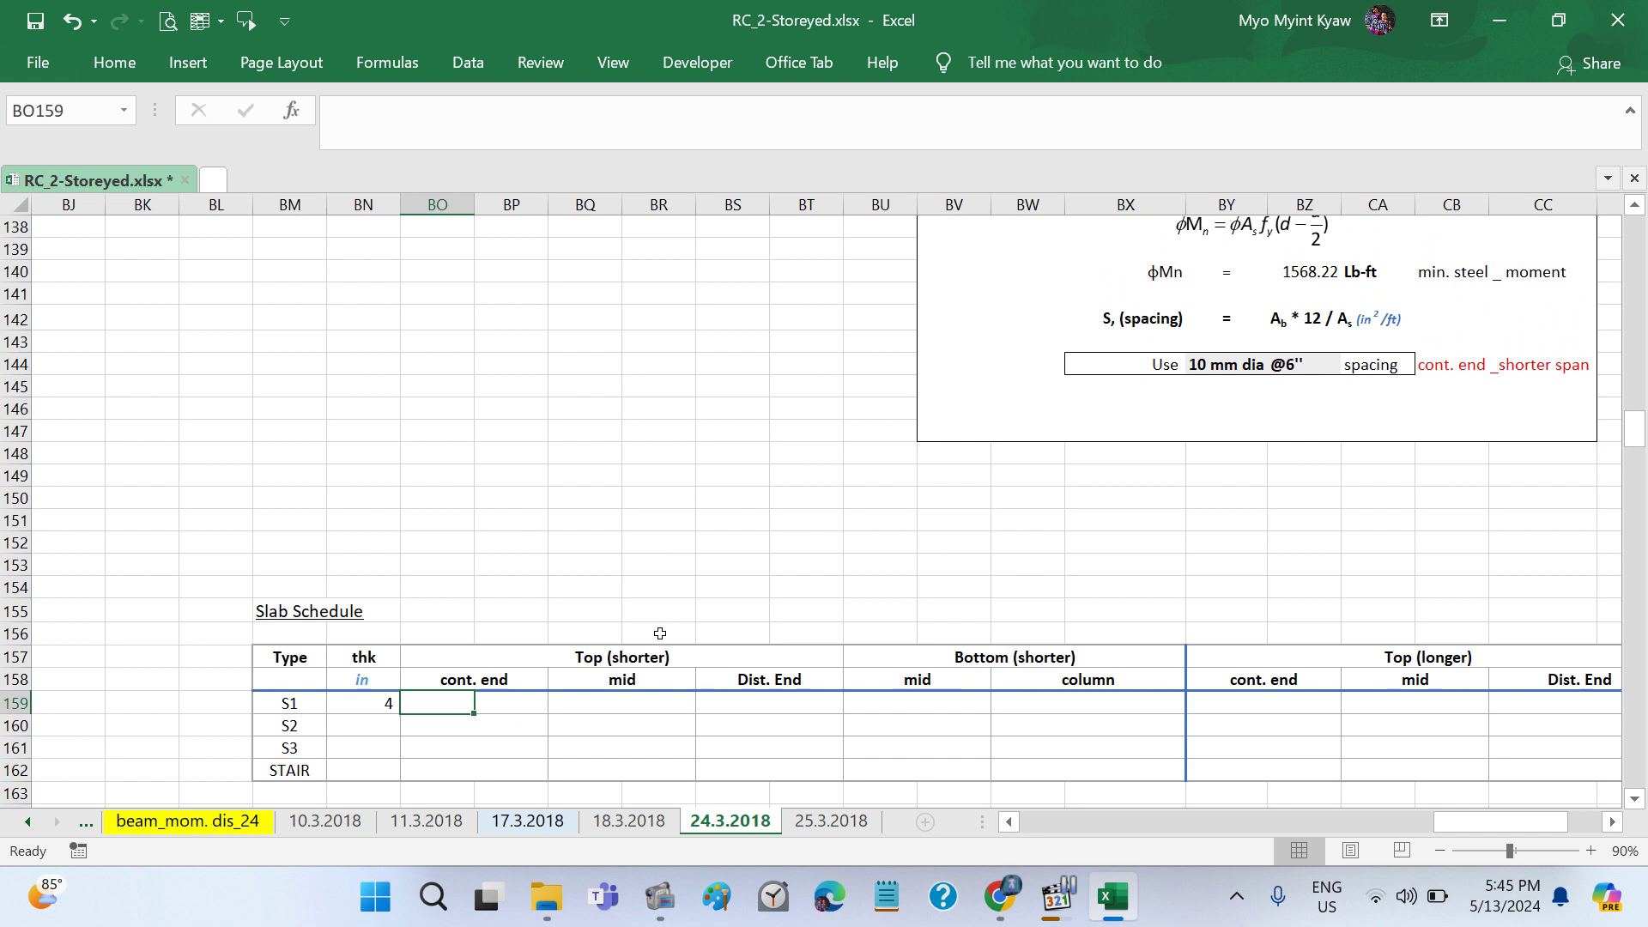
{"action": "type", "text": "="}
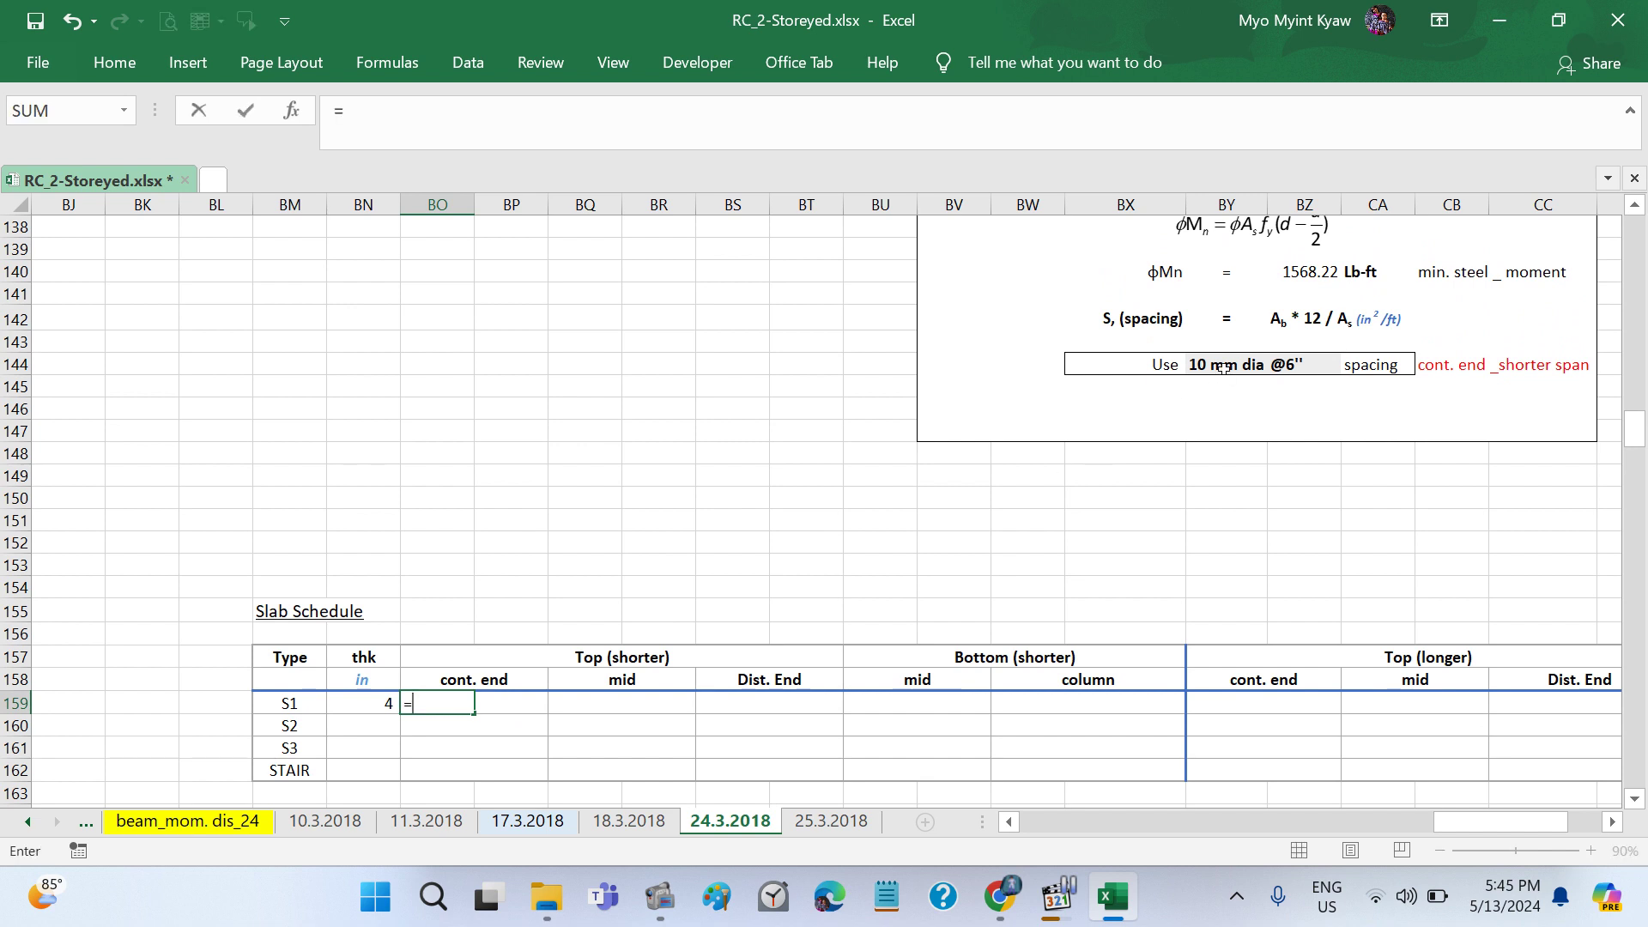
{"action": "left_click", "coordinate": [1224, 367]}
{"action": "key", "text": "Return"}
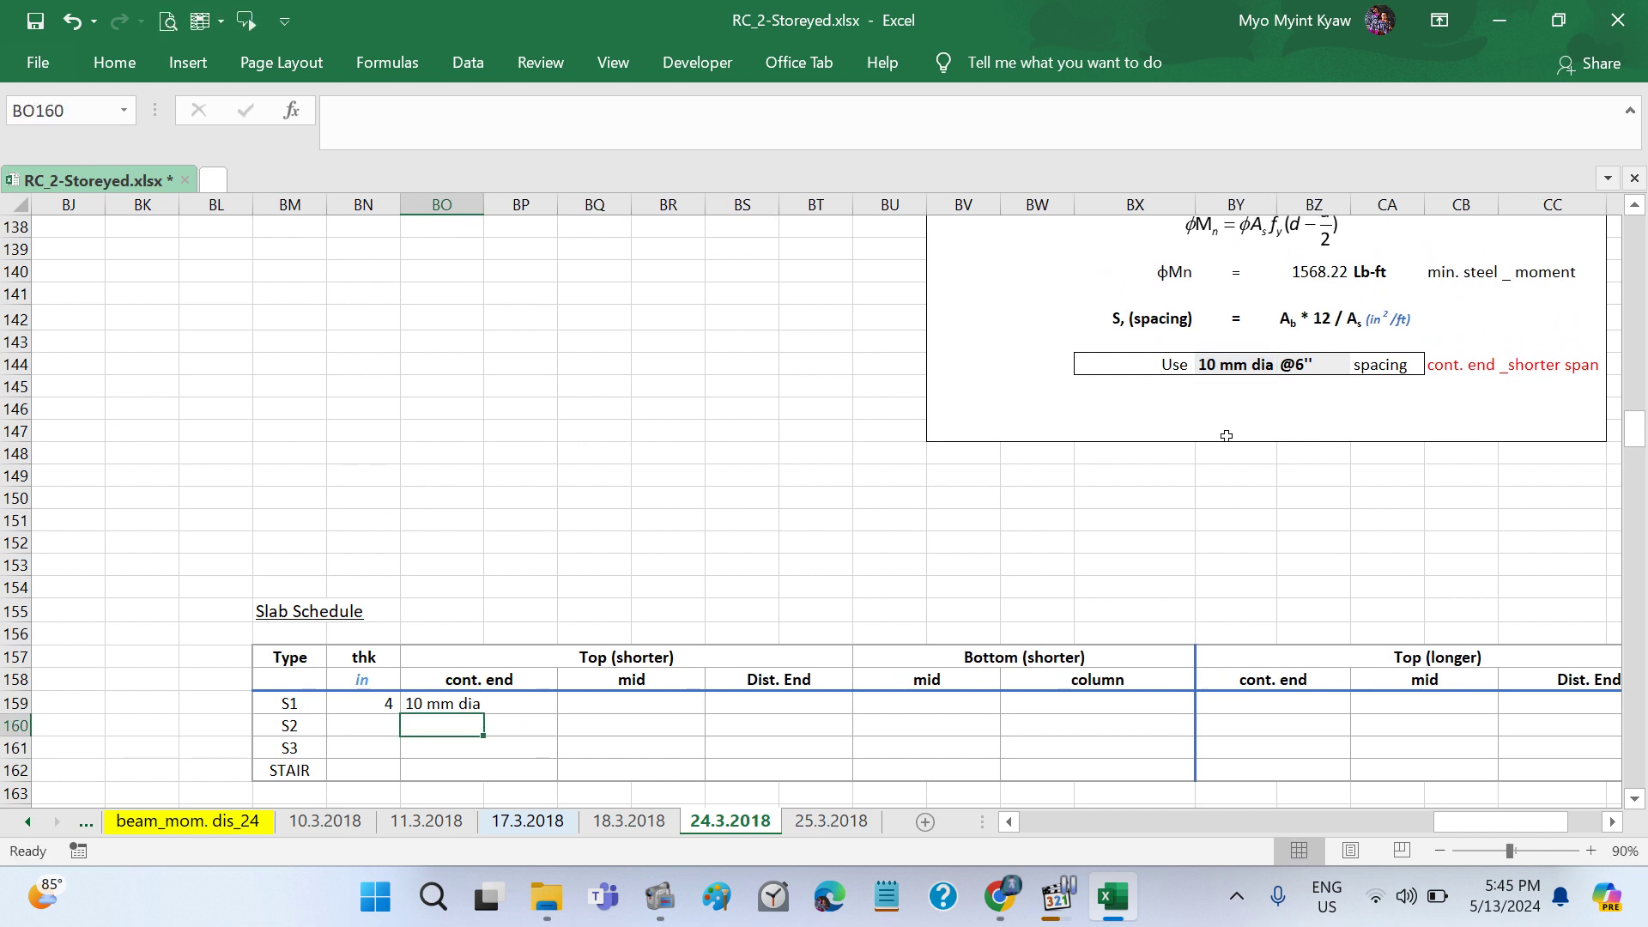
{"action": "left_click", "coordinate": [521, 711]}
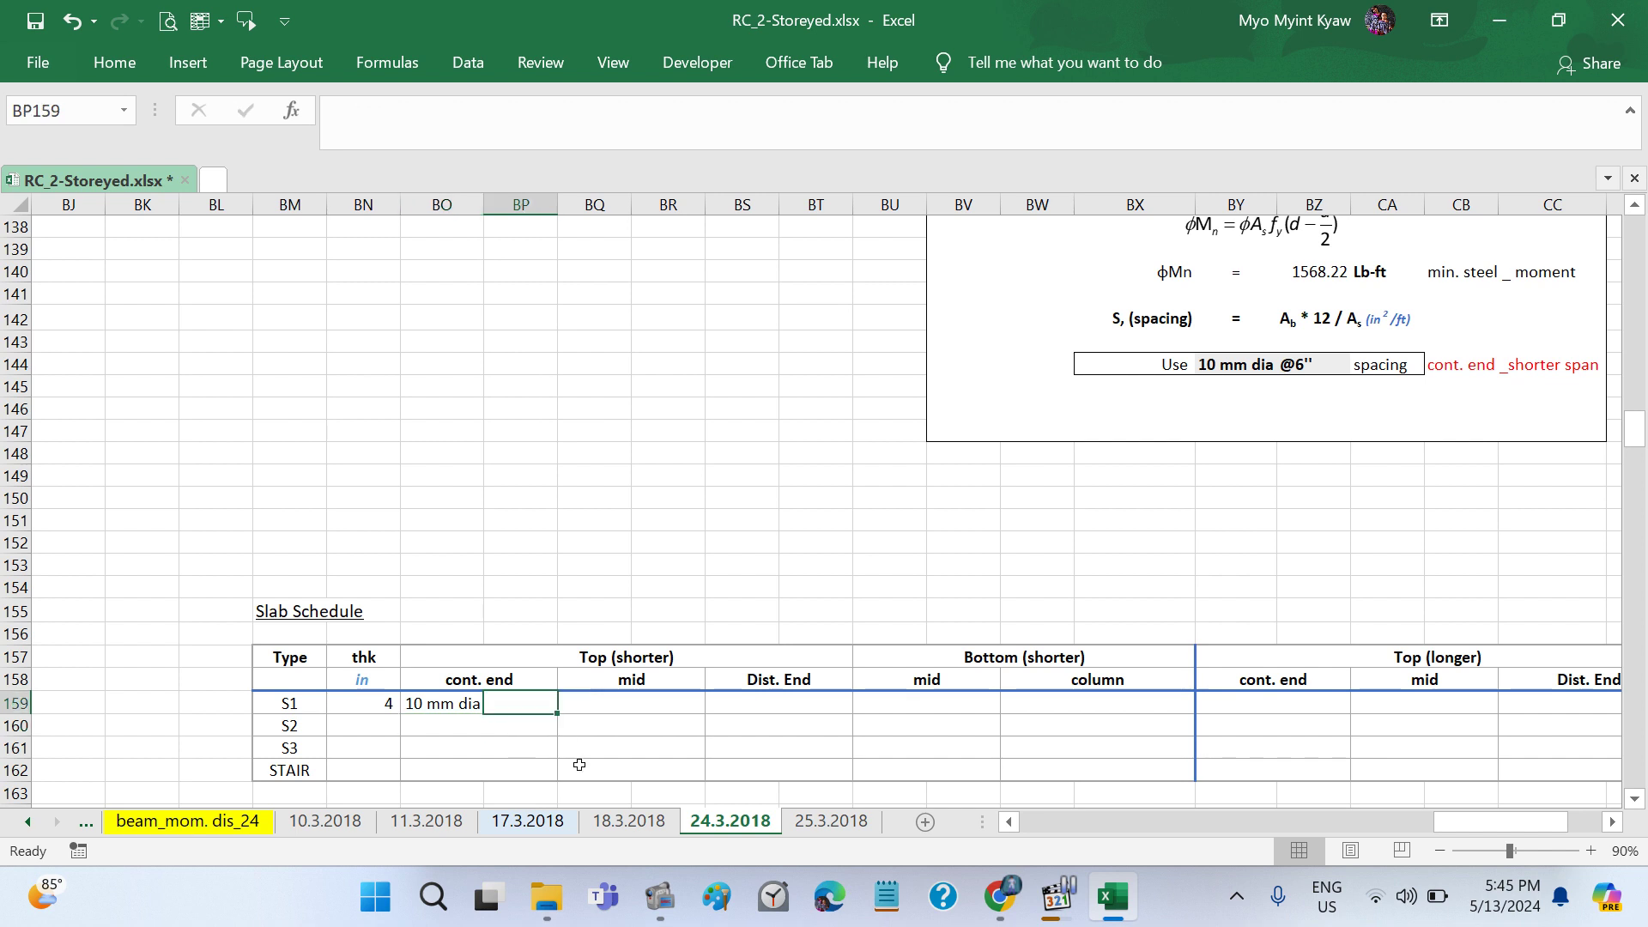
{"action": "type", "text": "="}
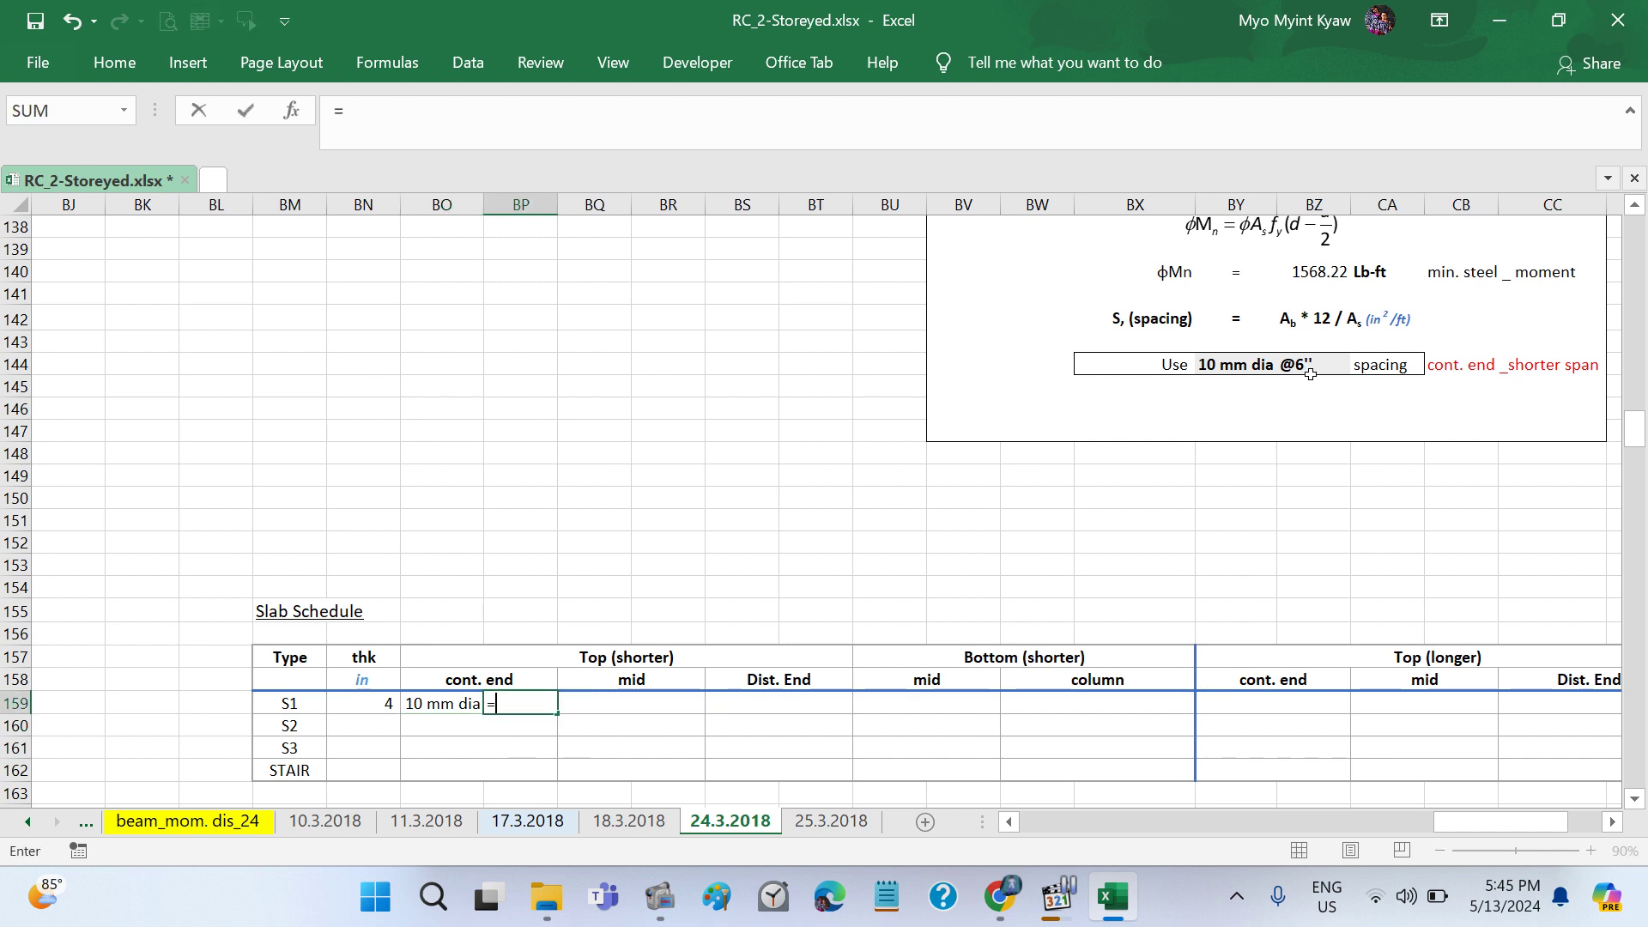
{"action": "left_click", "coordinate": [1310, 369]}
{"action": "key", "text": "Return"}
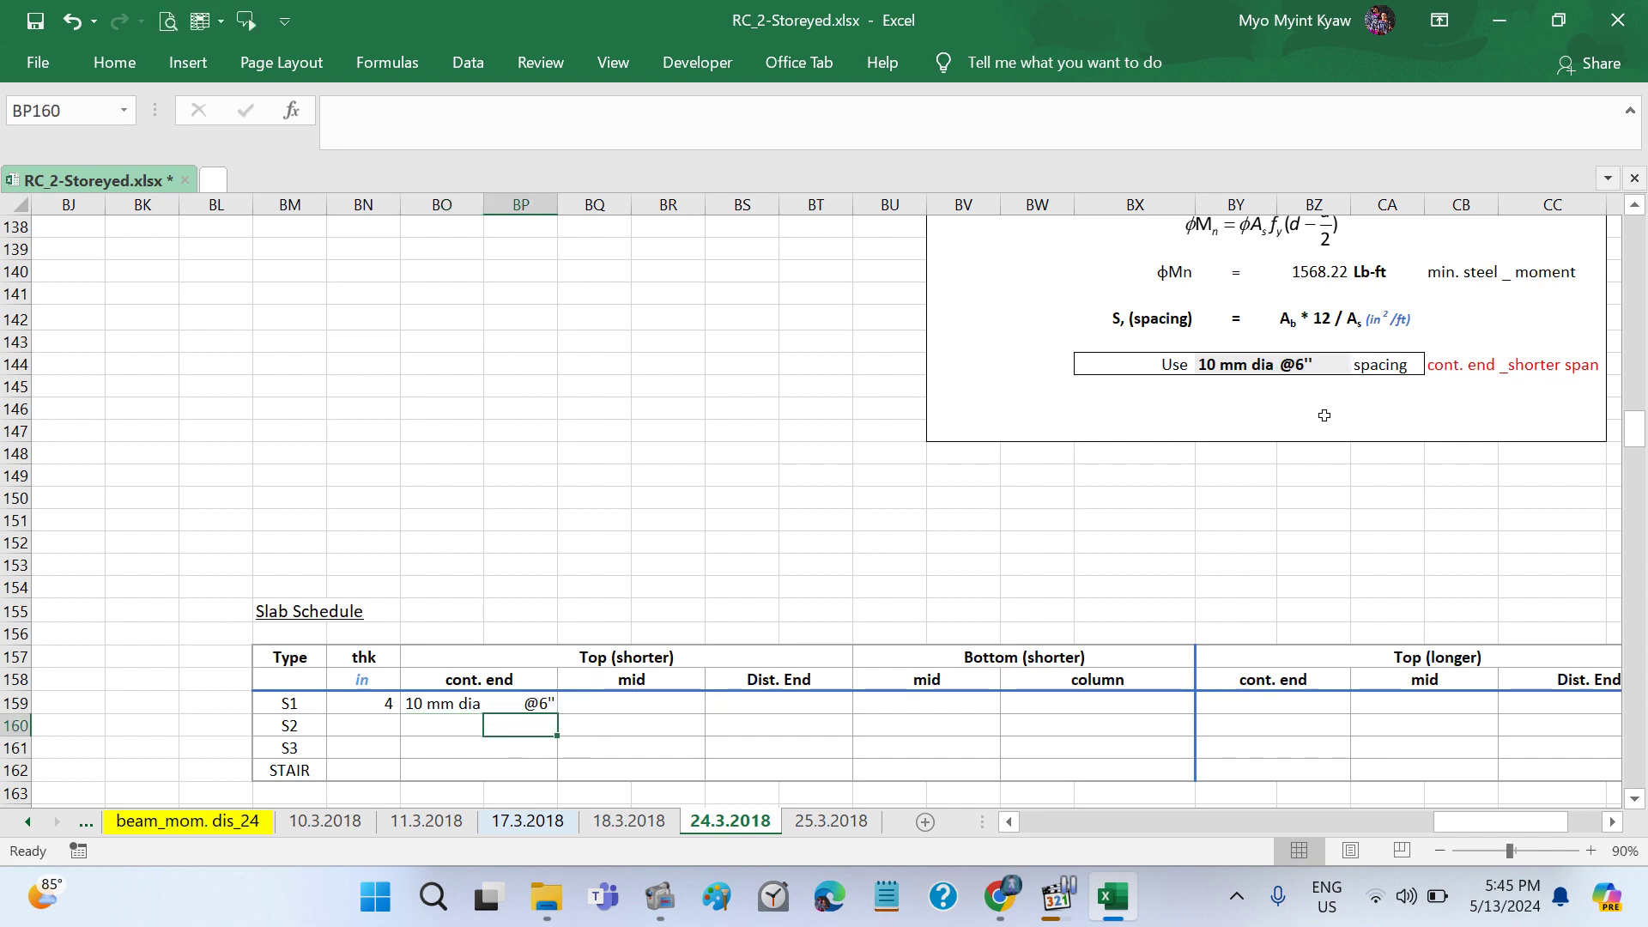
Step: Right-align the bar diameter cells BO159:BO162
{"action": "scroll", "coordinate": [618, 320], "scroll_direction": "up", "scroll_amount": 2}
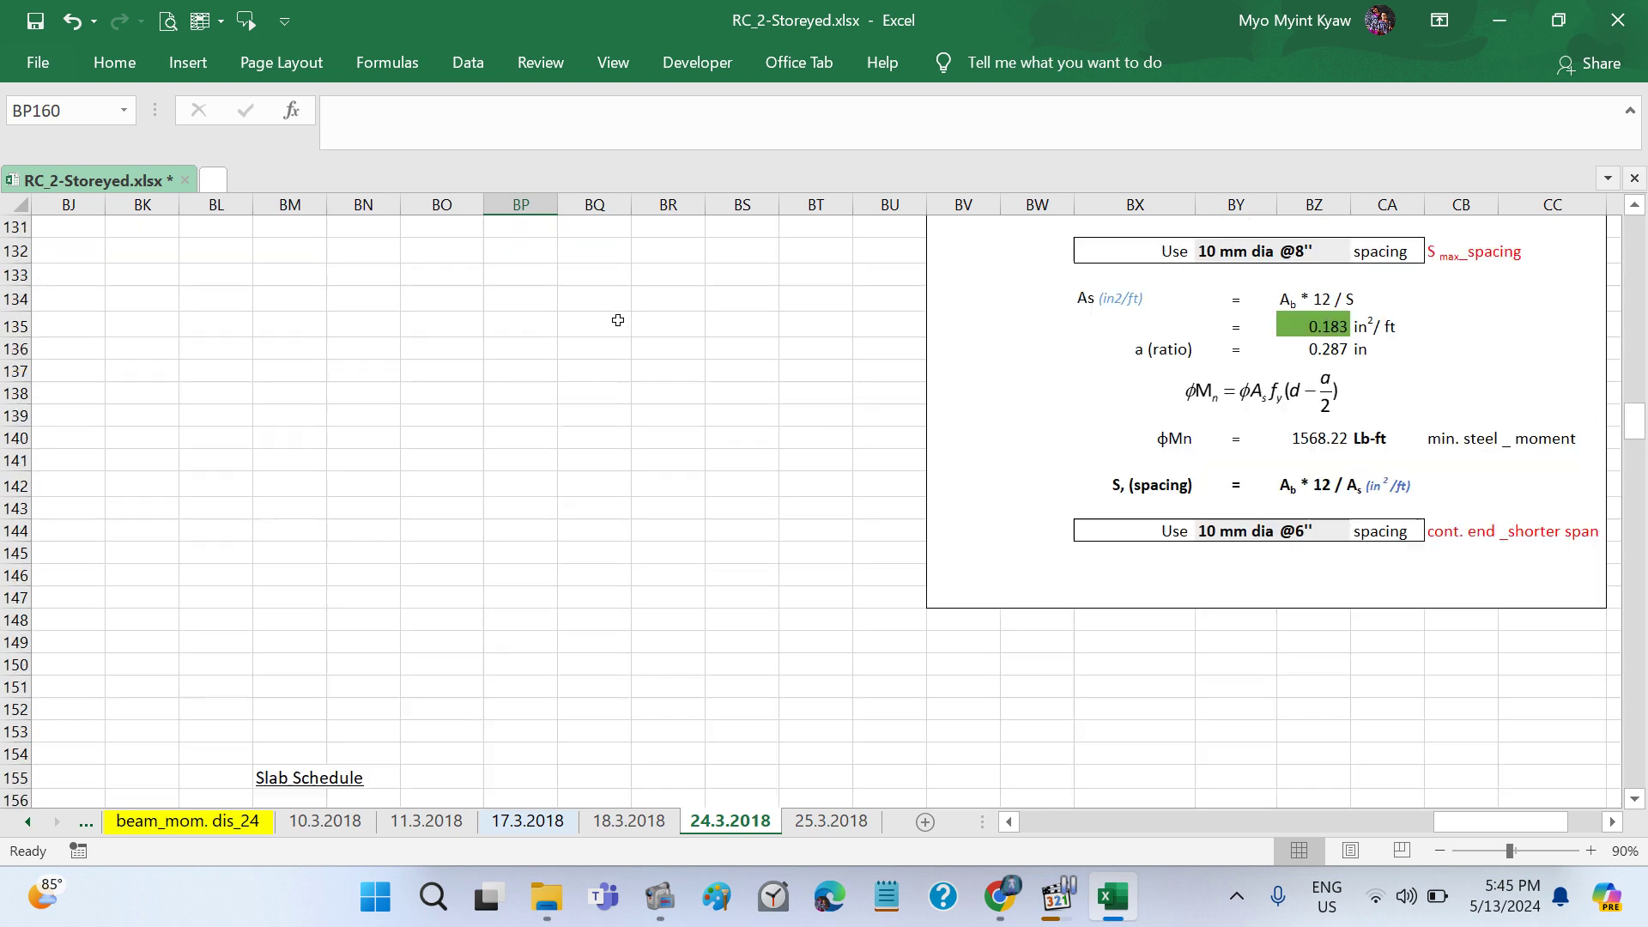
{"action": "scroll", "coordinate": [618, 320], "scroll_direction": "up", "scroll_amount": 4}
{"action": "scroll", "coordinate": [618, 320], "scroll_direction": "up", "scroll_amount": 19}
{"action": "scroll", "coordinate": [618, 320], "scroll_direction": "up", "scroll_amount": 11}
{"action": "scroll", "coordinate": [618, 320], "scroll_direction": "up", "scroll_amount": 9}
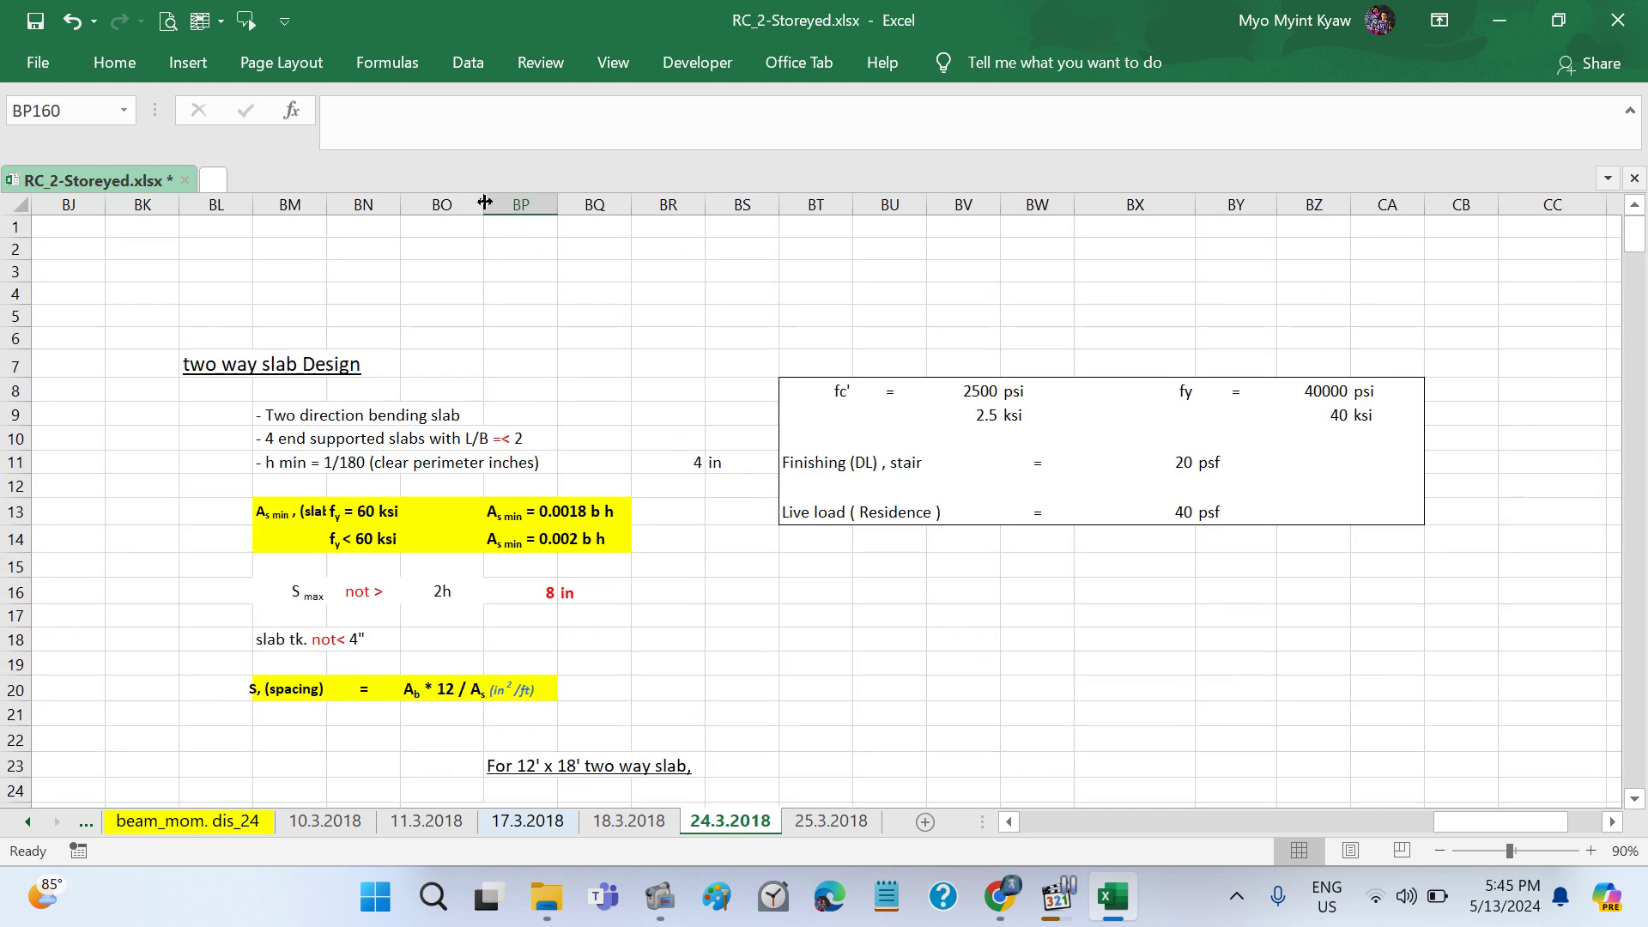
{"action": "left_click_drag", "start_coordinate": [481, 204], "coordinate": [583, 204]}
{"action": "scroll", "coordinate": [701, 588], "scroll_direction": "down", "scroll_amount": 6}
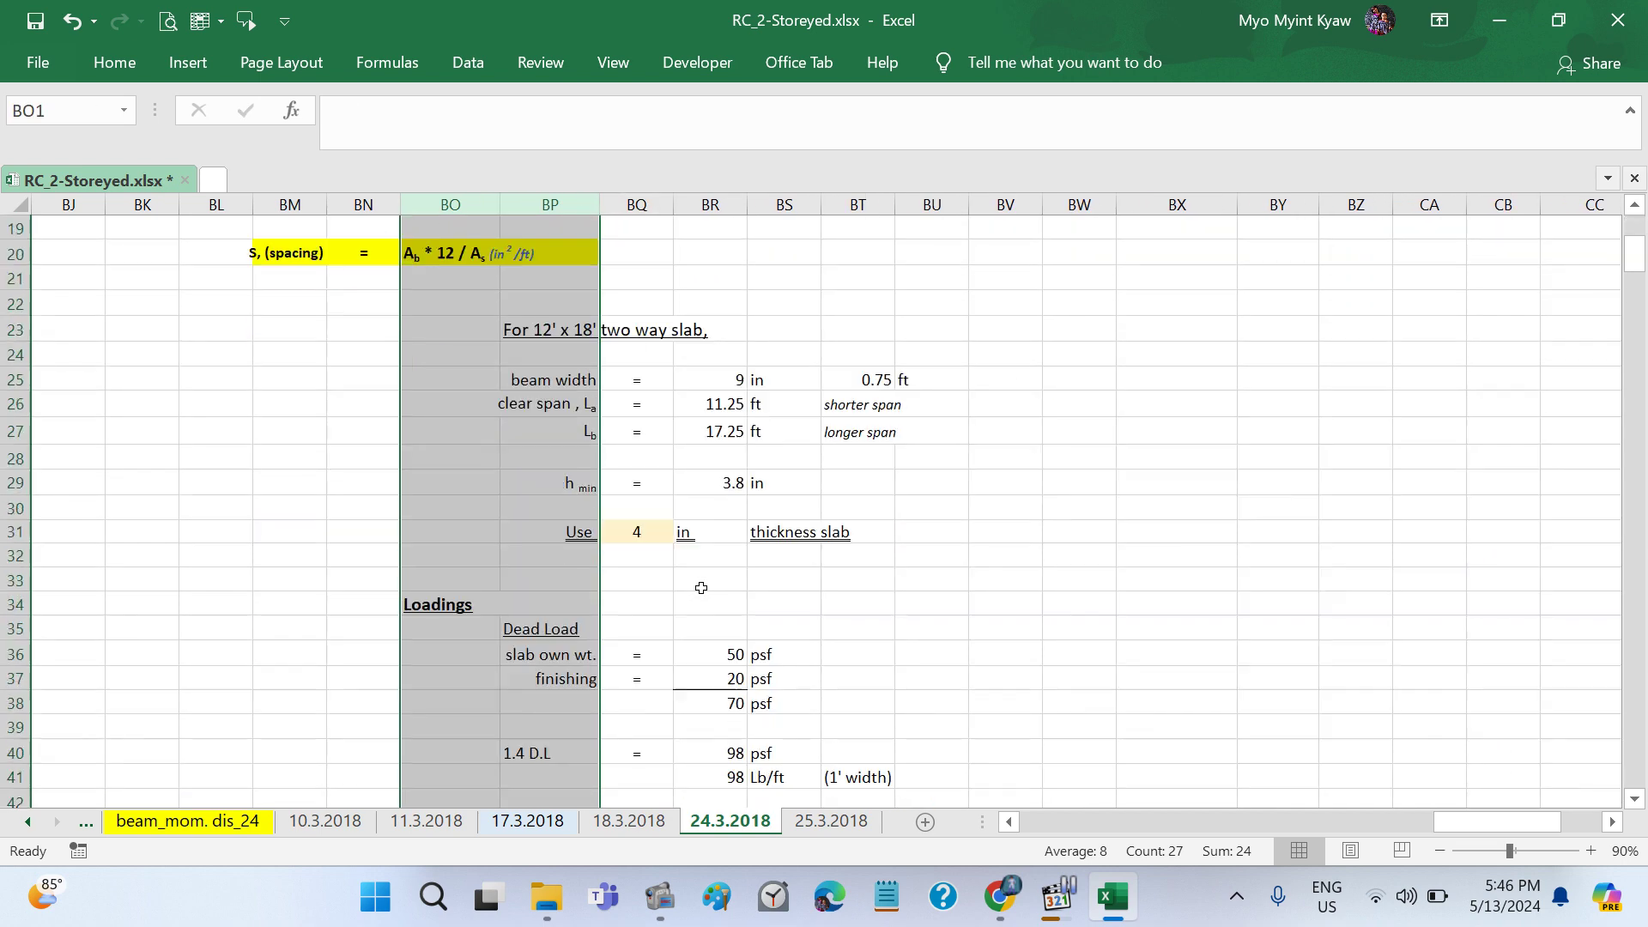
{"action": "scroll", "coordinate": [701, 588], "scroll_direction": "down", "scroll_amount": 4}
{"action": "scroll", "coordinate": [701, 588], "scroll_direction": "down", "scroll_amount": 15}
{"action": "scroll", "coordinate": [701, 588], "scroll_direction": "down", "scroll_amount": 1}
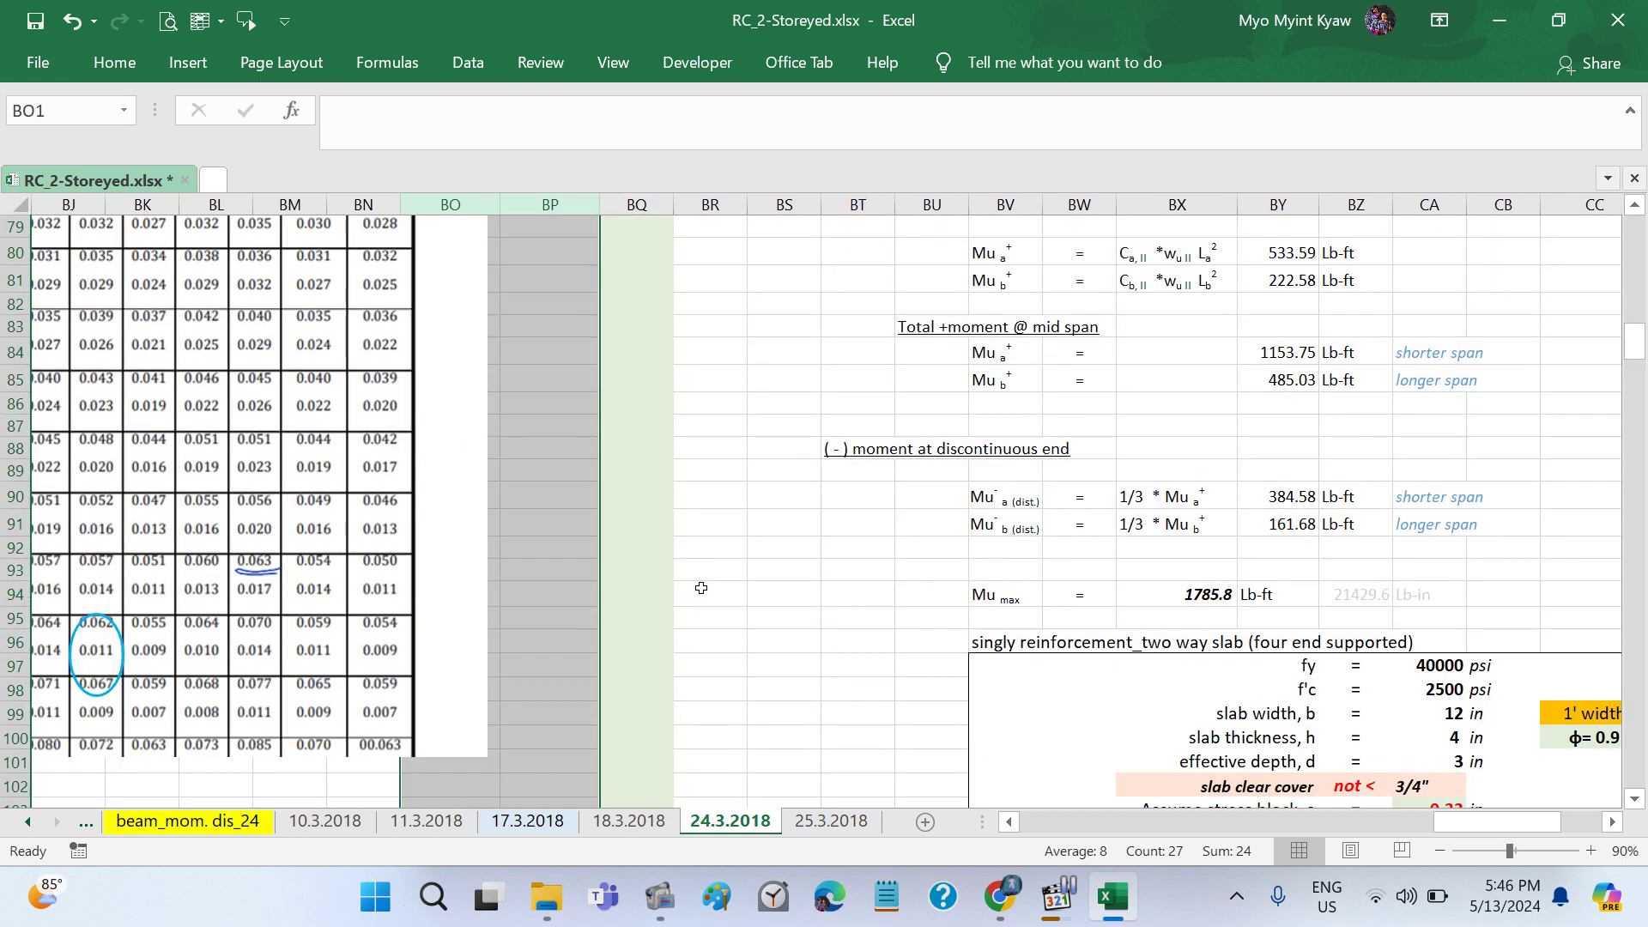
{"action": "scroll", "coordinate": [701, 588], "scroll_direction": "down", "scroll_amount": 12}
{"action": "scroll", "coordinate": [701, 587], "scroll_direction": "down", "scroll_amount": 4}
{"action": "scroll", "coordinate": [702, 588], "scroll_direction": "down", "scroll_amount": 4}
{"action": "scroll", "coordinate": [702, 588], "scroll_direction": "down", "scroll_amount": 4}
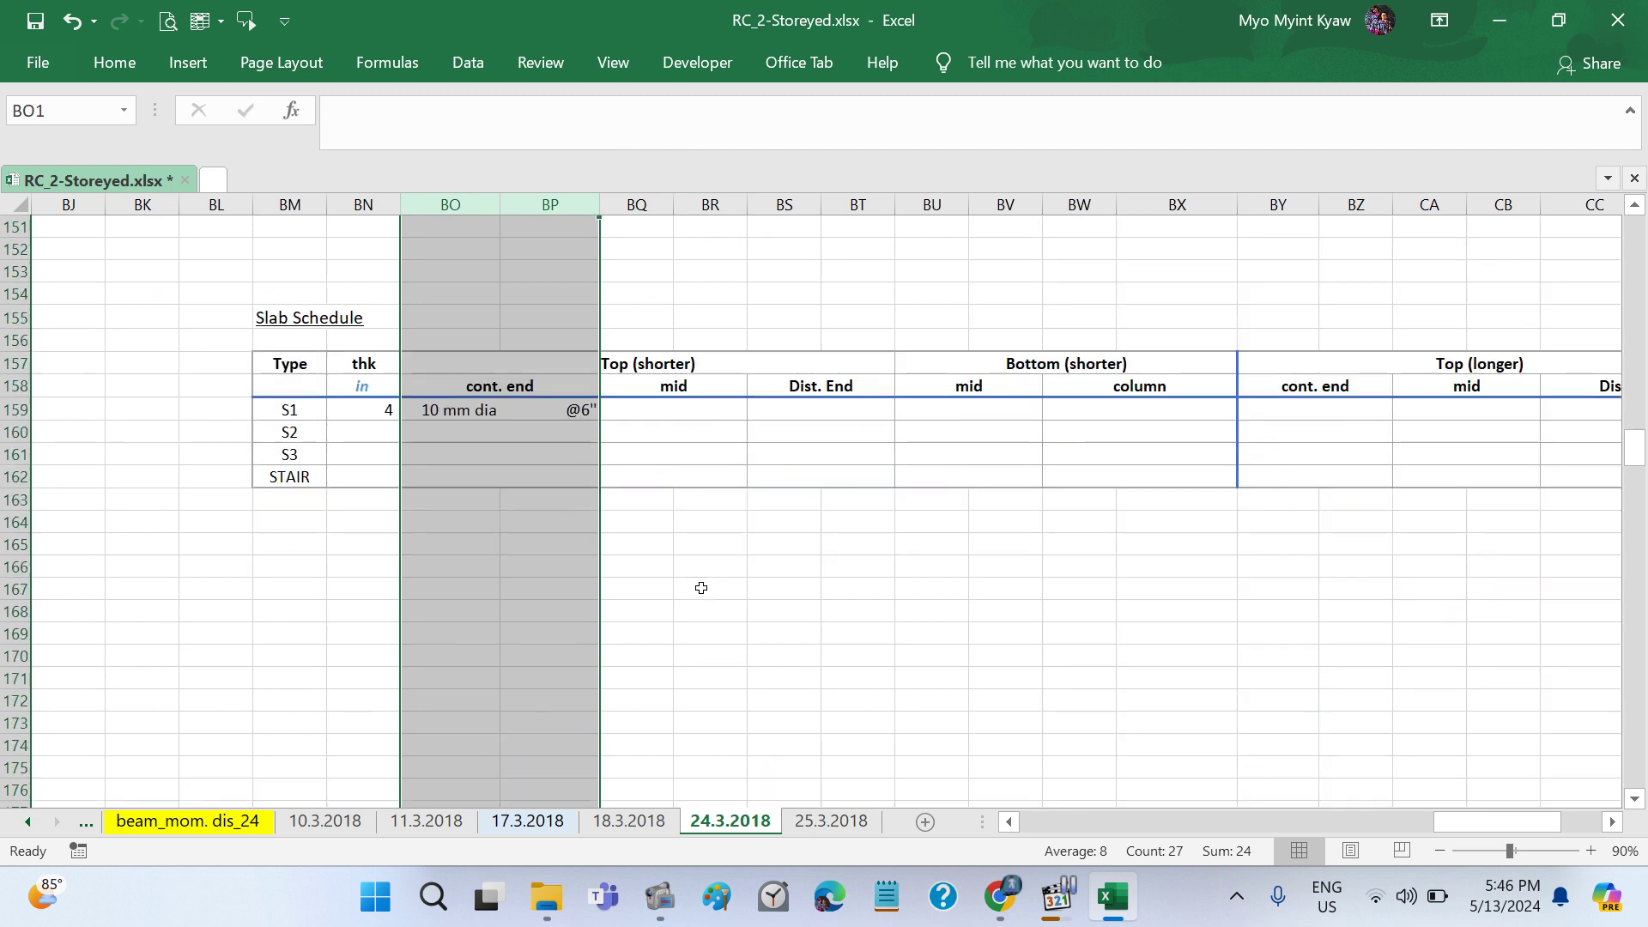
{"action": "scroll", "coordinate": [701, 588], "scroll_direction": "down", "scroll_amount": 1}
{"action": "left_click", "coordinate": [676, 606]}
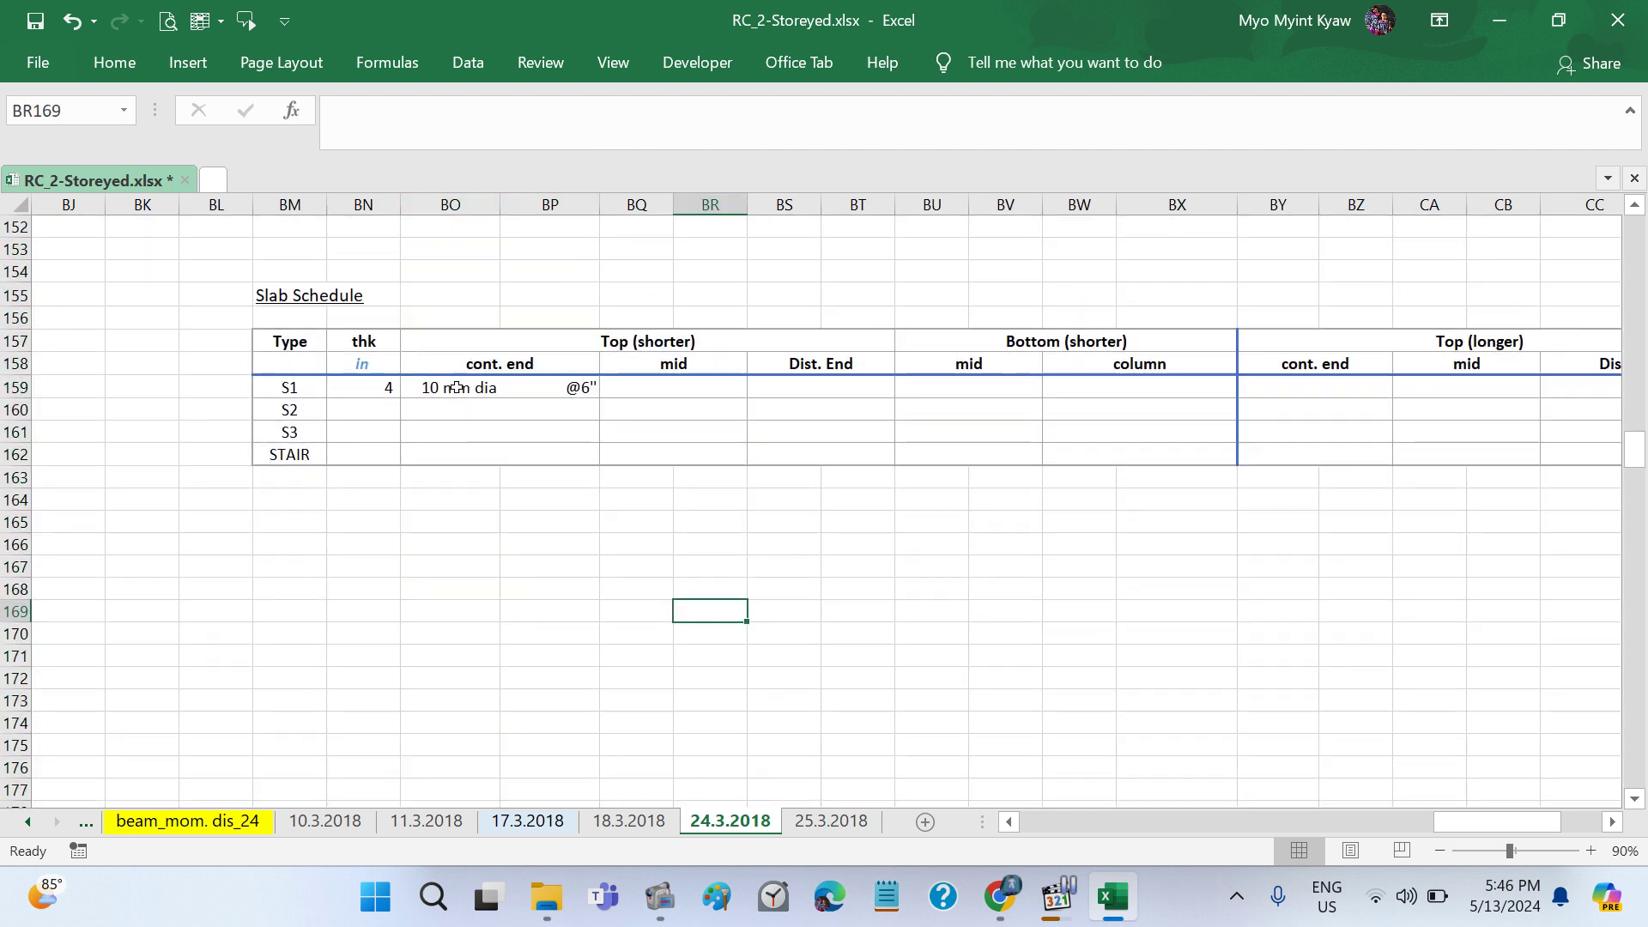
{"action": "left_click_drag", "start_coordinate": [456, 387], "coordinate": [453, 448]}
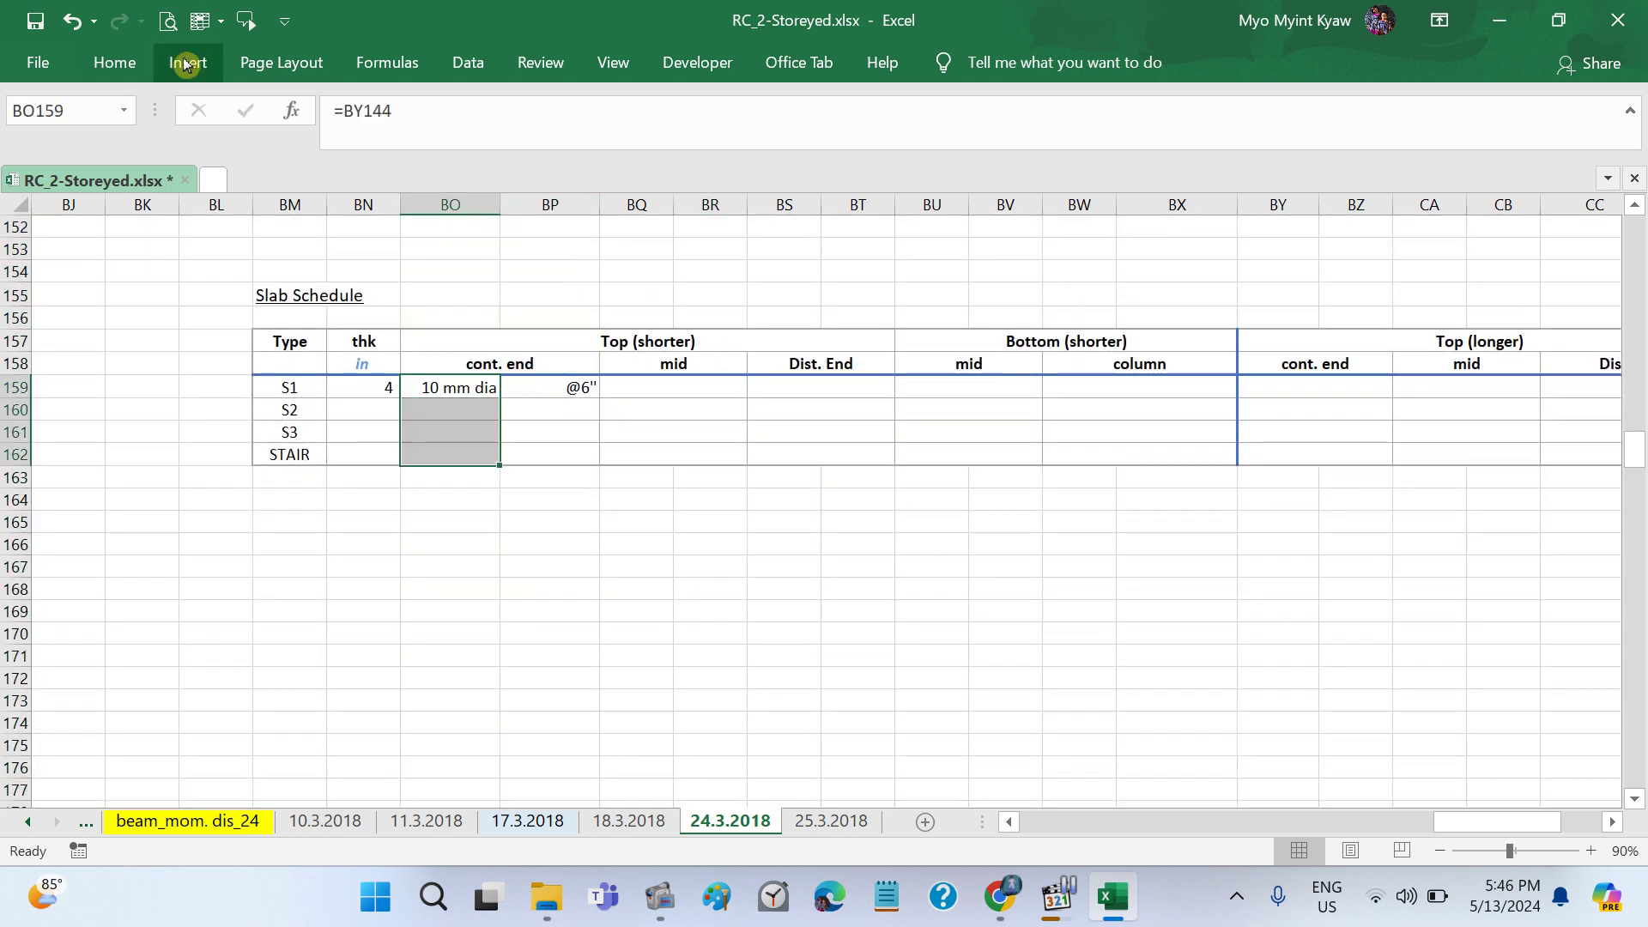
{"action": "left_click", "coordinate": [114, 62]}
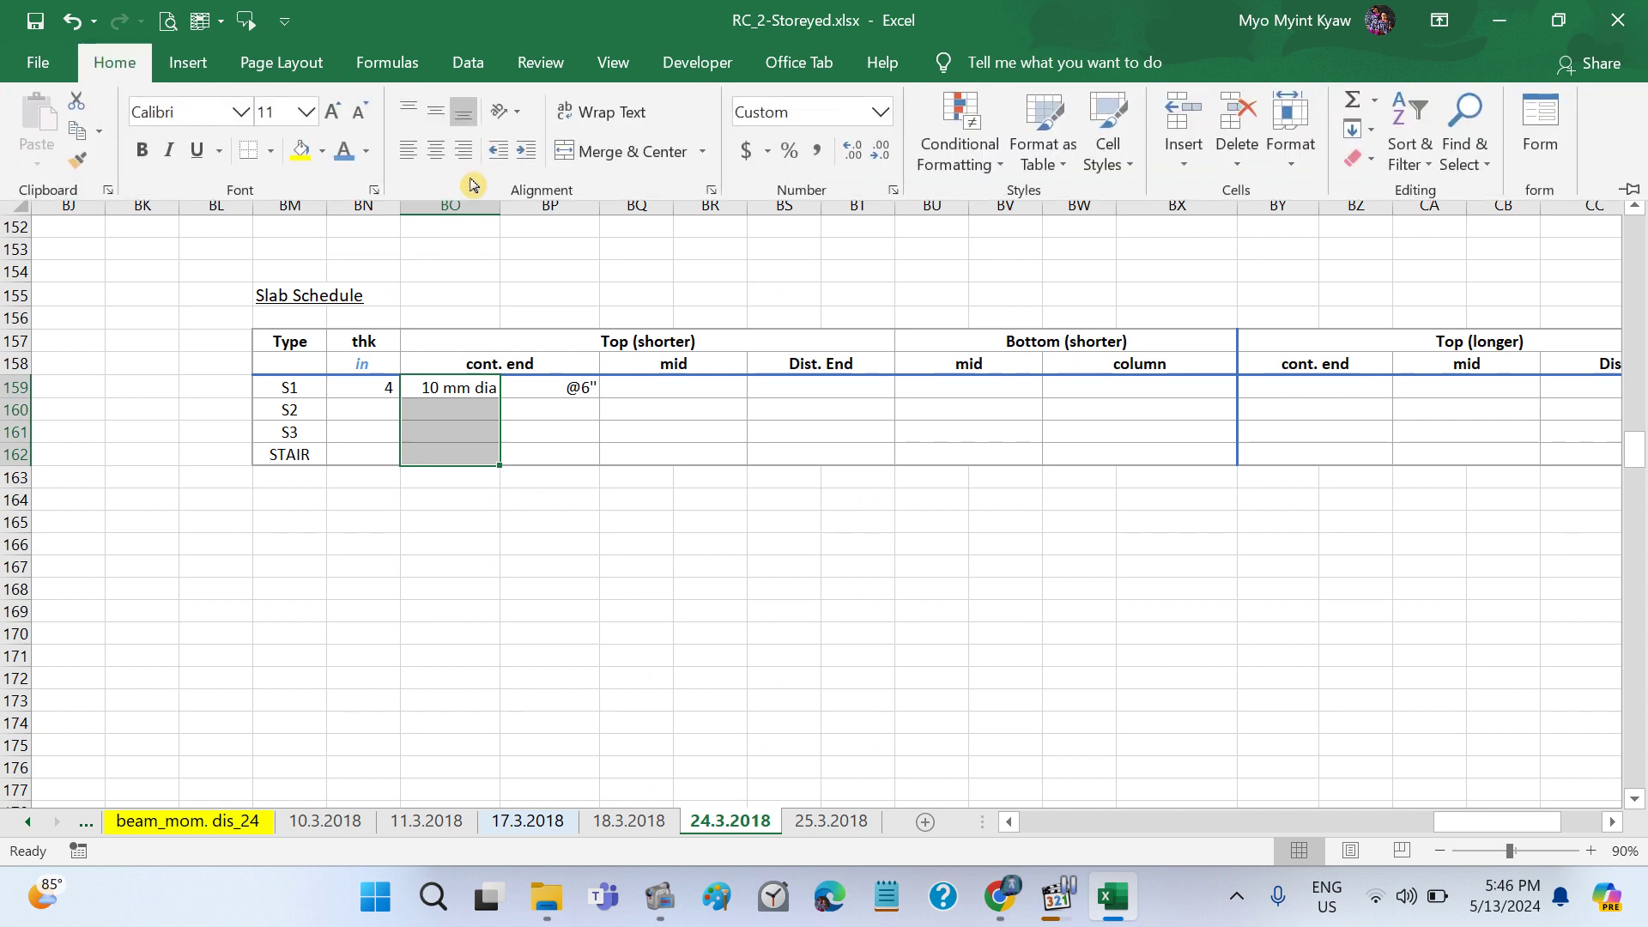
{"action": "left_click", "coordinate": [463, 150]}
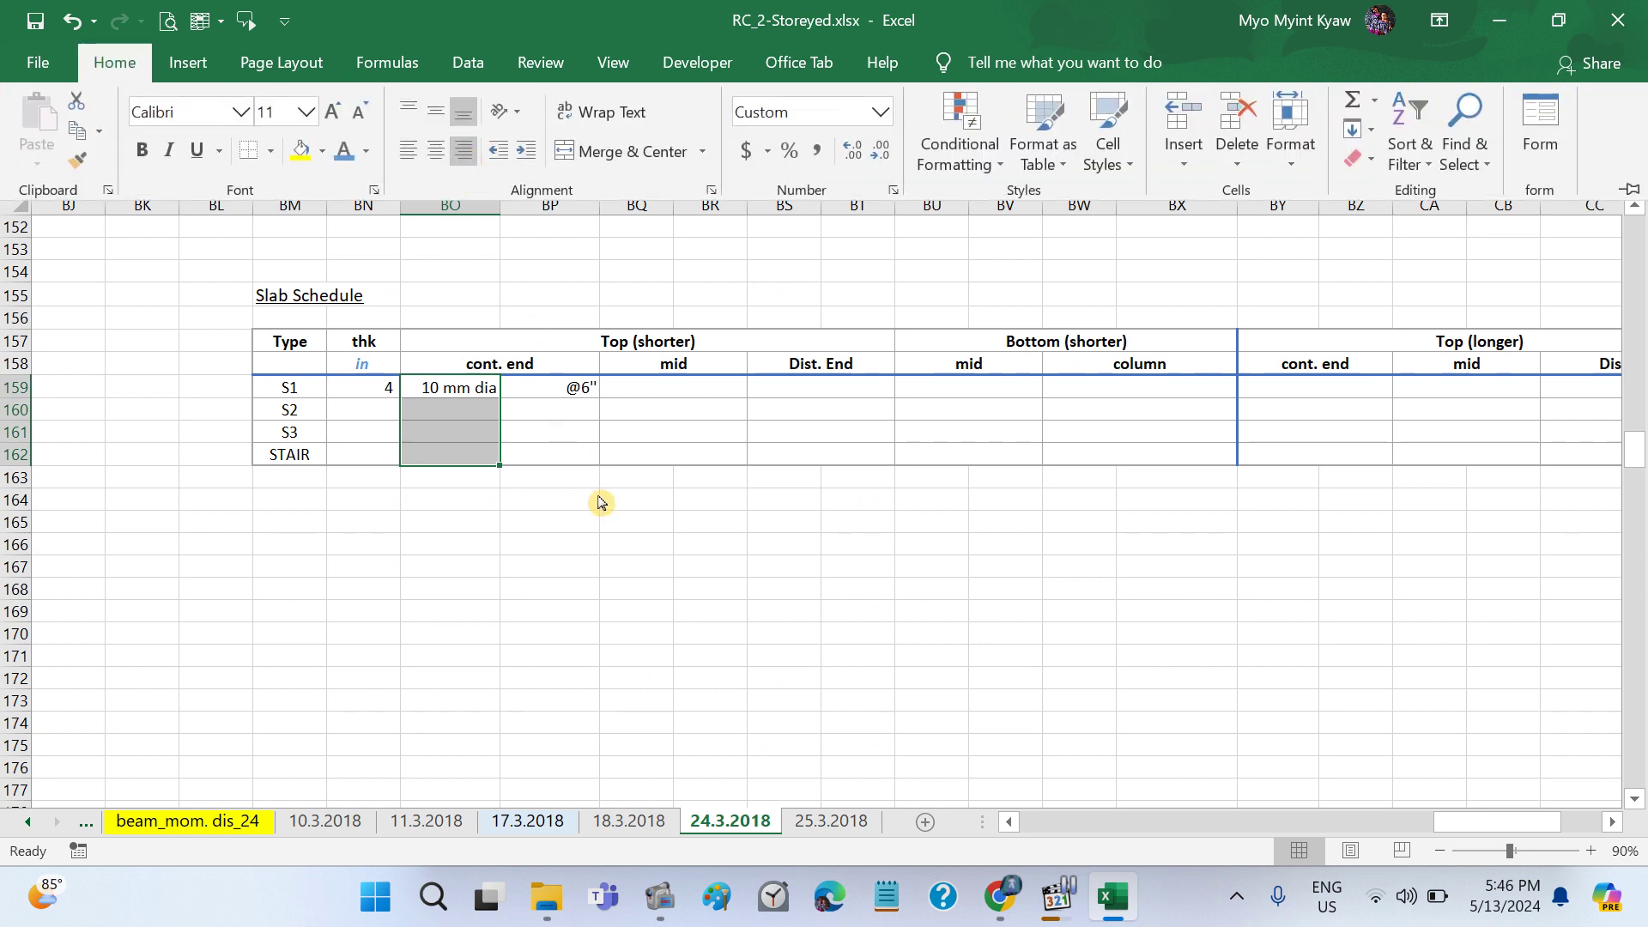
Step: Left-align the cont. end spacing cells BP159:BP162 so they join the diameters
{"action": "left_click", "coordinate": [566, 433]}
{"action": "left_click_drag", "start_coordinate": [552, 387], "coordinate": [552, 453]}
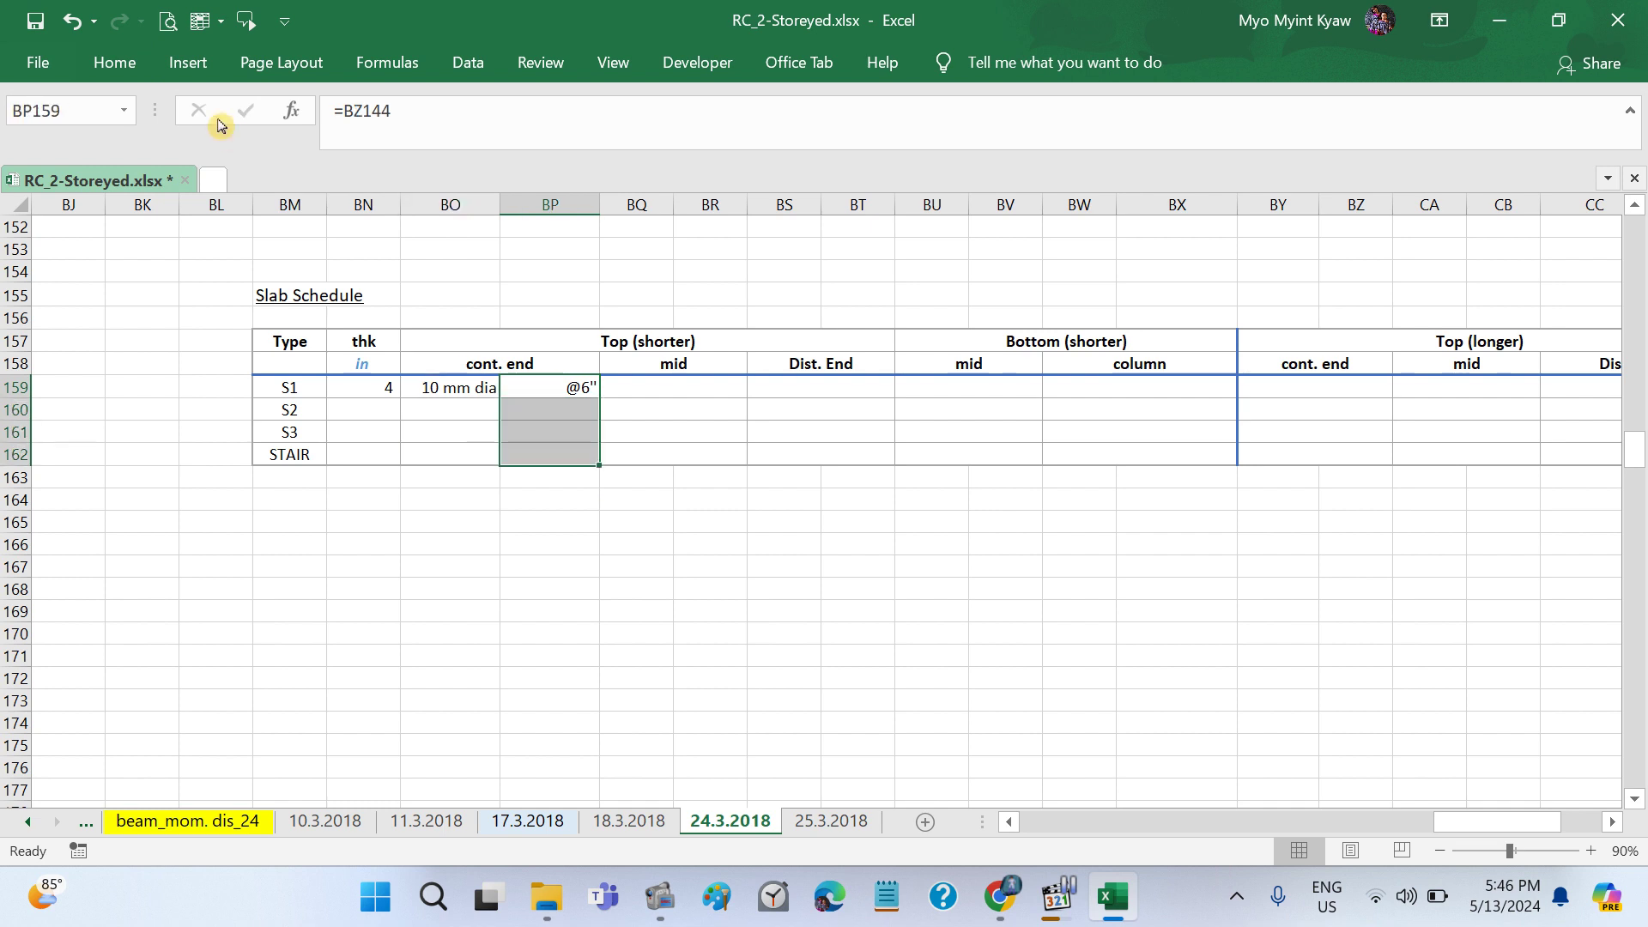
{"action": "left_click", "coordinate": [120, 64]}
{"action": "left_click", "coordinate": [408, 151]}
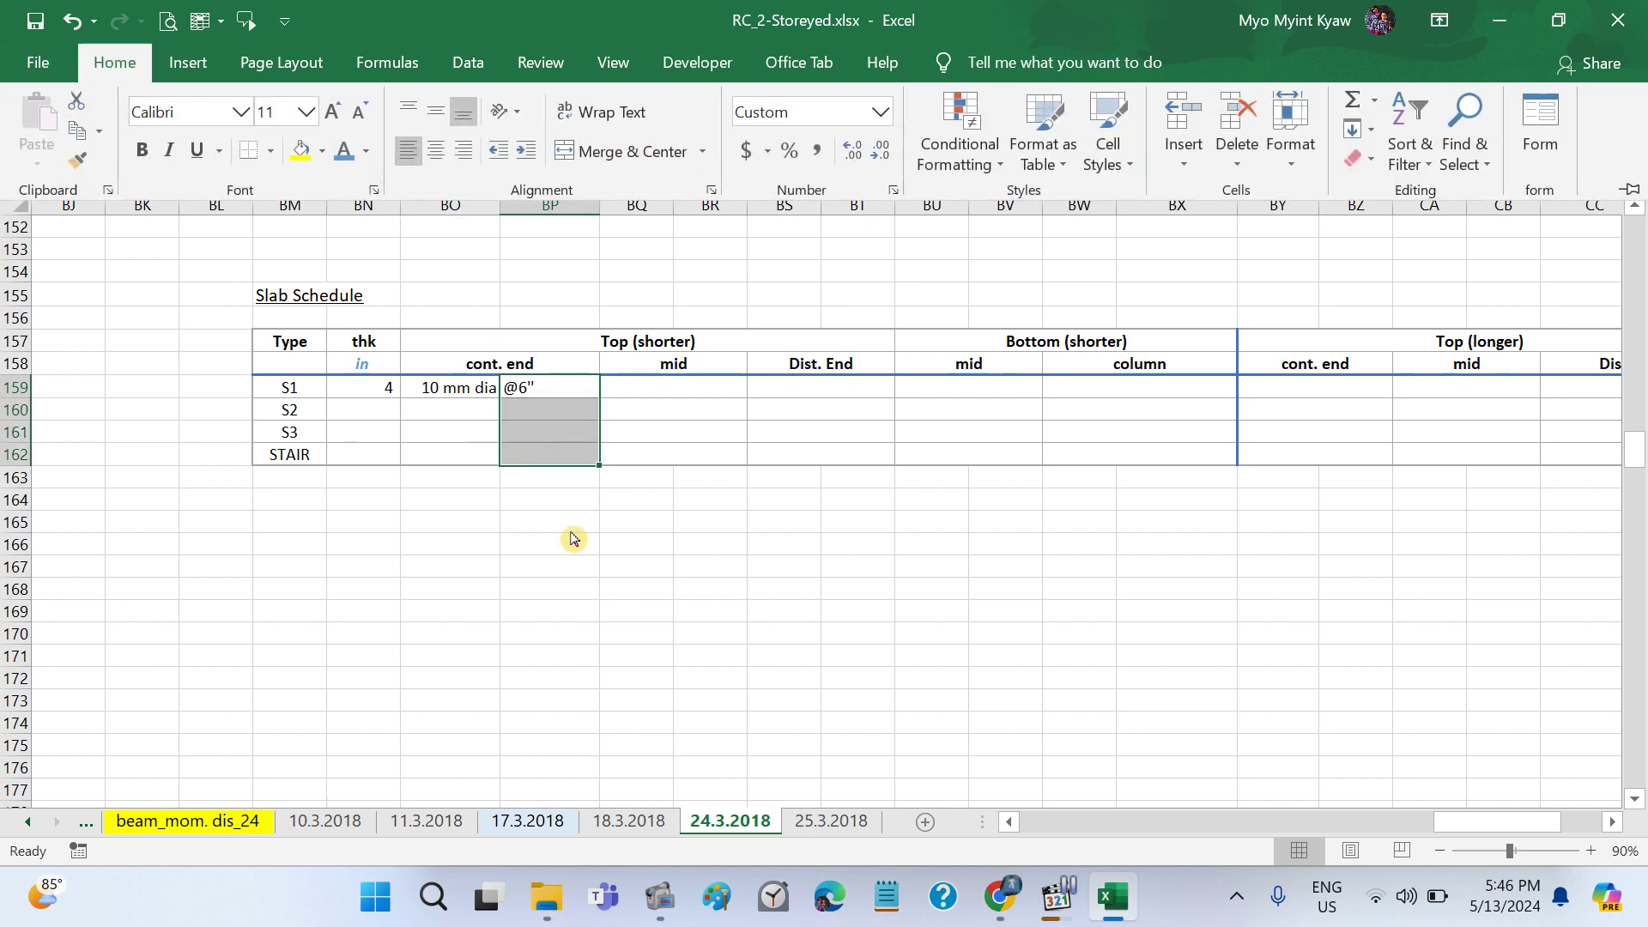
{"action": "left_click", "coordinate": [572, 539]}
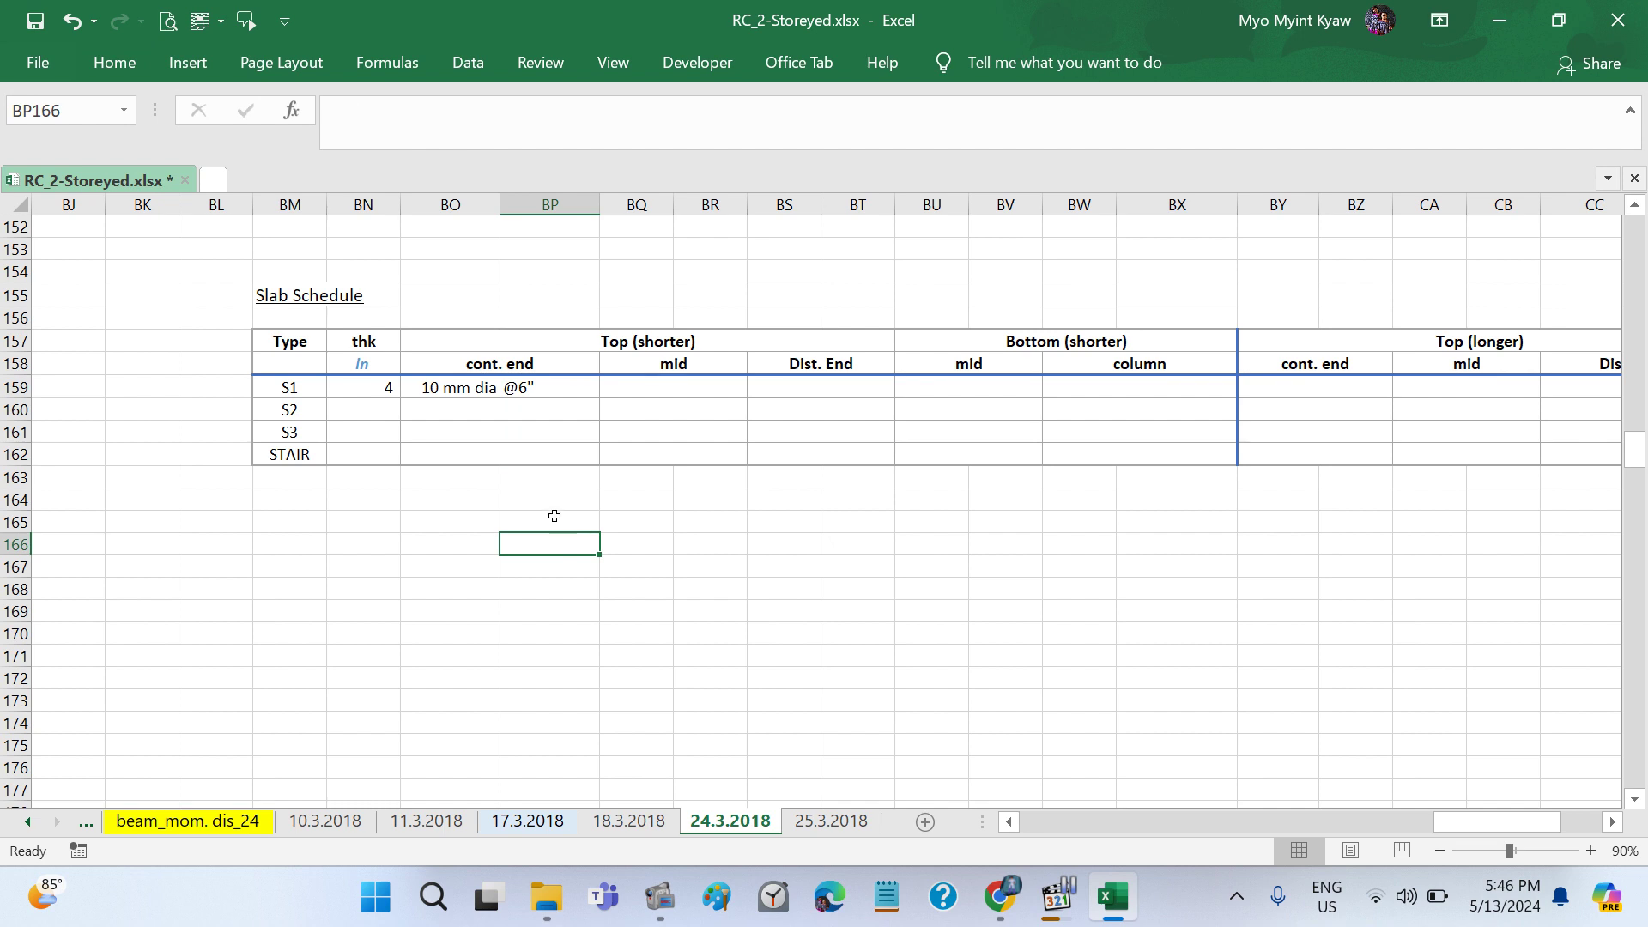
Step: Colour S1's cont. end entry "10 mm dia @6"" (BO159:BP159) red
{"action": "left_click", "coordinate": [470, 383]}
{"action": "left_click", "coordinate": [486, 562]}
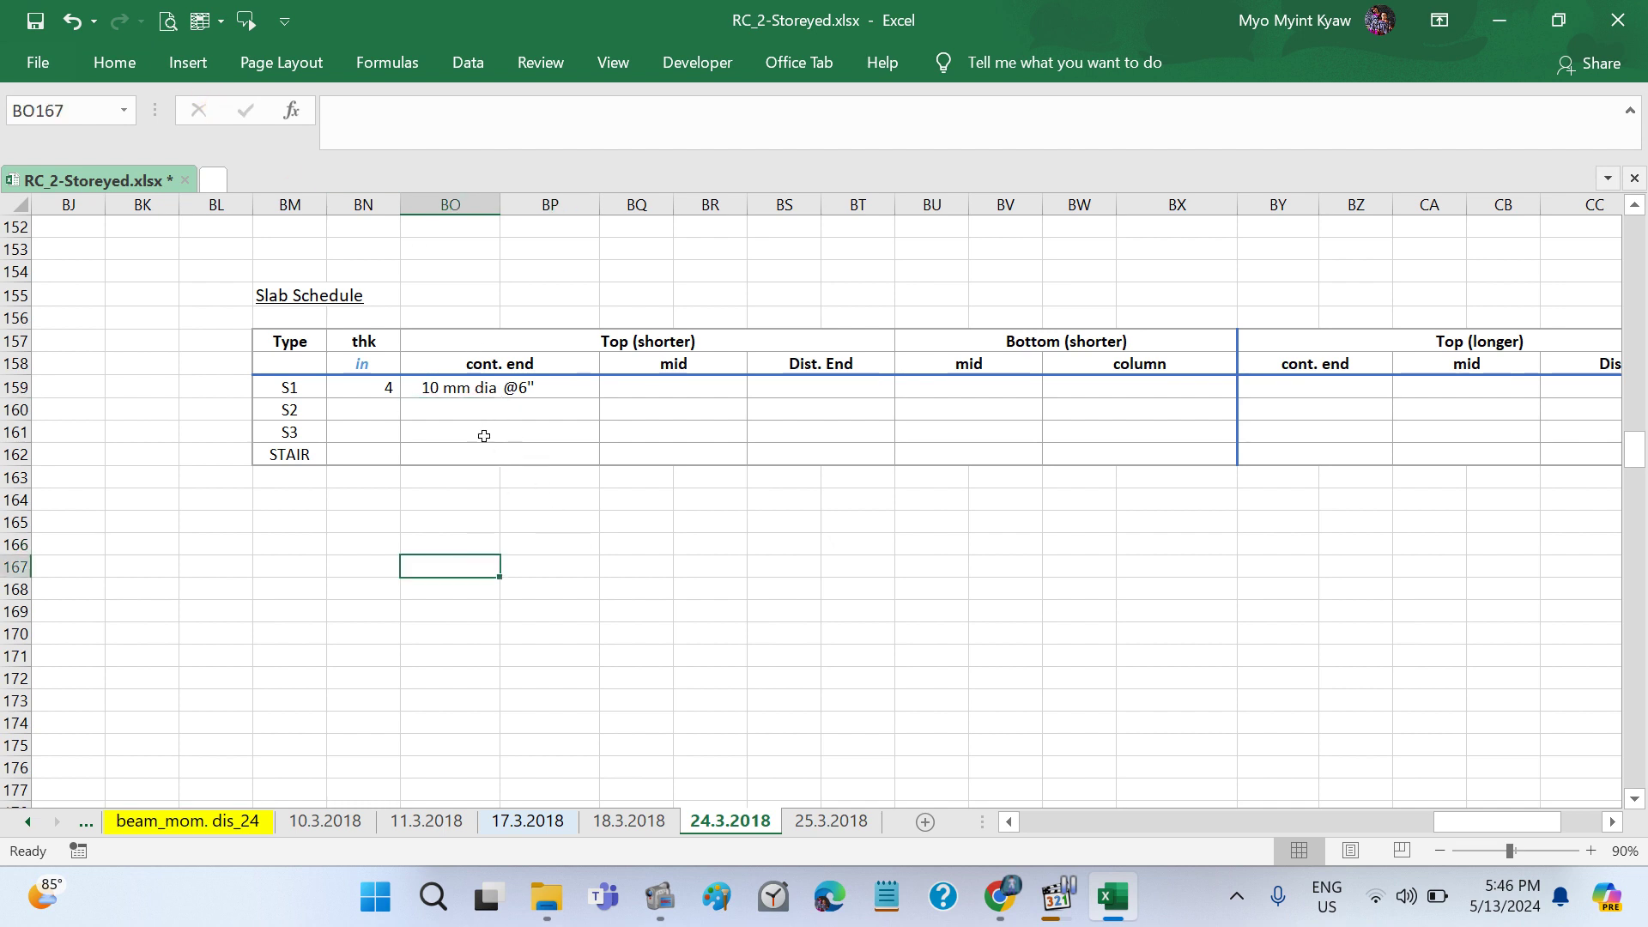
{"action": "left_click_drag", "start_coordinate": [468, 388], "coordinate": [520, 390]}
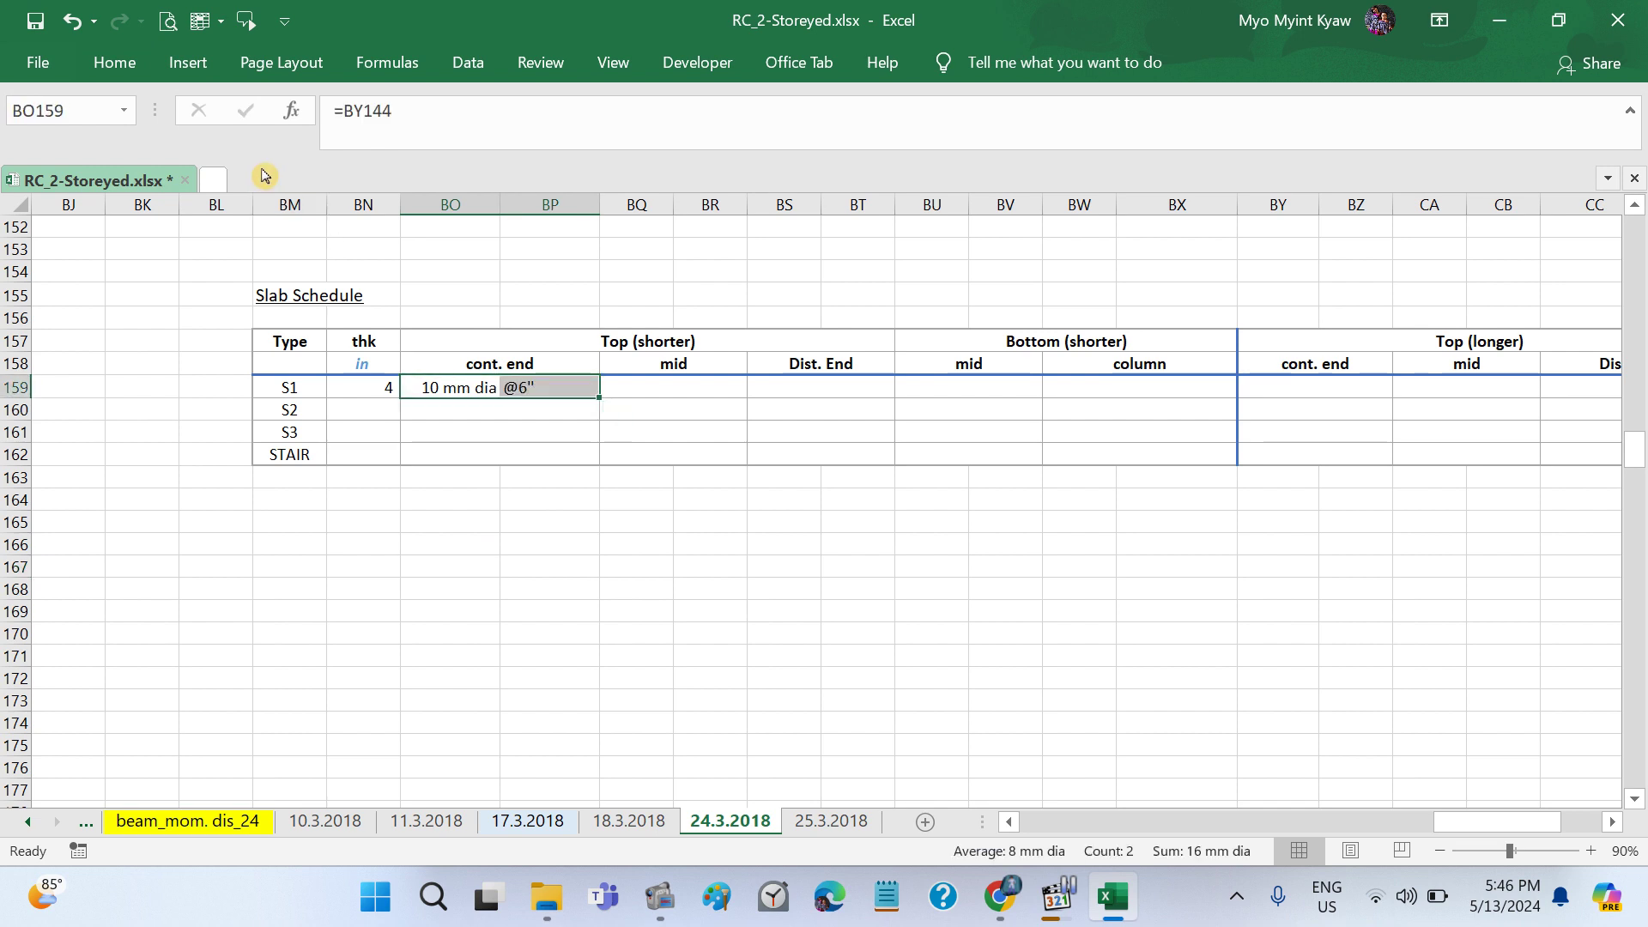
{"action": "left_click", "coordinate": [112, 63]}
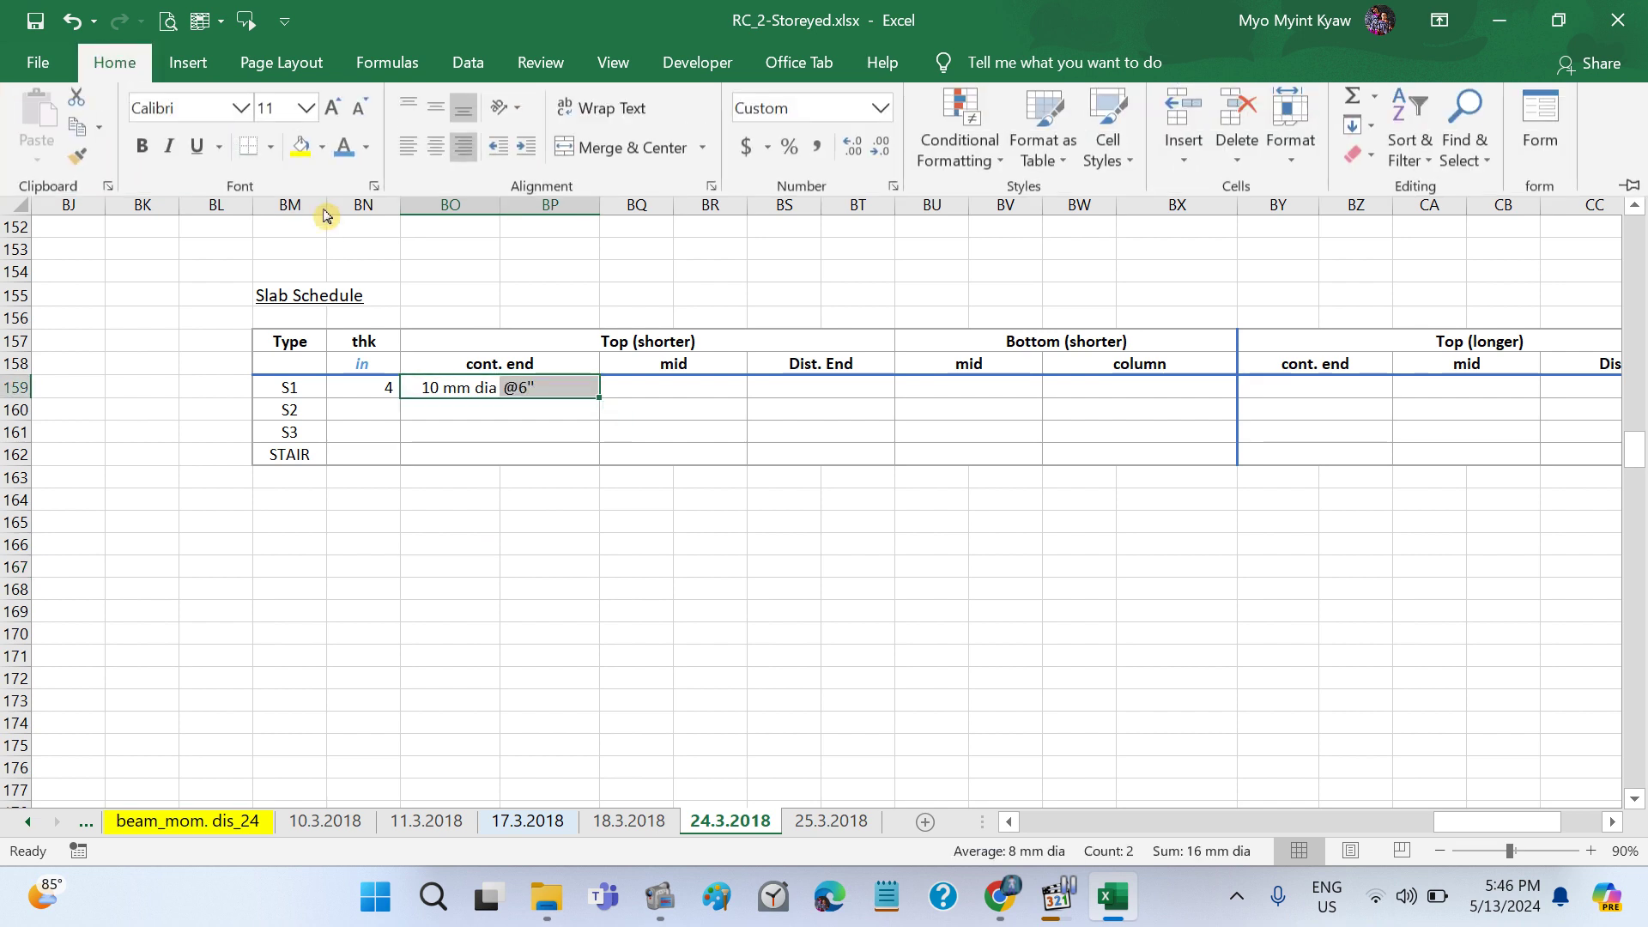
{"action": "left_click", "coordinate": [367, 152]}
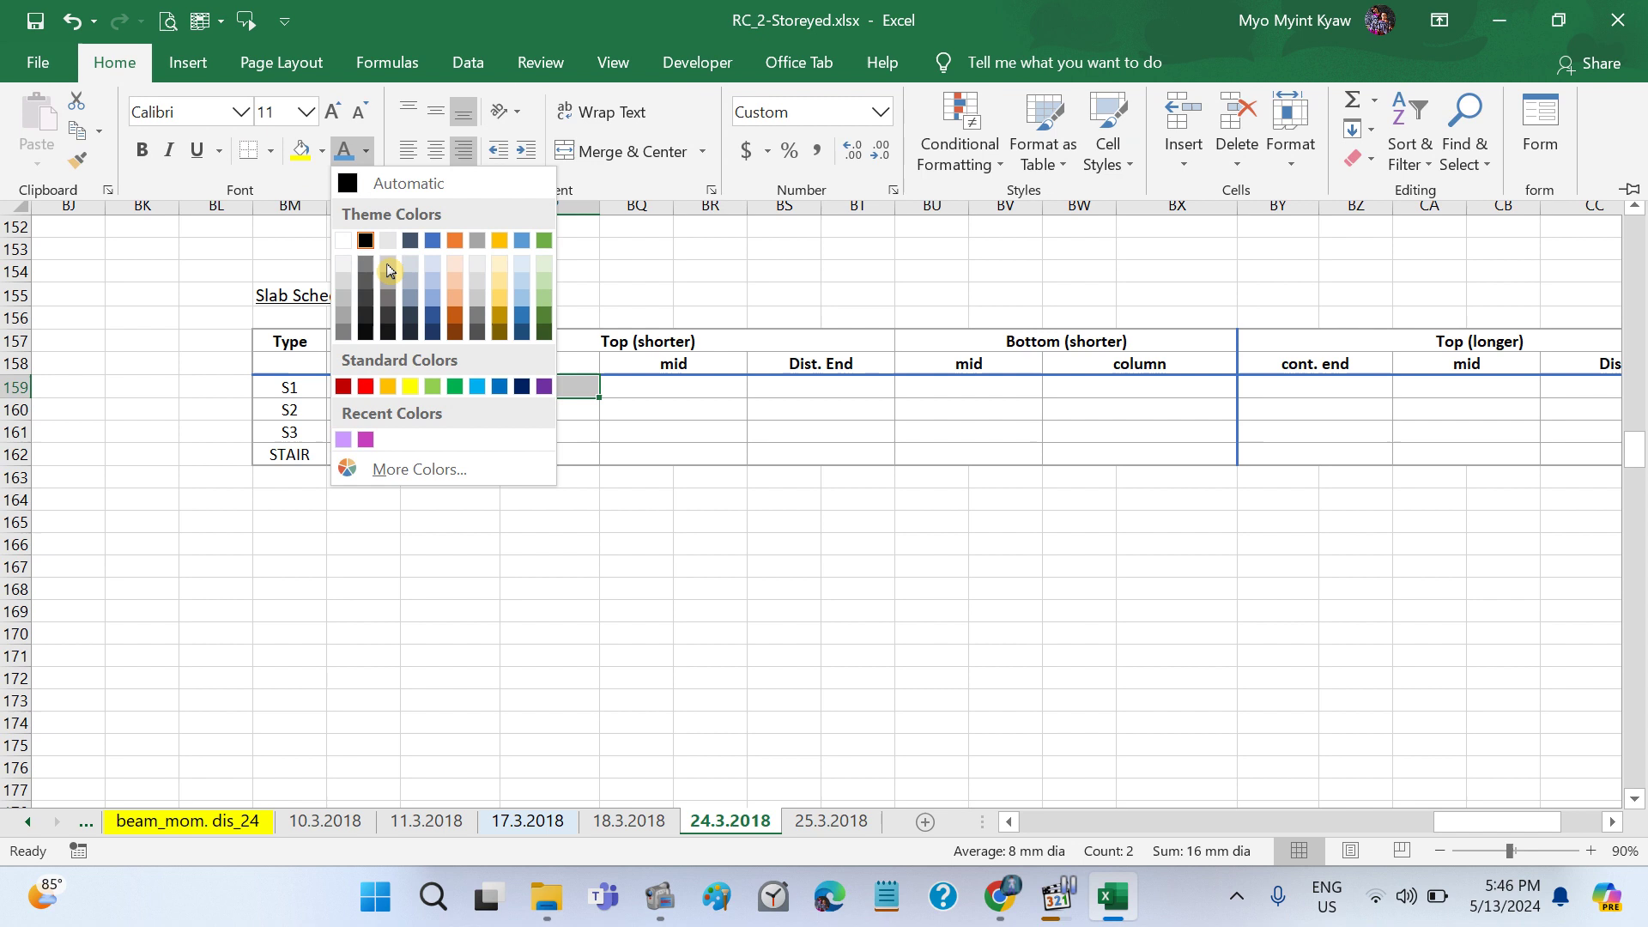
{"action": "left_click", "coordinate": [365, 387]}
{"action": "left_click", "coordinate": [779, 589]}
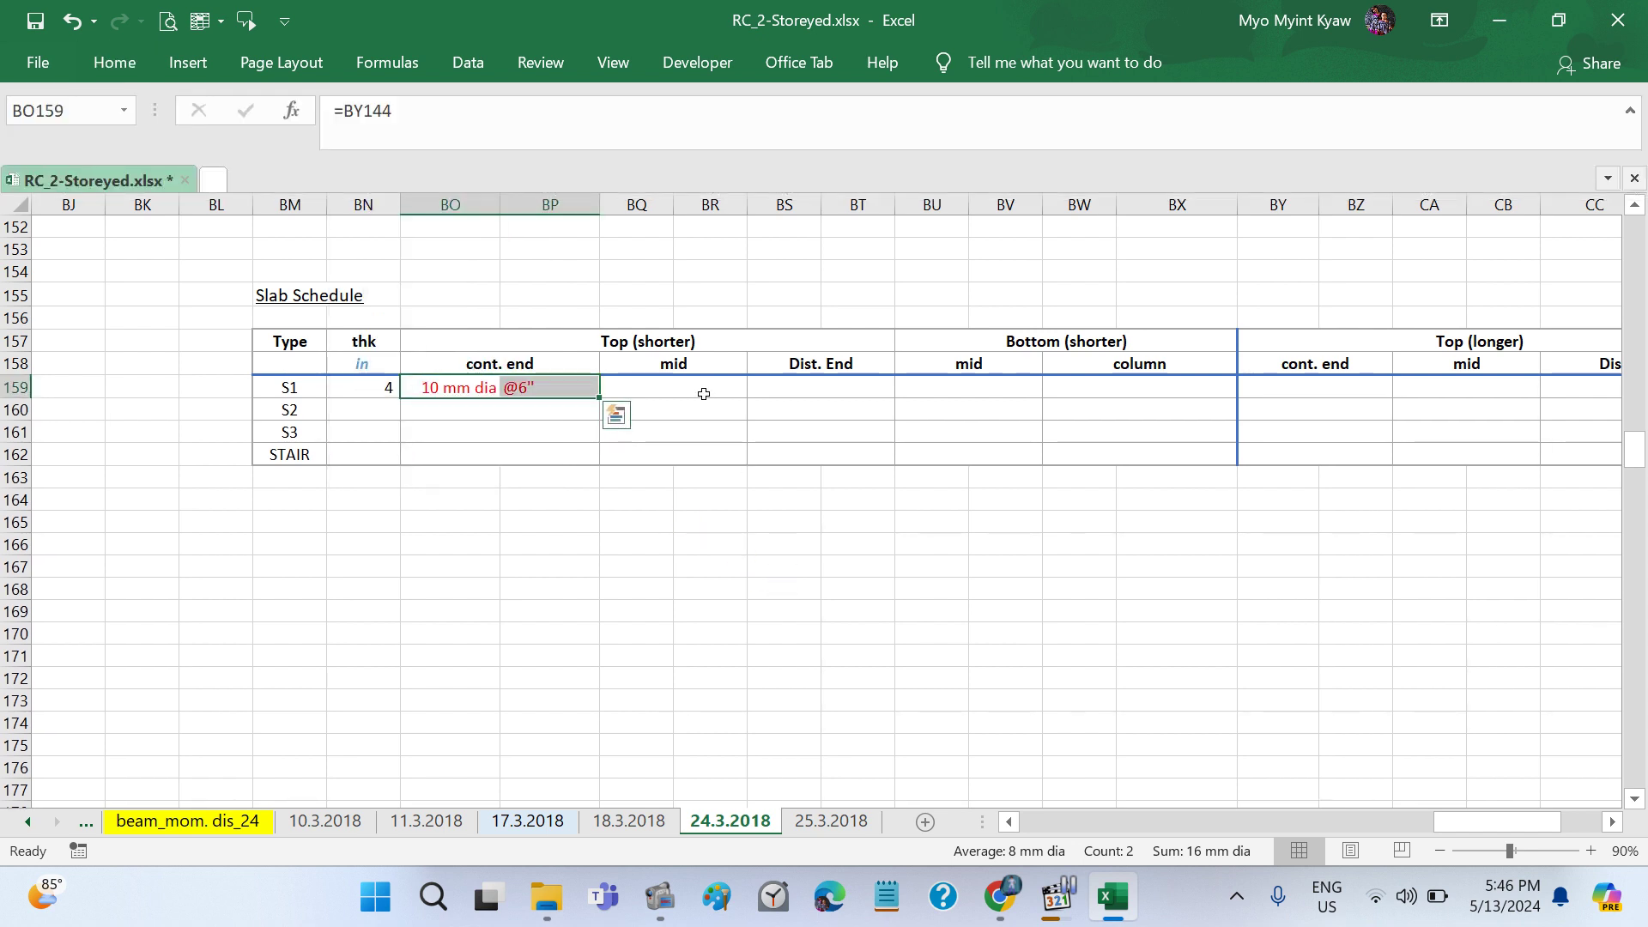
{"action": "left_click", "coordinate": [702, 391]}
{"action": "left_click", "coordinate": [830, 385]}
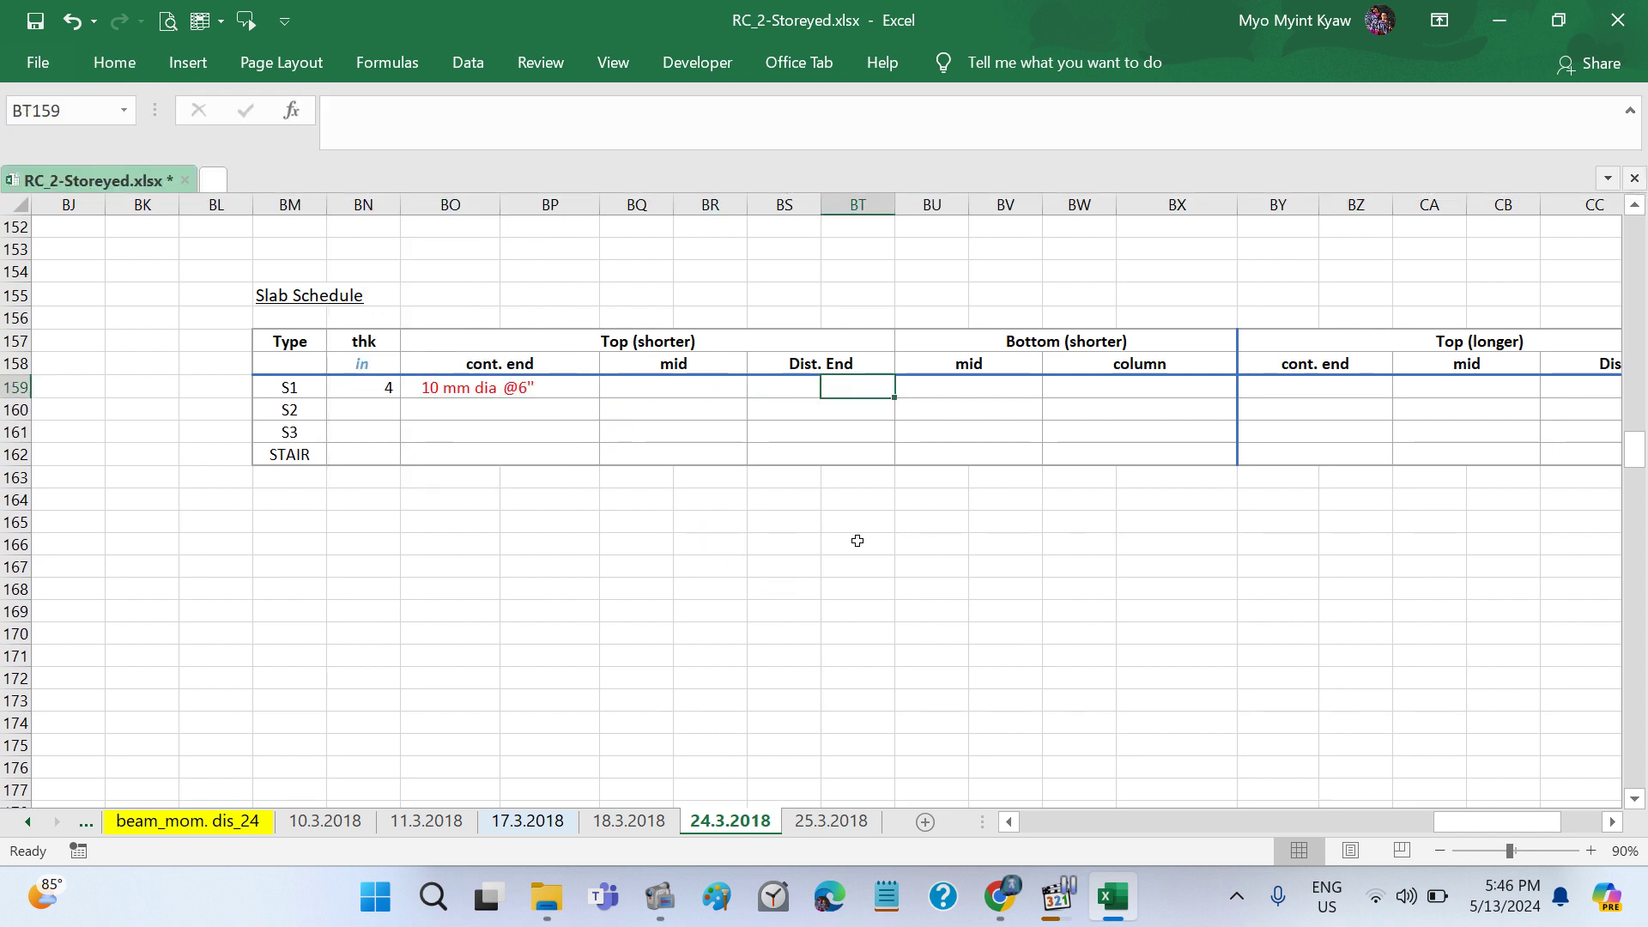
{"action": "left_click", "coordinate": [800, 392]}
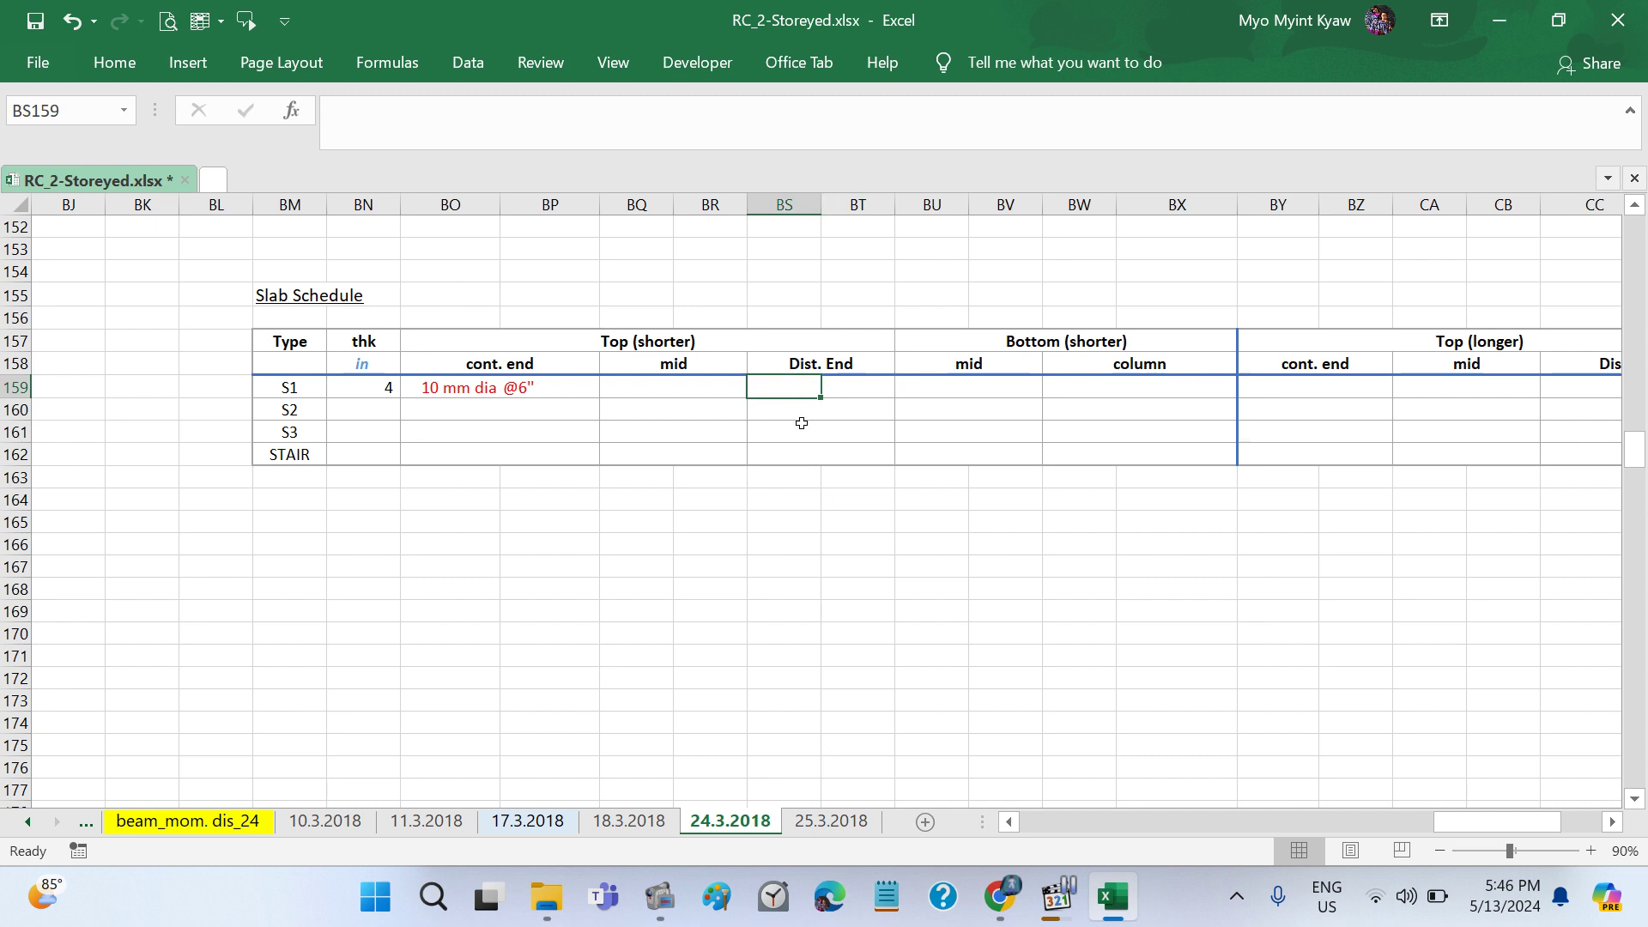
Step: Start a formula in BS159, then find the 'Use 10 mm dia @8''' row 132 in the calculations
{"action": "type", "text": "="}
{"action": "scroll", "coordinate": [608, 526], "scroll_direction": "left", "scroll_amount": 3}
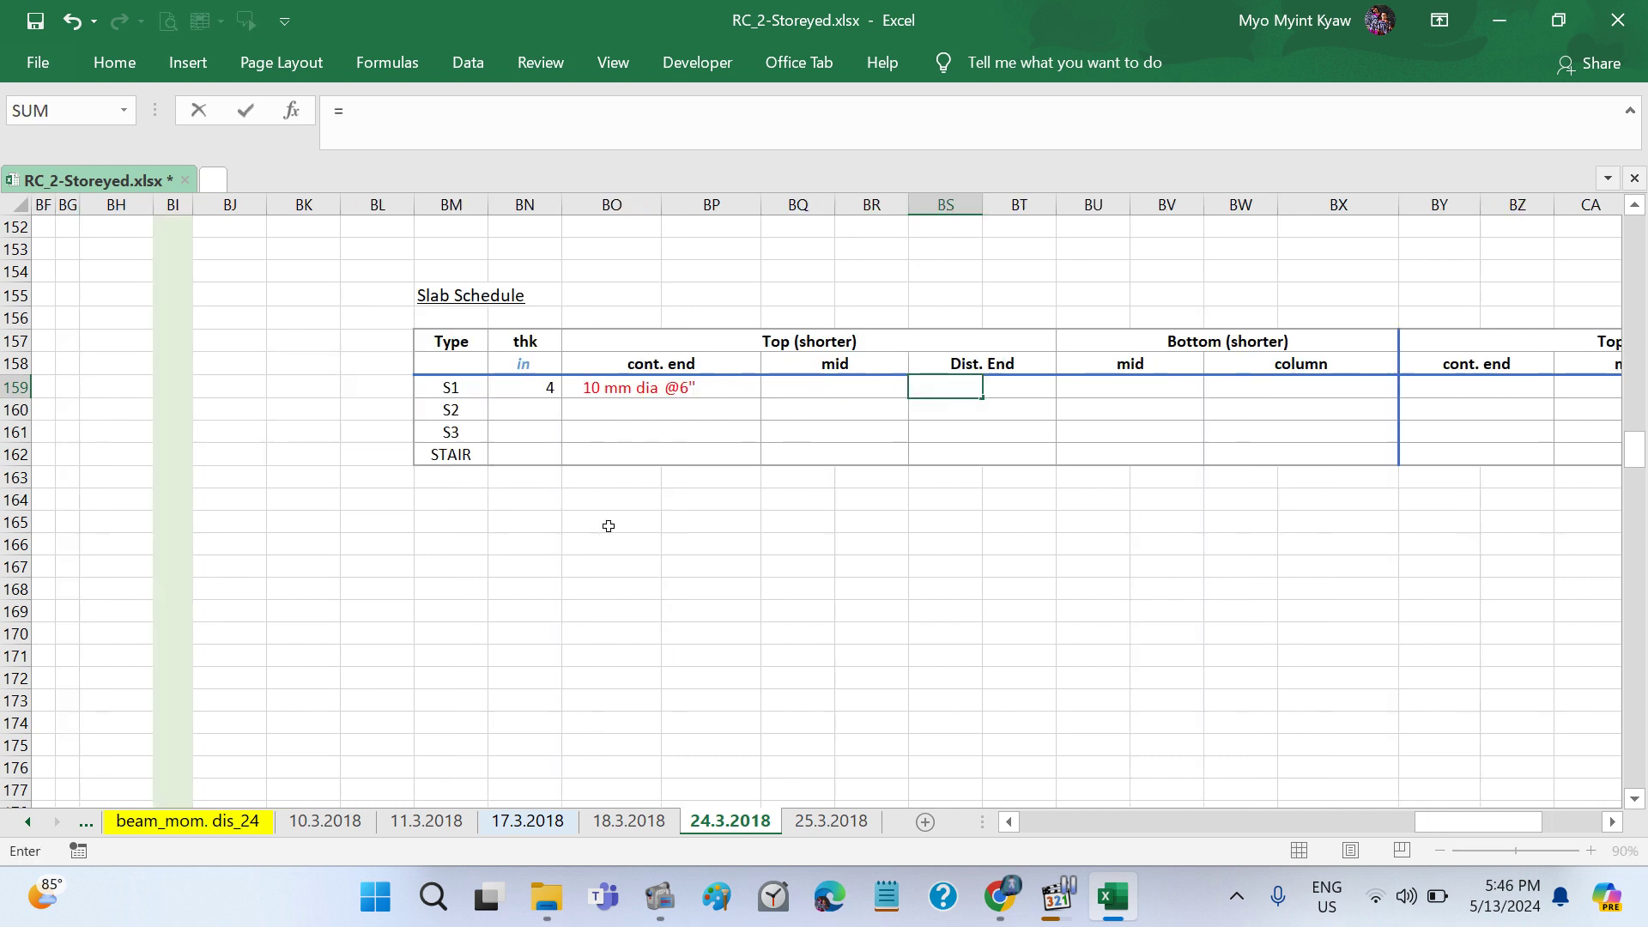
{"action": "scroll", "coordinate": [609, 526], "scroll_direction": "left", "scroll_amount": 3}
{"action": "scroll", "coordinate": [609, 527], "scroll_direction": "left", "scroll_amount": 3}
{"action": "scroll", "coordinate": [608, 526], "scroll_direction": "left", "scroll_amount": 3}
{"action": "scroll", "coordinate": [609, 526], "scroll_direction": "left", "scroll_amount": 1}
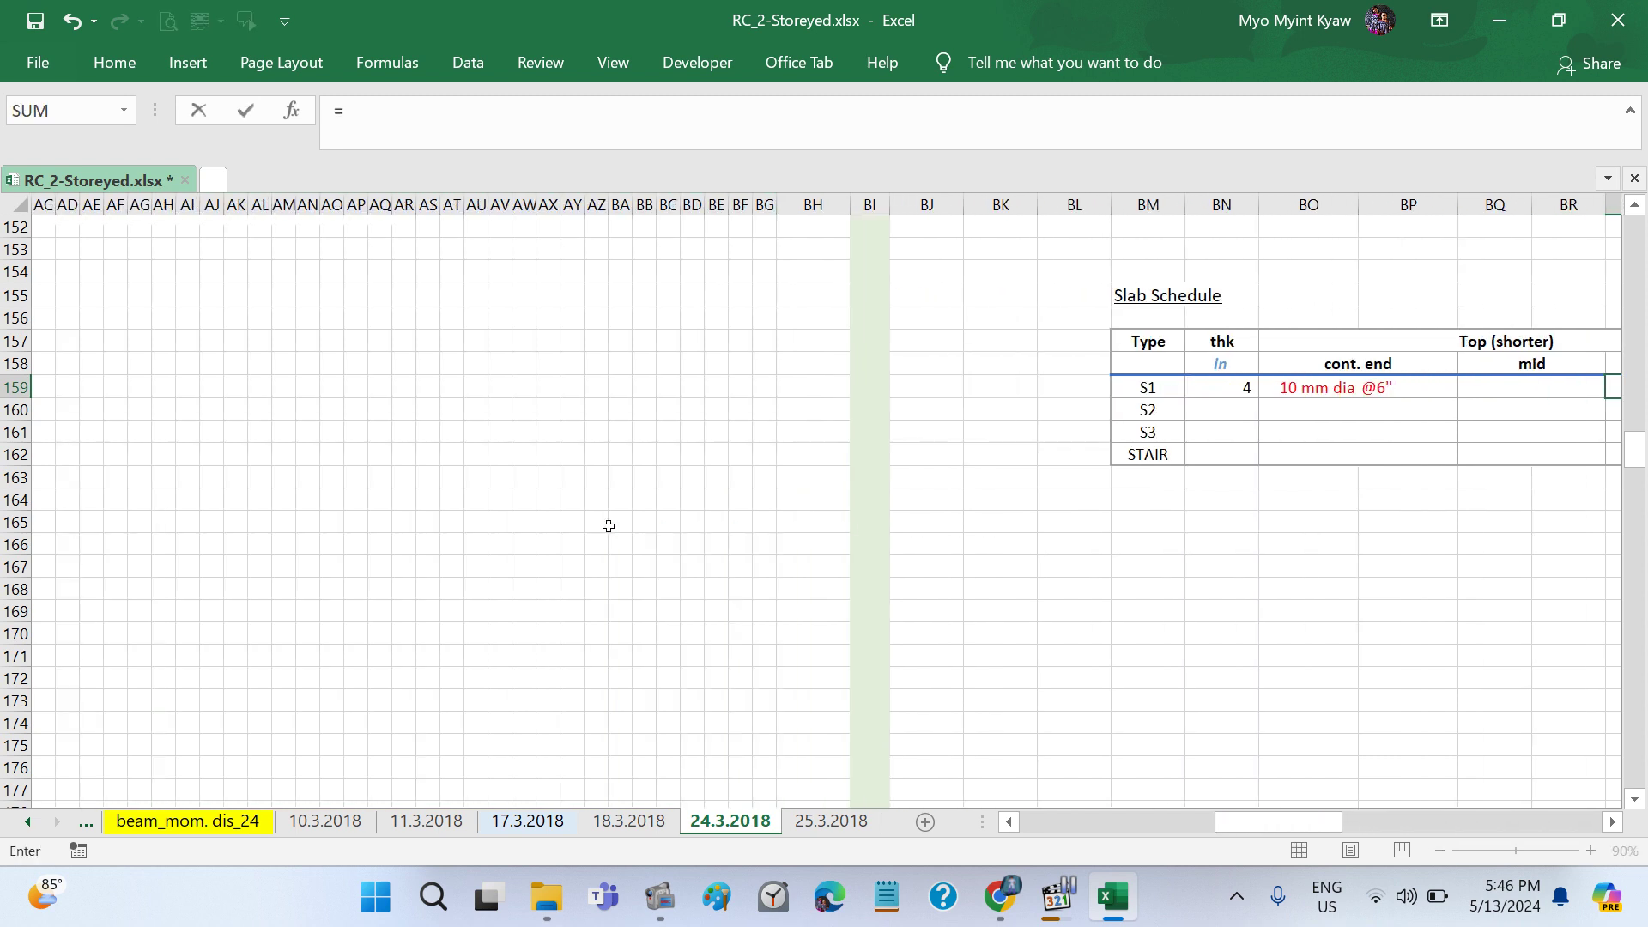
{"action": "scroll", "coordinate": [609, 526], "scroll_direction": "left", "scroll_amount": 5}
{"action": "scroll", "coordinate": [609, 526], "scroll_direction": "left", "scroll_amount": 3}
{"action": "scroll", "coordinate": [608, 526], "scroll_direction": "down", "scroll_amount": 5}
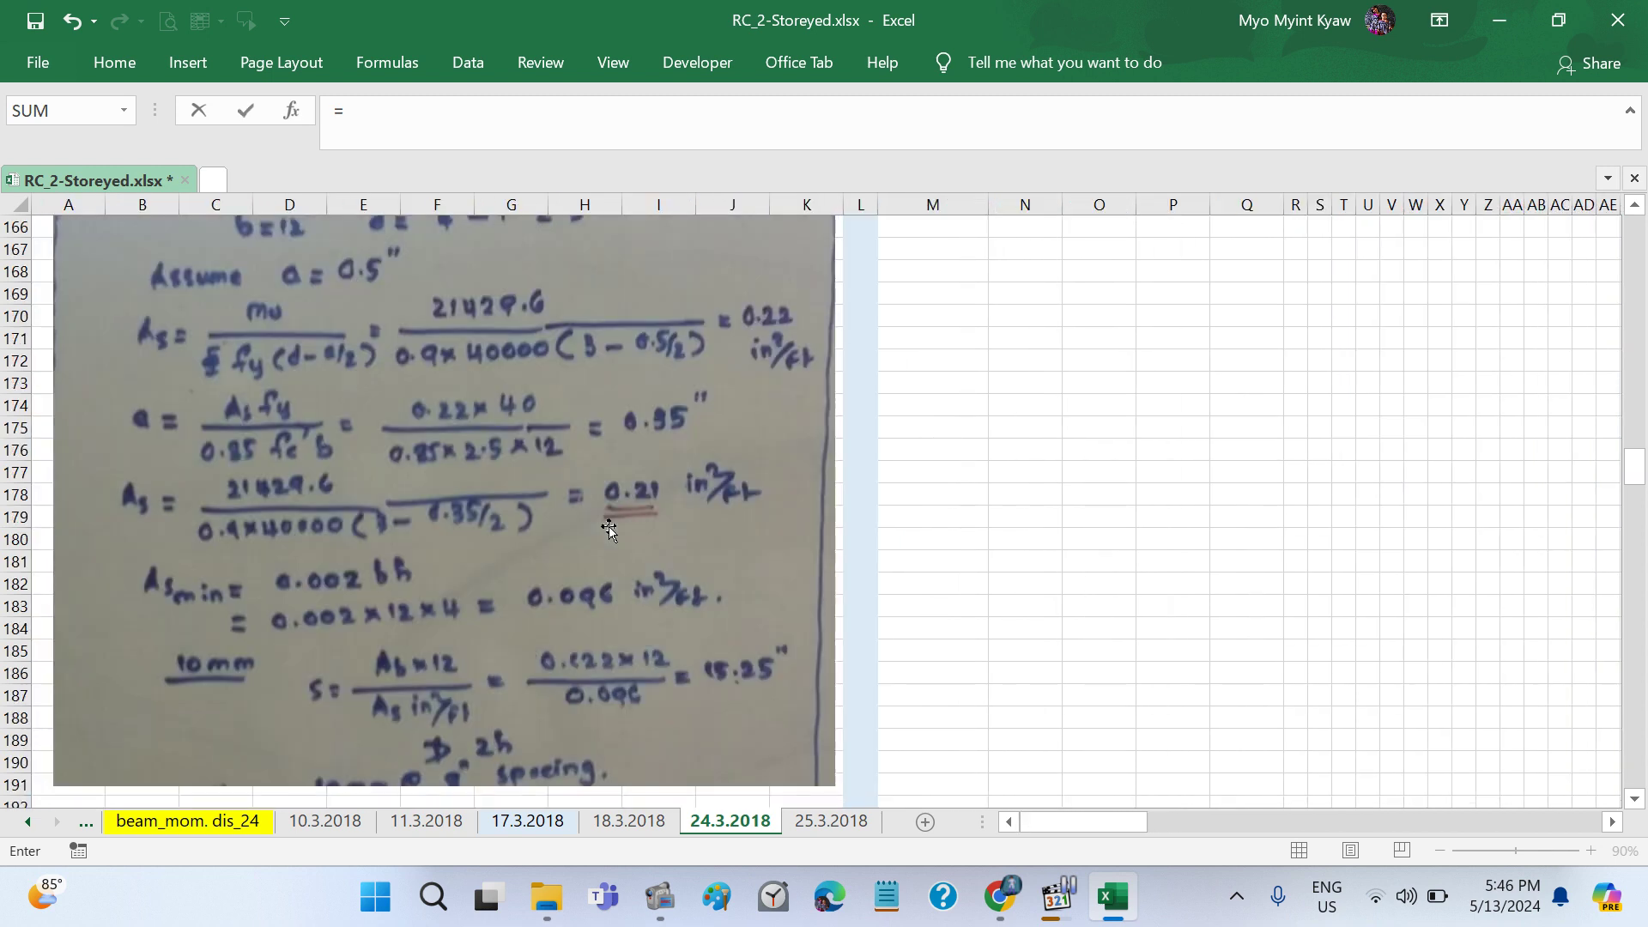
{"action": "scroll", "coordinate": [609, 526], "scroll_direction": "down", "scroll_amount": 11}
{"action": "scroll", "coordinate": [609, 526], "scroll_direction": "down", "scroll_amount": 2}
{"action": "scroll", "coordinate": [609, 526], "scroll_direction": "down", "scroll_amount": 6}
{"action": "scroll", "coordinate": [608, 526], "scroll_direction": "down", "scroll_amount": 9}
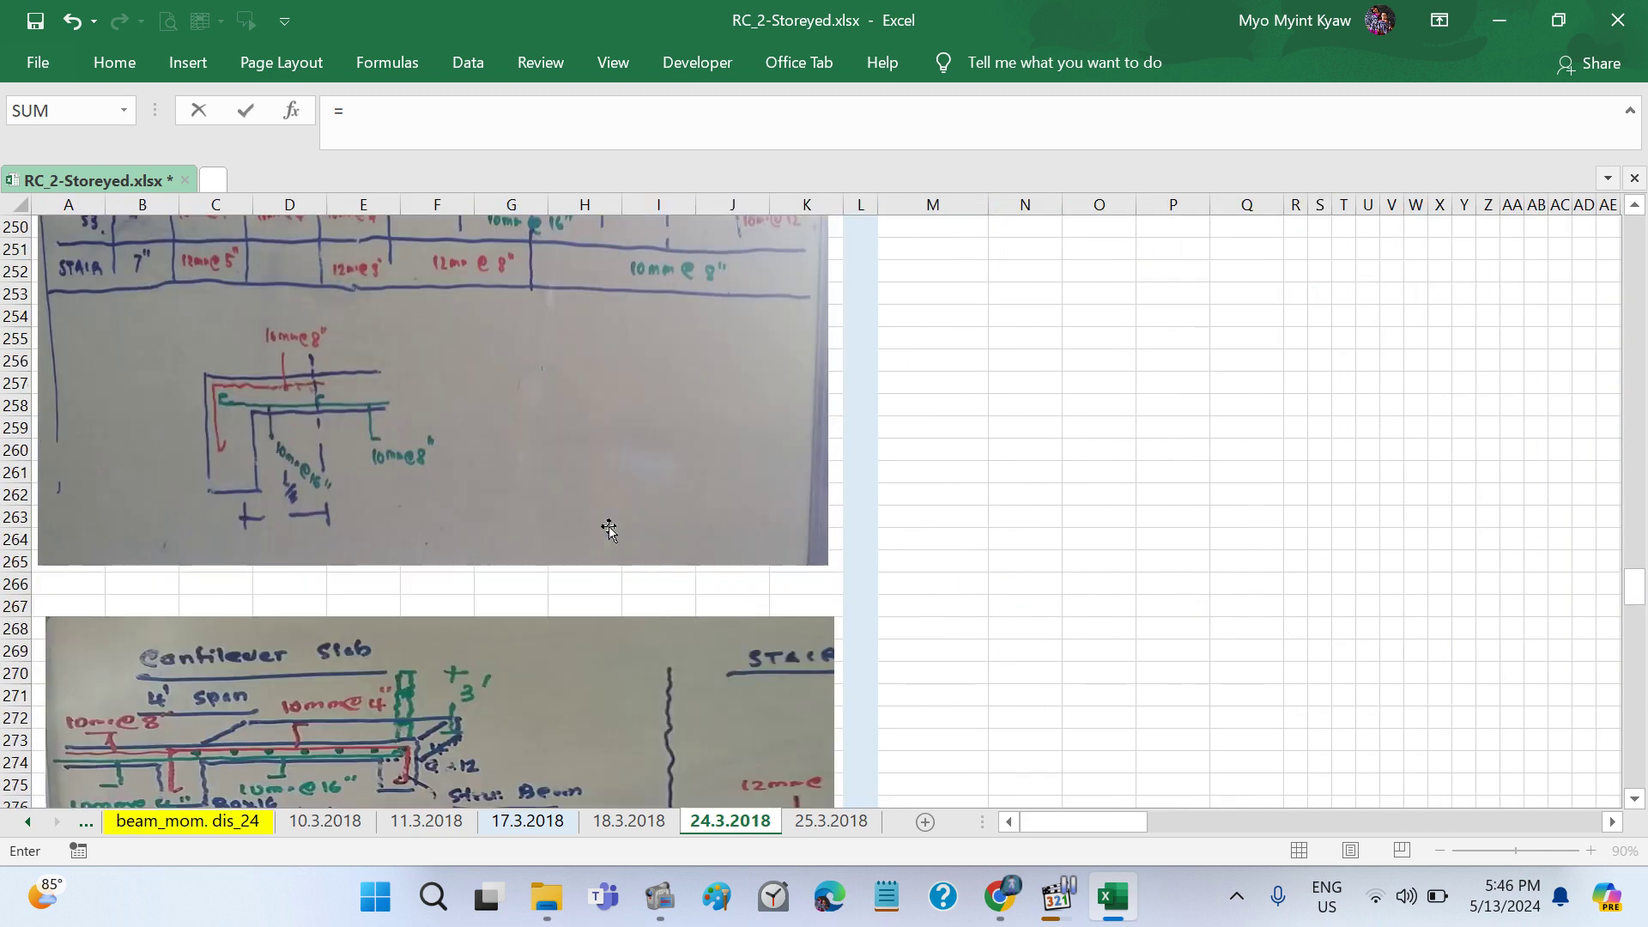
{"action": "scroll", "coordinate": [608, 526], "scroll_direction": "up", "scroll_amount": 2}
{"action": "scroll", "coordinate": [608, 526], "scroll_direction": "up", "scroll_amount": 2}
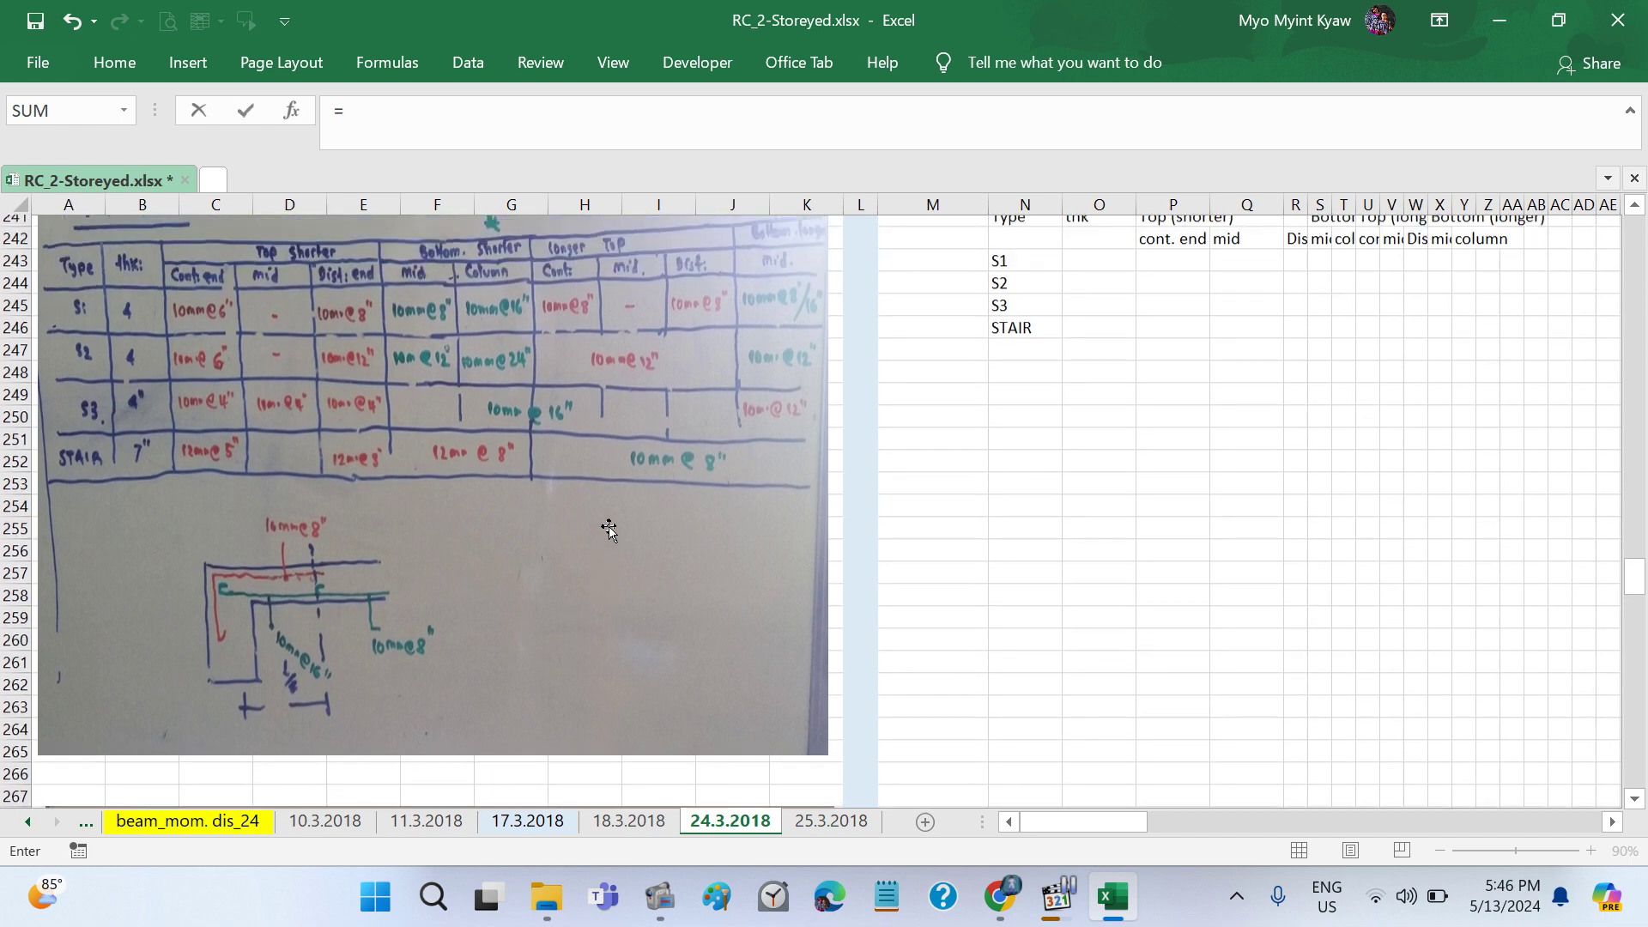
{"action": "scroll", "coordinate": [608, 526], "scroll_direction": "up", "scroll_amount": 3}
{"action": "scroll", "coordinate": [609, 526], "scroll_direction": "down", "scroll_amount": 1}
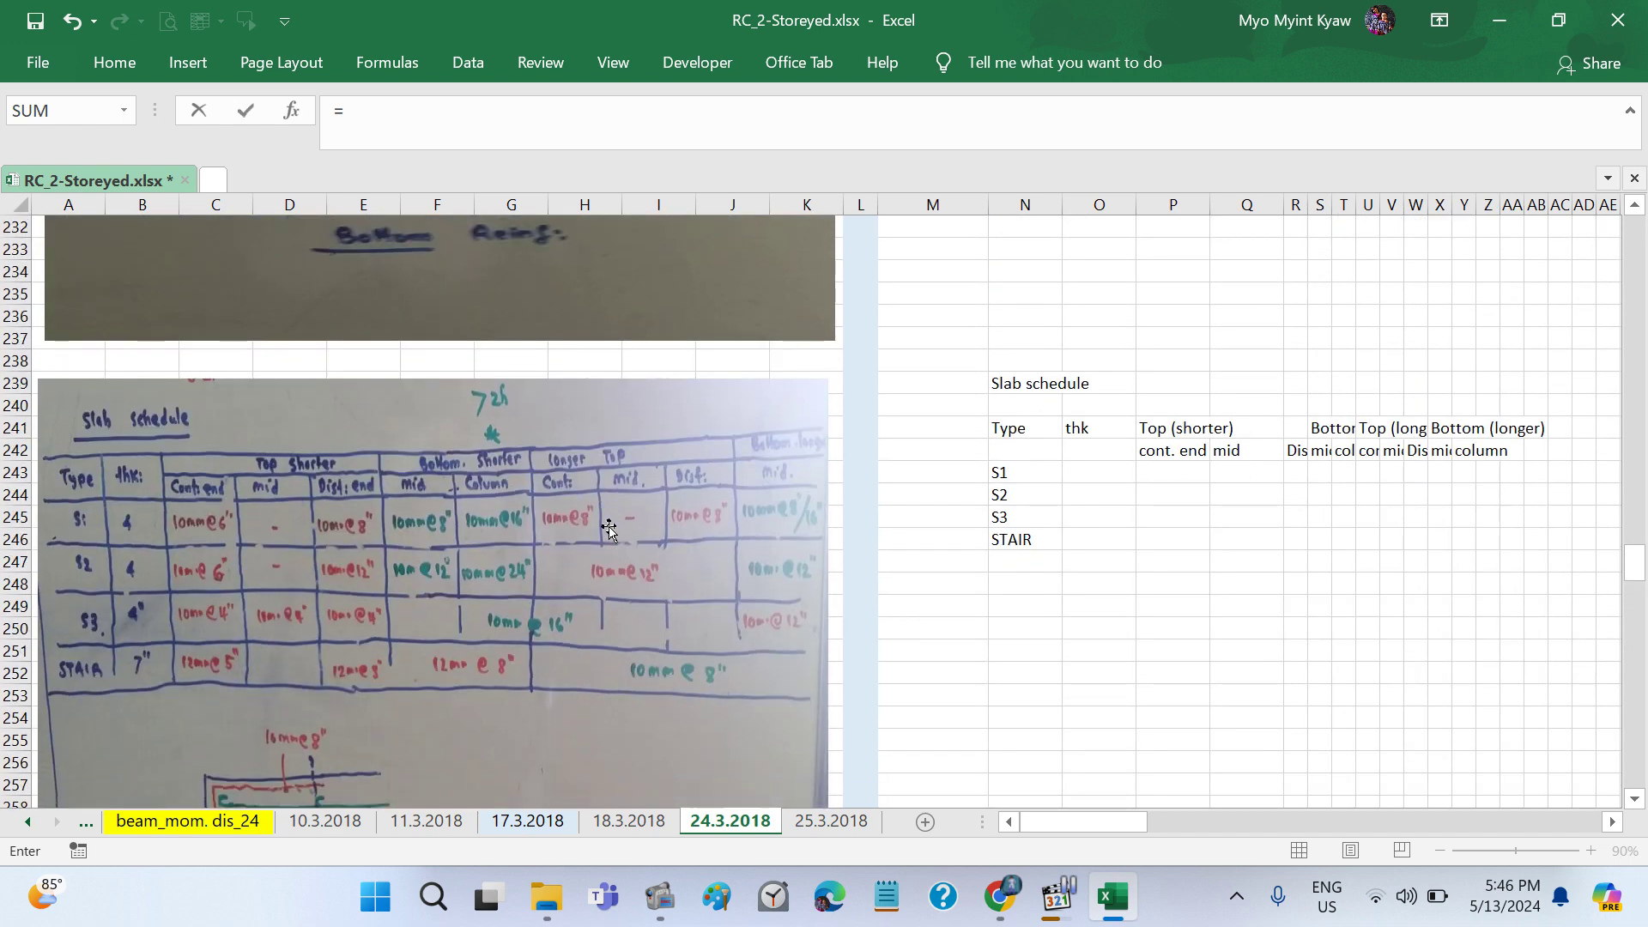
{"action": "scroll", "coordinate": [609, 526], "scroll_direction": "right", "scroll_amount": 5}
{"action": "scroll", "coordinate": [609, 526], "scroll_direction": "right", "scroll_amount": 2}
{"action": "scroll", "coordinate": [608, 526], "scroll_direction": "right", "scroll_amount": 2}
{"action": "scroll", "coordinate": [609, 526], "scroll_direction": "up", "scroll_amount": 8}
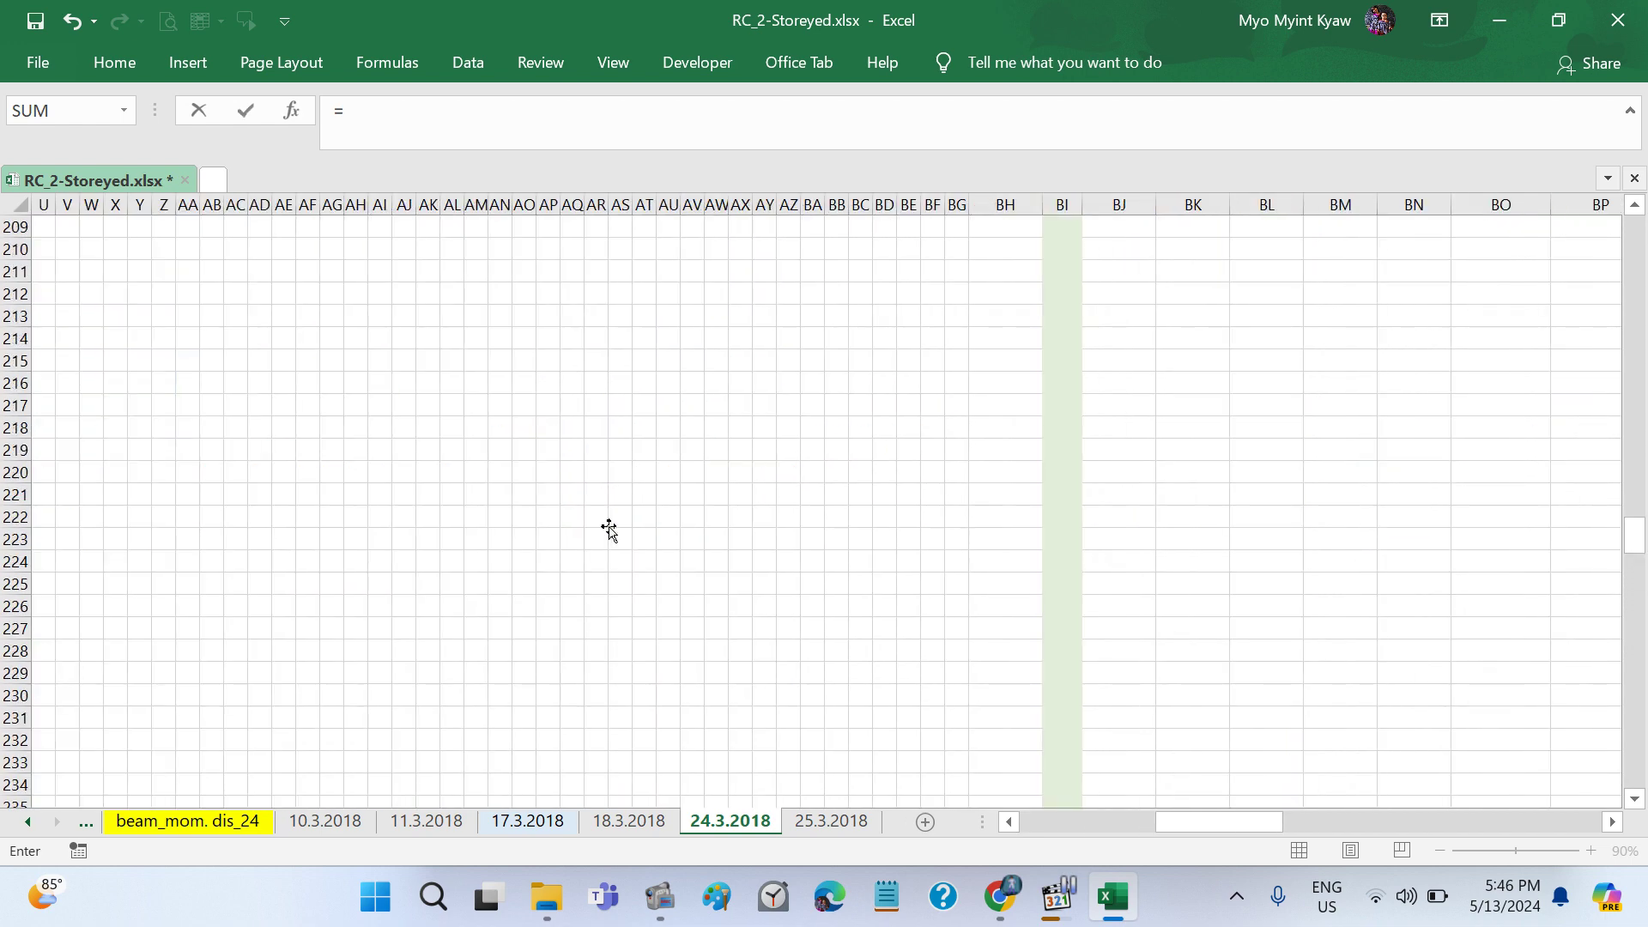
{"action": "scroll", "coordinate": [608, 526], "scroll_direction": "up", "scroll_amount": 6}
{"action": "scroll", "coordinate": [609, 530], "scroll_direction": "up", "scroll_amount": 8}
{"action": "scroll", "coordinate": [608, 529], "scroll_direction": "up", "scroll_amount": 2}
{"action": "scroll", "coordinate": [609, 530], "scroll_direction": "right", "scroll_amount": 3}
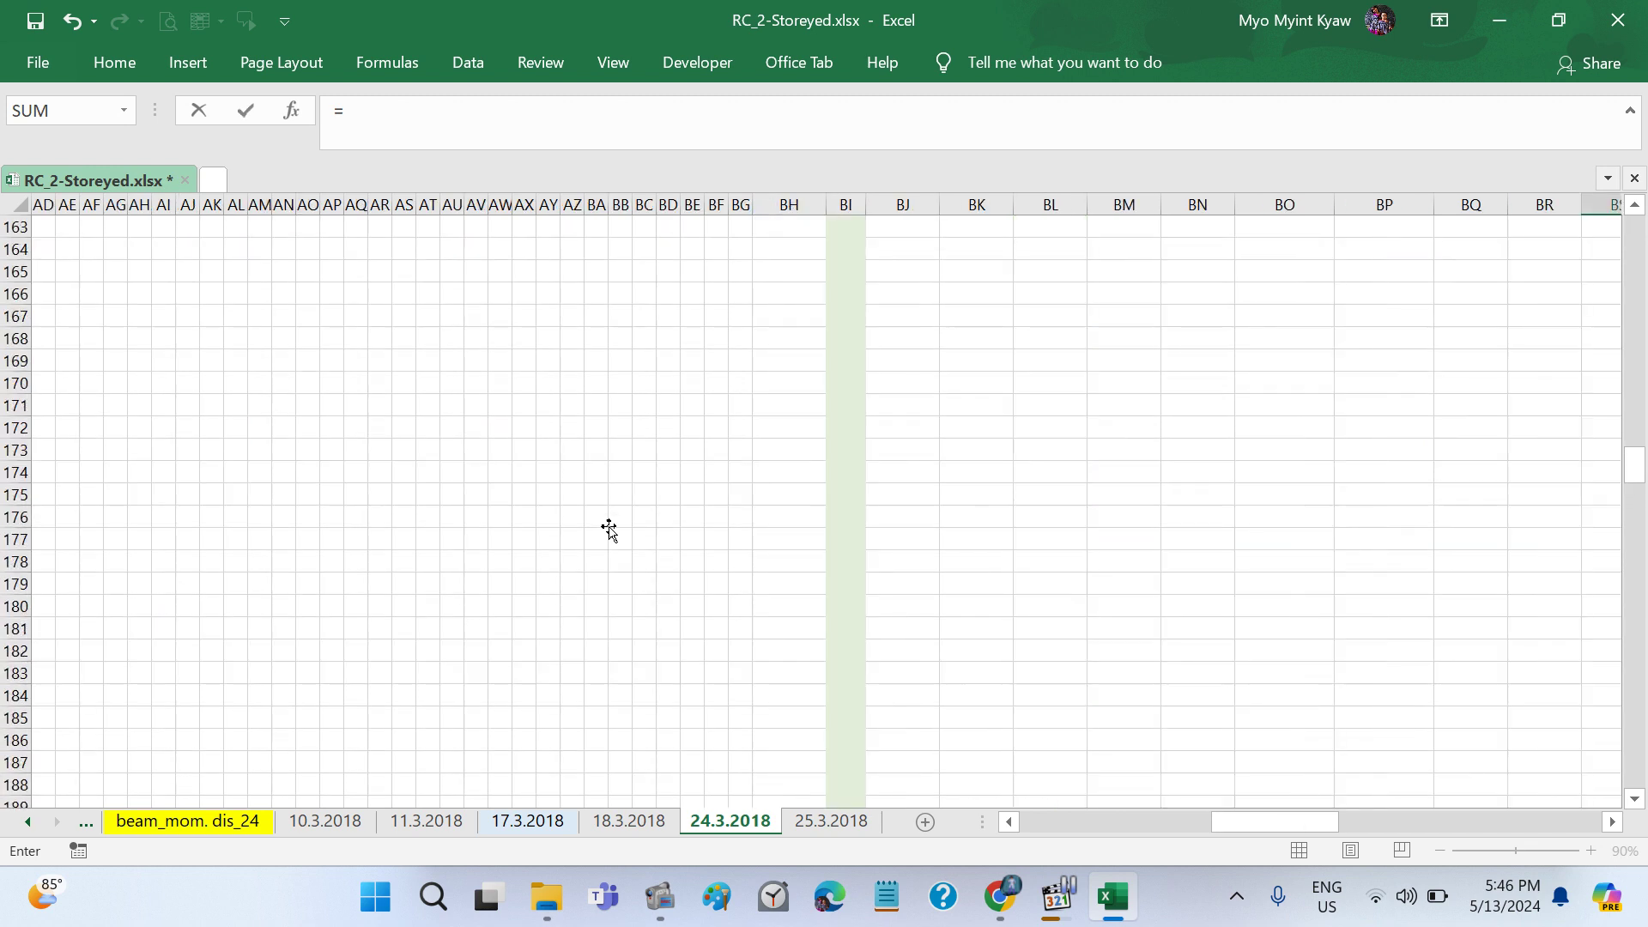
{"action": "scroll", "coordinate": [609, 530], "scroll_direction": "right", "scroll_amount": 2}
{"action": "scroll", "coordinate": [608, 529], "scroll_direction": "right", "scroll_amount": 1}
{"action": "scroll", "coordinate": [609, 529], "scroll_direction": "up", "scroll_amount": 2}
{"action": "scroll", "coordinate": [609, 530], "scroll_direction": "up", "scroll_amount": 3}
{"action": "scroll", "coordinate": [608, 528], "scroll_direction": "right", "scroll_amount": 1}
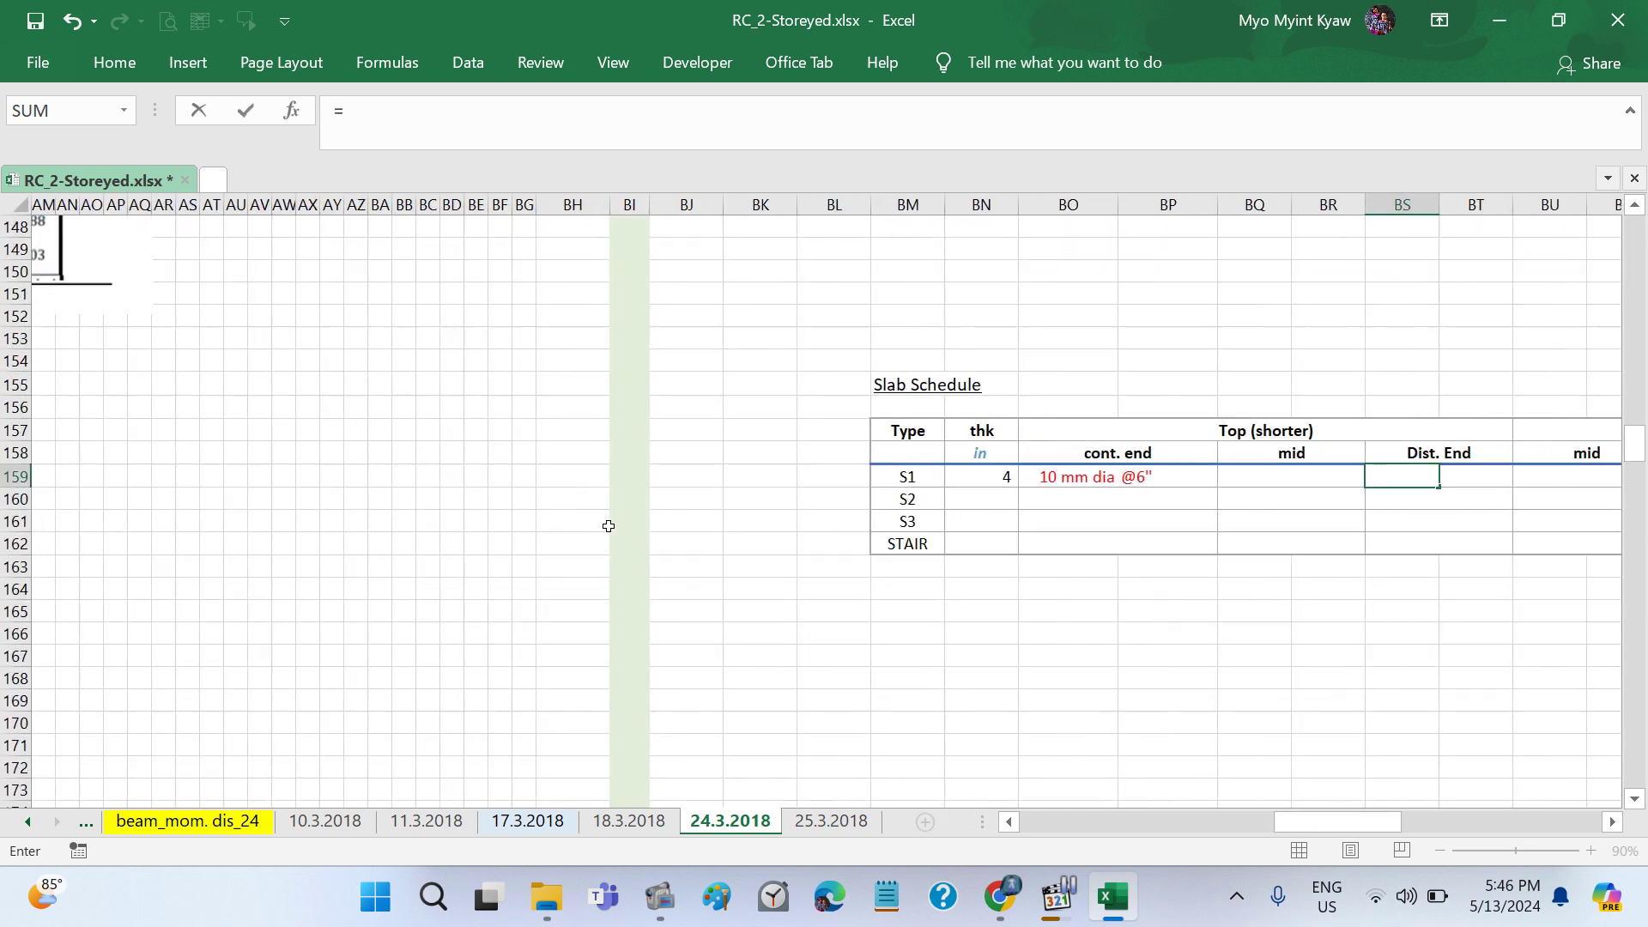
{"action": "scroll", "coordinate": [609, 526], "scroll_direction": "right", "scroll_amount": 2}
{"action": "scroll", "coordinate": [1059, 546], "scroll_direction": "up", "scroll_amount": 1}
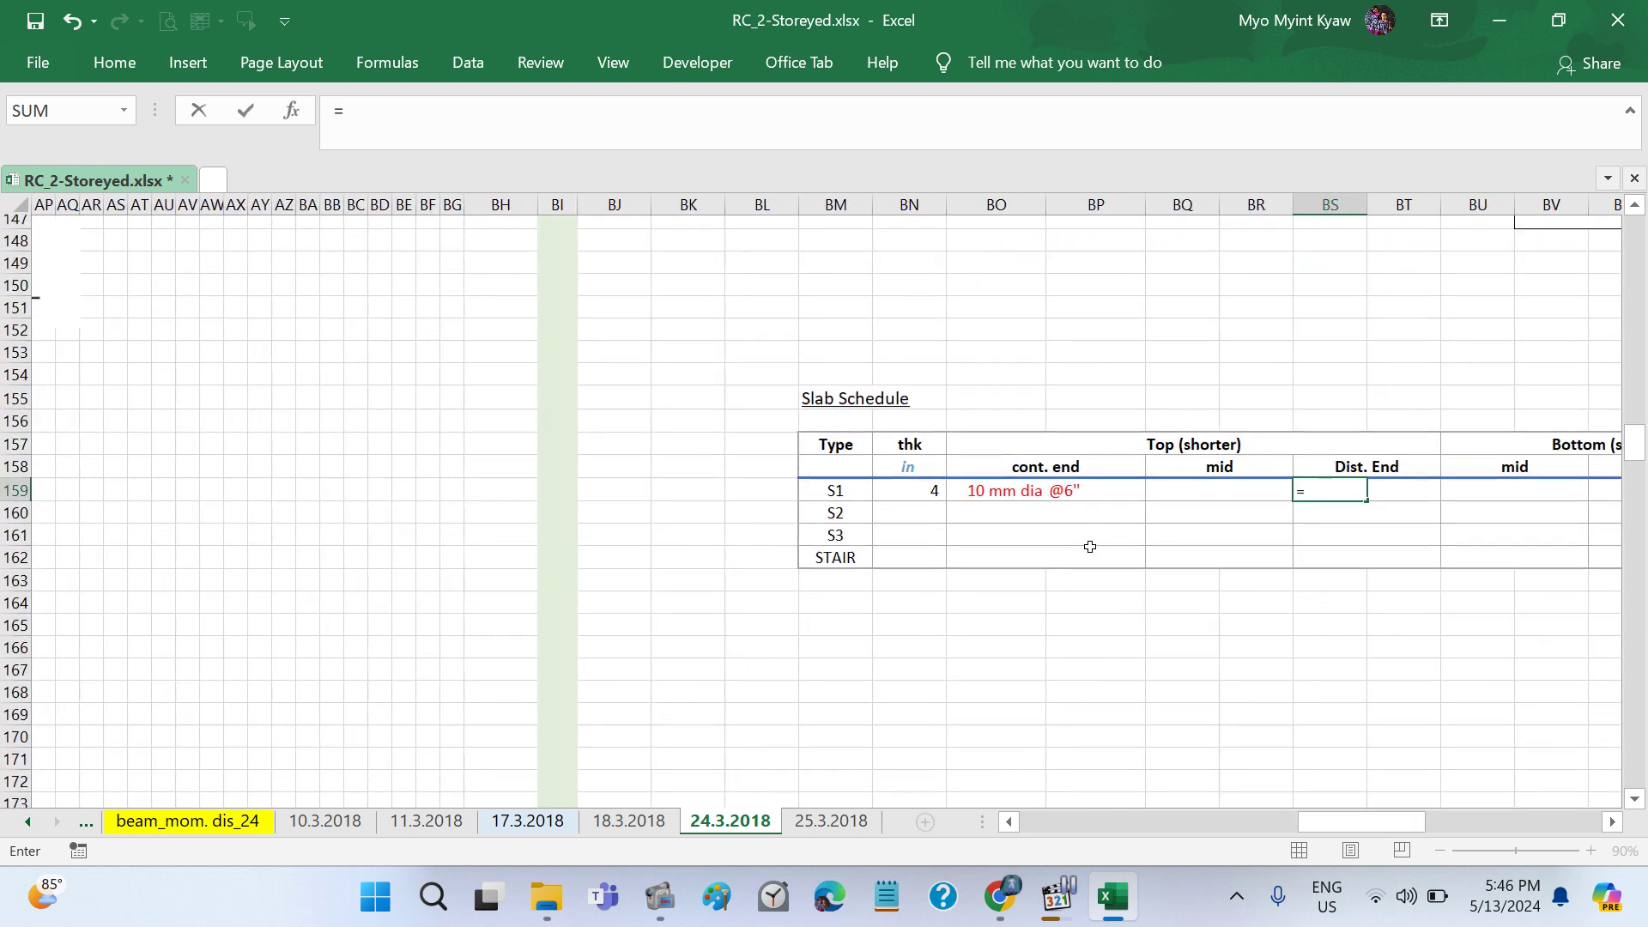
{"action": "scroll", "coordinate": [1059, 547], "scroll_direction": "up", "scroll_amount": 1}
{"action": "scroll", "coordinate": [1073, 547], "scroll_direction": "right", "scroll_amount": 3}
{"action": "scroll", "coordinate": [1090, 547], "scroll_direction": "right", "scroll_amount": 1}
{"action": "scroll", "coordinate": [1089, 547], "scroll_direction": "up", "scroll_amount": 1}
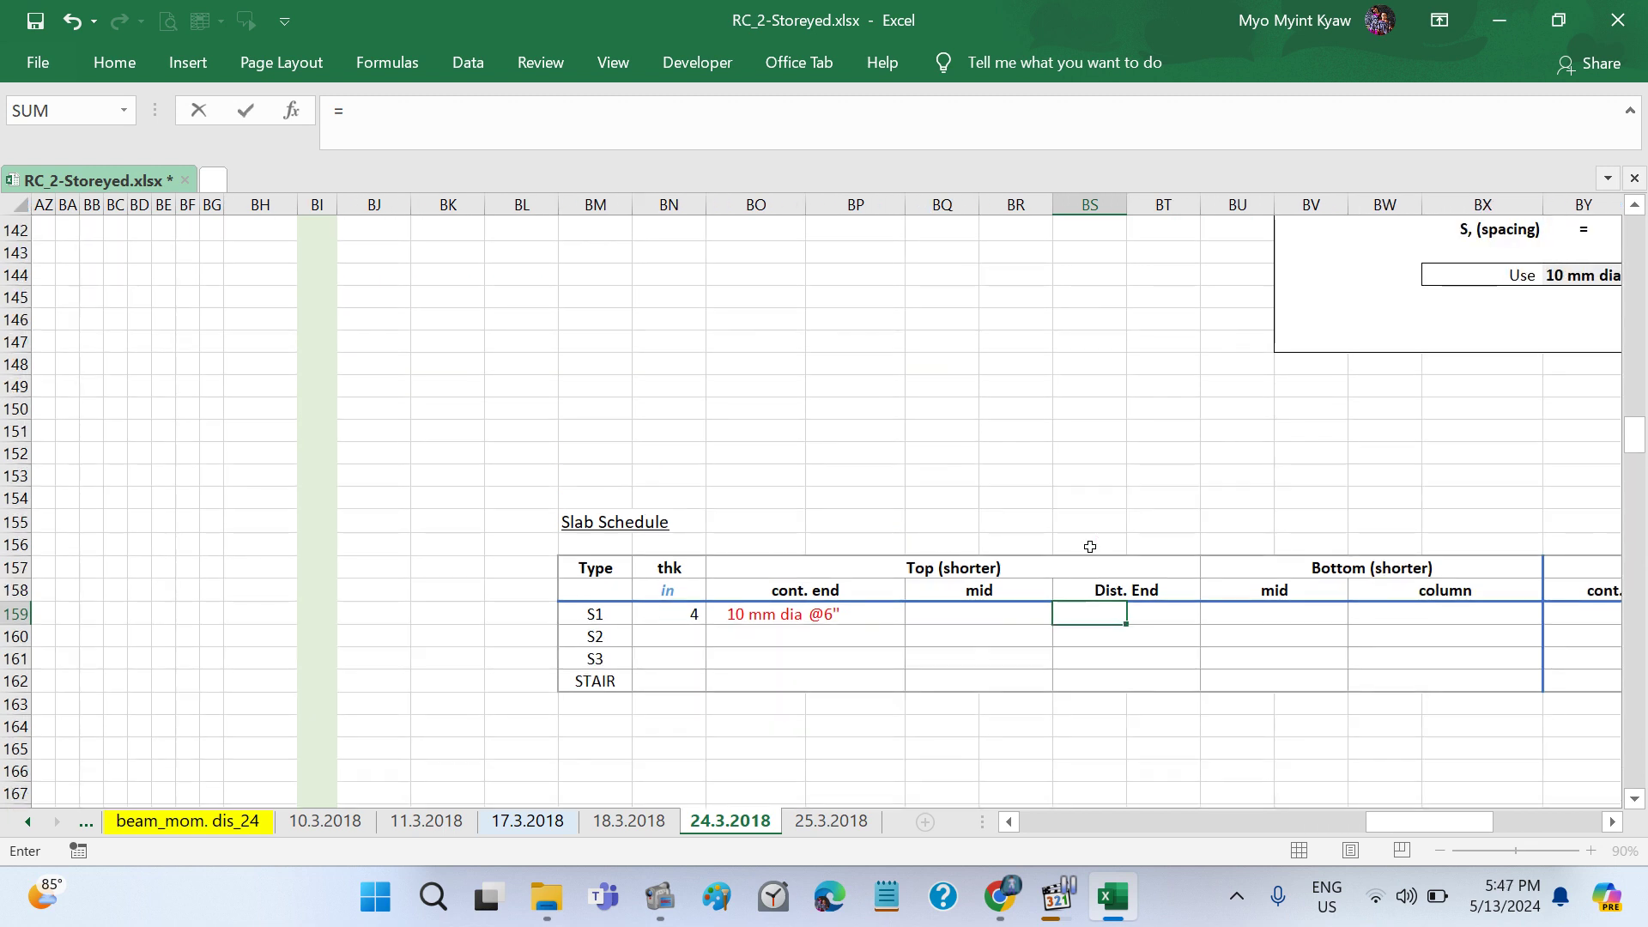
{"action": "scroll", "coordinate": [1089, 547], "scroll_direction": "up", "scroll_amount": 4}
{"action": "scroll", "coordinate": [1089, 547], "scroll_direction": "right", "scroll_amount": 2}
{"action": "scroll", "coordinate": [1090, 546], "scroll_direction": "right", "scroll_amount": 3}
{"action": "scroll", "coordinate": [1090, 547], "scroll_direction": "right", "scroll_amount": 1}
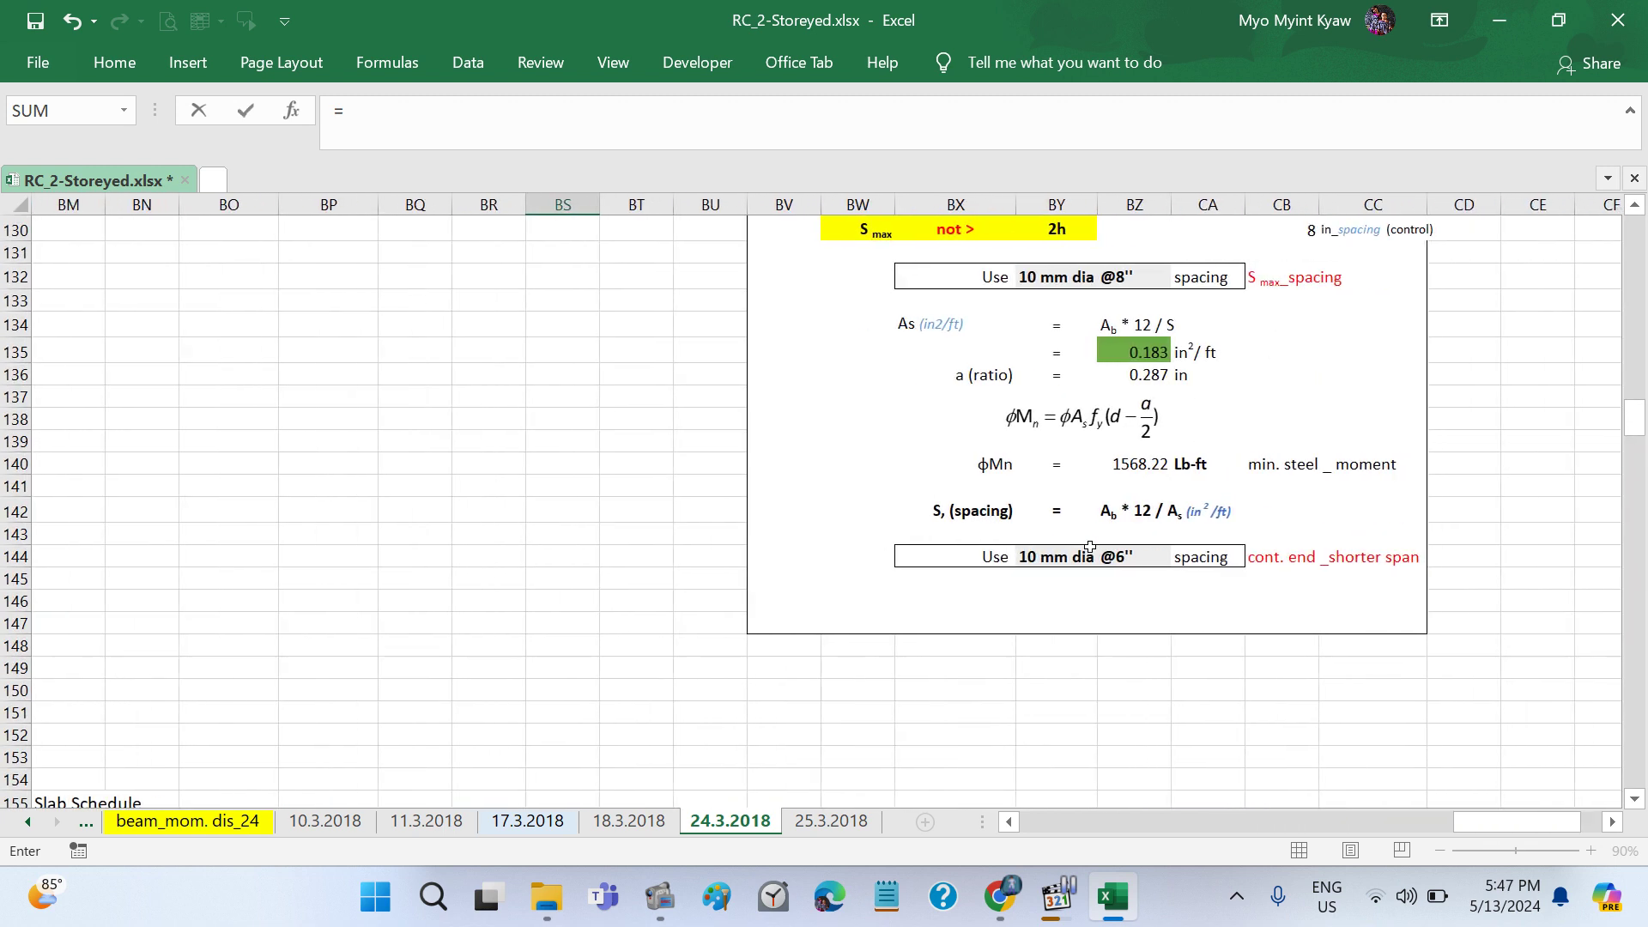
{"action": "scroll", "coordinate": [1089, 547], "scroll_direction": "up", "scroll_amount": 2}
{"action": "scroll", "coordinate": [1089, 547], "scroll_direction": "up", "scroll_amount": 1}
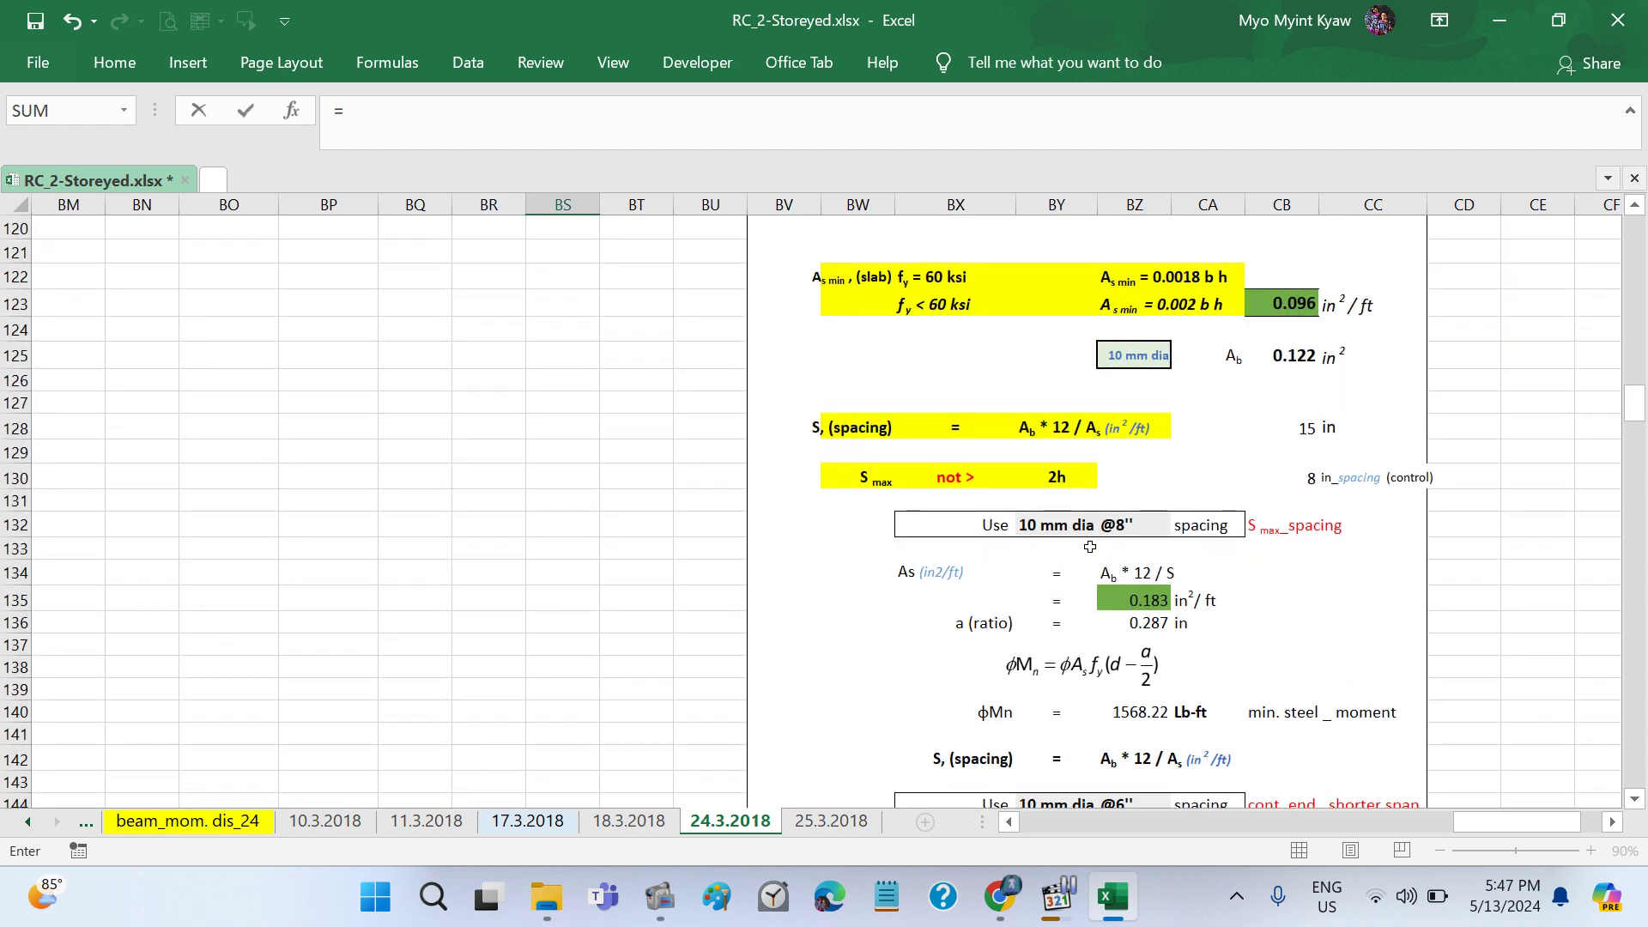
{"action": "scroll", "coordinate": [1089, 547], "scroll_direction": "down", "scroll_amount": 1}
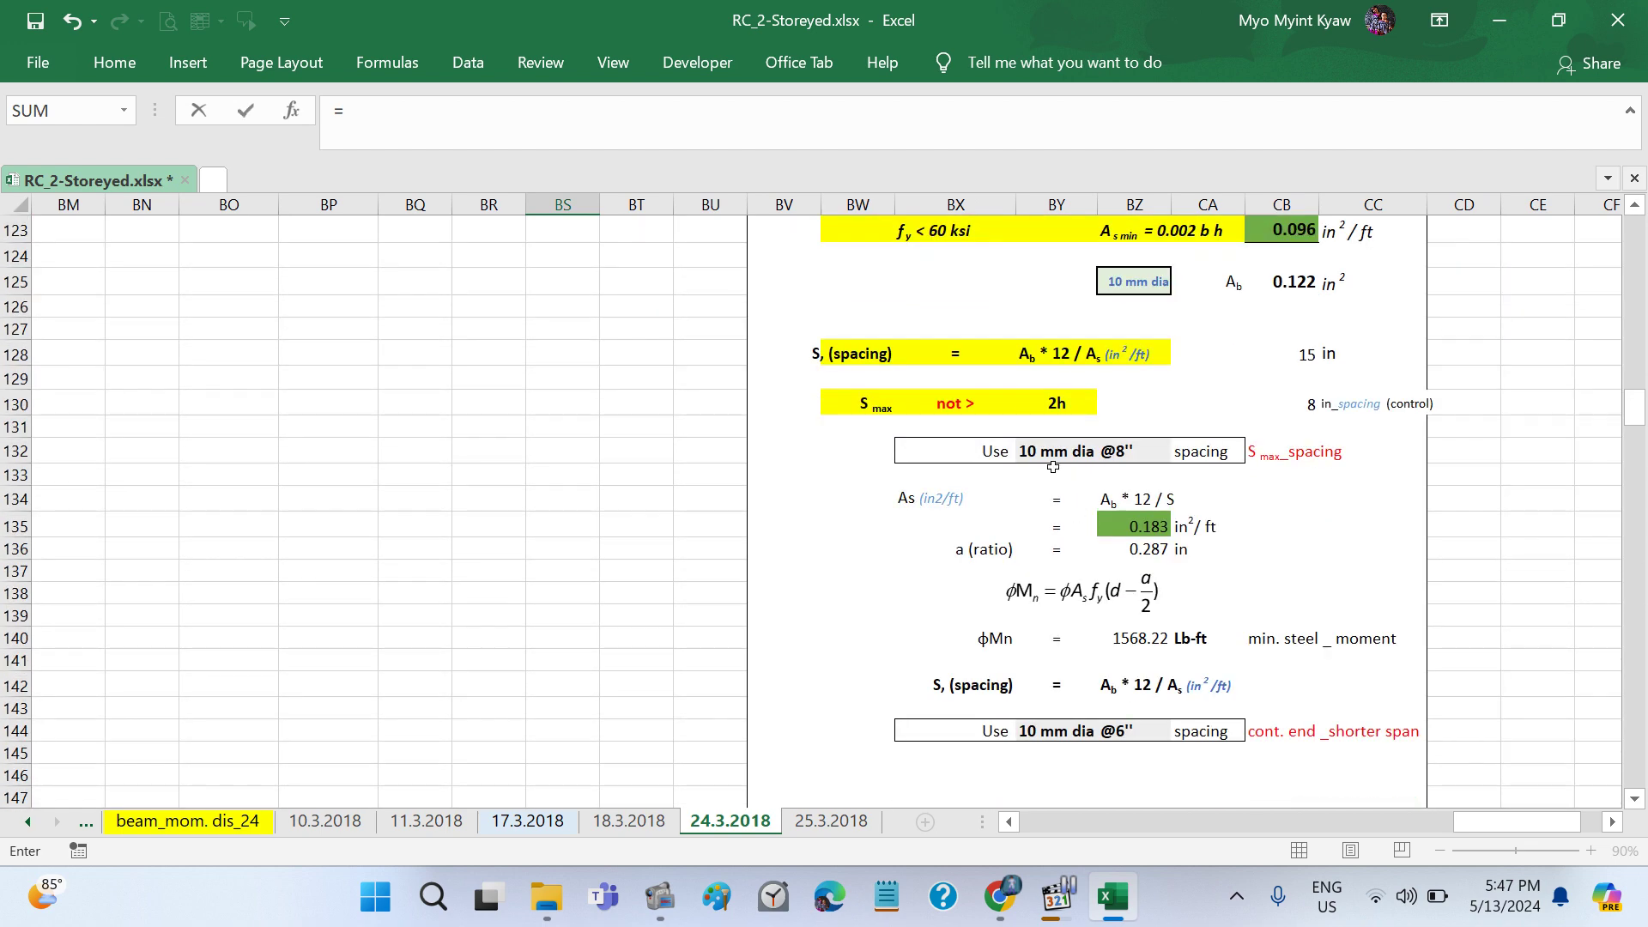
Step: Link S1's Dist. End cells to the calculation: BS159 =BY132 and BT159 =BZ132
{"action": "left_click", "coordinate": [1053, 453]}
{"action": "key", "text": "Return"}
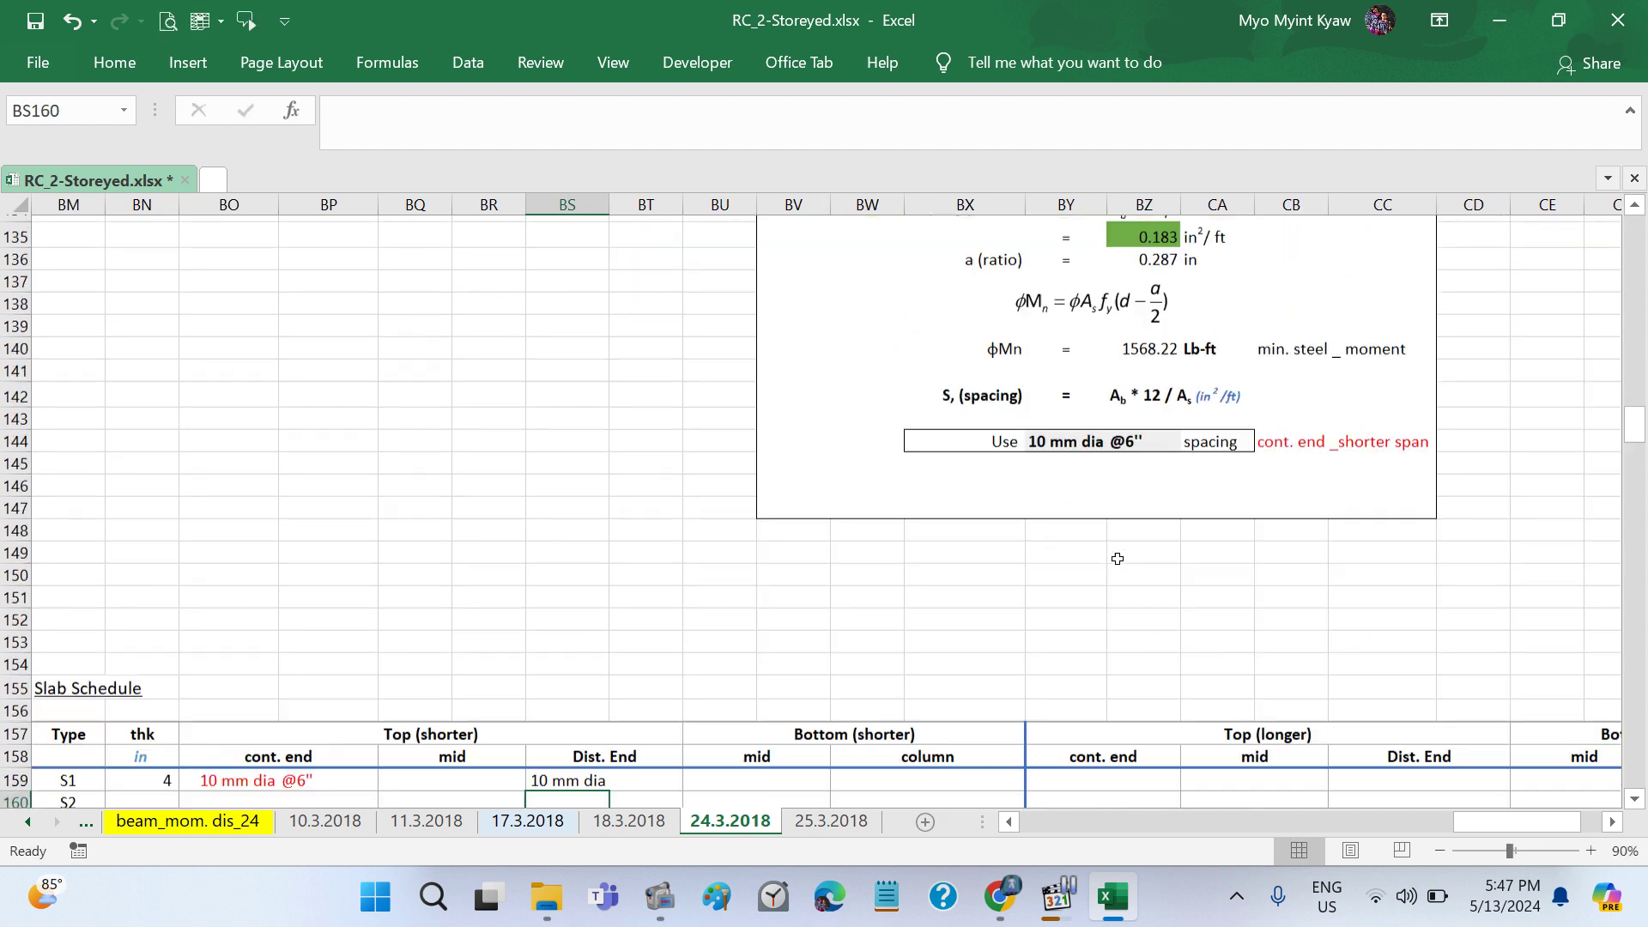
{"action": "scroll", "coordinate": [1114, 554], "scroll_direction": "left", "scroll_amount": 1}
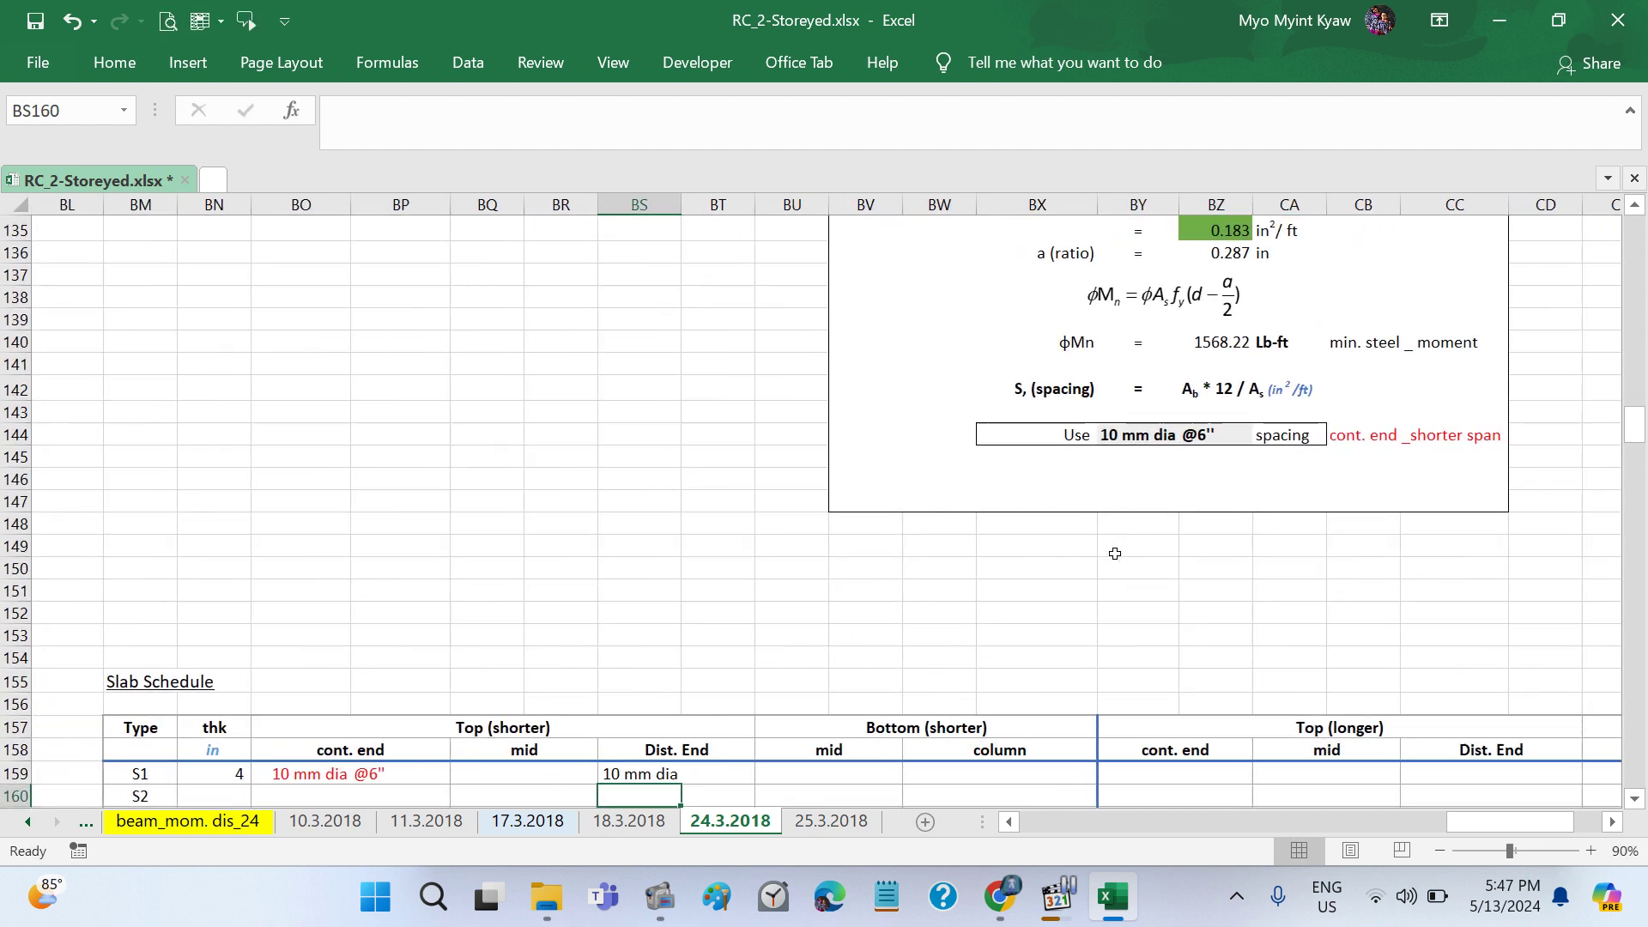
{"action": "left_click", "coordinate": [727, 781]}
{"action": "type", "text": "="}
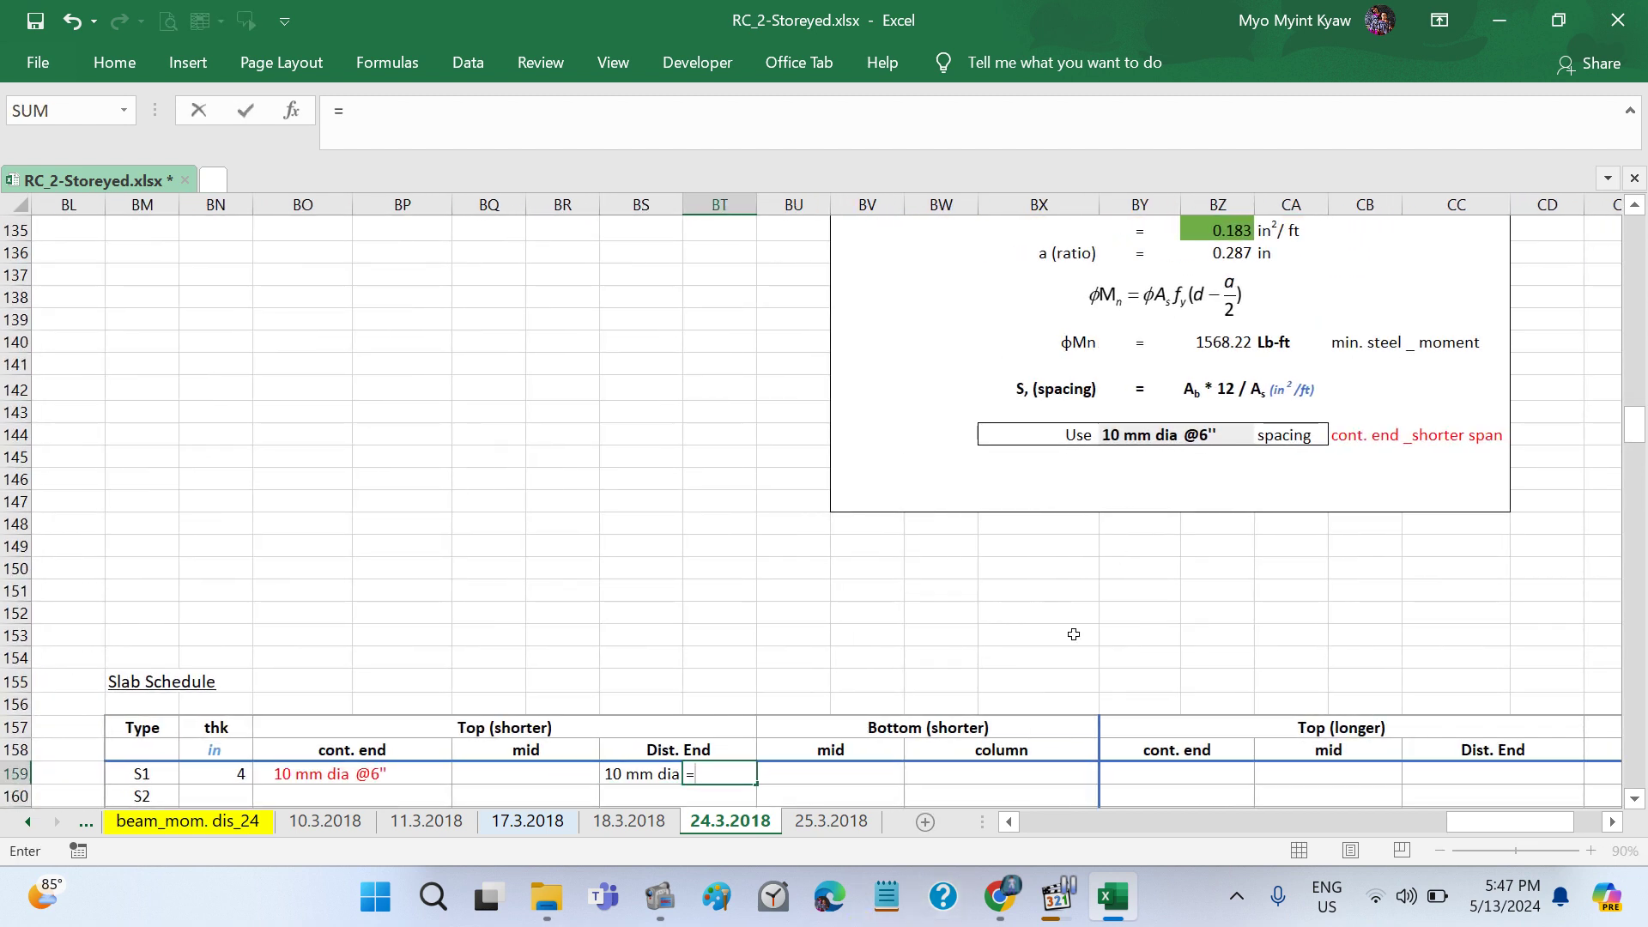
{"action": "scroll", "coordinate": [1073, 635], "scroll_direction": "up", "scroll_amount": 2}
{"action": "scroll", "coordinate": [1099, 611], "scroll_direction": "up", "scroll_amount": 1}
{"action": "left_click", "coordinate": [1207, 355]}
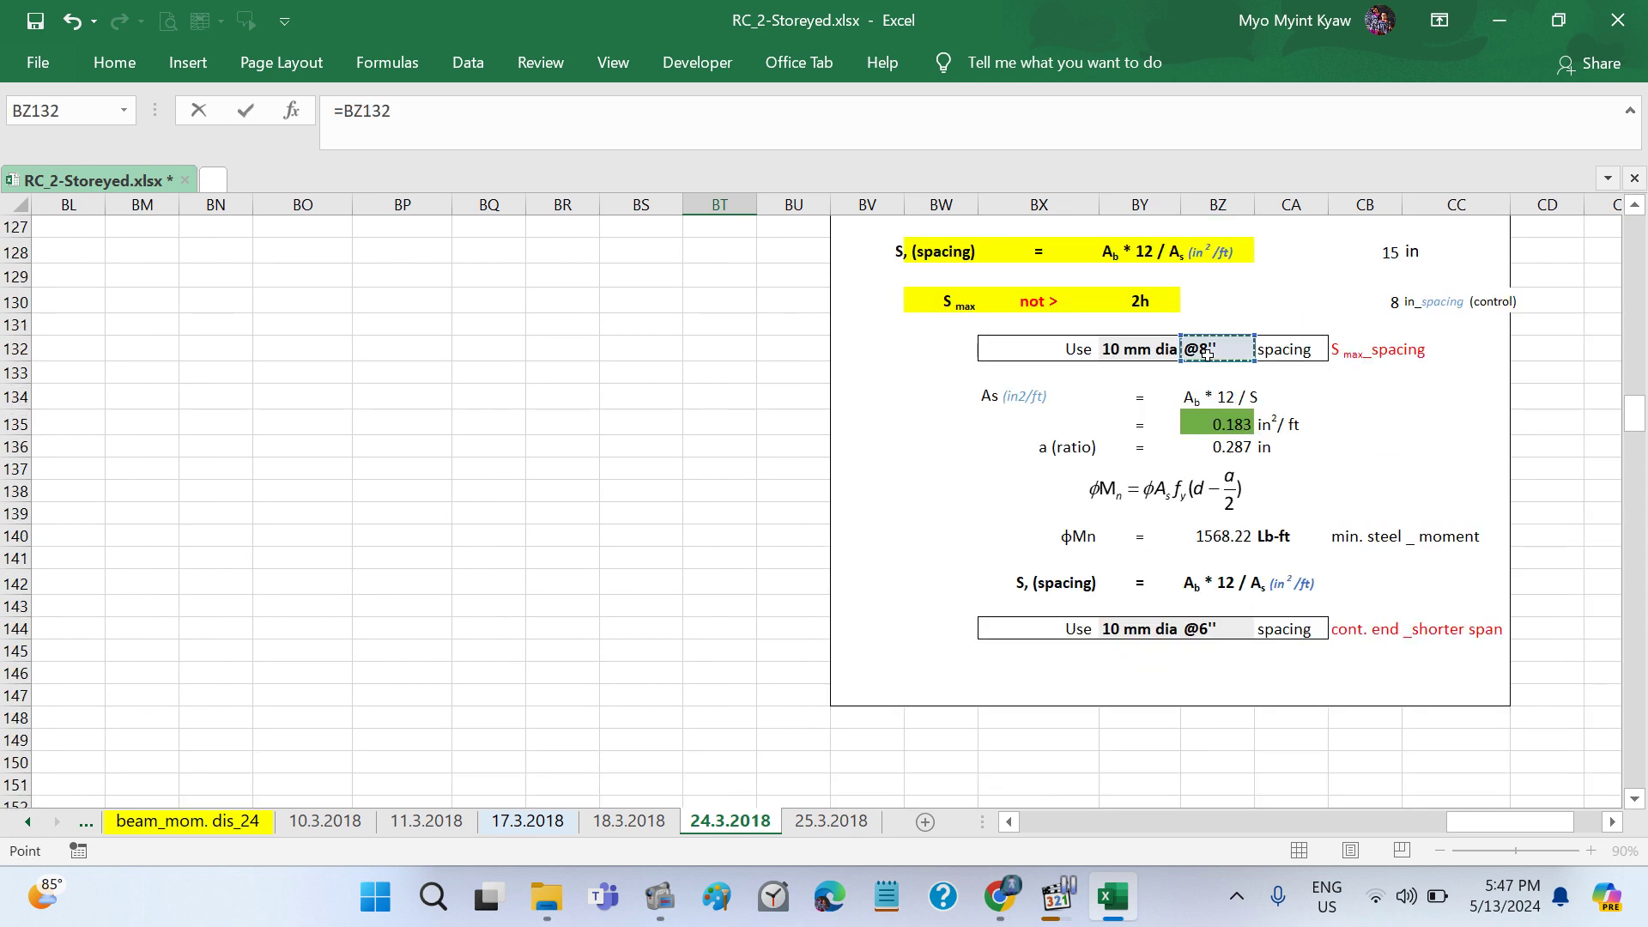
{"action": "key", "text": "Return"}
Step: Left-align the Dist. End spacing cells from S1 to STAIR
{"action": "scroll", "coordinate": [869, 480], "scroll_direction": "down", "scroll_amount": 1}
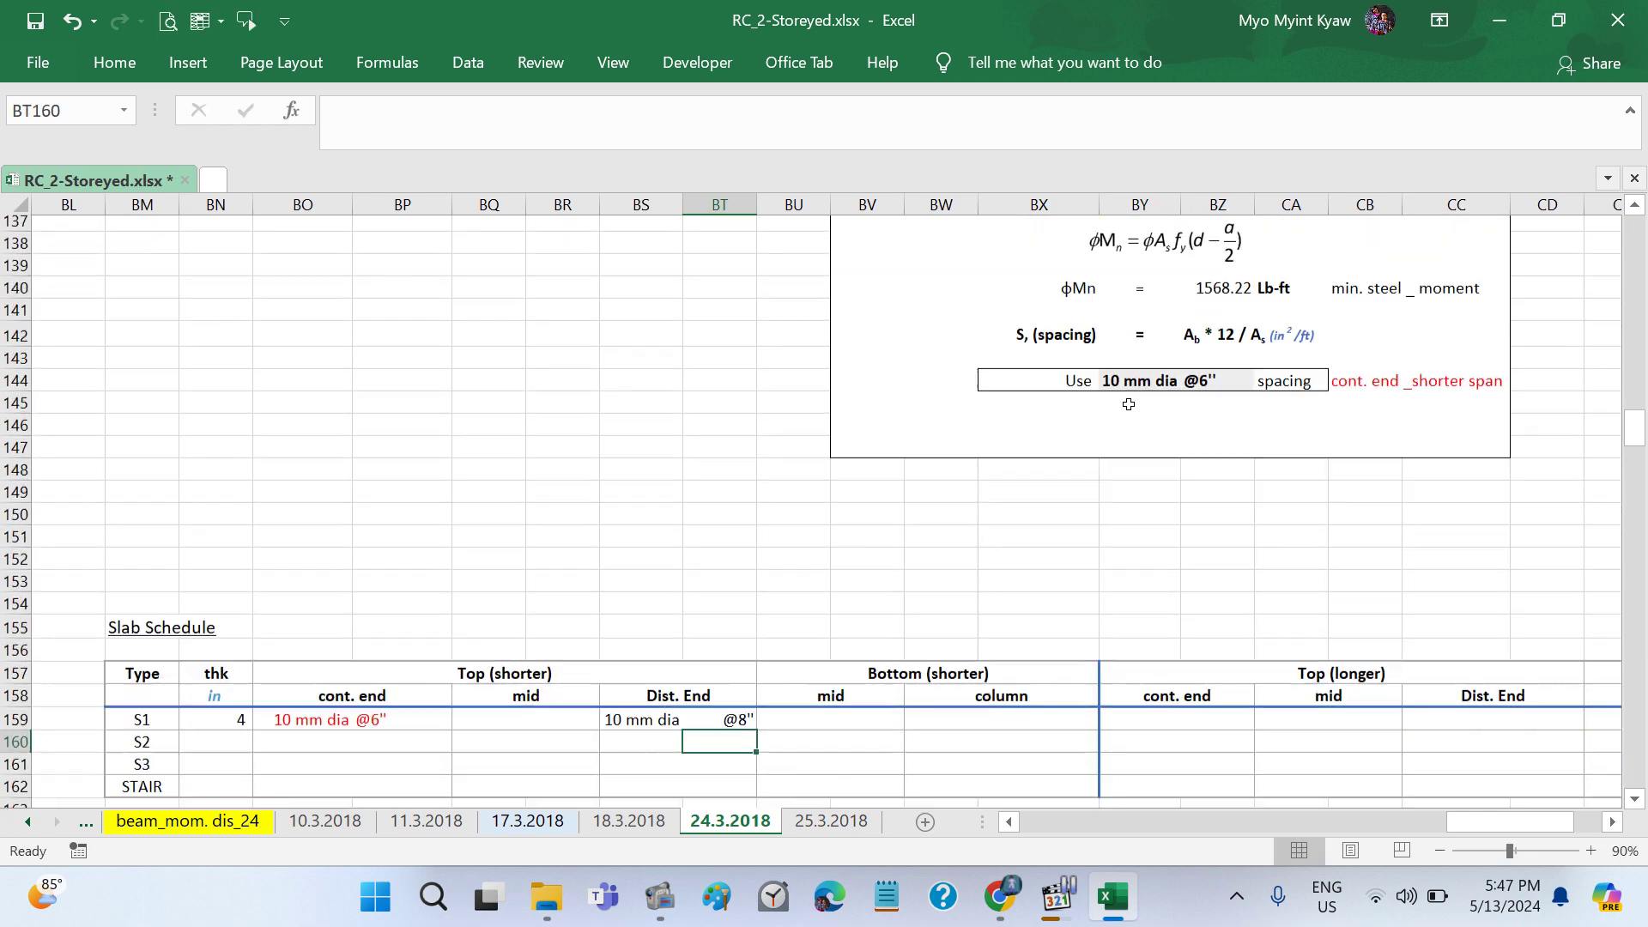
{"action": "scroll", "coordinate": [869, 480], "scroll_direction": "down", "scroll_amount": 1}
{"action": "left_click_drag", "start_coordinate": [642, 204], "coordinate": [778, 205]}
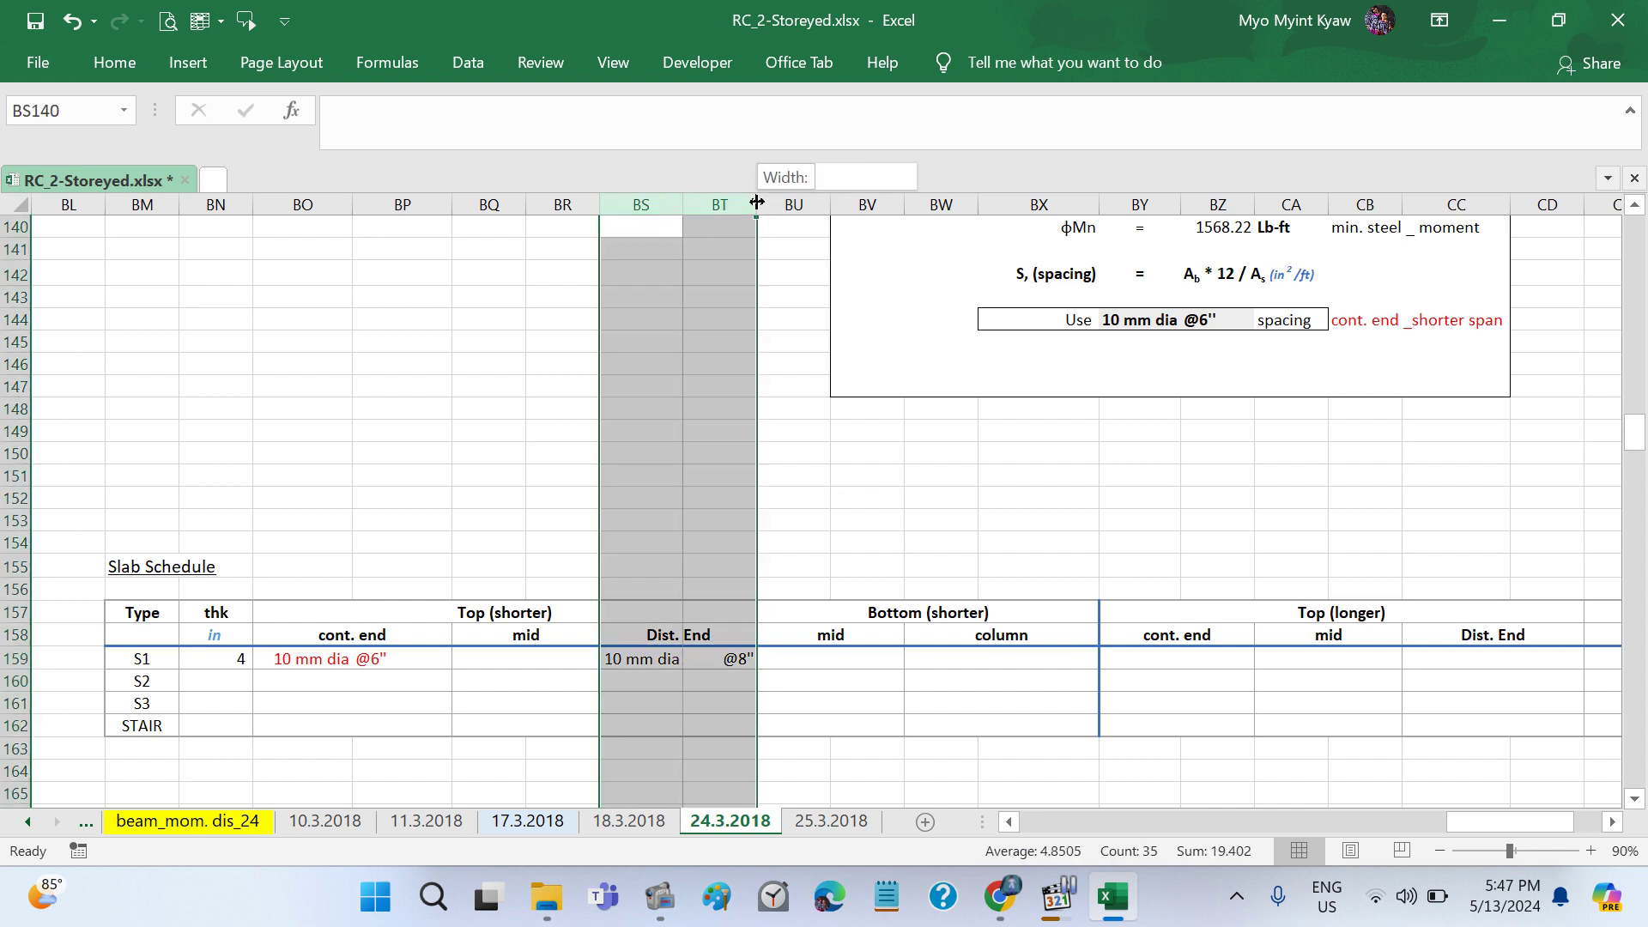
{"action": "left_click", "coordinate": [546, 415]}
{"action": "left_click_drag", "start_coordinate": [657, 662], "coordinate": [639, 718]}
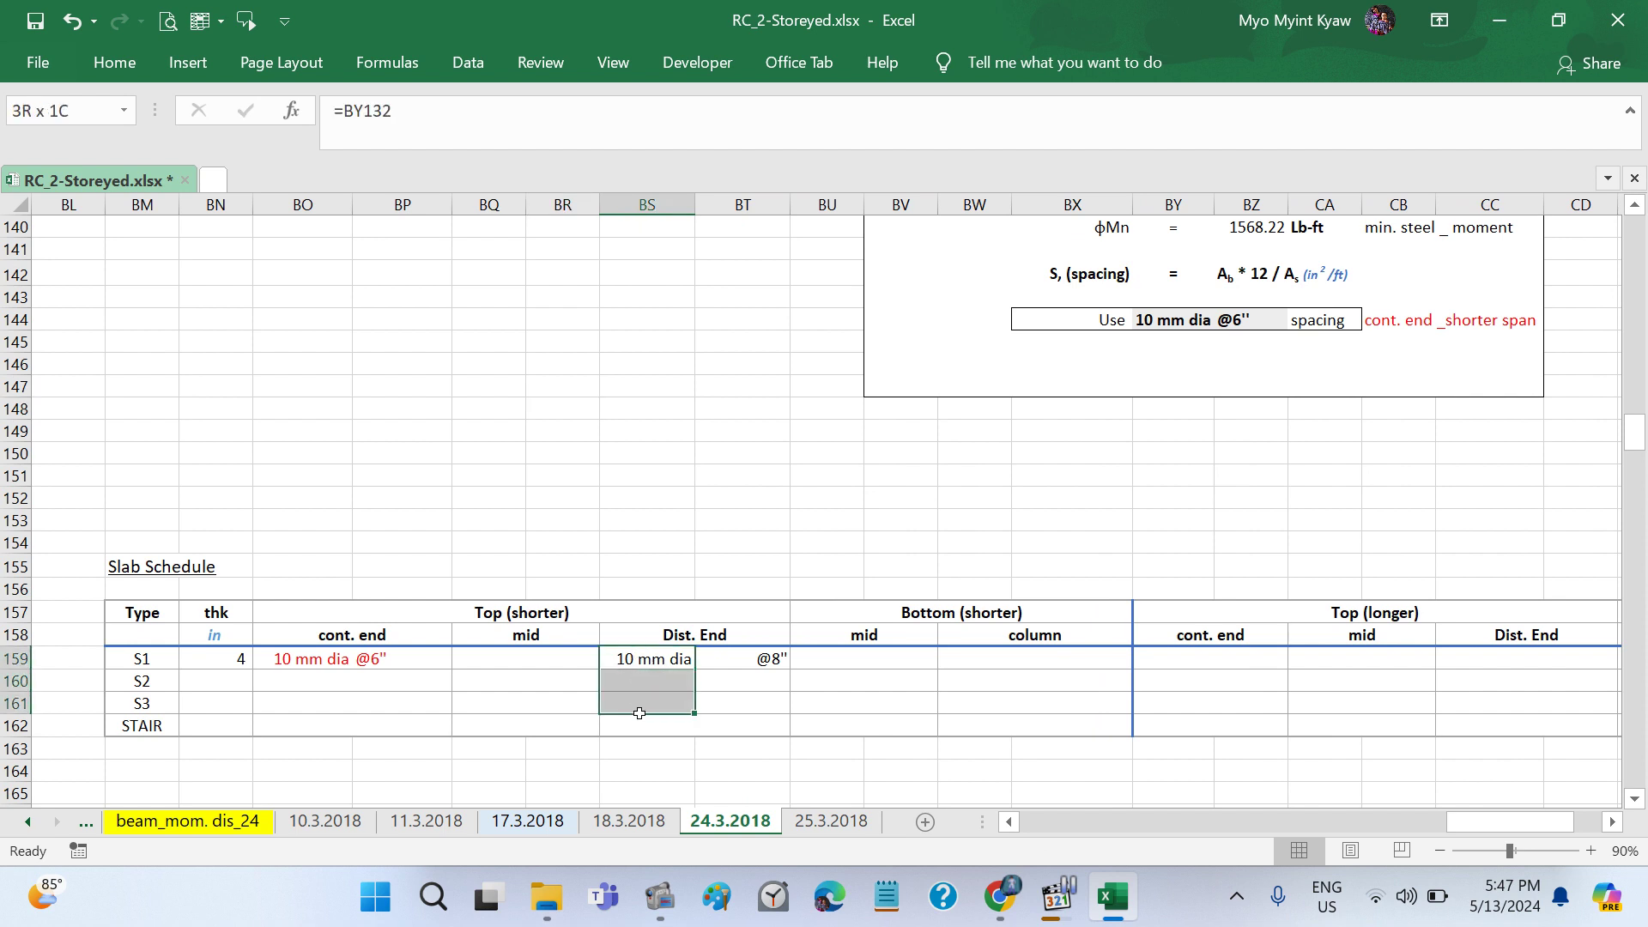
{"action": "left_click", "coordinate": [115, 62]}
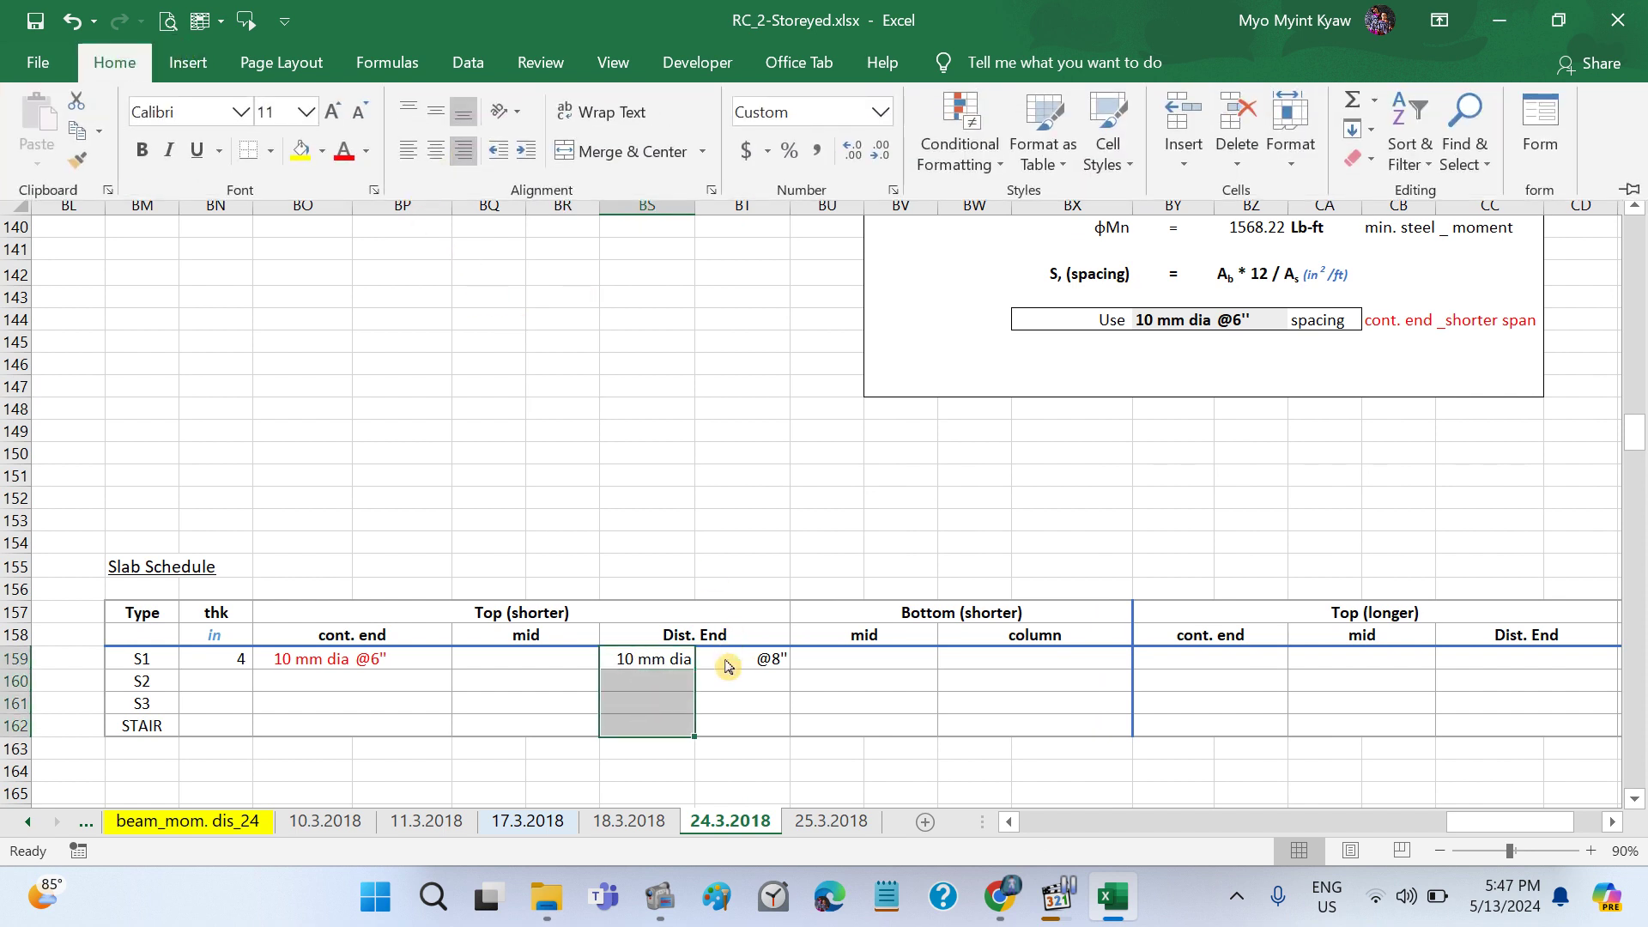
{"action": "left_click_drag", "start_coordinate": [725, 659], "coordinate": [721, 725]}
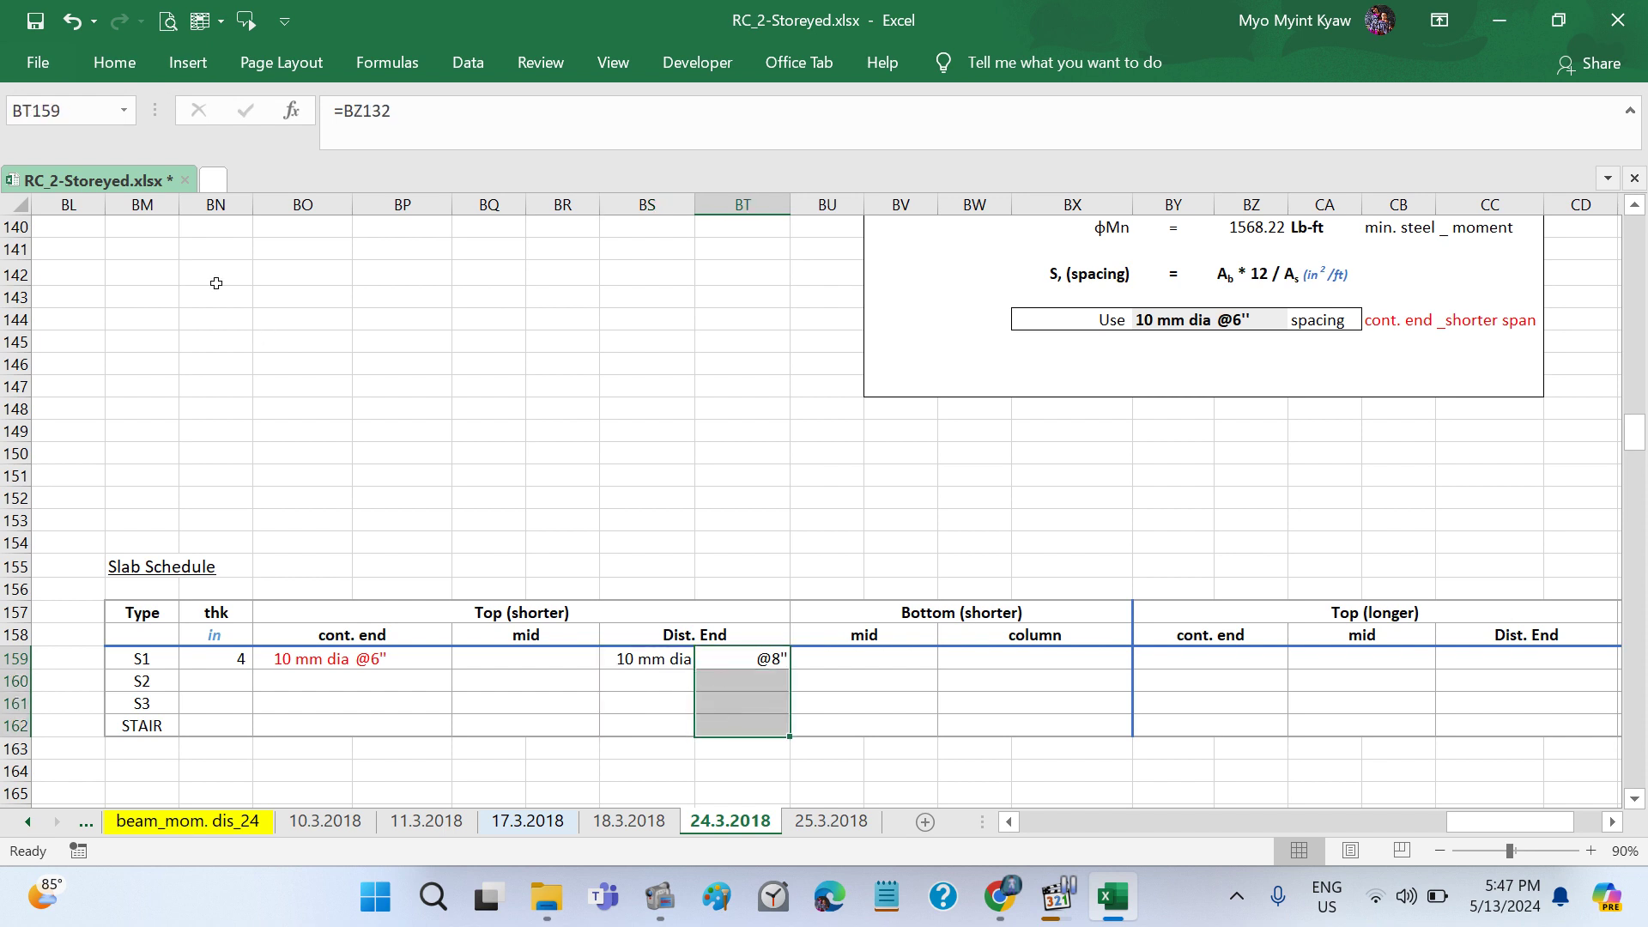
{"action": "left_click", "coordinate": [115, 63]}
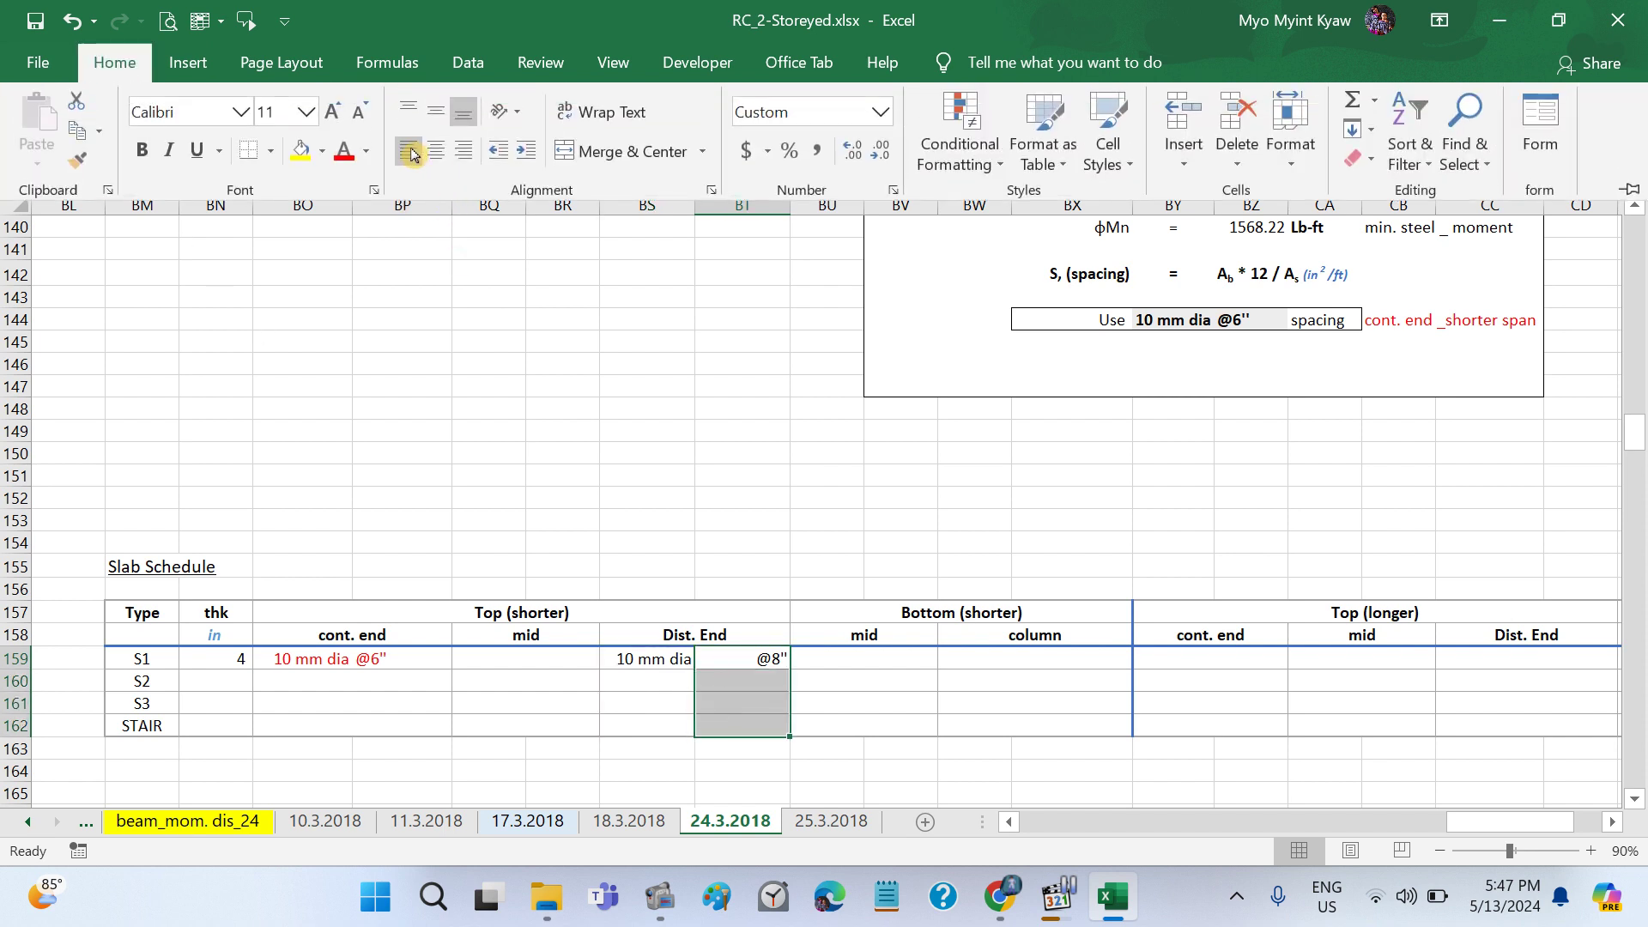
{"action": "left_click", "coordinate": [408, 151]}
{"action": "left_click", "coordinate": [694, 543]}
{"action": "left_click", "coordinate": [692, 541]}
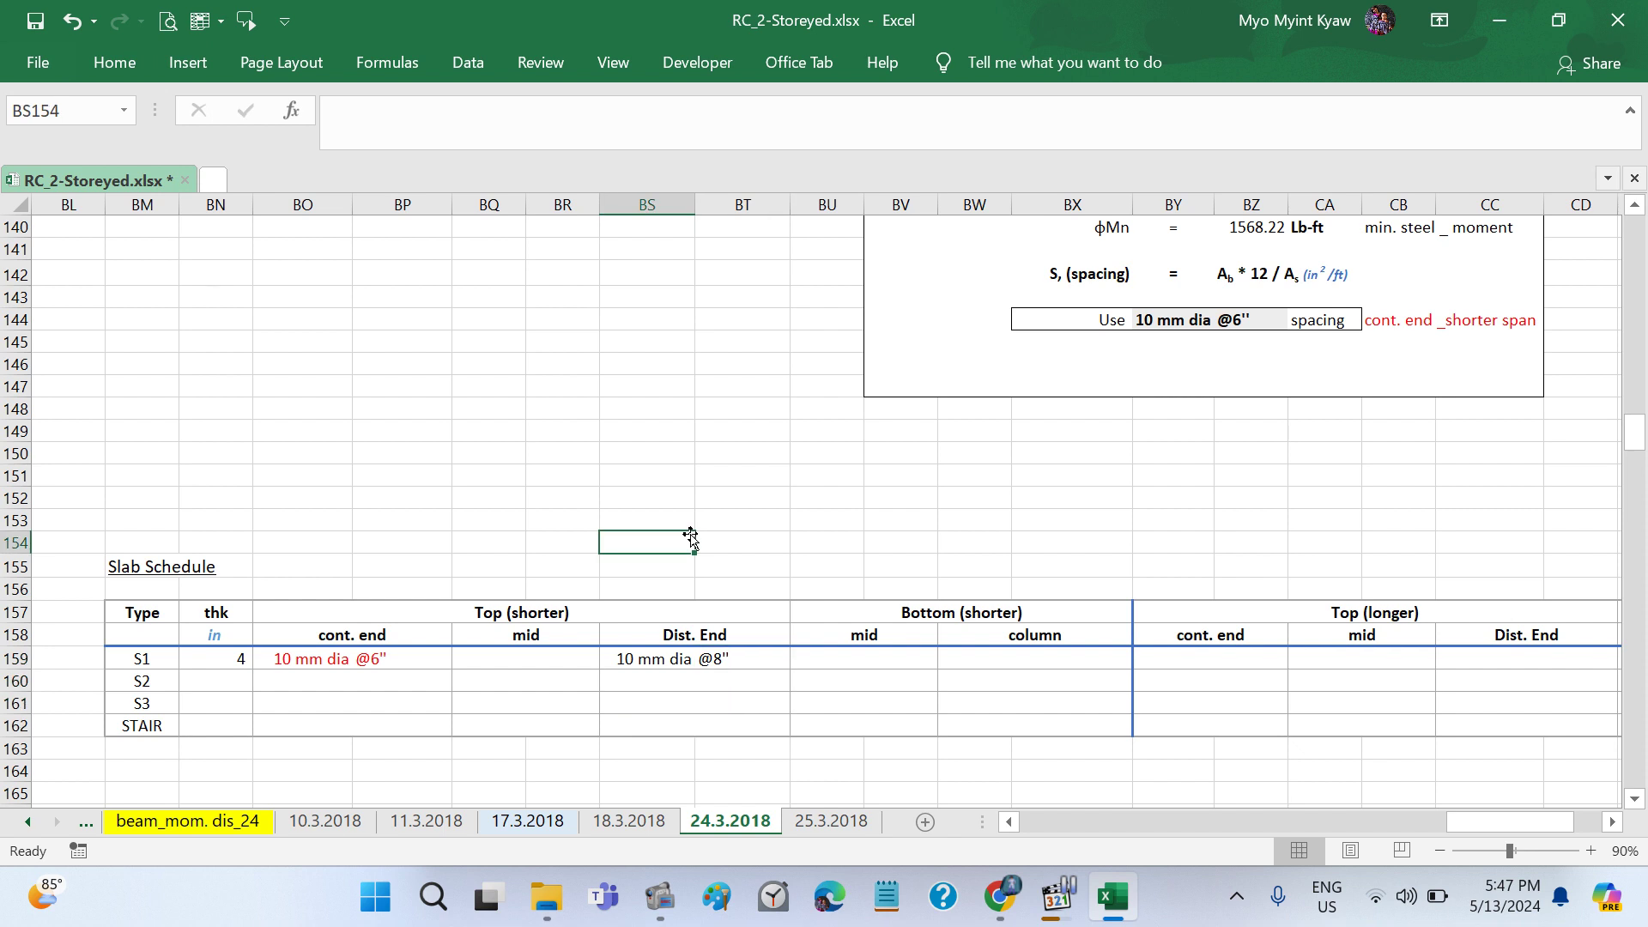
Step: Colour S1's Dist. End entry "10 mm dia @8''" red
{"action": "left_click_drag", "start_coordinate": [646, 659], "coordinate": [719, 665]}
{"action": "left_click", "coordinate": [687, 669]}
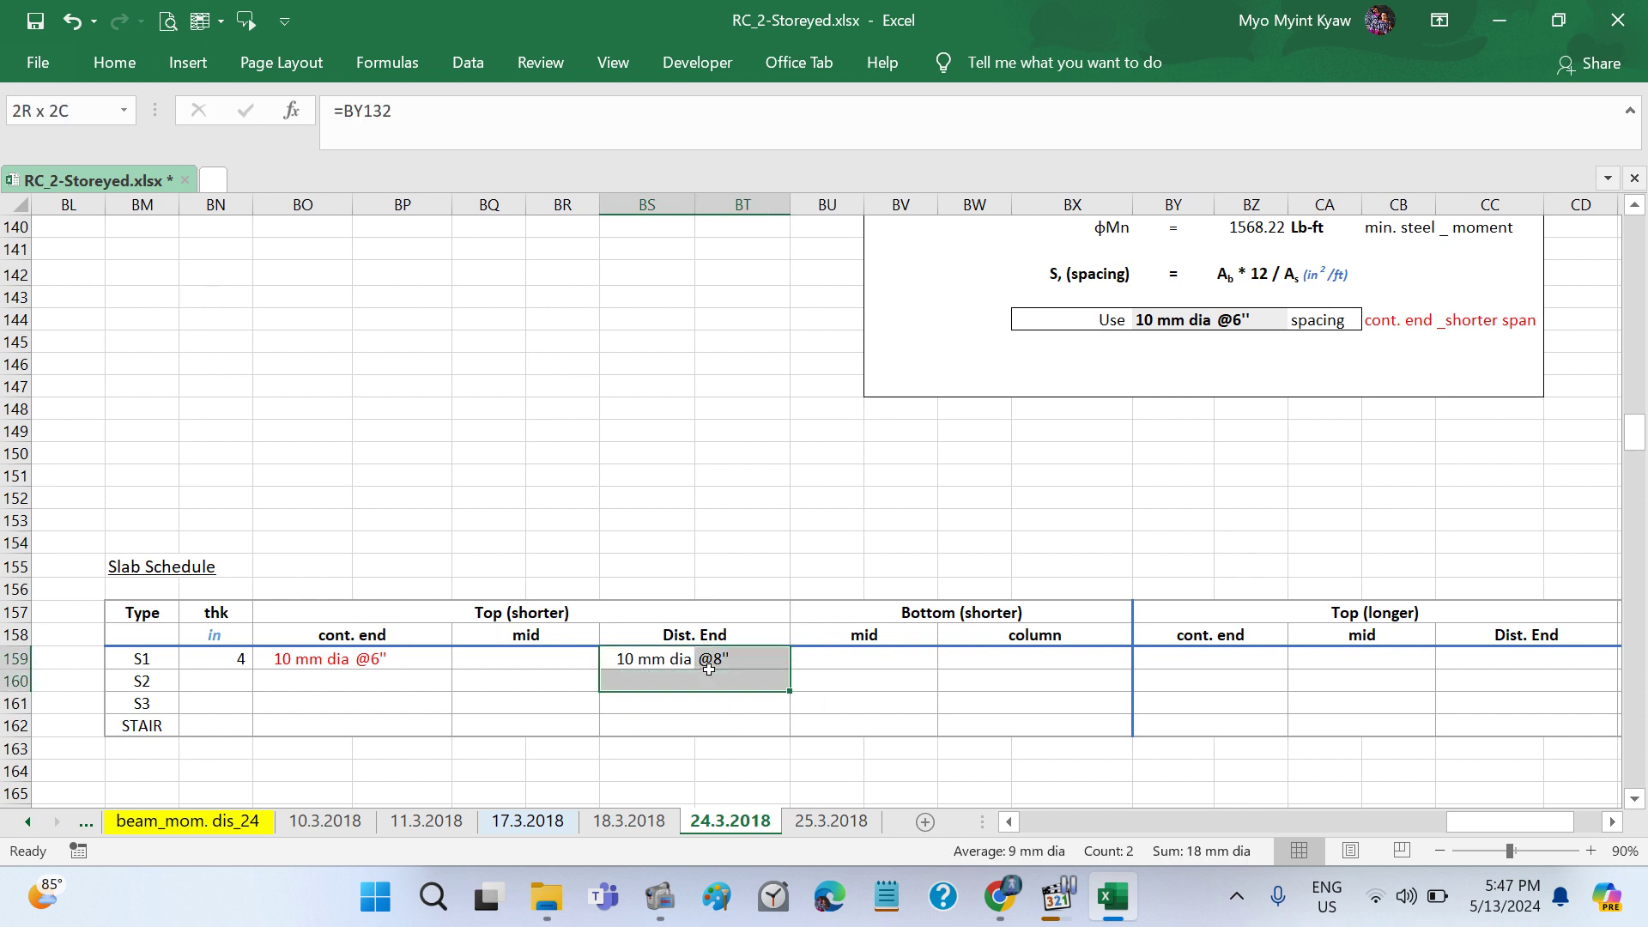
{"action": "left_click", "coordinate": [115, 62]}
{"action": "left_click", "coordinate": [342, 159]}
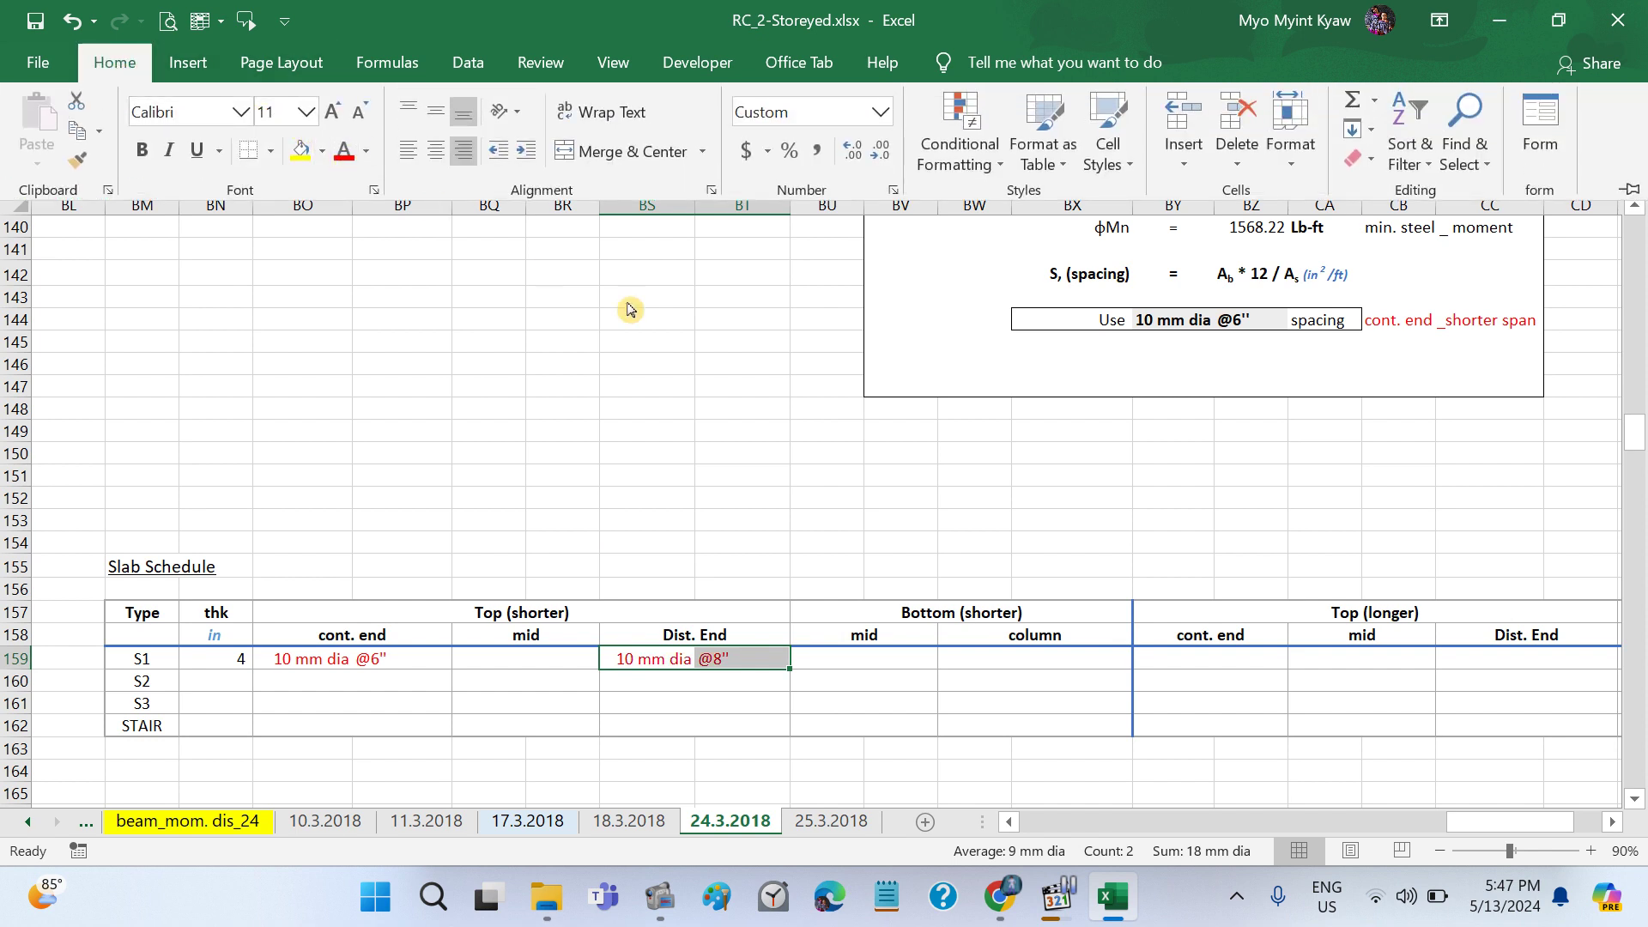
{"action": "left_click", "coordinate": [757, 379]}
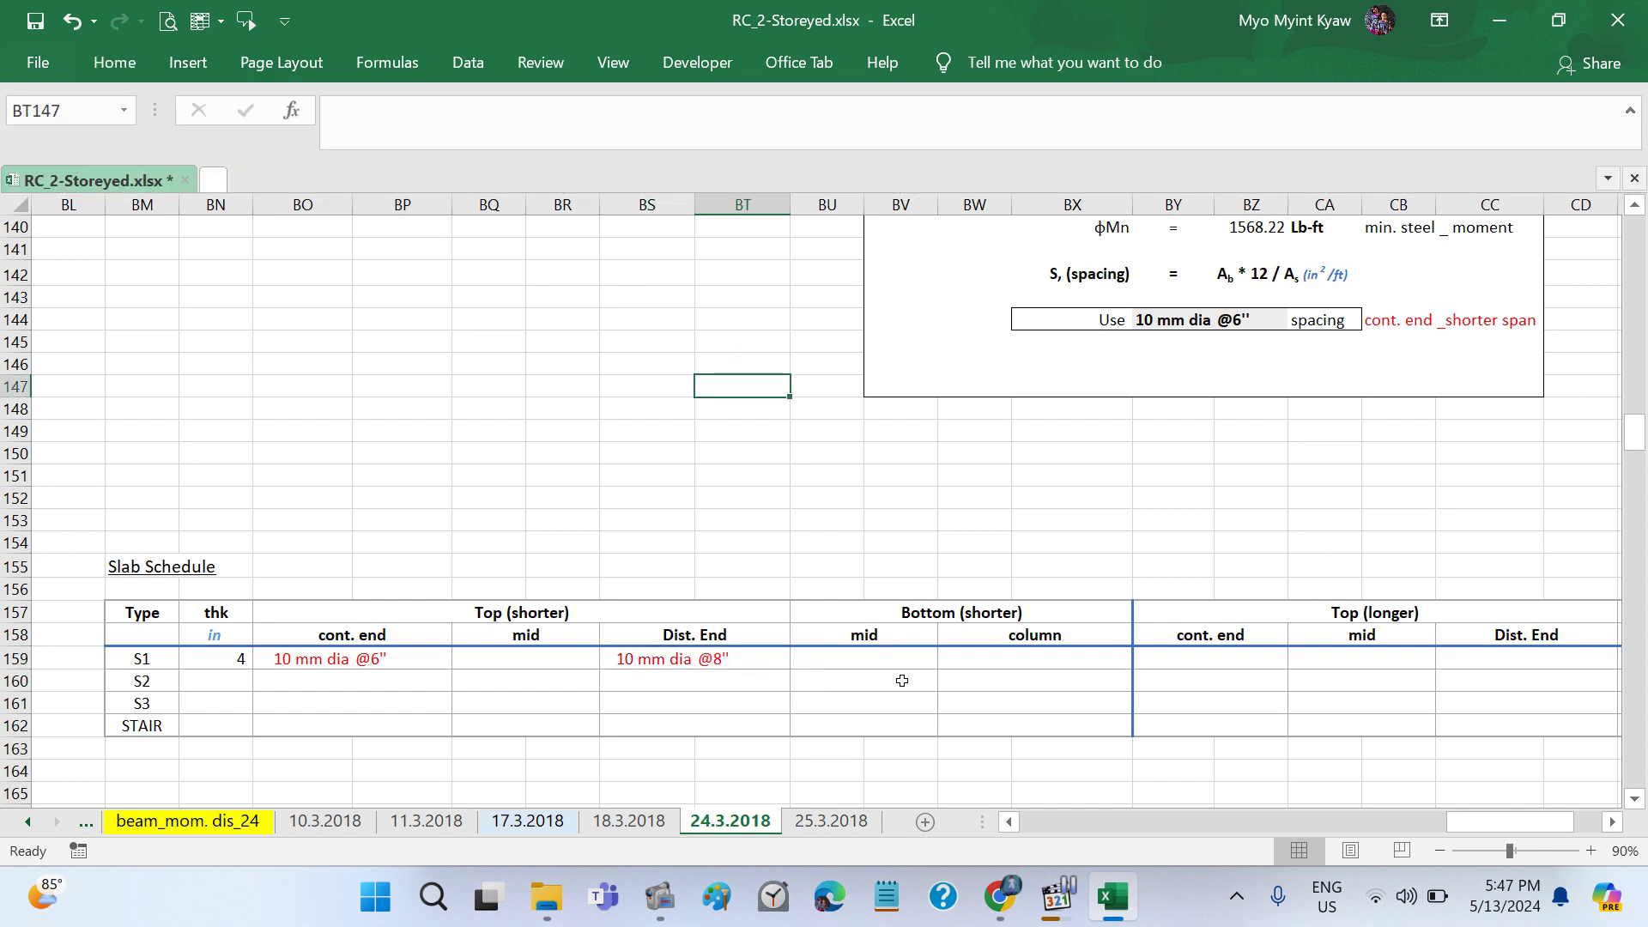
Step: Link S1's bottom mid bar size and spacing to the Dist. End 10 mm dia @8'' cells
{"action": "left_click", "coordinate": [829, 668]}
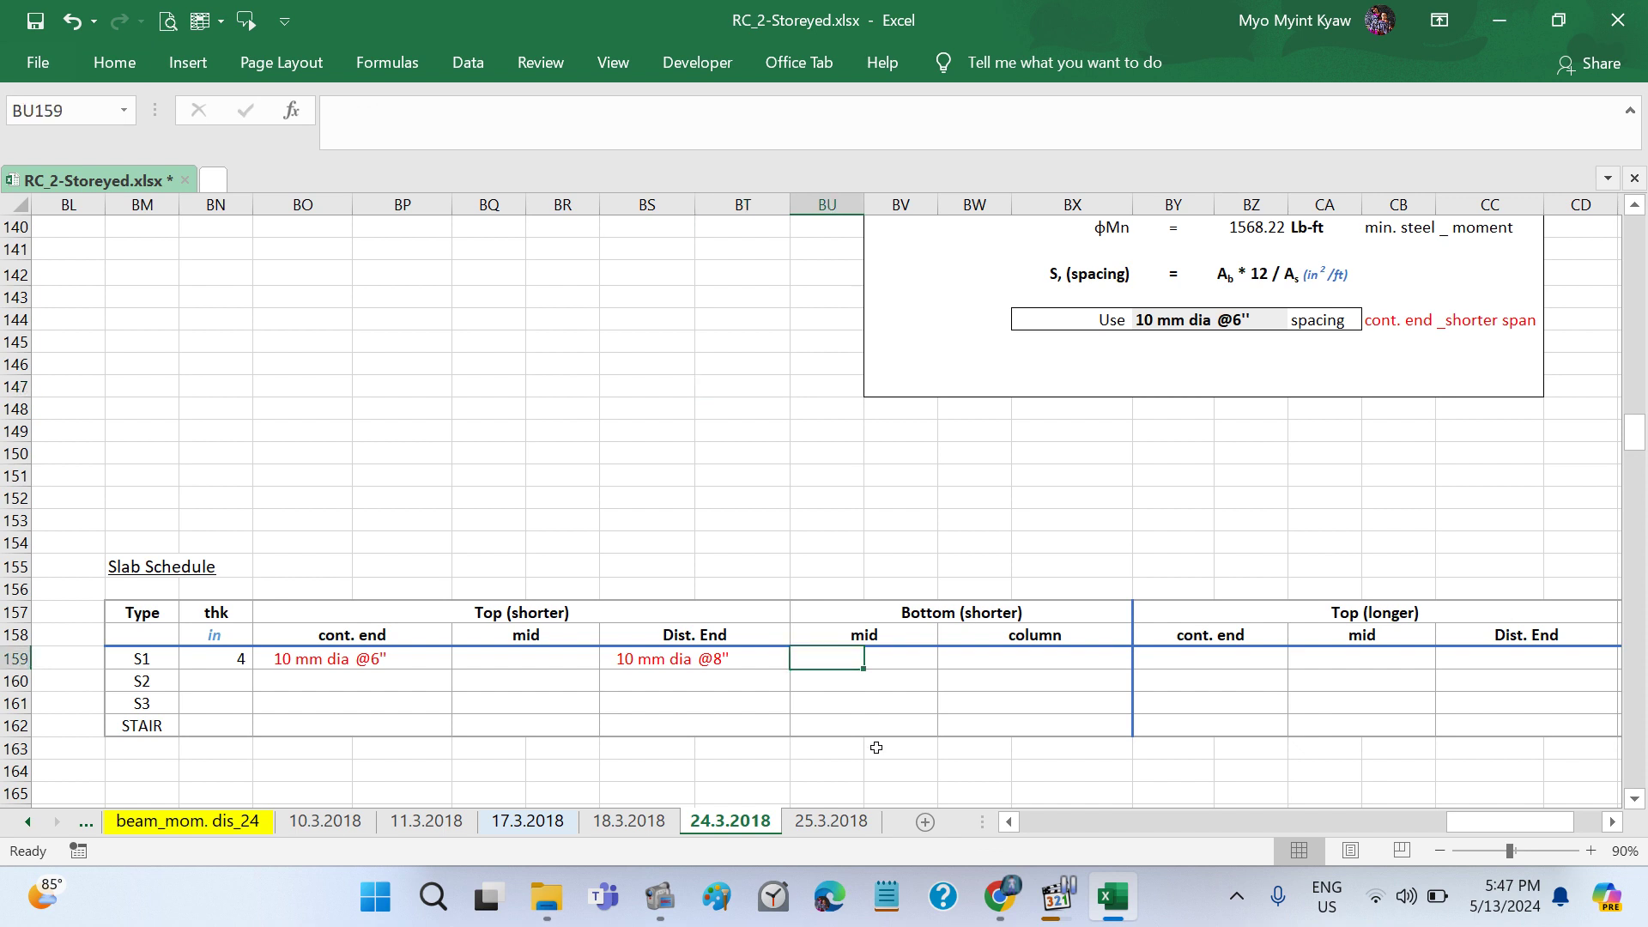
{"action": "type", "text": "="}
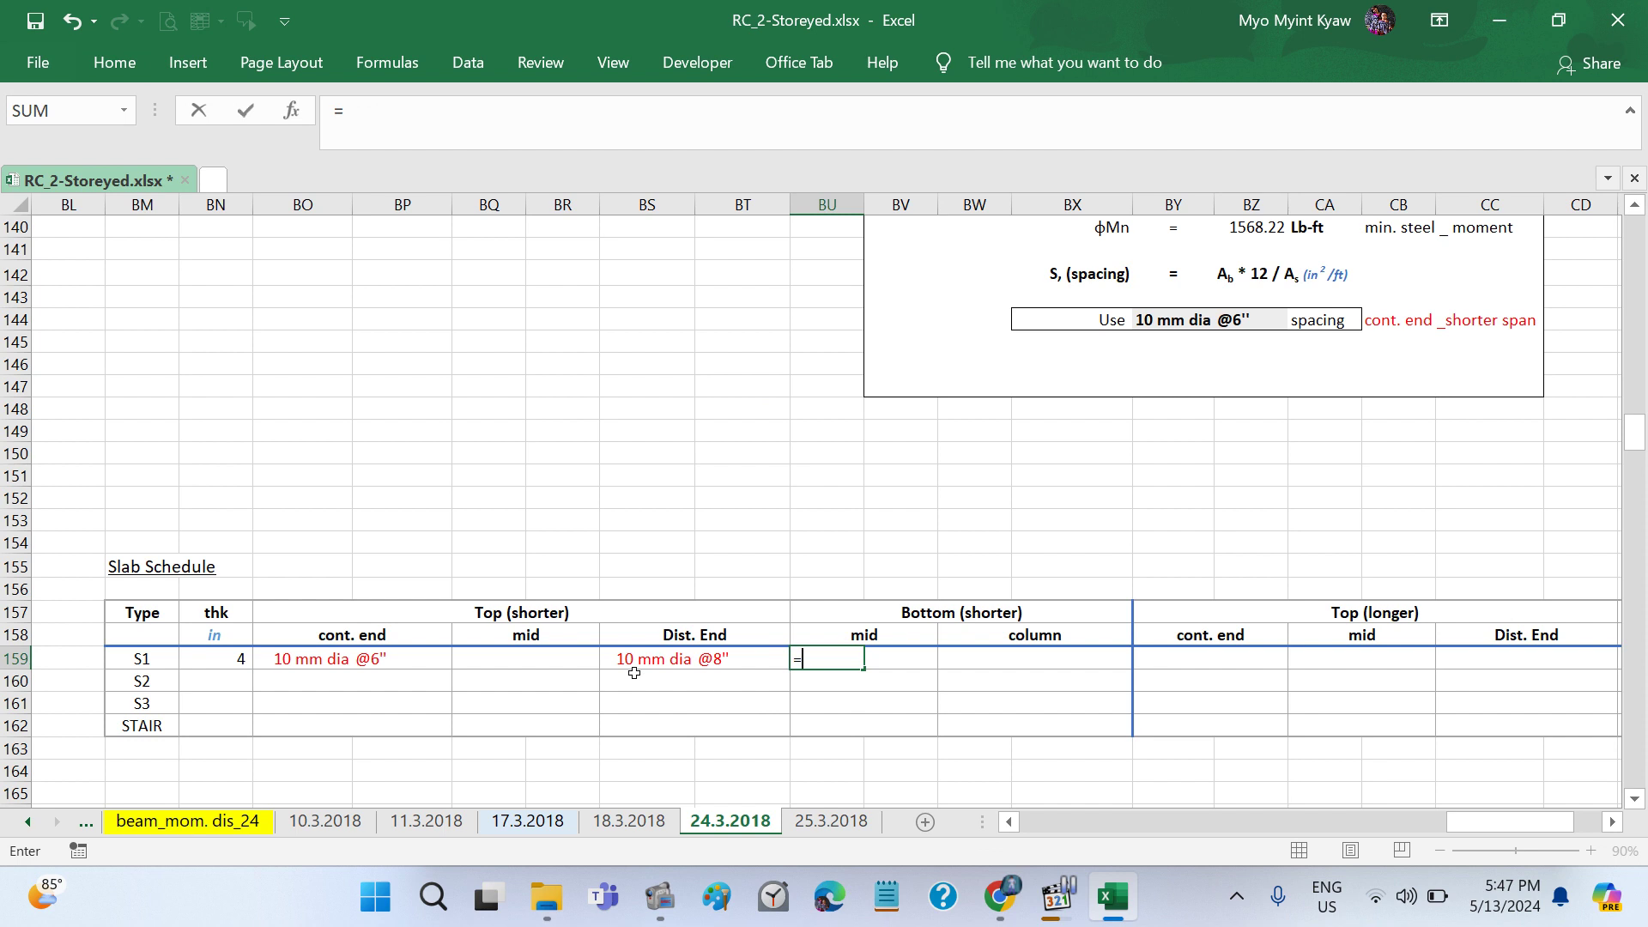
{"action": "left_click", "coordinate": [644, 661]}
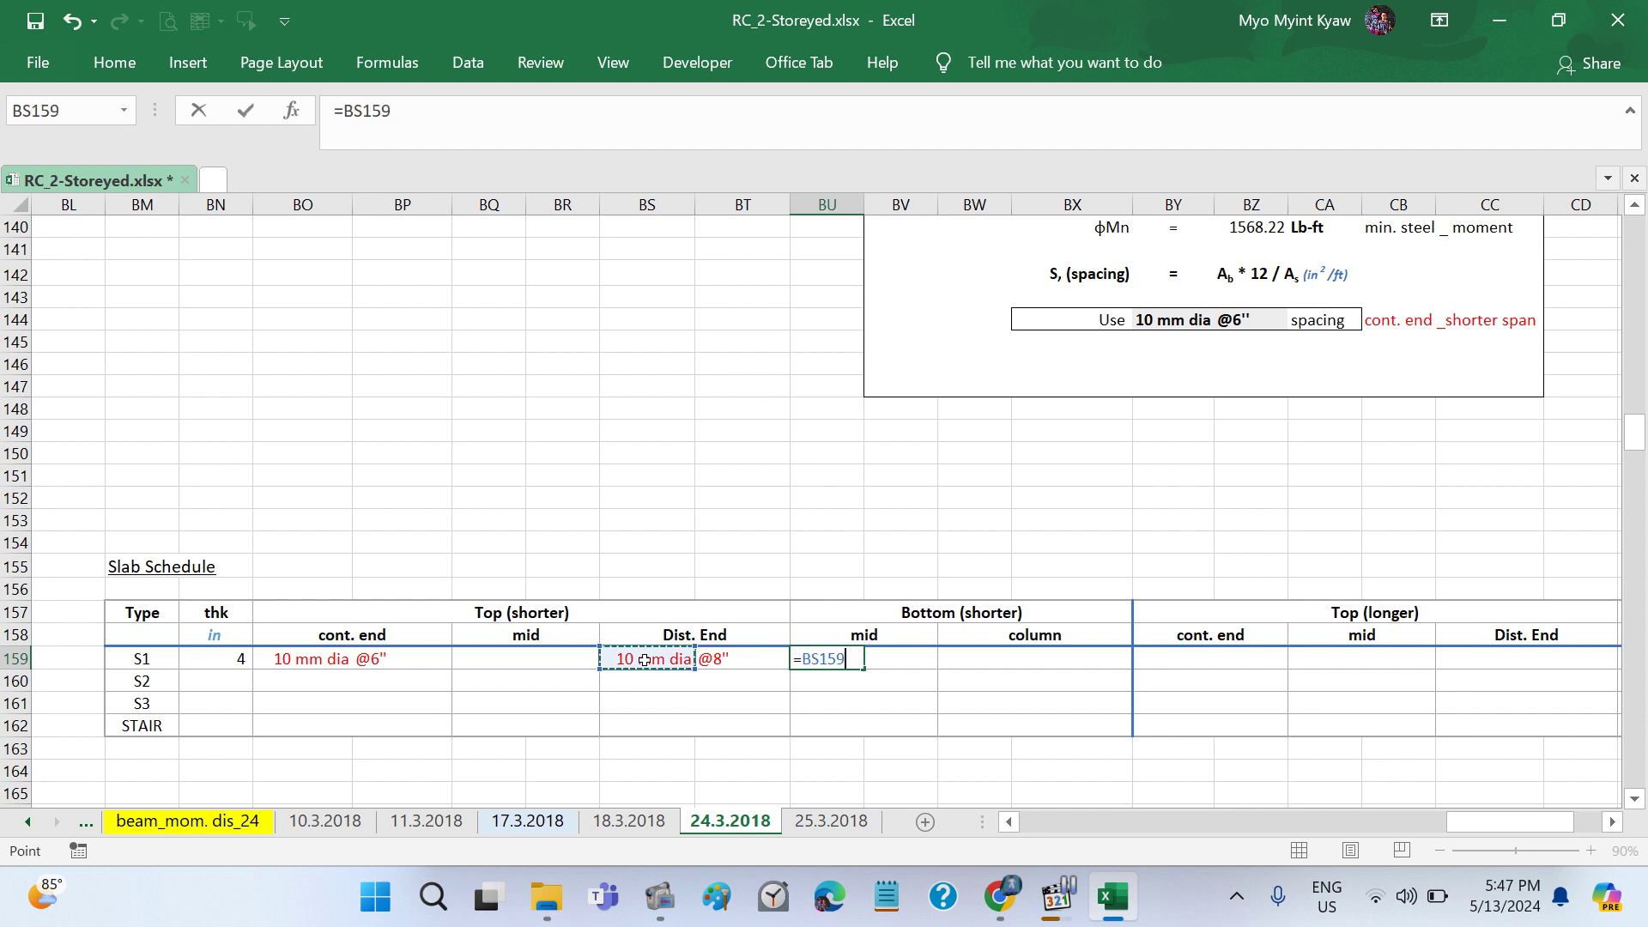
{"action": "key", "text": "Tab"}
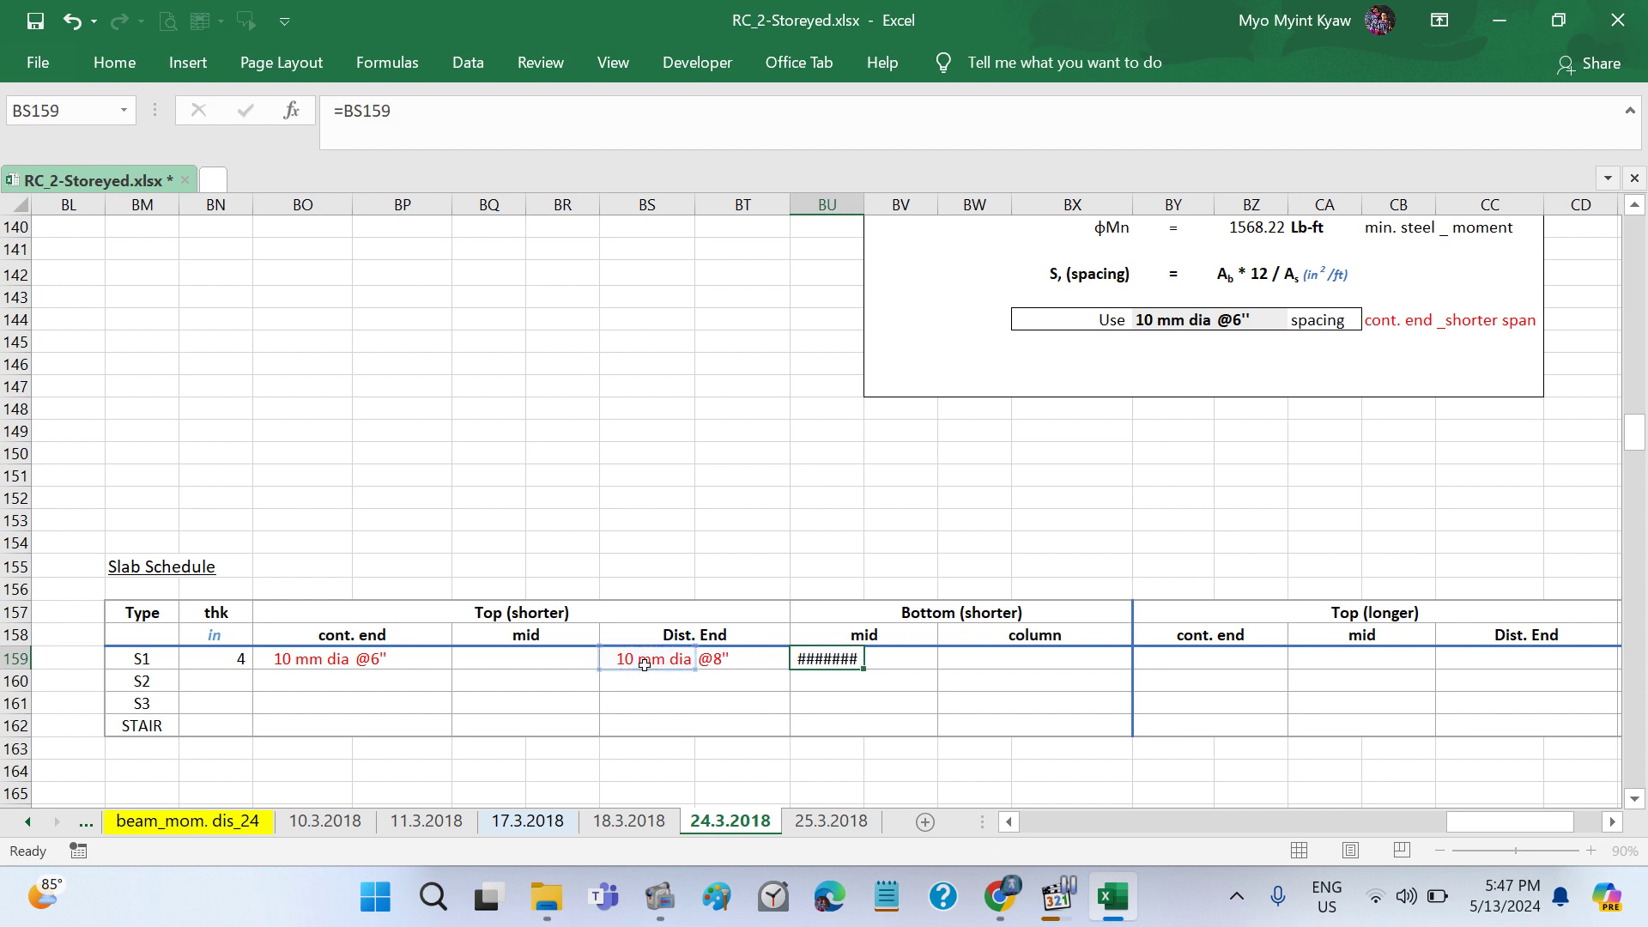
{"action": "type", "text": "="}
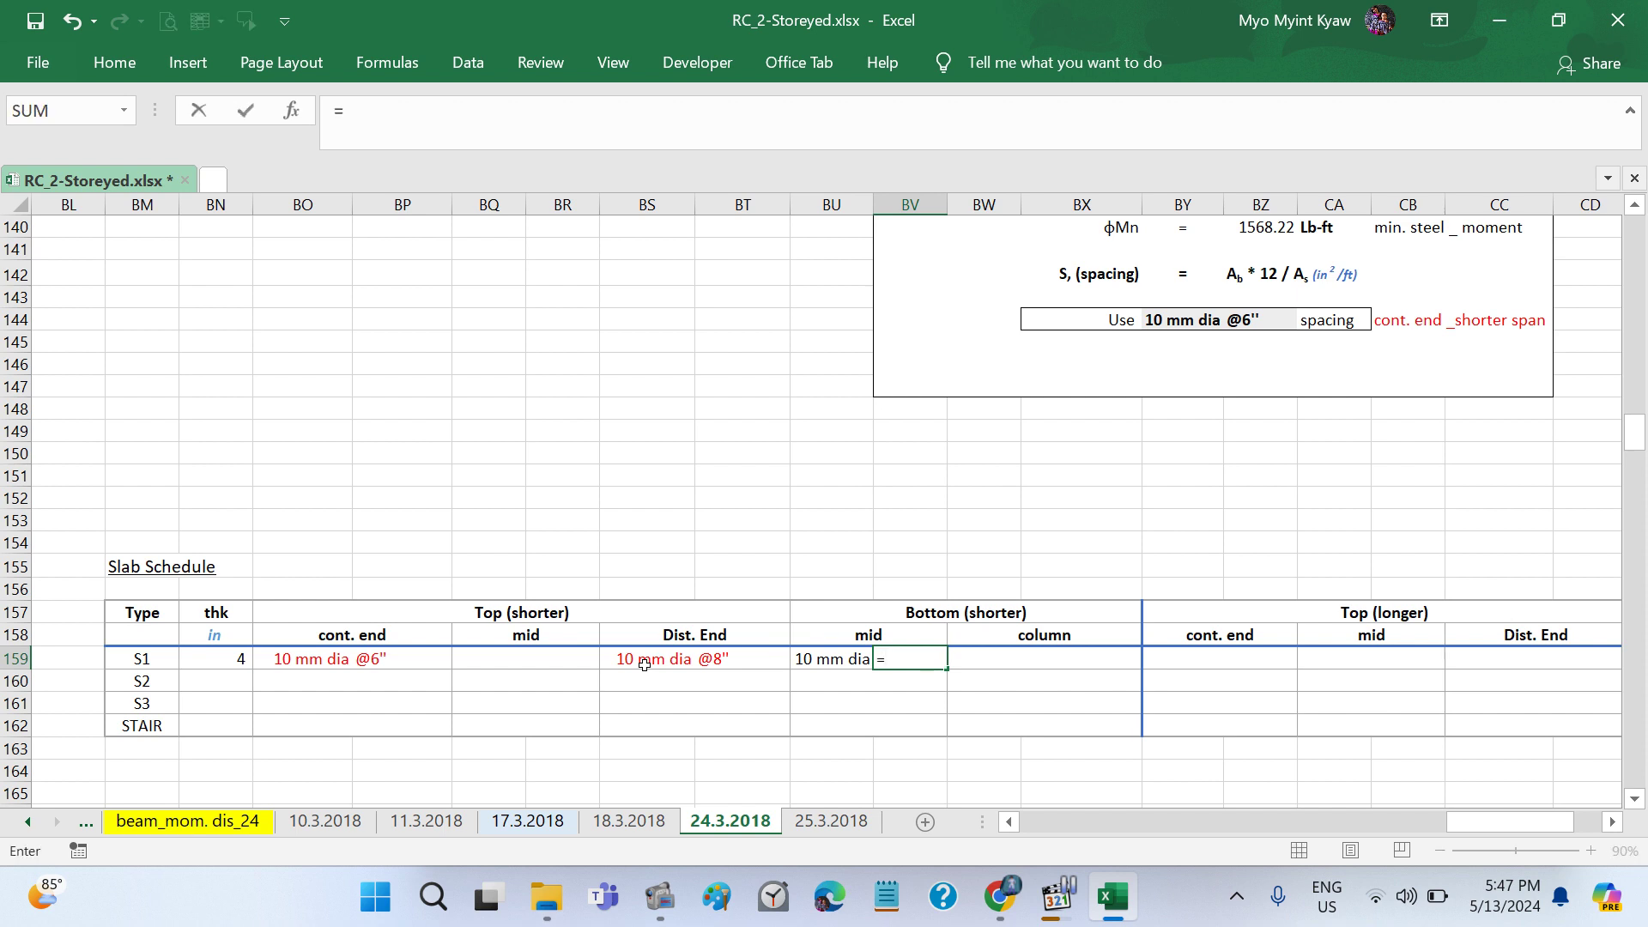
{"action": "left_click", "coordinate": [727, 662]}
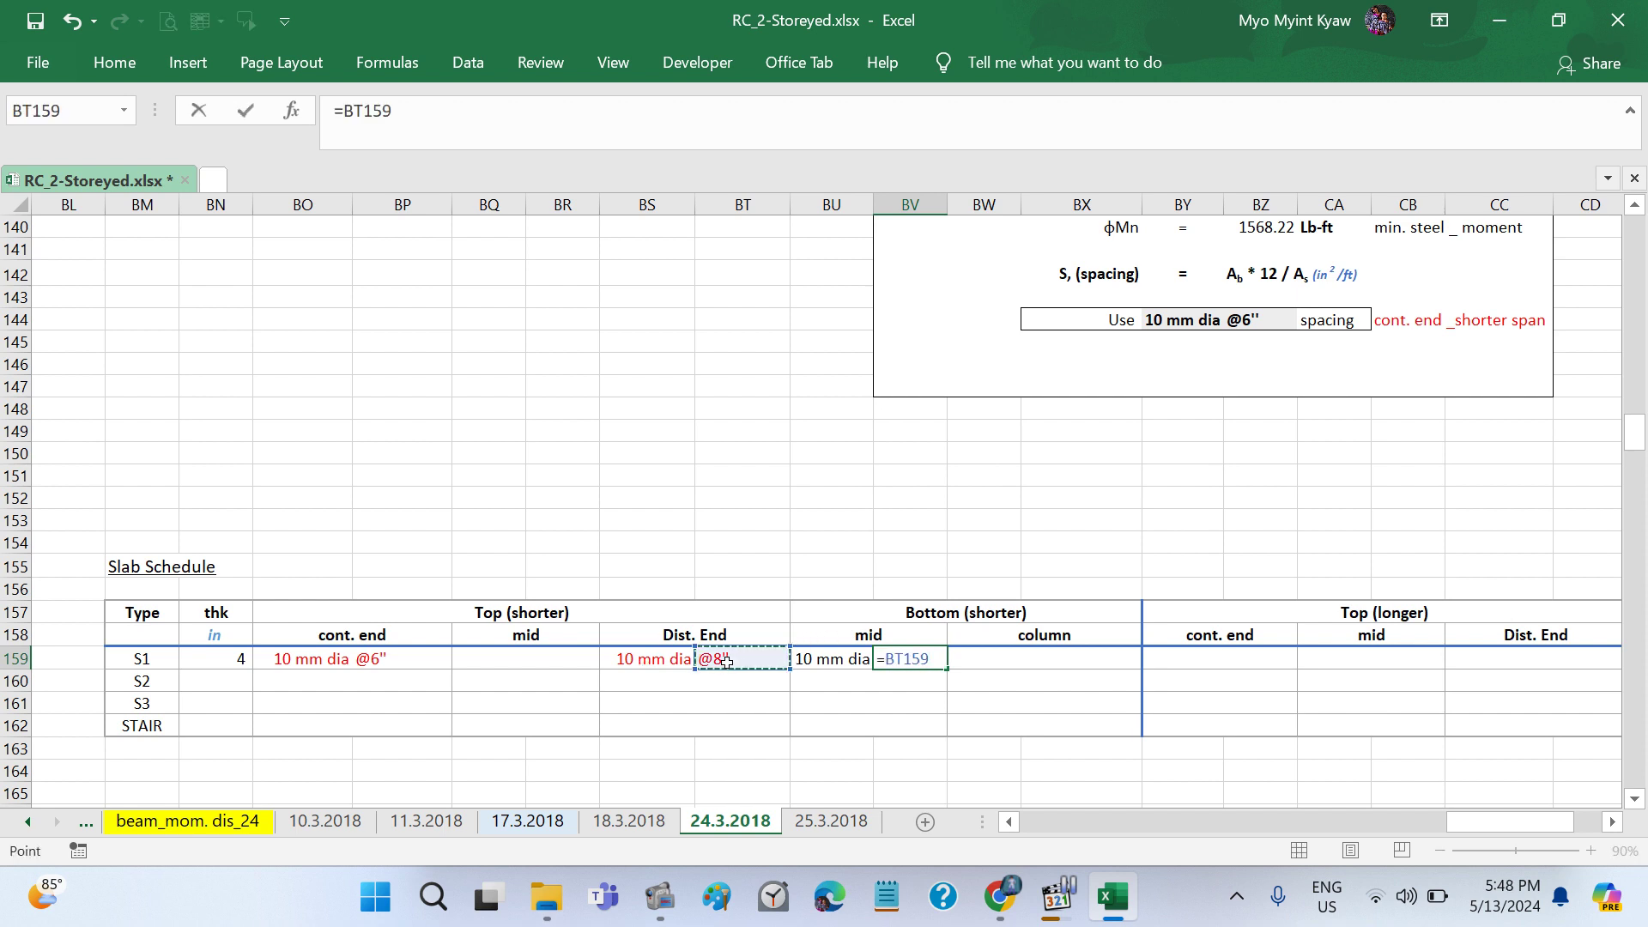
{"action": "key", "text": "Return"}
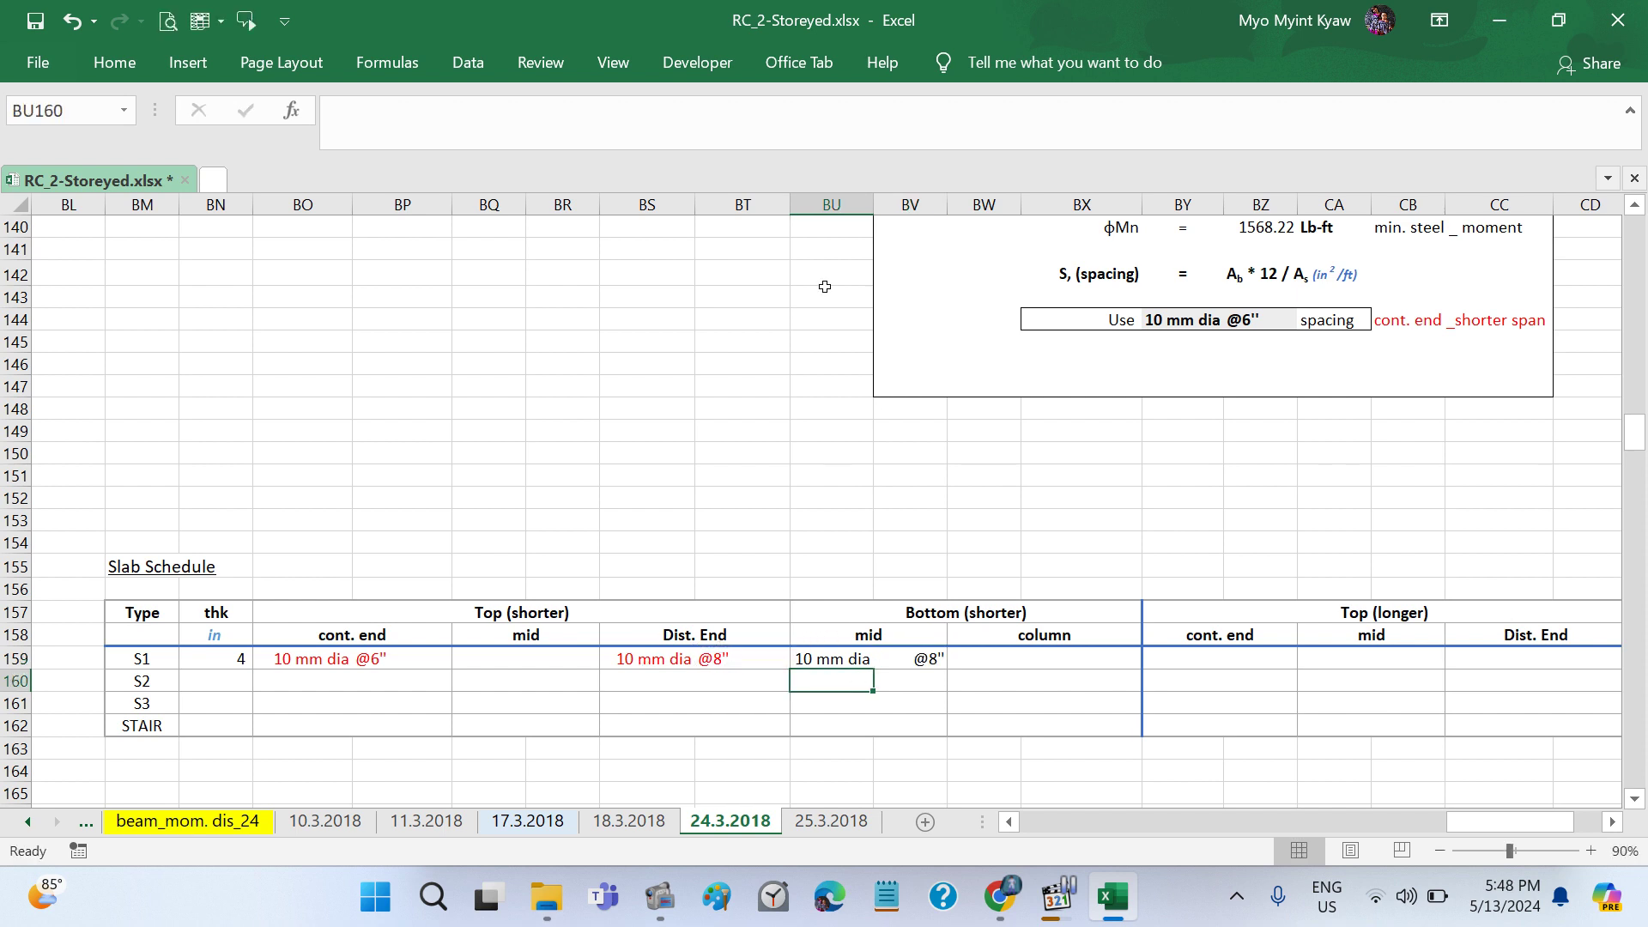
Step: Colour the bottom mid bar size cells from S1 to STAIR green
{"action": "left_click_drag", "start_coordinate": [837, 204], "coordinate": [963, 213]}
{"action": "left_click", "coordinate": [711, 404]}
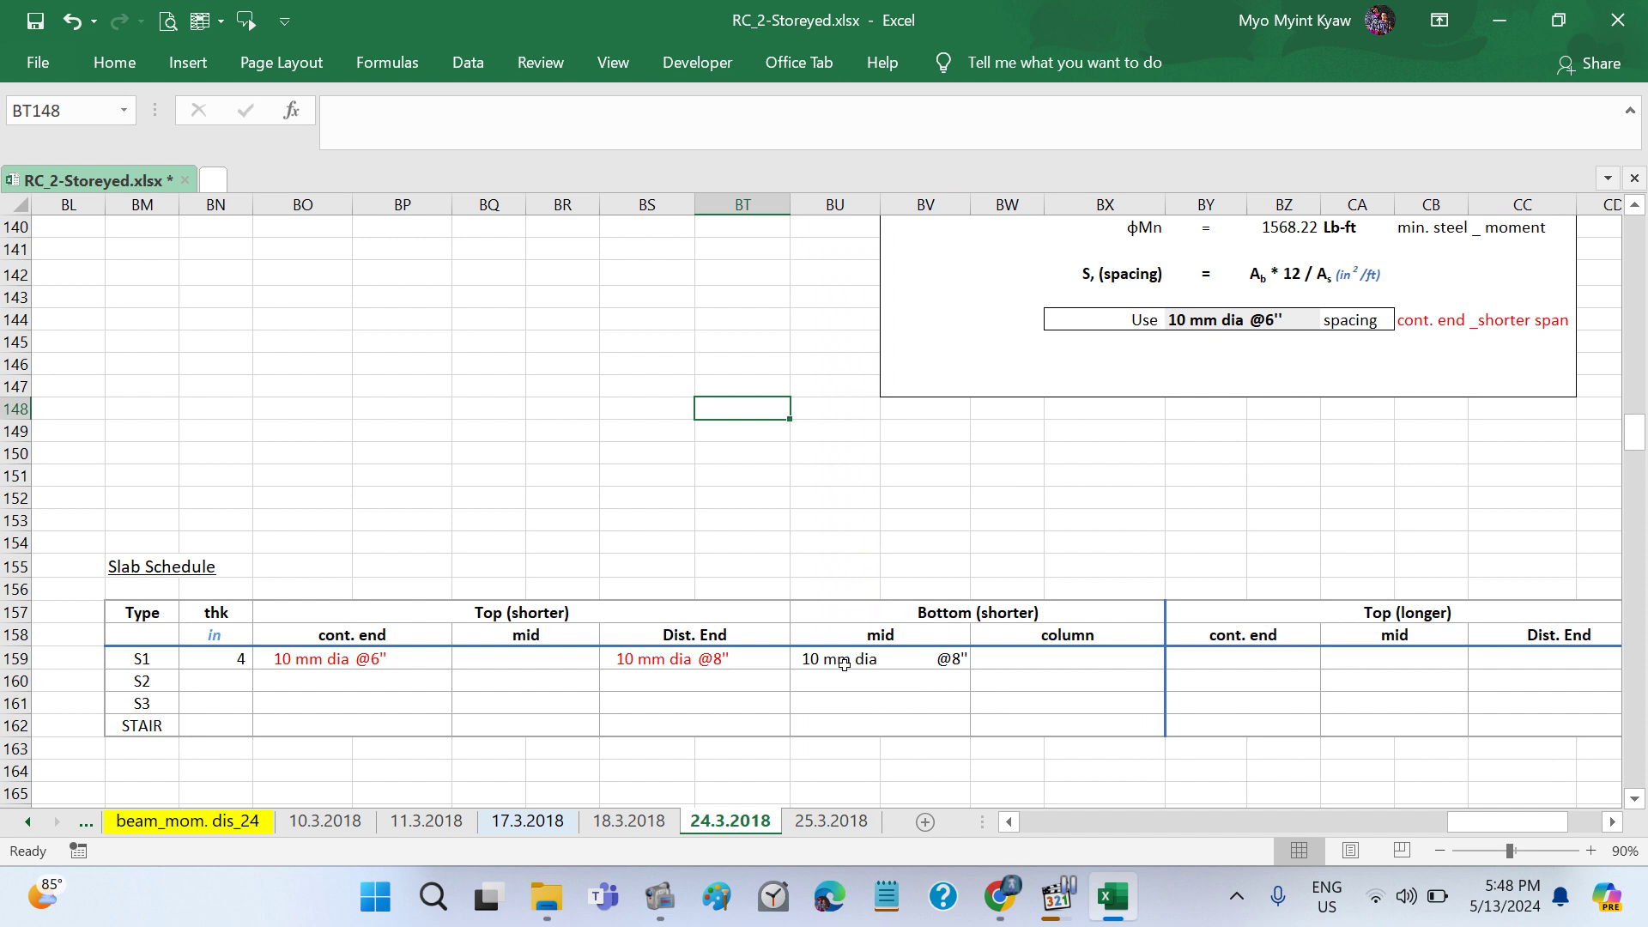
{"action": "left_click_drag", "start_coordinate": [844, 664], "coordinate": [844, 721]}
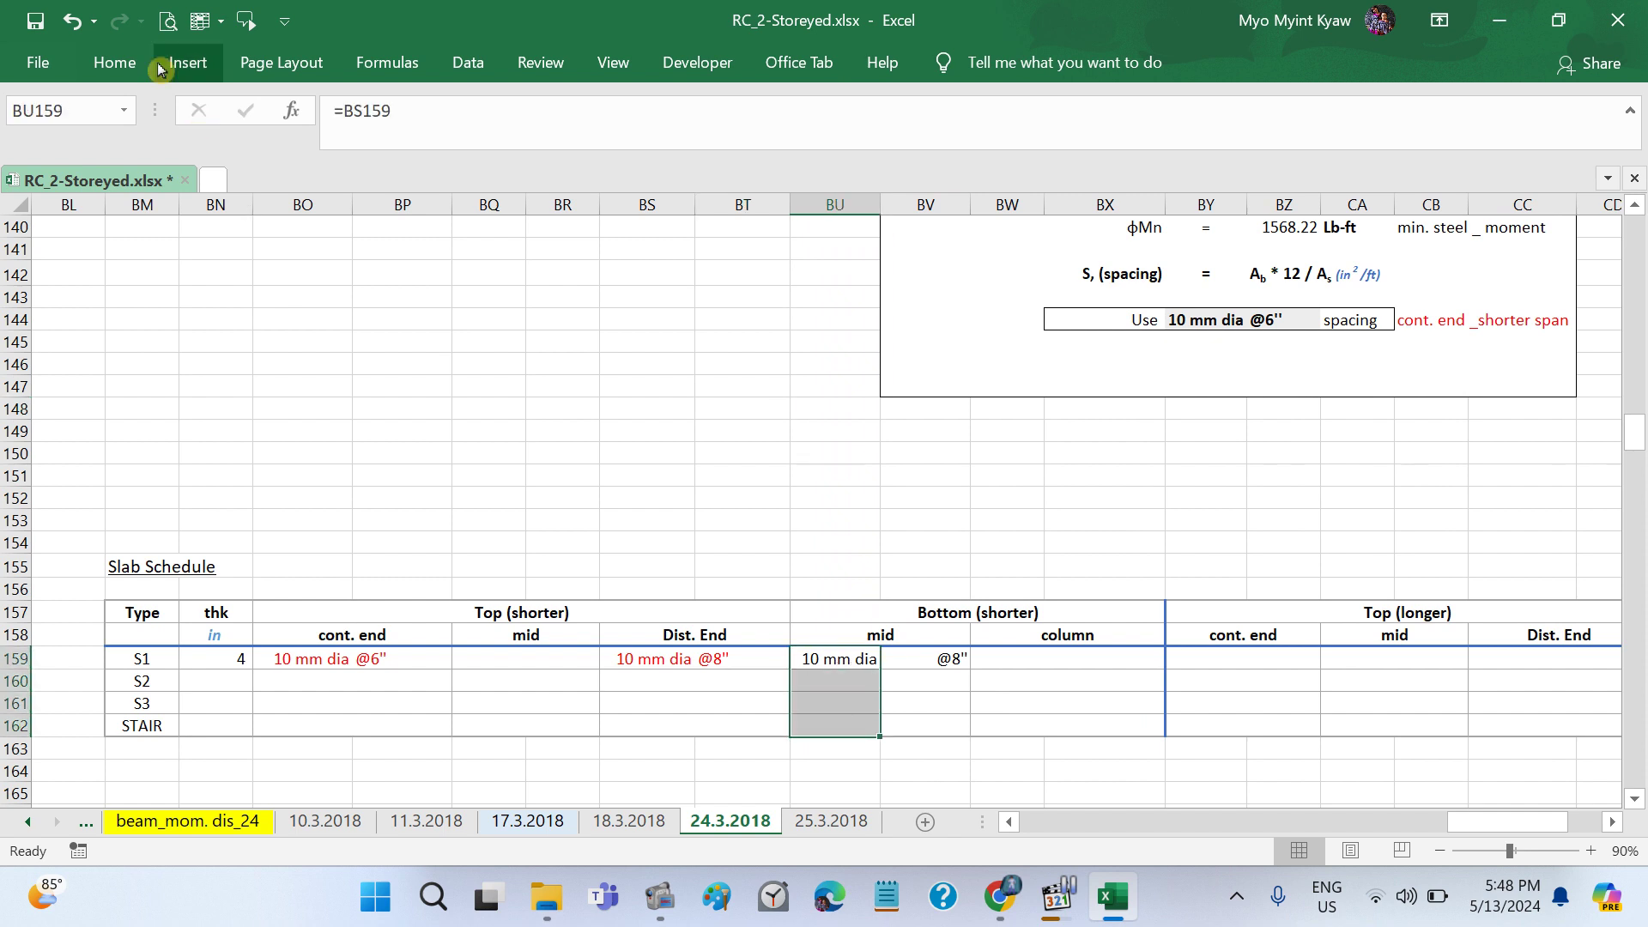
{"action": "left_click", "coordinate": [116, 69]}
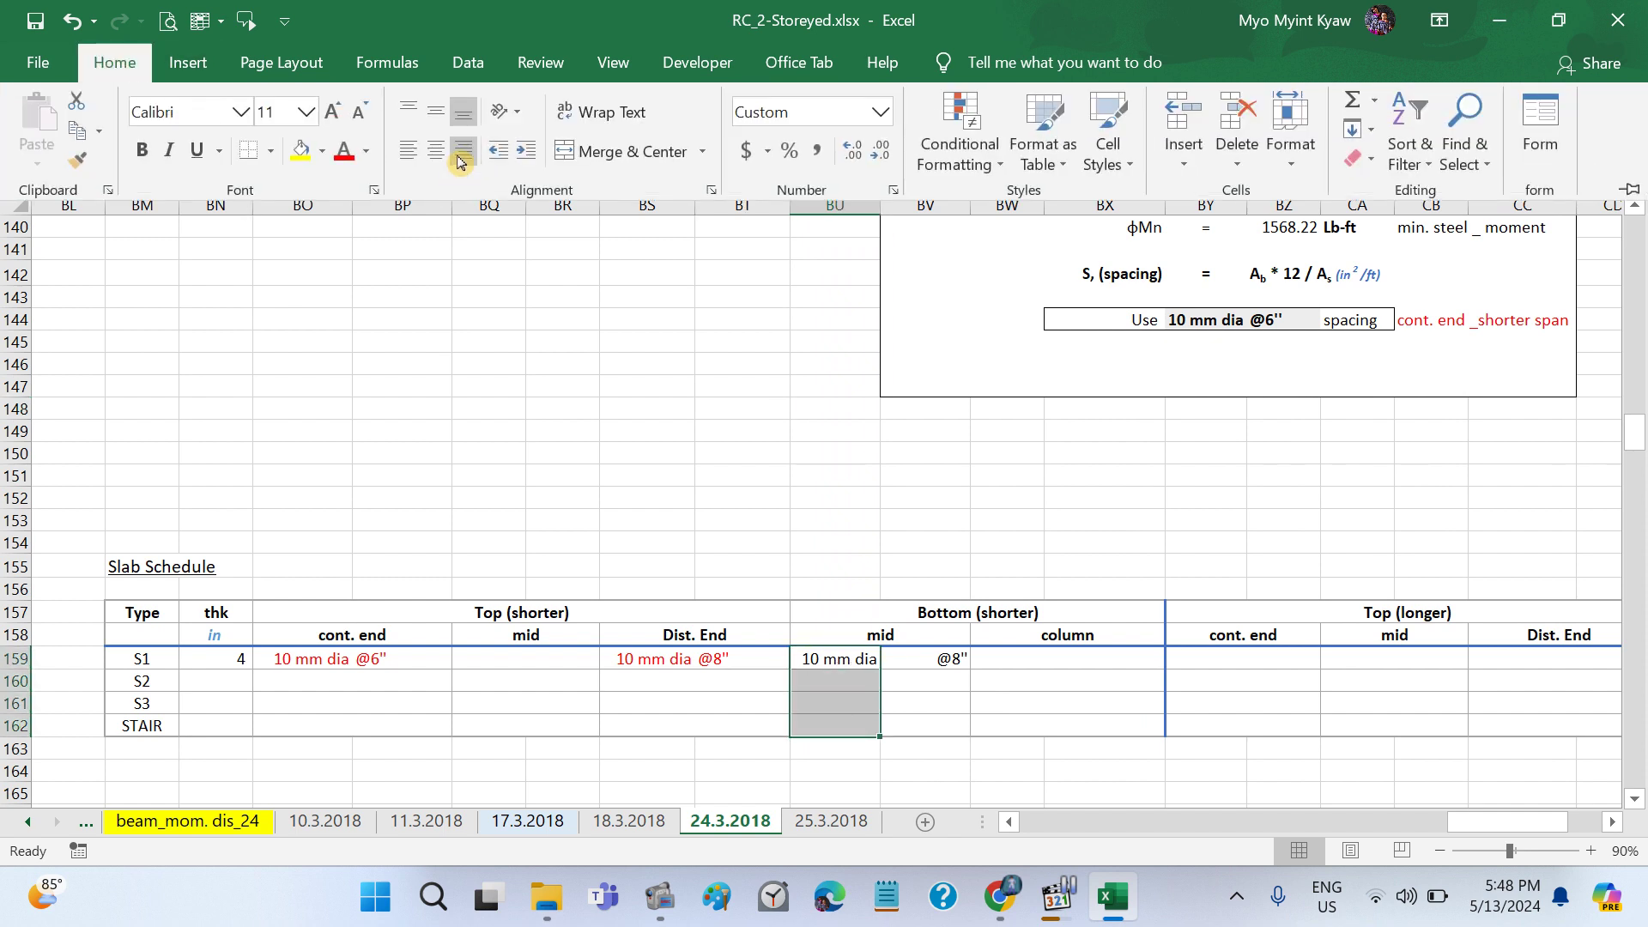
{"action": "left_click", "coordinate": [365, 152]}
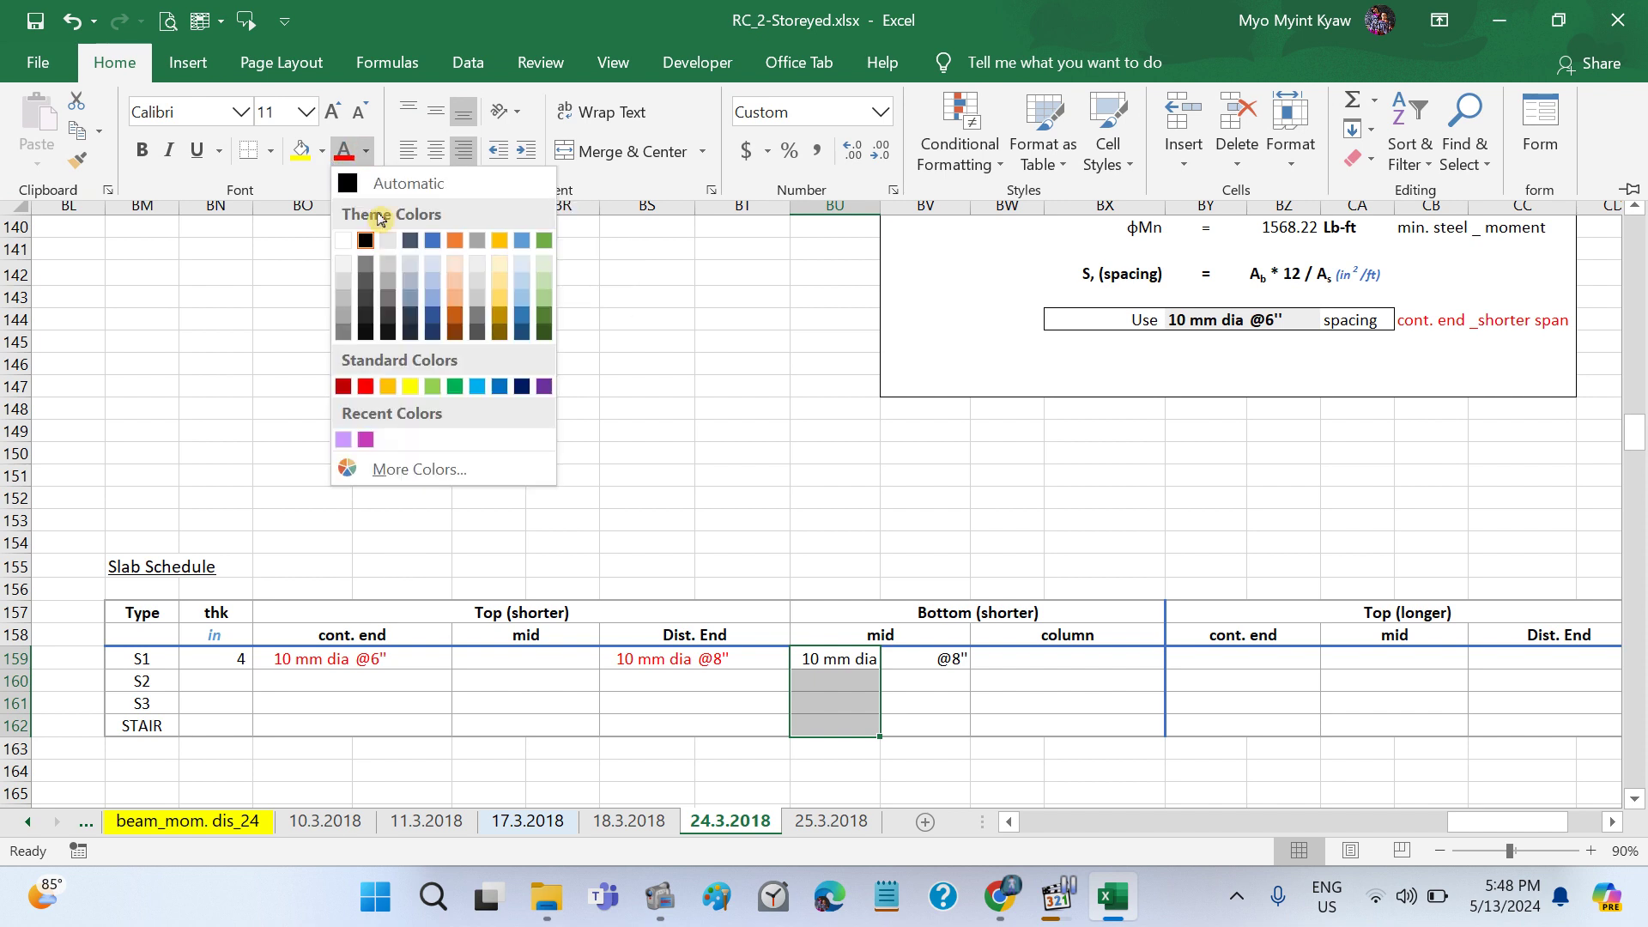
{"action": "left_click", "coordinate": [544, 242]}
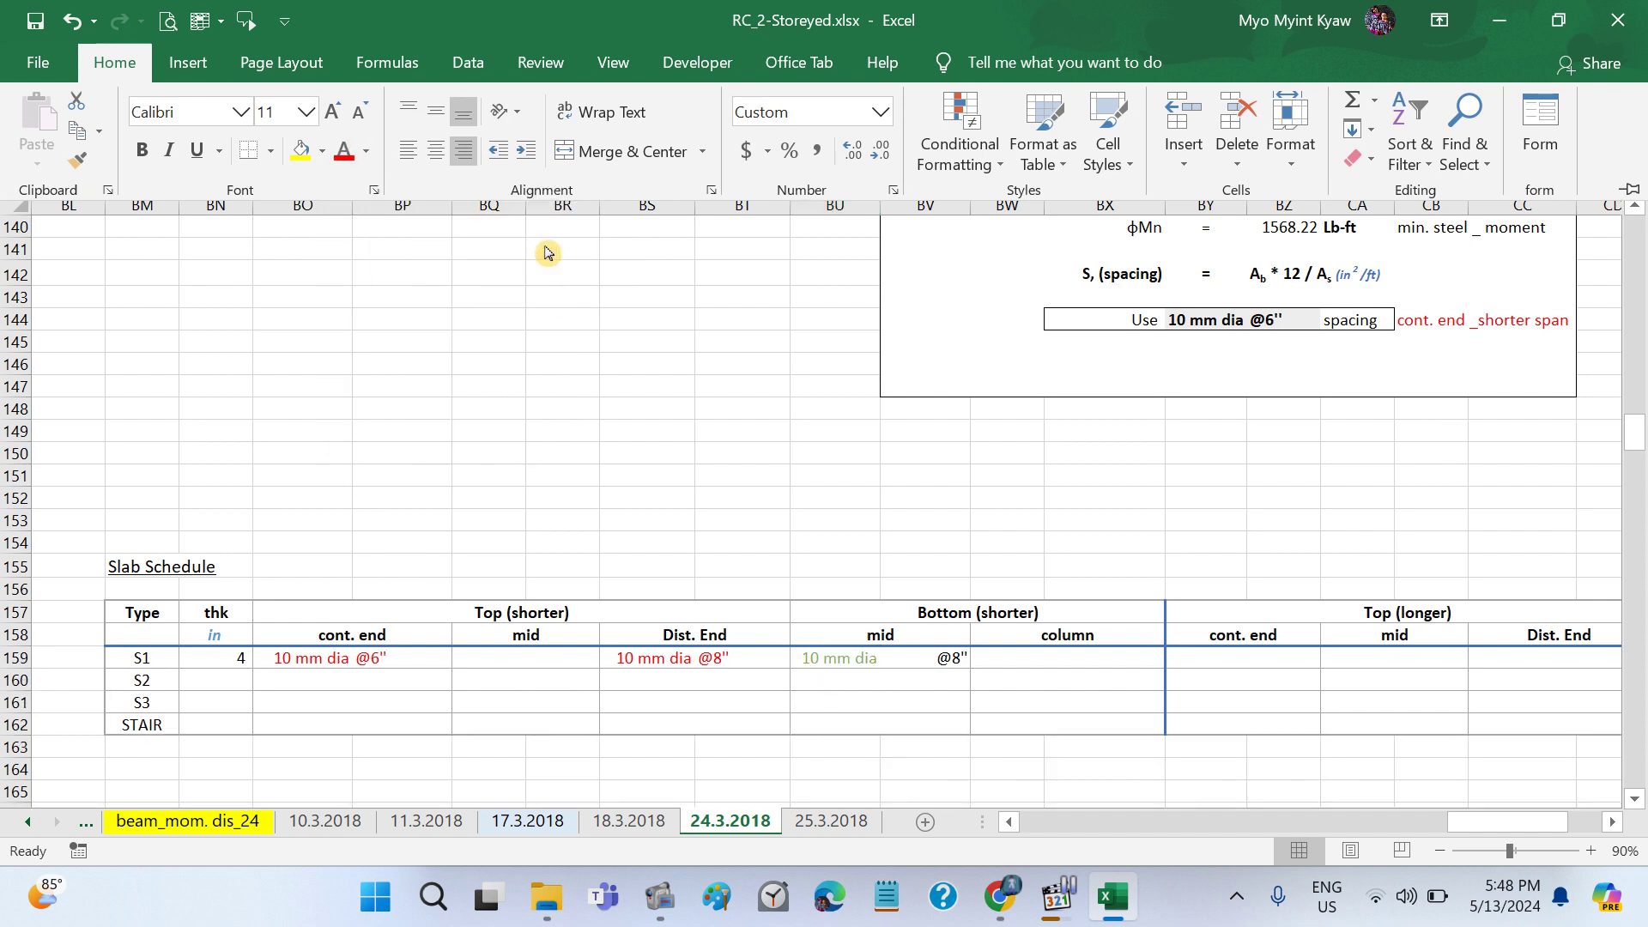
Step: Left-align the bottom mid spacing cells from S1 to S3
{"action": "left_click", "coordinate": [886, 652]}
{"action": "left_click", "coordinate": [886, 652]}
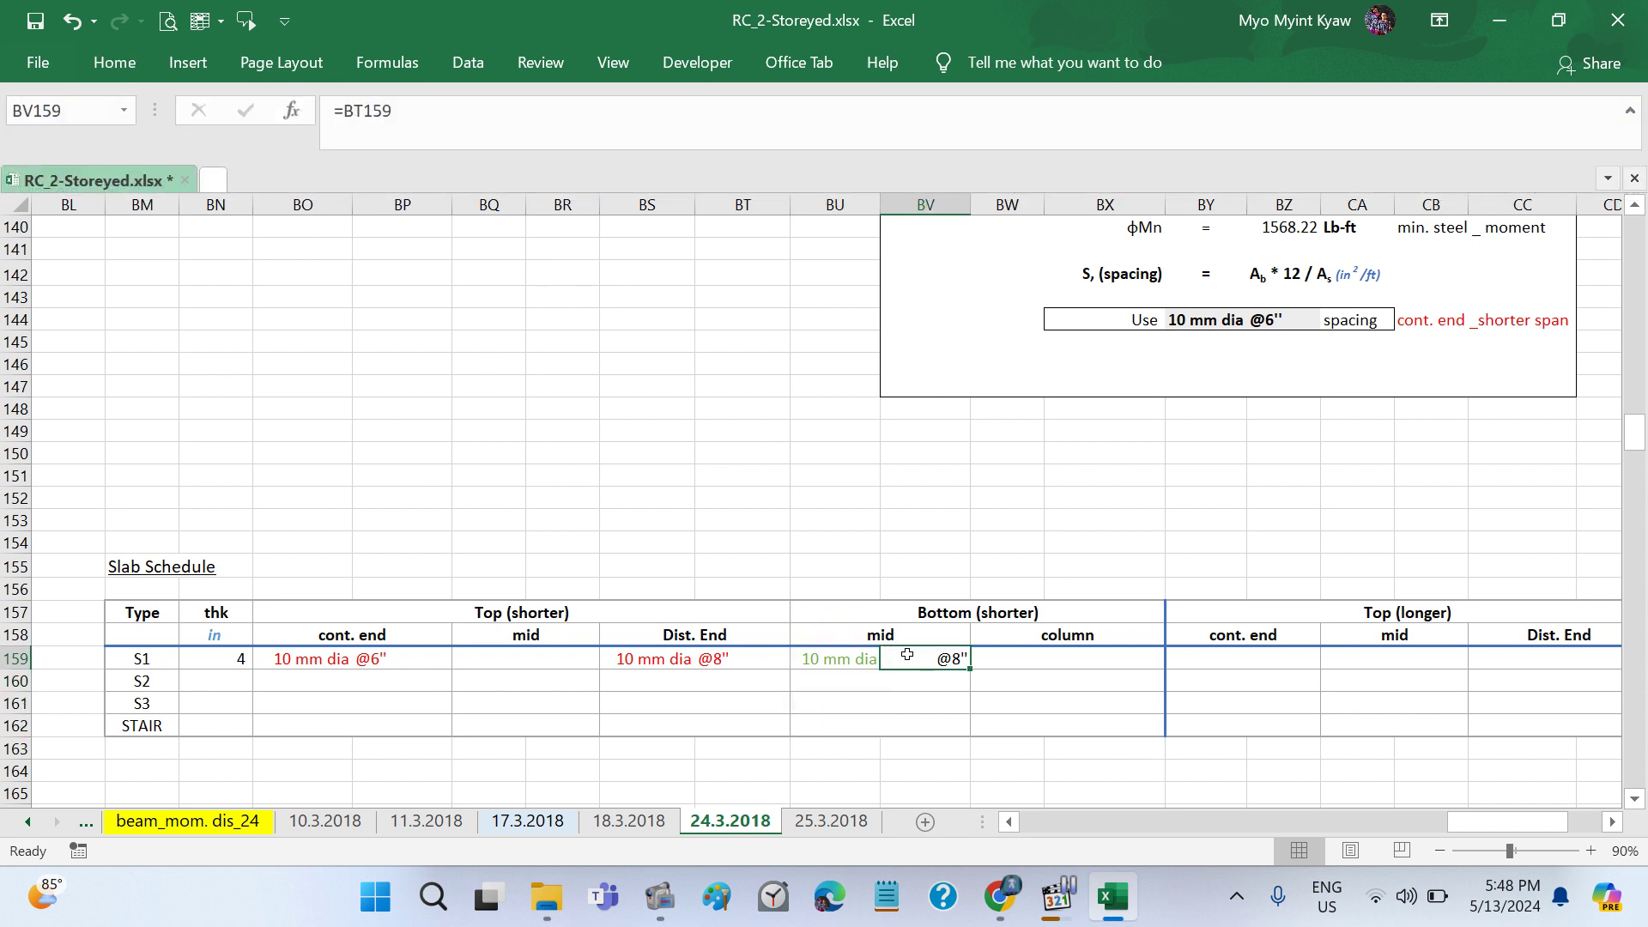
{"action": "left_click_drag", "start_coordinate": [907, 654], "coordinate": [901, 728]}
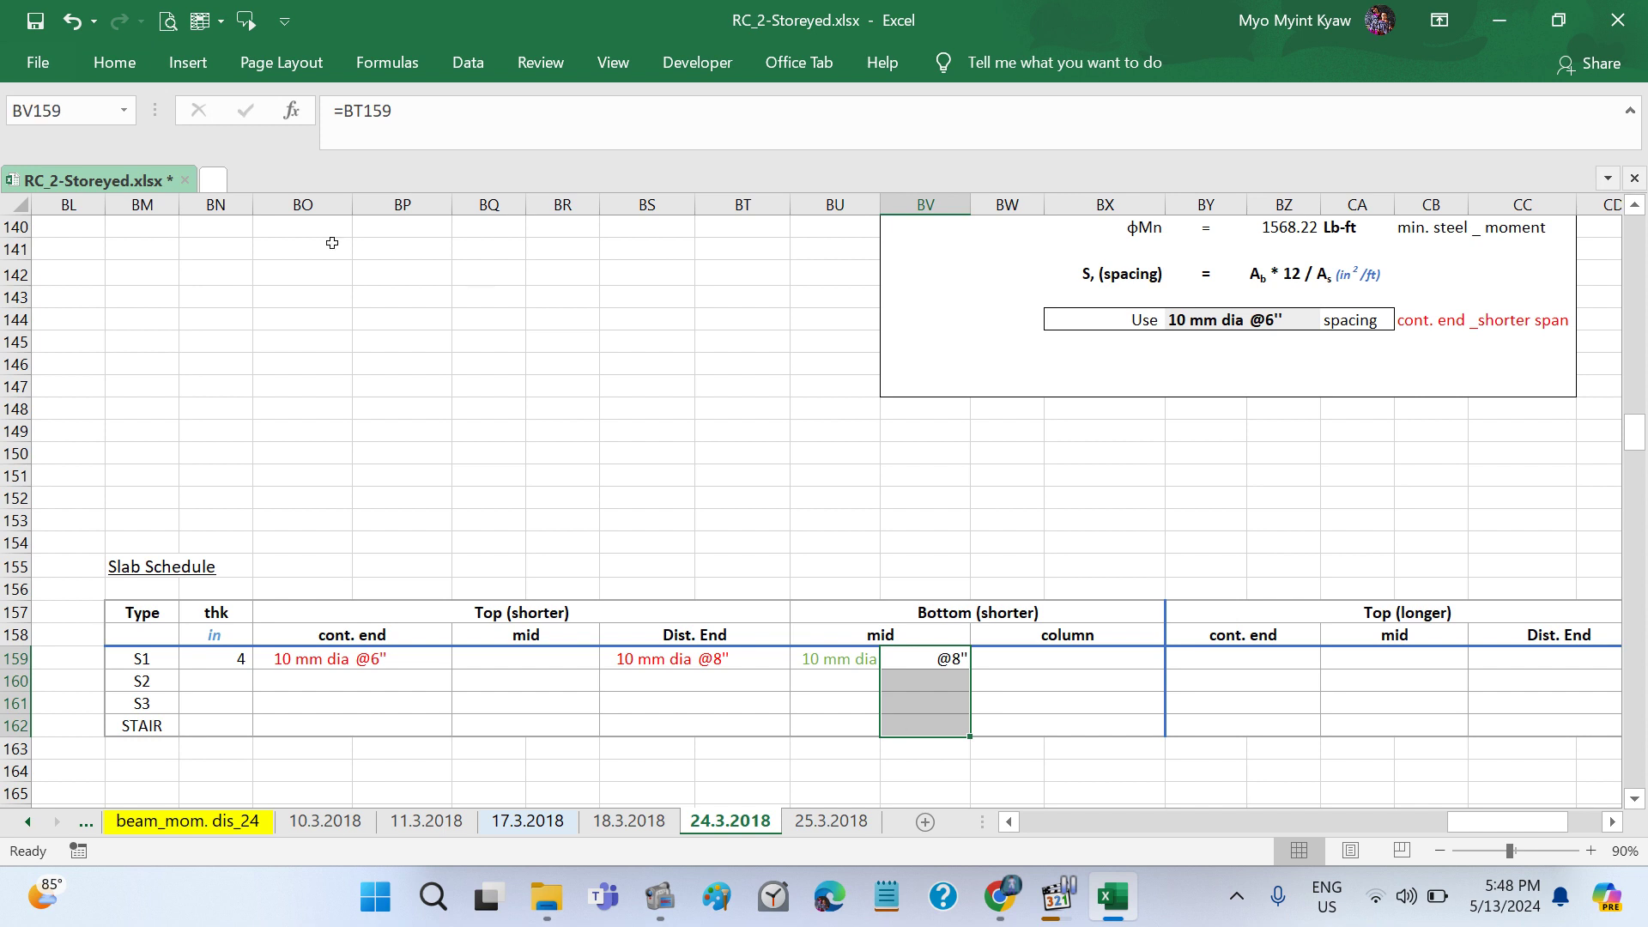
{"action": "left_click", "coordinate": [138, 58]}
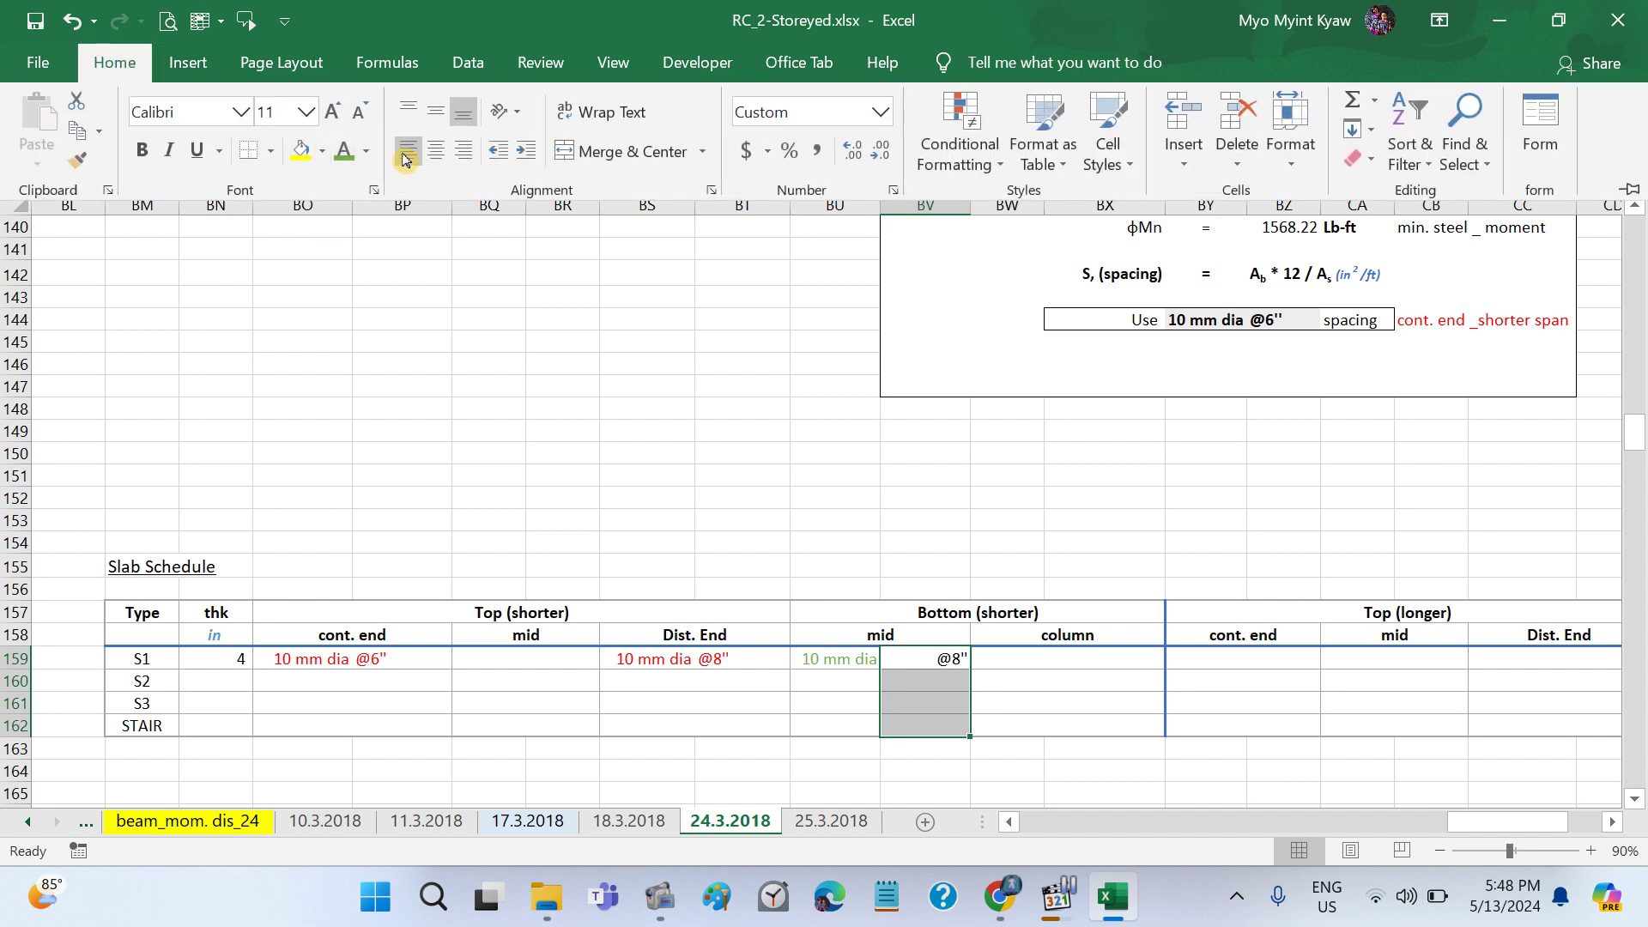
{"action": "left_click", "coordinate": [408, 151]}
Step: Link BW159 to the mid entry's 10 mm dia with =BU159, and enter spacing 16 in BX159
{"action": "left_click", "coordinate": [779, 446]}
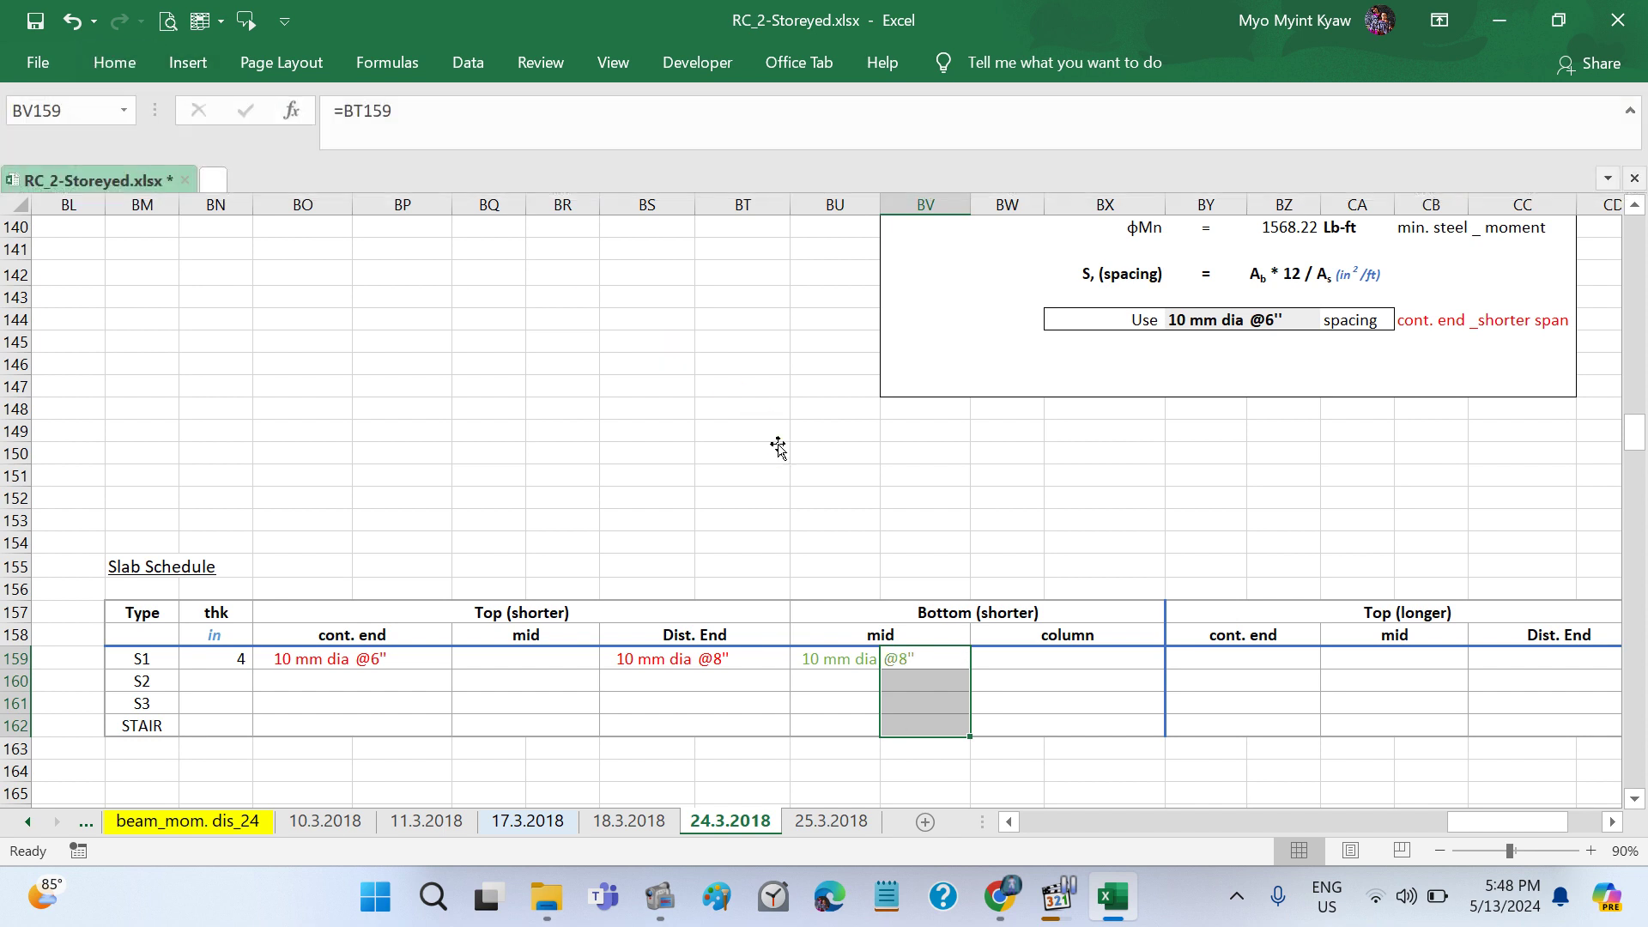
{"action": "left_click", "coordinate": [1010, 656]}
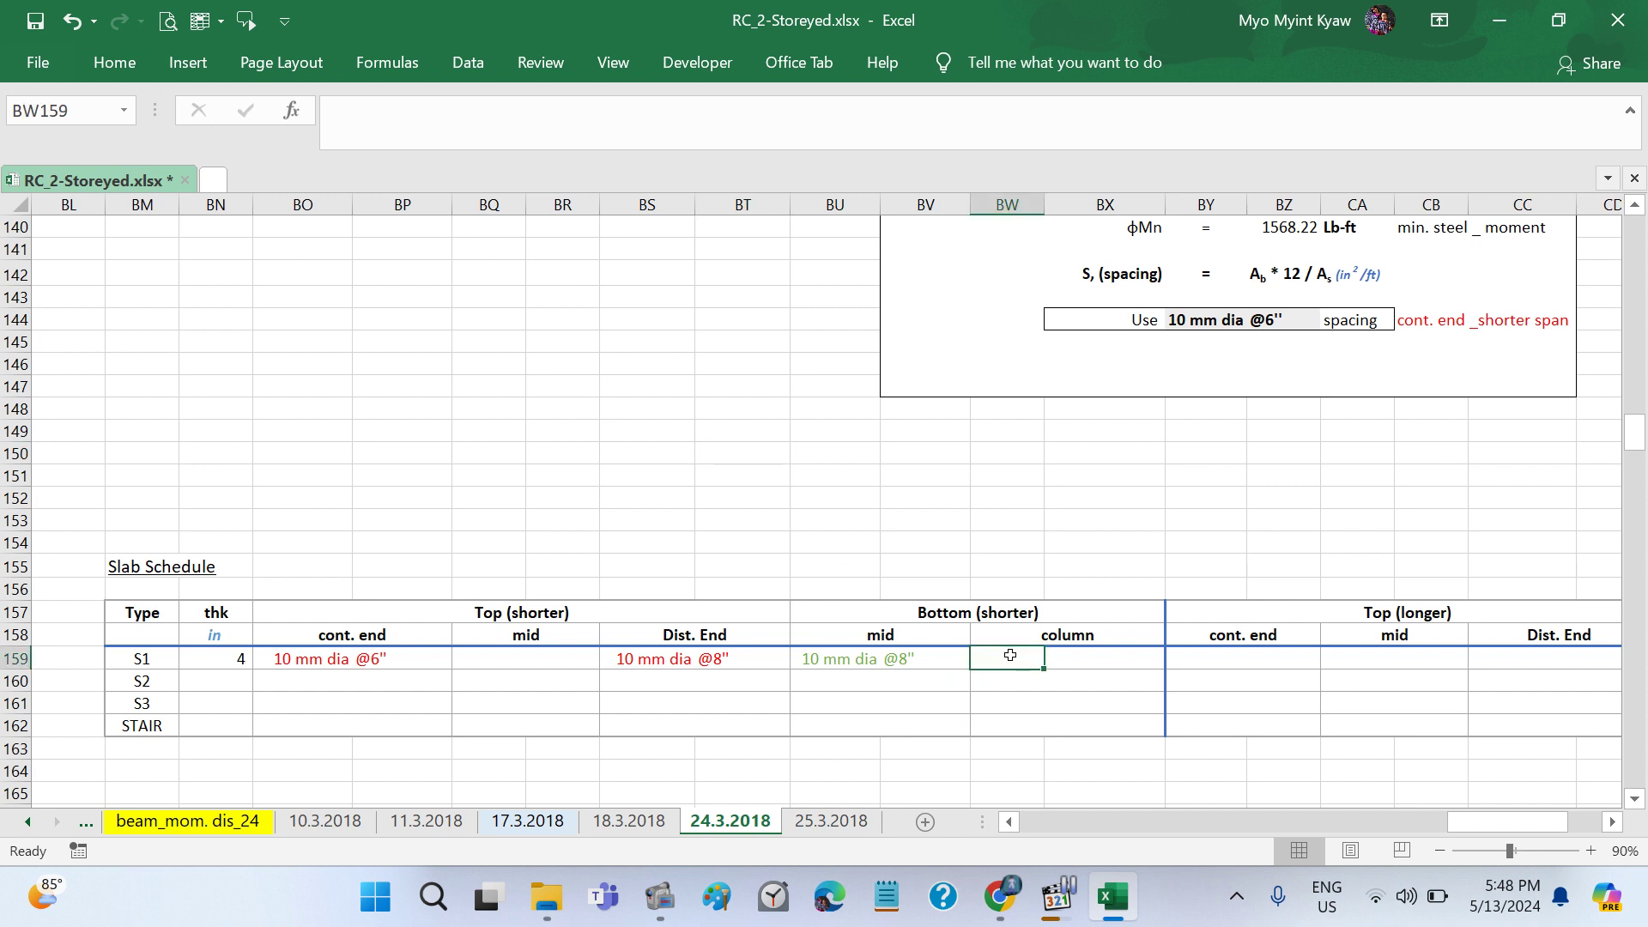
{"action": "type", "text": "="}
{"action": "left_click", "coordinate": [828, 657]}
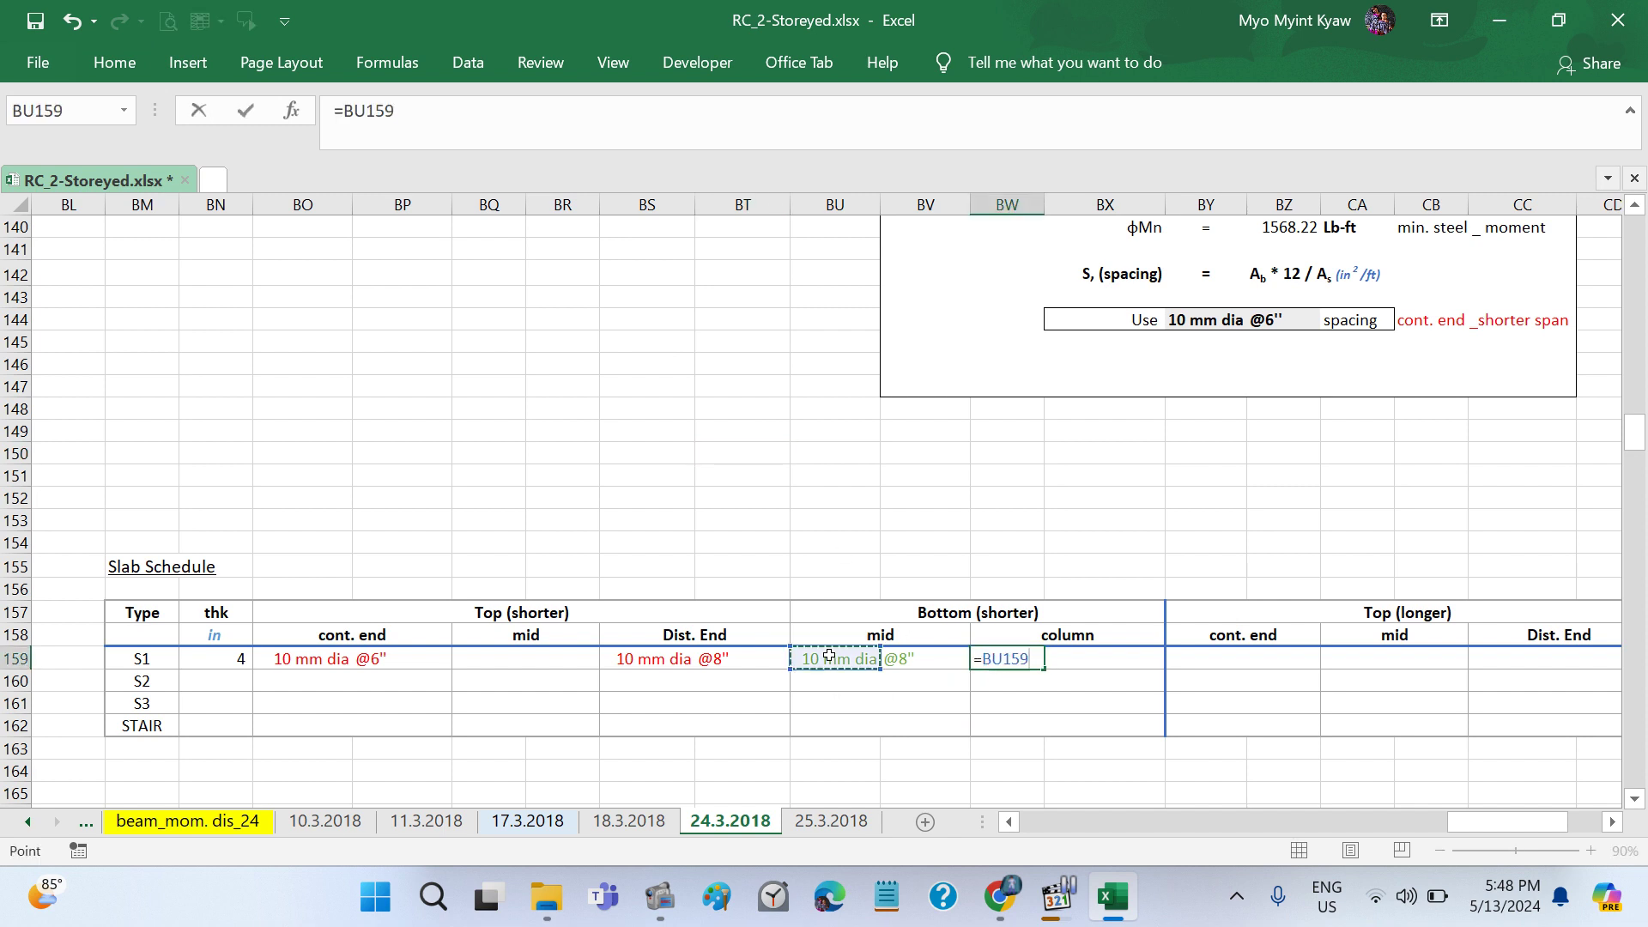
{"action": "key", "text": "Tab"}
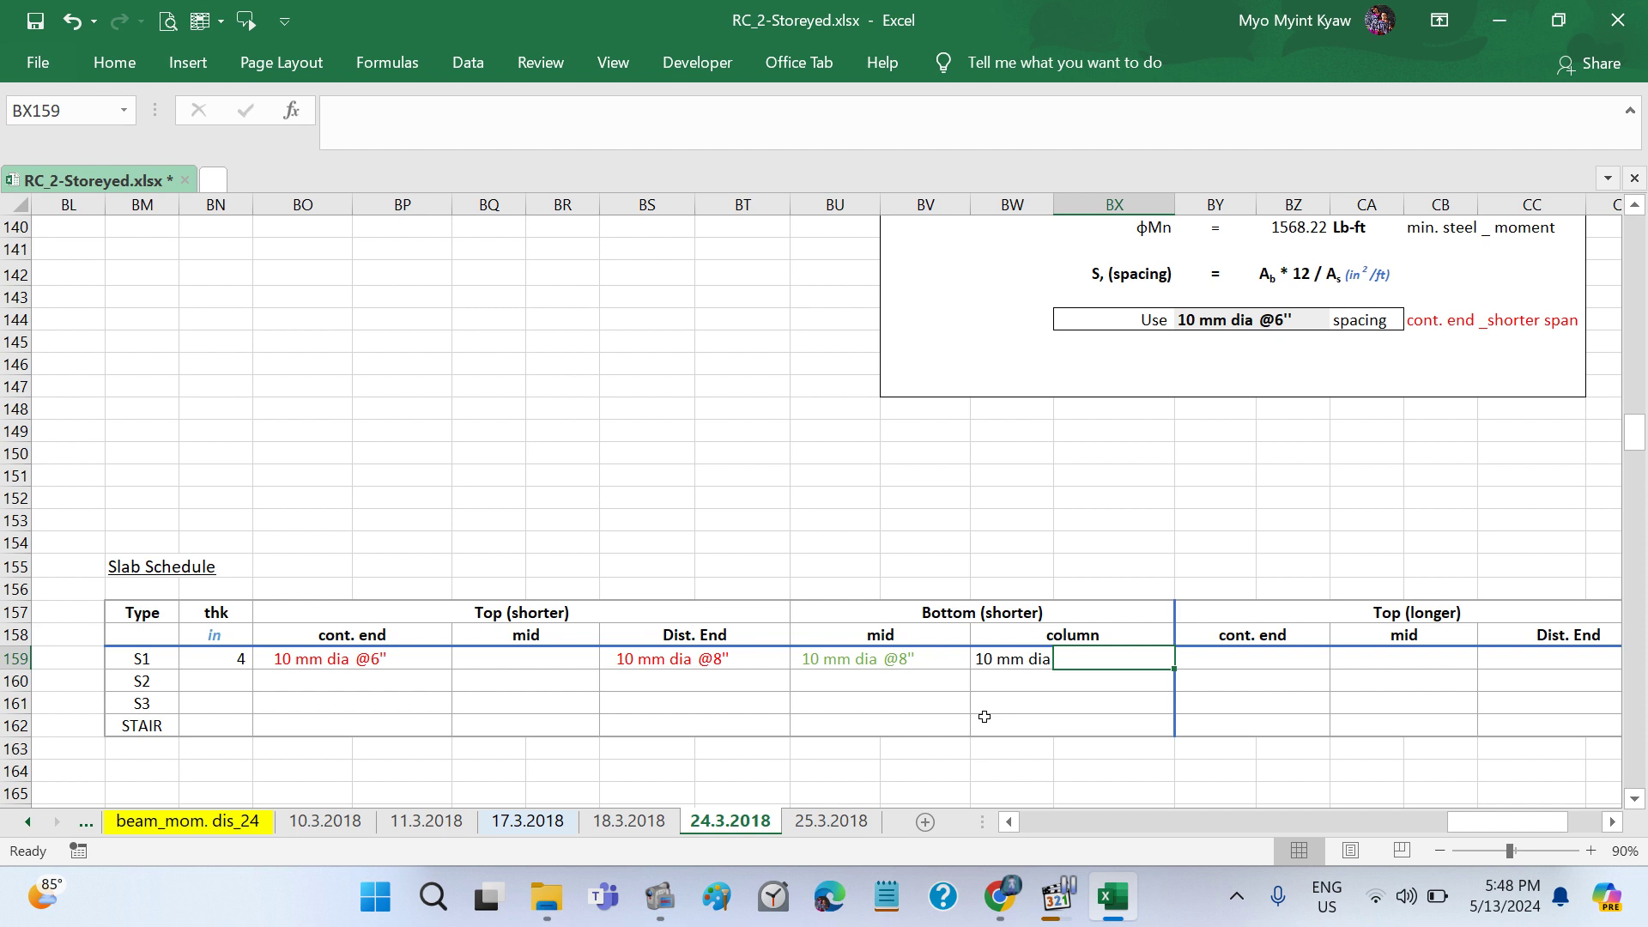
{"action": "type", "text": "16"}
{"action": "key", "text": "Return"}
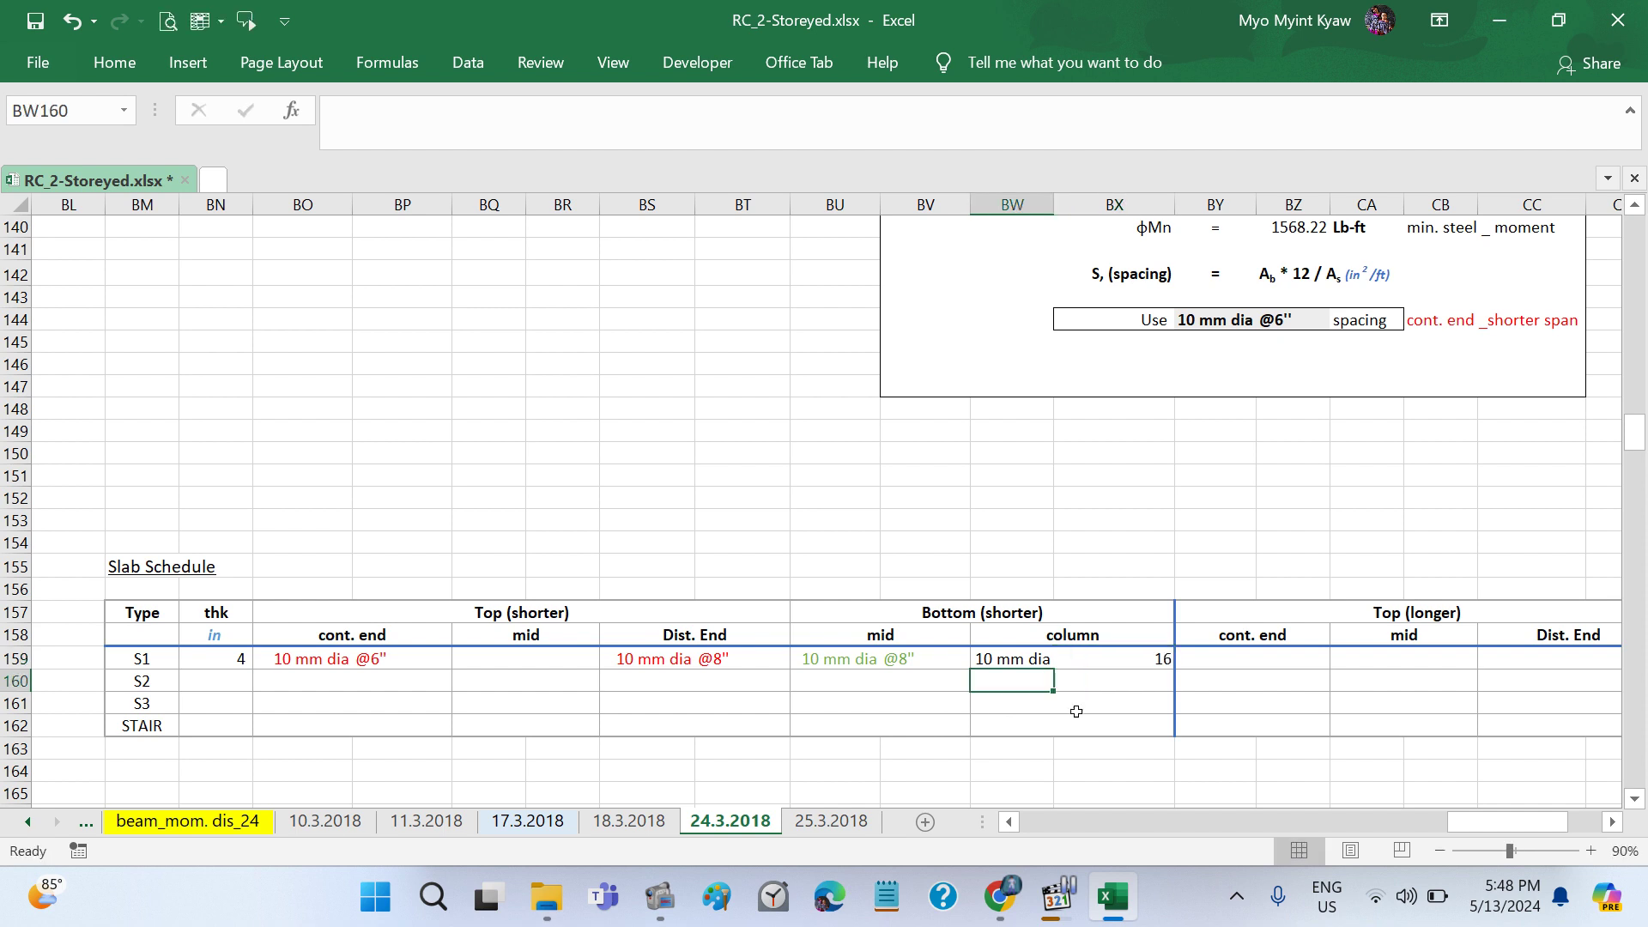
{"action": "left_click", "coordinate": [1088, 655]}
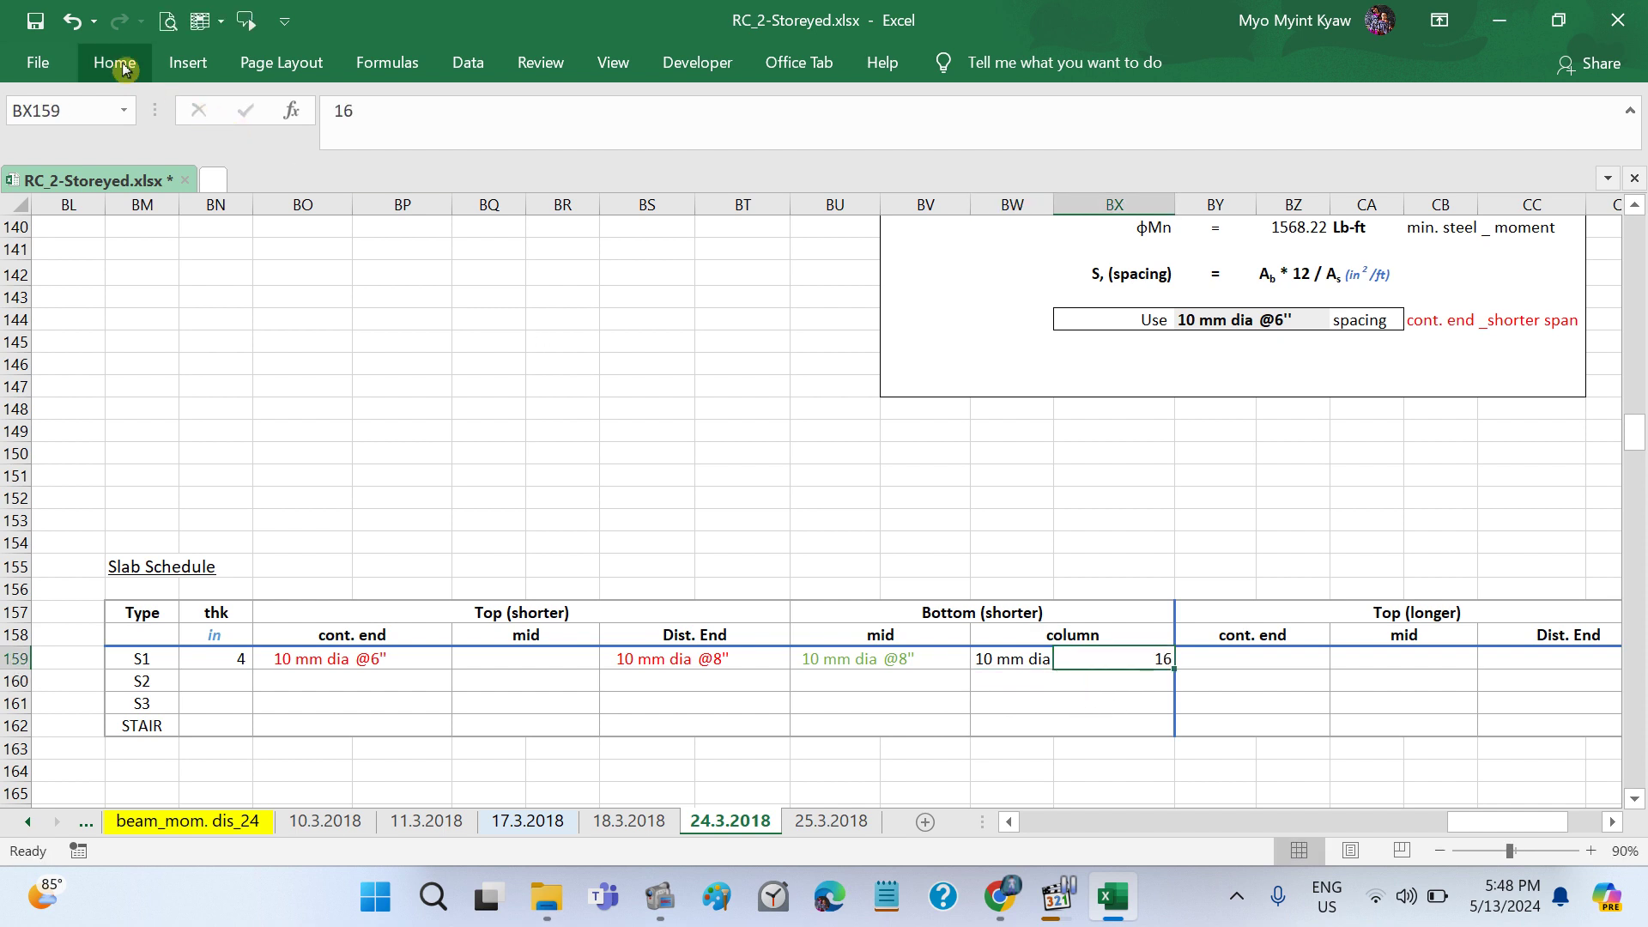
{"action": "left_click", "coordinate": [809, 388]}
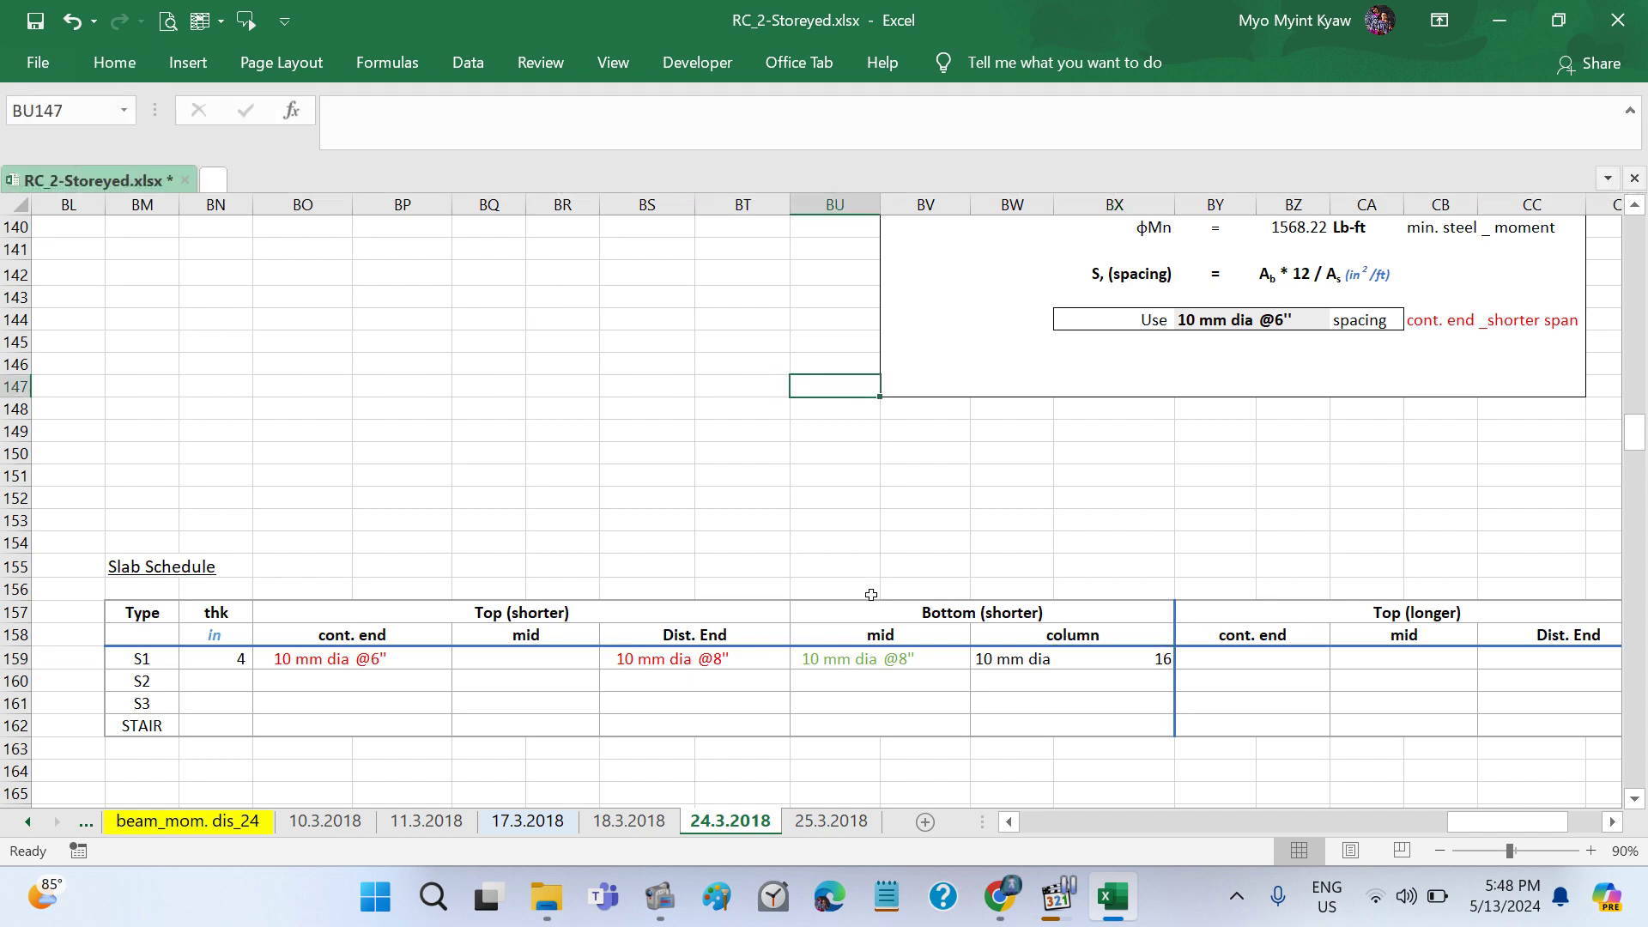
{"action": "left_click", "coordinate": [915, 669]}
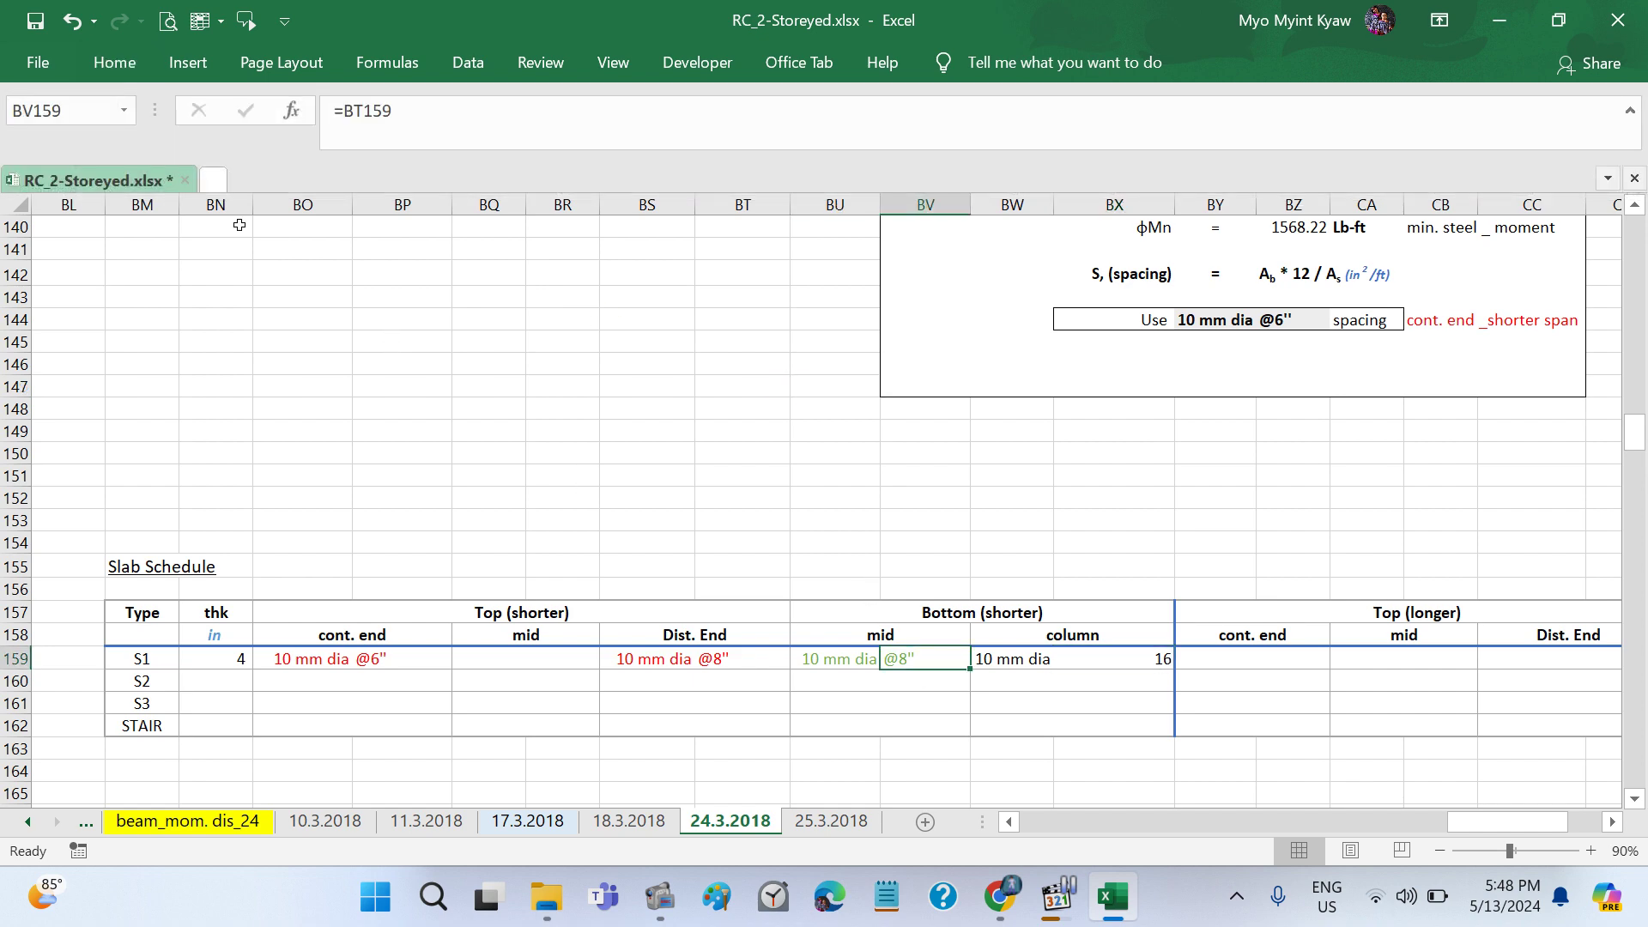
{"action": "double_click", "coordinate": [114, 62]}
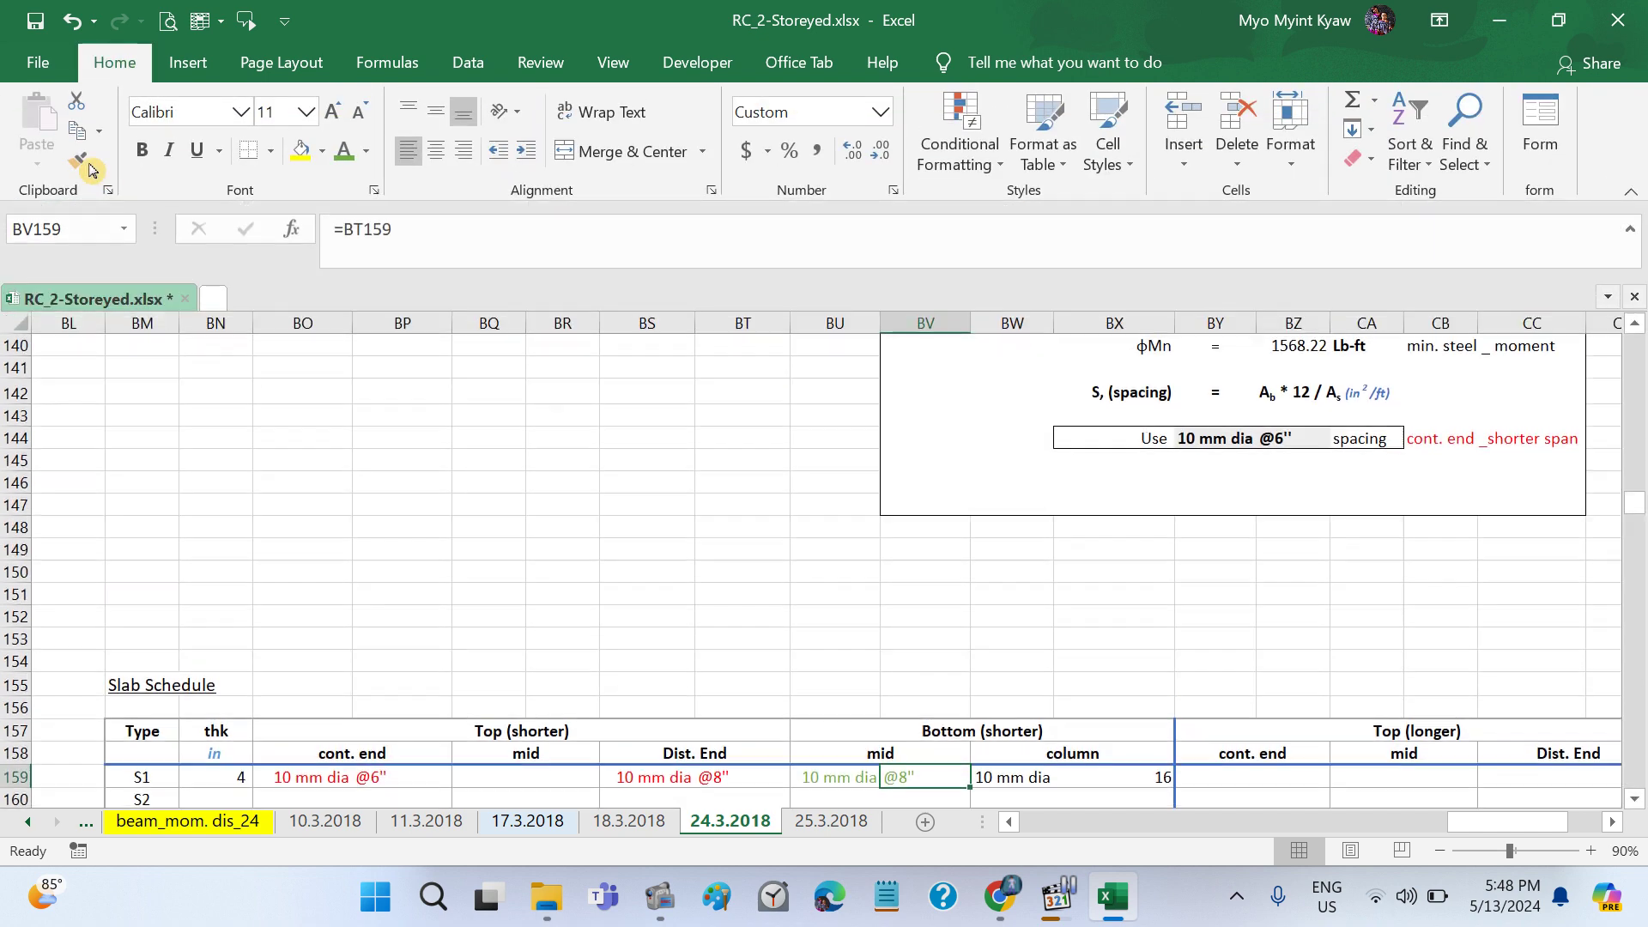
{"action": "left_click", "coordinate": [79, 161]}
{"action": "key", "text": "Escape"}
{"action": "scroll", "coordinate": [753, 502], "scroll_direction": "down", "scroll_amount": 1}
{"action": "left_click", "coordinate": [1116, 719]}
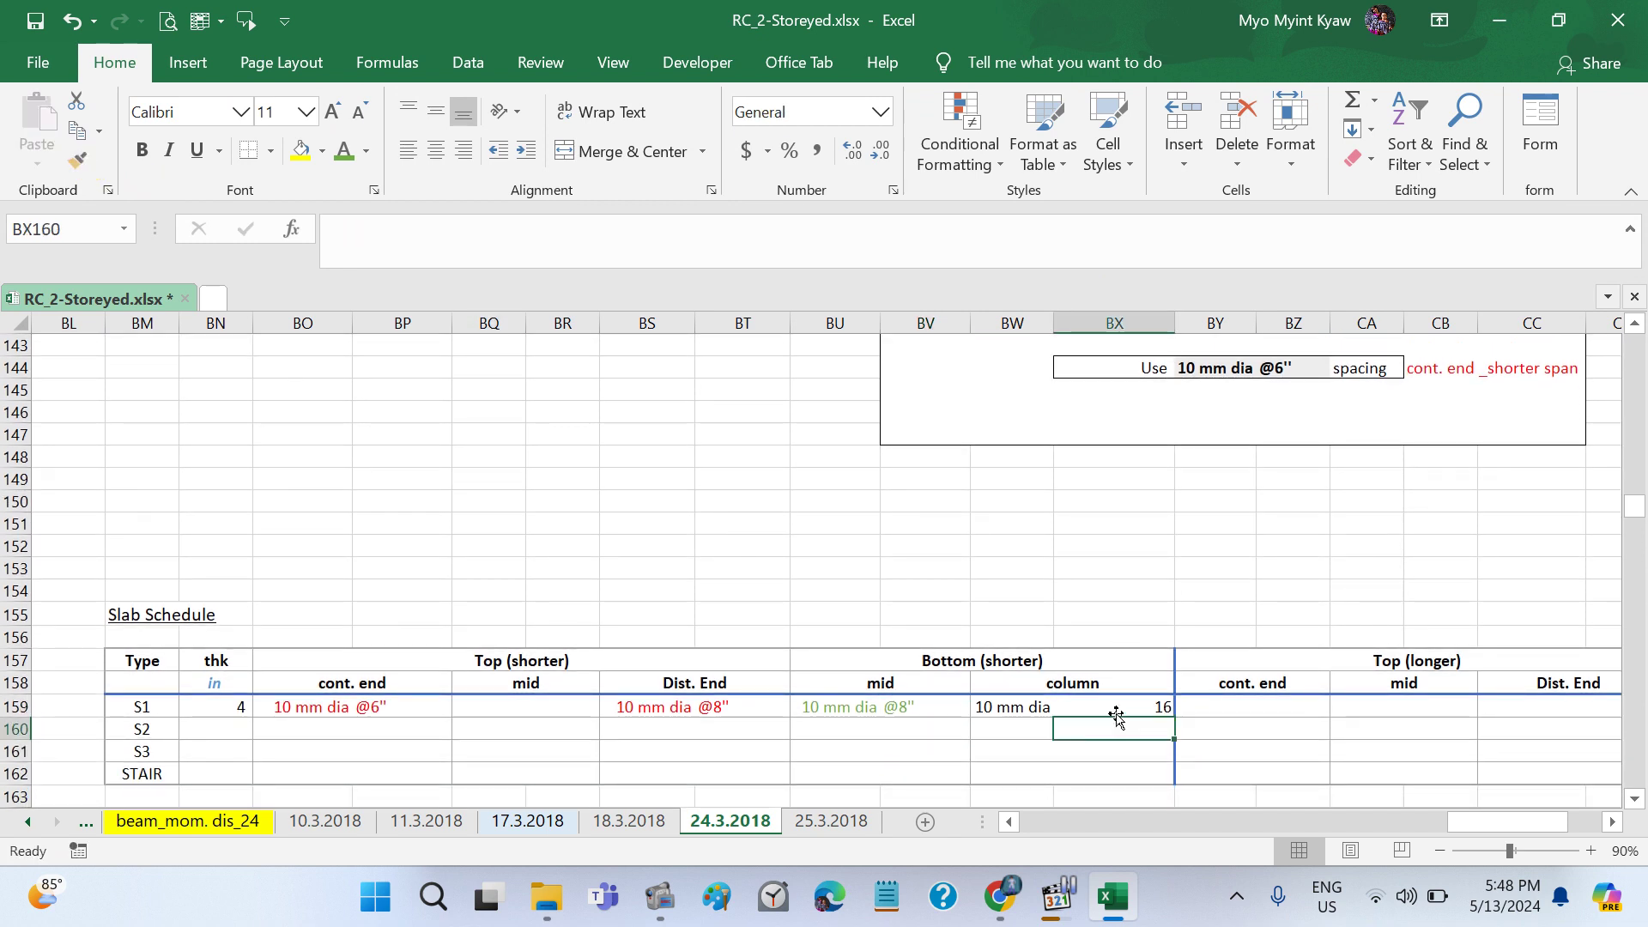
{"action": "left_click", "coordinate": [1108, 709]}
{"action": "left_click", "coordinate": [943, 705]}
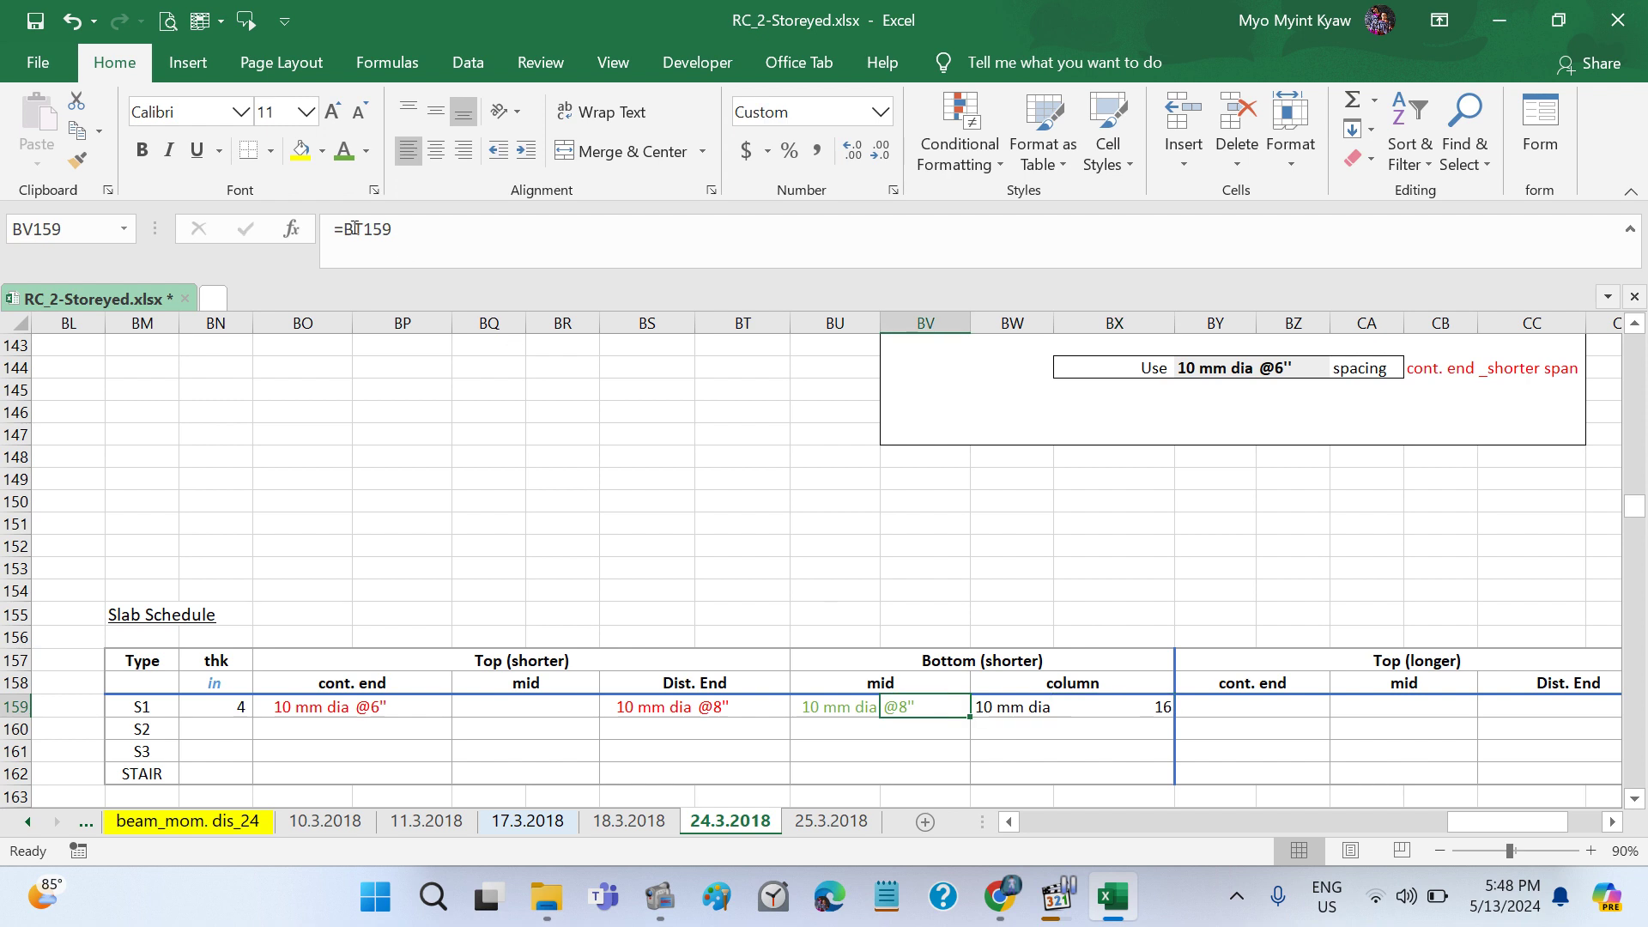
{"action": "left_click", "coordinate": [79, 163]}
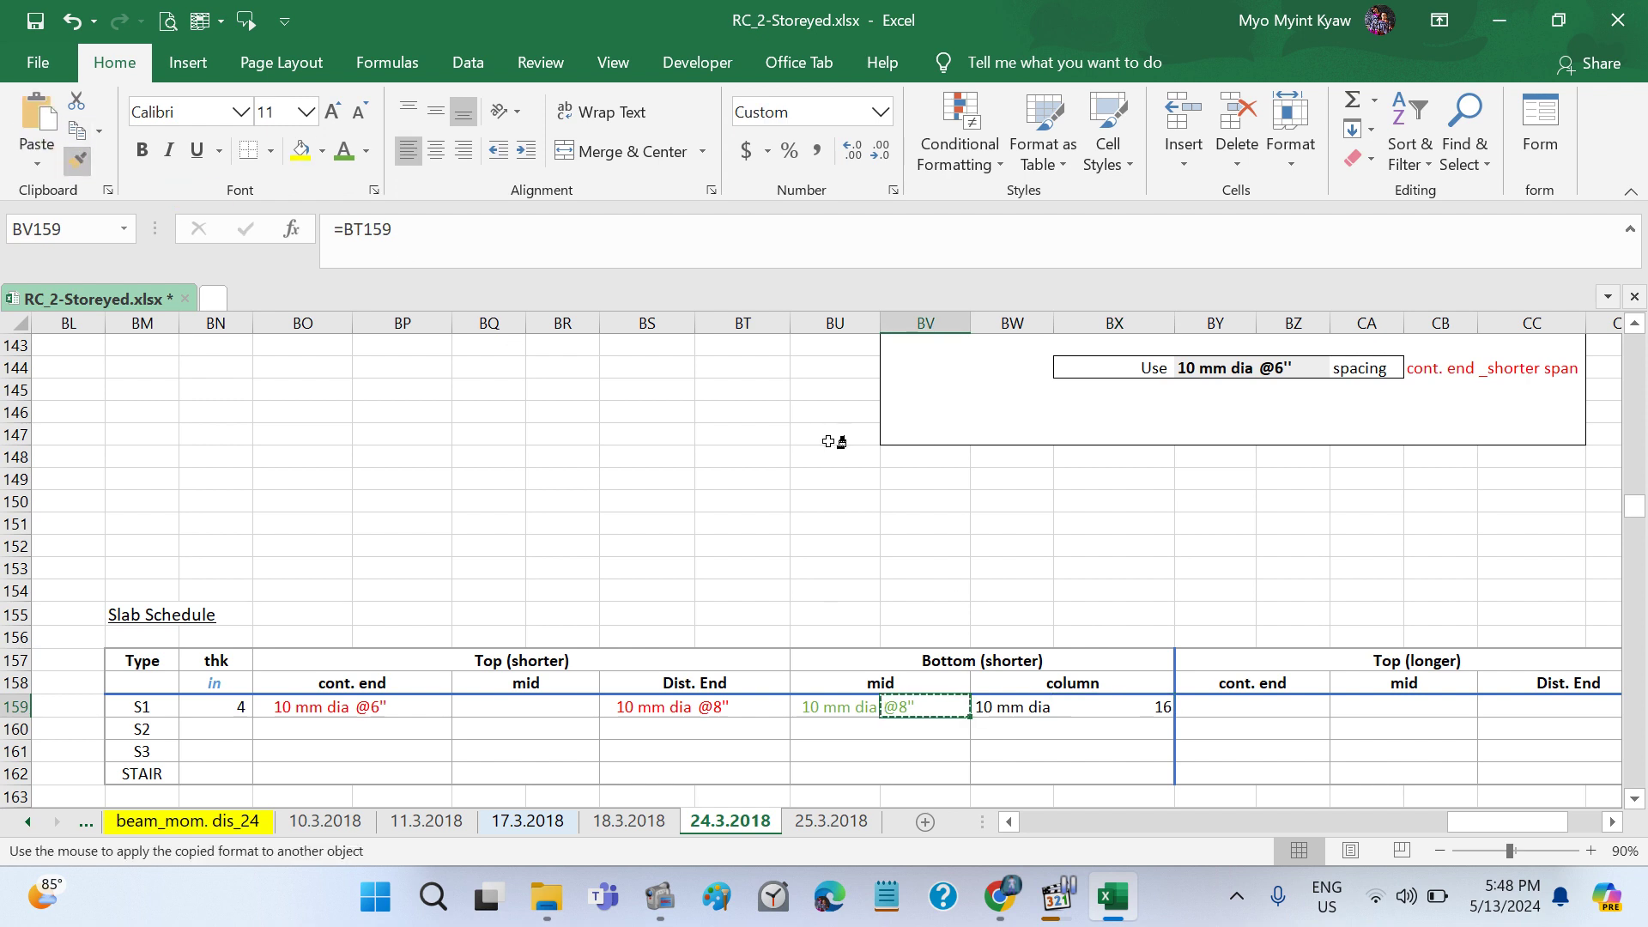
{"action": "left_click", "coordinate": [1110, 701]}
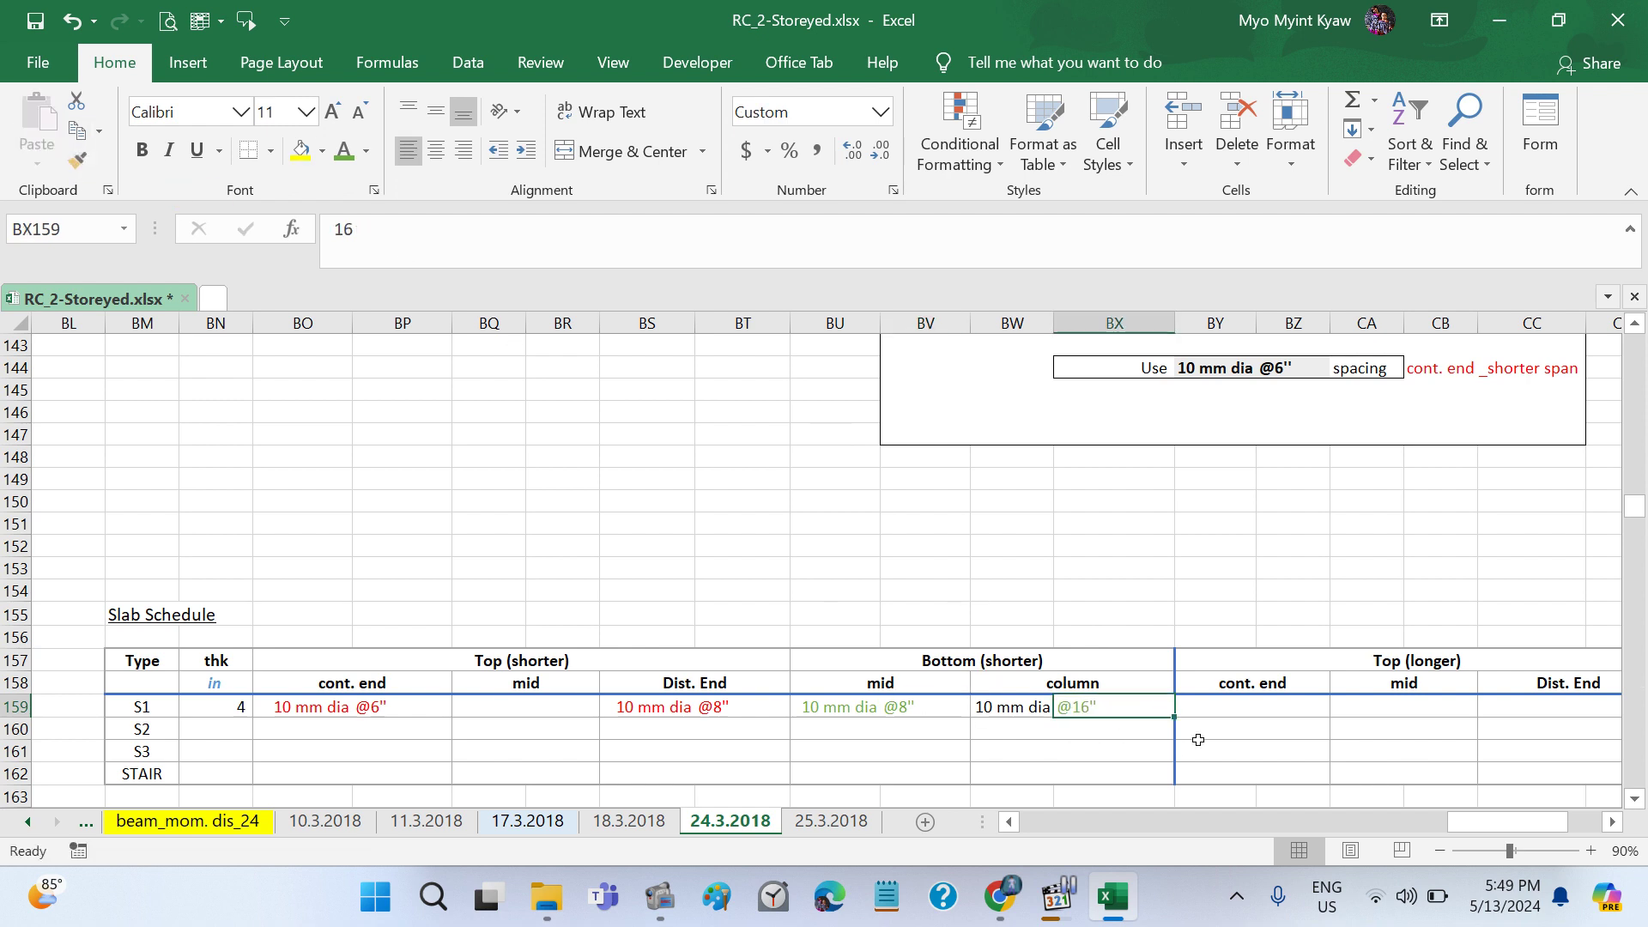
{"action": "left_click", "coordinate": [1247, 740]}
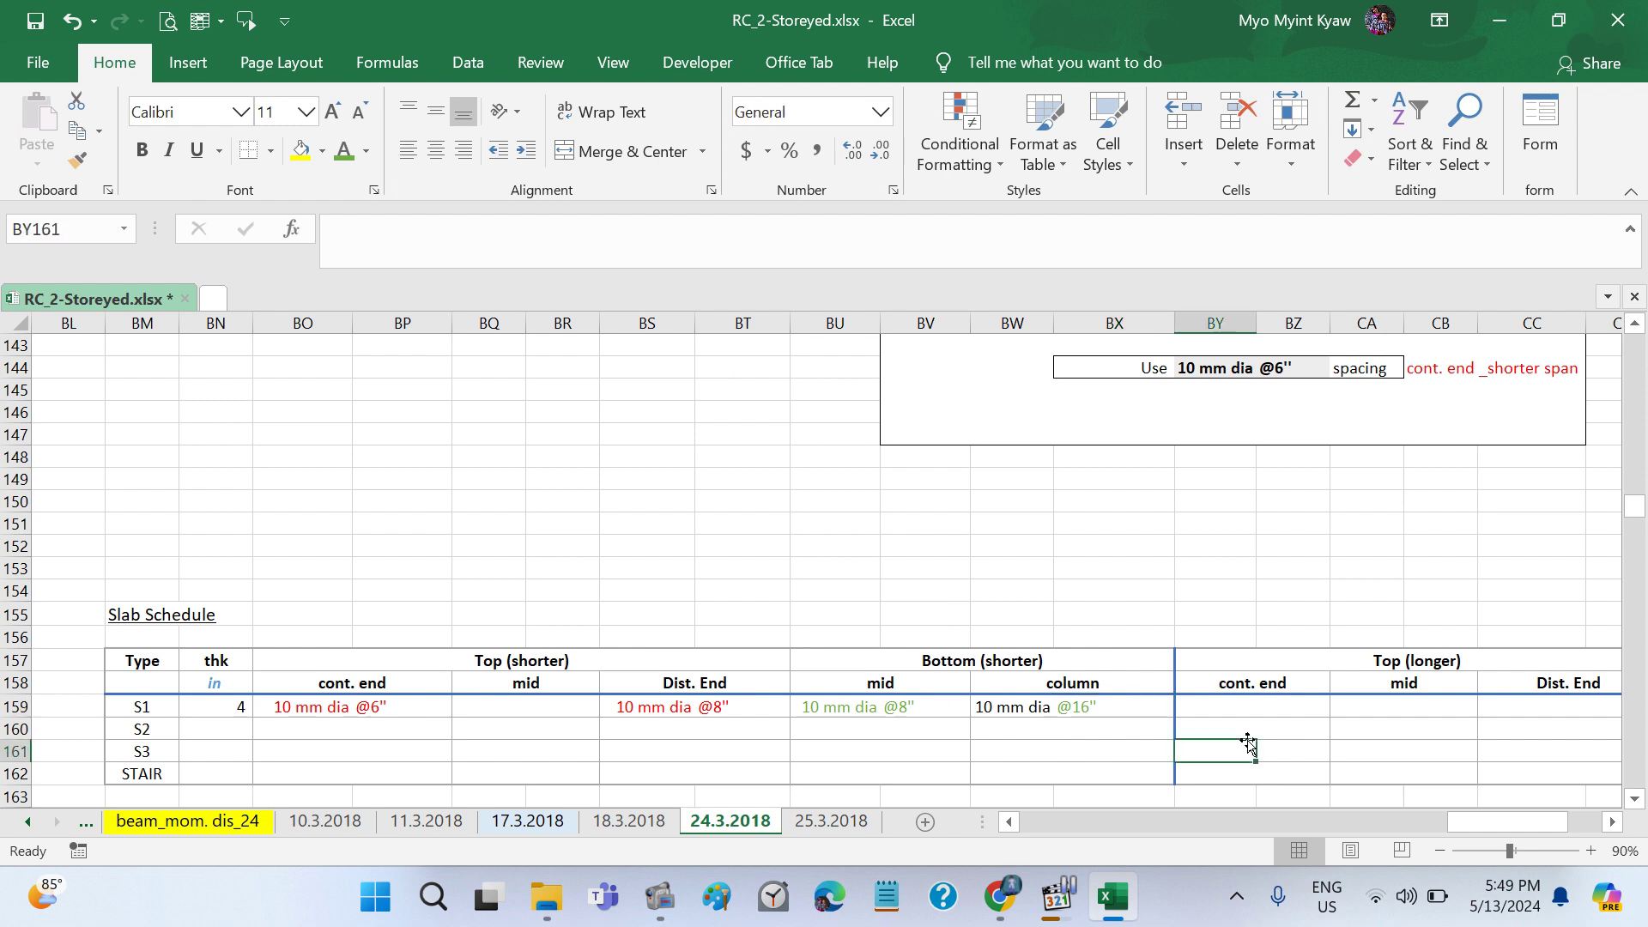
{"action": "scroll", "coordinate": [1246, 738], "scroll_direction": "down", "scroll_amount": 2}
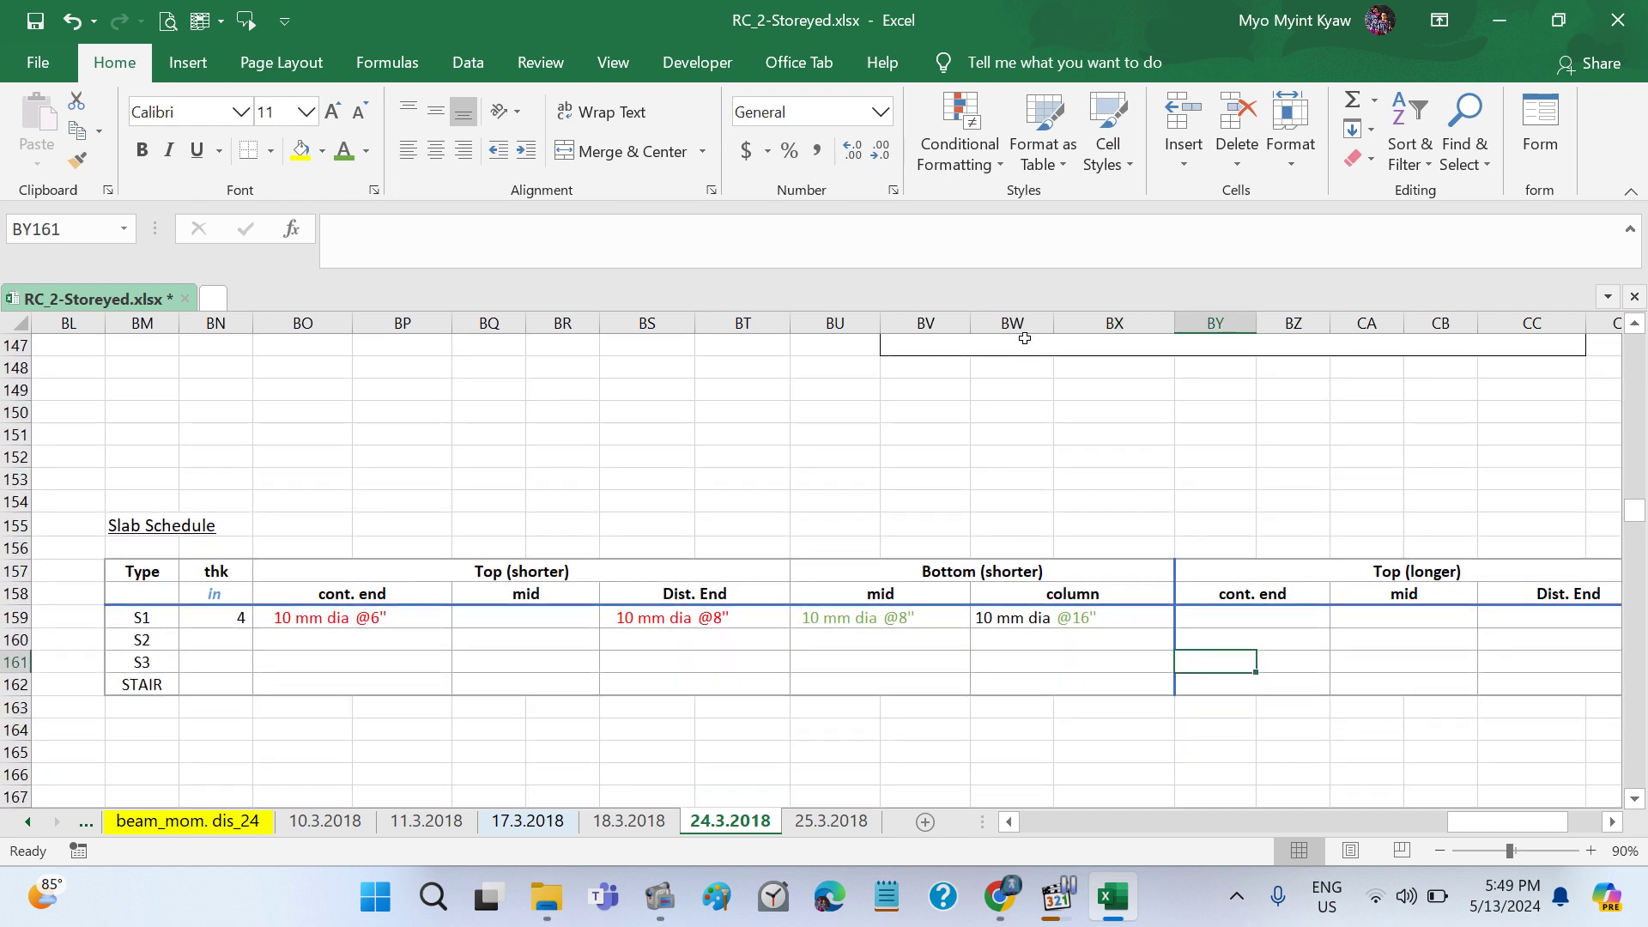
Step: Narrow columns BW:BX and copy the mid entry's green formatting onto the 10 mm dia cell
{"action": "left_click_drag", "start_coordinate": [1013, 322], "coordinate": [1183, 323]}
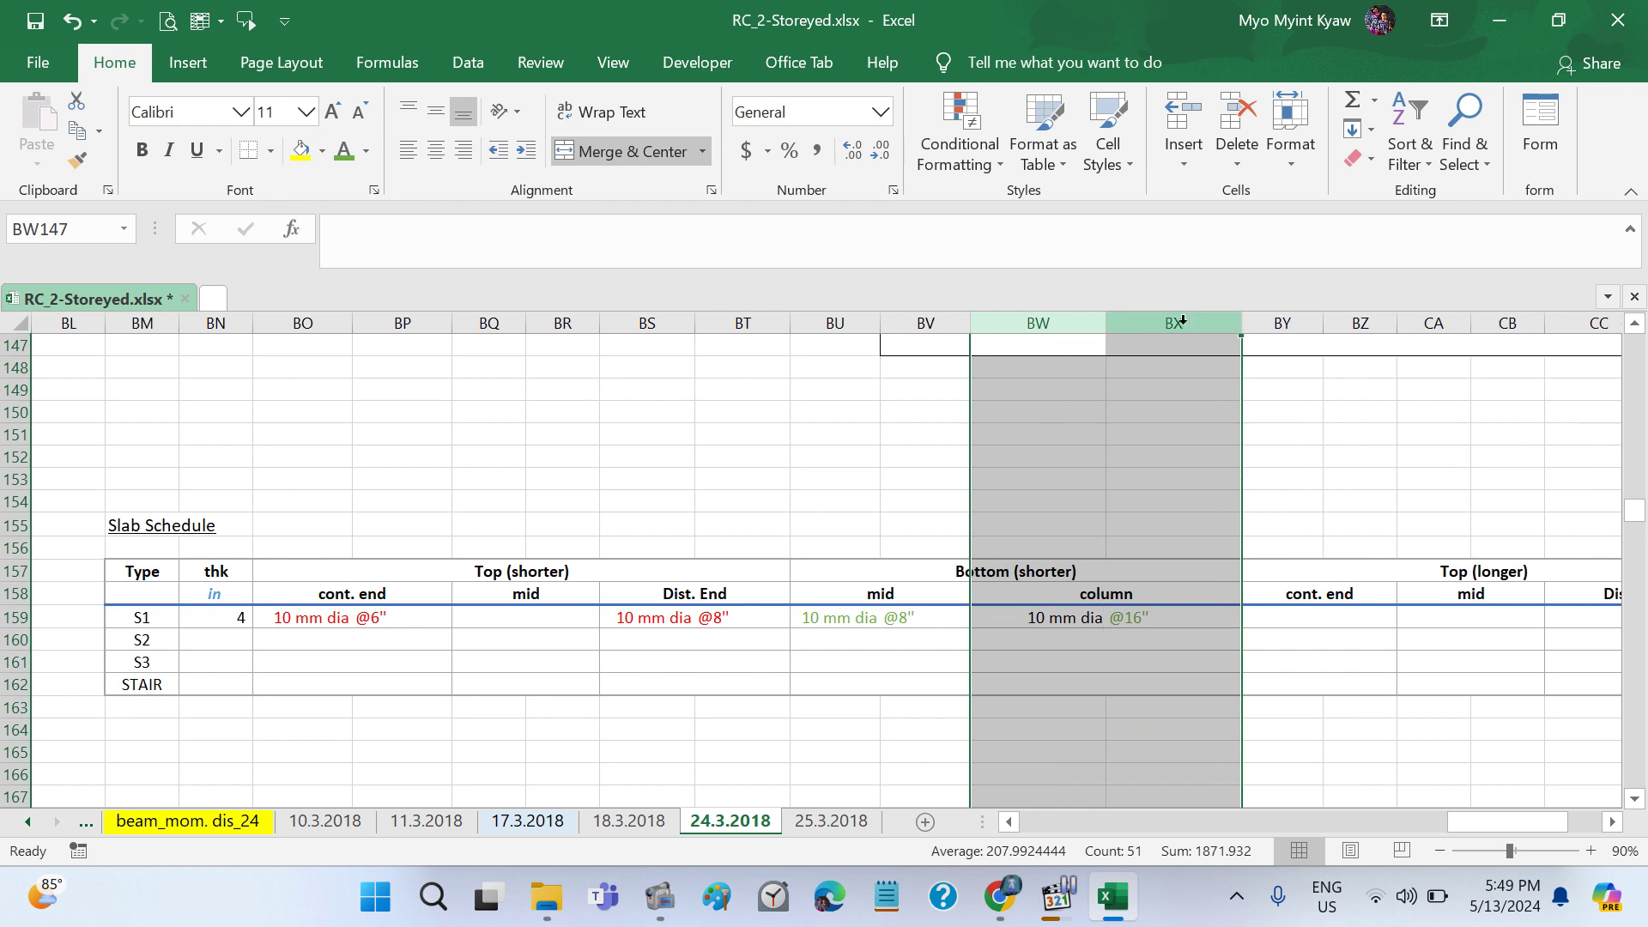
{"action": "left_click_drag", "start_coordinate": [1239, 316], "coordinate": [1198, 325]}
{"action": "left_click", "coordinate": [1273, 451]}
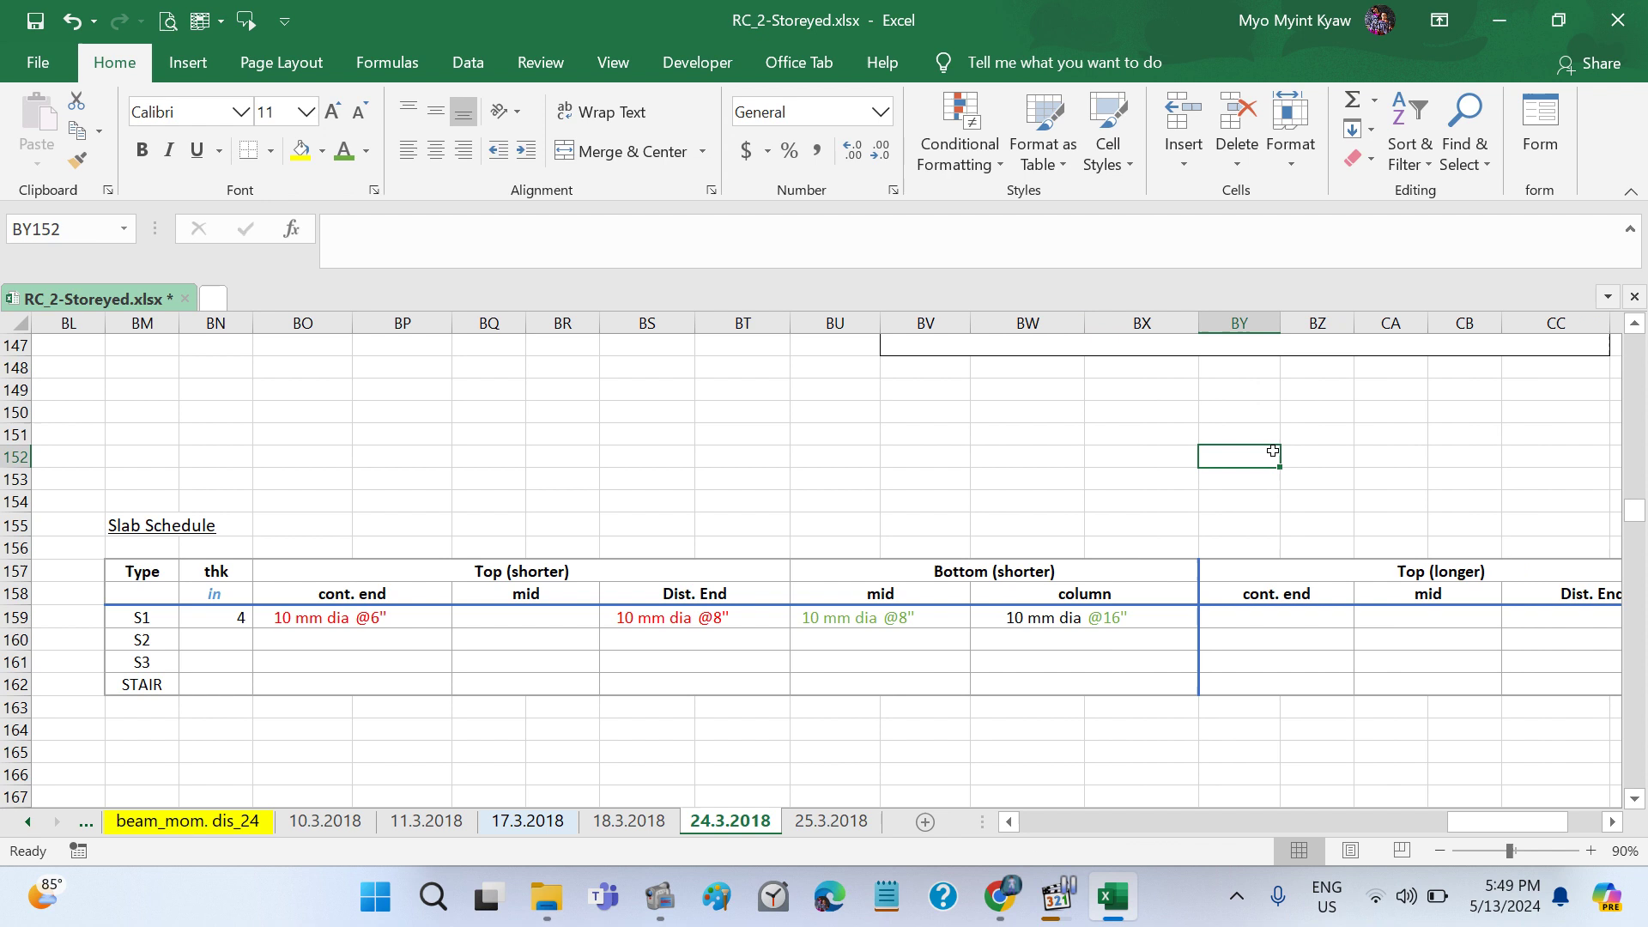
{"action": "left_click", "coordinate": [1054, 625]}
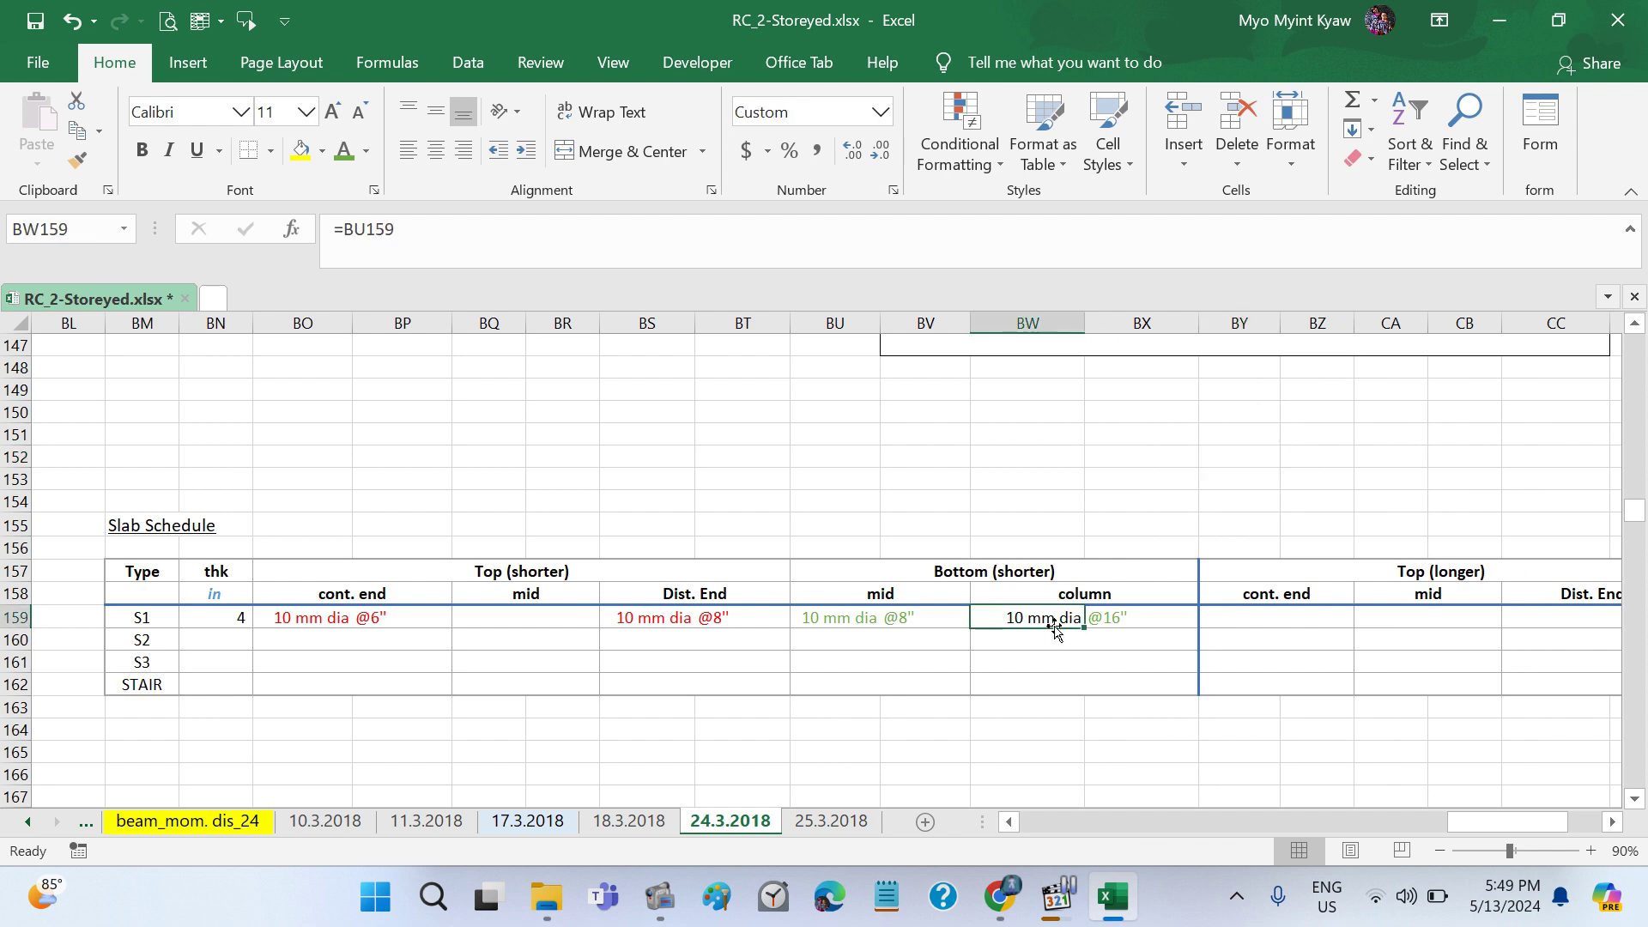
{"action": "left_click", "coordinate": [841, 625]}
{"action": "left_click", "coordinate": [77, 161]}
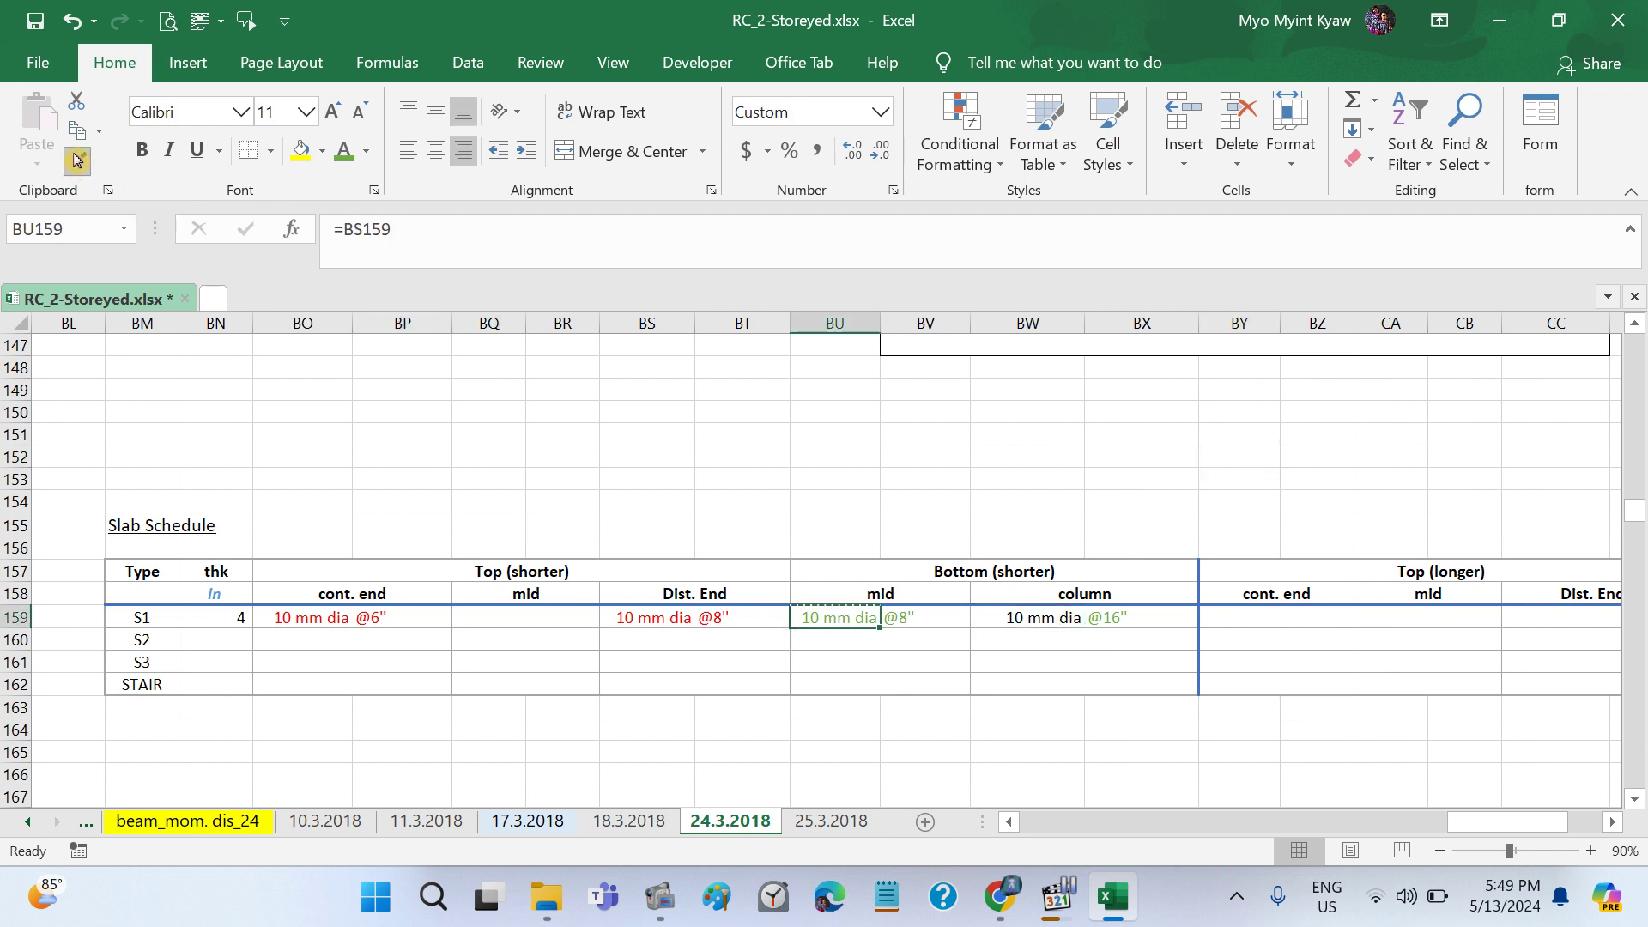
{"action": "left_click", "coordinate": [1039, 618]}
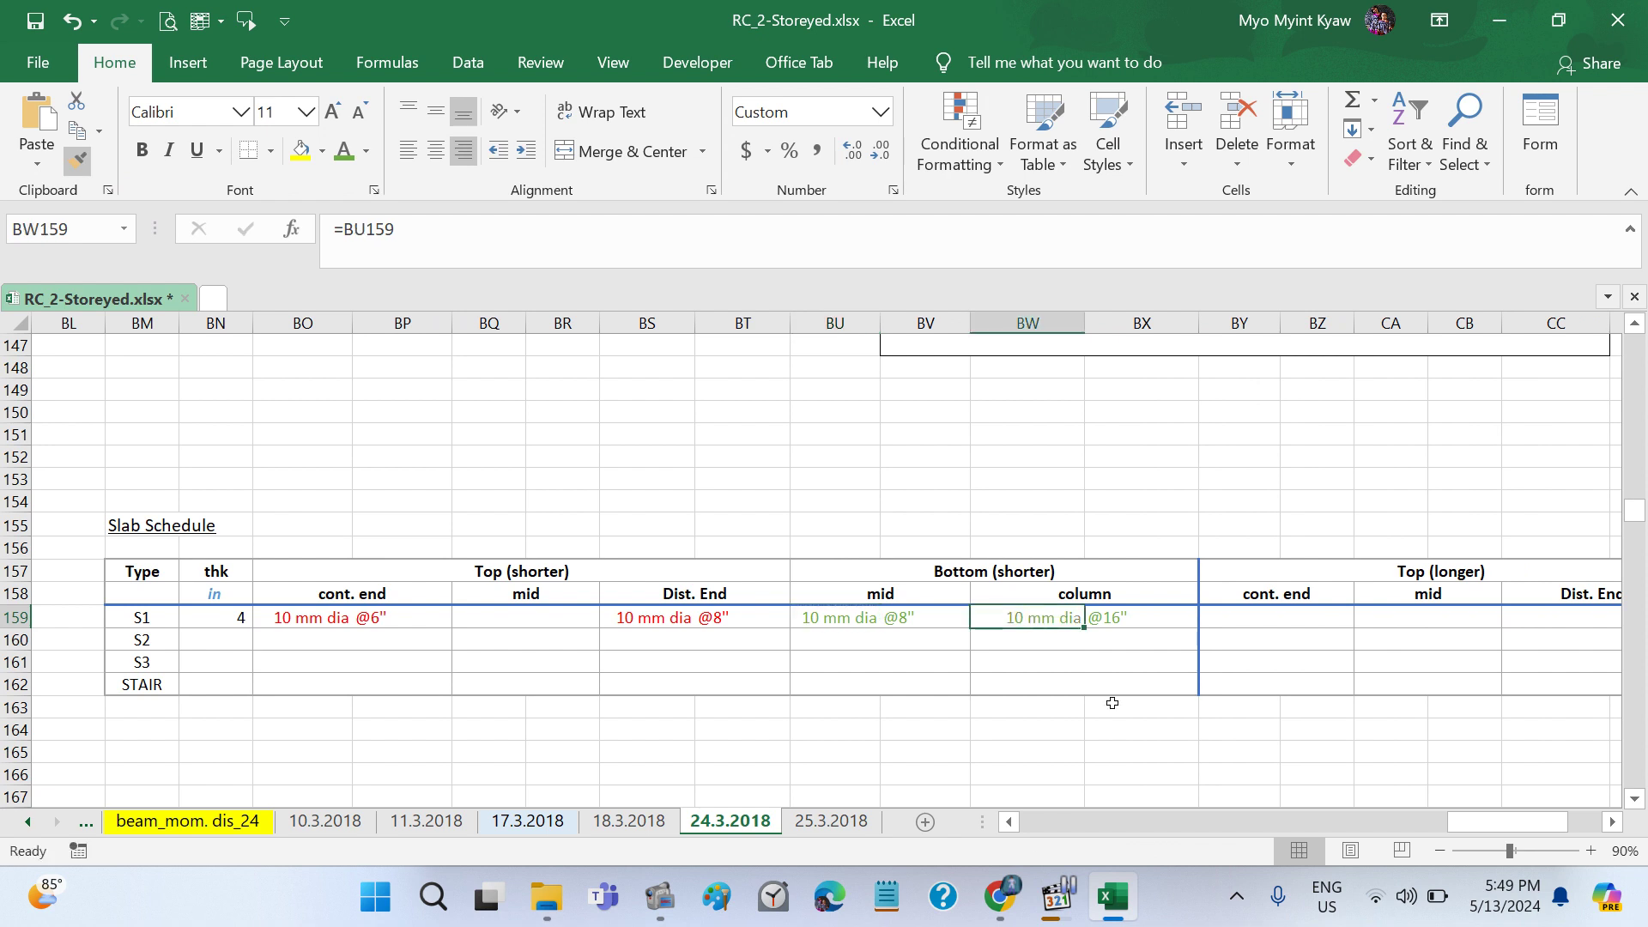
{"action": "left_click", "coordinate": [1111, 708]}
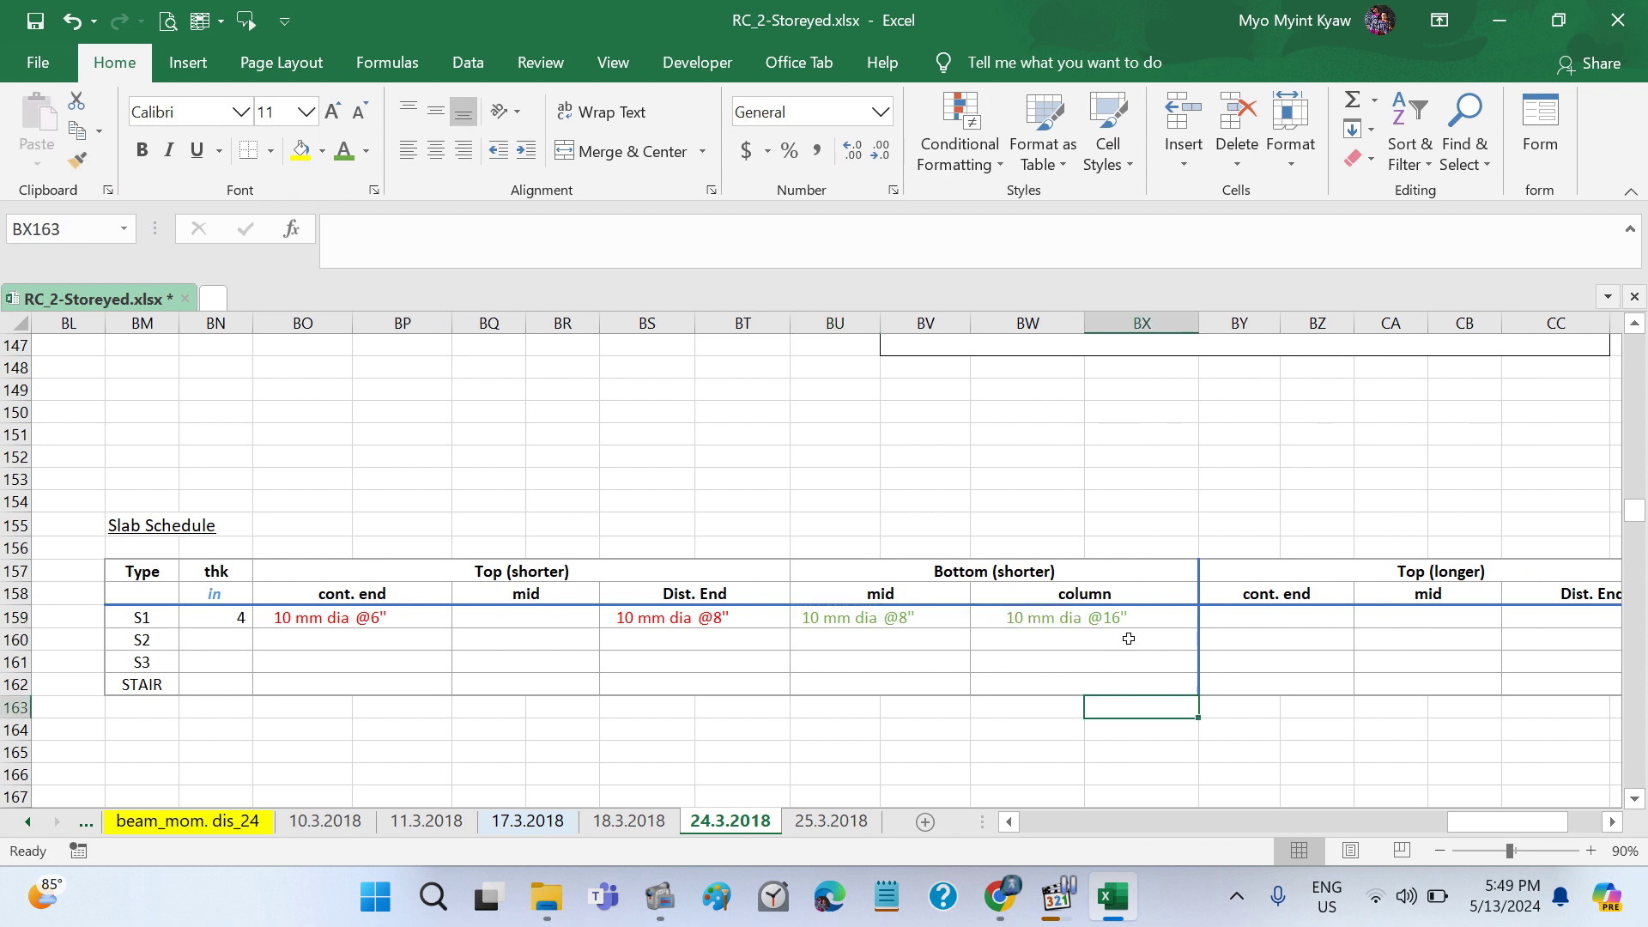
{"action": "left_click", "coordinate": [1124, 635]}
{"action": "left_click", "coordinate": [1123, 611]}
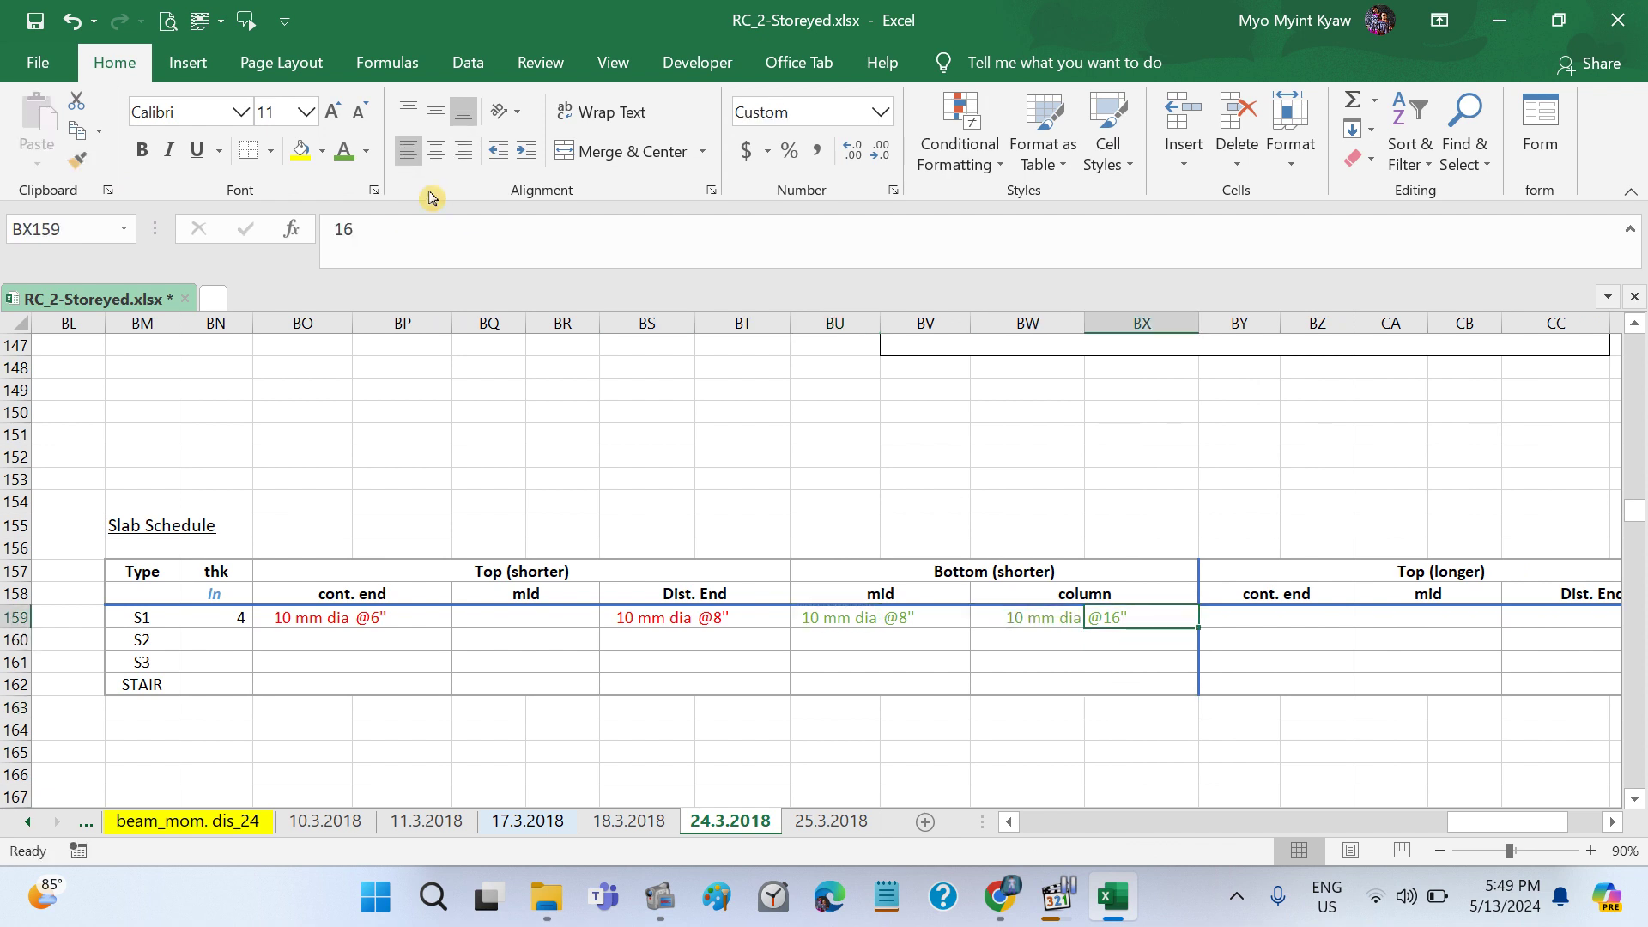
{"action": "left_click", "coordinate": [322, 154]}
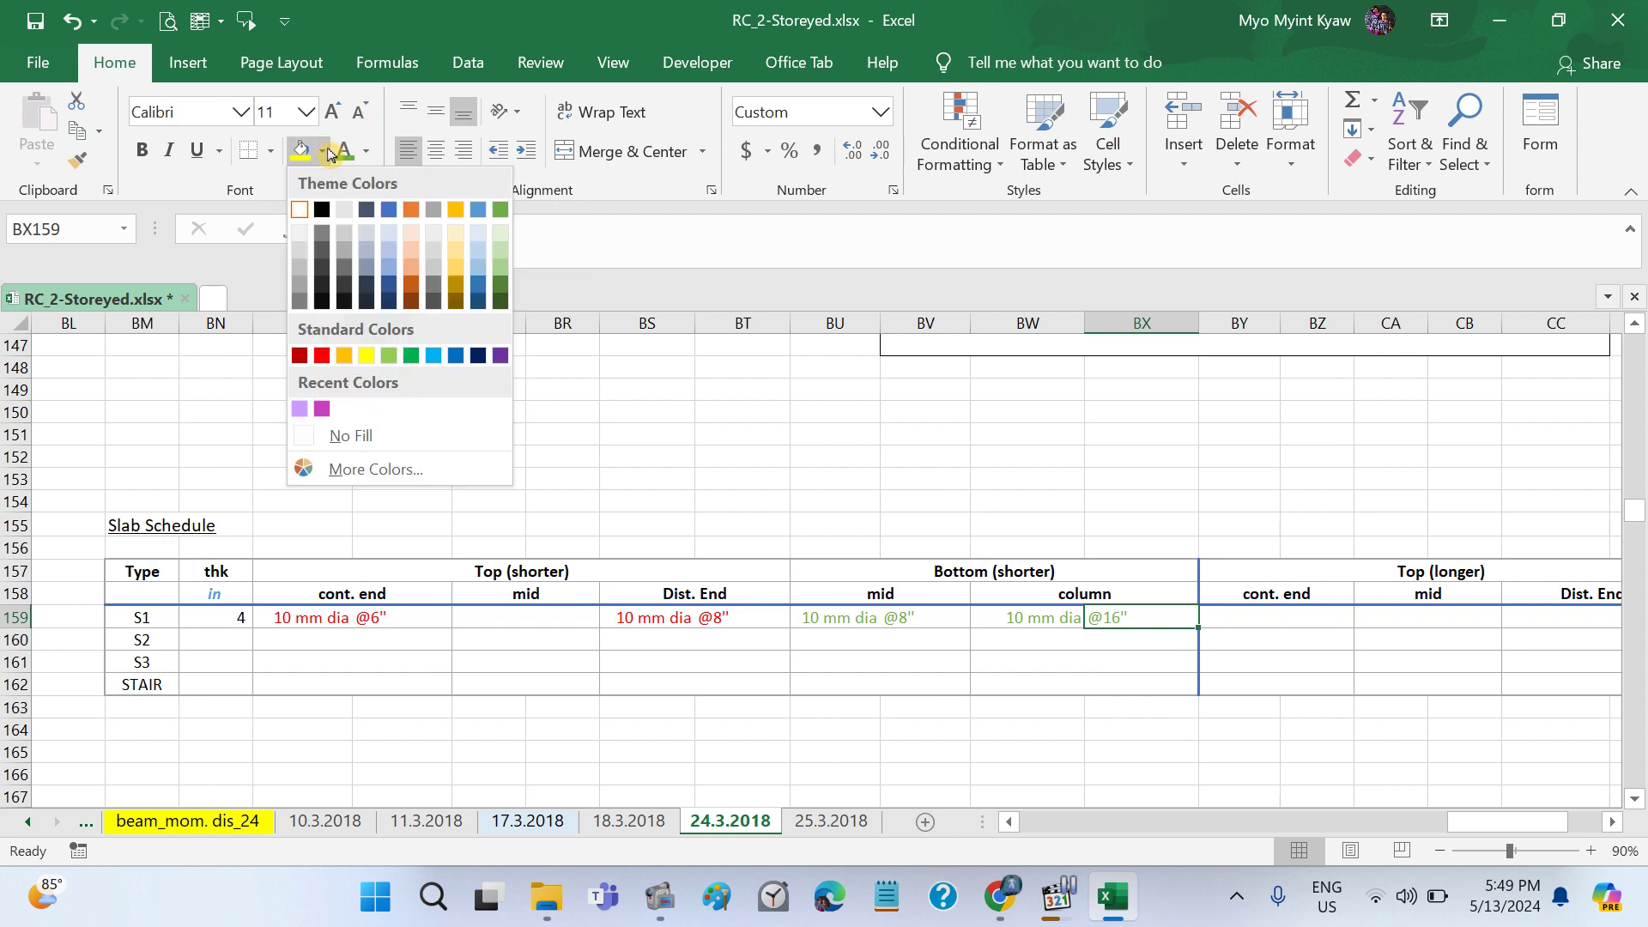
{"action": "left_click", "coordinate": [500, 234]}
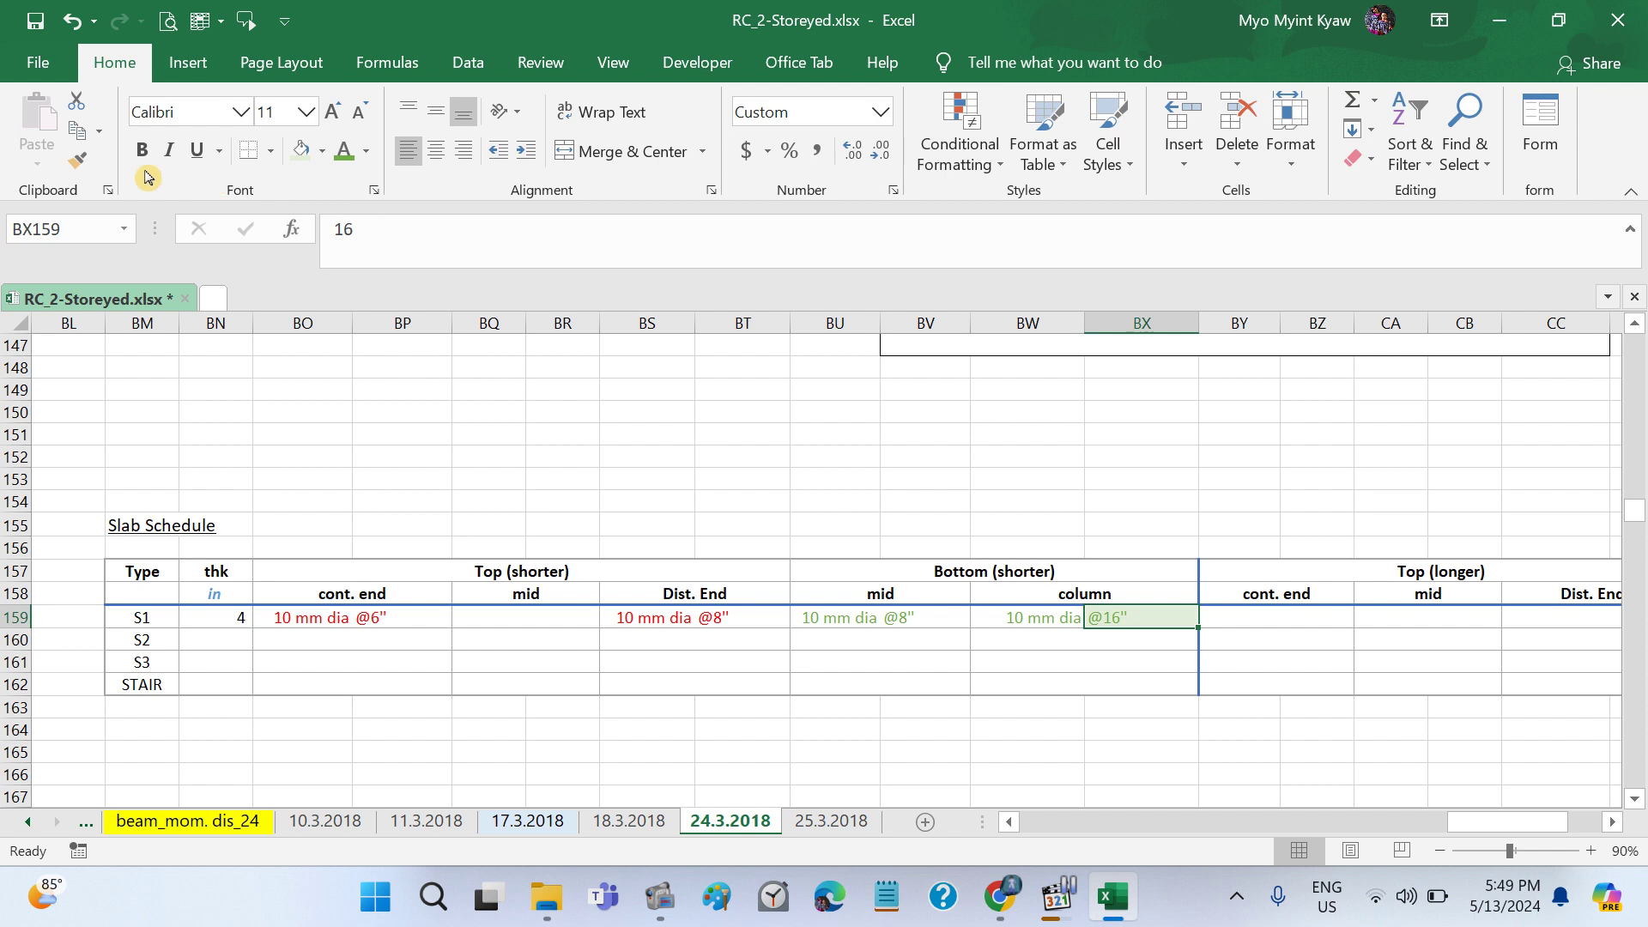
{"action": "left_click", "coordinate": [142, 150]}
{"action": "double_click", "coordinate": [901, 503]}
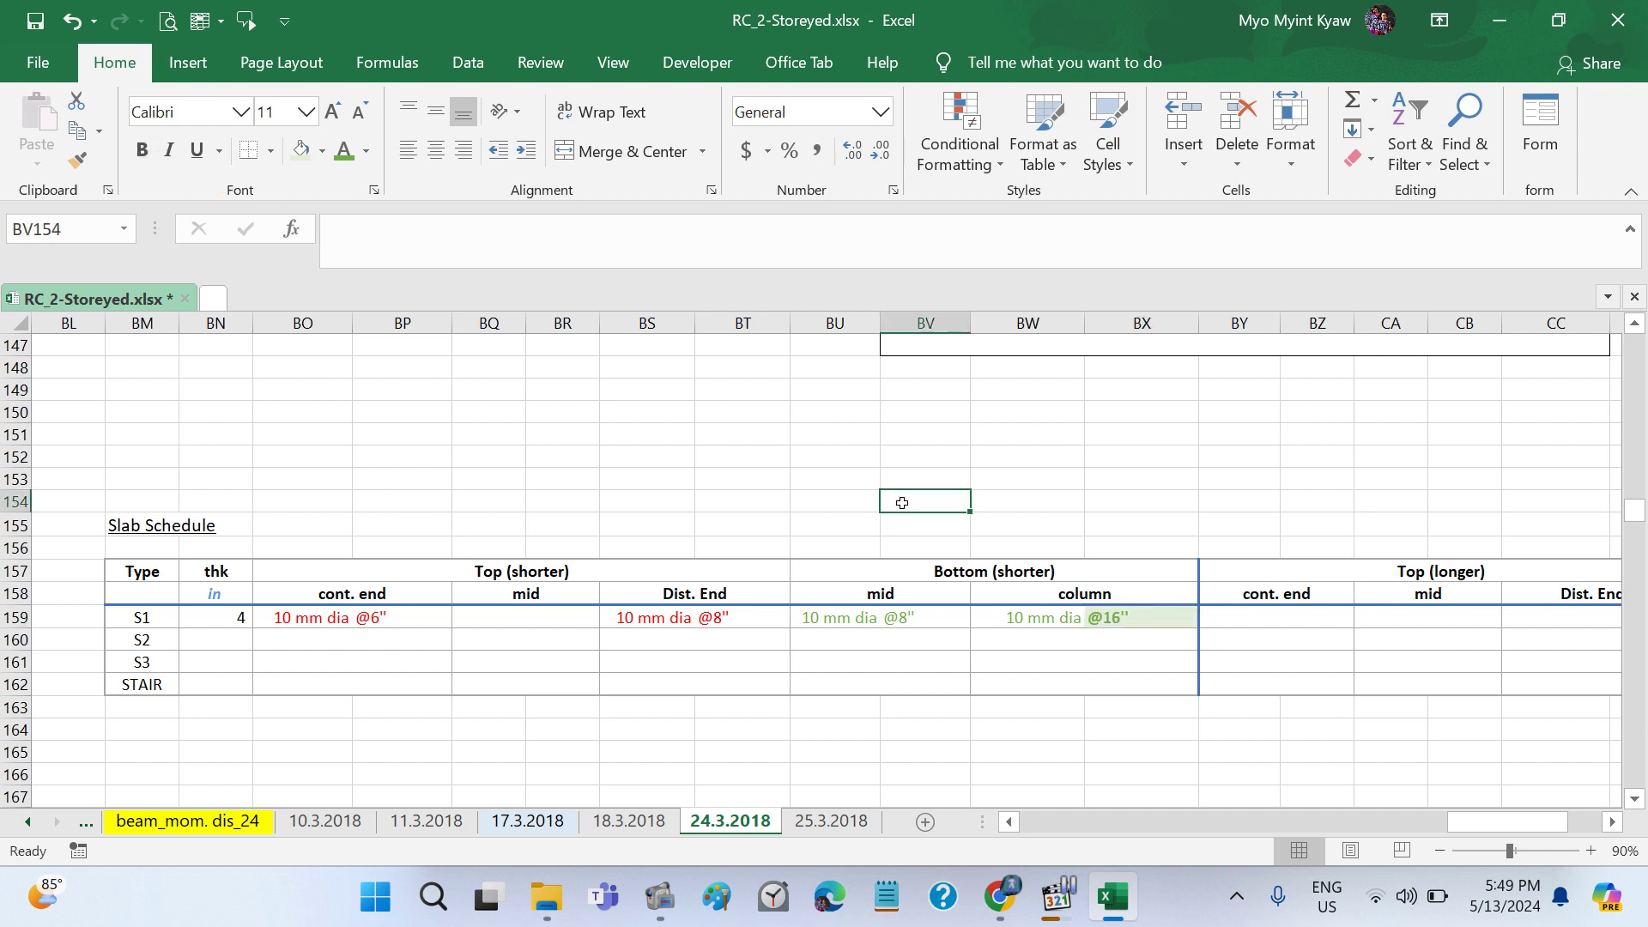
{"action": "left_click", "coordinate": [543, 435]}
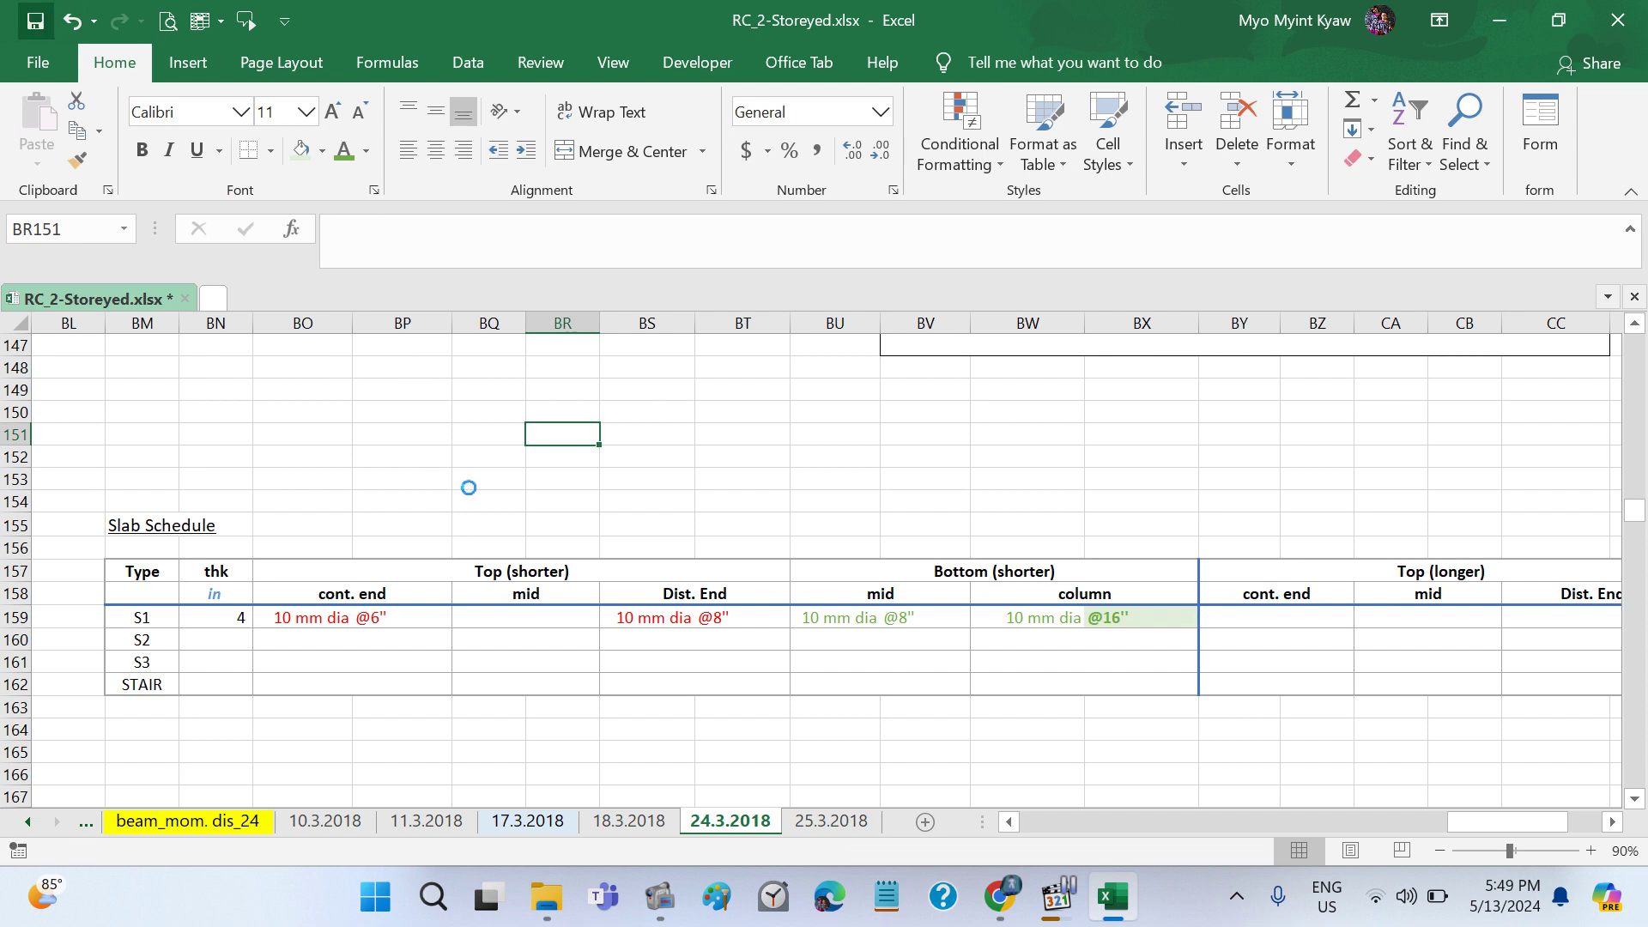
Step: Collapse the ribbon so only the tab names show
{"action": "scroll", "coordinate": [468, 488], "scroll_direction": "left", "scroll_amount": 3}
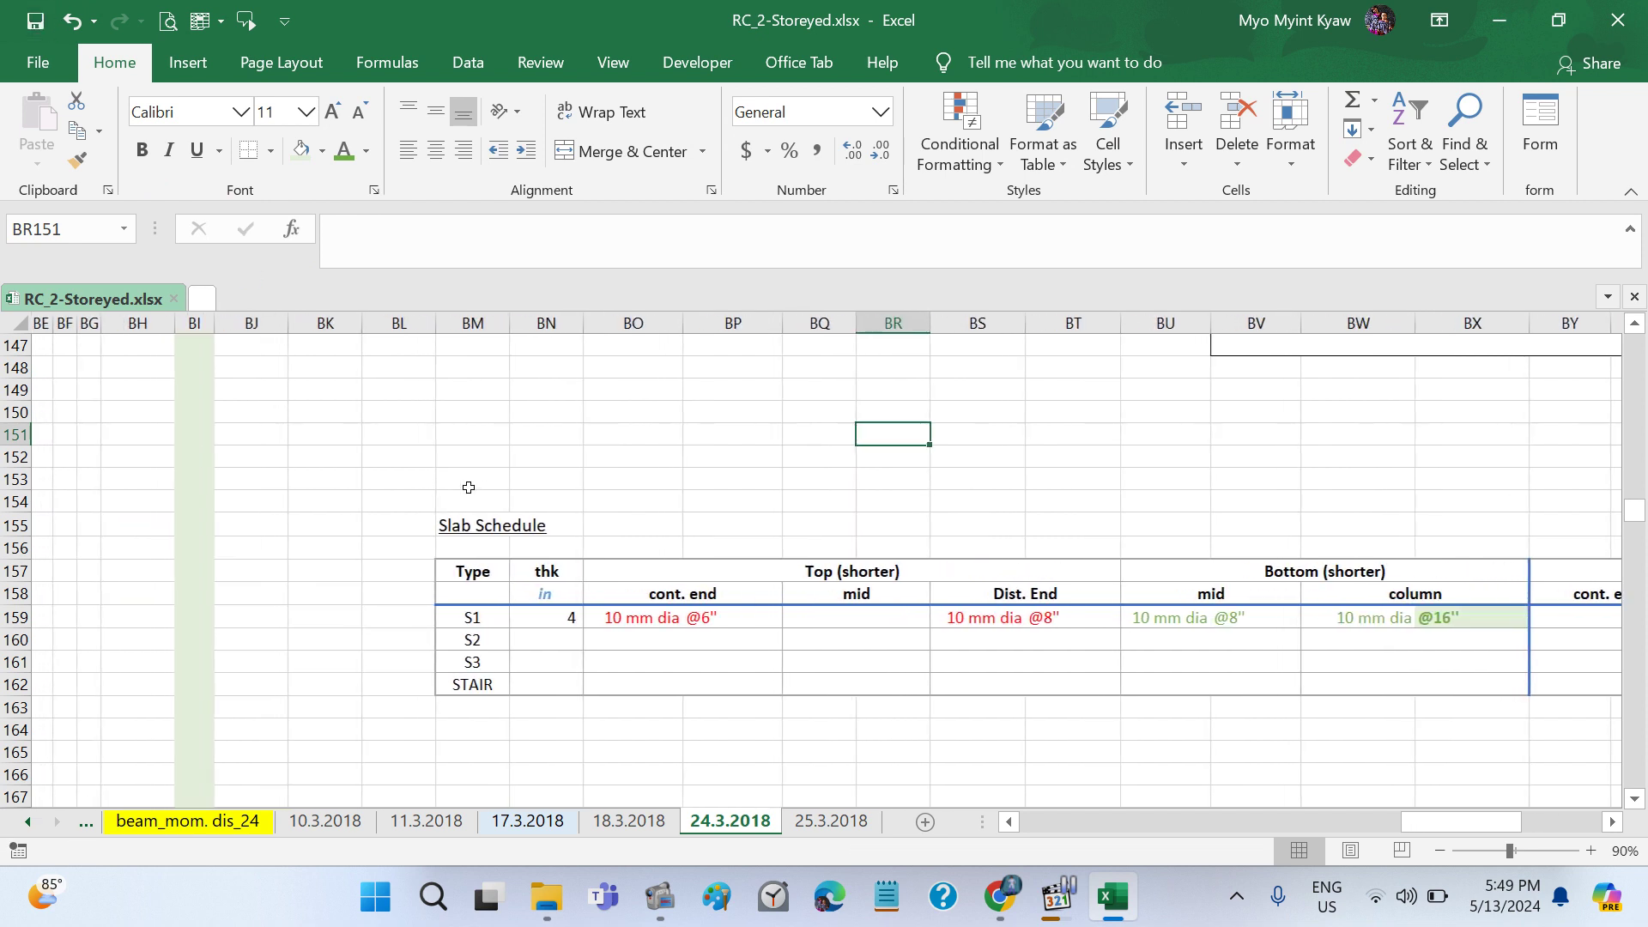
{"action": "scroll", "coordinate": [469, 487], "scroll_direction": "left", "scroll_amount": 3}
{"action": "scroll", "coordinate": [468, 487], "scroll_direction": "left", "scroll_amount": 3}
{"action": "scroll", "coordinate": [468, 488], "scroll_direction": "left", "scroll_amount": 5}
{"action": "scroll", "coordinate": [469, 488], "scroll_direction": "left", "scroll_amount": 5}
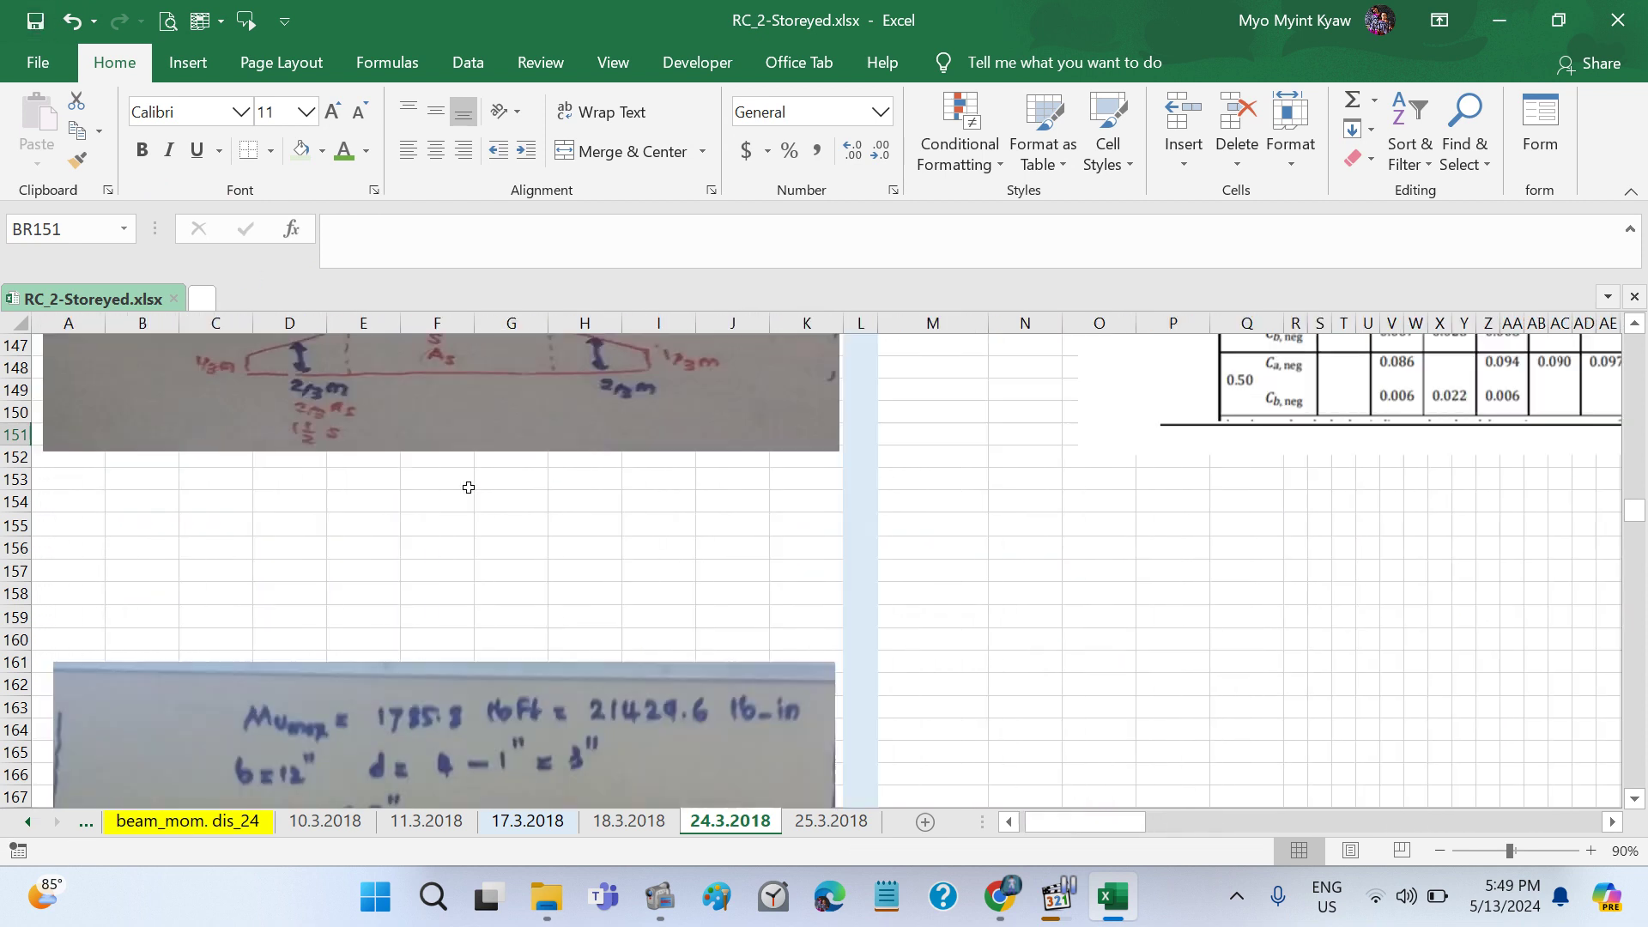
{"action": "scroll", "coordinate": [469, 487], "scroll_direction": "up", "scroll_amount": 2}
{"action": "scroll", "coordinate": [468, 488], "scroll_direction": "up", "scroll_amount": 1}
{"action": "scroll", "coordinate": [469, 487], "scroll_direction": "up", "scroll_amount": 2}
{"action": "scroll", "coordinate": [468, 488], "scroll_direction": "down", "scroll_amount": 3}
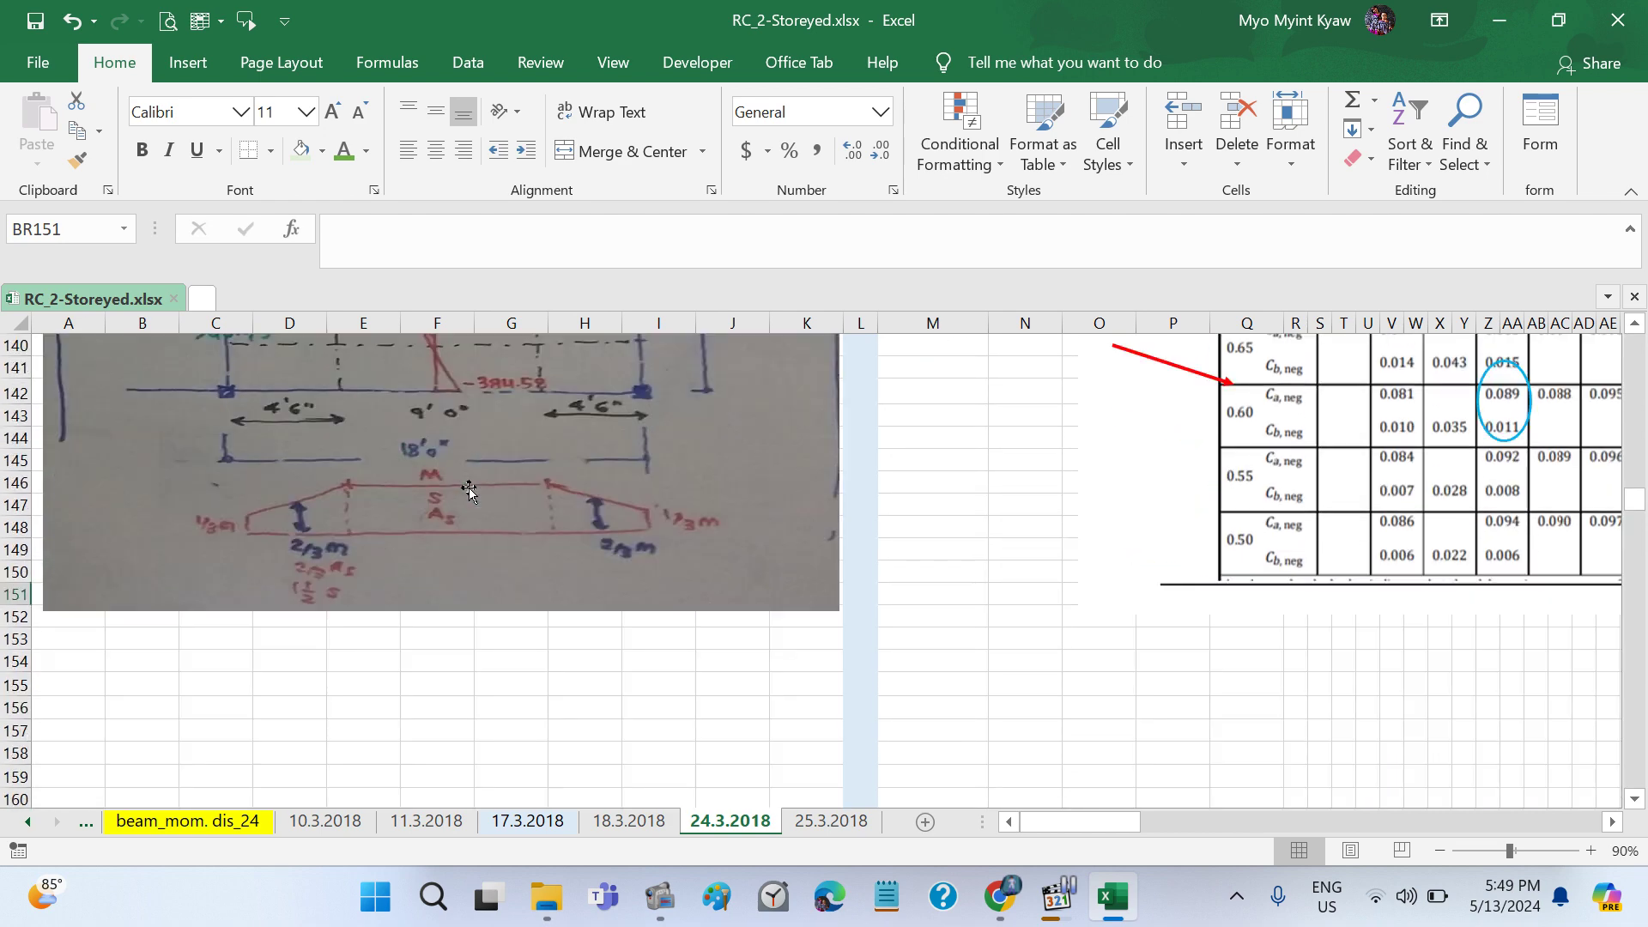
{"action": "scroll", "coordinate": [469, 487], "scroll_direction": "down", "scroll_amount": 8}
{"action": "scroll", "coordinate": [469, 487], "scroll_direction": "down", "scroll_amount": 2}
{"action": "scroll", "coordinate": [468, 487], "scroll_direction": "down", "scroll_amount": 8}
{"action": "scroll", "coordinate": [468, 487], "scroll_direction": "down", "scroll_amount": 5}
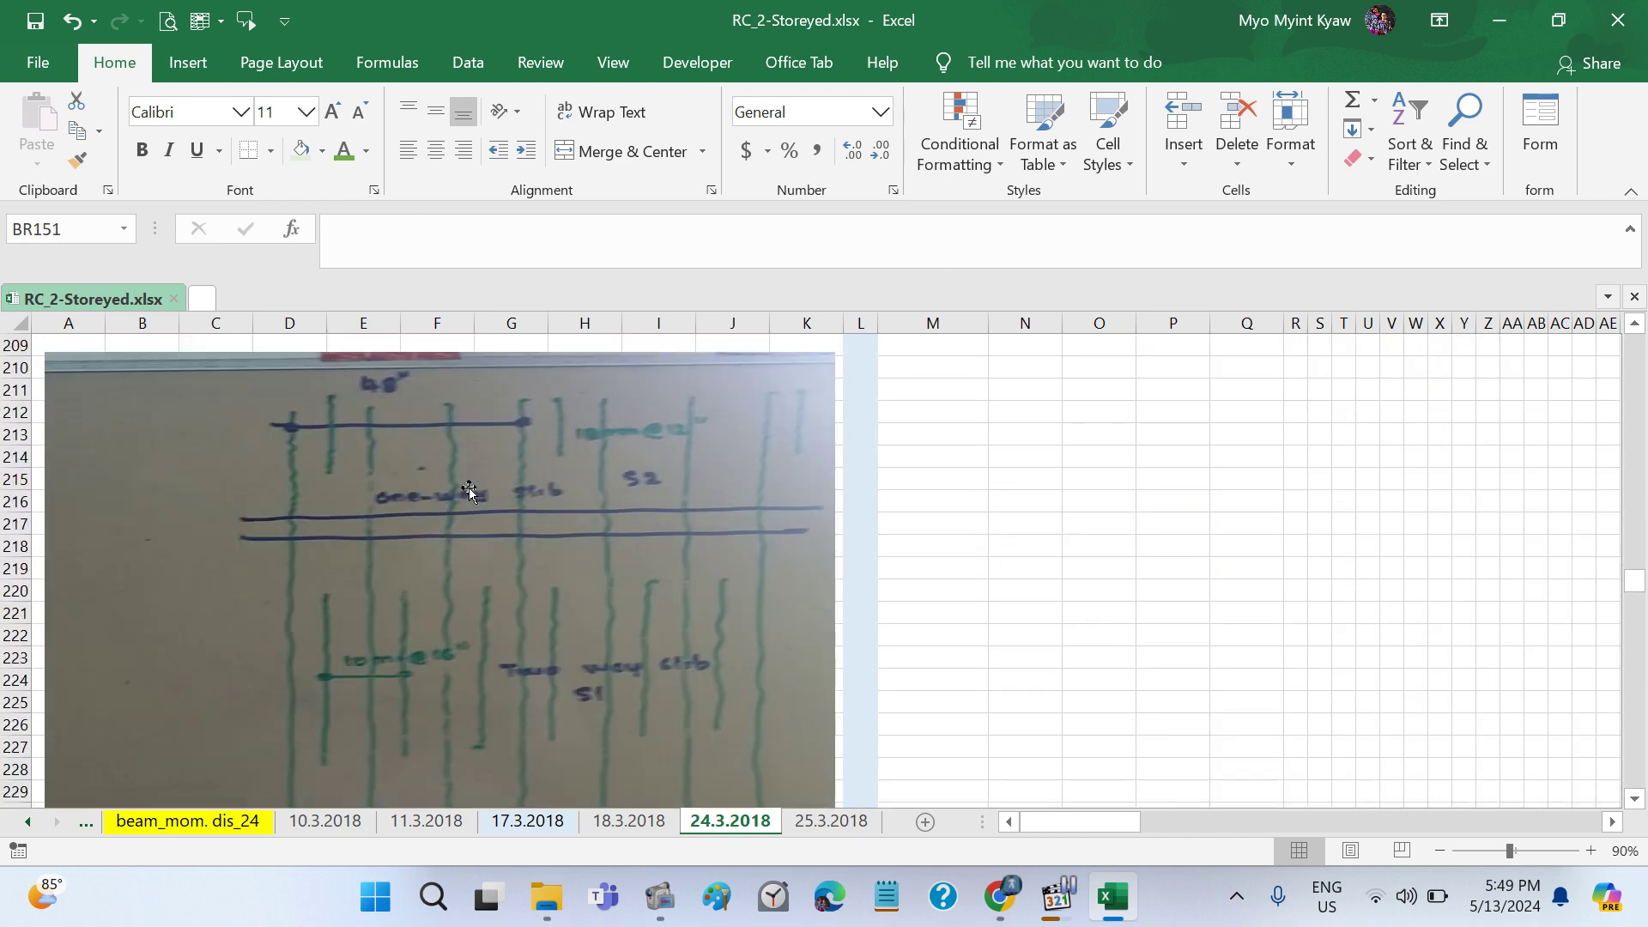
{"action": "left_click", "coordinate": [1632, 196]}
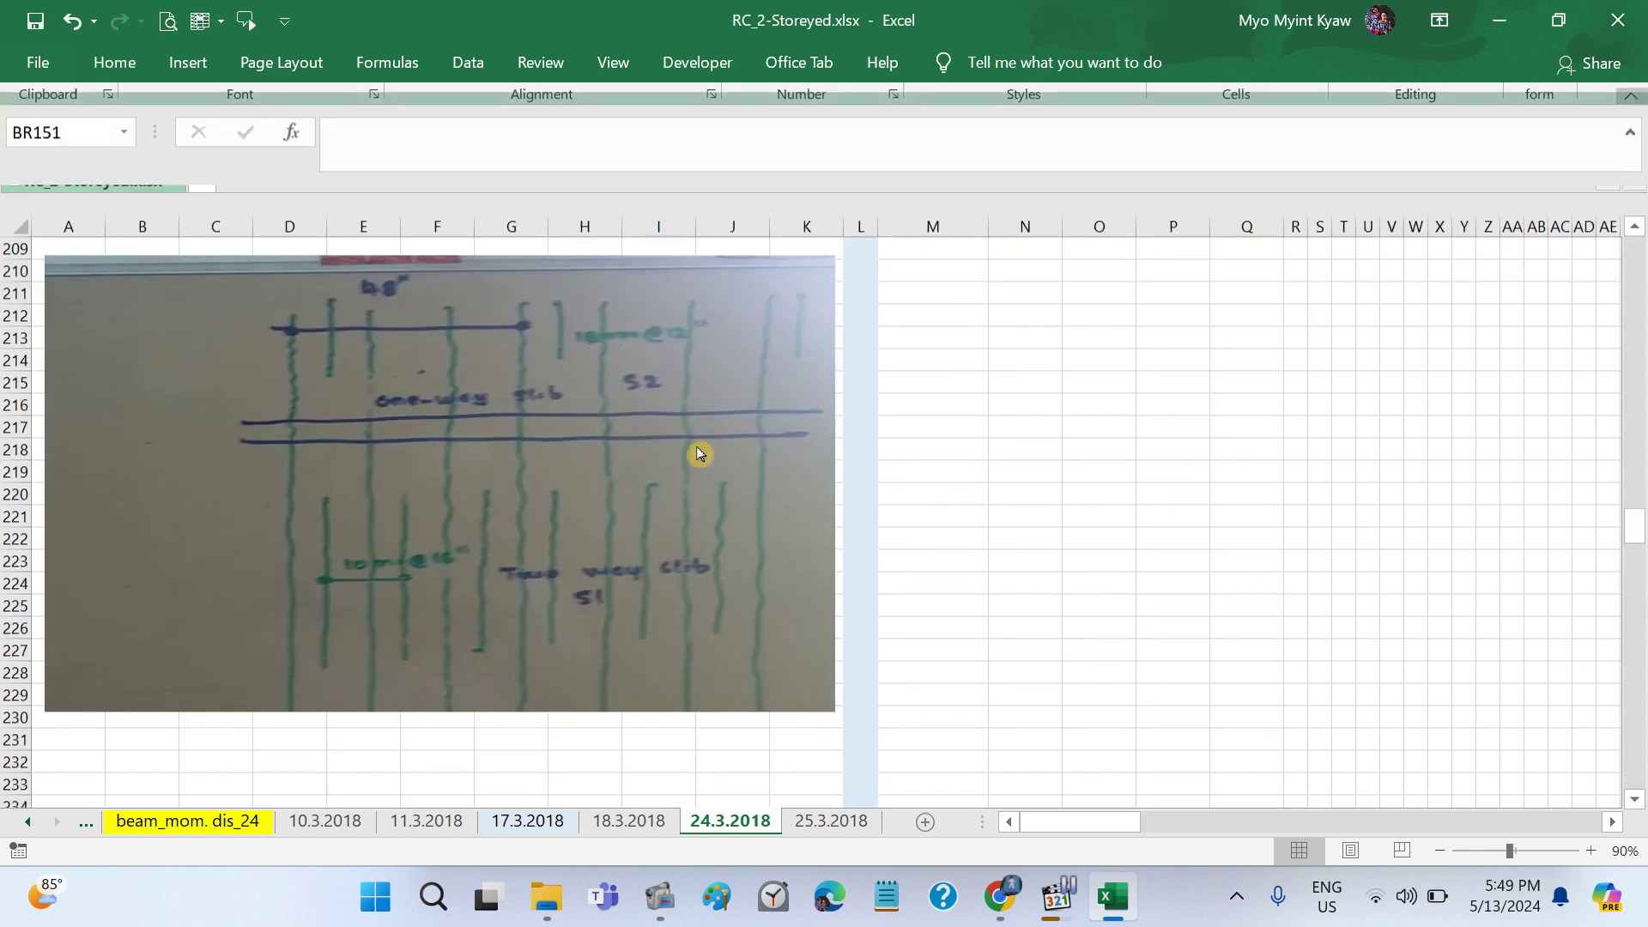
Step: Scroll to the Slab Schedule table near columns BM–BW showing the S1 entries
{"action": "scroll", "coordinate": [698, 451], "scroll_direction": "down", "scroll_amount": 1}
{"action": "scroll", "coordinate": [698, 451], "scroll_direction": "down", "scroll_amount": 3}
{"action": "scroll", "coordinate": [696, 447], "scroll_direction": "down", "scroll_amount": 2}
{"action": "scroll", "coordinate": [696, 447], "scroll_direction": "down", "scroll_amount": 4}
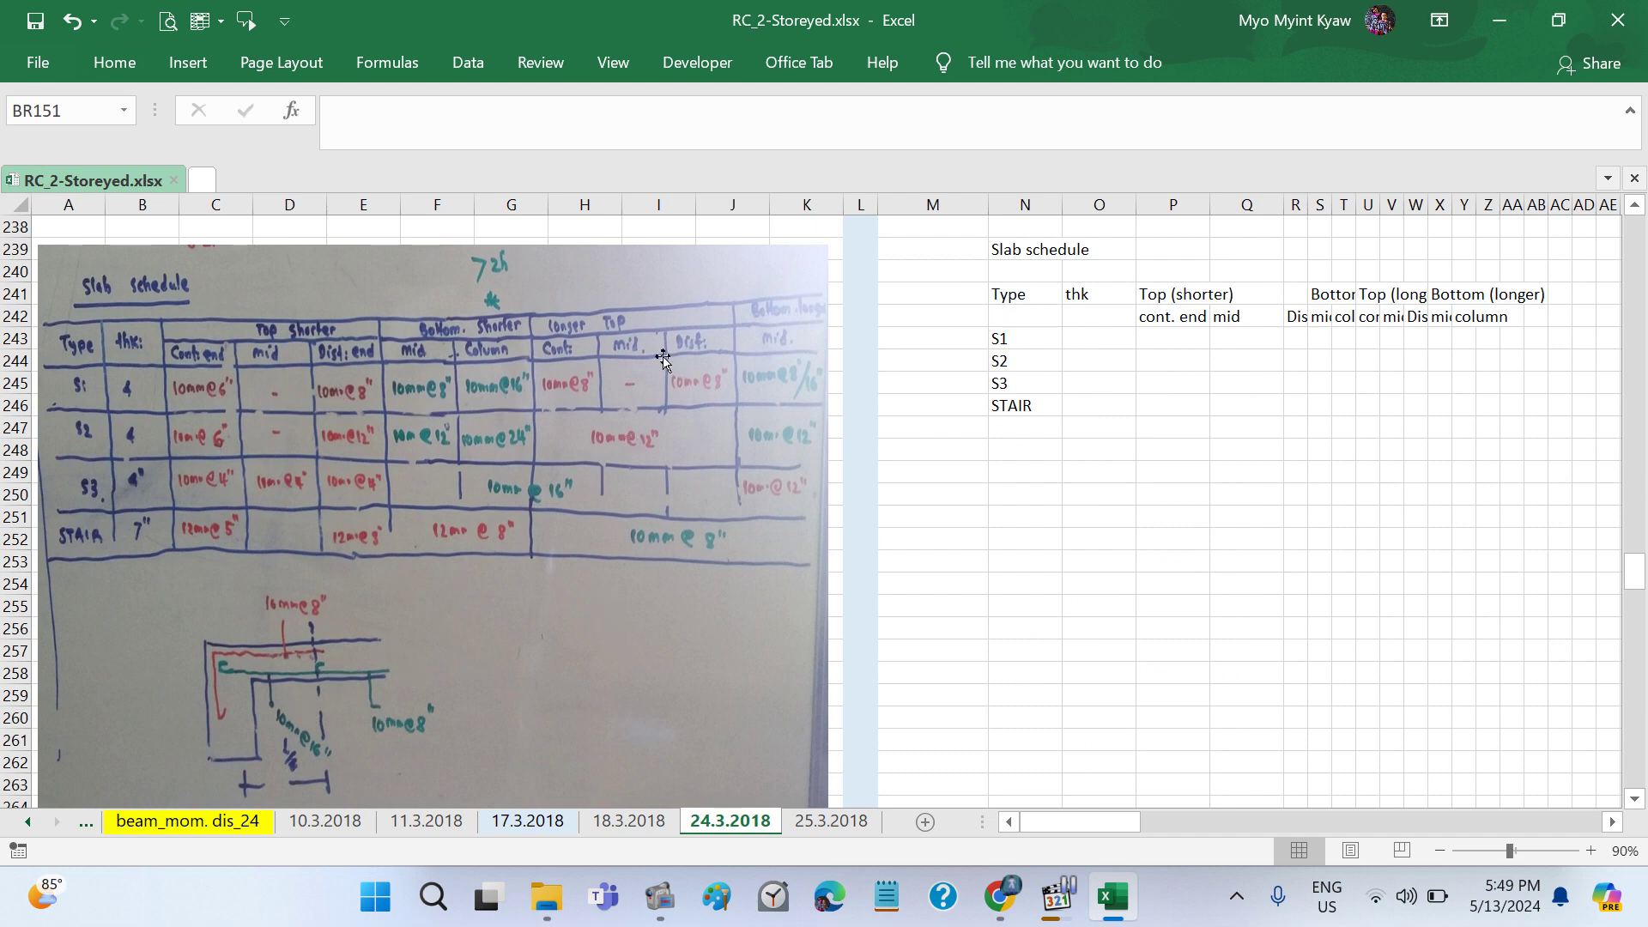
{"action": "scroll", "coordinate": [1021, 546], "scroll_direction": "up", "scroll_amount": 3}
{"action": "scroll", "coordinate": [1022, 546], "scroll_direction": "up", "scroll_amount": 4}
{"action": "scroll", "coordinate": [1021, 546], "scroll_direction": "up", "scroll_amount": 5}
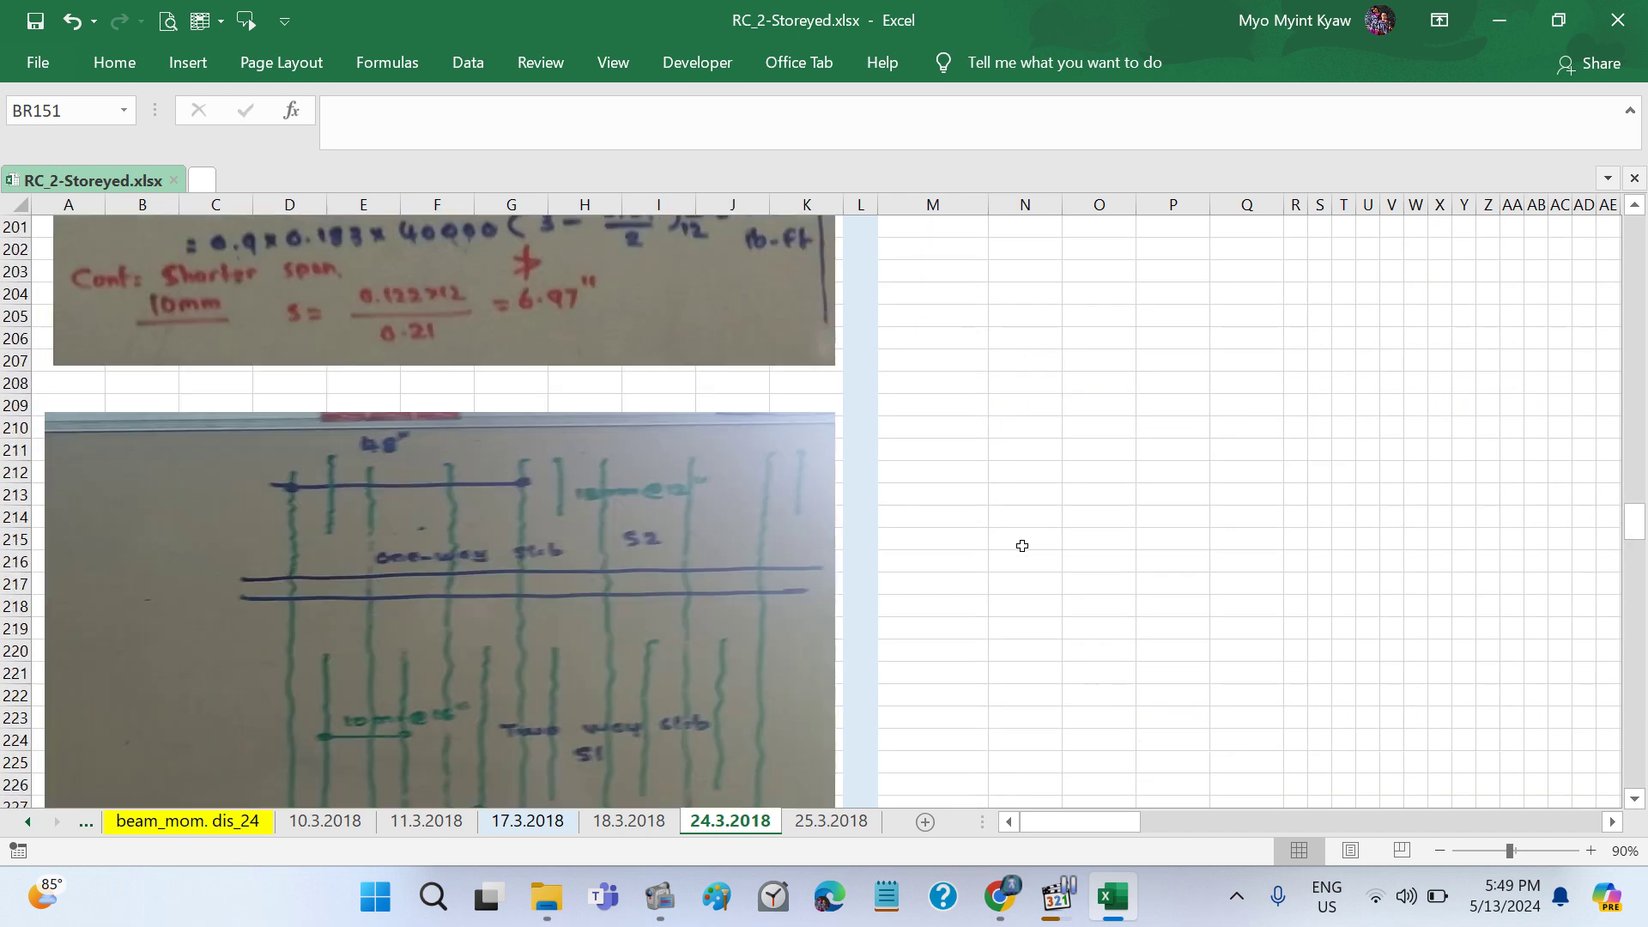
{"action": "scroll", "coordinate": [1022, 546], "scroll_direction": "up", "scroll_amount": 5}
{"action": "scroll", "coordinate": [1021, 545], "scroll_direction": "right", "scroll_amount": 5}
{"action": "scroll", "coordinate": [1021, 546], "scroll_direction": "up", "scroll_amount": 5}
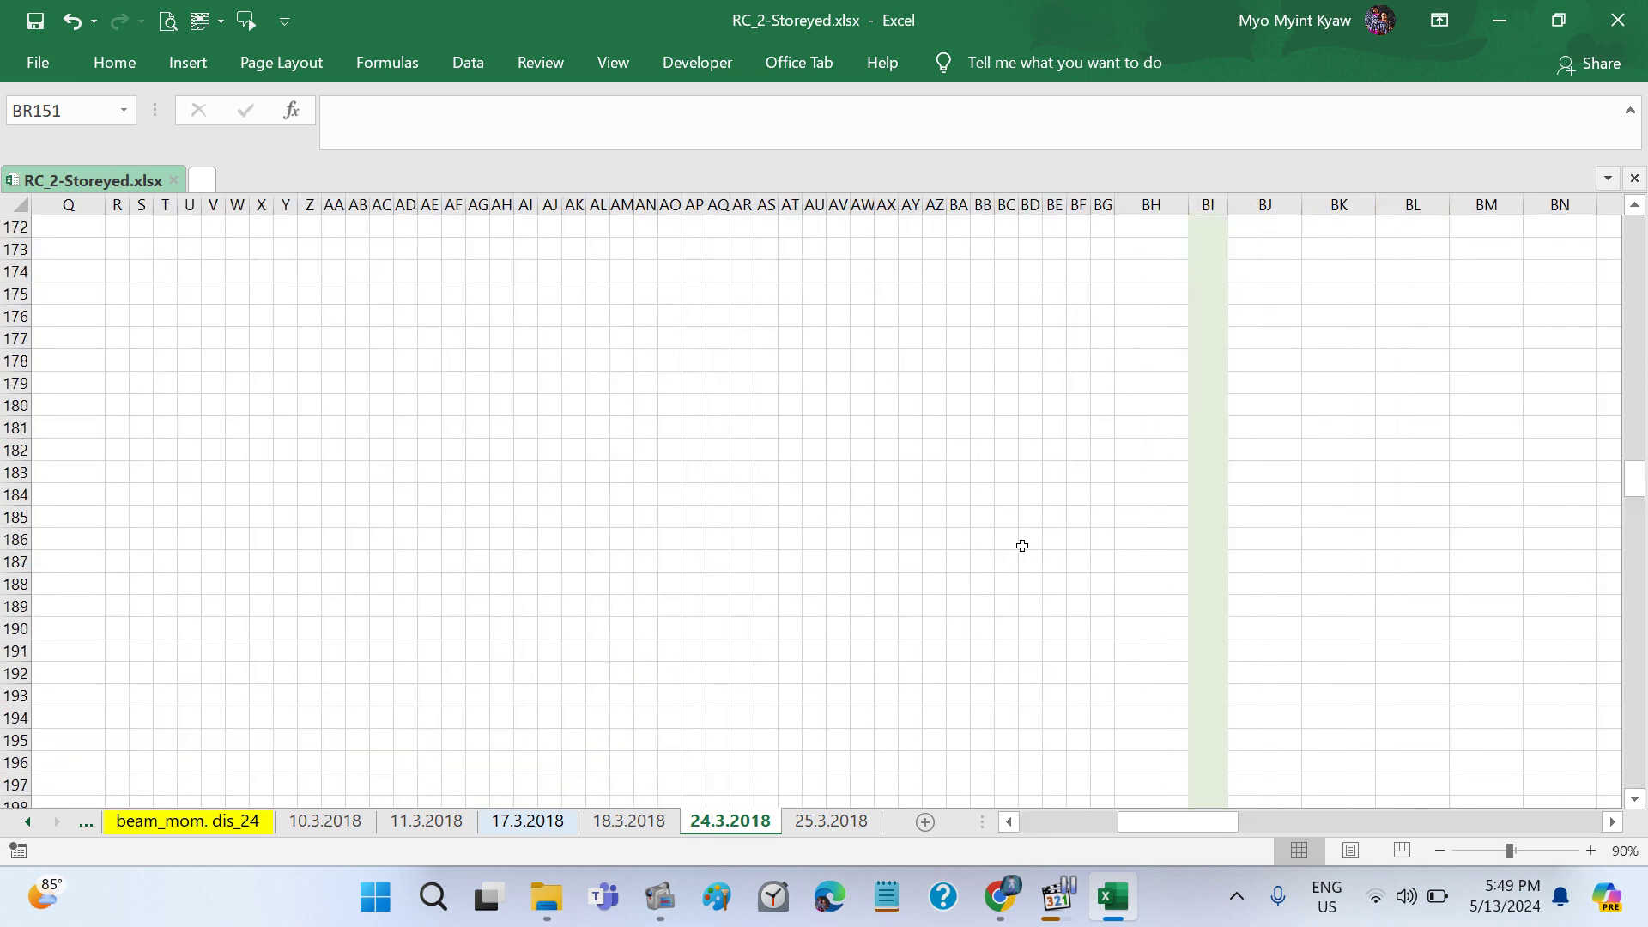
{"action": "scroll", "coordinate": [1021, 546], "scroll_direction": "right", "scroll_amount": 5}
{"action": "scroll", "coordinate": [1021, 546], "scroll_direction": "up", "scroll_amount": 2}
{"action": "scroll", "coordinate": [1022, 546], "scroll_direction": "up", "scroll_amount": 5}
{"action": "scroll", "coordinate": [1022, 545], "scroll_direction": "up", "scroll_amount": 5}
{"action": "scroll", "coordinate": [1022, 546], "scroll_direction": "down", "scroll_amount": 2}
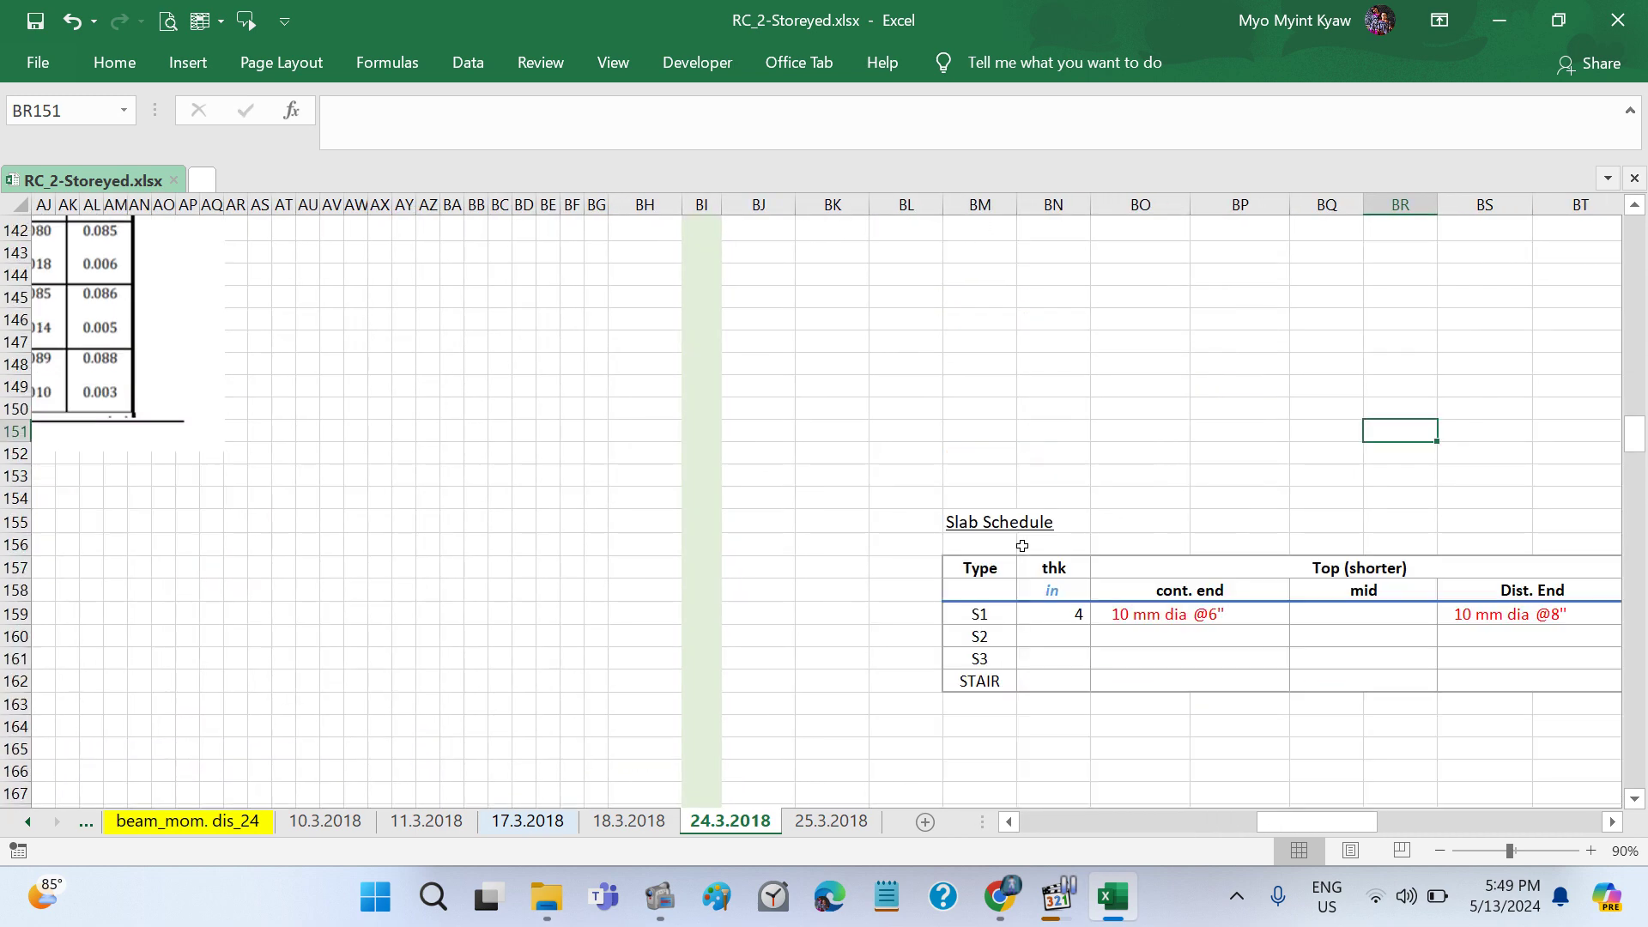
{"action": "scroll", "coordinate": [1021, 546], "scroll_direction": "down", "scroll_amount": 1}
{"action": "scroll", "coordinate": [1022, 546], "scroll_direction": "right", "scroll_amount": 3}
{"action": "scroll", "coordinate": [1021, 546], "scroll_direction": "right", "scroll_amount": 2}
{"action": "scroll", "coordinate": [1022, 546], "scroll_direction": "right", "scroll_amount": 1}
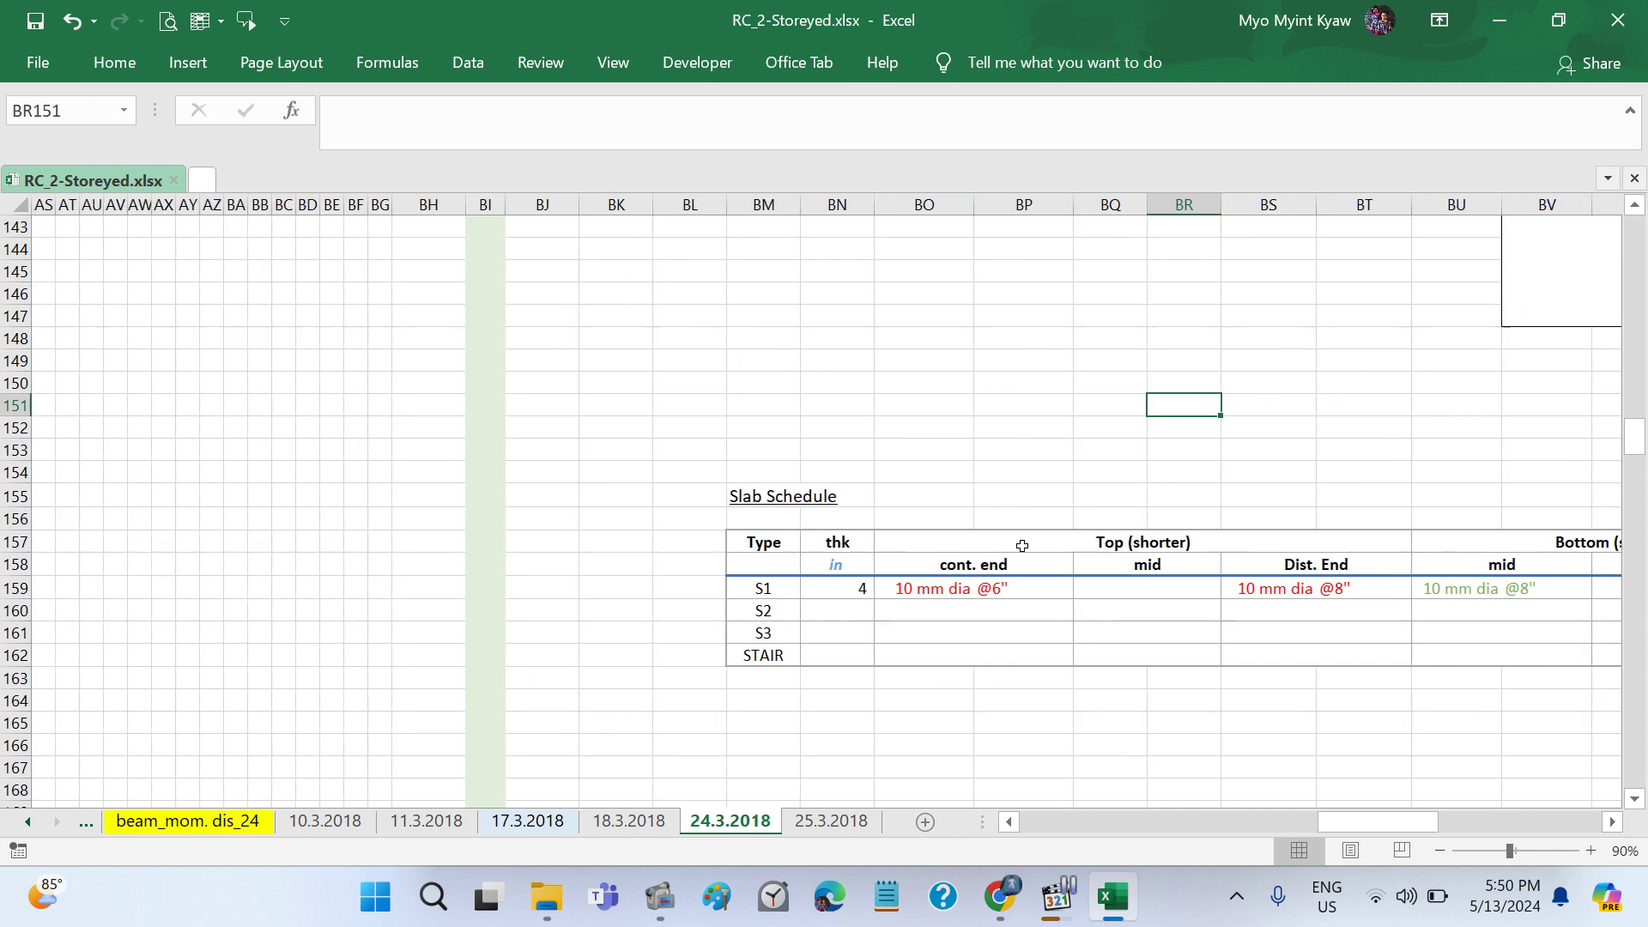
{"action": "scroll", "coordinate": [1021, 546], "scroll_direction": "right", "scroll_amount": 1}
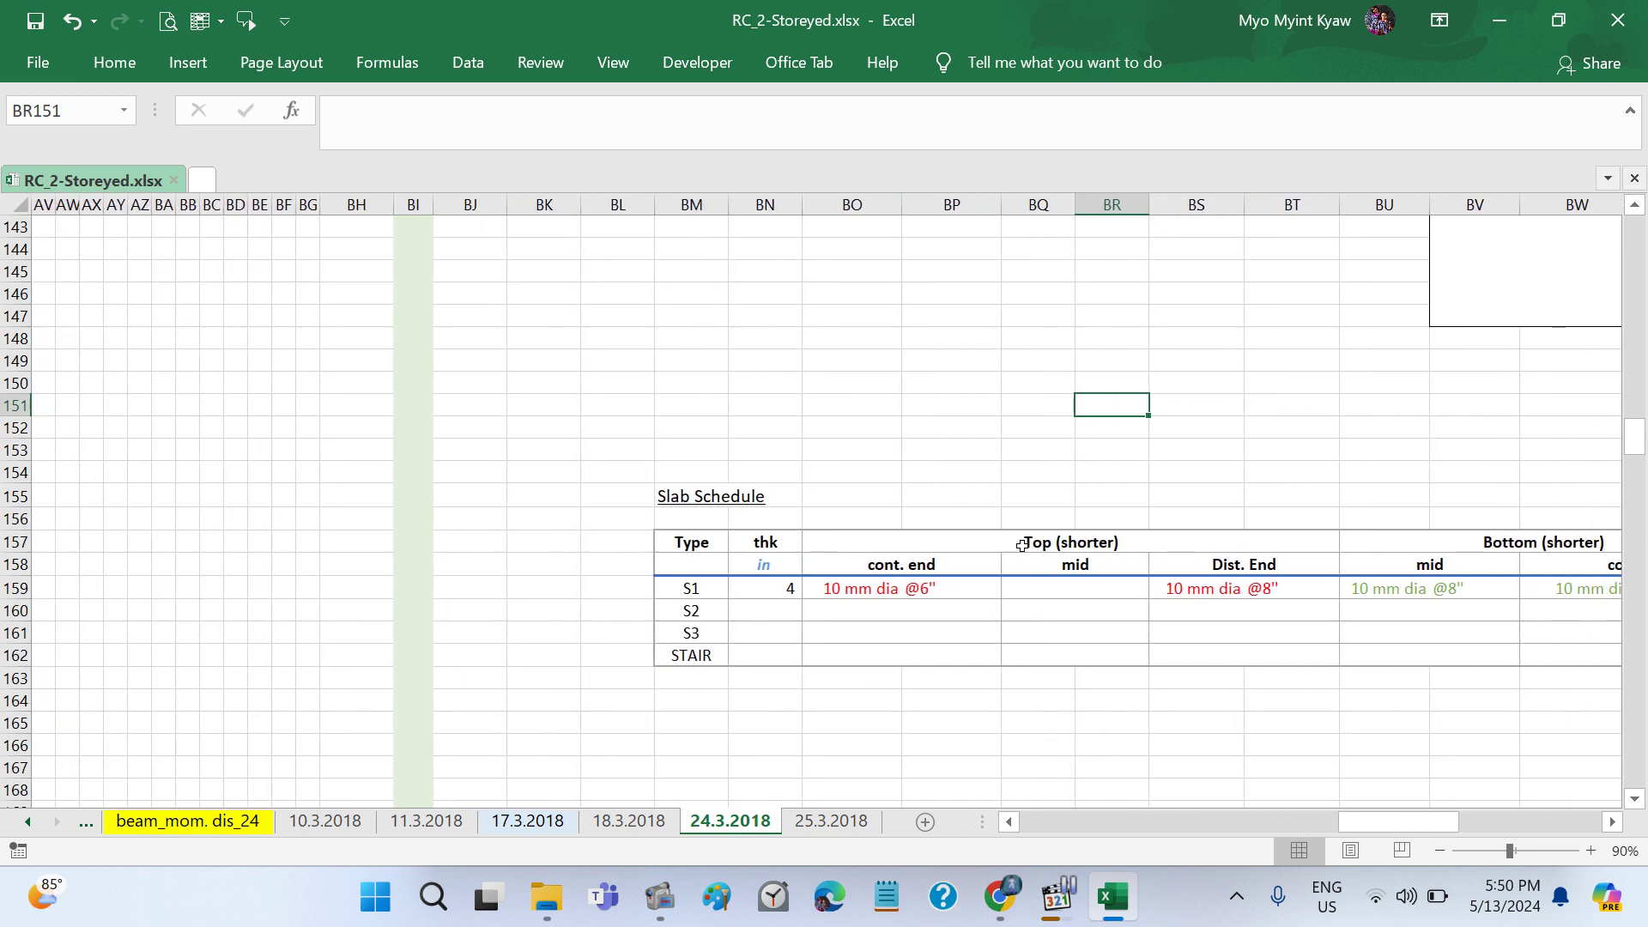
Step: Centre the thk values in BN159:BN162 for S1, S2, S3 and STAIR
{"action": "left_click_drag", "start_coordinate": [755, 590], "coordinate": [755, 648]}
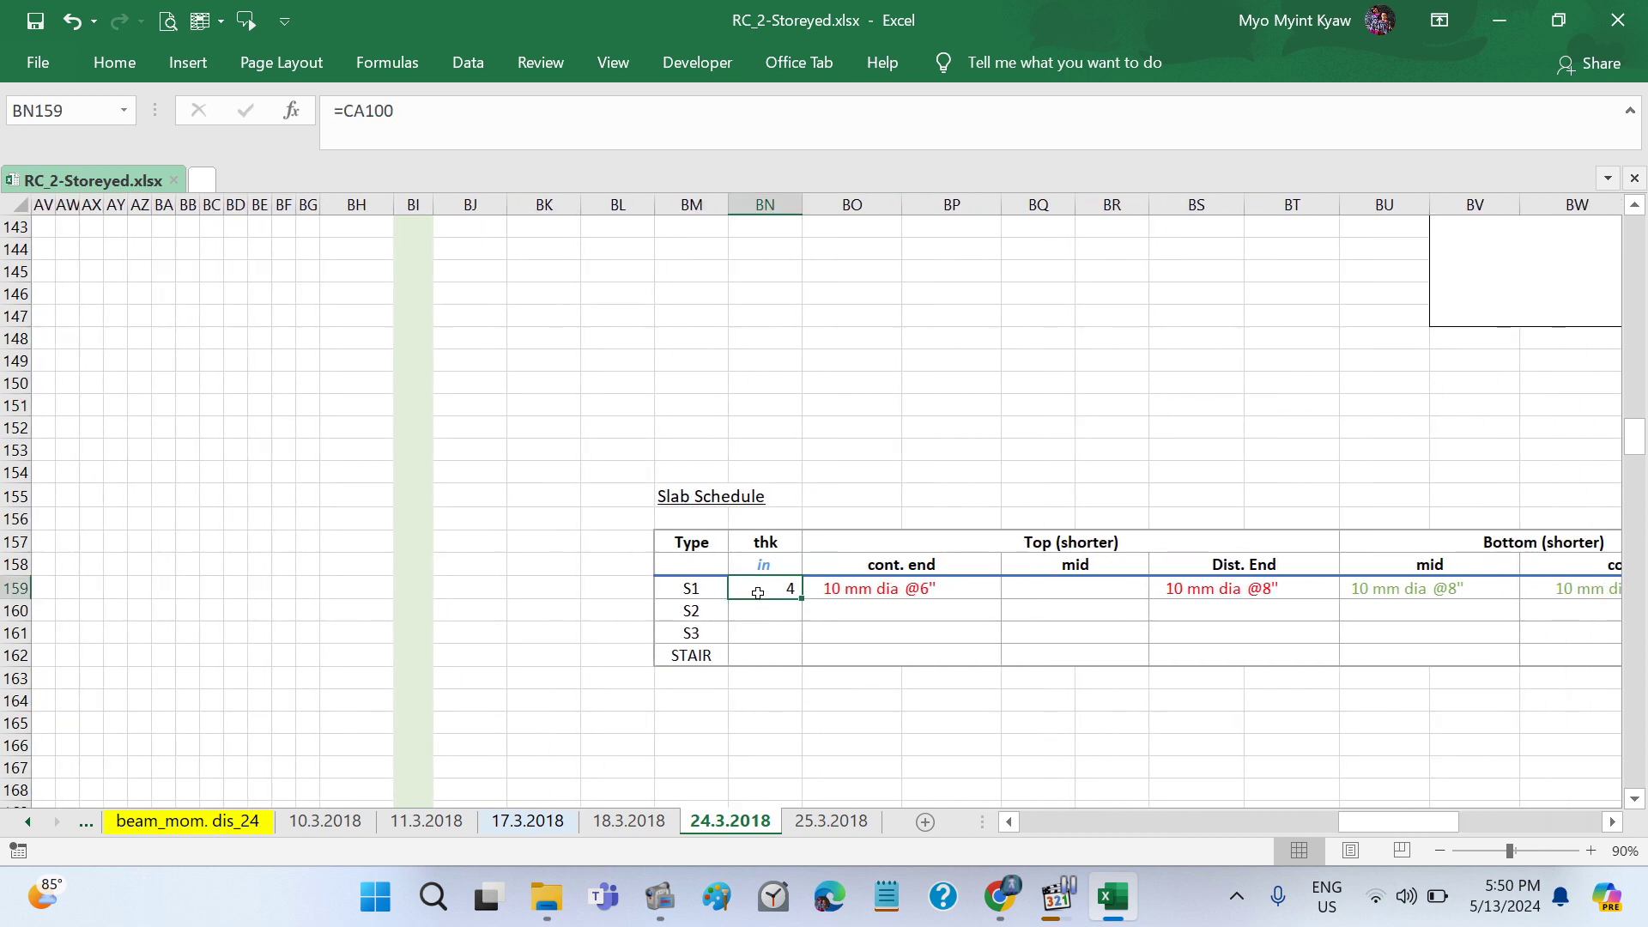
{"action": "left_click", "coordinate": [114, 63]}
{"action": "left_click", "coordinate": [436, 150]}
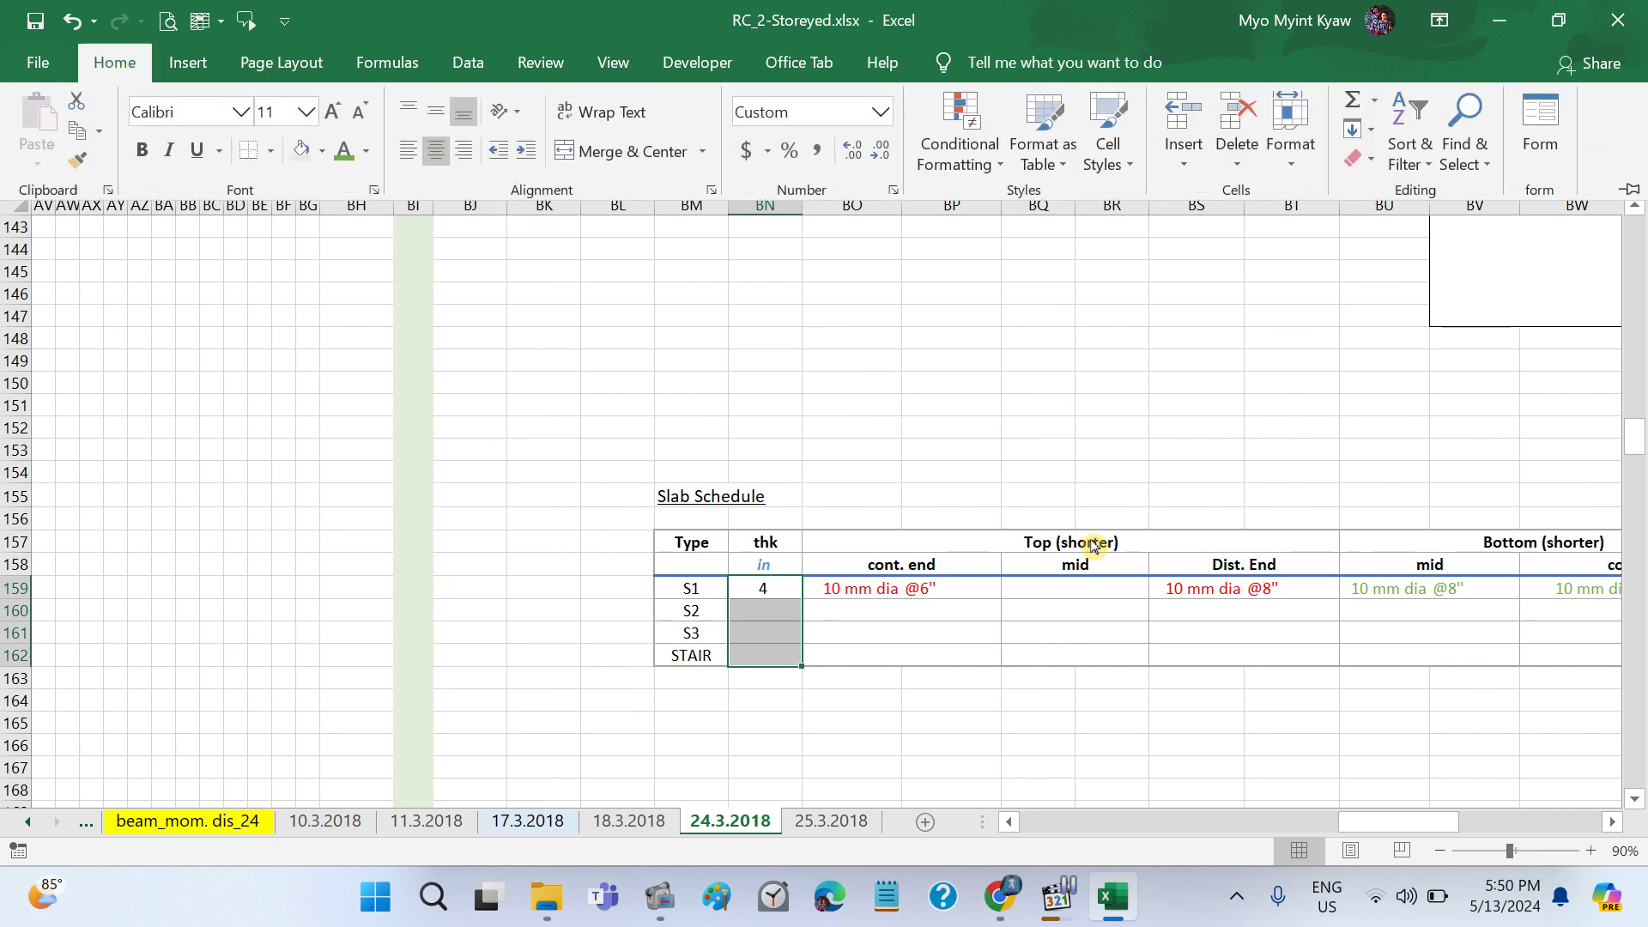
{"action": "left_click", "coordinate": [1216, 706]}
Step: Resume playback of the lecture audio in the audio player
{"action": "scroll", "coordinate": [1216, 706], "scroll_direction": "right", "scroll_amount": 3}
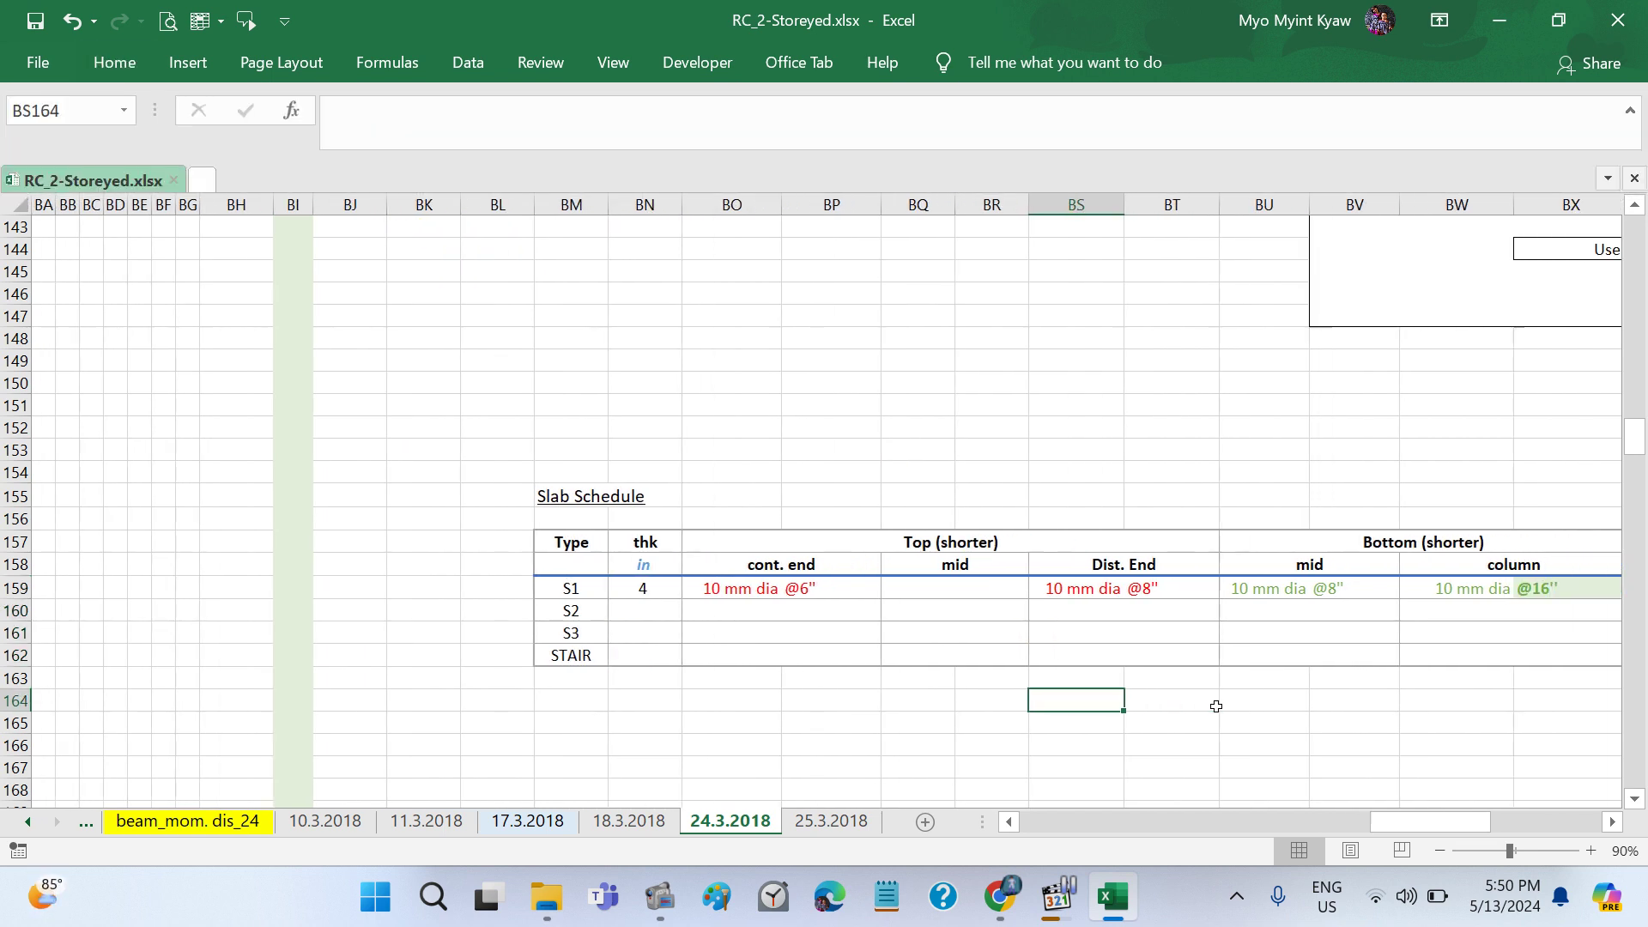
{"action": "left_click", "coordinate": [1064, 923]}
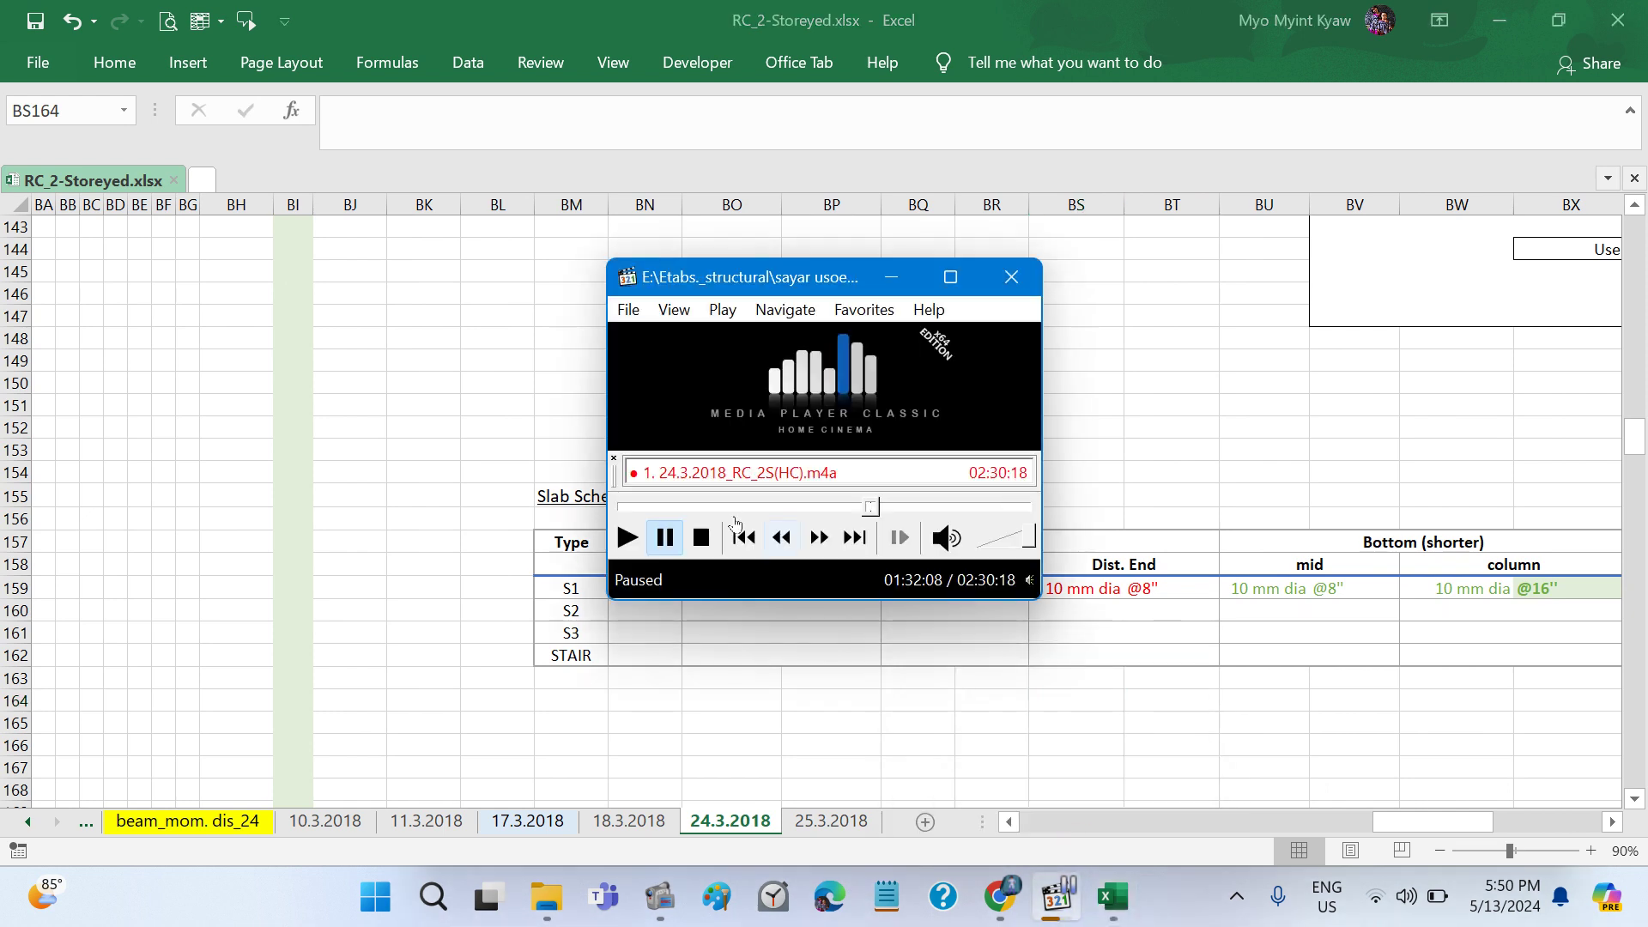
{"action": "left_click", "coordinate": [626, 538]}
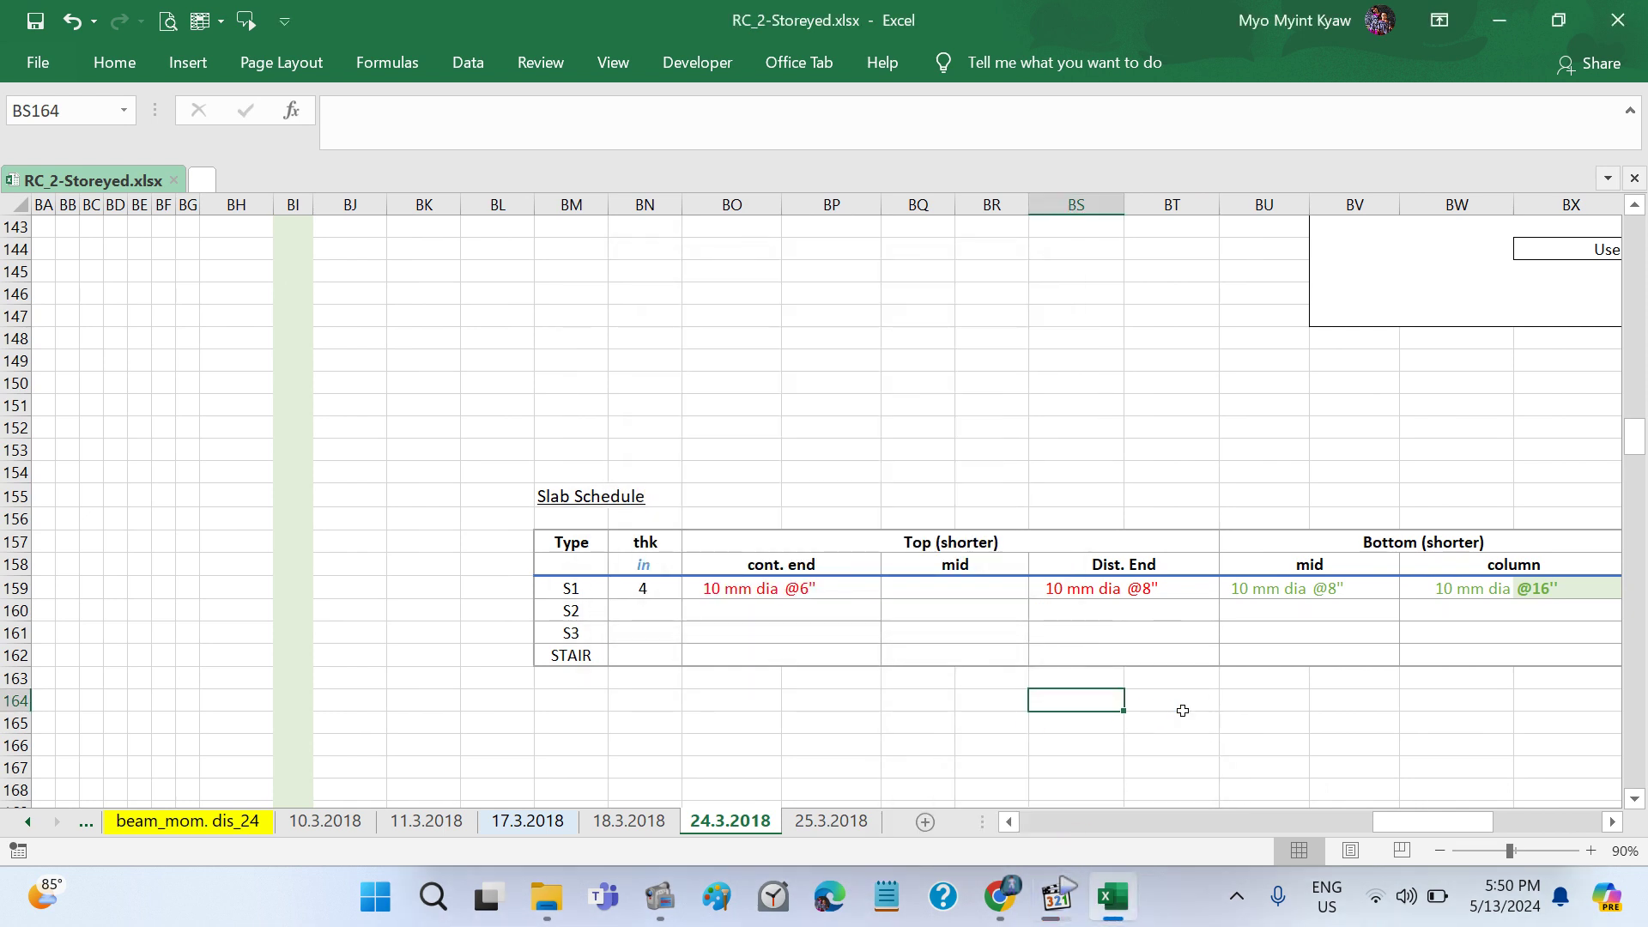
{"action": "scroll", "coordinate": [1183, 710], "scroll_direction": "right", "scroll_amount": 3}
{"action": "scroll", "coordinate": [1183, 711], "scroll_direction": "right", "scroll_amount": 5}
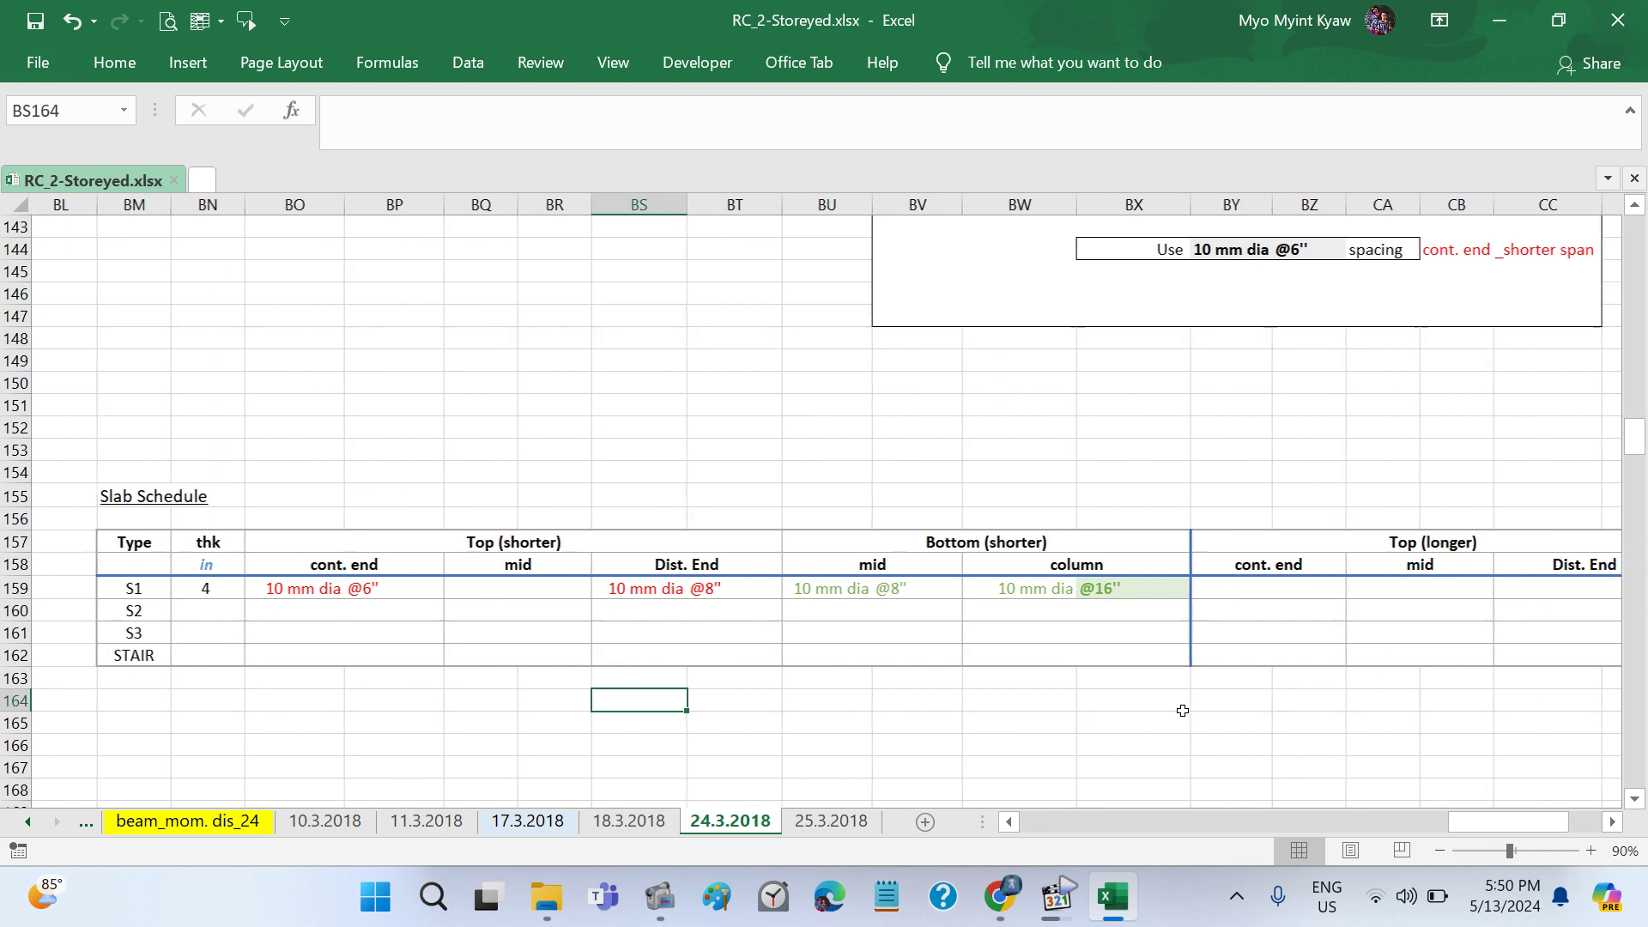
{"action": "scroll", "coordinate": [1183, 710], "scroll_direction": "right", "scroll_amount": 5}
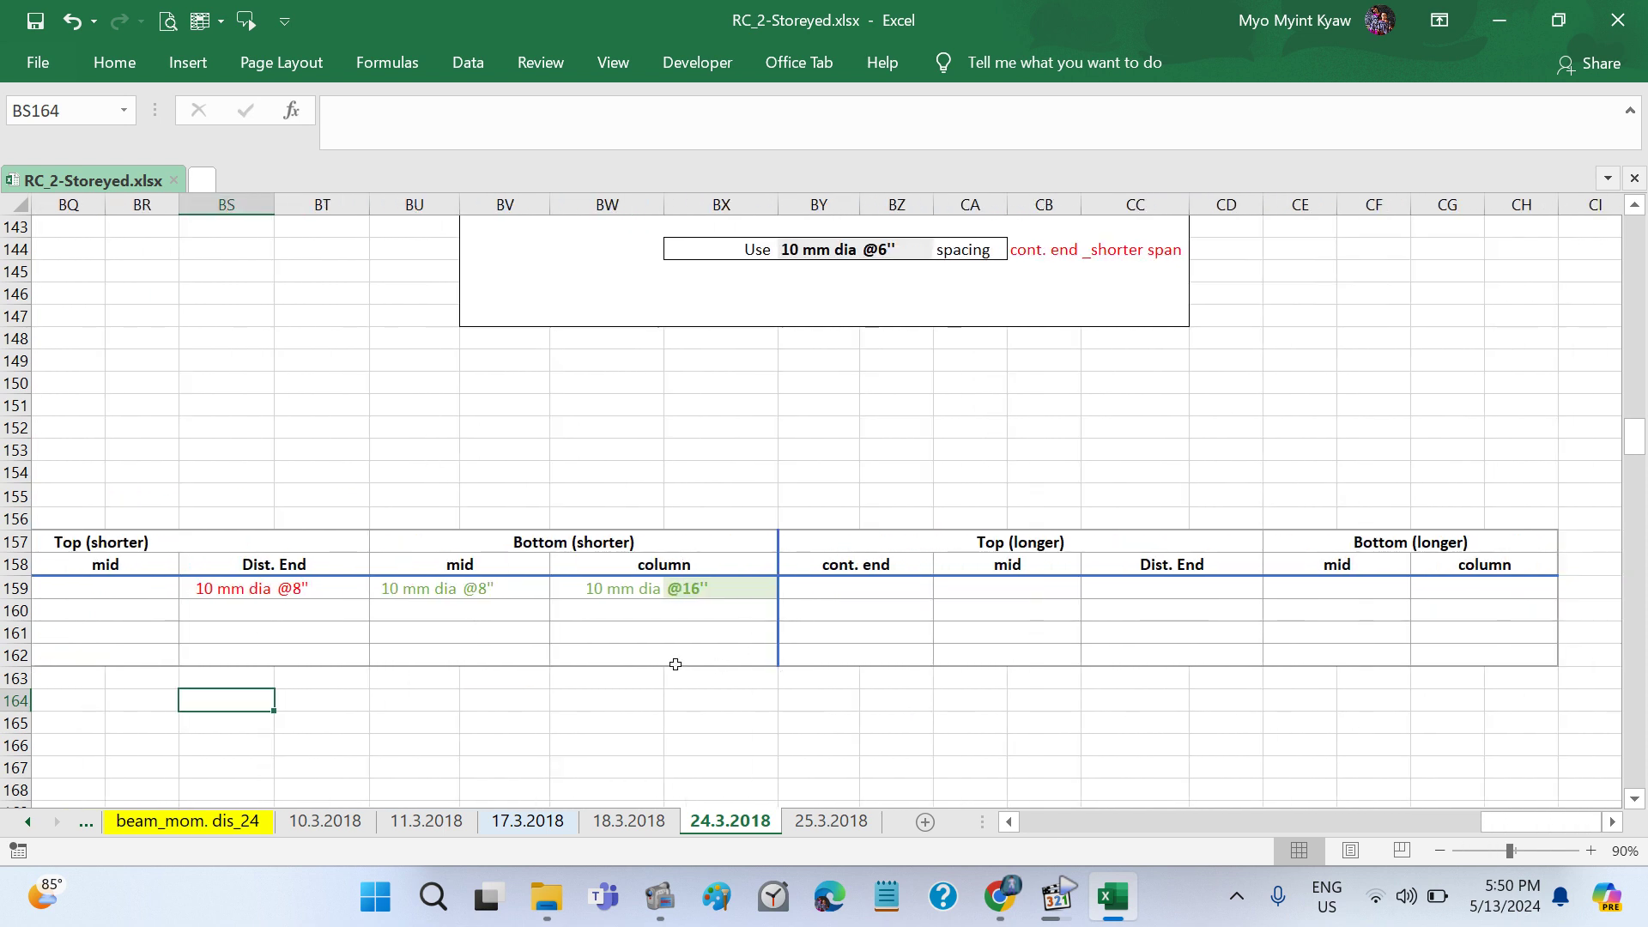
Step: Scroll back left and up to the Slab Schedule table
{"action": "left_click", "coordinate": [664, 692]}
{"action": "scroll", "coordinate": [553, 635], "scroll_direction": "left", "scroll_amount": 3}
{"action": "scroll", "coordinate": [557, 636], "scroll_direction": "left", "scroll_amount": 8}
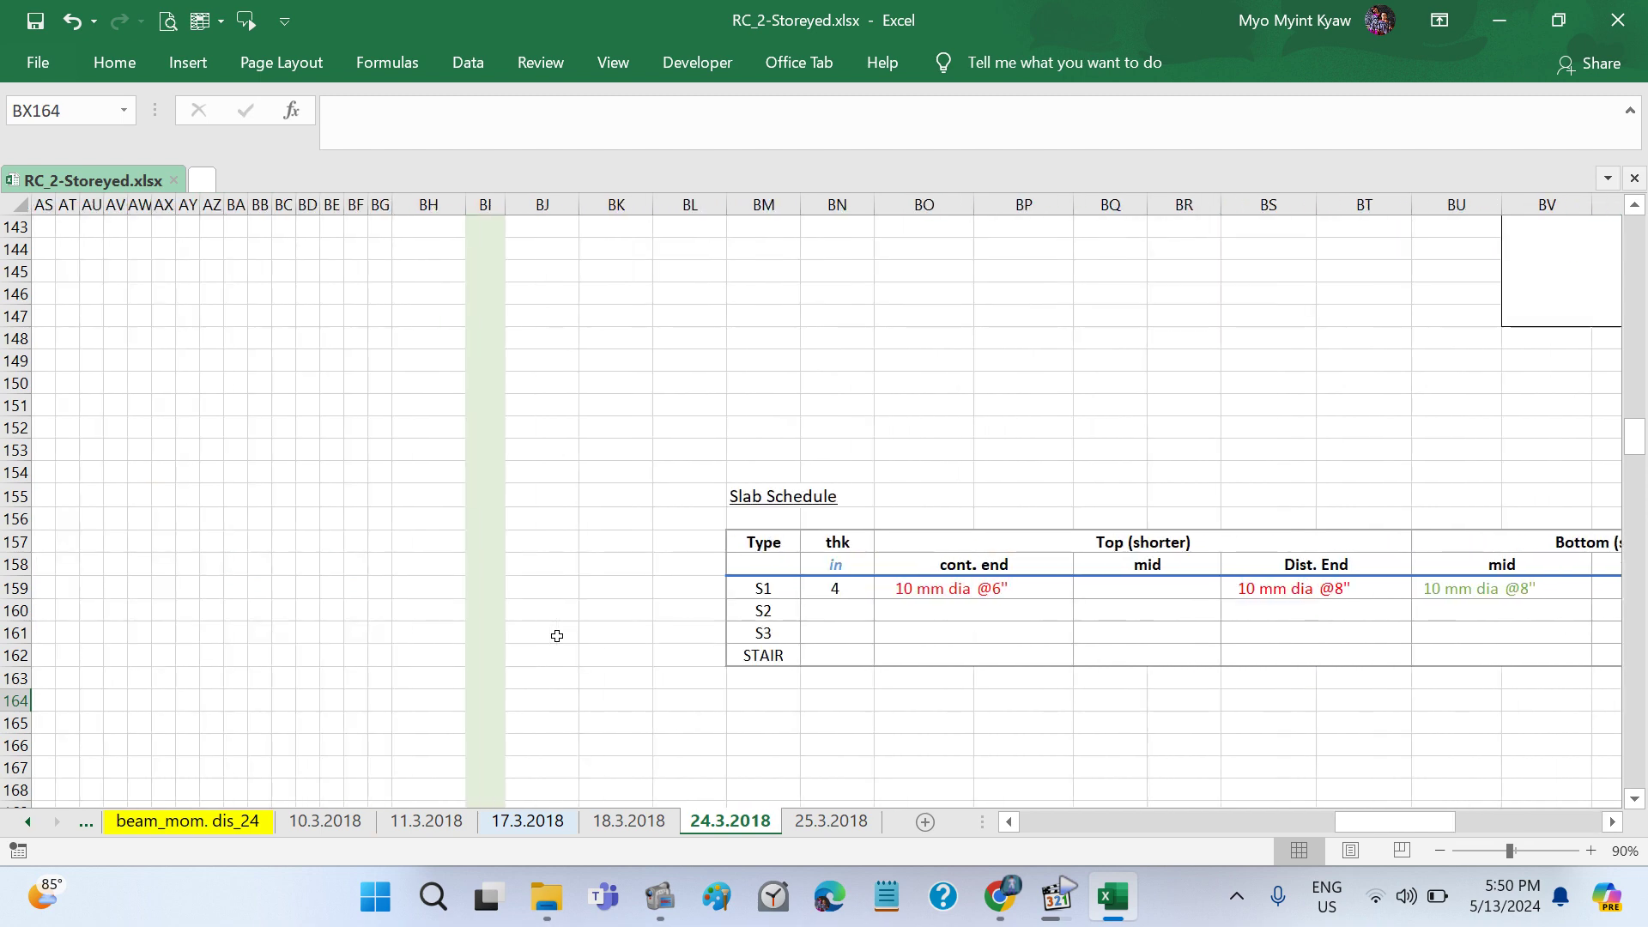
{"action": "scroll", "coordinate": [558, 636], "scroll_direction": "left", "scroll_amount": 3}
{"action": "scroll", "coordinate": [557, 636], "scroll_direction": "left", "scroll_amount": 3}
{"action": "scroll", "coordinate": [557, 637], "scroll_direction": "left", "scroll_amount": 6}
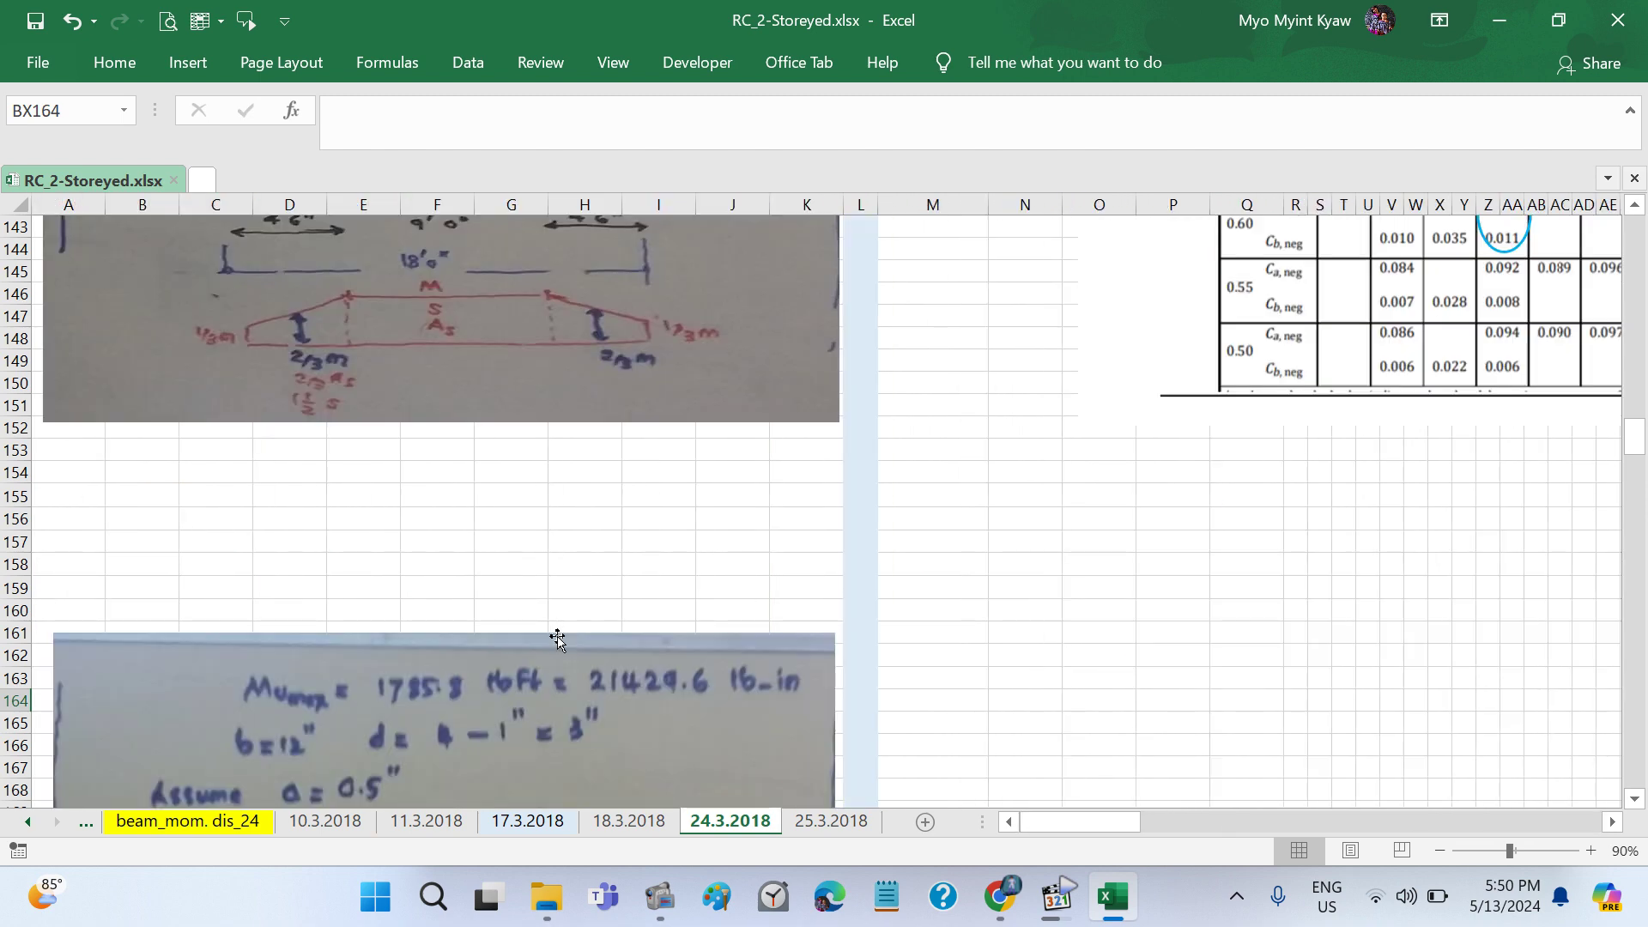
{"action": "scroll", "coordinate": [557, 638], "scroll_direction": "down", "scroll_amount": 6}
{"action": "scroll", "coordinate": [558, 638], "scroll_direction": "up", "scroll_amount": 4}
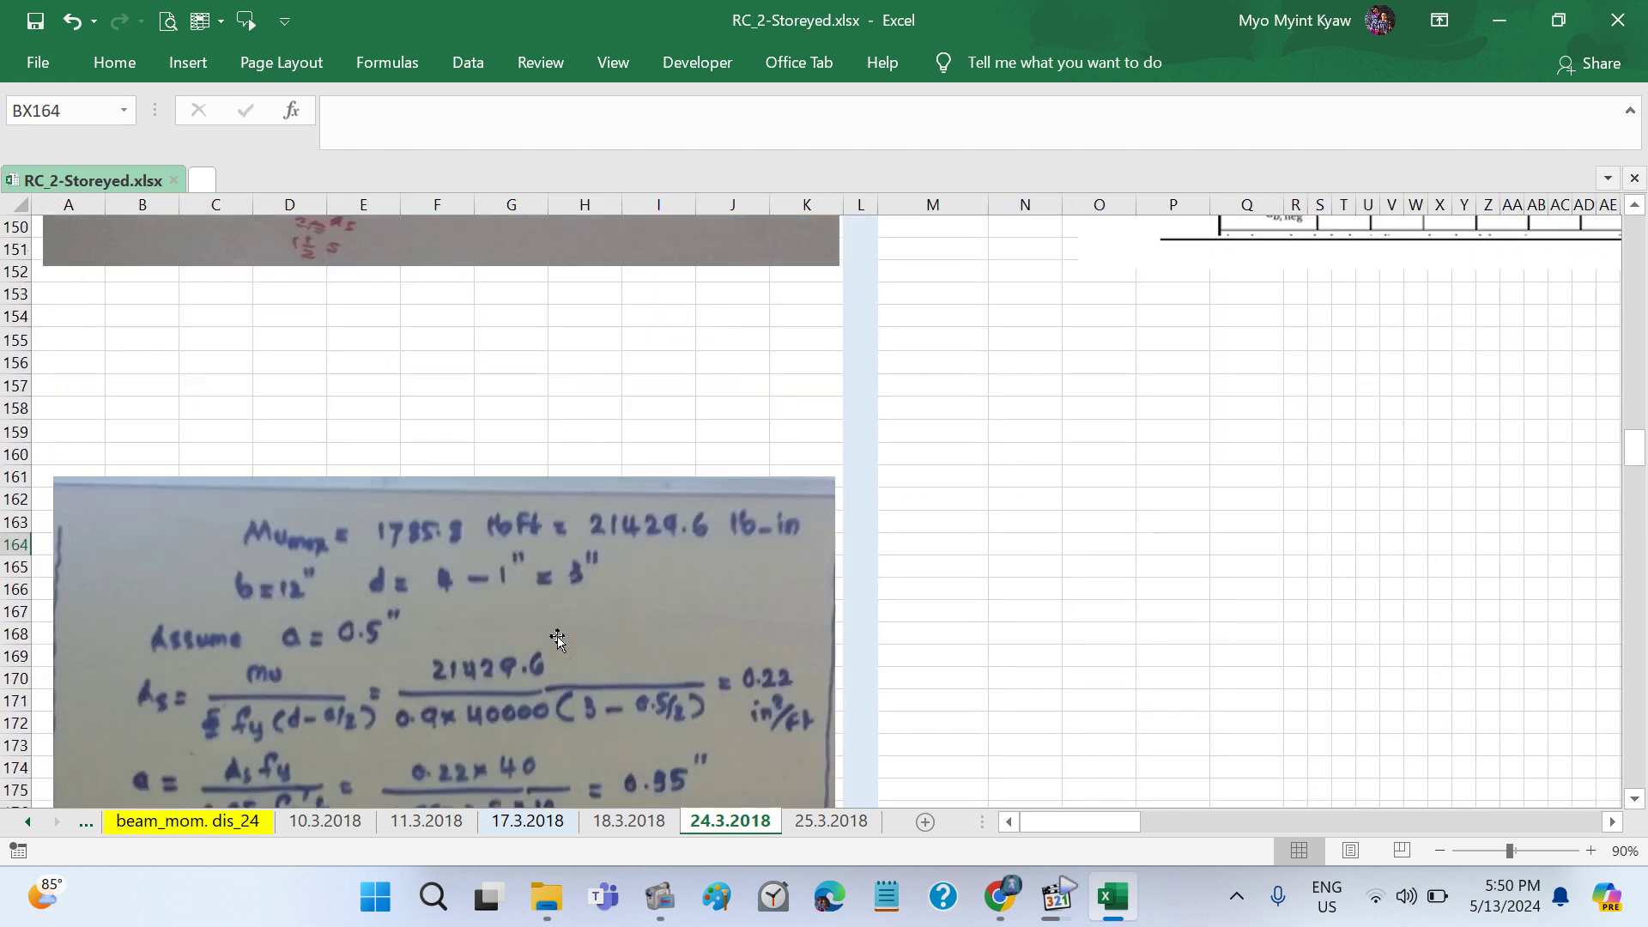
{"action": "scroll", "coordinate": [557, 637], "scroll_direction": "up", "scroll_amount": 8}
{"action": "scroll", "coordinate": [558, 636], "scroll_direction": "up", "scroll_amount": 2}
{"action": "scroll", "coordinate": [558, 636], "scroll_direction": "up", "scroll_amount": 6}
Step: Scroll down past the calculation images to the whiteboard slab schedule photo at rows 239–265
{"action": "scroll", "coordinate": [558, 636], "scroll_direction": "up", "scroll_amount": 6}
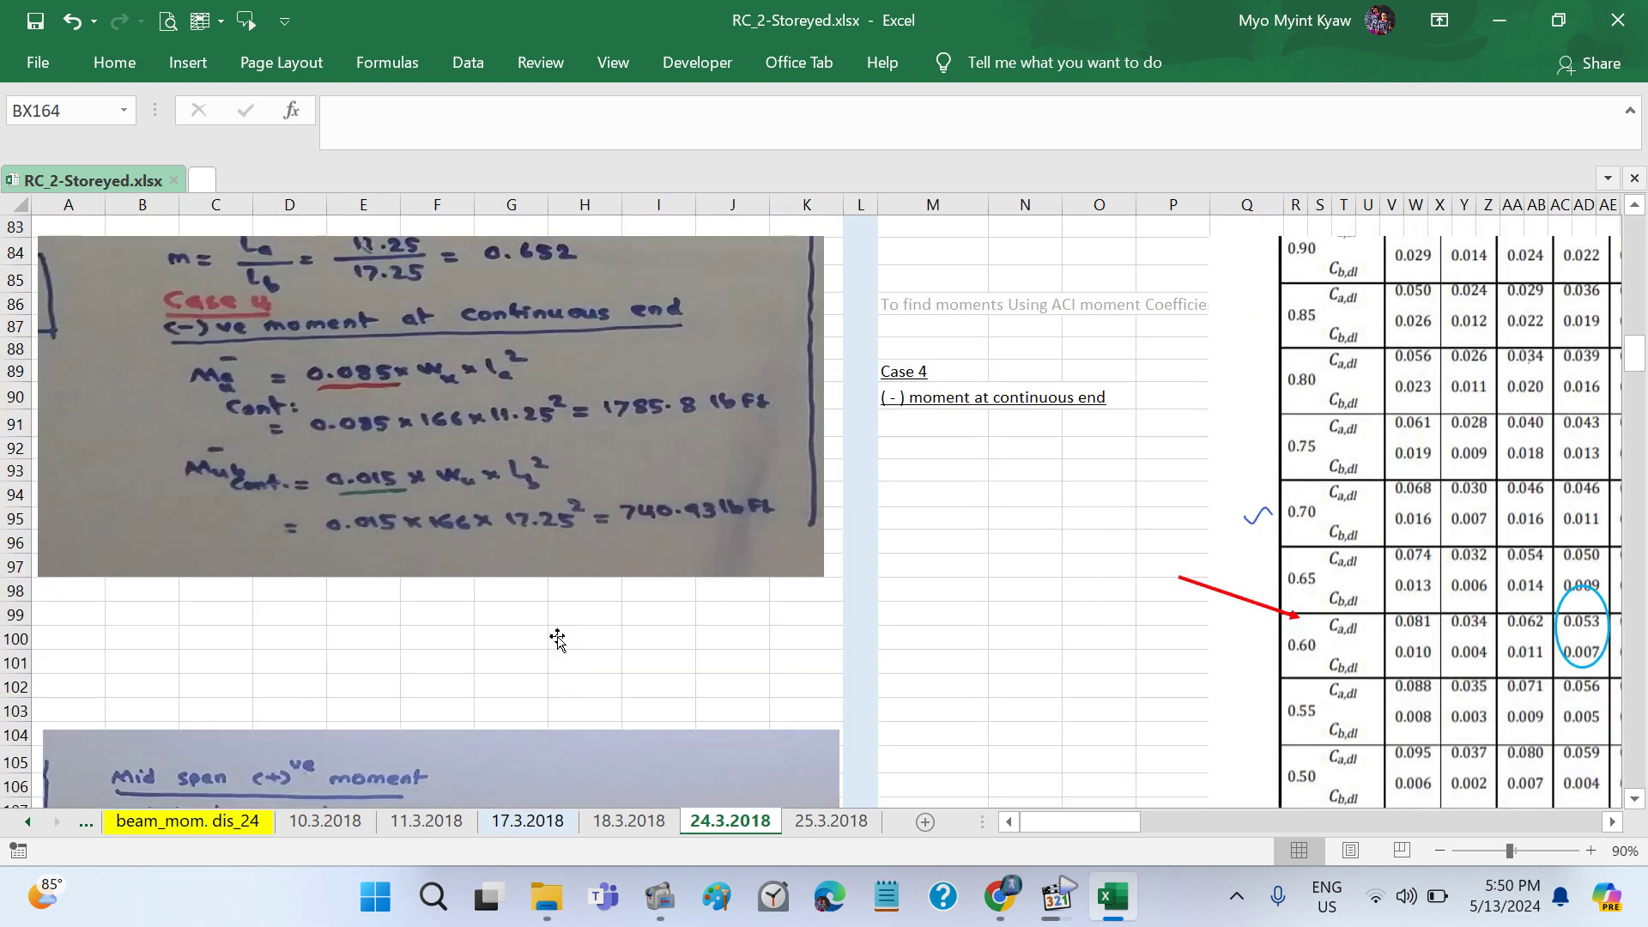
{"action": "scroll", "coordinate": [558, 636], "scroll_direction": "up", "scroll_amount": 4}
{"action": "scroll", "coordinate": [558, 636], "scroll_direction": "down", "scroll_amount": 9}
{"action": "scroll", "coordinate": [558, 636], "scroll_direction": "down", "scroll_amount": 5}
{"action": "scroll", "coordinate": [558, 636], "scroll_direction": "down", "scroll_amount": 12}
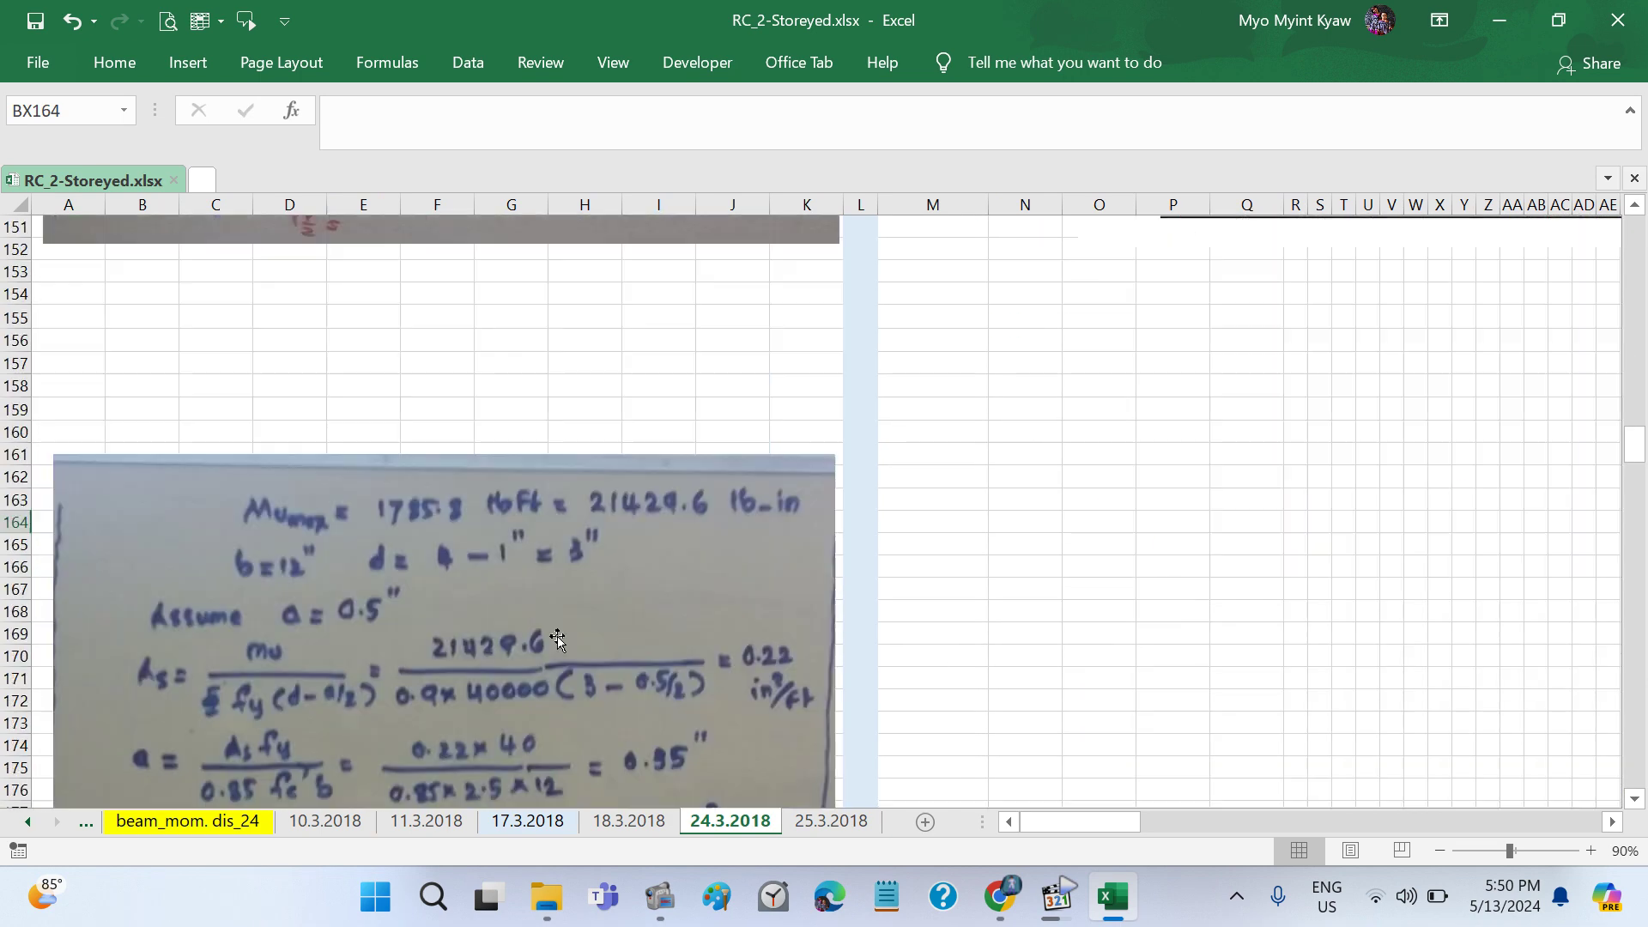
{"action": "scroll", "coordinate": [558, 636], "scroll_direction": "down", "scroll_amount": 6}
{"action": "scroll", "coordinate": [558, 636], "scroll_direction": "down", "scroll_amount": 3}
{"action": "scroll", "coordinate": [558, 636], "scroll_direction": "down", "scroll_amount": 3}
{"action": "scroll", "coordinate": [558, 636], "scroll_direction": "down", "scroll_amount": 4}
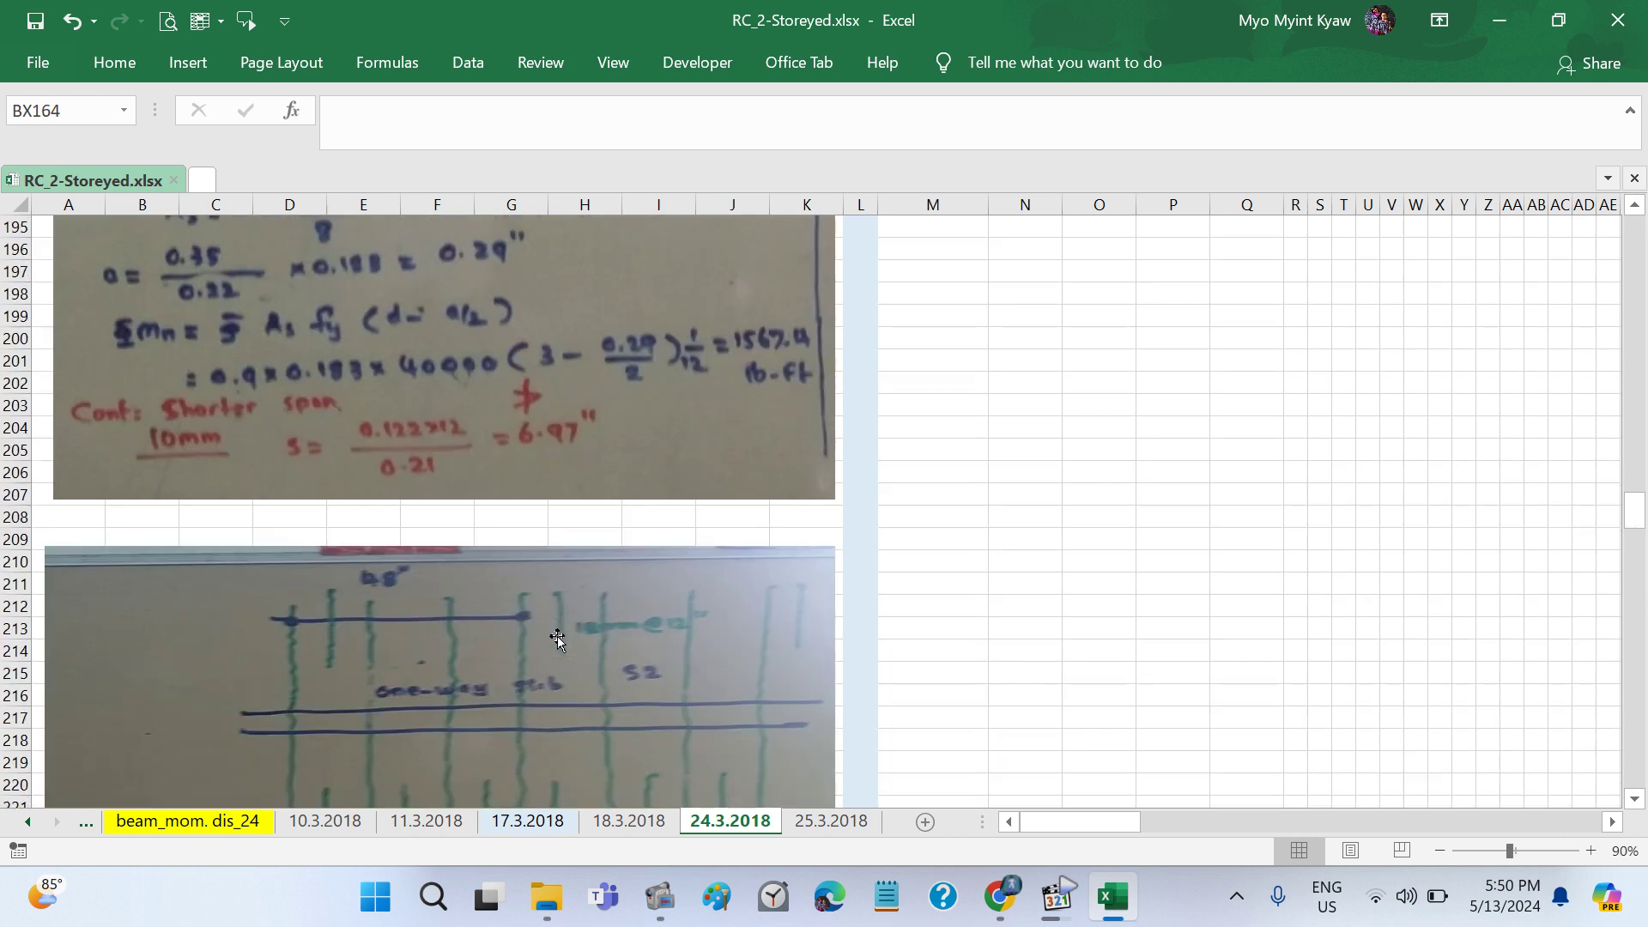
{"action": "scroll", "coordinate": [558, 636], "scroll_direction": "down", "scroll_amount": 3}
{"action": "scroll", "coordinate": [558, 636], "scroll_direction": "down", "scroll_amount": 3}
{"action": "scroll", "coordinate": [557, 636], "scroll_direction": "down", "scroll_amount": 4}
{"action": "scroll", "coordinate": [558, 636], "scroll_direction": "down", "scroll_amount": 2}
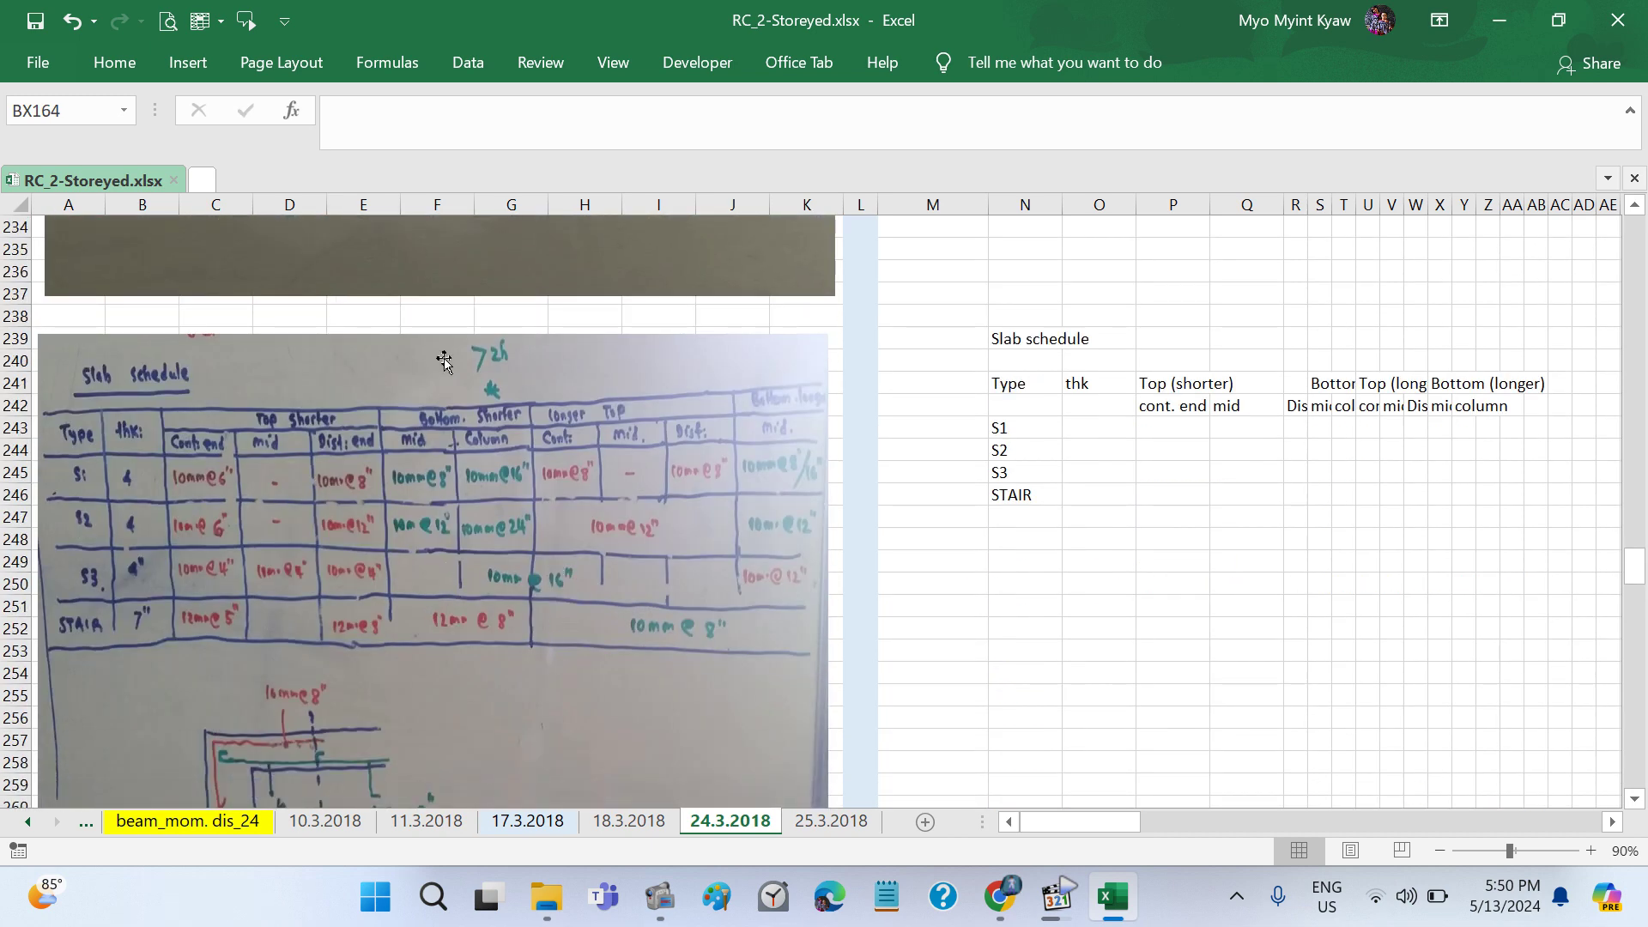
{"action": "scroll", "coordinate": [450, 565], "scroll_direction": "down", "scroll_amount": 1}
{"action": "scroll", "coordinate": [450, 565], "scroll_direction": "down", "scroll_amount": 2}
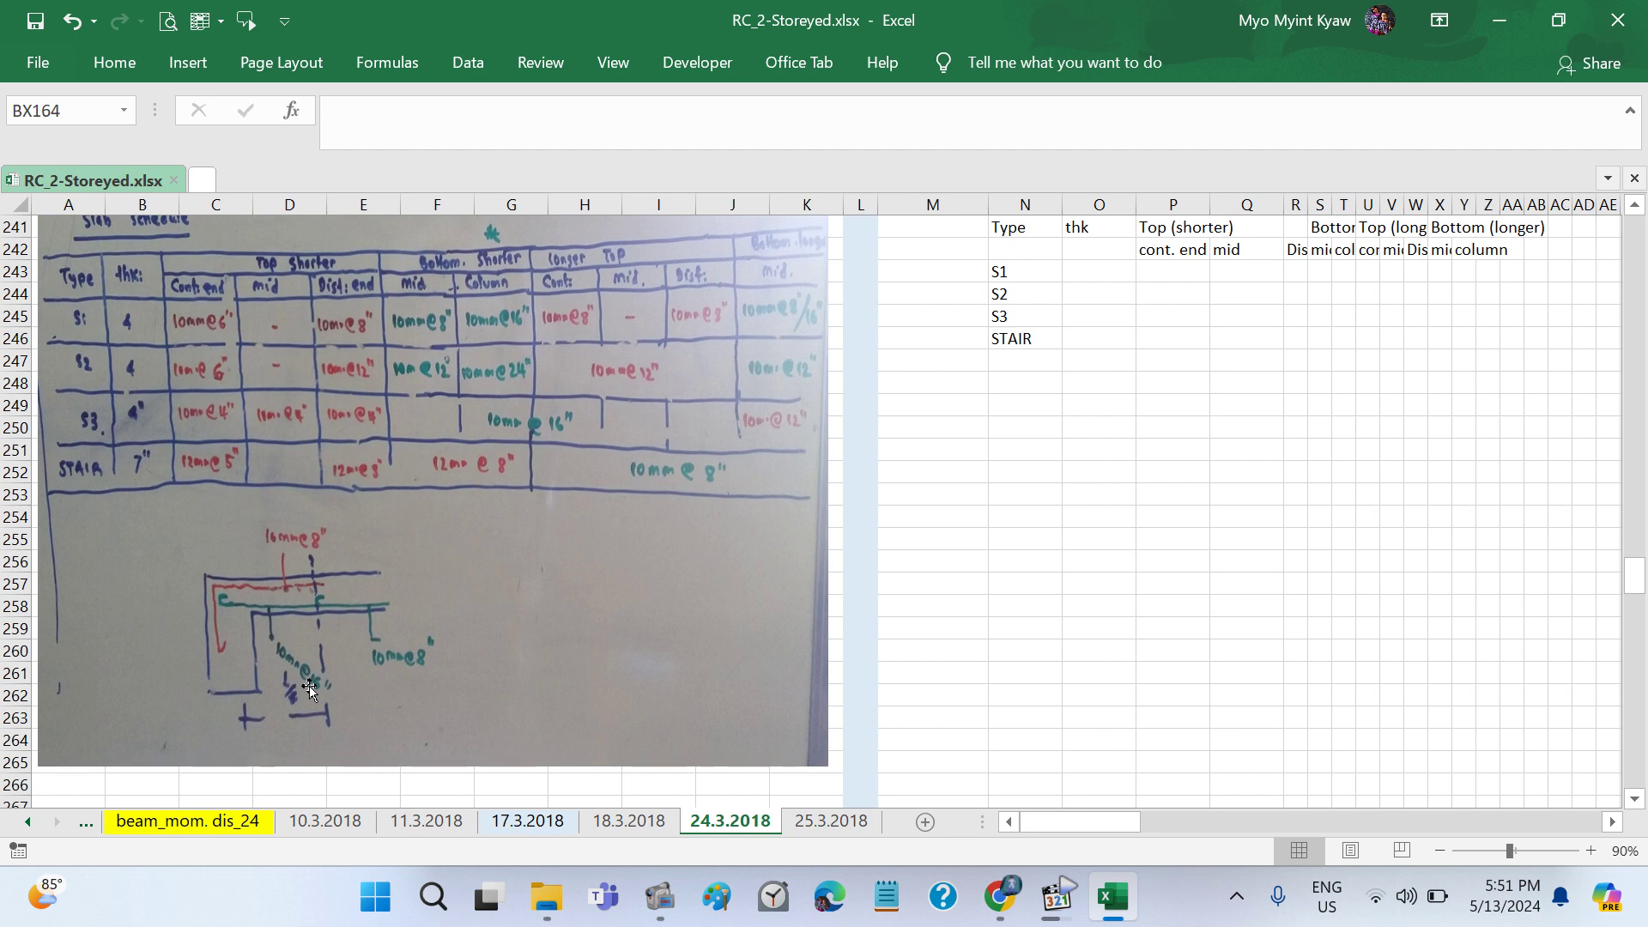
Step: Scroll sheet 24.3.2018 to frame the bottom-reinforcement sketch for slabs S1 and S2
{"action": "scroll", "coordinate": [487, 592], "scroll_direction": "up", "scroll_amount": 4}
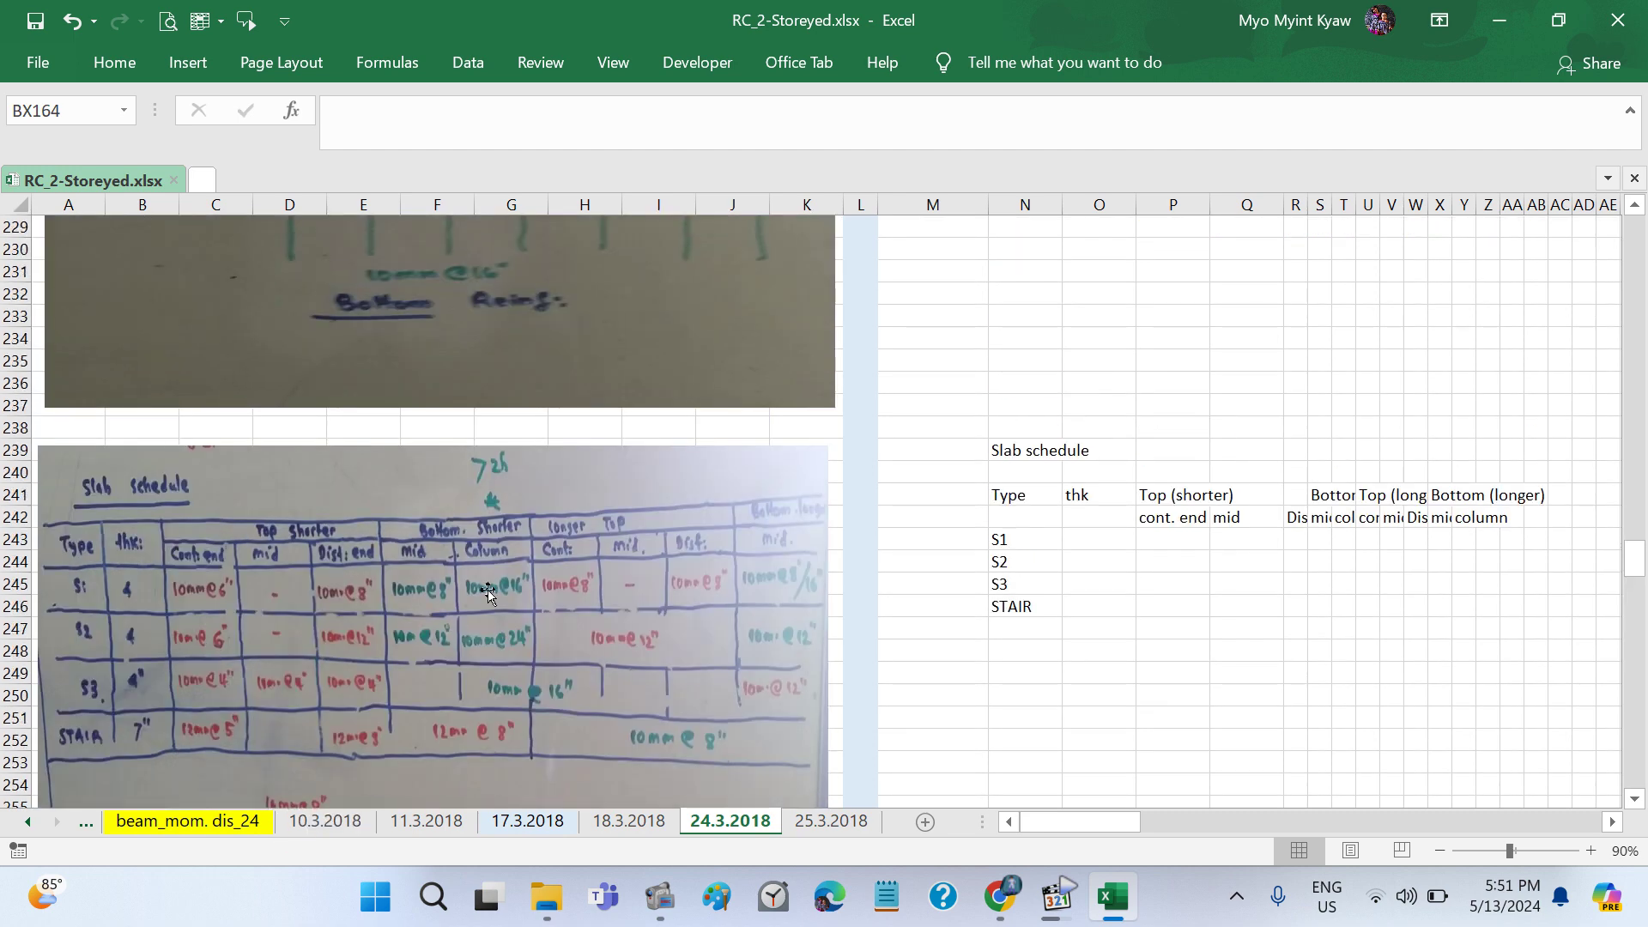
{"action": "scroll", "coordinate": [489, 596], "scroll_direction": "up", "scroll_amount": 2}
{"action": "scroll", "coordinate": [464, 566], "scroll_direction": "up", "scroll_amount": 1}
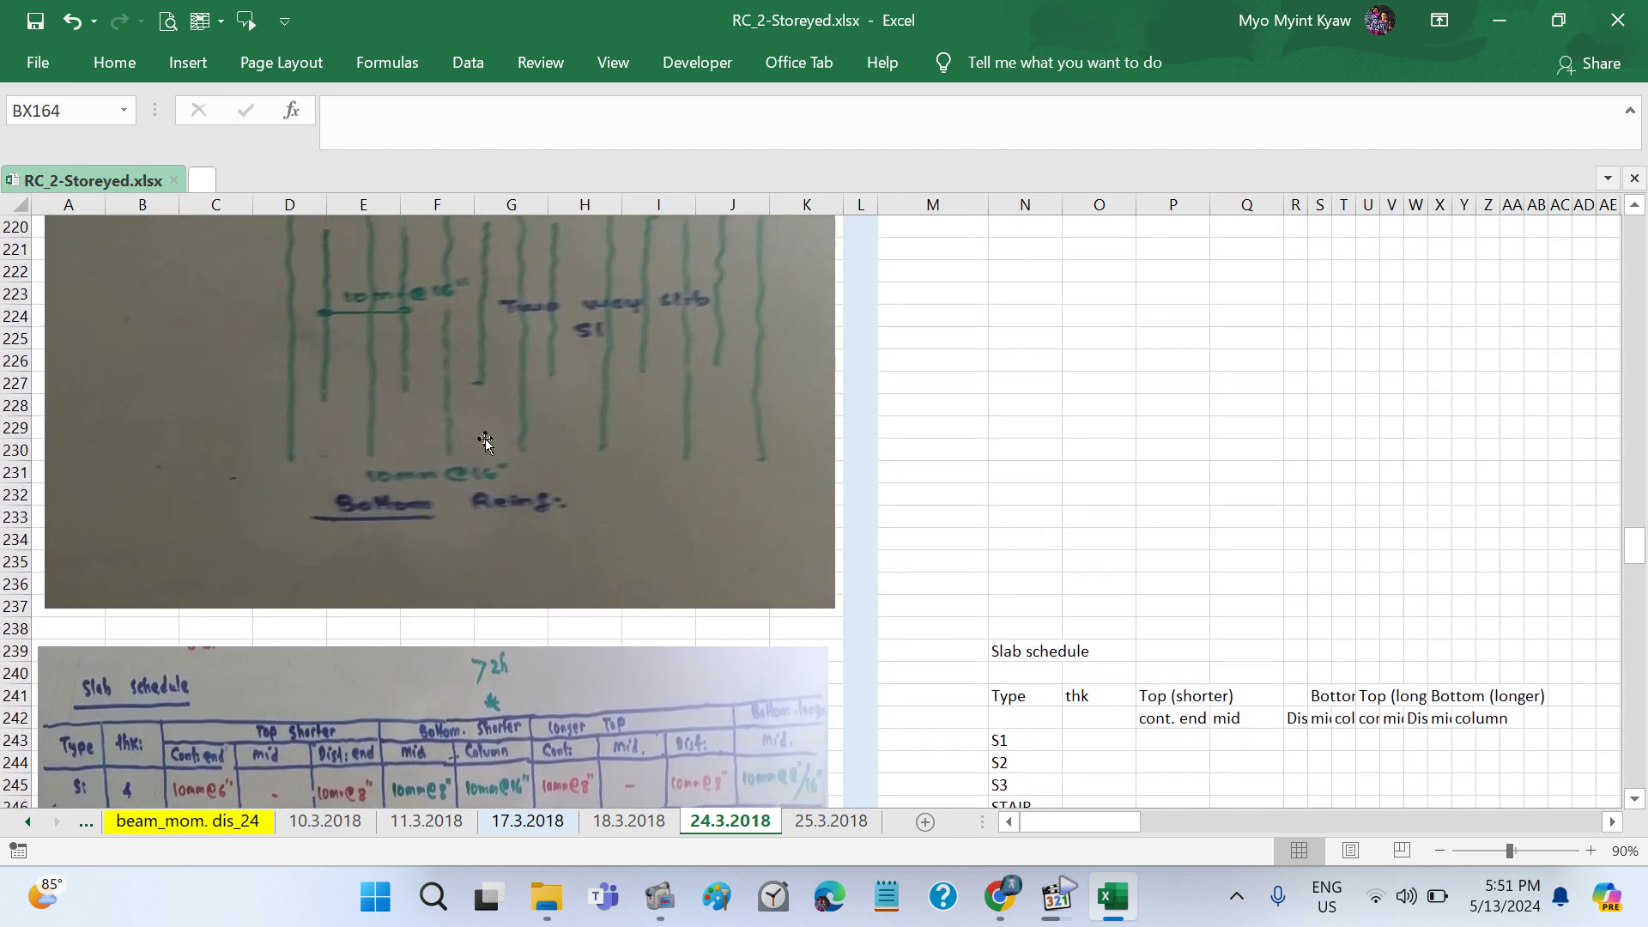
{"action": "scroll", "coordinate": [541, 474], "scroll_direction": "up", "scroll_amount": 2}
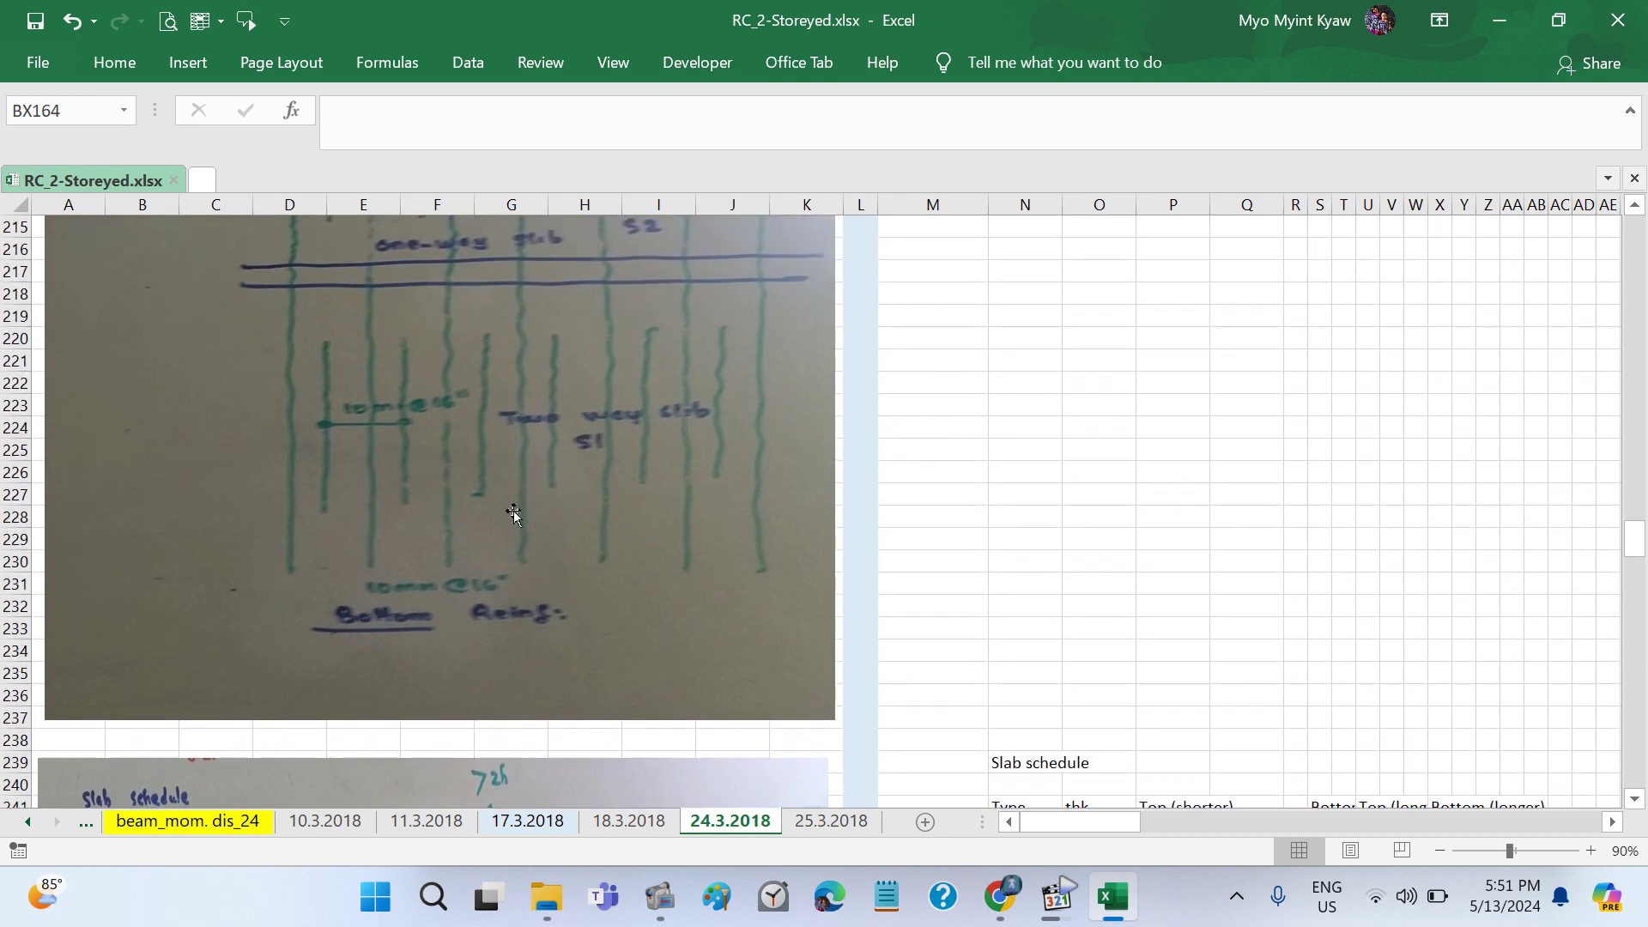
{"action": "scroll", "coordinate": [598, 560], "scroll_direction": "up", "scroll_amount": 2}
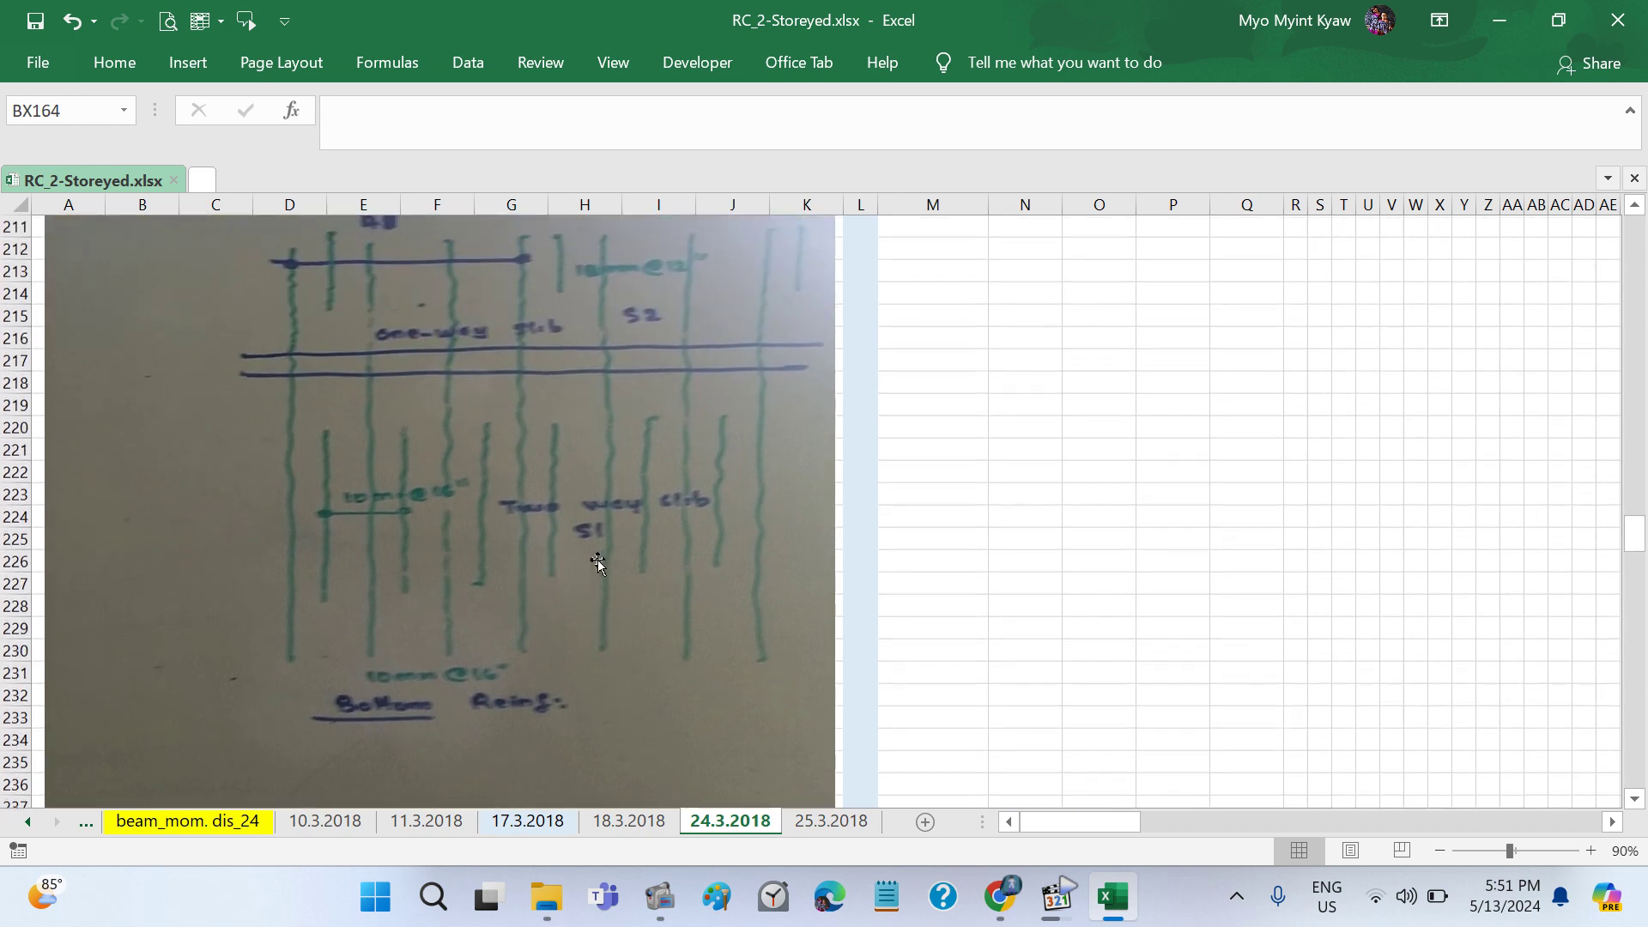
{"action": "scroll", "coordinate": [597, 560], "scroll_direction": "up", "scroll_amount": 1}
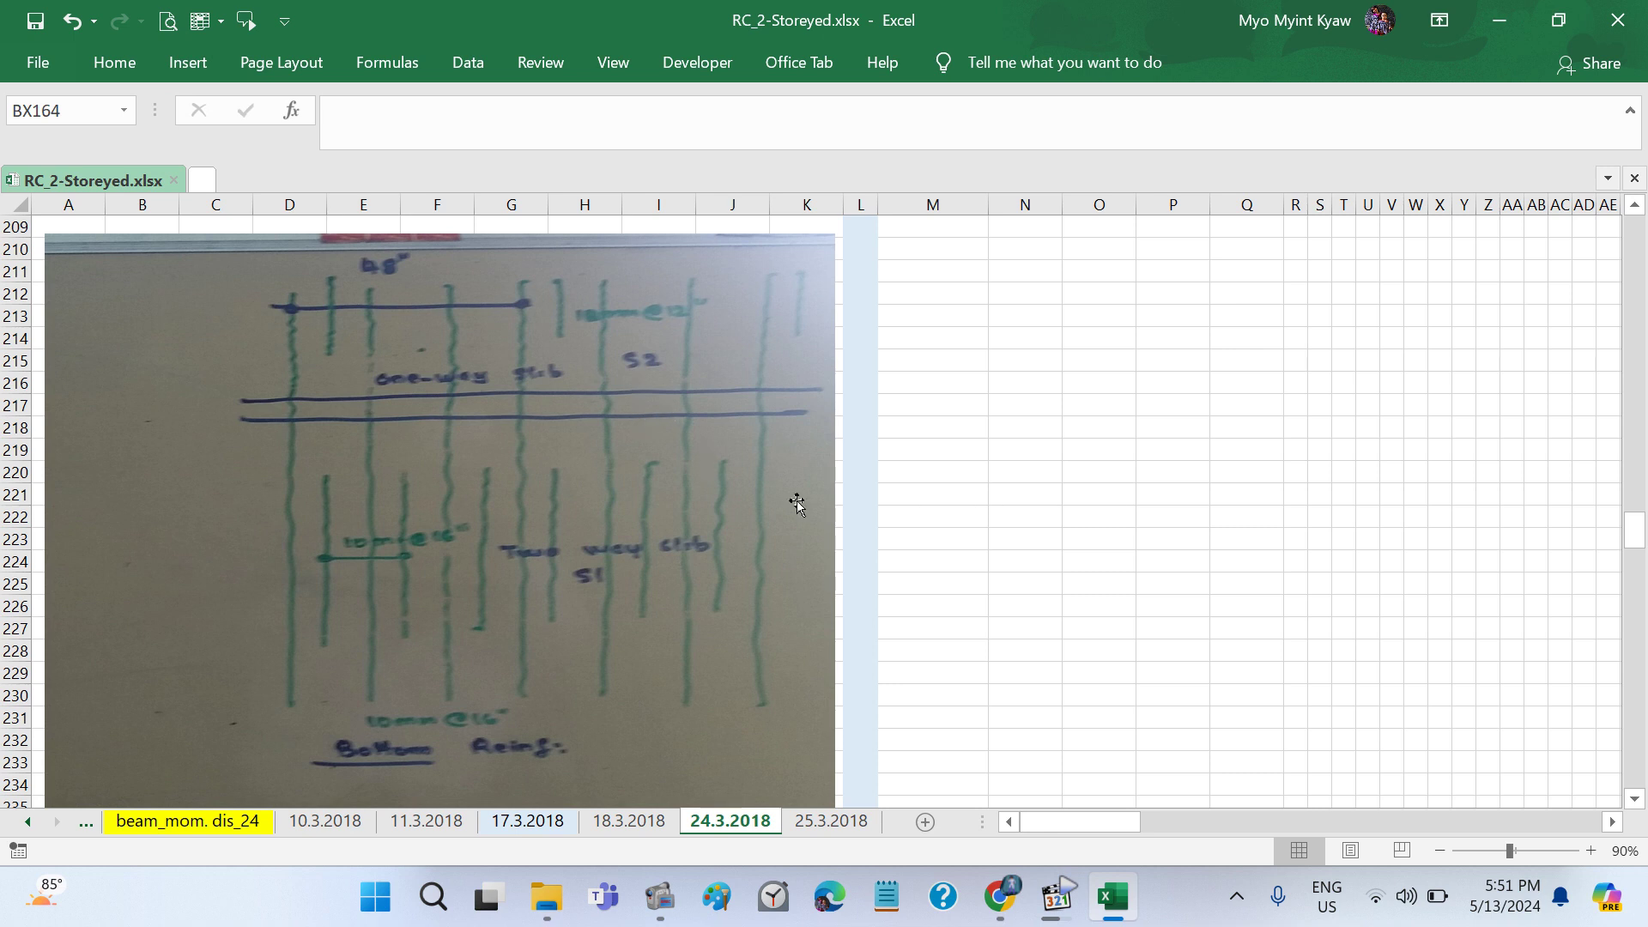
{"action": "scroll", "coordinate": [549, 560], "scroll_direction": "up", "scroll_amount": 1}
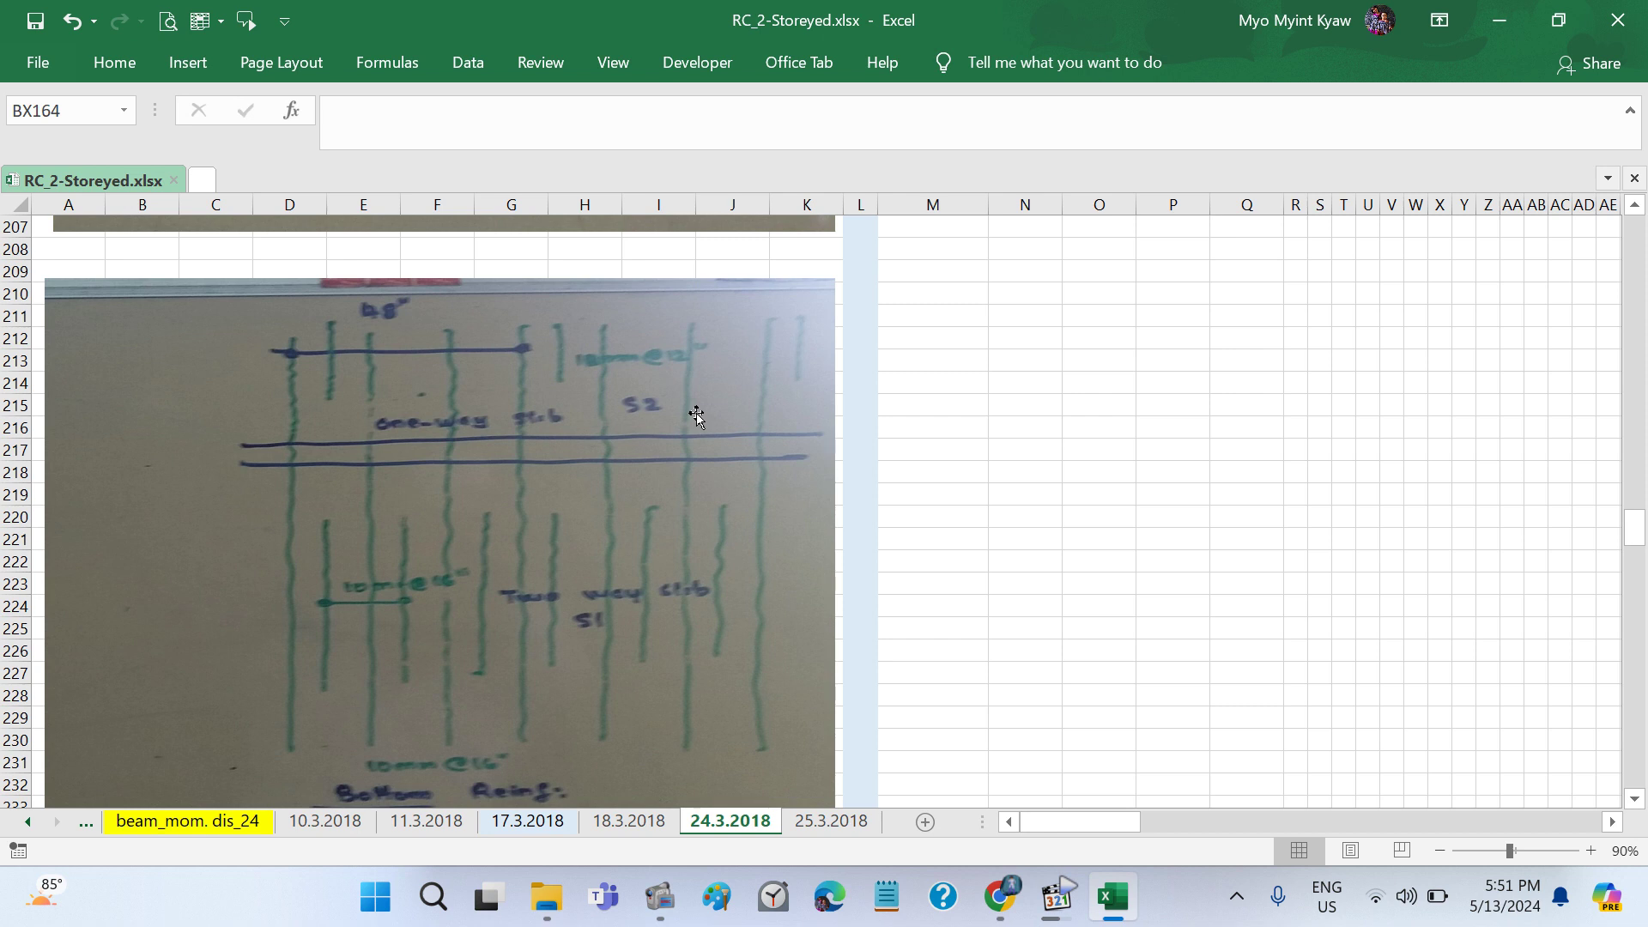
{"action": "scroll", "coordinate": [696, 415], "scroll_direction": "up", "scroll_amount": 1}
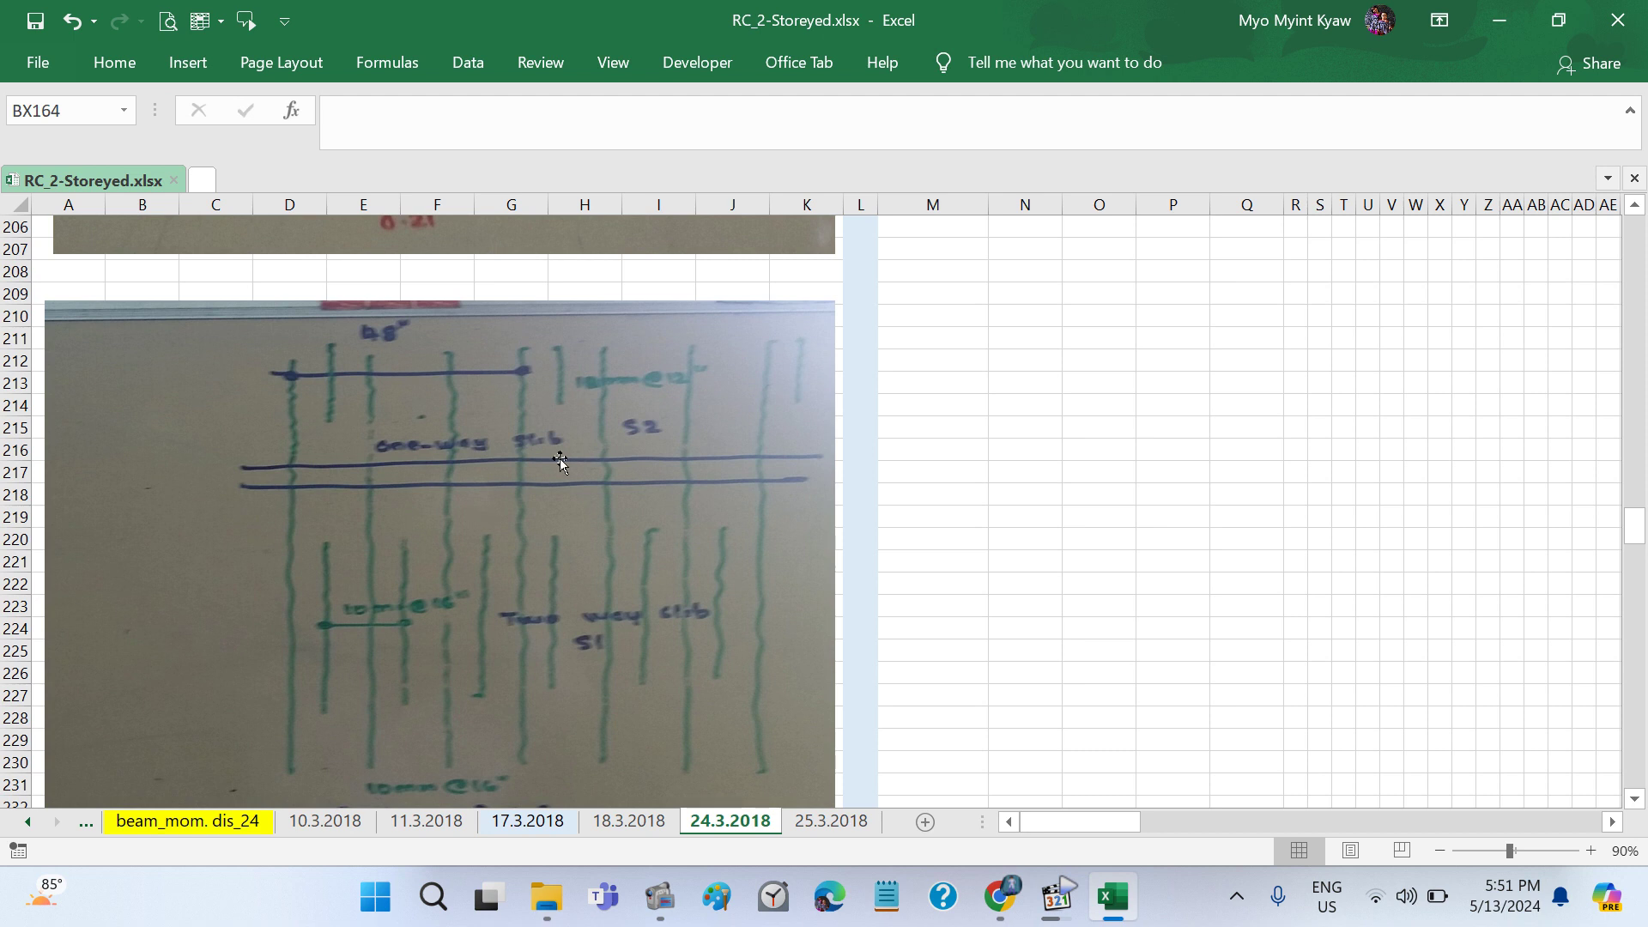
{"action": "scroll", "coordinate": [559, 458], "scroll_direction": "down", "scroll_amount": 1}
{"action": "scroll", "coordinate": [560, 458], "scroll_direction": "down", "scroll_amount": 3}
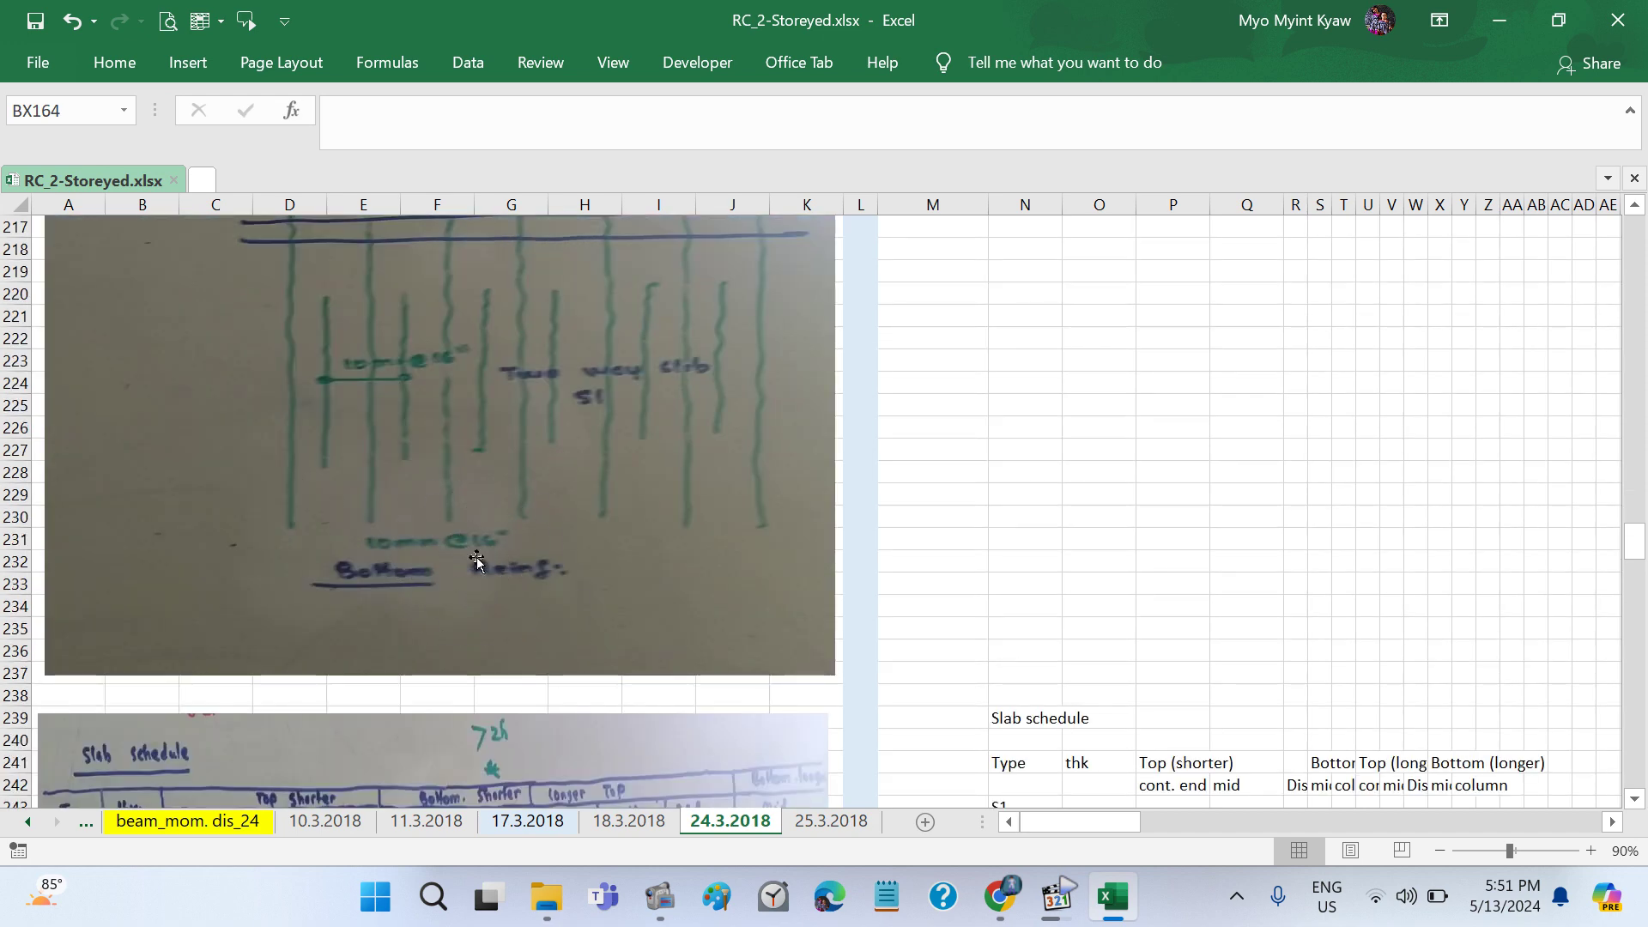
{"action": "scroll", "coordinate": [477, 560], "scroll_direction": "down", "scroll_amount": 1}
{"action": "scroll", "coordinate": [477, 560], "scroll_direction": "up", "scroll_amount": 2}
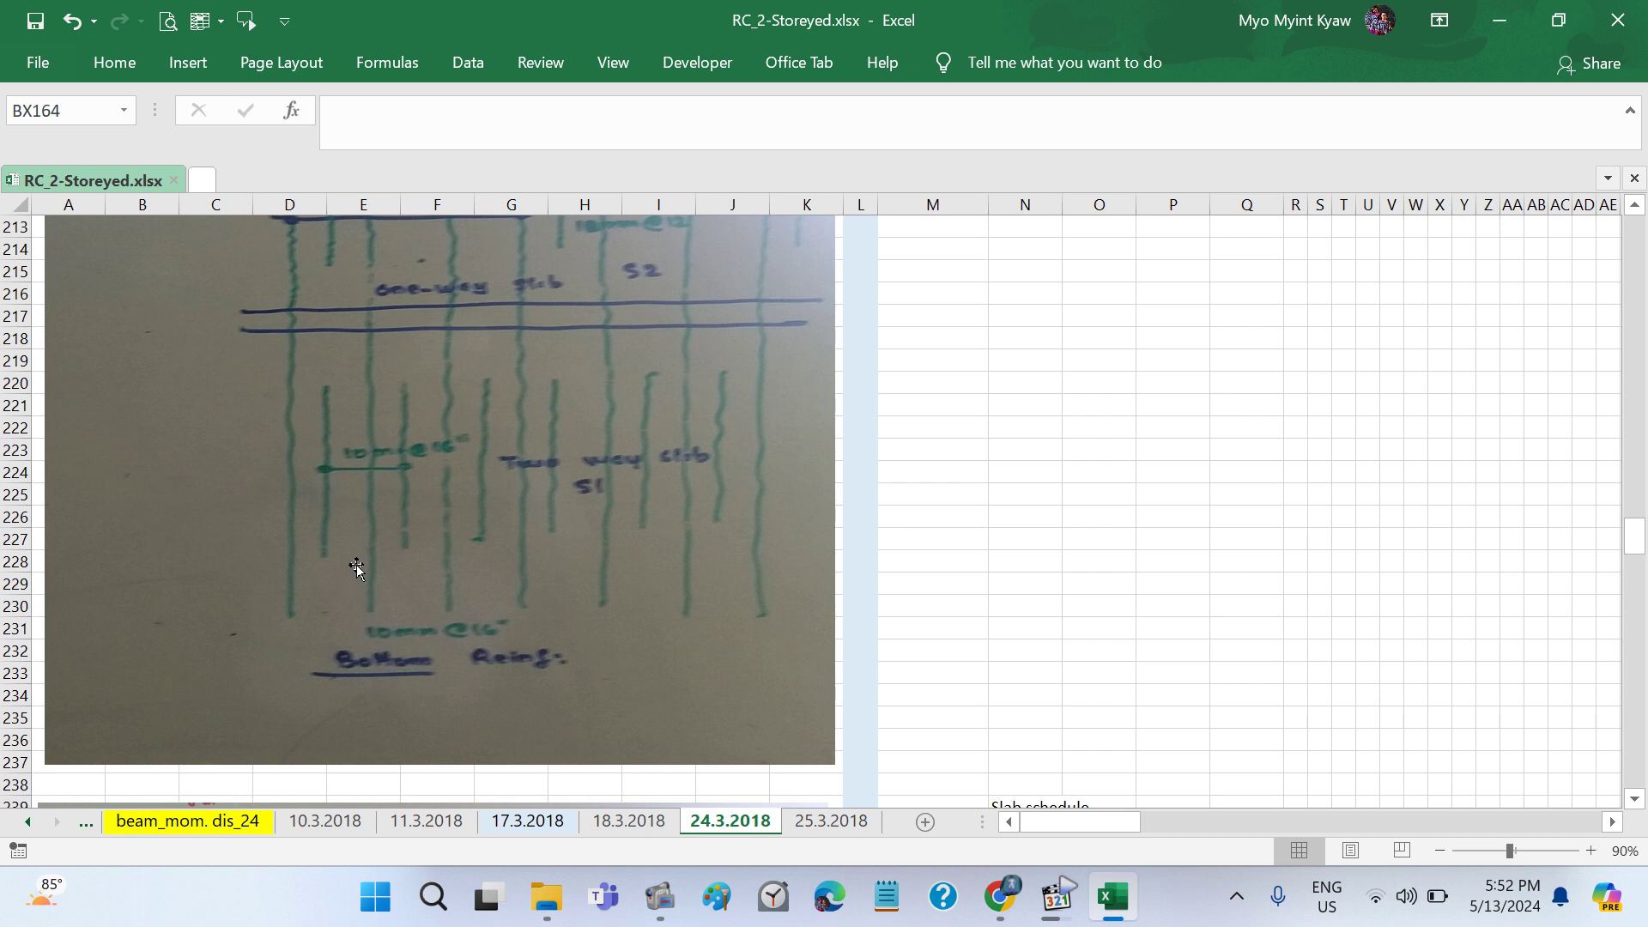
{"action": "left_click", "coordinate": [1188, 648]}
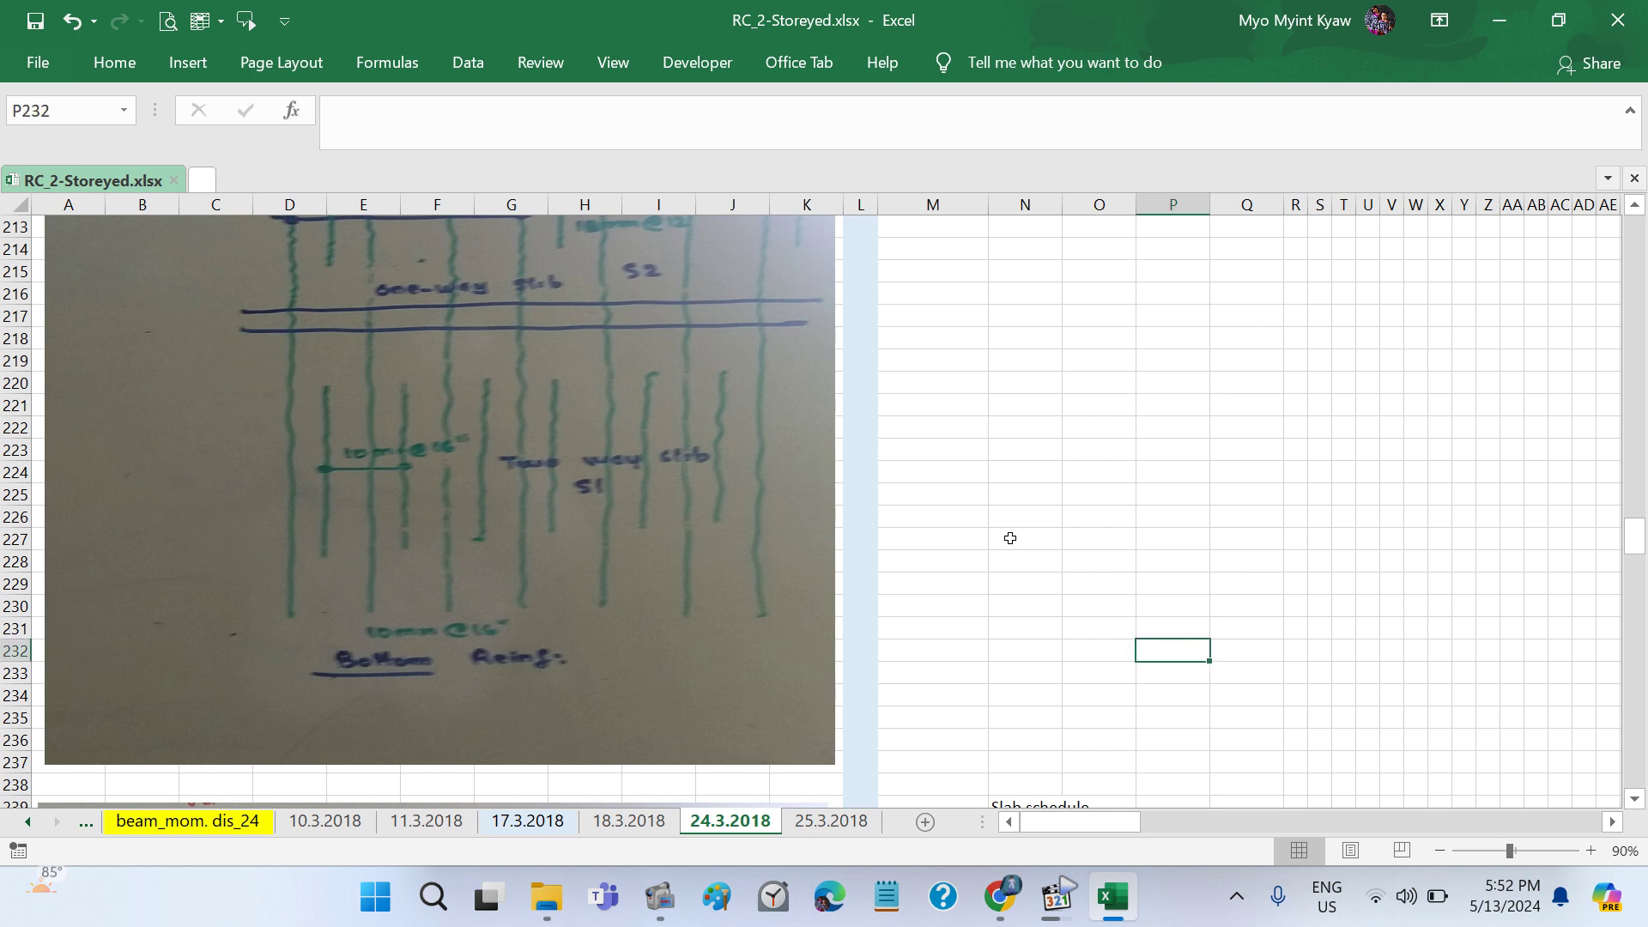
{"action": "left_click_drag", "start_coordinate": [969, 534], "coordinate": [858, 241]}
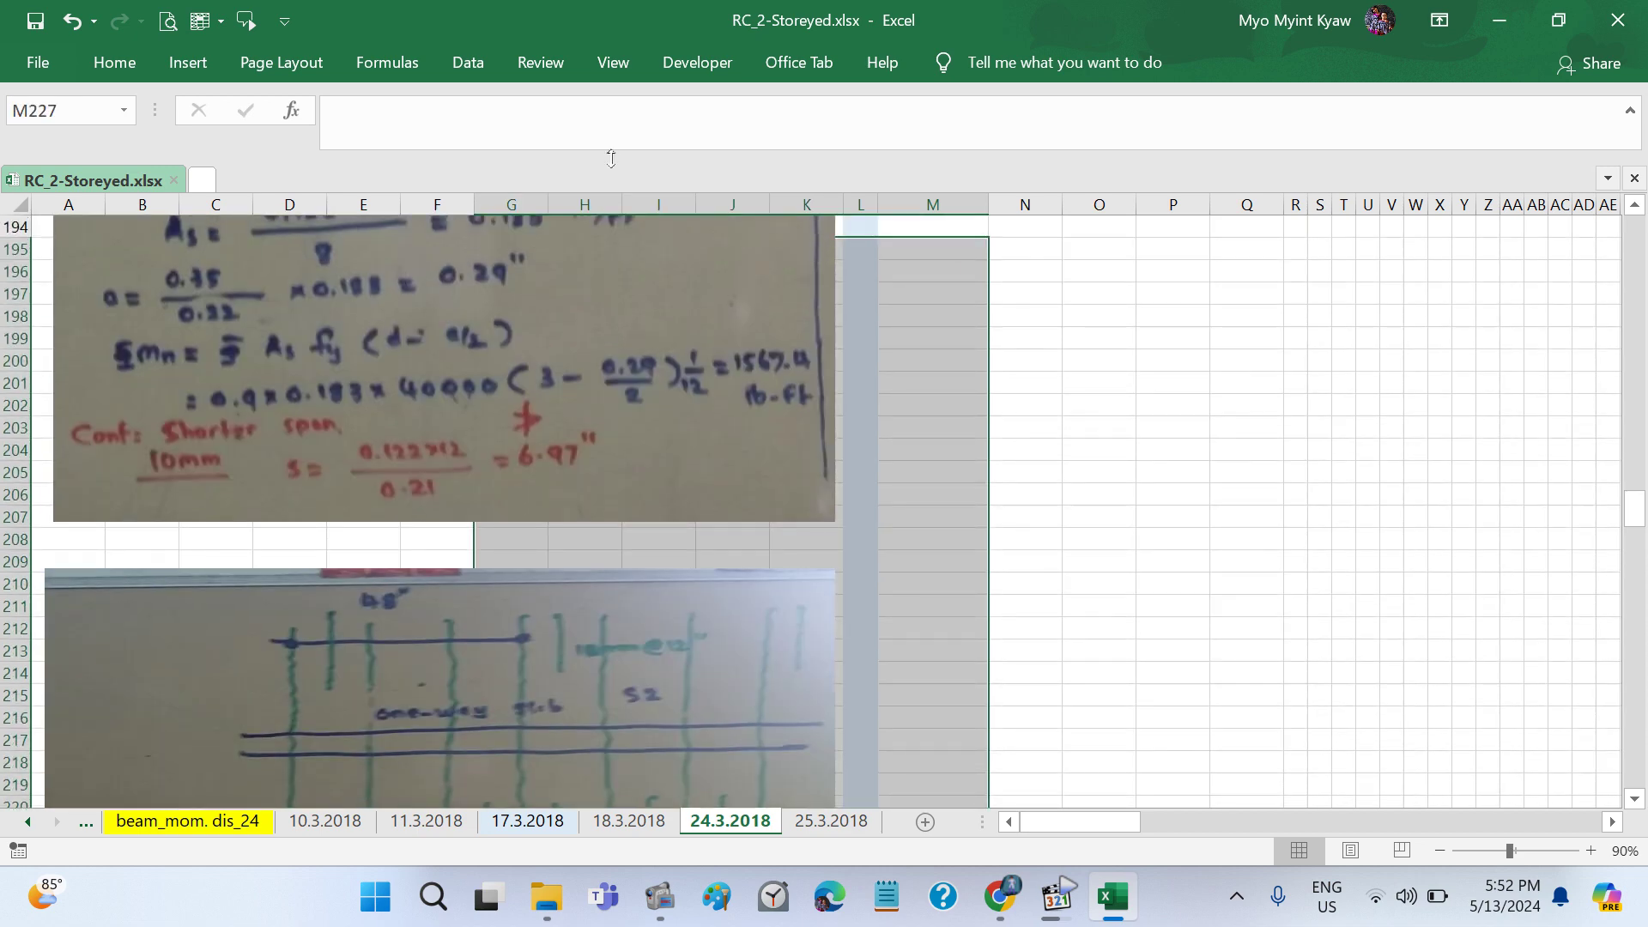
{"action": "left_click", "coordinate": [1174, 640]}
{"action": "scroll", "coordinate": [549, 484], "scroll_direction": "down", "scroll_amount": 5}
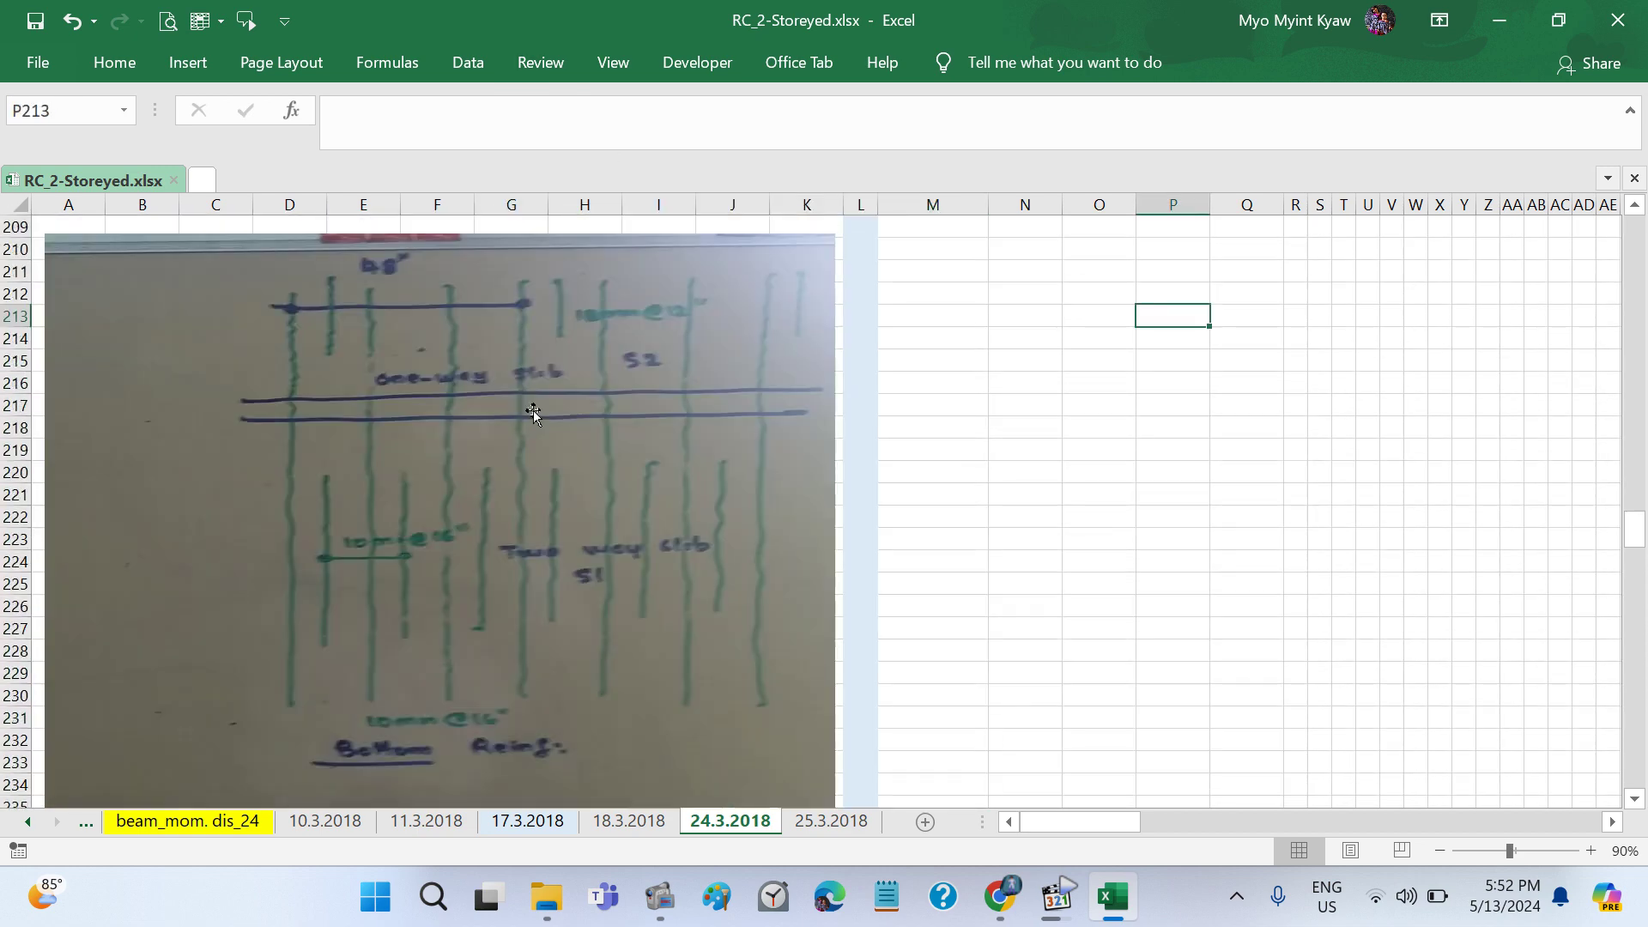
{"action": "scroll", "coordinate": [533, 411], "scroll_direction": "down", "scroll_amount": 6}
{"action": "scroll", "coordinate": [533, 411], "scroll_direction": "down", "scroll_amount": 8}
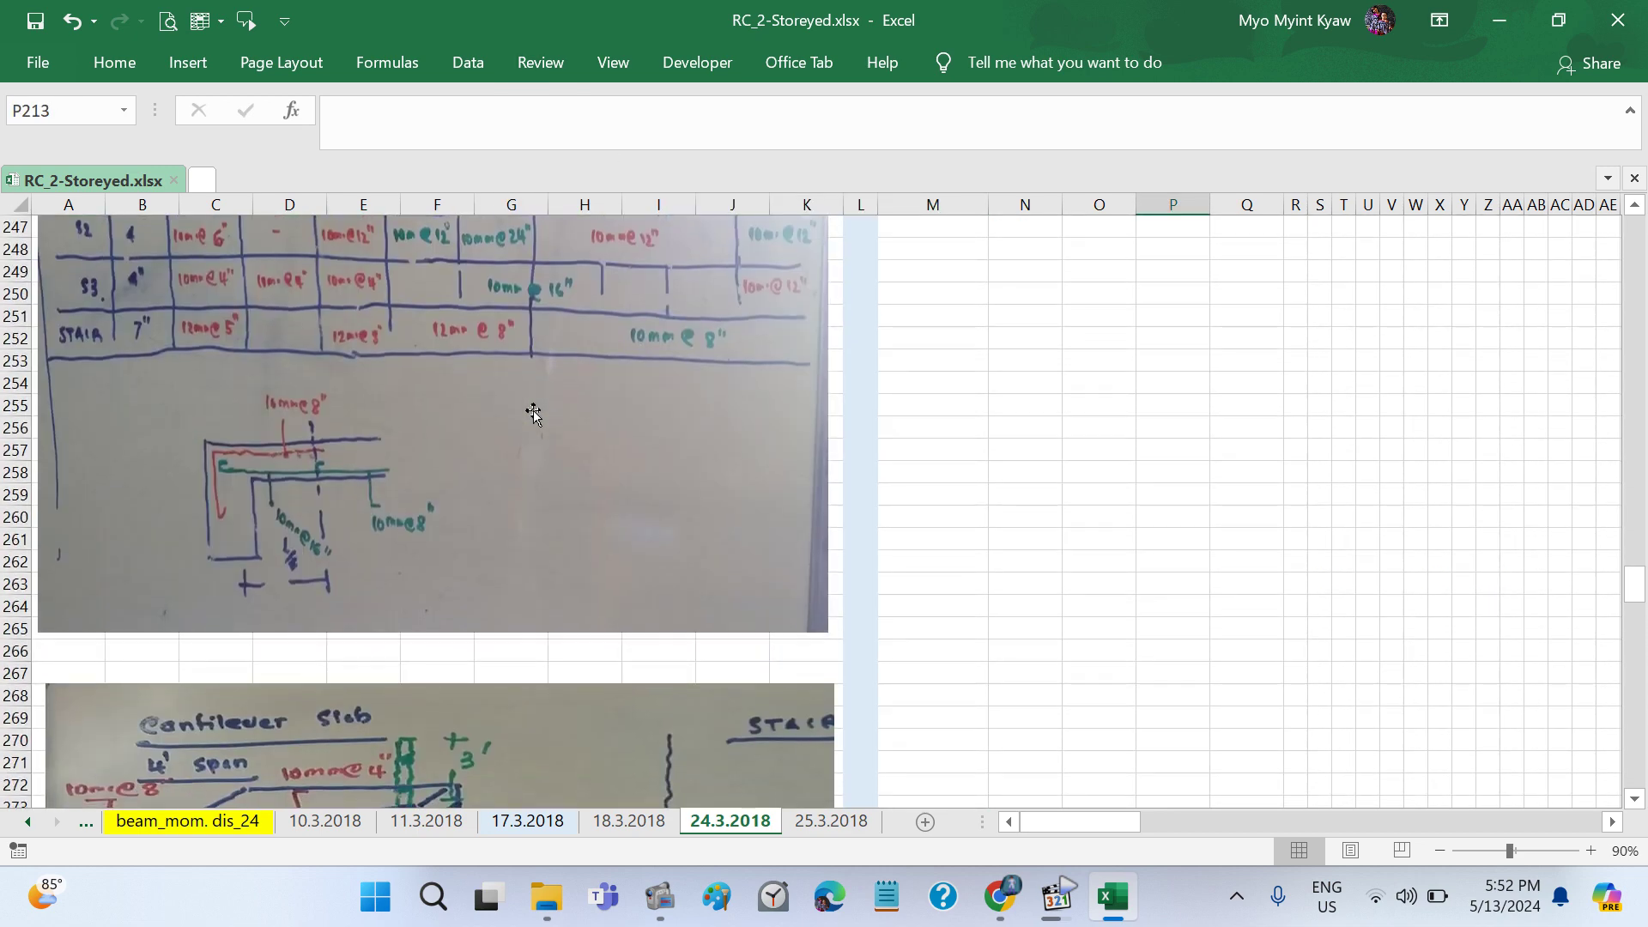
{"action": "scroll", "coordinate": [533, 411], "scroll_direction": "up", "scroll_amount": 3}
{"action": "scroll", "coordinate": [533, 410], "scroll_direction": "up", "scroll_amount": 6}
{"action": "scroll", "coordinate": [533, 410], "scroll_direction": "up", "scroll_amount": 8}
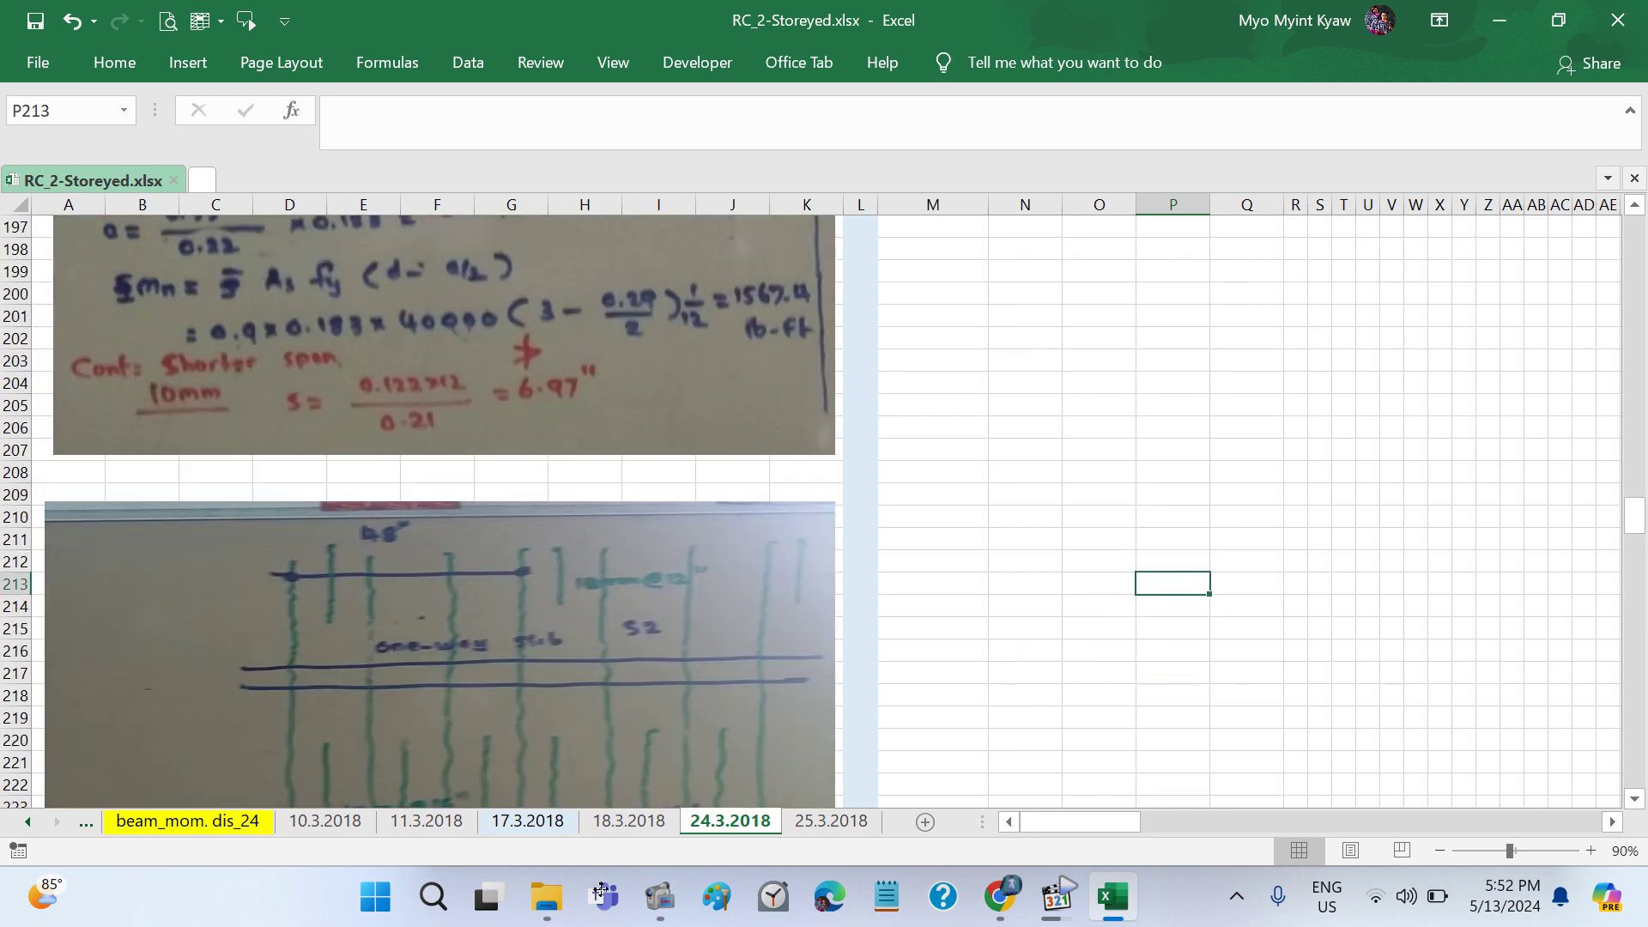
{"action": "left_click", "coordinate": [601, 283]}
{"action": "scroll", "coordinate": [678, 313], "scroll_direction": "up", "scroll_amount": 6}
{"action": "scroll", "coordinate": [680, 327], "scroll_direction": "up", "scroll_amount": 2}
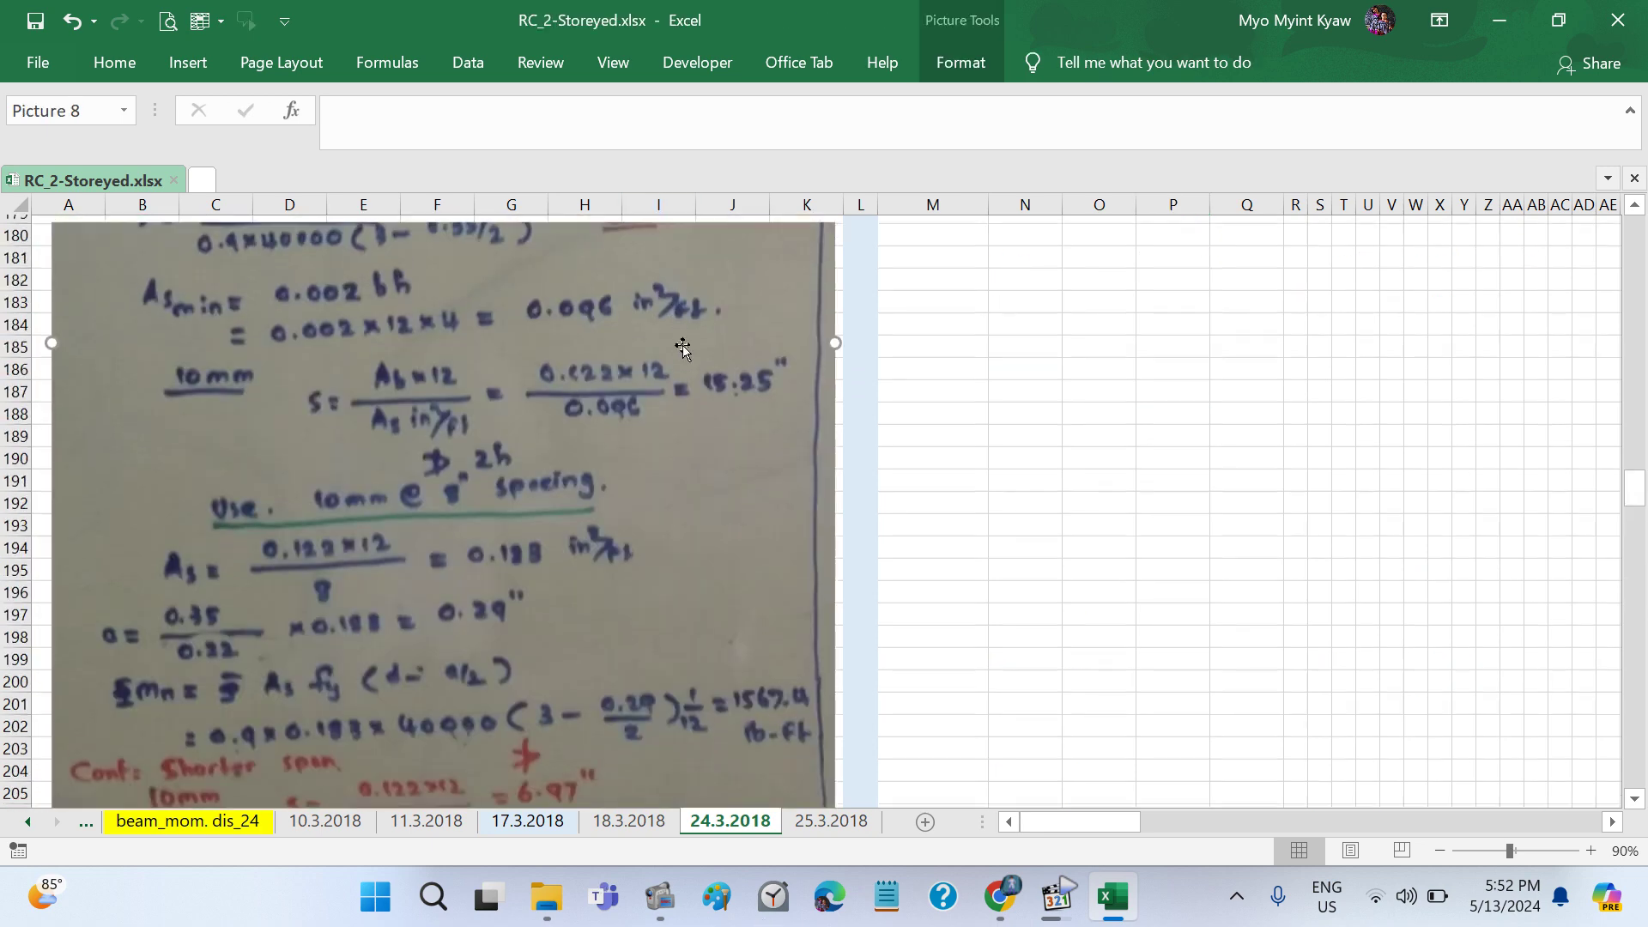
{"action": "scroll", "coordinate": [683, 348], "scroll_direction": "up", "scroll_amount": 6}
{"action": "scroll", "coordinate": [683, 348], "scroll_direction": "up", "scroll_amount": 8}
{"action": "scroll", "coordinate": [682, 347], "scroll_direction": "up", "scroll_amount": 1}
{"action": "scroll", "coordinate": [682, 347], "scroll_direction": "up", "scroll_amount": 1}
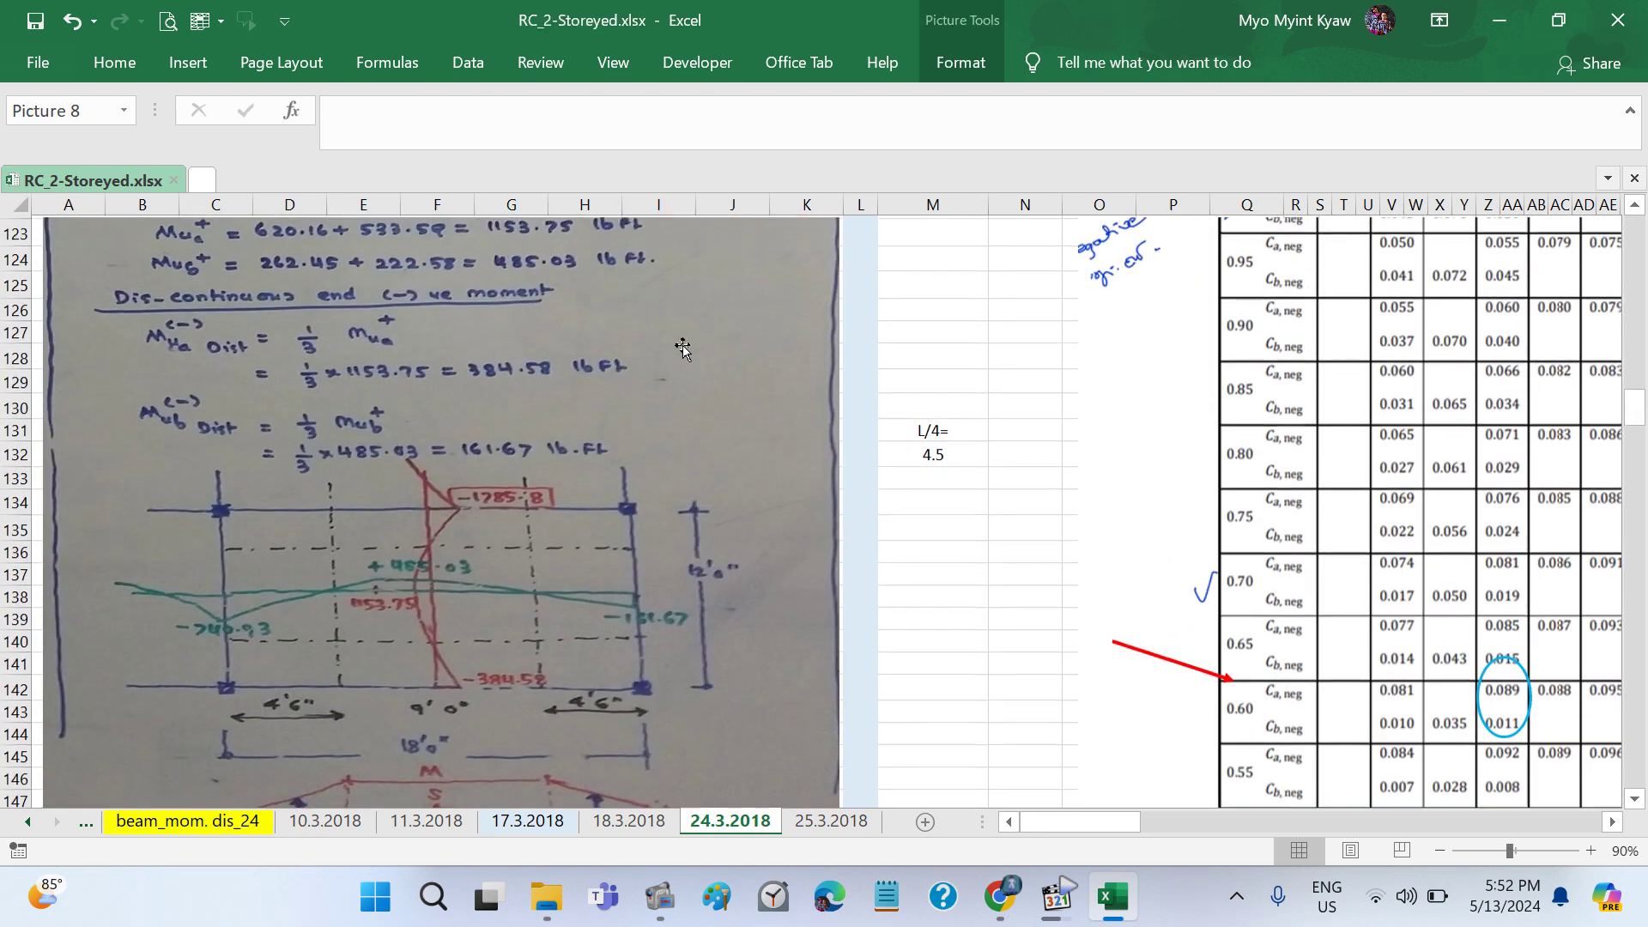
{"action": "scroll", "coordinate": [683, 348], "scroll_direction": "up", "scroll_amount": 1}
{"action": "scroll", "coordinate": [683, 348], "scroll_direction": "up", "scroll_amount": 12}
{"action": "scroll", "coordinate": [682, 347], "scroll_direction": "up", "scroll_amount": 6}
{"action": "scroll", "coordinate": [683, 347], "scroll_direction": "up", "scroll_amount": 4}
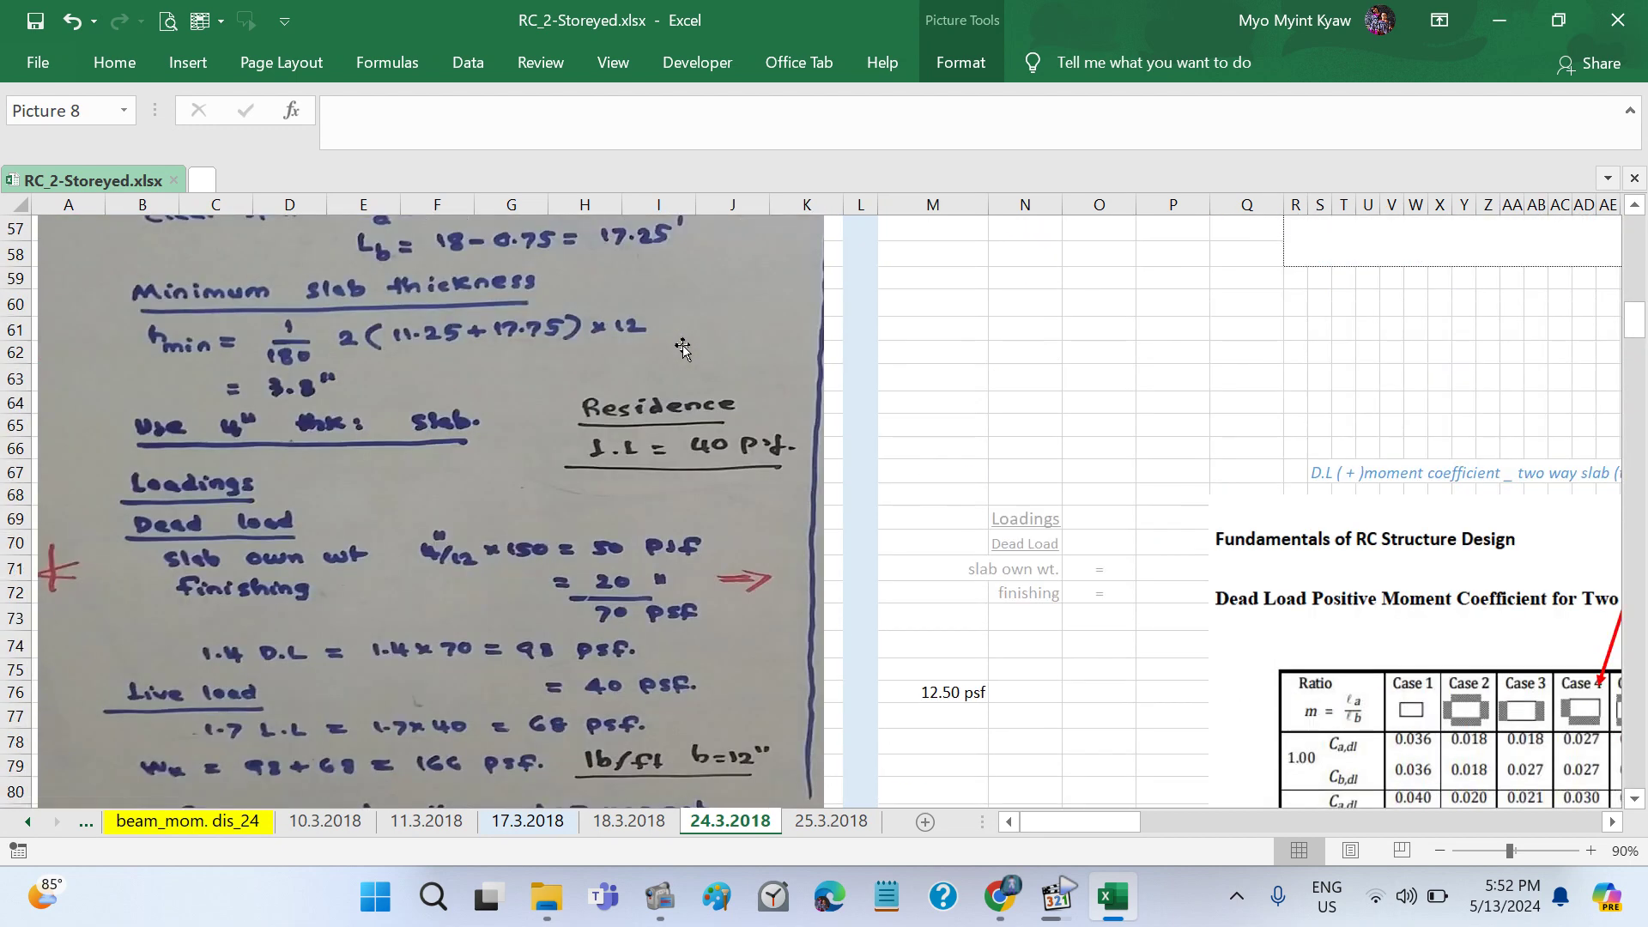
{"action": "scroll", "coordinate": [682, 348], "scroll_direction": "up", "scroll_amount": 18}
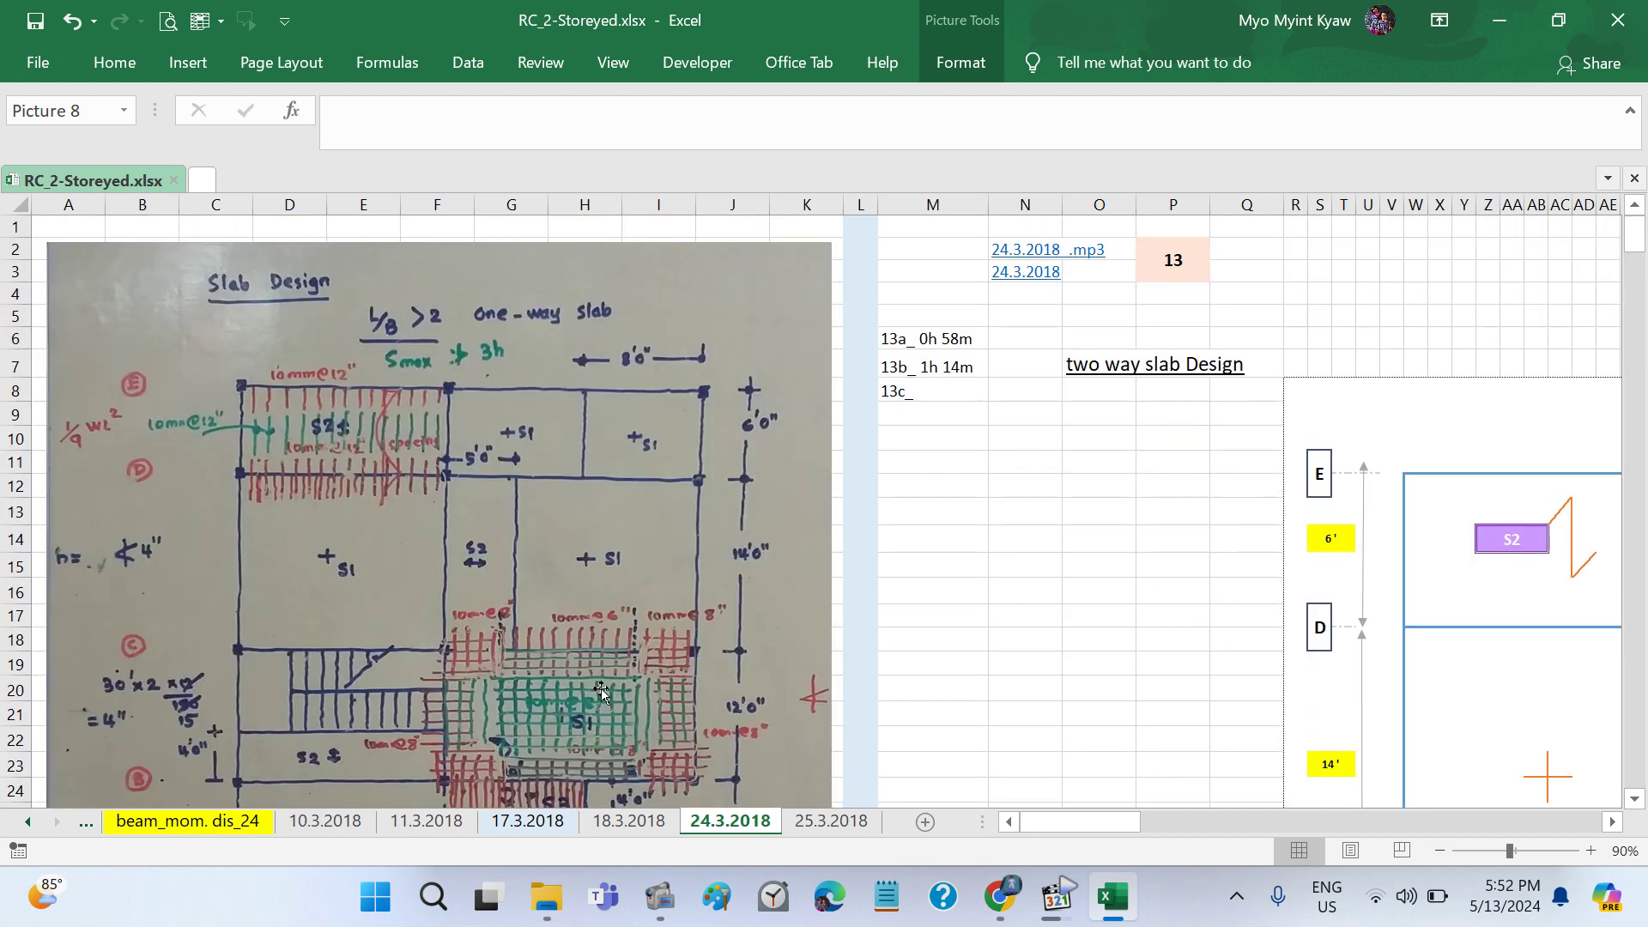
{"action": "scroll", "coordinate": [611, 744], "scroll_direction": "down", "scroll_amount": 4}
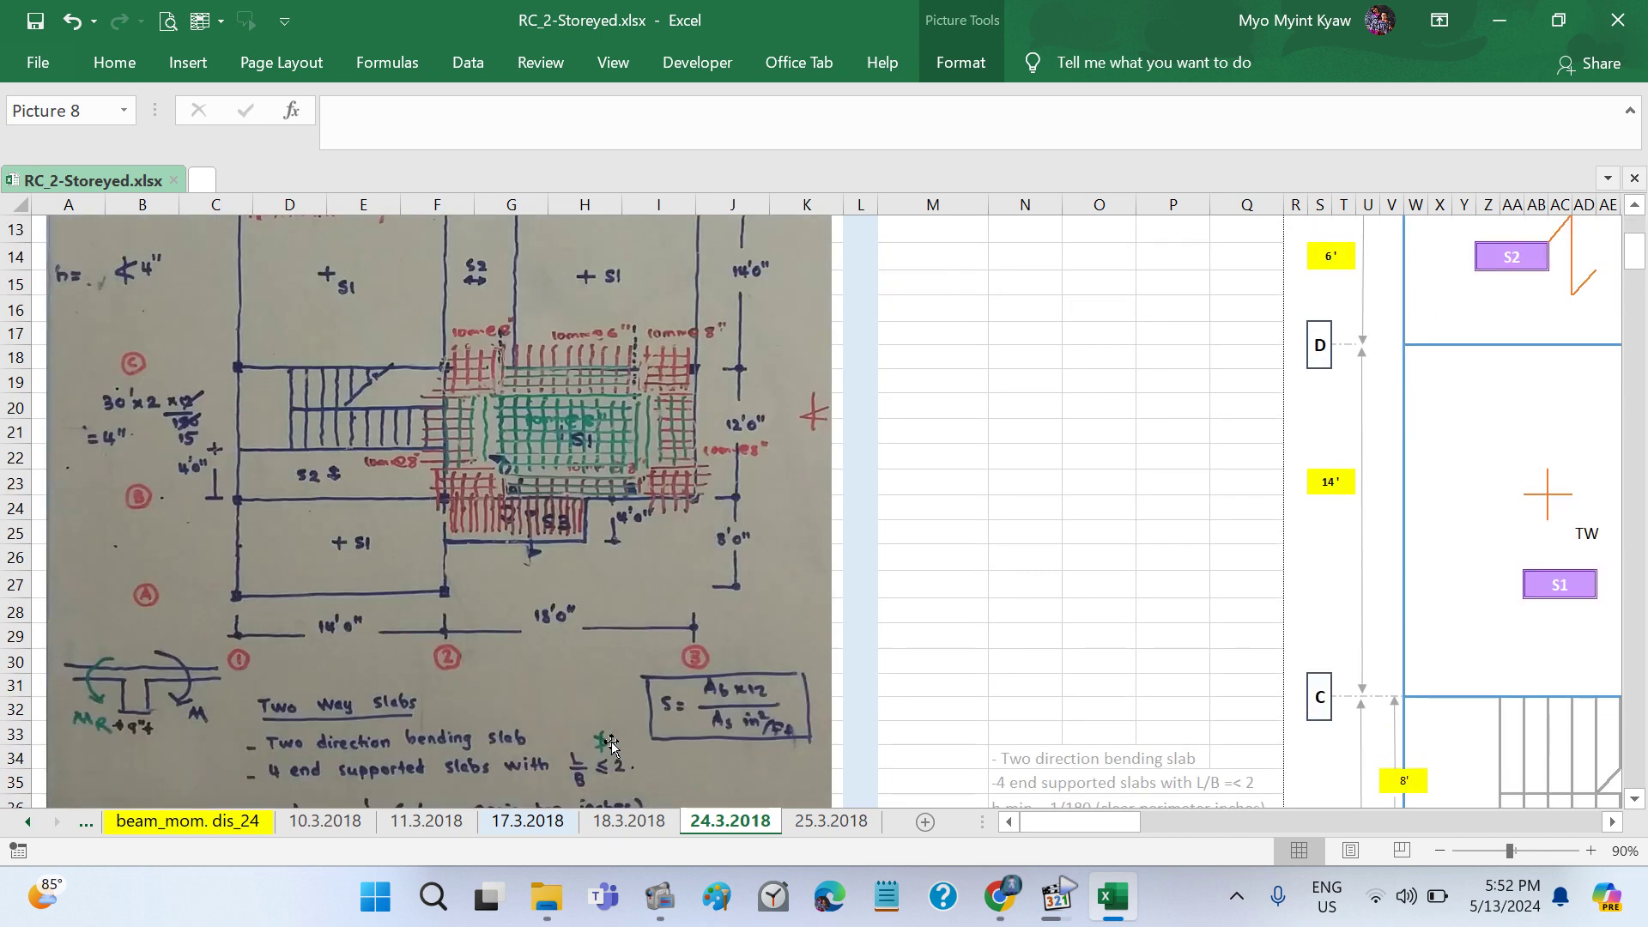
{"action": "scroll", "coordinate": [611, 743], "scroll_direction": "down", "scroll_amount": 10}
{"action": "scroll", "coordinate": [611, 743], "scroll_direction": "down", "scroll_amount": 3}
{"action": "scroll", "coordinate": [611, 743], "scroll_direction": "down", "scroll_amount": 13}
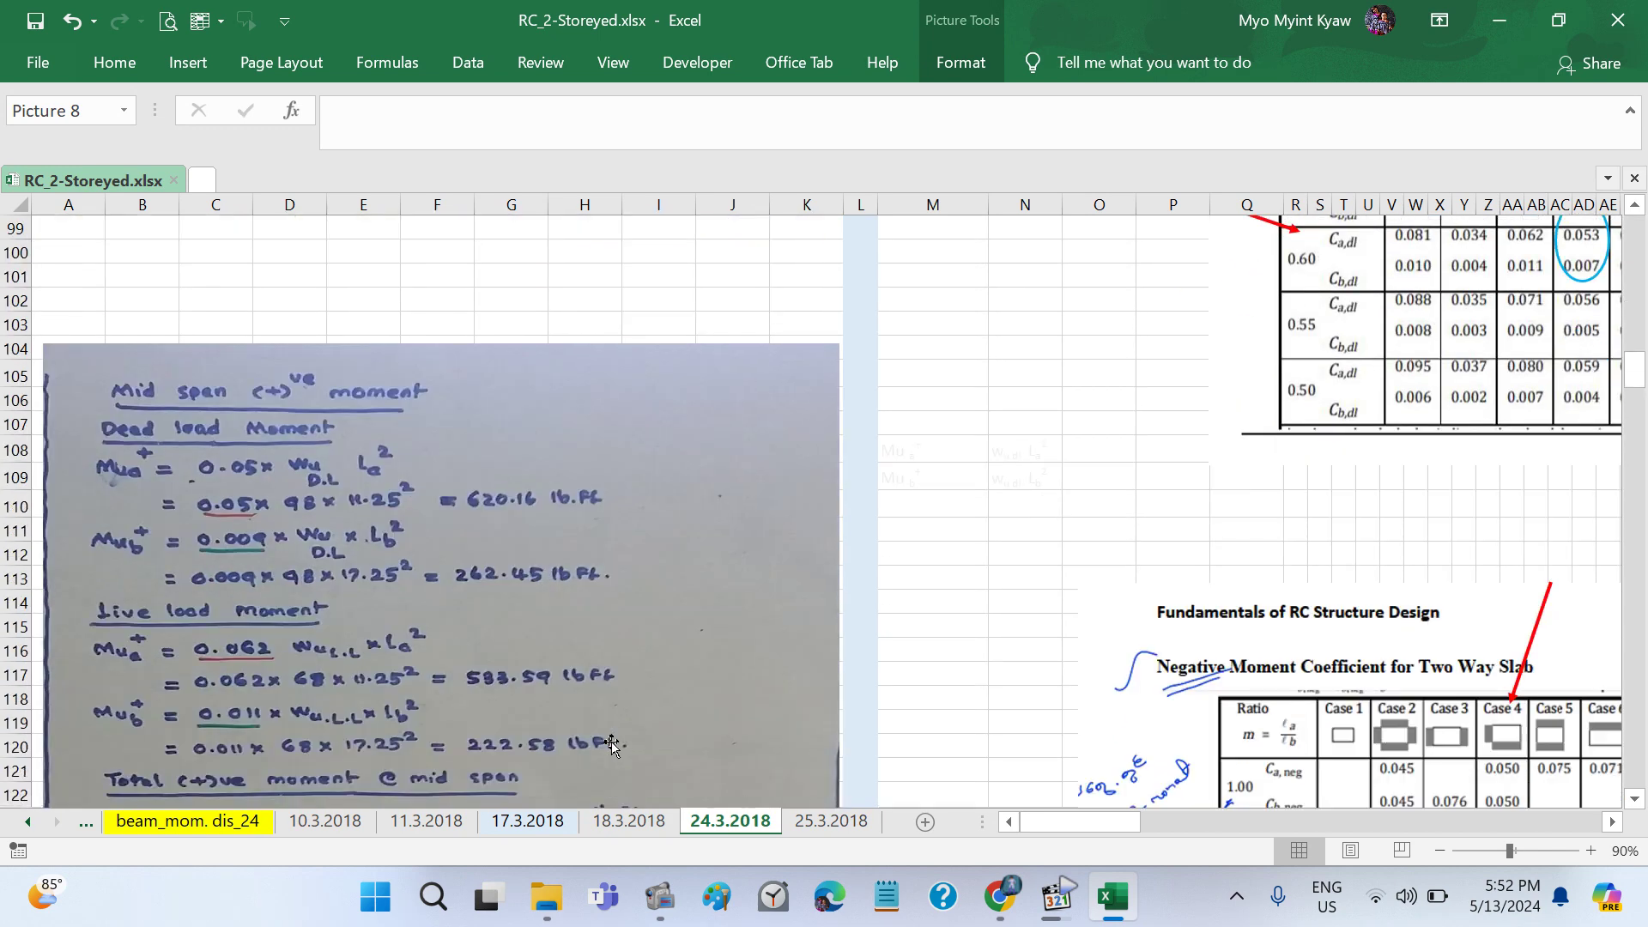
{"action": "scroll", "coordinate": [593, 682], "scroll_direction": "down", "scroll_amount": 2}
{"action": "scroll", "coordinate": [594, 682], "scroll_direction": "down", "scroll_amount": 20}
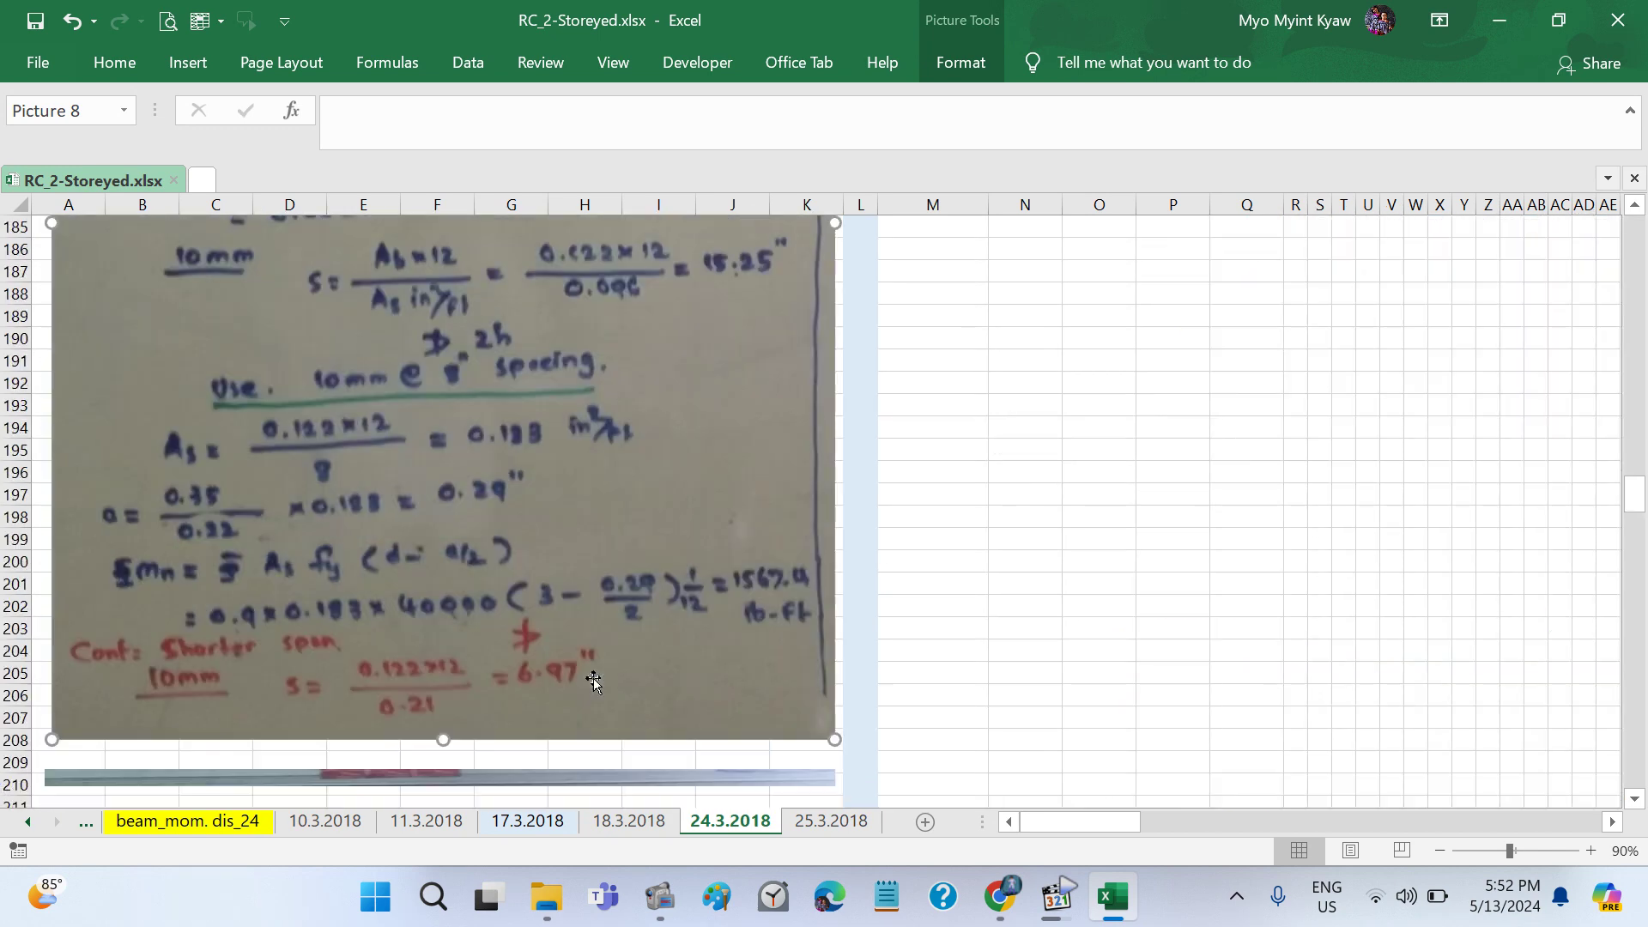
{"action": "scroll", "coordinate": [594, 682], "scroll_direction": "down", "scroll_amount": 3}
{"action": "scroll", "coordinate": [594, 682], "scroll_direction": "down", "scroll_amount": 7}
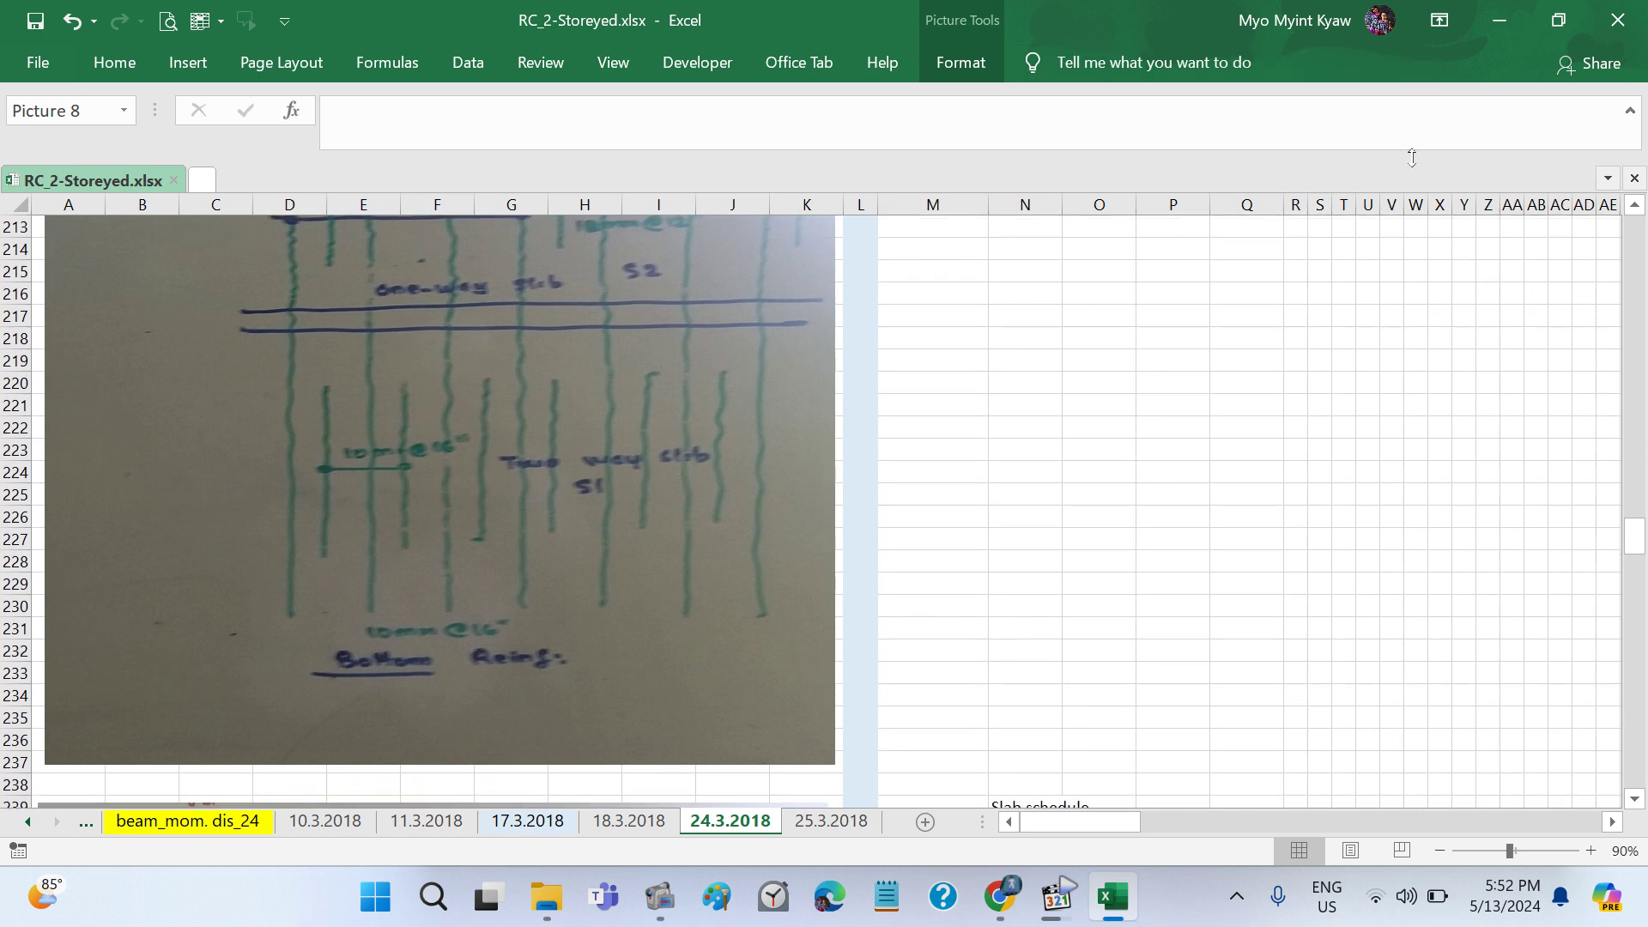
{"action": "left_click_drag", "start_coordinate": [1411, 158], "coordinate": [1412, 133]}
{"action": "scroll", "coordinate": [1411, 137], "scroll_direction": "up", "scroll_amount": 17}
{"action": "left_click", "coordinate": [888, 532]}
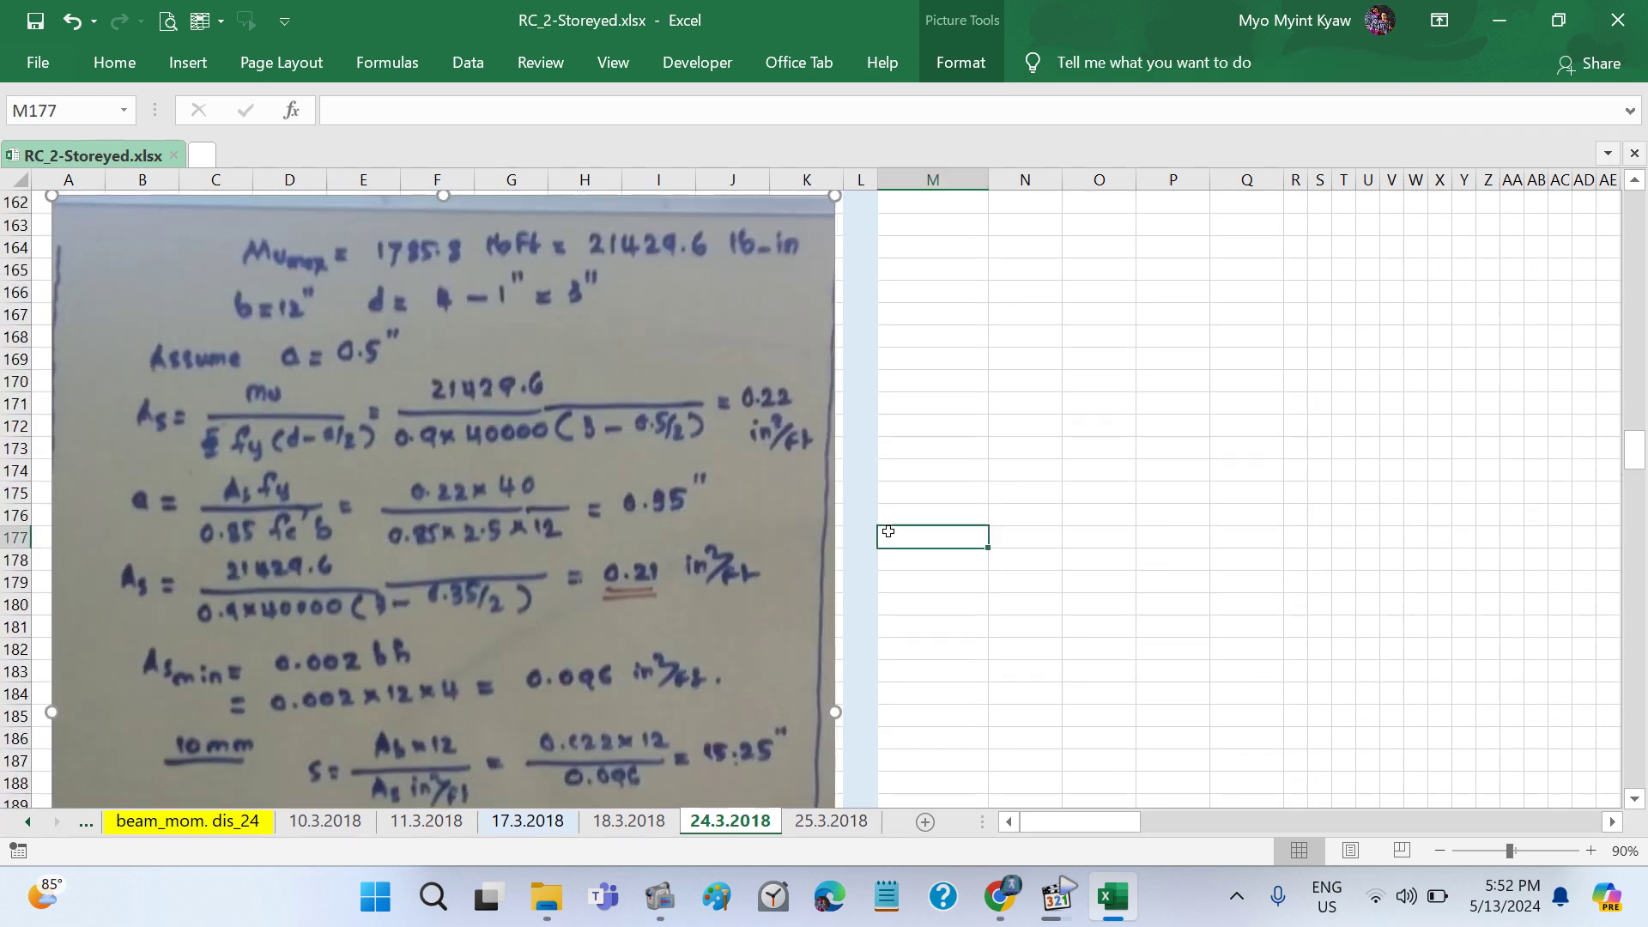
{"action": "scroll", "coordinate": [567, 383], "scroll_direction": "down", "scroll_amount": 2}
{"action": "scroll", "coordinate": [567, 384], "scroll_direction": "down", "scroll_amount": 3}
{"action": "scroll", "coordinate": [566, 383], "scroll_direction": "down", "scroll_amount": 9}
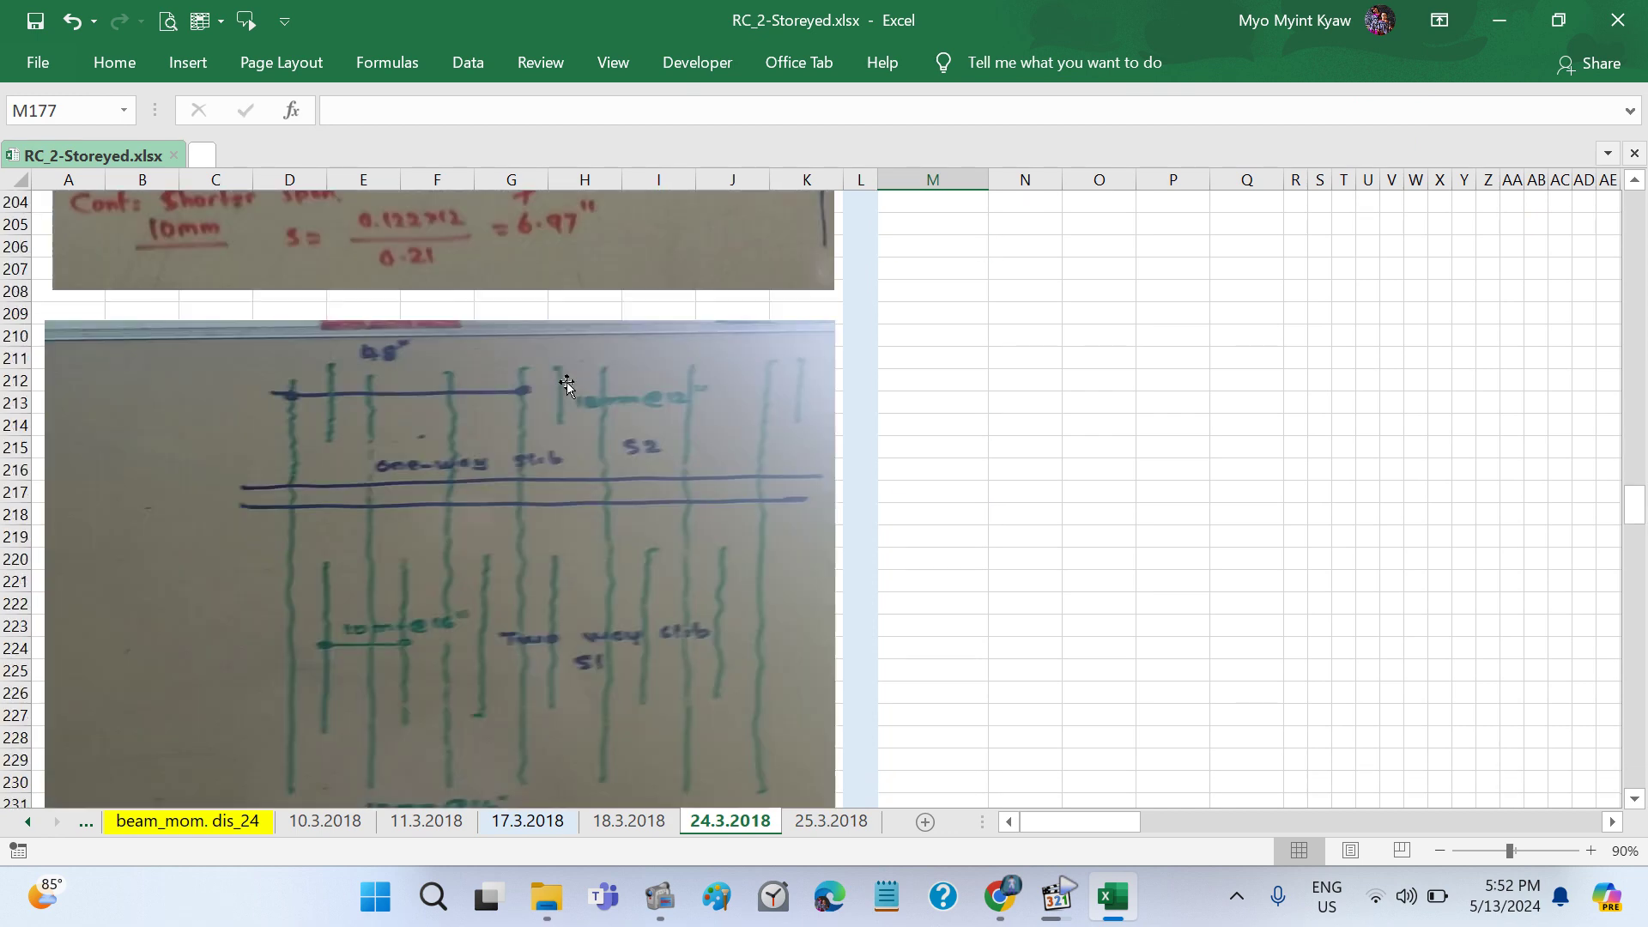
{"action": "scroll", "coordinate": [567, 383], "scroll_direction": "down", "scroll_amount": 4}
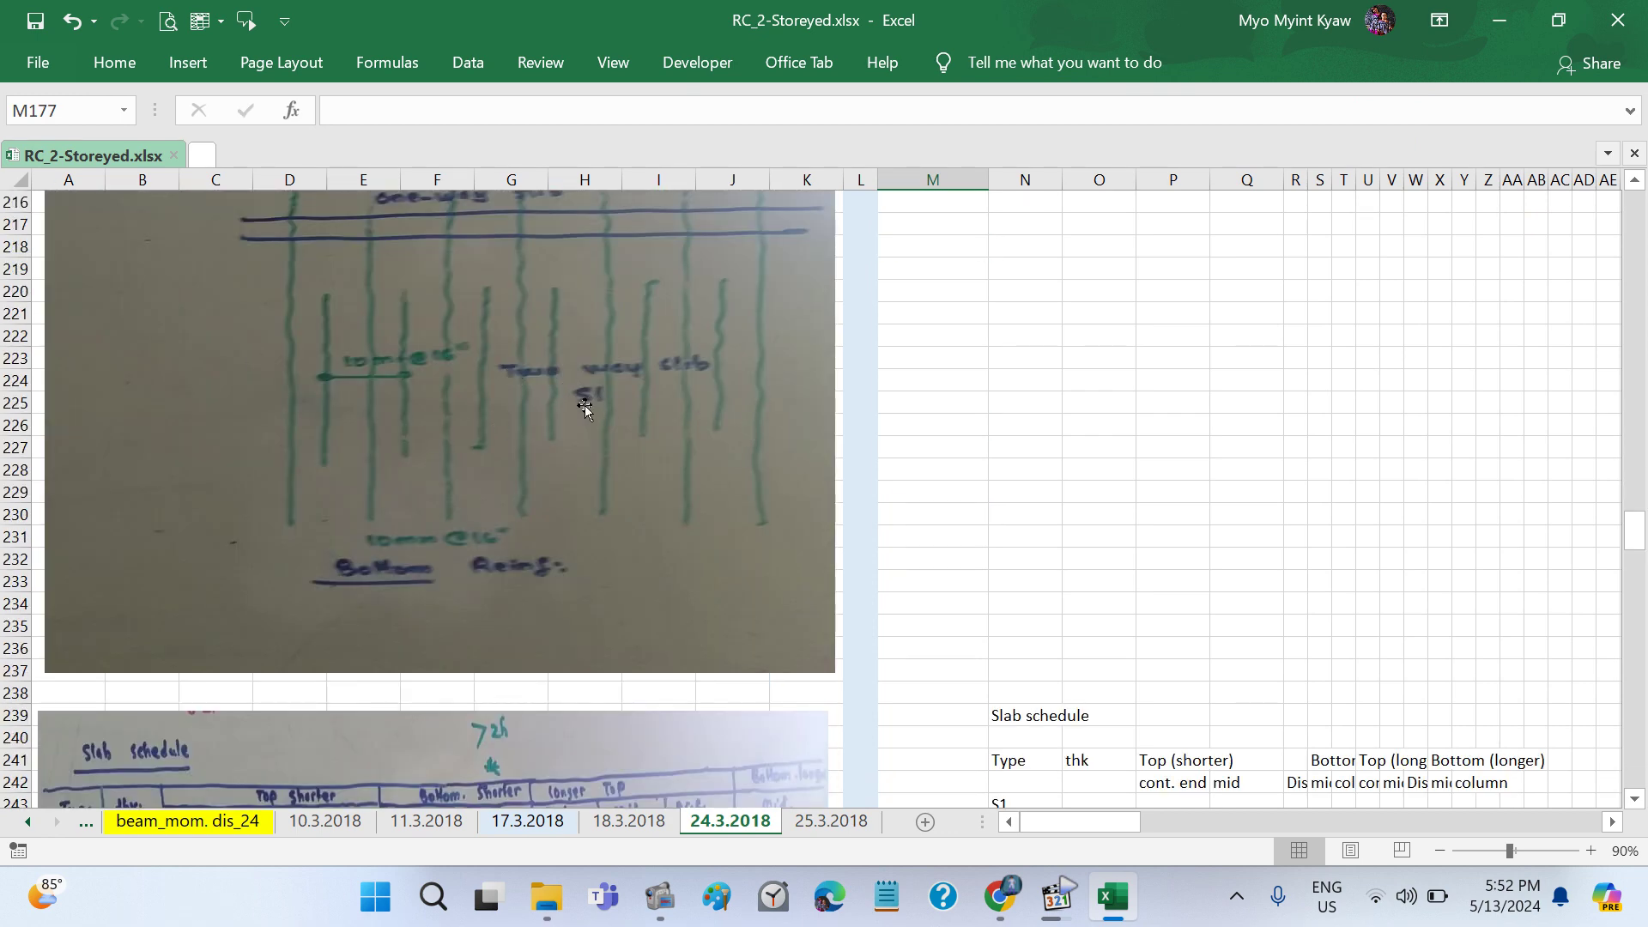
{"action": "scroll", "coordinate": [583, 408], "scroll_direction": "up", "scroll_amount": 1}
{"action": "scroll", "coordinate": [584, 408], "scroll_direction": "up", "scroll_amount": 4}
{"action": "scroll", "coordinate": [583, 408], "scroll_direction": "up", "scroll_amount": 3}
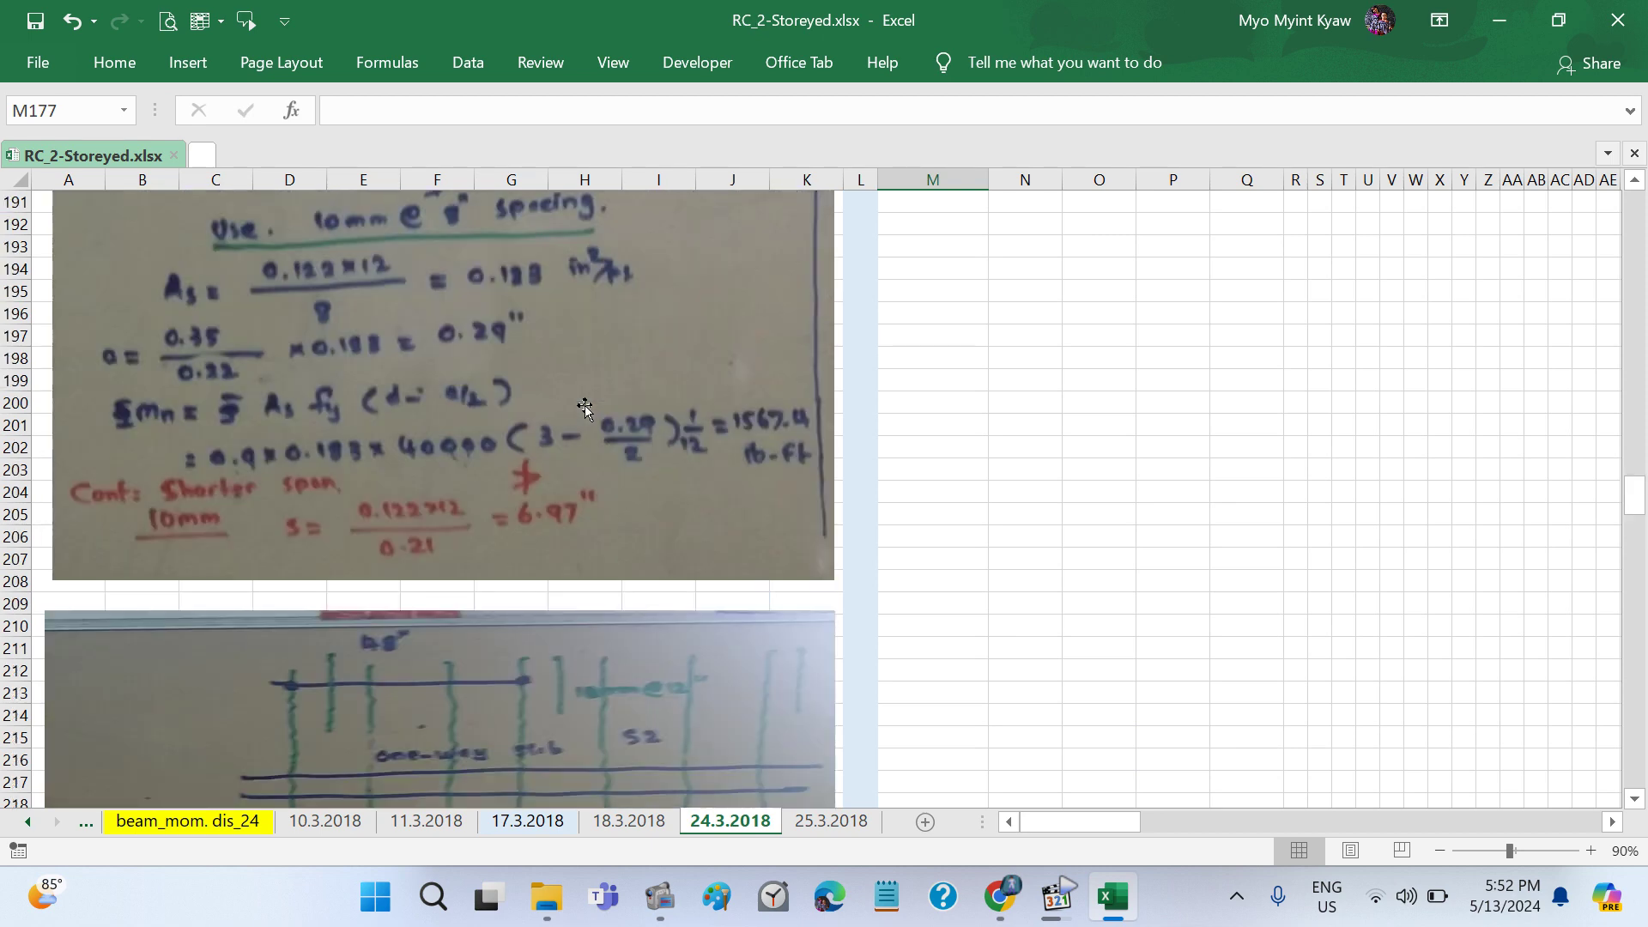
{"action": "scroll", "coordinate": [584, 408], "scroll_direction": "up", "scroll_amount": 5}
{"action": "scroll", "coordinate": [583, 408], "scroll_direction": "down", "scroll_amount": 1}
{"action": "scroll", "coordinate": [584, 407], "scroll_direction": "down", "scroll_amount": 1}
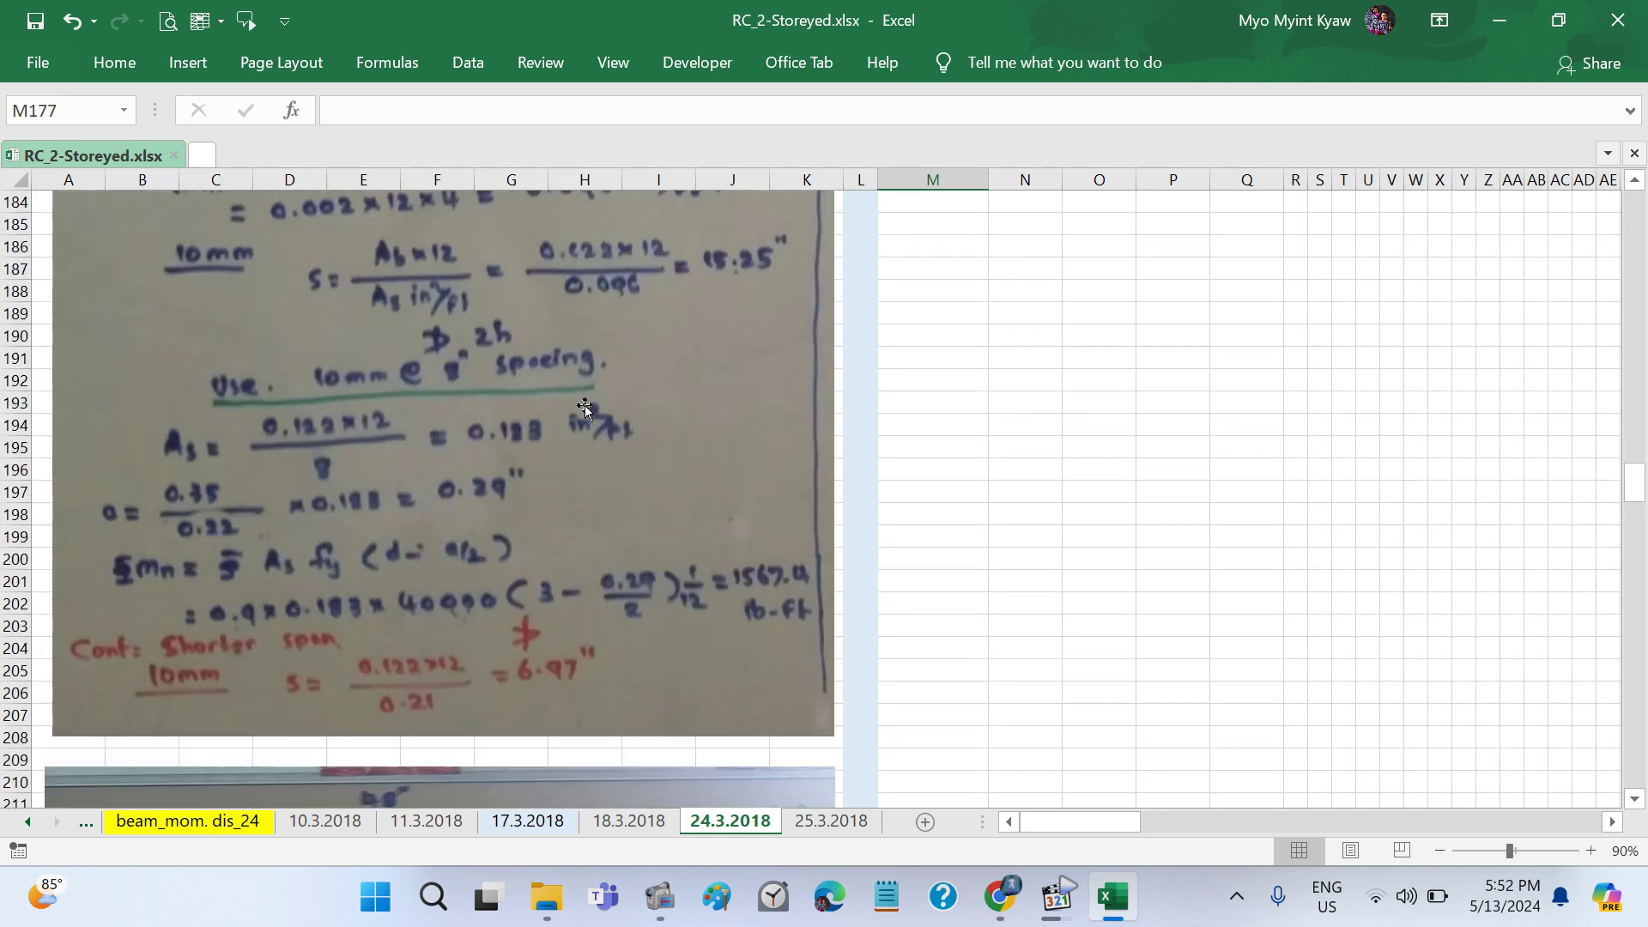
{"action": "scroll", "coordinate": [584, 408], "scroll_direction": "down", "scroll_amount": 2}
{"action": "scroll", "coordinate": [584, 407], "scroll_direction": "down", "scroll_amount": 4}
{"action": "scroll", "coordinate": [584, 408], "scroll_direction": "down", "scroll_amount": 1}
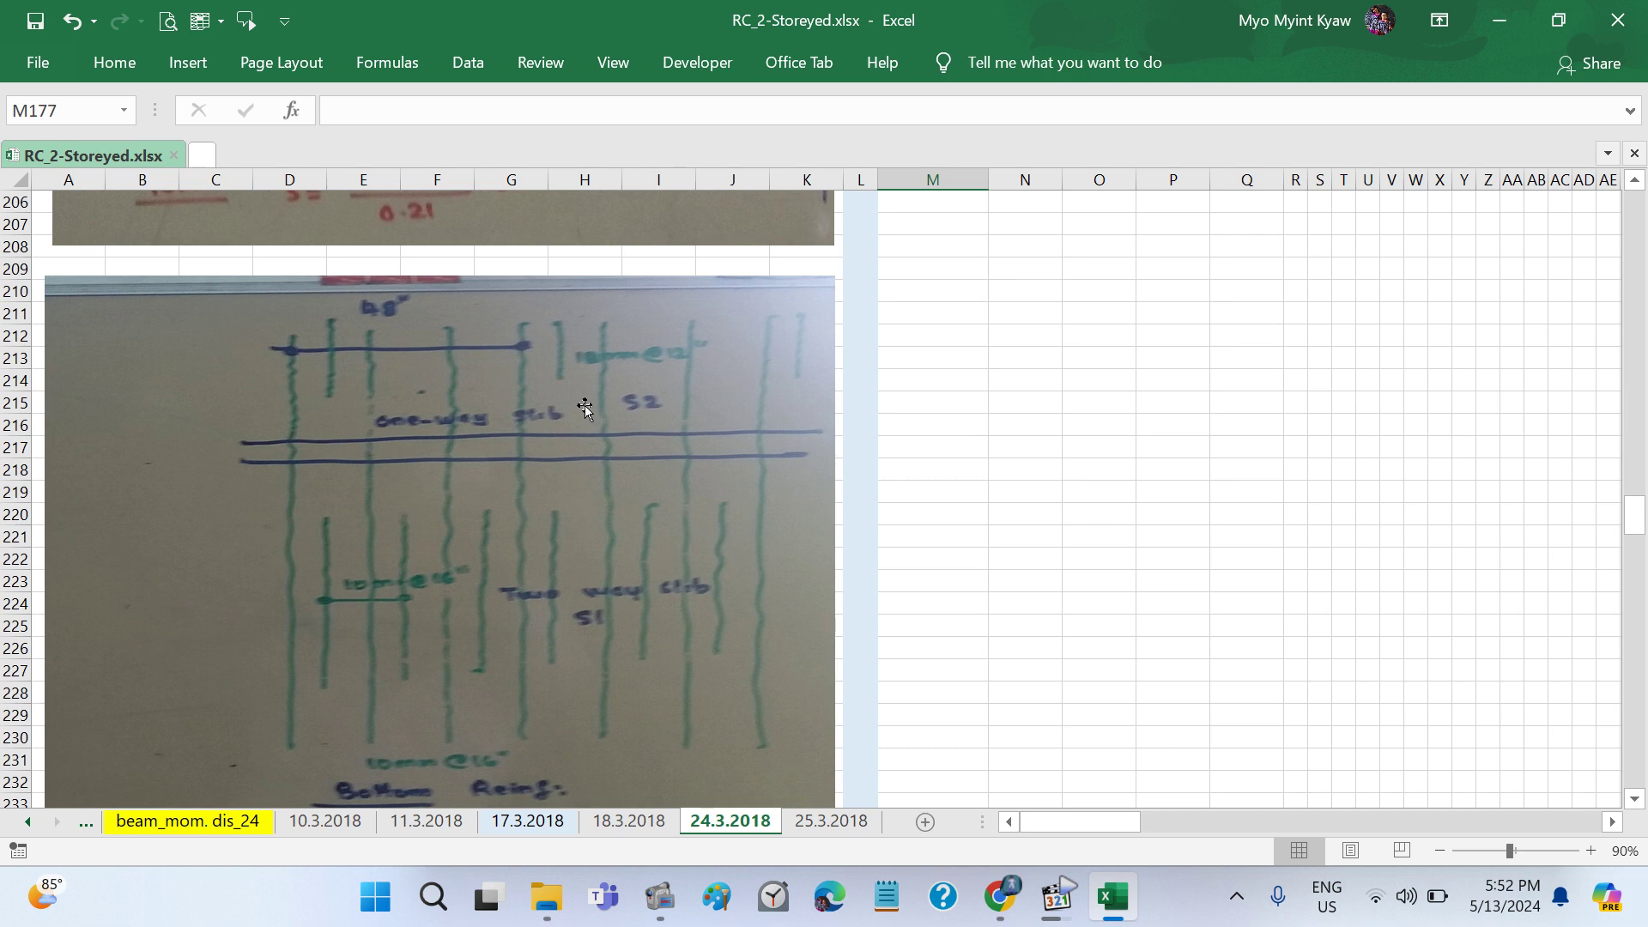
{"action": "scroll", "coordinate": [585, 408], "scroll_direction": "down", "scroll_amount": 1}
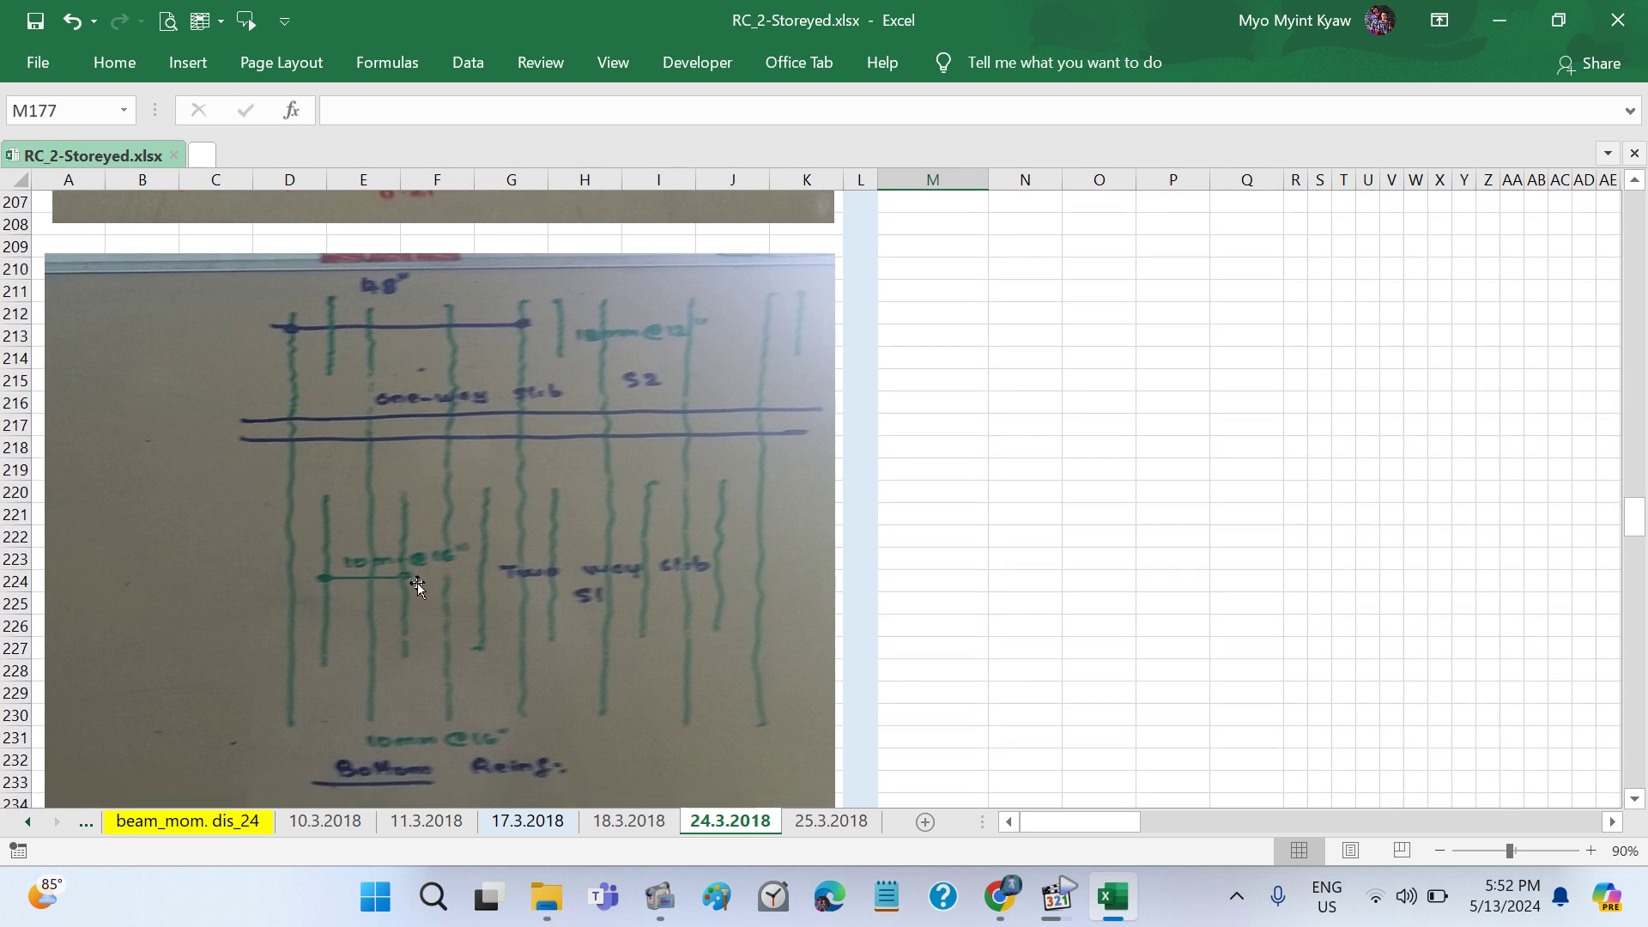
{"action": "scroll", "coordinate": [417, 584], "scroll_direction": "up", "scroll_amount": 1}
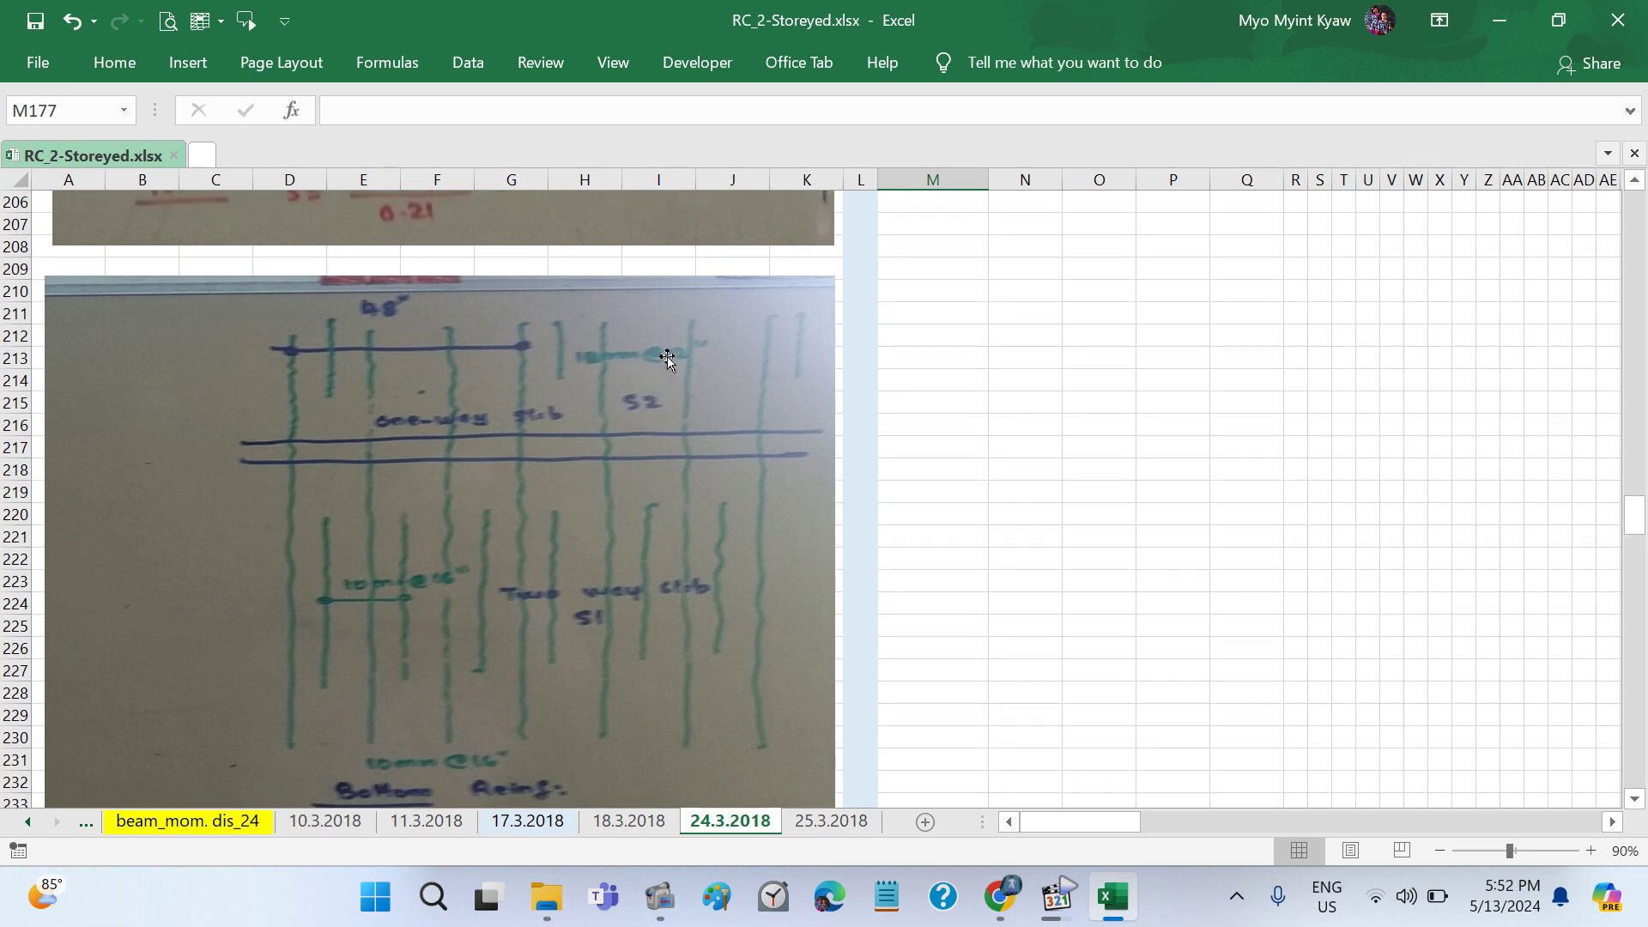
{"action": "scroll", "coordinate": [652, 369], "scroll_direction": "up", "scroll_amount": 2}
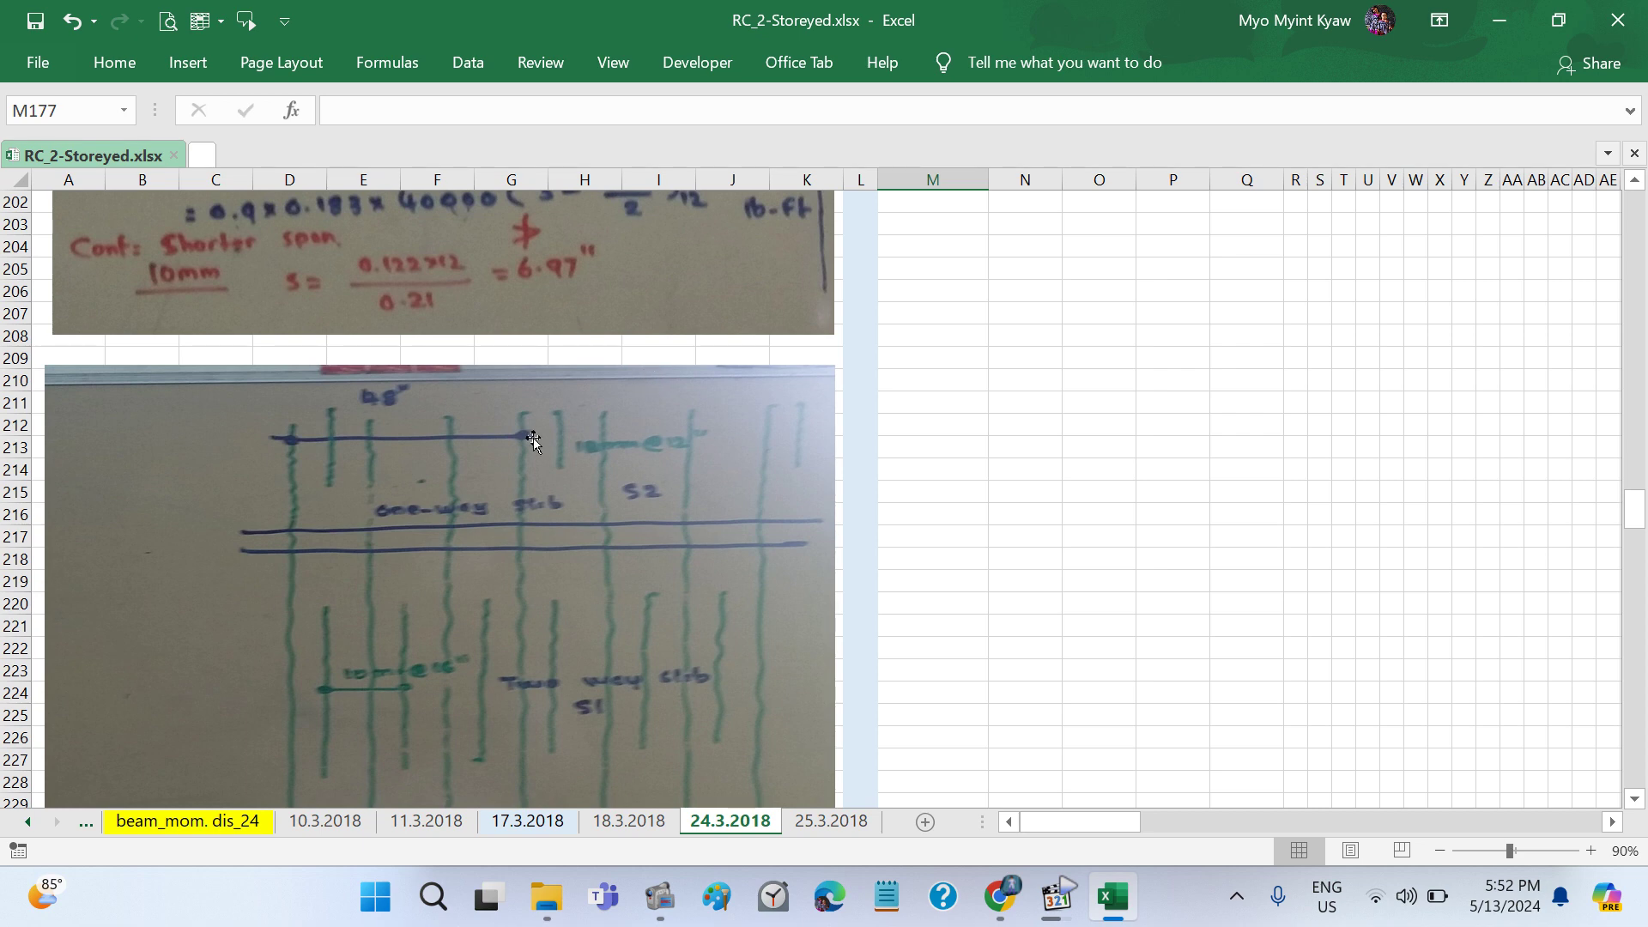
{"action": "scroll", "coordinate": [533, 438], "scroll_direction": "up", "scroll_amount": 3}
{"action": "scroll", "coordinate": [533, 438], "scroll_direction": "up", "scroll_amount": 5}
{"action": "scroll", "coordinate": [533, 438], "scroll_direction": "up", "scroll_amount": 6}
{"action": "scroll", "coordinate": [604, 542], "scroll_direction": "up", "scroll_amount": 20}
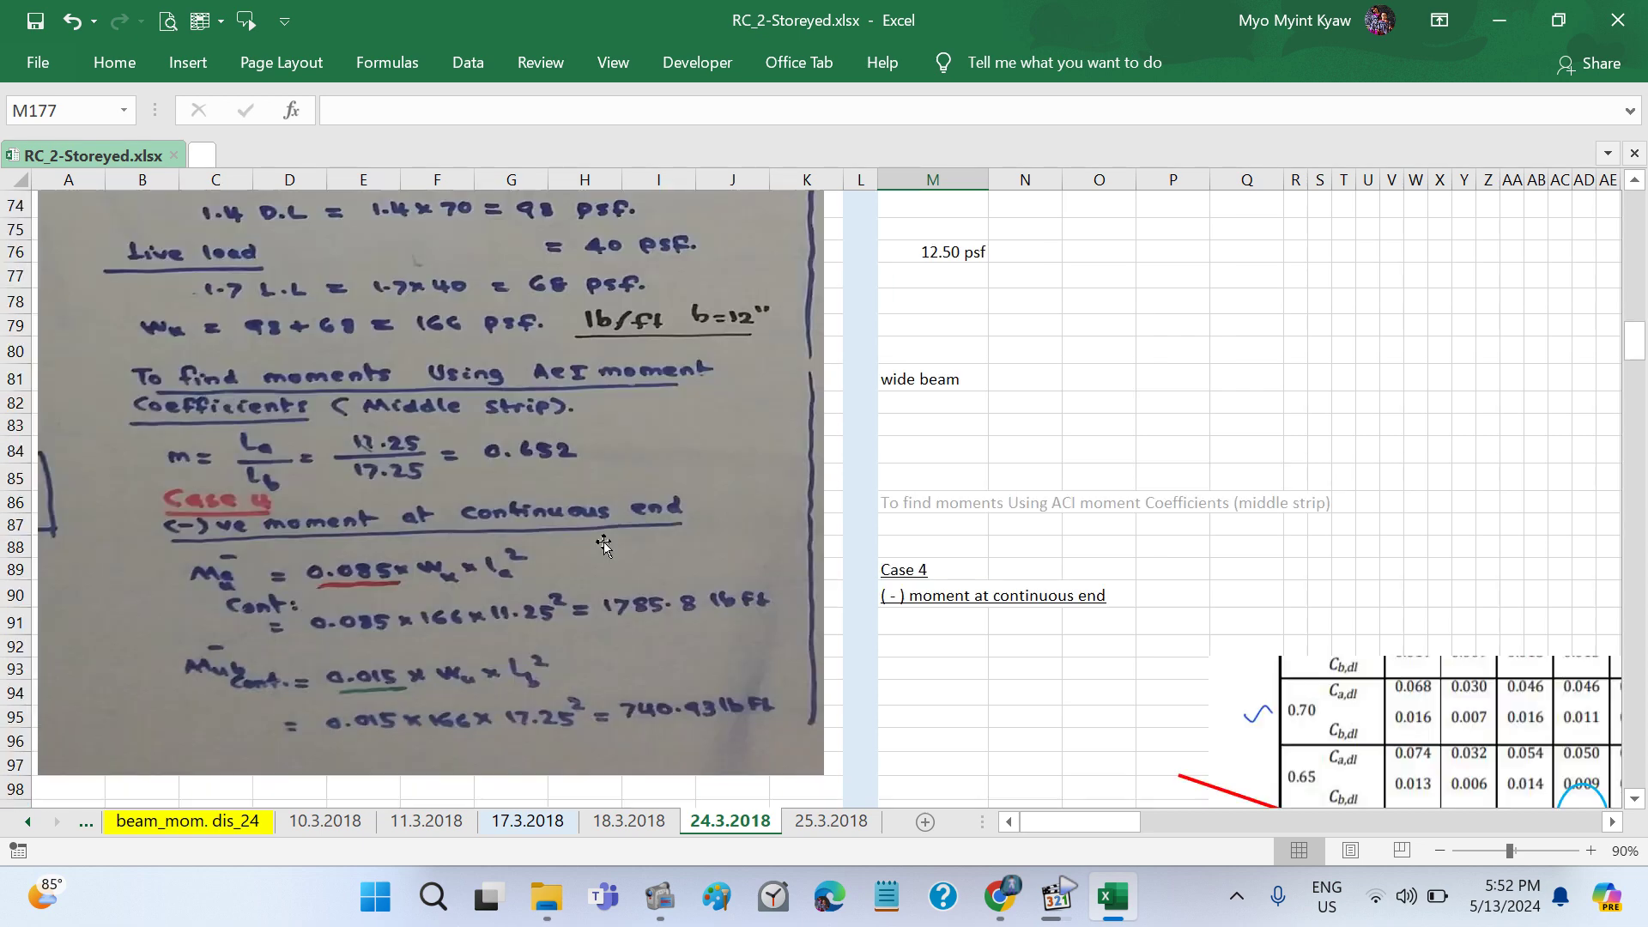
{"action": "scroll", "coordinate": [604, 542], "scroll_direction": "up", "scroll_amount": 20}
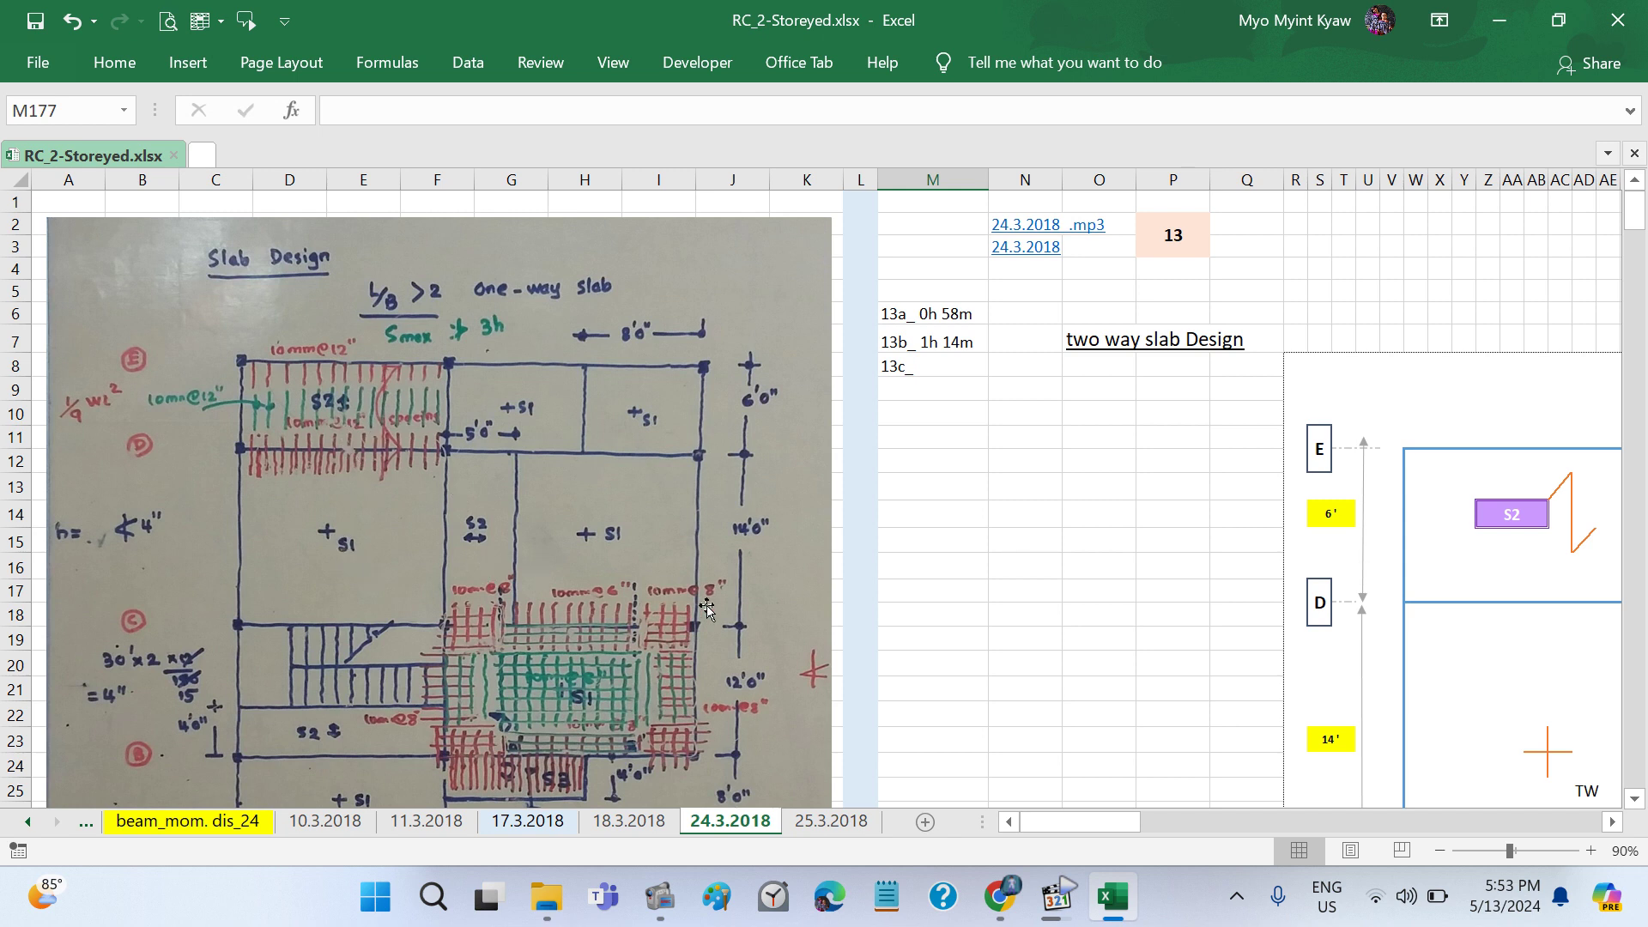
{"action": "scroll", "coordinate": [707, 607], "scroll_direction": "down", "scroll_amount": 1}
{"action": "scroll", "coordinate": [707, 608], "scroll_direction": "down", "scroll_amount": 10}
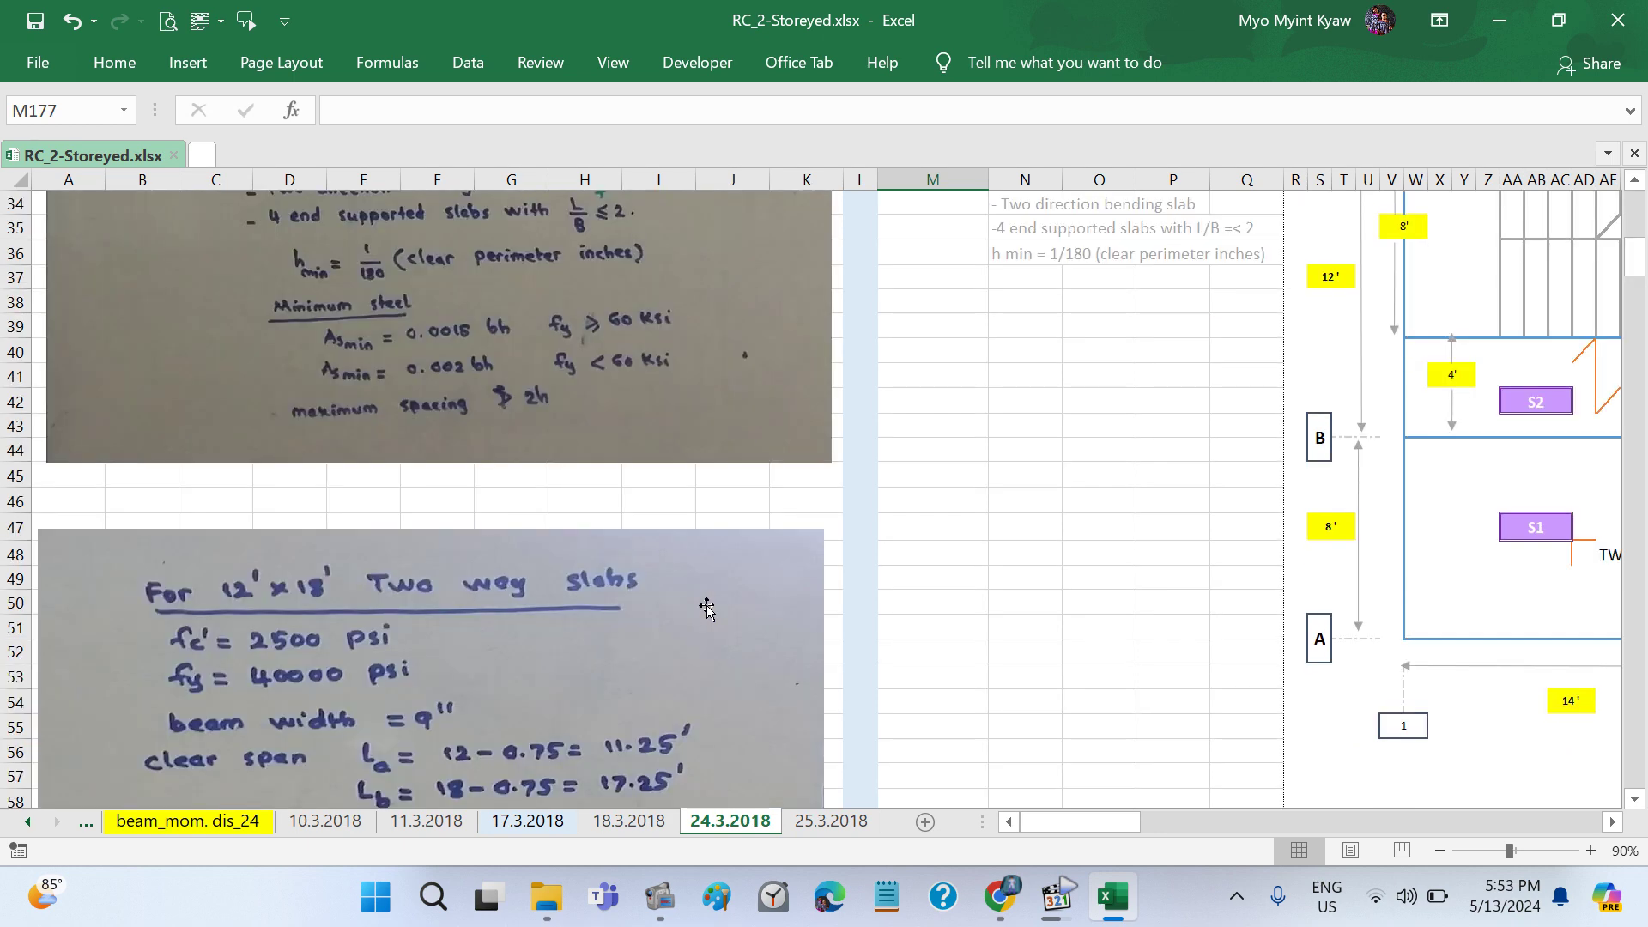
{"action": "scroll", "coordinate": [707, 608], "scroll_direction": "down", "scroll_amount": 15}
{"action": "scroll", "coordinate": [708, 607], "scroll_direction": "down", "scroll_amount": 10}
{"action": "scroll", "coordinate": [707, 608], "scroll_direction": "down", "scroll_amount": 5}
{"action": "scroll", "coordinate": [708, 608], "scroll_direction": "down", "scroll_amount": 8}
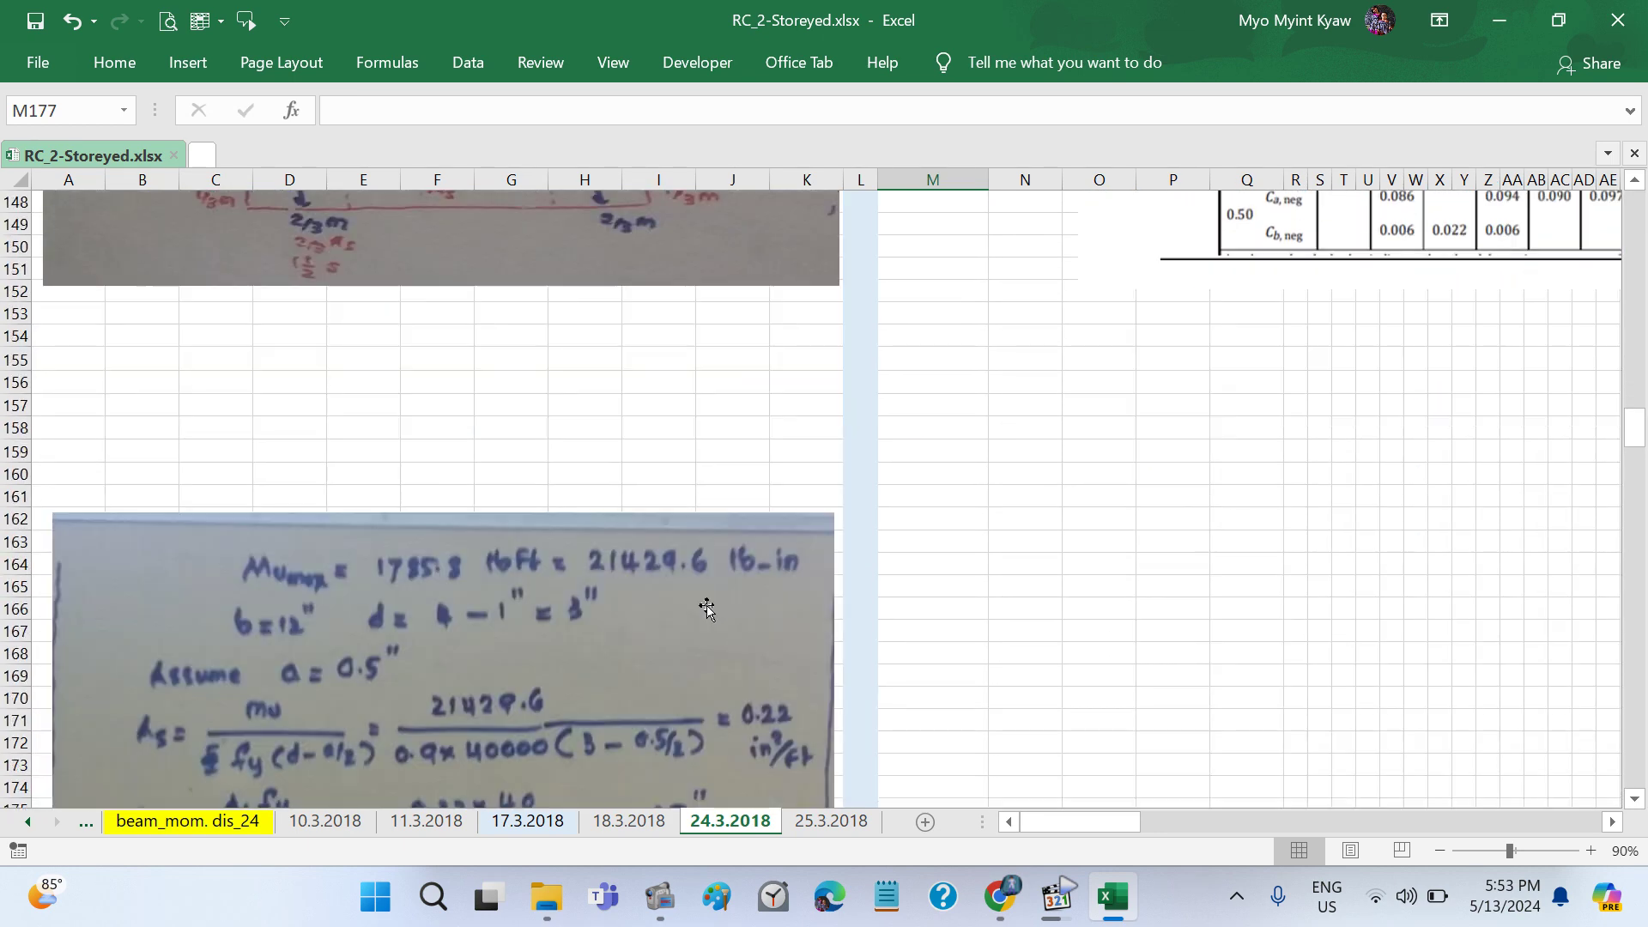
{"action": "scroll", "coordinate": [707, 608], "scroll_direction": "down", "scroll_amount": 8}
{"action": "scroll", "coordinate": [708, 608], "scroll_direction": "down", "scroll_amount": 4}
{"action": "scroll", "coordinate": [708, 608], "scroll_direction": "down", "scroll_amount": 2}
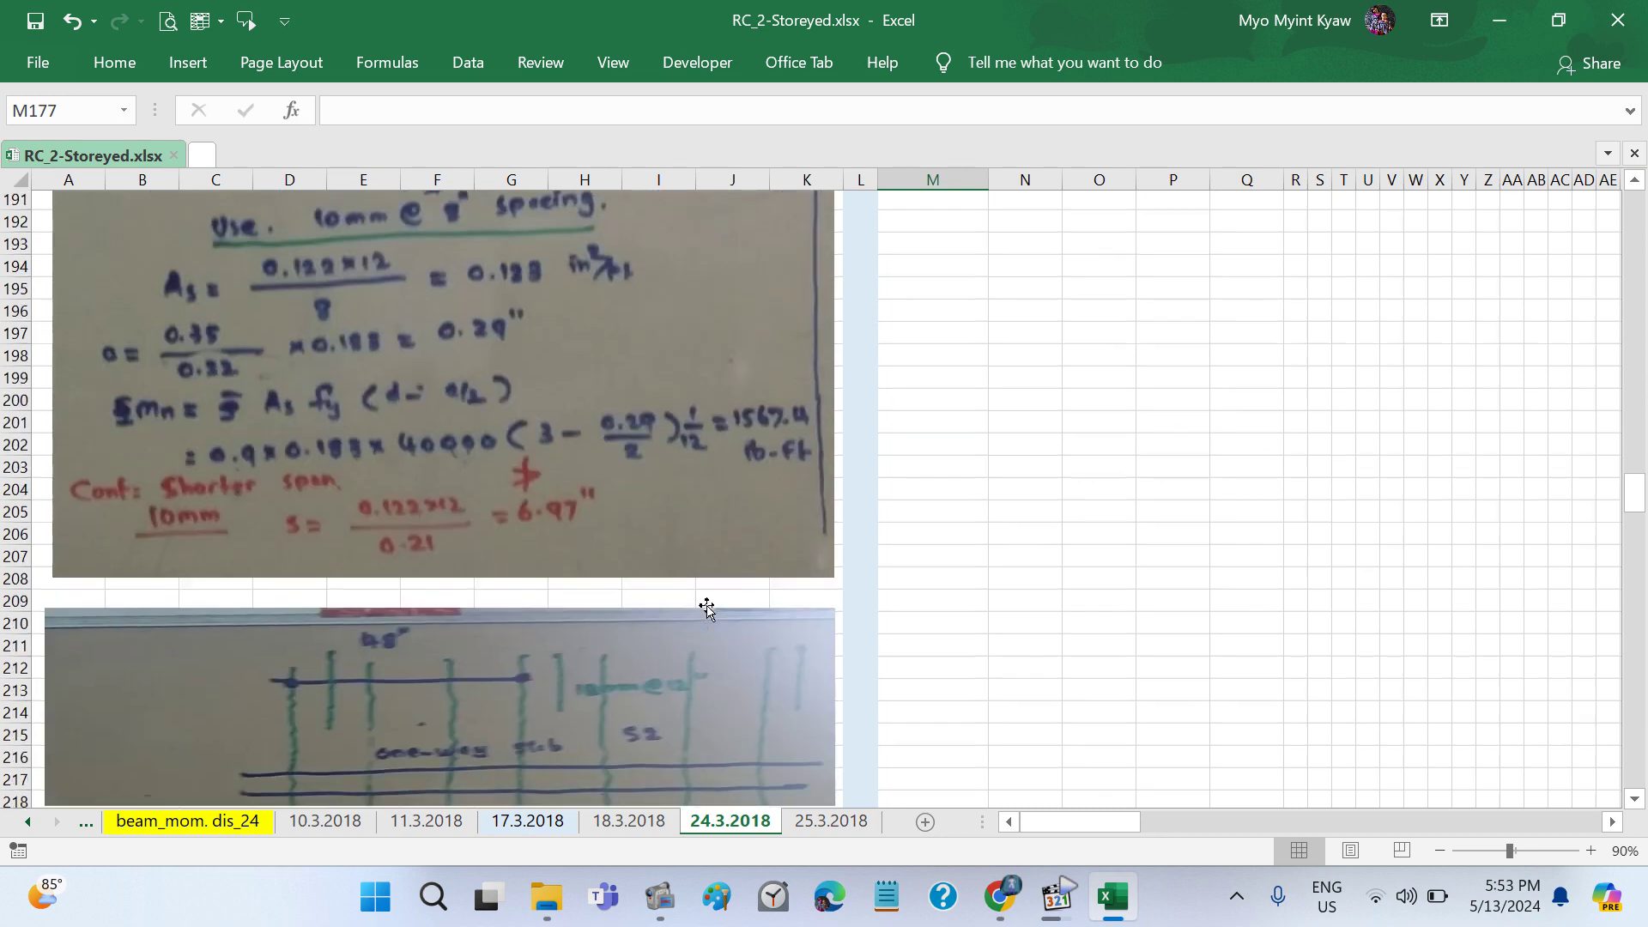
{"action": "scroll", "coordinate": [708, 607], "scroll_direction": "down", "scroll_amount": 2}
{"action": "scroll", "coordinate": [708, 608], "scroll_direction": "down", "scroll_amount": 3}
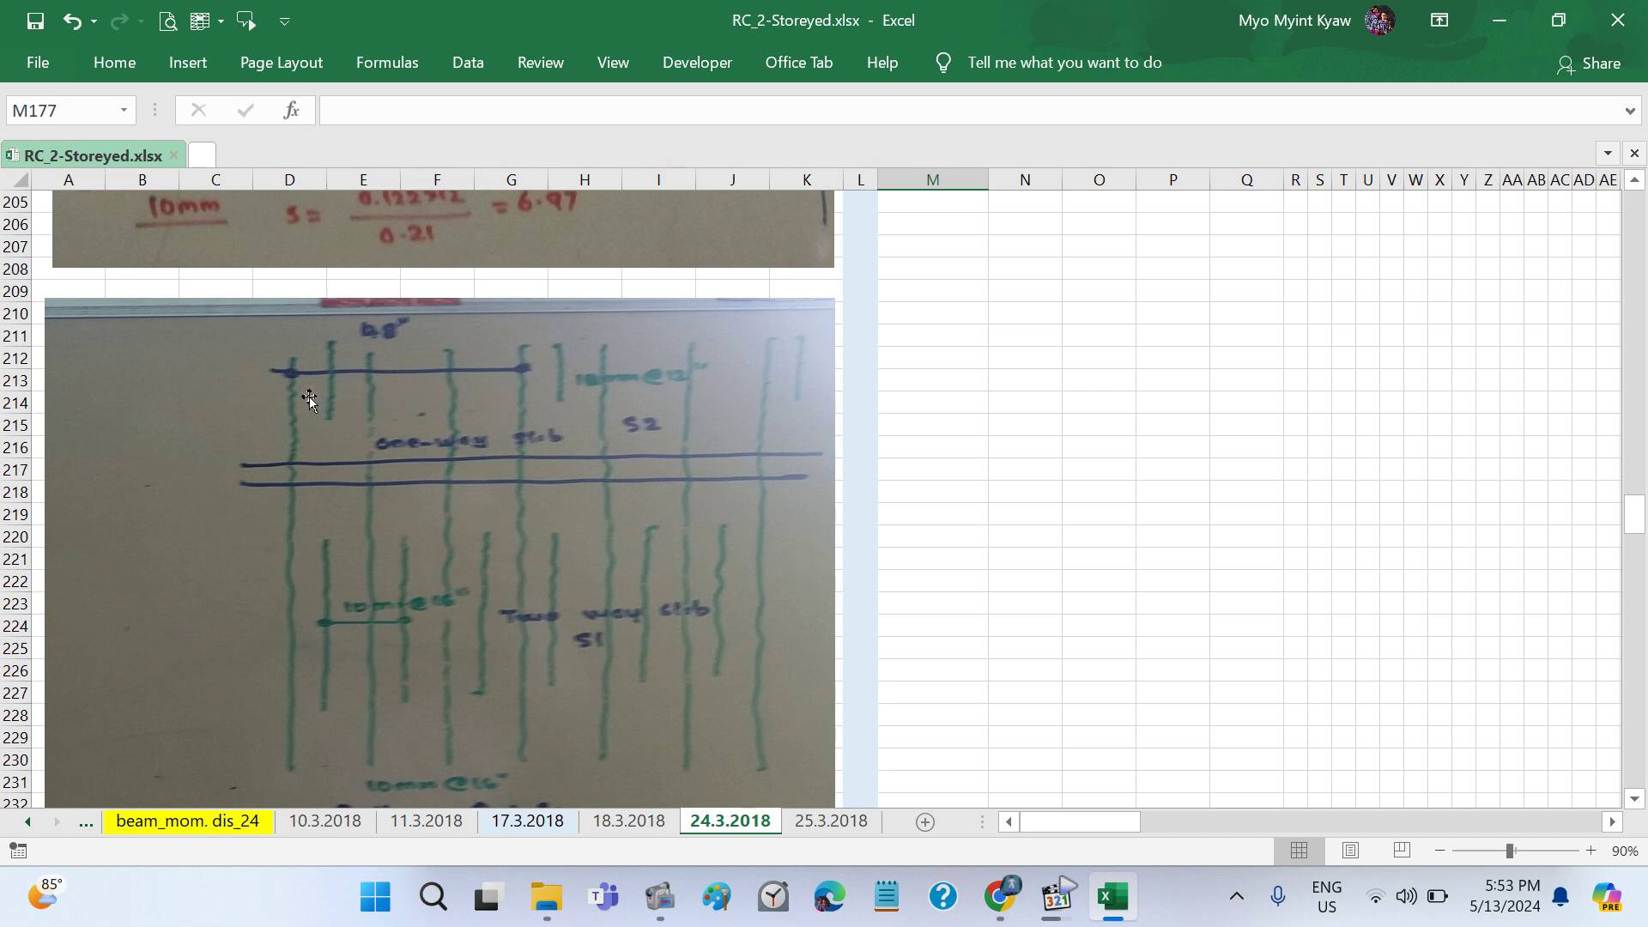
Step: Review the slab design sketches on the 24.3.2018 sheet
{"action": "left_click", "coordinate": [295, 415]}
{"action": "left_click", "coordinate": [370, 389]}
{"action": "left_click", "coordinate": [461, 386]}
{"action": "left_click", "coordinate": [332, 379]}
{"action": "scroll", "coordinate": [810, 393], "scroll_direction": "down", "scroll_amount": 1}
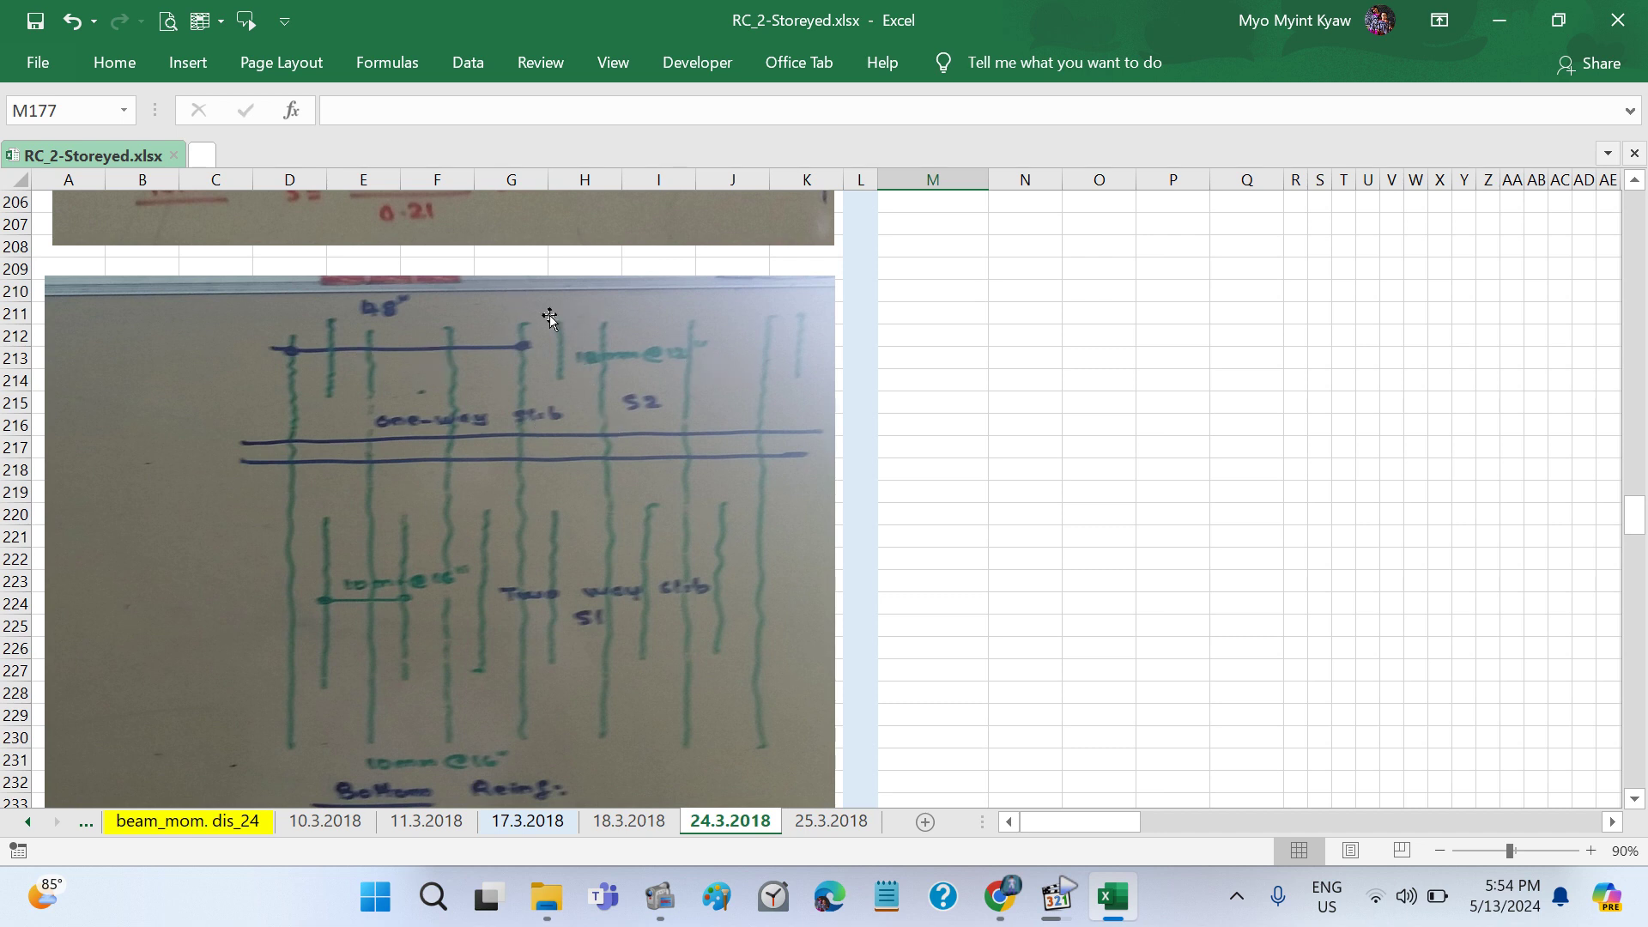
{"action": "scroll", "coordinate": [666, 567], "scroll_direction": "down", "scroll_amount": 2}
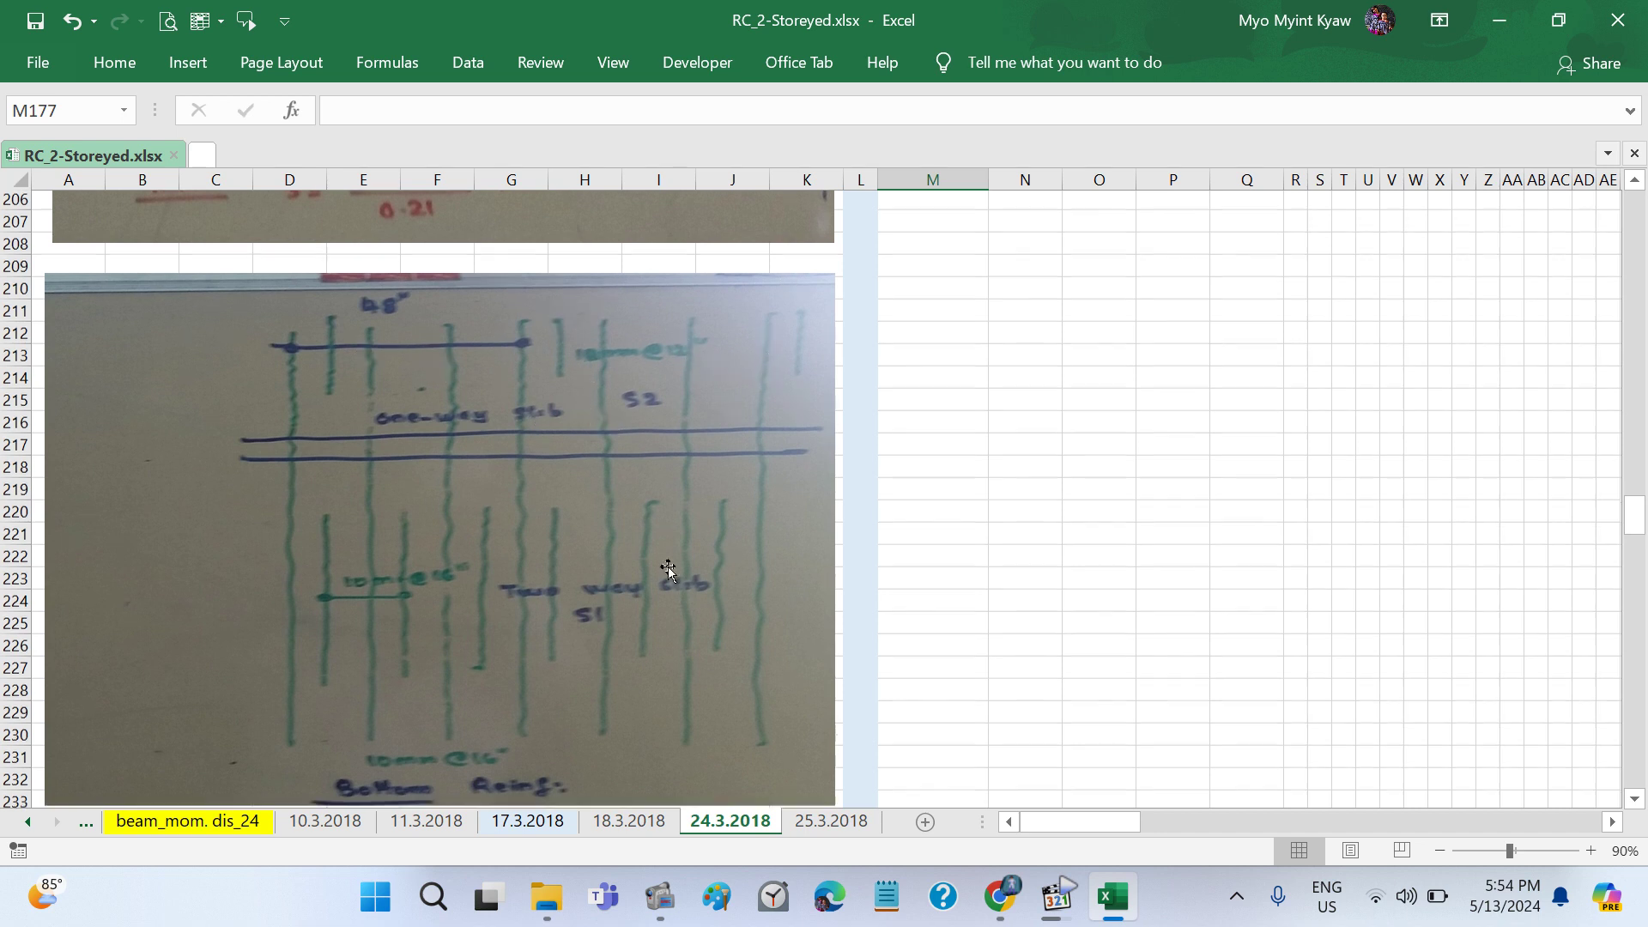
{"action": "scroll", "coordinate": [668, 570], "scroll_direction": "down", "scroll_amount": 2}
{"action": "scroll", "coordinate": [668, 569], "scroll_direction": "down", "scroll_amount": 1}
{"action": "scroll", "coordinate": [668, 570], "scroll_direction": "down", "scroll_amount": 1}
{"action": "scroll", "coordinate": [668, 570], "scroll_direction": "down", "scroll_amount": 1}
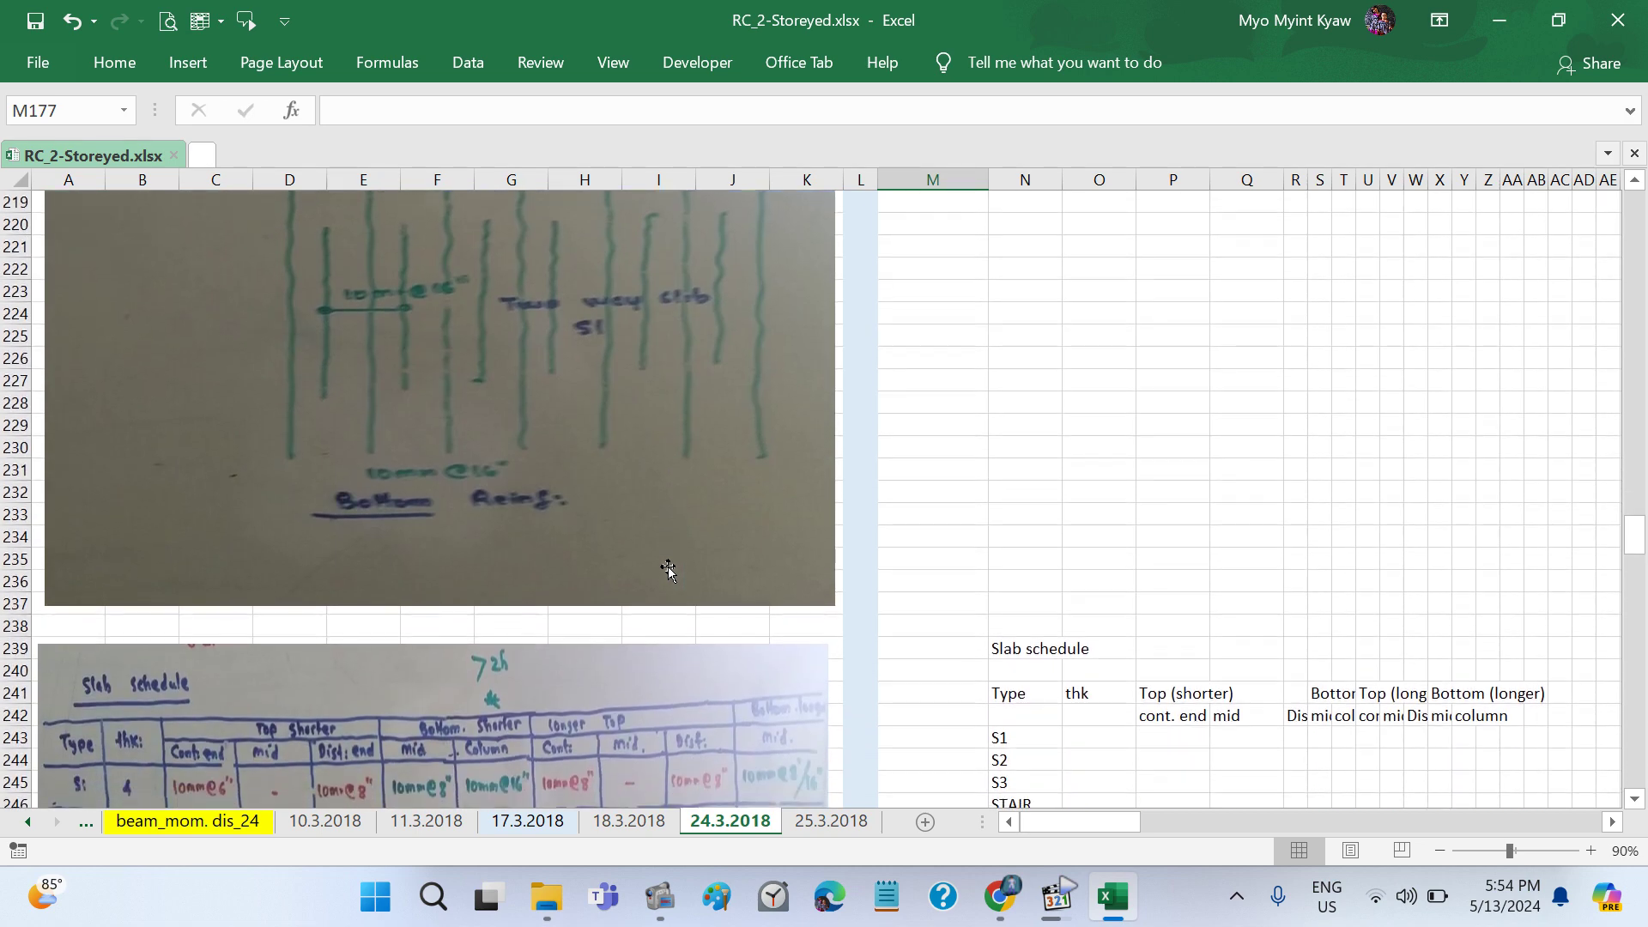
{"action": "scroll", "coordinate": [668, 570], "scroll_direction": "down", "scroll_amount": 1}
{"action": "scroll", "coordinate": [668, 570], "scroll_direction": "up", "scroll_amount": 5}
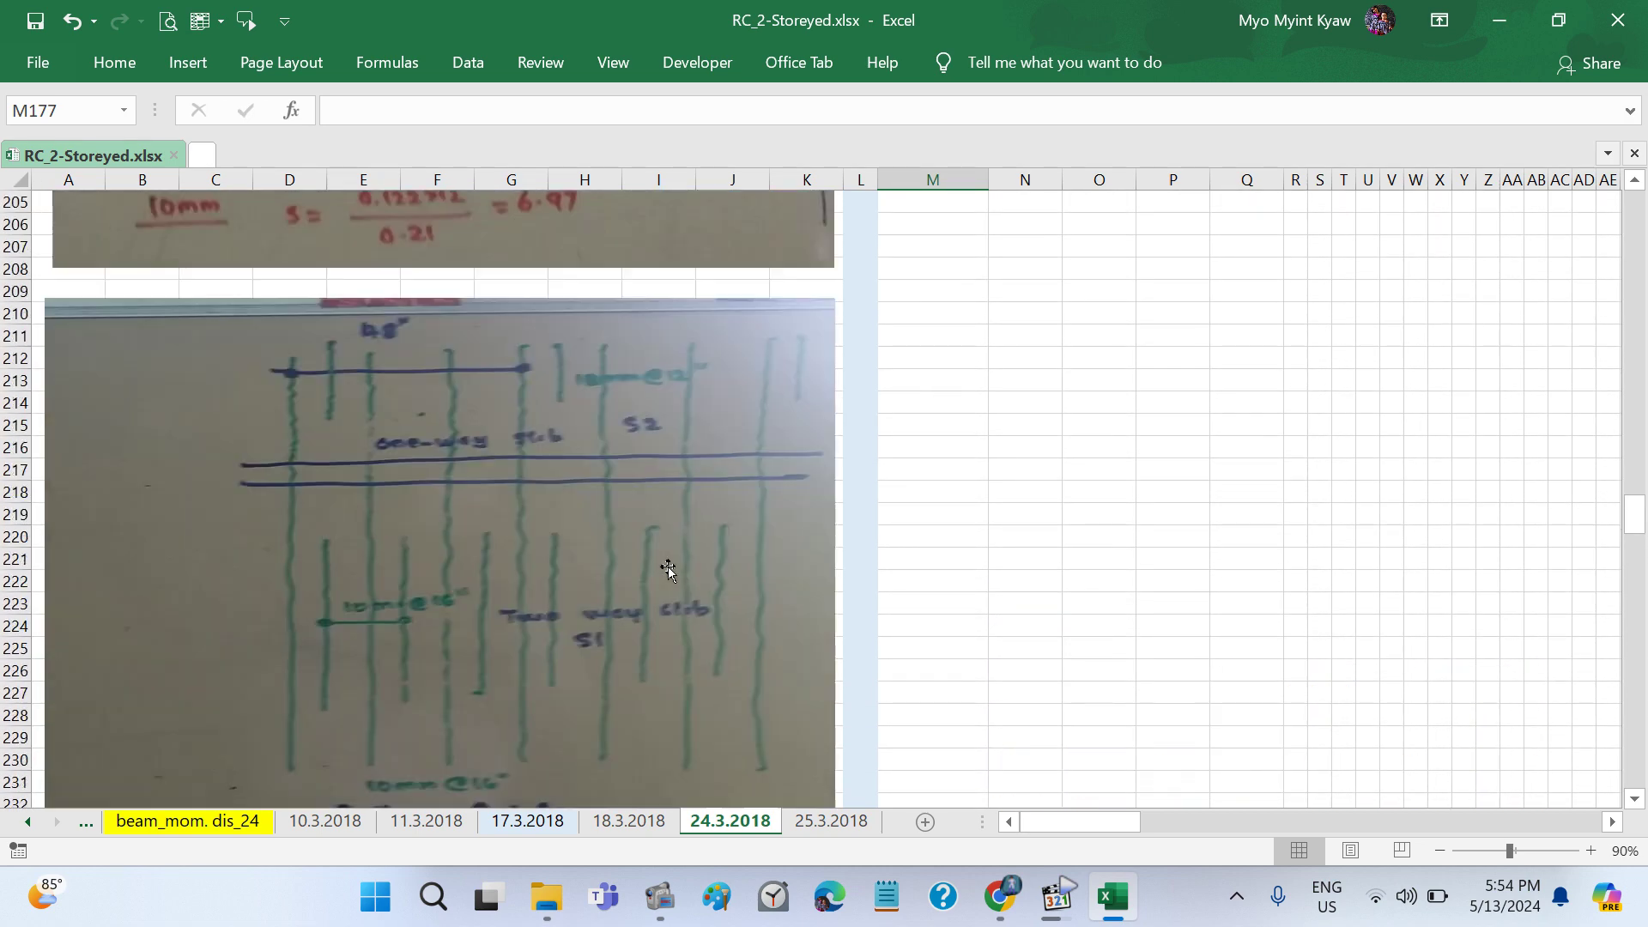
{"action": "scroll", "coordinate": [600, 547], "scroll_direction": "up", "scroll_amount": 2}
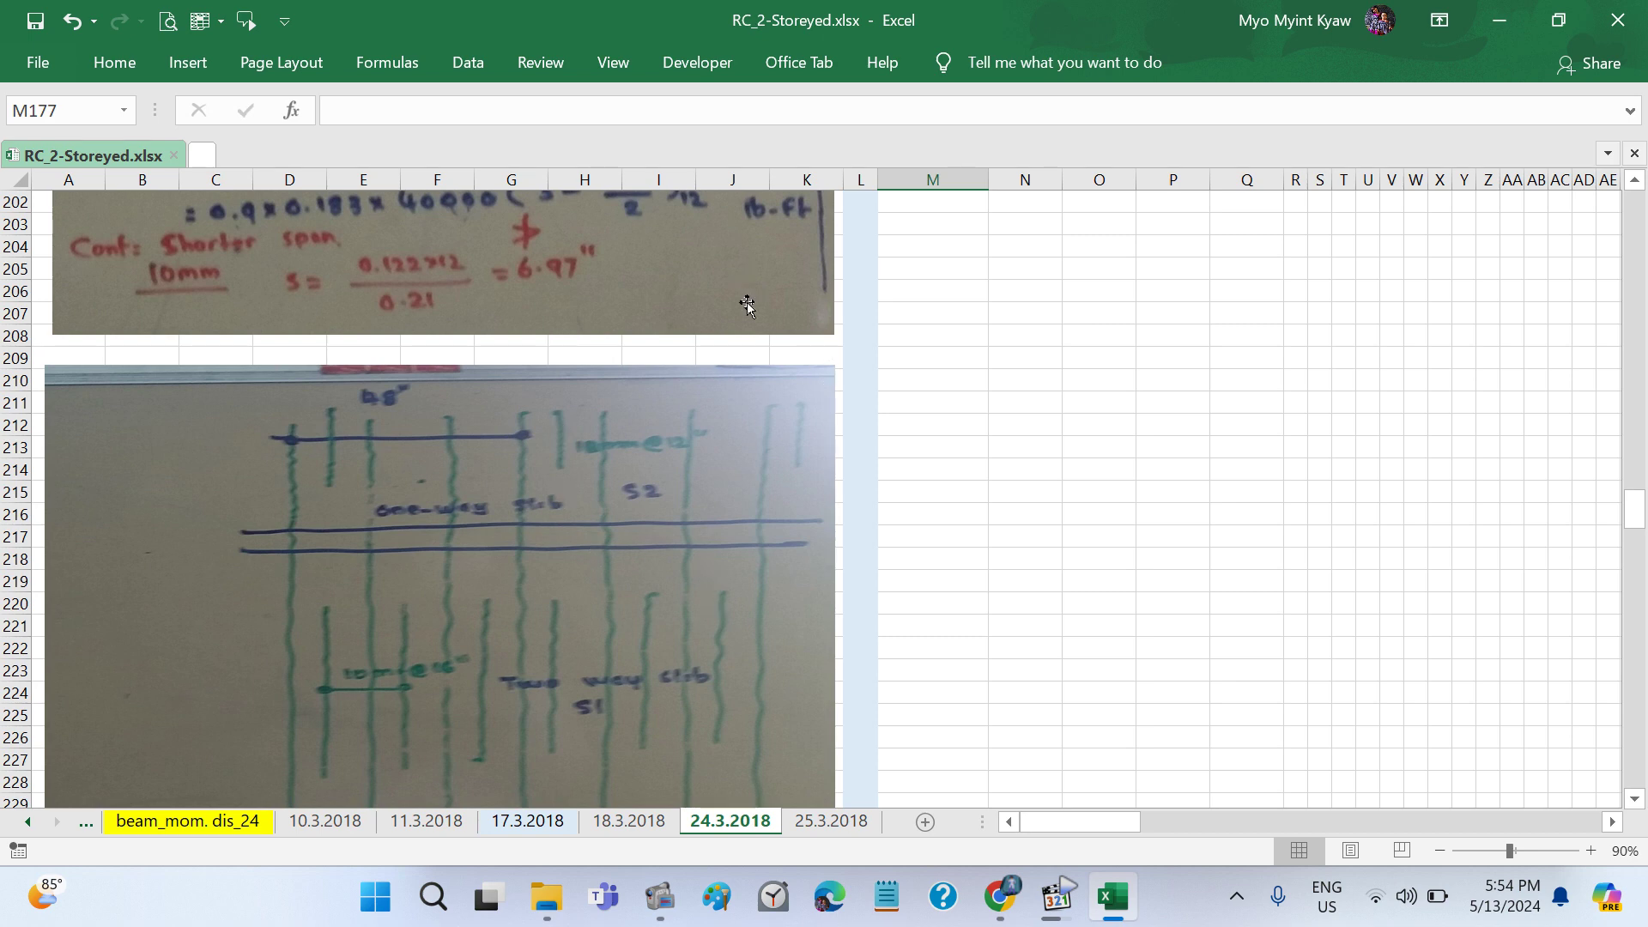
{"action": "scroll", "coordinate": [739, 527], "scroll_direction": "down", "scroll_amount": 1}
{"action": "scroll", "coordinate": [739, 527], "scroll_direction": "down", "scroll_amount": 2}
{"action": "scroll", "coordinate": [739, 527], "scroll_direction": "down", "scroll_amount": 4}
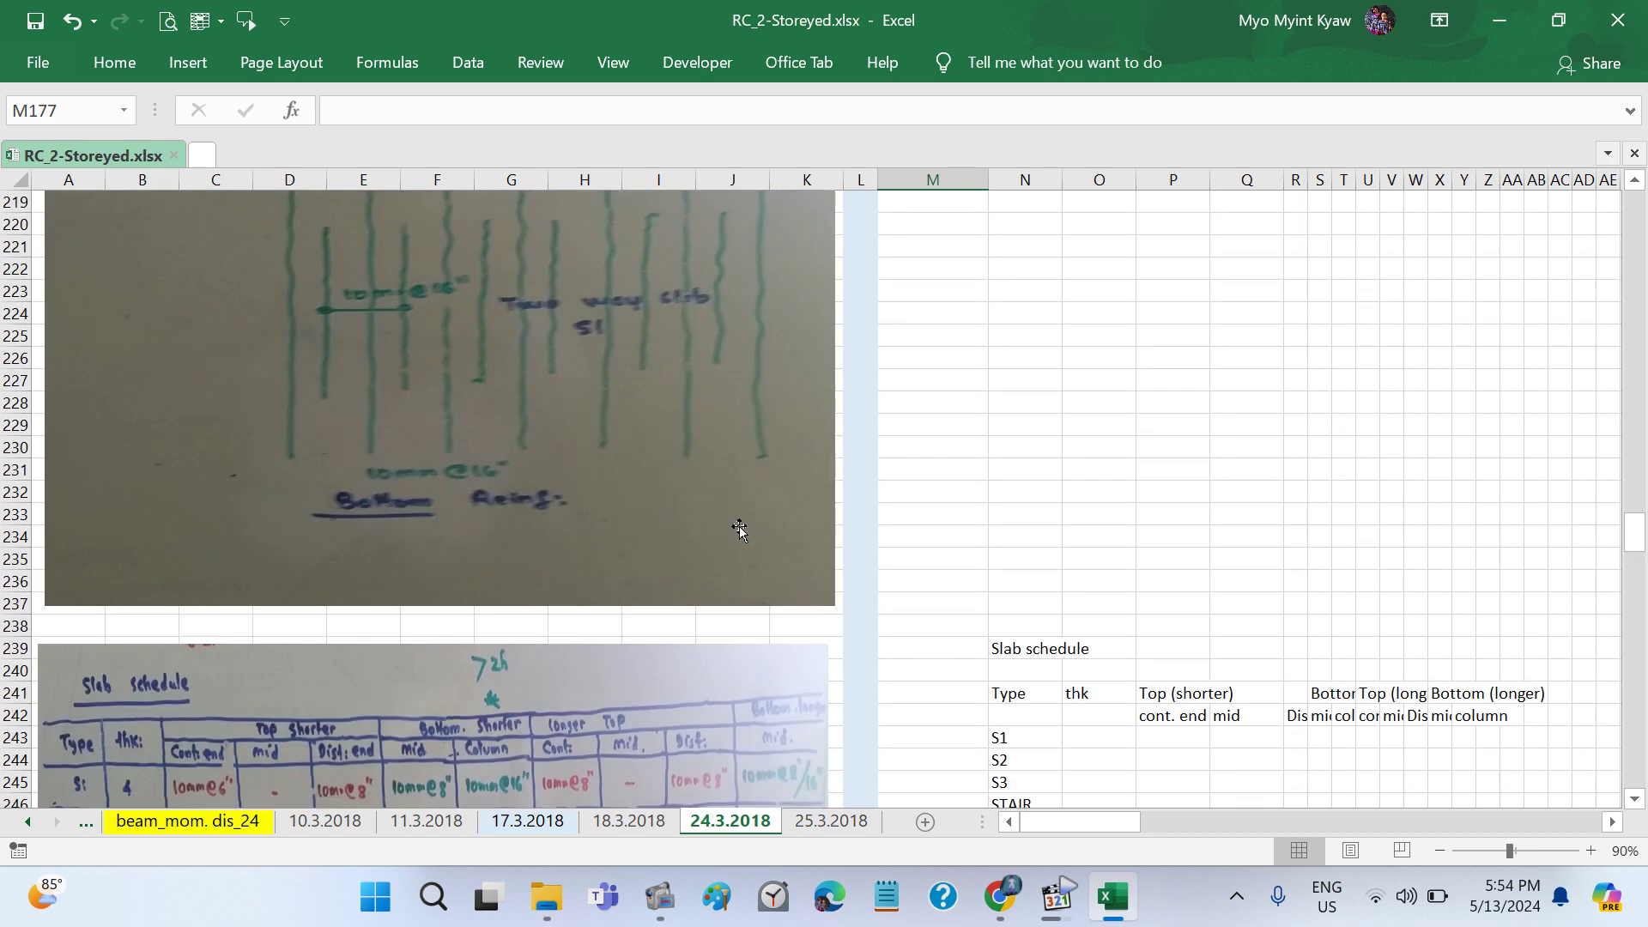
{"action": "scroll", "coordinate": [739, 527], "scroll_direction": "up", "scroll_amount": 6}
{"action": "scroll", "coordinate": [739, 527], "scroll_direction": "up", "scroll_amount": 8}
{"action": "scroll", "coordinate": [739, 527], "scroll_direction": "up", "scroll_amount": 8}
{"action": "scroll", "coordinate": [739, 527], "scroll_direction": "up", "scroll_amount": 20}
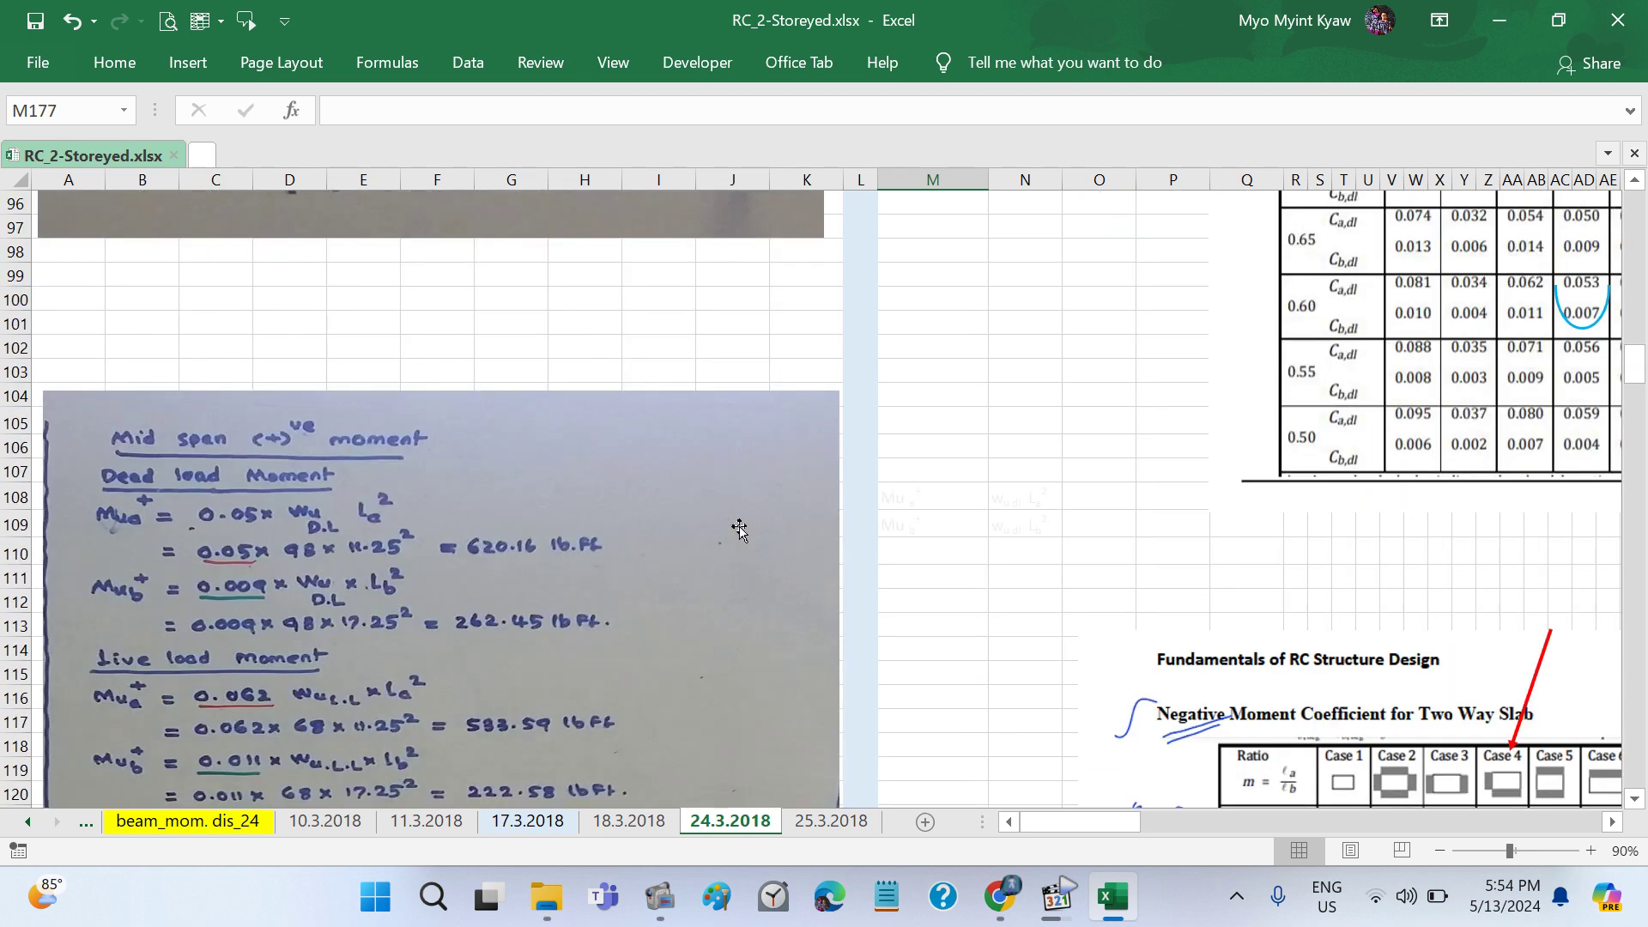
{"action": "scroll", "coordinate": [739, 527], "scroll_direction": "up", "scroll_amount": 20}
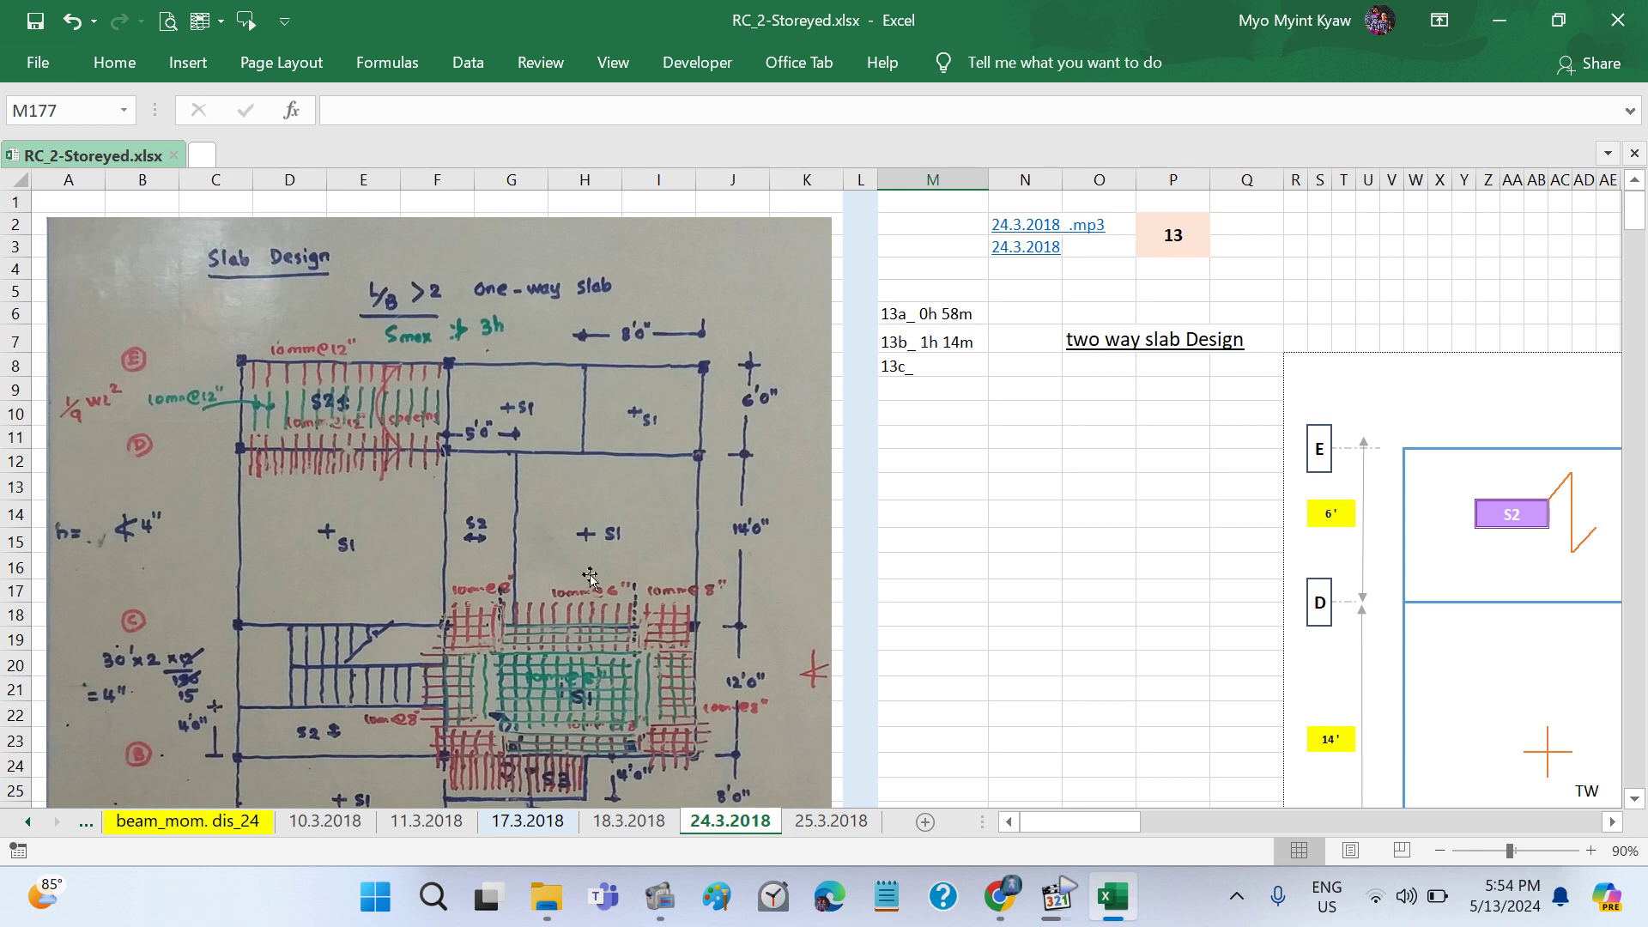
Step: Look through the moment tables further down the 24.3.2018 sheet
{"action": "scroll", "coordinate": [589, 576], "scroll_direction": "down", "scroll_amount": 1}
{"action": "scroll", "coordinate": [589, 577], "scroll_direction": "down", "scroll_amount": 1}
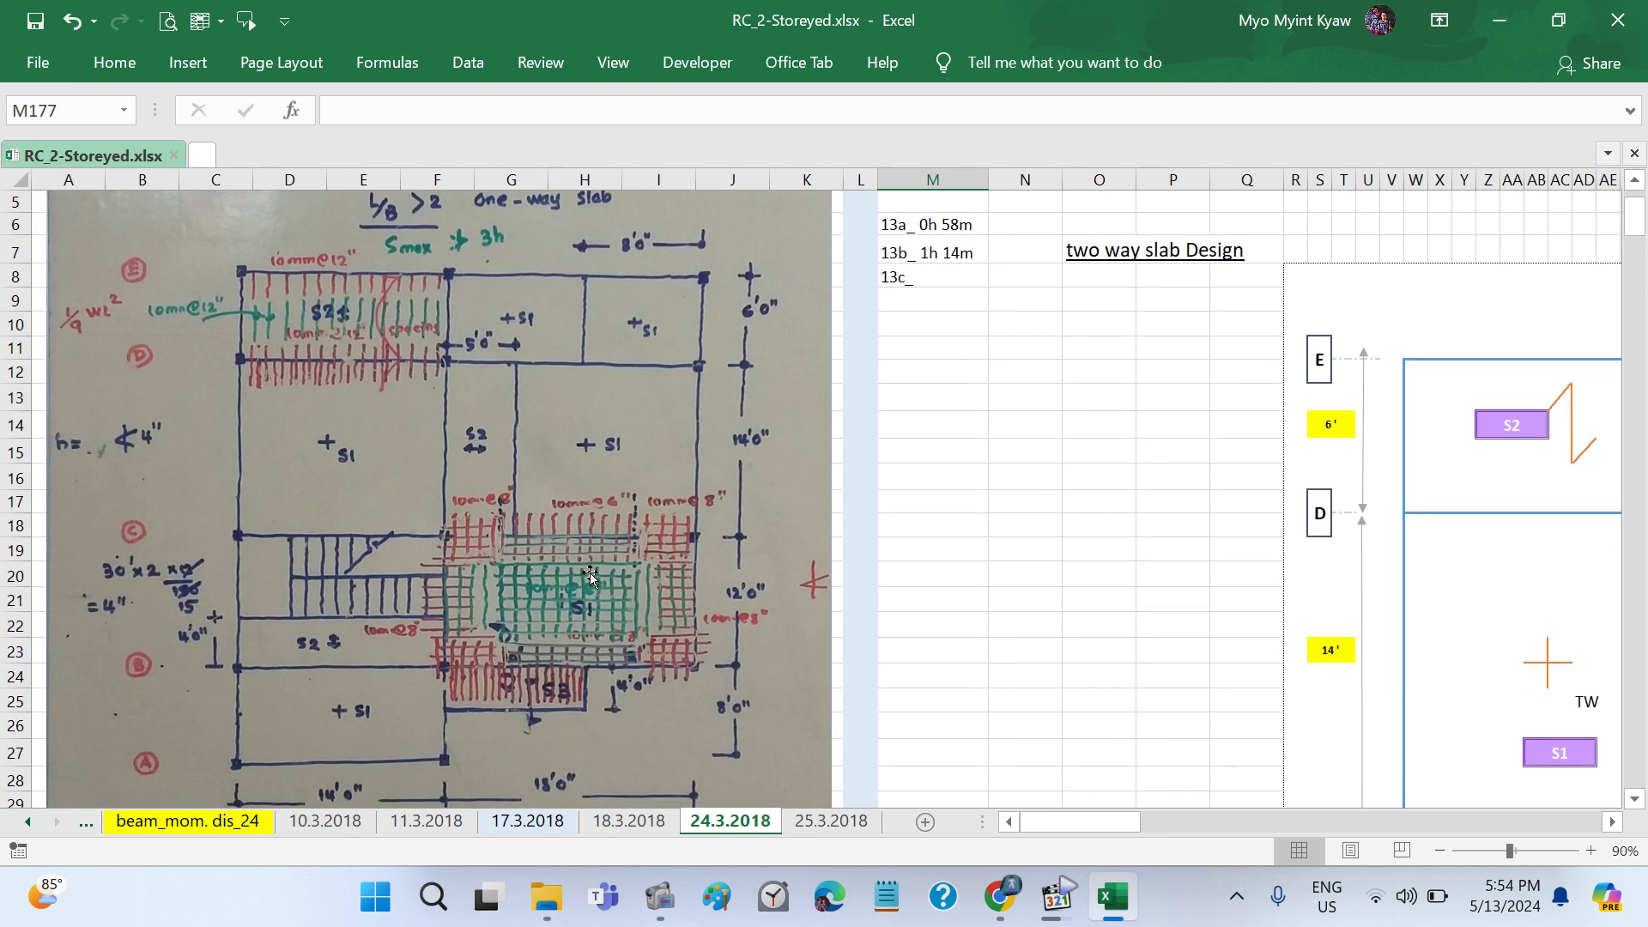
{"action": "scroll", "coordinate": [590, 574], "scroll_direction": "down", "scroll_amount": 1}
{"action": "scroll", "coordinate": [589, 574], "scroll_direction": "down", "scroll_amount": 4}
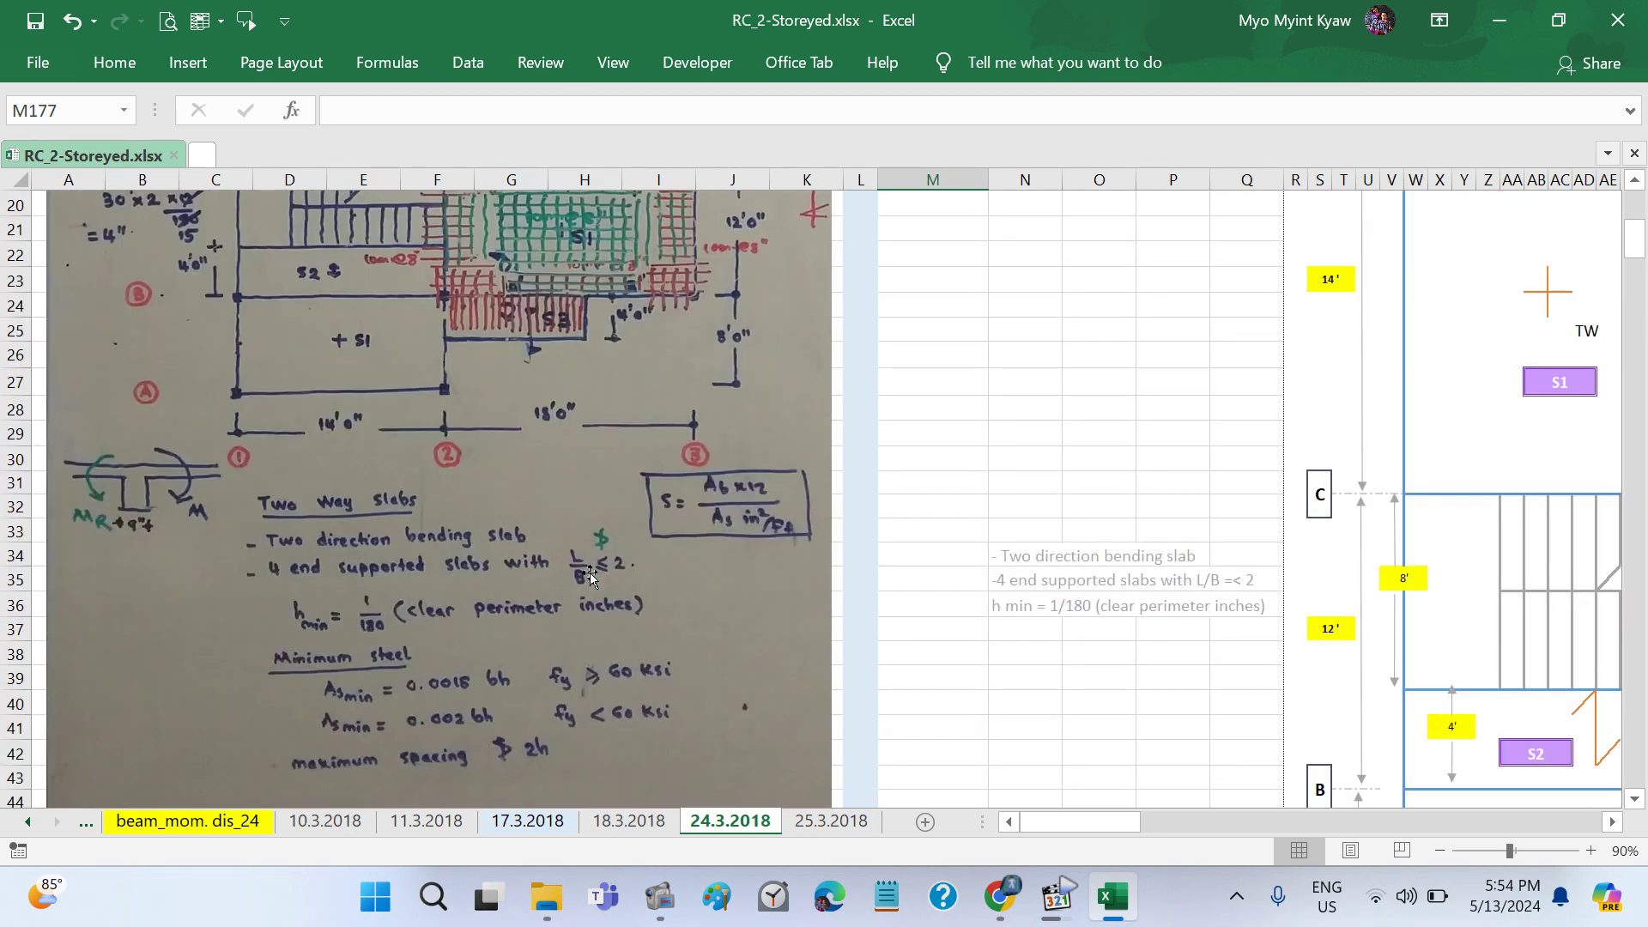
{"action": "scroll", "coordinate": [590, 573], "scroll_direction": "down", "scroll_amount": 10}
{"action": "scroll", "coordinate": [589, 573], "scroll_direction": "down", "scroll_amount": 8}
{"action": "scroll", "coordinate": [589, 573], "scroll_direction": "down", "scroll_amount": 5}
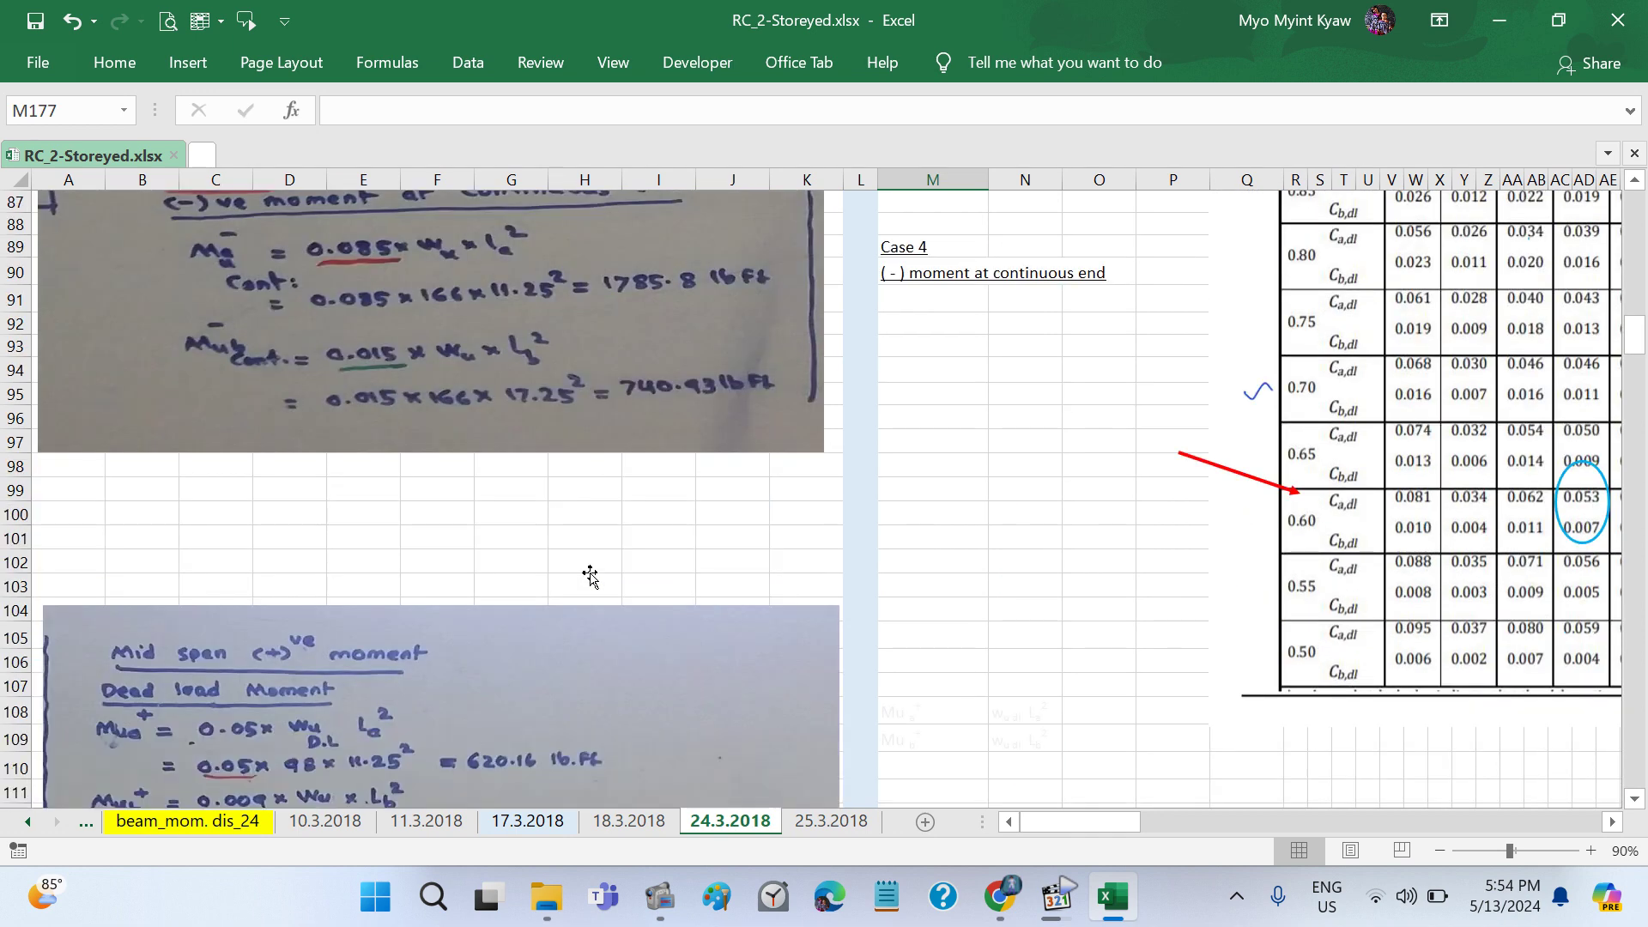
{"action": "scroll", "coordinate": [589, 573], "scroll_direction": "down", "scroll_amount": 5}
{"action": "scroll", "coordinate": [590, 573], "scroll_direction": "down", "scroll_amount": 13}
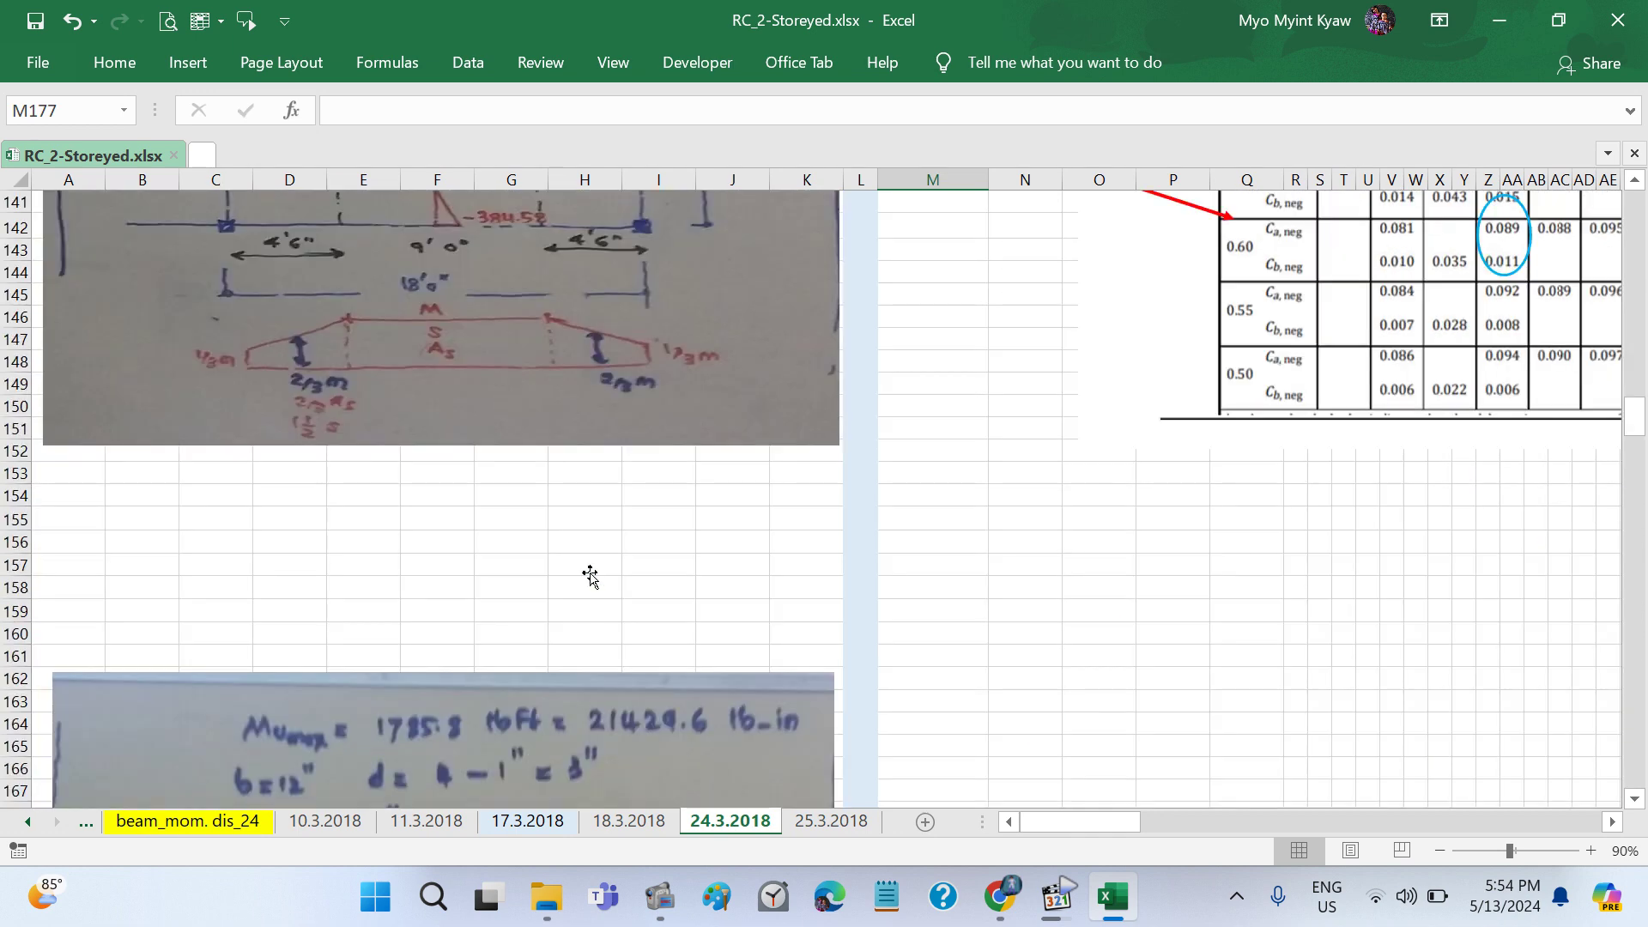
{"action": "scroll", "coordinate": [590, 573], "scroll_direction": "down", "scroll_amount": 7}
{"action": "scroll", "coordinate": [589, 573], "scroll_direction": "down", "scroll_amount": 3}
{"action": "scroll", "coordinate": [590, 573], "scroll_direction": "down", "scroll_amount": 2}
{"action": "scroll", "coordinate": [590, 573], "scroll_direction": "down", "scroll_amount": 5}
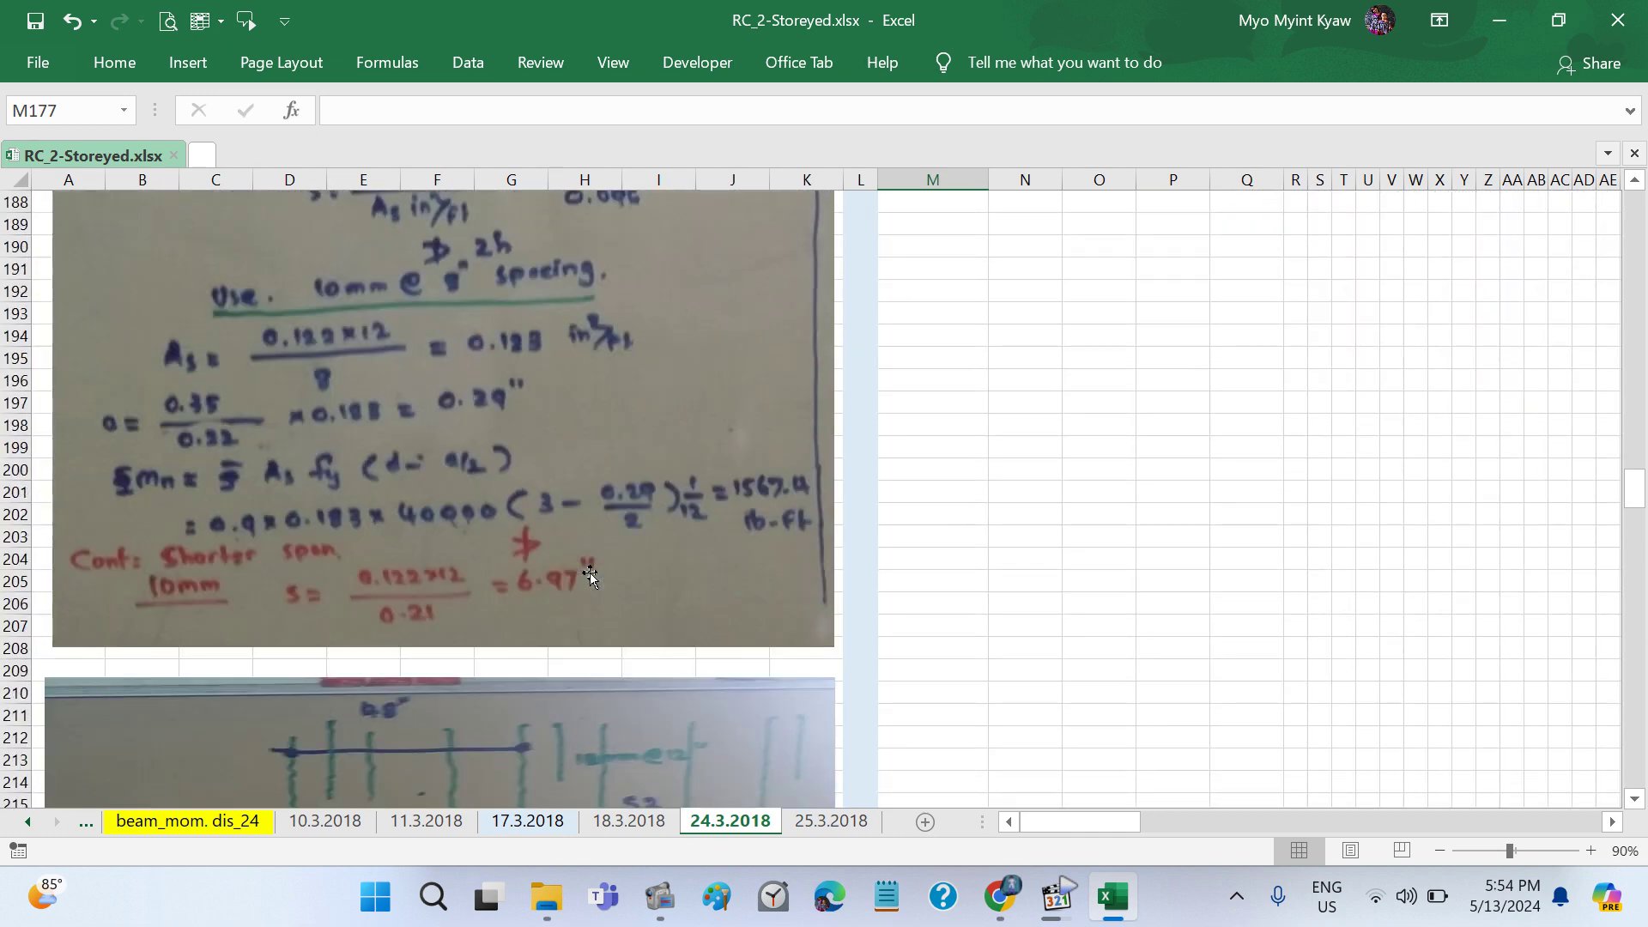
{"action": "scroll", "coordinate": [590, 574], "scroll_direction": "down", "scroll_amount": 1}
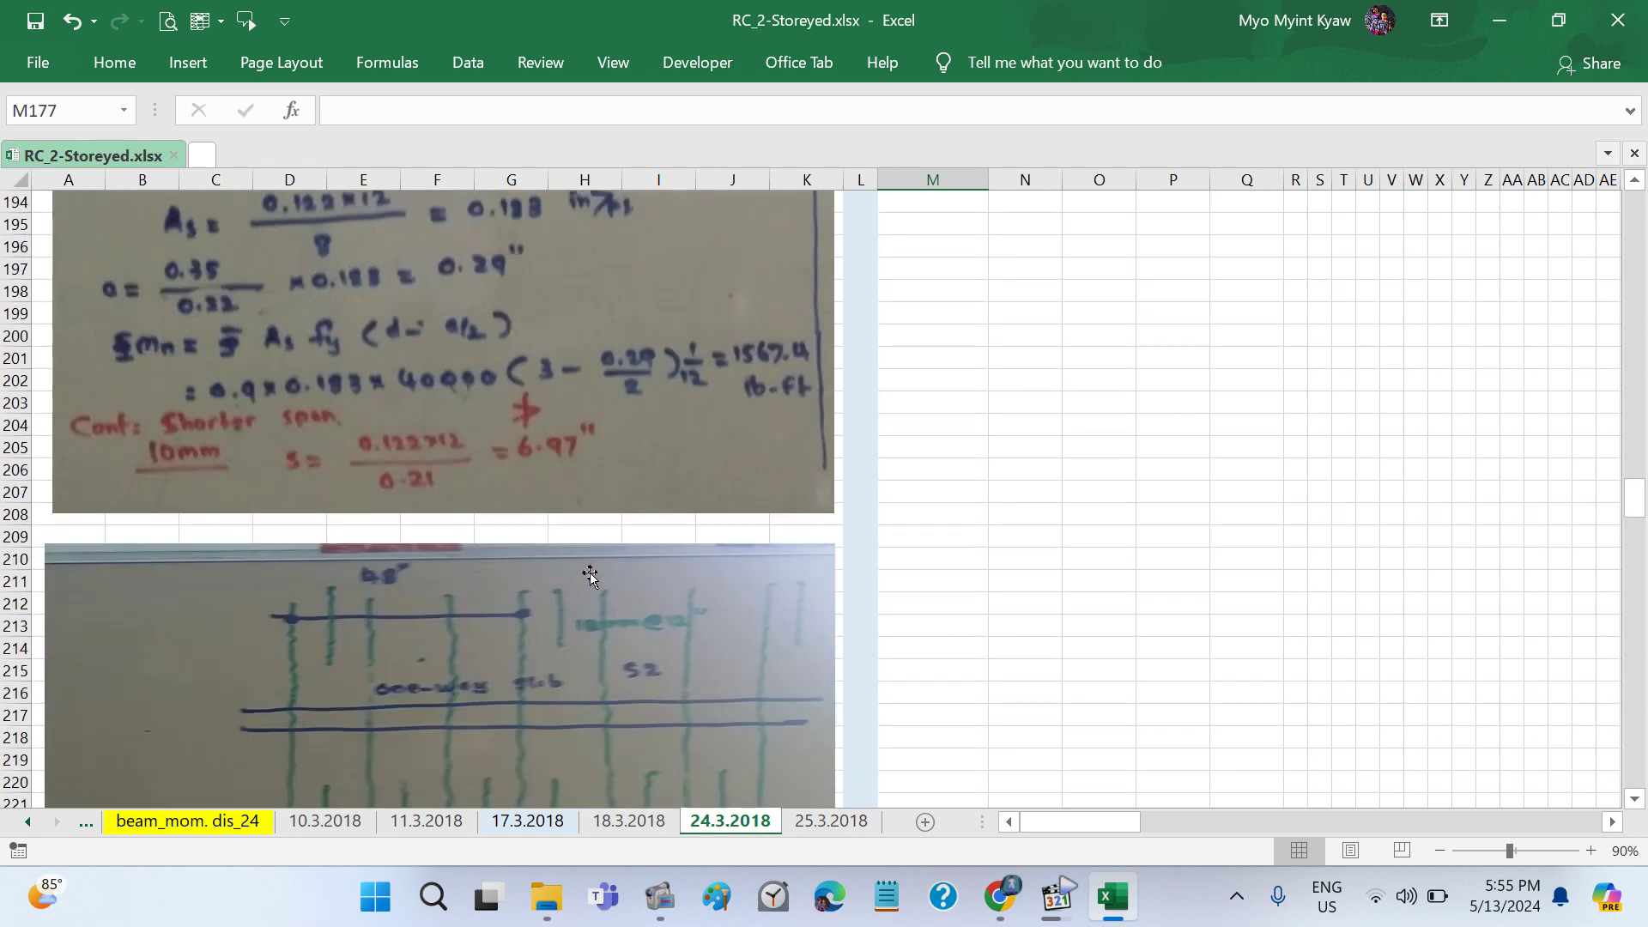
{"action": "scroll", "coordinate": [590, 574], "scroll_direction": "down", "scroll_amount": 1}
{"action": "scroll", "coordinate": [590, 573], "scroll_direction": "down", "scroll_amount": 2}
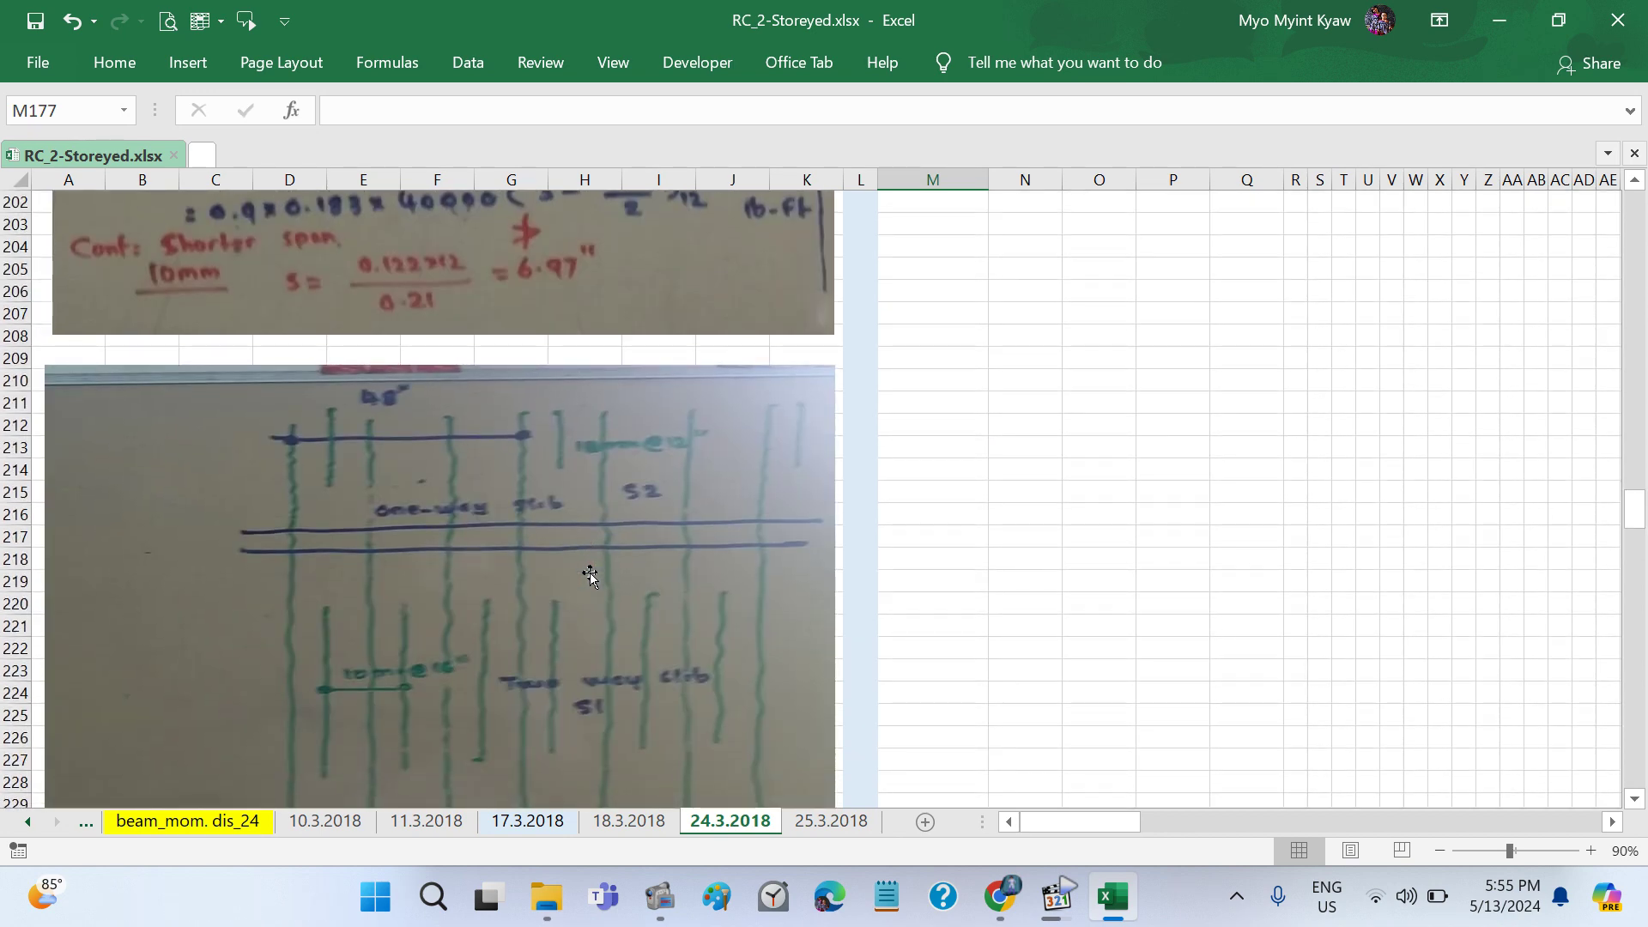
{"action": "scroll", "coordinate": [590, 573], "scroll_direction": "down", "scroll_amount": 1}
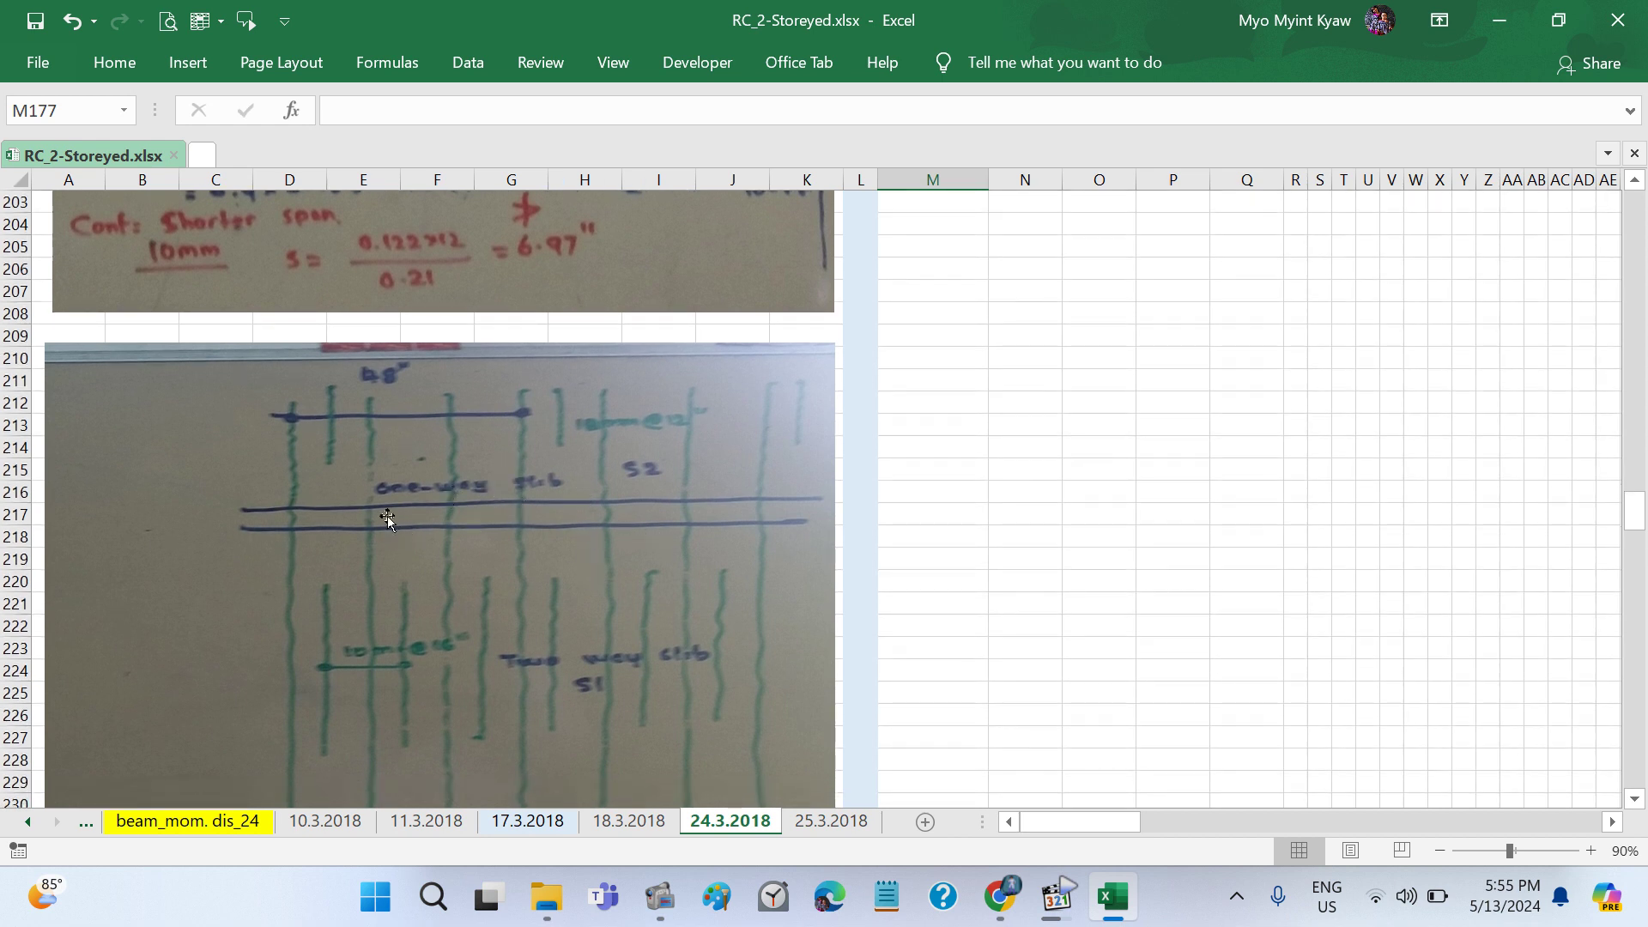
{"action": "scroll", "coordinate": [387, 518], "scroll_direction": "down", "scroll_amount": 2}
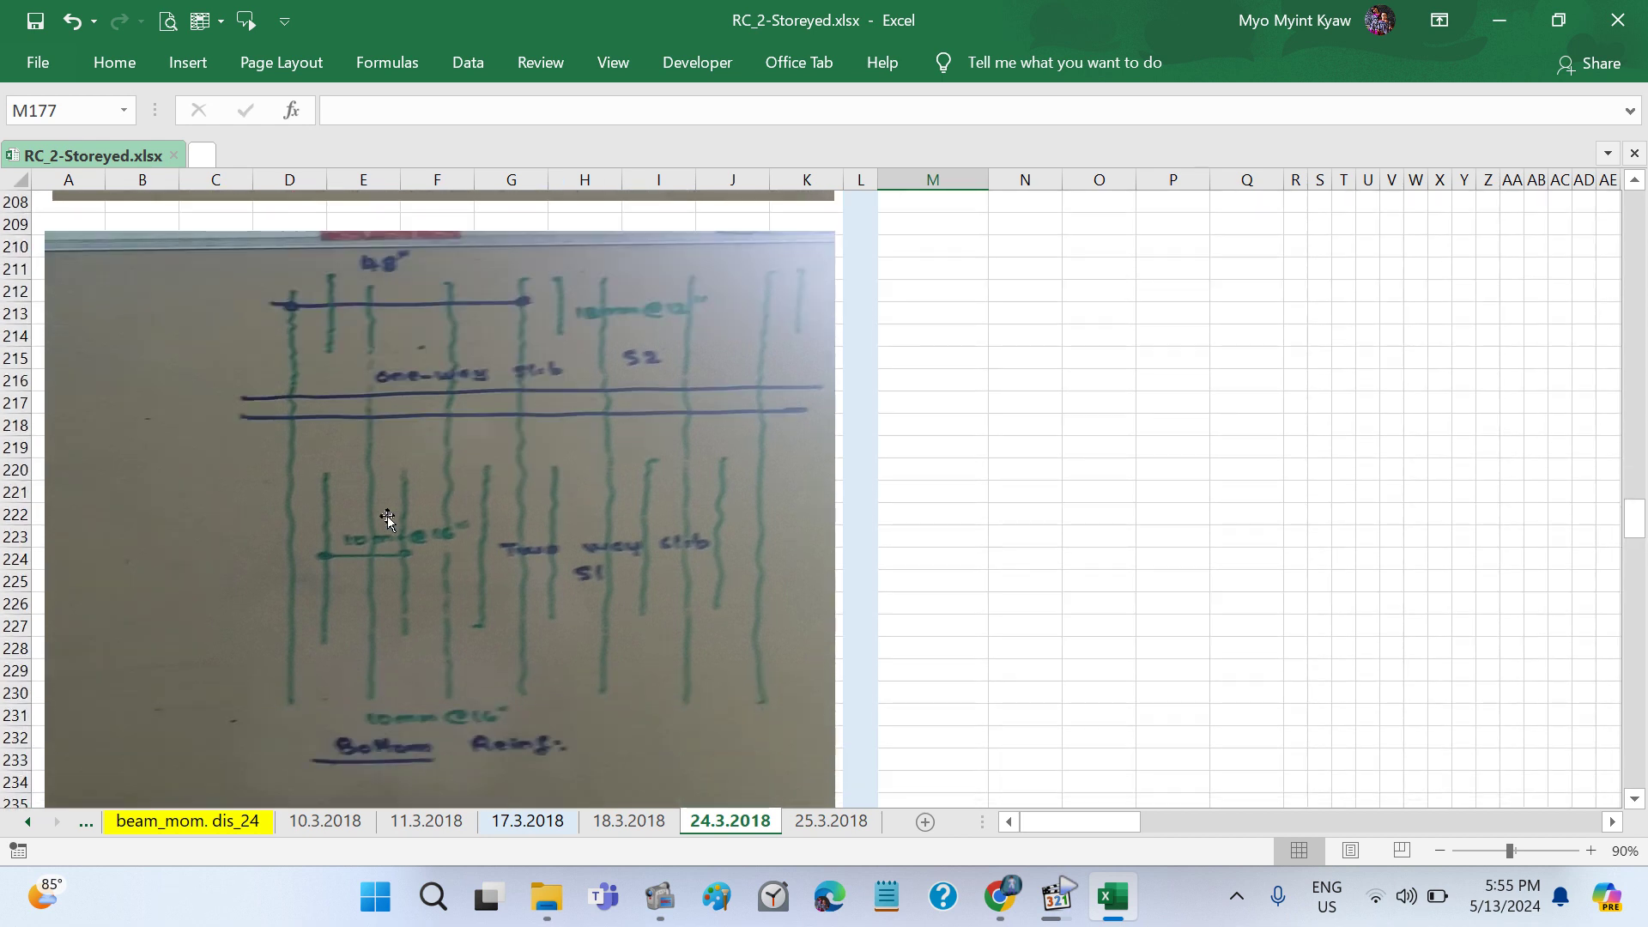
{"action": "scroll", "coordinate": [559, 546], "scroll_direction": "up", "scroll_amount": 2}
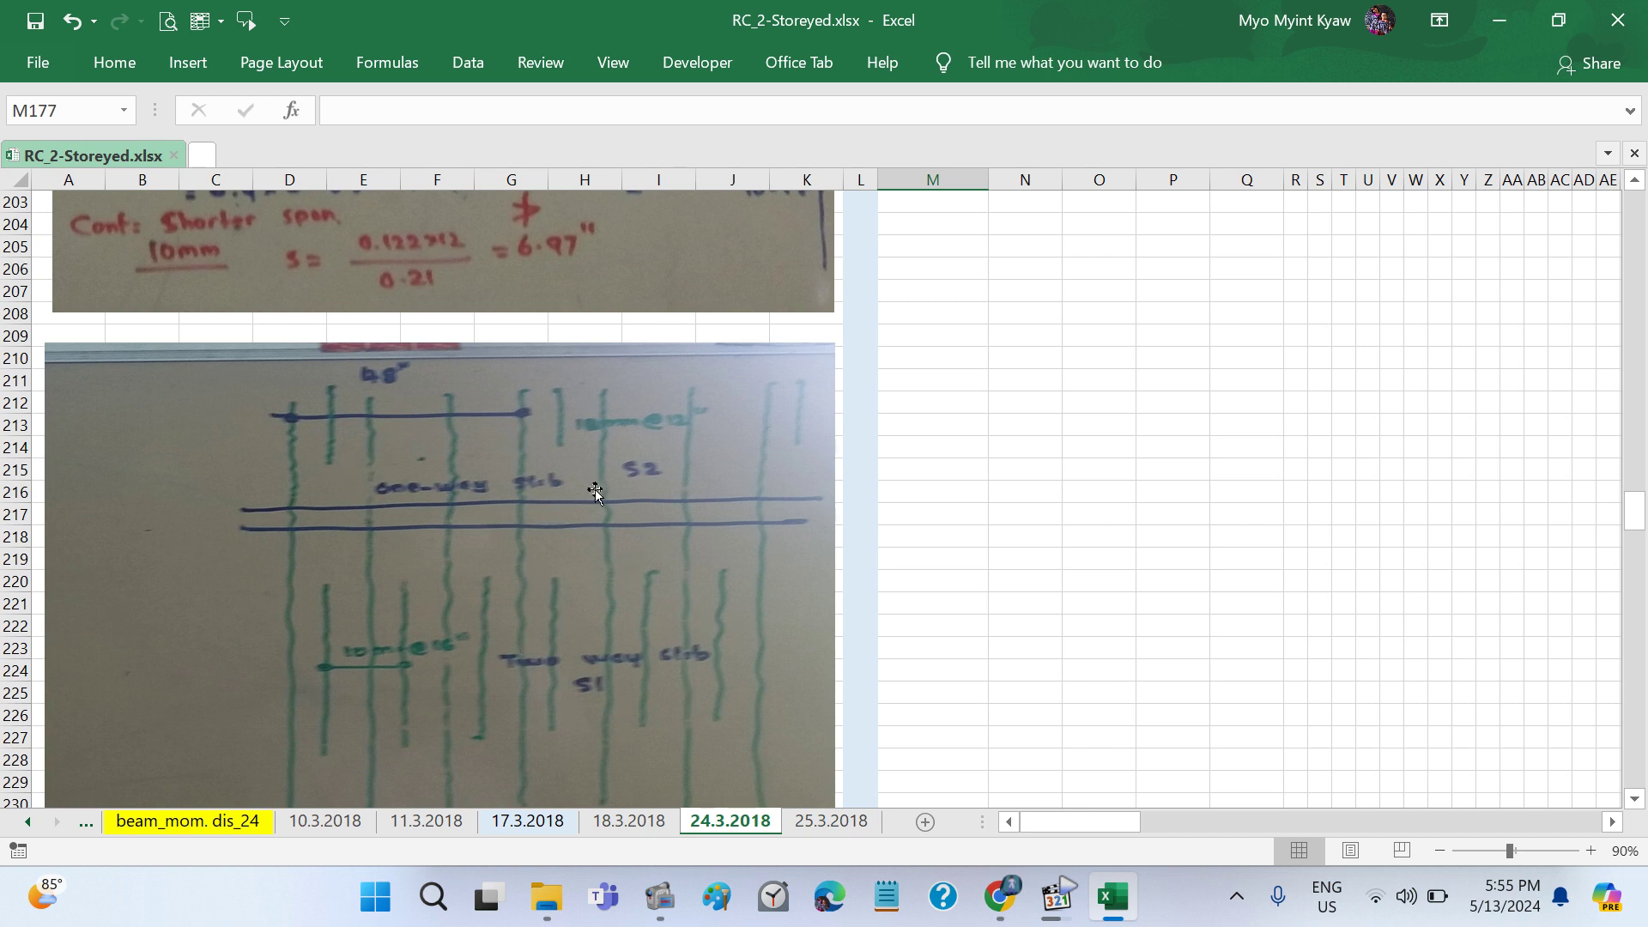
{"action": "scroll", "coordinate": [657, 606], "scroll_direction": "down", "scroll_amount": 1}
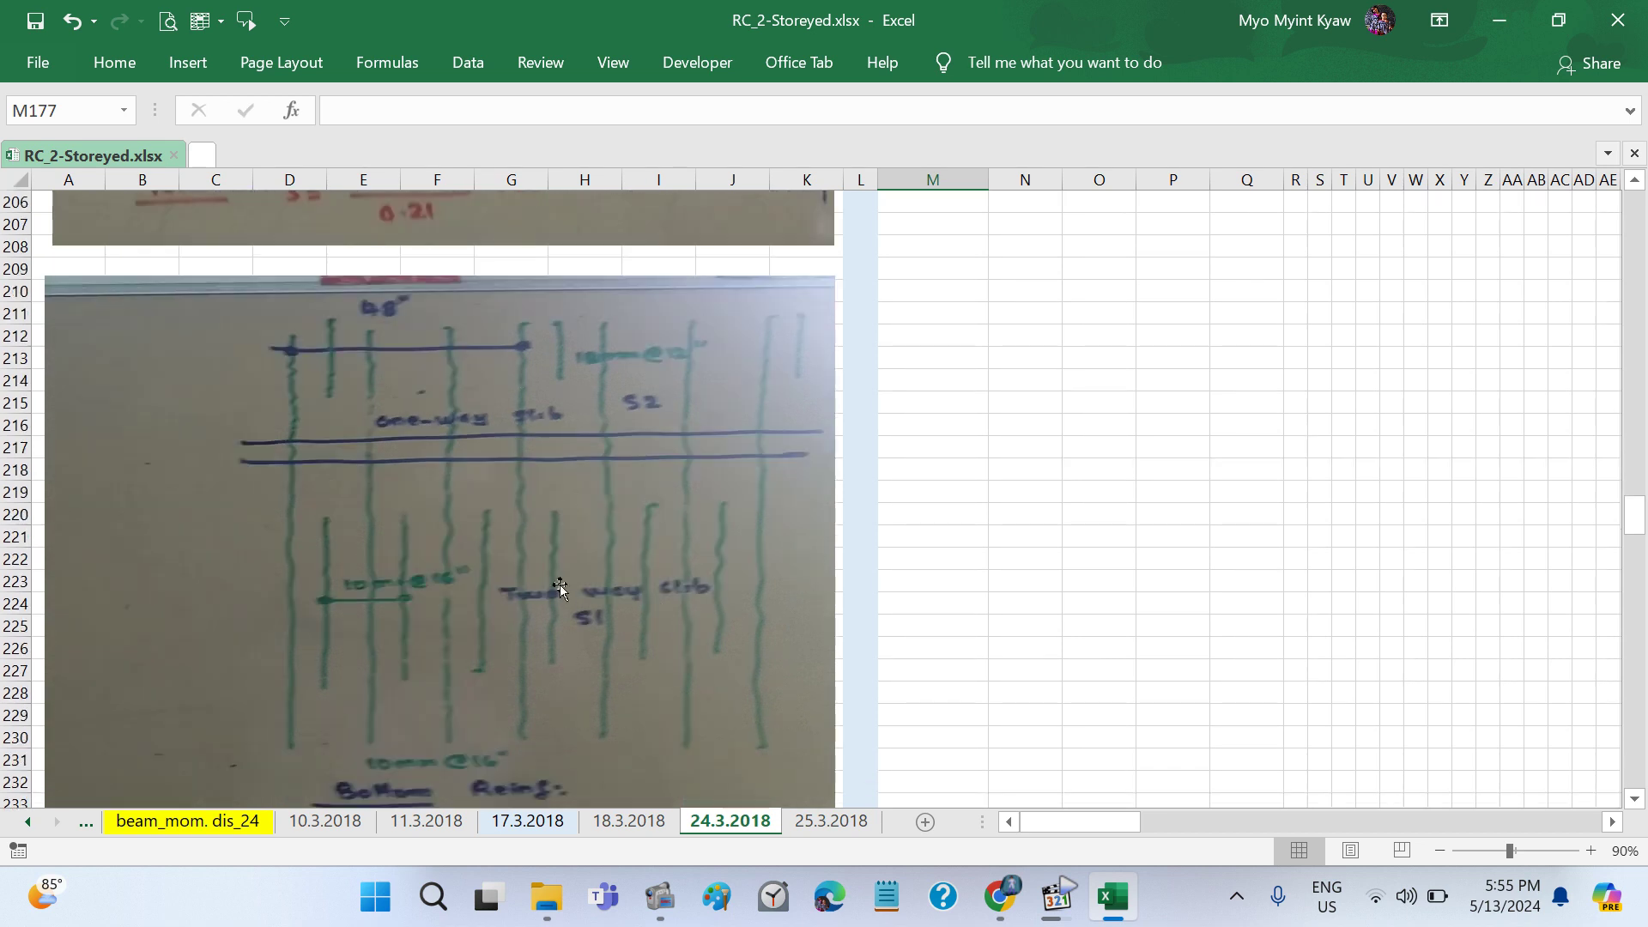
{"action": "scroll", "coordinate": [559, 585], "scroll_direction": "down", "scroll_amount": 2}
{"action": "scroll", "coordinate": [560, 588], "scroll_direction": "up", "scroll_amount": 3}
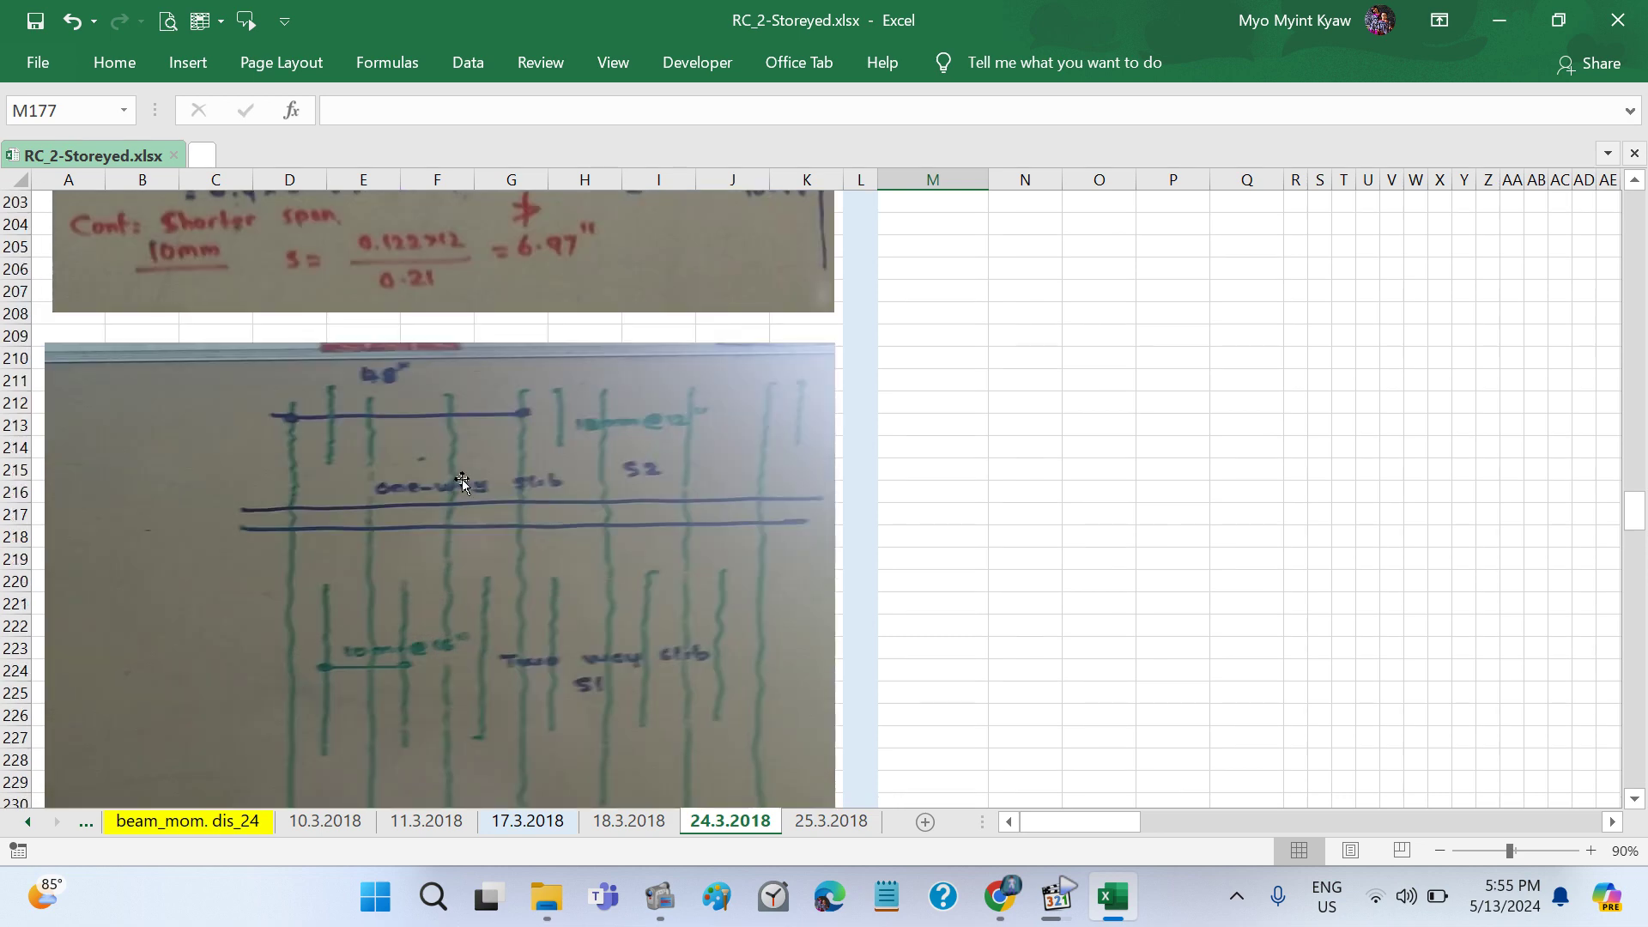
{"action": "scroll", "coordinate": [443, 477], "scroll_direction": "up", "scroll_amount": 2}
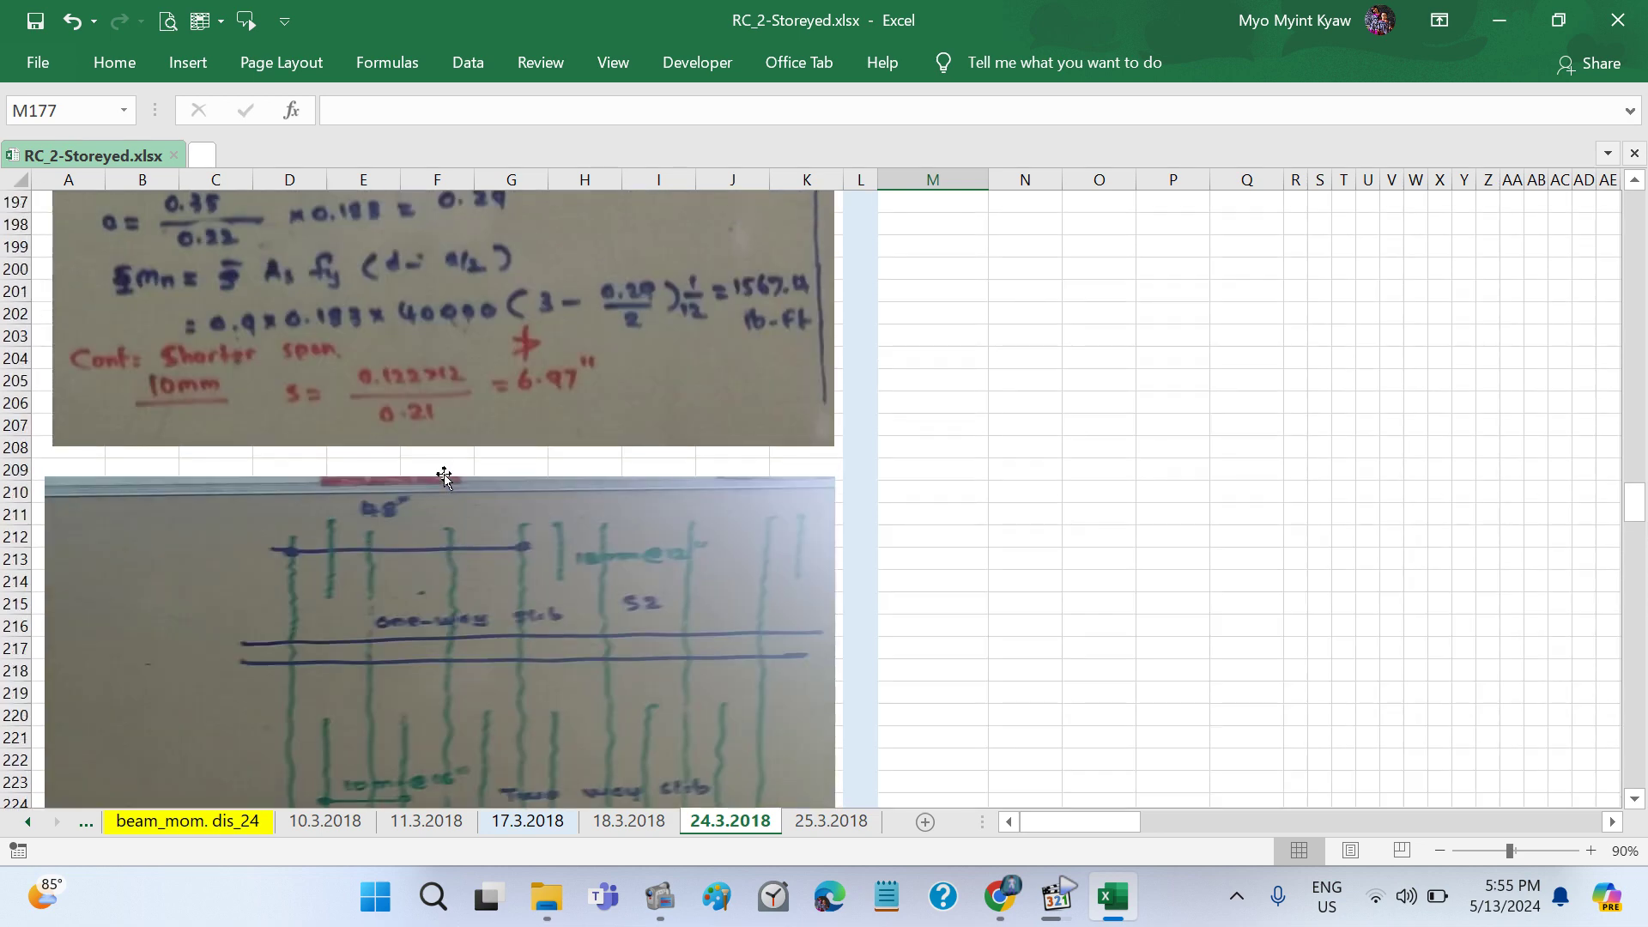
{"action": "scroll", "coordinate": [444, 477], "scroll_direction": "up", "scroll_amount": 2}
{"action": "scroll", "coordinate": [444, 477], "scroll_direction": "up", "scroll_amount": 2}
{"action": "scroll", "coordinate": [444, 477], "scroll_direction": "up", "scroll_amount": 4}
{"action": "scroll", "coordinate": [444, 478], "scroll_direction": "up", "scroll_amount": 4}
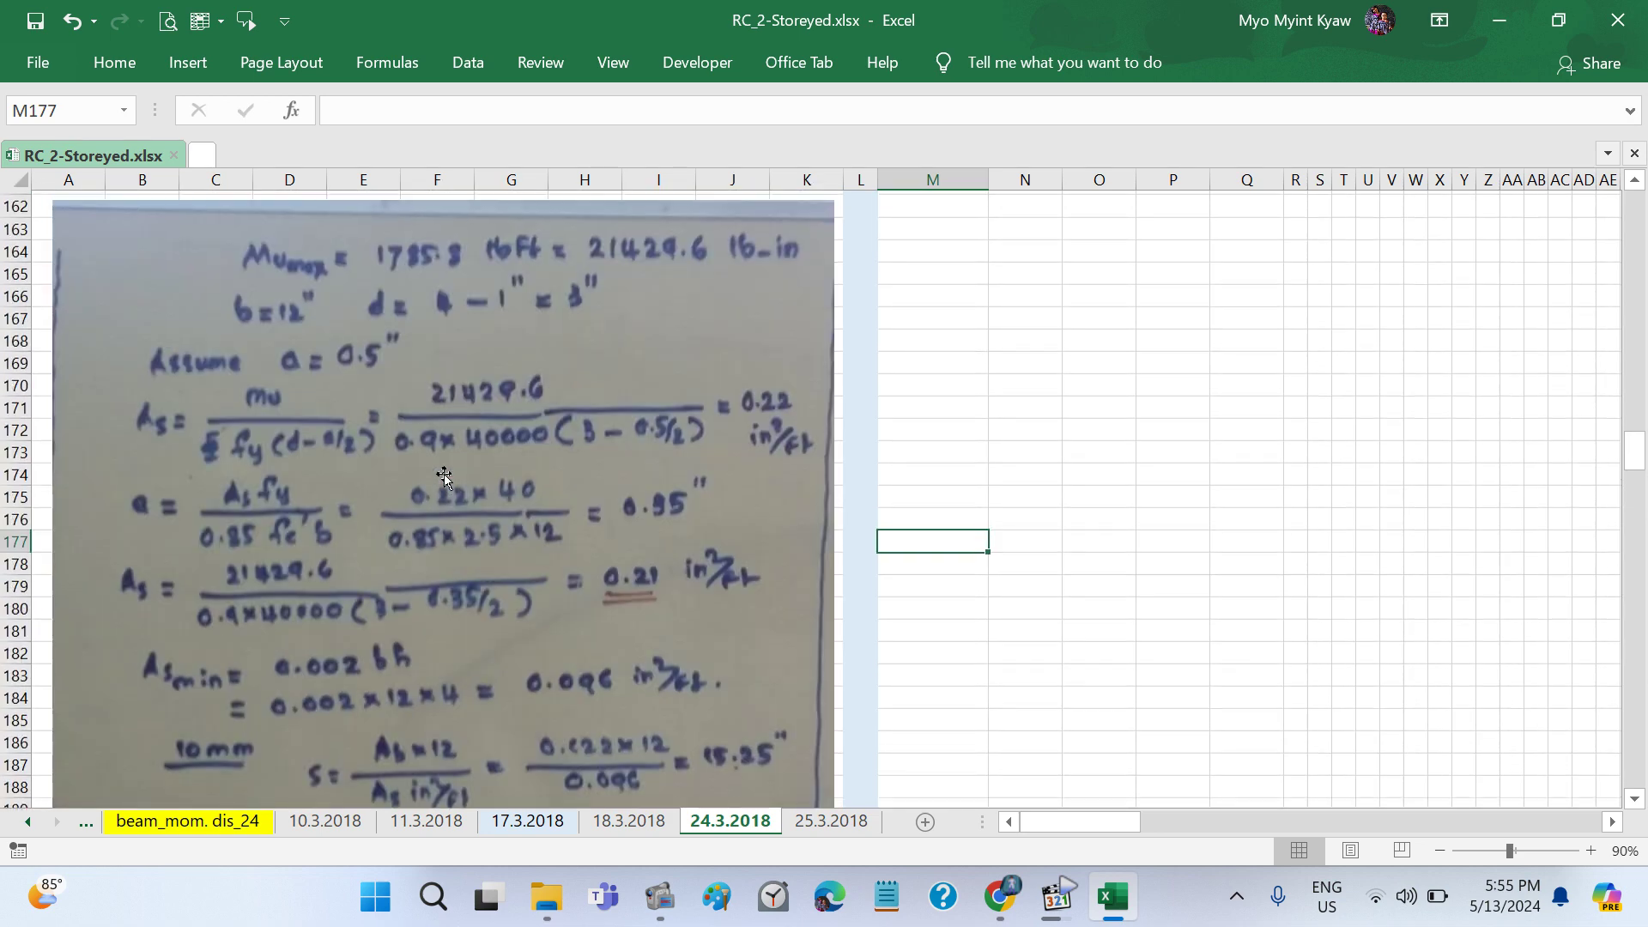
{"action": "scroll", "coordinate": [444, 477], "scroll_direction": "up", "scroll_amount": 5}
{"action": "scroll", "coordinate": [444, 477], "scroll_direction": "up", "scroll_amount": 10}
{"action": "scroll", "coordinate": [443, 477], "scroll_direction": "up", "scroll_amount": 4}
{"action": "scroll", "coordinate": [444, 477], "scroll_direction": "up", "scroll_amount": 1}
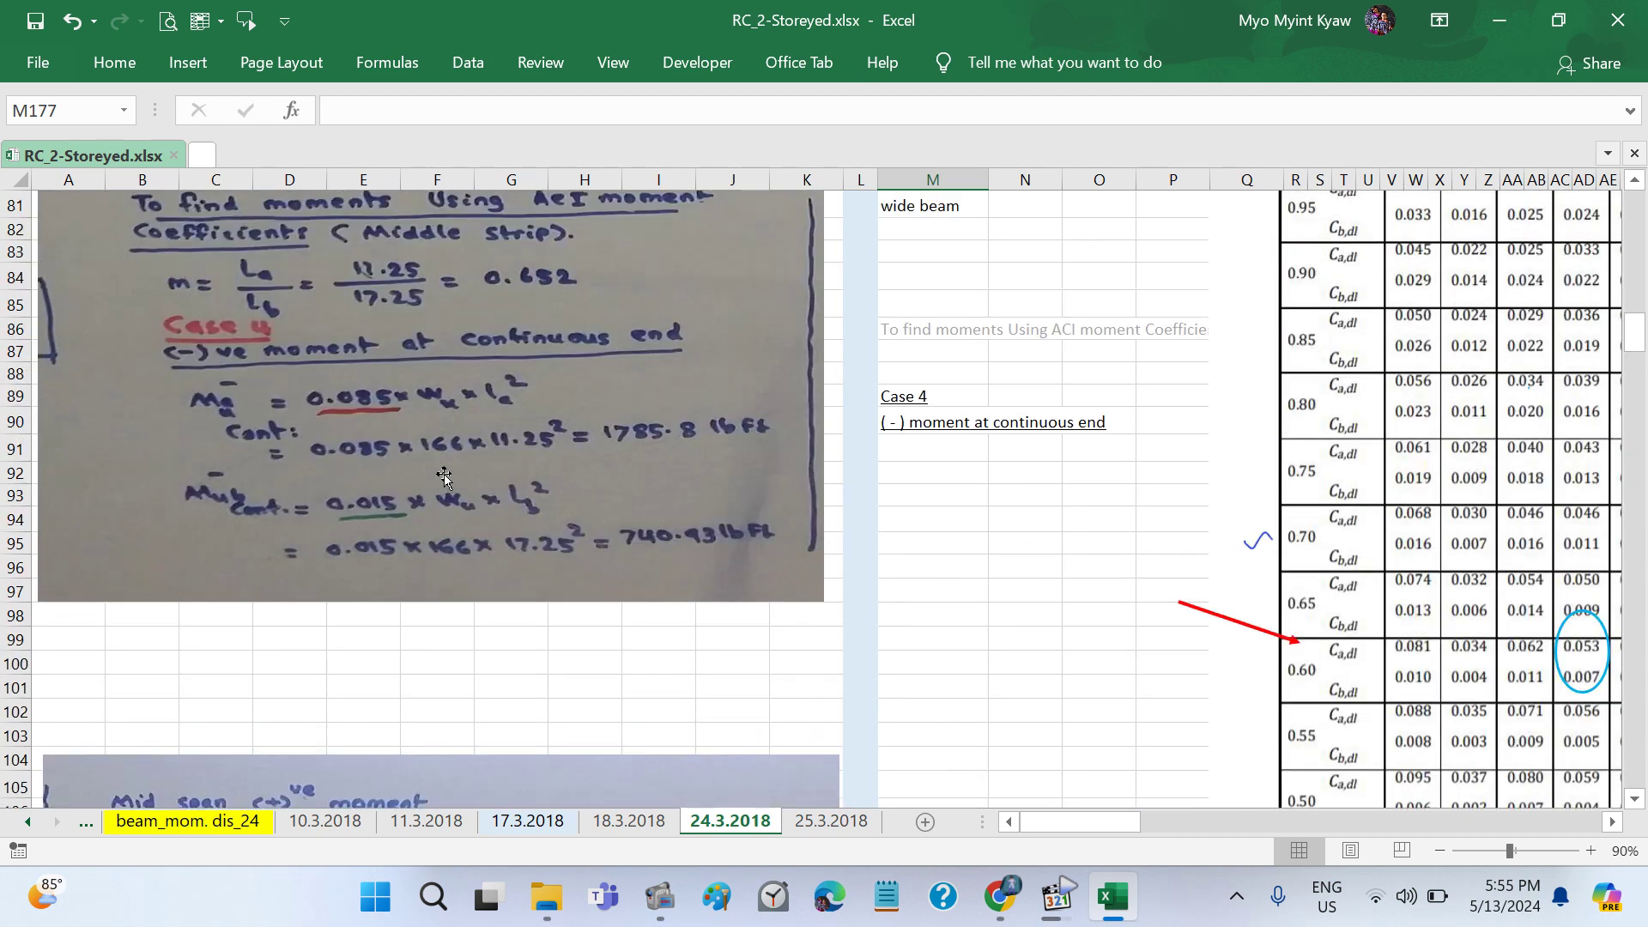
{"action": "scroll", "coordinate": [443, 477], "scroll_direction": "up", "scroll_amount": 12}
{"action": "scroll", "coordinate": [444, 478], "scroll_direction": "up", "scroll_amount": 14}
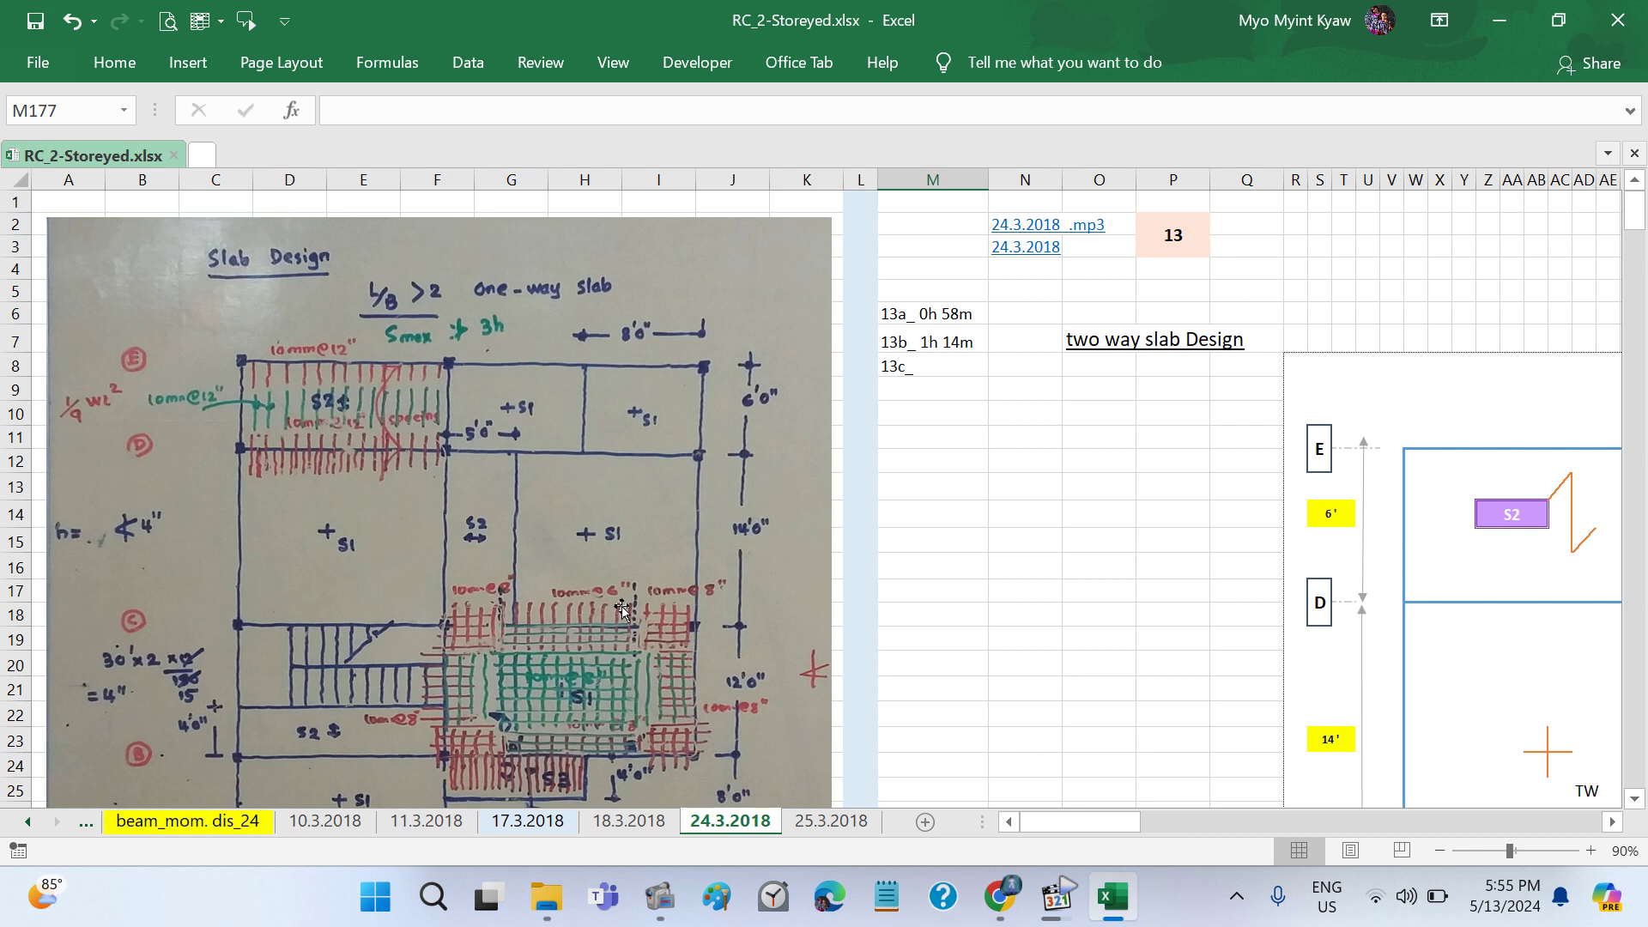
{"action": "scroll", "coordinate": [622, 610], "scroll_direction": "down", "scroll_amount": 3}
{"action": "scroll", "coordinate": [622, 593], "scroll_direction": "down", "scroll_amount": 2}
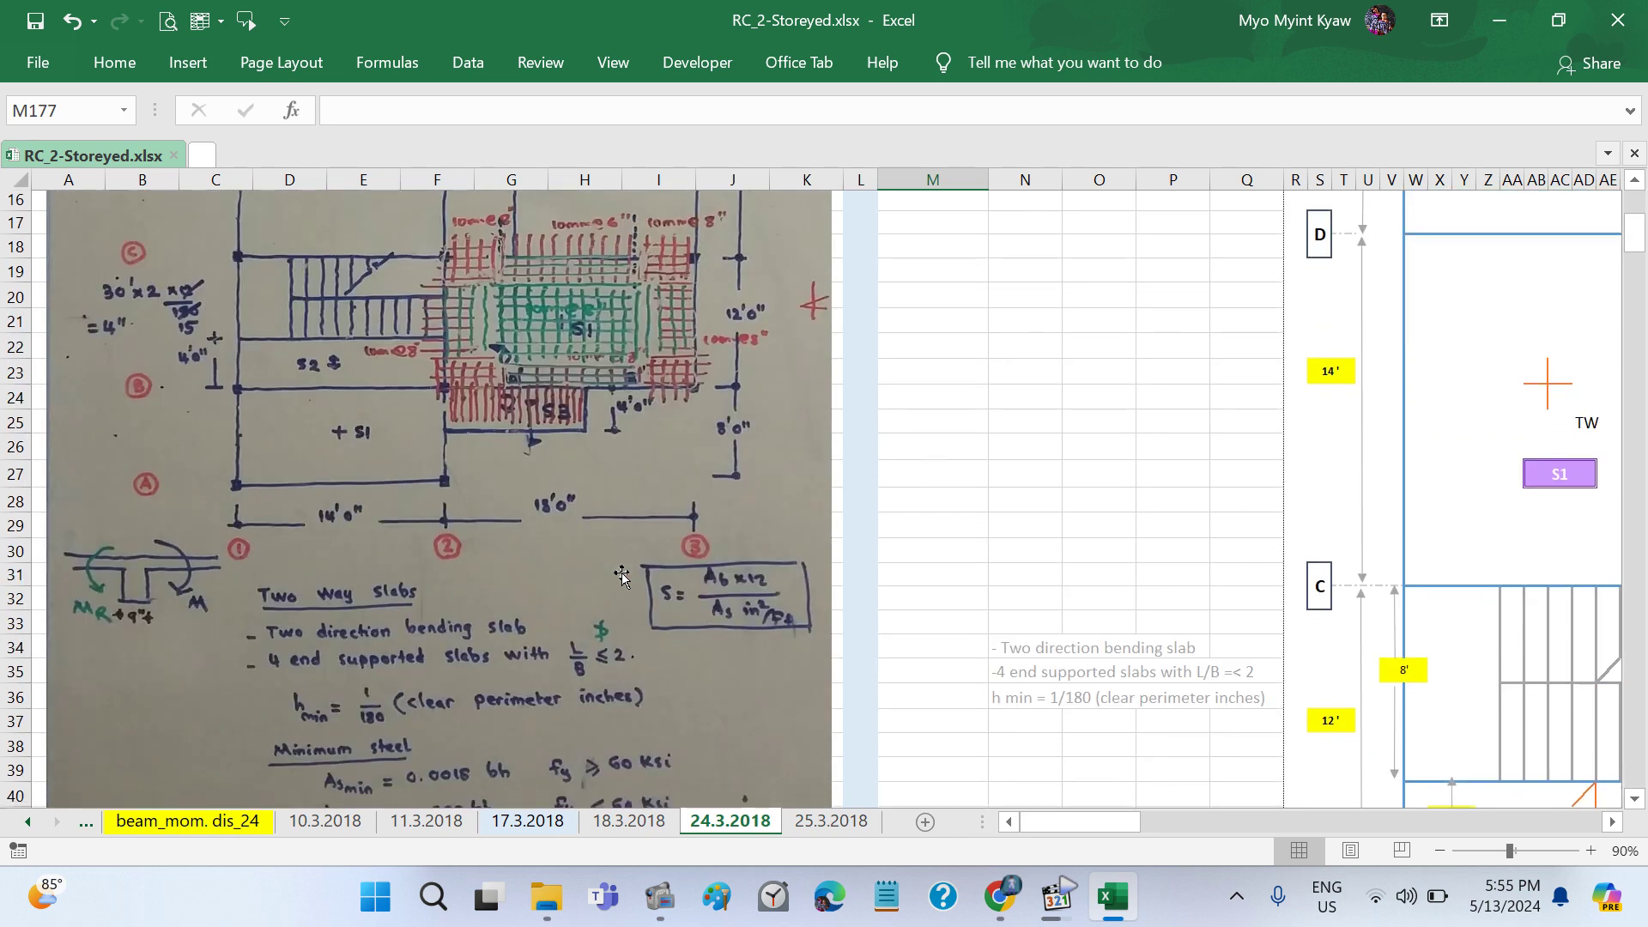
{"action": "scroll", "coordinate": [621, 573], "scroll_direction": "down", "scroll_amount": 8}
{"action": "scroll", "coordinate": [621, 573], "scroll_direction": "down", "scroll_amount": 8}
{"action": "scroll", "coordinate": [621, 573], "scroll_direction": "down", "scroll_amount": 8}
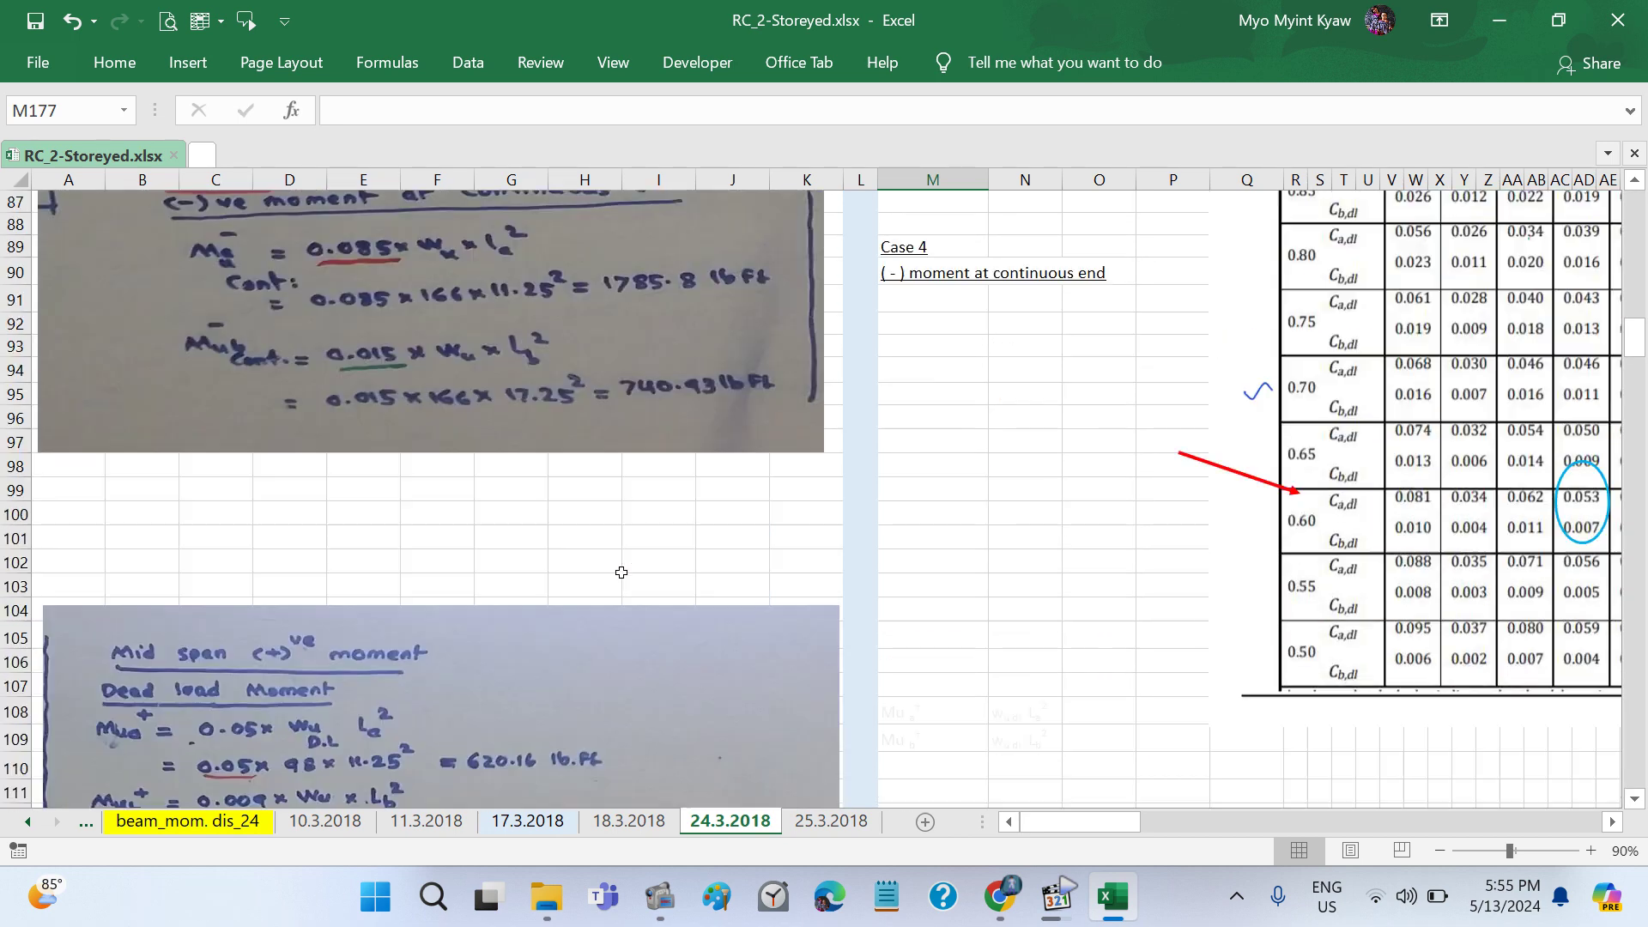
{"action": "scroll", "coordinate": [621, 573], "scroll_direction": "down", "scroll_amount": 3}
{"action": "scroll", "coordinate": [621, 573], "scroll_direction": "down", "scroll_amount": 2}
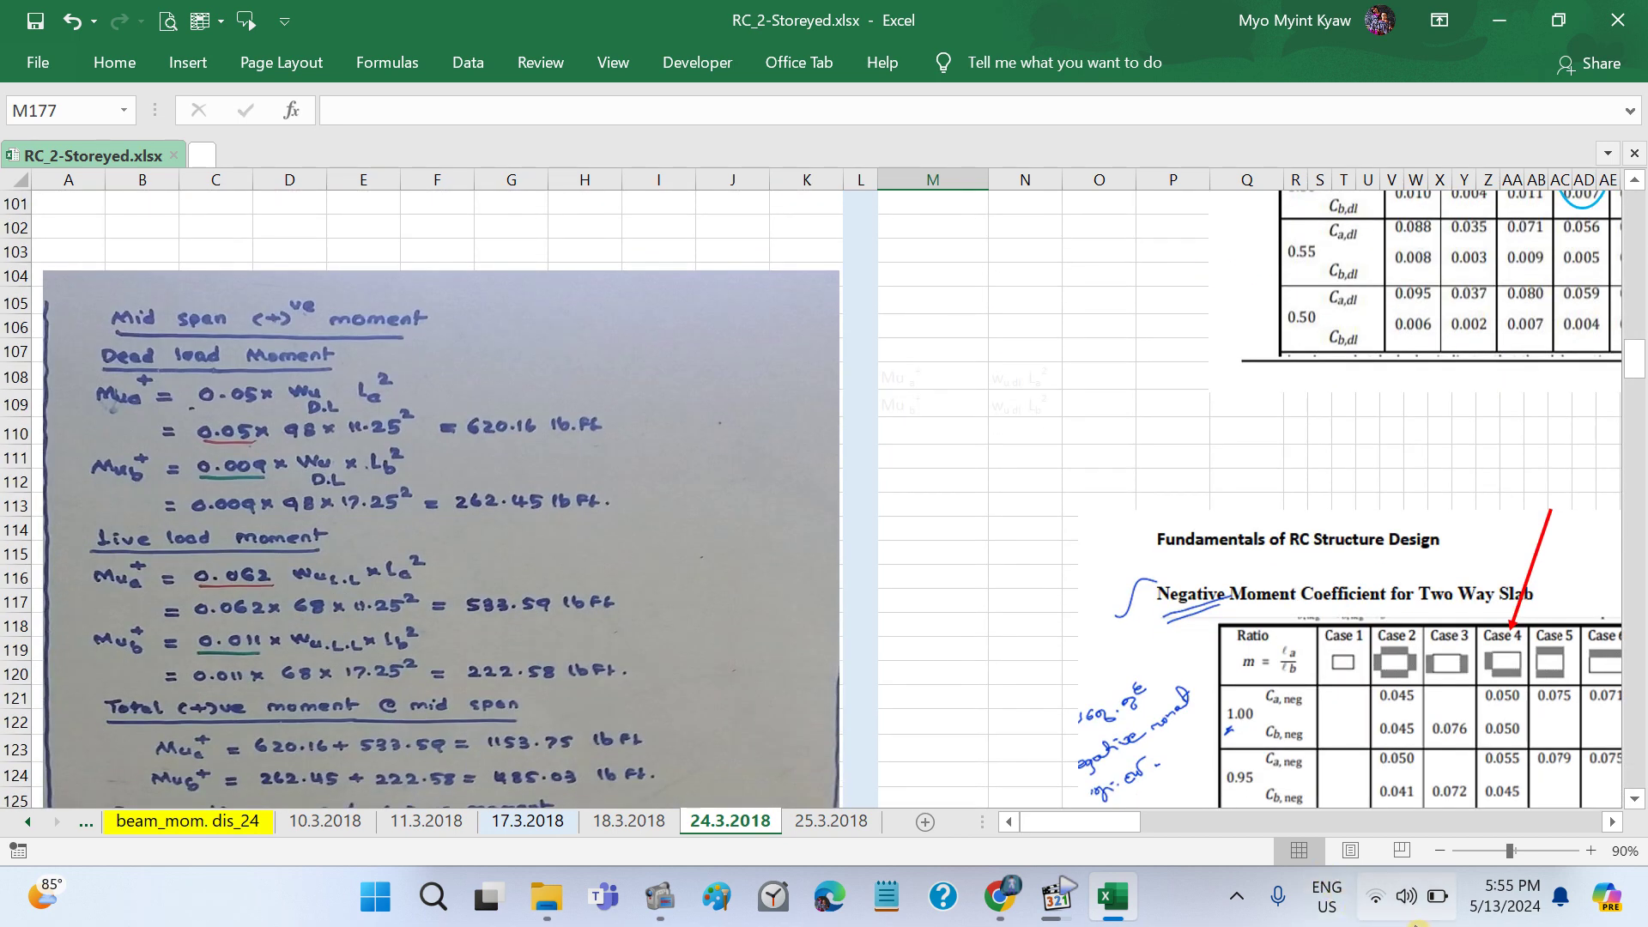
{"action": "left_click", "coordinate": [1416, 923]}
{"action": "left_click", "coordinate": [1416, 922]}
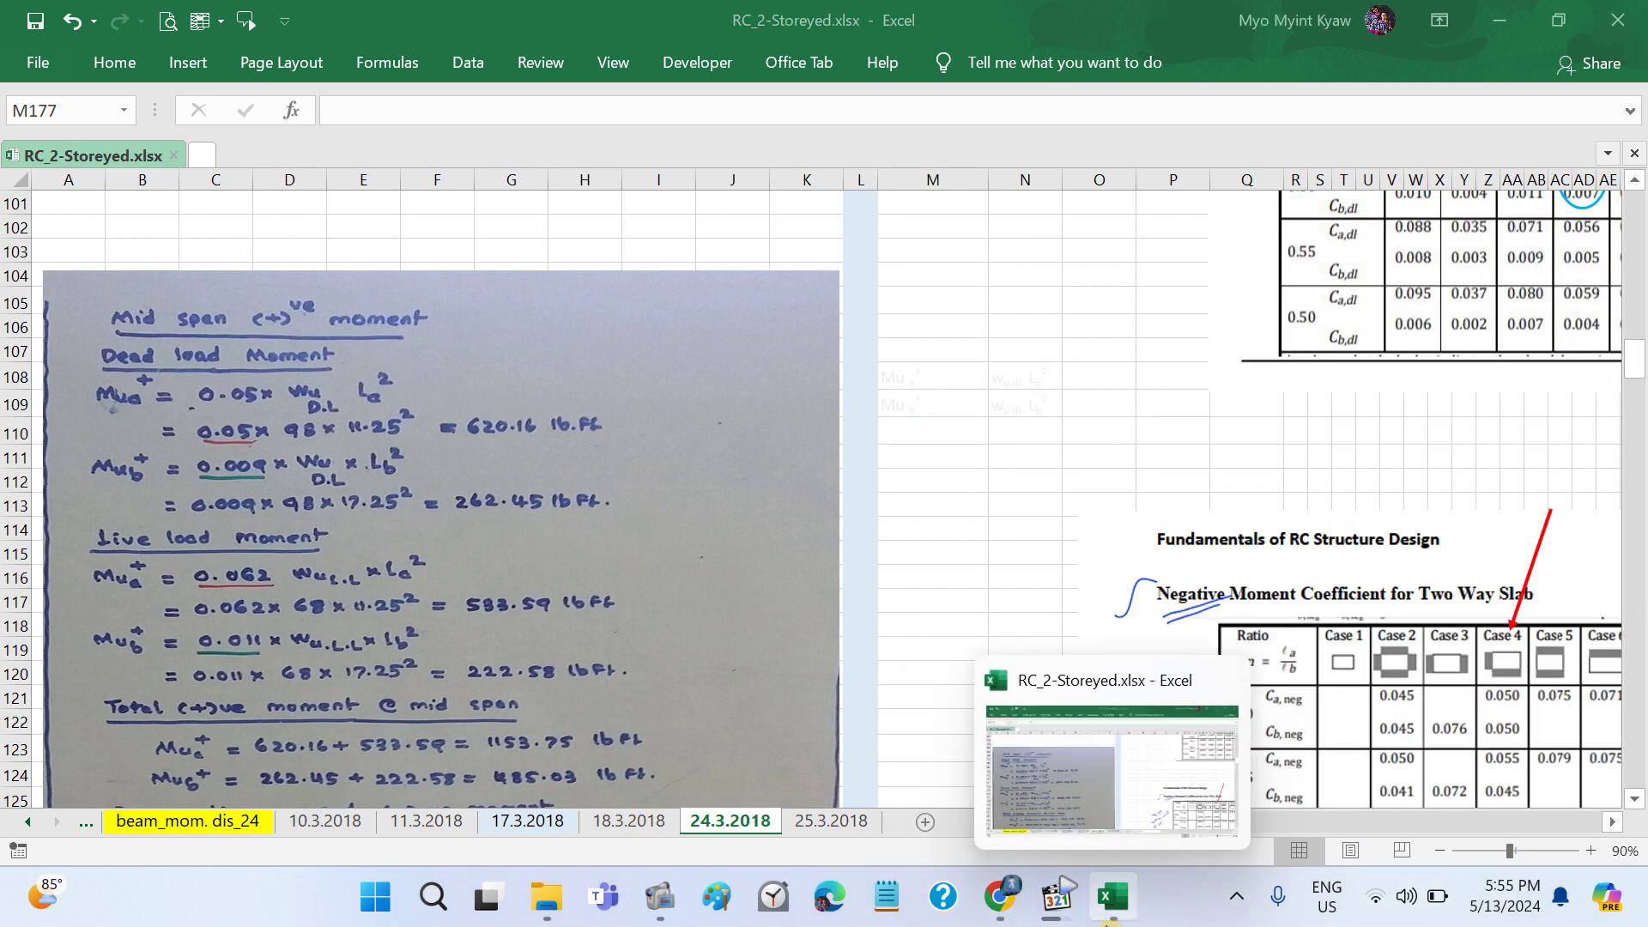
Step: Pause the lecture audio in Media Player Classic and return to the workbook
{"action": "left_click", "coordinate": [1057, 896]}
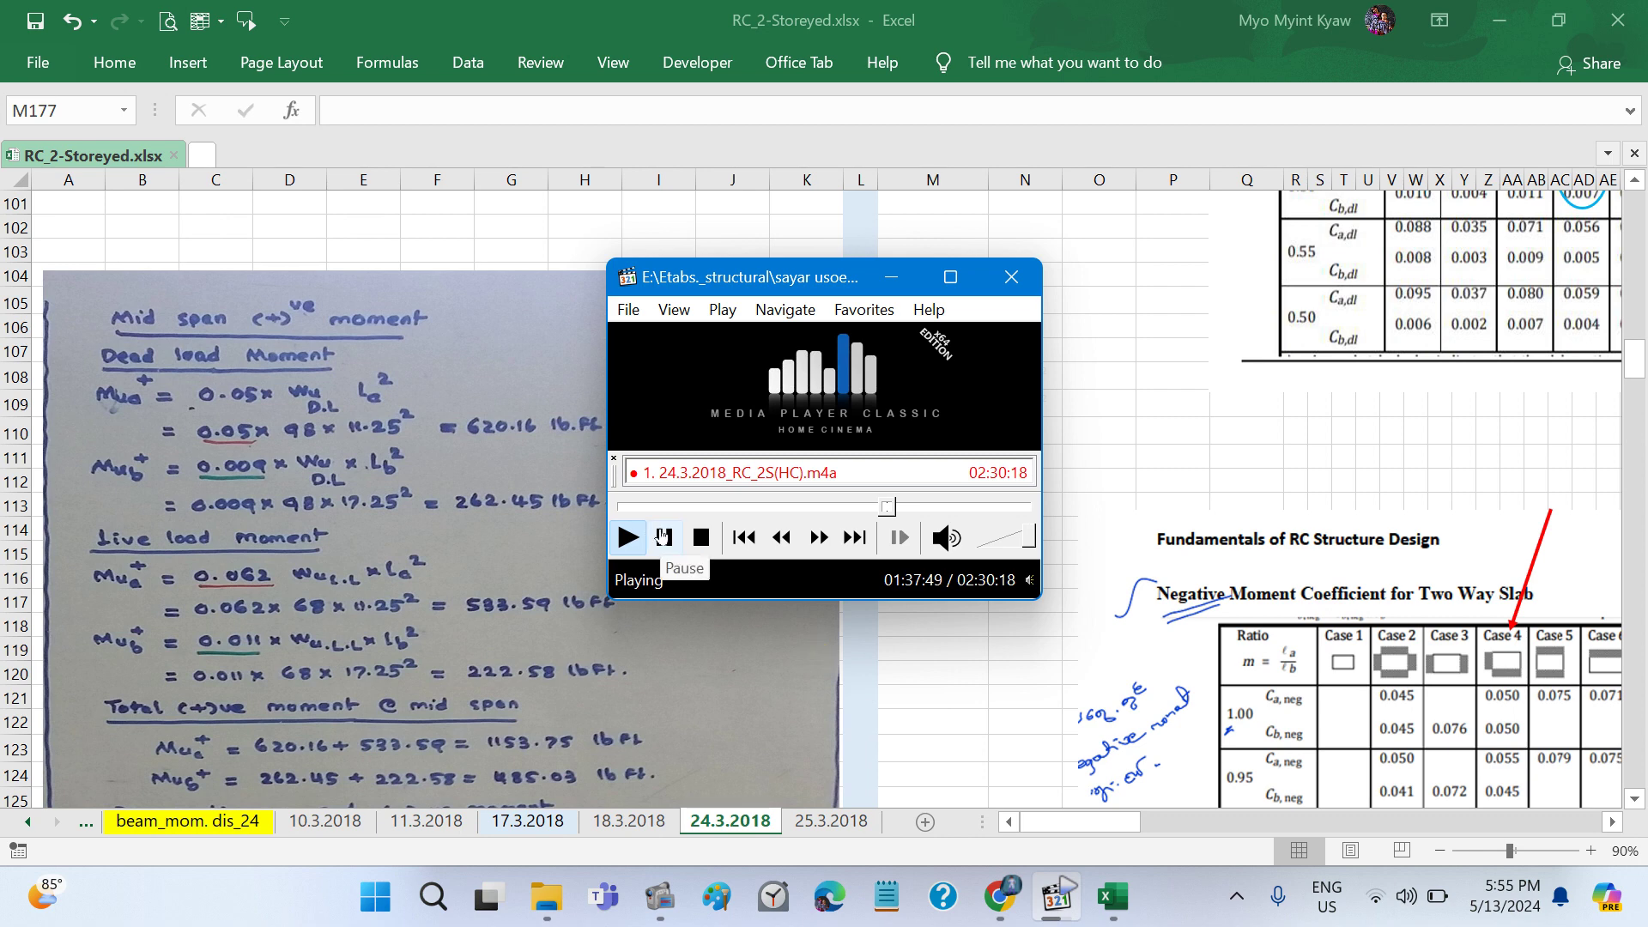
{"action": "left_click", "coordinate": [663, 537]}
{"action": "left_click", "coordinate": [924, 672]}
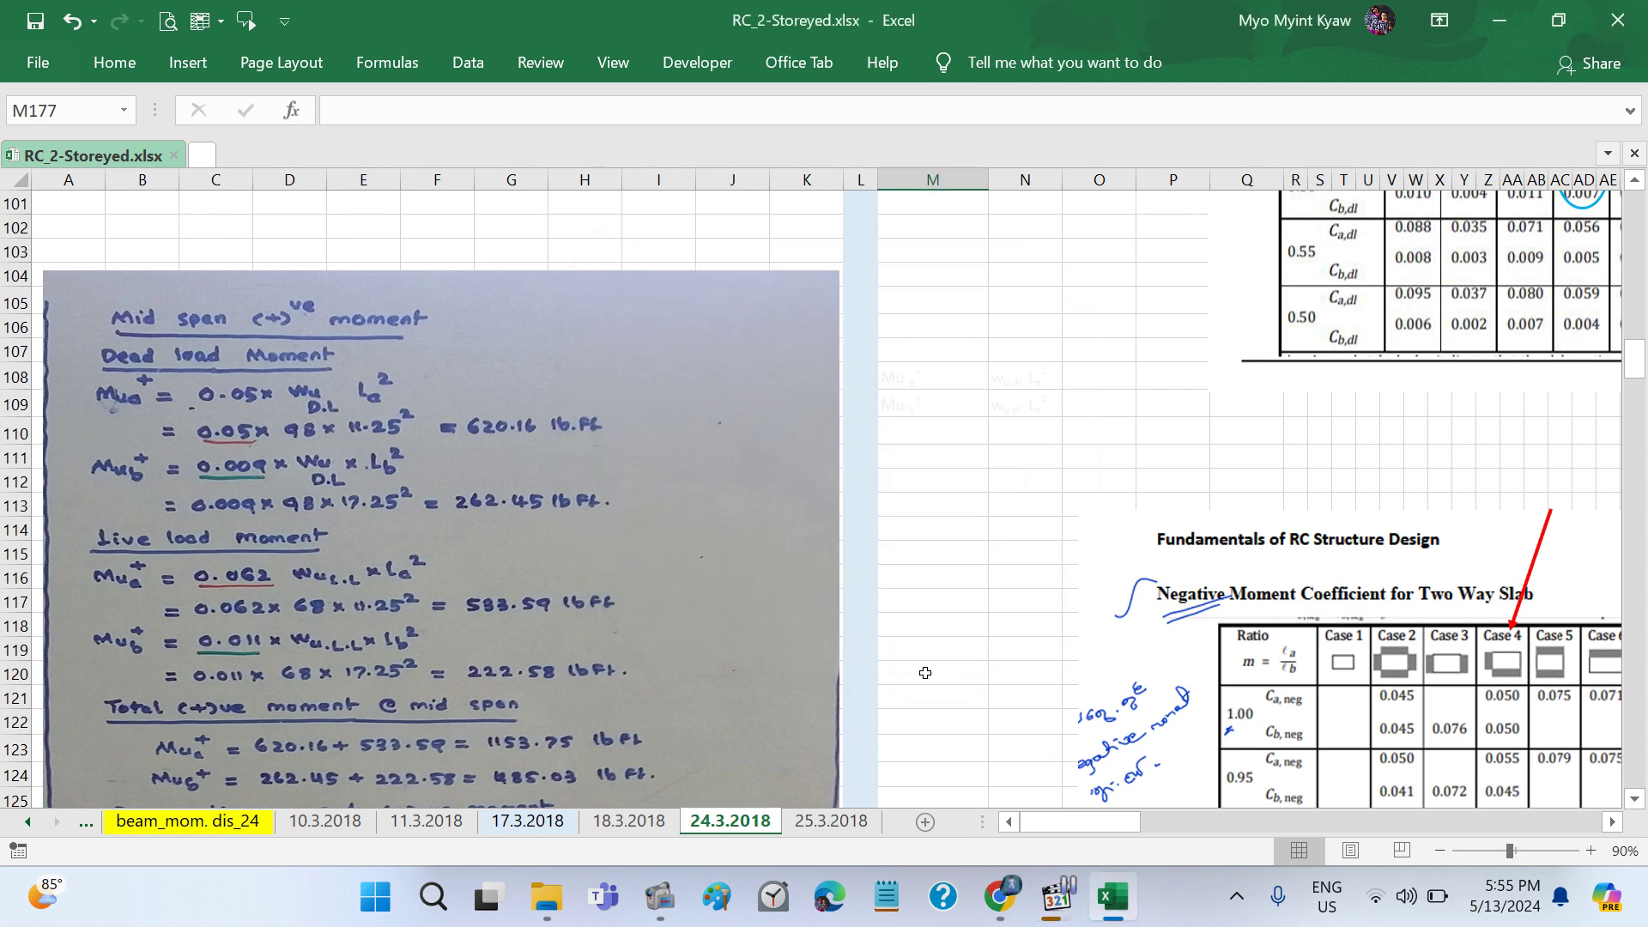
Step: Log 13c as 1h 36m in M8 and add a 13d_ entry in M9
{"action": "scroll", "coordinate": [924, 672], "scroll_direction": "up", "scroll_amount": 2}
{"action": "scroll", "coordinate": [924, 672], "scroll_direction": "up", "scroll_amount": 4}
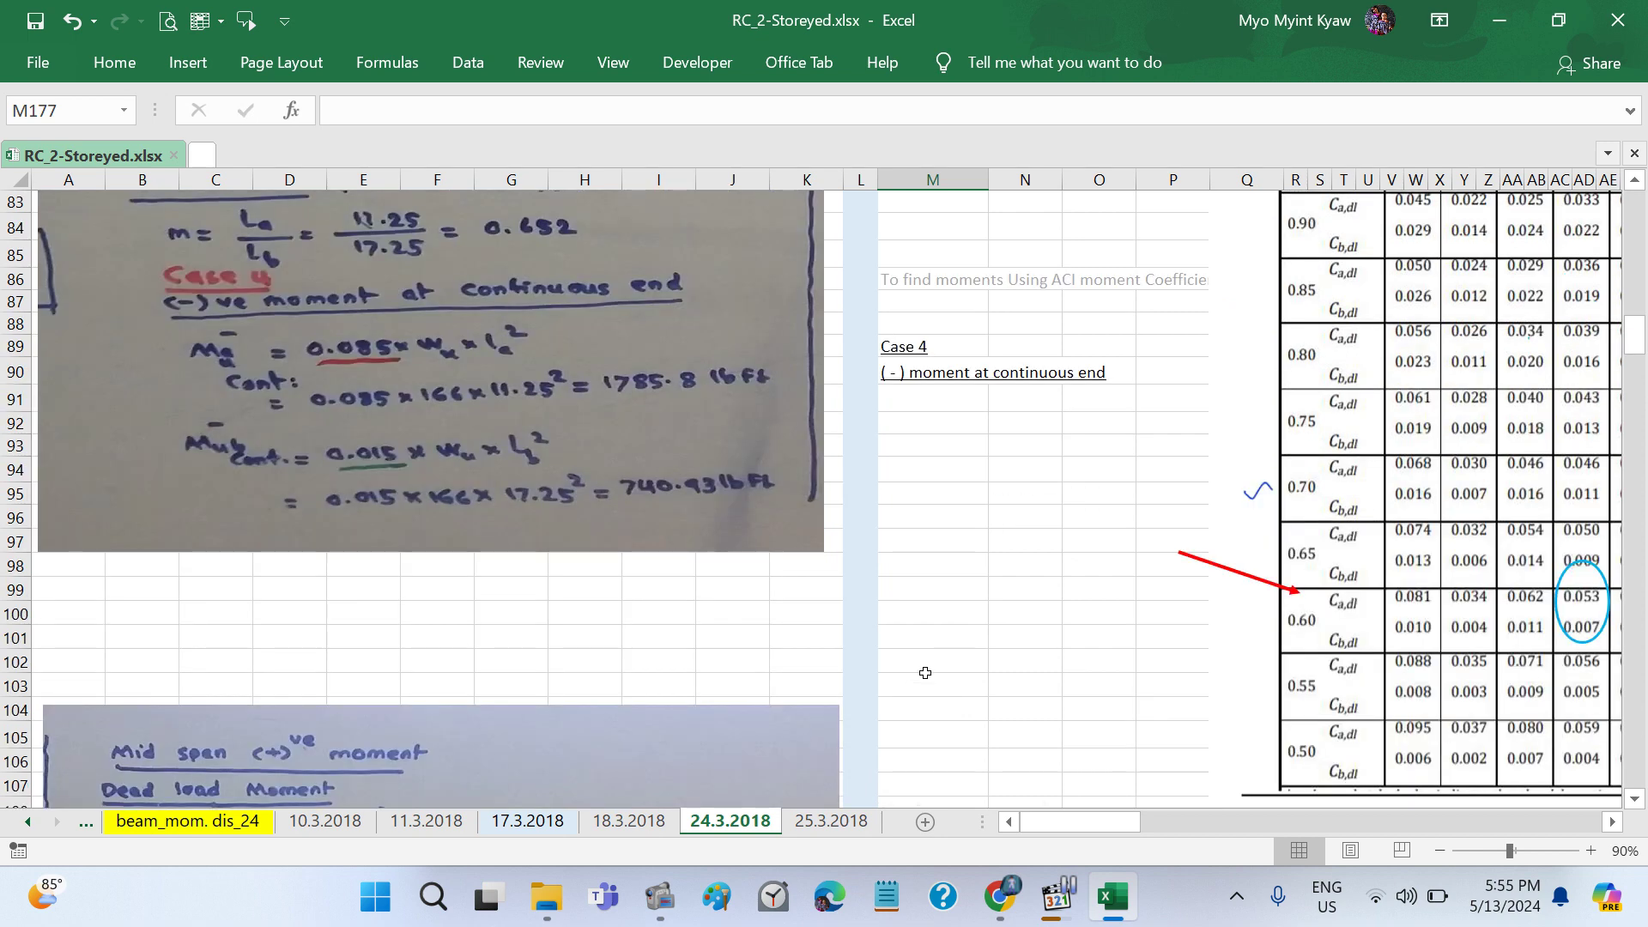
{"action": "scroll", "coordinate": [924, 673], "scroll_direction": "up", "scroll_amount": 19}
{"action": "left_click", "coordinate": [1420, 917]}
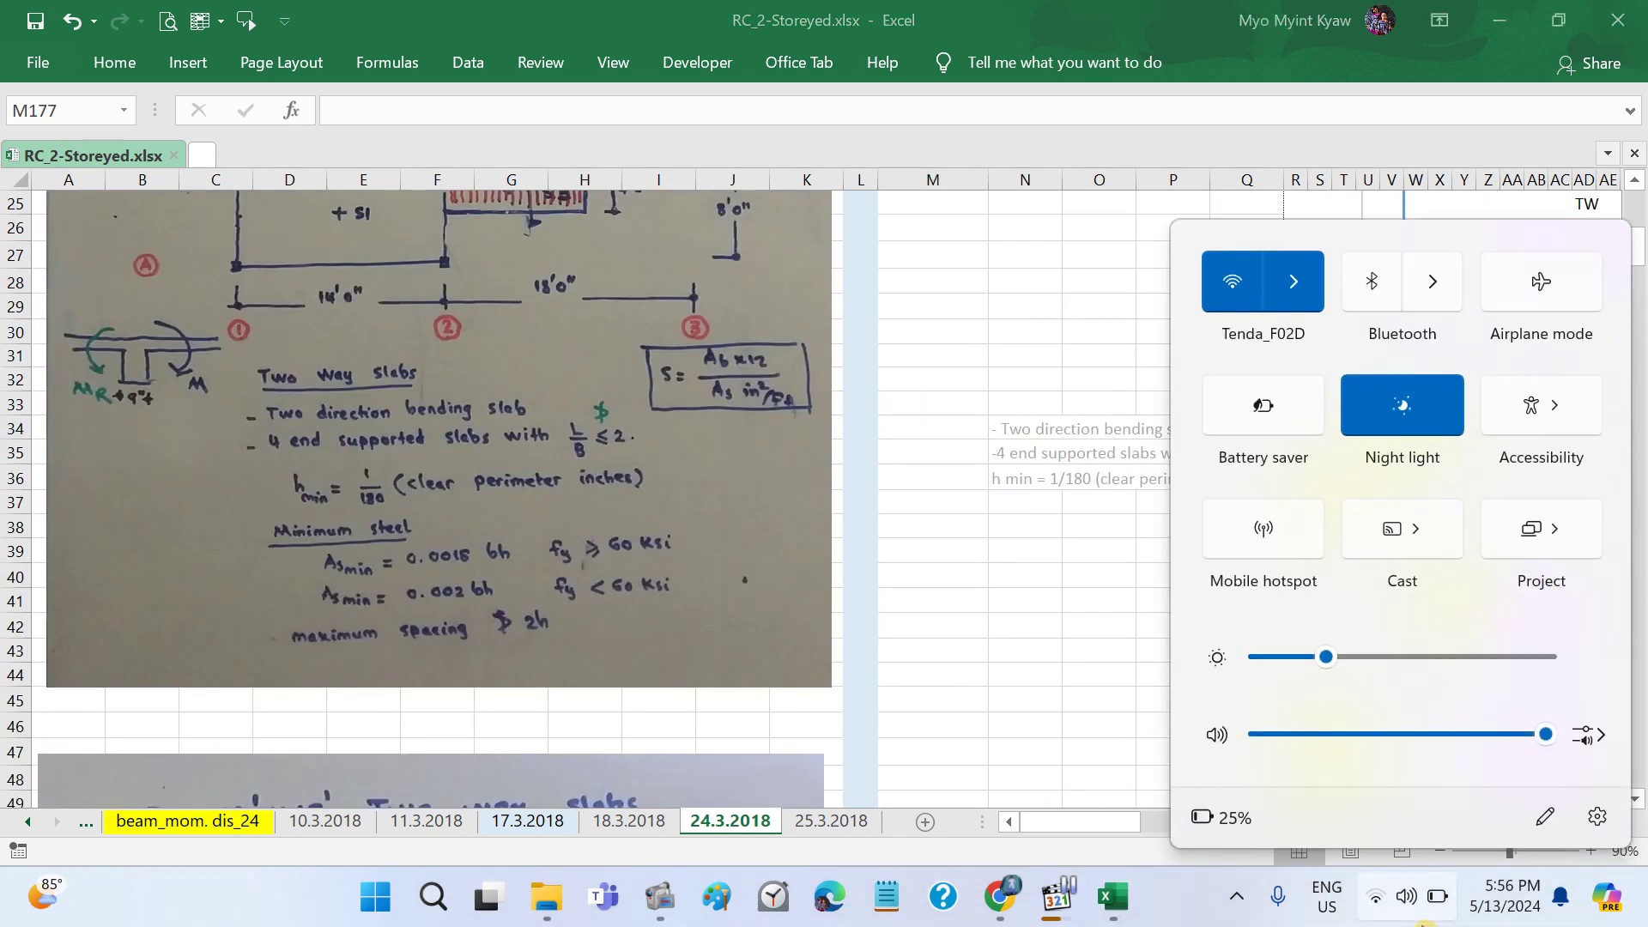
{"action": "left_click", "coordinate": [1422, 922]}
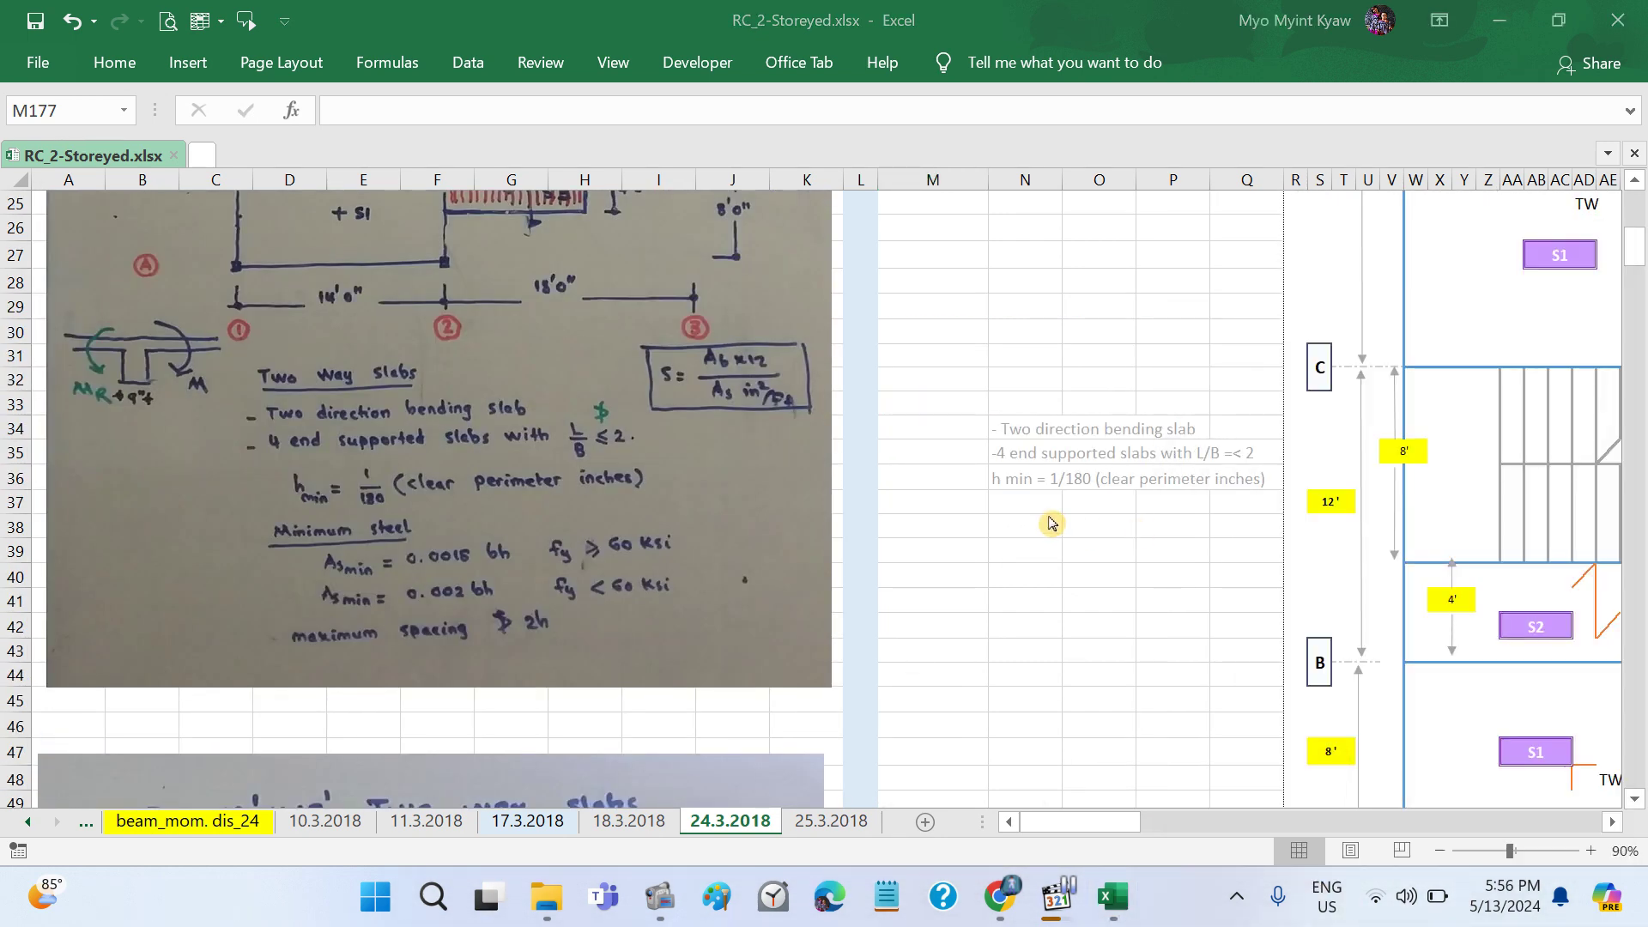
{"action": "scroll", "coordinate": [1048, 516], "scroll_direction": "up", "scroll_amount": 8}
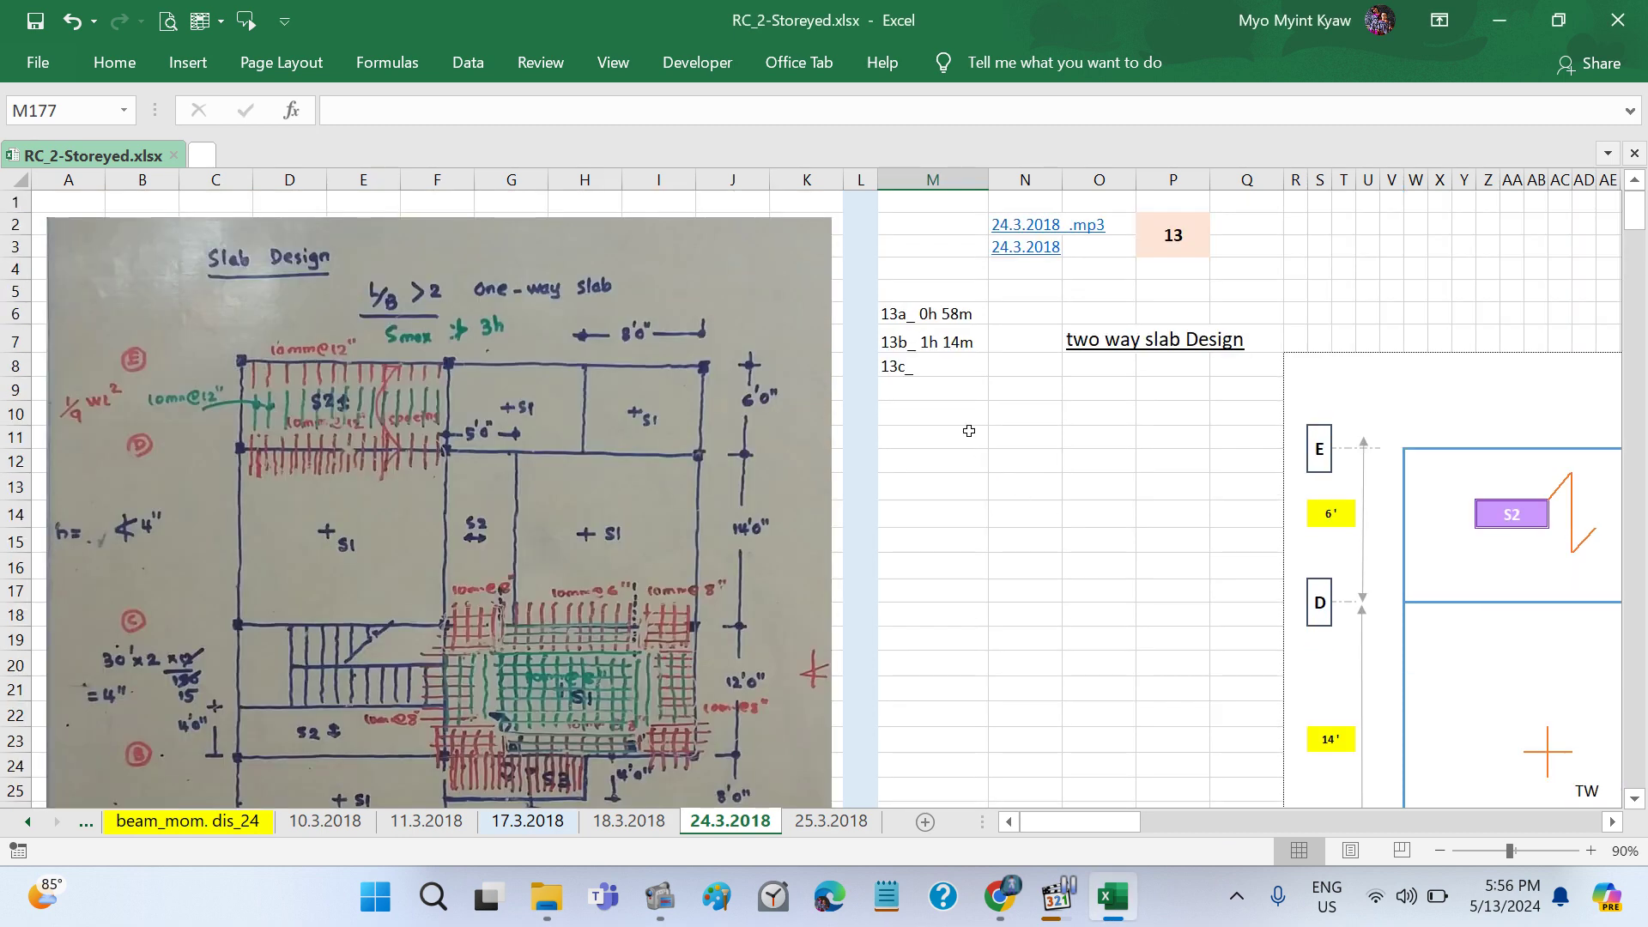
{"action": "left_click", "coordinate": [938, 368]}
{"action": "double_click", "coordinate": [938, 367]}
{"action": "type", "text": "1h"}
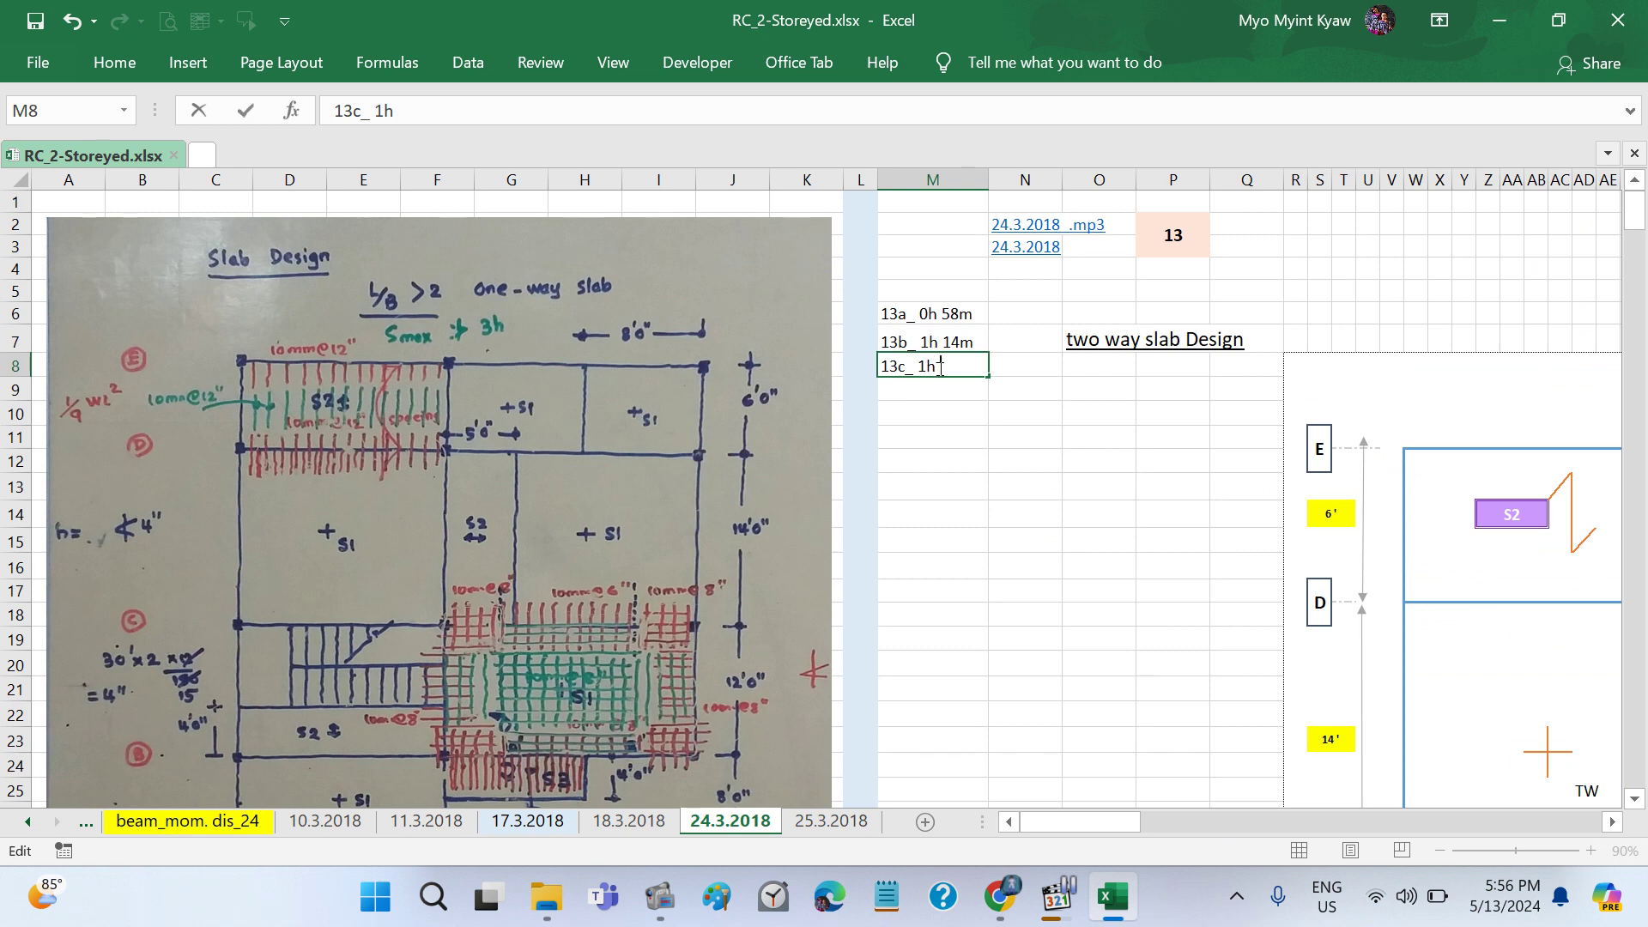
{"action": "type", "text": " 36"}
{"action": "type", "text": "m"}
{"action": "key", "text": "Return"}
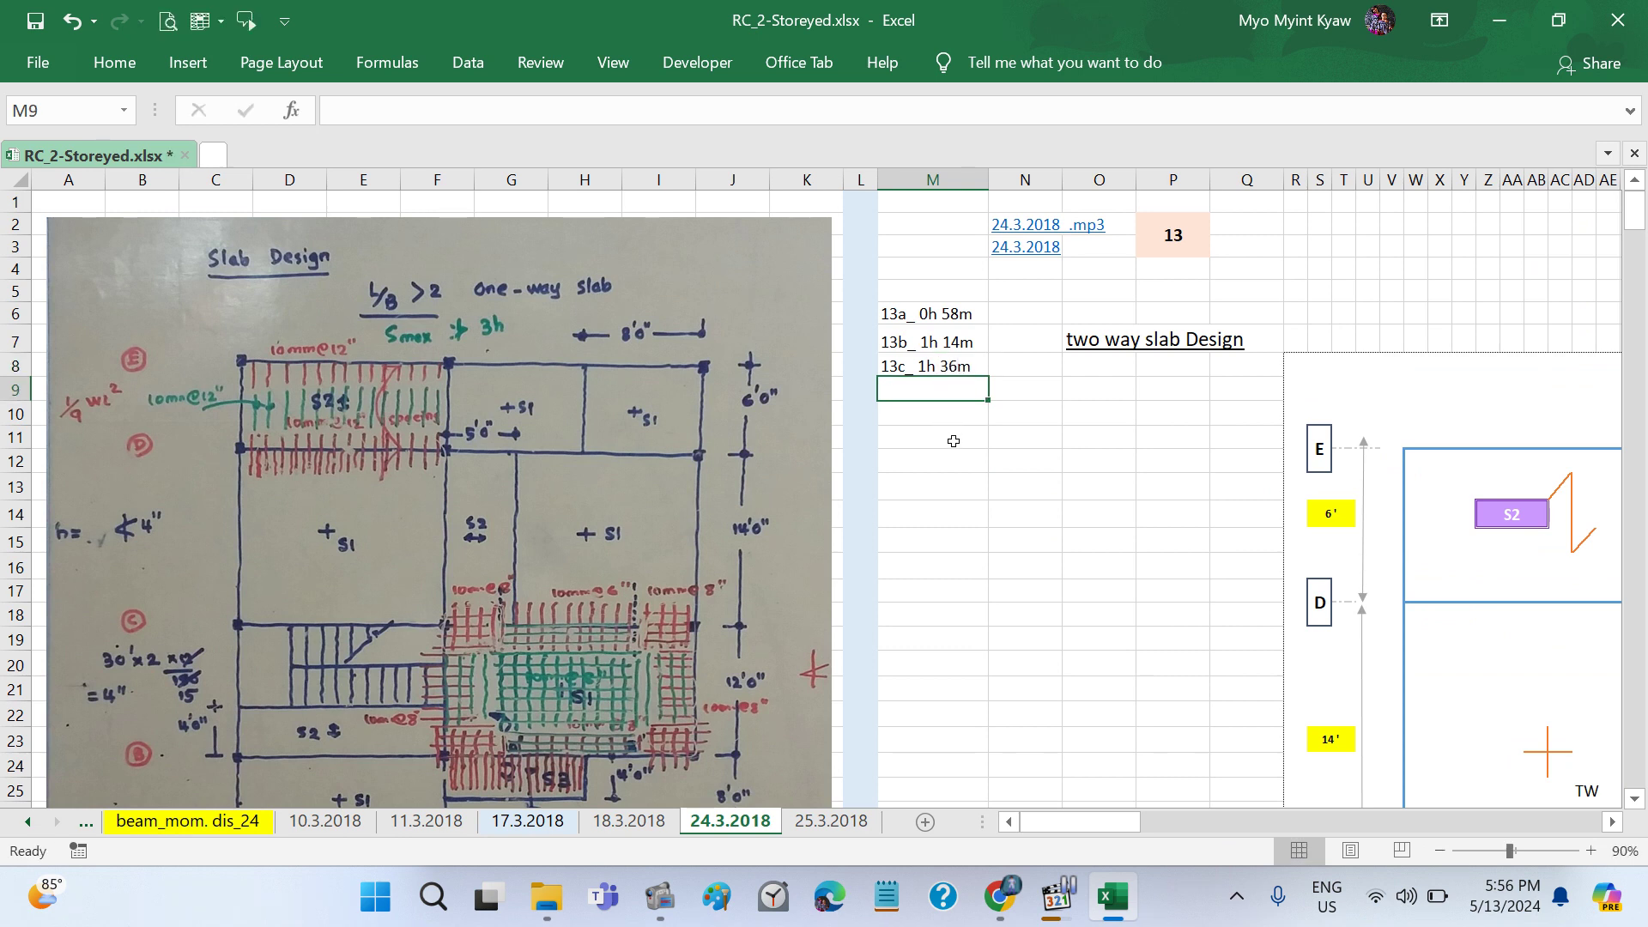
{"action": "type", "text": "13d_"}
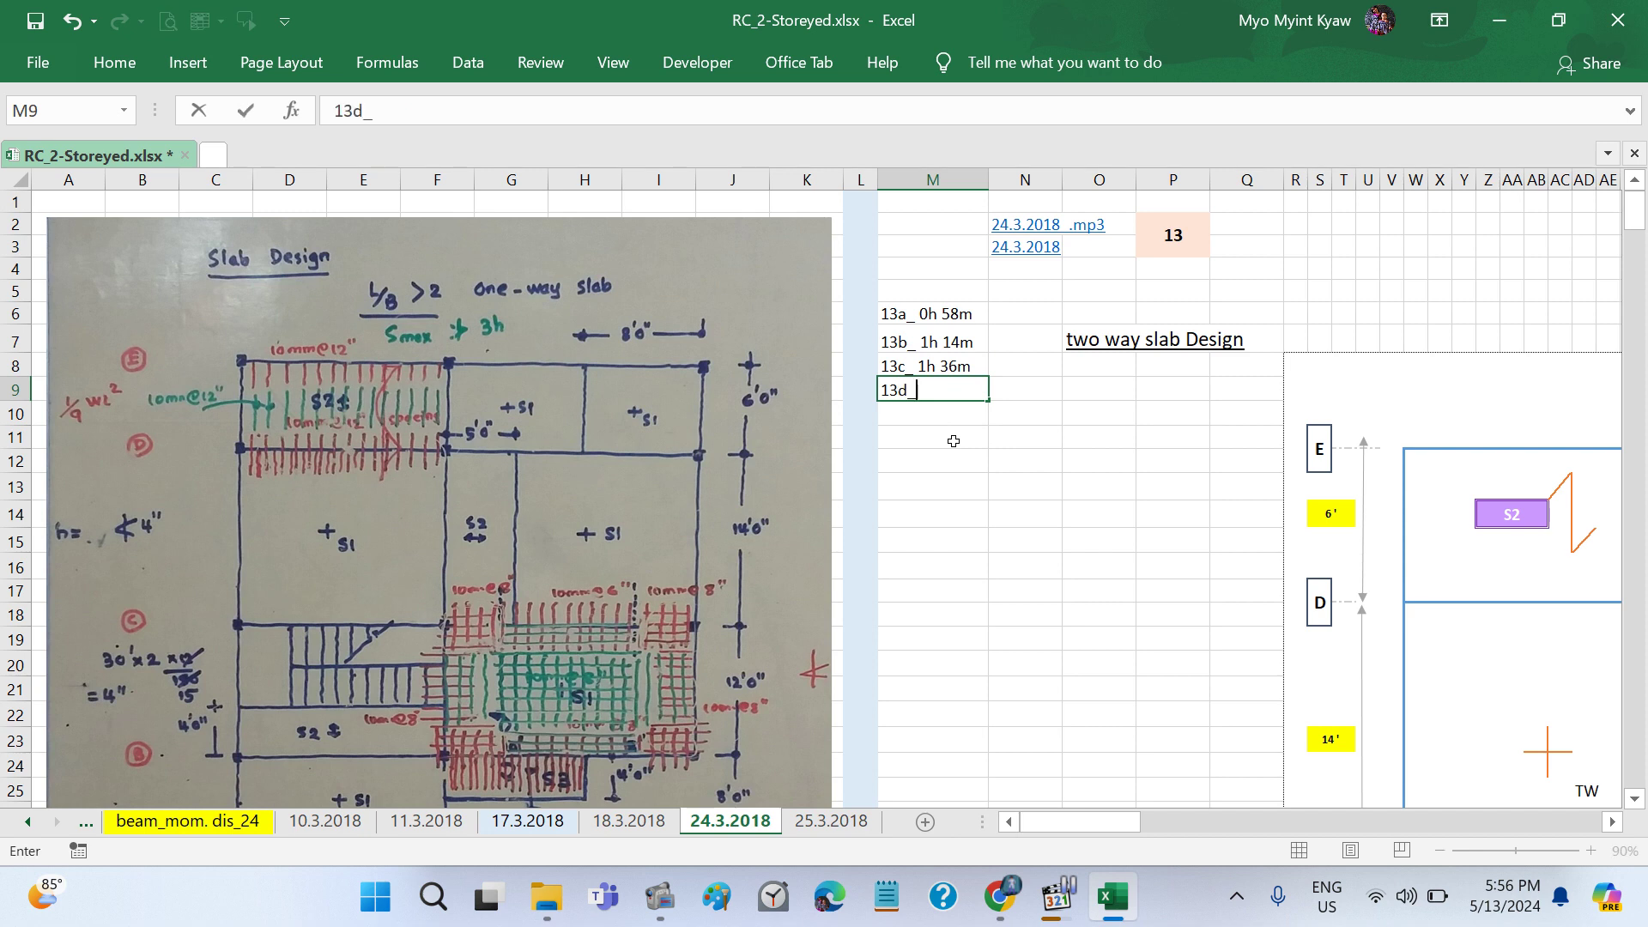
{"action": "key", "text": "Return"}
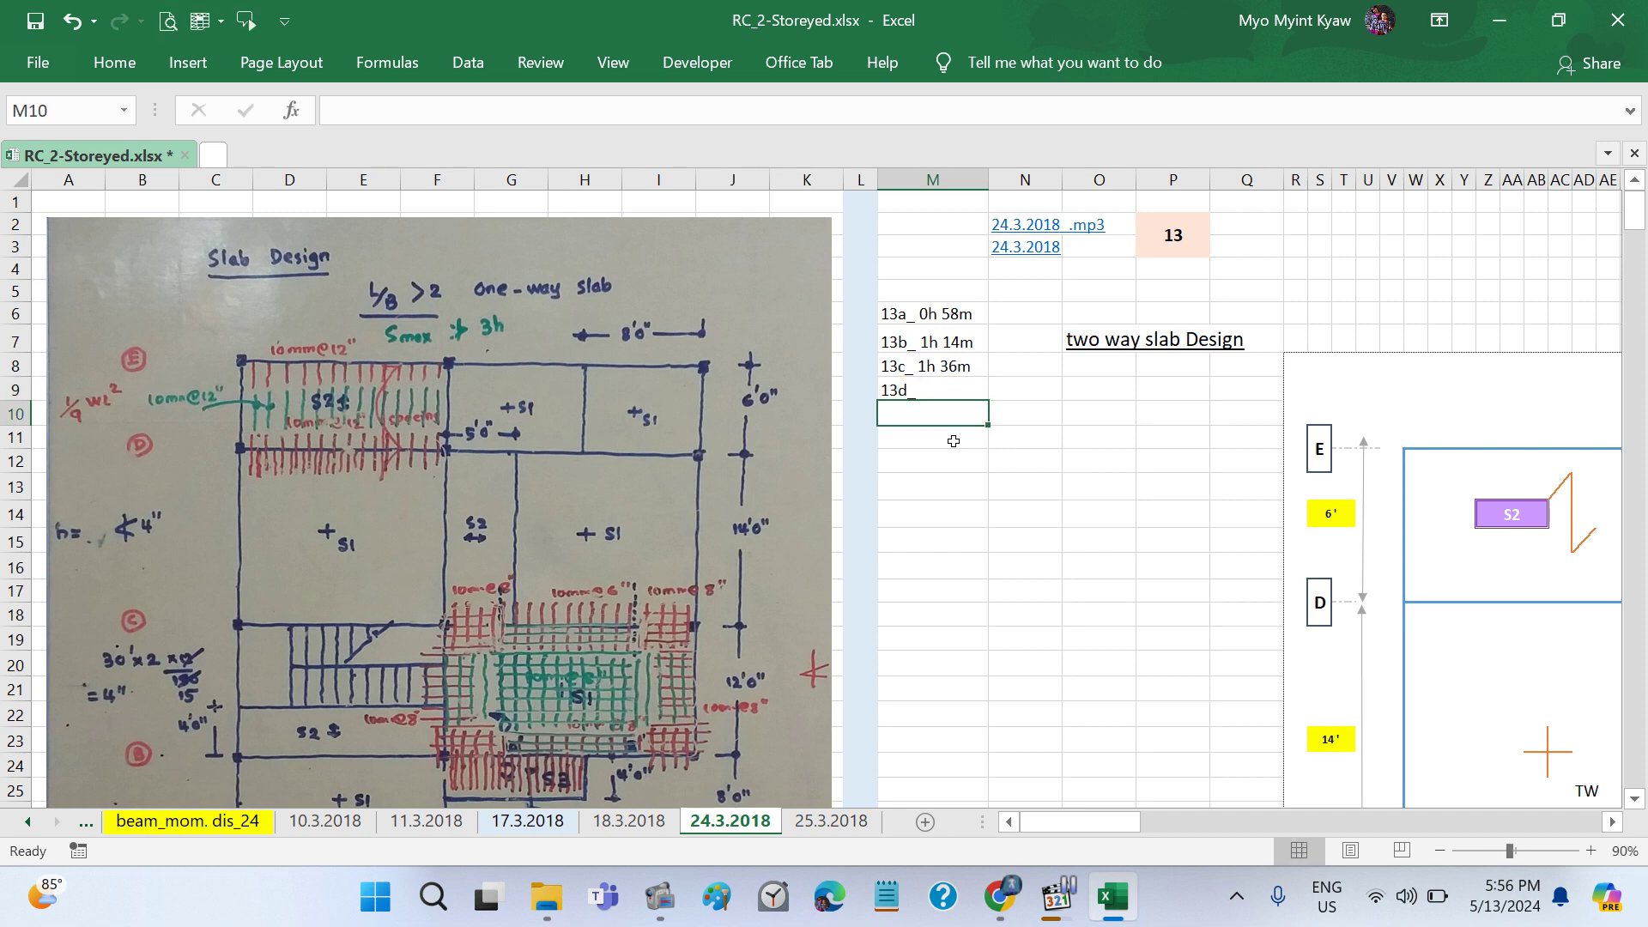
Step: Close the lecture audio player, recheck M8 unchanged, and save the workbook
{"action": "left_click", "coordinate": [1055, 897]}
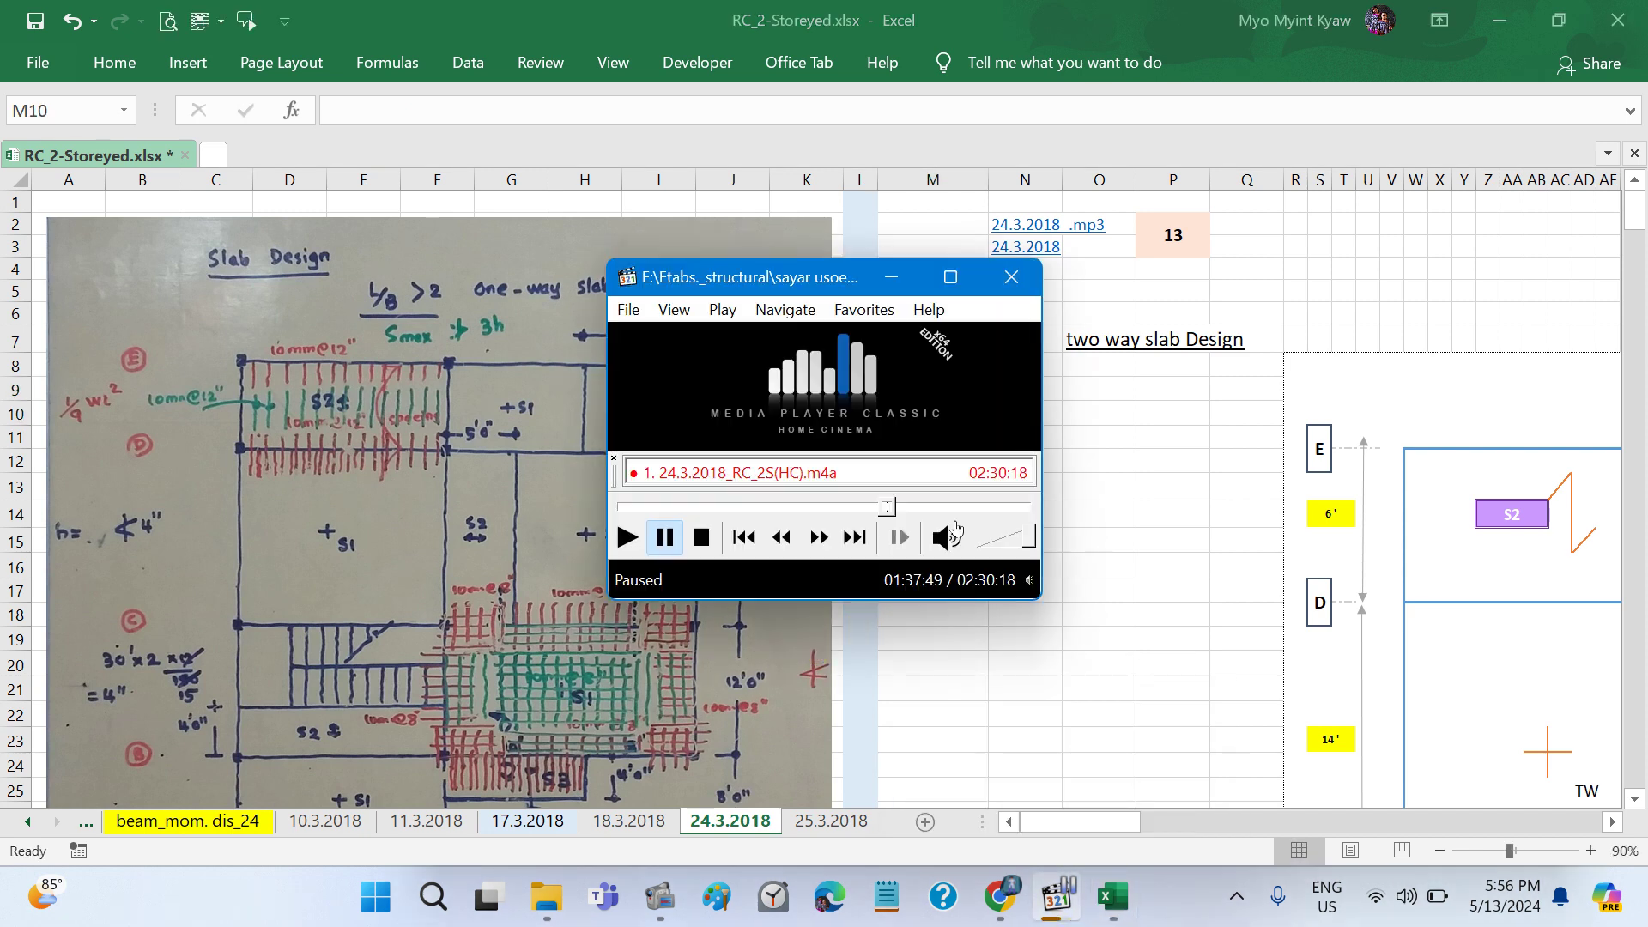
{"action": "left_click", "coordinate": [1016, 293]}
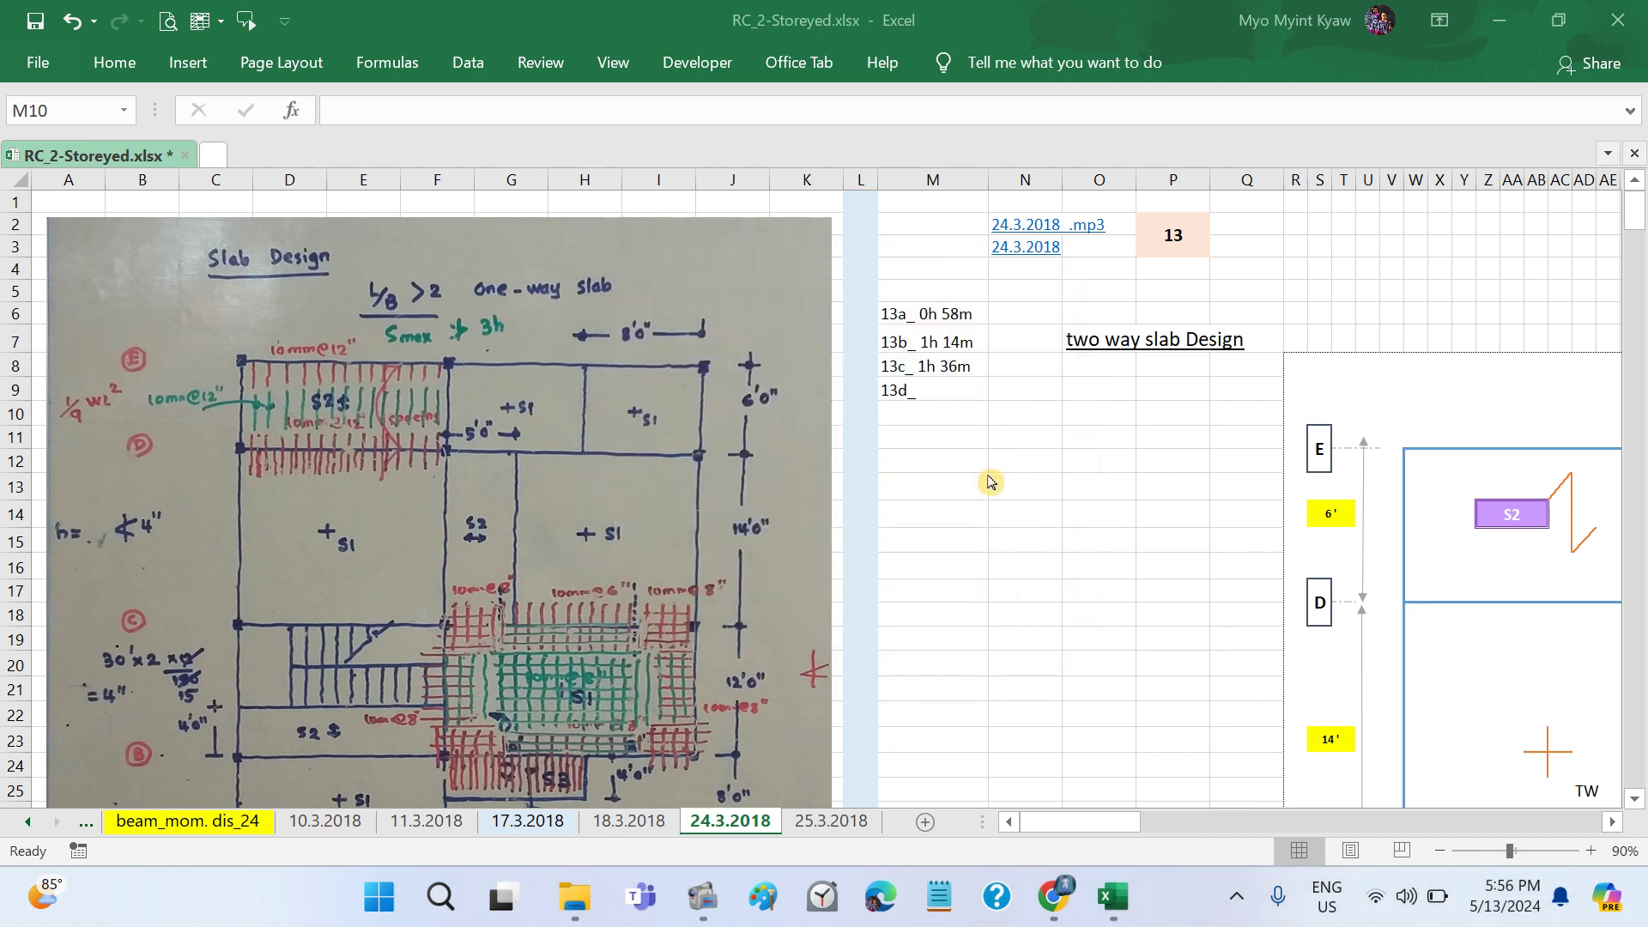
{"action": "left_click", "coordinate": [918, 367]}
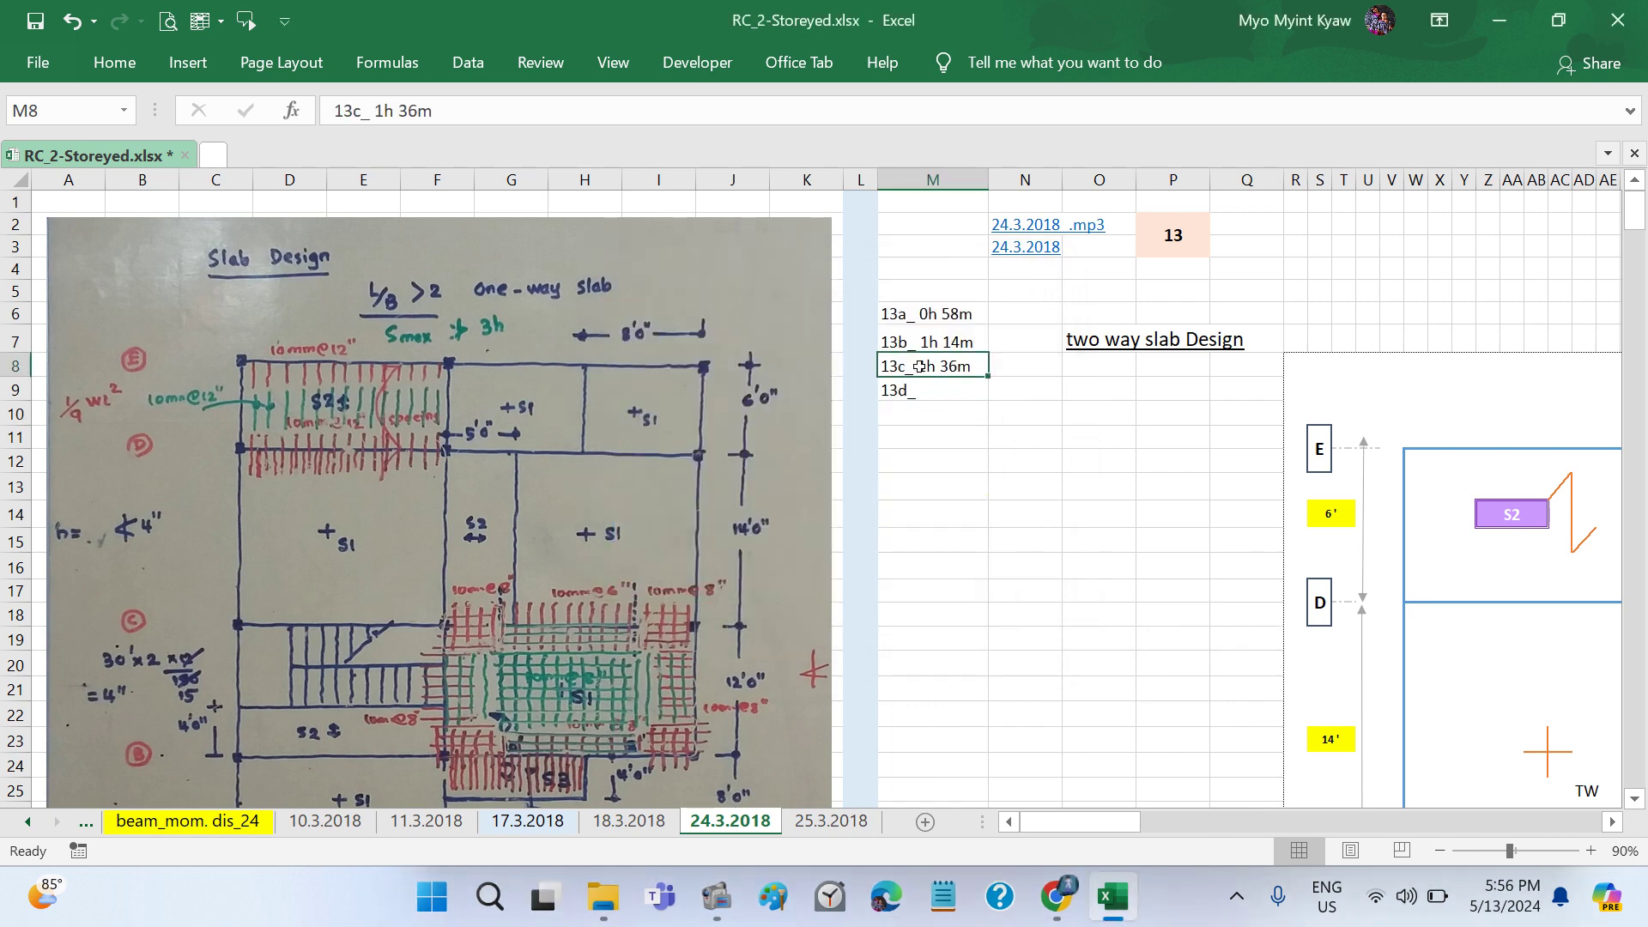
{"action": "triple_click", "coordinate": [360, 111]}
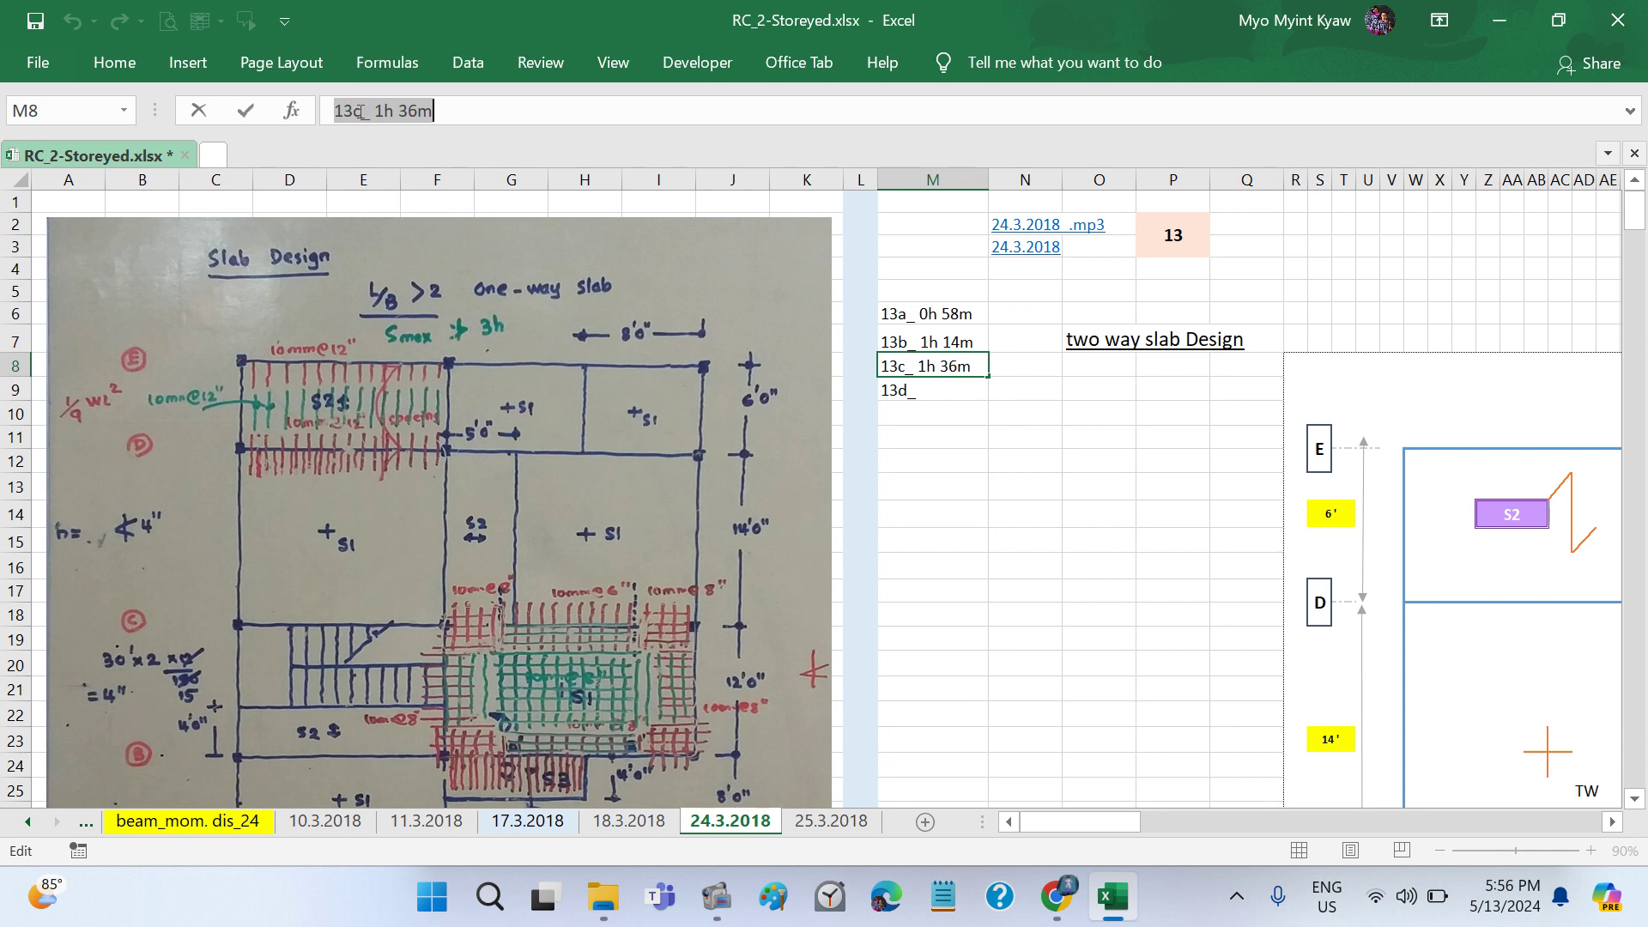
{"action": "left_click", "coordinate": [1002, 481]}
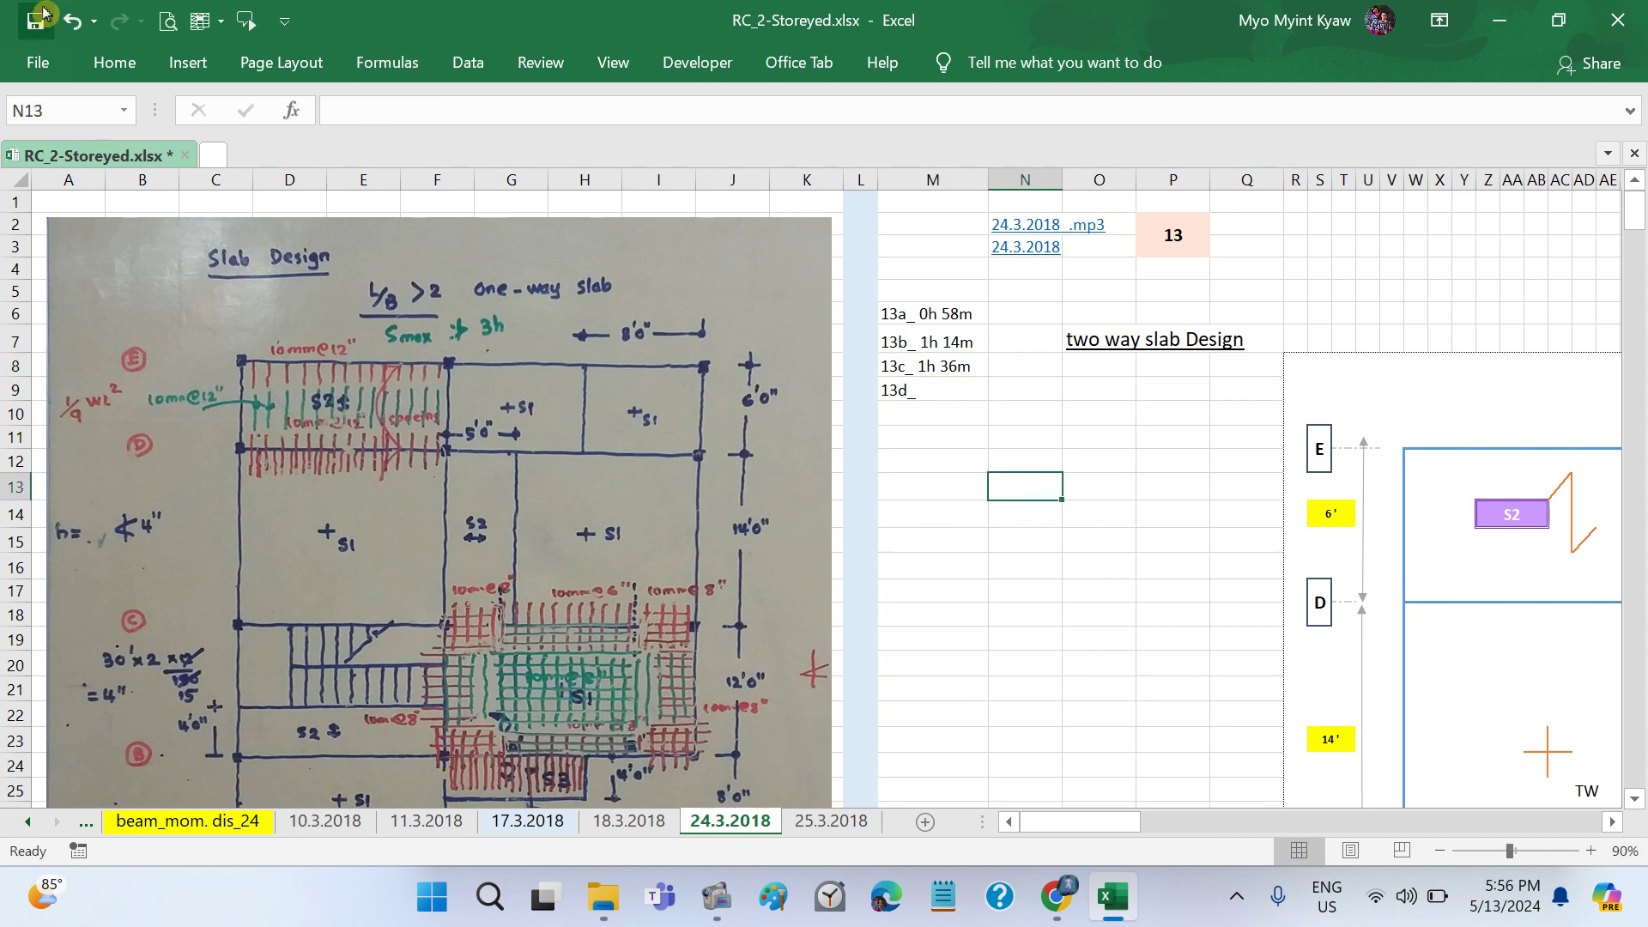
{"action": "key", "text": "ctrl+s"}
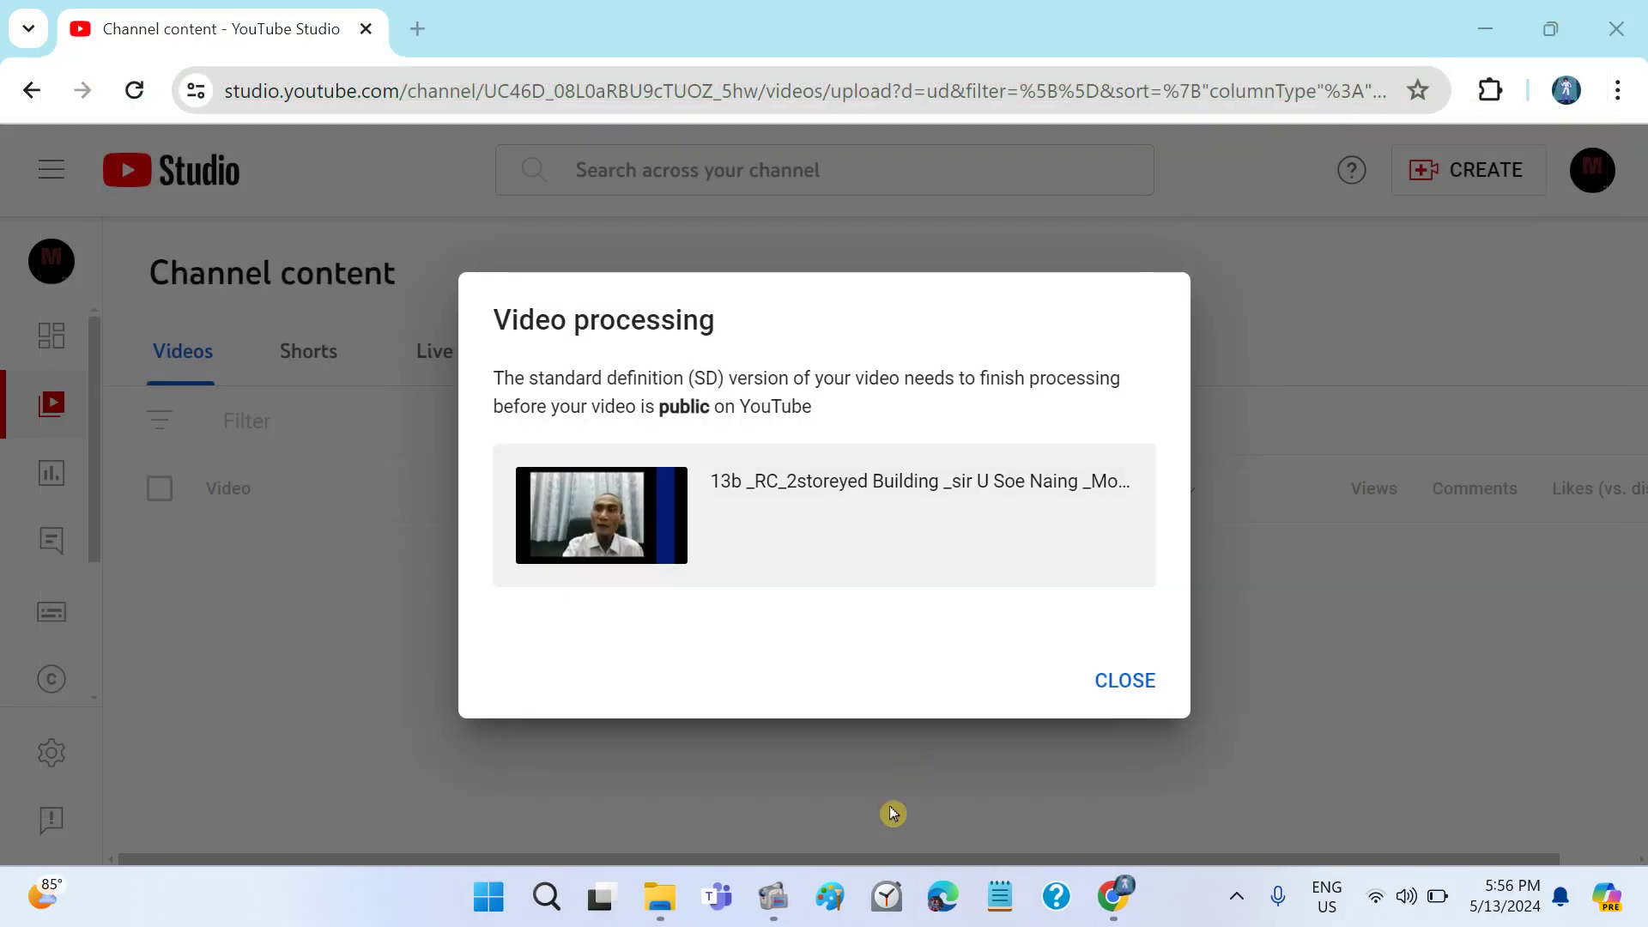
{"action": "mouse_move", "coordinate": [773, 898]}
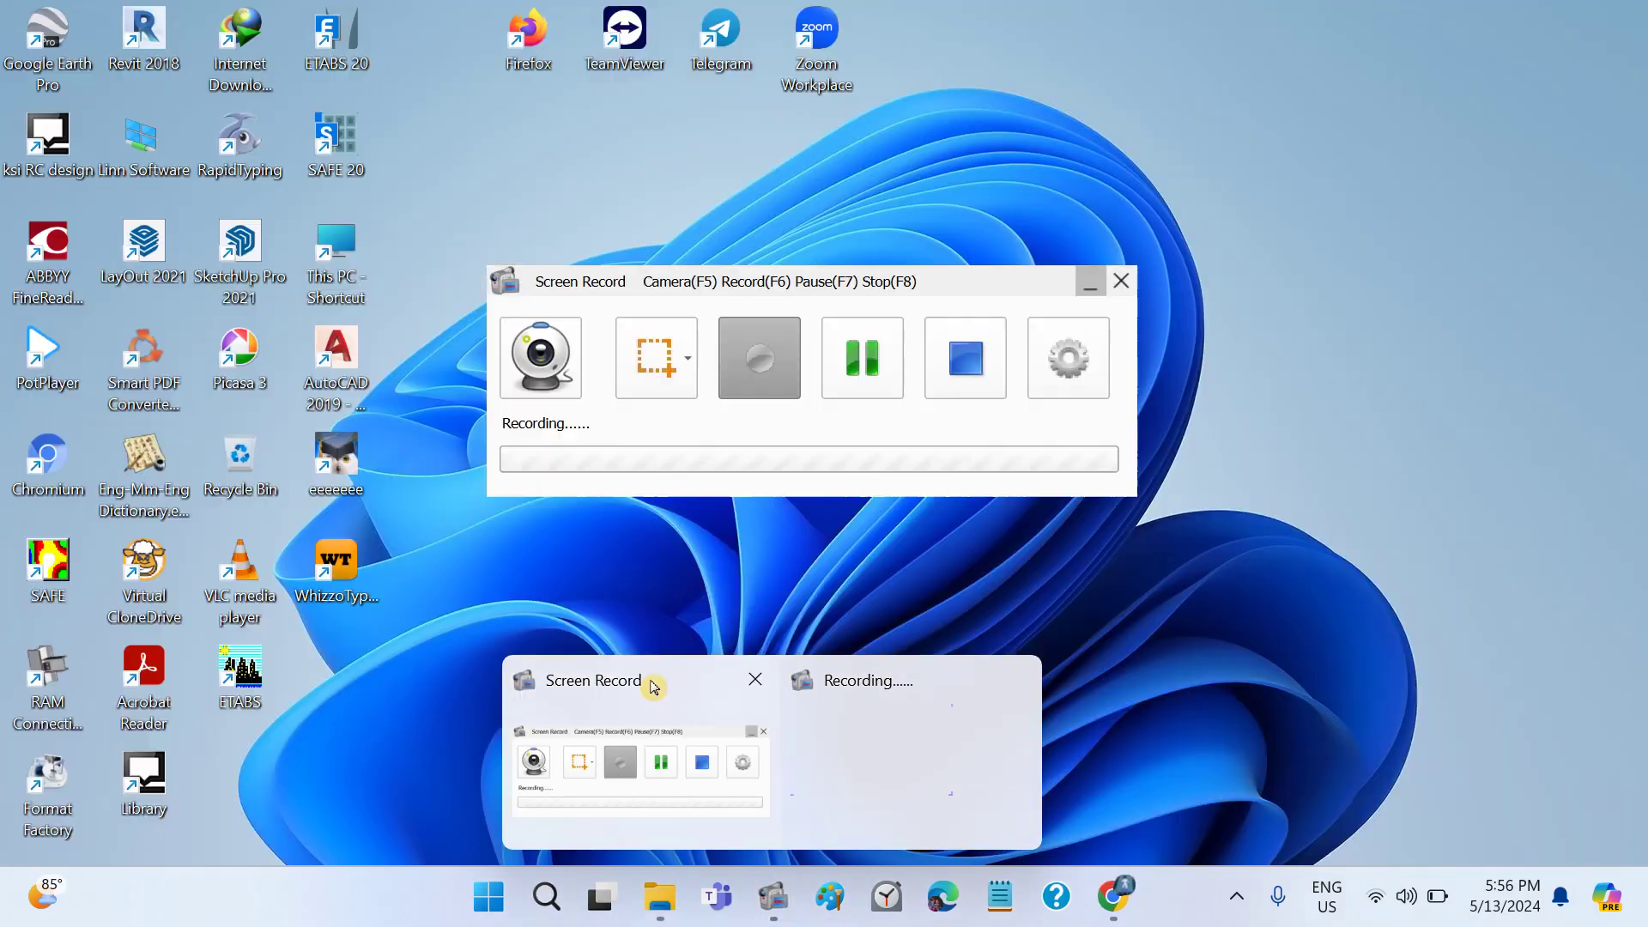
Step: Bring the Screen Record window to the front from the taskbar
{"action": "left_click", "coordinate": [653, 686]}
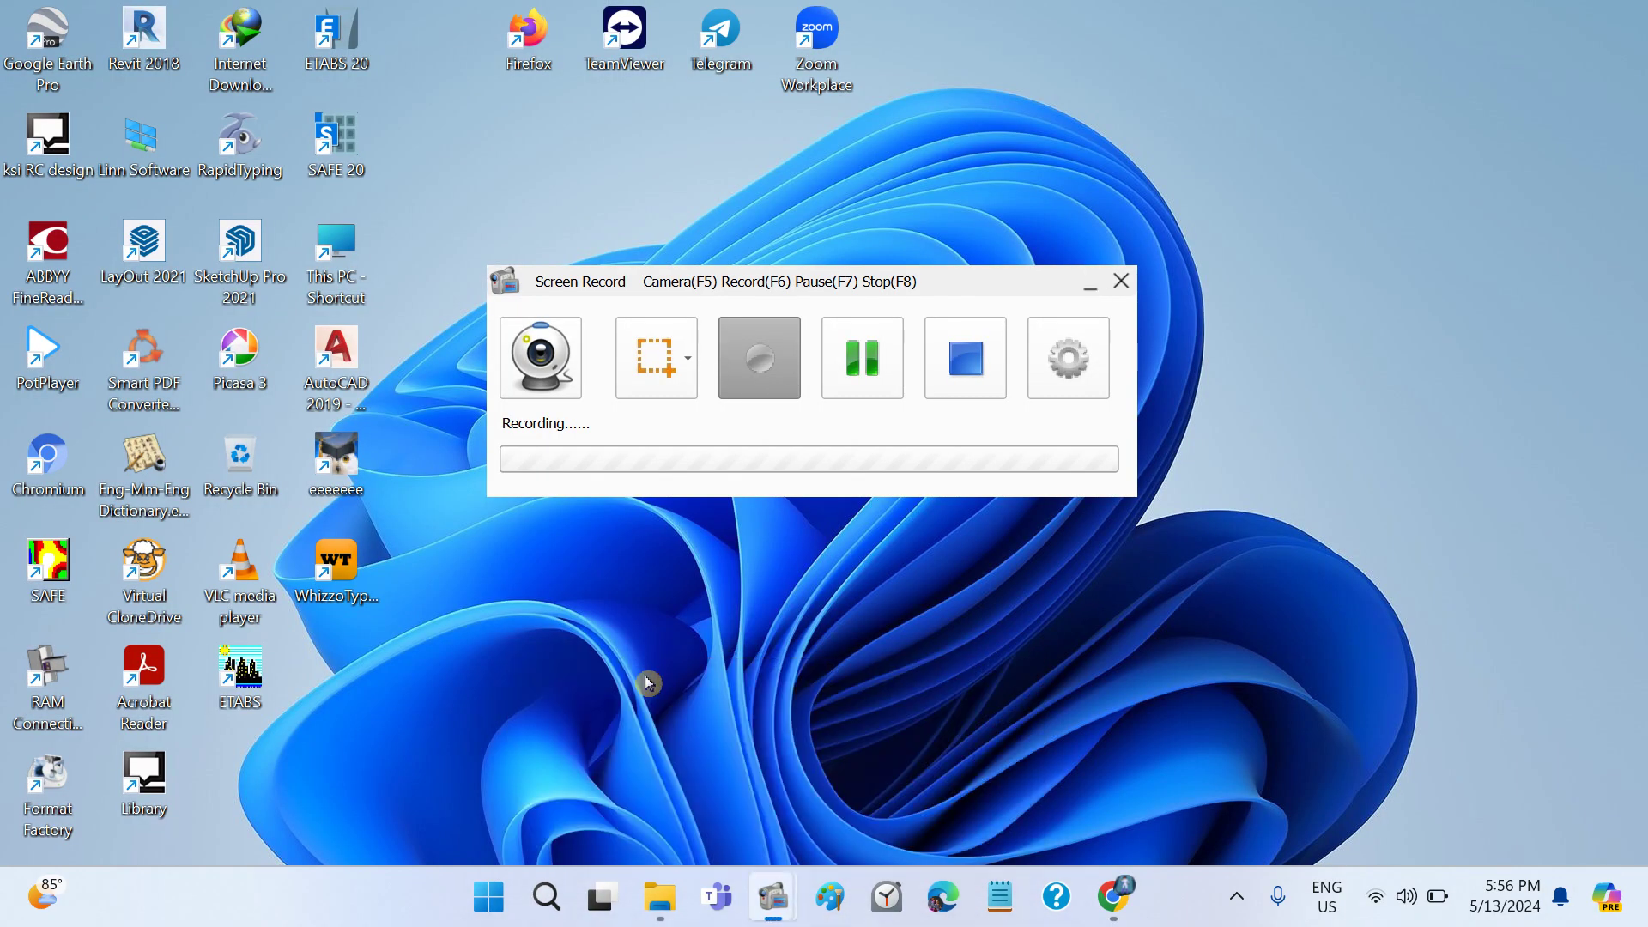